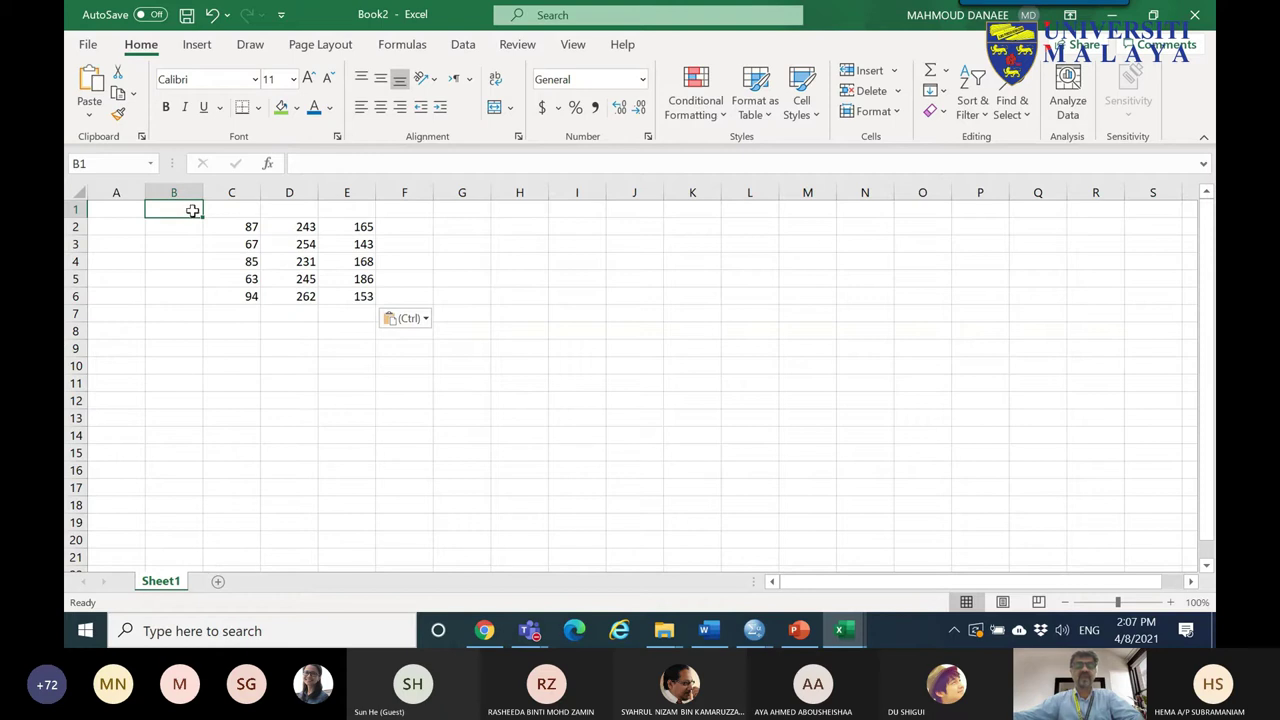
- Enter the column headers IV in B1 and DV in C1 above the pasted group data
text(IV)
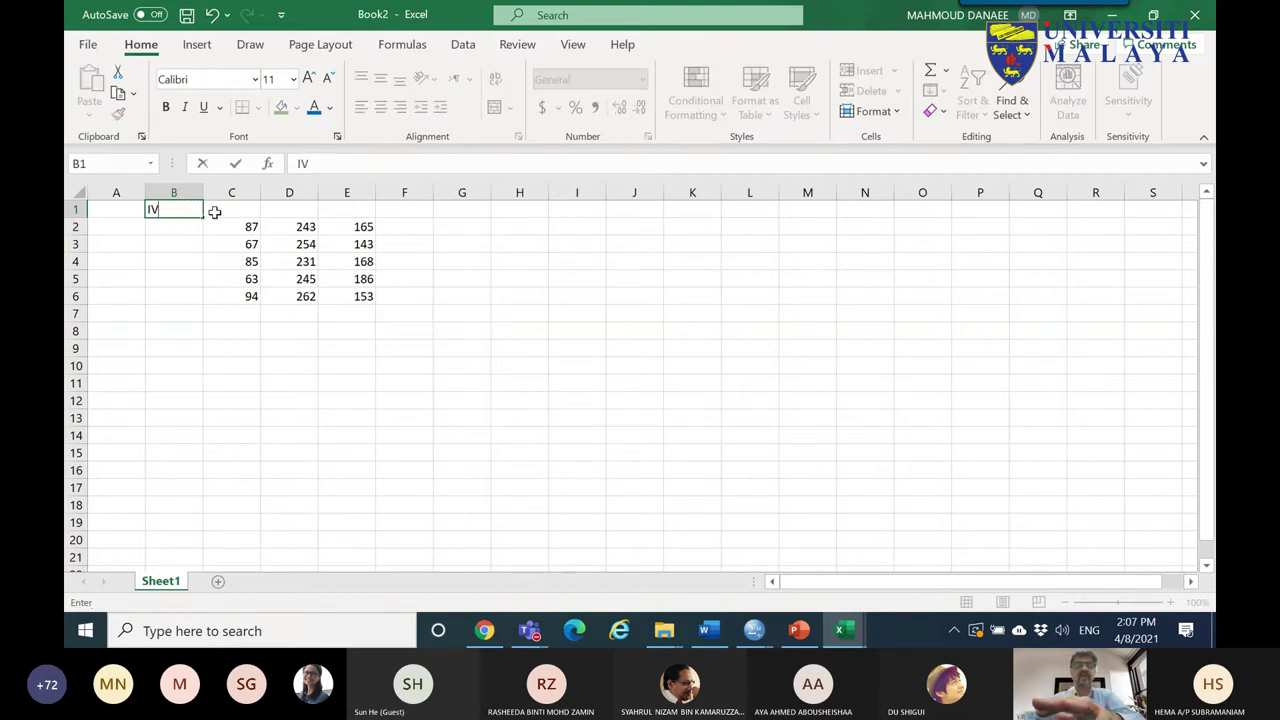
click(227, 211)
text(DV)
key(Return)
drag(250, 225, 234, 293)
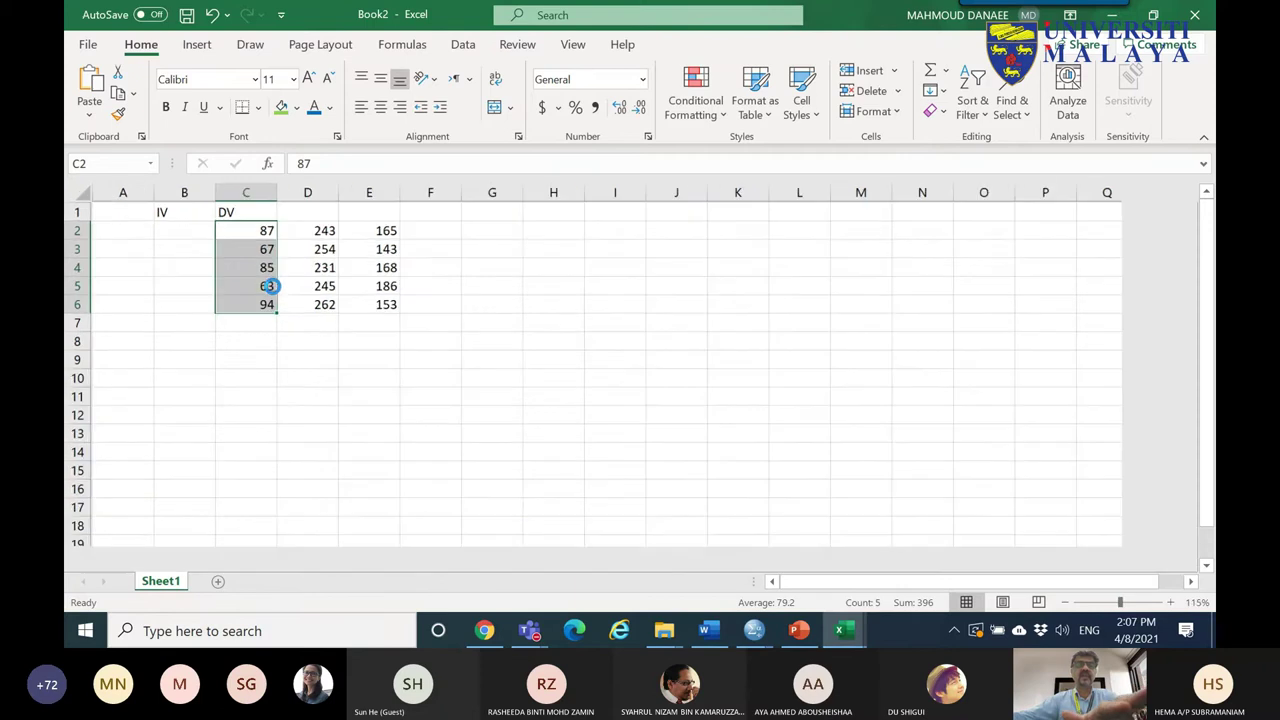
scroll(272, 282, up, 6)
- Switch to PowerPoint to review the life time table for the three groups, and return to the Excel workbook
click(798, 630)
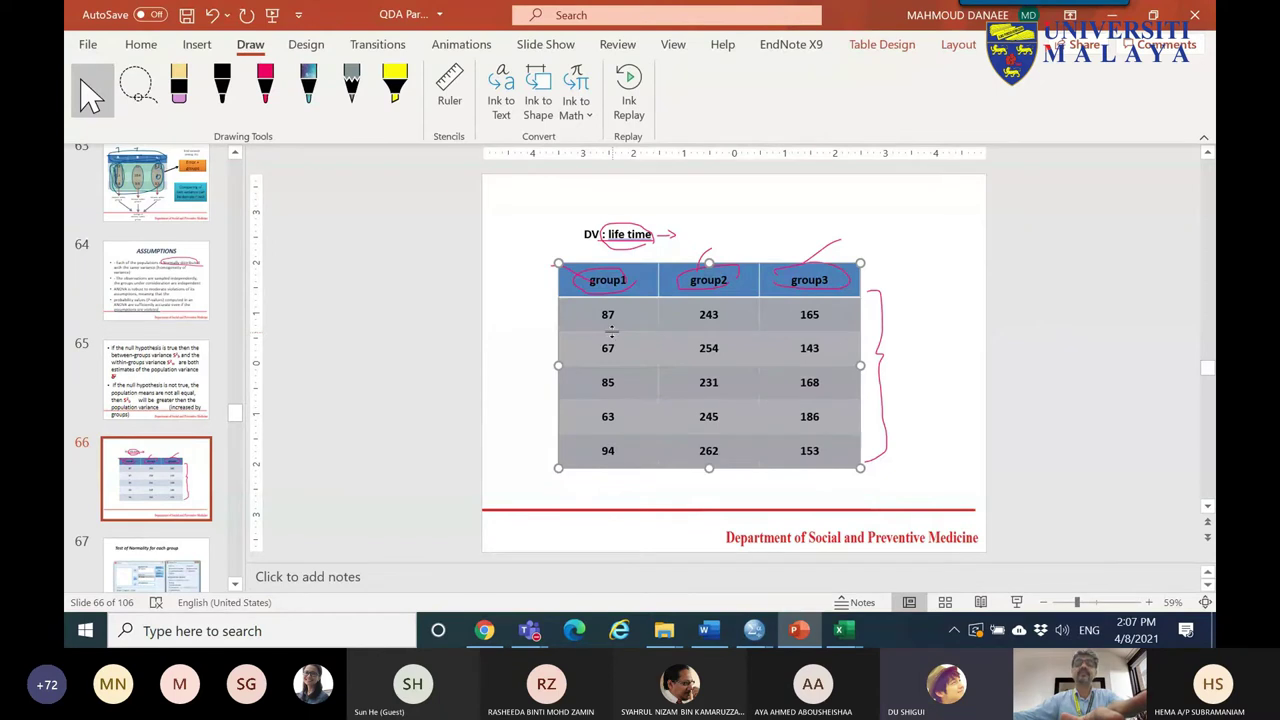
click(525, 279)
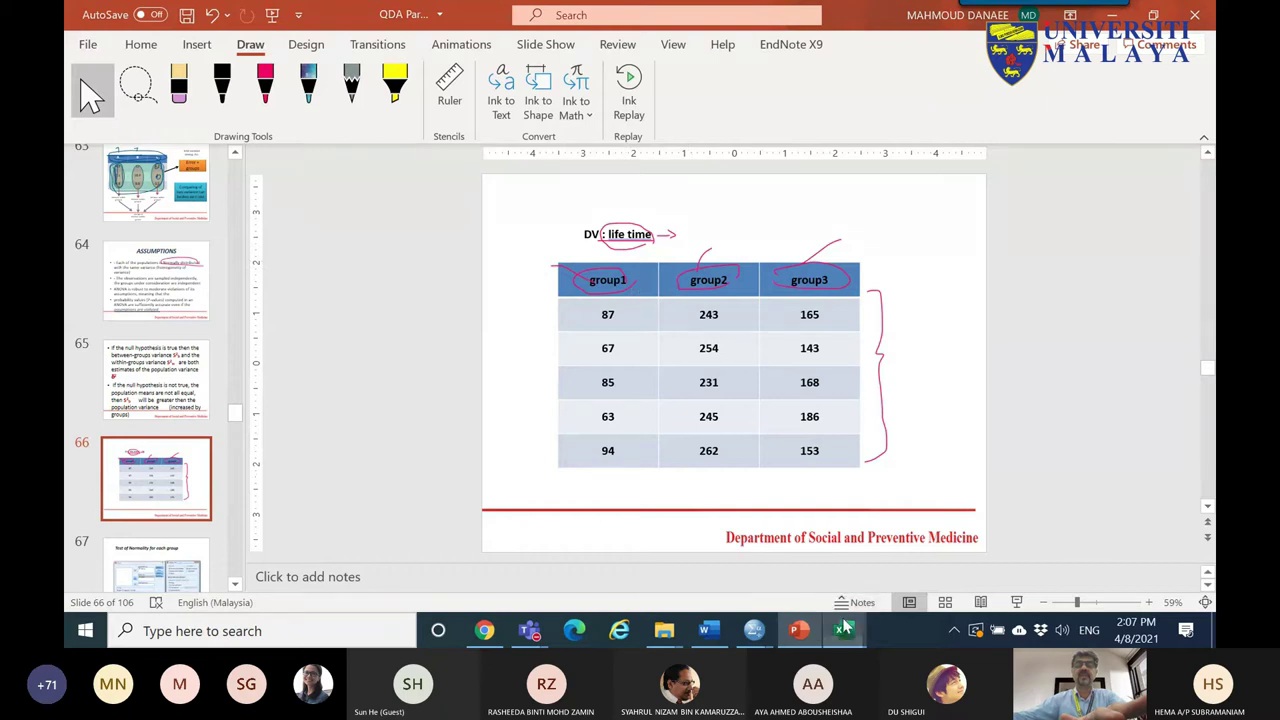
mouse_move(844, 630)
click(921, 556)
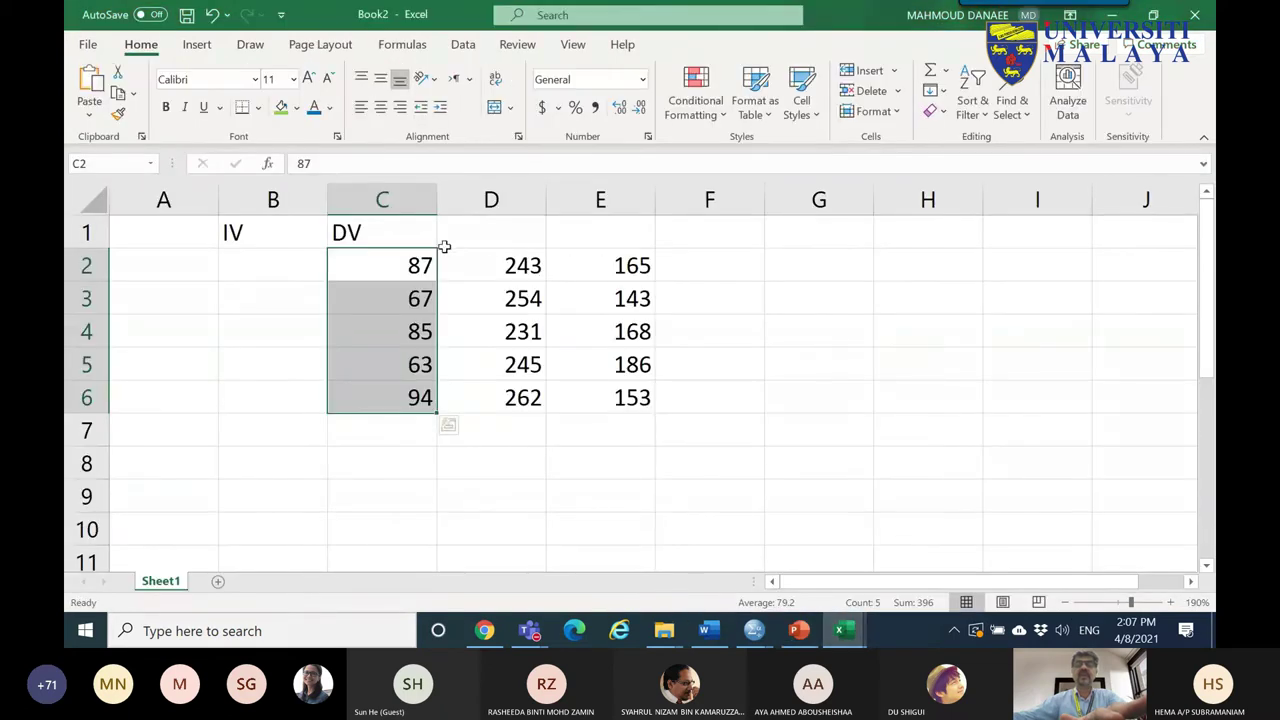
- Fill B2:B6 in the IV column with group code 1 and enter group code 2 in B7
click(289, 255)
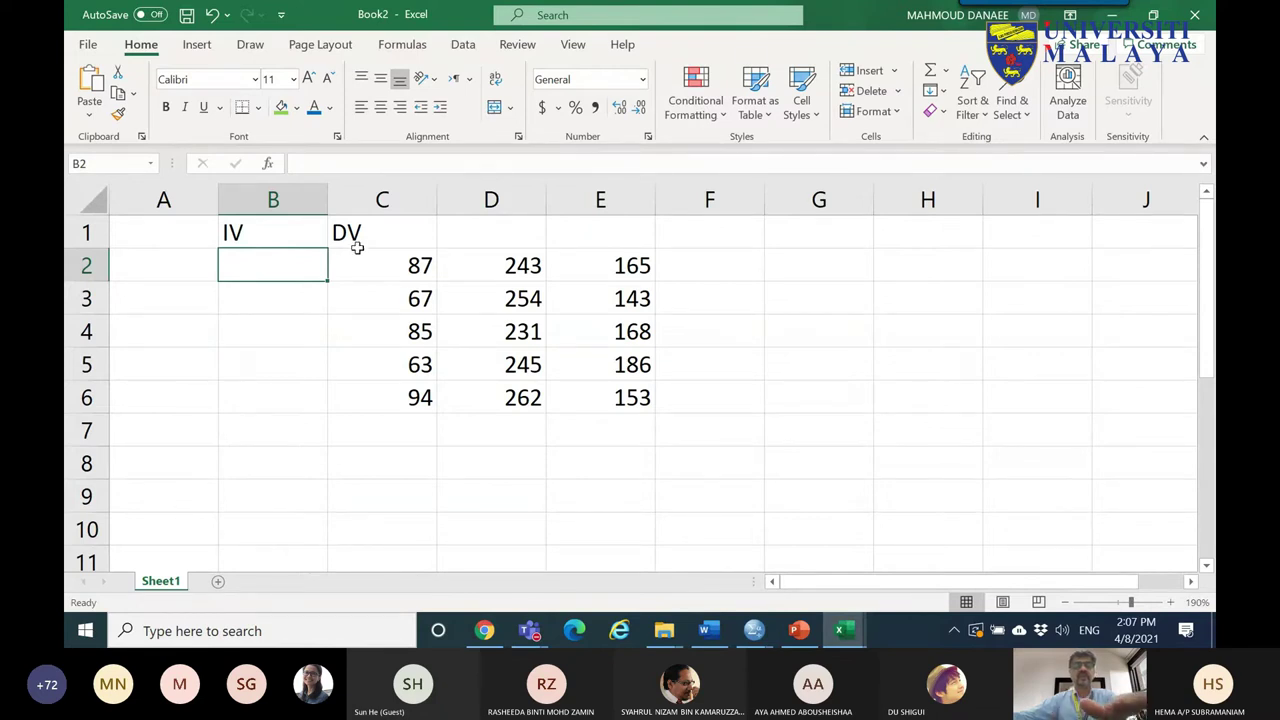
text(1)
drag(326, 283, 318, 412)
click(304, 420)
text(2)
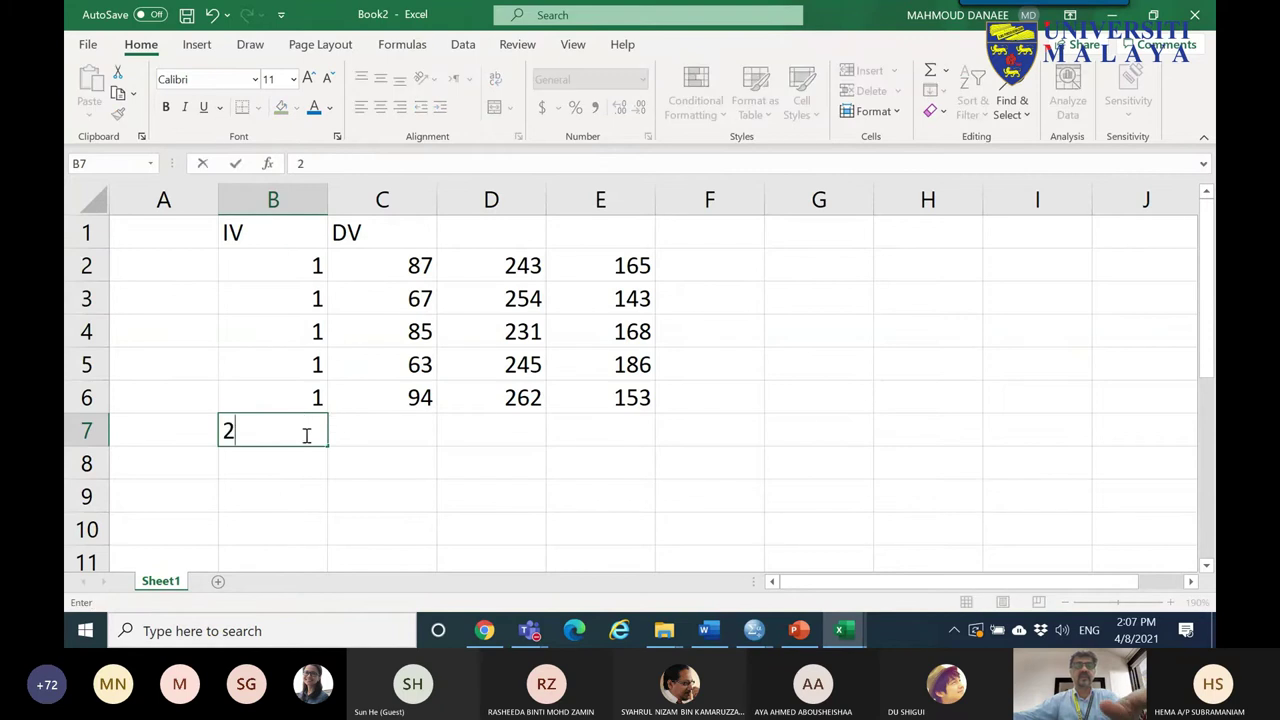
- Move the second group's values from D2:D6 to C7:C11 and fill group code 2 down to B11
drag(500, 268, 509, 399)
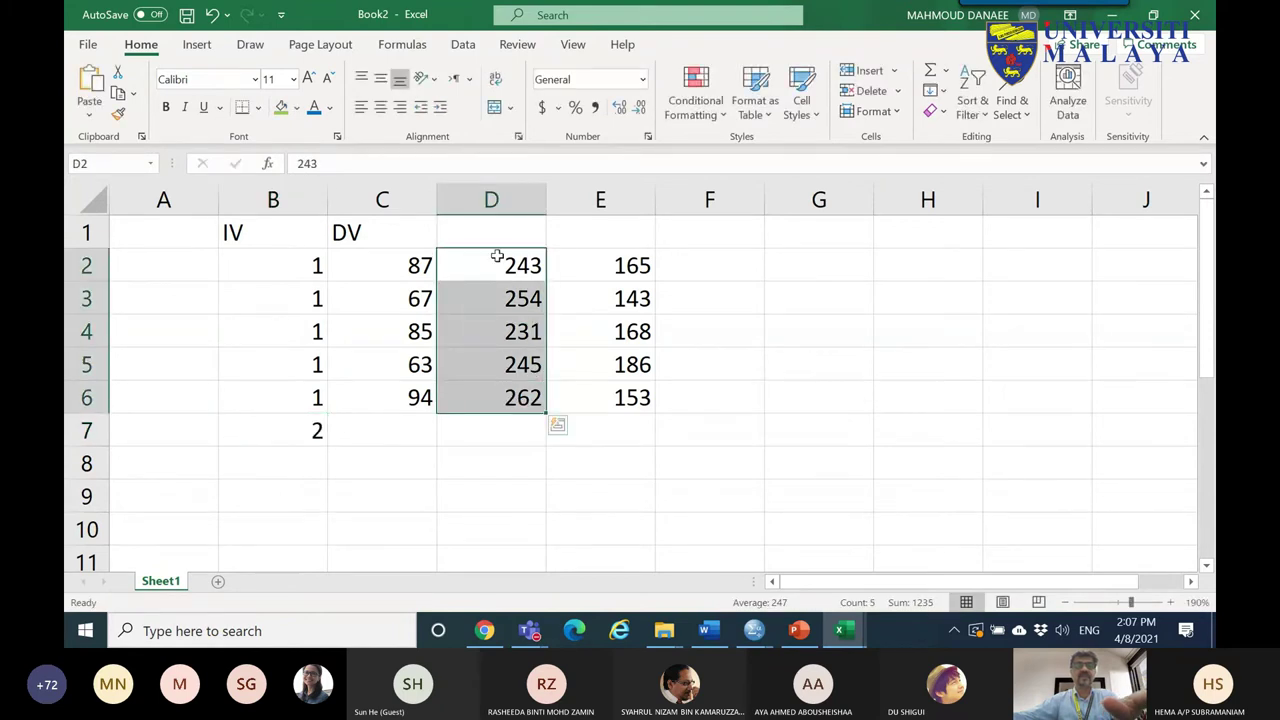
drag(491, 250, 416, 419)
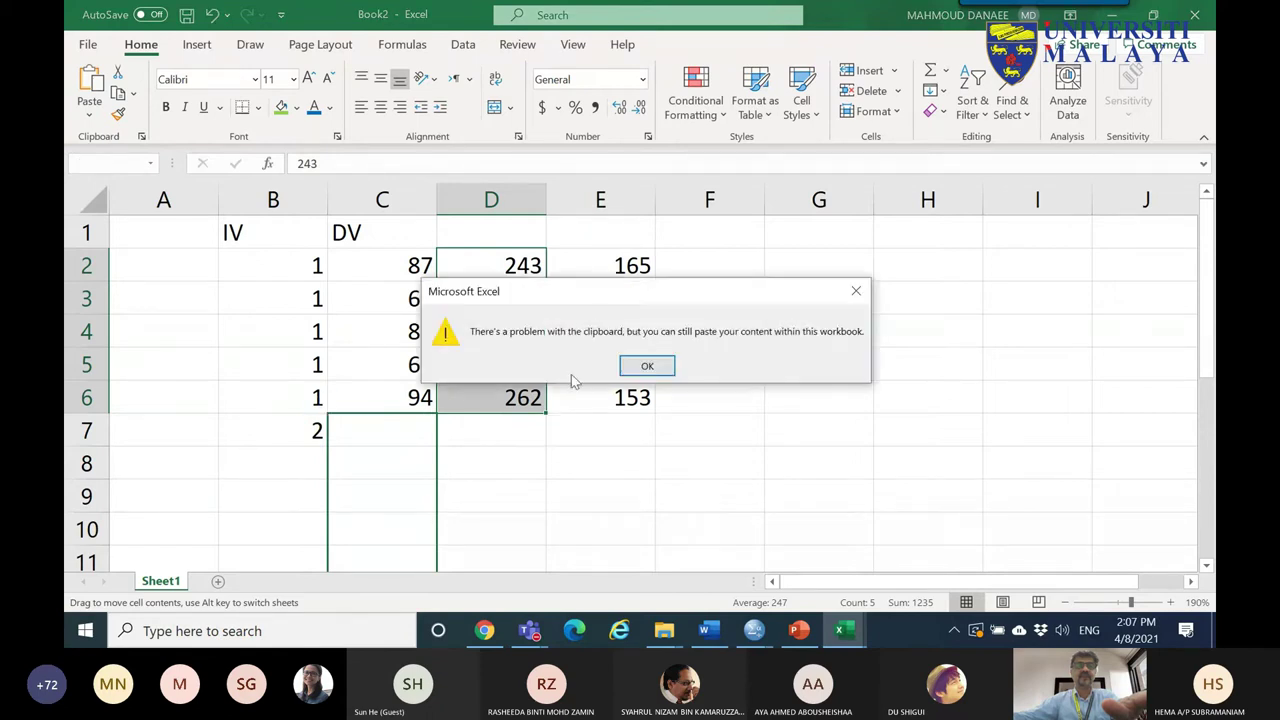
click(640, 375)
scroll(414, 334, down, 3)
scroll(337, 294, up, 2)
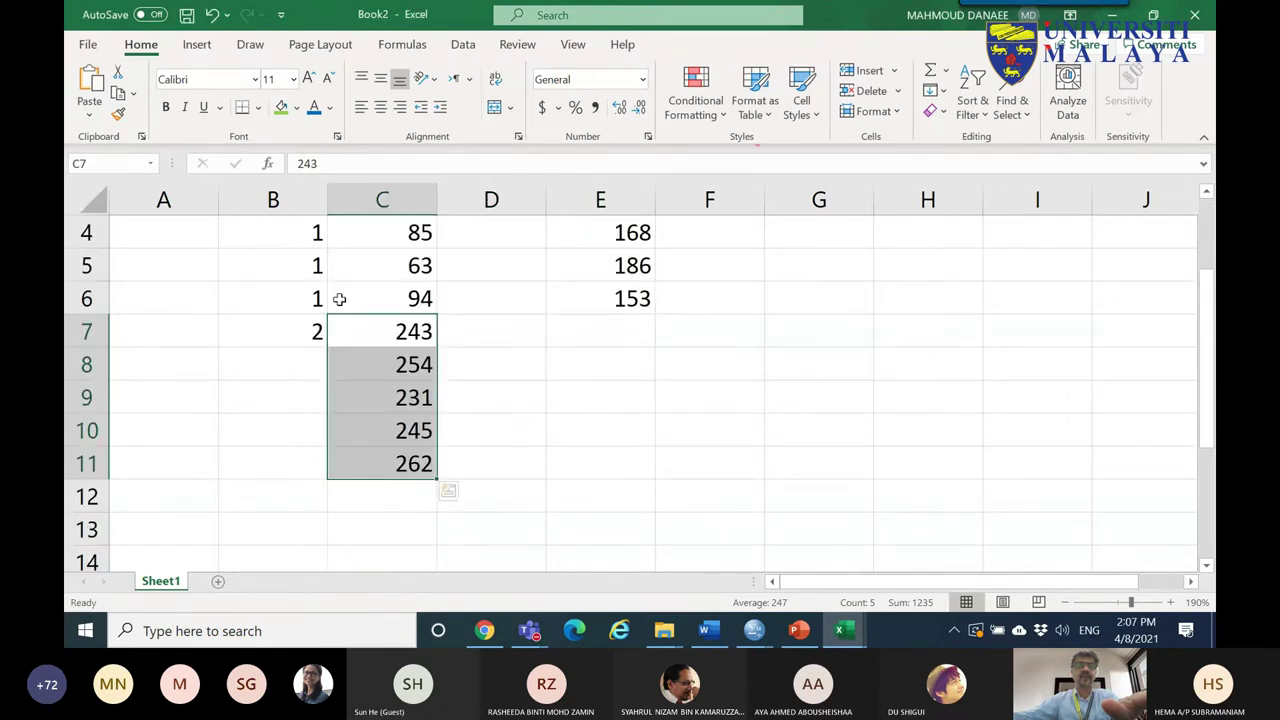
click(291, 320)
drag(328, 350, 322, 478)
- Copy the third group's values from E2:E6 into C12:C16 in the DV column
scroll(608, 320, up, 1)
drag(620, 265, 610, 391)
key(ctrl+x)
scroll(417, 414, down, 4)
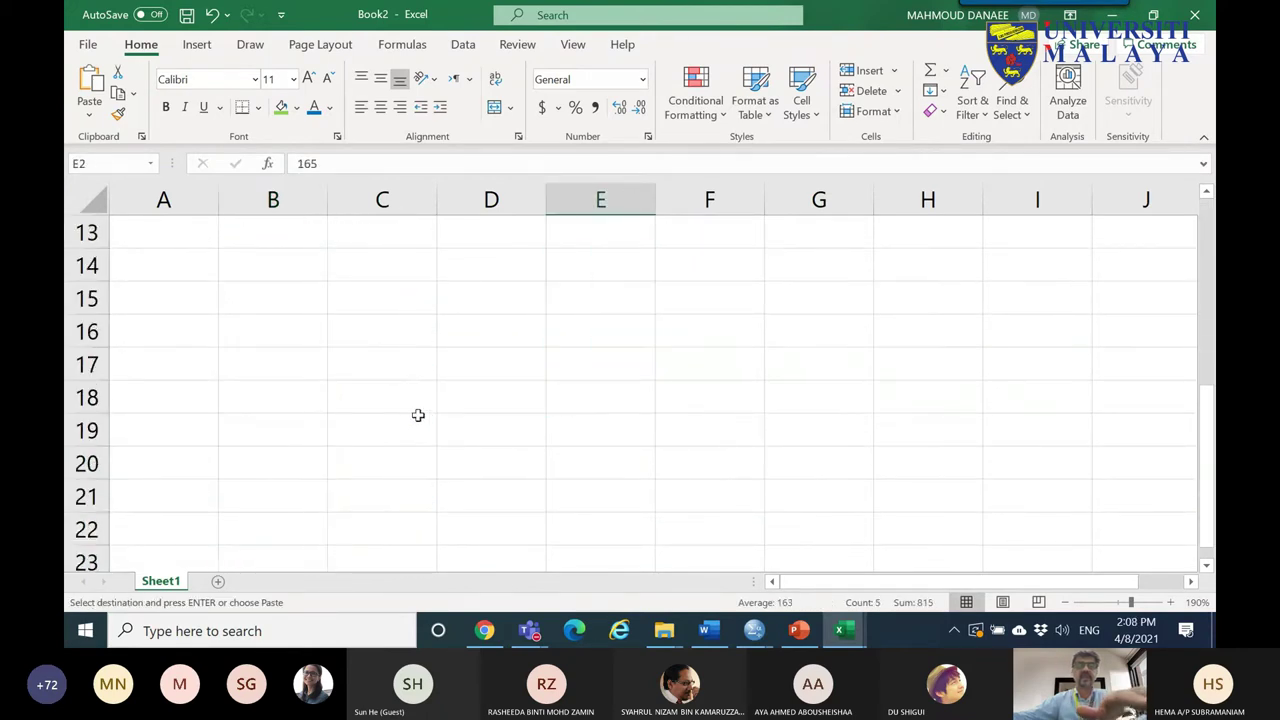
scroll(419, 306, up, 1)
click(405, 300)
key(ctrl+v)
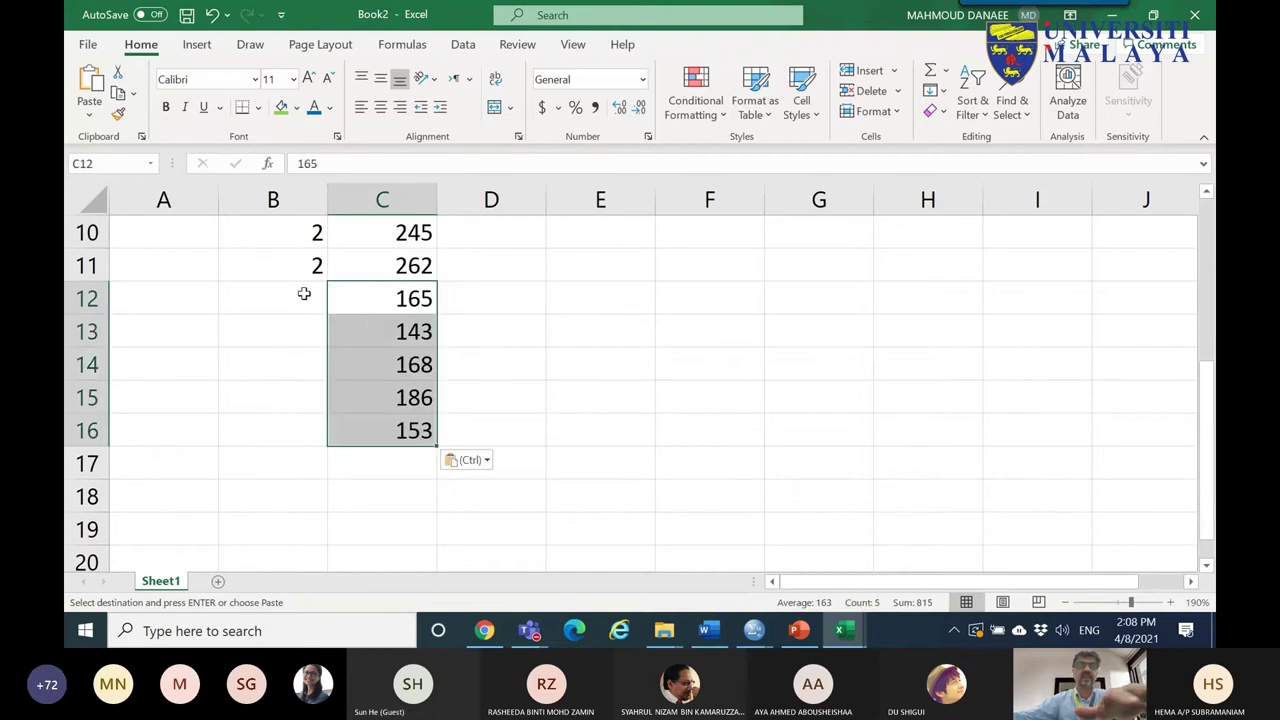
- Enter group code 3 in B12 and fill it down to B16
click(309, 295)
text(3)
key(Return)
click(312, 300)
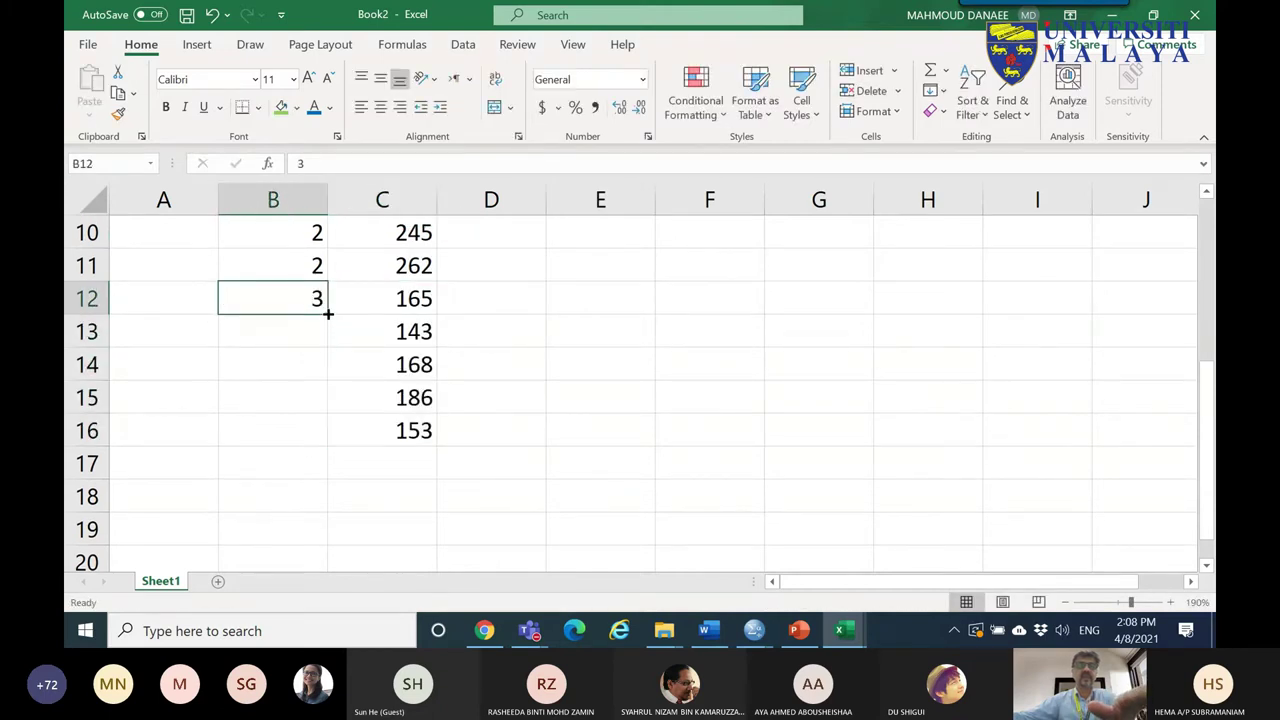
drag(328, 313, 330, 445)
- Delete column E, which holds the third group's original values
scroll(390, 340, up, 3)
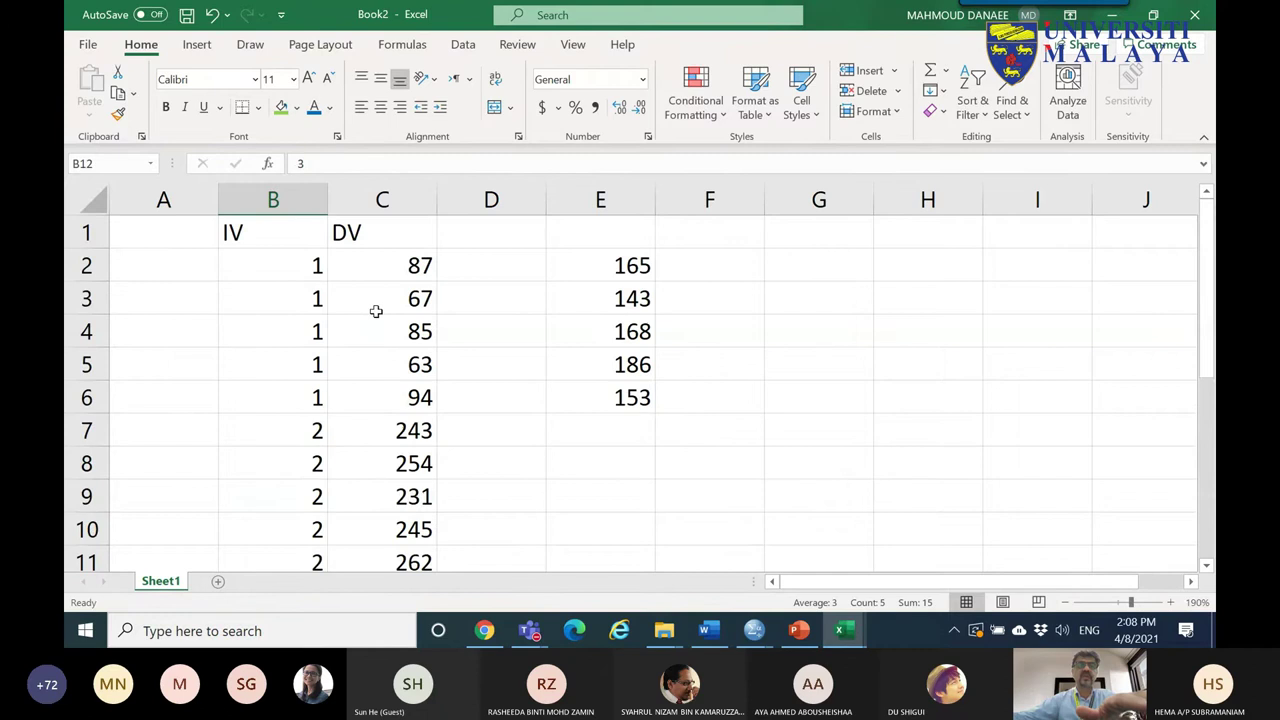
click(580, 200)
right_click(620, 268)
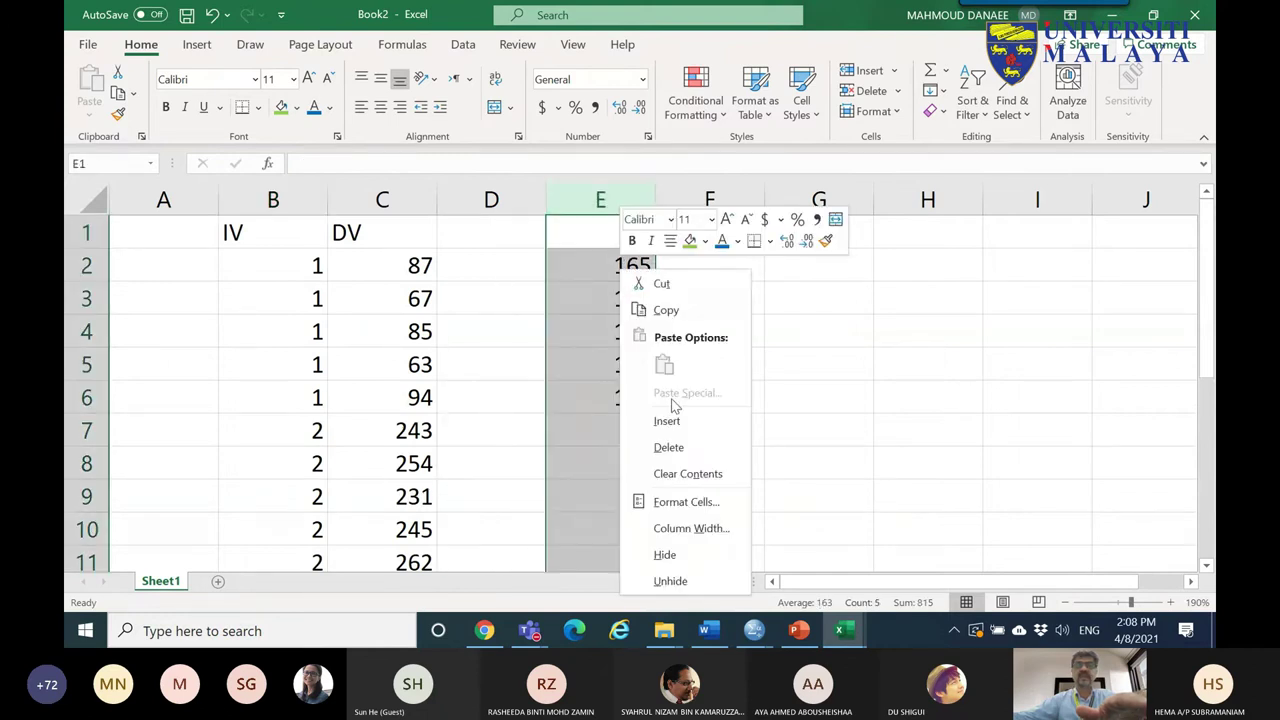
click(674, 447)
click(180, 195)
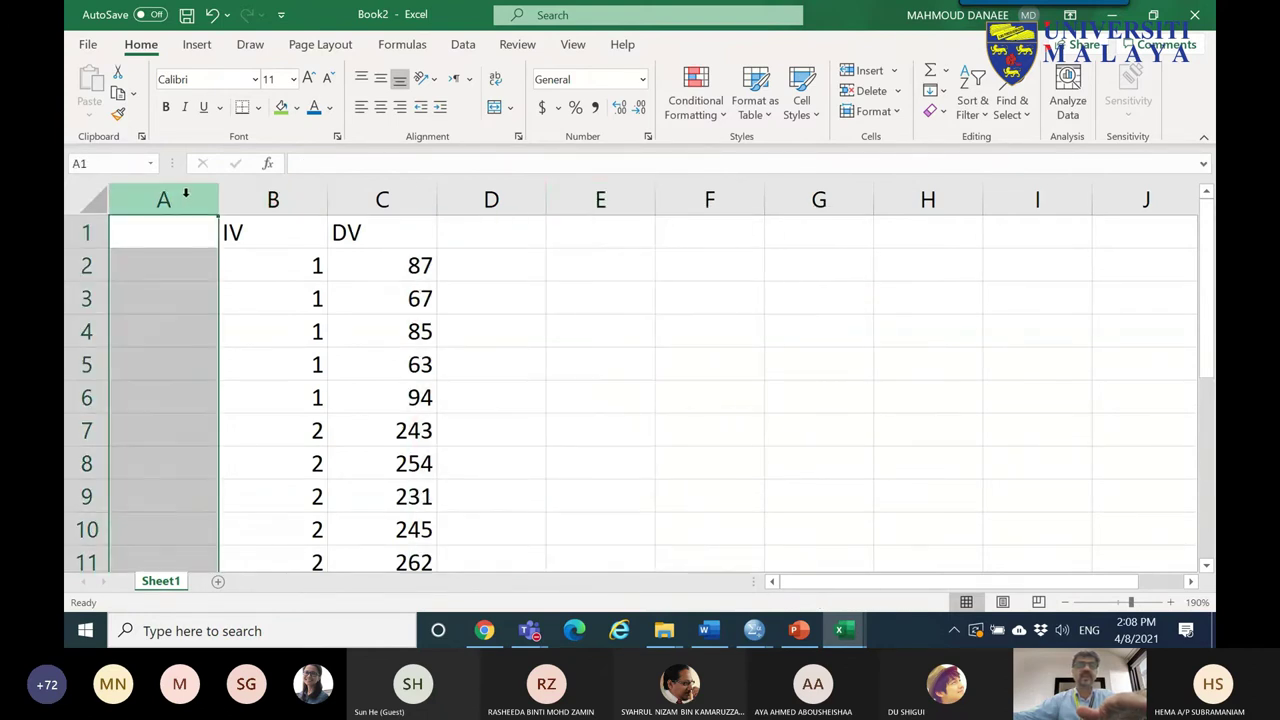
right_click(187, 199)
click(234, 349)
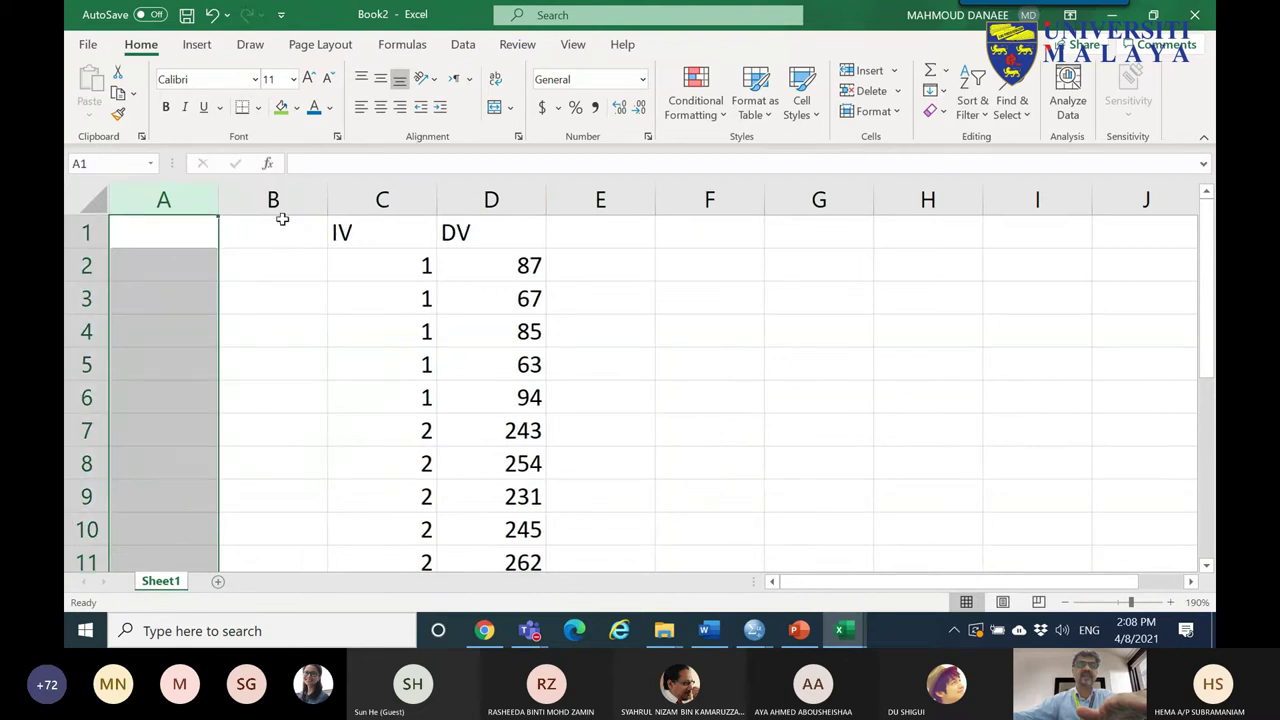
- Delete the empty columns before the IV column
drag(275, 200, 188, 199)
right_click(188, 199)
click(240, 376)
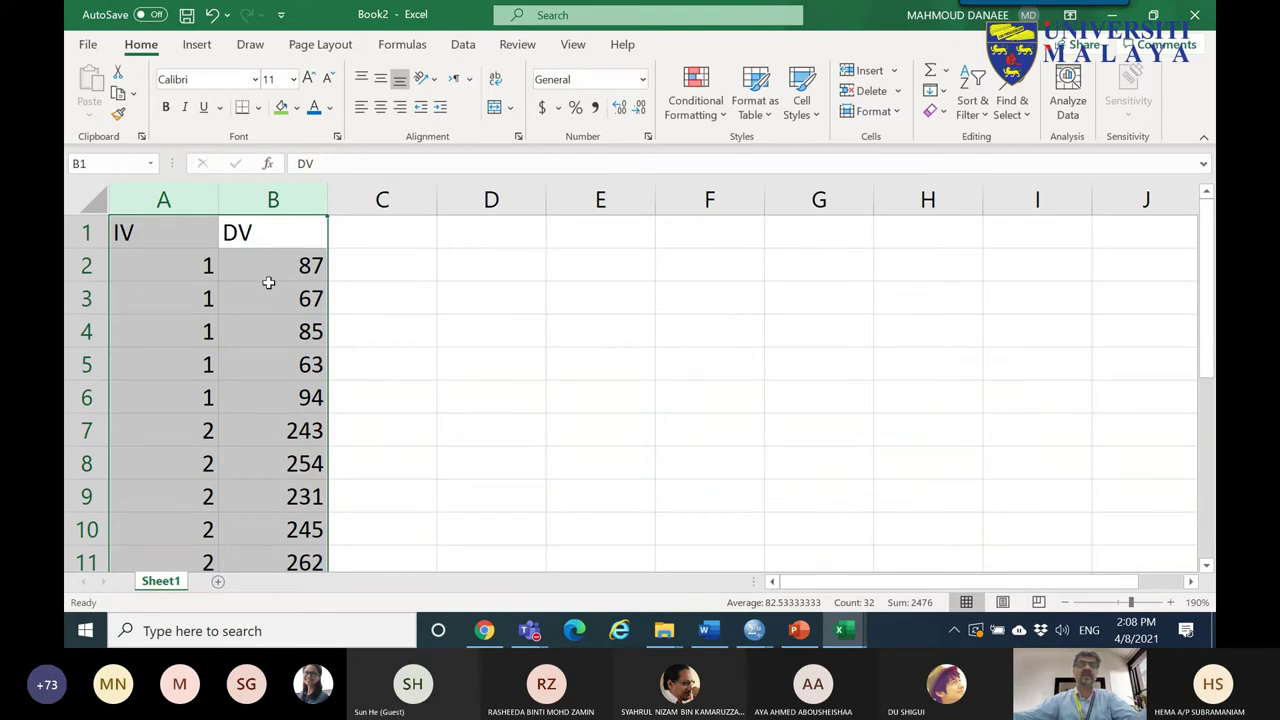
- Save the workbook to the Desktop as an Excel Workbook named ANOVA
click(85, 52)
click(125, 286)
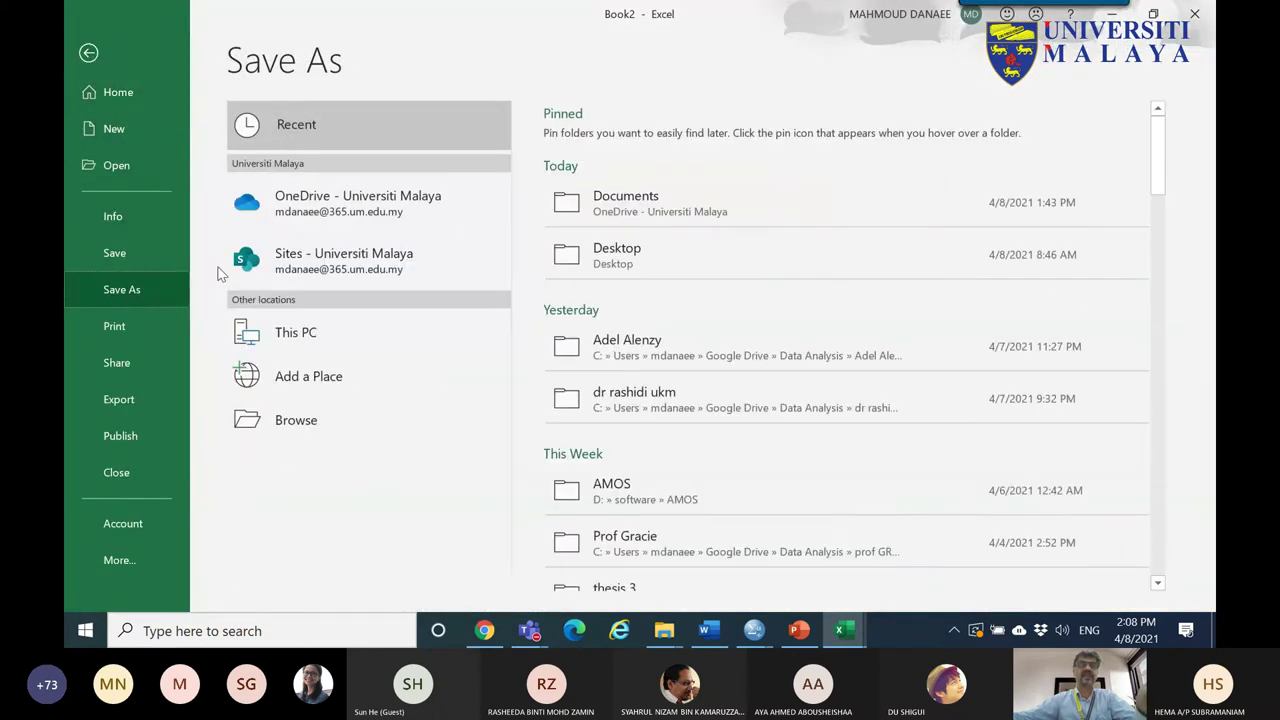
click(624, 225)
click(606, 256)
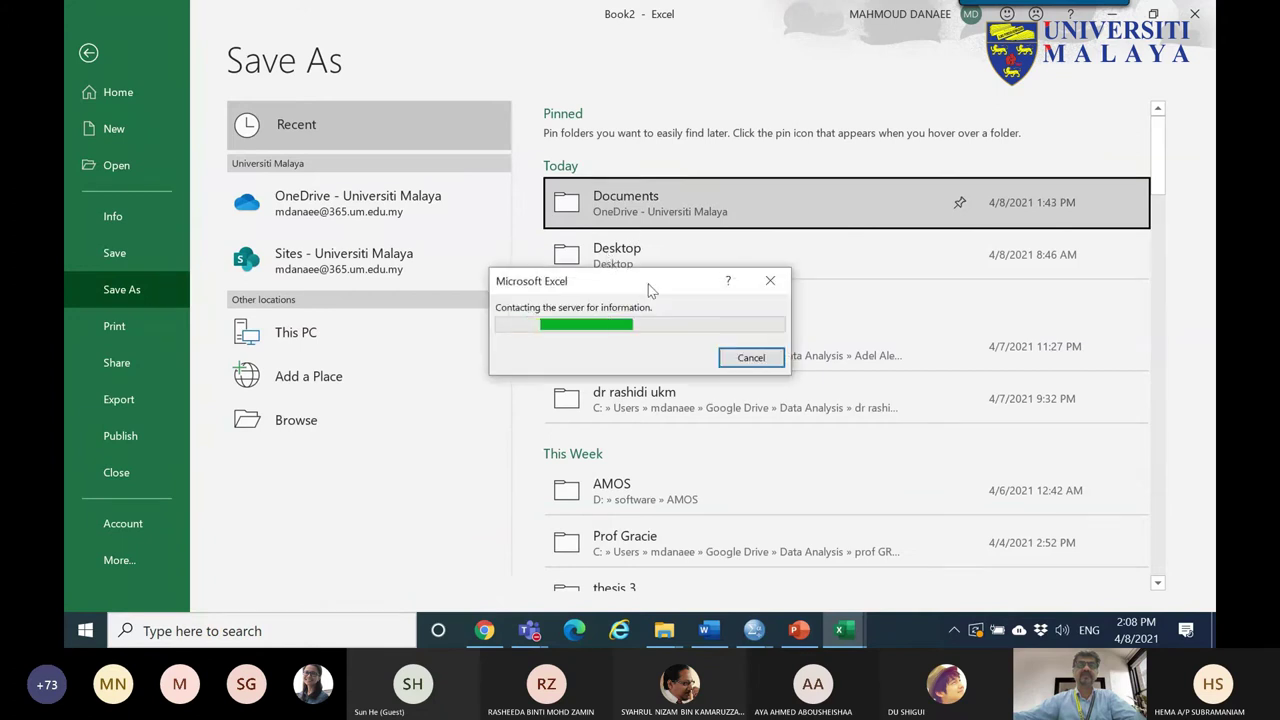
click(334, 412)
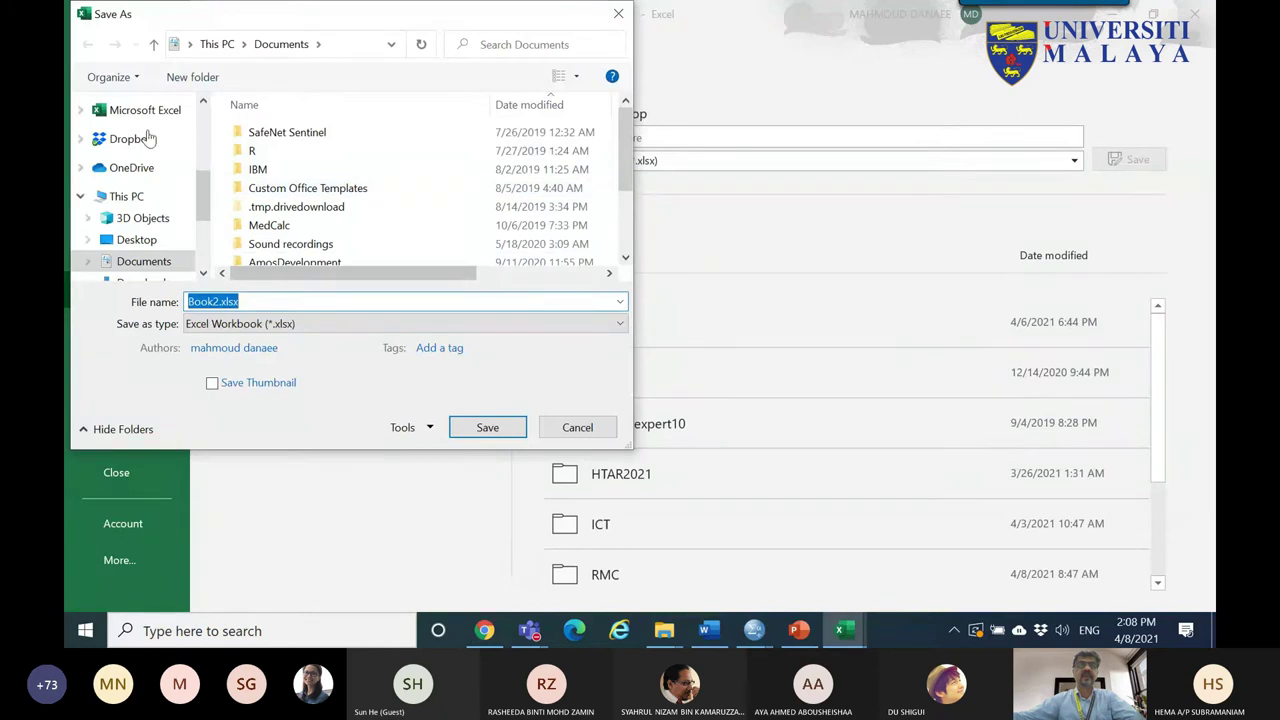
click(133, 240)
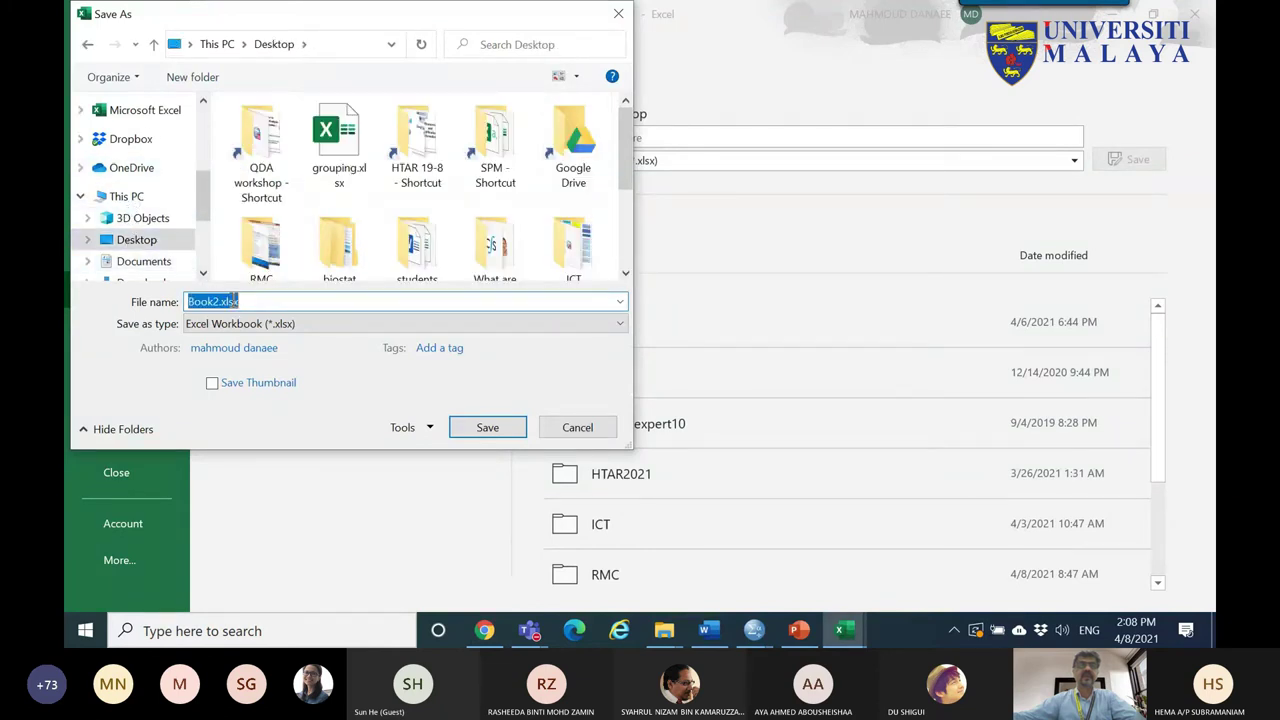
text(ANOV)
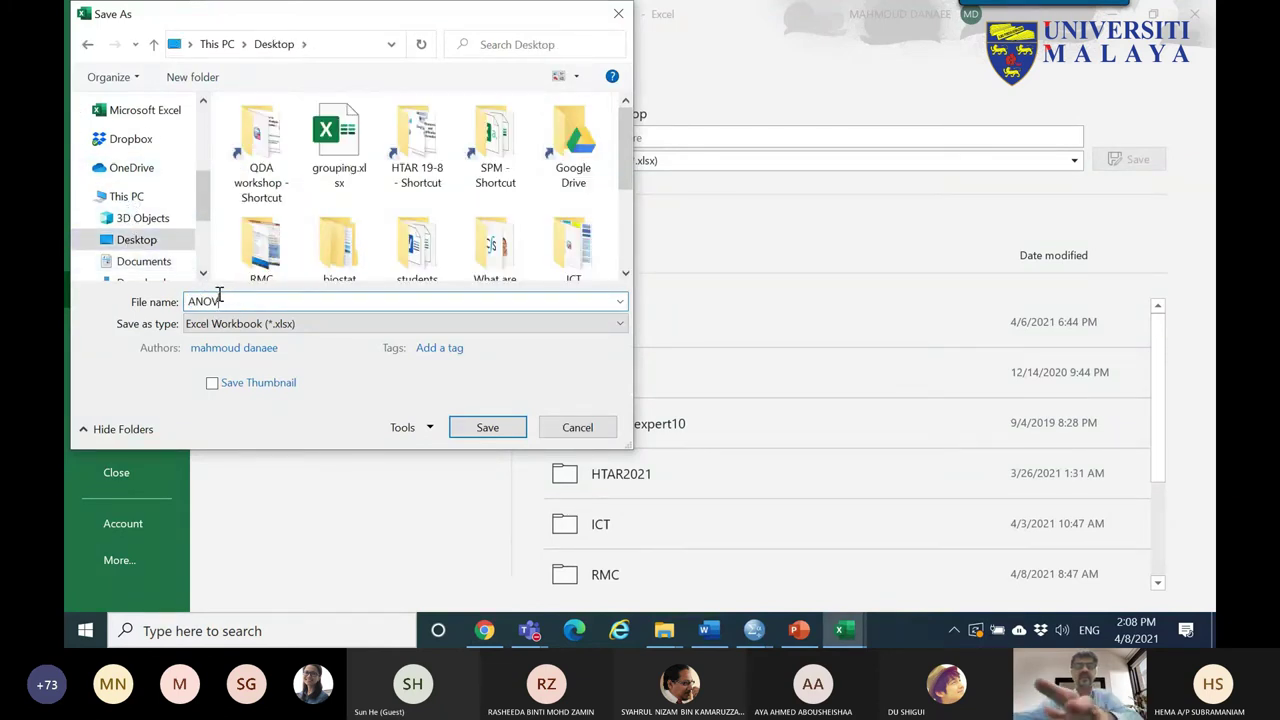
text(A)
click(486, 426)
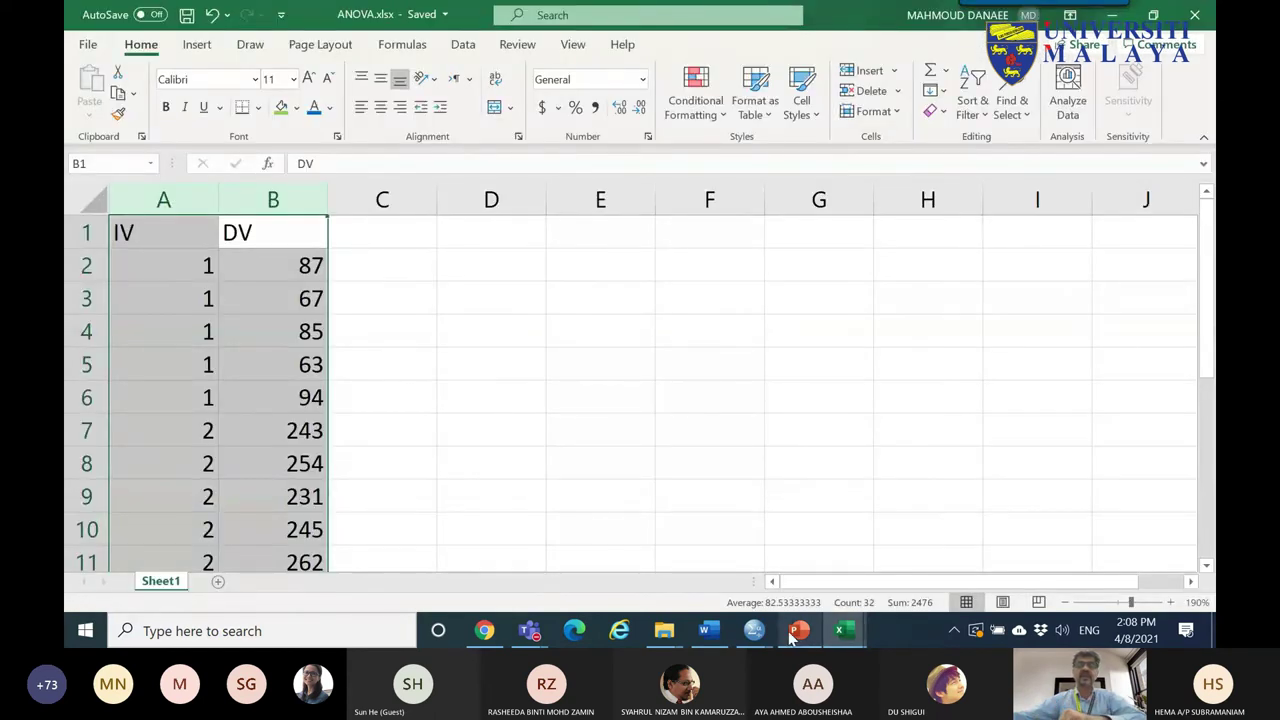
- Switch to SPSS Statistics and start opening a data file, with Excel (*.xls, *.xlsx, *.xlsm) as the file type
mouse_move(757, 633)
click(606, 557)
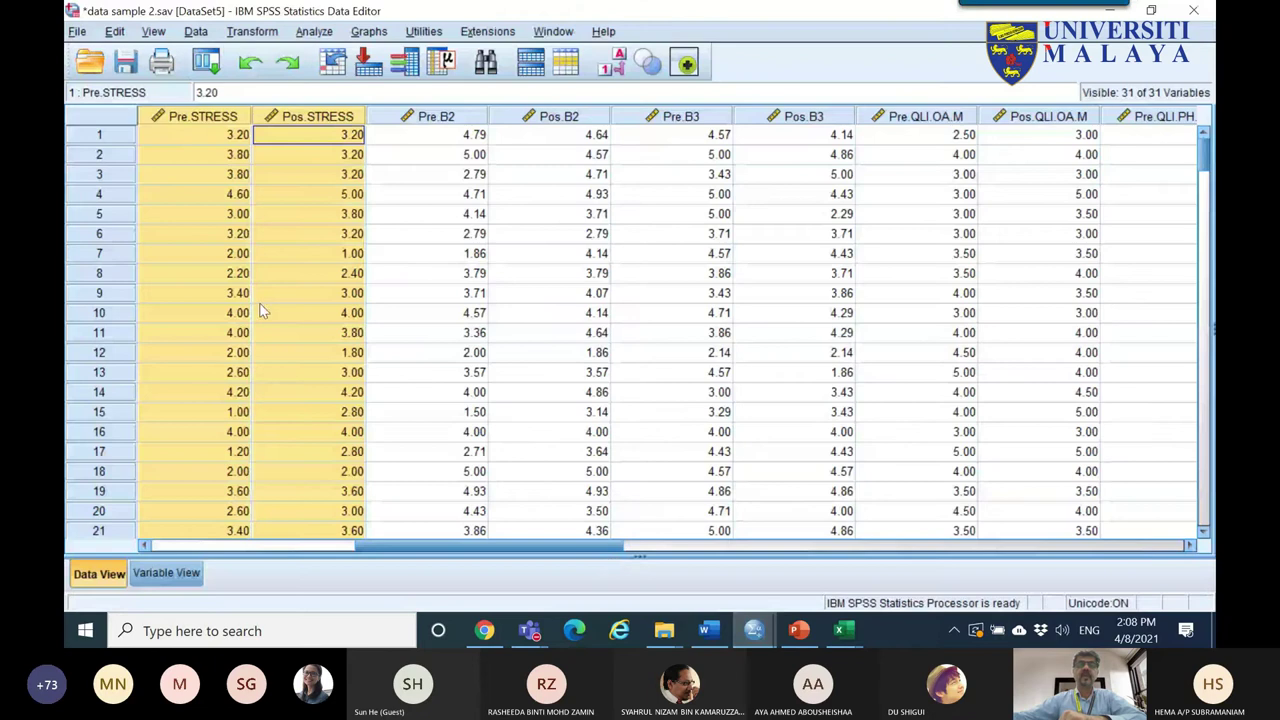
click(77, 31)
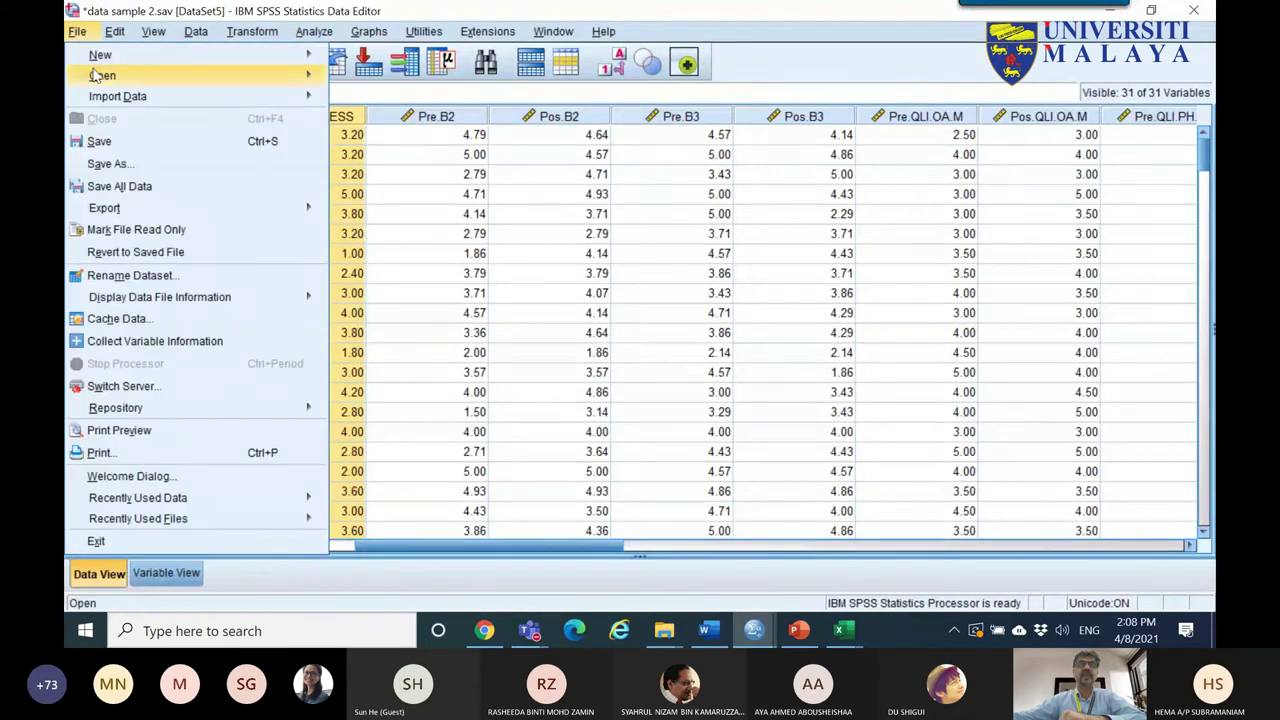
mouse_move(138, 78)
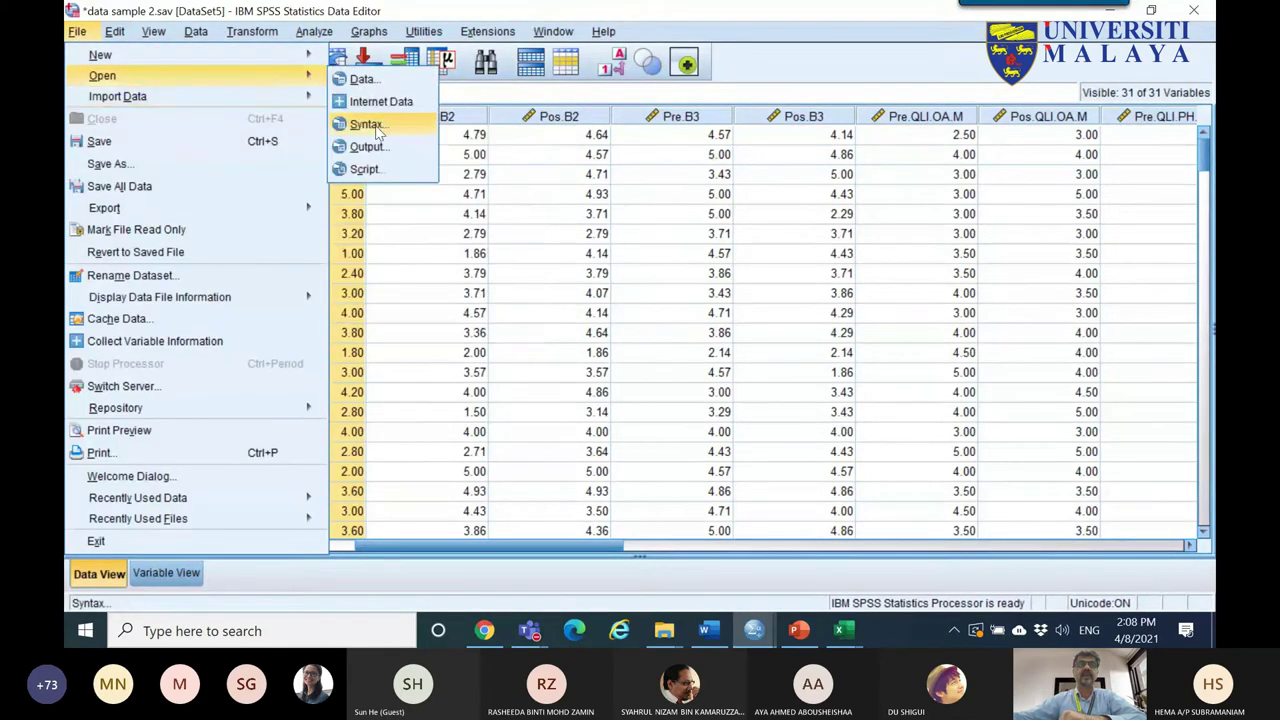
click(400, 79)
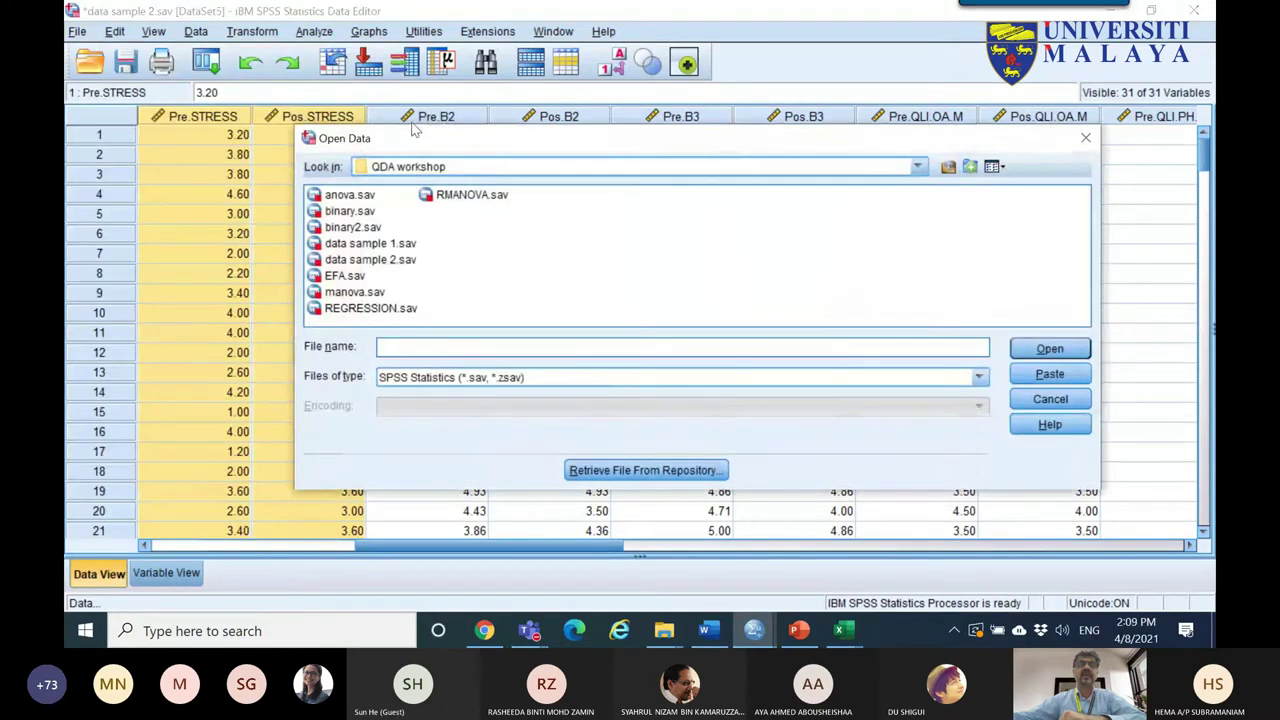
click(481, 385)
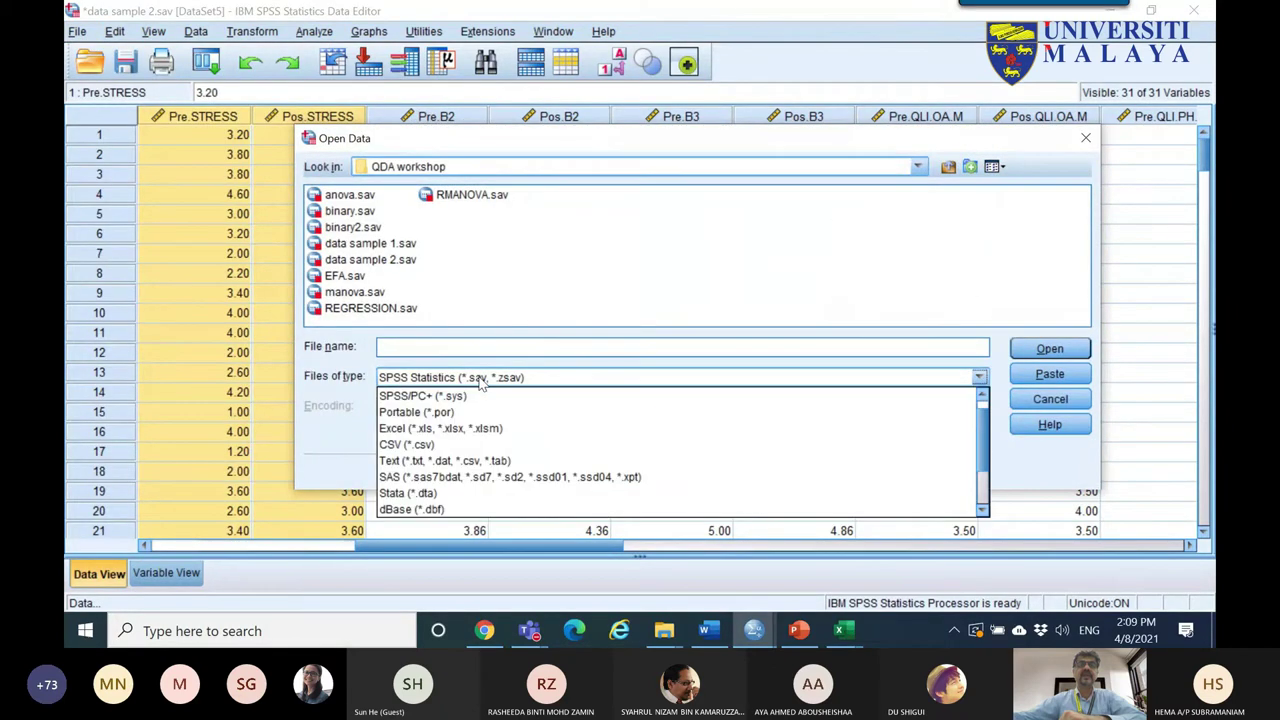
click(497, 430)
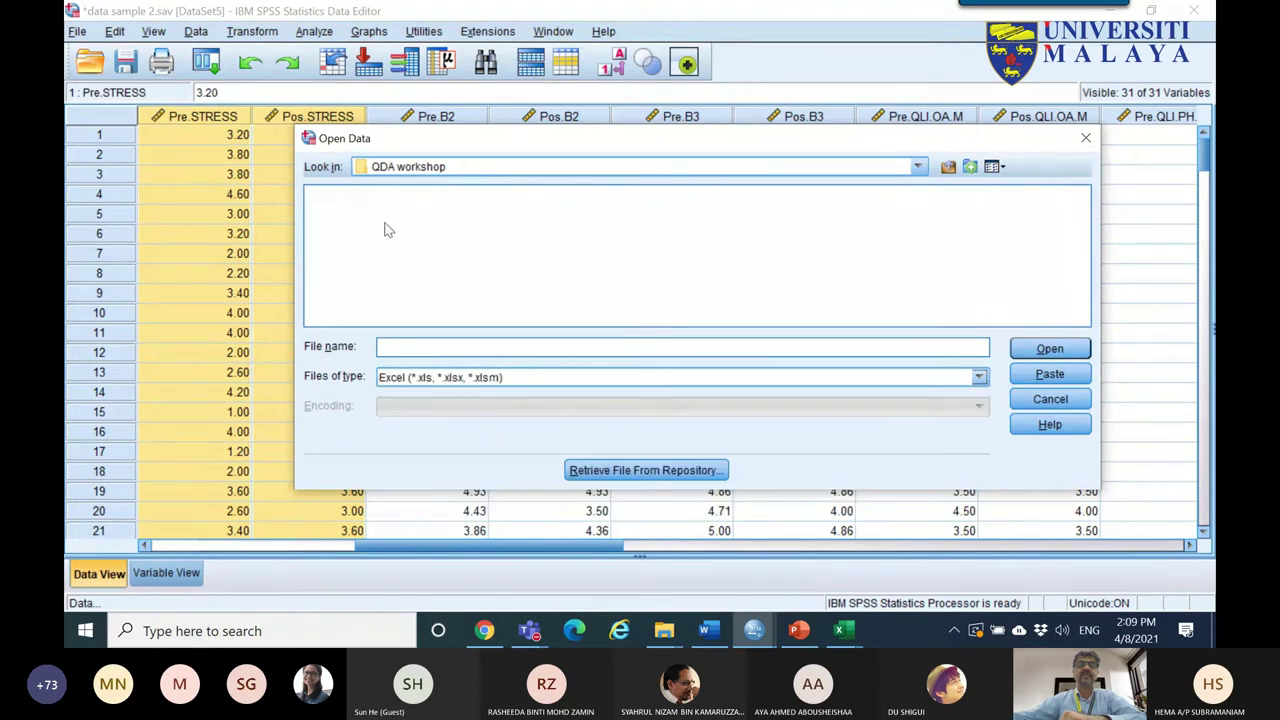
- Browse to the Desktop and open ANOVA.xlsx as the Excel file to import
click(422, 172)
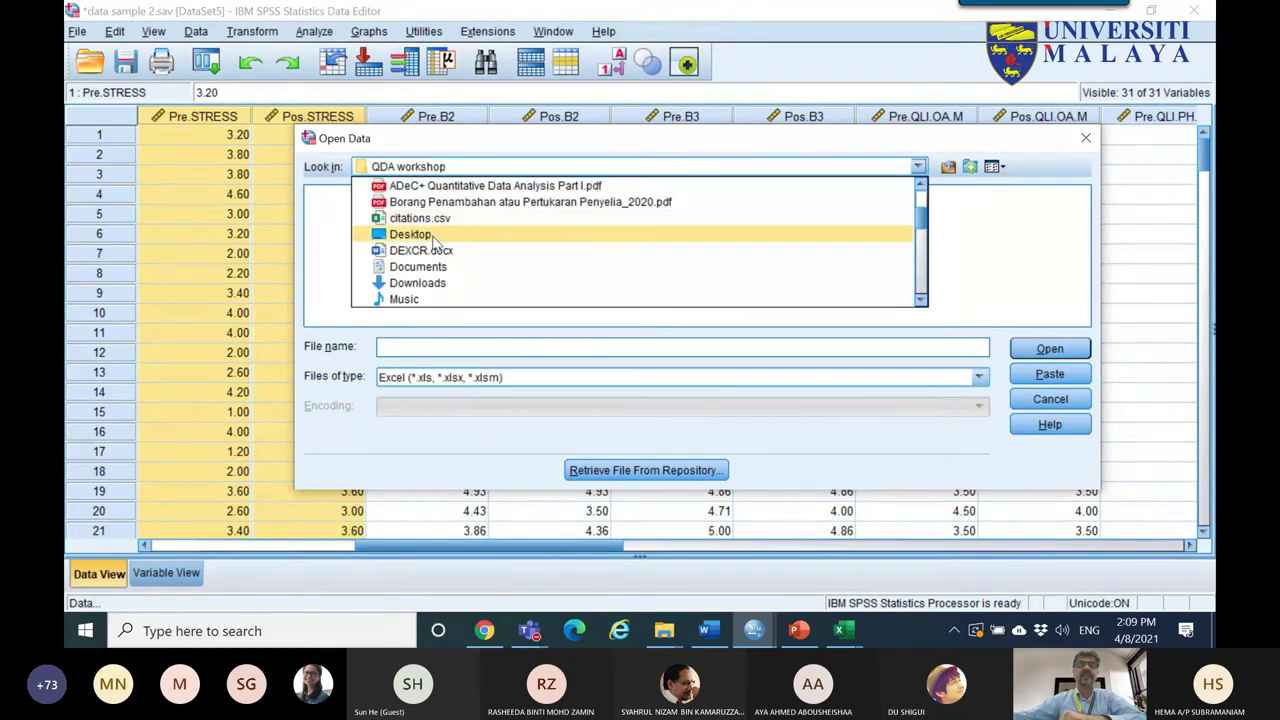
click(437, 240)
click(885, 298)
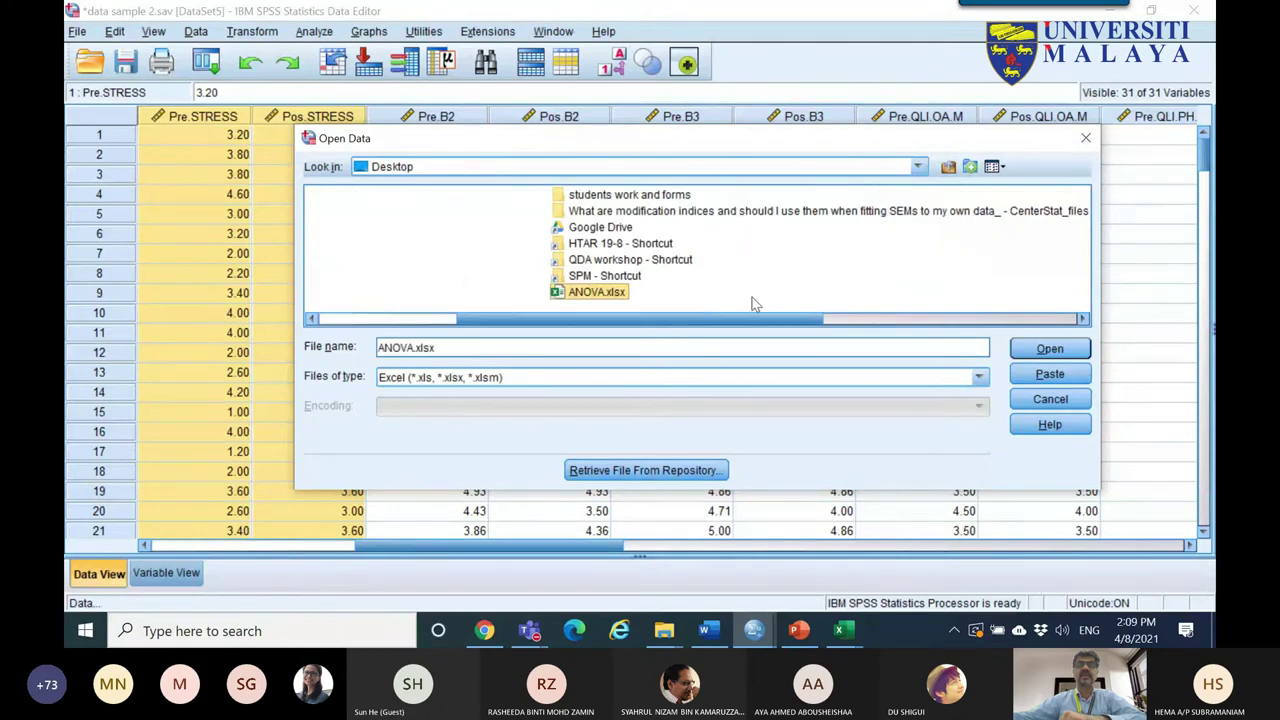
click(1050, 348)
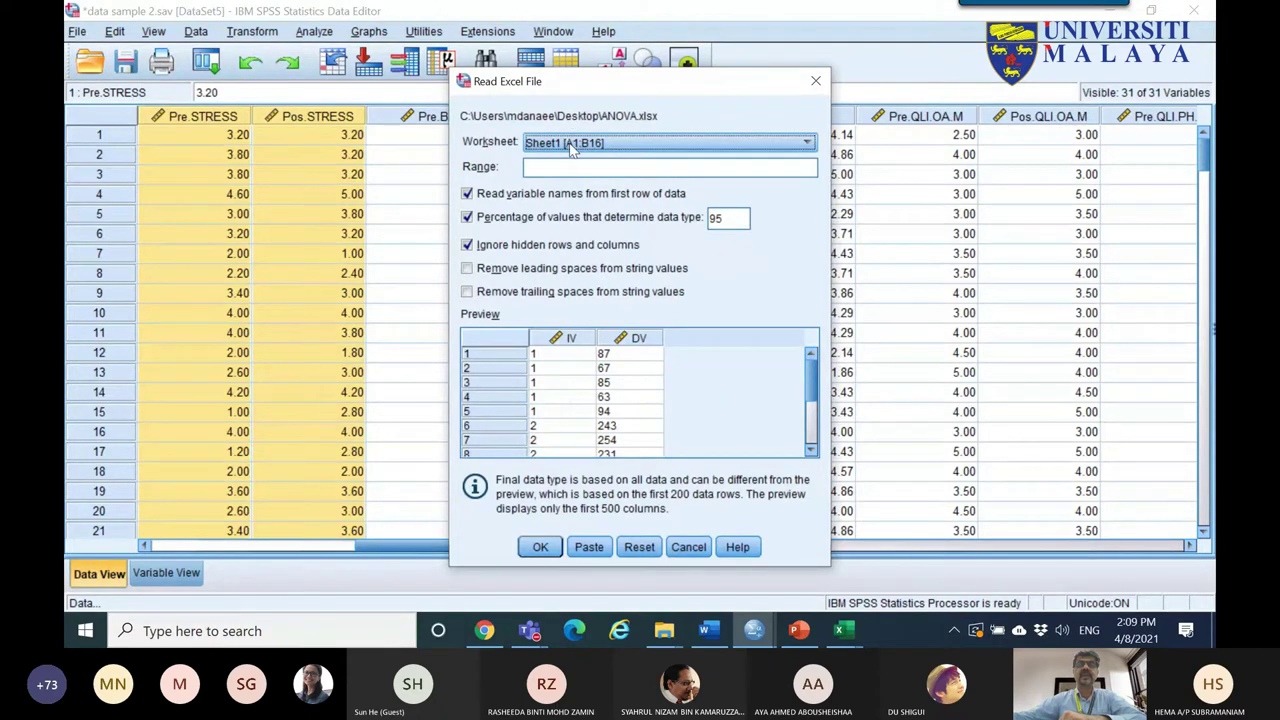
- Import worksheet Sheet1 [A1:B16] with variable names read from the first row, and highlight the imported IV and DV values
click(574, 145)
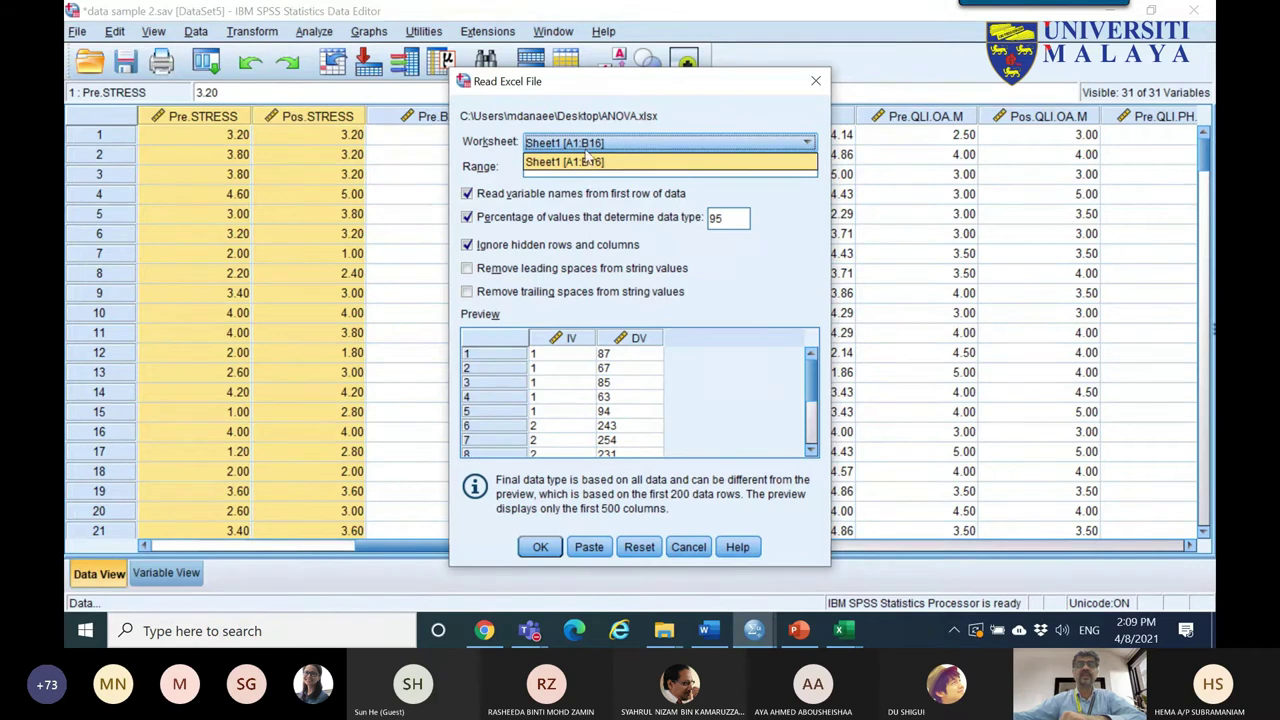
click(588, 160)
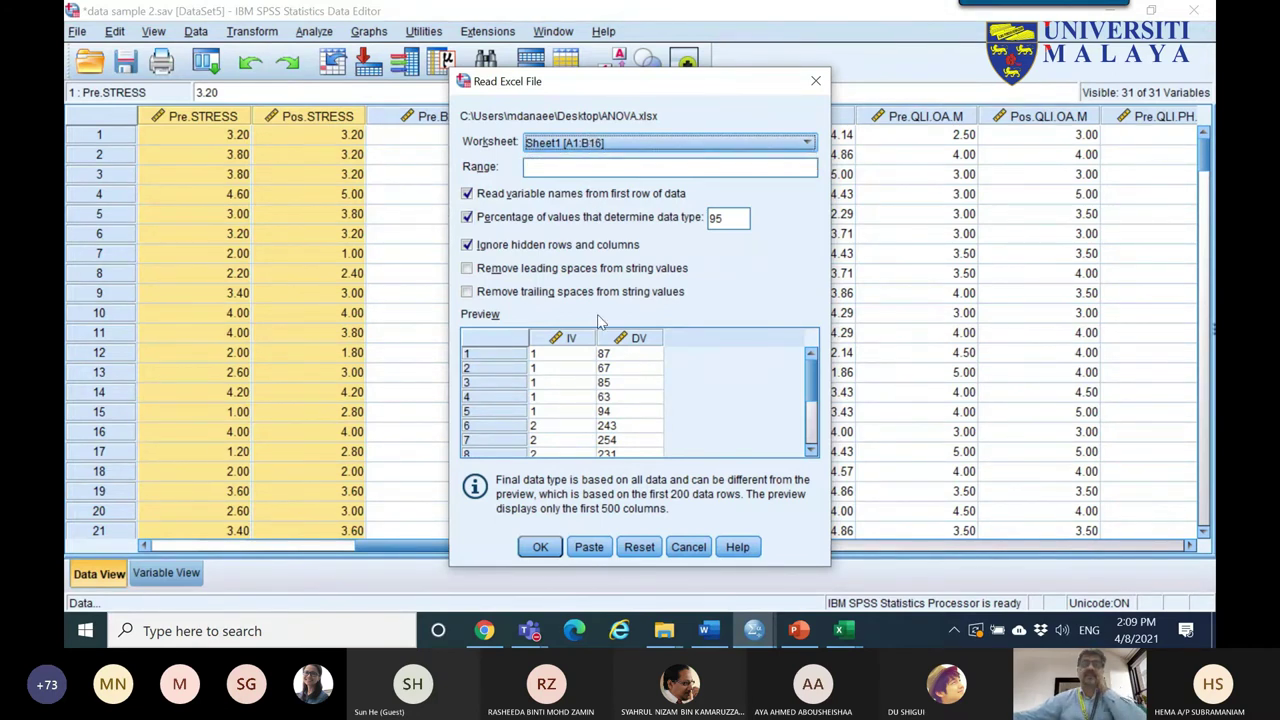
click(540, 548)
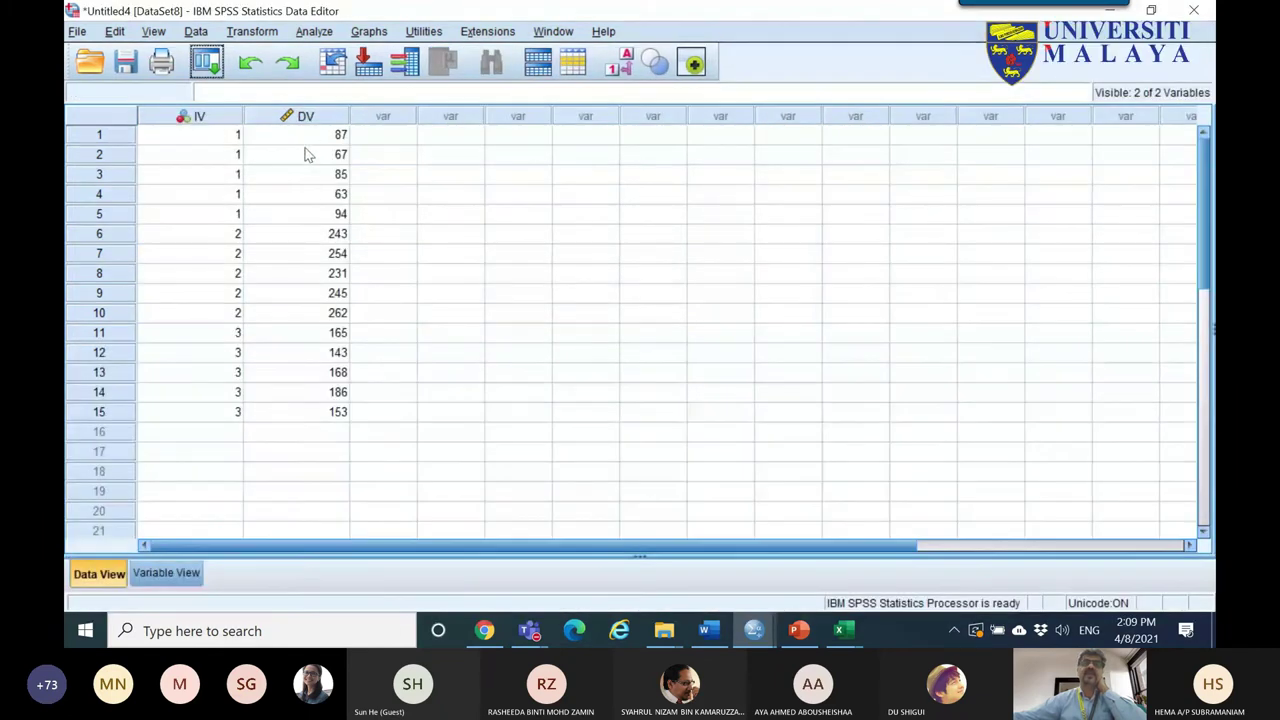
drag(236, 138, 281, 418)
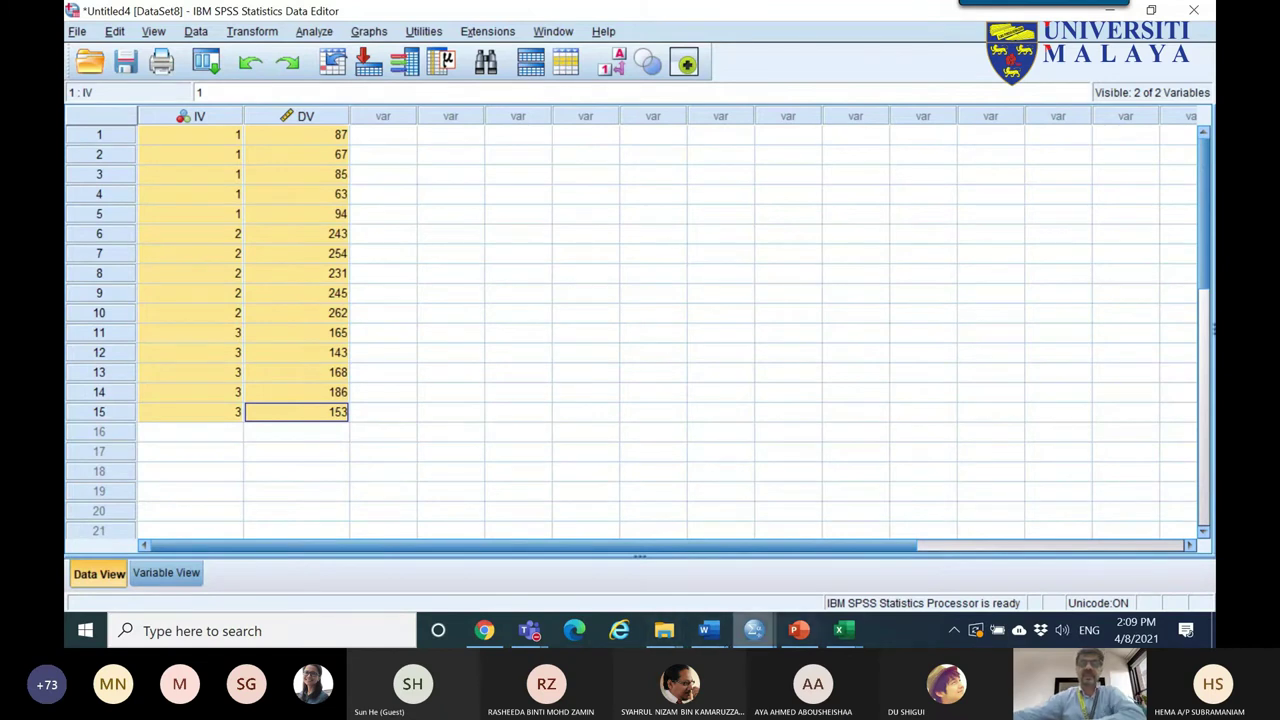
- Switch to the Word document with the handwritten notes and clear its entire contents
click(707, 630)
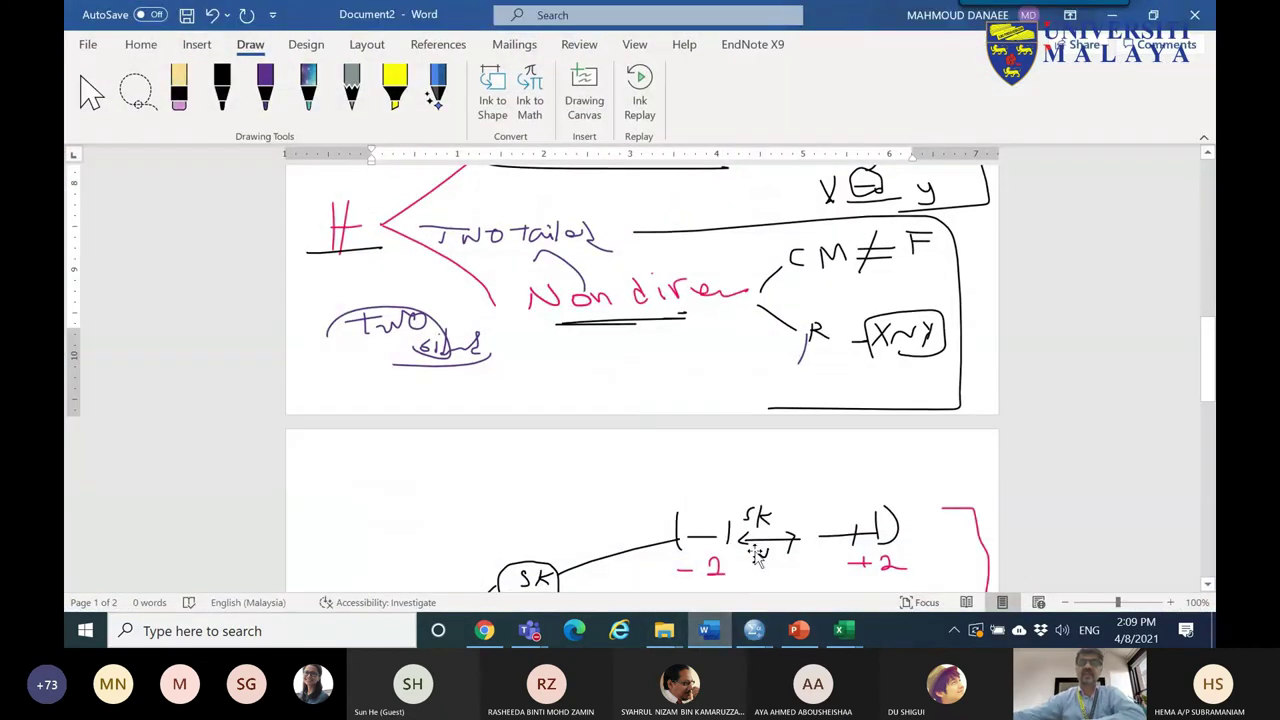
click(717, 434)
text(A)
key(ctrl+a)
key(Delete)
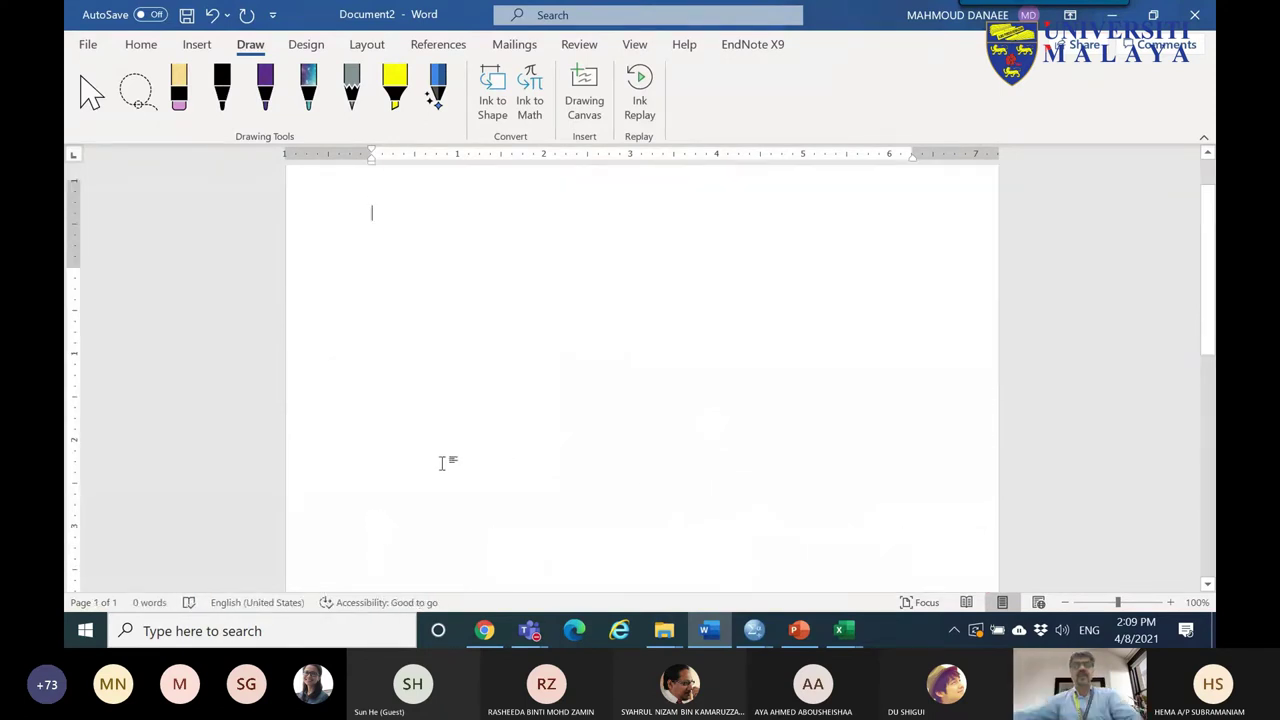
- Handwrite "H0:" with the black pen near the start of the blank page
scroll(443, 462, up, 1)
click(222, 88)
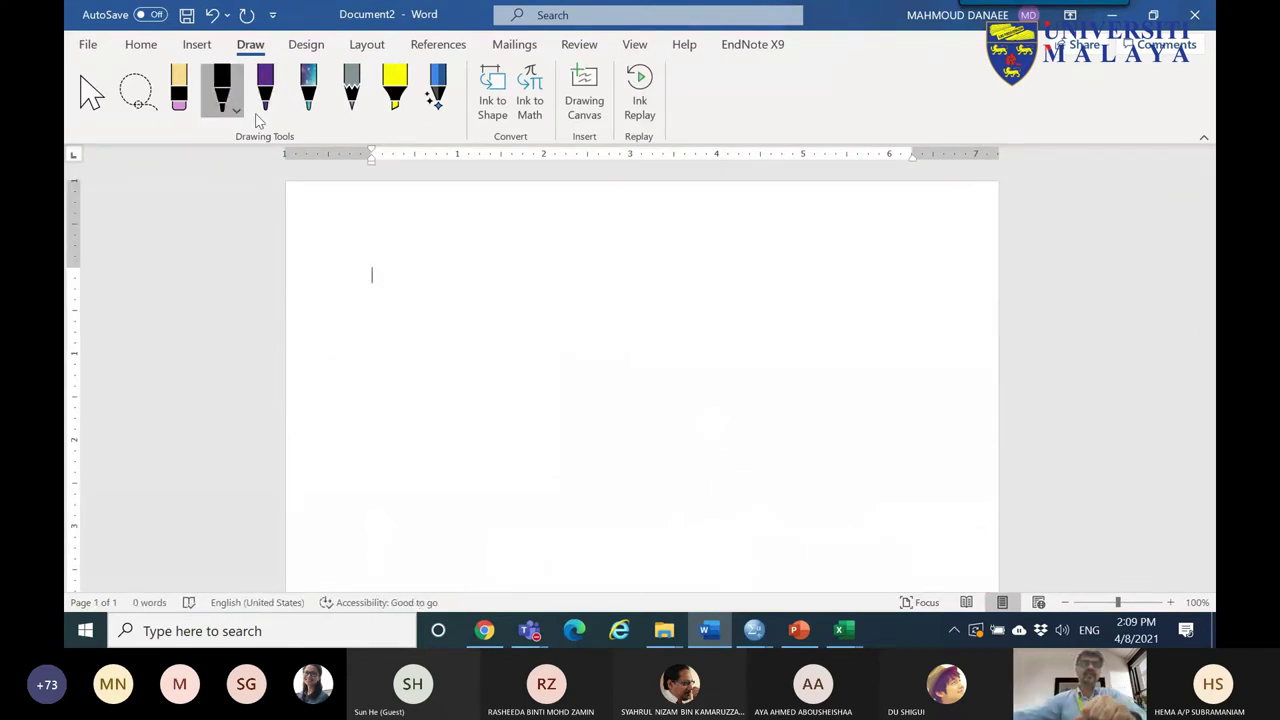
drag(377, 248, 377, 318)
mouse_move(394, 262)
mouse_down()
mouse_move(369, 319)
mouse_move(386, 296)
mouse_up()
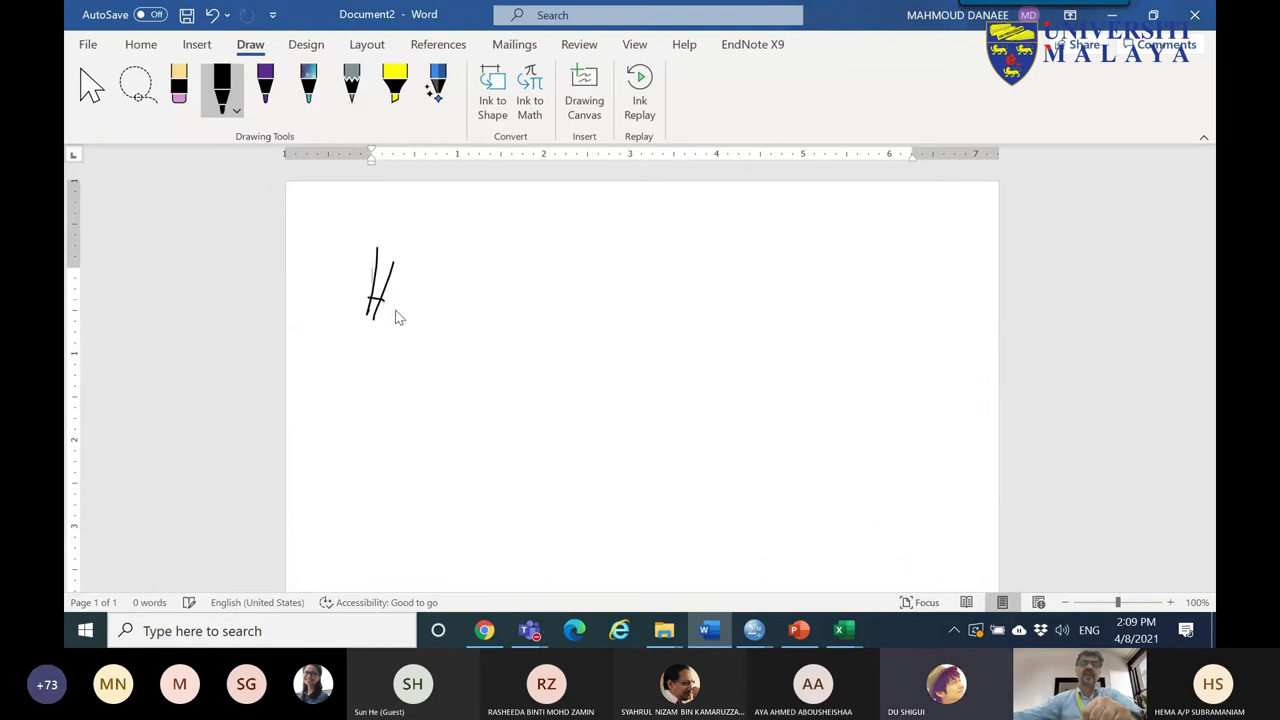
click(439, 300)
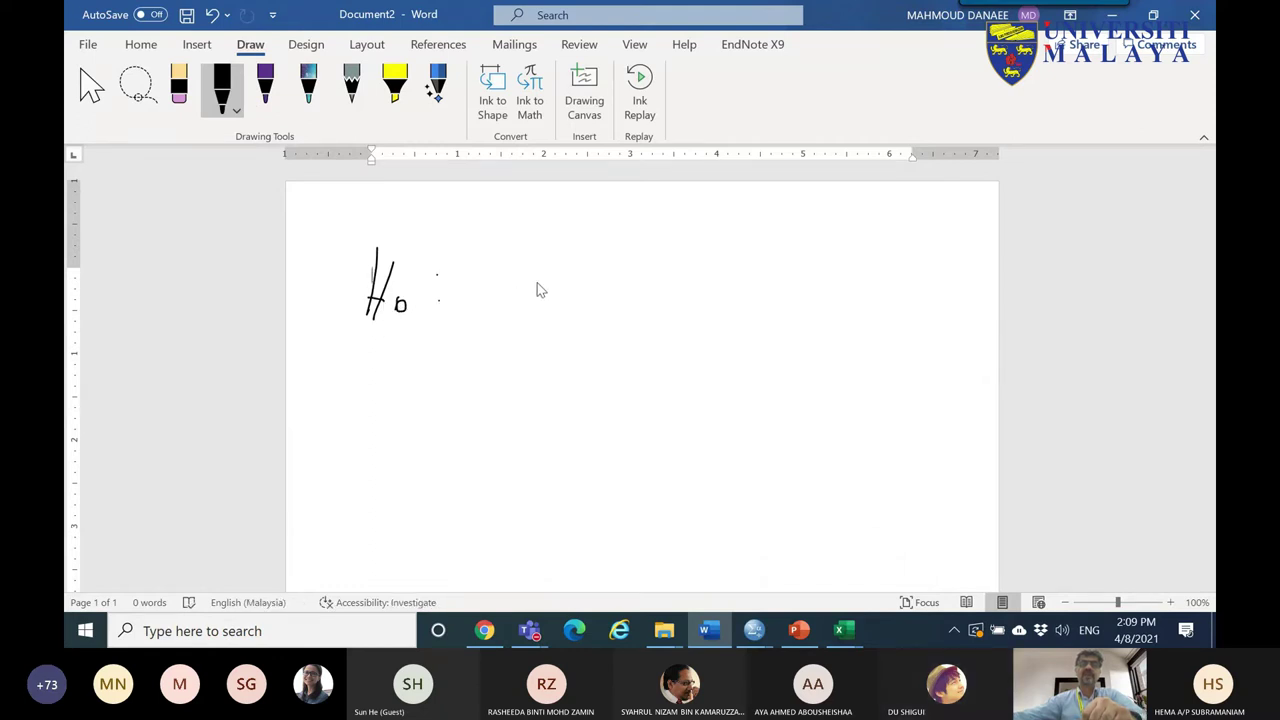
- Handwrite "G1 = G2 = G3 no diff" after H0, and write "H1:" with a question mark in front of it on the line below
drag(562, 292, 596, 290)
mouse_move(573, 285)
mouse_down()
mouse_move(641, 295)
mouse_move(740, 271)
mouse_up()
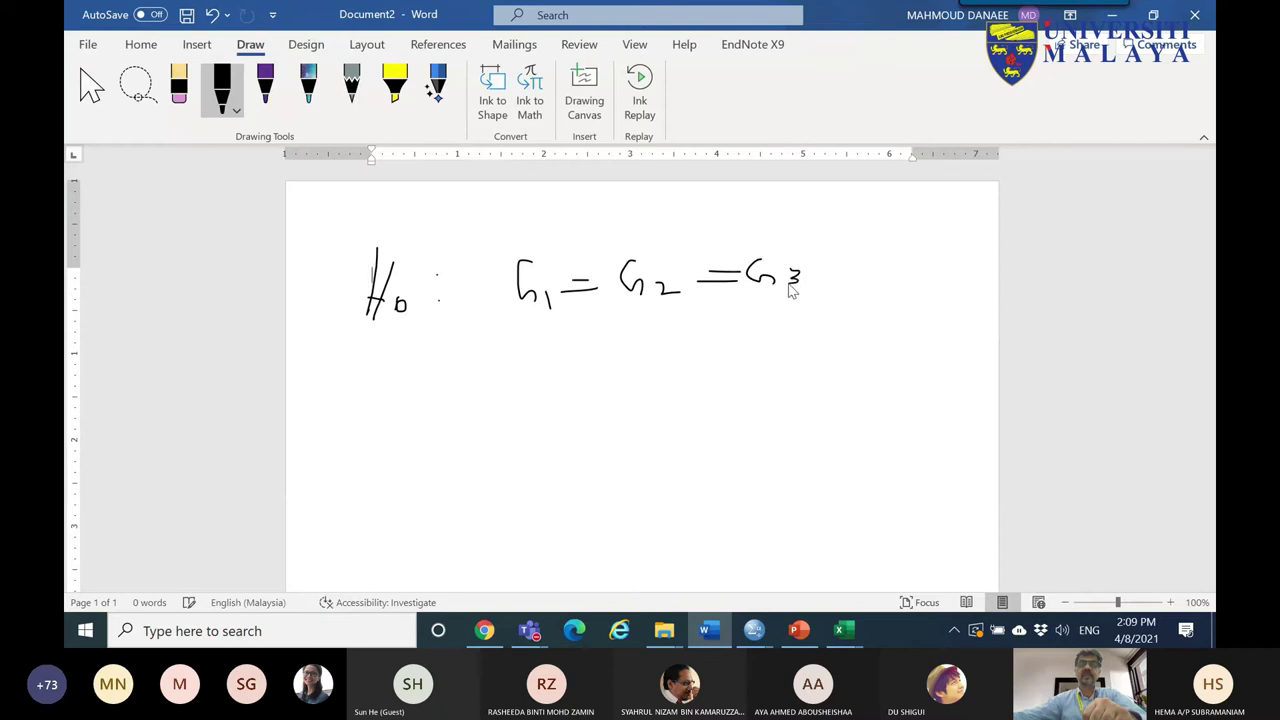
drag(954, 274, 982, 322)
drag(966, 290, 992, 284)
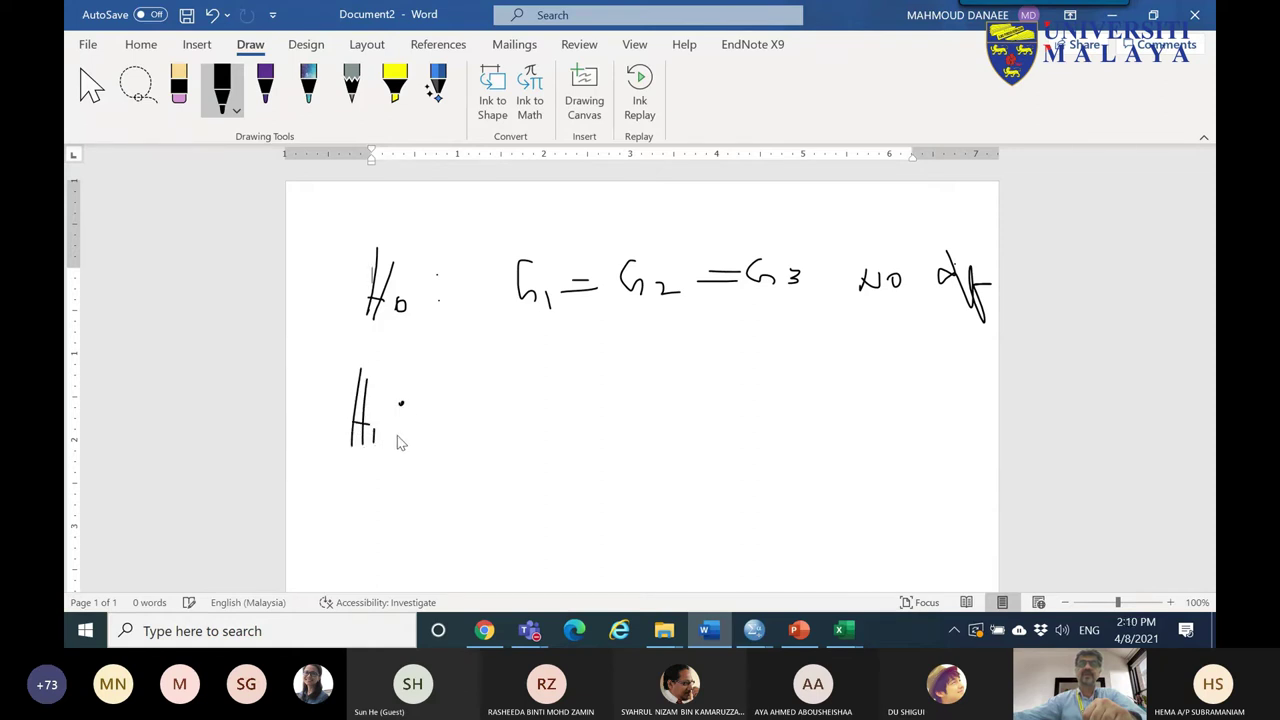
drag(316, 393, 312, 412)
click(313, 425)
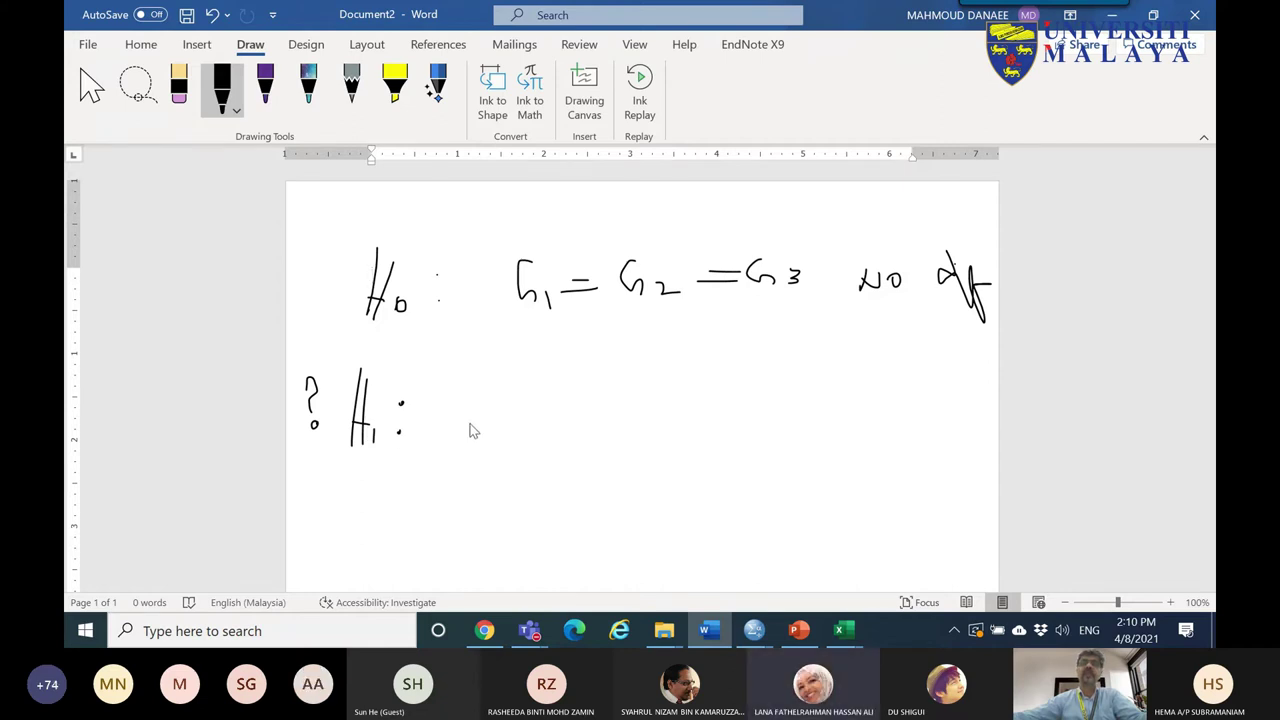
- Rule a line between the H0 and H1 rows and draw a box around G1 = G2 = G3
drag(370, 355, 932, 344)
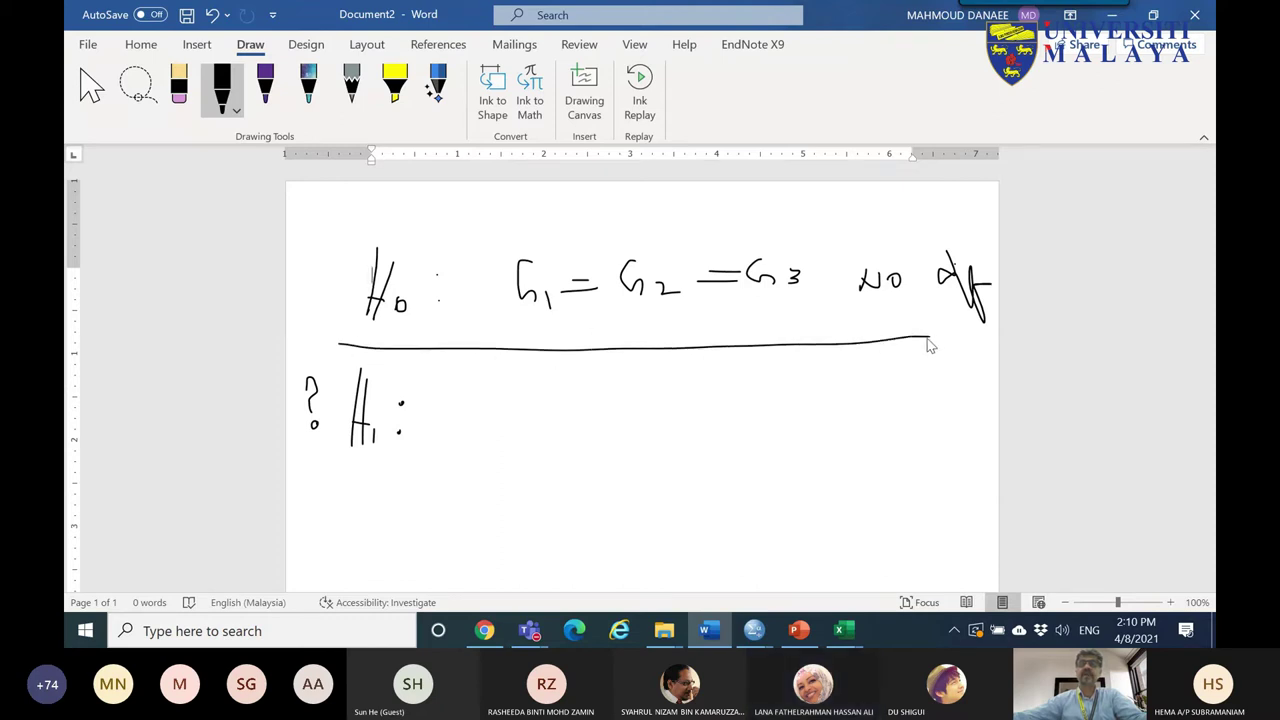
mouse_move(511, 342)
mouse_down()
mouse_move(657, 346)
mouse_move(848, 258)
mouse_move(517, 233)
mouse_move(506, 332)
mouse_move(845, 338)
mouse_up()
mouse_move(484, 398)
mouse_down()
mouse_move(873, 381)
mouse_move(875, 433)
mouse_move(671, 459)
mouse_move(473, 461)
mouse_move(467, 395)
mouse_up()
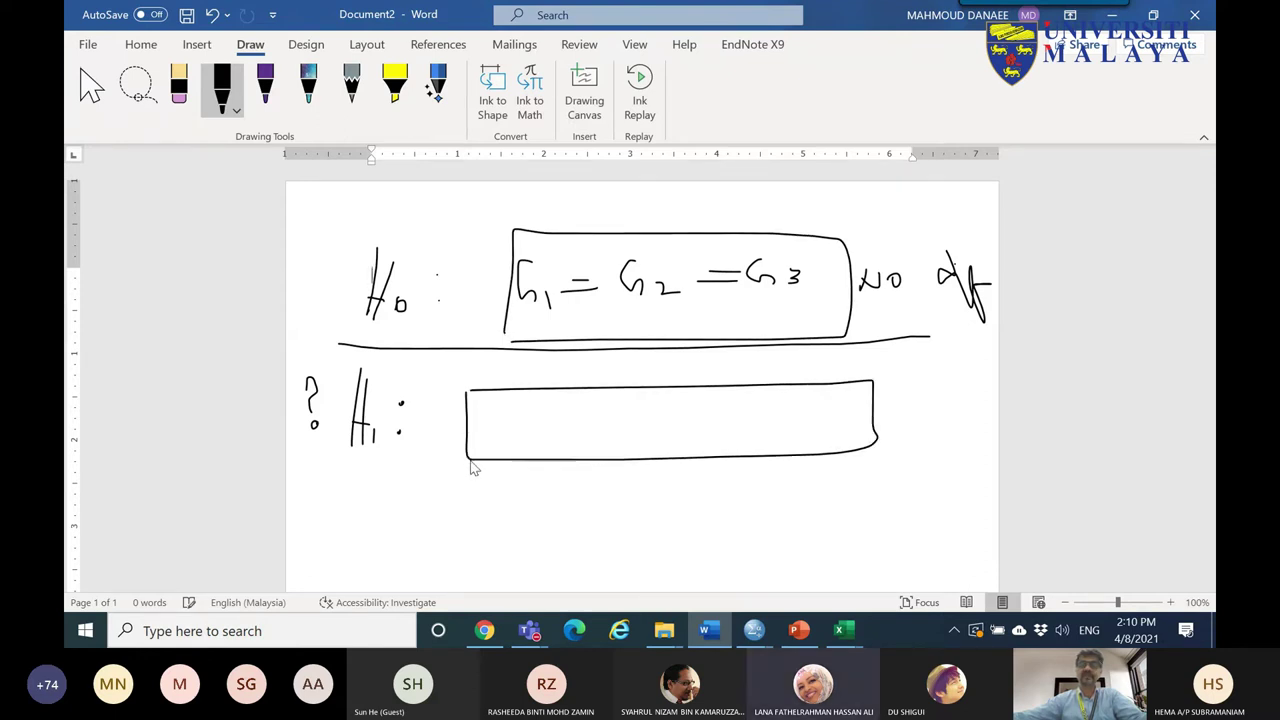
click(179, 85)
click(520, 387)
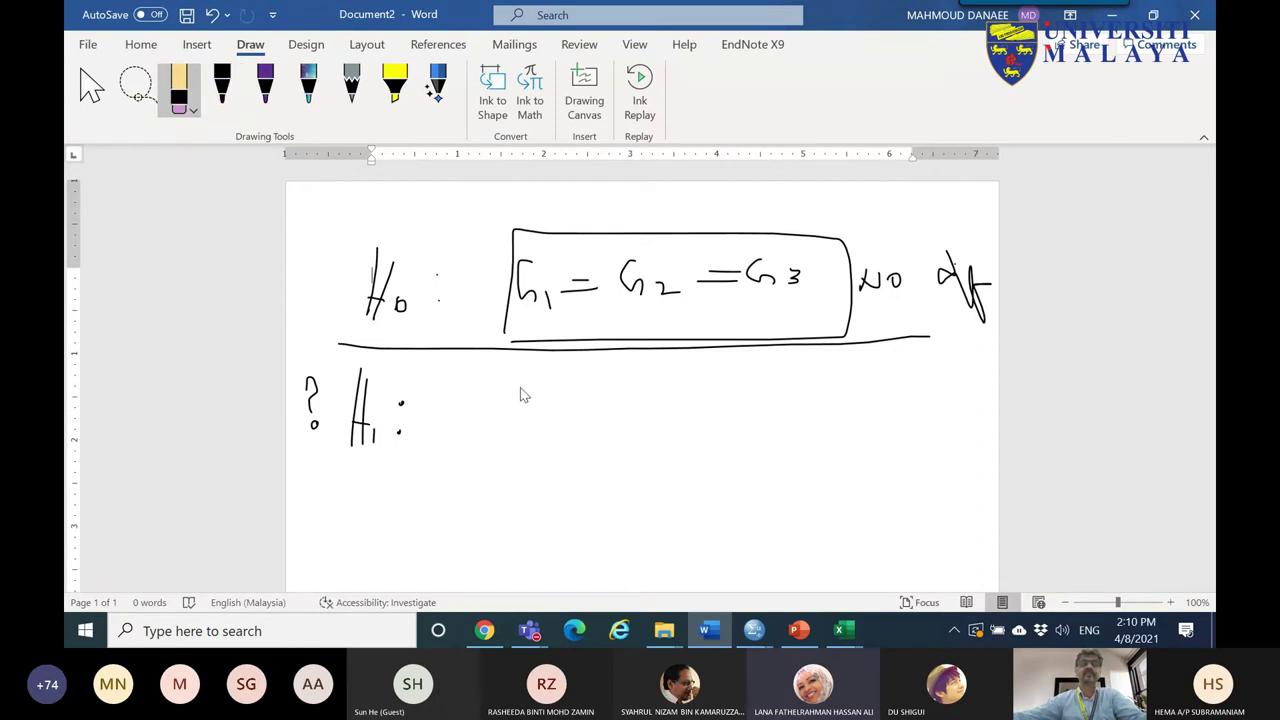
- Change the black pen's colour to pink and handwrite "at least 2 groups are different." after H1
click(221, 85)
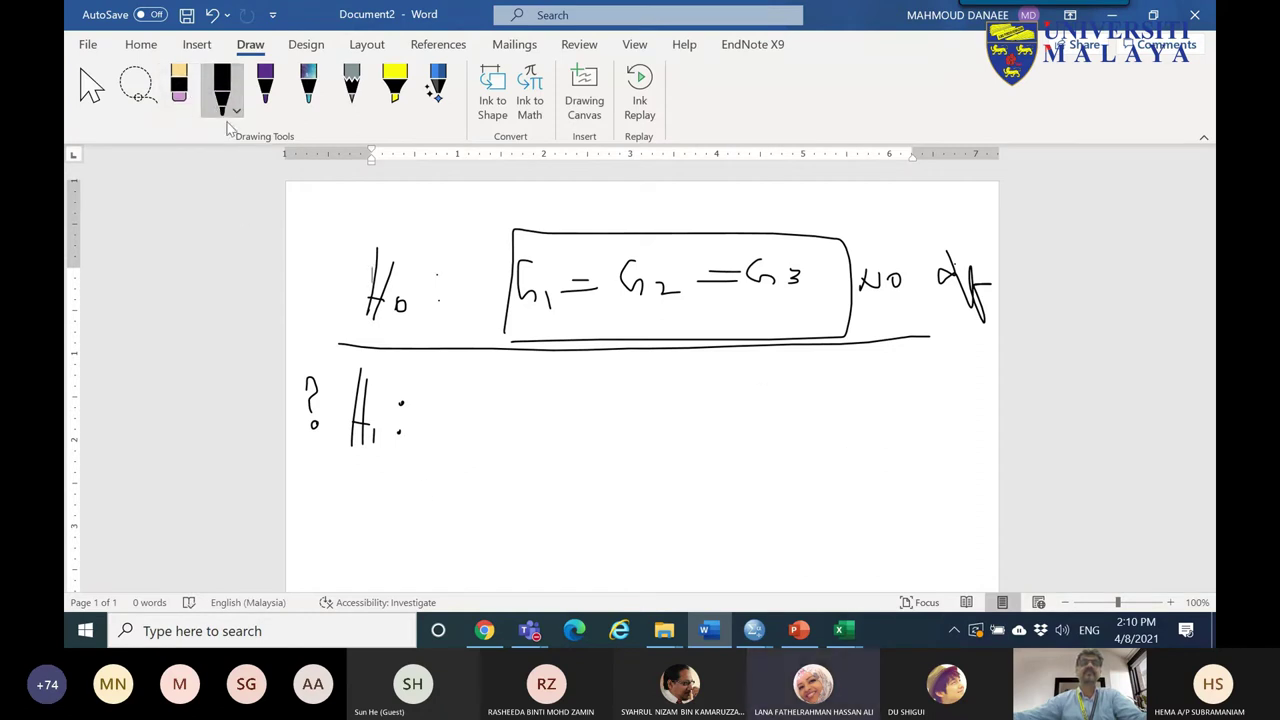
click(236, 110)
click(252, 265)
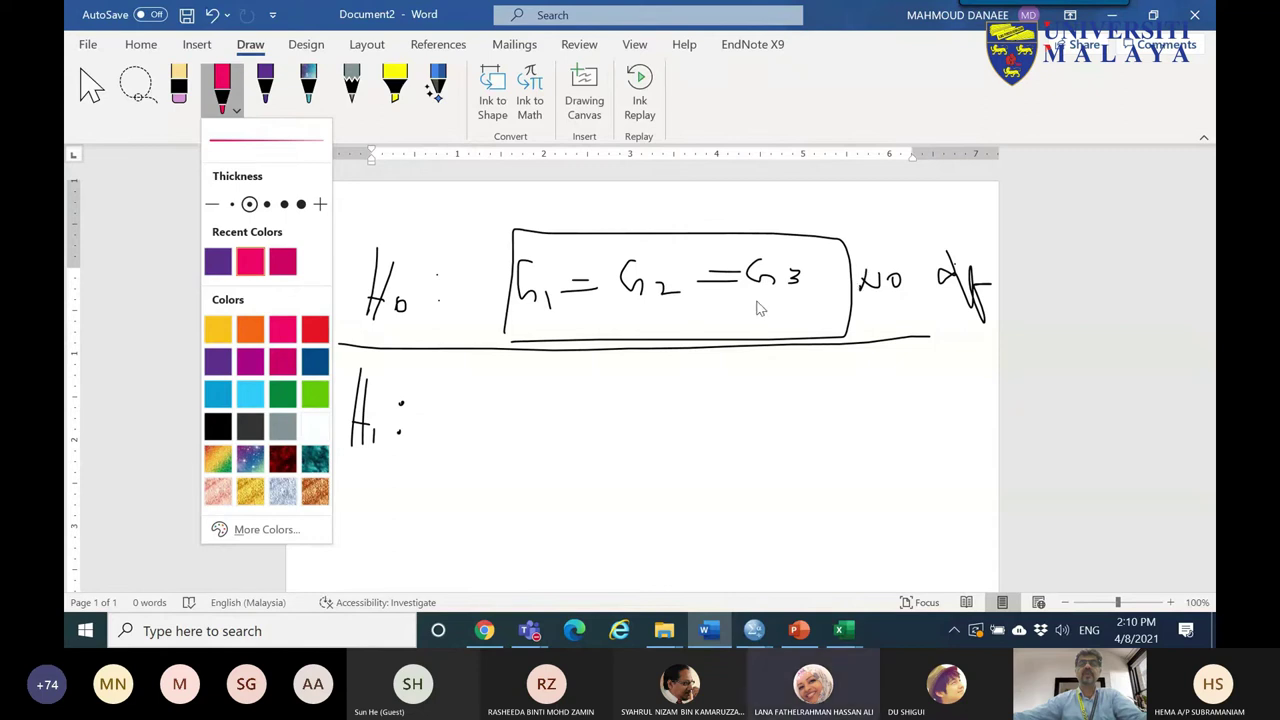
click(490, 406)
mouse_move(488, 408)
mouse_down()
mouse_move(494, 420)
mouse_move(510, 402)
mouse_move(557, 416)
mouse_move(578, 400)
mouse_move(583, 414)
mouse_move(656, 400)
mouse_move(729, 434)
mouse_move(718, 430)
mouse_move(771, 401)
mouse_move(812, 418)
mouse_move(830, 400)
mouse_move(878, 400)
mouse_up()
mouse_move(556, 446)
mouse_down()
mouse_move(594, 450)
mouse_move(584, 466)
mouse_move(607, 458)
mouse_move(597, 453)
mouse_move(606, 468)
mouse_move(710, 458)
mouse_up()
click(723, 457)
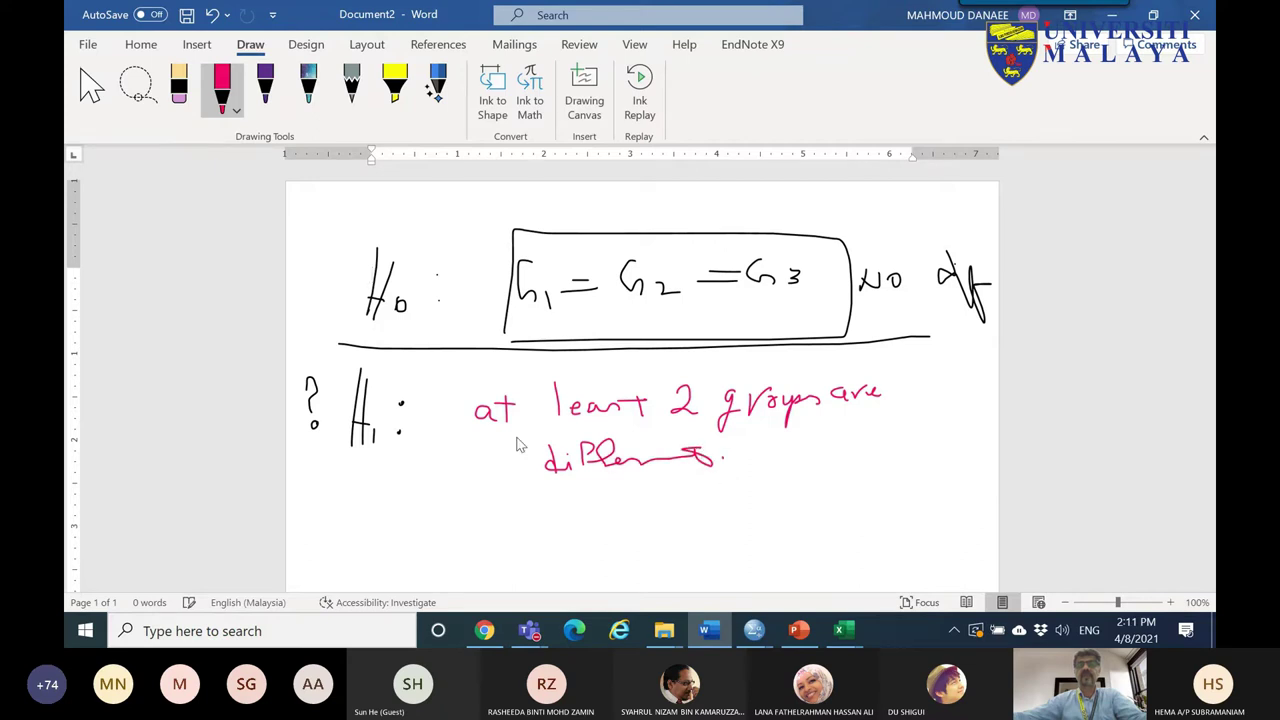
- Cross out H0 in pink and outline both "at least 2" and the G1 = G2 = G3 equation
mouse_move(475, 433)
mouse_down()
mouse_move(688, 421)
mouse_move(704, 407)
mouse_move(685, 375)
mouse_move(469, 372)
mouse_move(465, 433)
mouse_up()
drag(422, 224, 368, 318)
drag(350, 232, 422, 316)
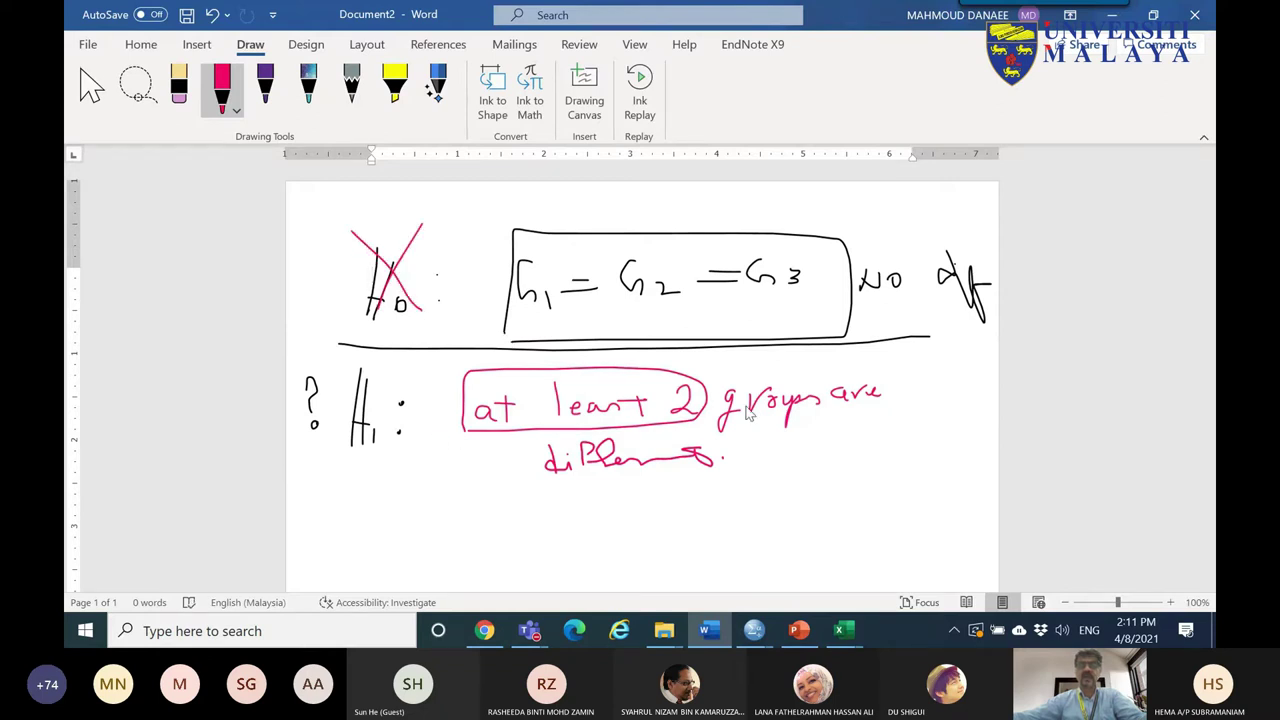
mouse_move(549, 322)
mouse_down()
mouse_move(819, 312)
mouse_move(836, 297)
mouse_move(769, 235)
mouse_move(518, 234)
mouse_move(495, 256)
mouse_move(513, 334)
mouse_up()
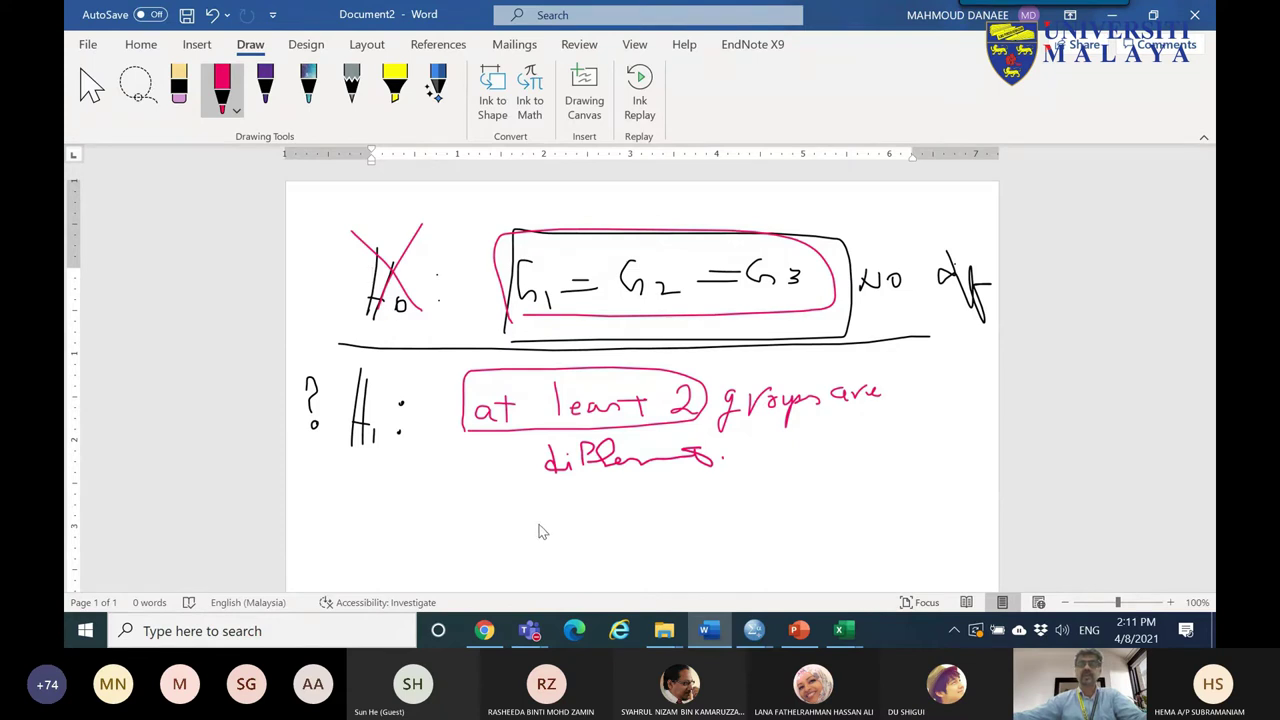
- Handwrite "G1 ≠ G2 = G3" in pink below the H1 statement, box it and circle the not-equal sign
drag(530, 506, 534, 541)
mouse_move(552, 528)
mouse_down()
mouse_move(556, 541)
mouse_move(598, 533)
mouse_up()
mouse_move(560, 543)
mouse_down()
mouse_move(603, 541)
mouse_move(586, 545)
mouse_up()
mouse_move(655, 500)
mouse_down()
mouse_move(649, 539)
mouse_move(758, 526)
mouse_move(760, 525)
mouse_up()
mouse_move(806, 492)
mouse_down()
mouse_move(797, 524)
mouse_move(833, 534)
mouse_move(803, 552)
mouse_move(516, 580)
mouse_move(493, 580)
mouse_move(476, 519)
mouse_move(485, 499)
mouse_move(838, 486)
mouse_up()
mouse_move(608, 540)
mouse_down()
mouse_move(578, 562)
mouse_move(523, 530)
mouse_move(555, 512)
mouse_move(626, 523)
mouse_move(611, 566)
mouse_up()
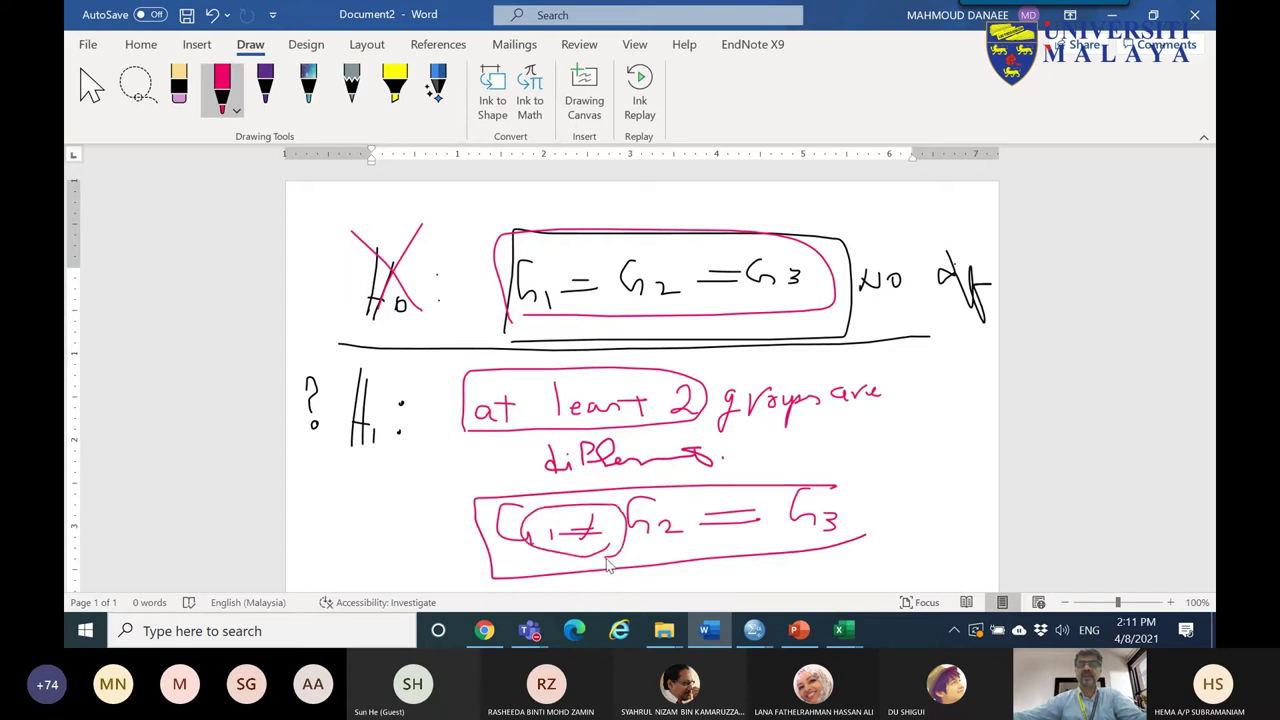
- Cross out the equals sign between G2 and G3 in the H0 equation and draw a brace before the H1 statement
drag(779, 240, 700, 300)
drag(702, 254, 766, 298)
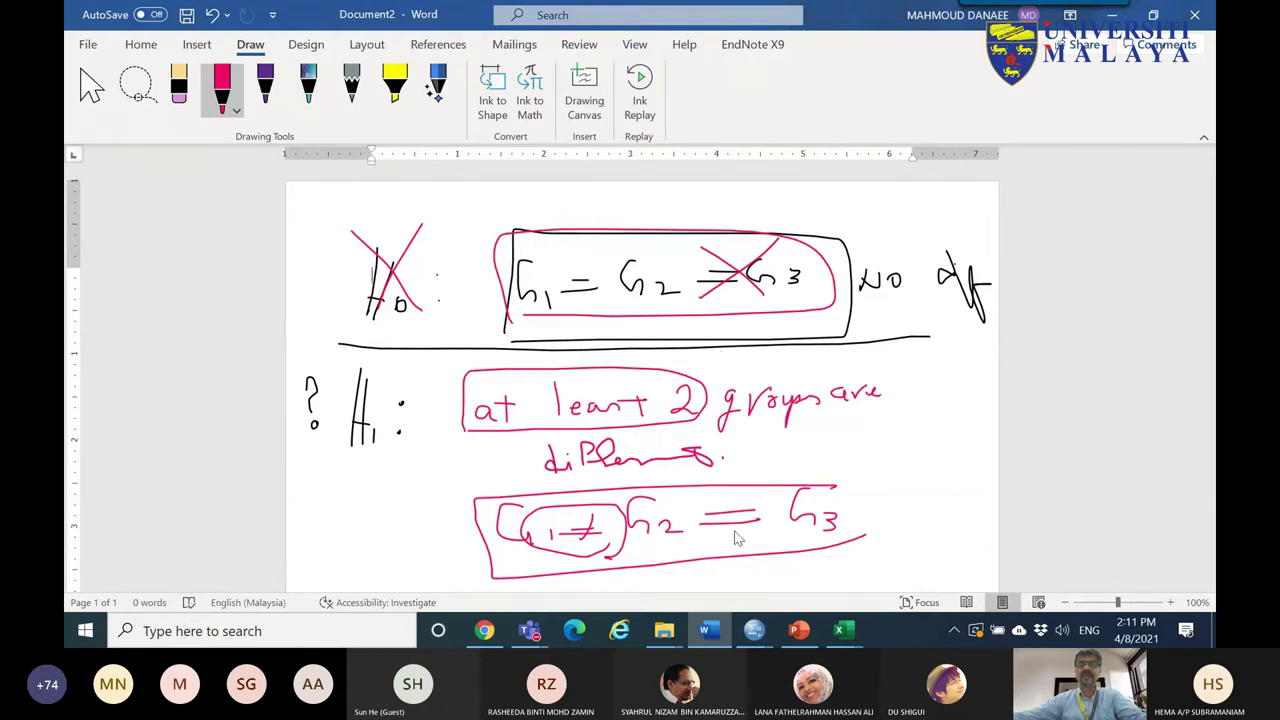
mouse_move(462, 358)
mouse_down()
mouse_move(452, 427)
mouse_move(474, 476)
mouse_up()
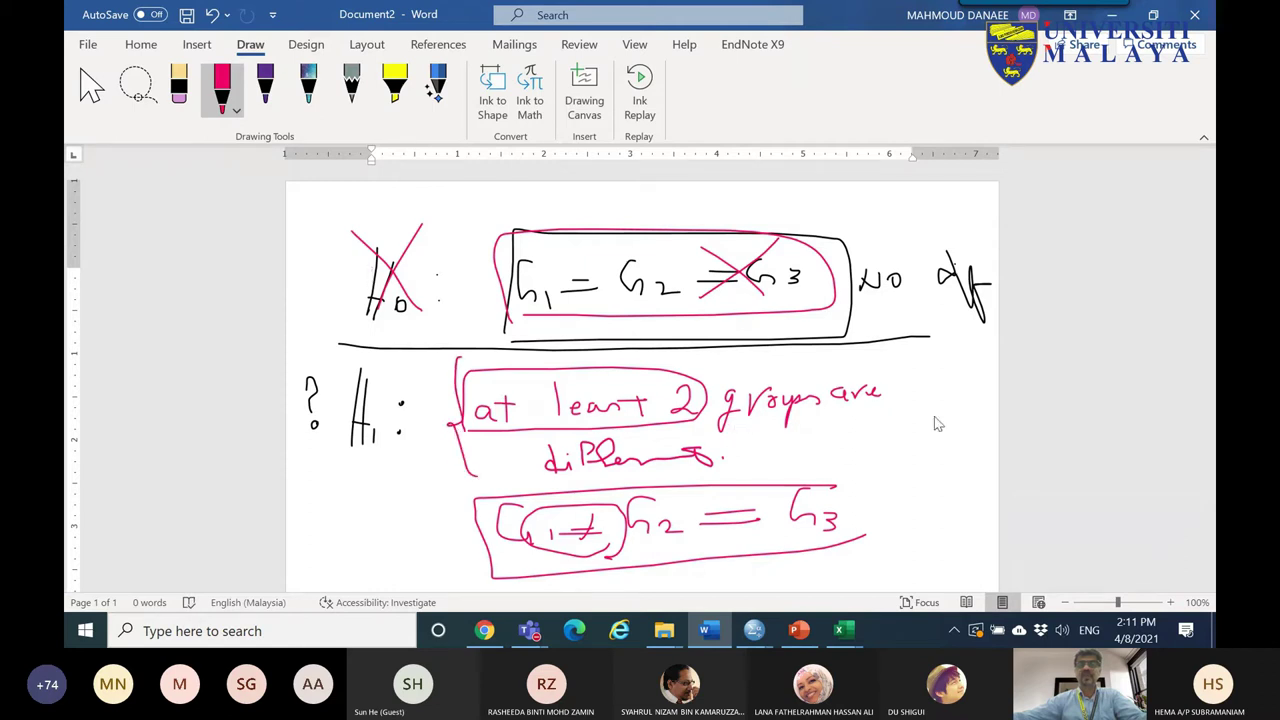
- Switch back to the imported dataset in SPSS Statistics and highlight the IV values of group 3 in rows 11 to 15
scroll(629, 429, down, 10)
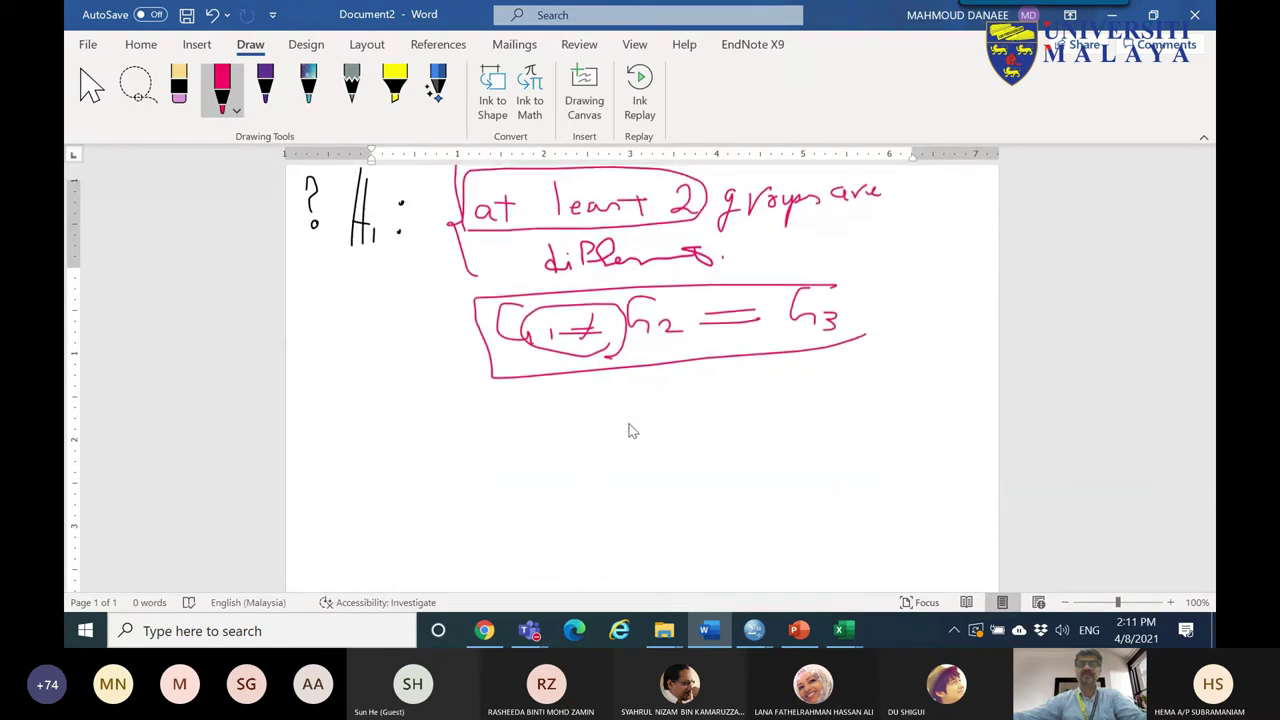
scroll(653, 514, down, 5)
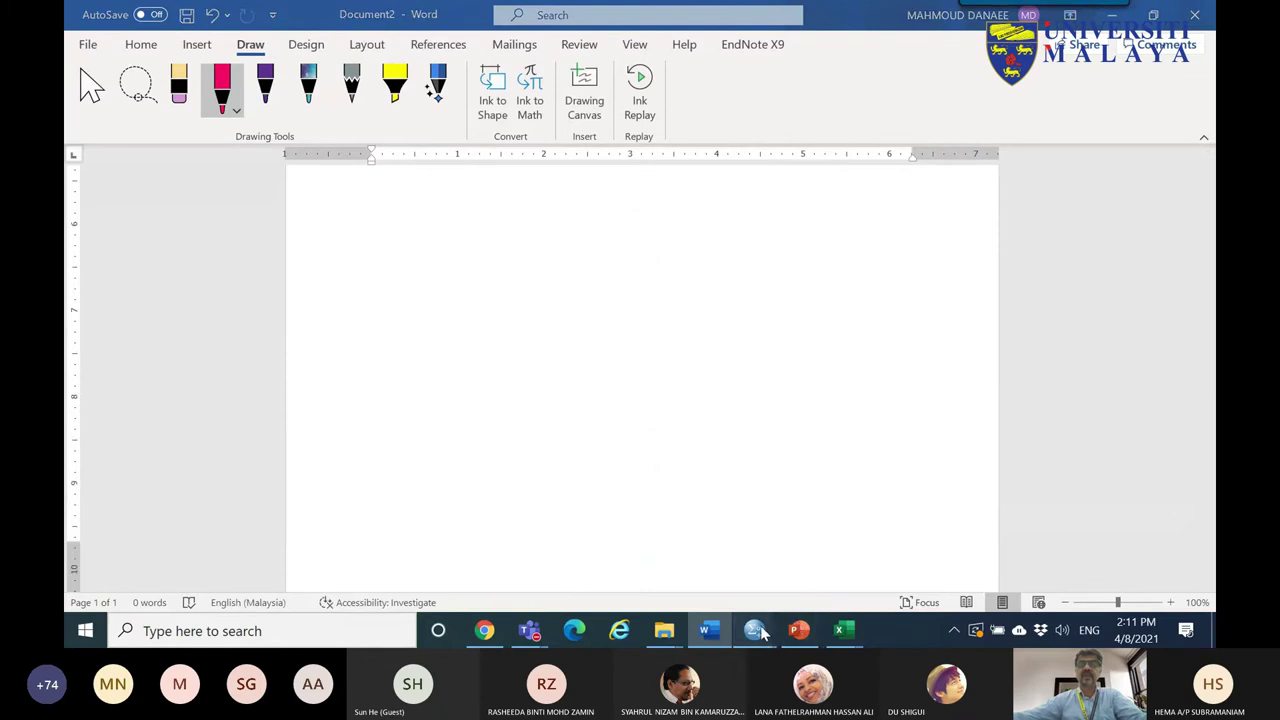
mouse_move(753, 630)
click(1050, 549)
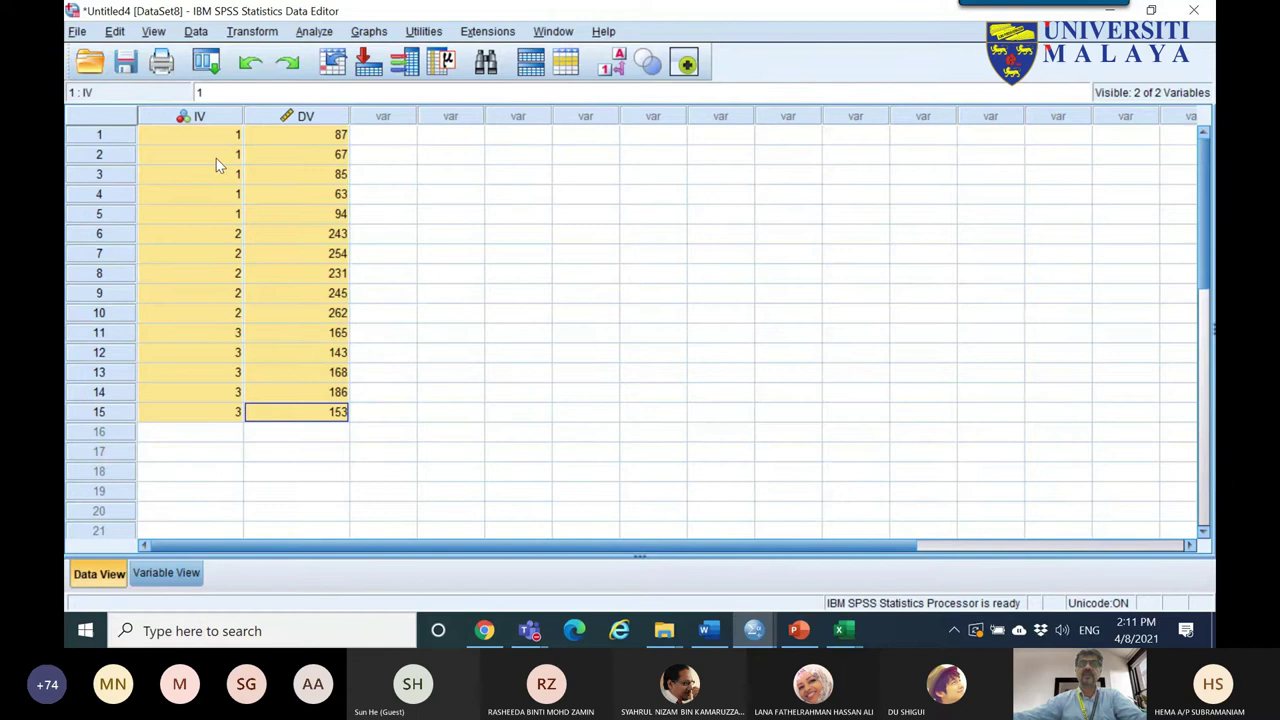
drag(215, 135, 224, 418)
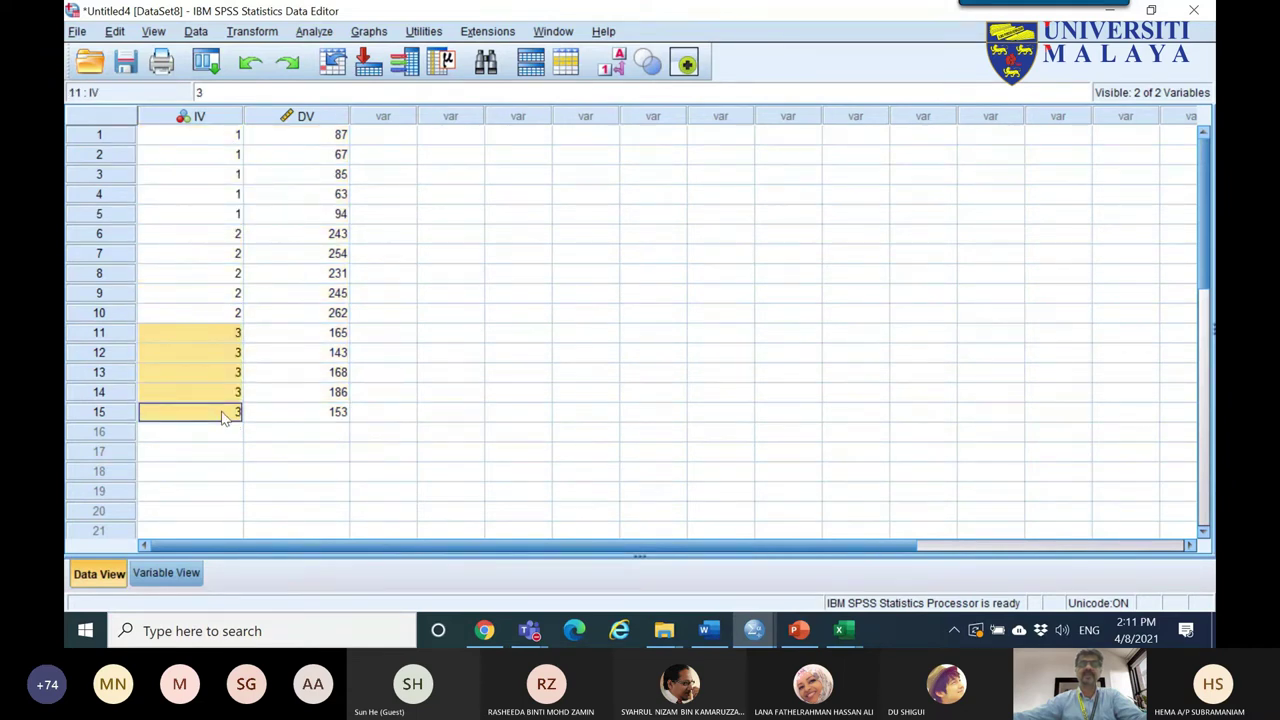
- Set up an Explore analysis with DV in the dependent list and IV in the factor list
click(314, 31)
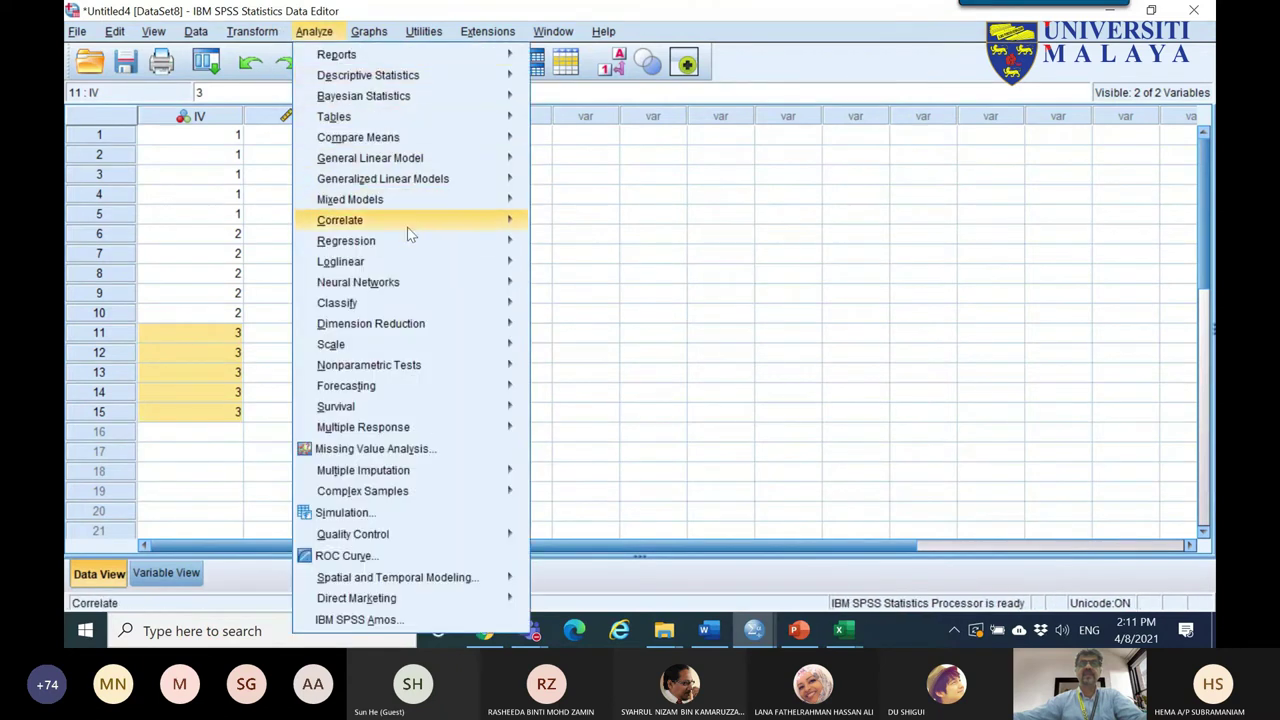
mouse_move(400, 75)
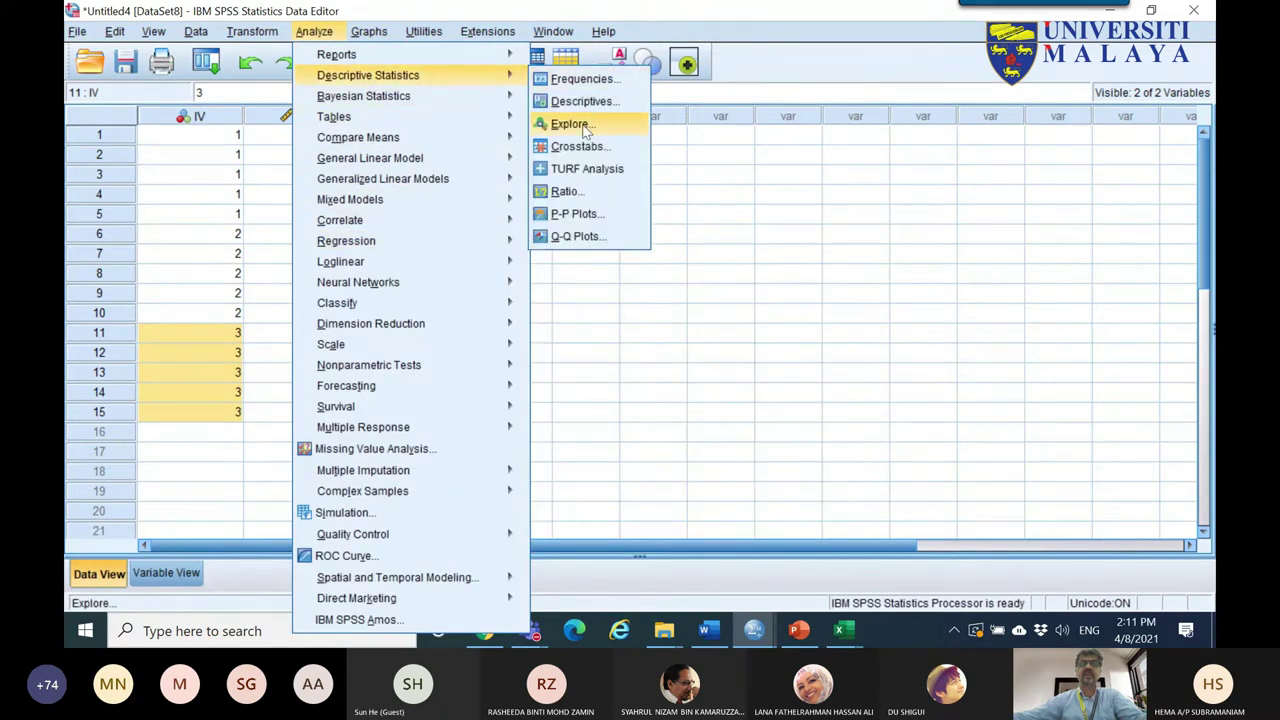
click(565, 124)
click(256, 139)
click(443, 190)
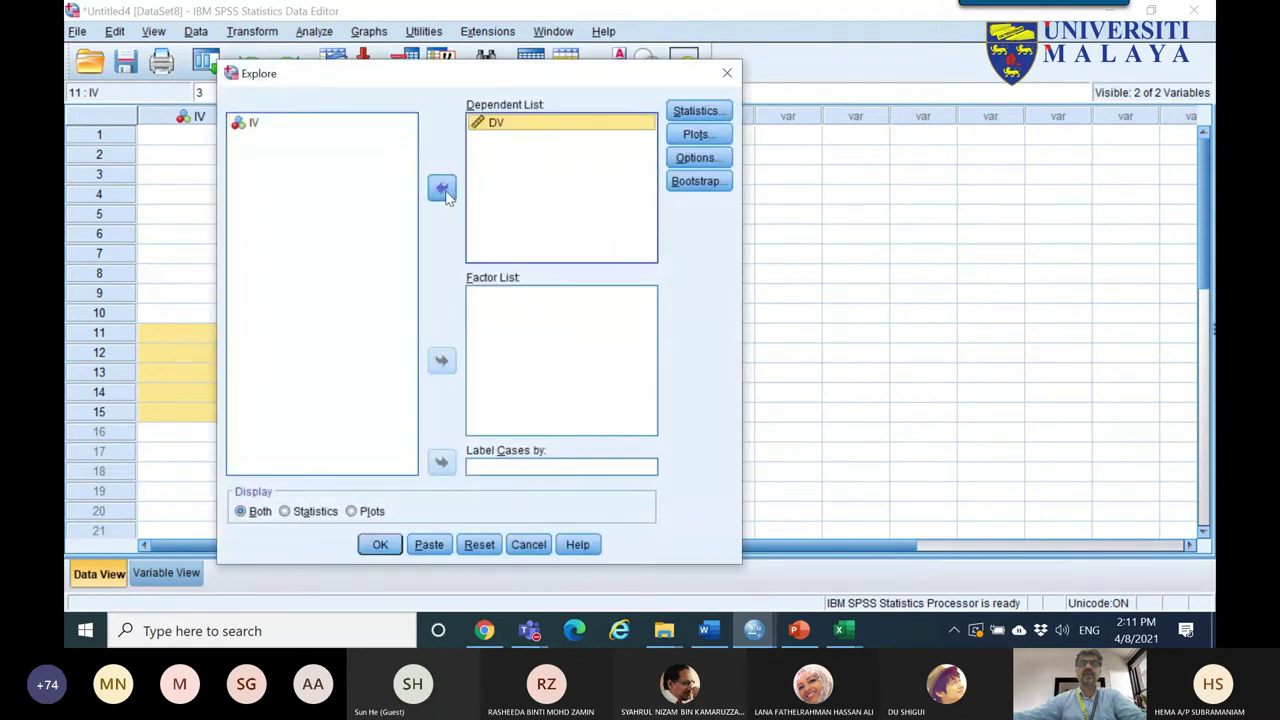
click(253, 128)
click(441, 362)
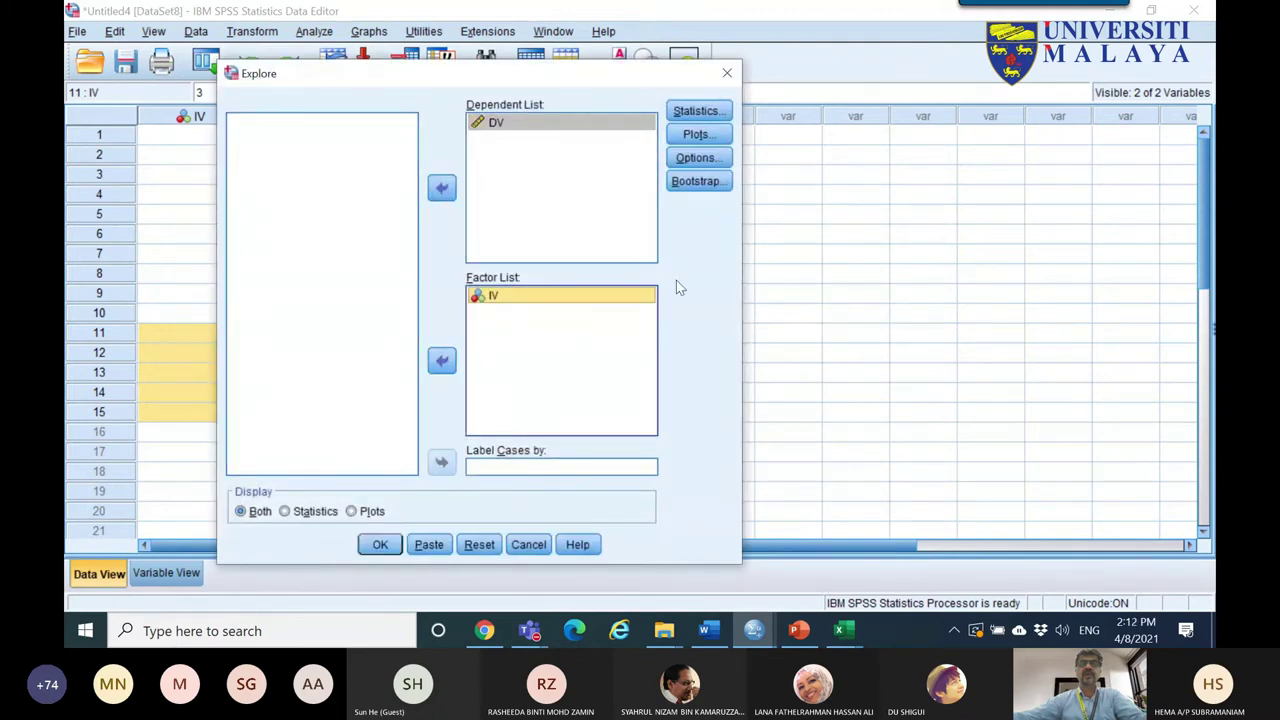
- Enable normality plots with tests in the Explore analysis and run it
click(697, 134)
click(555, 294)
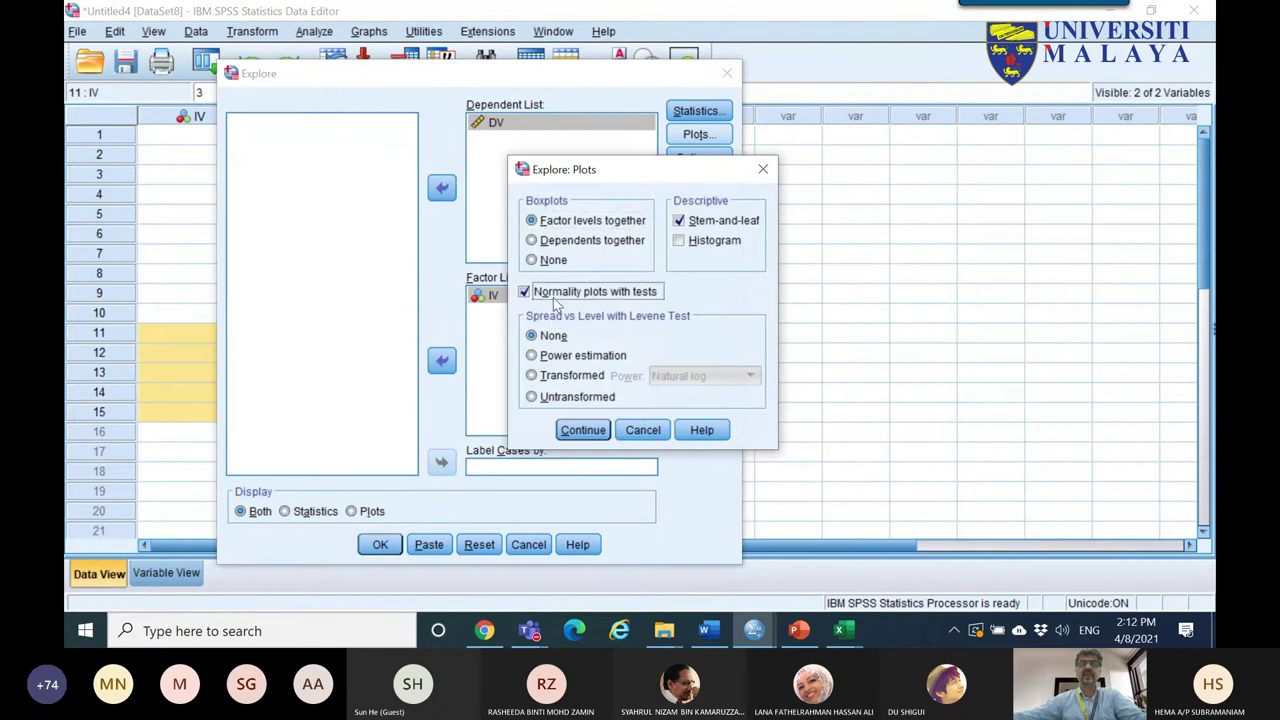
click(574, 432)
click(380, 545)
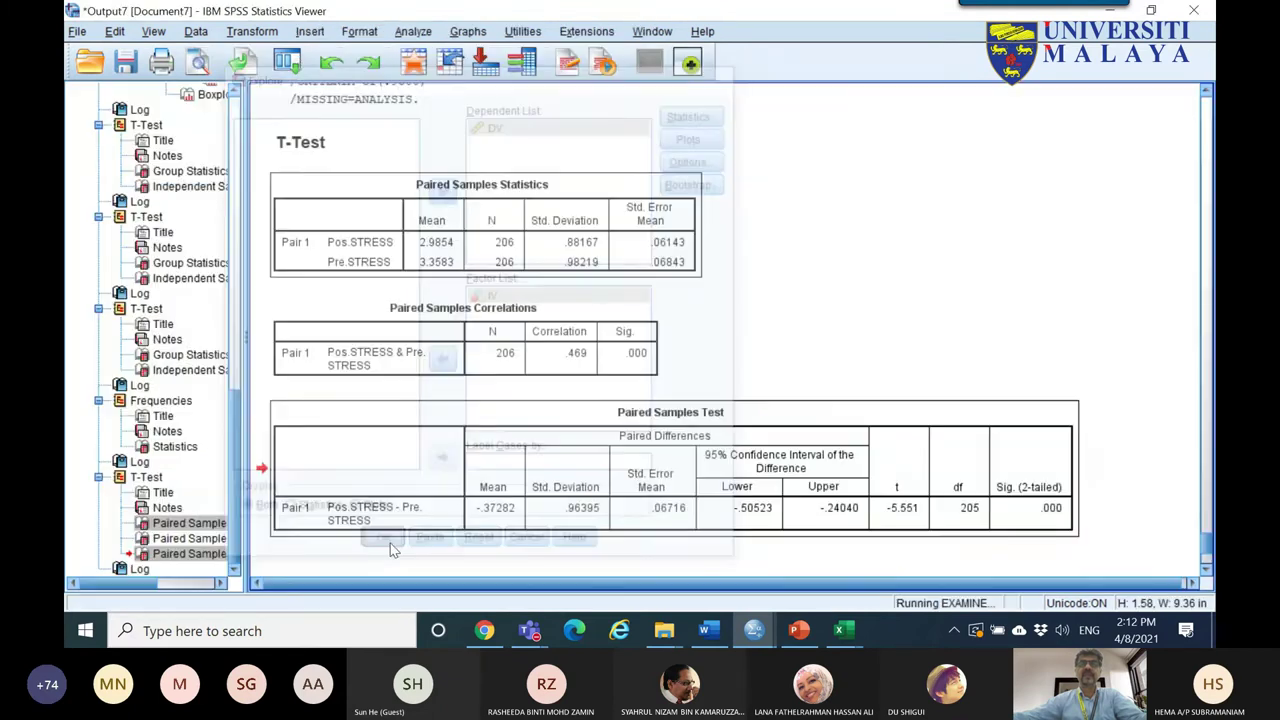
- Copy the Tests of Normality table from the output, switch to ANOVA.xlsx in Excel and paste it into cell A1 of Sheet2
scroll(612, 392, down, 10)
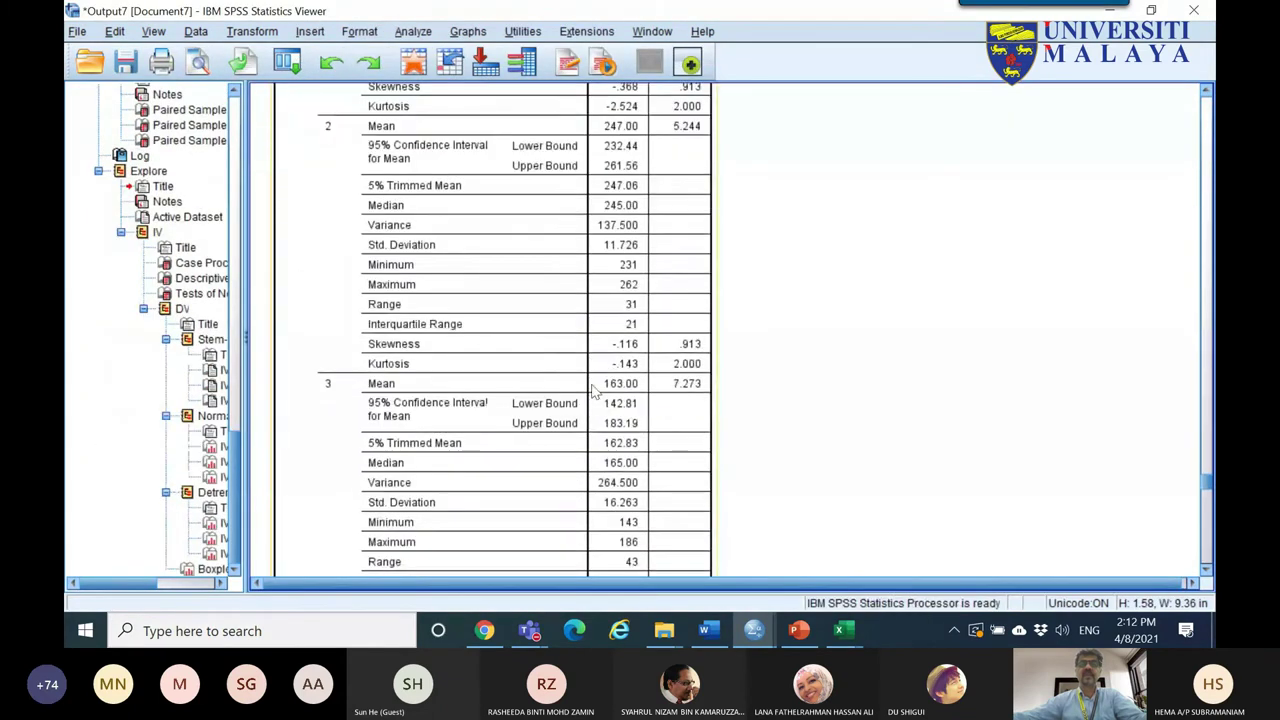
scroll(571, 377, up, 3)
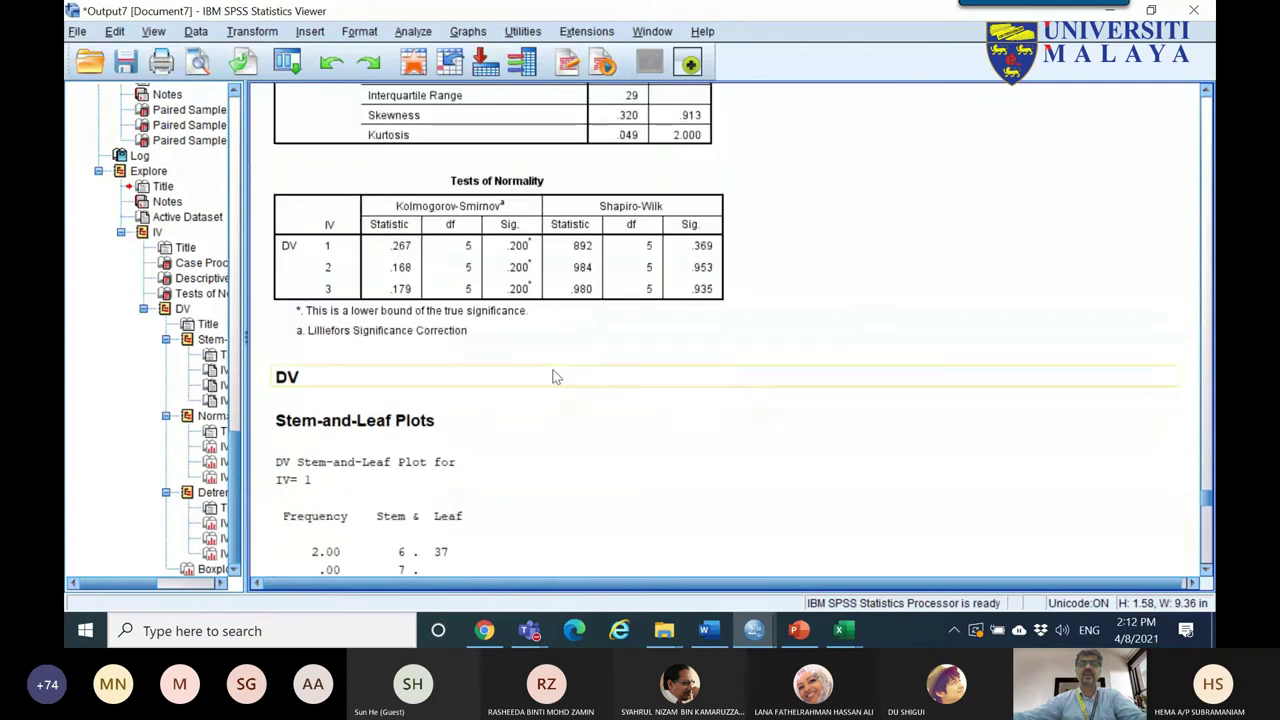
click(537, 253)
right_click(535, 250)
click(570, 281)
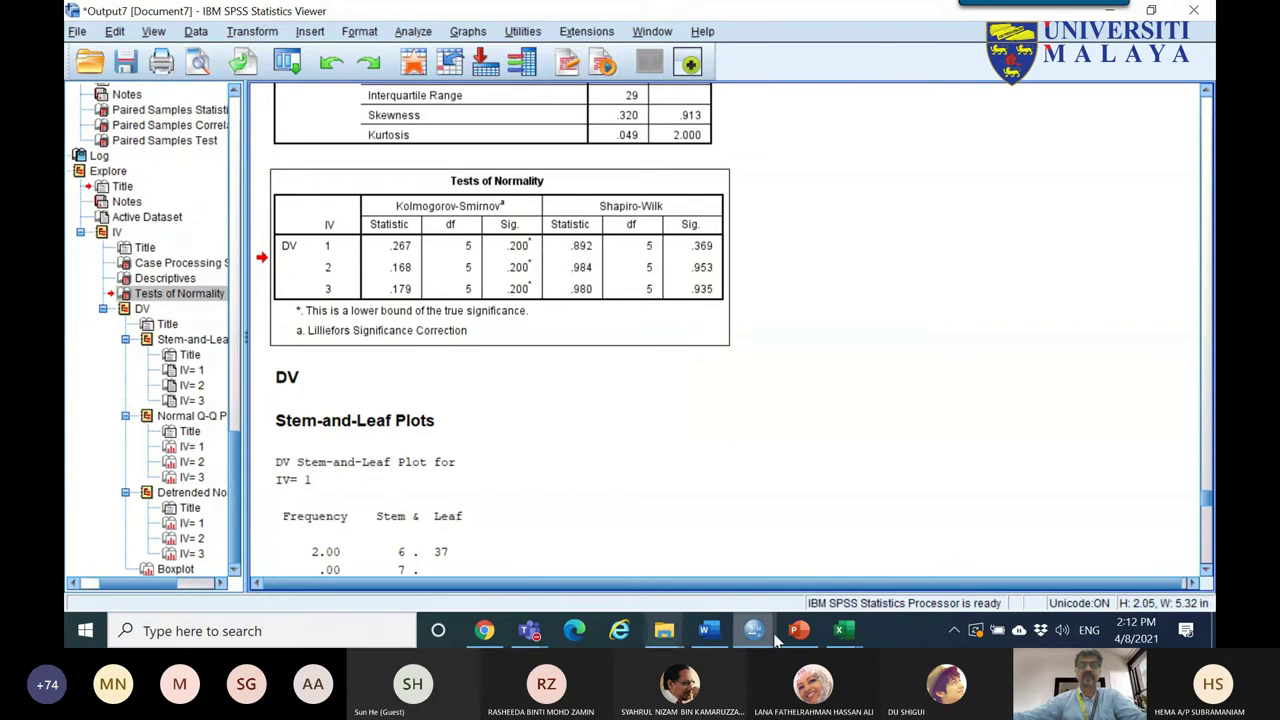
click(843, 630)
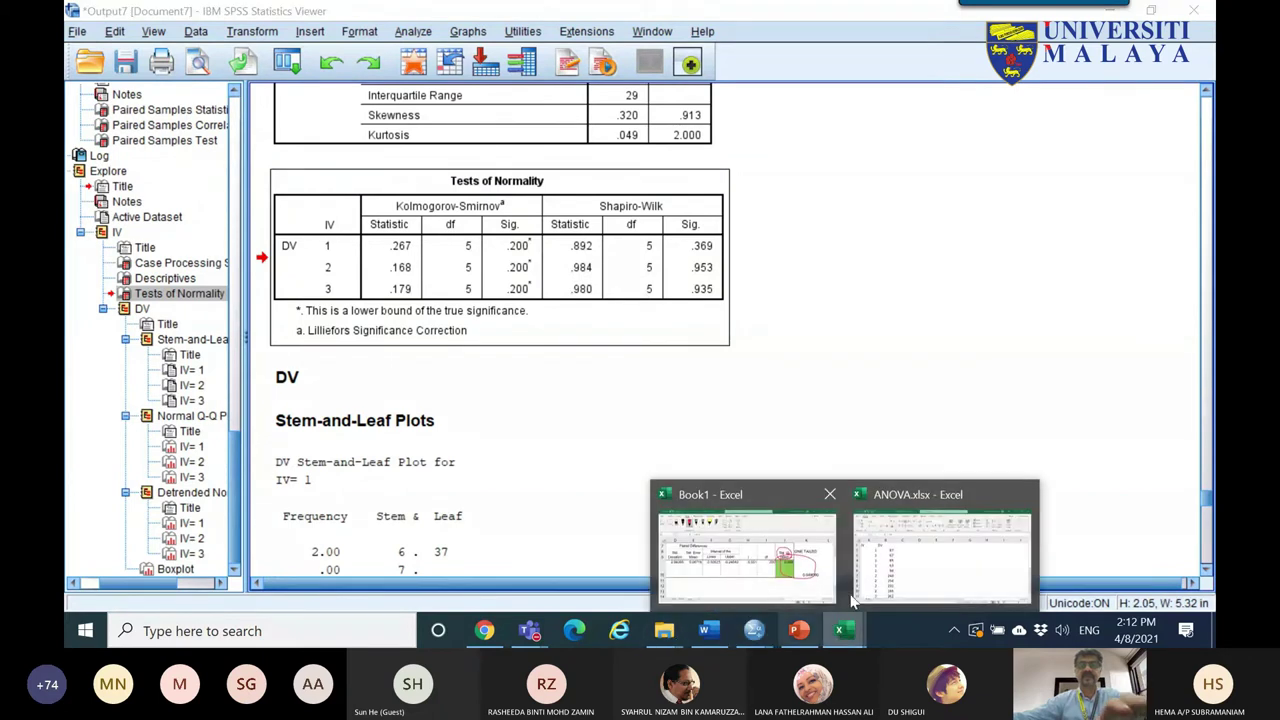
click(931, 564)
click(218, 582)
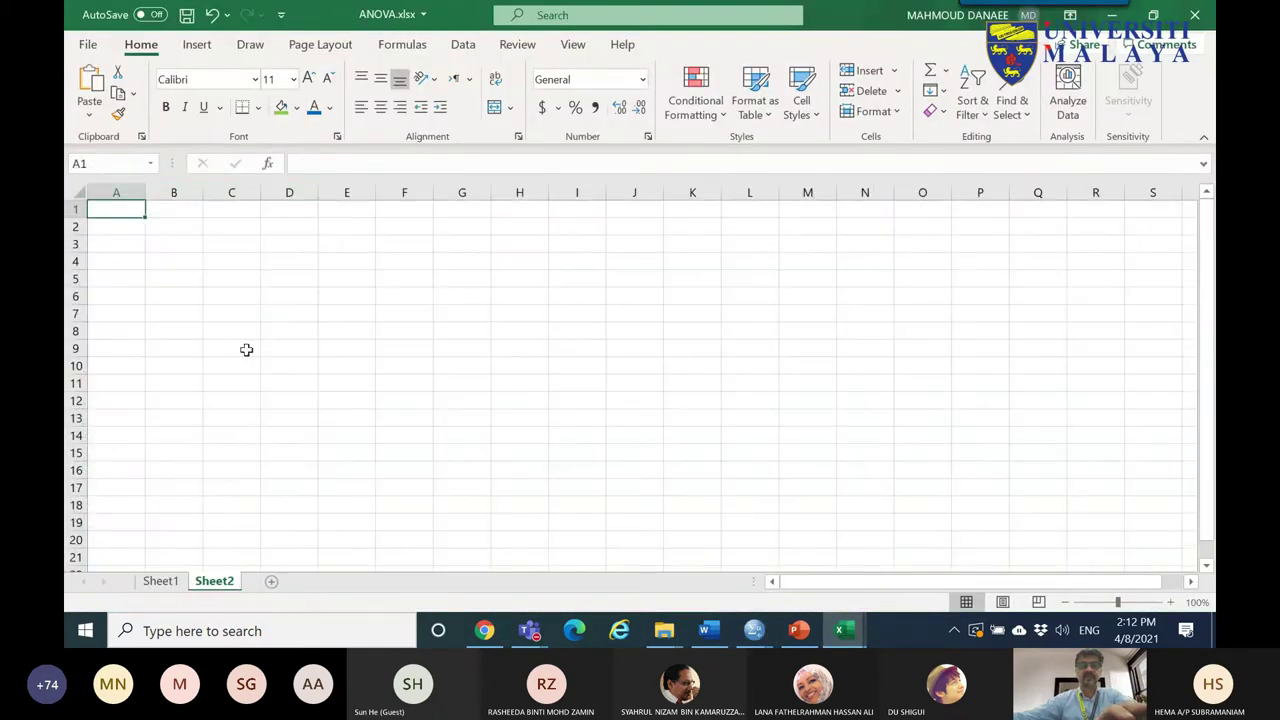
key(ctrl+v)
scroll(479, 367, up, 1)
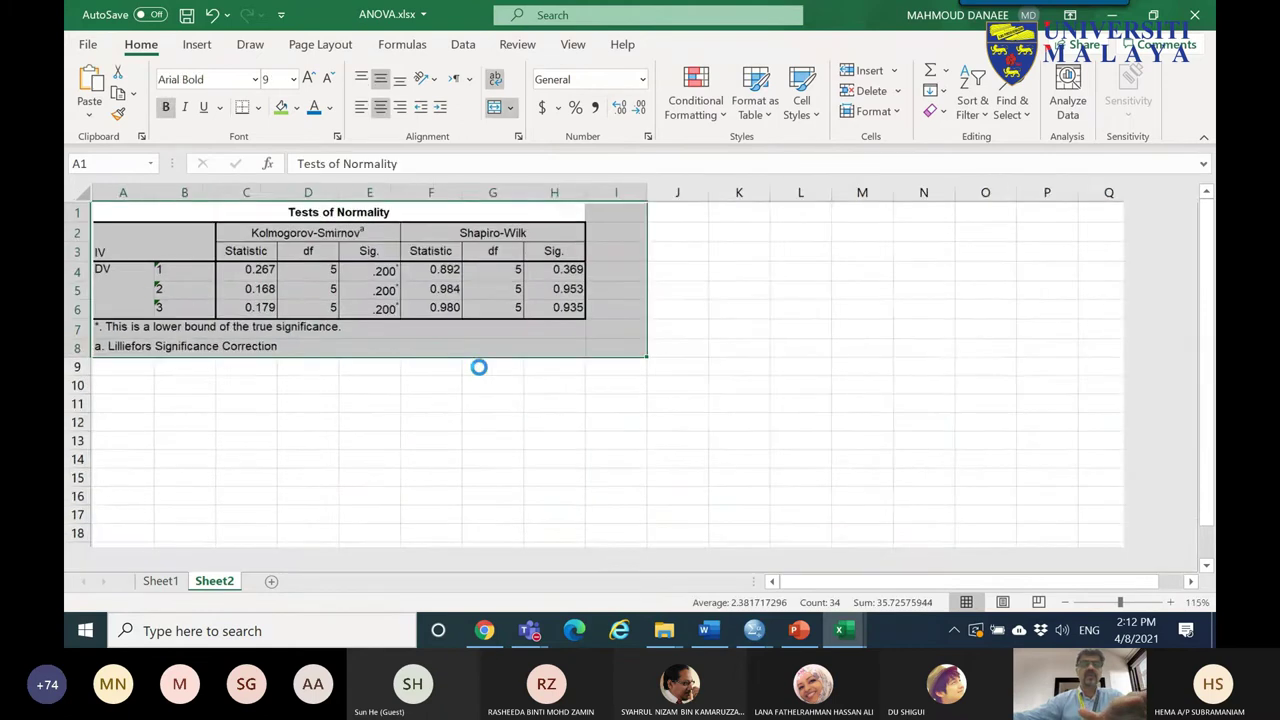
scroll(479, 367, up, 7)
- Highlight the Kolmogorov-Smirnov Sig. values, handwrite "Not sig → is normal" in pink below them and circle the Shapiro-Wilk Sig. values
drag(705, 357, 707, 458)
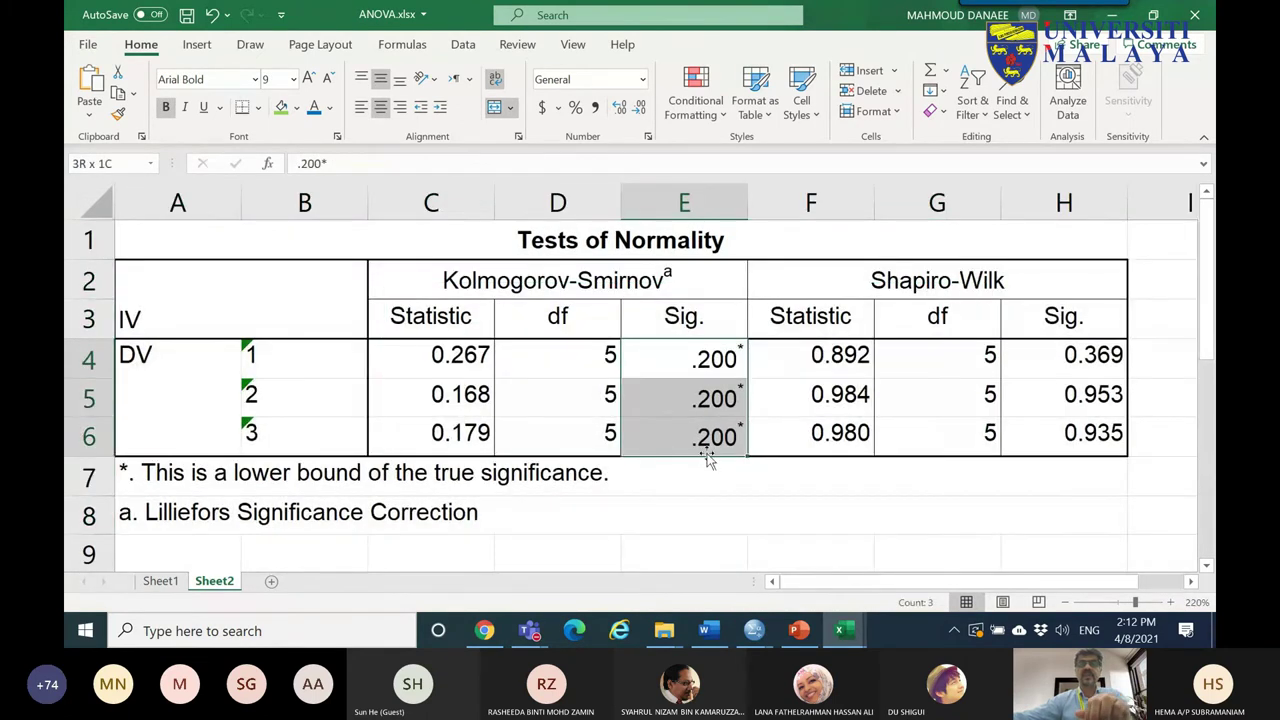
click(244, 46)
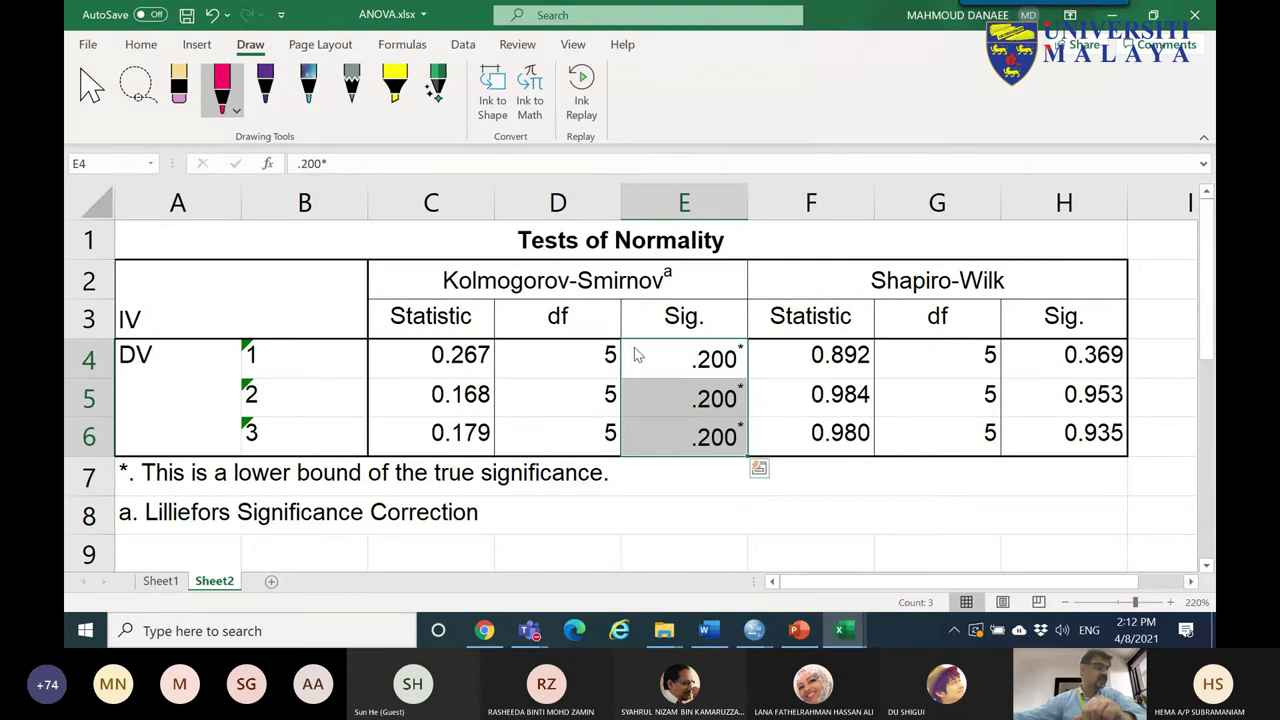
mouse_move(666, 471)
mouse_down()
mouse_move(663, 494)
mouse_move(725, 478)
mouse_up()
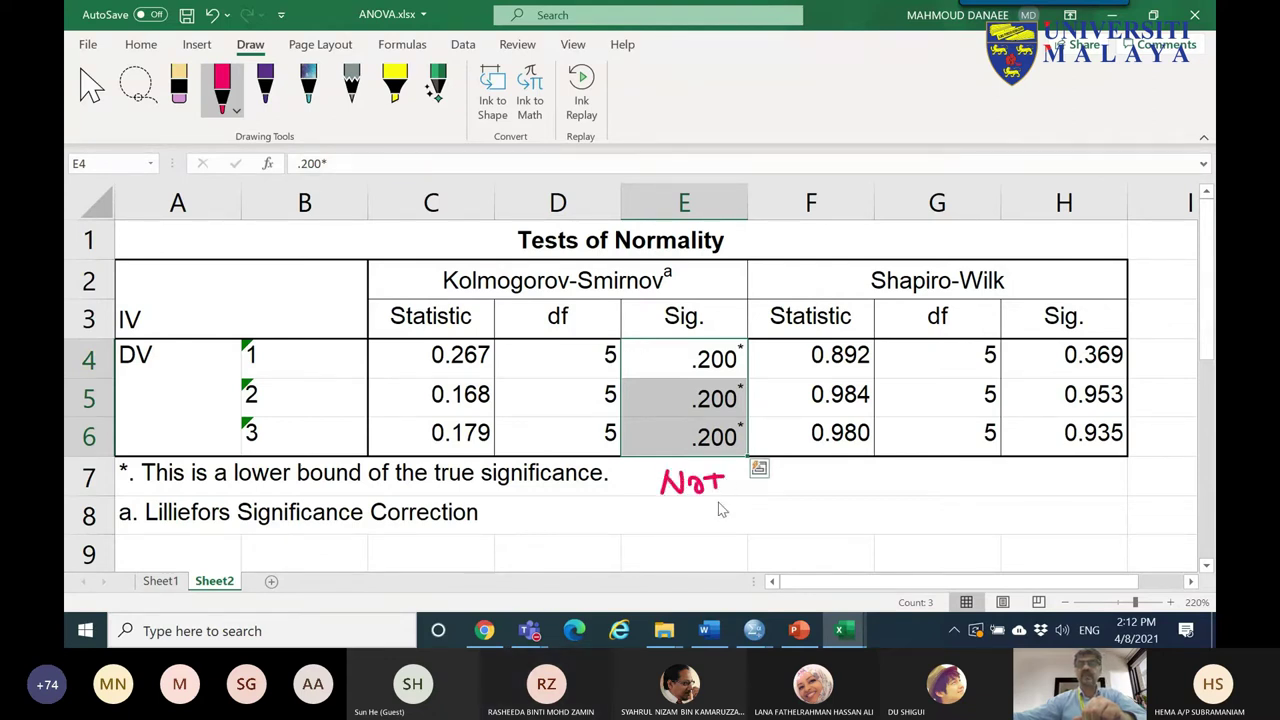
mouse_move(680, 514)
mouse_down()
mouse_move(674, 536)
mouse_move(708, 546)
mouse_move(793, 530)
mouse_move(790, 545)
mouse_move(822, 540)
mouse_move(884, 518)
mouse_move(974, 530)
mouse_move(1014, 512)
mouse_up()
mouse_move(1124, 430)
mouse_down()
mouse_move(1058, 377)
mouse_move(1125, 313)
mouse_move(1143, 396)
mouse_move(1120, 448)
mouse_up()
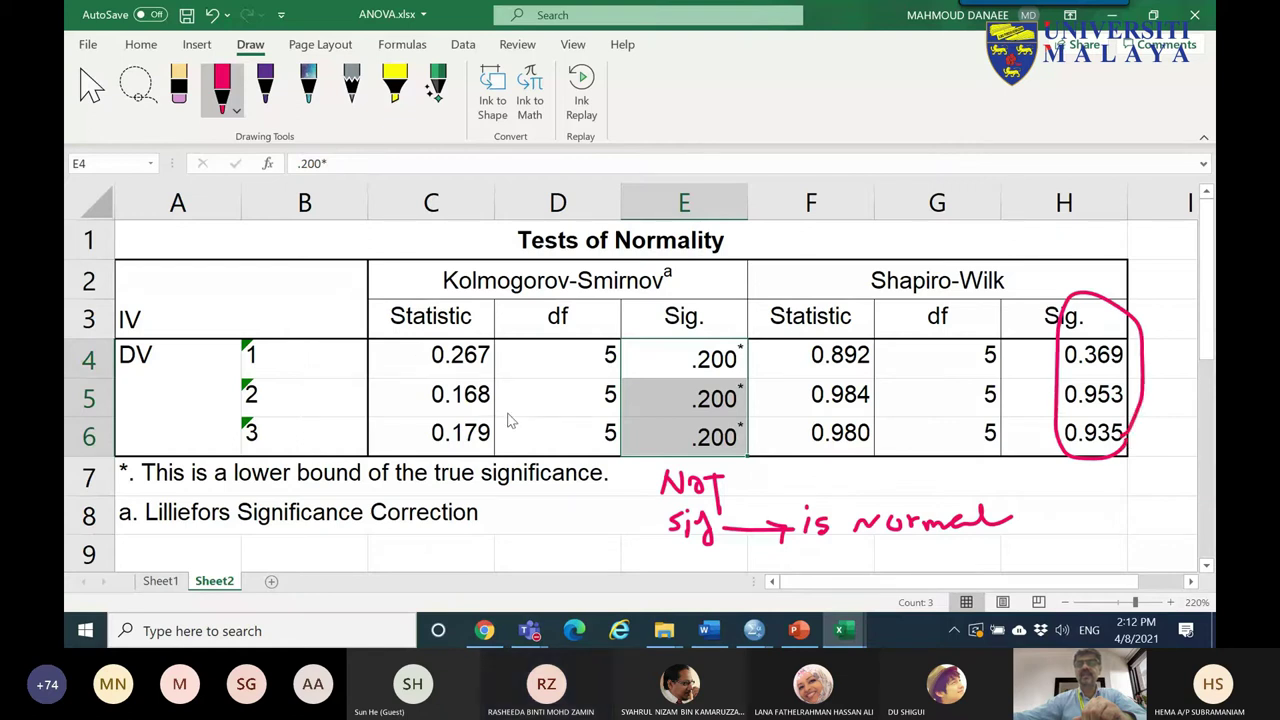
- Circle the Kolmogorov-Smirnov df values in pink and draw brackets around the Kolmogorov-Smirnov heading
mouse_move(556, 326)
mouse_down()
mouse_move(566, 452)
mouse_move(626, 428)
mouse_move(518, 352)
mouse_up()
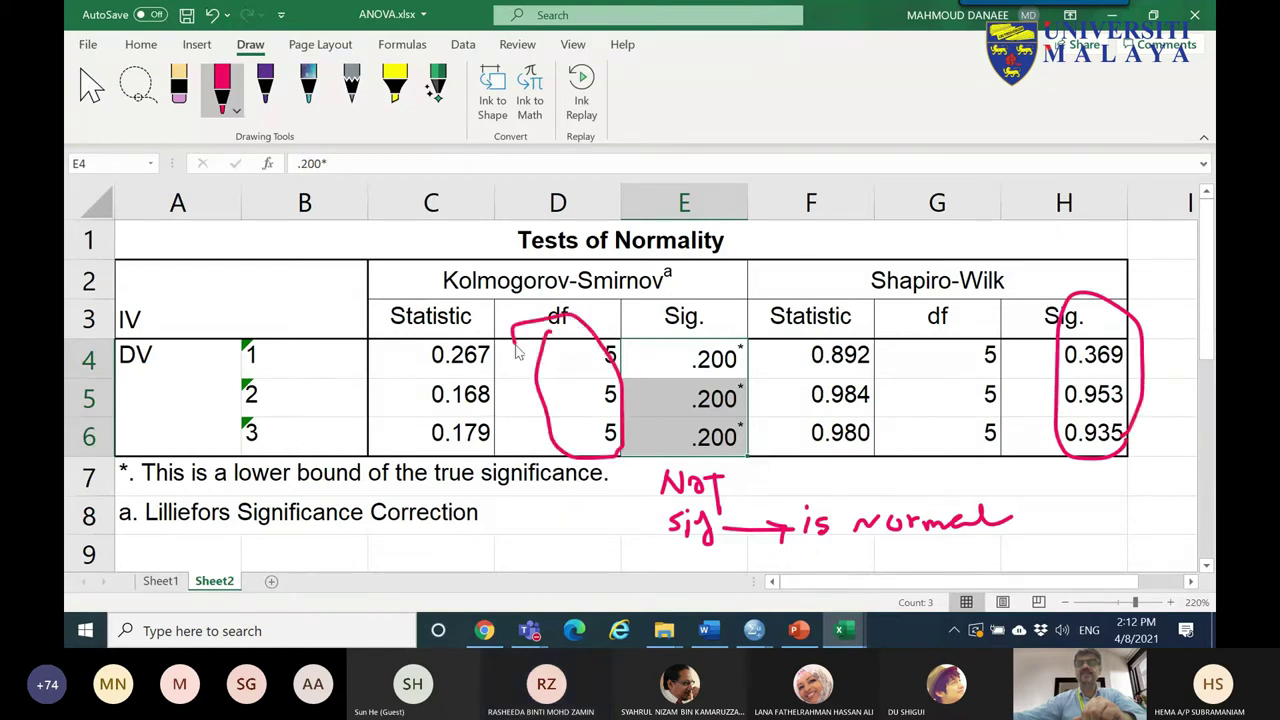
drag(428, 266, 430, 297)
drag(692, 258, 686, 292)
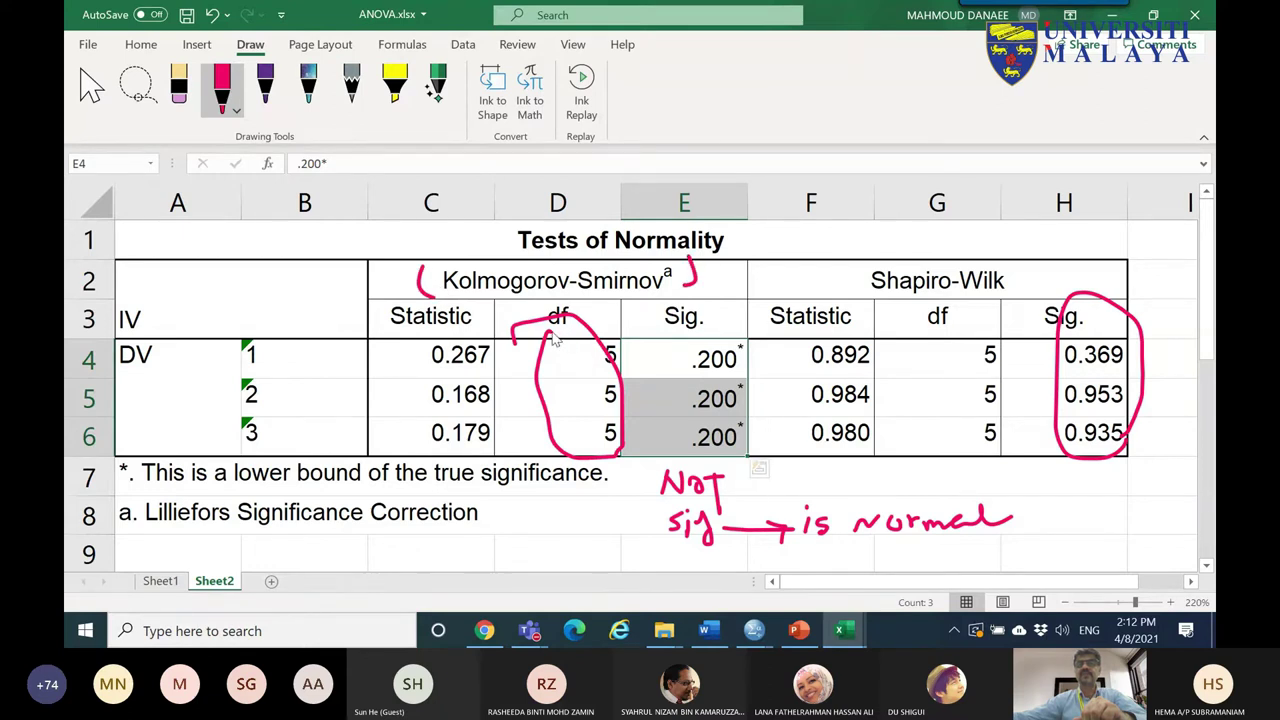
- Switch back to the SPSS output and examine the normal Q-Q plots and the boxplot of DV by IV
click(754, 630)
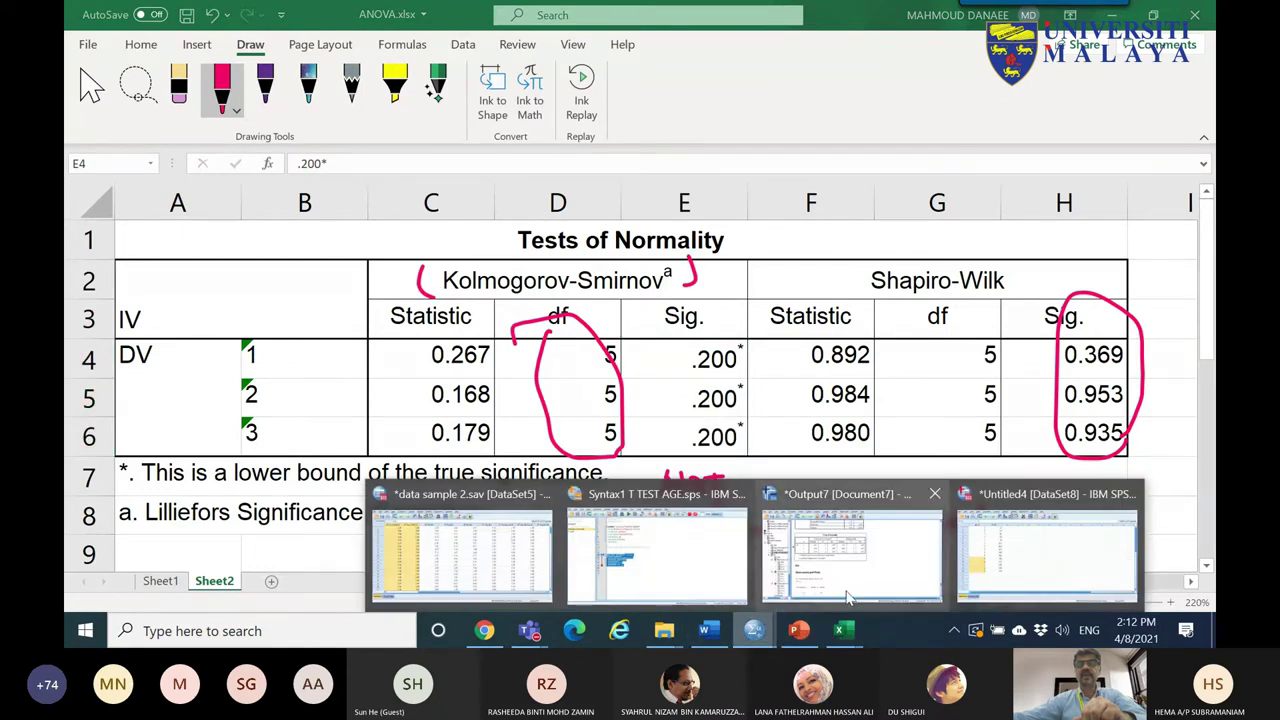
click(833, 580)
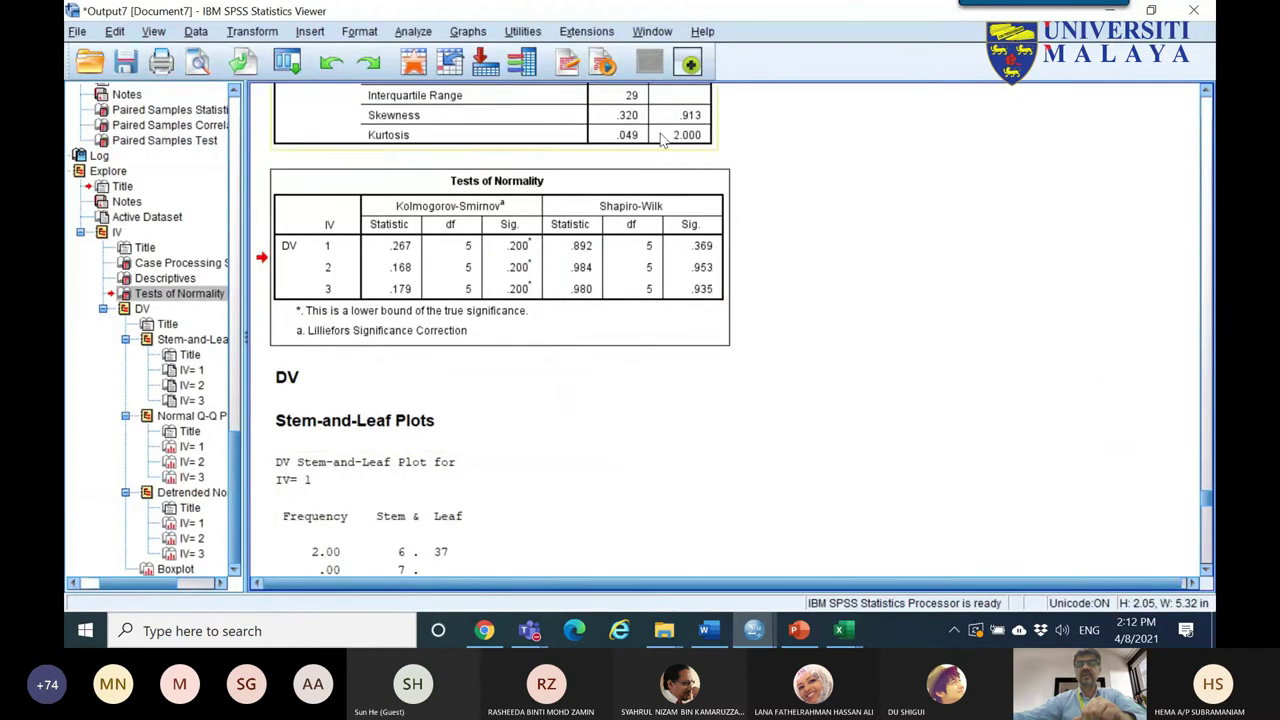
scroll(676, 197, up, 5)
scroll(676, 197, down, 20)
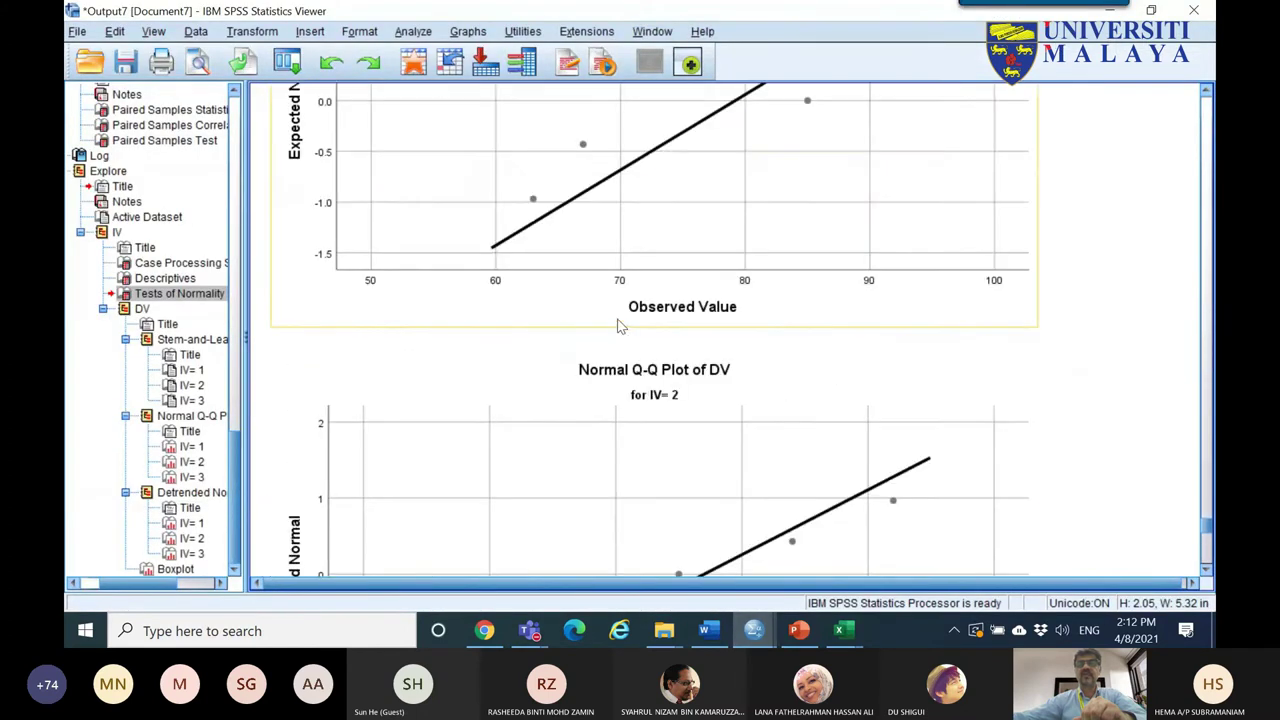
scroll(603, 323, down, 10)
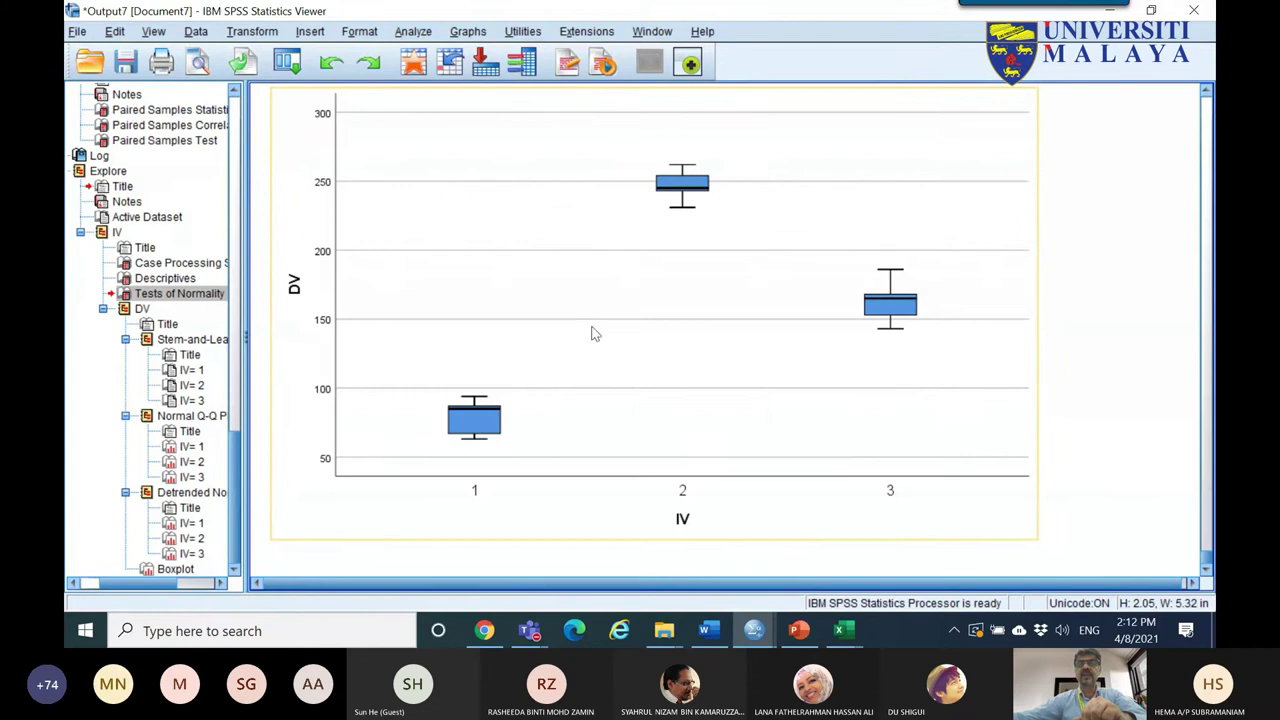
click(452, 459)
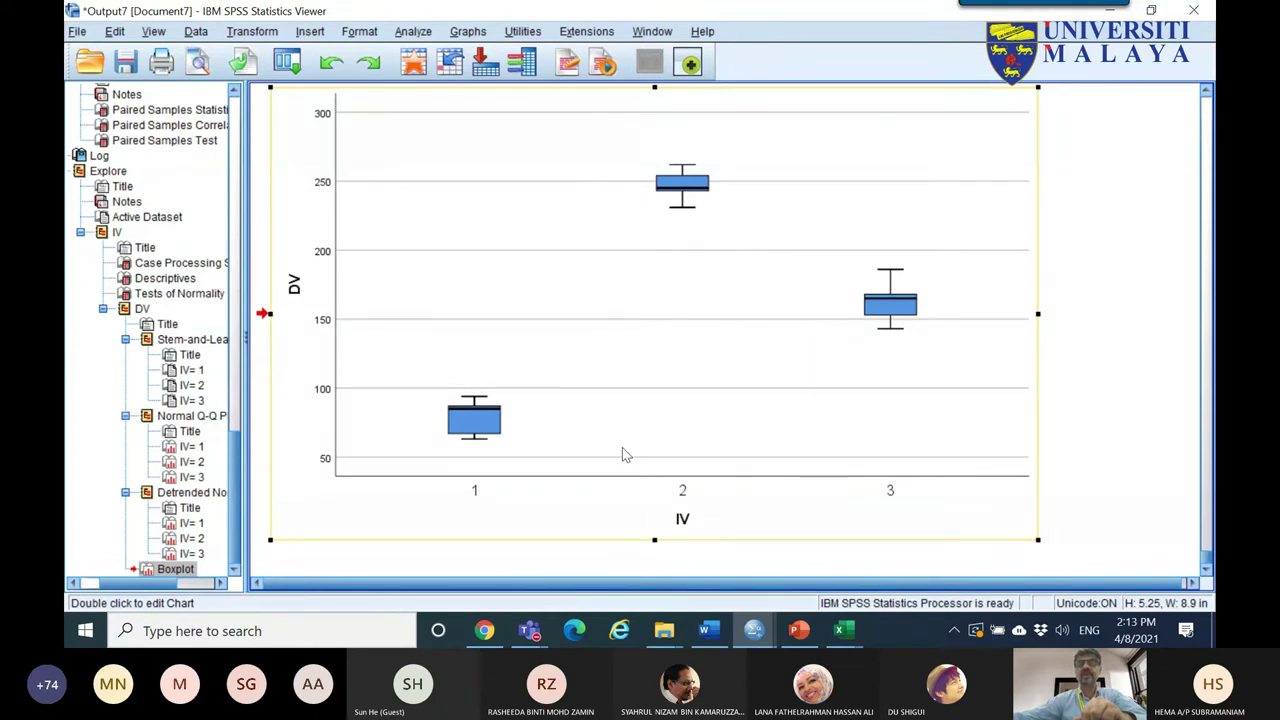
- Return to the Untitled4 dataset and set up a One-Way ANOVA with IV as the factor and DV in the dependent list
click(753, 630)
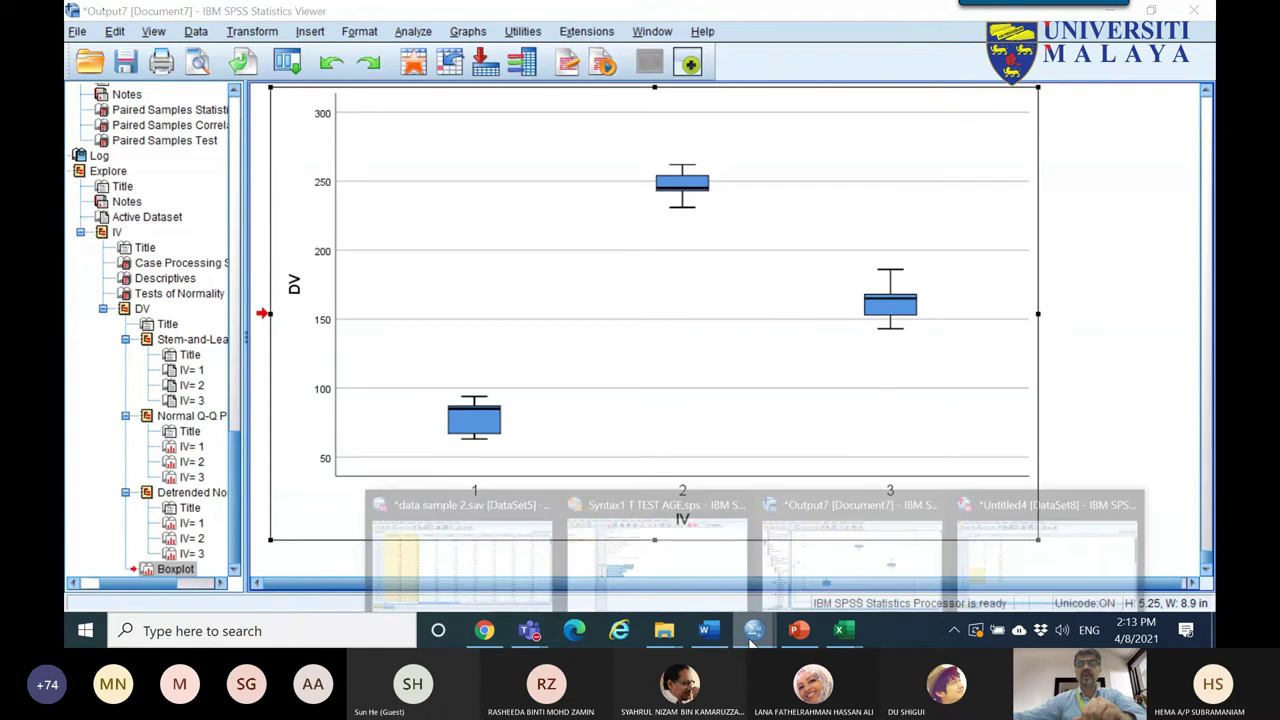
click(497, 565)
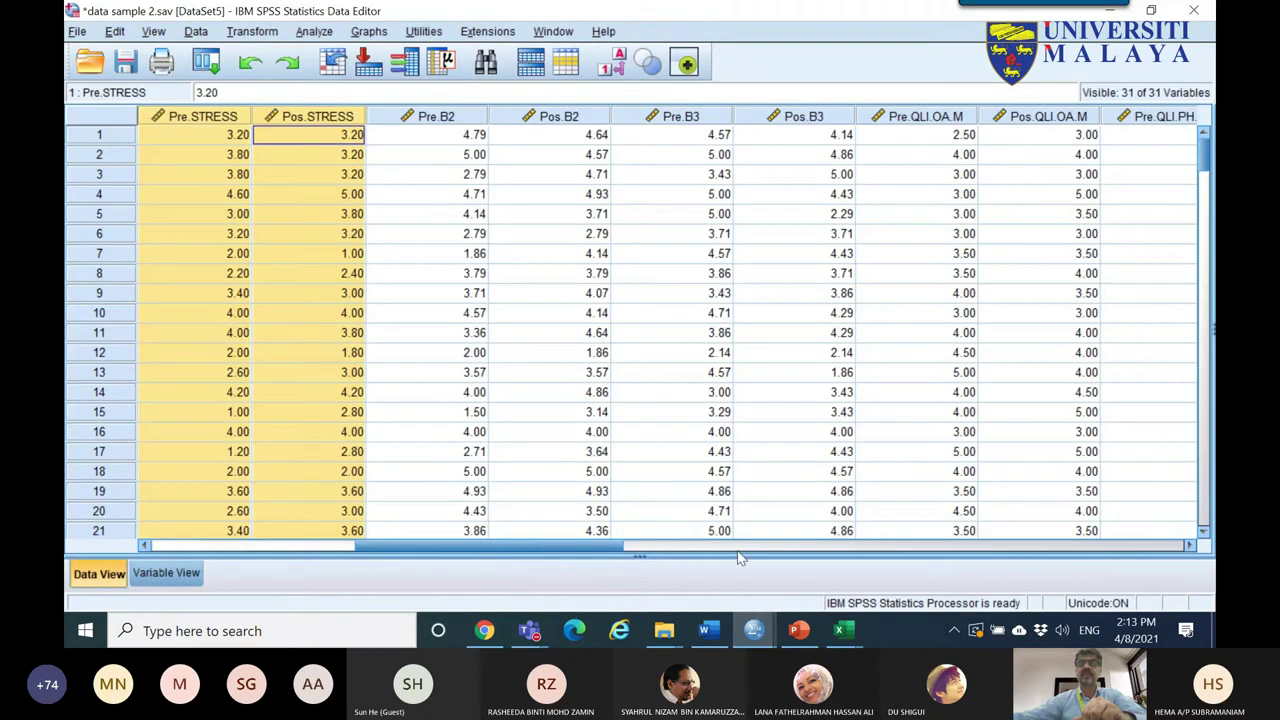
mouse_move(753, 630)
click(987, 562)
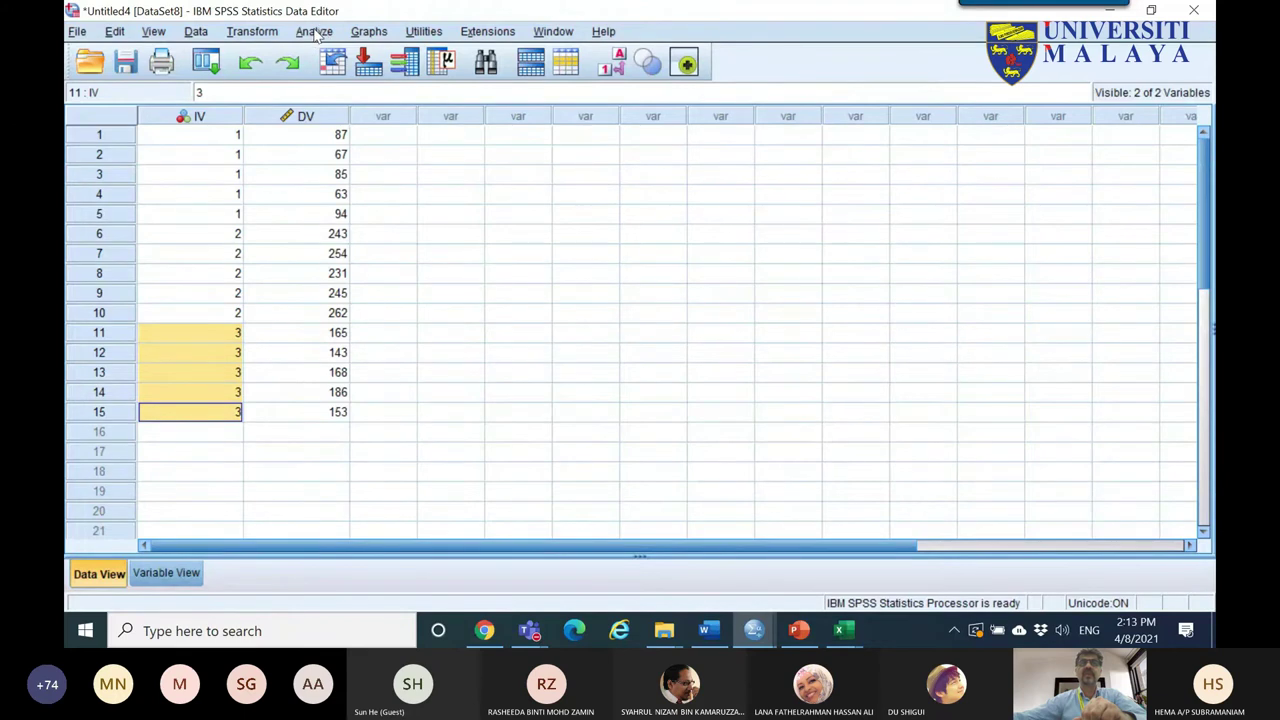
click(314, 32)
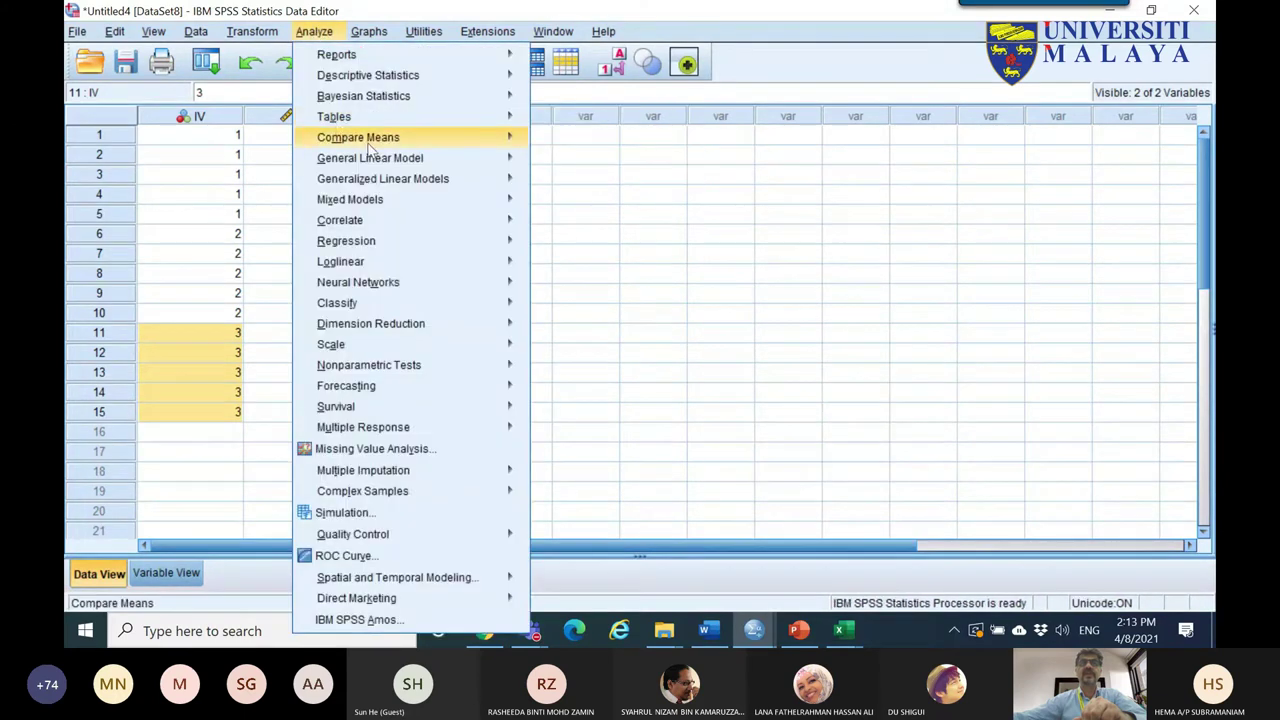
mouse_move(375, 140)
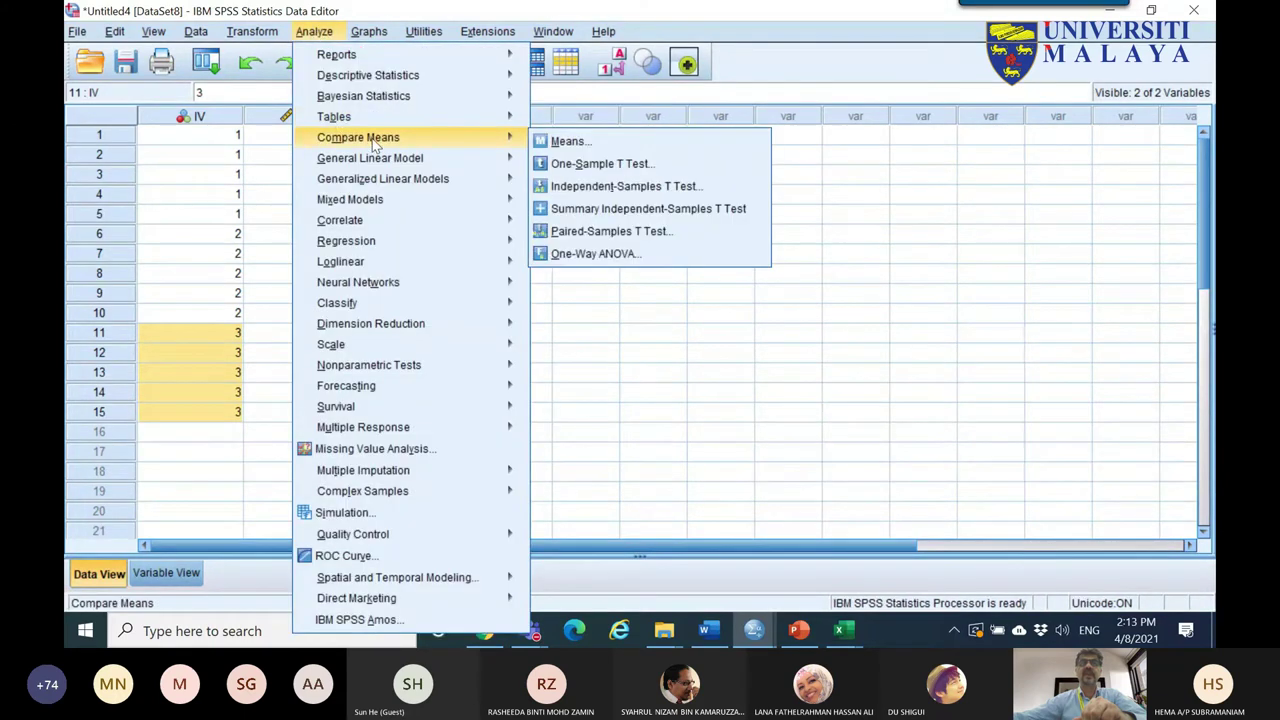
click(575, 255)
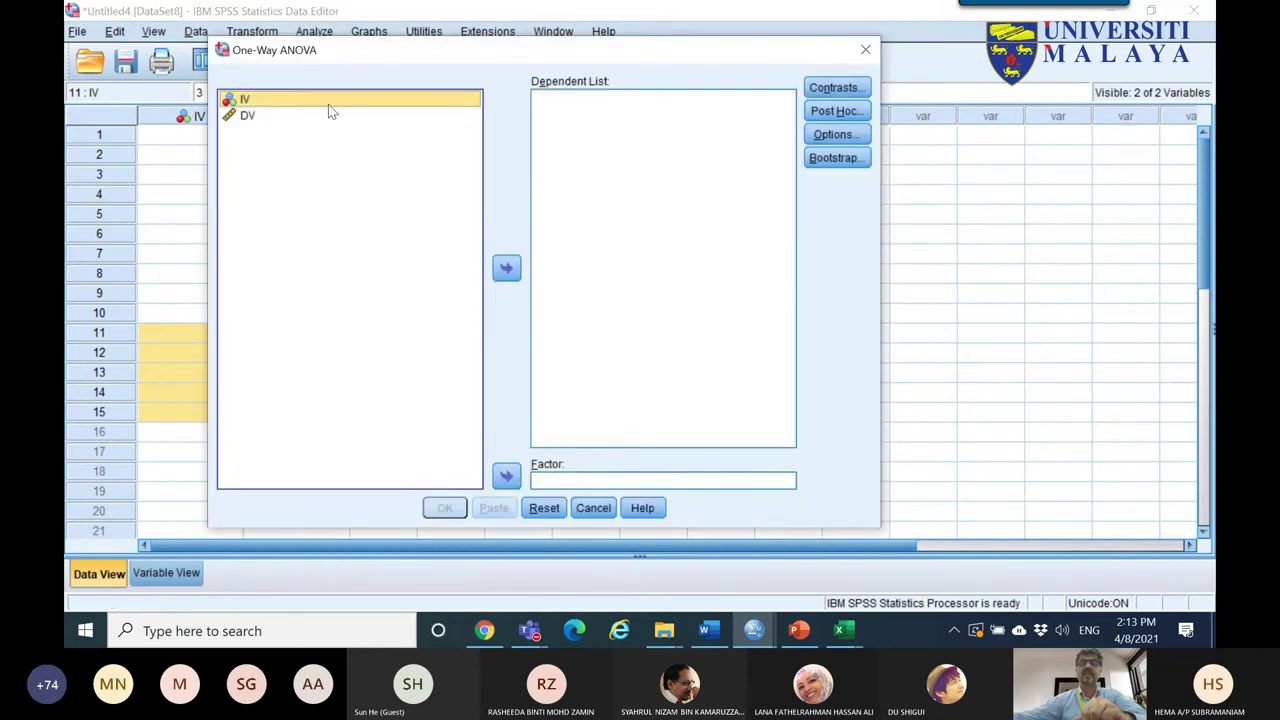
click(506, 476)
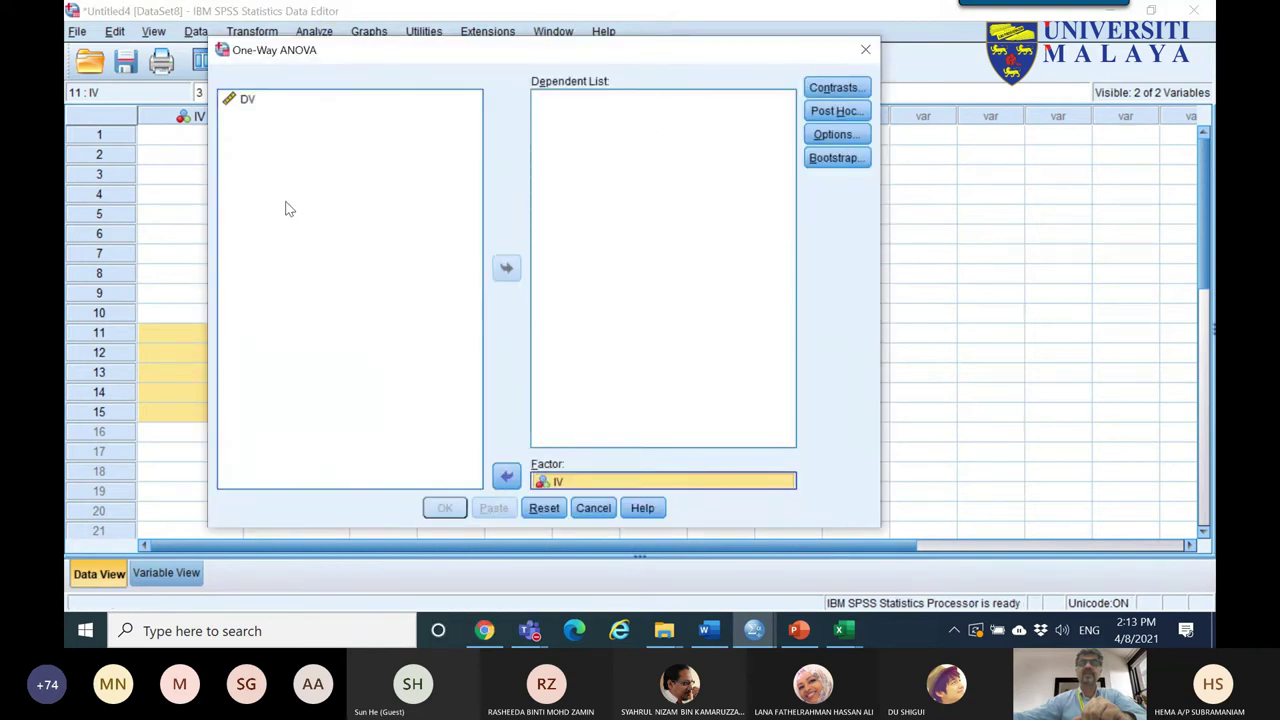
click(238, 118)
click(506, 268)
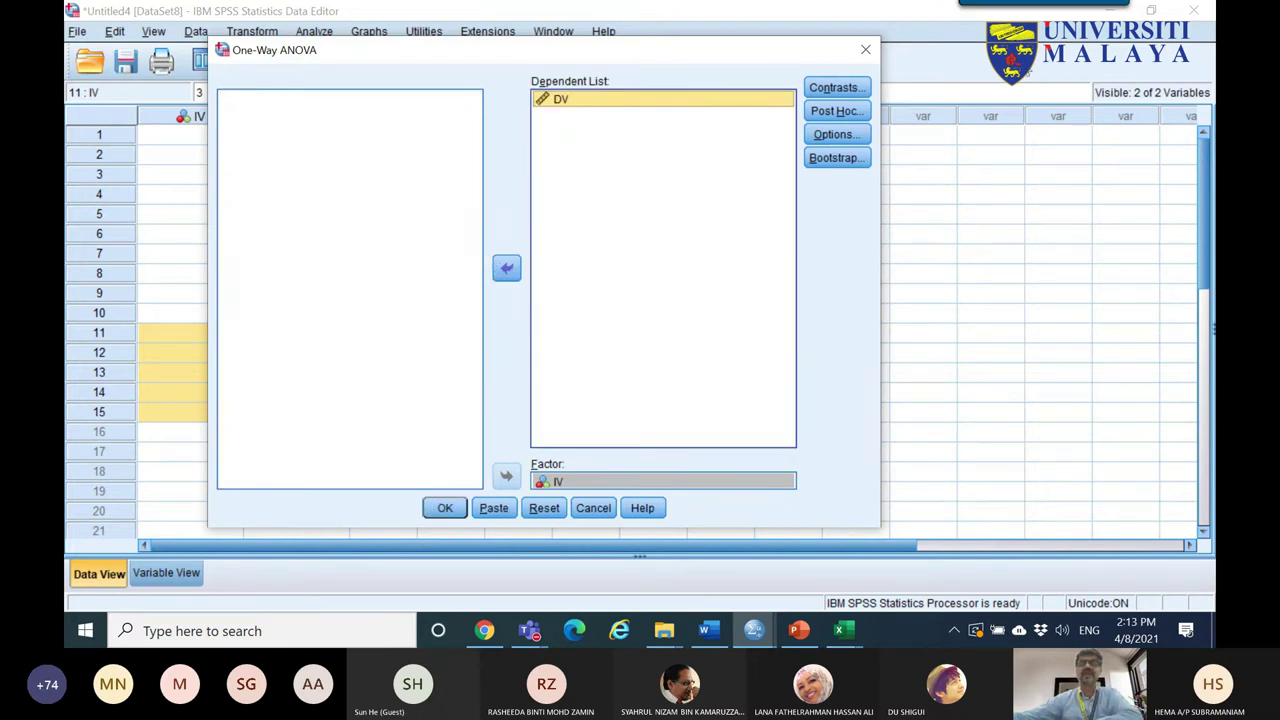
- Add the Descriptive, Homogeneity of variance test and Welch statistics to the One-Way ANOVA and run it
click(845, 138)
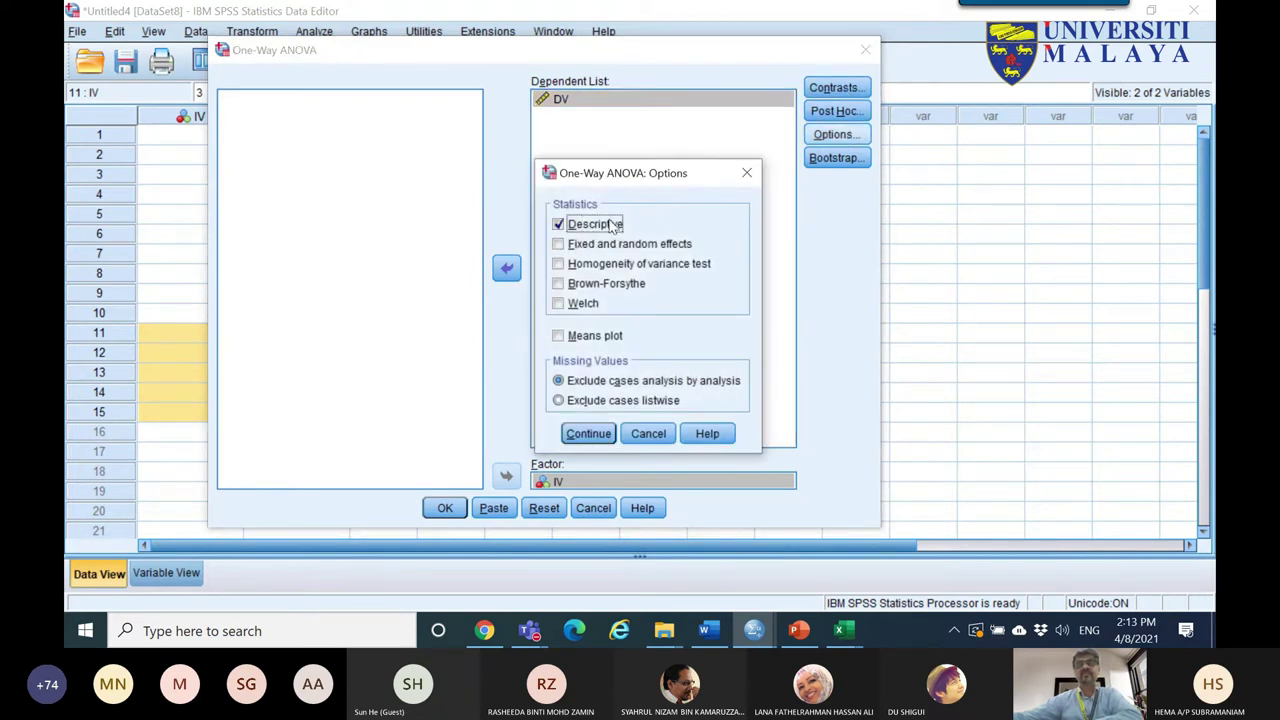
click(580, 264)
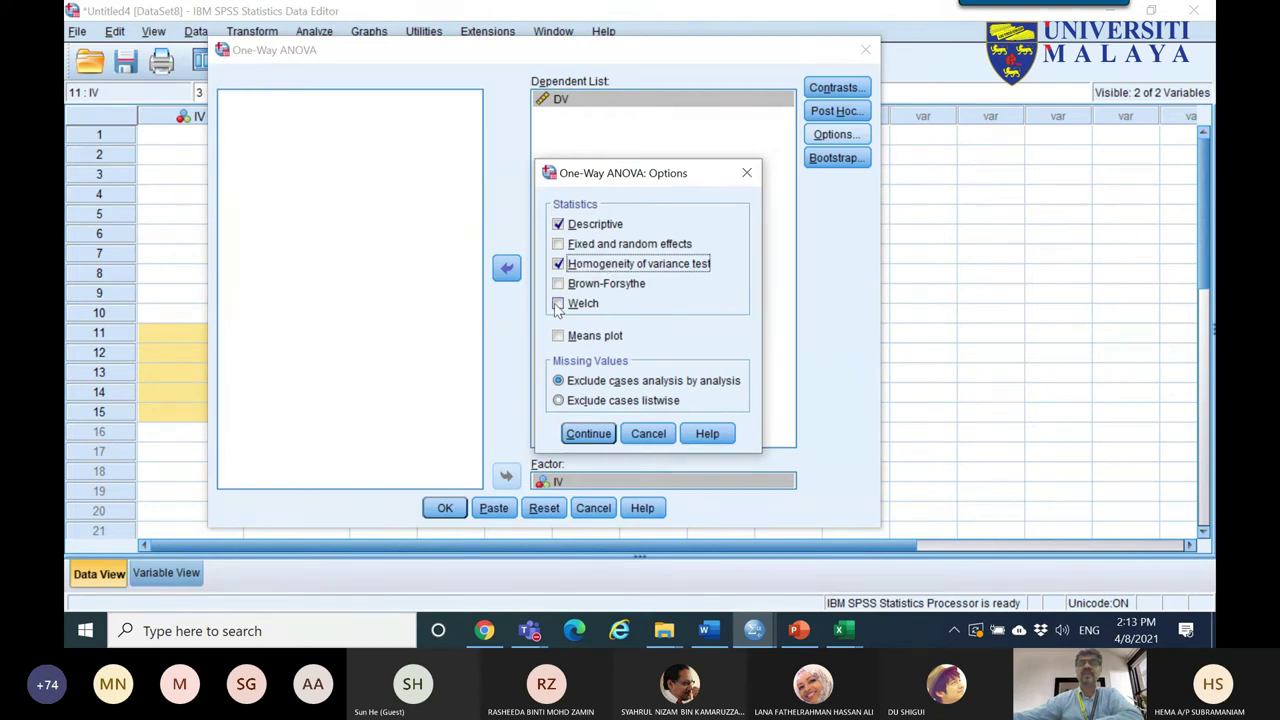
click(559, 306)
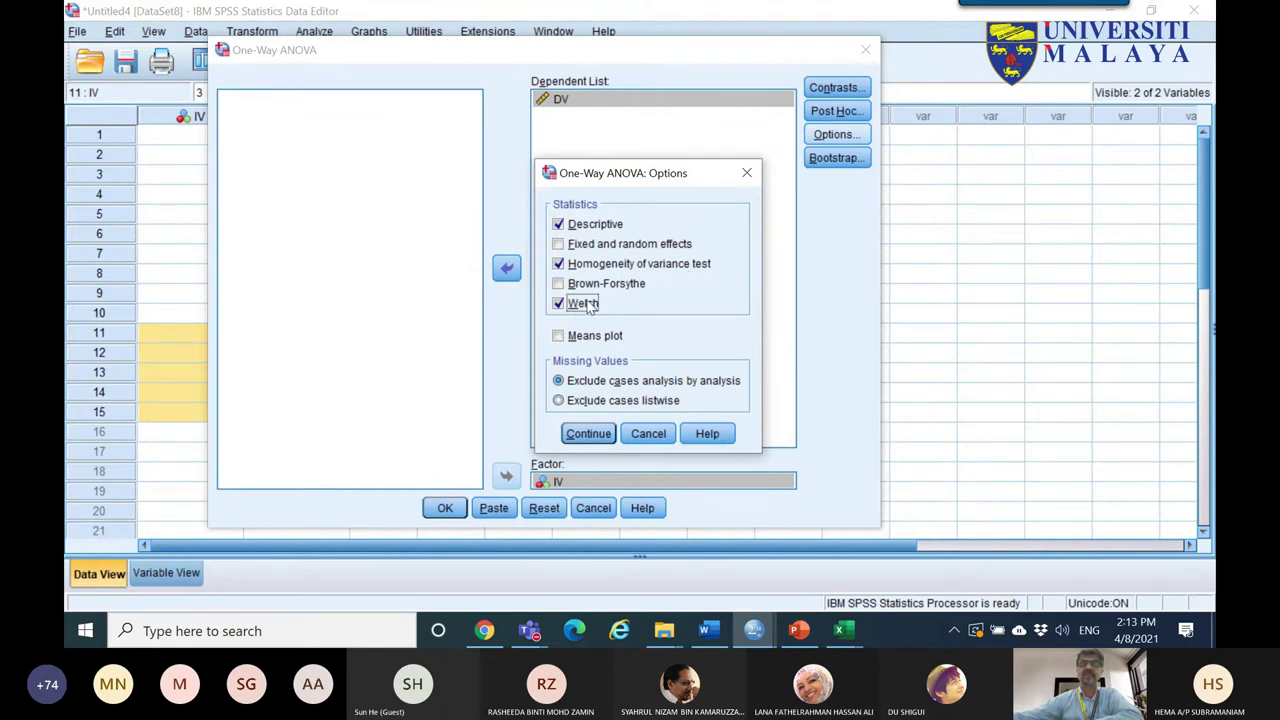
click(588, 433)
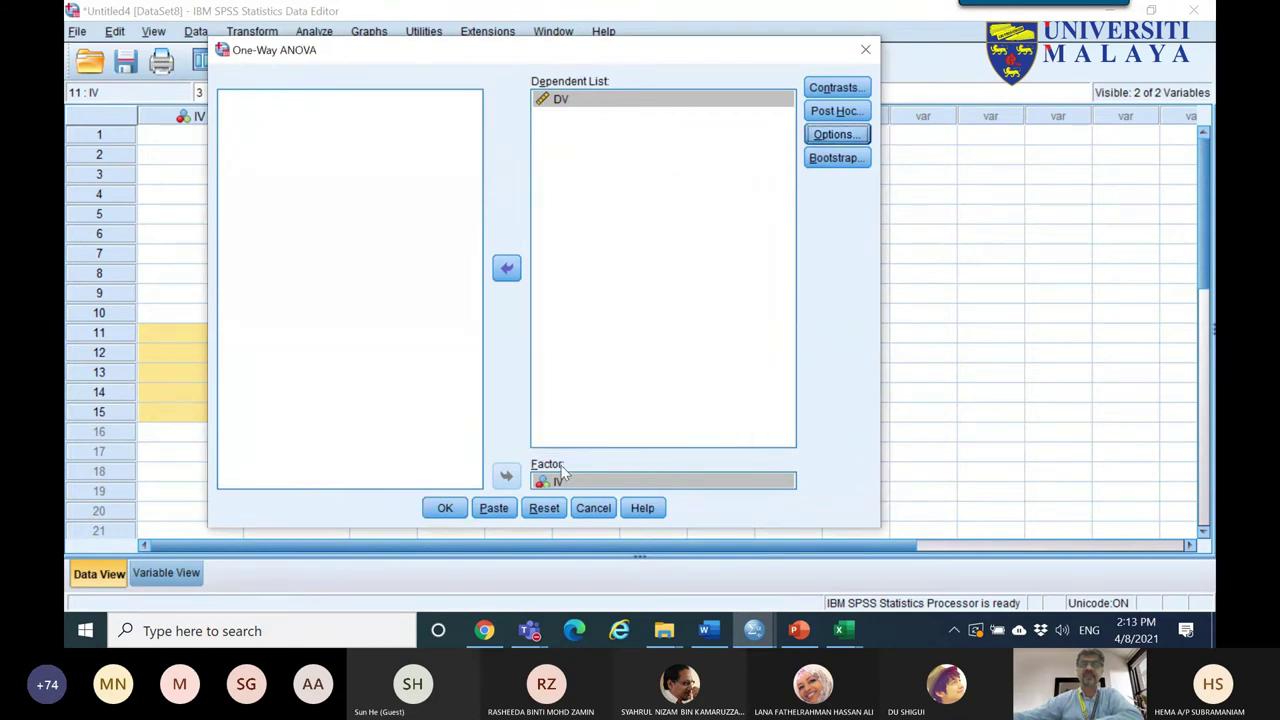
click(447, 512)
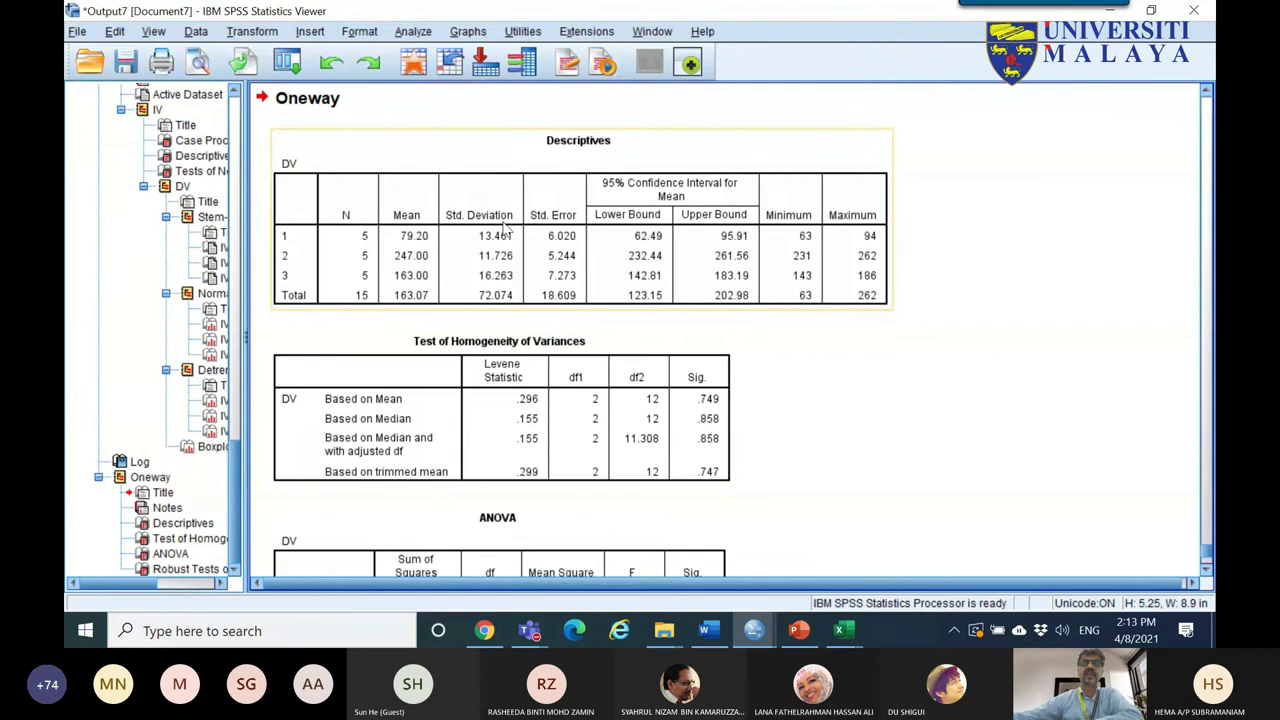
- Select the Descriptives, ANOVA and Robust Tests of Equality of Means tables together in the Oneway output and copy them
click(503, 229)
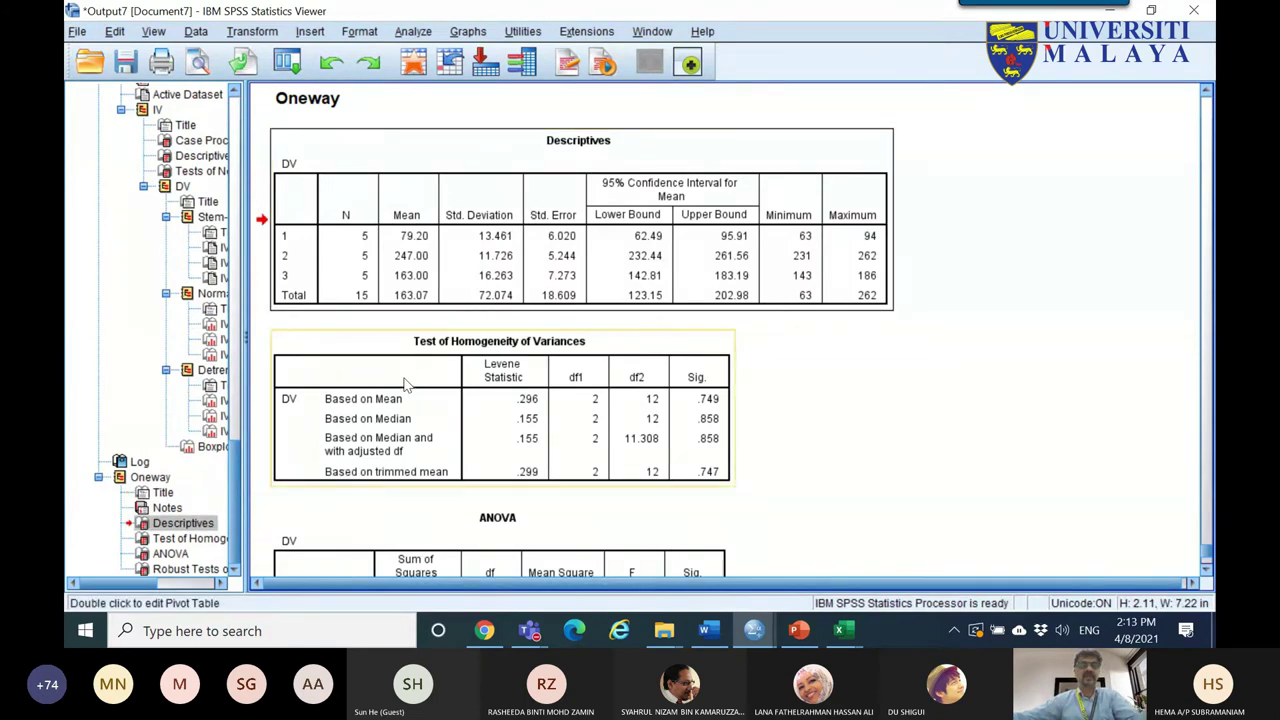
click(400, 347)
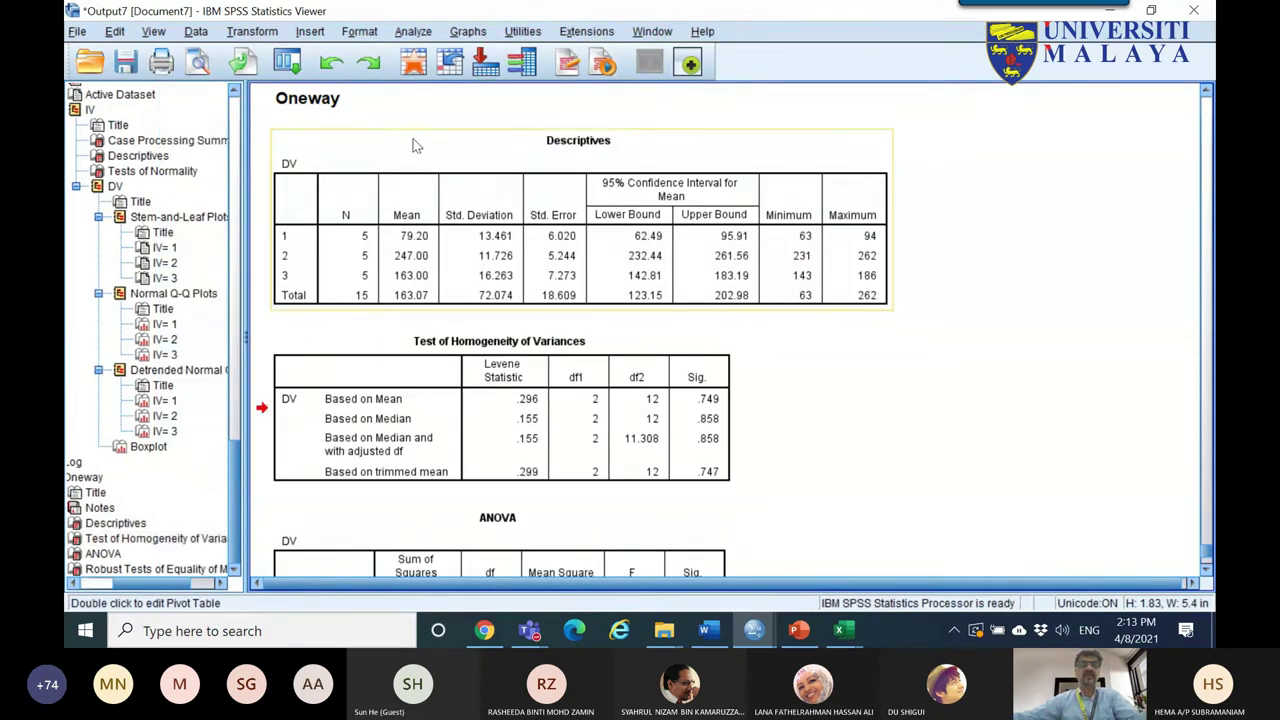
click(403, 210)
scroll(403, 212, down, 5)
click(384, 325)
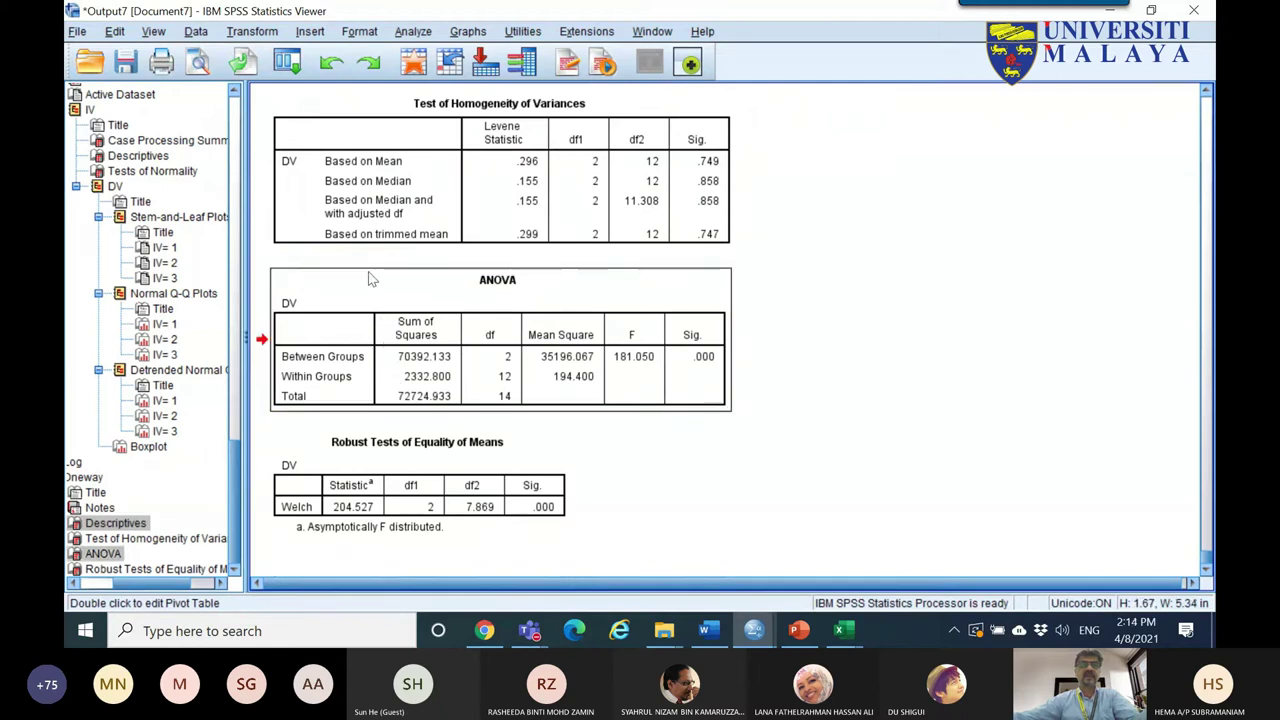
click(345, 446)
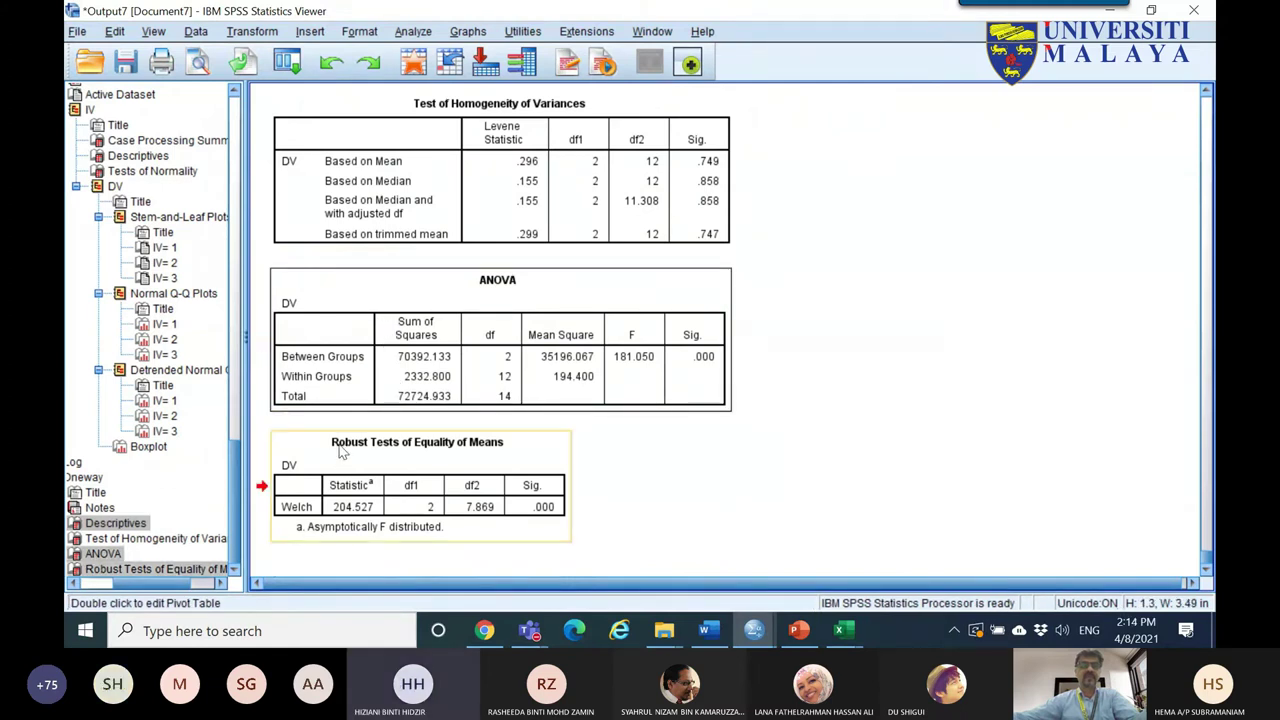
right_click(345, 446)
click(361, 477)
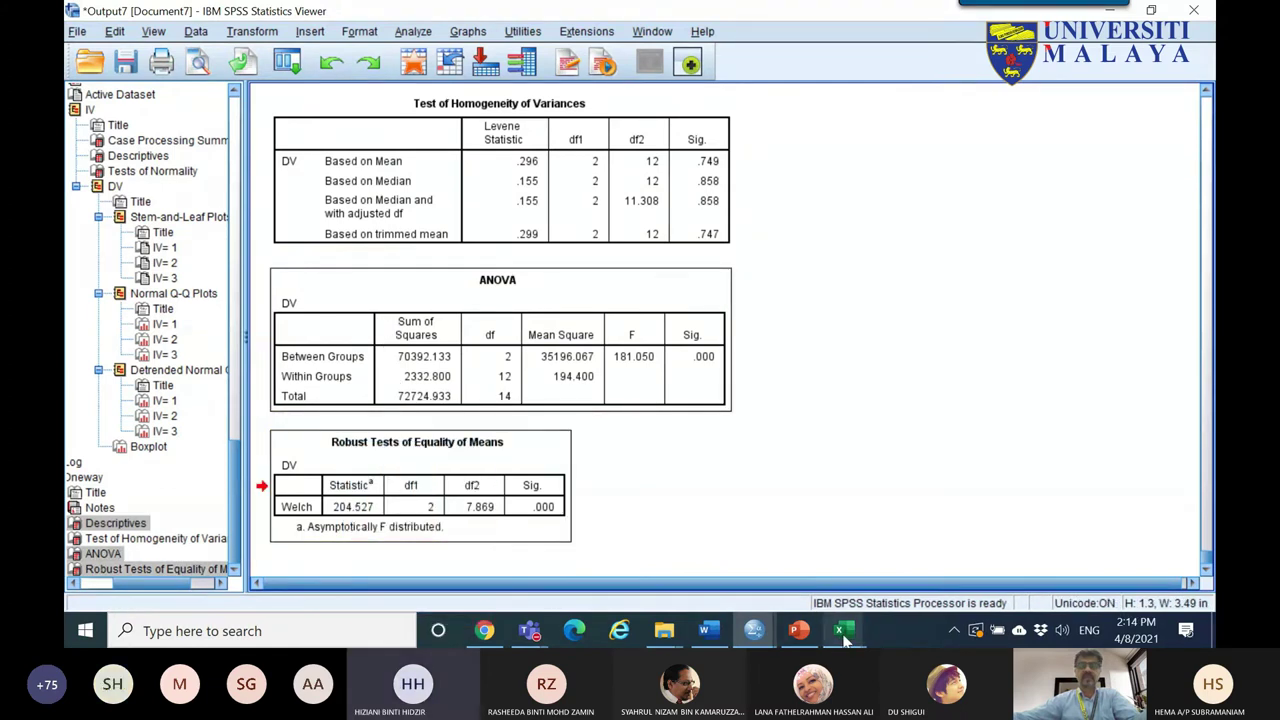
- Switch to the ANOVA.xlsx workbook in Excel, add a new sheet, and paste the copied tables at cell B2, zoomed to 190%
mouse_move(843, 630)
click(938, 585)
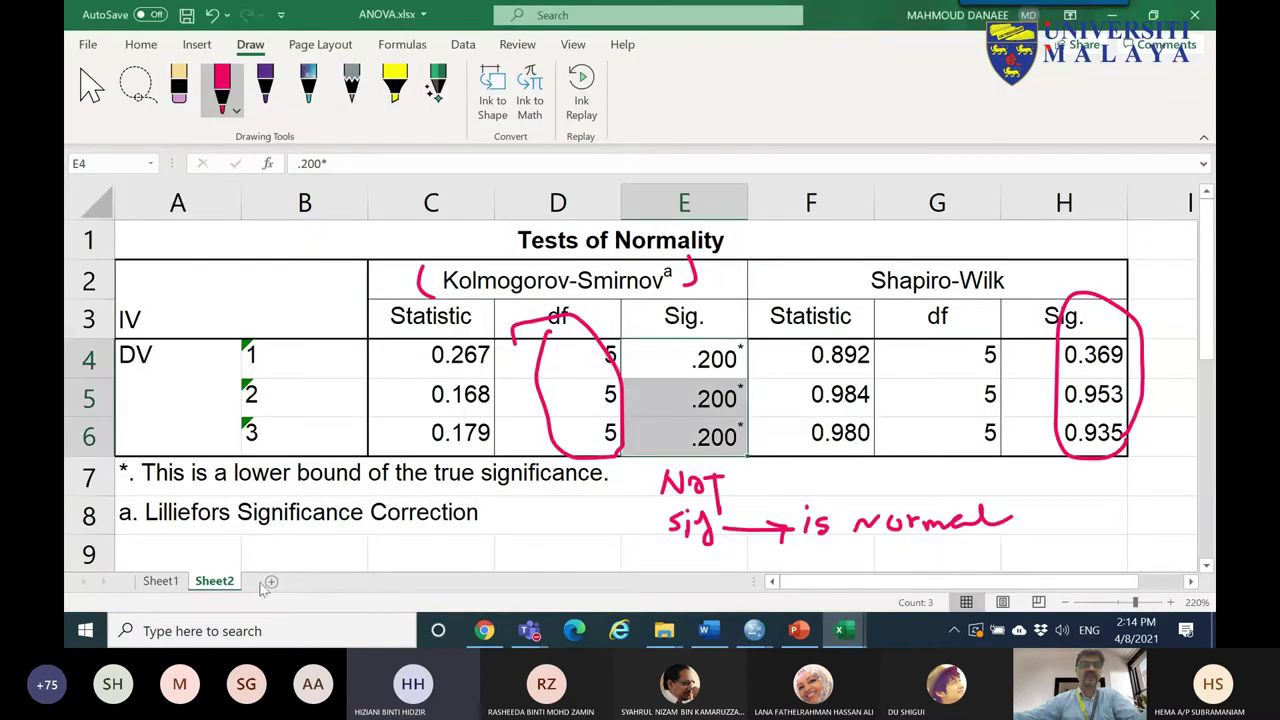
click(268, 581)
click(91, 88)
click(158, 230)
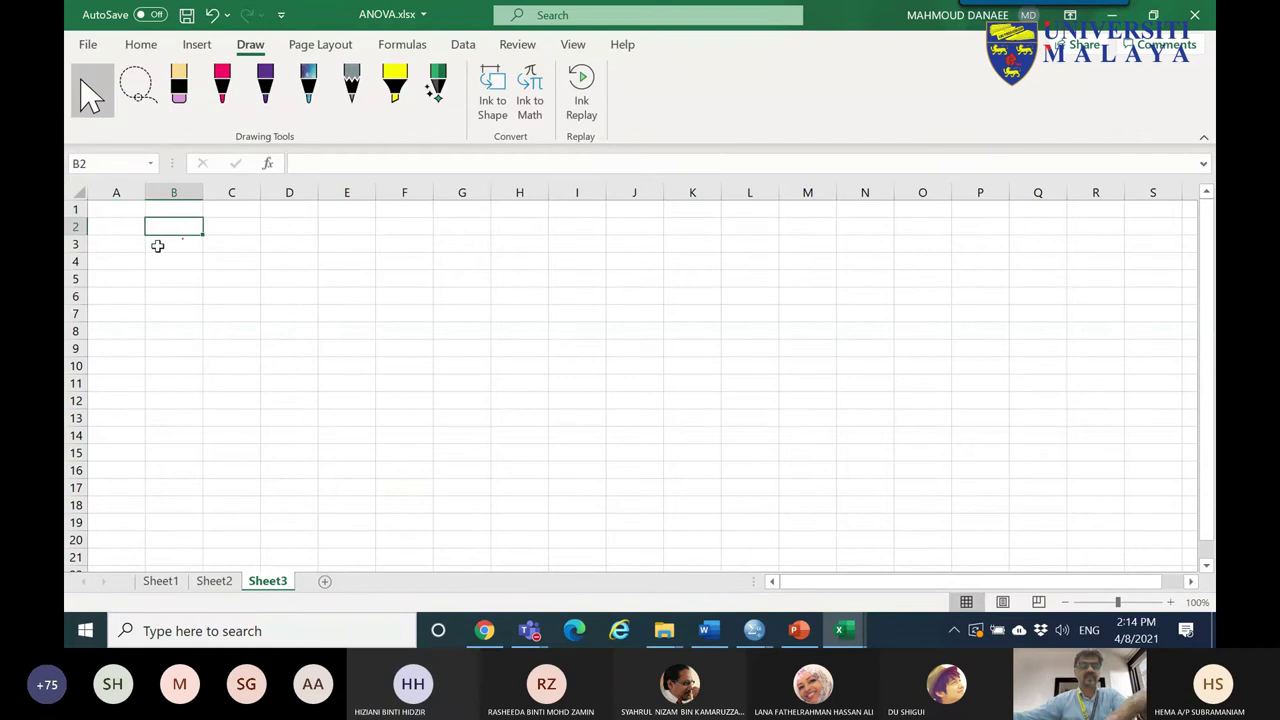
key(ctrl+v)
scroll(500, 325, up, 6)
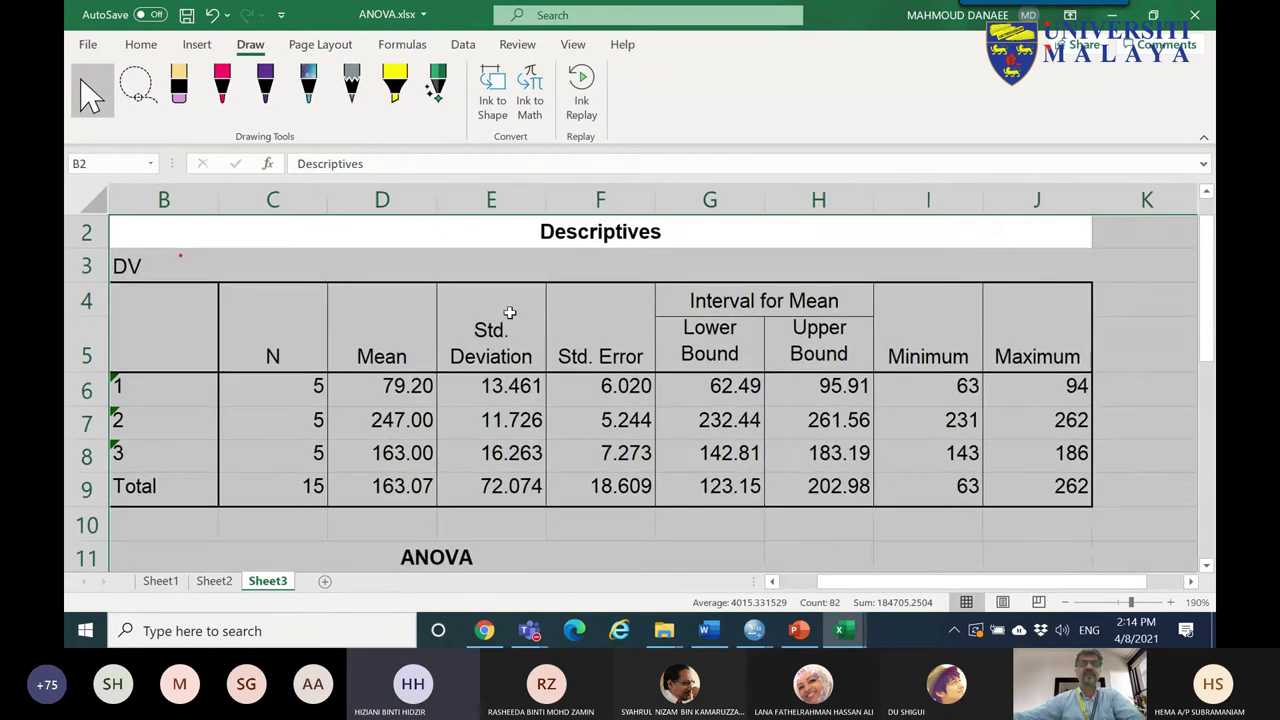
- Circle the Descriptives title and group 1's mean and standard deviation with the pink pen
click(222, 86)
mouse_move(519, 243)
mouse_down()
mouse_move(617, 266)
mouse_move(548, 212)
mouse_move(500, 248)
mouse_up()
mouse_move(432, 389)
mouse_down()
mouse_move(363, 379)
mouse_move(429, 378)
mouse_up()
mouse_move(547, 398)
mouse_down()
mouse_move(476, 370)
mouse_move(542, 376)
mouse_up()
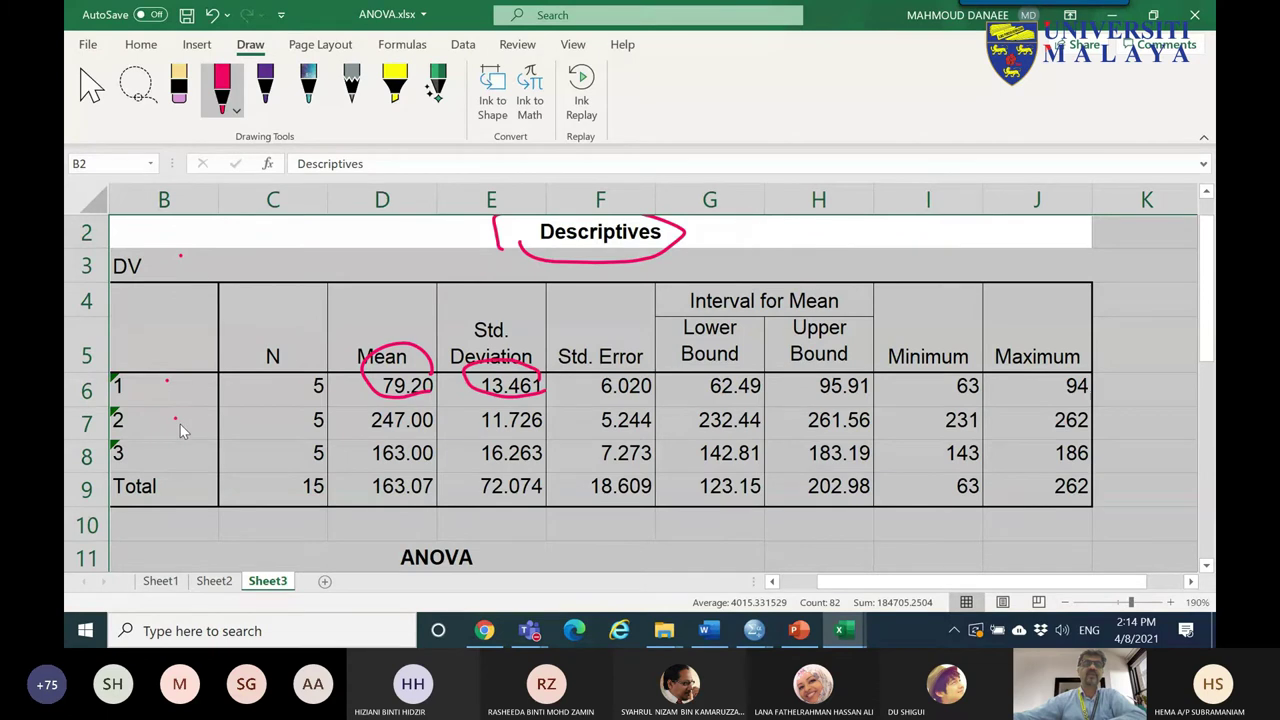
- Circle the means and standard deviations of groups 2 and 3 in pink and strike through the Total row
mouse_move(440, 432)
mouse_down()
mouse_move(373, 441)
mouse_move(360, 410)
mouse_move(447, 425)
mouse_up()
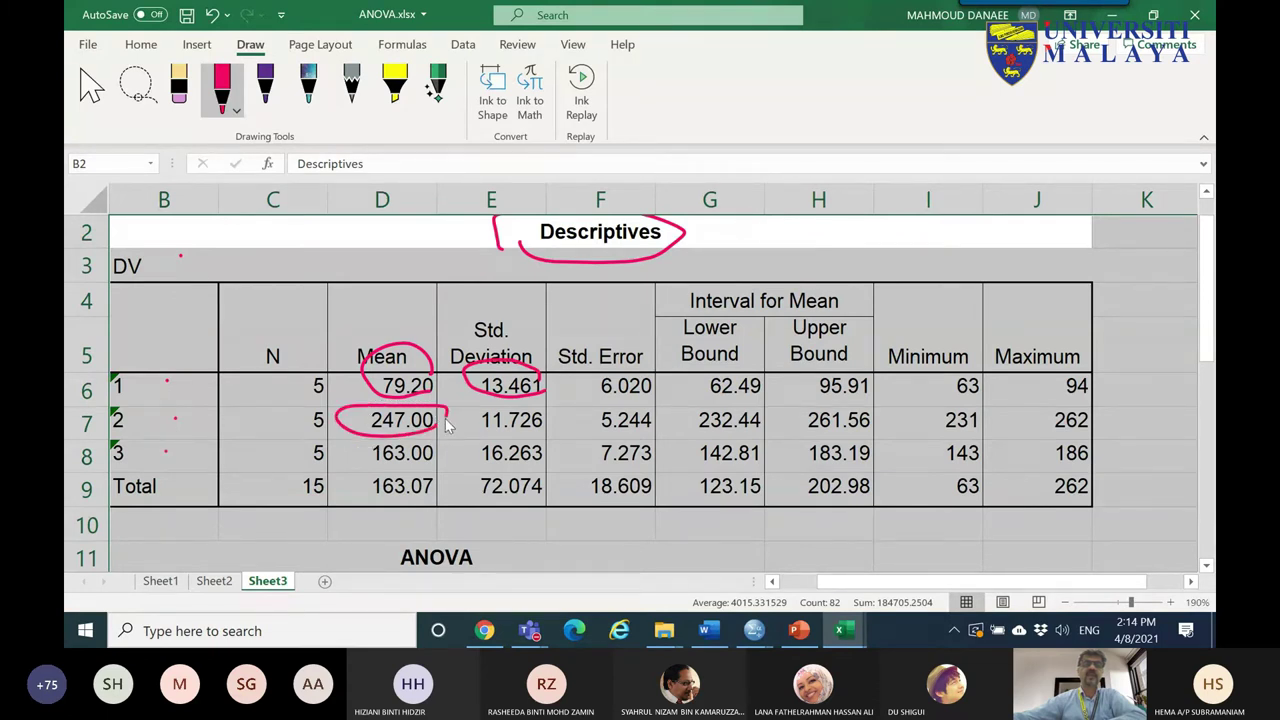
mouse_move(412, 468)
mouse_down()
mouse_move(359, 446)
mouse_move(443, 455)
mouse_up()
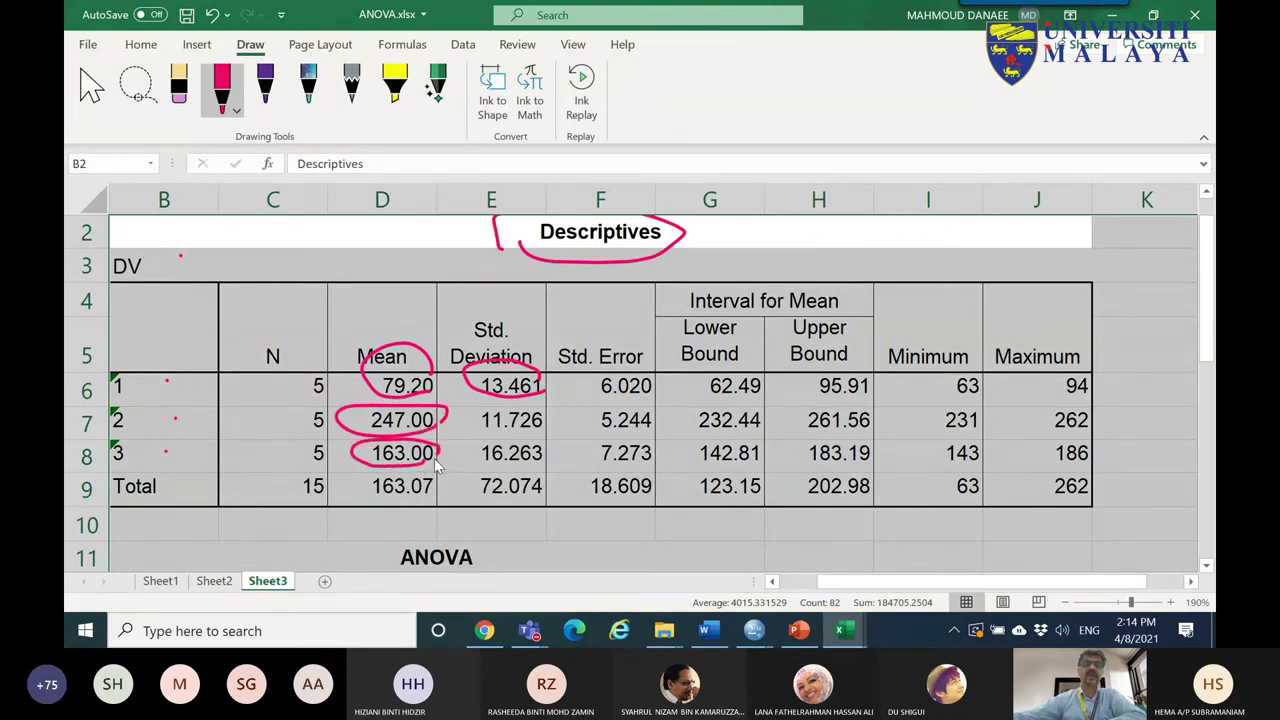
drag(114, 488, 508, 490)
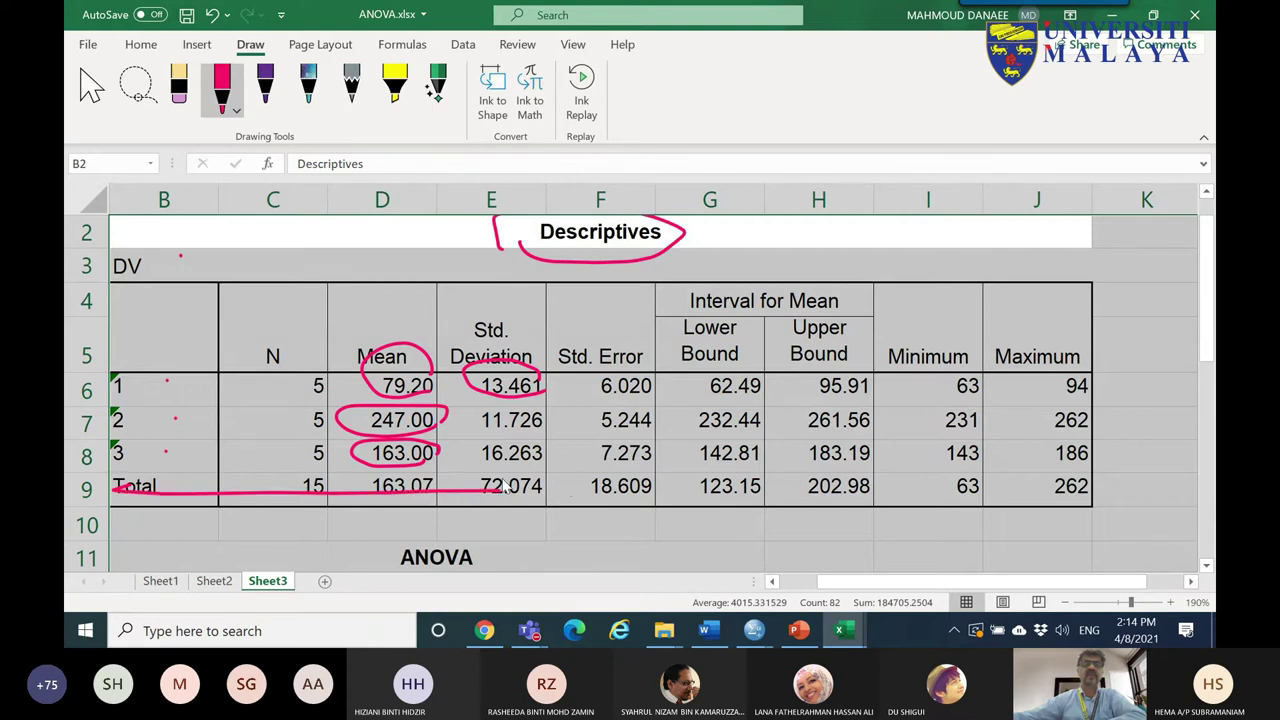
mouse_move(540, 432)
mouse_down()
mouse_move(443, 427)
mouse_move(504, 412)
mouse_move(549, 432)
mouse_move(491, 474)
mouse_move(454, 457)
mouse_move(552, 450)
mouse_up()
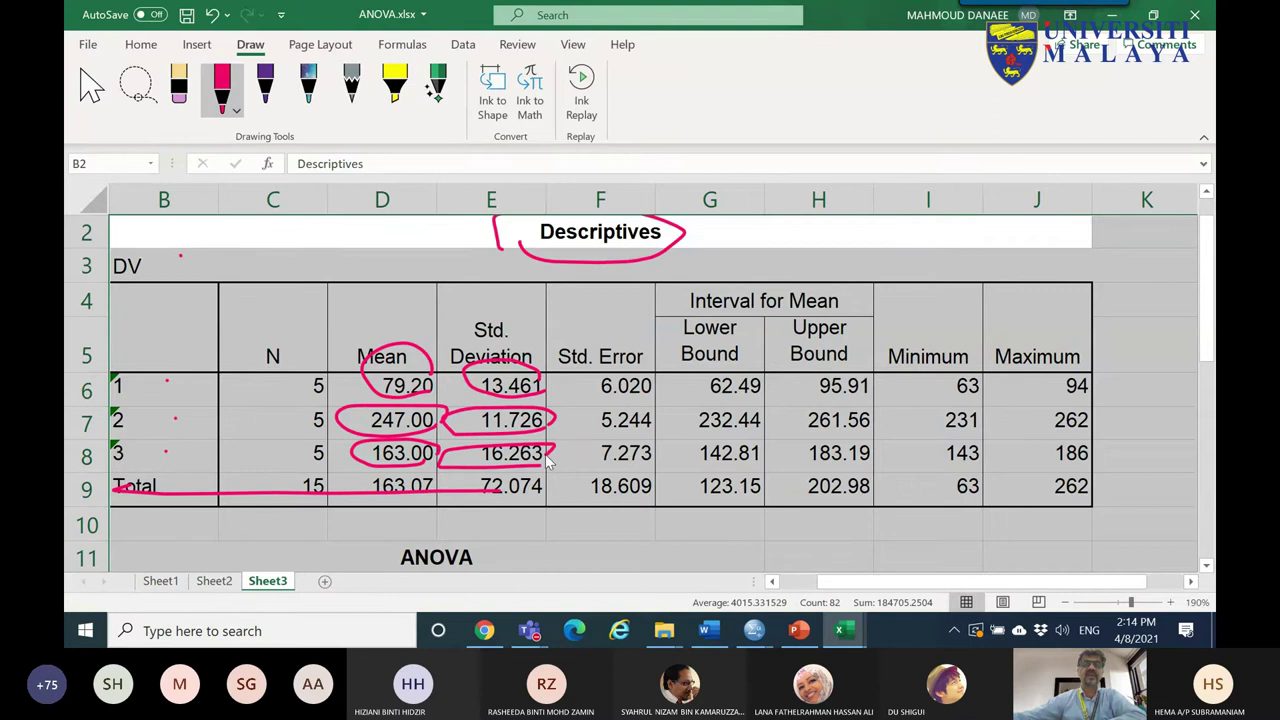
- Circle group 1's confidence interval bounds, minimum and maximum in the Descriptives table
mouse_move(698, 376)
mouse_down()
mouse_move(846, 409)
mouse_move(862, 374)
mouse_move(690, 398)
mouse_up()
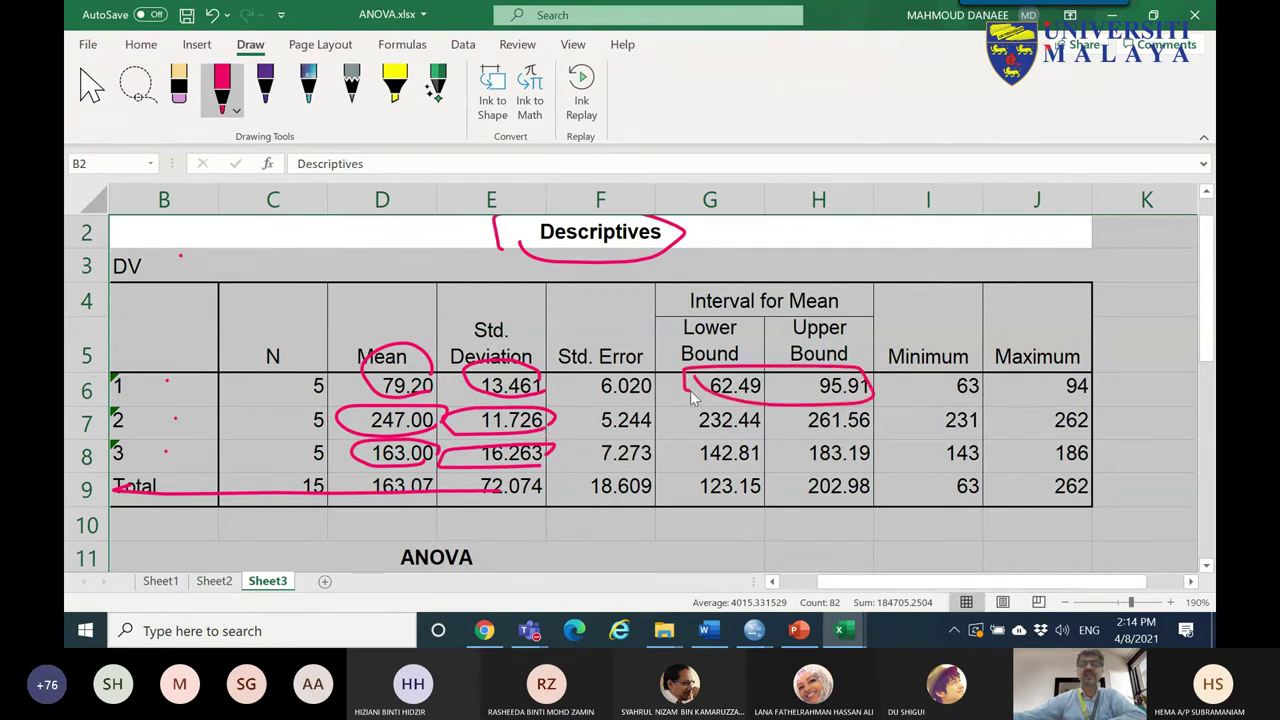
drag(940, 398, 950, 400)
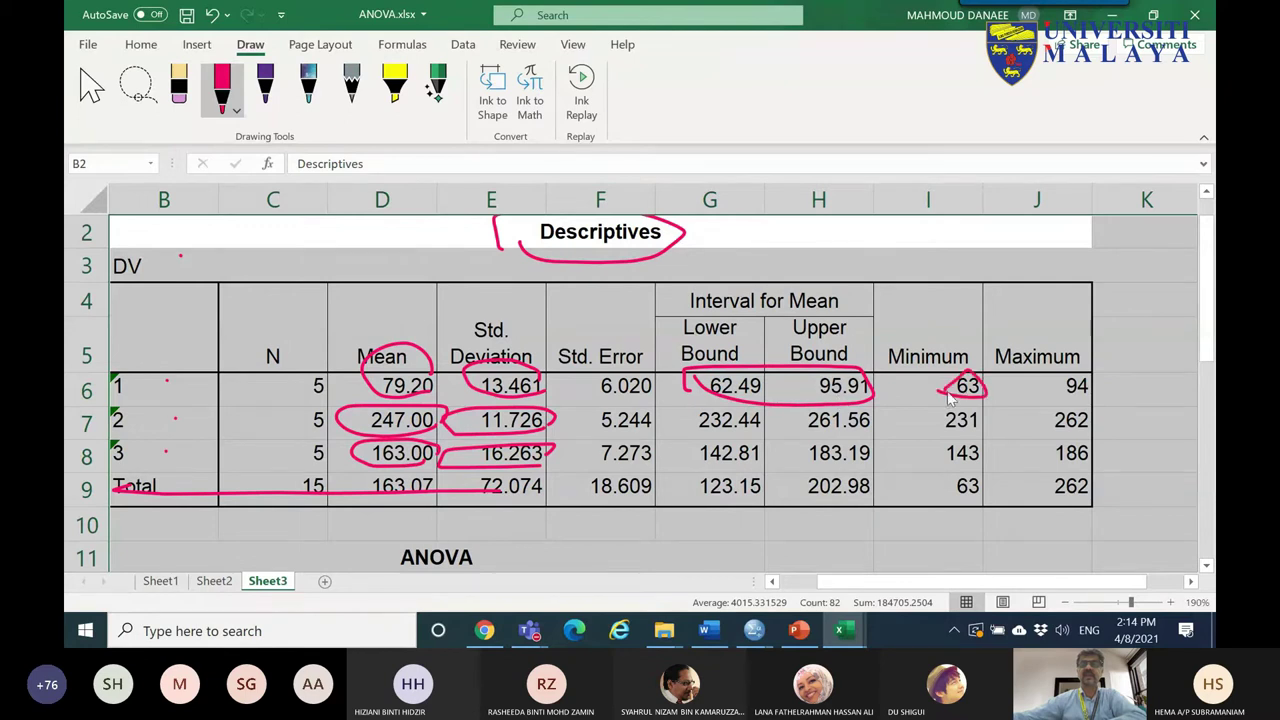
mouse_move(1066, 397)
mouse_down()
mouse_move(1115, 395)
mouse_move(1072, 394)
mouse_up()
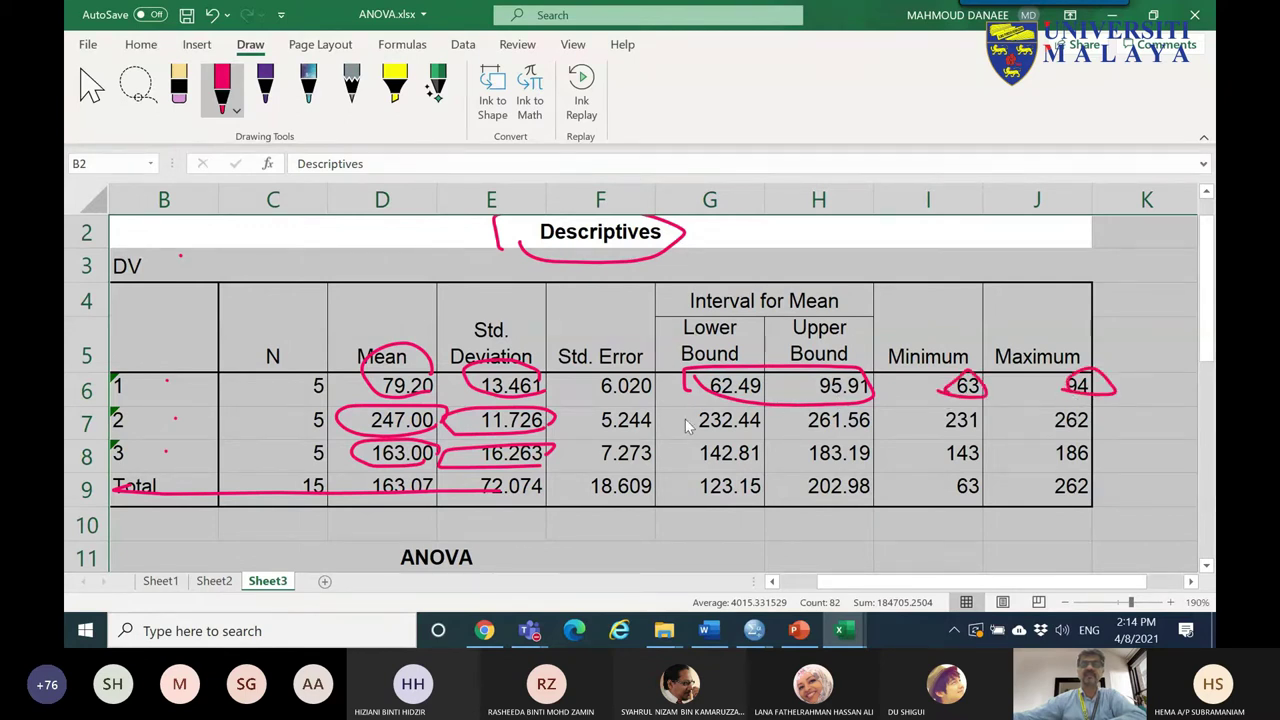
- Circle the Sig. value in the ANOVA table and draw a large X beside it
scroll(1138, 461, down, 2)
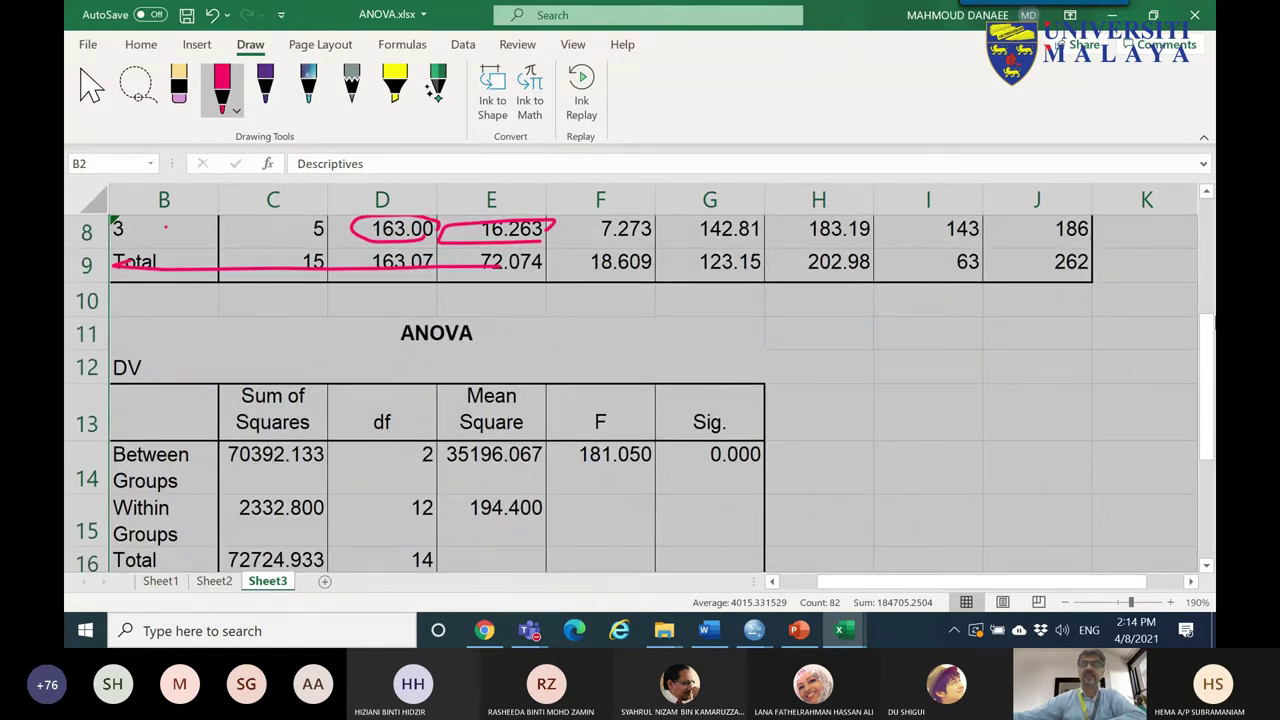
mouse_move(1206, 345)
mouse_down()
mouse_move(1212, 453)
mouse_move(1206, 257)
mouse_move(1206, 365)
mouse_up()
mouse_move(676, 425)
mouse_down()
mouse_move(670, 392)
mouse_move(700, 445)
mouse_move(686, 428)
mouse_up()
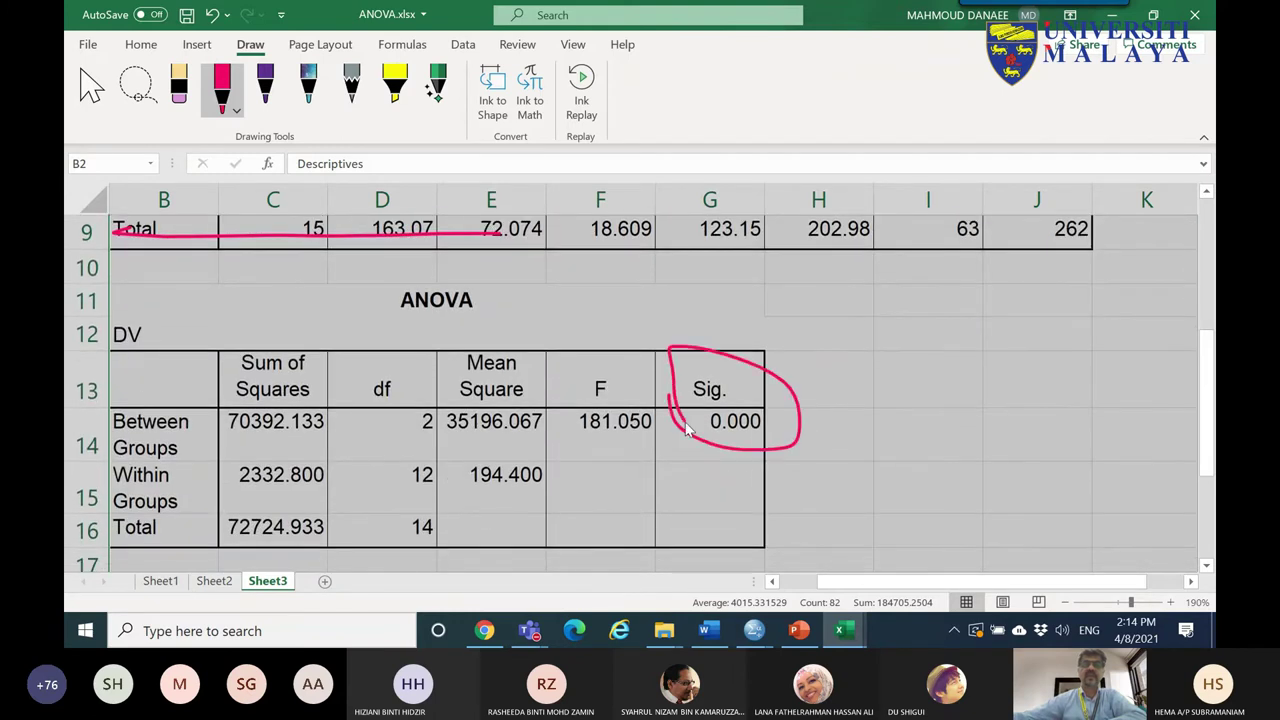
drag(887, 350, 857, 427)
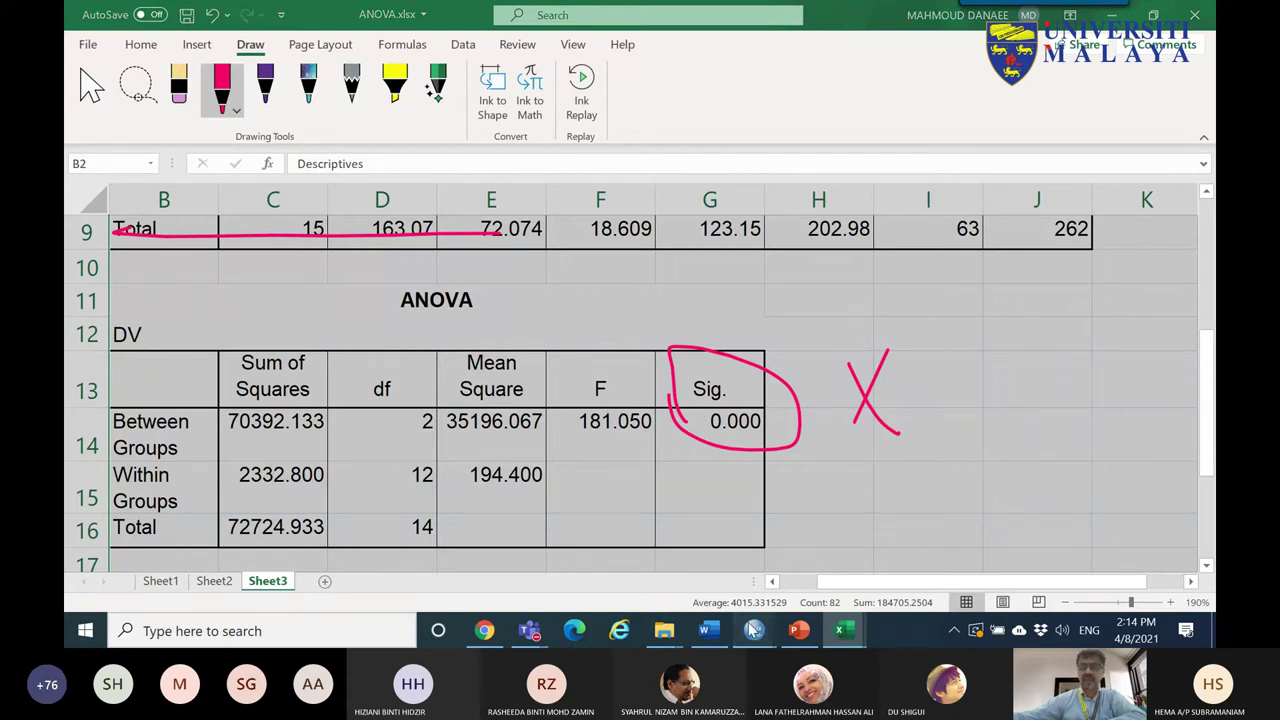
- Switch back to the SPSS output and copy the Test of Homogeneity of Variances table
mouse_move(754, 630)
click(850, 575)
scroll(640, 350, up, 4)
click(577, 412)
right_click(648, 405)
click(668, 437)
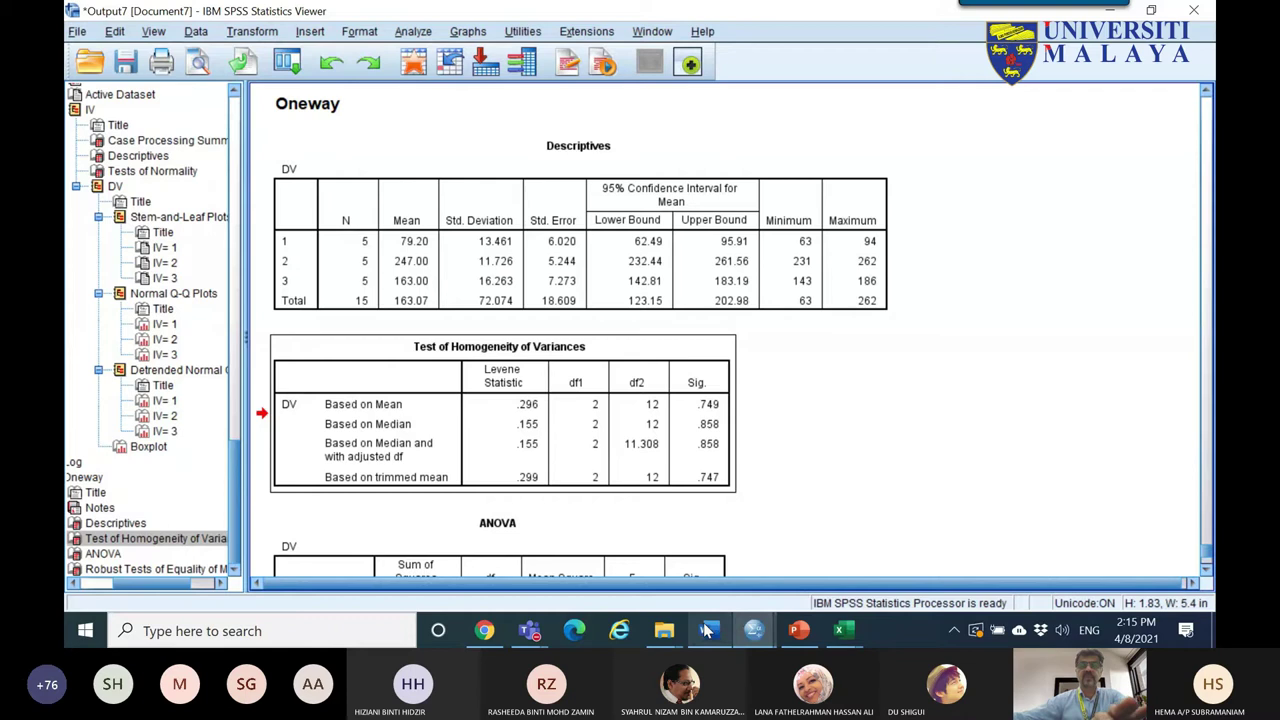
- Return to Sheet3 in the Excel workbook, leave pen mode and zoom out to 145%
click(843, 630)
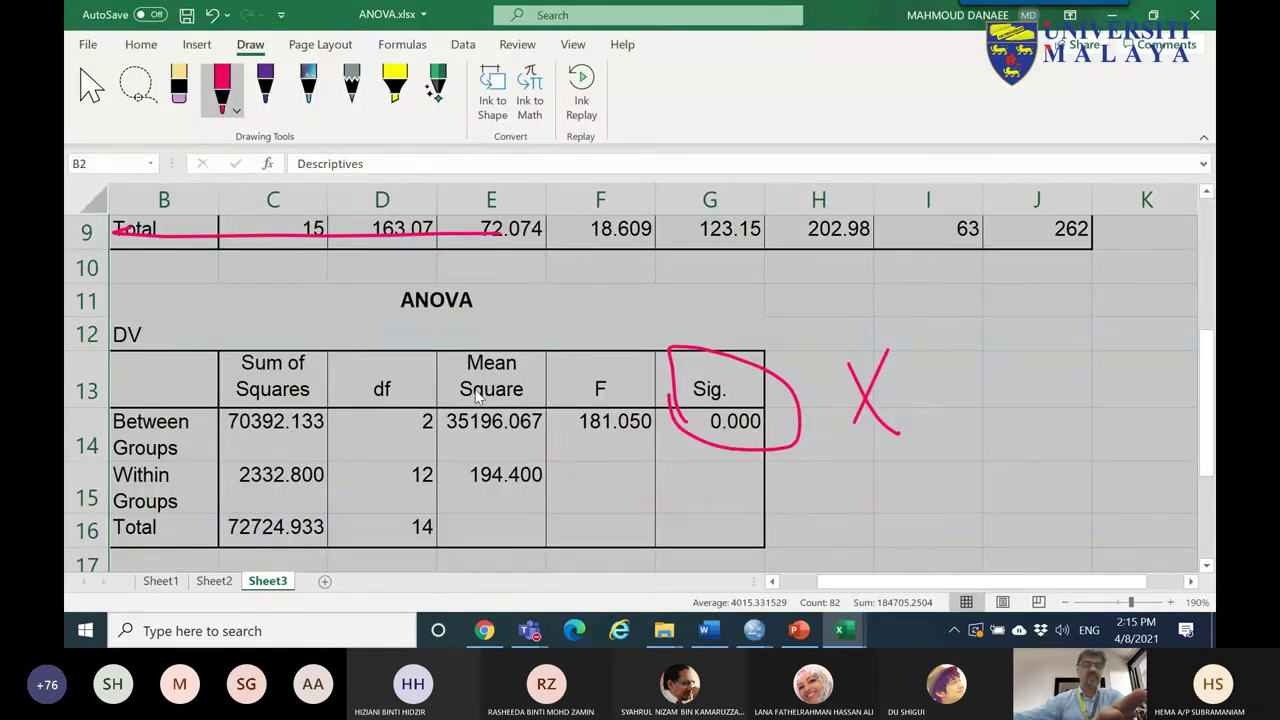
click(91, 88)
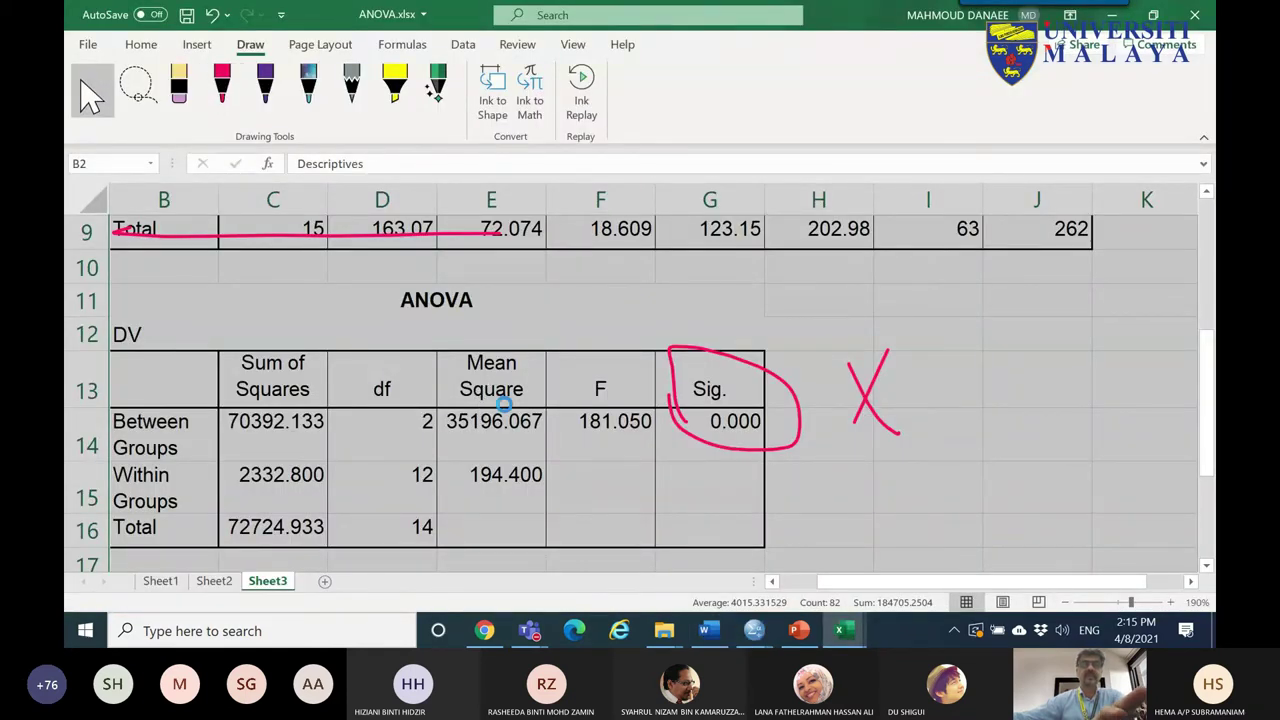
ctrl+scroll(891, 394, down, 3)
scroll(1008, 390, up, 2)
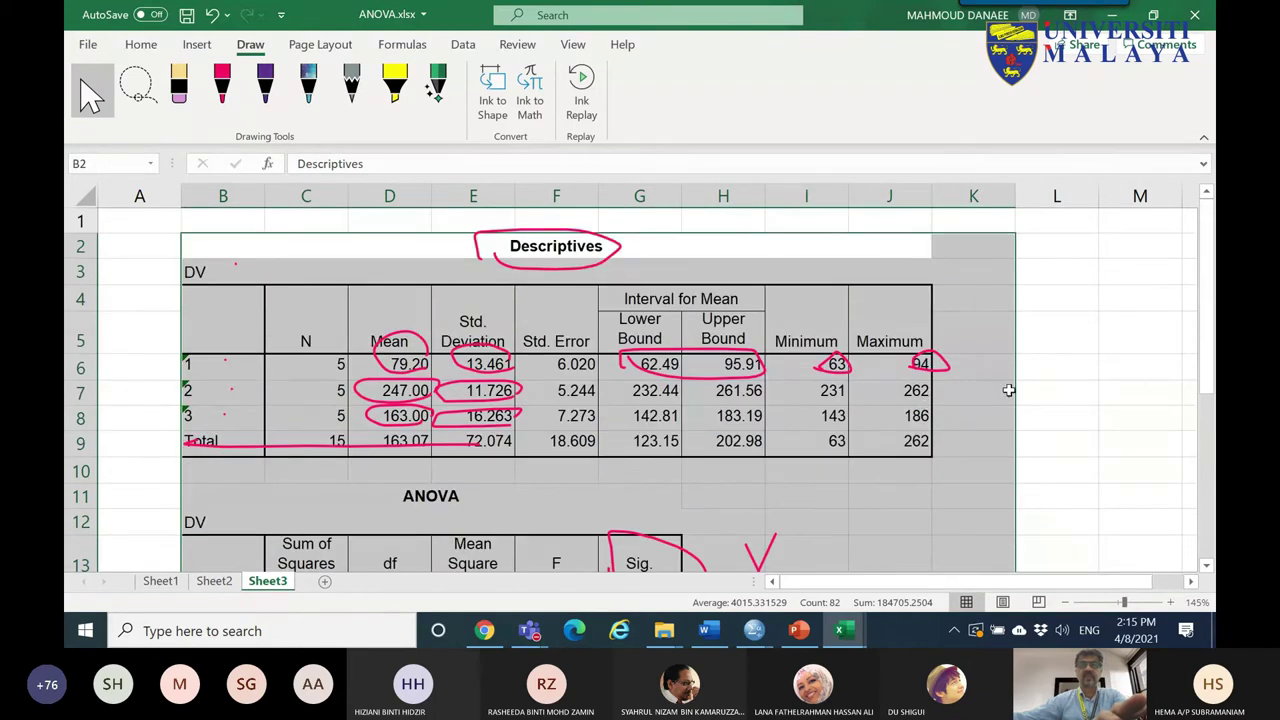
- Try pasting the homogeneity table at cell L4 beside the Descriptives table, and undo the paste
click(1067, 314)
key(ctrl+v)
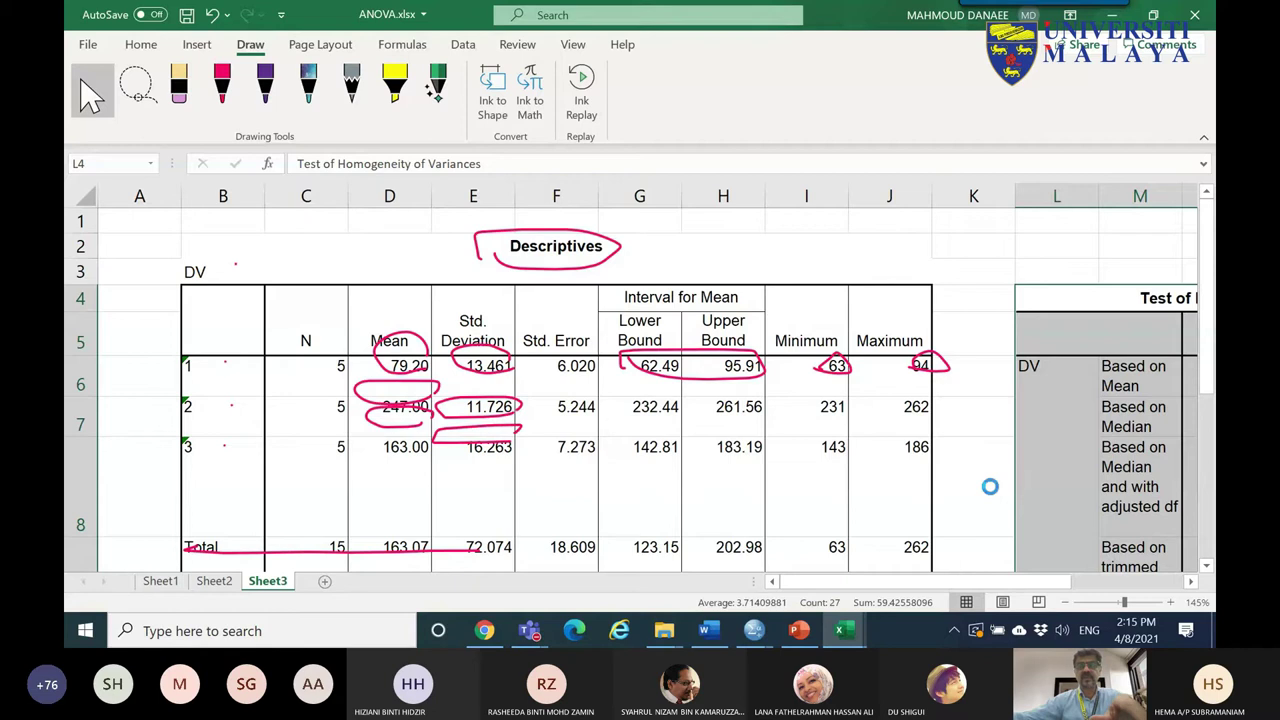
key(ctrl+z)
- Paste the Test of Homogeneity of Variances table at cell B28, below the other tables on Sheet3
scroll(577, 400, down, 4)
scroll(405, 411, down, 4)
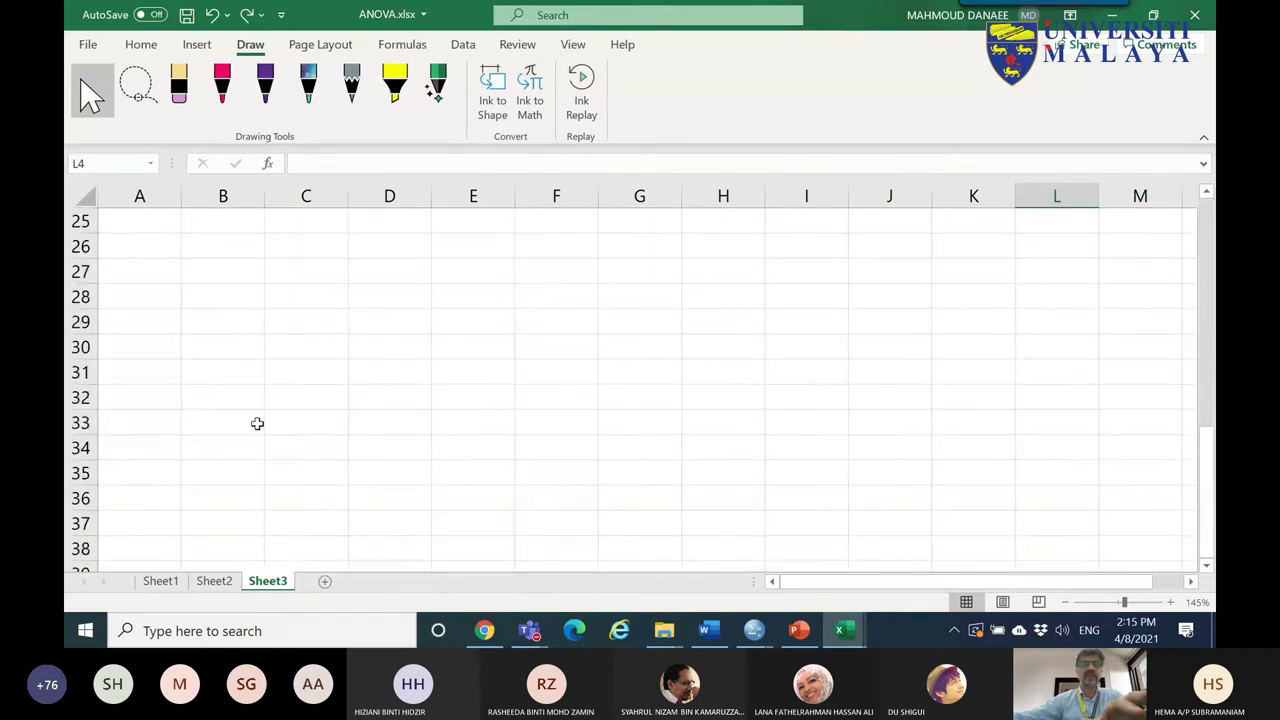
click(222, 246)
click(175, 297)
click(212, 306)
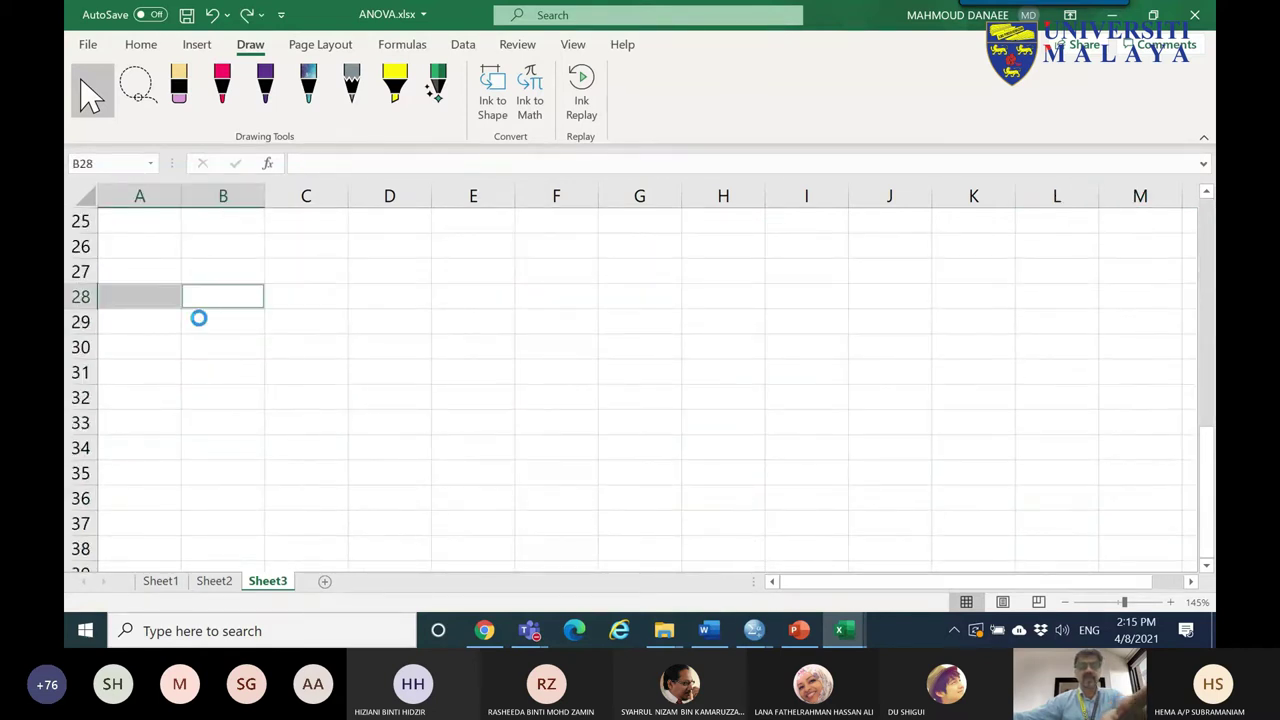
key(ctrl+v)
click(649, 371)
click(225, 294)
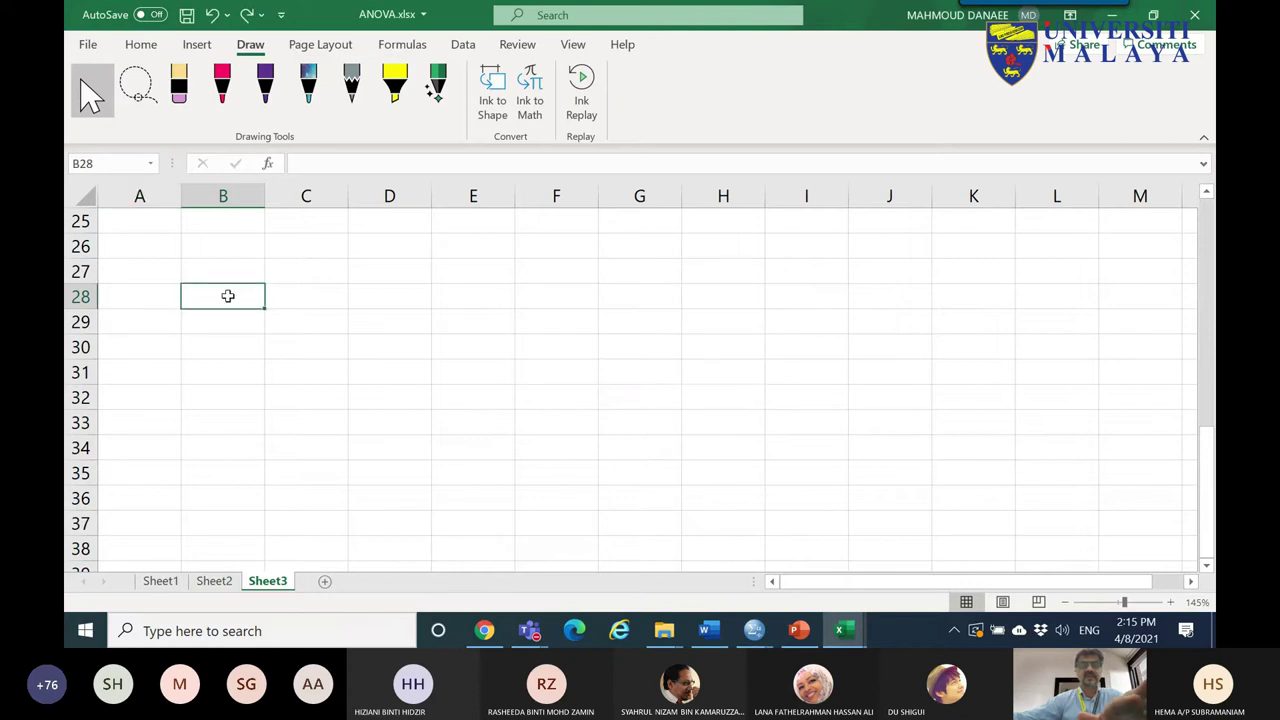
key(ctrl+v)
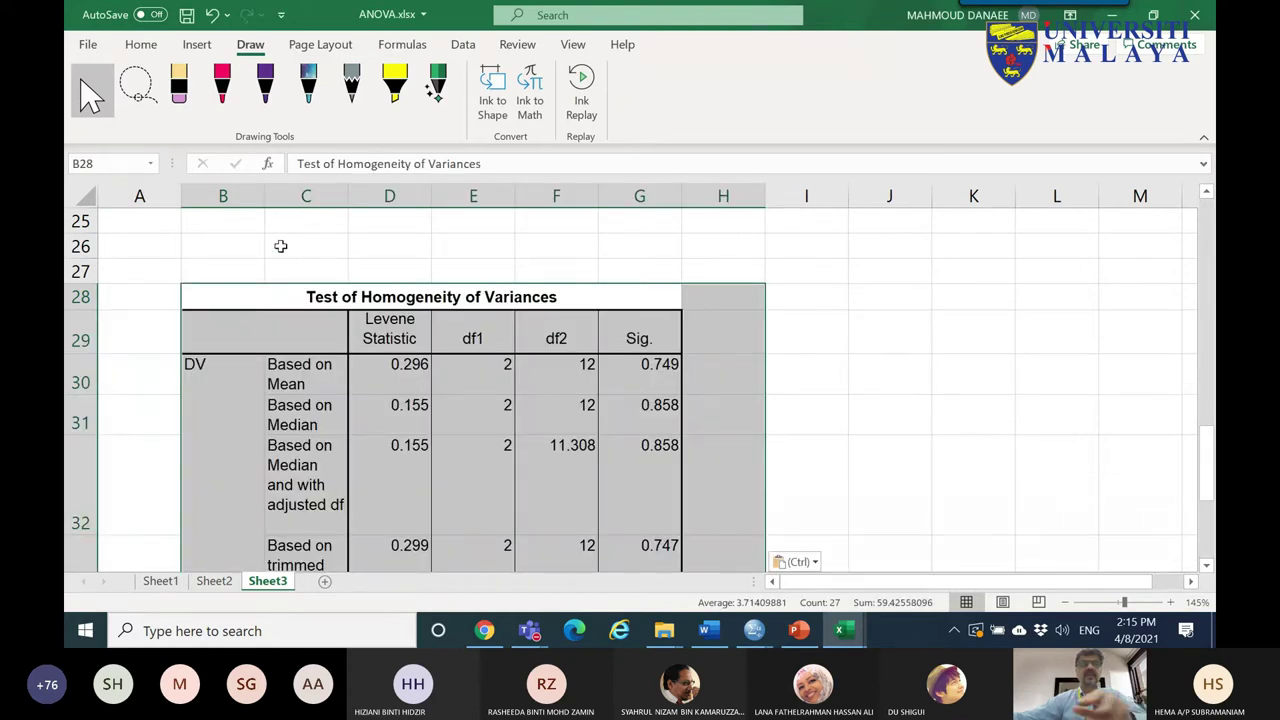
- Circle the Test of Homogeneity of Variances title and the Based on Mean and Based on Median labels in pink
click(222, 85)
mouse_move(567, 291)
mouse_down()
mouse_move(340, 312)
mouse_move(349, 256)
mouse_move(541, 263)
mouse_move(570, 302)
mouse_up()
mouse_move(333, 376)
mouse_down()
mouse_move(263, 373)
mouse_move(309, 355)
mouse_move(318, 439)
mouse_move(268, 410)
mouse_move(323, 430)
mouse_up()
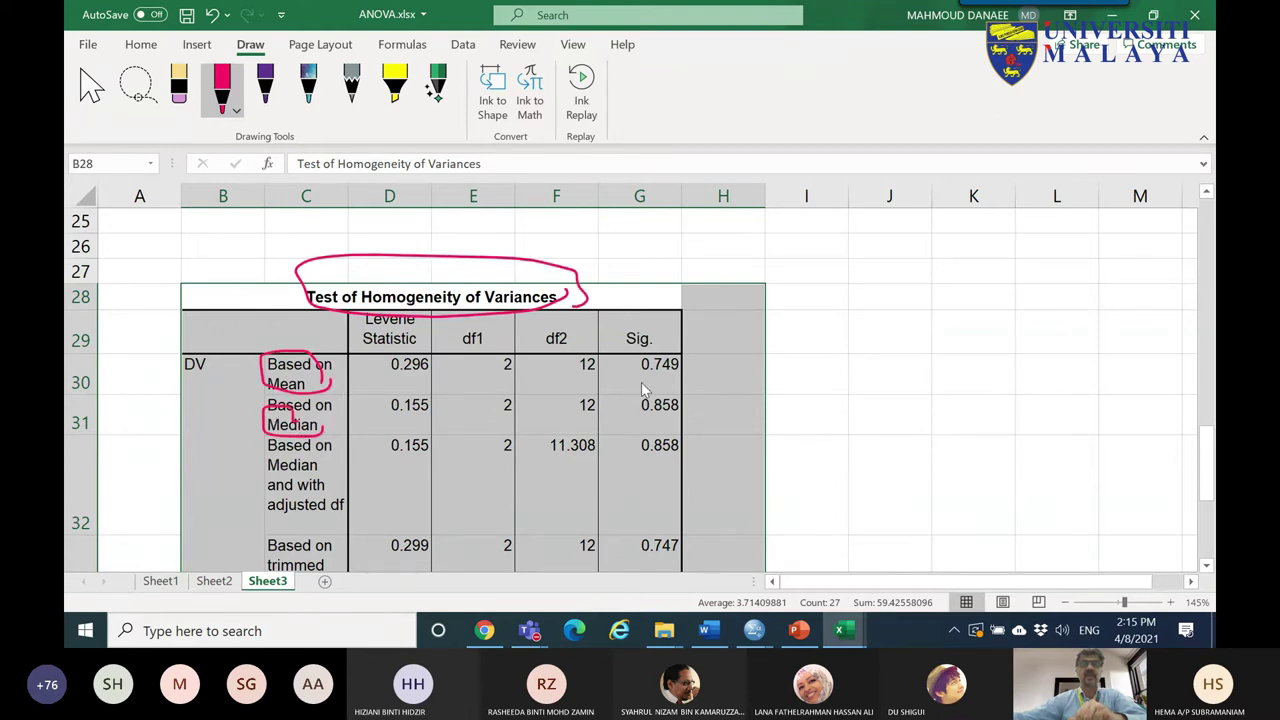
- Circle the Based on Mean Sig. value and draw an arrow from it to a handwritten "> 0.05" with a down arrow beneath
mouse_move(702, 375)
mouse_down()
mouse_move(628, 380)
mouse_move(811, 363)
mouse_move(792, 372)
mouse_move(831, 341)
mouse_move(836, 378)
mouse_up()
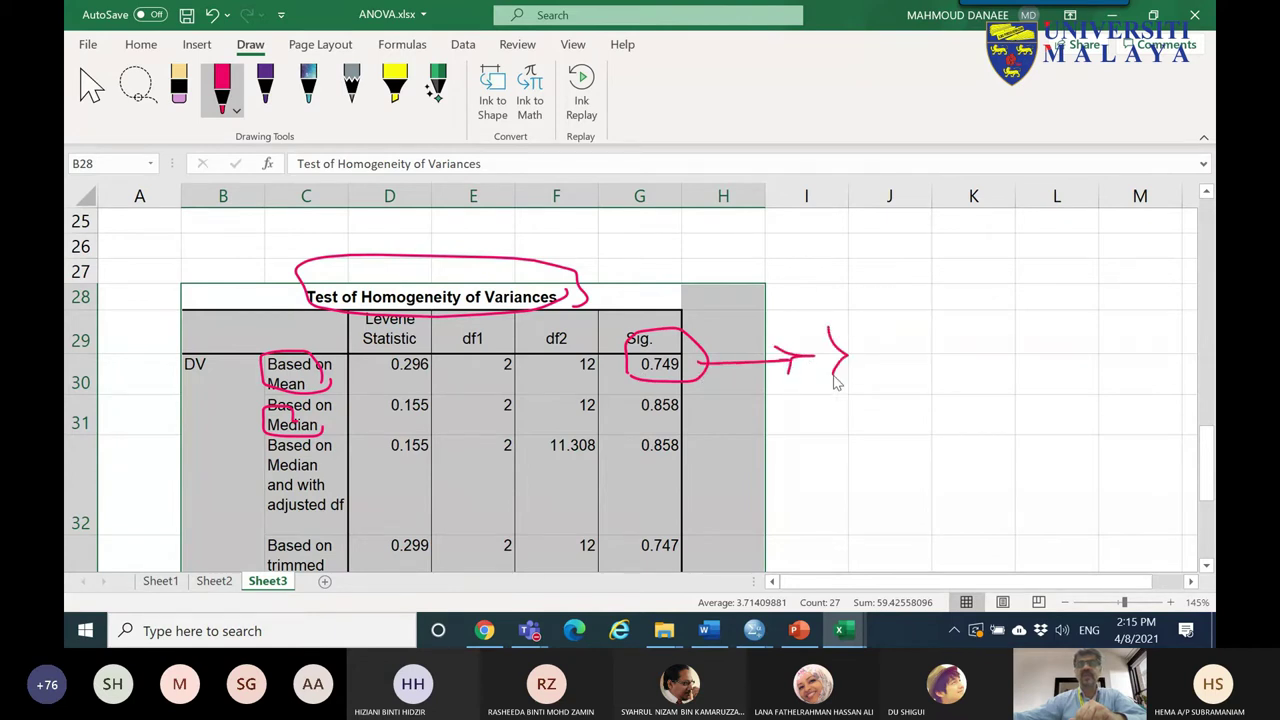
mouse_move(936, 344)
mouse_down()
mouse_move(920, 366)
mouse_move(932, 344)
mouse_up()
mouse_move(955, 345)
mouse_down()
mouse_move(988, 322)
mouse_move(962, 356)
mouse_up()
drag(878, 381, 890, 397)
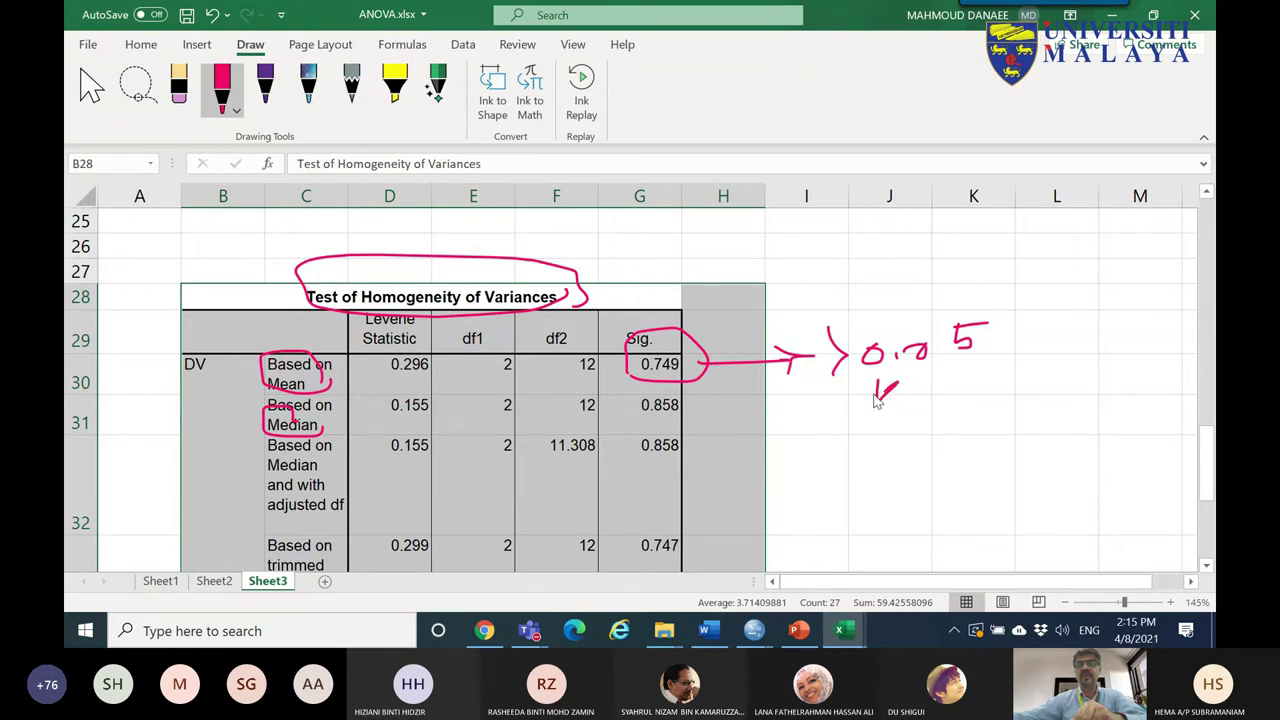
- Handwrite "variances are ?" in pink below the down arrow
mouse_move(786, 444)
mouse_down()
mouse_move(837, 469)
mouse_move(858, 462)
mouse_up()
mouse_move(872, 450)
mouse_down()
mouse_move(968, 440)
mouse_move(959, 452)
mouse_move(1088, 440)
mouse_up()
drag(894, 488, 922, 520)
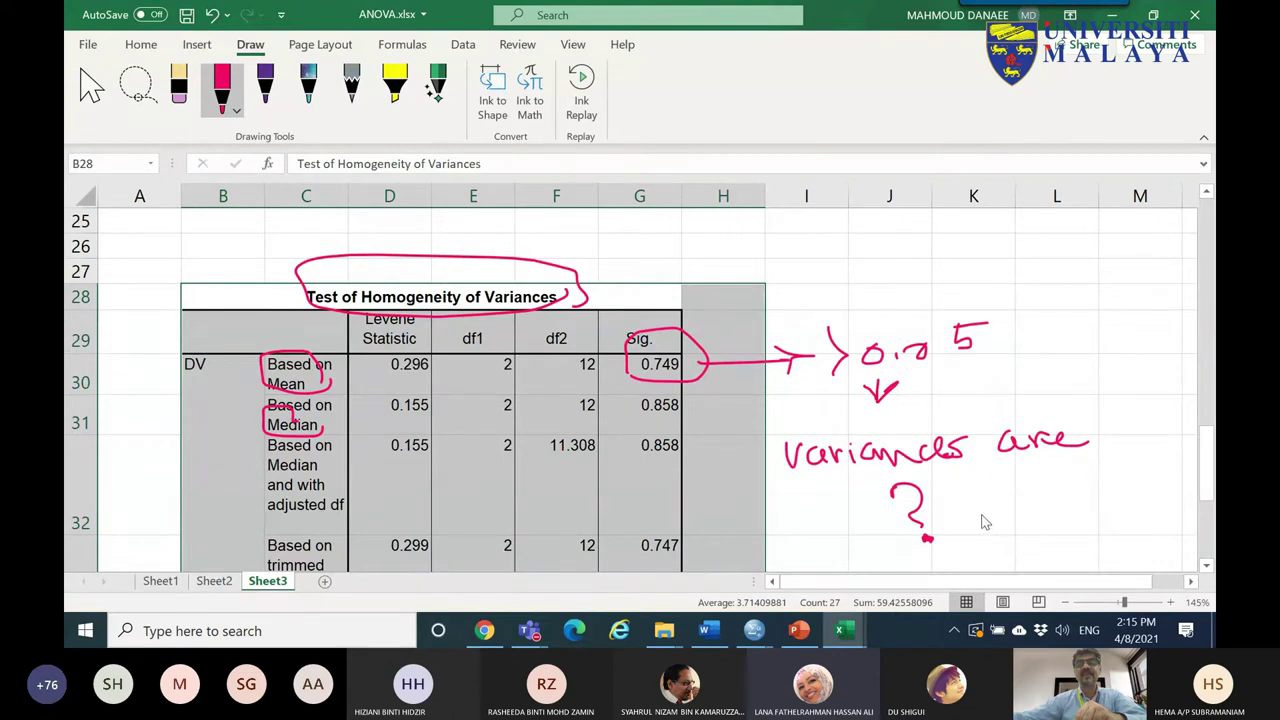
- Re-circle the Based on Mean Sig. value, circle "Variances" in the title, and complete the note by underlining "are" and writing "equal/same"
mouse_move(640, 385)
mouse_down()
mouse_move(632, 339)
mouse_move(629, 365)
mouse_move(674, 384)
mouse_move(636, 368)
mouse_up()
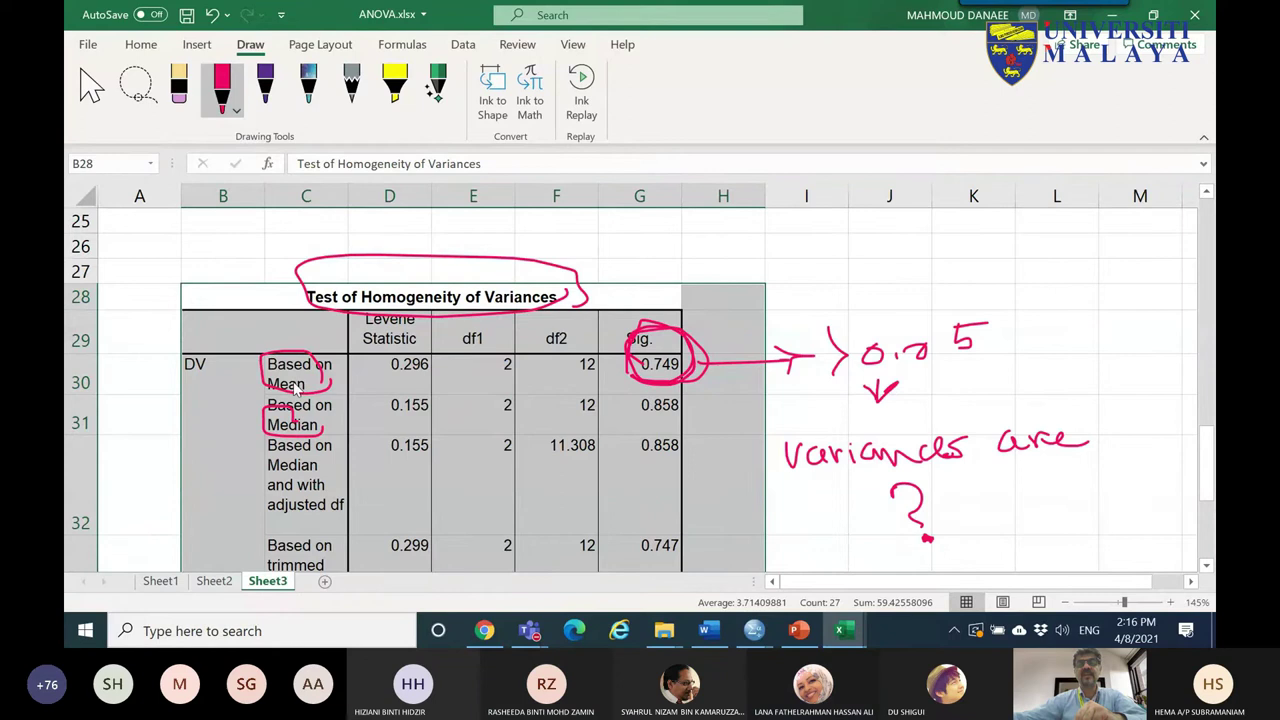
mouse_move(566, 308)
mouse_down()
mouse_move(478, 304)
mouse_move(482, 282)
mouse_move(540, 278)
mouse_move(568, 312)
mouse_up()
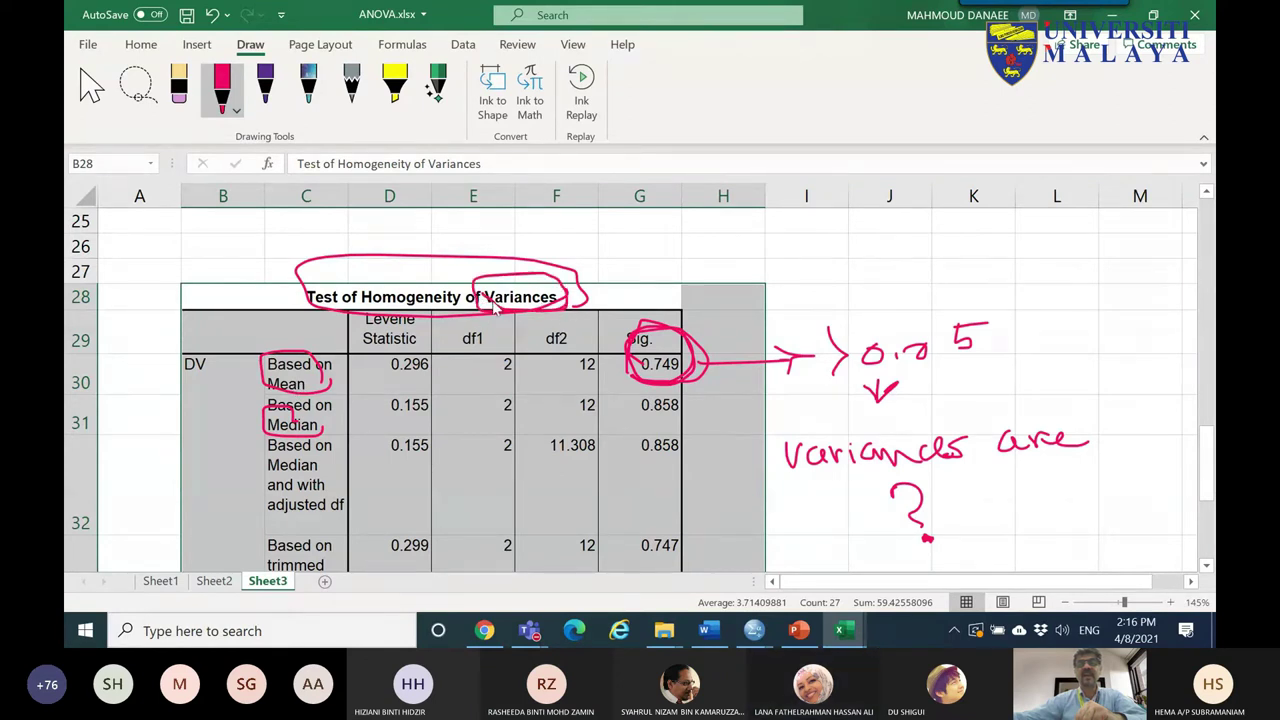
drag(1014, 467, 1072, 462)
mouse_move(962, 516)
mouse_down()
mouse_move(996, 521)
mouse_move(1015, 503)
mouse_move(1004, 515)
mouse_move(1019, 547)
mouse_move(1037, 506)
mouse_move(1050, 520)
mouse_move(1080, 517)
mouse_move(1072, 494)
mouse_move(1105, 535)
mouse_move(1129, 517)
mouse_move(1121, 531)
mouse_move(1182, 528)
mouse_up()
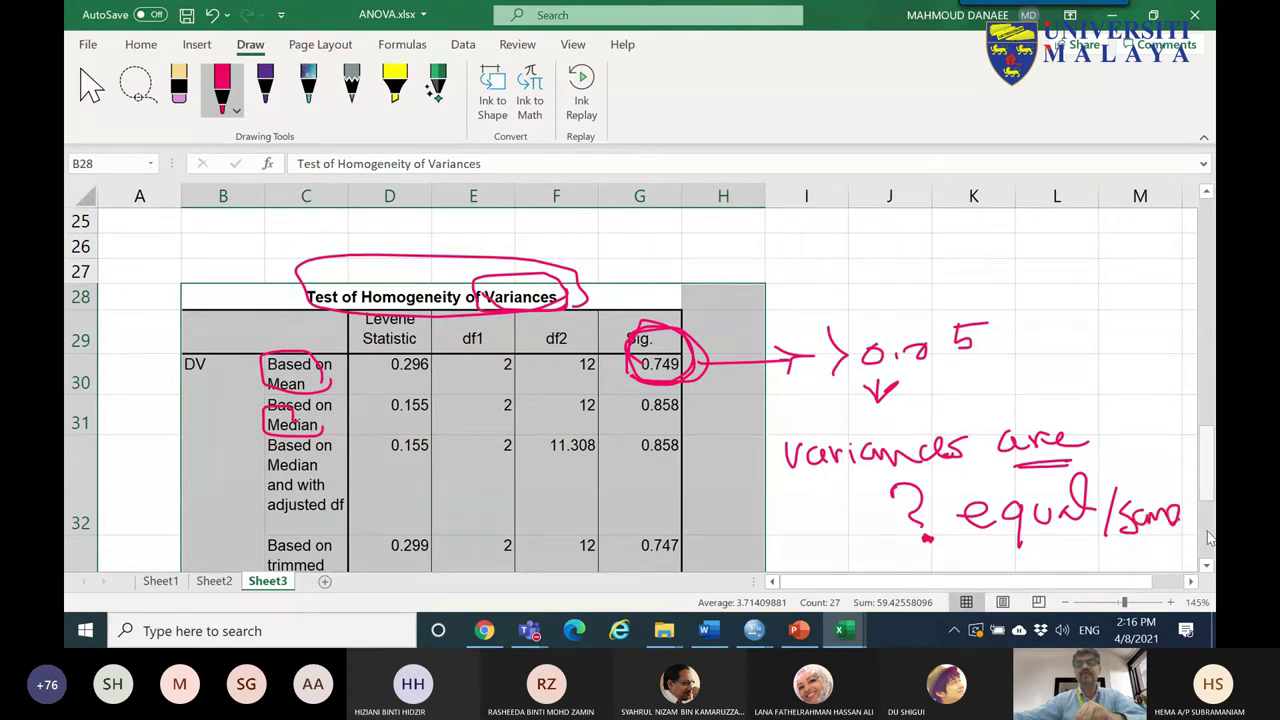
- Handwrite an underlined "Homogenus" in pink below the equal/same note and circle "Homogeneity" in the variance test's title
scroll(1210, 493, down, 2)
mouse_move(852, 402)
mouse_down()
mouse_move(857, 442)
mouse_move(908, 452)
mouse_move(904, 430)
mouse_move(945, 443)
mouse_move(985, 429)
mouse_move(1002, 465)
mouse_move(1018, 430)
mouse_move(1083, 436)
mouse_up()
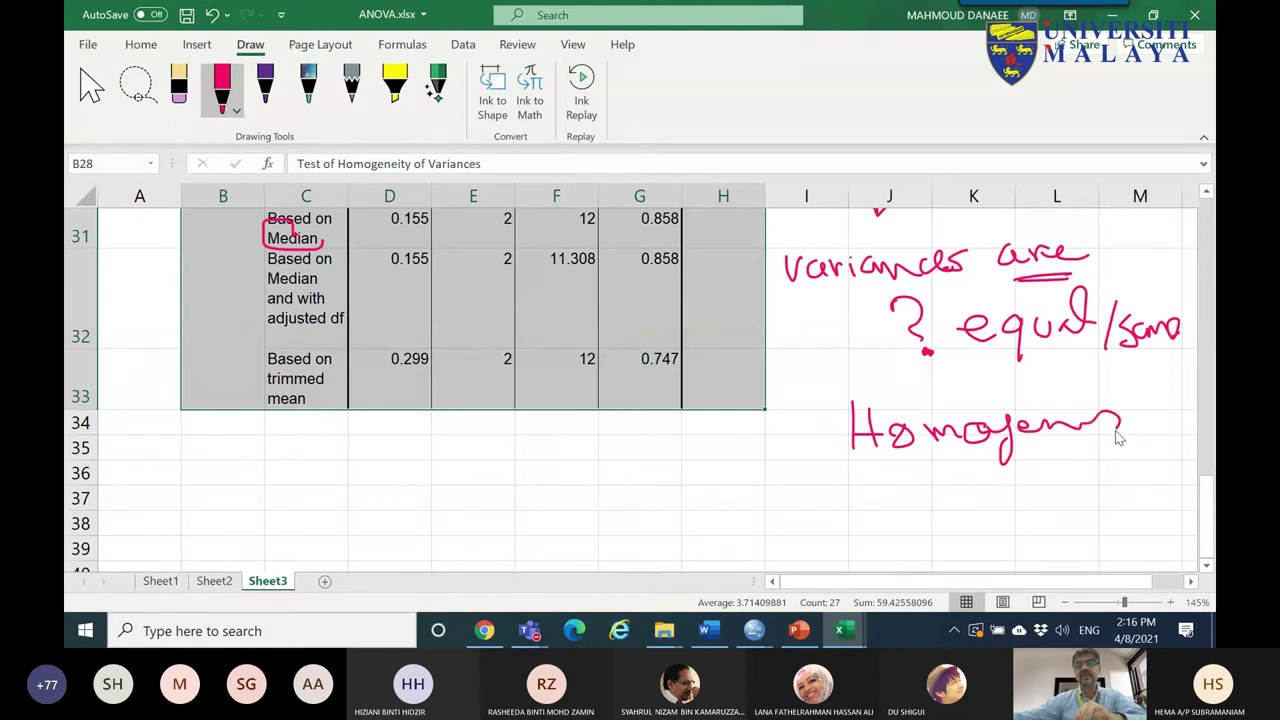
drag(840, 492, 1080, 480)
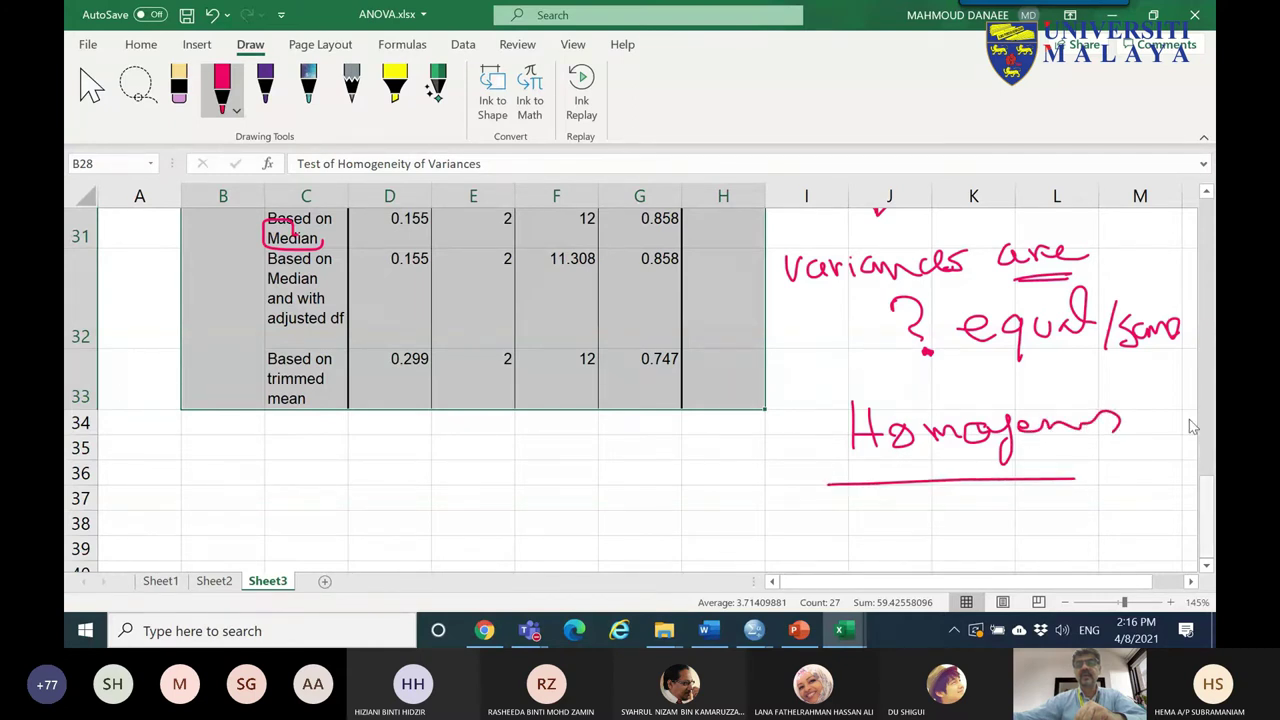
drag(1207, 500, 1202, 343)
scroll(410, 487, down, 2)
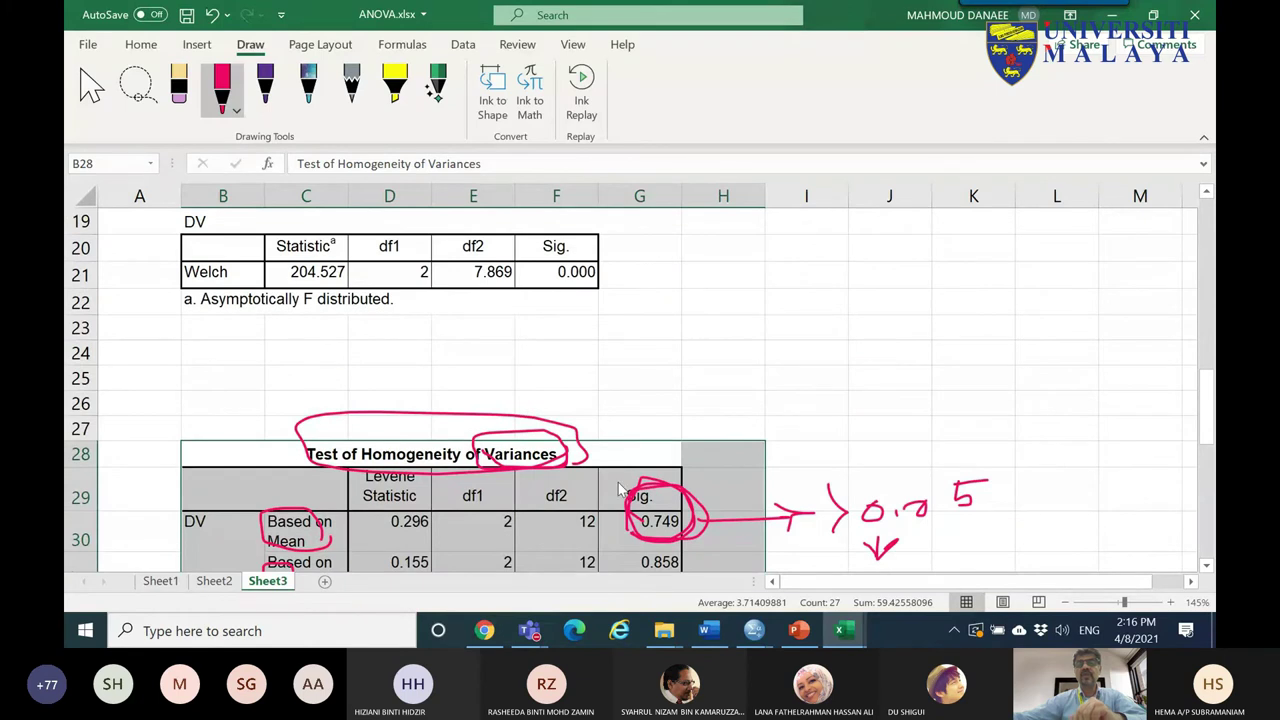
mouse_move(410, 487)
mouse_down()
mouse_move(355, 450)
mouse_move(495, 462)
mouse_move(330, 445)
mouse_move(430, 421)
mouse_up()
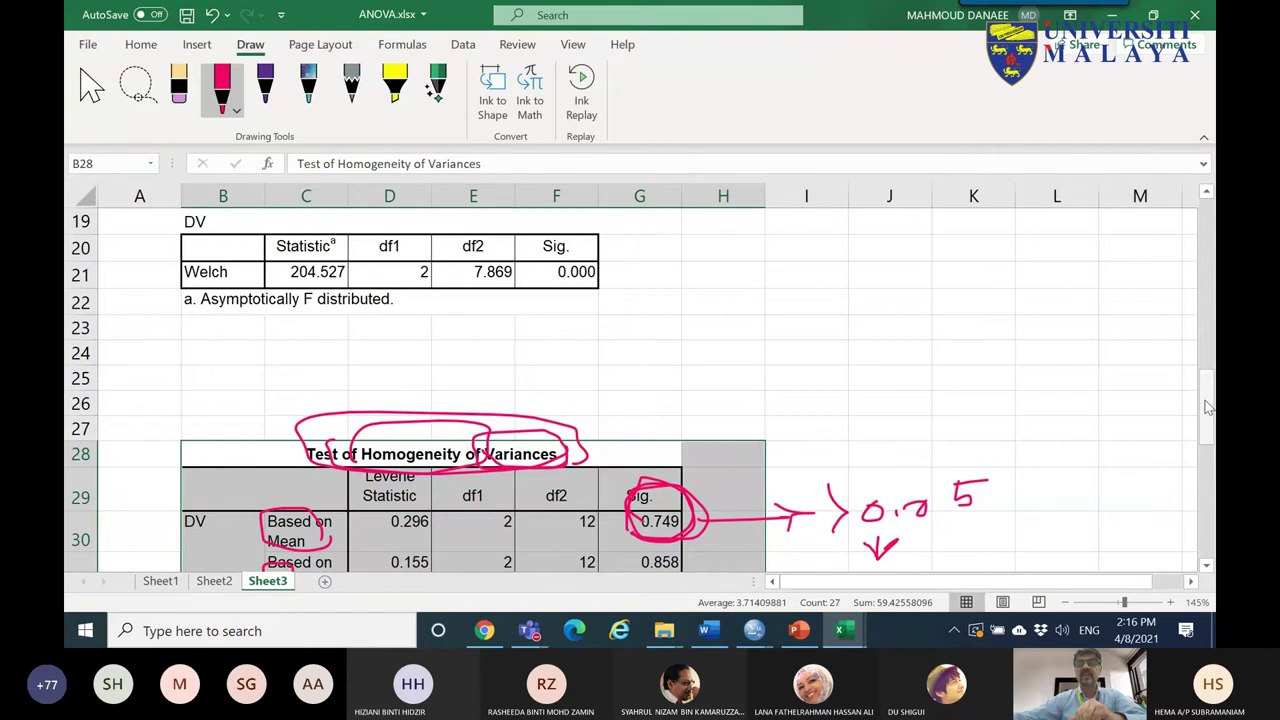
- Circle the ANOVA table's title and Sig. value in pink and mark an X beside the table
scroll(800, 455, up, 3)
mouse_move(470, 292)
mouse_down()
mouse_move(400, 289)
mouse_move(387, 267)
mouse_move(470, 286)
mouse_up()
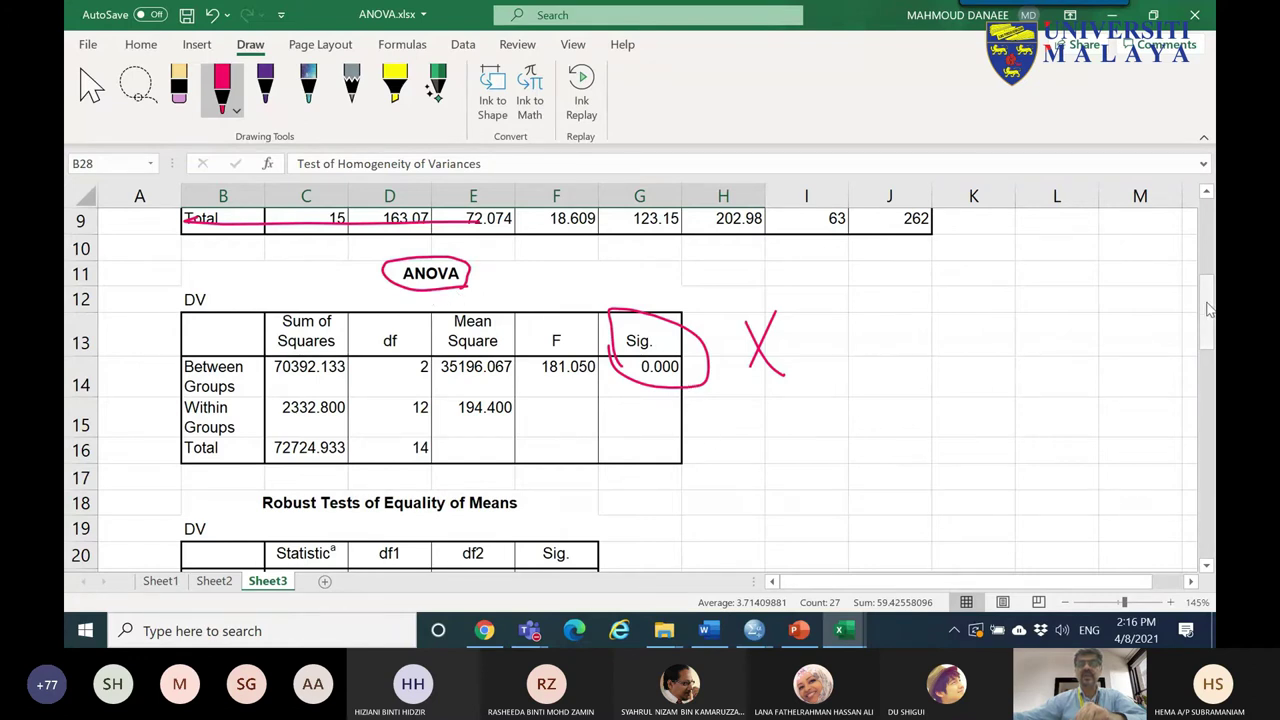
scroll(1058, 455, down, 3)
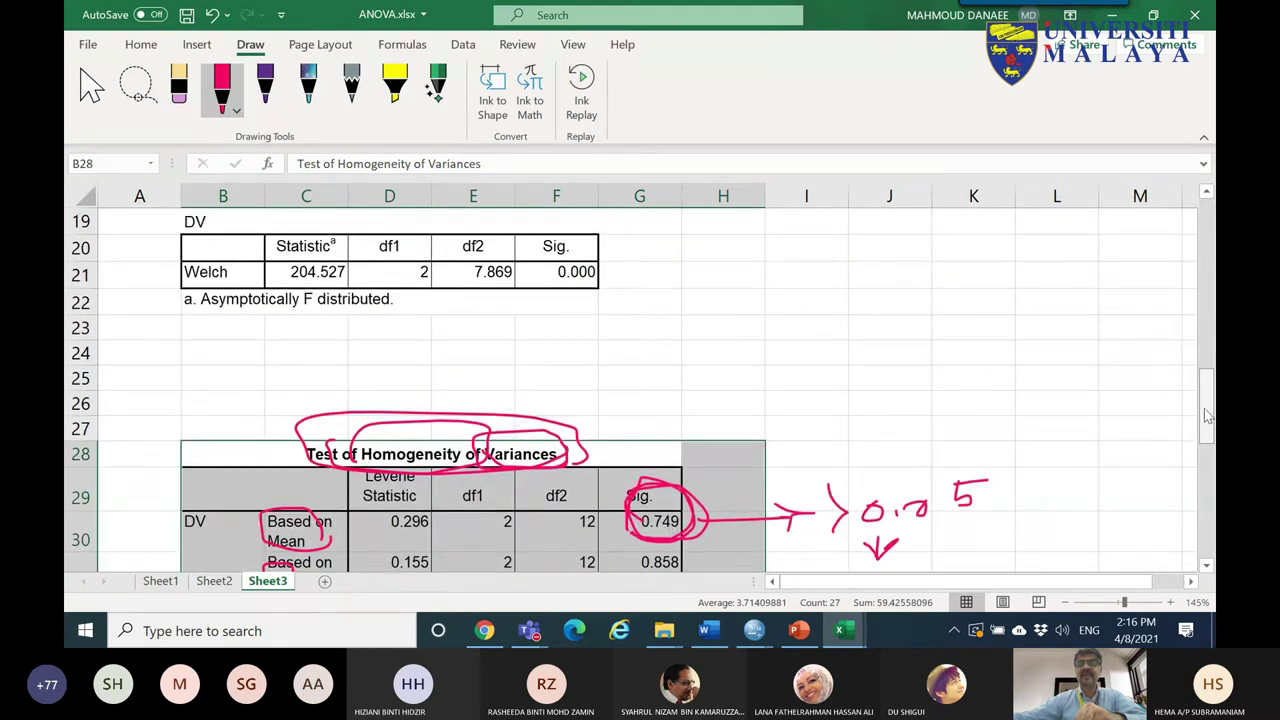
- Circle the Welch label in the robust tests table and draw a curved arrow from it to its Sig. value
scroll(1200, 430, up, 2)
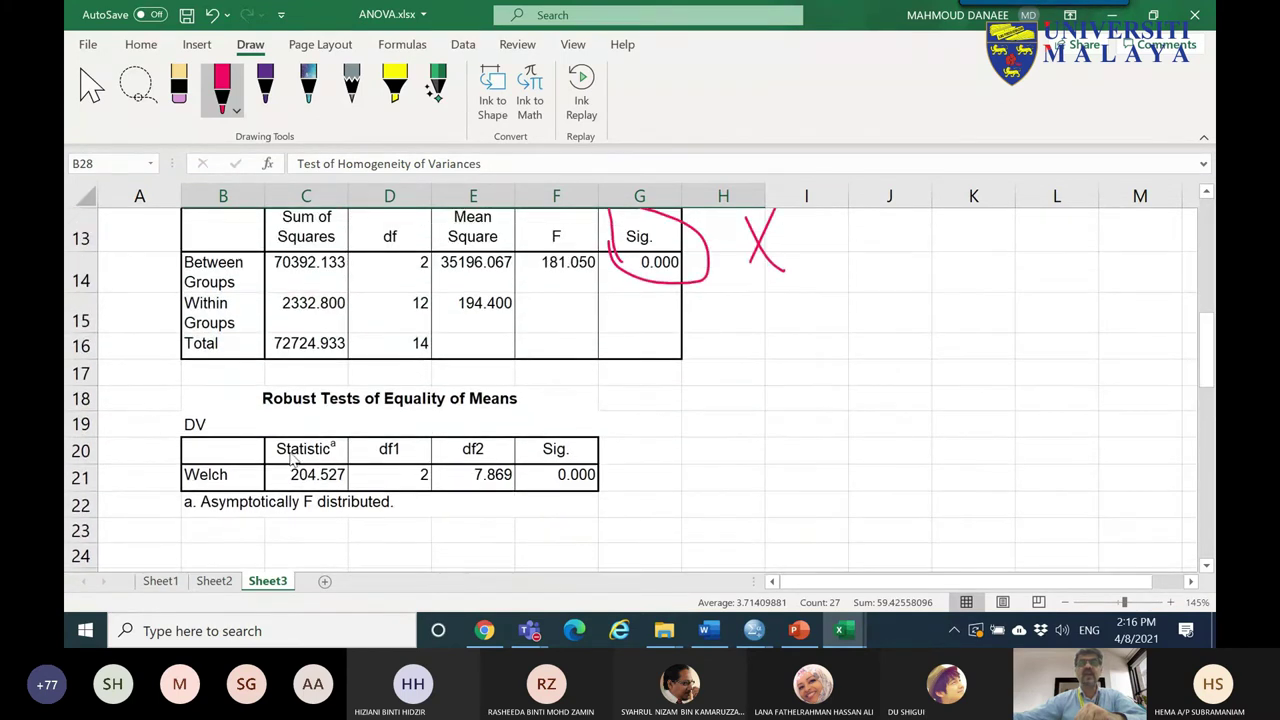
mouse_move(145, 462)
mouse_down()
mouse_move(231, 455)
mouse_move(247, 479)
mouse_move(181, 518)
mouse_move(150, 458)
mouse_up()
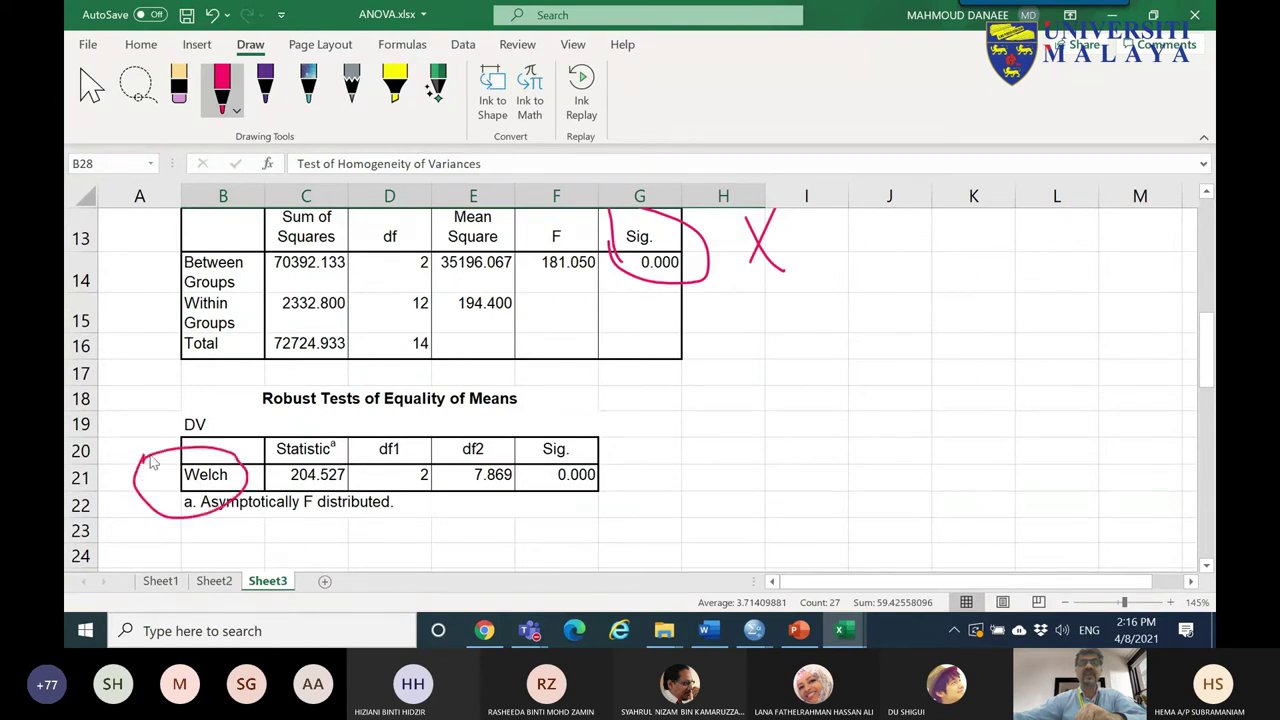
mouse_move(243, 482)
mouse_down()
mouse_move(420, 555)
mouse_move(543, 503)
mouse_up()
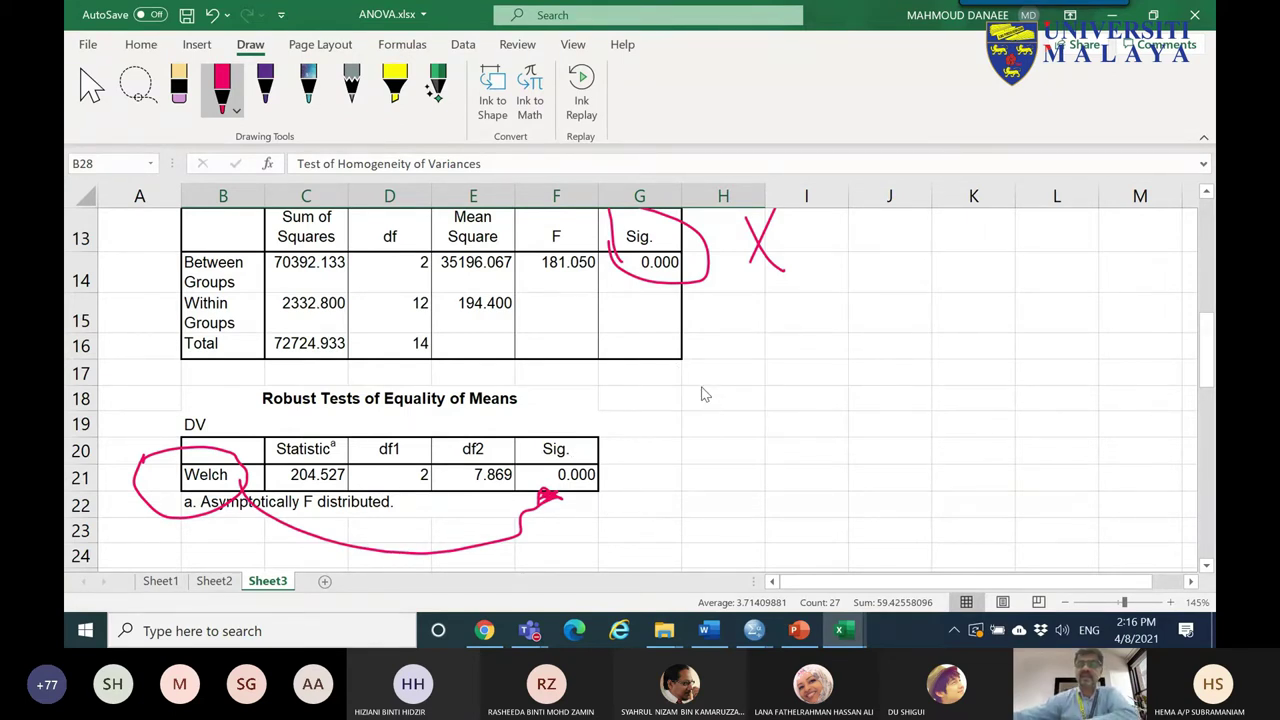
- Handwrite "1. check the Normality" in pink on the blank rows below the homogeneity table
drag(1206, 320, 1208, 525)
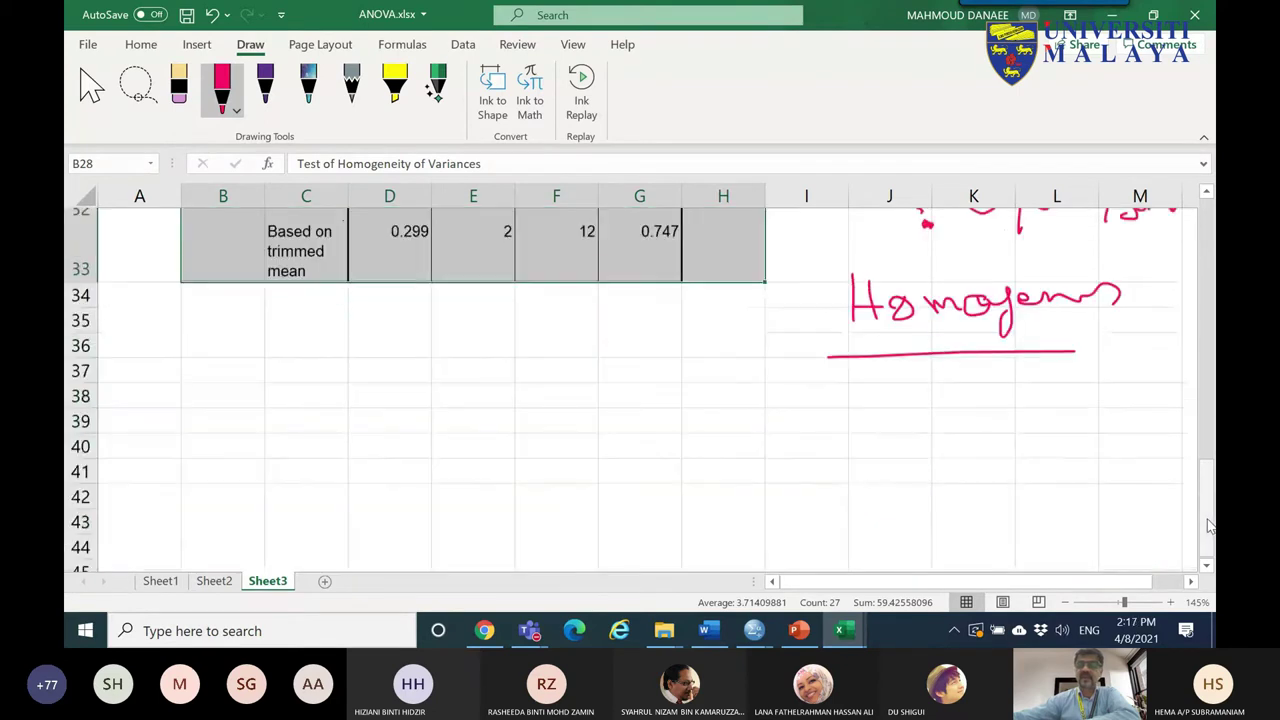
scroll(604, 559, down, 2)
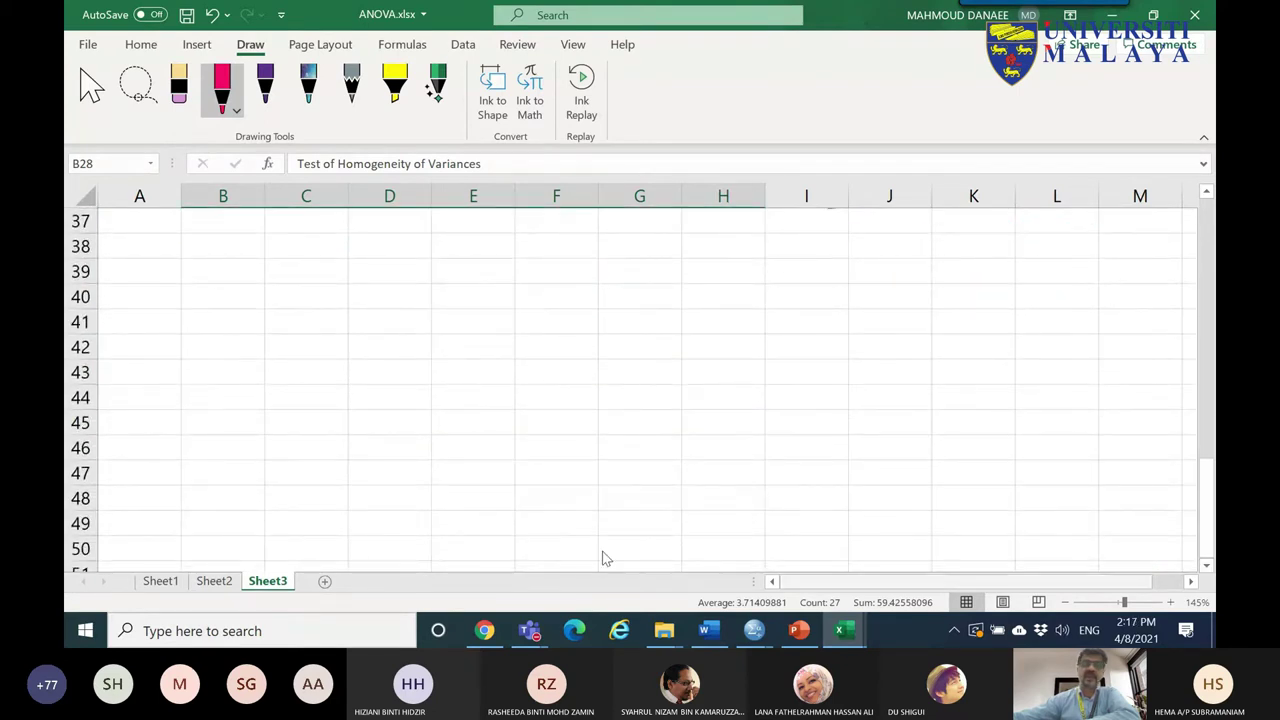
mouse_move(300, 285)
mouse_down()
mouse_move(340, 303)
mouse_move(560, 288)
mouse_up()
mouse_move(580, 284)
mouse_down()
mouse_move(624, 288)
mouse_move(651, 263)
mouse_move(684, 292)
mouse_up()
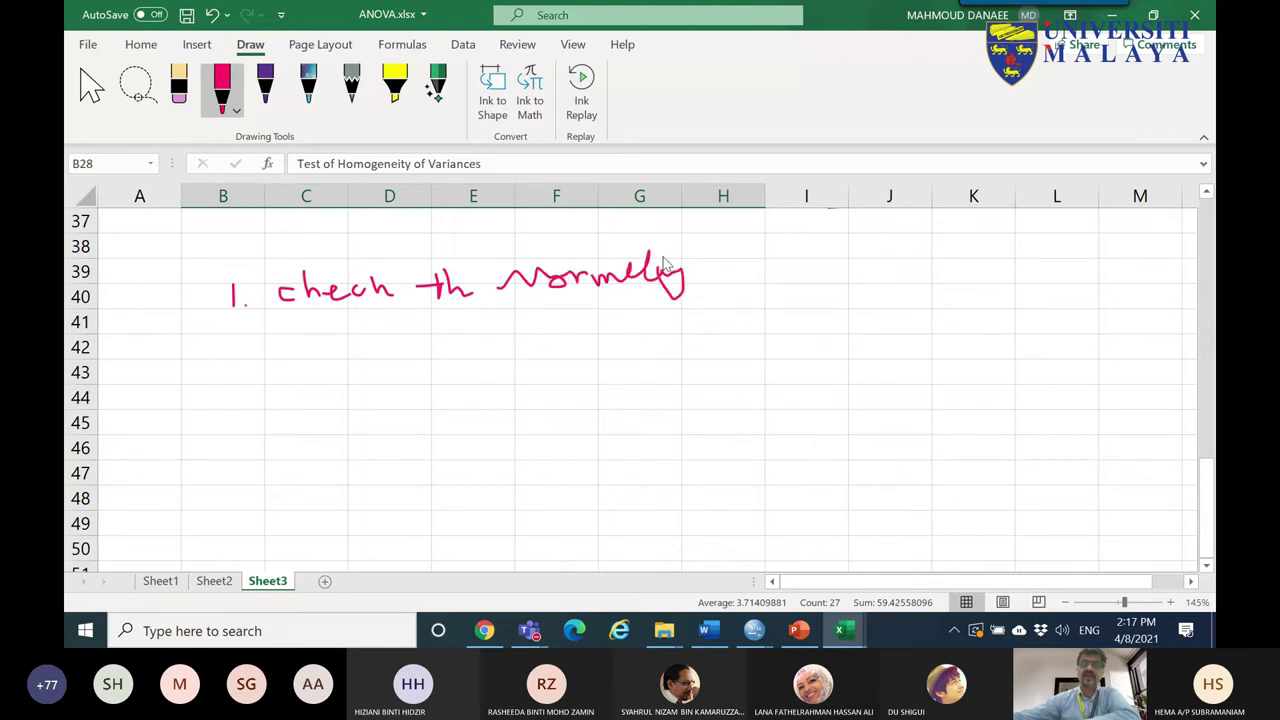
- Handwrite "2. check the homogeneity of var" in pink beneath the first checklist item
mouse_move(215, 350)
mouse_down()
mouse_move(321, 346)
mouse_move(361, 364)
mouse_move(395, 341)
mouse_move(462, 340)
mouse_move(449, 354)
mouse_move(476, 331)
mouse_move(500, 354)
mouse_up()
click(265, 368)
mouse_move(548, 318)
mouse_down()
mouse_move(557, 356)
mouse_move(633, 349)
mouse_move(663, 365)
mouse_move(678, 340)
mouse_move(740, 338)
mouse_move(736, 348)
mouse_move(688, 320)
mouse_move(794, 336)
mouse_move(824, 322)
mouse_move(835, 398)
mouse_move(920, 352)
mouse_up()
click(861, 348)
drag(922, 352, 936, 342)
- Draw two branches down from the second checklist item, one ending in "Sig" and the other in "not sig"
mouse_move(421, 428)
mouse_down()
mouse_move(329, 465)
mouse_move(349, 465)
mouse_move(295, 504)
mouse_move(262, 505)
mouse_move(312, 508)
mouse_up()
drag(326, 486, 344, 516)
mouse_move(606, 380)
mouse_down()
mouse_move(788, 462)
mouse_move(826, 462)
mouse_move(835, 481)
mouse_move(884, 474)
mouse_up()
drag(879, 429, 880, 433)
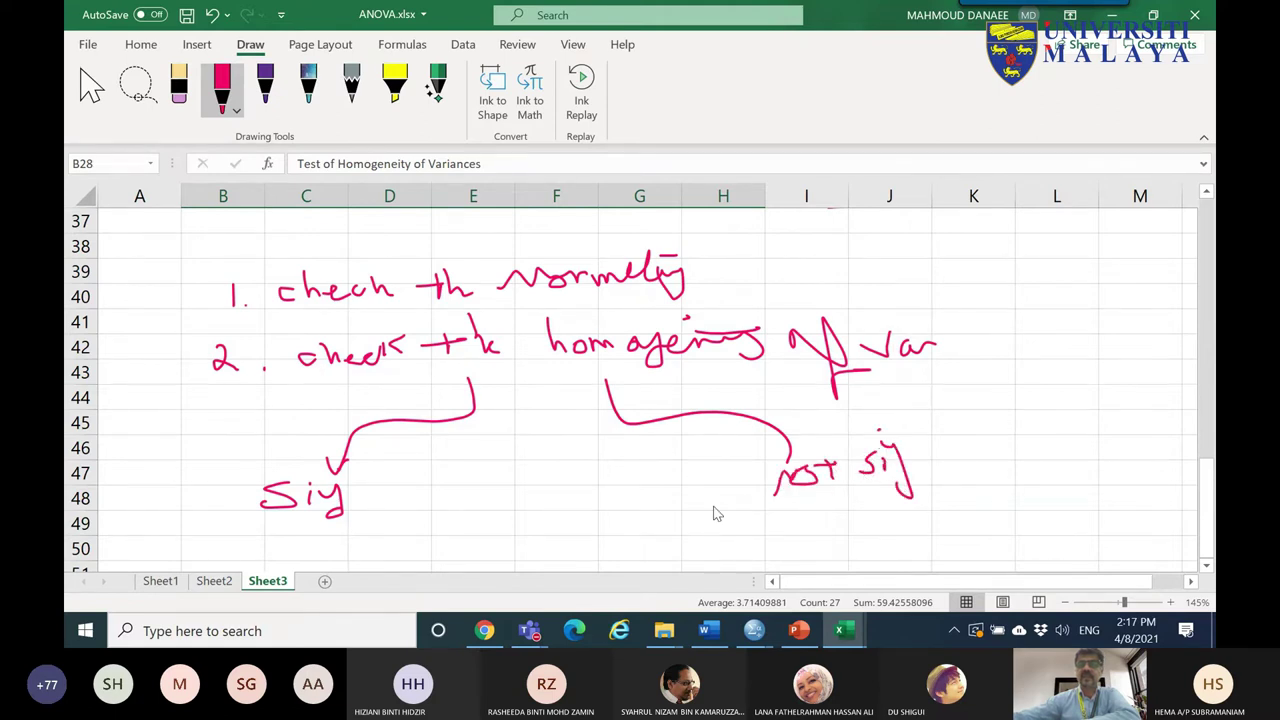
- Add "> 0.05" after the "not sig" label and "< 0.05" after the "Sig" label
click(998, 458)
mouse_move(985, 452)
mouse_down()
mouse_move(972, 452)
mouse_move(1020, 462)
mouse_move(1038, 450)
mouse_up()
mouse_move(1040, 414)
mouse_down()
mouse_move(1040, 428)
mouse_move(1078, 411)
mouse_move(1062, 470)
mouse_up()
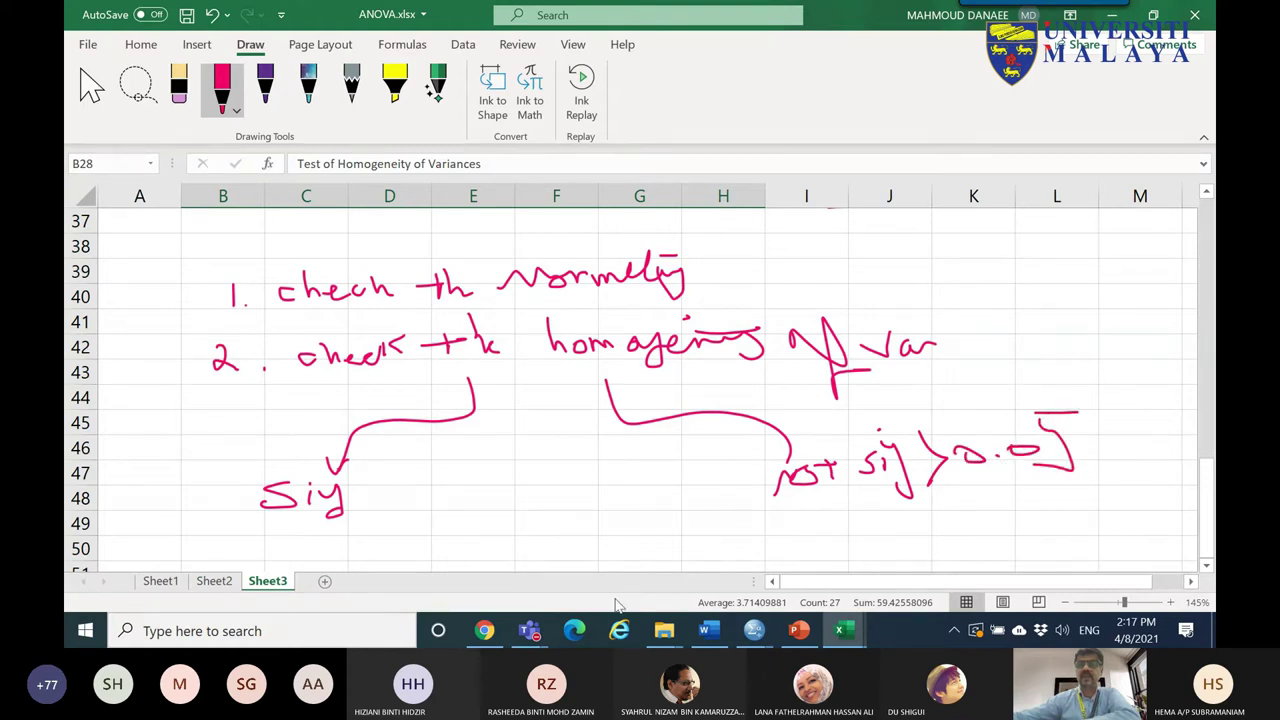
mouse_move(366, 471)
mouse_down()
mouse_move(358, 508)
mouse_move(376, 510)
mouse_up()
mouse_move(388, 492)
mouse_down()
mouse_move(476, 477)
mouse_move(450, 493)
mouse_move(474, 498)
mouse_move(460, 502)
mouse_move(480, 476)
mouse_up()
click(408, 508)
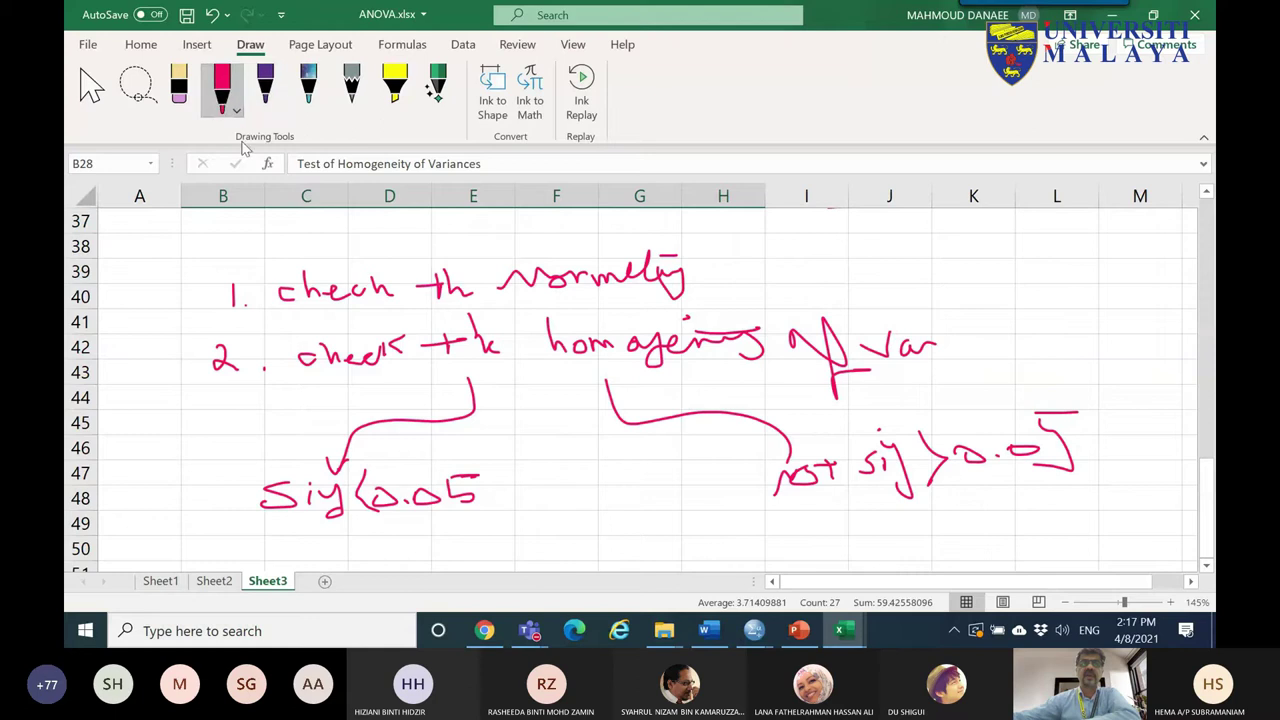
- Change the pen colour to green and draw an arrow down from each branch, writing a test name beneath, with "ANOVA" under "not sig"
click(236, 110)
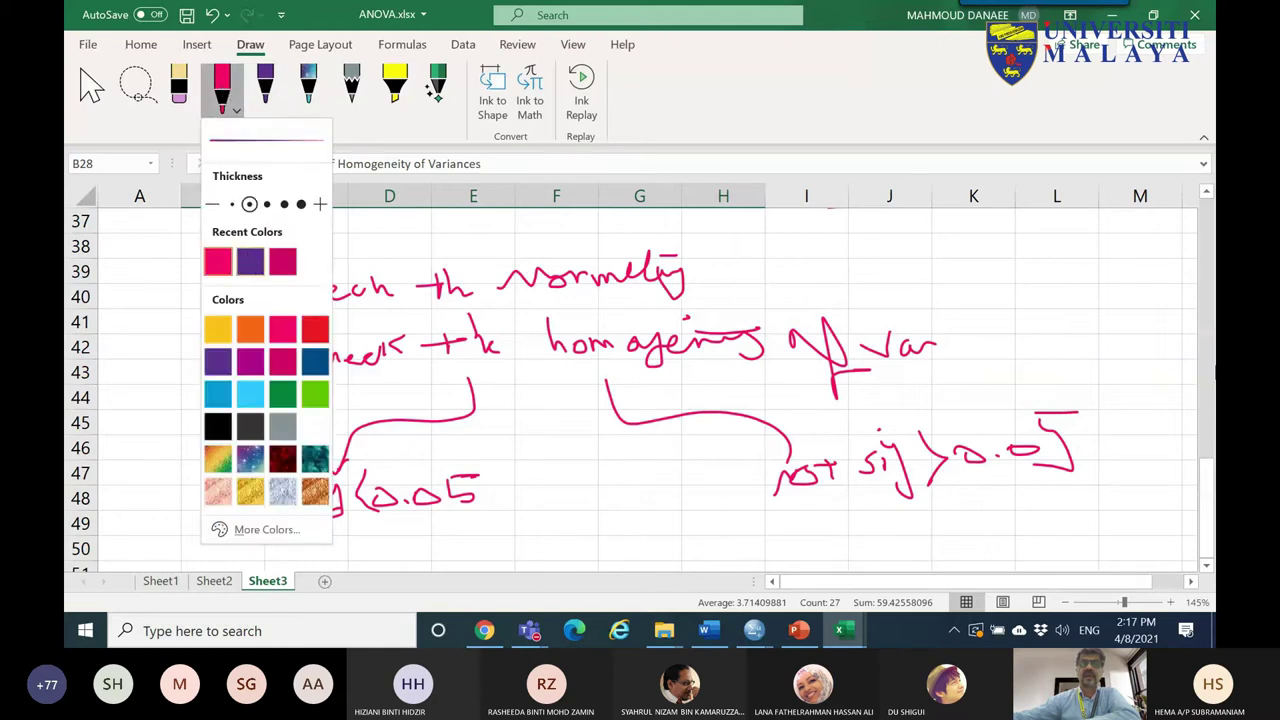
click(294, 398)
scroll(1208, 560, up, 3)
scroll(1208, 568, down, 2)
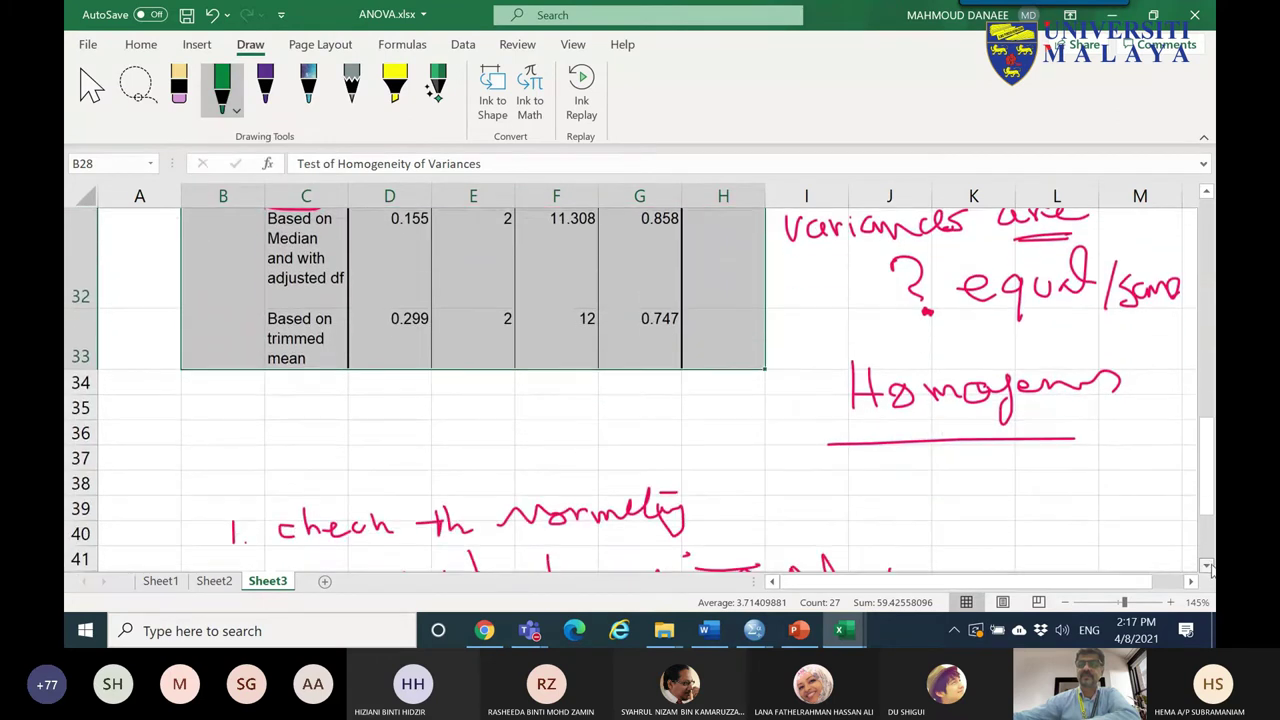
scroll(1210, 568, down, 2)
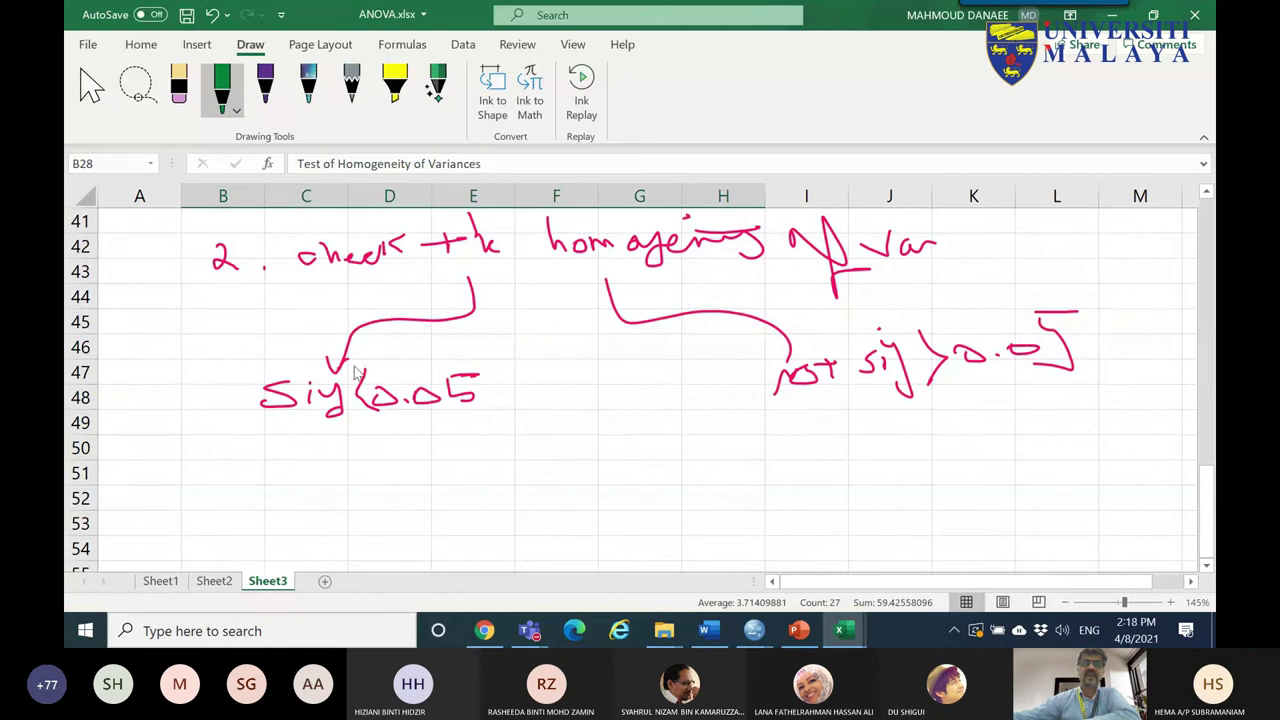
drag(555, 300, 489, 349)
mouse_move(330, 430)
mouse_down()
mouse_move(342, 491)
mouse_move(332, 476)
mouse_move(362, 470)
mouse_up()
mouse_move(296, 513)
mouse_down()
mouse_move(310, 533)
mouse_move(338, 512)
mouse_move(368, 537)
mouse_move(405, 541)
mouse_up()
drag(418, 490, 452, 532)
mouse_move(880, 390)
mouse_down()
mouse_move(916, 452)
mouse_move(926, 436)
mouse_move(907, 451)
mouse_move(888, 436)
mouse_move(898, 513)
mouse_move(898, 491)
mouse_move(915, 515)
mouse_move(899, 508)
mouse_move(925, 502)
mouse_move(929, 527)
mouse_move(931, 505)
mouse_move(1045, 496)
mouse_move(1033, 477)
mouse_move(1028, 496)
mouse_move(1030, 481)
mouse_move(1048, 504)
mouse_move(1021, 496)
mouse_move(1062, 490)
mouse_up()
- Circle the N values of groups 1 and 2 in green in the Descriptives table
scroll(1212, 512, up, 1)
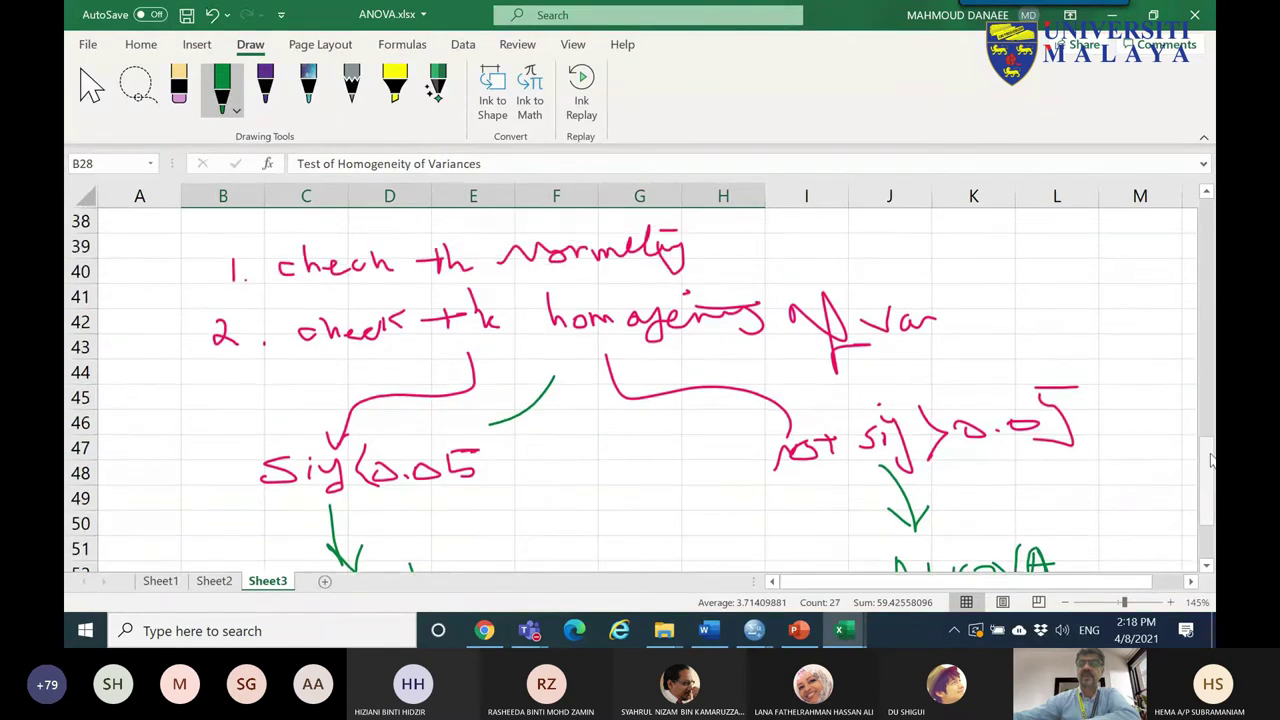
drag(1212, 512, 1207, 390)
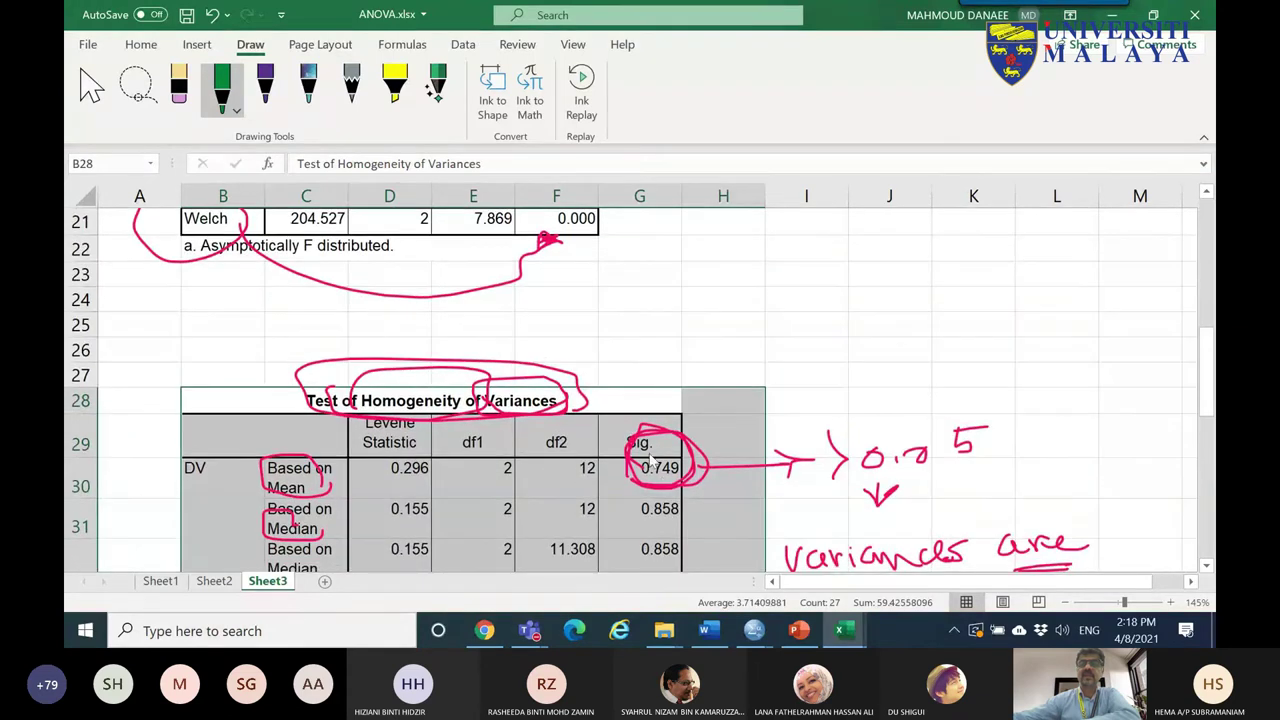
drag(1207, 358, 1207, 258)
mouse_move(344, 254)
mouse_down()
mouse_move(322, 264)
mouse_move(346, 266)
mouse_move(314, 290)
mouse_move(336, 295)
mouse_up()
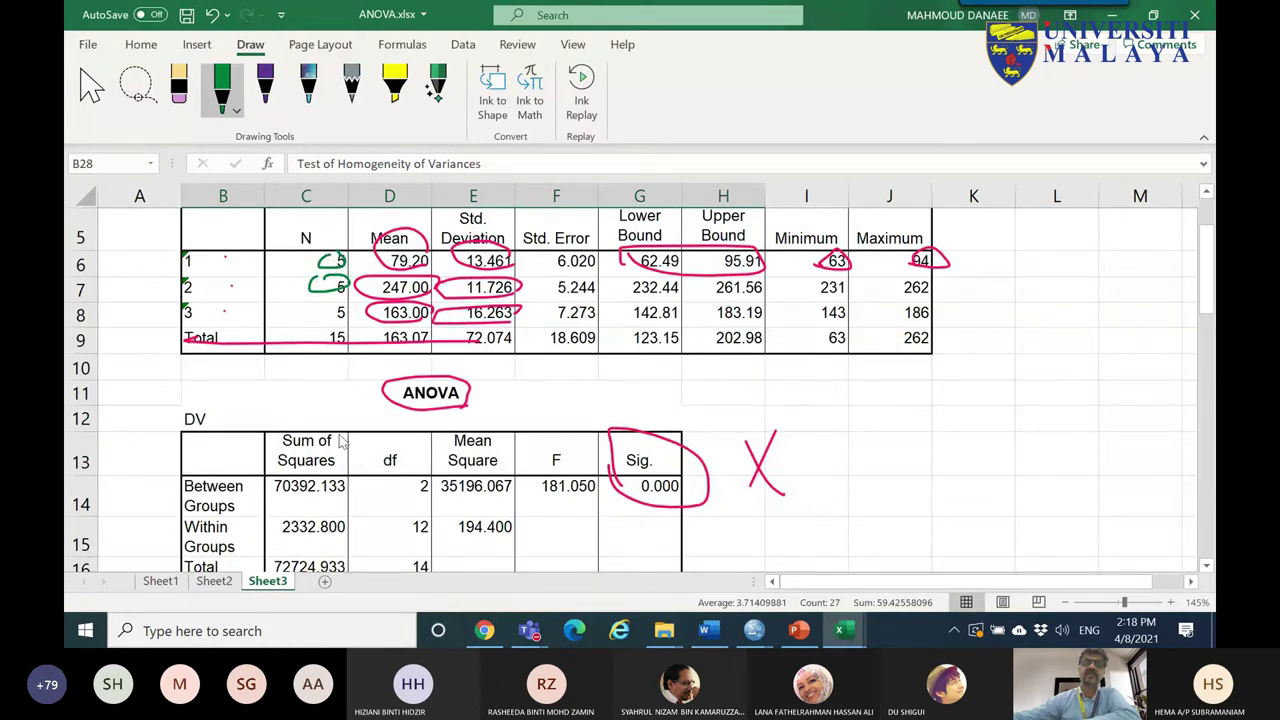
- Draw a green arrow from the ANOVA title to Sig., circle Between Groups, and underline its Sig. and F values
mouse_move(468, 387)
mouse_down()
mouse_move(650, 455)
mouse_move(651, 428)
mouse_up()
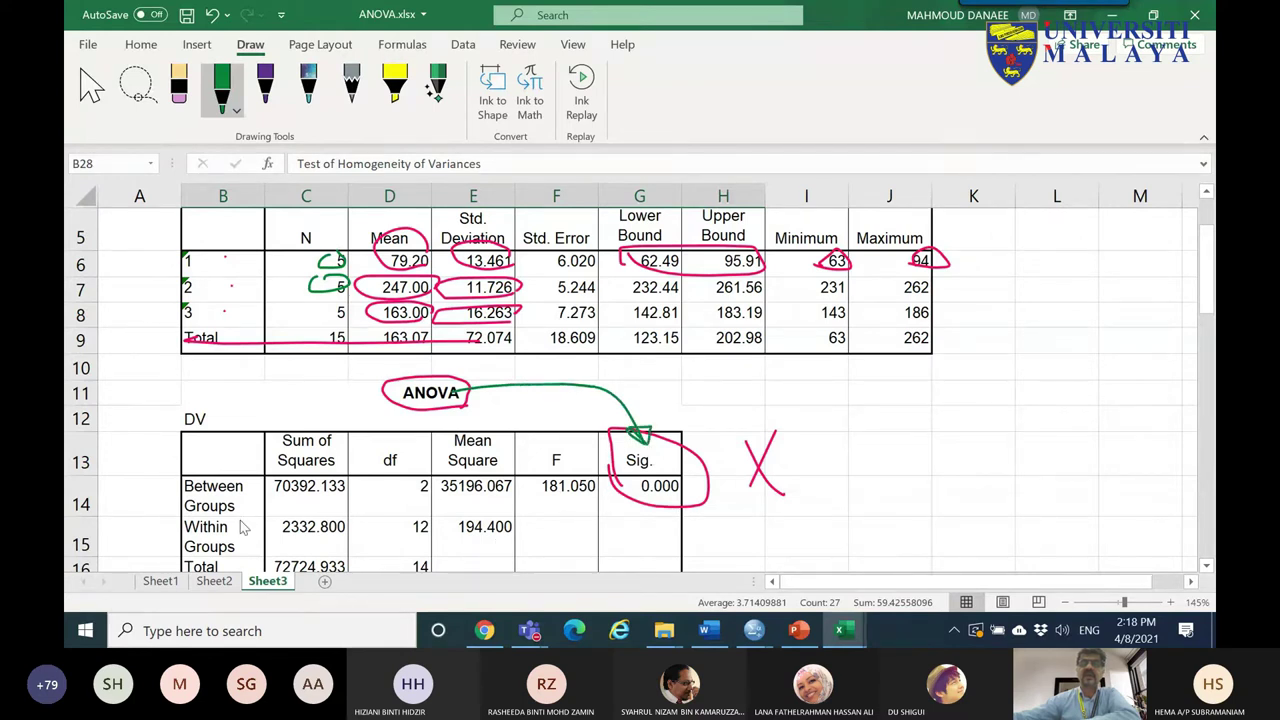
mouse_move(245, 490)
mouse_down()
mouse_move(250, 529)
mouse_move(204, 531)
mouse_move(162, 504)
mouse_move(180, 472)
mouse_move(250, 484)
mouse_up()
drag(642, 507, 688, 512)
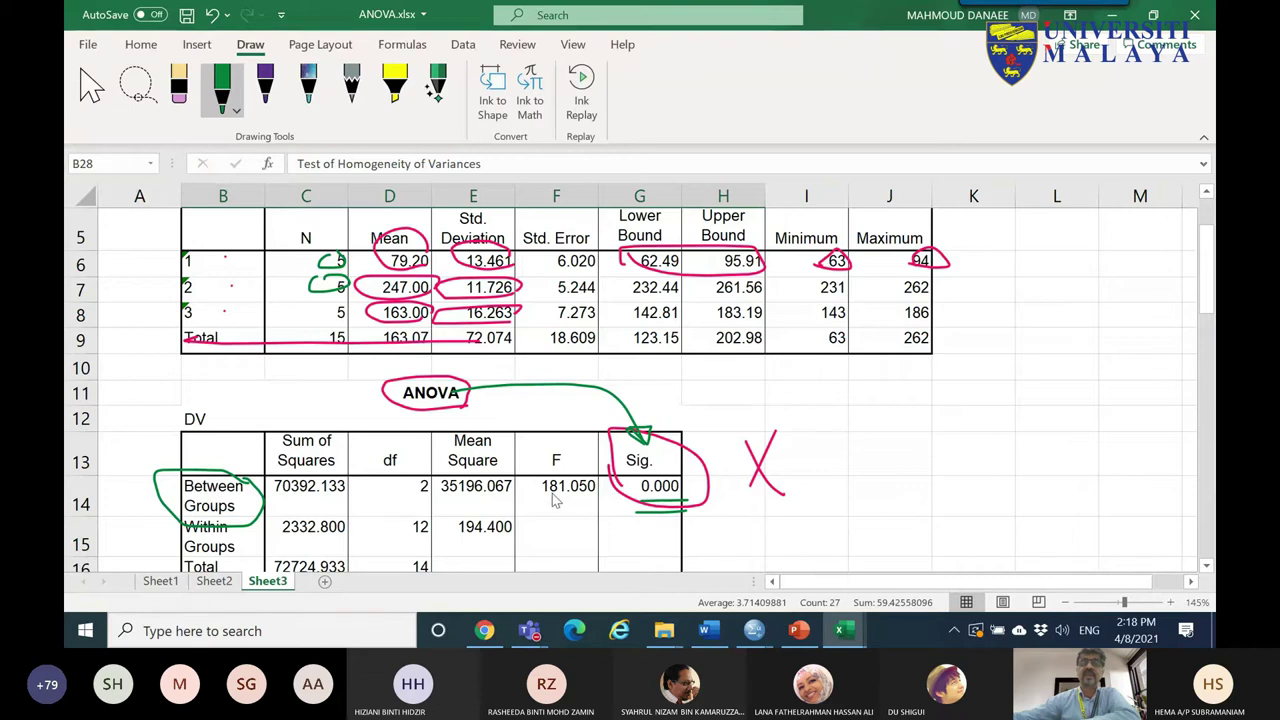
drag(541, 508, 595, 508)
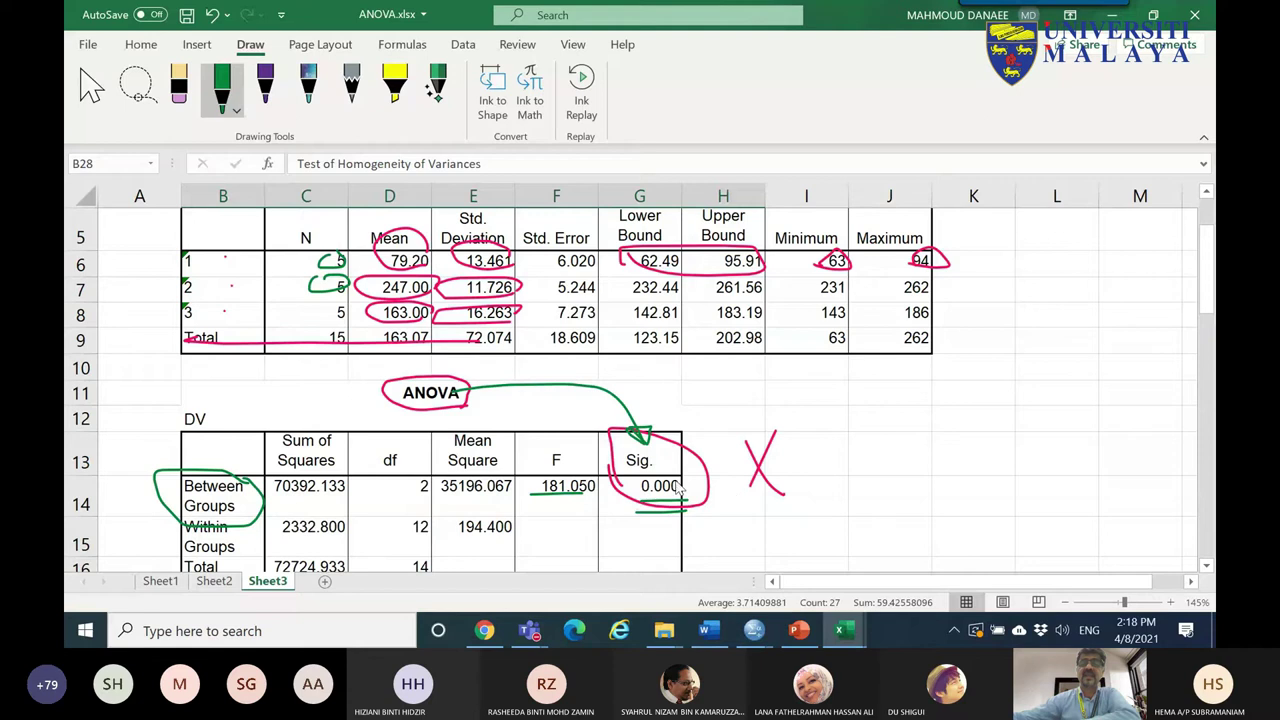
- Draw a green line from the ANOVA Sig. value to a question mark and write "at least 2 groups have different mean" beside it, underlined
drag(707, 498, 808, 504)
mouse_move(808, 476)
mouse_down()
mouse_move(842, 480)
mouse_move(845, 512)
mouse_up()
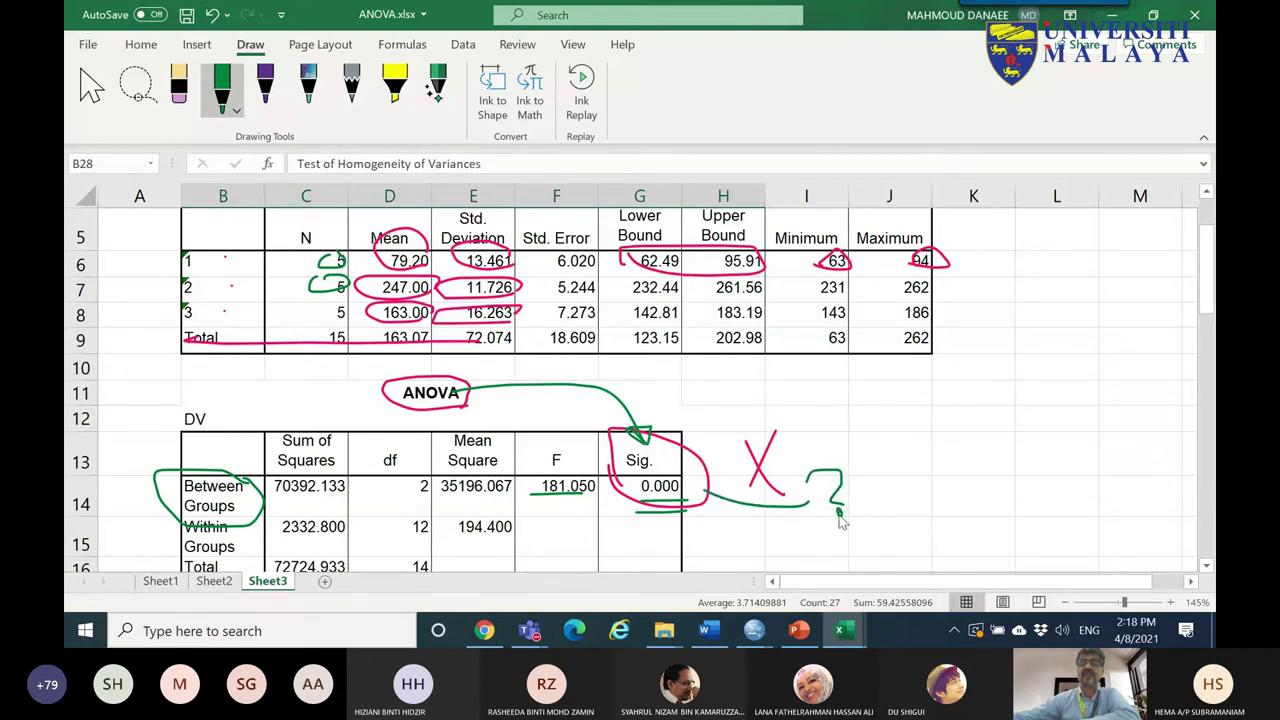
mouse_move(916, 474)
mouse_down()
mouse_move(962, 445)
mouse_move(985, 477)
mouse_move(1058, 450)
mouse_move(1046, 481)
mouse_up()
mouse_move(893, 500)
mouse_down()
mouse_move(936, 506)
mouse_move(944, 521)
mouse_move(971, 501)
mouse_move(977, 519)
mouse_move(1005, 502)
mouse_move(1033, 518)
mouse_move(1114, 512)
mouse_up()
mouse_move(914, 538)
mouse_down()
mouse_move(948, 545)
mouse_move(941, 527)
mouse_move(952, 557)
mouse_move(942, 545)
mouse_move(967, 535)
mouse_move(950, 516)
mouse_move(959, 549)
mouse_move(1026, 549)
mouse_move(999, 537)
mouse_move(1155, 557)
mouse_up()
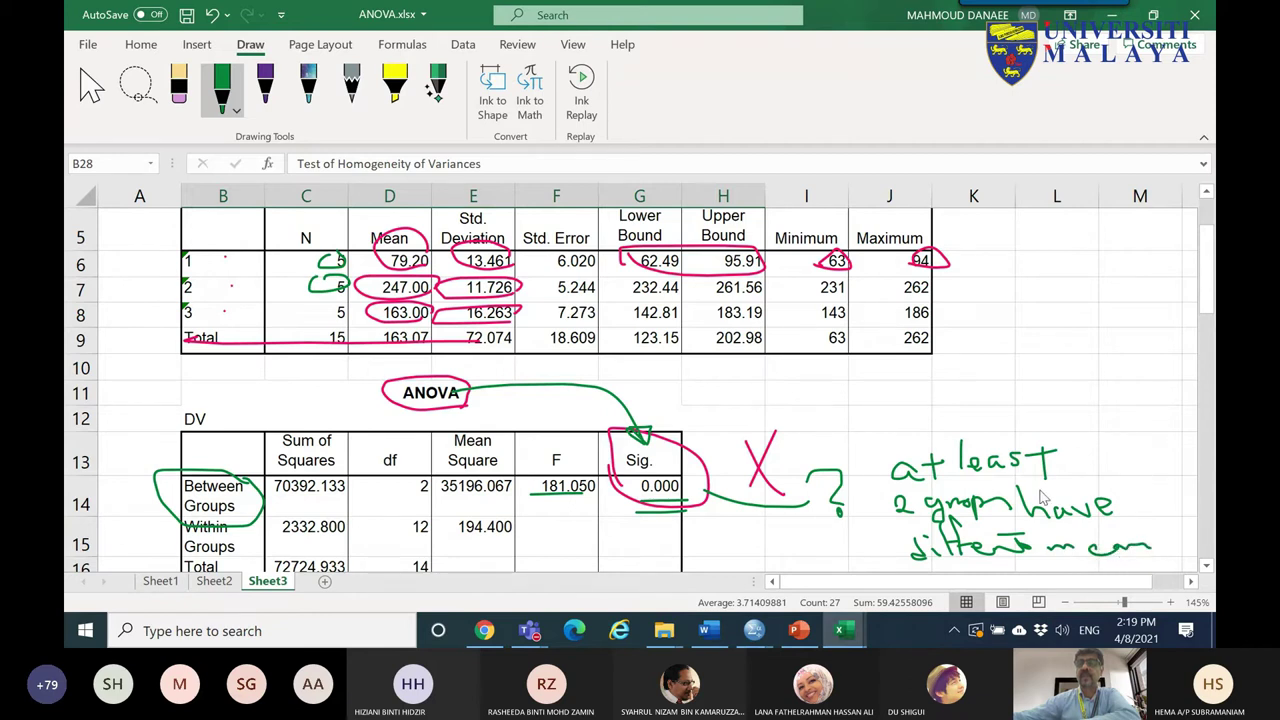
drag(1210, 290, 1210, 318)
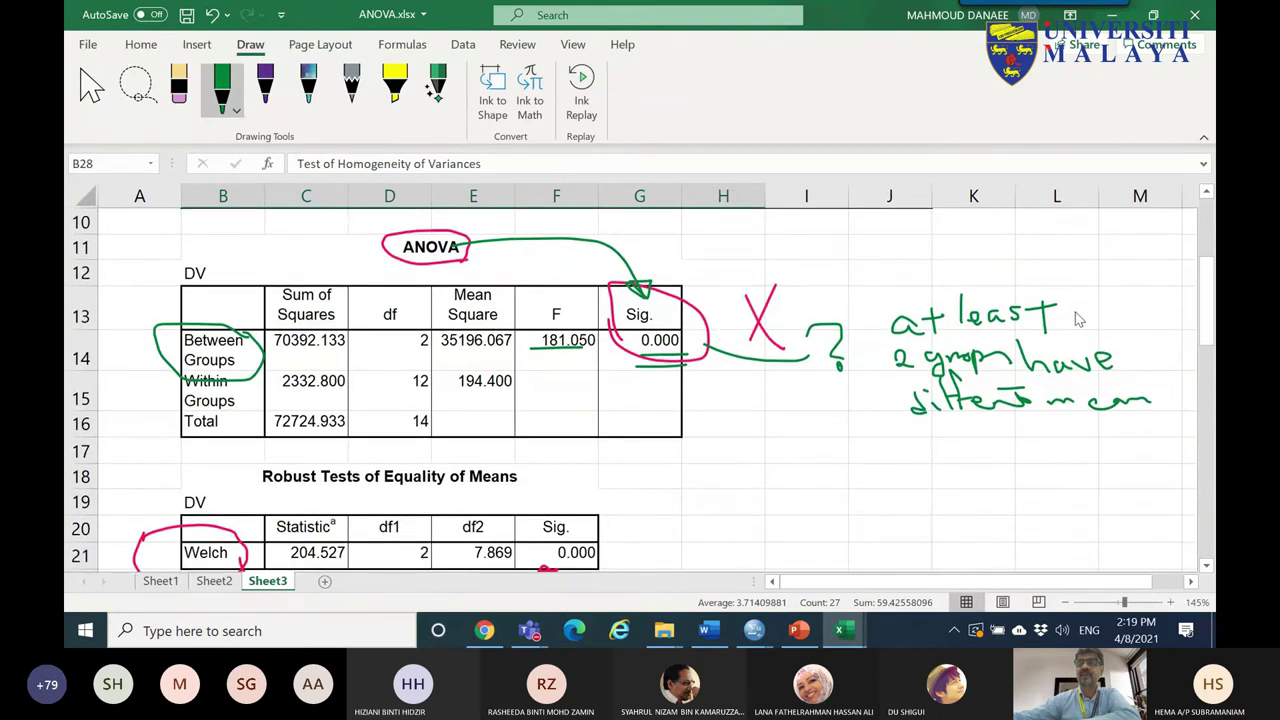
drag(1209, 304, 1209, 306)
drag(900, 427, 1117, 428)
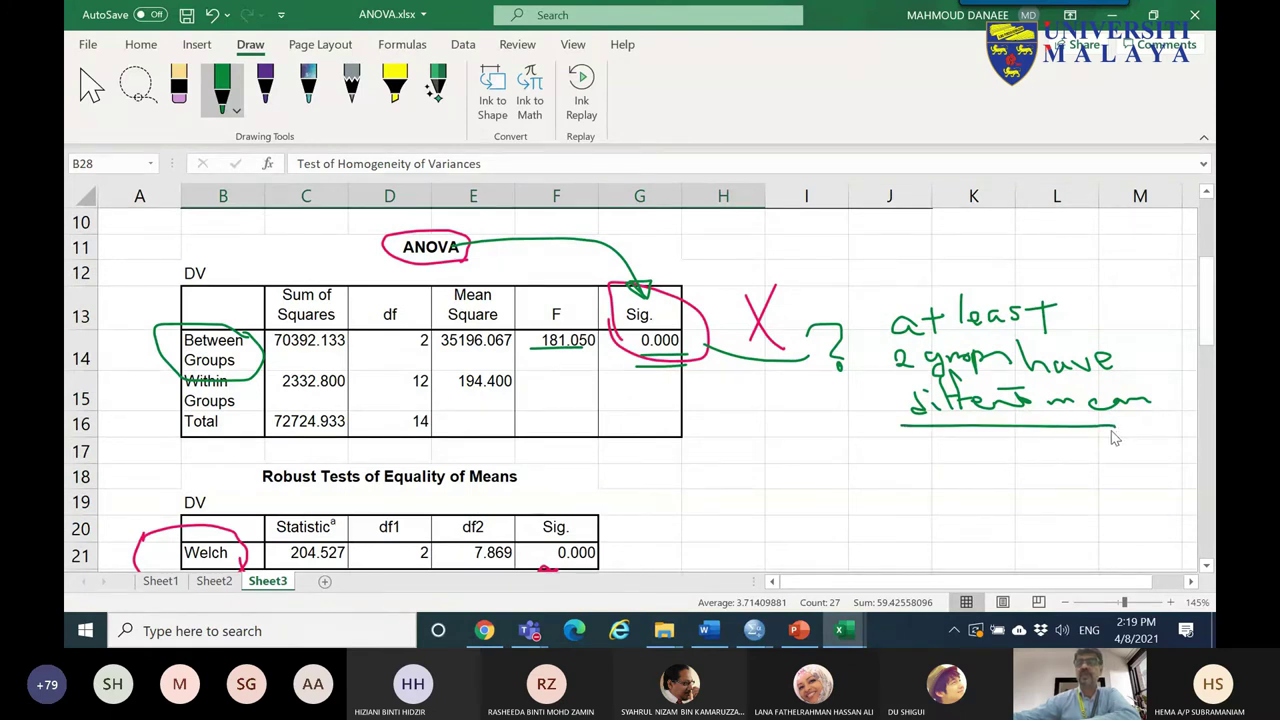
- Erase the circles on the N, Mean and Std. Deviation values in Descriptives and link the three group means with green curves
drag(1207, 300, 1206, 203)
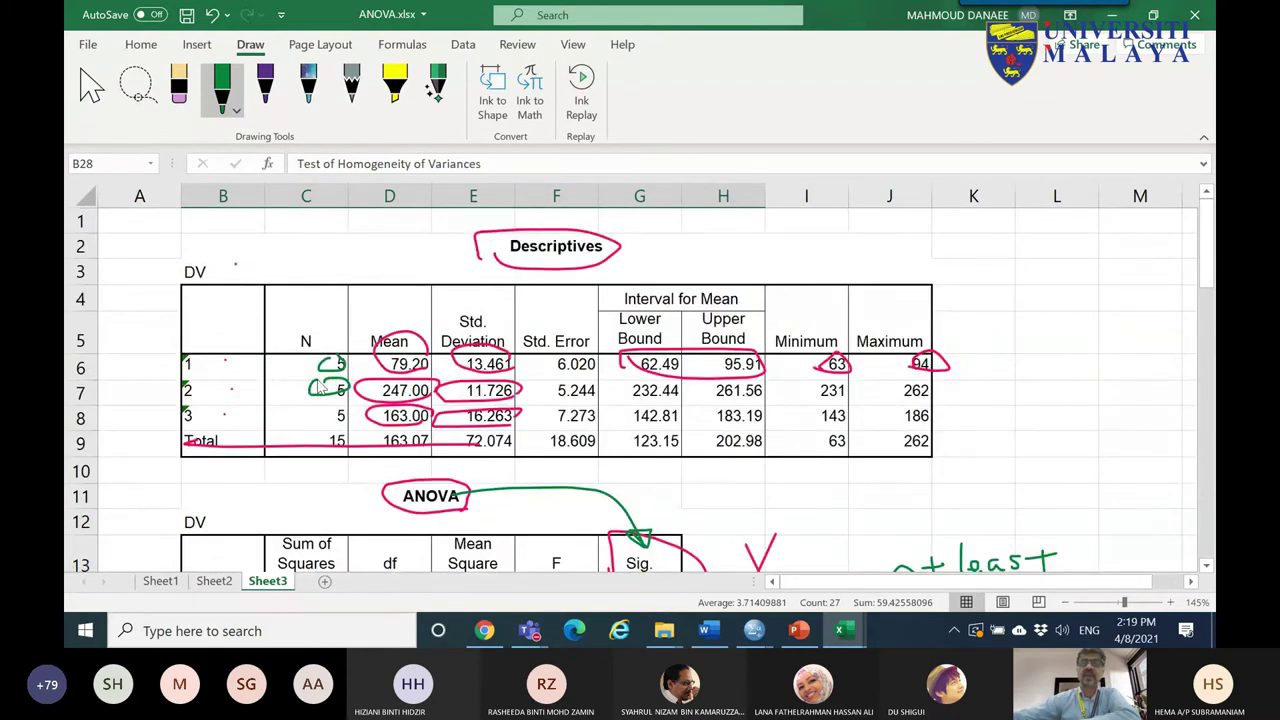
click(178, 88)
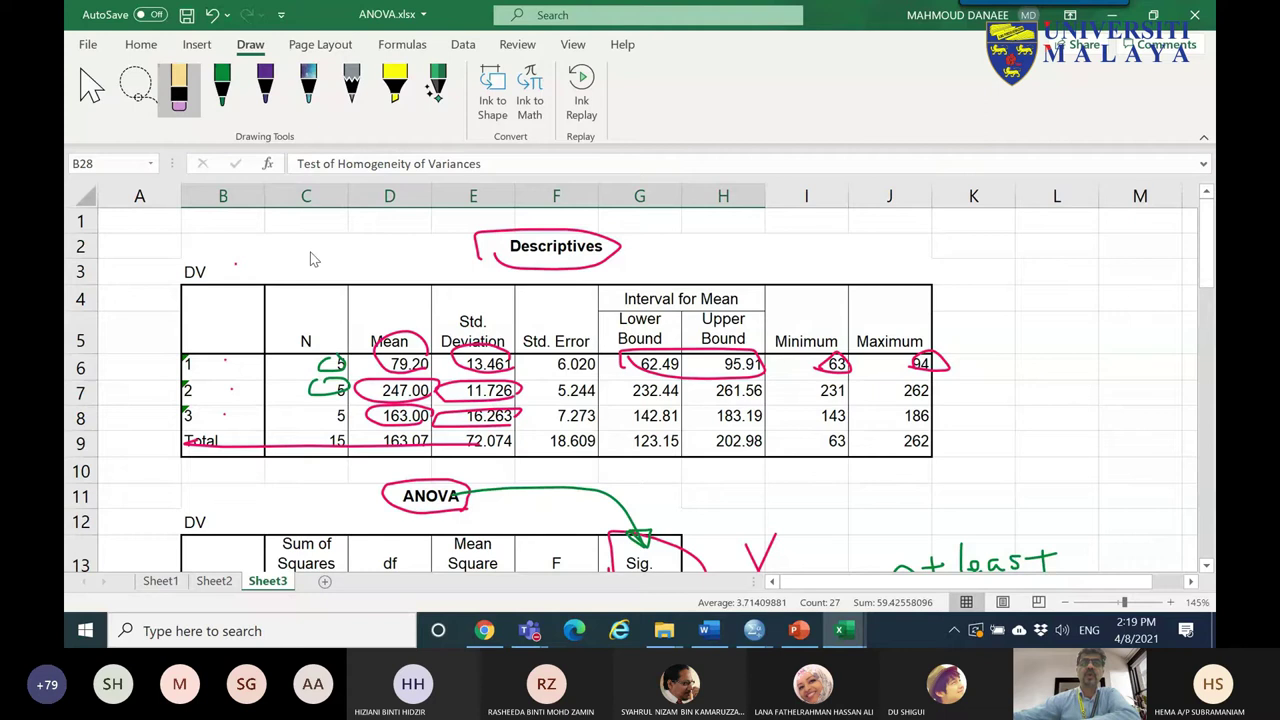
drag(435, 368, 350, 375)
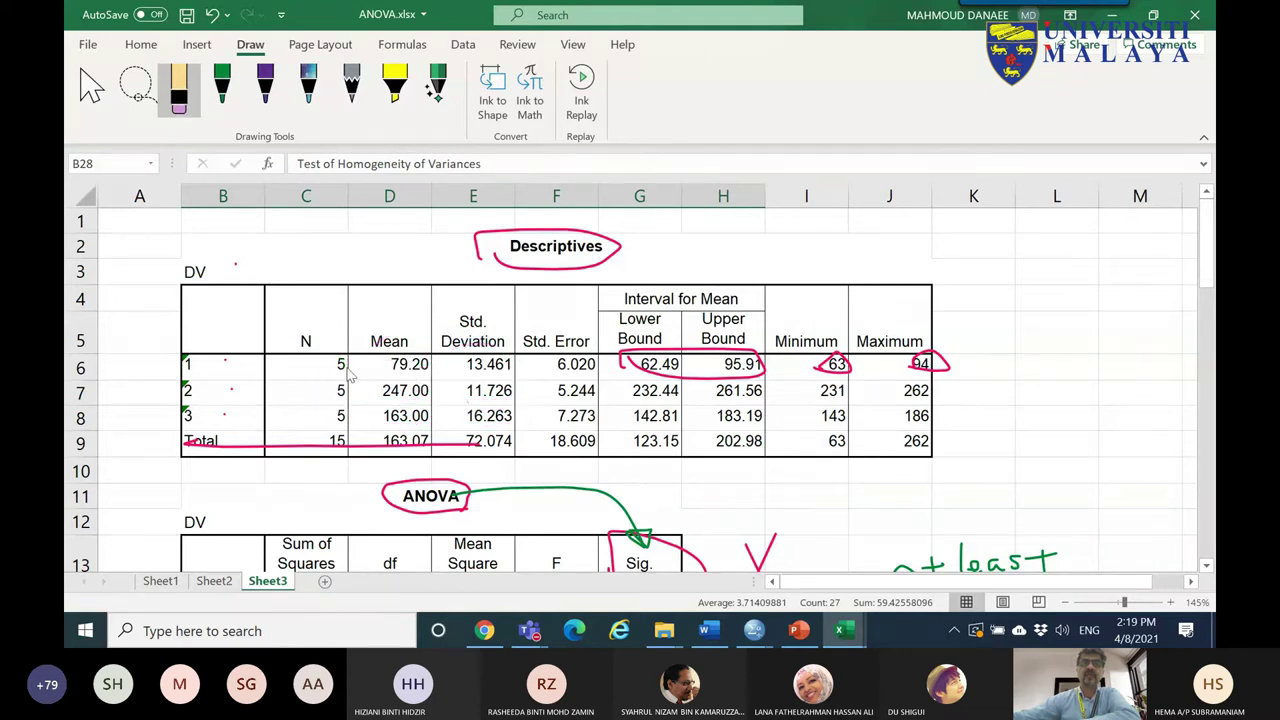
click(222, 88)
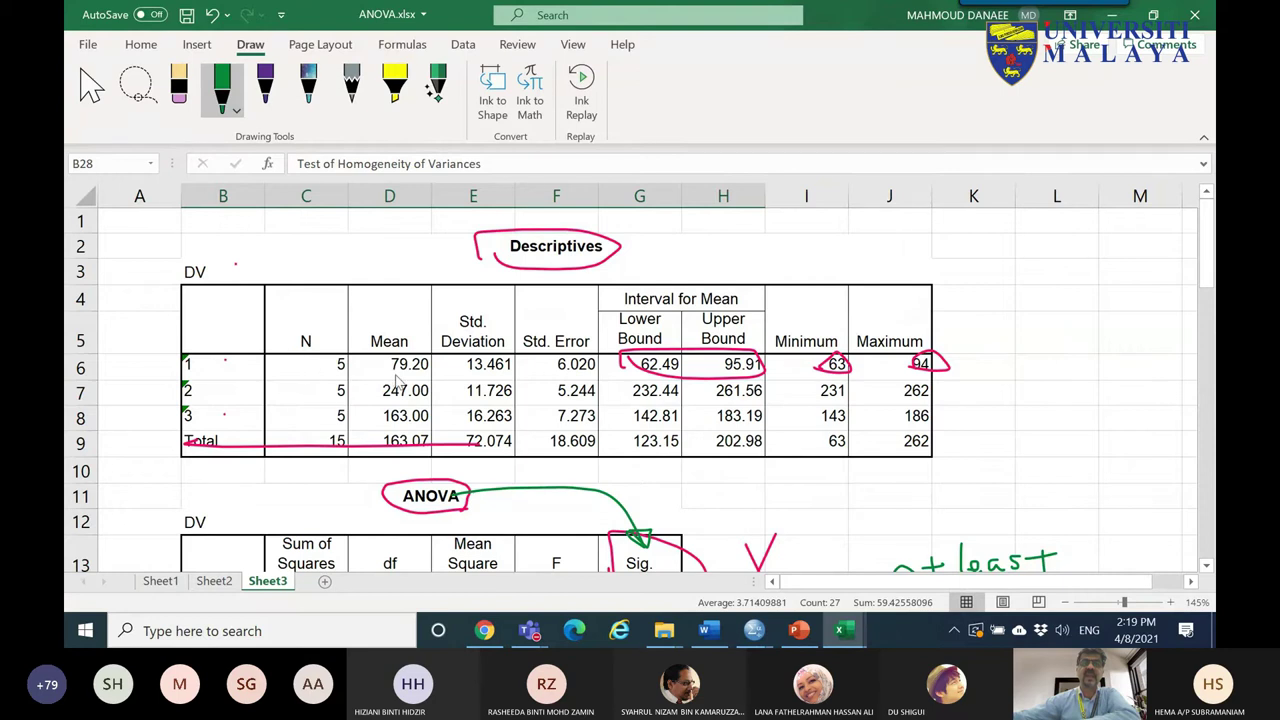
mouse_move(432, 382)
mouse_down()
mouse_move(398, 350)
mouse_move(407, 381)
mouse_move(358, 390)
mouse_move(375, 399)
mouse_move(318, 388)
mouse_move(388, 428)
mouse_move(424, 420)
mouse_move(407, 406)
mouse_move(446, 392)
mouse_move(456, 412)
mouse_move(445, 426)
mouse_up()
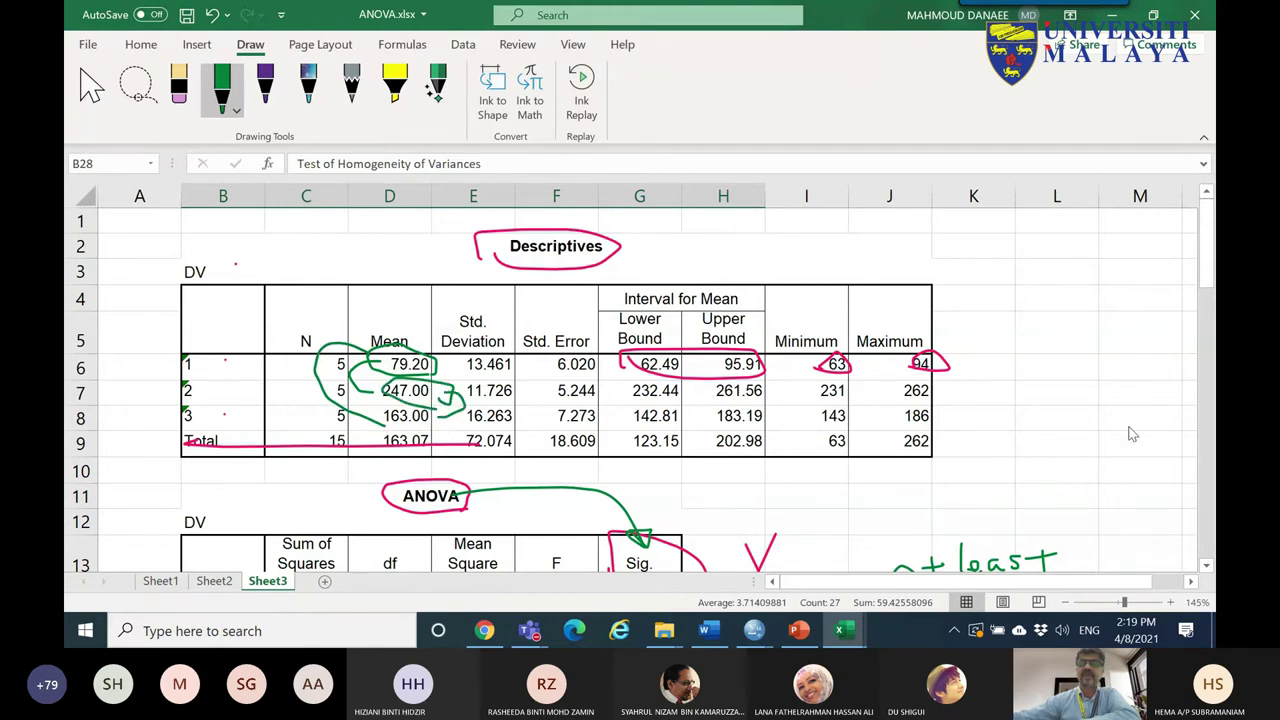
- Enclose the "at least 2 groups have different mean" note in a green outline and draw a down arrow beneath it
mouse_move(1207, 230)
mouse_down()
mouse_move(1207, 356)
mouse_move(1207, 284)
mouse_up()
mouse_move(903, 453)
mouse_down()
mouse_move(1108, 455)
mouse_move(1163, 328)
mouse_move(948, 260)
mouse_move(890, 465)
mouse_move(952, 457)
mouse_move(1017, 510)
mouse_move(1030, 505)
mouse_up()
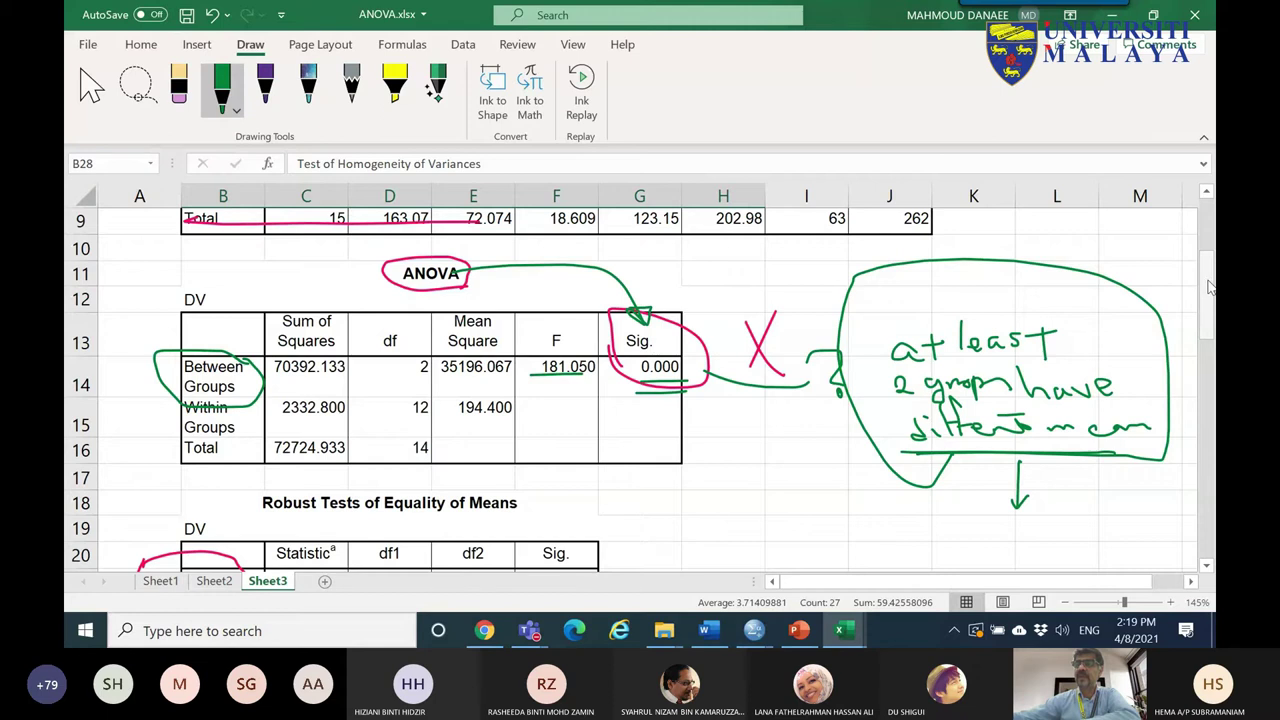
mouse_move(1208, 287)
mouse_down()
mouse_move(1208, 330)
mouse_move(1208, 278)
mouse_up()
scroll(1135, 345, down, 2)
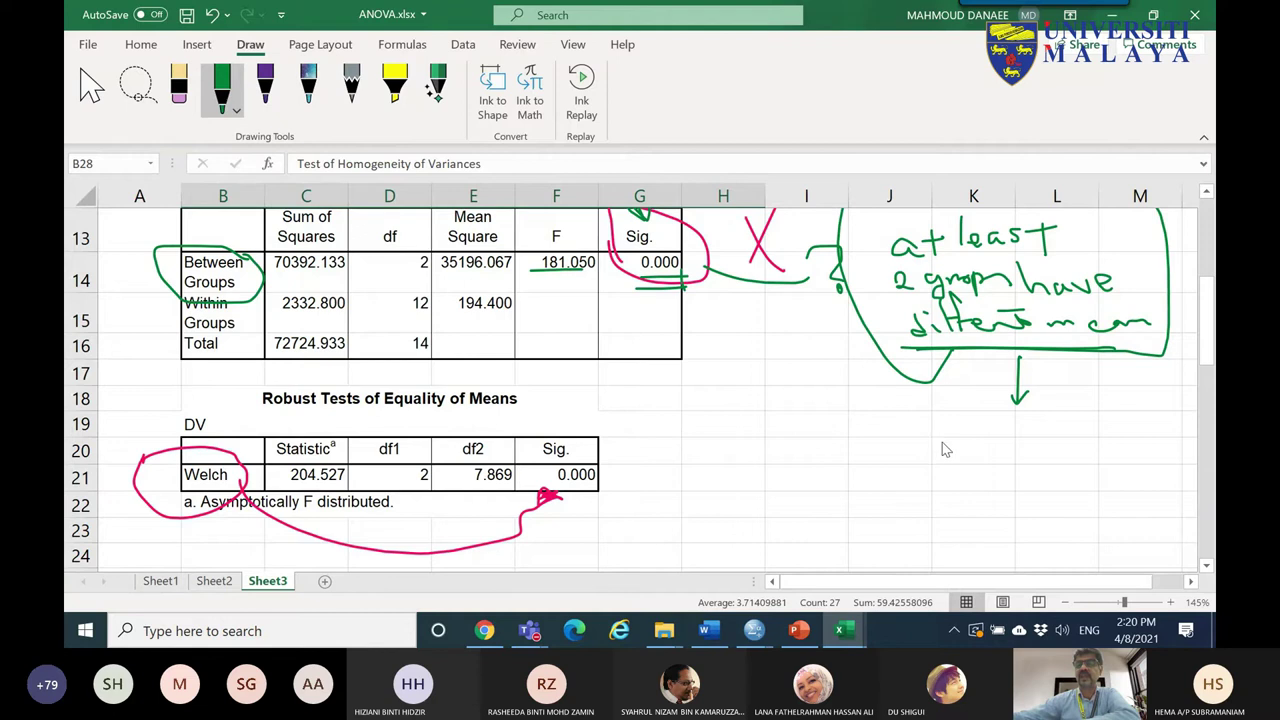
- Write a green question mark and the word "post" below the down arrow beside the Robust Tests table
drag(994, 424, 1019, 472)
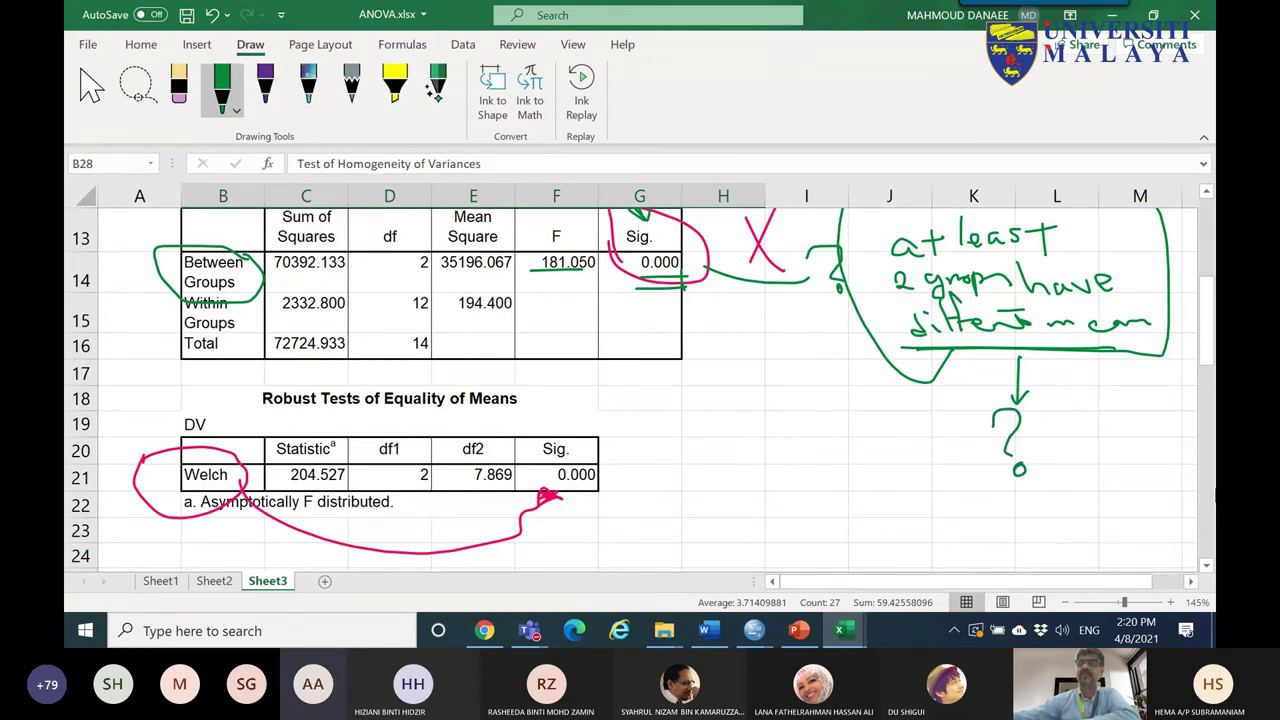
mouse_move(946, 508)
mouse_down()
mouse_move(944, 526)
mouse_move(1004, 518)
mouse_move(994, 534)
mouse_move(1046, 506)
mouse_up()
drag(1036, 508, 1038, 540)
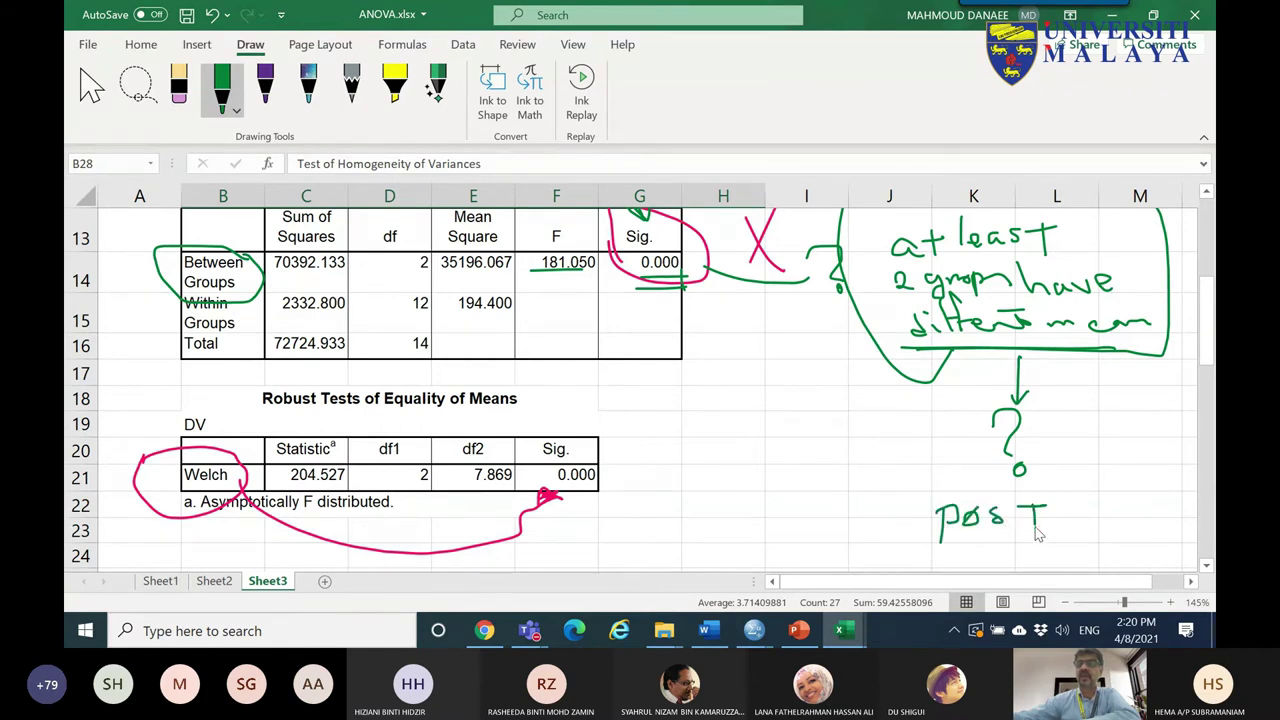
- Switch to the SPSS Data Editor holding the IV and DV data and open the One-Way ANOVA Post Hoc Multiple Comparisons settings
drag(1207, 345, 1207, 440)
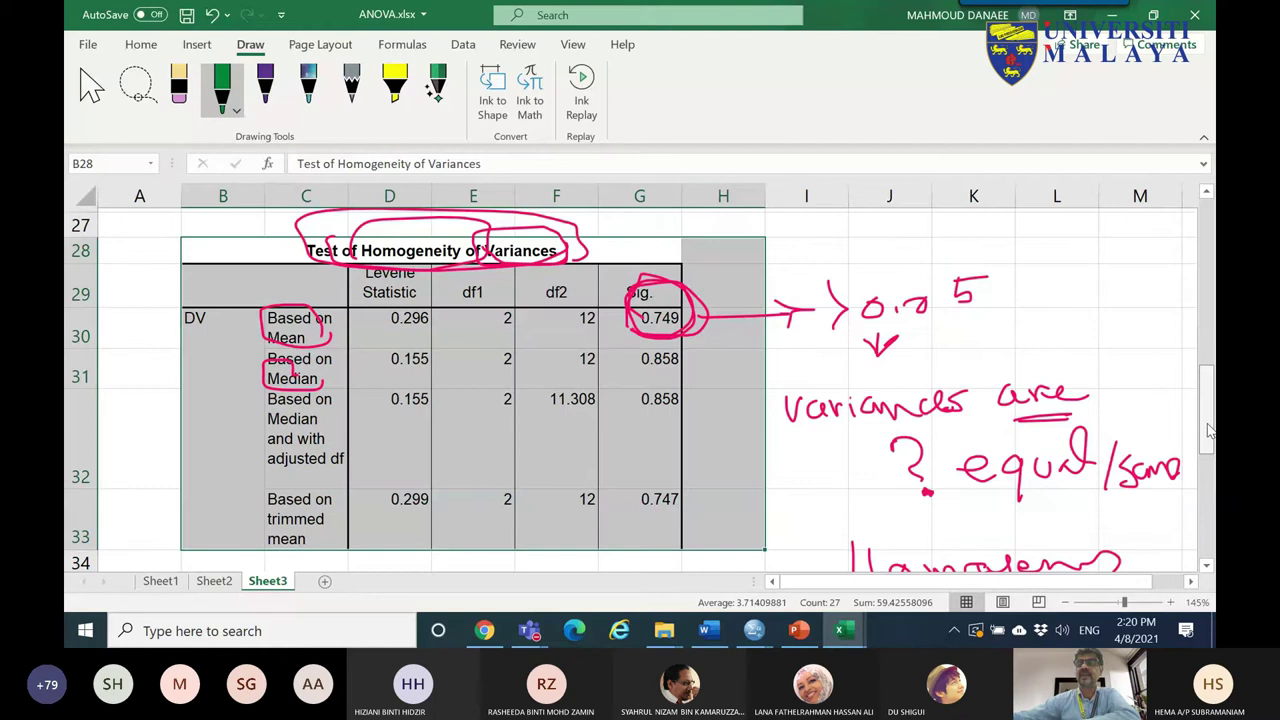
click(754, 630)
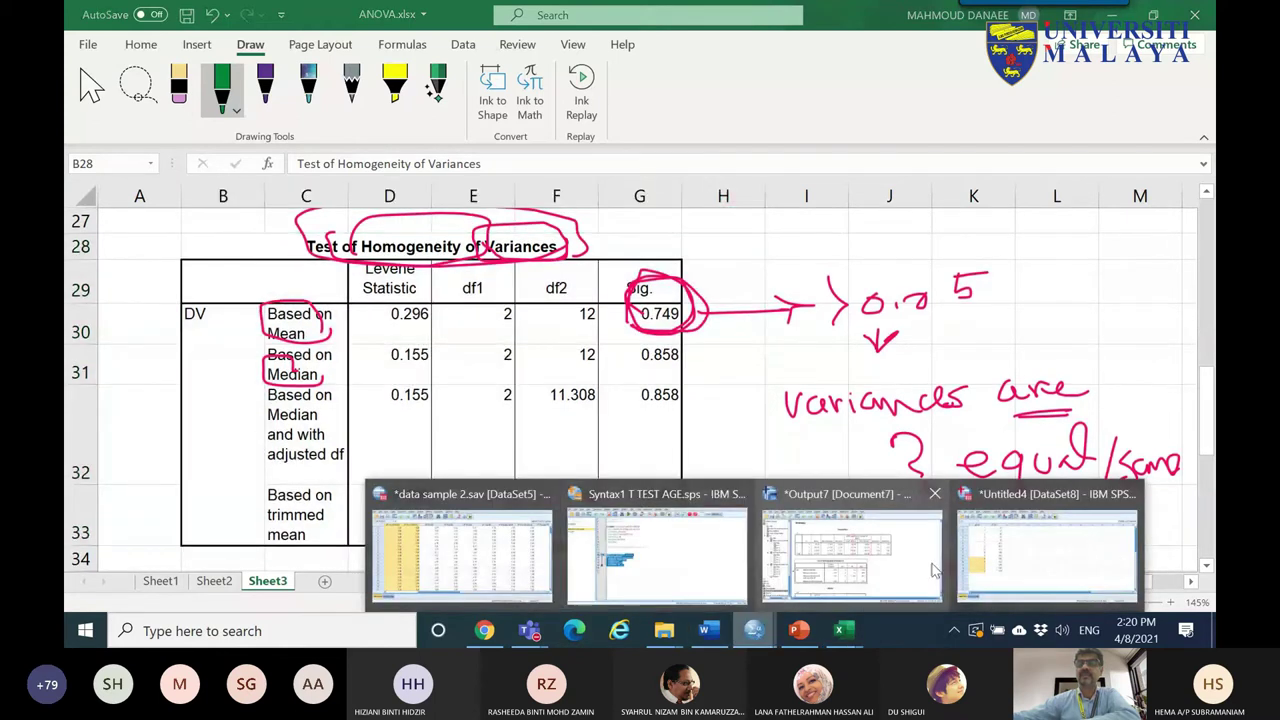
click(1046, 555)
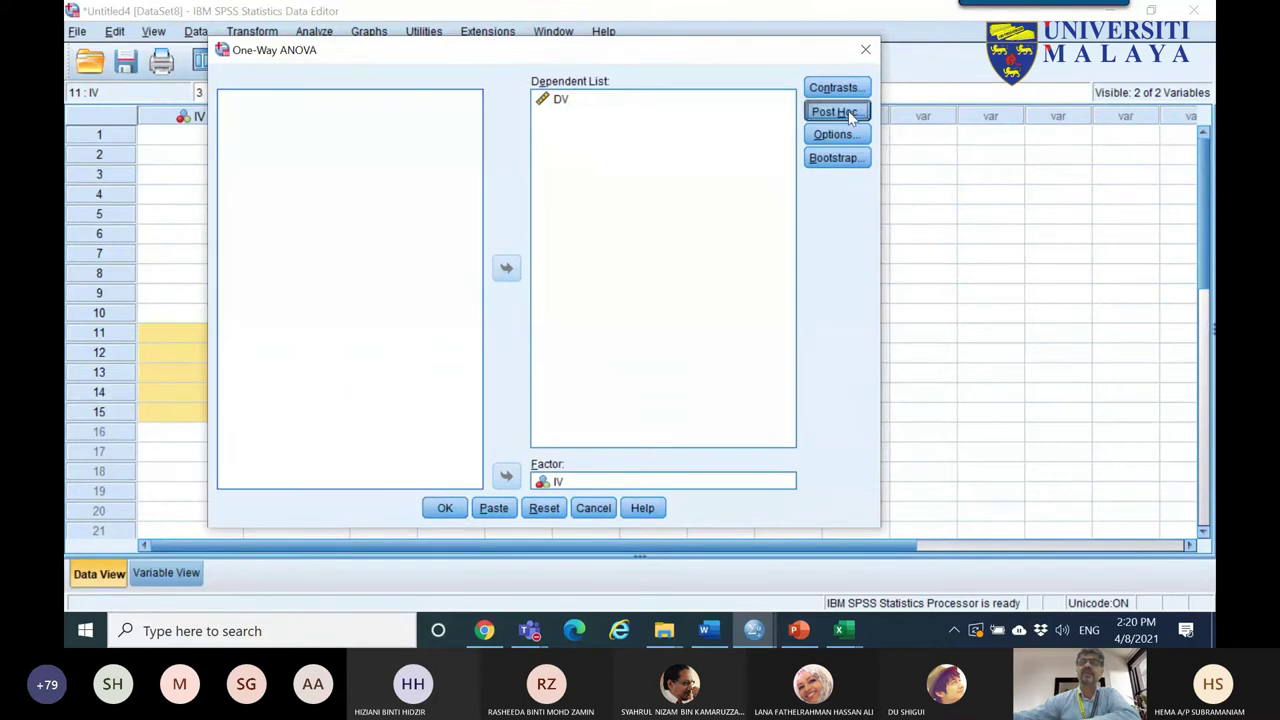
click(836, 112)
drag(495, 80, 641, 109)
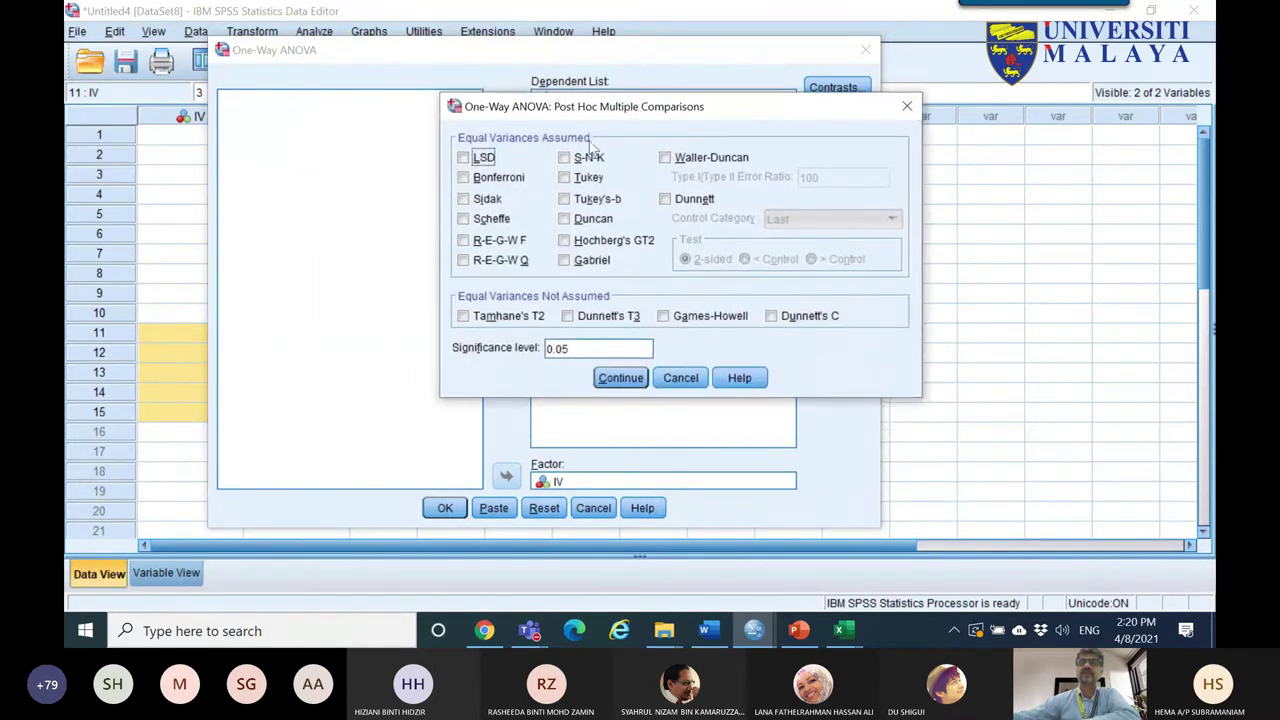
- Switch to the PowerPoint presentation and show slide 69 with the One-Way ANOVA dialogs enlarged
click(770, 630)
click(152, 562)
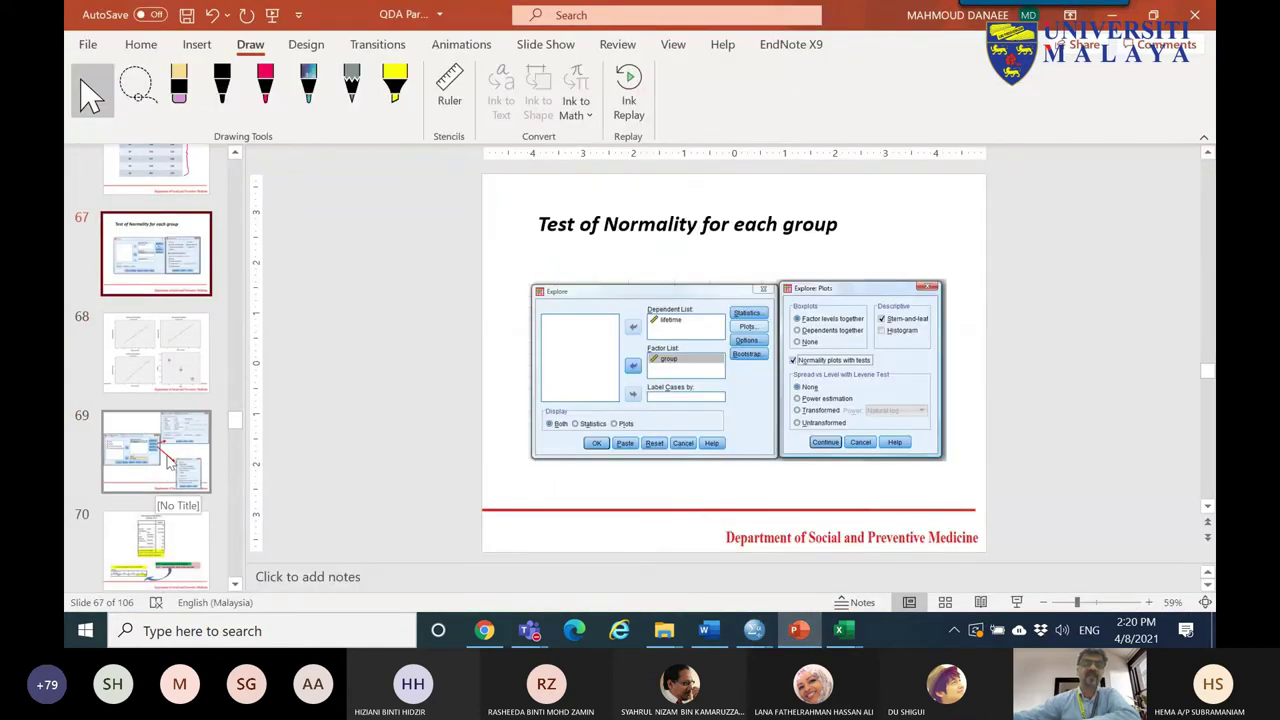
click(145, 437)
click(1120, 602)
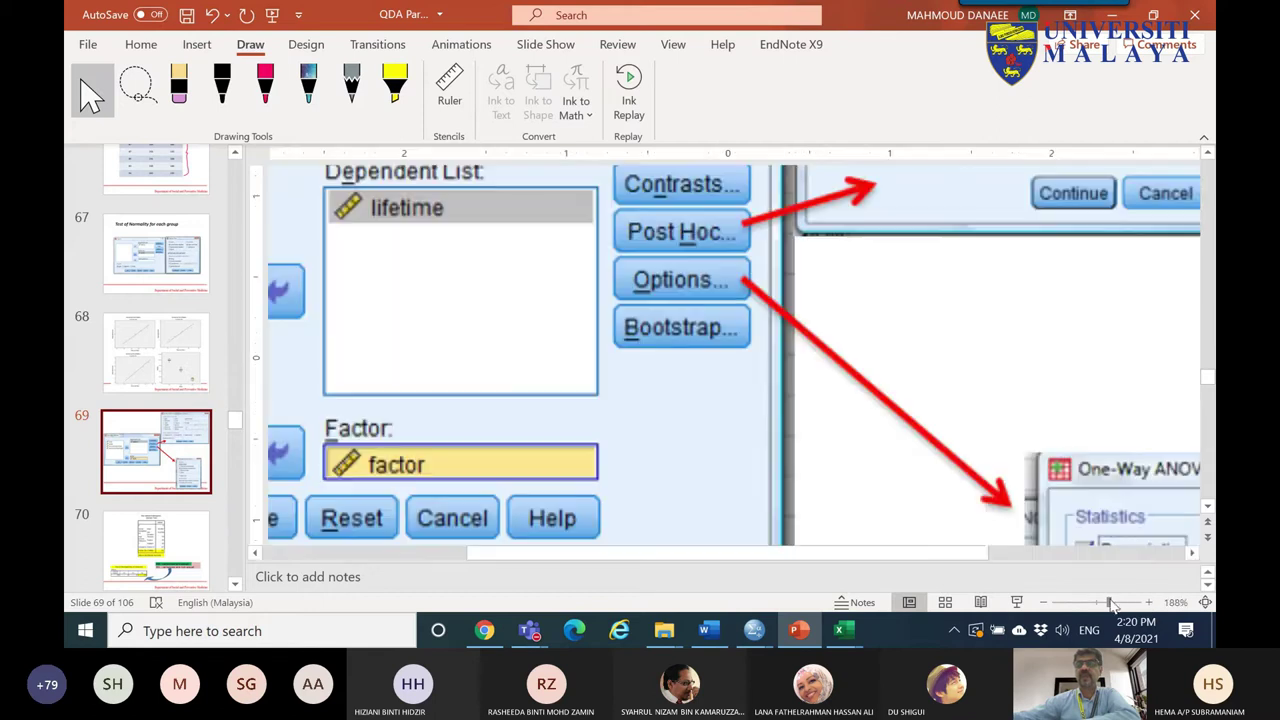
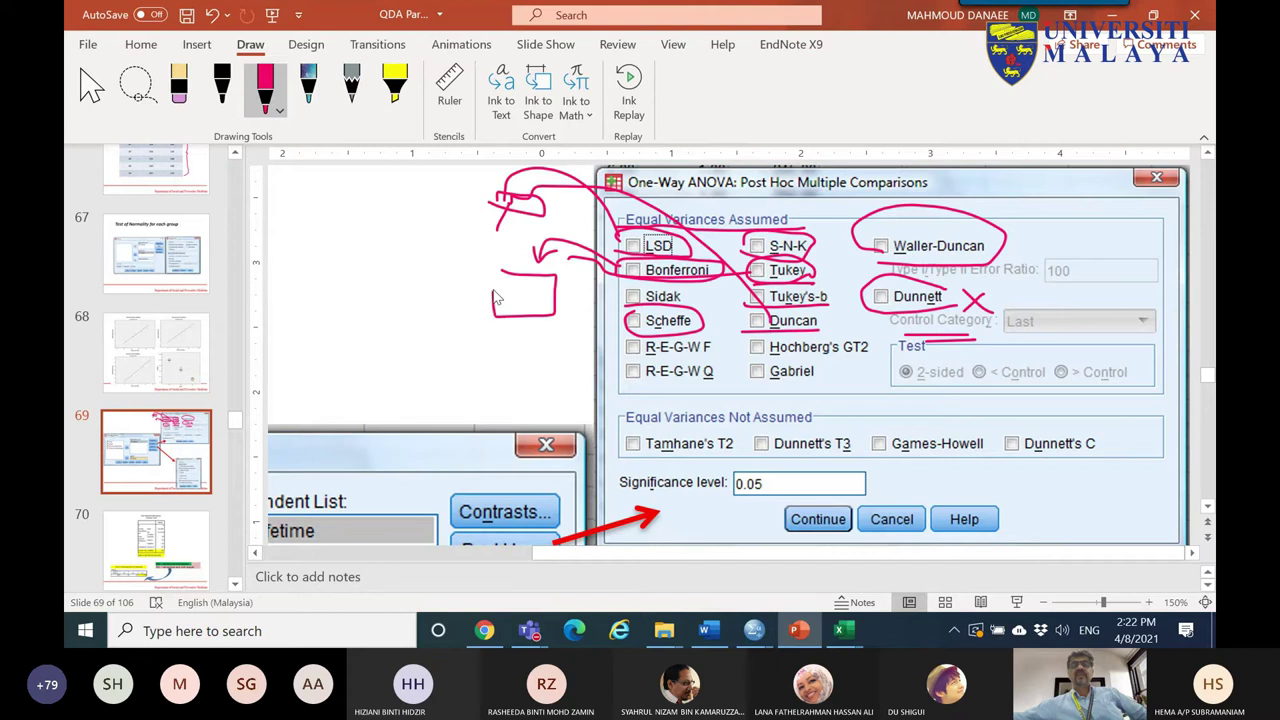
- Draw a pink arrow out of the sketched box, outline "Equal Variances Not Assumed" and write "welch" above it
drag(493, 300, 450, 303)
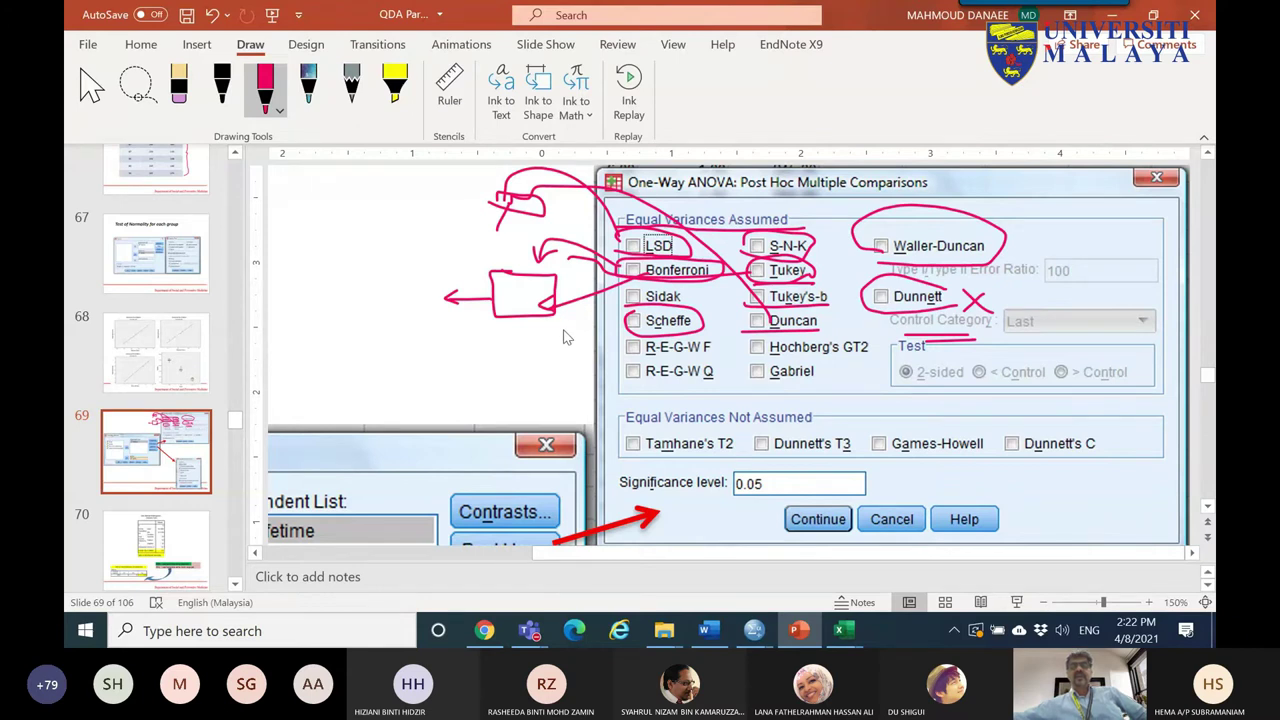
mouse_move(615, 432)
mouse_down()
mouse_move(788, 430)
mouse_move(842, 415)
mouse_move(630, 408)
mouse_up()
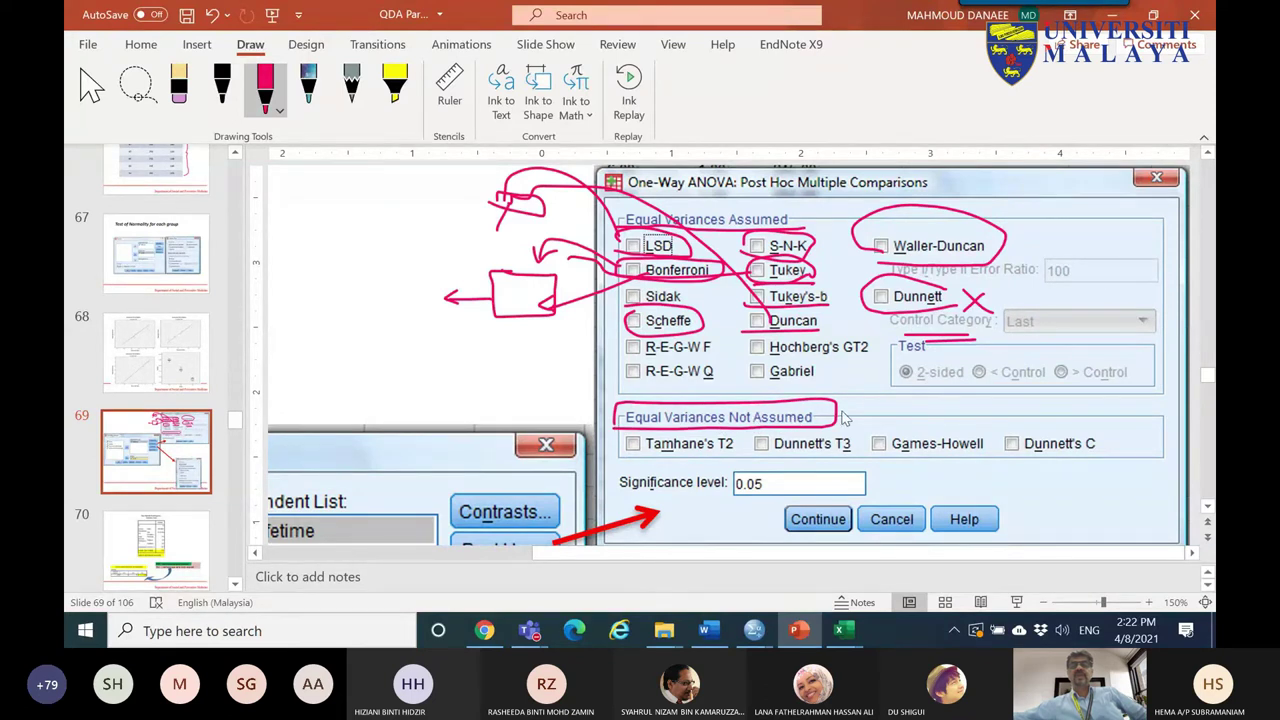
drag(670, 402, 689, 395)
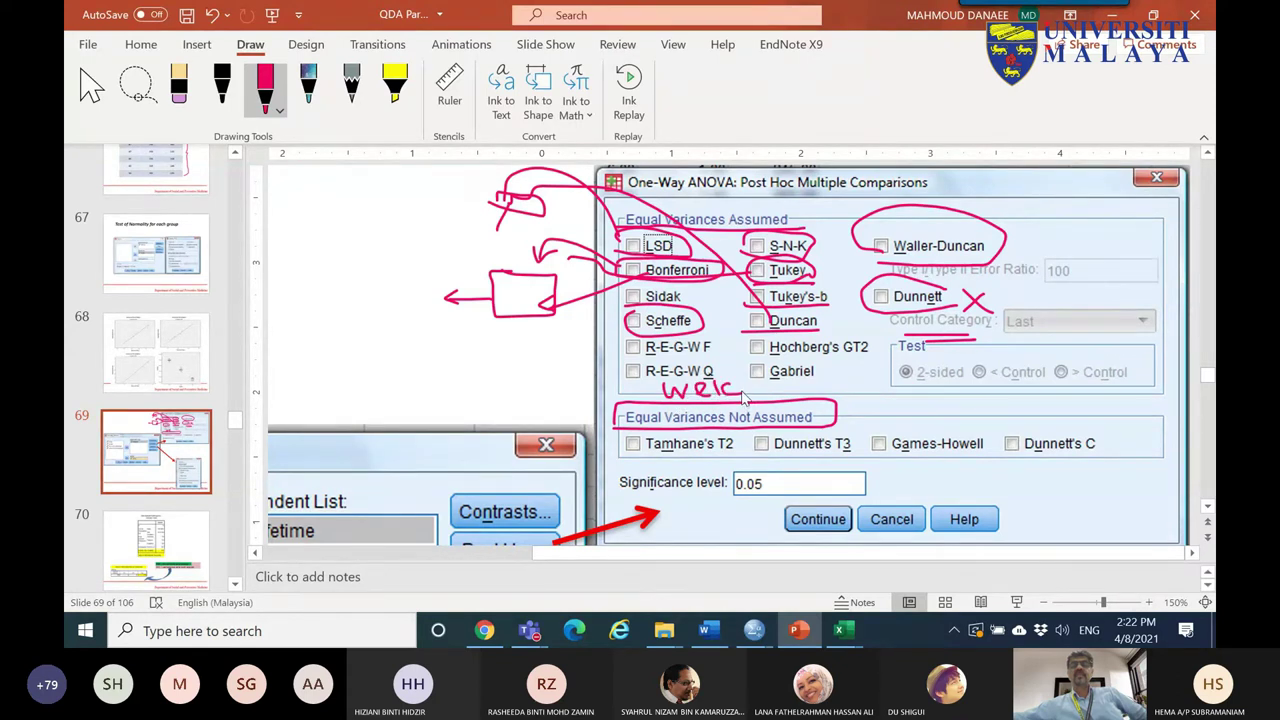
mouse_move(760, 392)
mouse_down()
mouse_move(830, 375)
mouse_move(845, 410)
mouse_up()
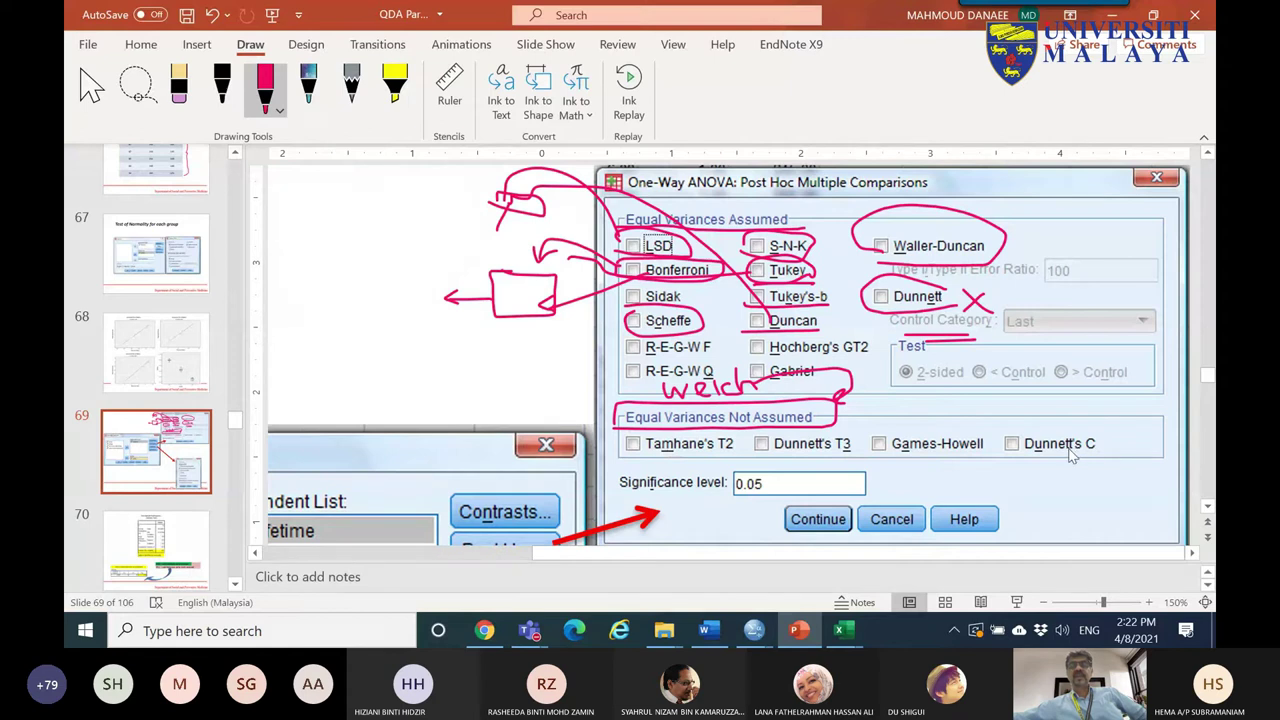
- Mark Tamhane's T2 and Games-Howell on the slide with pink braces beneath them and circle the Tamhane's T2 checkbox
drag(722, 462, 630, 467)
mouse_move(997, 456)
mouse_down()
mouse_move(955, 468)
mouse_move(882, 463)
mouse_move(877, 450)
mouse_up()
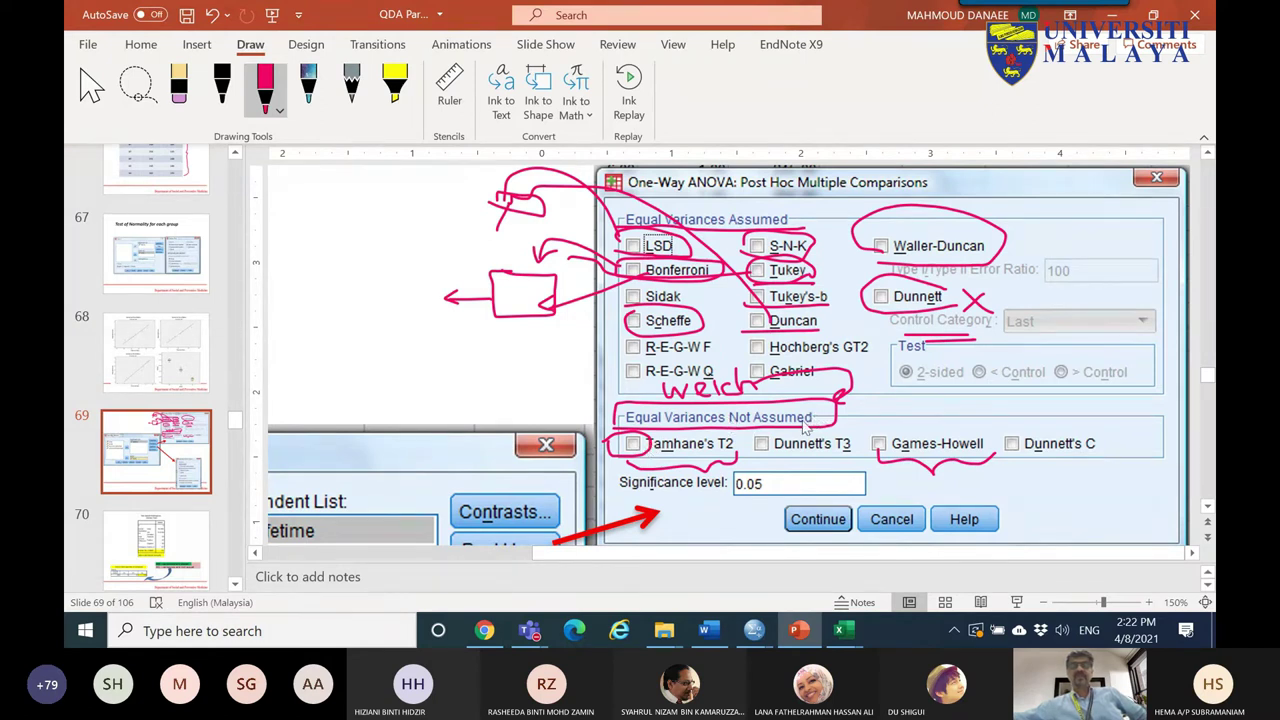
- Switch back to the SPSS Data Editor and select the Duncan and Bonferroni post hoc tests
mouse_move(756, 630)
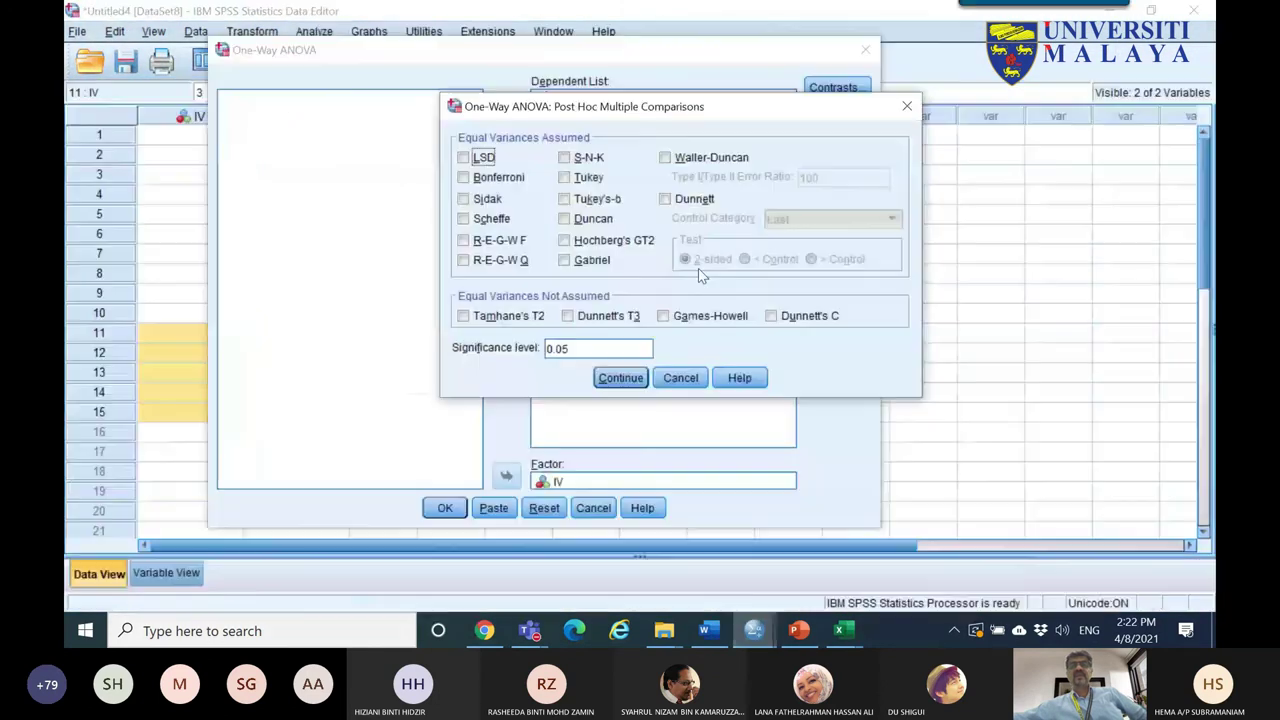
click(1000, 550)
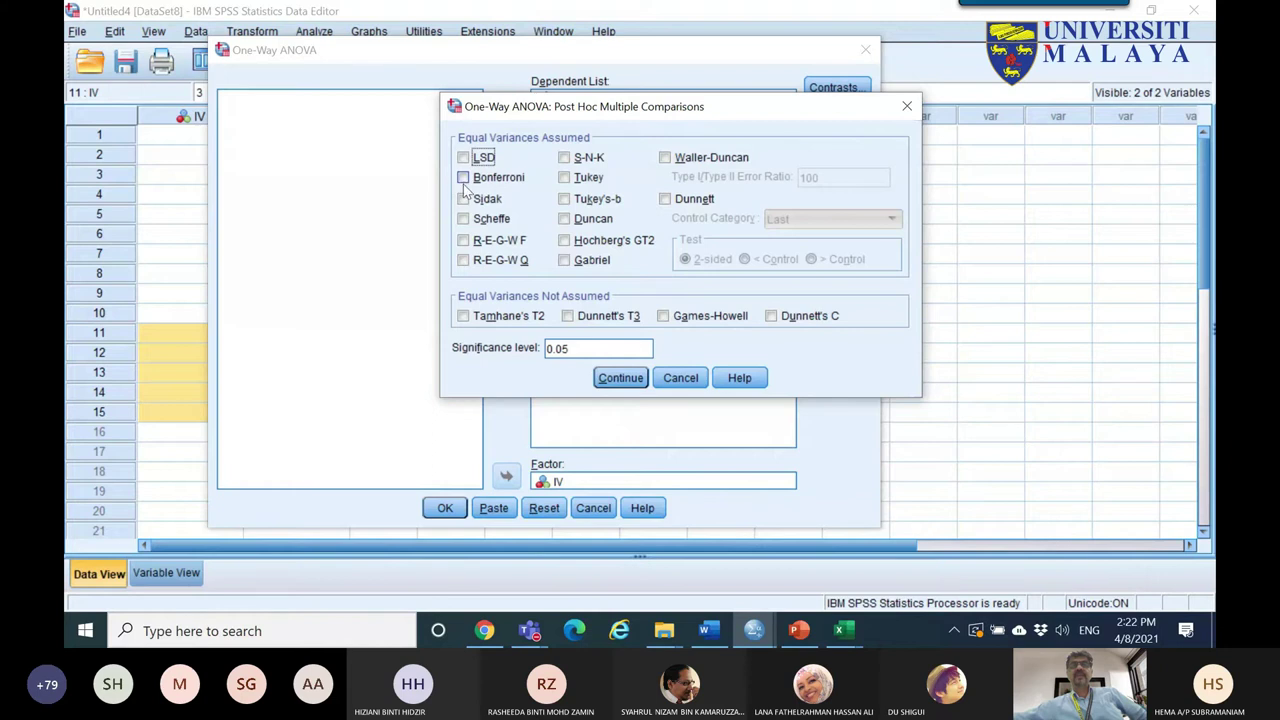
click(580, 220)
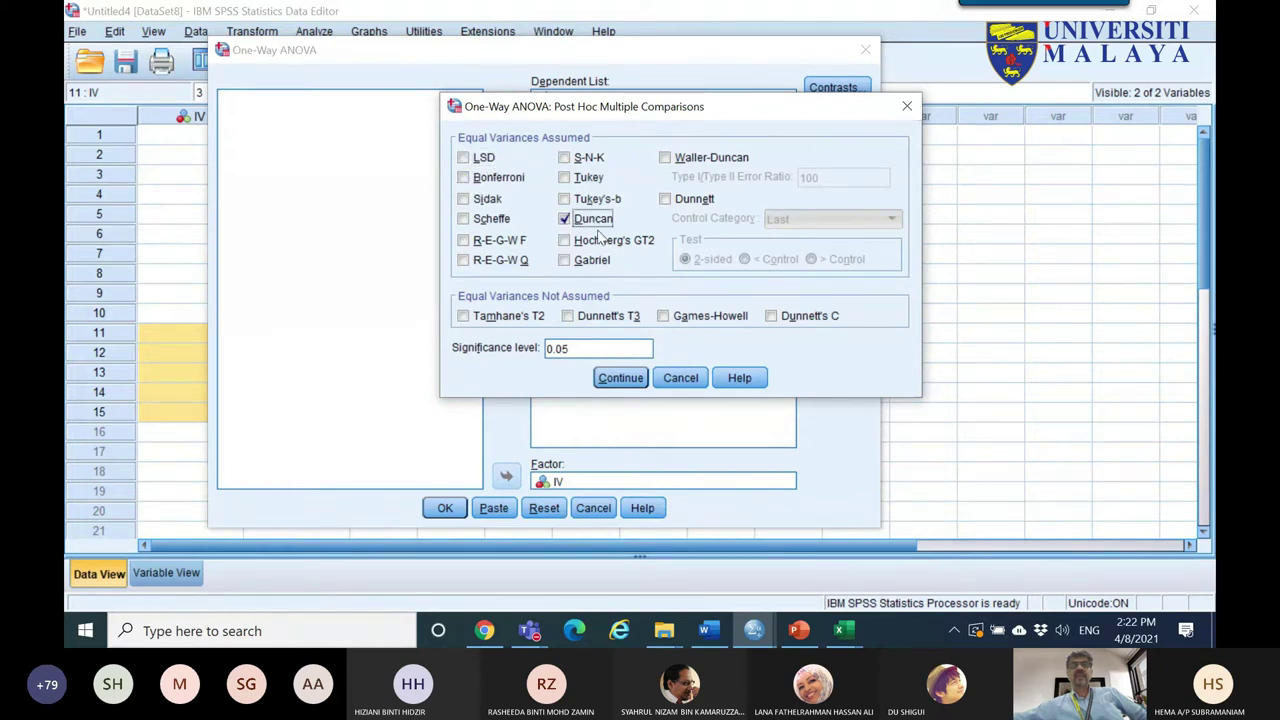
click(485, 178)
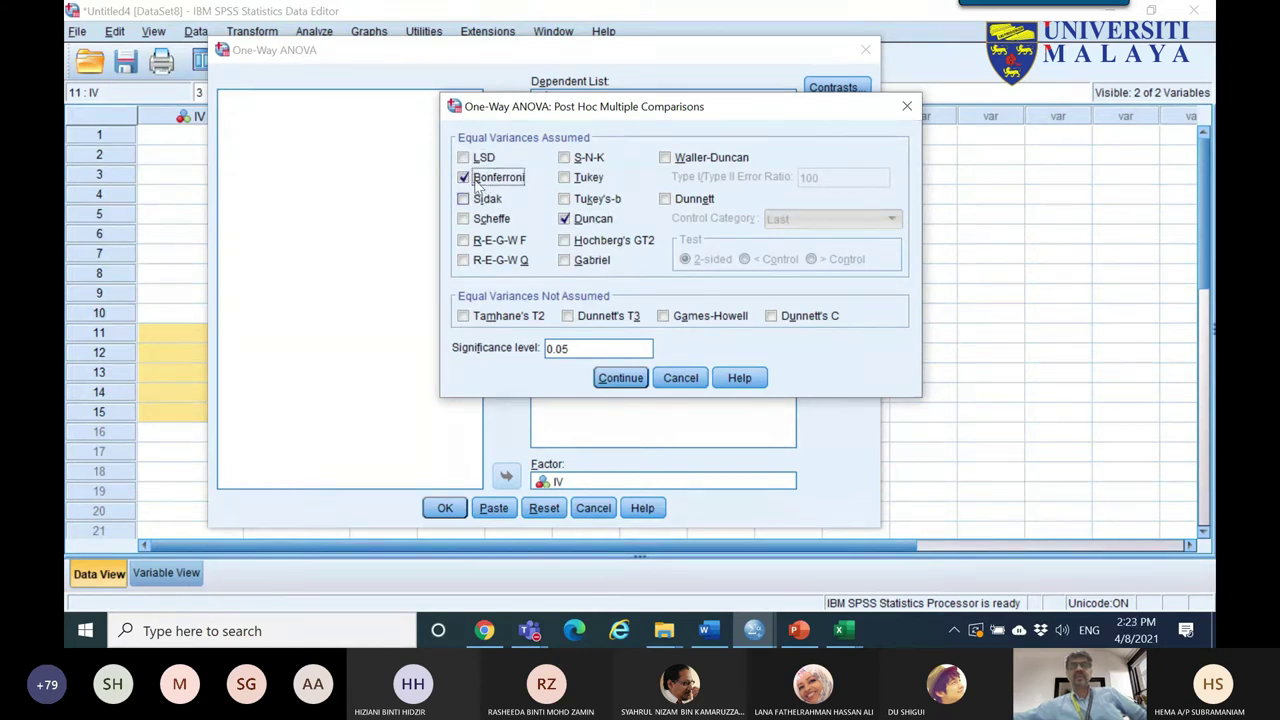
click(620, 378)
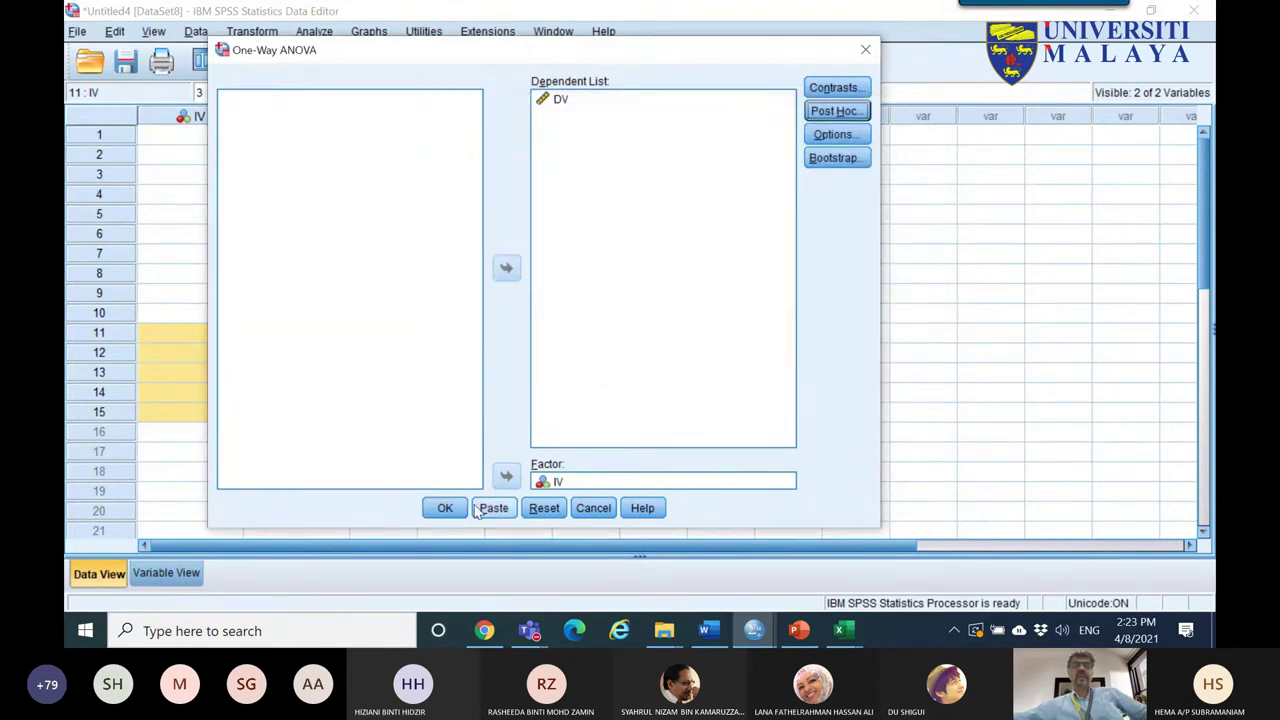
- Add a means plot to the One-Way ANOVA options and run the analysis
click(838, 134)
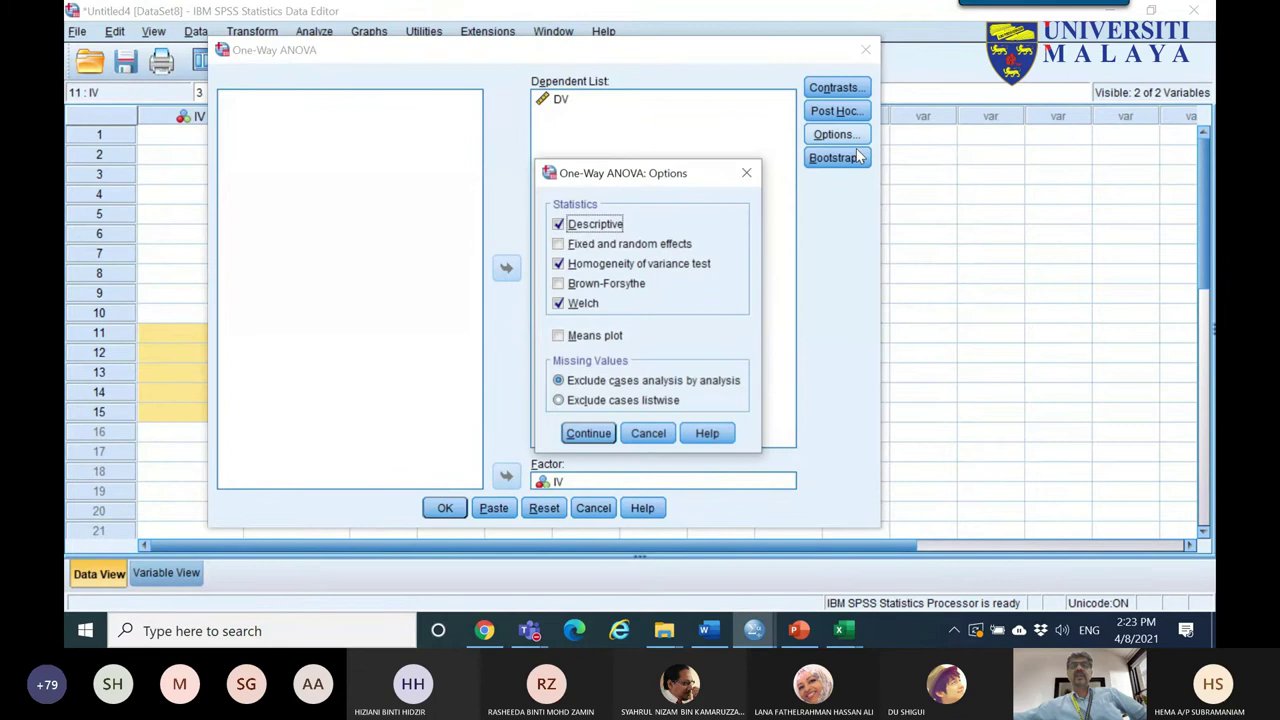
click(605, 336)
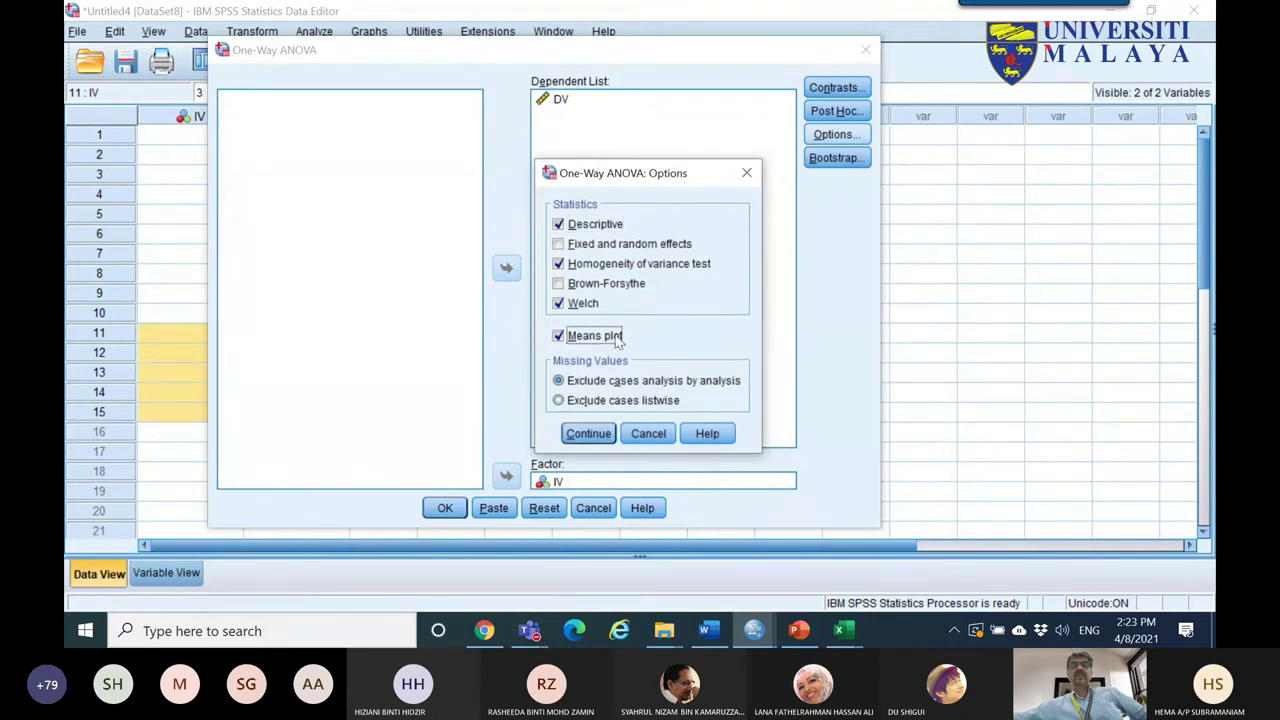
click(598, 436)
click(445, 509)
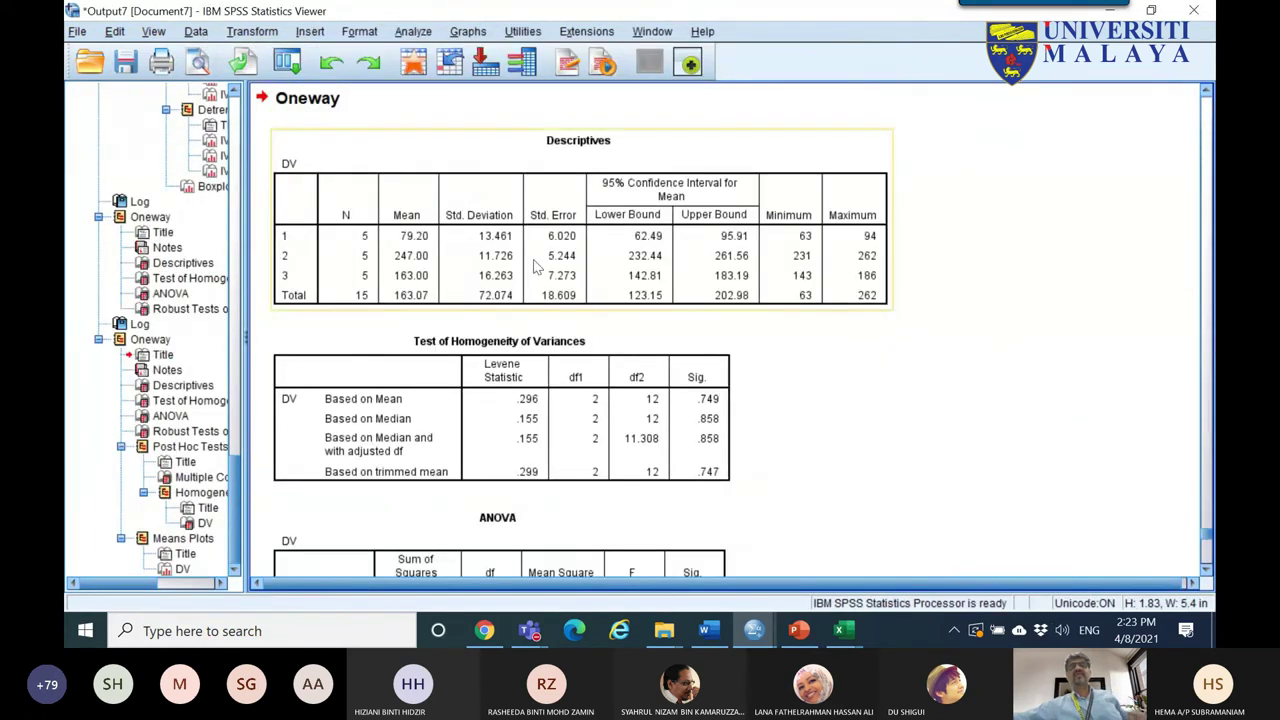
- Copy the new Descriptives table from the SPSS output and paste it unformatted at B2 on a new sheet in ANOVA.xlsx
right_click(540, 233)
click(600, 251)
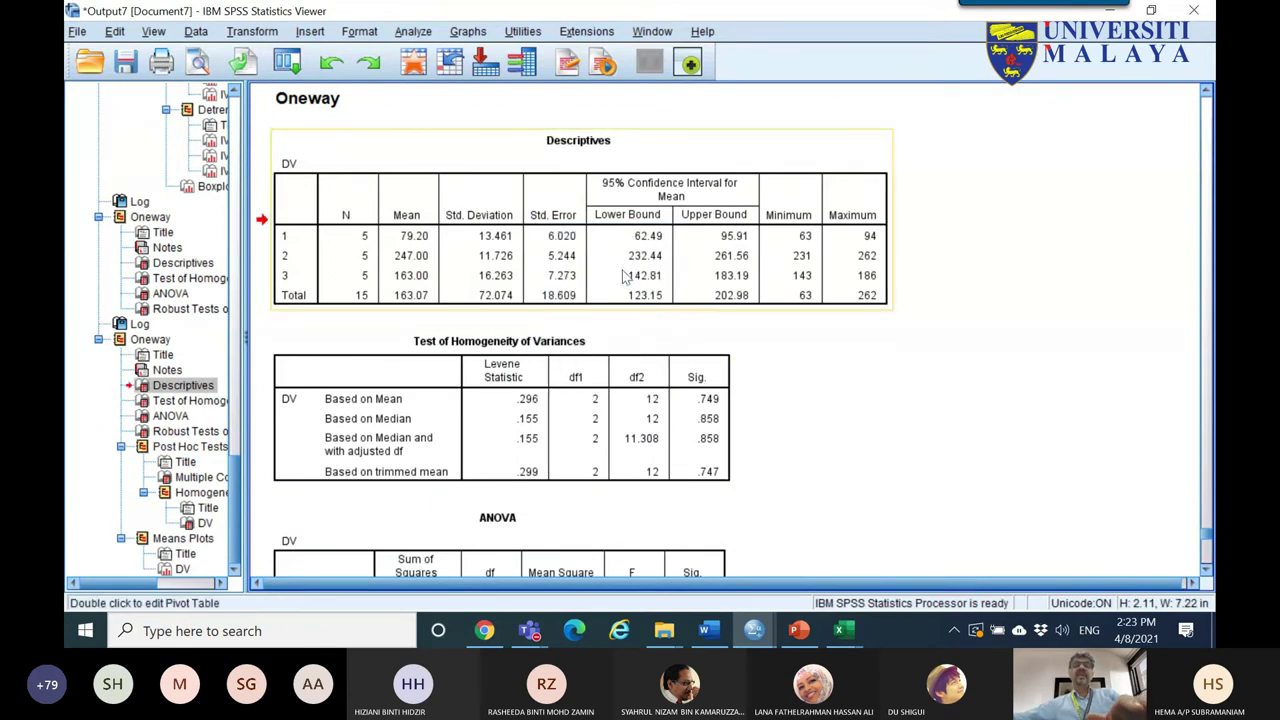
click(853, 643)
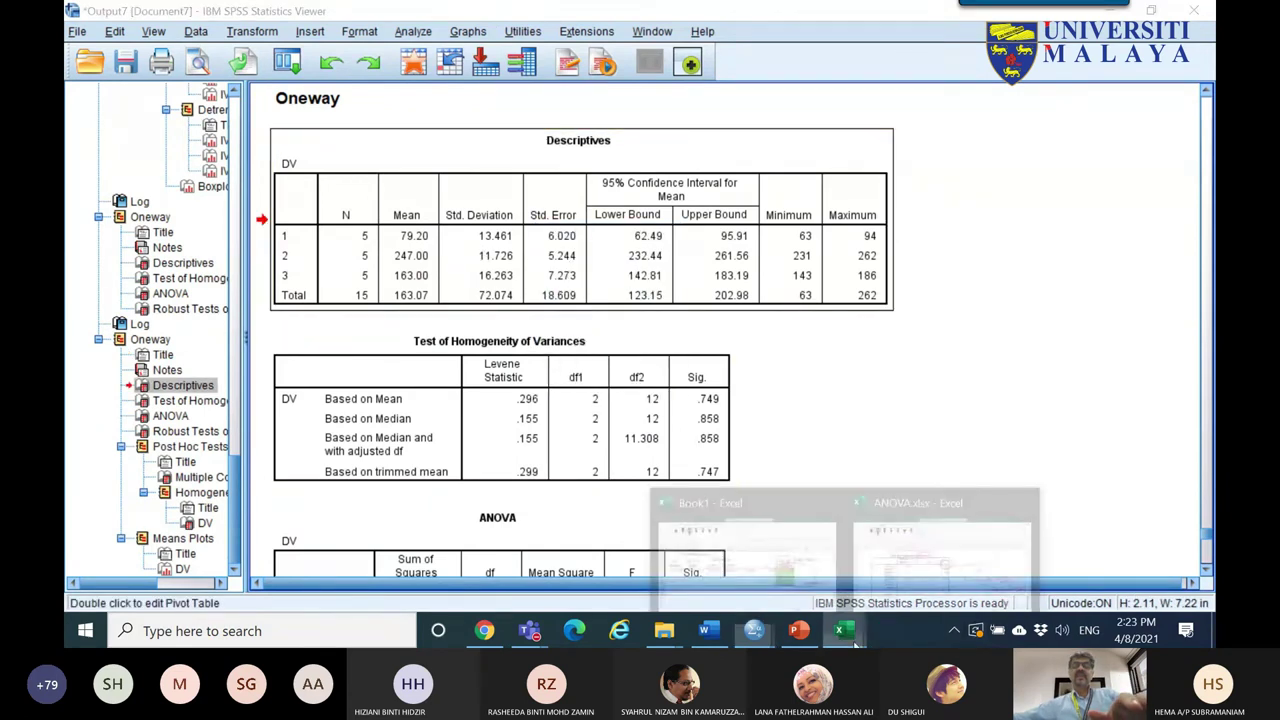
click(940, 555)
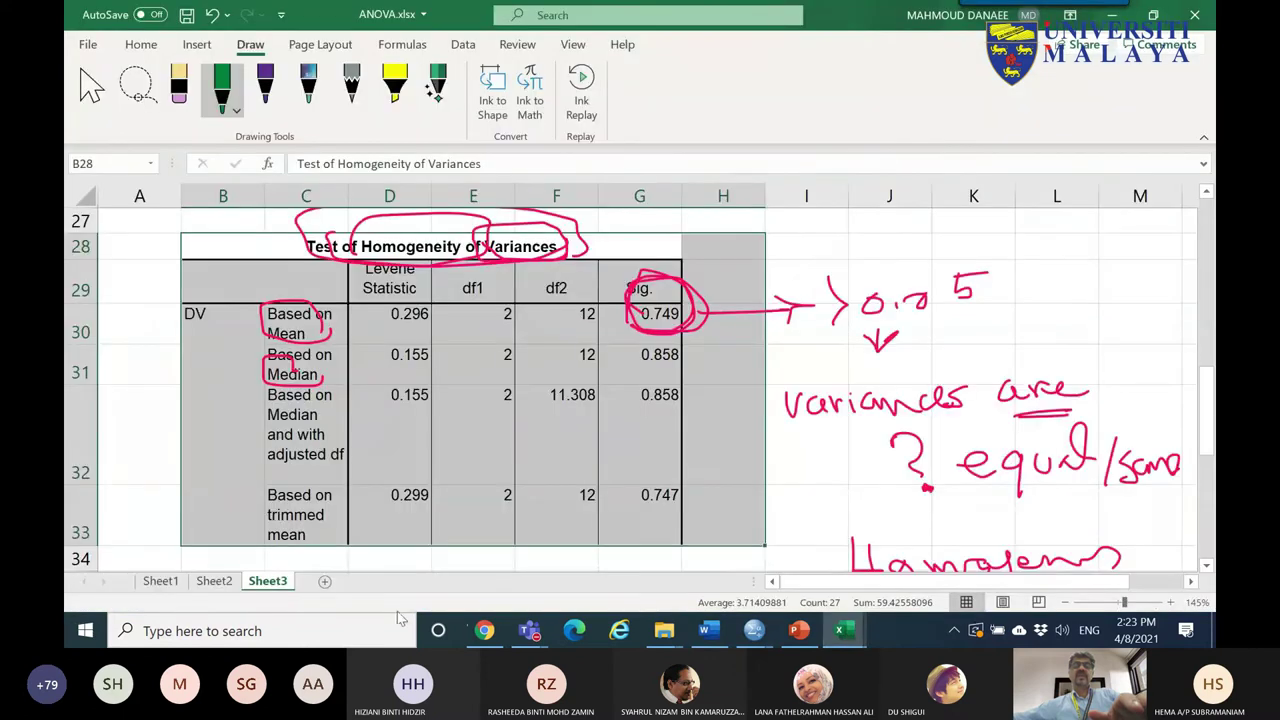
click(326, 581)
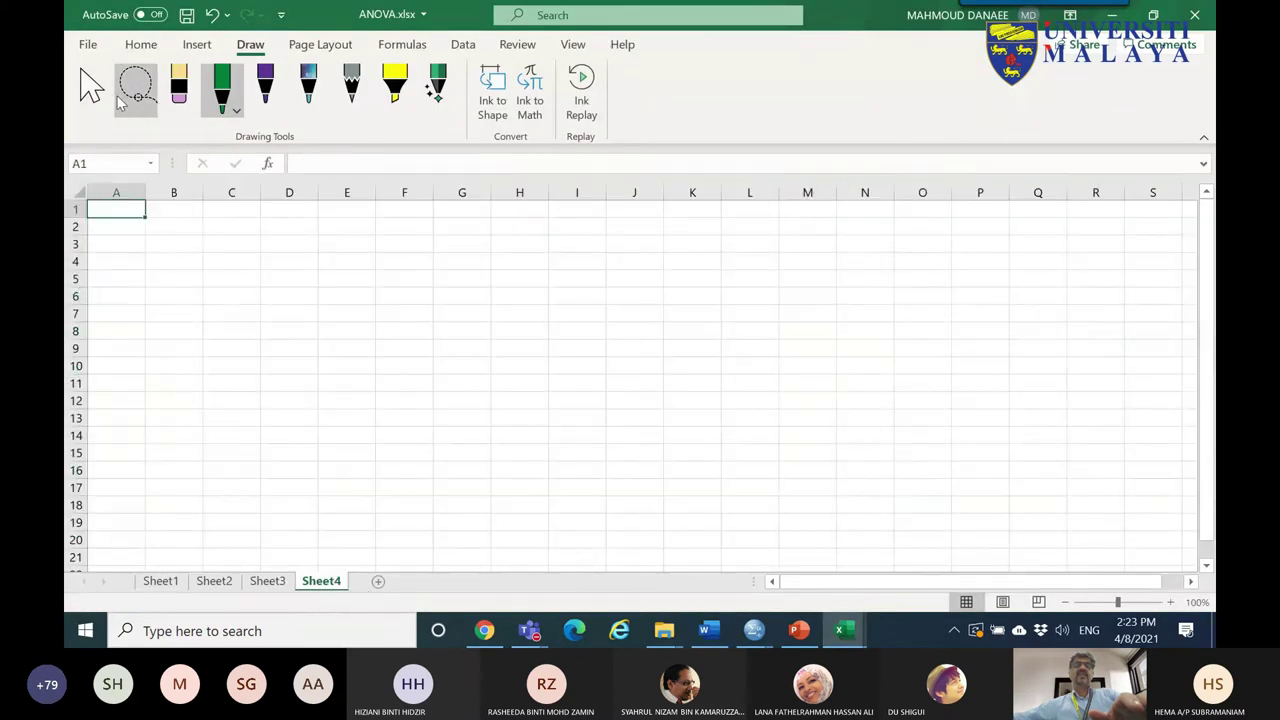
right_click(195, 230)
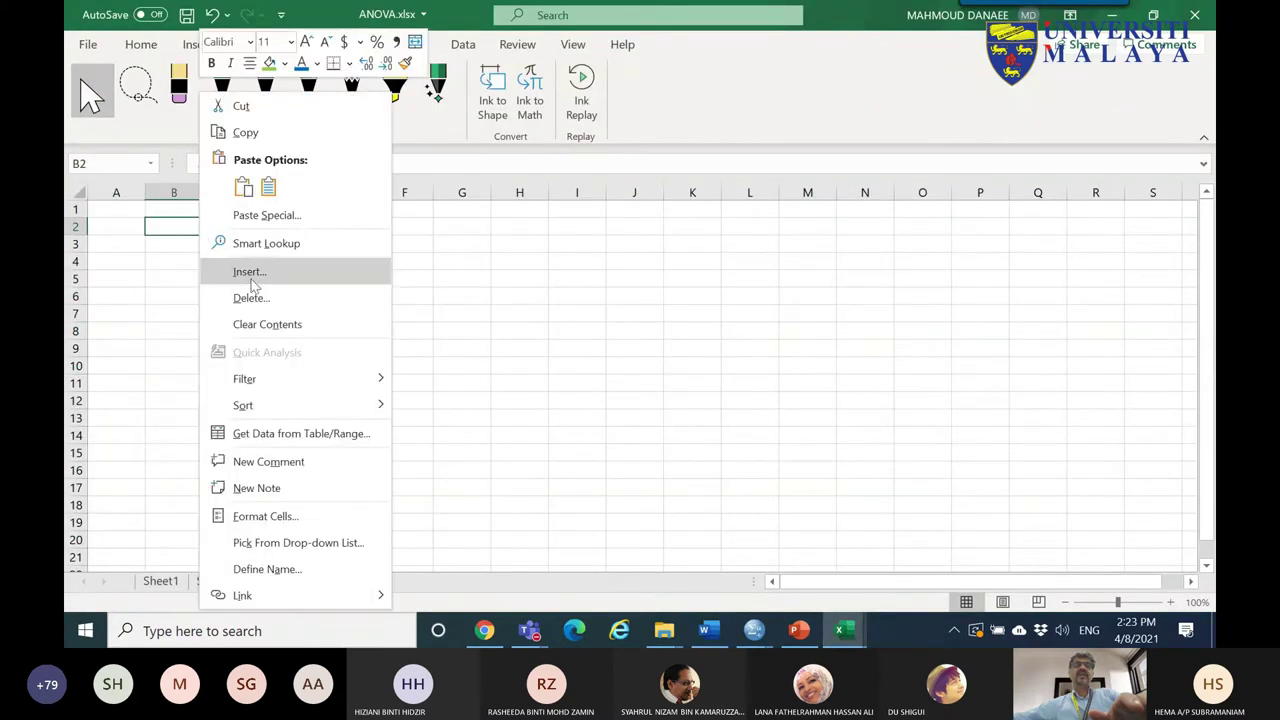
click(262, 184)
- Rename the three group labels in B6:B8 as FACTORY1, FACTORY2 and FACTORY3 and widen column B to fit them
double_click(193, 297)
text(FACTOR)
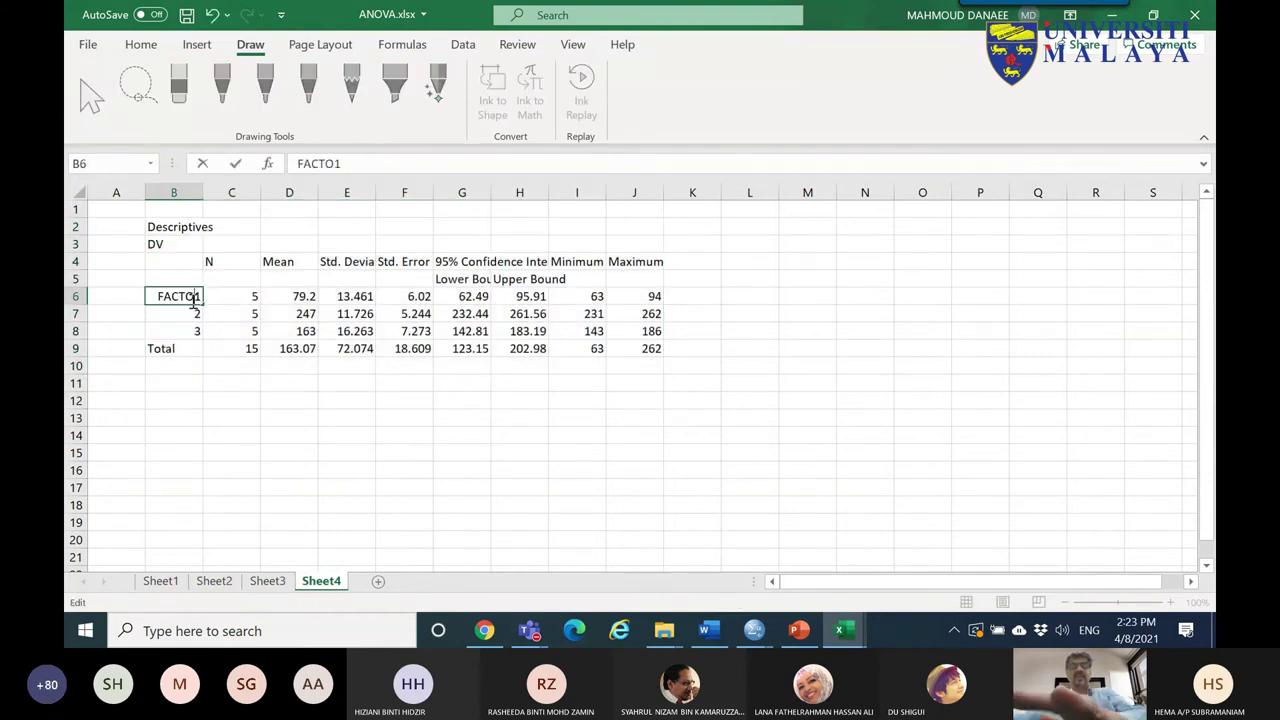
text(Y)
click(207, 312)
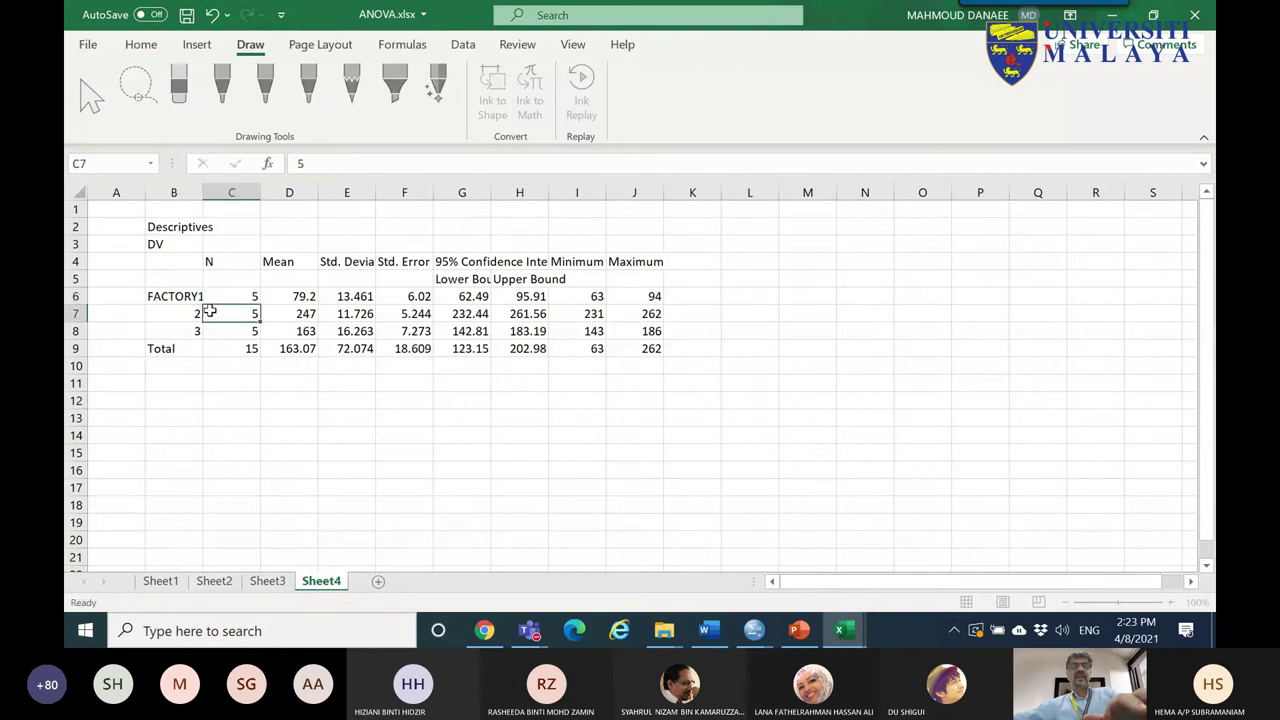
click(194, 303)
drag(203, 304, 200, 336)
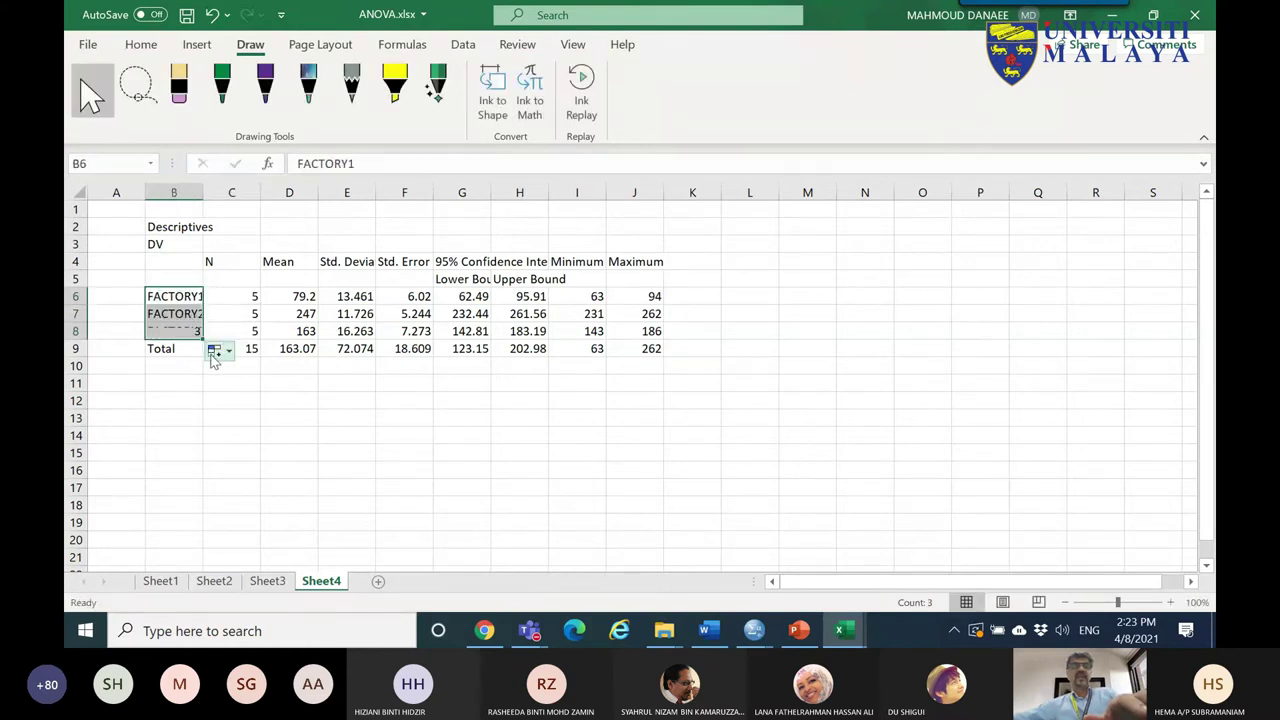
drag(201, 195, 243, 195)
- Insert a clustered column chart of the Mean values for FACTORY1 to FACTORY3 and place it over columns I to P
drag(203, 296, 200, 331)
drag(341, 298, 345, 331)
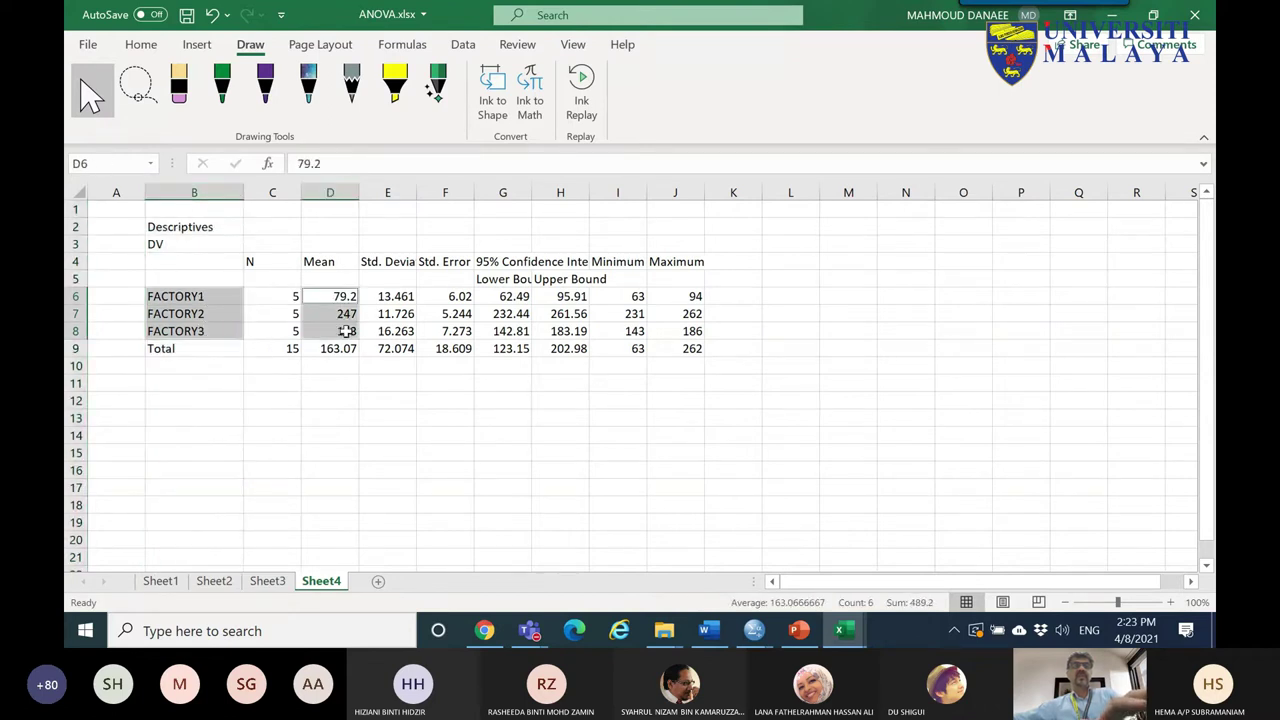
click(196, 45)
click(535, 70)
click(550, 132)
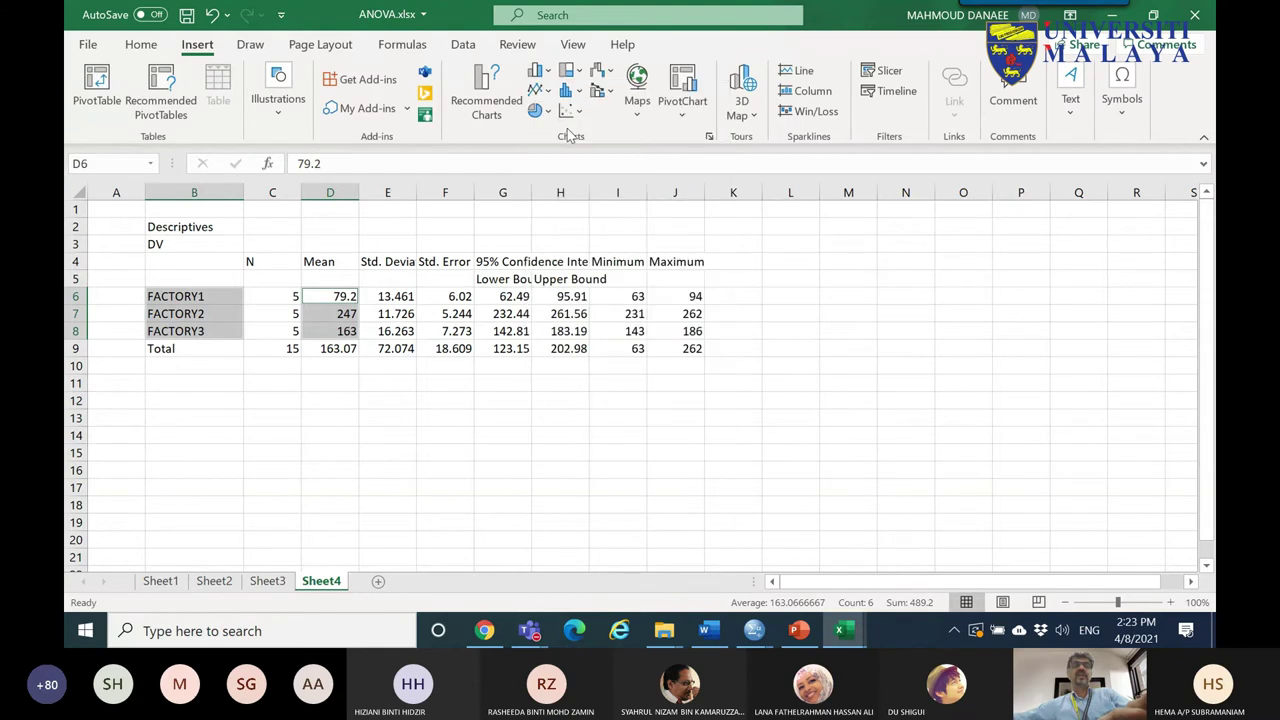
drag(773, 270, 949, 240)
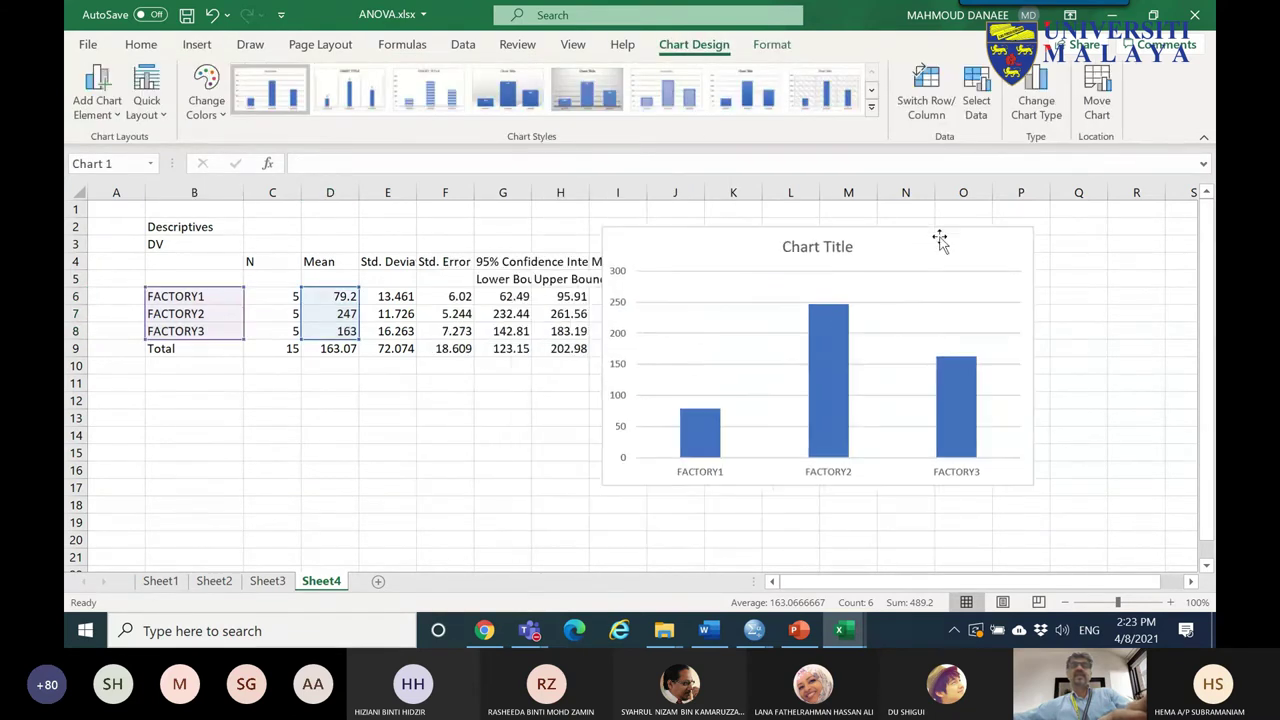
- Add data labels showing the mean values above the chart's columns
click(1070, 232)
click(1020, 250)
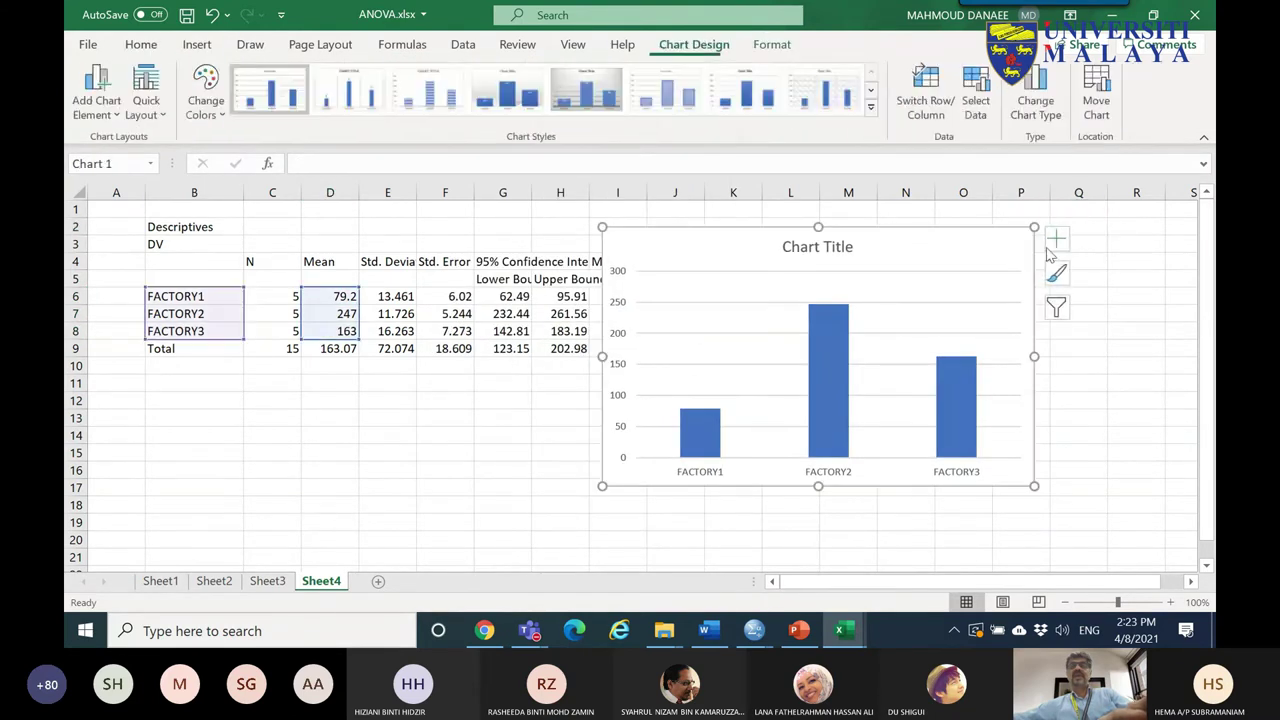
click(1057, 238)
click(1130, 322)
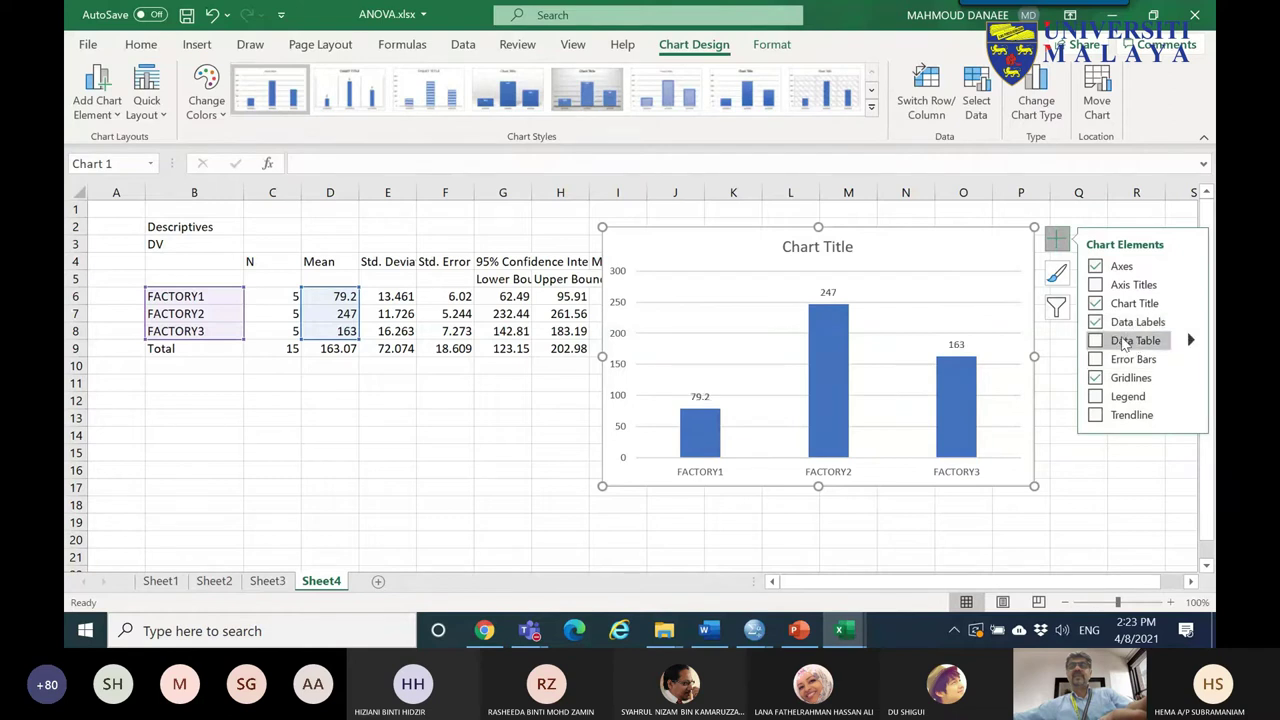
- Add a data table and axis titles to the factory means chart and remove its gridlines
click(1130, 340)
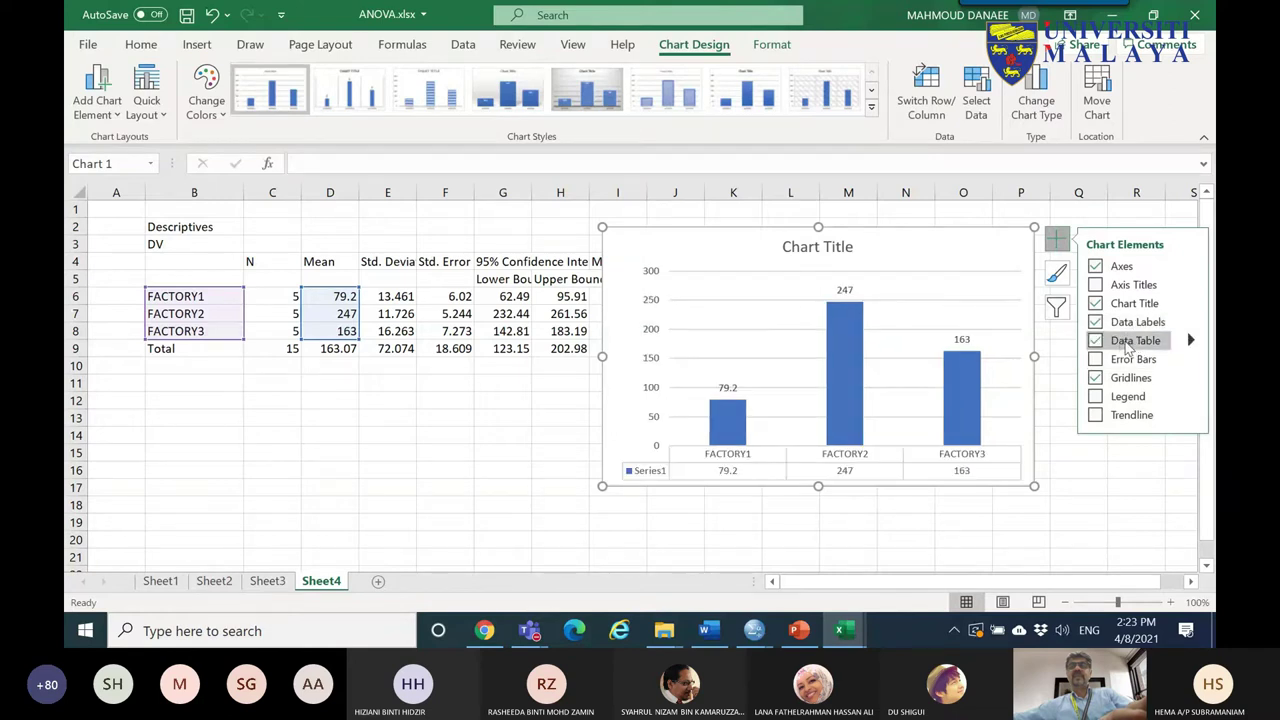
click(1113, 287)
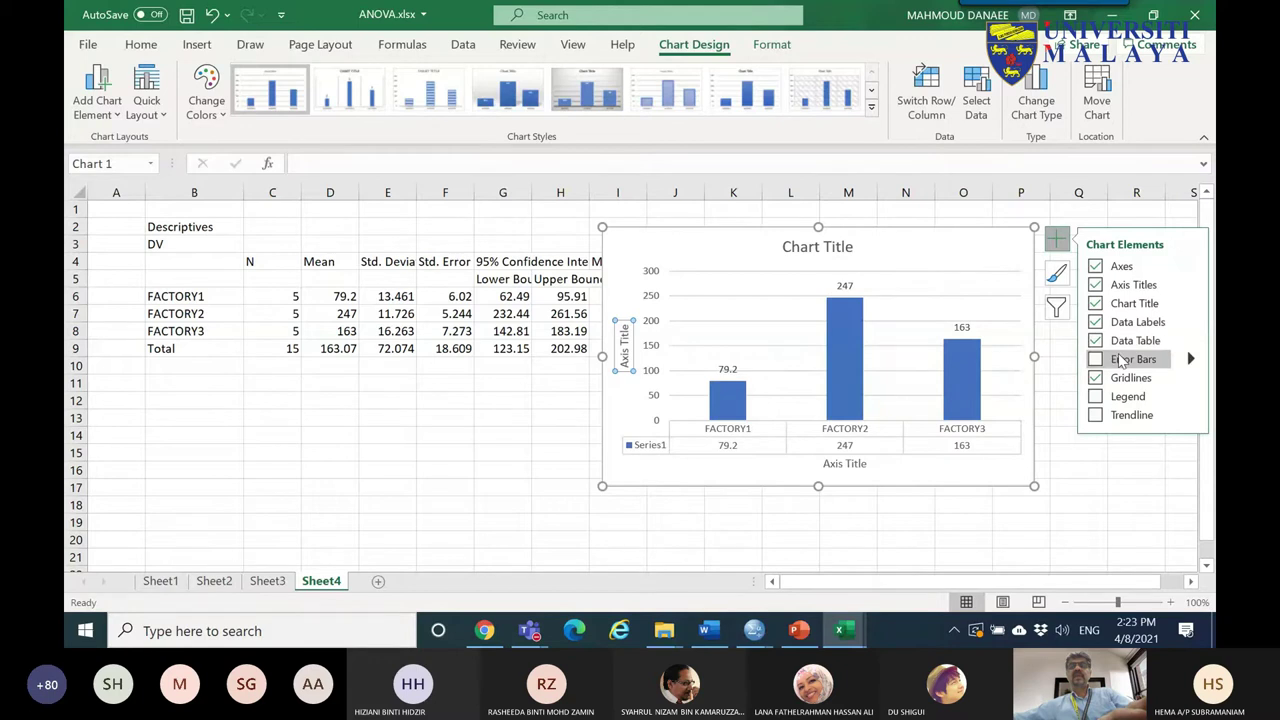
click(1115, 383)
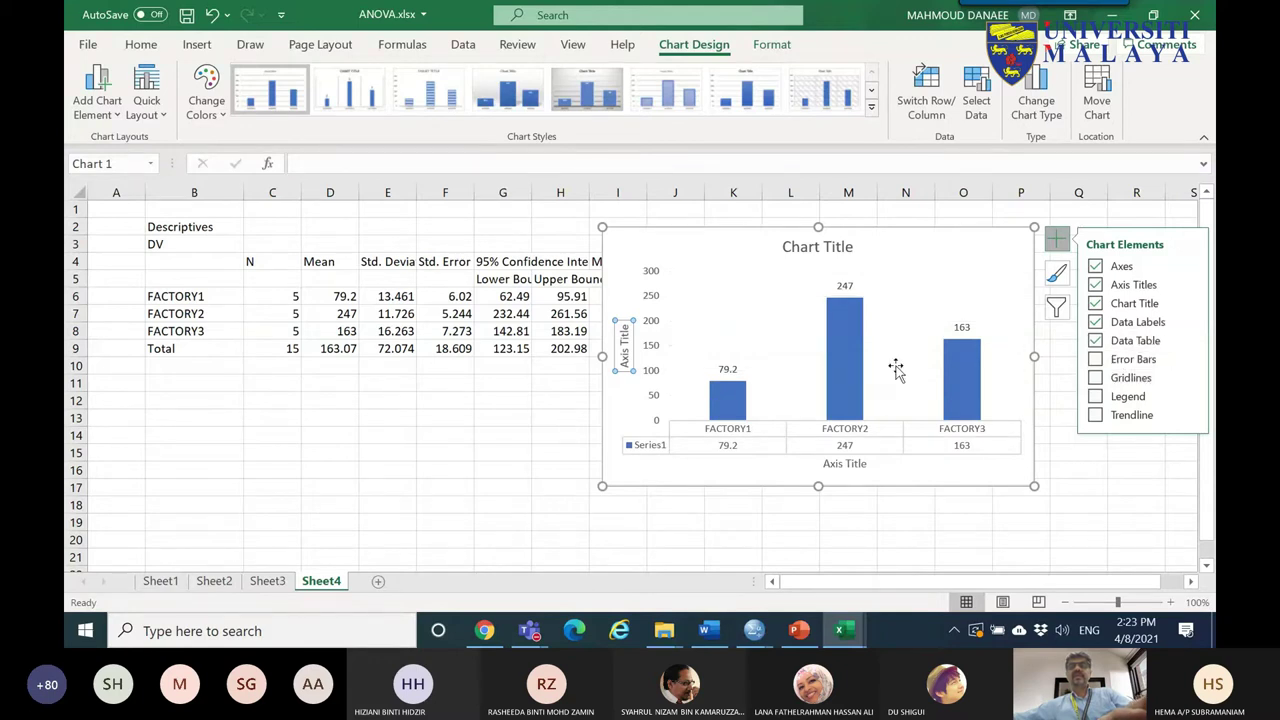
- Give the chart's plot area a solid black border
click(880, 376)
right_click(764, 302)
click(870, 478)
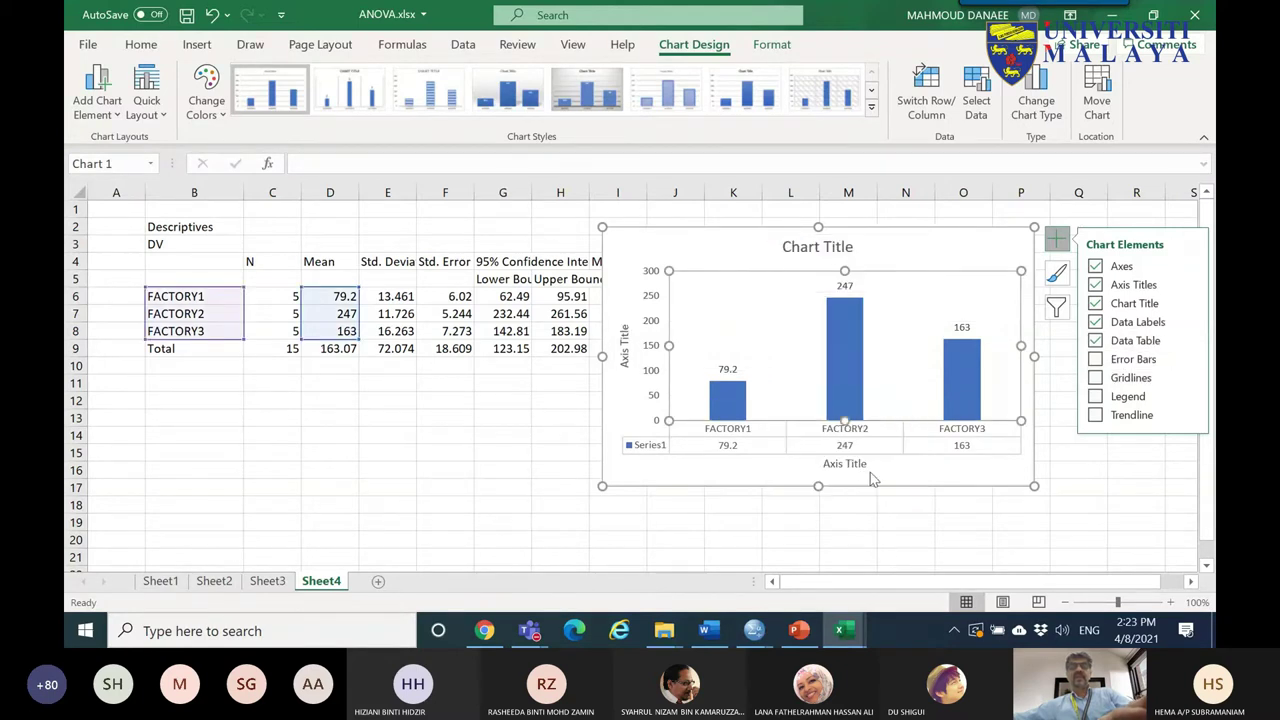
click(1038, 332)
click(1022, 375)
click(1173, 451)
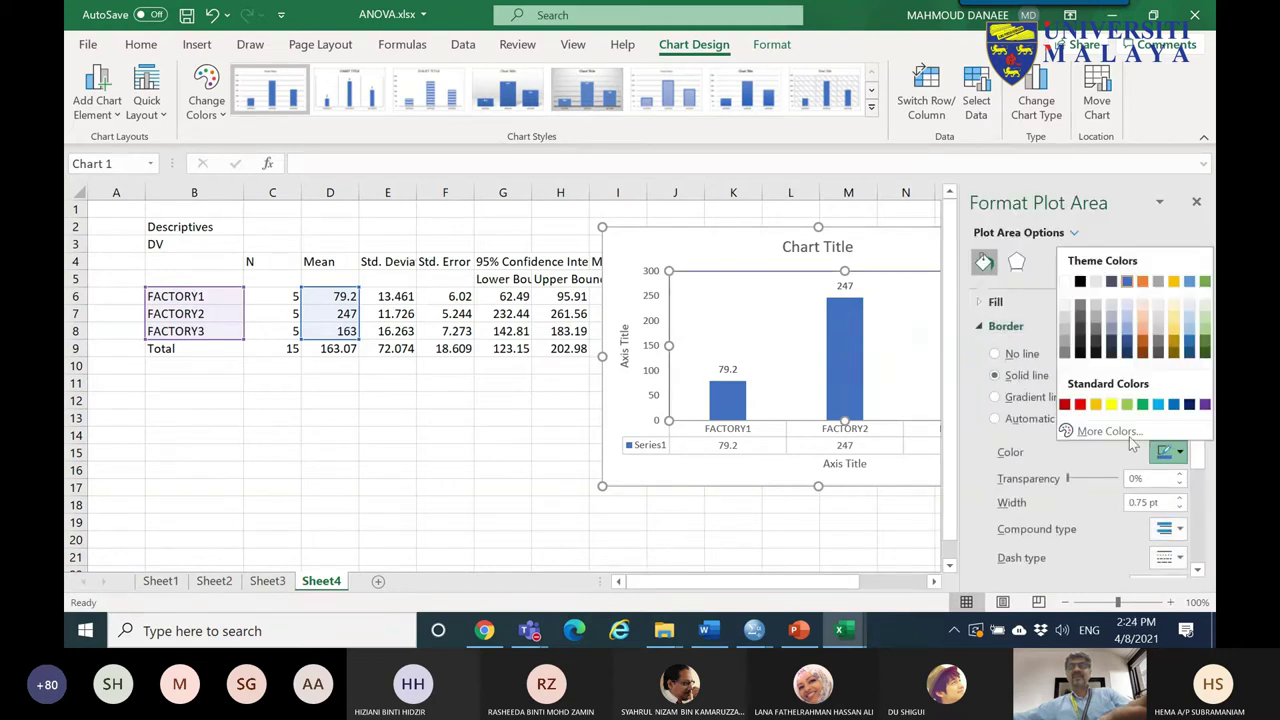
click(1080, 283)
- Copy the whole chart, switch to Word and paste it into a new blank document
click(888, 455)
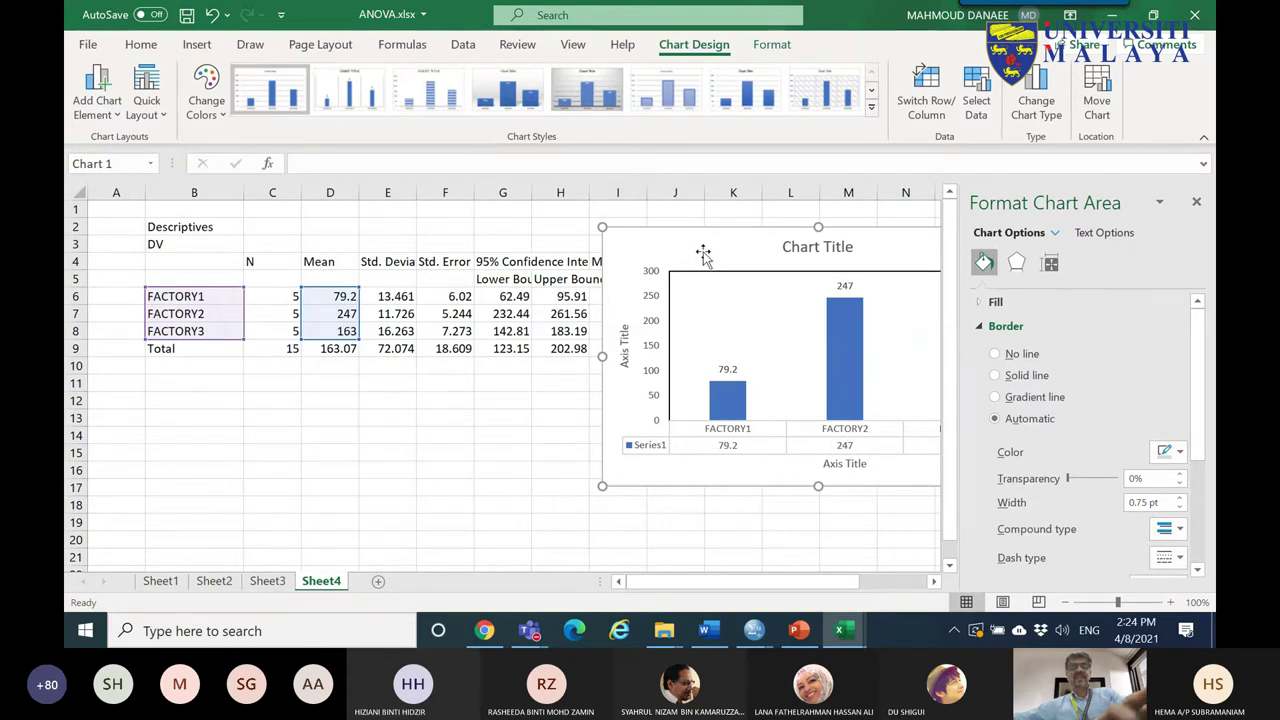
click(706, 630)
scroll(594, 583, up, 10)
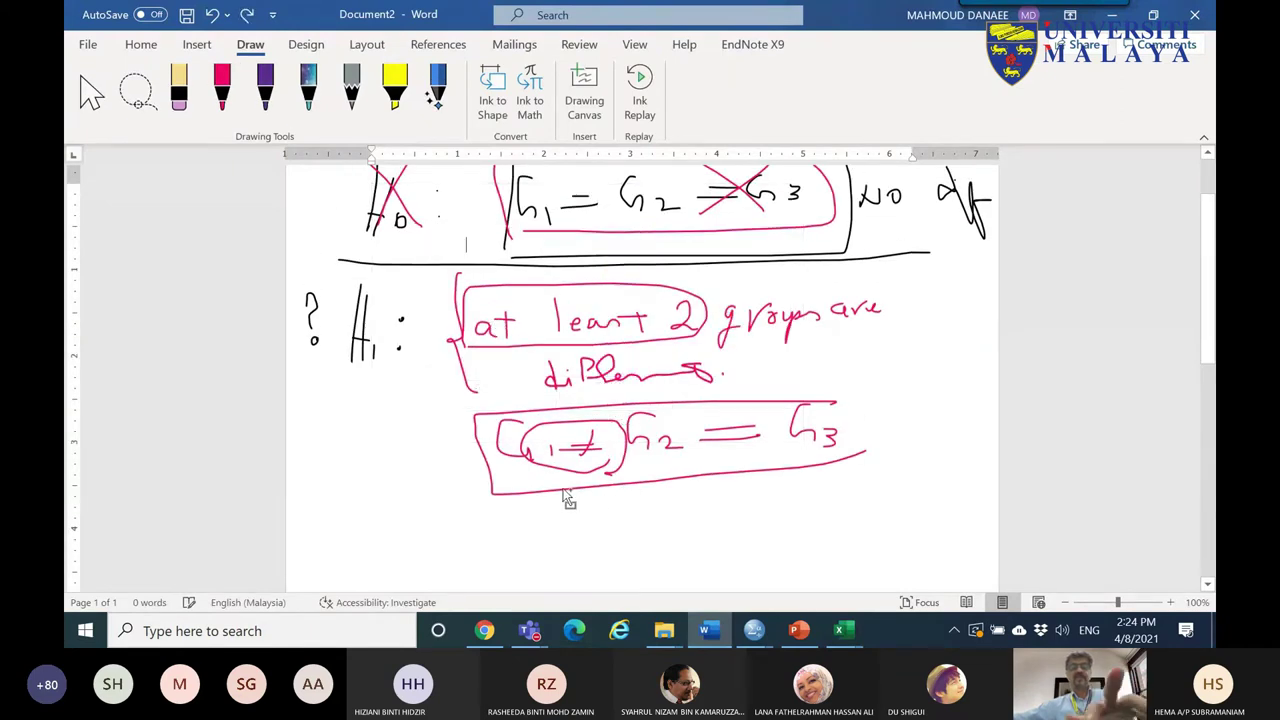
key(ctrl+n)
key(ctrl+v)
click(522, 294)
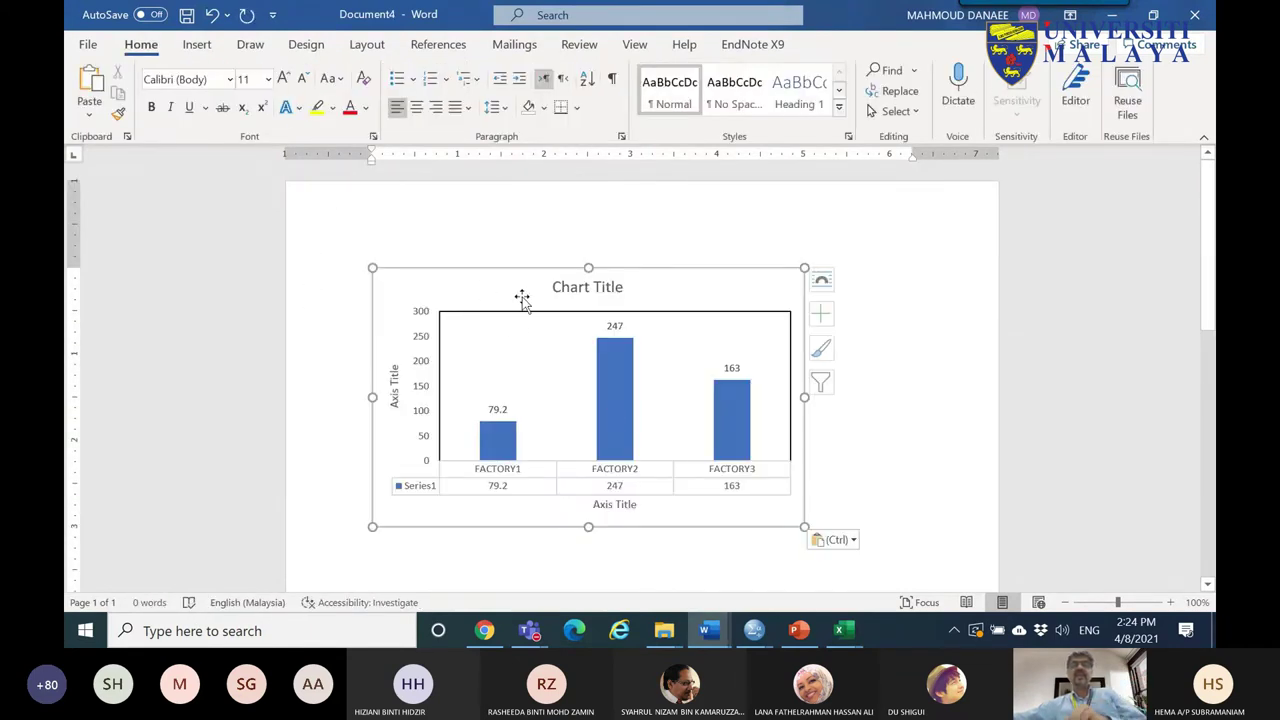
- Open the series options for the FACTORY2 column and reduce the gap width to widen the chart's columns
click(620, 392)
click(618, 394)
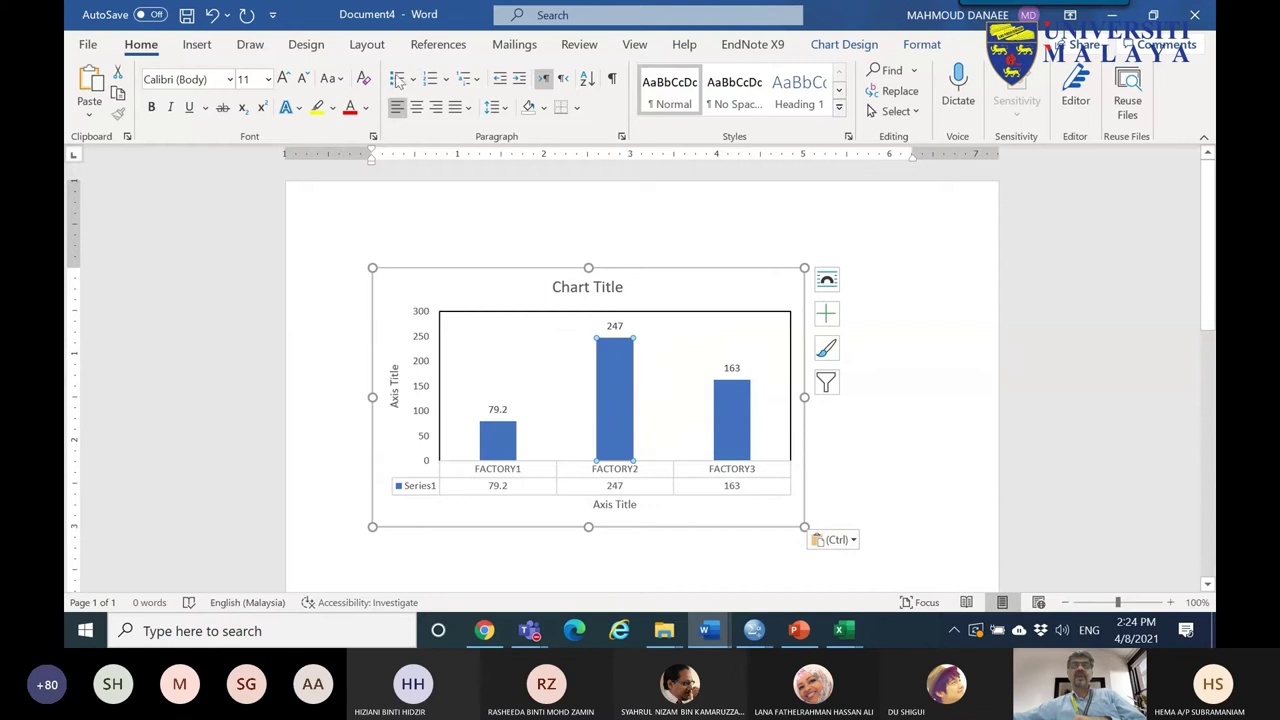
double_click(615, 401)
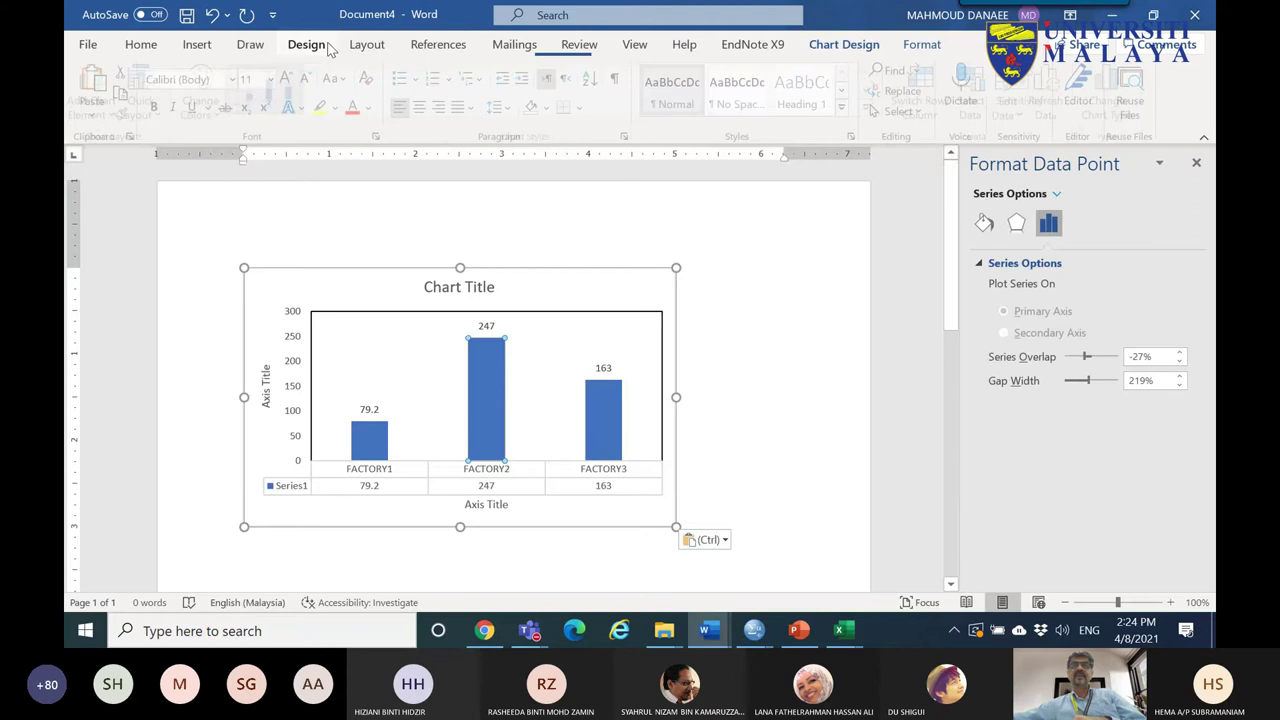
- Preview the 3-D Clustered Column and 3-D Column types for the chart without applying either
right_click(420, 340)
click(470, 430)
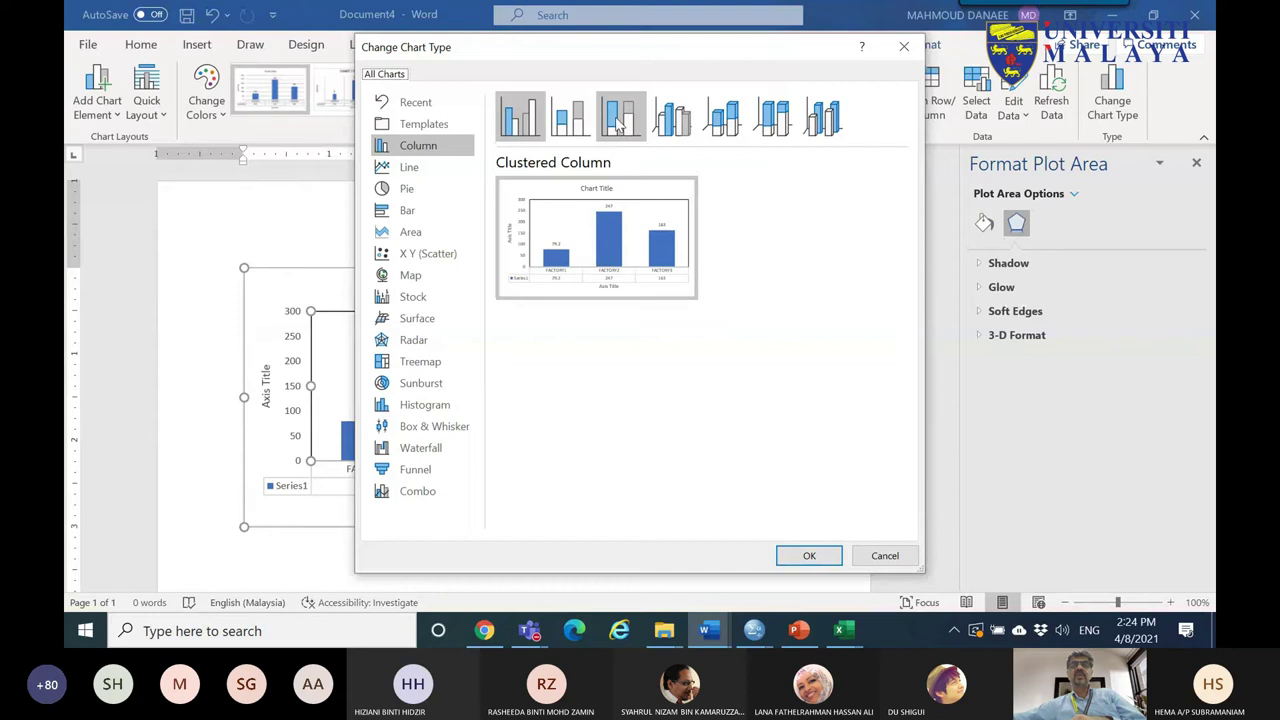
click(675, 119)
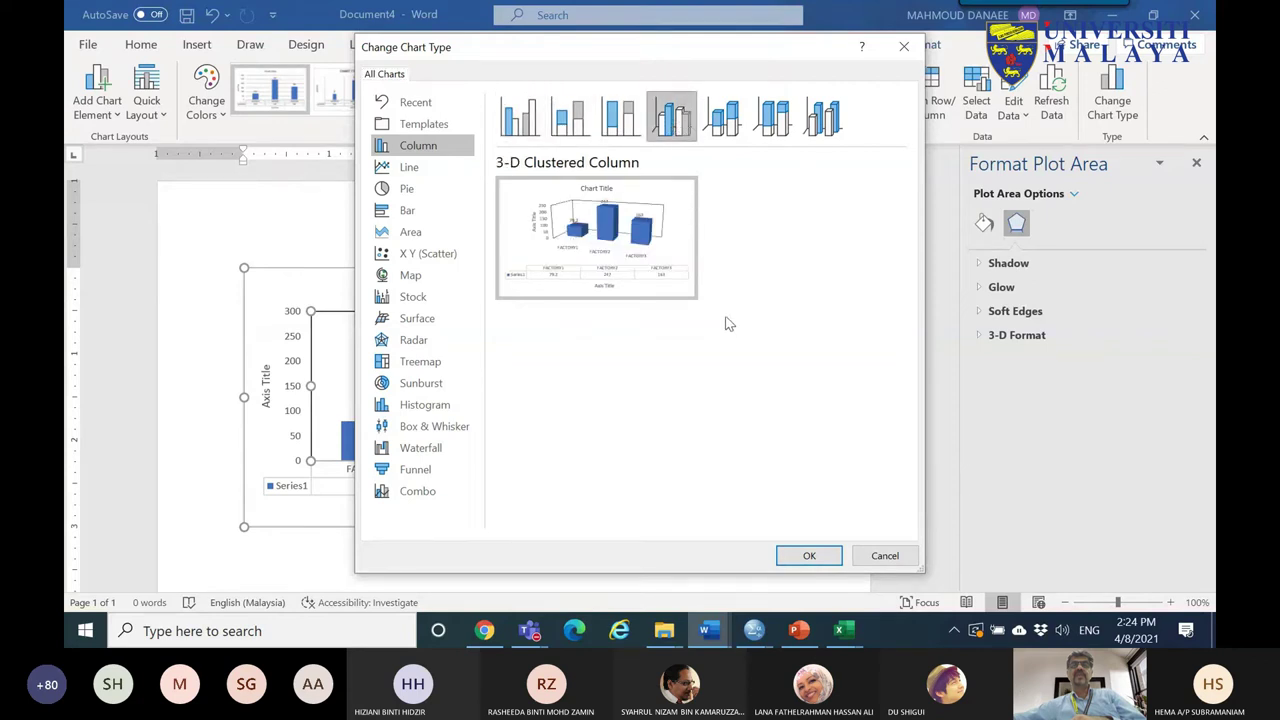
click(822, 117)
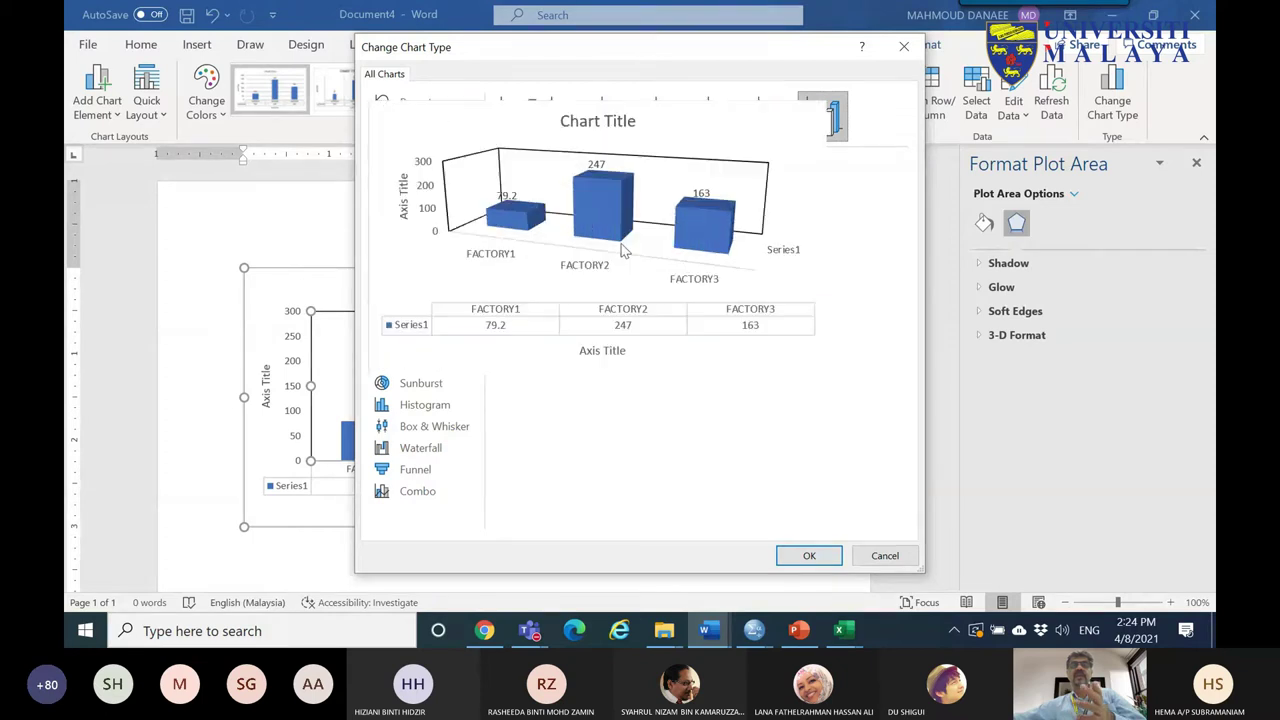
click(885, 558)
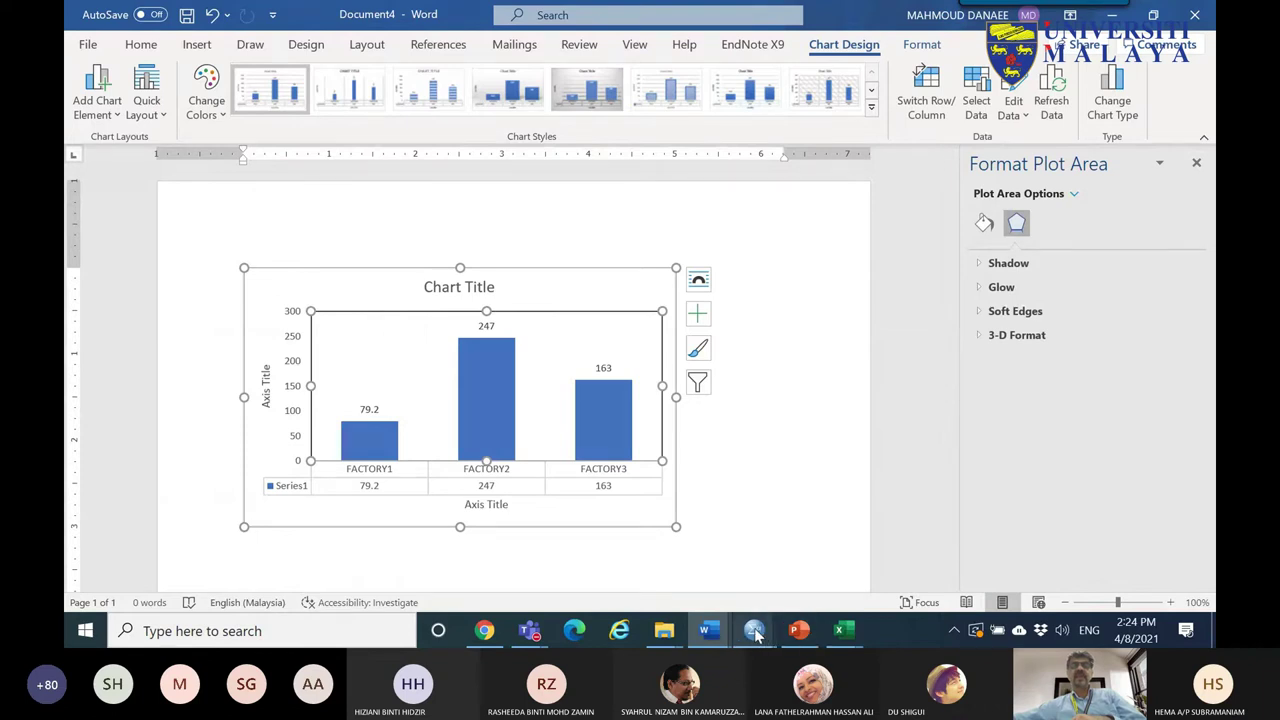
- Select the whole chart and browse the fonts available for its text without changing the font
mouse_move(754, 632)
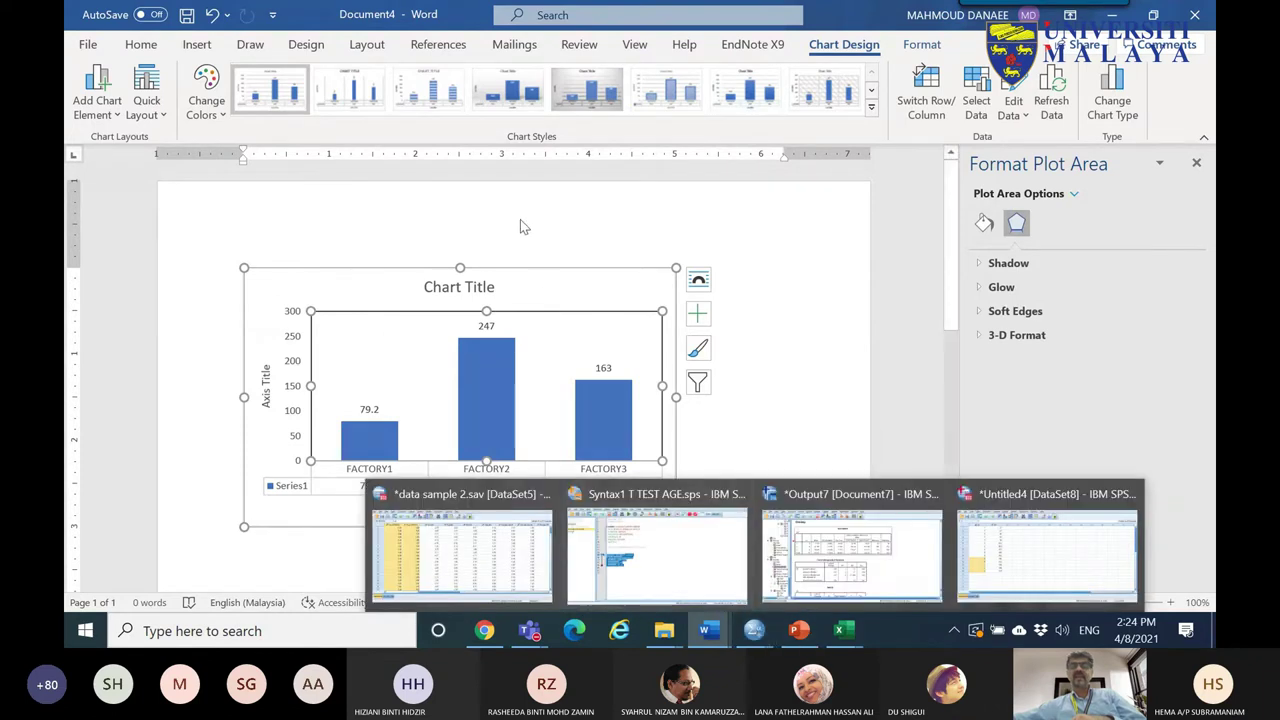
click(459, 288)
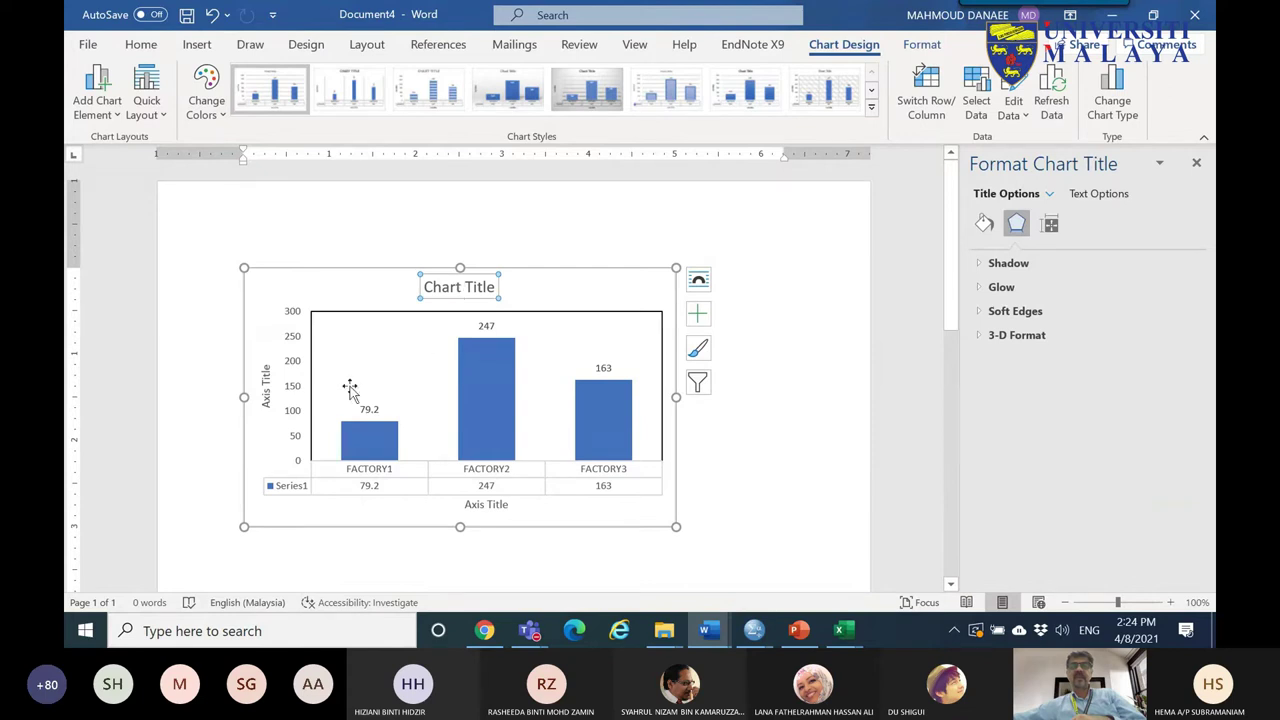
click(292, 288)
click(141, 44)
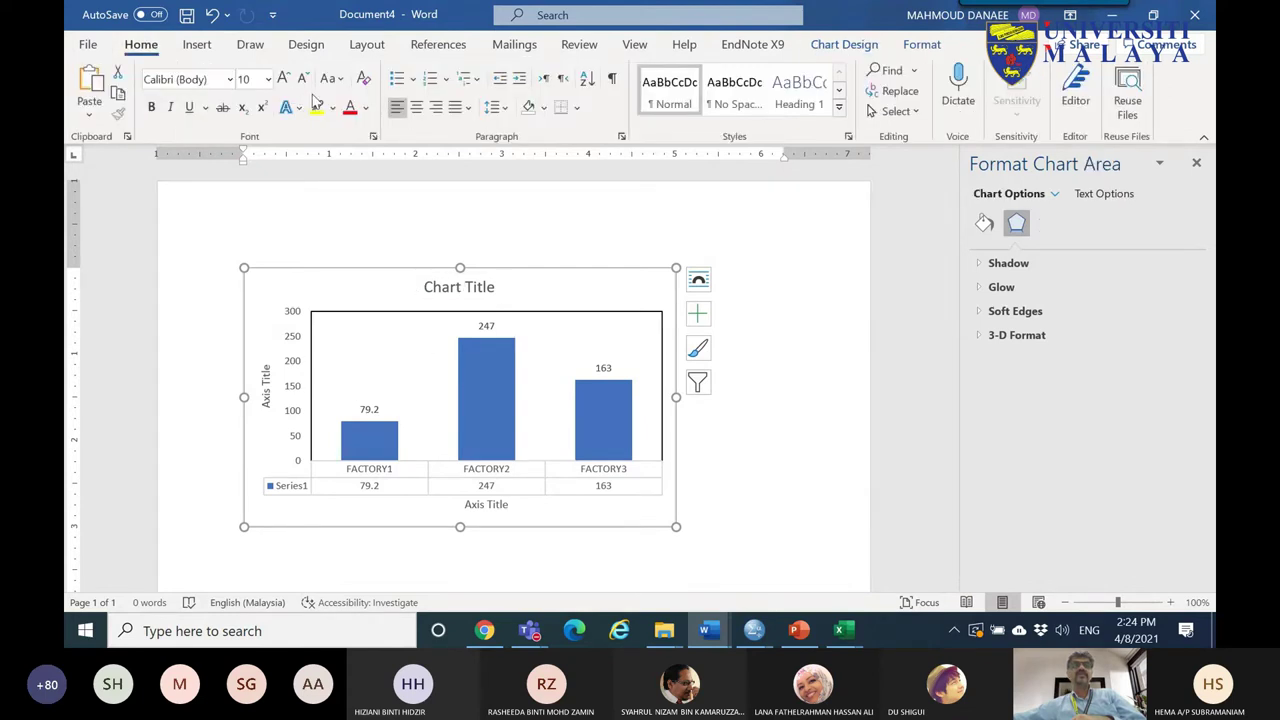
click(225, 82)
click(229, 80)
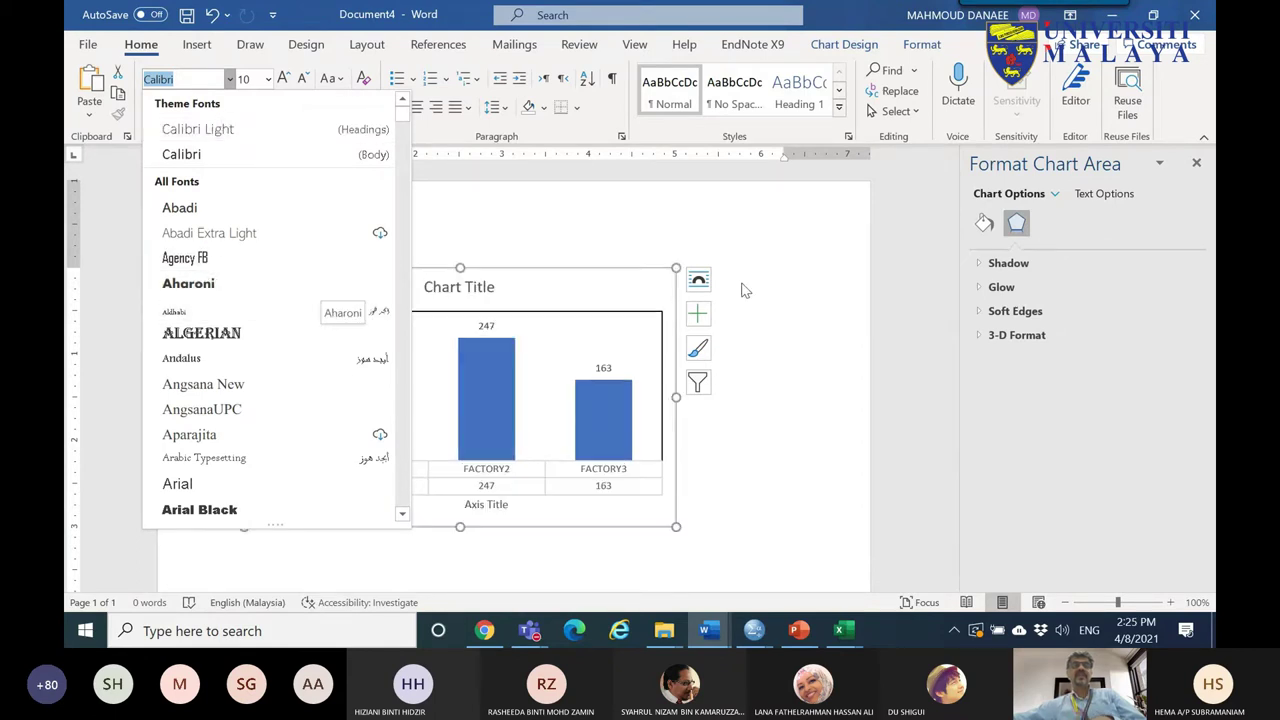
click(783, 301)
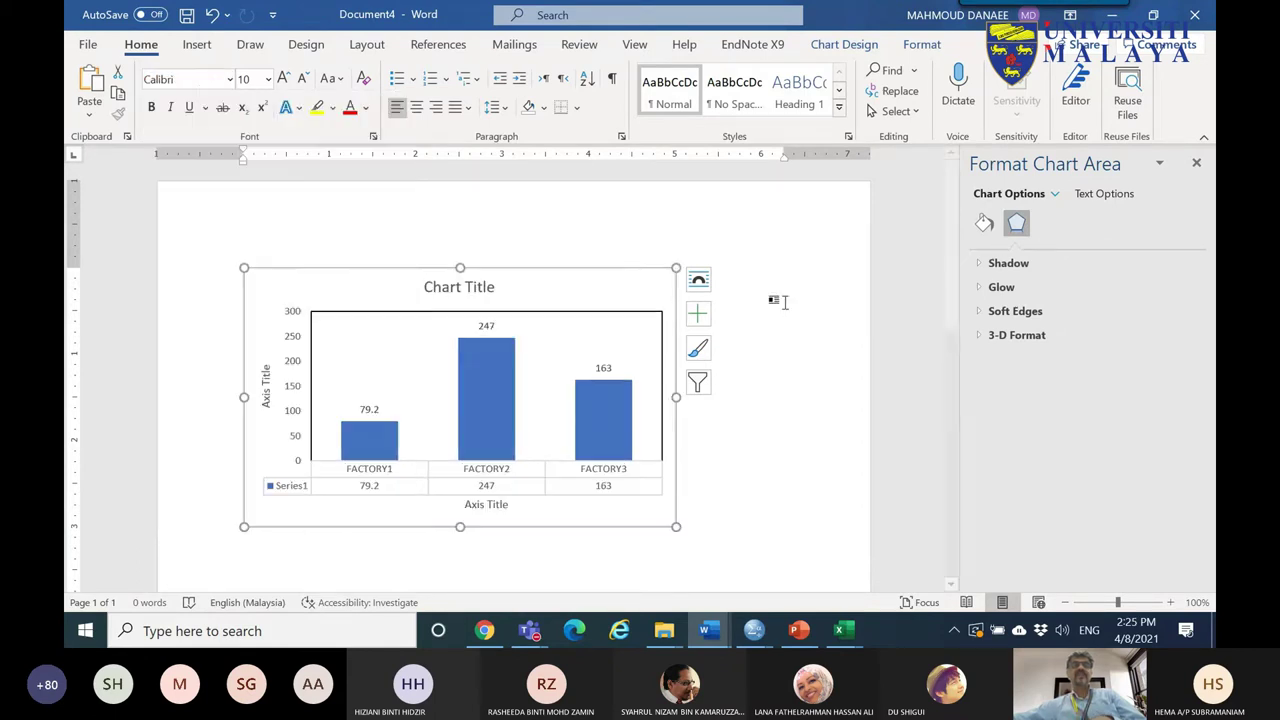
- Switch to the blank presentation in PowerPoint, paste the chart on the title slide and move it over the title placeholder
click(560, 485)
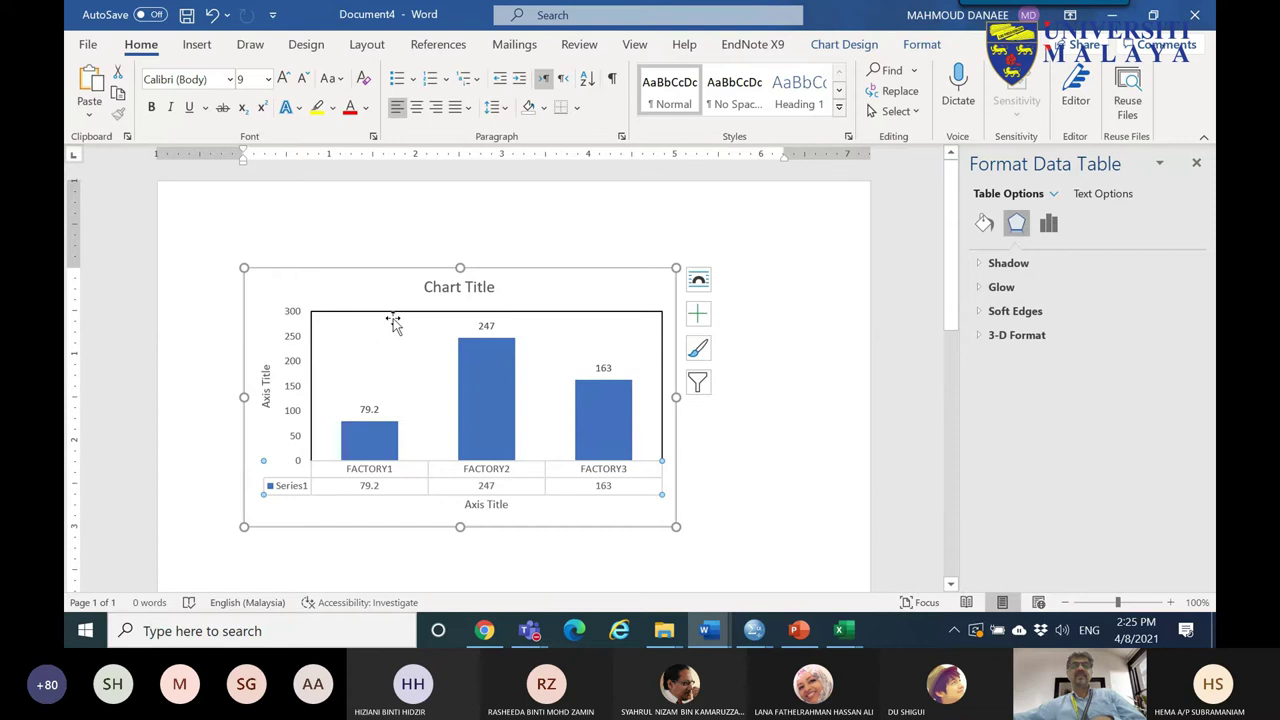
click(333, 287)
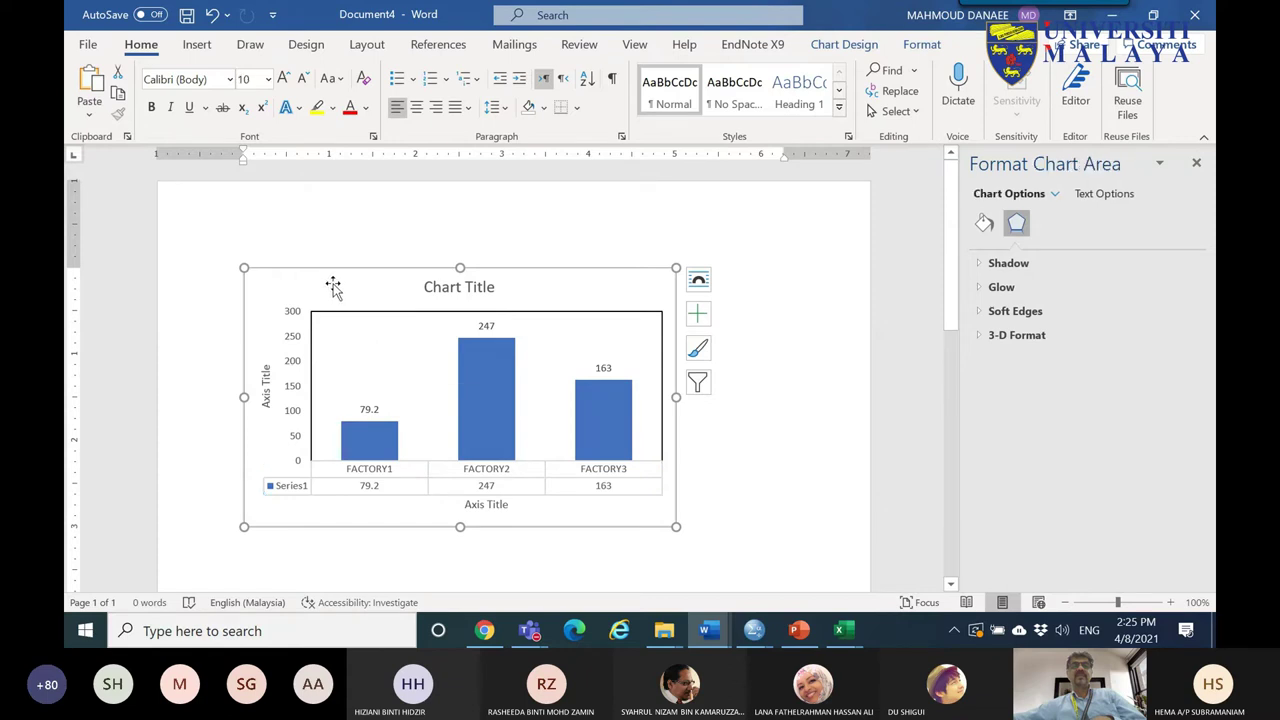
right_click(333, 287)
key(Escape)
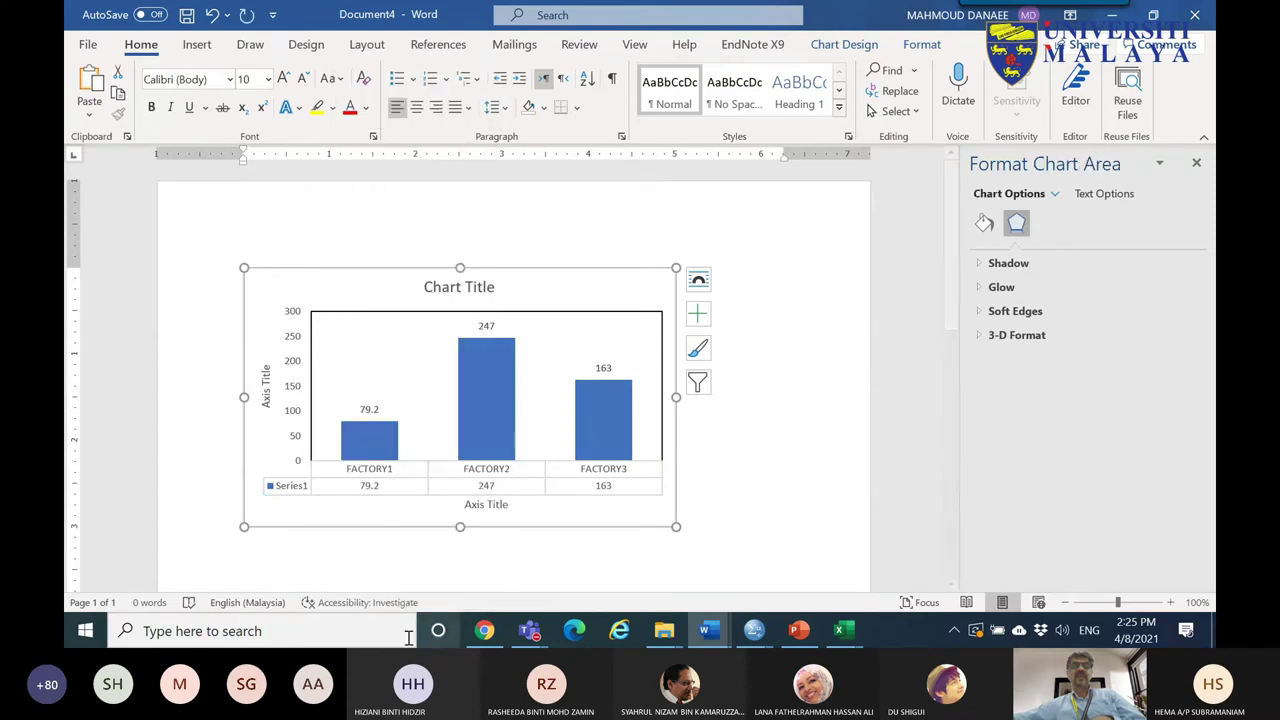
click(314, 631)
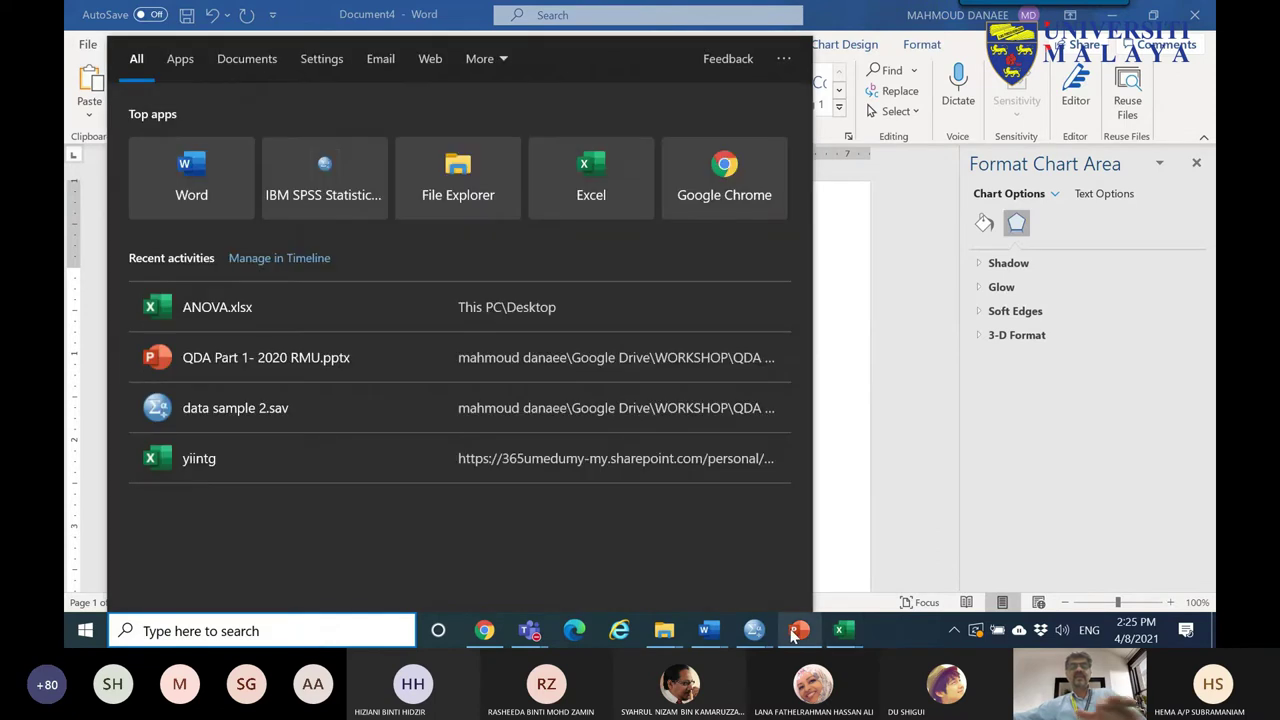
click(798, 631)
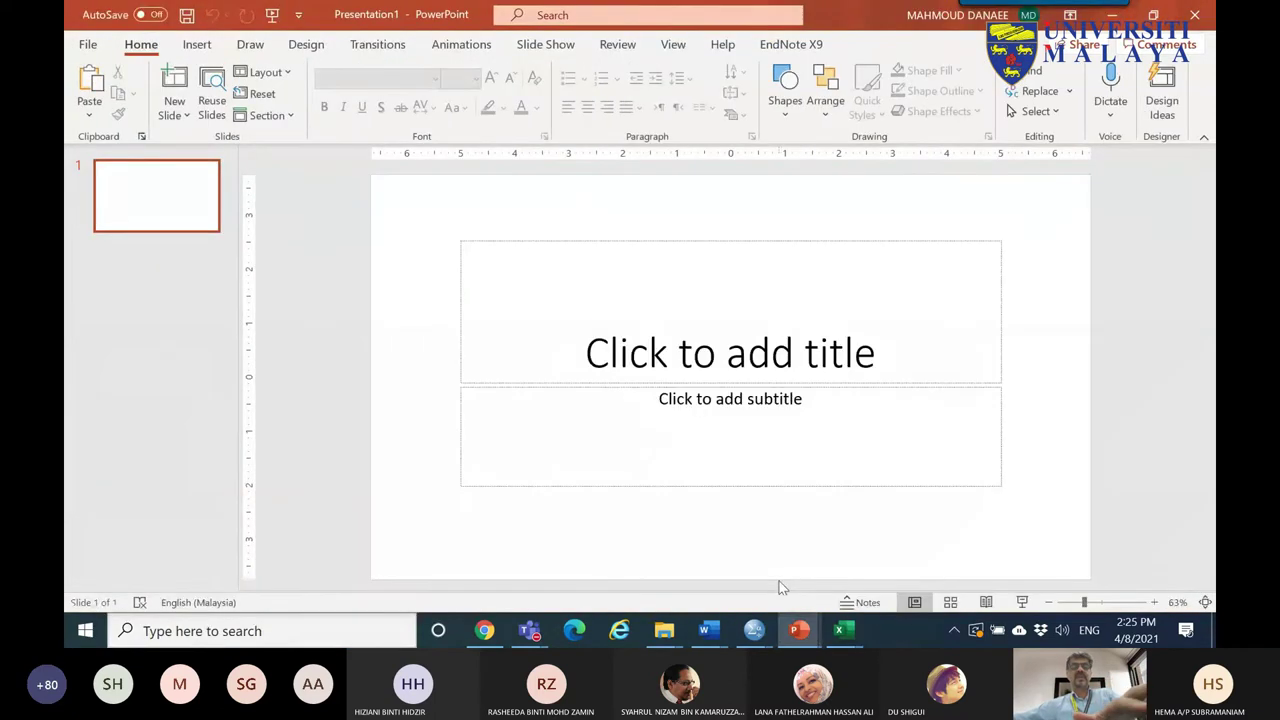
key(ctrl+v)
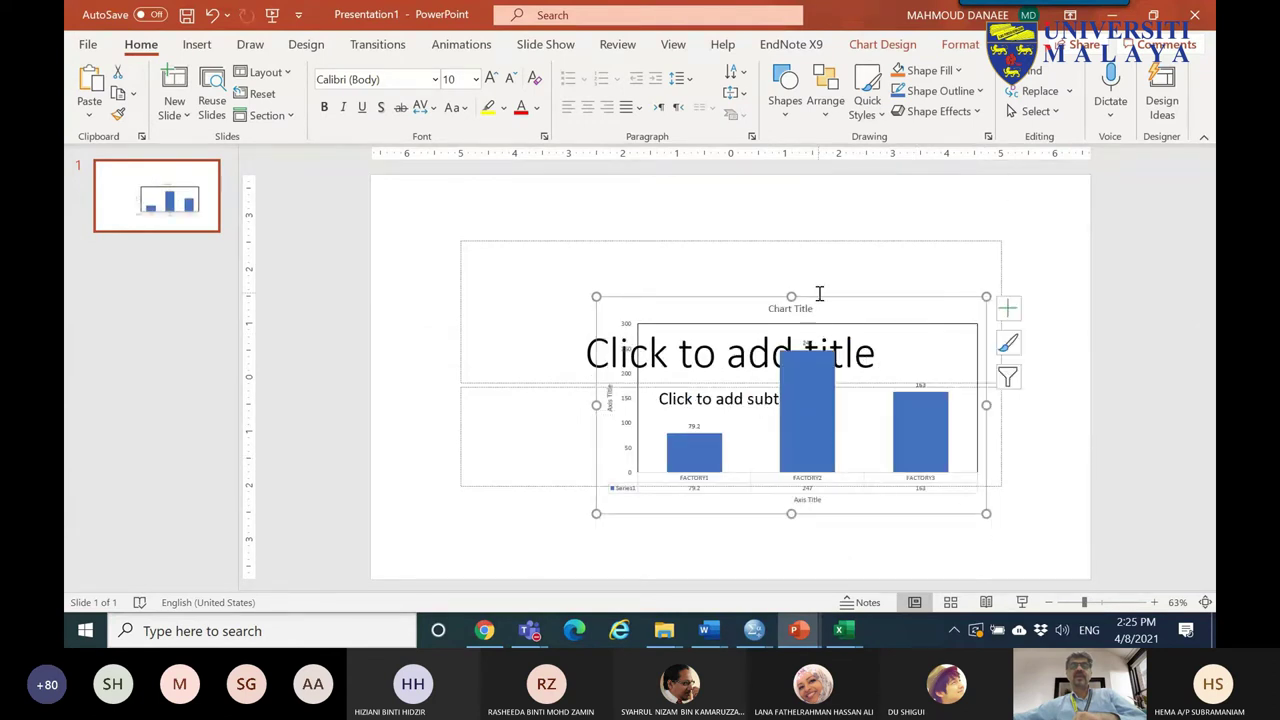
drag(814, 297, 703, 242)
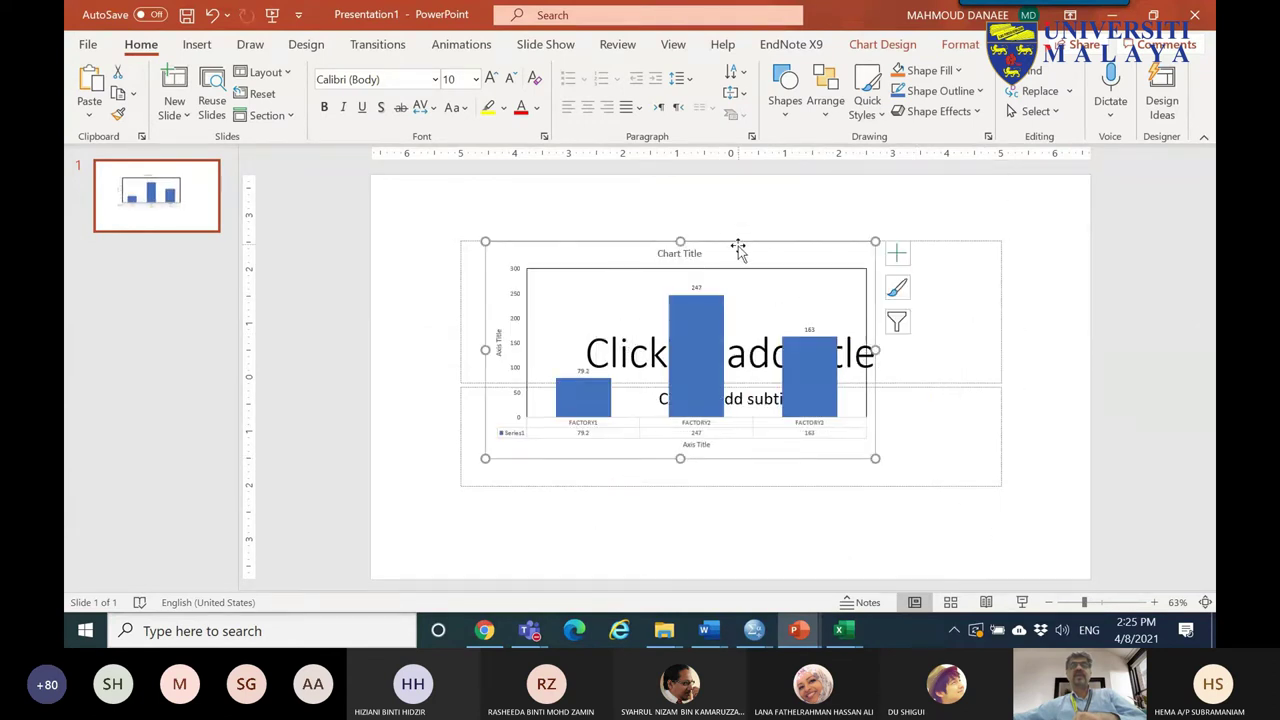
- Apply the chart style with a grey gradient background and inside labels, and enlarge the chart to cover most of the slide
double_click(737, 250)
click(508, 92)
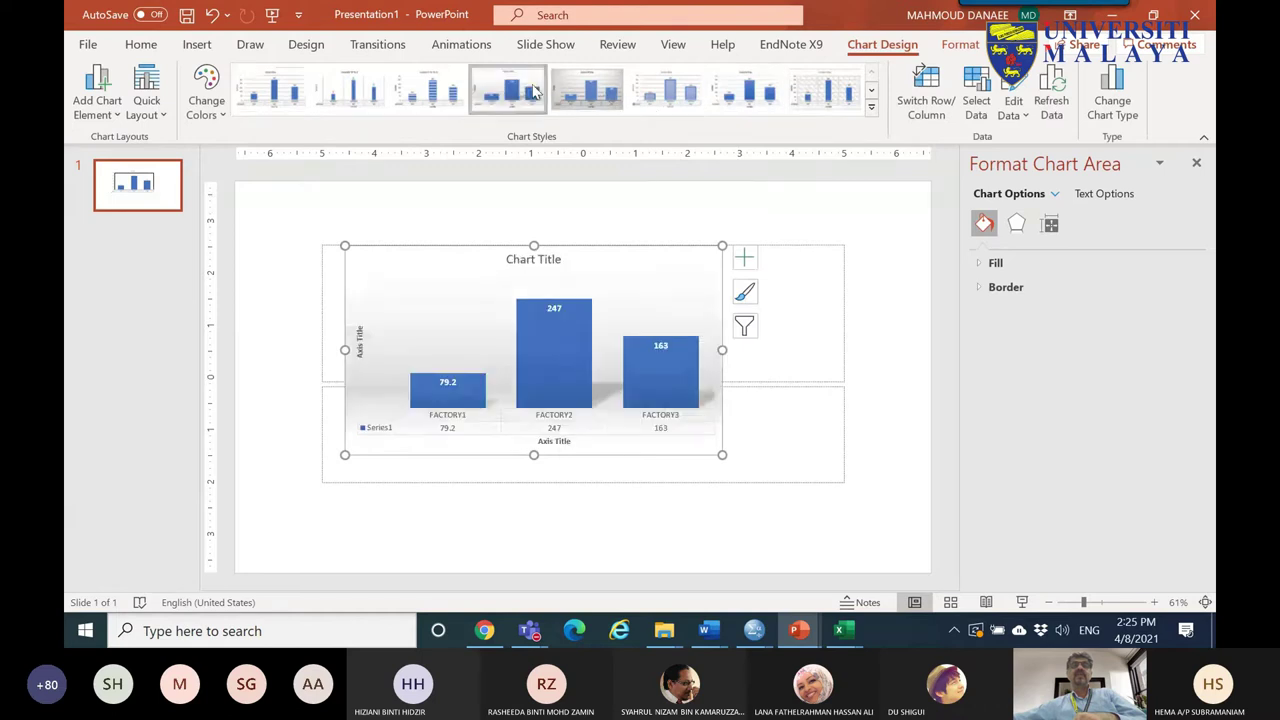
drag(715, 457, 831, 528)
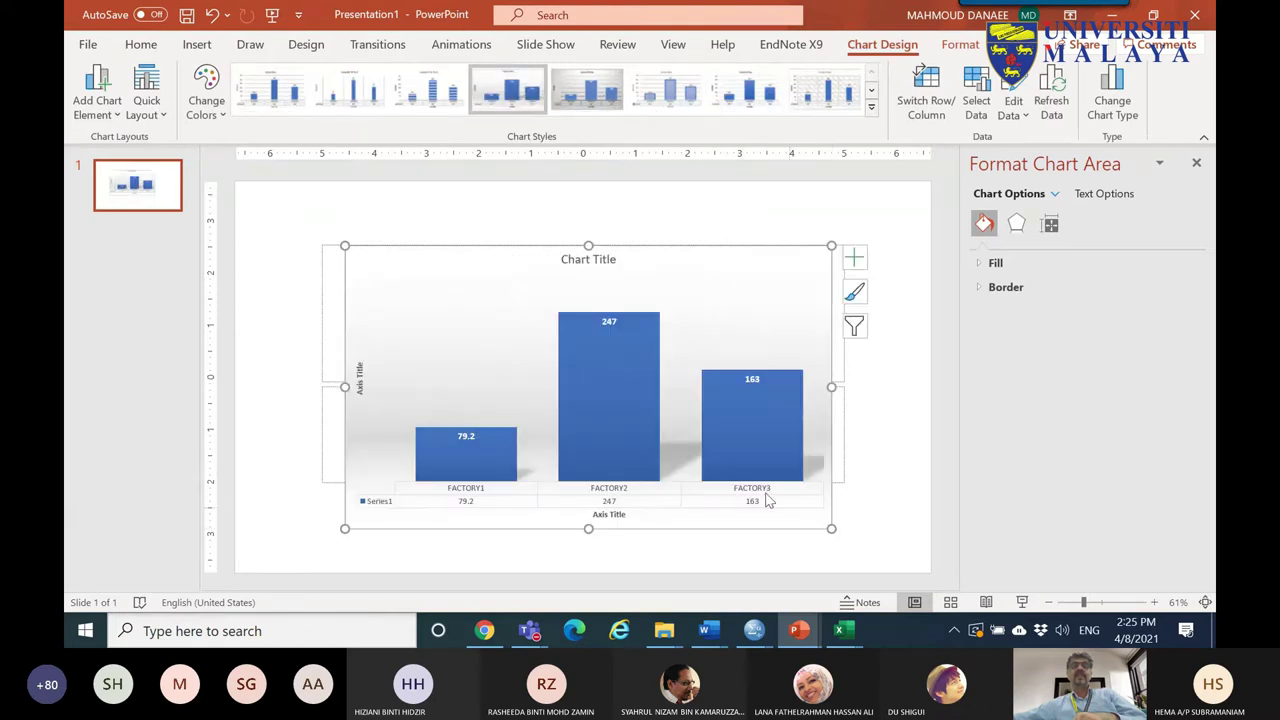
drag(342, 246, 309, 231)
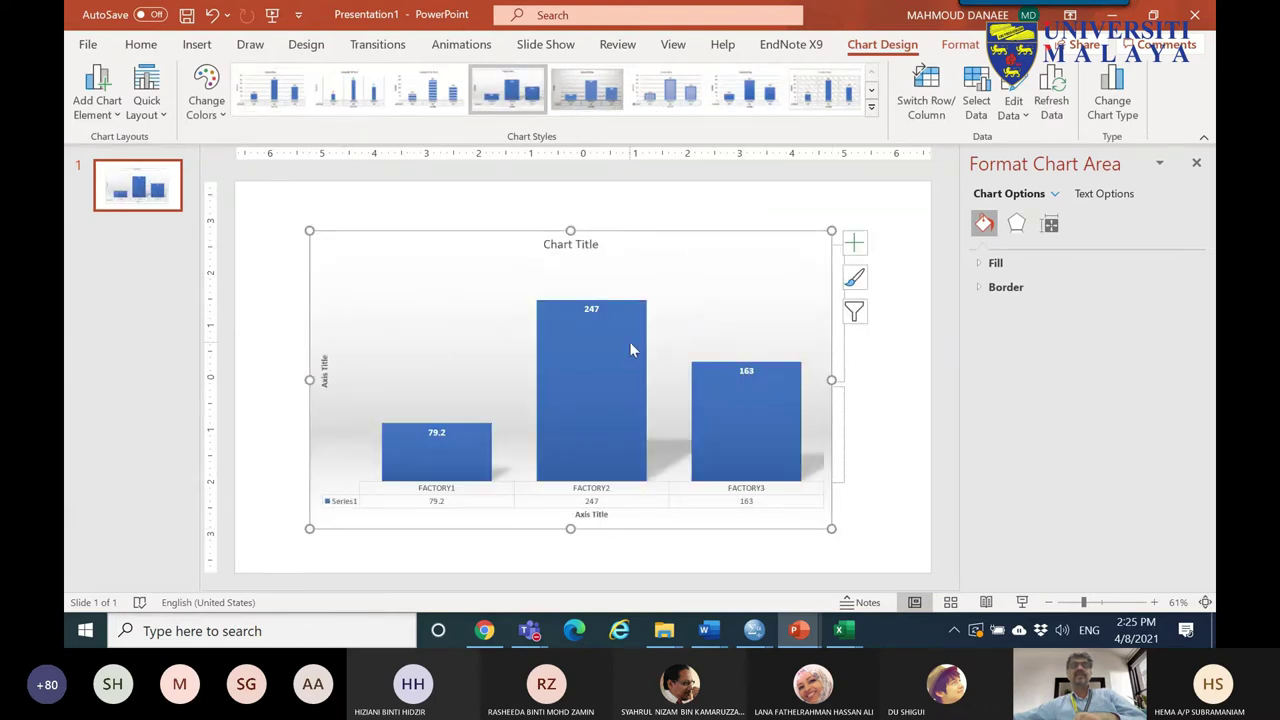
- Open the Edit Data options for the chart on the slide
right_click(754, 271)
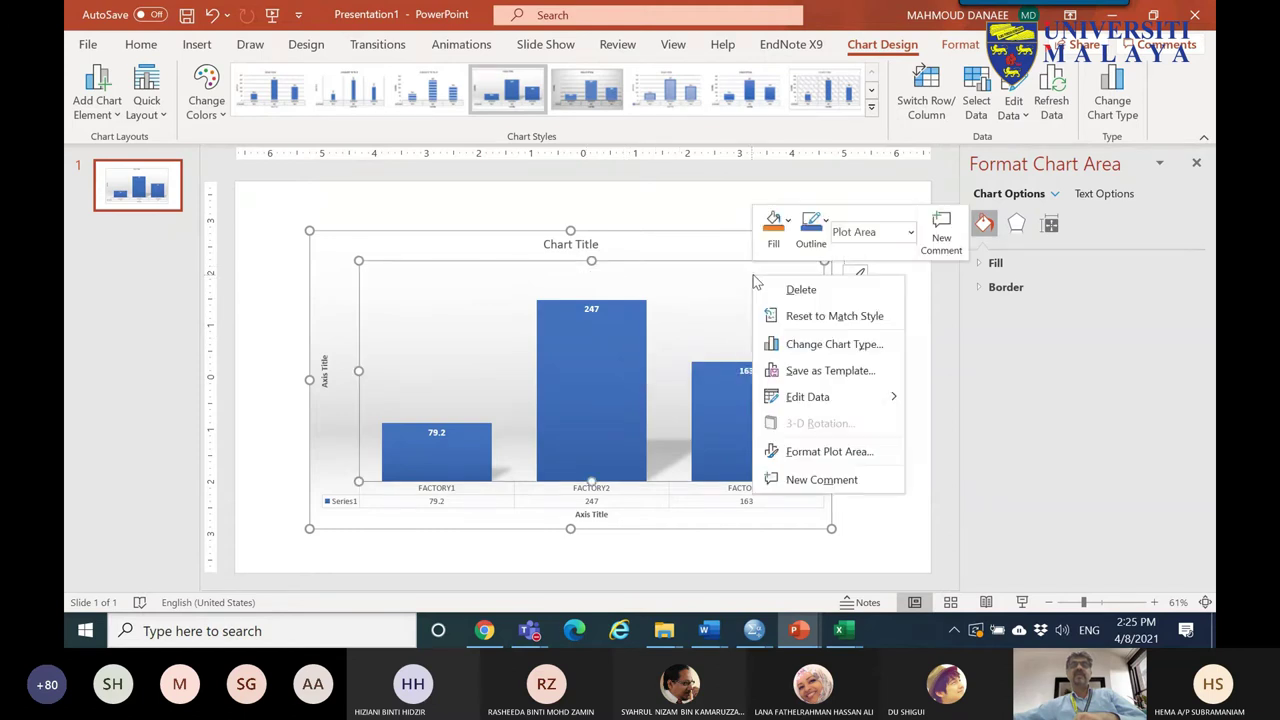
click(808, 400)
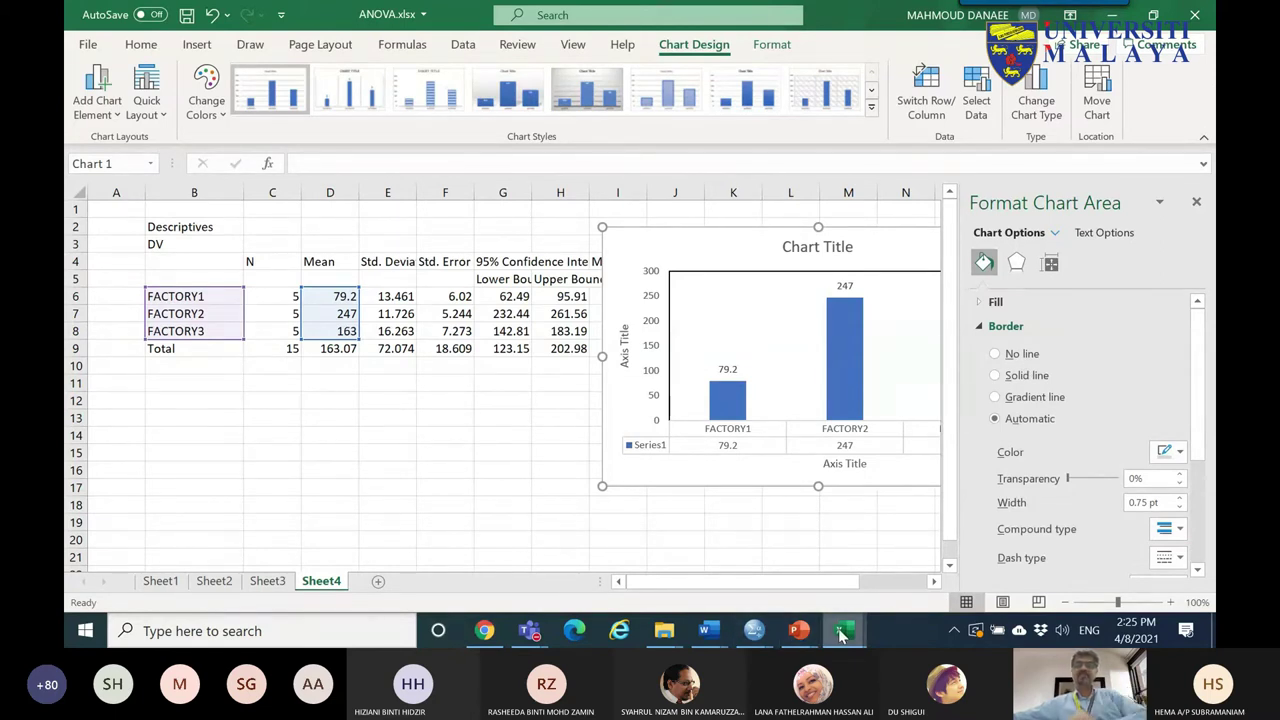
- Switch to the SPSS output and review the Oneway results, from the Homogeneous Subsets and Means Plots to the Descriptives table
mouse_move(754, 632)
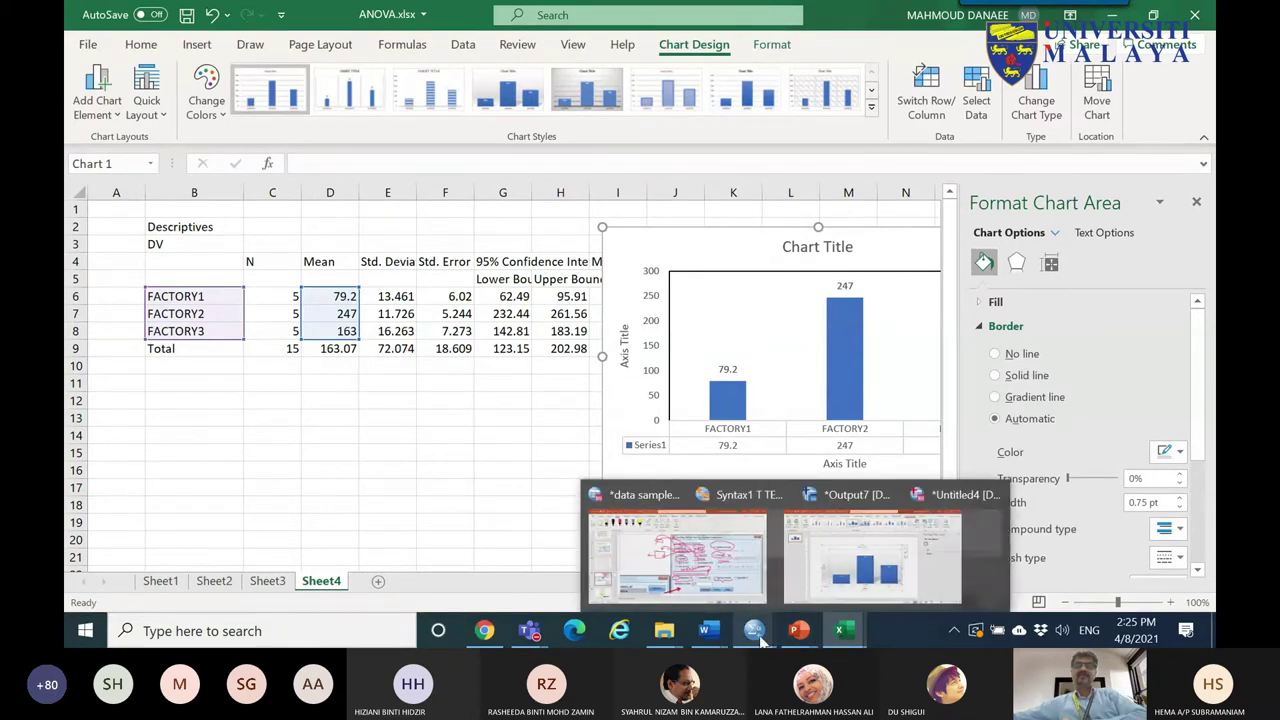
click(970, 553)
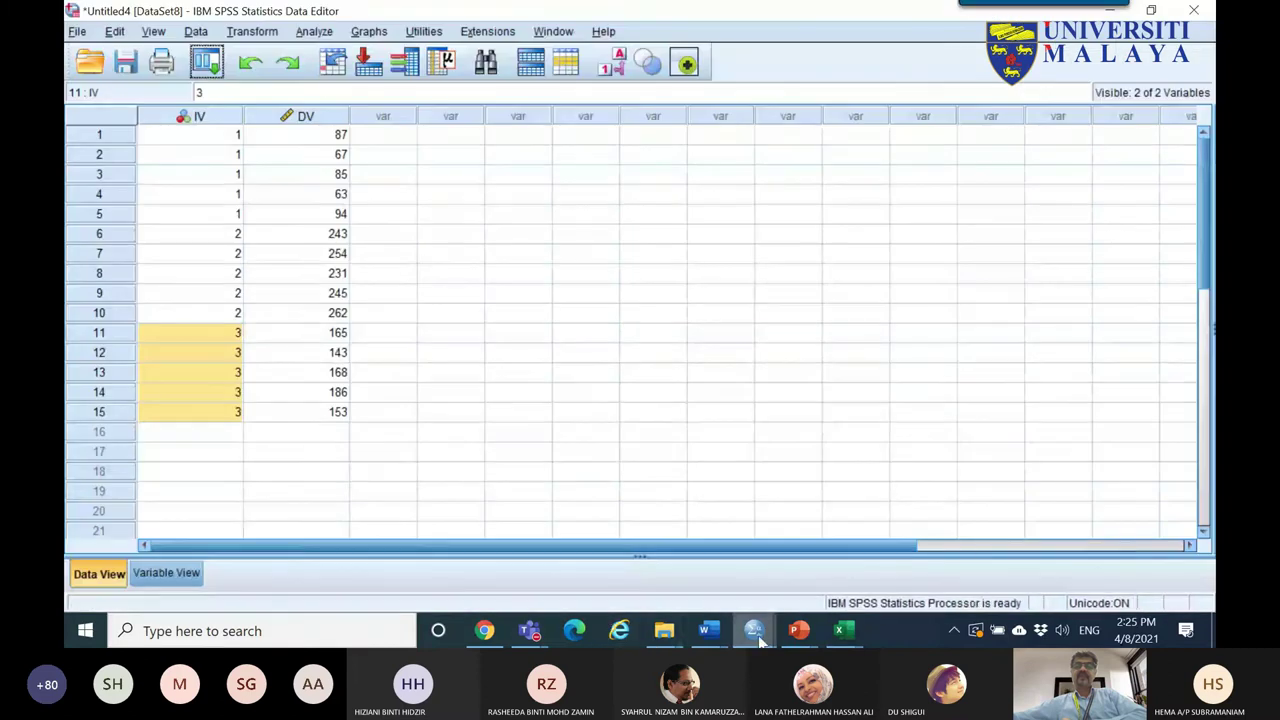
click(851, 553)
scroll(575, 318, down, 5)
scroll(620, 360, down, 4)
scroll(670, 365, up, 8)
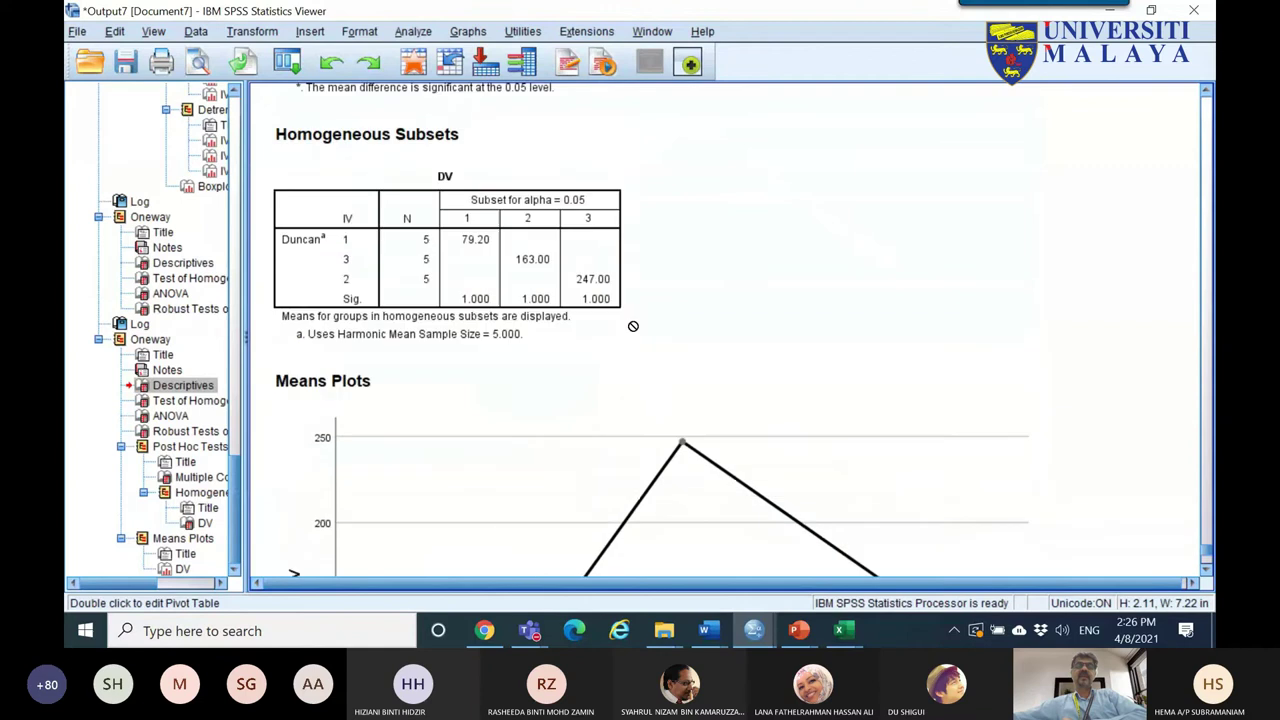
scroll(570, 275, up, 2)
scroll(535, 275, up, 6)
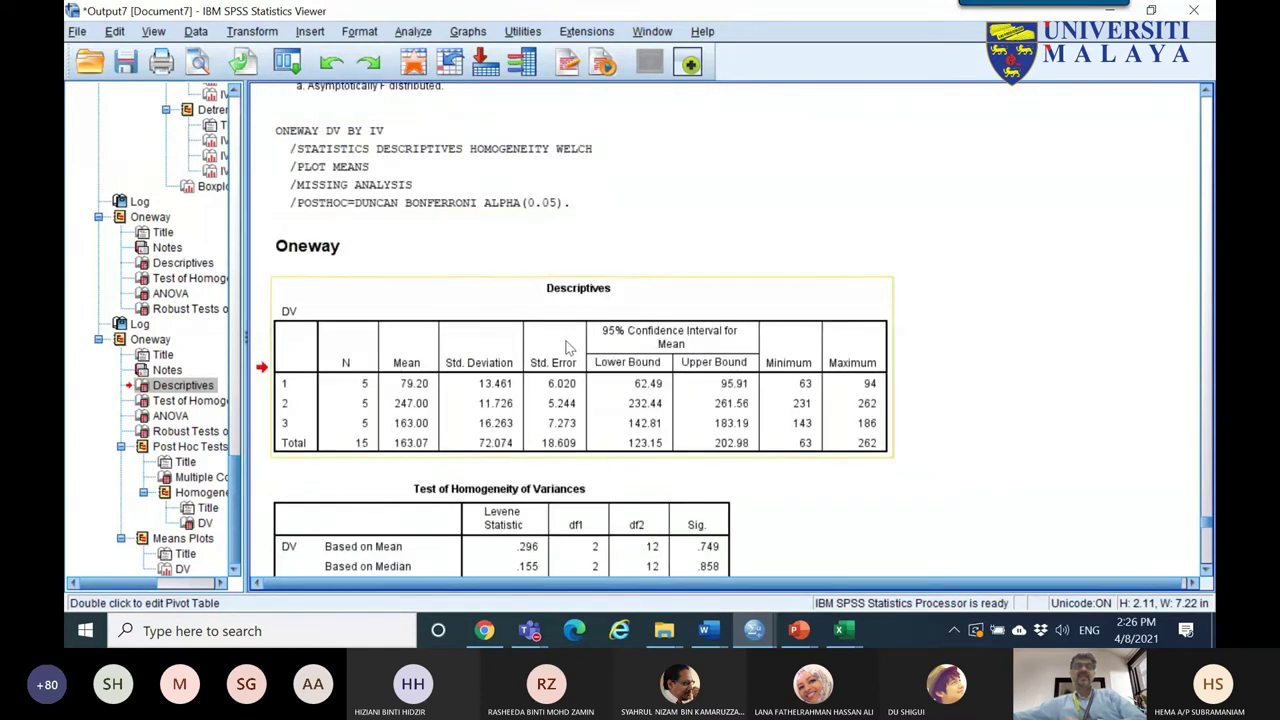
- Go past the ANOVA results in the SPSS output and select the Bonferroni Multiple Comparisons table under Post Hoc Tests
scroll(566, 347, down, 3)
scroll(510, 328, down, 3)
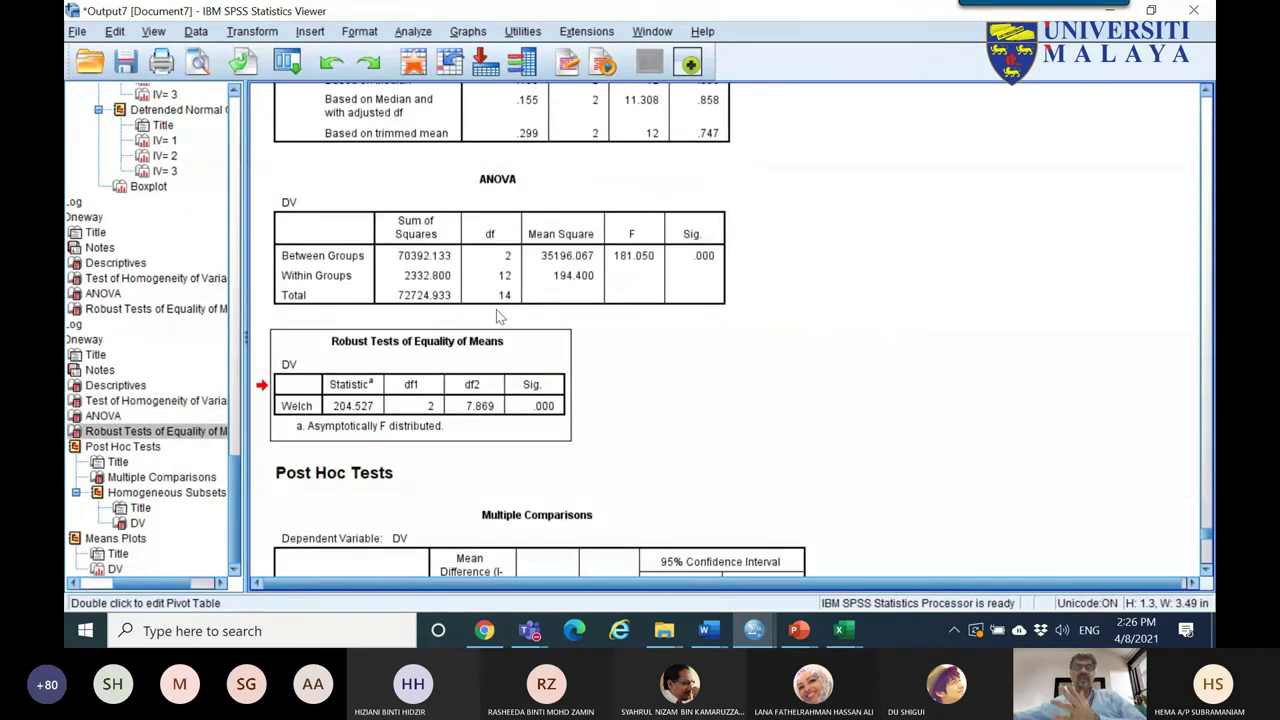
click(508, 262)
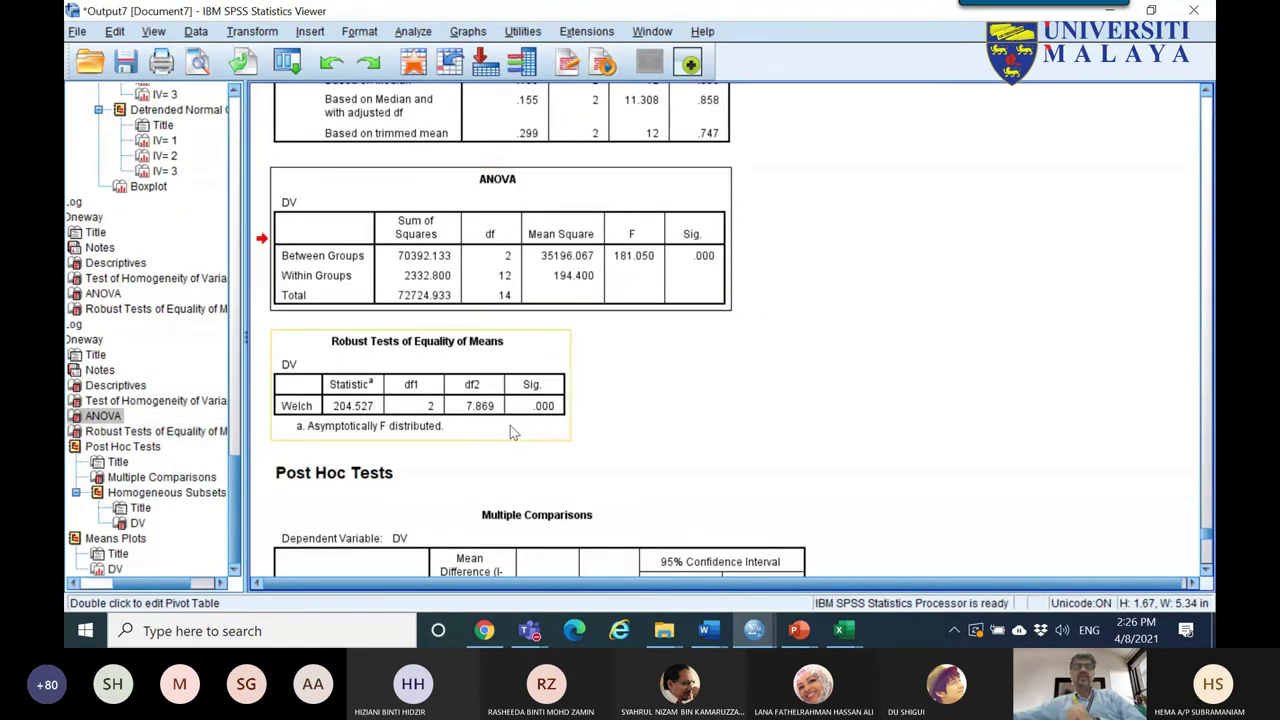
scroll(490, 437, down, 3)
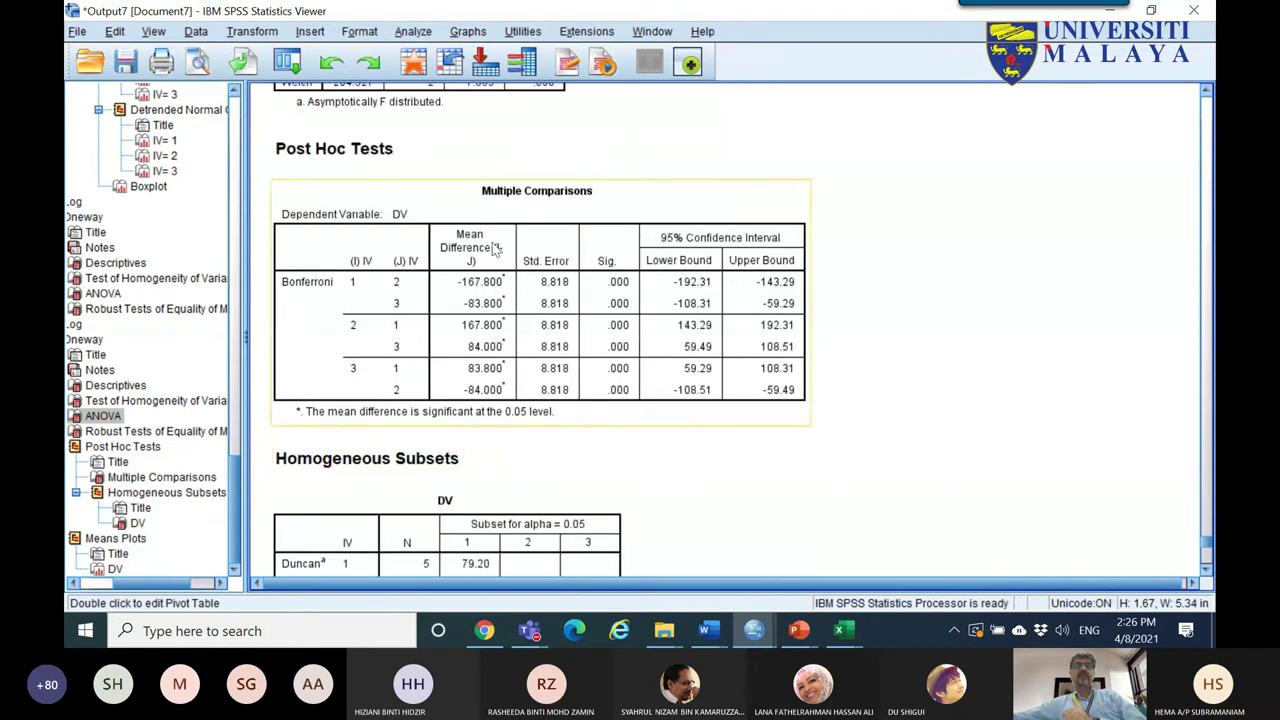
click(478, 281)
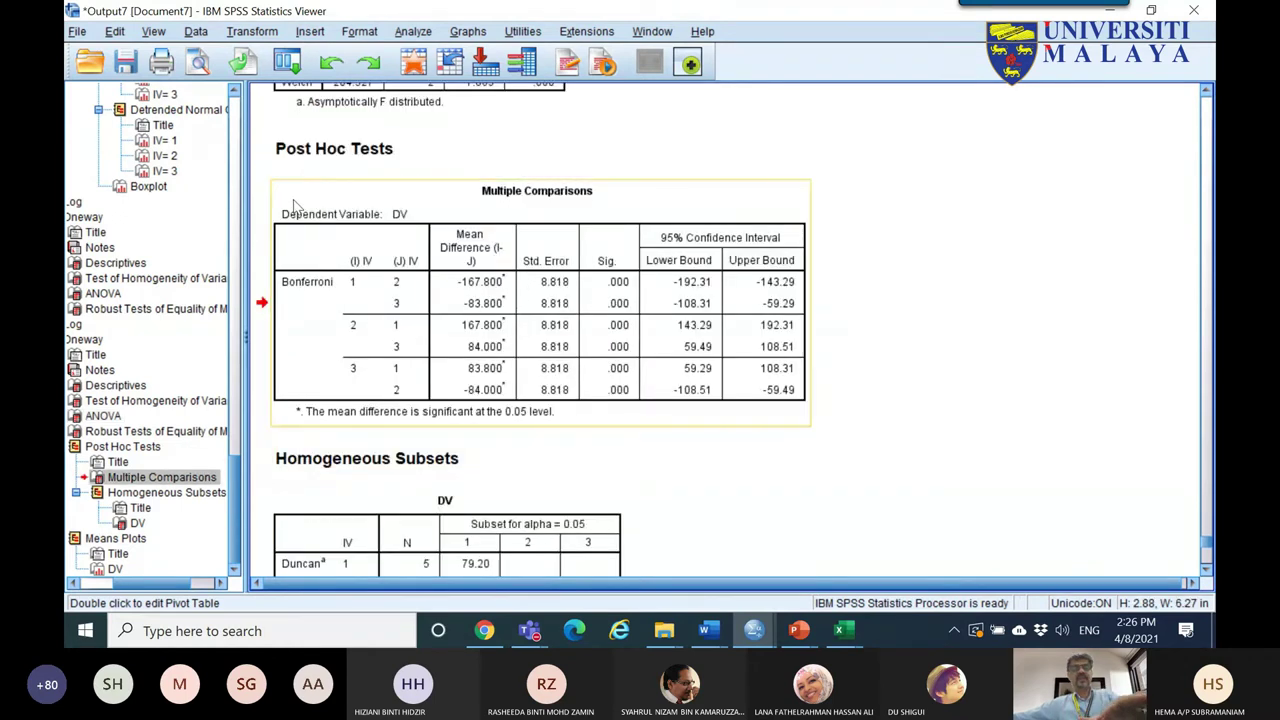
- Switch to ANOVA.xlsx in Excel and paste the clipboard content at cell B81 on Sheet3, below the existing tables
mouse_move(849, 636)
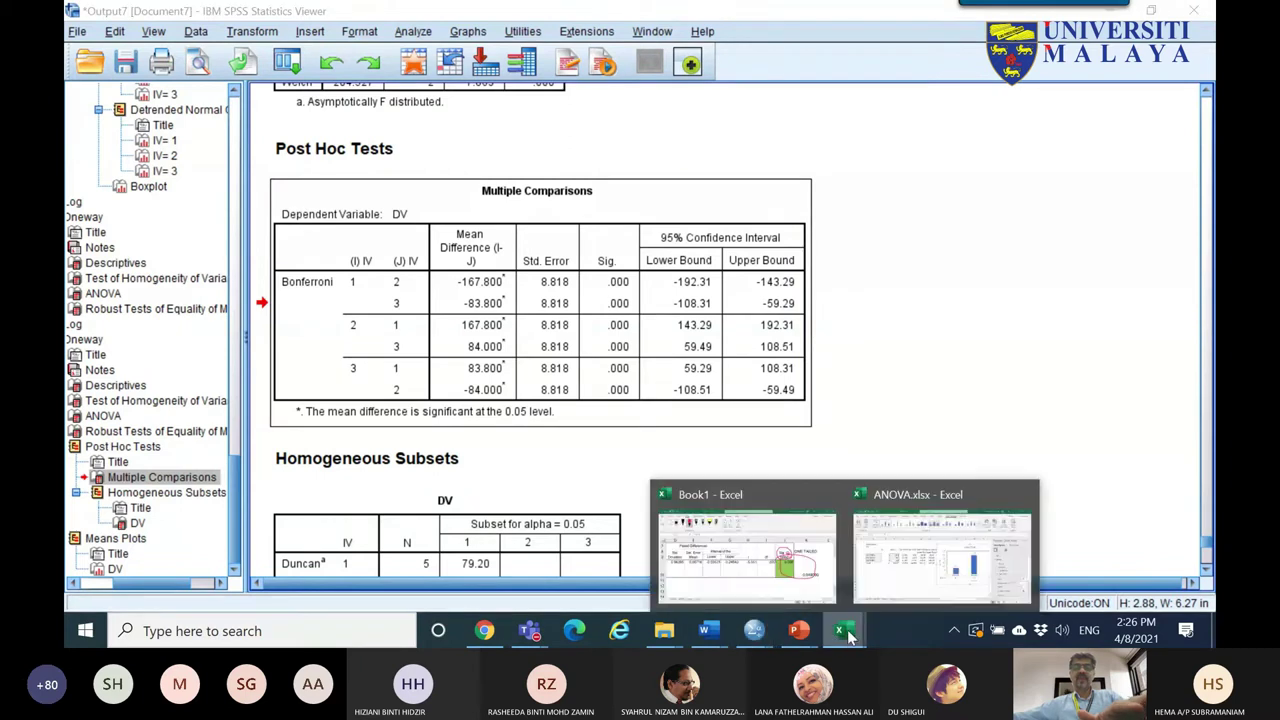
click(939, 559)
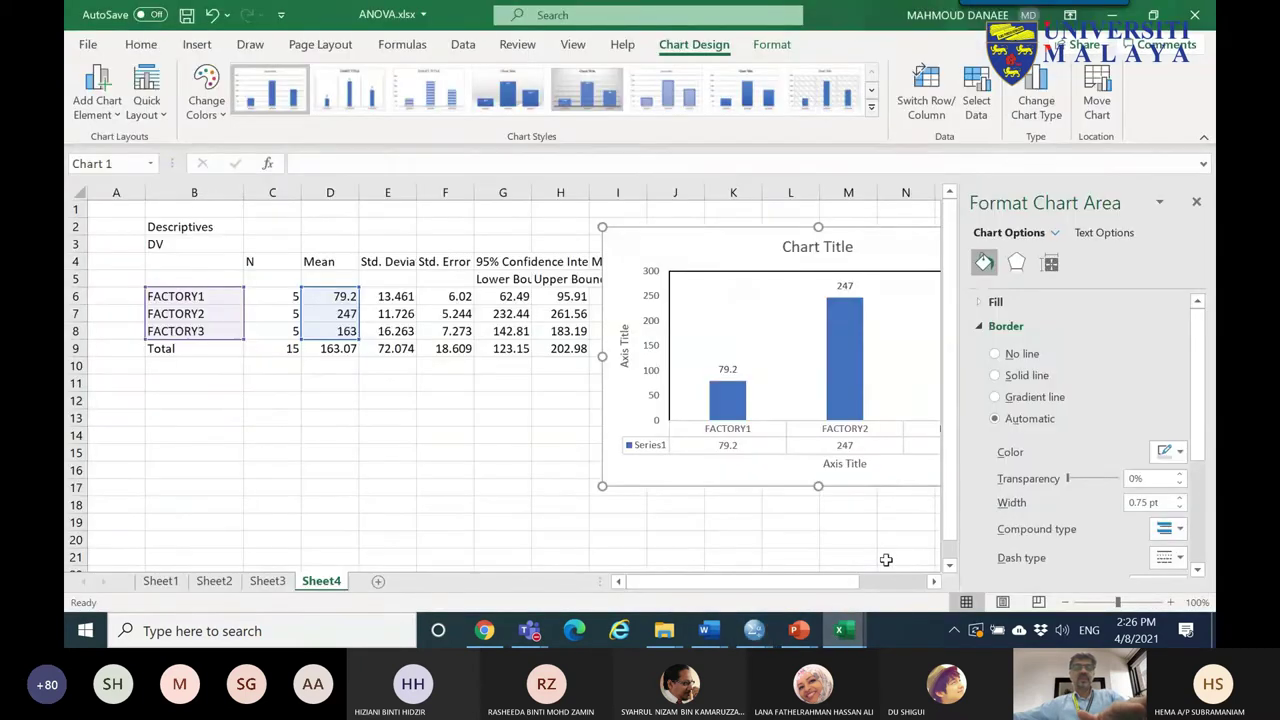
click(284, 581)
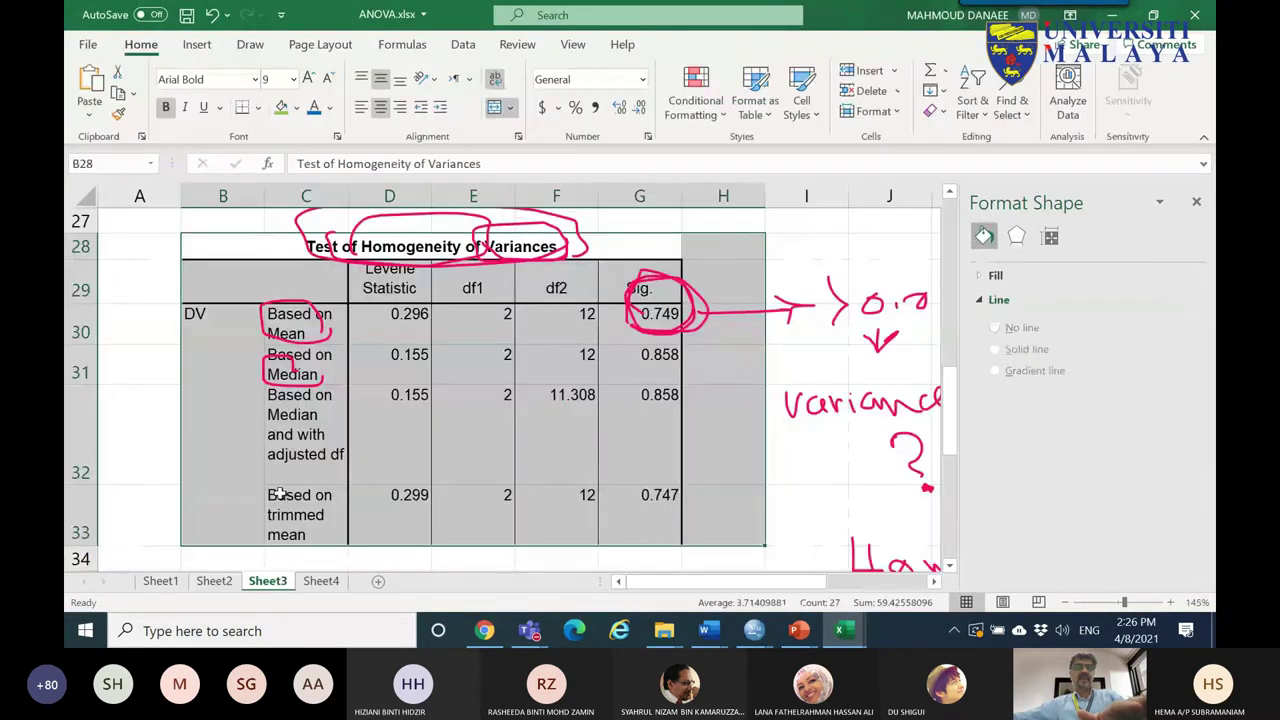
scroll(281, 494, down, 17)
click(191, 300)
key(ctrl+v)
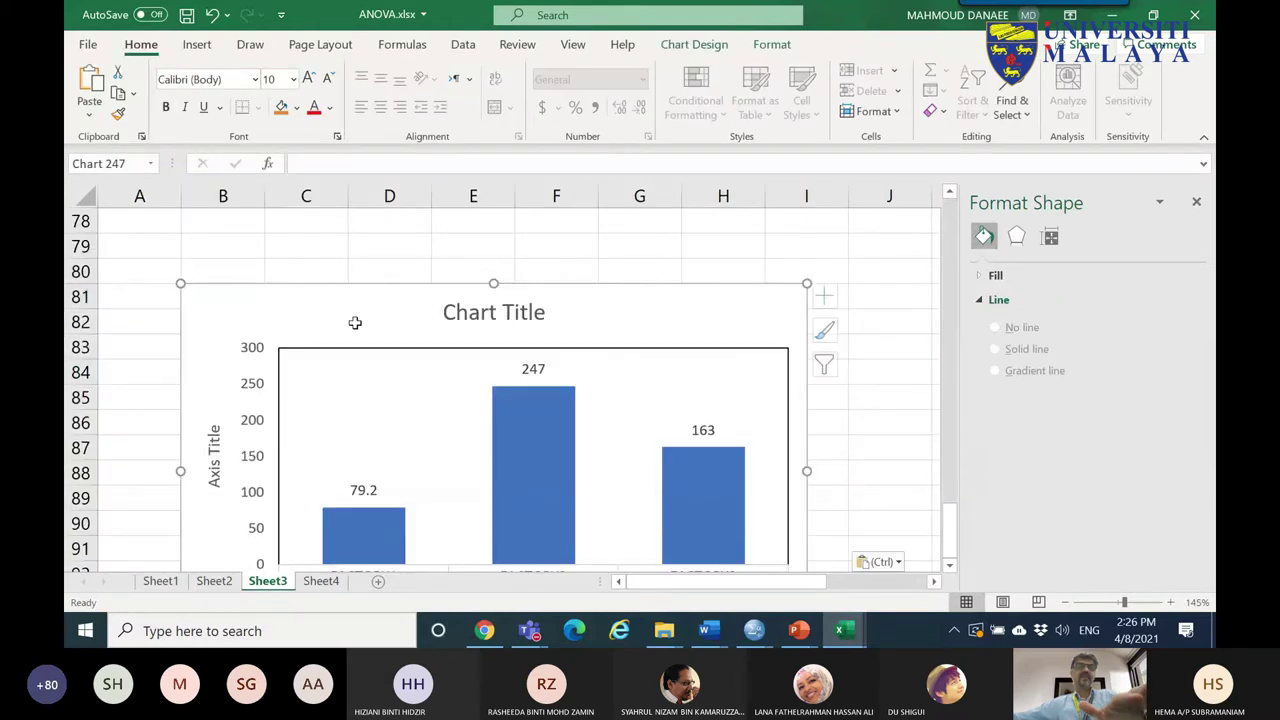
key(ctrl)
- Copy the Multiple Comparisons table from the SPSS output and paste it at B81 on Sheet3 in Excel, replacing the pasted chart
mouse_move(754, 630)
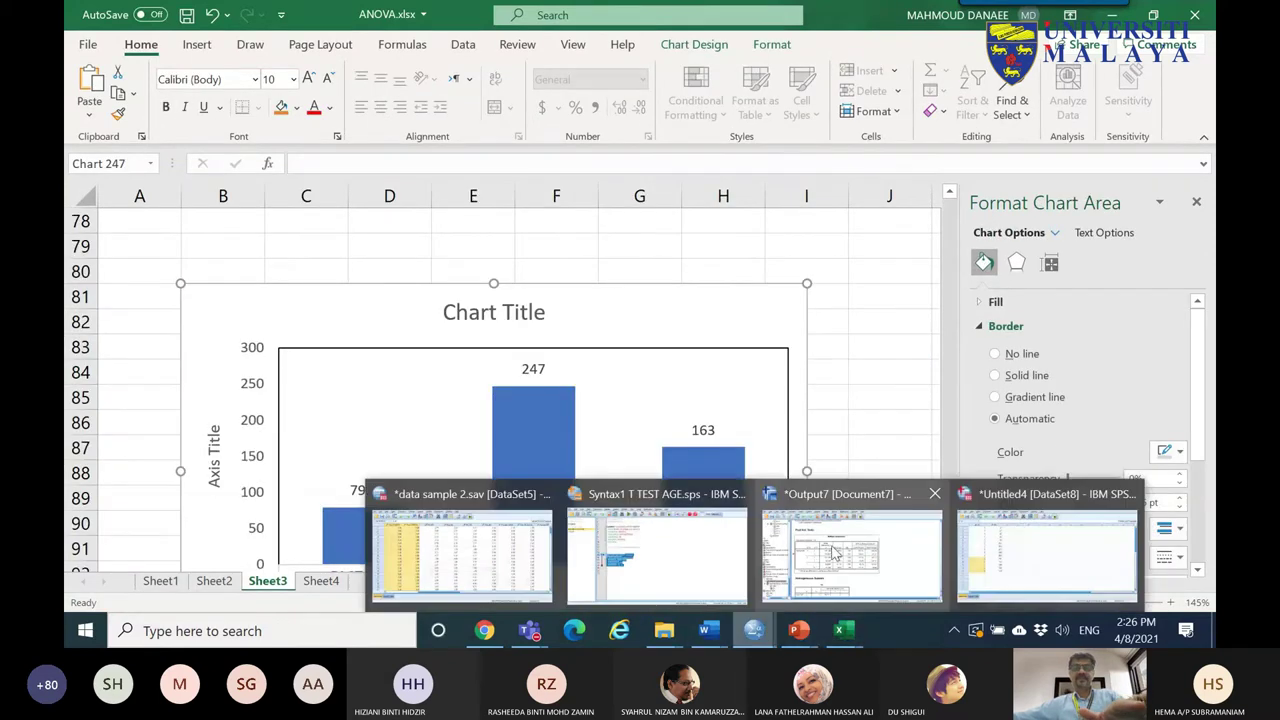
click(850, 560)
right_click(560, 322)
click(600, 334)
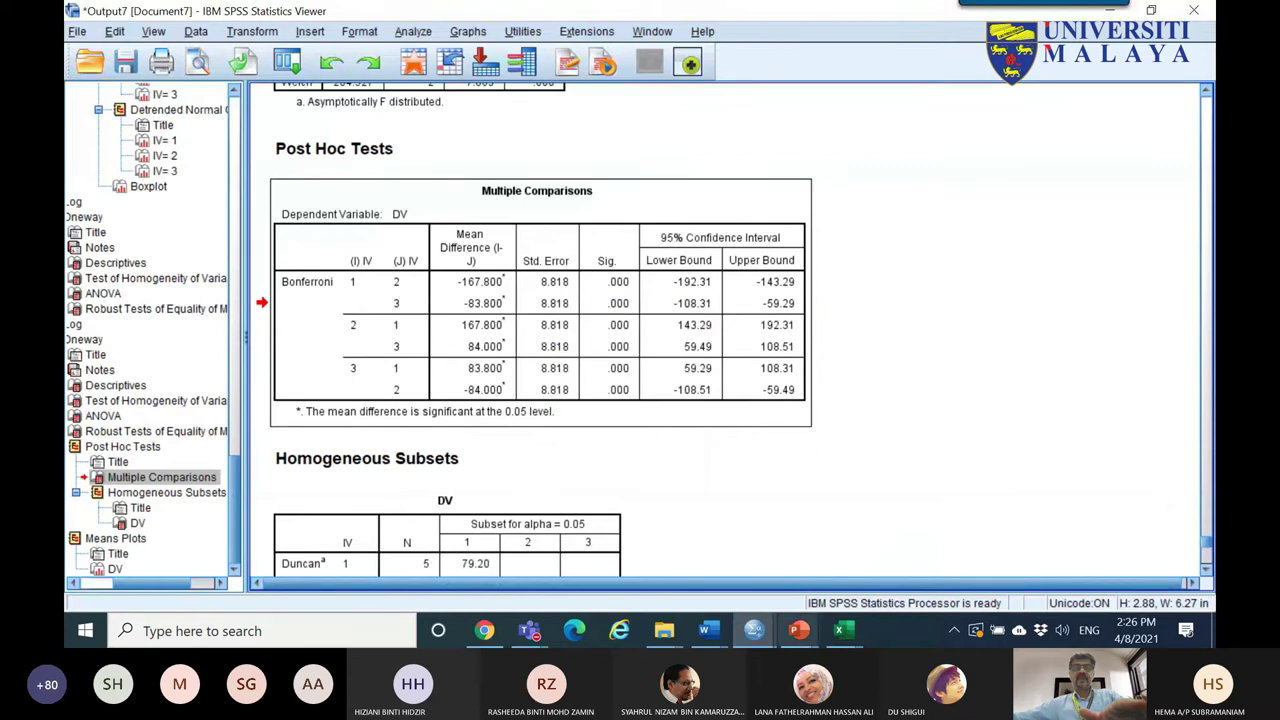
mouse_move(840, 630)
click(914, 560)
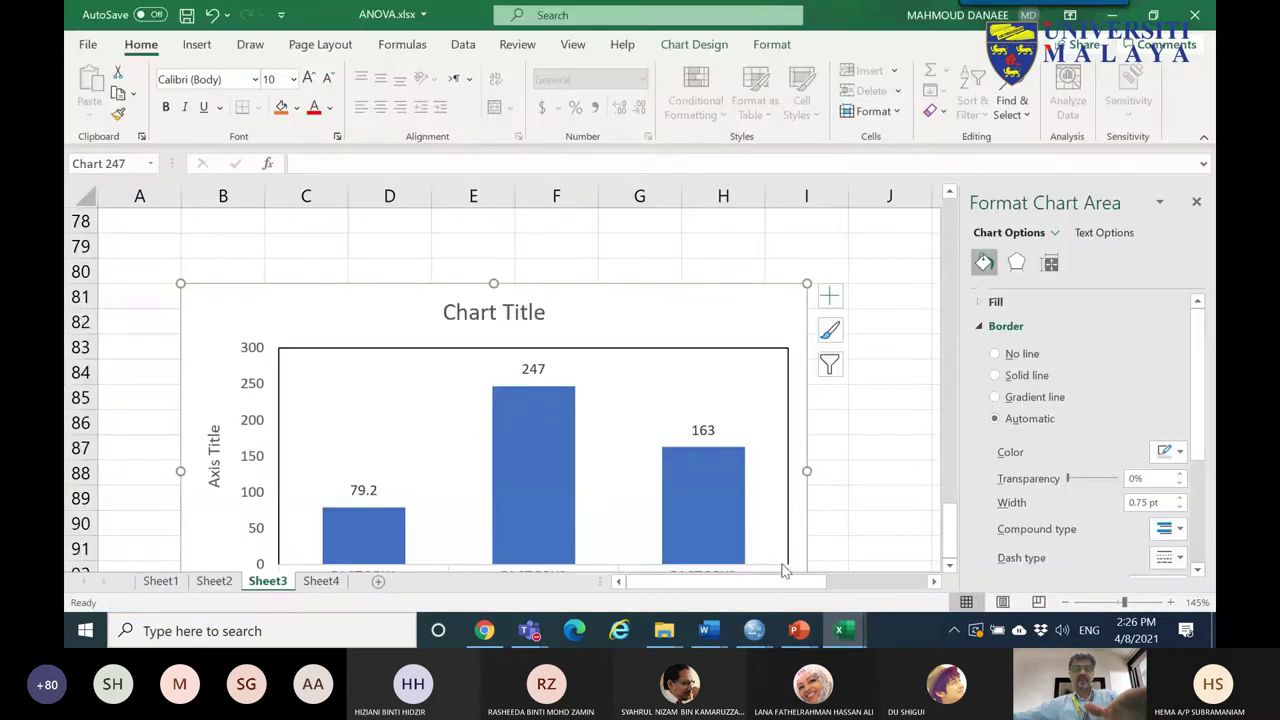
key(Delete)
key(ctrl+v)
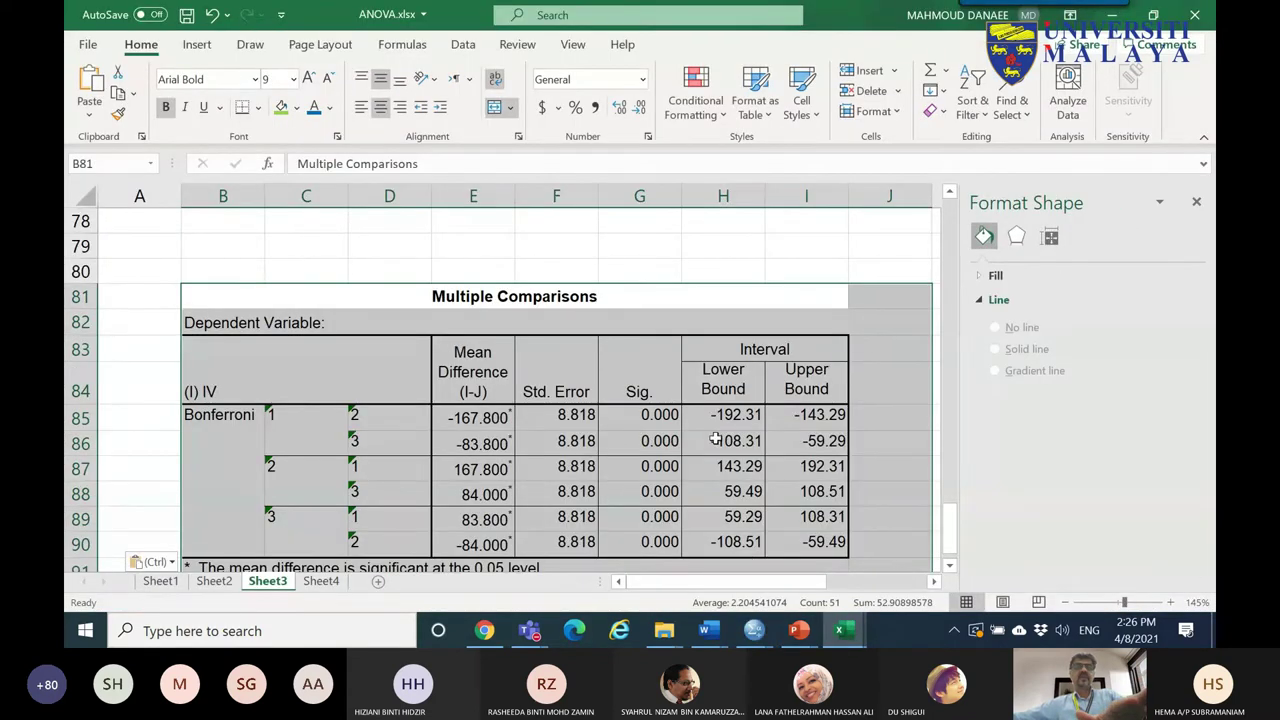
- Widen columns H and I so the 95% Confidence Interval headings fit, and close the Format Shape pane
scroll(710, 425, down, 1)
scroll(710, 425, up, 3)
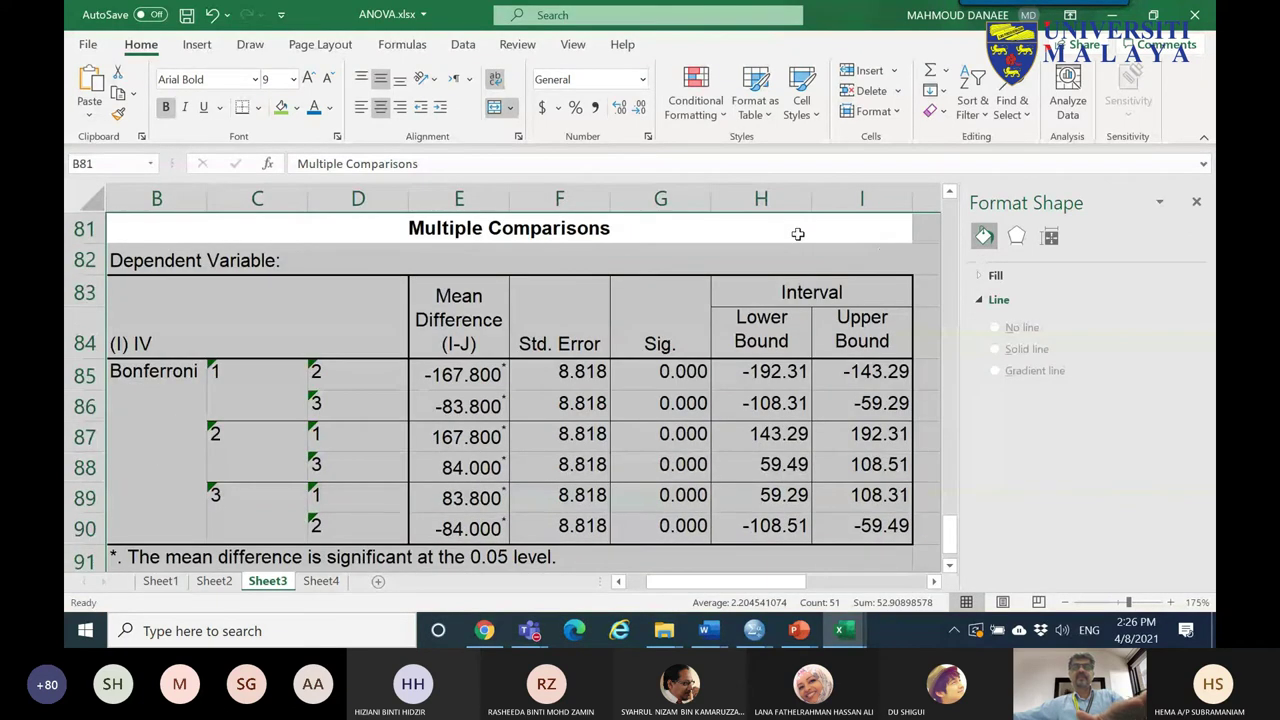
drag(798, 198, 909, 200)
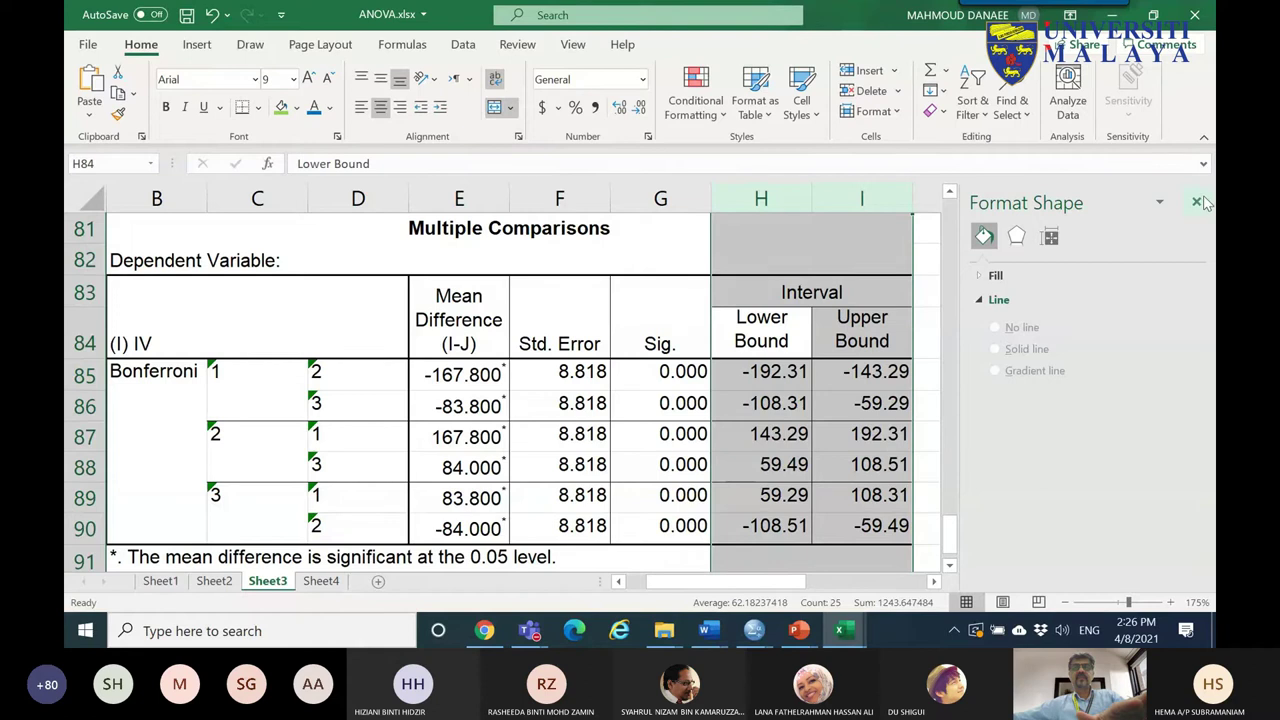
click(1197, 202)
drag(913, 199, 1041, 200)
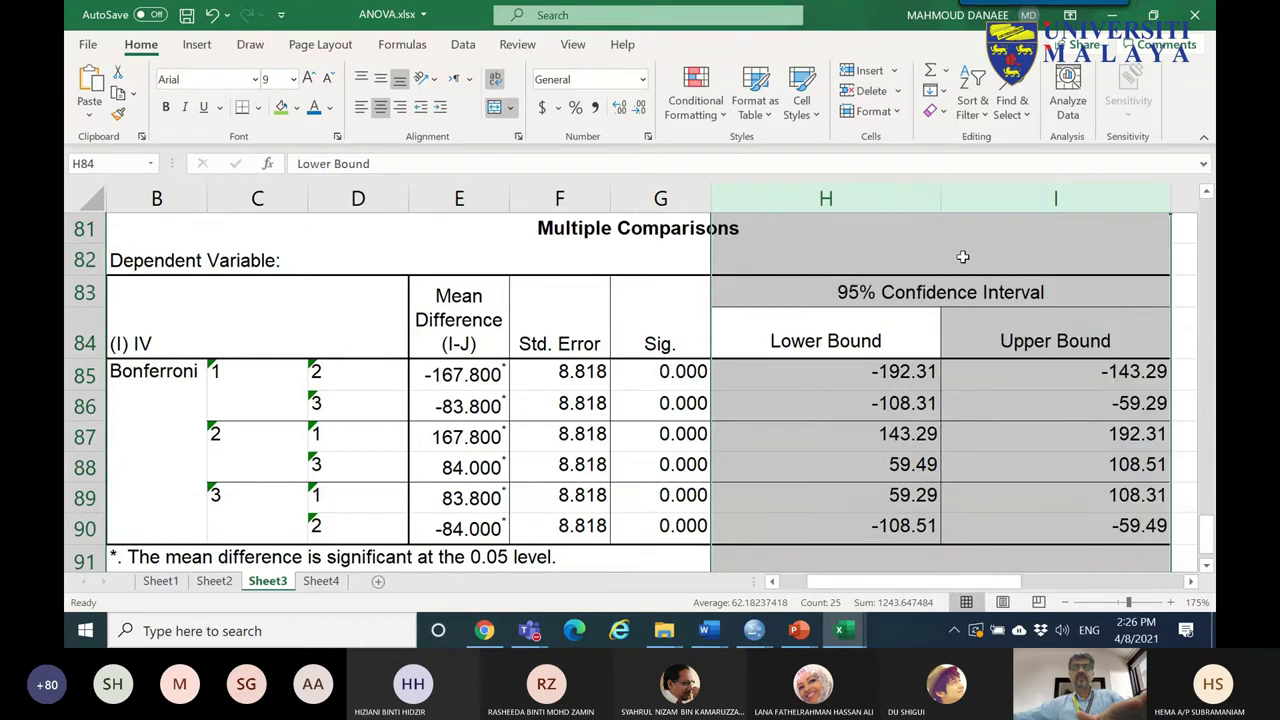
- Using a pink pen, mark group 1's comparisons with groups 2 and 3 and circle their Sig. values in rows 85 and 86
click(204, 368)
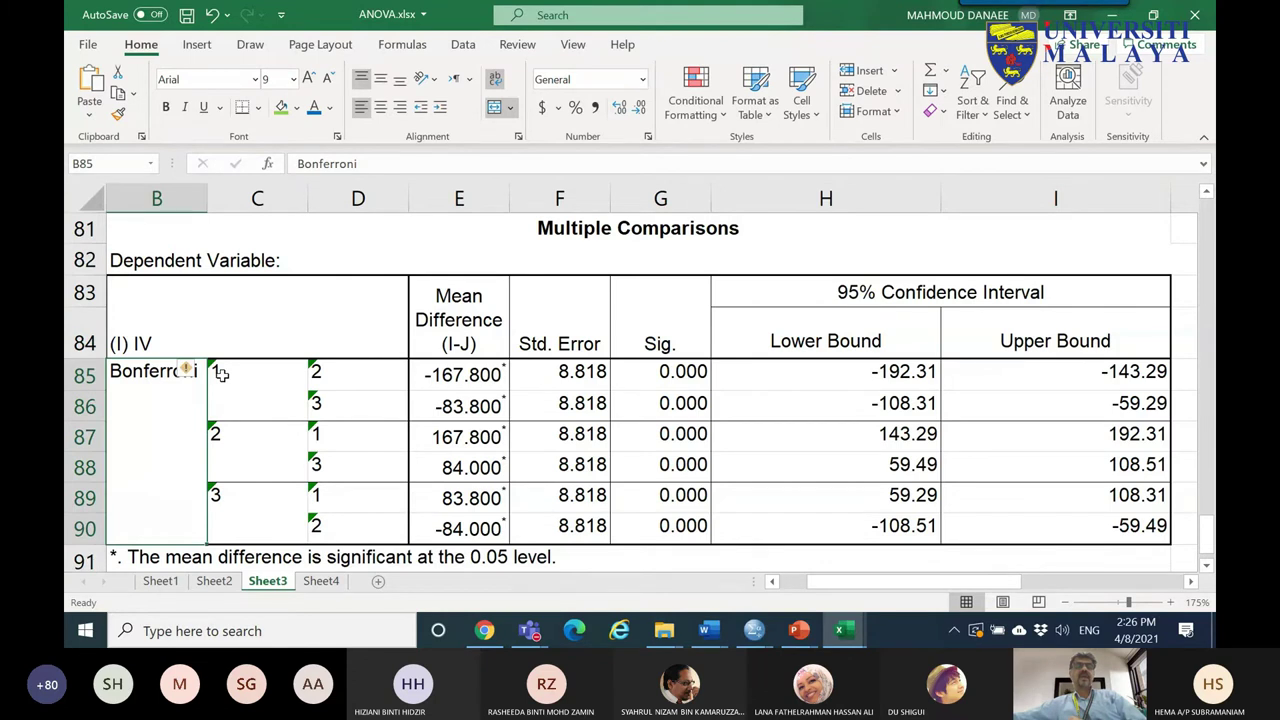
click(221, 374)
click(250, 44)
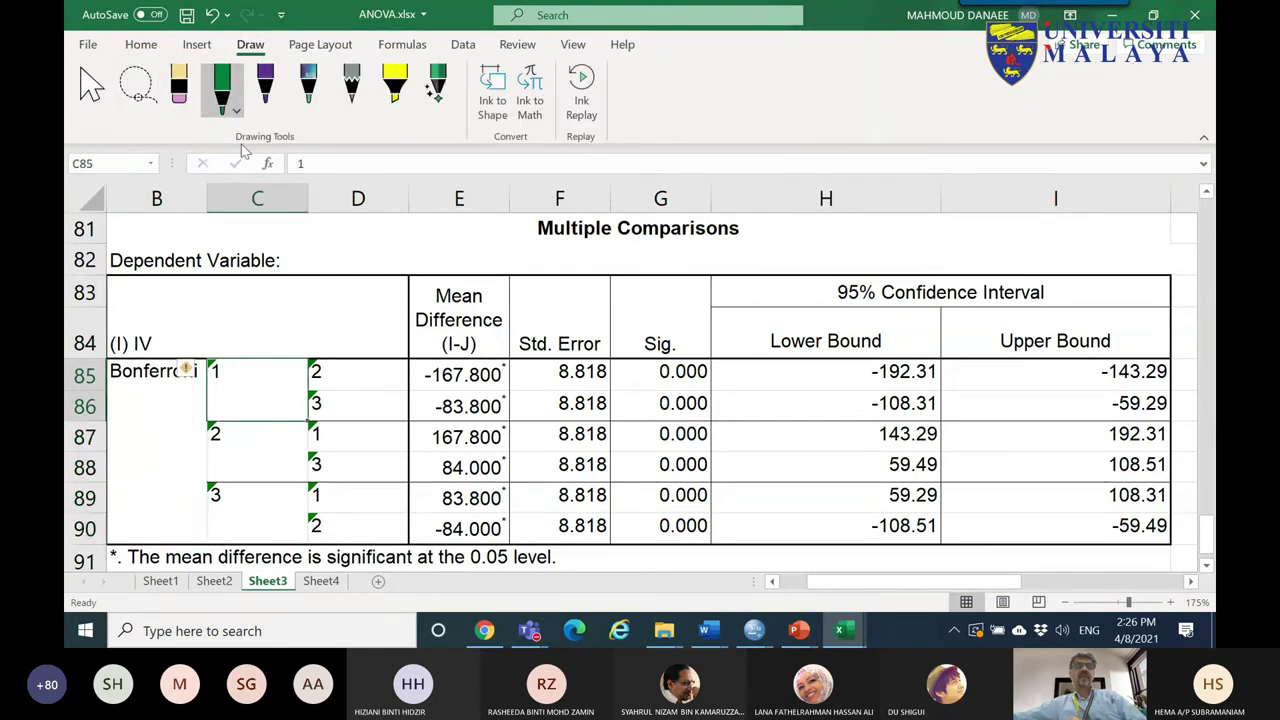
click(236, 110)
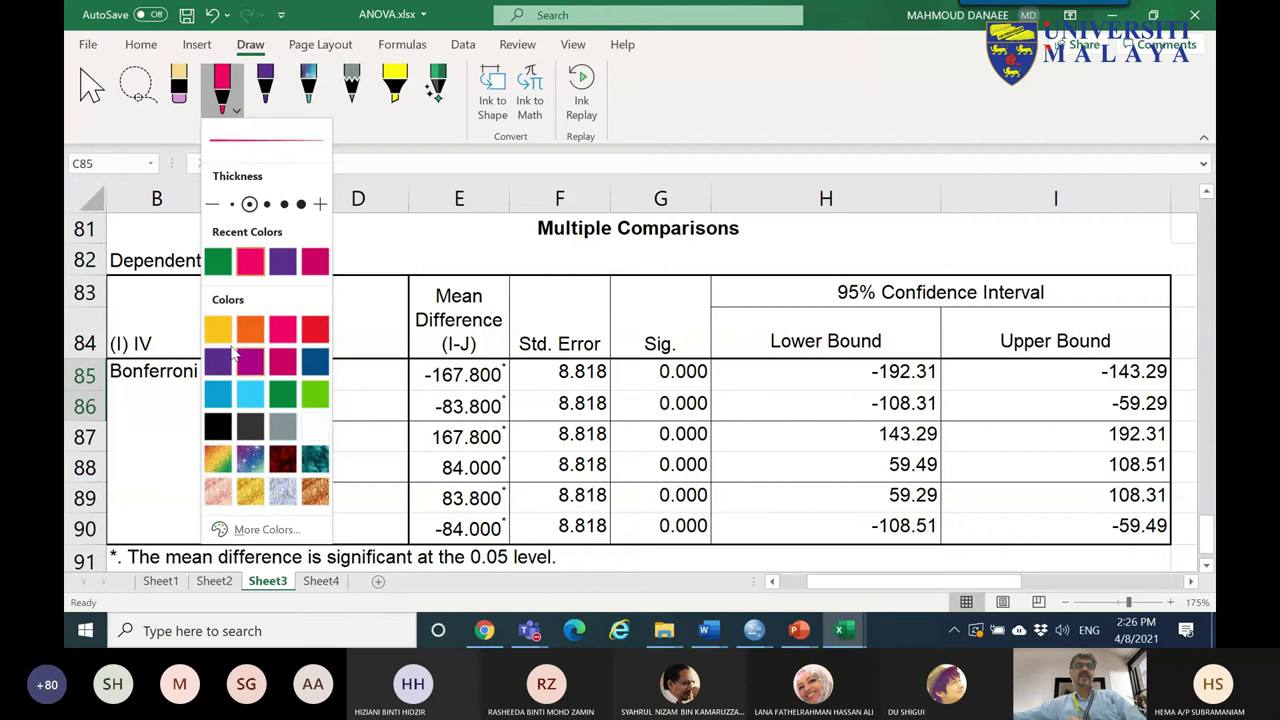
click(146, 384)
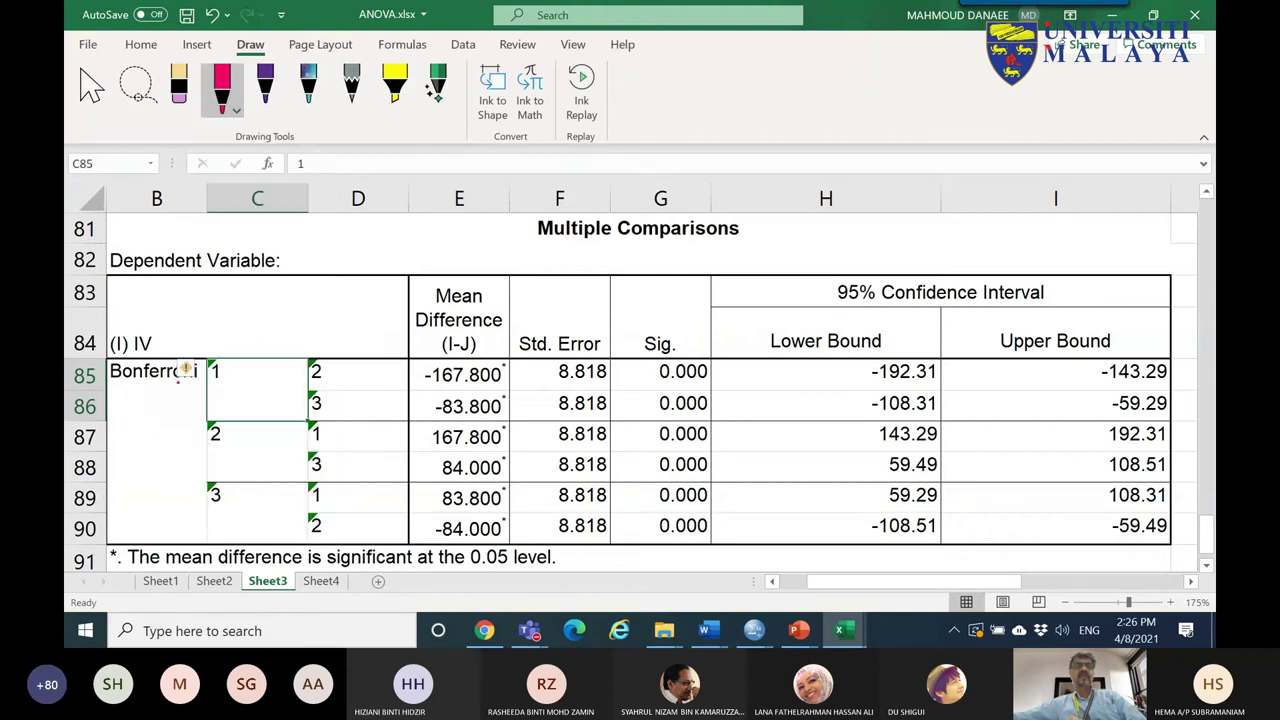
drag(212, 378, 240, 379)
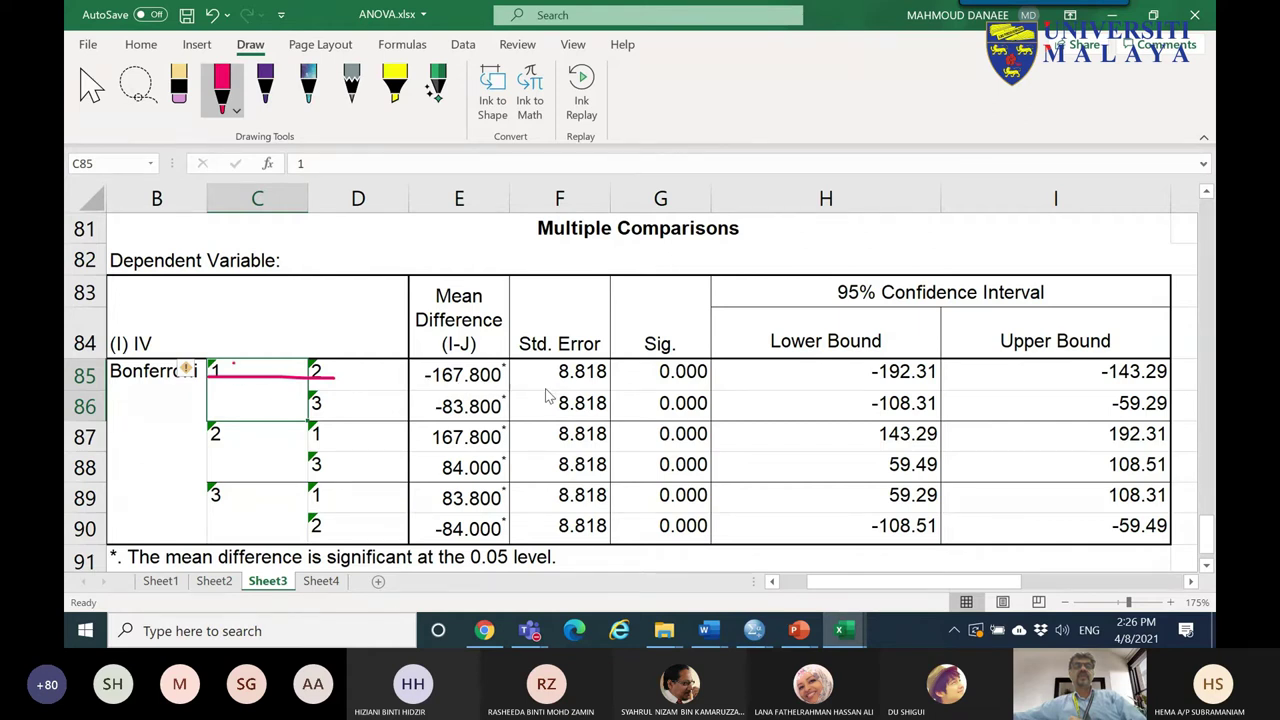
drag(659, 384, 712, 356)
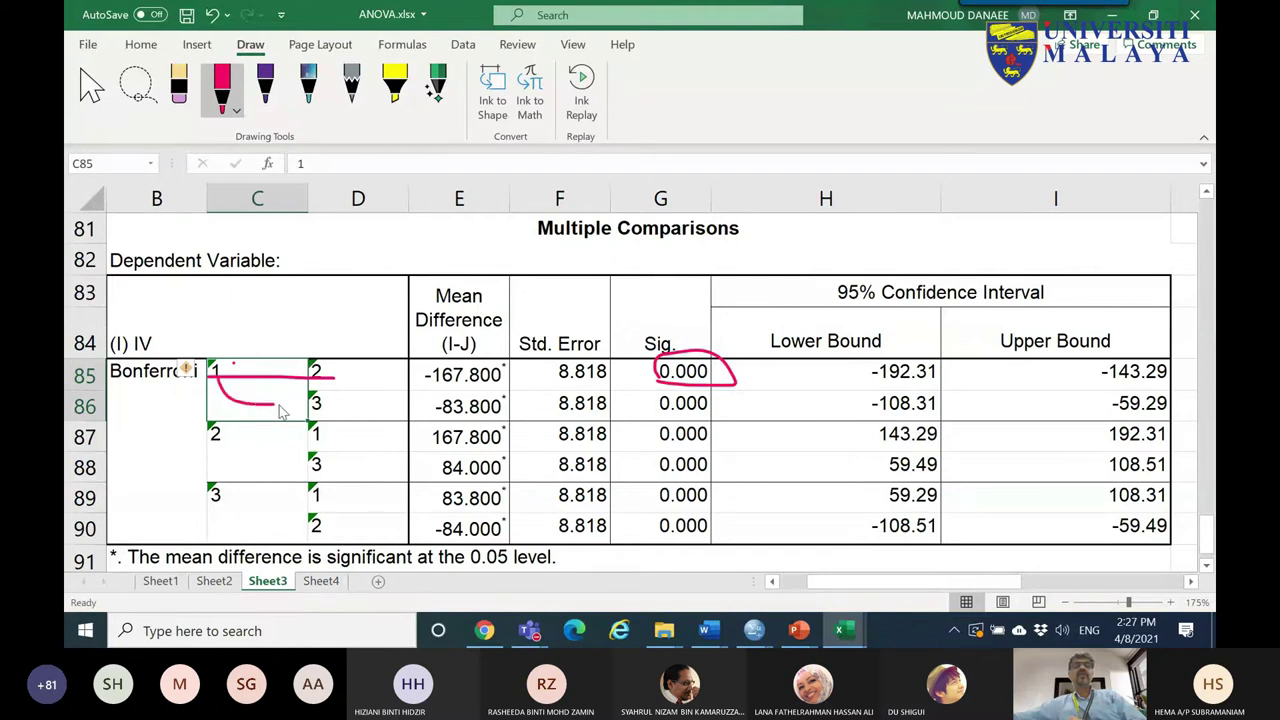
click(649, 402)
drag(663, 398, 648, 415)
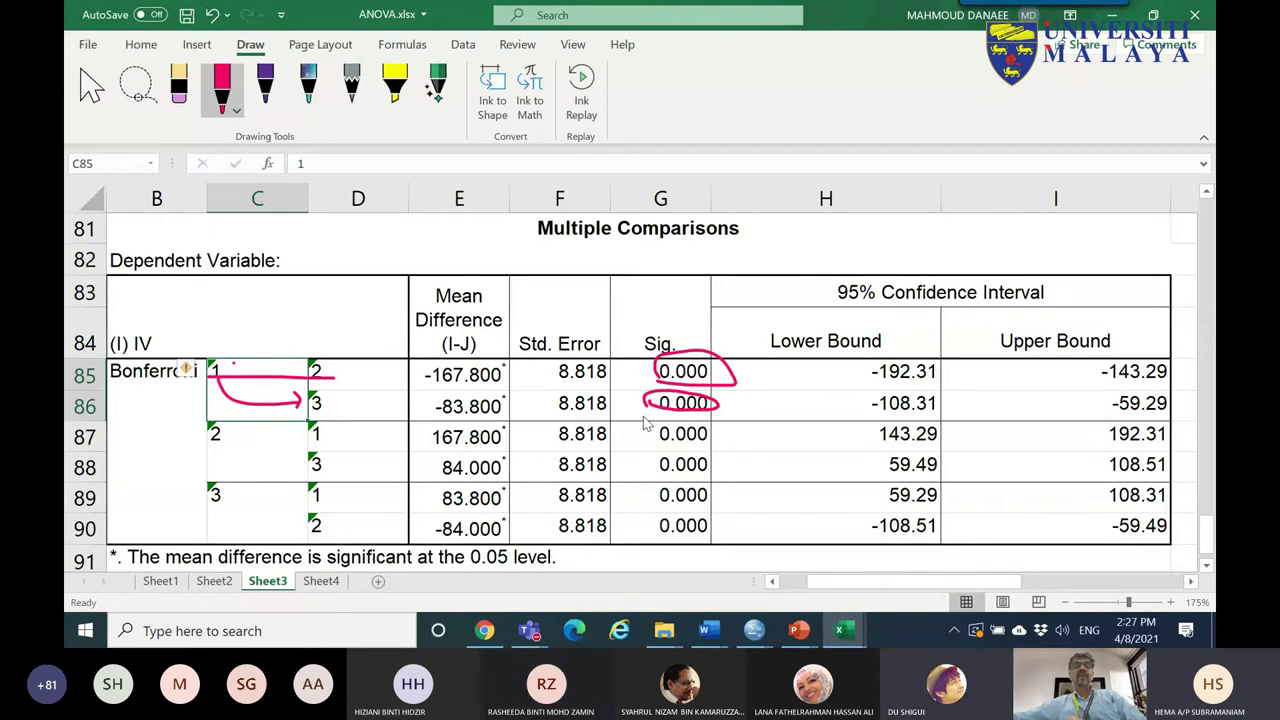
- Mark the comparisons of groups 2 and 3 in pink ink, circling the mean difference in row 87 and the Sig. value in row 88
drag(207, 440, 320, 440)
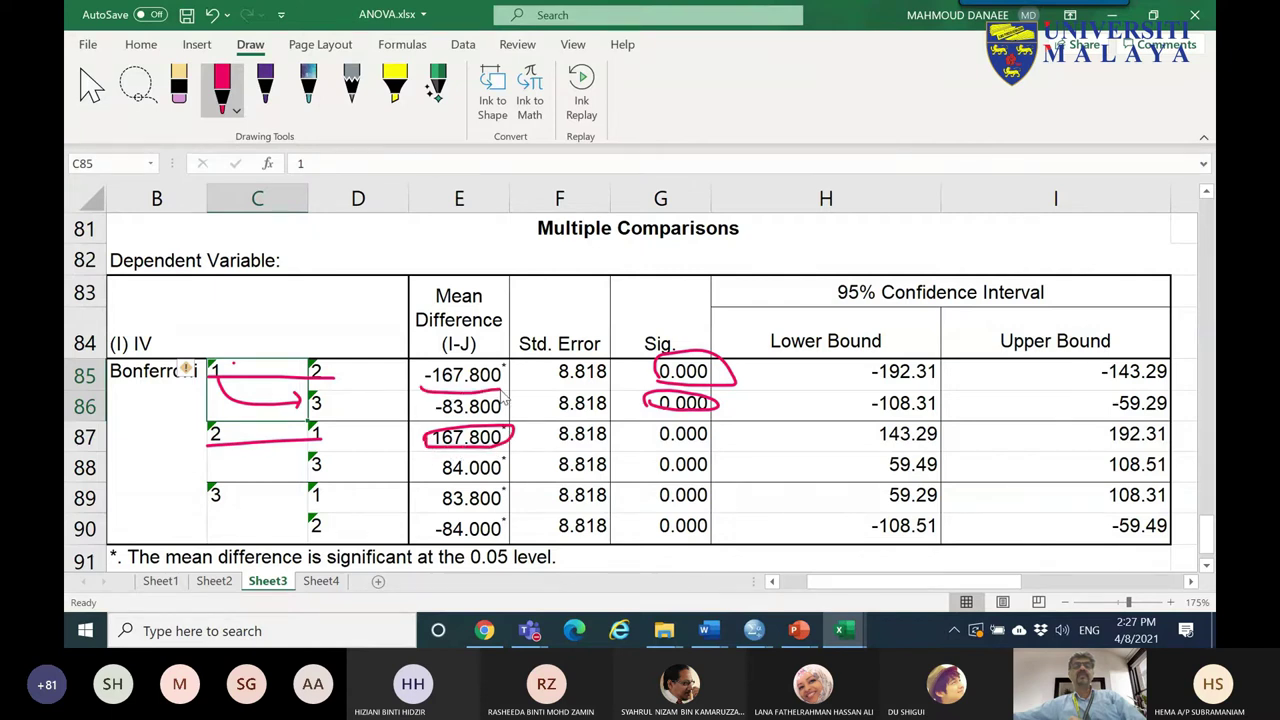
drag(228, 438, 458, 447)
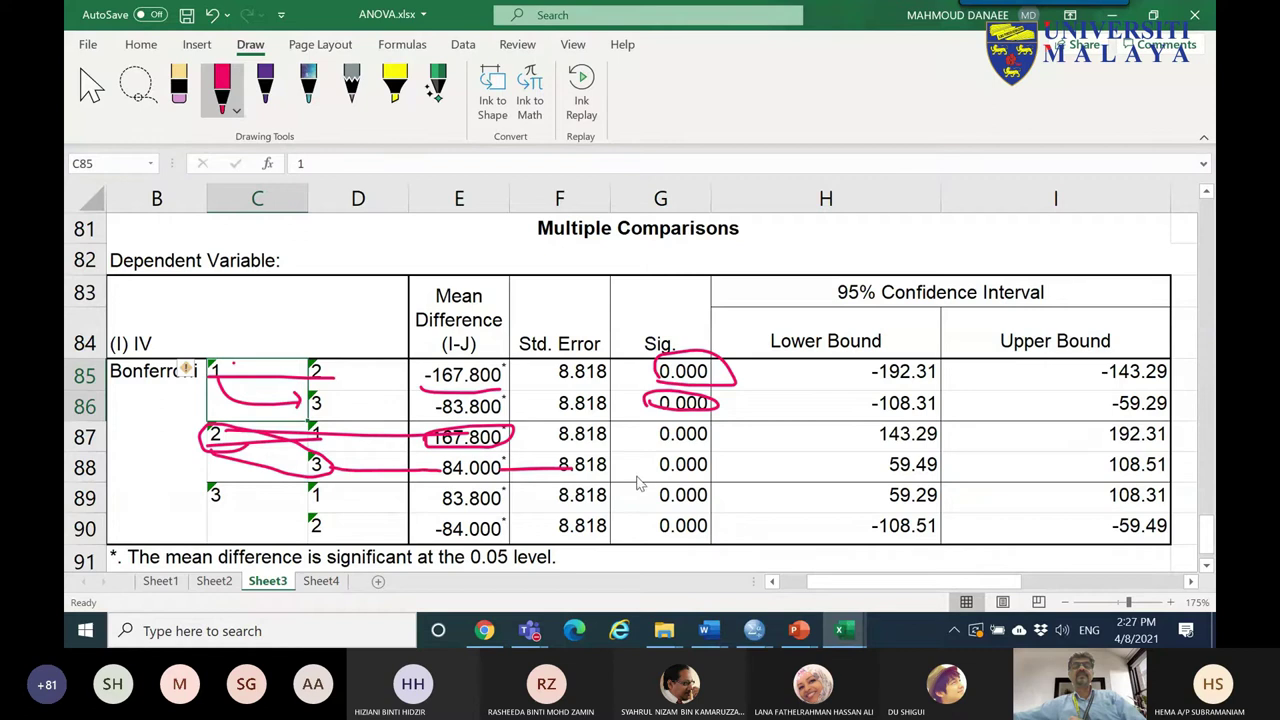
drag(718, 483, 645, 472)
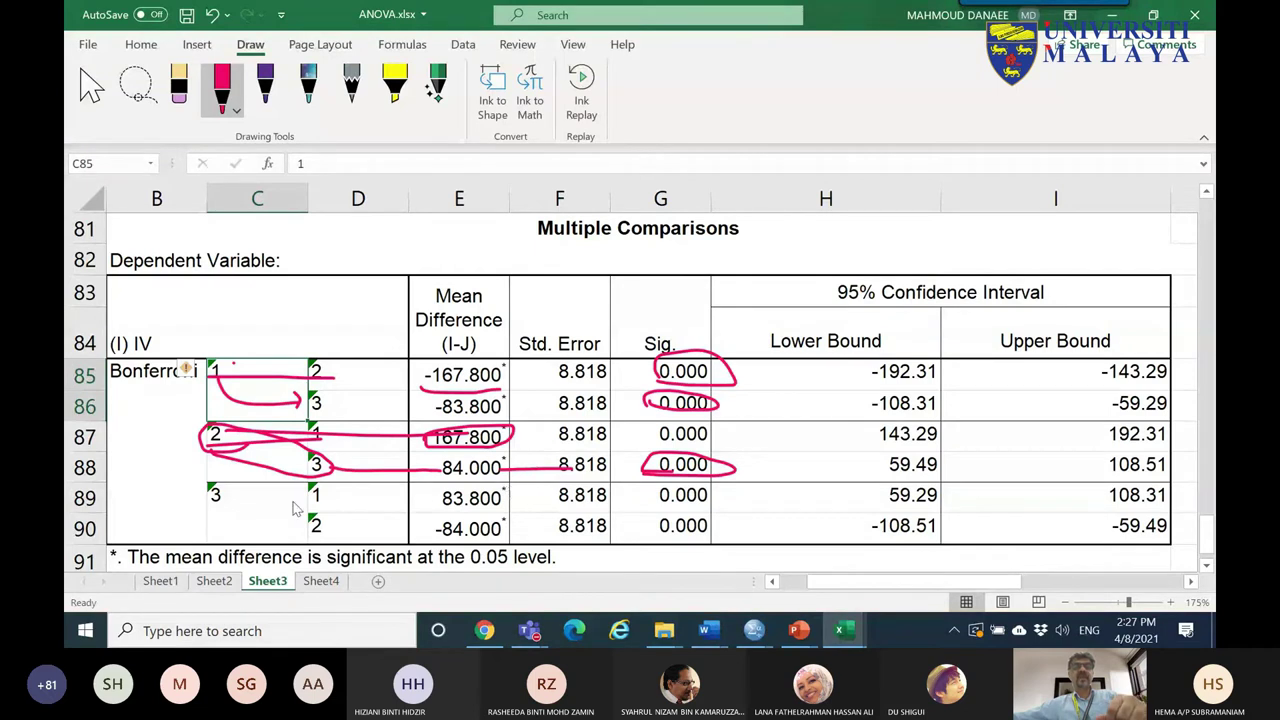
drag(208, 488, 362, 490)
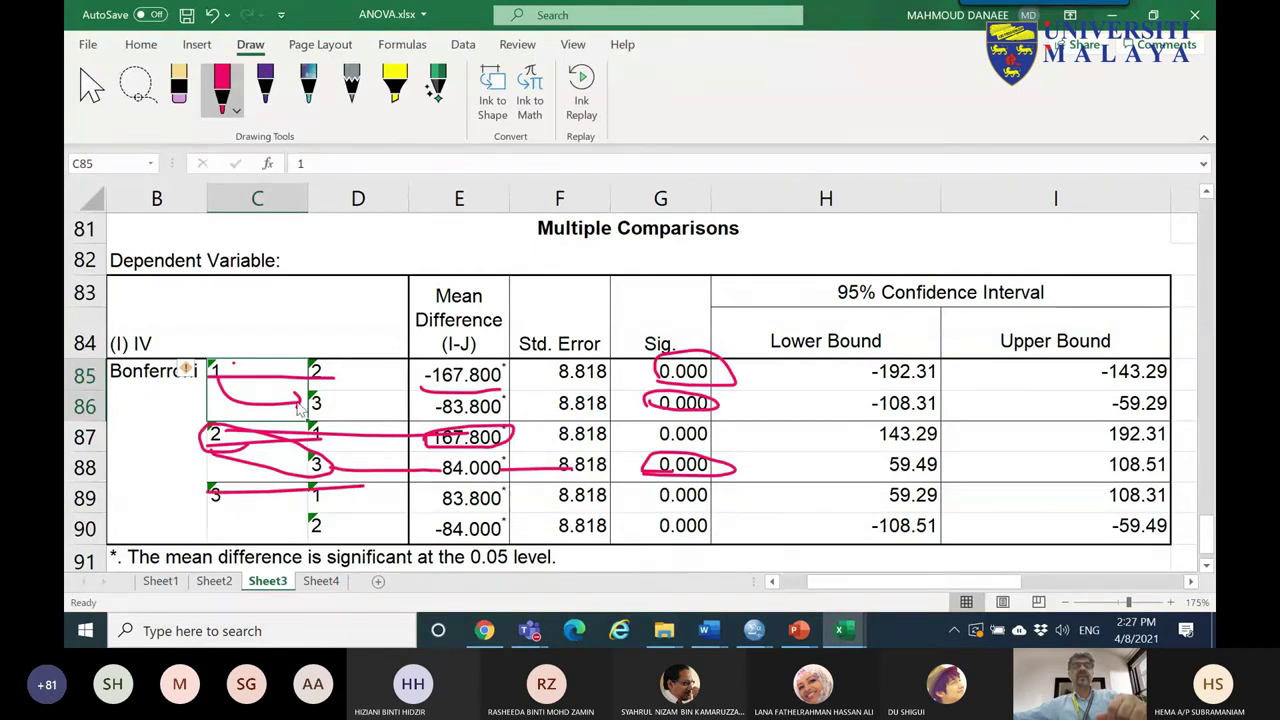
drag(214, 503, 320, 540)
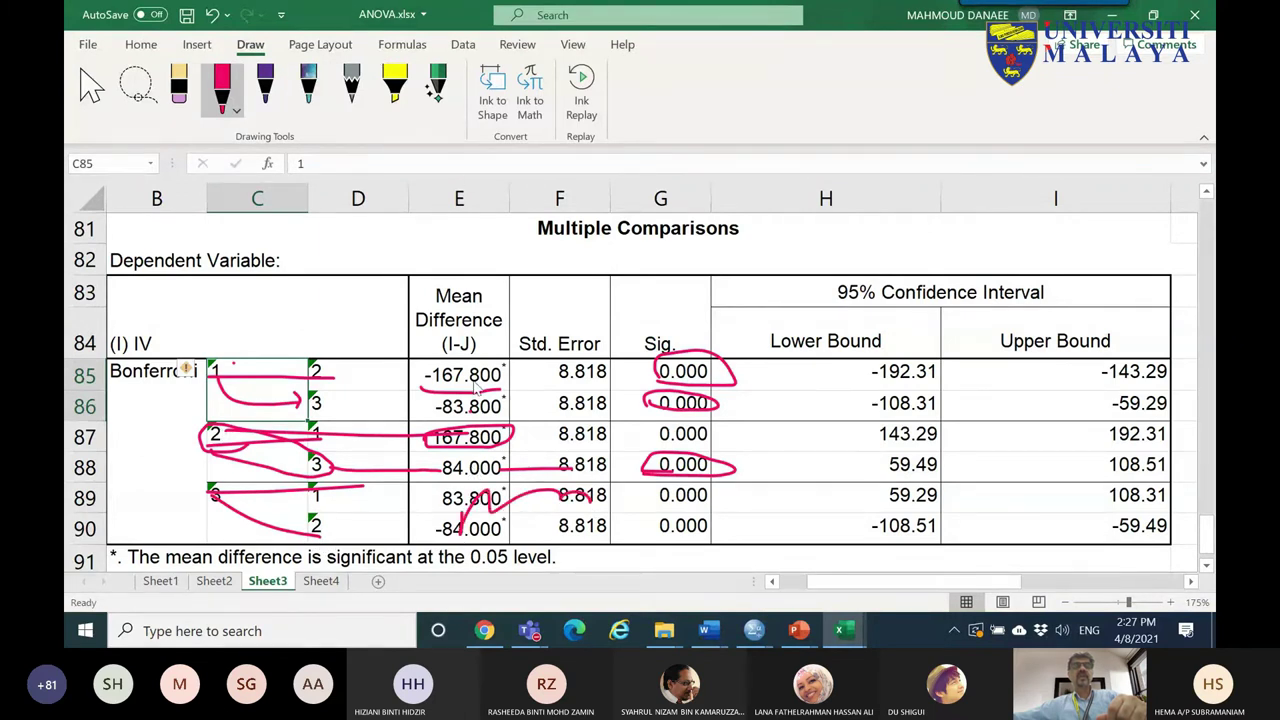
- Add a new worksheet to ANOVA.xlsx and paste the Multiple Comparisons table from the SPSS output at C4 without its formatting
mouse_move(845, 630)
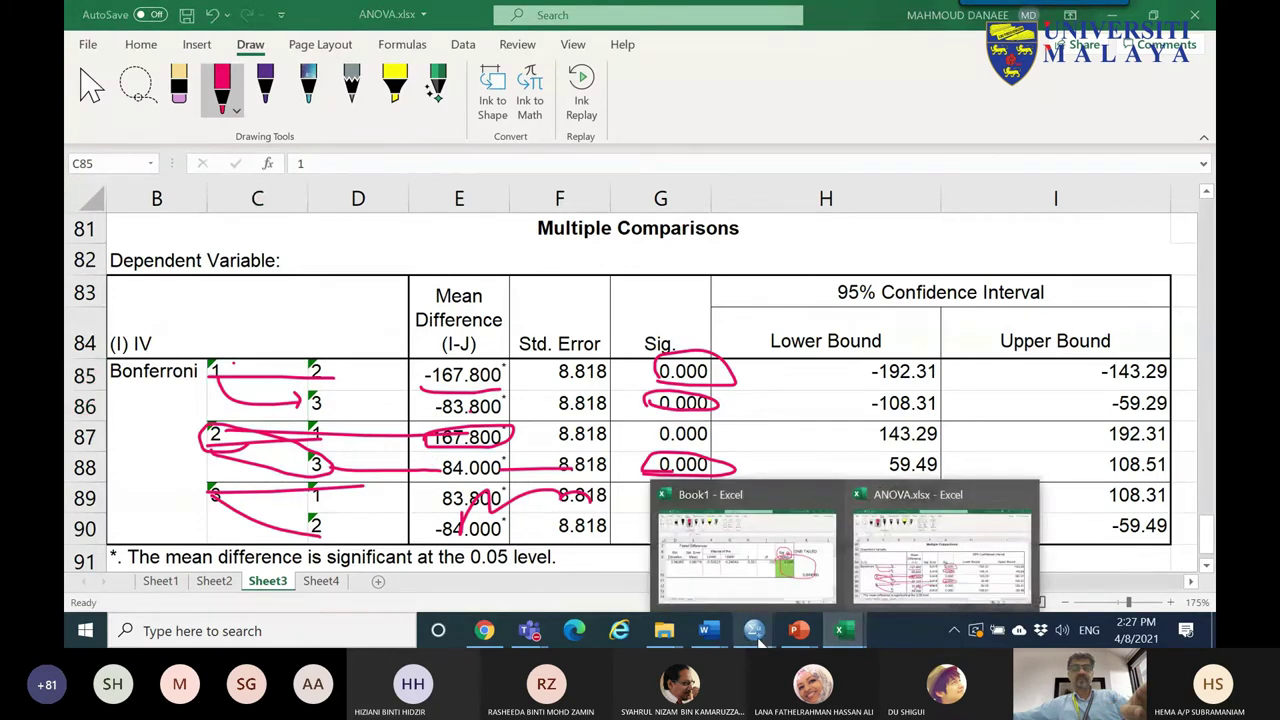
mouse_move(754, 630)
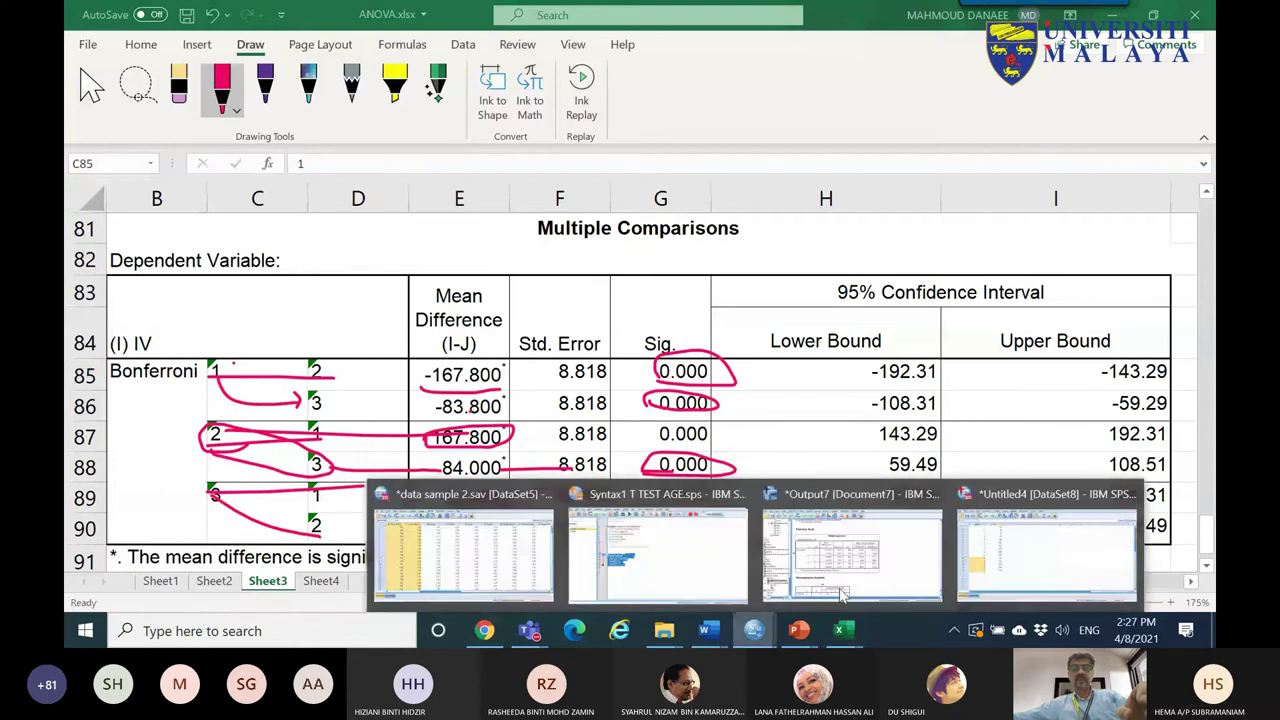
click(818, 570)
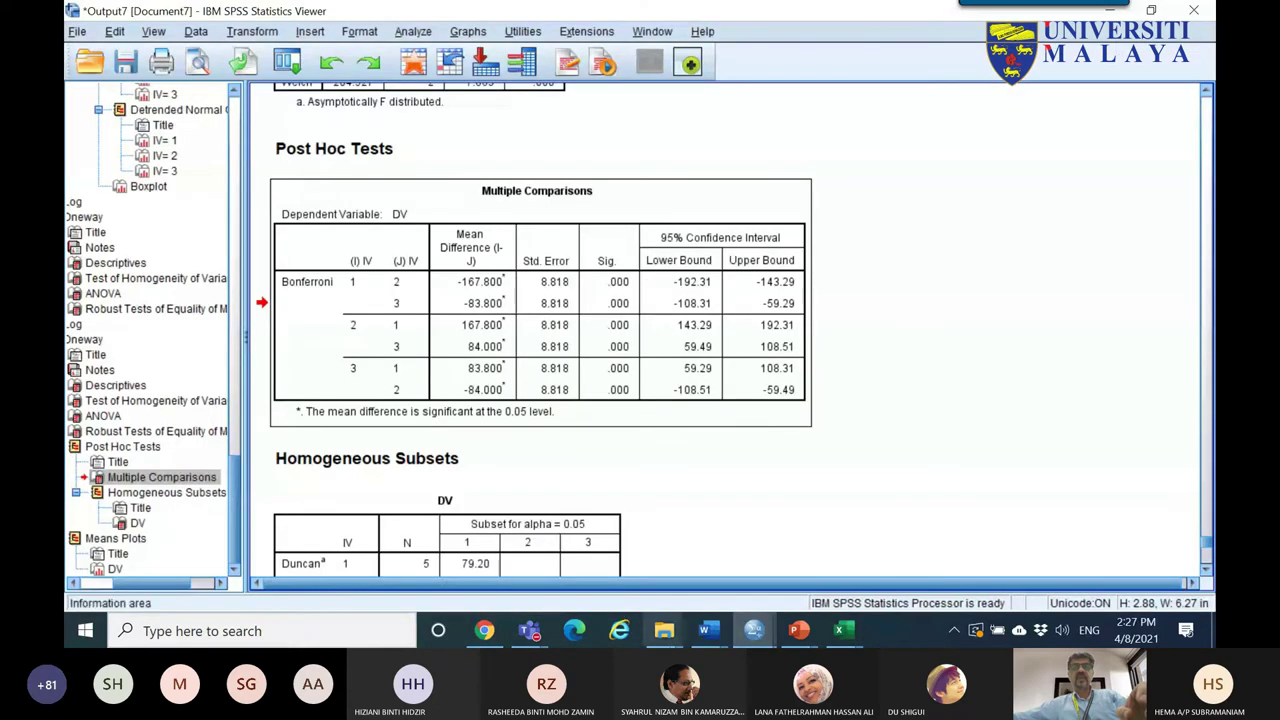
click(883, 589)
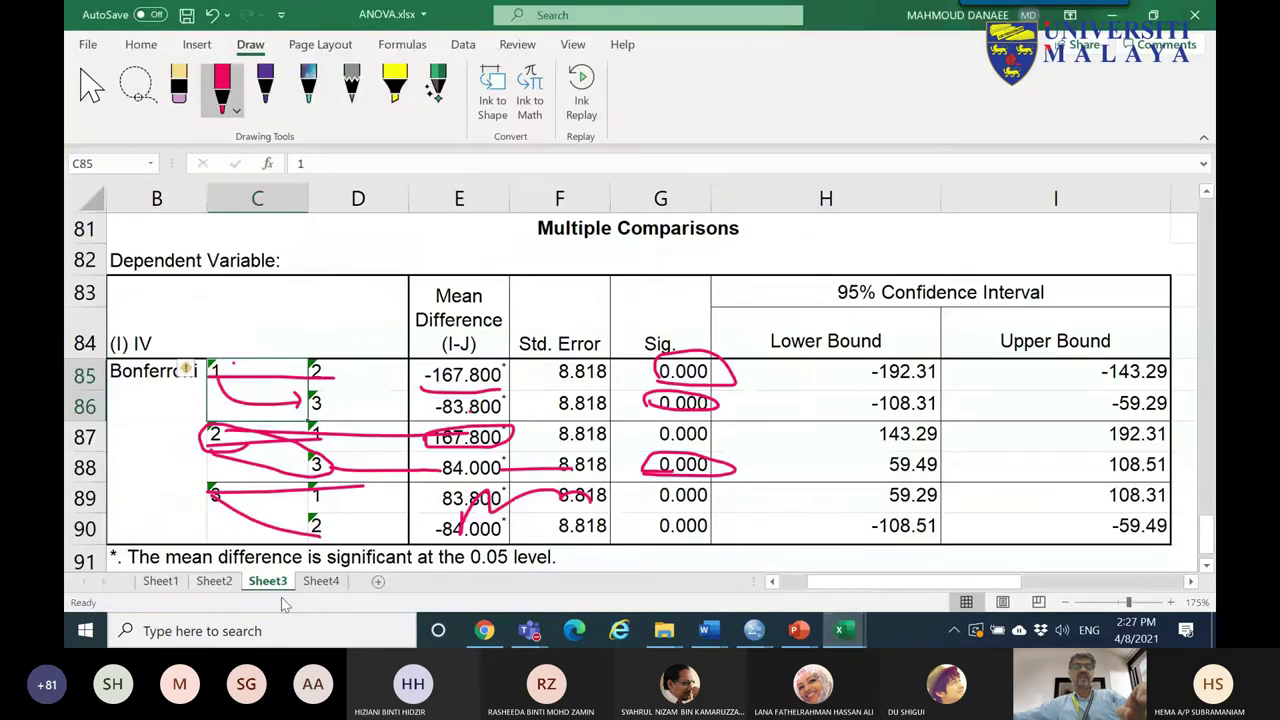
click(321, 581)
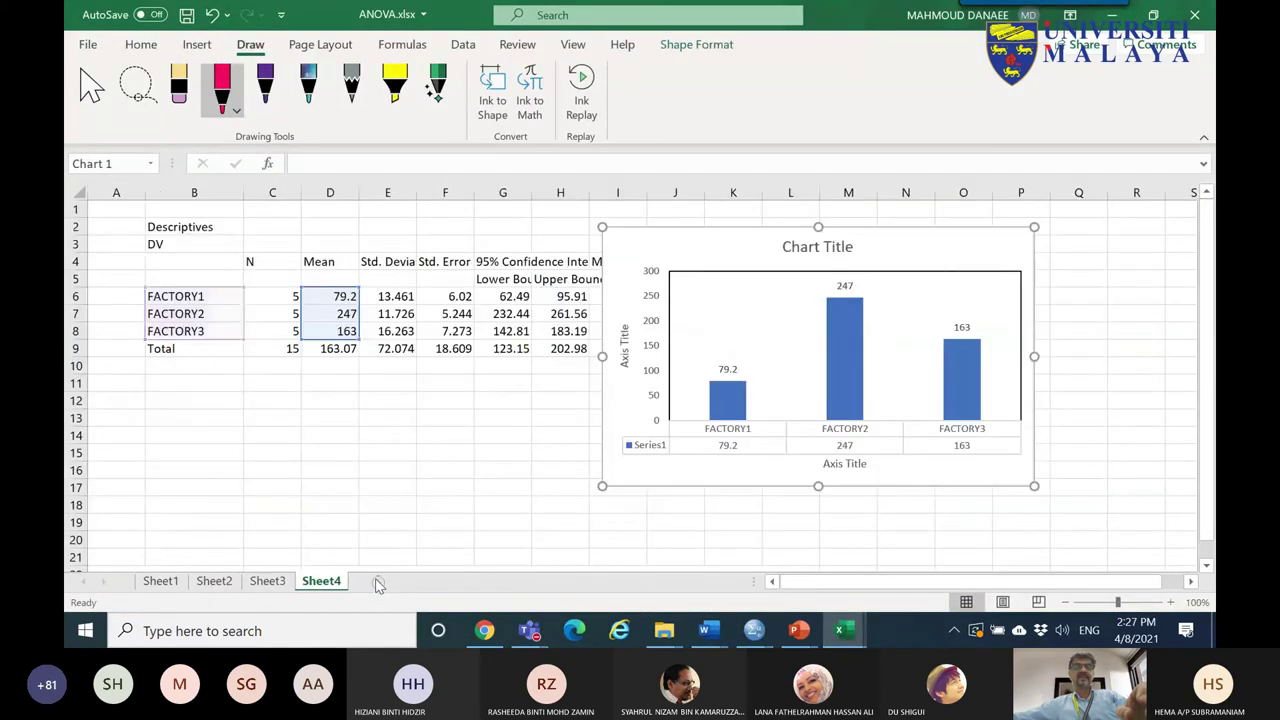
click(378, 581)
click(91, 88)
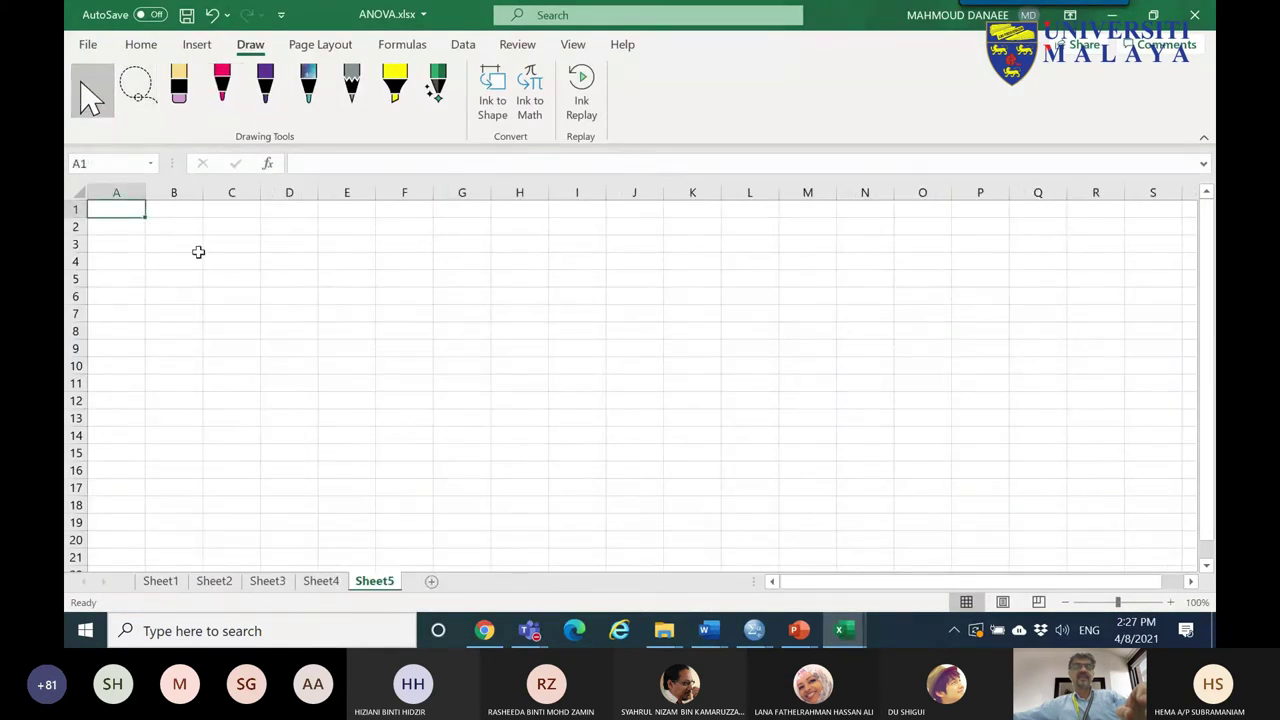
right_click(216, 262)
click(287, 198)
click(403, 331)
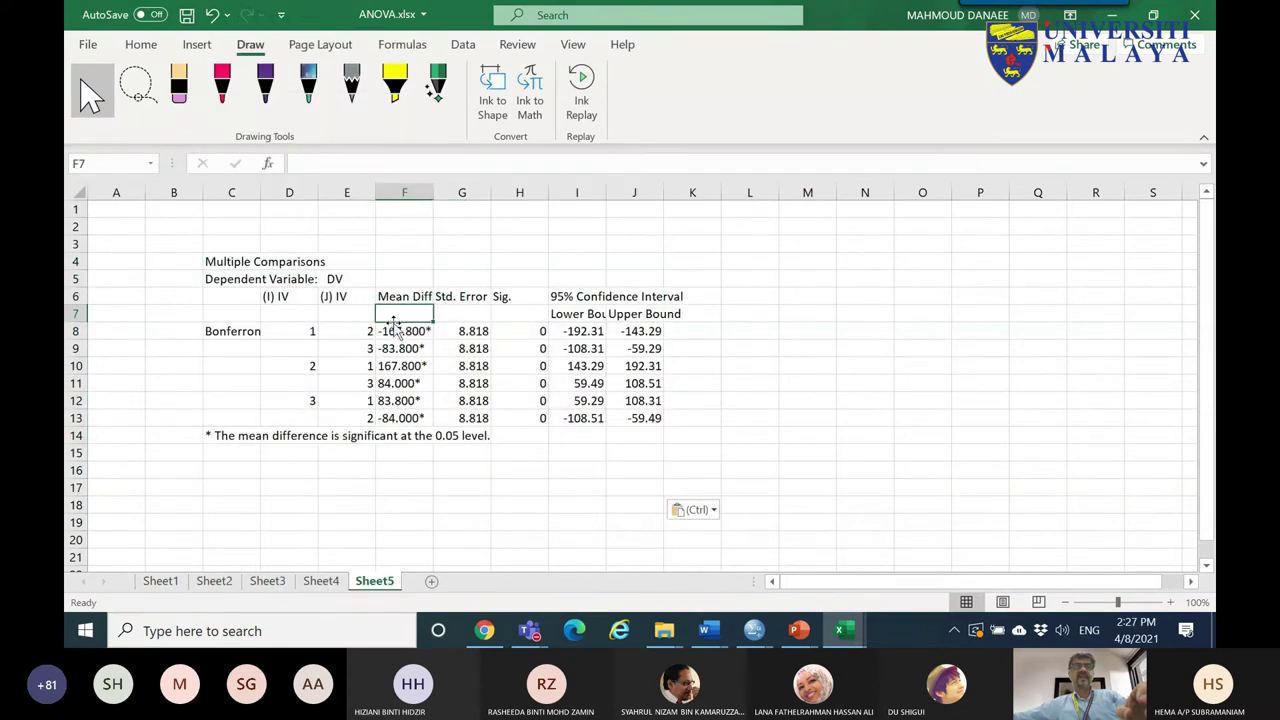
- Fill the blank (I) IV cells D9 and D11 with their group numbers, 1 and 2
click(300, 331)
drag(316, 342, 317, 392)
click(300, 366)
click(298, 404)
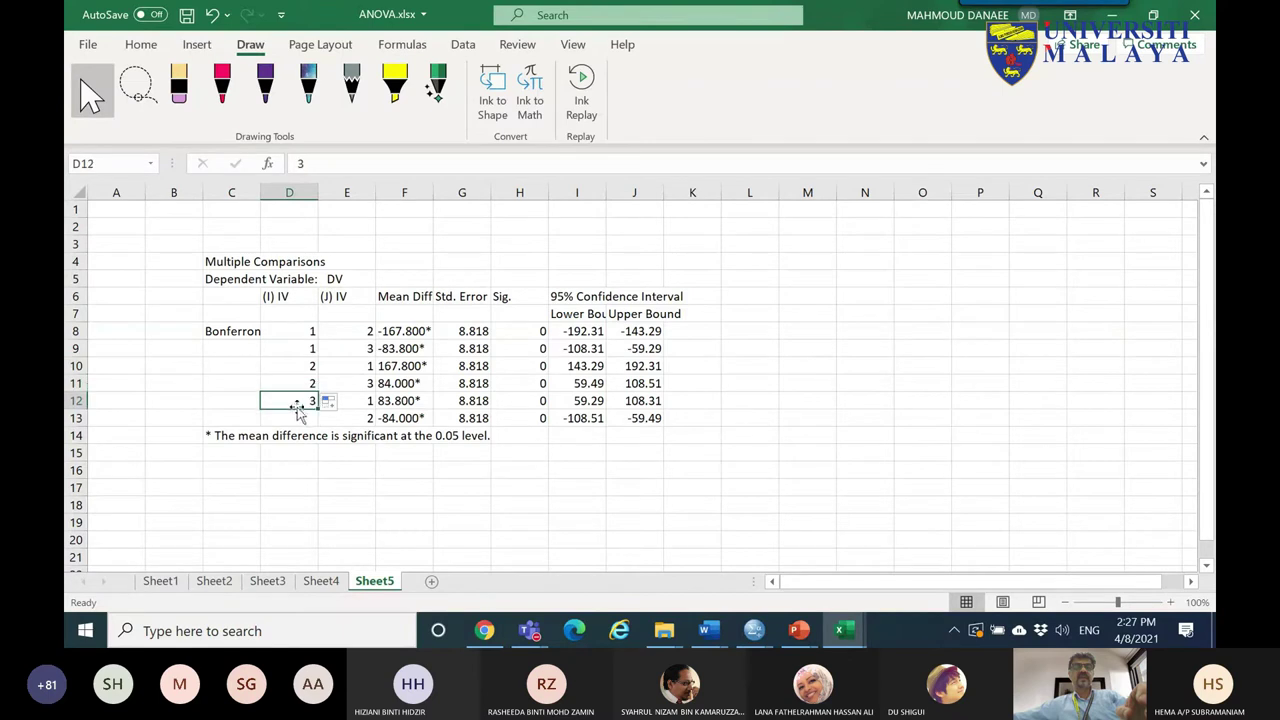
- Delete the repeated comparisons in rows 12, 13 and 10, leaving only pairs 1–2, 1–3 and 2–3
drag(79, 401, 79, 418)
right_click(198, 418)
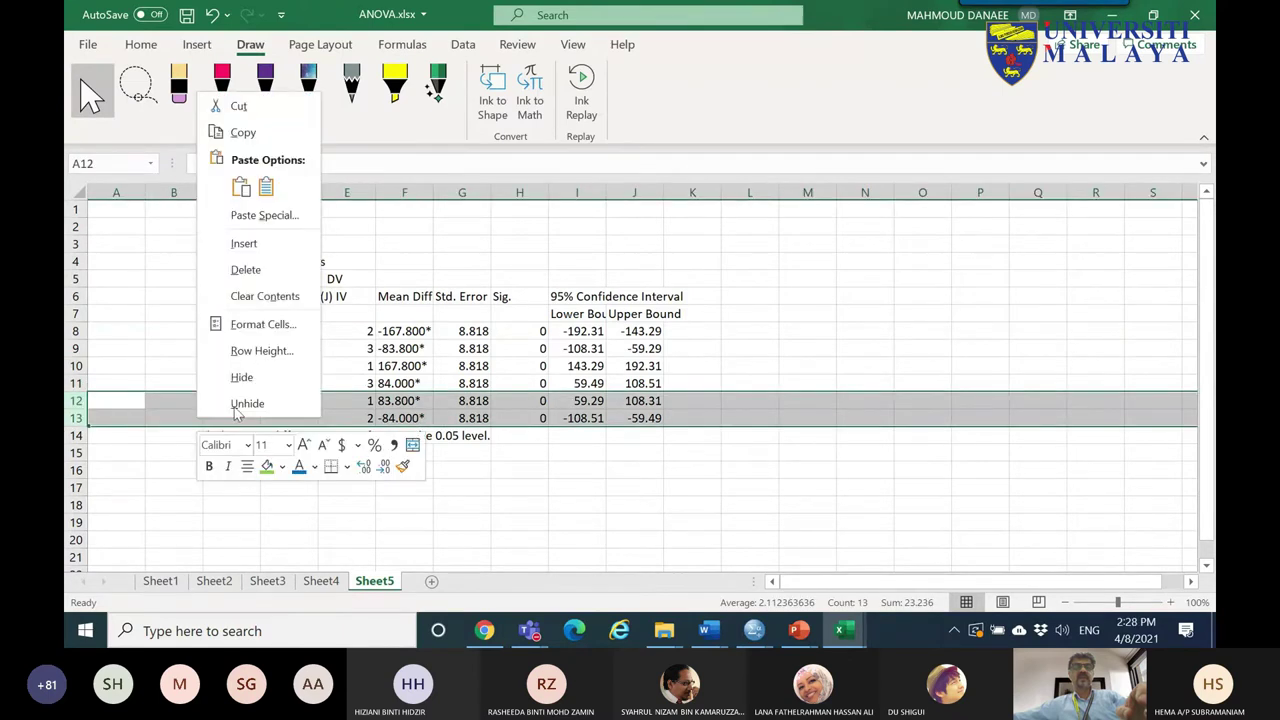
click(260, 266)
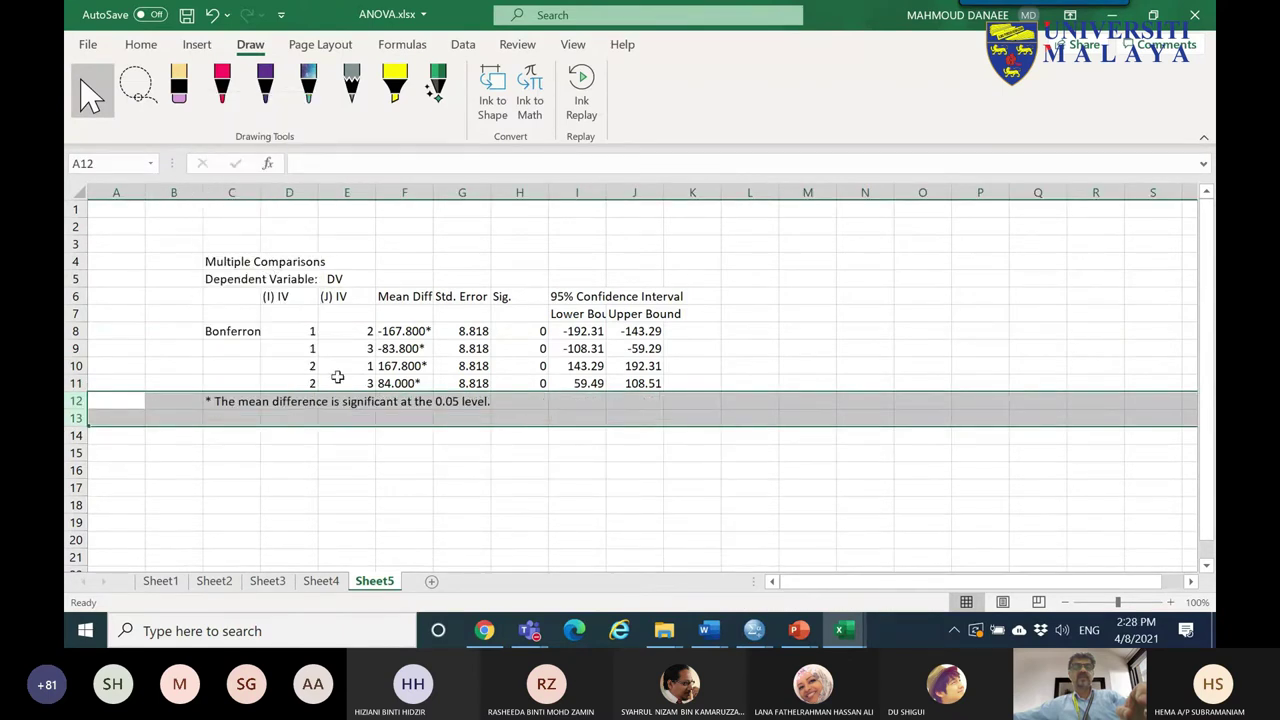
click(80, 366)
right_click(80, 368)
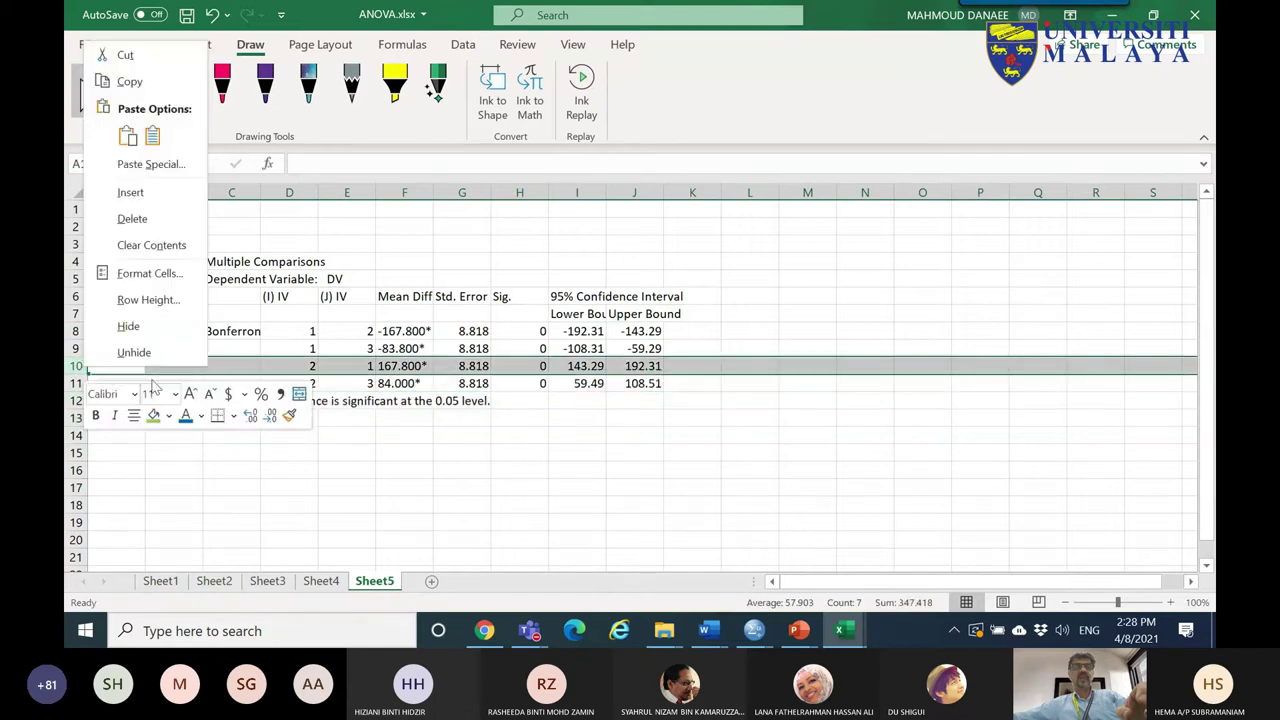
click(120, 217)
click(424, 326)
- Copy the reduced comparison table in D6:J10 and paste it below the bar chart in the Word file Document4, after three blank lines
drag(277, 297, 616, 366)
key(ctrl+c)
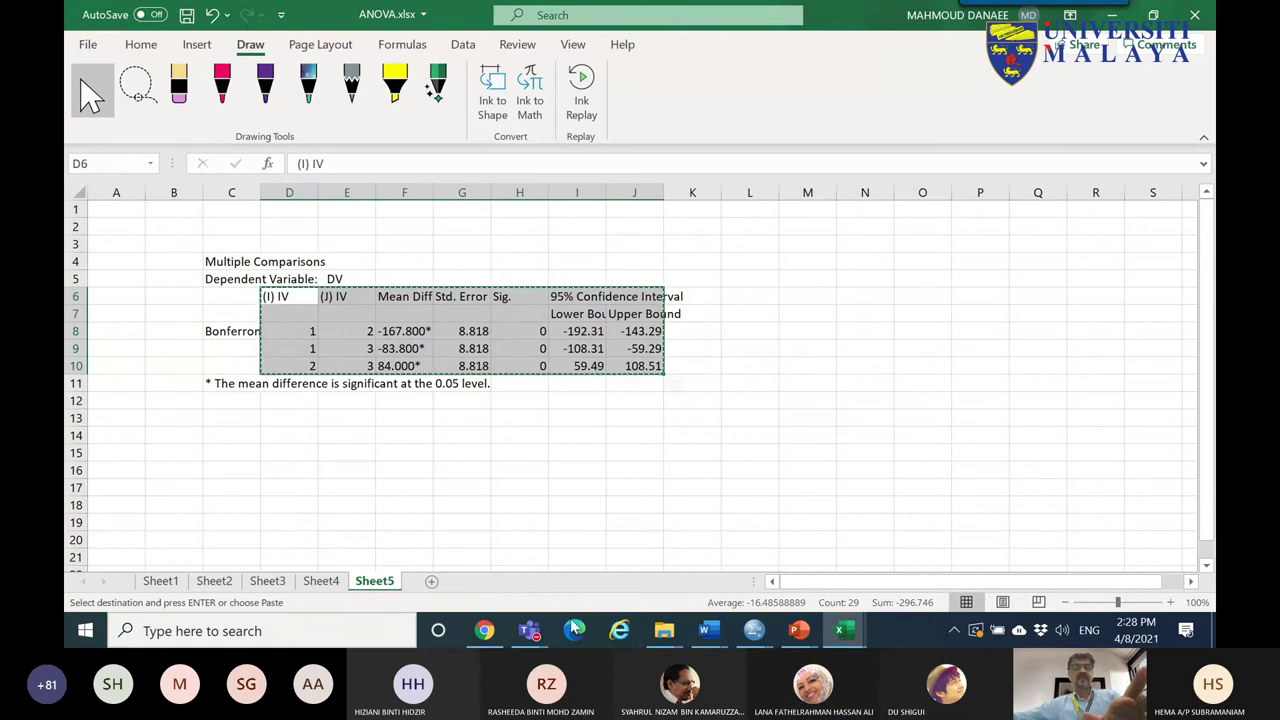
mouse_move(706, 636)
click(790, 555)
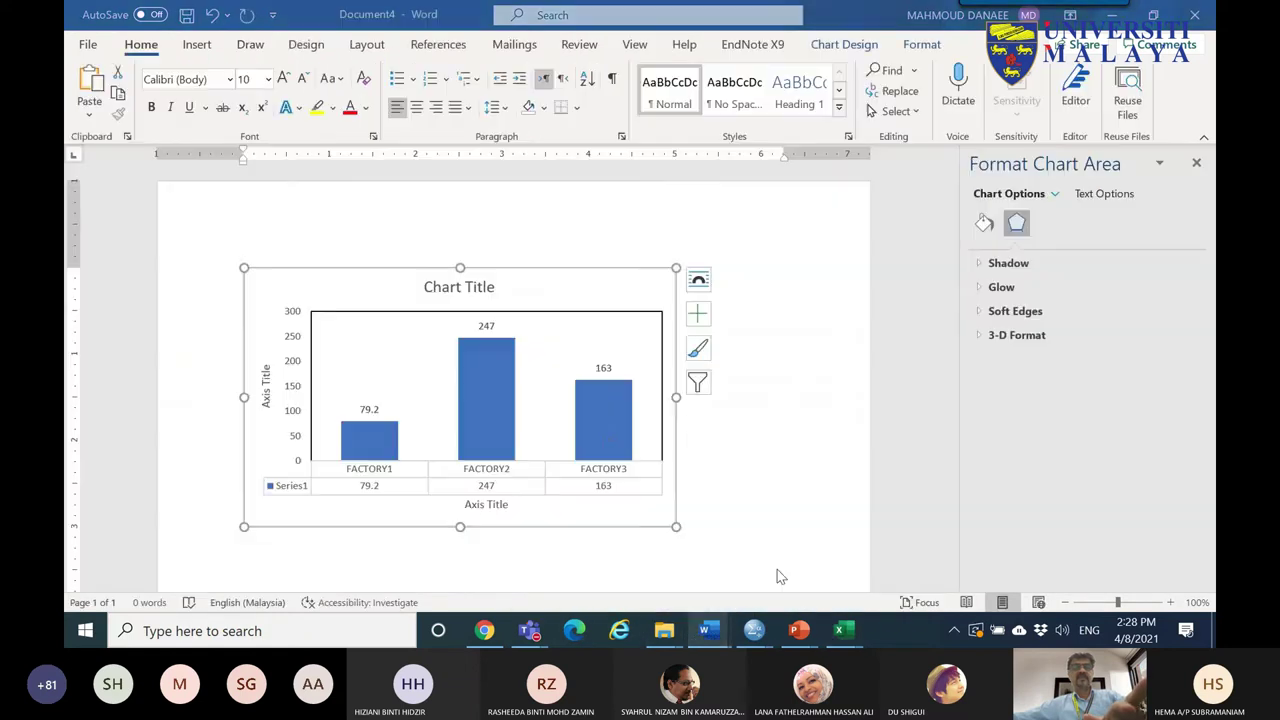
scroll(483, 429, down, 5)
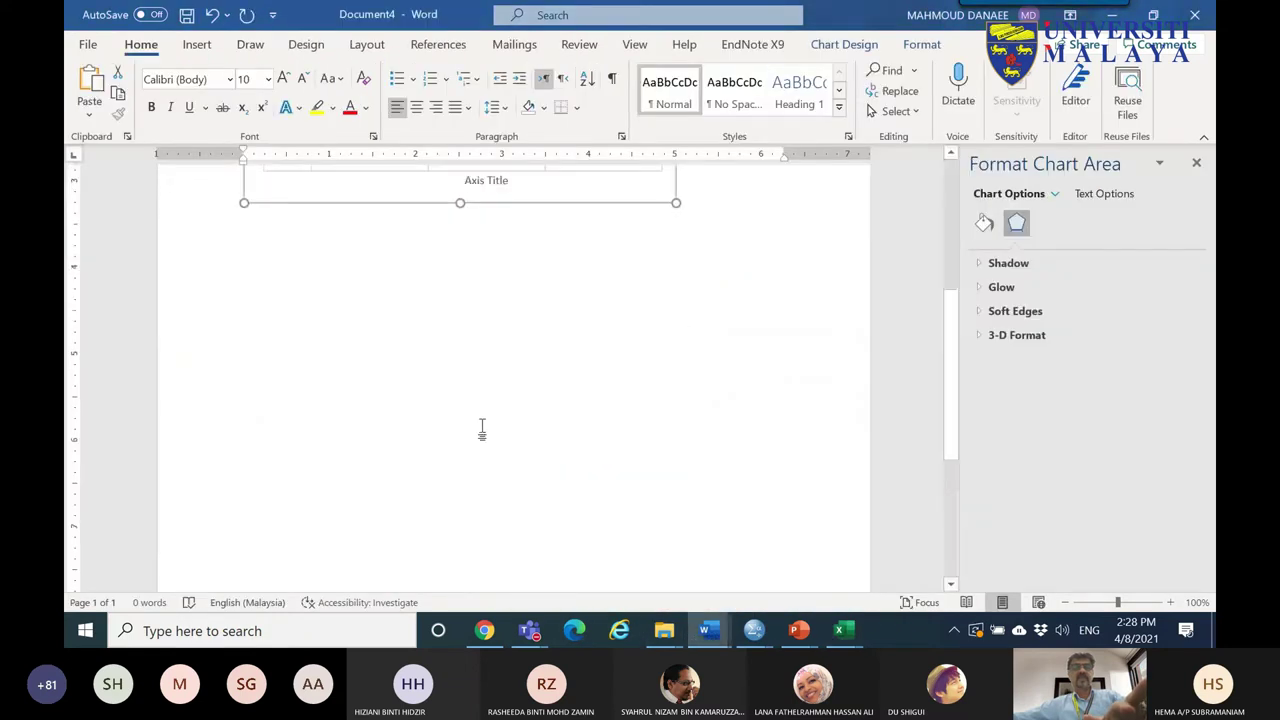
click(445, 358)
key(Return)
key(Return)
key(Return)
key(ctrl+v)
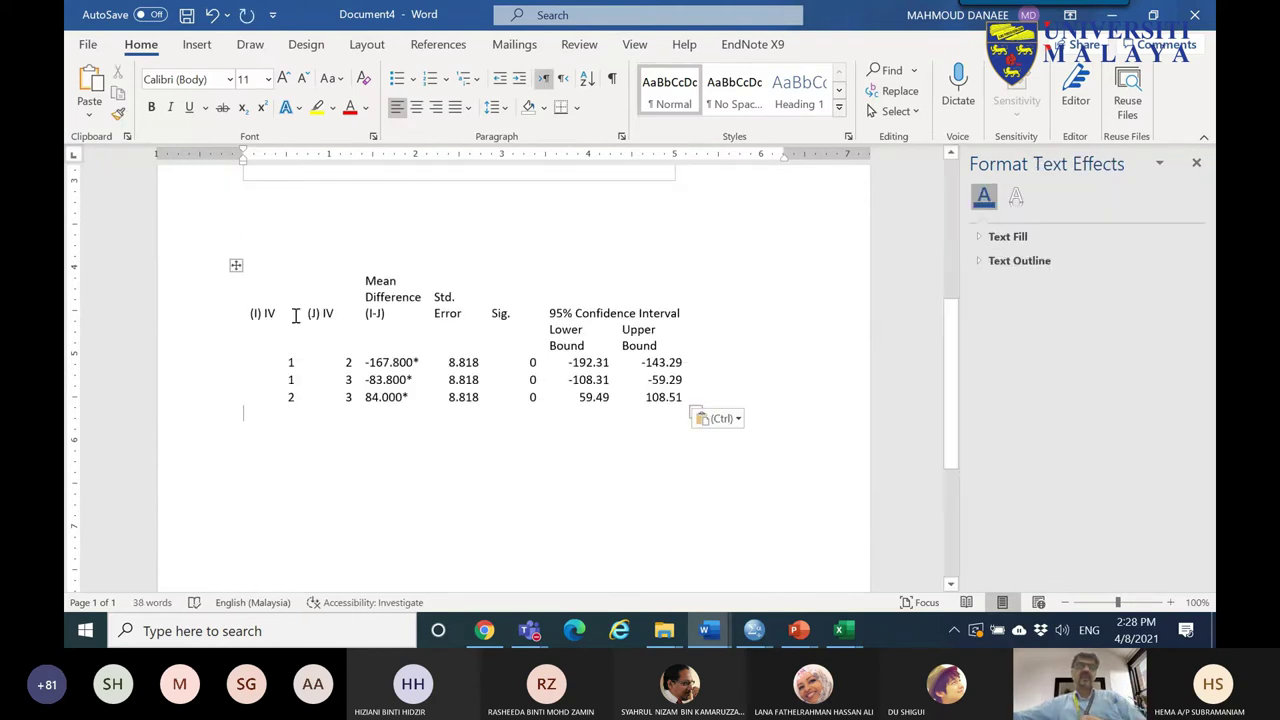
- Give the pasted table a style with black horizontal lines and no row shading, and stretch it wider across the page
click(238, 265)
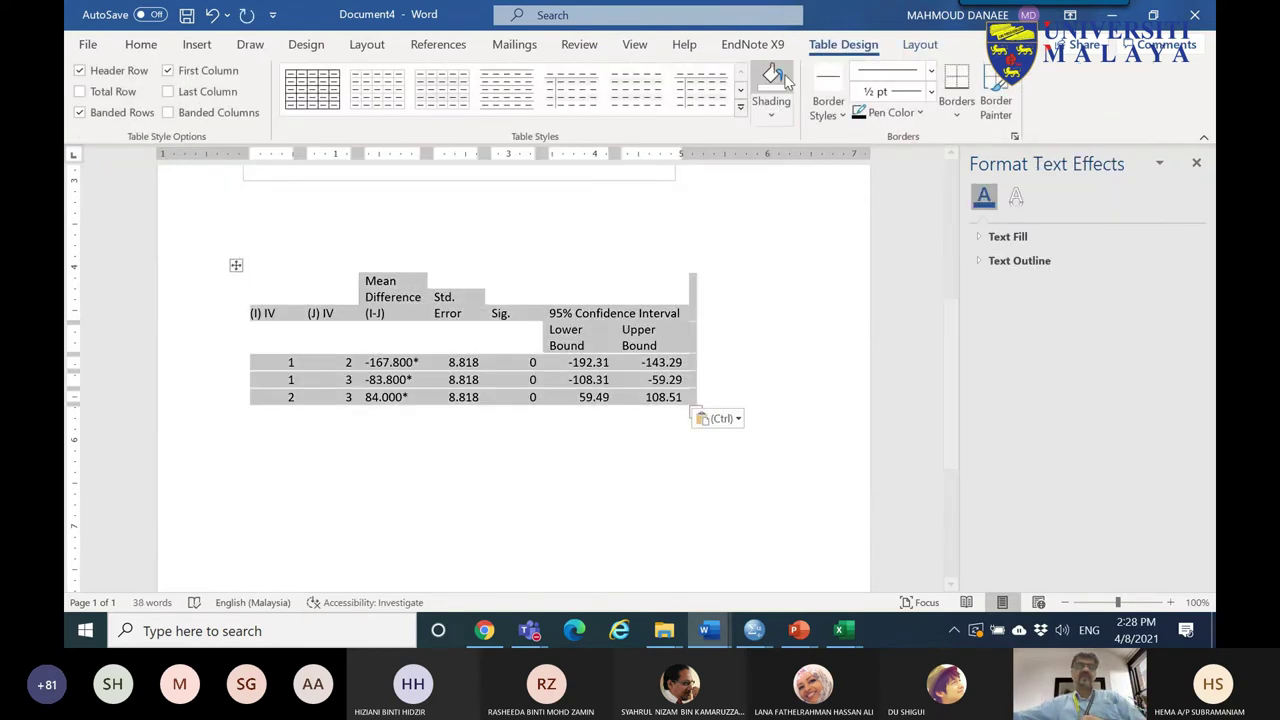
click(740, 104)
scroll(600, 350, down, 3)
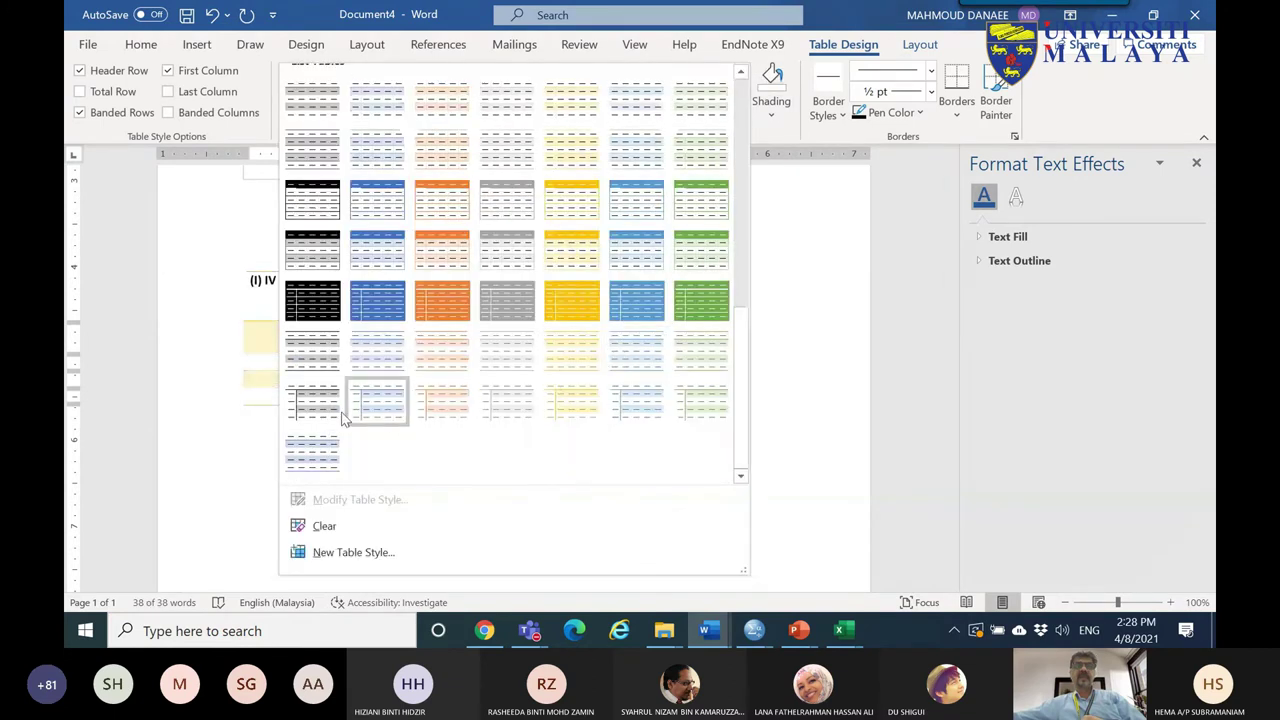
click(375, 400)
click(236, 264)
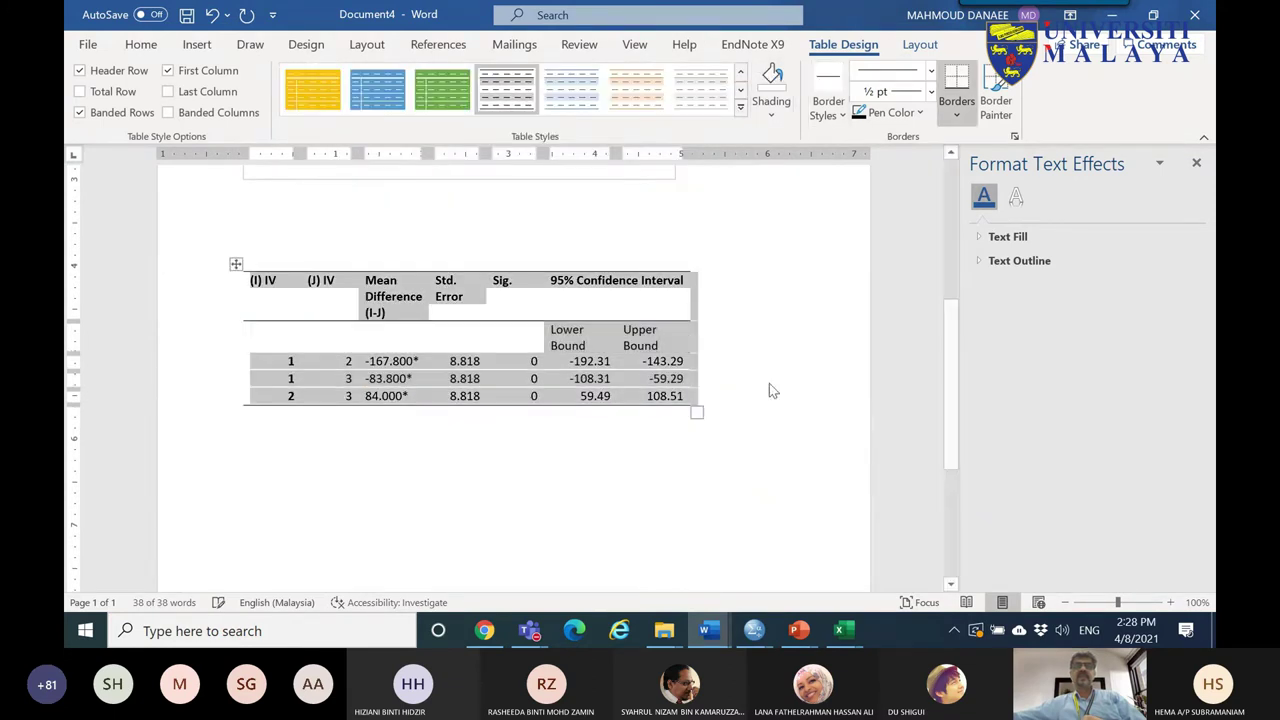
drag(719, 411, 851, 354)
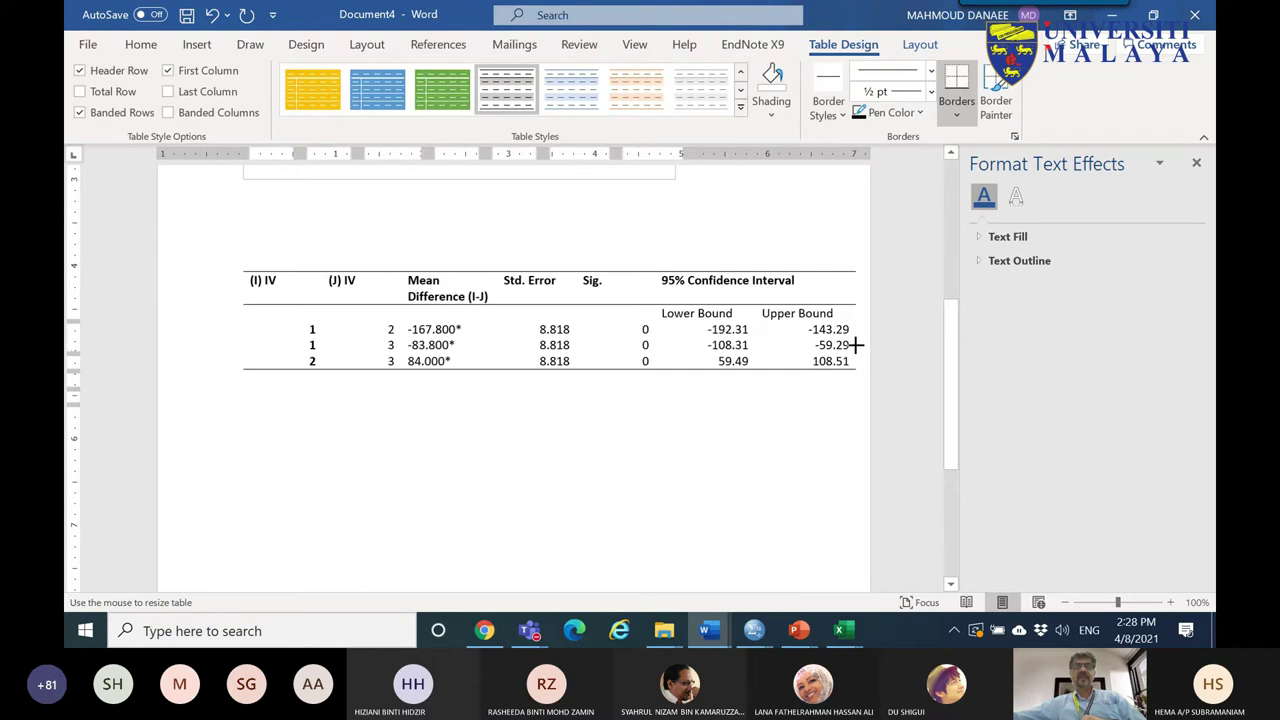
- Left-align the (I) IV and (J) IV columns and centre the remaining columns of the table
drag(265, 297, 375, 356)
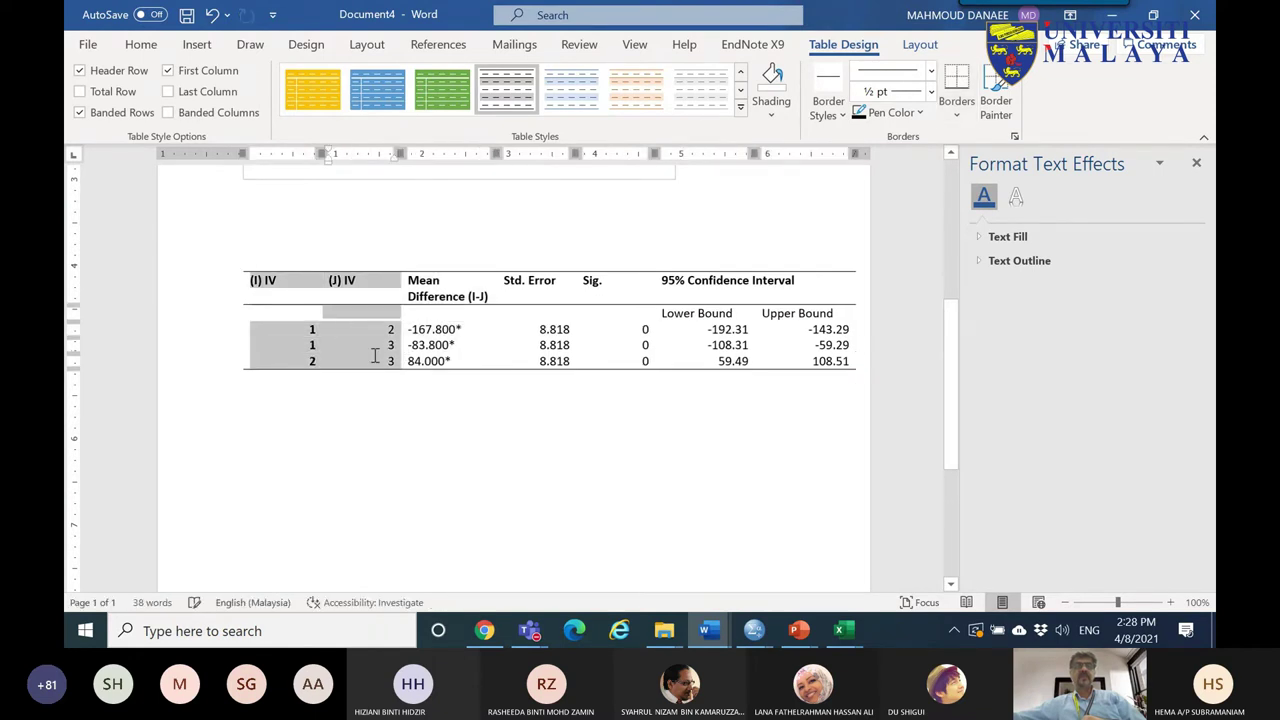
click(924, 48)
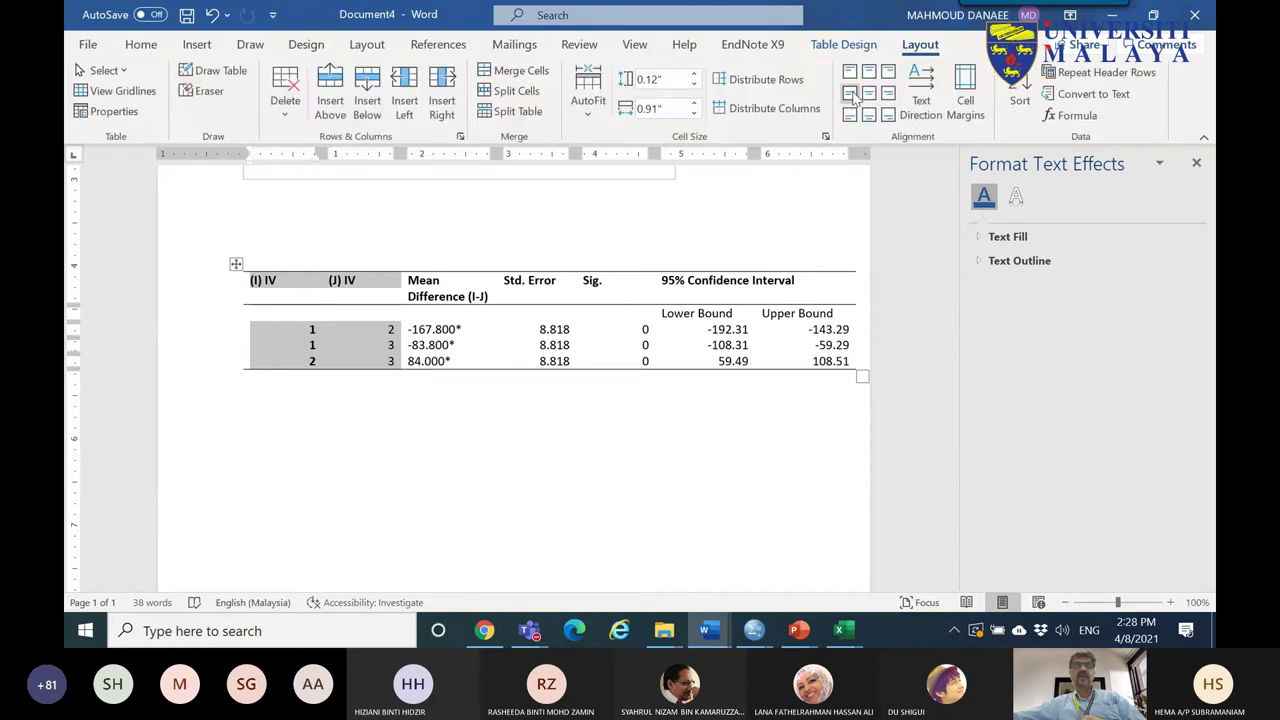
click(849, 93)
drag(432, 290, 777, 362)
click(868, 93)
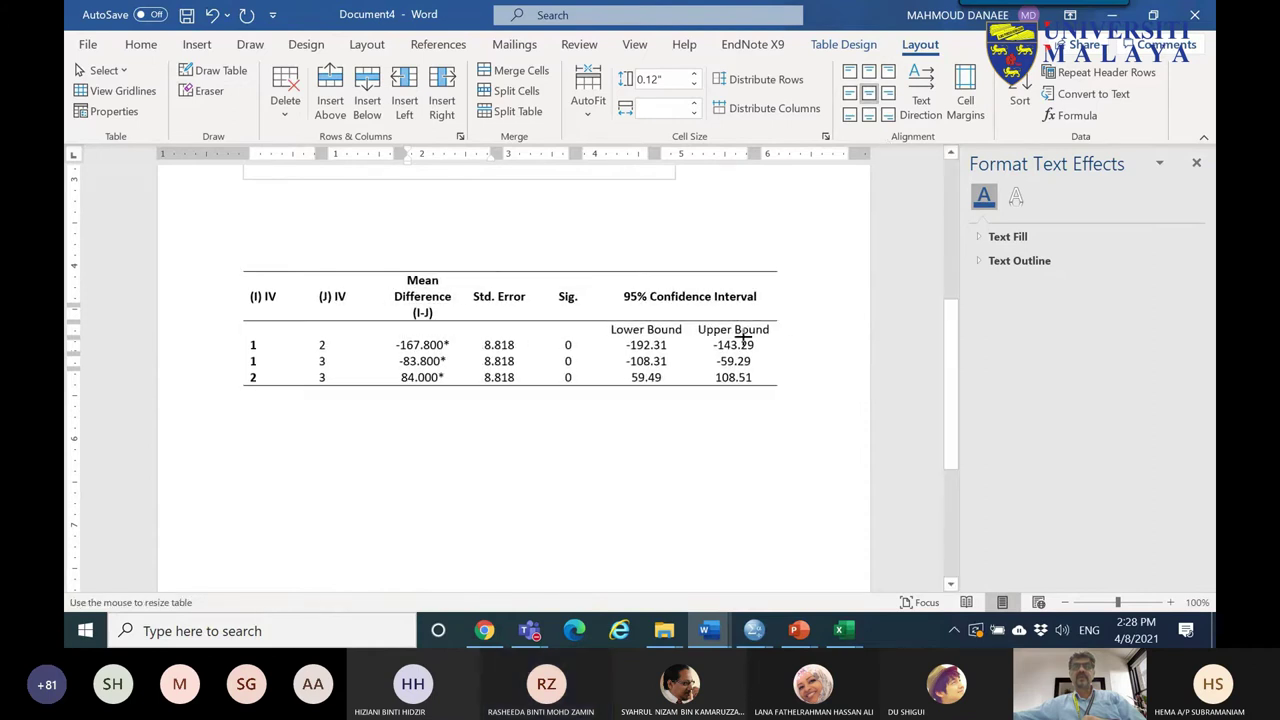
- Shorten the table headings Std. Error, Sig. and 95% Confidence Interval to SE, P and 95% CI
drag(527, 302, 768, 297)
text(SE)
text(P)
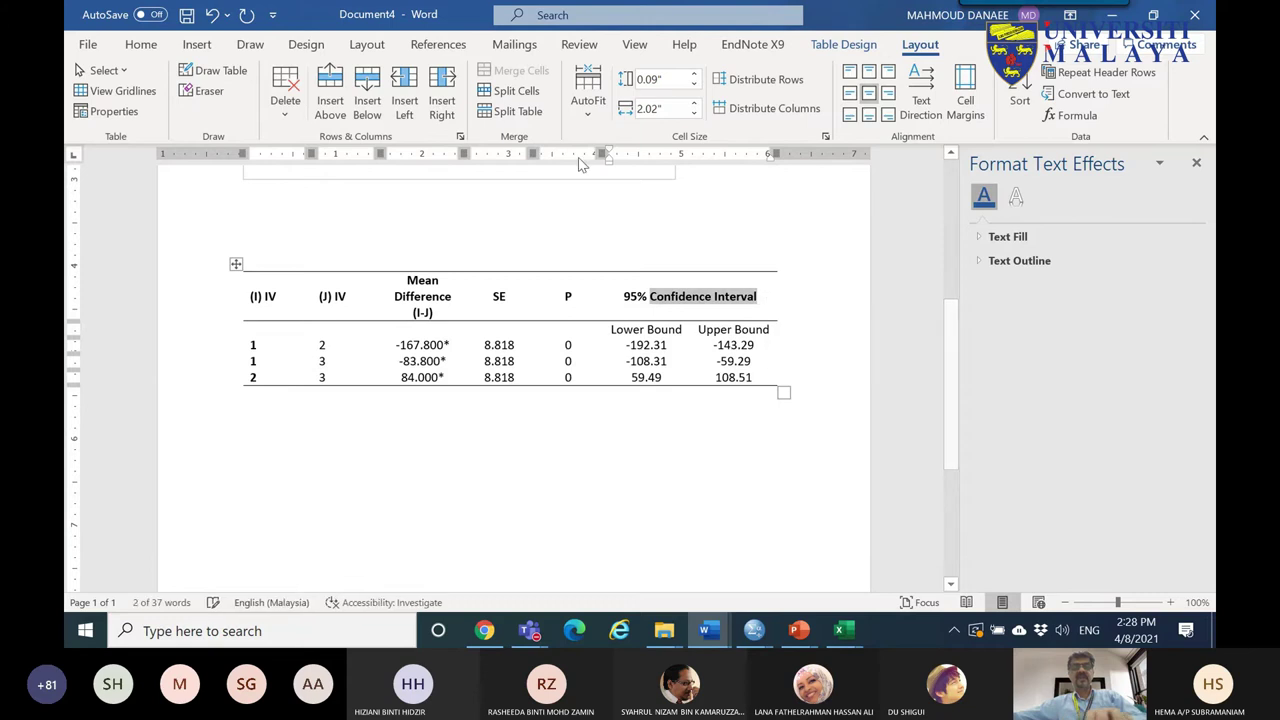
text(CI)
click(534, 177)
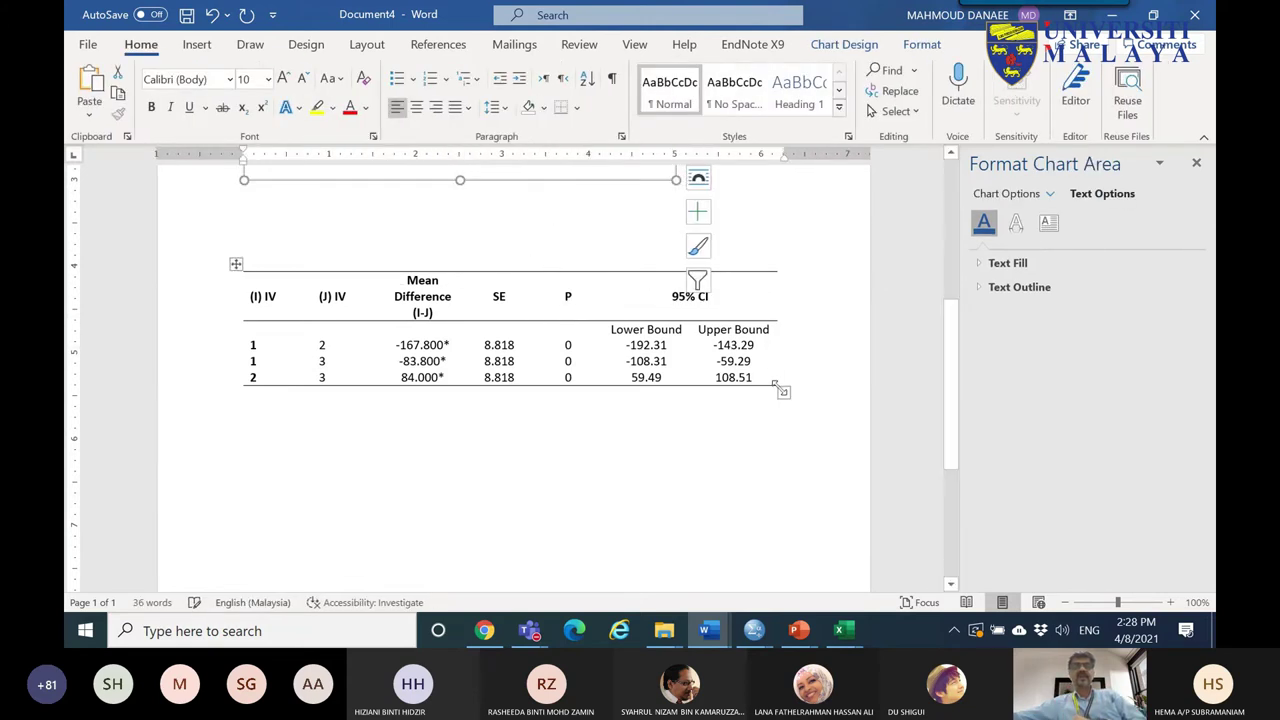
- Widen the table slightly and replace all three values in the P column with <0.001
drag(775, 384, 795, 384)
click(602, 343)
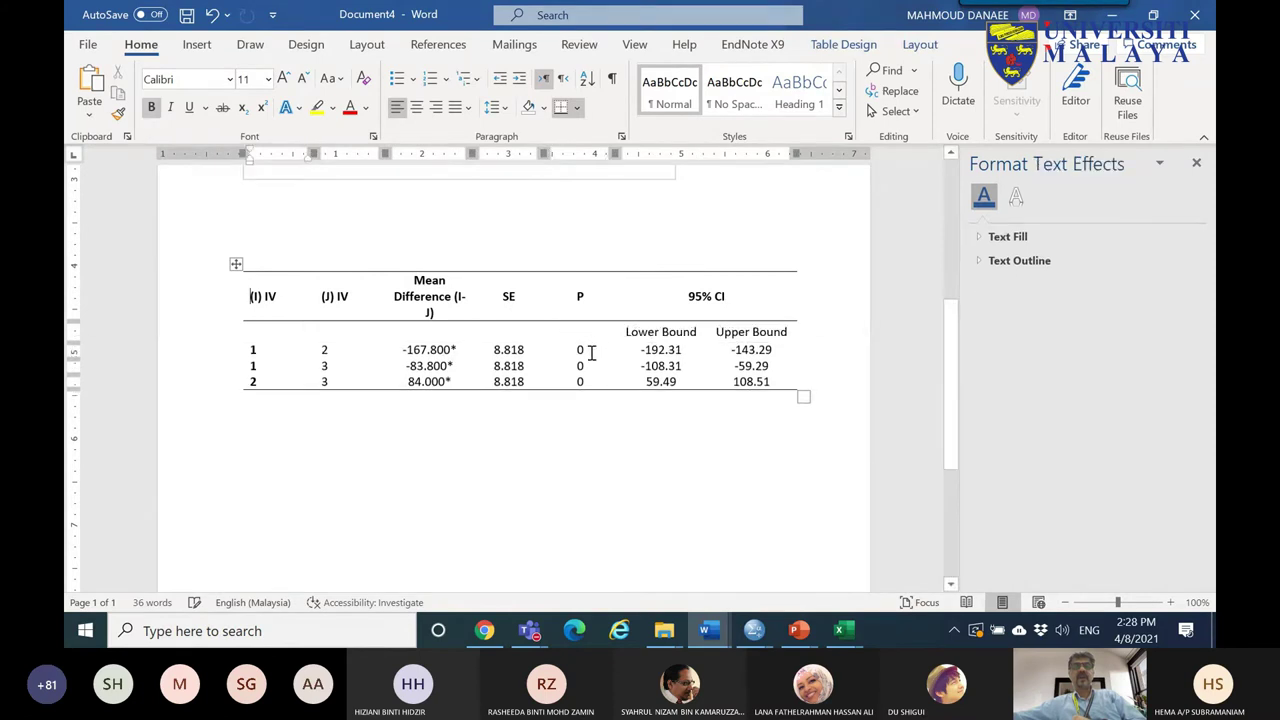
double_click(581, 348)
text(<0.001)
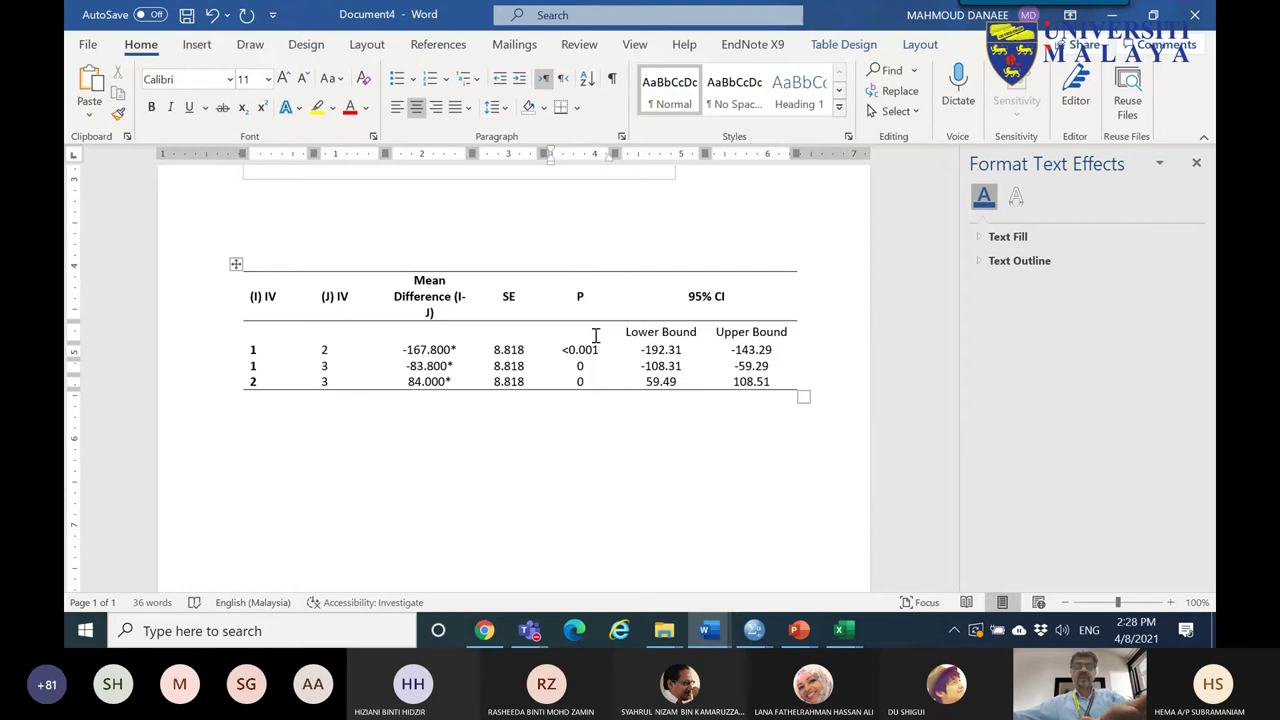
drag(604, 351, 575, 387)
key(ctrl+v)
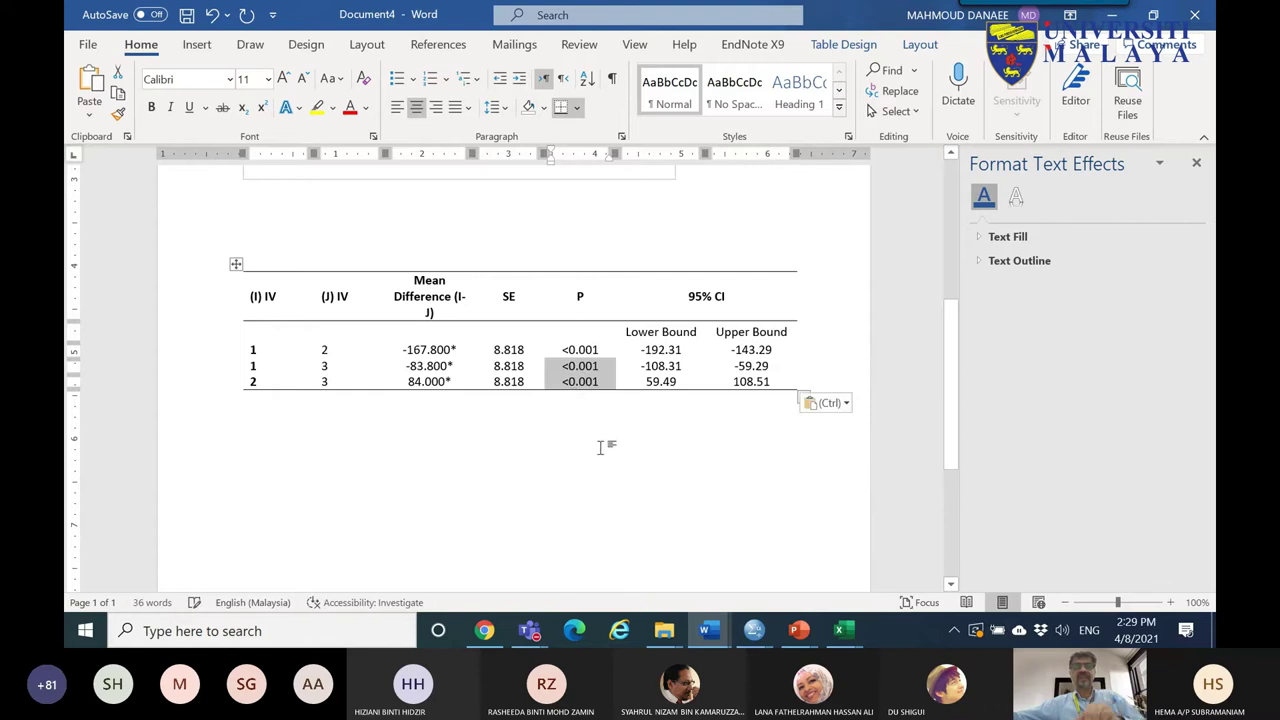
- Switch to Chrome and search Google in a new tab for "APA STYLE ANOAV"
click(484, 630)
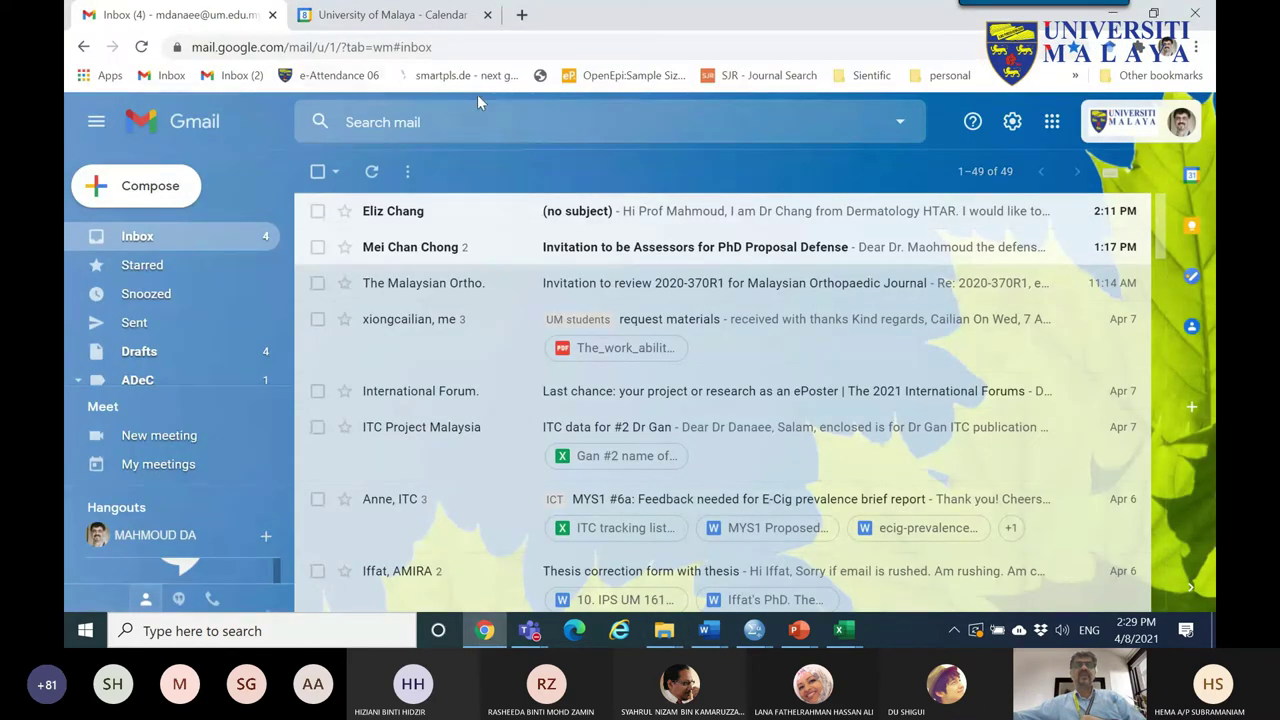
click(521, 14)
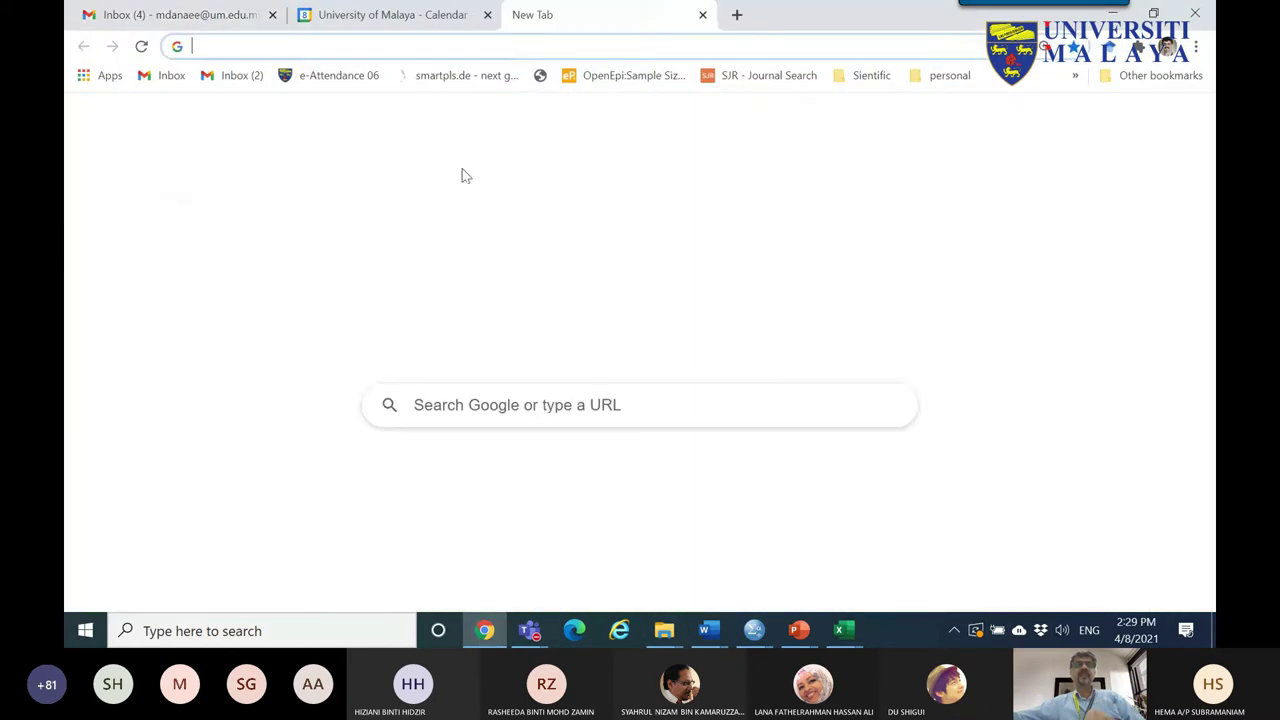
click(506, 408)
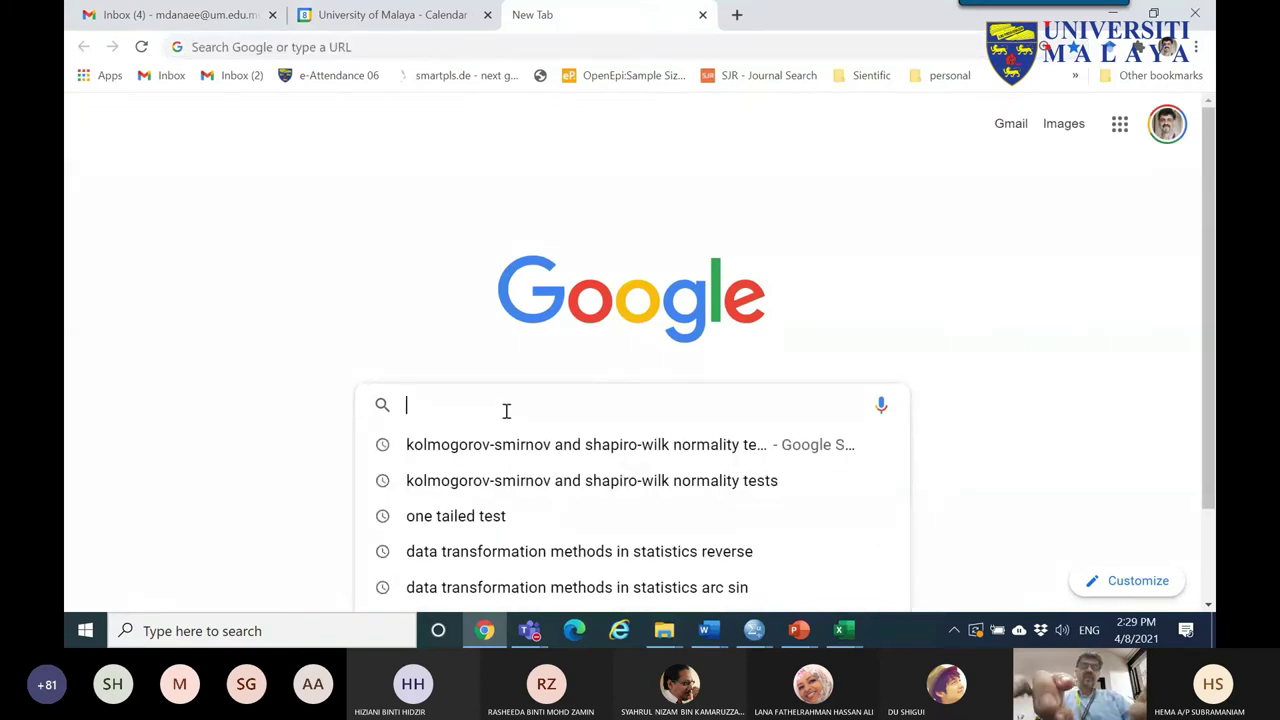
text(APA S)
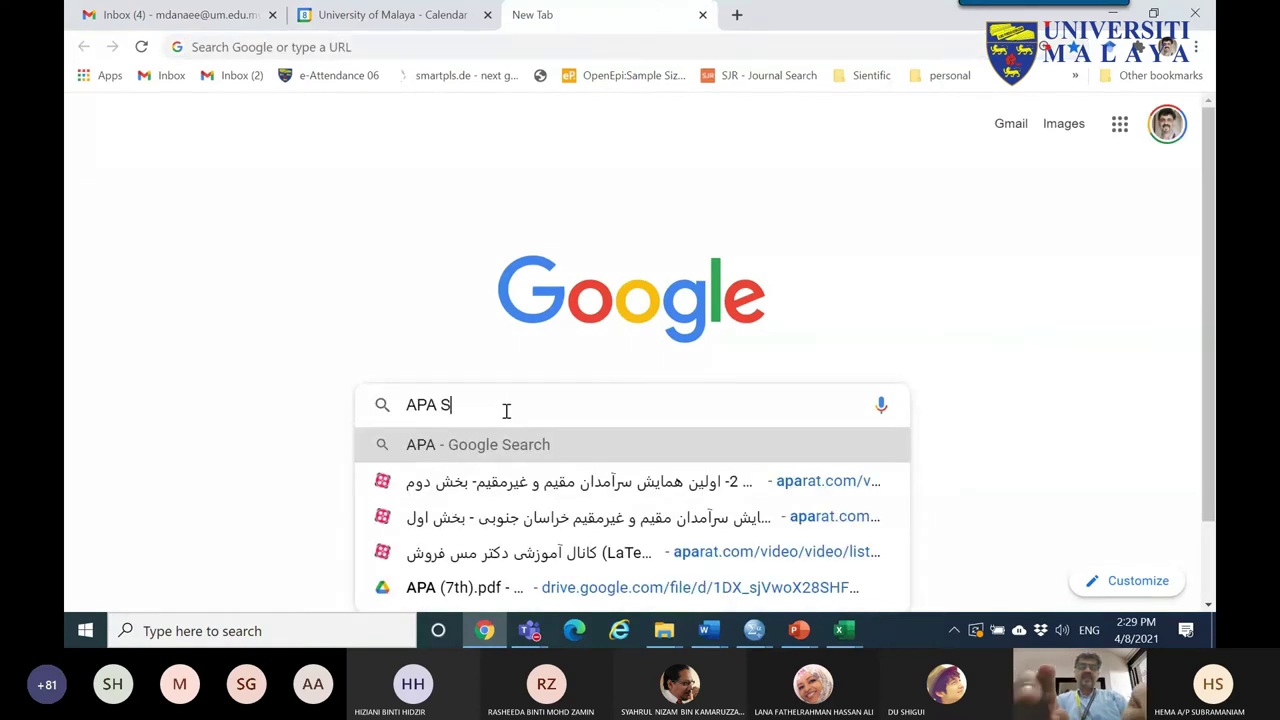
text(TYLE ANOAV)
key(Return)
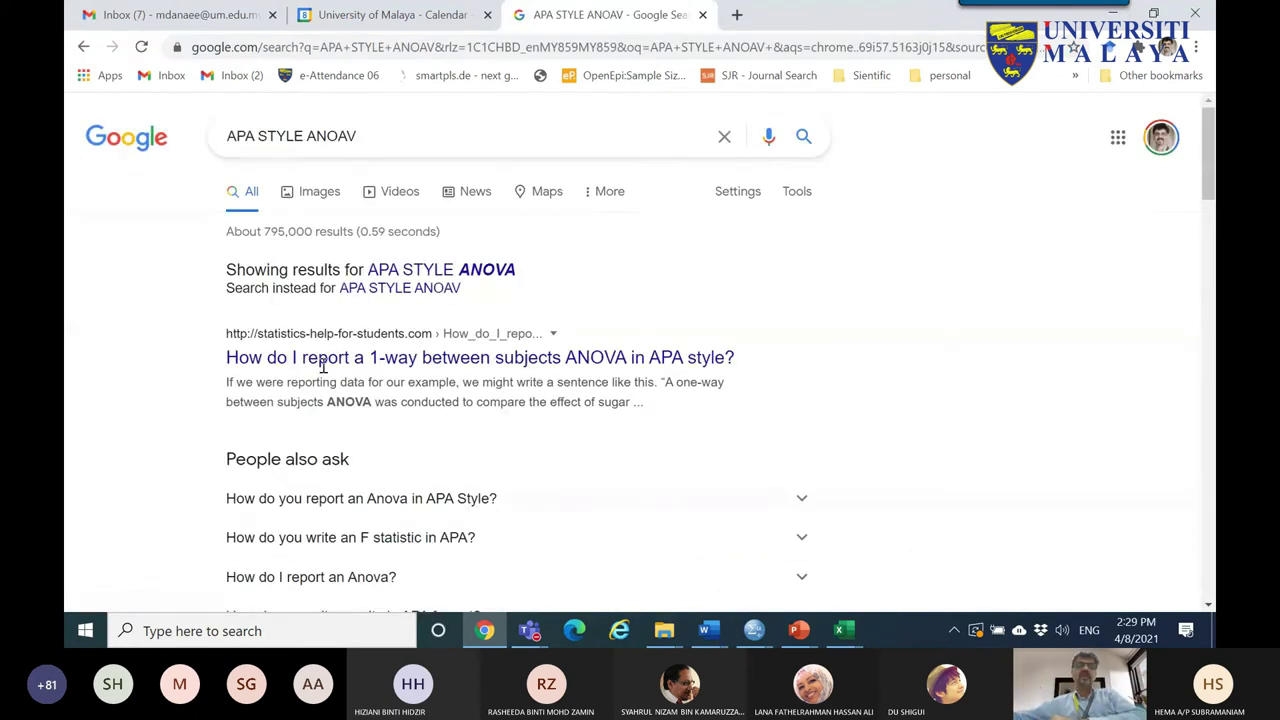
- Open the "Writing up your results – APA Style guidelines" and "APA Style Sample Tables" search results in separate new tabs
scroll(665, 365, down, 5)
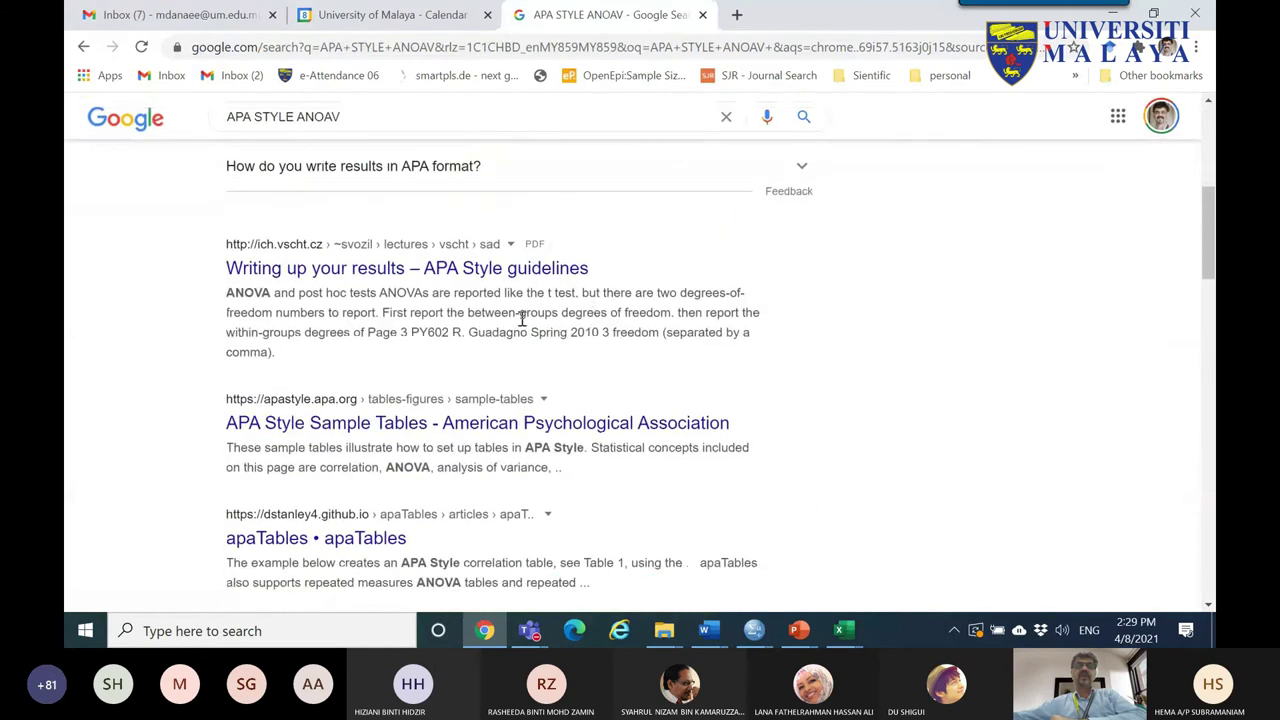
right_click(464, 263)
click(515, 278)
right_click(482, 432)
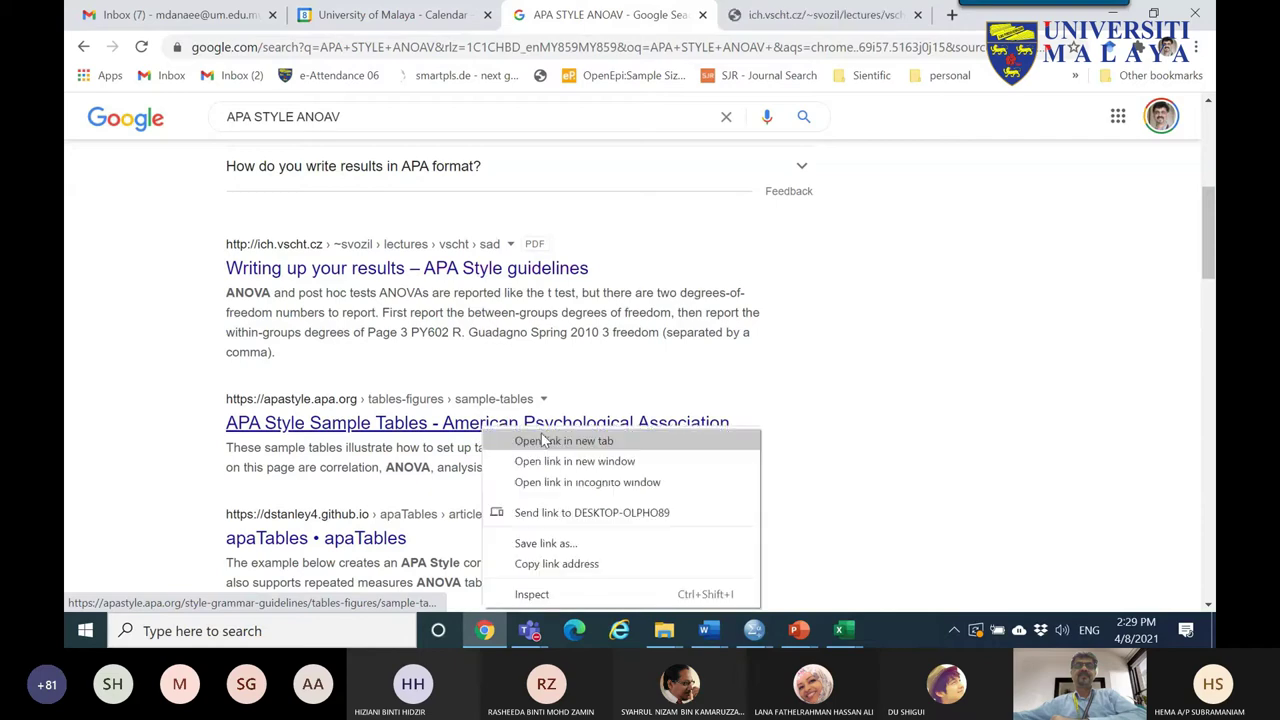
click(533, 445)
- Look through the APA Style guidelines PDF for its ANOVA and post hoc reporting section and its example table
click(700, 14)
scroll(628, 300, down, 15)
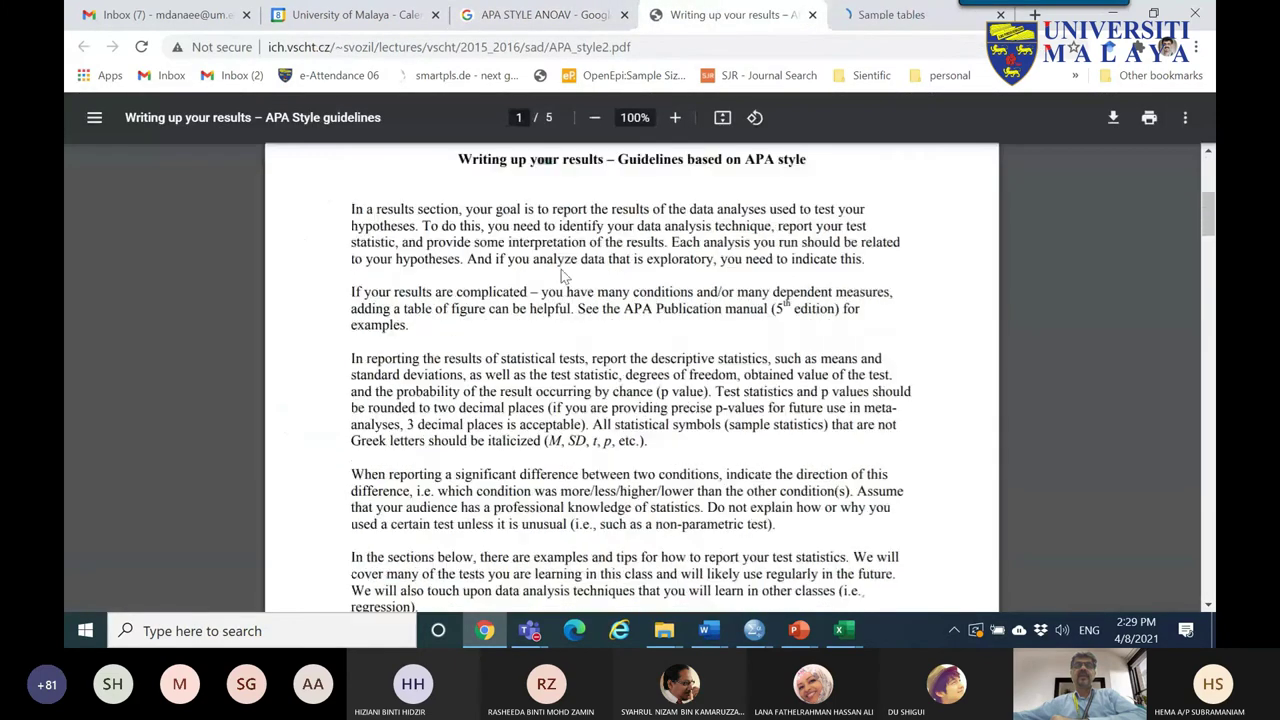
scroll(628, 300, down, 12)
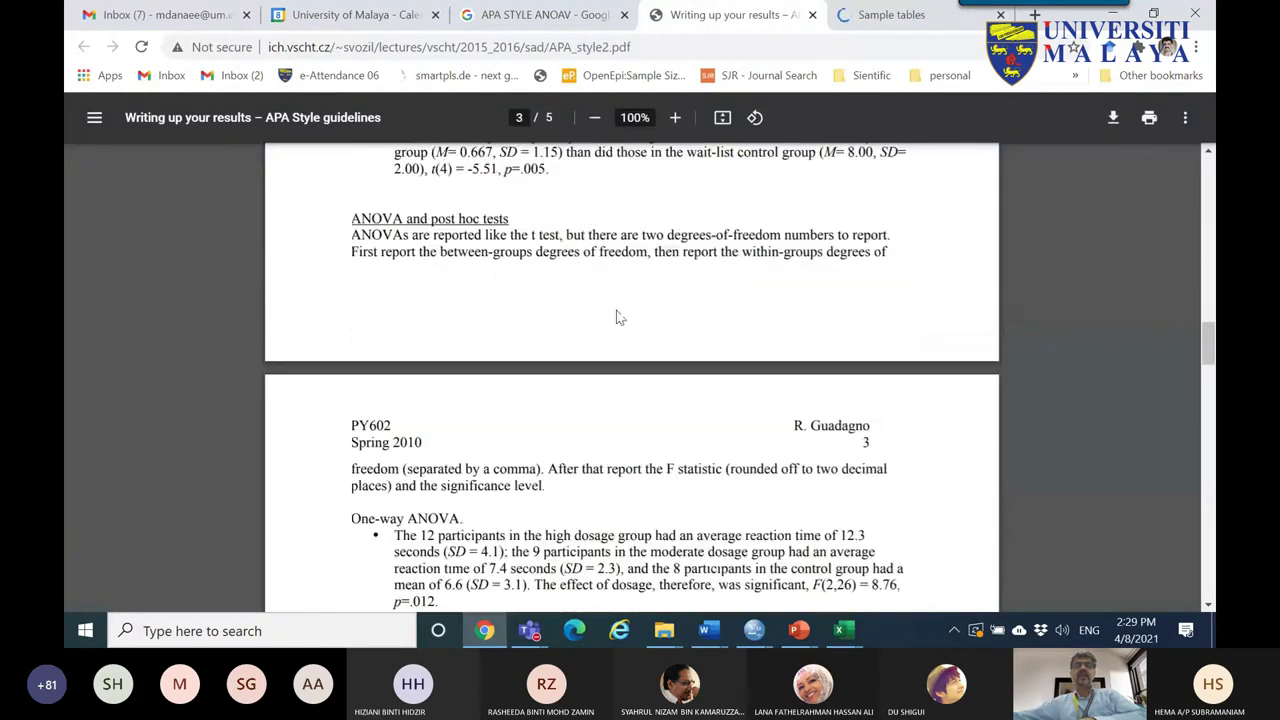
scroll(646, 305, down, 20)
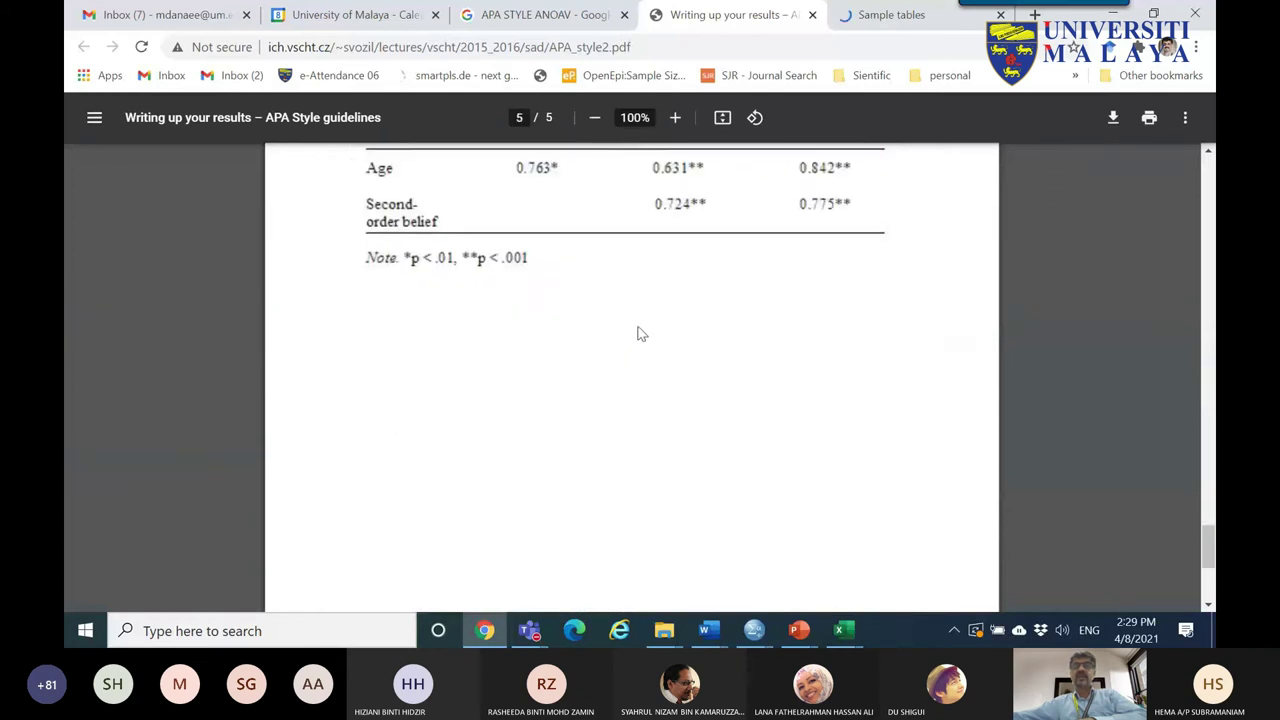
scroll(640, 332, up, 3)
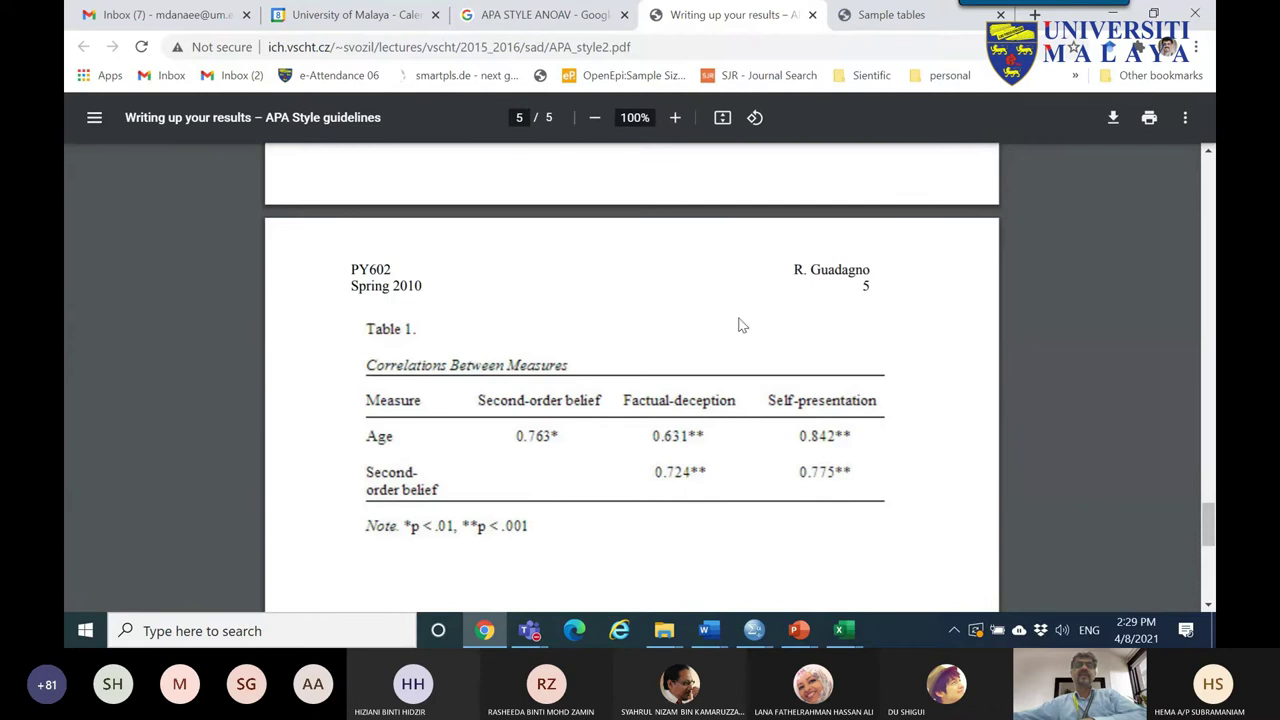
scroll(709, 326, down, 5)
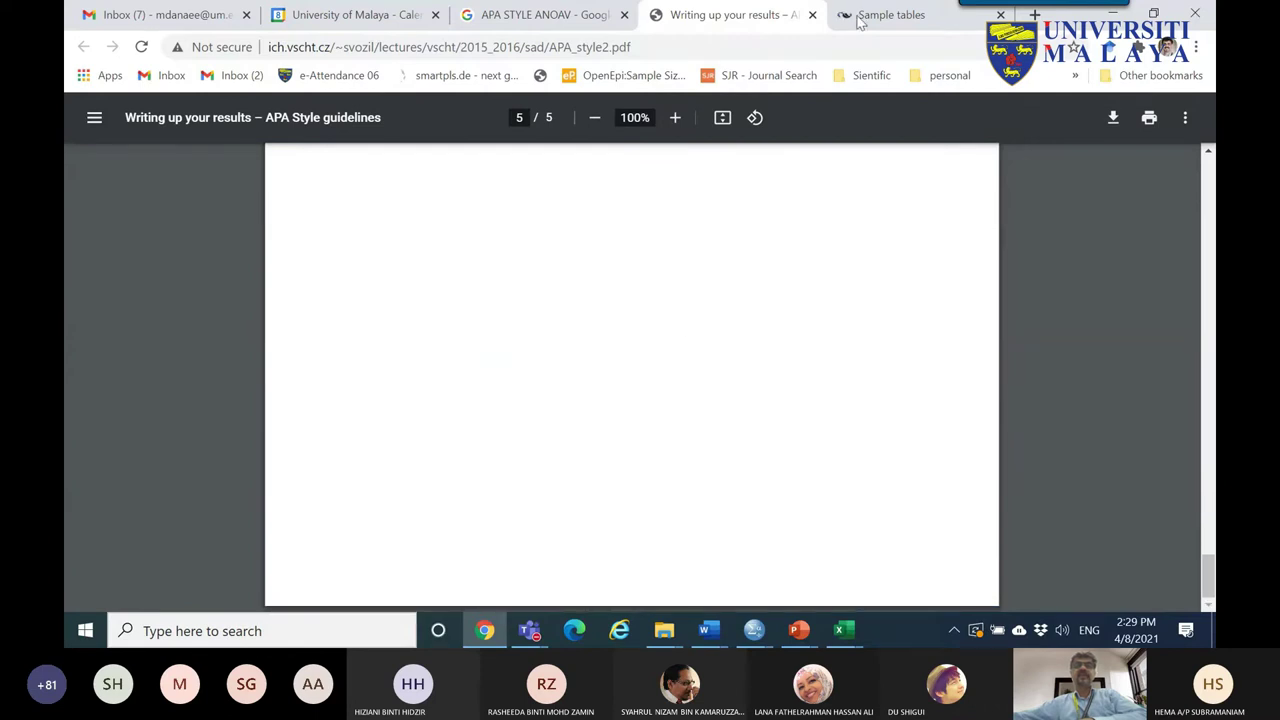
- Browse the APA Style Sample Tables page to see how its example tables and notes are laid out
click(862, 20)
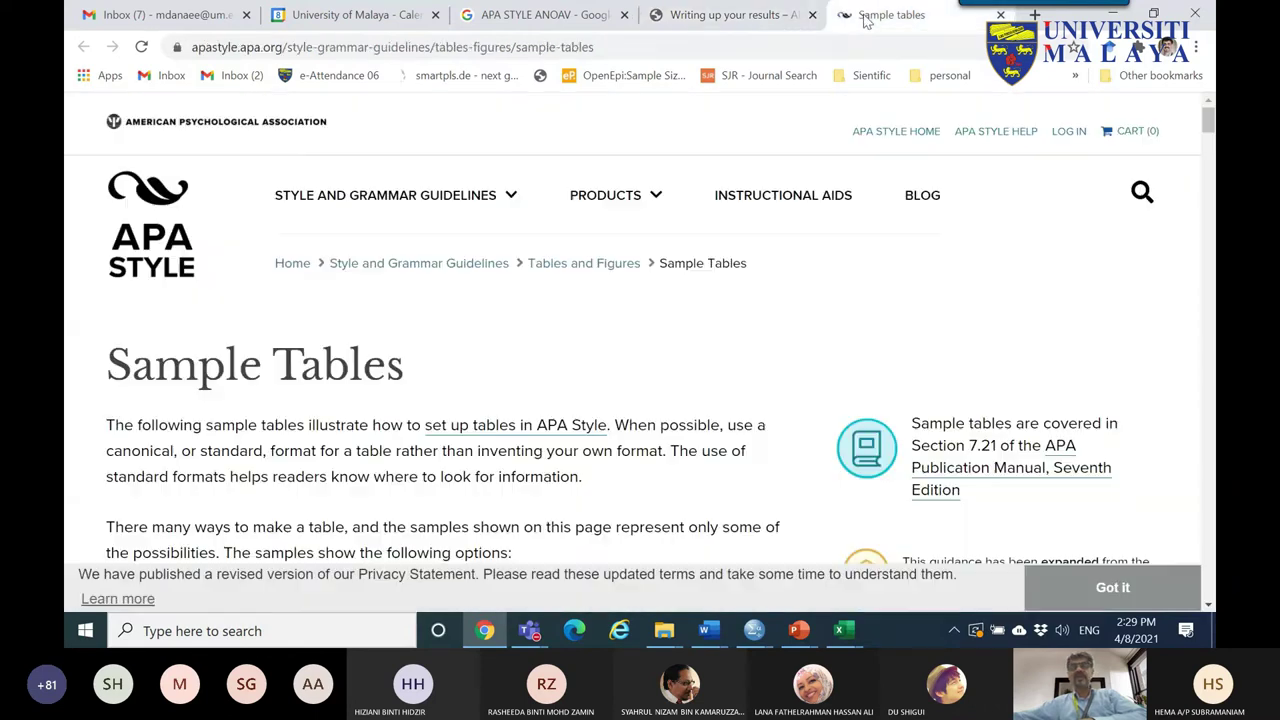
scroll(463, 352, down, 2)
scroll(455, 346, down, 10)
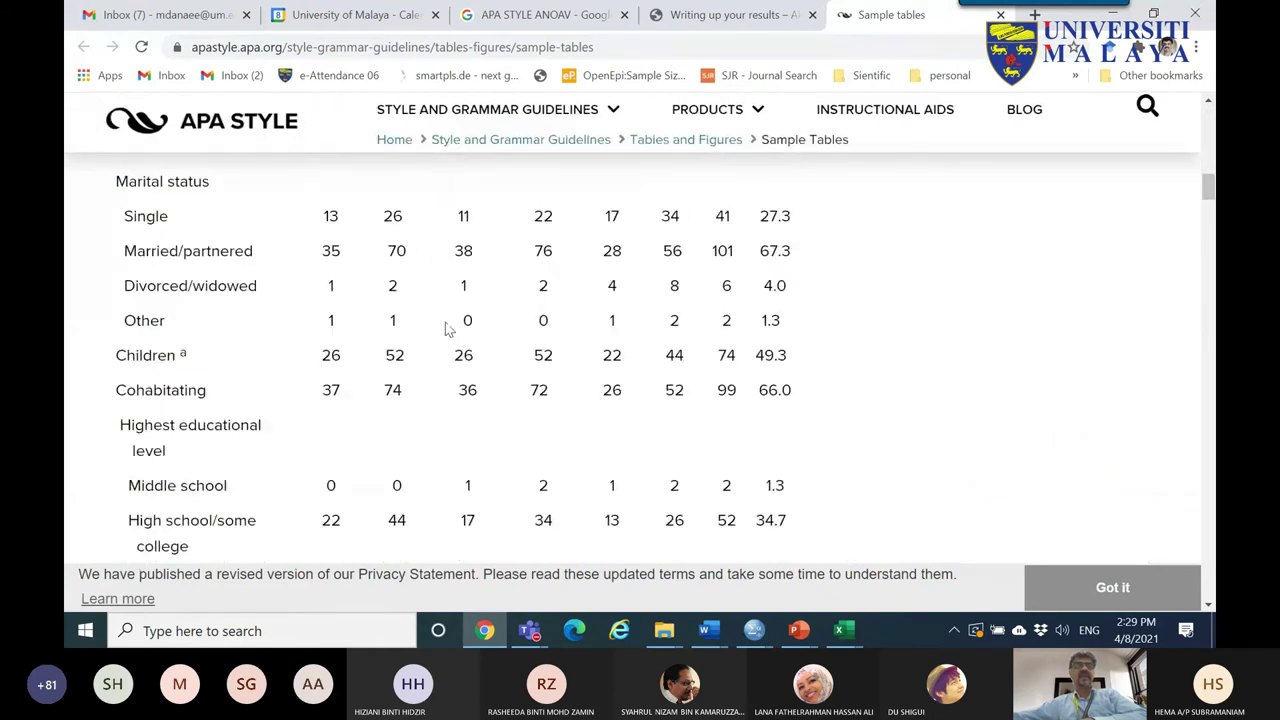
scroll(450, 325, down, 5)
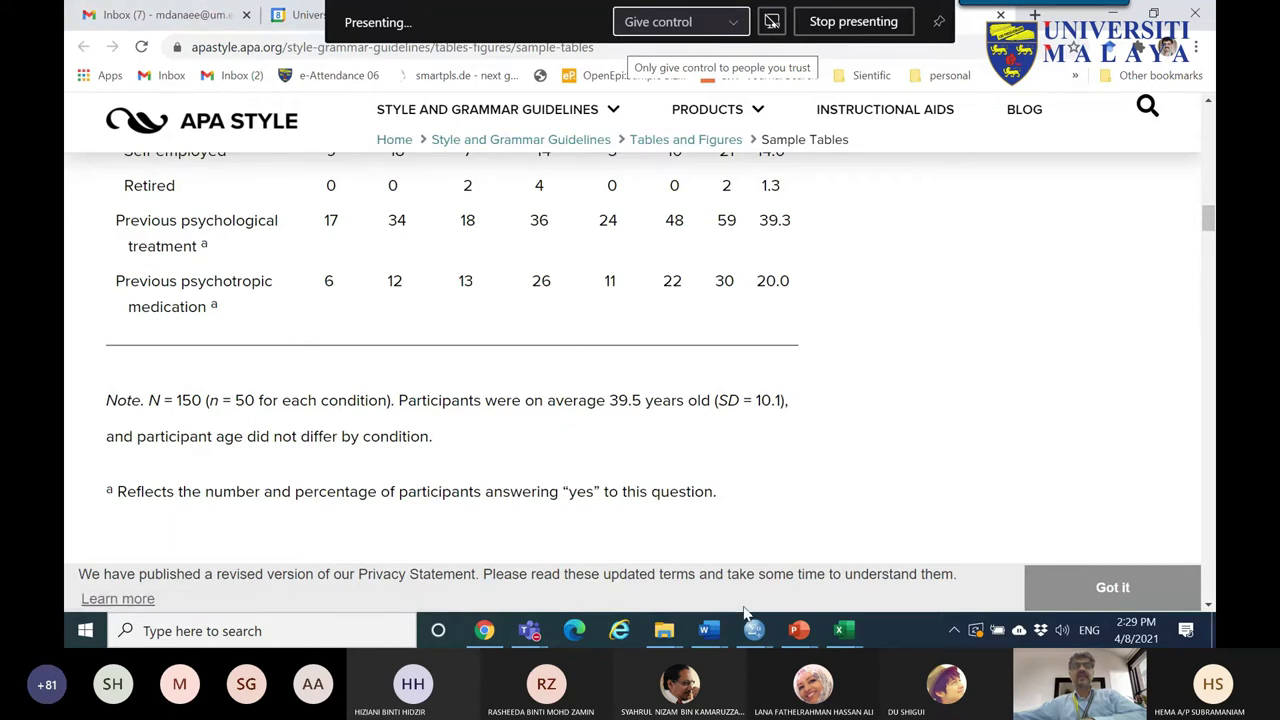
- Switch to Presentation1 in PowerPoint to view the bar chart of the three factories
mouse_move(800, 633)
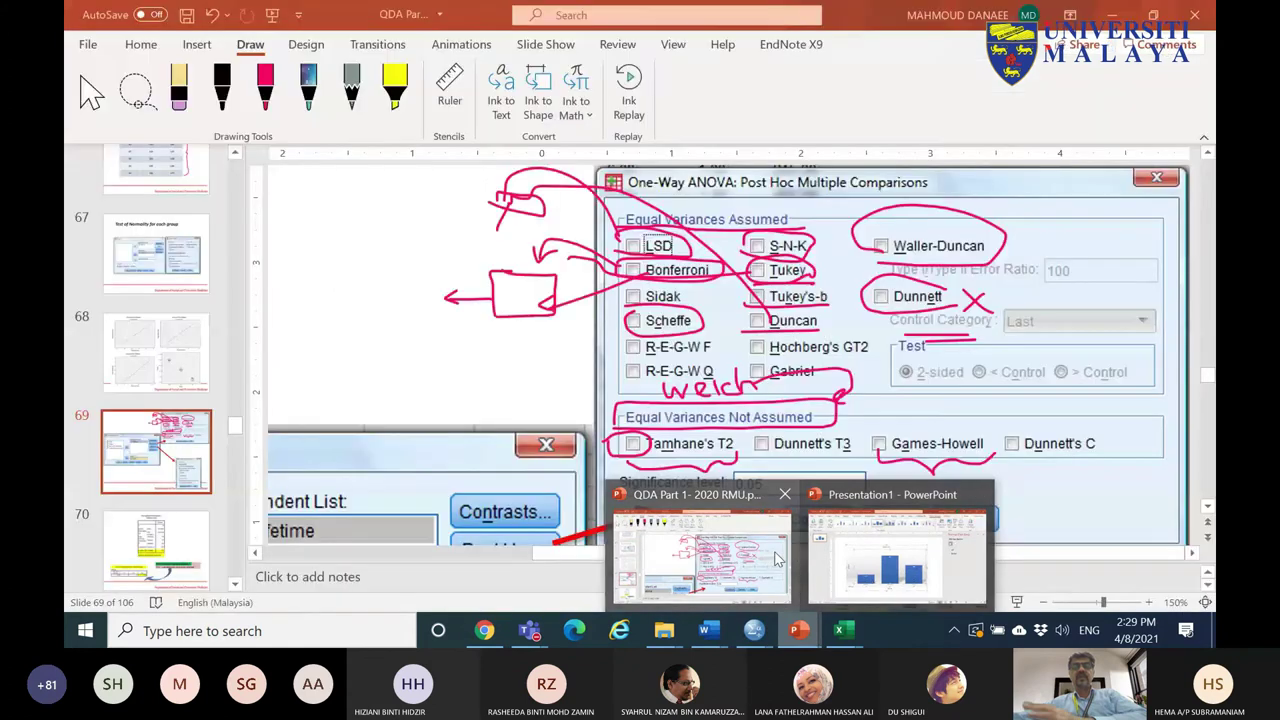
mouse_move(948, 548)
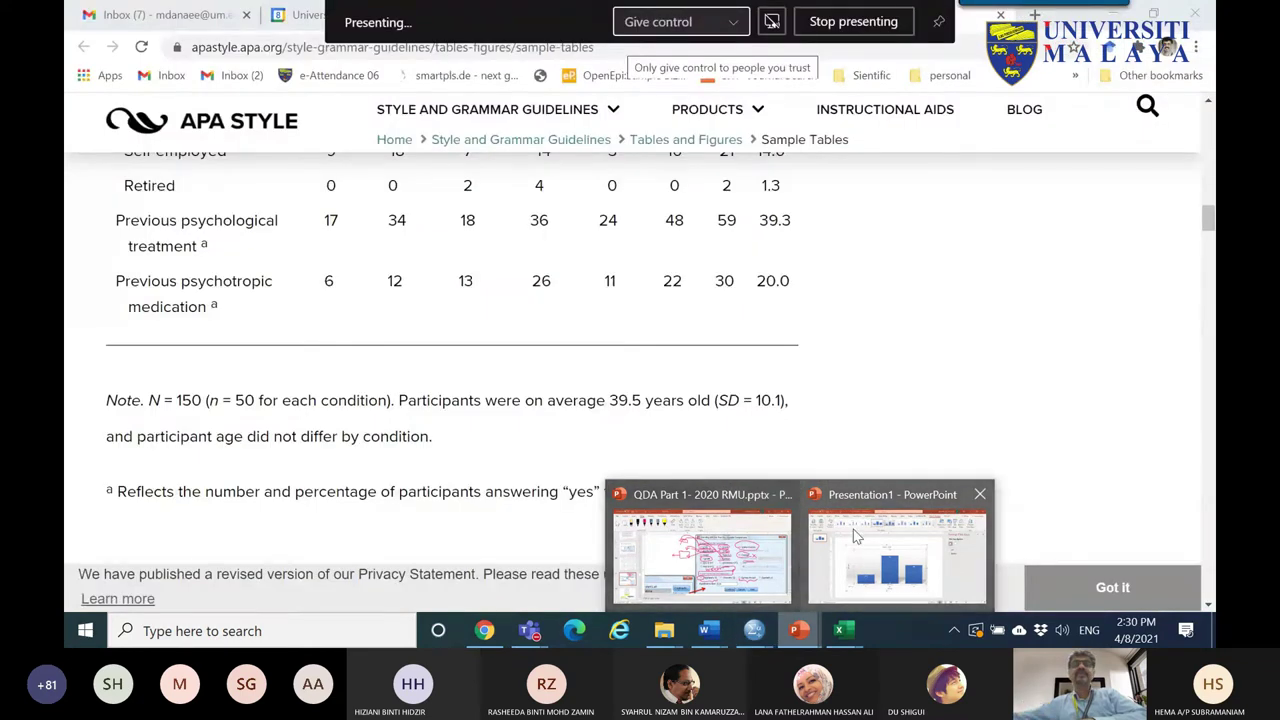
click(882, 553)
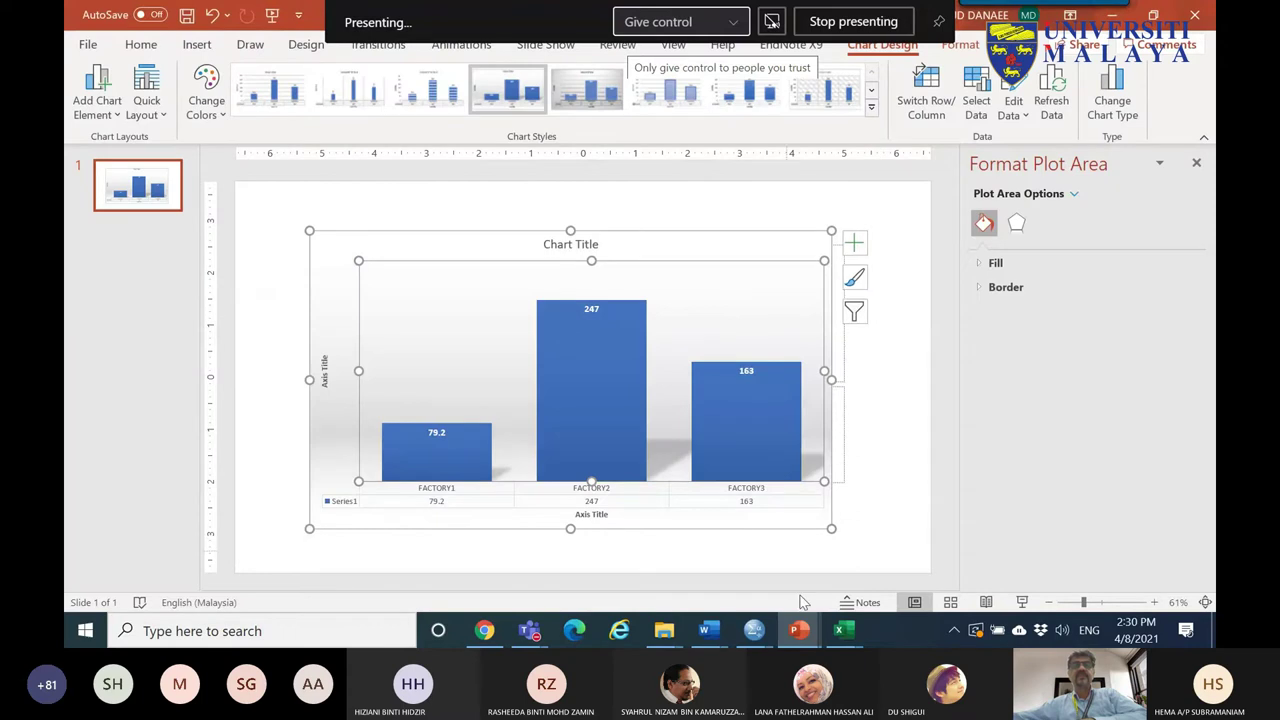
- Switch to the ANOVA.xlsx workbook in Excel and open Sheet4 with the Descriptives table and factory means chart
mouse_move(843, 630)
click(829, 568)
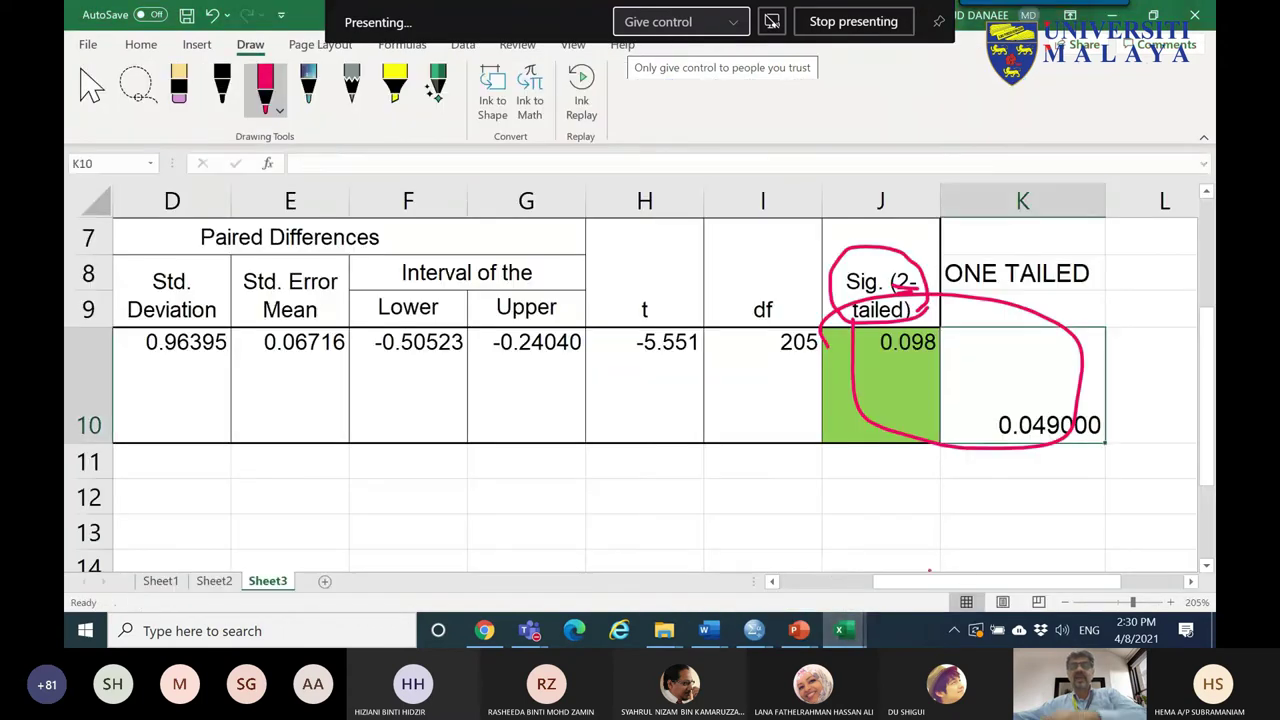
mouse_move(843, 635)
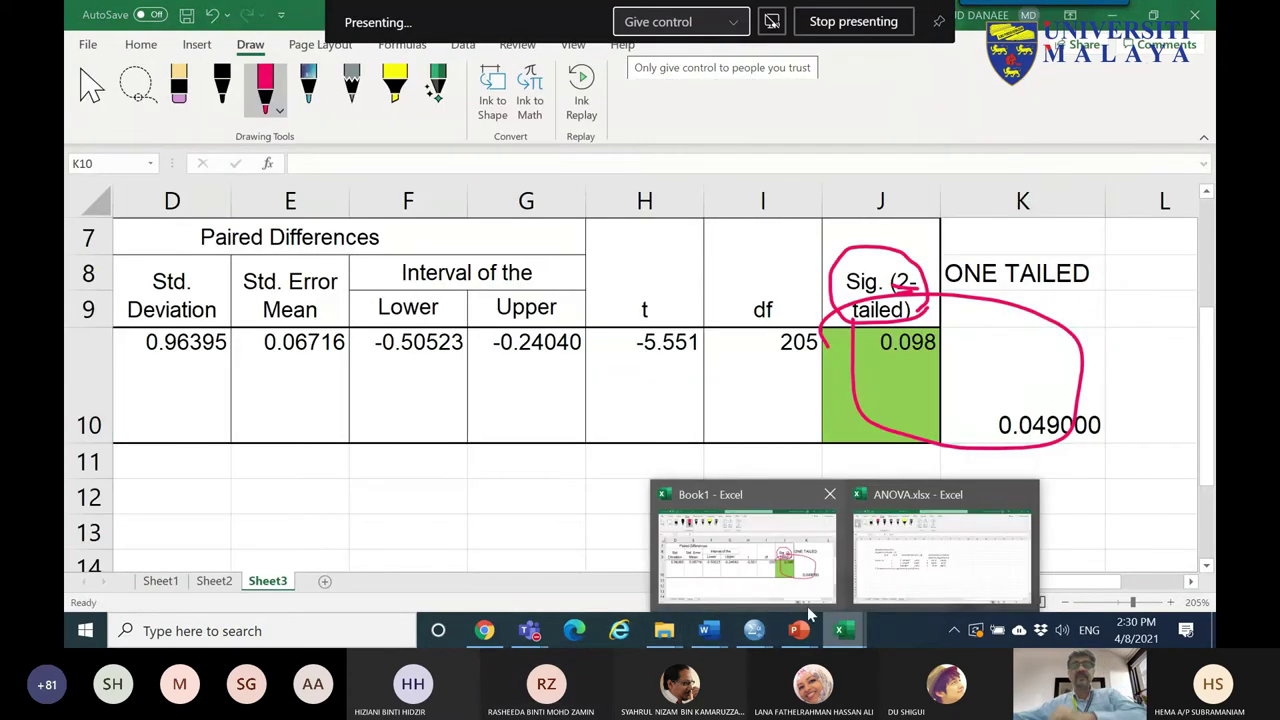
click(940, 548)
click(321, 581)
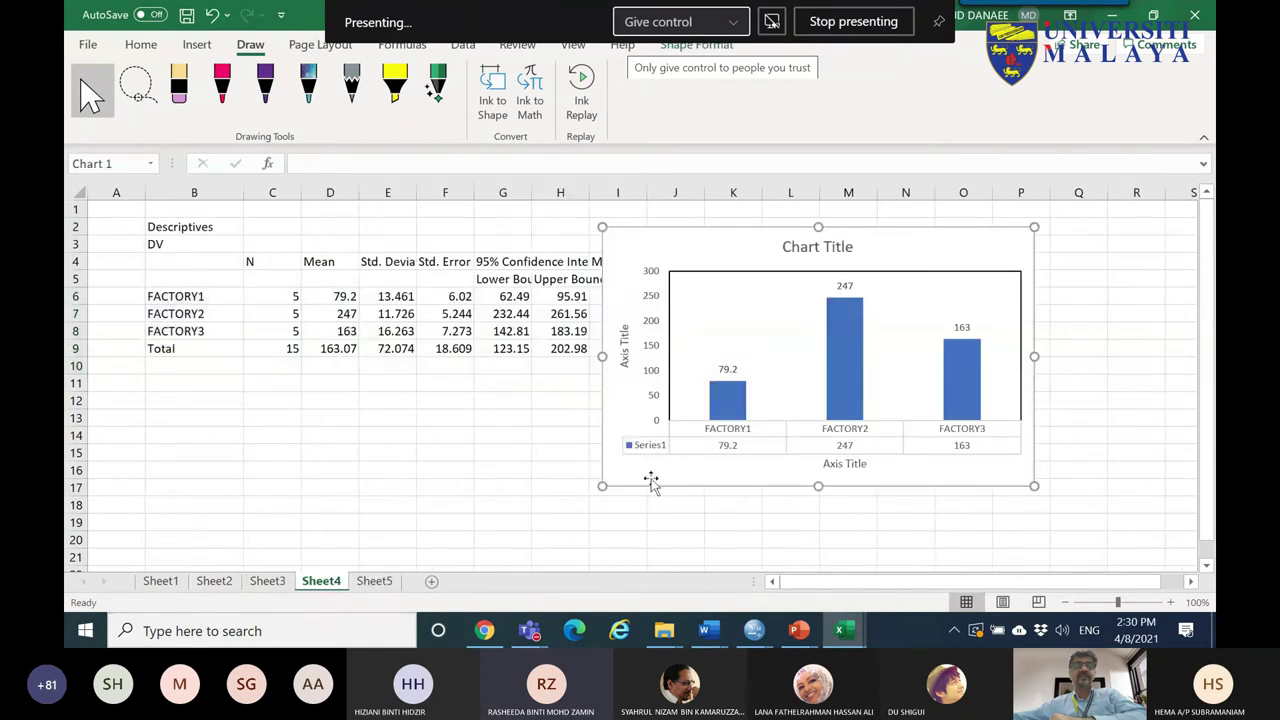
- Move the factory means chart clear of the Minimum and Maximum columns and show its available chart elements
drag(700, 240, 823, 249)
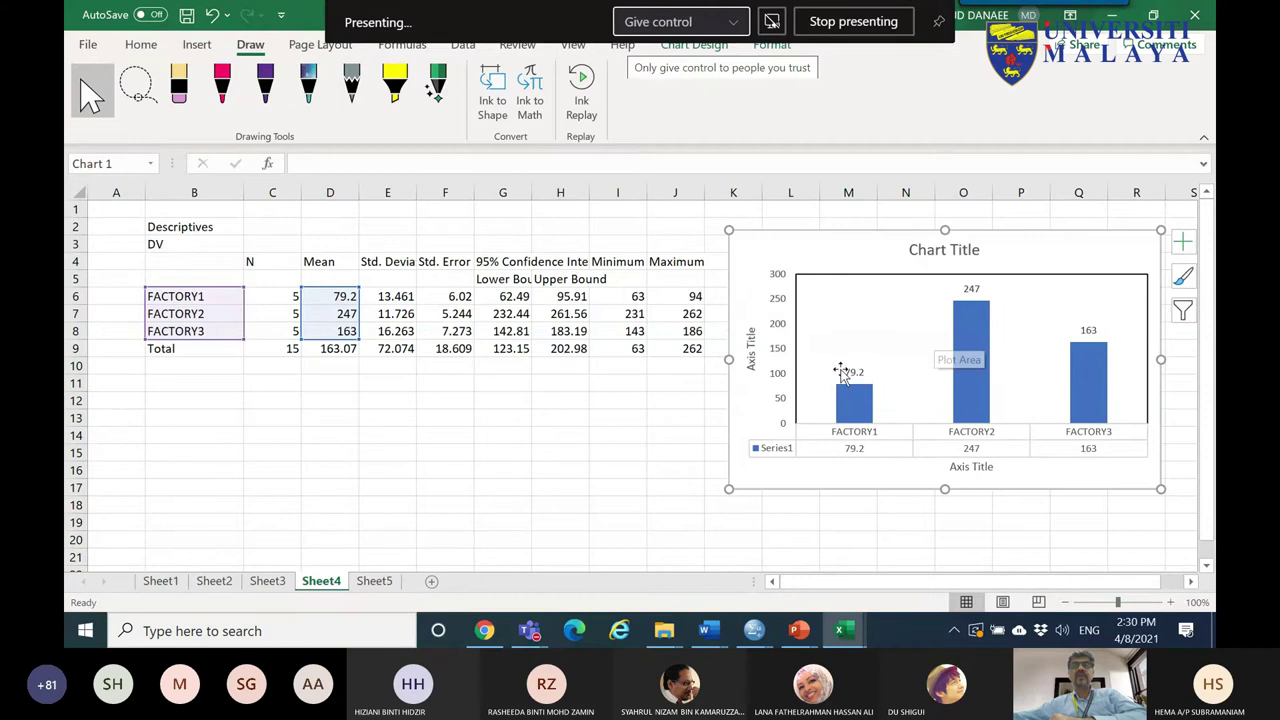
click(1183, 246)
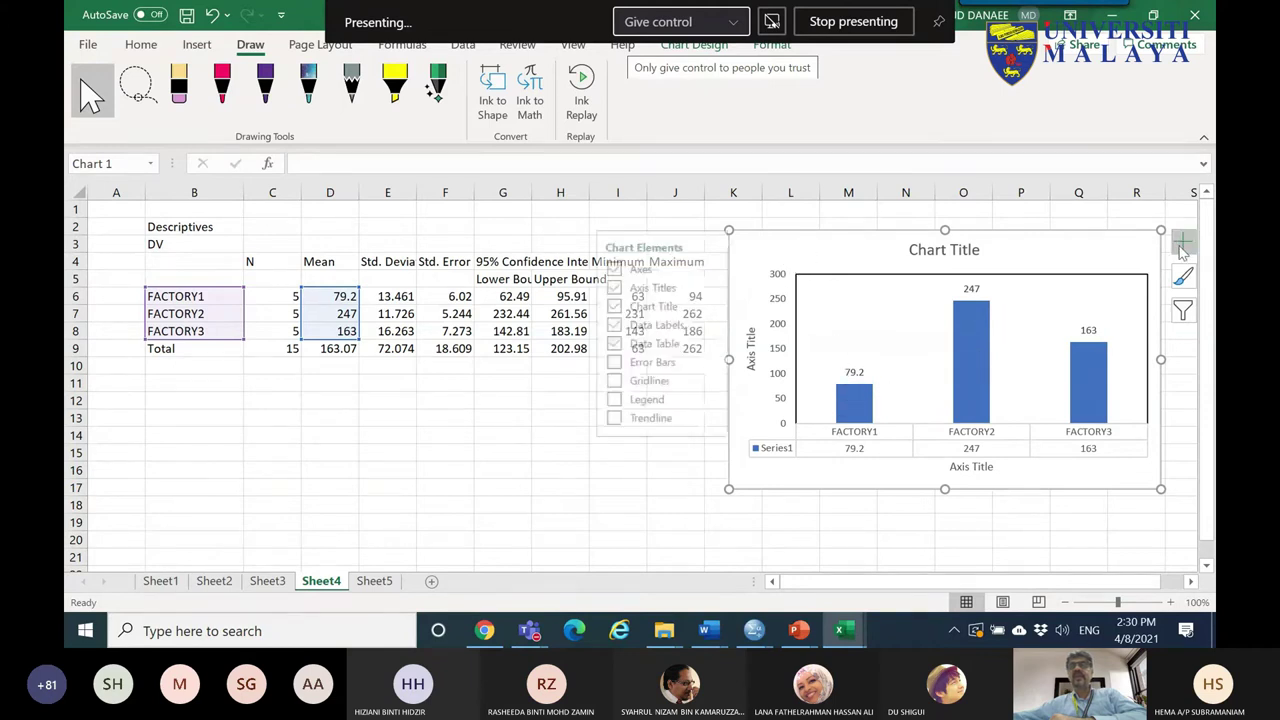
- Add error bars to the factory means chart and set their error amount to Custom
click(676, 366)
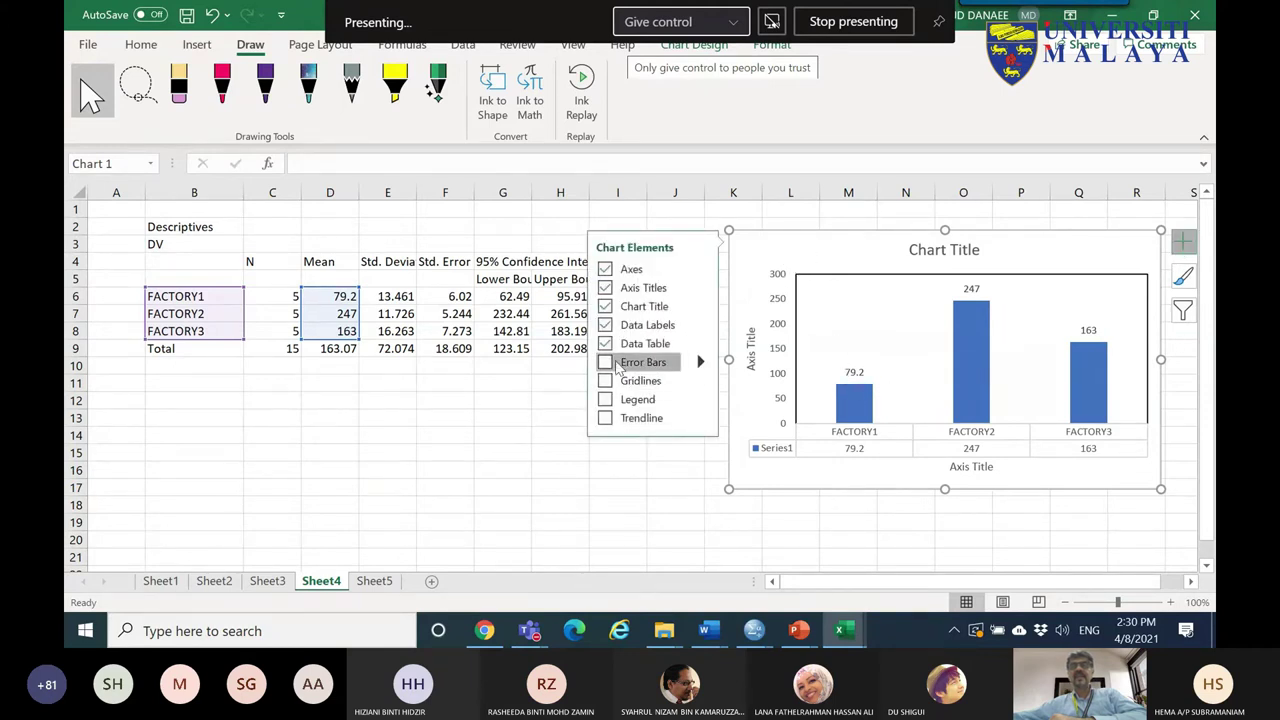
click(704, 363)
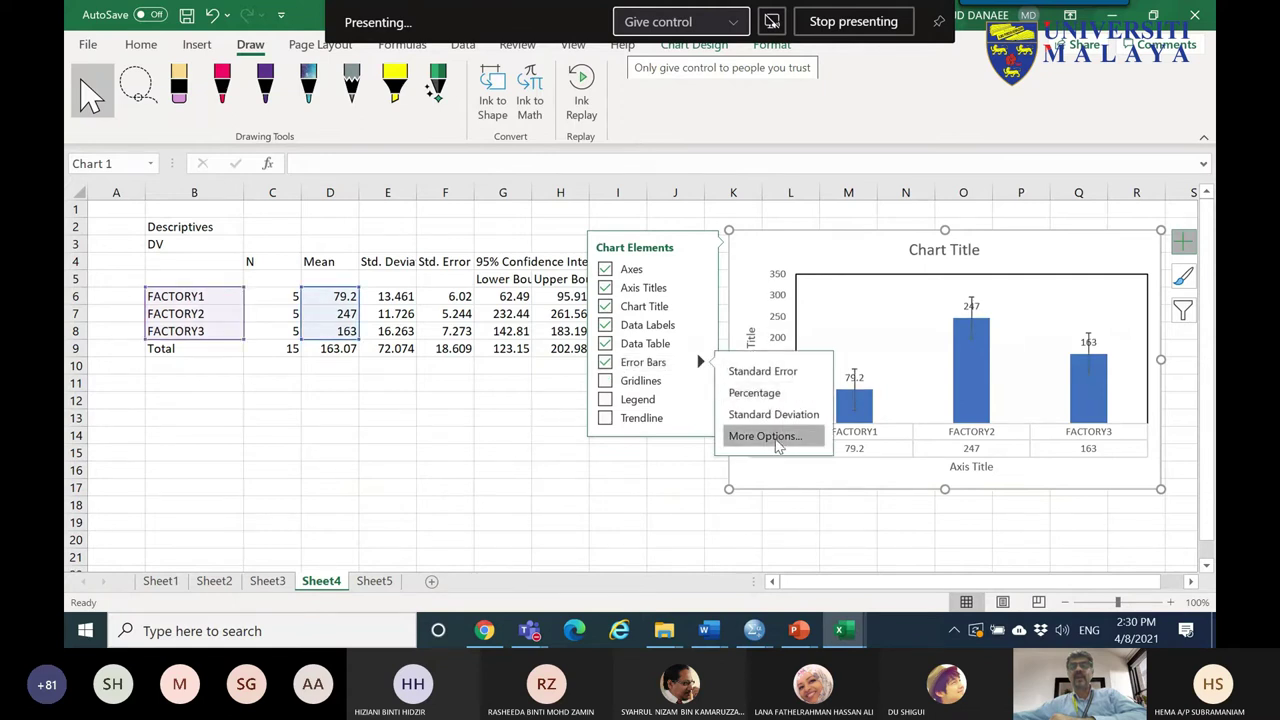
click(778, 438)
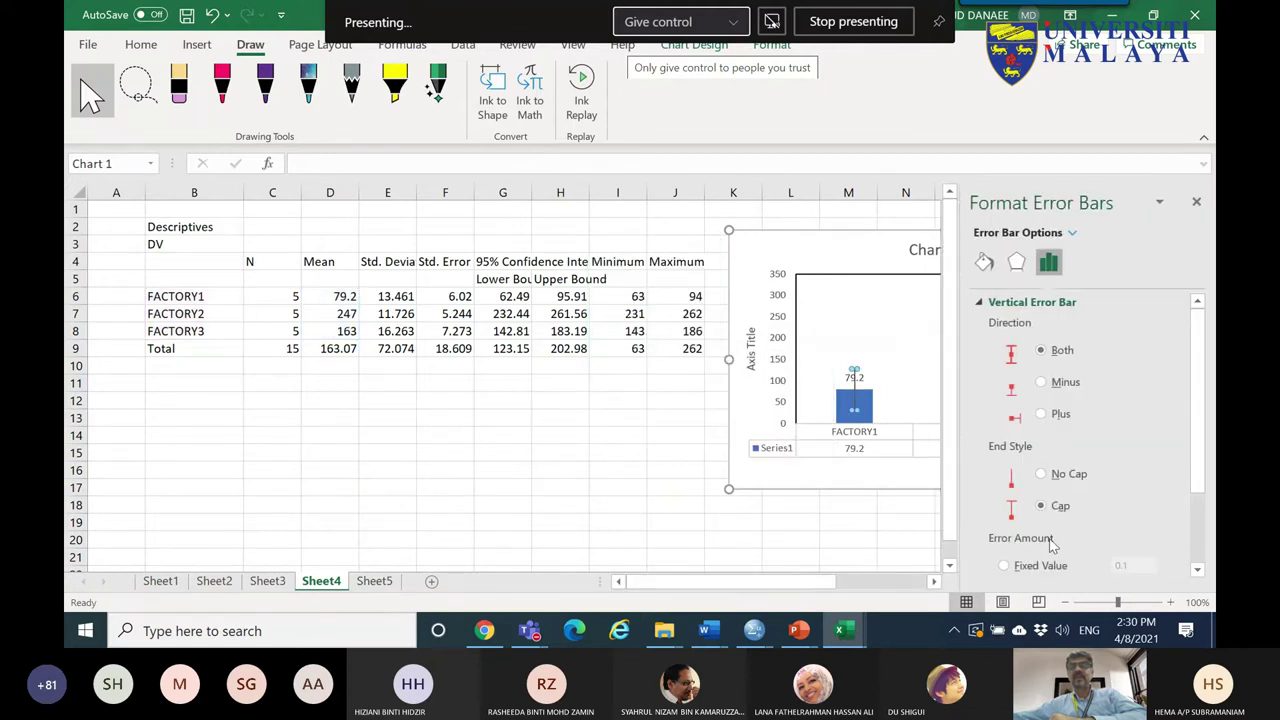
scroll(1050, 545, down, 3)
click(1004, 561)
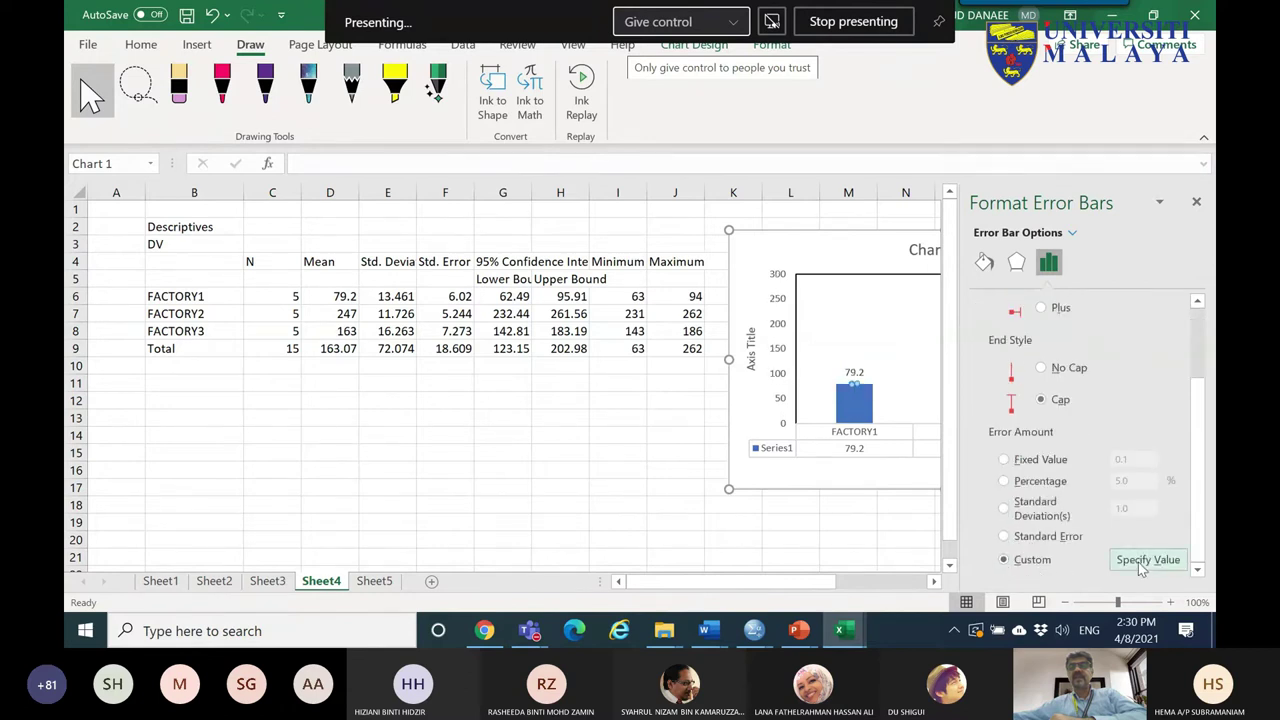
- Specify the Std. Error cells Sheet4!$F$6:$F$8 as both positive and negative error values, and close the formatting pane
click(1147, 560)
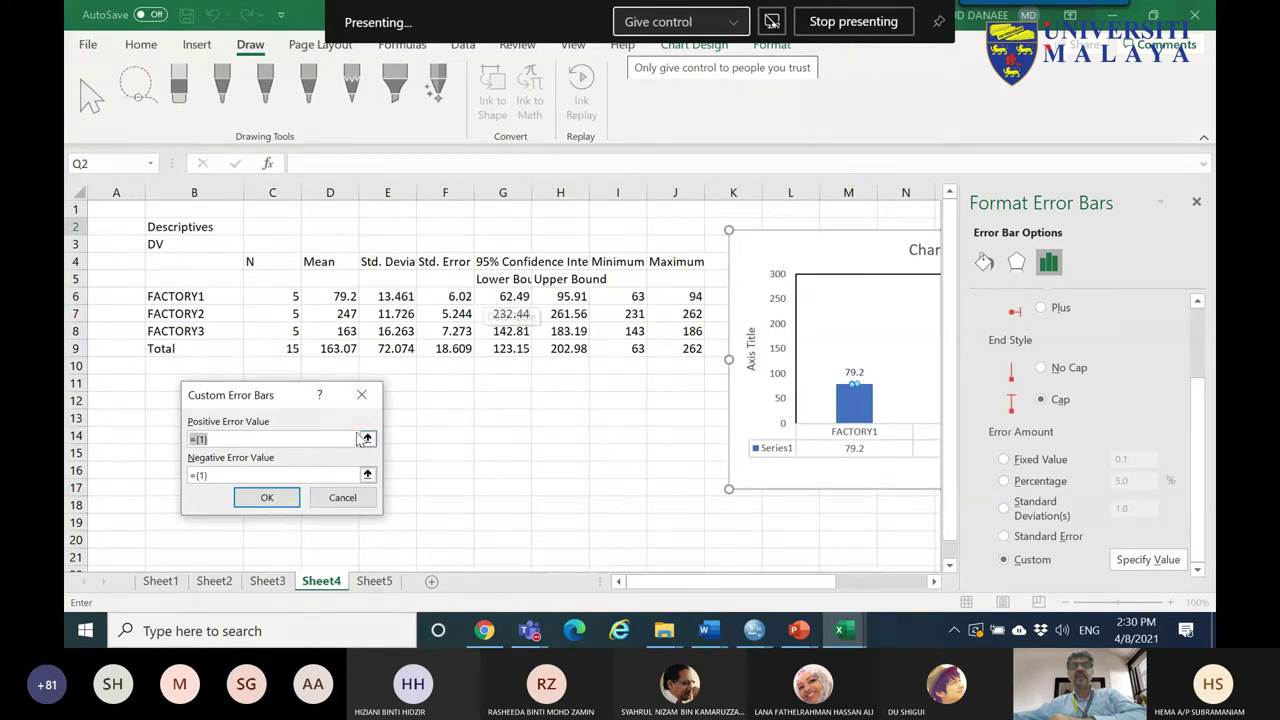
drag(452, 298, 443, 348)
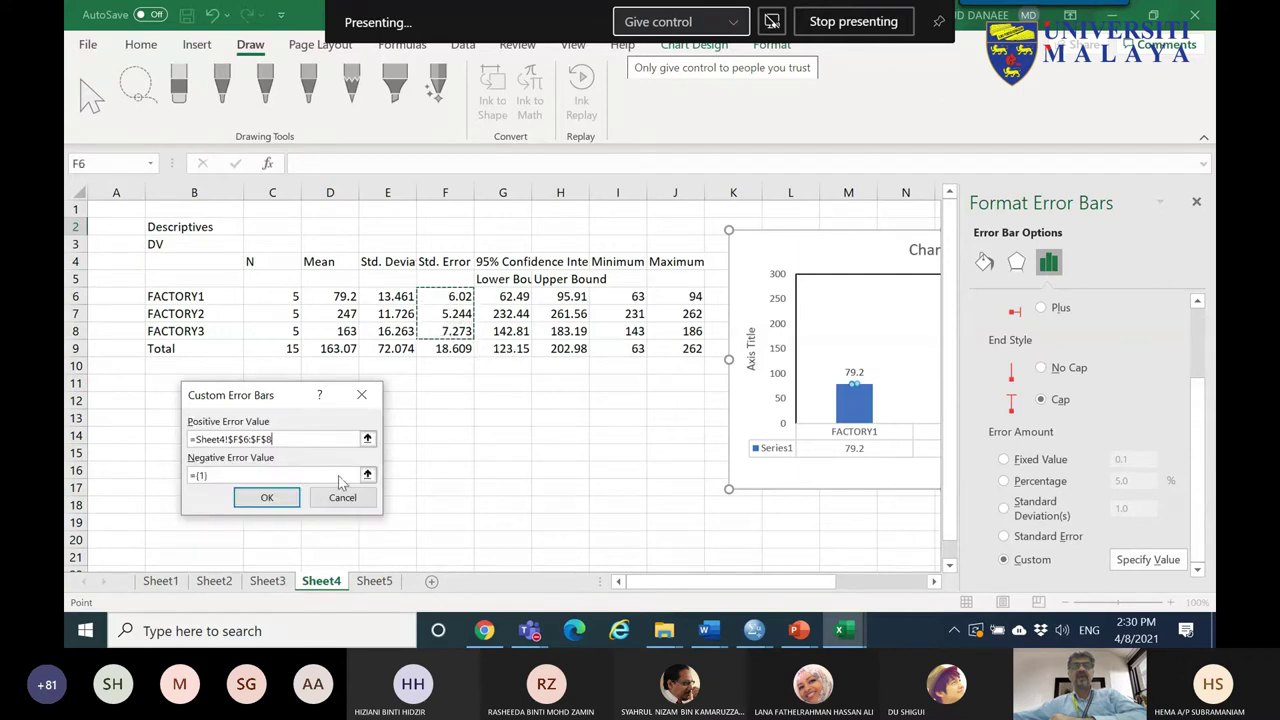
click(369, 471)
drag(455, 298, 455, 333)
click(367, 423)
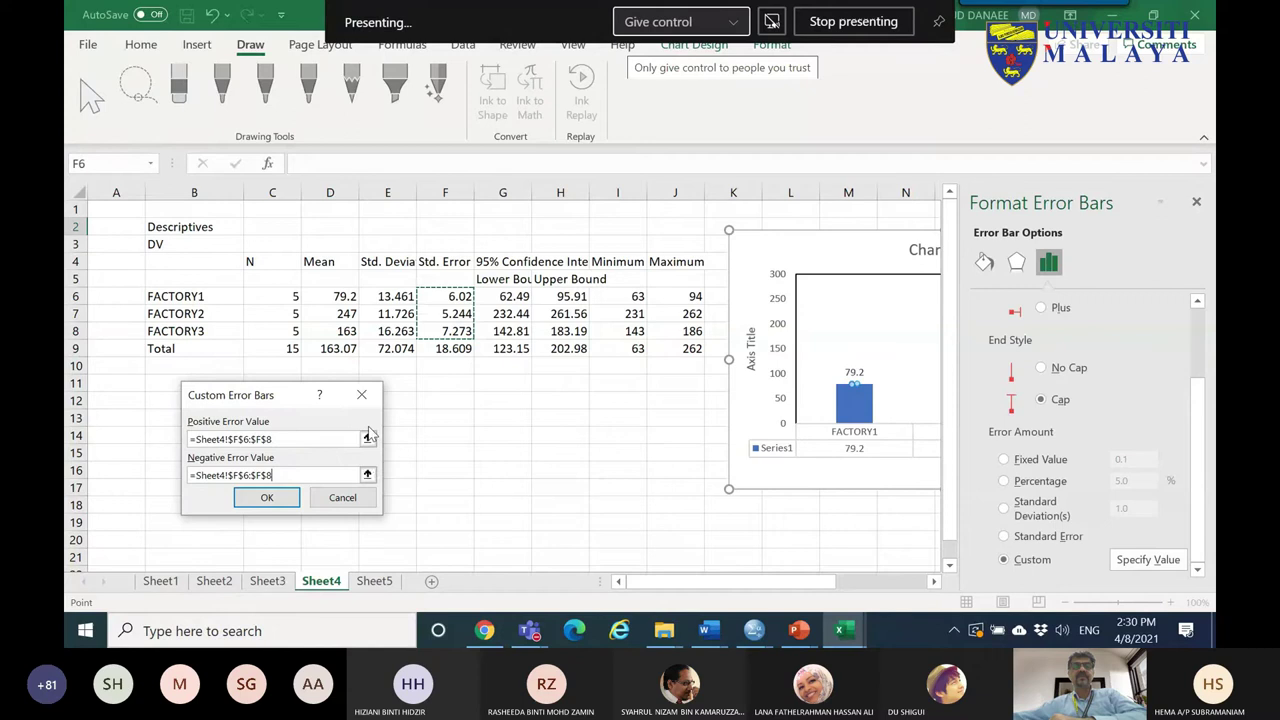
click(267, 497)
click(840, 260)
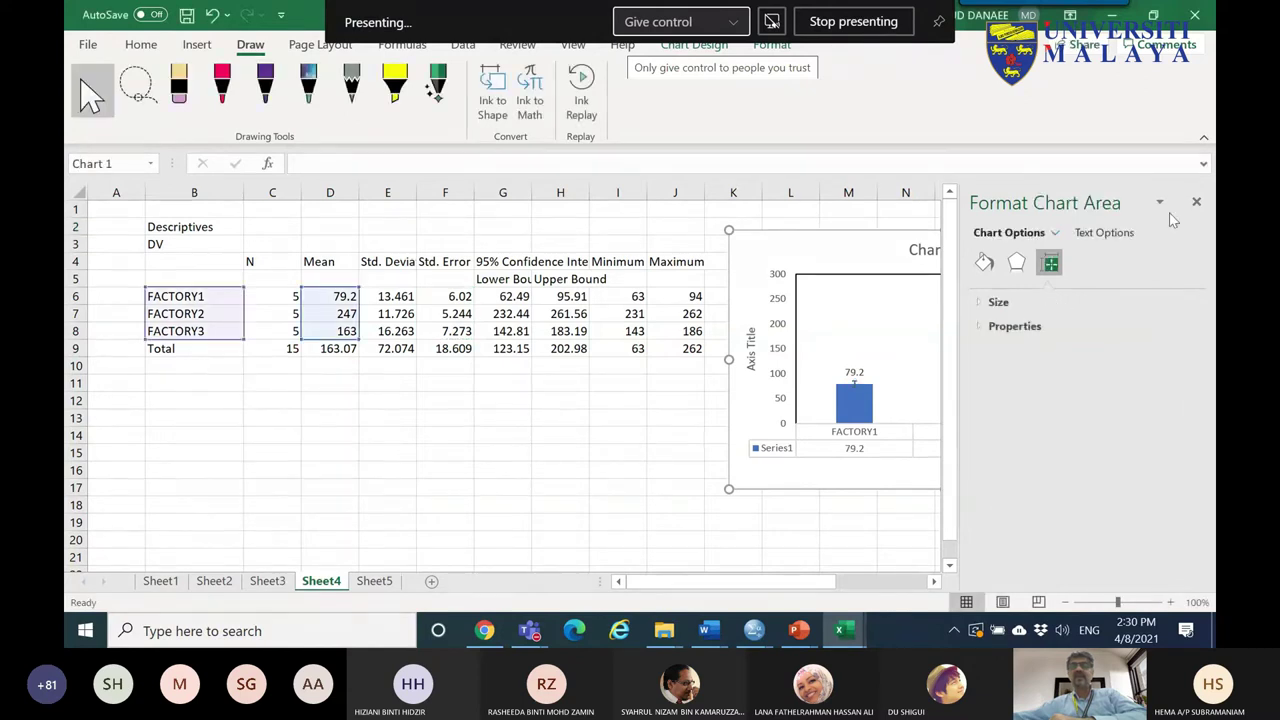
click(1196, 202)
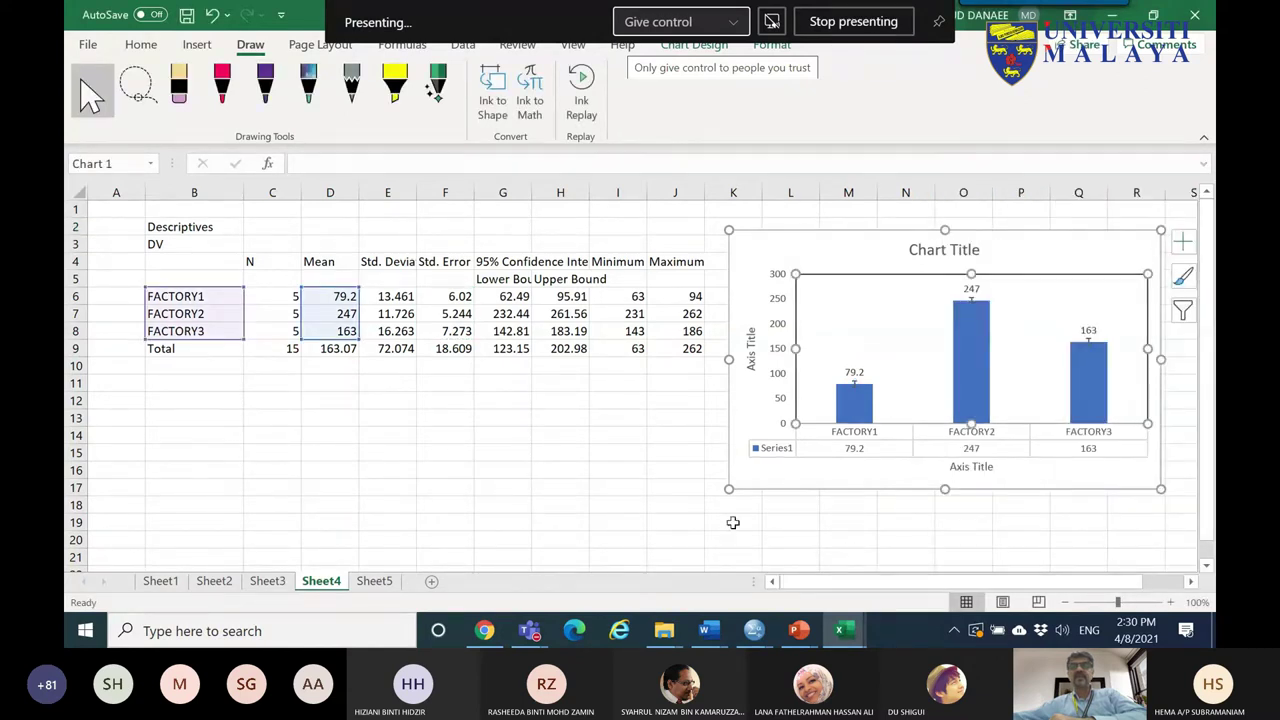
- Enlarge the chart and move it clear of the descriptives table so all table columns are uncovered
drag(731, 489, 575, 568)
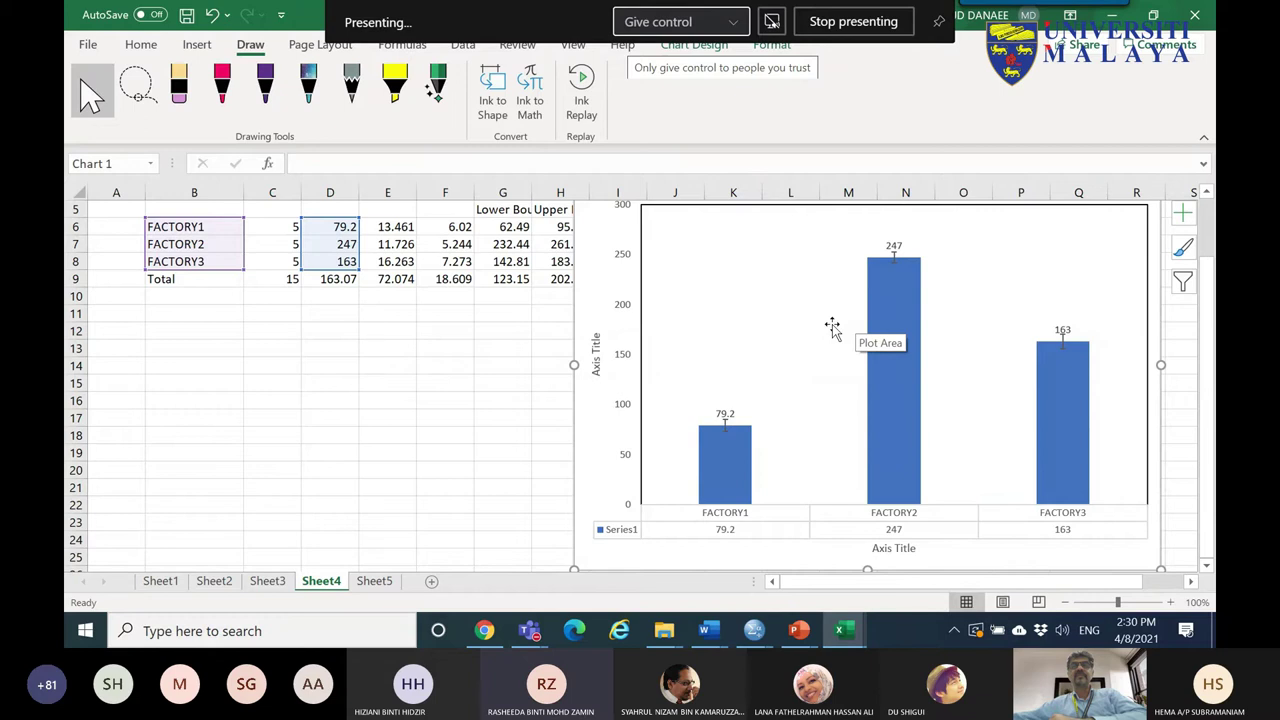
drag(814, 330, 743, 246)
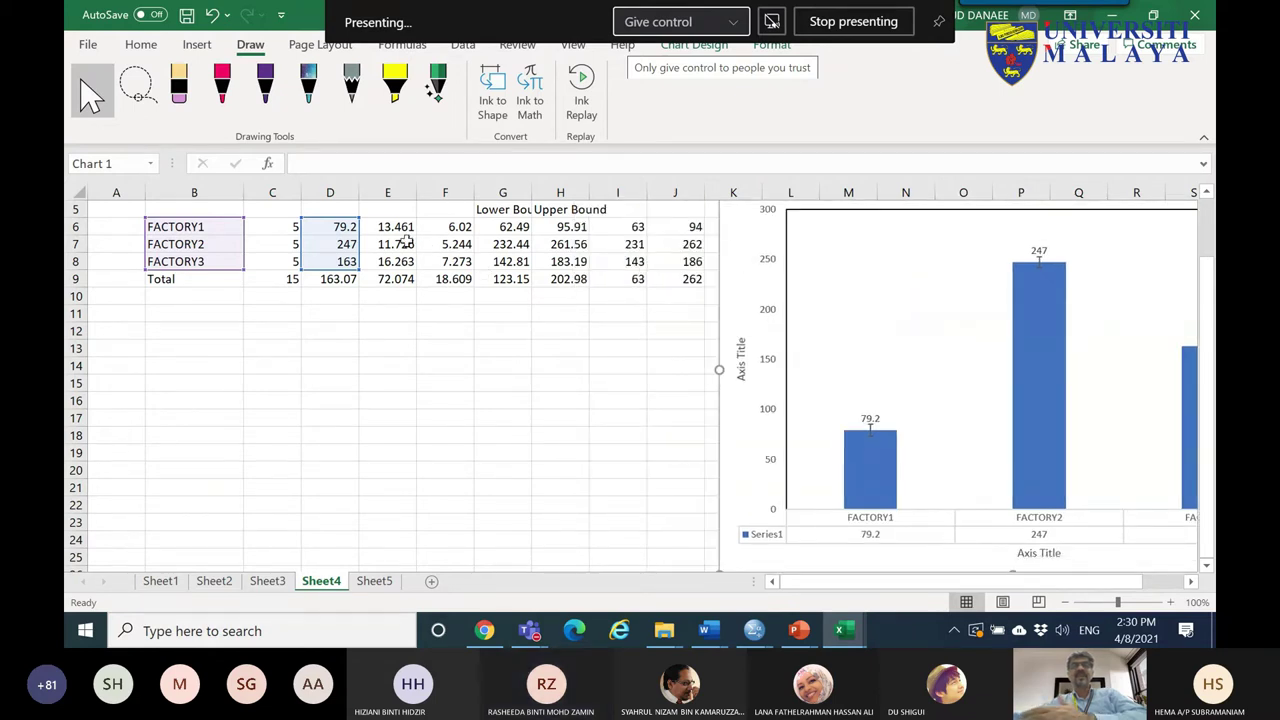
- Select the Std. Error values of FACTORY1 to FACTORY3 in F6:F8
scroll(418, 323, up, 2)
drag(444, 296, 484, 336)
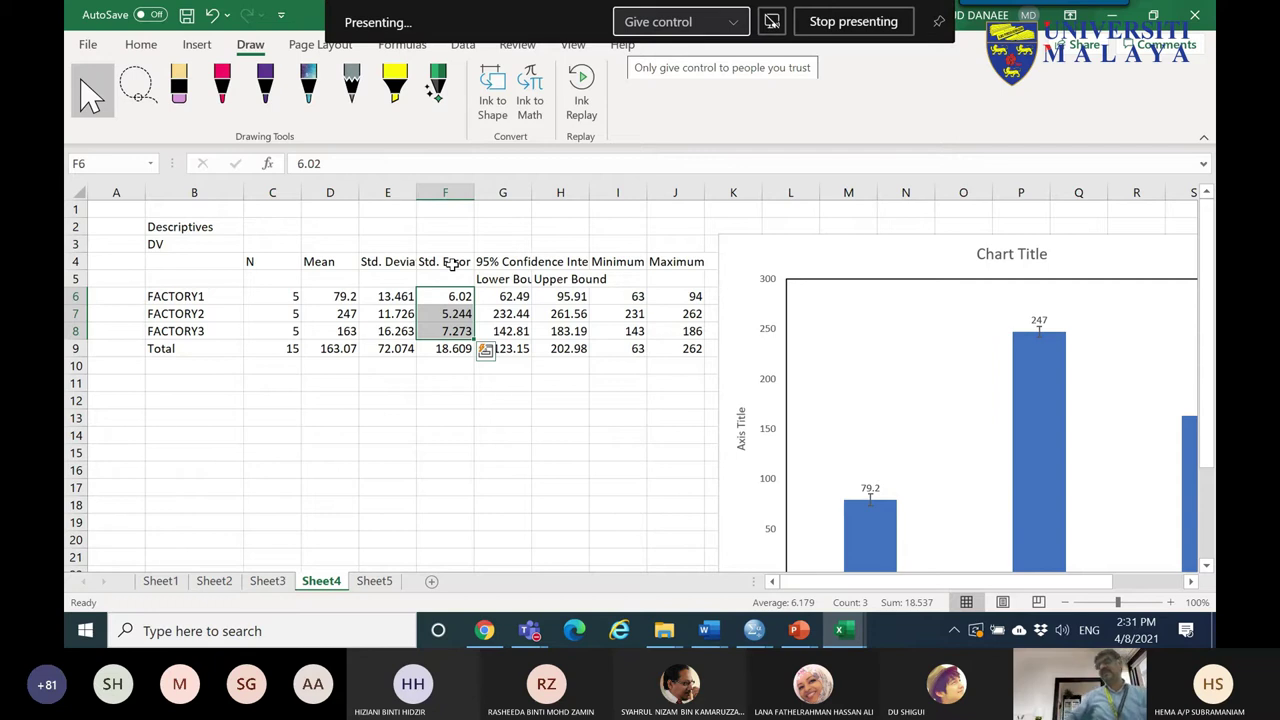
key(Escape)
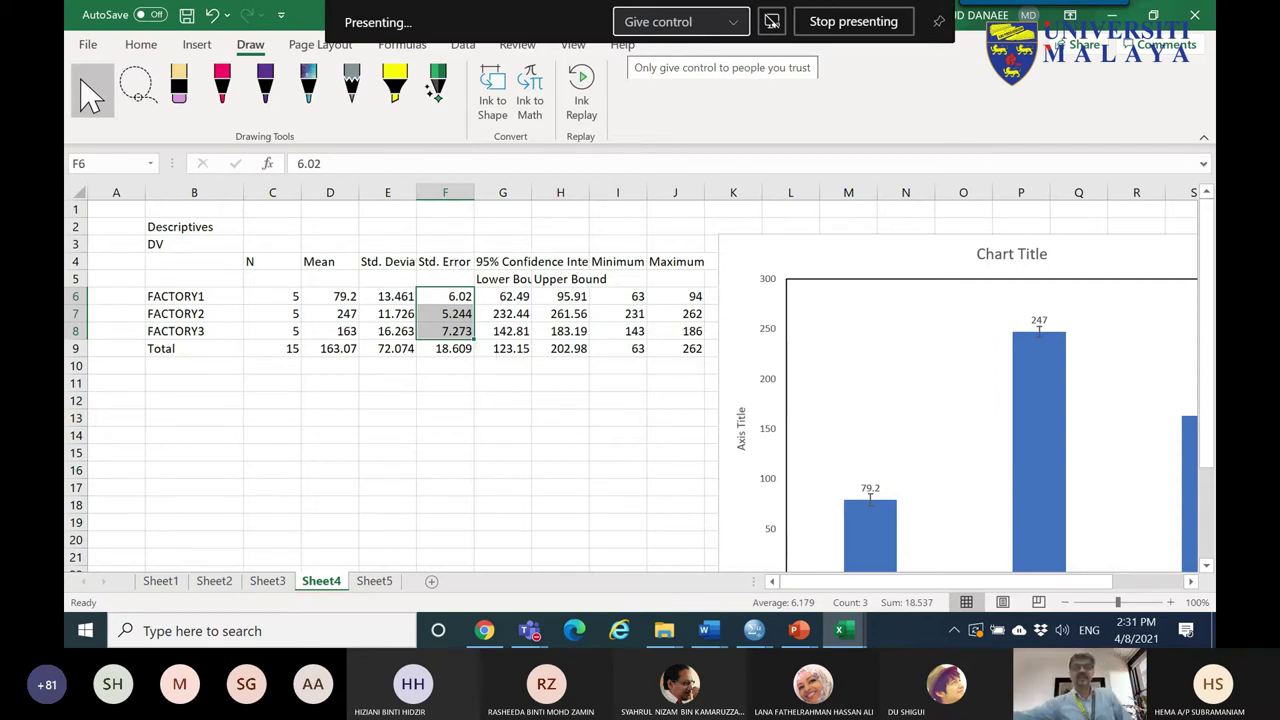
- Switch to Document4 in Word and handwrite "SE ~ SD ?" in large pink ink on the blank part of the page
click(705, 630)
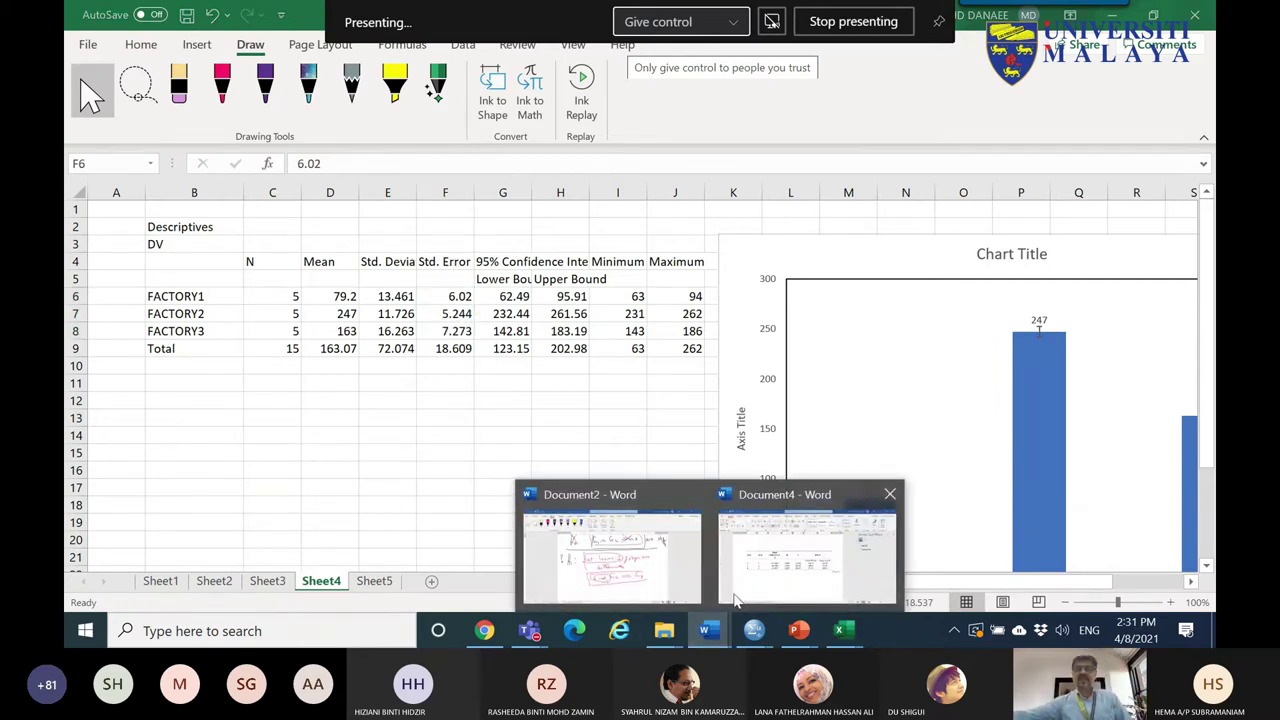
click(735, 598)
scroll(560, 460, down, 5)
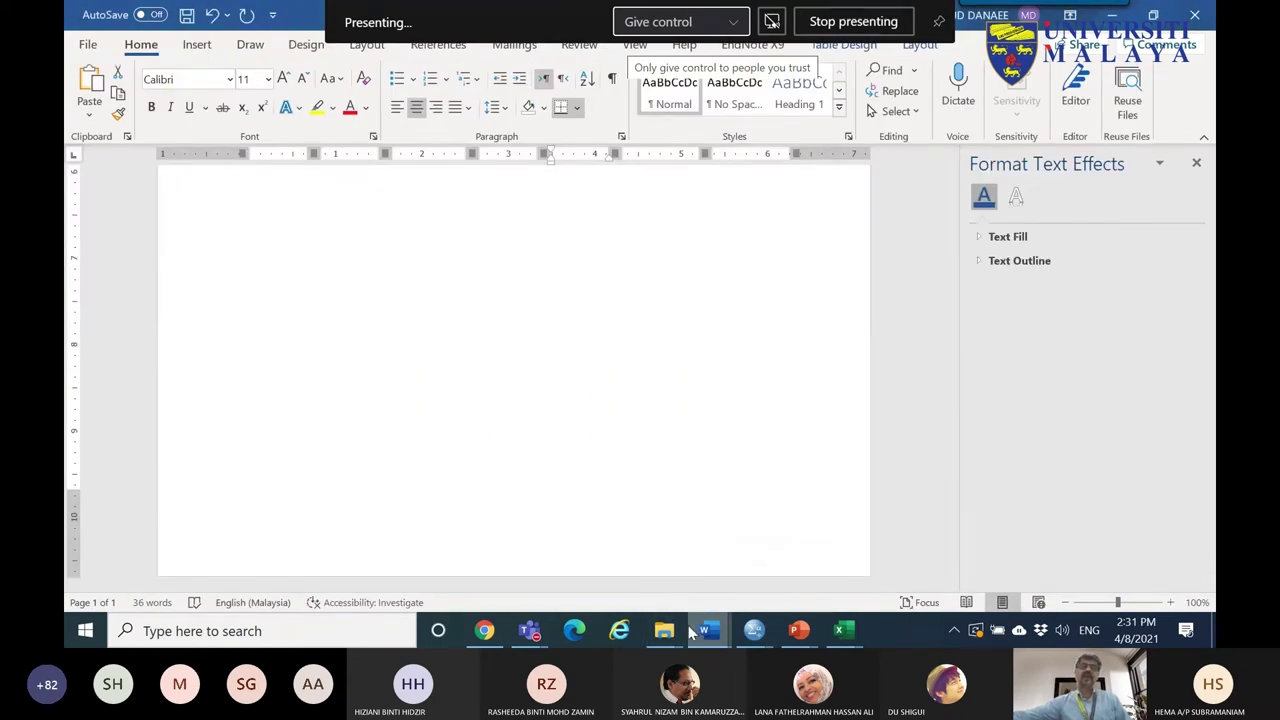
click(248, 45)
click(276, 98)
mouse_move(347, 222)
mouse_down()
mouse_move(311, 236)
mouse_move(330, 305)
mouse_up()
mouse_move(391, 228)
mouse_down()
mouse_move(395, 318)
mouse_move(464, 227)
mouse_up()
mouse_move(396, 305)
mouse_down()
mouse_move(464, 309)
mouse_move(498, 287)
mouse_move(560, 297)
mouse_up()
drag(652, 236, 632, 300)
mouse_move(730, 226)
mouse_down()
mouse_move(732, 306)
mouse_move(742, 300)
mouse_up()
mouse_move(541, 360)
mouse_down()
mouse_move(598, 386)
mouse_move(576, 466)
mouse_up()
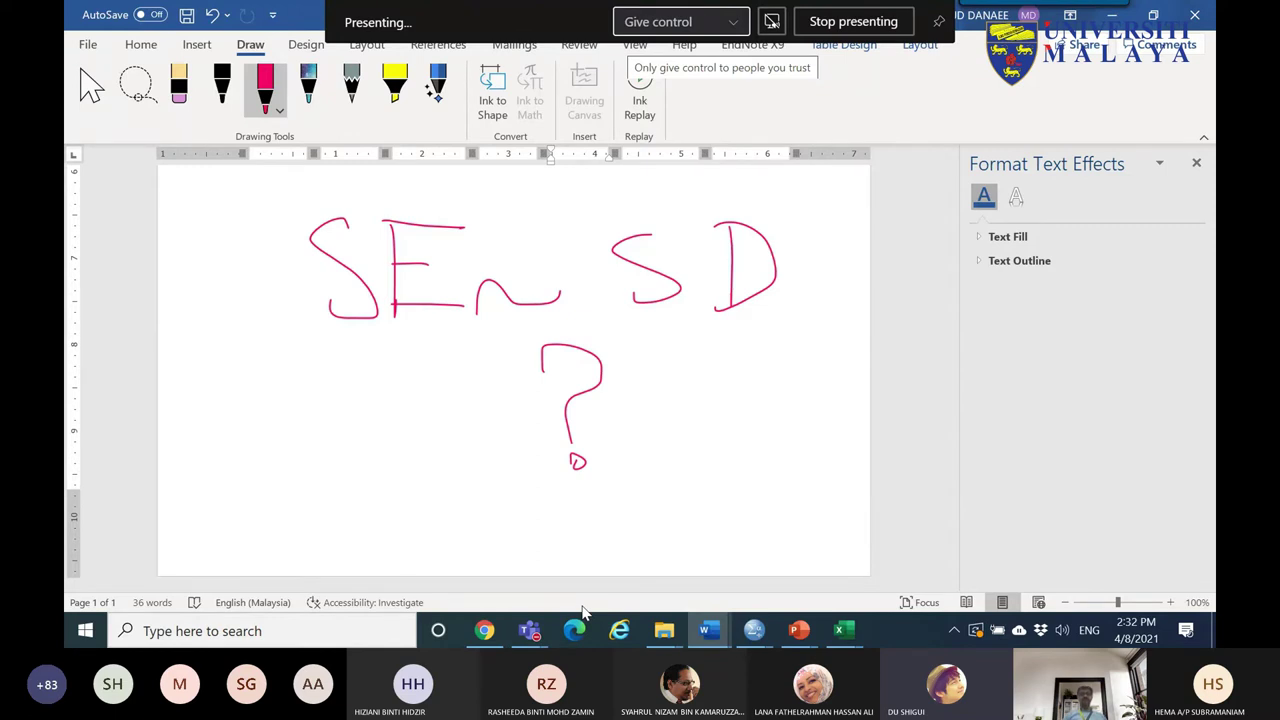
- Check the Teams meeting window and return to Document4 in Word
click(529, 630)
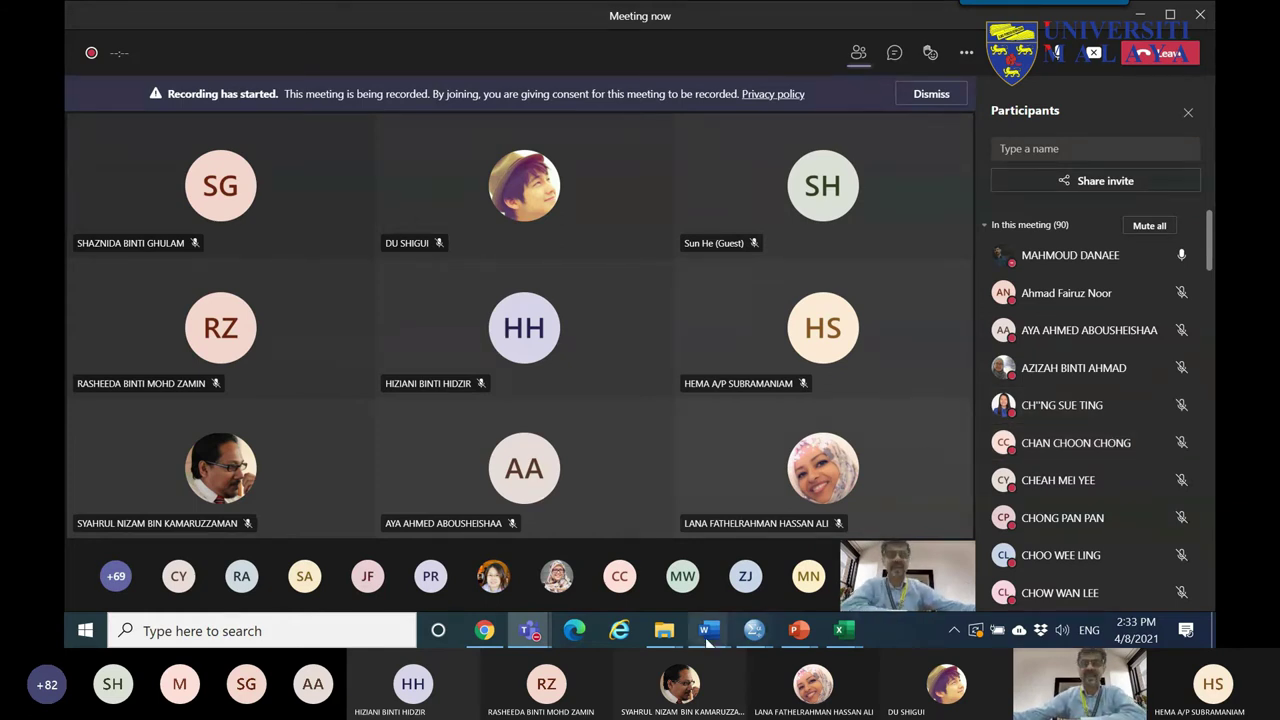
mouse_move(716, 640)
click(807, 555)
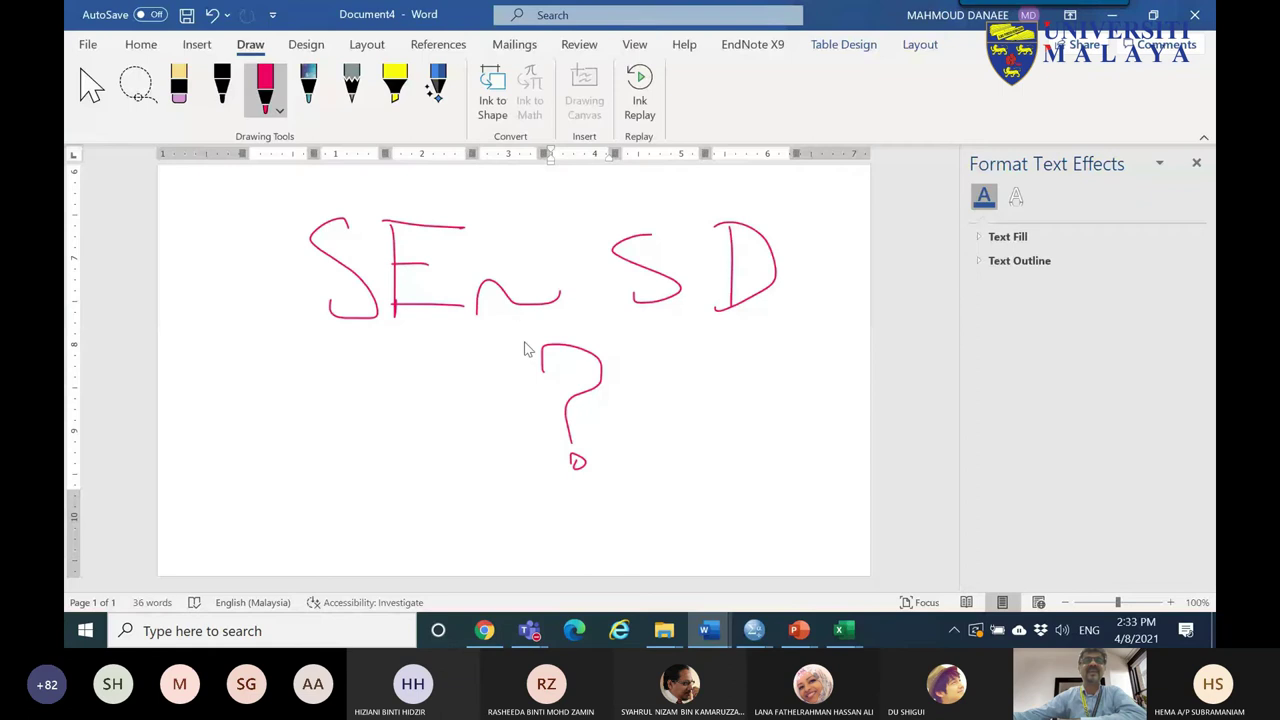
- With the black pen, underline the handwritten SE and SD, and circle SD
click(221, 88)
drag(339, 343, 425, 345)
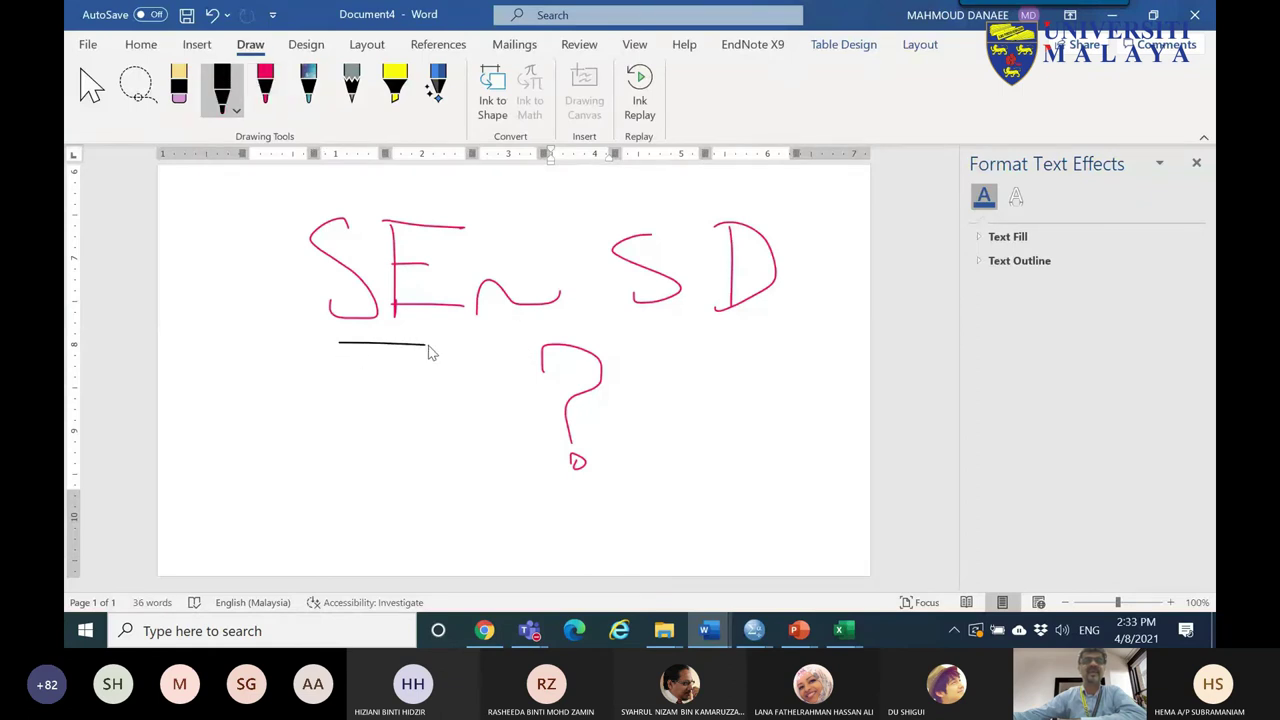
mouse_move(658, 335)
mouse_down()
mouse_move(728, 338)
mouse_move(687, 359)
mouse_move(657, 338)
mouse_move(660, 207)
mouse_move(742, 345)
mouse_up()
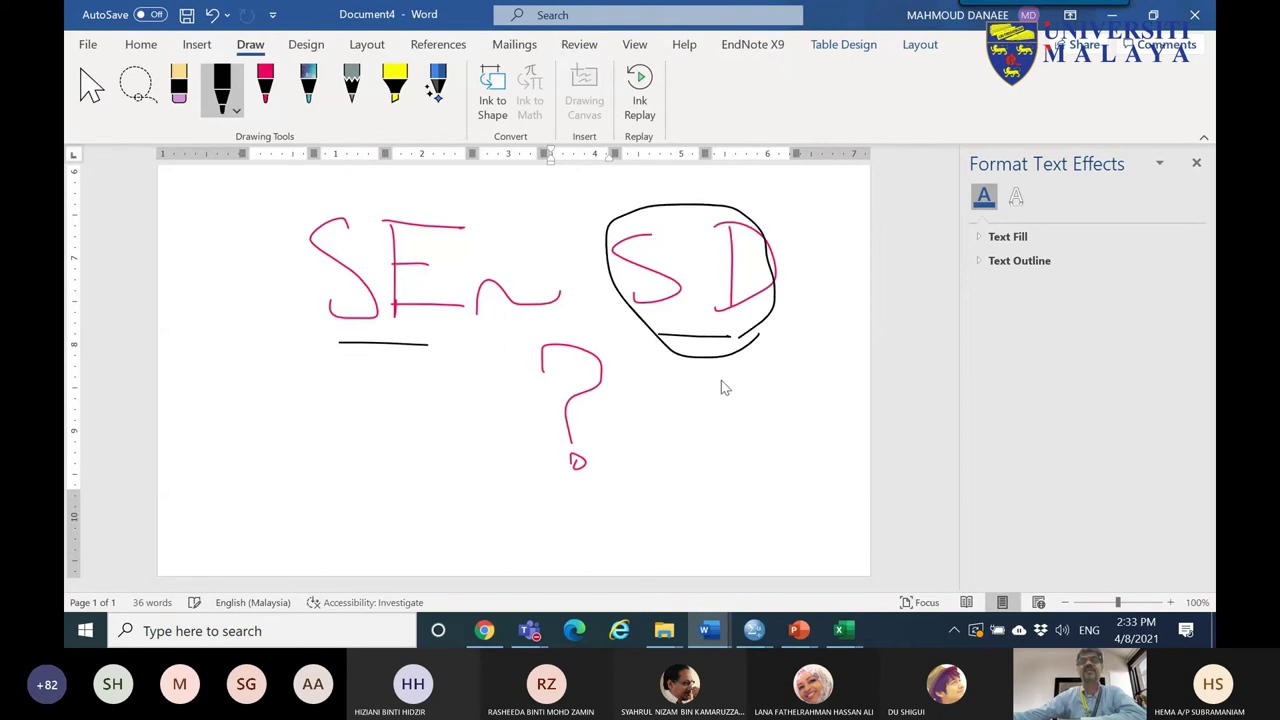
- Handwrite an underlined "Variation" below SD and a small question mark below SE in black ink
mouse_move(652, 425)
mouse_down()
mouse_move(700, 440)
mouse_move(712, 430)
mouse_move(724, 448)
mouse_move(749, 423)
mouse_move(829, 421)
mouse_up()
click(775, 391)
drag(666, 456, 822, 439)
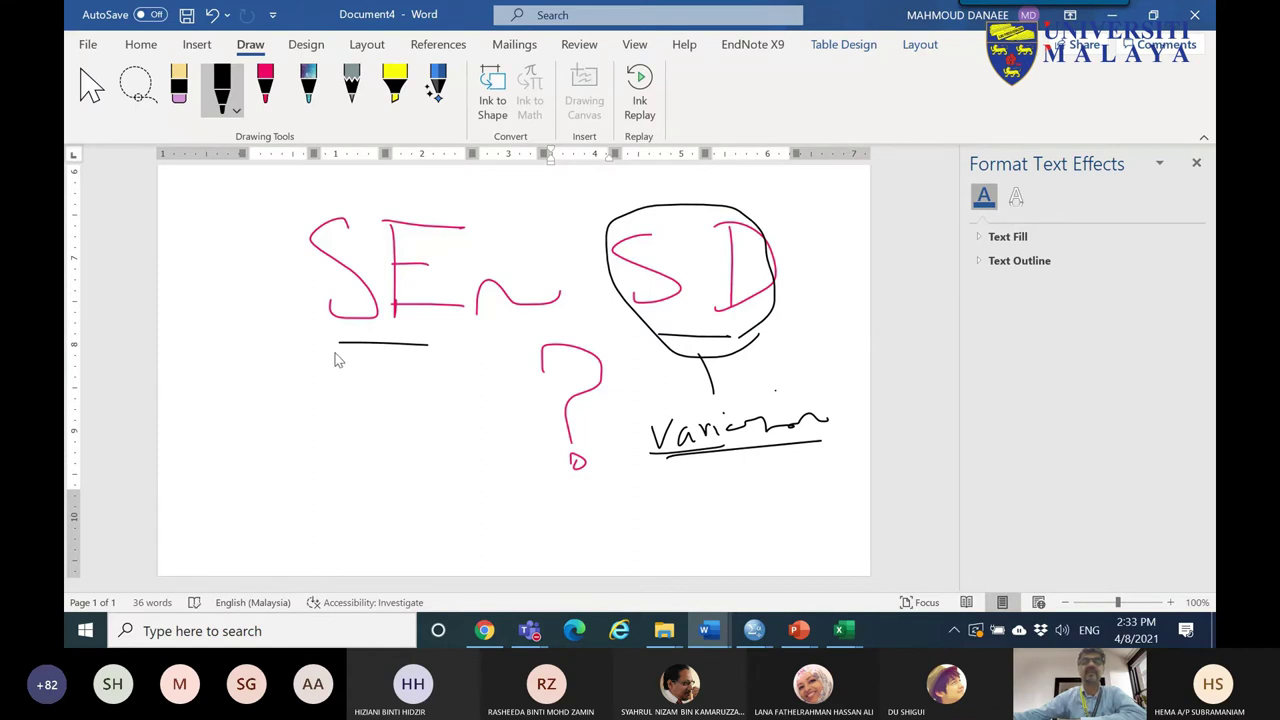
drag(367, 372, 388, 404)
click(392, 421)
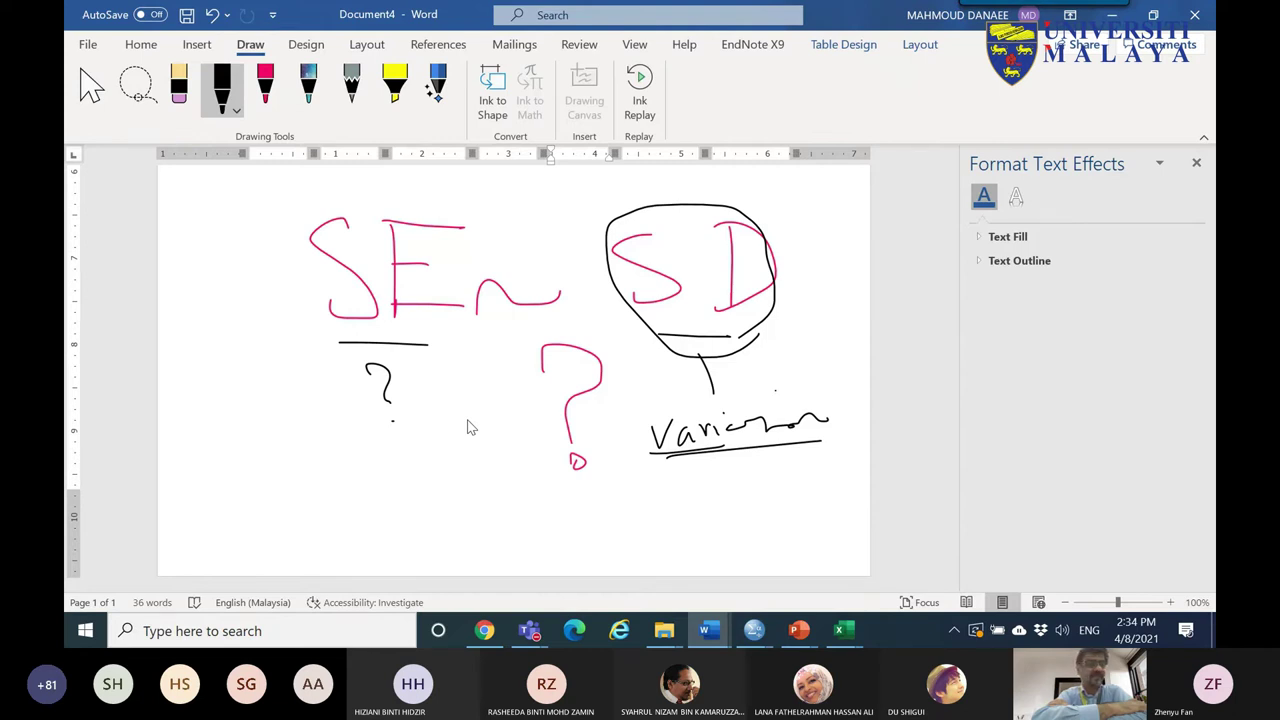
- Switch to ANOVA.xlsx in Excel and add a new blank worksheet after Sheet5
mouse_move(843, 630)
click(911, 582)
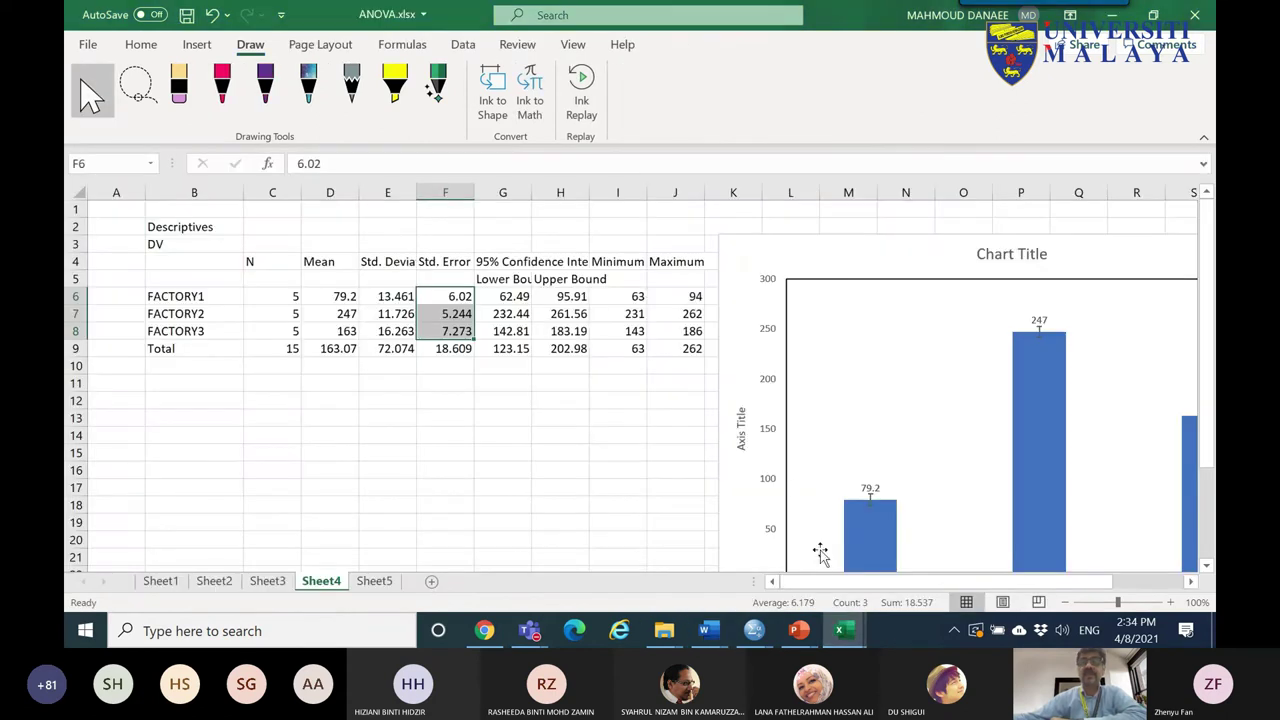
click(376, 580)
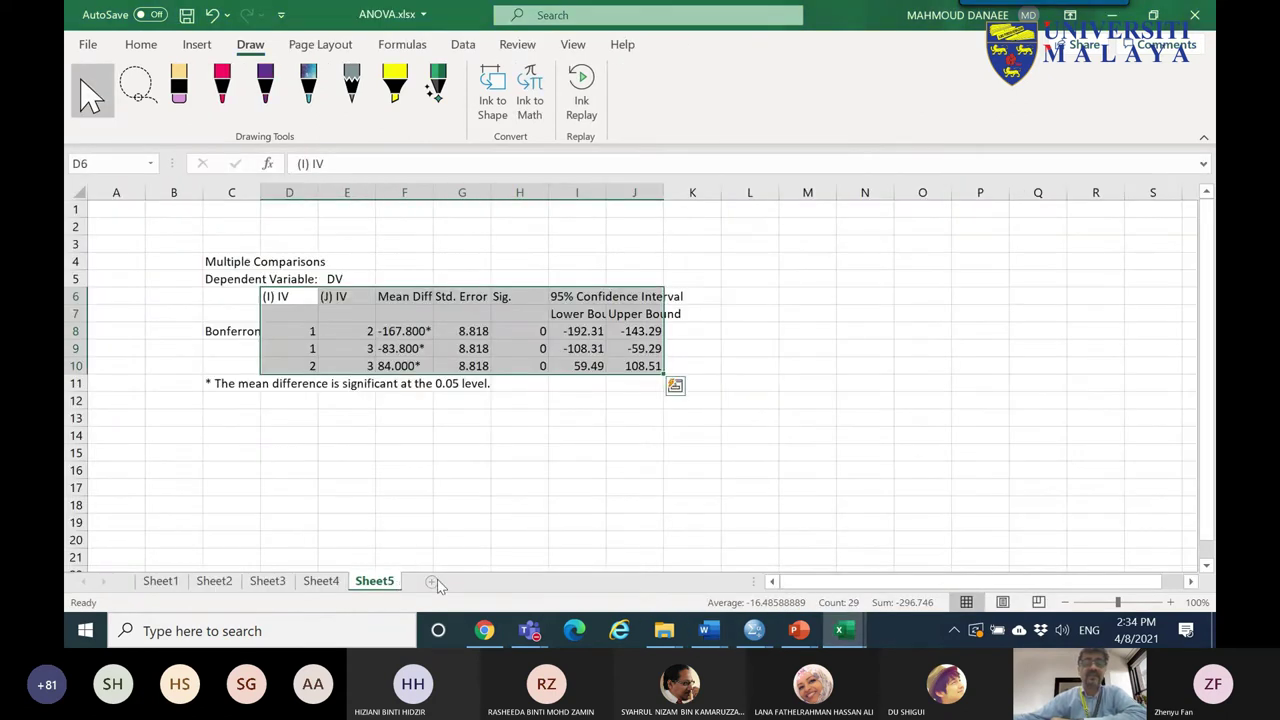
click(433, 580)
click(265, 248)
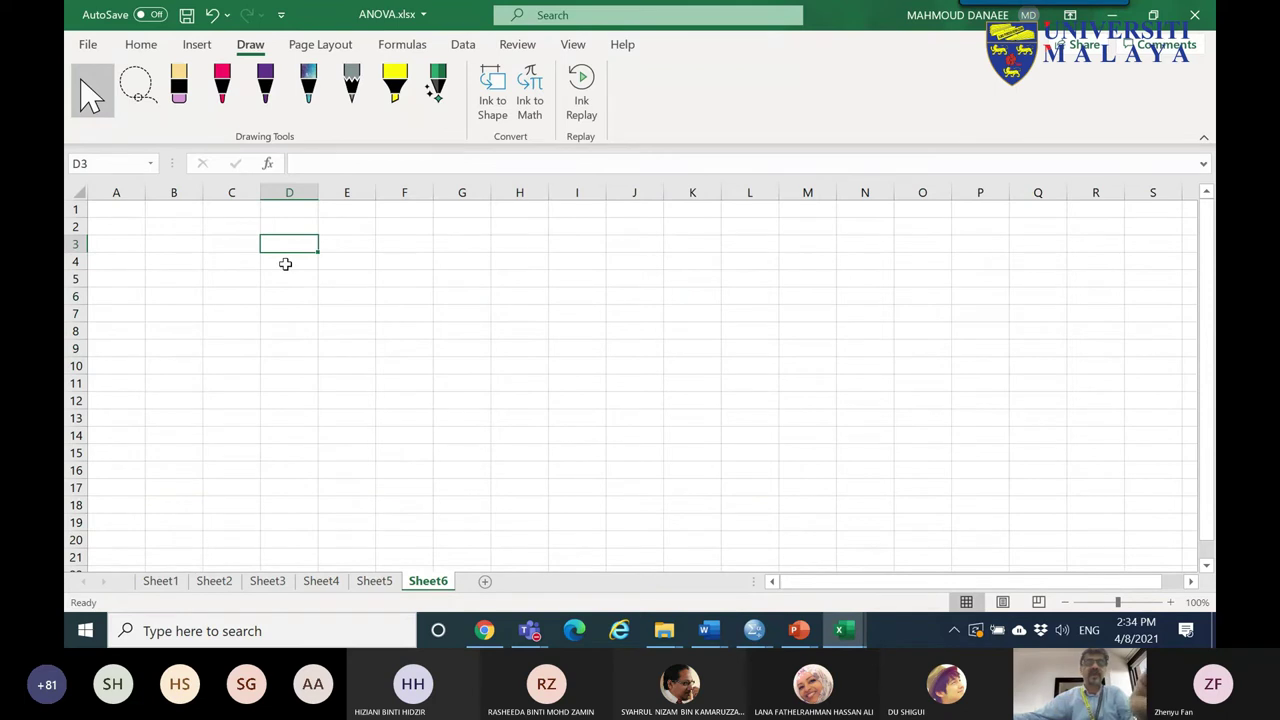
- Enter the example values "2,3,4,5," in cell C2 of the new sheet
ctrl+scroll(390, 410, up, 6)
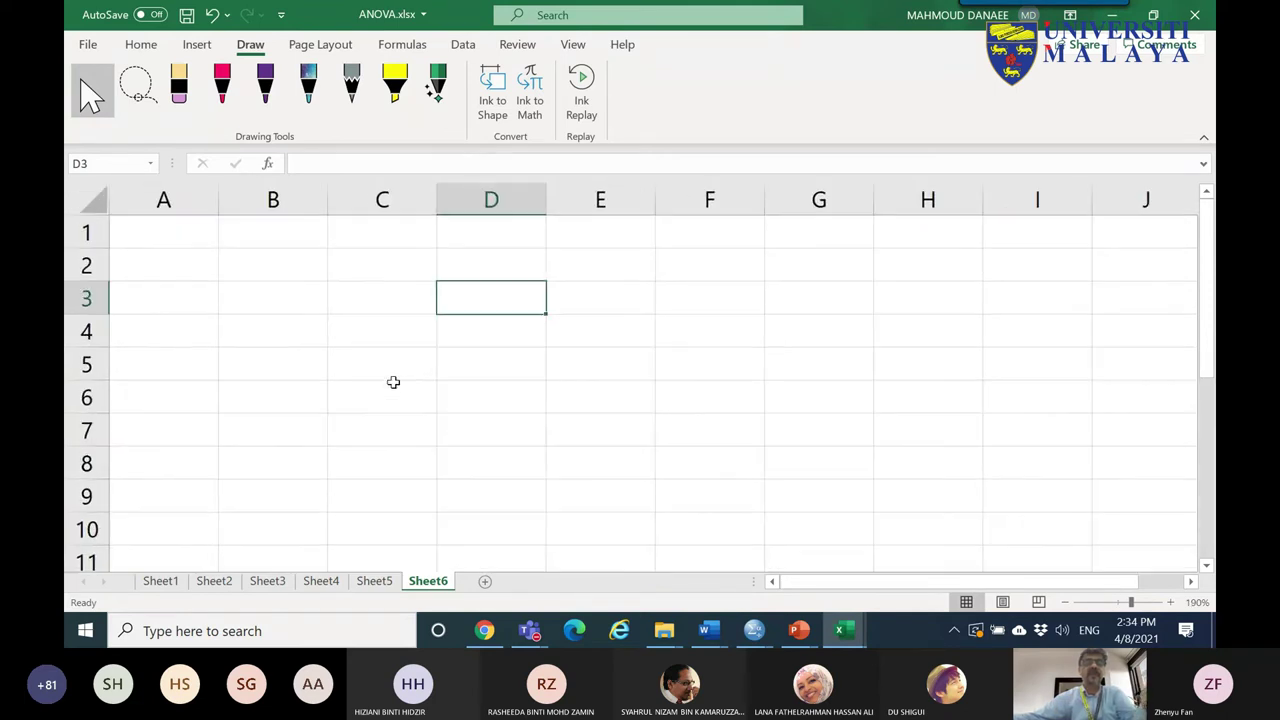
click(372, 270)
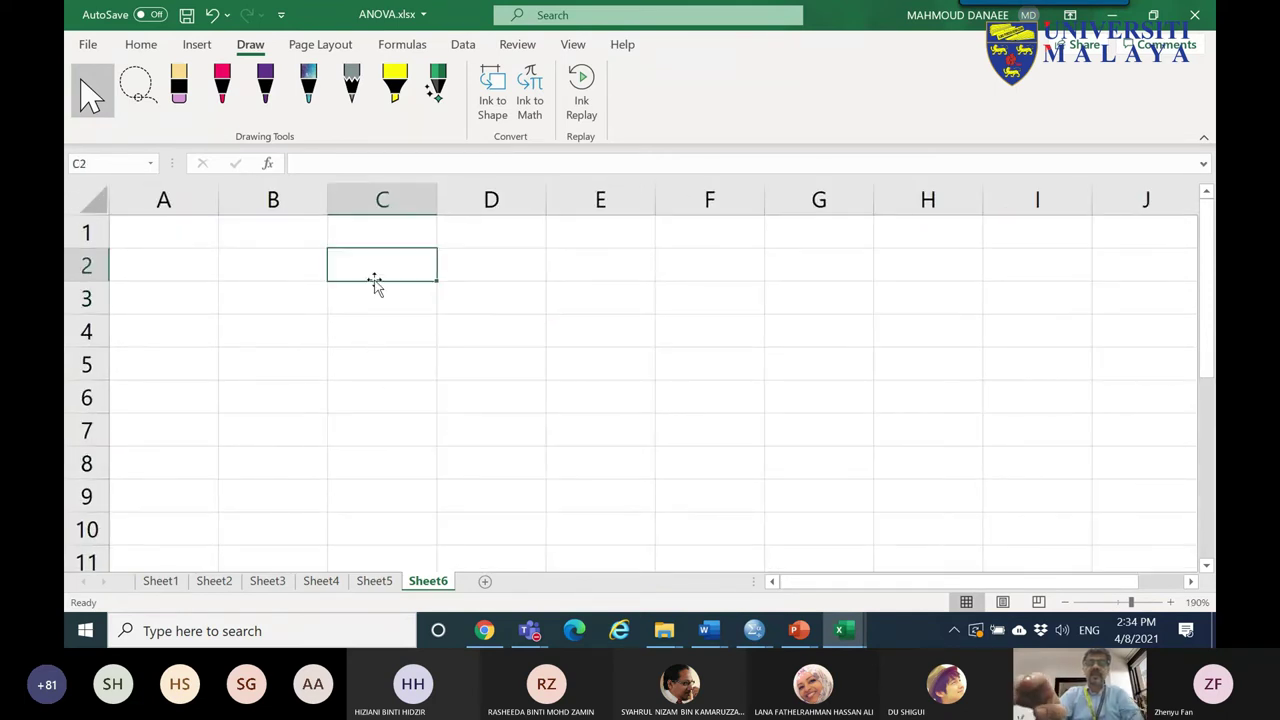
text(1)
key(BackSpace)
text(2,3,4,5,)
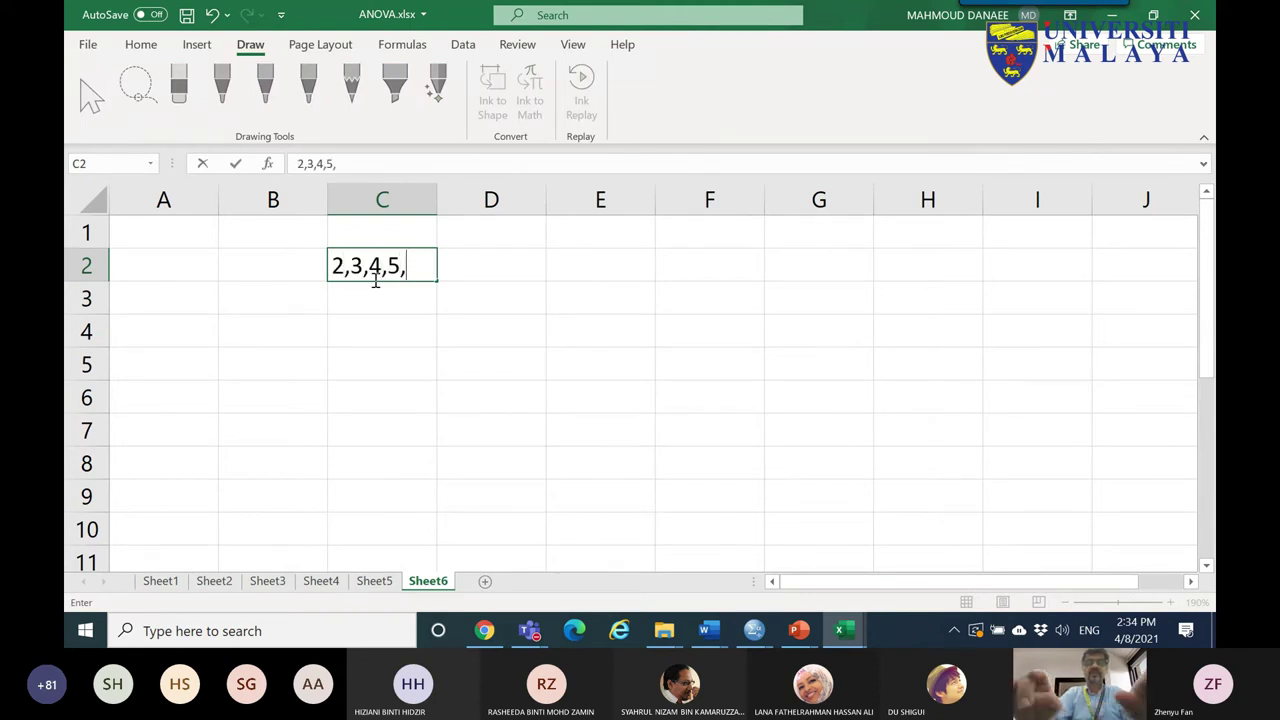
click(273, 331)
- Enter the label "SAMPLE 1" in cell B5
click(200, 394)
click(334, 343)
click(285, 352)
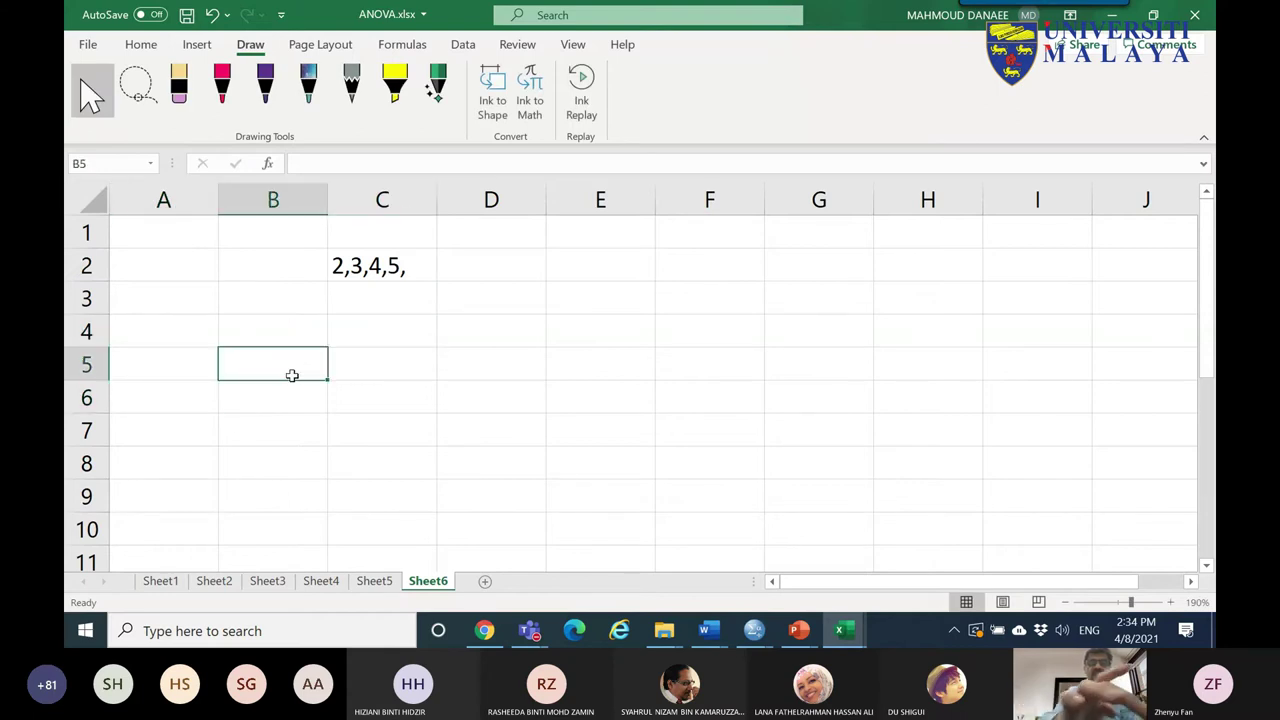
text(SAMPLE)
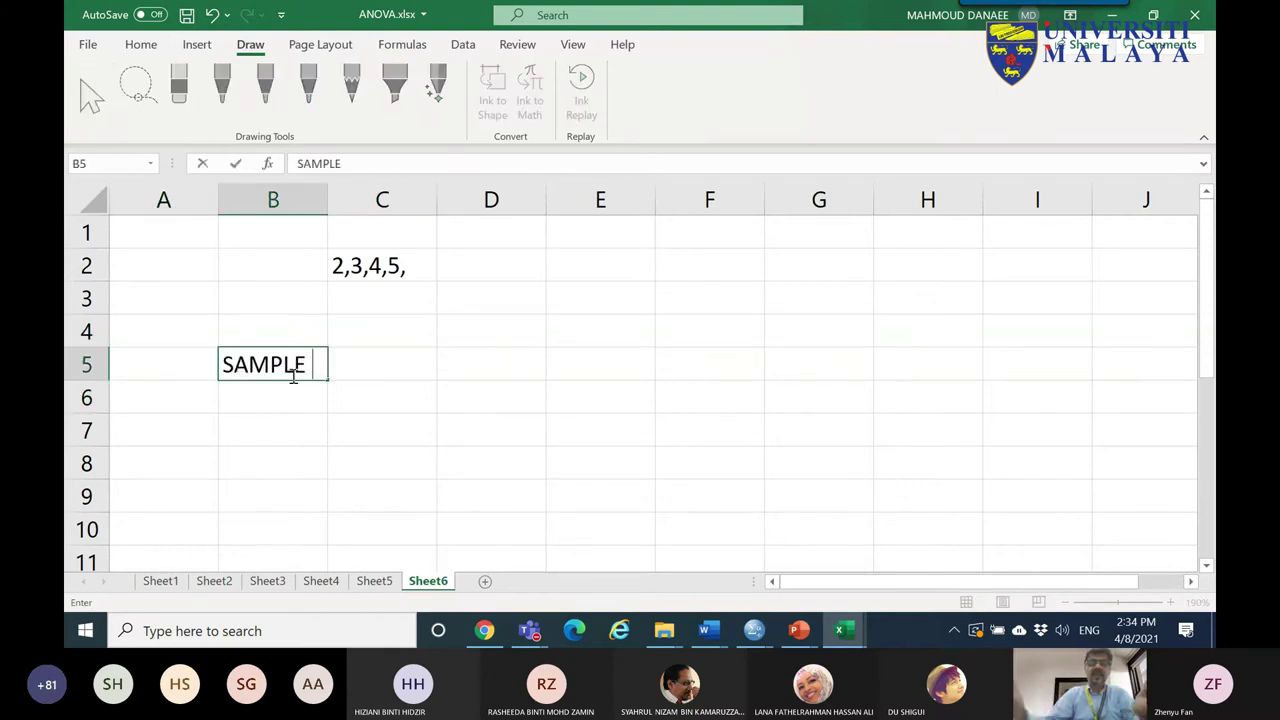
text(1)
key(Return)
- Fill the label series down column B from SAMPLE 1 to SAMPLE 12, and widen the column
click(354, 357)
click(294, 366)
drag(329, 386, 298, 540)
scroll(343, 489, up, 2)
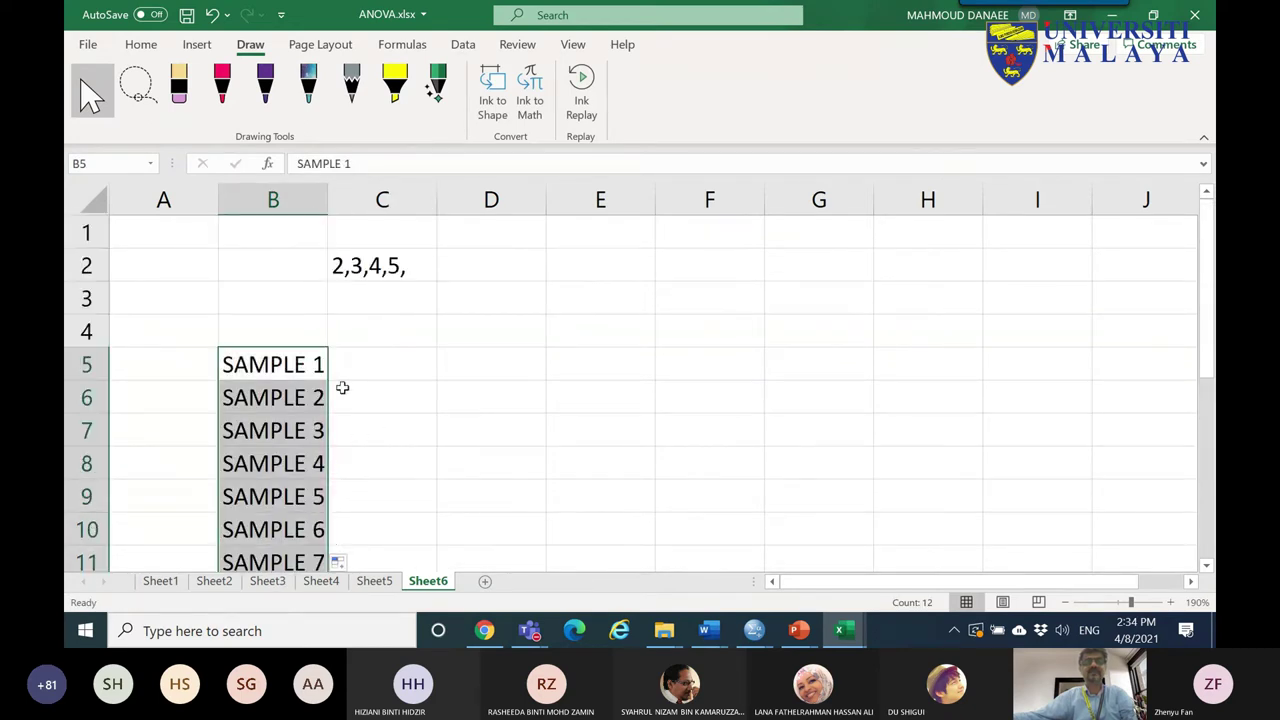
click(305, 200)
drag(330, 201, 428, 203)
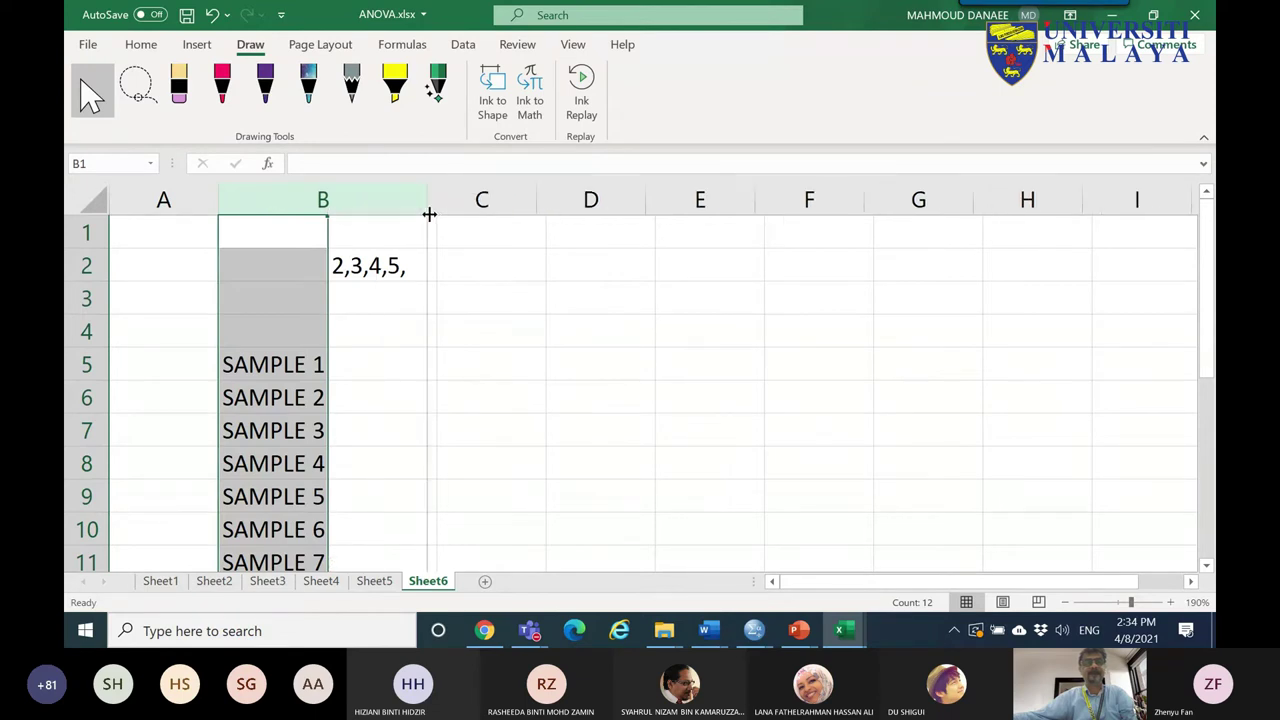
- Enter "2,3" in cell C5 beside SAMPLE 1
click(458, 363)
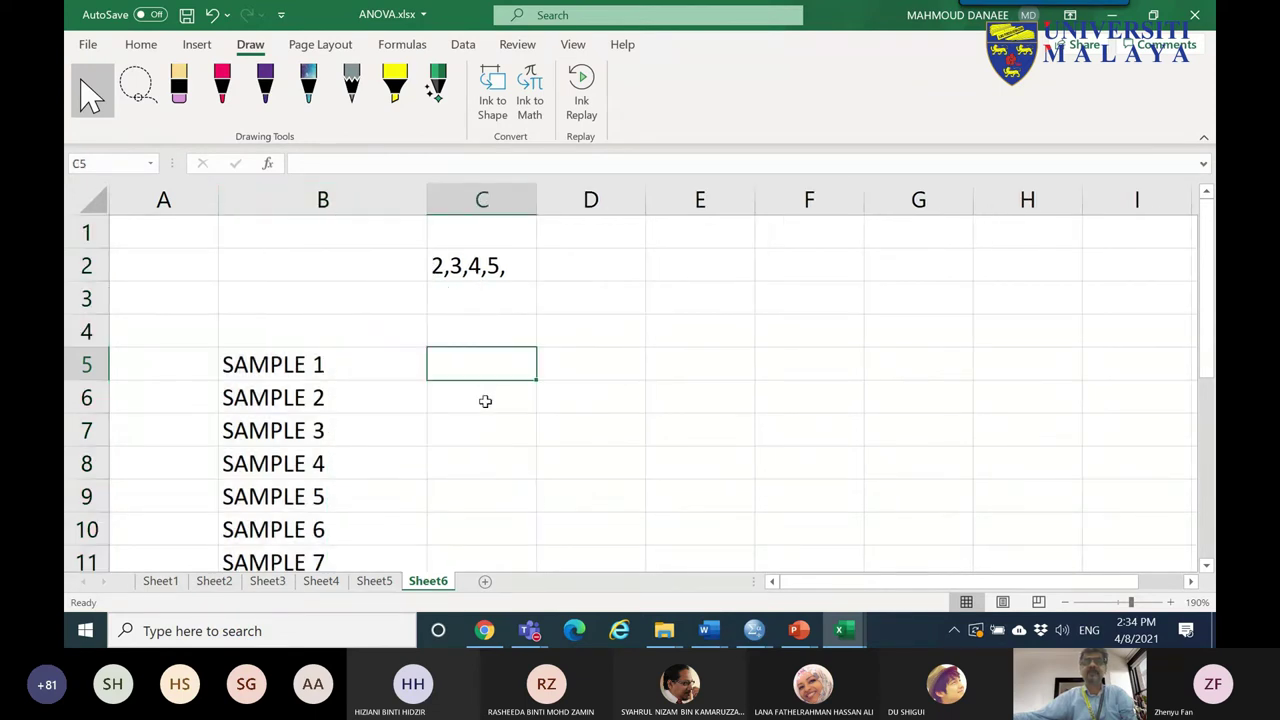
text(2,3)
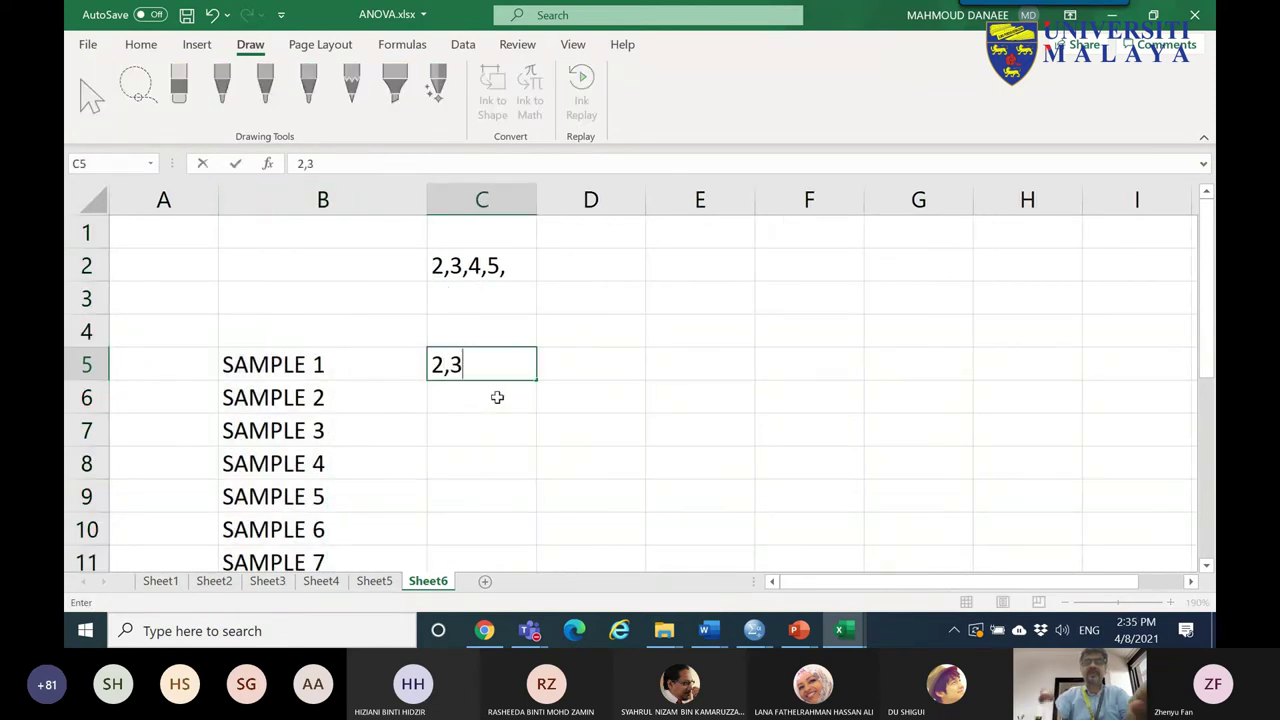
key(Return)
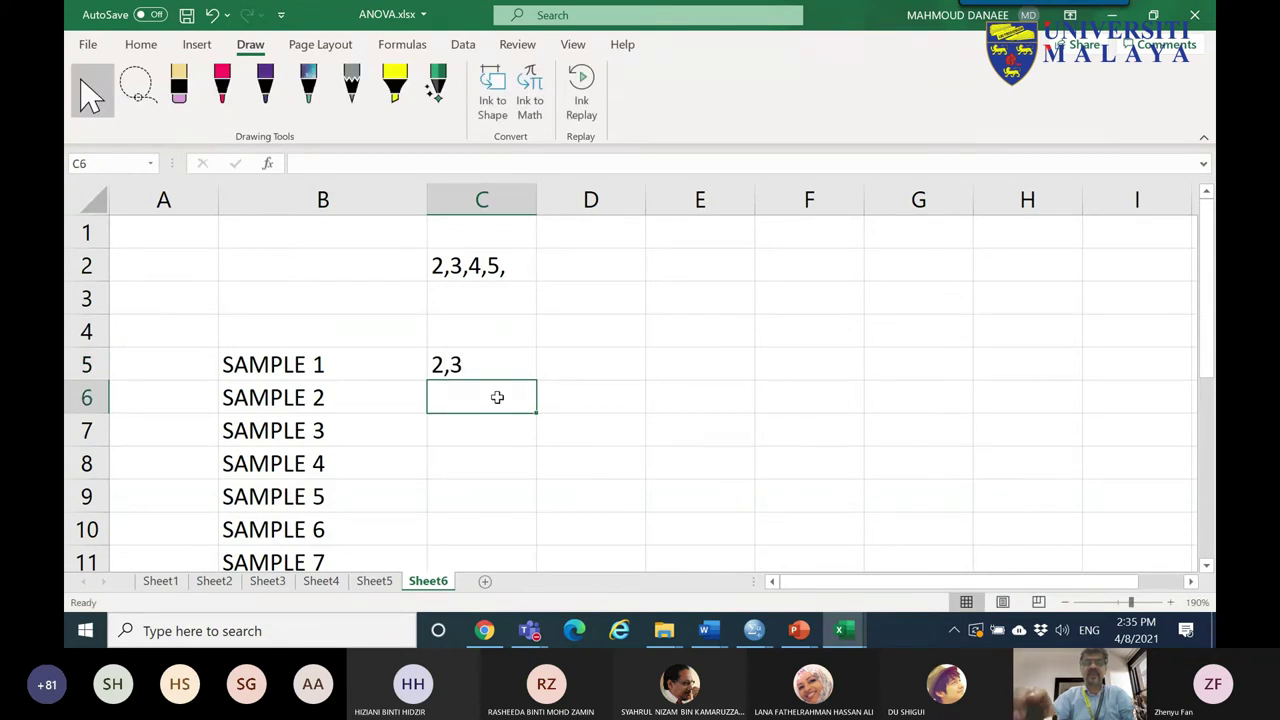
- Enter the sample pairs "2,4", "2,5" and "3,4" in cells C6 to C8 beside SAMPLE 2 to SAMPLE 4
text(2,4)
key(Return)
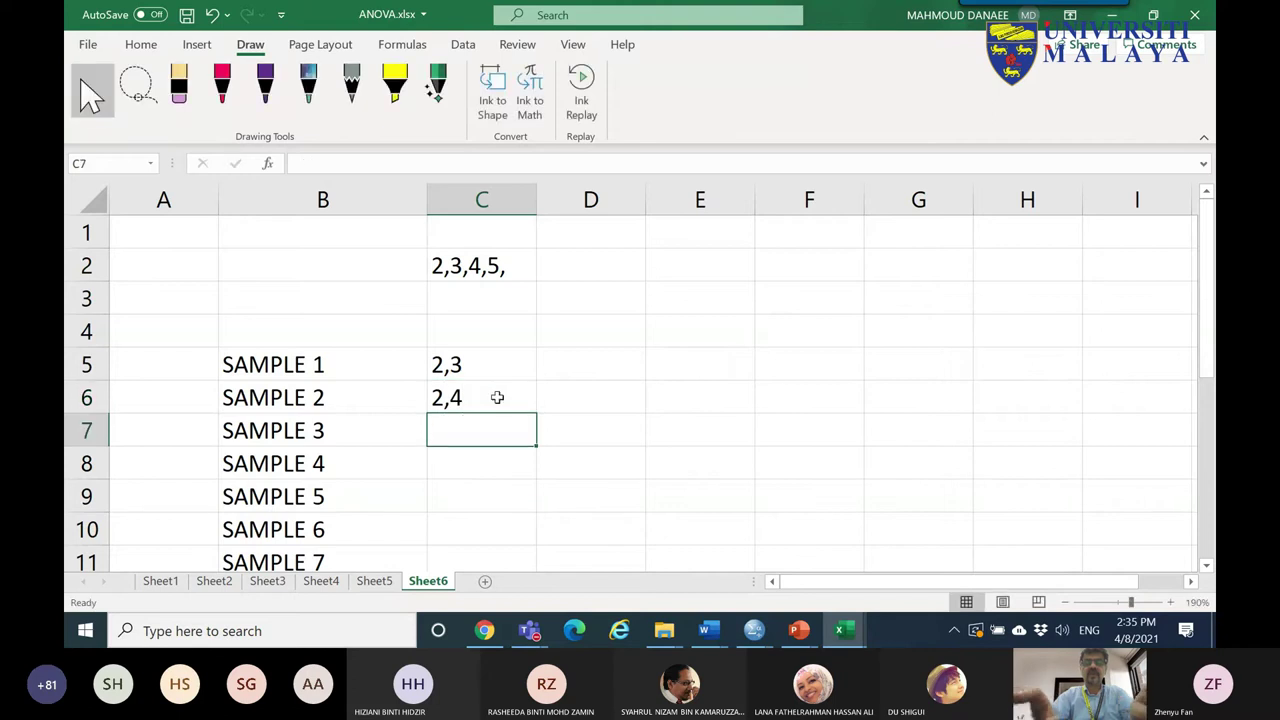
text(2,5)
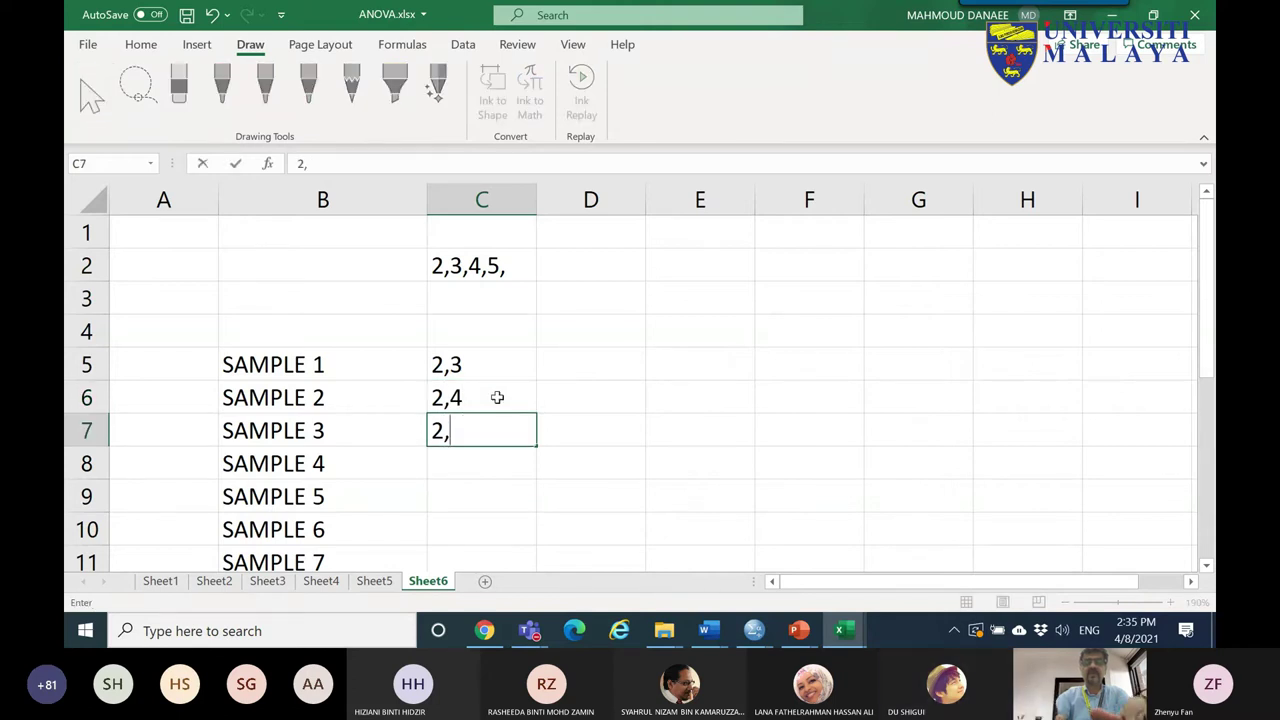
key(Return)
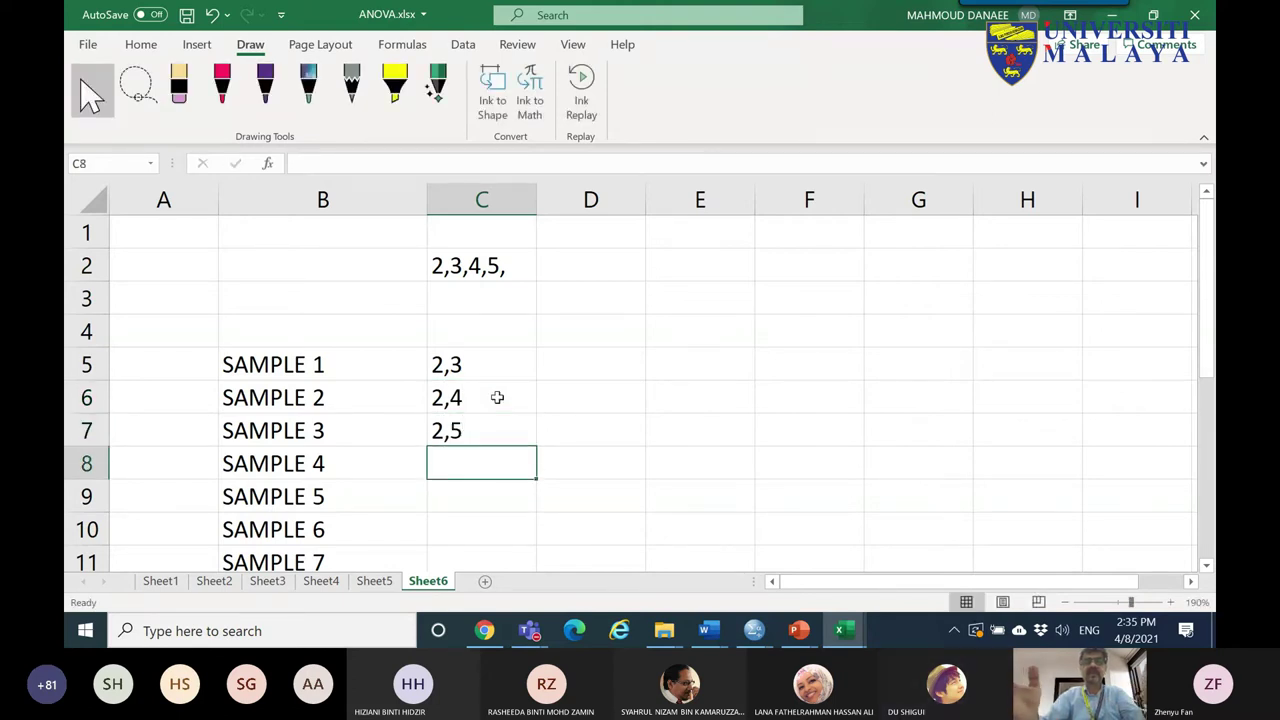
text(3,5)
key(Return)
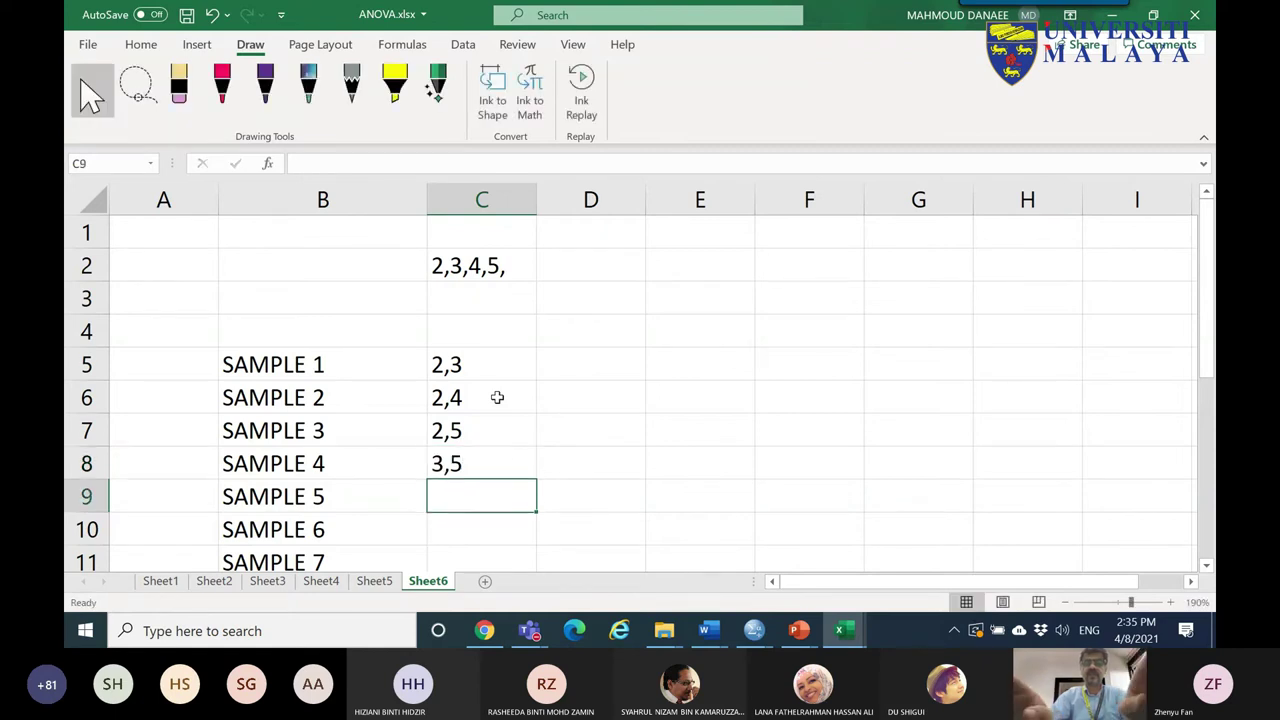
key(Up)
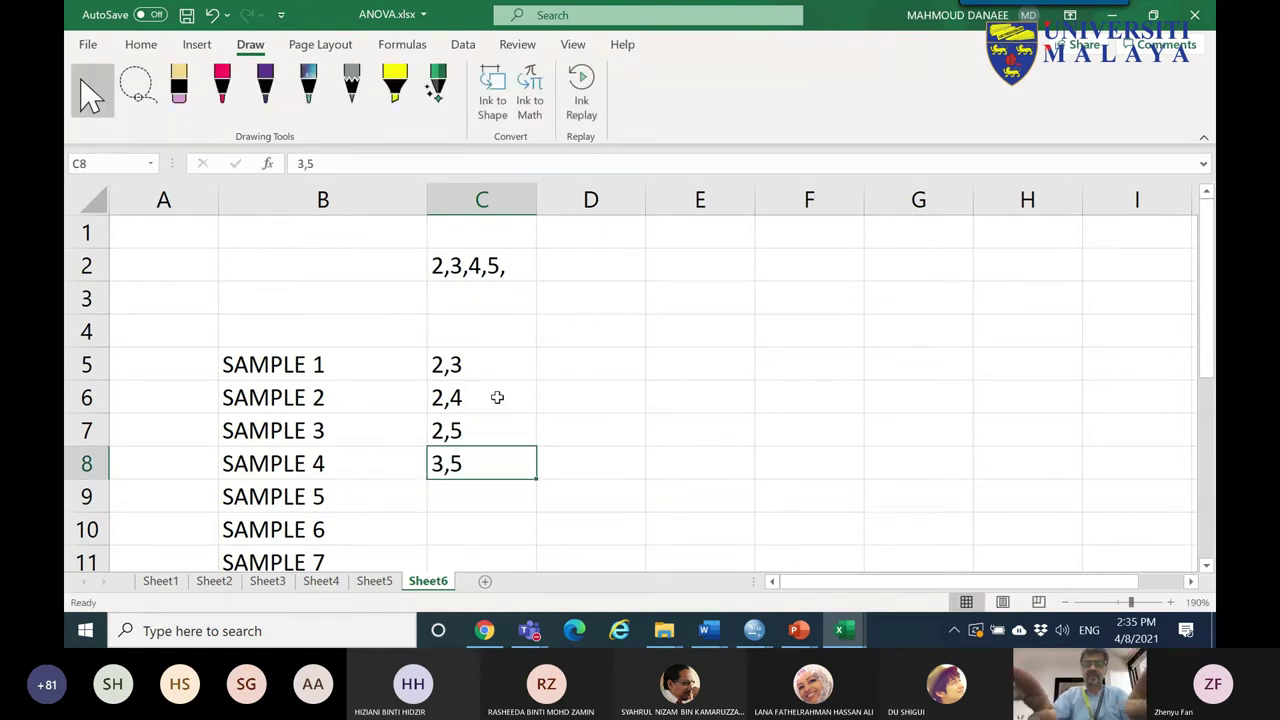
text(3,4)
key(Return)
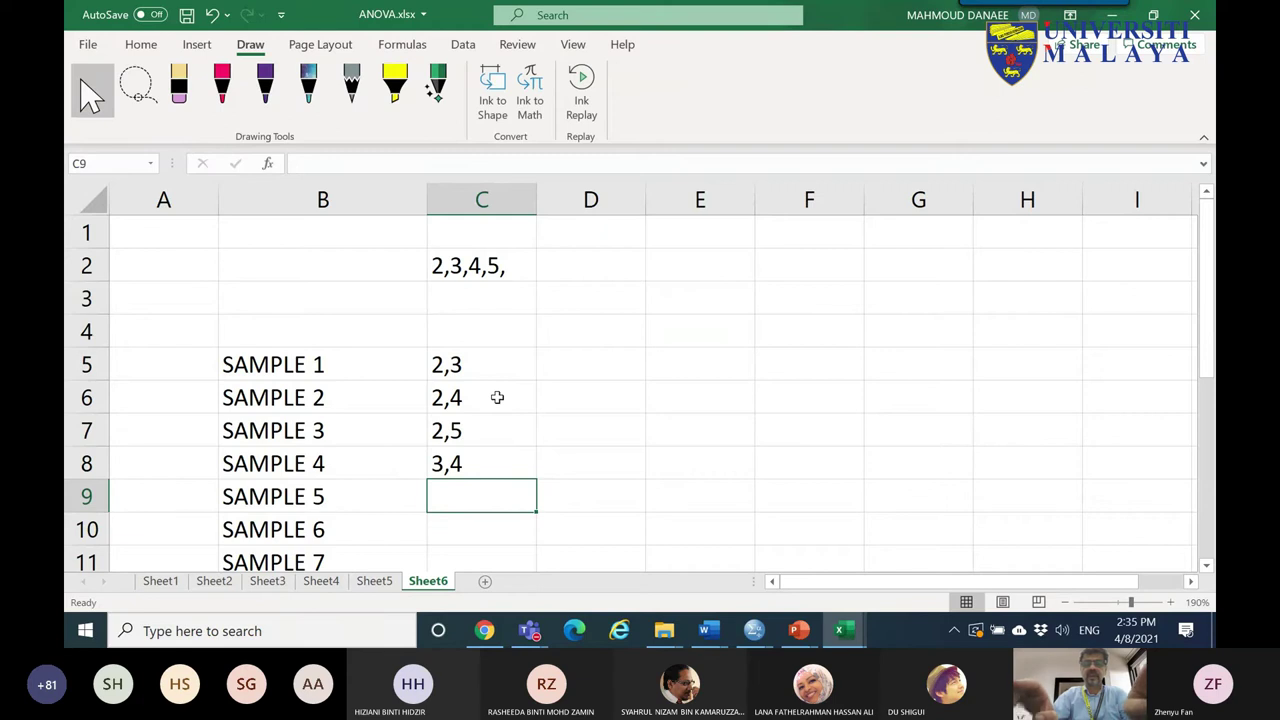
- Enter the pairs "3,5" in C9 and "4,5" in C10 beside SAMPLE 5 and SAMPLE 6
text(3,5)
key(Return)
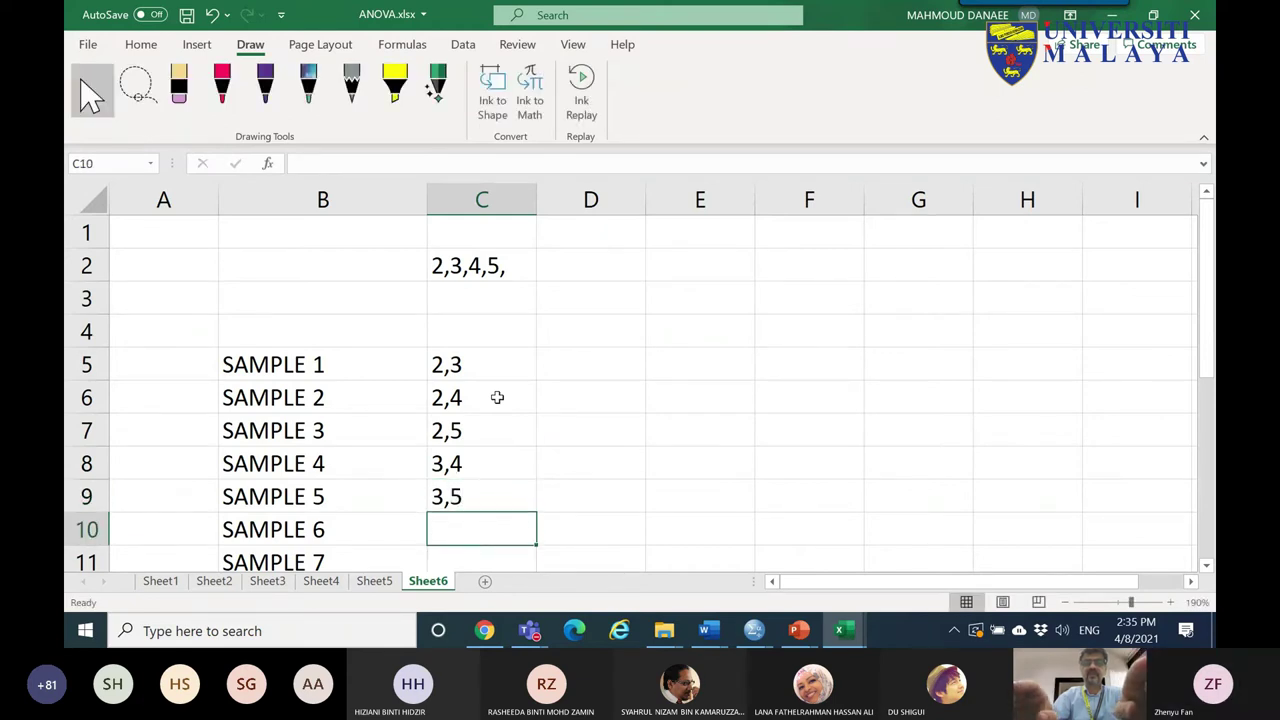
text(4,5)
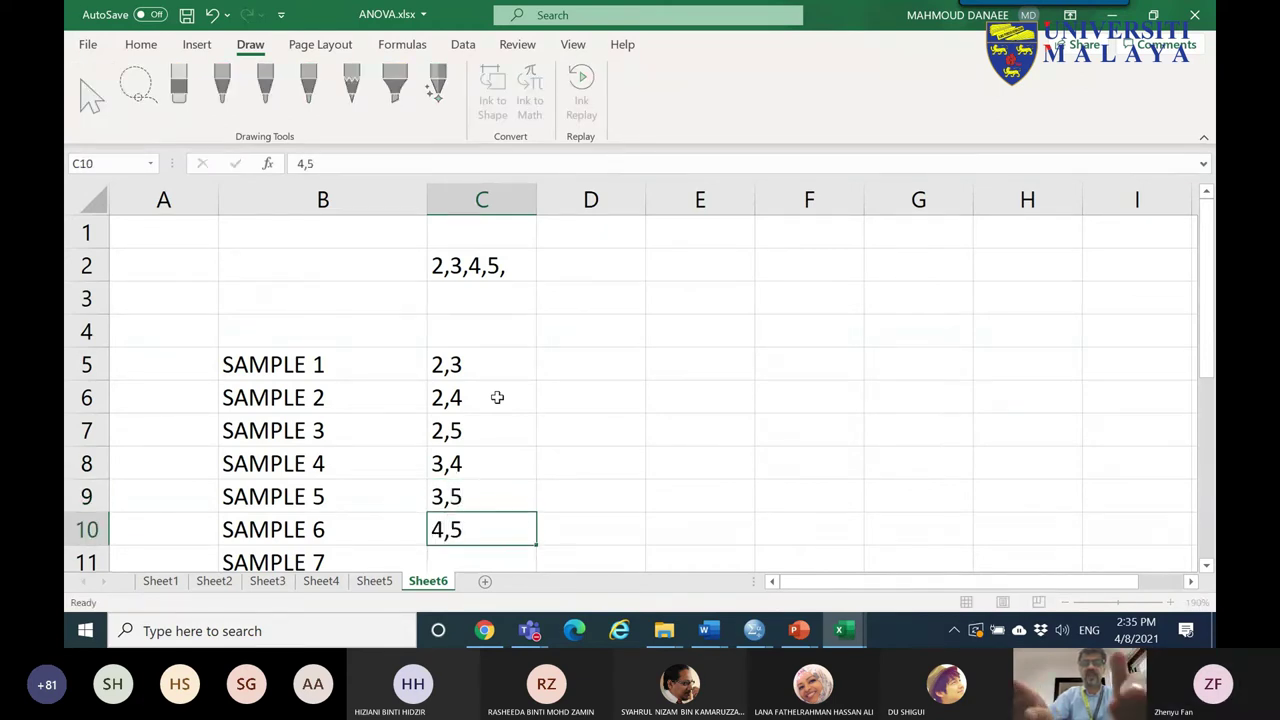
key(Return)
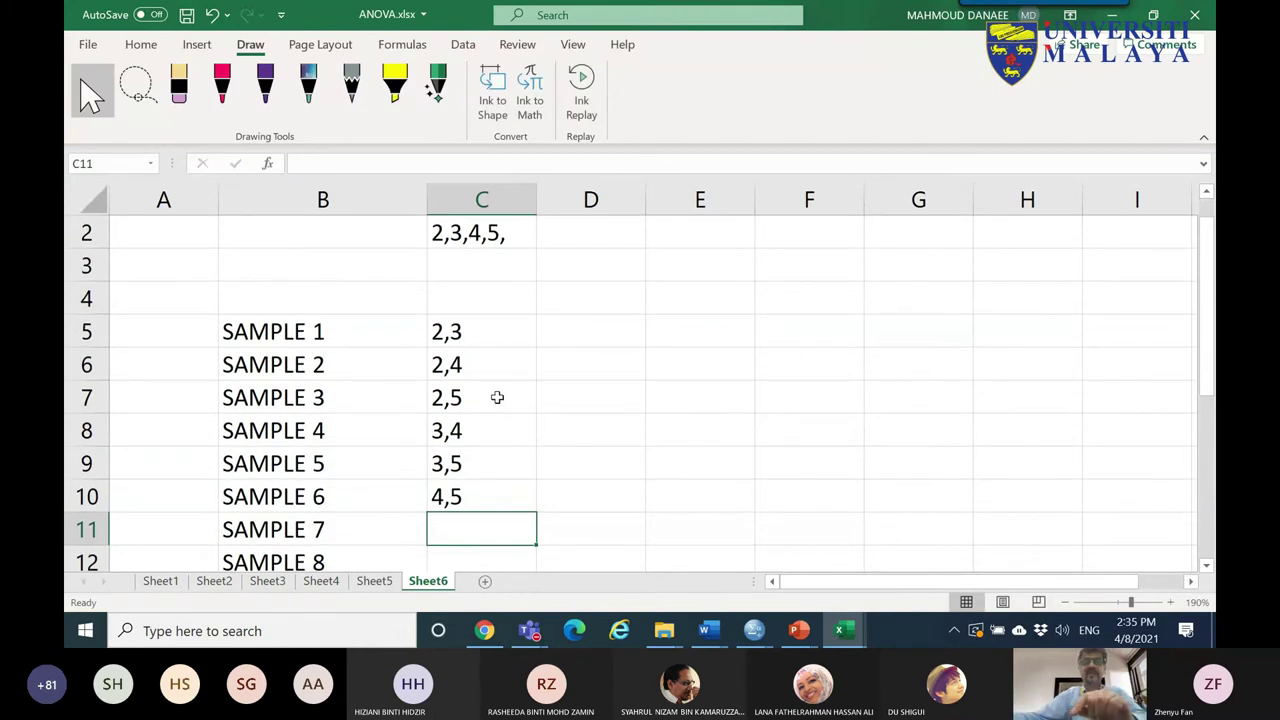
- Delete the unused labels SAMPLE 7 to SAMPLE 12 from cells B11 to B16
scroll(314, 491, down, 2)
drag(270, 345, 301, 496)
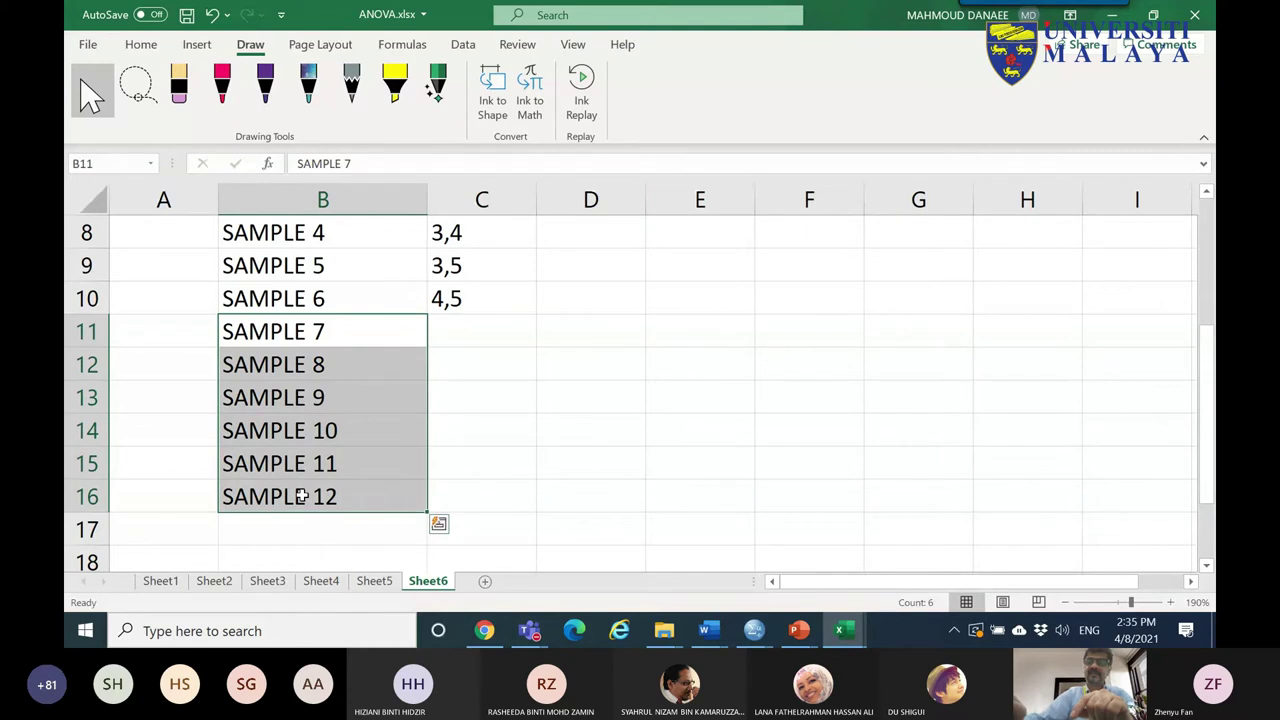
key(Delete)
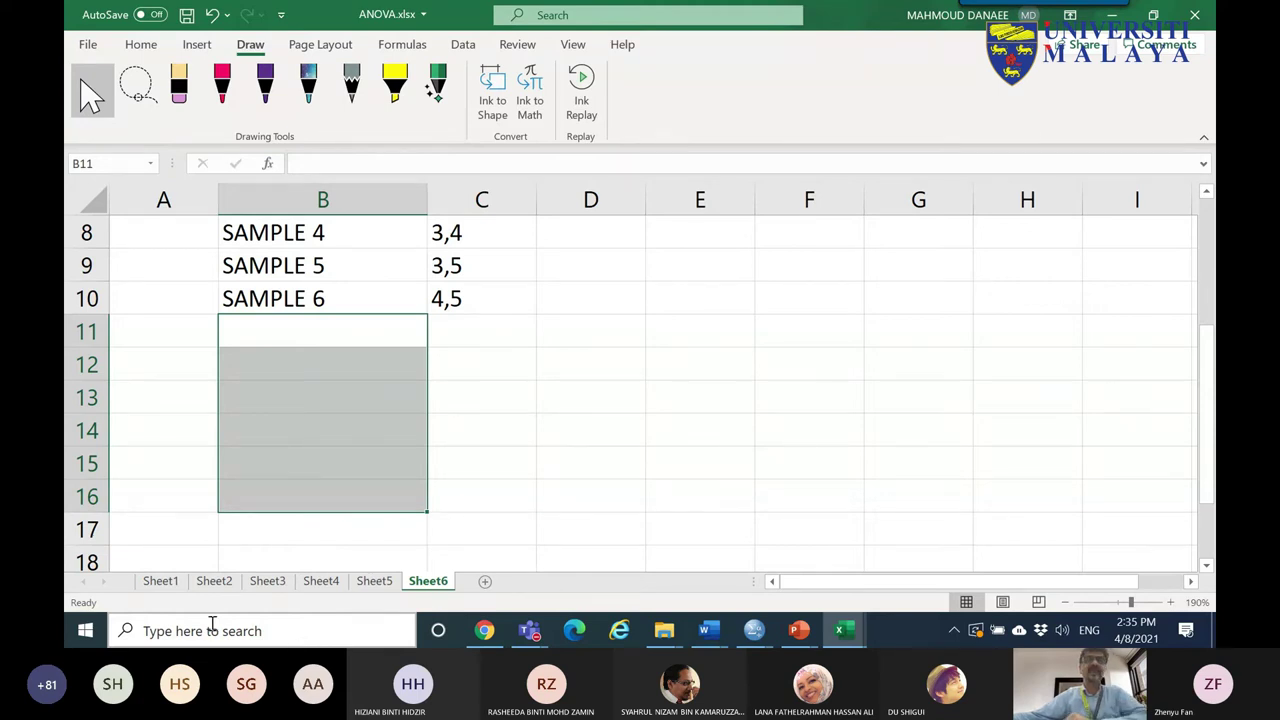
- Enter the heading "N=2" in cell C4 above the sample pairs
scroll(211, 500, up, 3)
click(514, 268)
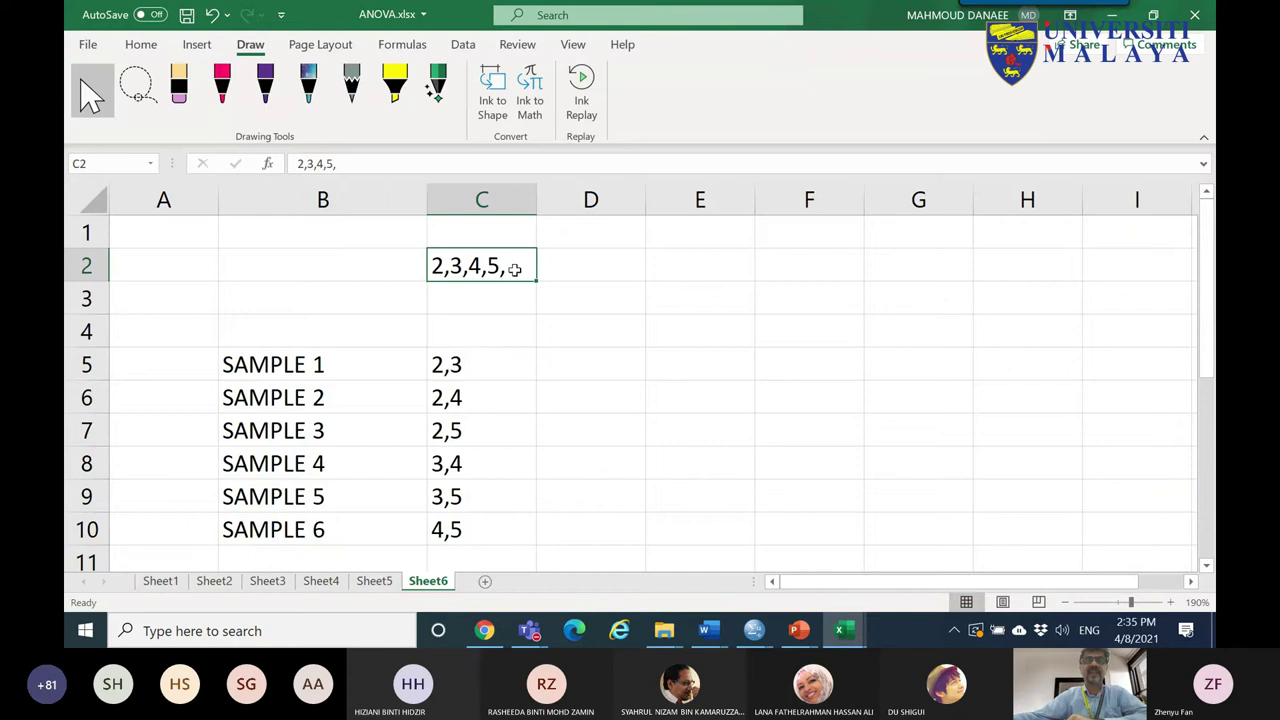
drag(481, 370, 461, 524)
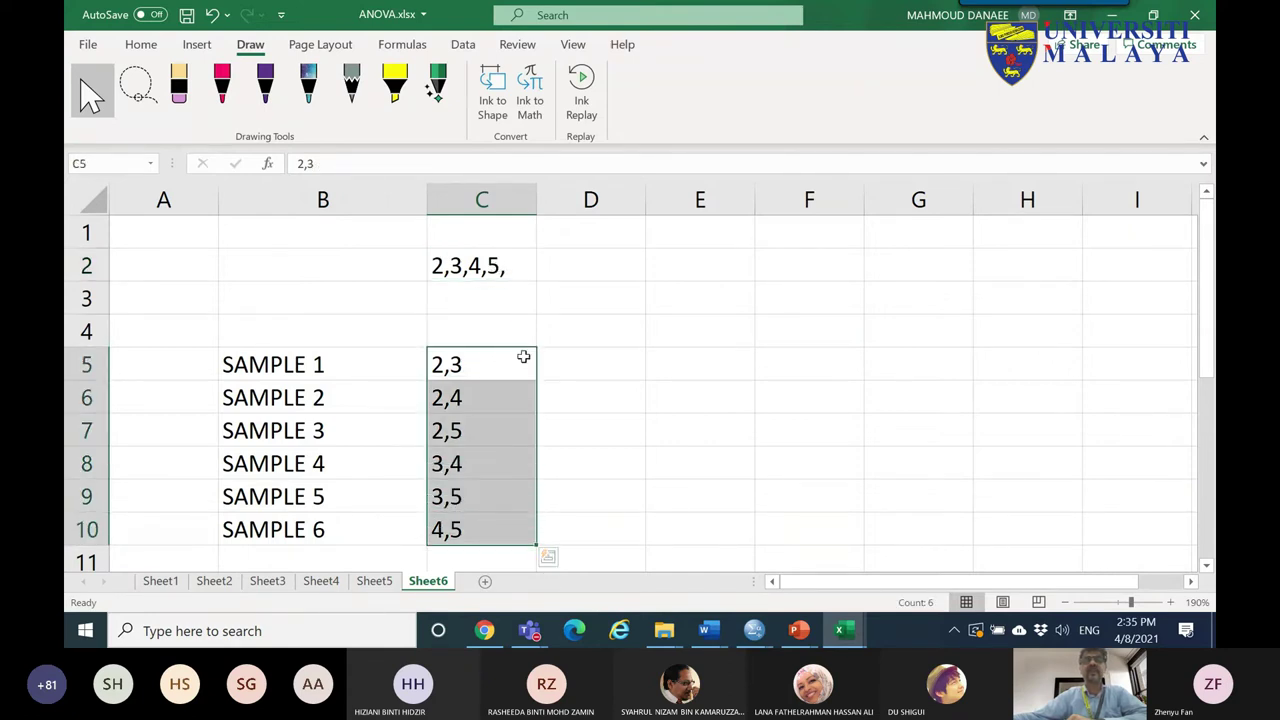
click(466, 325)
text(N=2)
key(Return)
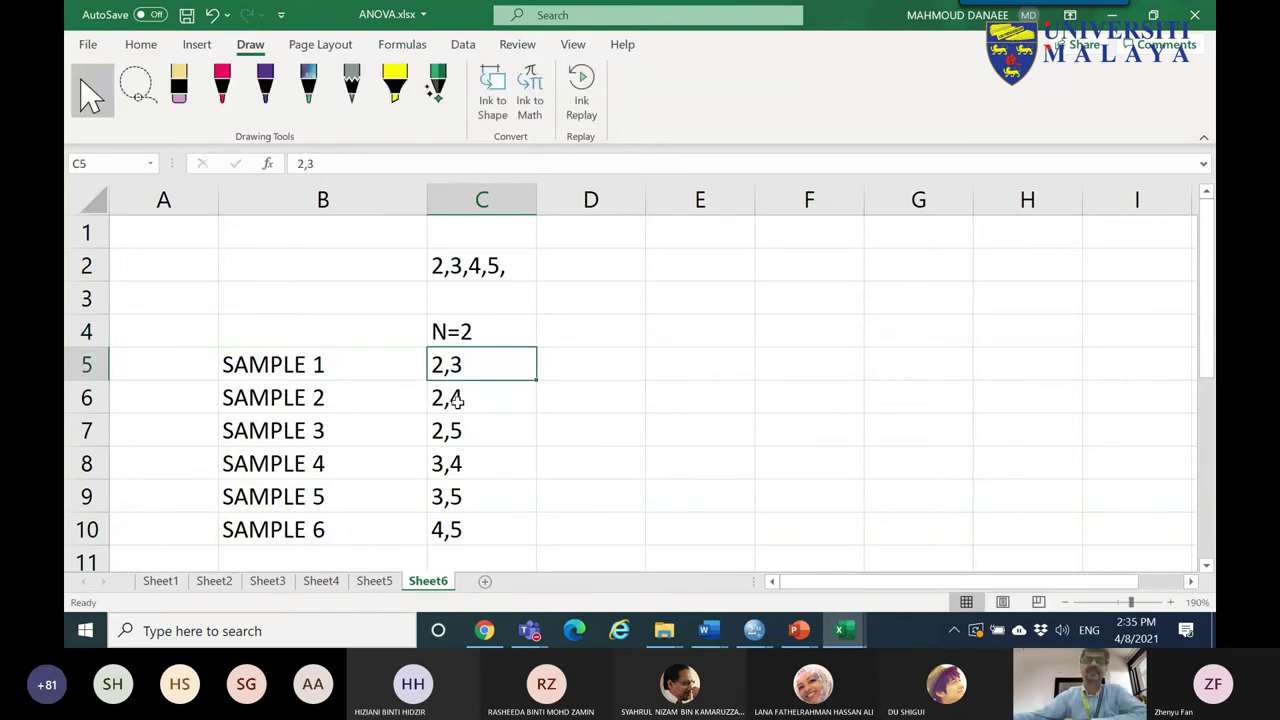
- Enter "X" in cell D4 and handwrite an X with a bar above it beside the letter in purple ink
click(606, 337)
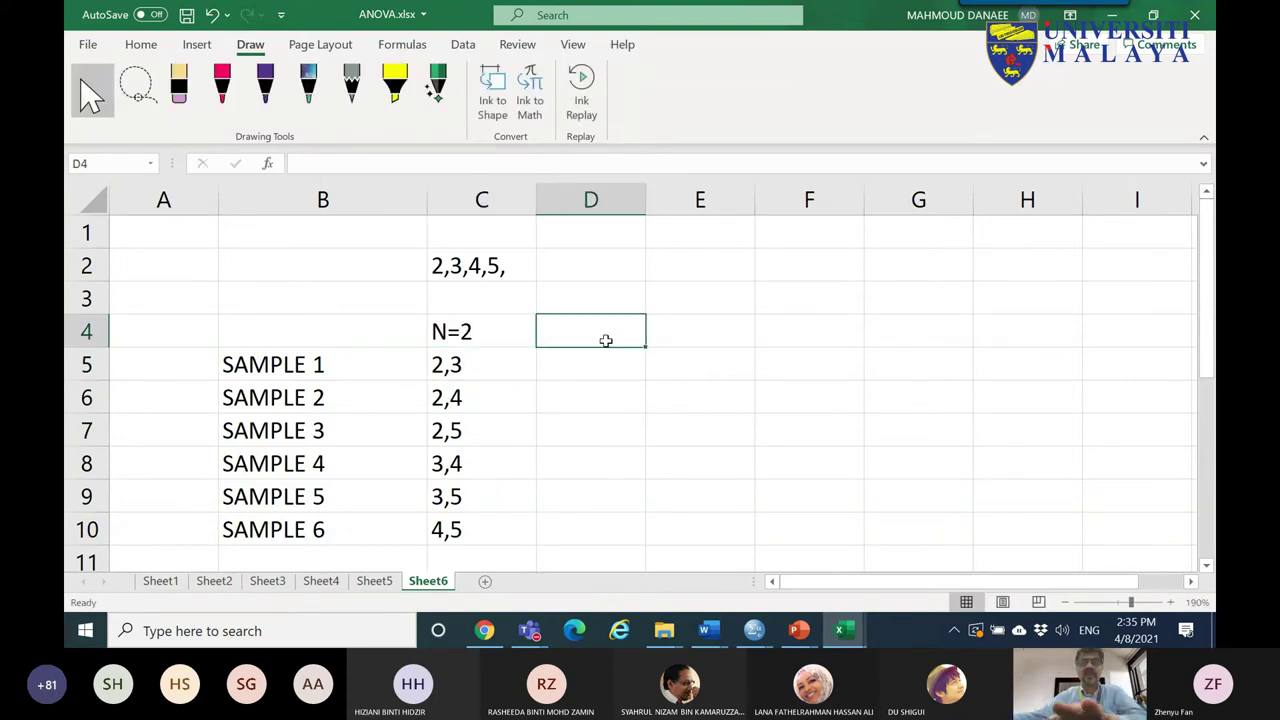
text(X)
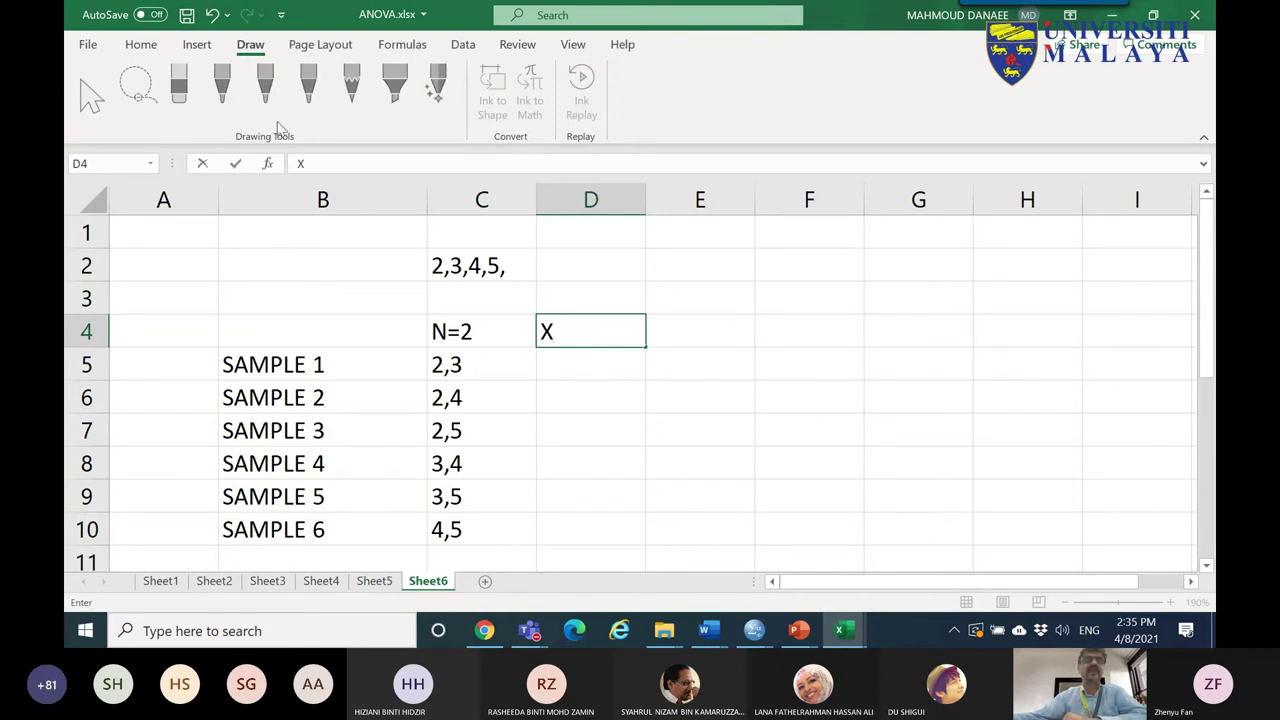
click(734, 394)
click(265, 85)
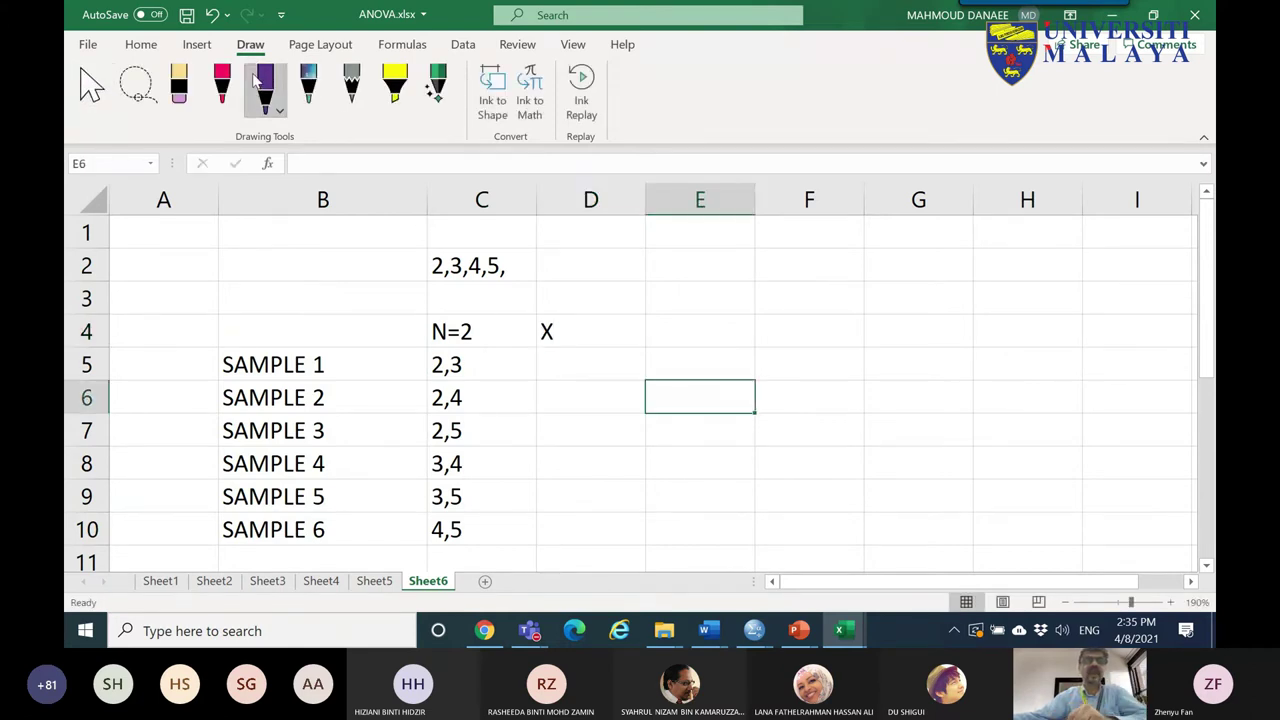
mouse_move(563, 317)
mouse_down()
mouse_move(586, 340)
mouse_move(566, 344)
mouse_move(584, 302)
mouse_up()
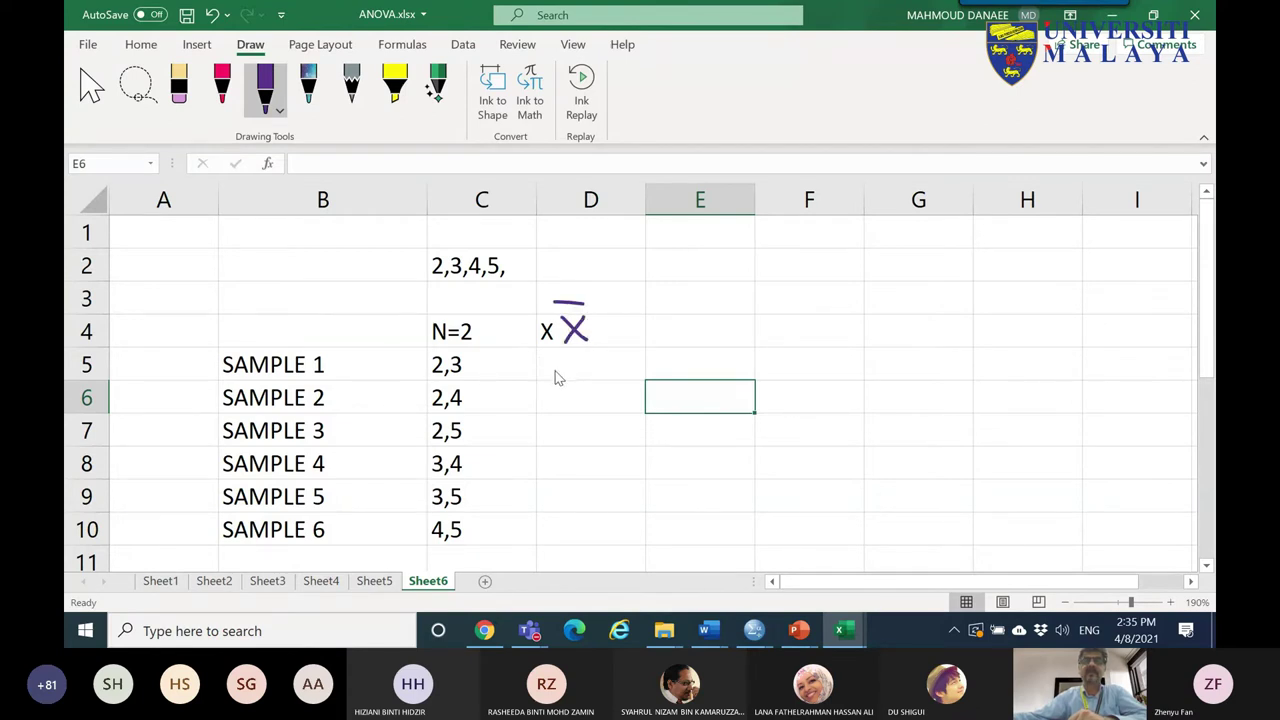
- Handwrite the sample means 2.5, 3, 3.5, 3.5, 4 and 4.5 down column D beside the six pairs
mouse_move(549, 367)
mouse_down()
mouse_move(603, 365)
mouse_move(560, 385)
mouse_move(570, 406)
mouse_move(547, 442)
mouse_move(585, 420)
mouse_move(584, 434)
mouse_move(543, 477)
mouse_up()
click(568, 474)
mouse_move(578, 462)
mouse_down()
mouse_move(593, 465)
mouse_move(563, 510)
mouse_move(571, 546)
mouse_move(586, 526)
mouse_move(590, 543)
mouse_up()
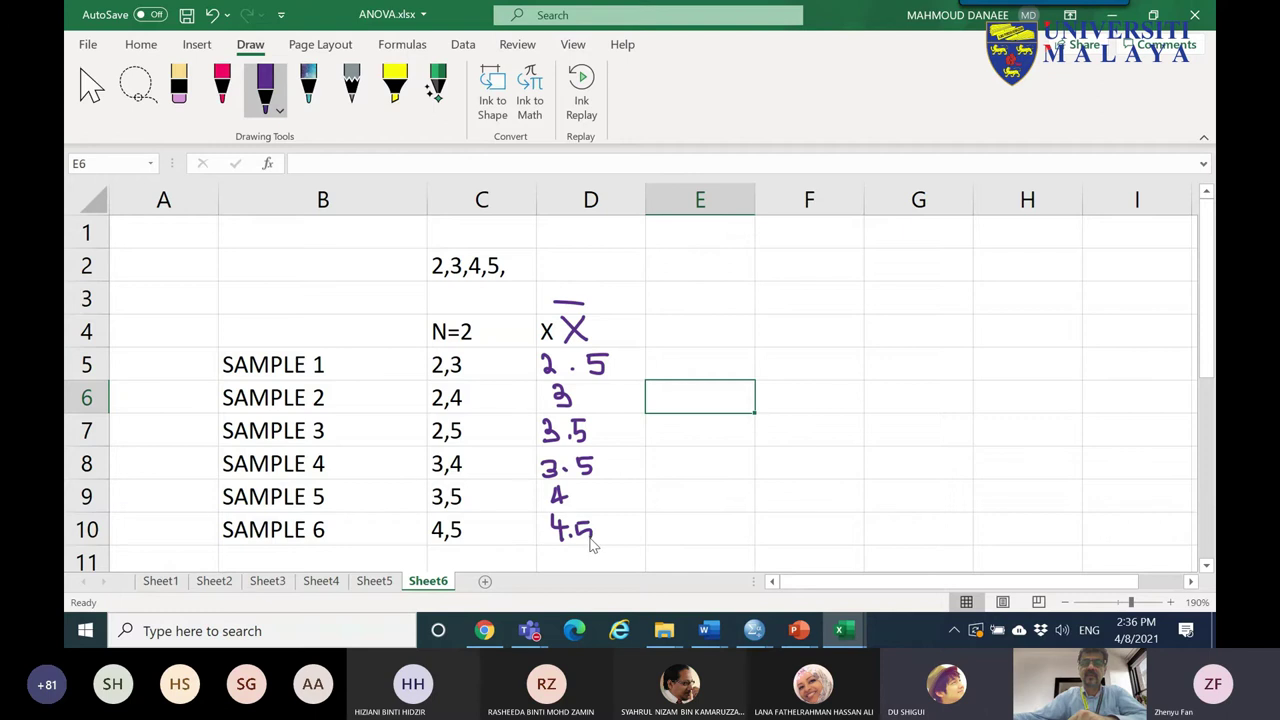
- Circle the population values in C2, mark them "P=", and draw an arrow leading to the handwritten note "μ = 3.5"
mouse_move(516, 266)
mouse_down()
mouse_move(484, 292)
mouse_move(410, 252)
mouse_move(512, 248)
mouse_up()
mouse_move(334, 238)
mouse_down()
mouse_move(337, 274)
mouse_move(352, 253)
mouse_move(386, 256)
mouse_up()
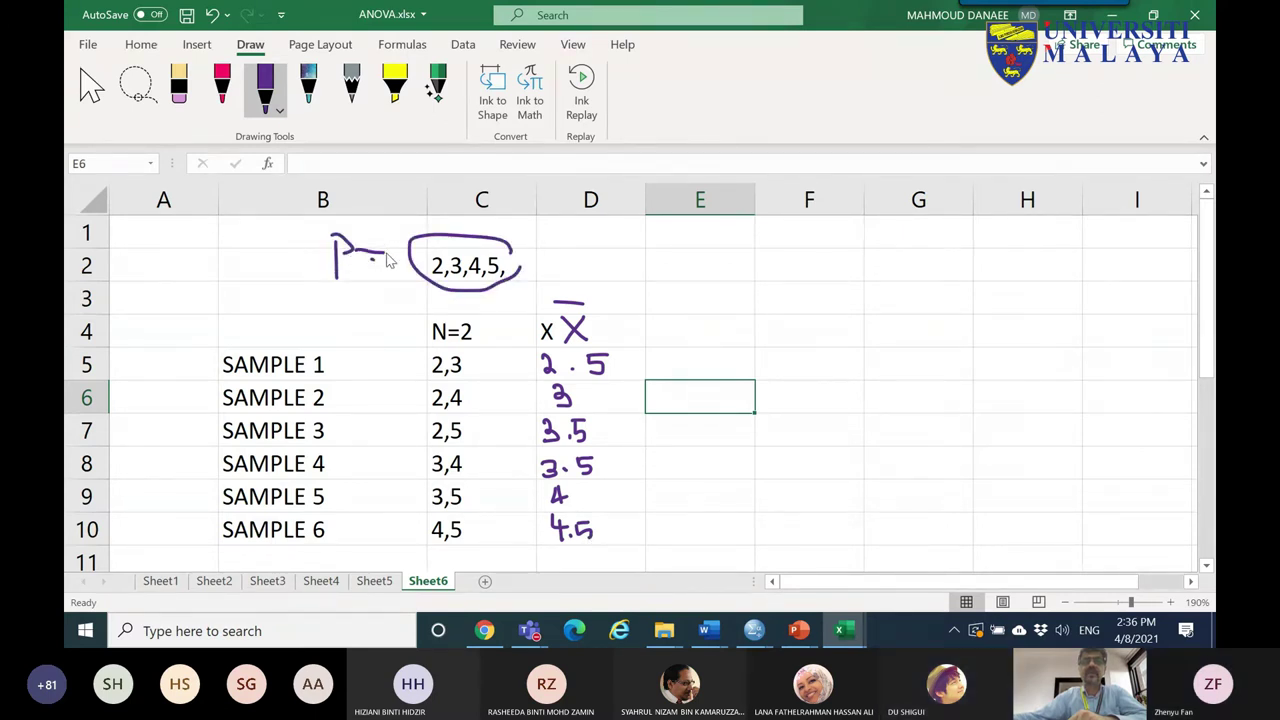
mouse_move(512, 258)
mouse_down()
mouse_move(627, 256)
mouse_move(590, 245)
mouse_move(607, 242)
mouse_move(667, 265)
mouse_move(683, 235)
mouse_move(685, 257)
mouse_move(697, 243)
mouse_move(657, 286)
mouse_up()
drag(712, 242, 750, 240)
drag(706, 253, 750, 250)
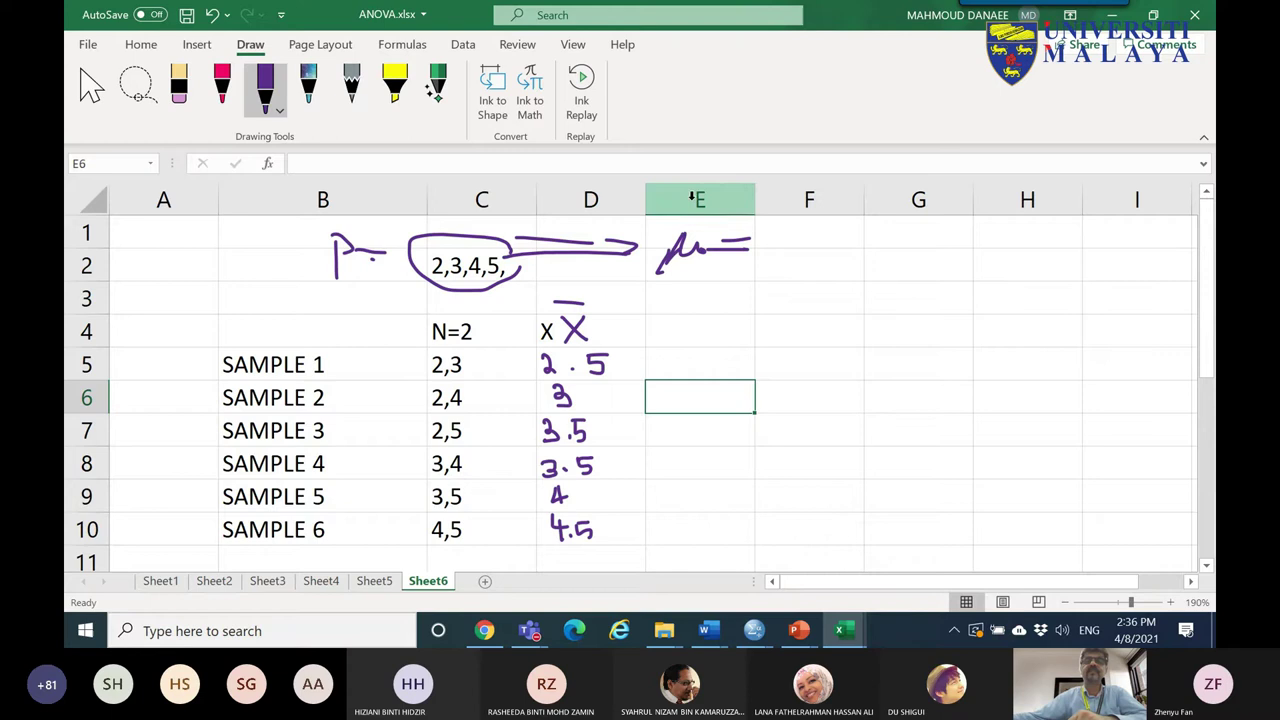
mouse_move(784, 232)
mouse_down()
mouse_move(790, 256)
mouse_move(833, 244)
mouse_move(835, 257)
mouse_up()
click(818, 244)
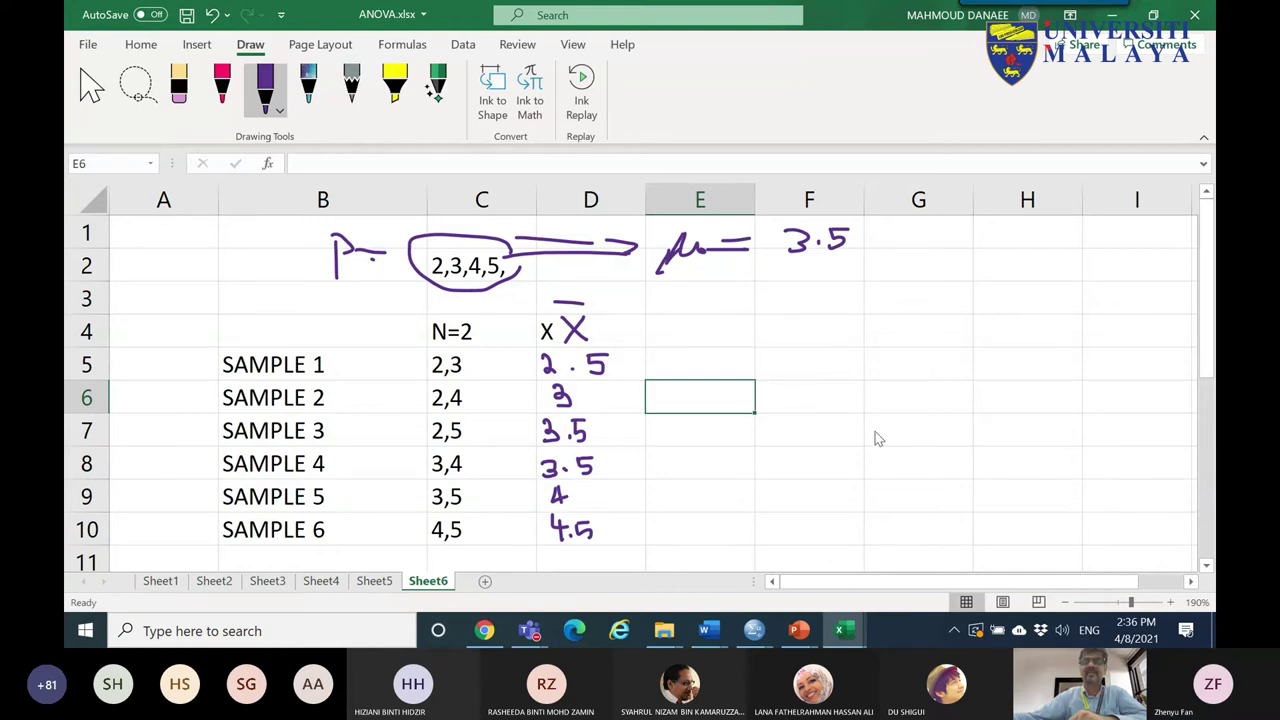
- Circle the X-bar heading and sketch a bell curve over columns G to I with a centre line and sample-mean labels underneath
mouse_move(603, 291)
mouse_down()
mouse_move(552, 330)
mouse_move(574, 343)
mouse_move(608, 310)
mouse_up()
mouse_move(1138, 473)
mouse_down()
mouse_move(868, 481)
mouse_move(856, 467)
mouse_move(915, 460)
mouse_move(987, 356)
mouse_move(1039, 342)
mouse_move(1172, 469)
mouse_up()
drag(1019, 345, 1033, 467)
mouse_move(884, 498)
mouse_down()
mouse_move(896, 510)
mouse_move(884, 510)
mouse_move(1021, 500)
mouse_move(1004, 505)
mouse_up()
drag(1026, 492, 1028, 506)
mouse_move(858, 491)
mouse_down()
mouse_move(1008, 480)
mouse_move(1085, 497)
mouse_up()
- Circle the sample means and the sample labels, and handwrite the mean of means as double-barred X = 3.5 in row 10
mouse_move(621, 534)
mouse_down()
mouse_move(556, 549)
mouse_move(530, 452)
mouse_move(588, 345)
mouse_move(628, 410)
mouse_move(605, 550)
mouse_move(545, 548)
mouse_up()
mouse_move(333, 553)
mouse_down()
mouse_move(271, 554)
mouse_move(219, 400)
mouse_move(297, 338)
mouse_move(330, 433)
mouse_move(322, 546)
mouse_up()
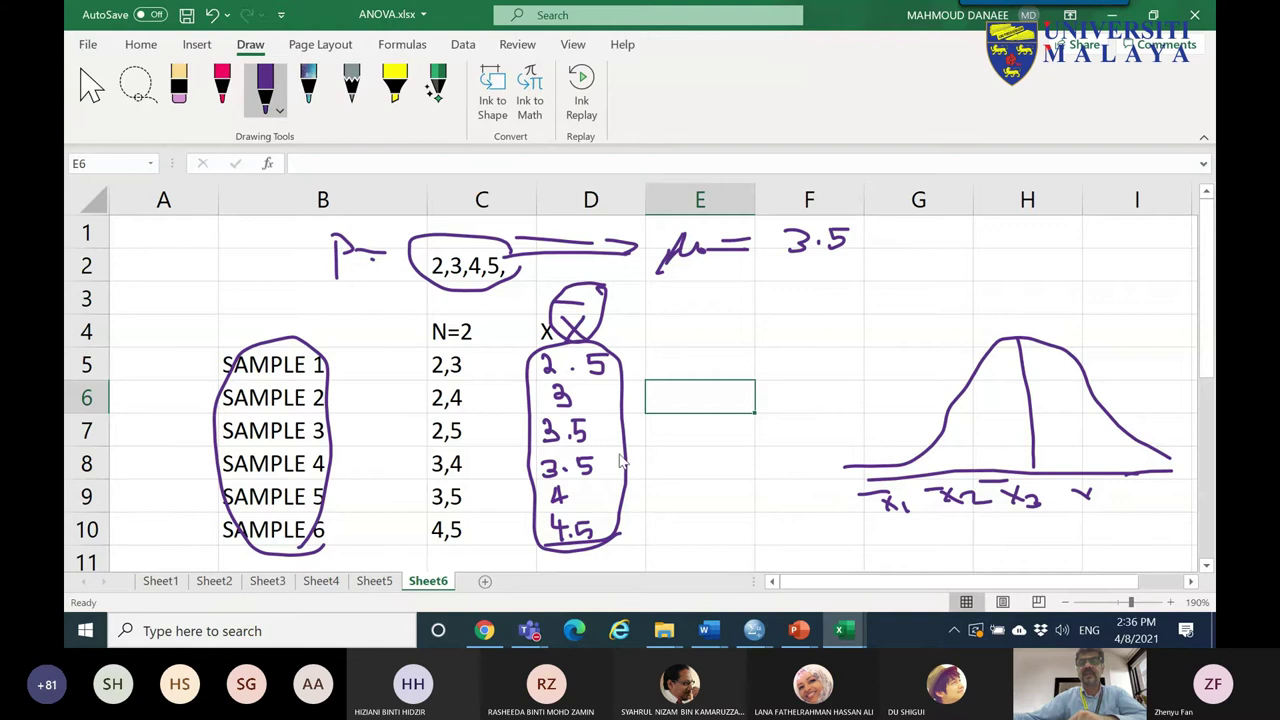
mouse_move(648, 506)
mouse_down()
mouse_move(682, 550)
mouse_move(672, 526)
mouse_move(646, 555)
mouse_up()
click(678, 510)
drag(638, 489, 680, 488)
drag(690, 540, 706, 539)
drag(691, 548, 708, 547)
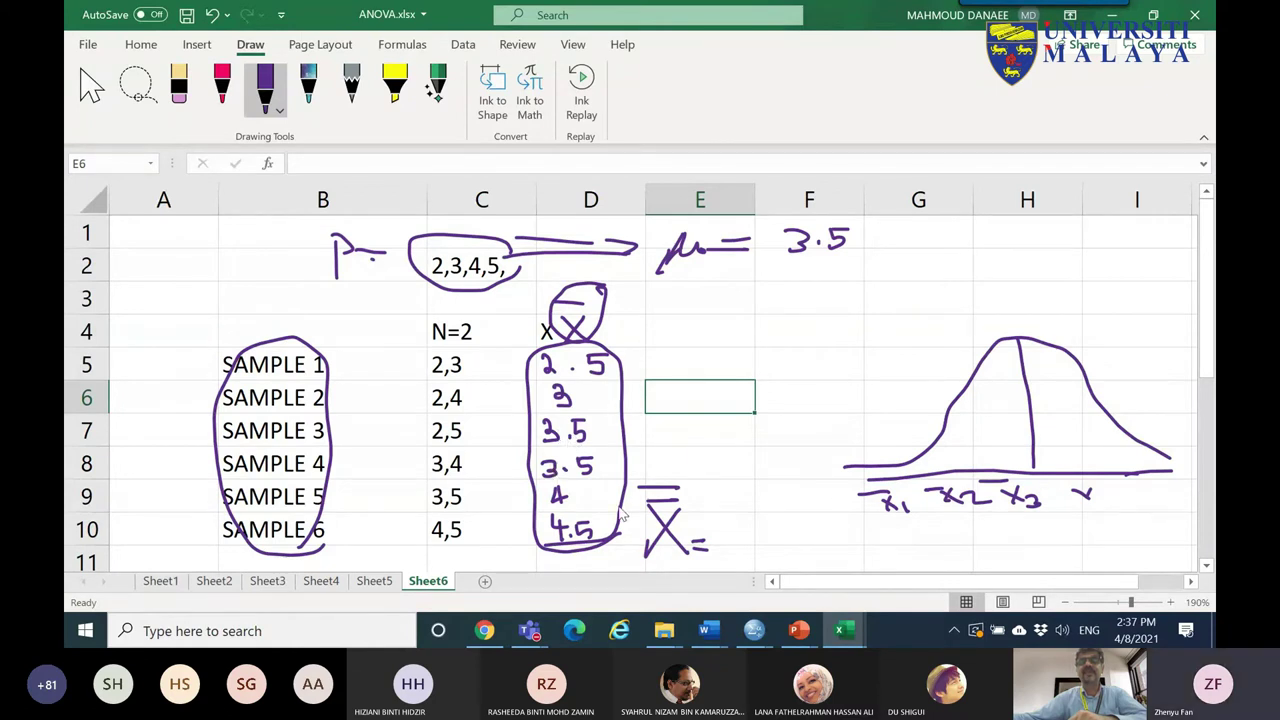
mouse_move(717, 516)
mouse_down()
mouse_move(736, 543)
mouse_move(724, 550)
mouse_move(751, 550)
mouse_move(761, 530)
mouse_move(755, 552)
mouse_up()
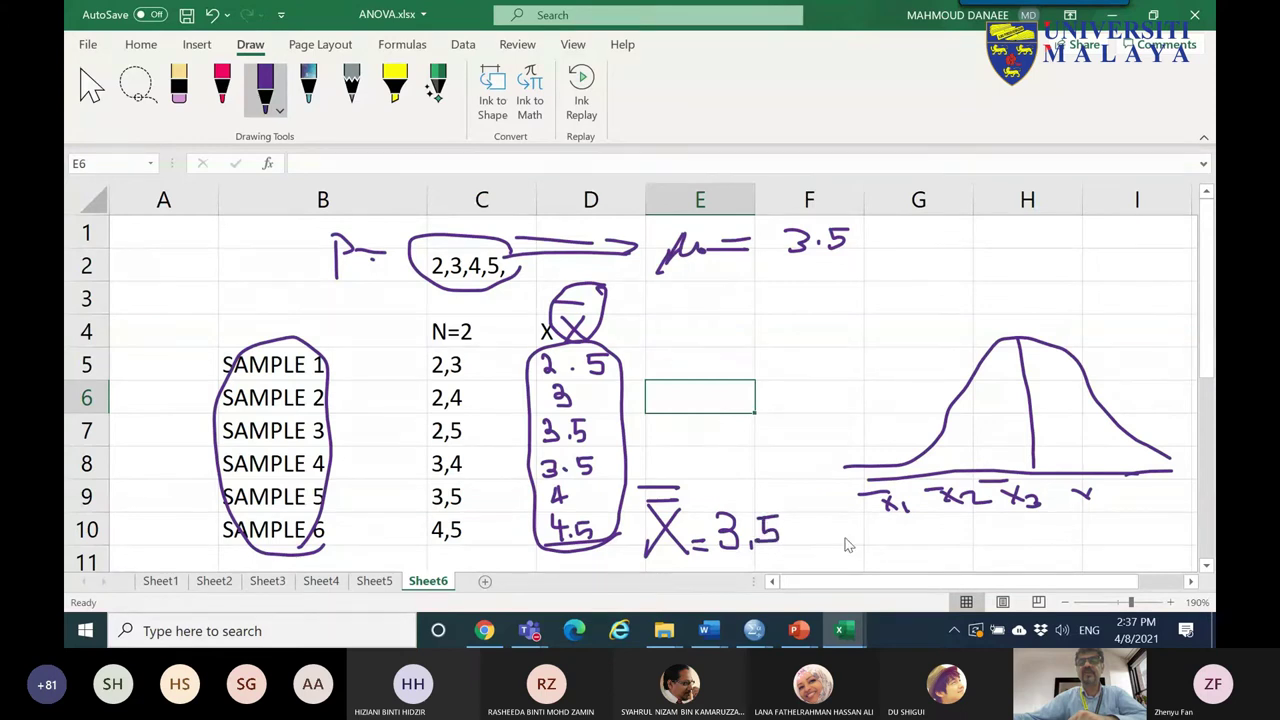
- Write double-barred X = μ below the bell curve's centre line and add the remaining sample-mean labels toward the upper tail
mouse_move(1048, 496)
mouse_down()
mouse_move(1060, 522)
mouse_move(1046, 524)
mouse_move(1056, 487)
mouse_move(1053, 556)
mouse_move(1078, 563)
mouse_up()
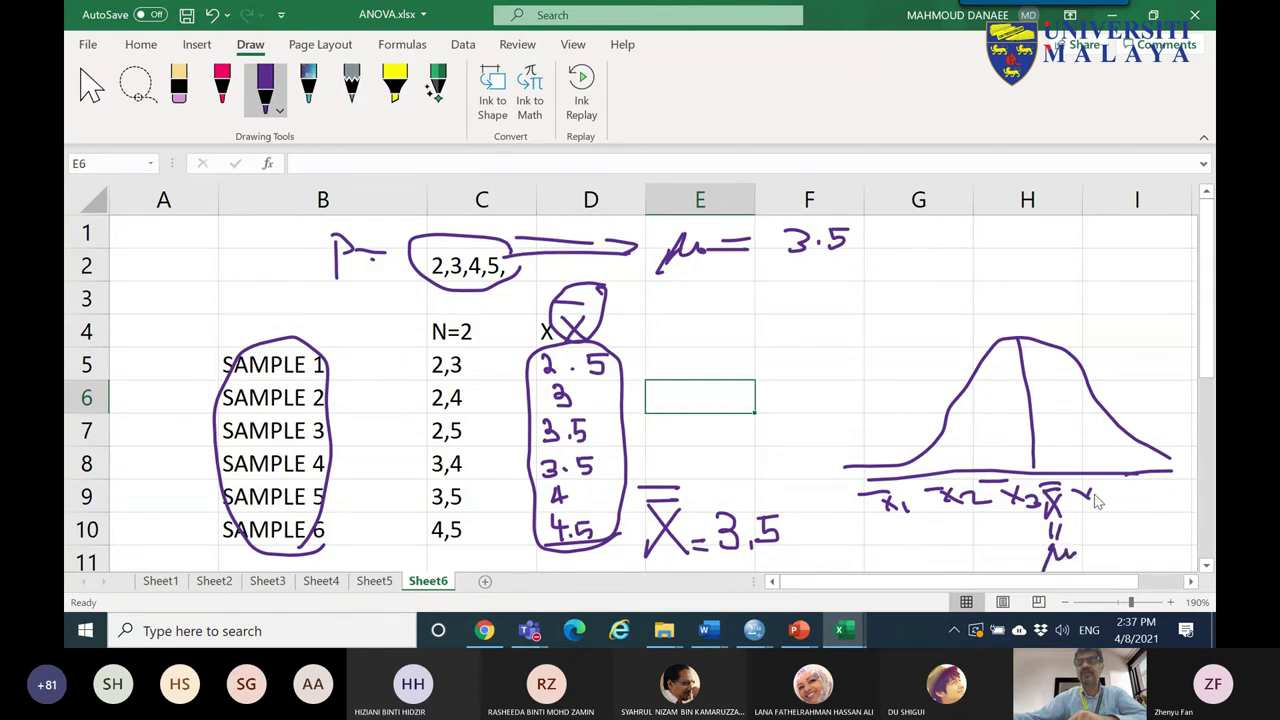
mouse_move(1074, 480)
mouse_down()
mouse_move(1132, 484)
mouse_move(1123, 500)
mouse_move(1123, 479)
mouse_move(1142, 502)
mouse_move(1180, 464)
mouse_up()
- Draw pink double-headed arrows inside the bell curve on both sides of the centre line to show the spread
click(222, 90)
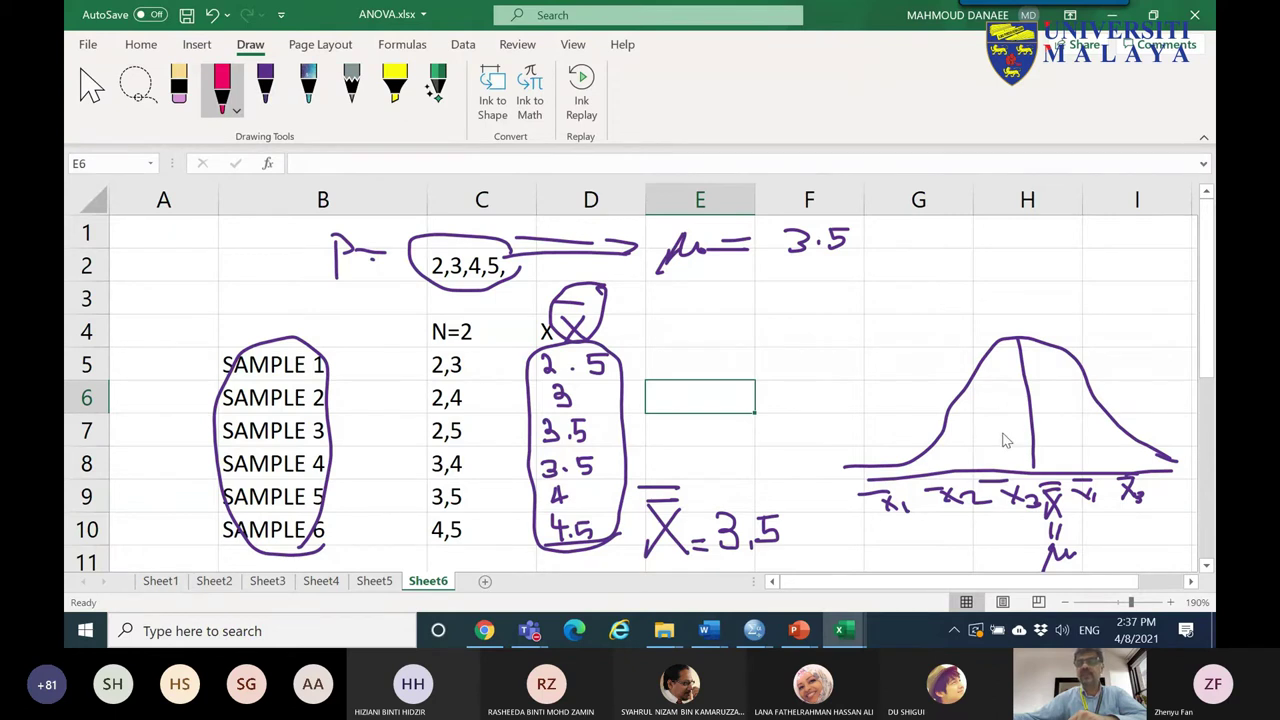
drag(1080, 462, 1062, 458)
mouse_move(930, 458)
mouse_down()
mouse_move(1010, 458)
mouse_move(1001, 466)
mouse_up()
drag(1054, 442, 1049, 456)
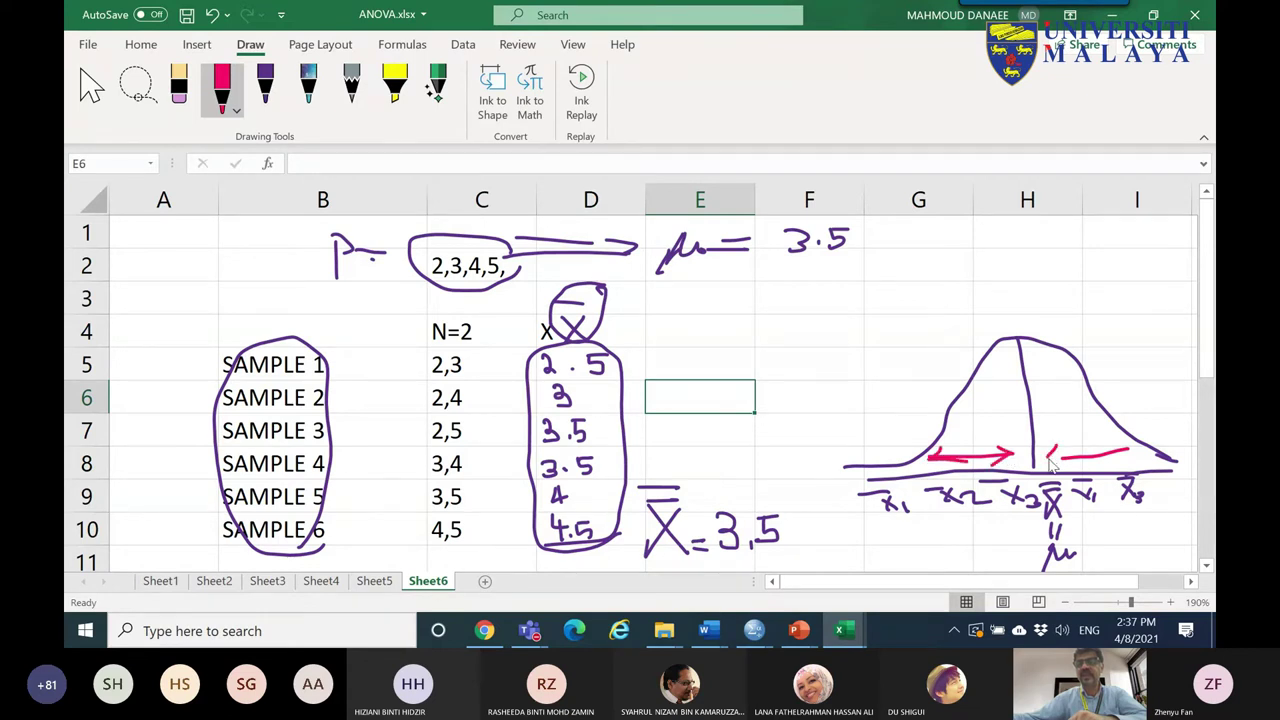
drag(1048, 459, 1062, 465)
- Circle the column of sample means in pink and annotate it "SD of mean = SE"
drag(640, 345, 498, 410)
drag(632, 372, 675, 348)
drag(685, 330, 705, 352)
drag(718, 330, 738, 350)
mouse_move(765, 330)
mouse_down()
mouse_move(800, 358)
mouse_move(865, 362)
mouse_up()
mouse_move(845, 314)
mouse_down()
mouse_move(856, 332)
mouse_move(868, 316)
mouse_move(910, 314)
mouse_move(928, 287)
mouse_up()
drag(911, 300, 930, 313)
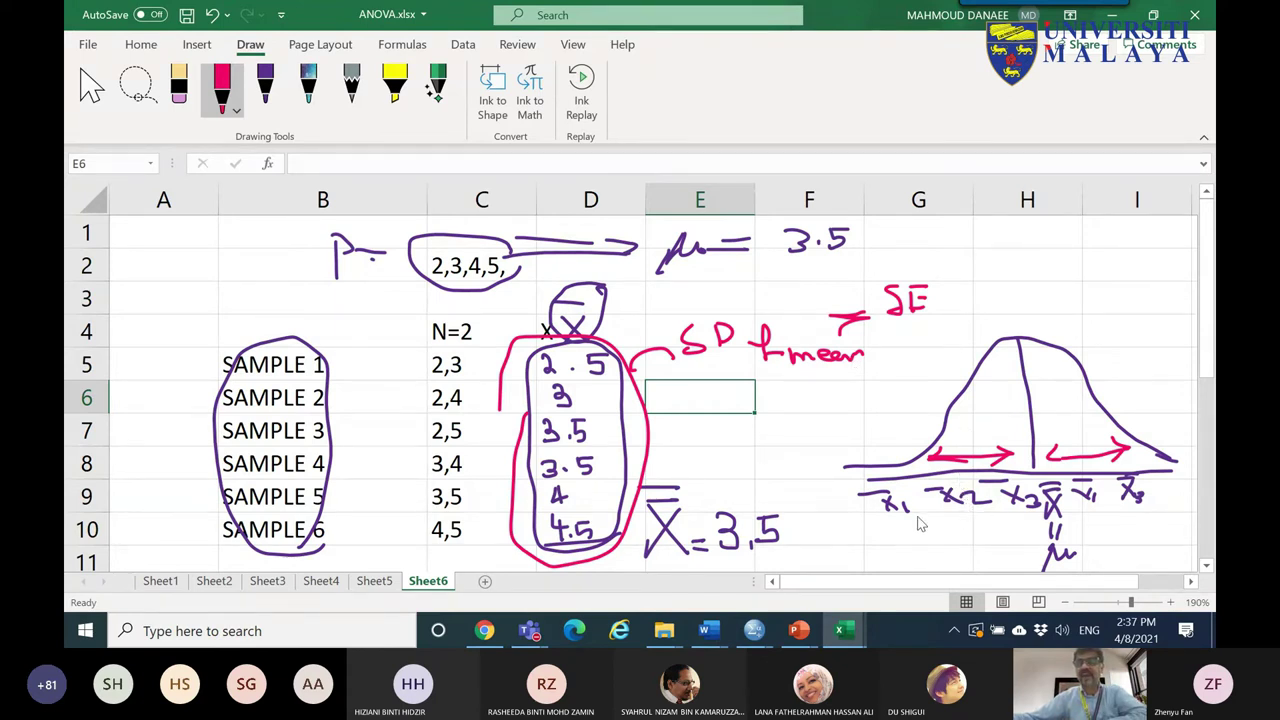
- Annotate in pink with a downward arrow beside SD, an arrow from circled x̄1 to the central mean, and a narrower half-curve
mouse_move(750, 272)
mouse_down()
mouse_move(748, 394)
mouse_move(733, 358)
mouse_move(742, 388)
mouse_move(770, 358)
mouse_up()
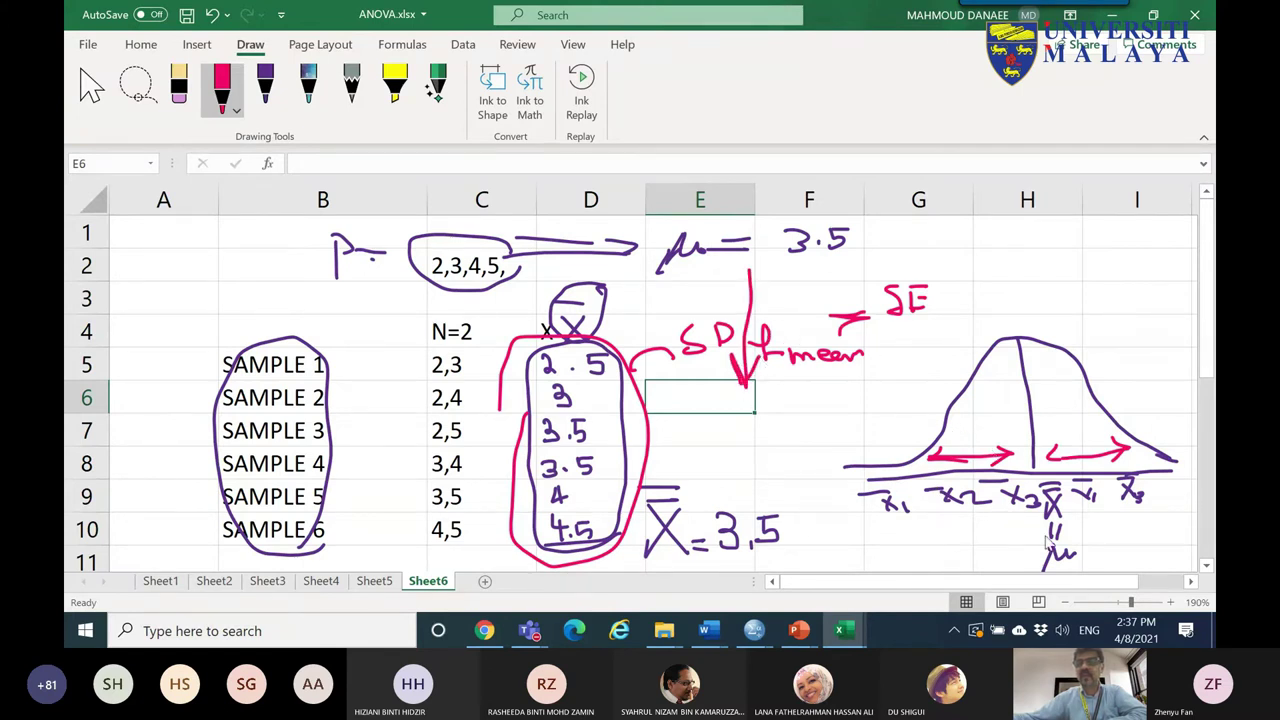
mouse_move(922, 522)
mouse_down()
mouse_move(895, 540)
mouse_move(925, 485)
mouse_move(920, 520)
mouse_move(1041, 524)
mouse_up()
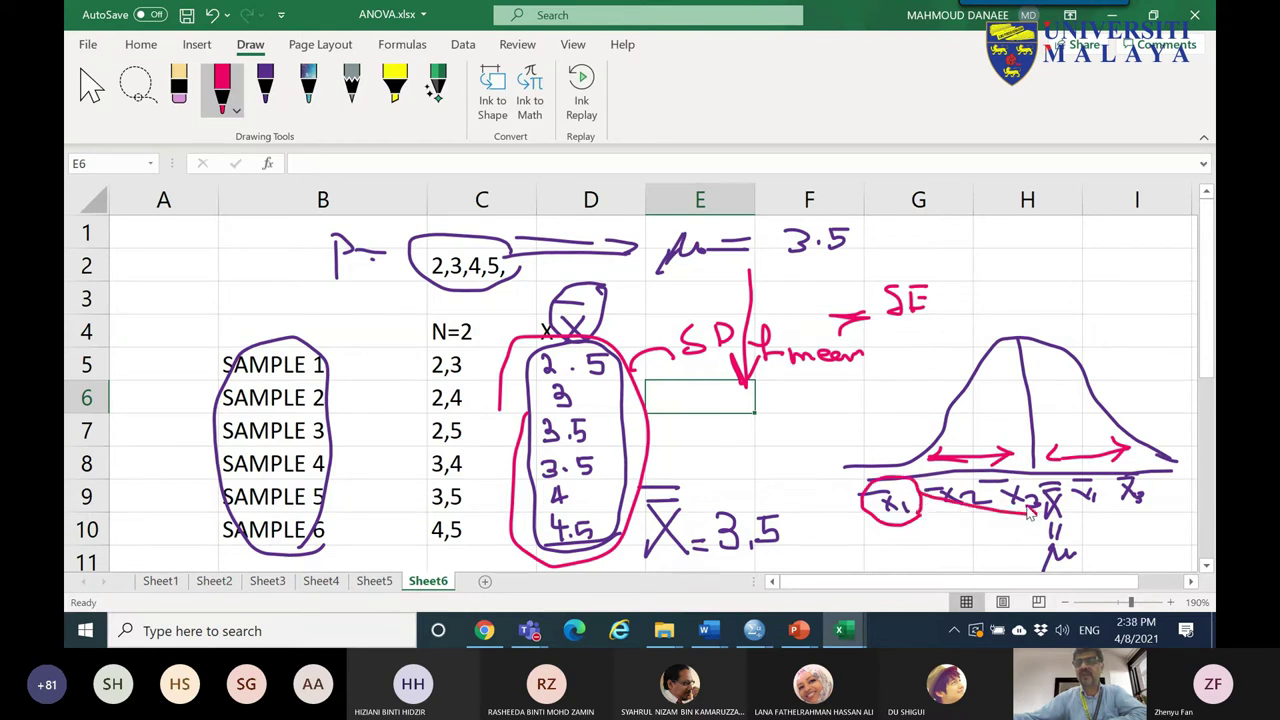
mouse_move(1014, 338)
mouse_down()
mouse_move(1002, 408)
mouse_move(948, 466)
mouse_up()
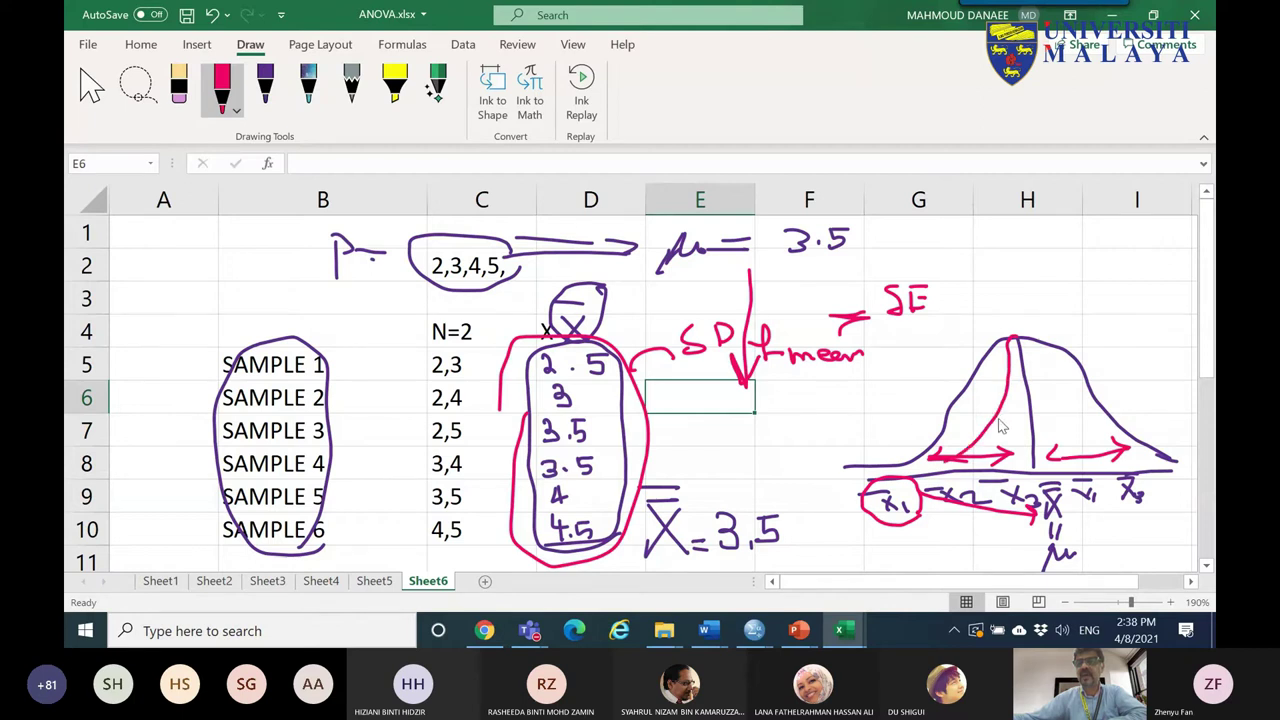
- Sketch a larger purple bell curve with a baseline and centre line in the empty area around rows 16 to 23
drag(1207, 365, 1208, 568)
scroll(1208, 568, down, 2)
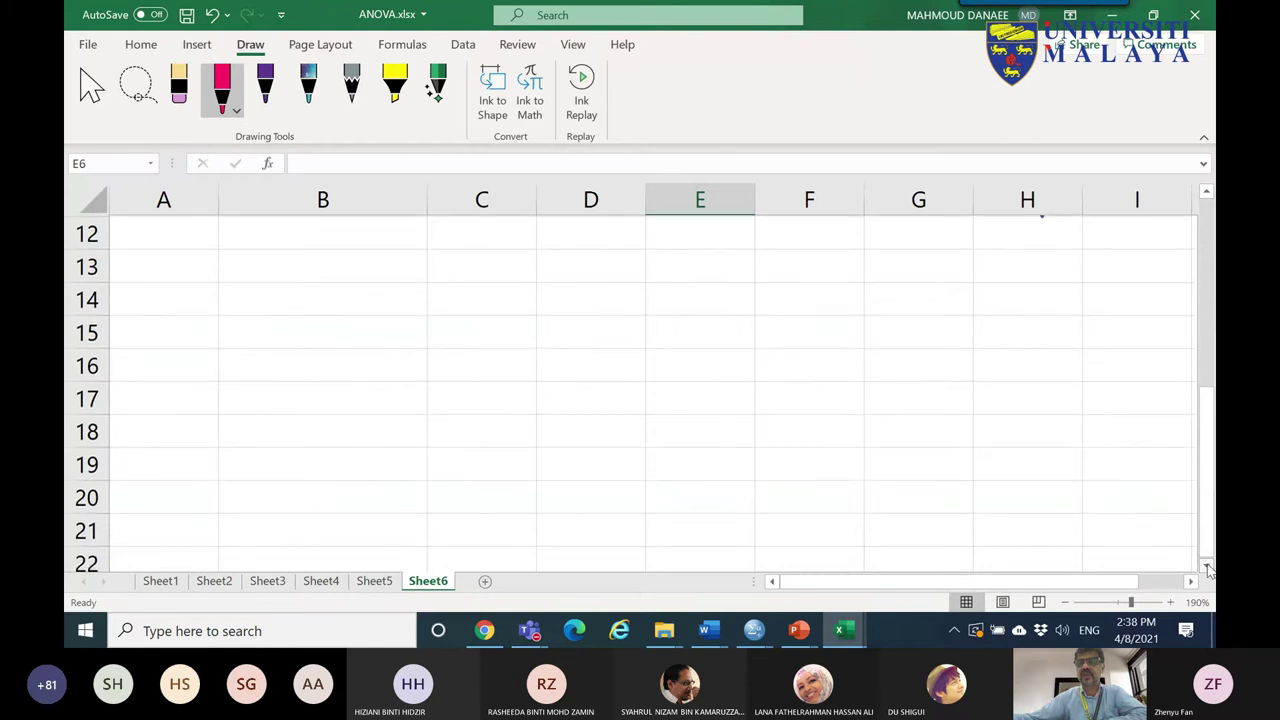
click(265, 88)
mouse_move(295, 473)
mouse_down()
mouse_move(594, 489)
mouse_move(930, 483)
mouse_up()
mouse_move(281, 441)
mouse_down()
mouse_move(463, 366)
mouse_move(517, 275)
mouse_move(626, 268)
mouse_move(678, 334)
mouse_move(814, 440)
mouse_up()
drag(932, 454, 938, 453)
drag(578, 248, 592, 490)
- Label the large curve's baseline from x̄1 and x̄2 through dots to x̄10, with double-barred X = μ at the centre
drag(302, 489, 312, 503)
mouse_move(312, 489)
mouse_down()
mouse_move(304, 503)
mouse_move(306, 477)
mouse_move(362, 506)
mouse_move(350, 507)
mouse_move(364, 483)
mouse_move(394, 508)
mouse_move(597, 506)
mouse_up()
click(405, 509)
click(512, 510)
drag(619, 509, 632, 509)
click(700, 511)
mouse_move(790, 503)
mouse_down()
mouse_move(814, 520)
mouse_move(798, 521)
mouse_move(818, 492)
mouse_move(827, 518)
mouse_up()
mouse_move(593, 522)
mouse_down()
mouse_move(580, 541)
mouse_move(611, 530)
mouse_up()
mouse_move(600, 538)
mouse_down()
mouse_move(612, 550)
mouse_move(640, 530)
mouse_up()
- Write "SD" followed by a downward arrow in pink ink beside the large bell curve
click(222, 85)
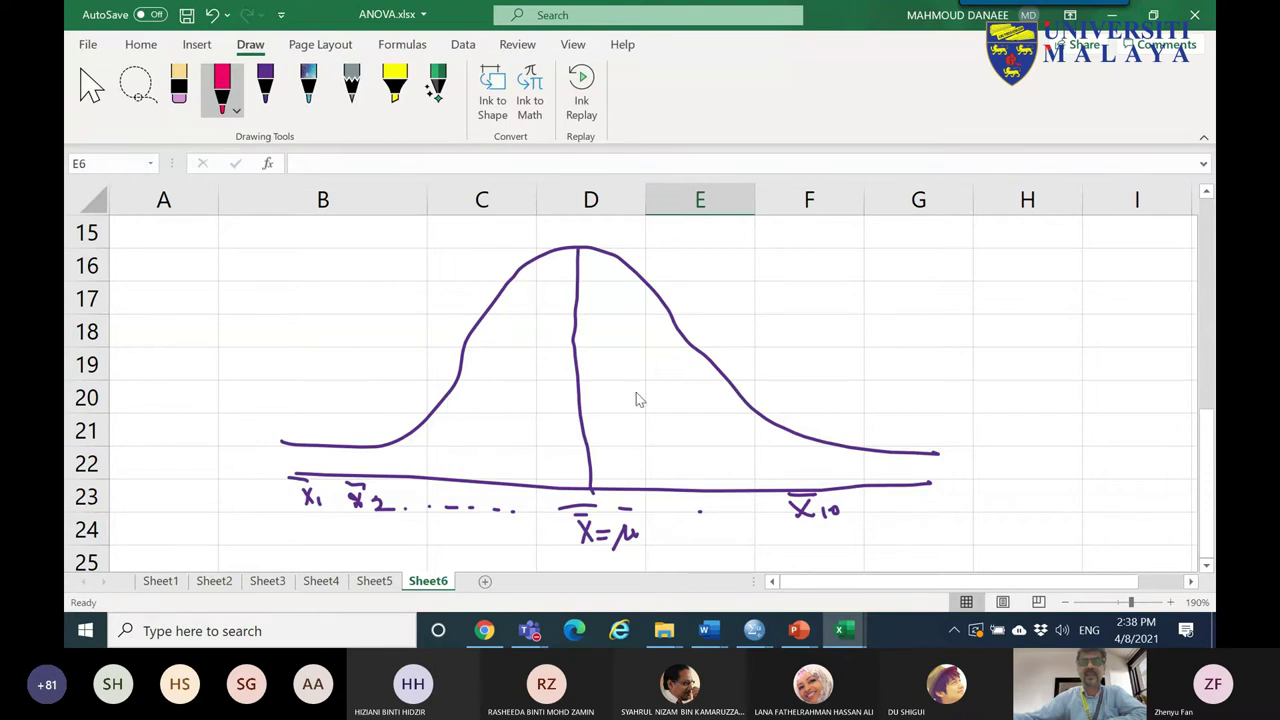
mouse_move(880, 258)
mouse_down()
mouse_move(851, 272)
mouse_move(881, 288)
mouse_move(836, 293)
mouse_up()
mouse_move(898, 255)
mouse_down()
mouse_move(900, 290)
mouse_move(928, 258)
mouse_move(901, 291)
mouse_up()
drag(955, 248, 970, 326)
drag(985, 303, 973, 328)
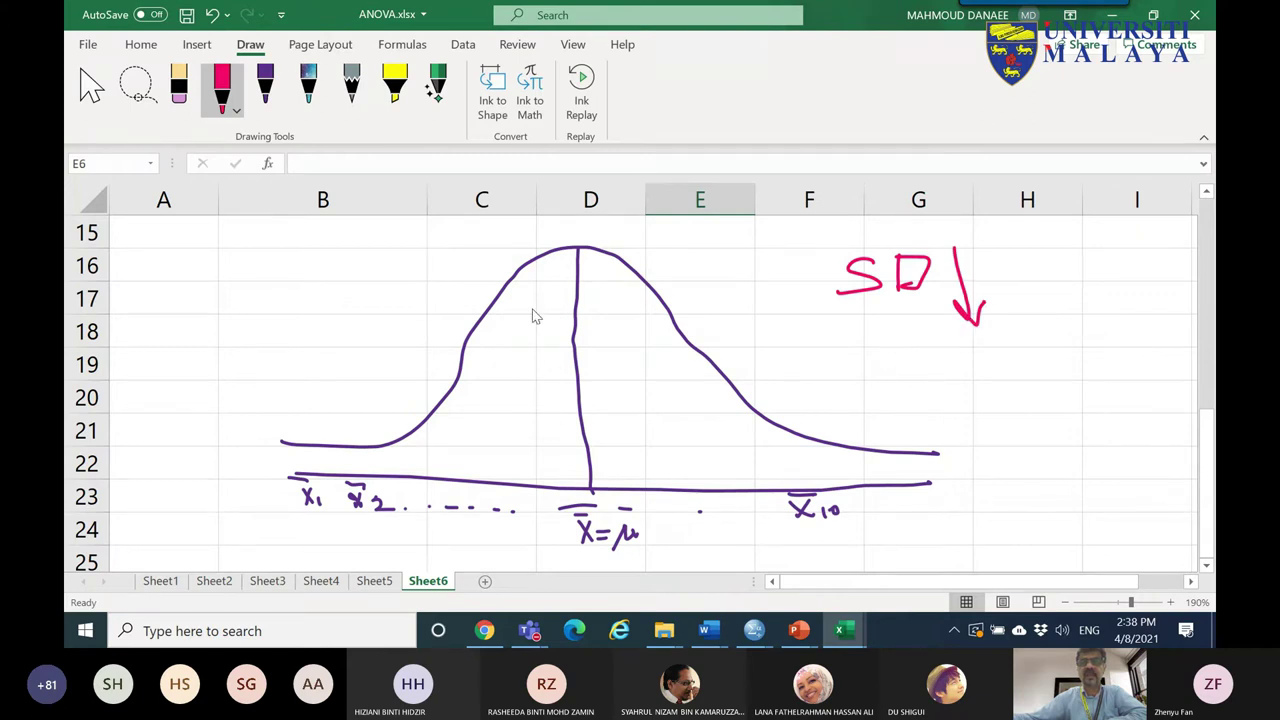
- Draw a narrower pink bell curve inside the large purple one, sharing its peak and centre line
drag(578, 250, 562, 251)
mouse_move(525, 303)
mouse_down()
mouse_move(503, 430)
mouse_move(442, 465)
mouse_up()
mouse_move(572, 253)
mouse_down()
mouse_move(595, 252)
mouse_move(720, 466)
mouse_move(757, 467)
mouse_up()
- Circle x̄10 and x̄2 with arrows curving toward the central mean, and add a double-headed spread arrow inside the pink curve
mouse_move(810, 528)
mouse_down()
mouse_move(795, 487)
mouse_move(788, 526)
mouse_move(710, 553)
mouse_move(637, 549)
mouse_up()
mouse_move(340, 489)
mouse_down()
mouse_move(382, 482)
mouse_move(396, 524)
mouse_move(530, 538)
mouse_move(524, 548)
mouse_move(515, 537)
mouse_up()
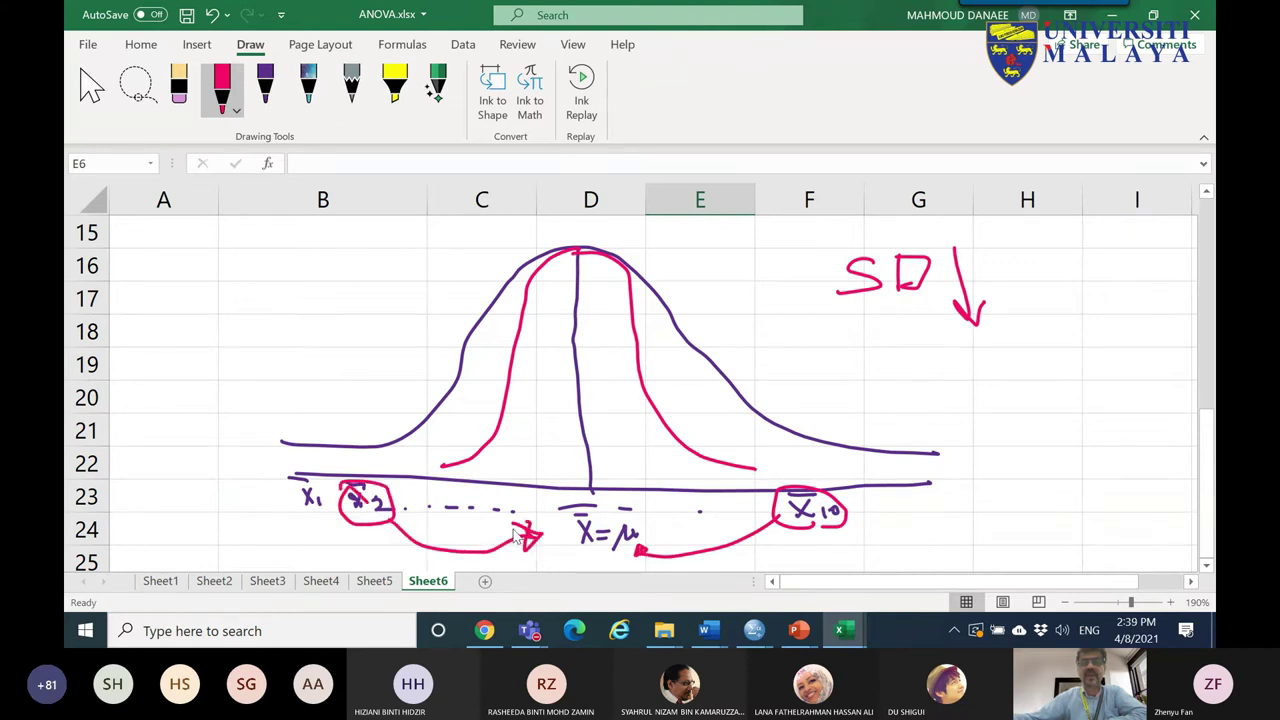
mouse_move(522, 453)
mouse_down()
mouse_move(654, 463)
mouse_move(626, 482)
mouse_up()
drag(522, 442, 534, 466)
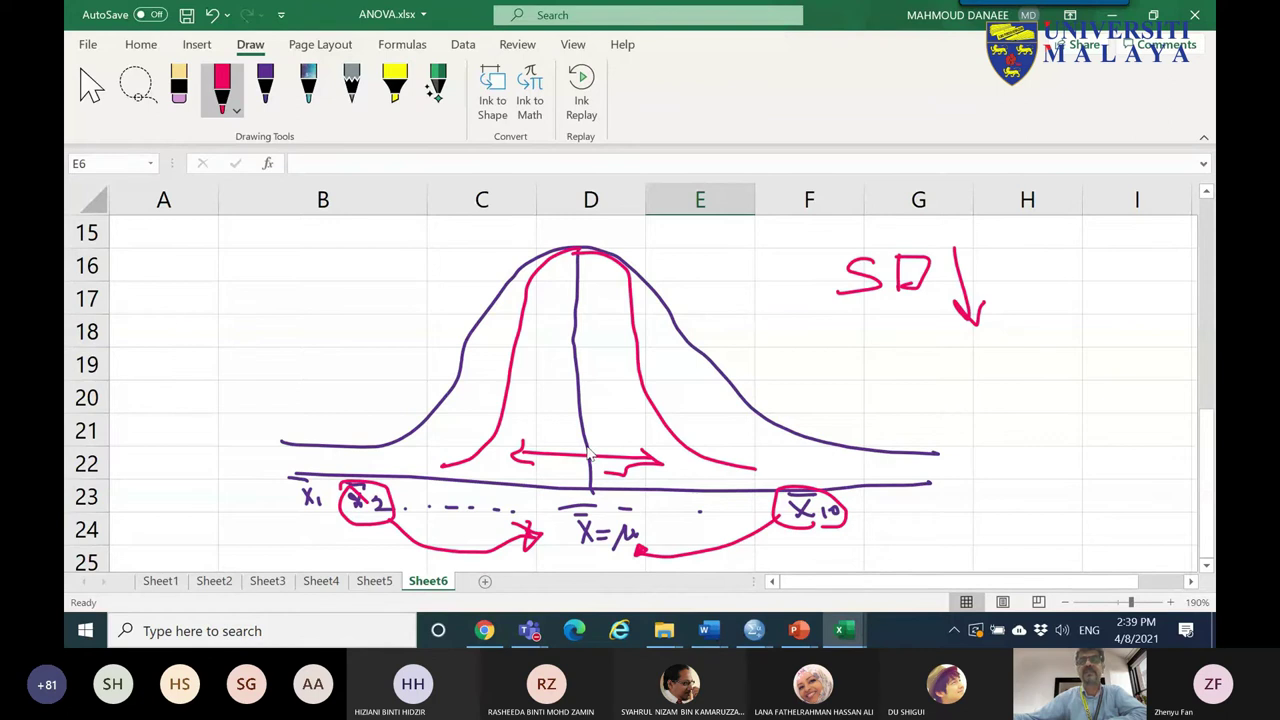
- Handwrite "M" in pink below the SD note, and circle and underline "SD"
drag(838, 353, 862, 390)
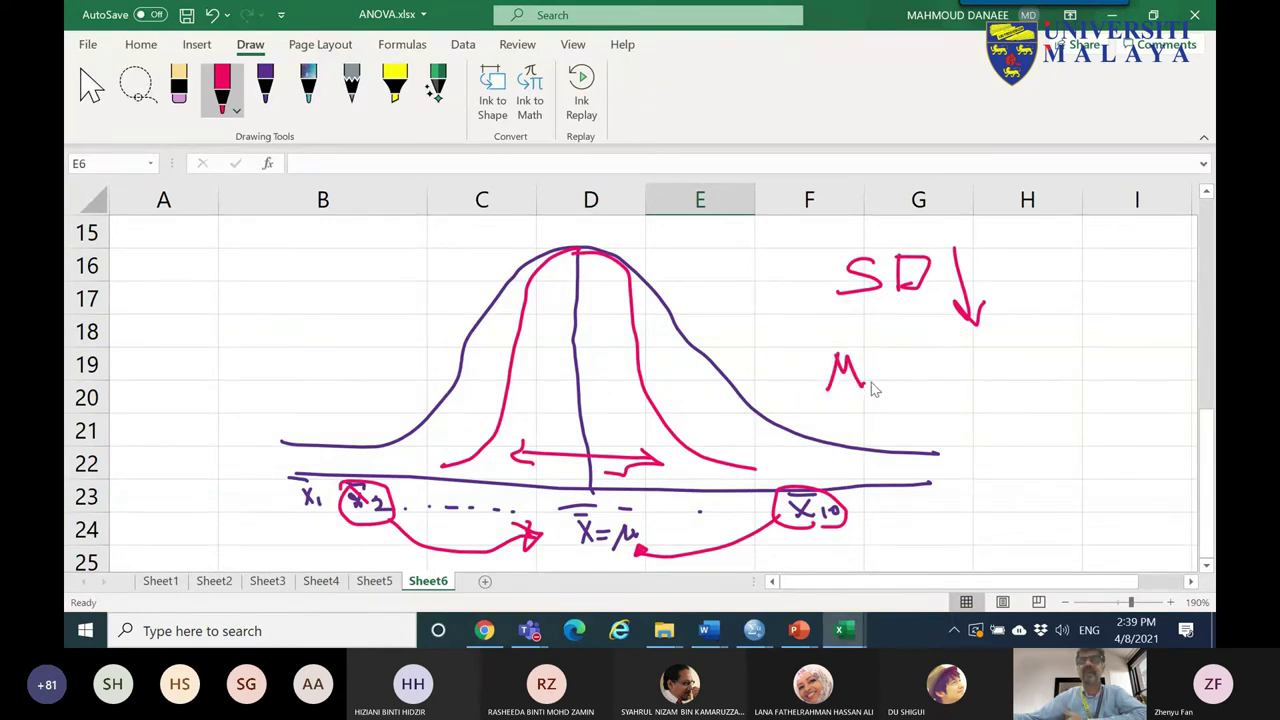
mouse_move(895, 308)
mouse_down()
mouse_move(955, 262)
mouse_move(826, 254)
mouse_move(832, 300)
mouse_up()
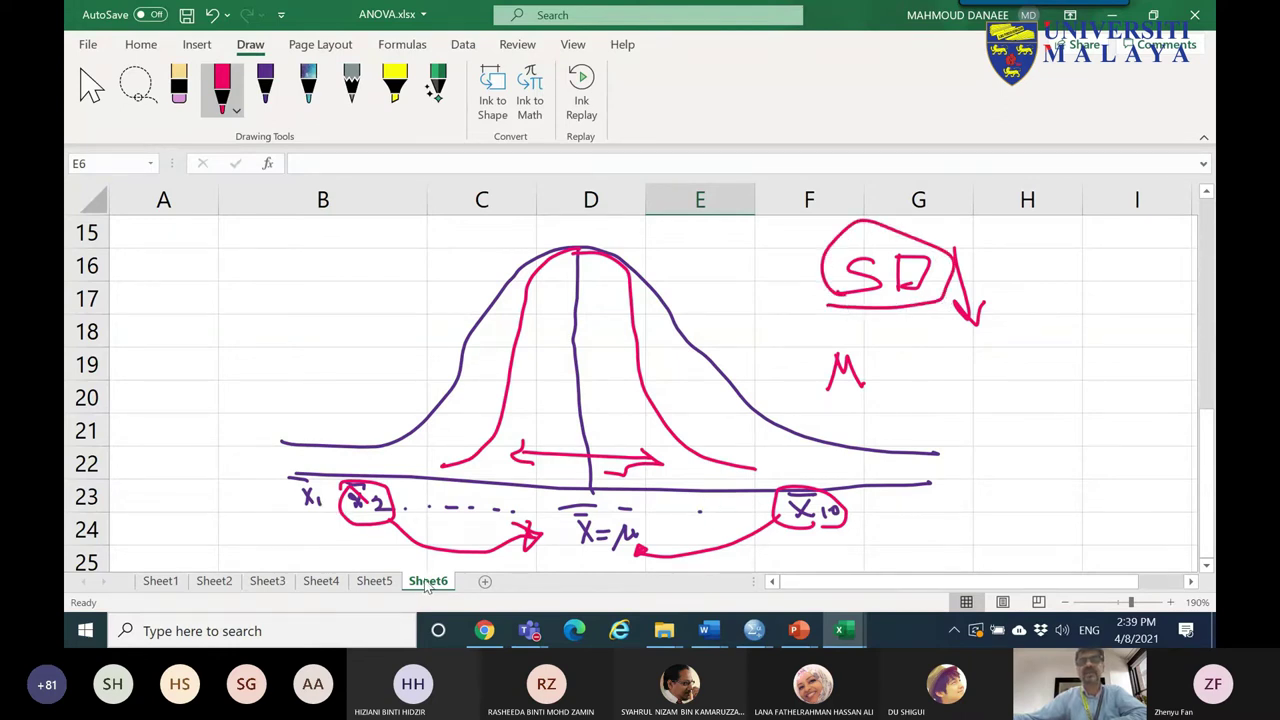
click(378, 583)
click(425, 583)
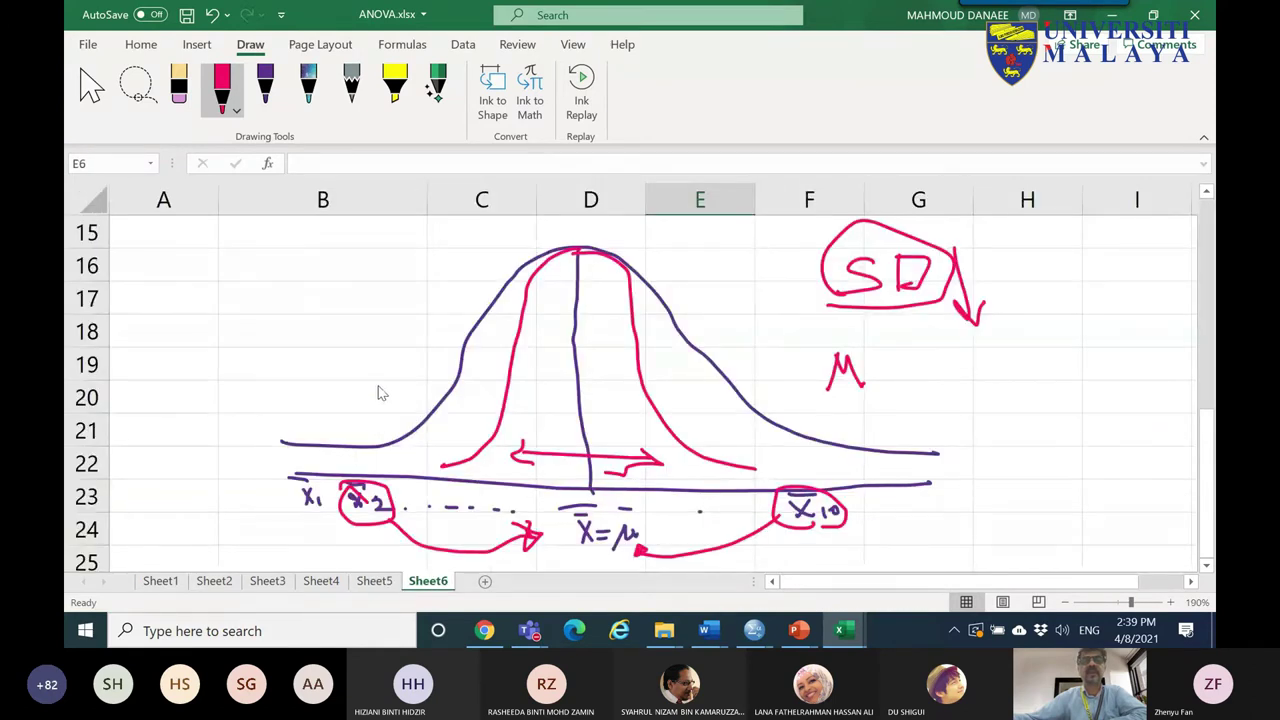
- Add an equals sign beside the circled SD, and write an underlined "SE" with an arrow pointing left around row 13
drag(1204, 421, 1204, 220)
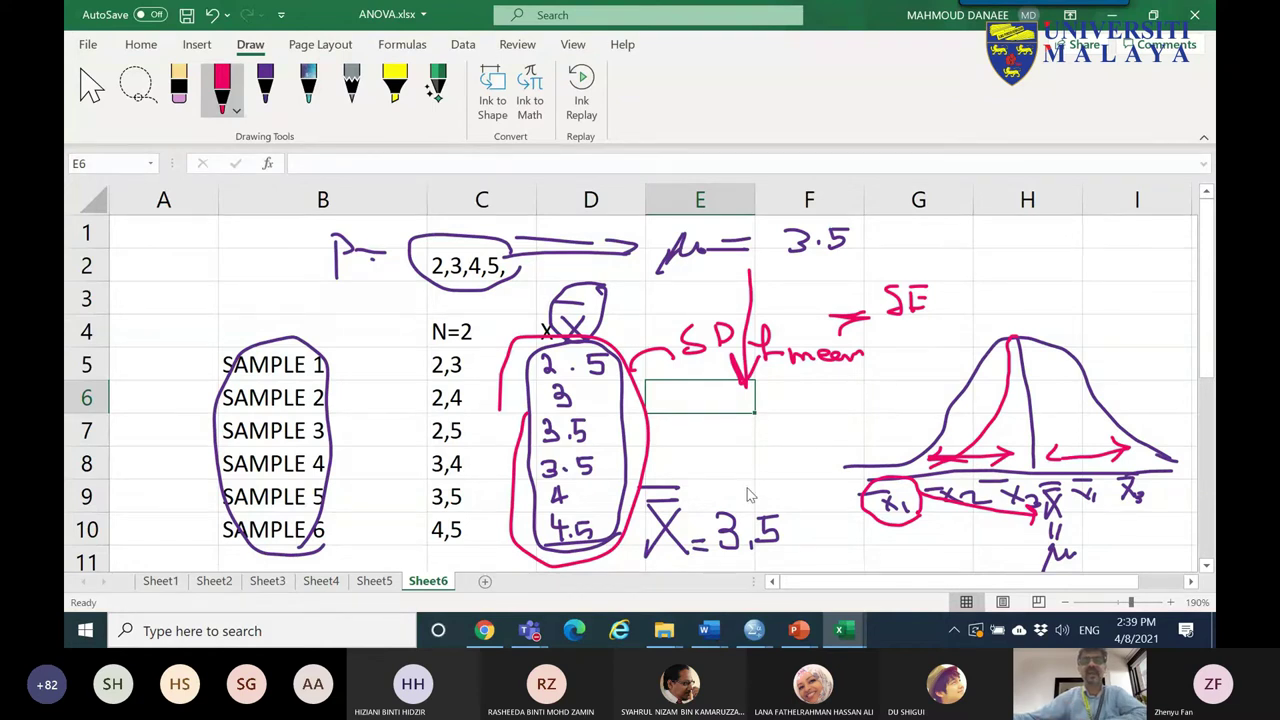
click(1208, 360)
drag(973, 398, 1006, 405)
mouse_move(764, 266)
mouse_down()
mouse_move(752, 294)
mouse_move(801, 294)
mouse_move(828, 267)
mouse_up()
mouse_move(802, 282)
mouse_down()
mouse_move(840, 295)
mouse_move(797, 312)
mouse_move(689, 301)
mouse_up()
drag(689, 301, 706, 309)
- Handwrite "accuracy" in front of the SE arrow, with an abbreviated sample-to-population note joined by an arrow beneath it
drag(374, 304, 382, 316)
drag(401, 306, 394, 314)
drag(414, 306, 407, 314)
mouse_move(421, 305)
mouse_down()
mouse_move(563, 335)
mouse_move(590, 322)
mouse_up()
mouse_move(378, 372)
mouse_down()
mouse_move(386, 384)
mouse_move(411, 378)
mouse_move(443, 408)
mouse_move(466, 386)
mouse_move(536, 380)
mouse_move(548, 366)
mouse_up()
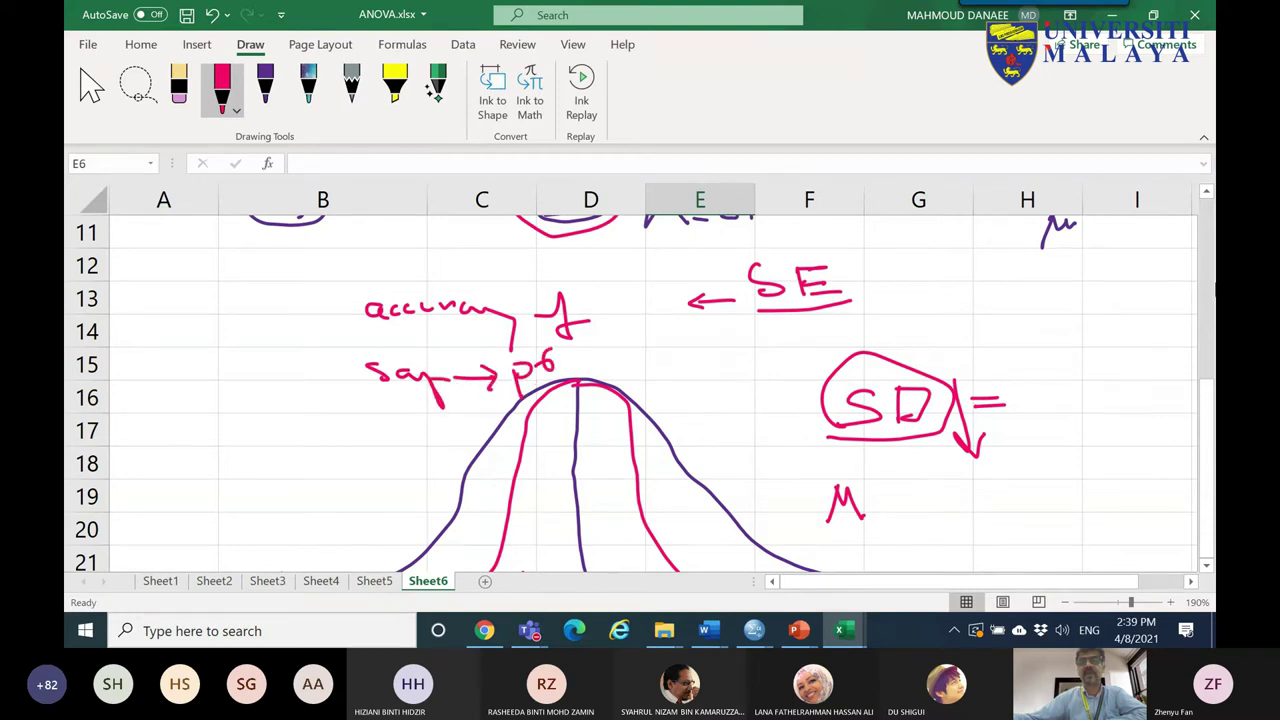
- Circle x̄2 again and link it to the circled central mean, with another pink line from x̄10 toward the mean
click(1207, 565)
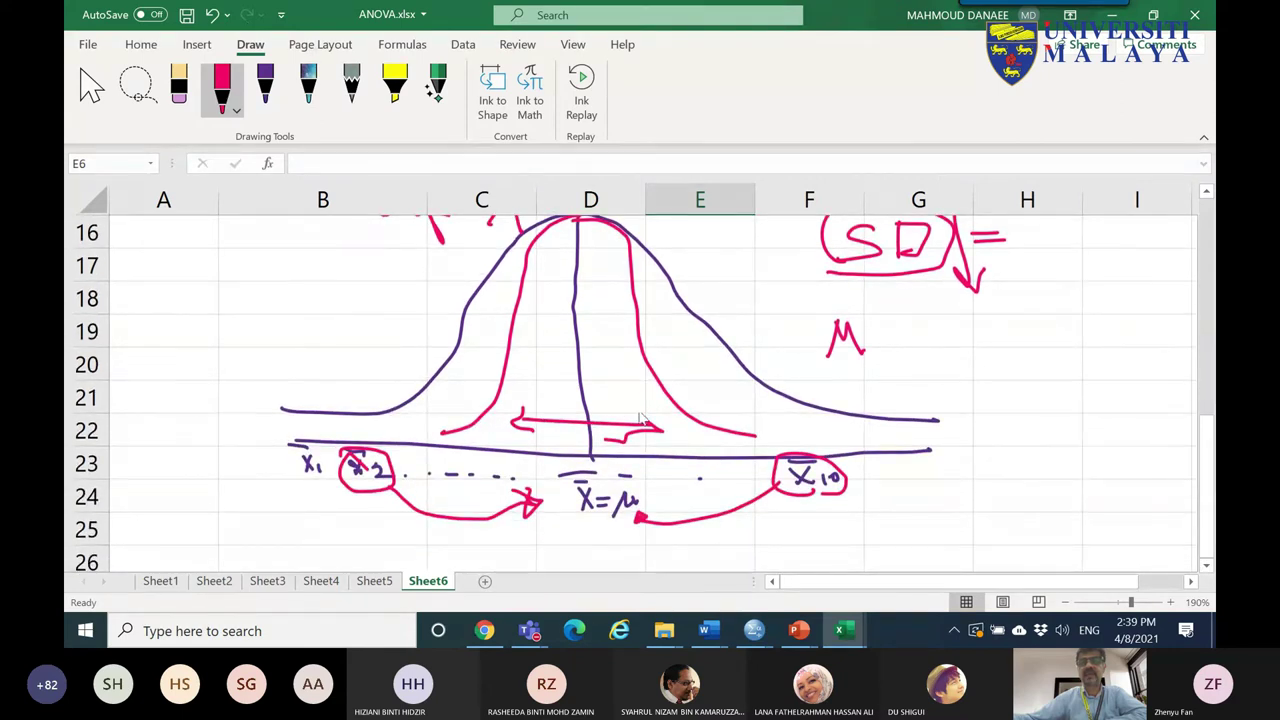
mouse_move(364, 458)
mouse_down()
mouse_move(354, 488)
mouse_move(384, 474)
mouse_move(612, 478)
mouse_move(580, 492)
mouse_move(605, 462)
mouse_move(594, 497)
mouse_up()
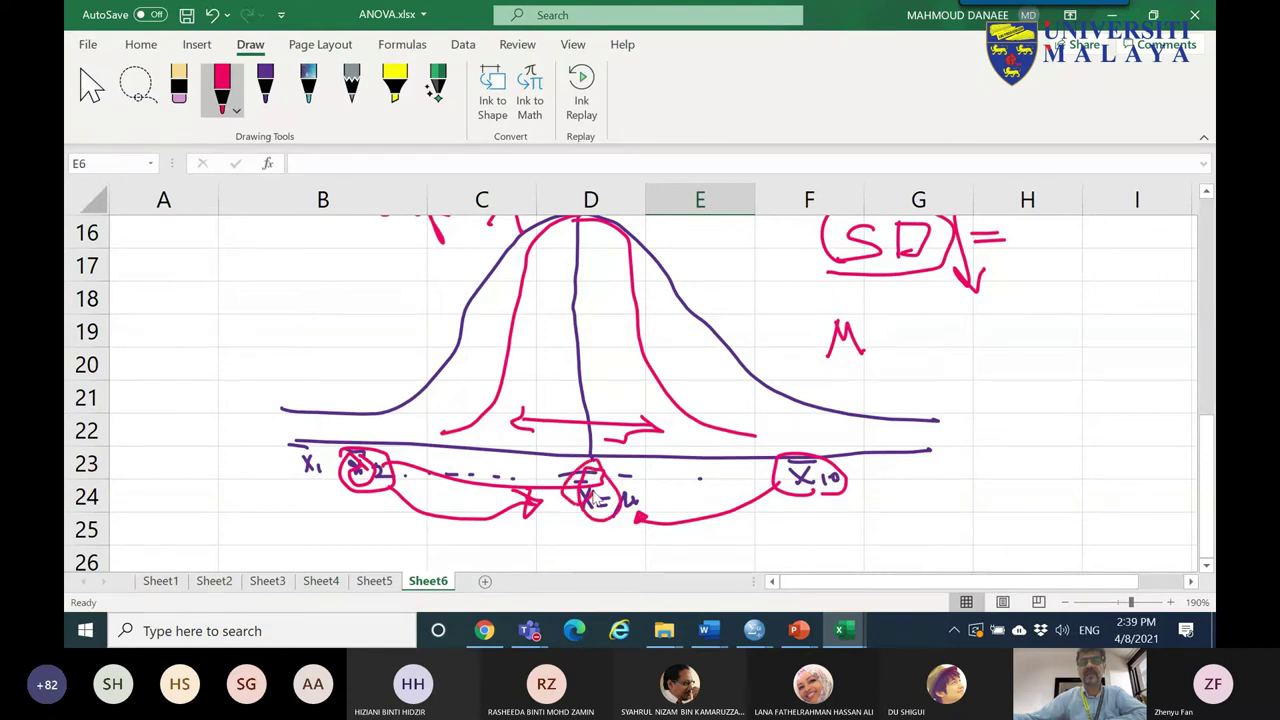
mouse_move(808, 483)
mouse_down()
mouse_move(760, 460)
mouse_move(640, 463)
mouse_up()
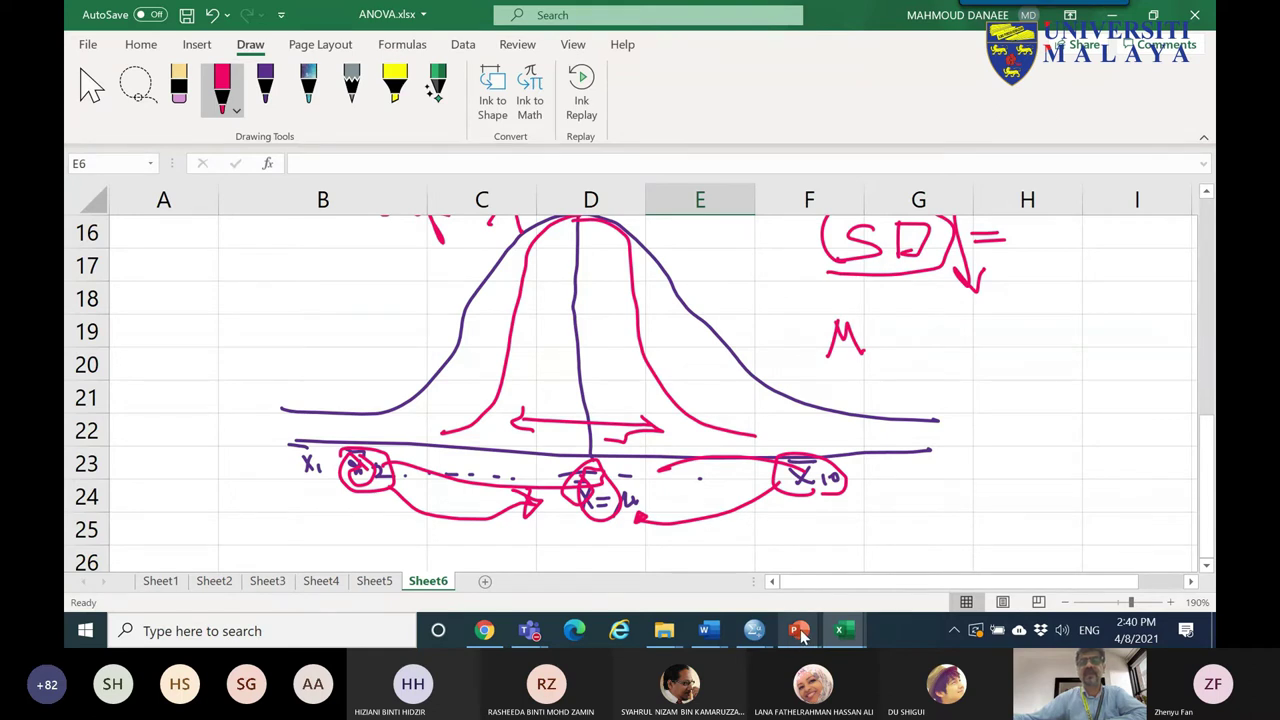
- Switch to the Teams meeting window and stop sharing the screen
mouse_move(529, 630)
click(568, 544)
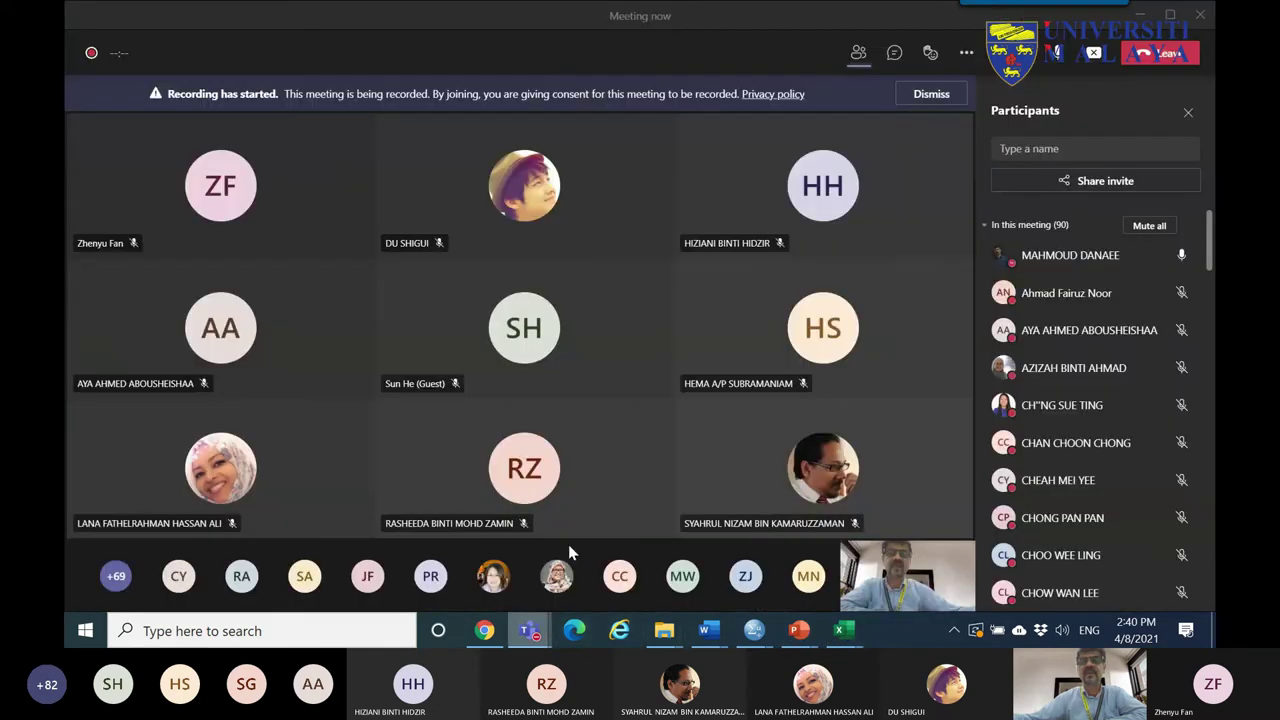
click(1094, 54)
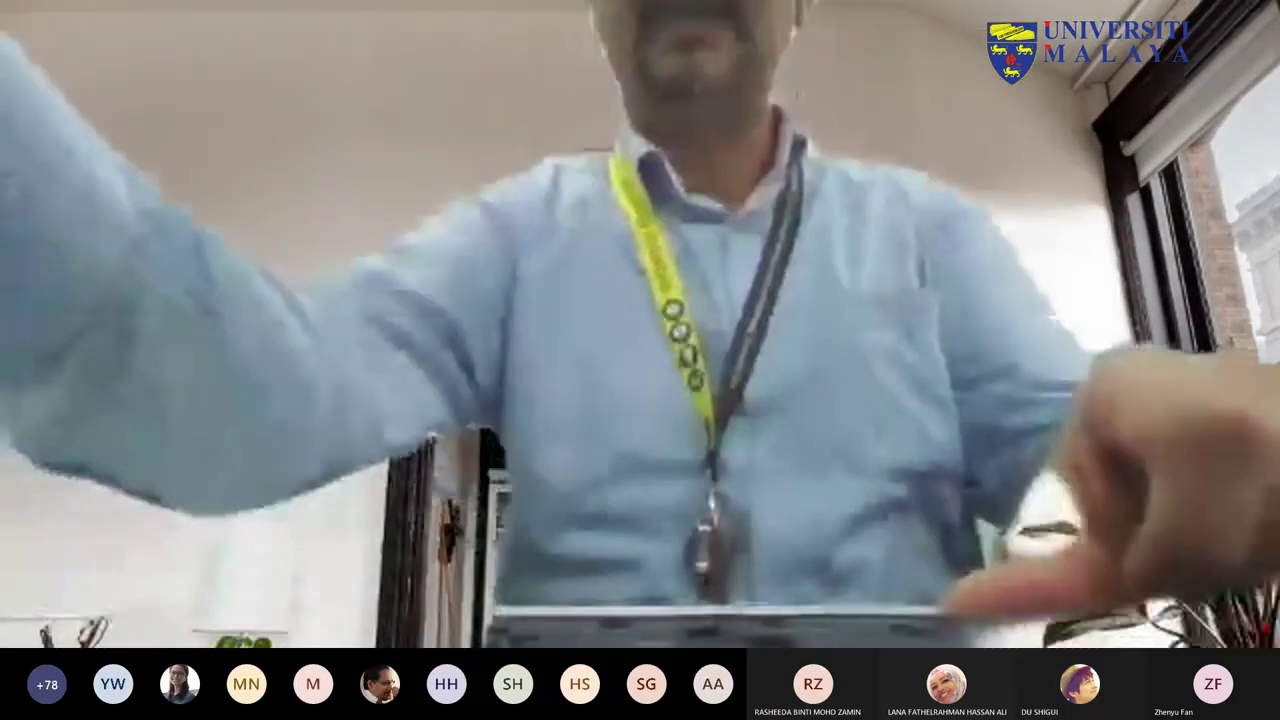
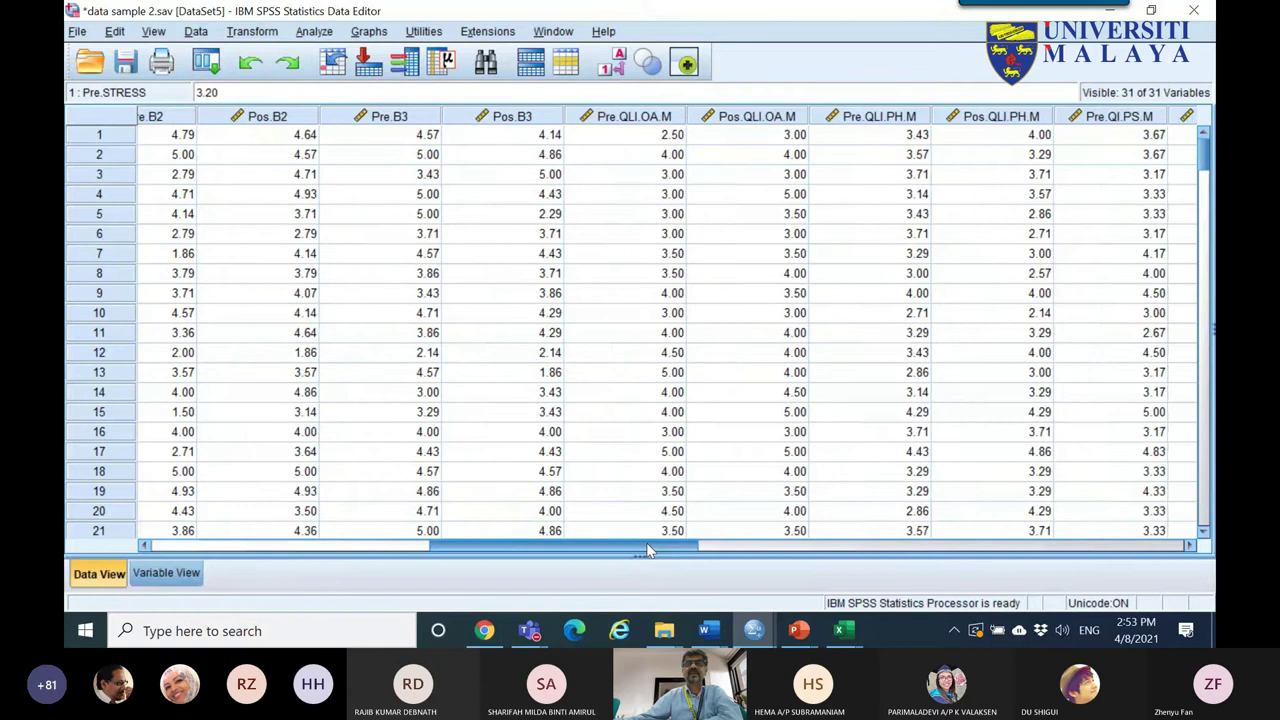
- Clear the variables A2.cat, TotalpreB, log.preB, a1.cat and target from the data sample 2 dataset in SPSS
drag(647, 550, 960, 555)
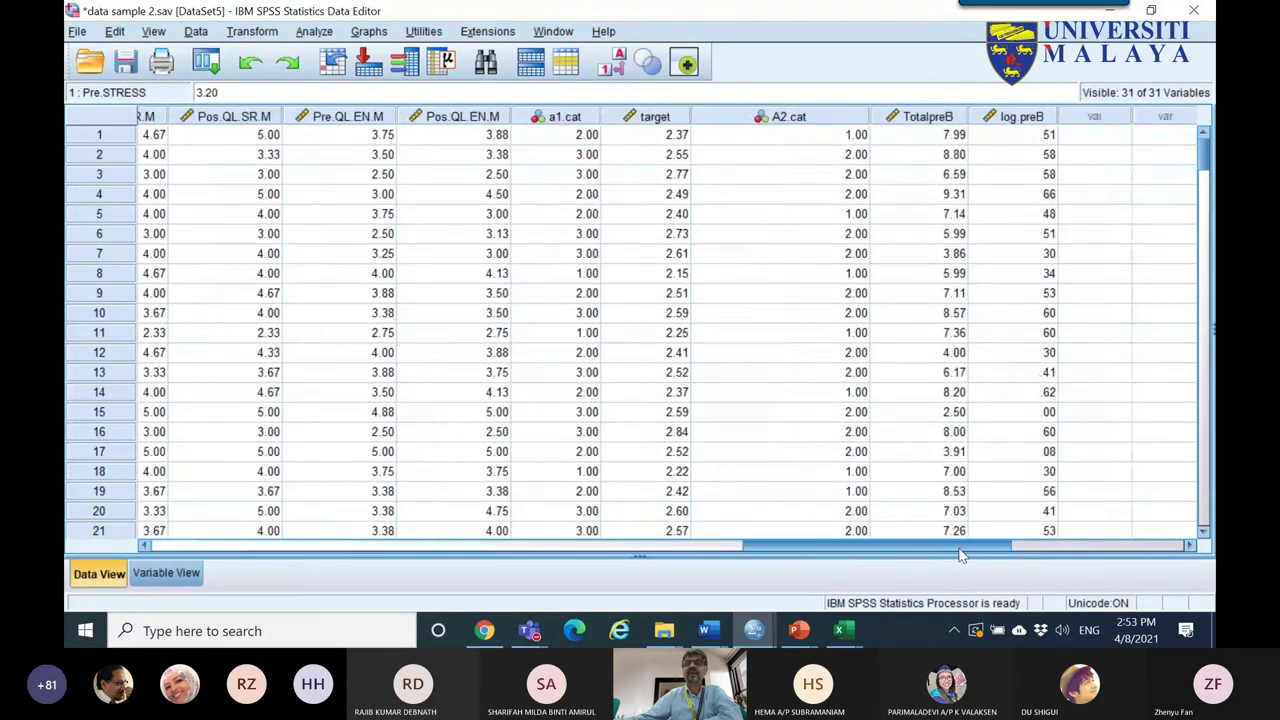
drag(785, 116, 1015, 118)
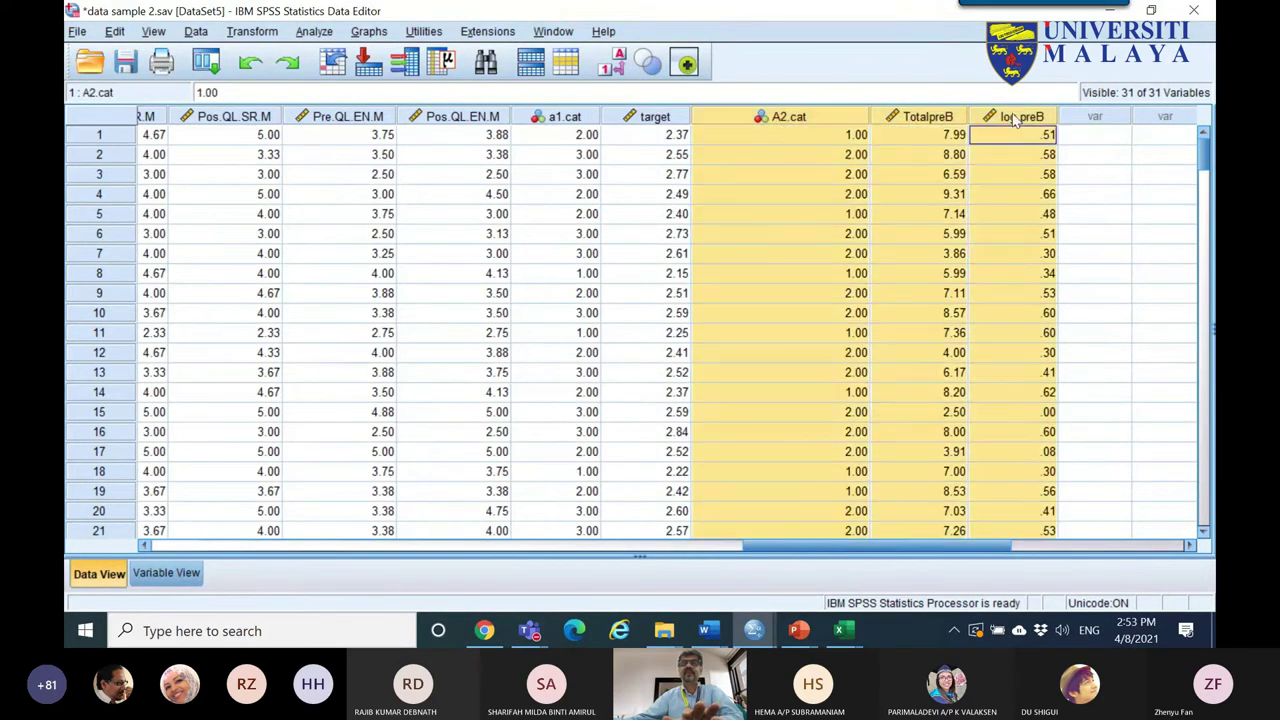
right_click(1015, 118)
click(1050, 240)
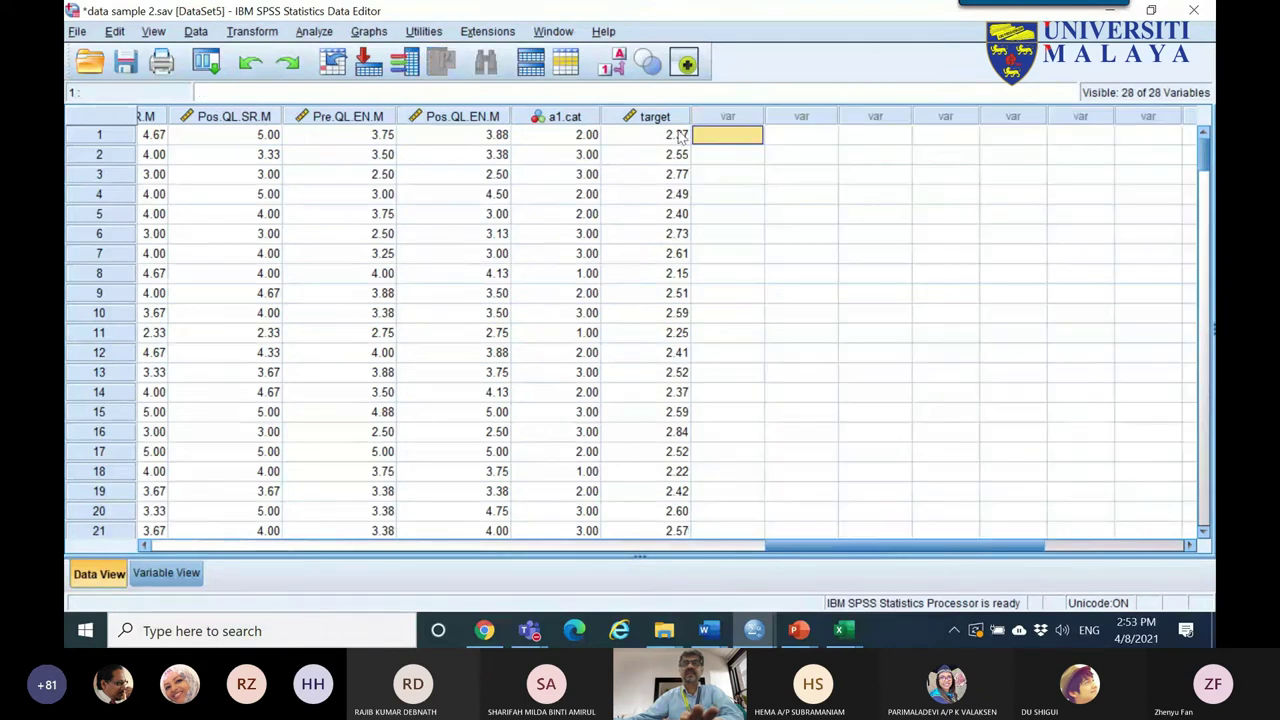
drag(655, 116, 588, 118)
right_click(588, 118)
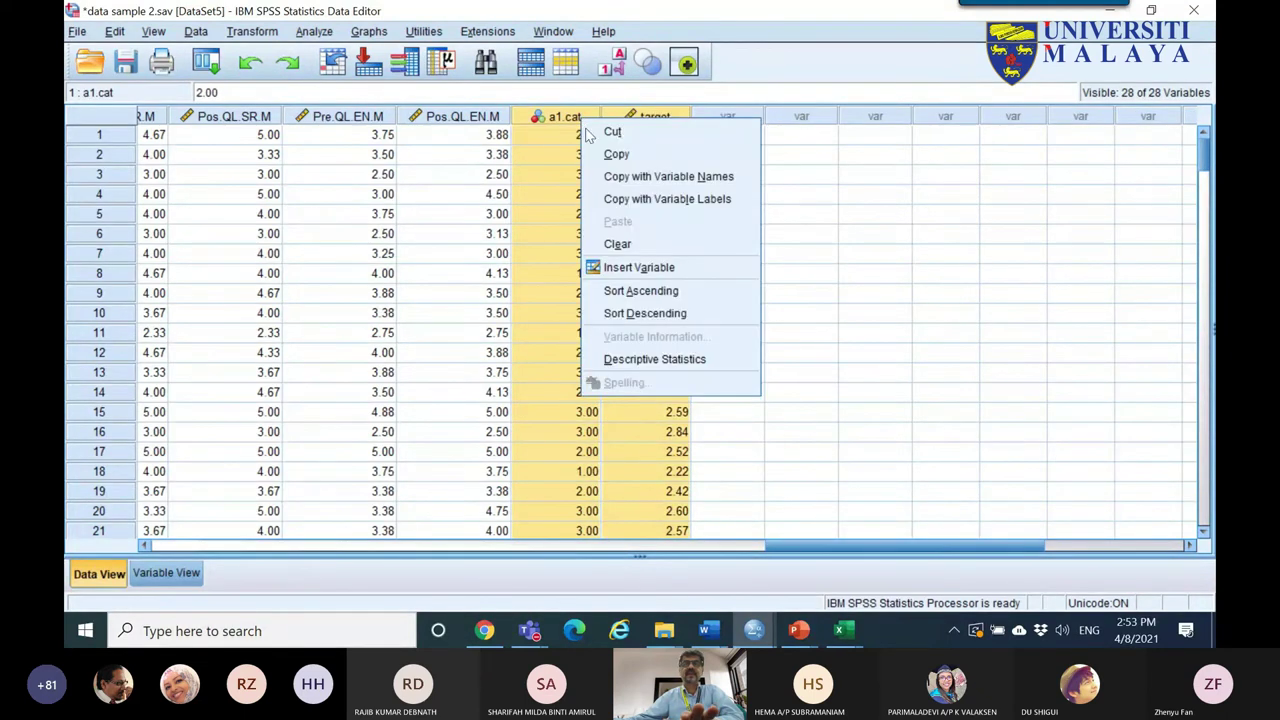
click(620, 244)
drag(793, 549, 704, 553)
- Switch to the Untitled4 dataset in SPSS and select the first IV value
click(706, 630)
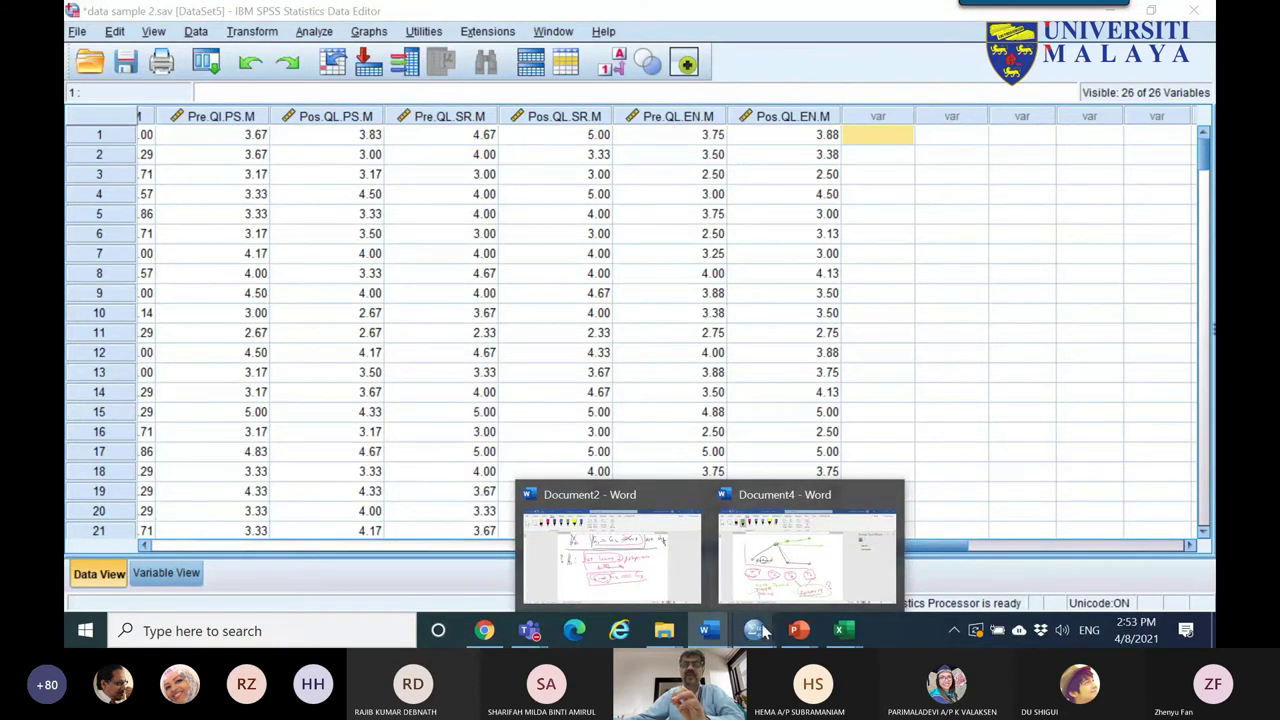
mouse_move(760, 630)
click(1014, 566)
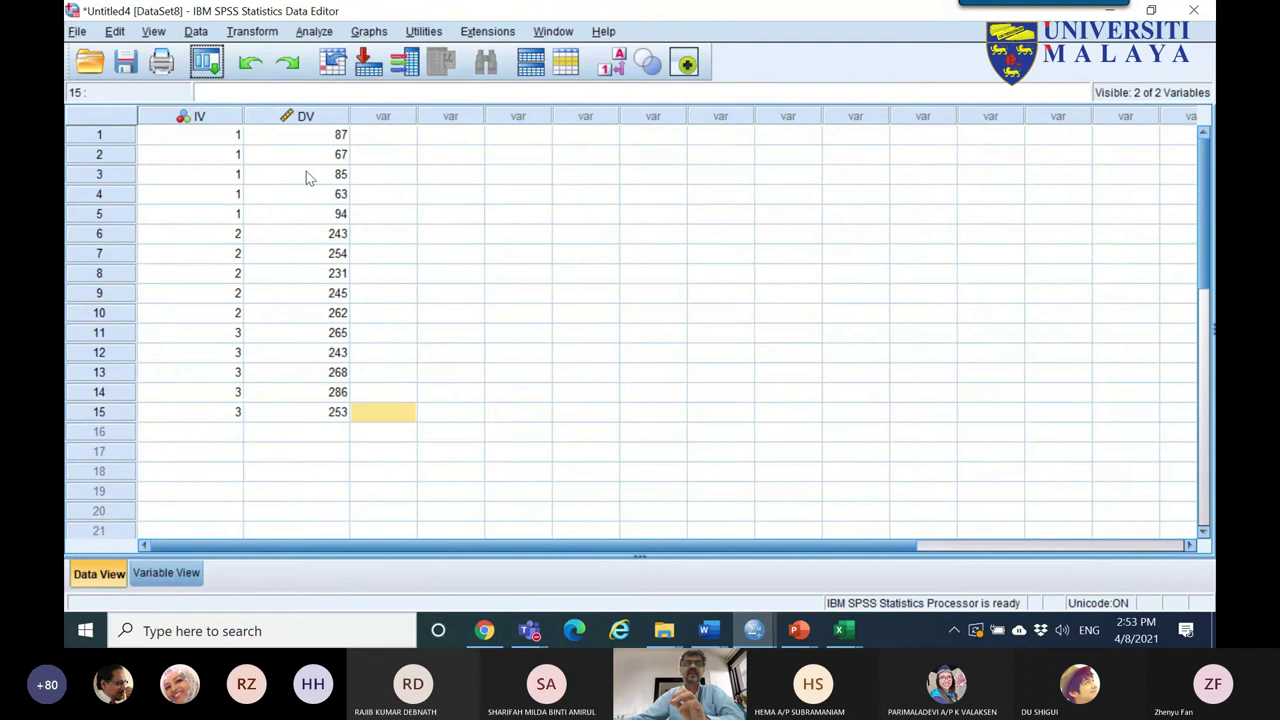
click(224, 141)
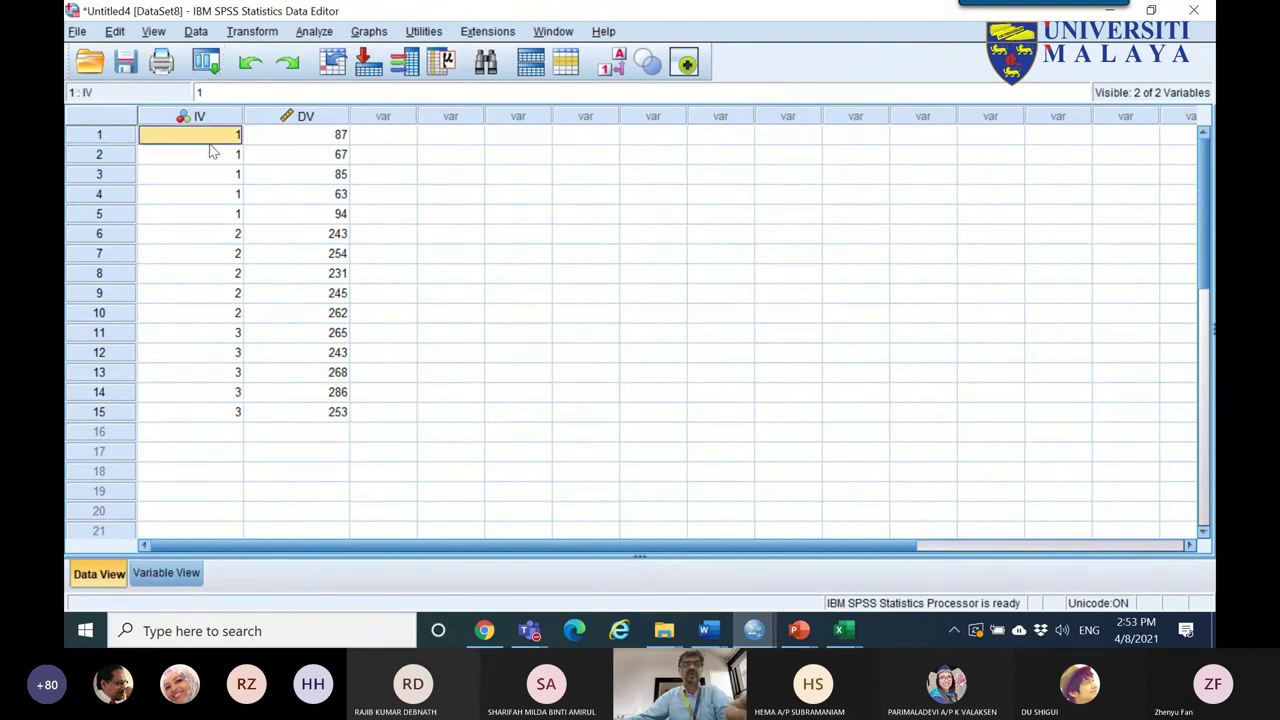
- Switch to the ANOVA.xlsx workbook in Excel and add a new worksheet after Sheet6
mouse_move(843, 630)
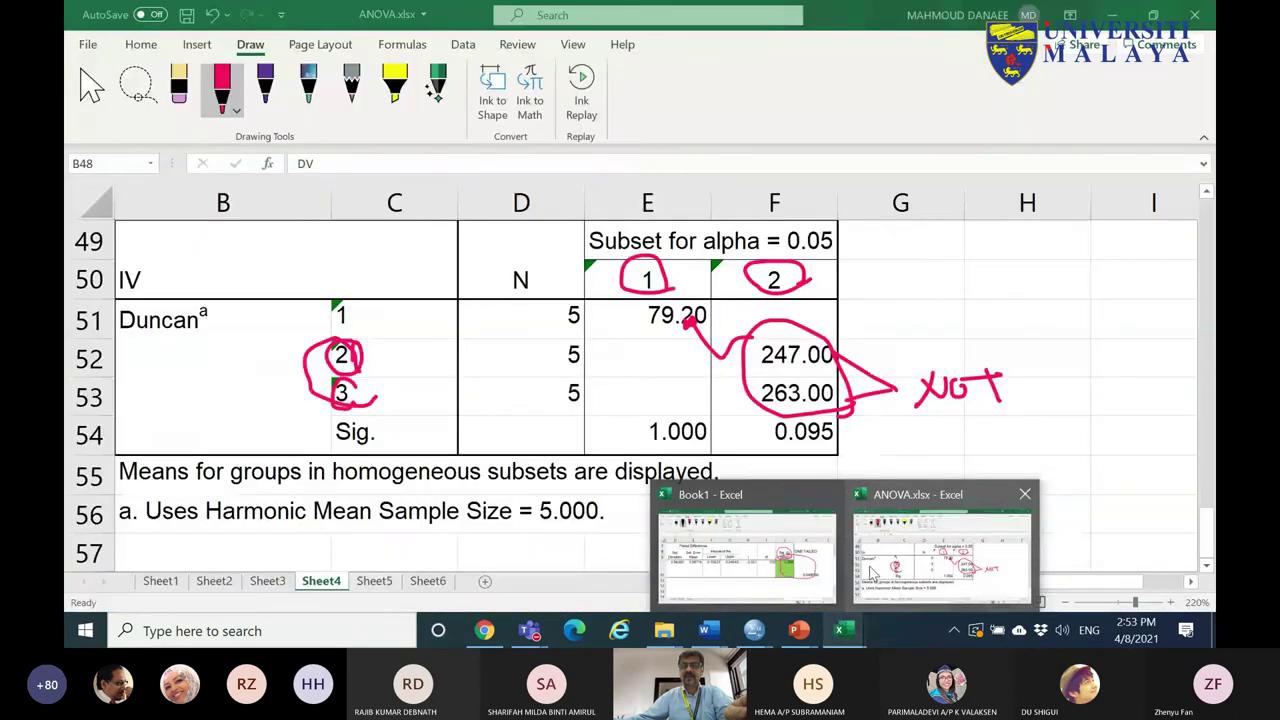
click(896, 570)
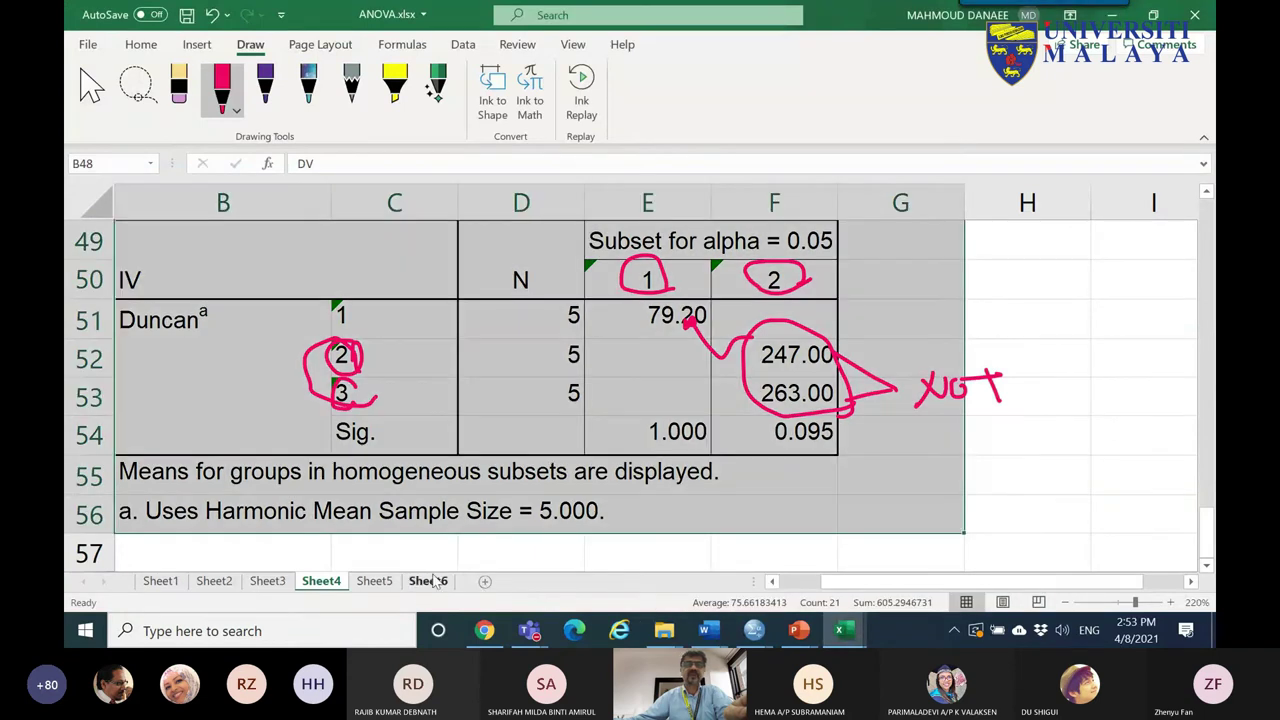
click(428, 581)
click(485, 581)
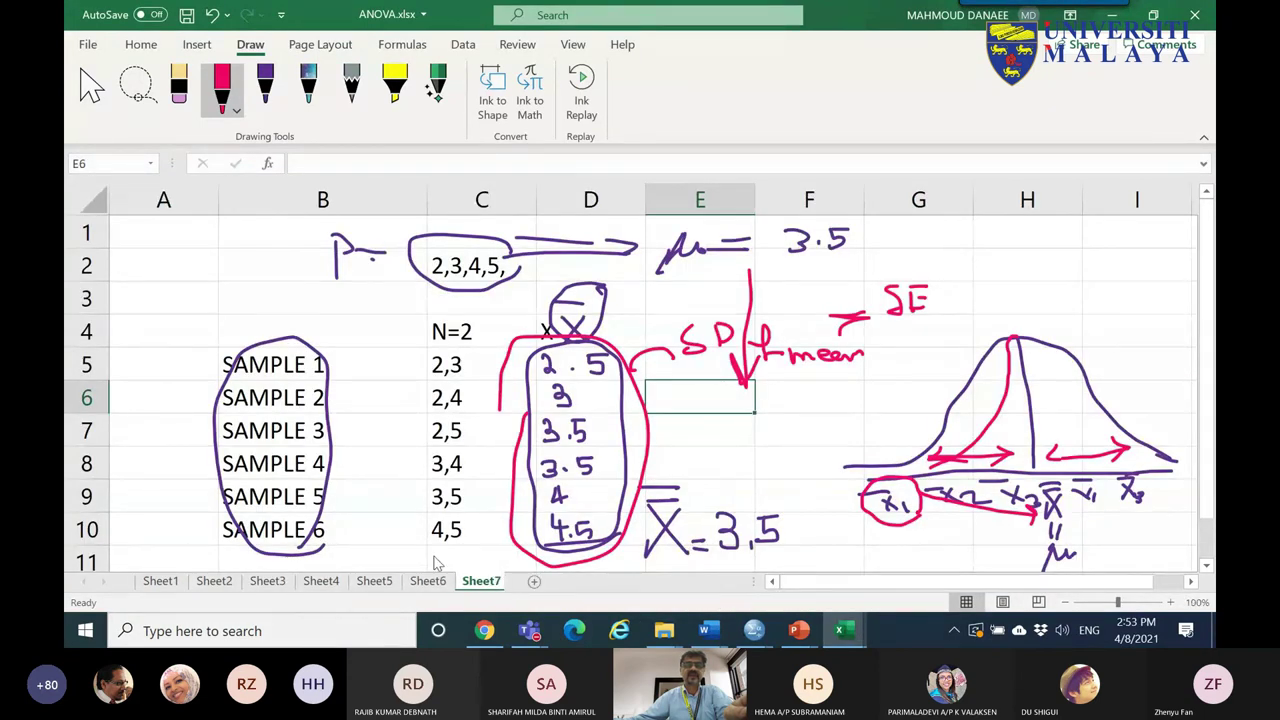
- Number cells A1 to A18 from 1 to 18 as a filled series
text(1)
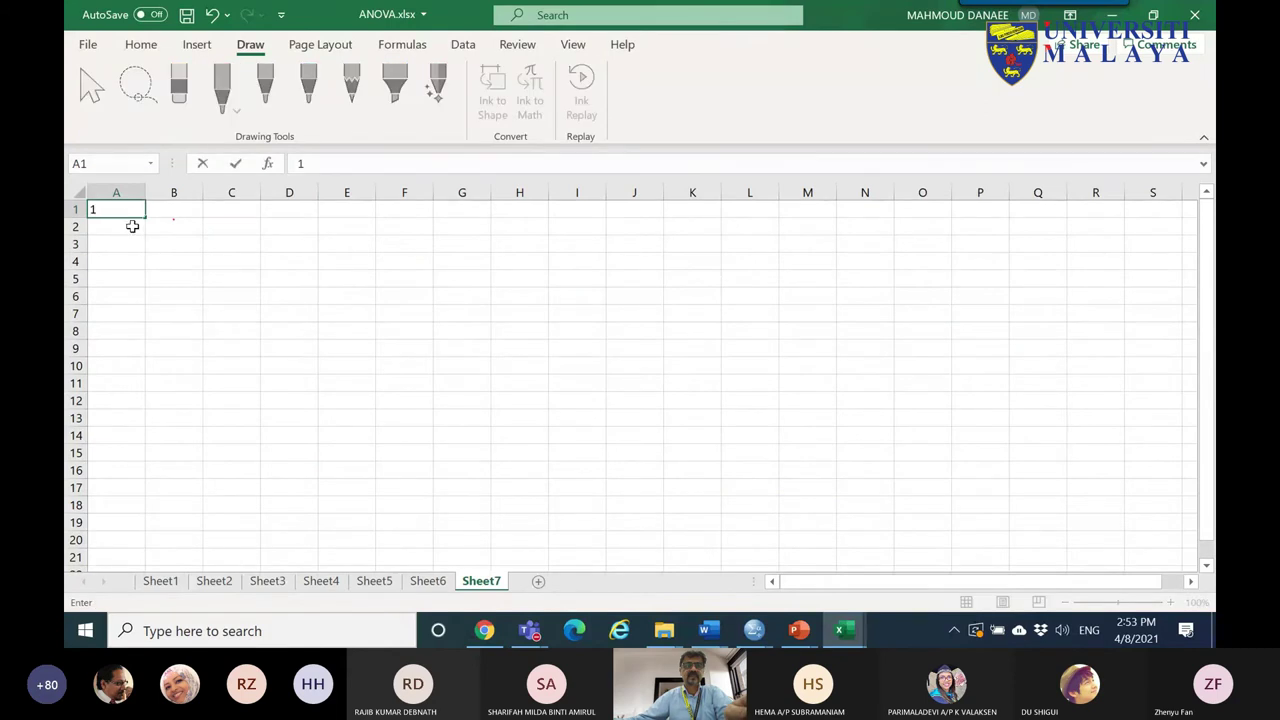
drag(146, 218, 143, 505)
click(155, 522)
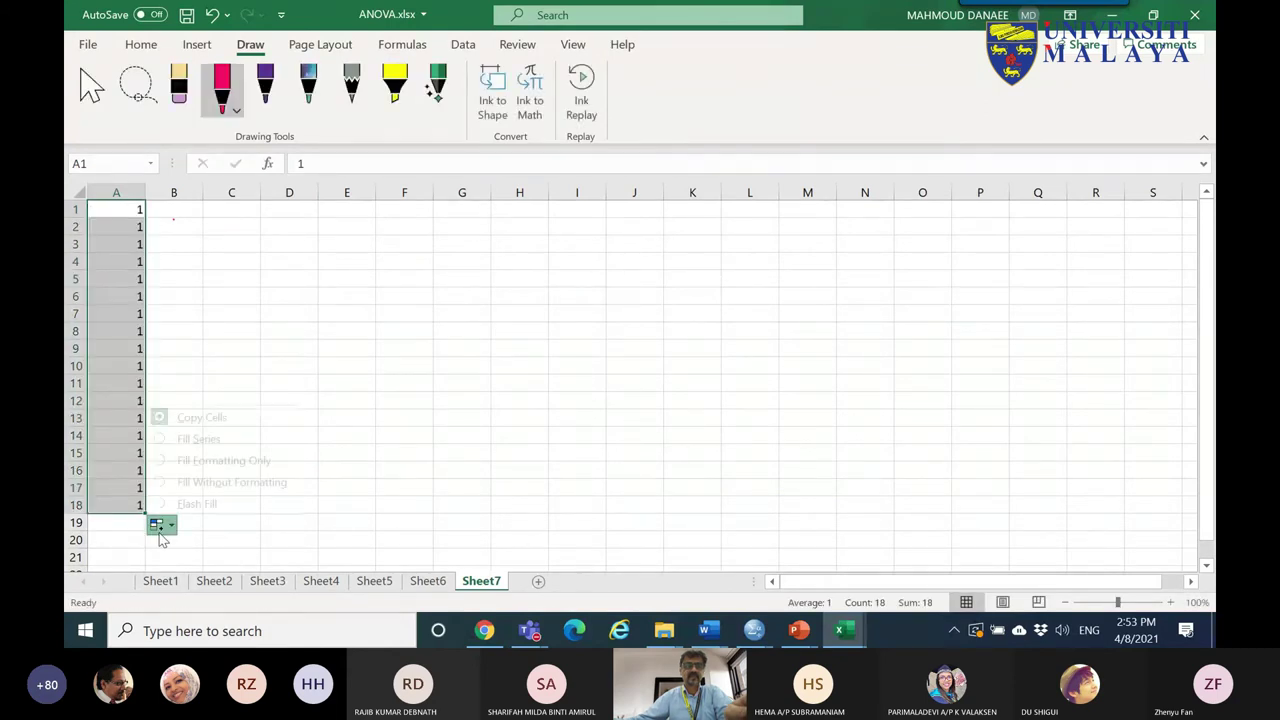
click(211, 437)
click(178, 226)
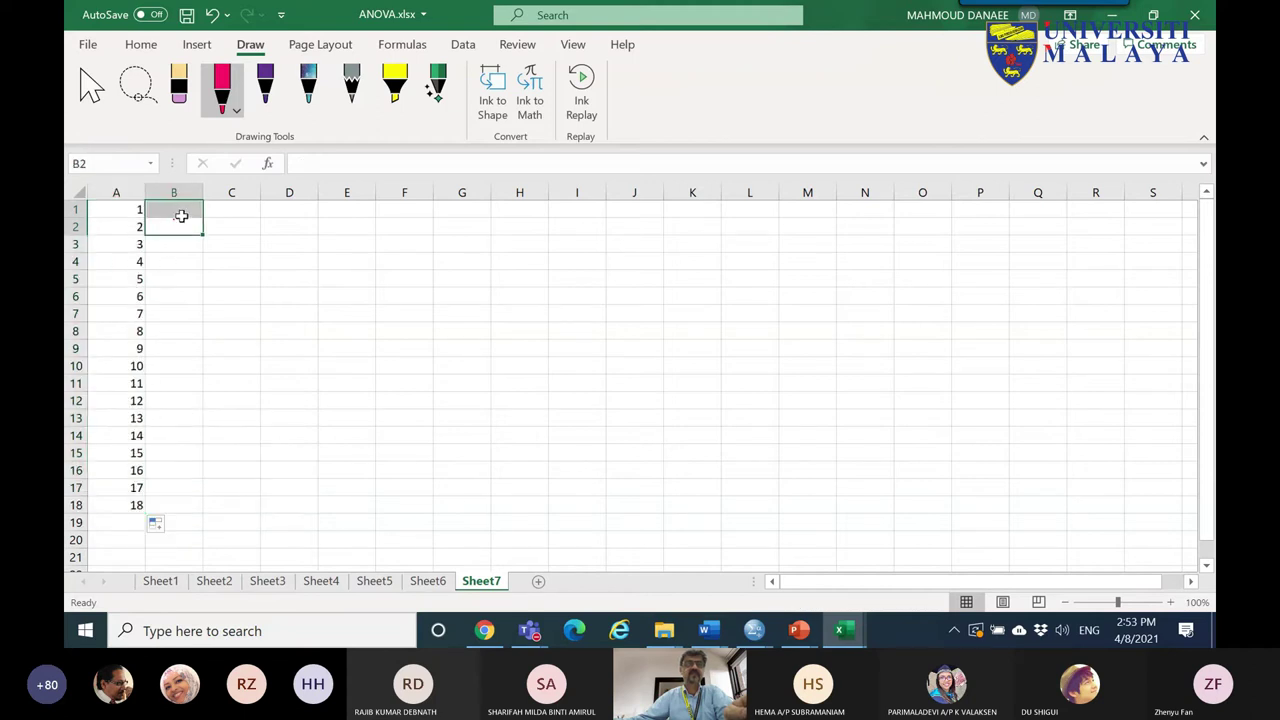
text(=)
click(156, 210)
key(Escape)
- Enter the formula =RANDBETWEEN(10,126) in cell B1
key(Up)
ctrl+scroll(215, 308, up, 1)
ctrl+scroll(215, 308, up, 5)
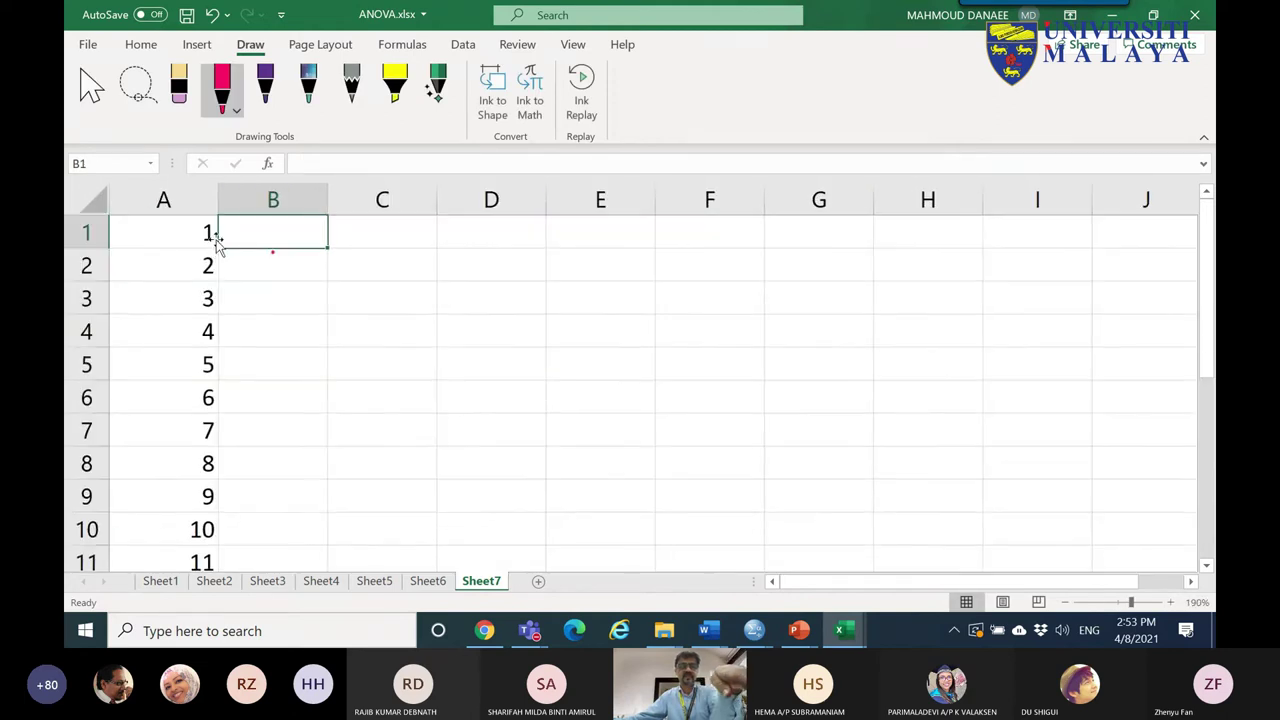
text(=RA)
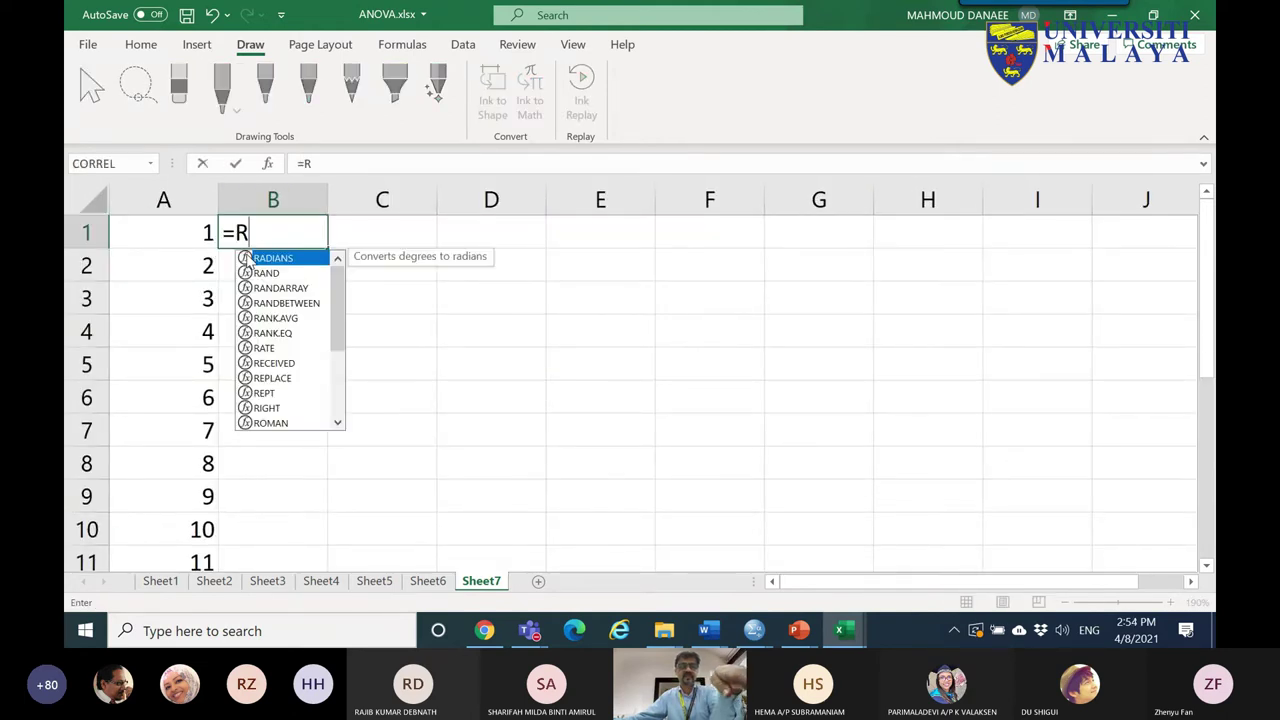
double_click(283, 302)
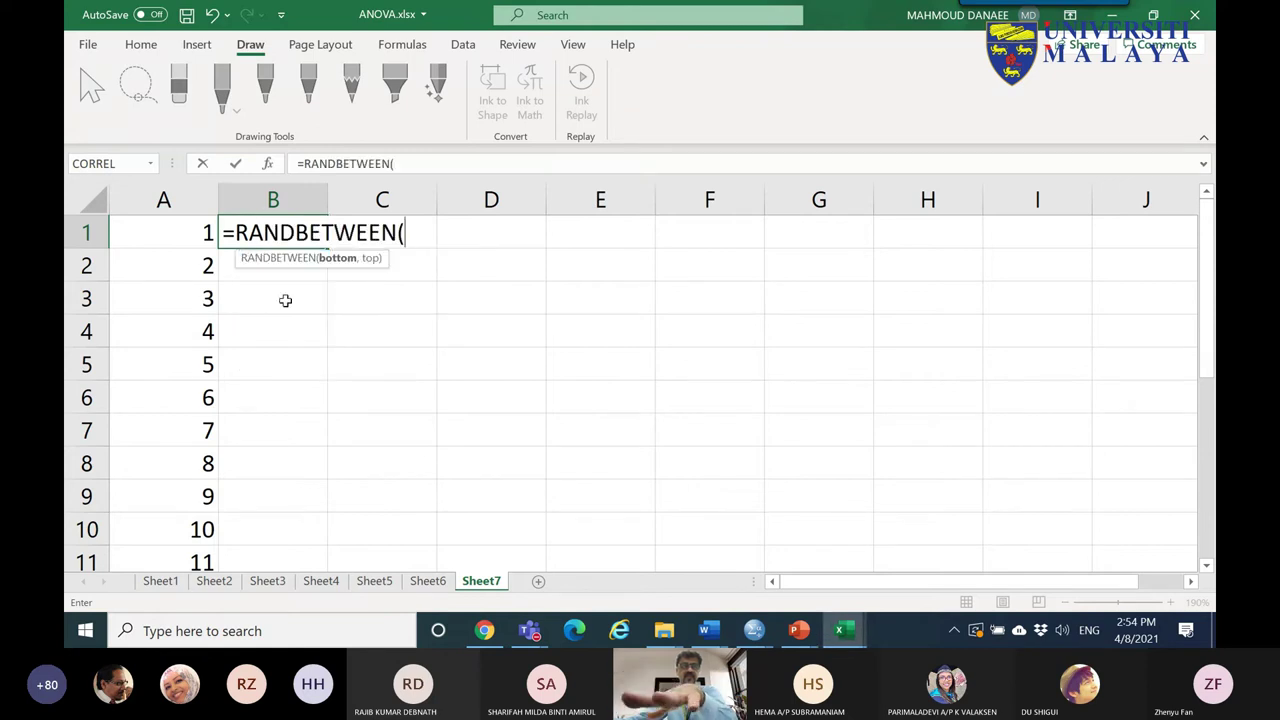
text(10)
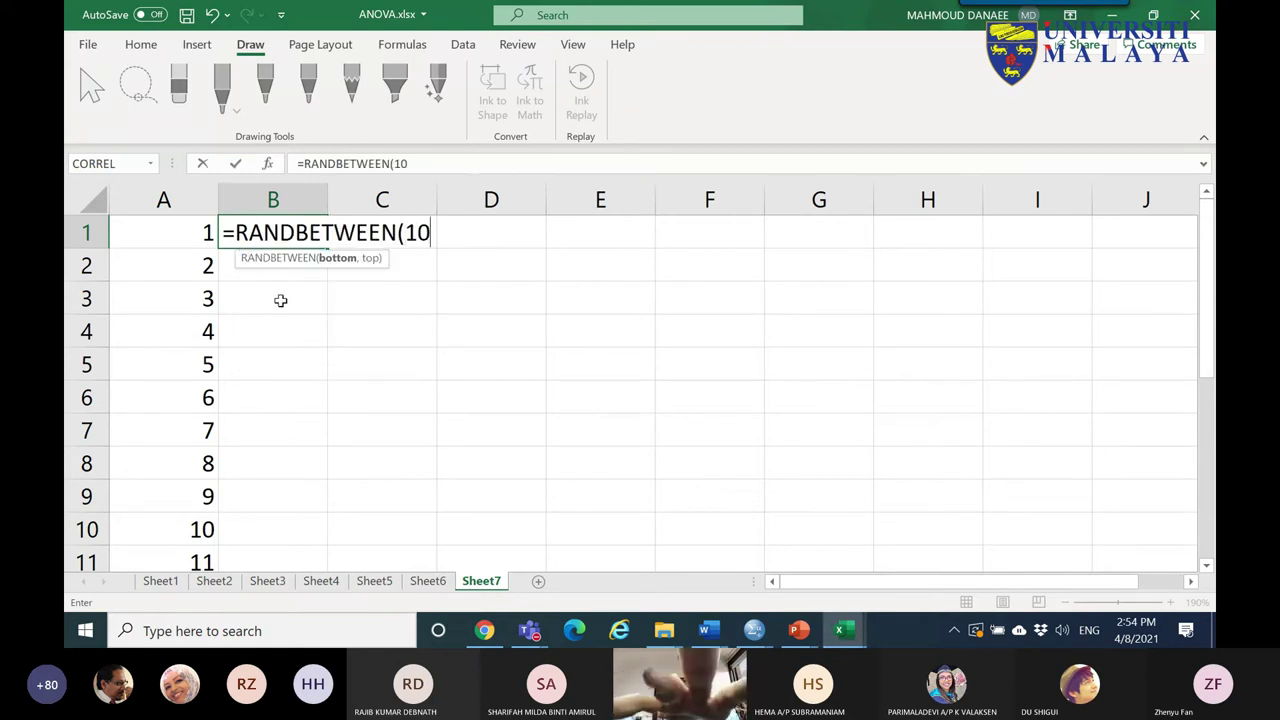
text(,126)
key(Return)
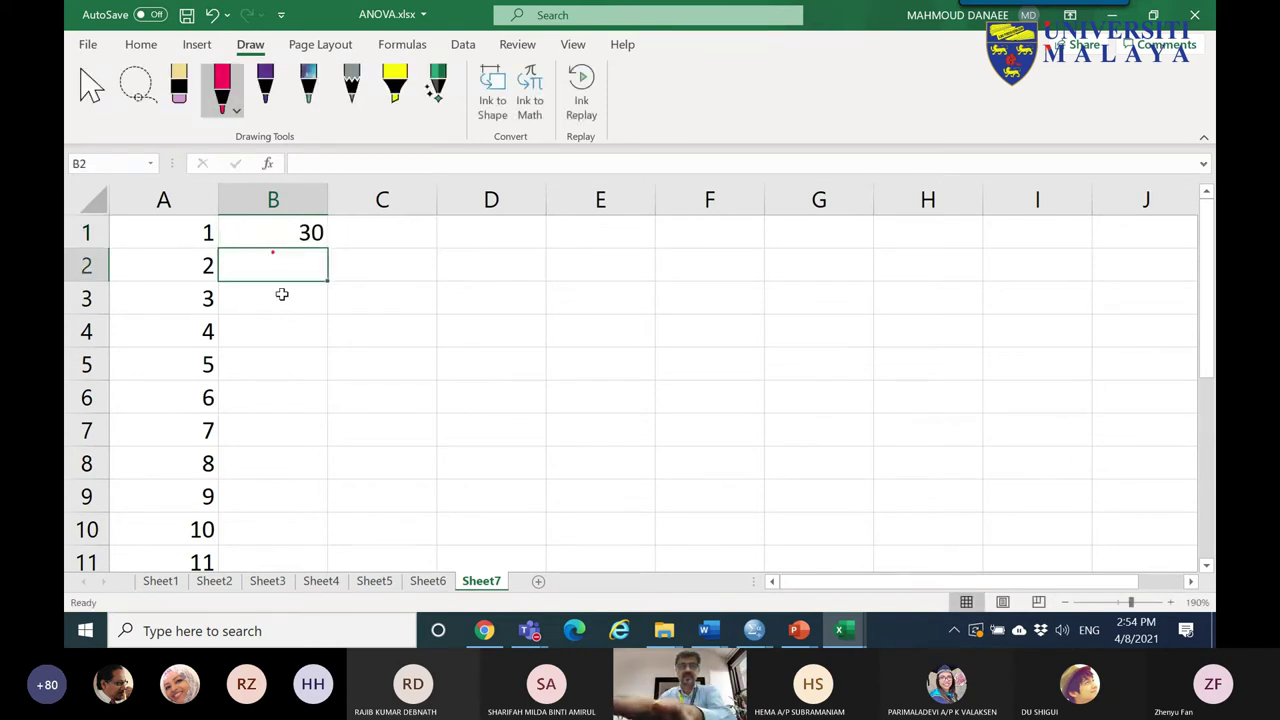
- Set the upper limit of the RANDBETWEEN formula in B1 to 16
click(284, 240)
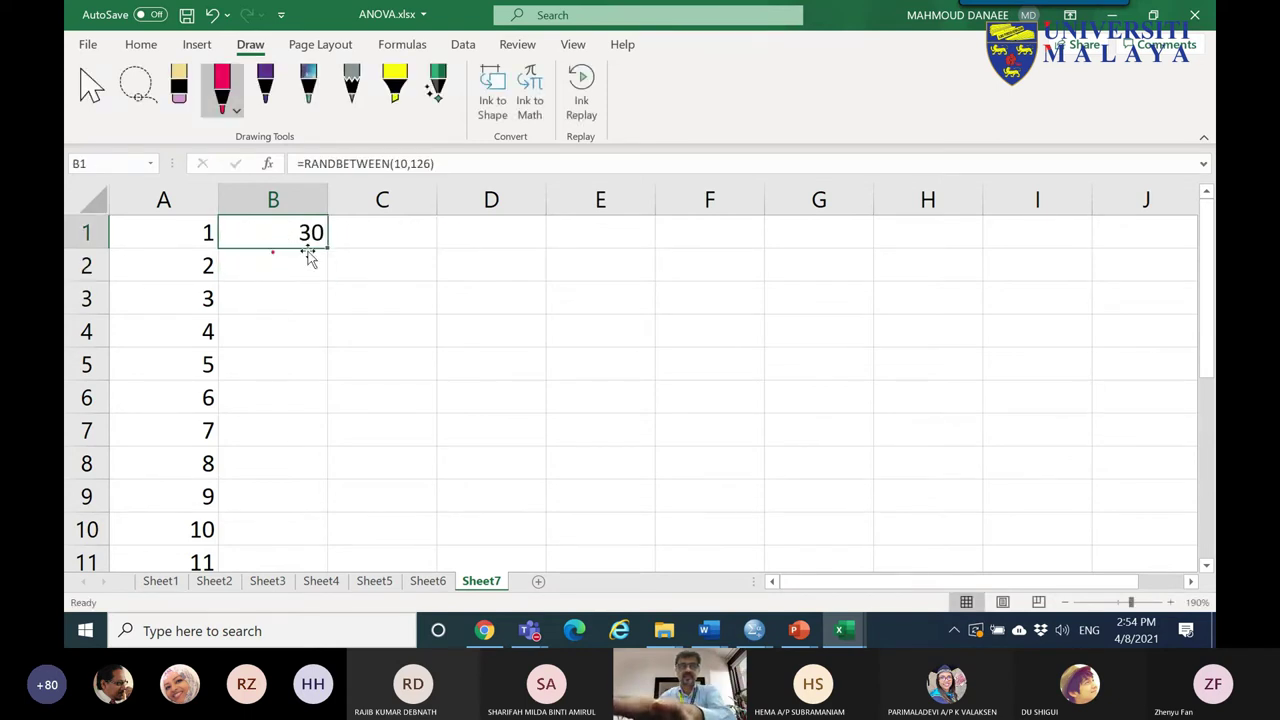
click(420, 166)
key(BackSpace)
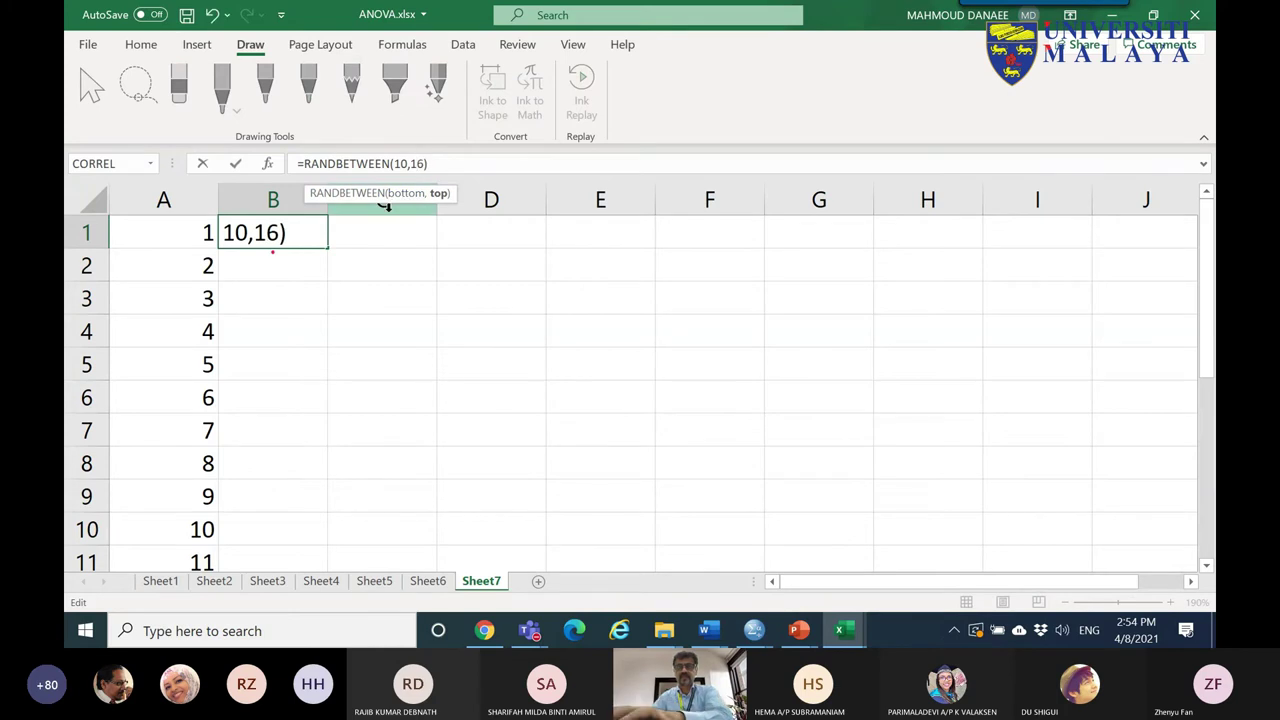
key(Return)
- Fill the B1 RANDBETWEEN formula down column B alongside the numbering and across to D1
click(314, 232)
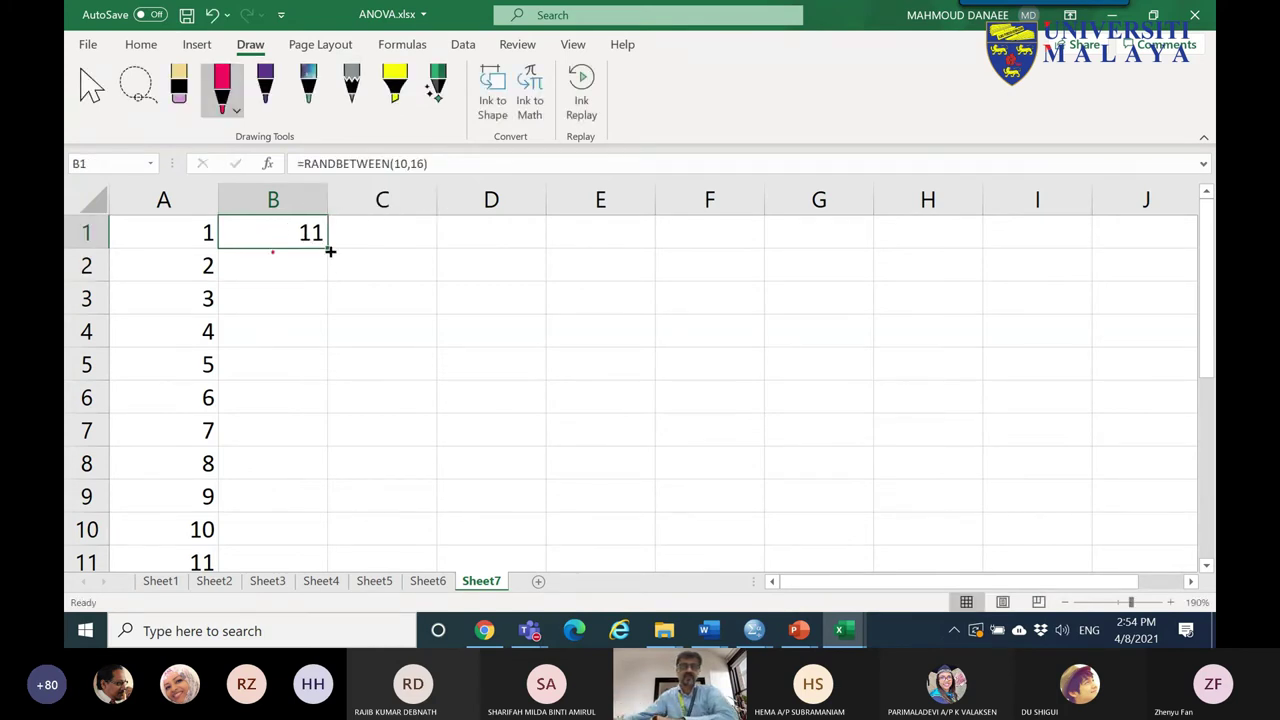
double_click(330, 251)
click(378, 235)
click(318, 245)
drag(322, 248, 509, 251)
click(428, 234)
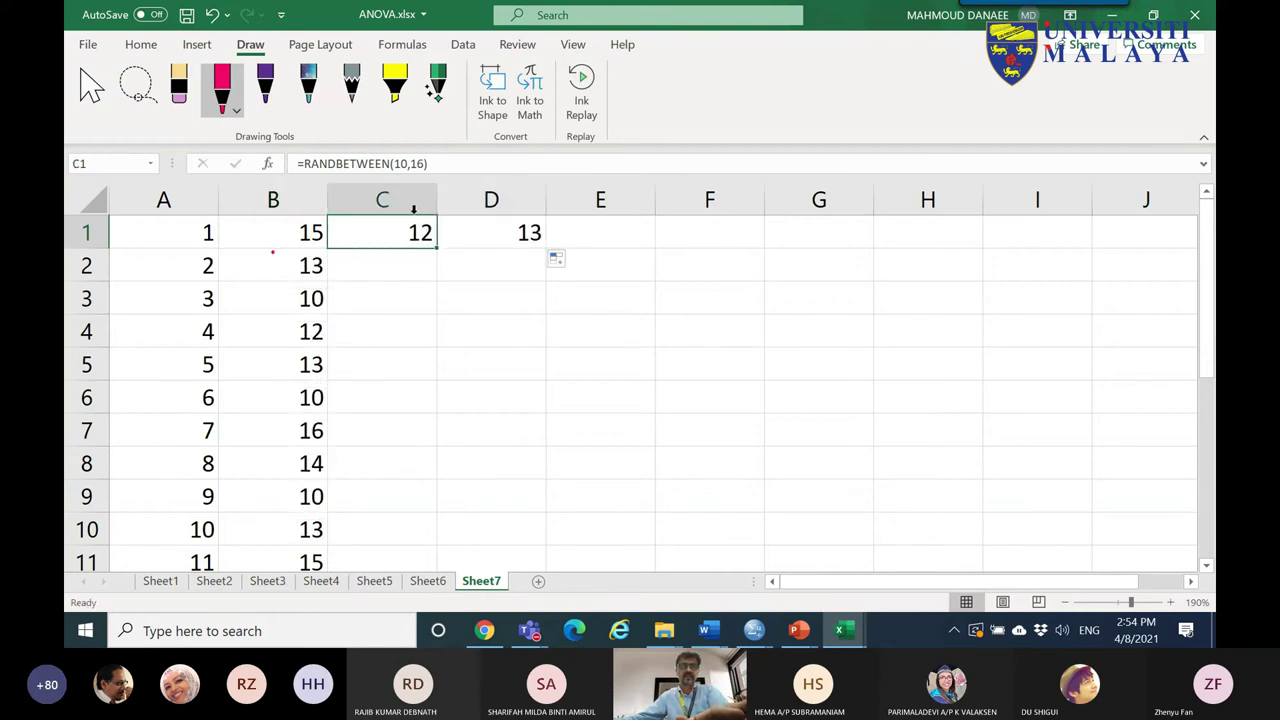
- Set the upper limit of the RANDBETWEEN formula in C1 to 19
click(420, 164)
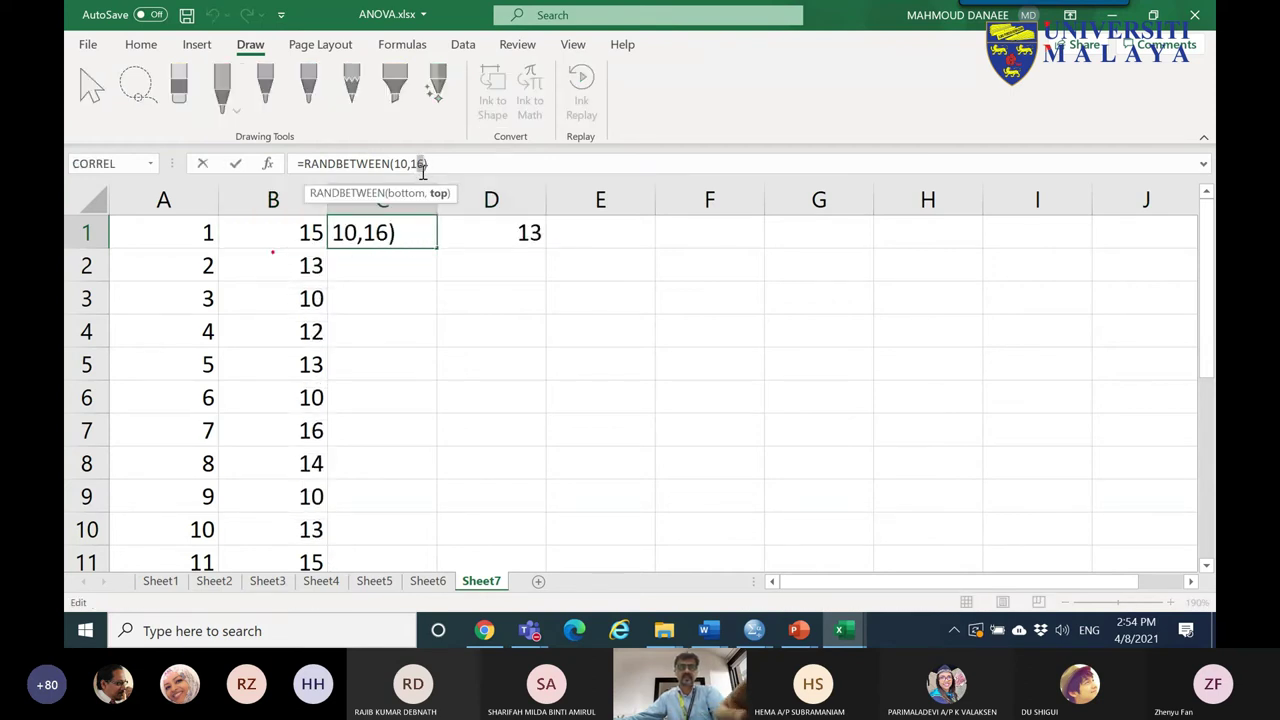
key(BackSpace)
text(9)
key(Return)
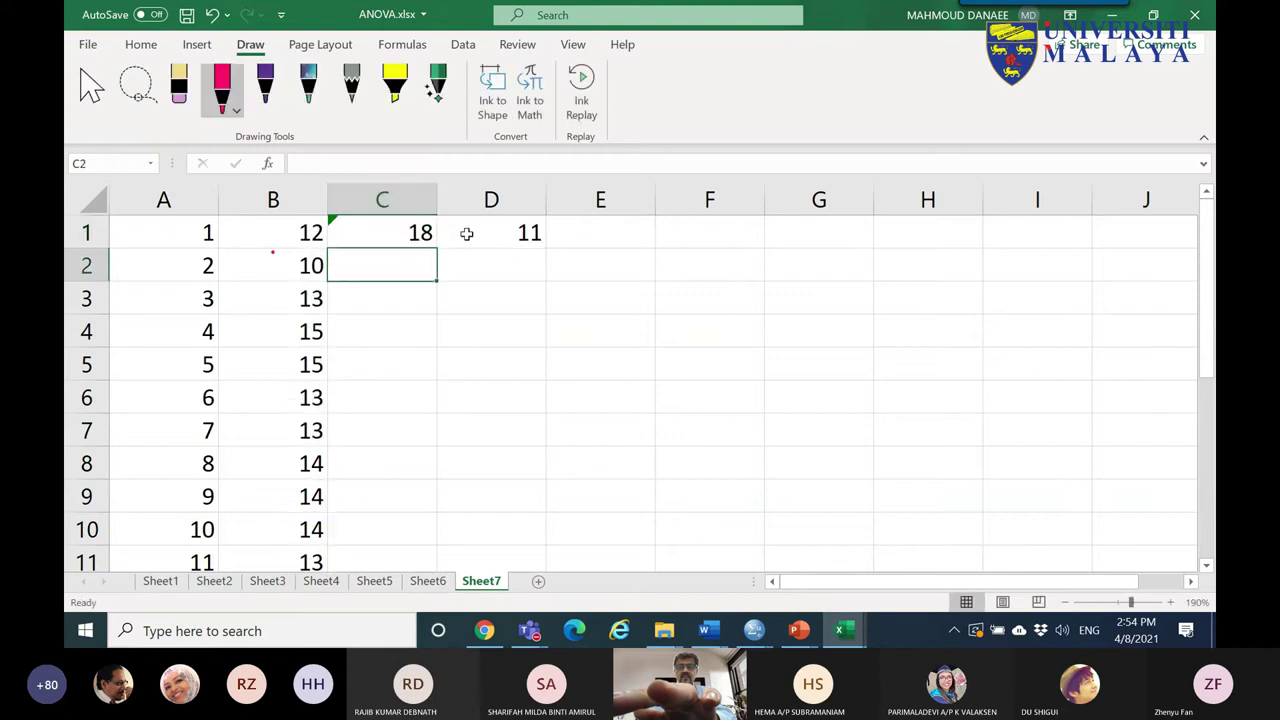
- Set the upper limit of the RANDBETWEEN formula in D1 to 13
click(470, 222)
click(419, 164)
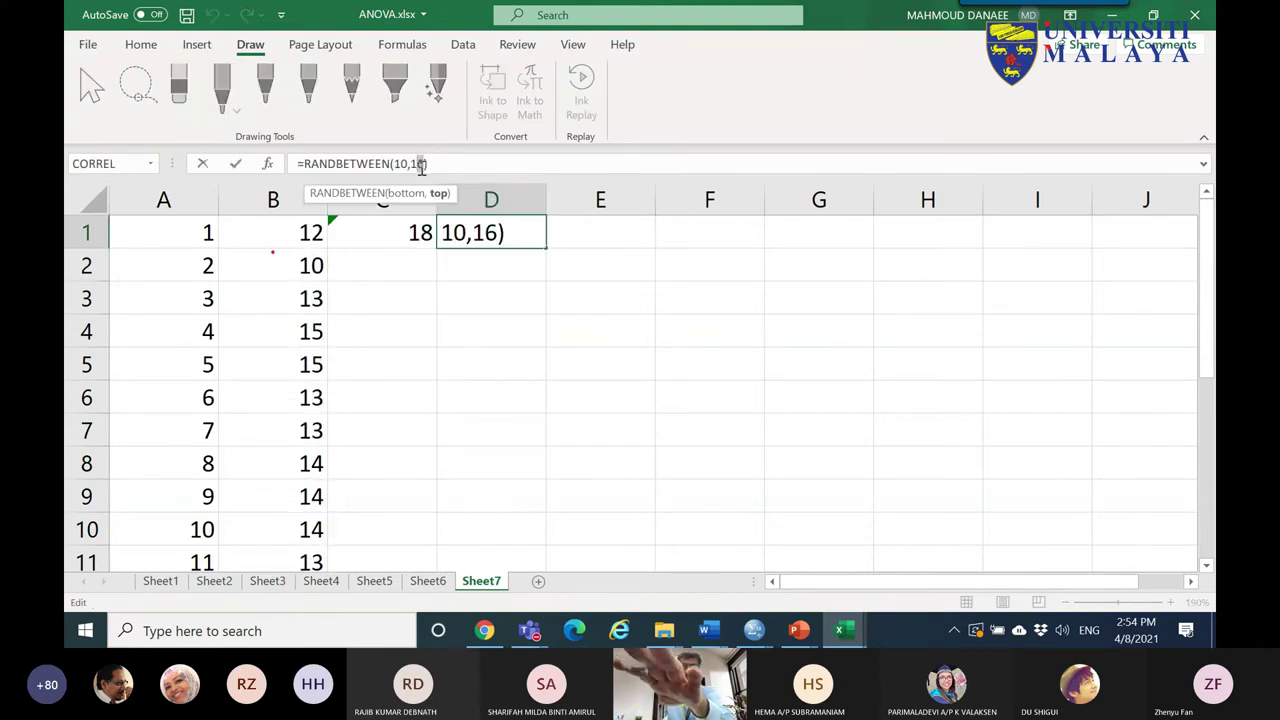
key(BackSpace)
text(3)
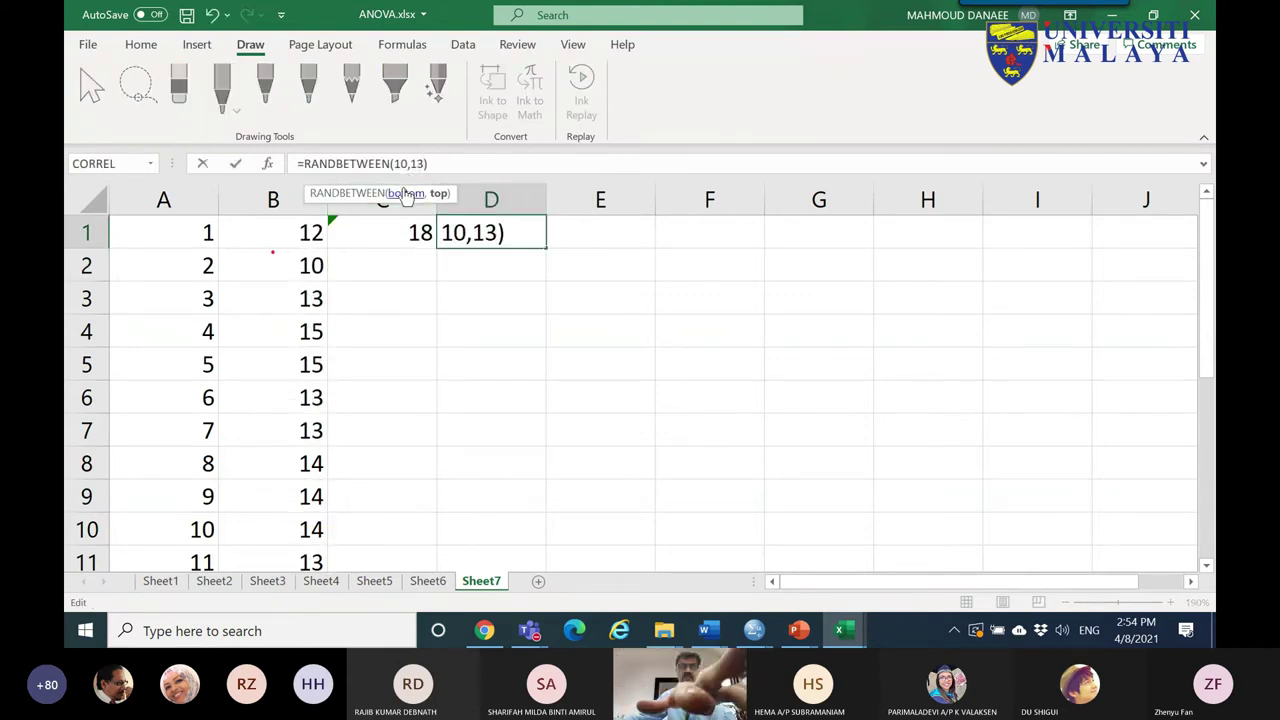
key(Return)
- Fill the C1 and D1 formulas down to row 18 alongside the numbered cases
drag(420, 232, 517, 546)
scroll(340, 424, up, 3)
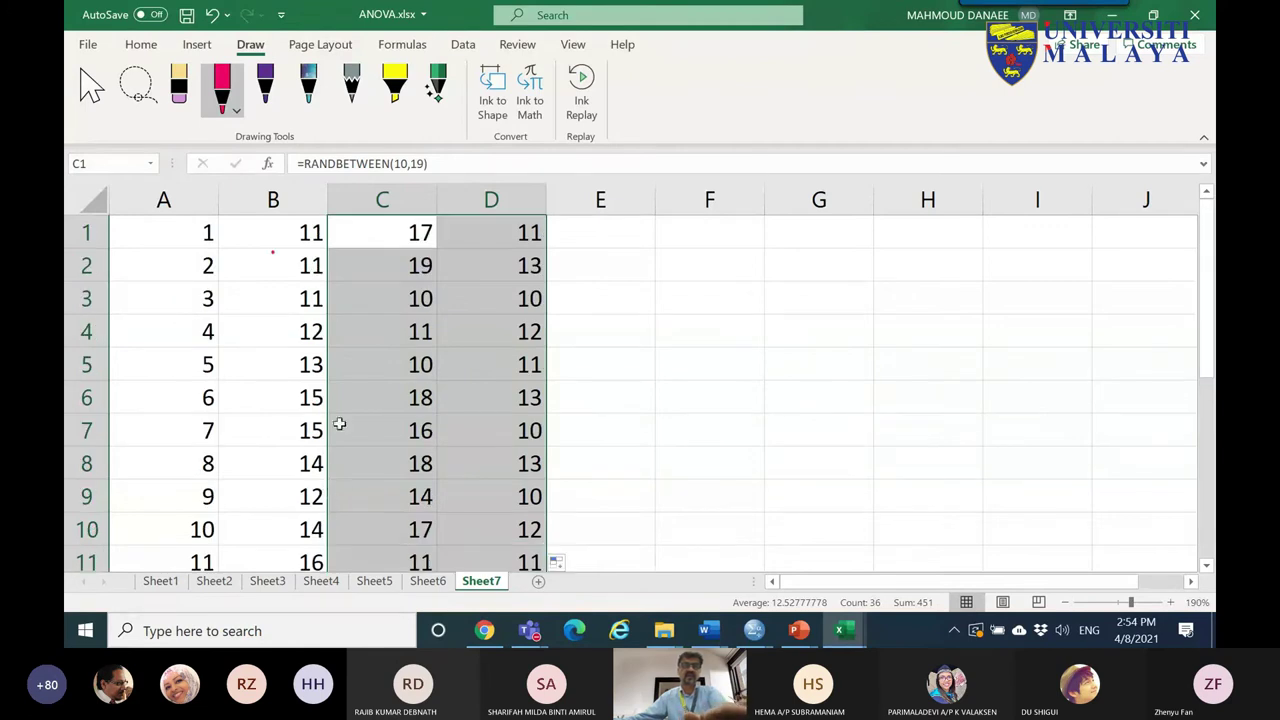
click(451, 305)
- Copy the range A1:D18, switch to SPSS Statistics and paste it into a new dataset
drag(206, 234, 523, 429)
key(ctrl+c)
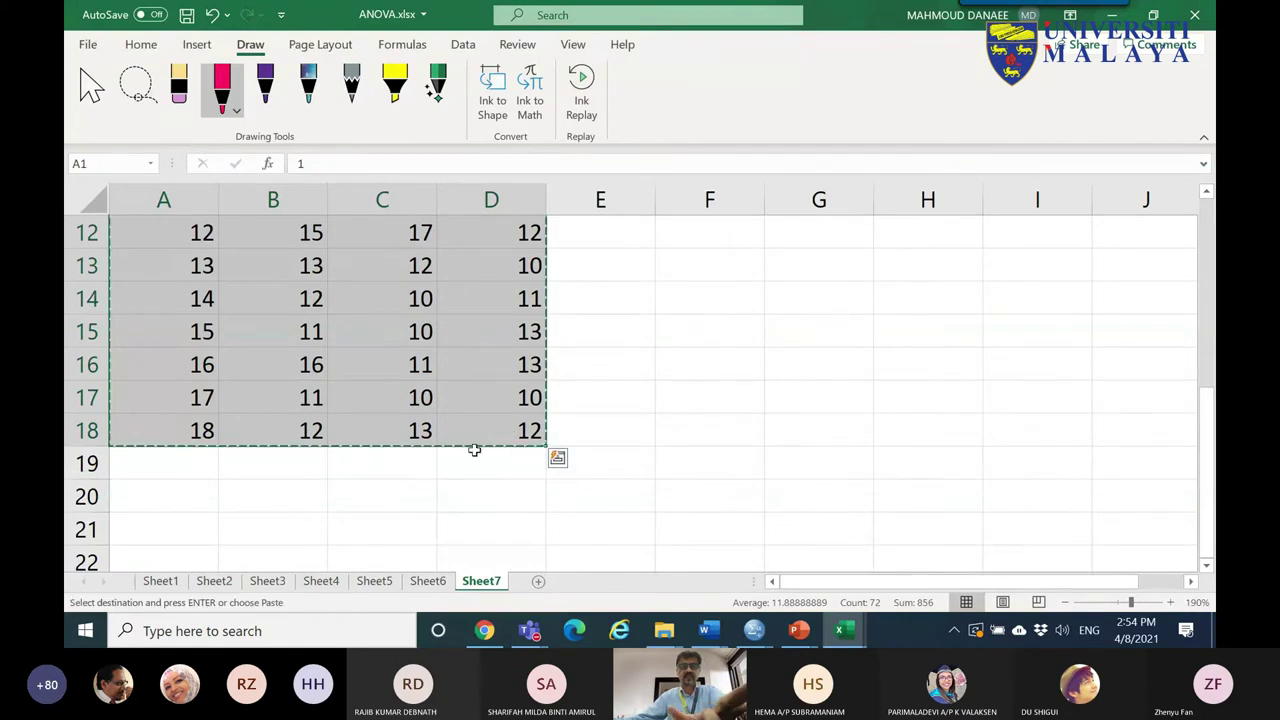
click(754, 629)
click(982, 567)
key(ctrl+n)
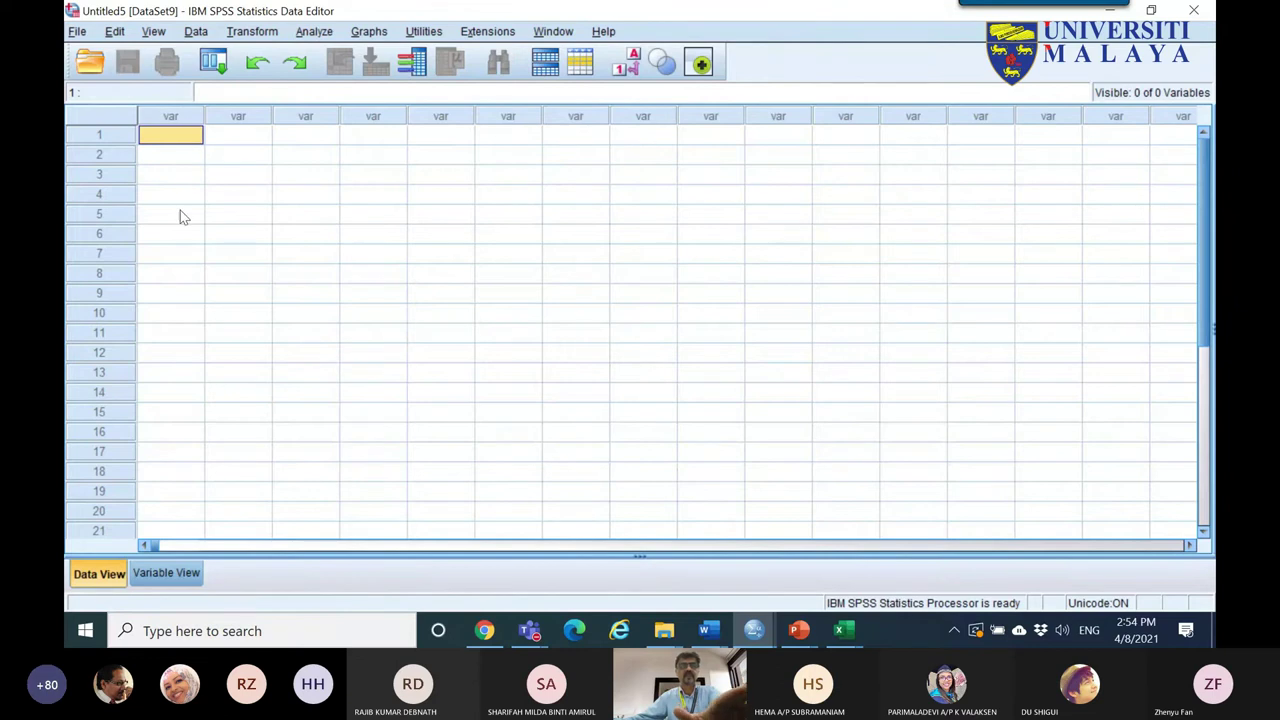
key(ctrl+v)
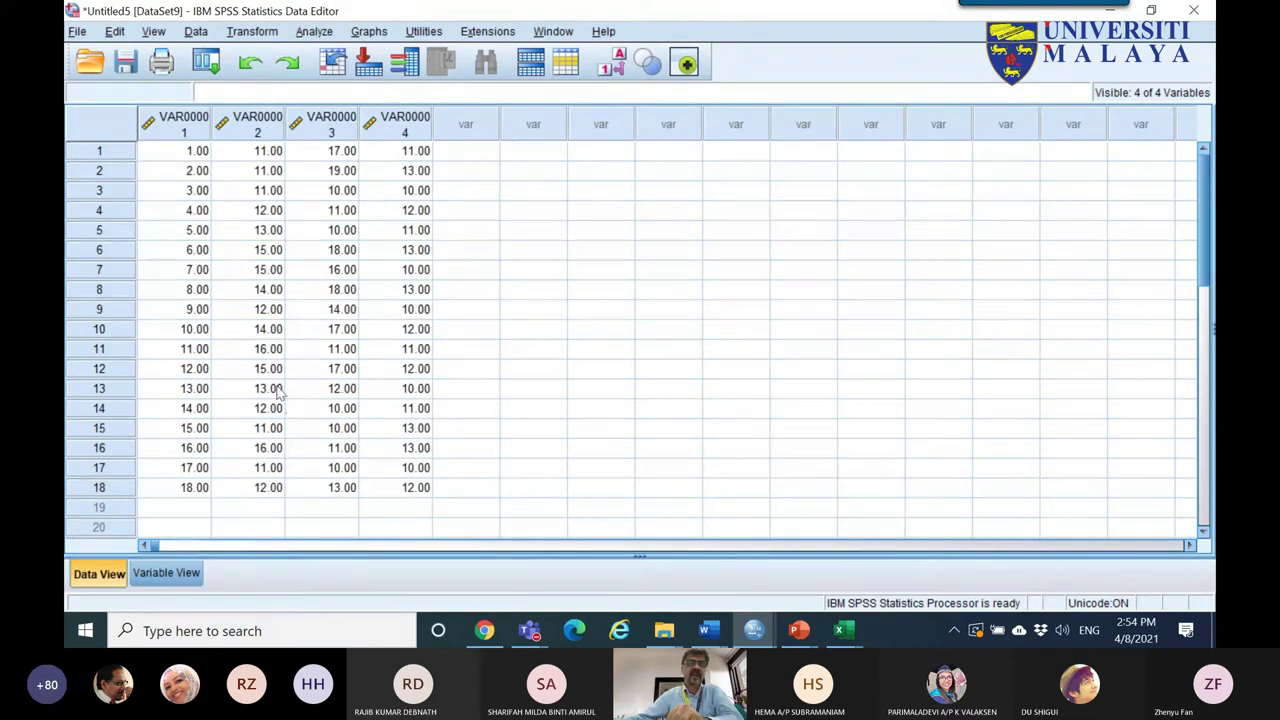
click(172, 155)
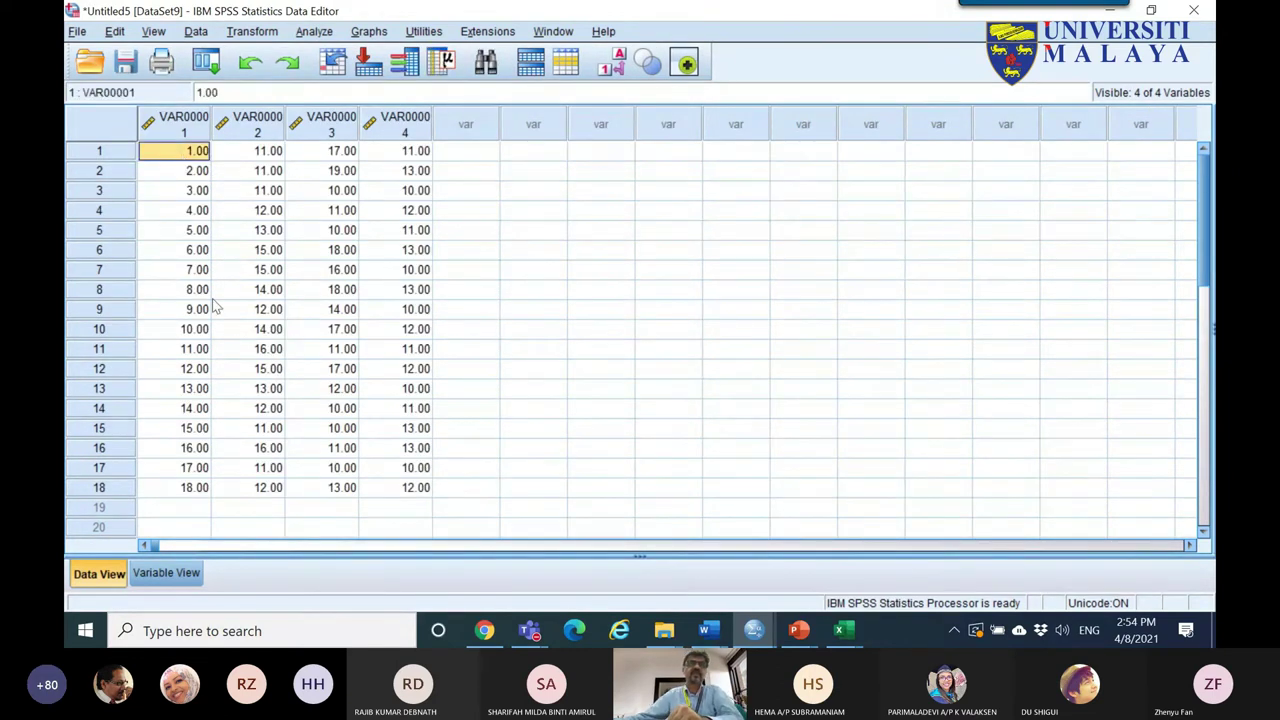
key(ctrl+Down)
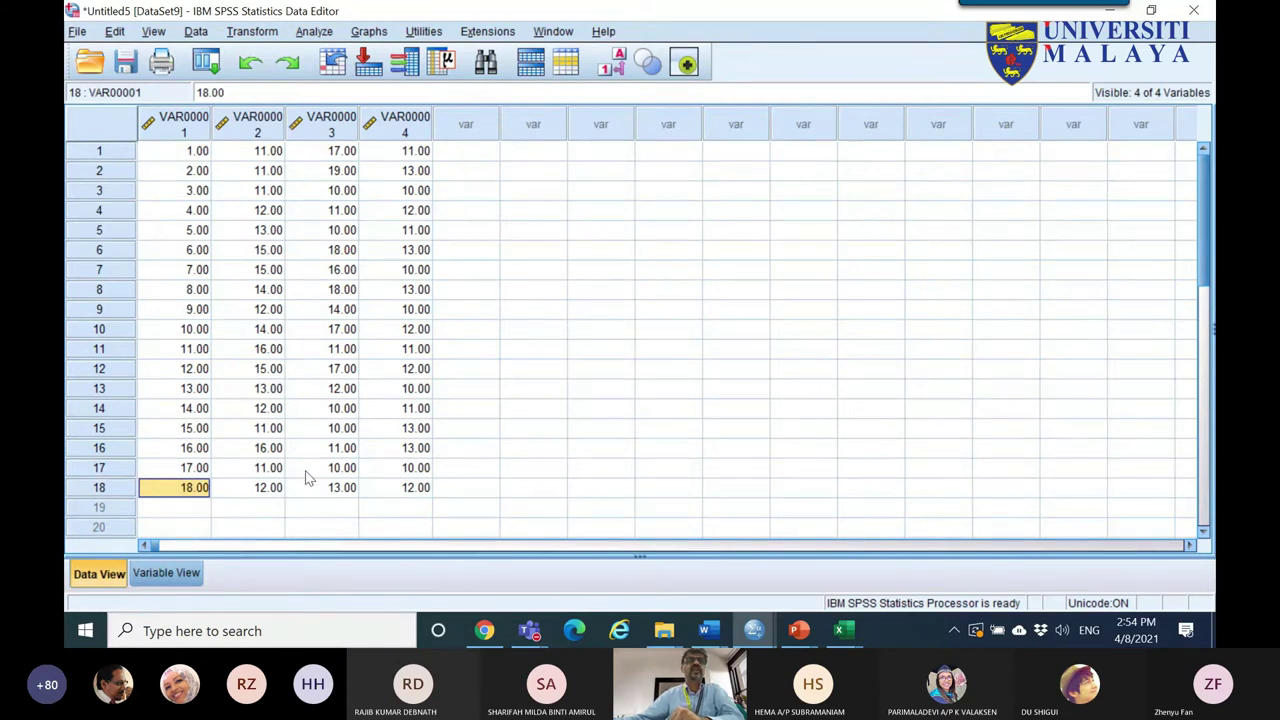
click(250, 153)
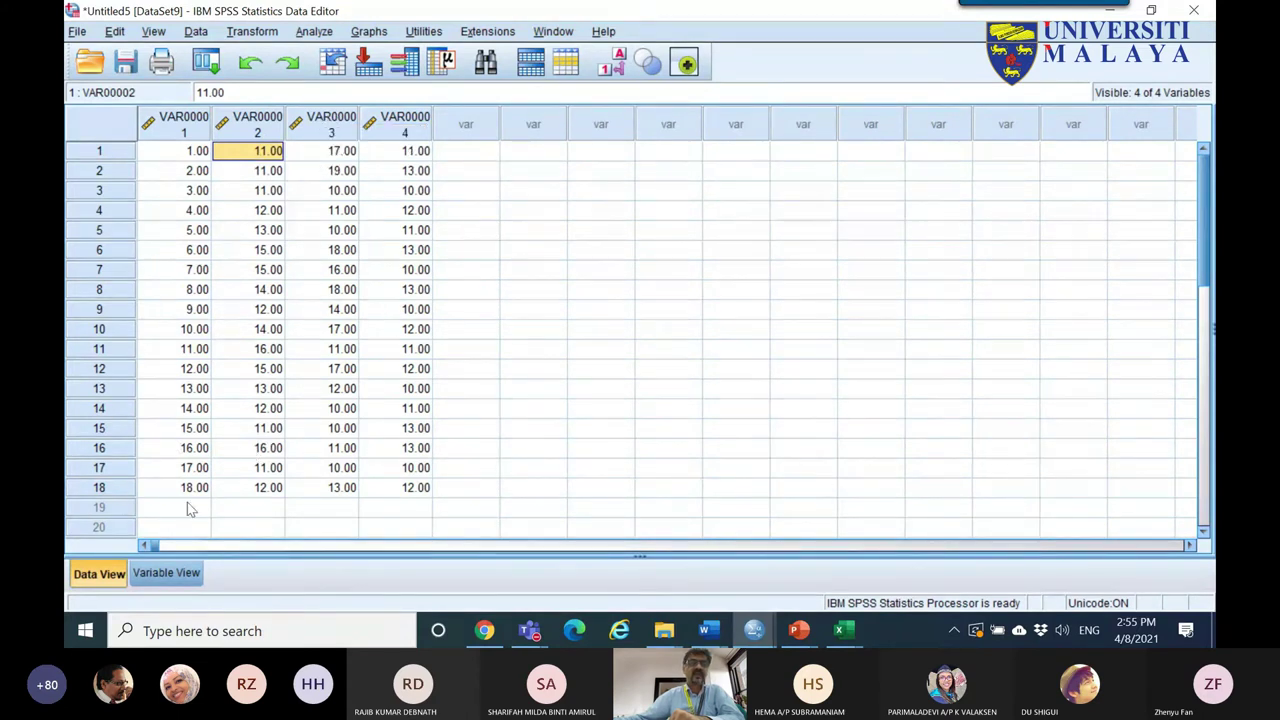
- Switch to Document4 in Word and sketch underlined column headings A, B and C in green ink, with a vertical line before column A
mouse_move(707, 630)
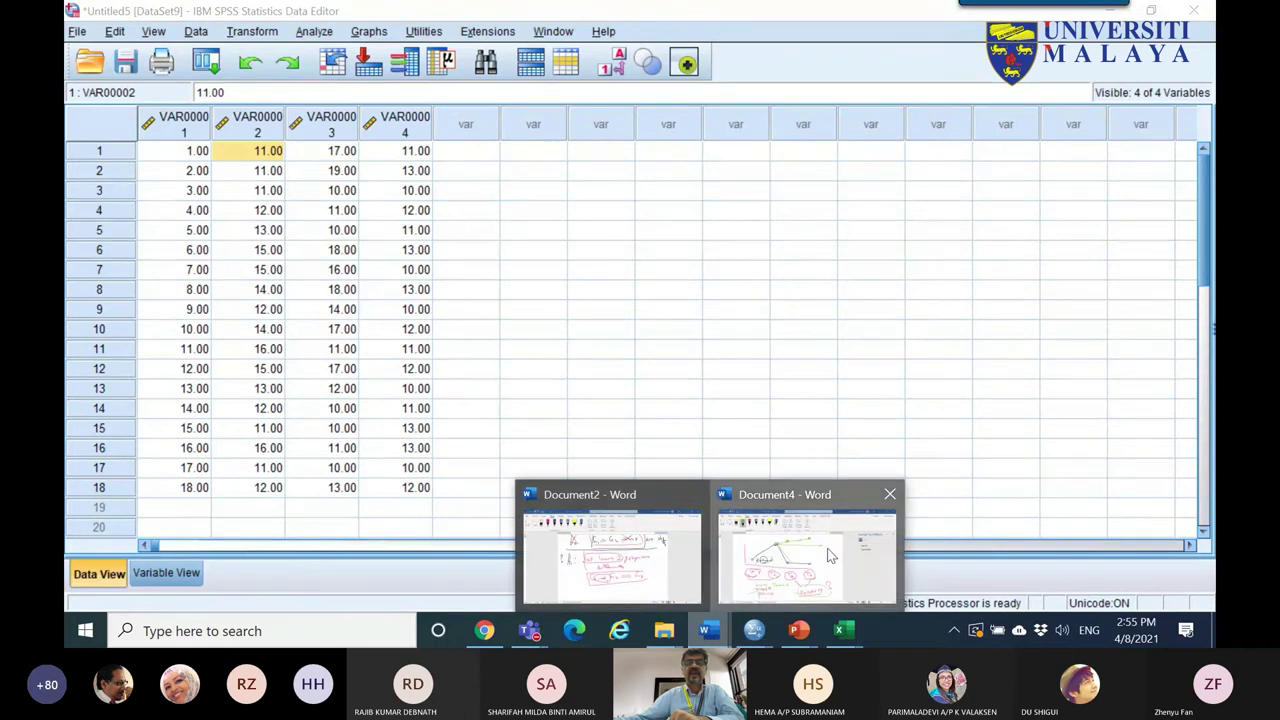
click(810, 545)
scroll(655, 362, down, 8)
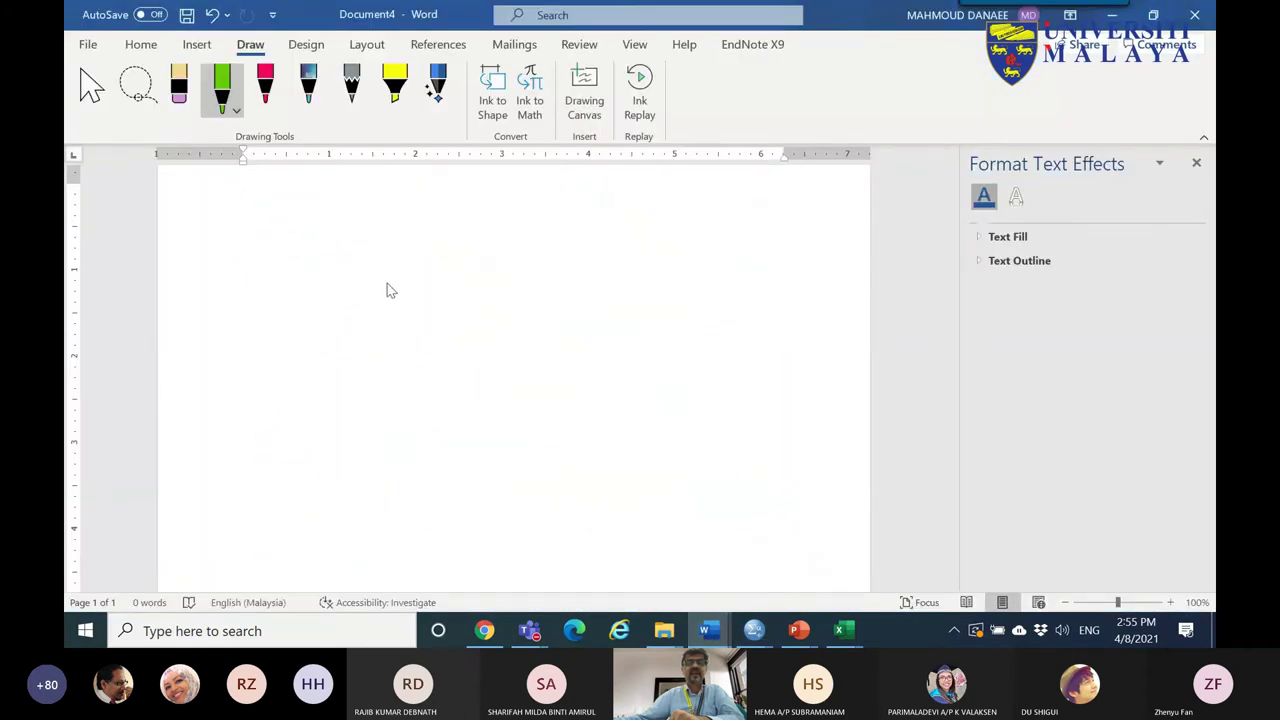
drag(390, 270, 536, 268)
drag(441, 260, 462, 240)
drag(538, 268, 643, 262)
mouse_move(575, 228)
mouse_down()
mouse_move(590, 208)
mouse_move(620, 220)
mouse_up()
drag(667, 266, 785, 262)
drag(746, 200, 750, 216)
drag(361, 248, 378, 540)
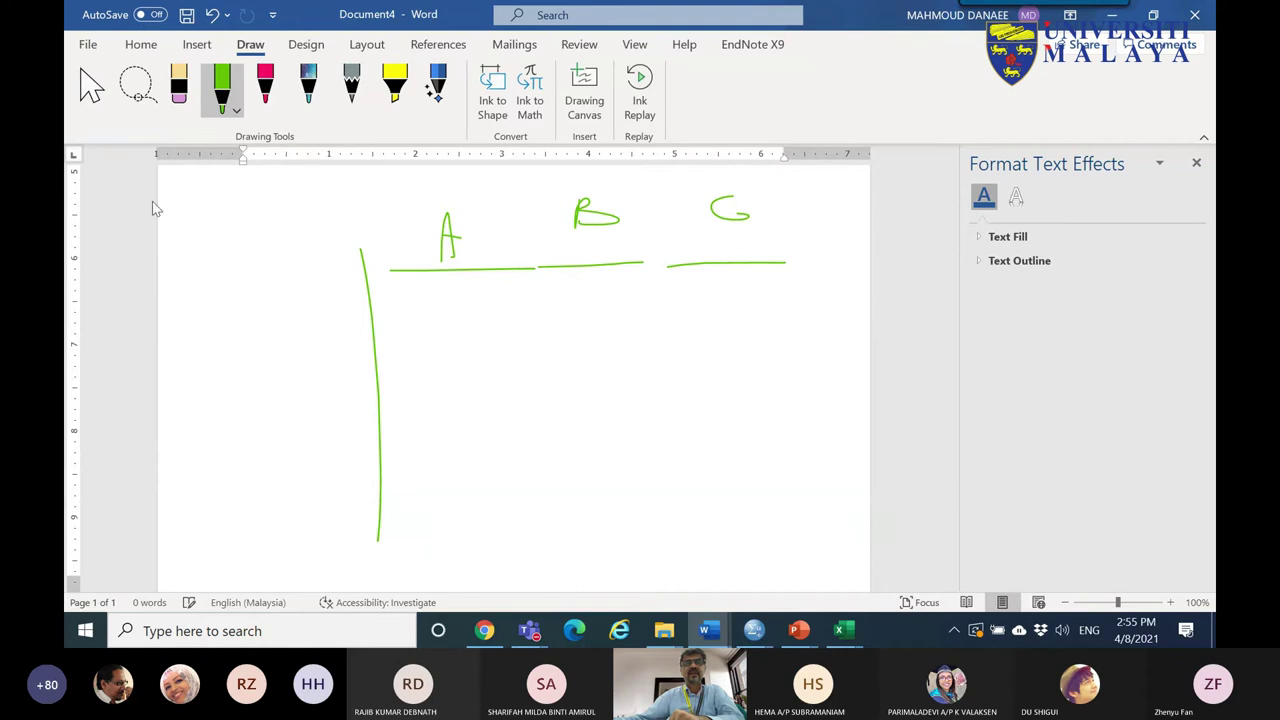
- Handwrite the range 0 to 20 above the sketched table and draw the divider between columns A and B
mouse_move(226, 203)
mouse_down()
mouse_move(220, 190)
mouse_move(350, 187)
mouse_up()
drag(357, 185, 389, 190)
drag(531, 229, 530, 570)
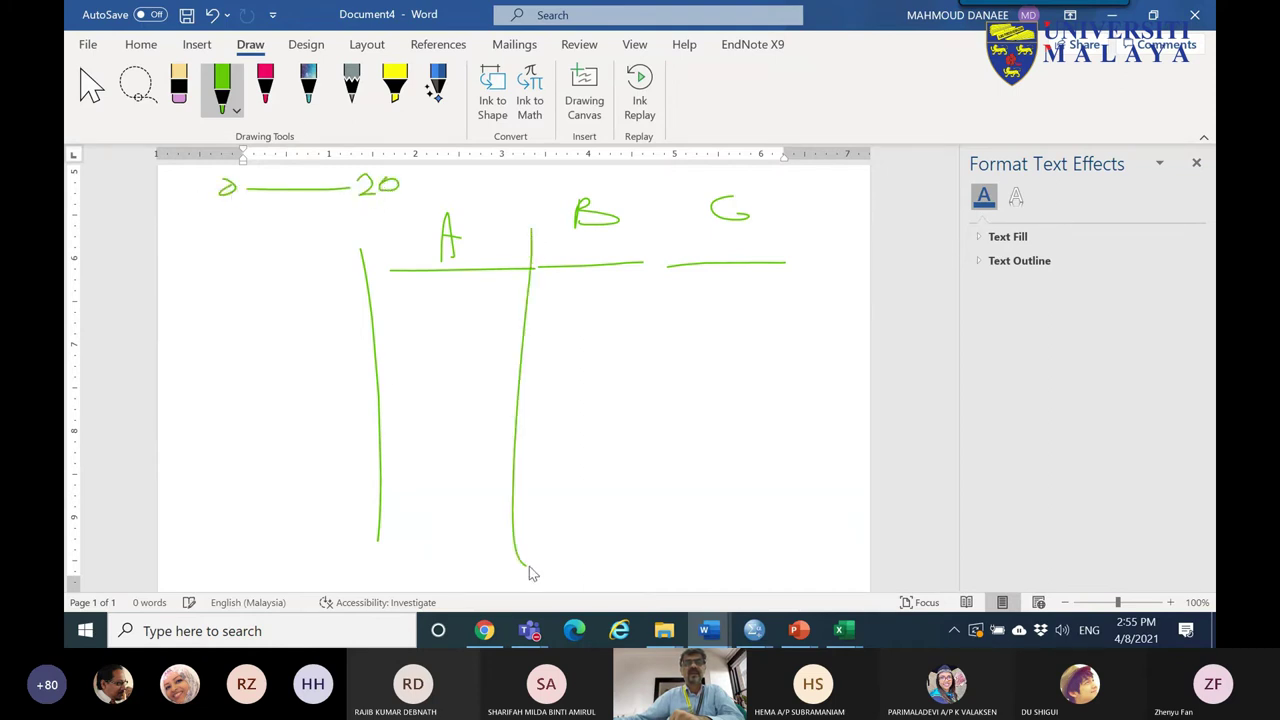
- Circle the handwritten headings A, B and C, and draw an arrow pointing left from A
mouse_move(476, 263)
mouse_down()
mouse_move(414, 222)
mouse_move(471, 220)
mouse_up()
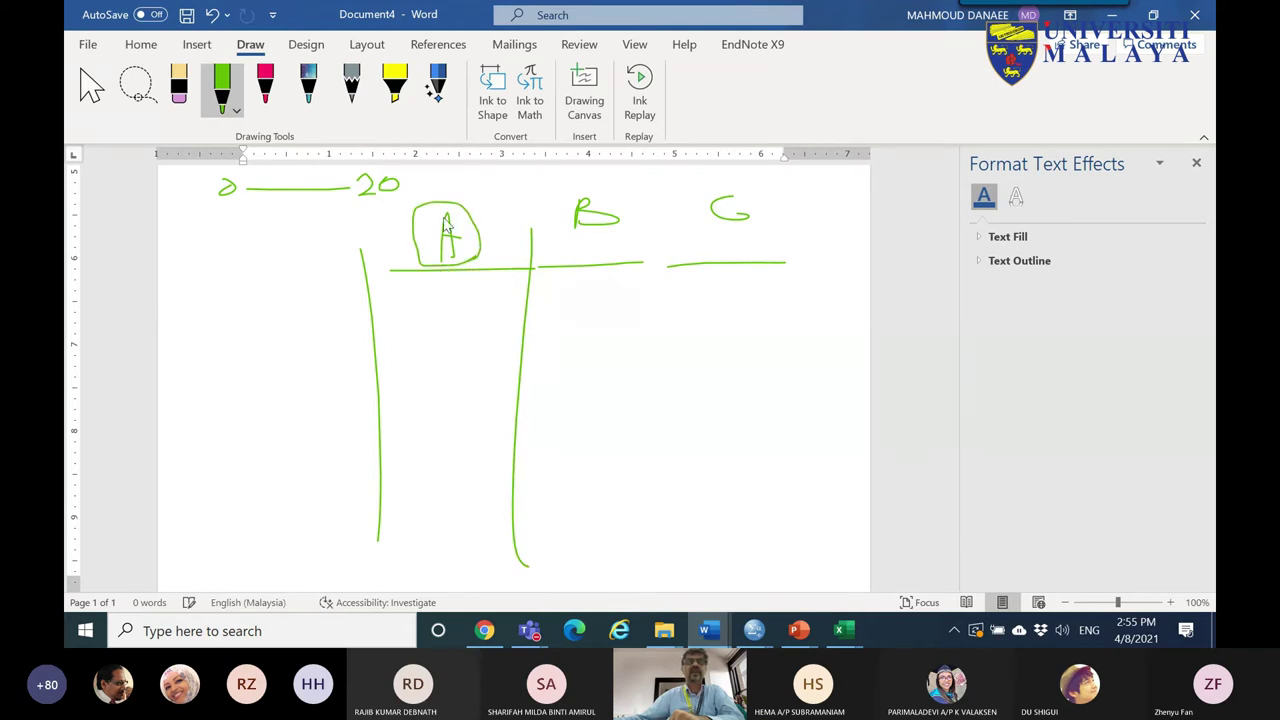
drag(430, 242, 375, 241)
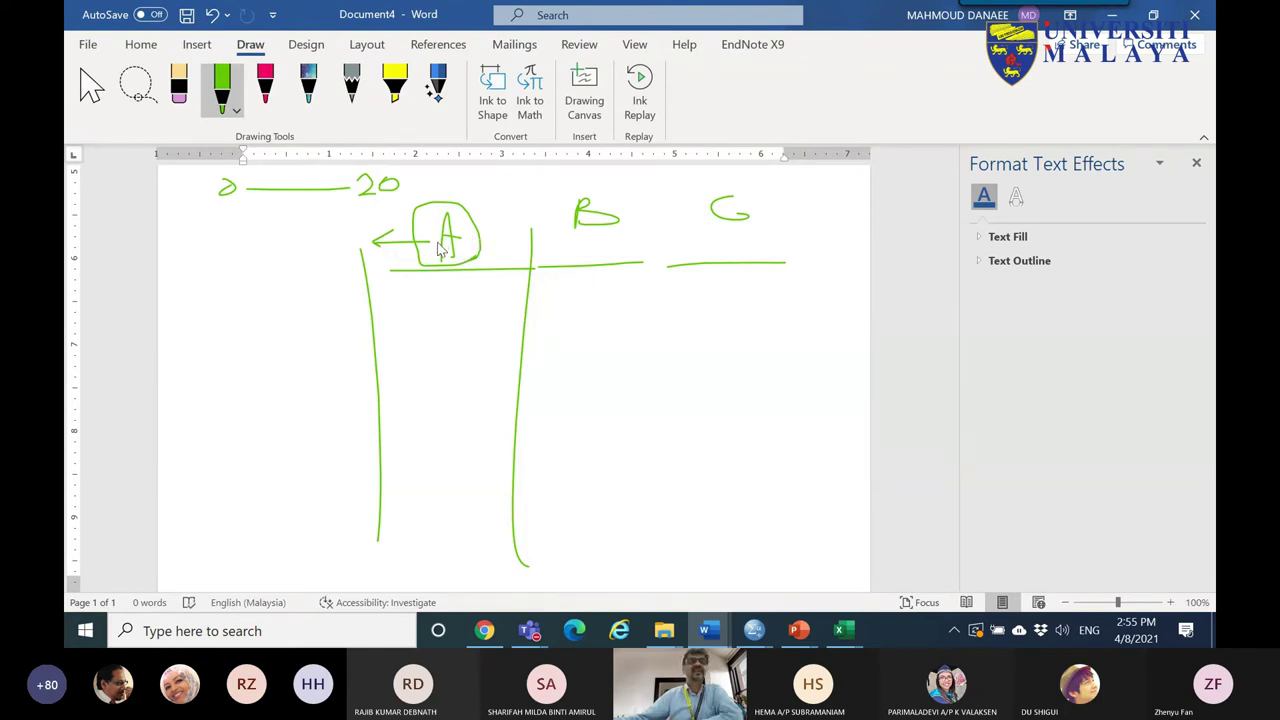
mouse_move(615, 237)
mouse_down()
mouse_move(541, 228)
mouse_move(616, 236)
mouse_up()
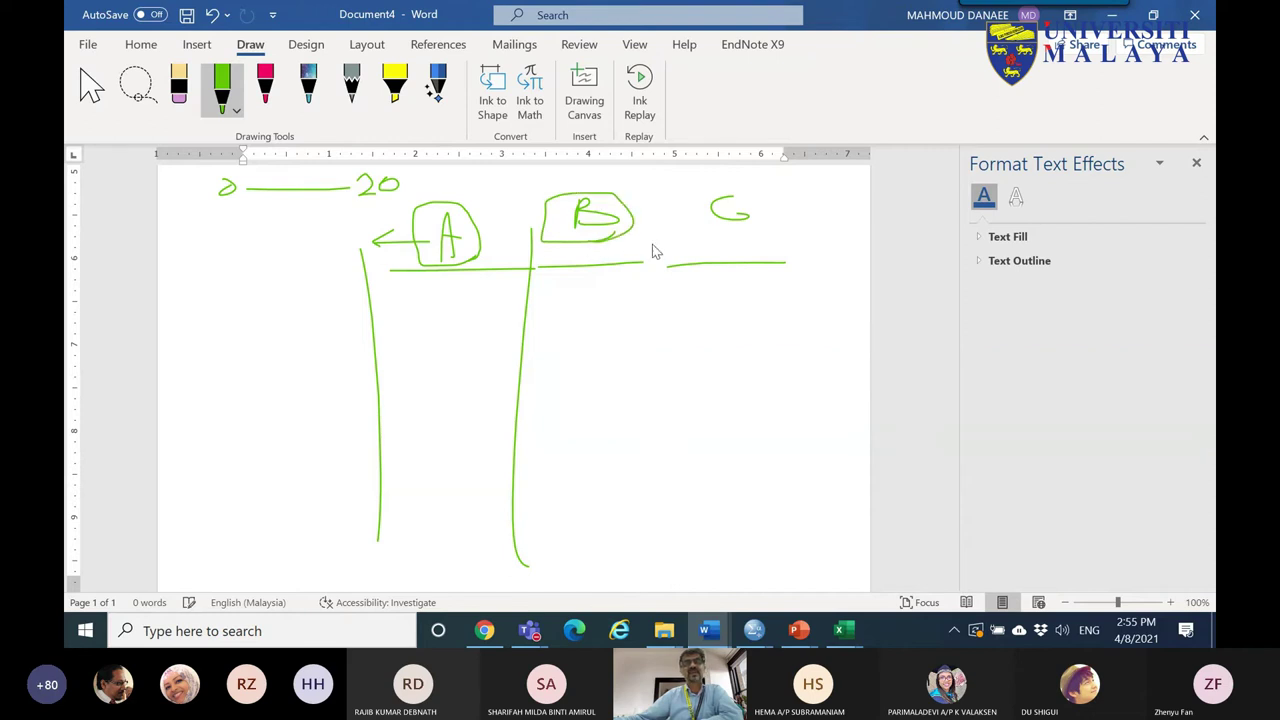
mouse_move(771, 232)
mouse_down()
mouse_move(688, 194)
mouse_move(762, 222)
mouse_up()
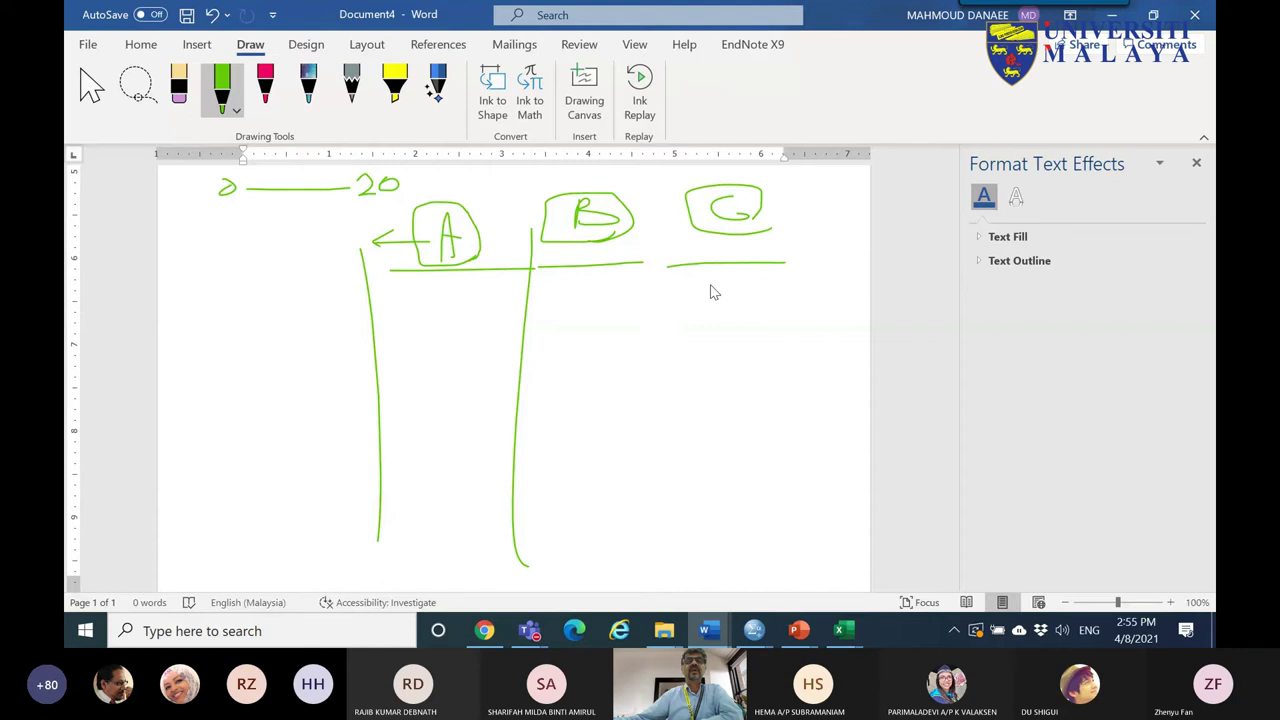
- Complete the table sketch with dividers after columns B and C and a row line, and circle the range ends 0 and 20
drag(650, 248, 635, 450)
drag(780, 235, 776, 470)
drag(374, 320, 786, 312)
drag(232, 180, 228, 182)
drag(372, 178, 368, 183)
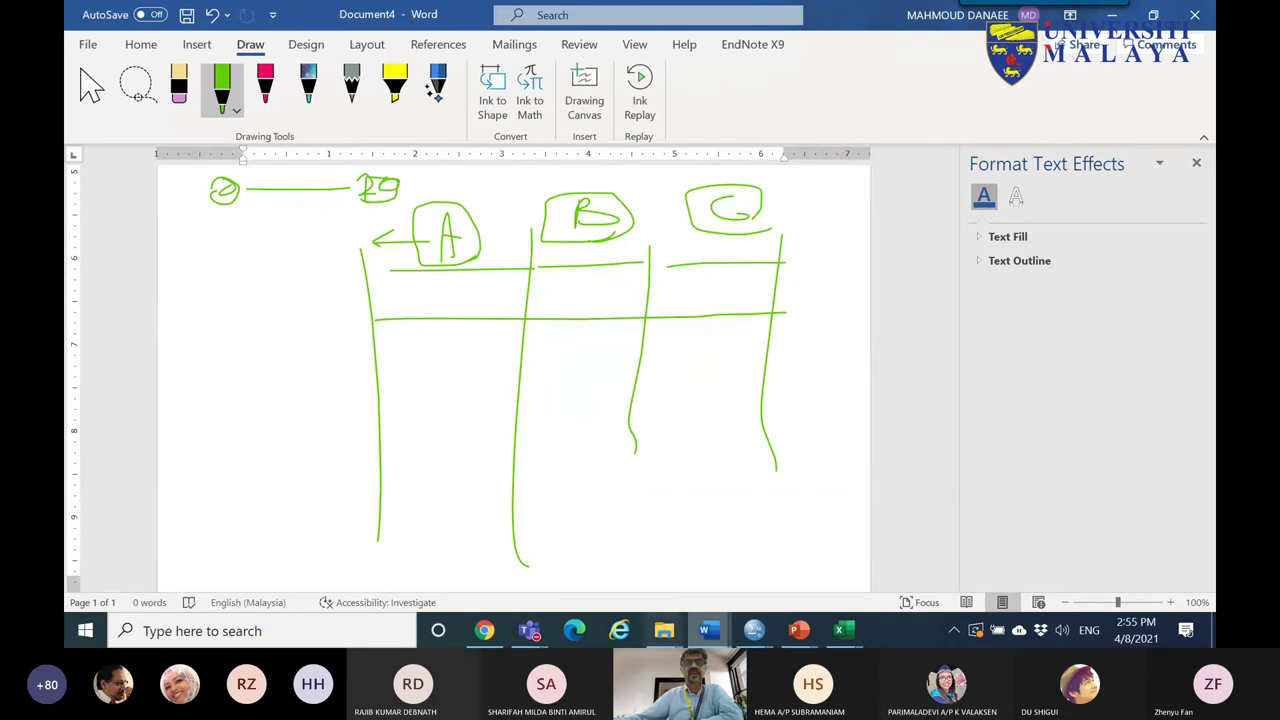
- Switch back to the SPSS dataset and rename its four variables ST, A, B and C, then return to the data
click(1110, 555)
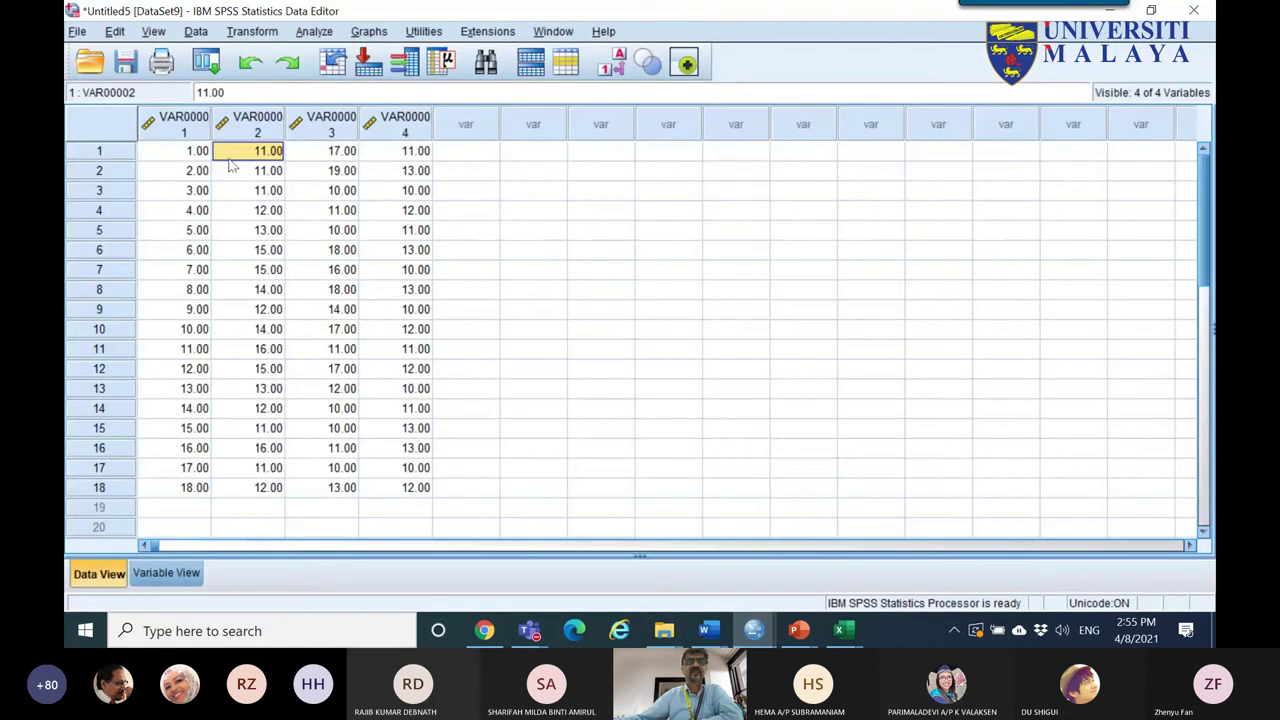
click(166, 572)
click(172, 112)
text(ST)
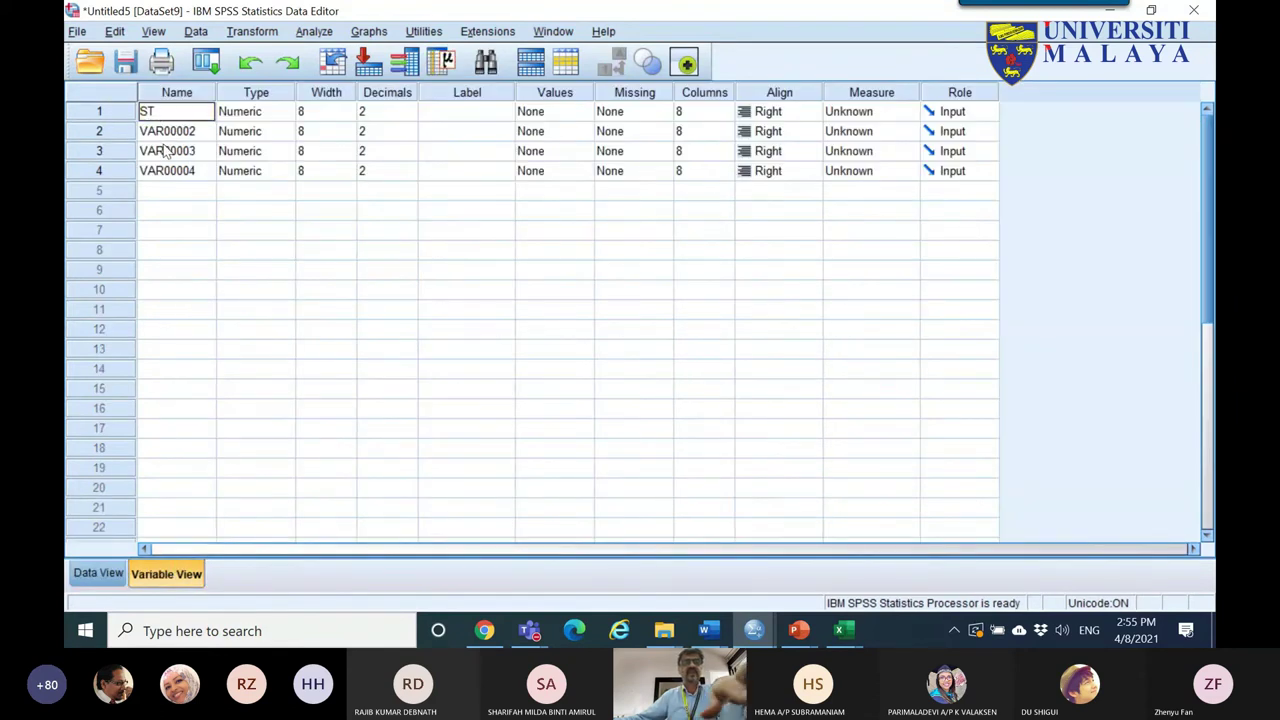
key(Return)
text(A)
key(Return)
text(B)
key(Return)
text(C)
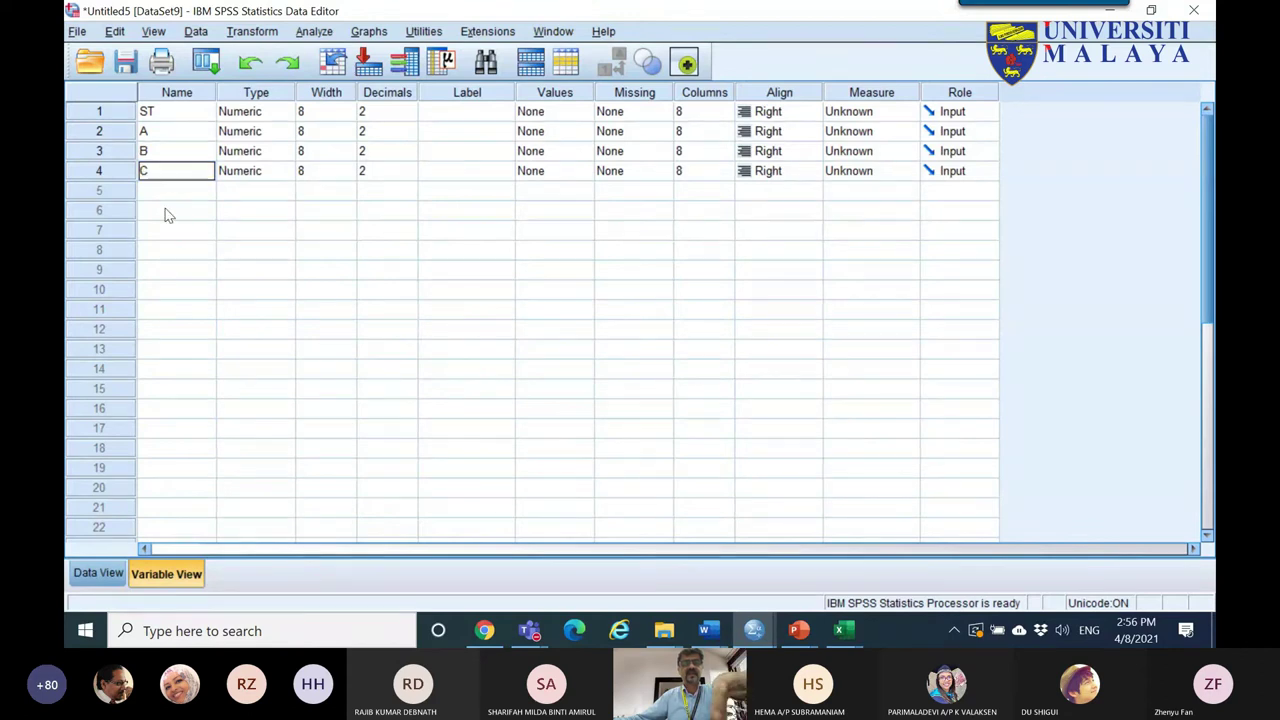
click(166, 210)
click(97, 574)
- Examine the A, B and C values of the first two cases, comparing them across the three columns
drag(258, 134, 393, 138)
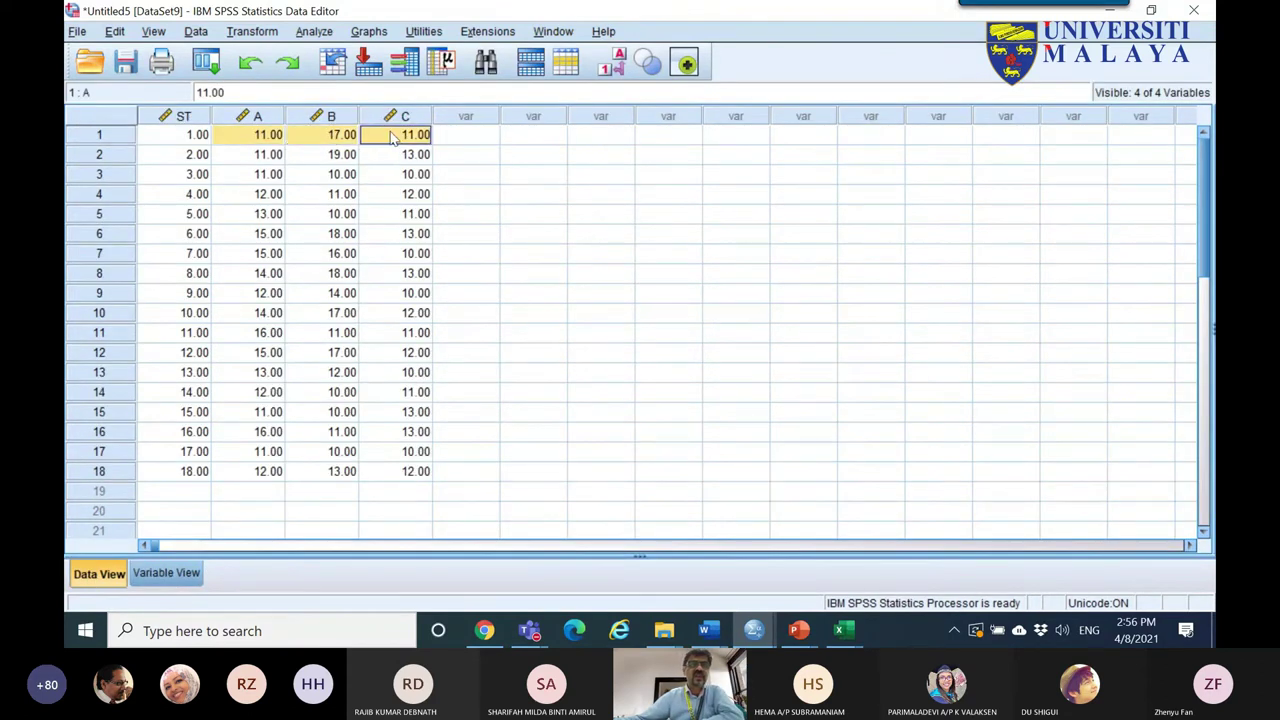
click(283, 142)
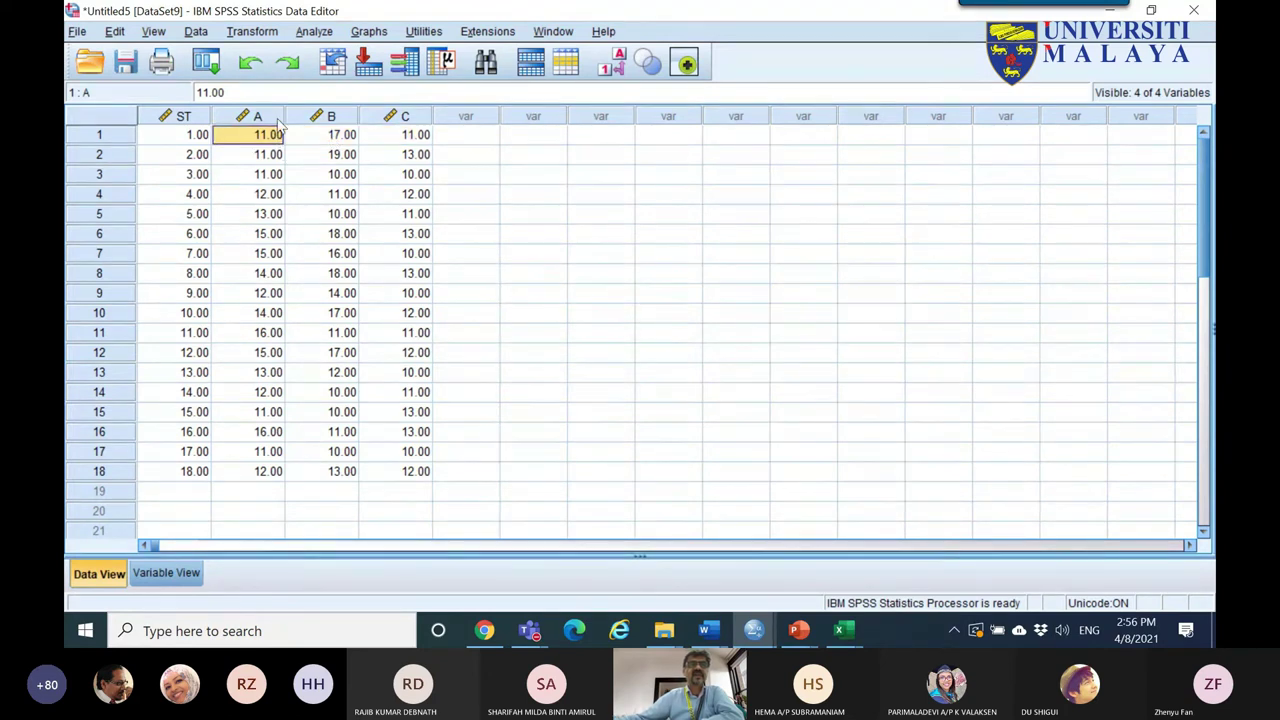
click(345, 140)
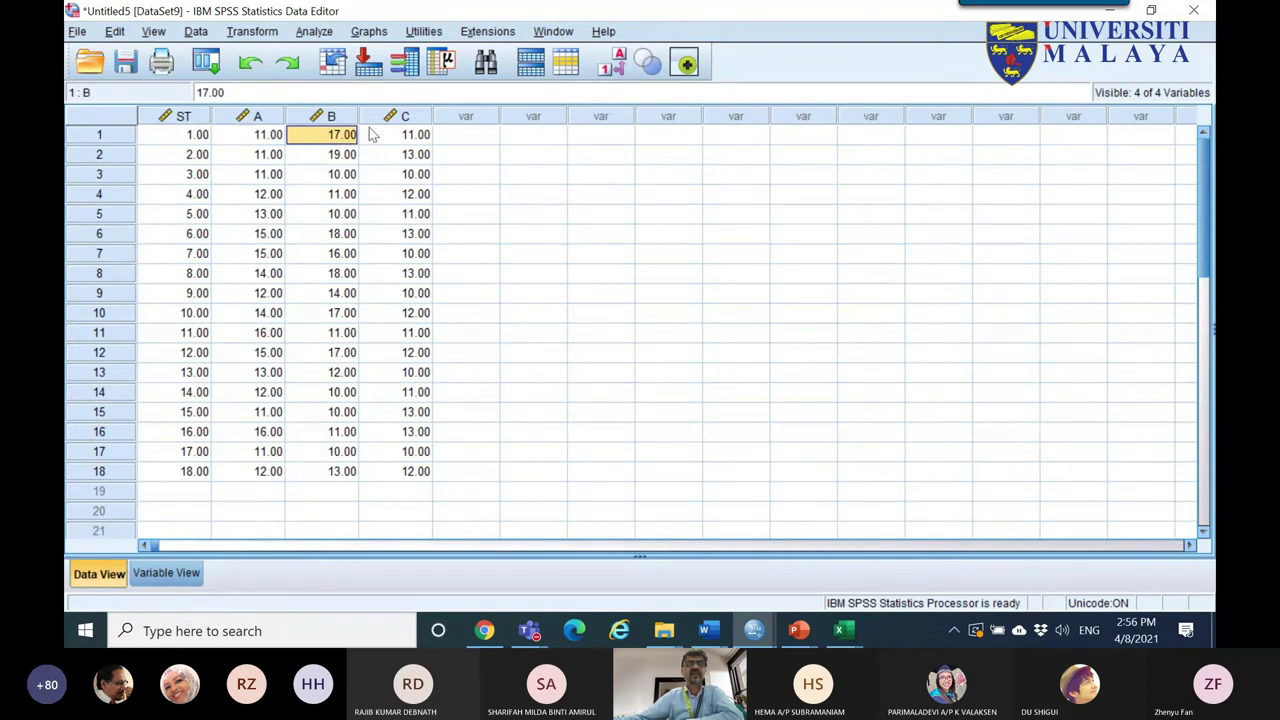
click(425, 142)
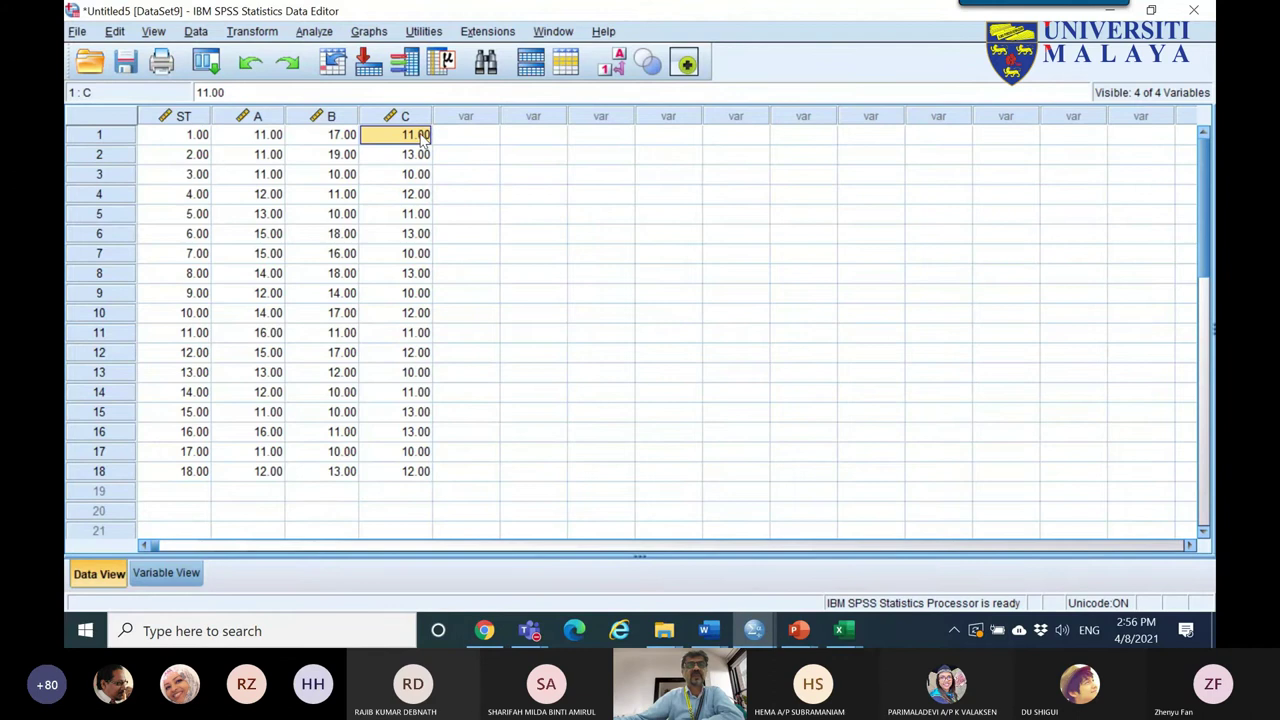
click(196, 158)
click(268, 160)
click(413, 160)
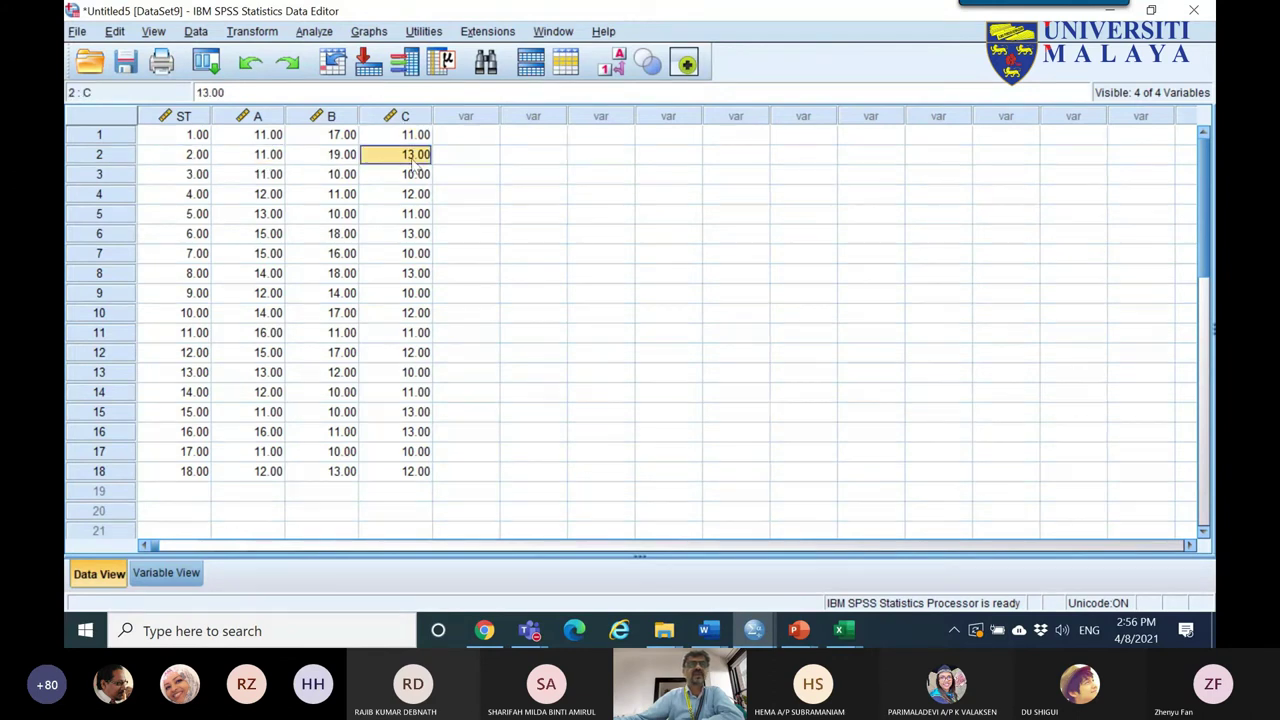
drag(400, 117, 272, 120)
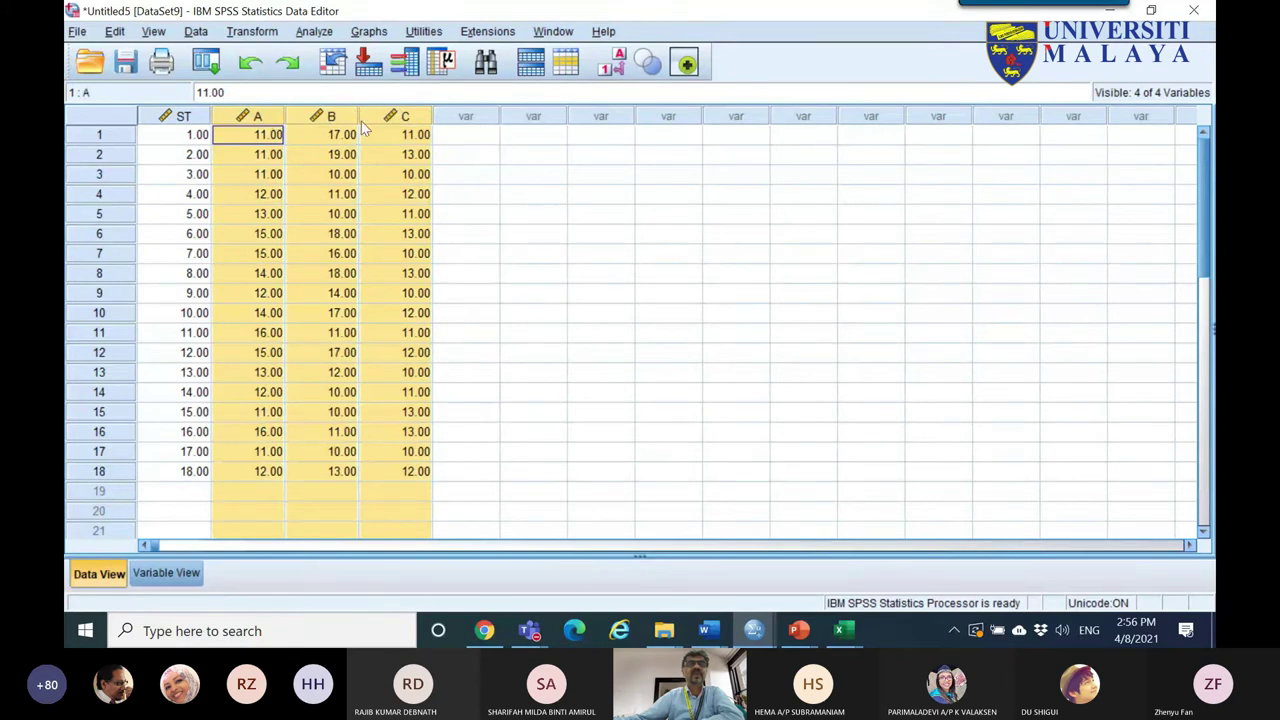
click(403, 153)
drag(245, 142, 378, 140)
drag(196, 138, 390, 143)
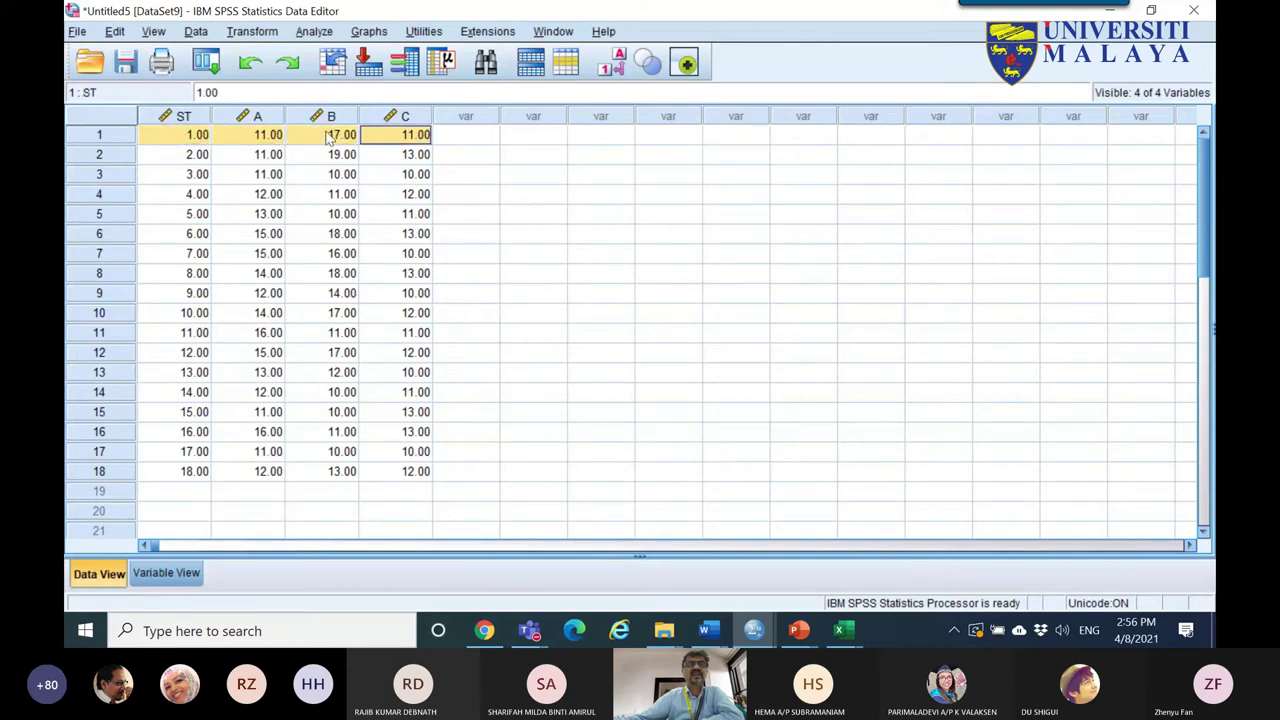
- Set the font size of the SPSS Data Editor to 14
click(196, 32)
mouse_move(153, 32)
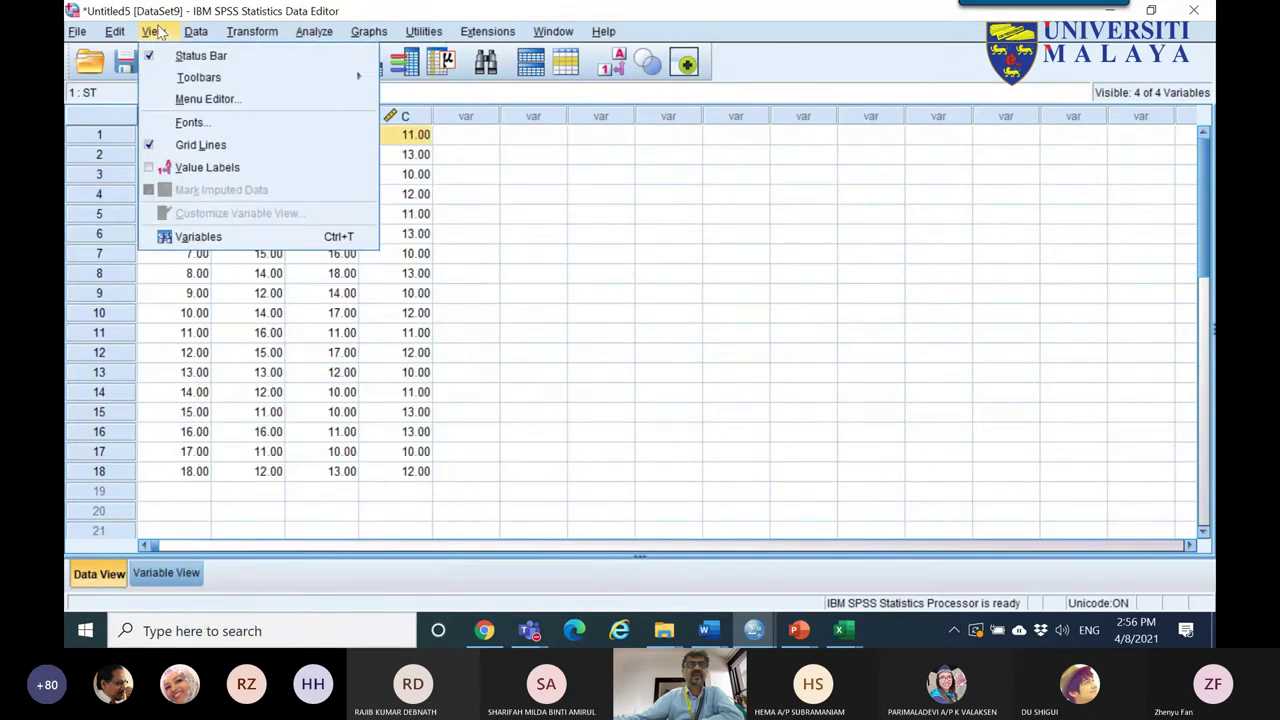
click(196, 123)
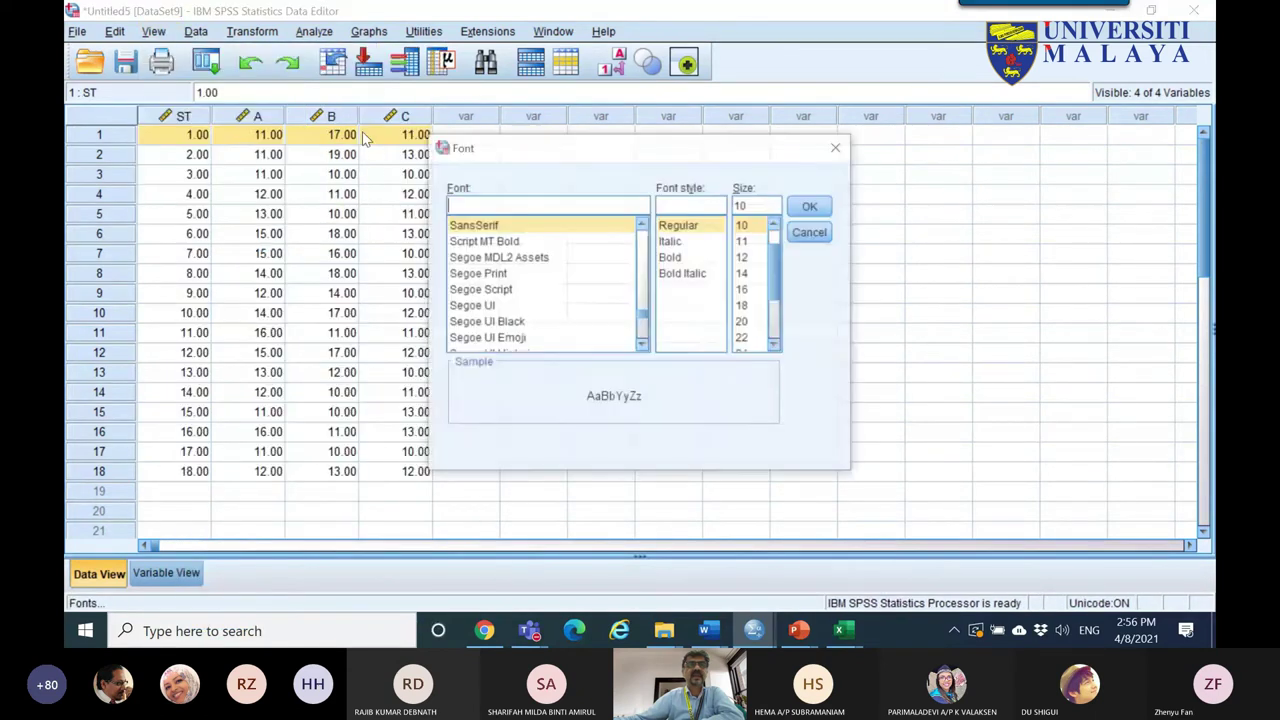
click(745, 273)
click(812, 206)
click(362, 230)
click(512, 160)
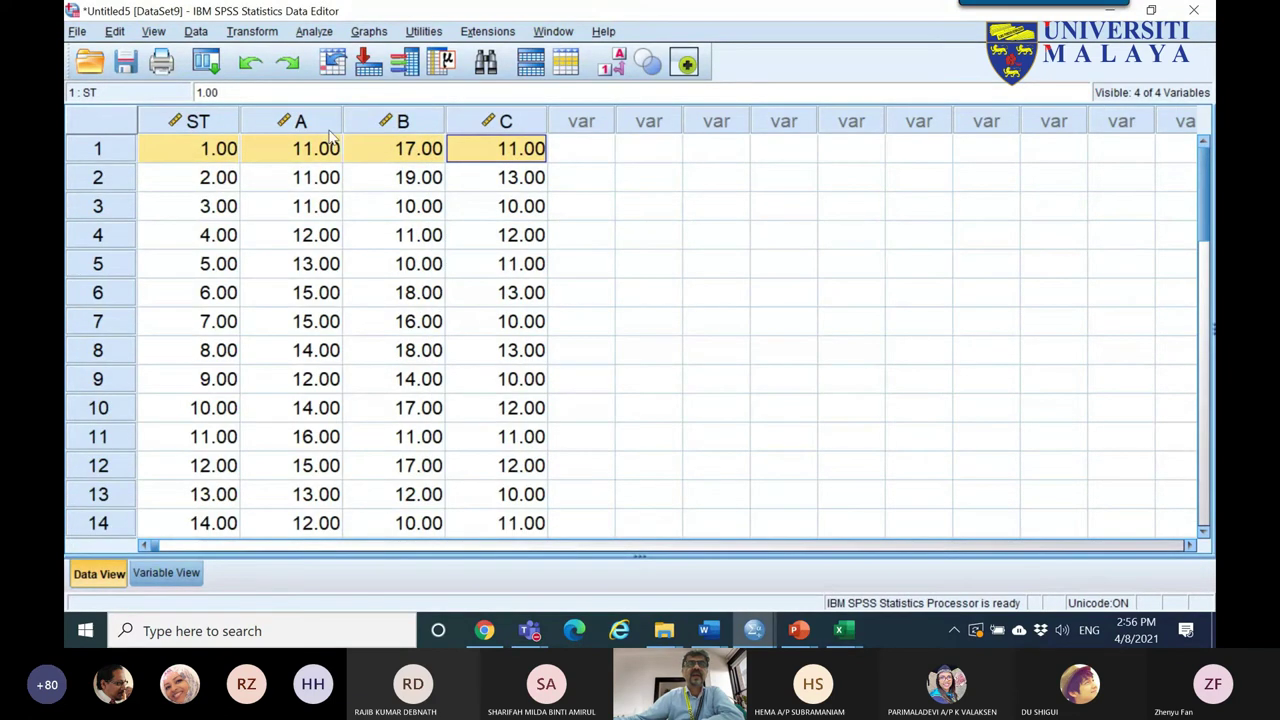
- Highlight the first case's A, B and C values and the three whole columns for review
click(322, 122)
click(505, 121)
drag(316, 150, 515, 152)
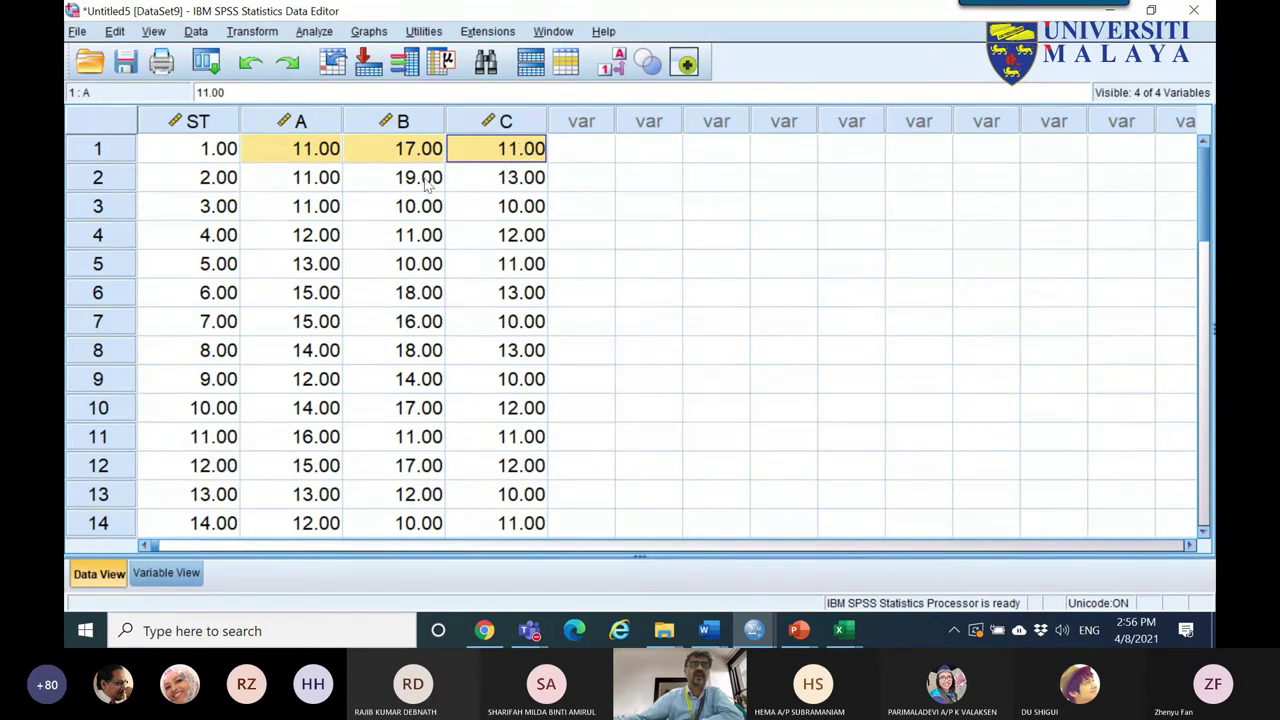
click(372, 179)
drag(309, 128, 500, 120)
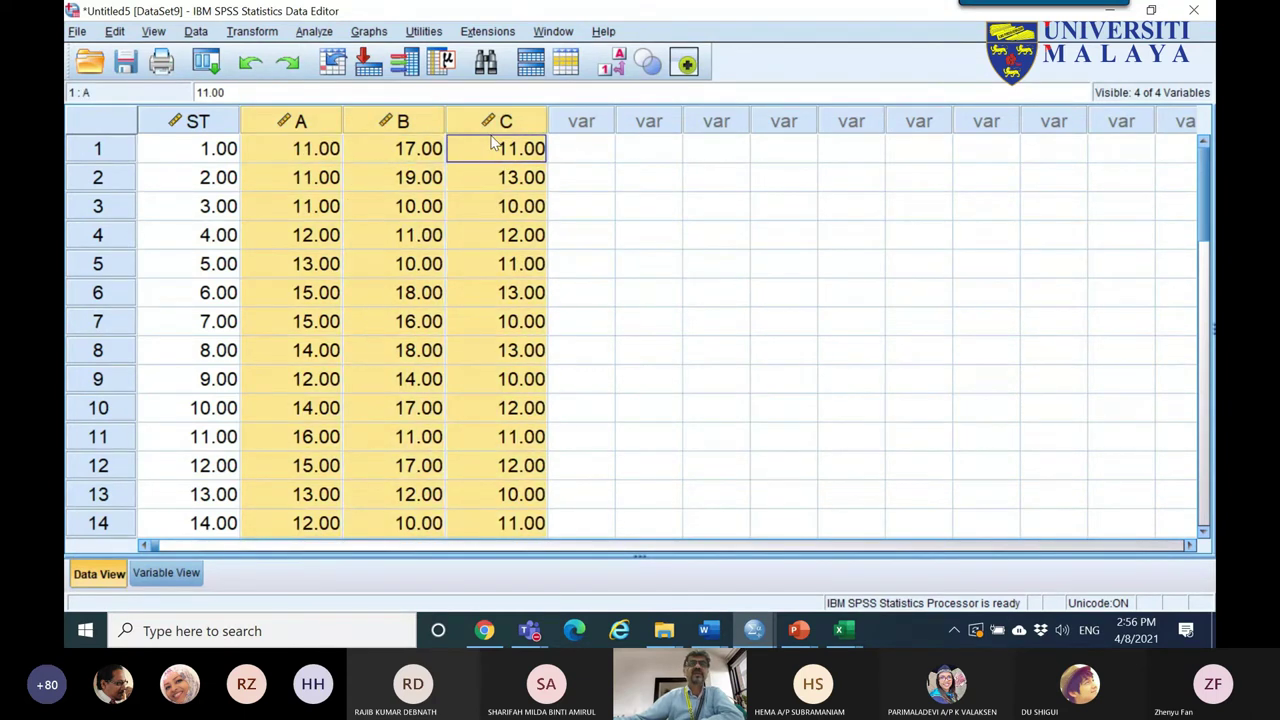
- Highlight the C, B and A columns individually and then all three together to compare the repeated scores
click(508, 128)
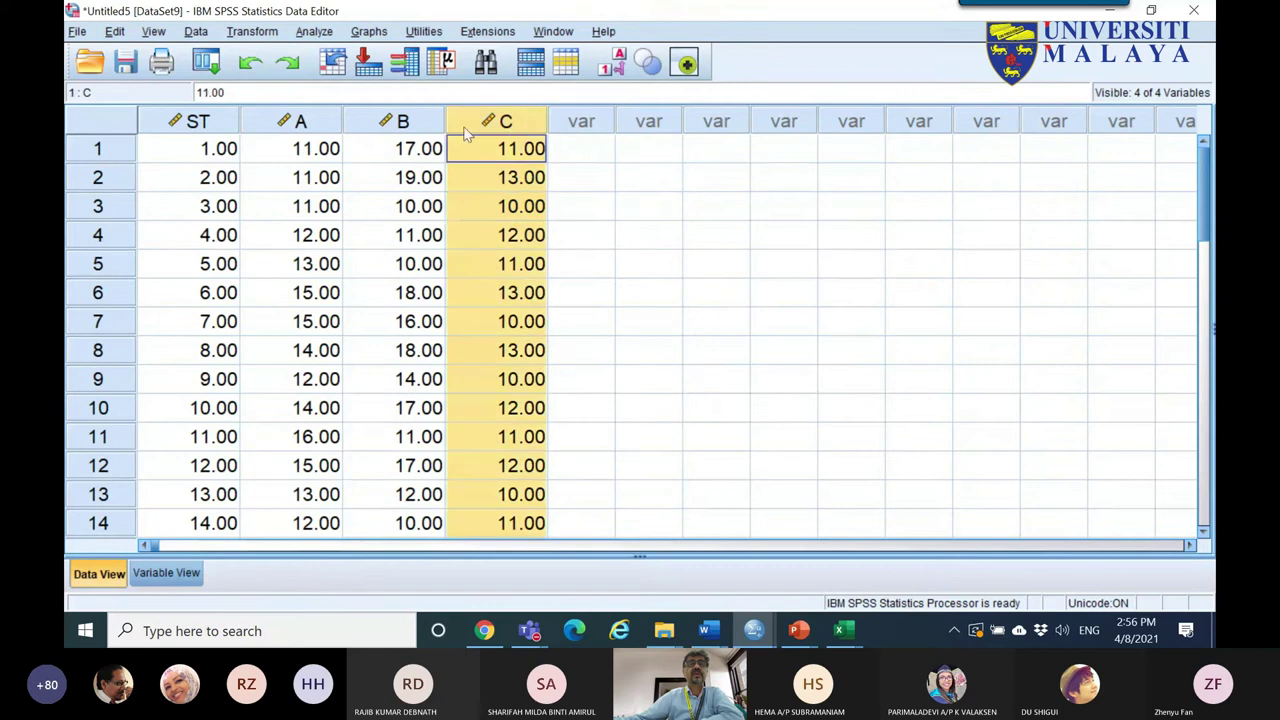
click(408, 121)
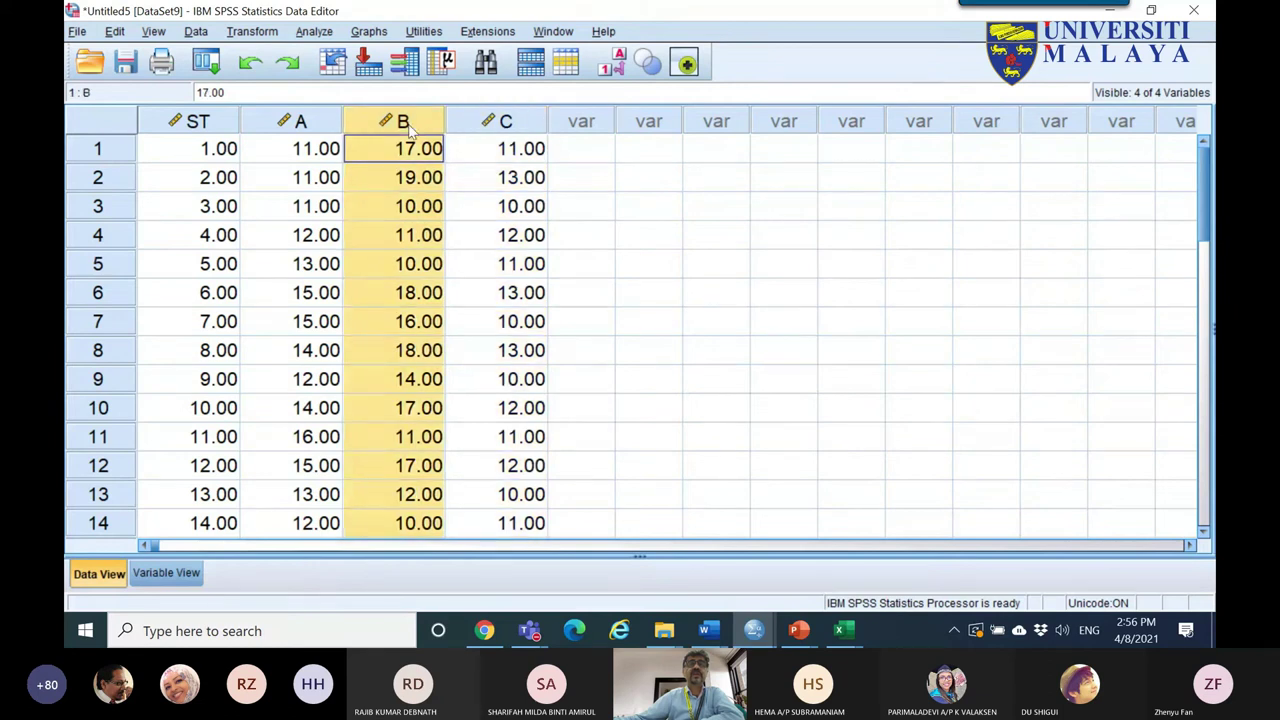
click(527, 128)
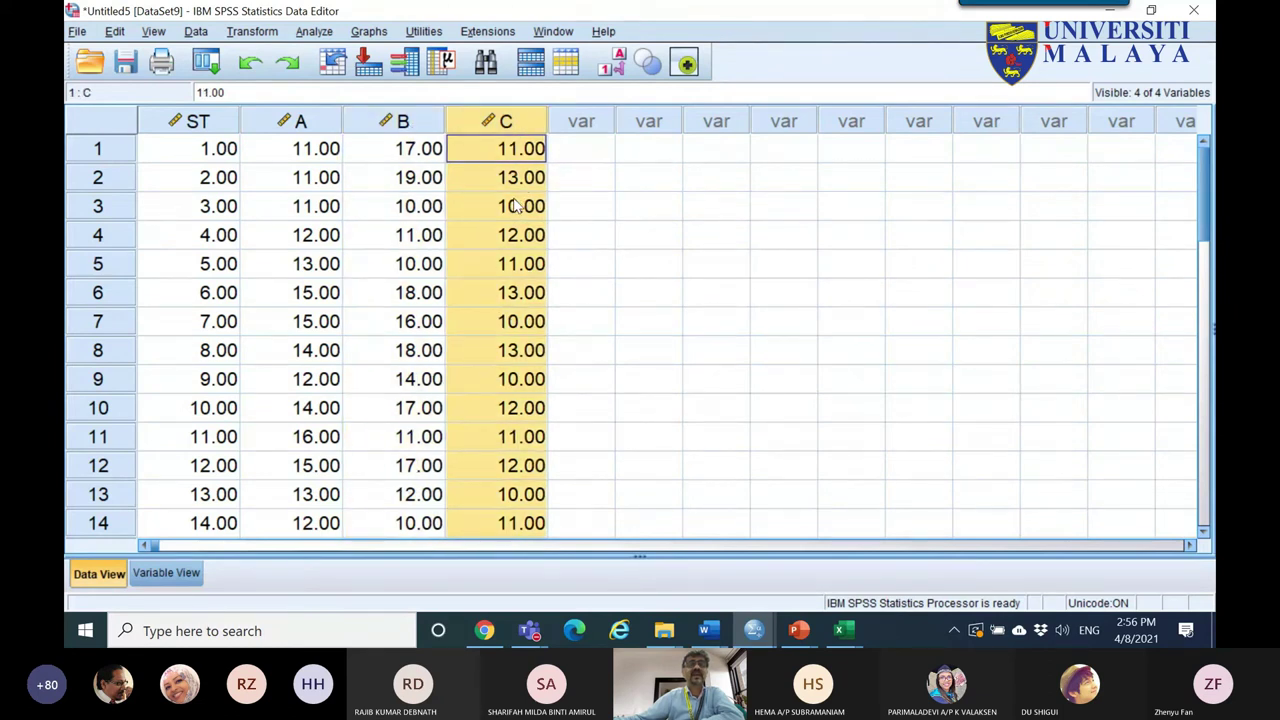
click(400, 121)
click(300, 121)
click(451, 128)
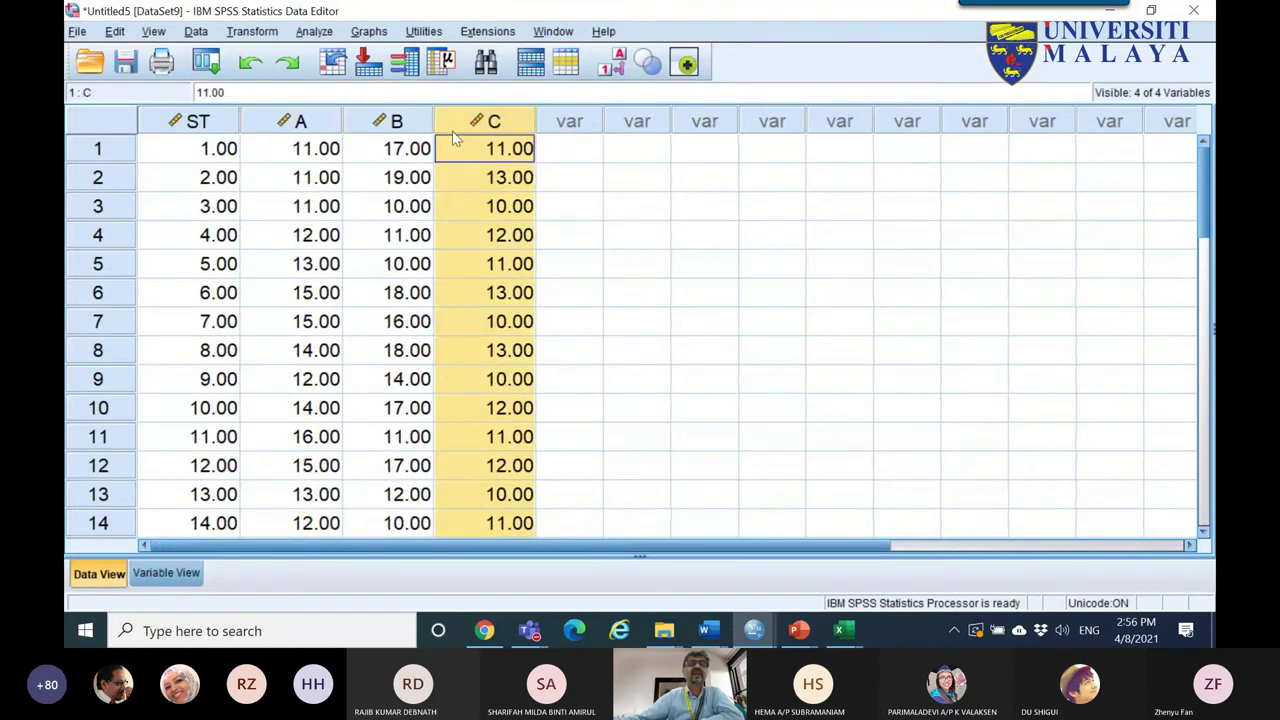
drag(300, 121, 454, 135)
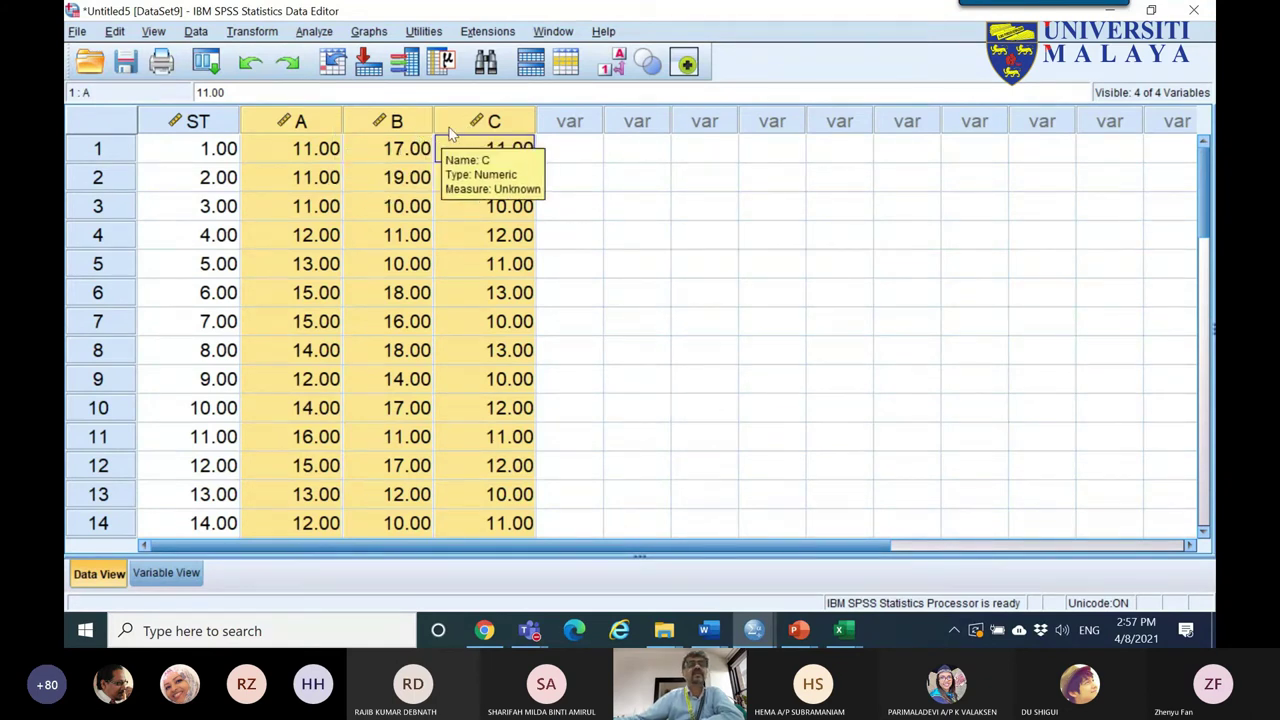
- Highlight the ST, A, B and C columns one after another to review each variable's role
click(212, 124)
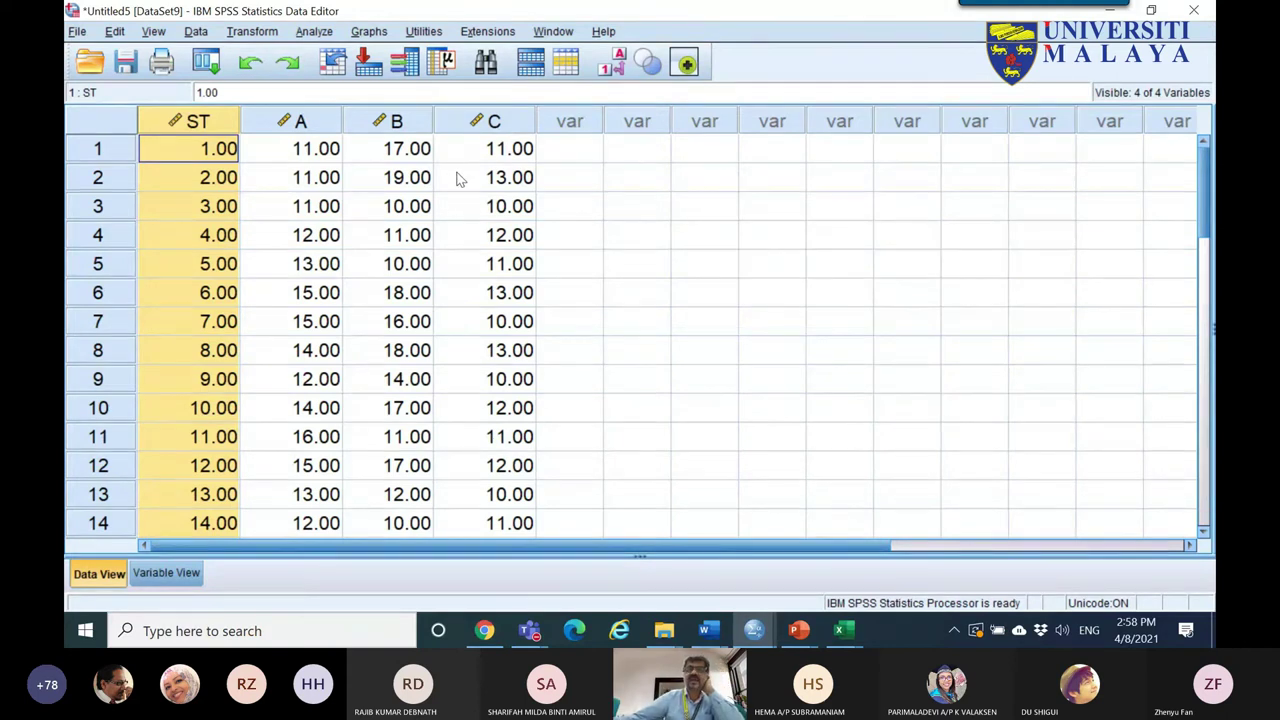
click(339, 152)
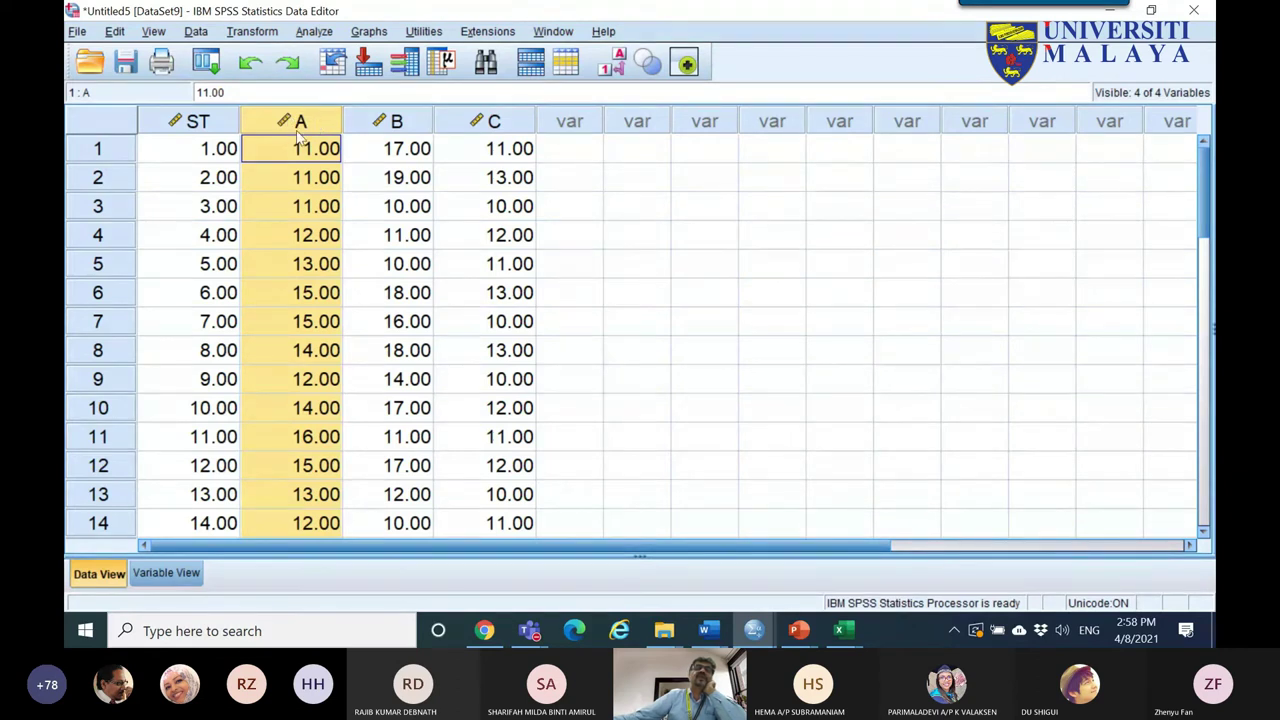
click(414, 142)
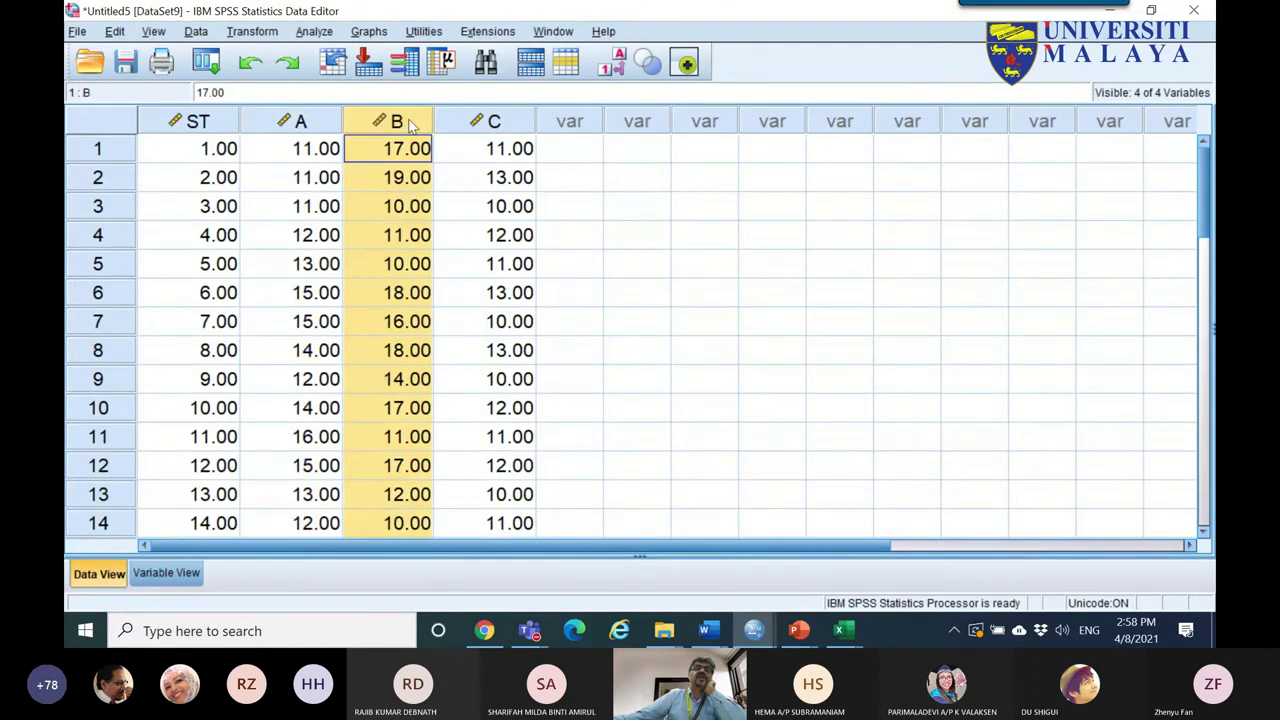
click(510, 148)
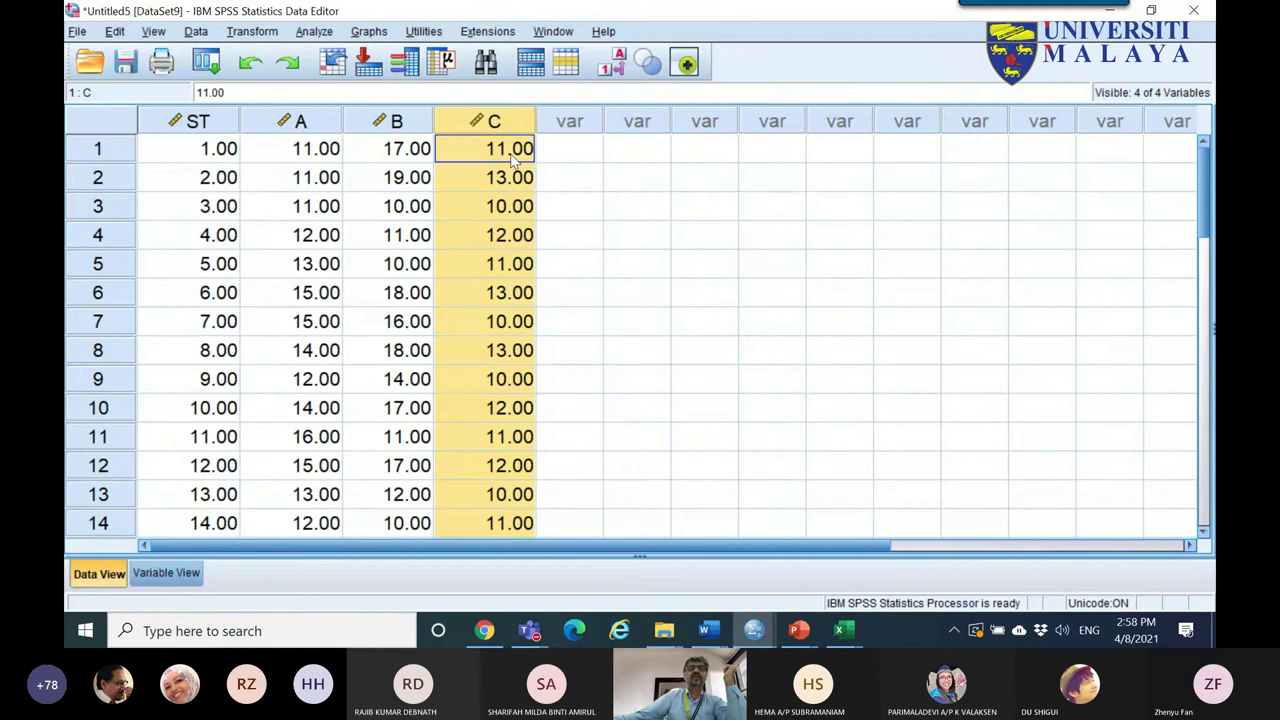
- Examine the A, B and C scores across the cases, ending with each of the three columns highlighted in turn
drag(318, 150, 468, 238)
scroll(410, 382, down, 2)
drag(480, 465, 310, 150)
click(315, 176)
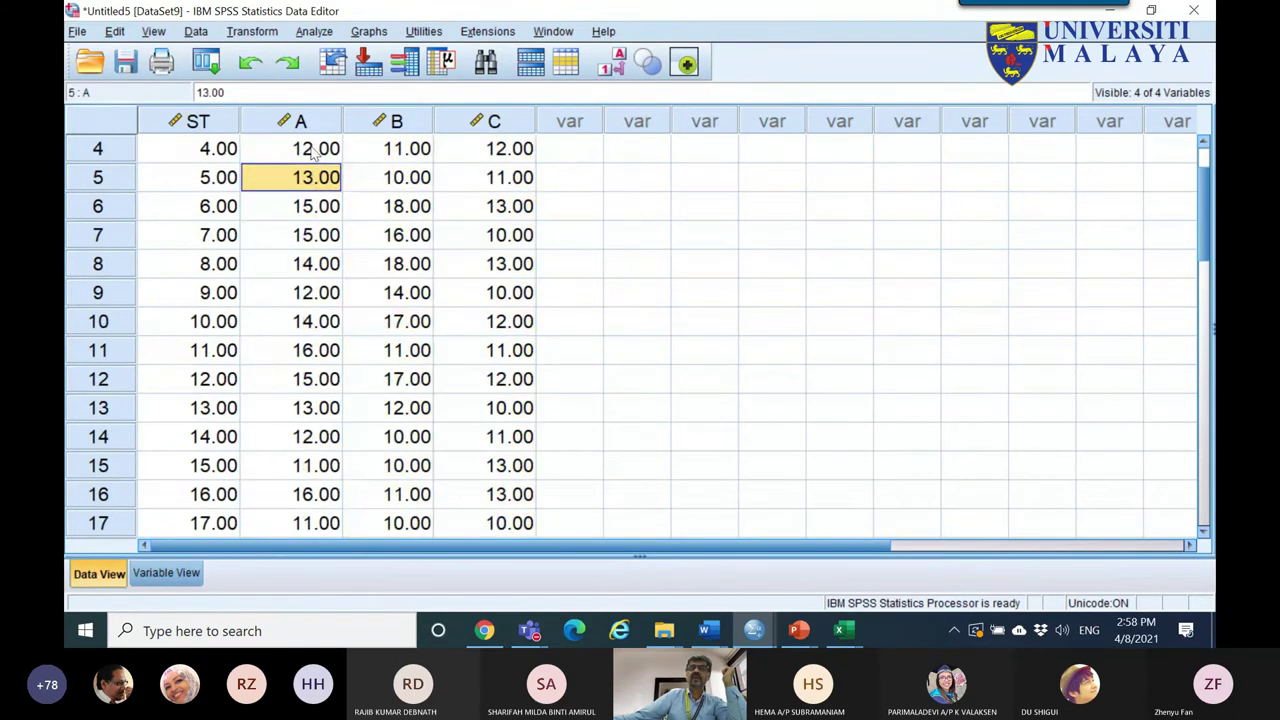
click(320, 125)
click(368, 128)
click(466, 124)
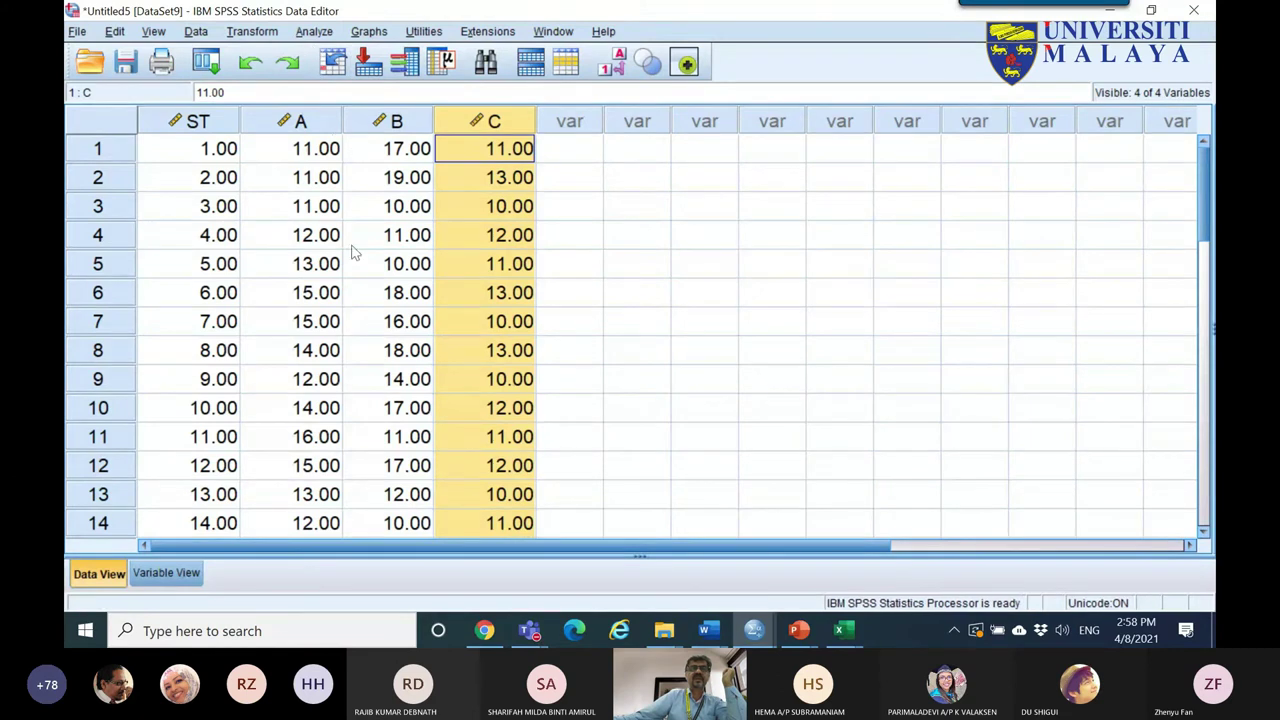
- Start an Explore analysis and add A, B and C to the dependent list
click(314, 33)
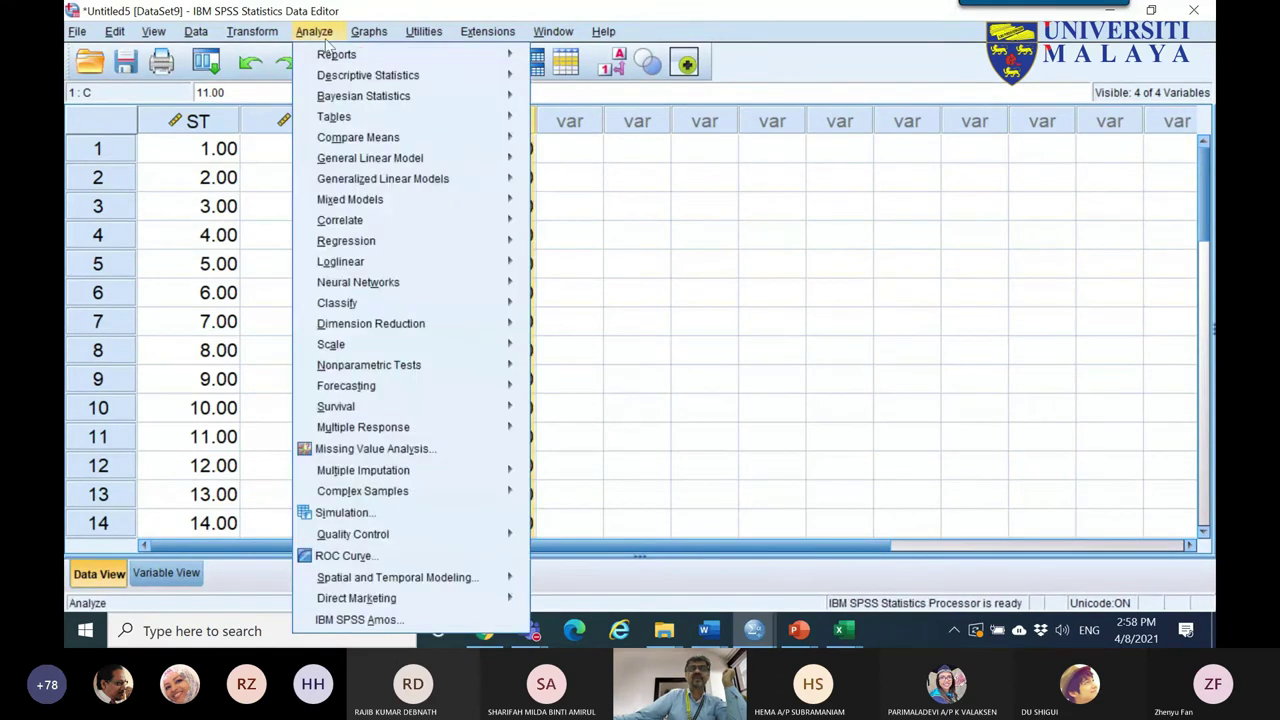
mouse_move(398, 78)
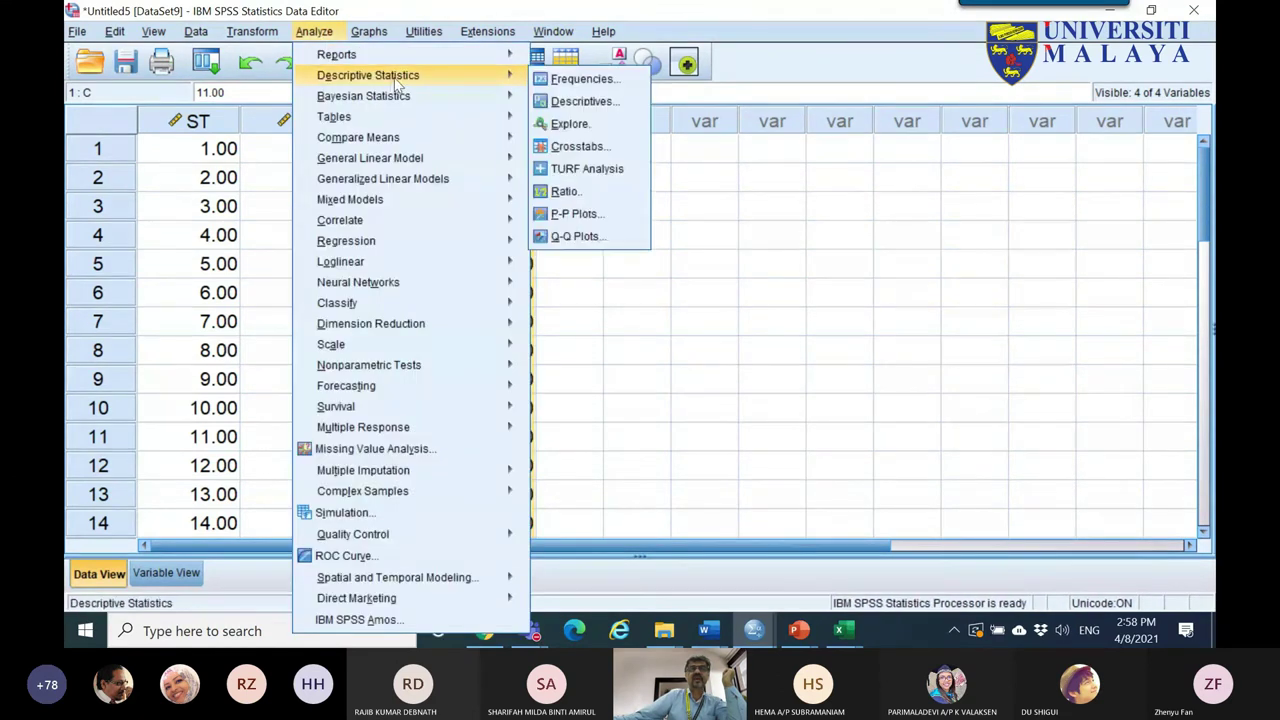
click(570, 123)
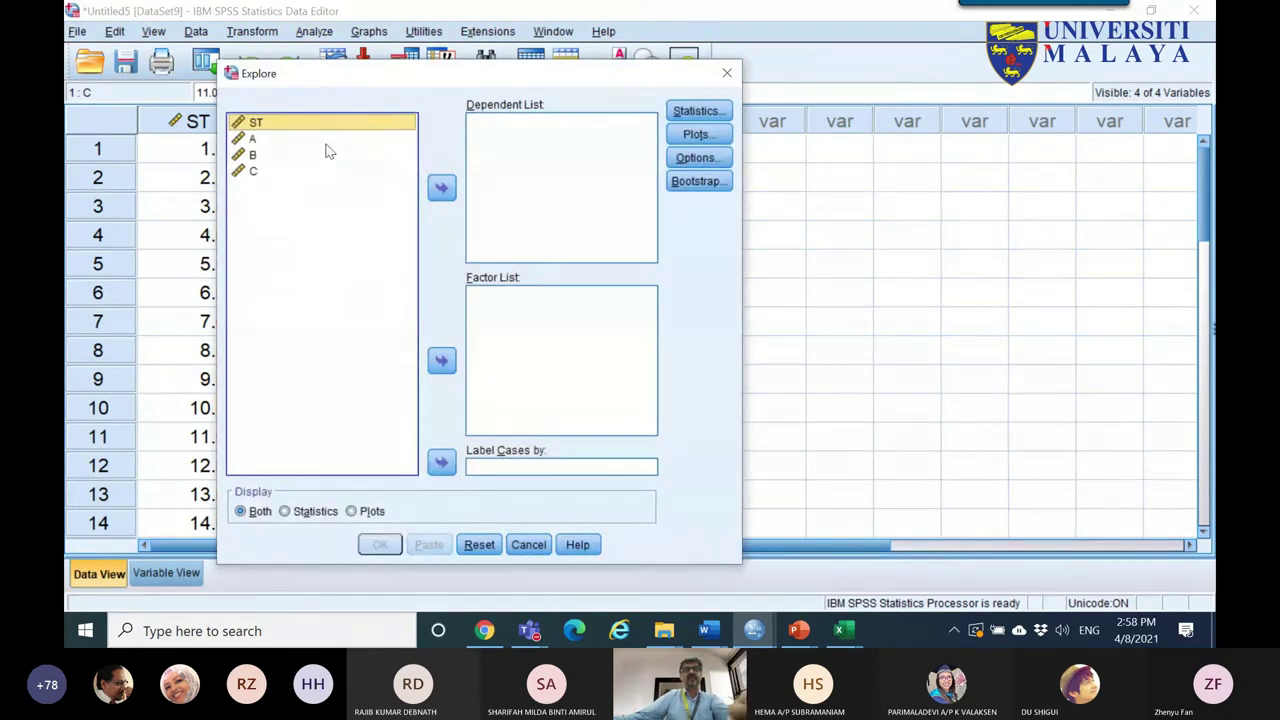
click(329, 140)
shift+click(331, 172)
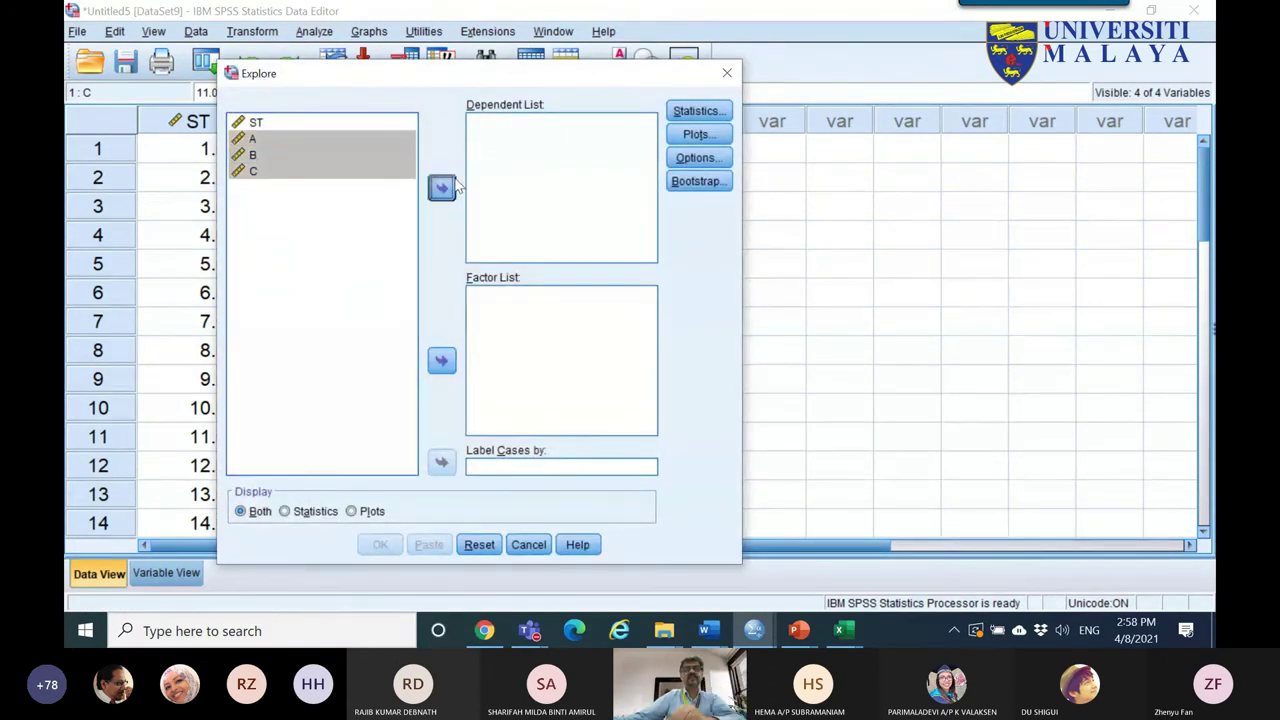
click(441, 188)
- Include normality plots with tests and run the Explore analysis
click(697, 134)
click(553, 294)
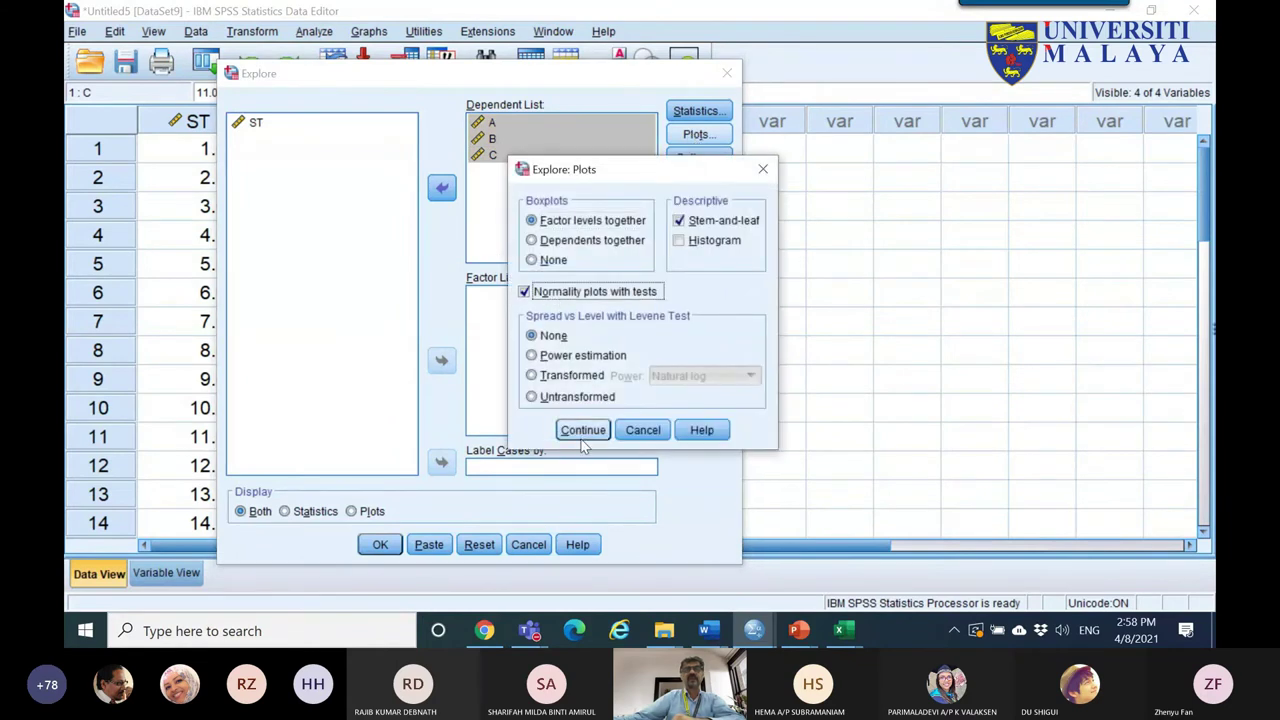
click(583, 430)
click(380, 544)
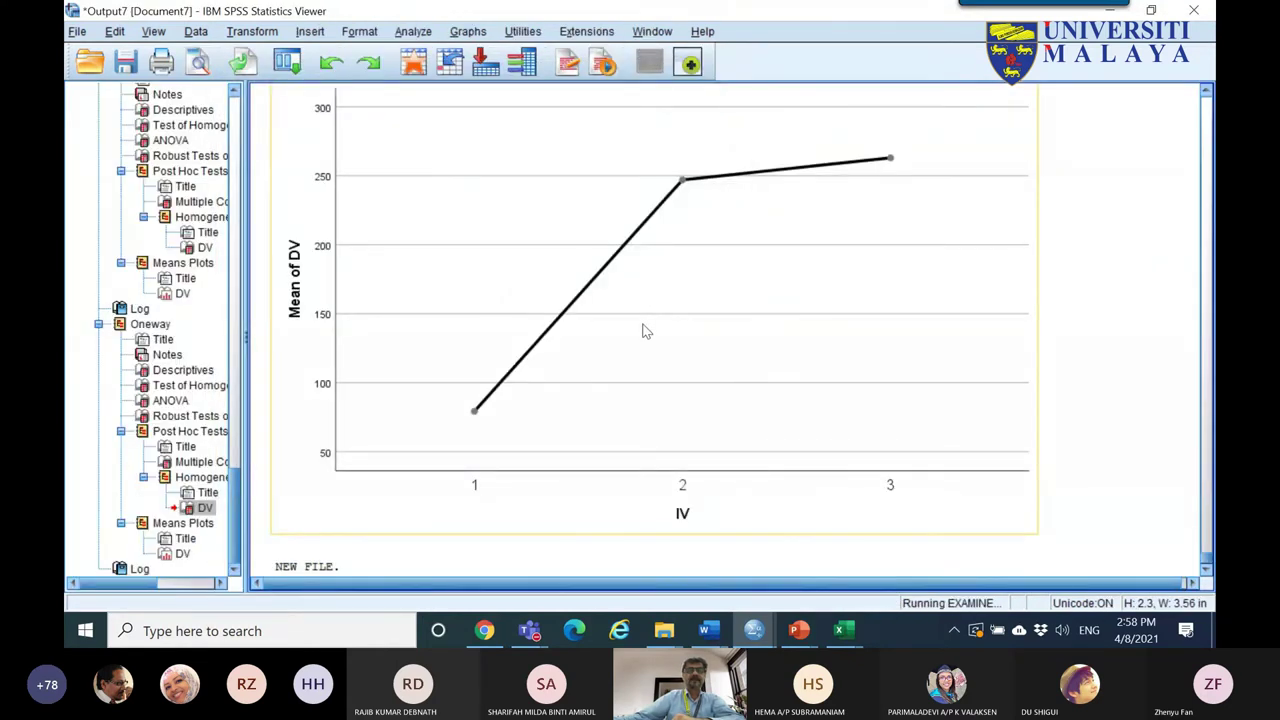
- Examine the Explore output for A, B and C: skewness and kurtosis, the Tests of Normality table and the plots
scroll(630, 372, down, 5)
scroll(580, 372, up, 3)
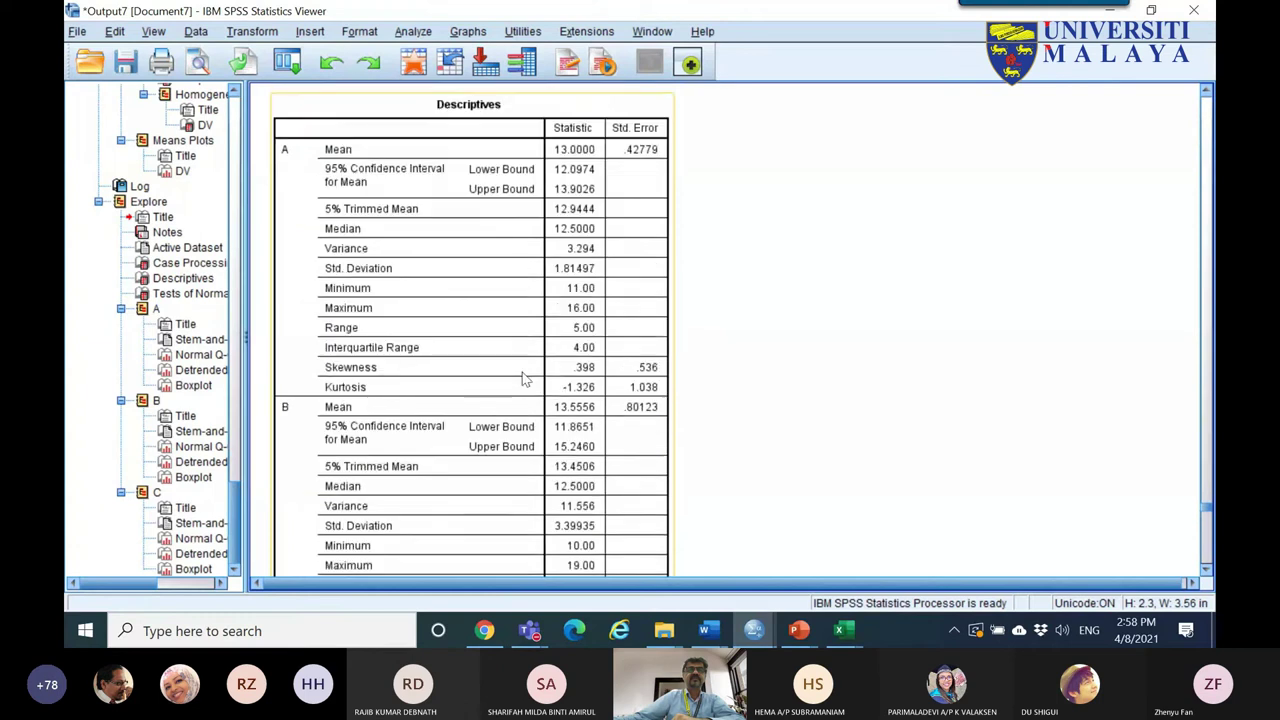
scroll(510, 322, down, 3)
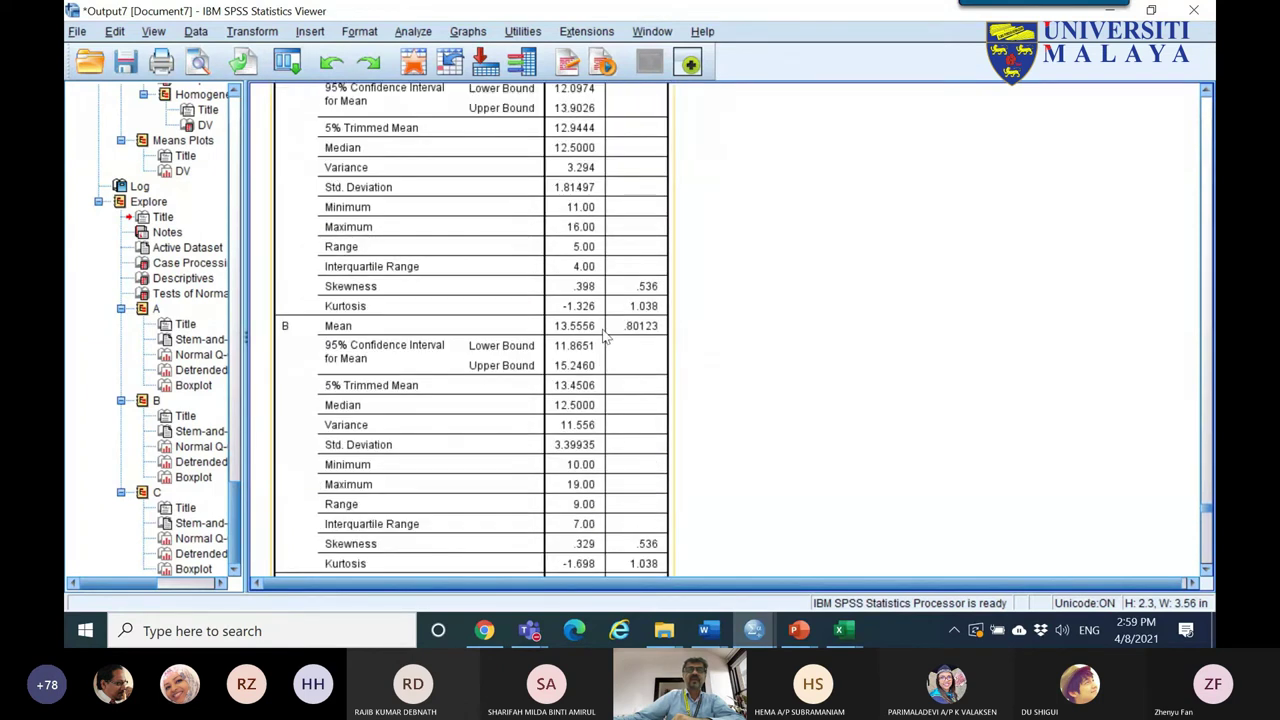
scroll(615, 336, down, 8)
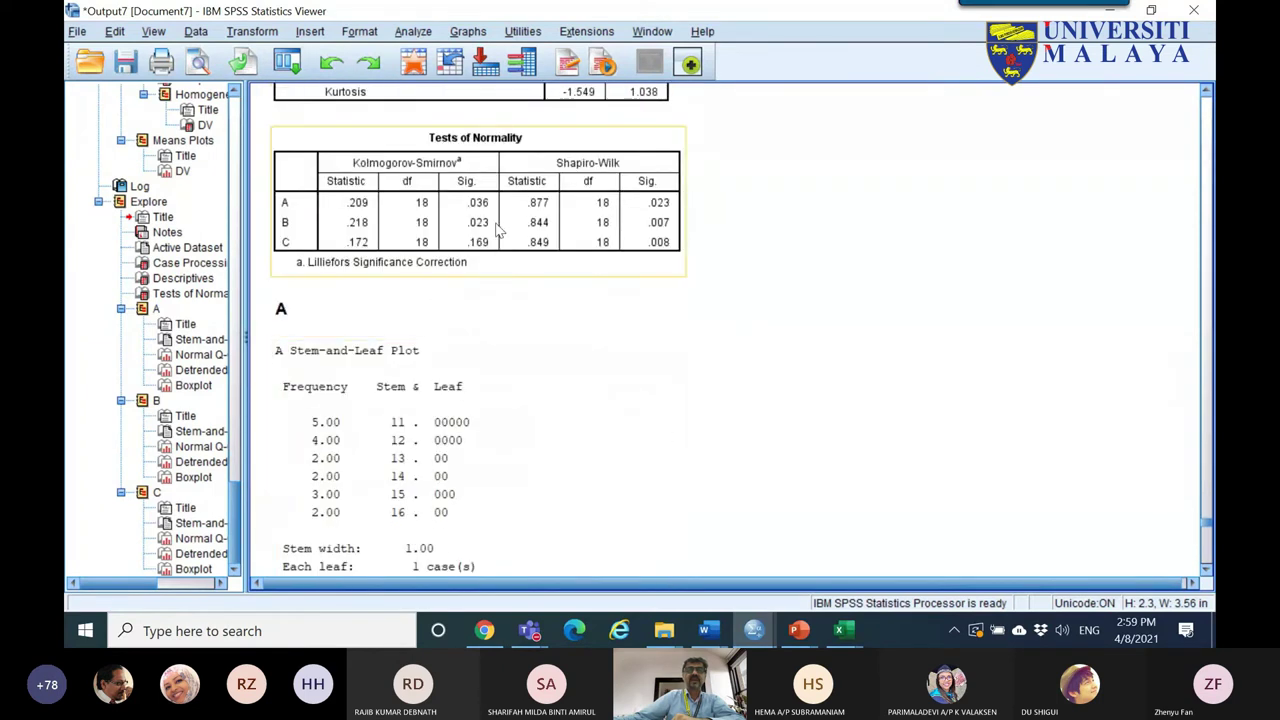
scroll(590, 245, up, 3)
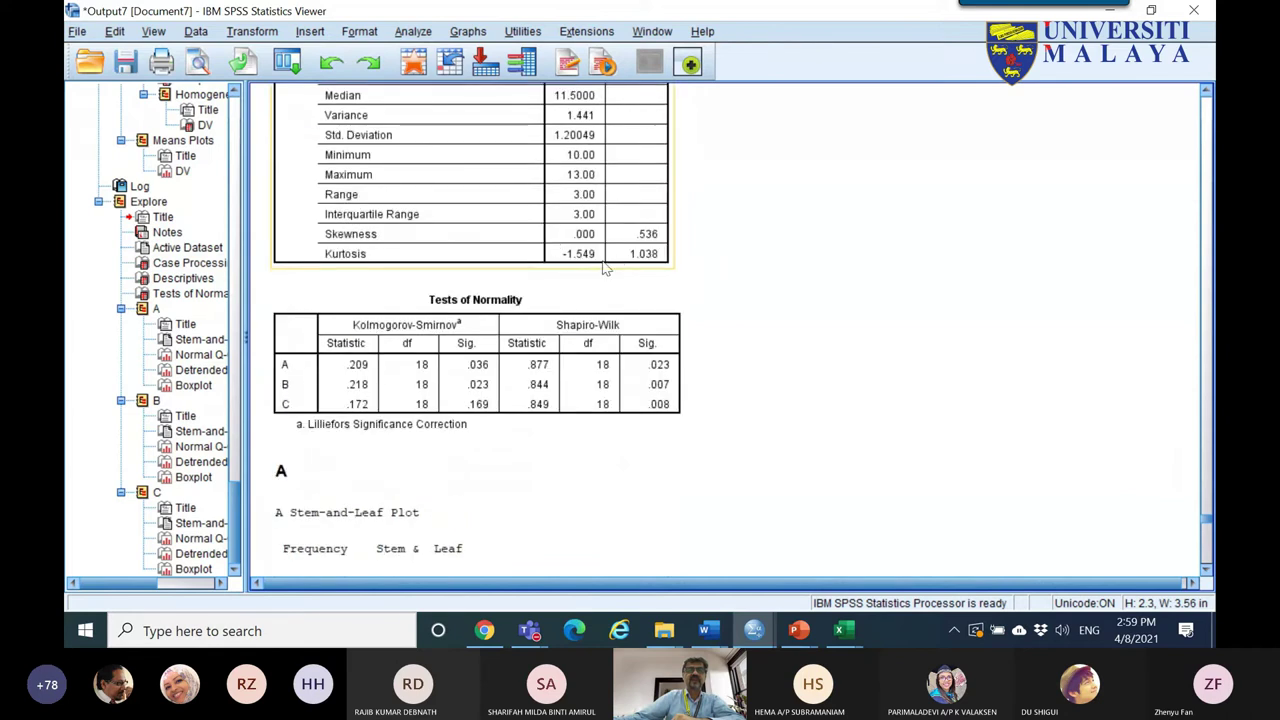
scroll(600, 262, up, 3)
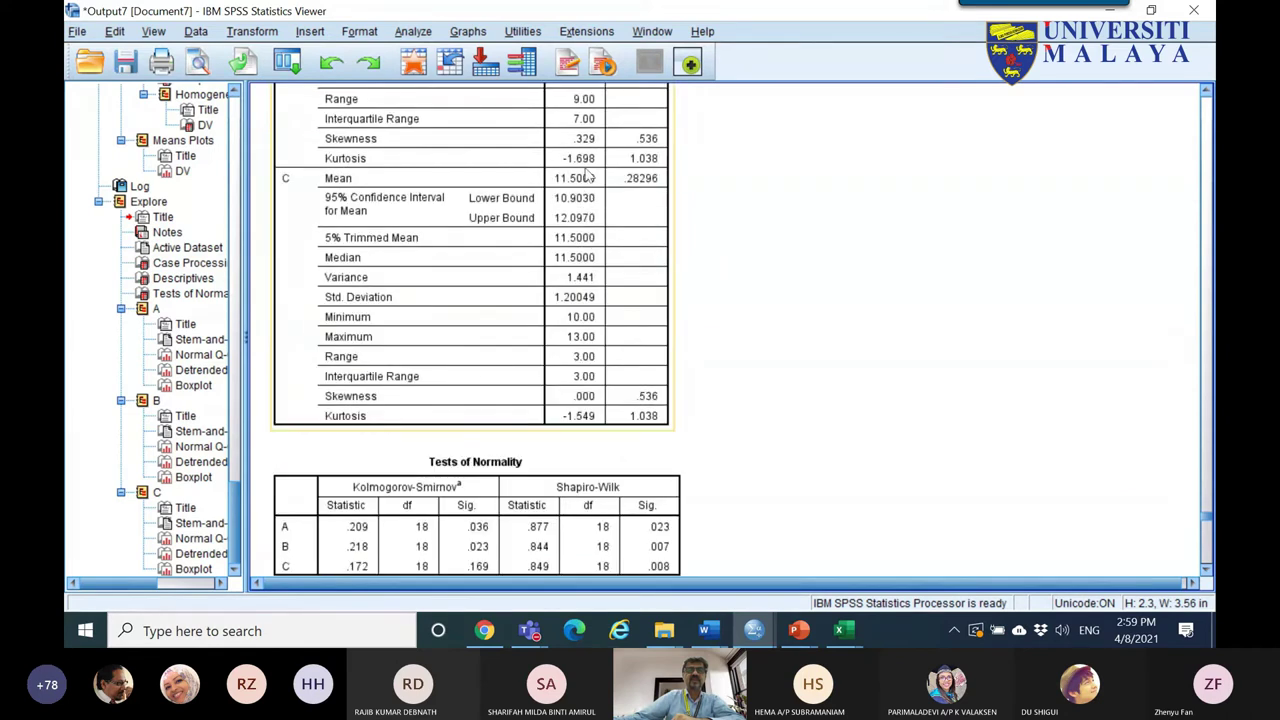
scroll(595, 180, up, 6)
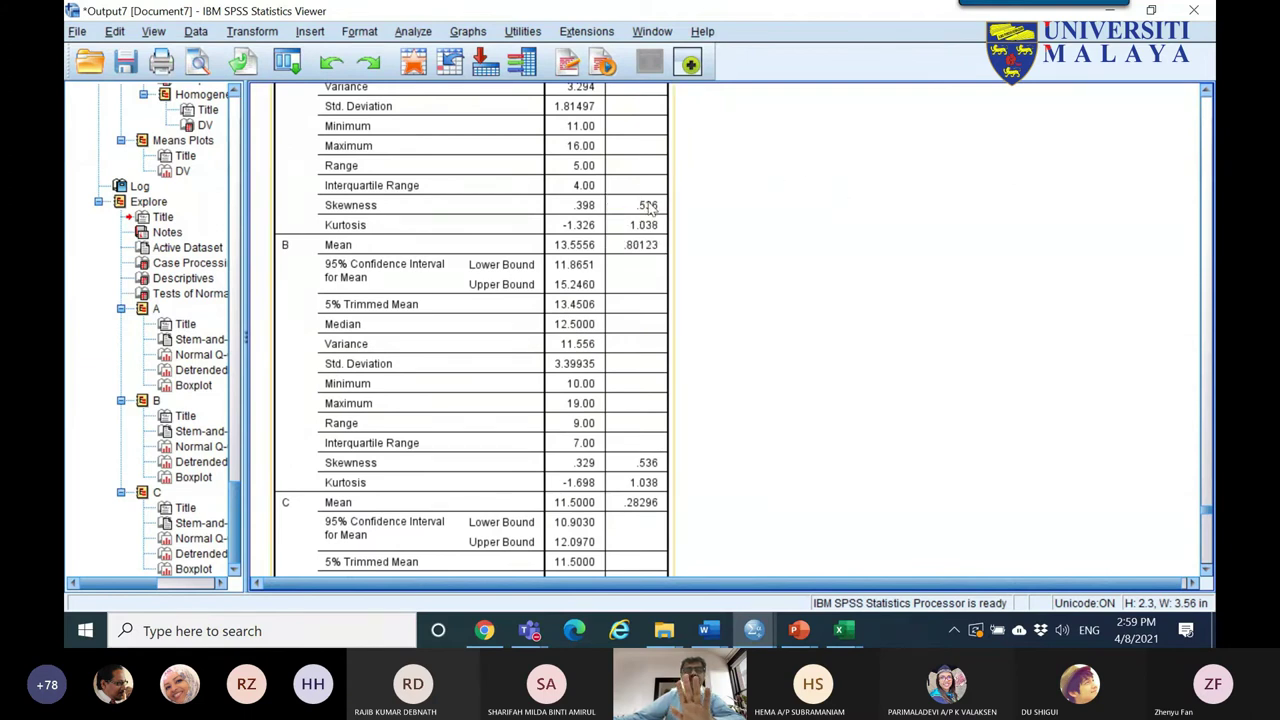
scroll(513, 225, down, 3)
scroll(381, 245, up, 3)
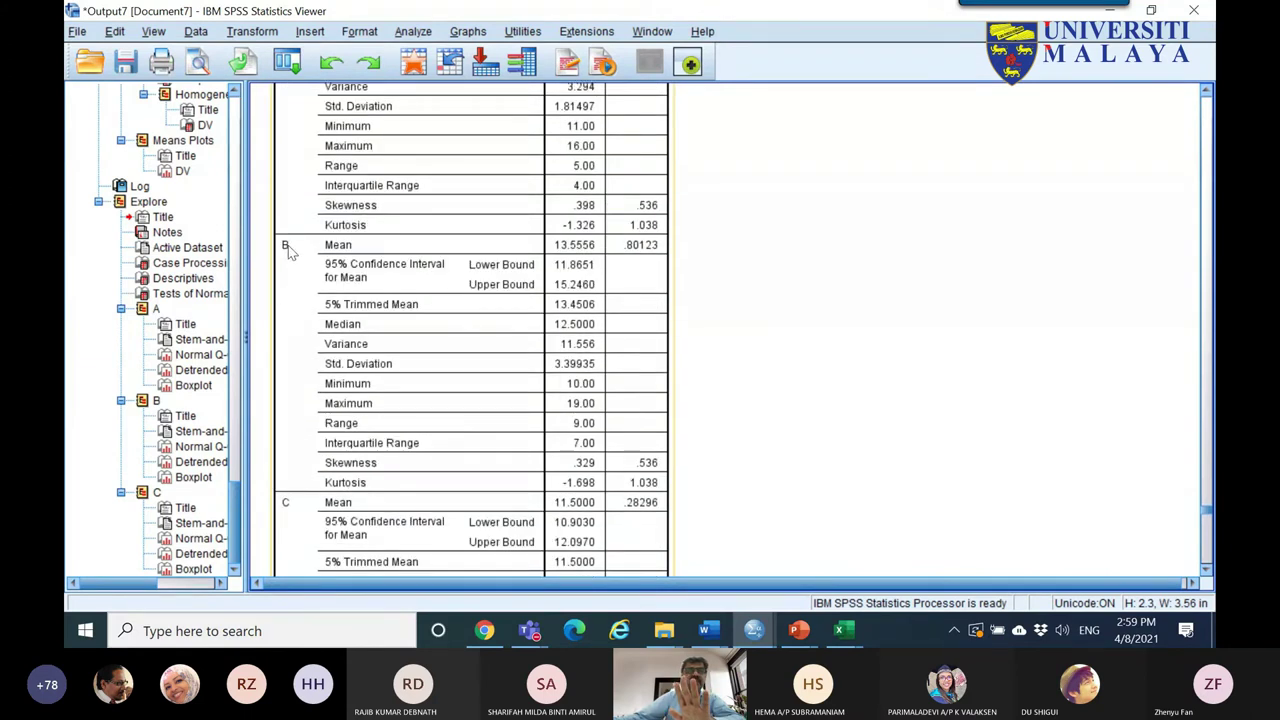
scroll(654, 400, down, 20)
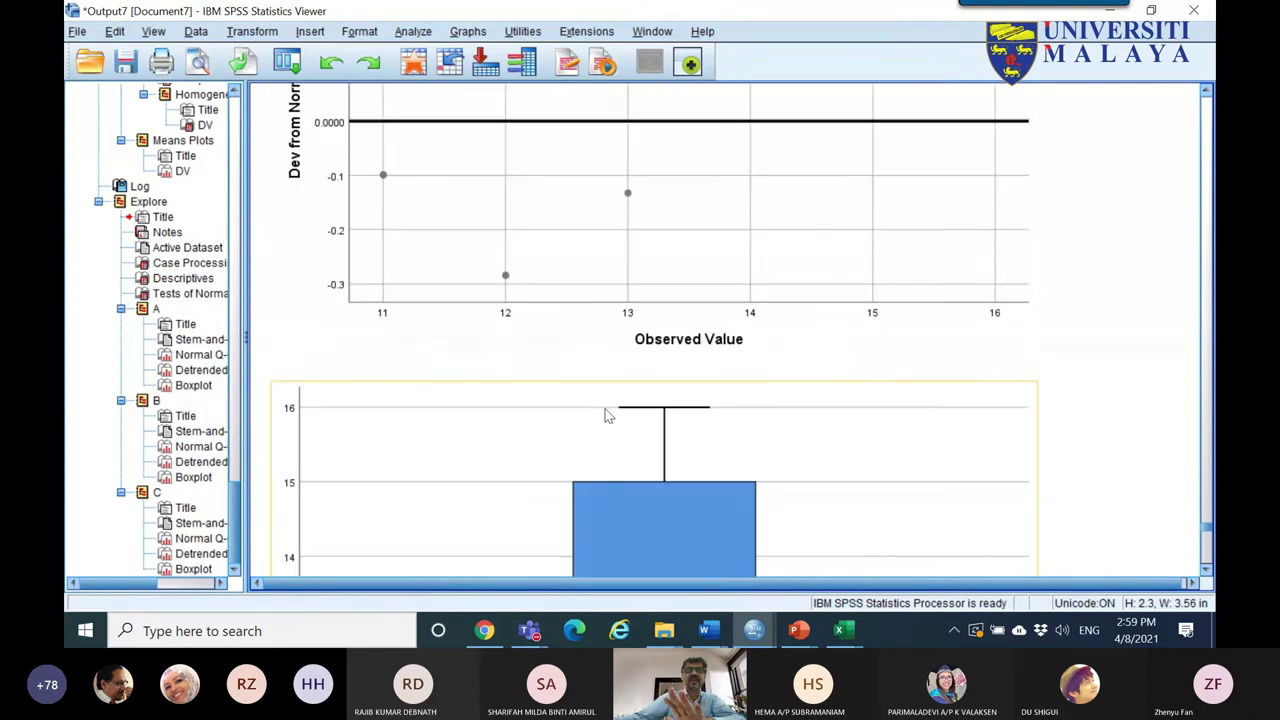
scroll(598, 428, down, 10)
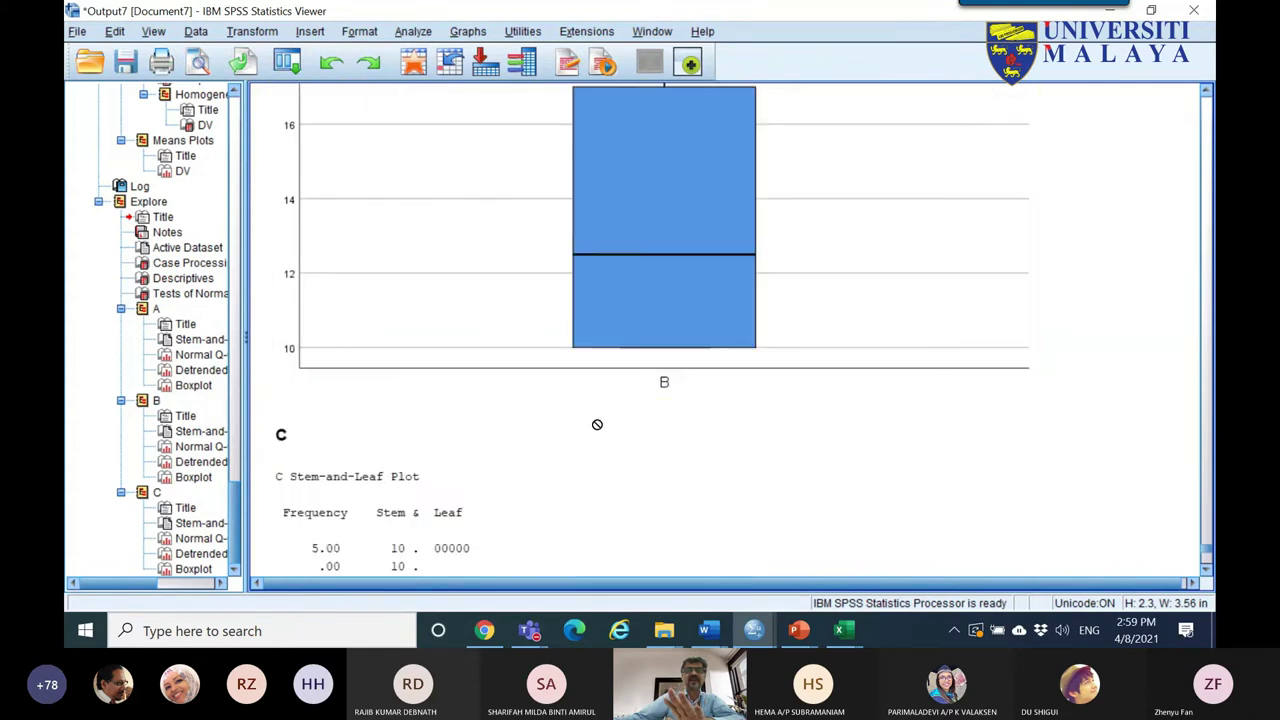
- Close the output document and review the dataset's cases down to the last row and back to the first
click(1194, 10)
click(638, 338)
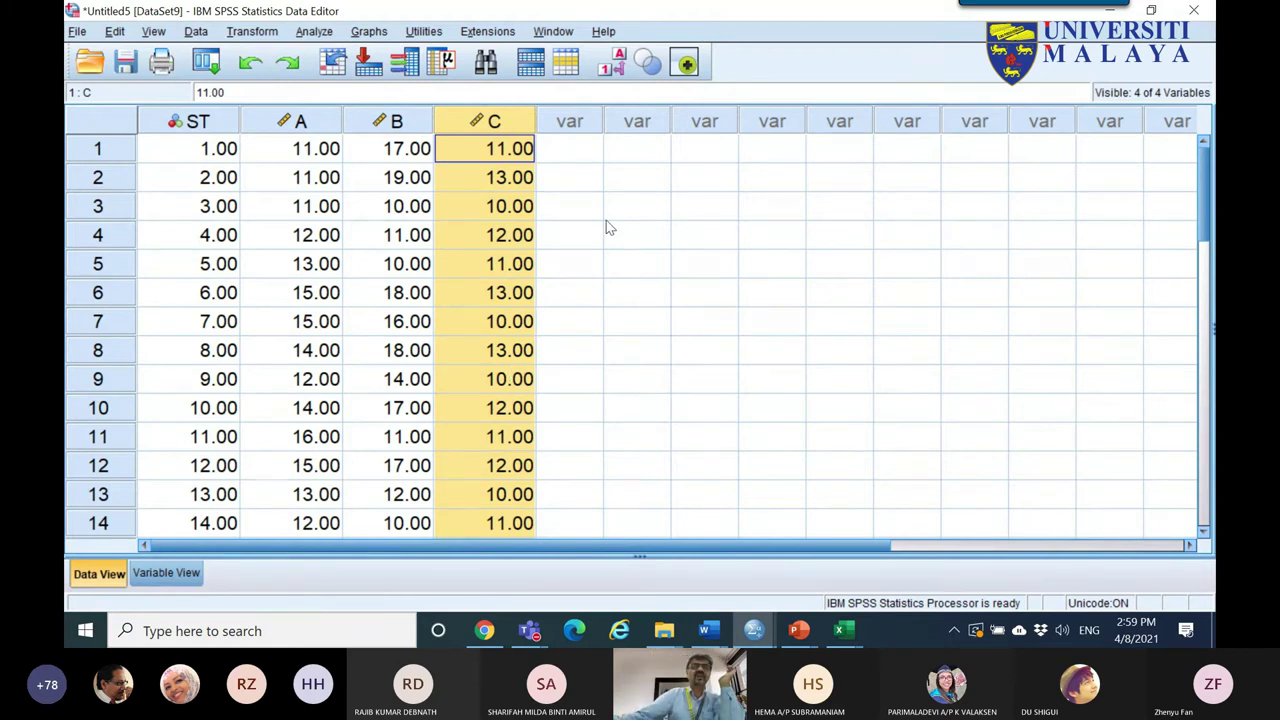
scroll(493, 342, down, 5)
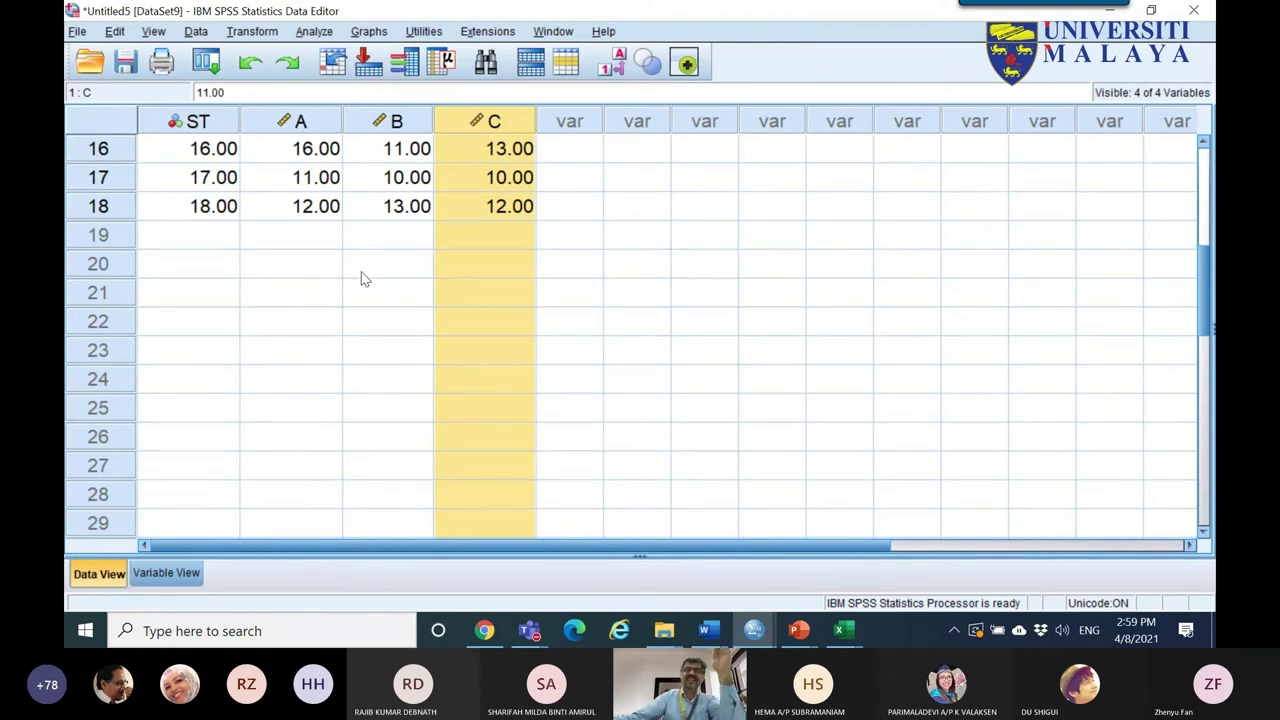
scroll(450, 268, up, 4)
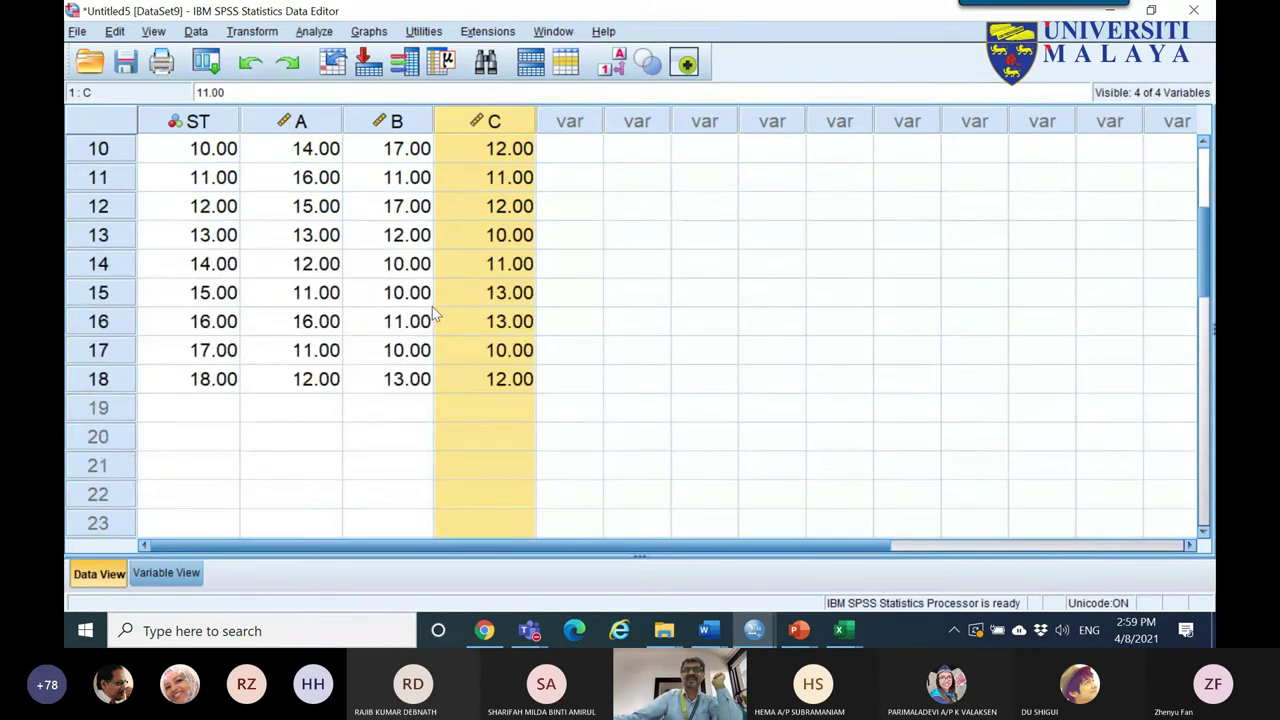
scroll(419, 300, up, 1)
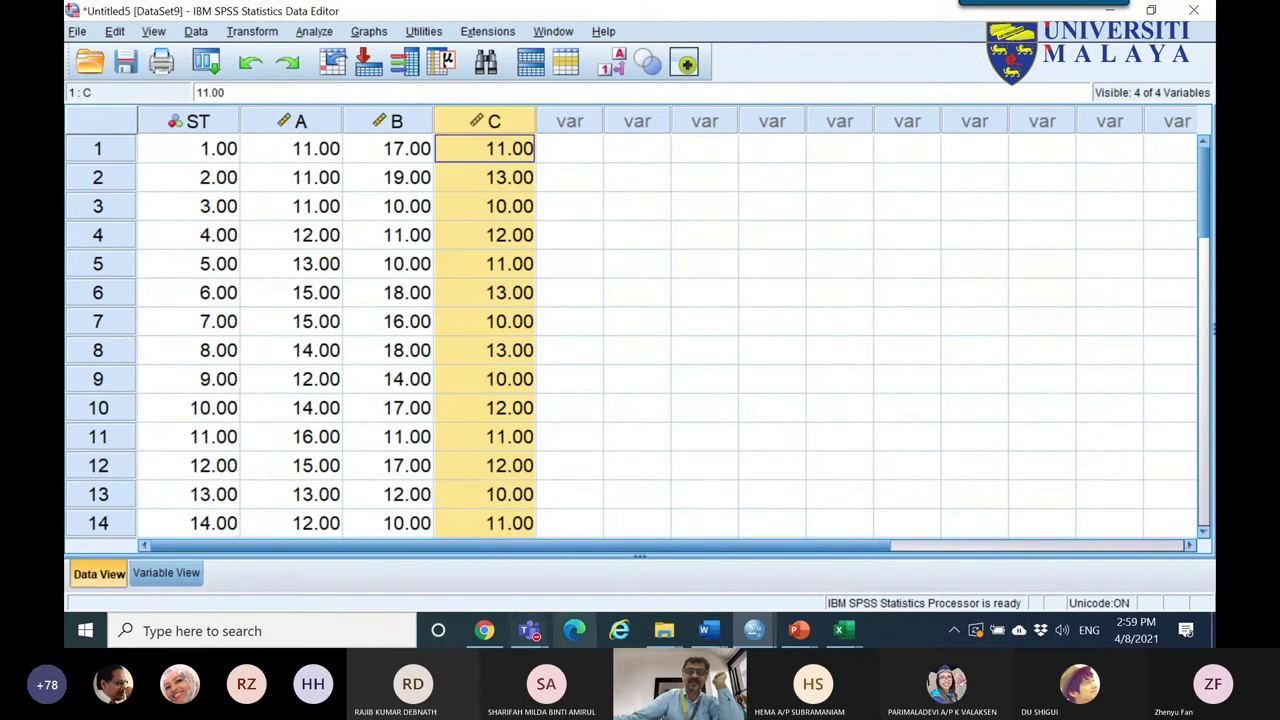
- Switch to the Teams meeting window, preview the open Excel workbooks, and return to the Untitled5 dataset in SPSS
mouse_move(529, 630)
click(602, 490)
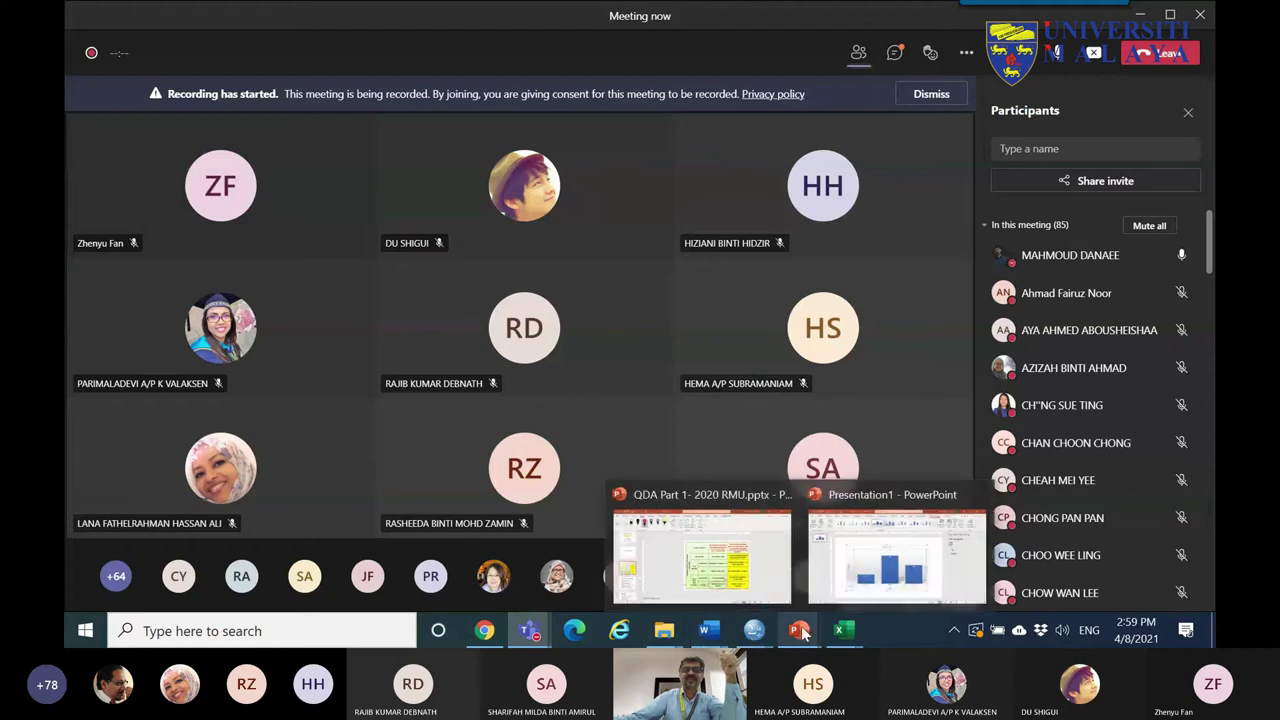
mouse_move(845, 630)
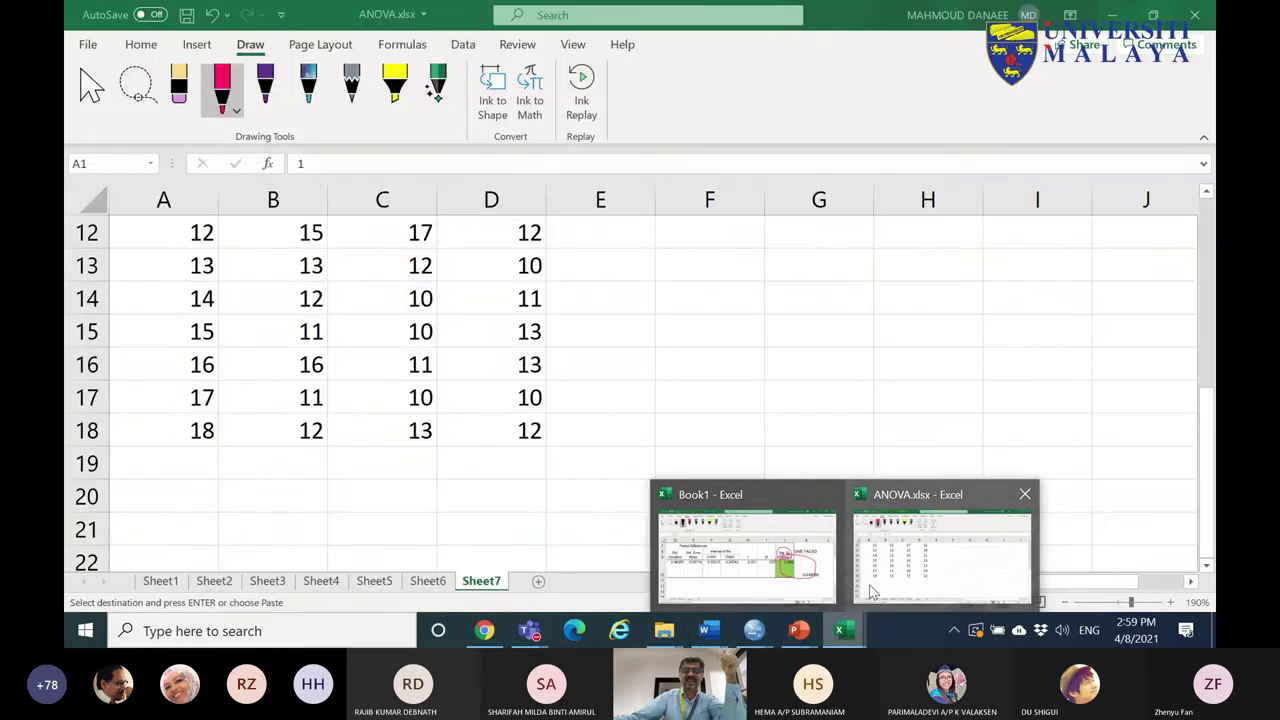
mouse_move(754, 628)
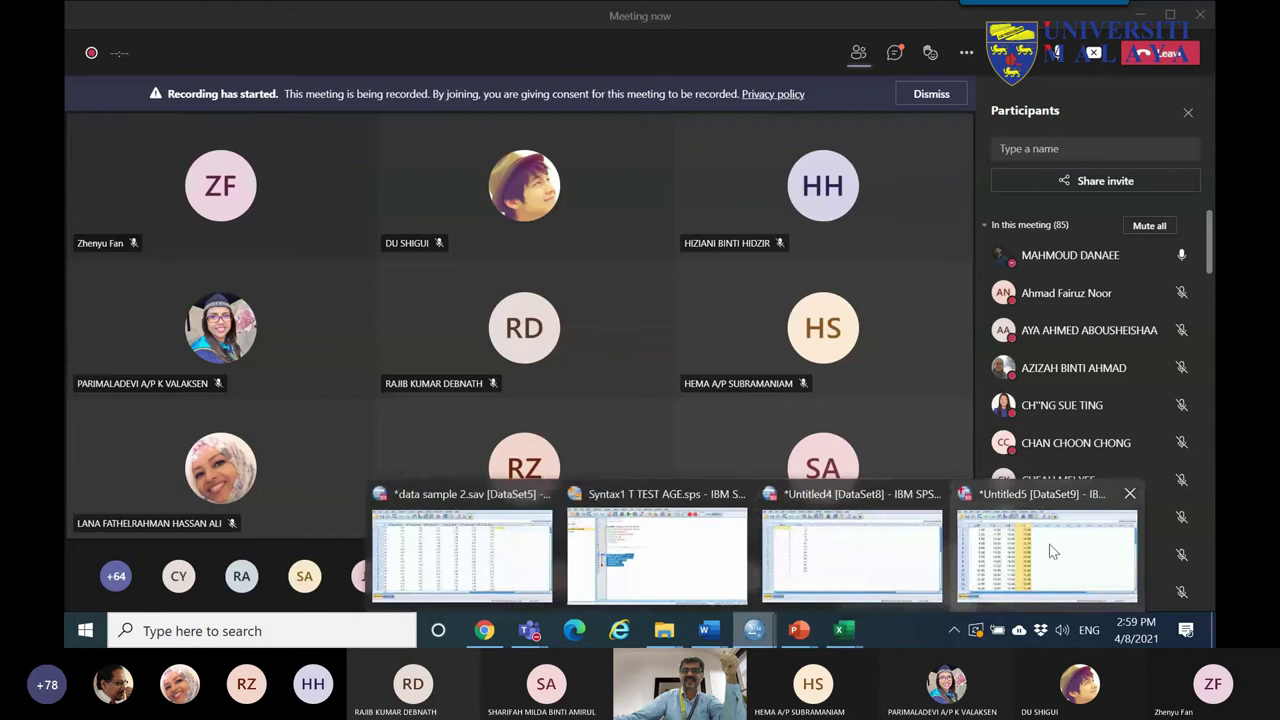
click(1038, 552)
- Start a General Linear Model Repeated Measures analysis and go over columns A, B and C in the dataset
click(316, 32)
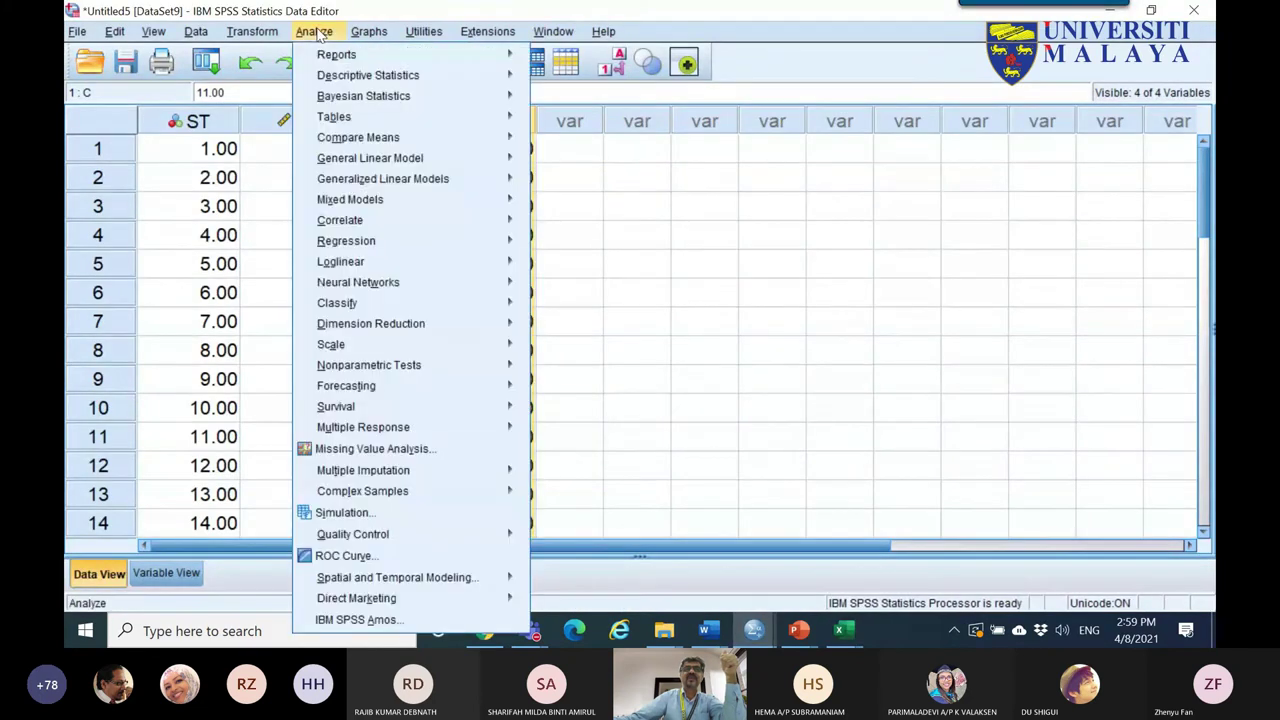
mouse_move(397, 162)
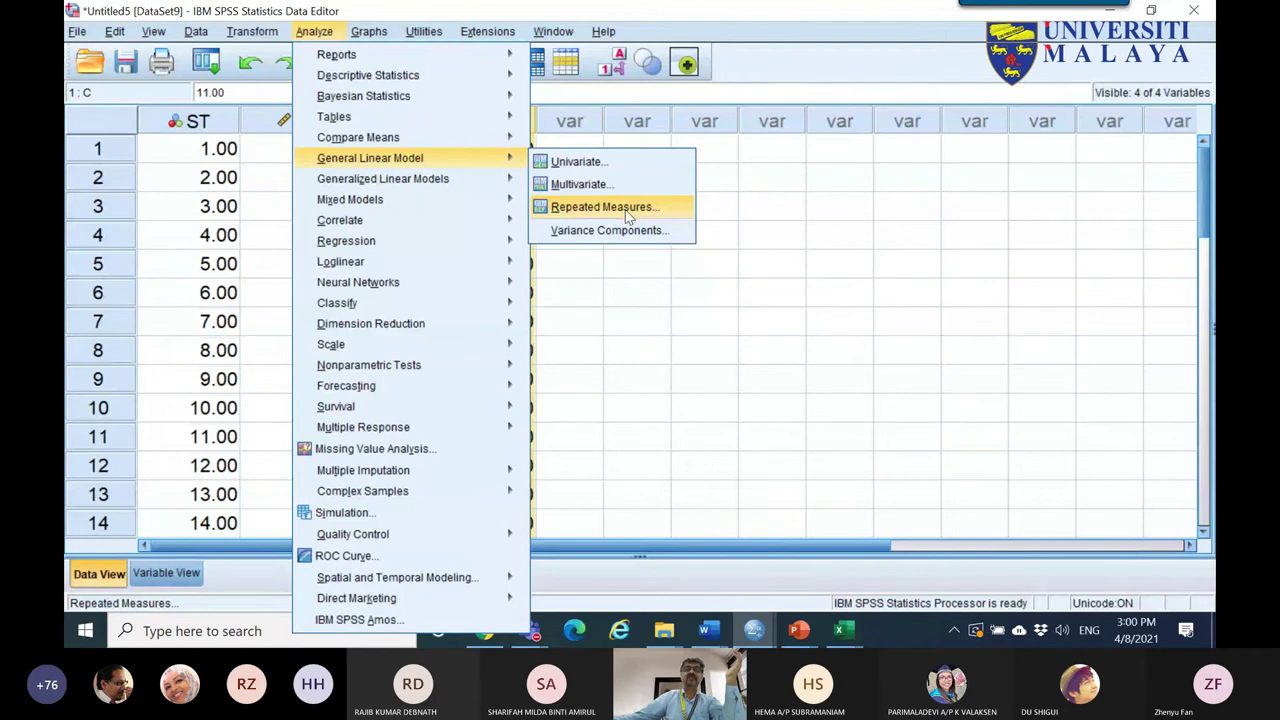
click(628, 218)
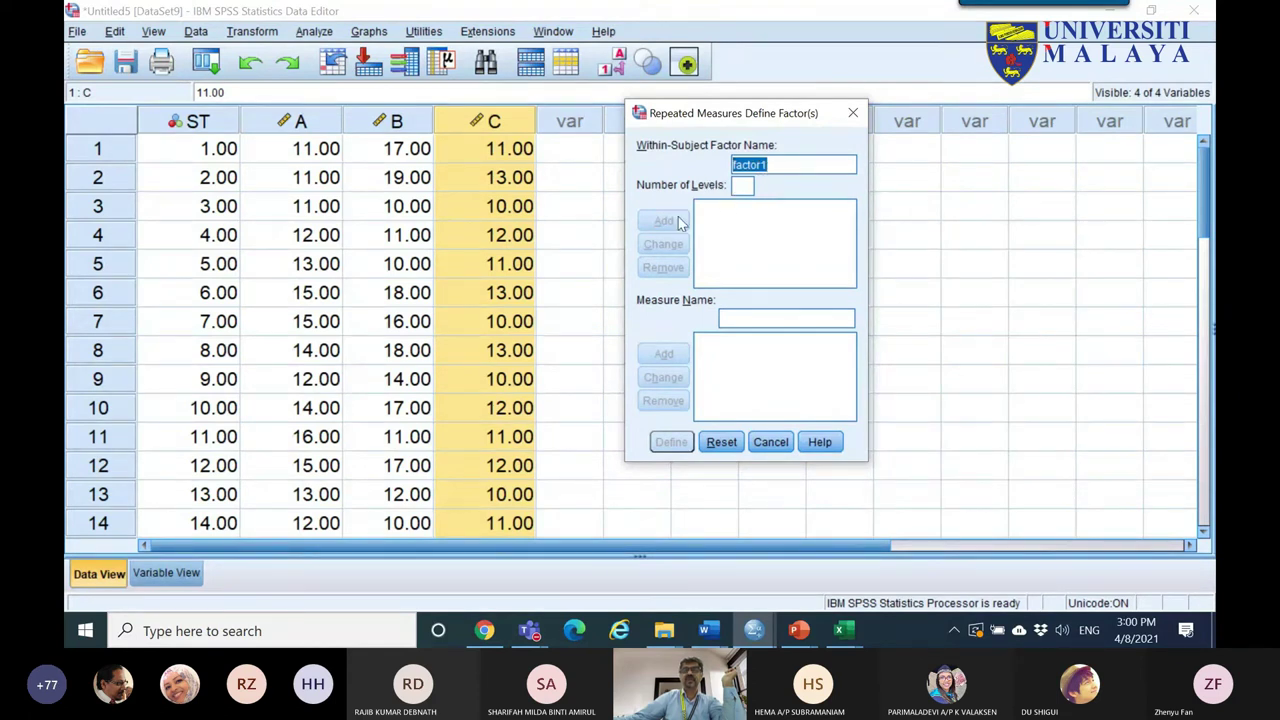
click(306, 127)
click(390, 121)
click(497, 121)
click(386, 122)
click(318, 122)
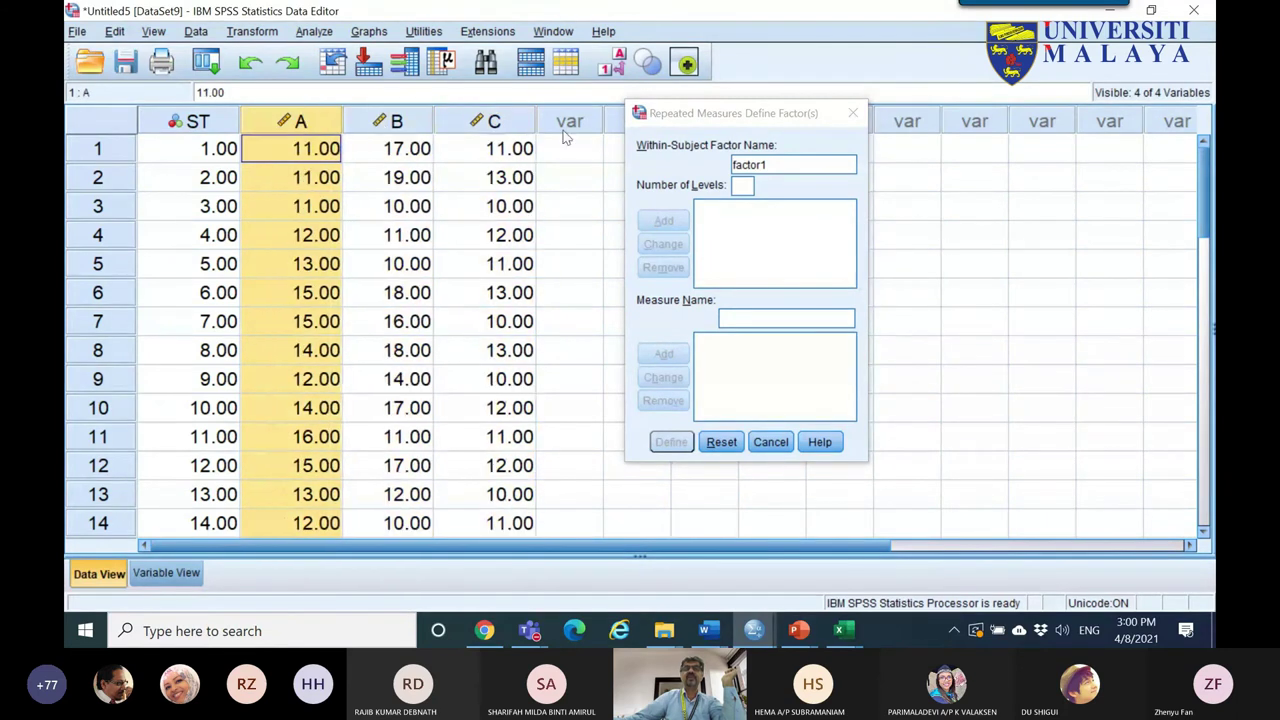
- Add a within-subject factor named SAT with 3 levels
click(765, 164)
double_click(764, 164)
text(SAT)
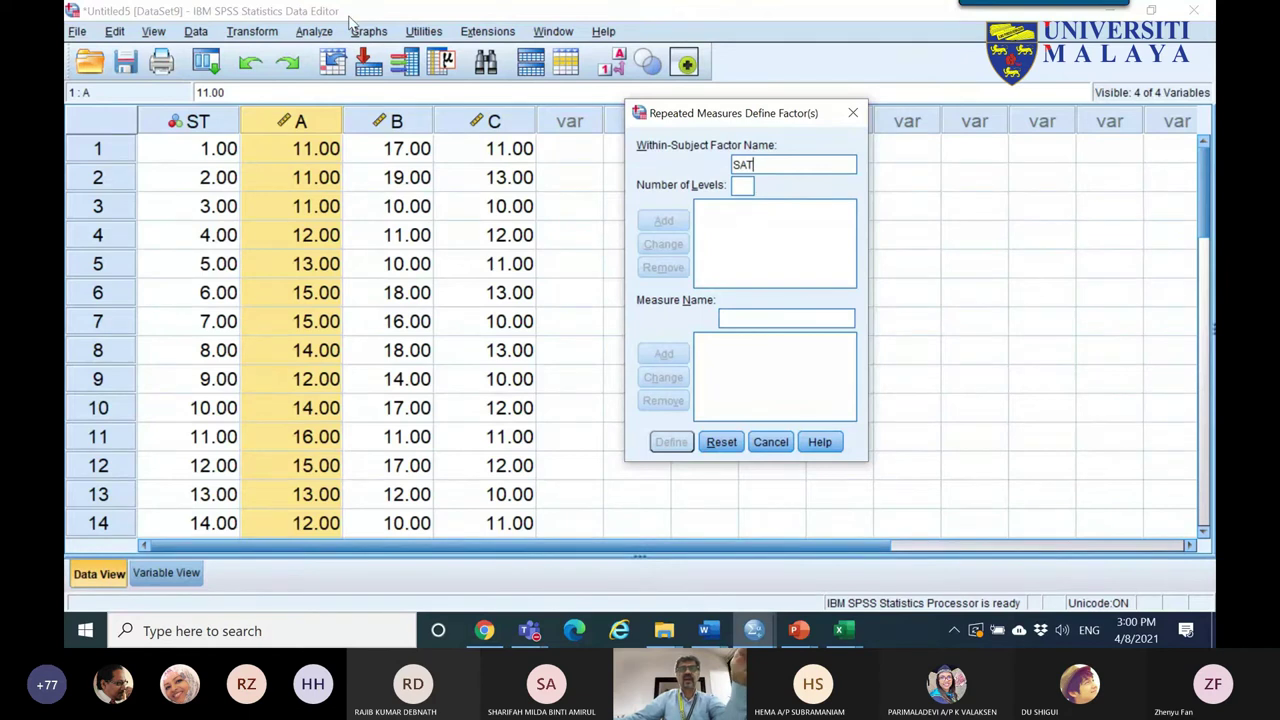
click(742, 185)
text(3)
click(663, 220)
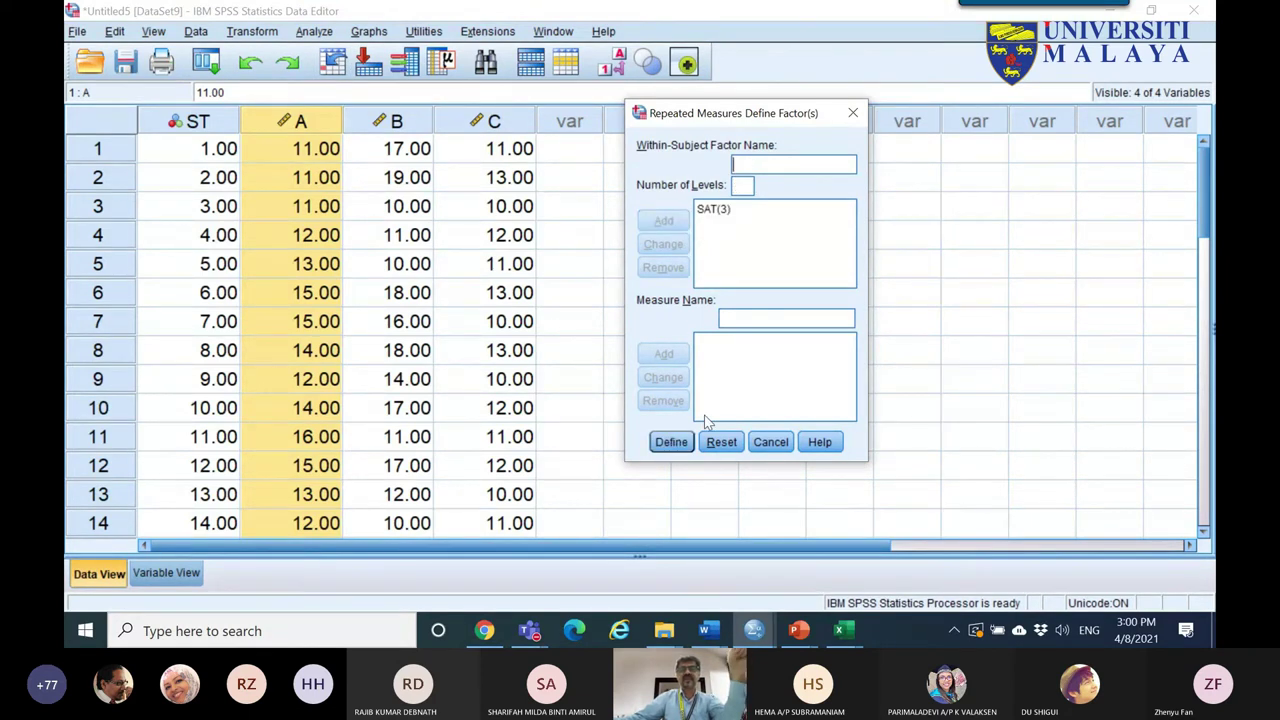
- Proceed to the analysis definition and assign A, B and C as the within-subjects variables for SAT levels 1 to 3
click(671, 442)
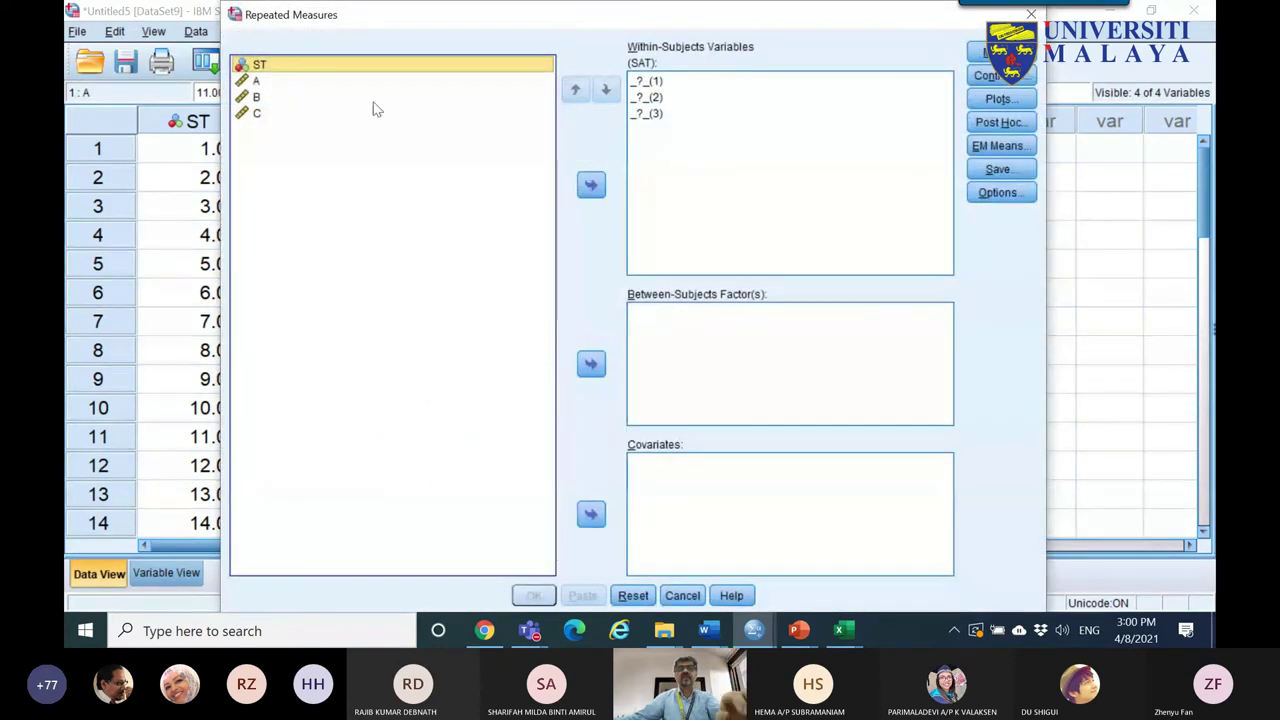
click(268, 82)
shift+click(290, 114)
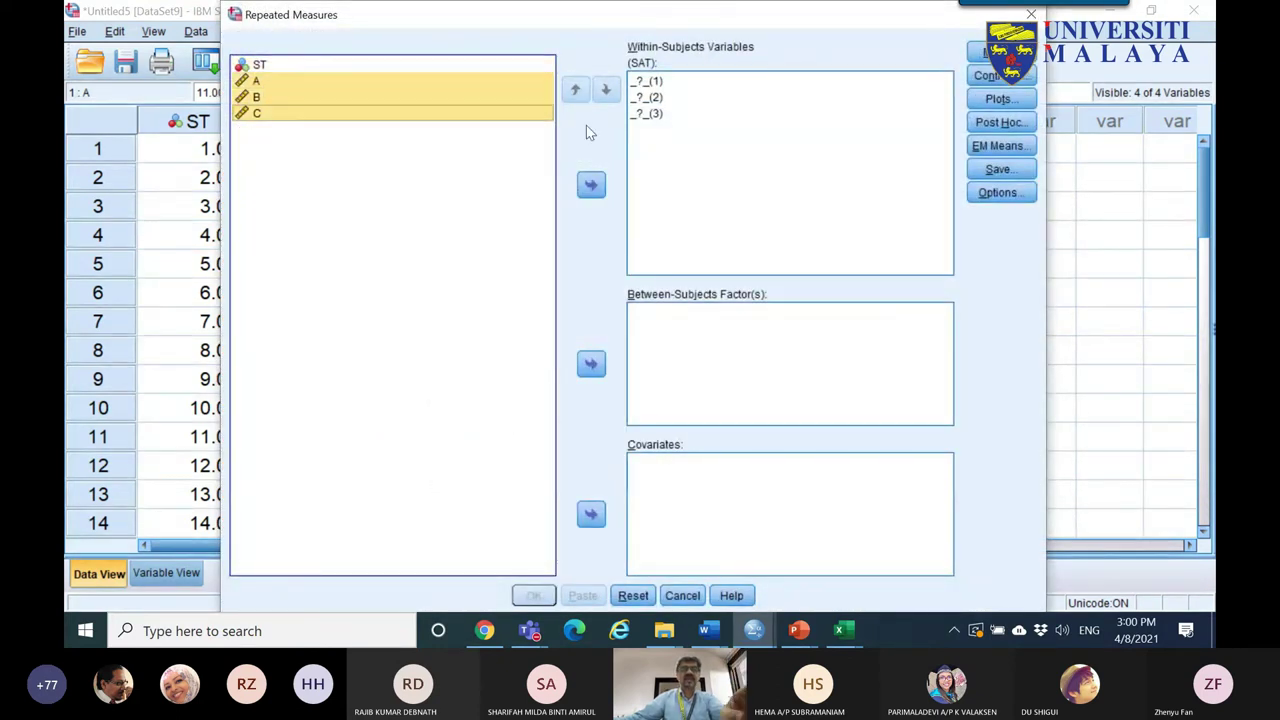
click(591, 184)
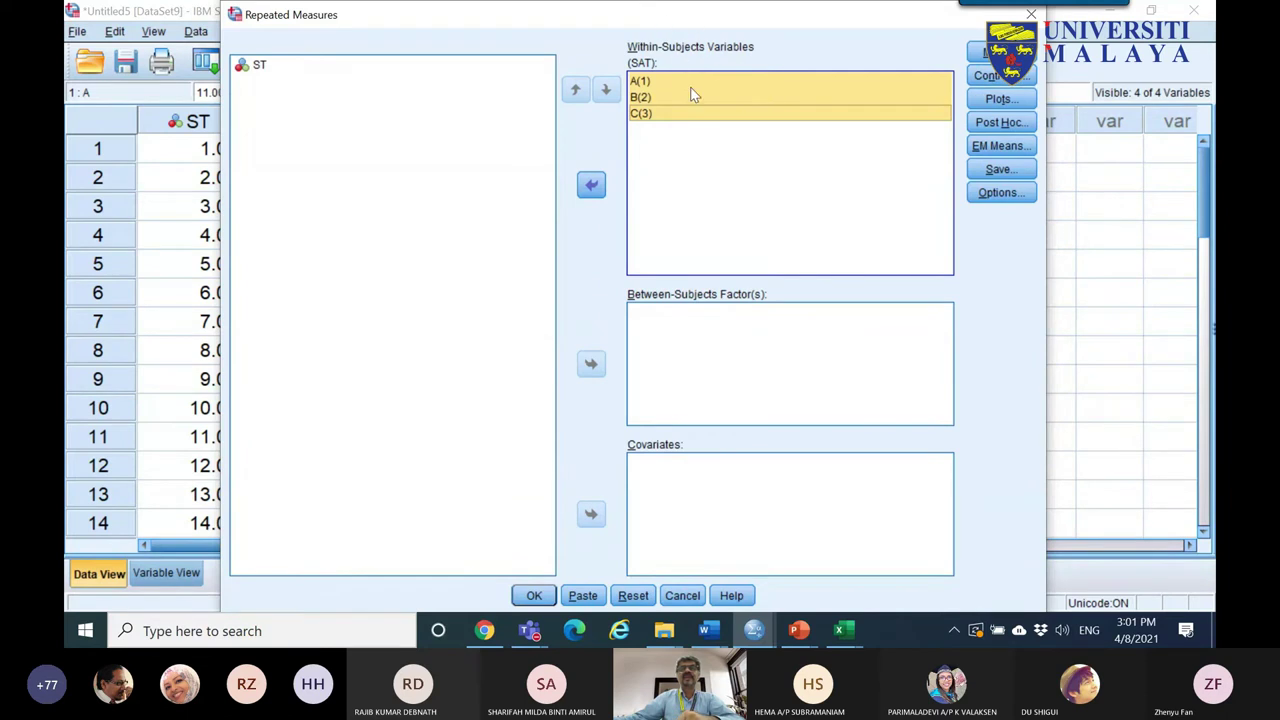
- Add a profile plot with SAT on the horizontal axis as a bar chart with 95% confidence interval error bars
click(998, 99)
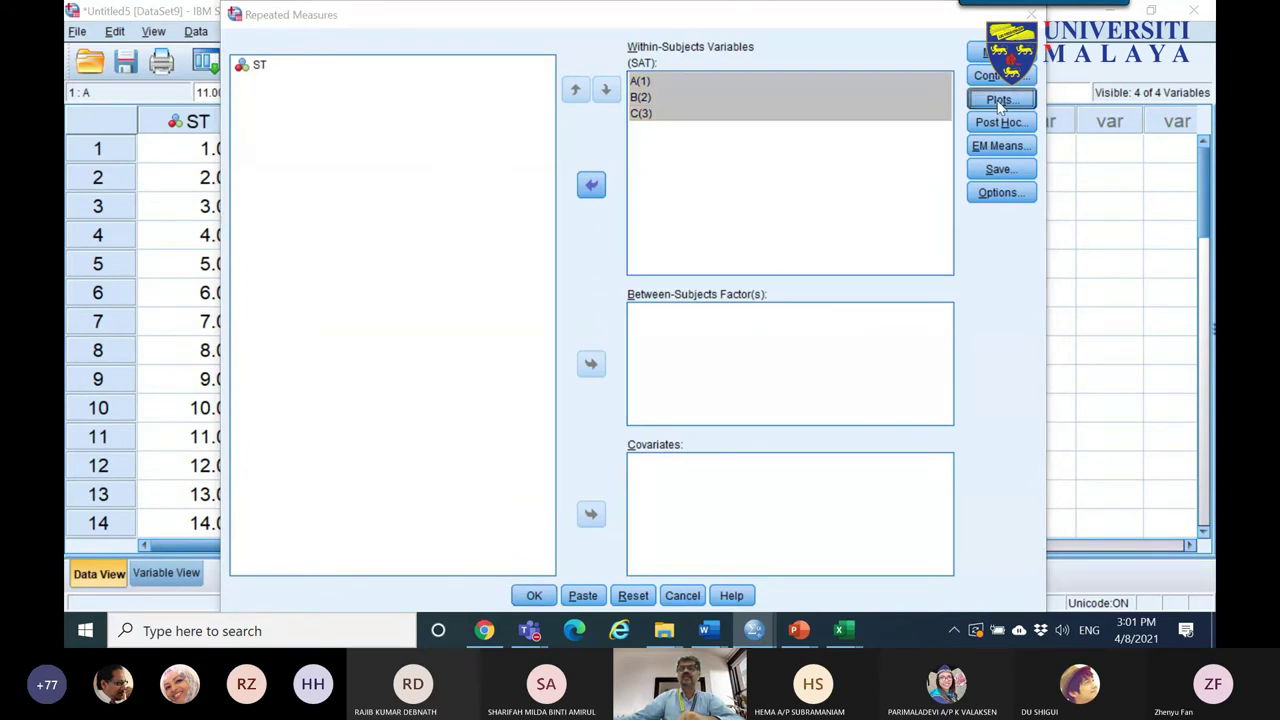
click(638, 109)
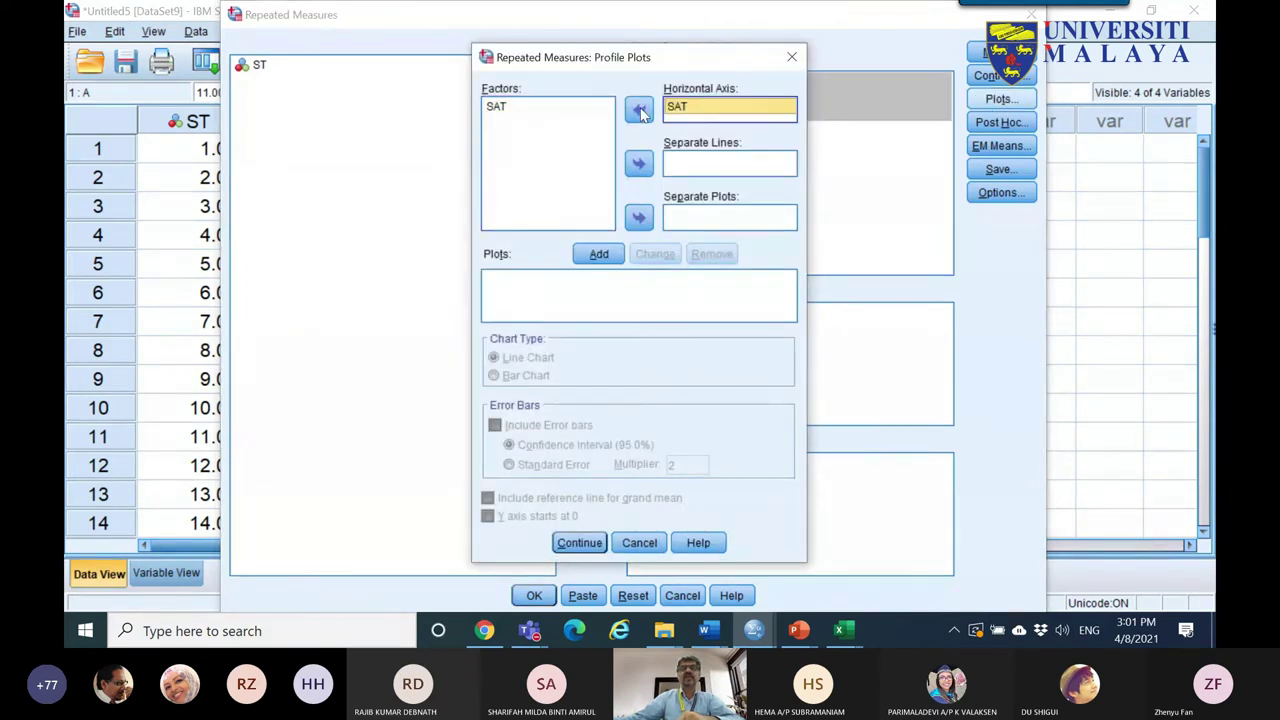
click(599, 256)
click(508, 376)
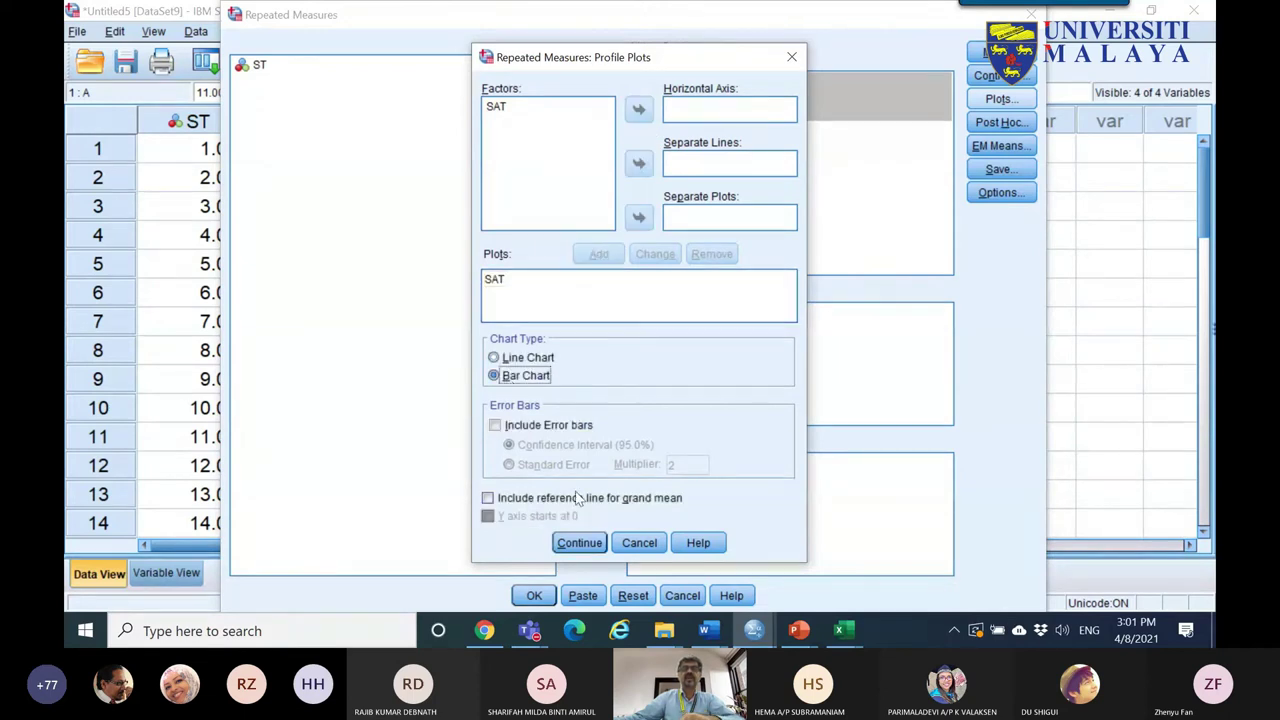
click(542, 428)
click(537, 446)
click(580, 543)
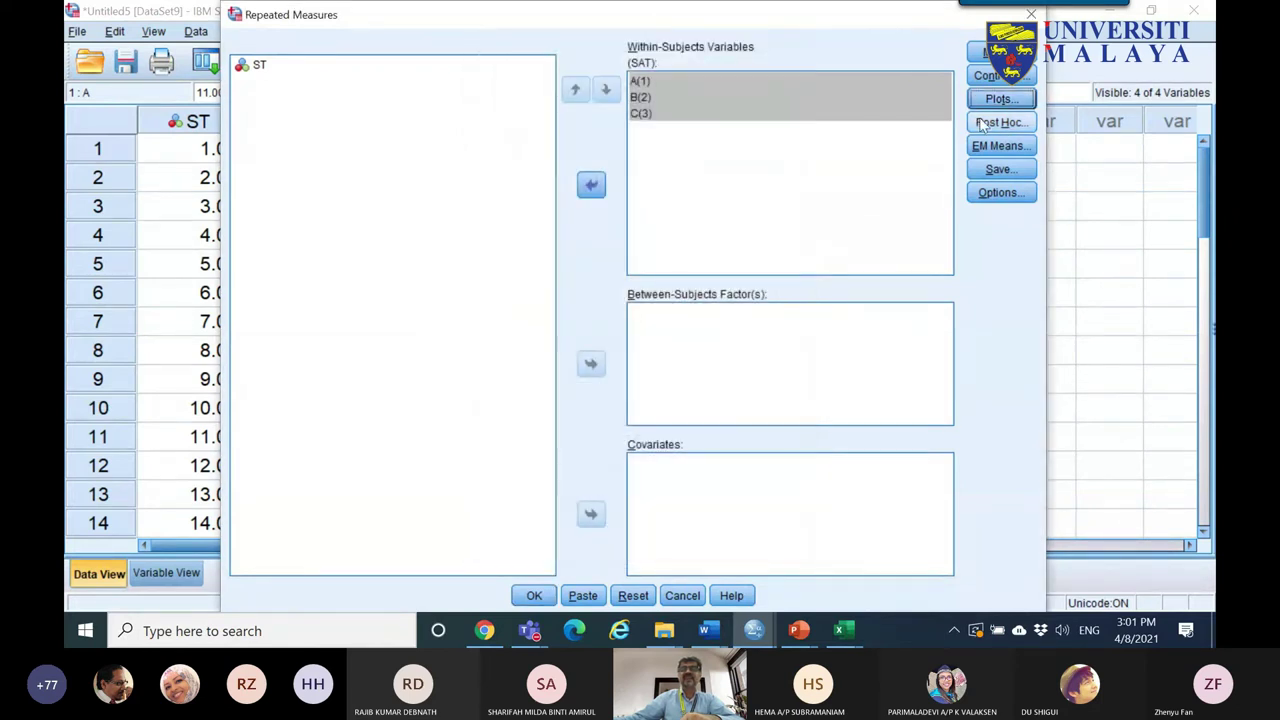
- Check the post hoc settings, and request only descriptive statistics and estimates of effect size in the display options
click(997, 124)
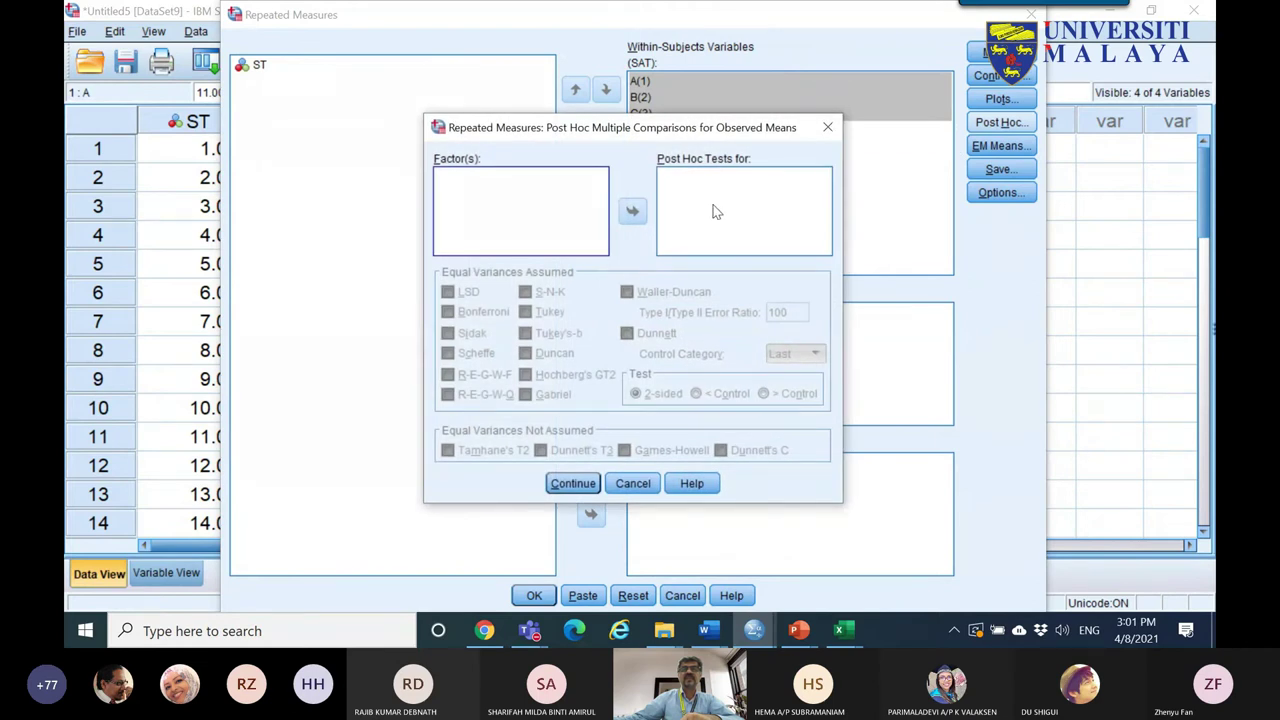
click(828, 130)
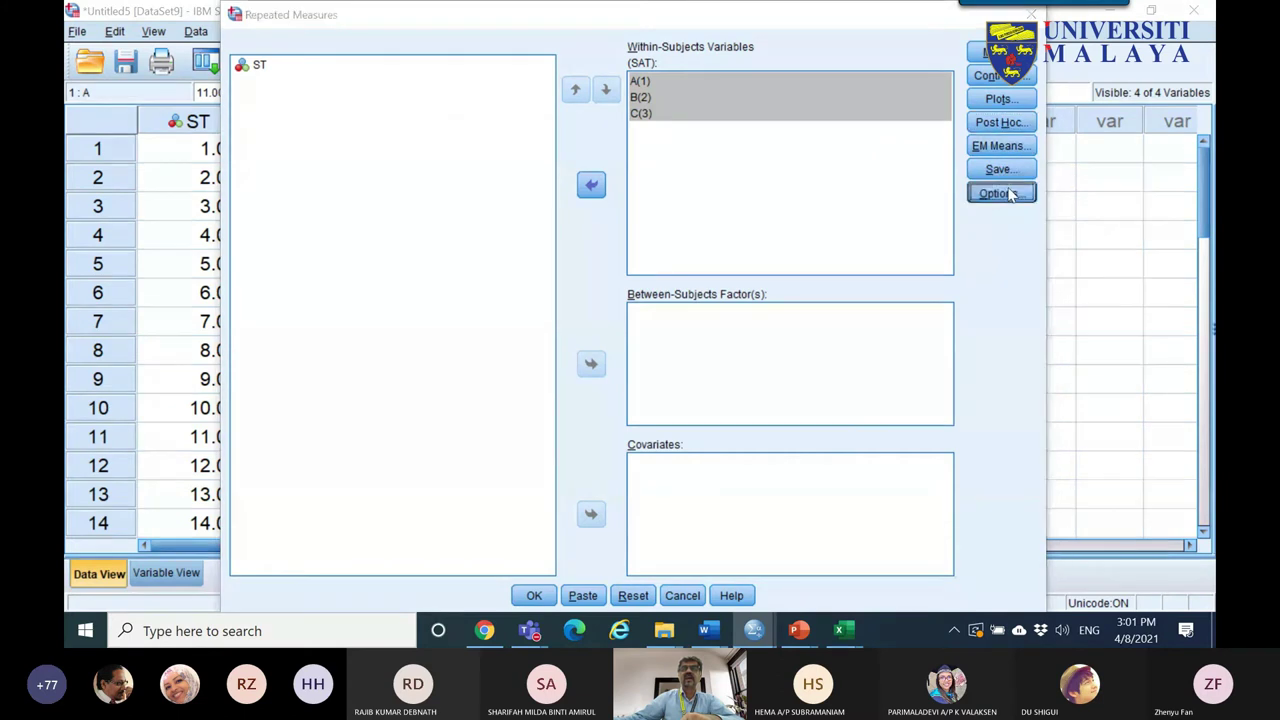
click(1000, 193)
click(536, 245)
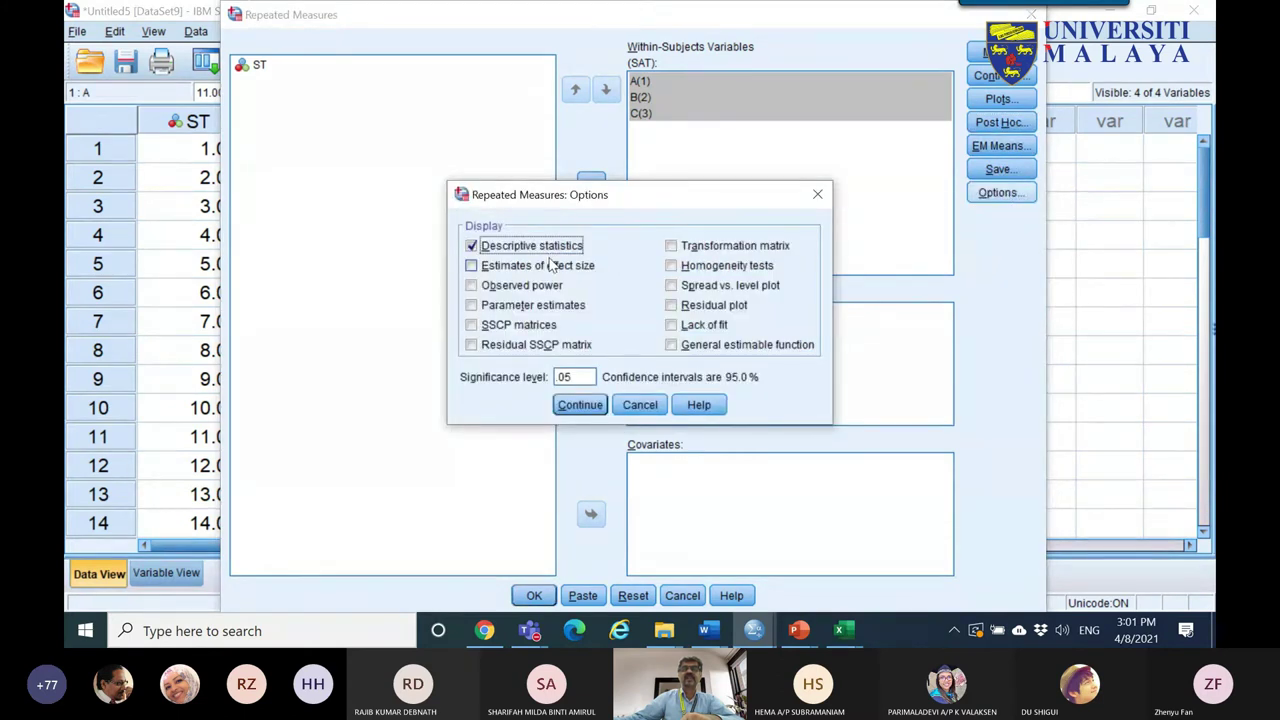
click(481, 267)
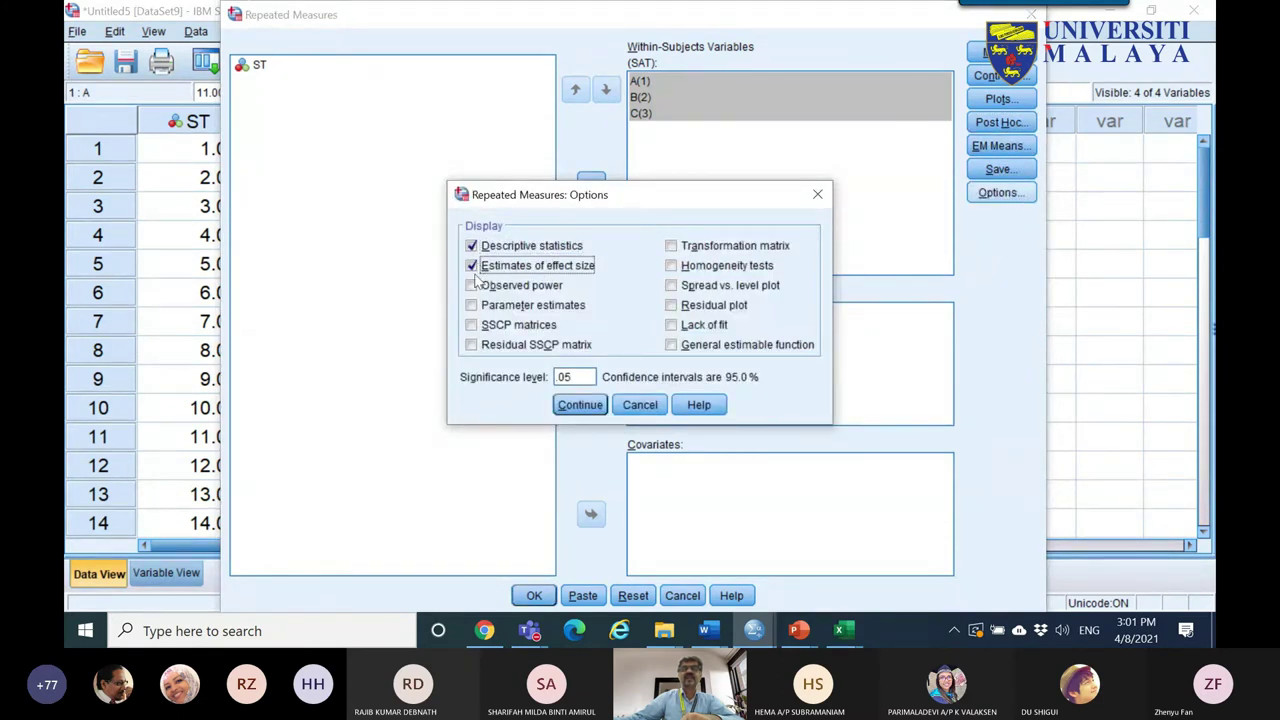
click(471, 286)
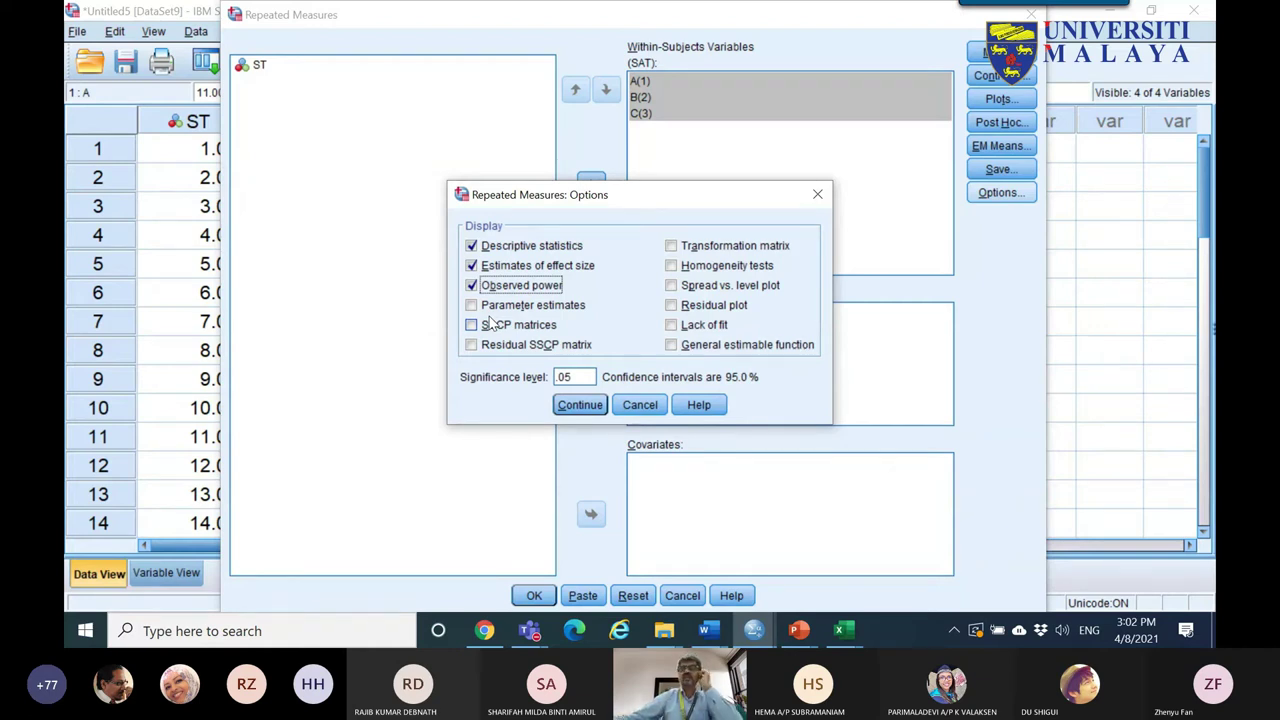
click(471, 286)
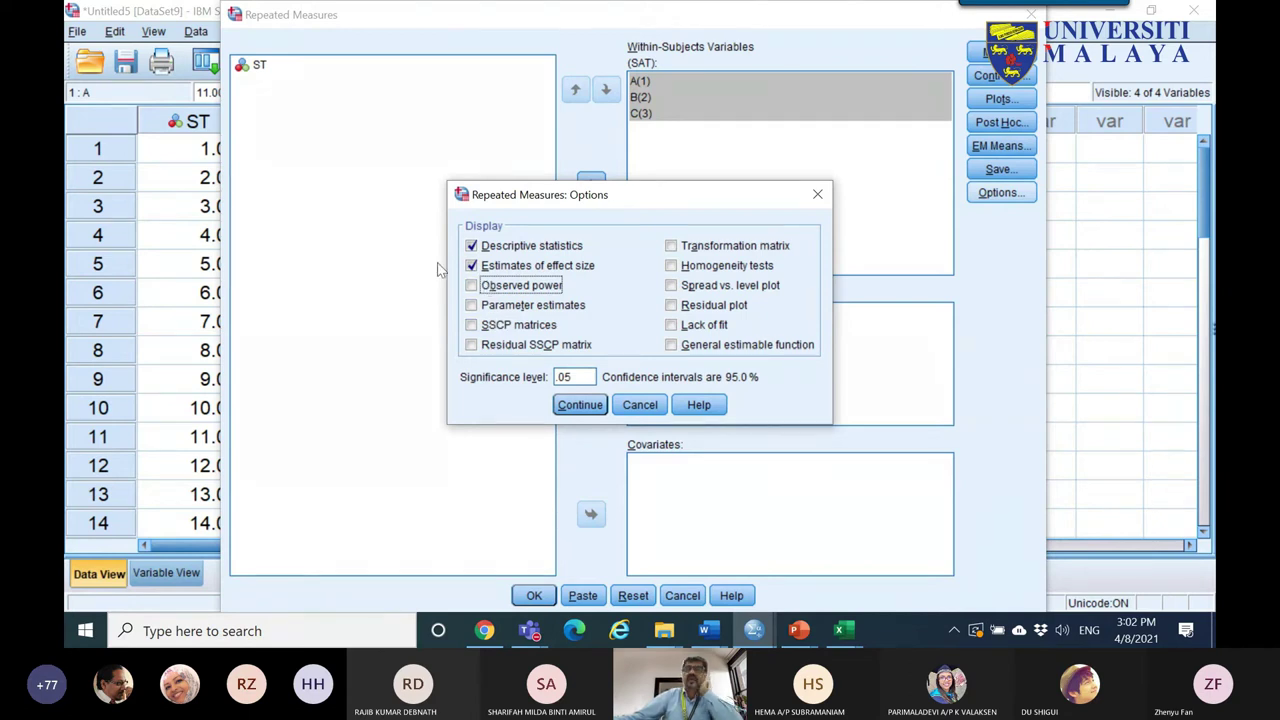
click(699, 268)
click(718, 276)
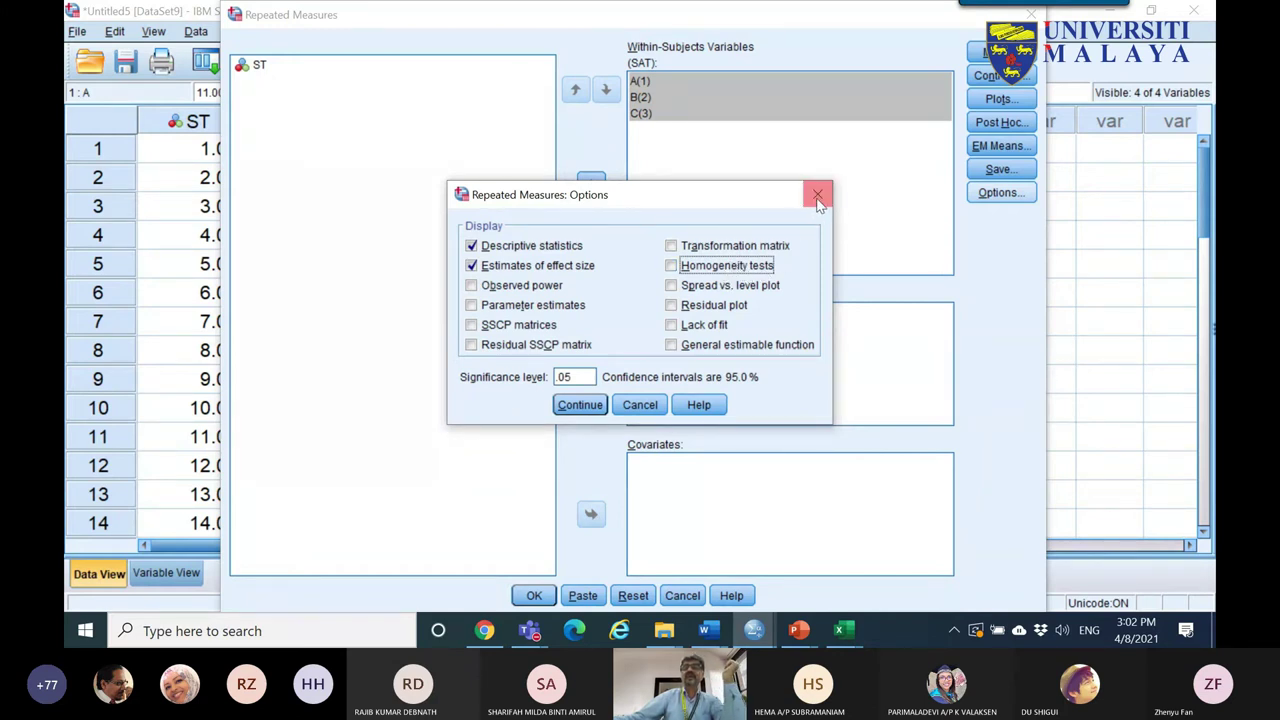
click(590, 410)
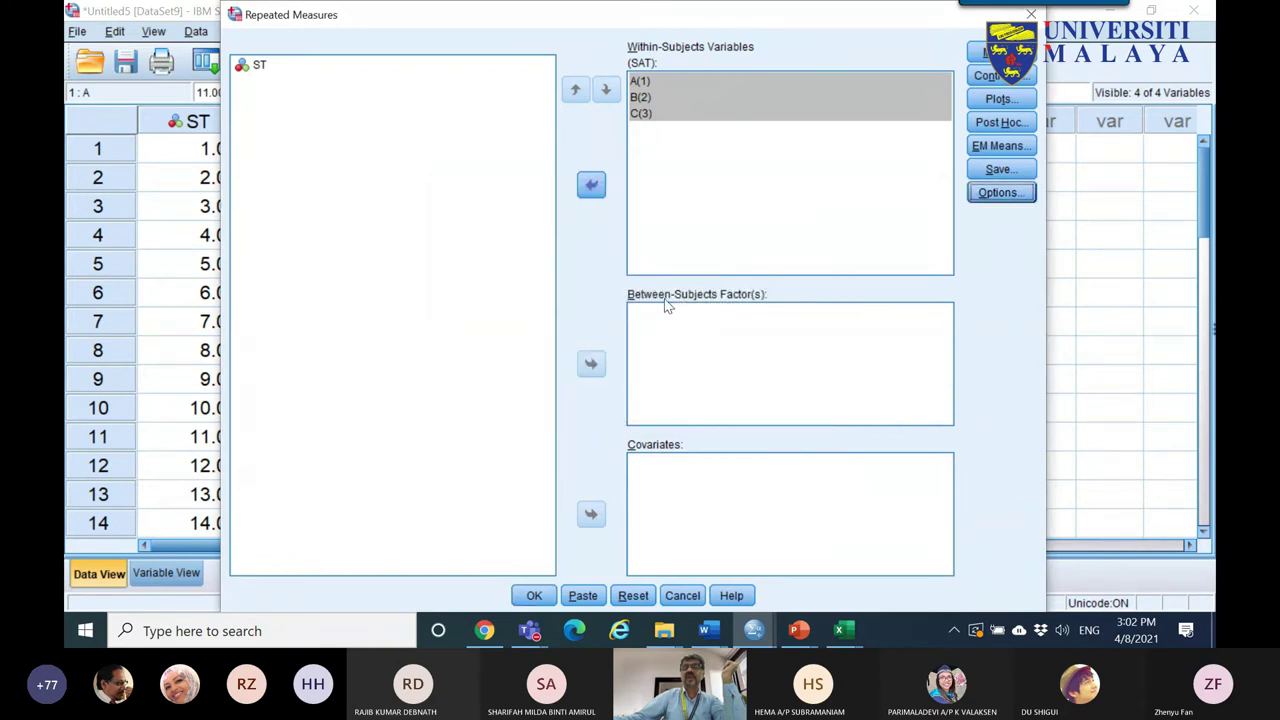
- Review the display options and the Estimated Marginal Means settings of the repeated measures analysis
click(690, 328)
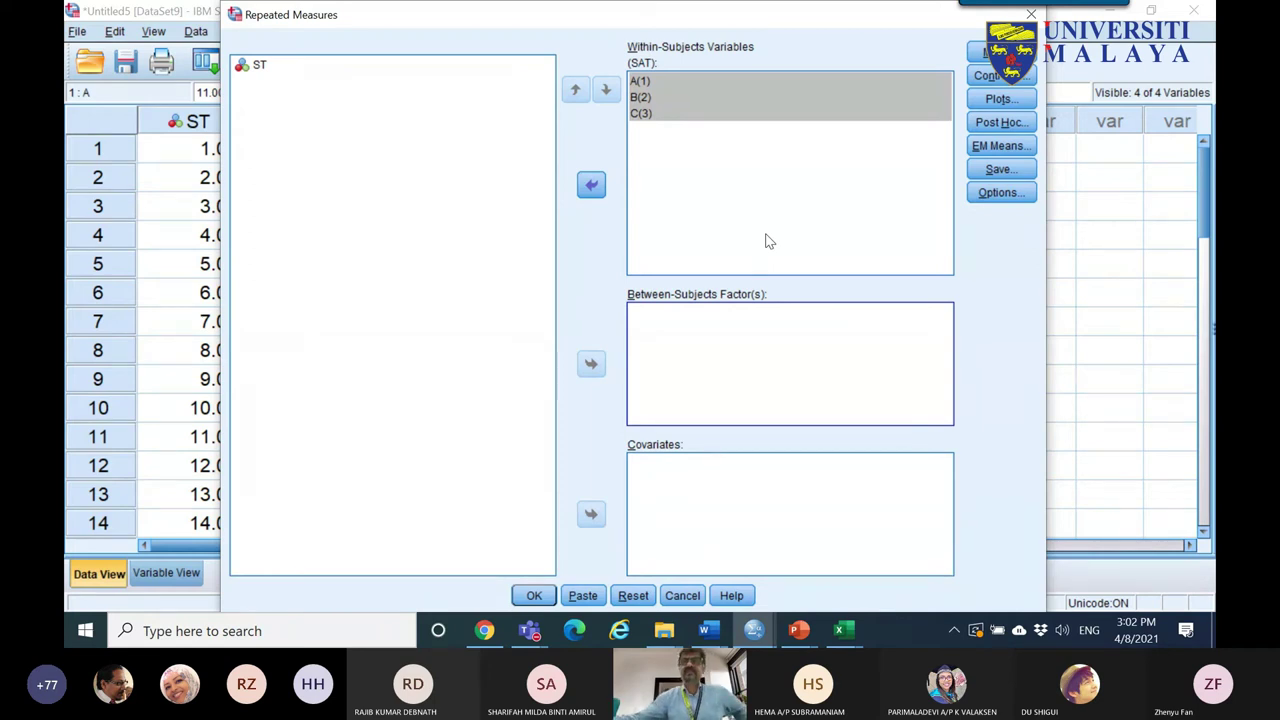
click(1000, 192)
click(640, 404)
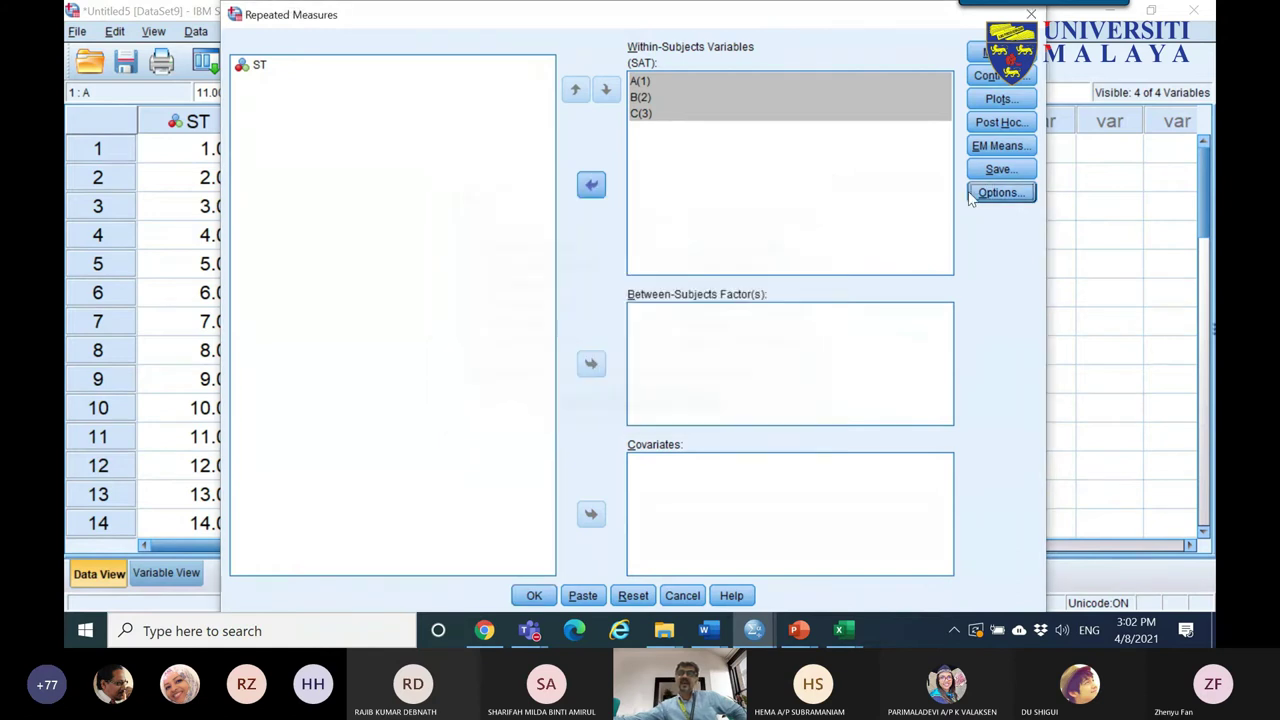
click(1000, 146)
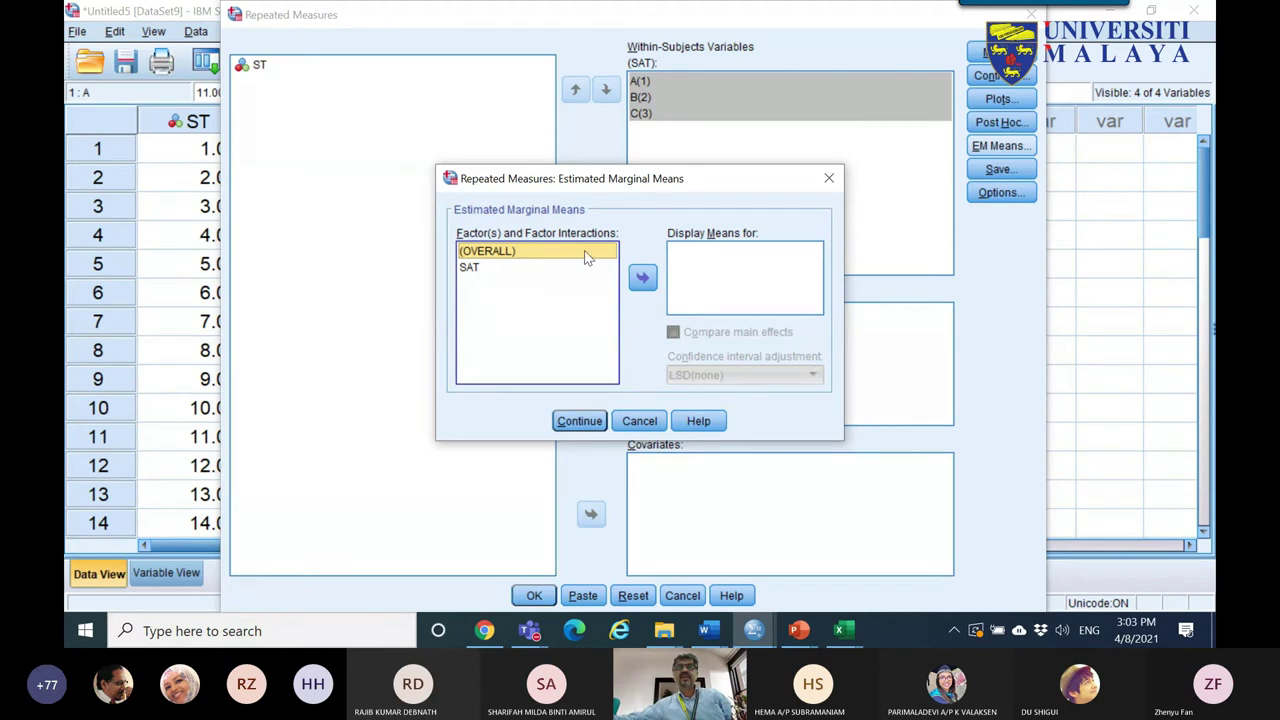
click(829, 178)
click(1003, 193)
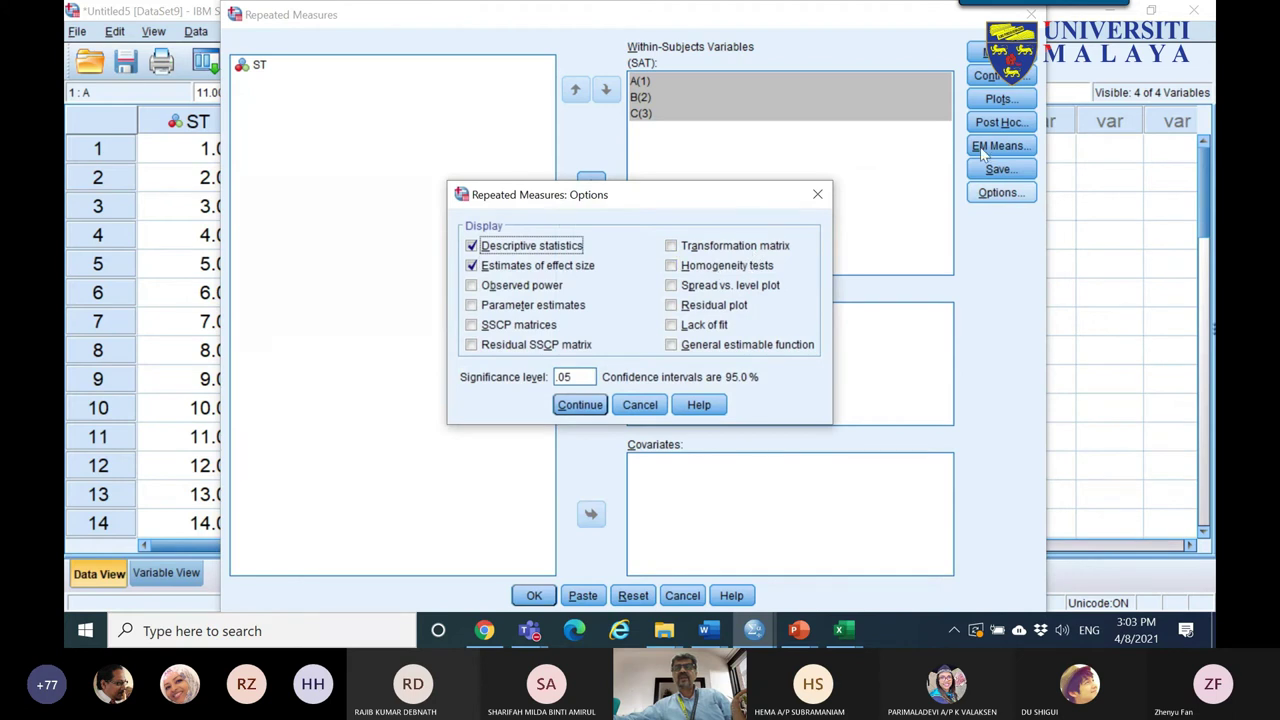
click(817, 194)
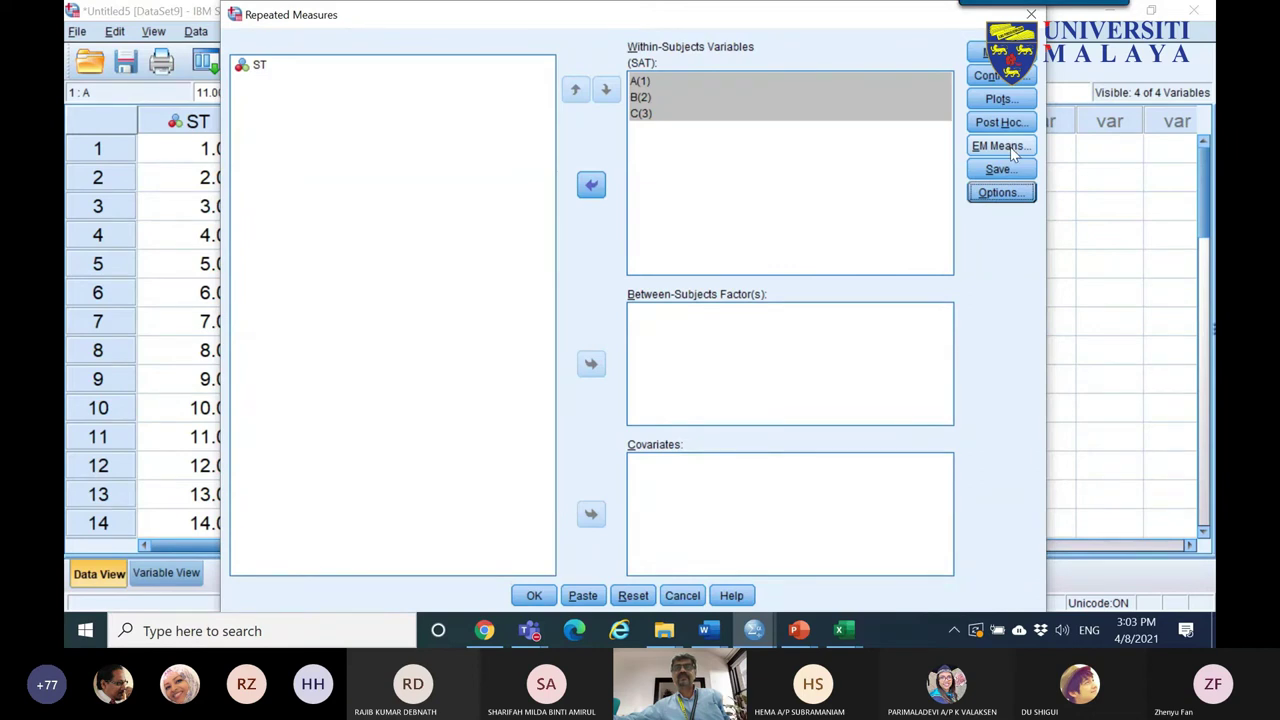
- Display estimated marginal means for SAT, compare main effects with Bonferroni adjustment, and run the analysis
click(1000, 146)
click(500, 267)
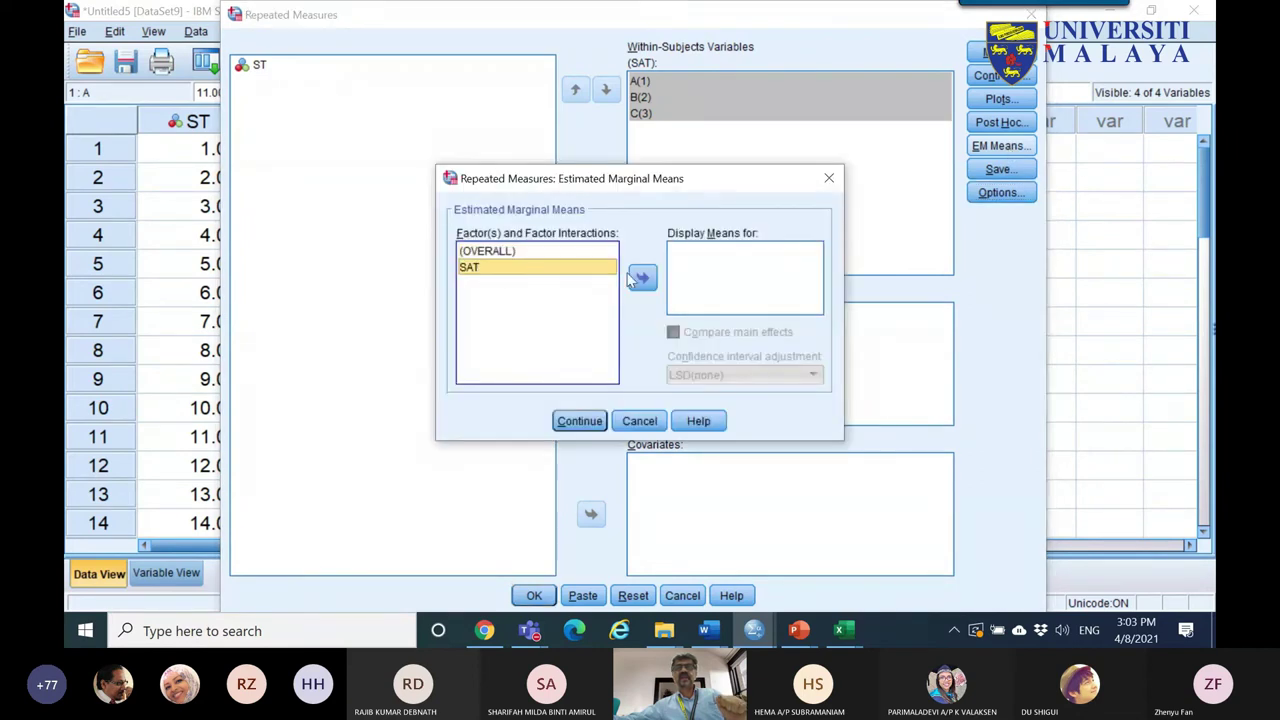
click(642, 277)
click(688, 335)
click(720, 373)
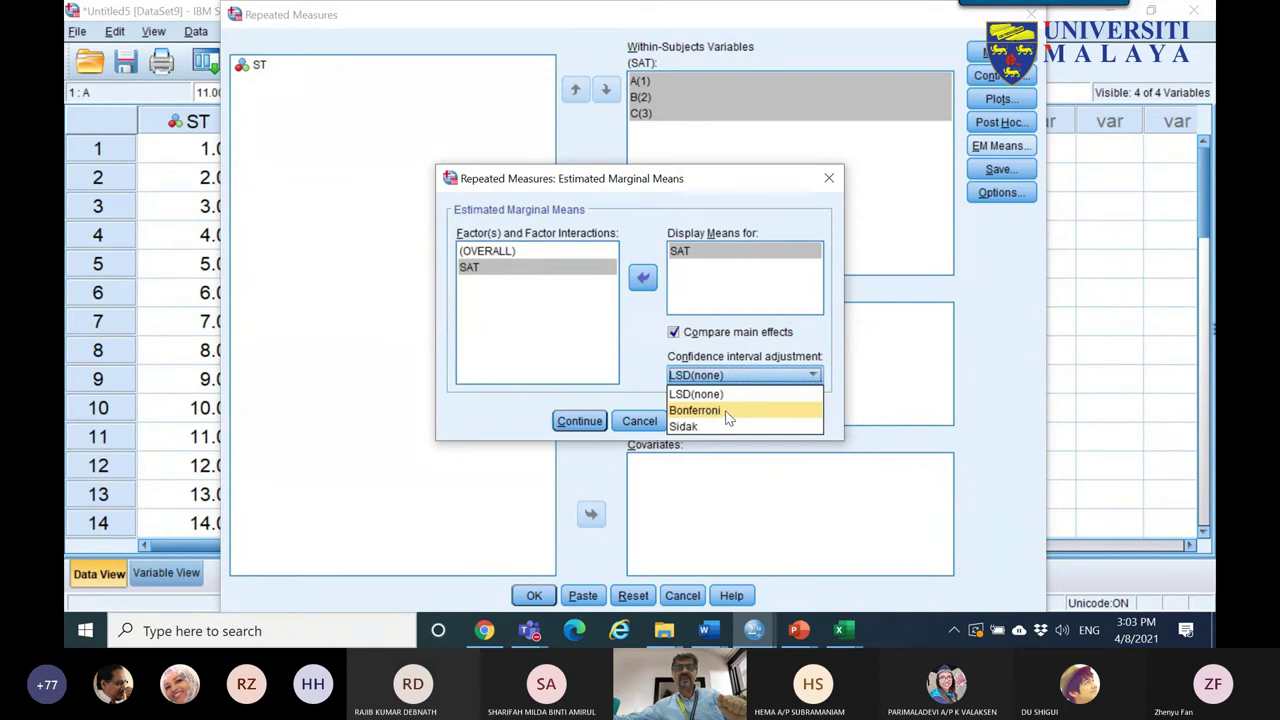
click(728, 411)
click(577, 428)
click(534, 595)
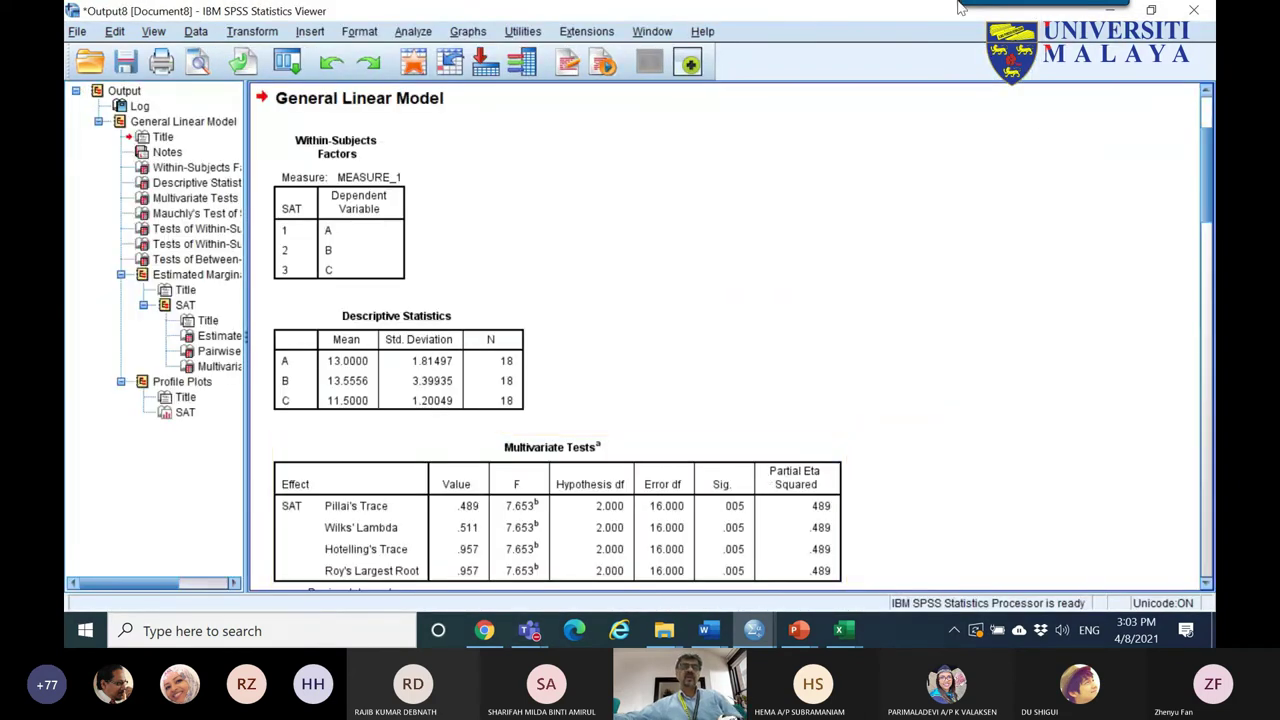
- Review the Descriptive Statistics and Multivariate Tests tables in the General Linear Model output
scroll(665, 250, down, 1)
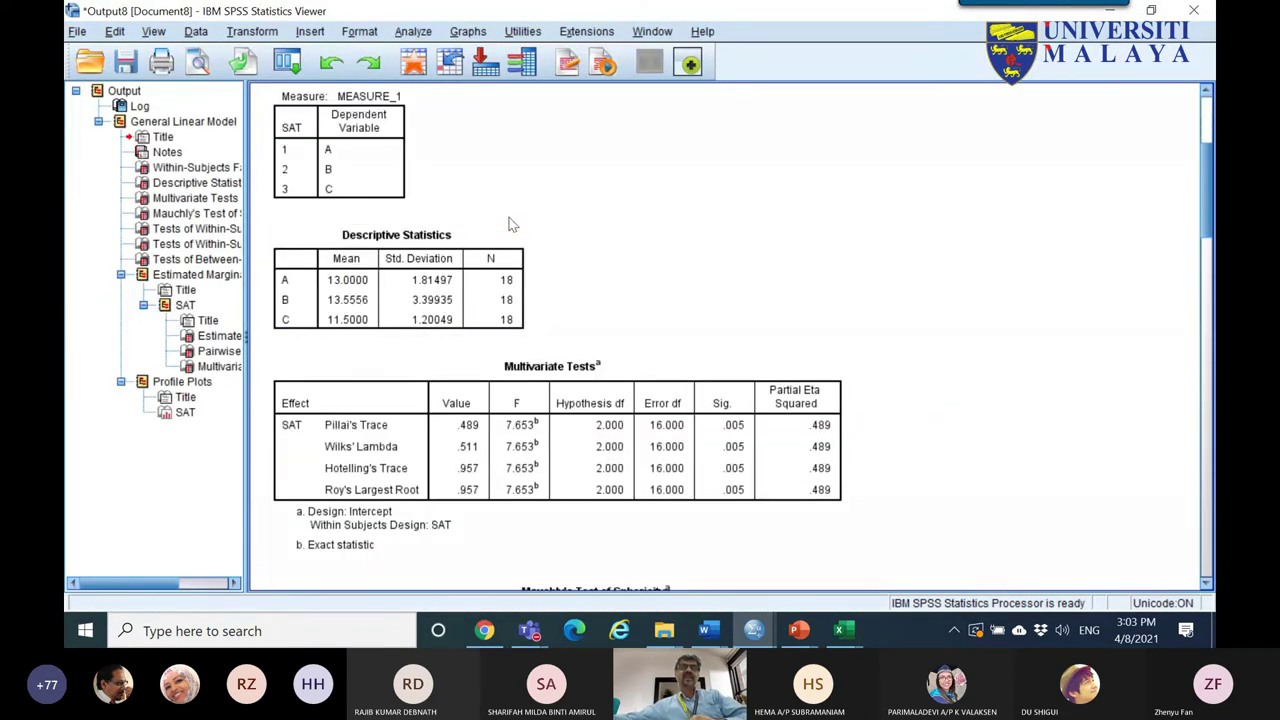
click(410, 281)
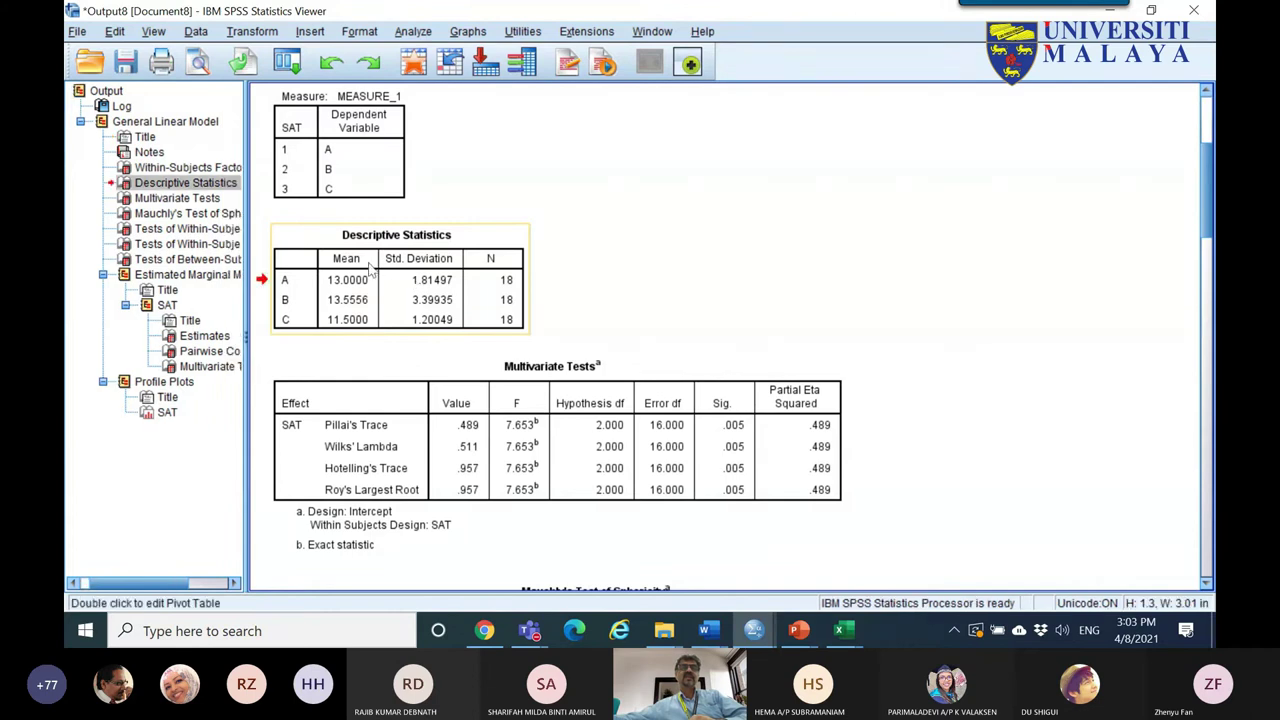
scroll(463, 300, down, 2)
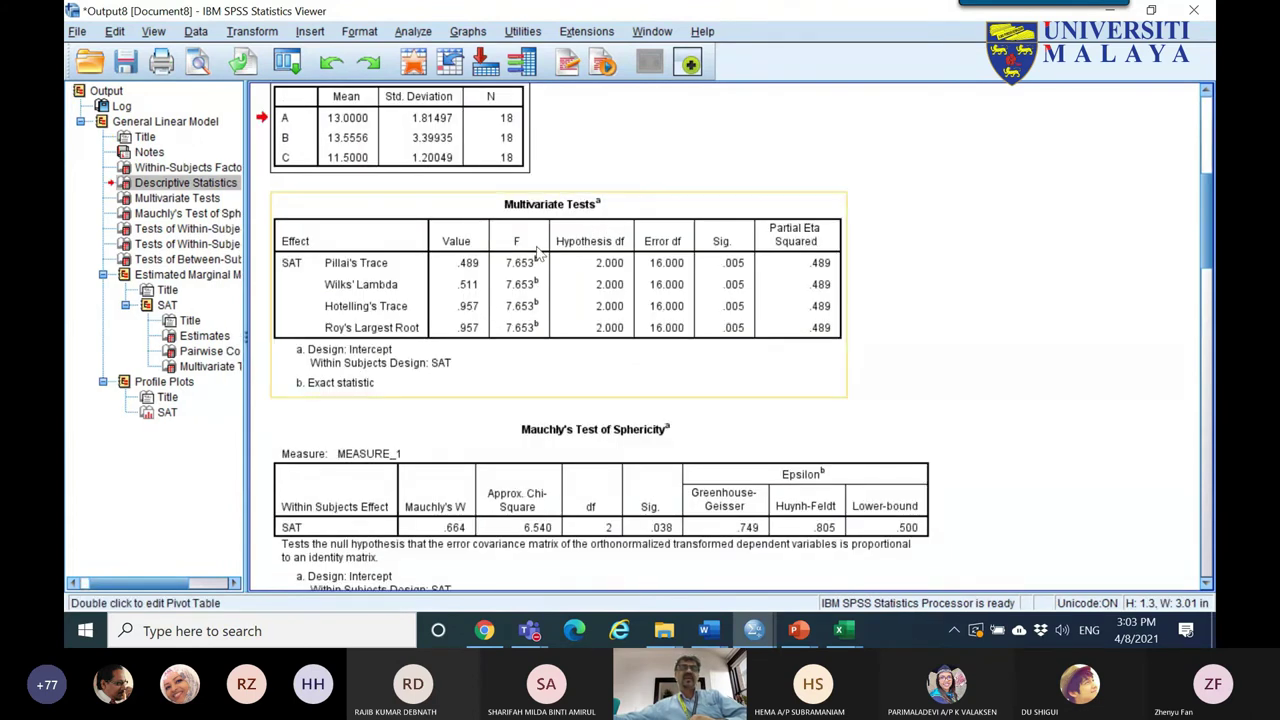
click(536, 285)
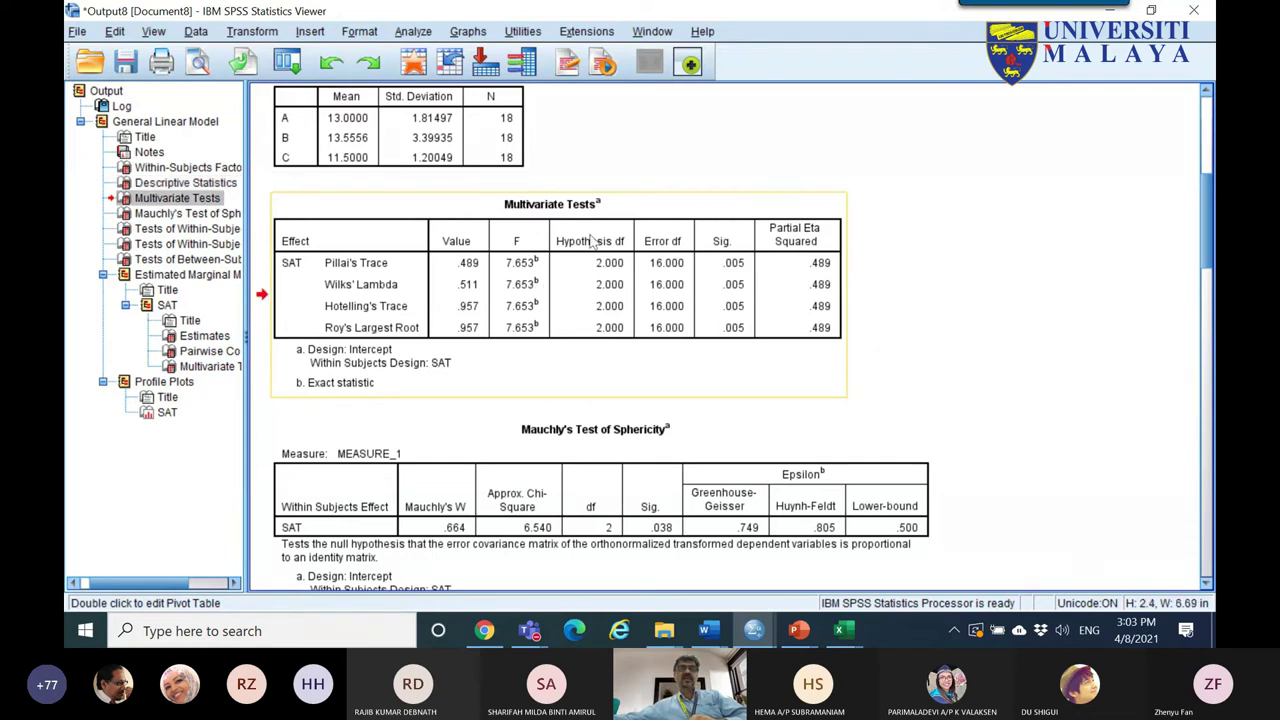
scroll(601, 243, down, 1)
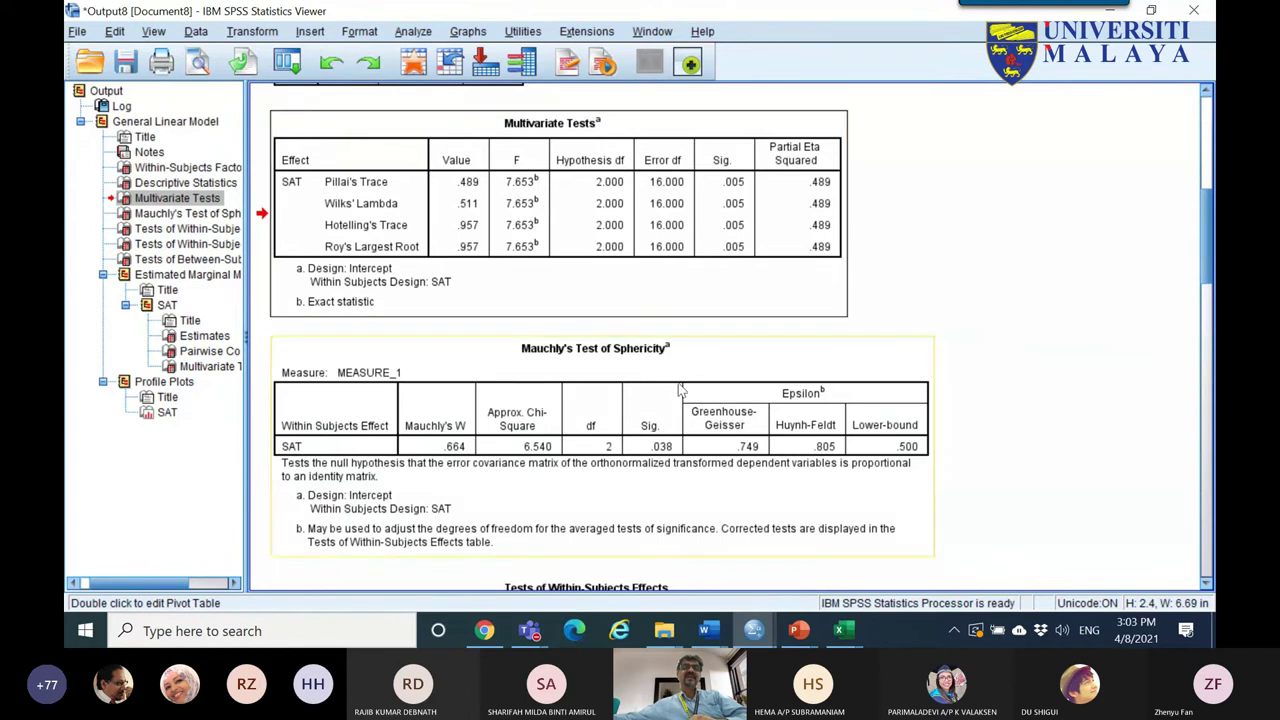
- Copy the Mauchly's Test of Sphericity table from the output
click(590, 415)
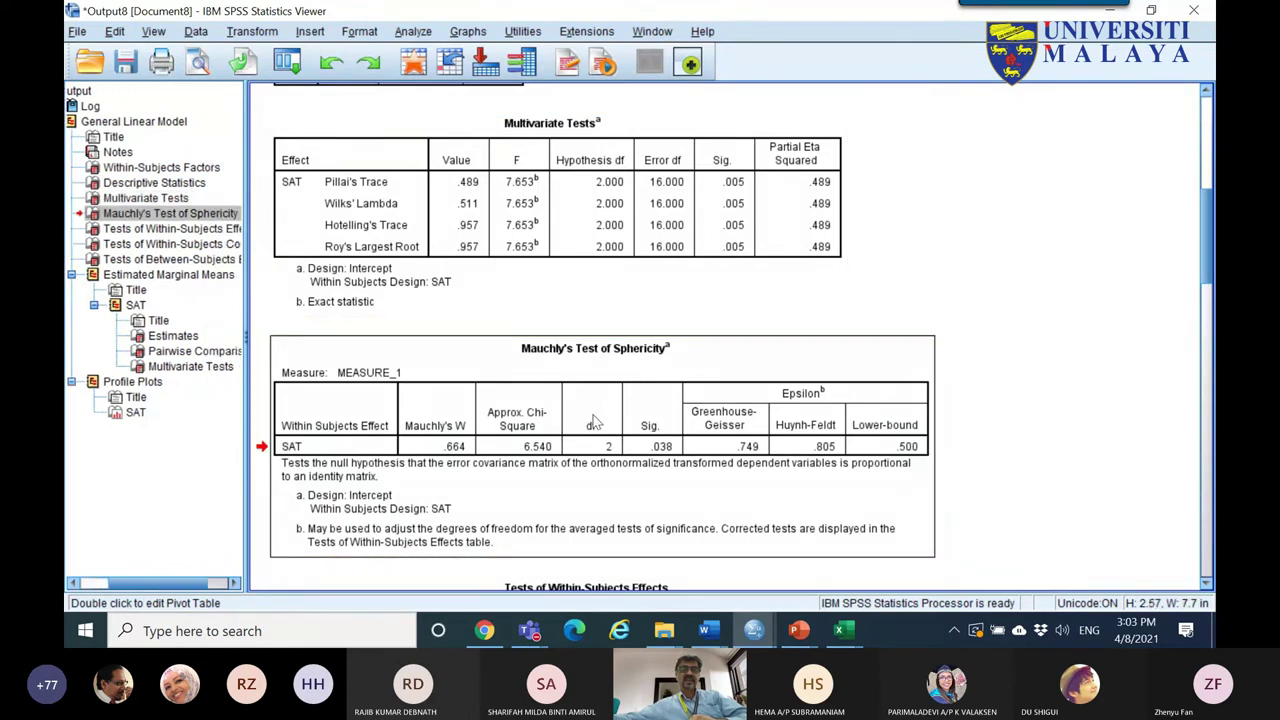
right_click(402, 352)
click(424, 389)
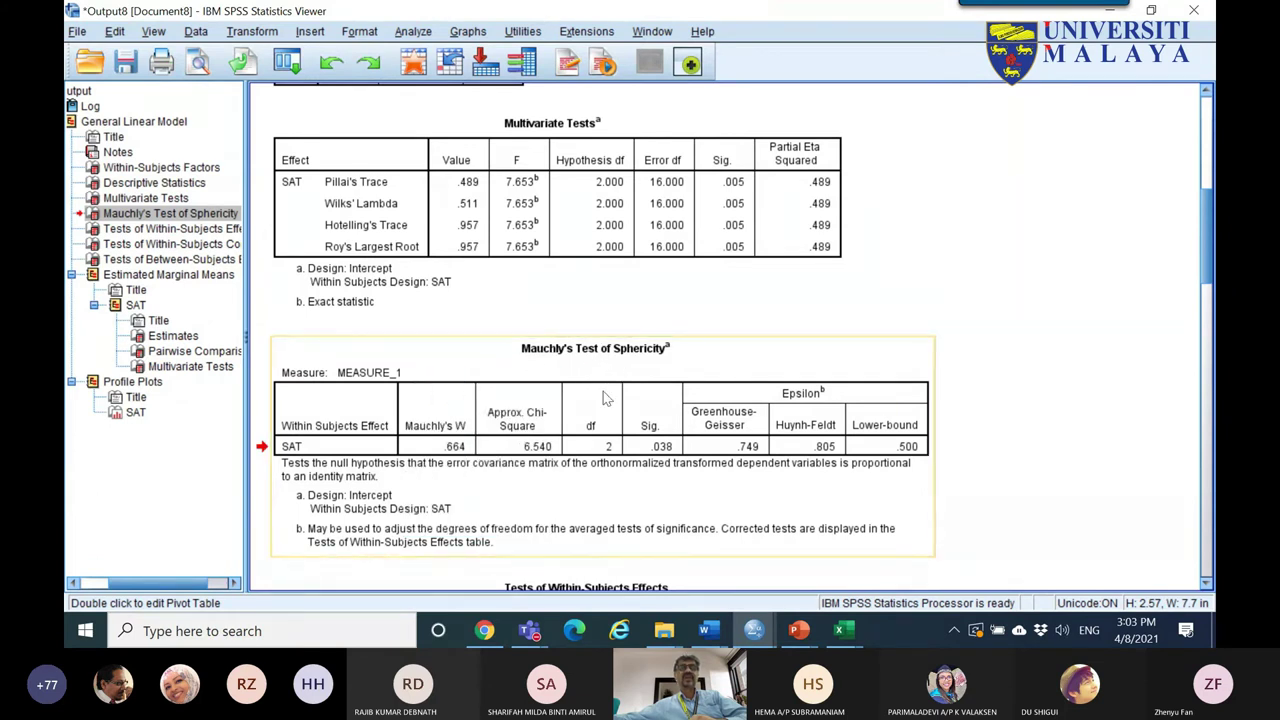
- Switch to the ANOVA.xlsx workbook in Excel, add a new sheet and paste the copied table at cell B2
click(858, 640)
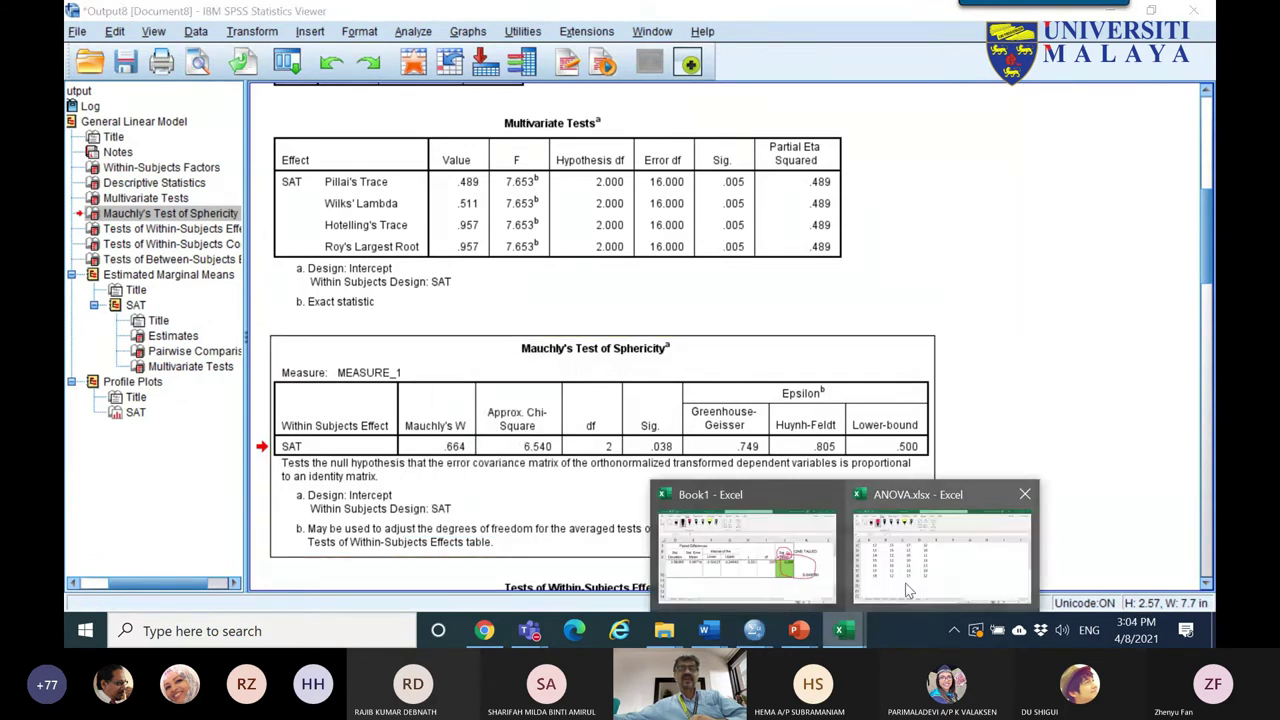
click(955, 557)
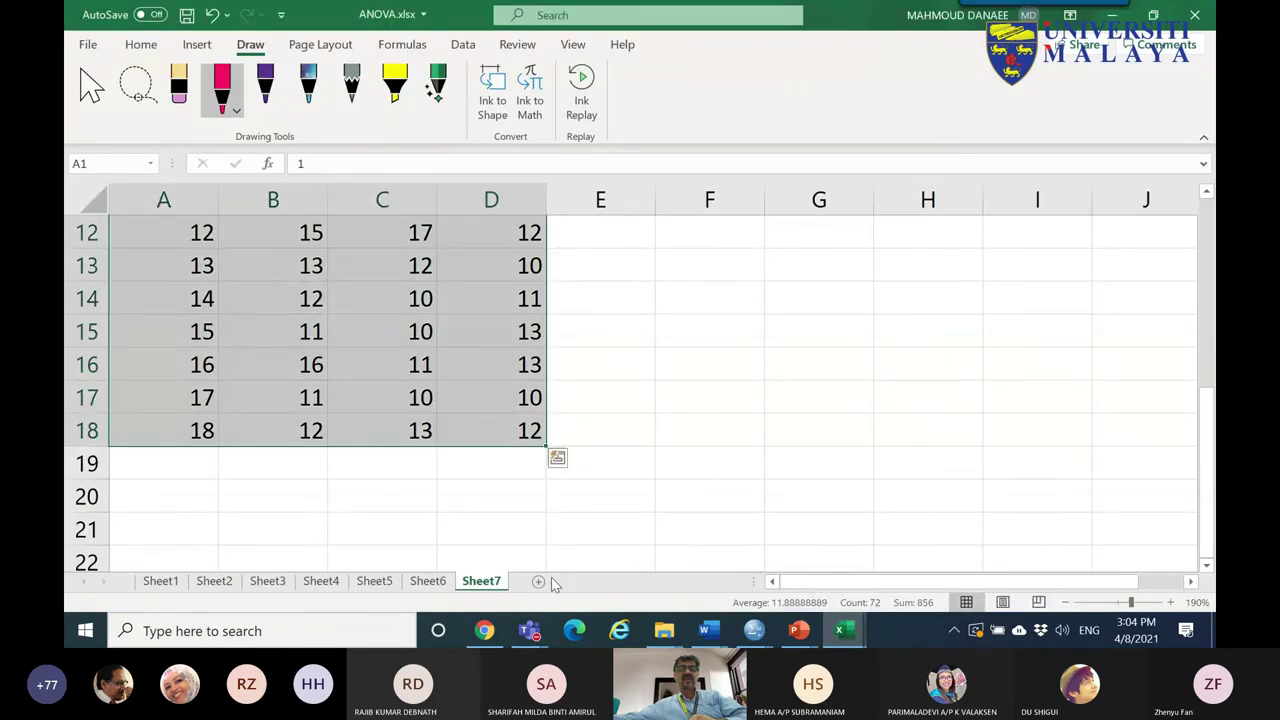
click(538, 581)
click(180, 226)
right_click(180, 226)
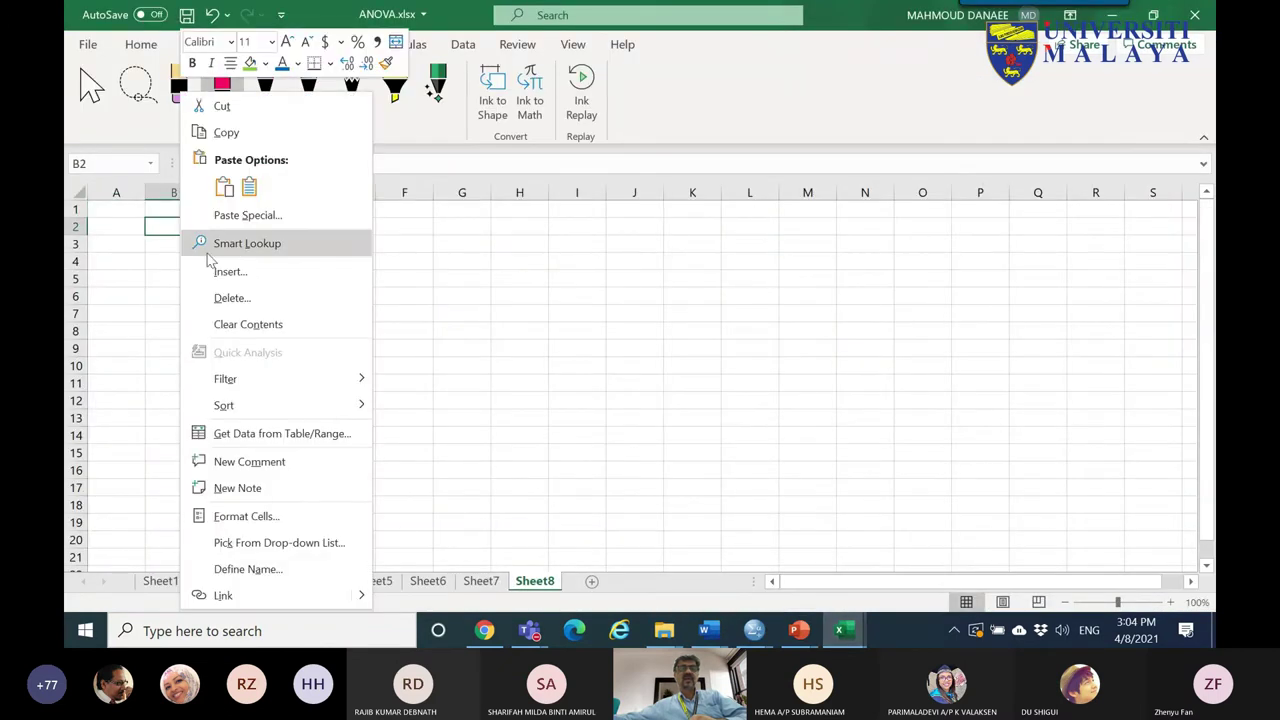
click(249, 187)
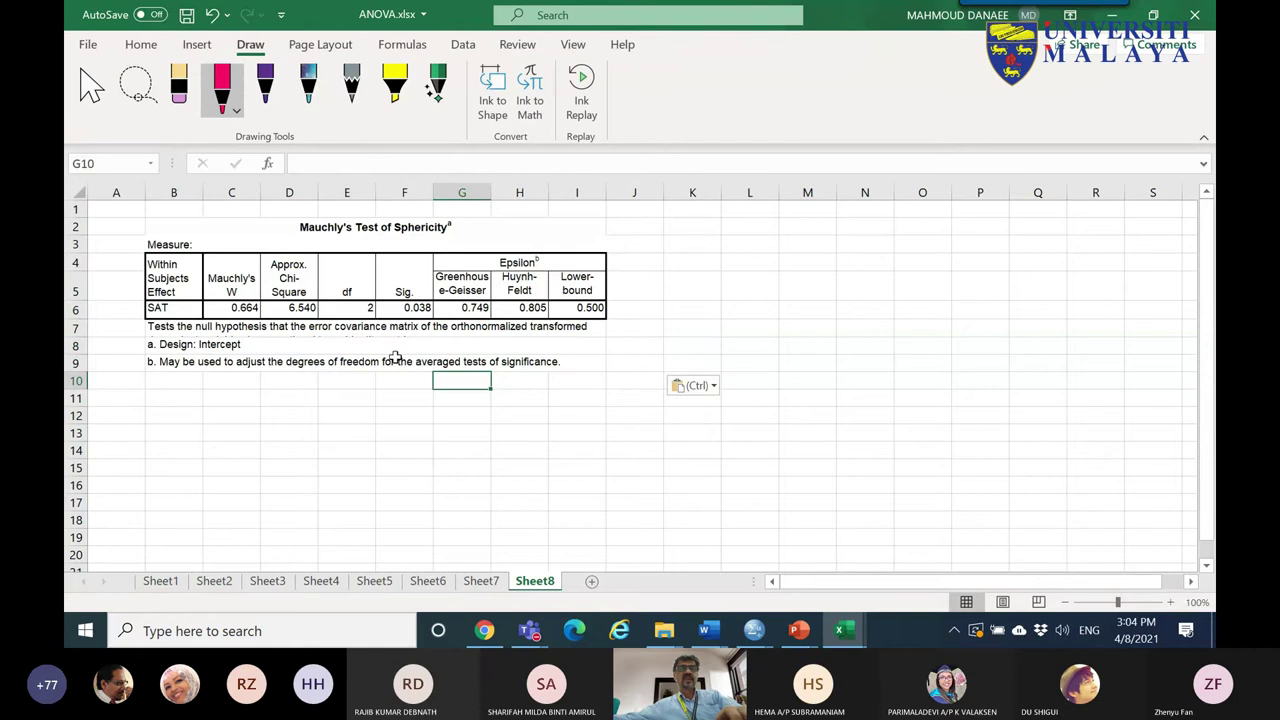
- Widen columns C through I equally so the headings of the sphericity table fit
scroll(491, 356, up, 5)
drag(376, 199, 1038, 198)
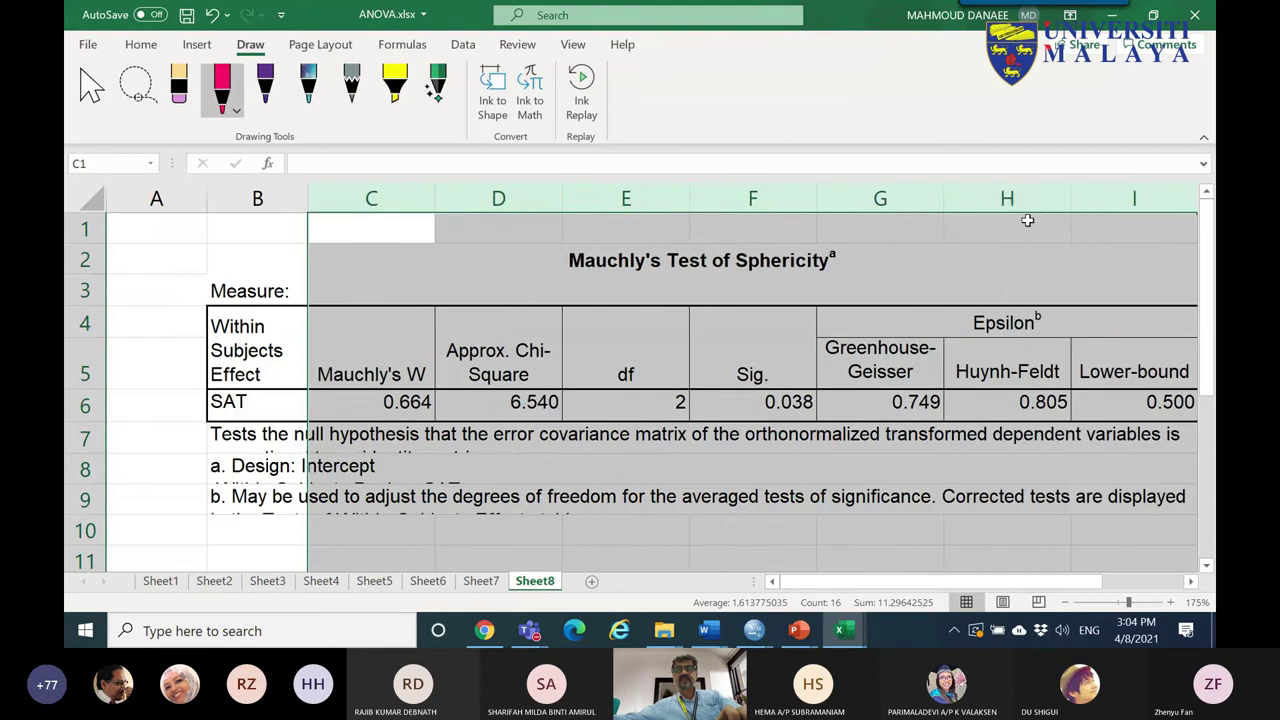
click(910, 380)
scroll(910, 385, down, 1)
click(574, 390)
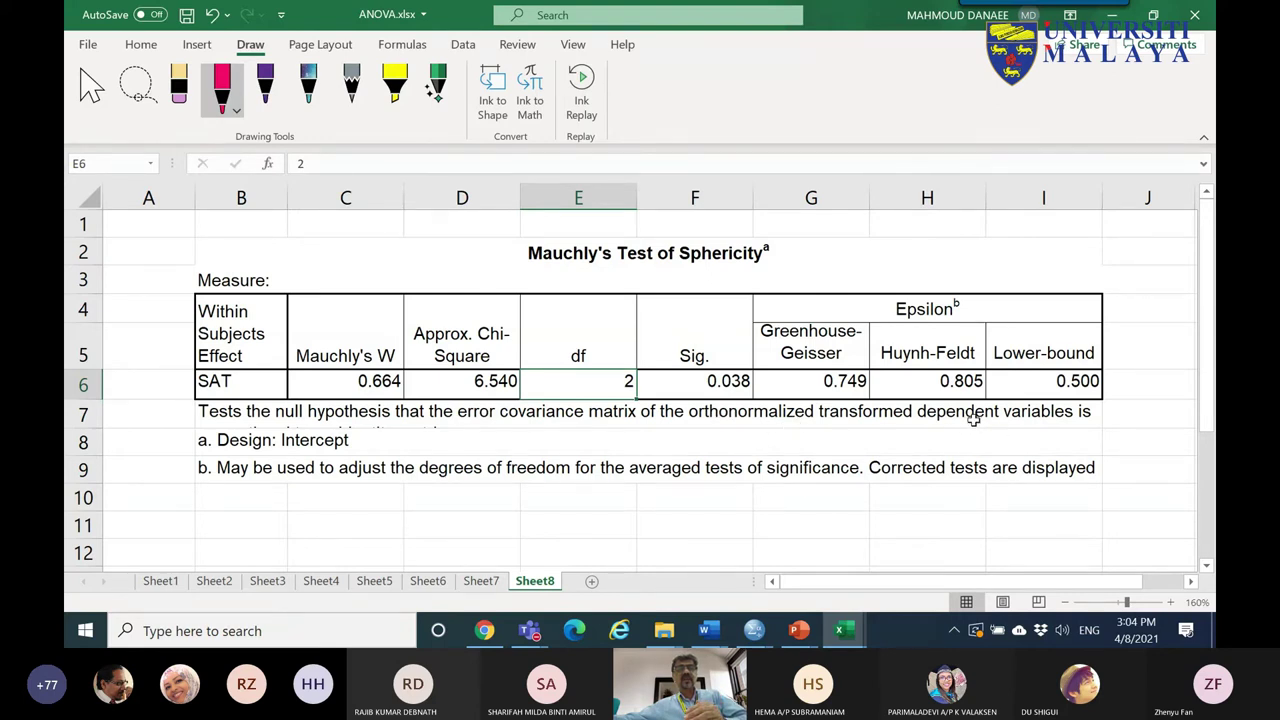
- Fill the null hypothesis note in row 7, below the sphericity table, with green
click(218, 411)
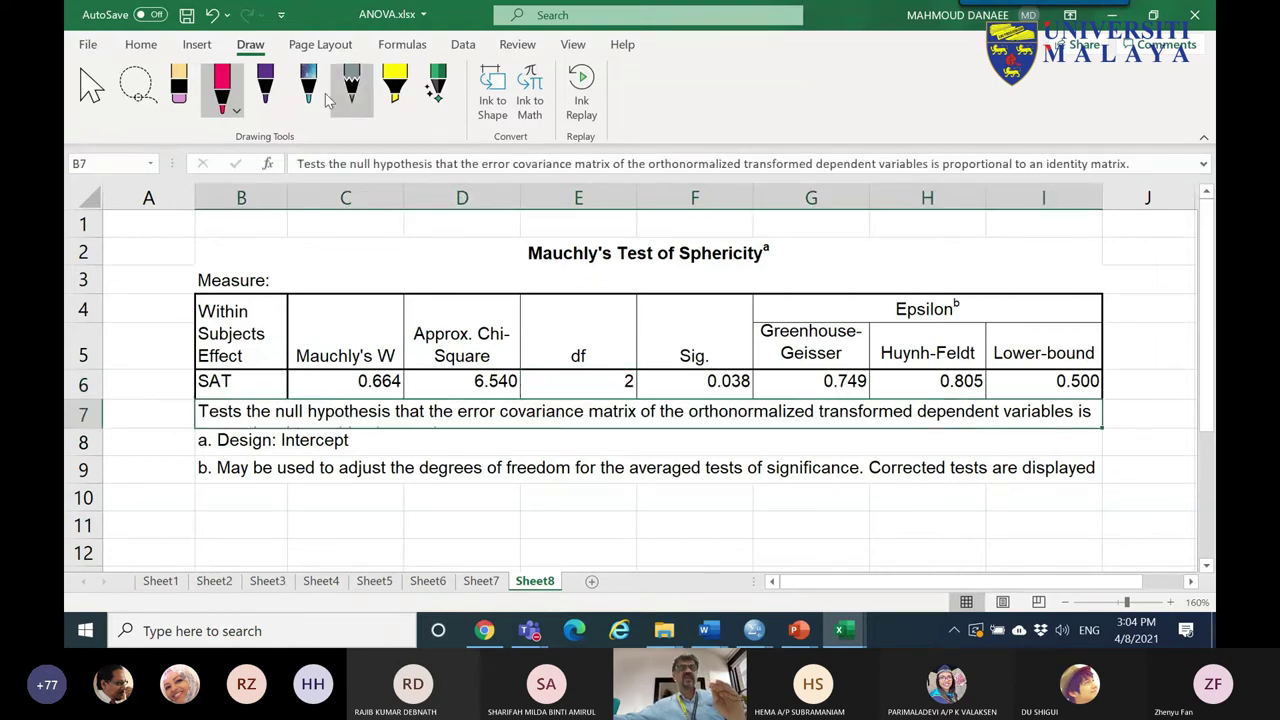
click(141, 44)
click(281, 107)
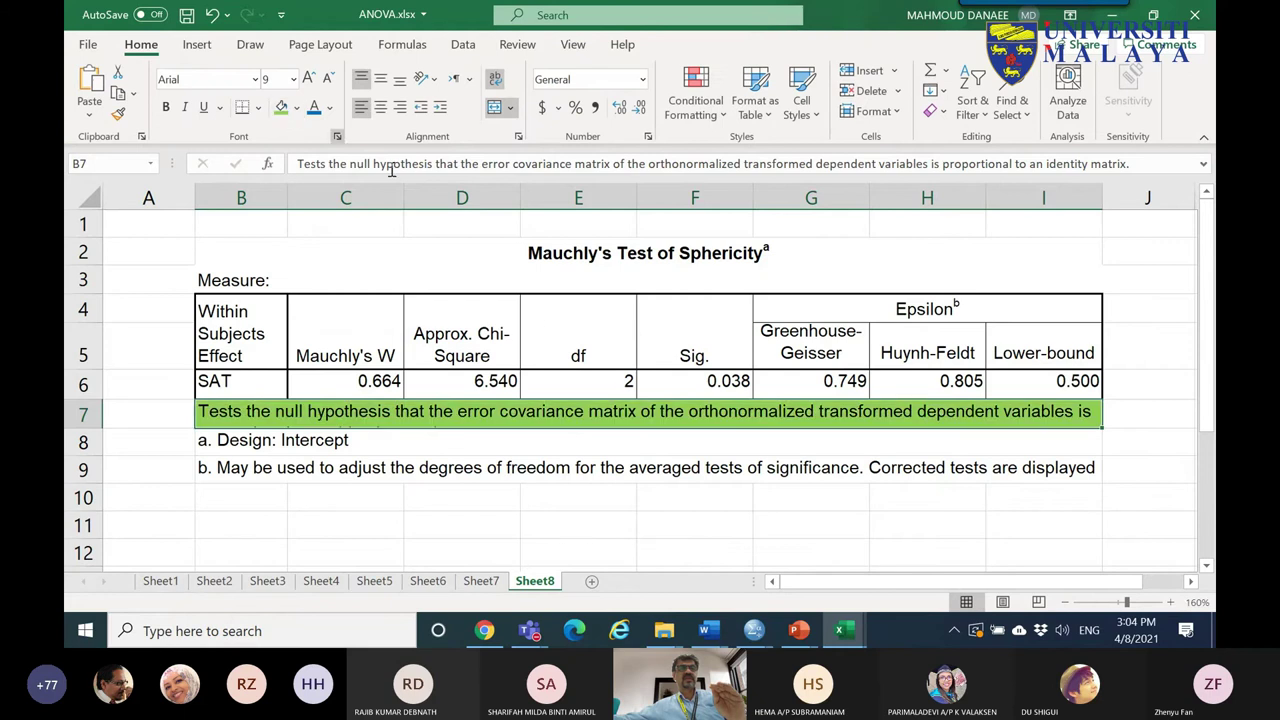
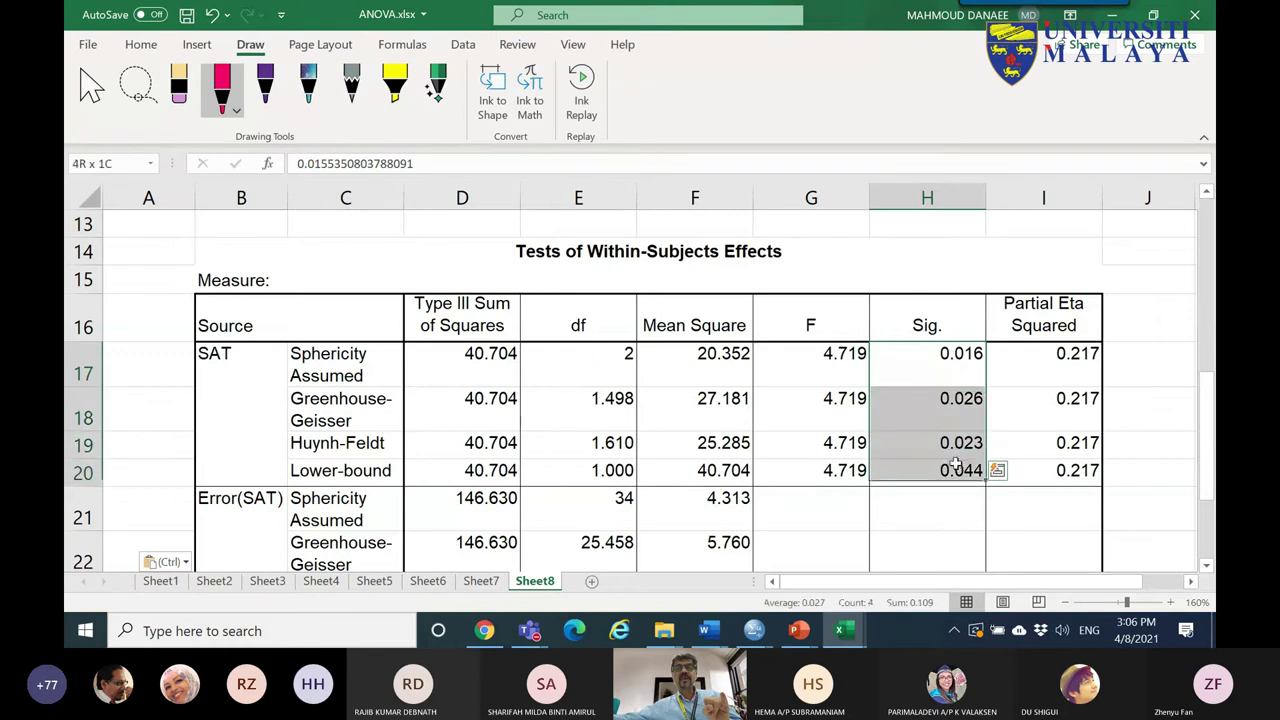
- Circle the Sig. heading and the four SAT significance values in the Tests of Within-Subjects Effects table with the pink pen
click(214, 95)
click(1000, 479)
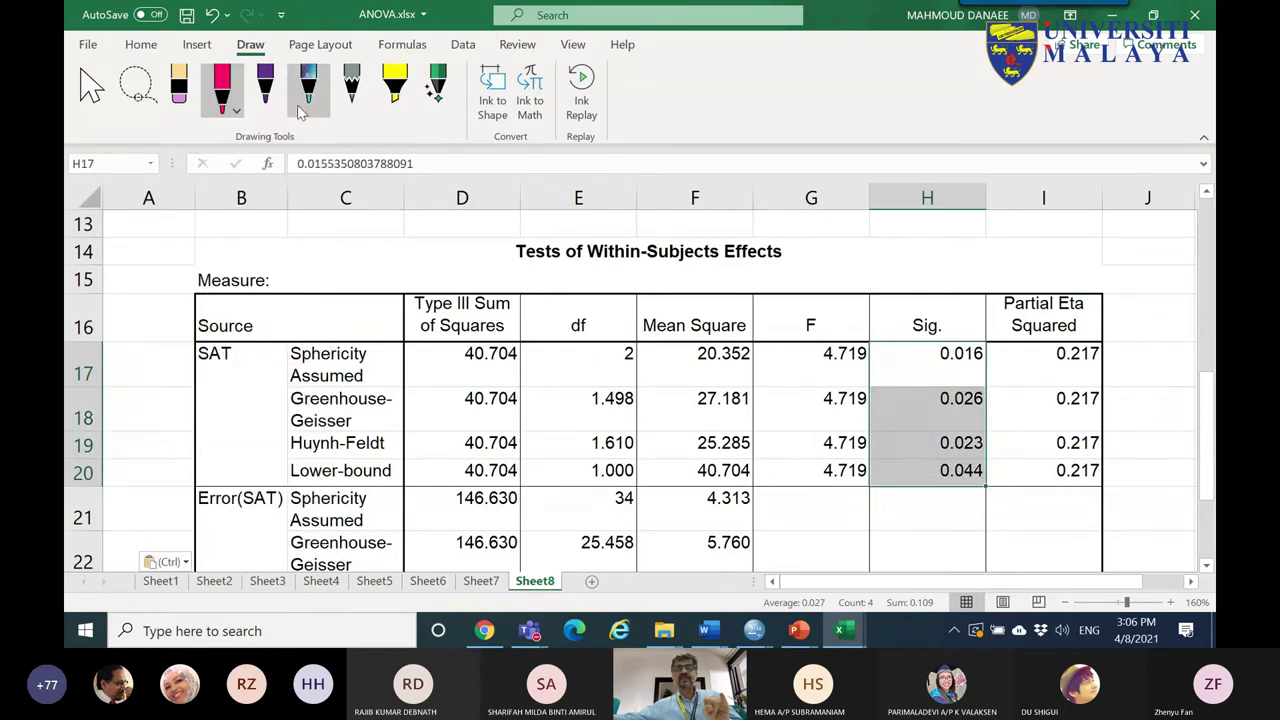
key(shift+Up)
click(914, 353)
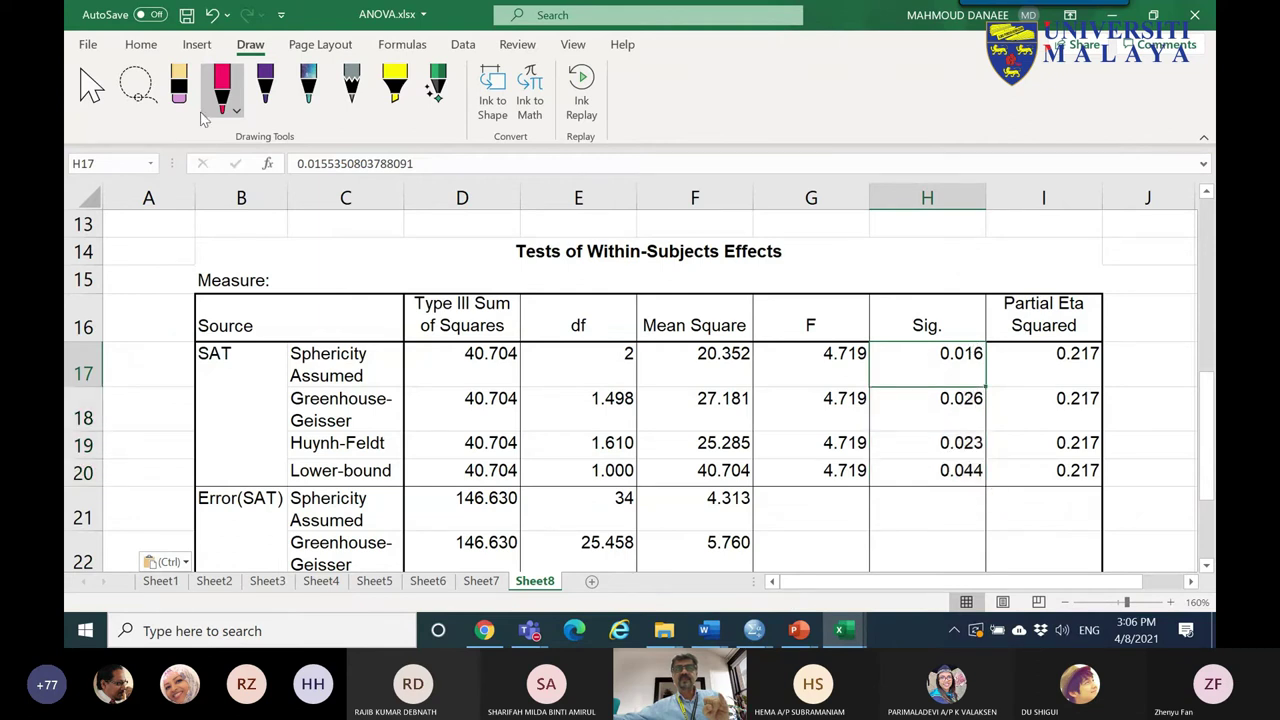
click(222, 95)
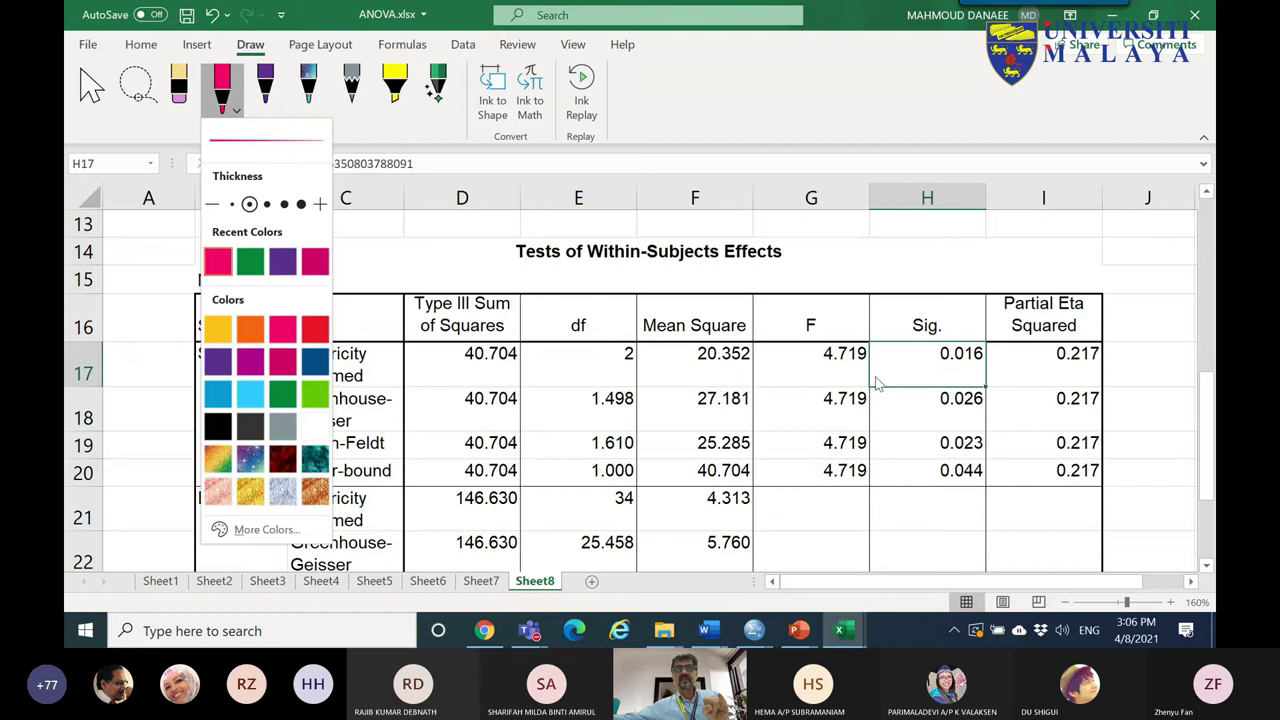
click(880, 435)
mouse_move(879, 425)
mouse_down()
mouse_move(872, 372)
mouse_move(1016, 385)
mouse_move(1004, 484)
mouse_move(956, 498)
mouse_move(894, 463)
mouse_move(876, 408)
mouse_up()
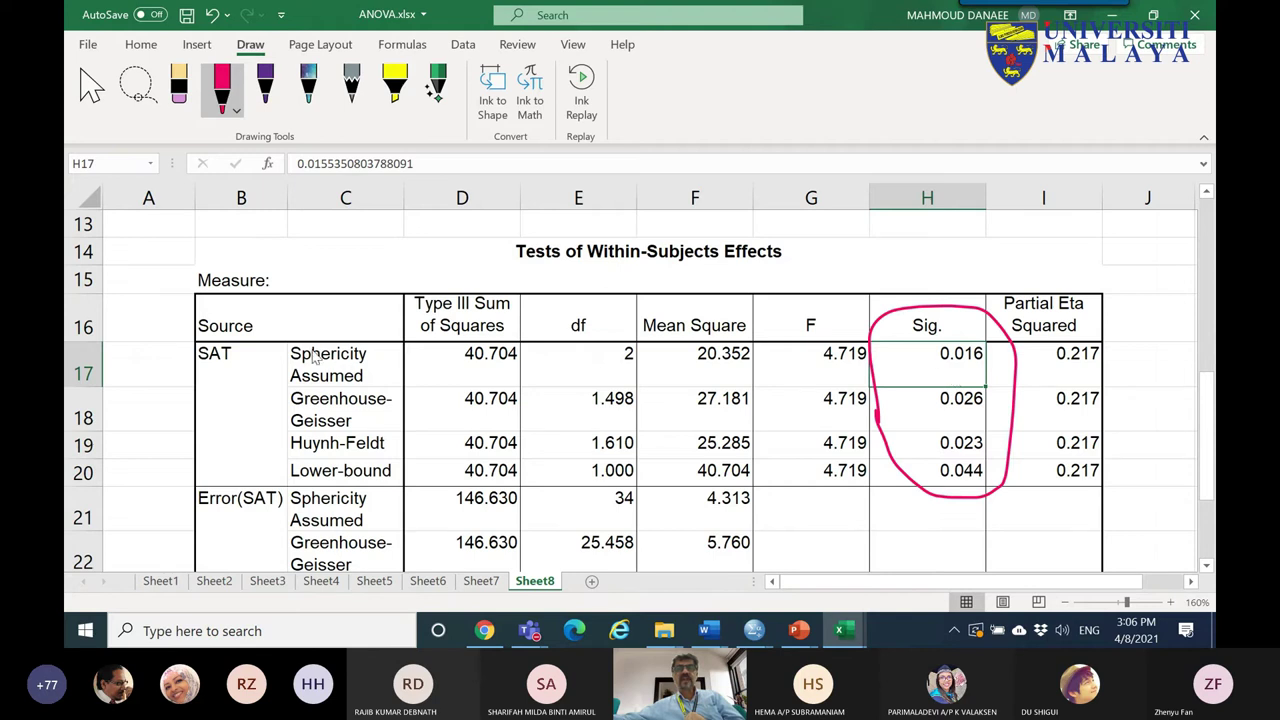
- Mark the SAT labels Sphericity Assumed, Greenhouse-Geisser, Huynh-Feldt and Lower-bound with the pink pen
mouse_move(368, 376)
mouse_down()
mouse_move(294, 396)
mouse_move(266, 381)
mouse_move(283, 341)
mouse_move(324, 338)
mouse_move(382, 365)
mouse_up()
mouse_move(372, 432)
mouse_down()
mouse_move(284, 422)
mouse_move(281, 397)
mouse_move(378, 405)
mouse_up()
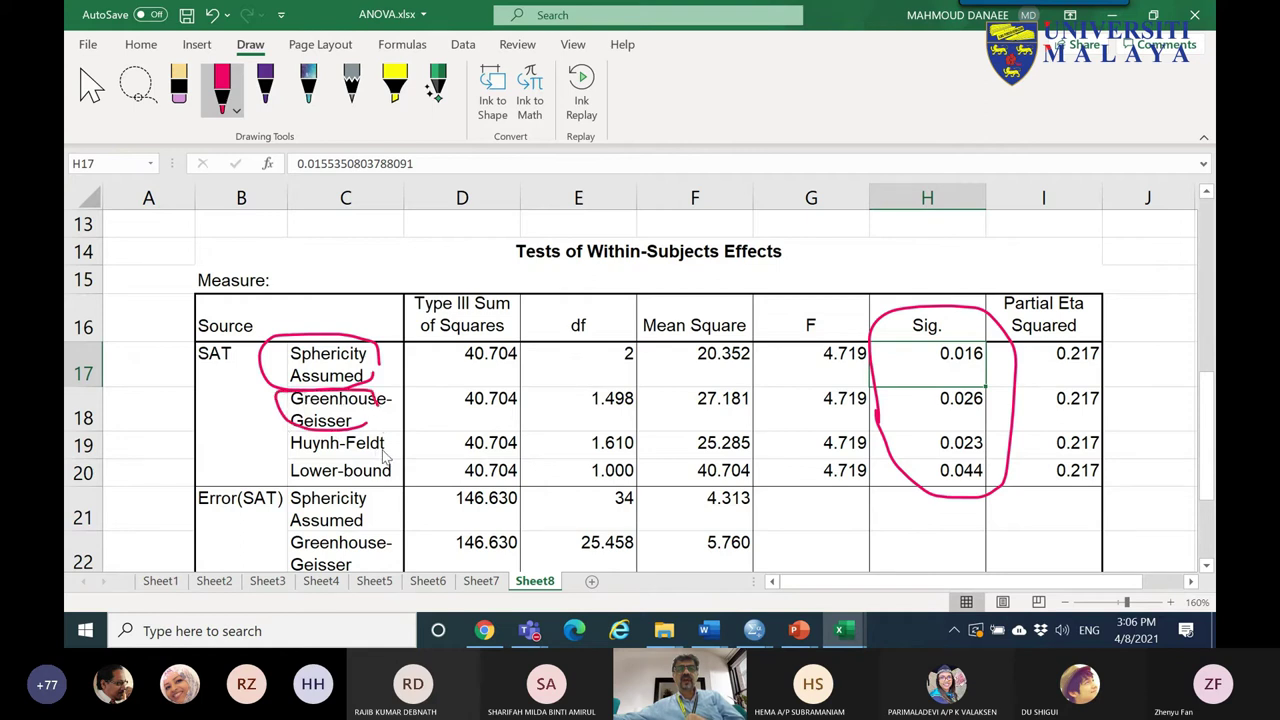
mouse_move(384, 455)
mouse_down()
mouse_move(290, 452)
mouse_move(400, 478)
mouse_move(305, 490)
mouse_move(370, 472)
mouse_up()
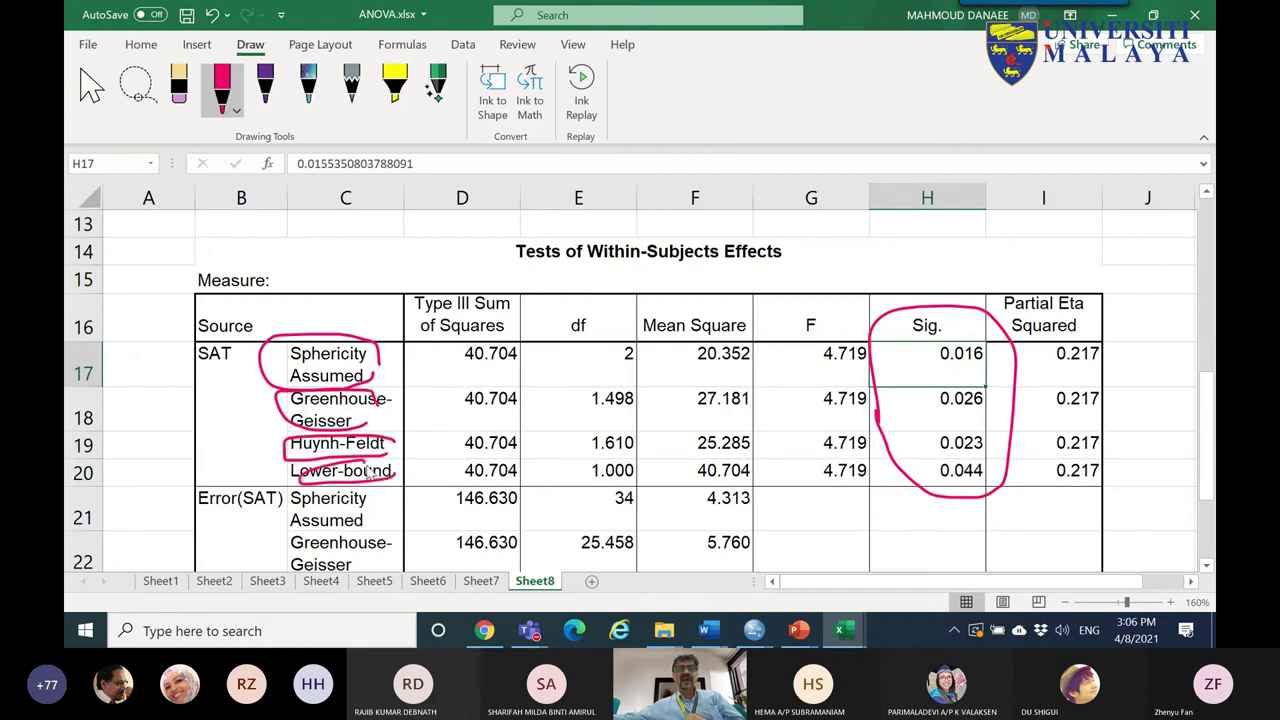
- Highlight the SAT Greenhouse-Geisser row in yellow and circle its Sig. value with the pink pen
click(395, 85)
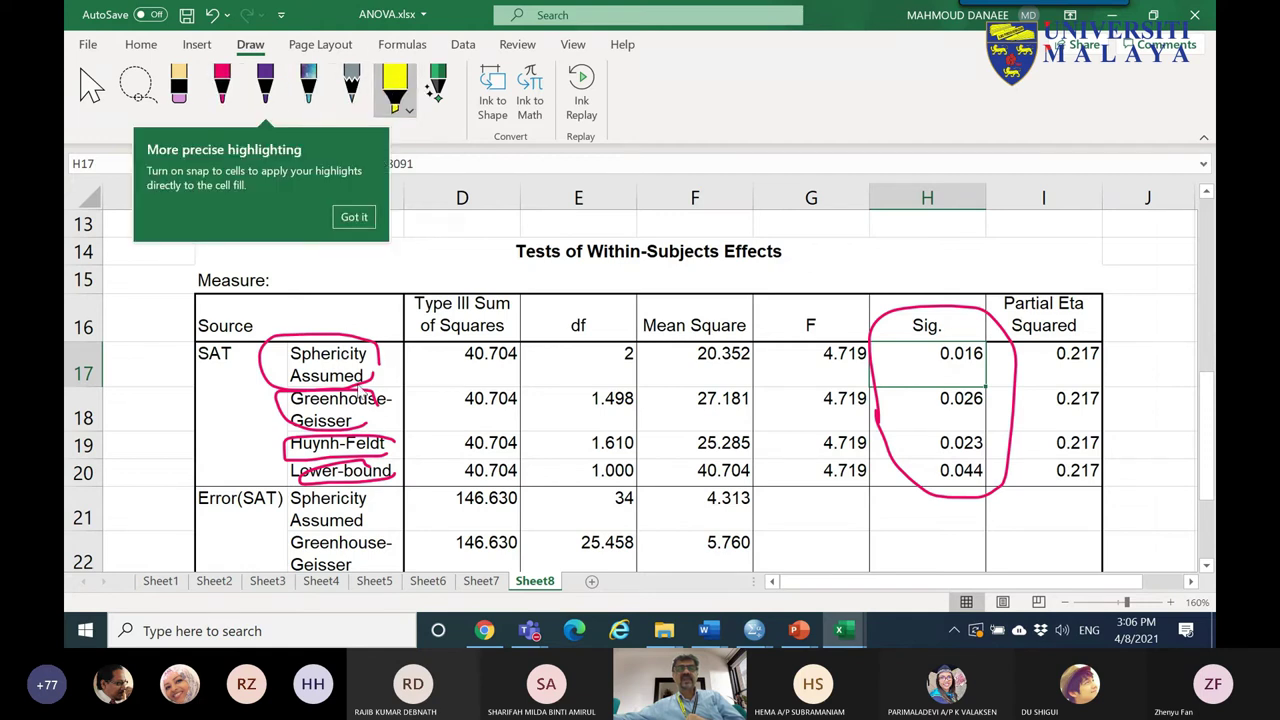
mouse_move(362, 400)
mouse_down()
mouse_move(1095, 412)
mouse_move(850, 427)
mouse_move(292, 418)
mouse_move(325, 400)
mouse_up()
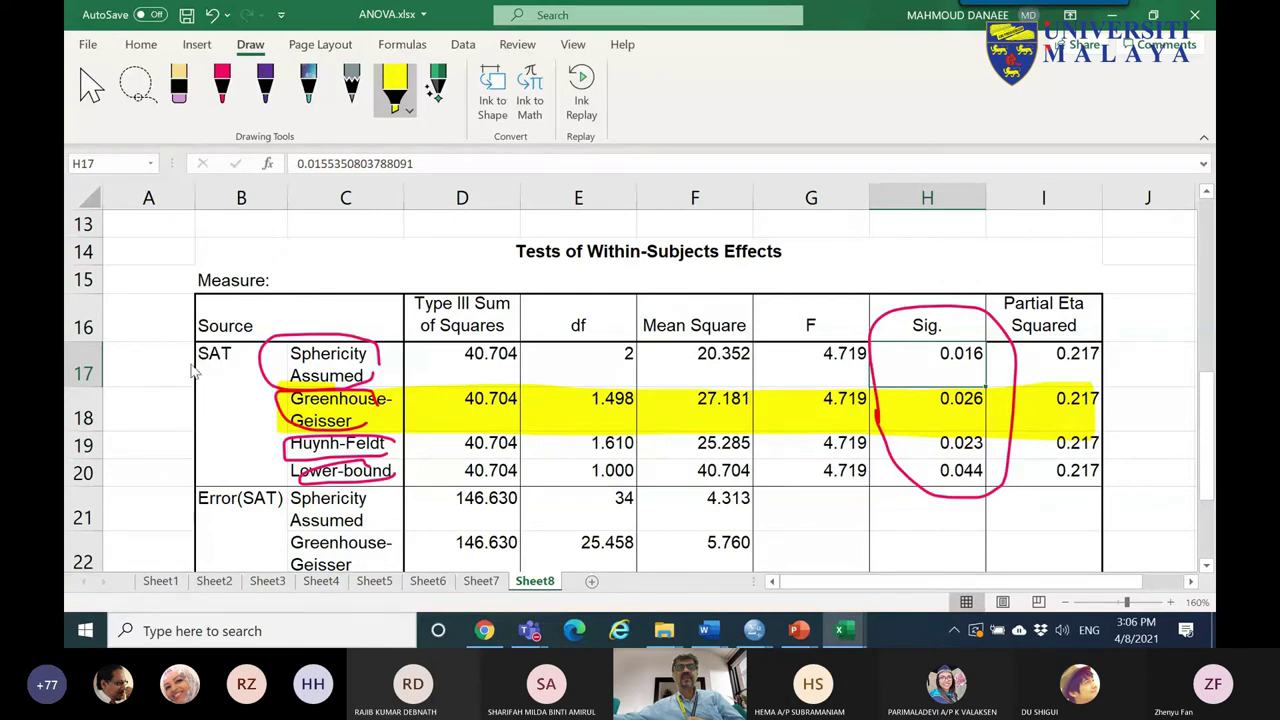
click(222, 85)
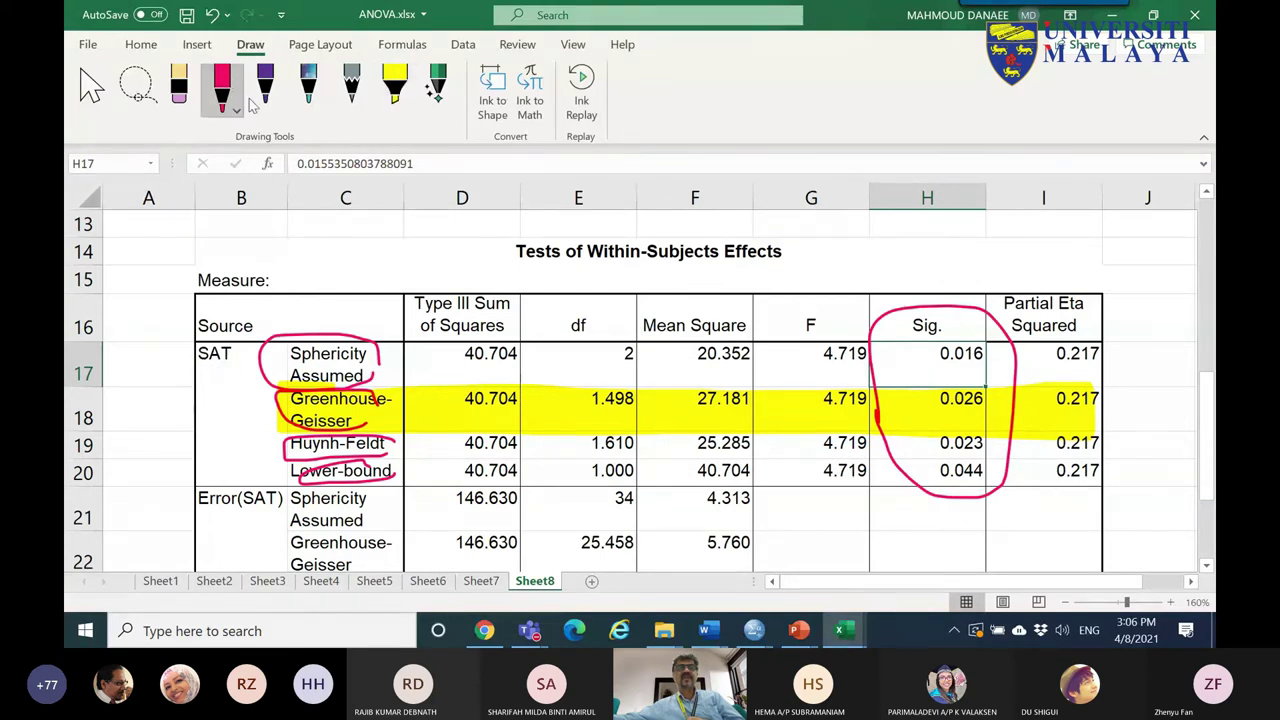
mouse_move(1004, 408)
mouse_down()
mouse_move(931, 410)
mouse_move(943, 384)
mouse_move(1000, 402)
mouse_up()
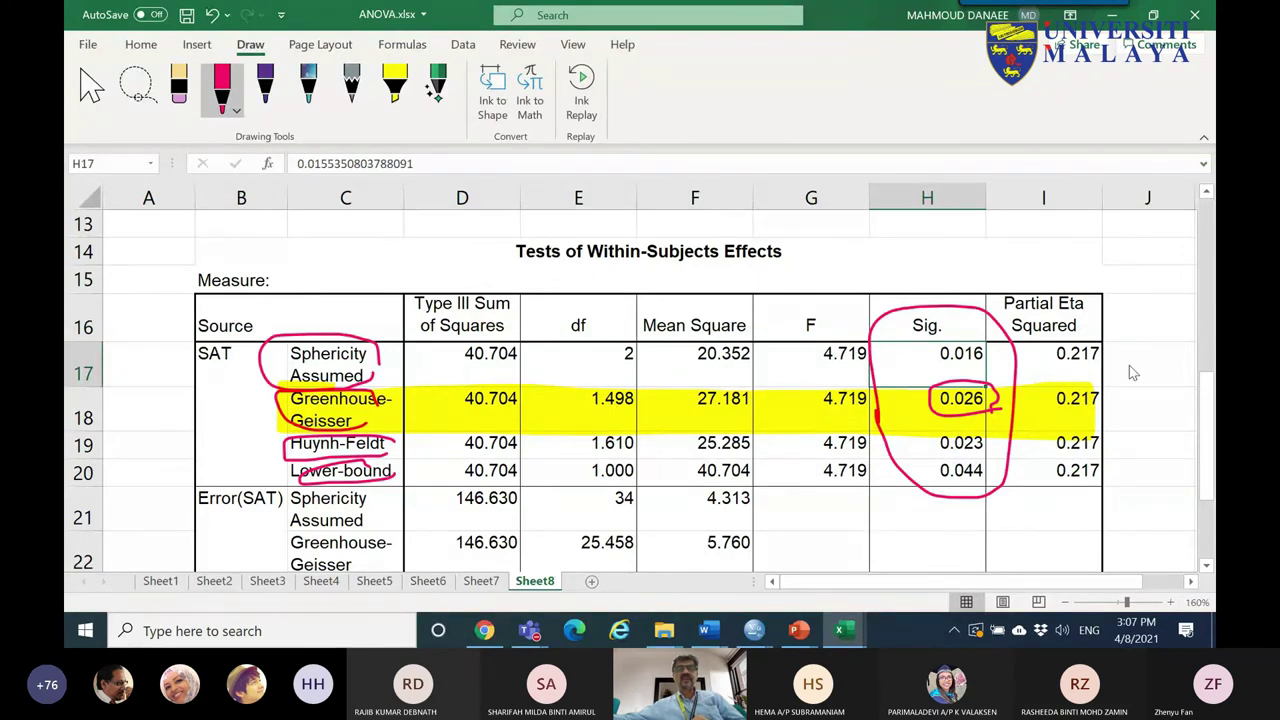
- Cross out the Sig. value in Mauchly's table with the purple pen, then write 0.174 below it and circle it
drag(1208, 392, 1208, 248)
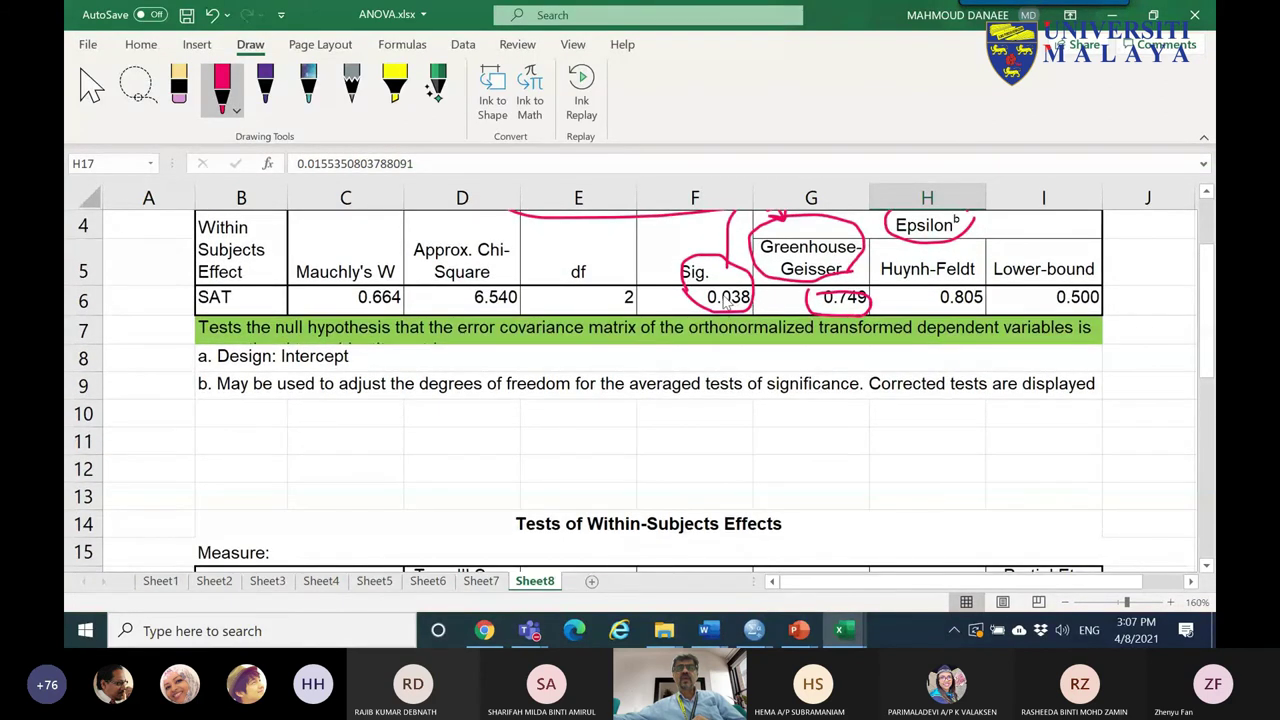
click(264, 88)
mouse_move(745, 294)
mouse_down()
mouse_move(704, 307)
mouse_move(748, 307)
mouse_move(710, 304)
mouse_move(730, 296)
mouse_move(739, 354)
mouse_up()
mouse_move(728, 397)
mouse_down()
mouse_move(777, 420)
mouse_move(781, 398)
mouse_move(802, 418)
mouse_move(842, 405)
mouse_move(853, 430)
mouse_move(786, 465)
mouse_move(792, 347)
mouse_move(890, 410)
mouse_up()
click(757, 413)
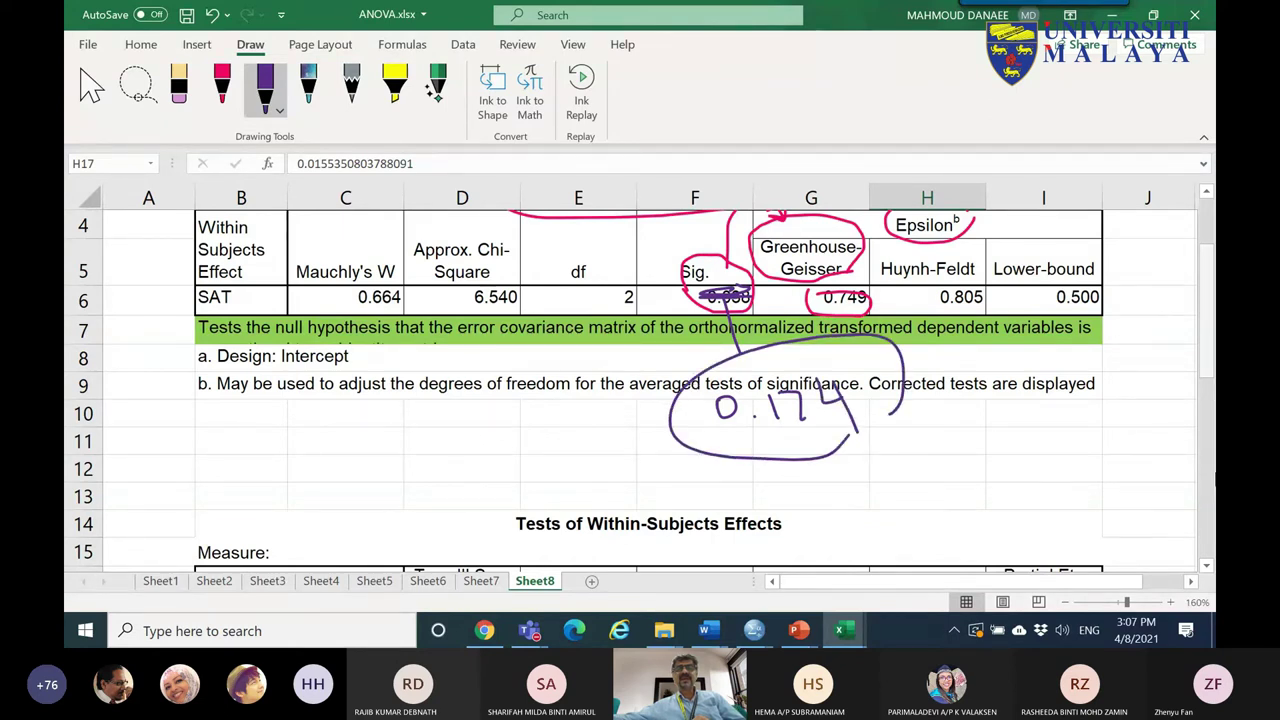
- Circle the SAT Sphericity Assumed label and its Sig. value in the within-subjects effects table with the purple pen
scroll(1206, 300, down, 3)
mouse_move(993, 330)
mouse_down()
mouse_move(916, 338)
mouse_move(941, 297)
mouse_move(978, 299)
mouse_move(988, 335)
mouse_up()
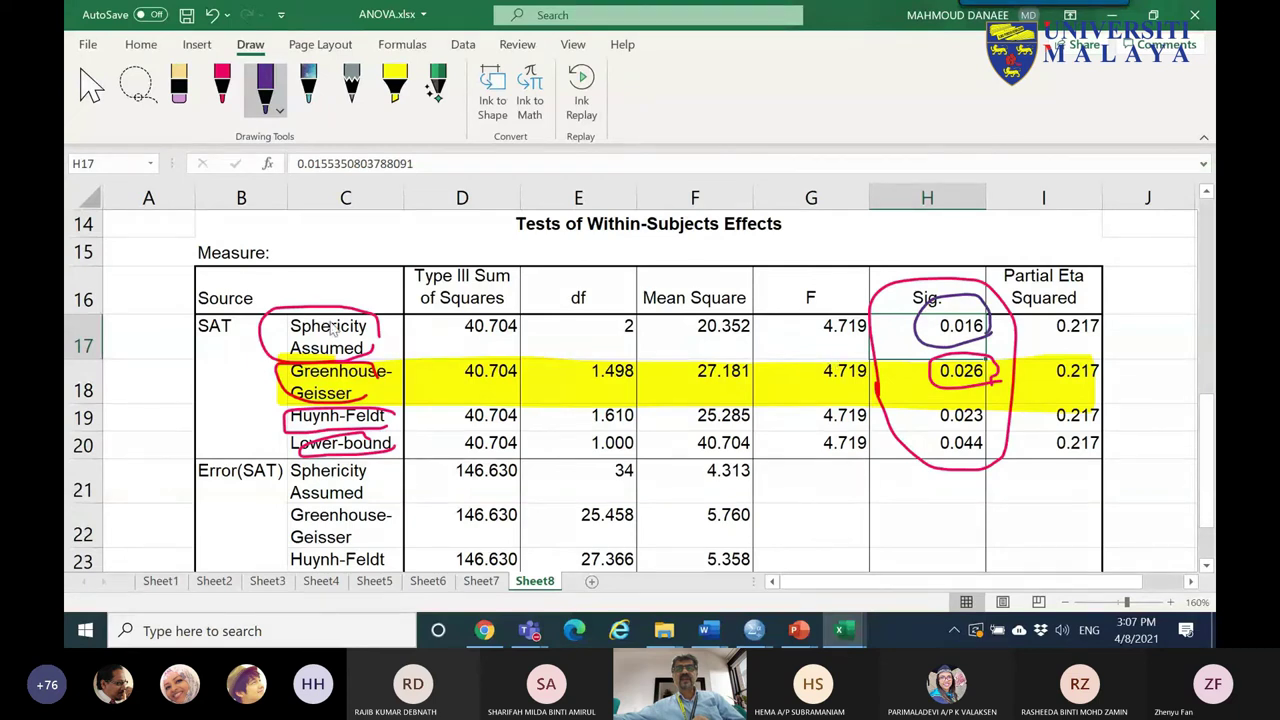
mouse_move(275, 318)
mouse_down()
mouse_move(395, 325)
mouse_move(325, 372)
mouse_move(288, 310)
mouse_up()
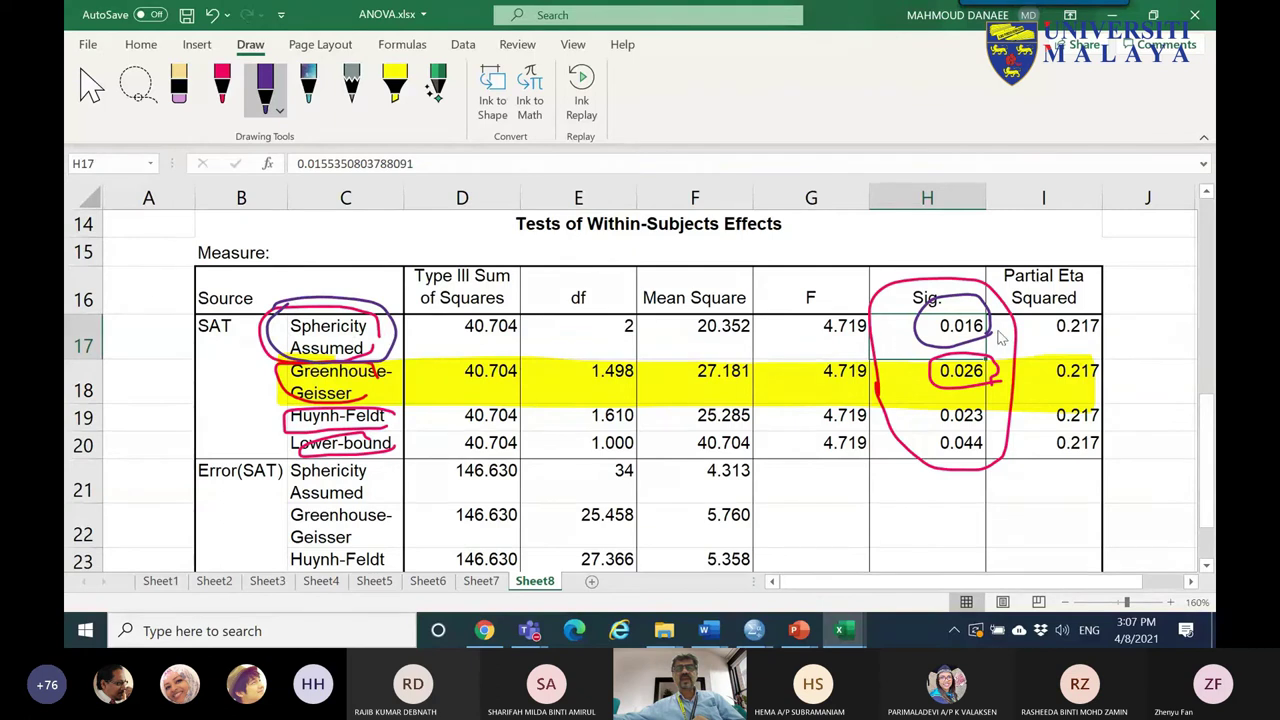
- Circle the SAT F values, and the df and Mean Square values of the three corrected rows, with the purple pen
mouse_move(858, 465)
mouse_down()
mouse_move(817, 428)
mouse_move(826, 300)
mouse_move(869, 322)
mouse_move(862, 455)
mouse_up()
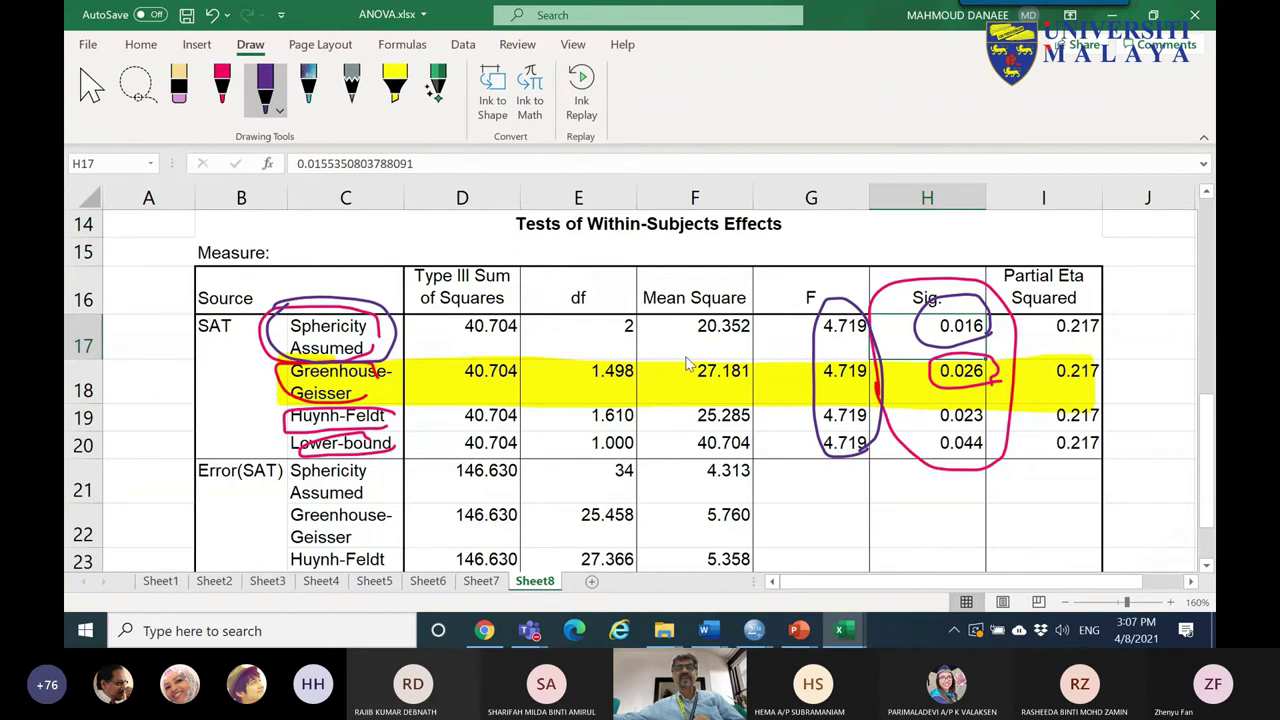
mouse_move(590, 342)
mouse_down()
mouse_move(578, 385)
mouse_move(563, 358)
mouse_up()
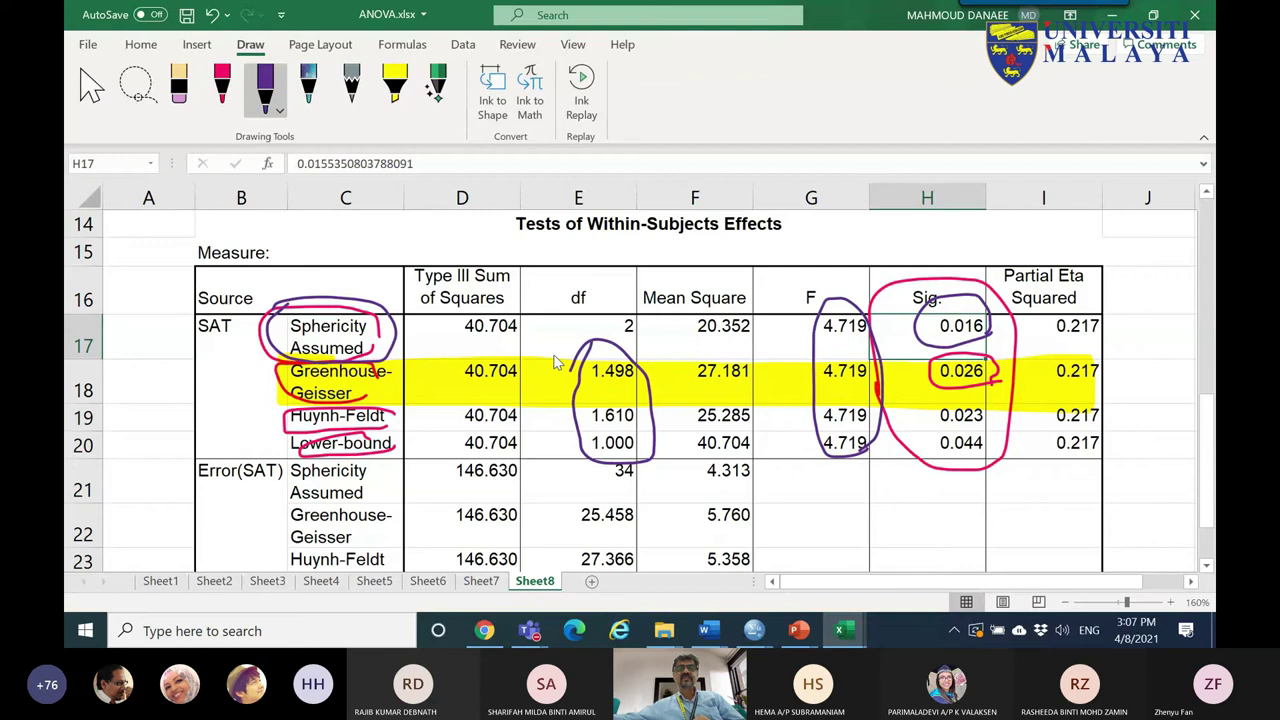
mouse_move(703, 370)
mouse_down()
mouse_move(726, 400)
mouse_move(688, 366)
mouse_up()
mouse_move(678, 416)
mouse_down()
mouse_move(762, 420)
mouse_move(692, 444)
mouse_move(678, 426)
mouse_move(679, 452)
mouse_move(748, 442)
mouse_move(686, 458)
mouse_up()
- Draw purple lines at the Greenhouse-Geisser and Huynh-Feldt F values, and underline the Error(SAT) and SAT source labels
scroll(833, 517, down, 1)
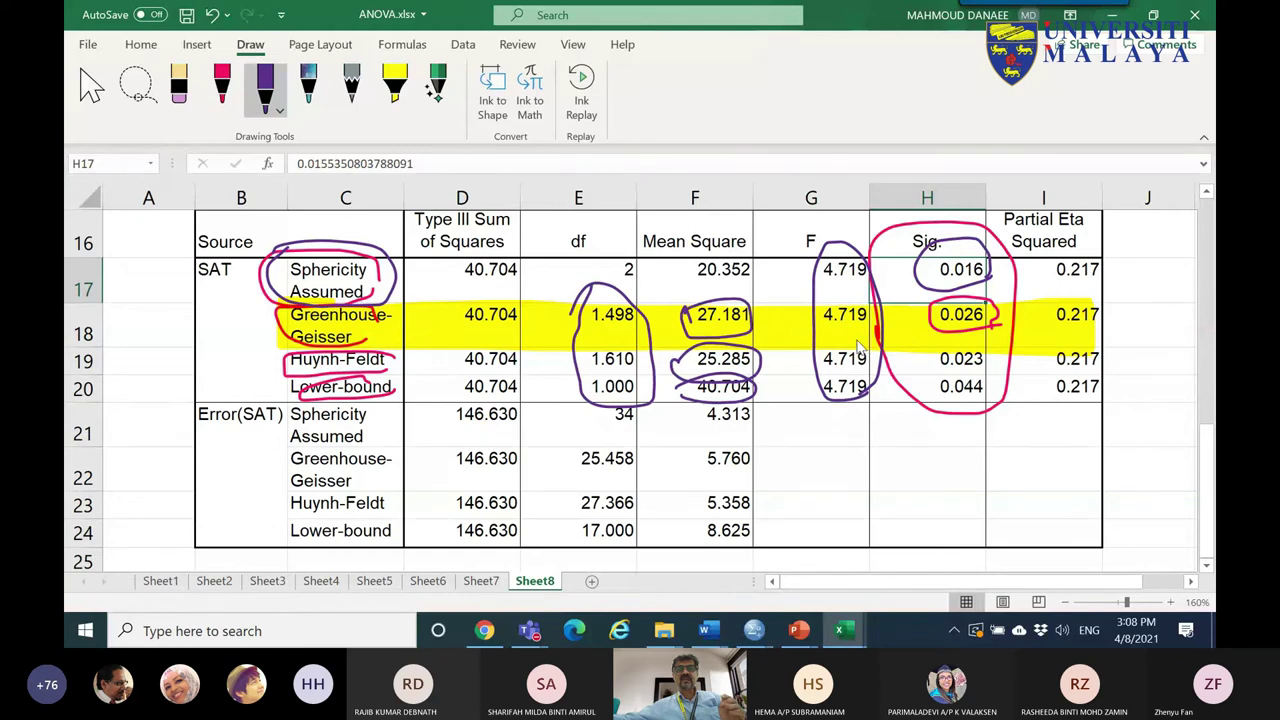
drag(808, 325, 868, 325)
drag(828, 362, 866, 362)
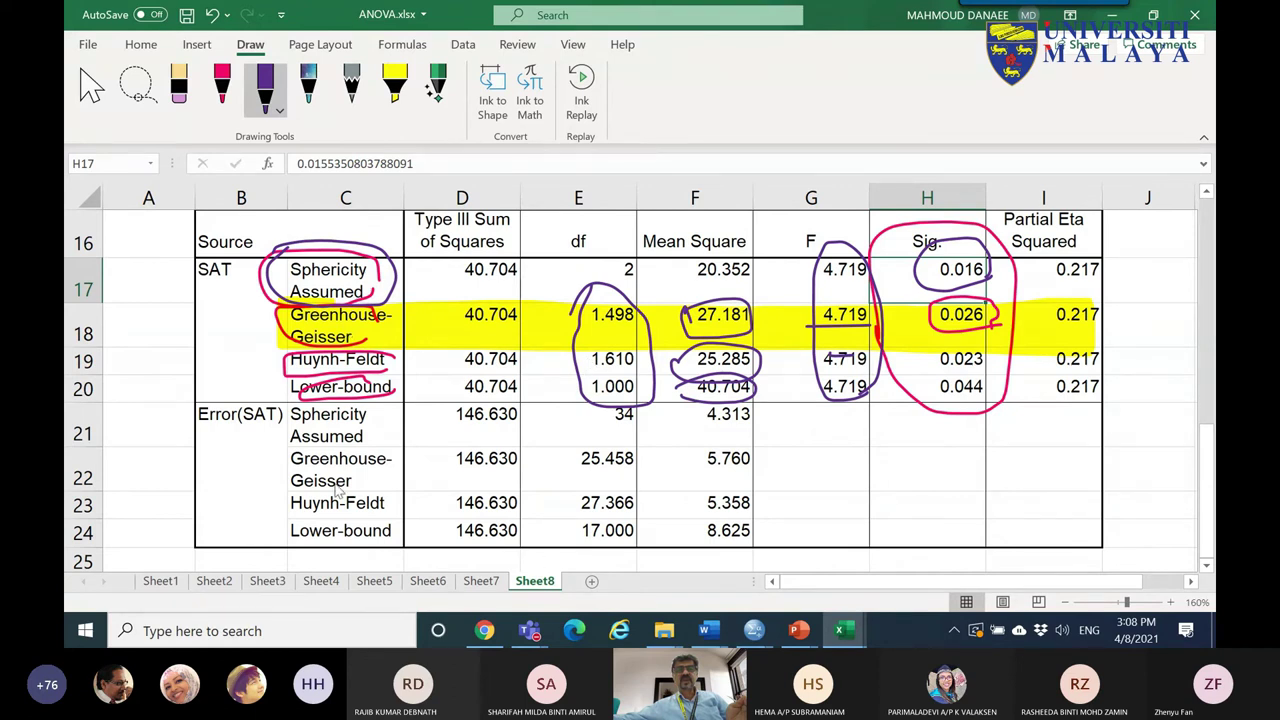
drag(228, 434, 255, 432)
drag(184, 293, 230, 288)
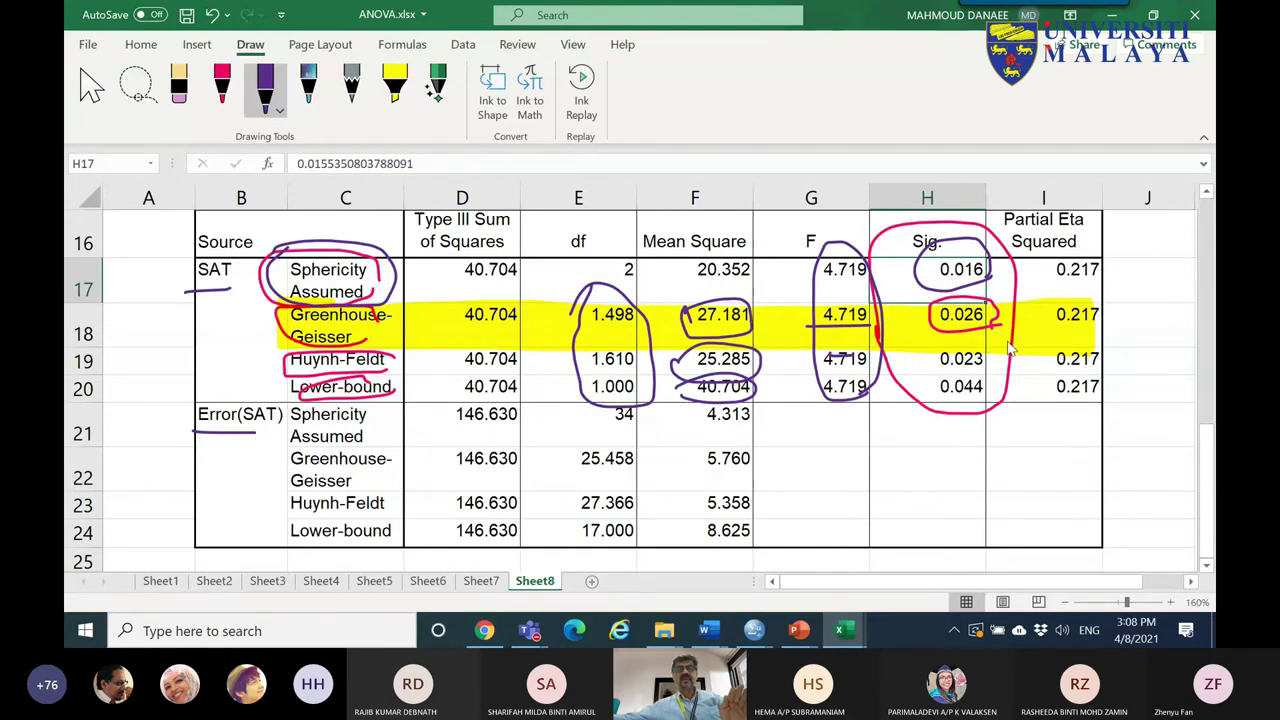
- Handwrite "RM ANOVA → Check the Nor" with the purple pen in the empty rows below the within-subjects effects table
scroll(347, 304, down, 5)
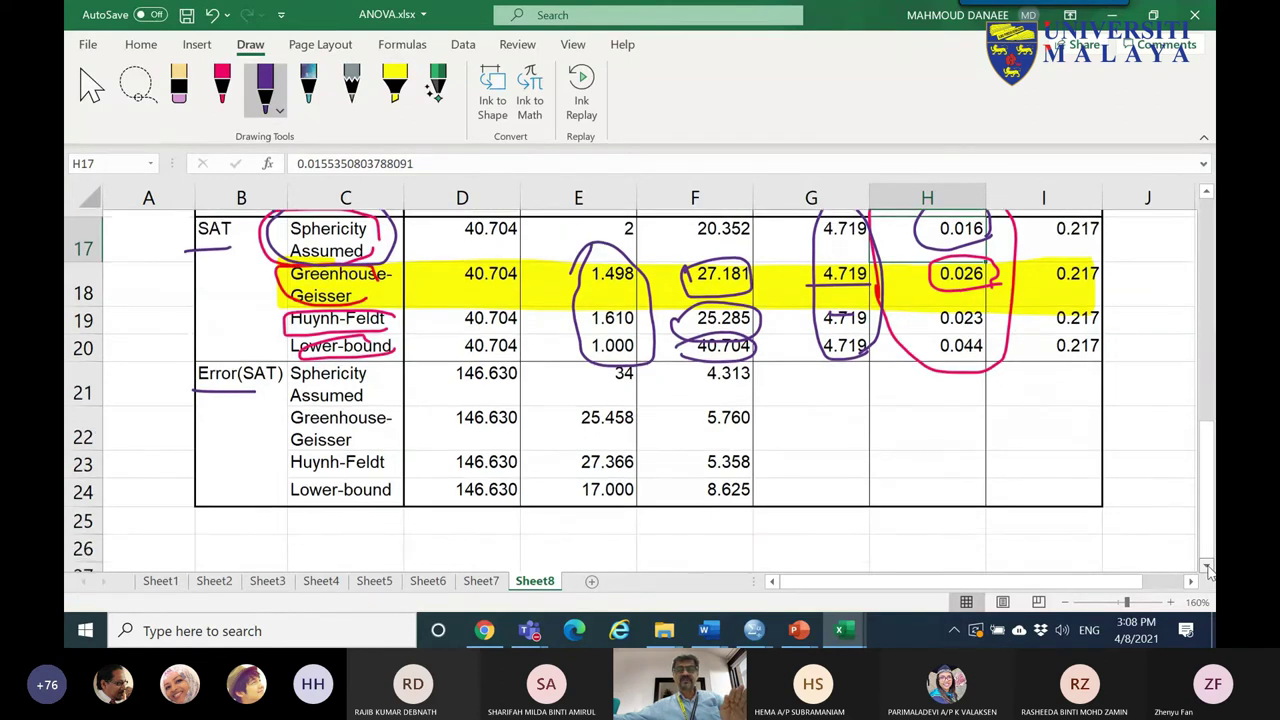
mouse_move(201, 253)
mouse_down()
mouse_move(234, 274)
mouse_move(259, 259)
mouse_move(270, 272)
mouse_move(299, 255)
mouse_move(303, 278)
mouse_move(297, 268)
mouse_move(337, 256)
mouse_move(356, 258)
mouse_move(342, 275)
mouse_move(383, 260)
mouse_move(421, 276)
mouse_move(490, 266)
mouse_up()
drag(472, 250, 488, 282)
mouse_move(546, 250)
mouse_down()
mouse_move(536, 270)
mouse_move(546, 262)
mouse_up()
mouse_move(556, 238)
mouse_down()
mouse_move(565, 262)
mouse_move(614, 256)
mouse_up()
mouse_move(596, 254)
mouse_down()
mouse_move(634, 257)
mouse_move(641, 233)
mouse_move(676, 251)
mouse_move(731, 242)
mouse_move(727, 229)
mouse_move(757, 252)
mouse_move(868, 230)
mouse_move(945, 250)
mouse_up()
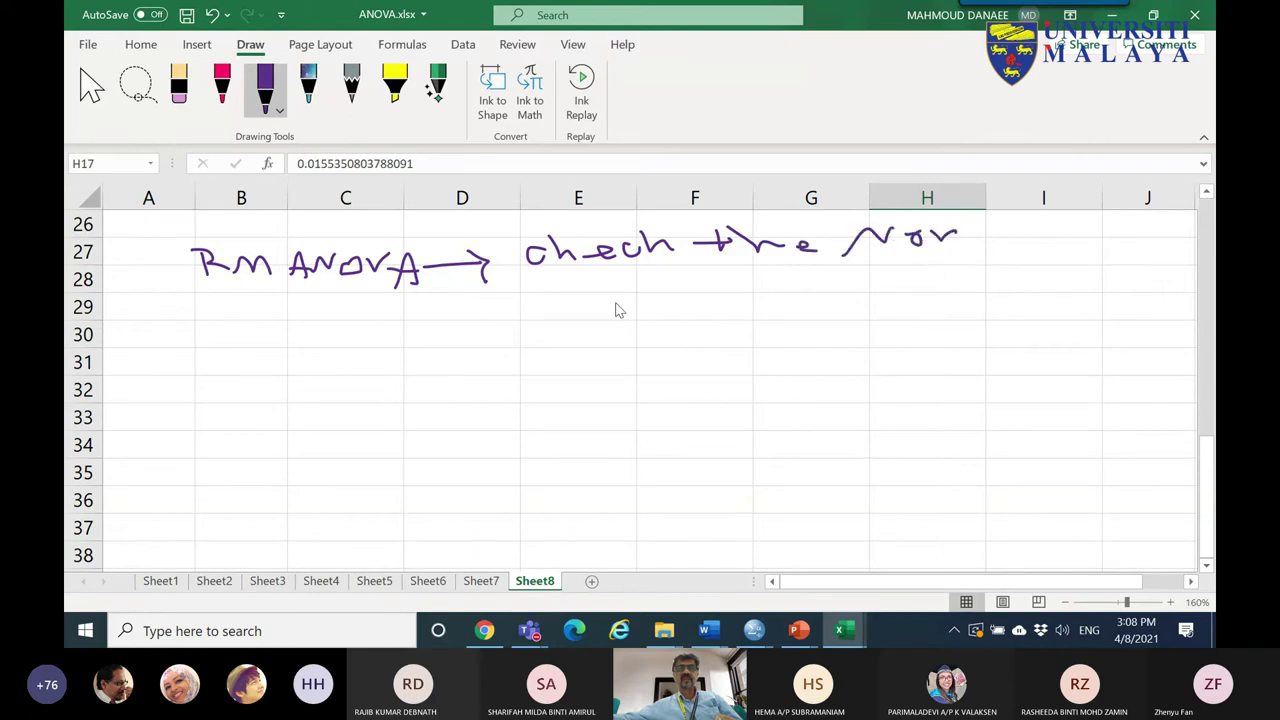
- Draw a purple branch arrow from RM ANOVA and handwrite "Run → RMANOVA → Sphericity" below the first line
mouse_move(440, 280)
mouse_down()
mouse_move(451, 326)
mouse_move(481, 327)
mouse_move(473, 346)
mouse_move(513, 352)
mouse_move(509, 314)
mouse_move(498, 330)
mouse_move(539, 347)
mouse_move(546, 332)
mouse_move(522, 344)
mouse_move(593, 351)
mouse_move(634, 322)
mouse_move(728, 345)
mouse_move(757, 318)
mouse_move(763, 346)
mouse_move(778, 326)
mouse_move(791, 345)
mouse_move(825, 340)
mouse_up()
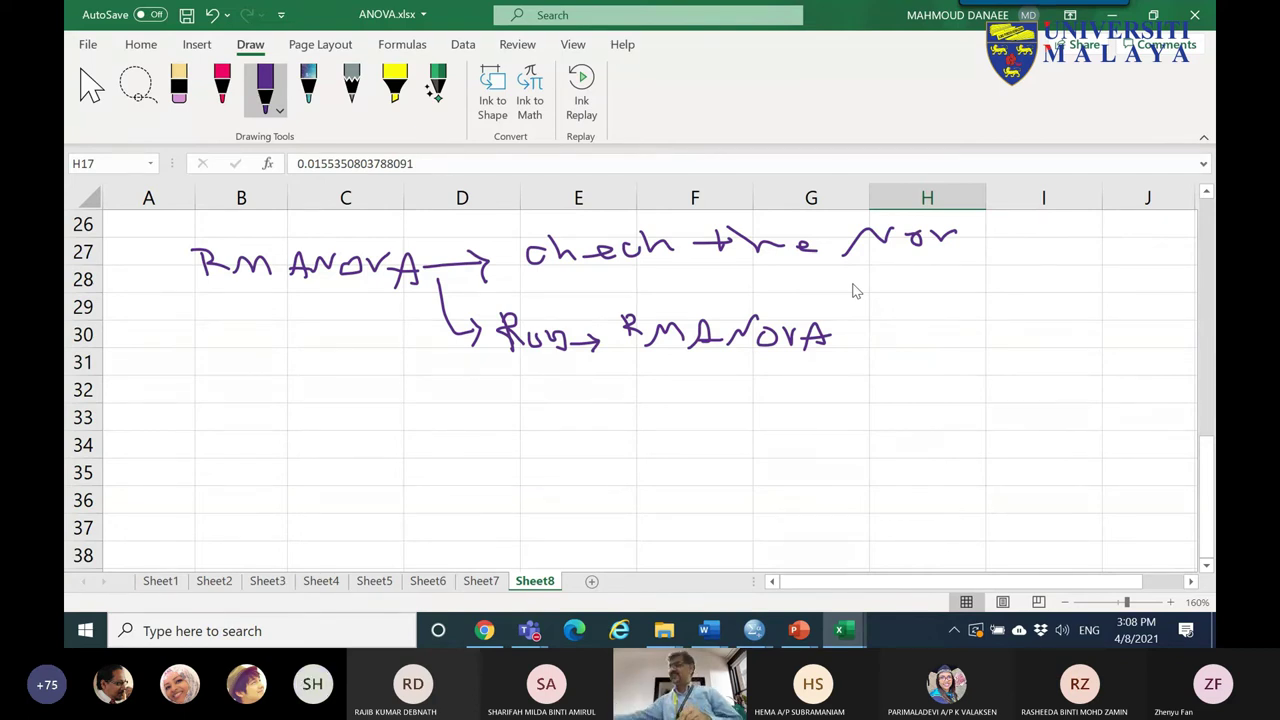
mouse_move(847, 348)
mouse_down()
mouse_move(913, 357)
mouse_move(903, 348)
mouse_move(912, 378)
mouse_up()
mouse_move(960, 333)
mouse_down()
mouse_move(984, 377)
mouse_move(991, 315)
mouse_move(1019, 358)
mouse_move(1076, 339)
mouse_move(1087, 352)
mouse_move(1136, 350)
mouse_up()
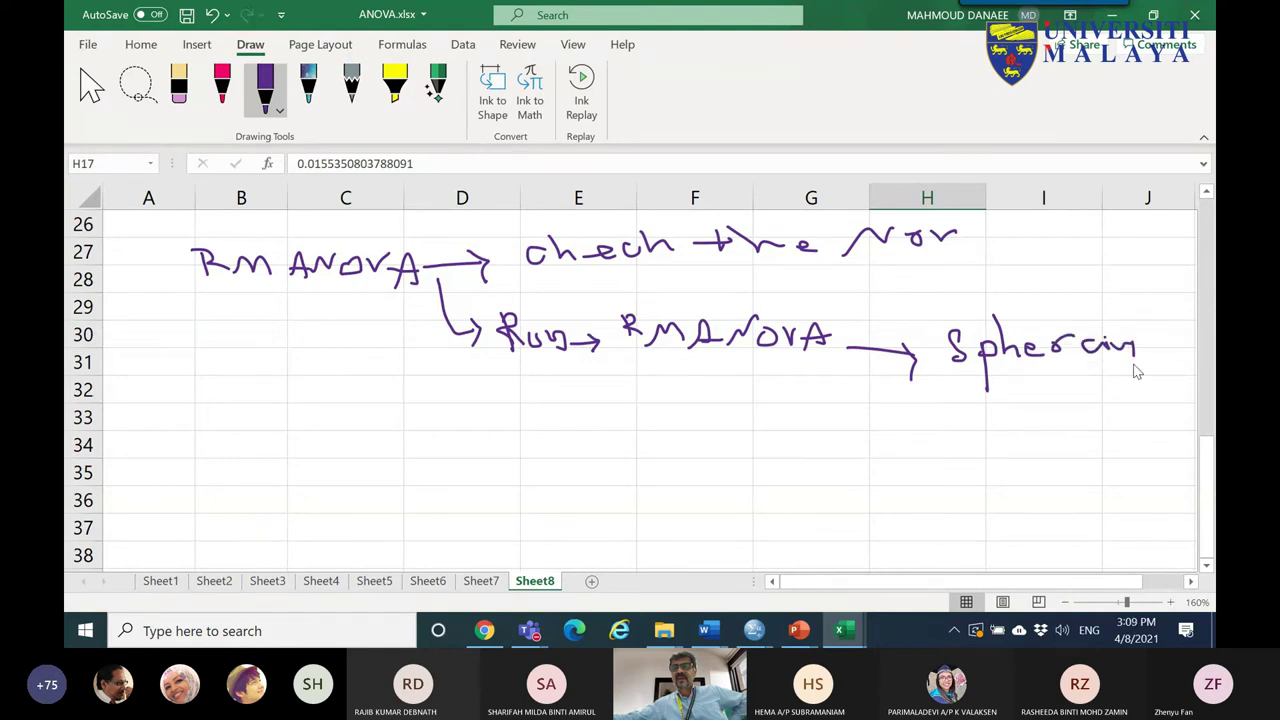
- Draw two purple branches down from the sphericity note and label their ends "sig" and "not sig"
mouse_move(995, 378)
mouse_down()
mouse_move(930, 434)
mouse_move(872, 427)
mouse_move(778, 476)
mouse_up()
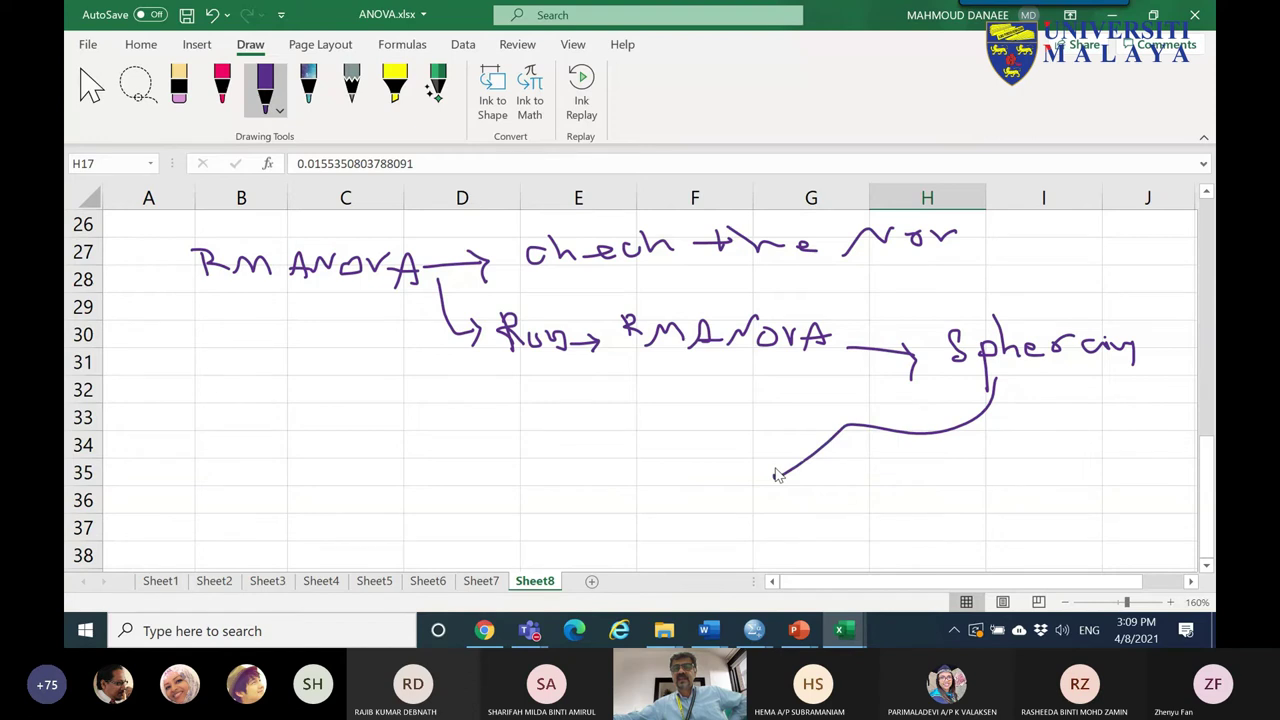
drag(778, 476, 765, 488)
drag(628, 500, 692, 515)
mouse_move(1001, 382)
mouse_down()
mouse_move(1016, 441)
mouse_move(1049, 466)
mouse_up()
mouse_move(1031, 508)
mouse_down()
mouse_move(1043, 491)
mouse_move(1064, 503)
mouse_move(1070, 486)
mouse_up()
drag(1060, 484, 1147, 506)
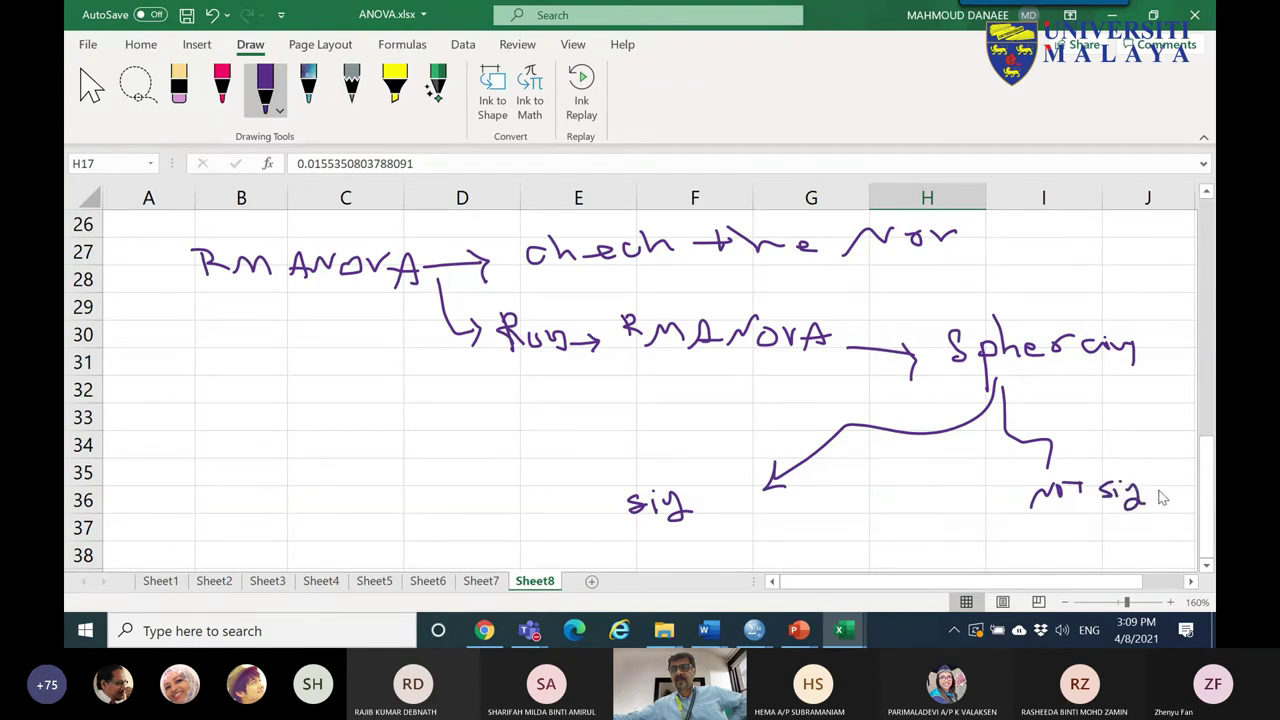
- With the pink pen, connect "sig" to "Greenhous" and "not sig" to "First lin", and underline both handwritten labels
click(1207, 566)
click(1207, 566)
click(1207, 566)
click(1207, 566)
click(1207, 566)
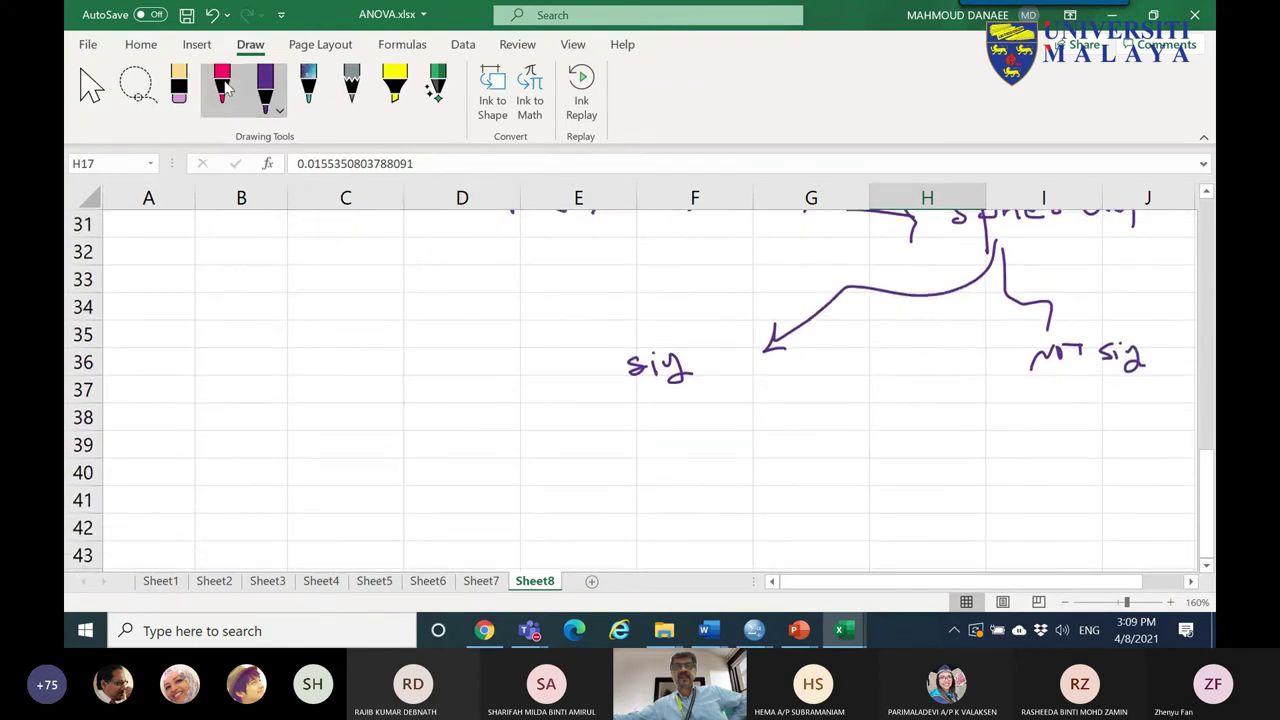
click(222, 88)
mouse_move(447, 486)
mouse_down()
mouse_move(386, 457)
mouse_move(468, 478)
mouse_move(560, 462)
mouse_up()
mouse_move(1050, 368)
mouse_down()
mouse_move(1106, 424)
mouse_move(1021, 438)
mouse_move(1027, 457)
mouse_move(1060, 456)
mouse_move(1059, 442)
mouse_move(1103, 460)
mouse_move(1144, 456)
mouse_up()
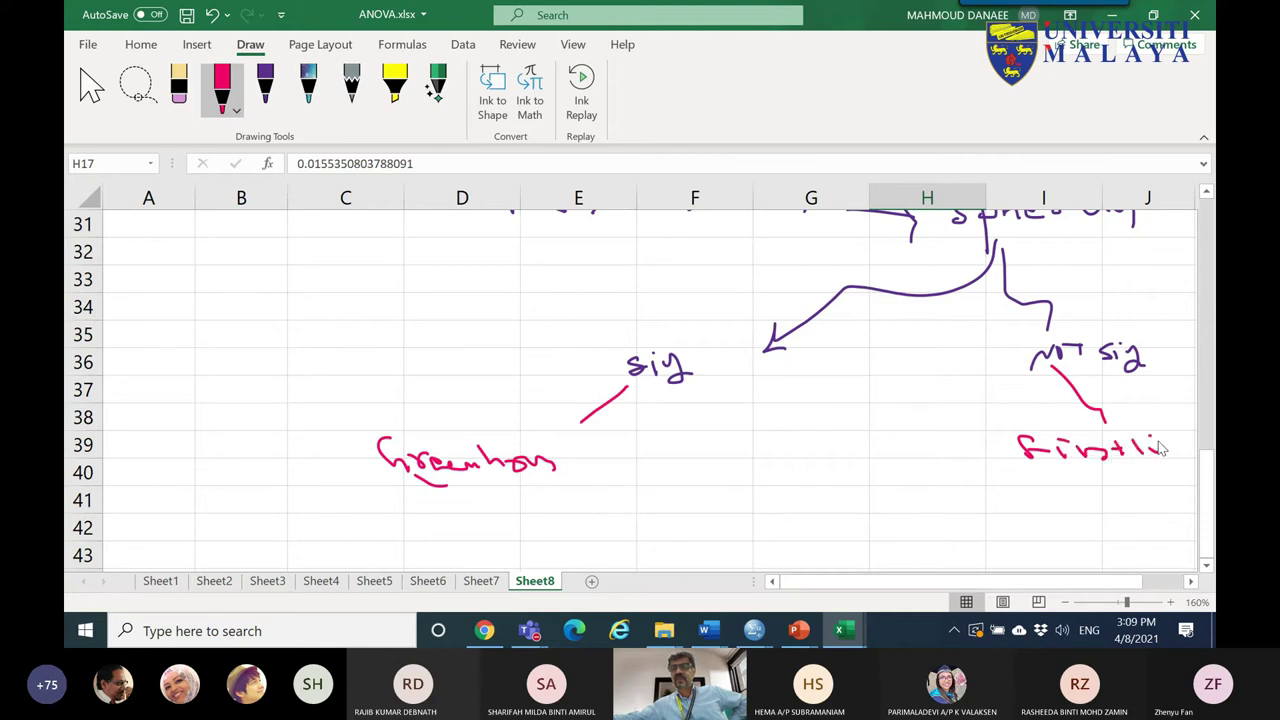
drag(1166, 446, 1182, 456)
drag(1008, 486, 1158, 483)
drag(361, 510, 482, 510)
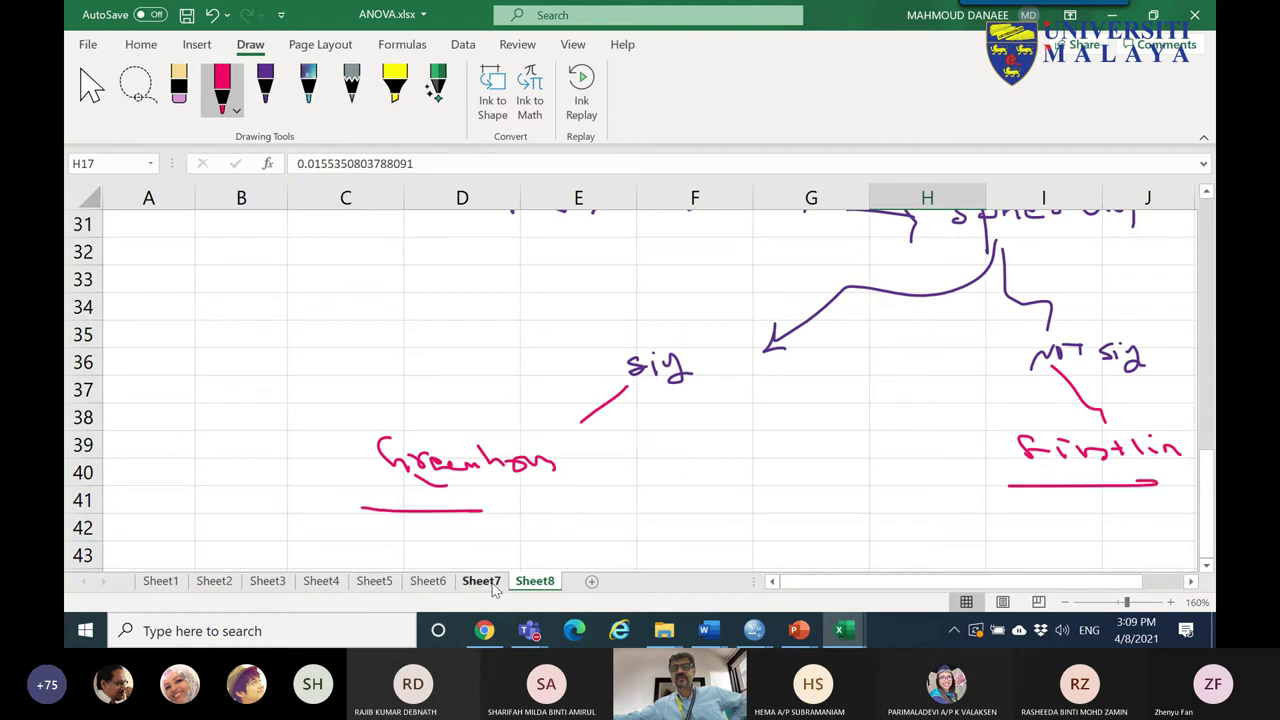
click(1206, 566)
click(1206, 566)
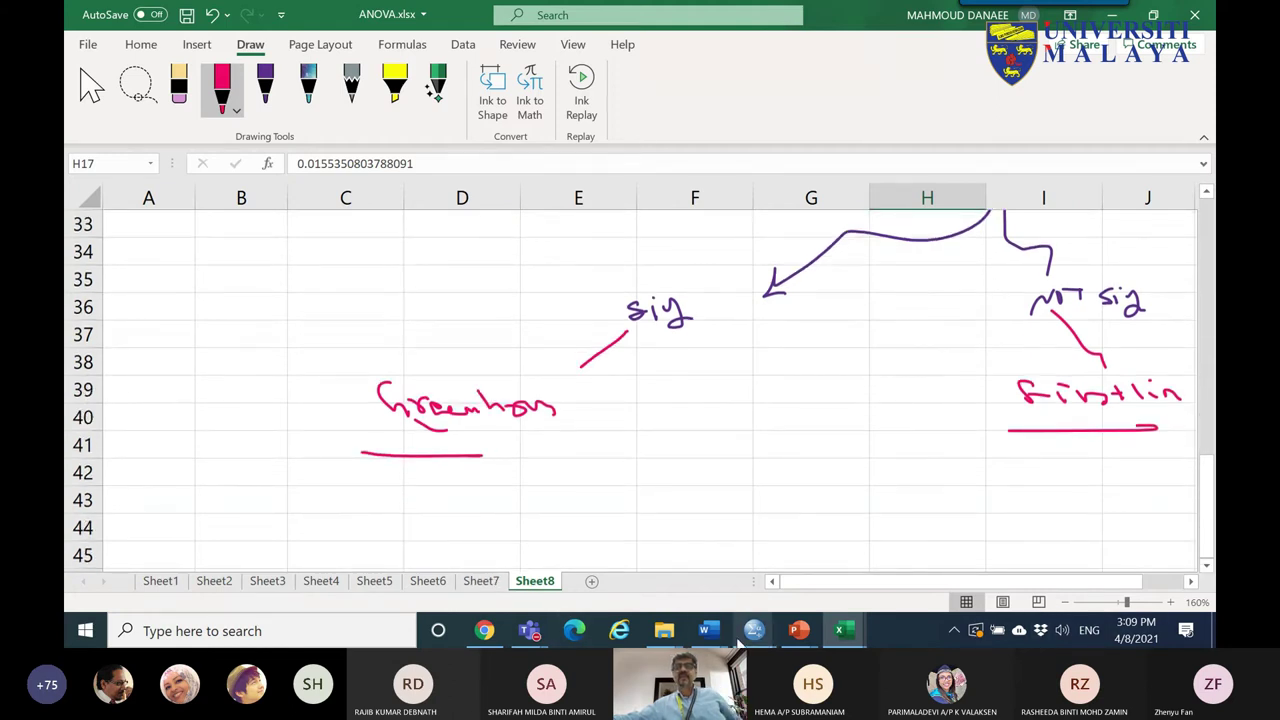
mouse_move(752, 638)
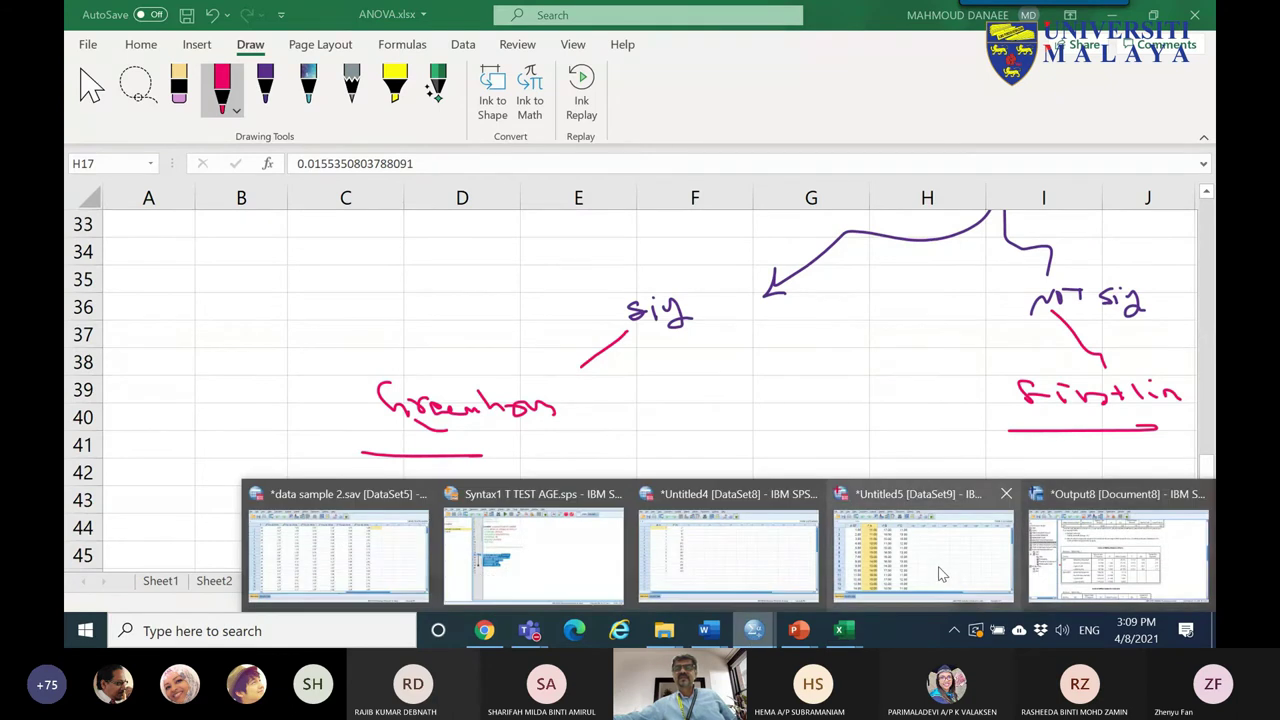
click(1077, 558)
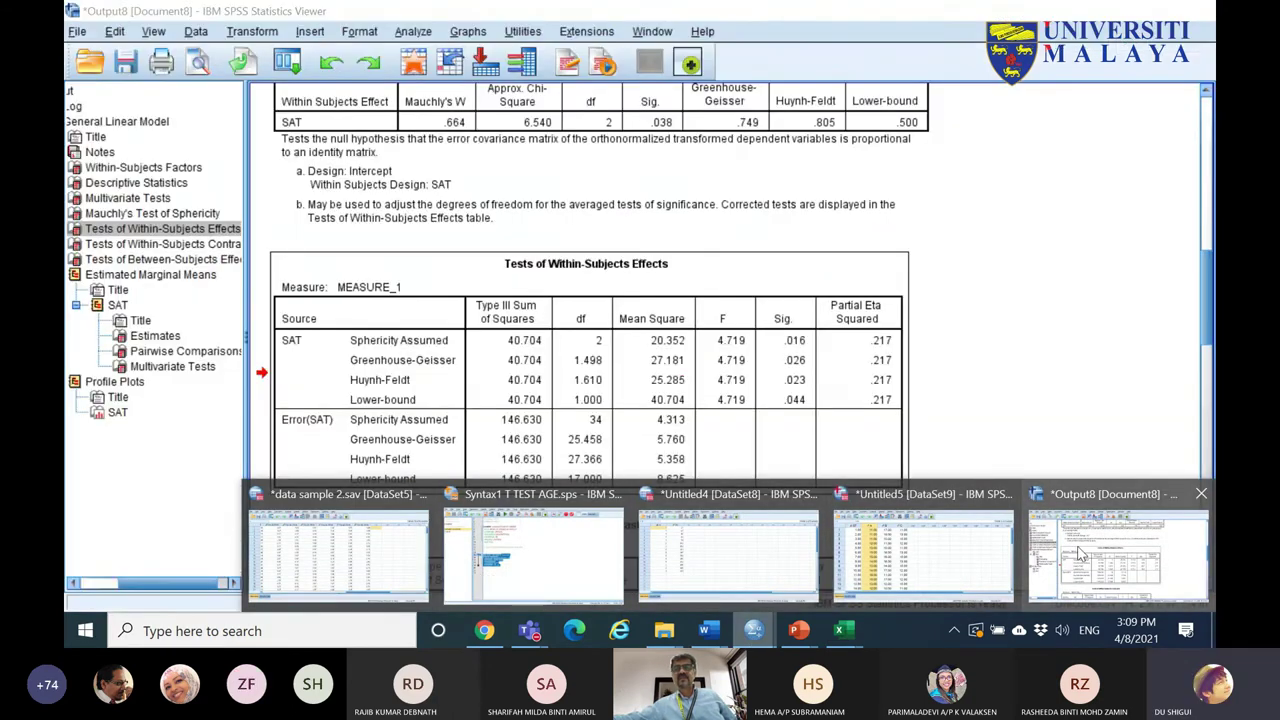
click(843, 630)
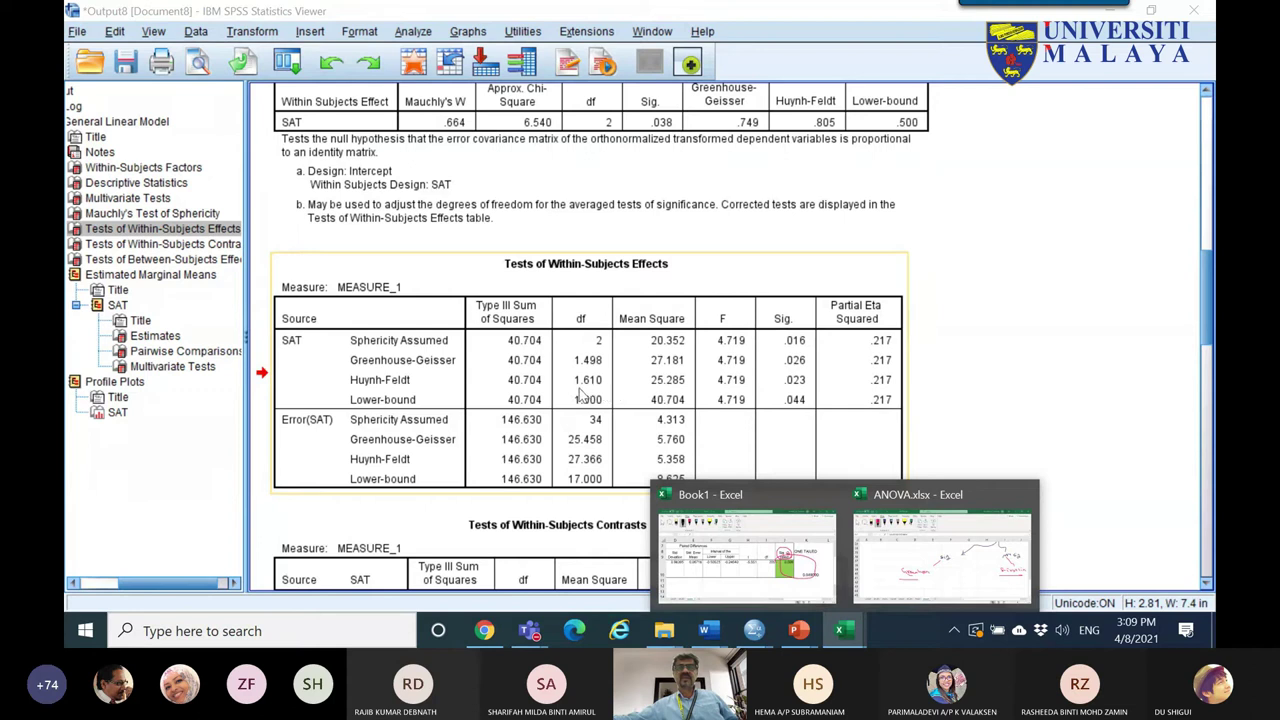
click(800, 545)
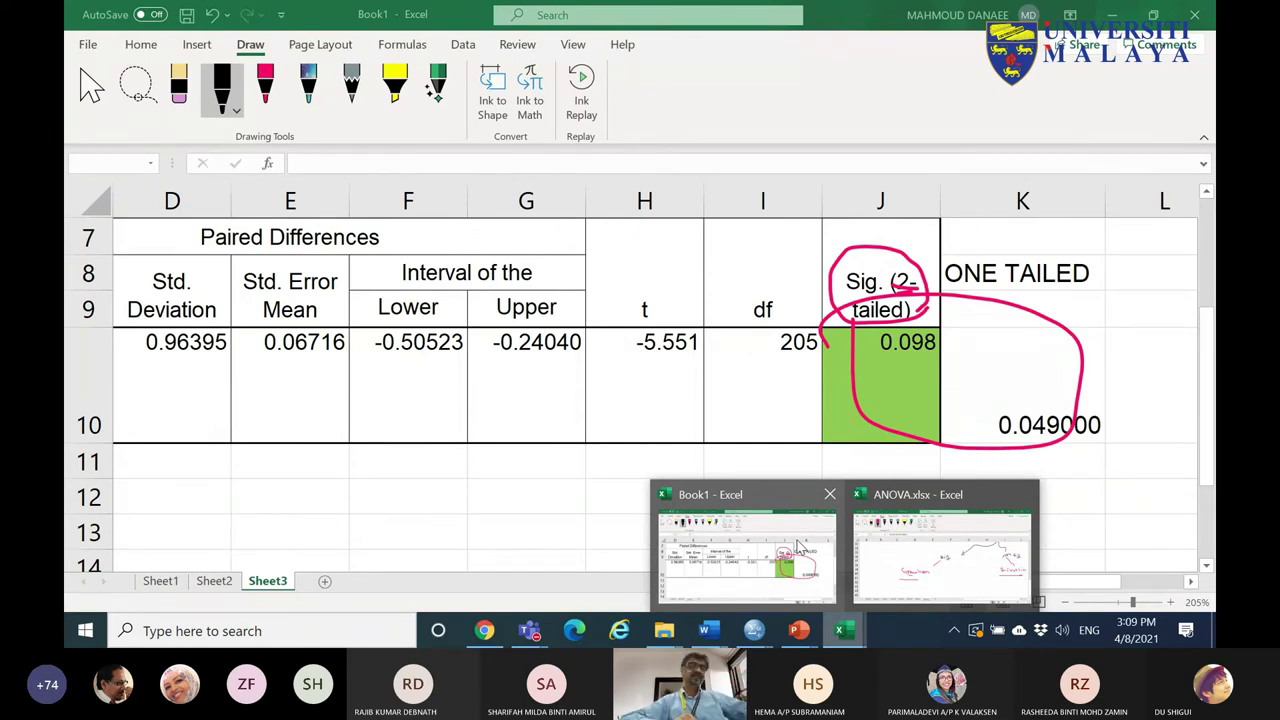
key(alt+Tab)
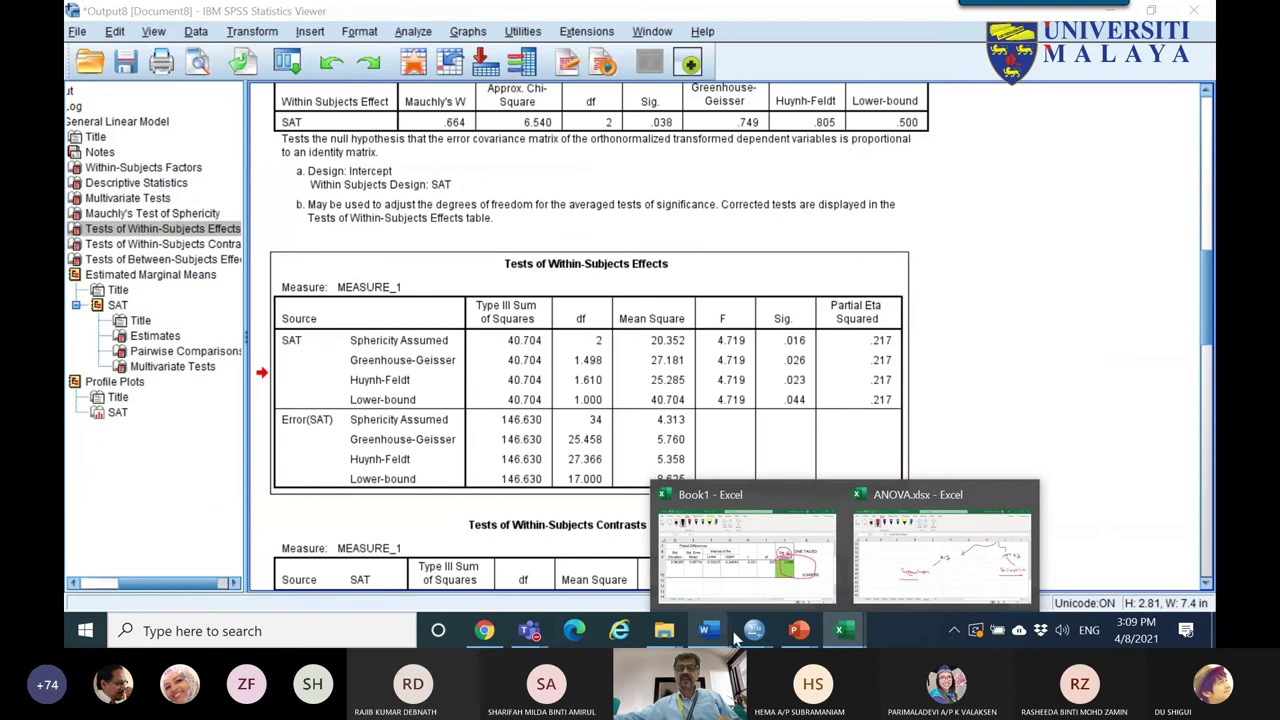
- Switch to the SPSS data with variables A, B and C and review the Repeated Measures estimated marginal means settings for SAT, leaving them unchanged
mouse_move(753, 630)
click(940, 562)
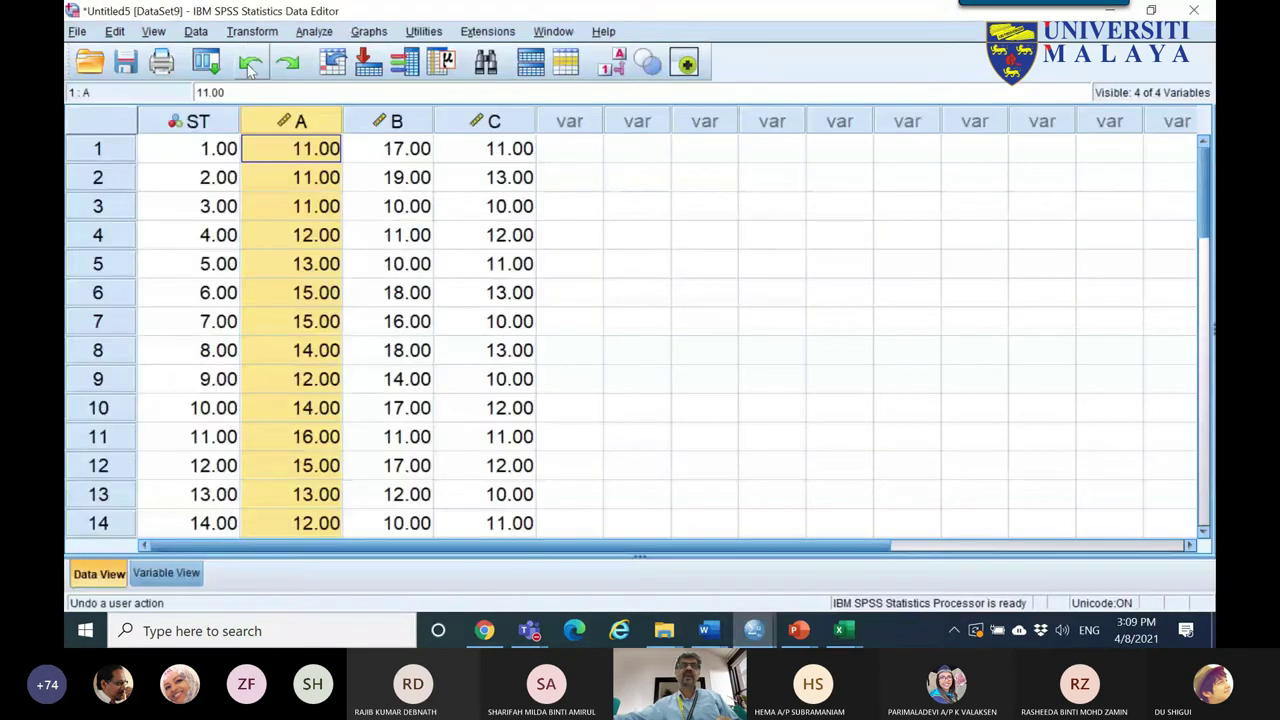
click(206, 63)
click(244, 94)
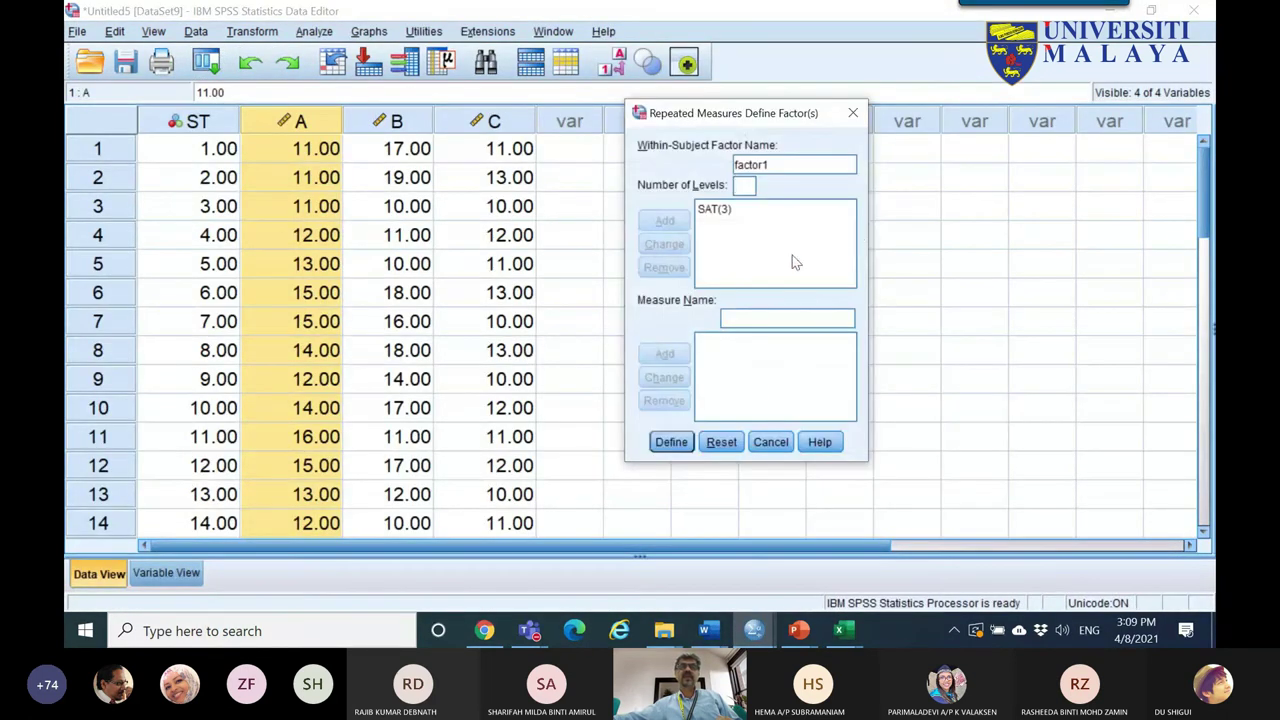
click(674, 440)
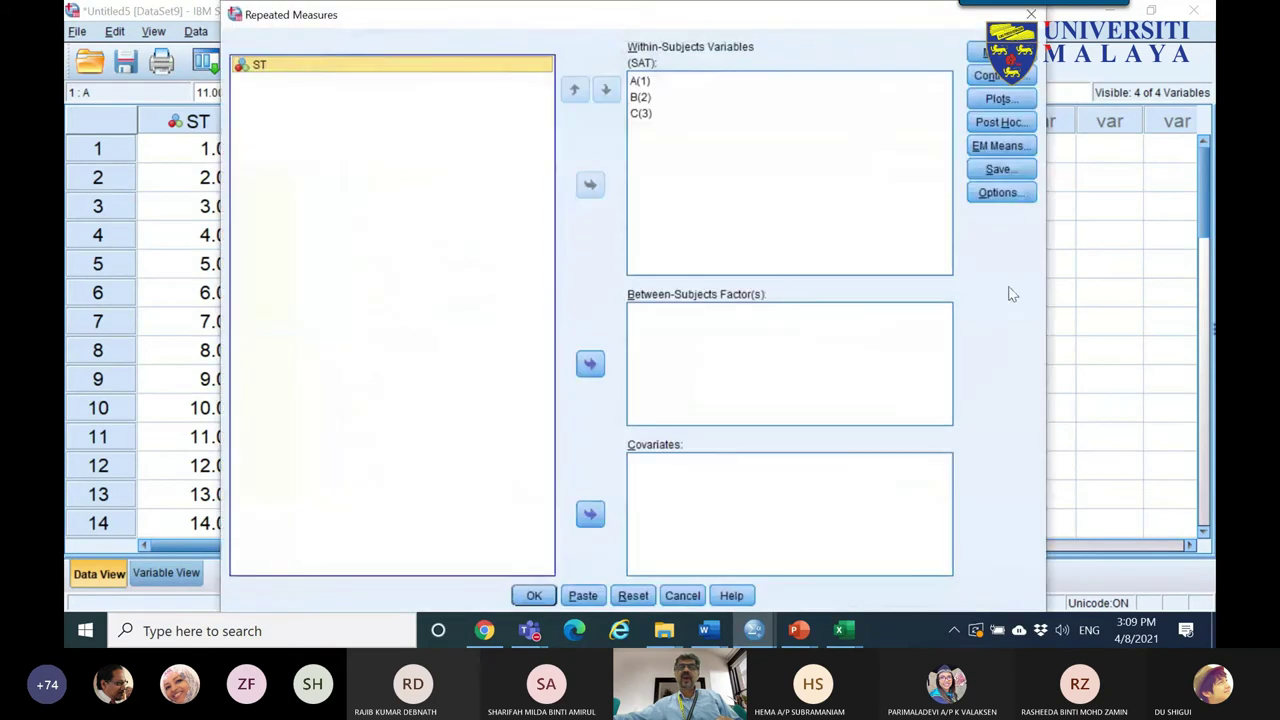
click(1012, 148)
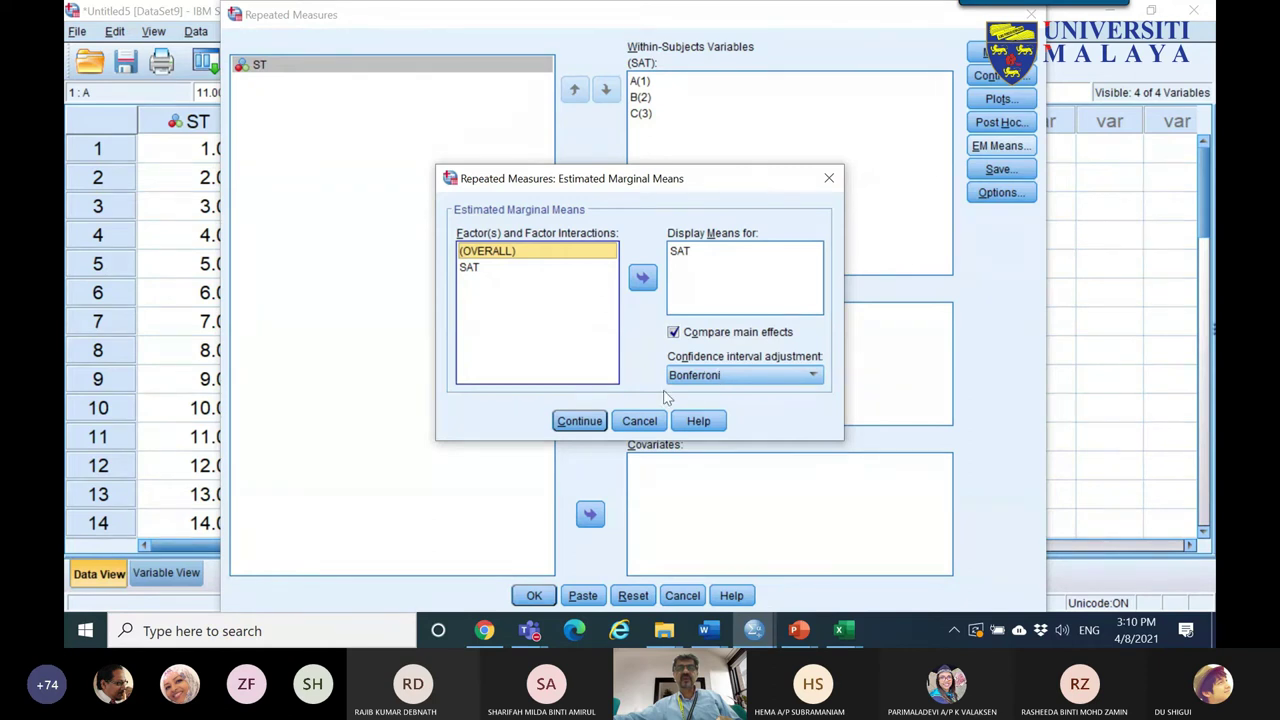
click(640, 421)
click(682, 595)
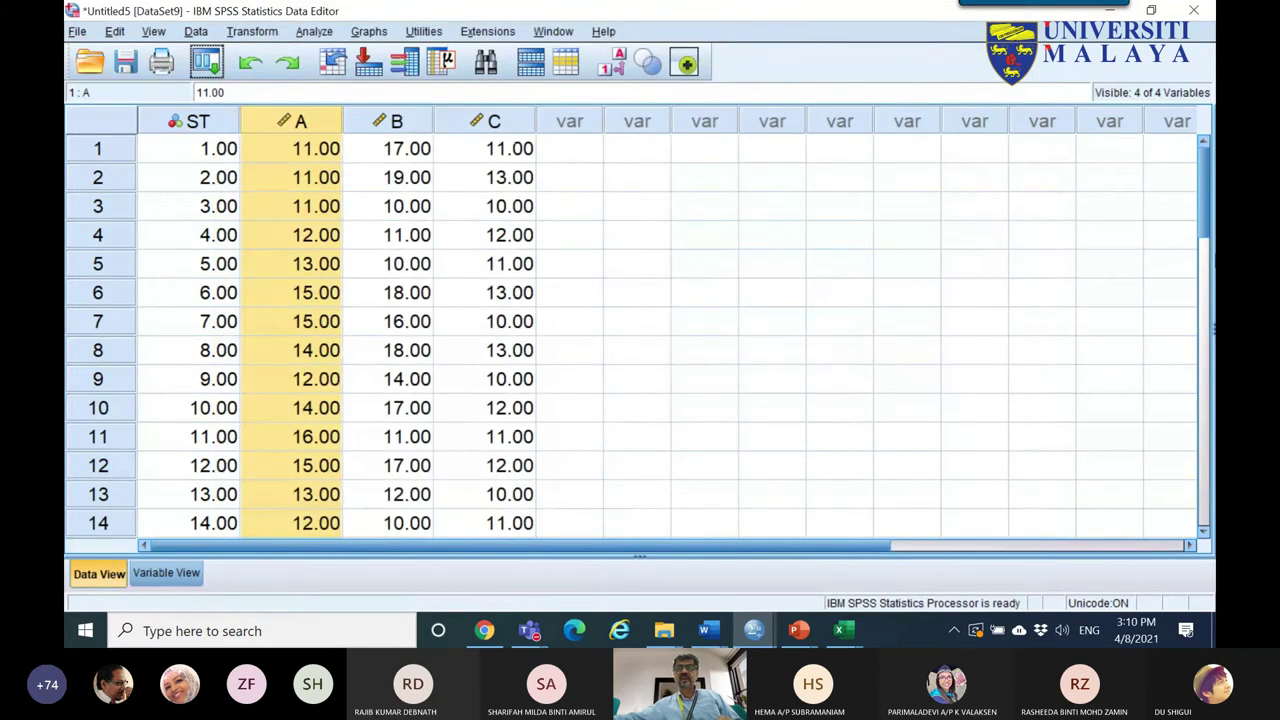
- Switch to the SPSS output and copy the Pairwise Comparisons table under Estimated Marginal Means
mouse_move(762, 631)
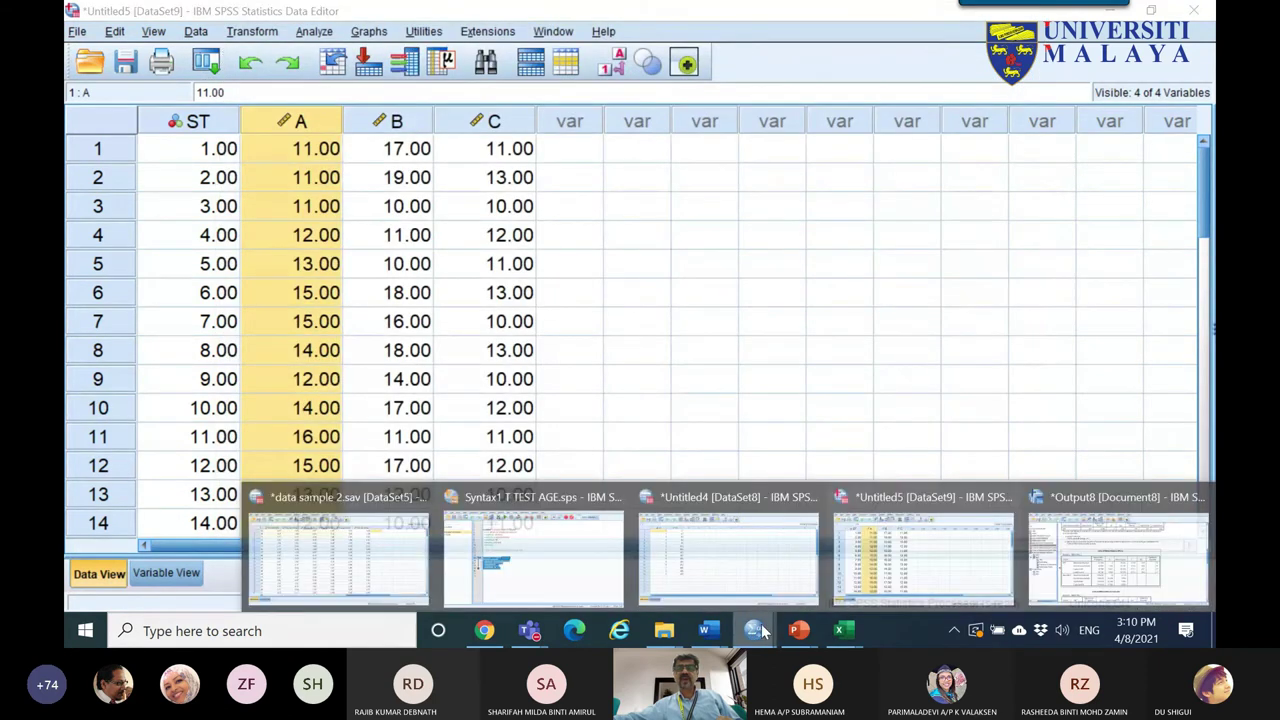
click(1118, 560)
scroll(680, 428, down, 3)
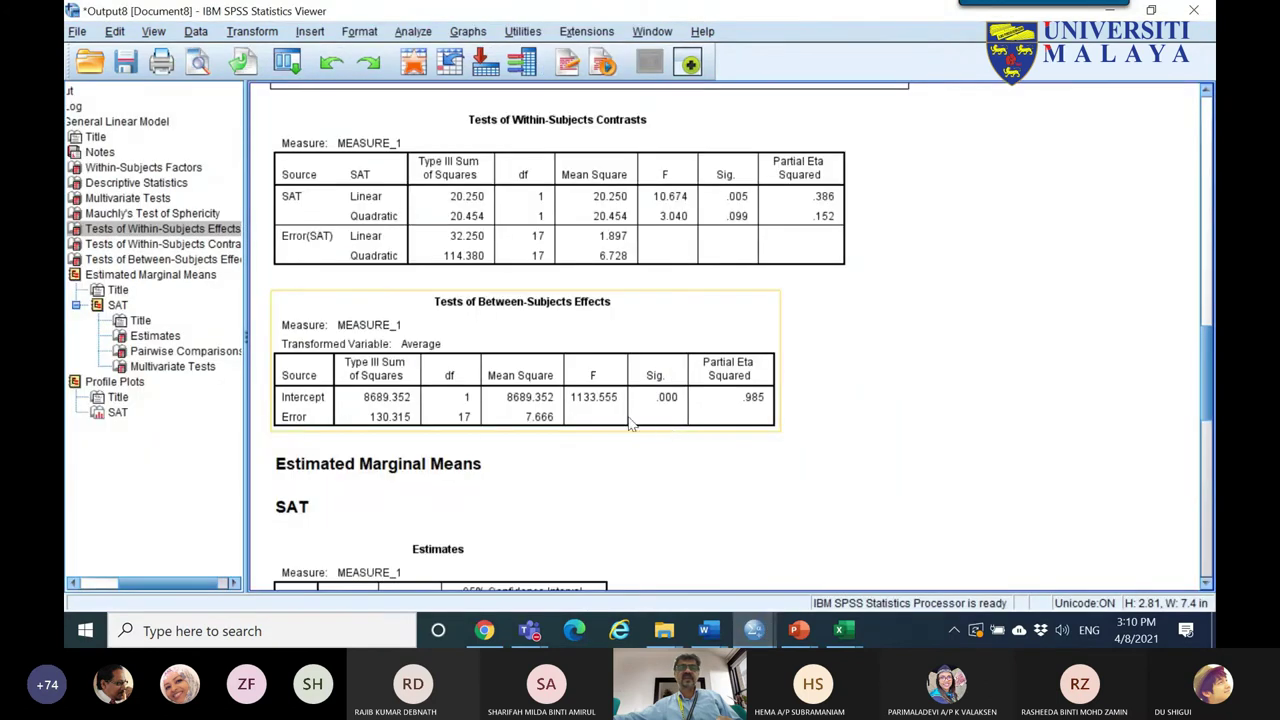
scroll(630, 423, down, 3)
scroll(610, 405, down, 3)
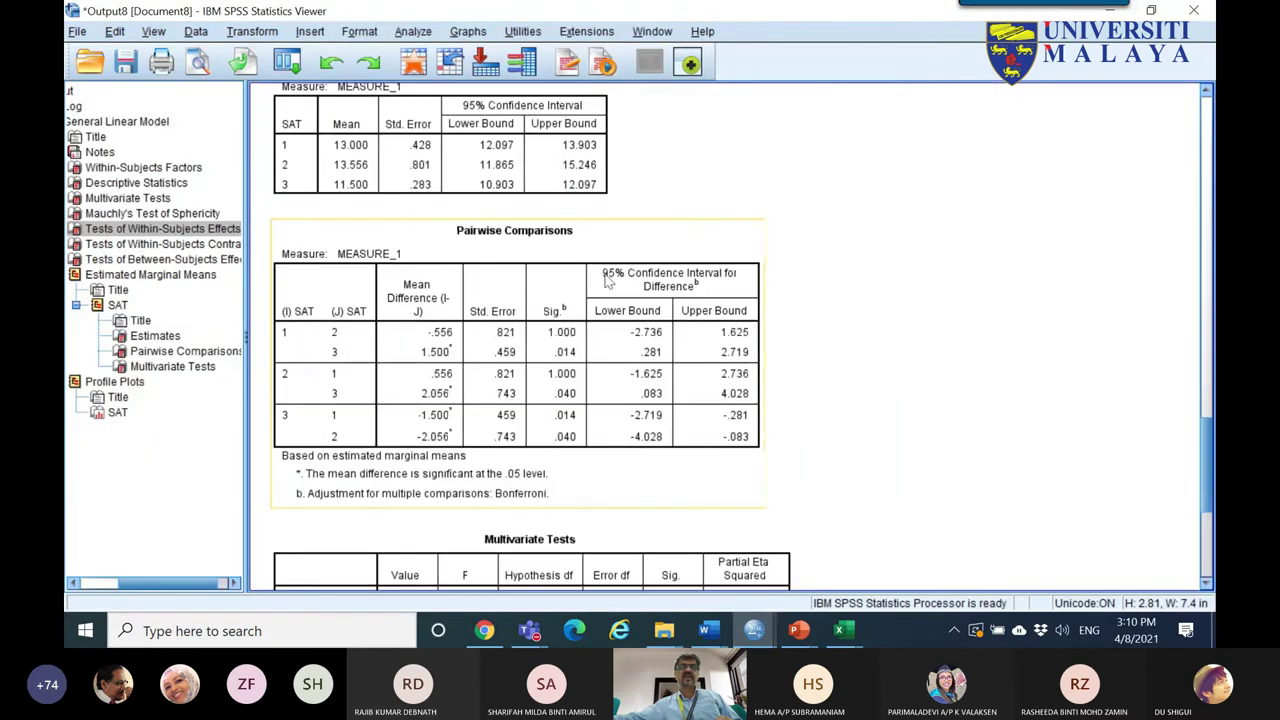
click(651, 240)
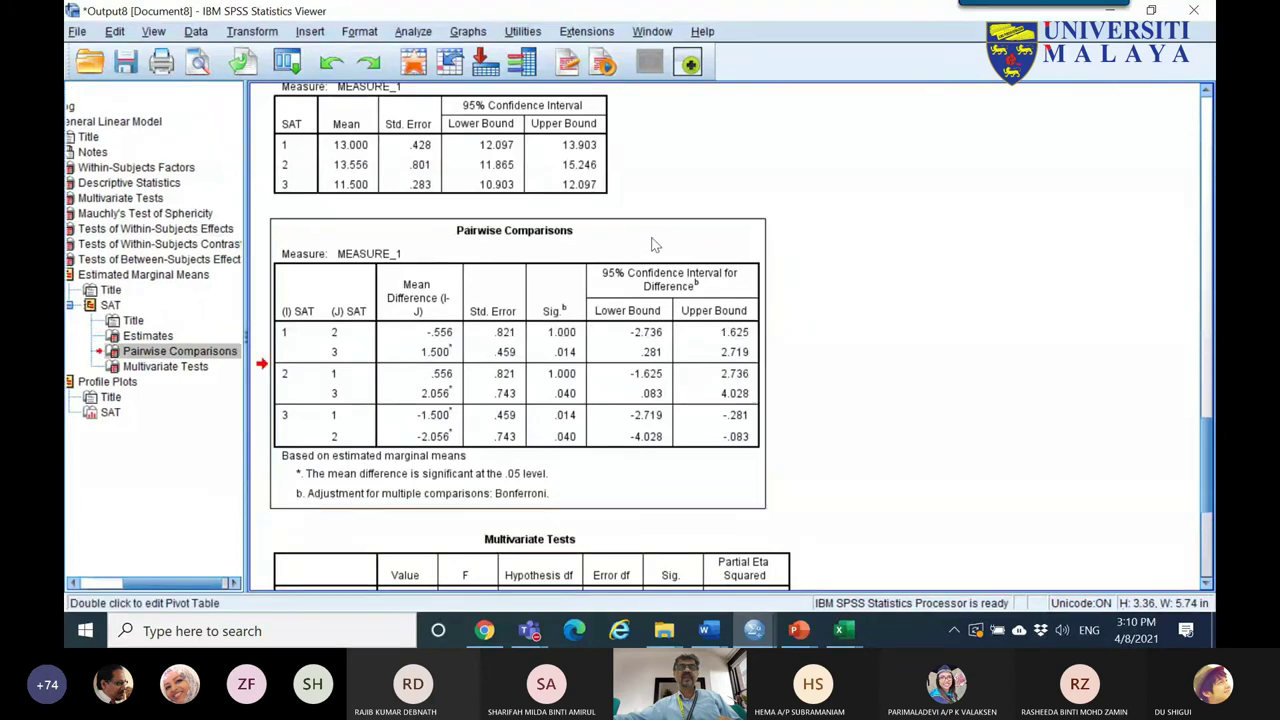
right_click(651, 242)
click(676, 273)
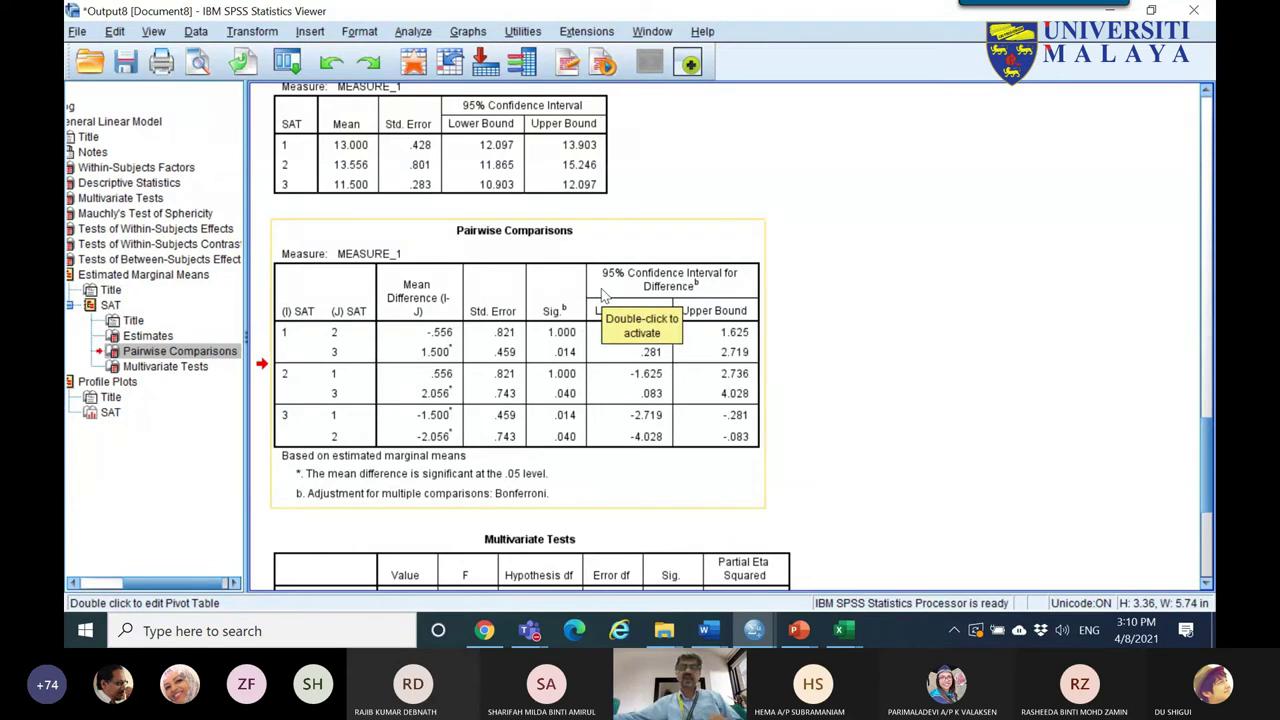
right_click(573, 276)
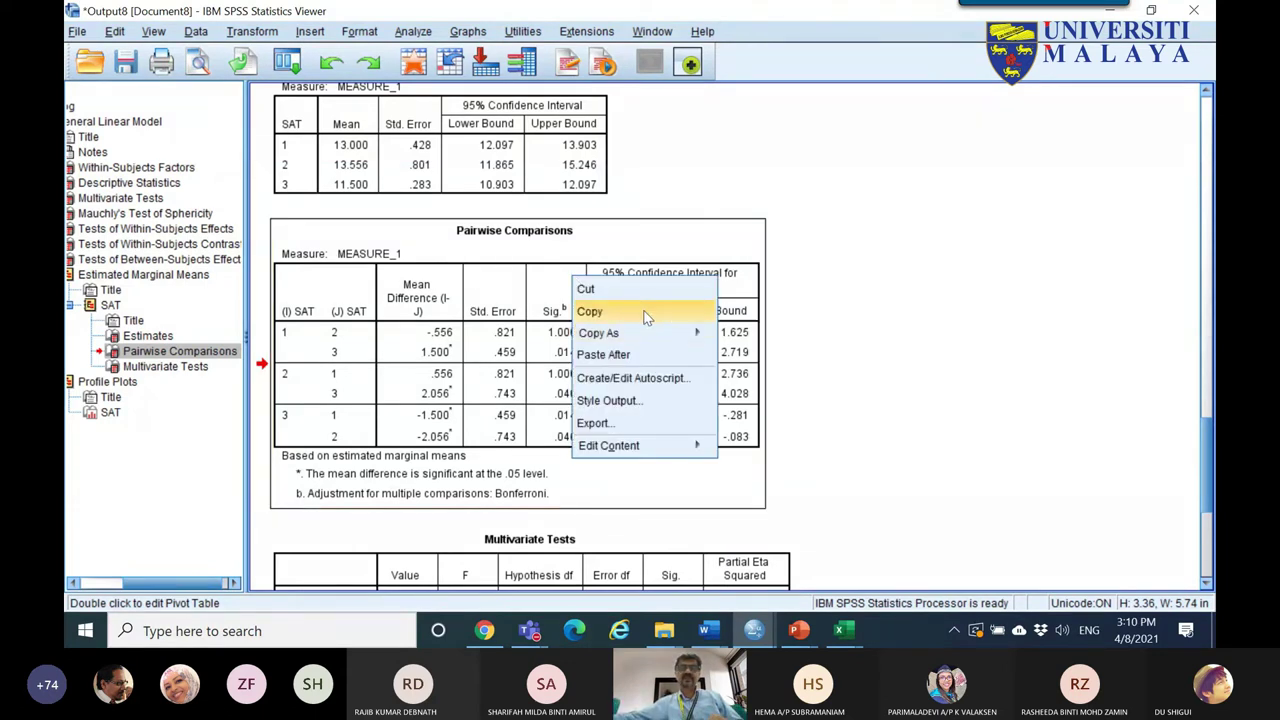
click(600, 308)
- Switch to ANOVA.xlsx in Excel, add a new sheet and paste the Pairwise Comparisons table at cell B4
mouse_move(843, 630)
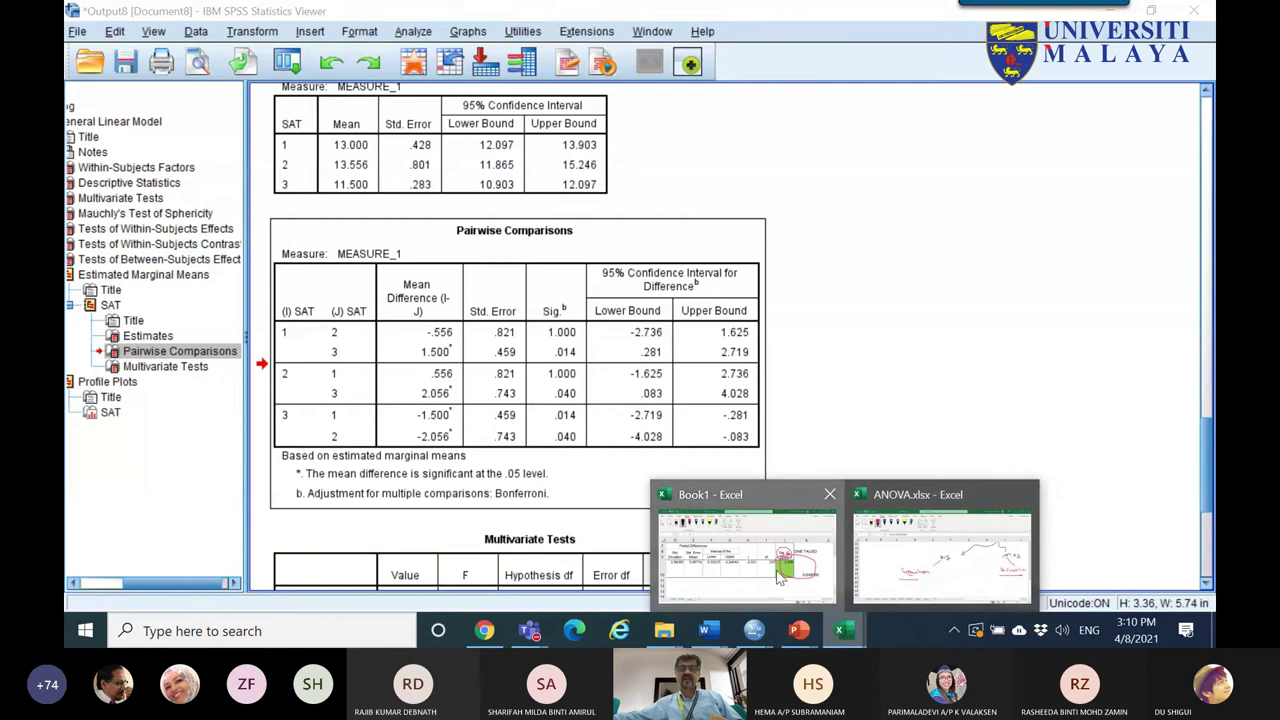
click(748, 540)
click(324, 581)
mouse_move(843, 630)
click(879, 593)
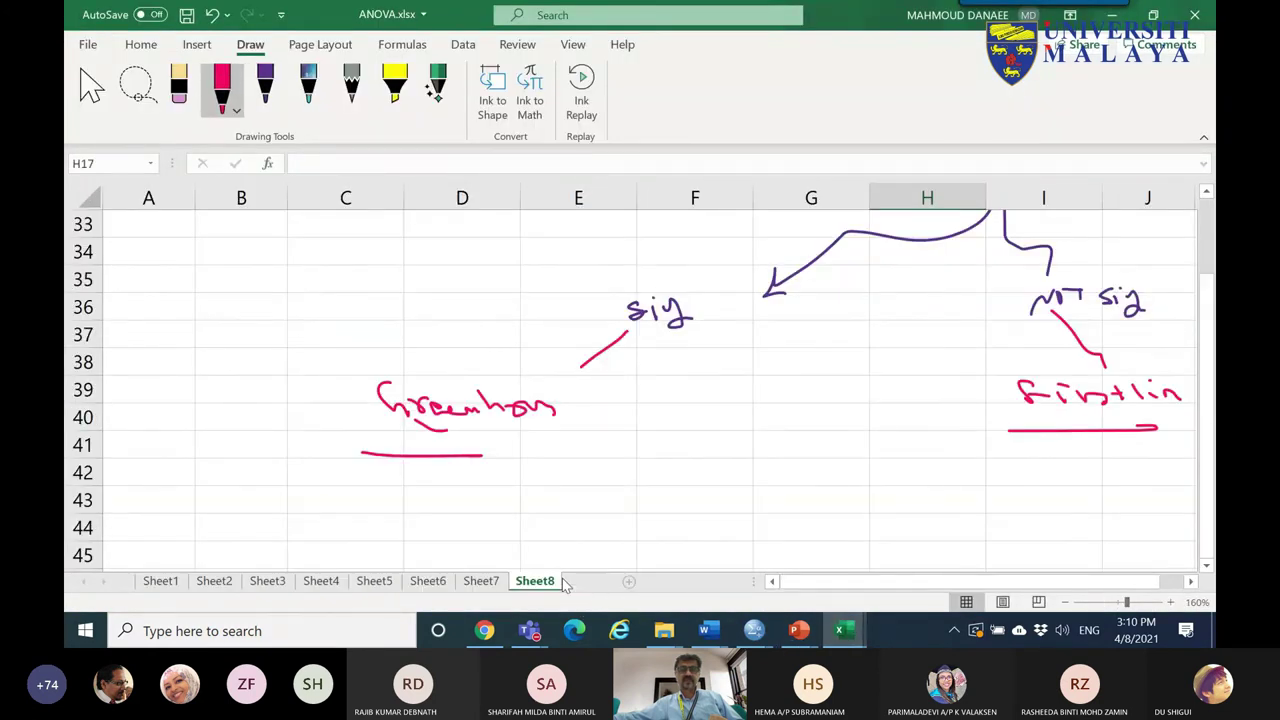
click(598, 581)
key(Escape)
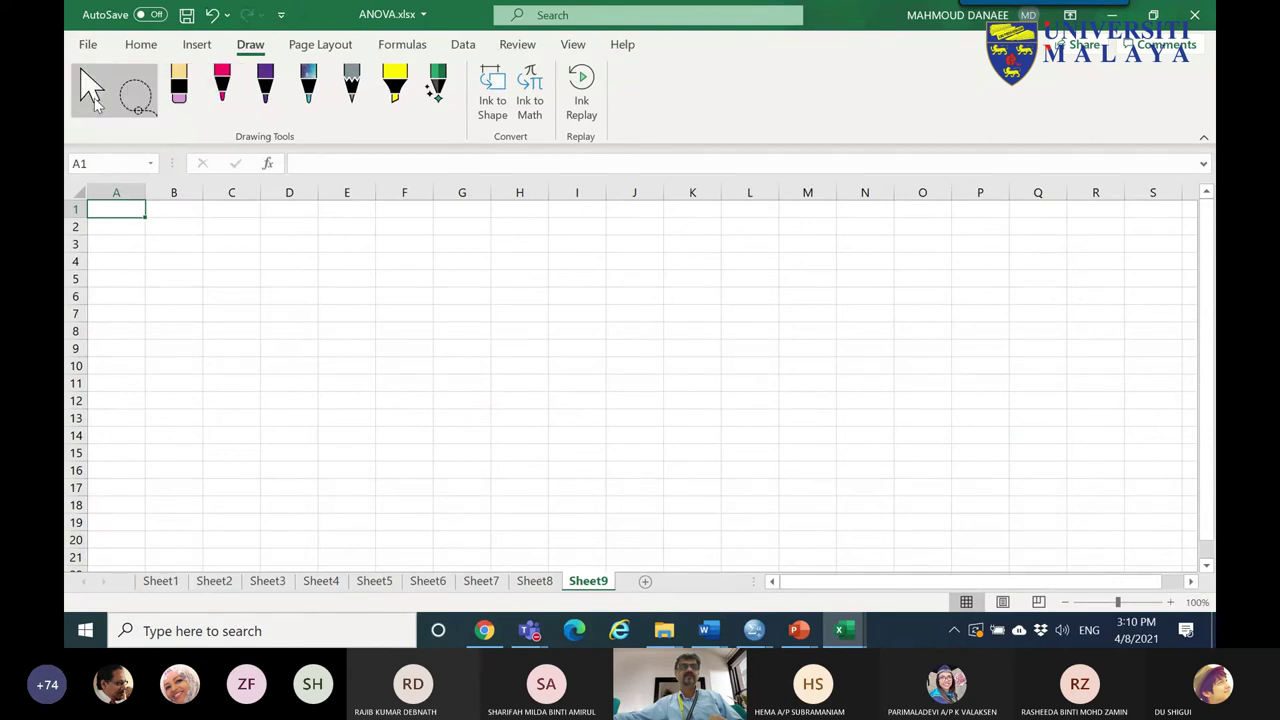
right_click(186, 260)
click(229, 180)
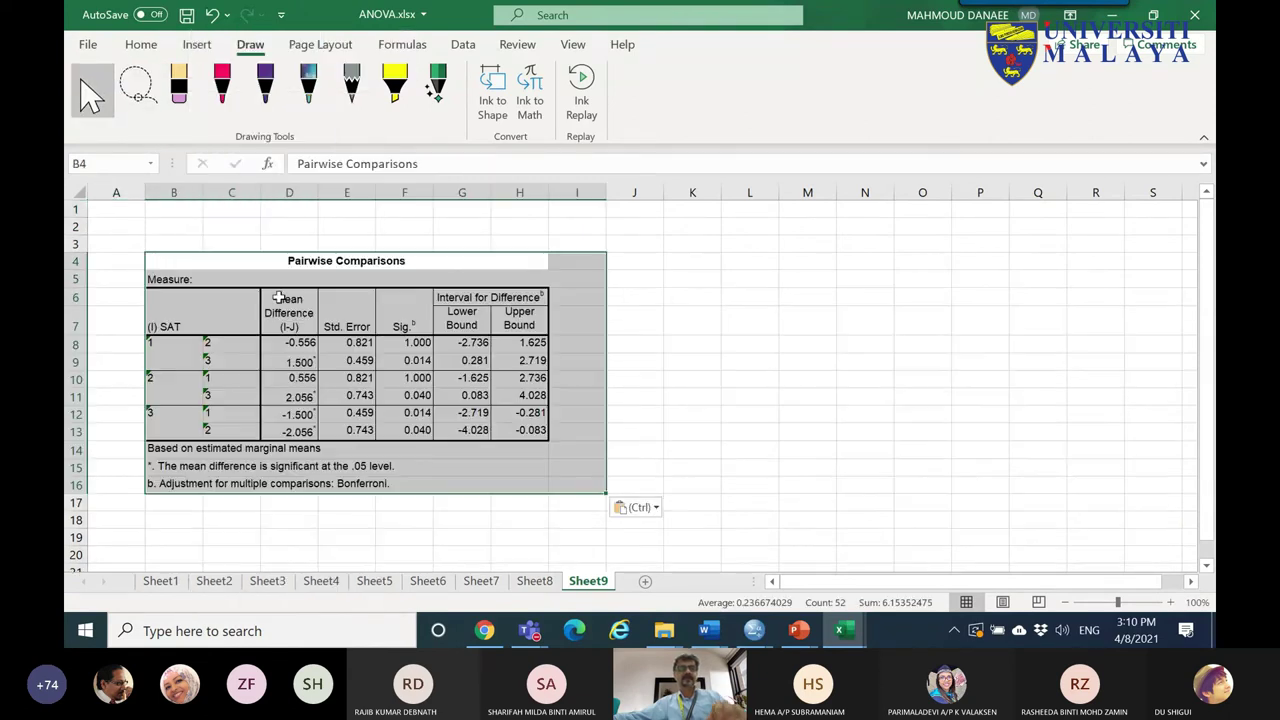
- Label SAT levels 1, 2 and 3 as A, B and C in both columns of the pairwise table with the pink pen
scroll(629, 440, up, 6)
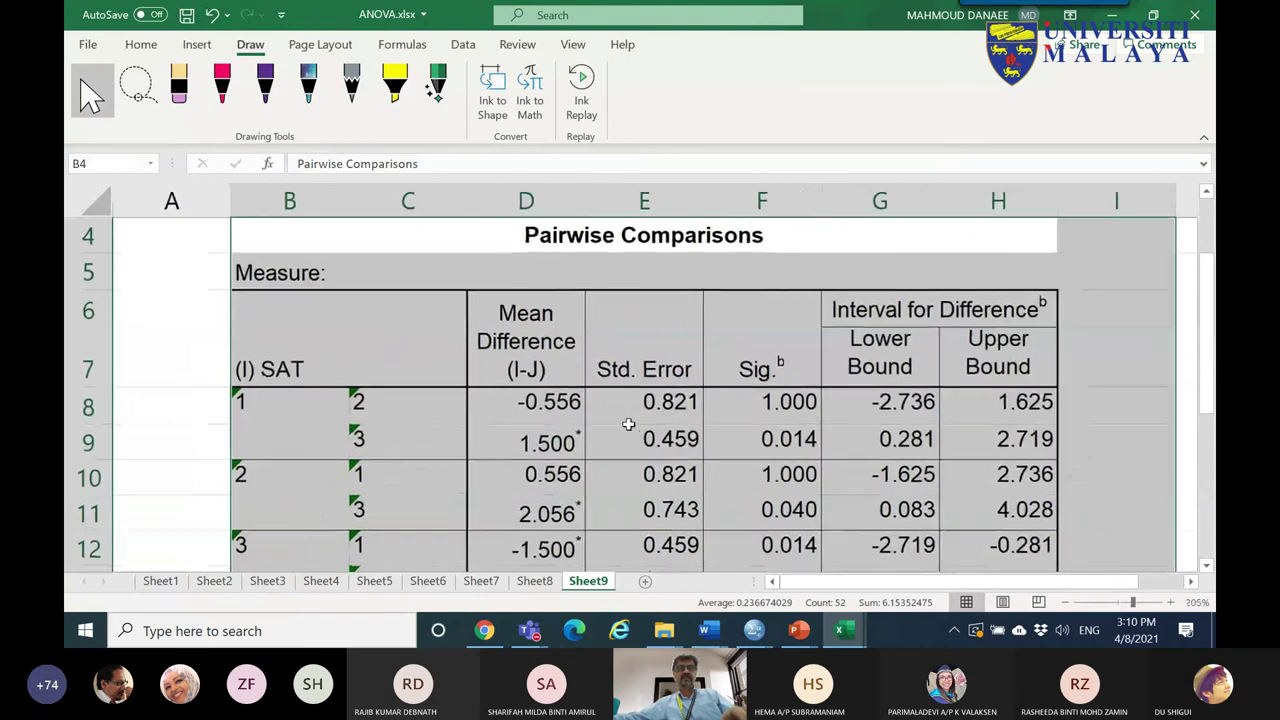
scroll(350, 302, down, 1)
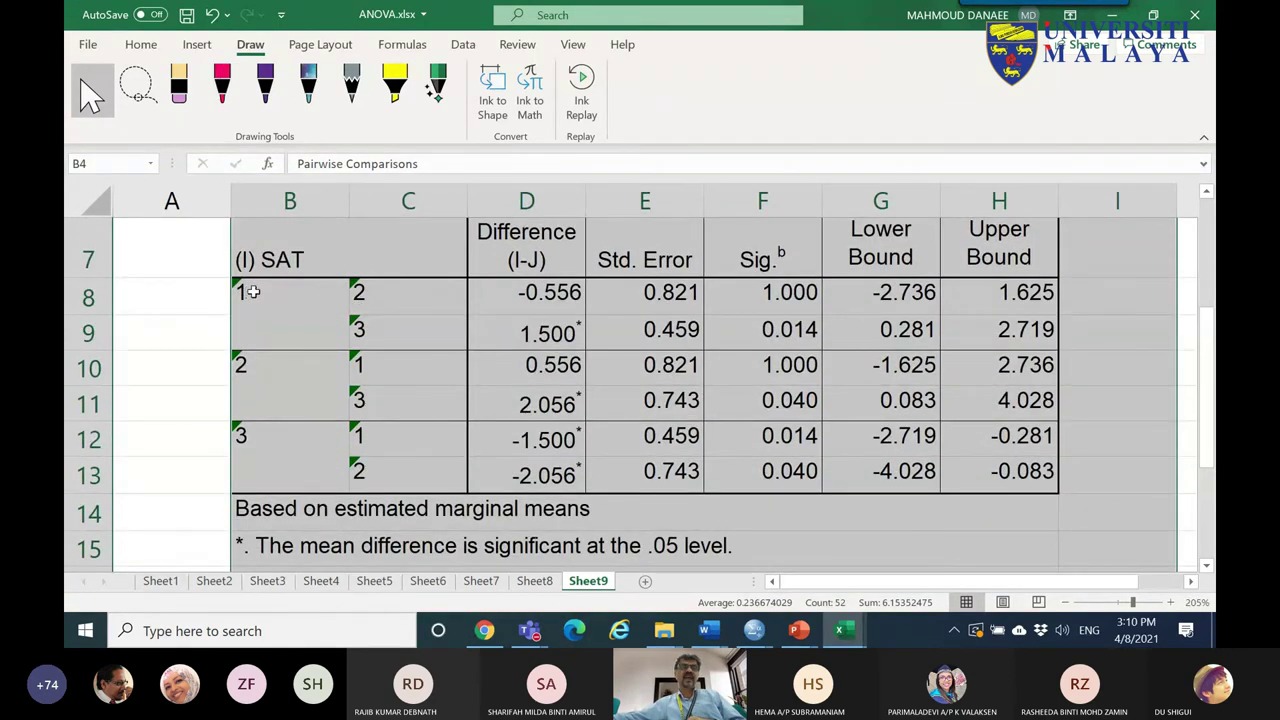
click(222, 88)
mouse_move(260, 282)
mouse_down()
mouse_move(258, 304)
mouse_move(278, 298)
mouse_up()
mouse_move(376, 291)
mouse_down()
mouse_move(388, 293)
mouse_move(377, 303)
mouse_move(385, 410)
mouse_up()
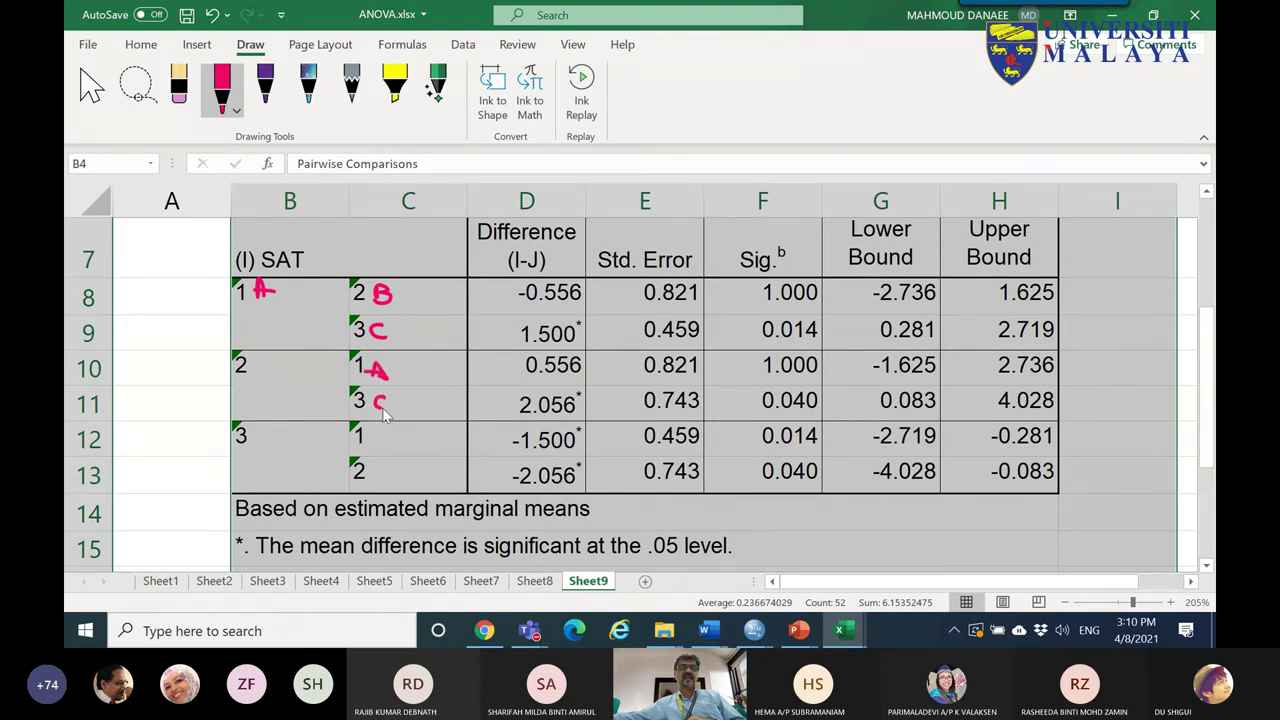
drag(252, 358, 255, 371)
drag(261, 429, 256, 444)
mouse_move(380, 452)
mouse_down()
mouse_move(396, 442)
mouse_move(386, 479)
mouse_up()
- Underline the A–B comparison with the purple pen and circle its Sig. value of 1.000 in row 8
click(265, 88)
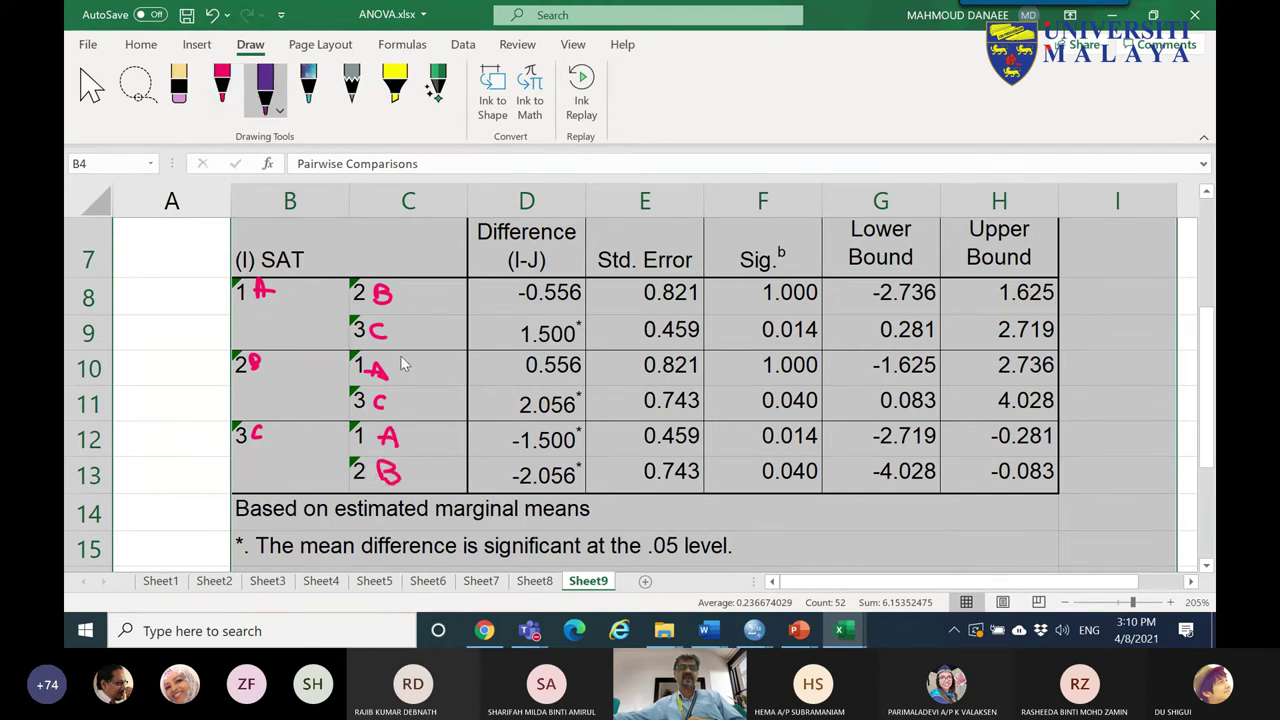
drag(237, 311, 396, 318)
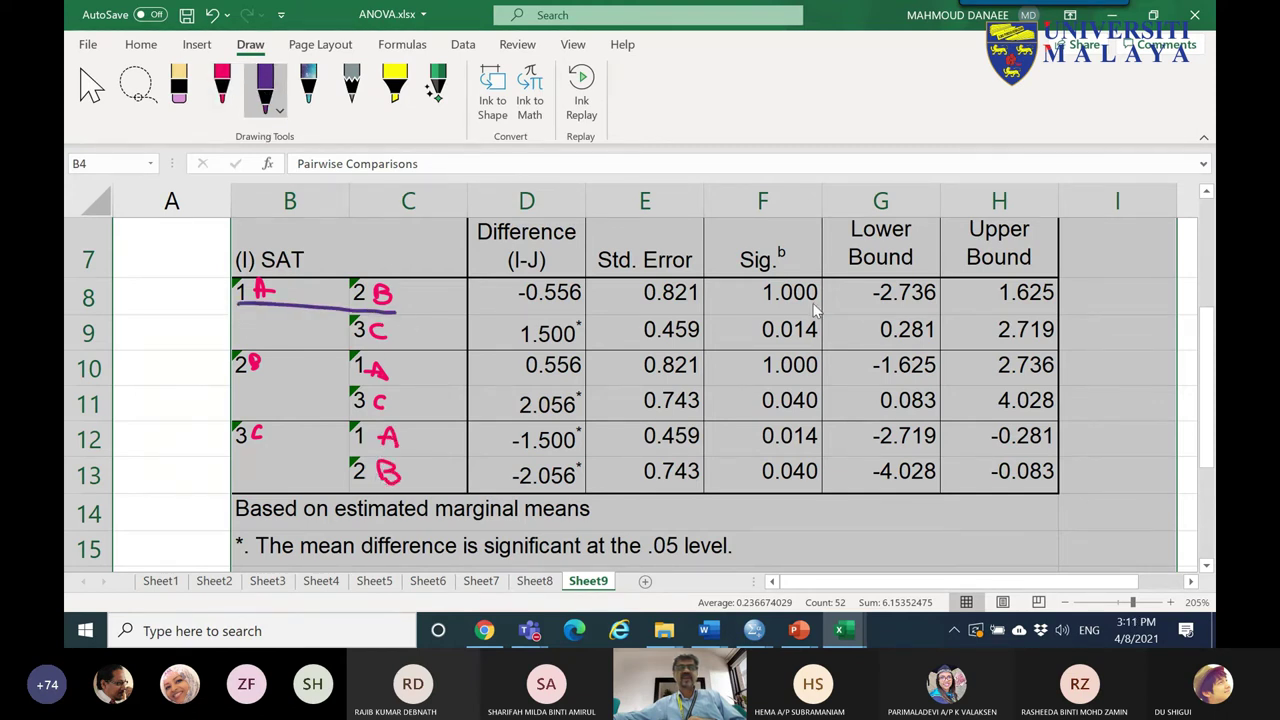
mouse_move(824, 298)
mouse_down()
mouse_move(751, 300)
mouse_move(772, 266)
mouse_move(822, 285)
mouse_up()
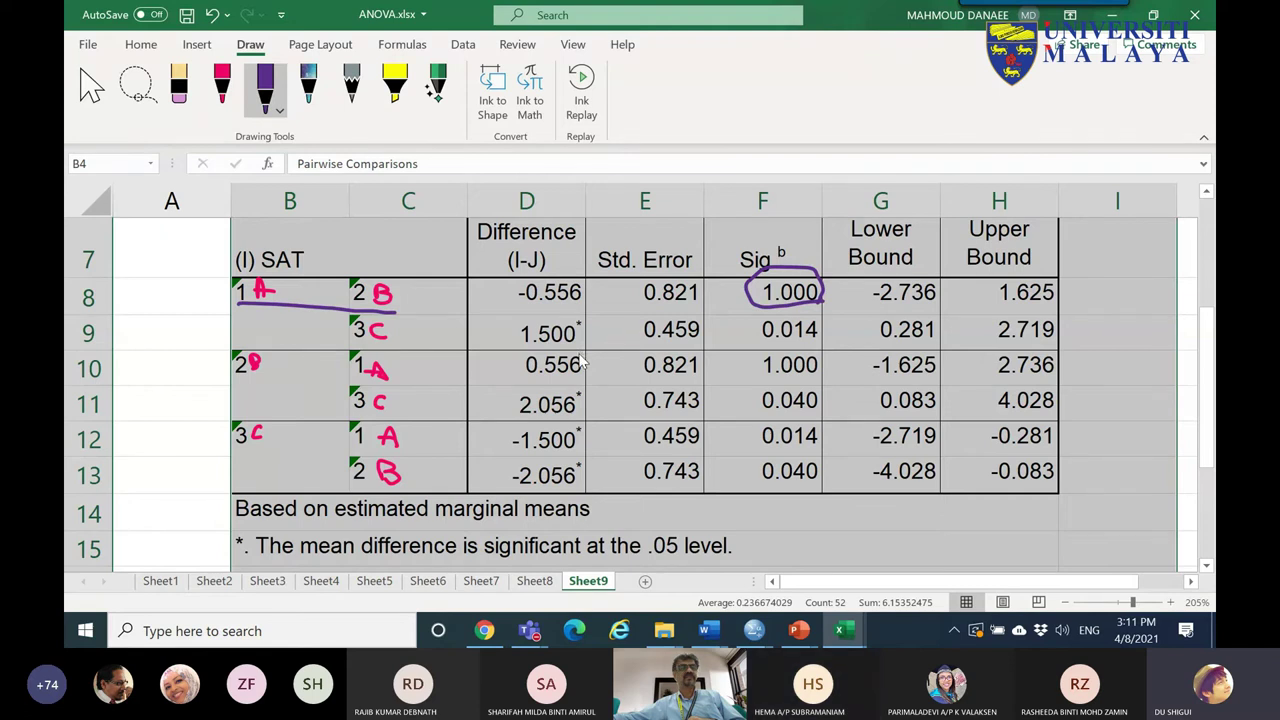
- Switch to the SPSS data to review variables A, B and C, and return to the pairwise table in Excel
mouse_move(754, 630)
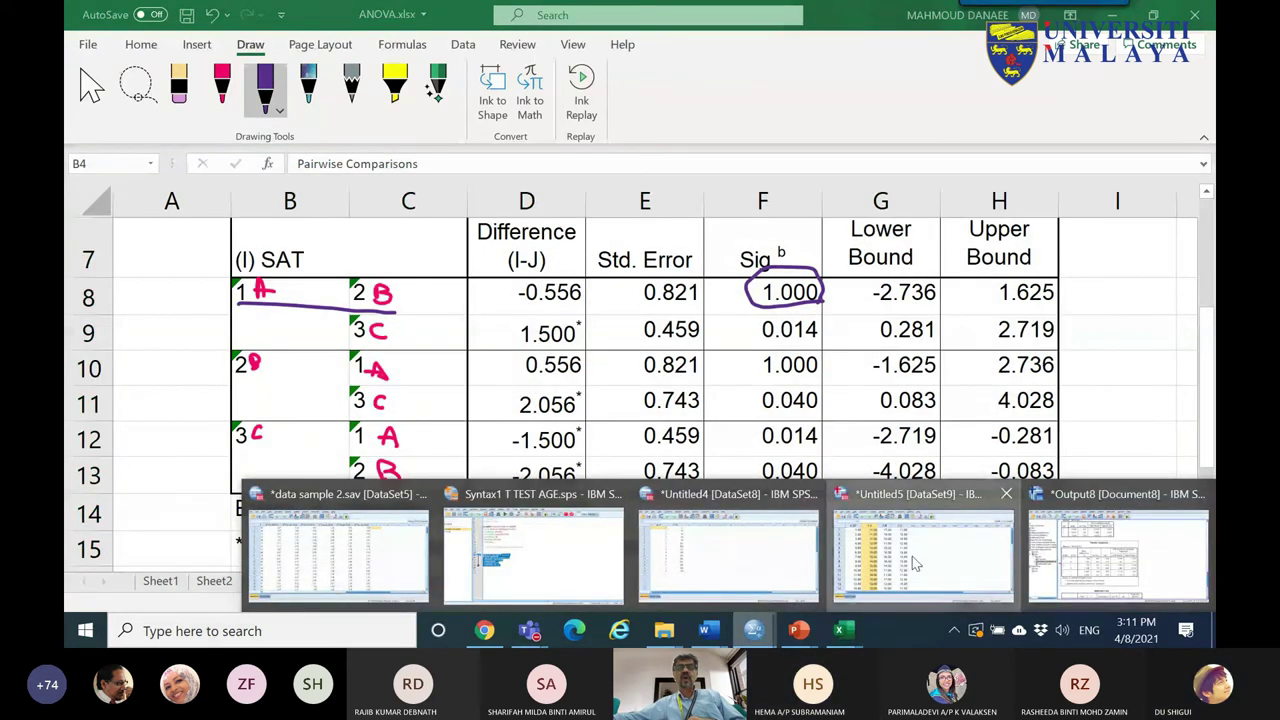
click(915, 540)
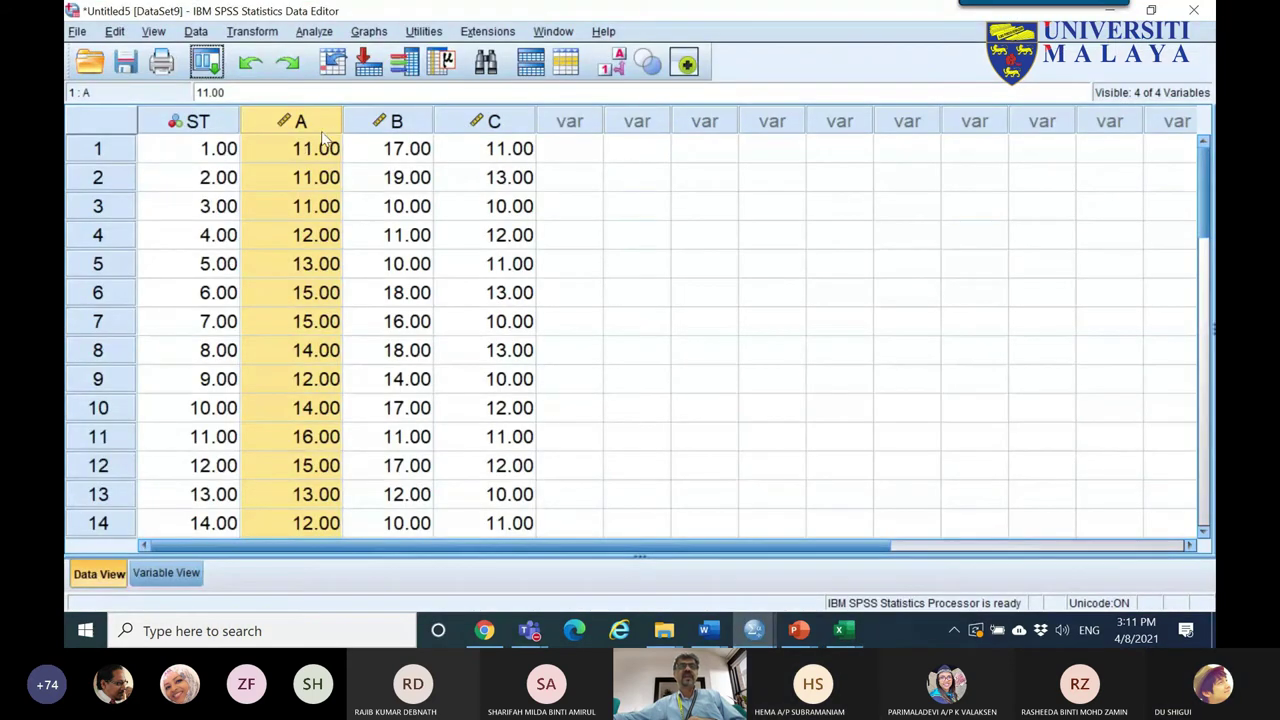
click(862, 634)
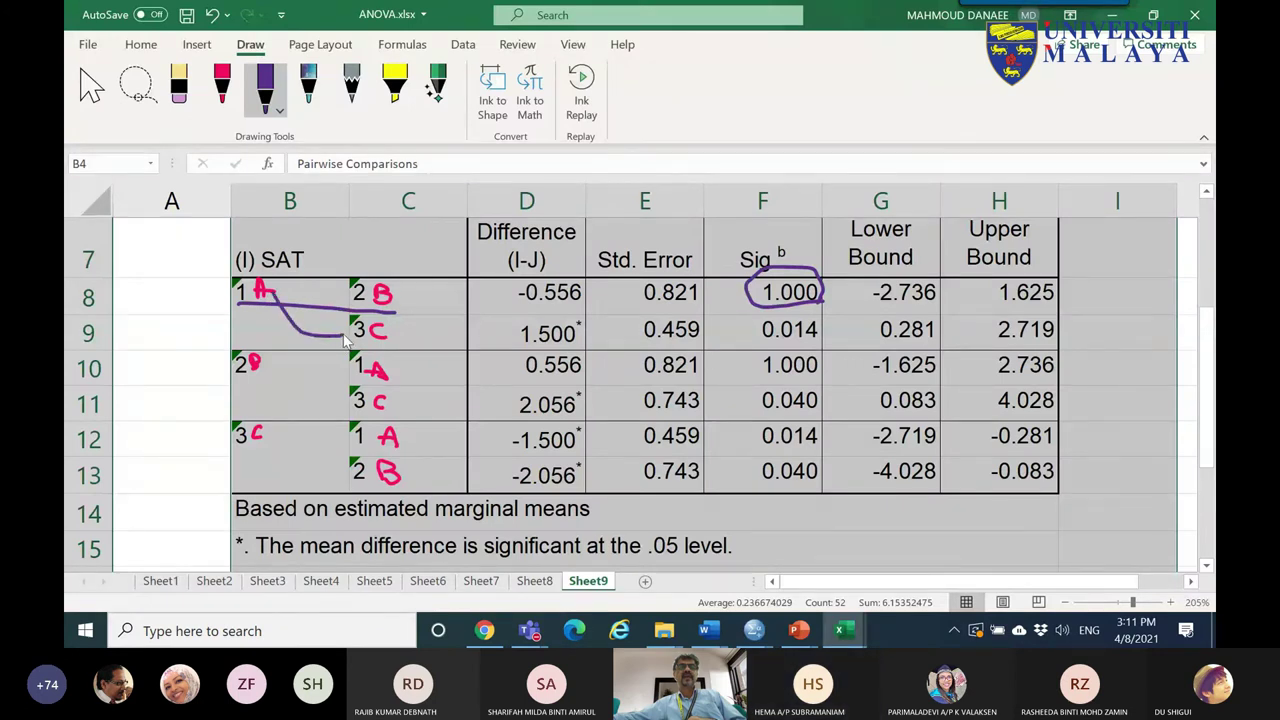
- Link A and B to the levels they are compared with using purple lines, and circle Sig. values 0.014 and 0.040 in rows 9 and 11
mouse_move(738, 333)
mouse_down()
mouse_move(801, 312)
mouse_move(827, 321)
mouse_move(795, 352)
mouse_move(744, 338)
mouse_up()
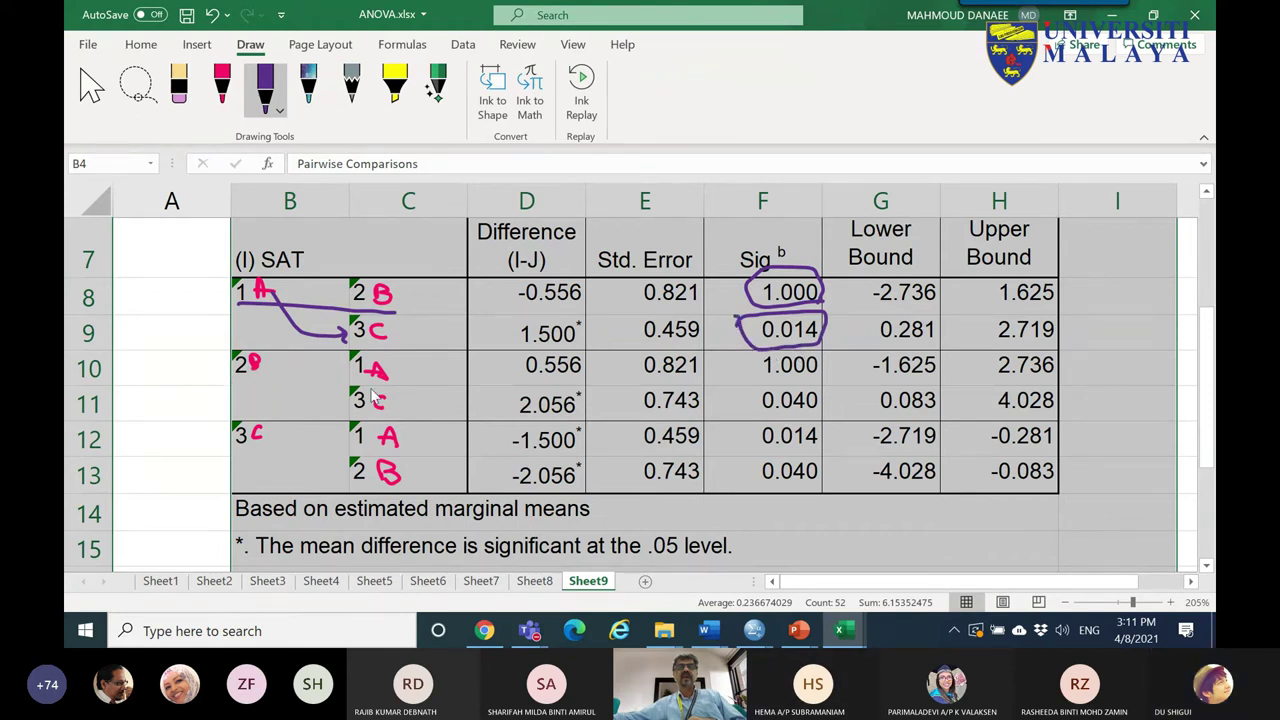
drag(278, 295, 342, 290)
drag(245, 363, 380, 370)
mouse_move(254, 362)
mouse_down()
mouse_move(282, 403)
mouse_move(364, 412)
mouse_up()
mouse_move(741, 405)
mouse_down()
mouse_move(790, 381)
mouse_move(830, 408)
mouse_move(808, 426)
mouse_move(753, 407)
mouse_up()
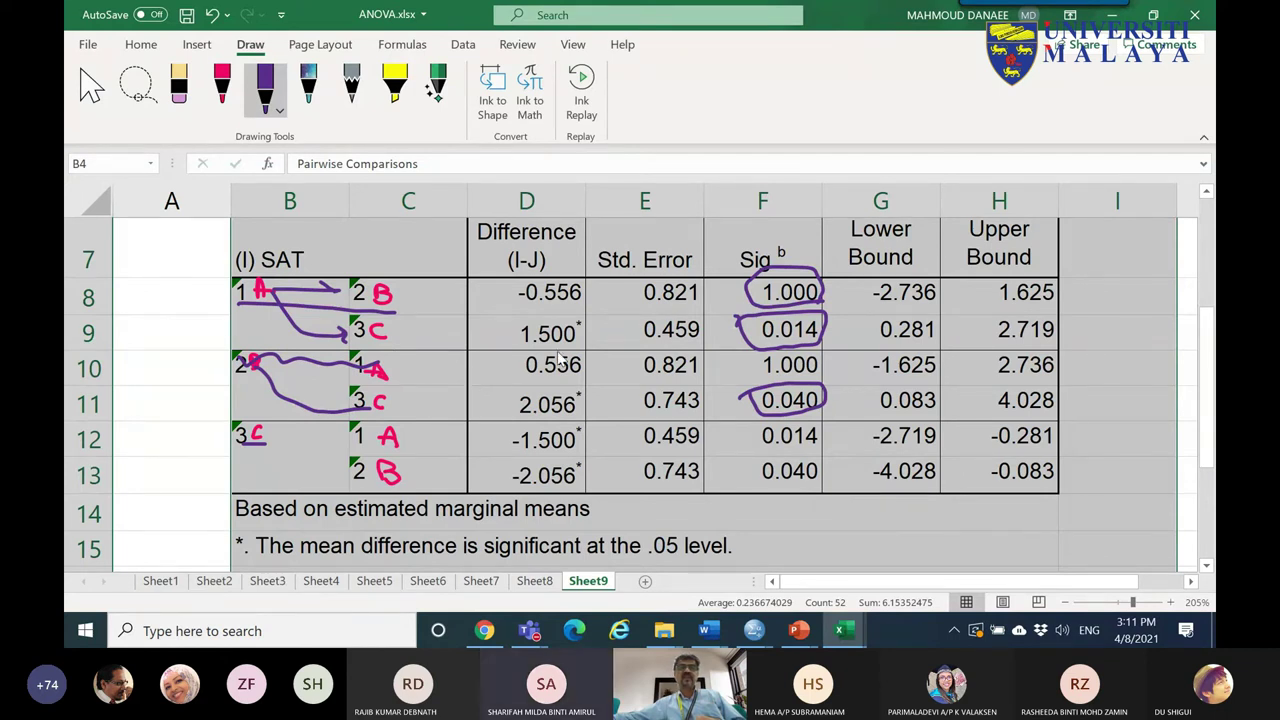
- Switch to the SPSS output and copy the Estimated Marginal Means of MEASURE_1 bar chart
scroll(1210, 380, up, 2)
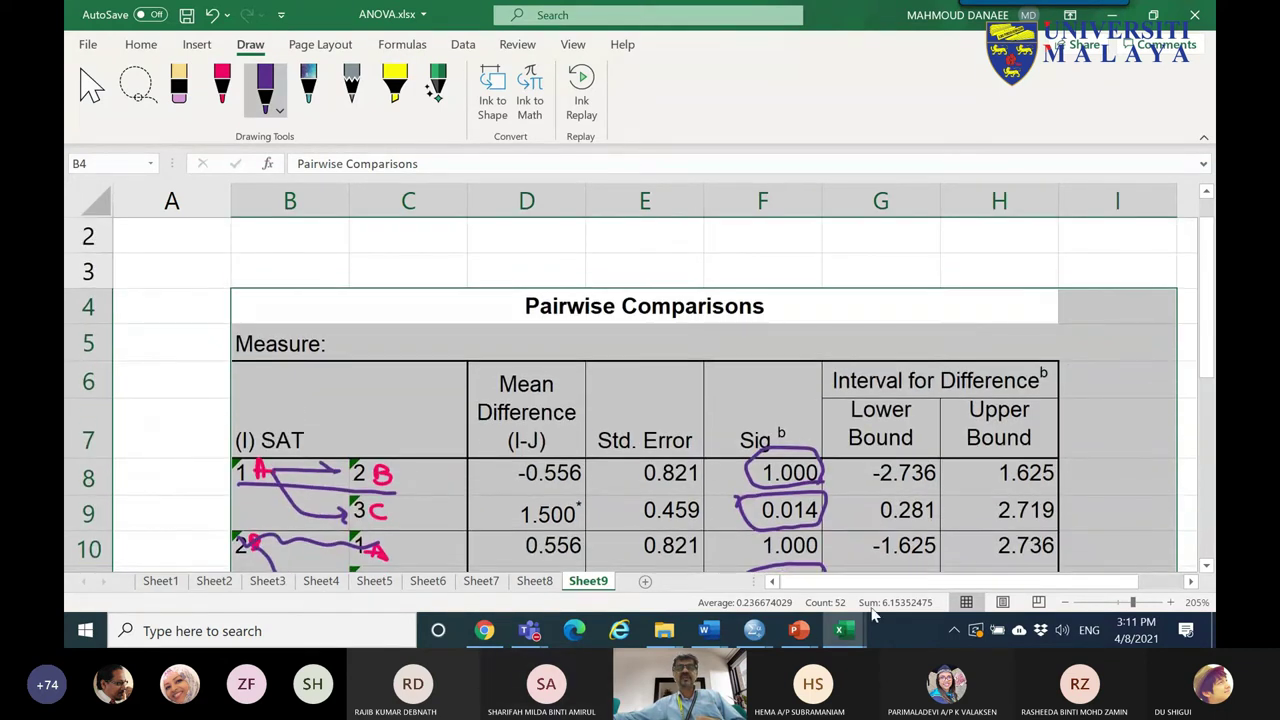
mouse_move(754, 630)
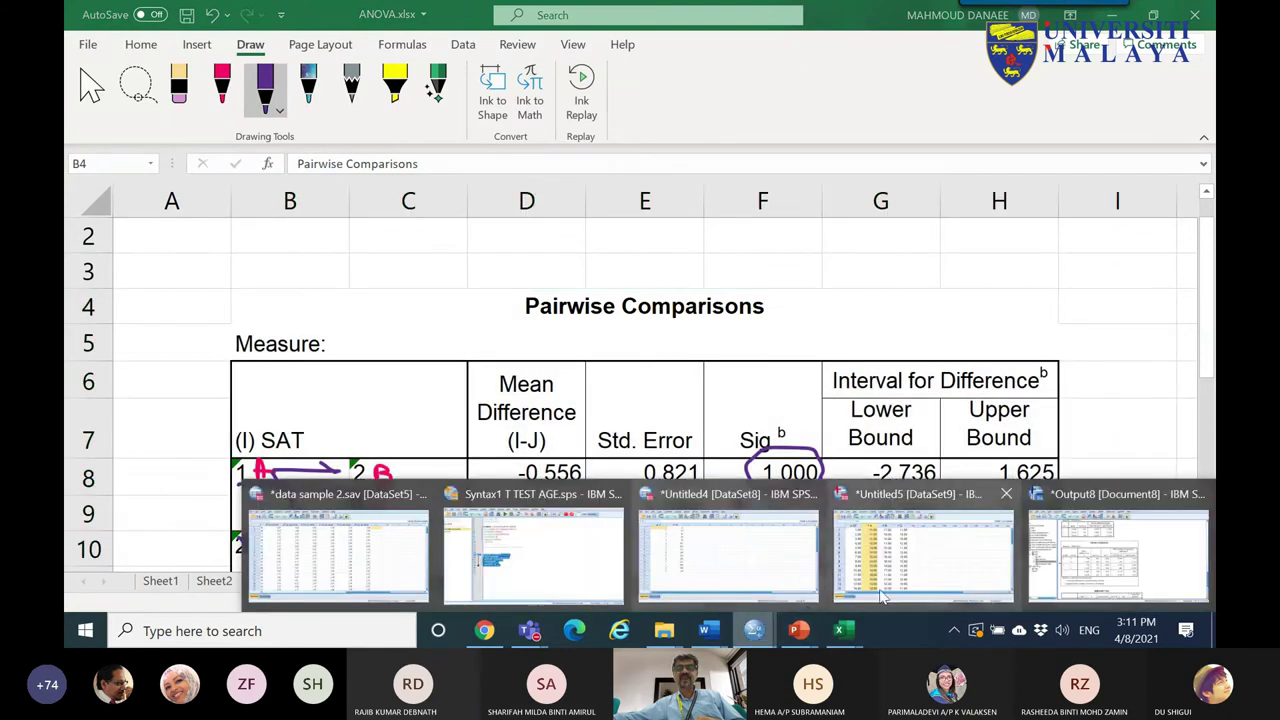
click(868, 527)
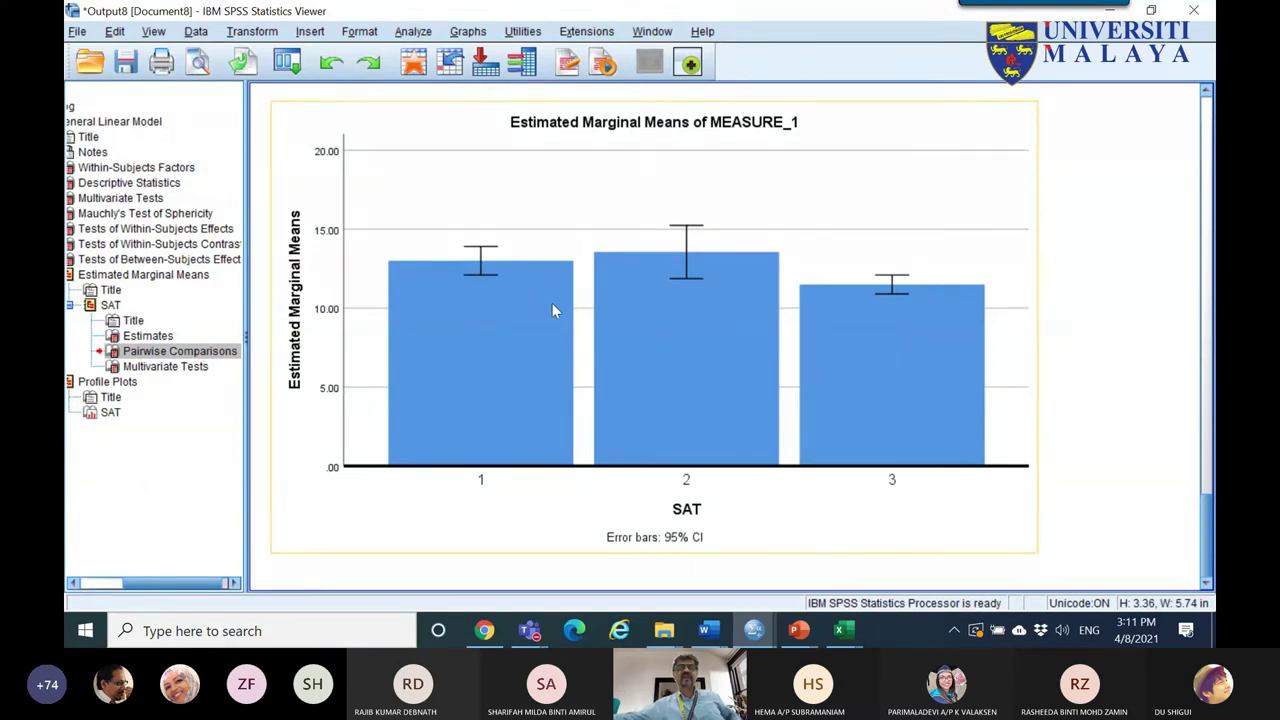
click(670, 294)
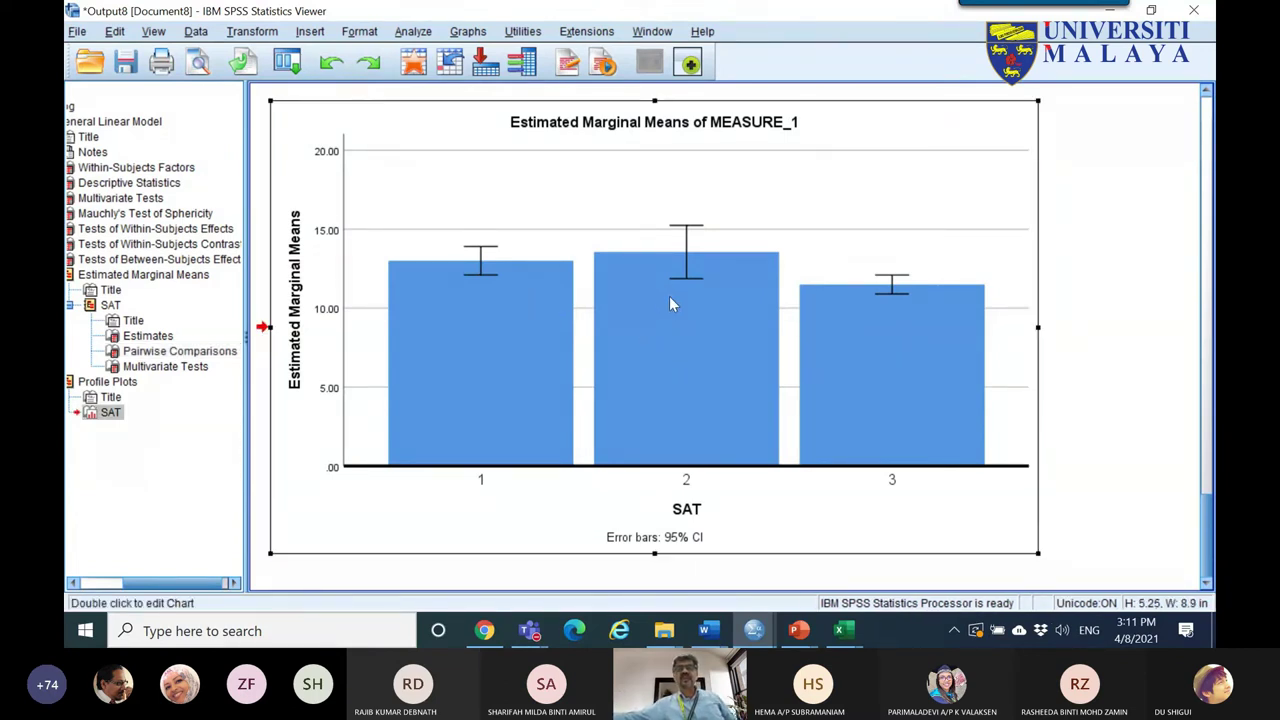
right_click(290, 112)
click(310, 148)
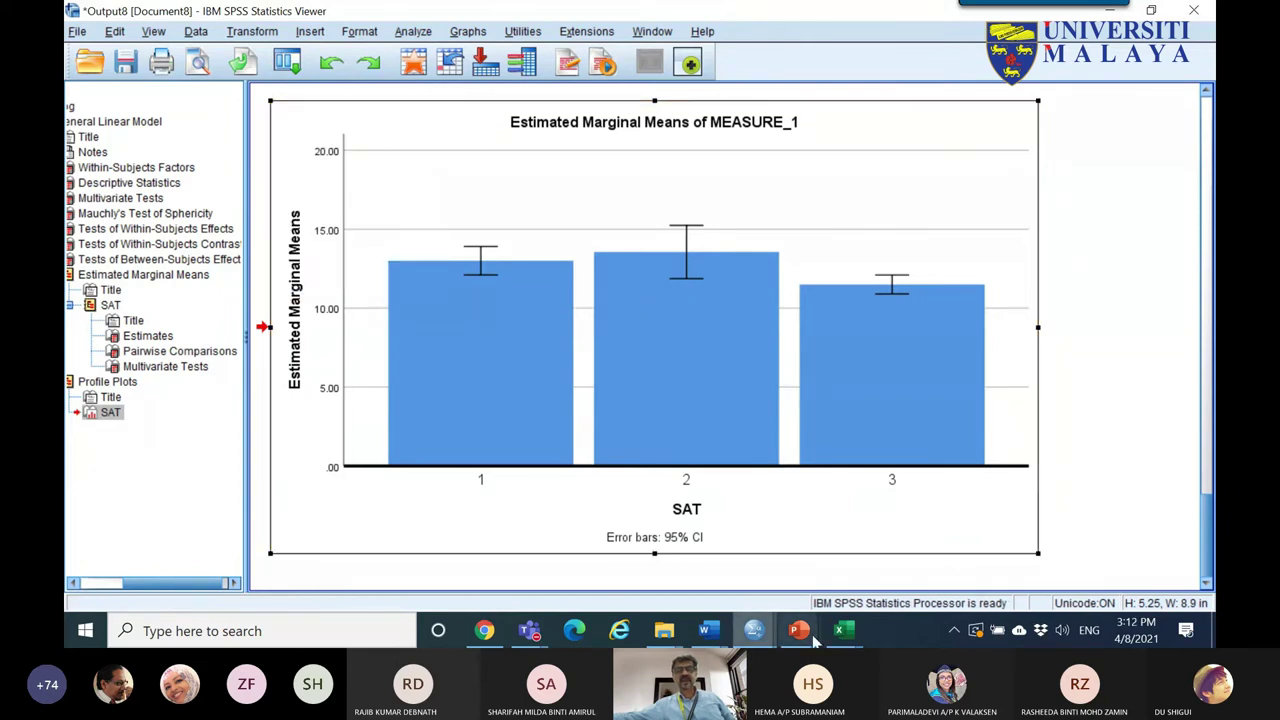
- Switch to ANOVA.xlsx in Excel, add a new sheet and paste the bar chart at cell B4
mouse_move(845, 630)
click(985, 565)
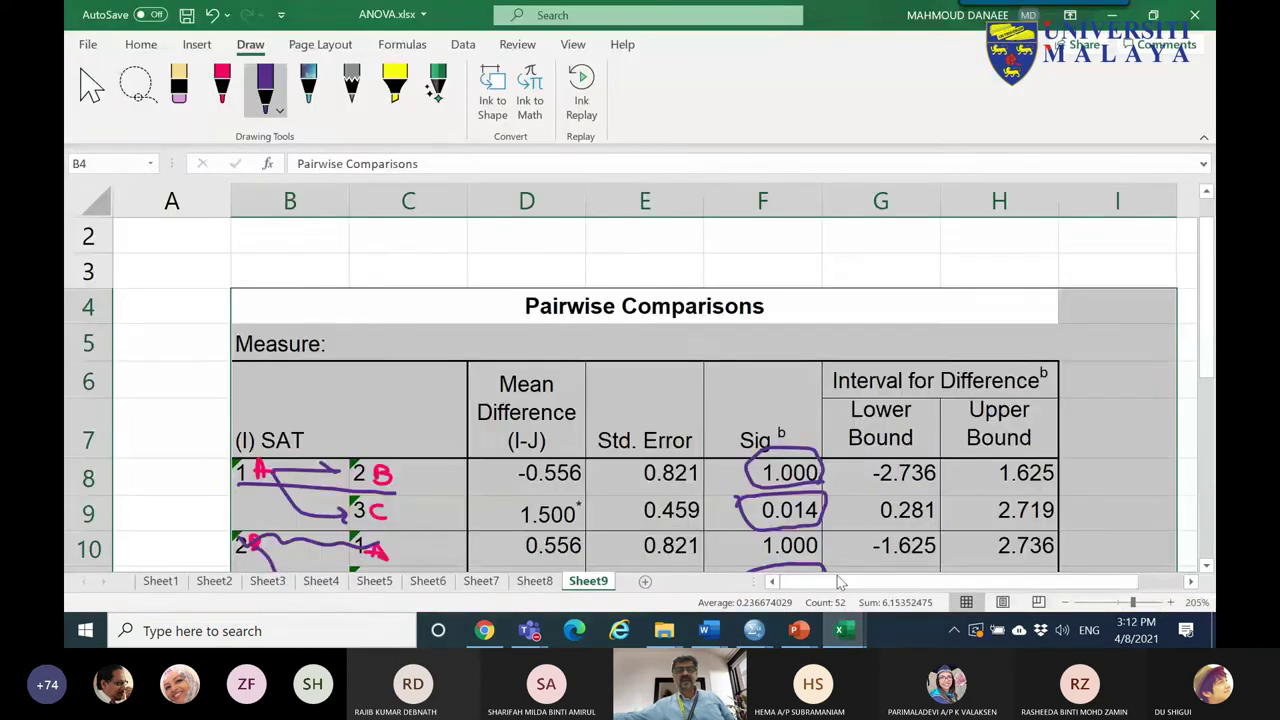
click(645, 581)
click(91, 88)
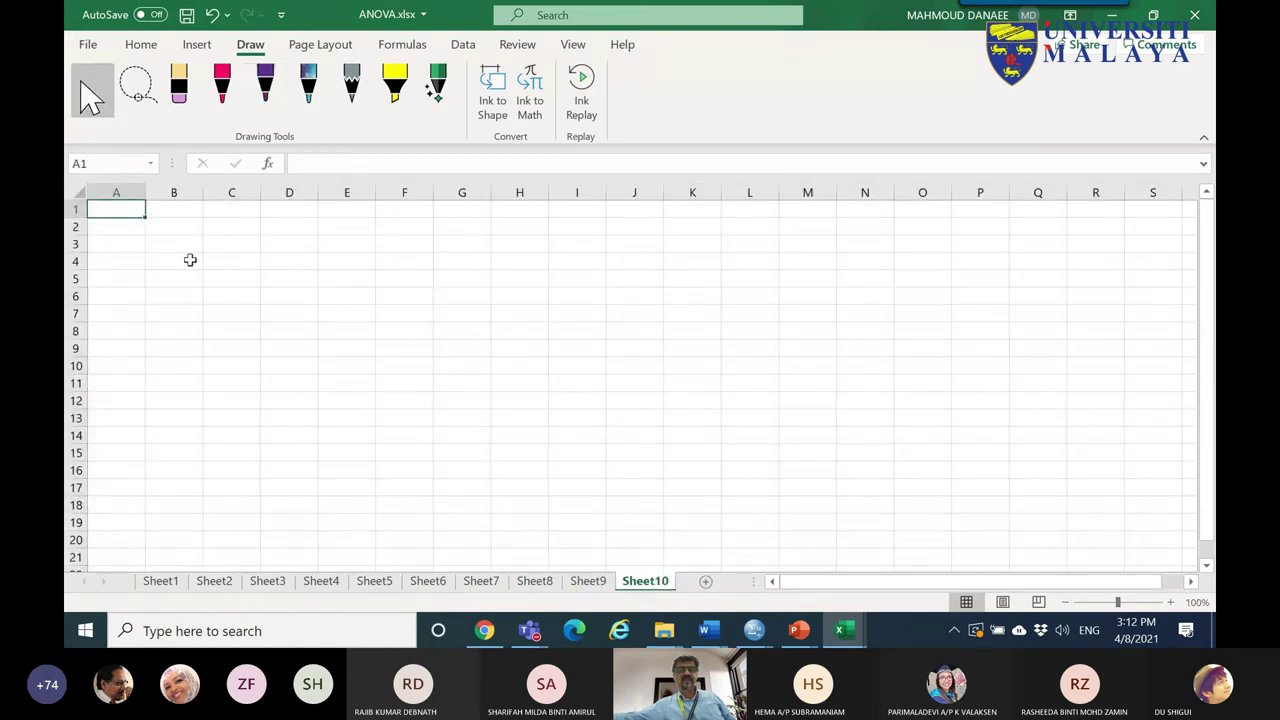
right_click(190, 261)
click(289, 188)
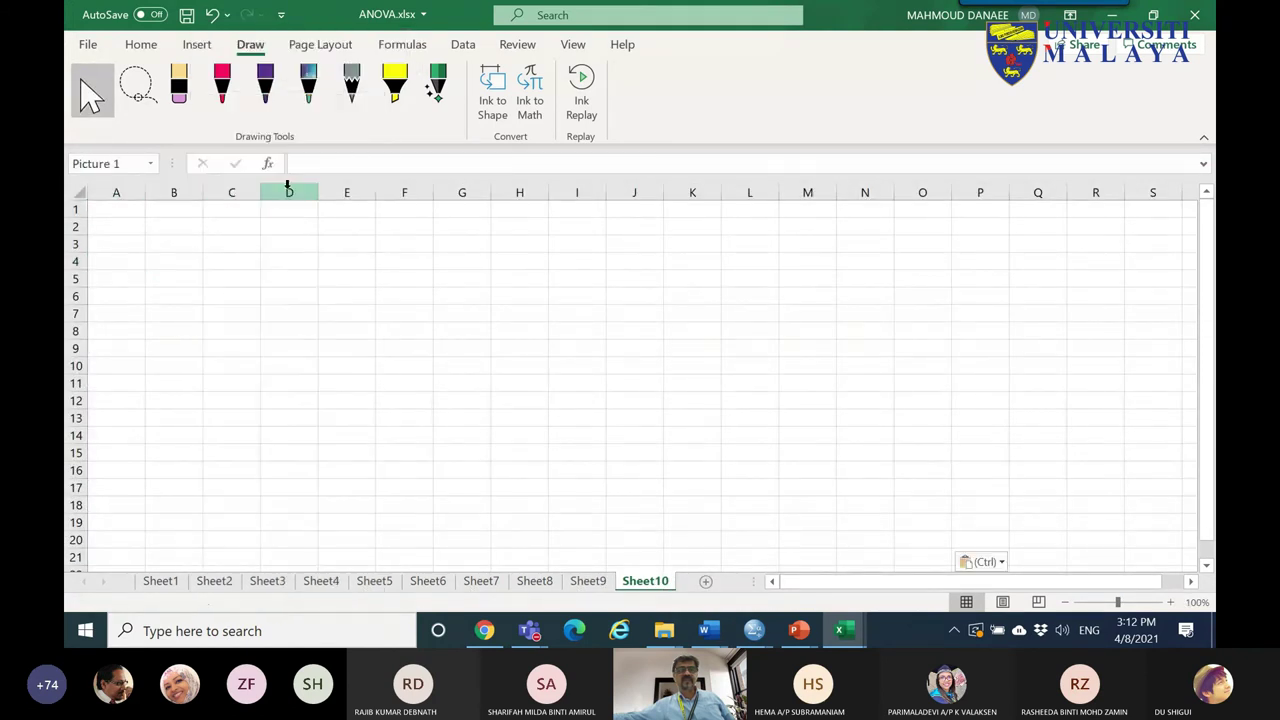
- Circle the SAT 2 error bar with the pink pen, label that level B and draw an arrow from it toward bar 1
click(222, 92)
mouse_move(545, 432)
mouse_down()
mouse_move(512, 425)
mouse_move(573, 349)
mouse_move(572, 428)
mouse_up()
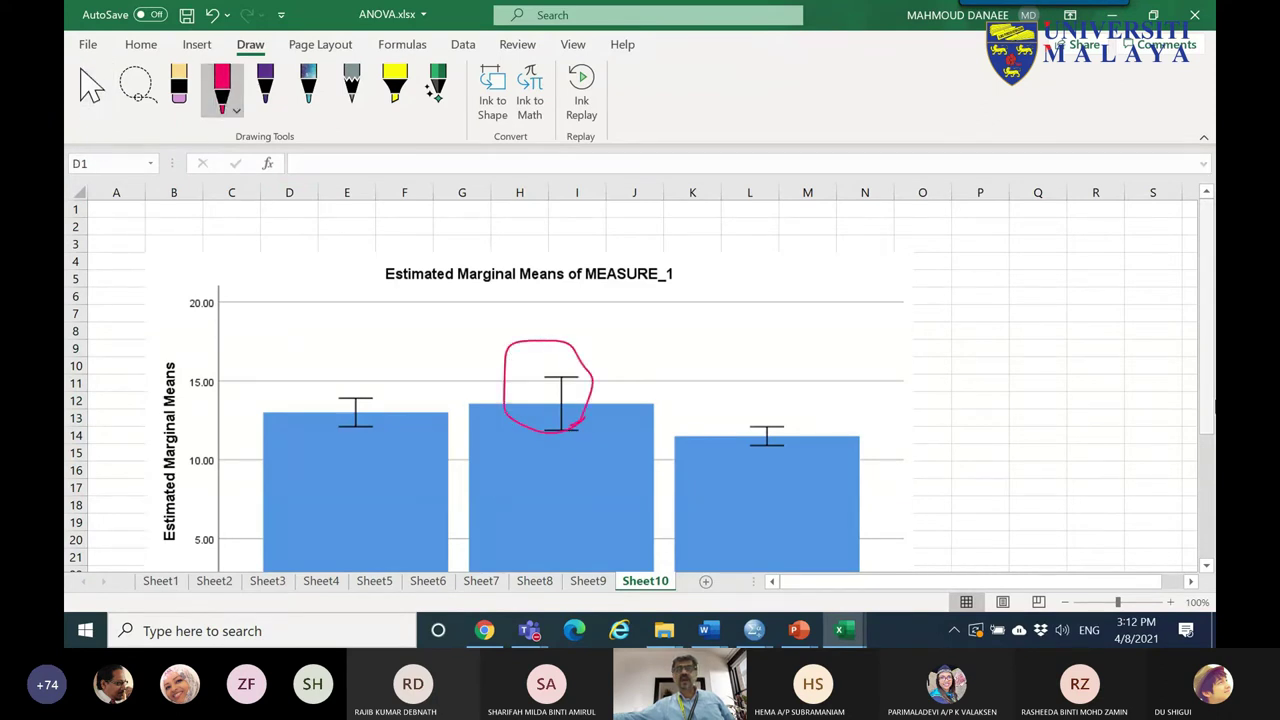
scroll(685, 495, down, 3)
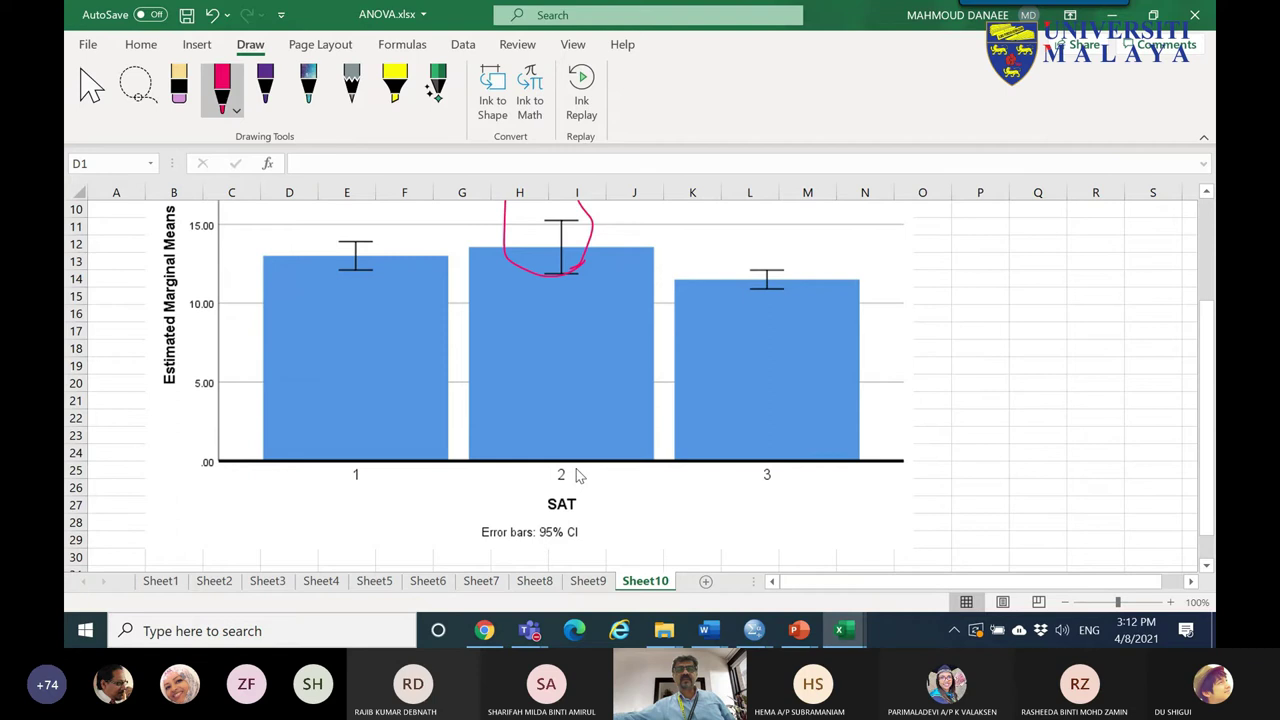
drag(579, 482, 570, 486)
drag(521, 232, 437, 226)
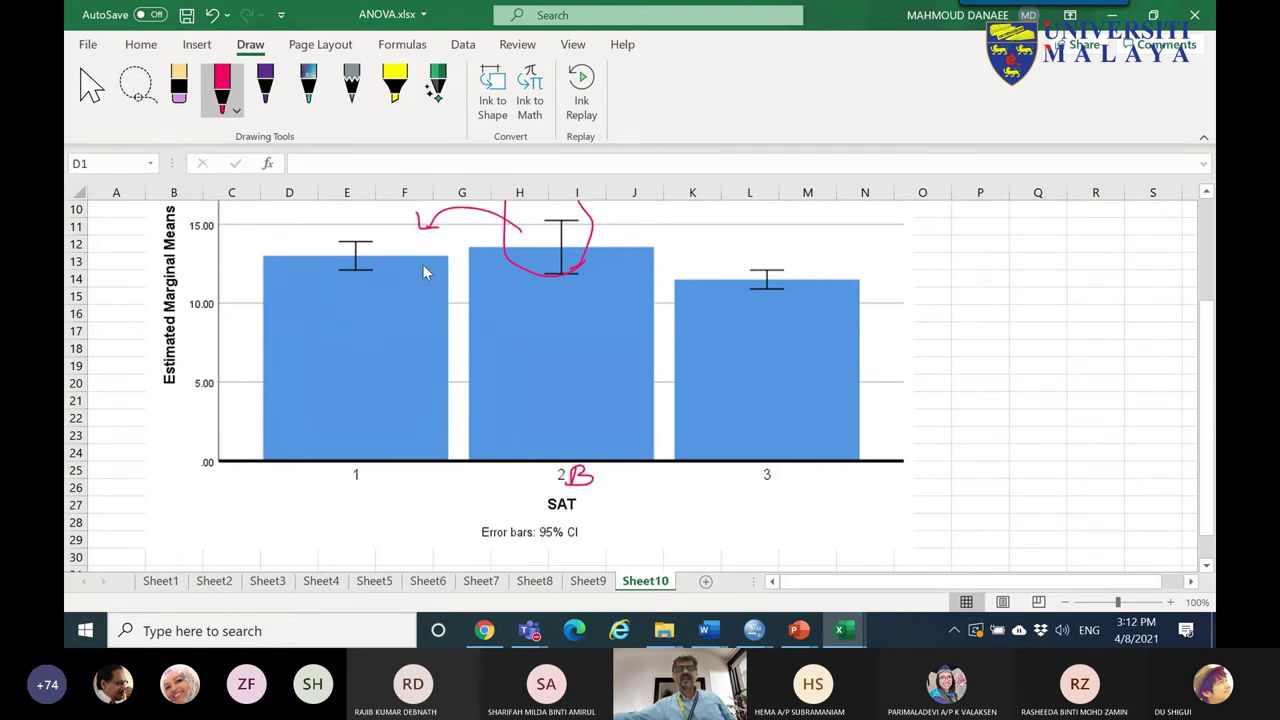
- Label SAT level 1 as A, circle the label and draw an equals sign between bars 1 and 2
mouse_move(347, 488)
mouse_down()
mouse_move(350, 505)
mouse_move(362, 478)
mouse_move(360, 510)
mouse_up()
drag(395, 383, 497, 387)
drag(388, 353, 470, 353)
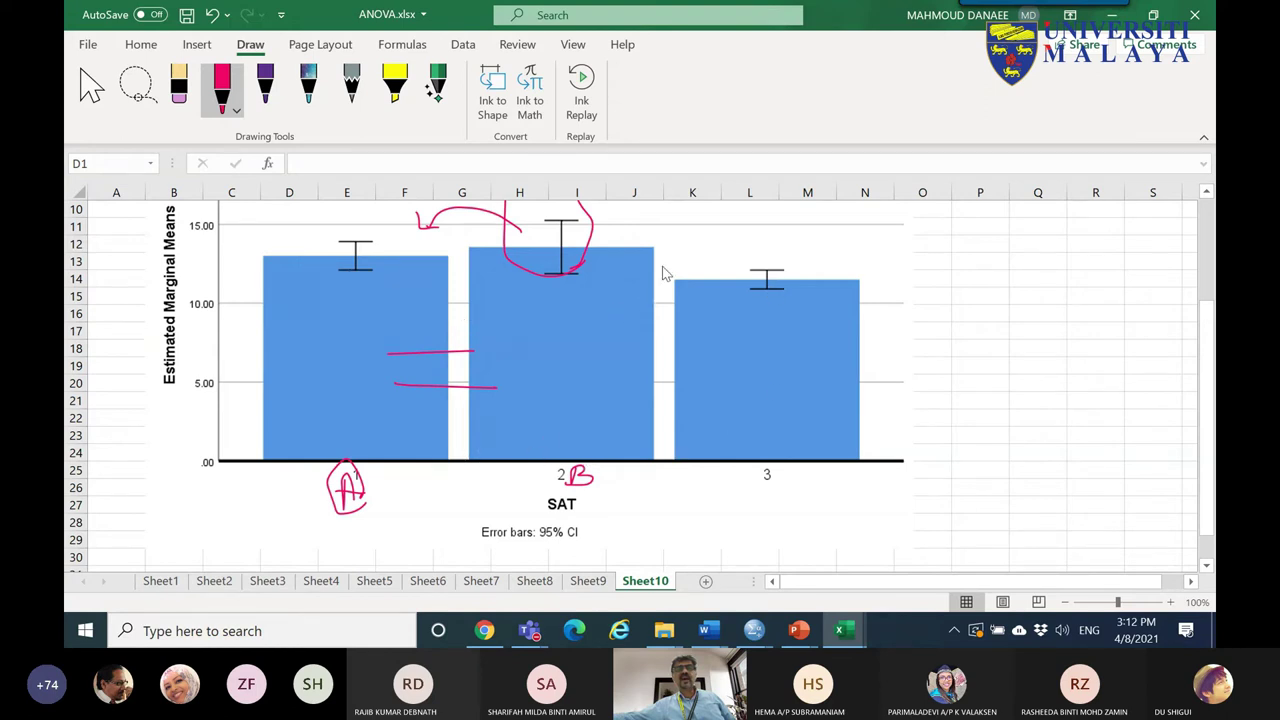
- Circle the SAT 3 error bar and handwrite a note beside the chart reading "Lower Sat" for C, with underlines
drag(729, 263, 788, 298)
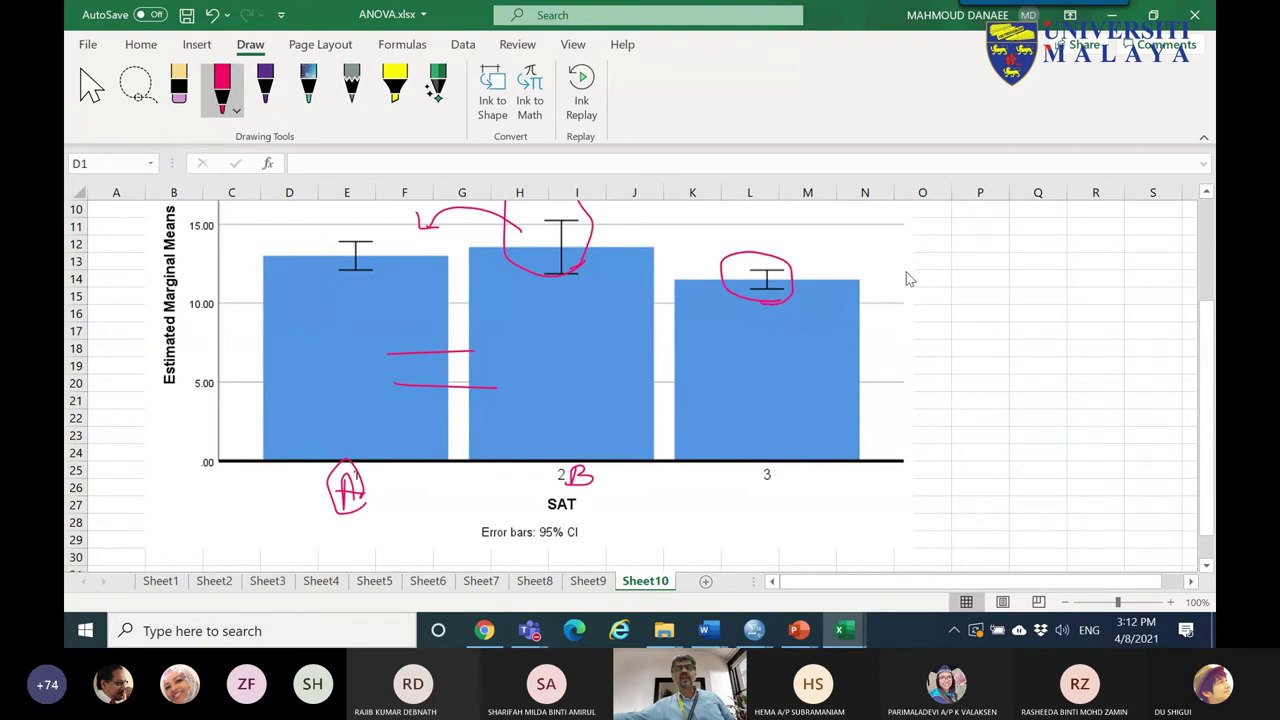
mouse_move(963, 300)
mouse_down()
mouse_move(1015, 279)
mouse_move(1056, 293)
mouse_move(1106, 268)
mouse_up()
mouse_move(997, 338)
mouse_down()
mouse_move(1046, 346)
mouse_move(1051, 391)
mouse_up()
mouse_move(958, 424)
mouse_down()
mouse_move(953, 436)
mouse_move(1098, 396)
mouse_up()
drag(1078, 388, 1081, 412)
drag(1152, 374, 1160, 406)
drag(1100, 438, 1160, 457)
drag(994, 500, 1085, 486)
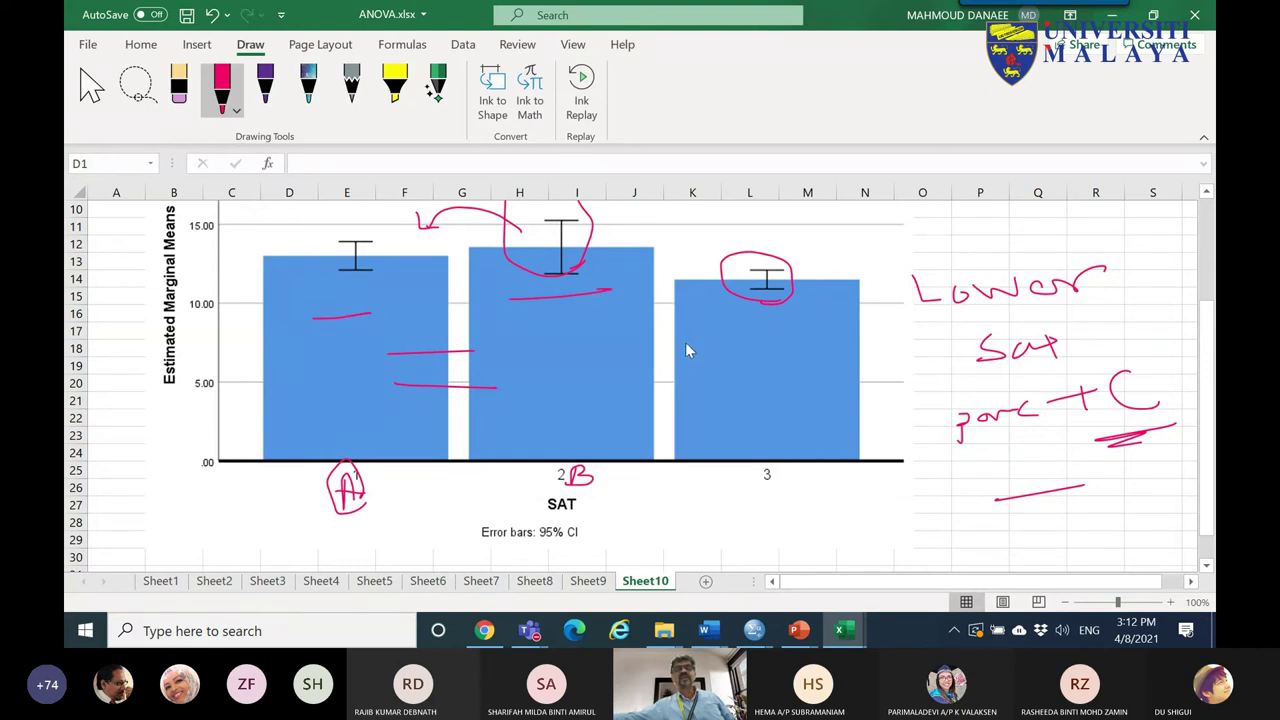
- Switch to the Microsoft Teams meeting and turn the microphone and camera back on
scroll(1208, 330, up, 3)
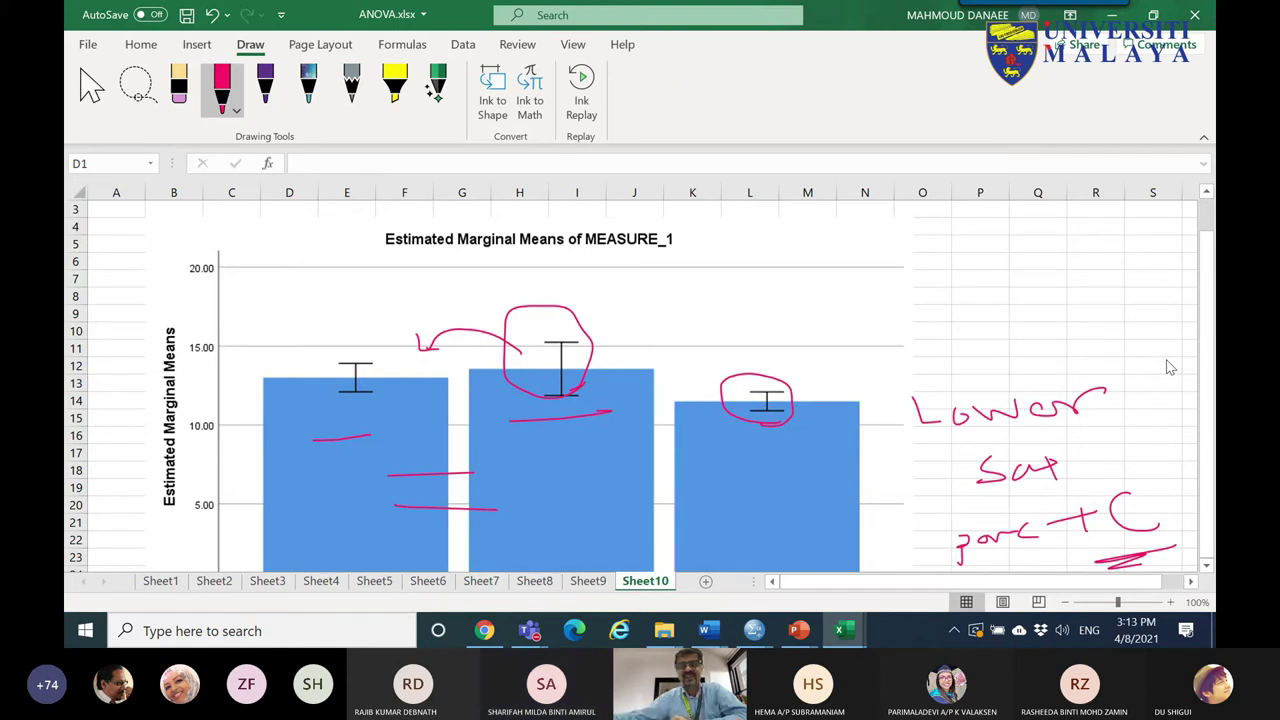
mouse_move(529, 628)
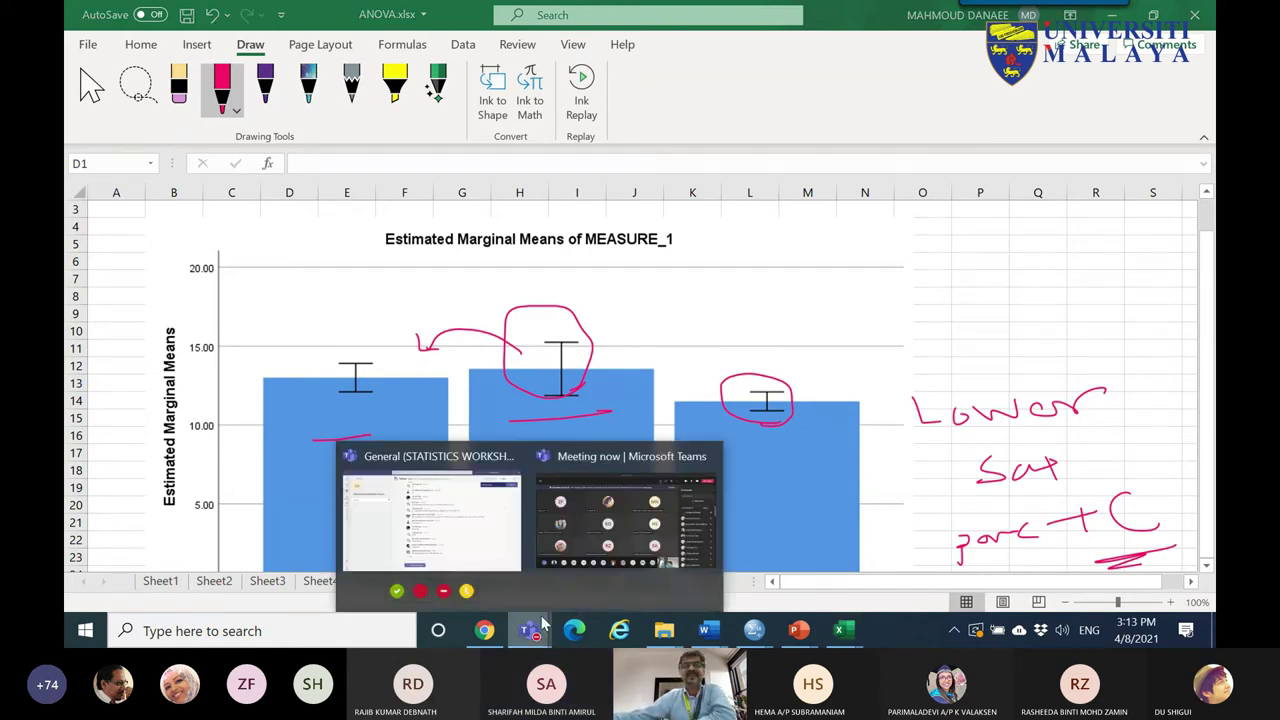
click(566, 513)
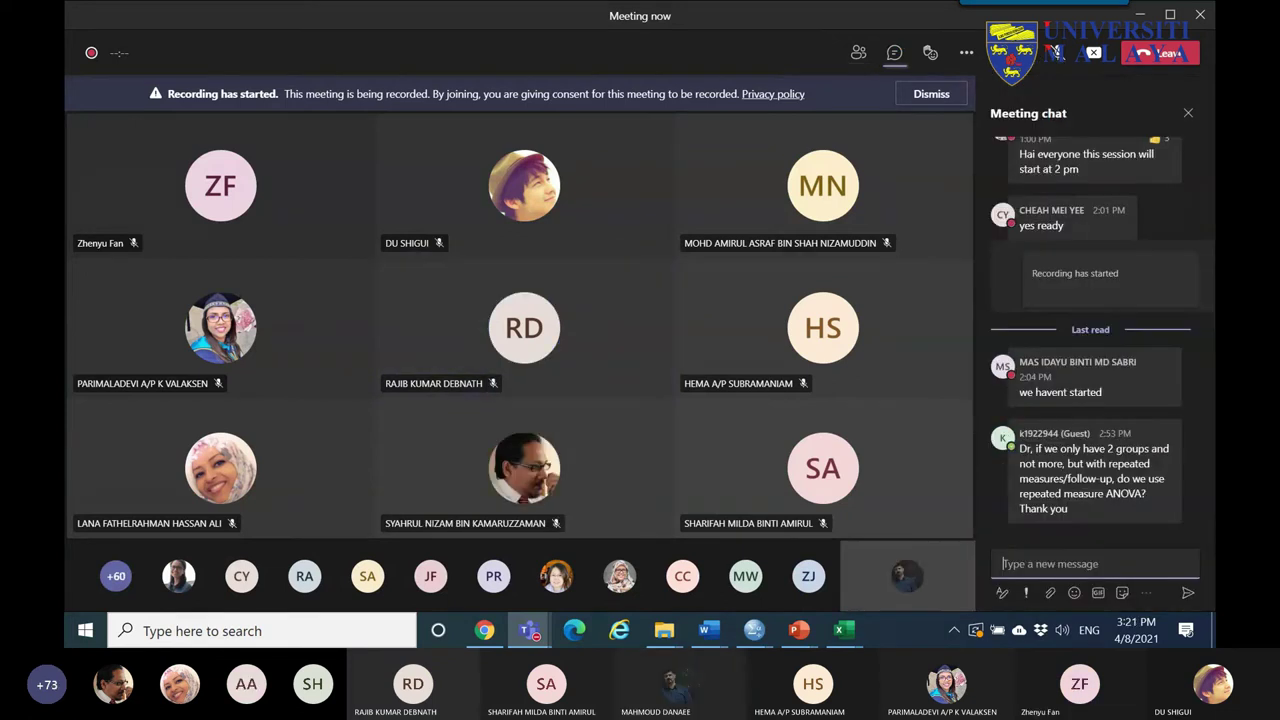
click(1058, 52)
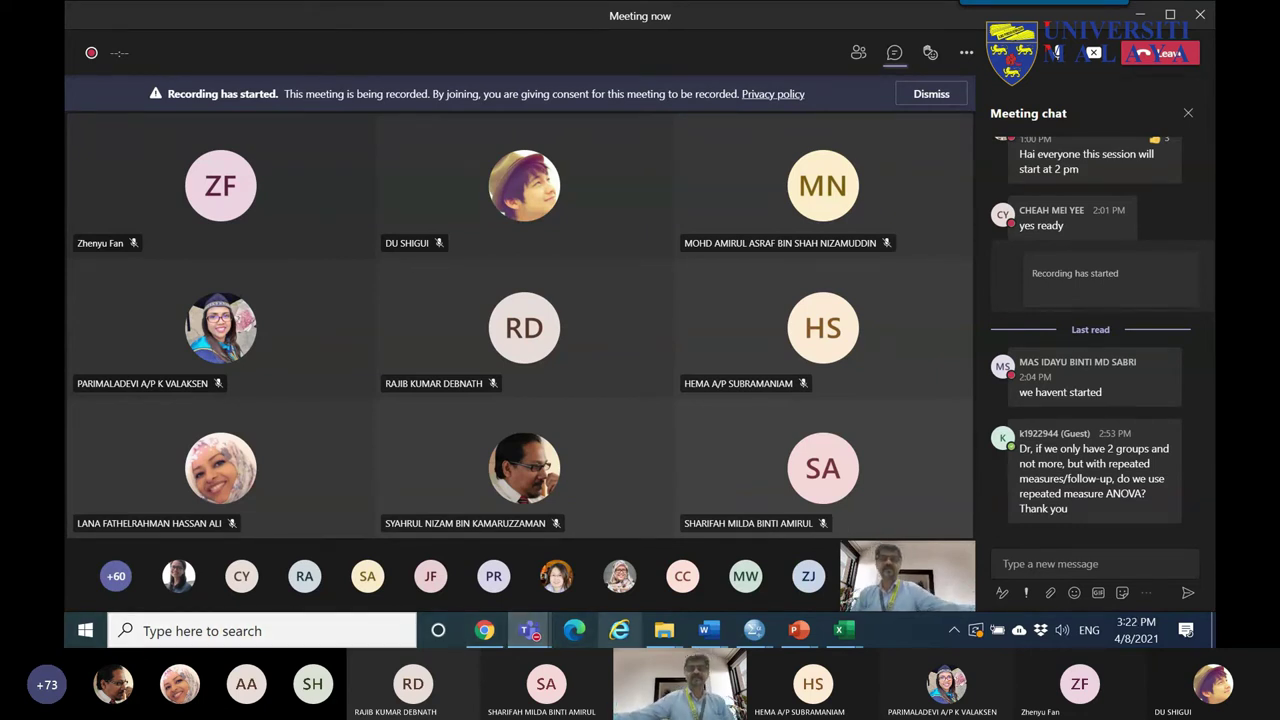
- Switch to Presentation1 in PowerPoint and delete the FACTORY1 to FACTORY3 bar chart from the slide
mouse_move(801, 634)
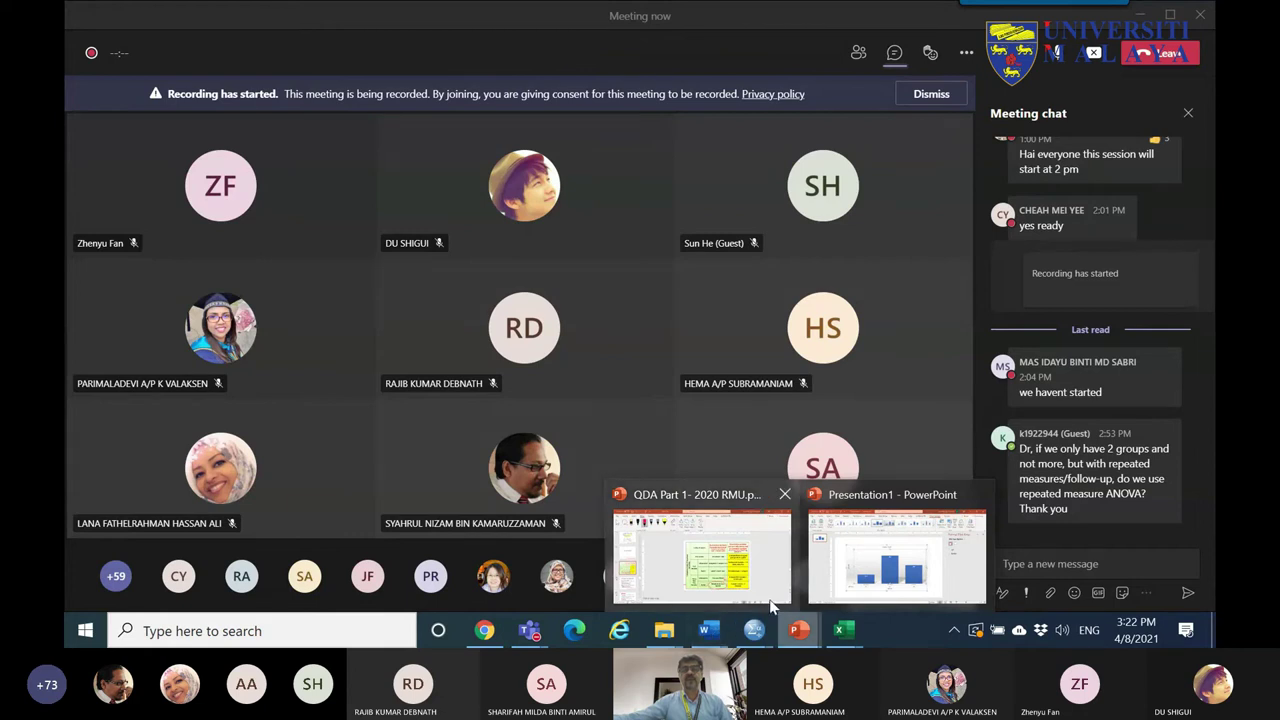
click(896, 558)
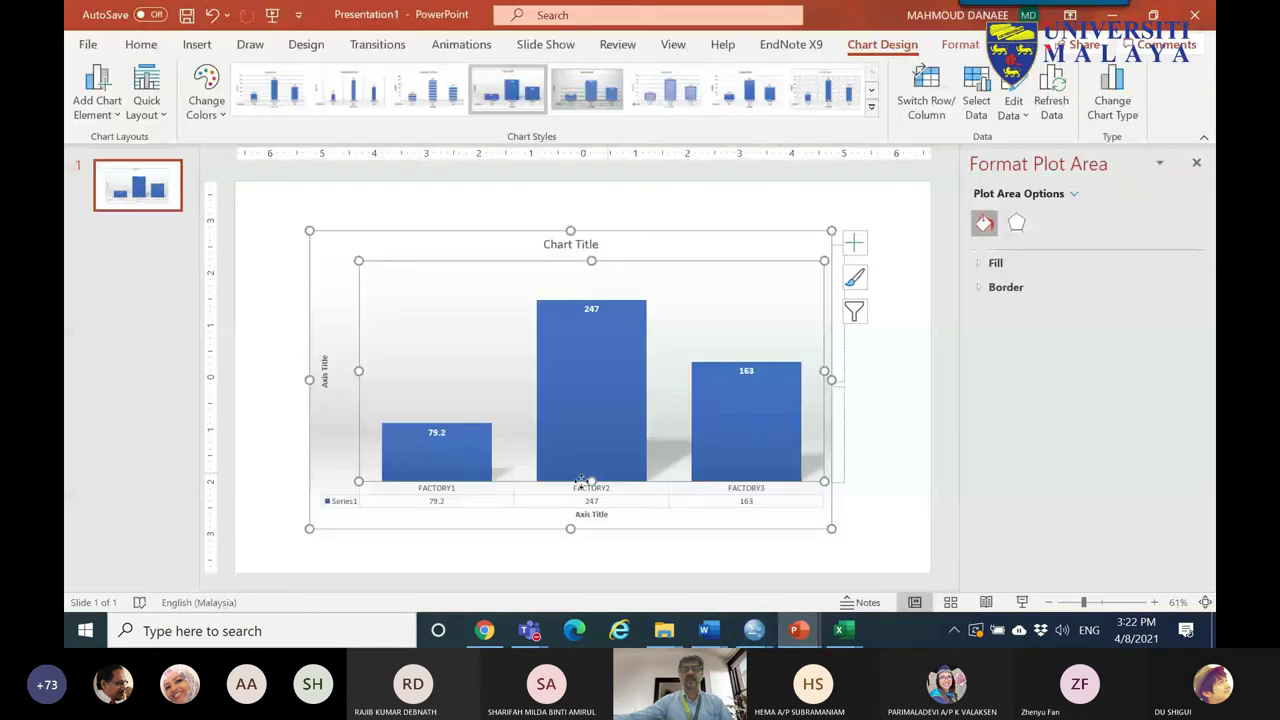
click(585, 390)
click(412, 278)
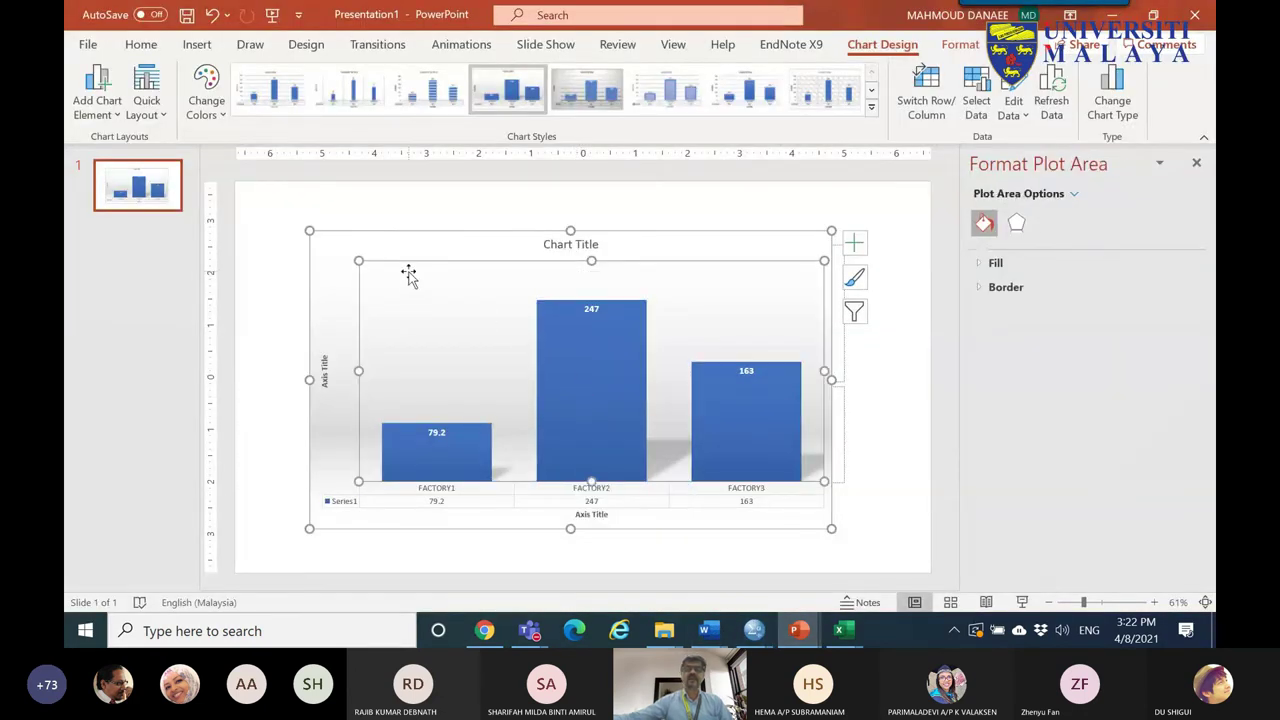
click(331, 261)
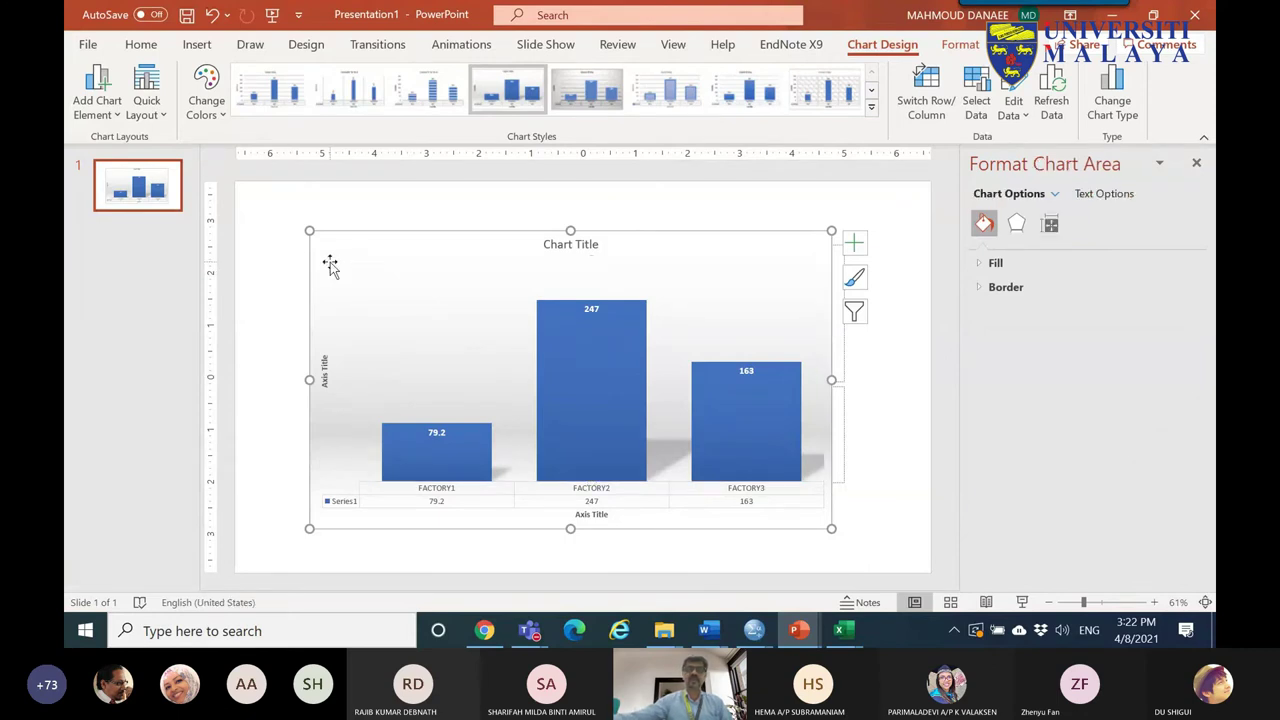
key(Delete)
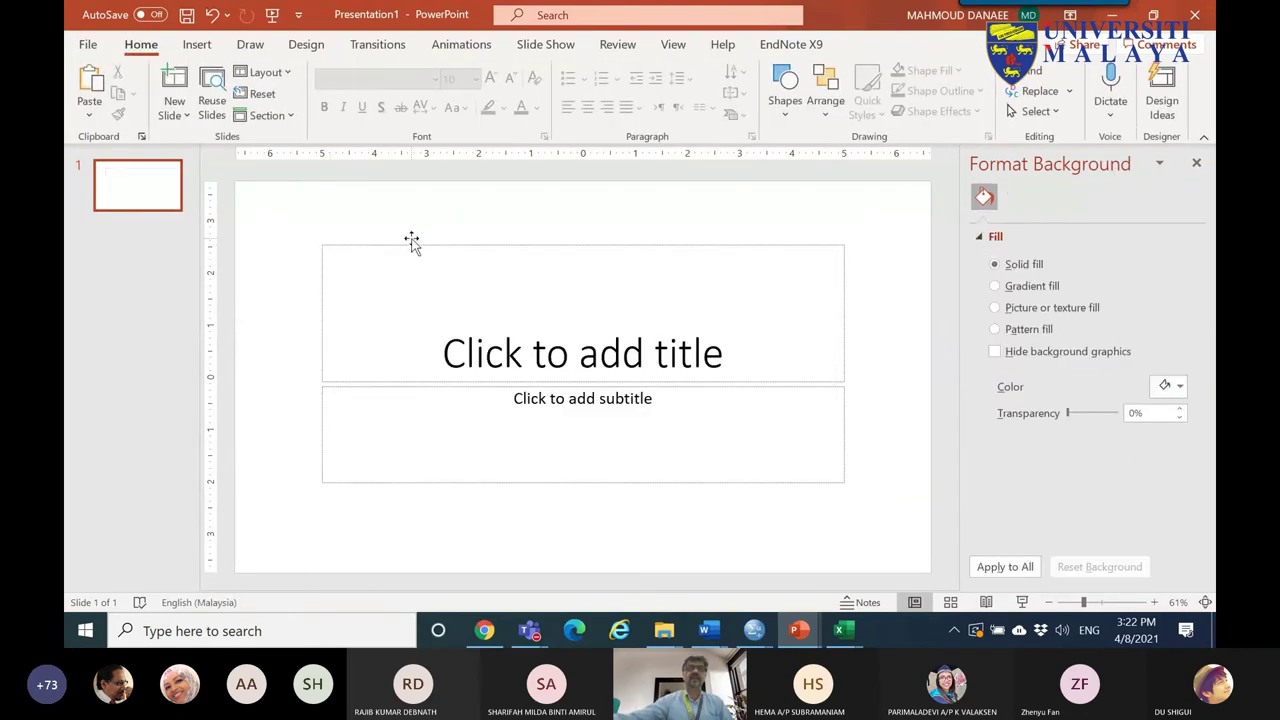
- Switch to Document4 in Word, delete all the green ink drawings from the page and choose the pink pen
mouse_move(709, 610)
click(811, 557)
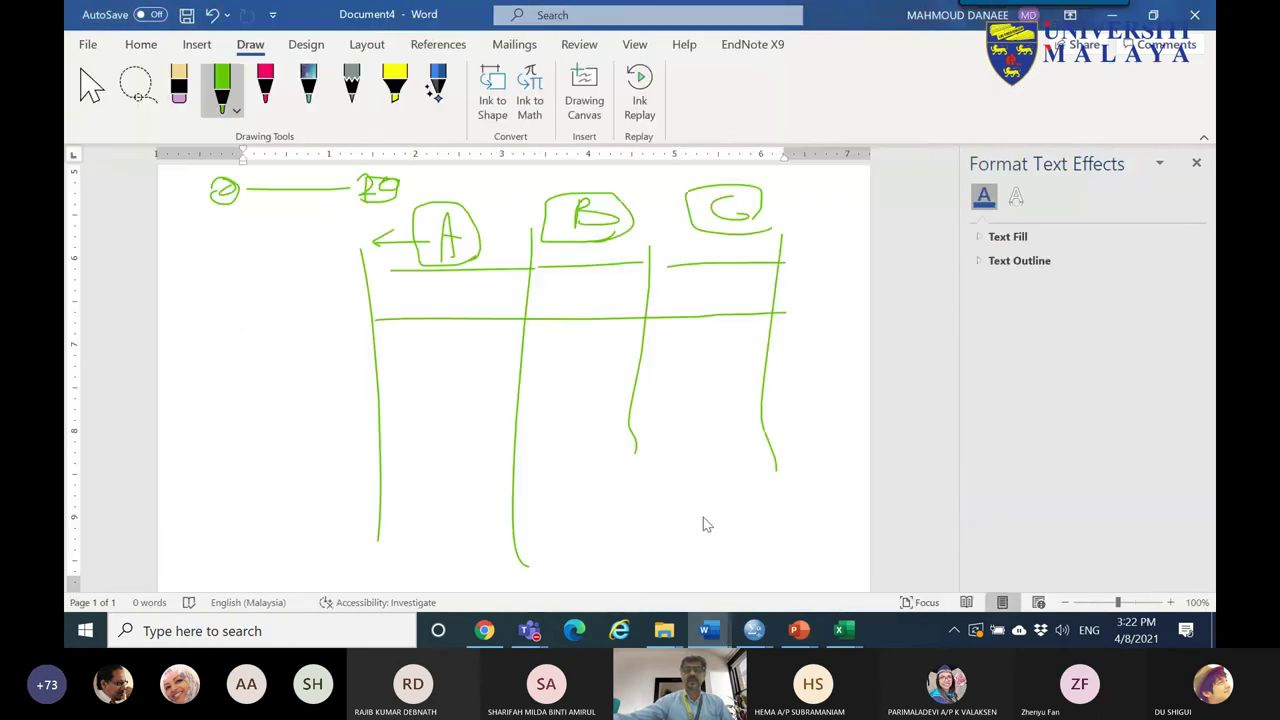
scroll(515, 340, down, 2)
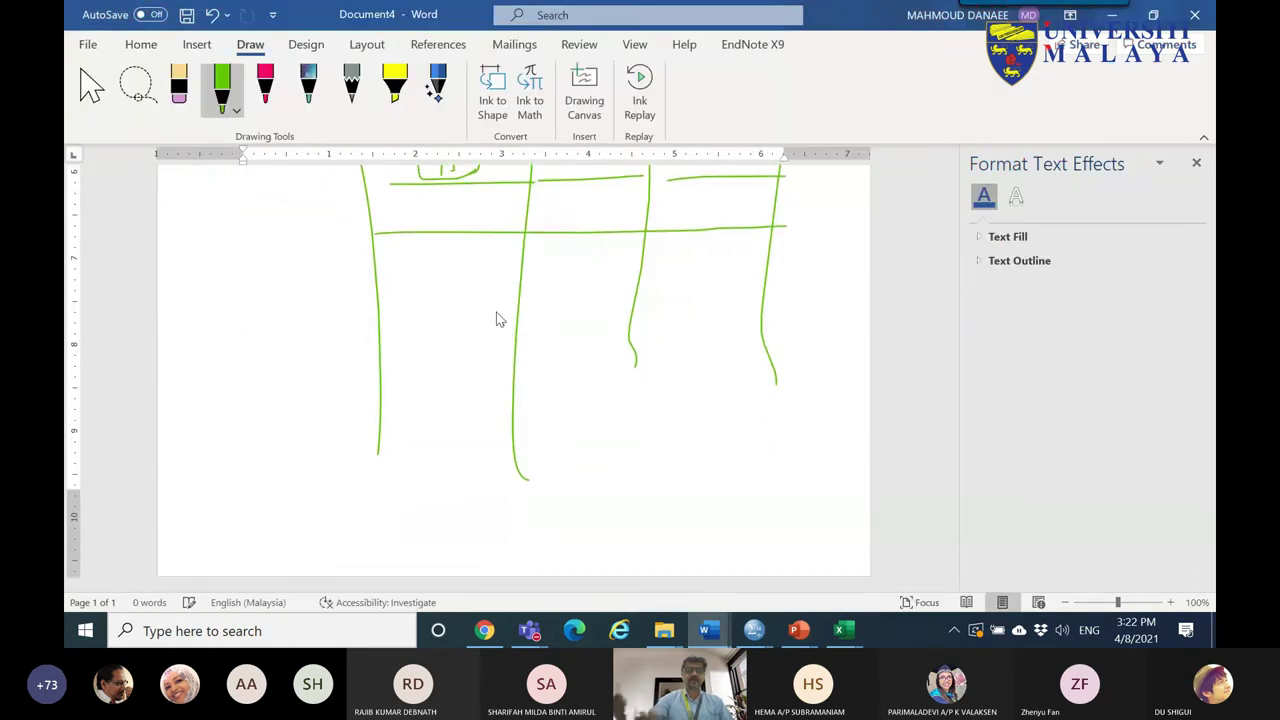
key(Escape)
click(496, 311)
key(Delete)
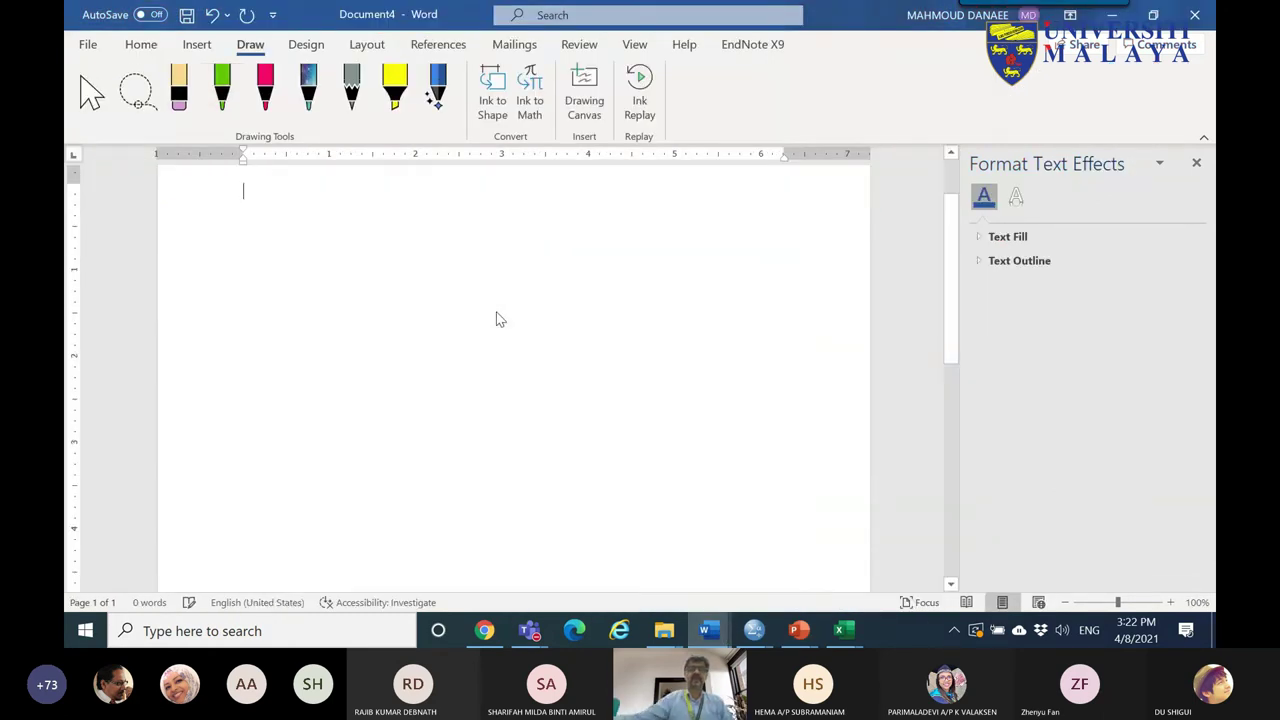
click(265, 88)
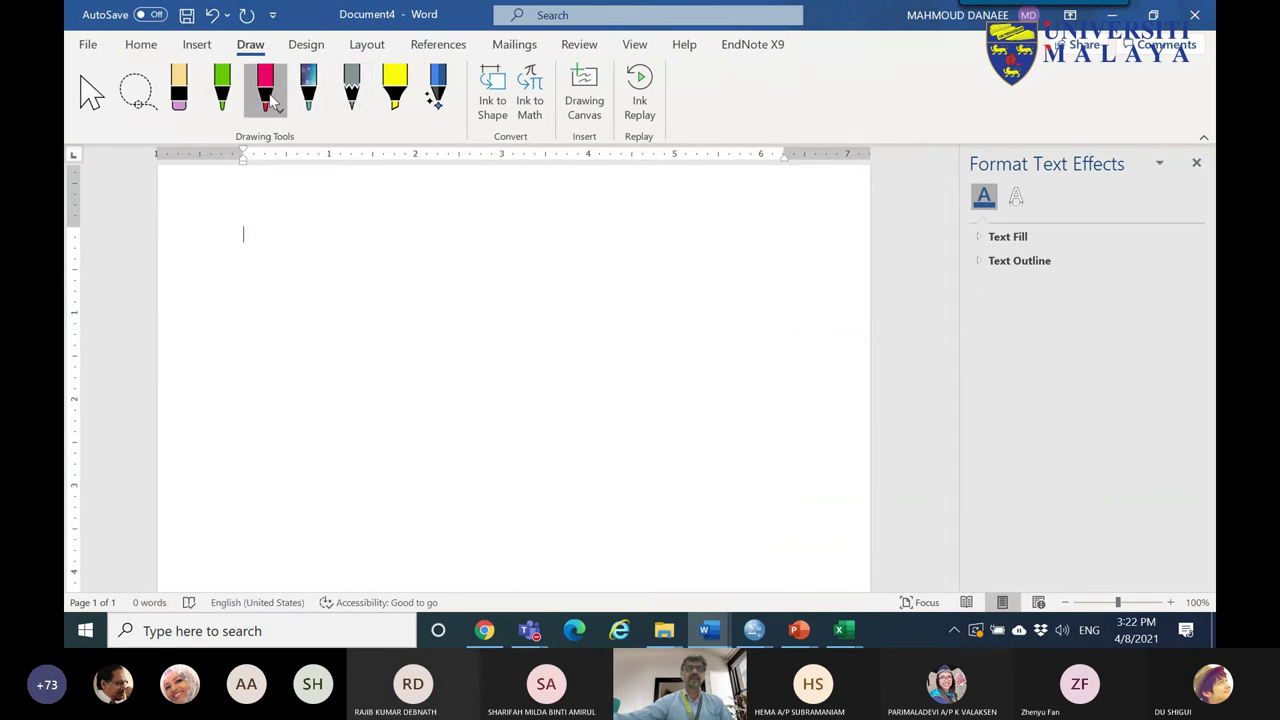
- Draw a two-way branch in pink ink on the page, label its ends "C" and "E", and underline both letters
mouse_move(263, 310)
mouse_down()
mouse_move(340, 262)
mouse_move(370, 262)
mouse_up()
drag(264, 311, 332, 342)
mouse_move(360, 302)
mouse_down()
mouse_move(360, 332)
mouse_move(376, 301)
mouse_move(377, 331)
mouse_up()
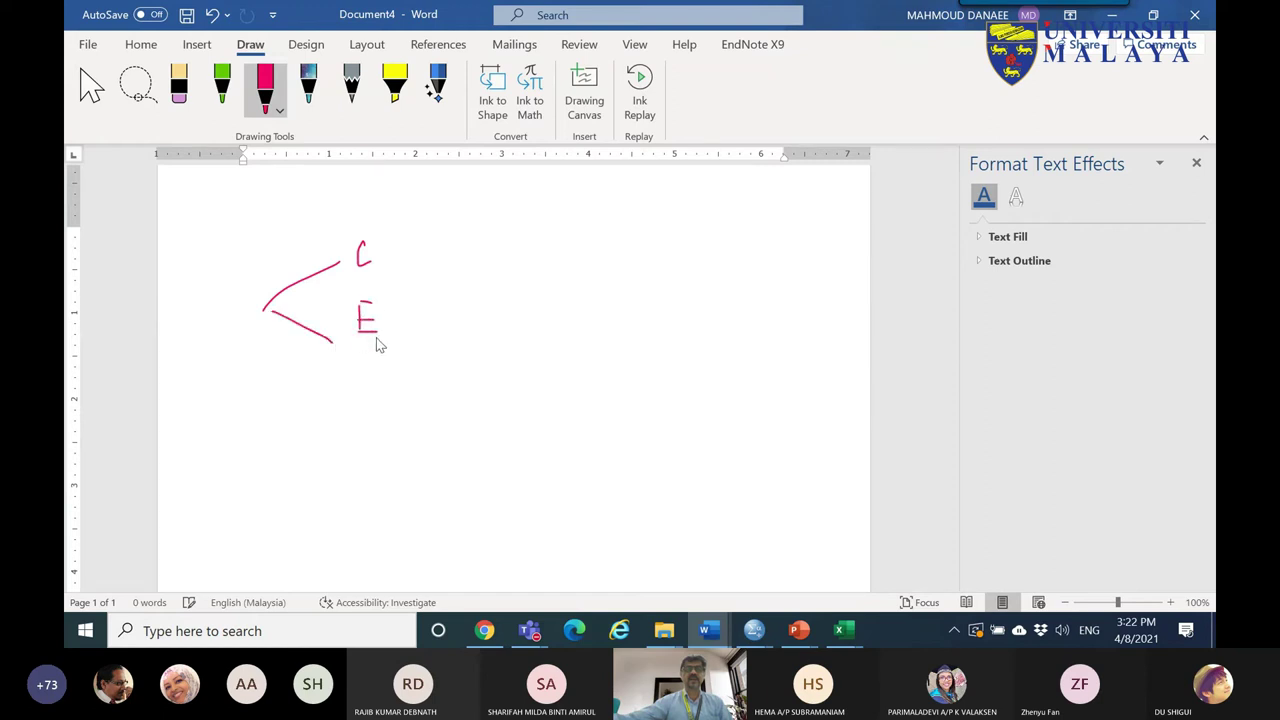
drag(357, 268, 378, 267)
drag(356, 349, 385, 349)
- Draw the left edge and three horizontal lines of a two-row grid beside the C and E labels
drag(362, 287, 458, 289)
mouse_move(408, 237)
mouse_down()
mouse_move(401, 360)
mouse_move(652, 236)
mouse_up()
drag(436, 289, 650, 295)
drag(400, 354, 553, 356)
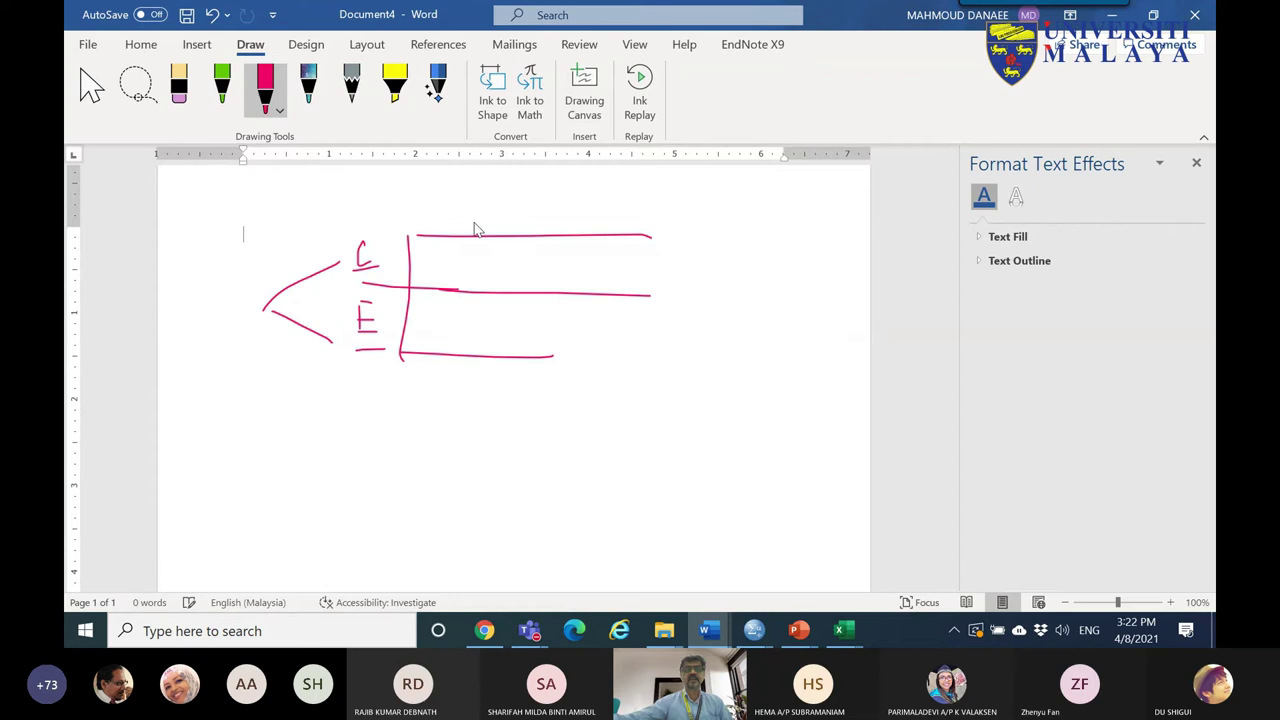
- Divide the grid into three columns, handwrite a short heading above each, the third reading "F", and underline the headings
drag(475, 224, 481, 370)
drag(398, 219, 442, 210)
mouse_move(496, 220)
mouse_down()
mouse_move(501, 205)
mouse_move(529, 210)
mouse_move(569, 337)
mouse_move(566, 375)
mouse_up()
mouse_move(571, 200)
mouse_down()
mouse_move(572, 224)
mouse_move(584, 211)
mouse_up()
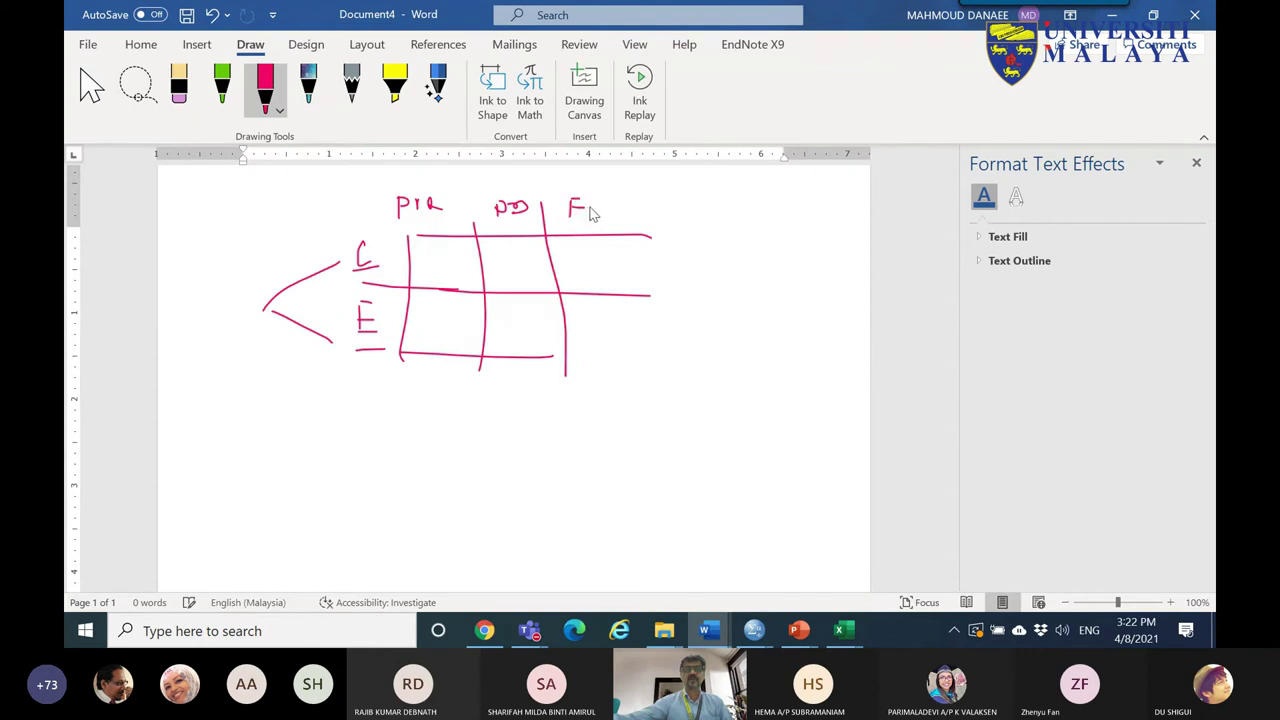
drag(407, 219, 592, 221)
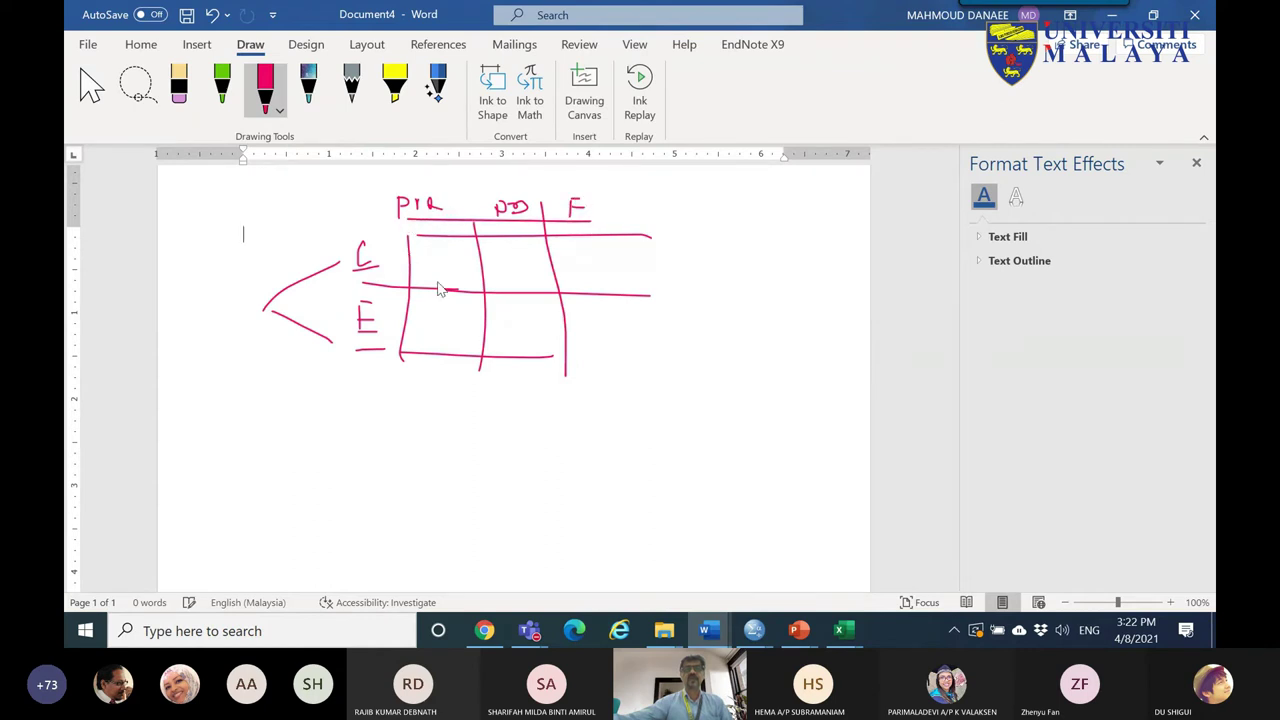
- Handwrite "two way RM ANOVA" below the grid, underline it and enclose it in large brackets
mouse_move(331, 450)
mouse_down()
mouse_move(374, 448)
mouse_move(359, 476)
mouse_move(423, 471)
mouse_move(440, 446)
mouse_up()
mouse_move(476, 447)
mouse_down()
mouse_move(588, 450)
mouse_move(616, 470)
mouse_up()
mouse_move(653, 427)
mouse_down()
mouse_move(681, 459)
mouse_move(718, 452)
mouse_up()
mouse_move(740, 460)
mouse_down()
mouse_move(741, 423)
mouse_move(768, 446)
mouse_move(764, 429)
mouse_move(782, 422)
mouse_move(799, 438)
mouse_move(793, 424)
mouse_move(806, 418)
mouse_move(848, 423)
mouse_up()
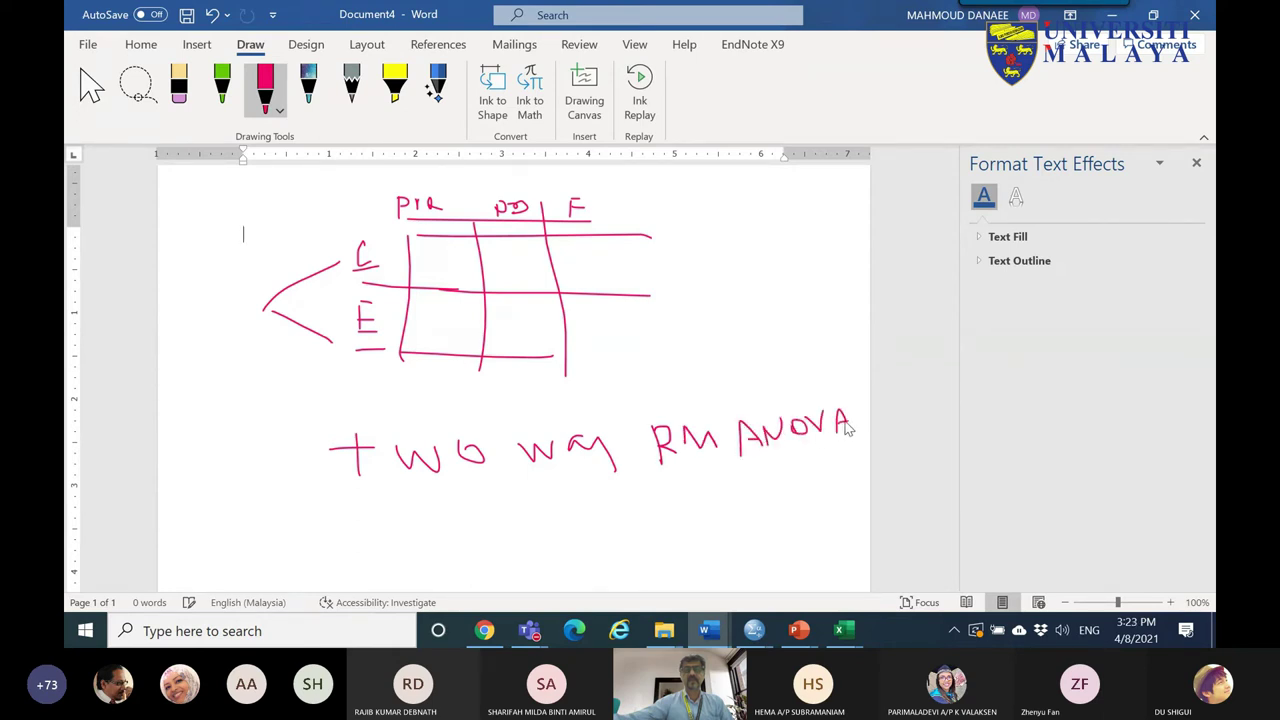
drag(368, 493, 770, 498)
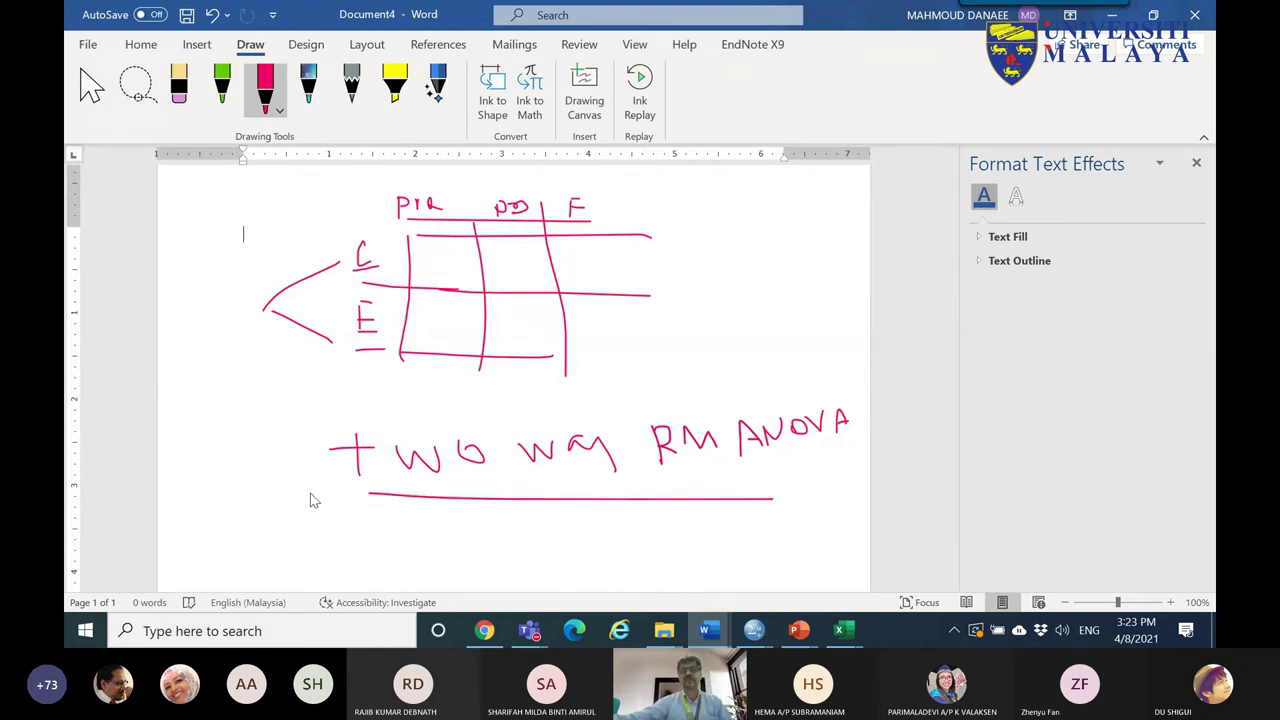
drag(331, 408, 349, 510)
mouse_move(838, 384)
mouse_down()
mouse_move(855, 412)
mouse_move(843, 486)
mouse_up()
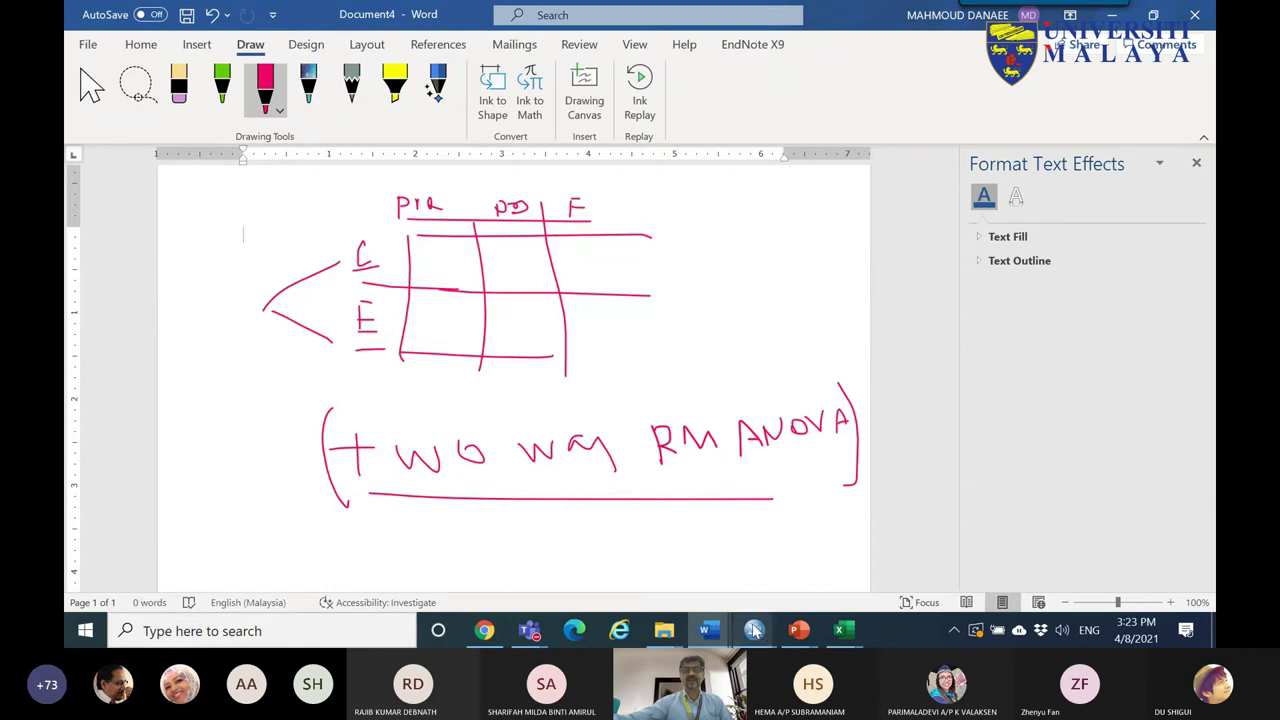
- Switch to IBM SPSS Statistics
mouse_move(758, 634)
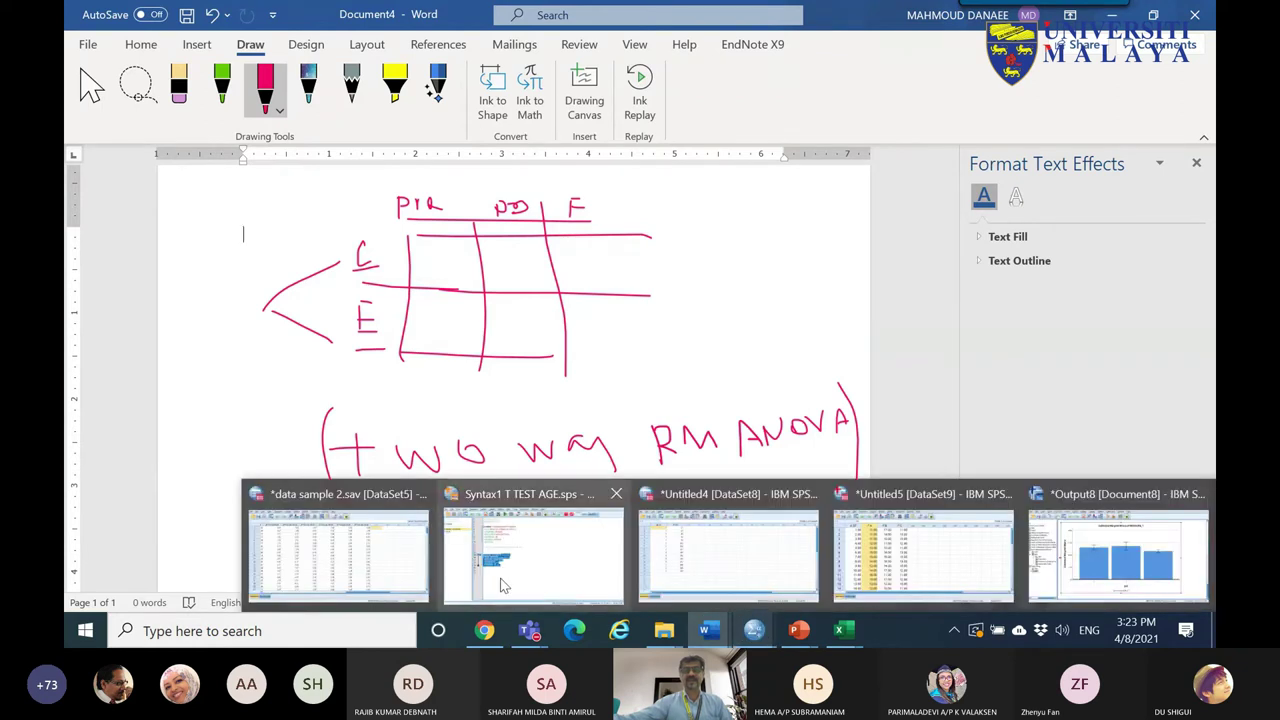
- Switch to the data sample 2 dataset in SPSS, run descriptive statistics on the GROUP variable, and close the output without saving
click(352, 553)
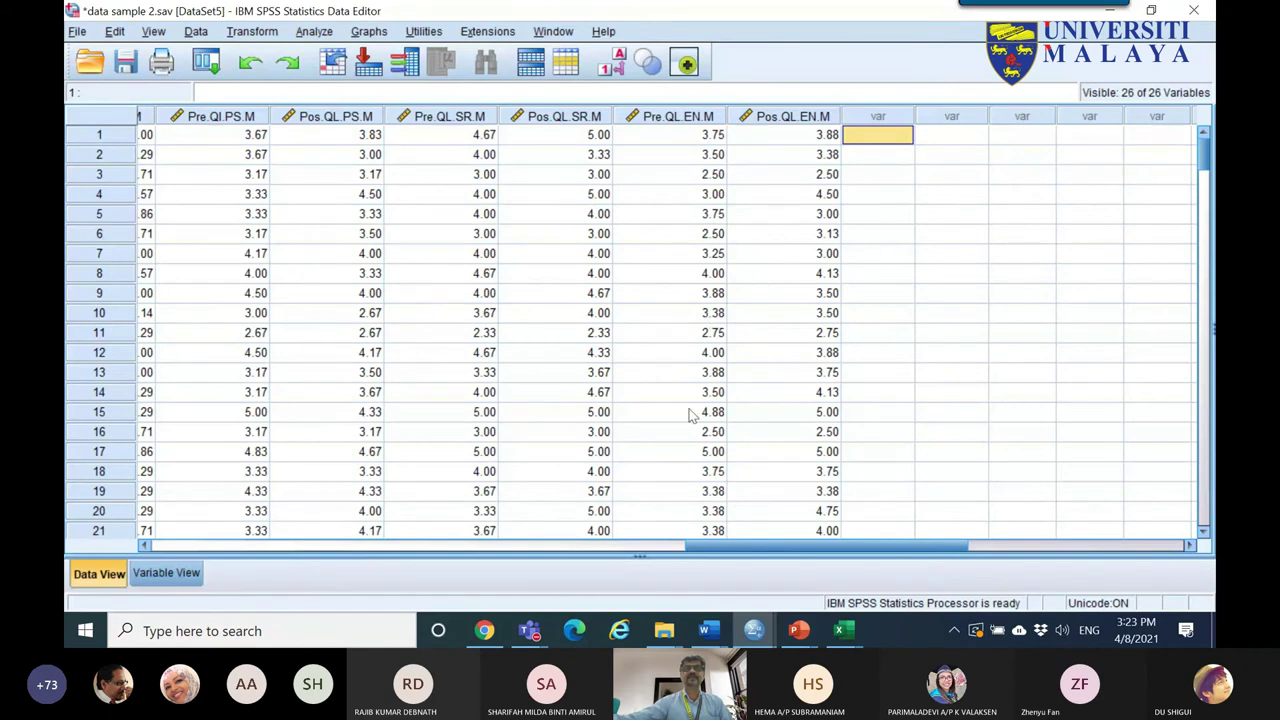
drag(759, 542, 220, 508)
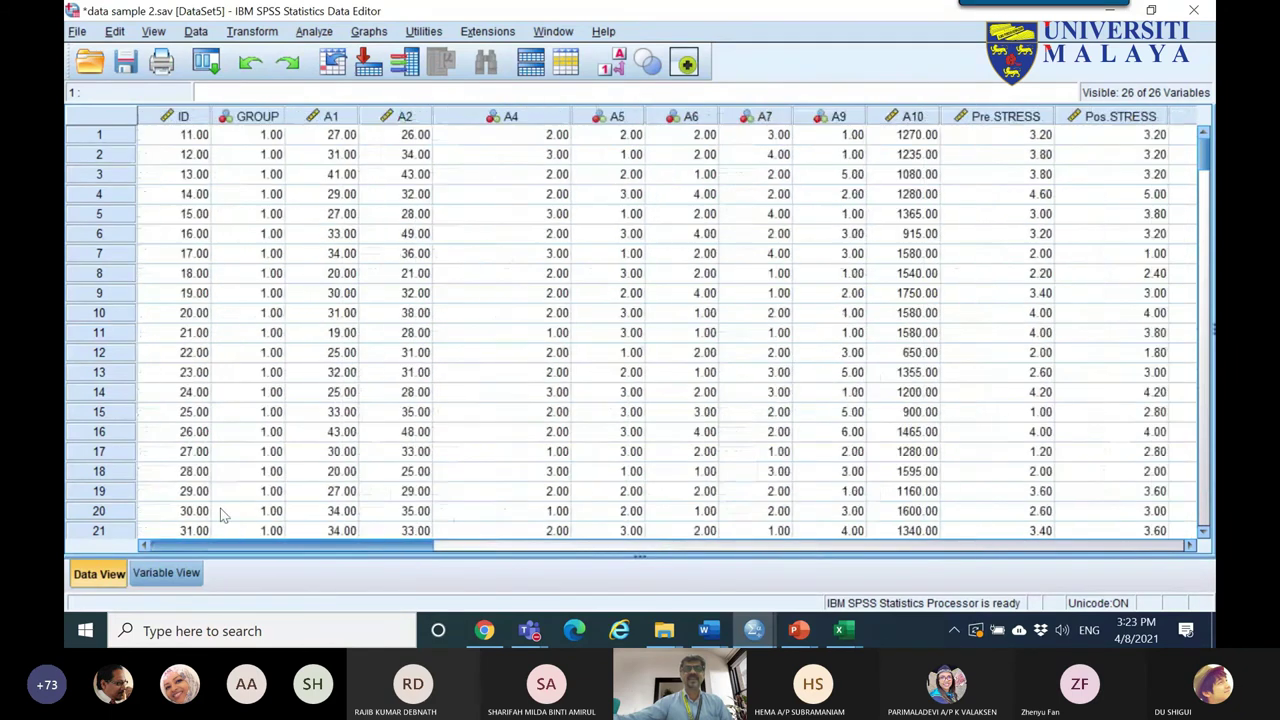
right_click(258, 156)
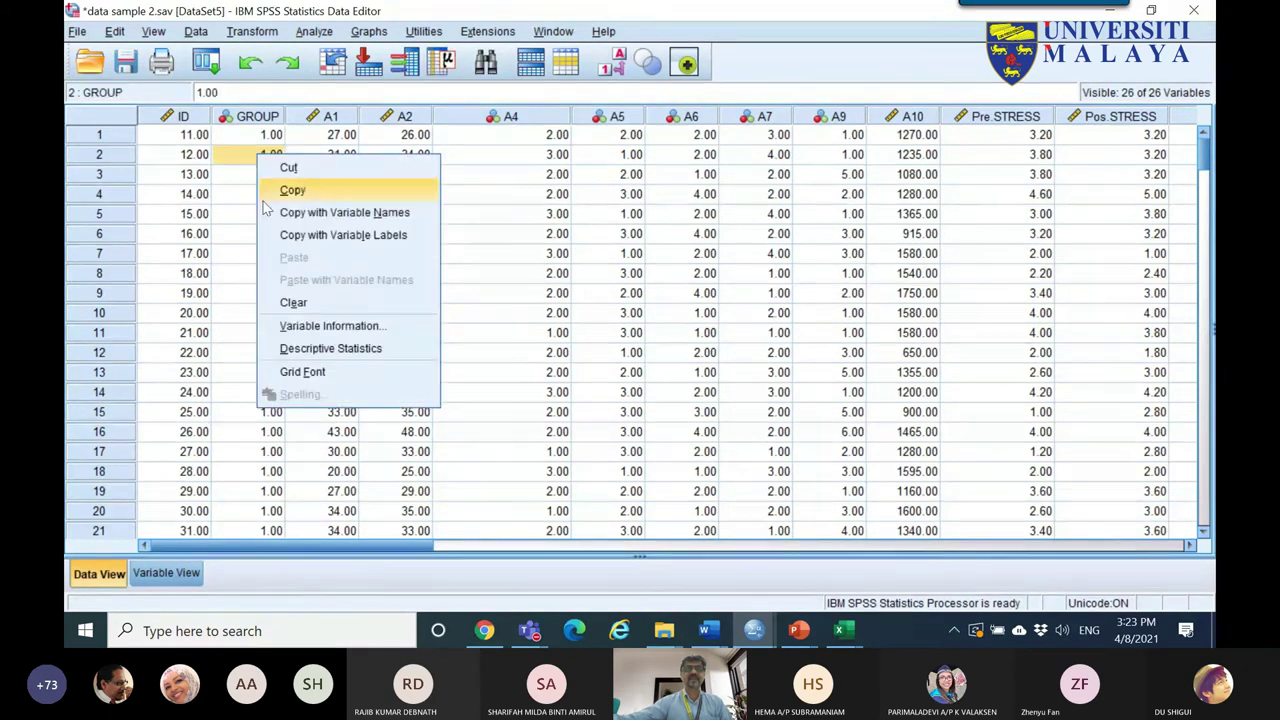
click(310, 345)
right_click(275, 256)
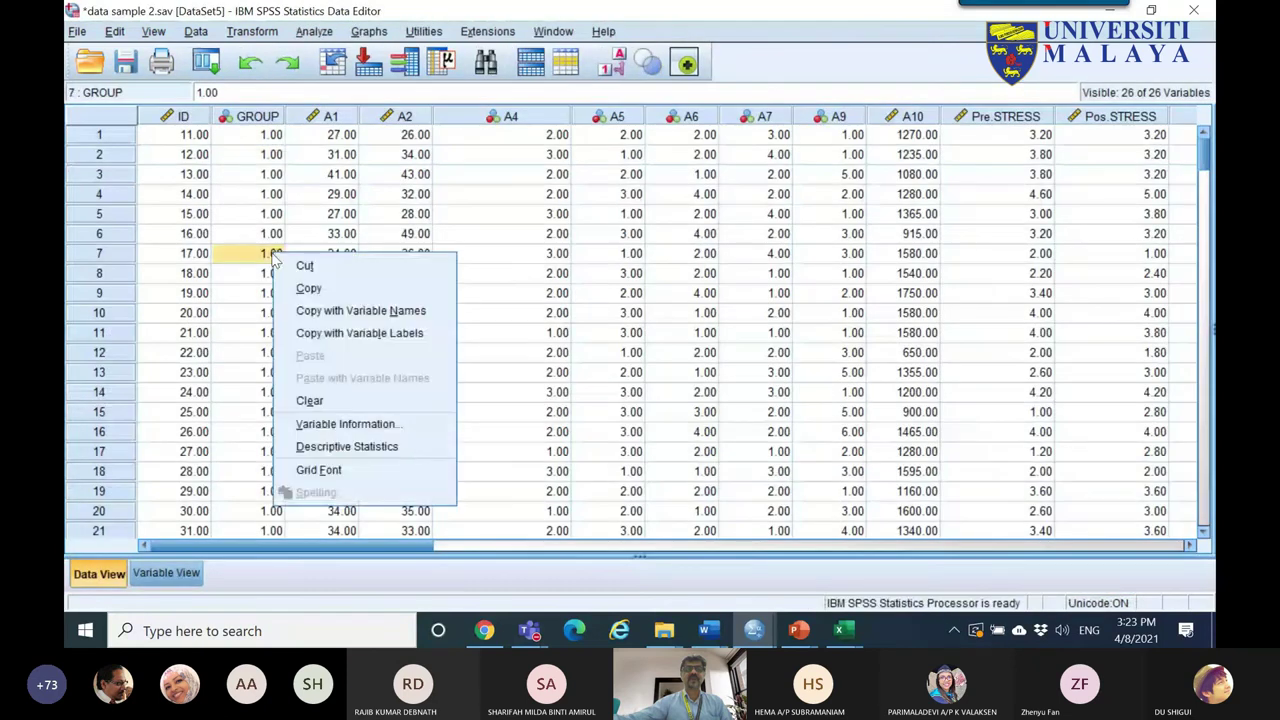
click(346, 446)
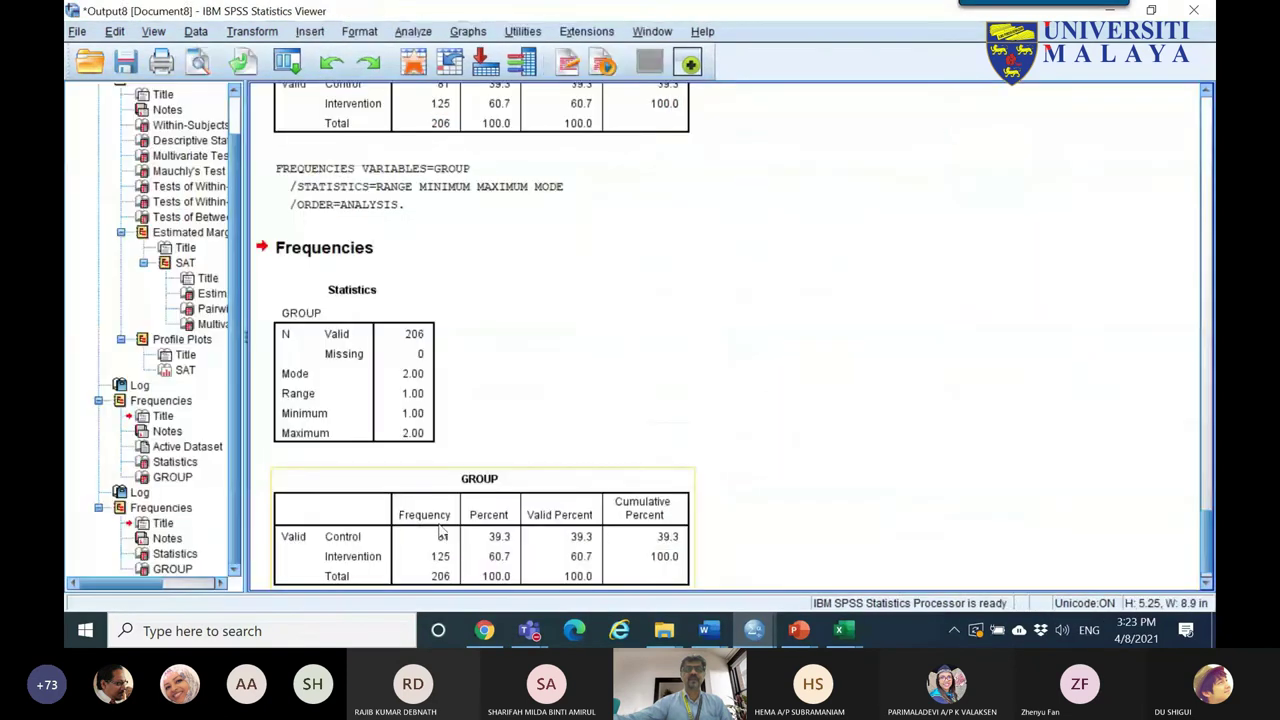
click(1193, 10)
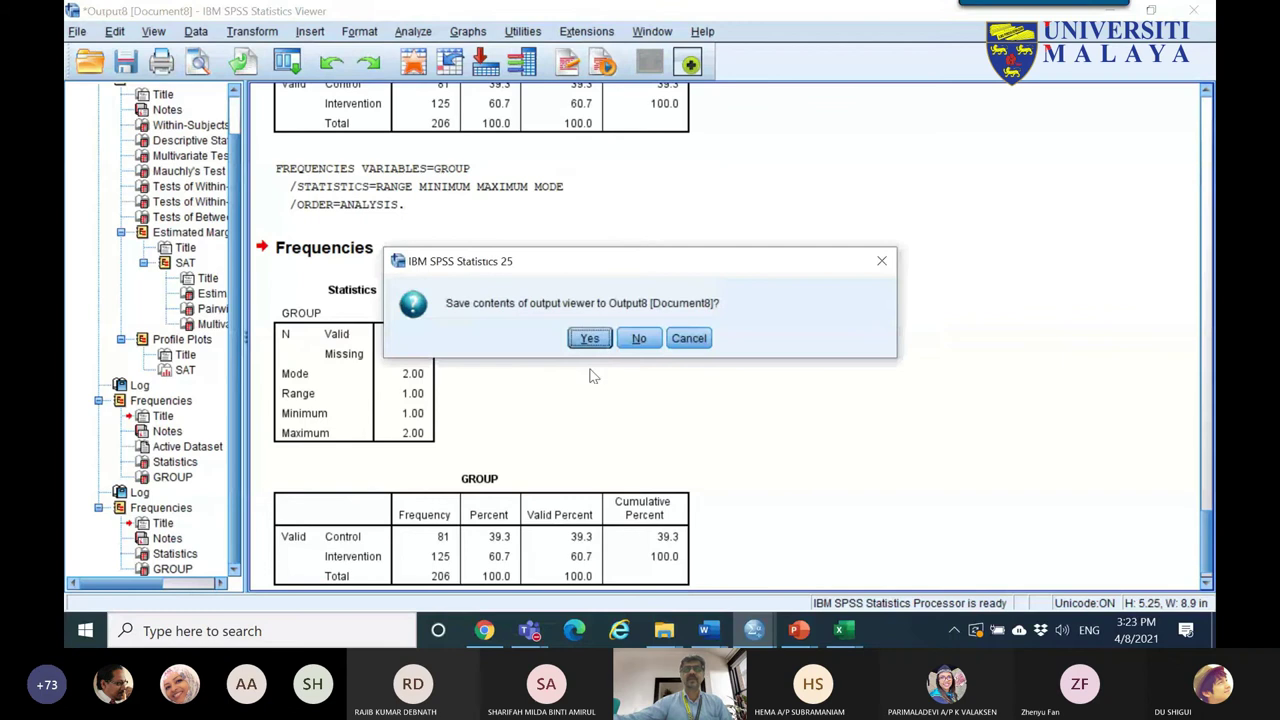
click(624, 338)
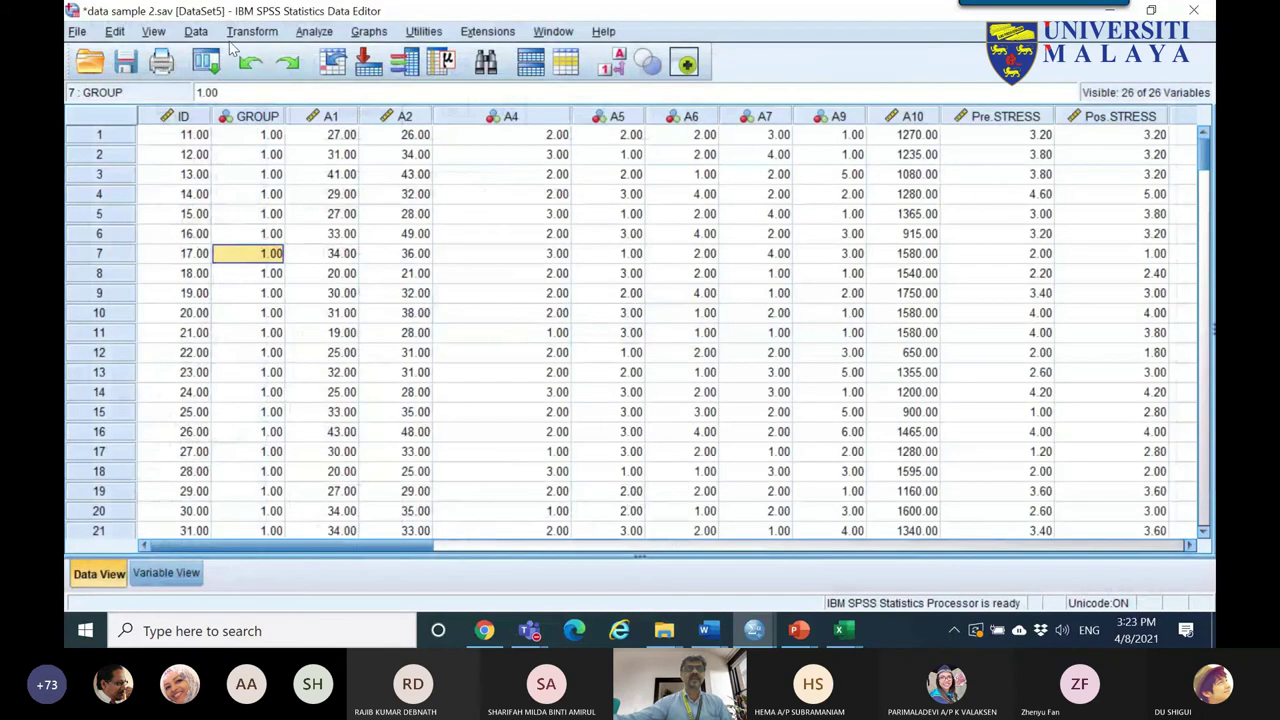
- Rerun descriptive statistics on the GROUP variable and minimise the output window to return to the dataset
right_click(250, 173)
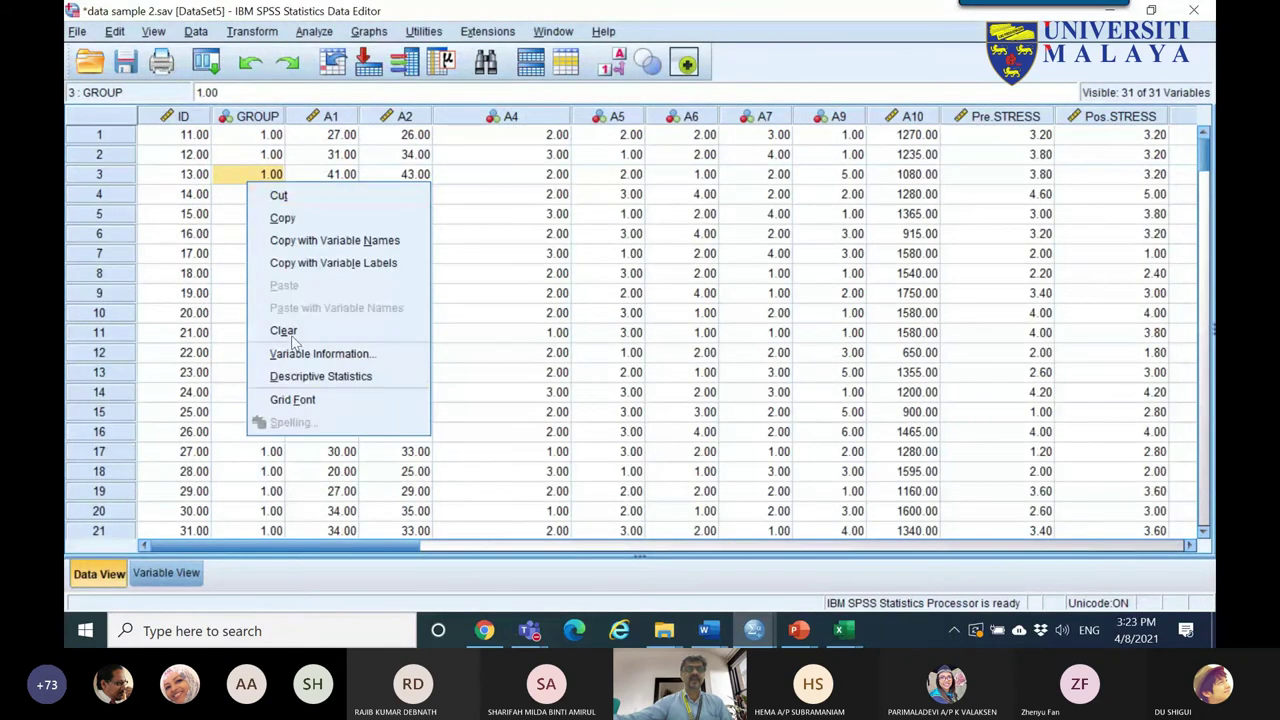
click(330, 380)
click(1110, 10)
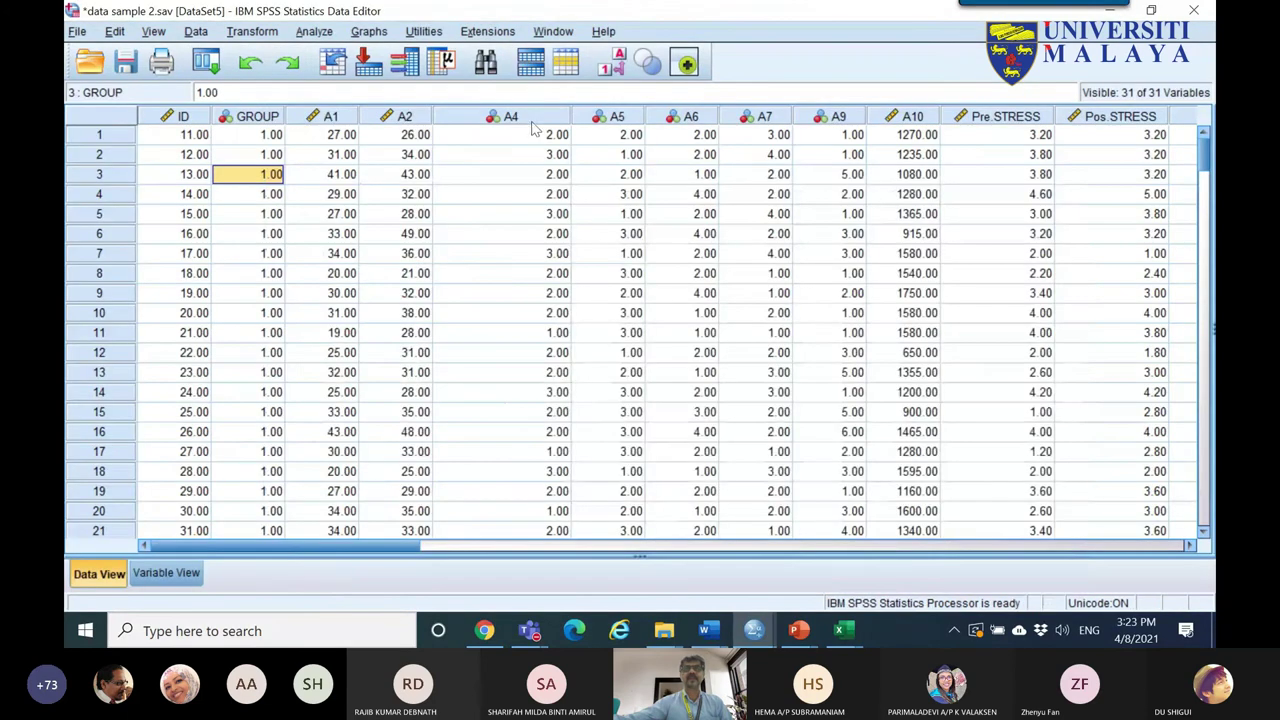
- Undo the earlier deletions of cases and variables in the data sample 2 dataset
click(251, 64)
click(251, 64)
click(251, 64)
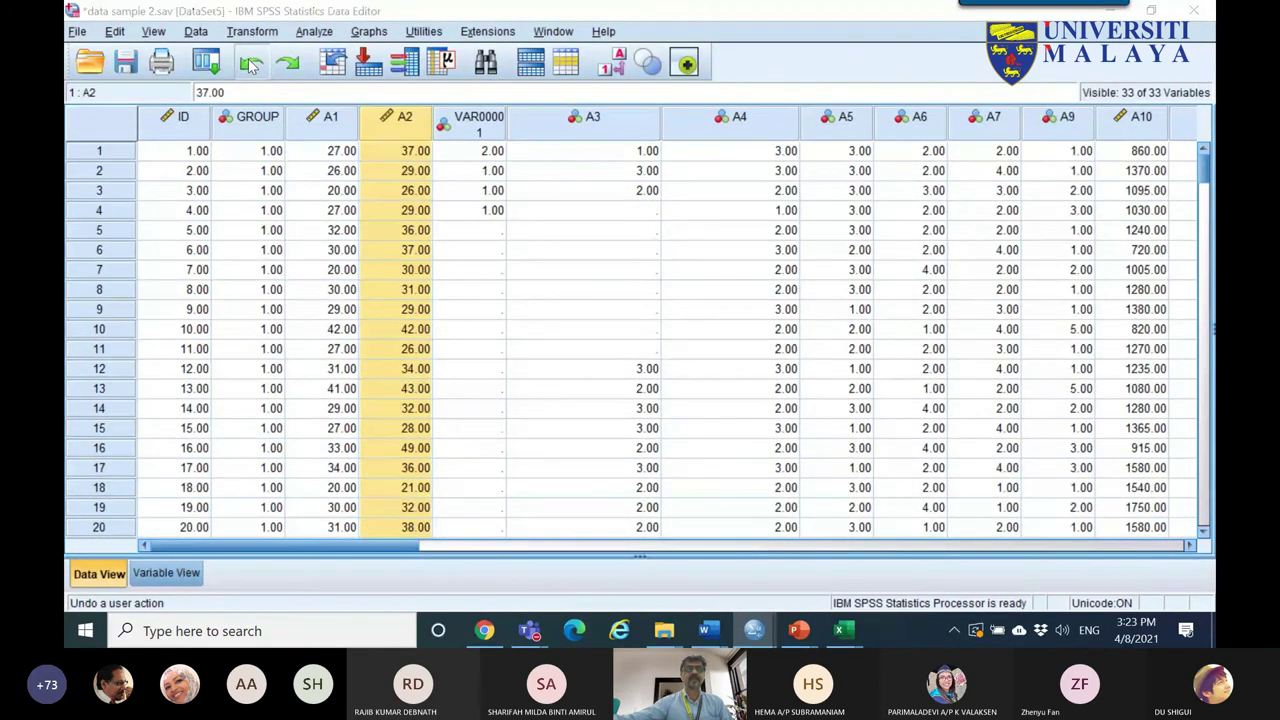
click(648, 343)
- Run descriptive statistics on GROUP in the restored dataset, review the group frequencies, and close the output without saving
right_click(360, 258)
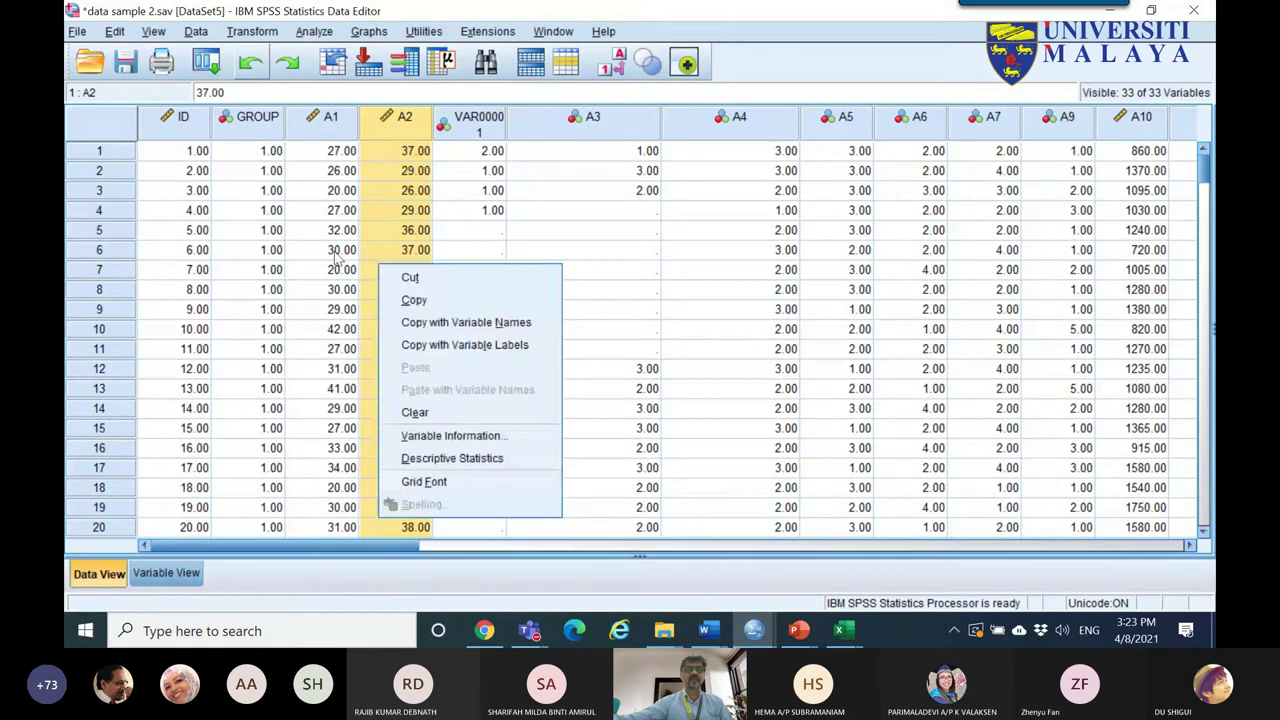
right_click(290, 249)
click(245, 230)
right_click(245, 230)
click(330, 420)
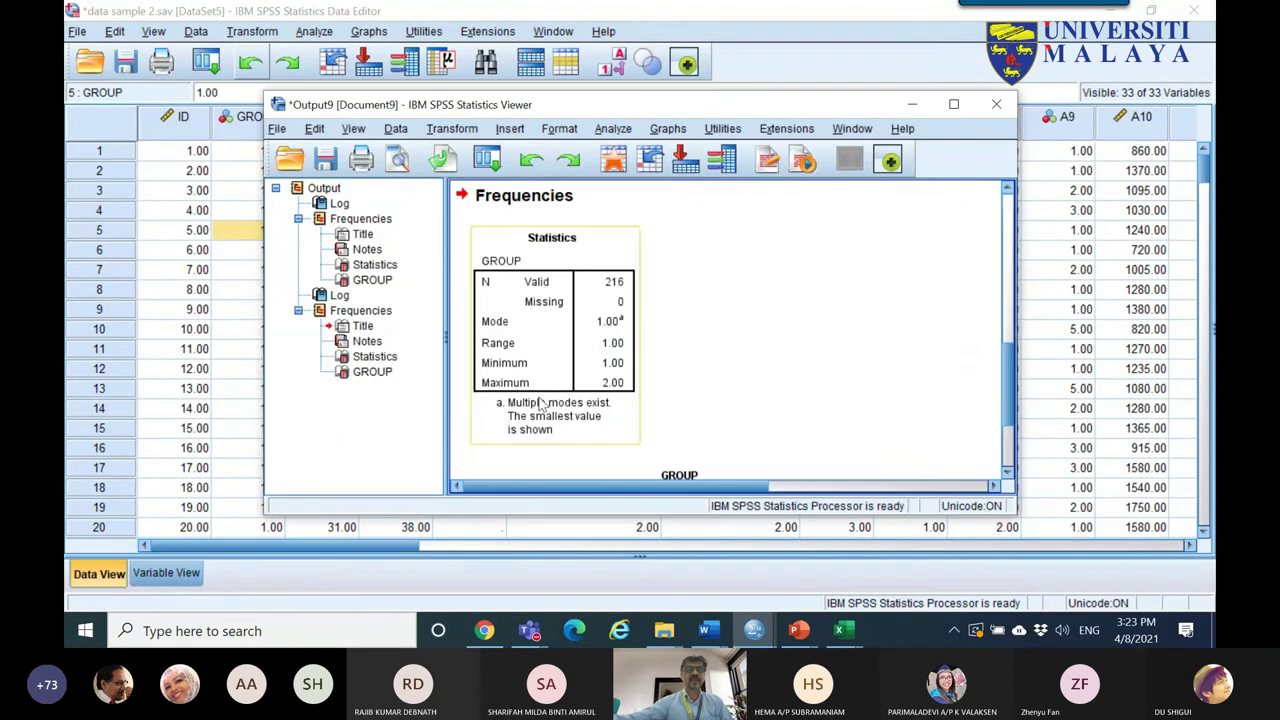
scroll(600, 415, down, 3)
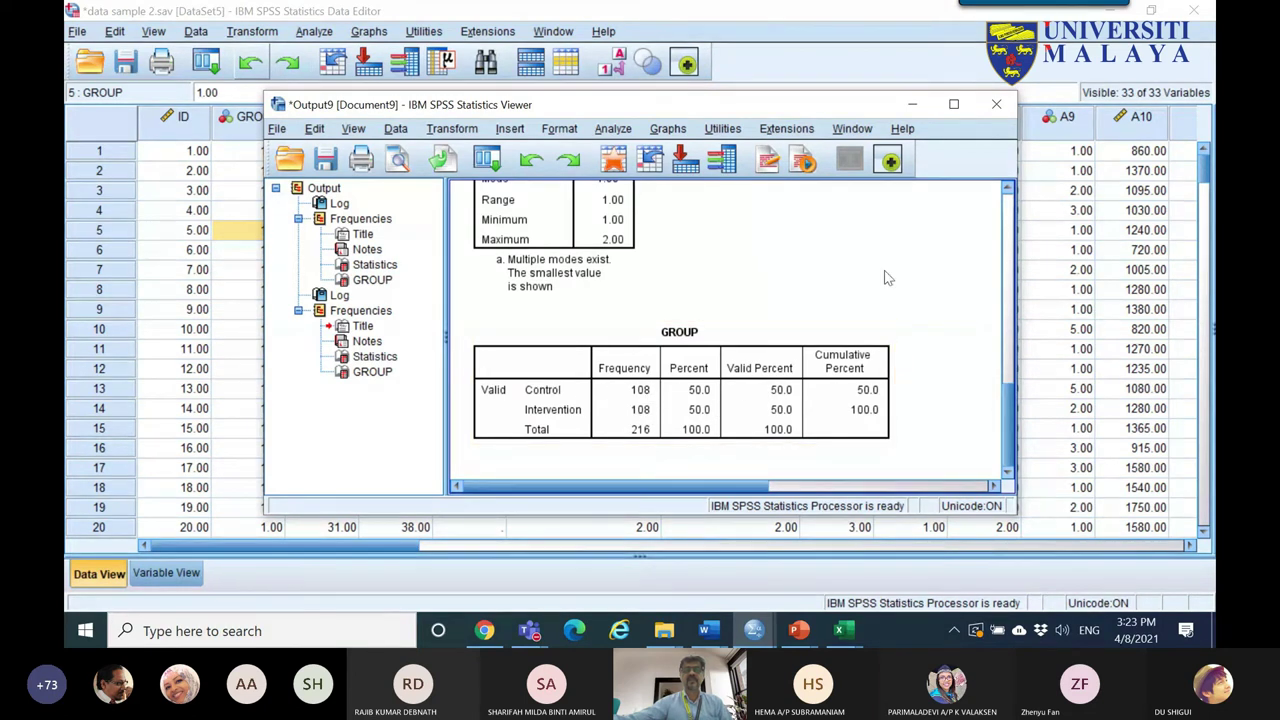
click(997, 104)
click(646, 338)
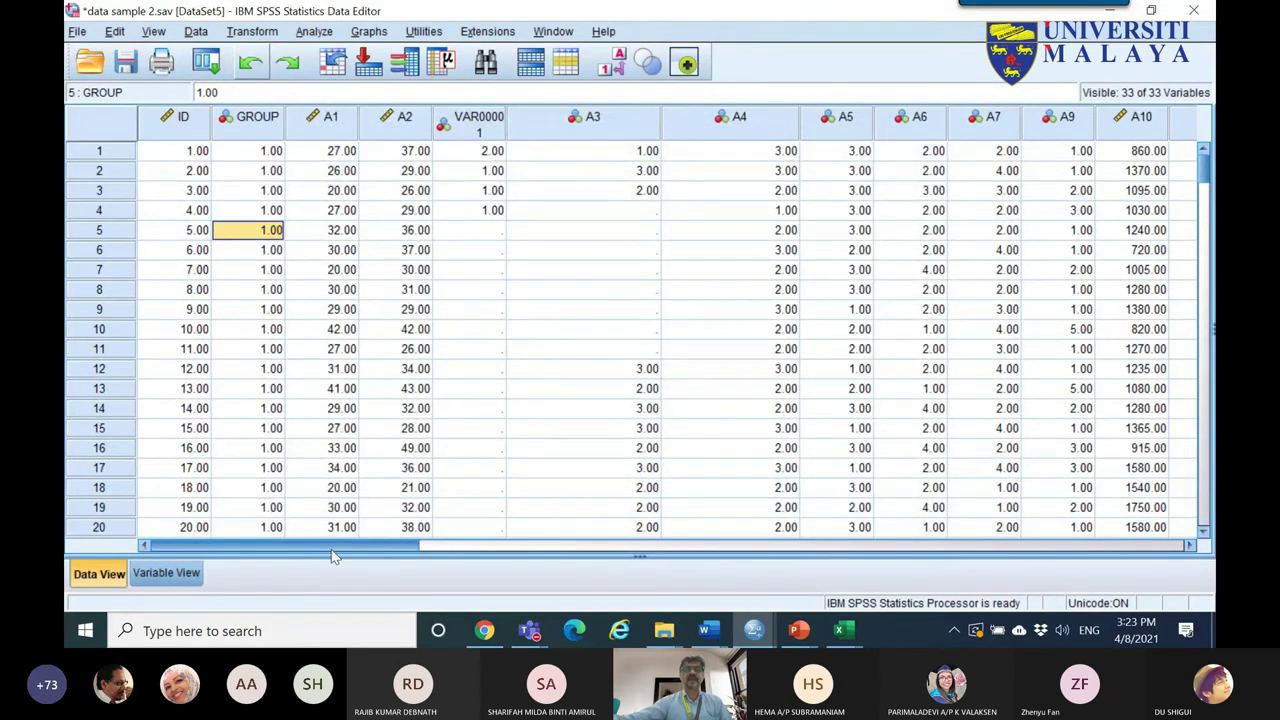
- Examine the paired pre and post quality-of-life columns, highlighting each pair from QLI.OA.M through QL.EN.M
drag(185, 545, 845, 540)
click(752, 544)
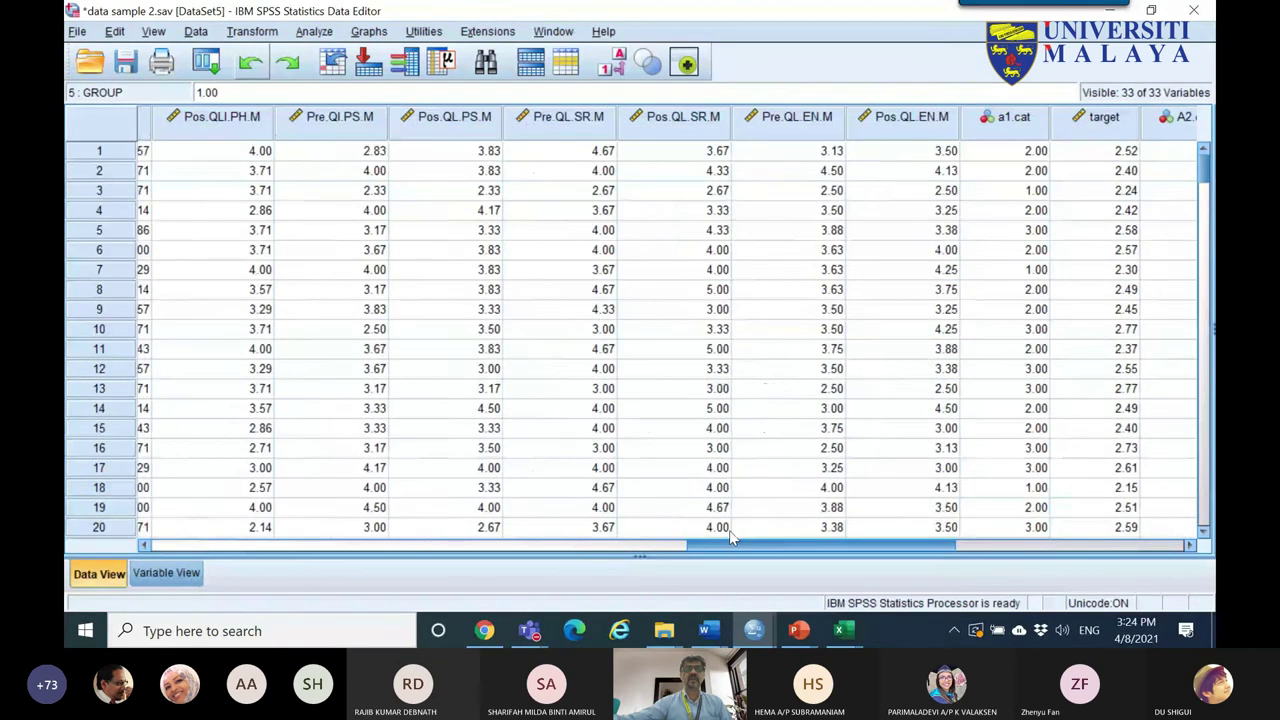
drag(660, 530, 616, 531)
drag(342, 124, 440, 135)
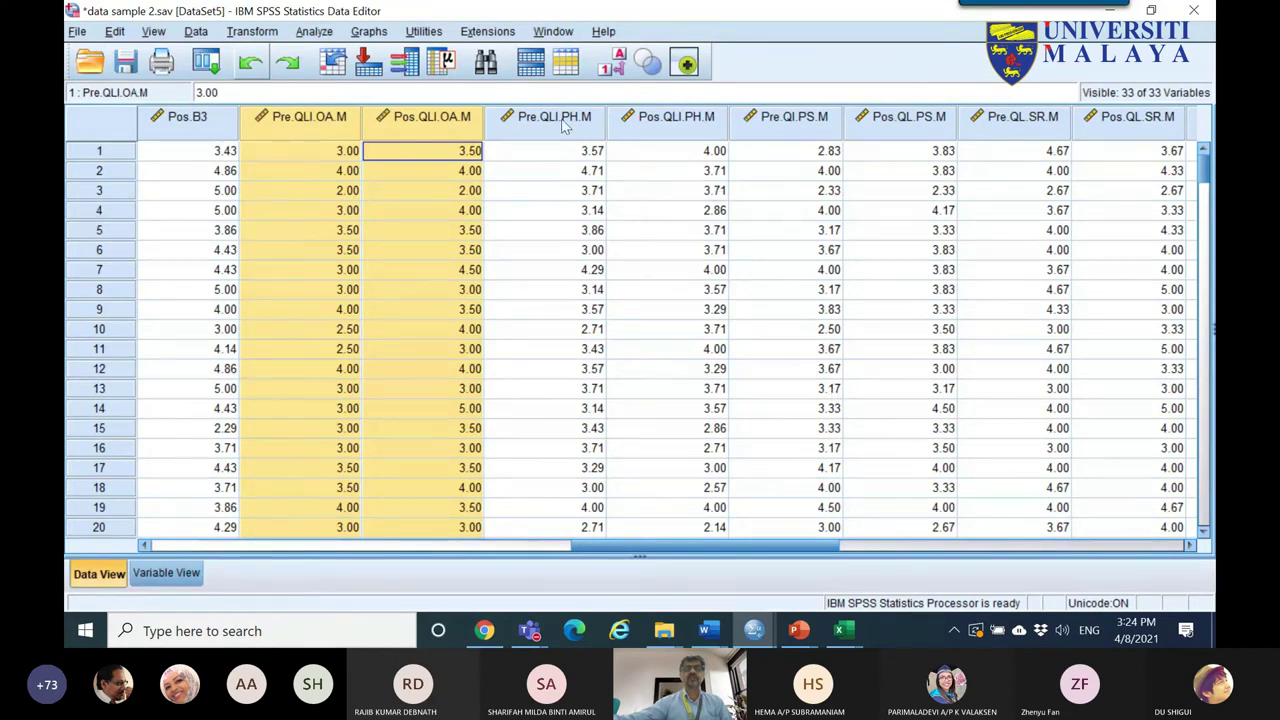
drag(563, 124, 666, 125)
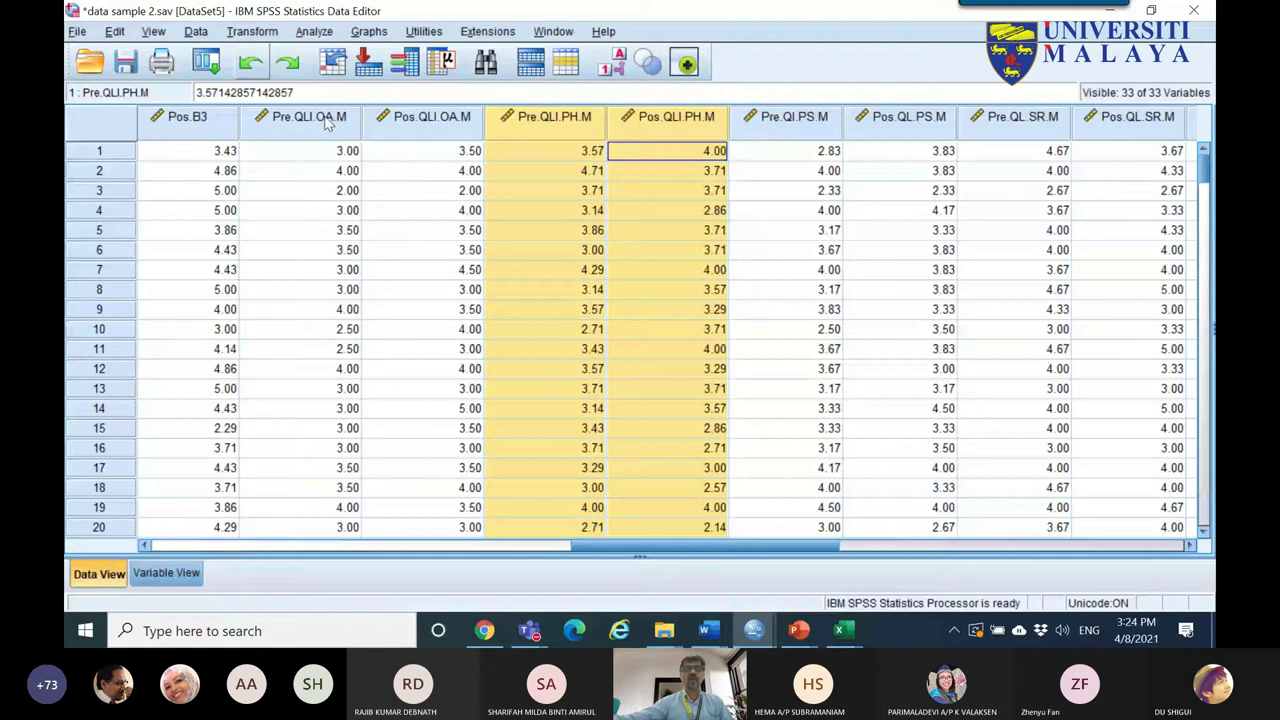
drag(337, 120, 456, 132)
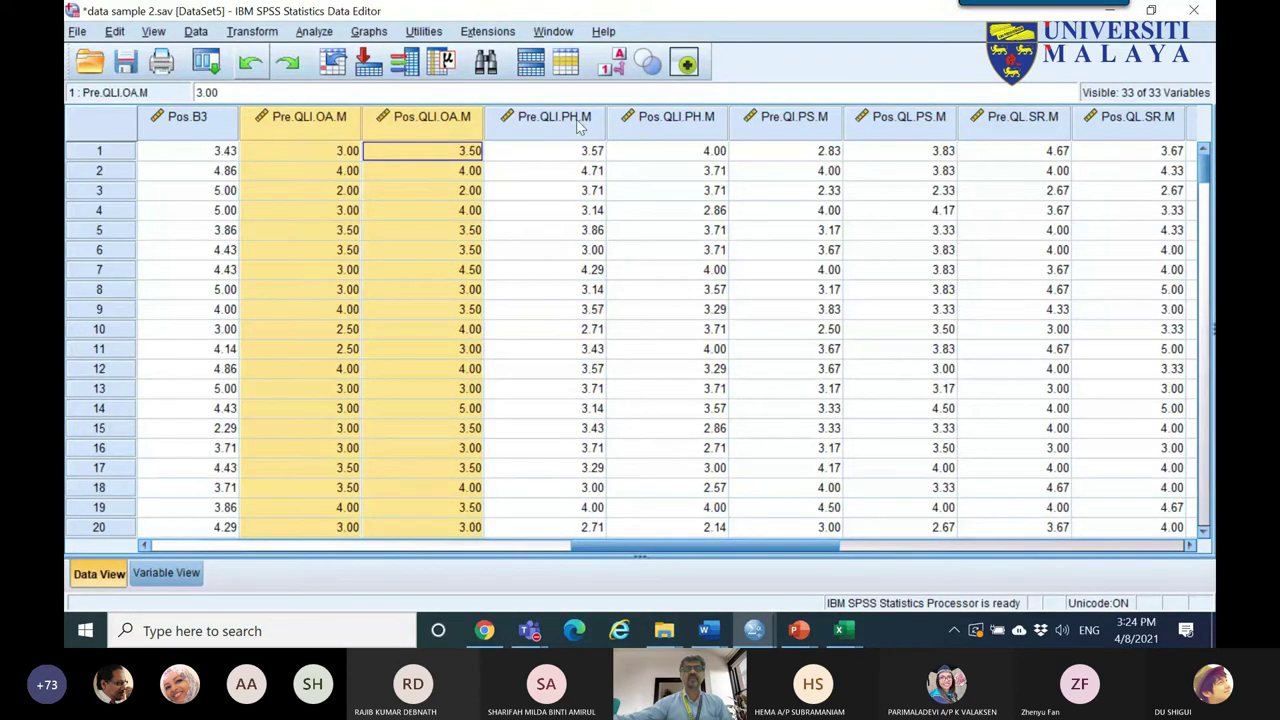
drag(584, 119, 706, 130)
drag(796, 122, 912, 133)
drag(1038, 130, 1146, 138)
drag(797, 547, 905, 497)
drag(853, 135, 927, 136)
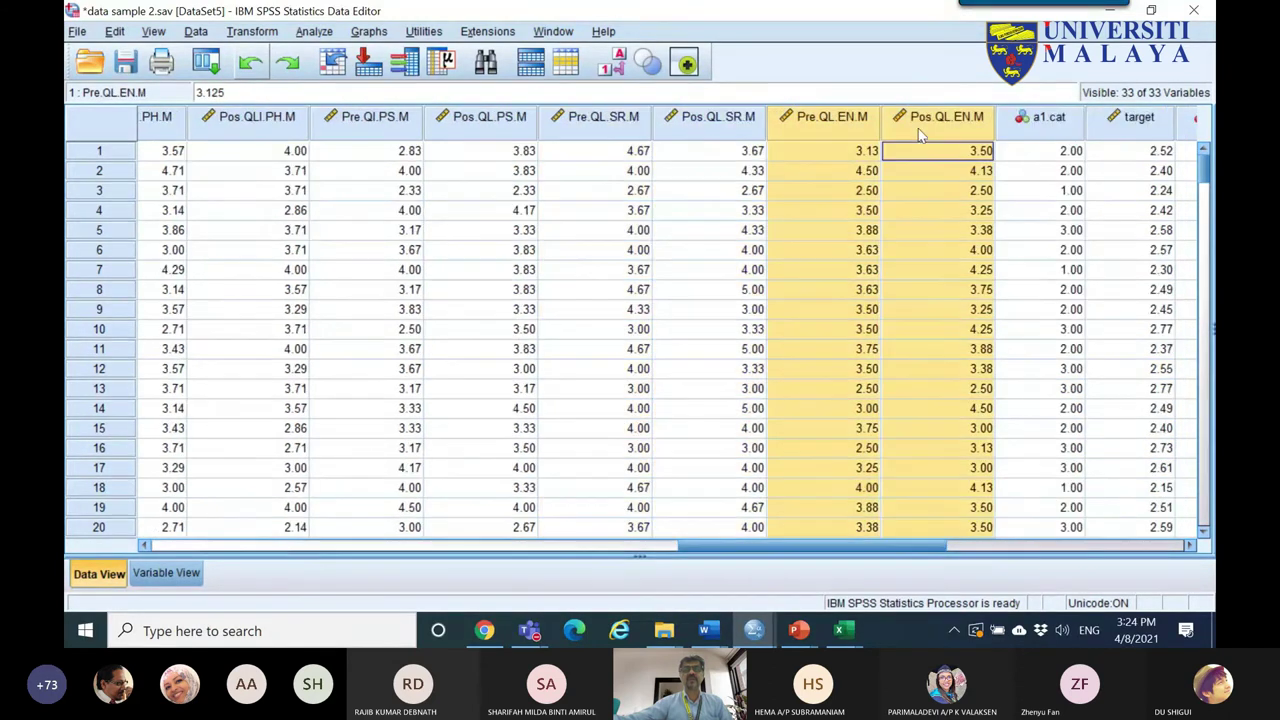
- Delete the five variables from a1.cat through log.preB at the end of the dataset
drag(1046, 133, 897, 137)
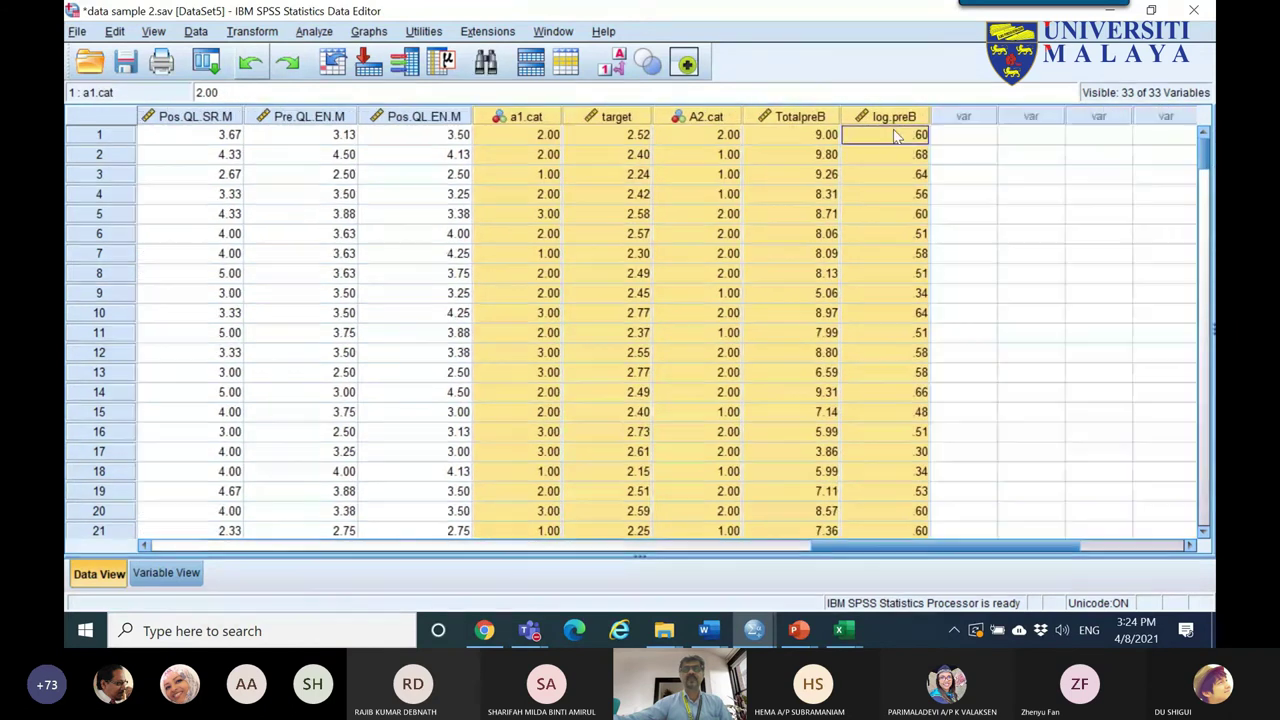
right_click(897, 137)
click(957, 239)
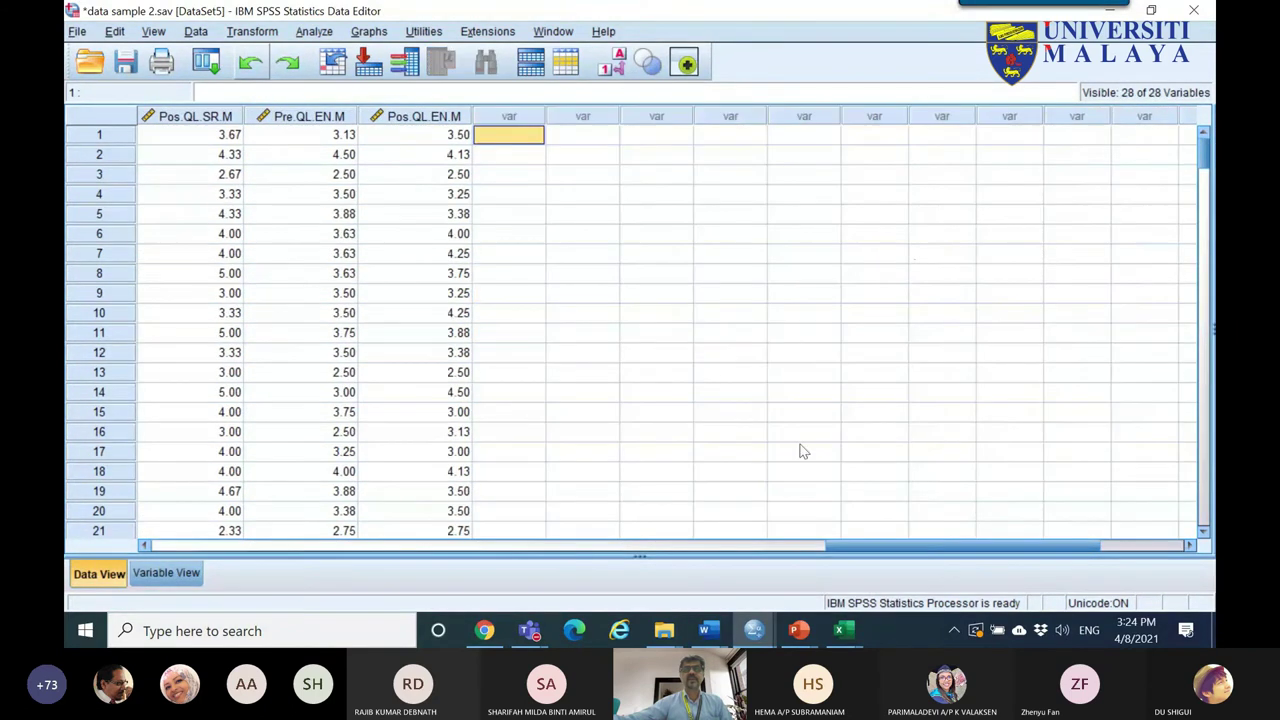
- Highlight the Pre.QLI.PH.M and Pos.QLI.PH.M columns as an example pair and return to the dataset's first columns
drag(840, 545, 684, 513)
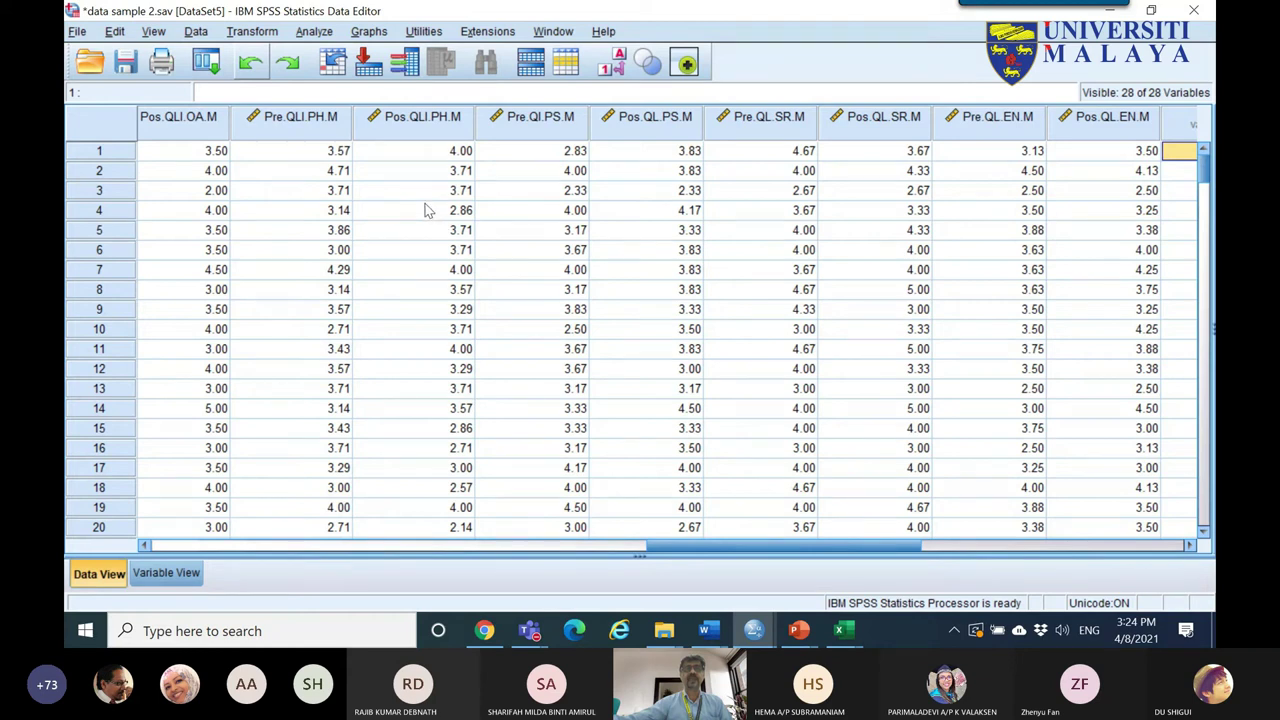
click(309, 120)
shift+click(400, 121)
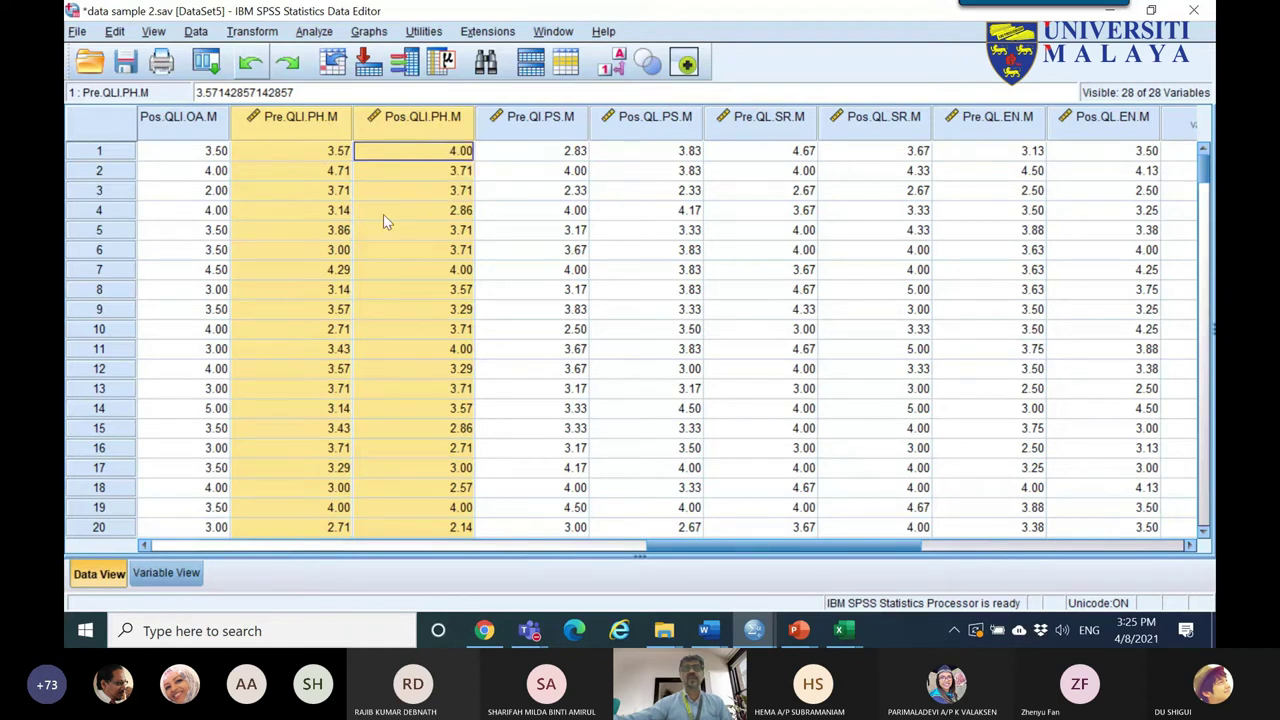
drag(696, 552, 200, 553)
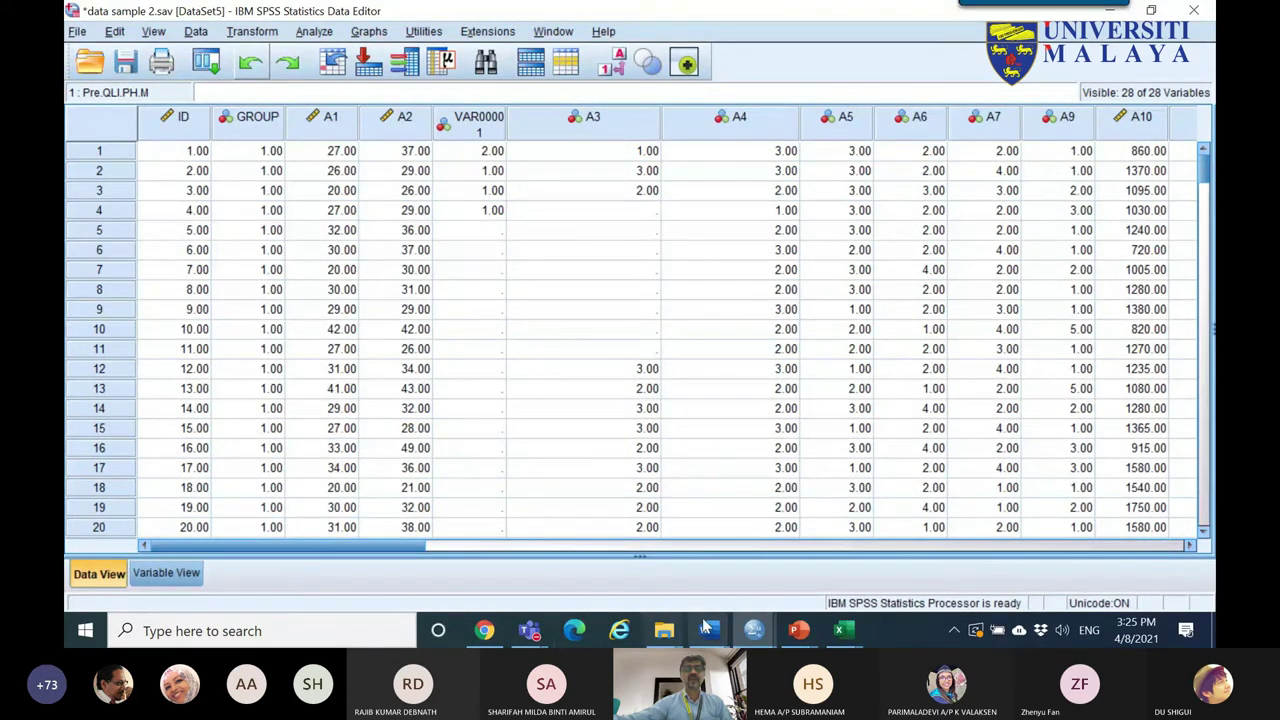
- Switch to the Word sketch, circle the C and E rows with the label "Group", and circle the column headings with the label "Time"
mouse_move(707, 629)
click(793, 578)
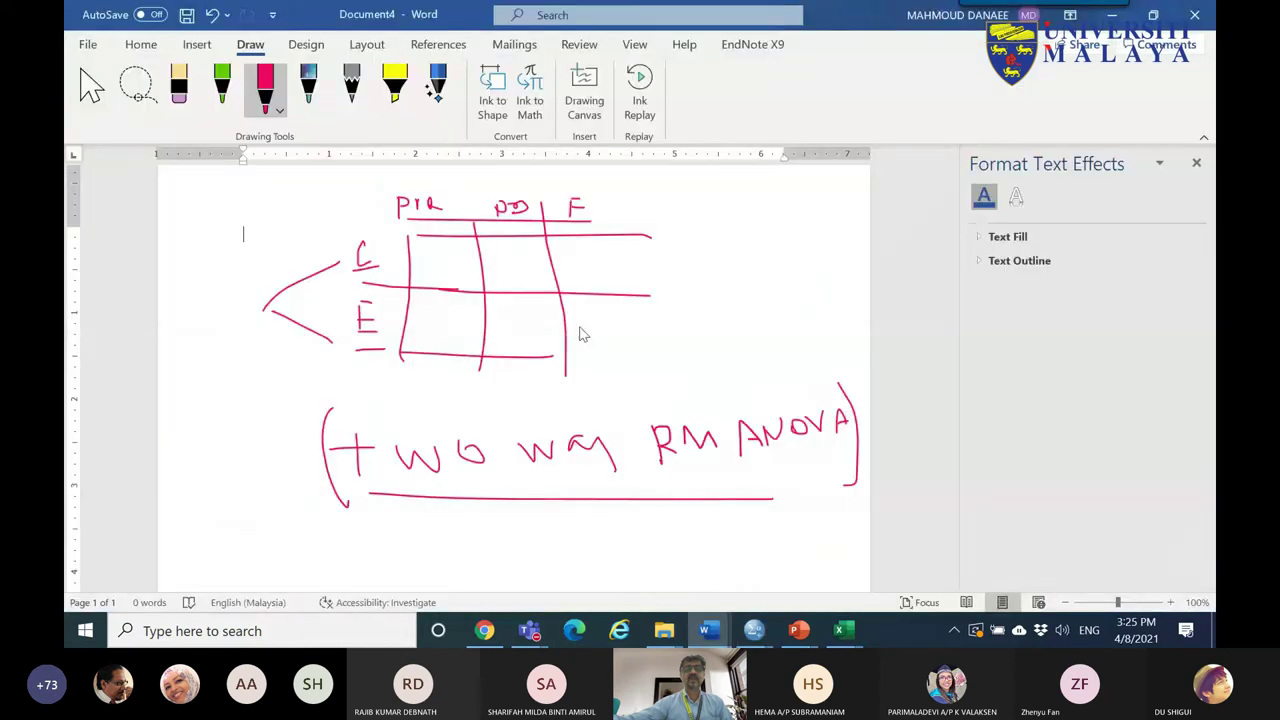
mouse_move(339, 214)
mouse_down()
mouse_move(315, 306)
mouse_move(348, 372)
mouse_move(390, 324)
mouse_move(389, 271)
mouse_move(334, 216)
mouse_up()
mouse_move(233, 288)
mouse_down()
mouse_move(243, 284)
mouse_move(255, 309)
mouse_move(262, 276)
mouse_move(294, 266)
mouse_up()
drag(300, 258, 305, 310)
mouse_move(362, 213)
mouse_down()
mouse_move(466, 243)
mouse_move(574, 237)
mouse_move(571, 181)
mouse_move(451, 176)
mouse_move(398, 210)
mouse_move(489, 181)
mouse_up()
mouse_move(478, 172)
mouse_down()
mouse_move(502, 208)
mouse_move(497, 180)
mouse_move(513, 200)
mouse_move(534, 187)
mouse_move(578, 205)
mouse_up()
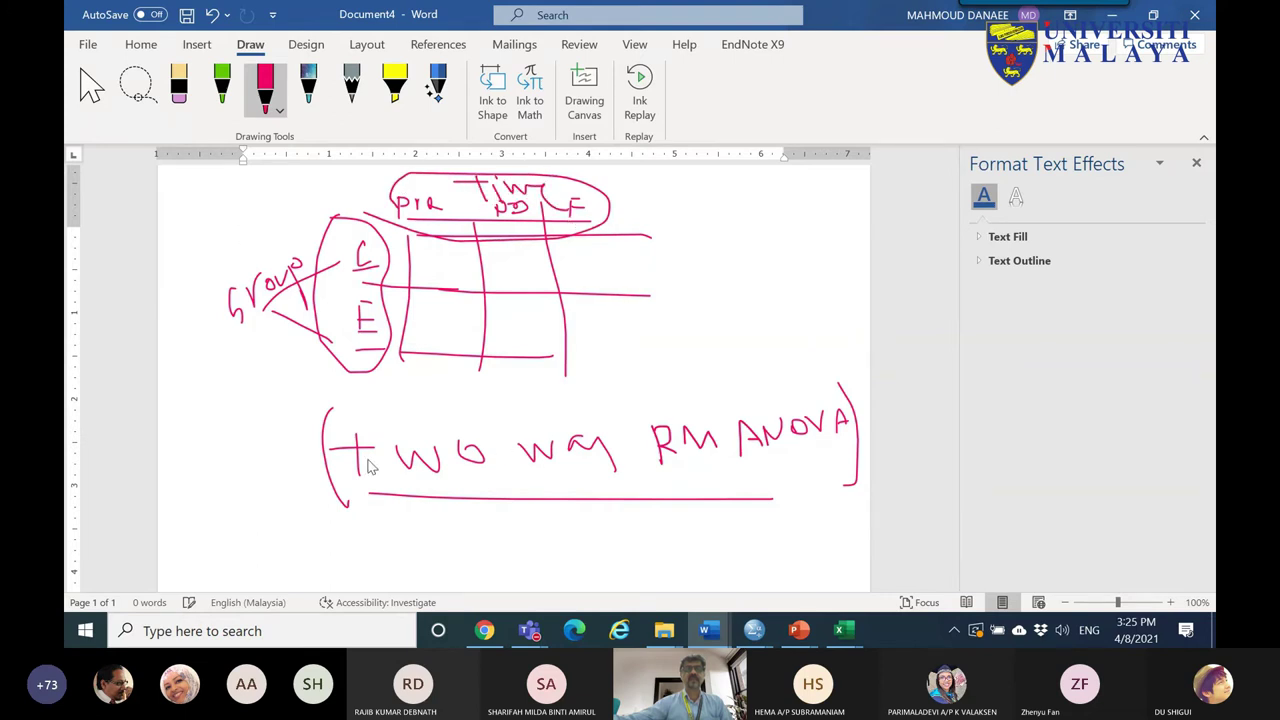
- Underline the handwritten words "two way", circle the Group label, and circle the Time headings again in ink
drag(342, 481, 498, 481)
drag(608, 481, 480, 482)
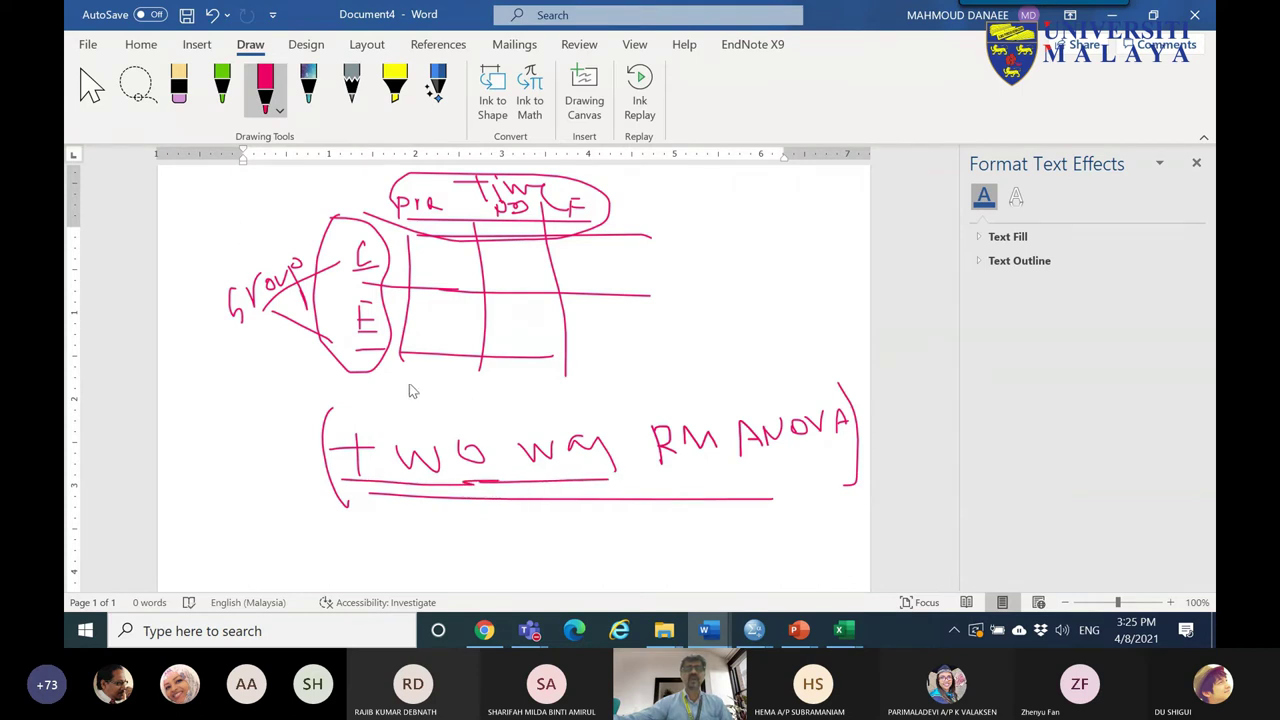
mouse_move(320, 288)
mouse_down()
mouse_move(217, 326)
mouse_move(238, 252)
mouse_move(318, 258)
mouse_move(315, 290)
mouse_up()
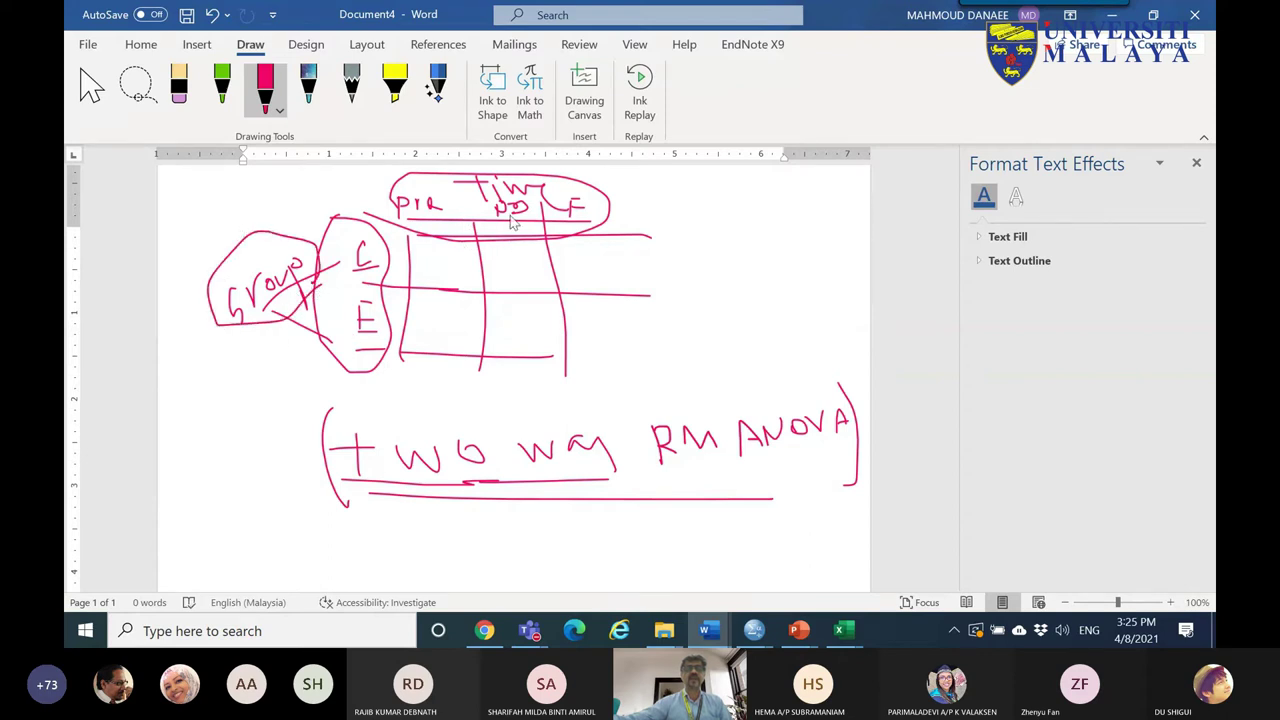
mouse_move(385, 215)
mouse_down()
mouse_move(590, 233)
mouse_move(404, 214)
mouse_up()
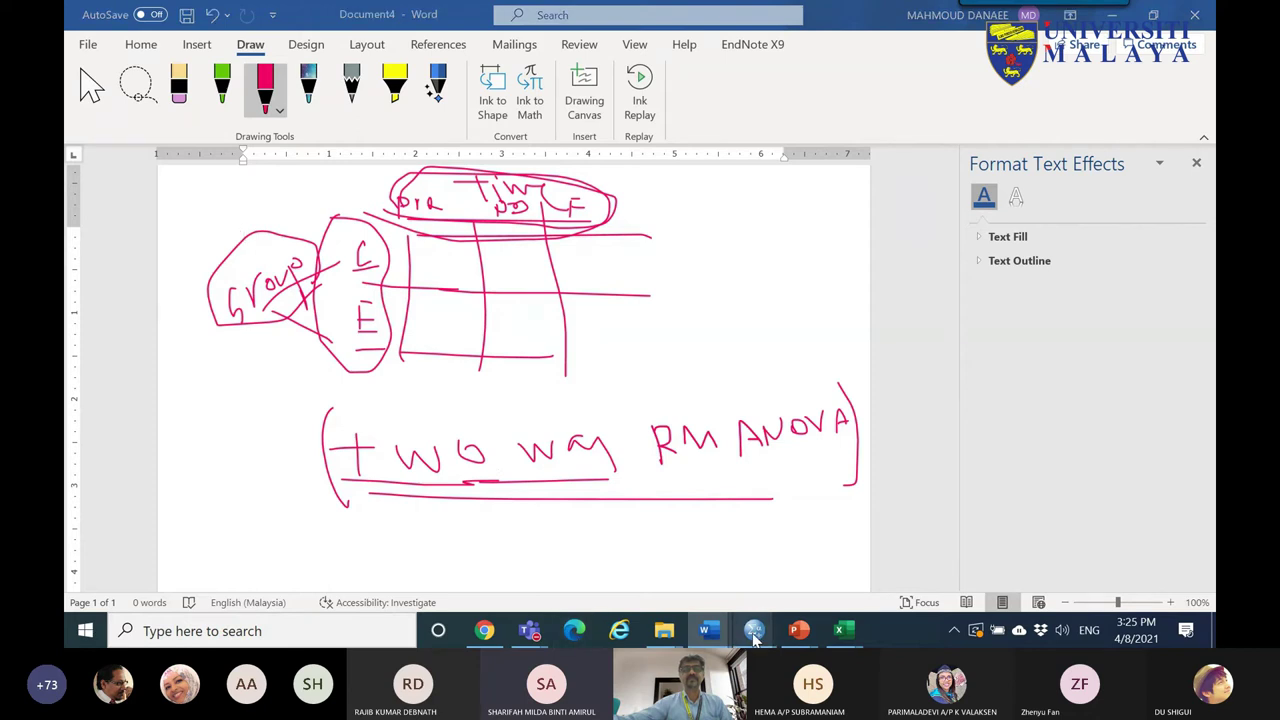
- Close the Untitled4 dataset in SPSS without saving and discard the resulting output document
mouse_move(748, 632)
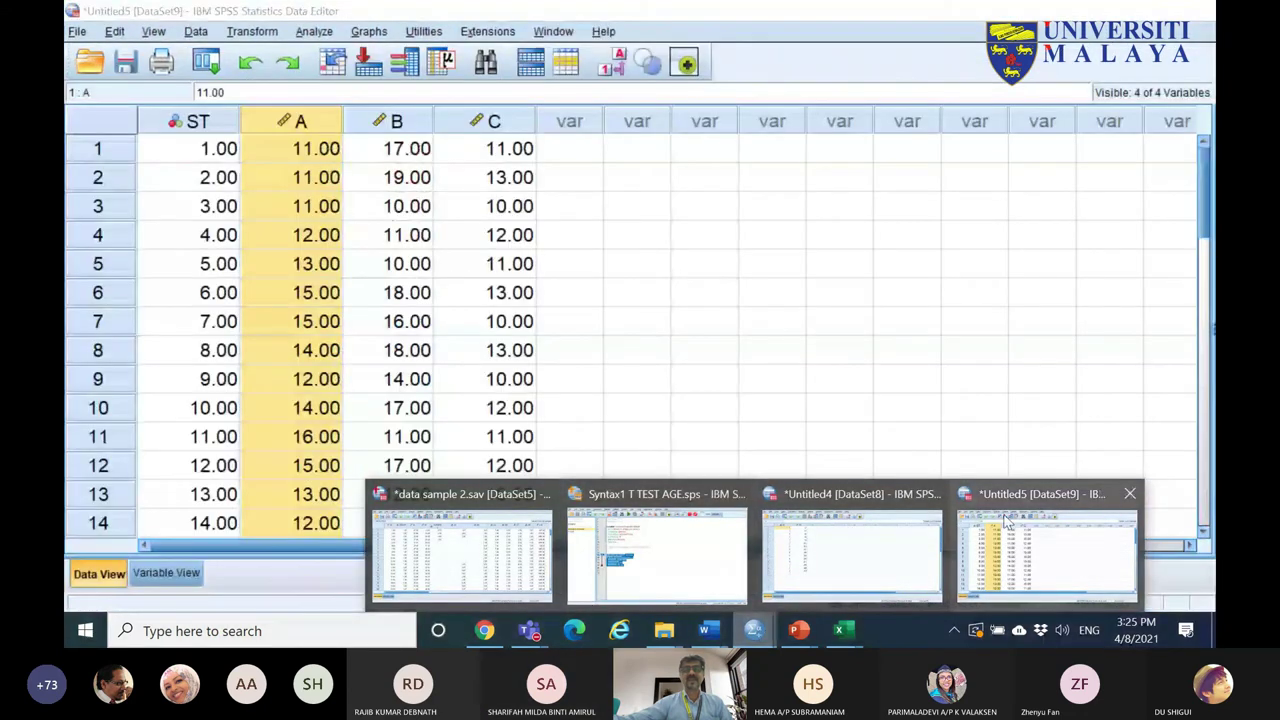
click(897, 498)
key(alt+F4)
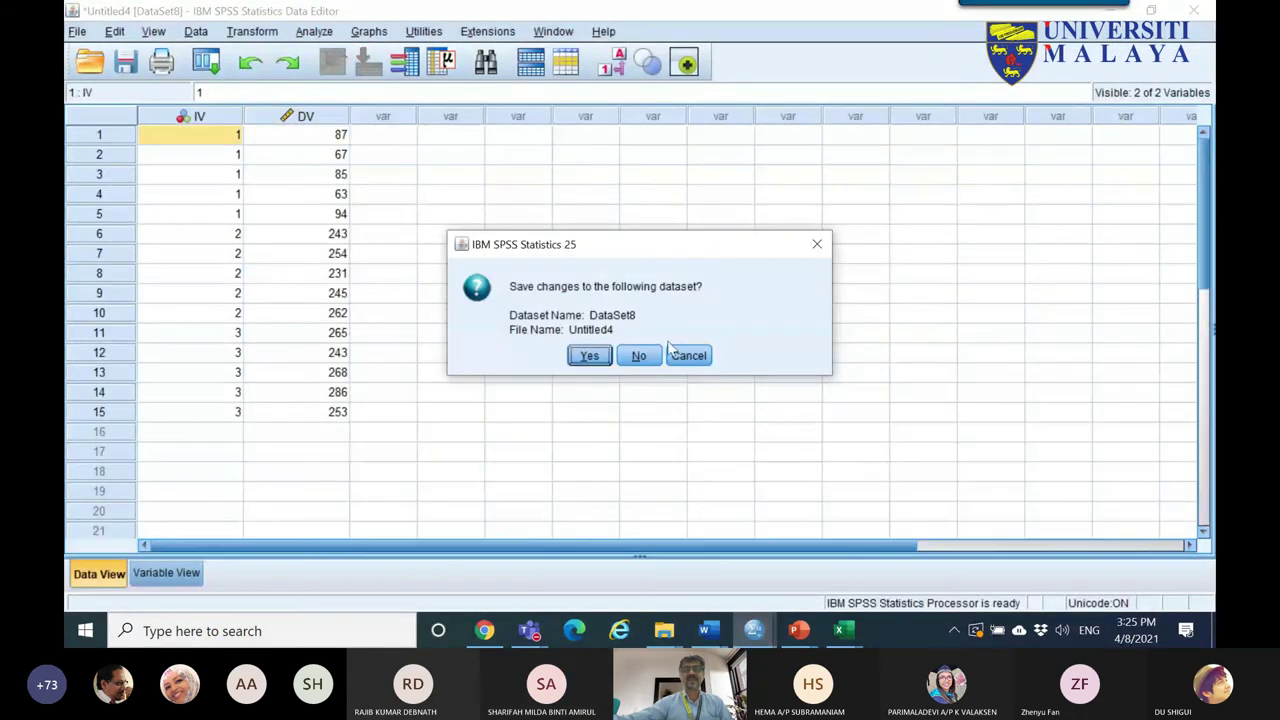
click(640, 354)
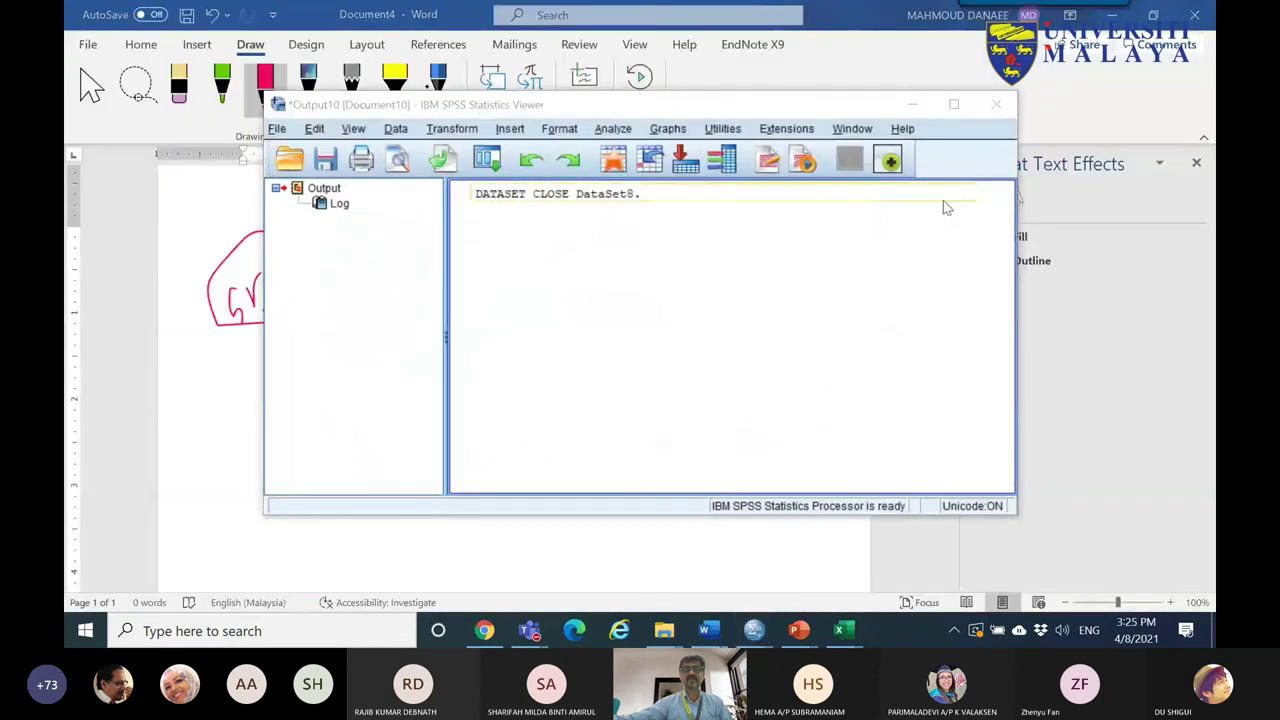
click(1000, 105)
click(637, 338)
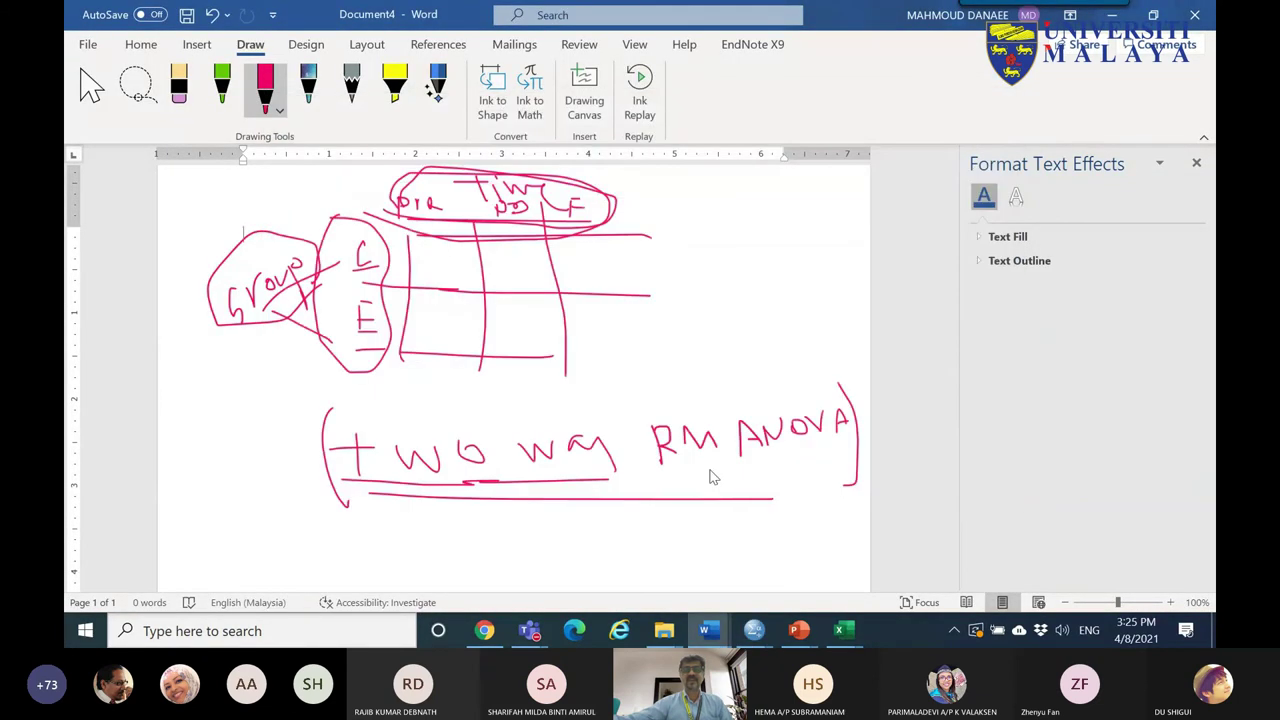
- Switch to the PowerPoint slide of comparative tests and circle the "Quantitative variables (normally distributed)" column heading in ink
mouse_move(754, 630)
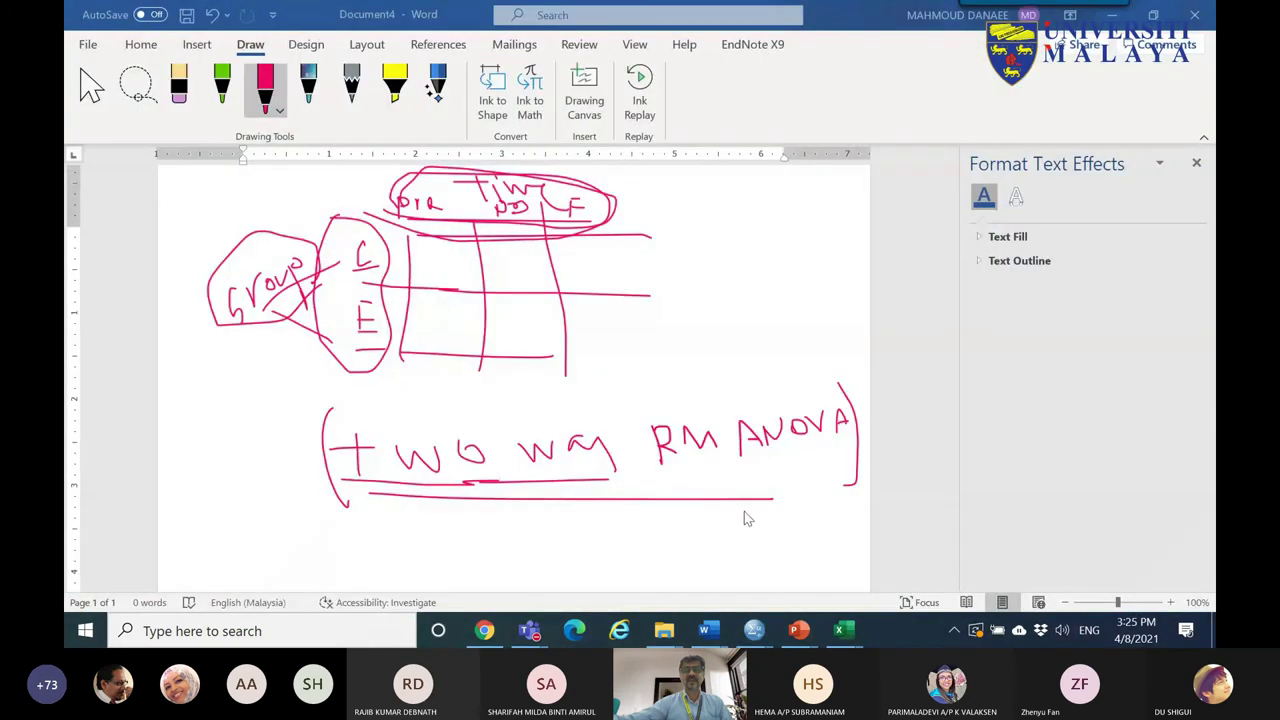
mouse_move(799, 632)
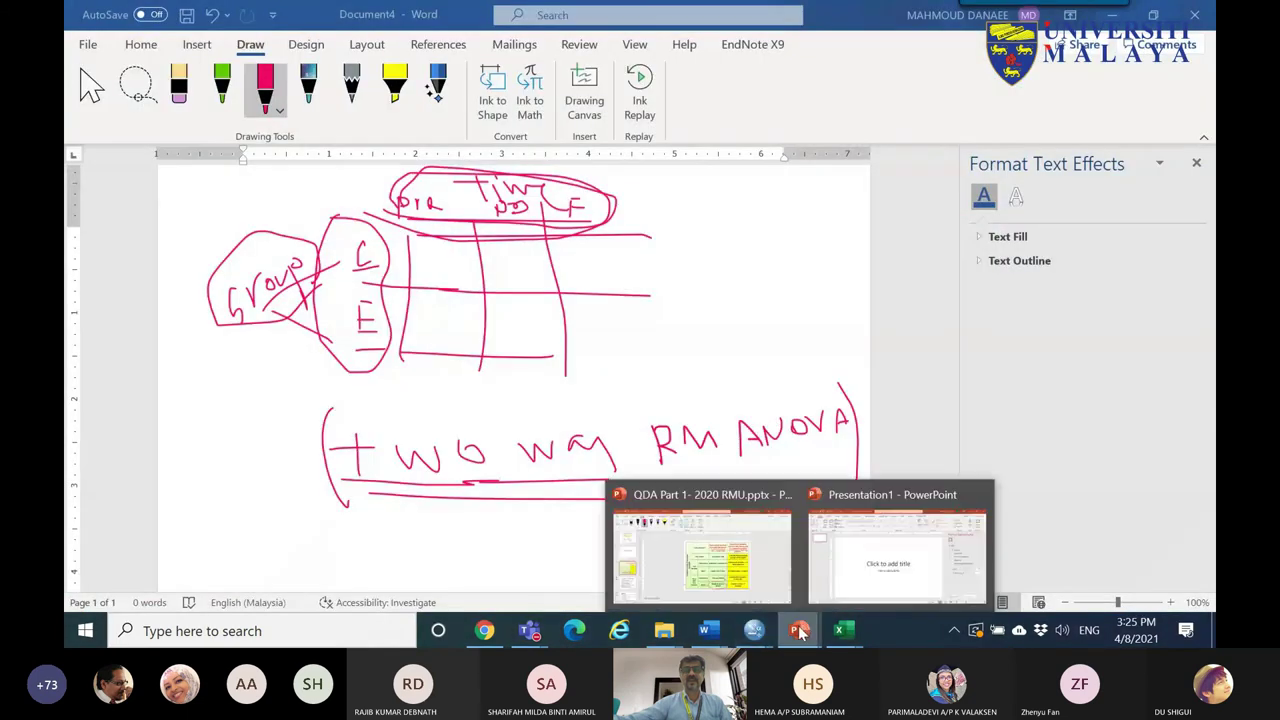
click(968, 497)
click(712, 414)
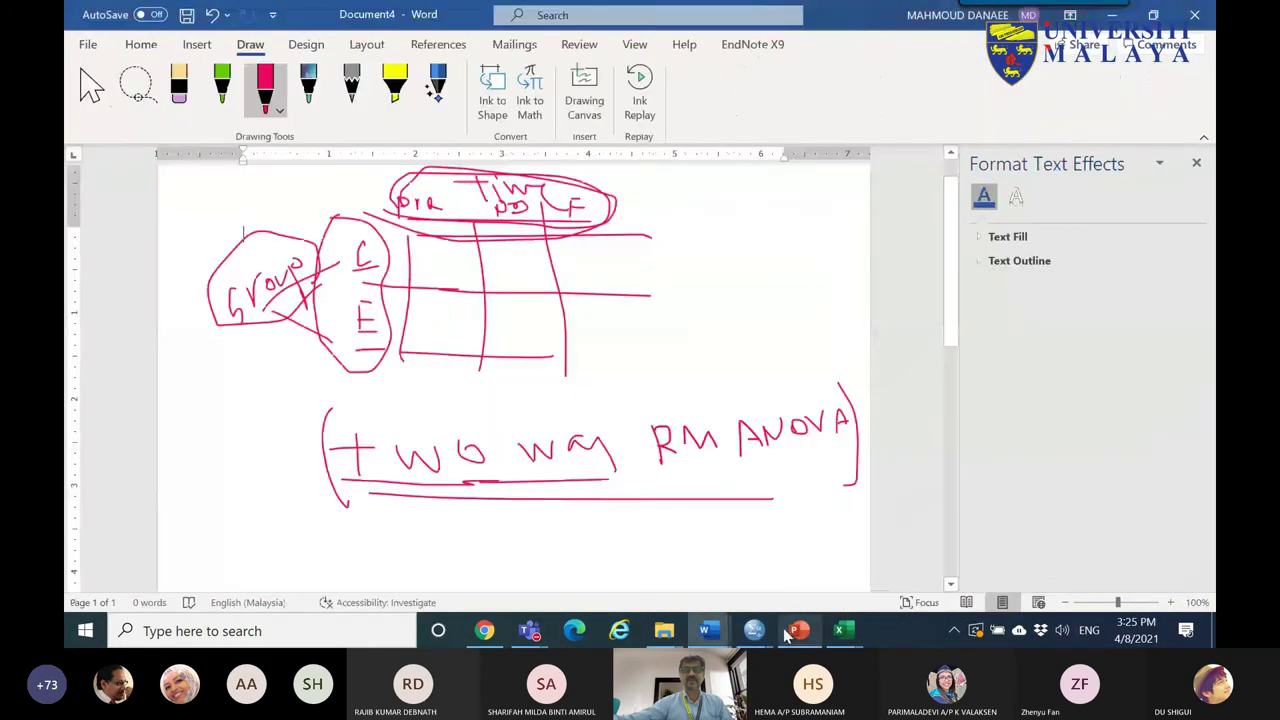
mouse_move(712, 628)
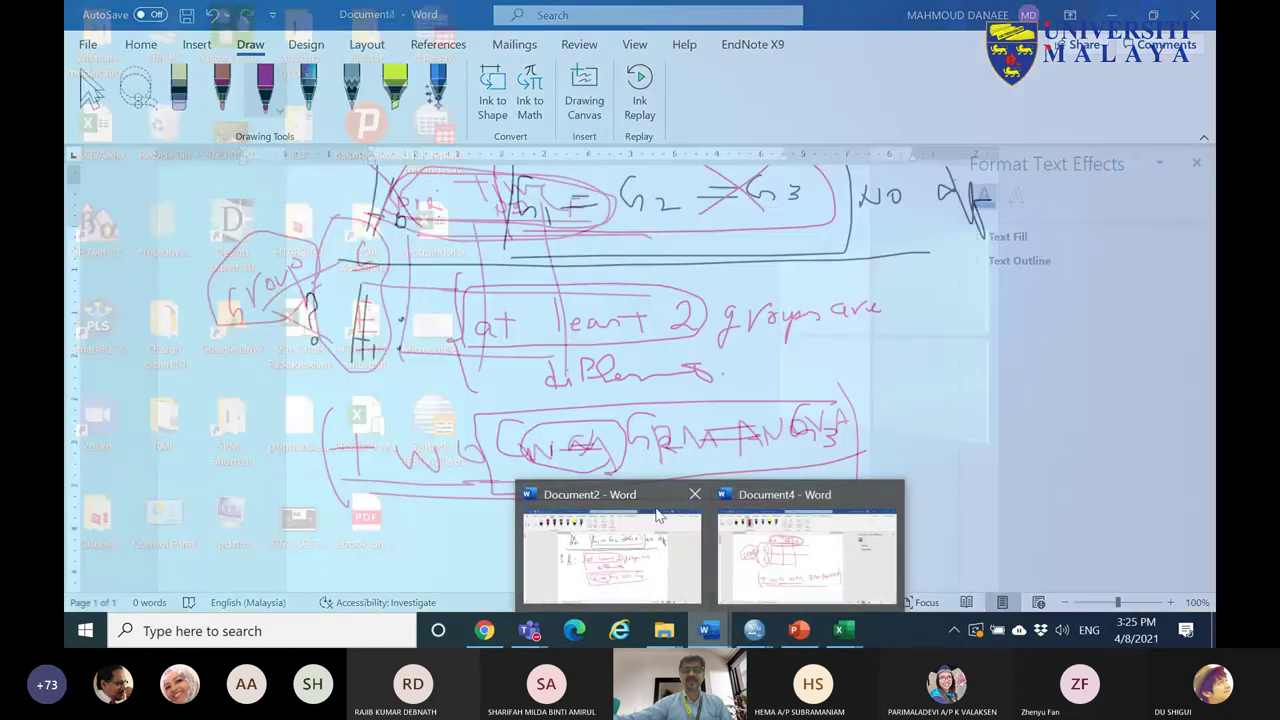
click(888, 497)
click(725, 413)
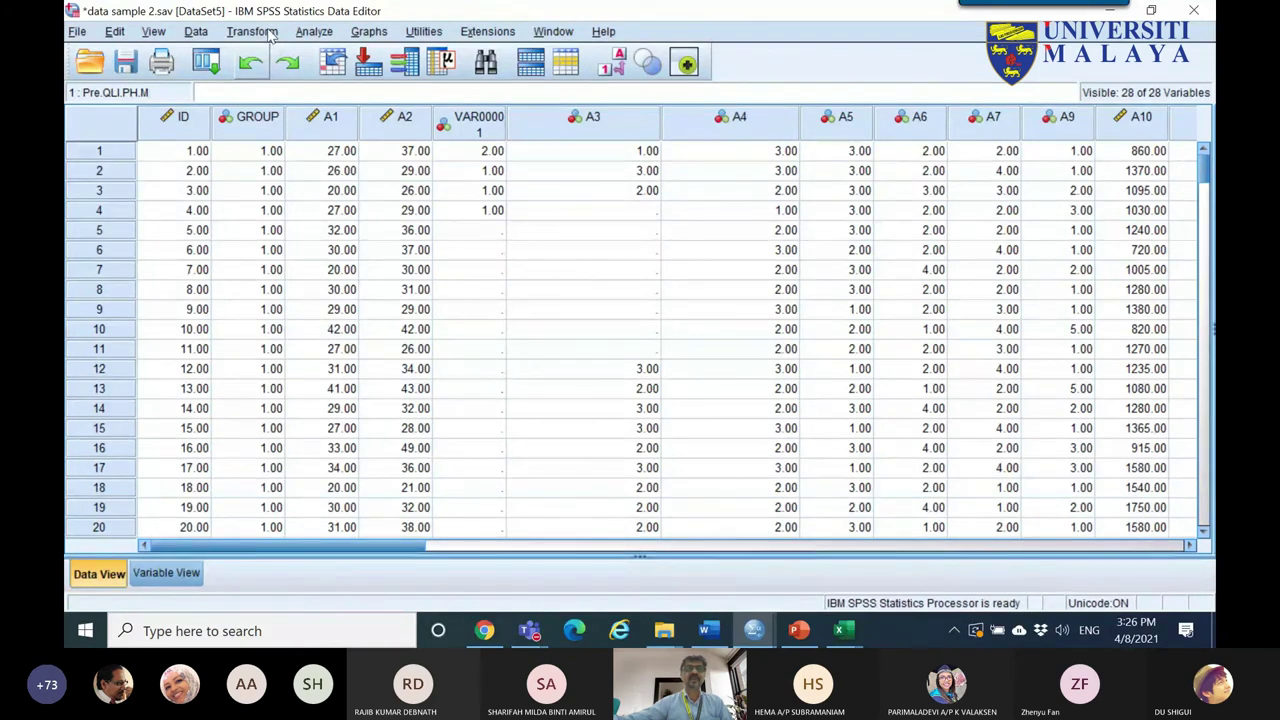
click(797, 630)
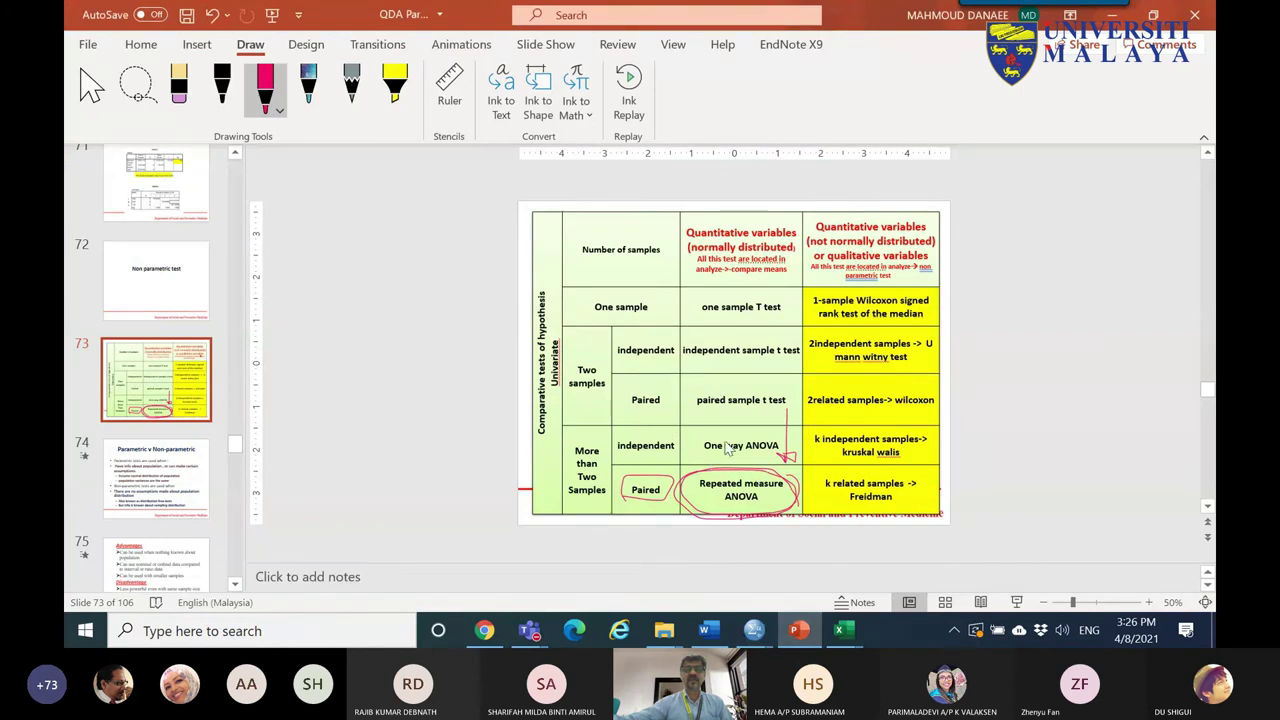
mouse_move(800, 276)
mouse_down()
mouse_move(682, 273)
mouse_move(697, 215)
mouse_move(777, 225)
mouse_move(797, 268)
mouse_up()
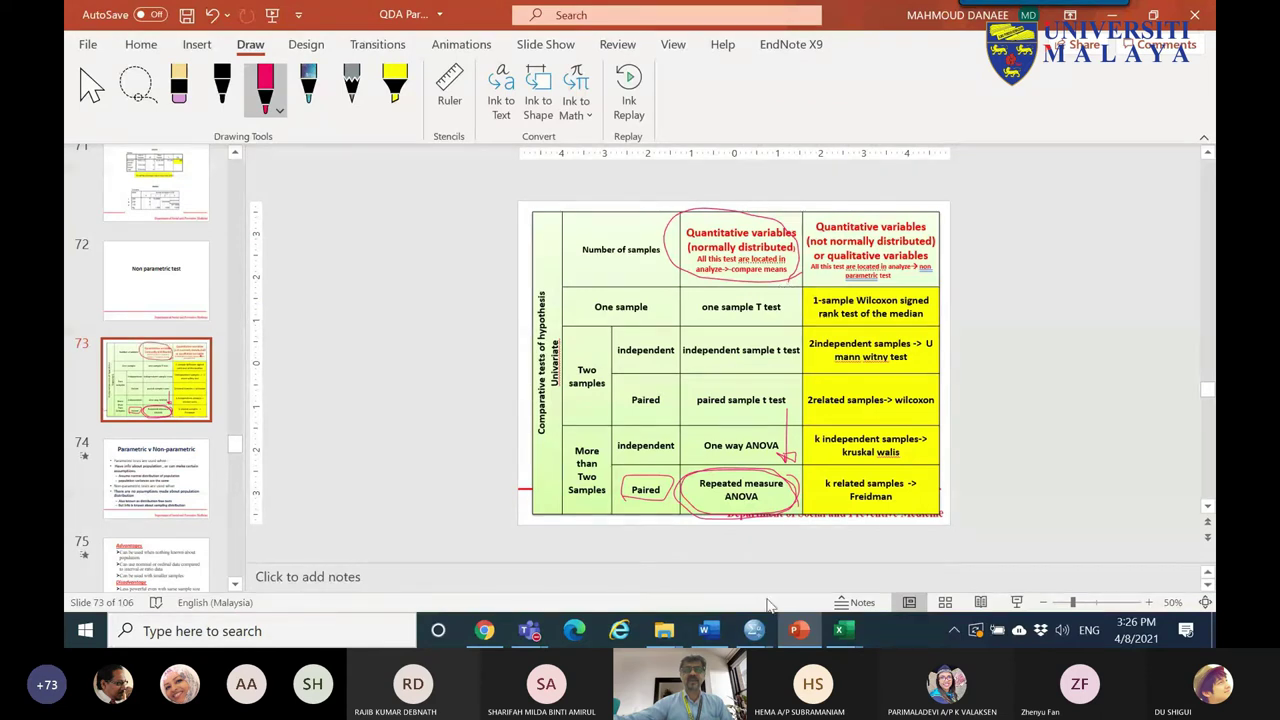
- Start a General Linear Model repeated measures analysis in SPSS and add the within-subject factor TEST with 2 levels
click(758, 628)
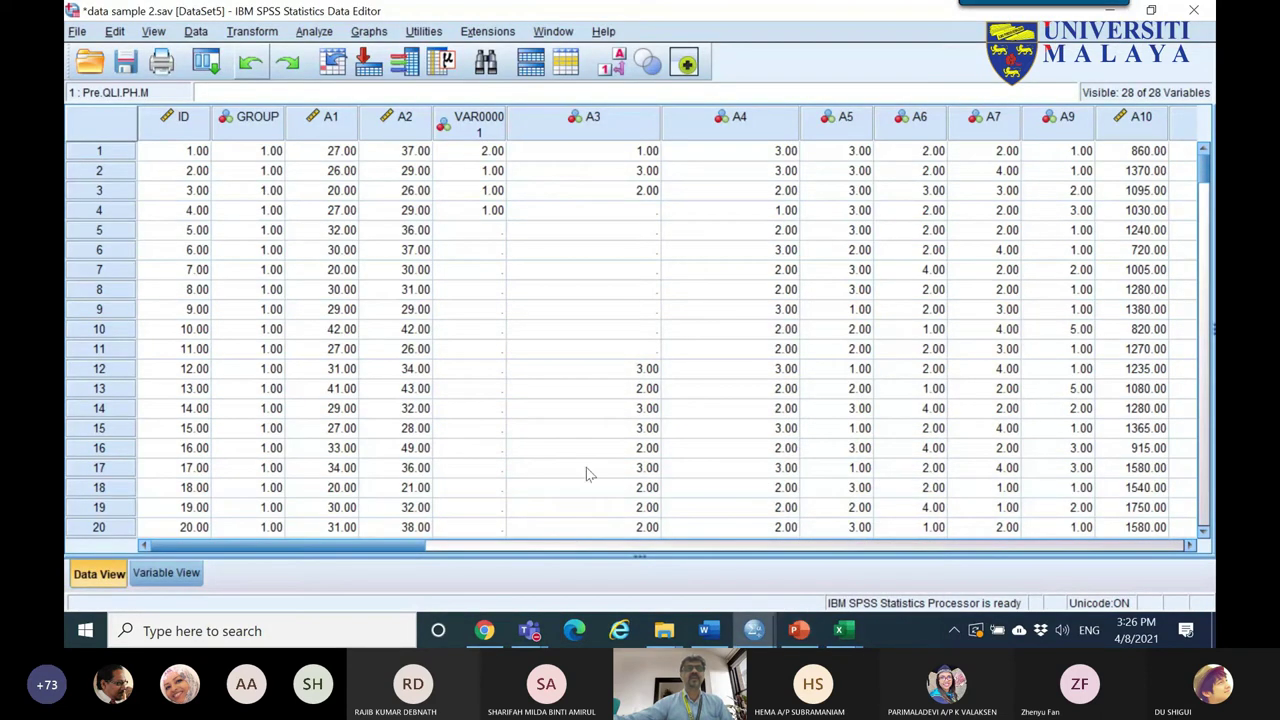
click(316, 33)
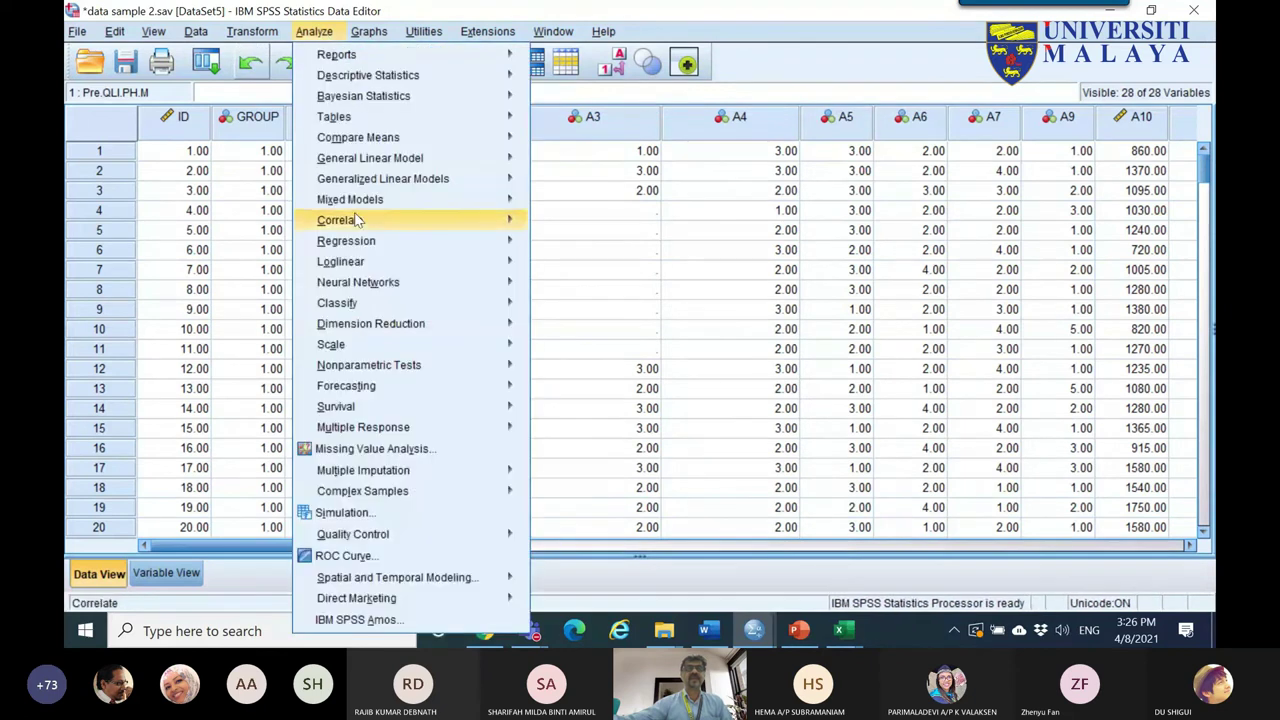
mouse_move(440, 158)
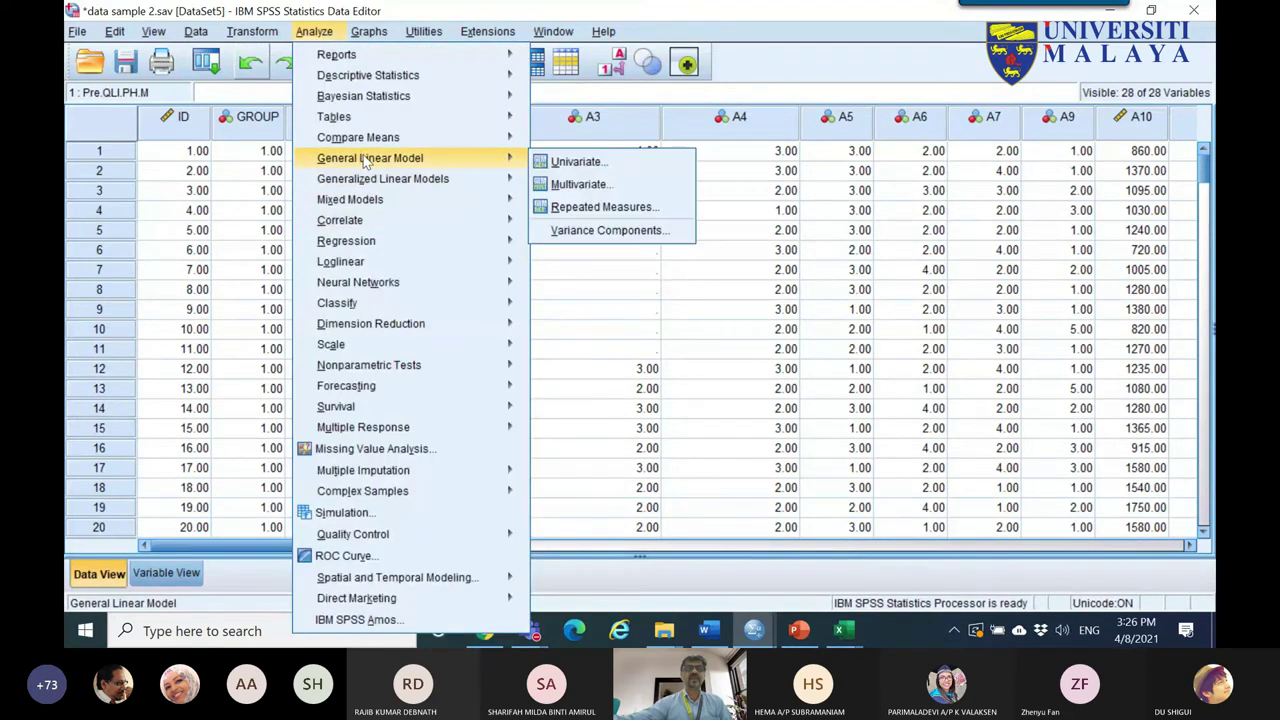
click(588, 208)
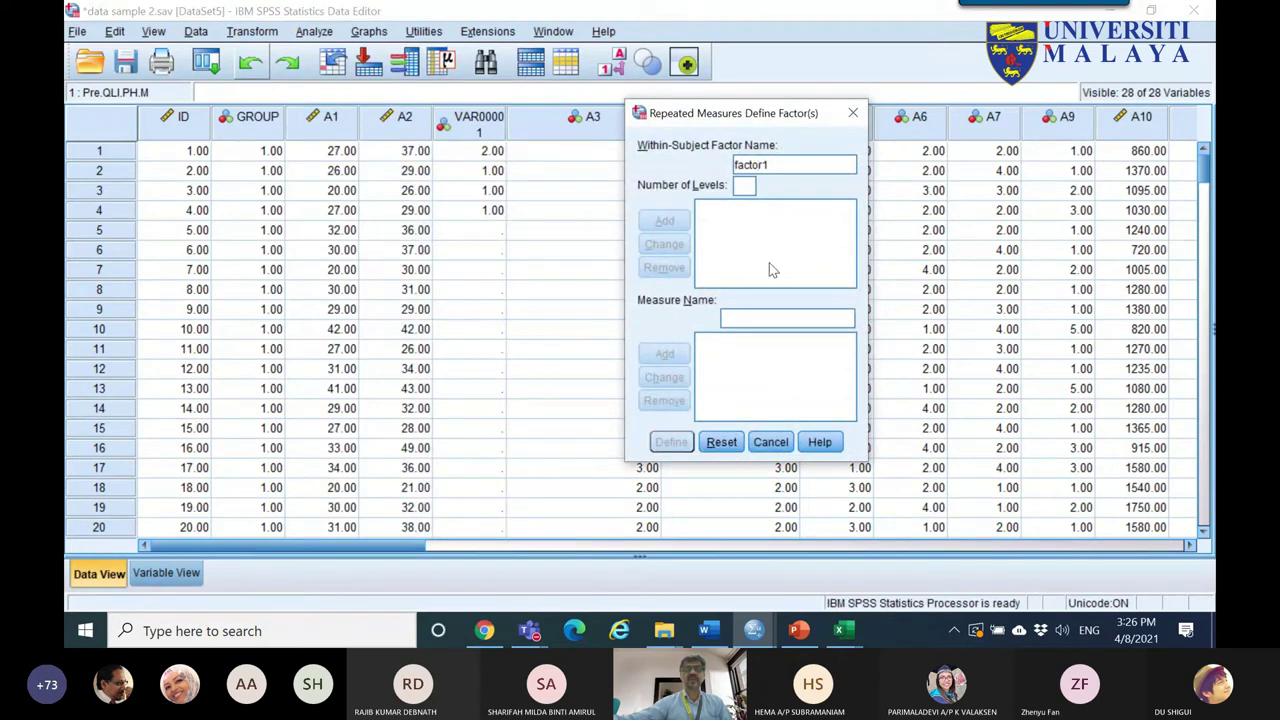
double_click(752, 165)
text(TEST)
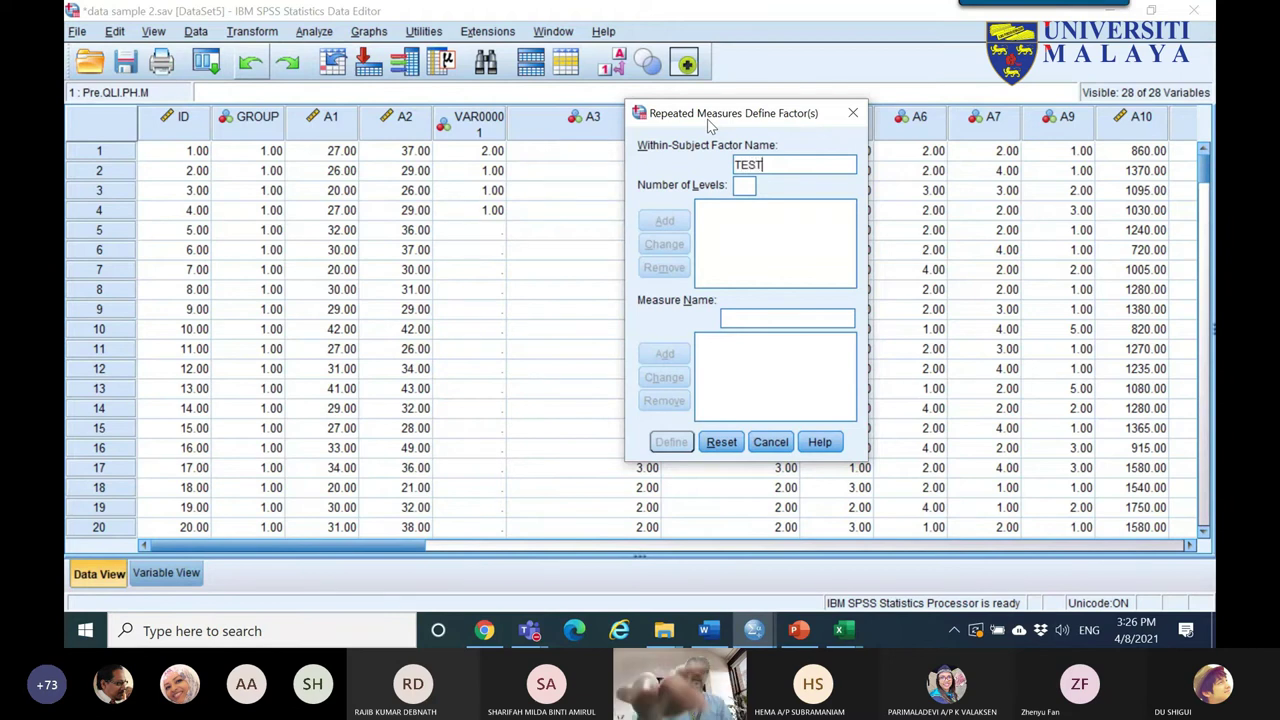
click(741, 186)
text(2)
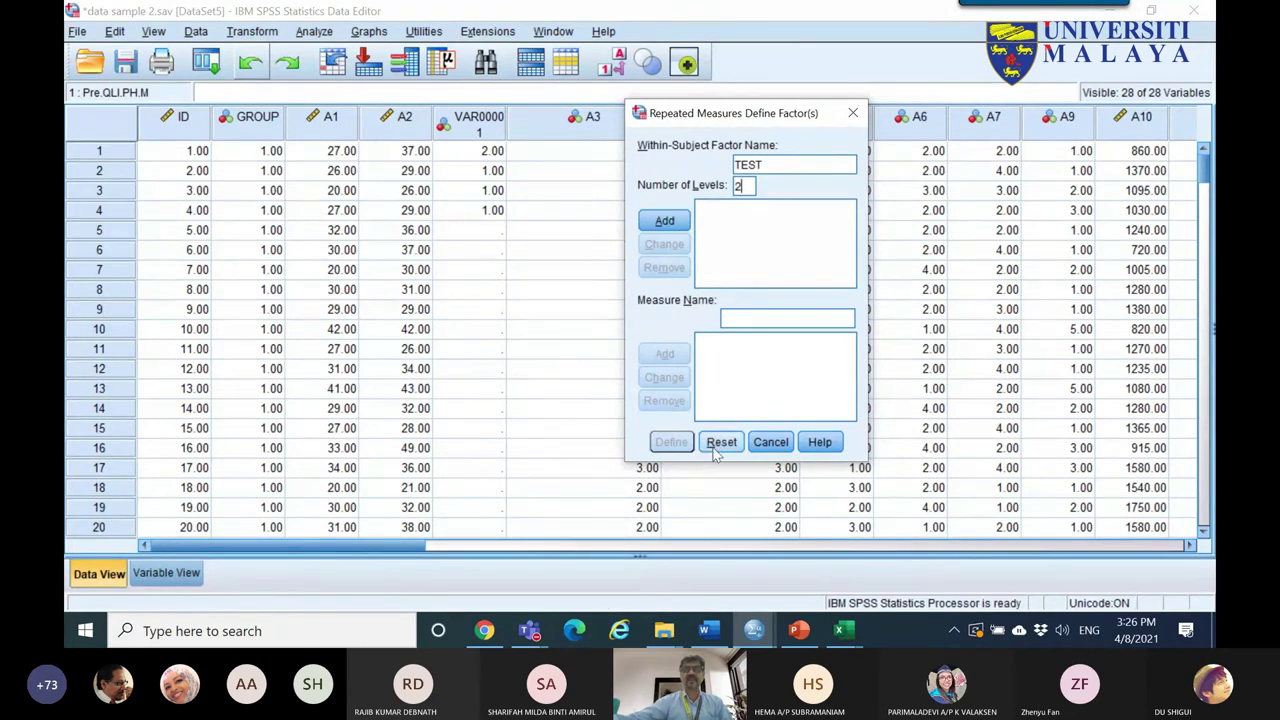
click(664, 220)
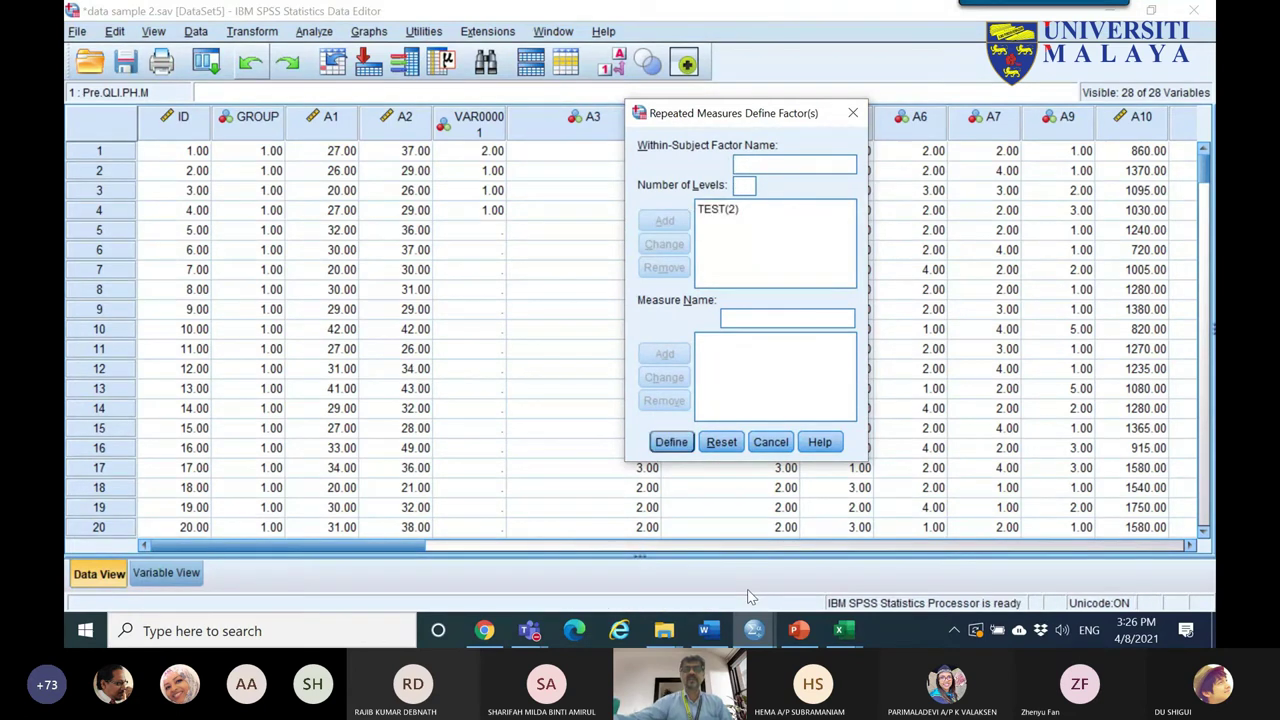
- Switch to Document2 in Word and start an ink table on blank space with a top line, a side line and the heading "Time"
click(706, 630)
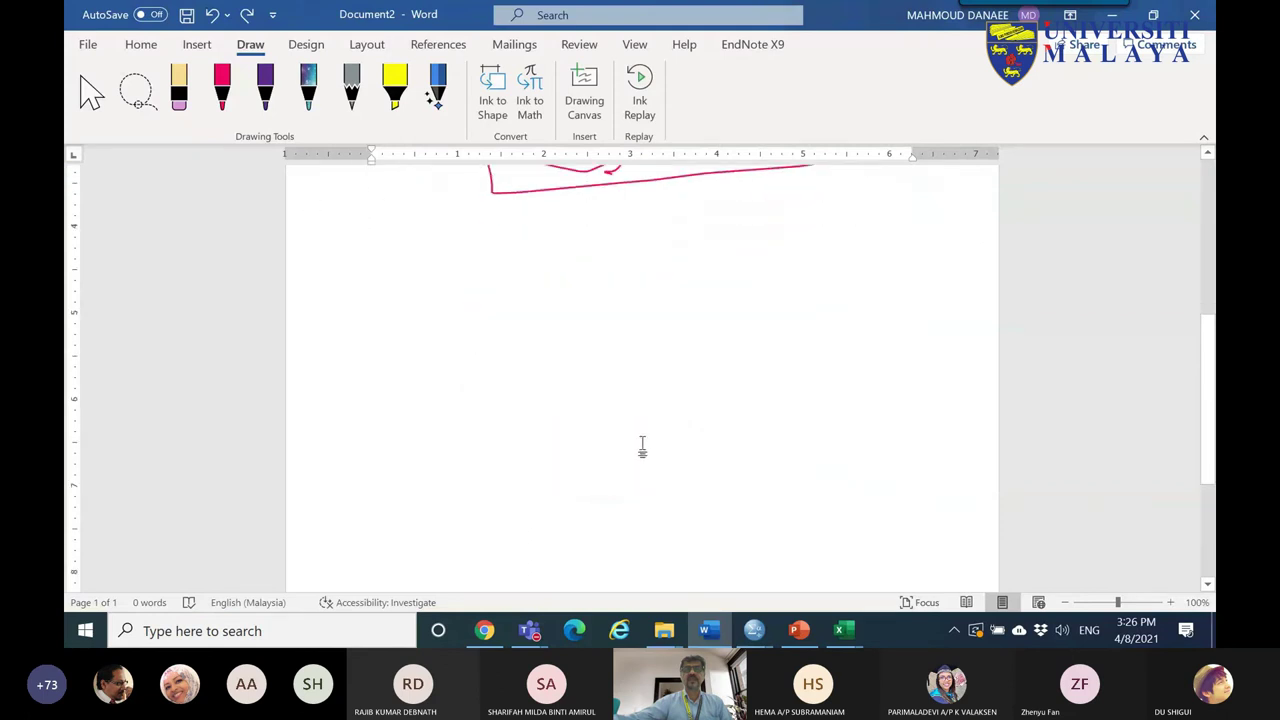
scroll(646, 460, down, 4)
click(222, 88)
drag(418, 264, 431, 388)
drag(370, 262, 771, 266)
mouse_move(517, 200)
mouse_down()
mouse_move(551, 197)
mouse_move(563, 233)
mouse_move(633, 222)
mouse_up()
click(581, 193)
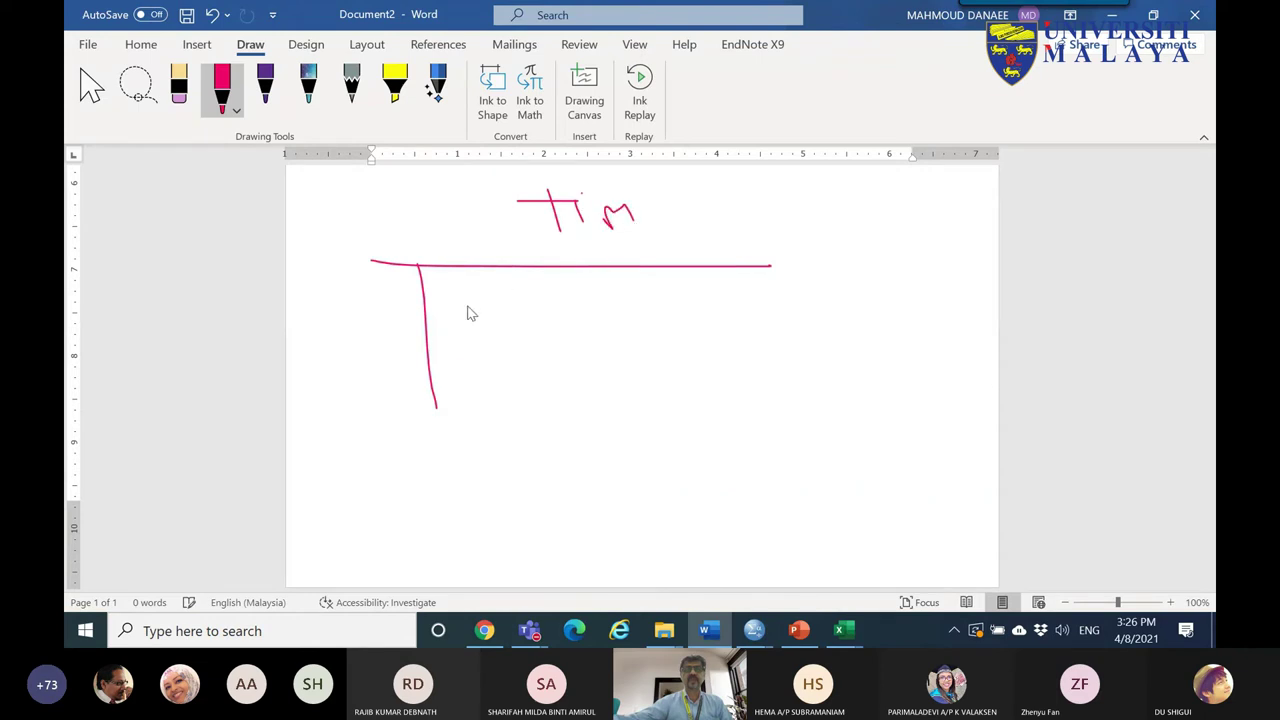
- Label the table rows G, draw the remaining row and column lines, mark two upper cells with D, and finish and underline the Time heading
mouse_move(316, 335)
mouse_down()
mouse_move(316, 352)
mouse_move(337, 360)
mouse_up()
drag(377, 343, 845, 338)
drag(400, 408, 713, 408)
drag(508, 238, 510, 432)
drag(617, 263, 654, 410)
drag(476, 288, 488, 294)
mouse_move(566, 308)
mouse_down()
mouse_move(574, 284)
mouse_move(568, 306)
mouse_up()
mouse_move(638, 214)
mouse_down()
mouse_move(656, 206)
mouse_move(676, 228)
mouse_move(555, 238)
mouse_up()
- Sketch a looped pair of dashes below the table, an arrow down from Time, and a bracket beside the G label
mouse_move(450, 492)
mouse_down()
mouse_move(448, 457)
mouse_move(462, 501)
mouse_move(451, 493)
mouse_move(487, 497)
mouse_move(463, 509)
mouse_move(715, 484)
mouse_up()
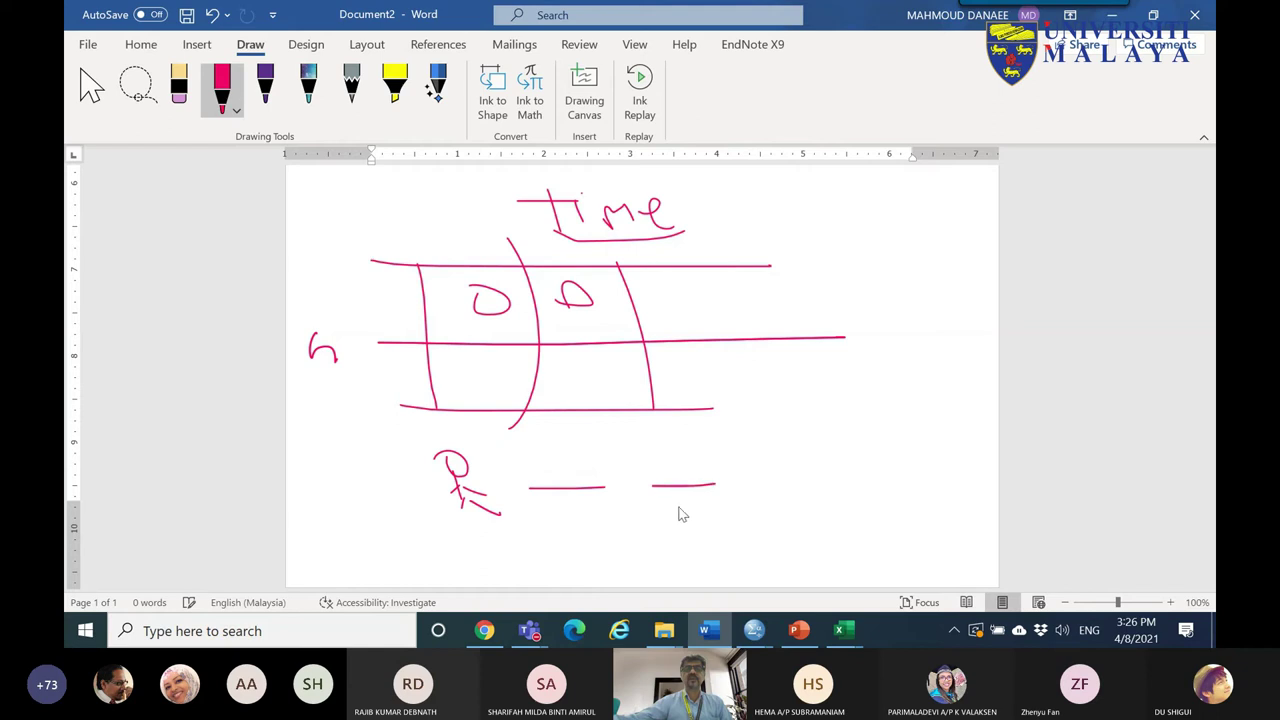
mouse_move(514, 471)
mouse_down()
mouse_move(571, 517)
mouse_move(451, 505)
mouse_move(512, 476)
mouse_up()
mouse_move(618, 238)
mouse_down()
mouse_move(614, 428)
mouse_move(591, 407)
mouse_move(621, 414)
mouse_up()
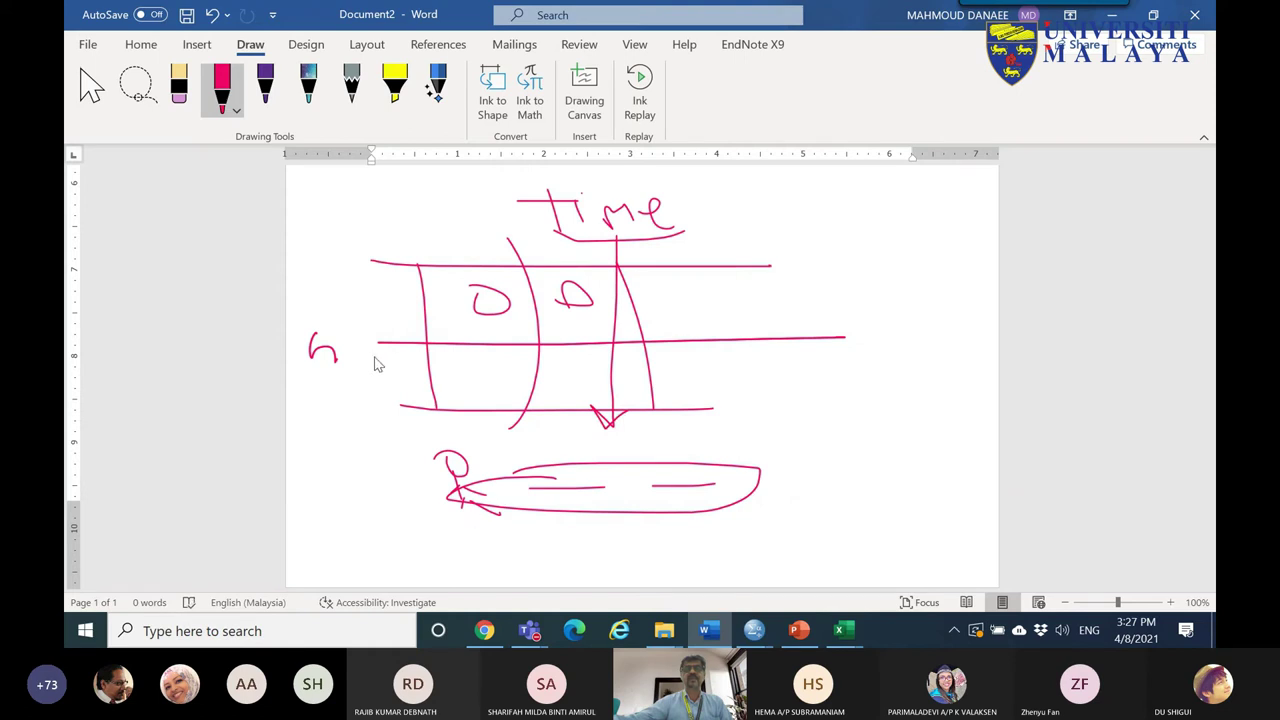
mouse_move(354, 278)
mouse_down()
mouse_move(359, 370)
mouse_move(378, 400)
mouse_up()
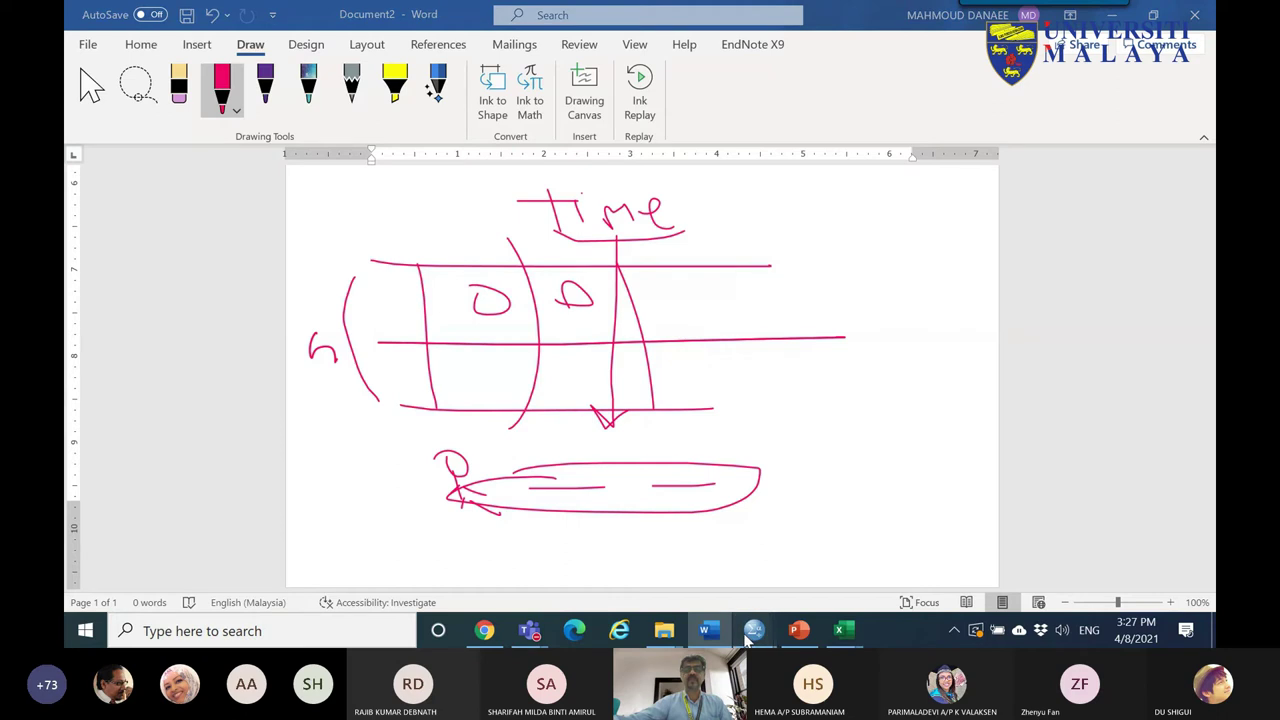
- Return to the SPSS factor definition dialog, move it aside, and highlight the Pre.QLI.OA.M and Pos.QLI.OA.M columns in the dataset
mouse_move(750, 636)
click(650, 562)
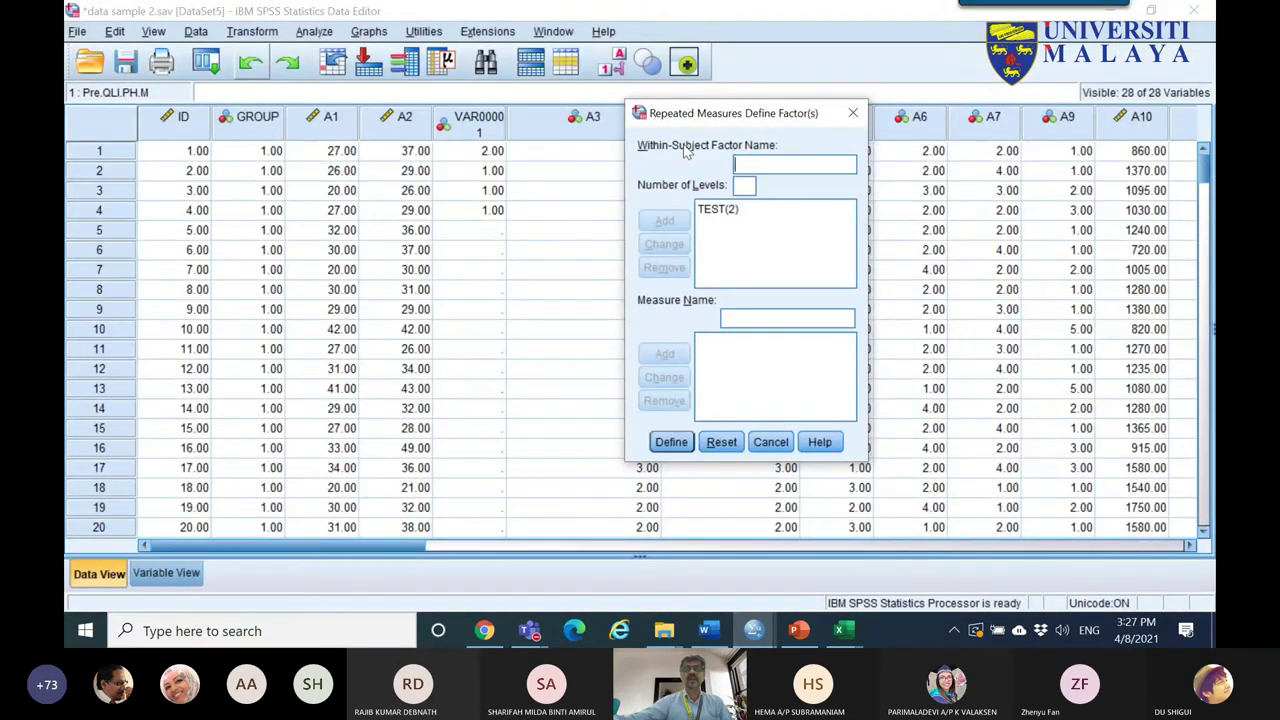
drag(744, 118, 597, 101)
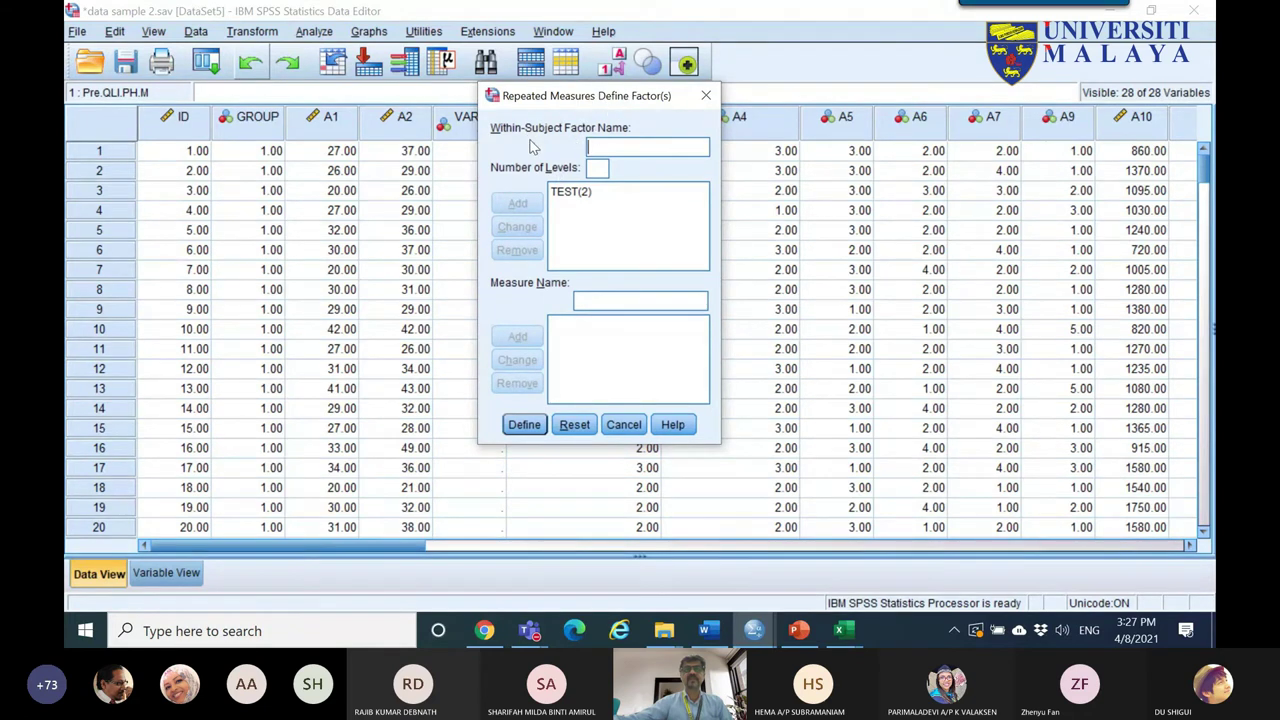
click(610, 303)
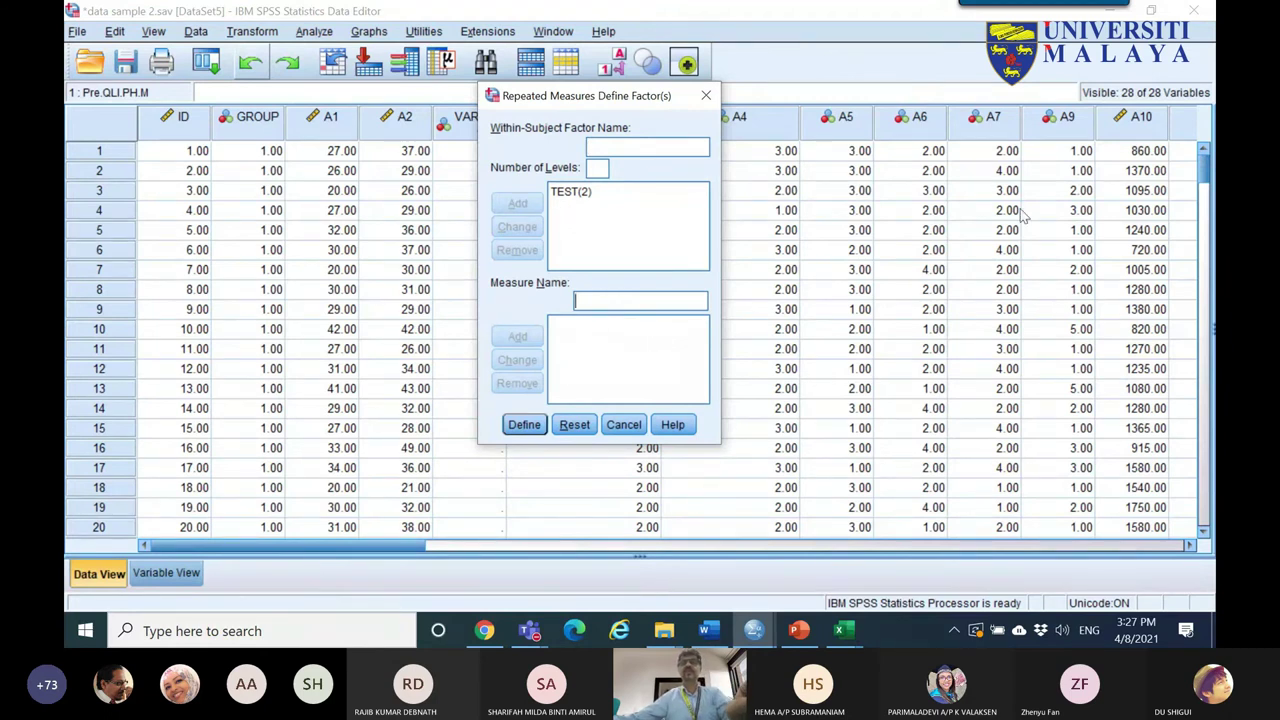
click(1193, 548)
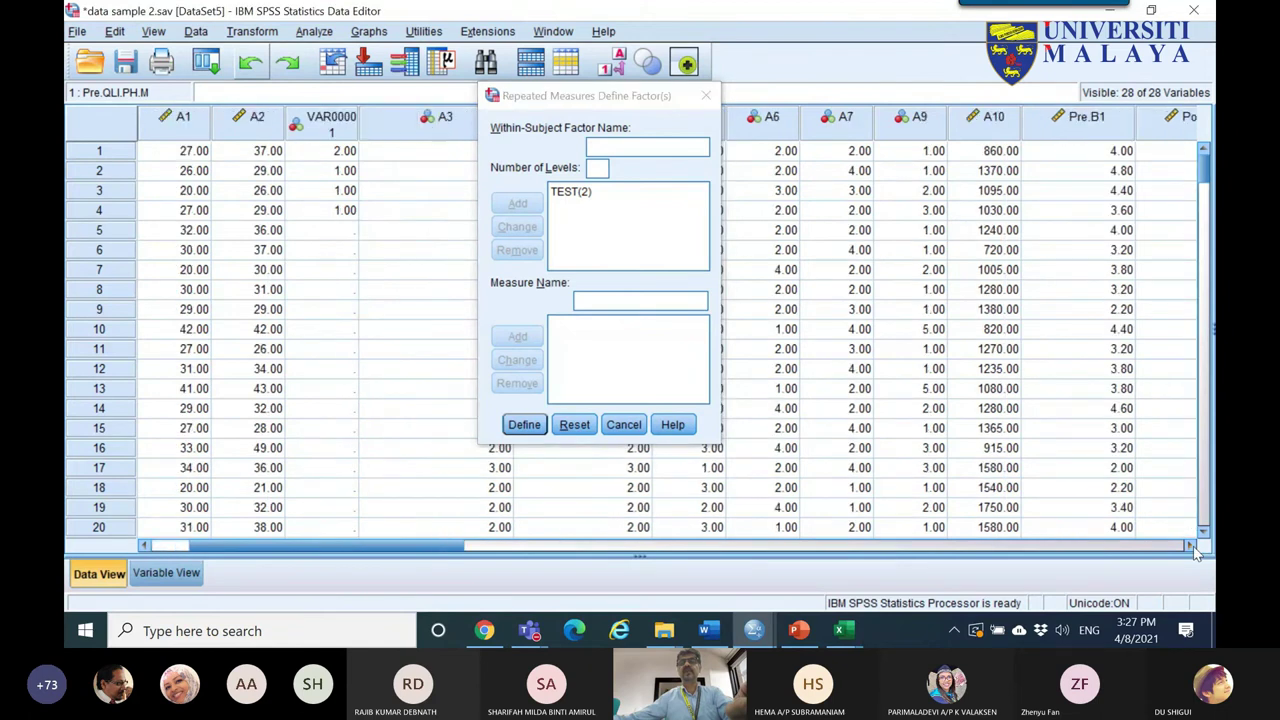
click(1193, 548)
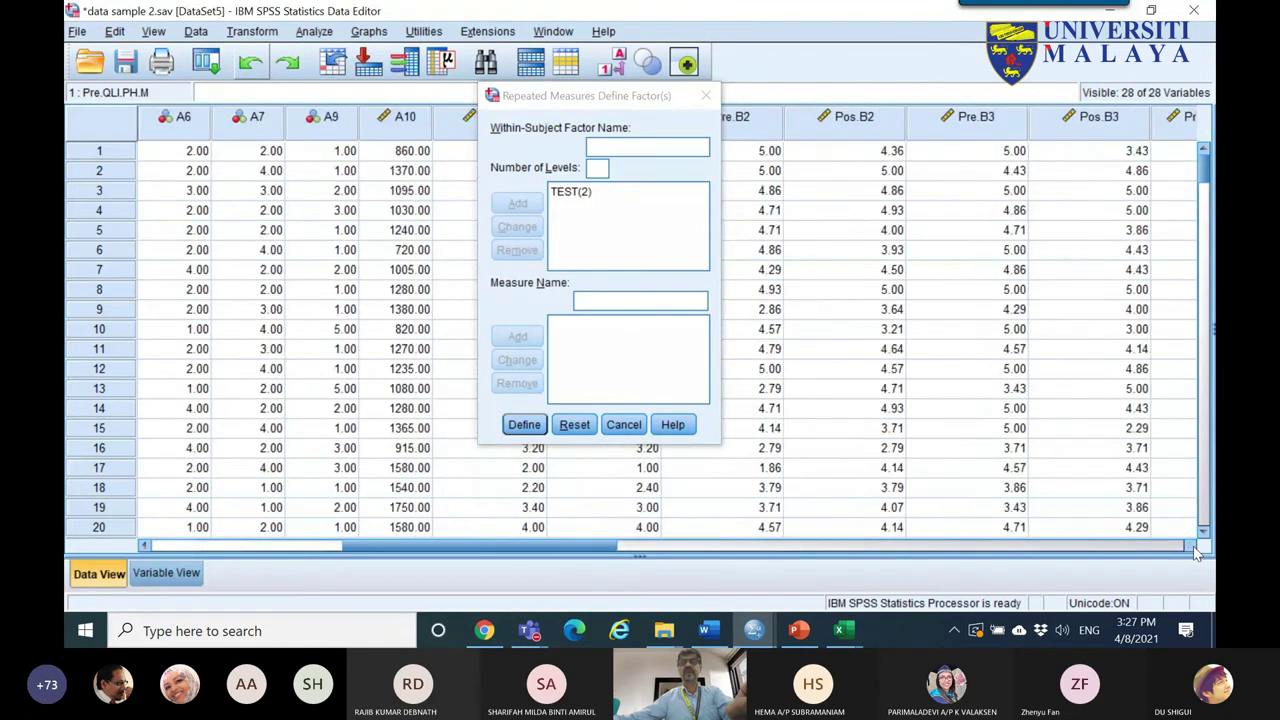
click(1193, 548)
drag(922, 116, 1055, 147)
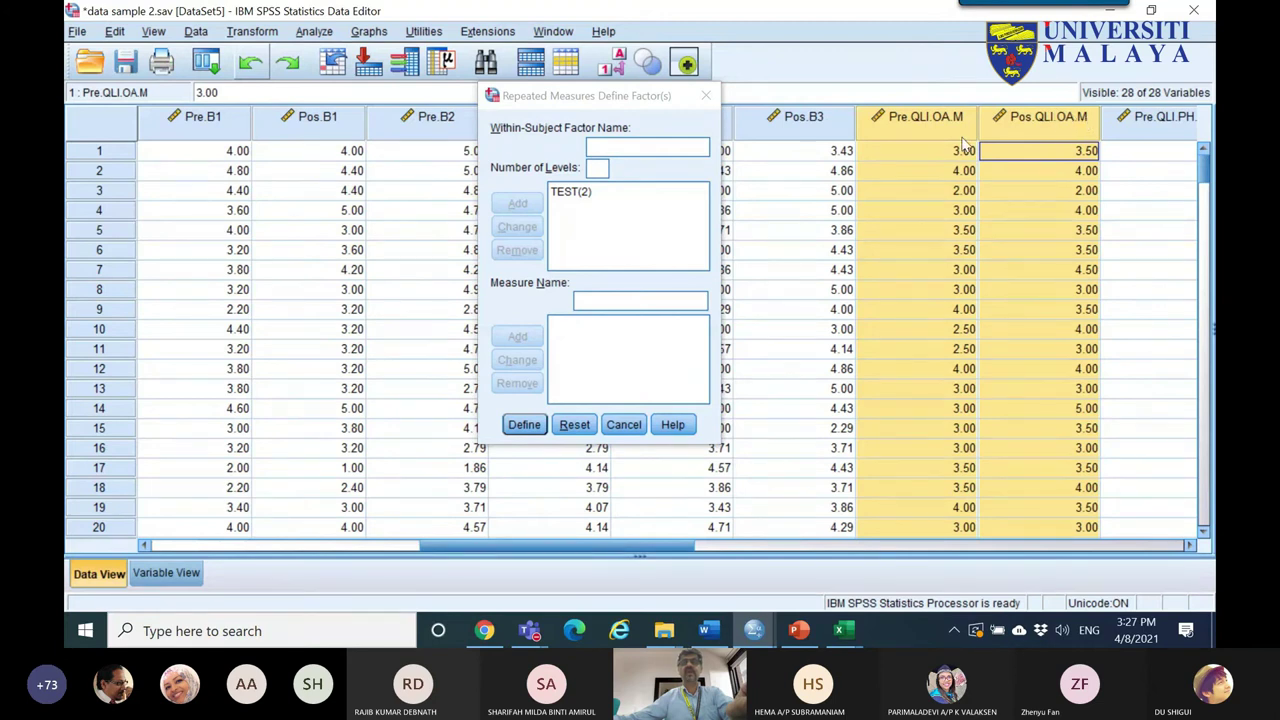
- Add the measure name OVERALL and proceed to defining the repeated measures variables
click(608, 302)
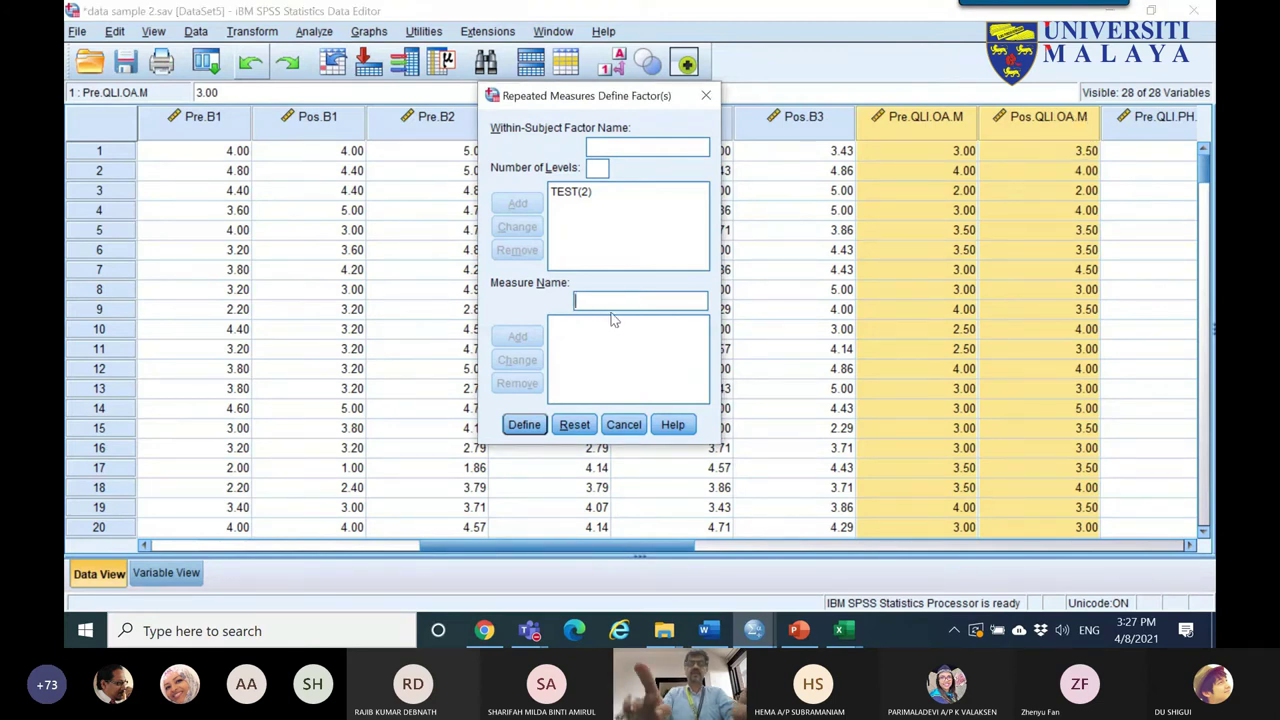
text(OVERALL)
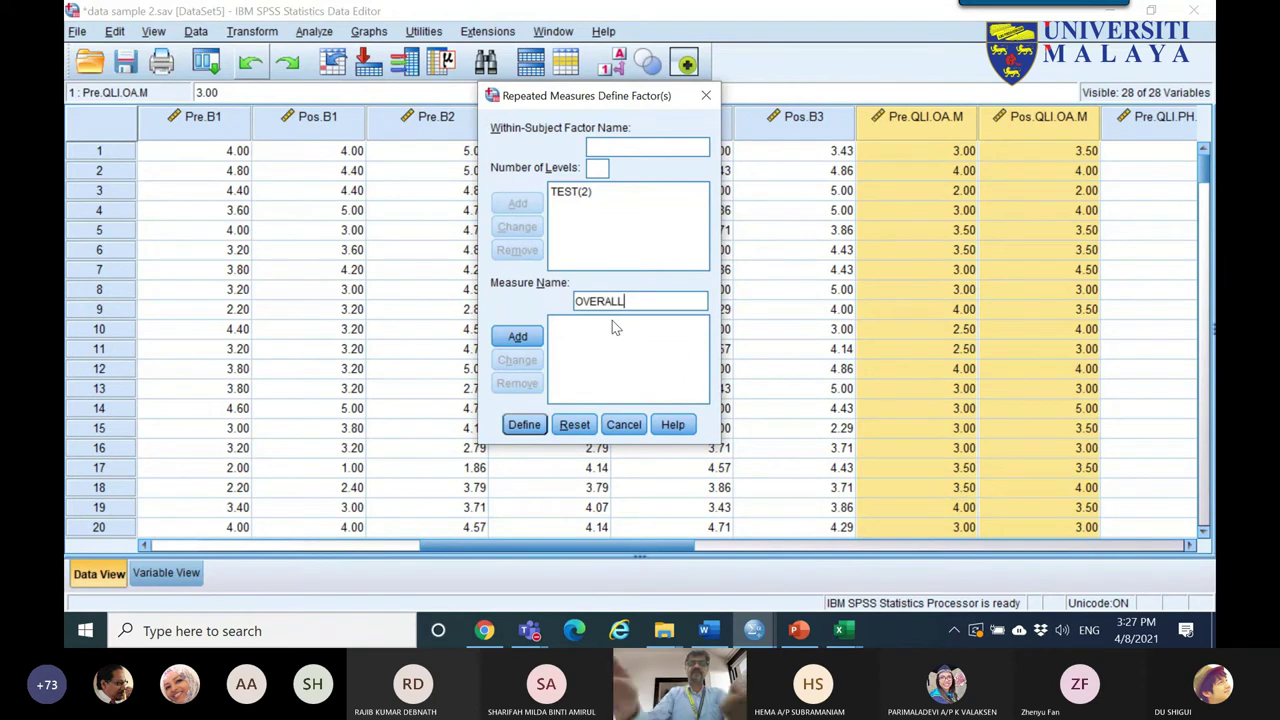
click(517, 338)
click(523, 428)
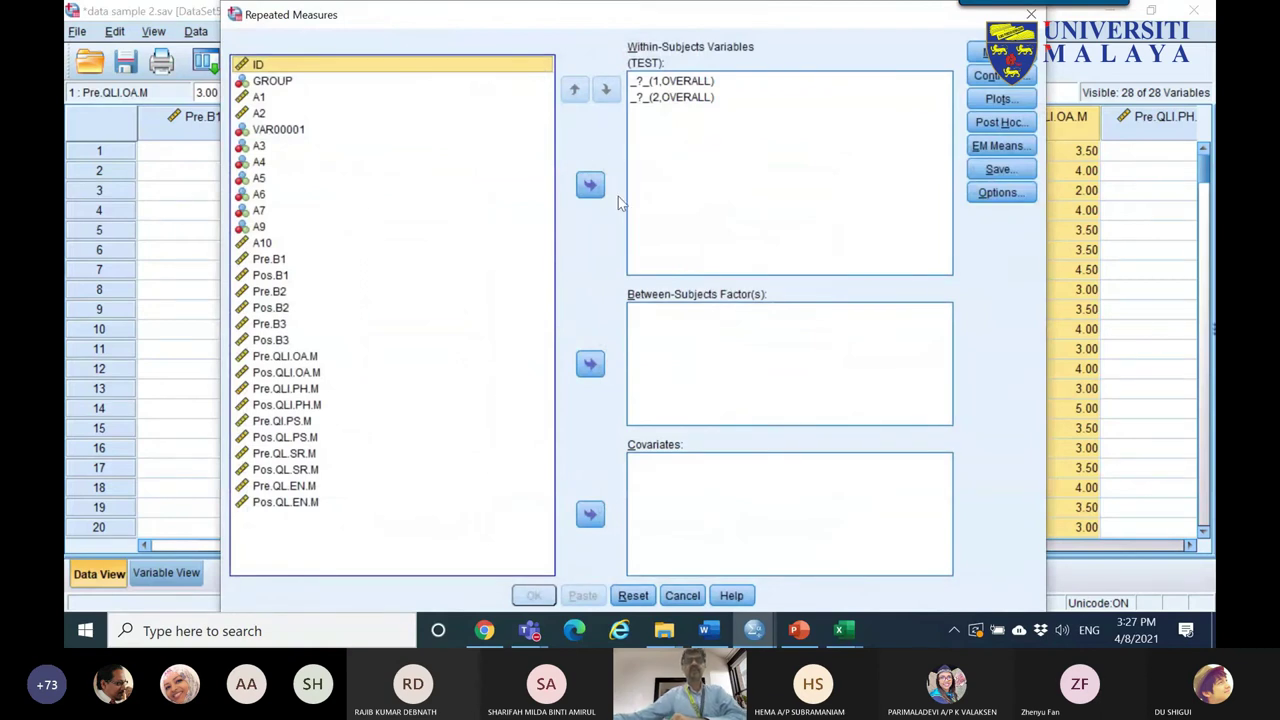
- Assign Pre.QLI.OA.M and Pos.QLI.OA.M as within-subjects variables and GROUP as between-subjects factor, and review the model specification without changing it
click(311, 360)
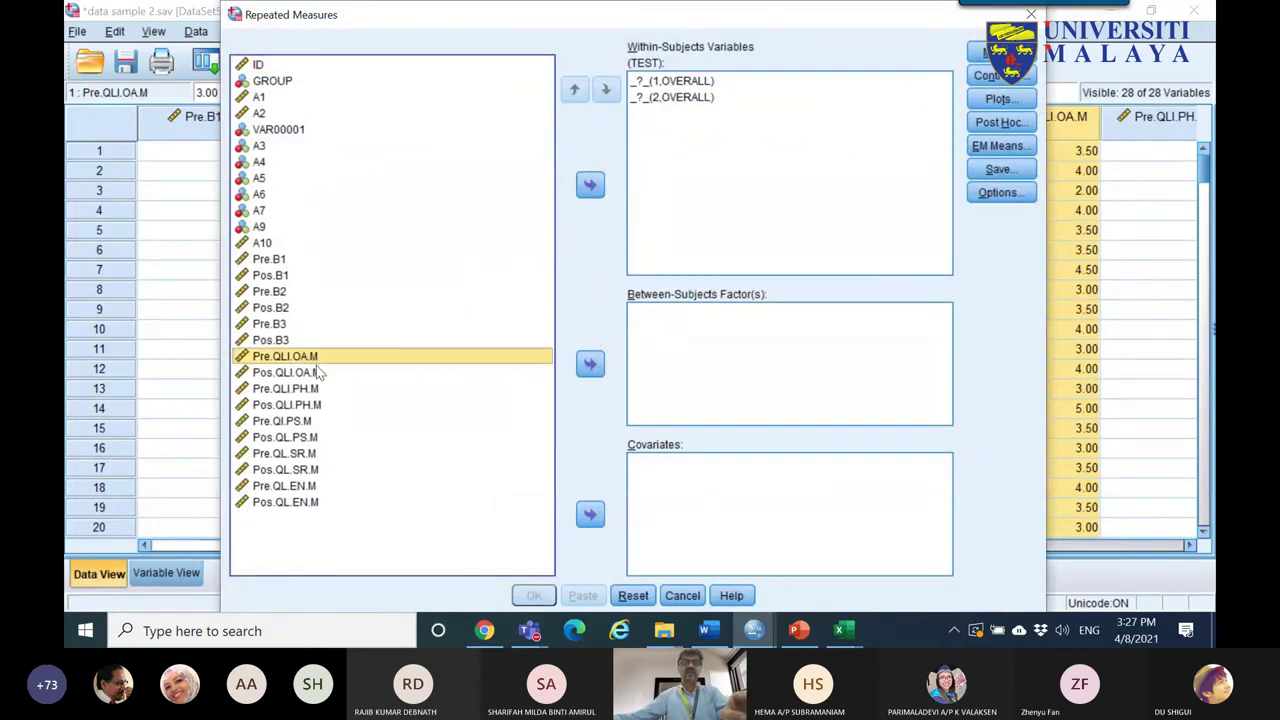
shift+click(316, 373)
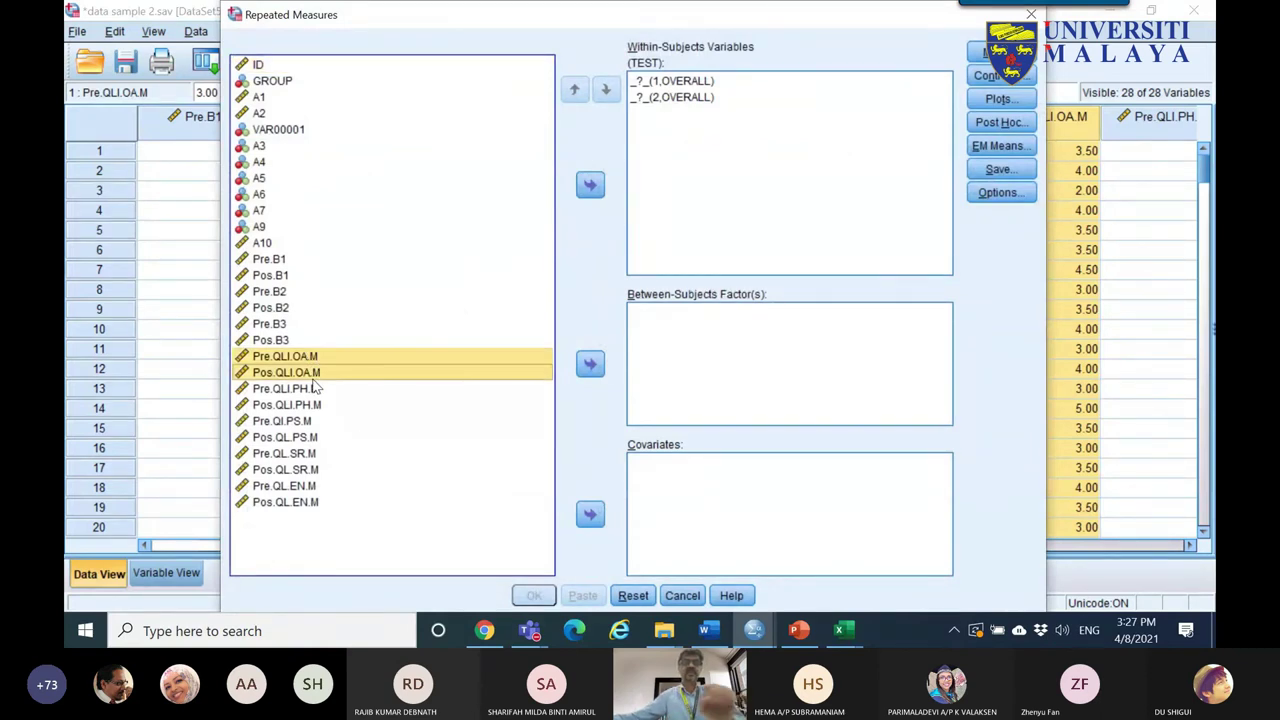
click(588, 190)
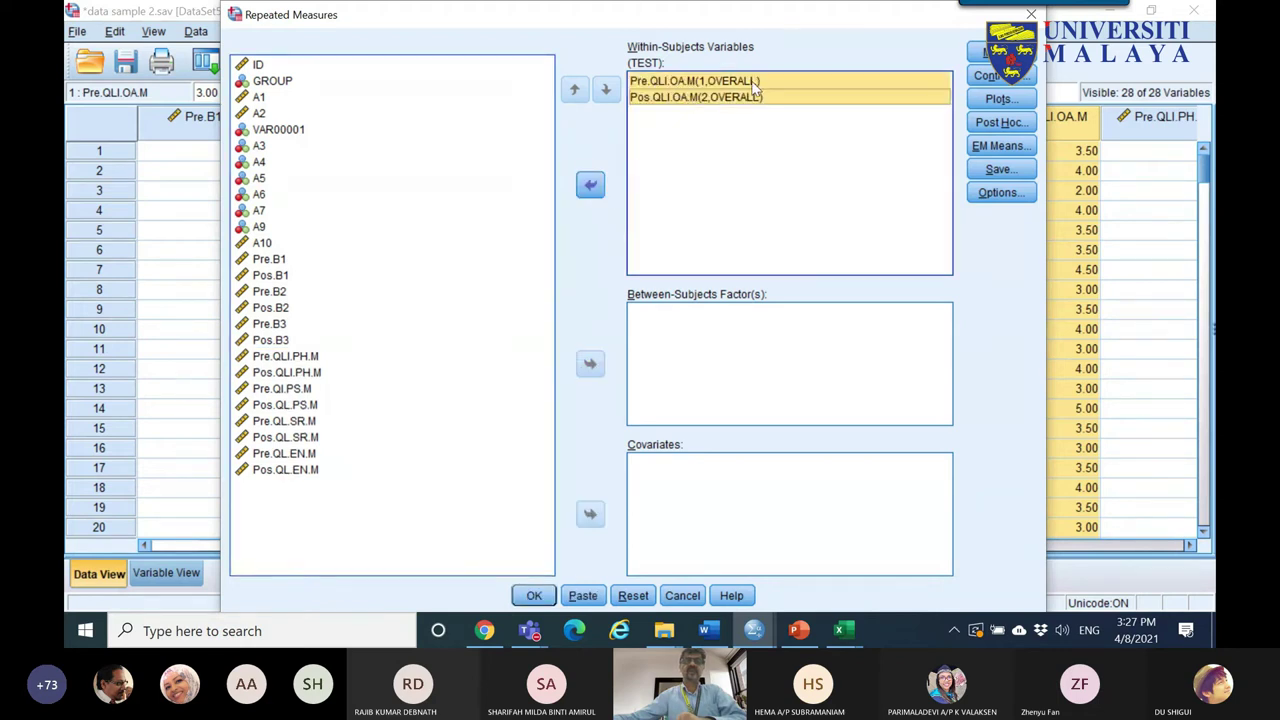
click(270, 82)
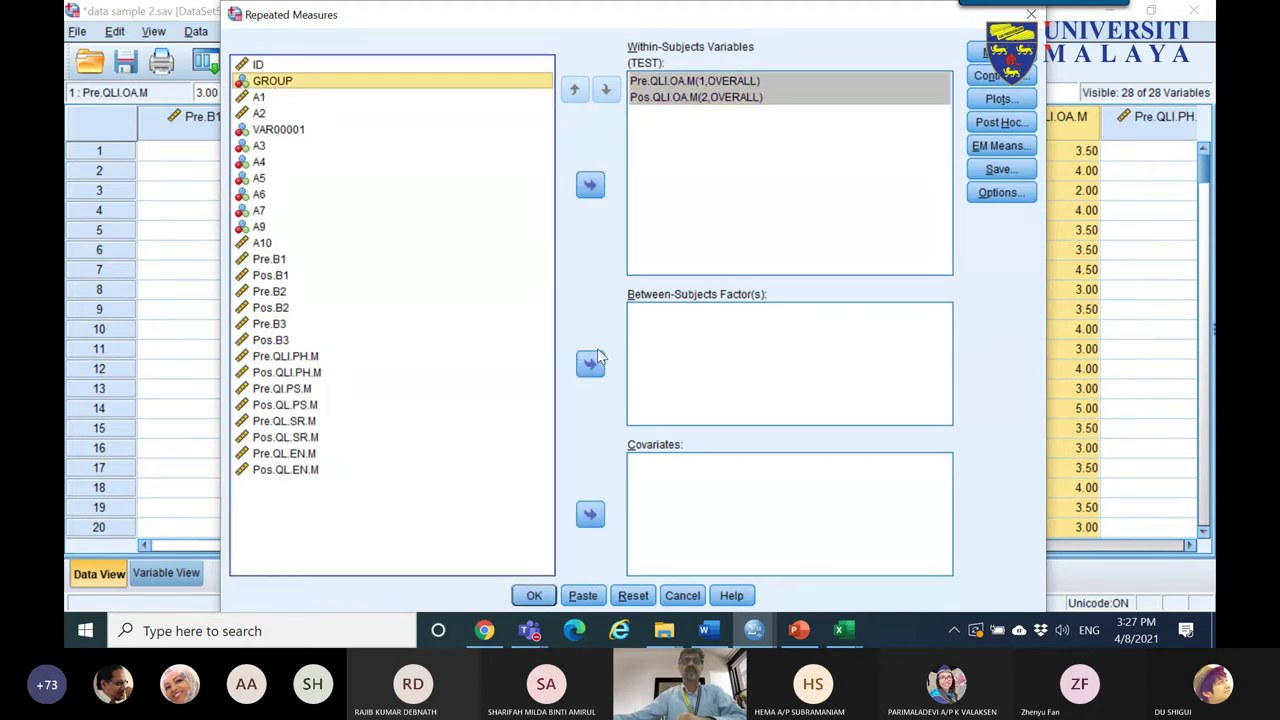
click(590, 363)
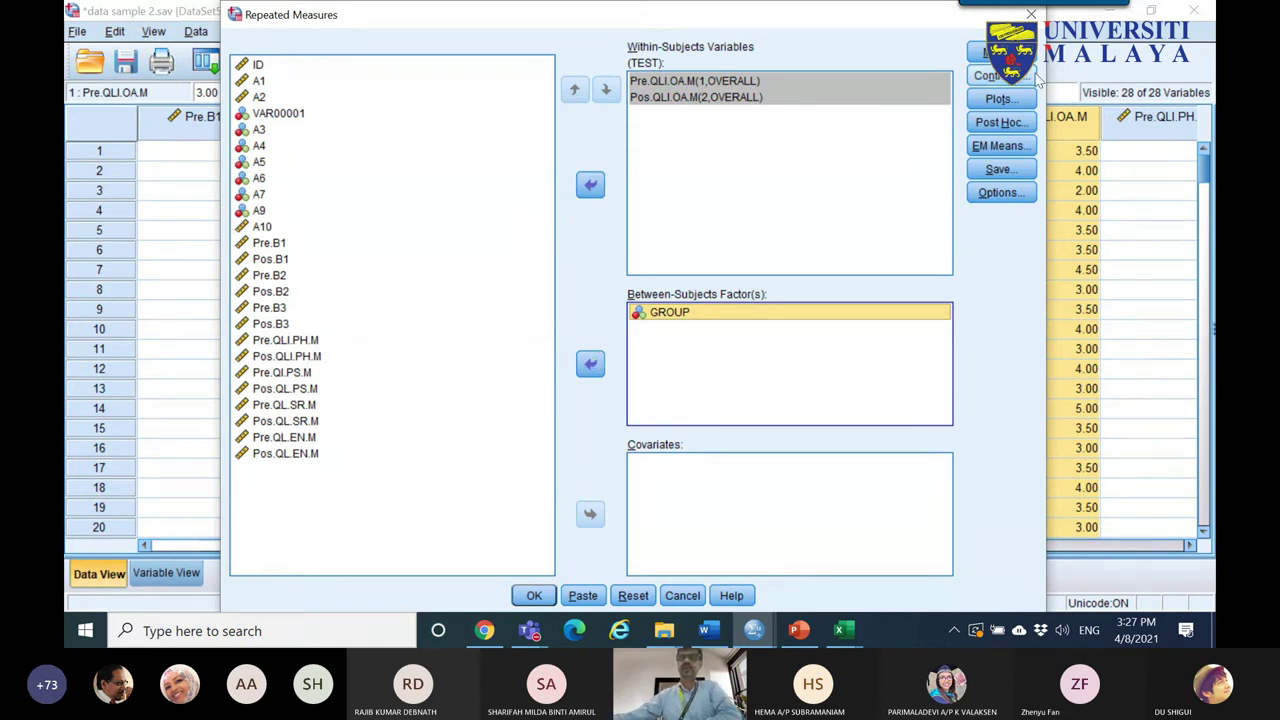
click(998, 53)
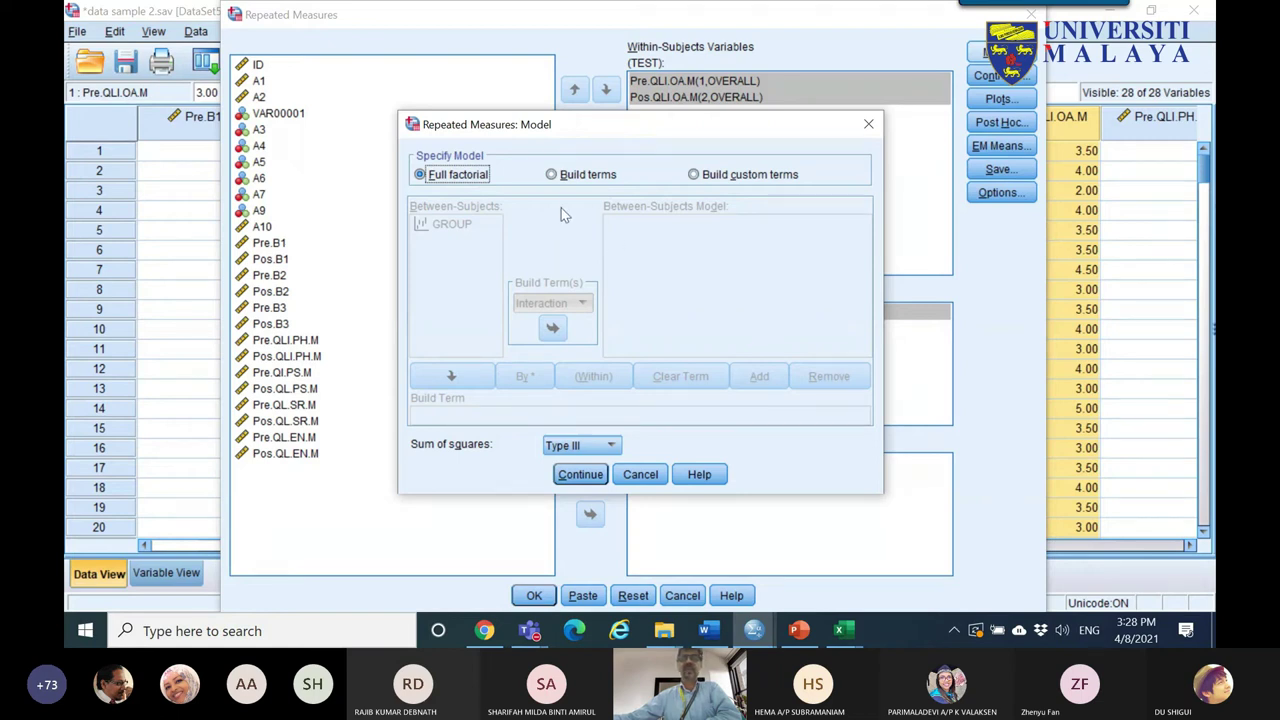
click(643, 477)
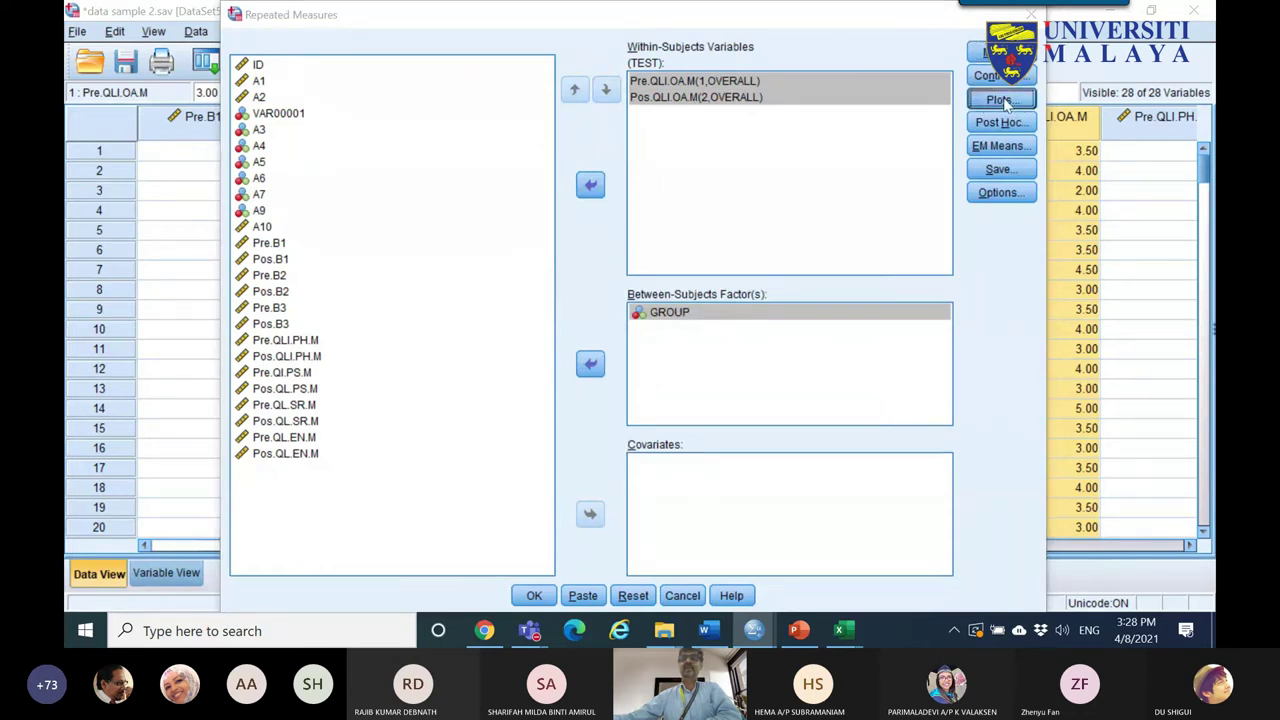
- Add a profile plot with TEST on the horizontal axis and GROUP as separate lines
click(998, 99)
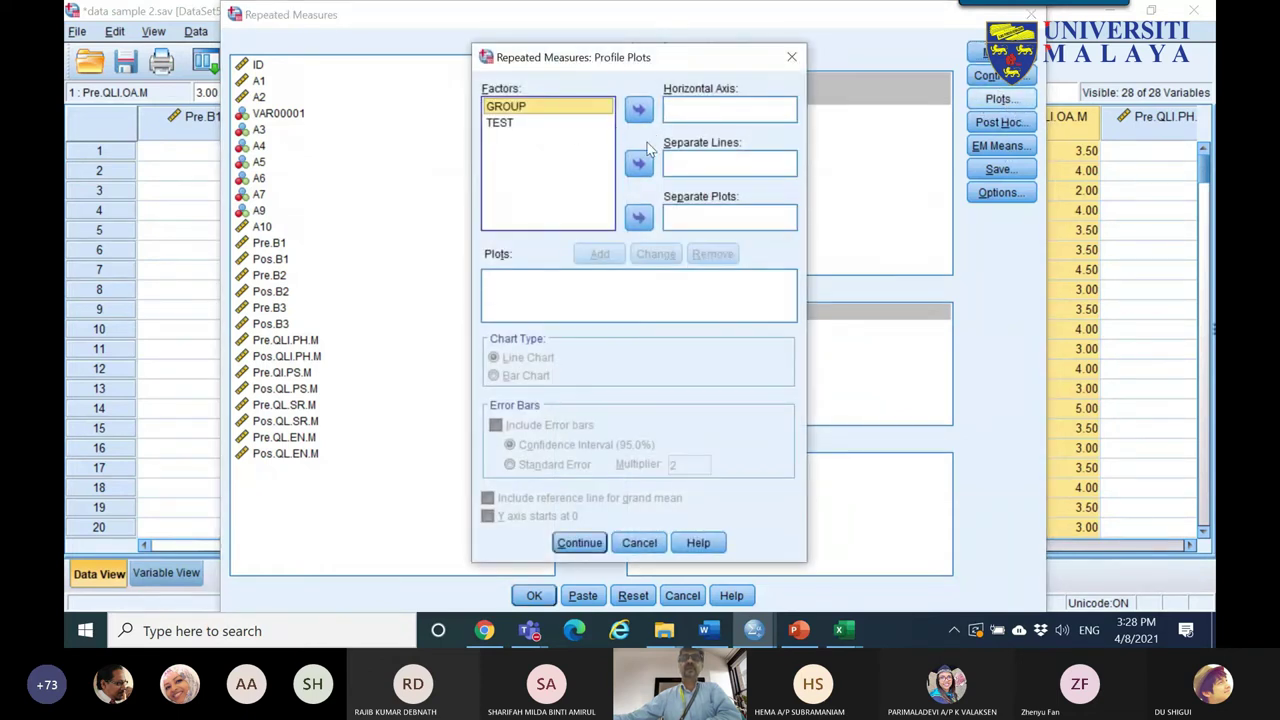
click(527, 122)
click(645, 116)
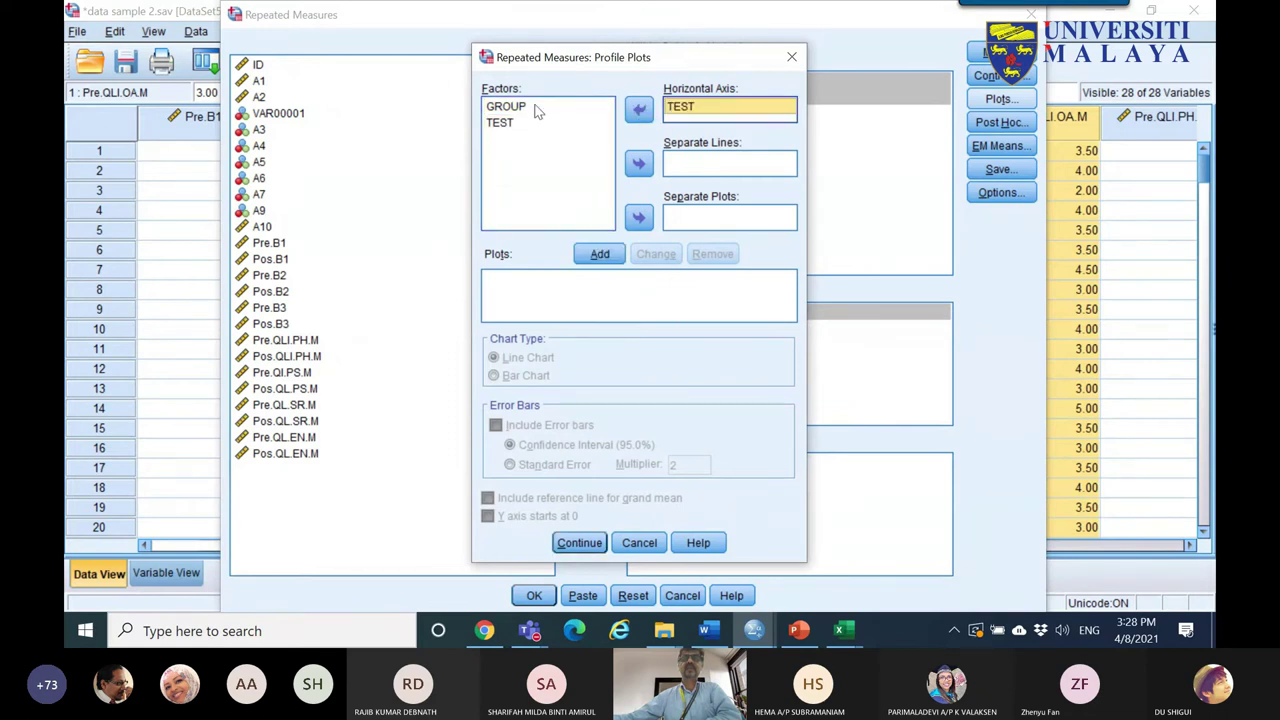
click(537, 107)
click(639, 164)
click(600, 254)
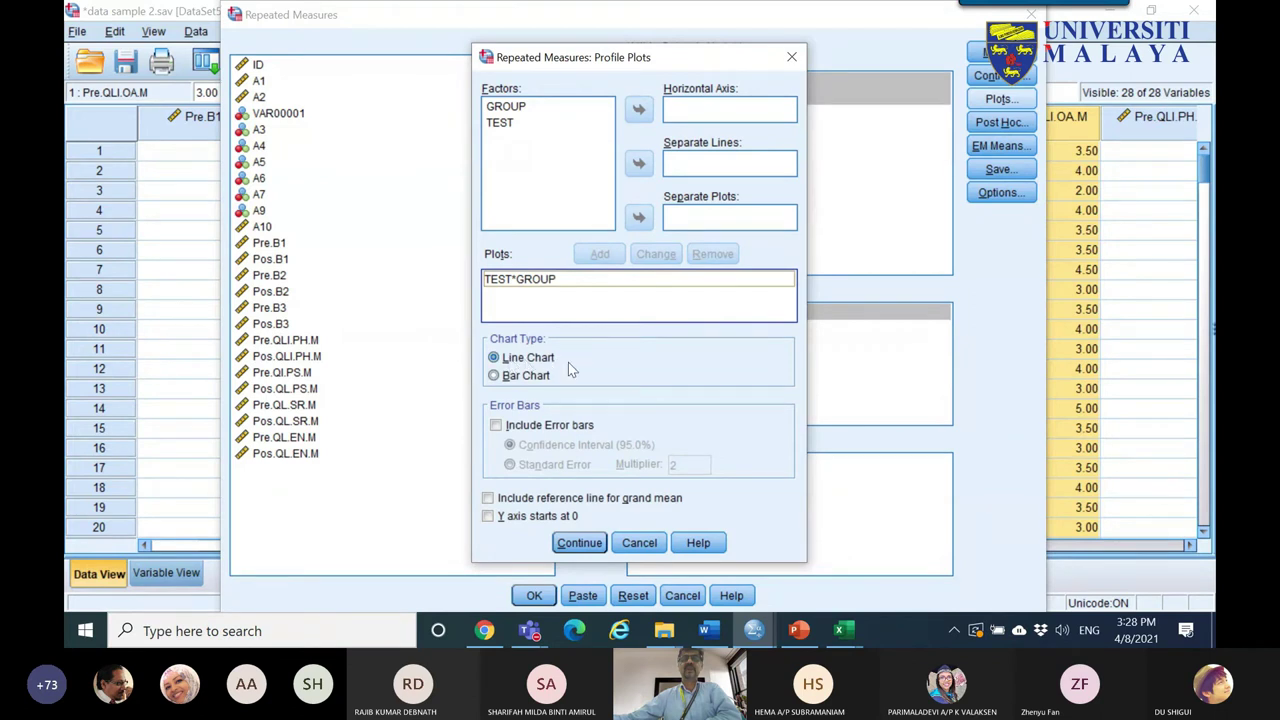
click(580, 545)
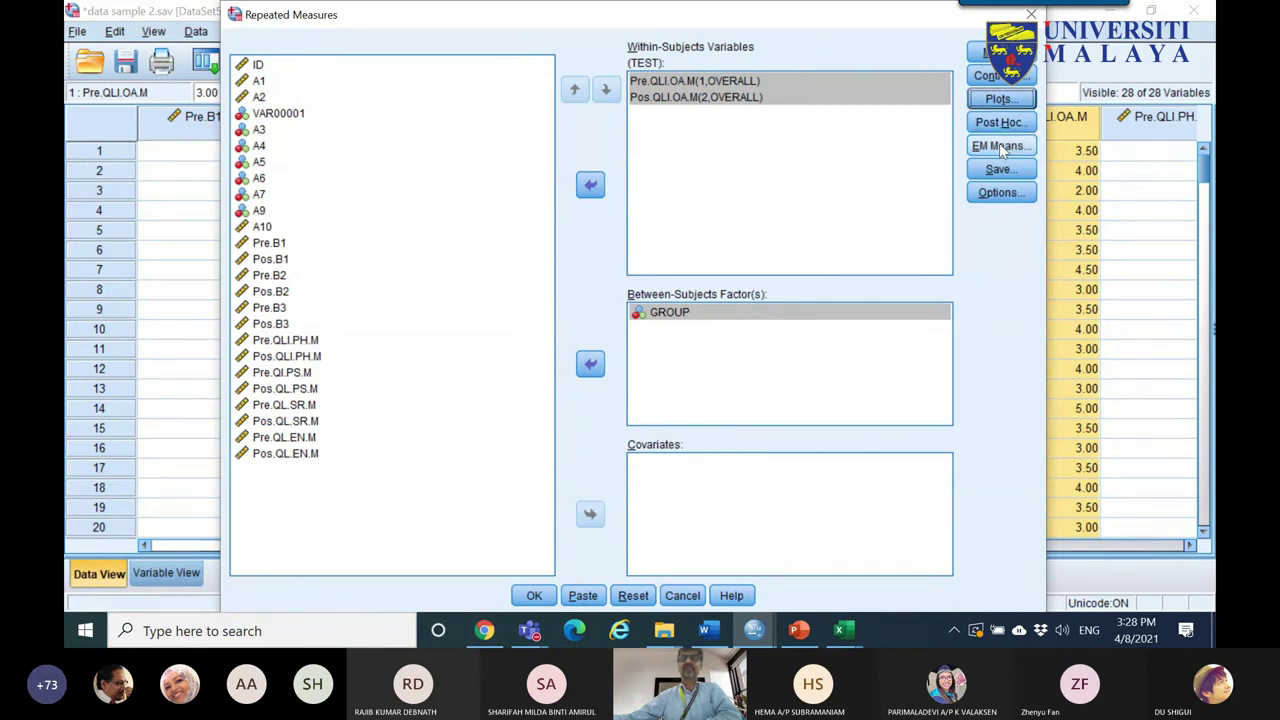
- Request descriptive statistics, estimates of effect size, and homogeneity tests in the repeated measures options
click(999, 193)
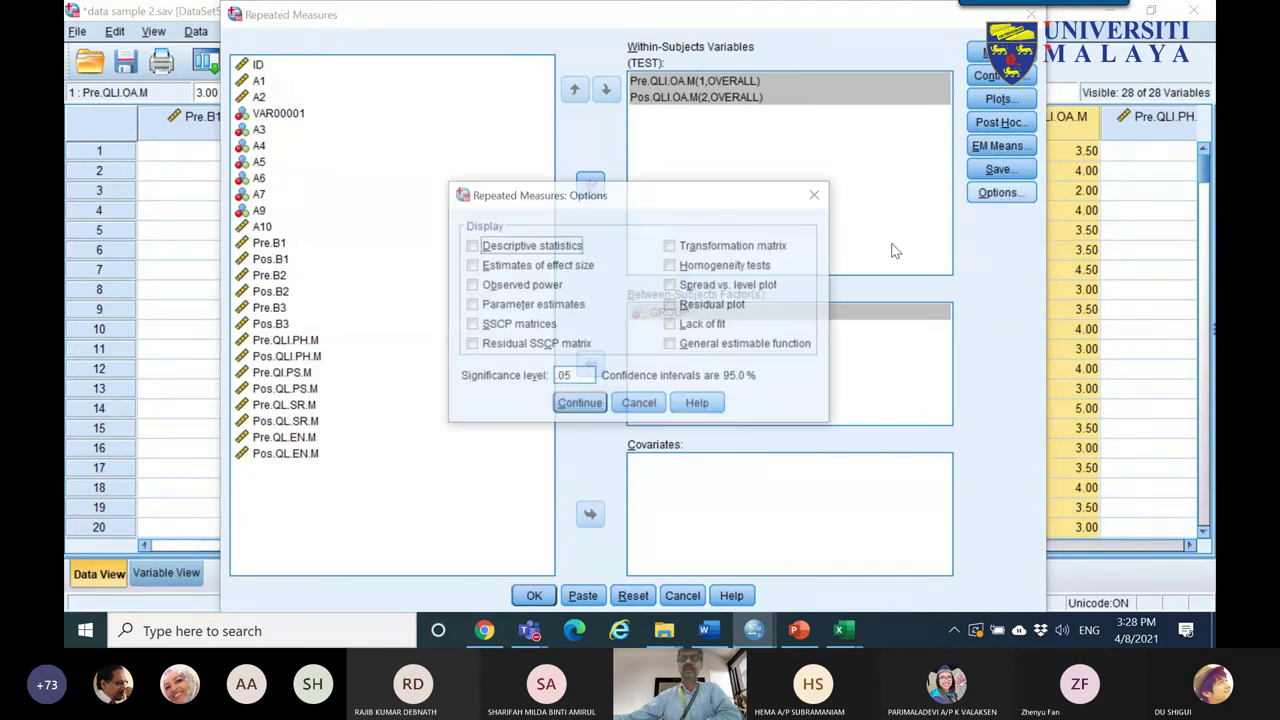
click(503, 248)
click(560, 266)
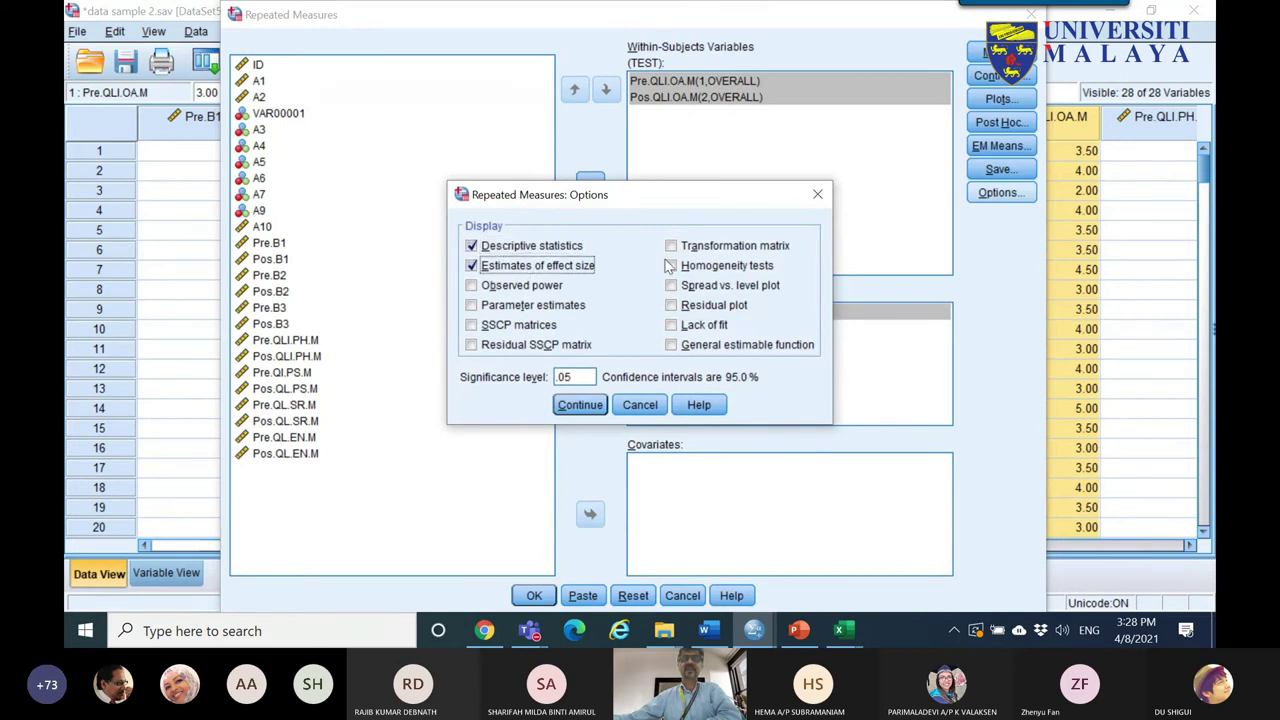
click(735, 267)
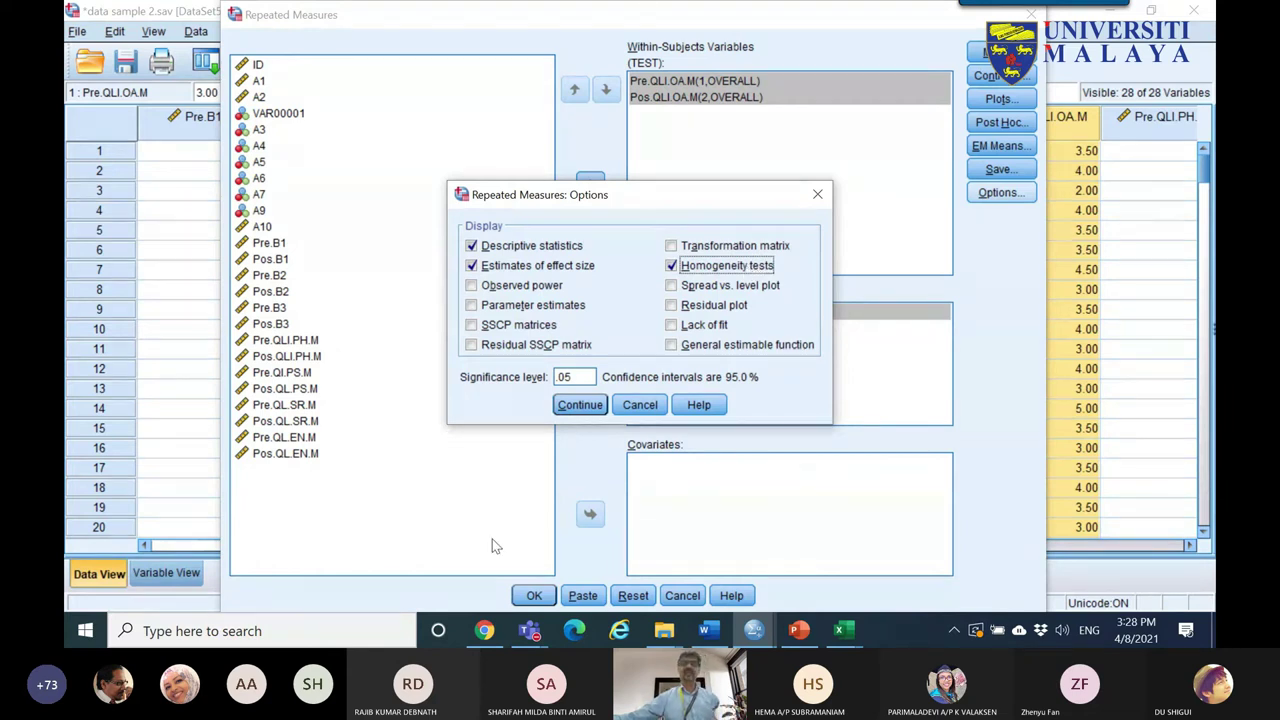
- Switch to the Teams meeting window to check the chat, and return to the data sample 2.sav window in SPSS
click(529, 630)
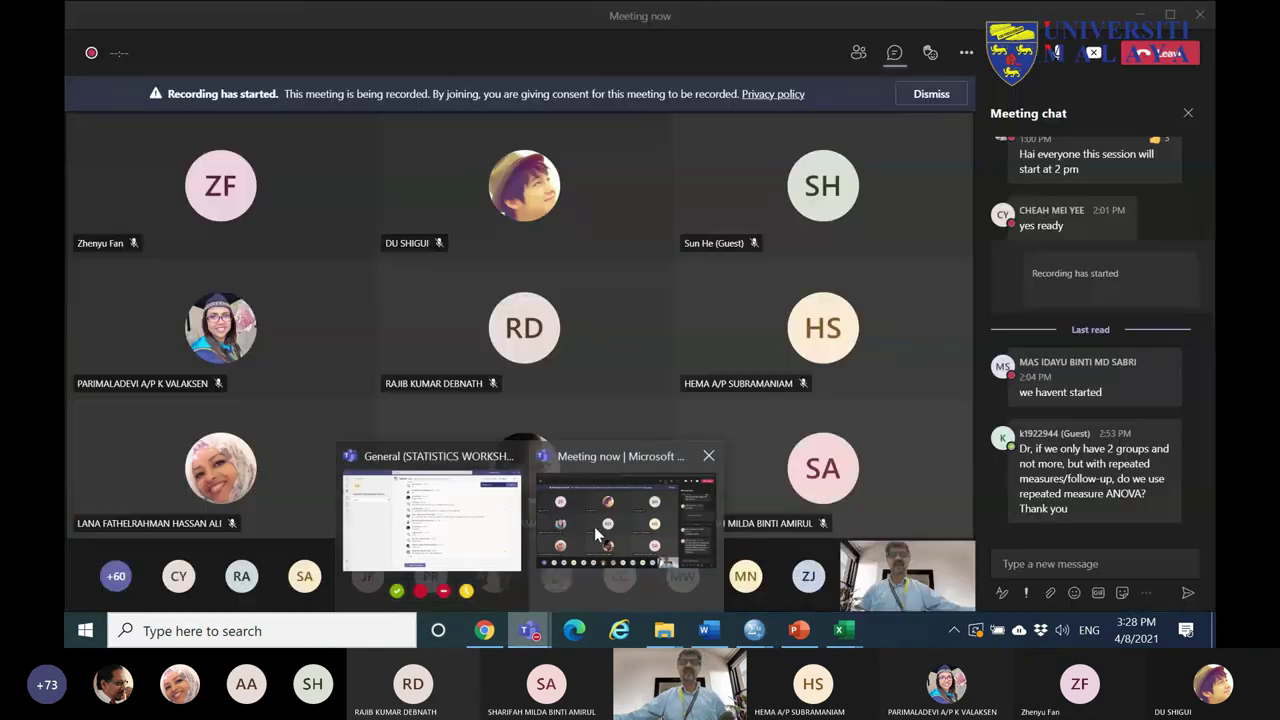
click(597, 535)
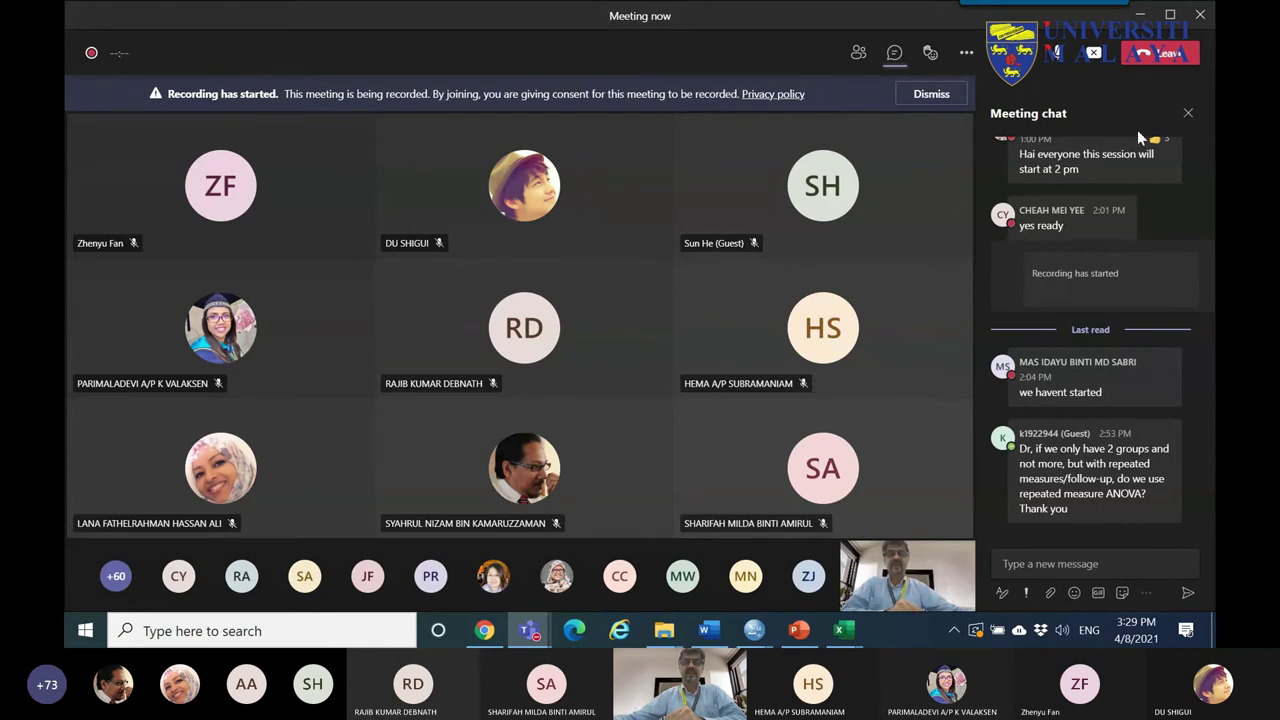
mouse_move(757, 628)
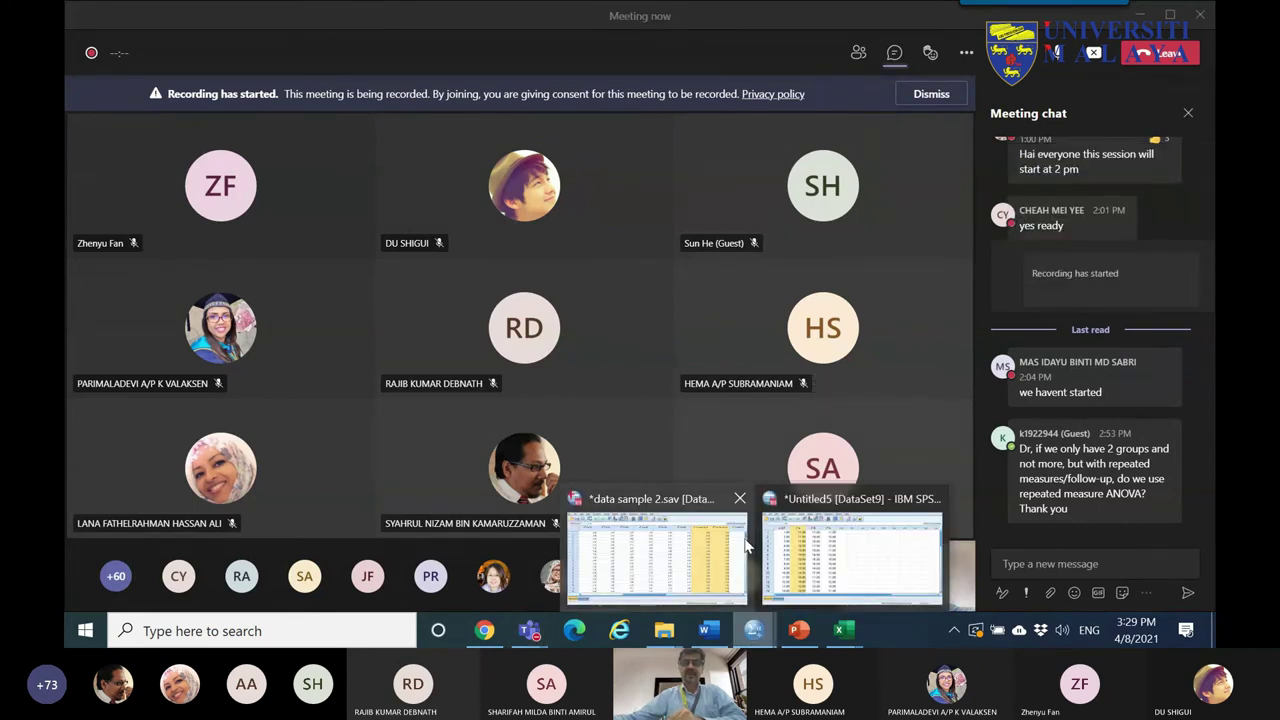
click(673, 561)
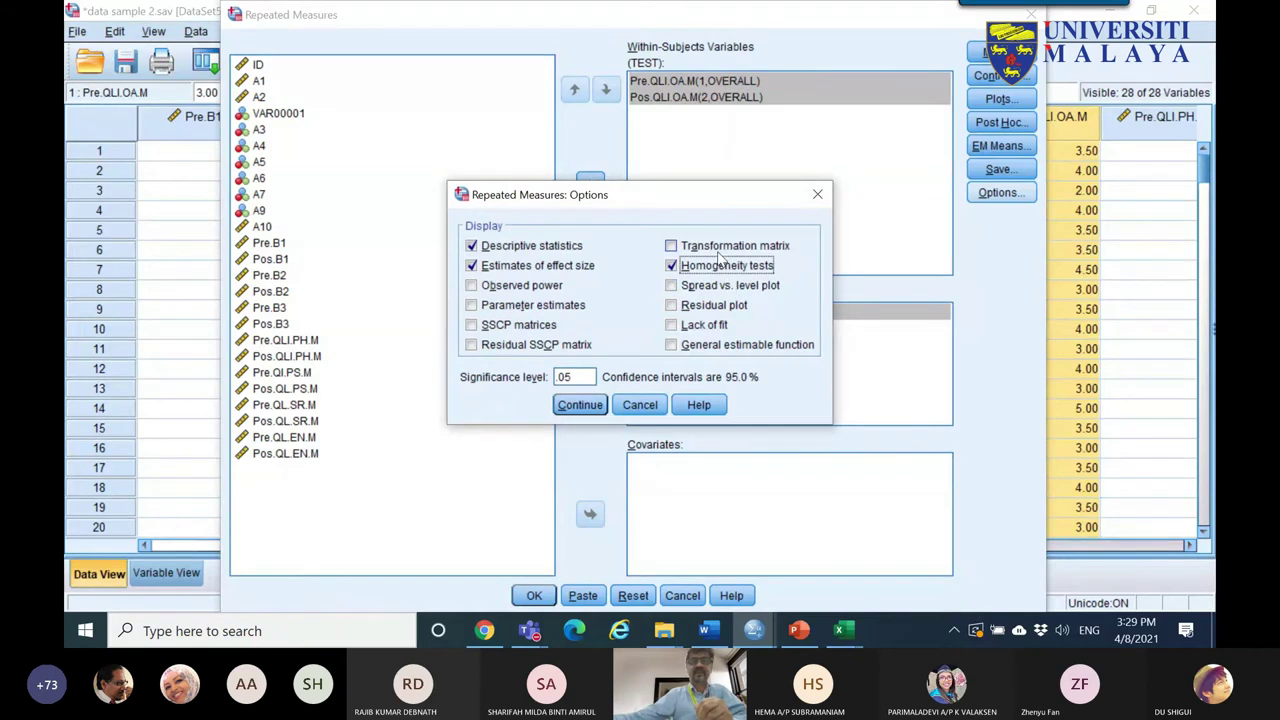
- Confirm the display options and request estimated marginal means for GROUP, TEST, and GROUP*TEST
click(578, 405)
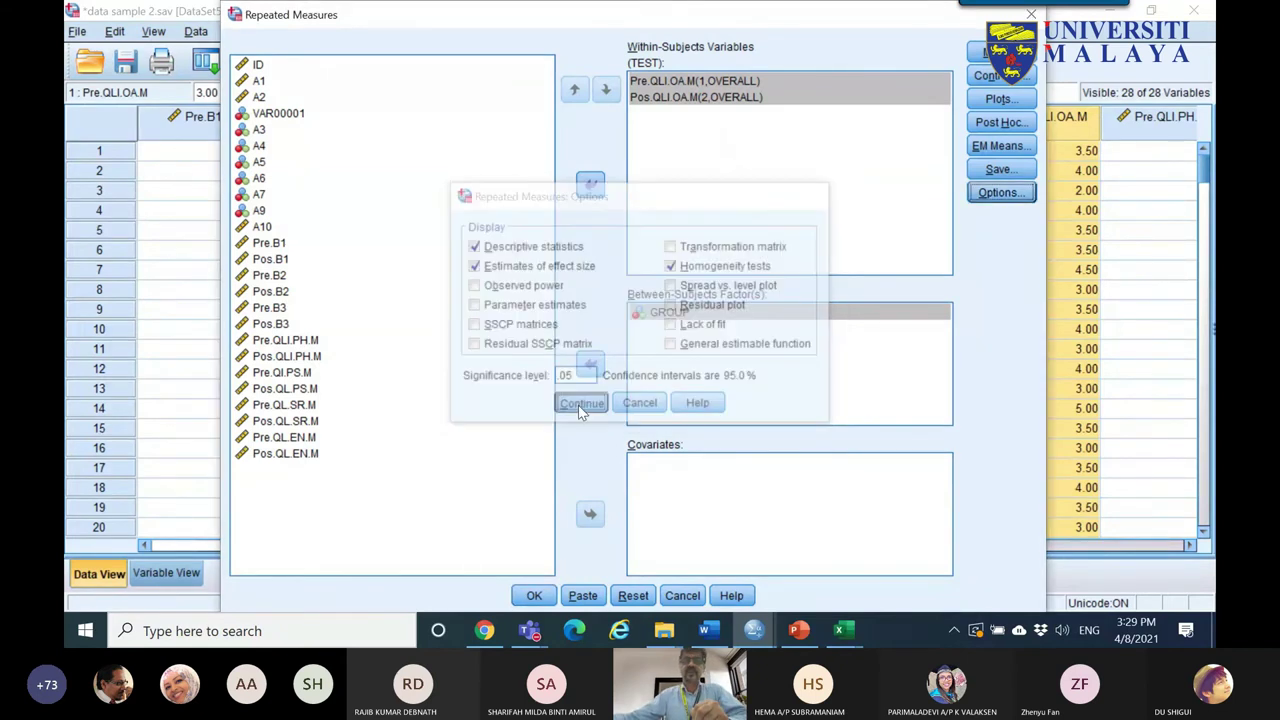
click(998, 146)
click(495, 267)
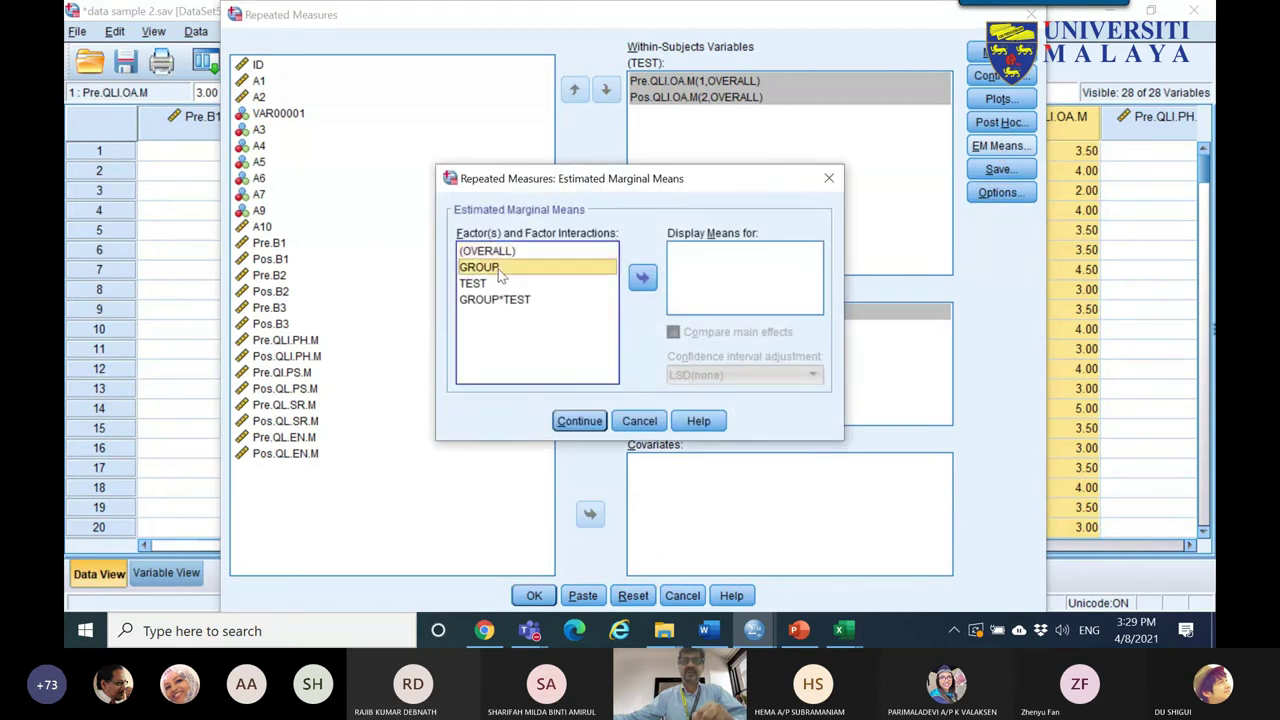
click(642, 277)
click(547, 284)
click(642, 277)
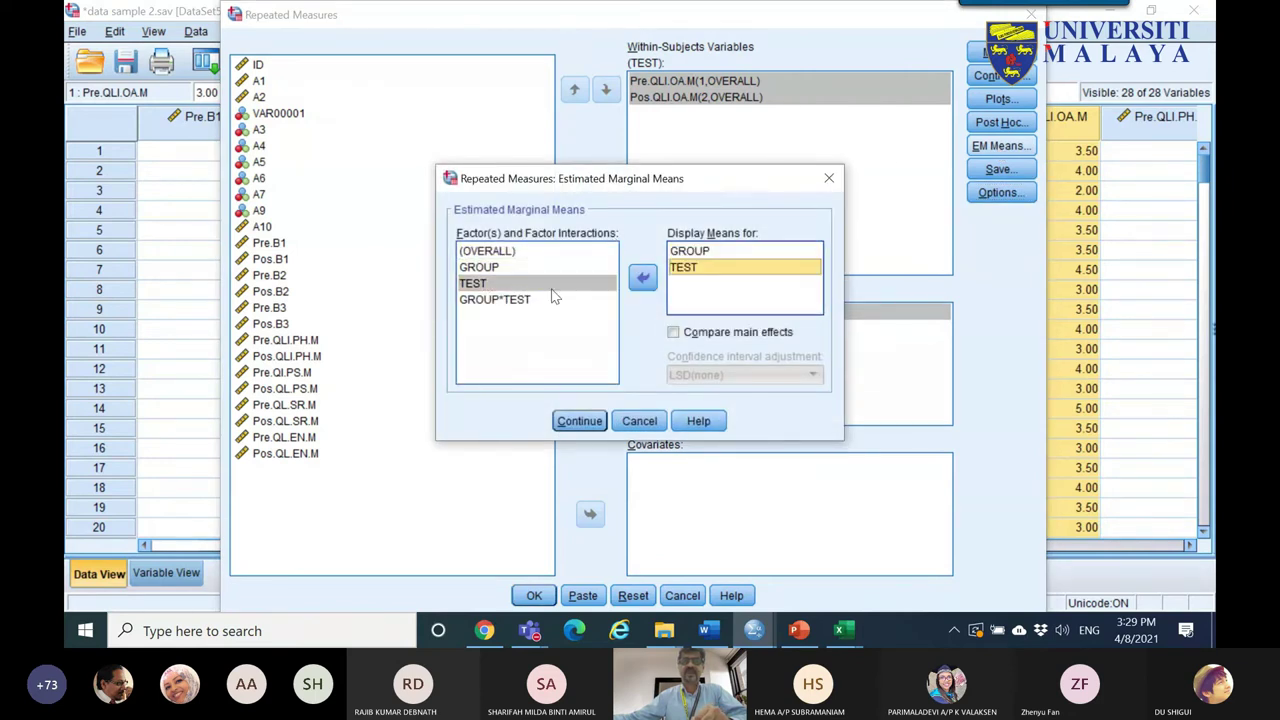
click(505, 299)
click(640, 280)
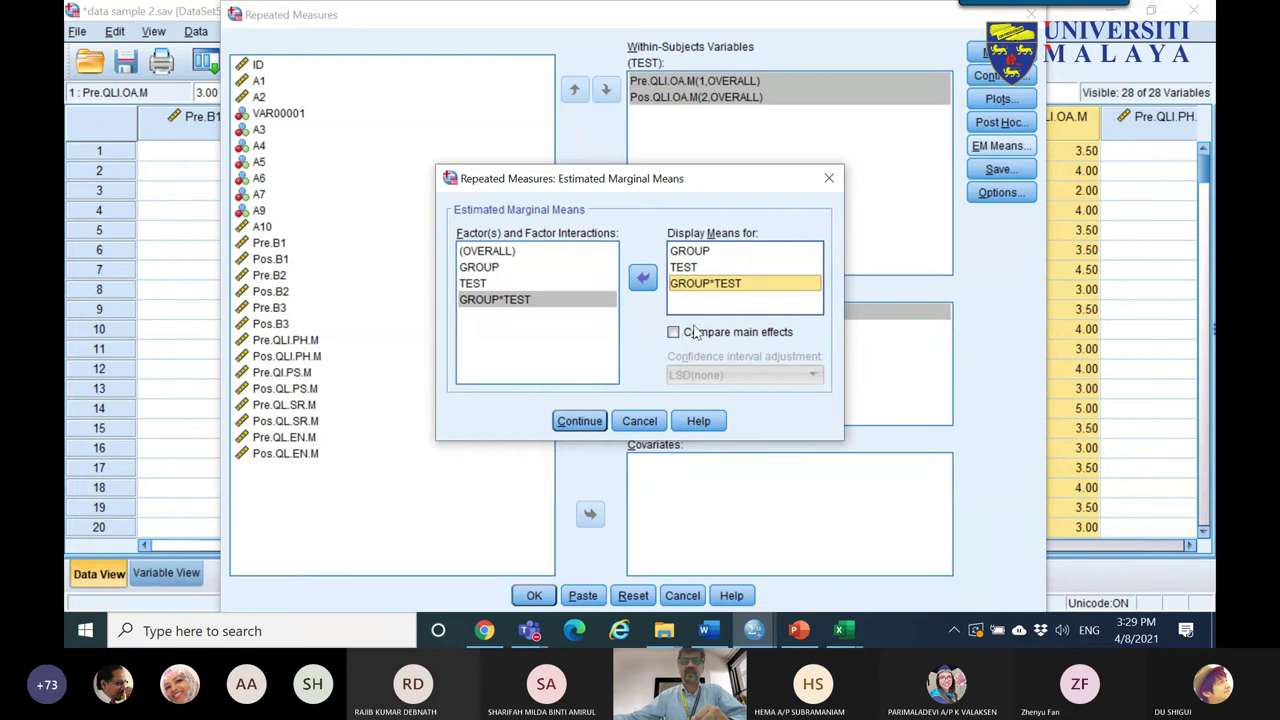
- Enable comparison of main effects with the Bonferroni confidence interval adjustment, and run the repeated measures analysis
click(712, 334)
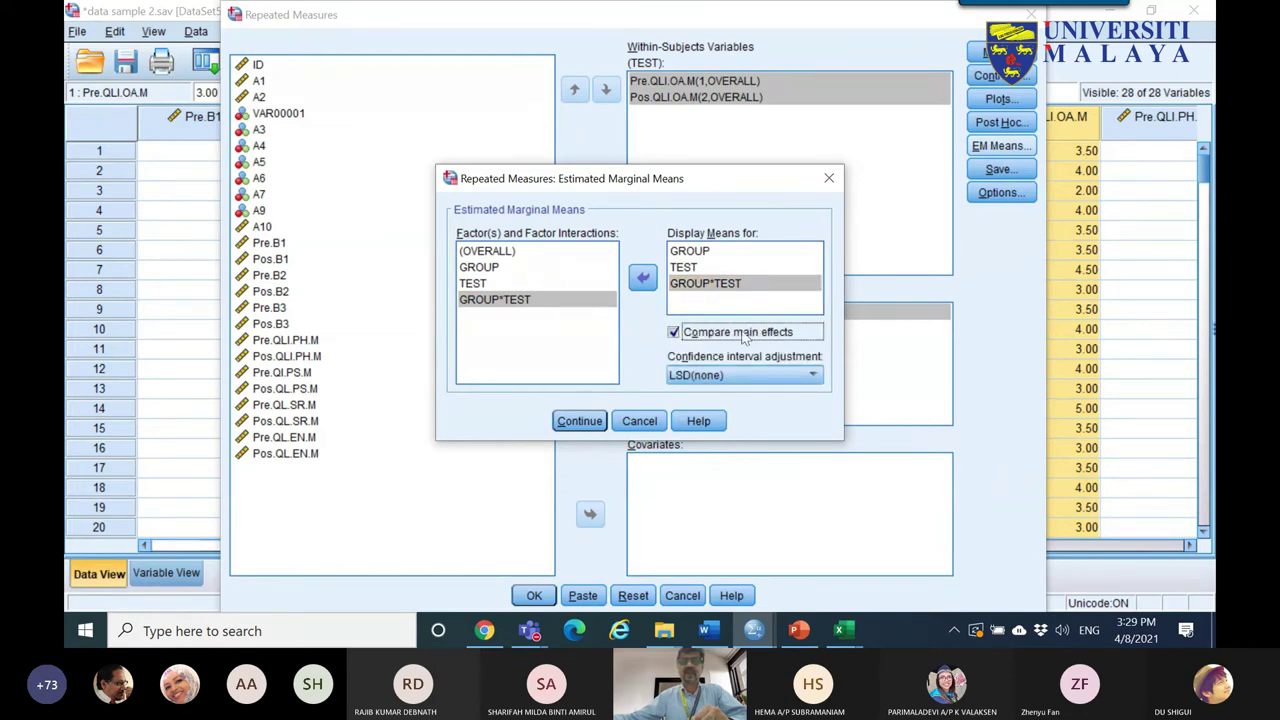
click(699, 253)
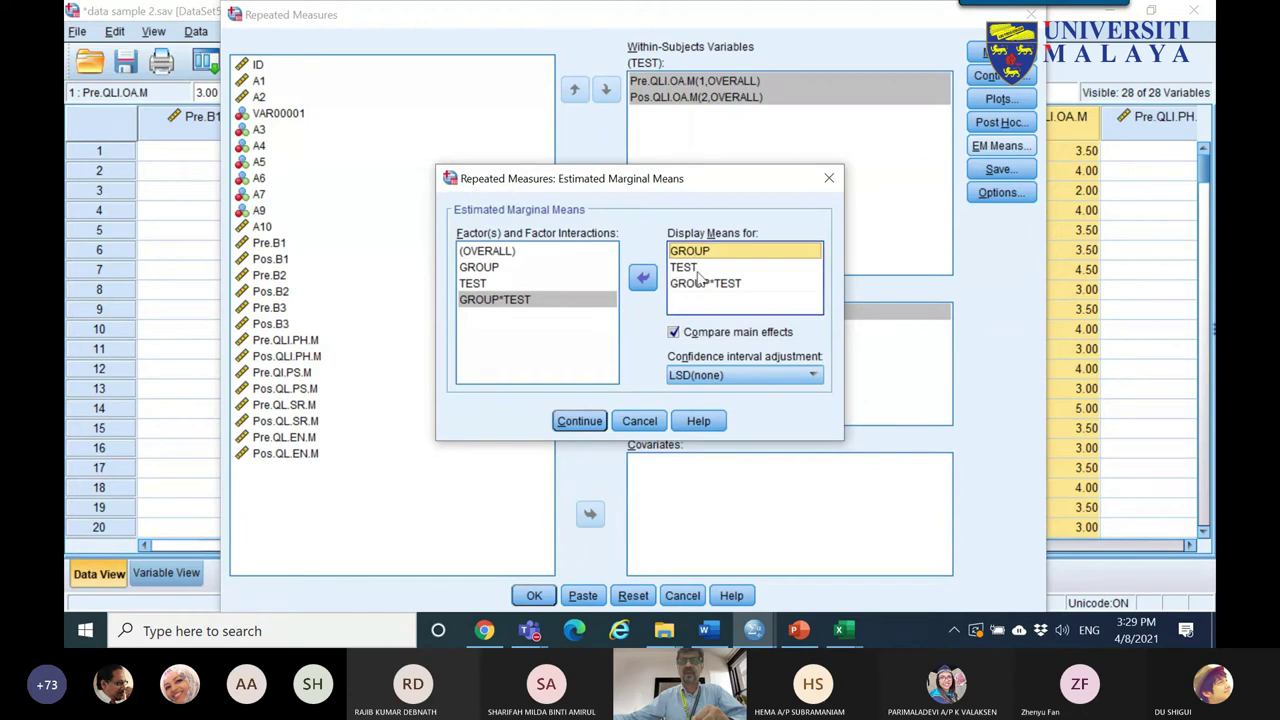
click(689, 269)
click(706, 285)
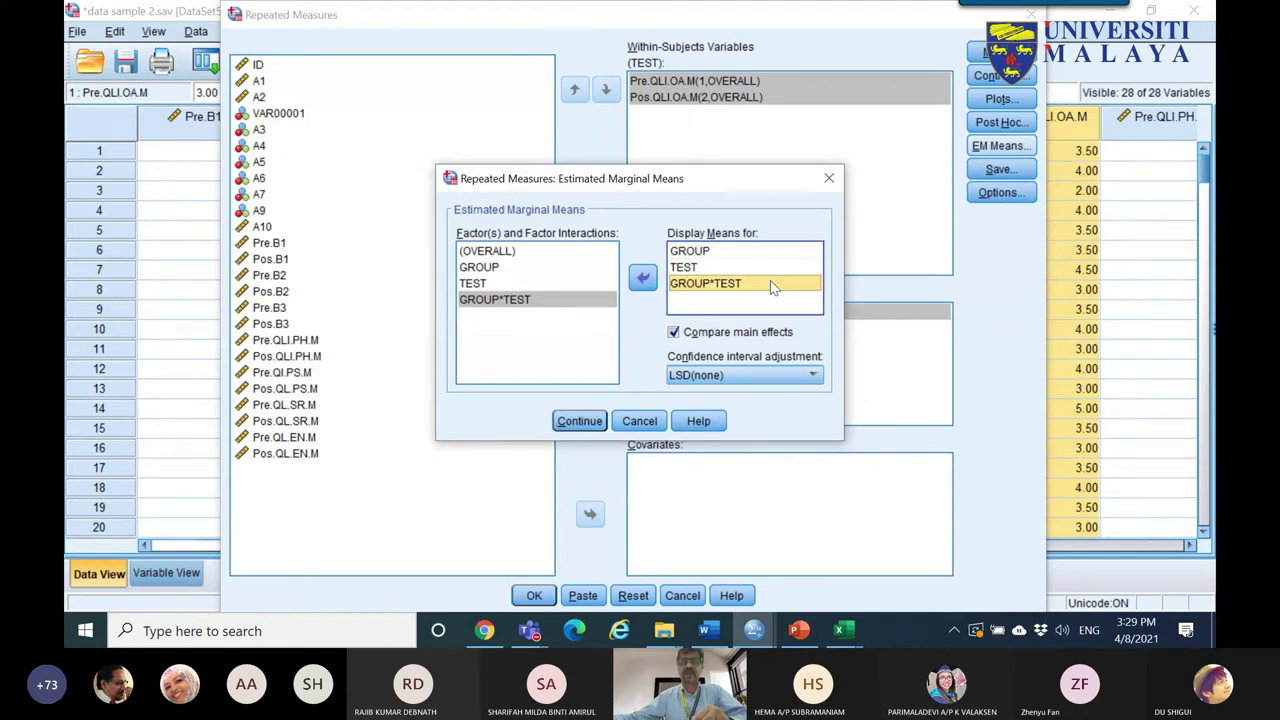
click(740, 374)
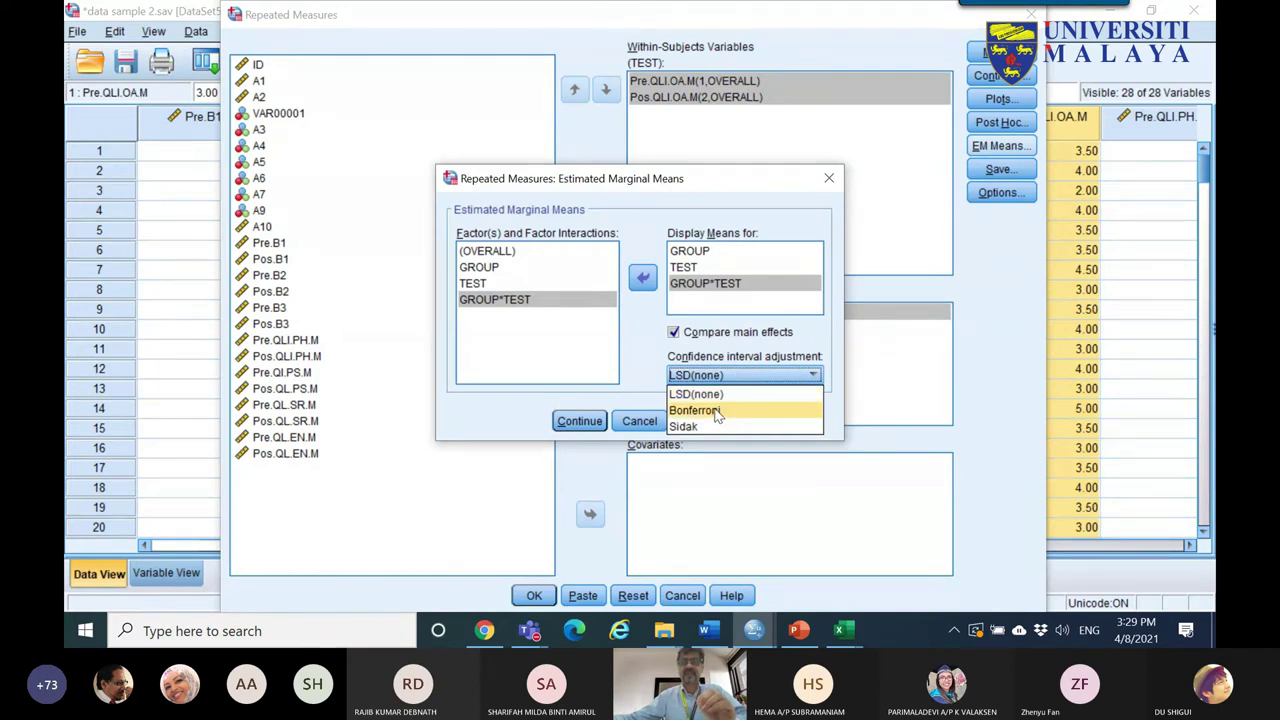
click(716, 411)
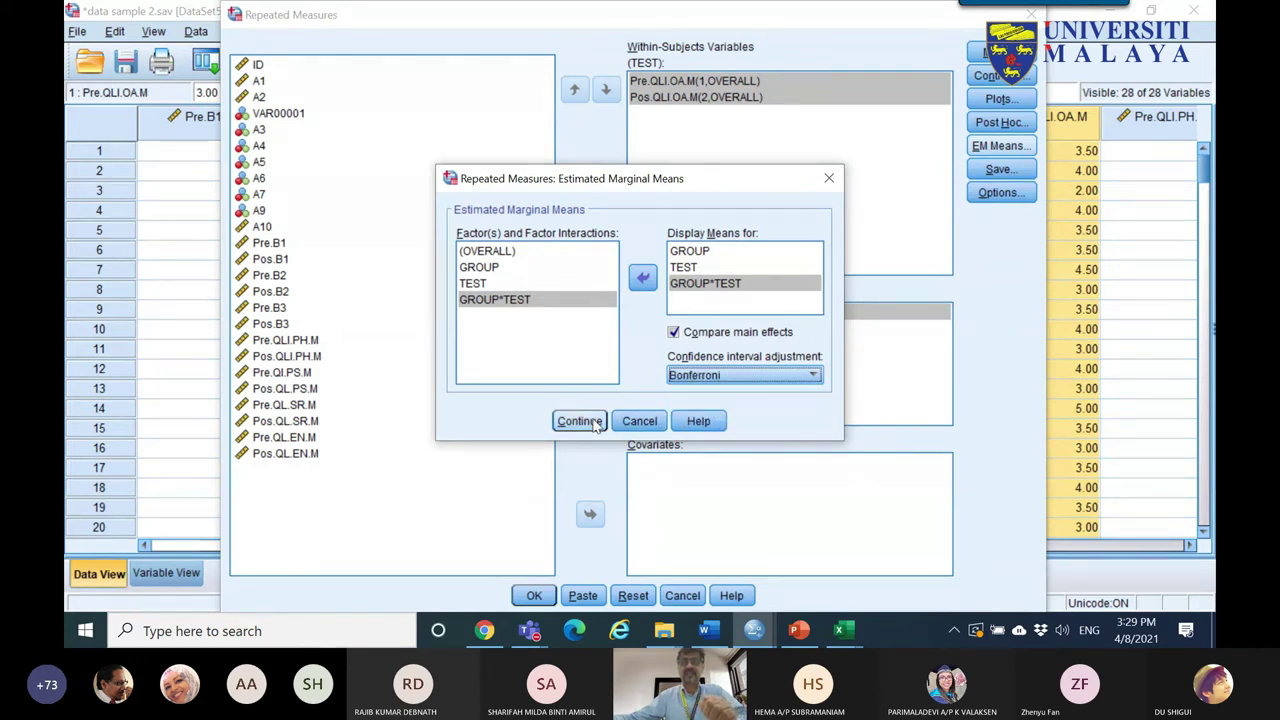
click(579, 421)
click(534, 596)
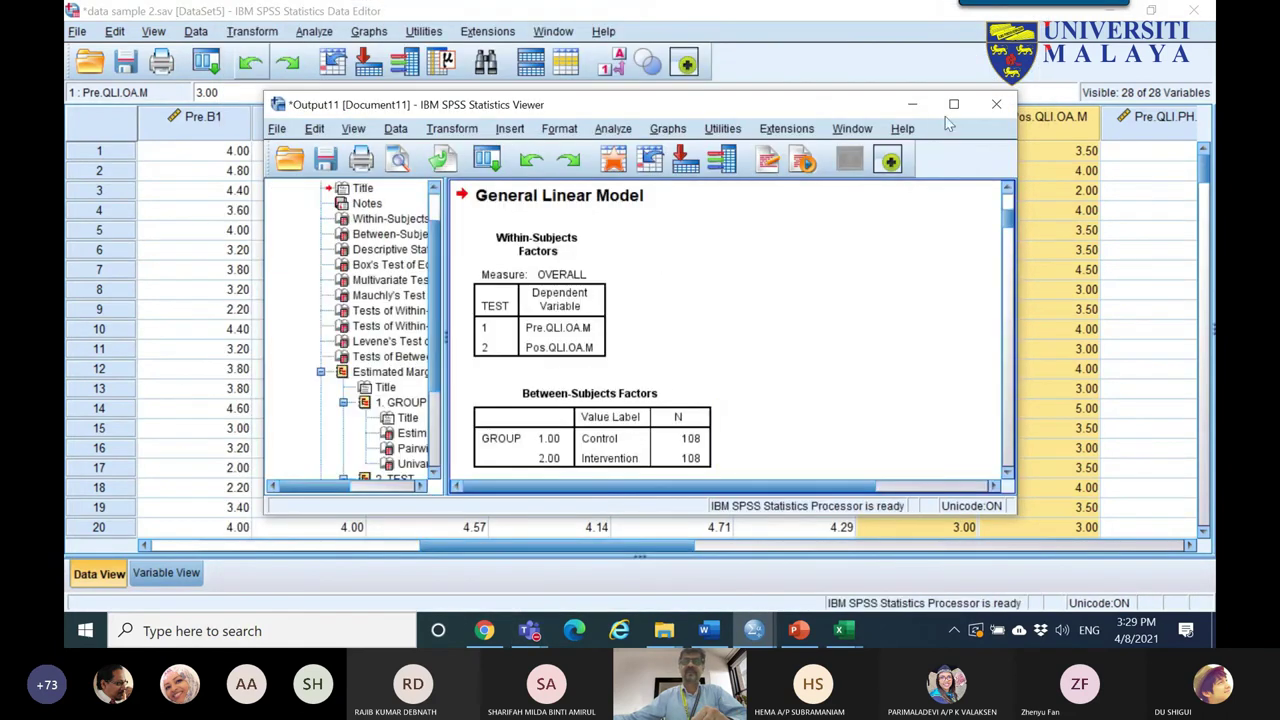
- Maximize the output window and examine the Descriptive Statistics table and the significance of Box's Test of Equality of Covariance Matrices
click(953, 104)
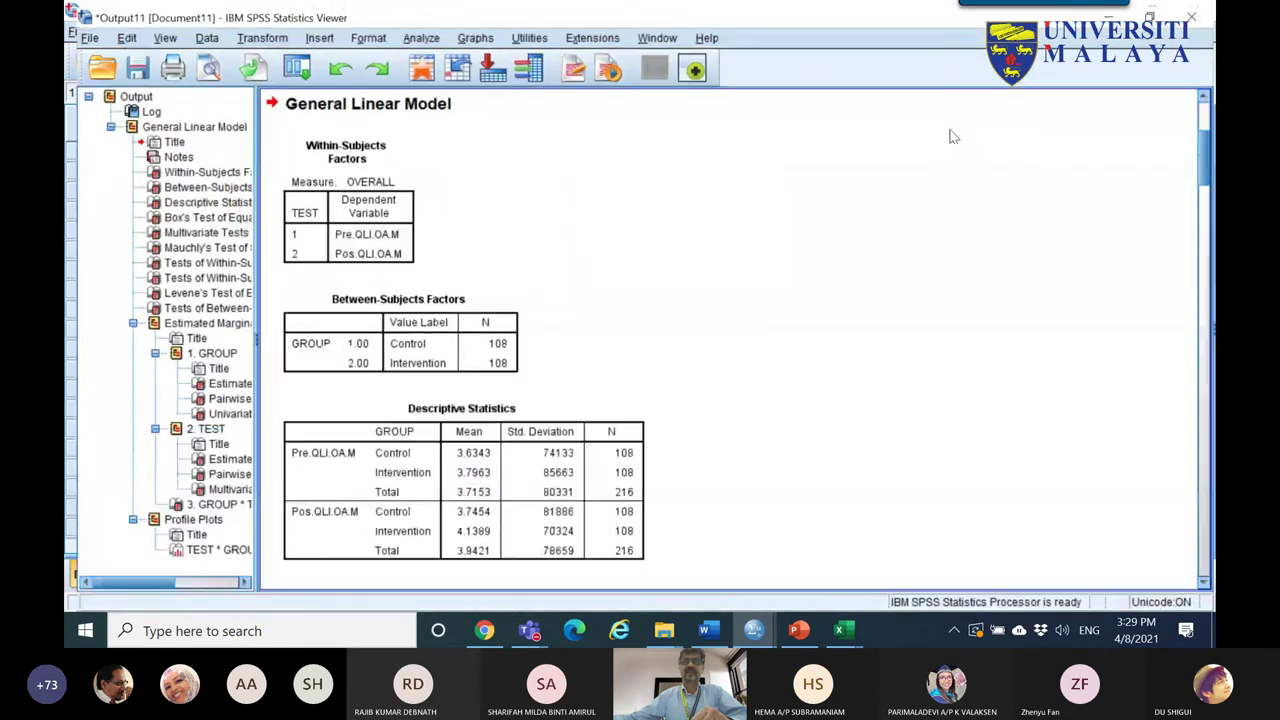
scroll(497, 215, down, 3)
click(498, 250)
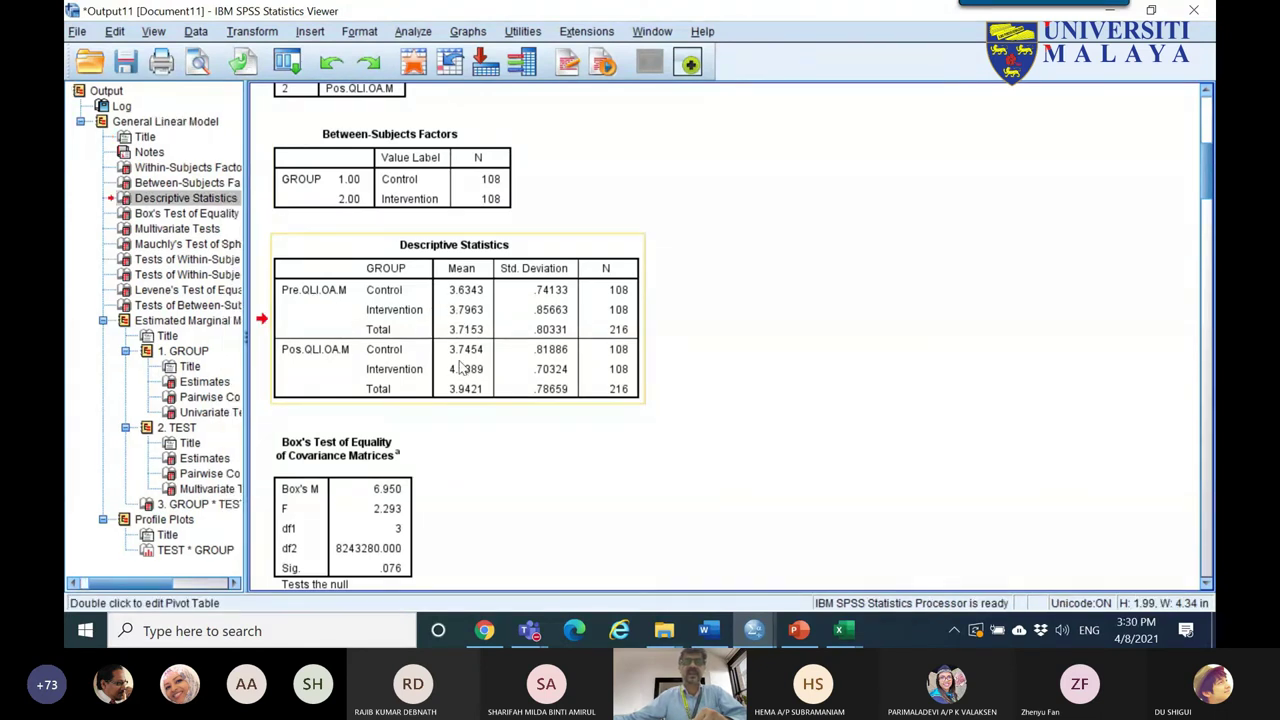
scroll(460, 362, down, 3)
click(348, 316)
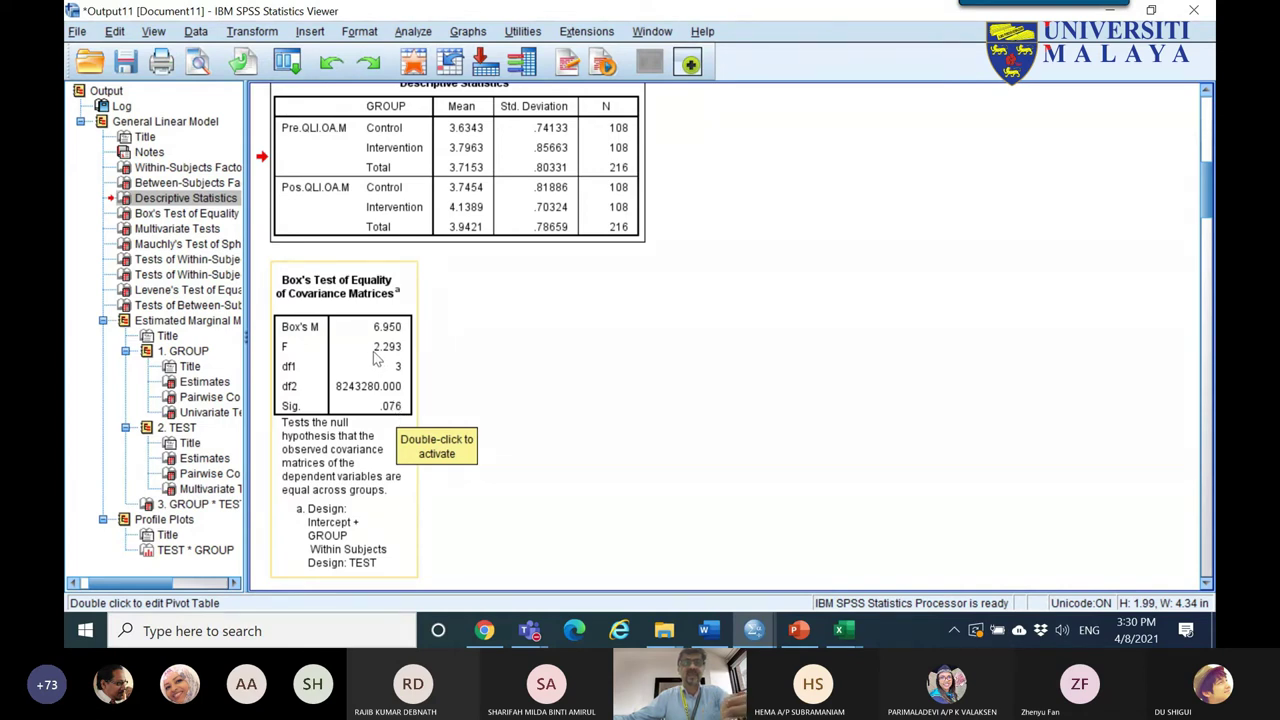
double_click(393, 408)
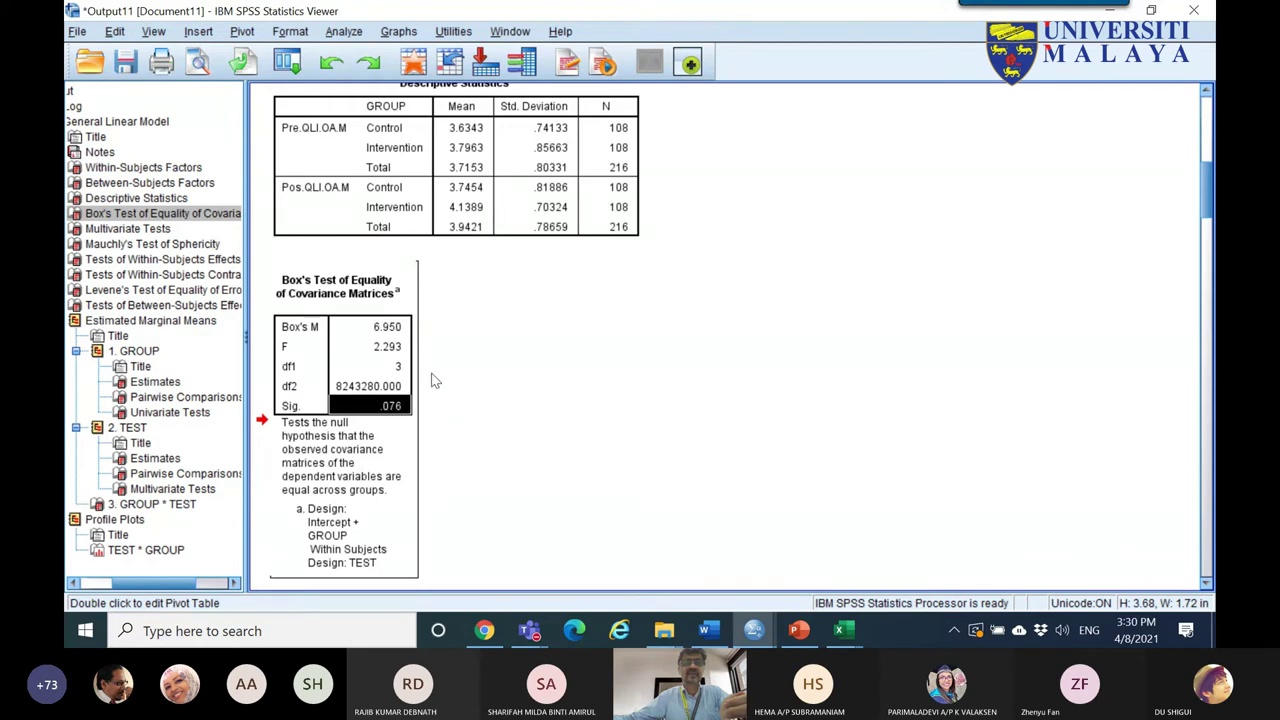
- Examine the Multivariate Tests table and the significance cell of Mauchly's Test of Sphericity
scroll(435, 383, down, 5)
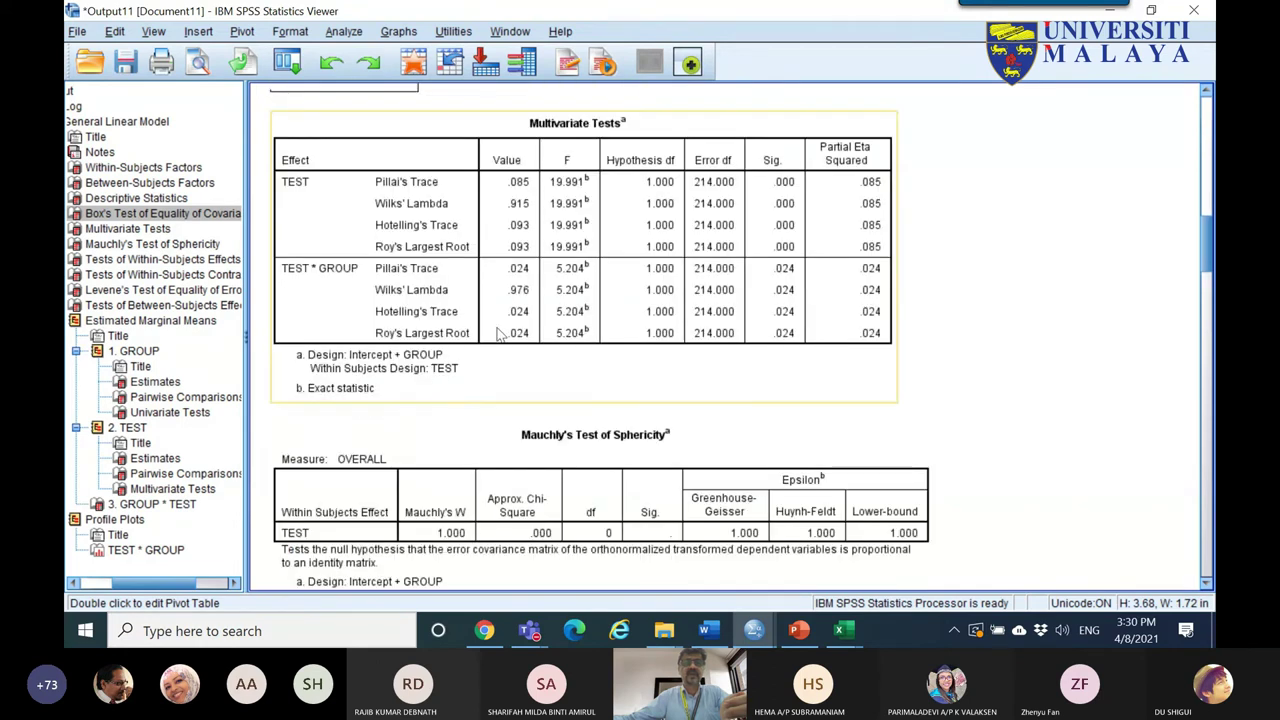
scroll(550, 245, down, 2)
click(548, 240)
scroll(553, 300, down, 5)
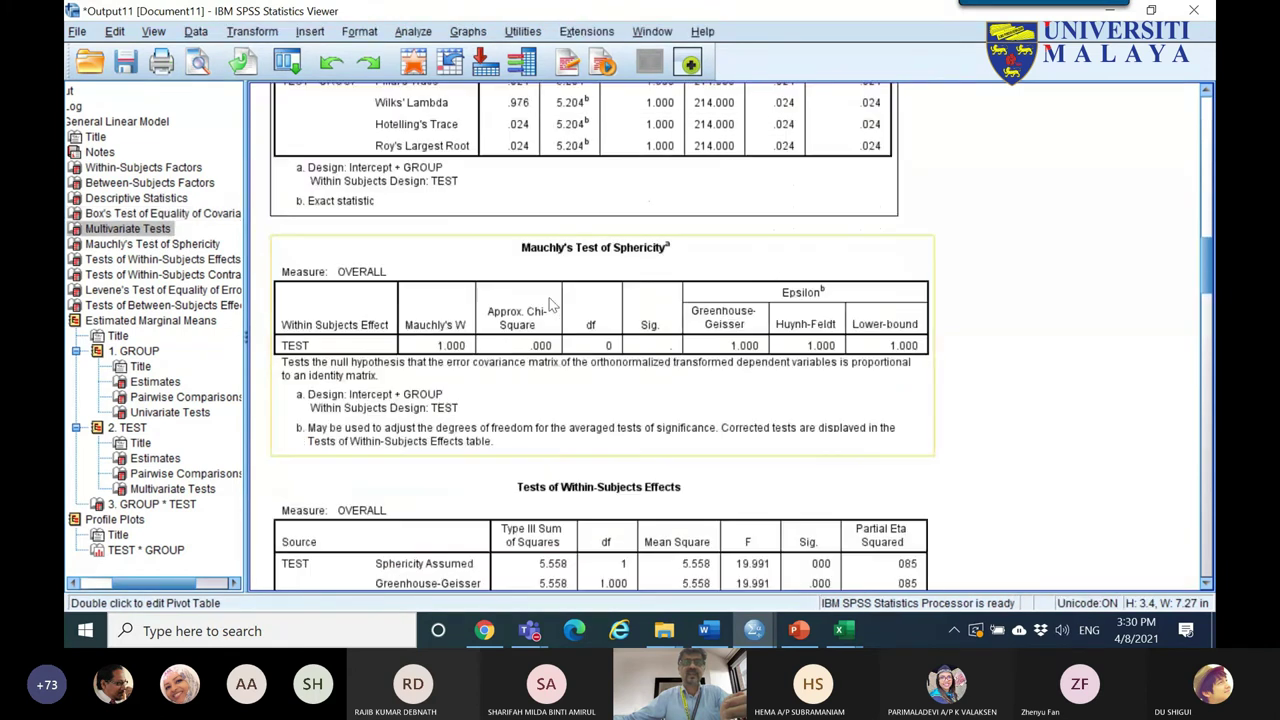
click(568, 332)
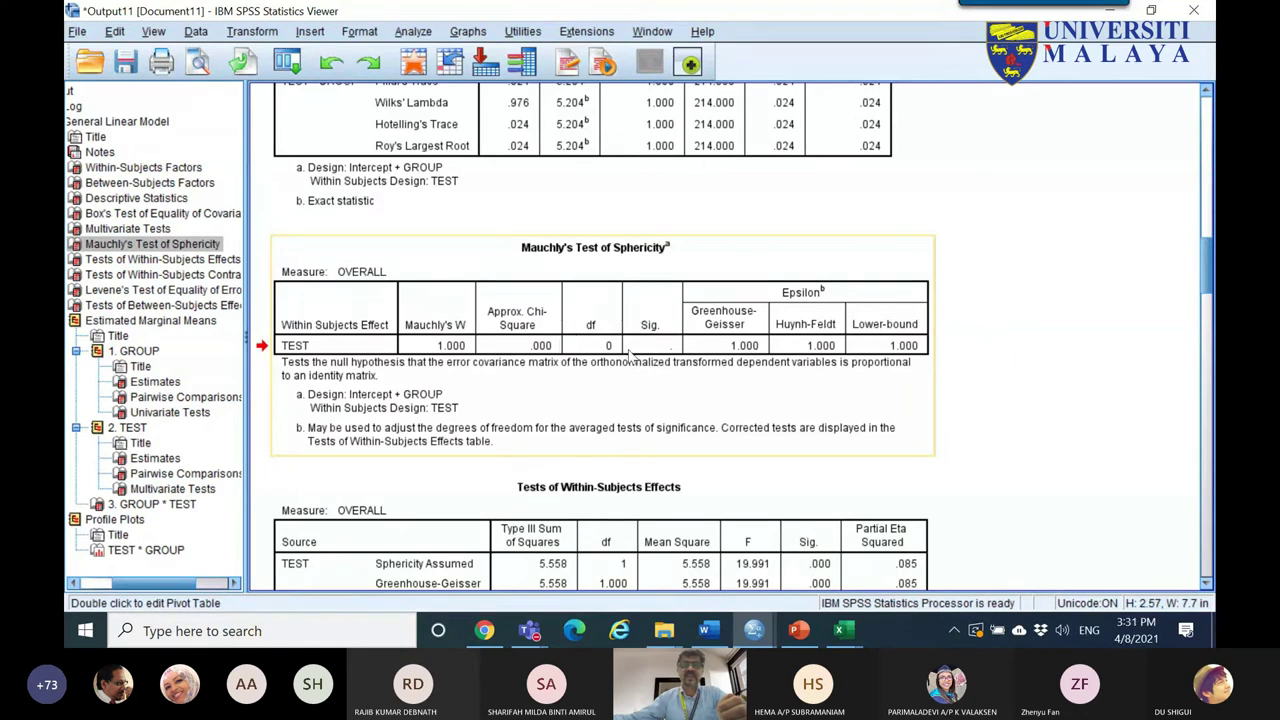
double_click(660, 349)
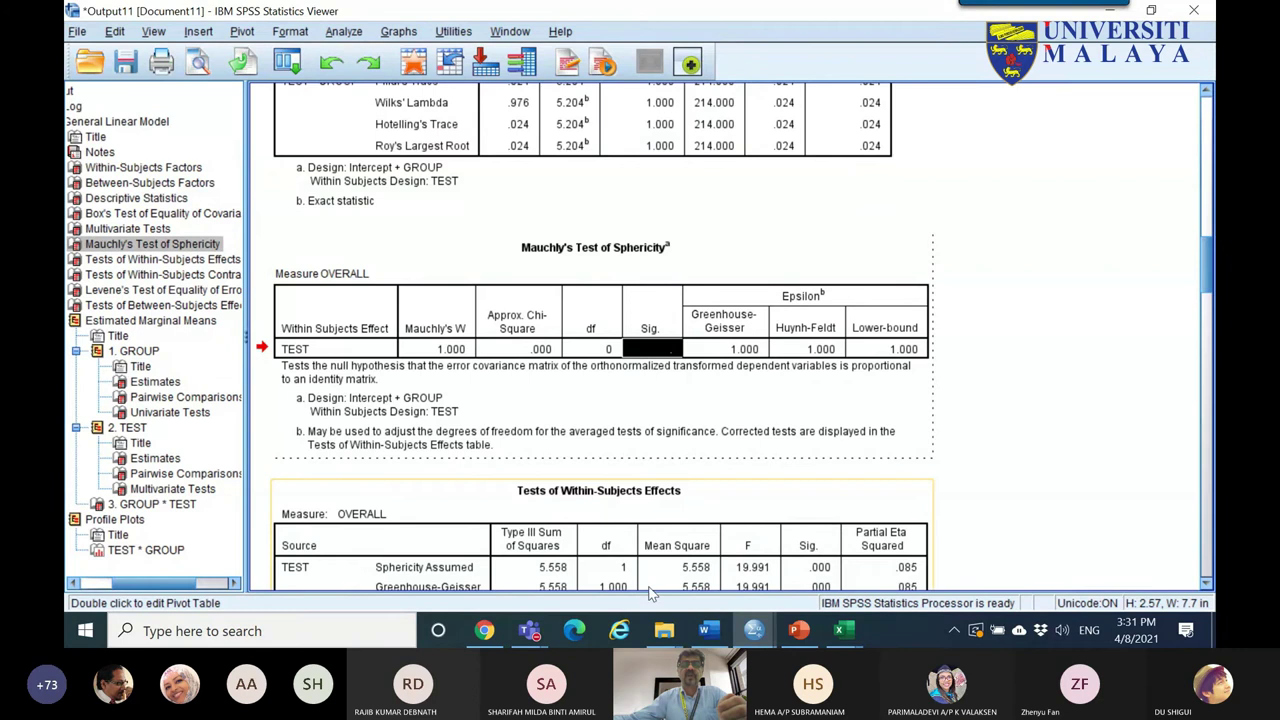
- Switch to the Word sketch and ink 2 X 2 beside the table, with a downward arrow and the letter C below it
click(704, 628)
mouse_move(760, 296)
mouse_down()
mouse_move(770, 328)
mouse_move(814, 340)
mouse_move(788, 342)
mouse_up()
mouse_move(838, 280)
mouse_down()
mouse_move(837, 338)
mouse_move(855, 335)
mouse_up()
mouse_move(332, 402)
mouse_down()
mouse_move(399, 303)
mouse_move(378, 400)
mouse_up()
mouse_move(532, 232)
mouse_down()
mouse_move(686, 250)
mouse_move(572, 190)
mouse_move(562, 238)
mouse_up()
mouse_move(797, 350)
mouse_down()
mouse_move(797, 428)
mouse_move(808, 405)
mouse_up()
drag(781, 479, 808, 478)
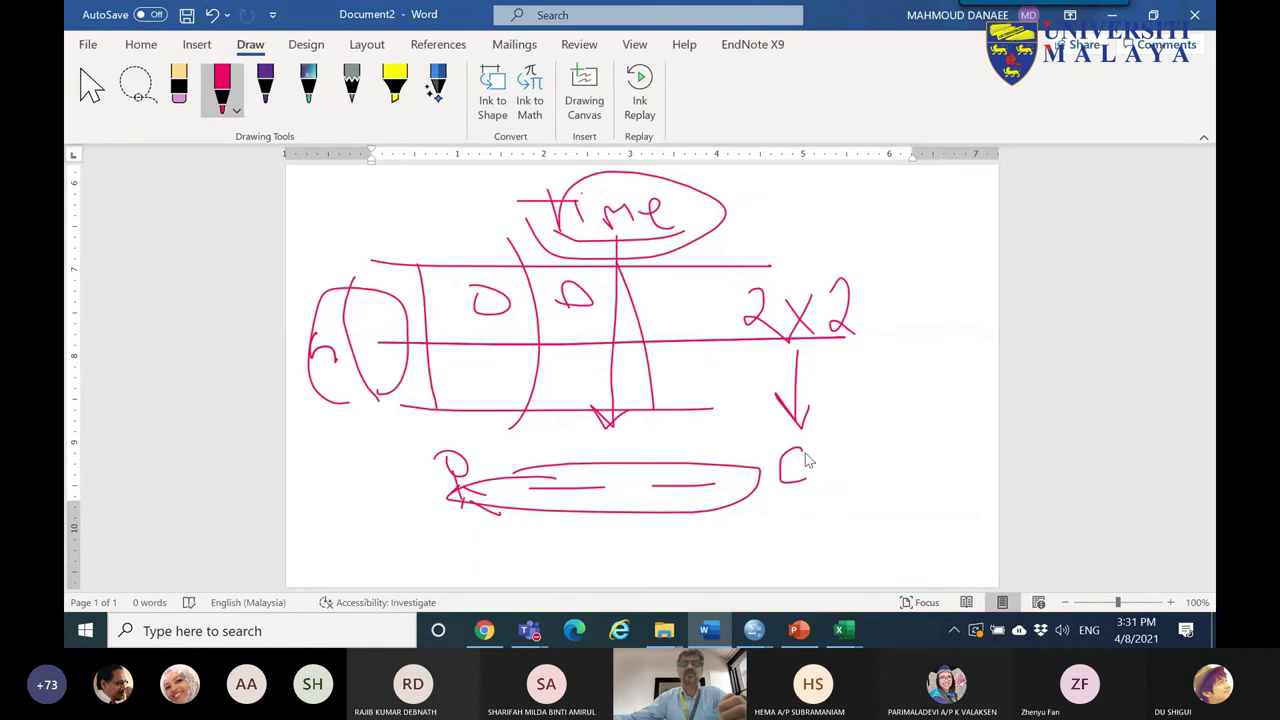
- Return to the SPSS output, review the Epsilon values, and highlight Sphericity Assumed for TEST in the Tests of Within-Subjects Effects table
mouse_move(755, 635)
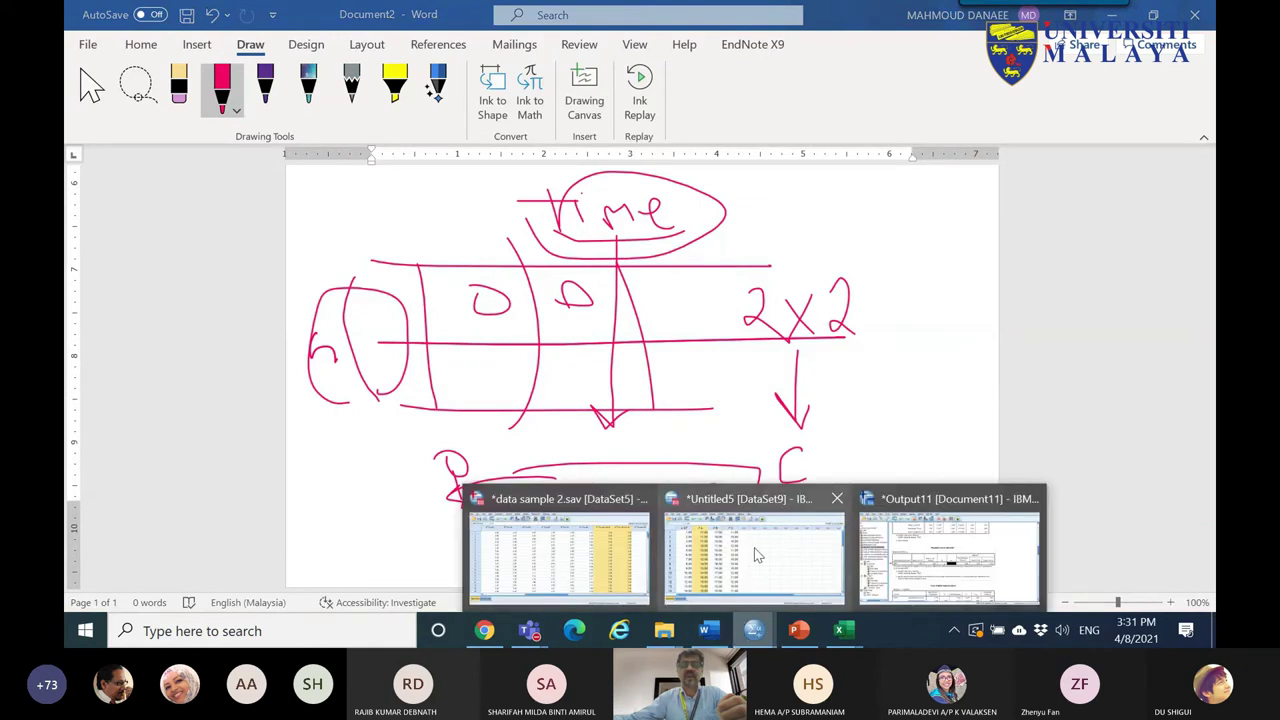
click(935, 553)
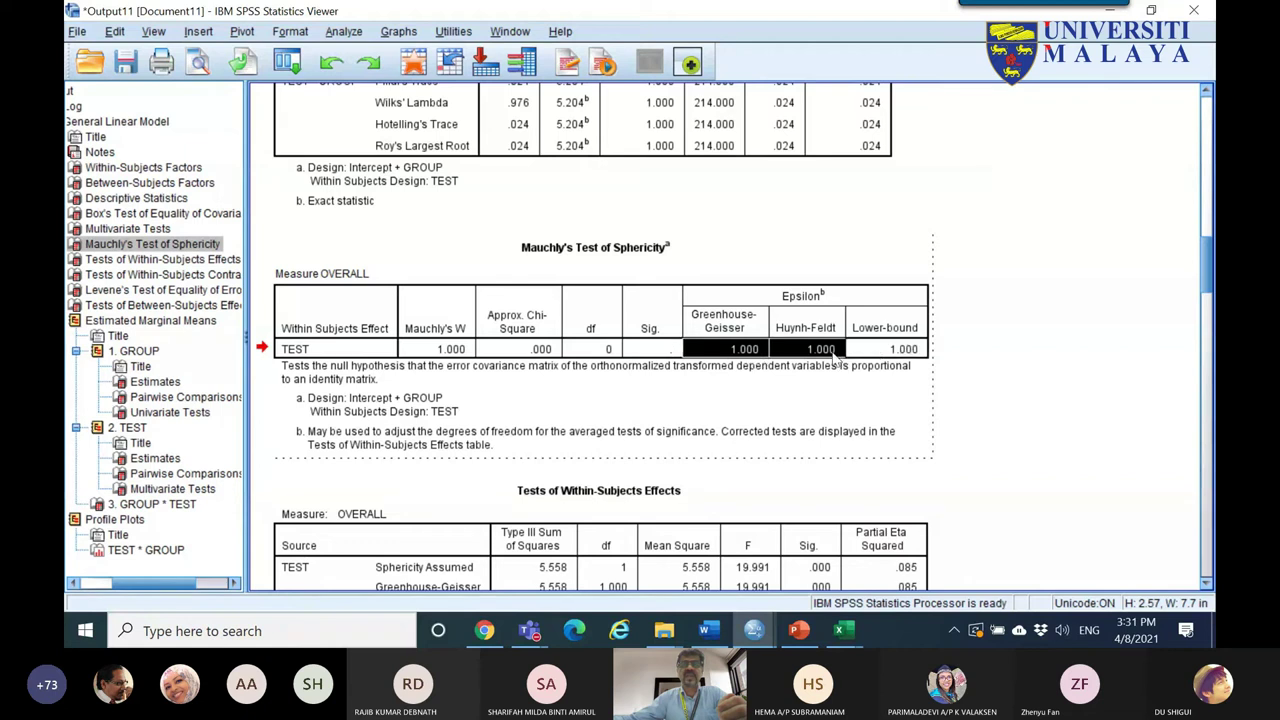
scroll(705, 365, down, 3)
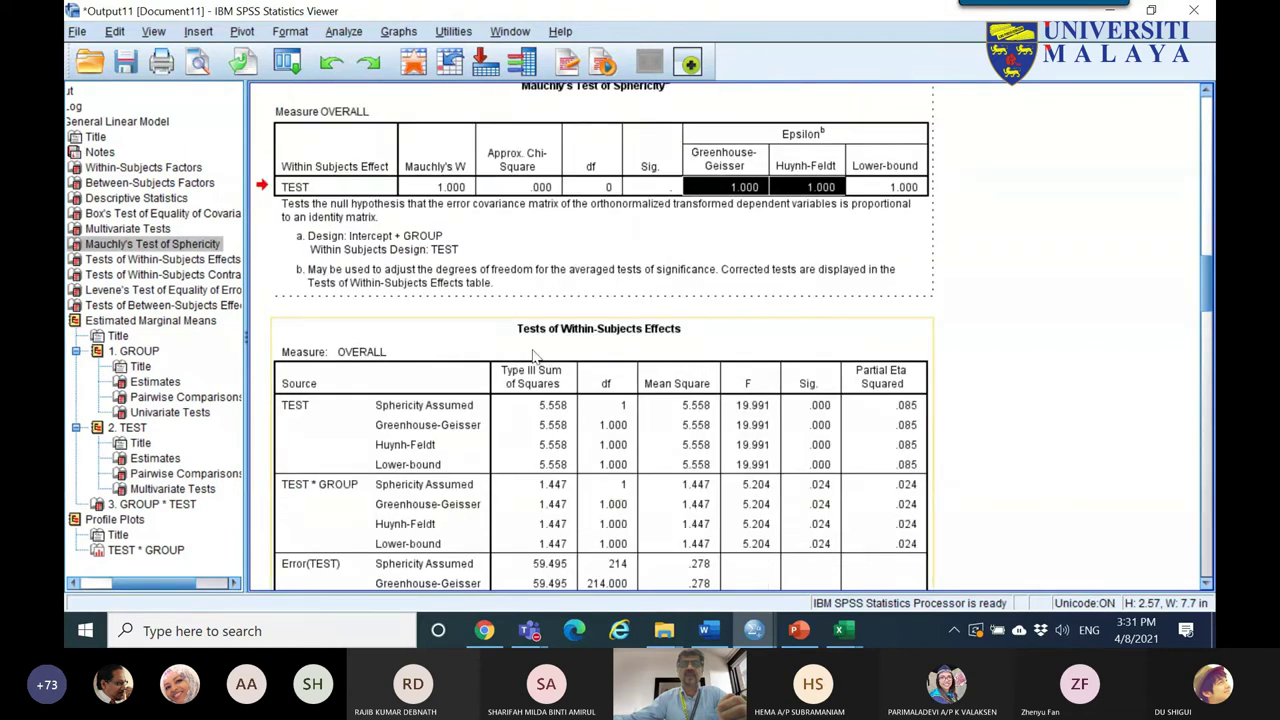
click(418, 410)
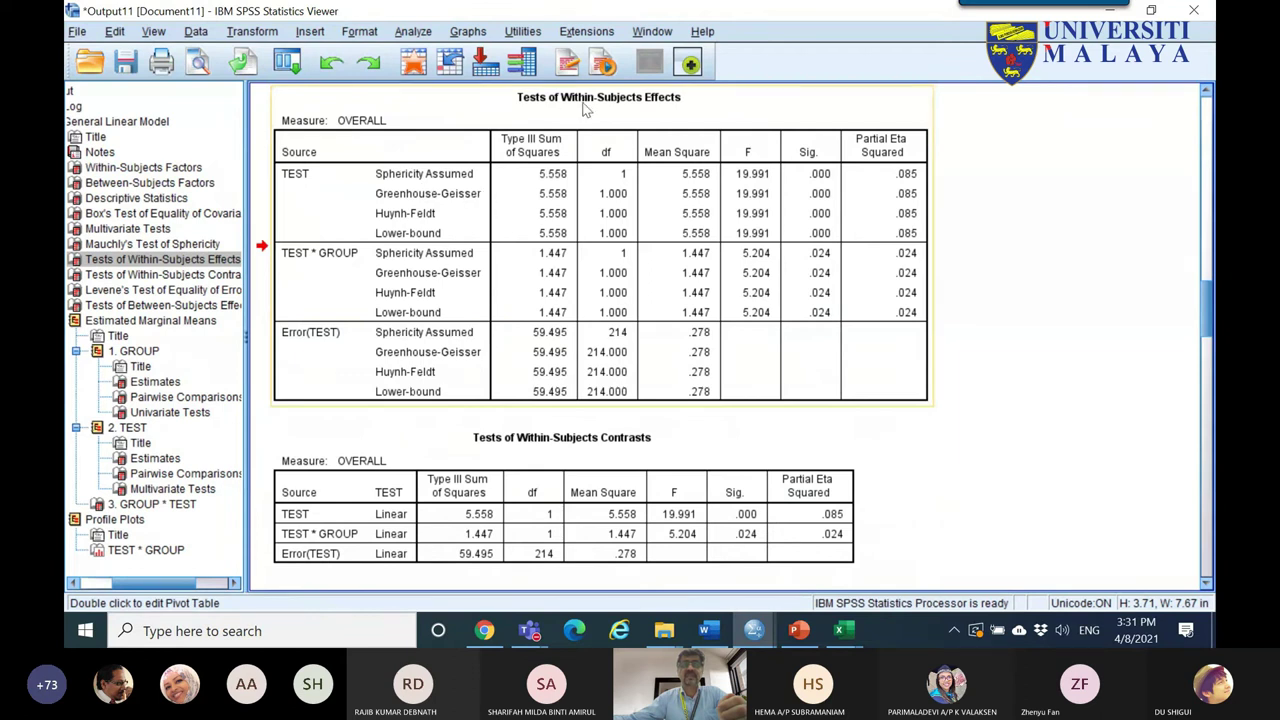
double_click(418, 178)
click(413, 182)
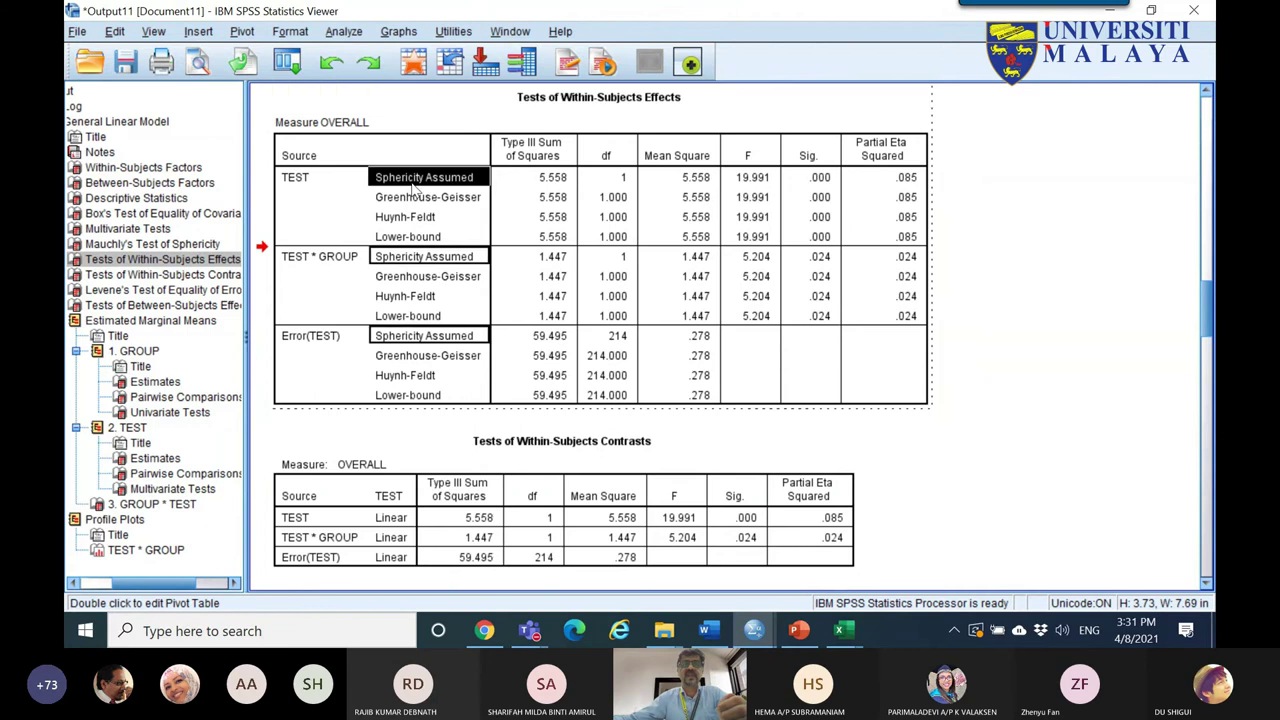
- Highlight the Greenhouse-Geisser, Huynh-Feldt and Lower-bound labels in turn for TEST in the Tests of Within-Subjects Effects table
click(412, 200)
click(420, 218)
click(430, 237)
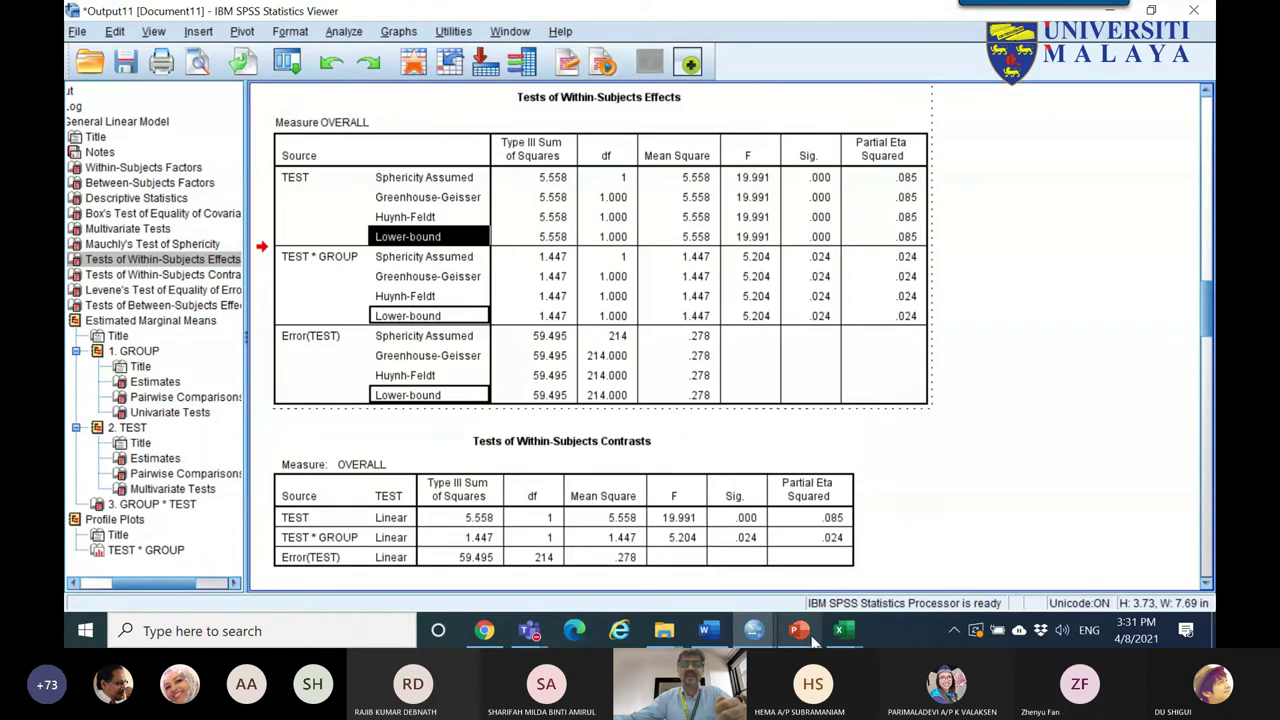
- Switch to the Word sketch and undo the ink strokes of the 2 X 2 design drawing to clear the page
click(706, 630)
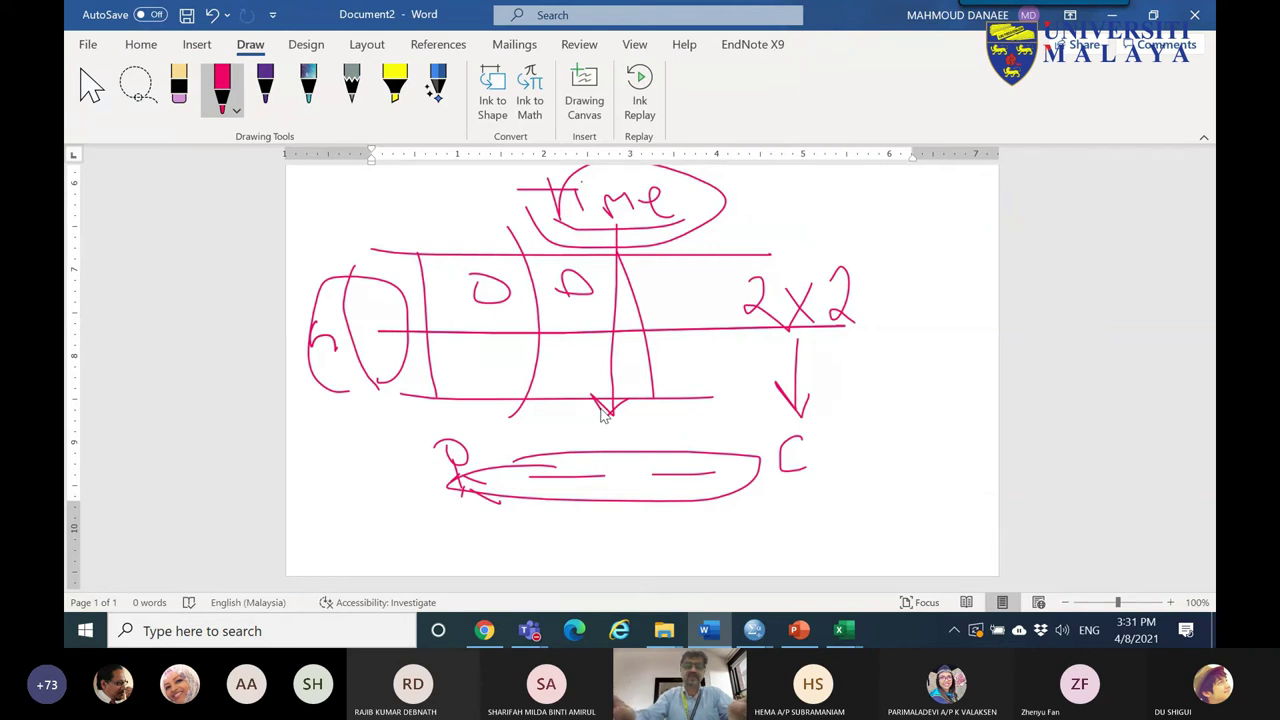
key(ctrl+z)
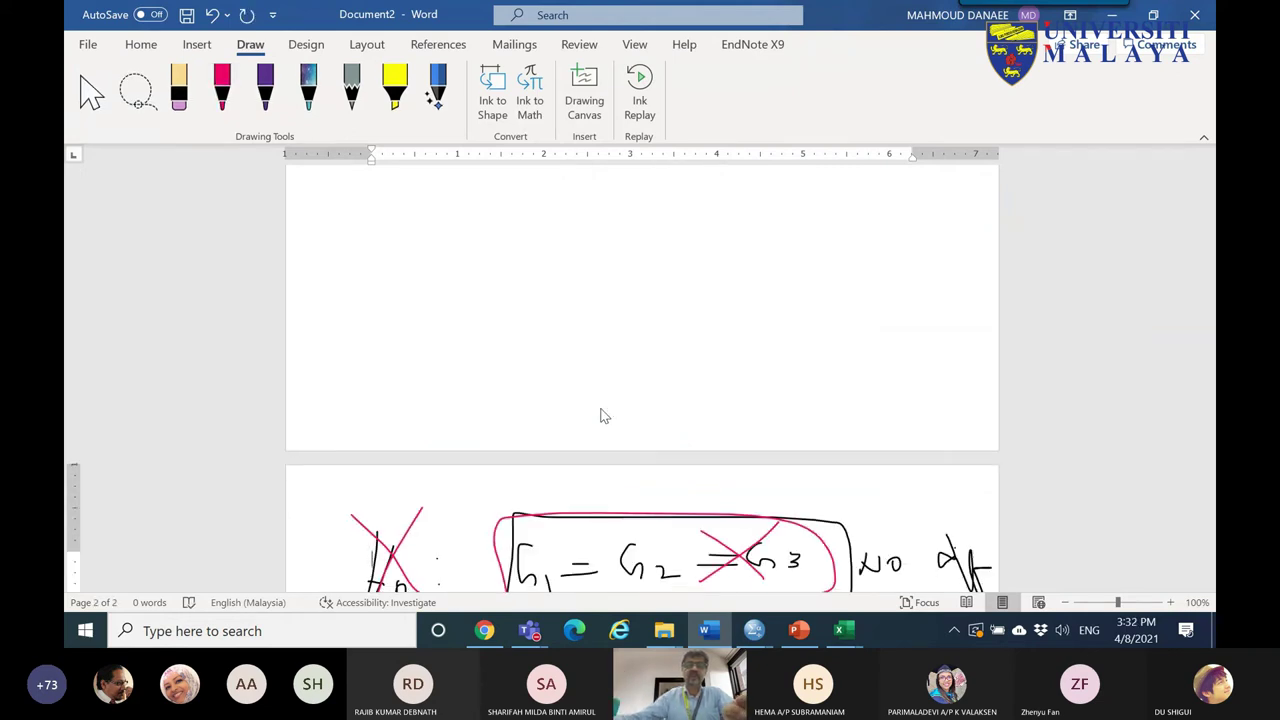
key(ctrl+z)
- Handwrite time, group and time X group in red ink as three rows on the blank Word page
click(222, 88)
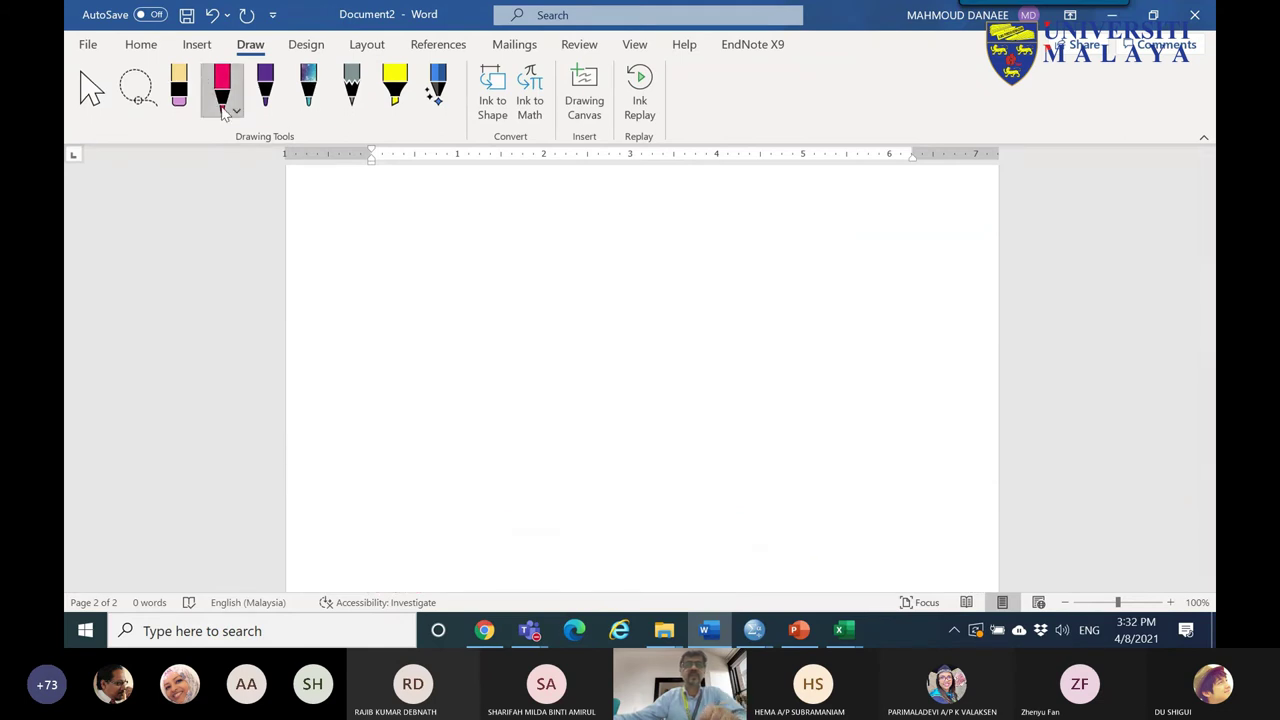
mouse_move(364, 230)
mouse_down()
mouse_move(398, 230)
mouse_move(386, 262)
mouse_up()
mouse_move(409, 242)
mouse_down()
mouse_move(409, 264)
mouse_move(423, 251)
mouse_move(490, 258)
mouse_up()
click(410, 229)
mouse_move(398, 321)
mouse_down()
mouse_move(385, 343)
mouse_move(390, 388)
mouse_up()
mouse_move(410, 346)
mouse_down()
mouse_move(456, 330)
mouse_move(489, 338)
mouse_move(486, 370)
mouse_up()
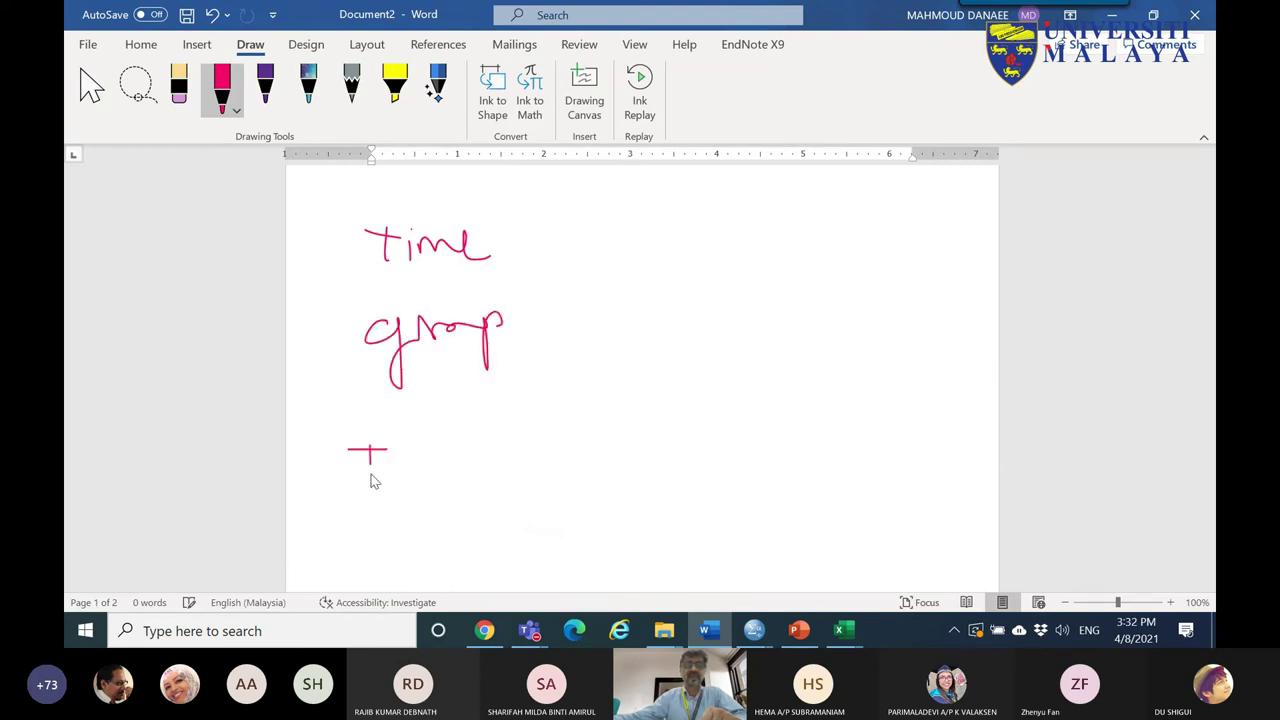
click(399, 436)
mouse_move(398, 452)
mouse_down()
mouse_move(431, 465)
mouse_move(446, 448)
mouse_move(504, 468)
mouse_move(511, 440)
mouse_move(517, 469)
mouse_move(563, 441)
mouse_up()
- Underline time X group and ink a two-column table frame around the three handwritten rows
drag(456, 491, 620, 482)
mouse_move(334, 213)
mouse_down()
mouse_move(341, 384)
mouse_move(377, 520)
mouse_up()
drag(601, 188, 627, 502)
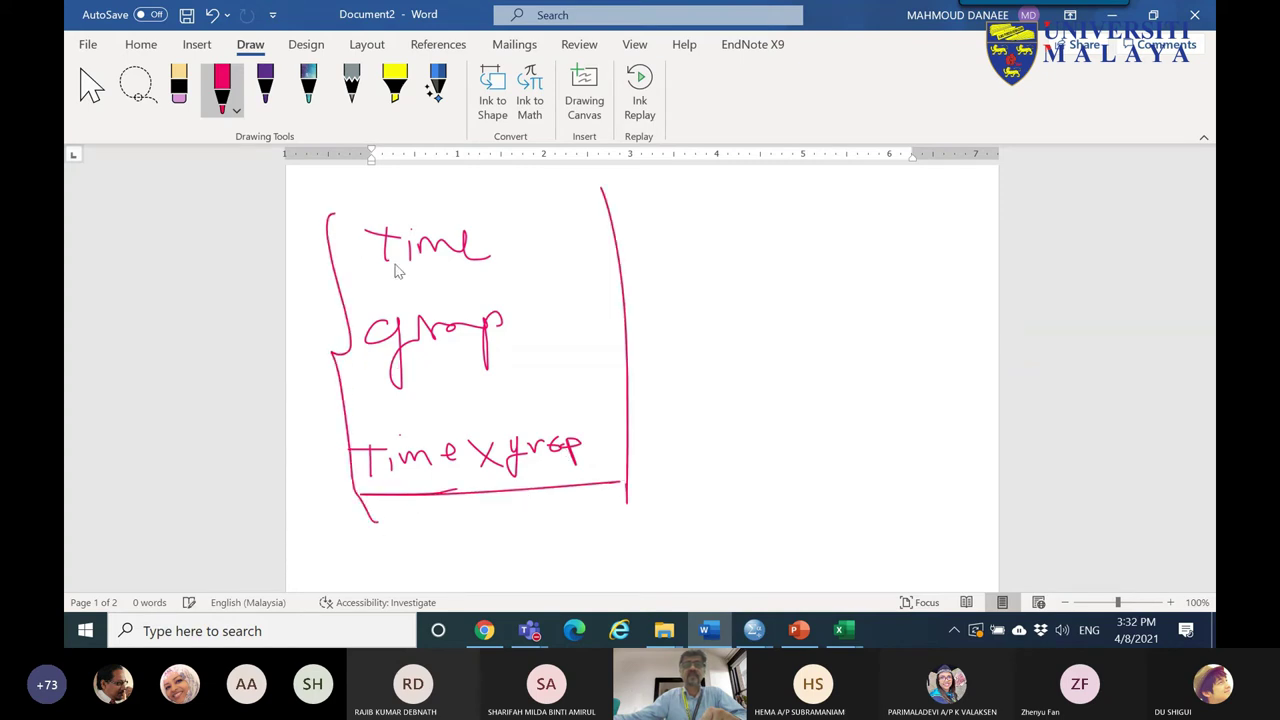
drag(318, 213, 940, 230)
drag(922, 198, 935, 267)
mouse_move(958, 343)
mouse_down()
mouse_move(963, 473)
mouse_move(581, 507)
mouse_move(368, 510)
mouse_up()
- Ink the heading SOV above the first column and underline time and group
mouse_move(378, 182)
mouse_down()
mouse_move(368, 197)
mouse_move(400, 186)
mouse_move(455, 203)
mouse_move(470, 176)
mouse_move(368, 210)
mouse_up()
drag(366, 273, 463, 271)
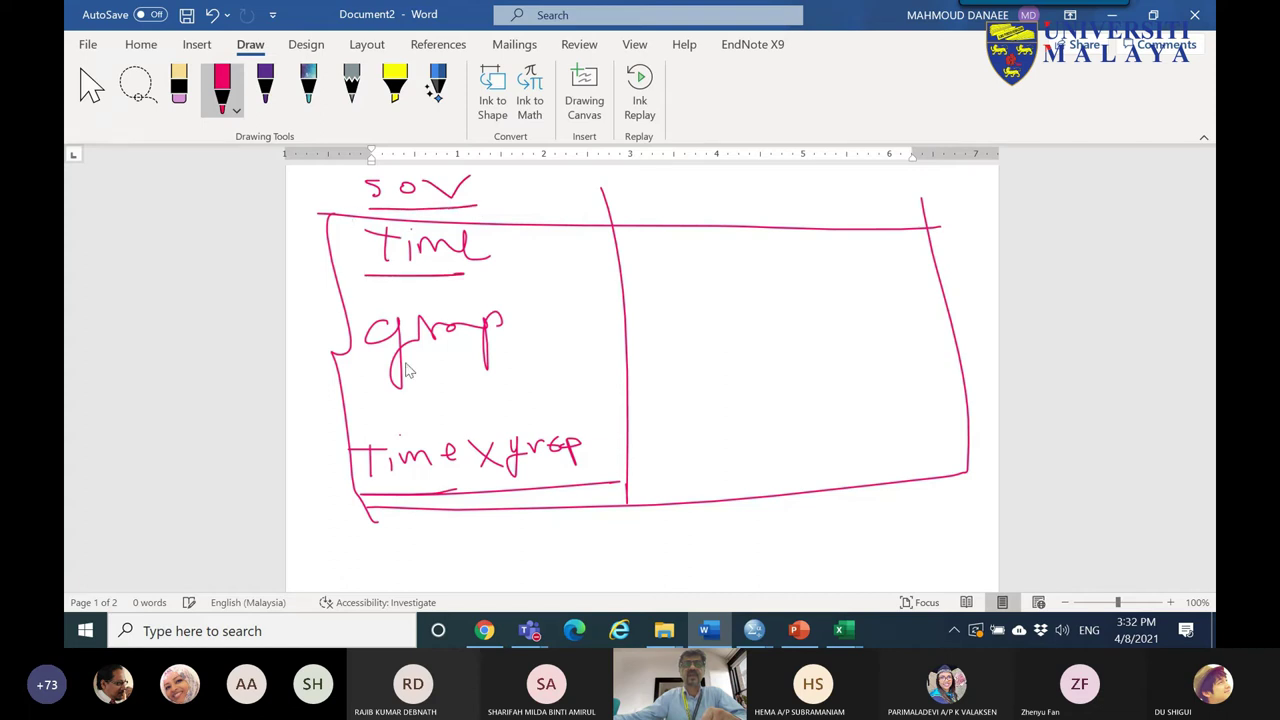
drag(391, 368, 473, 366)
- Return to the SPSS output and copy the Tests of Within-Subjects Effects table
mouse_move(754, 630)
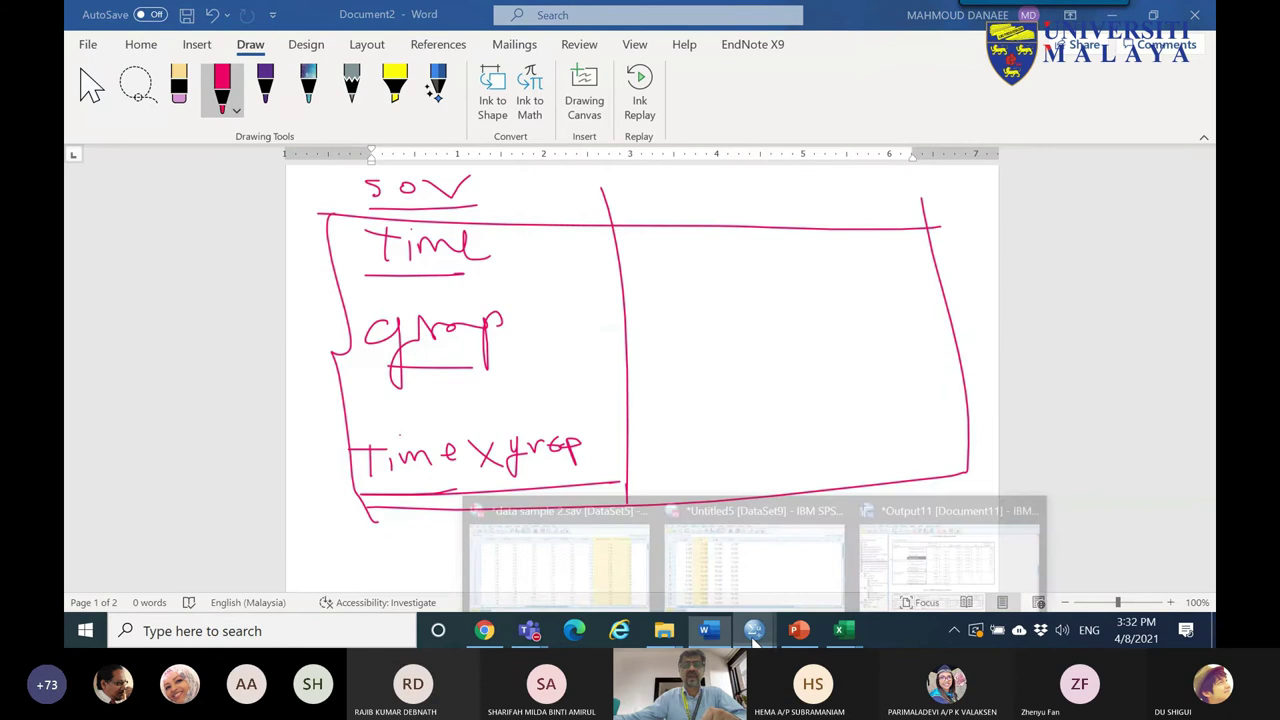
click(932, 560)
right_click(347, 144)
click(910, 258)
right_click(904, 262)
click(940, 292)
- Switch to ANOVA.xlsx in Excel and paste the copied table at cell A49 of Sheet10, below the chart
mouse_move(848, 636)
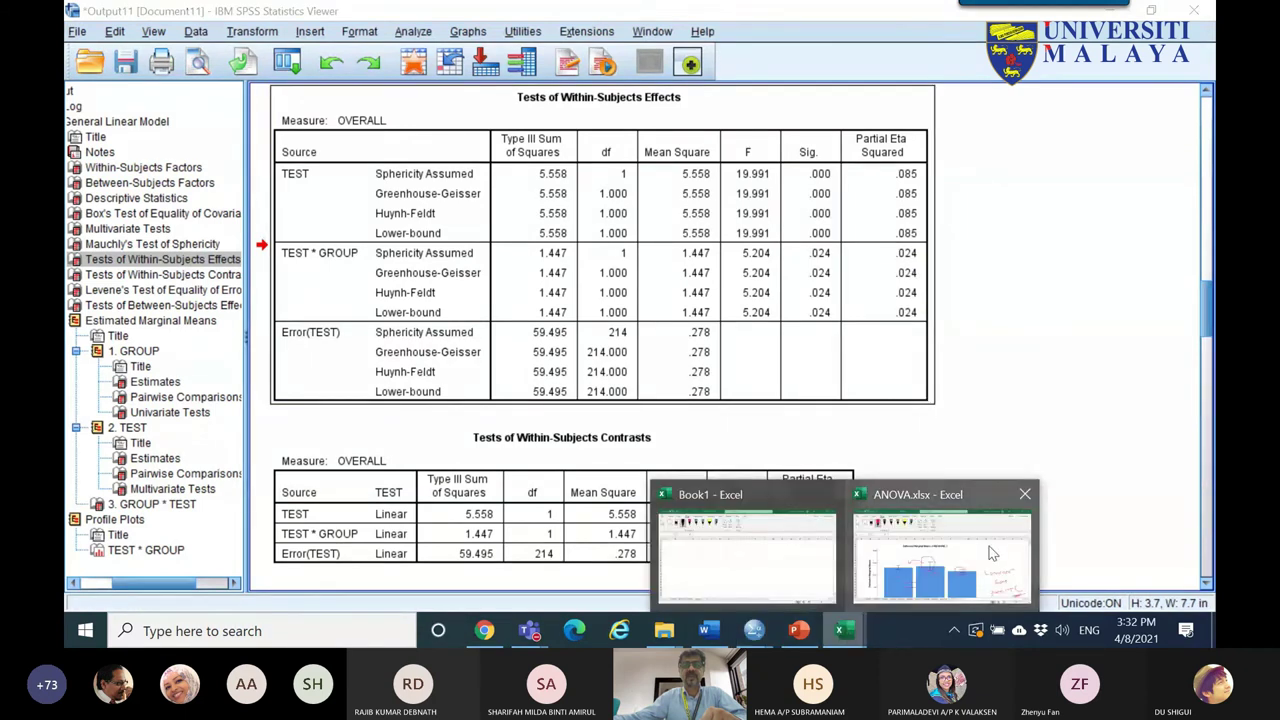
click(940, 545)
click(91, 87)
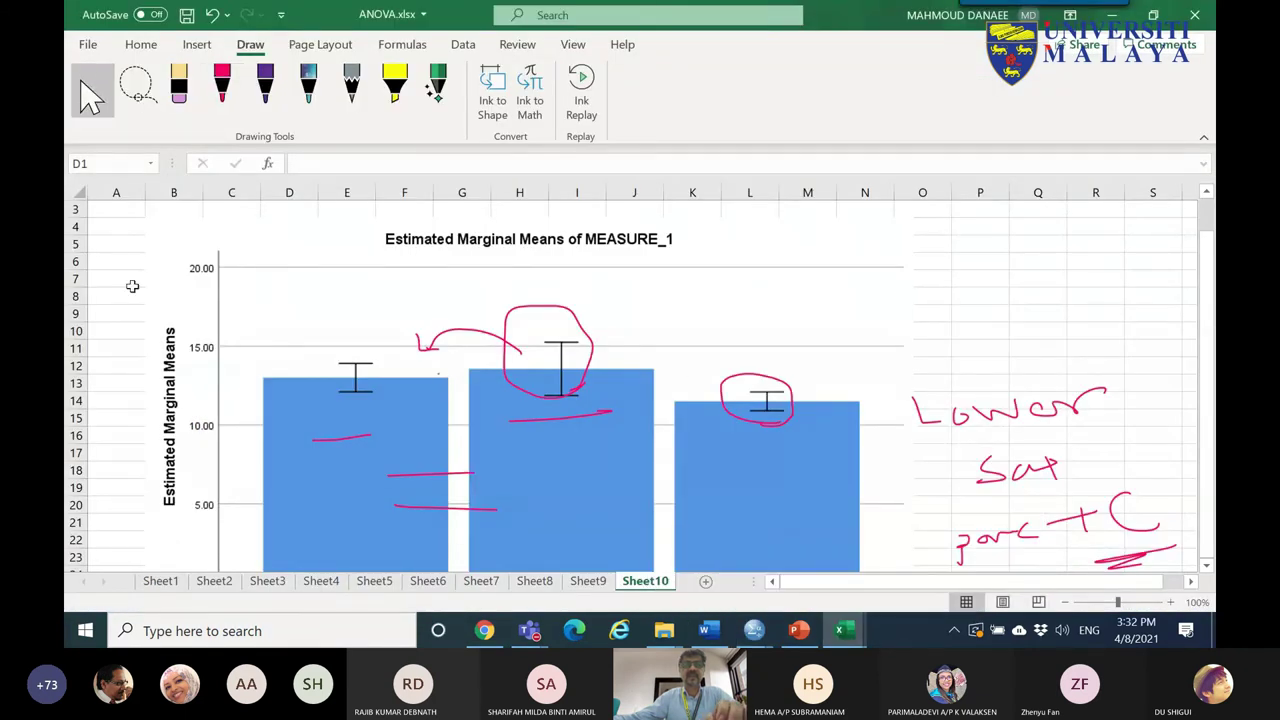
scroll(214, 291, down, 14)
click(128, 280)
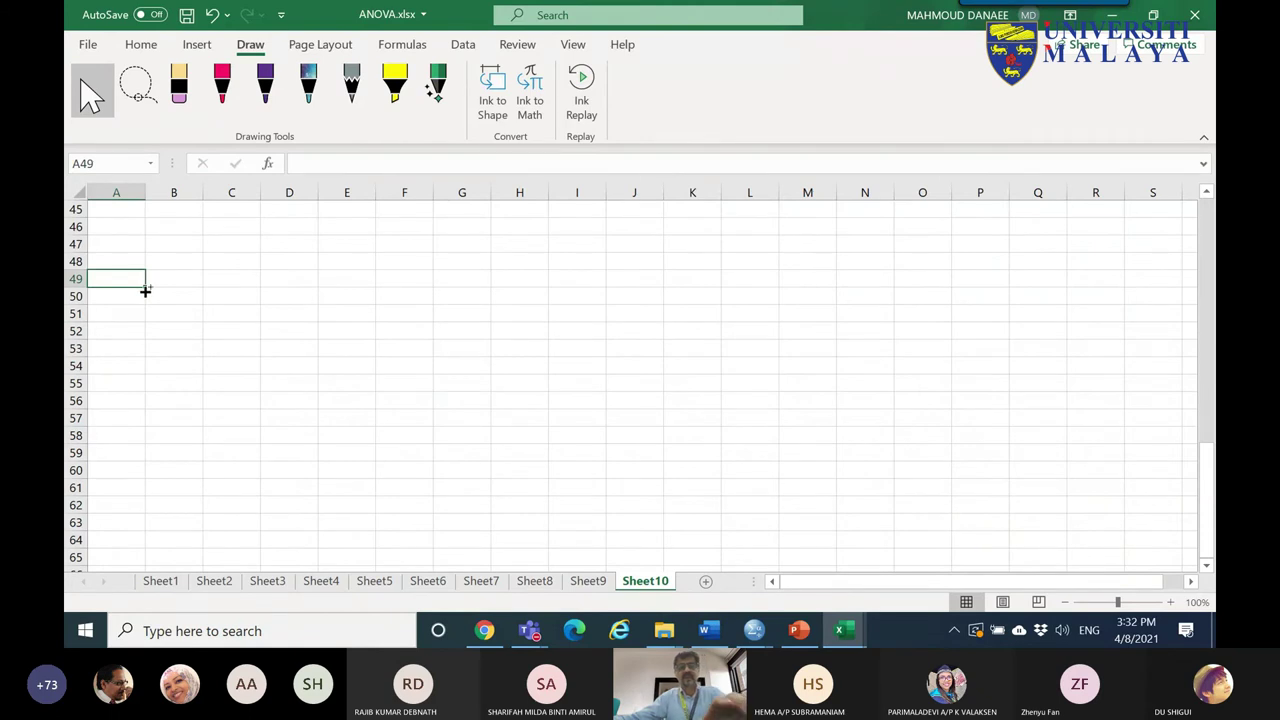
key(ctrl+v)
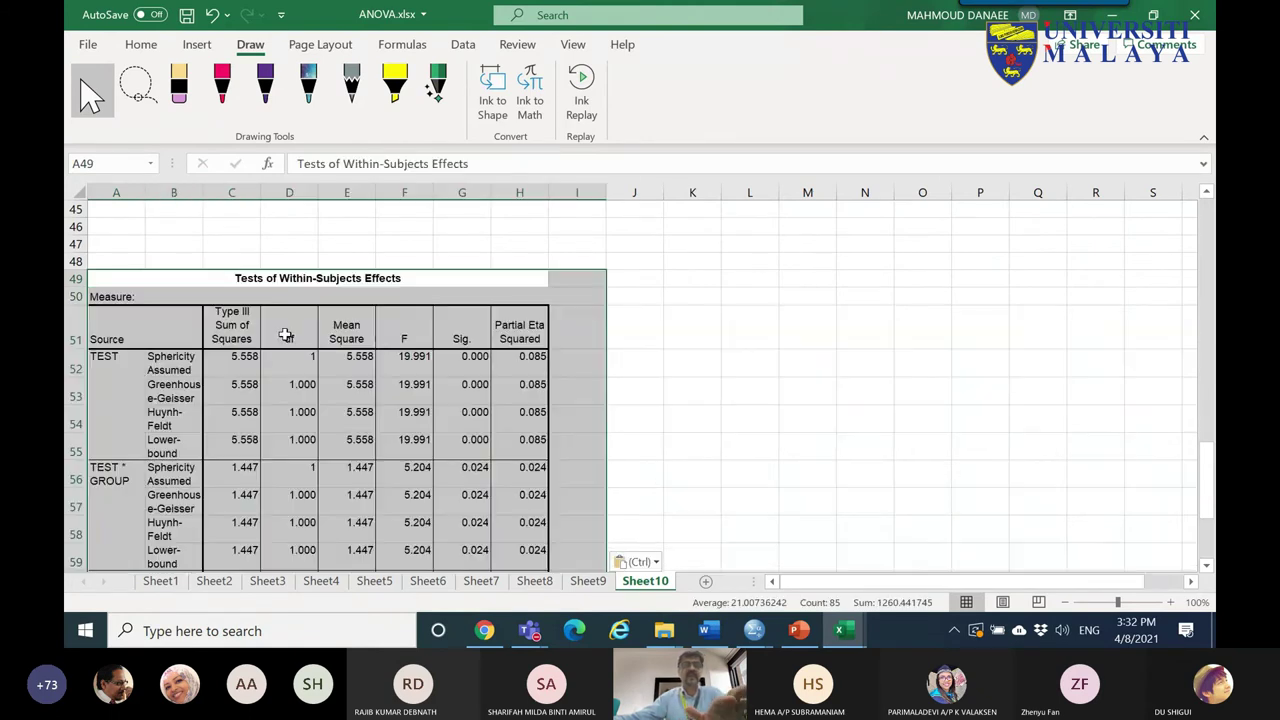
- Circle the TEST source and its Sphericity Assumed significance in red ink in the pasted table
click(197, 335)
scroll(320, 280, down, 1)
scroll(330, 245, up, 6)
click(222, 85)
mouse_move(190, 348)
mouse_down()
mouse_move(108, 372)
mouse_move(155, 300)
mouse_move(146, 380)
mouse_up()
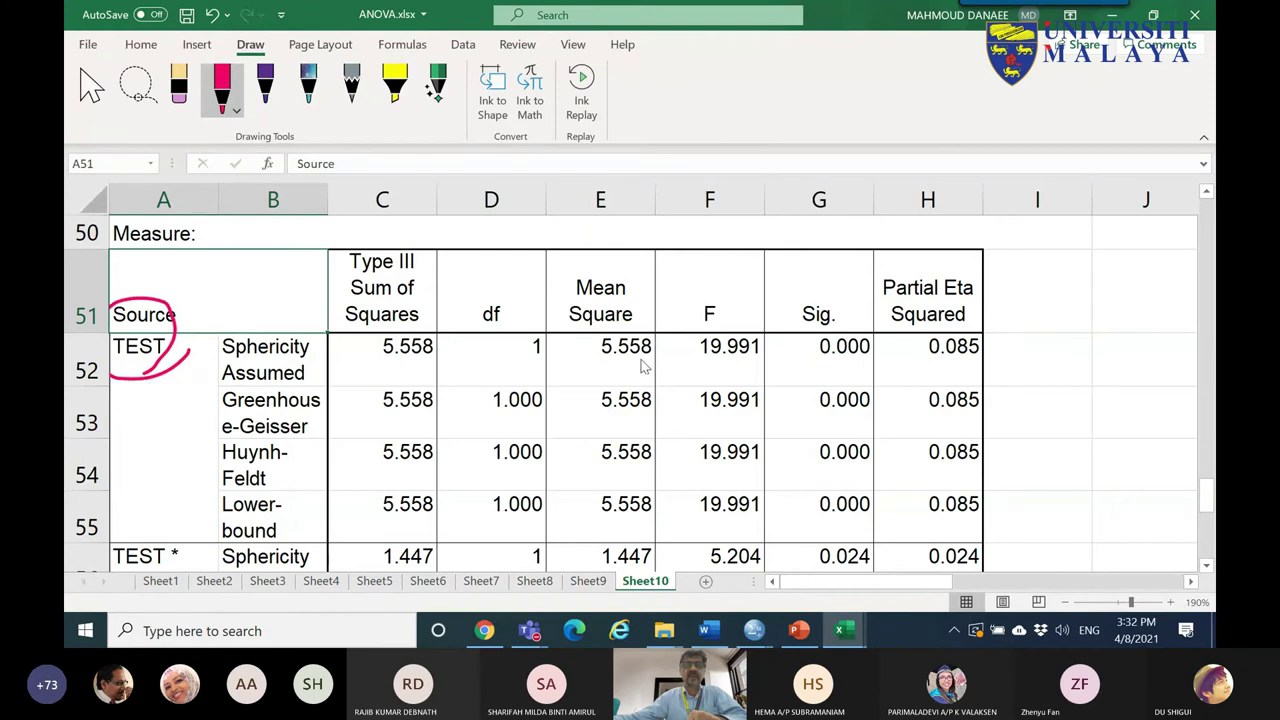
mouse_move(879, 358)
mouse_down()
mouse_move(802, 366)
mouse_move(839, 320)
mouse_move(877, 350)
mouse_up()
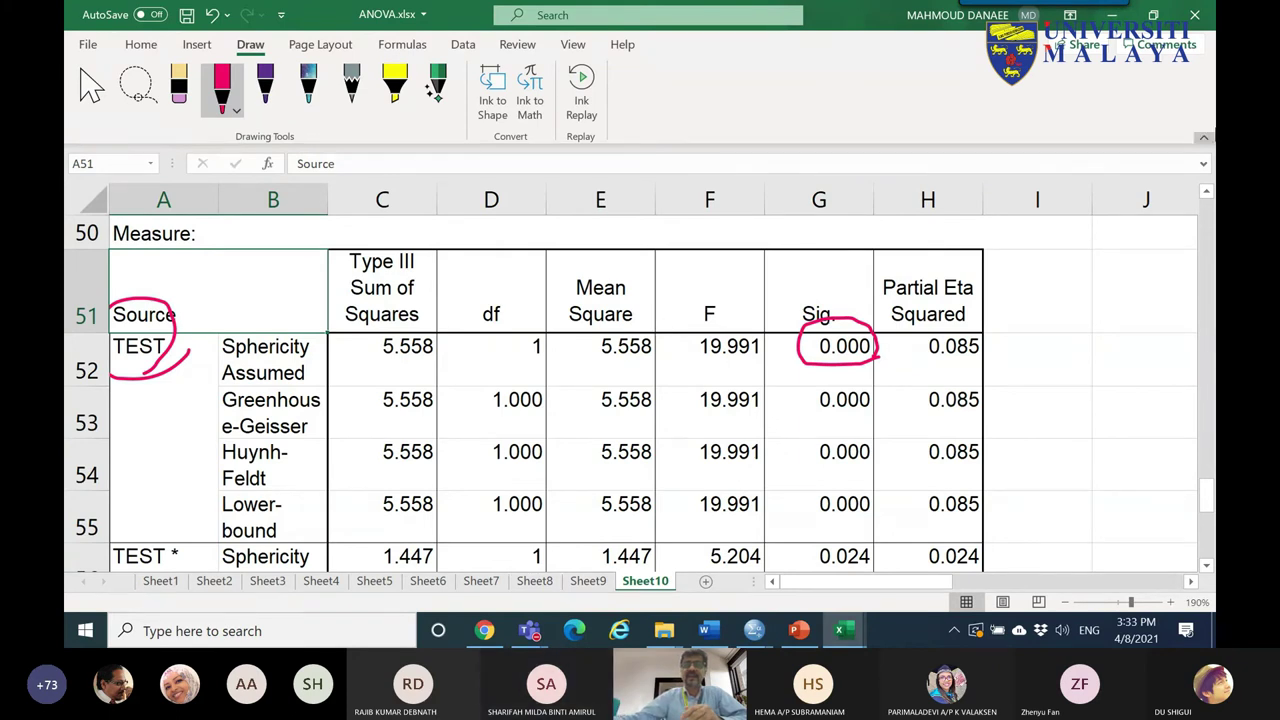
- Circle TEST * GROUP, its Sphericity Assumed significance, and the Sphericity Assumed mean square of Error(TEST) in red ink
drag(1208, 490, 1209, 508)
mouse_move(197, 399)
mouse_down()
mouse_move(173, 440)
mouse_move(111, 424)
mouse_up()
mouse_move(105, 370)
mouse_down()
mouse_move(137, 354)
mouse_move(167, 364)
mouse_move(188, 418)
mouse_up()
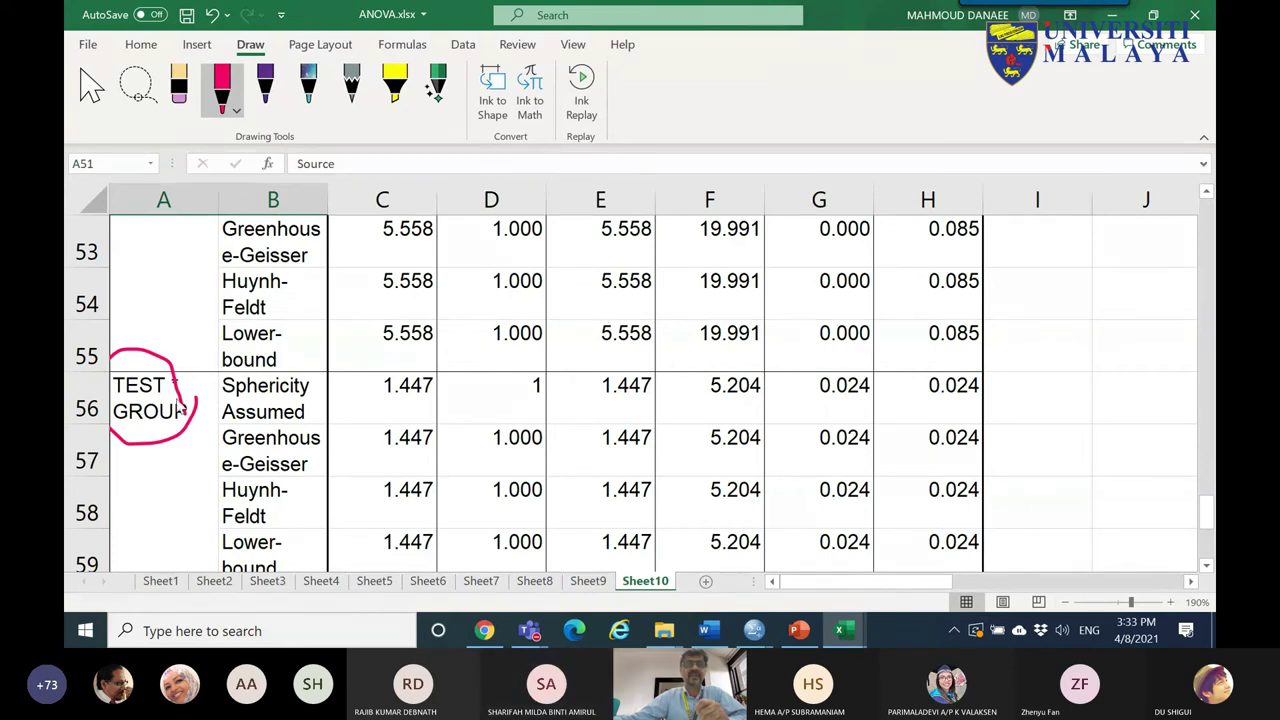
mouse_move(872, 412)
mouse_down()
mouse_move(818, 412)
mouse_move(805, 380)
mouse_move(866, 366)
mouse_move(884, 407)
mouse_up()
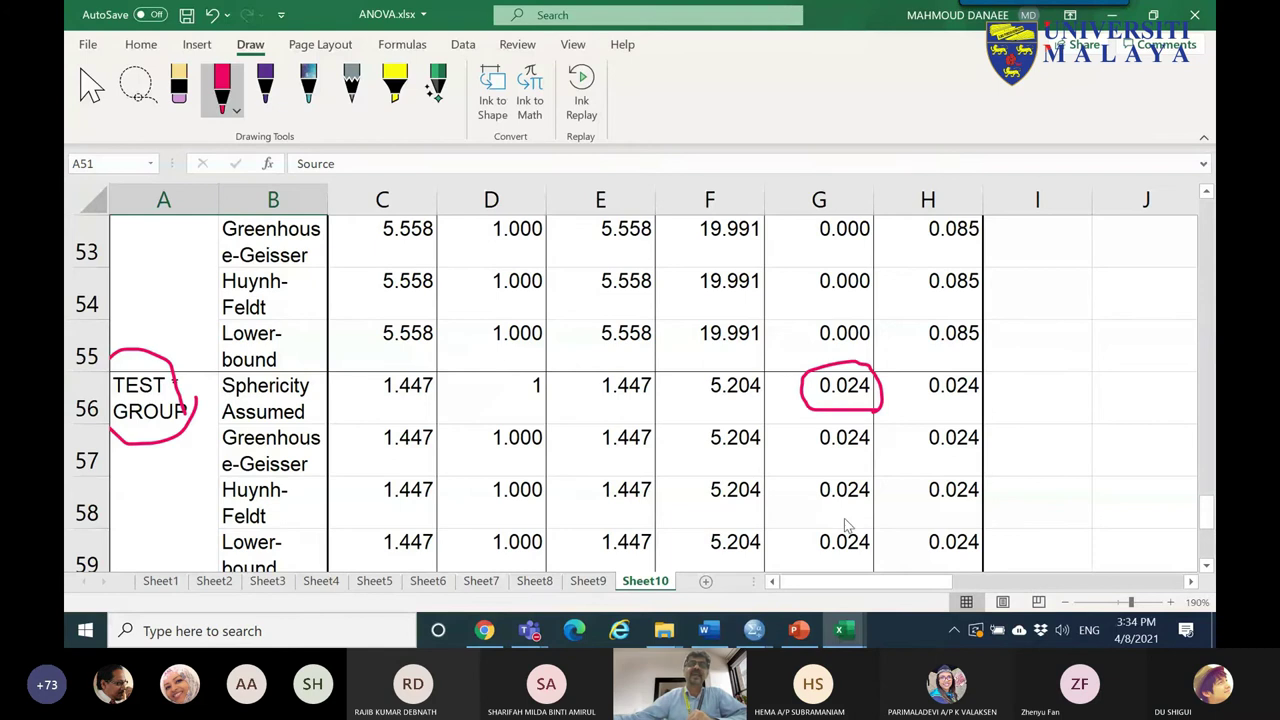
scroll(1208, 516, down, 2)
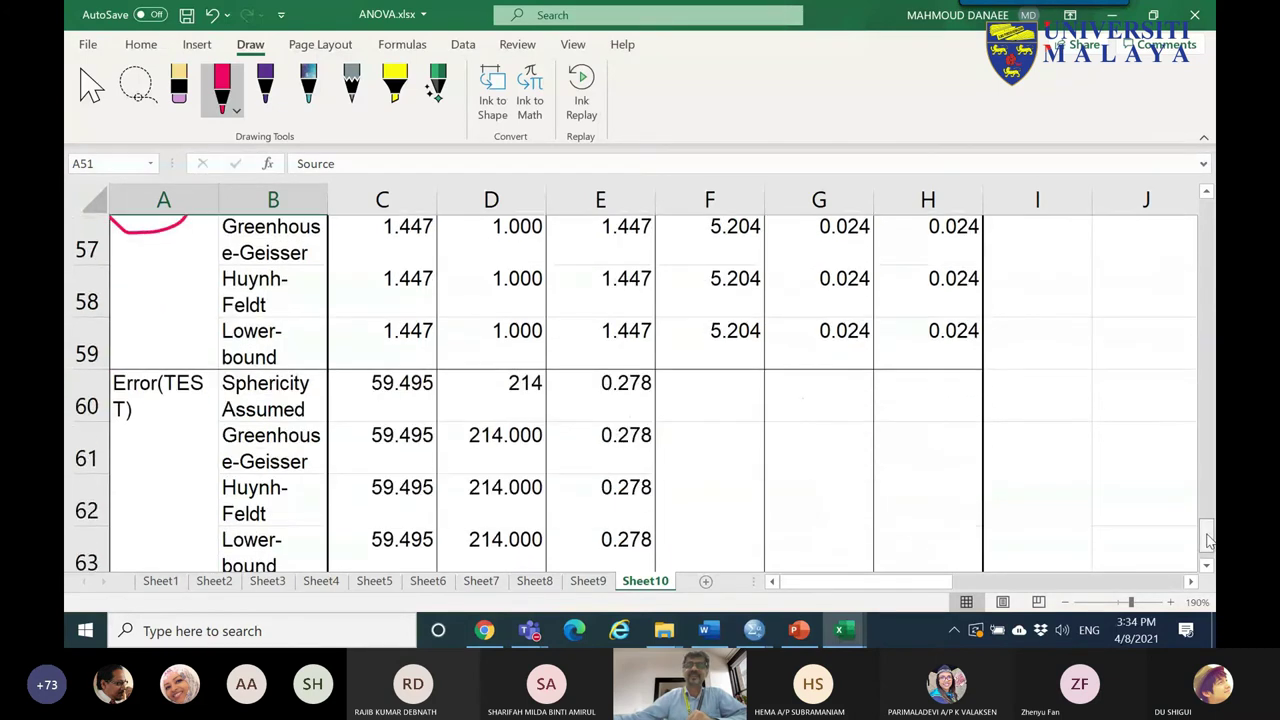
mouse_move(648, 405)
mouse_down()
mouse_move(571, 382)
mouse_move(696, 410)
mouse_up()
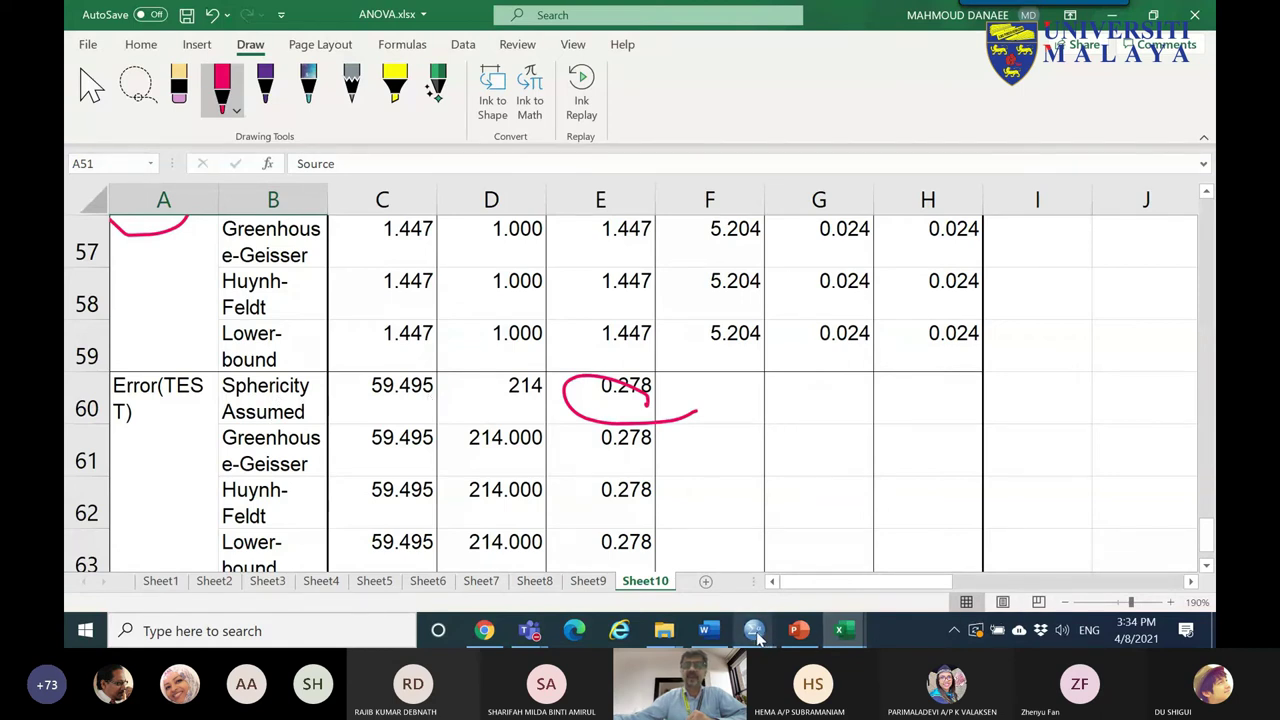
- Return to the SPSS output and copy the Levene's Test of Equality of Error Variances table
mouse_move(754, 630)
click(895, 578)
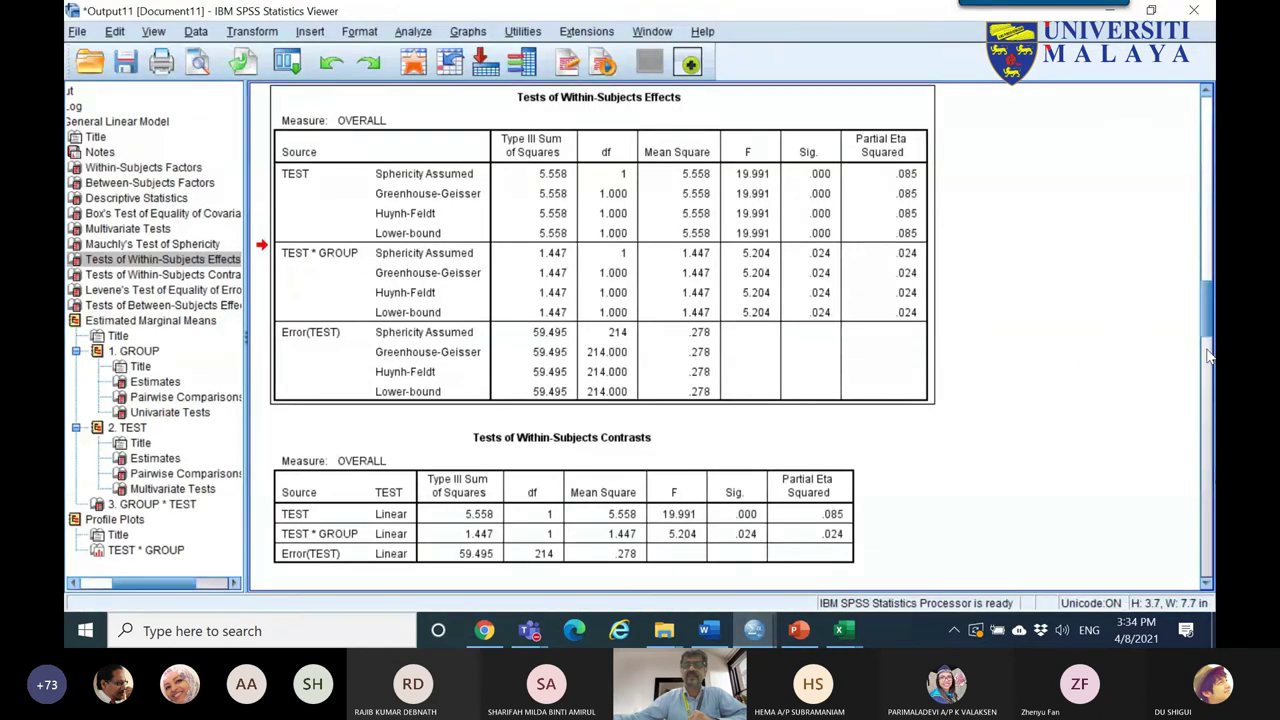
scroll(1206, 335, down, 3)
scroll(1206, 335, down, 3)
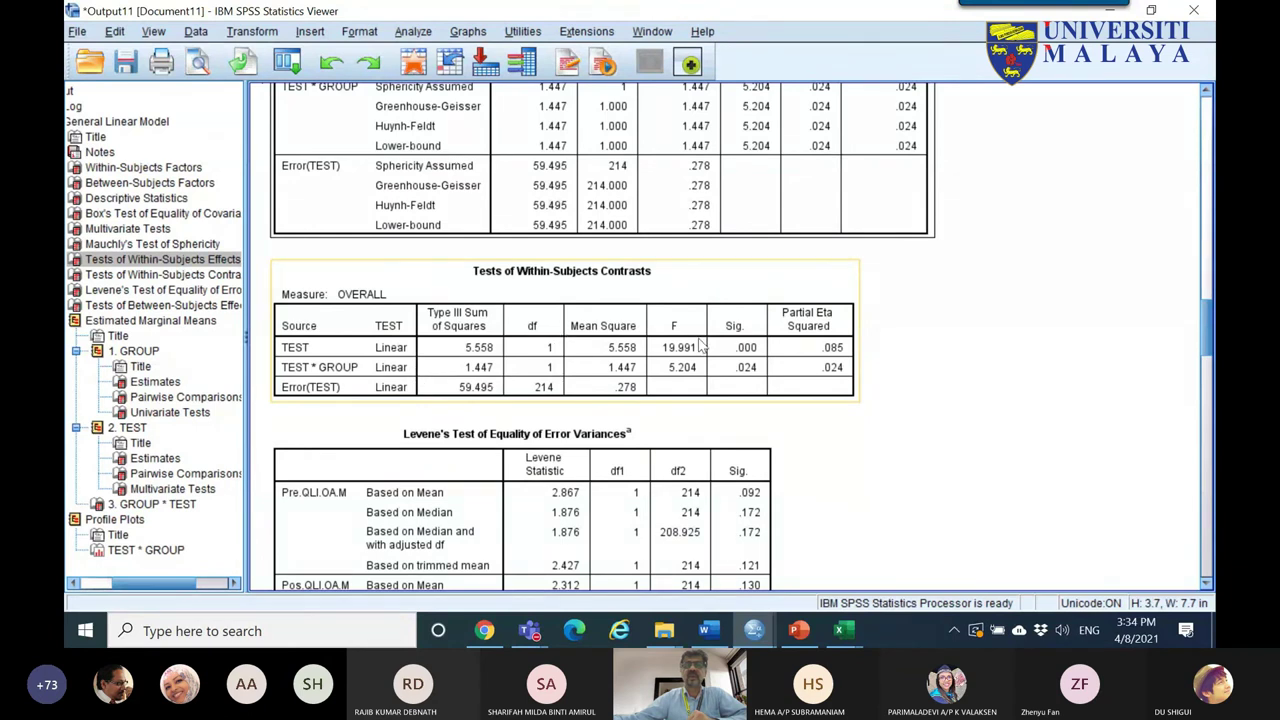
scroll(562, 407, down, 5)
click(568, 405)
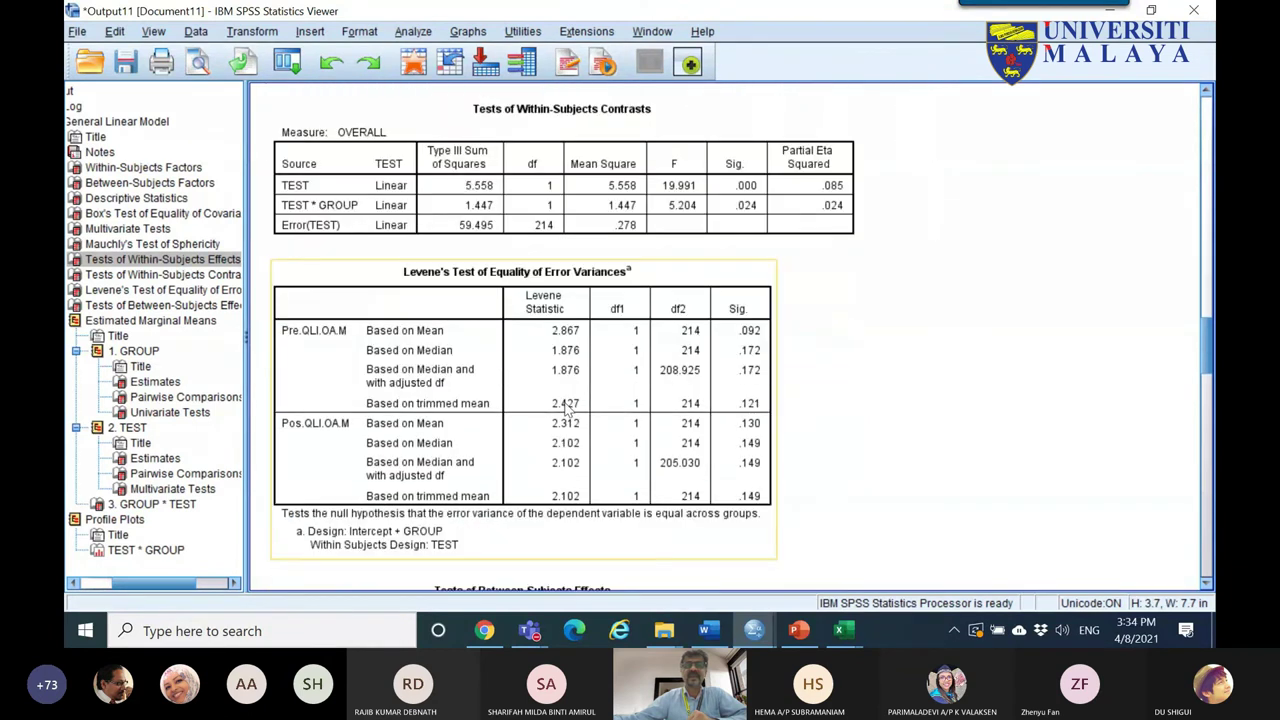
scroll(568, 400, down, 1)
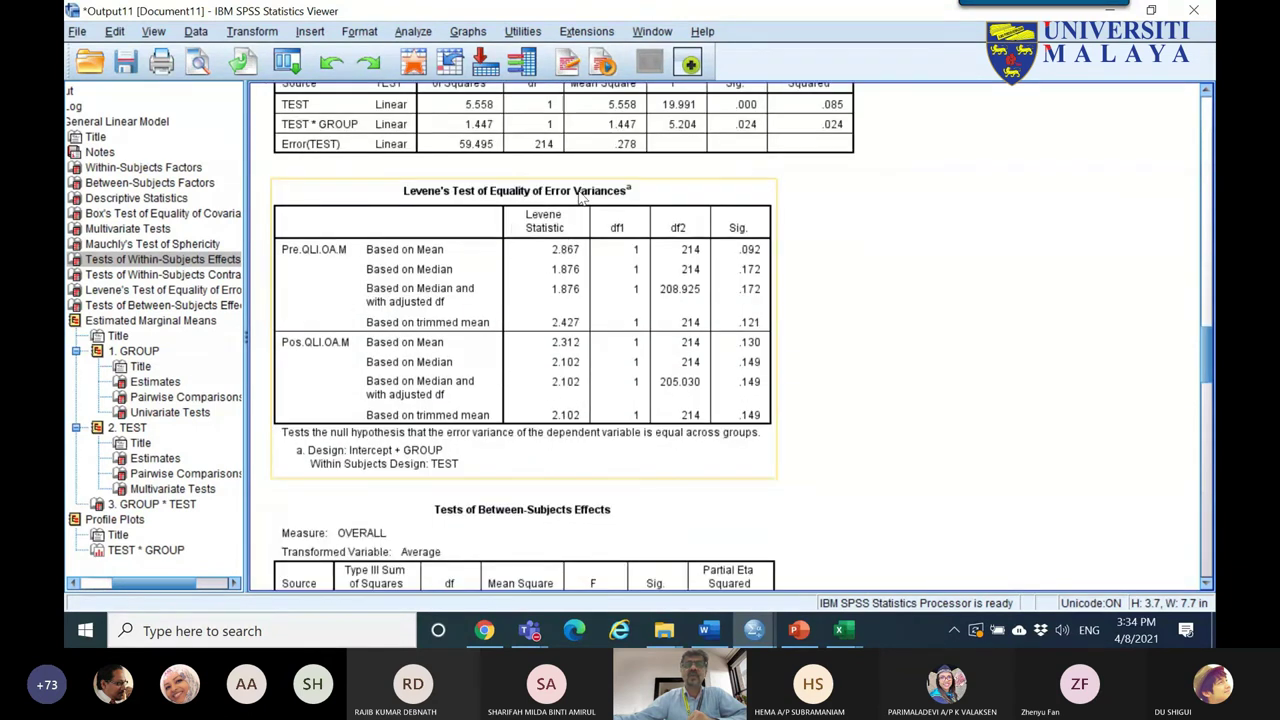
right_click(597, 257)
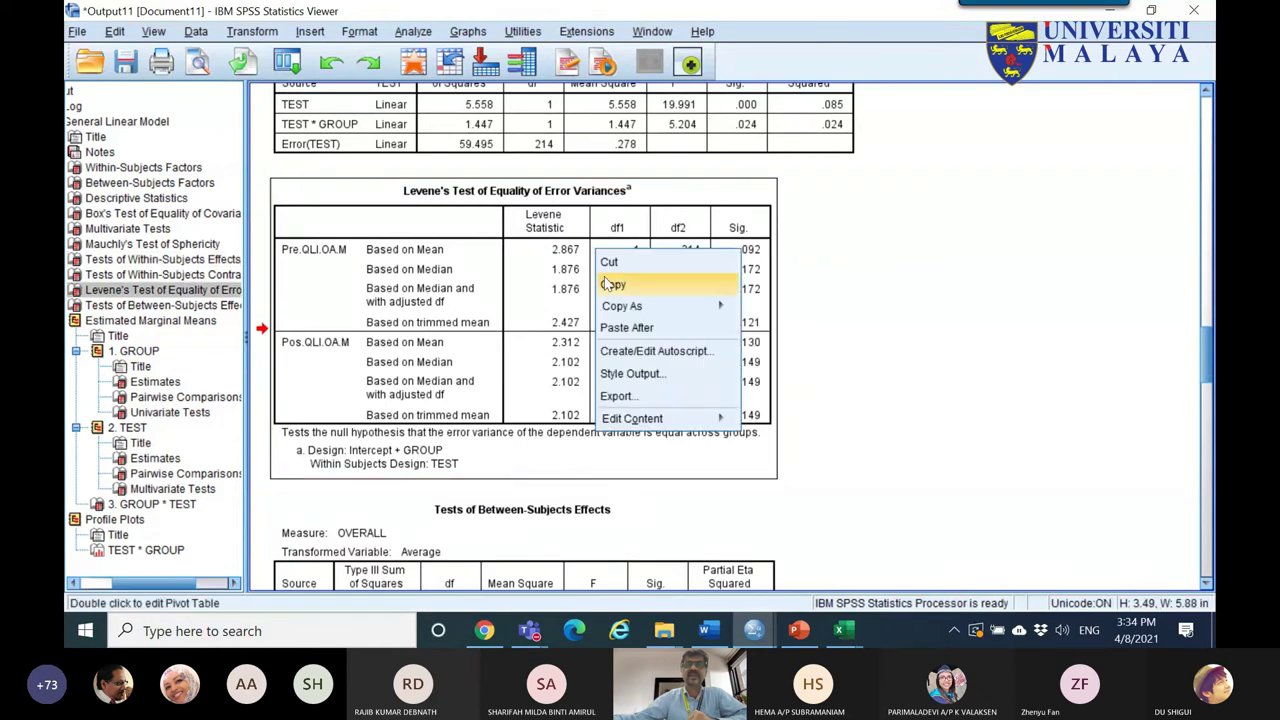
click(610, 282)
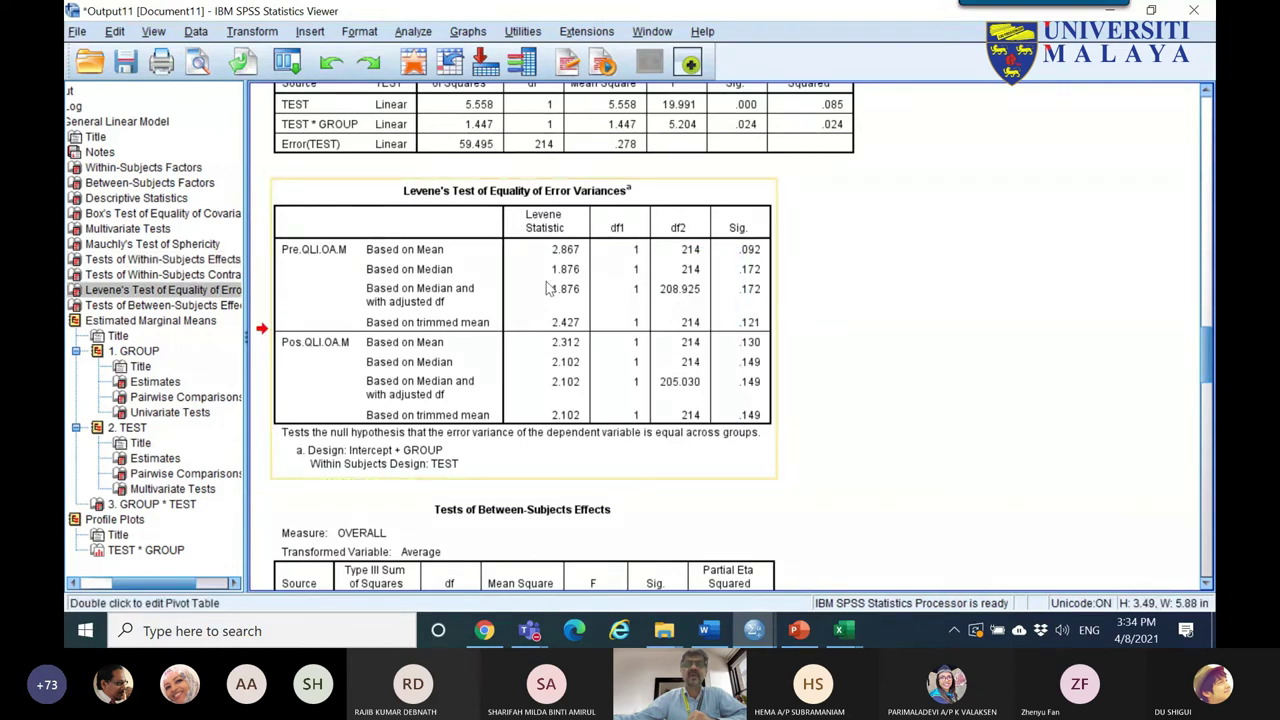
right_click(388, 216)
click(450, 249)
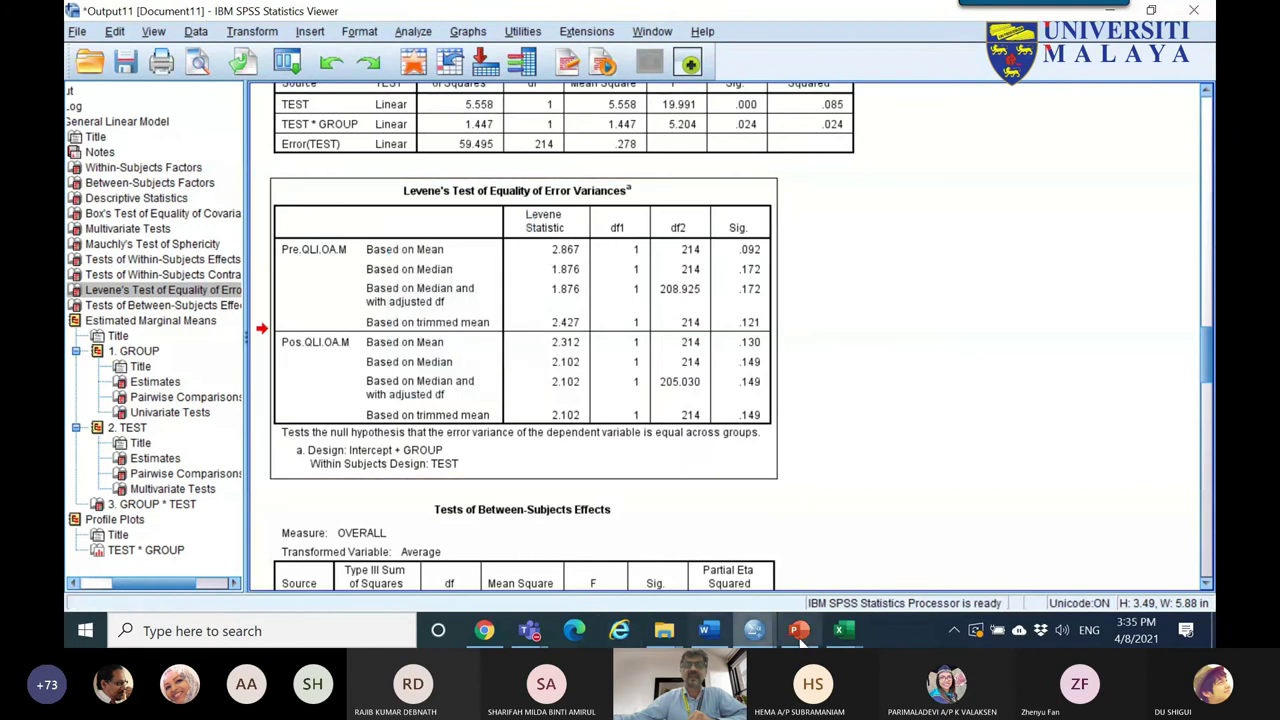
- Switch back to ANOVA.xlsx and paste the Levene's test table at cell A68, below the within-subjects table
mouse_move(848, 640)
click(936, 566)
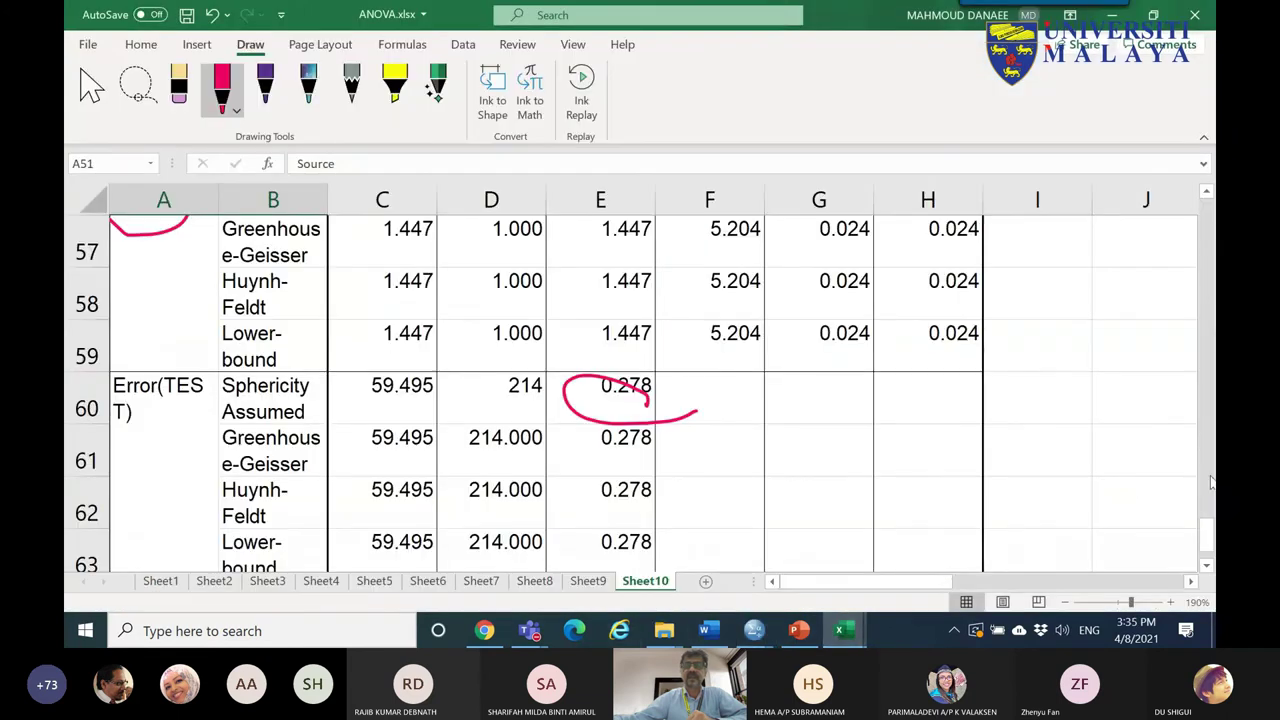
scroll(1210, 540, down, 4)
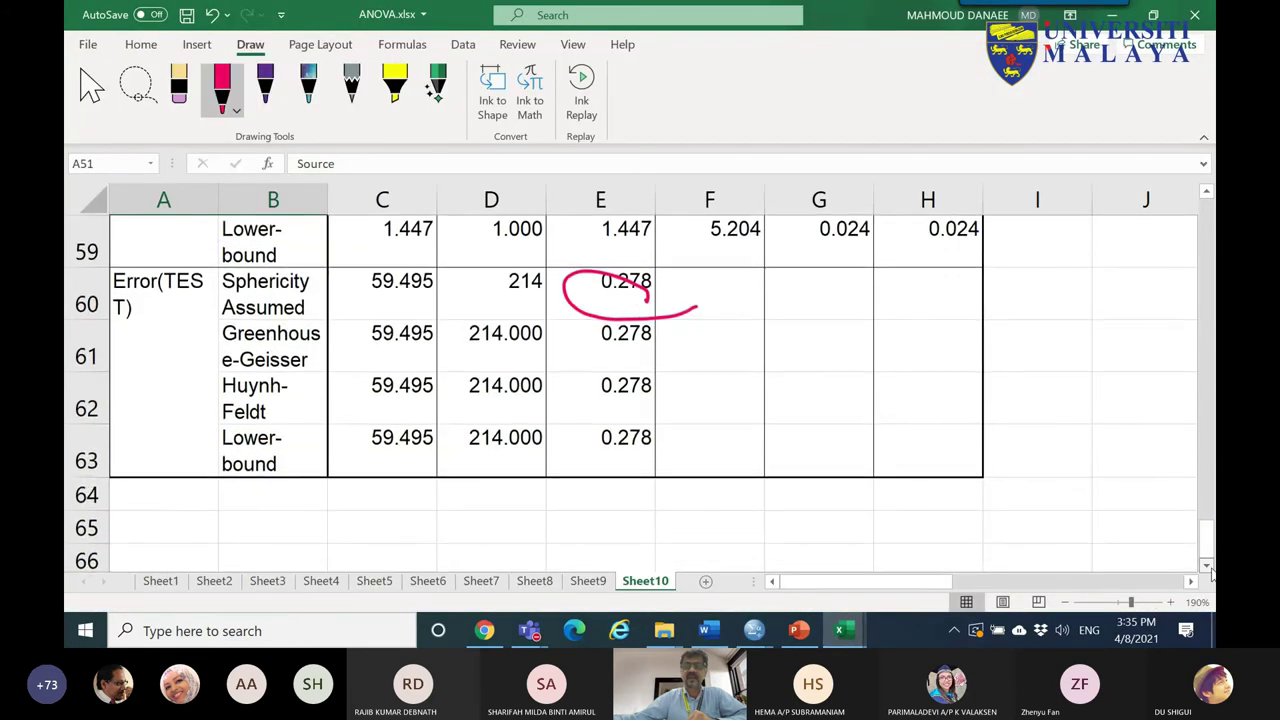
click(91, 88)
click(165, 234)
right_click(170, 275)
click(214, 186)
- Circle Pre.QLI.OA.M and Pos.QLI.OA.M in red ink and underline the pre-test significance based on mean in the Levene's table
scroll(551, 370, down, 2)
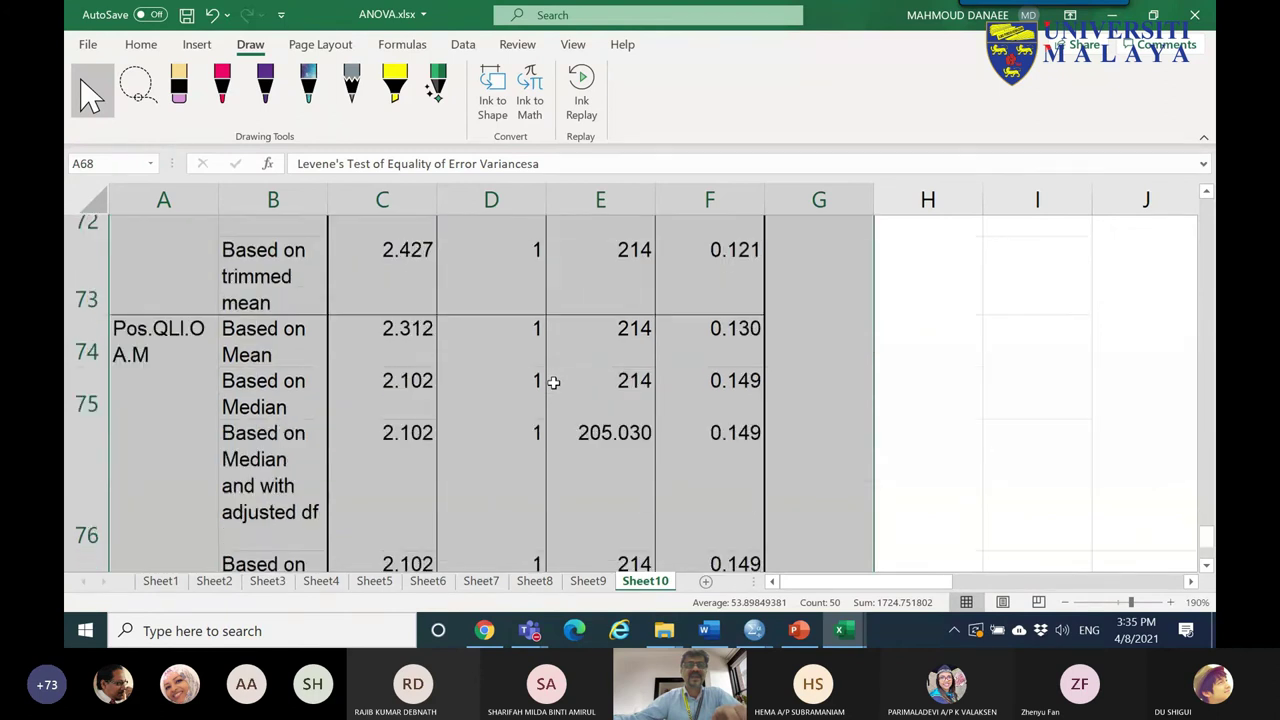
scroll(551, 370, up, 3)
scroll(551, 370, down, 4)
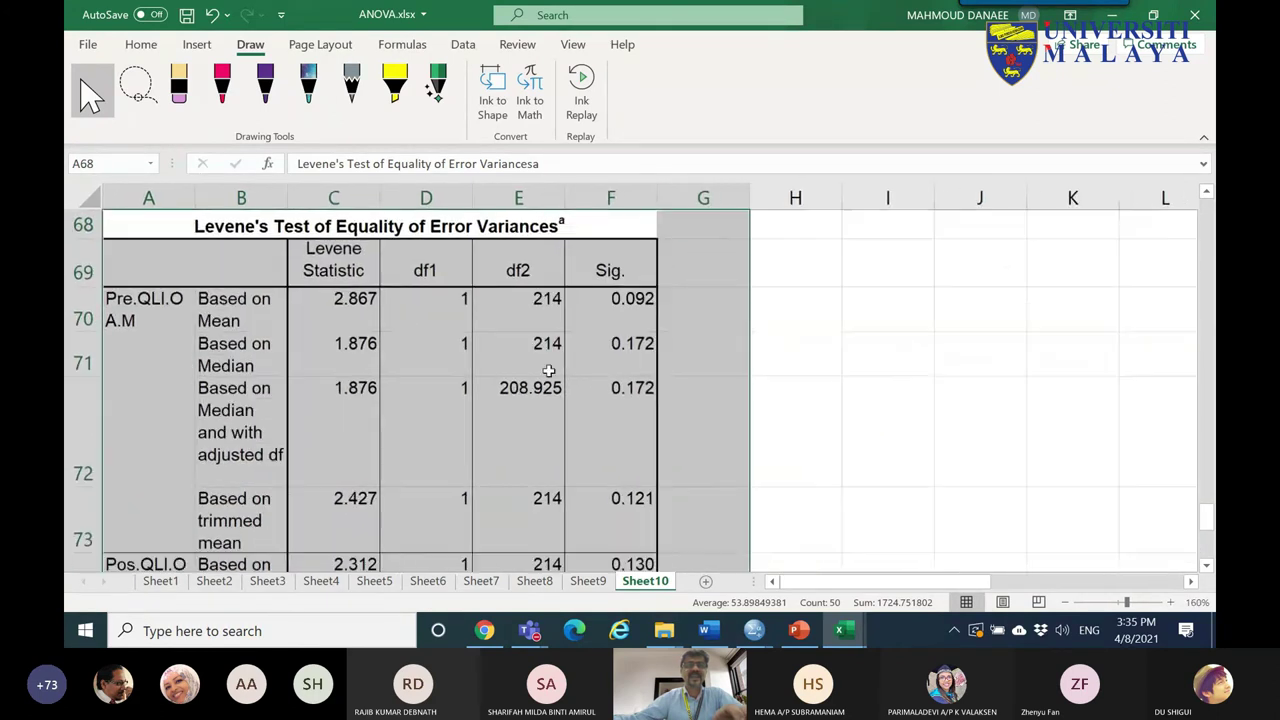
click(222, 85)
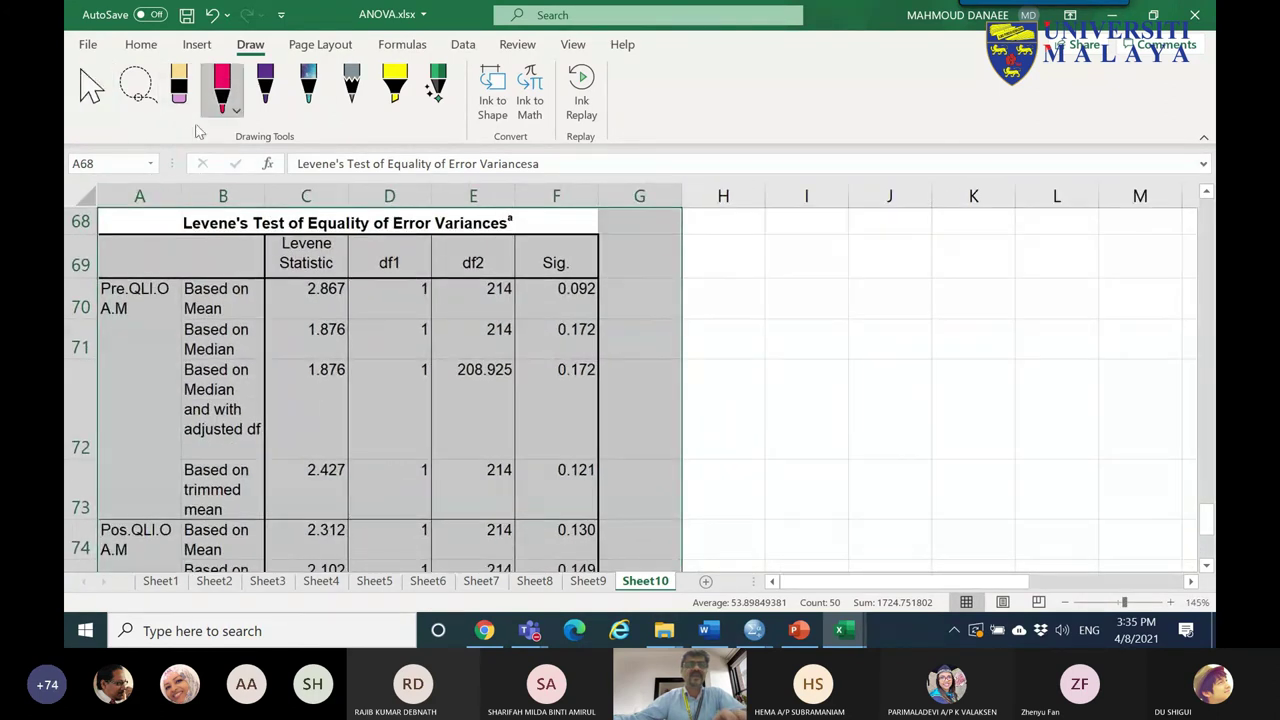
mouse_move(165, 280)
mouse_down()
mouse_move(123, 333)
mouse_move(68, 273)
mouse_move(125, 253)
mouse_move(170, 284)
mouse_up()
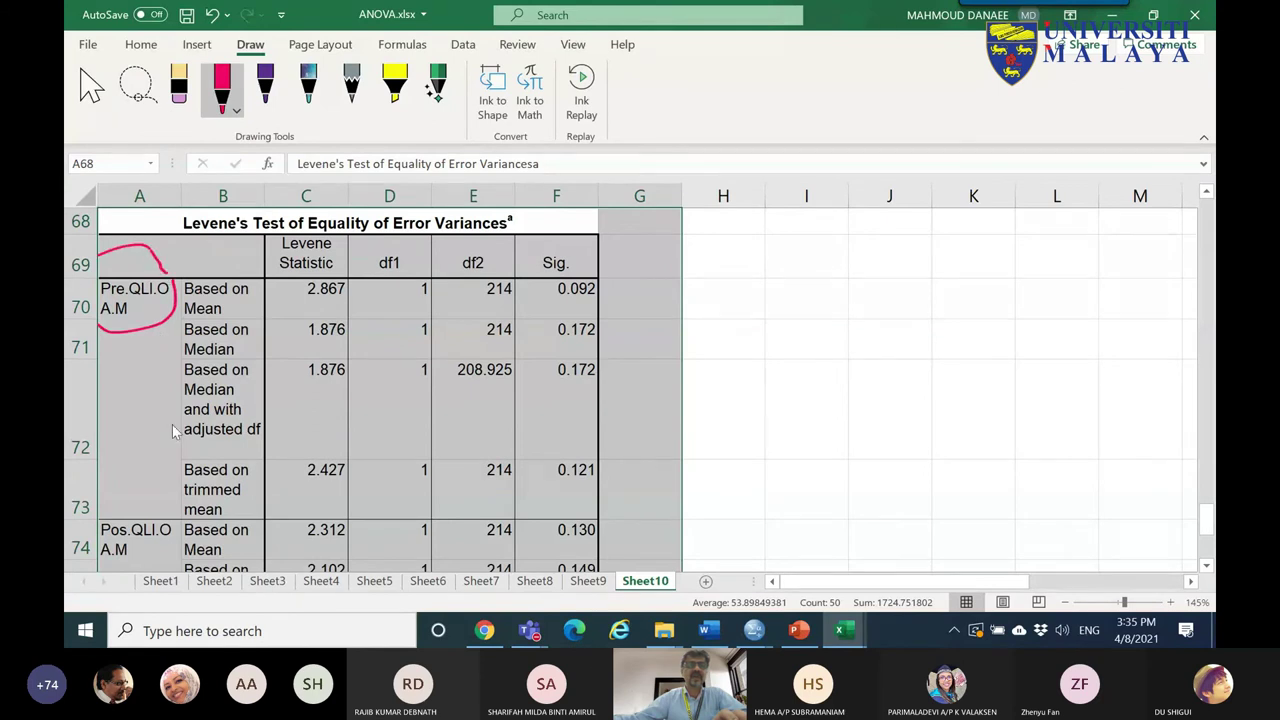
mouse_move(106, 512)
mouse_down()
mouse_move(145, 507)
mouse_move(183, 532)
mouse_move(139, 564)
mouse_move(108, 554)
mouse_move(102, 499)
mouse_up()
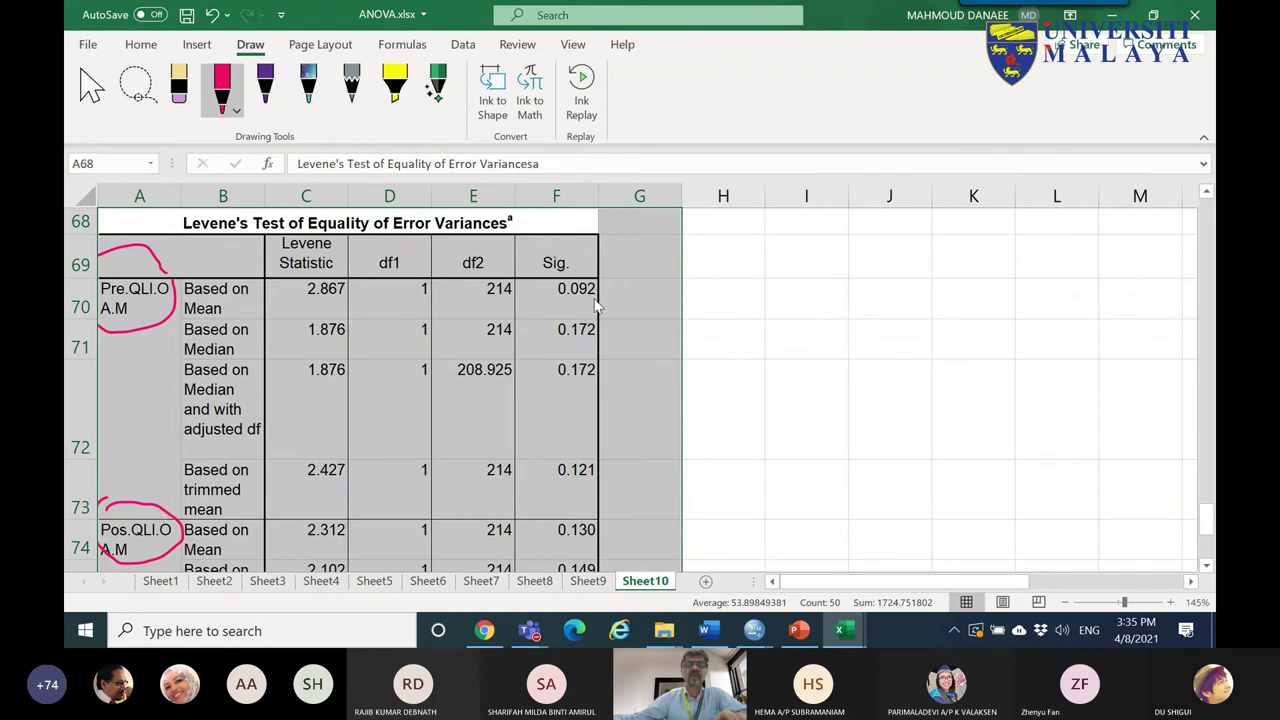
drag(548, 297, 597, 297)
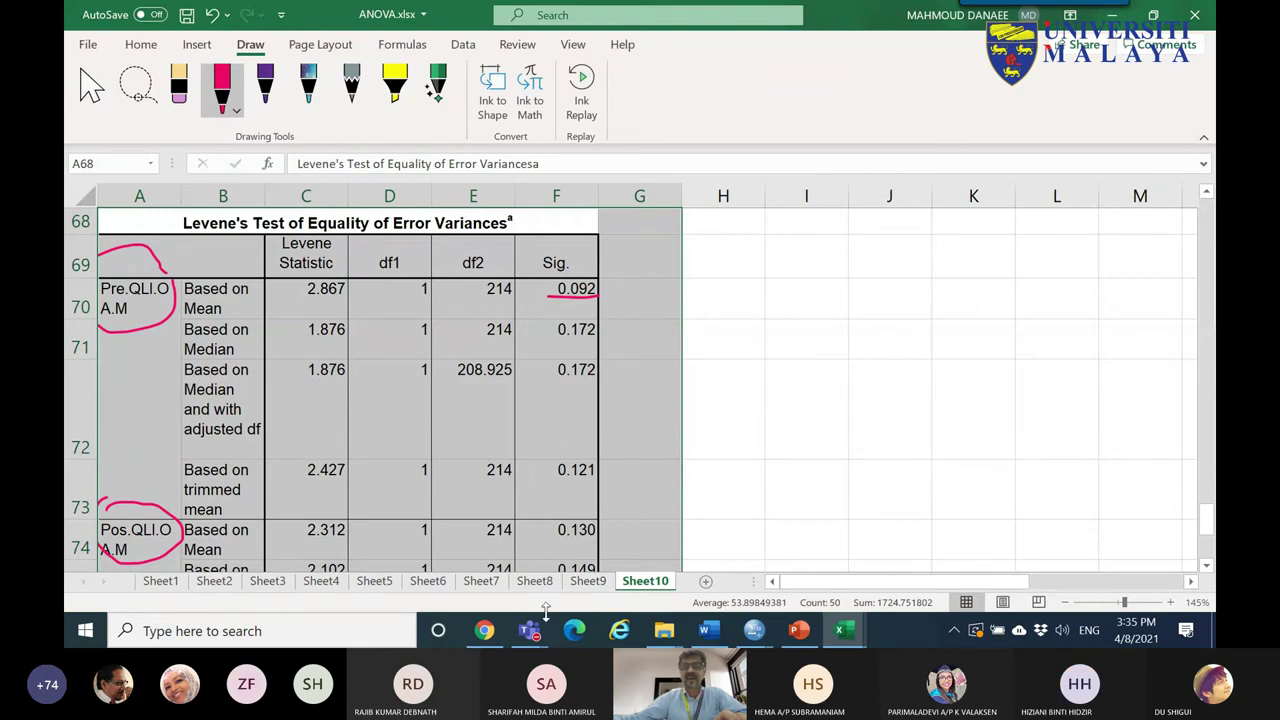
- Switch to the Microsoft Teams meeting window and check the meeting chat
mouse_move(533, 635)
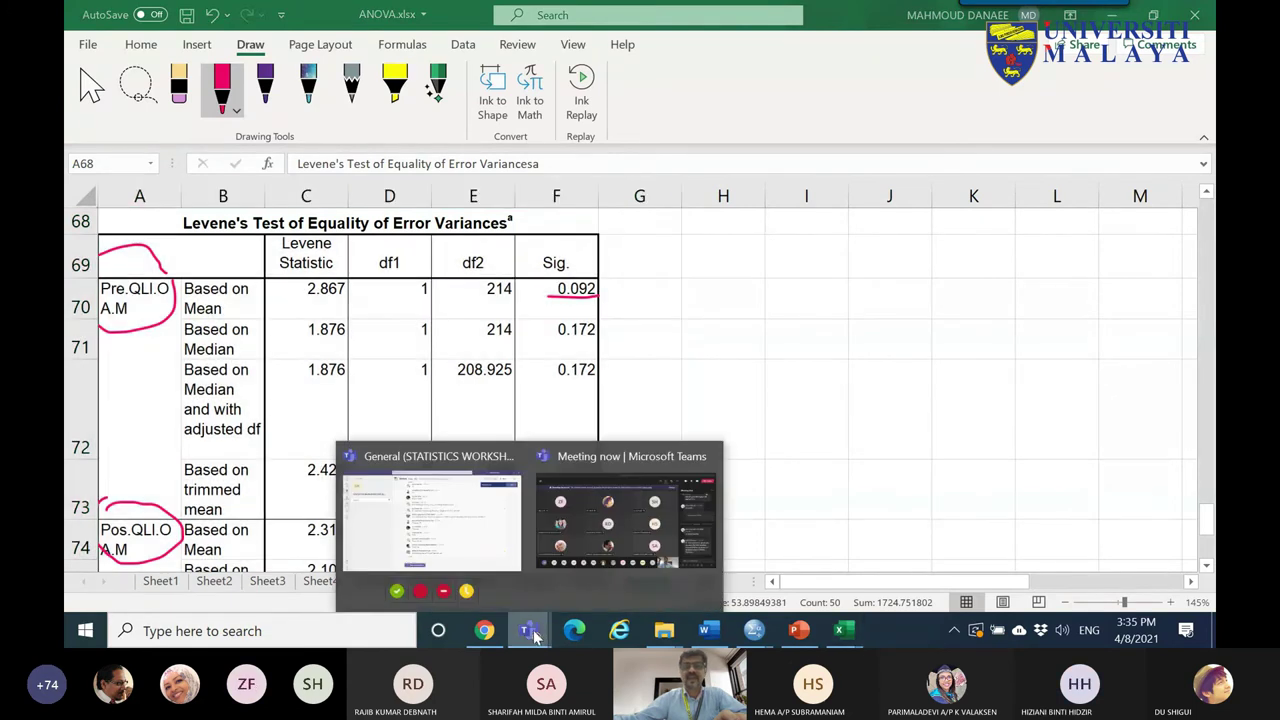
click(604, 522)
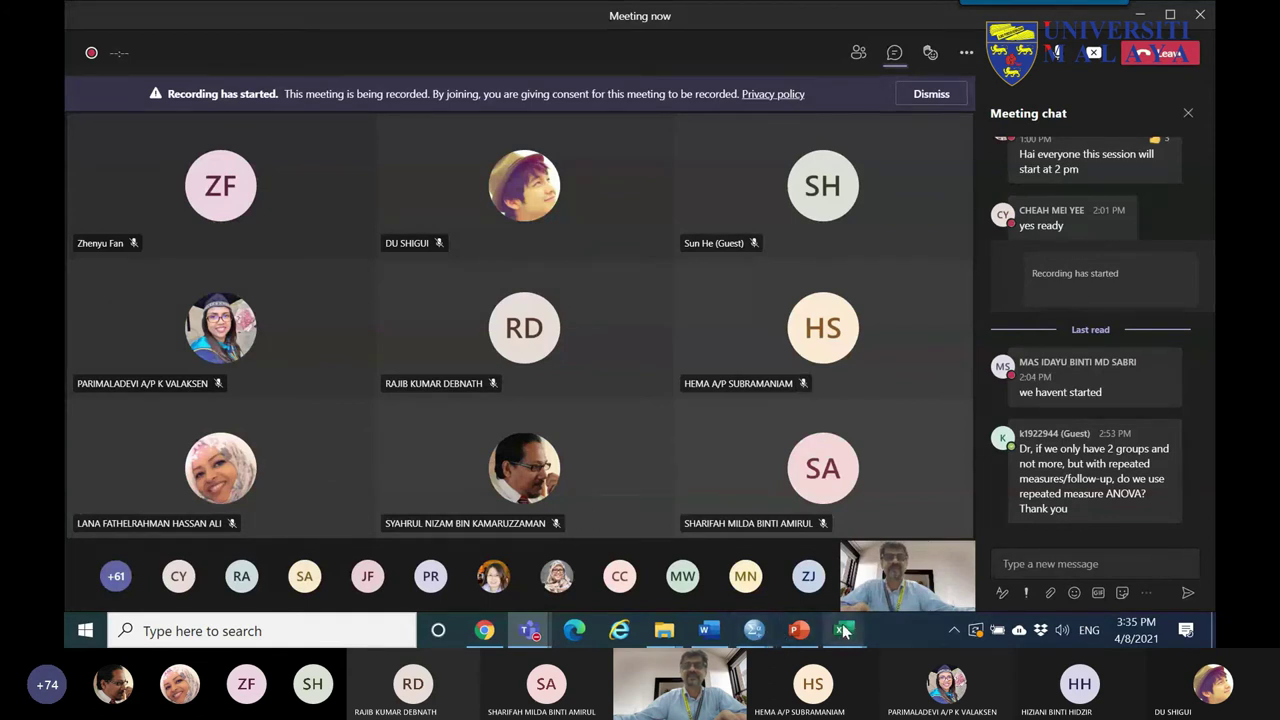
- Switch back to ANOVA.xlsx and circle the Levene's test title and both significance values based on mean in red ink
mouse_move(845, 630)
click(920, 555)
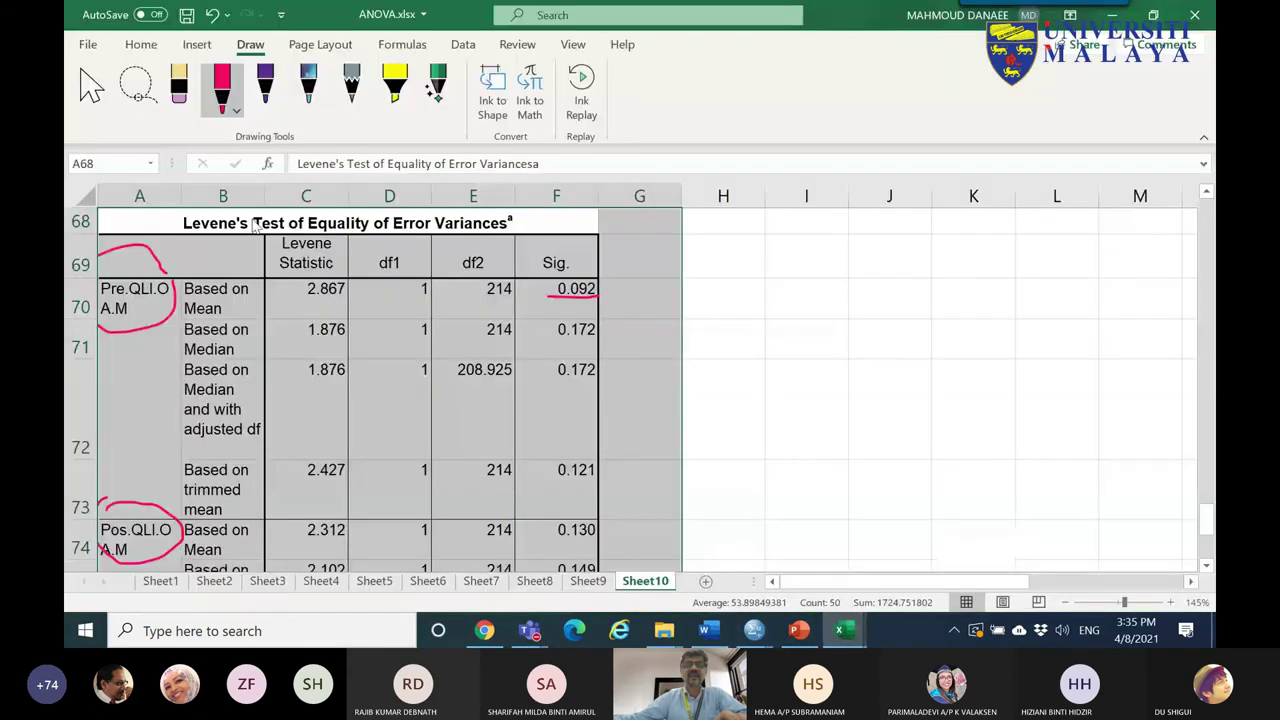
mouse_move(182, 211)
mouse_down()
mouse_move(227, 250)
mouse_move(523, 228)
mouse_move(498, 210)
mouse_move(350, 205)
mouse_move(217, 222)
mouse_move(190, 212)
mouse_move(178, 226)
mouse_move(230, 238)
mouse_up()
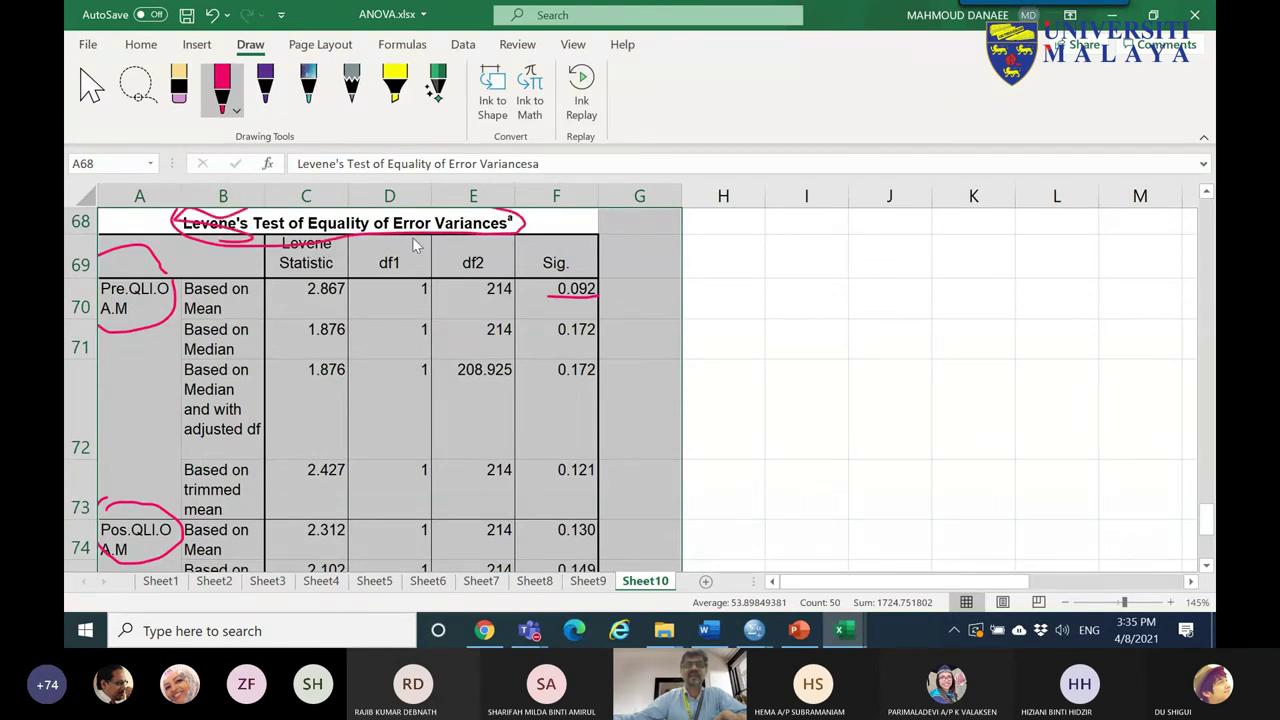
mouse_move(604, 287)
mouse_down()
mouse_move(604, 313)
mouse_move(579, 258)
mouse_move(603, 305)
mouse_up()
mouse_move(607, 538)
mouse_down()
mouse_move(537, 534)
mouse_move(600, 506)
mouse_move(599, 540)
mouse_up()
- Sketch a two-by-two grid in red ink beside the Levene's table, with its rows labelled C and E
drag(790, 303, 796, 321)
mouse_move(786, 382)
mouse_down()
mouse_move(784, 442)
mouse_move(826, 404)
mouse_up()
drag(720, 374, 960, 362)
drag(810, 240, 797, 456)
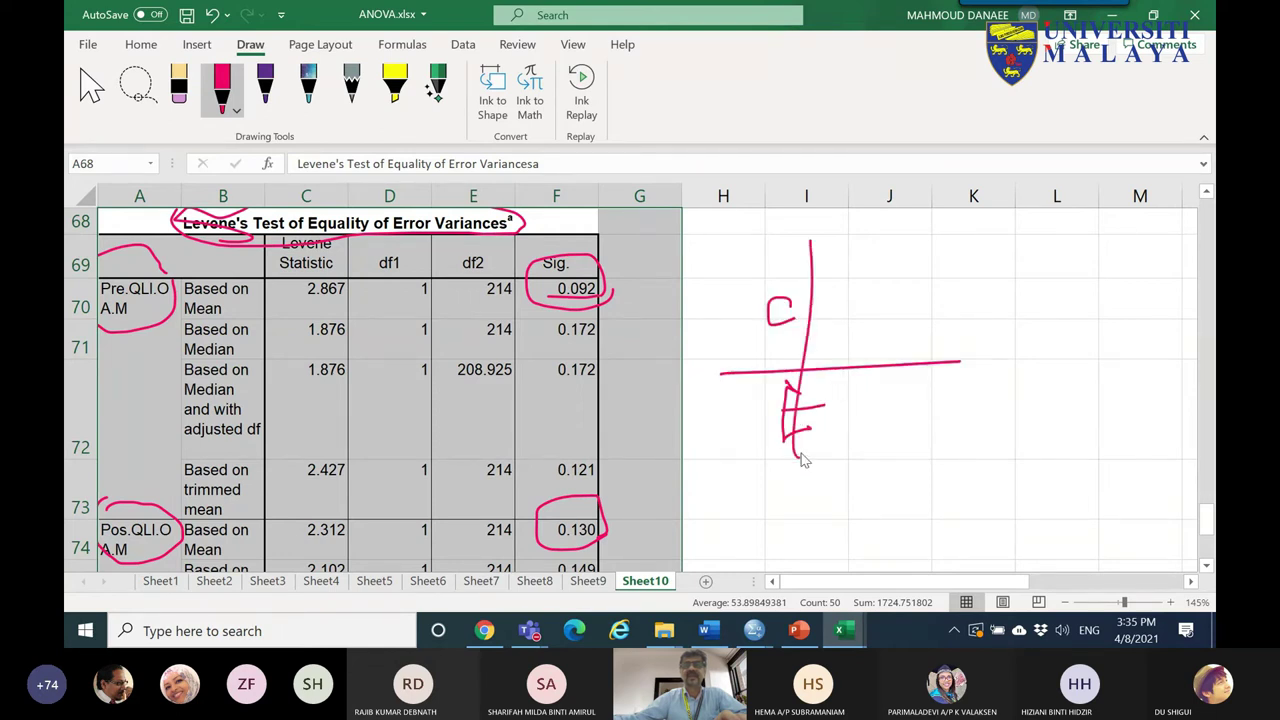
mouse_move(760, 268)
mouse_down()
mouse_move(1030, 355)
mouse_move(830, 445)
mouse_up()
drag(890, 240, 930, 450)
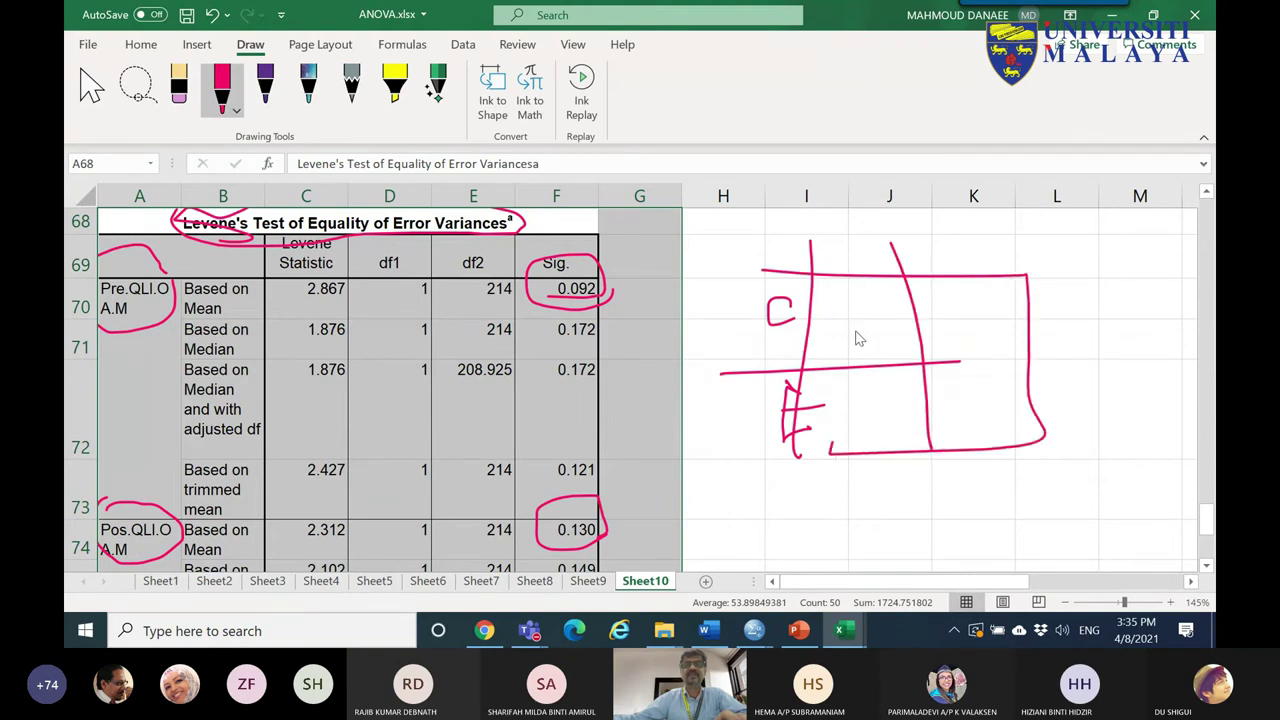
- Label the sketched grid's columns "pr" and "post" and write "var" in both cells of the C row
drag(832, 314, 880, 340)
mouse_move(853, 246)
mouse_down()
mouse_move(851, 280)
mouse_move(880, 238)
mouse_move(945, 258)
mouse_up()
drag(948, 238, 976, 244)
drag(1000, 228, 1002, 264)
drag(990, 240, 1010, 238)
mouse_move(941, 312)
mouse_down()
mouse_move(962, 306)
mouse_move(976, 326)
mouse_move(983, 316)
mouse_move(985, 336)
mouse_up()
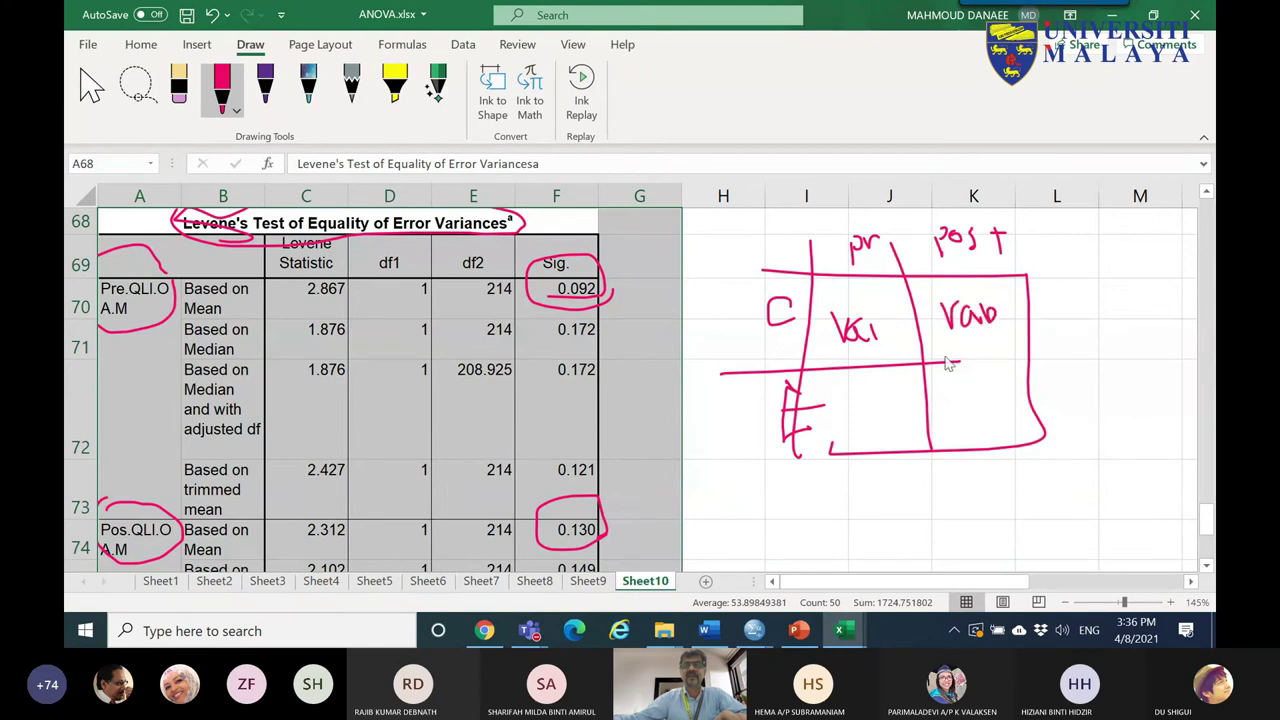
- Write "var" in the E row cells, circle each column's pair with an arrow below the first, and draw a red X beside the pre-test significance values
mouse_move(843, 385)
mouse_down()
mouse_move(957, 399)
mouse_move(967, 380)
mouse_move(967, 397)
mouse_move(1001, 382)
mouse_move(1003, 409)
mouse_move(937, 303)
mouse_move(1004, 336)
mouse_move(1012, 428)
mouse_up()
mouse_move(895, 420)
mouse_down()
mouse_move(862, 294)
mouse_move(904, 416)
mouse_move(869, 508)
mouse_up()
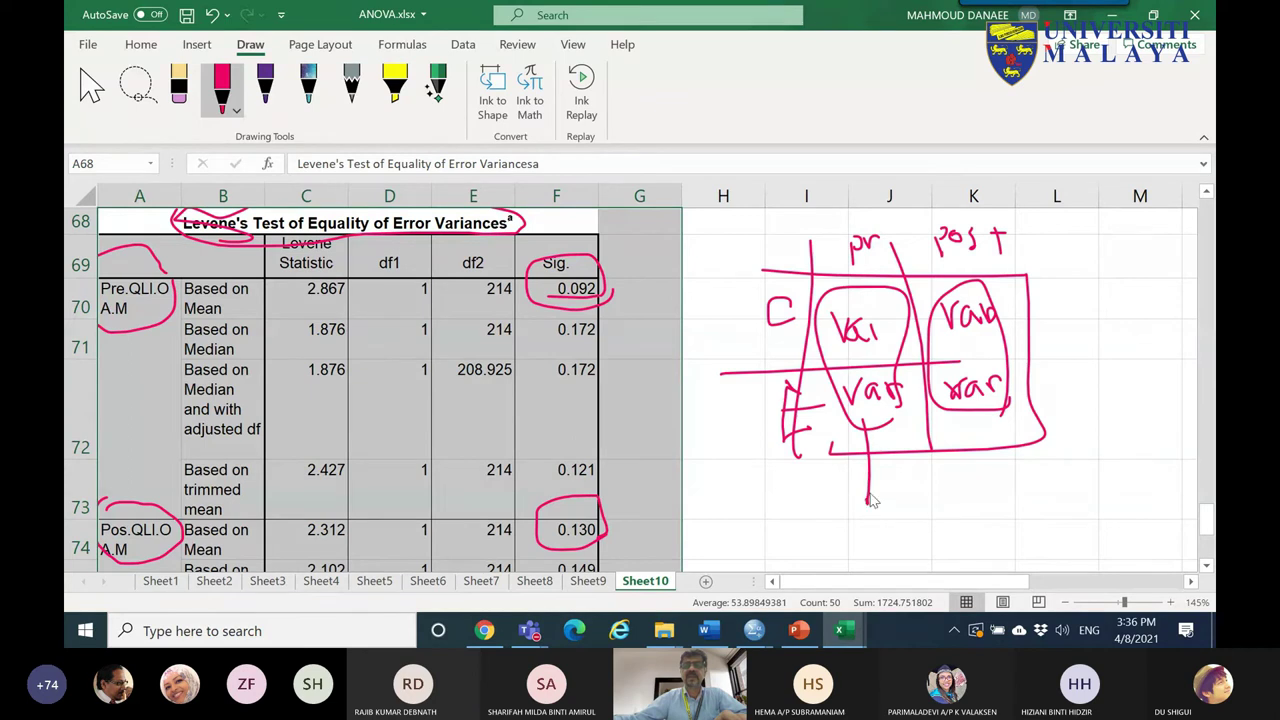
mouse_move(848, 492)
mouse_down()
mouse_move(876, 536)
mouse_move(906, 517)
mouse_up()
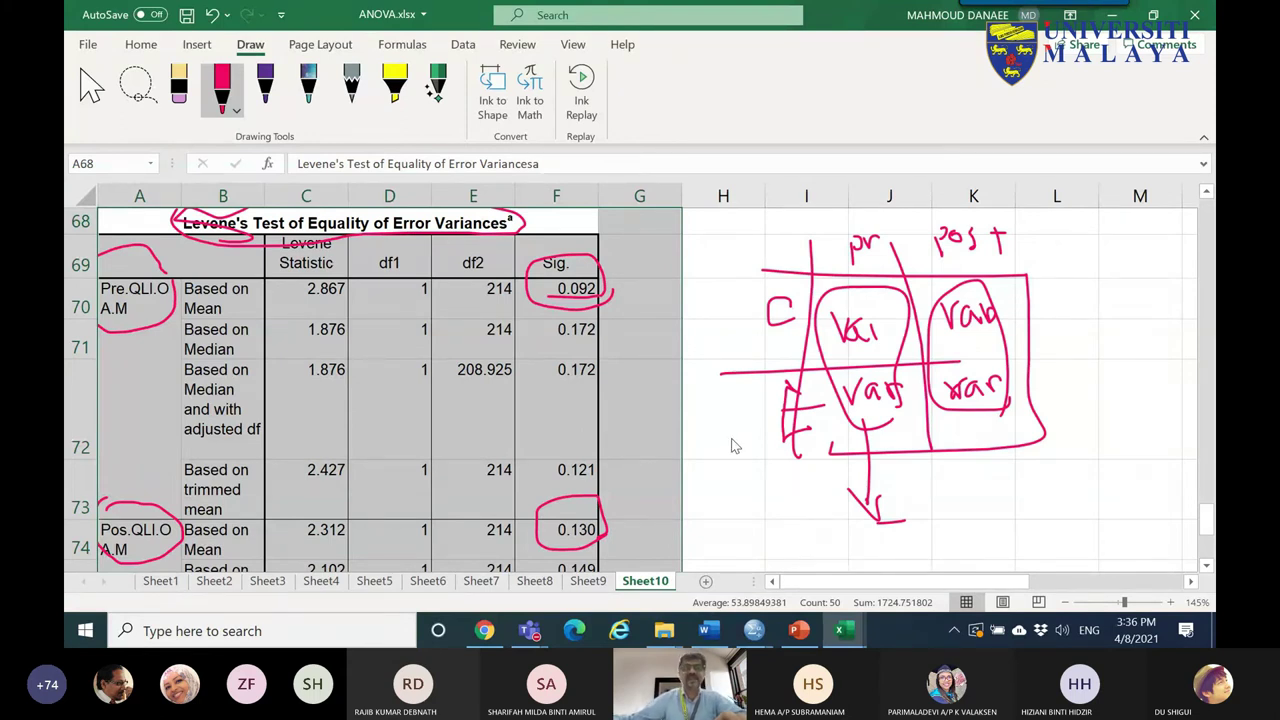
drag(665, 258, 620, 380)
drag(622, 288, 665, 380)
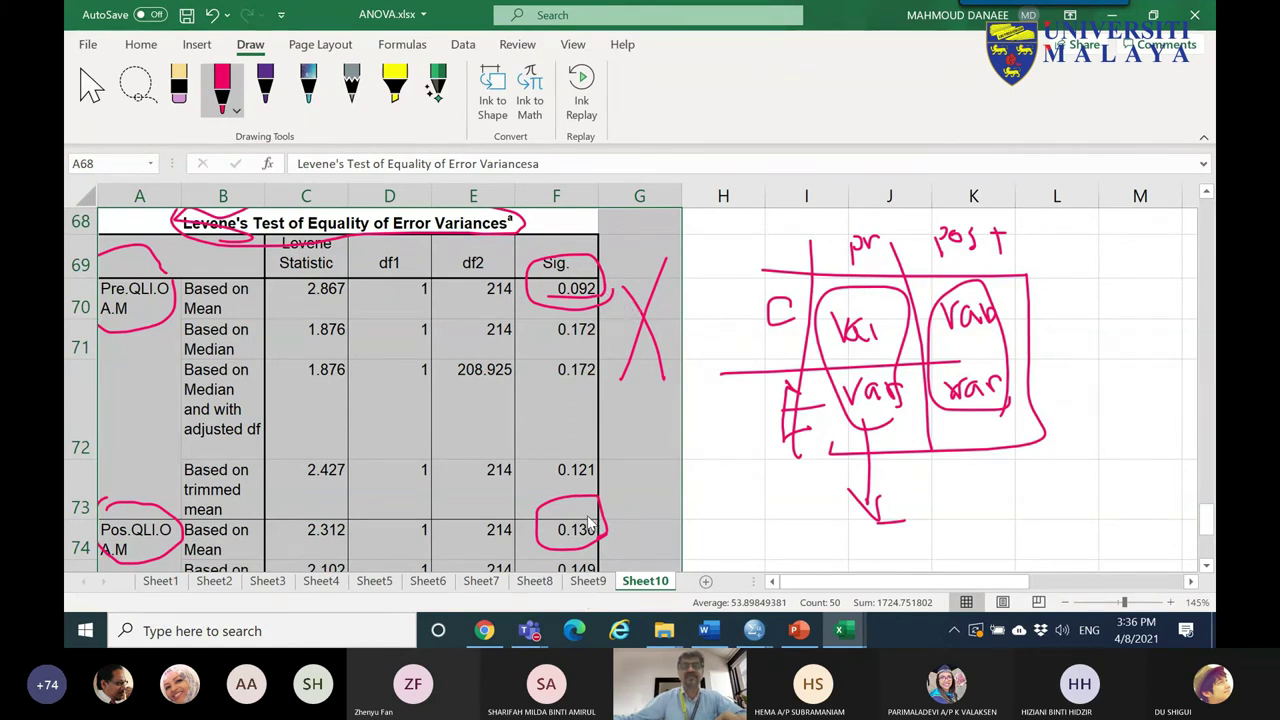
- Return to the SPSS output and copy the Tests of Between-Subjects Effects table
mouse_move(757, 635)
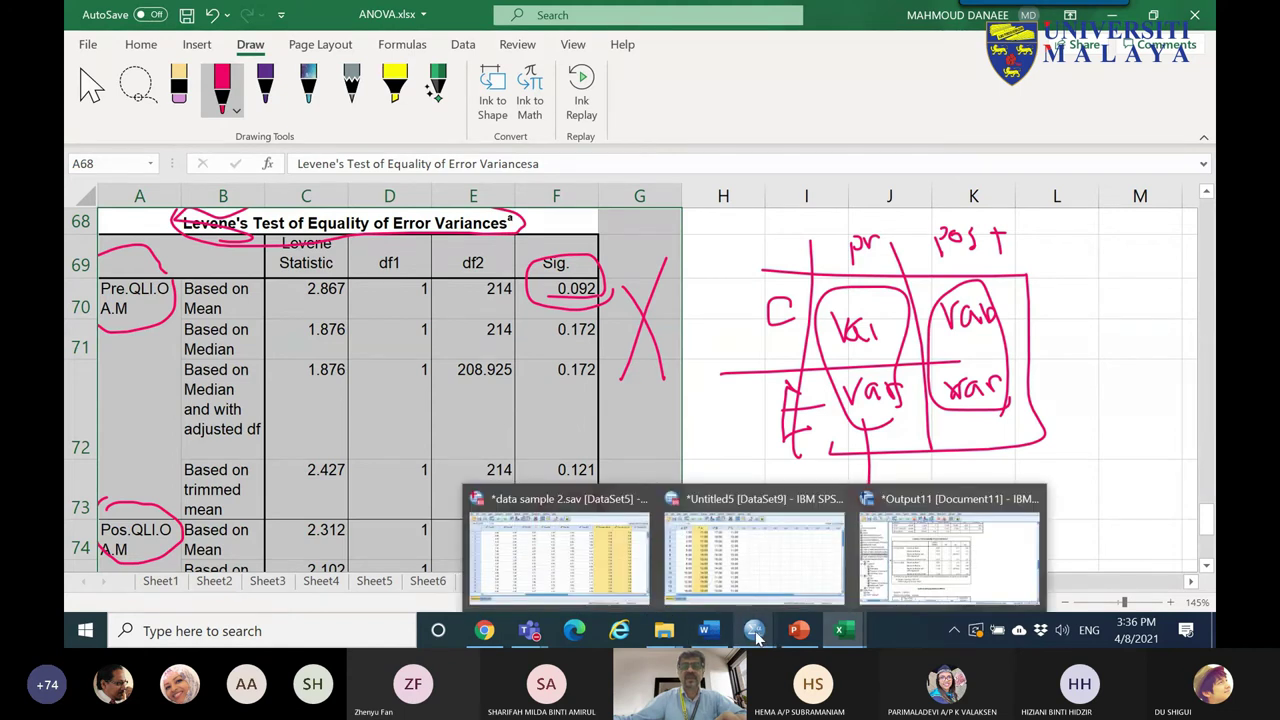
click(948, 550)
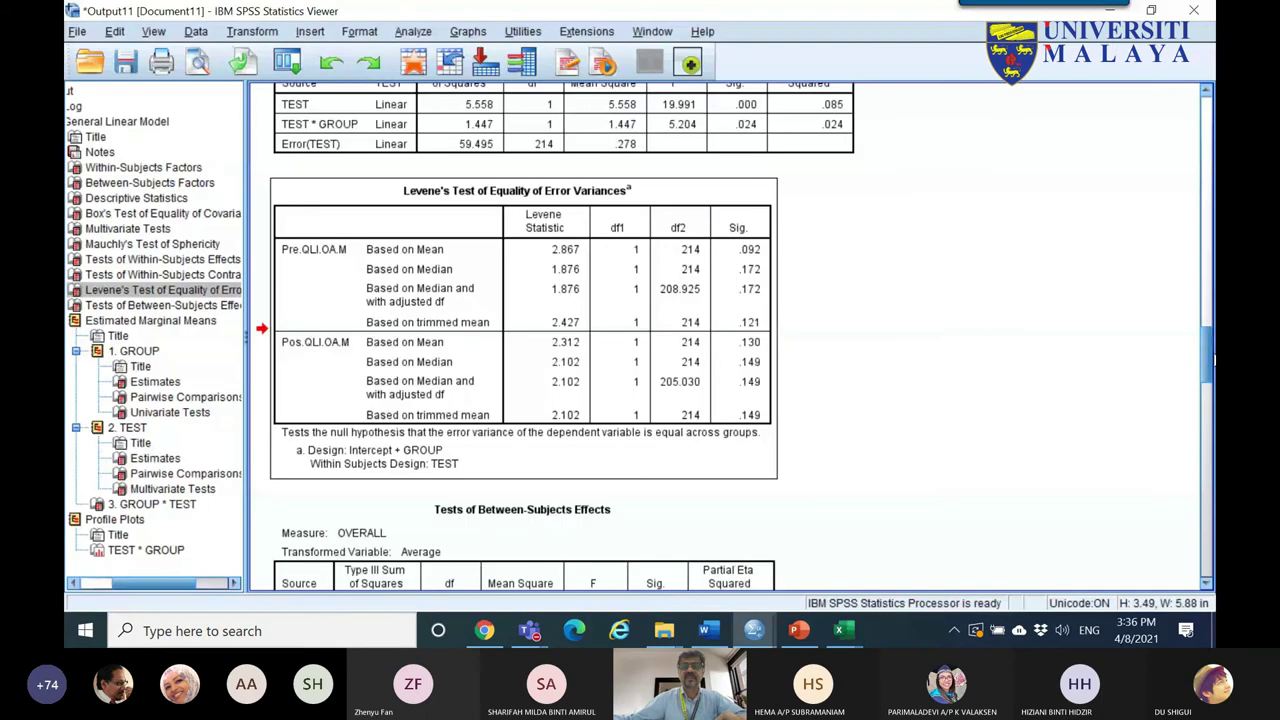
scroll(507, 314, down, 5)
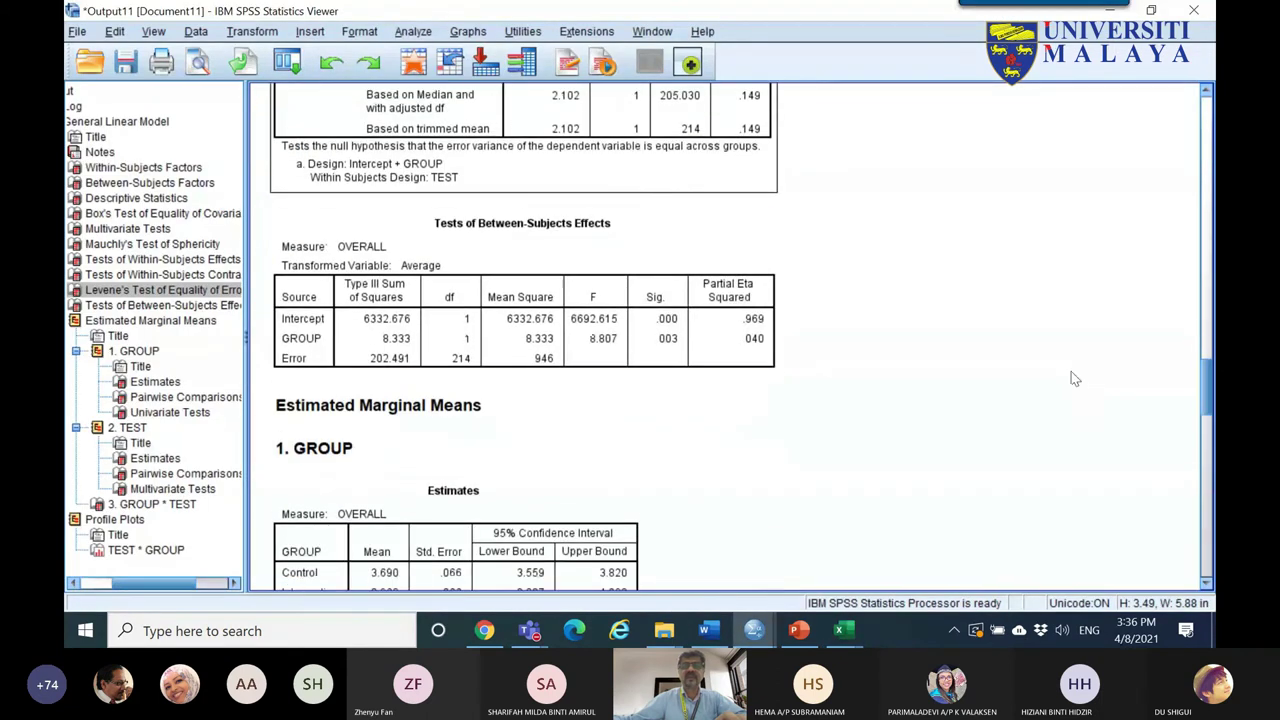
click(490, 245)
right_click(490, 245)
click(510, 280)
- Switch back to ANOVA.xlsx and paste the between-subjects effects table at cell A82, below the Levene's test table
mouse_move(843, 630)
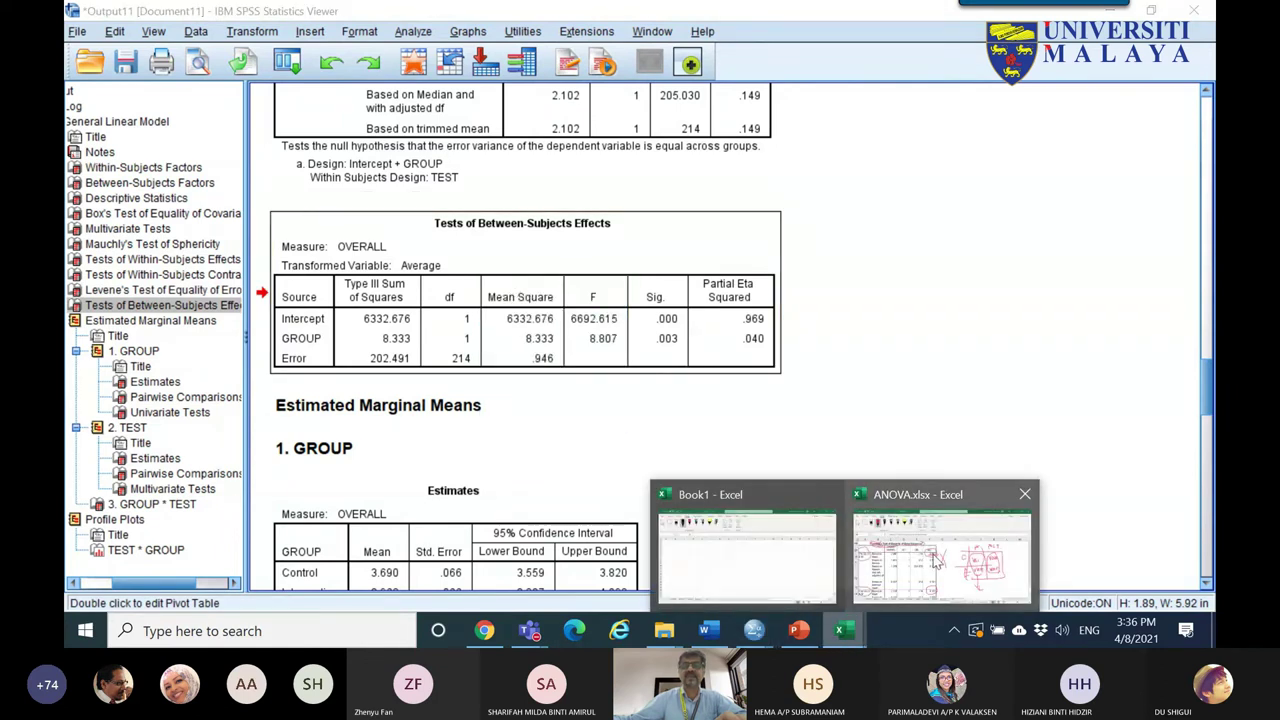
click(991, 548)
scroll(886, 533, down, 3)
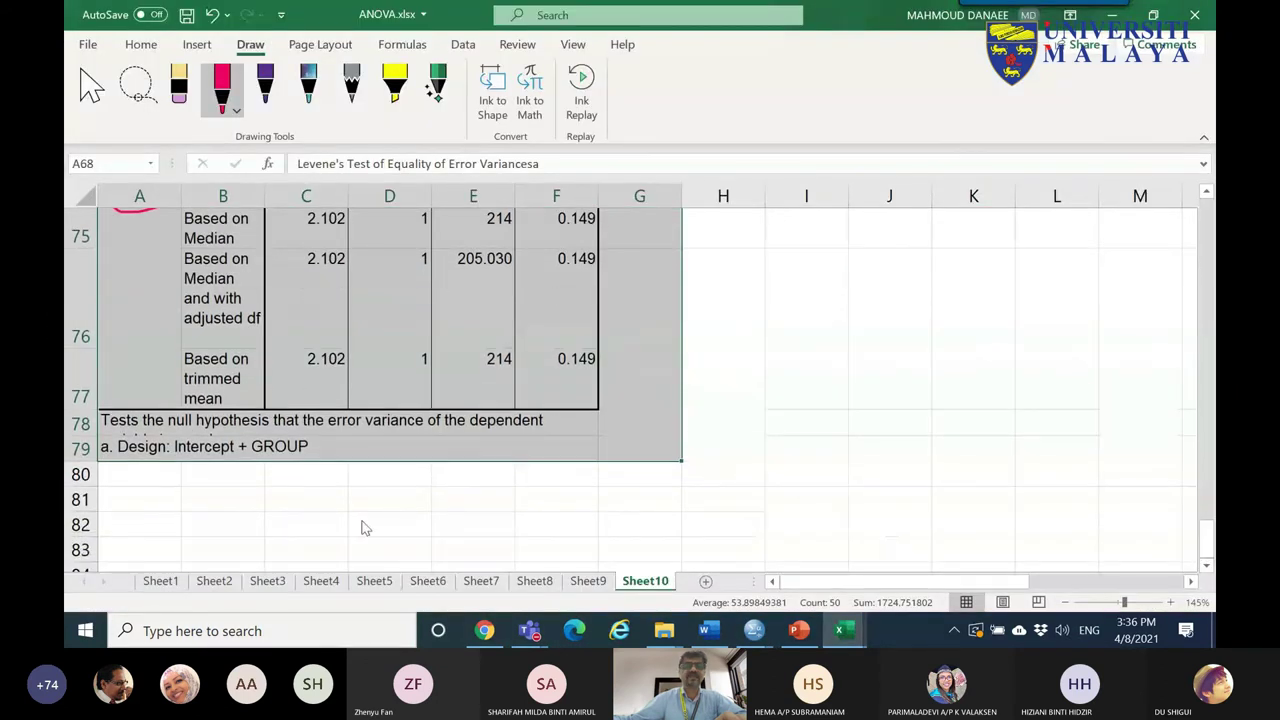
click(91, 88)
click(150, 530)
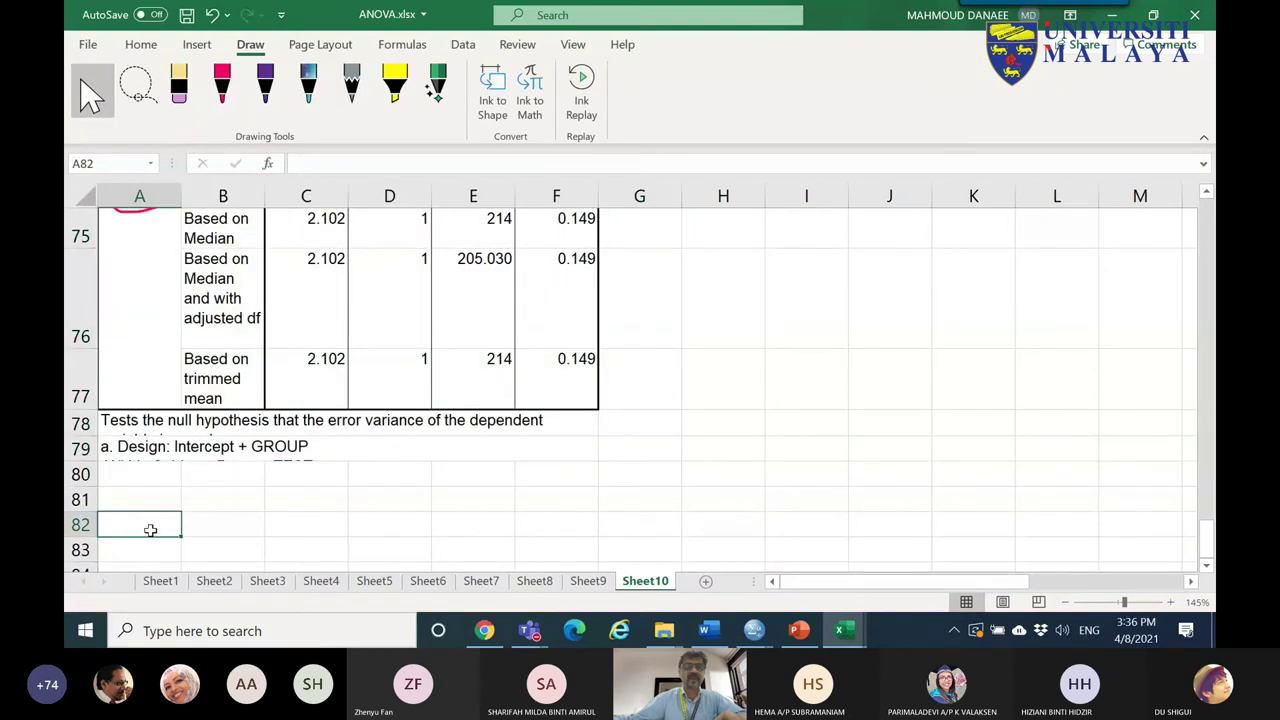
key(ctrl+v)
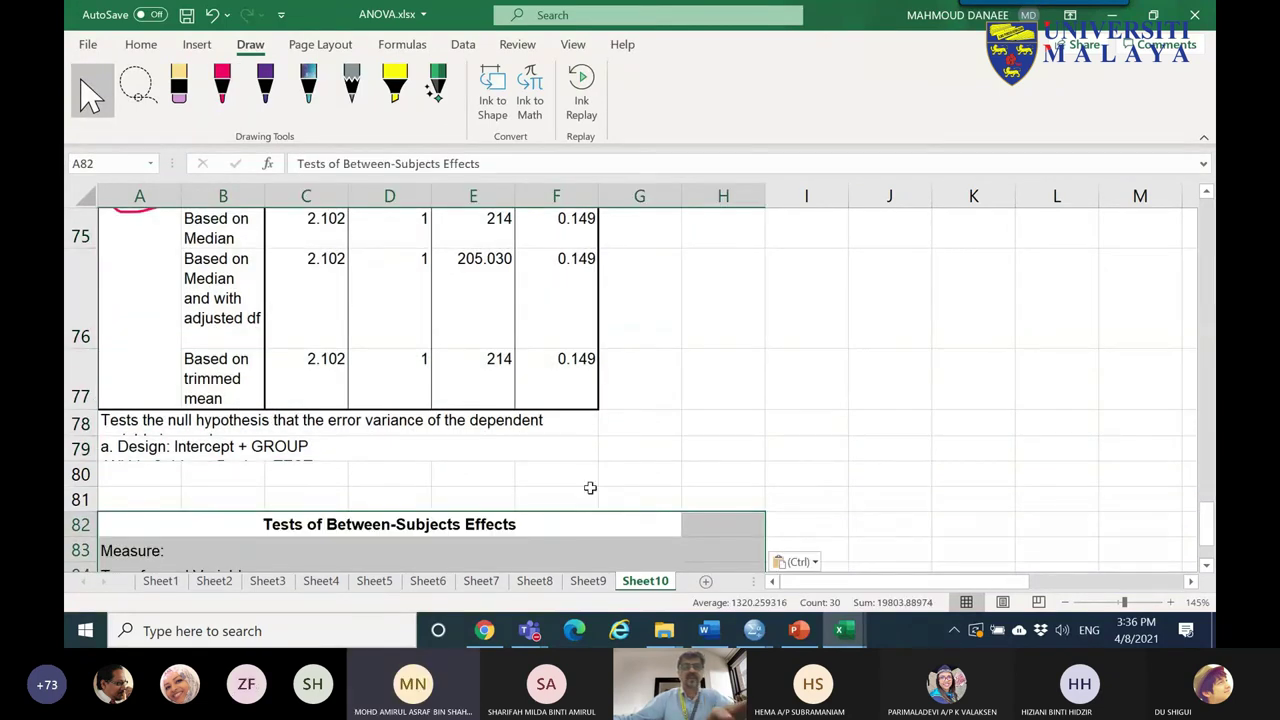
scroll(594, 486, down, 5)
scroll(595, 481, up, 2)
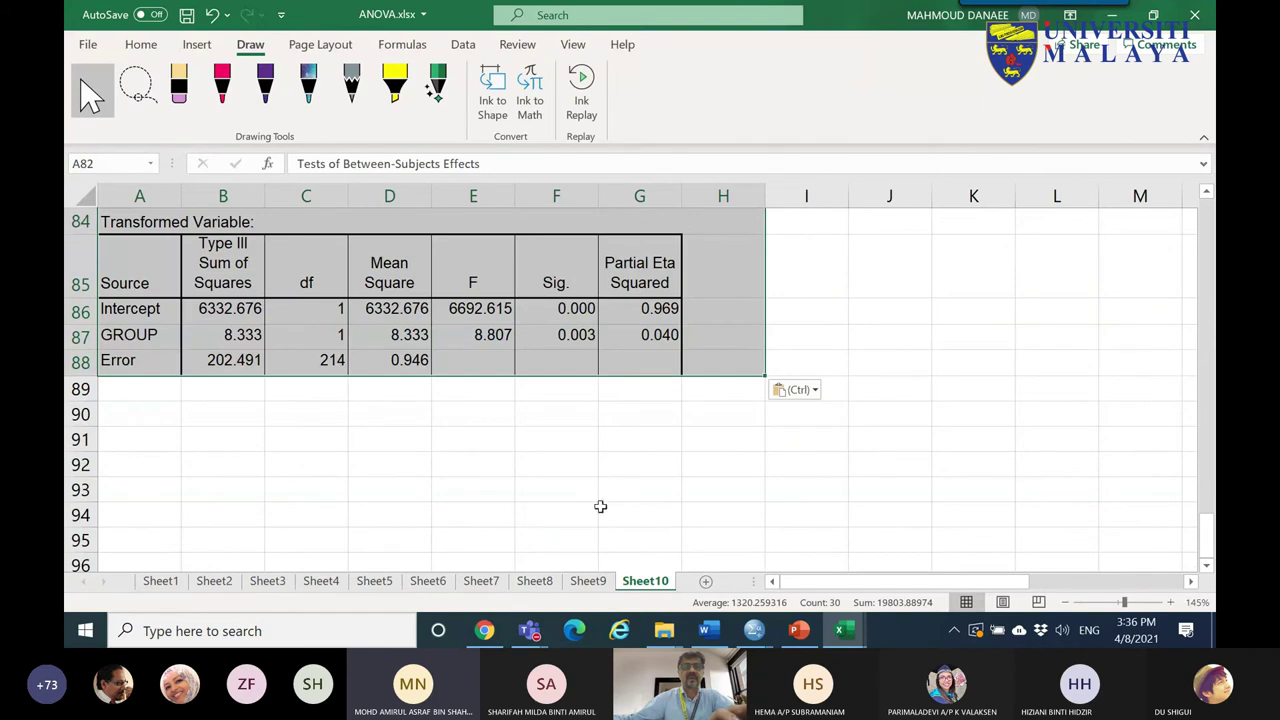
- Switch to the Microsoft Teams meeting window and check the participants and meeting chat
click(529, 630)
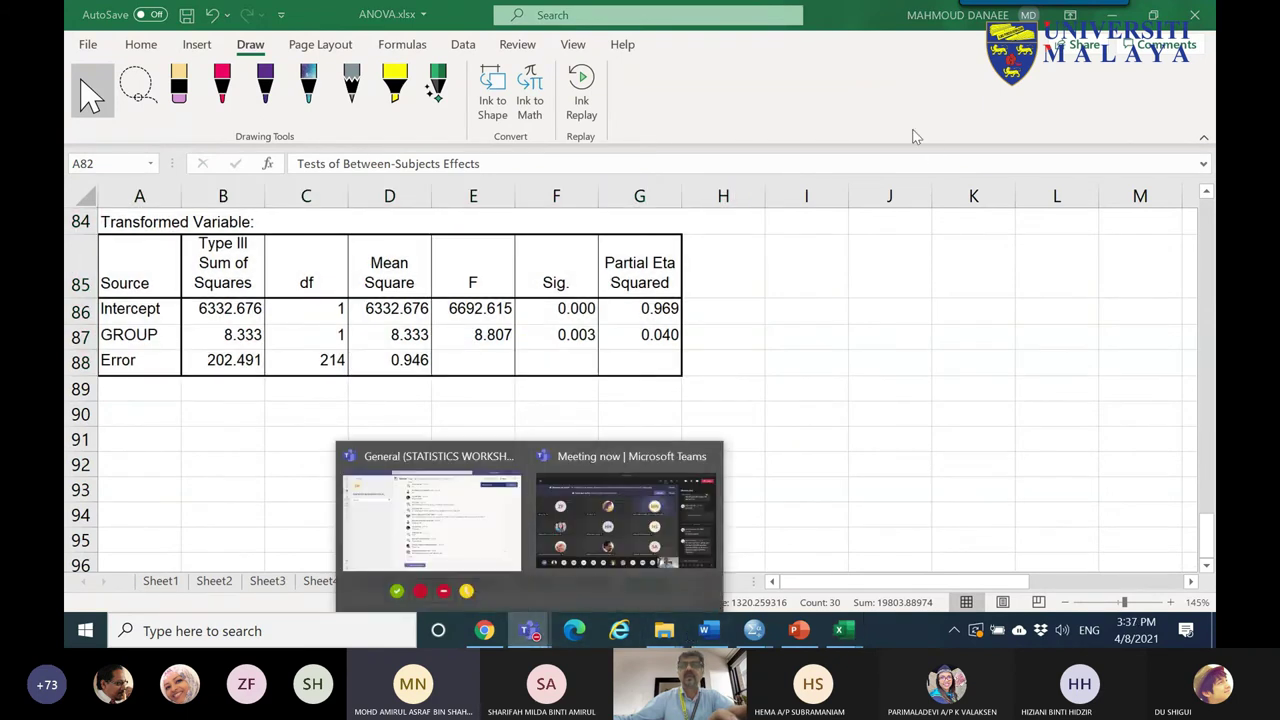
click(604, 482)
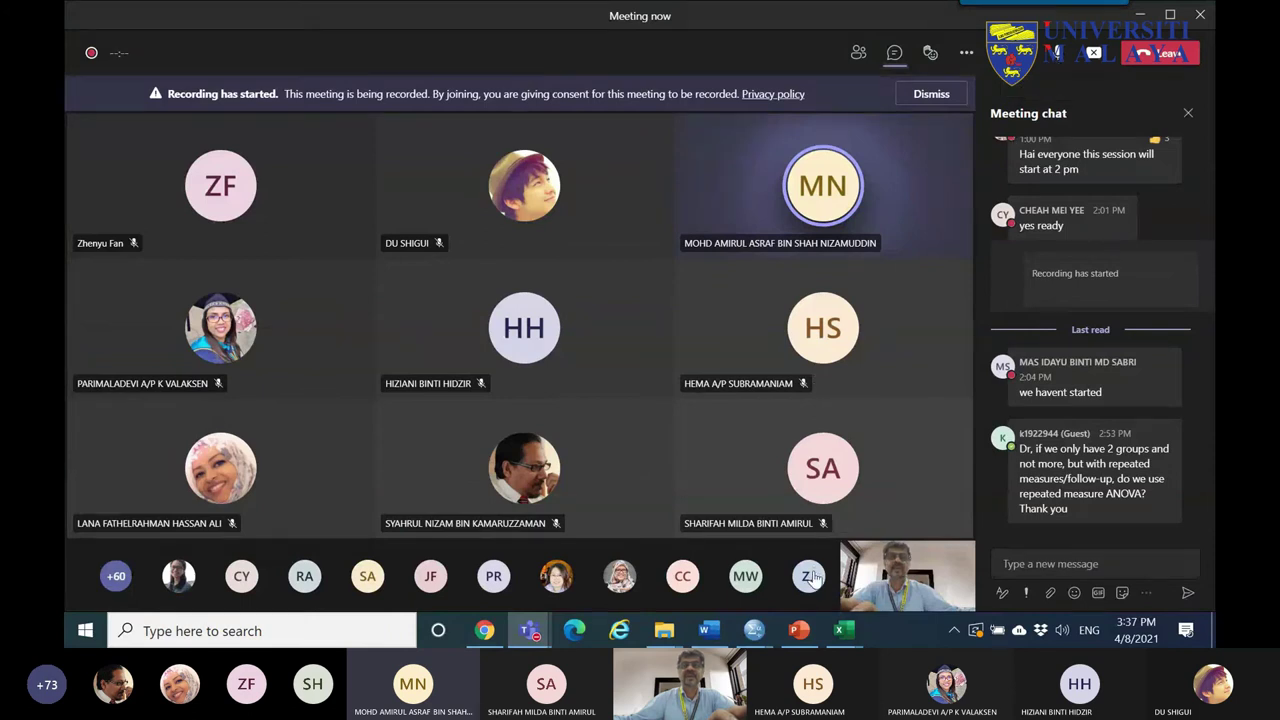
mouse_move(800, 578)
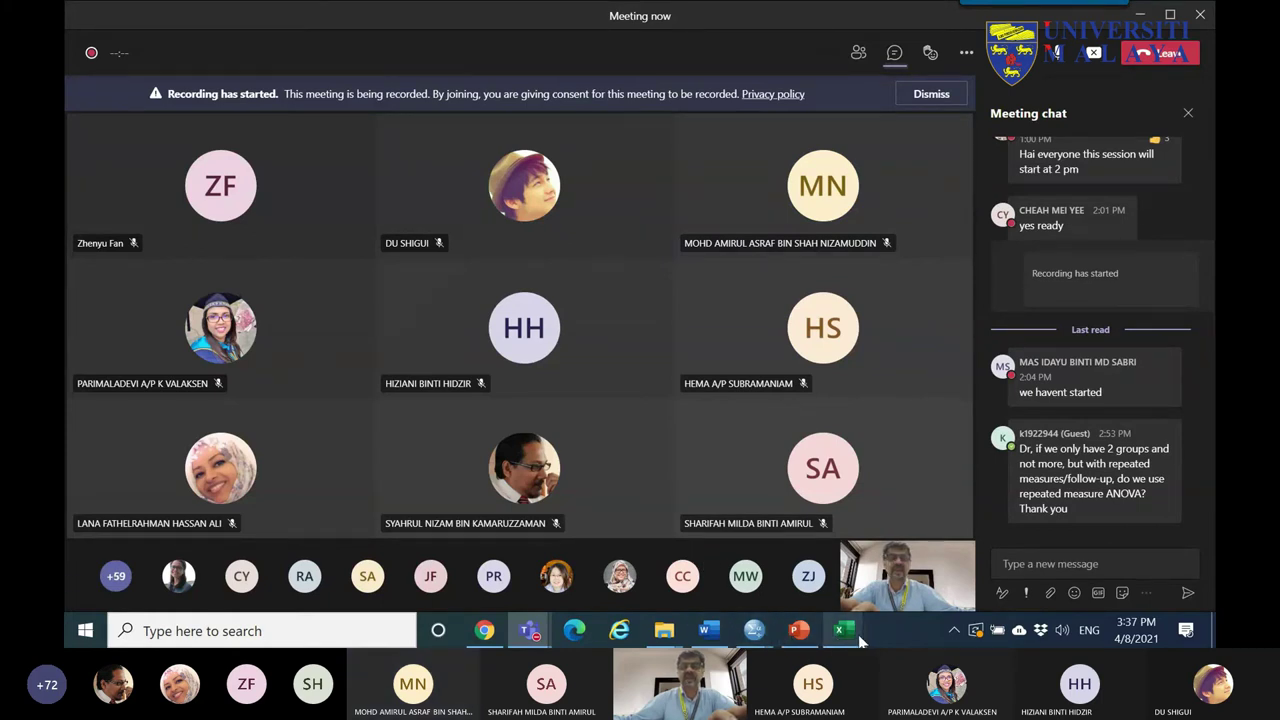
- Return to ANOVA.xlsx and, in purple ink, write "n1=n2" above the Levene's table, cross out the pre-test significance and circle "Levene's"
mouse_move(865, 641)
click(900, 555)
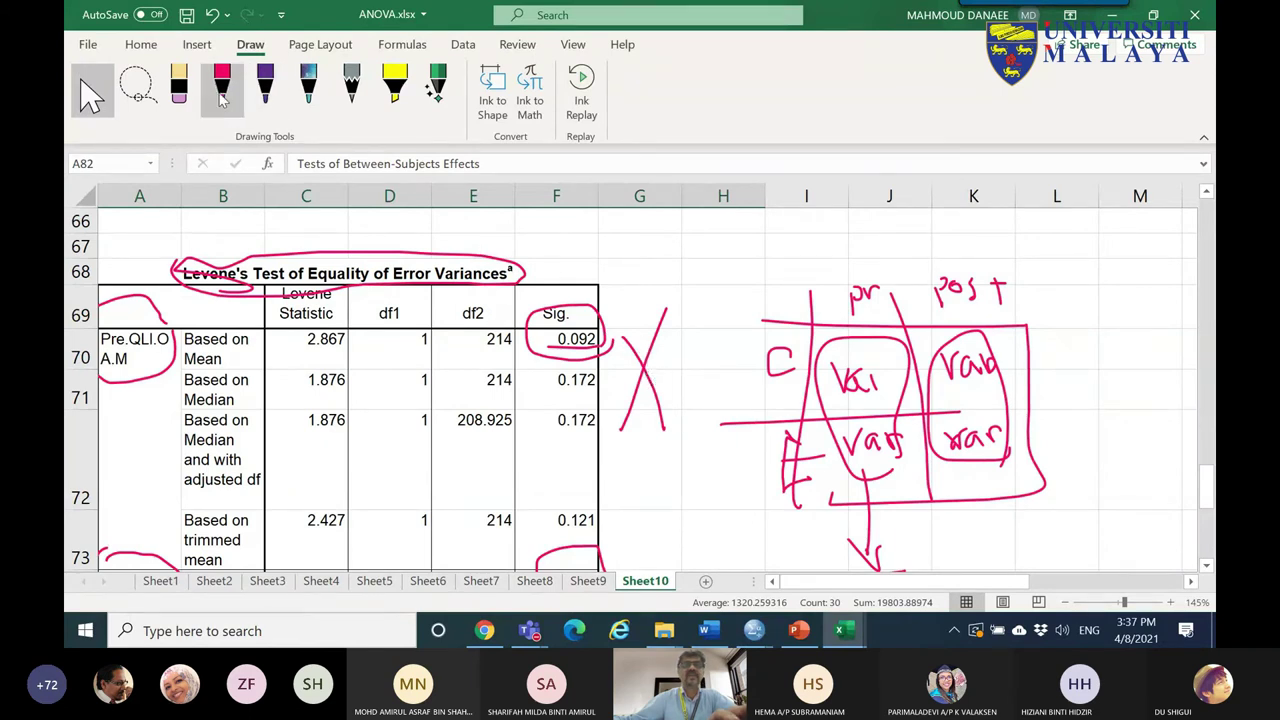
click(265, 90)
mouse_move(628, 232)
mouse_down()
mouse_move(688, 250)
mouse_move(662, 233)
mouse_move(694, 230)
mouse_move(741, 246)
mouse_up()
mouse_move(607, 302)
mouse_down()
mouse_move(561, 360)
mouse_move(604, 378)
mouse_up()
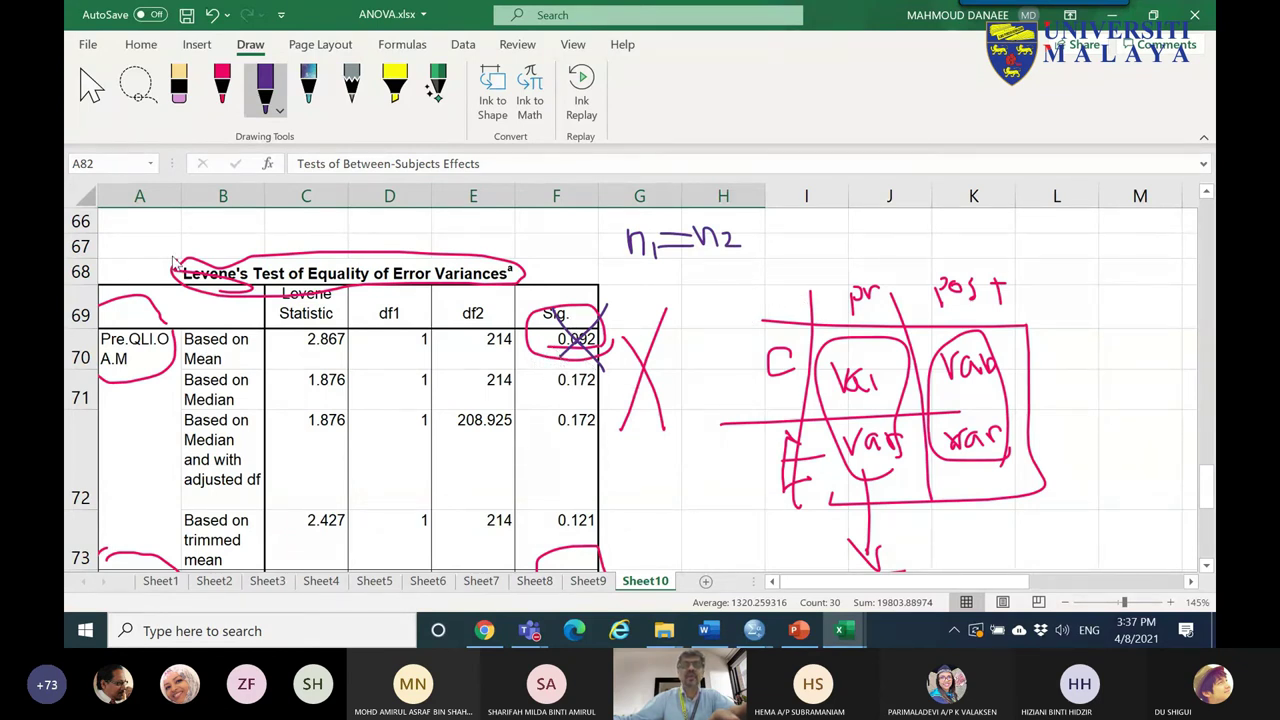
mouse_move(262, 288)
mouse_down()
mouse_move(155, 250)
mouse_move(260, 284)
mouse_move(232, 304)
mouse_up()
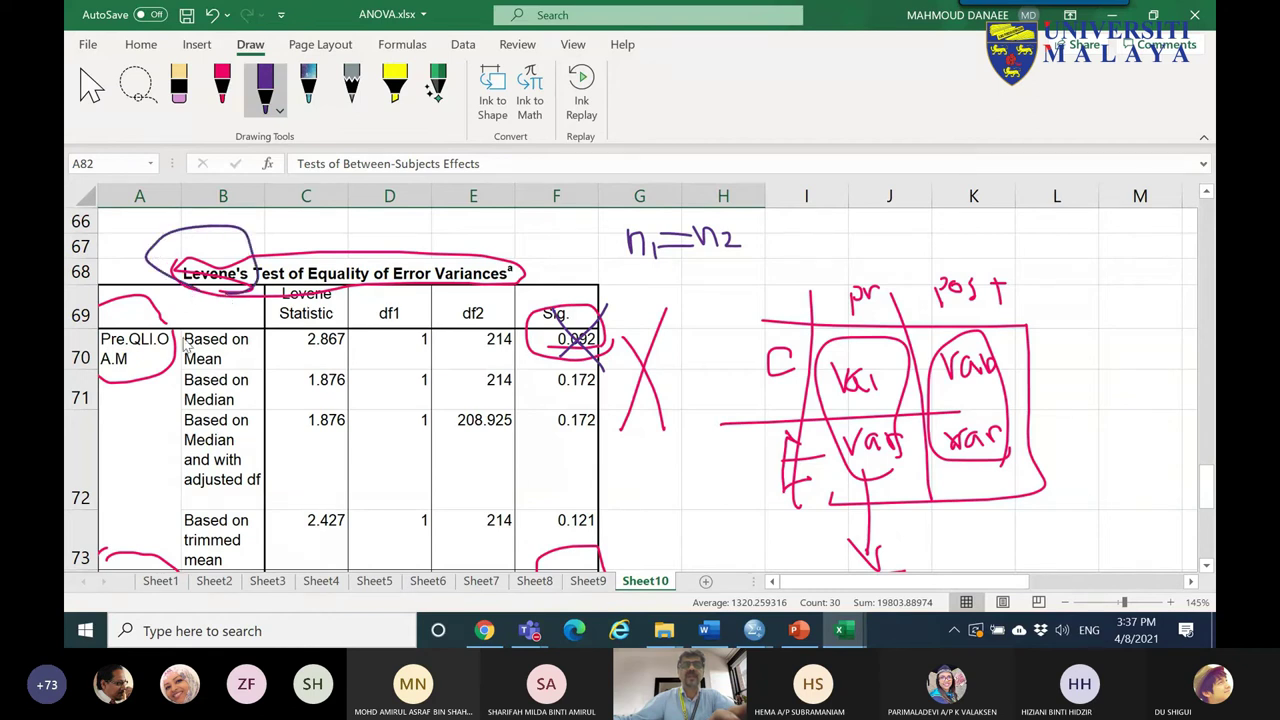
- Highlight the Pre.QLI.OA.M row and the Pos.QLI.OA.M row based on mean in the Levene's table to compare them
click(195, 355)
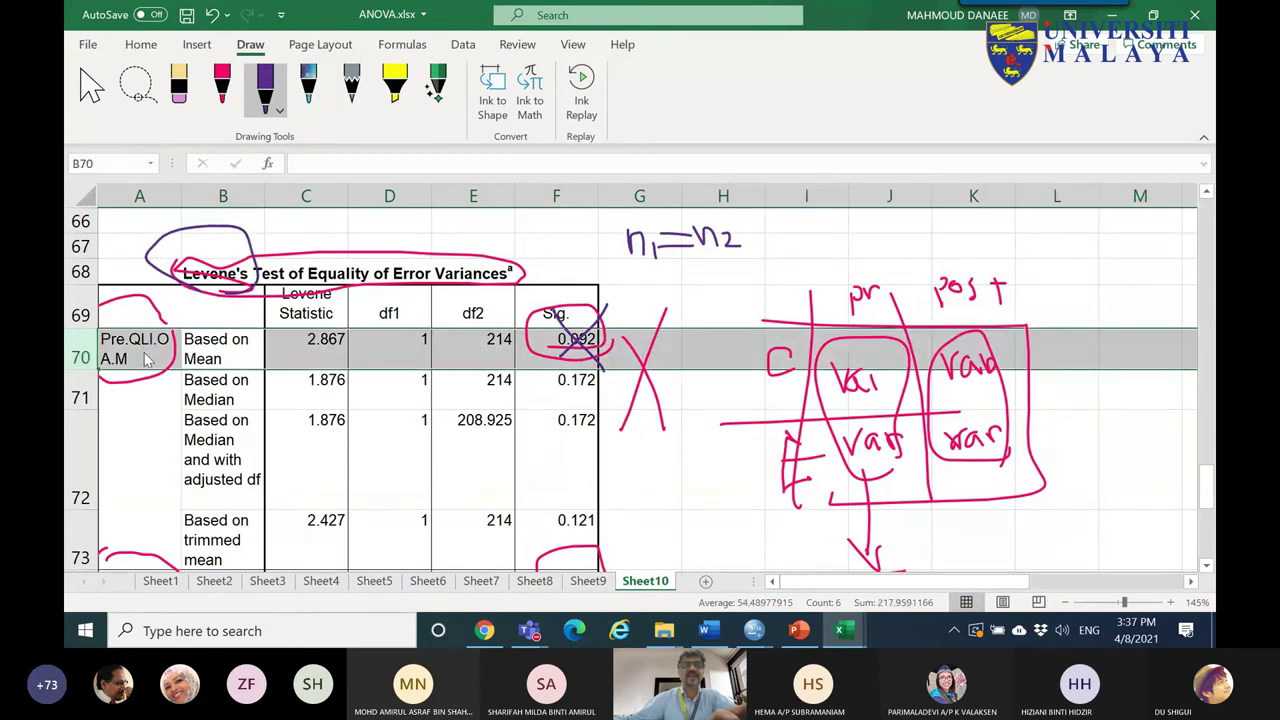
click(1207, 541)
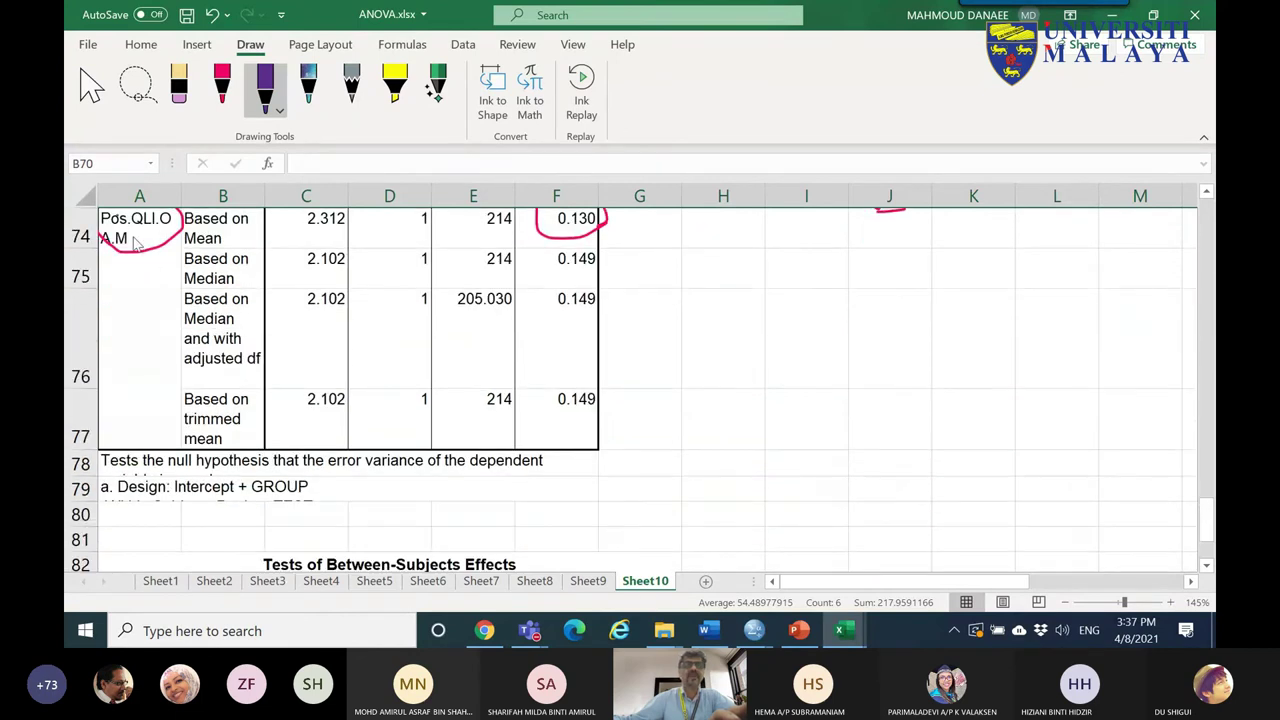
click(80, 234)
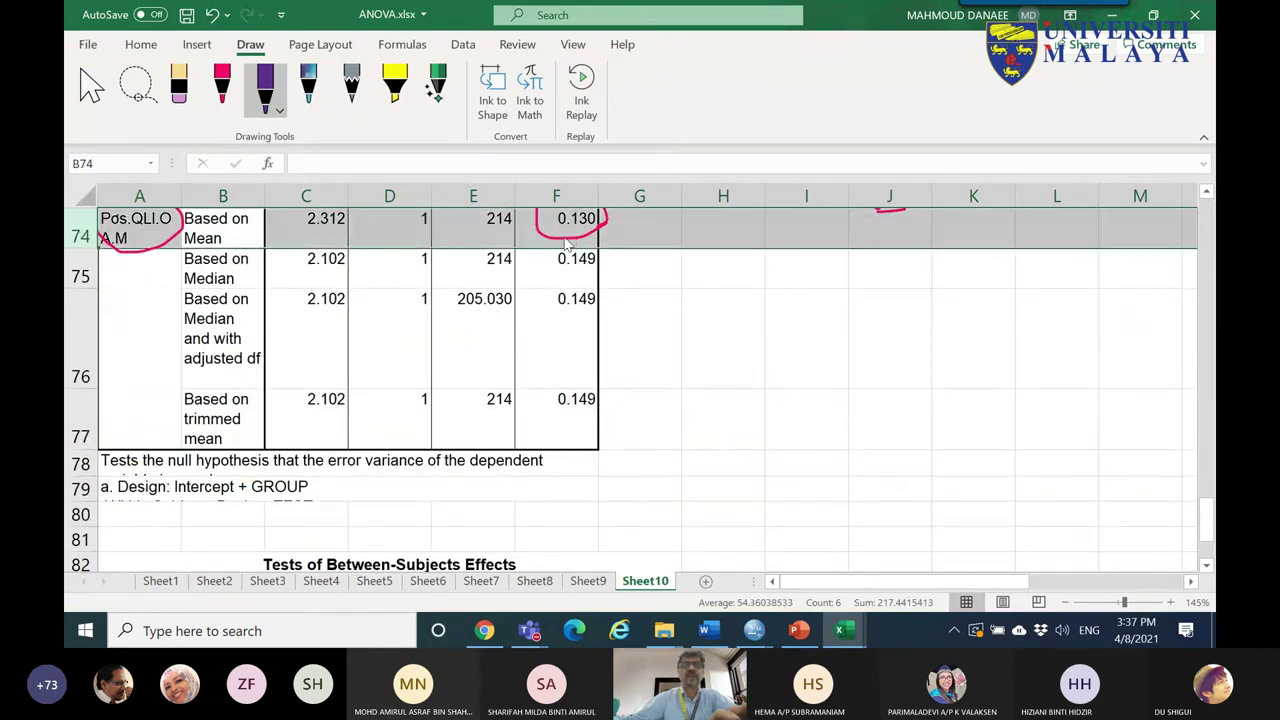
click(1207, 197)
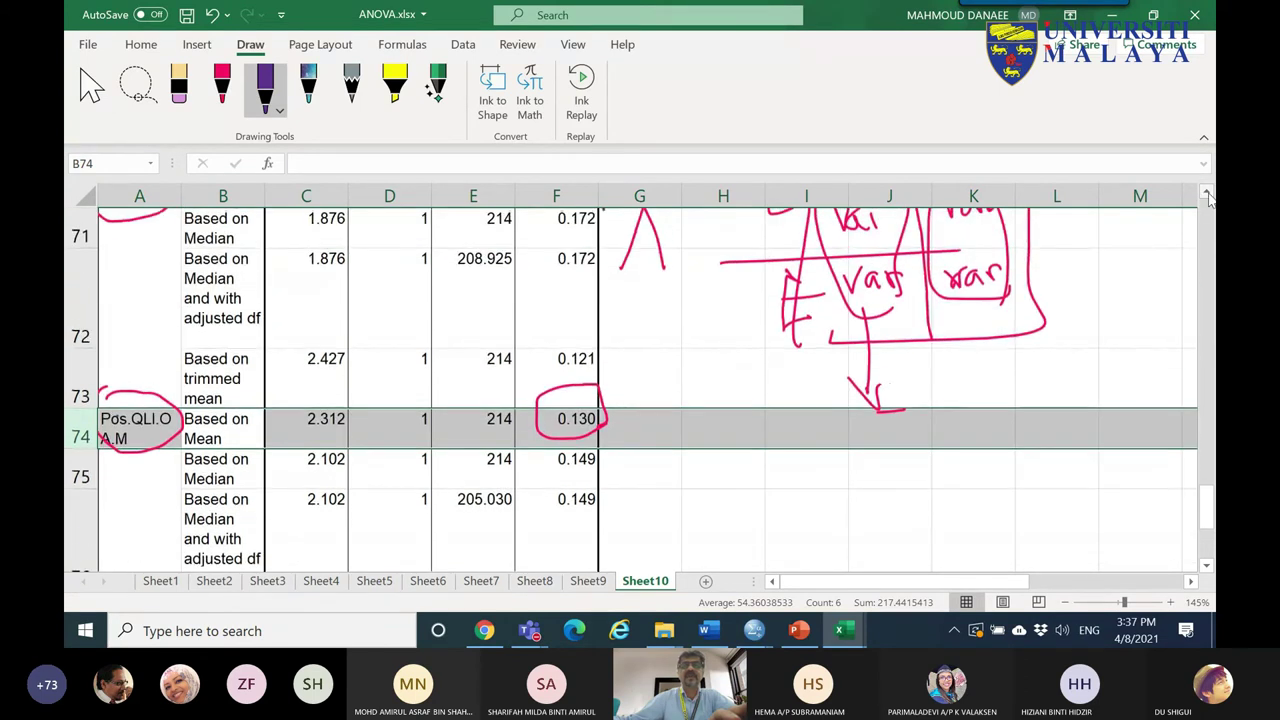
- Erase the ink marks around the pre-test and post-test significance values based on mean
click(177, 97)
drag(600, 262, 548, 270)
mouse_move(563, 393)
mouse_down()
mouse_move(533, 463)
mouse_move(577, 513)
mouse_up()
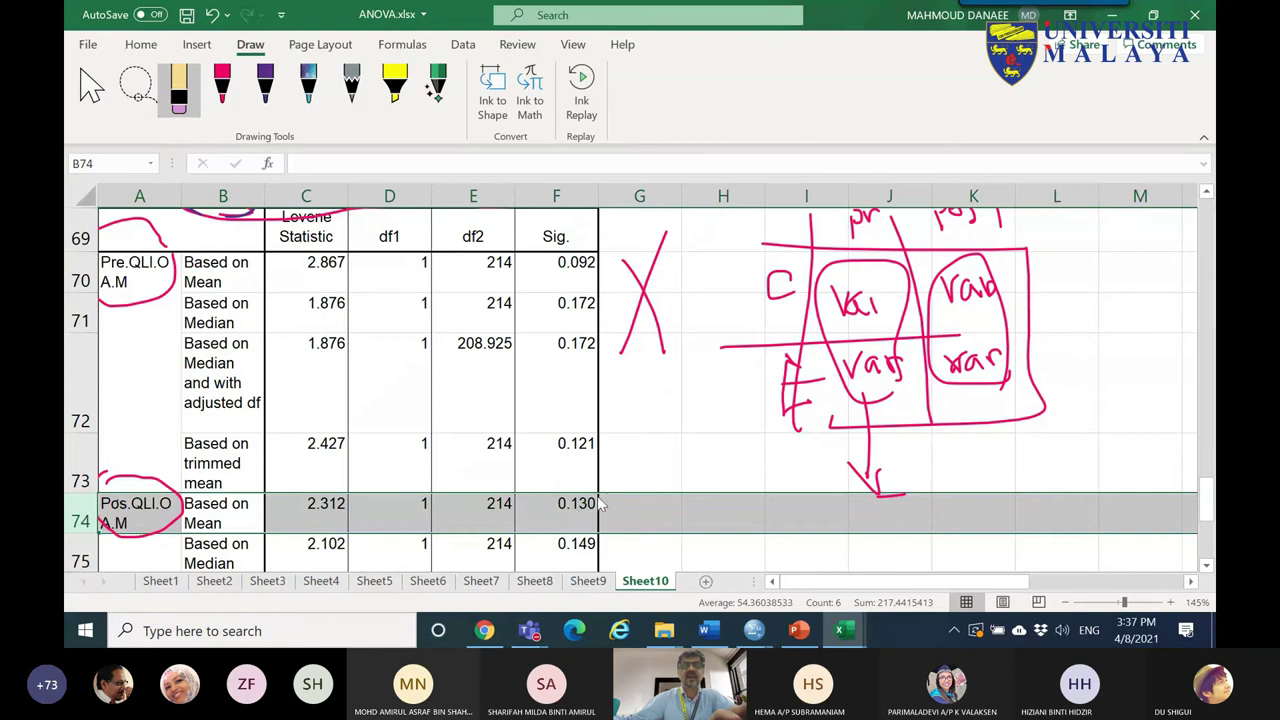
- Circle and tick both significance values based on mean in purple ink and write "met the assump" beside the post-test row
click(265, 90)
mouse_move(600, 282)
mouse_down()
mouse_move(562, 243)
mouse_move(618, 256)
mouse_move(664, 228)
mouse_up()
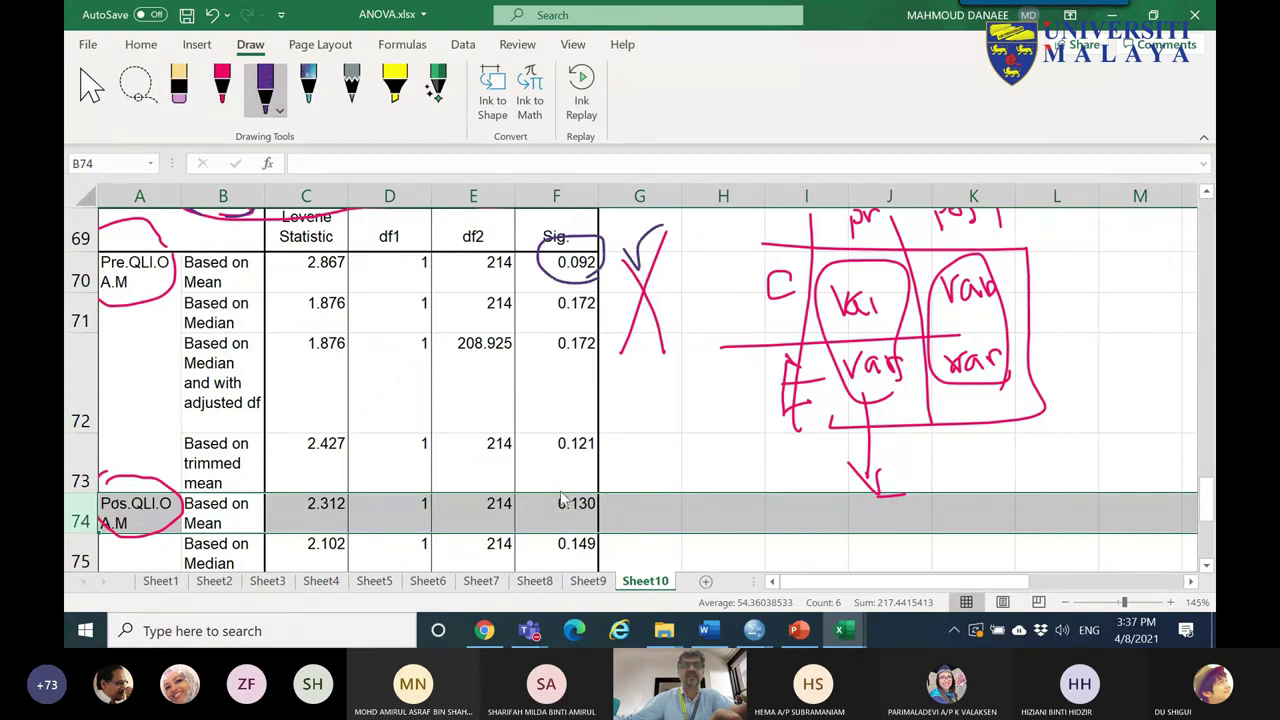
mouse_move(545, 511)
mouse_down()
mouse_move(590, 516)
mouse_move(553, 507)
mouse_up()
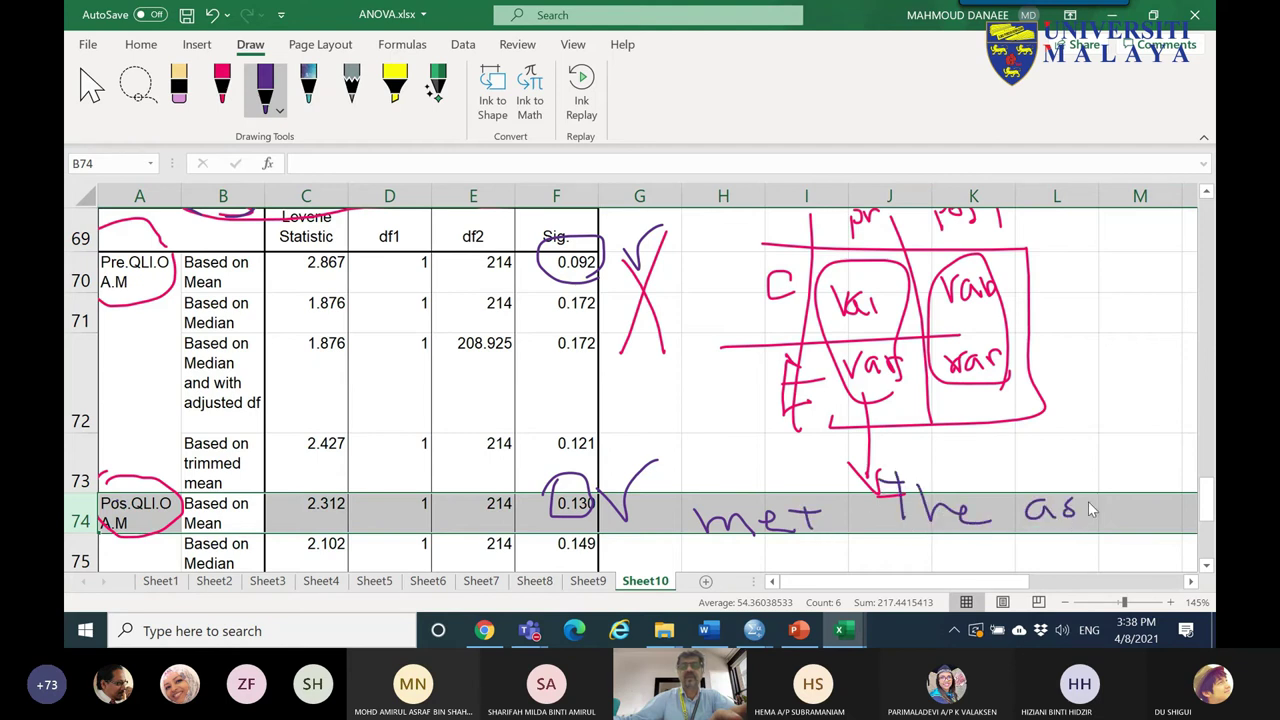
mouse_move(1163, 508)
mouse_down()
mouse_move(1183, 541)
mouse_move(1198, 490)
mouse_up()
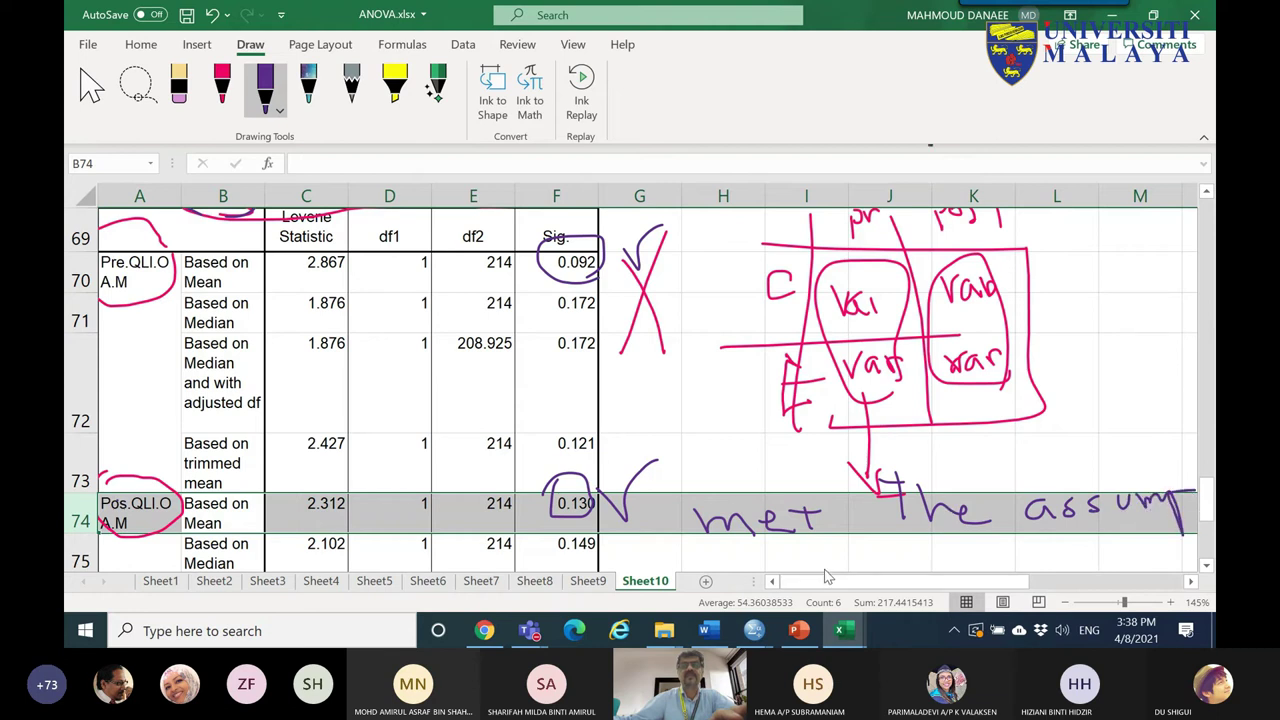
- Return to the SPSS output, copy the Tests of Between-Subjects Effects table again and switch back to ANOVA.xlsx
click(752, 632)
click(936, 560)
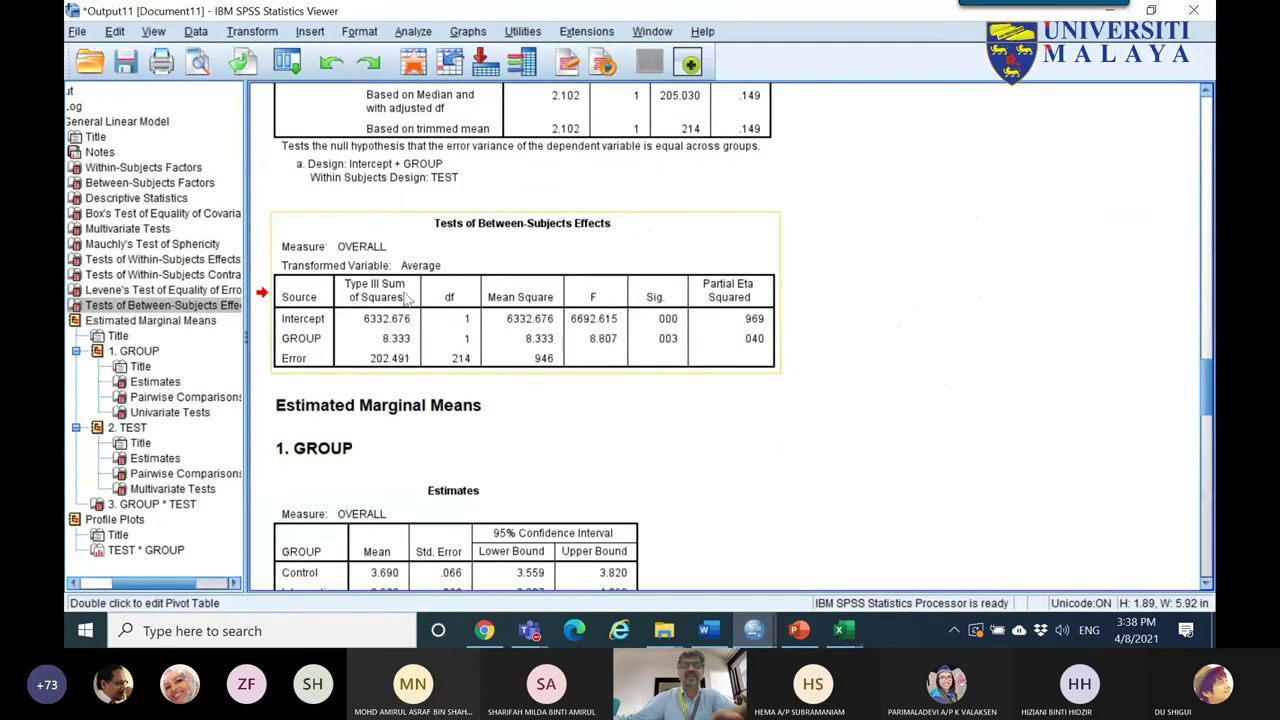
click(463, 249)
scroll(675, 290, up, 10)
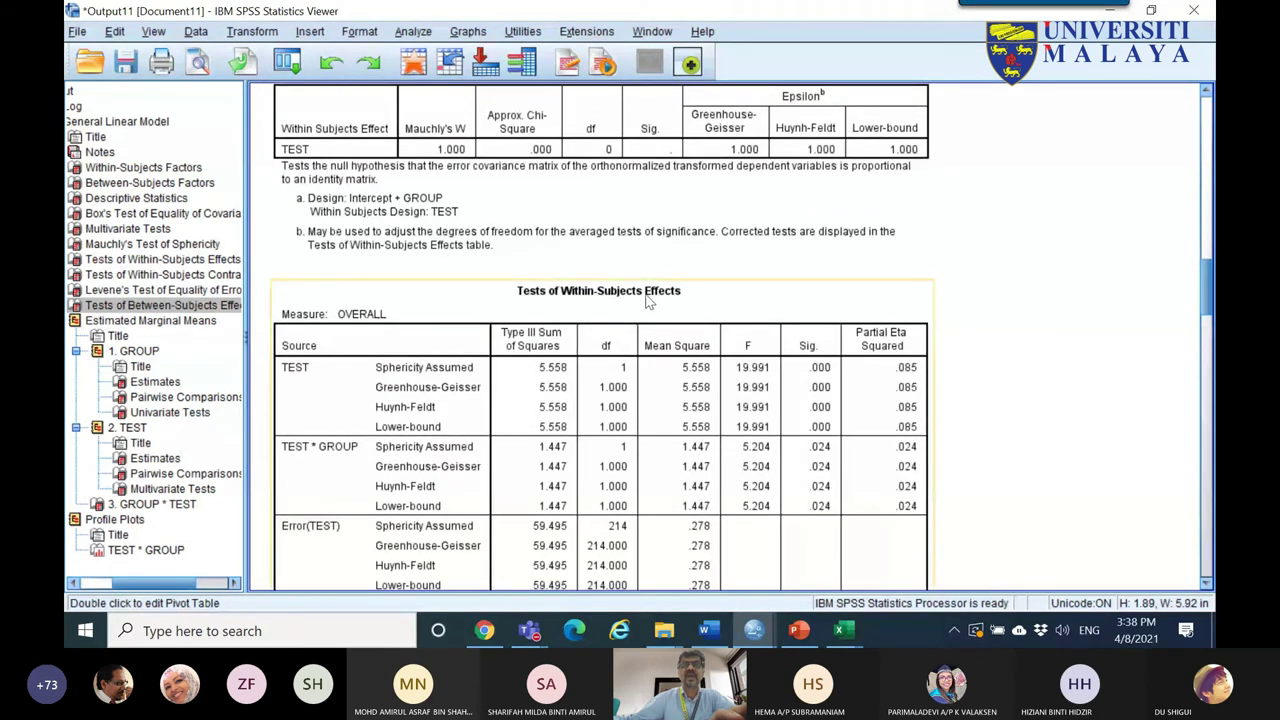
drag(1207, 300, 1208, 398)
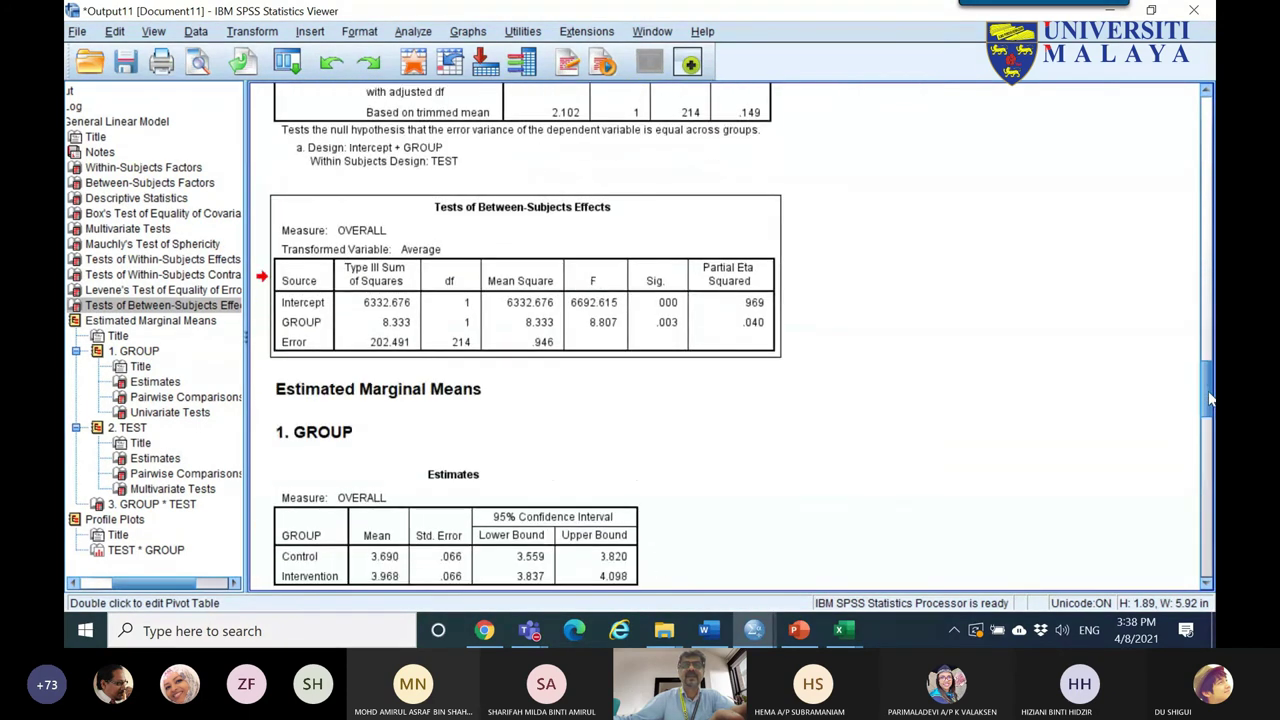
right_click(575, 237)
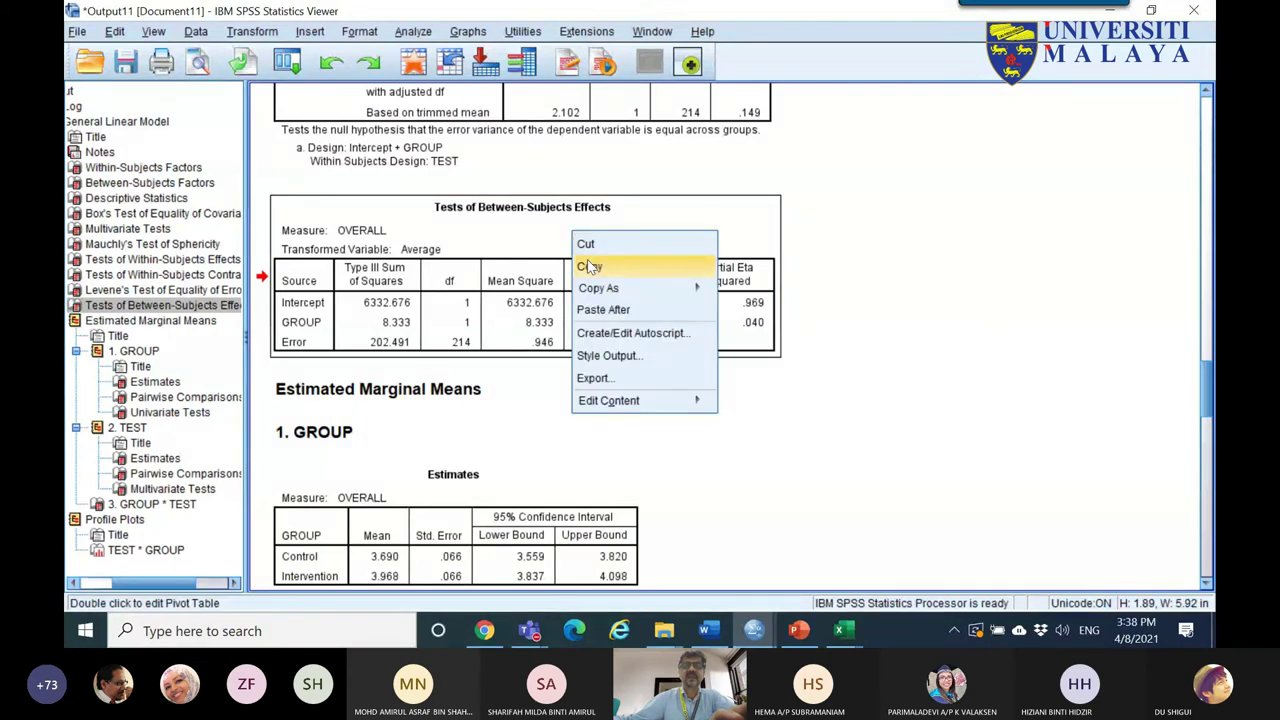
click(590, 267)
mouse_move(844, 630)
click(1195, 540)
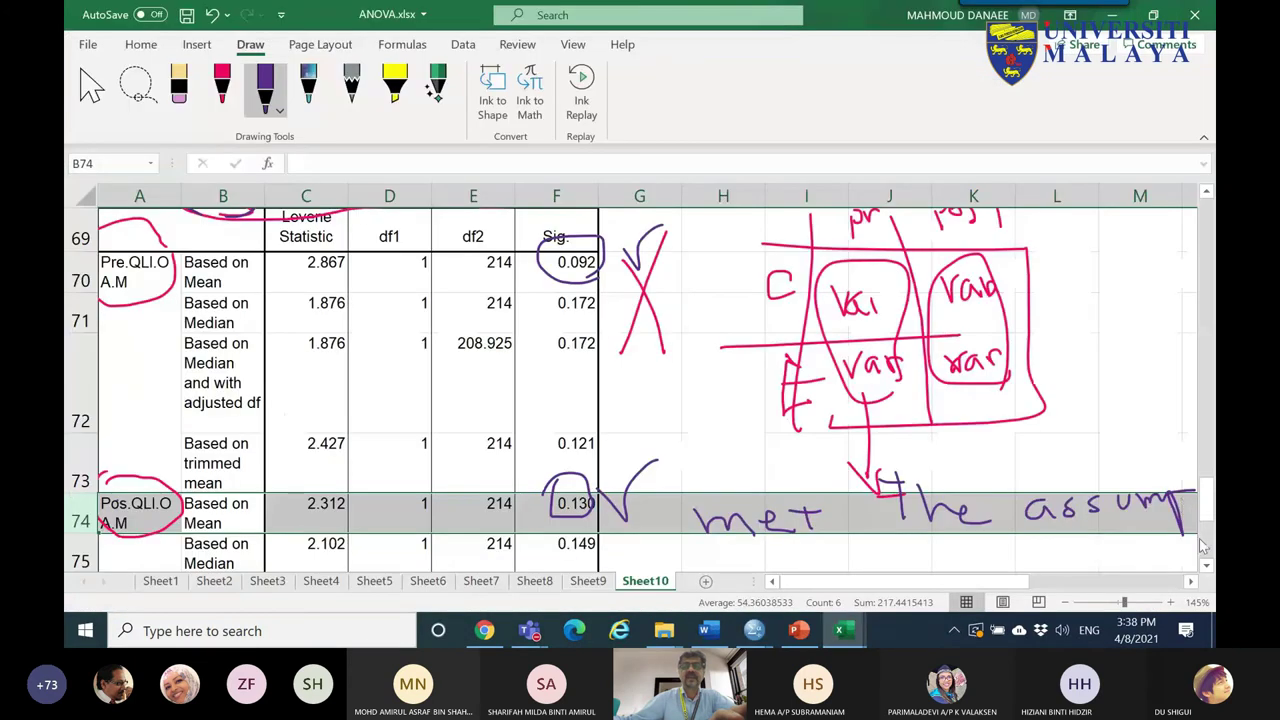
- Circle GROUP and its significance value in pink ink in the Tests of Between-Subjects Effects table and tick the row
scroll(1207, 542, down, 2)
scroll(1207, 542, down, 3)
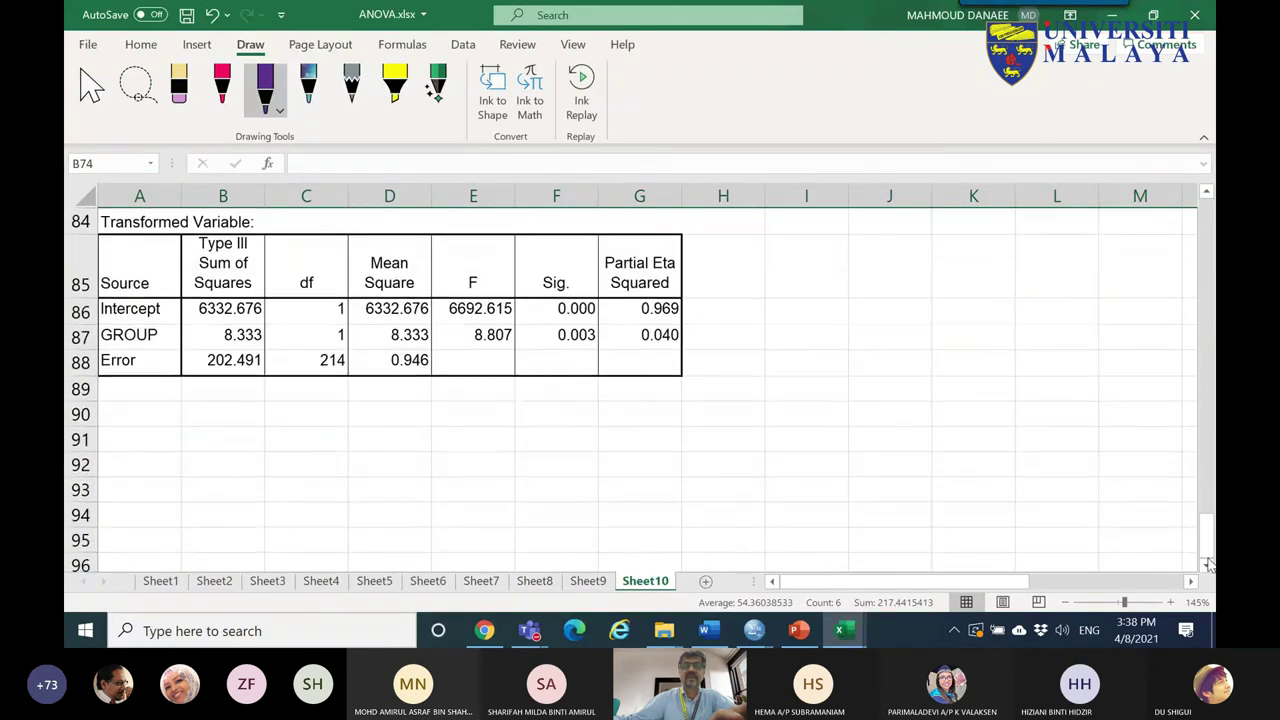
click(222, 85)
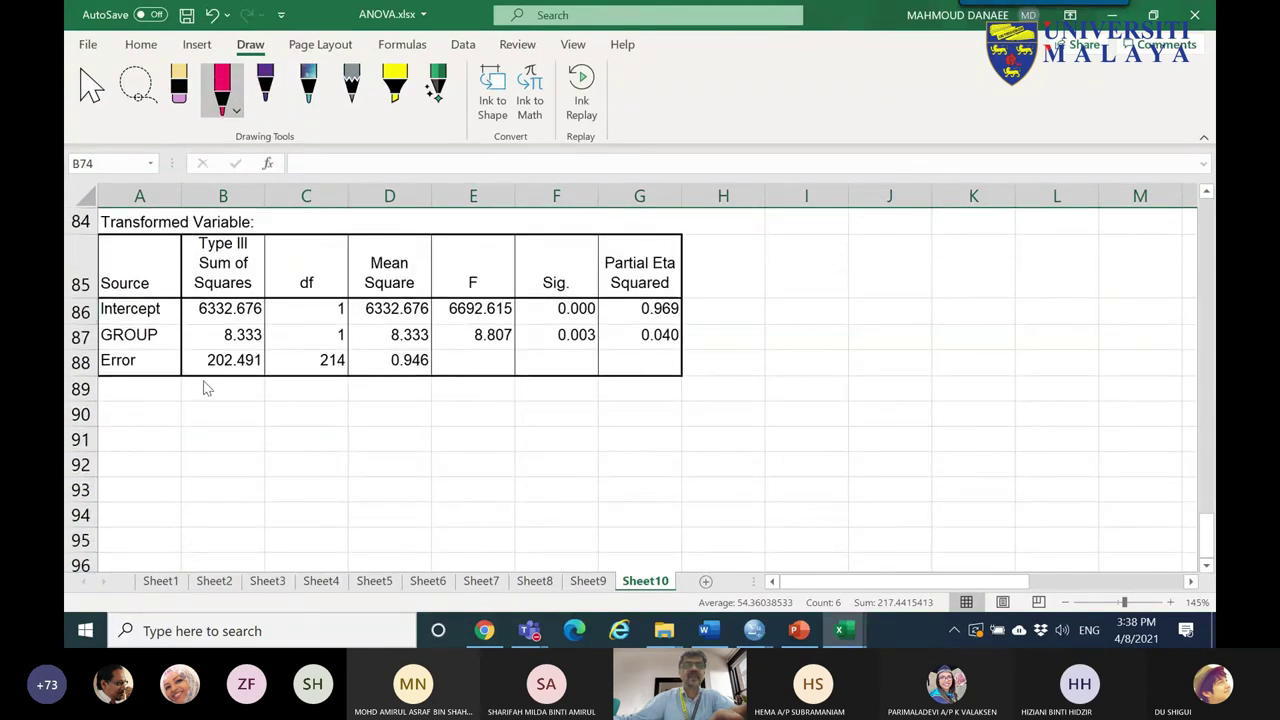
mouse_move(157, 361)
mouse_down()
mouse_move(101, 356)
mouse_move(112, 320)
mouse_up()
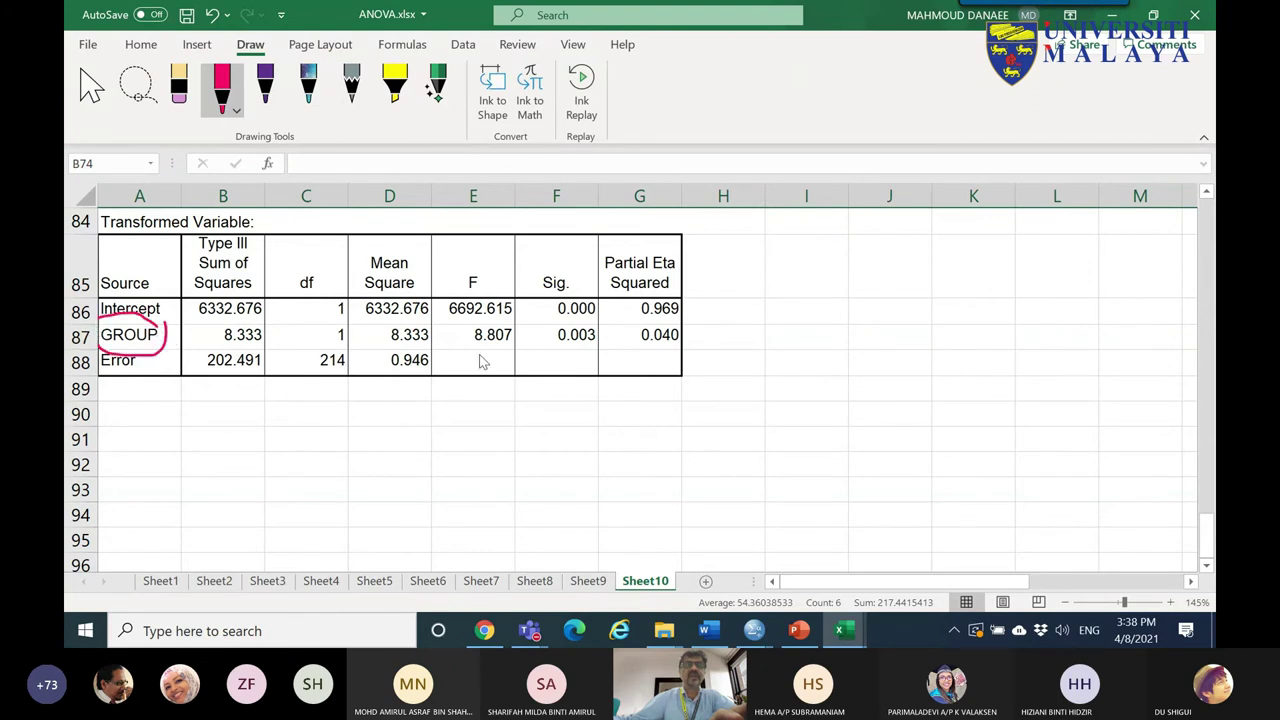
mouse_move(593, 347)
mouse_down()
mouse_move(543, 336)
mouse_move(615, 338)
mouse_up()
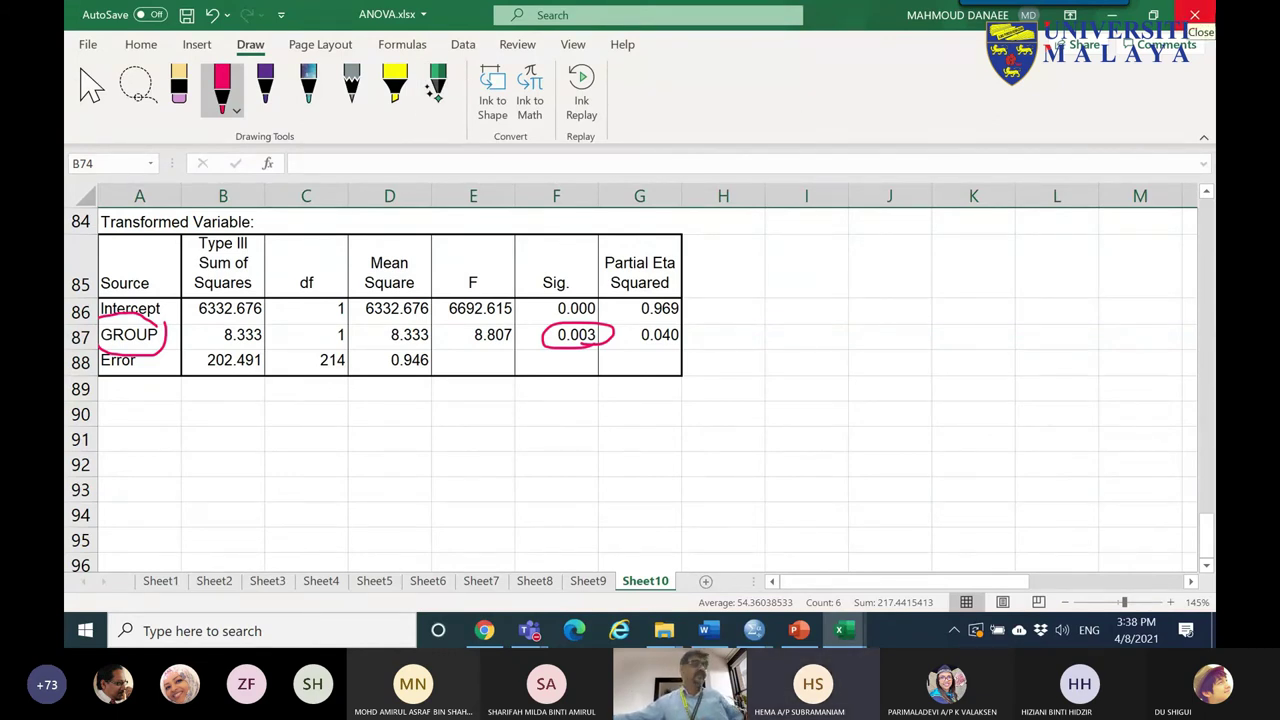
drag(685, 333, 775, 268)
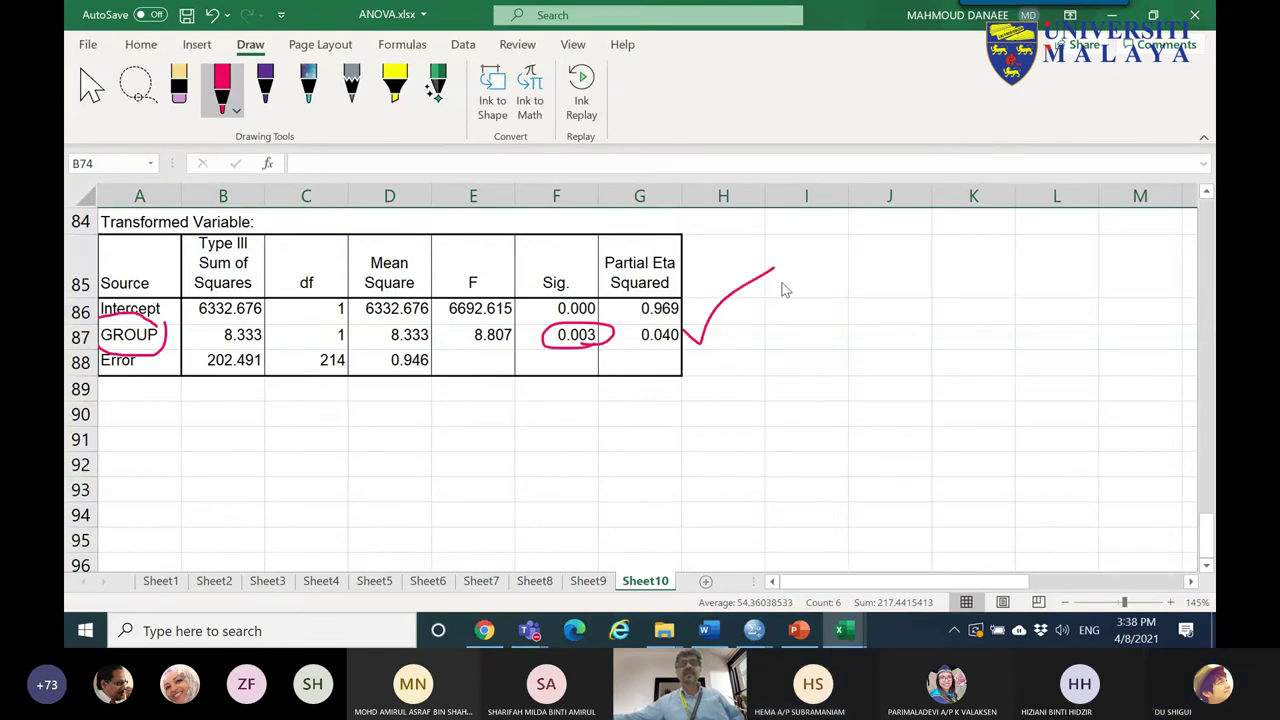
- Open the Word document "tw rmanova sample.docx" from the sampels folder on drive D
mouse_move(664, 630)
click(660, 580)
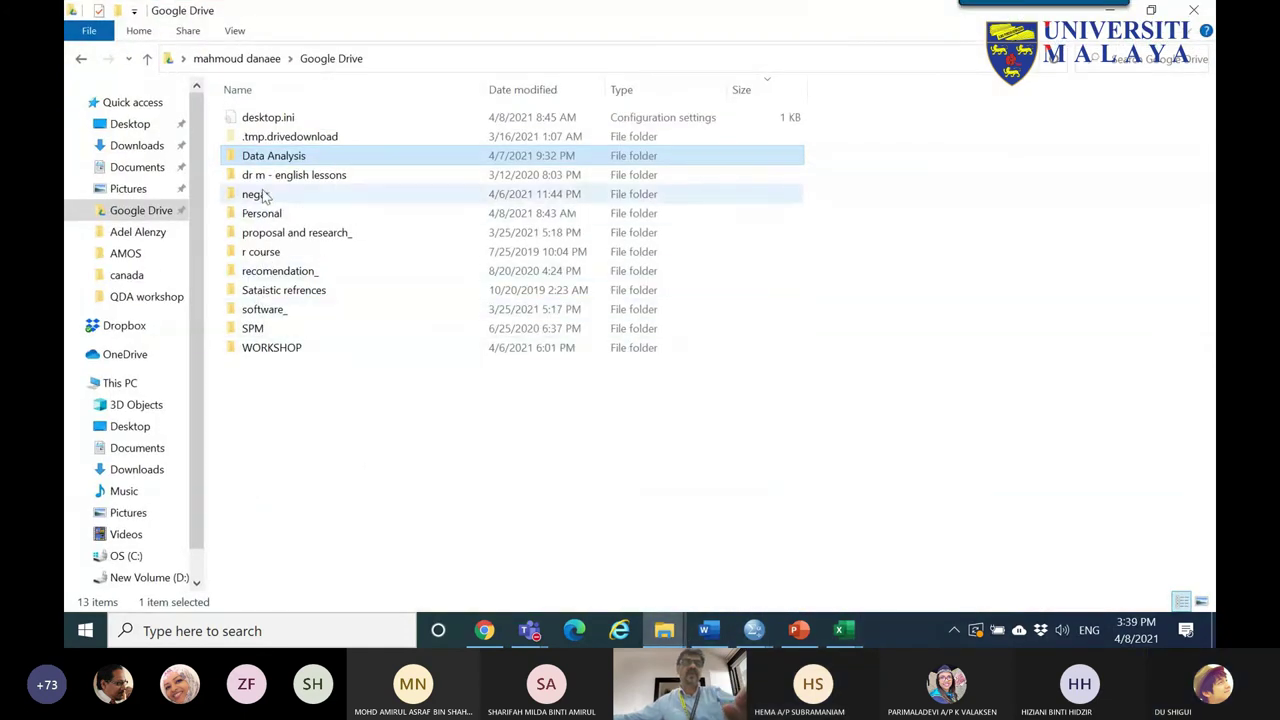
click(148, 578)
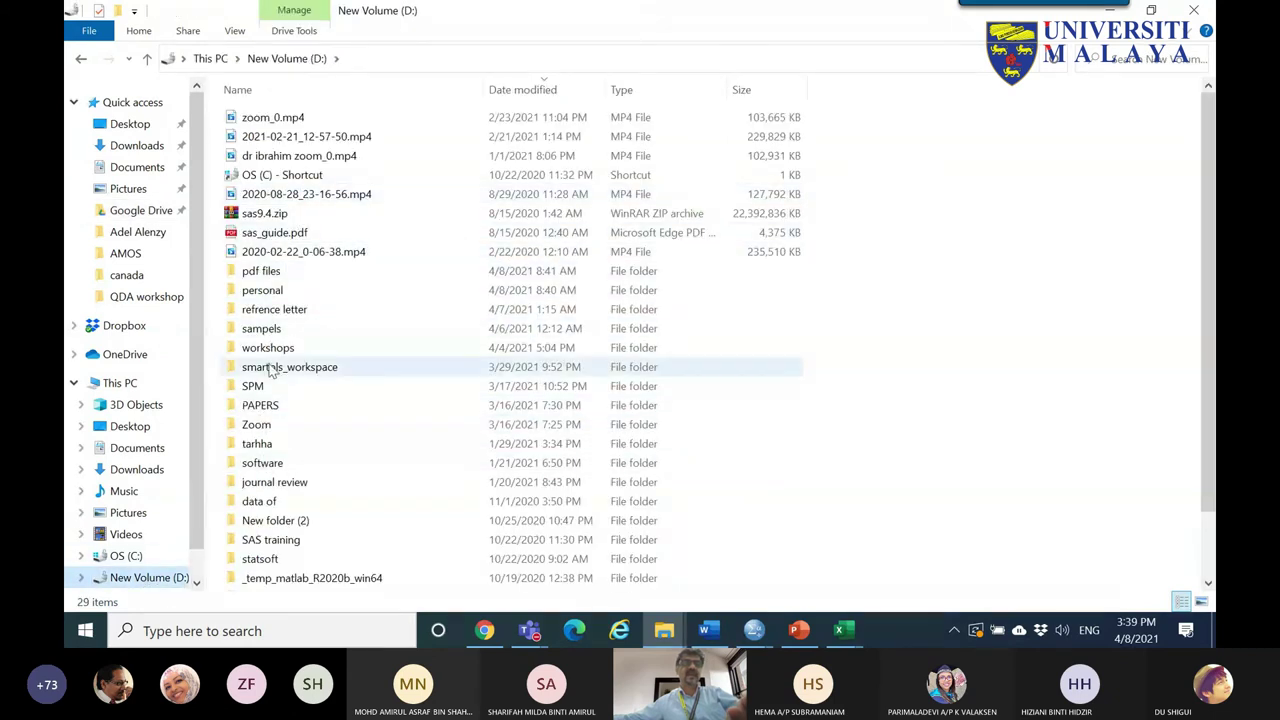
double_click(268, 335)
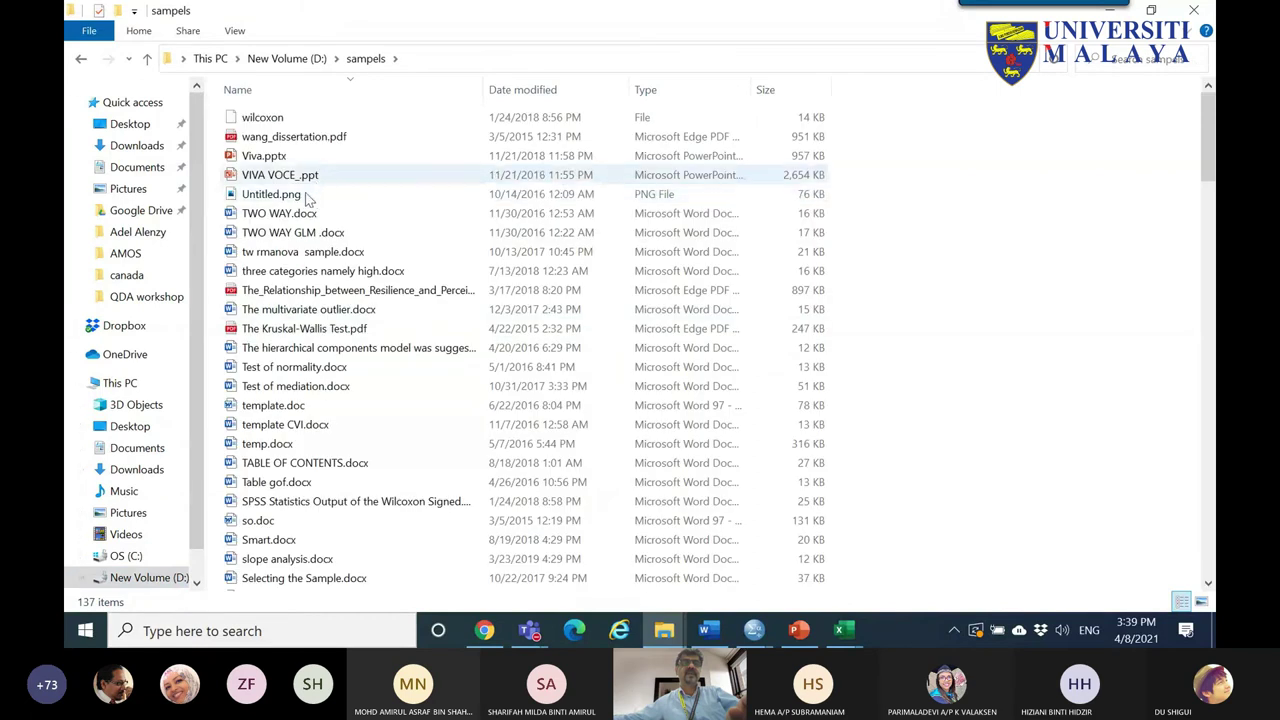
double_click(285, 258)
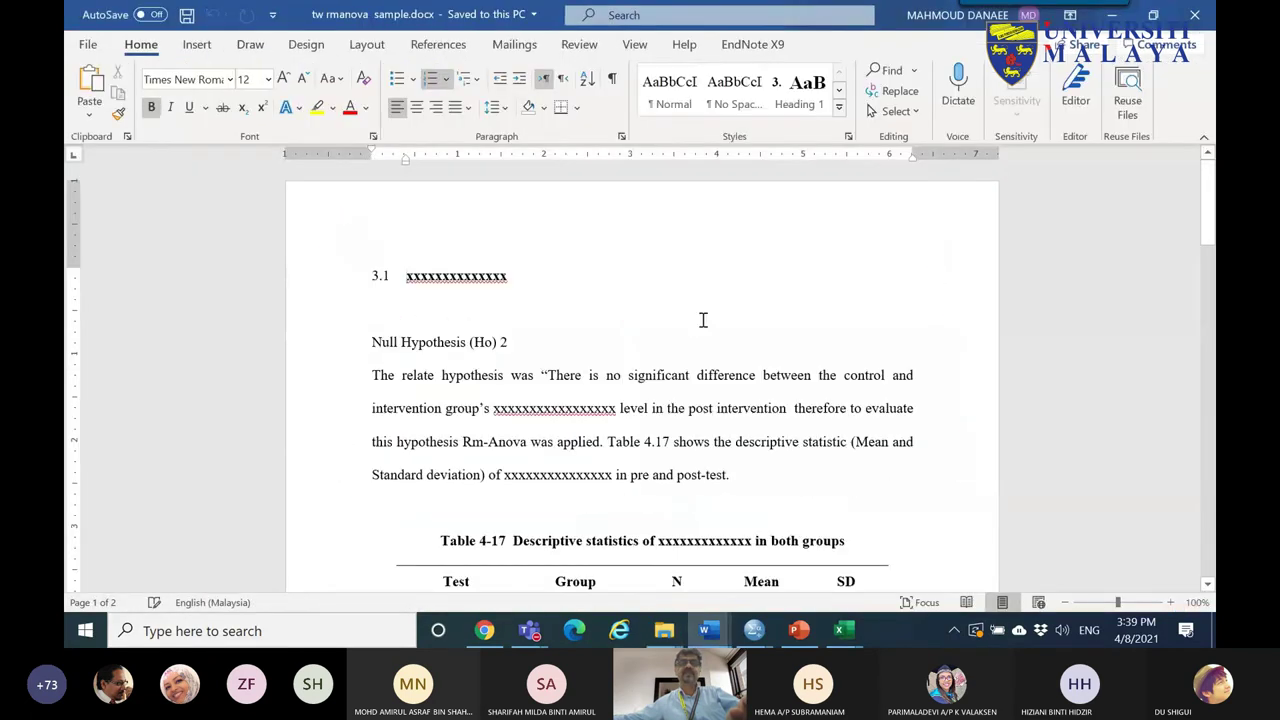
- Select the Table 4-18 title text and circle the TEST and TEST * GROUP sources of variation in purple ink
scroll(668, 341, down, 8)
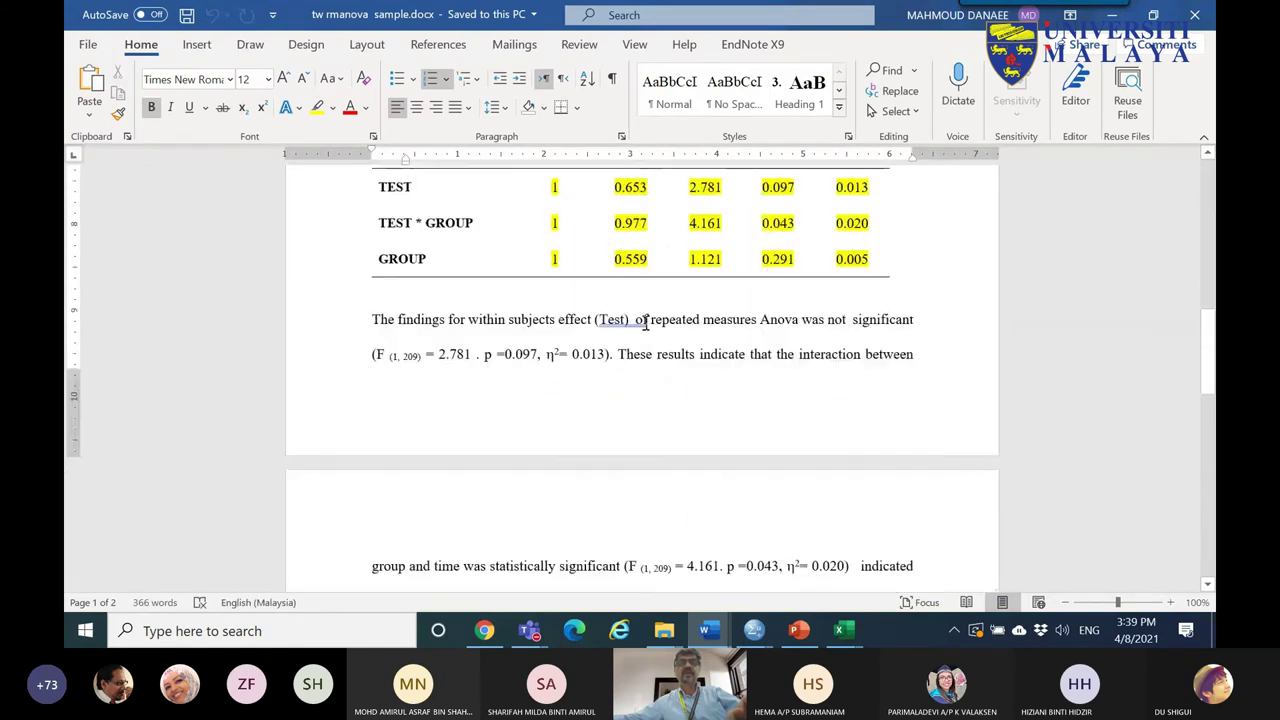
drag(552, 205, 820, 210)
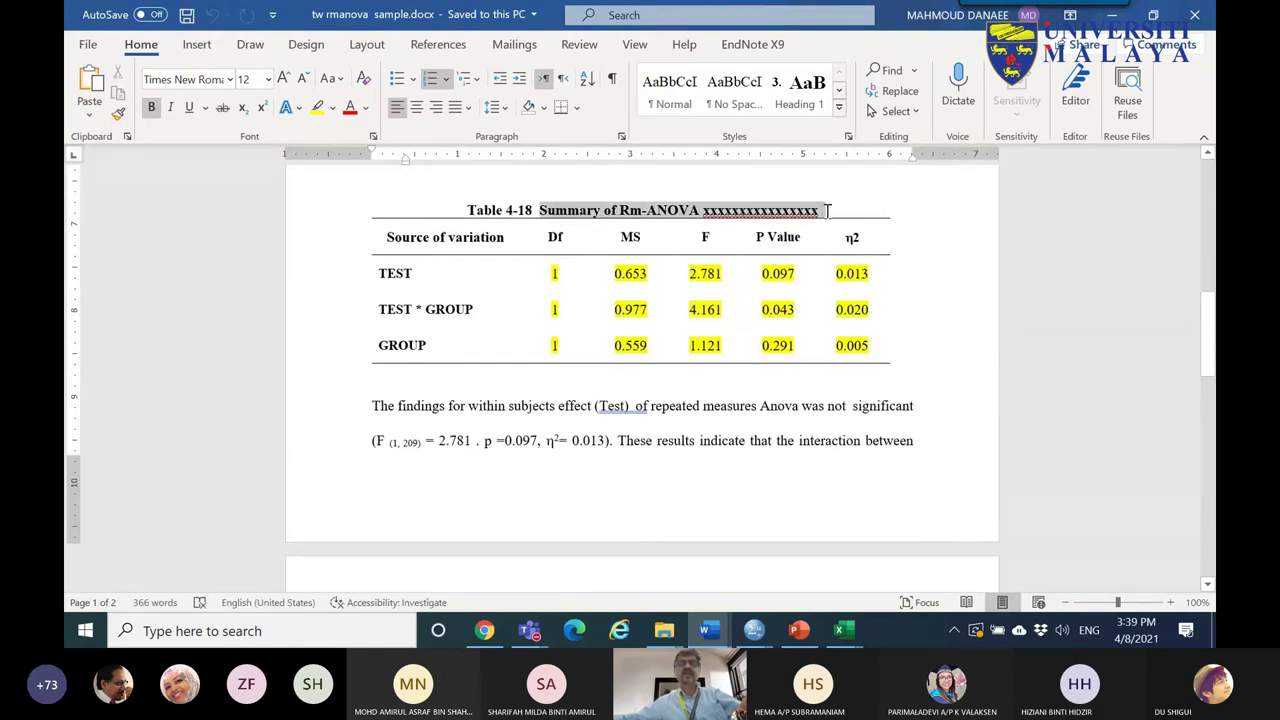
click(246, 44)
click(268, 104)
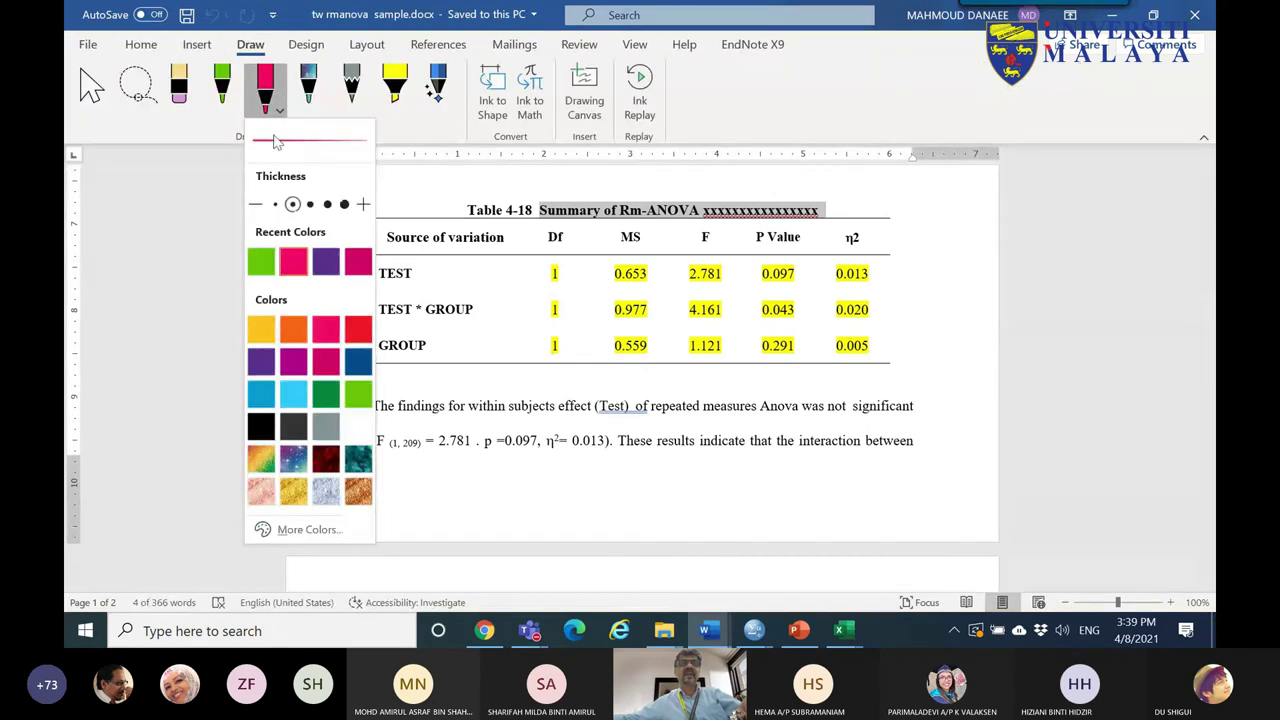
click(326, 261)
click(436, 287)
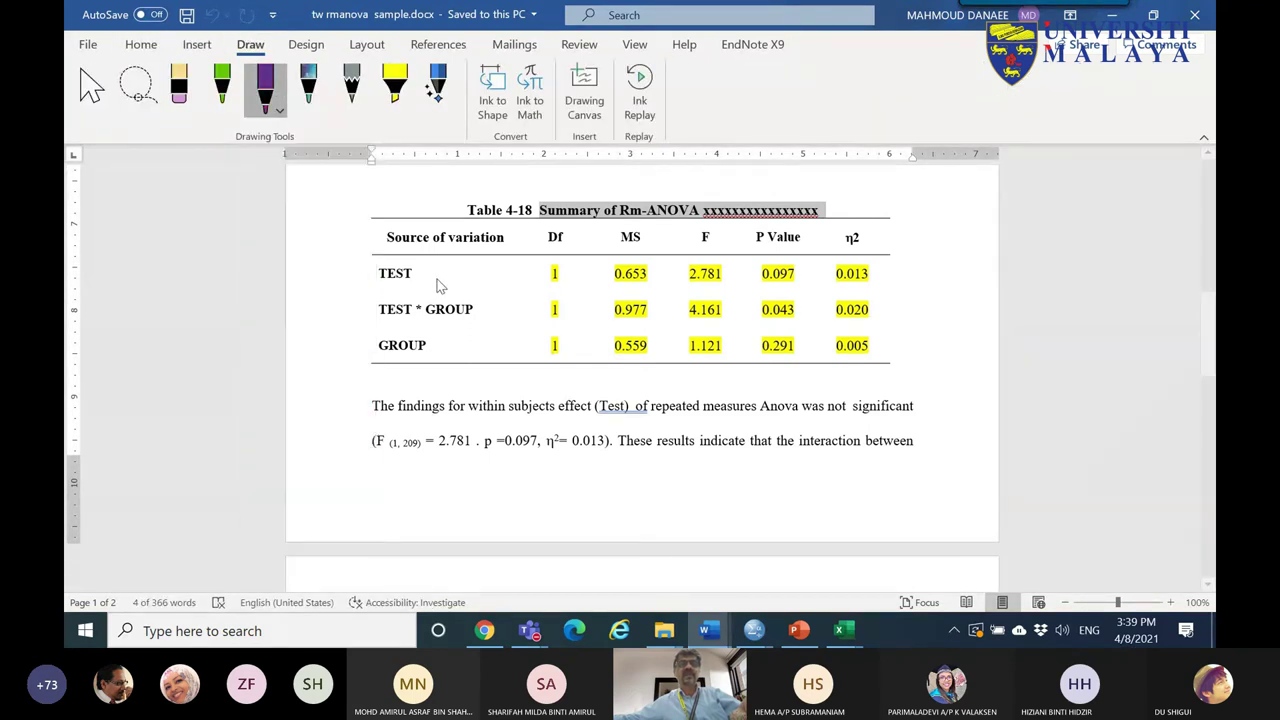
drag(378, 282, 455, 282)
mouse_move(505, 316)
mouse_down()
mouse_move(434, 328)
mouse_move(371, 314)
mouse_move(409, 297)
mouse_move(505, 318)
mouse_up()
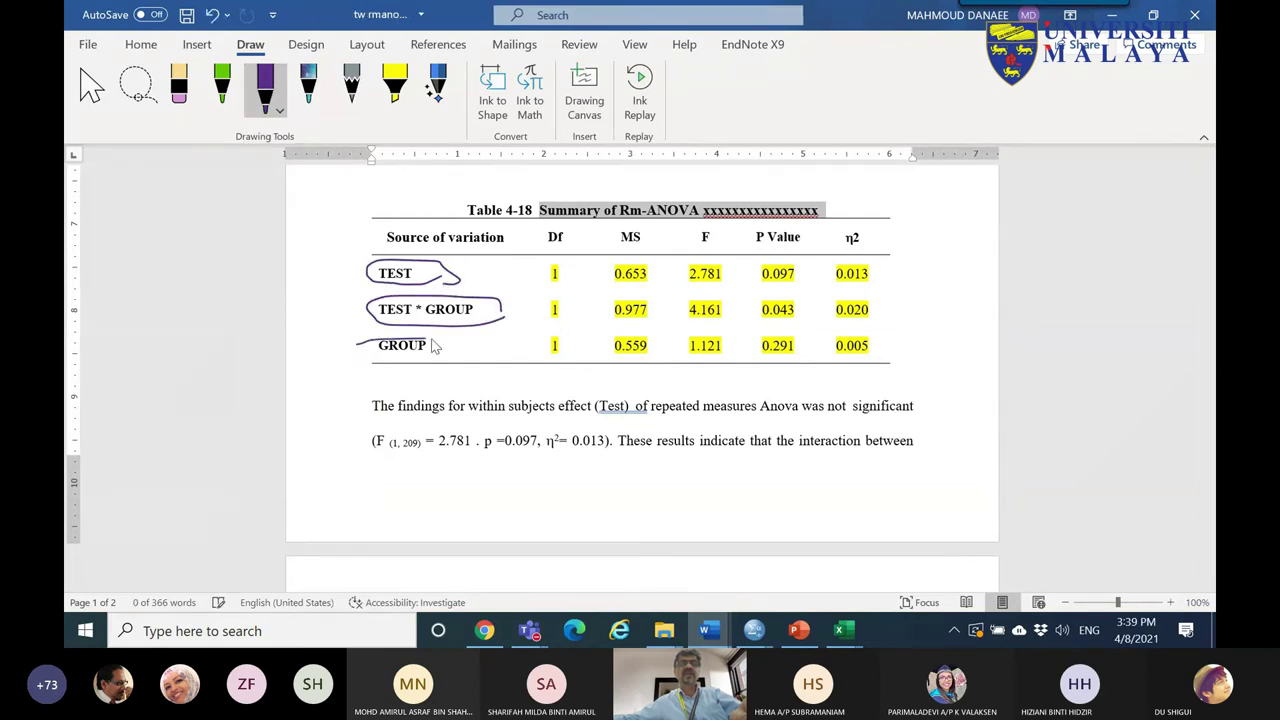
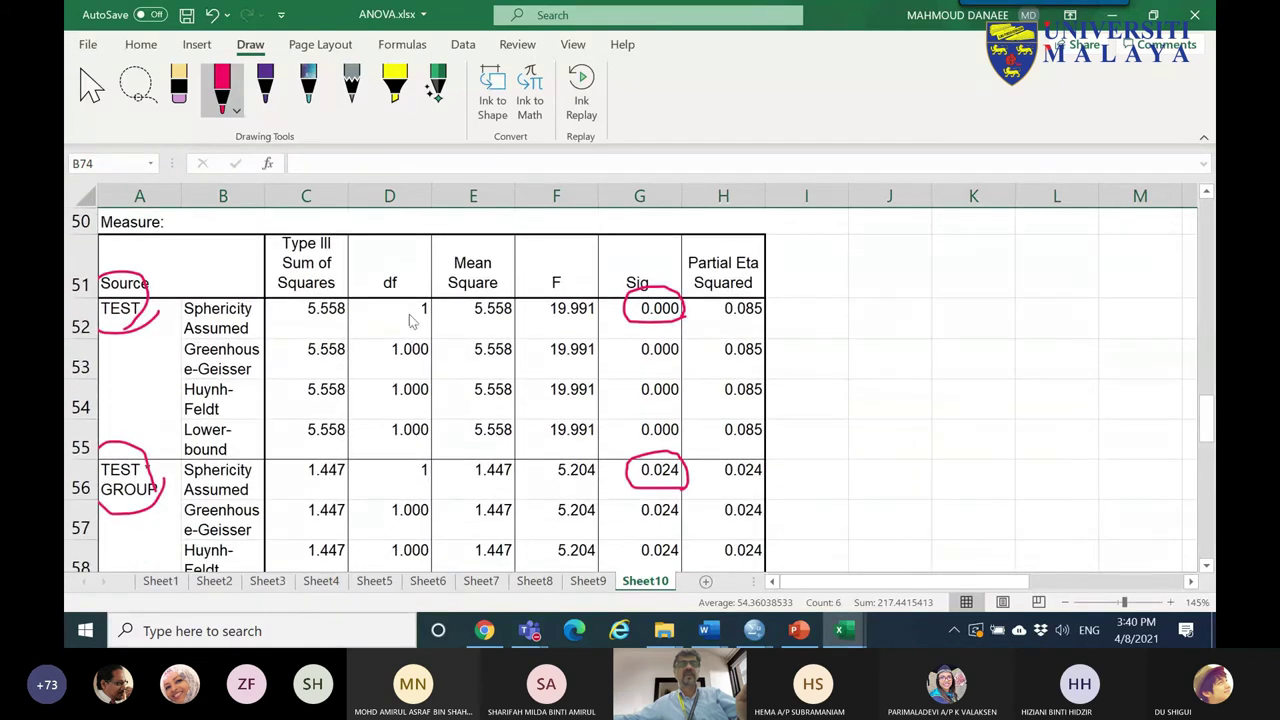
- Circle the values from df to partial eta squared in pink for TEST, TEST * GROUP (both sphericity assumed) and GROUP in ANOVA.xlsx
click(230, 108)
mouse_move(372, 310)
mouse_down()
mouse_move(728, 296)
mouse_move(672, 332)
mouse_move(421, 336)
mouse_move(375, 310)
mouse_up()
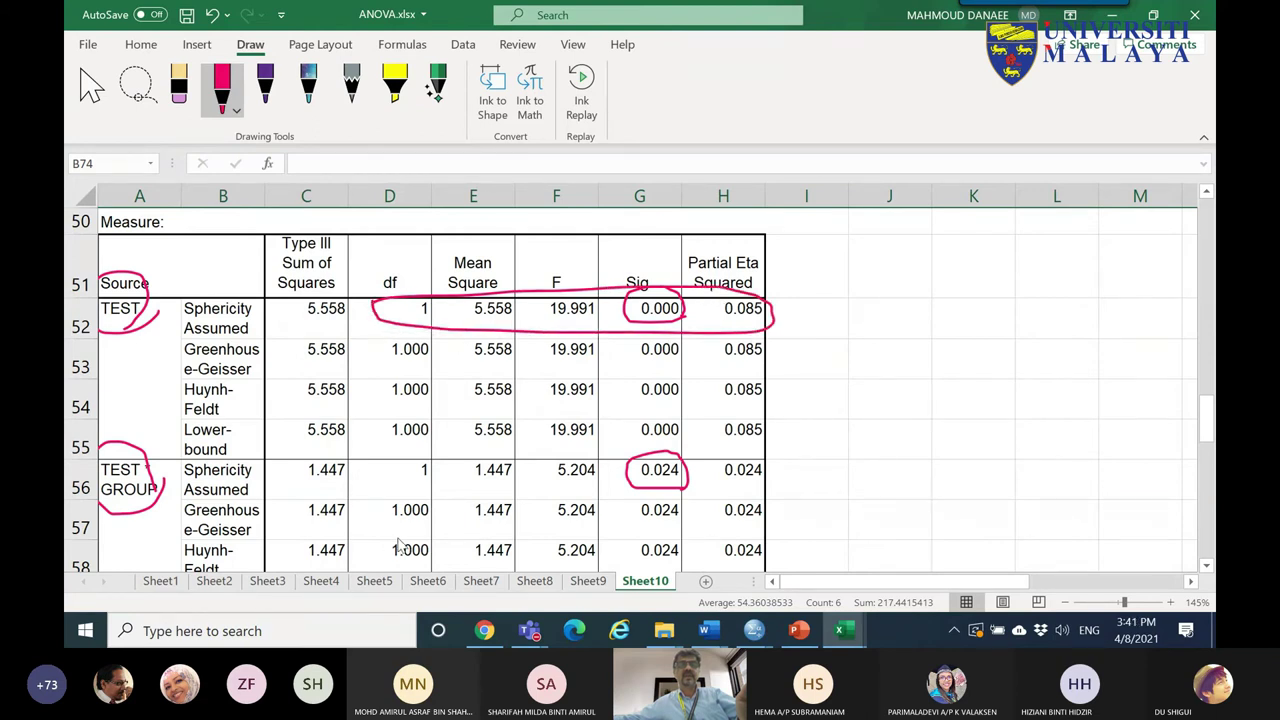
mouse_move(393, 500)
mouse_down()
mouse_move(563, 500)
mouse_move(412, 478)
mouse_up()
scroll(1208, 465, down, 1)
scroll(1208, 465, down, 10)
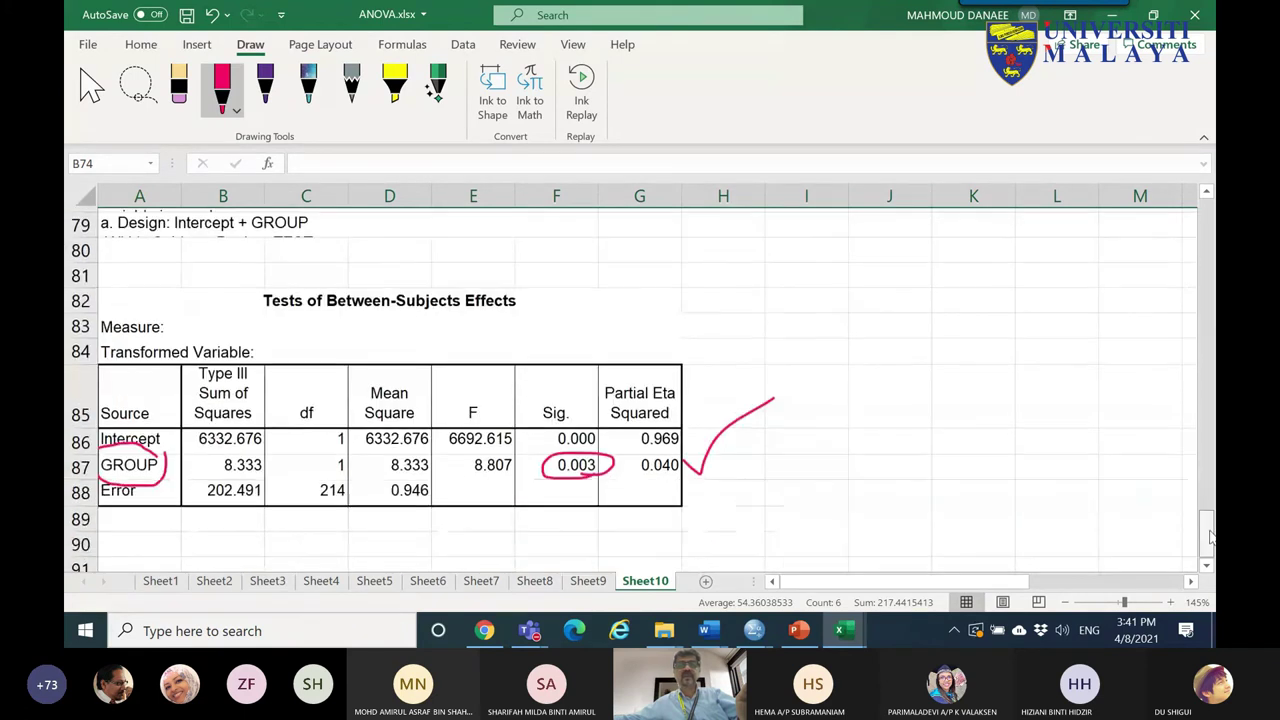
mouse_move(300, 460)
mouse_down()
mouse_move(559, 443)
mouse_move(615, 477)
mouse_move(325, 477)
mouse_move(306, 460)
mouse_move(409, 447)
mouse_move(685, 460)
mouse_move(672, 476)
mouse_move(600, 482)
mouse_up()
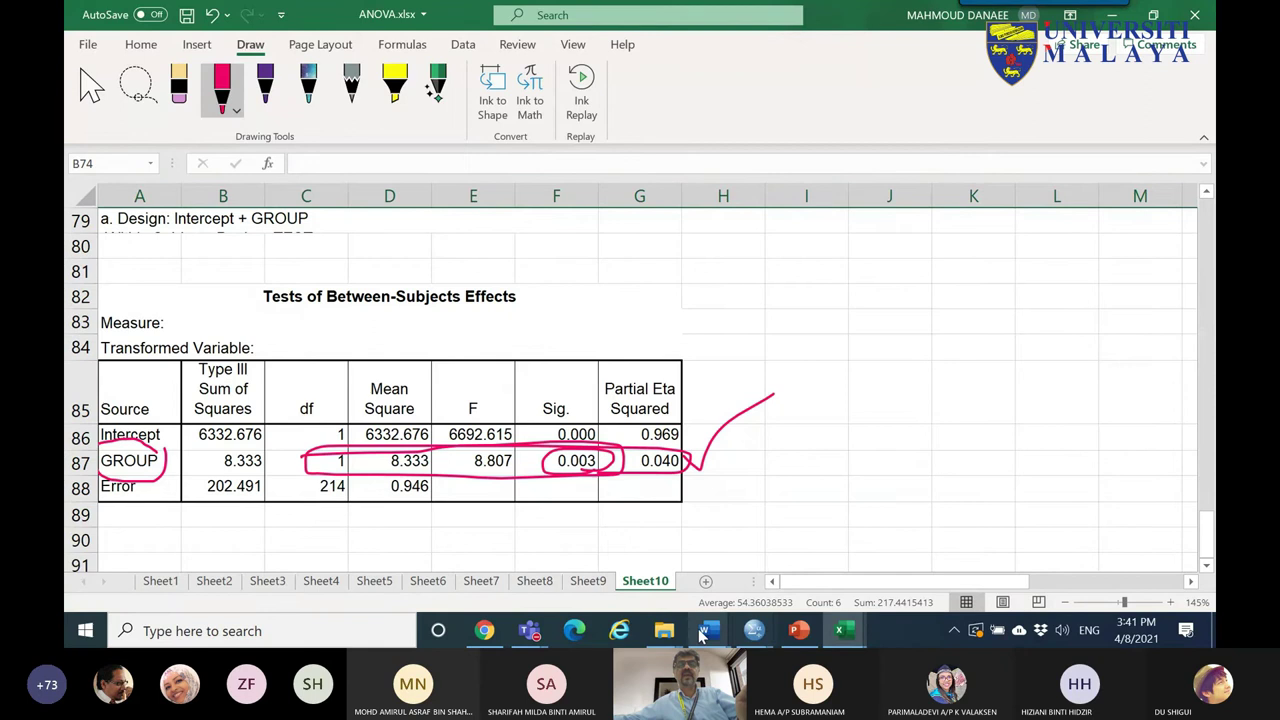
- Switch to the Word sample, write "APA" underlined below the findings paragraph and draw a closing brace beside Table 4-18
mouse_move(706, 632)
click(807, 488)
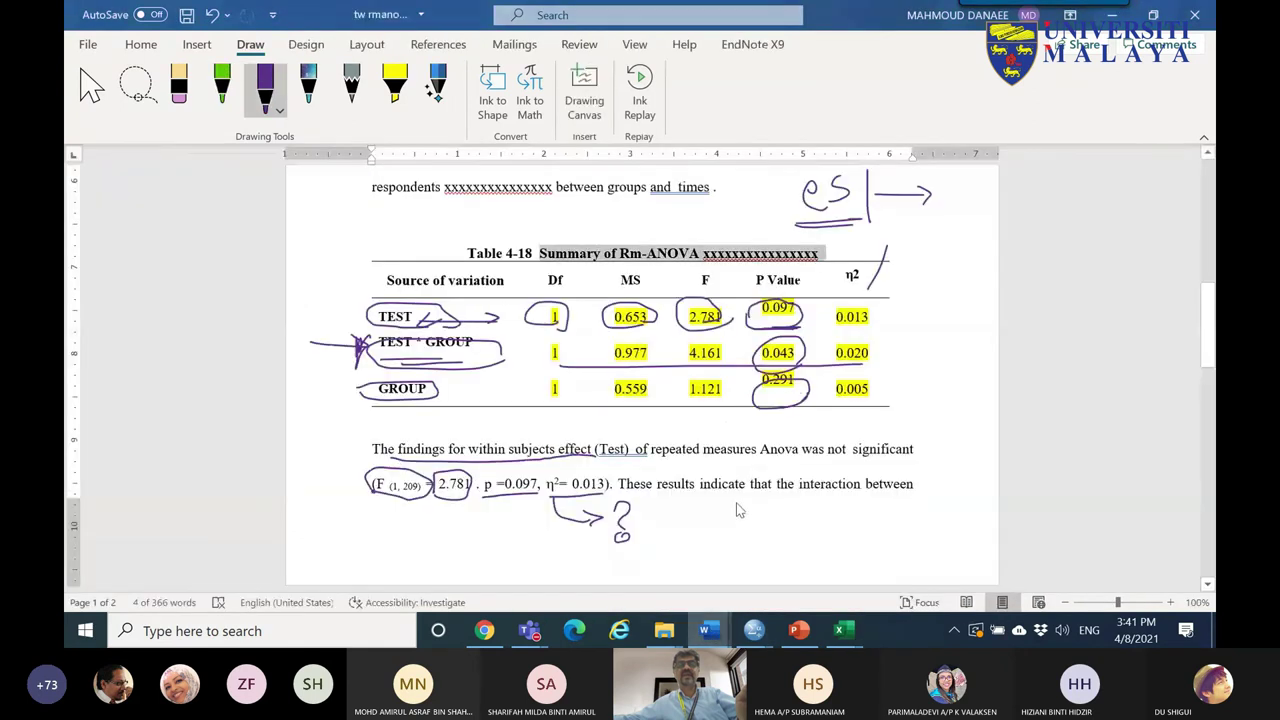
mouse_move(732, 512)
mouse_down()
mouse_move(767, 519)
mouse_move(797, 510)
mouse_up()
drag(731, 535, 795, 533)
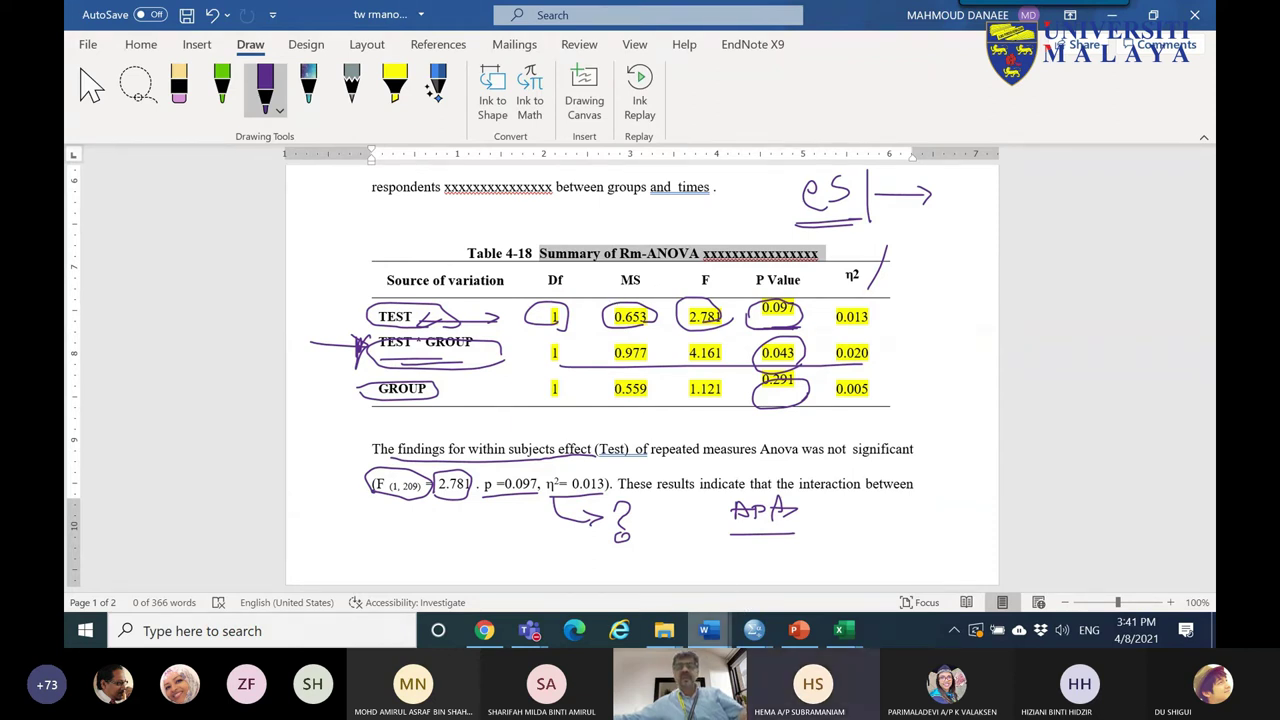
mouse_move(900, 256)
mouse_down()
mouse_move(926, 268)
mouse_move(935, 345)
mouse_move(920, 432)
mouse_up()
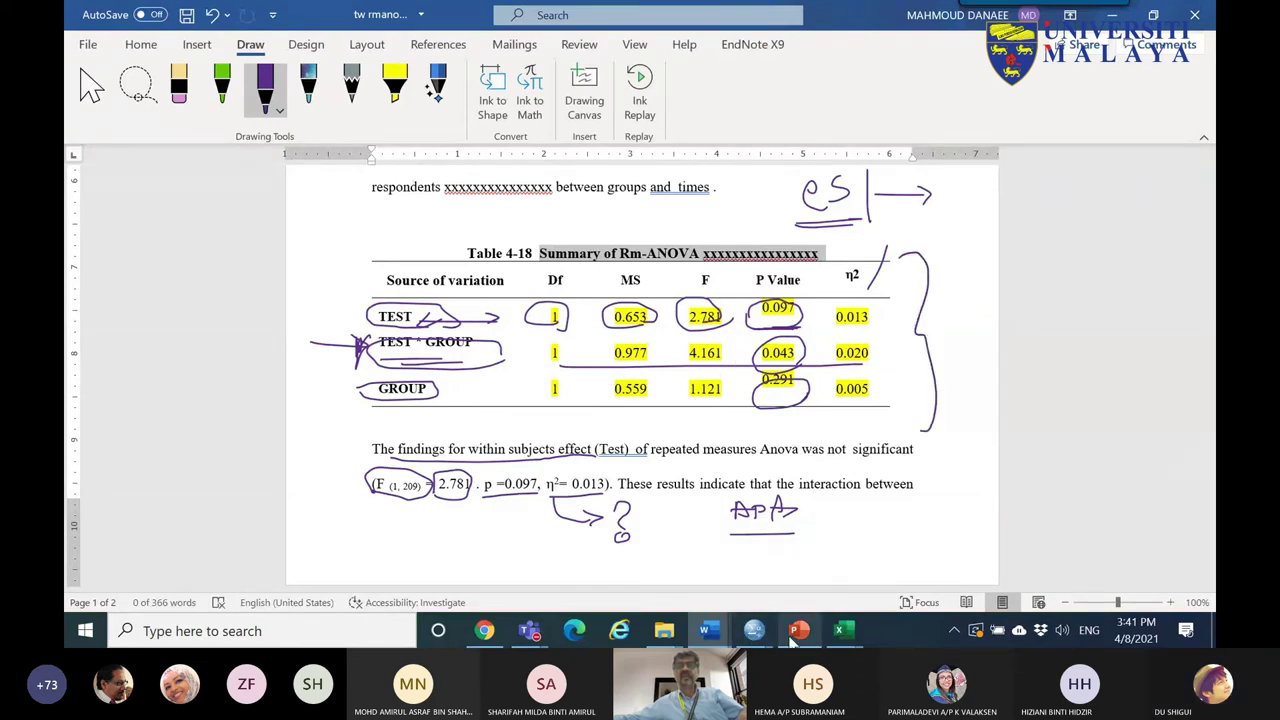
- Return to ANOVA.xlsx and circle the significance values of TEST, TEST * GROUP and GROUP again in pink ink
mouse_move(754, 632)
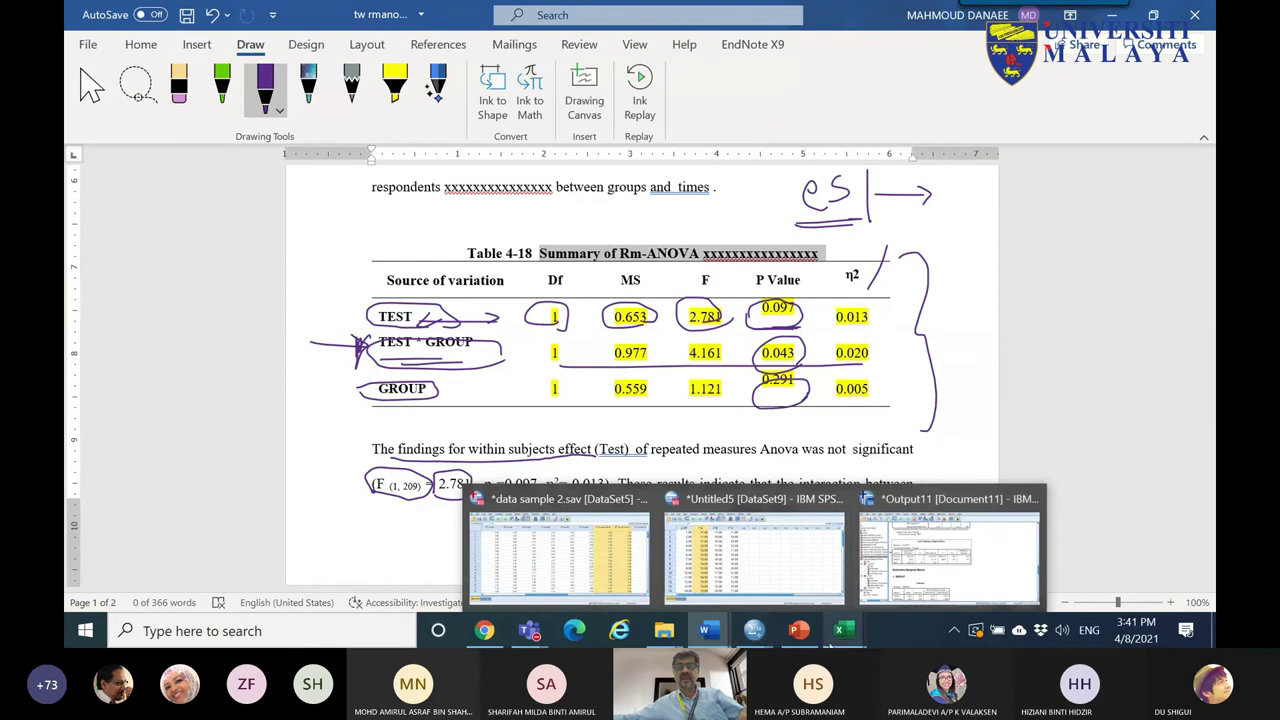
mouse_move(845, 630)
click(860, 560)
drag(1207, 528, 1193, 390)
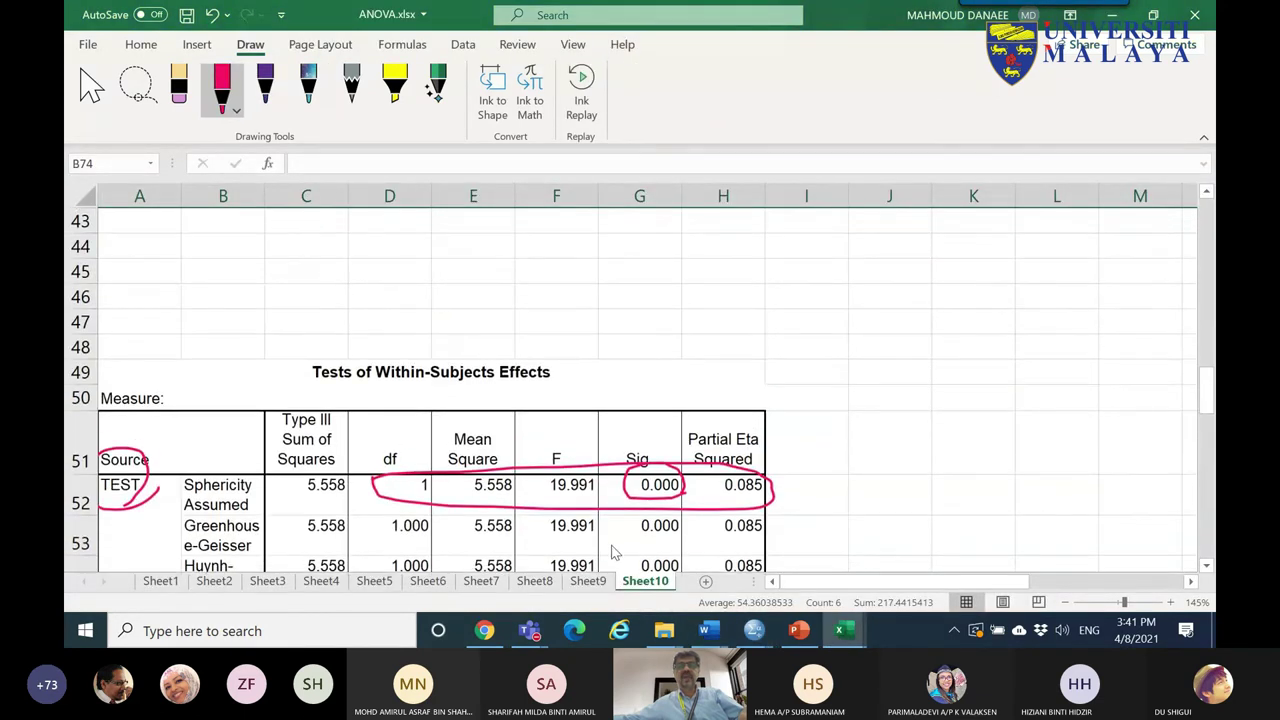
mouse_move(630, 478)
mouse_down()
mouse_move(689, 462)
mouse_move(625, 523)
mouse_move(645, 472)
mouse_up()
drag(1193, 397, 1200, 423)
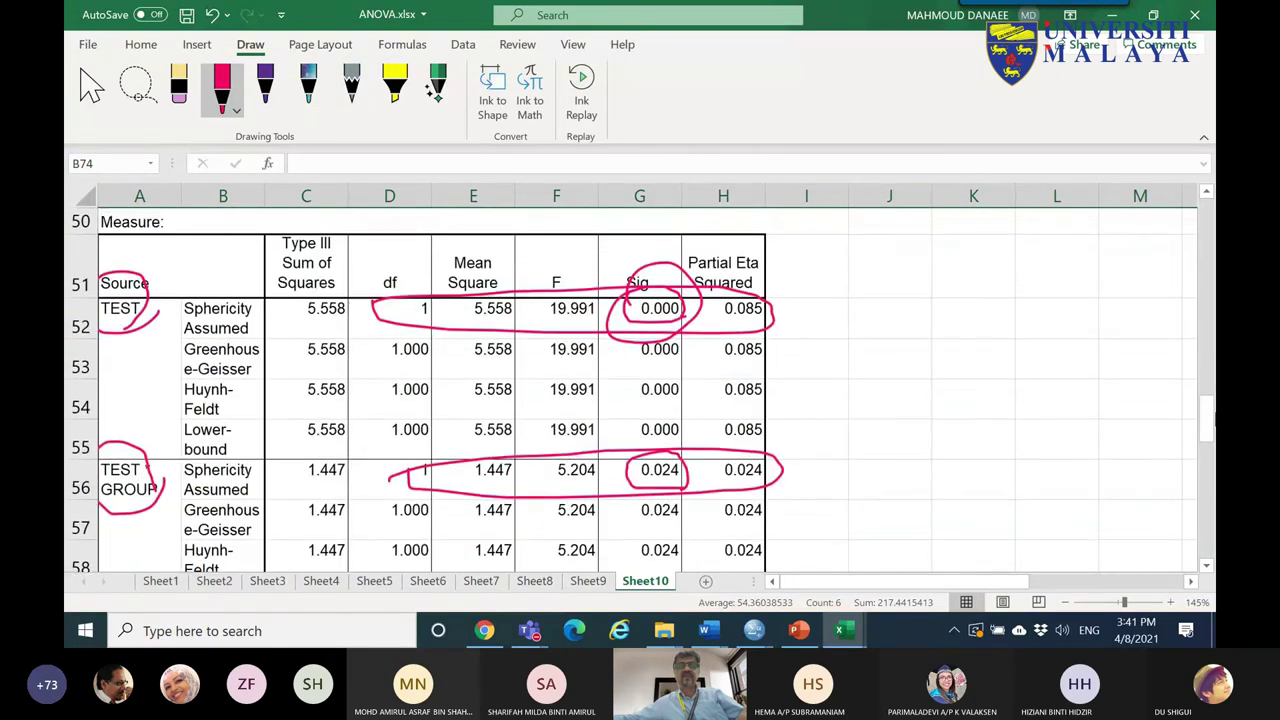
mouse_move(632, 482)
mouse_down()
mouse_move(681, 448)
mouse_move(708, 485)
mouse_up()
drag(1201, 423, 1203, 526)
mouse_move(598, 478)
mouse_down()
mouse_move(560, 434)
mouse_move(594, 487)
mouse_up()
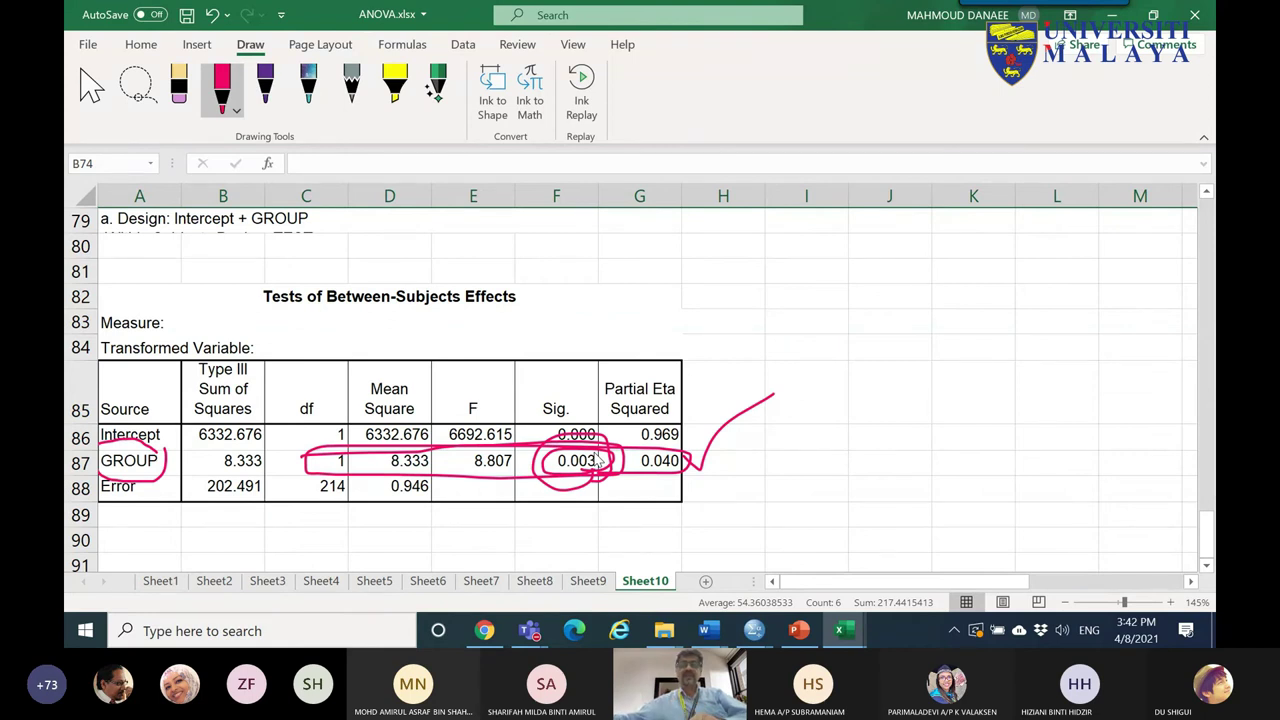
- Sketch pink chart axes in the empty cells below the tables and label the horizontal axis "Pretest" and "post test"
scroll(1210, 575, down, 5)
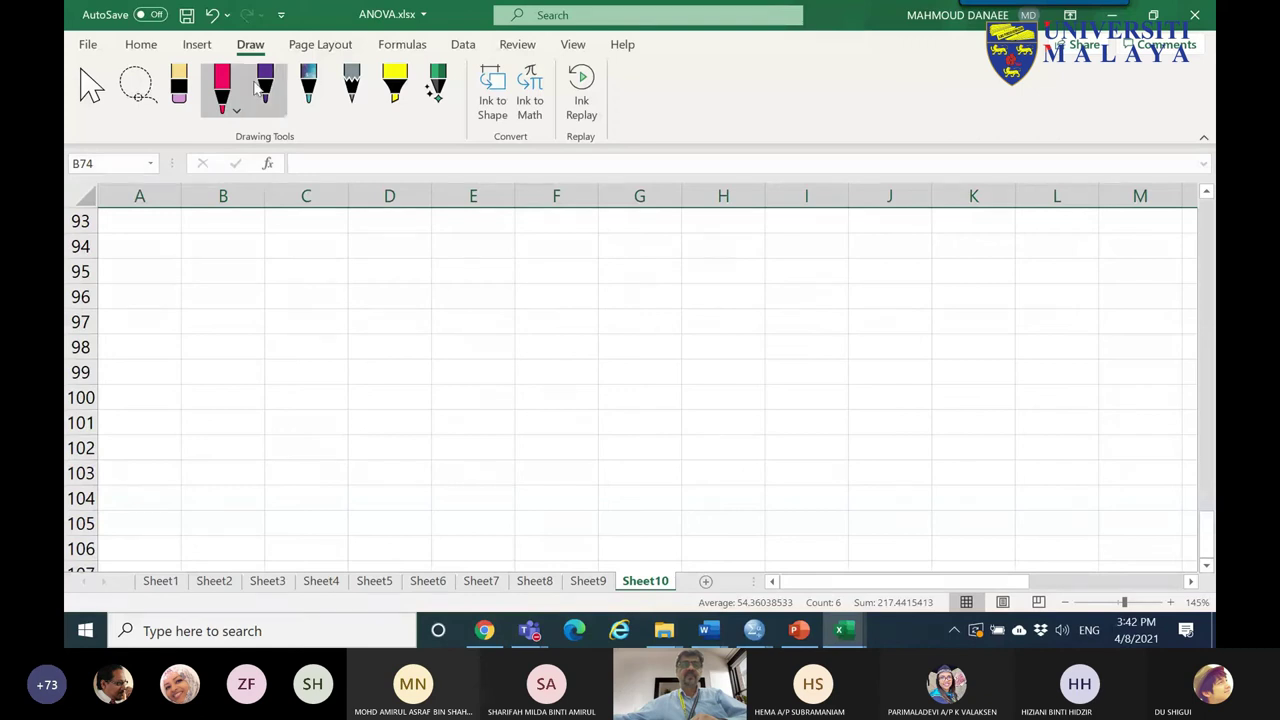
mouse_move(236, 249)
mouse_down()
mouse_move(280, 466)
mouse_move(854, 463)
mouse_up()
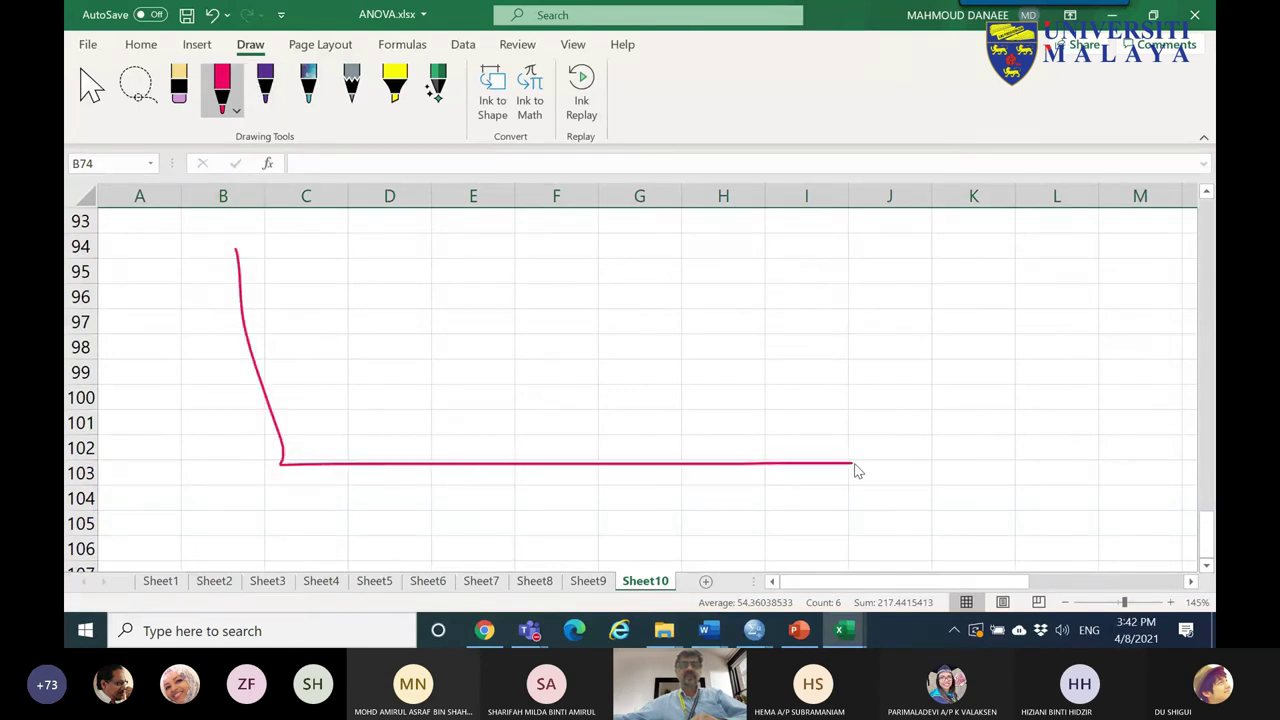
drag(373, 492, 421, 492)
mouse_move(329, 492)
mouse_down()
mouse_move(360, 523)
mouse_move(375, 501)
mouse_move(376, 520)
mouse_move(427, 501)
mouse_move(445, 518)
mouse_move(463, 492)
mouse_move(447, 491)
mouse_move(478, 512)
mouse_up()
mouse_move(746, 494)
mouse_down()
mouse_move(754, 530)
mouse_move(752, 514)
mouse_move(826, 498)
mouse_move(826, 512)
mouse_move(848, 510)
mouse_move(860, 490)
mouse_up()
drag(772, 540, 806, 536)
mouse_move(788, 530)
mouse_down()
mouse_move(856, 550)
mouse_move(866, 545)
mouse_move(846, 528)
mouse_move(880, 530)
mouse_up()
- Draw two pink markers joined by a nearly flat purple line, and a purple line rising steeply from pretest to post-test
mouse_move(336, 418)
mouse_down()
mouse_move(370, 418)
mouse_move(337, 425)
mouse_up()
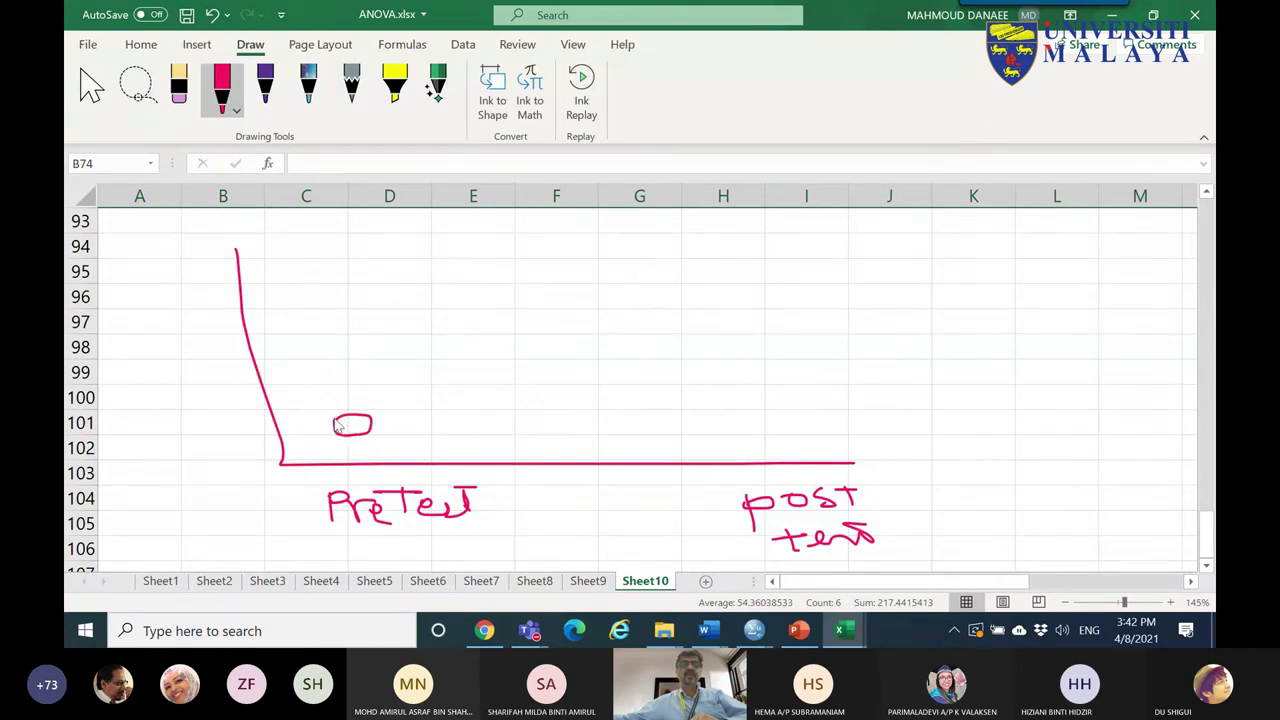
drag(767, 377, 755, 383)
click(265, 88)
drag(345, 424, 739, 400)
mouse_move(331, 392)
mouse_down()
mouse_move(351, 395)
mouse_move(675, 236)
mouse_move(740, 224)
mouse_up()
- Label the rising line "E" and the flat line "C" in pink ink at their post-test ends
click(222, 85)
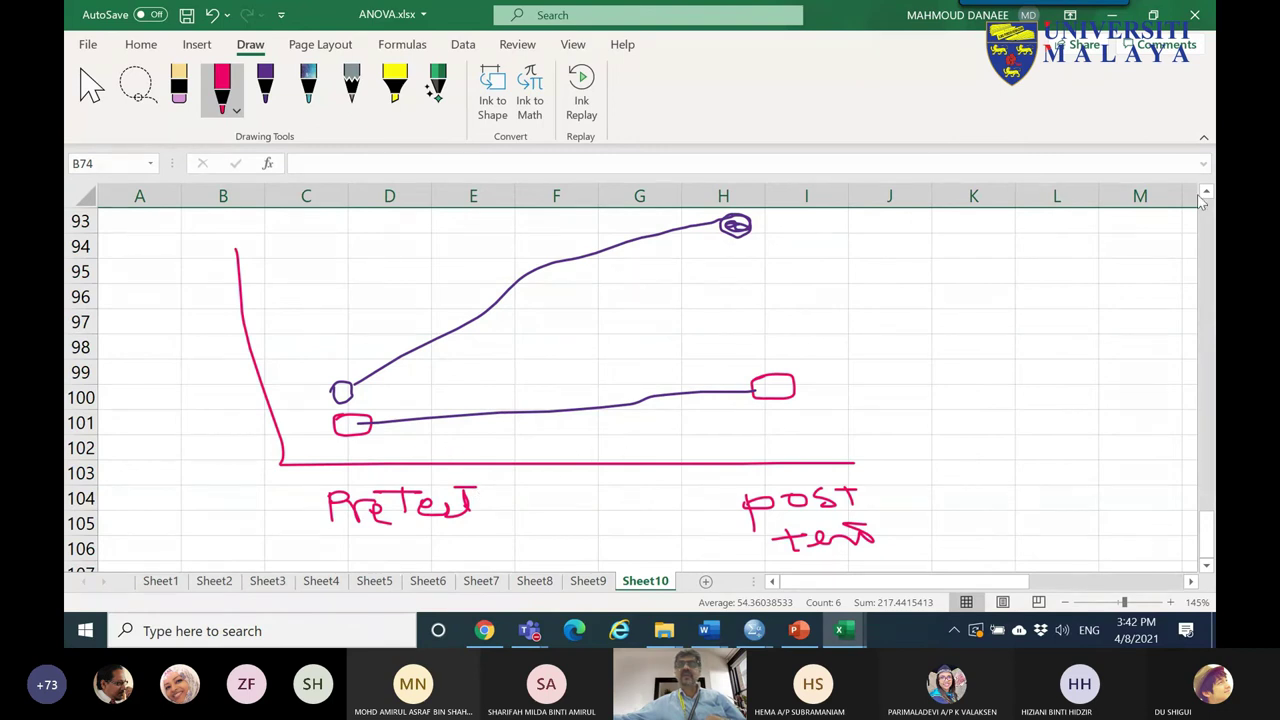
scroll(1201, 201, up, 1)
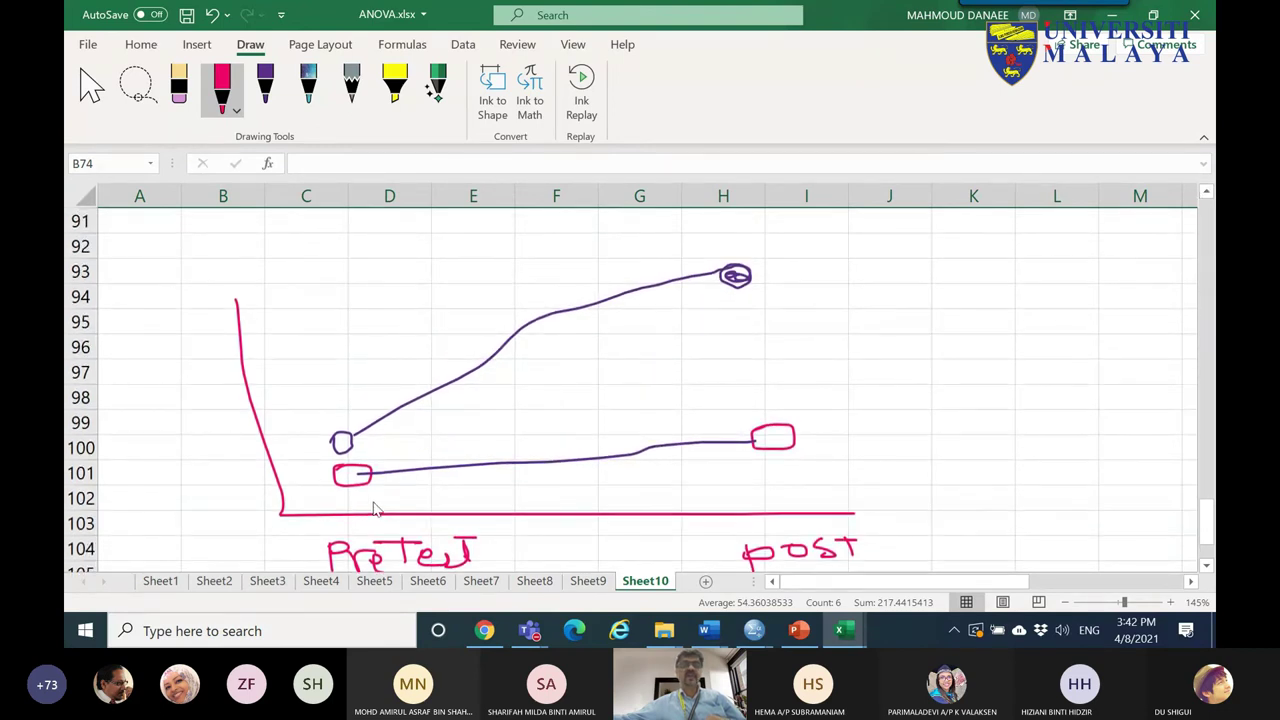
drag(786, 264, 812, 265)
mouse_move(848, 418)
mouse_down()
mouse_move(836, 442)
mouse_move(858, 446)
mouse_up()
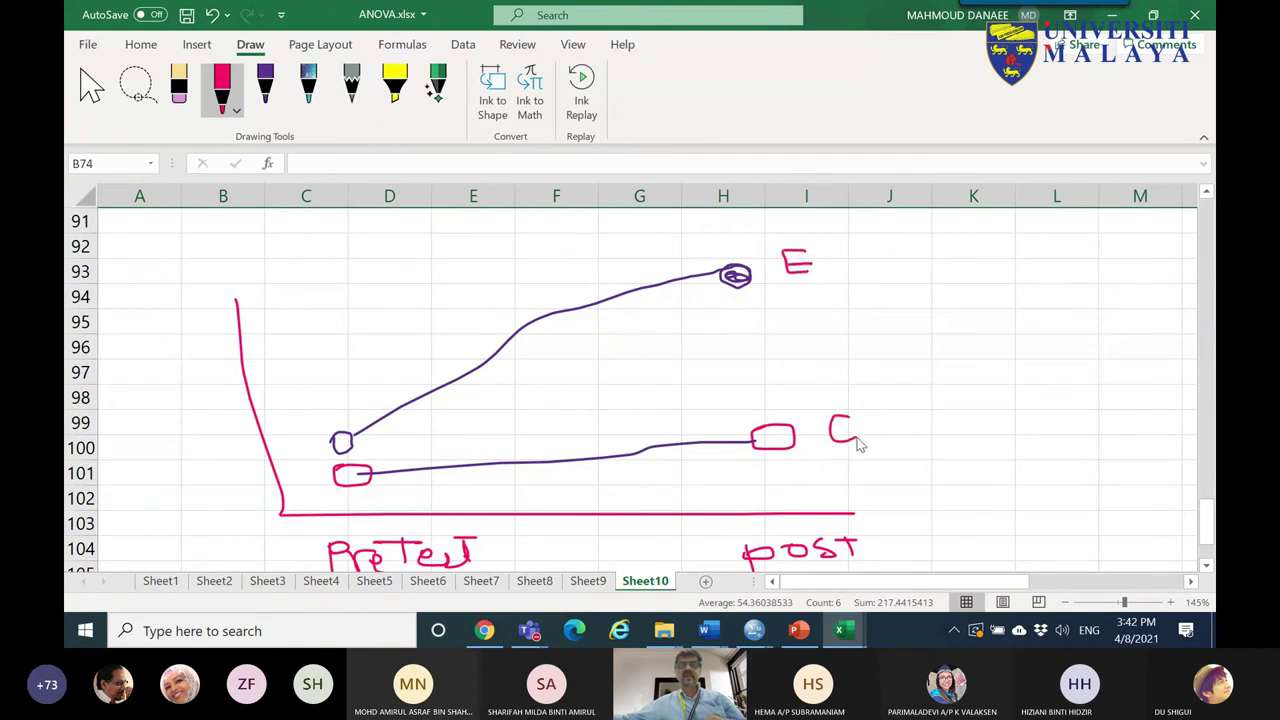
- Change the pink pen to light green and circle the pair of pretest points and the pair of post-test points
click(223, 90)
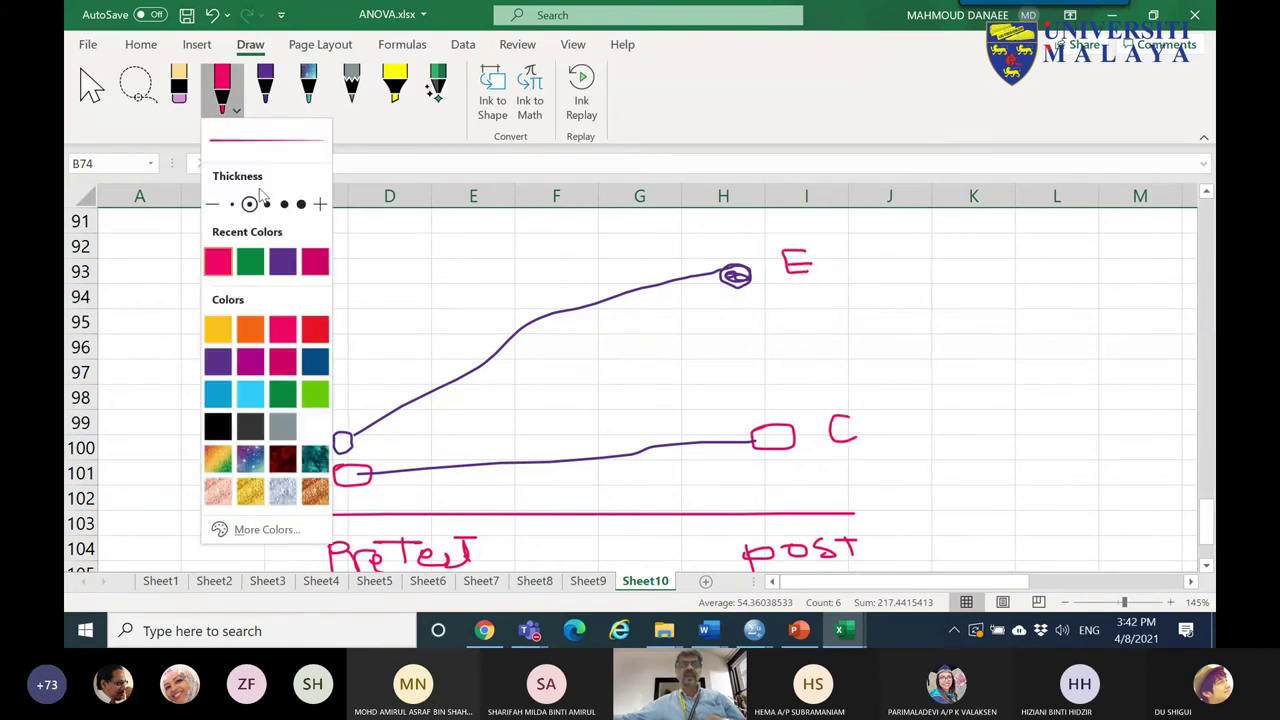
click(313, 394)
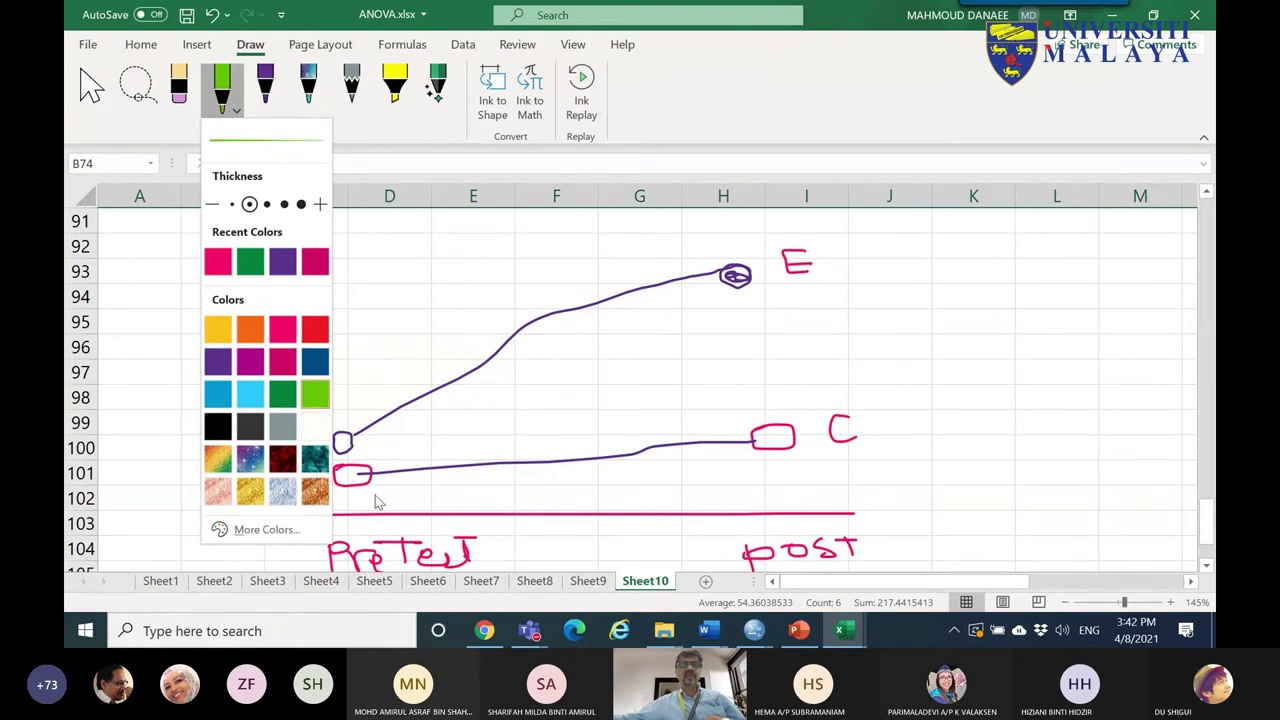
mouse_move(360, 395)
mouse_down()
mouse_move(373, 479)
mouse_move(332, 498)
mouse_move(320, 386)
mouse_move(362, 398)
mouse_up()
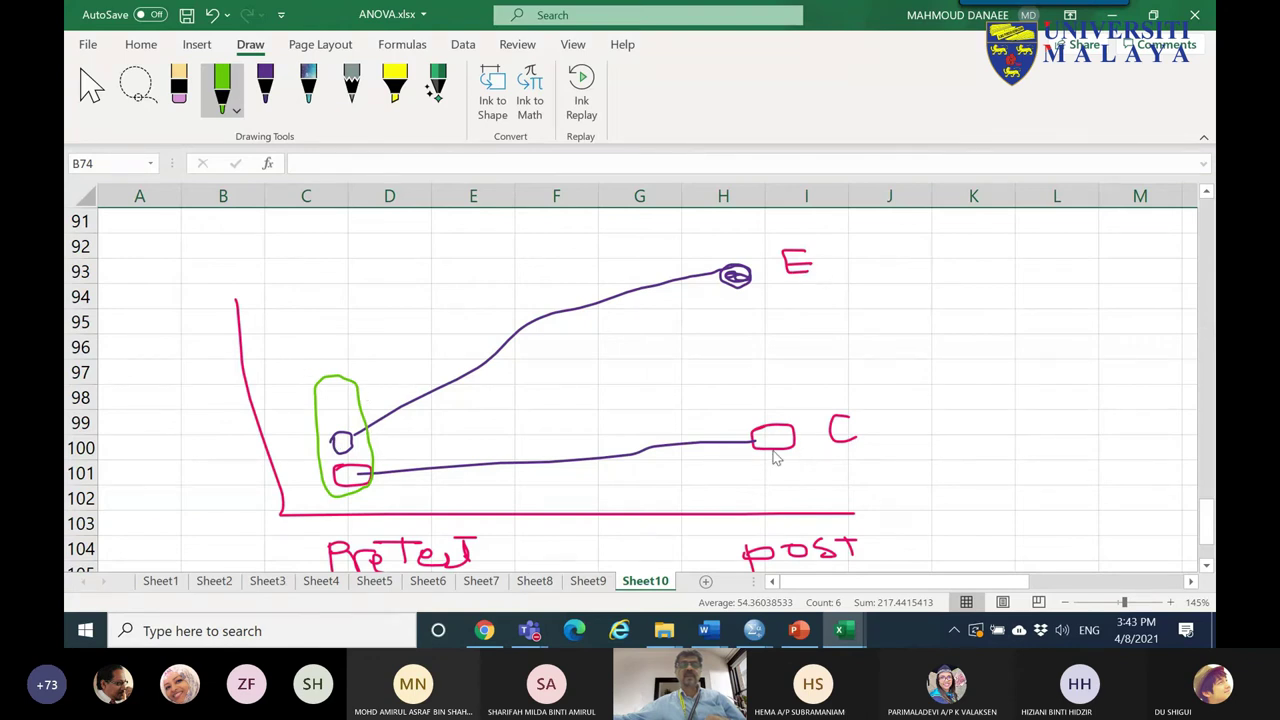
mouse_move(803, 462)
mouse_down()
mouse_move(743, 456)
mouse_move(691, 303)
mouse_move(698, 246)
mouse_move(756, 250)
mouse_move(793, 310)
mouse_move(822, 386)
mouse_move(816, 470)
mouse_up()
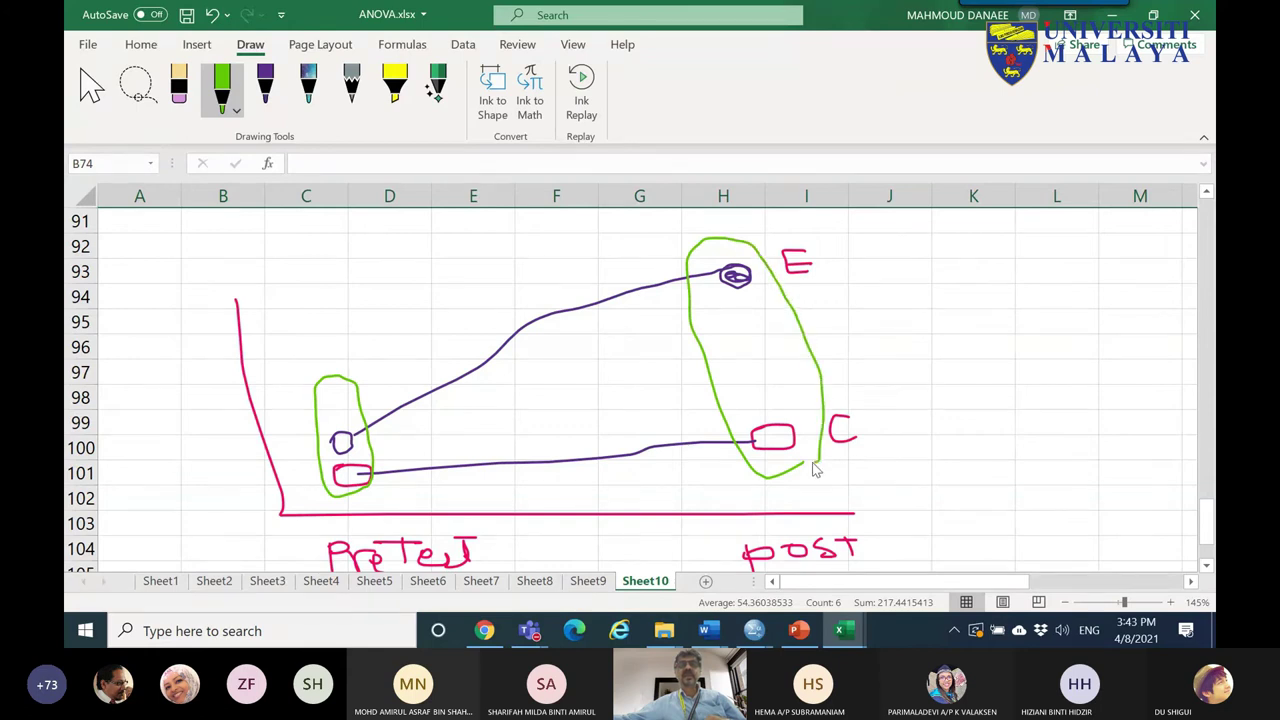
- Change the green pen back to pink and circle the whole E line and the whole C line of the sketch
click(236, 106)
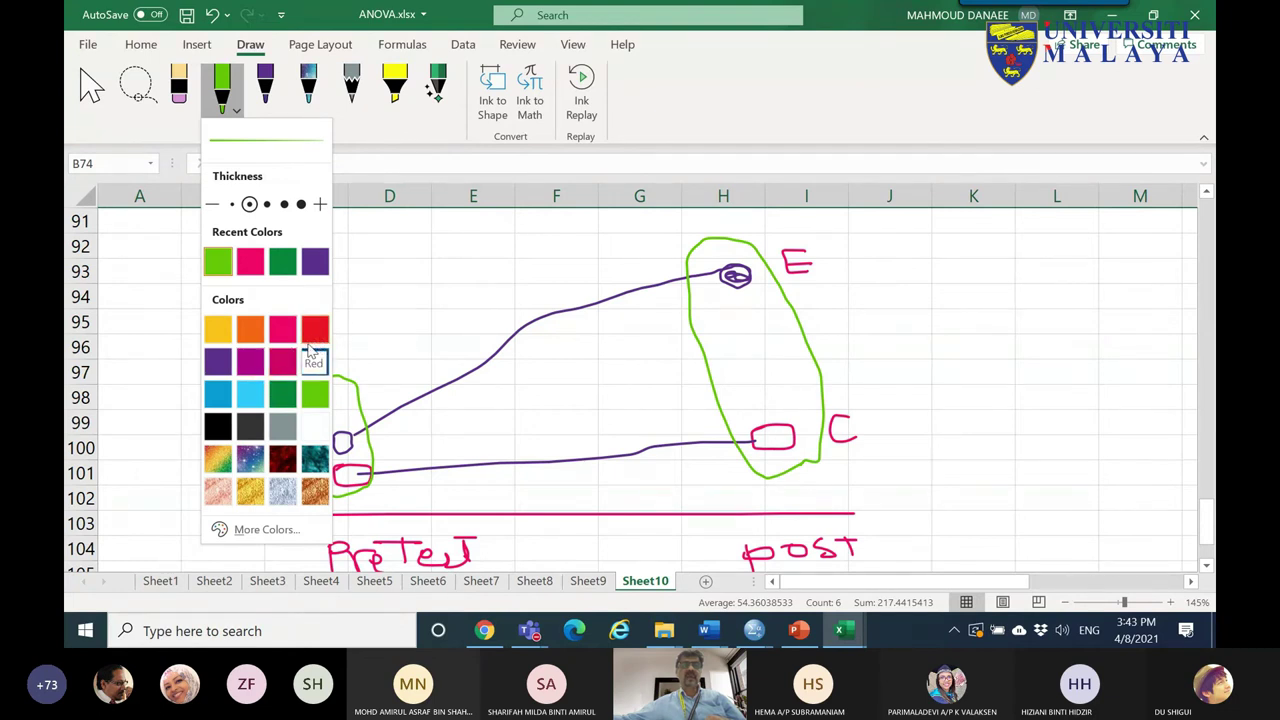
click(220, 334)
click(283, 330)
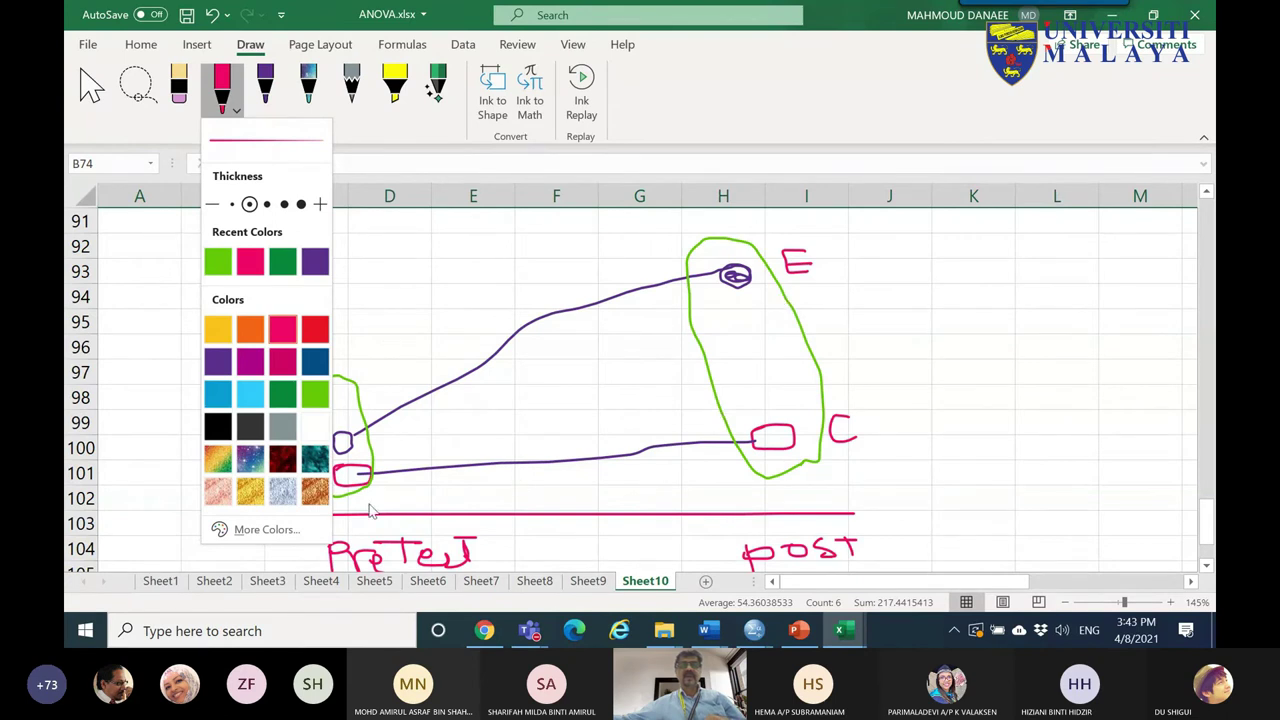
mouse_move(559, 440)
mouse_down()
mouse_move(765, 420)
mouse_move(806, 472)
mouse_move(495, 512)
mouse_move(320, 498)
mouse_move(412, 463)
mouse_move(580, 436)
mouse_up()
mouse_move(426, 428)
mouse_down()
mouse_move(371, 457)
mouse_move(307, 460)
mouse_move(290, 447)
mouse_move(359, 395)
mouse_move(698, 258)
mouse_move(755, 256)
mouse_move(771, 273)
mouse_move(709, 320)
mouse_move(555, 389)
mouse_move(423, 434)
mouse_up()
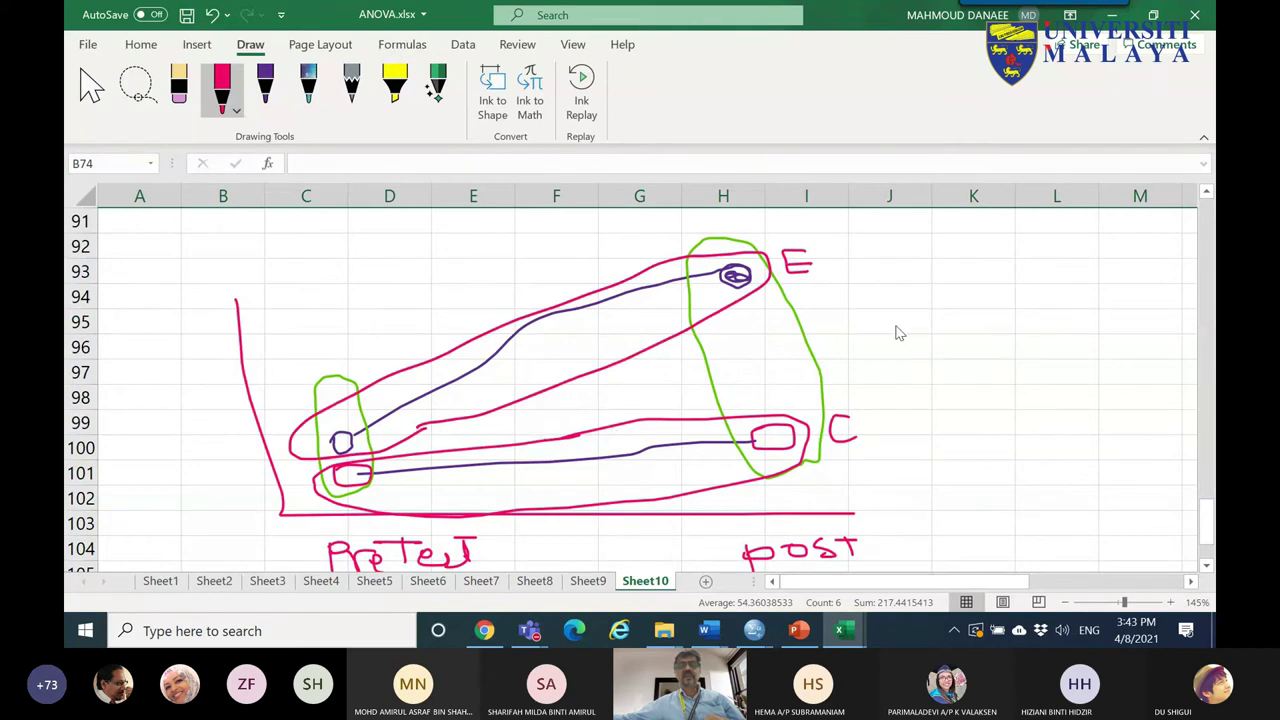
- Write "4 Comp" in pink ink beside the line sketch, with a scribbled mark beneath the 4
mouse_move(872, 244)
mouse_down()
mouse_move(870, 296)
mouse_move(922, 299)
mouse_up()
mouse_move(897, 246)
mouse_down()
mouse_move(915, 351)
mouse_move(945, 373)
mouse_move(906, 386)
mouse_move(940, 453)
mouse_up()
mouse_move(968, 268)
mouse_down()
mouse_move(962, 326)
mouse_move(1048, 322)
mouse_move(1058, 385)
mouse_up()
drag(1052, 320, 1195, 283)
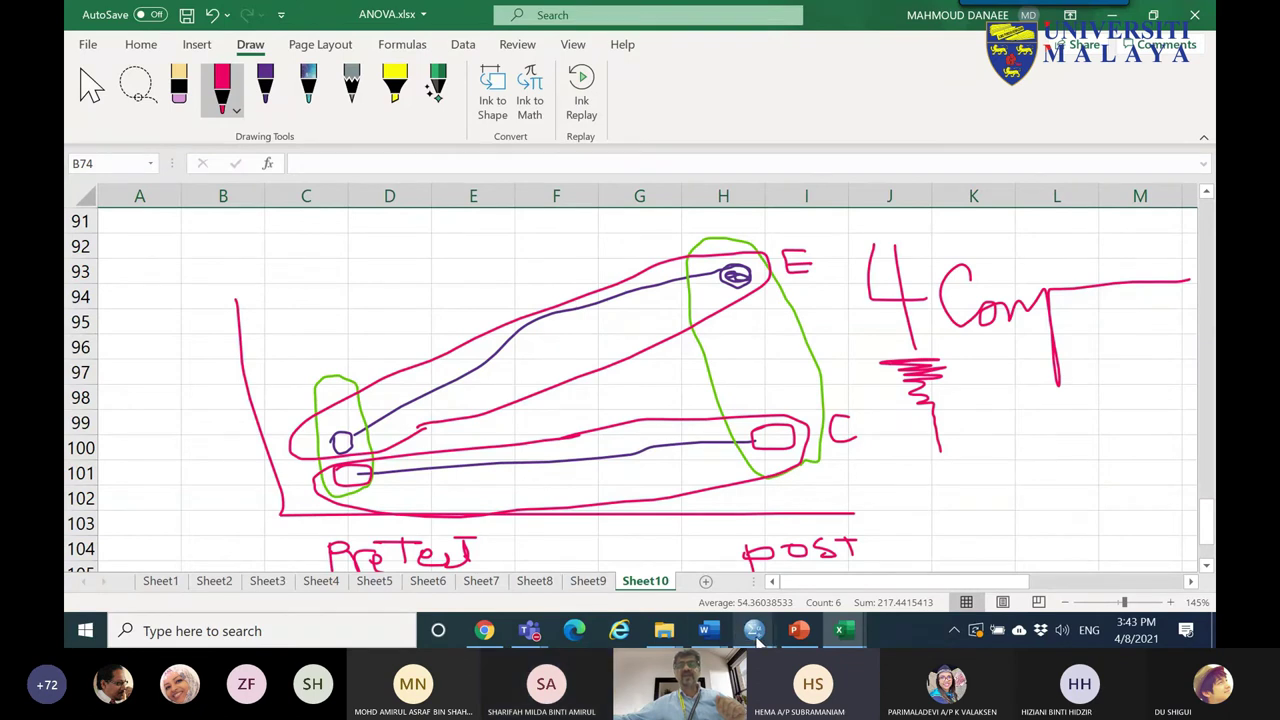
- Switch to the SPSS output viewer and copy the Pairwise Comparisons table for GROUP
mouse_move(757, 643)
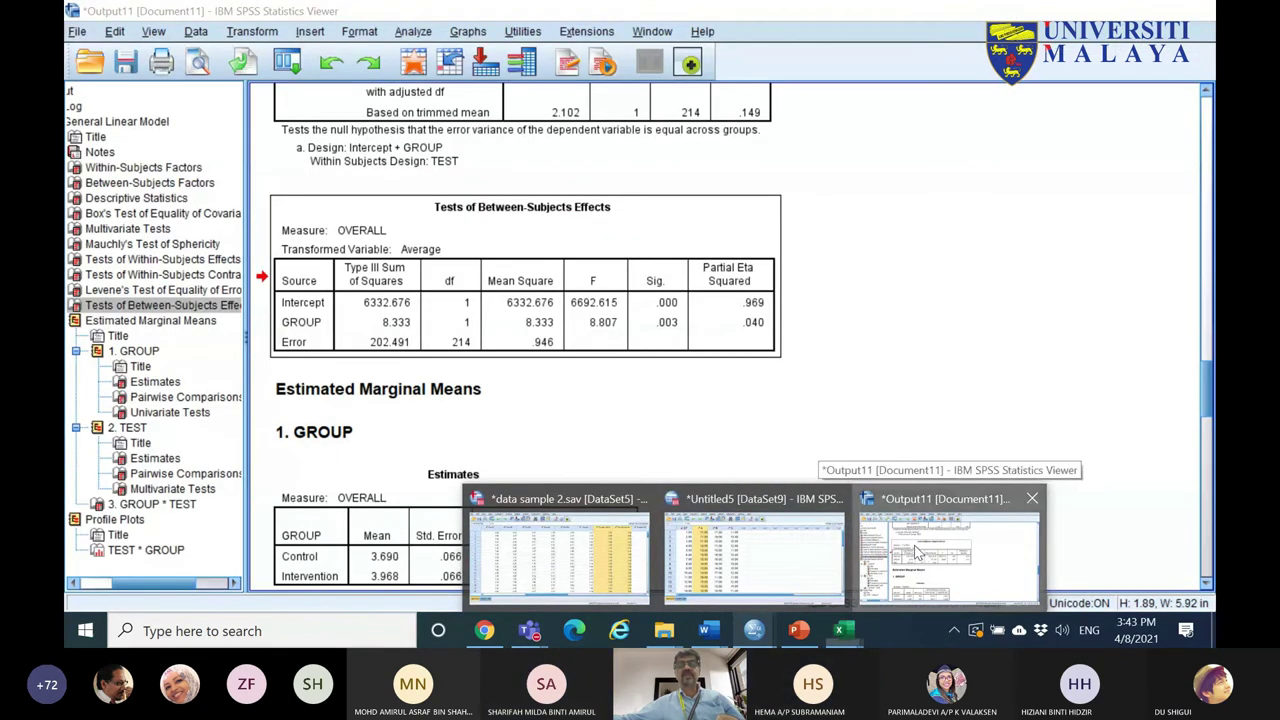
click(920, 563)
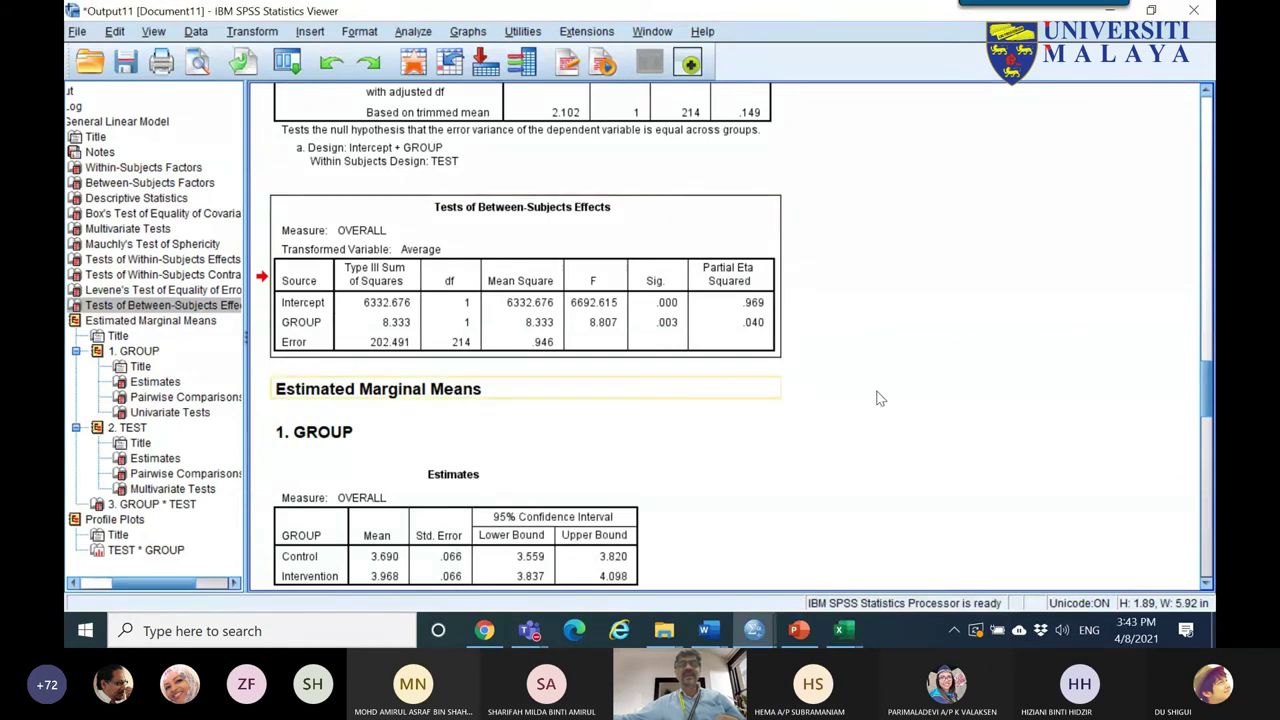
drag(1210, 380, 1210, 440)
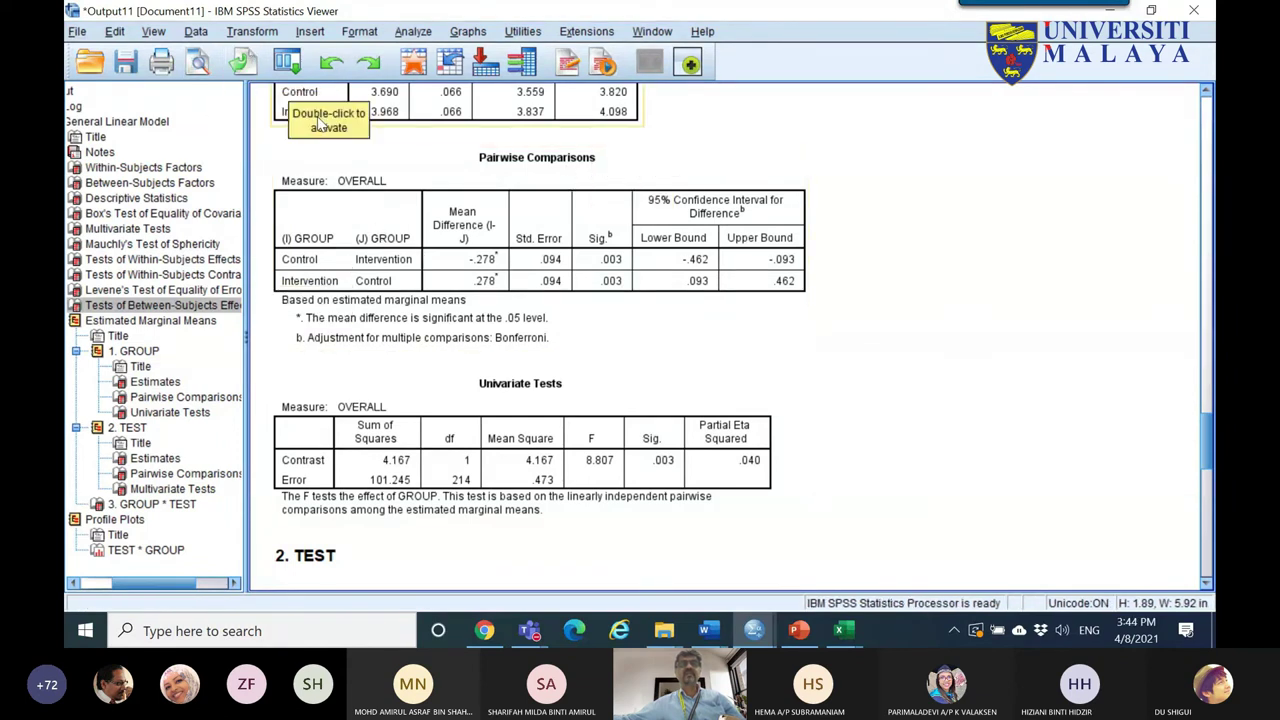
click(455, 163)
right_click(455, 163)
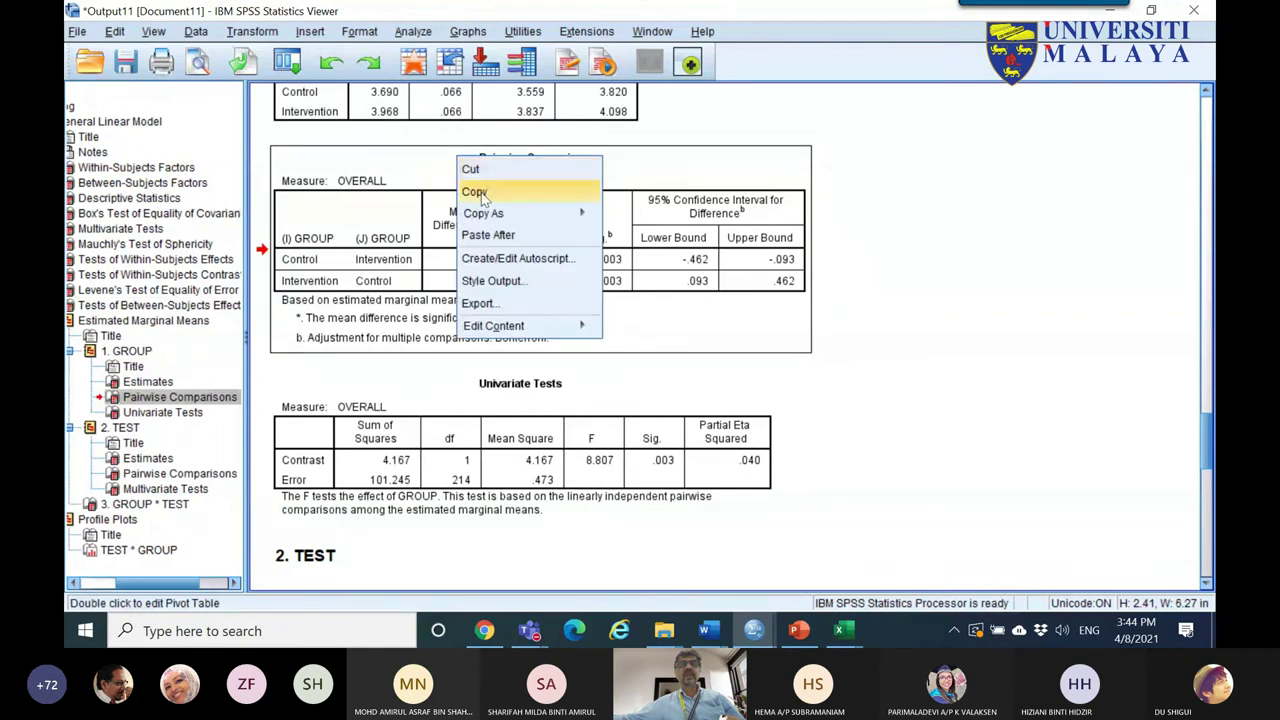
click(478, 184)
- Switch to ANOVA.xlsx in Excel and paste the GROUP comparisons table at cell B115 of Sheet10, below the sketch
mouse_move(858, 636)
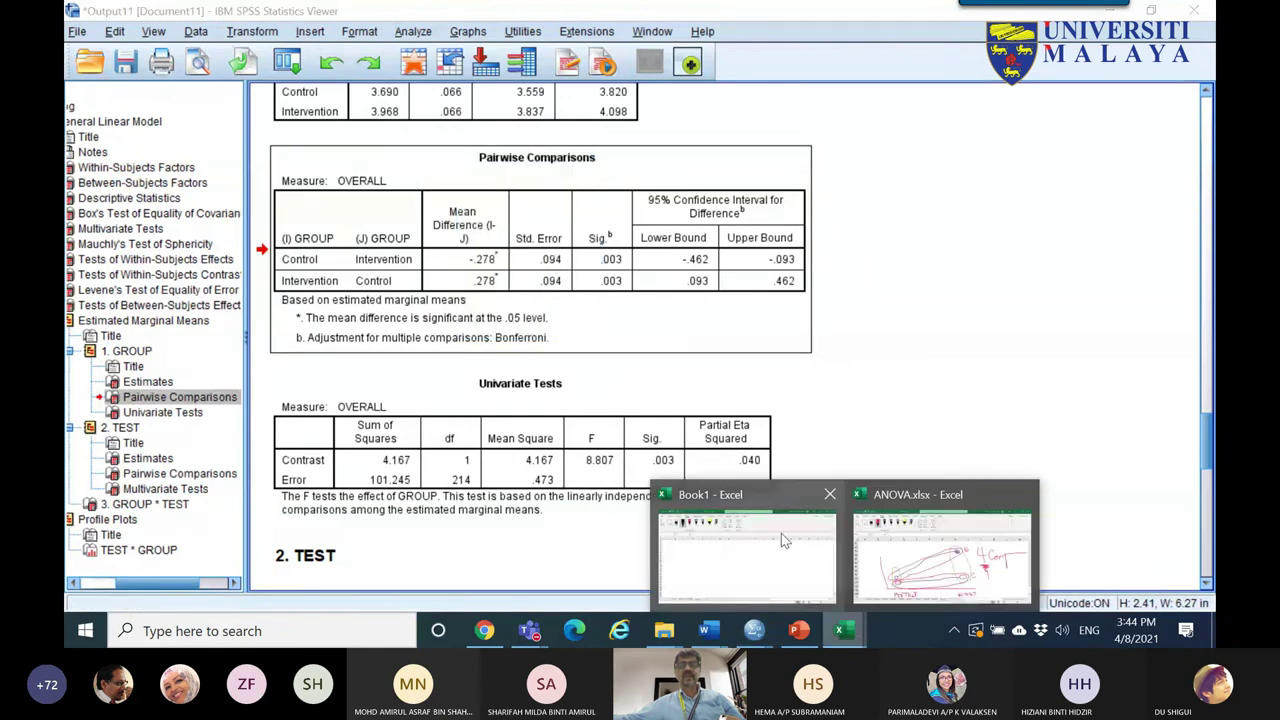
click(700, 569)
click(868, 596)
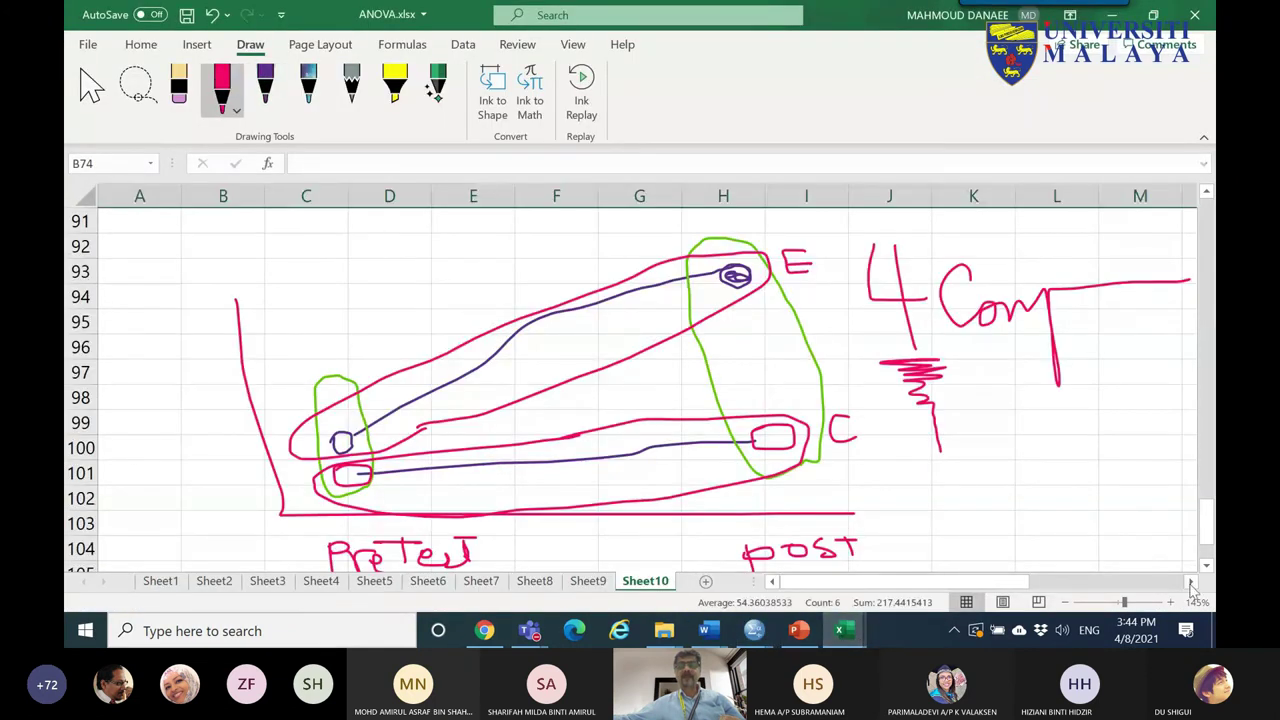
scroll(1207, 570, down, 7)
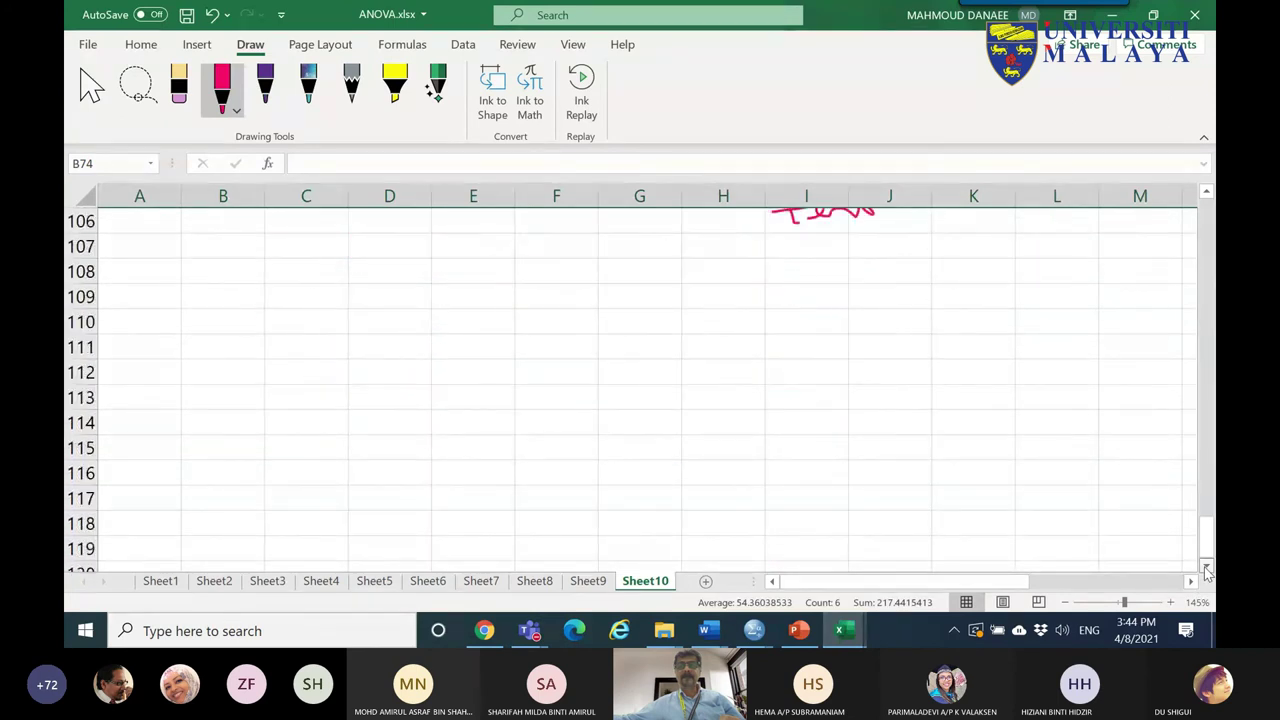
click(91, 88)
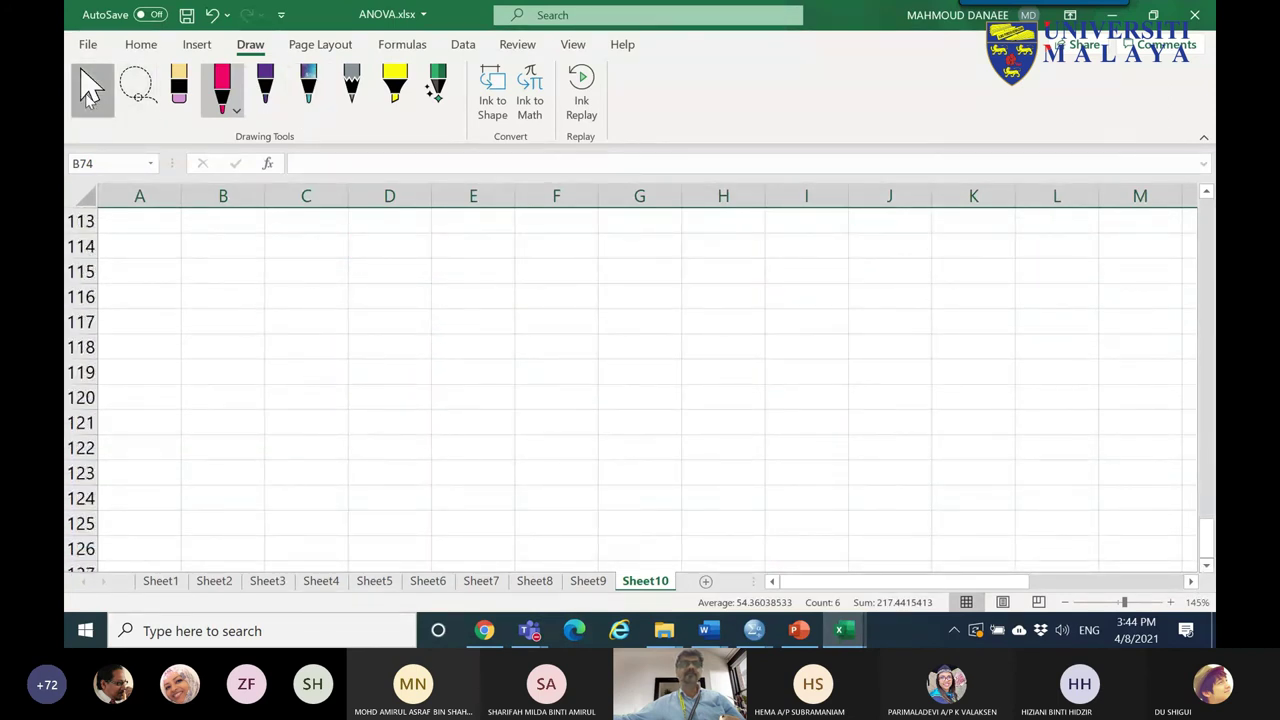
right_click(198, 276)
click(244, 188)
click(247, 189)
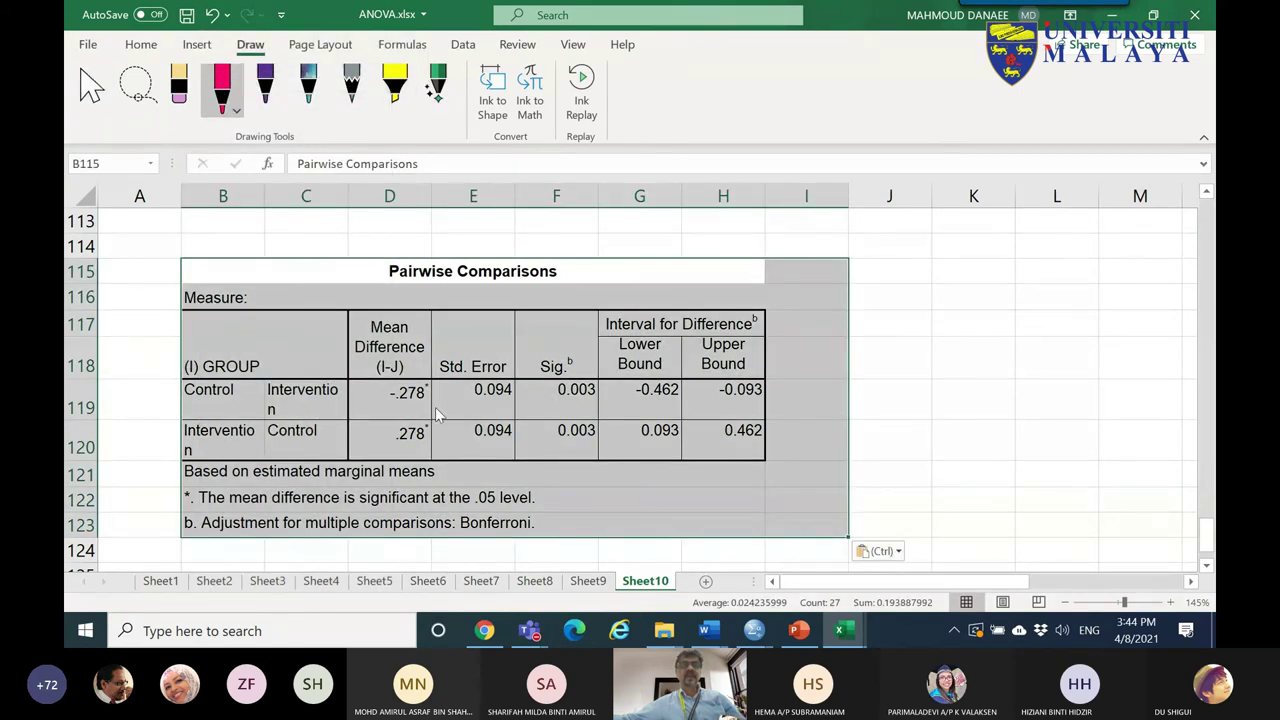
- Circle the Control–Intervention pair and its Sig. value of 0.003 in pink, with lines leading to "t1" and "t2"
mouse_move(222, 398)
mouse_down()
mouse_move(173, 388)
mouse_move(253, 359)
mouse_move(324, 363)
mouse_move(340, 394)
mouse_move(325, 413)
mouse_move(175, 399)
mouse_up()
mouse_move(529, 398)
mouse_down()
mouse_move(608, 403)
mouse_move(602, 379)
mouse_move(526, 389)
mouse_move(556, 400)
mouse_up()
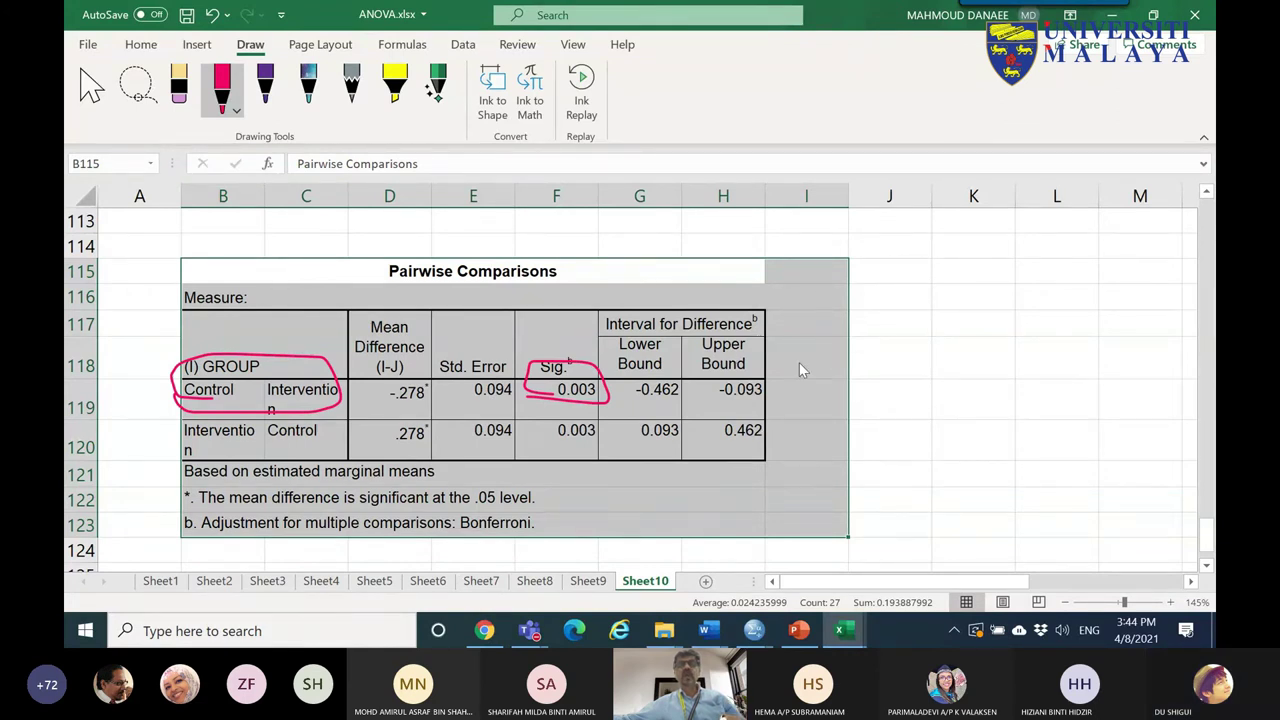
mouse_move(602, 400)
mouse_down()
mouse_move(785, 280)
mouse_move(891, 304)
mouse_move(888, 282)
mouse_move(907, 267)
mouse_move(941, 310)
mouse_up()
mouse_move(612, 393)
mouse_down()
mouse_move(978, 360)
mouse_move(1035, 370)
mouse_up()
drag(1005, 366, 1006, 395)
drag(1024, 382, 1066, 400)
- Write a pink question mark beside the GROUP comparisons table and cross the table out
mouse_move(1078, 290)
mouse_down()
mouse_move(1108, 282)
mouse_move(1094, 325)
mouse_up()
click(1119, 341)
drag(580, 236, 372, 496)
drag(374, 298, 607, 467)
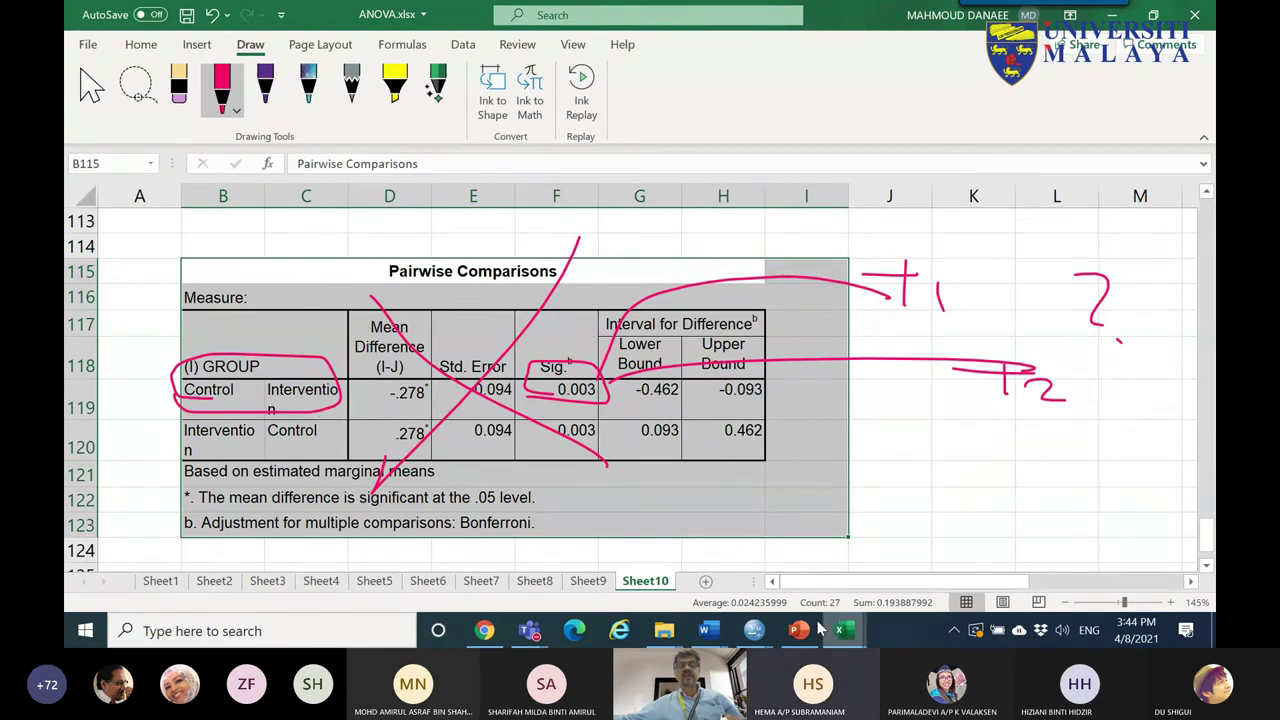
- Switch to the SPSS output viewer and copy the Pairwise Comparisons table for TEST
click(755, 637)
click(906, 578)
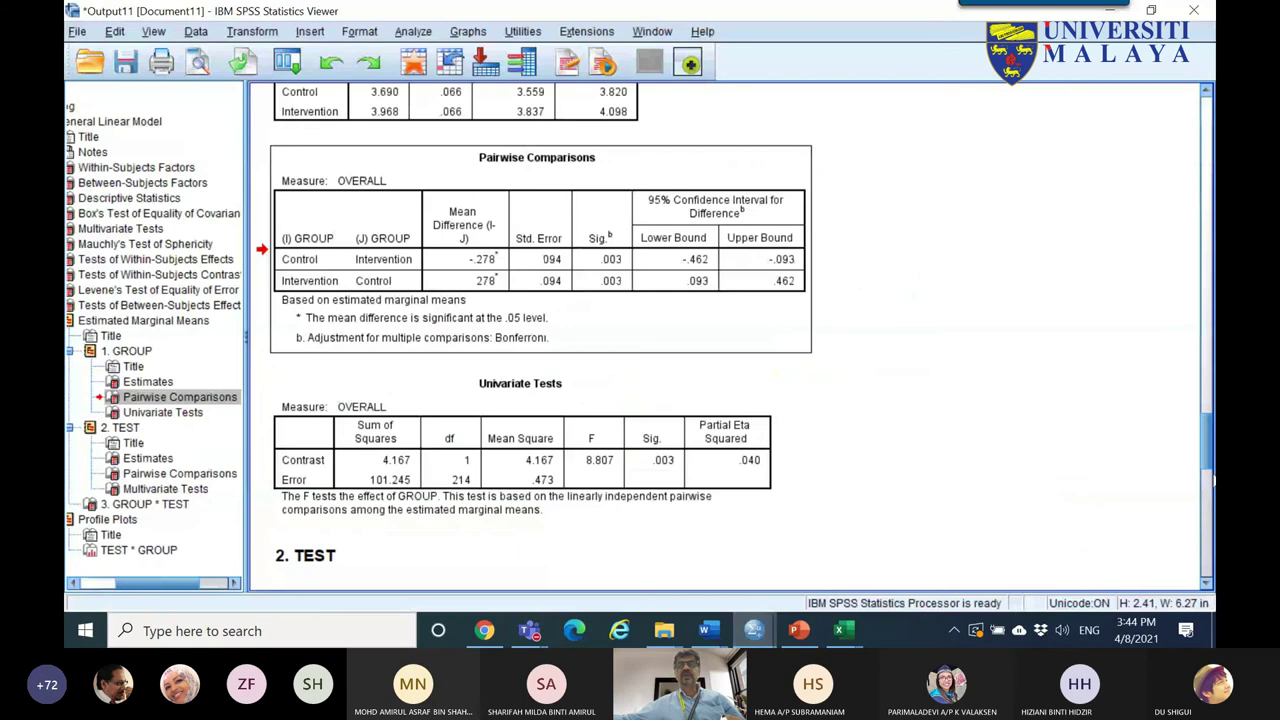
drag(1204, 462, 1204, 504)
click(290, 344)
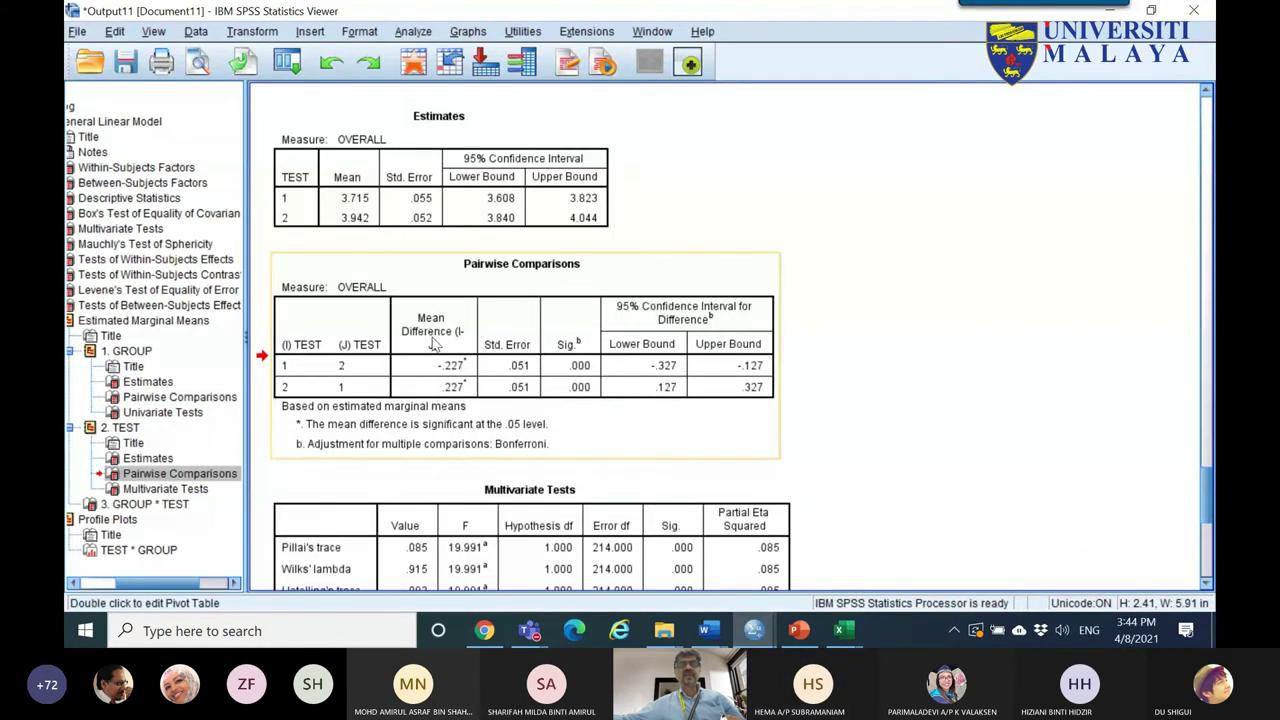
right_click(627, 276)
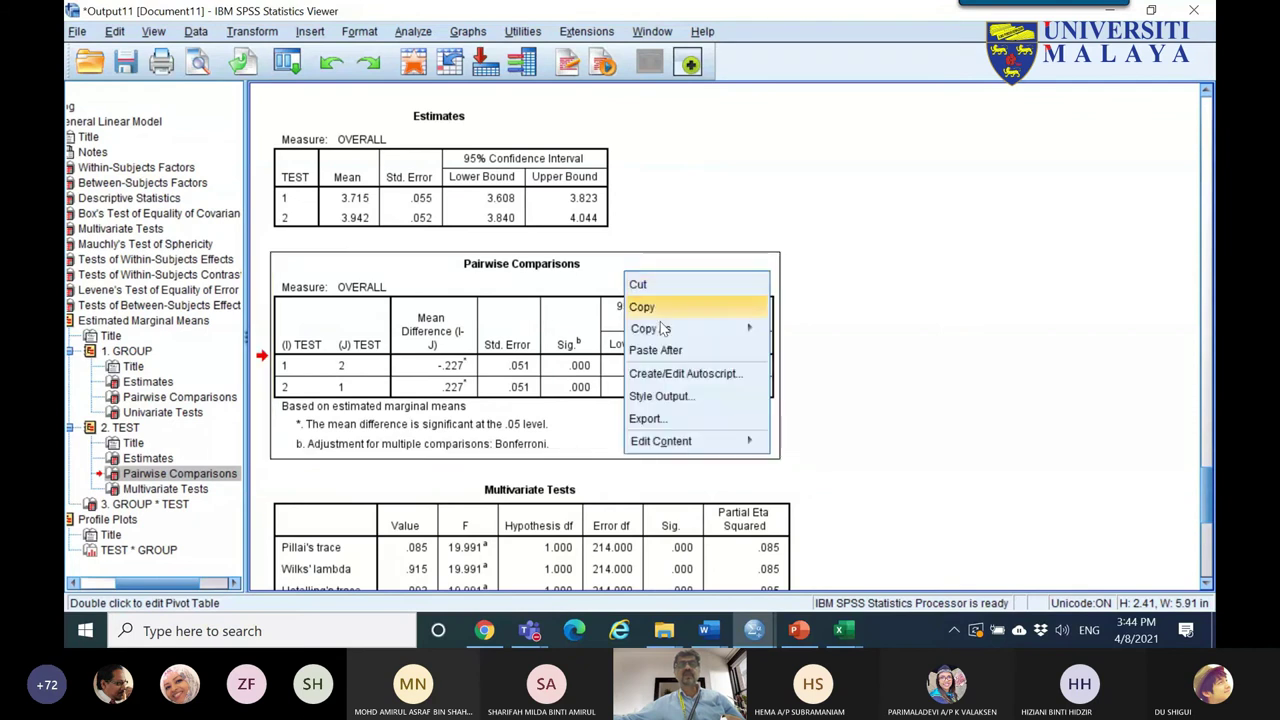
click(675, 305)
- Switch to ANOVA.xlsx in Excel and paste the TEST comparisons table at cell B127, below the crossed-out table
click(843, 630)
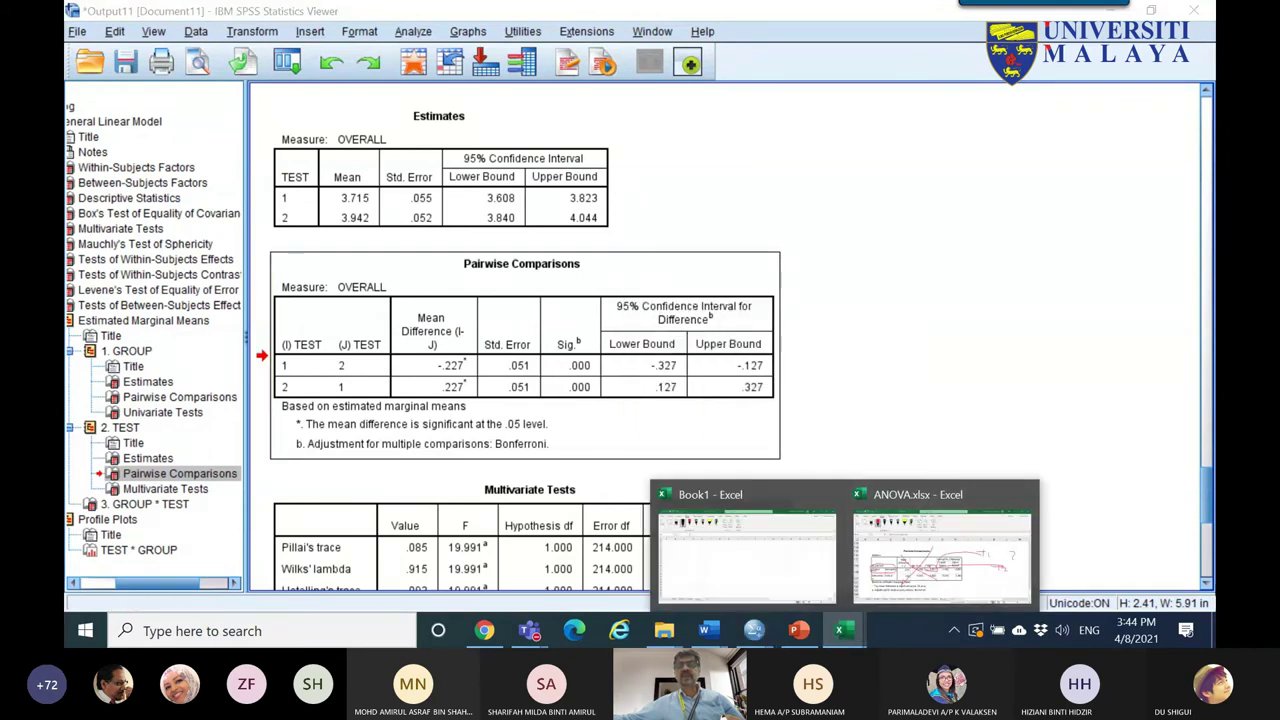
click(978, 572)
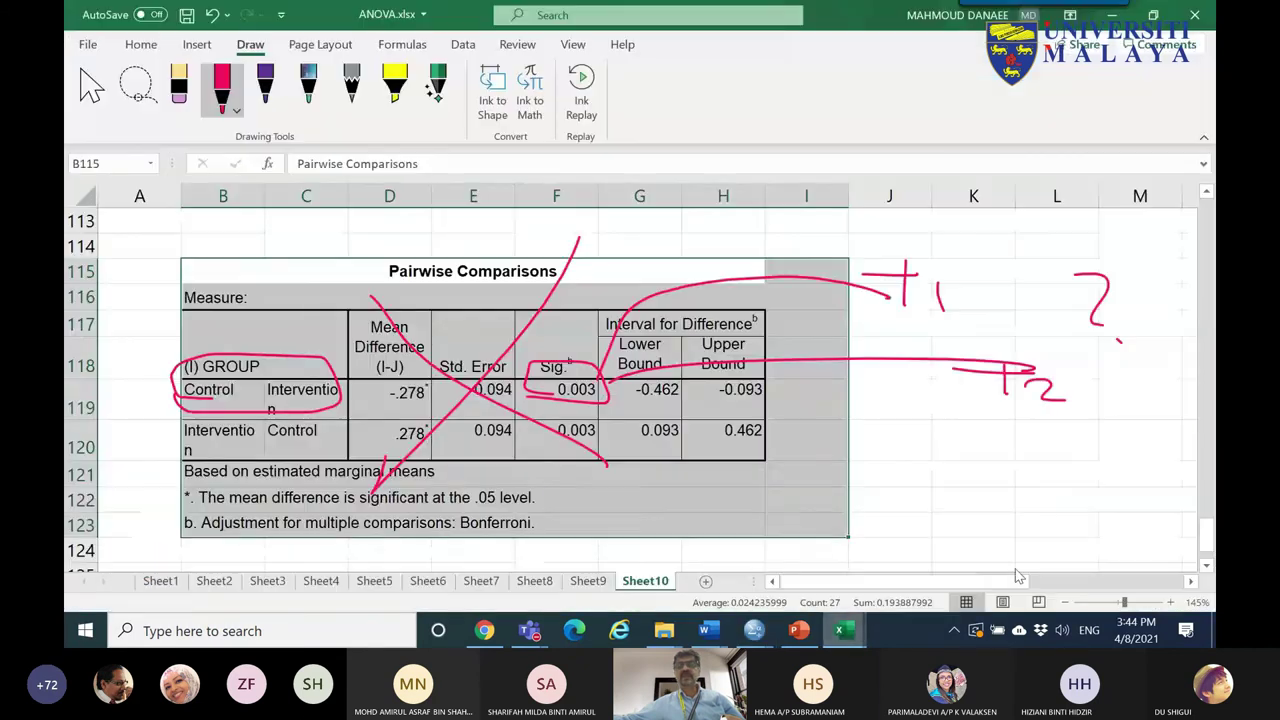
click(1206, 567)
scroll(1206, 567, down, 4)
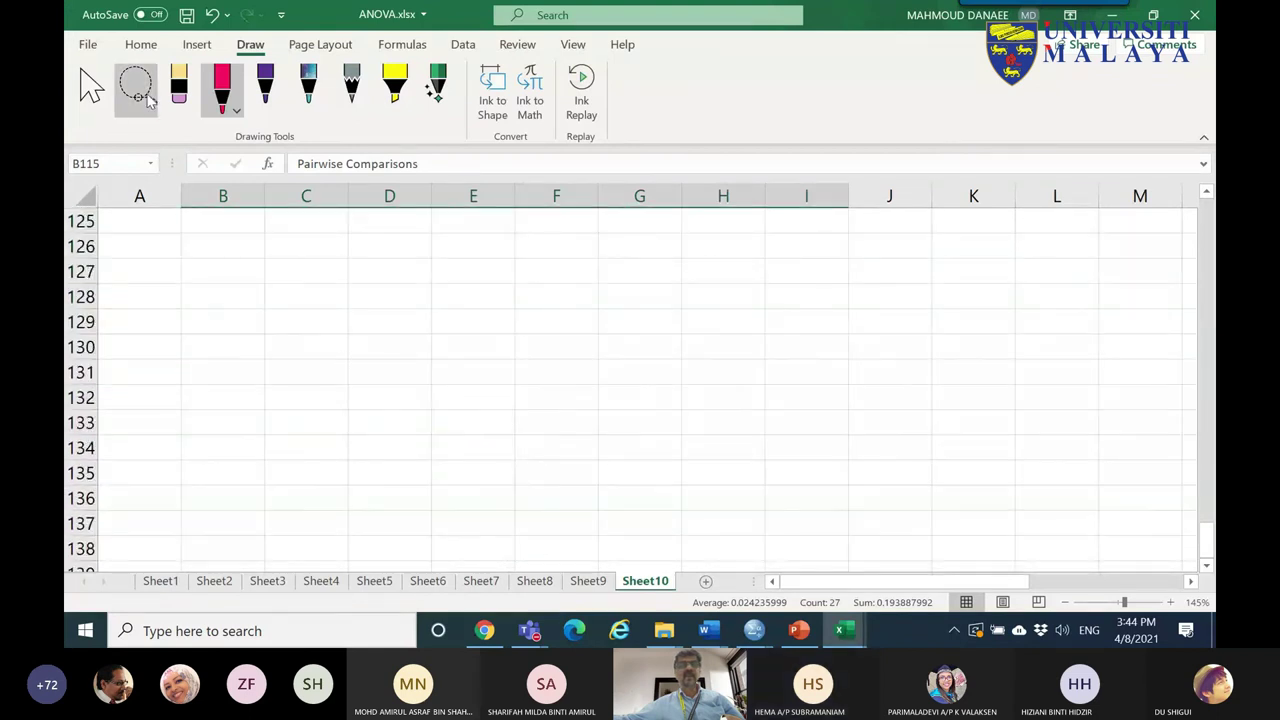
click(90, 88)
click(211, 283)
right_click(211, 283)
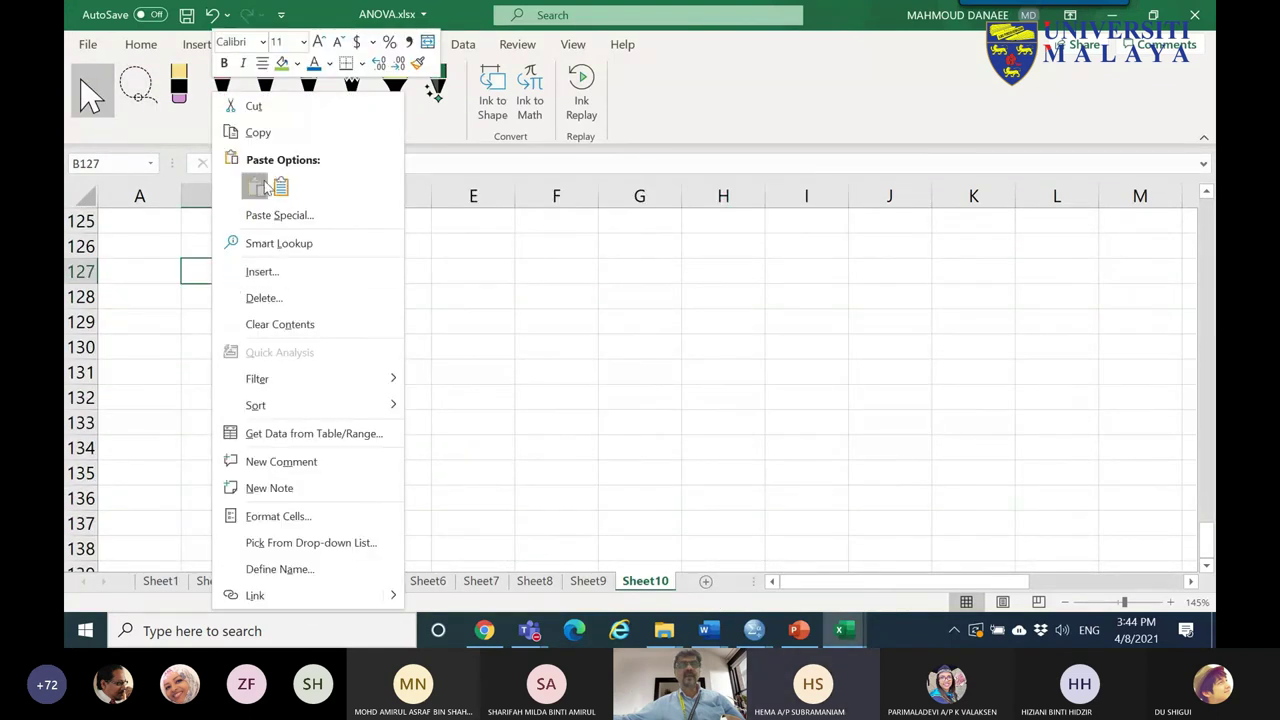
click(257, 186)
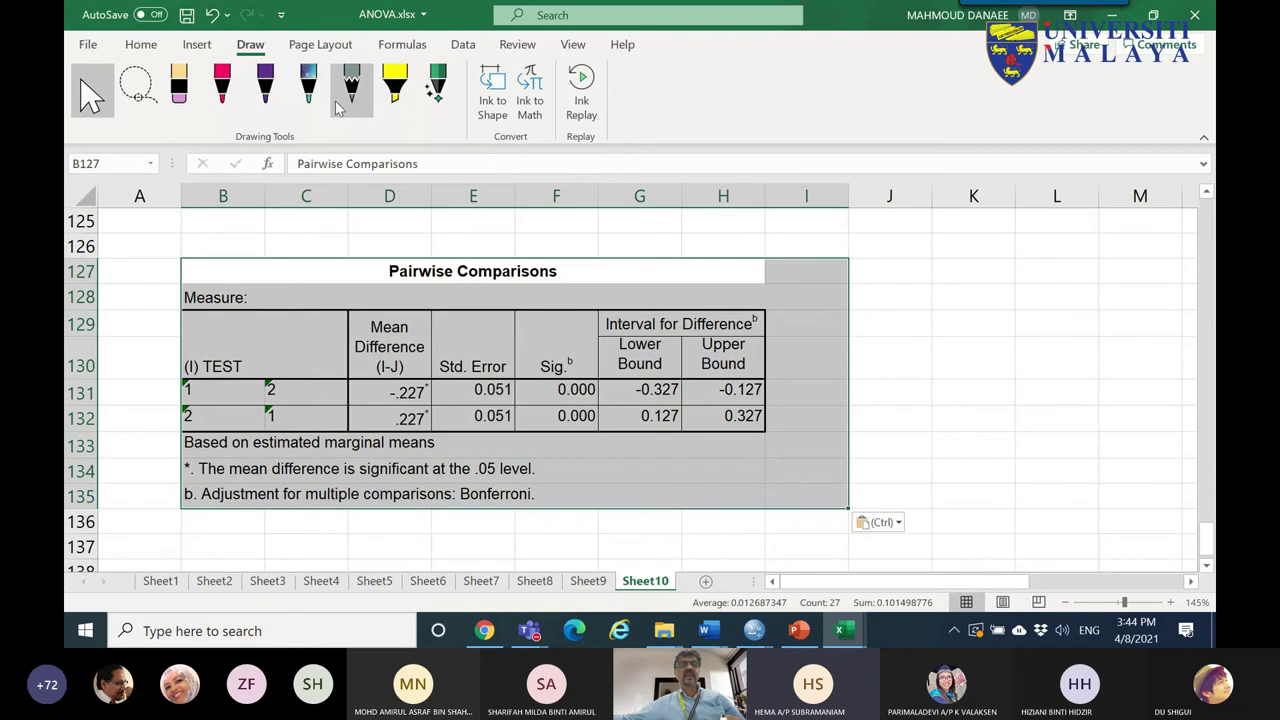
- Circle the test numbers 1 and 2 in both rows and the two Sig. values of the TEST table in pink
click(222, 85)
mouse_move(210, 394)
mouse_down()
mouse_move(168, 386)
mouse_move(180, 369)
mouse_move(197, 397)
mouse_up()
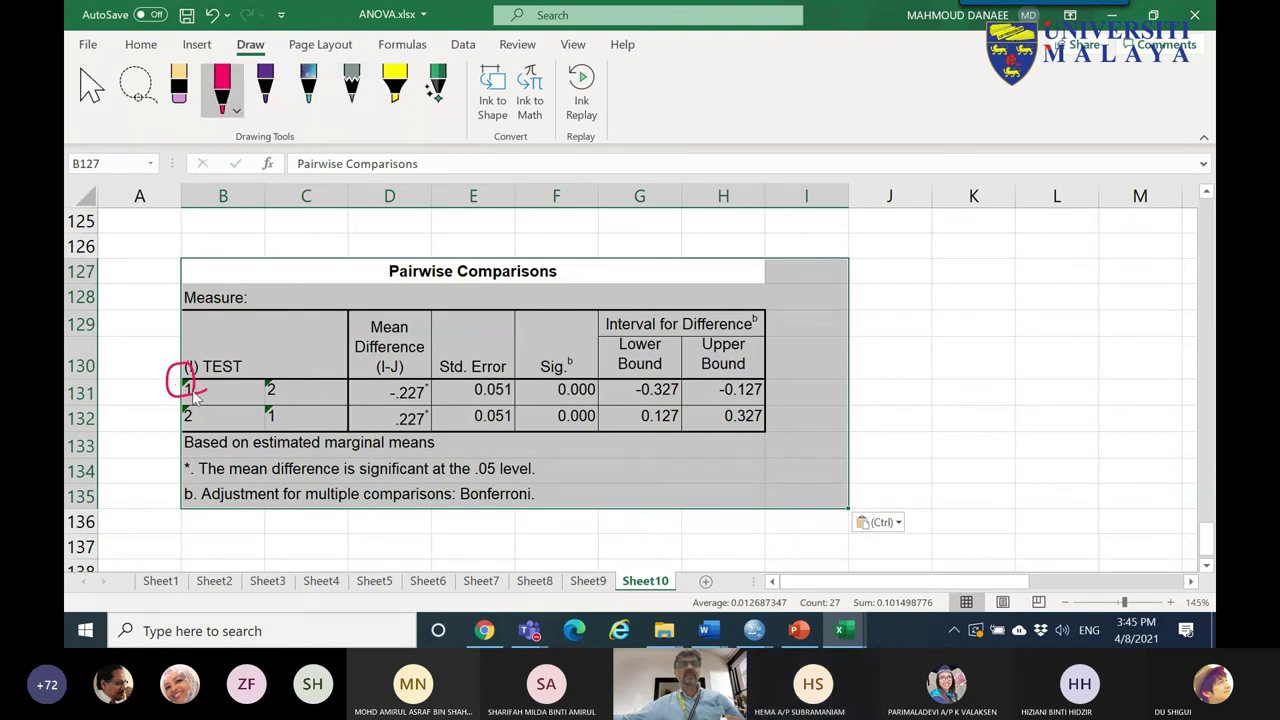
drag(286, 398, 303, 395)
mouse_move(181, 421)
mouse_down()
mouse_move(215, 405)
mouse_move(178, 426)
mouse_up()
mouse_move(284, 408)
mouse_down()
mouse_move(262, 428)
mouse_move(266, 402)
mouse_move(284, 412)
mouse_up()
mouse_move(606, 428)
mouse_down()
mouse_move(546, 391)
mouse_move(596, 386)
mouse_move(588, 448)
mouse_up()
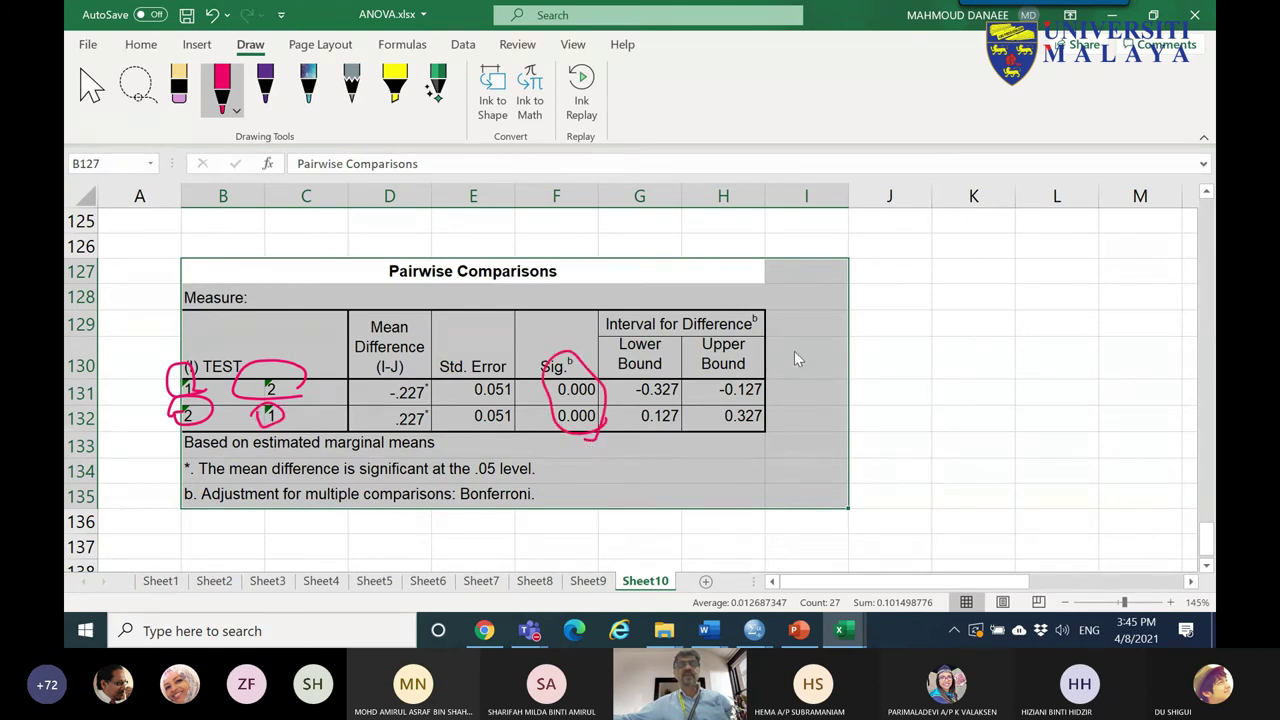
- Draw pink lines from the TEST comparisons to the letters "C" and "E", and cross the table out
mouse_move(703, 378)
mouse_down()
mouse_move(749, 338)
mouse_move(780, 338)
mouse_up()
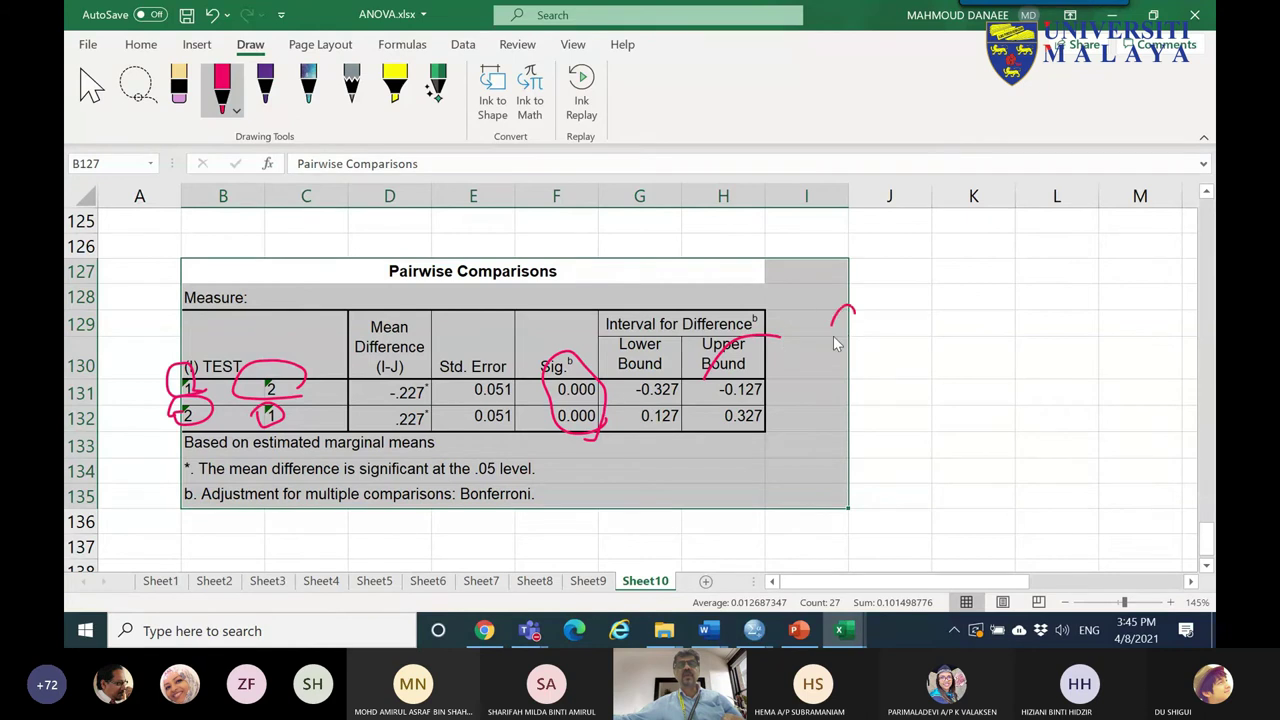
drag(758, 420, 890, 444)
mouse_move(946, 420)
mouse_down()
mouse_move(945, 455)
mouse_move(940, 441)
mouse_move(978, 438)
mouse_up()
drag(563, 242, 400, 450)
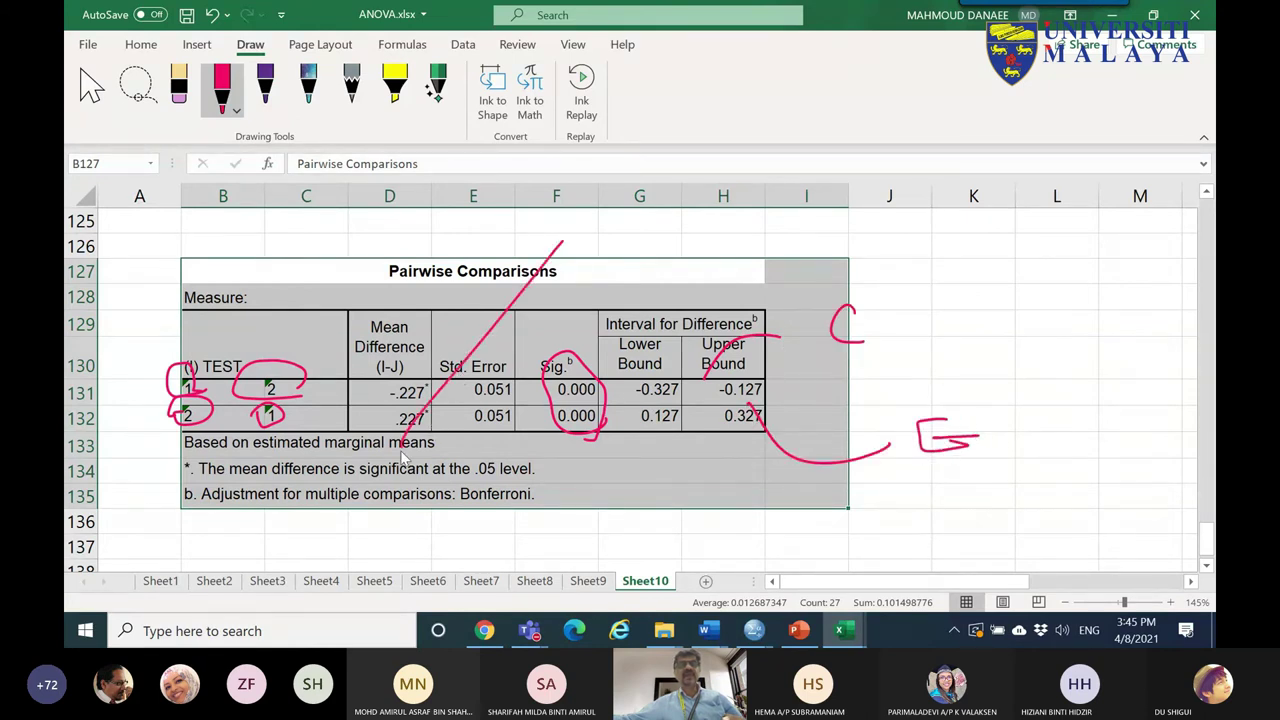
drag(405, 312, 522, 495)
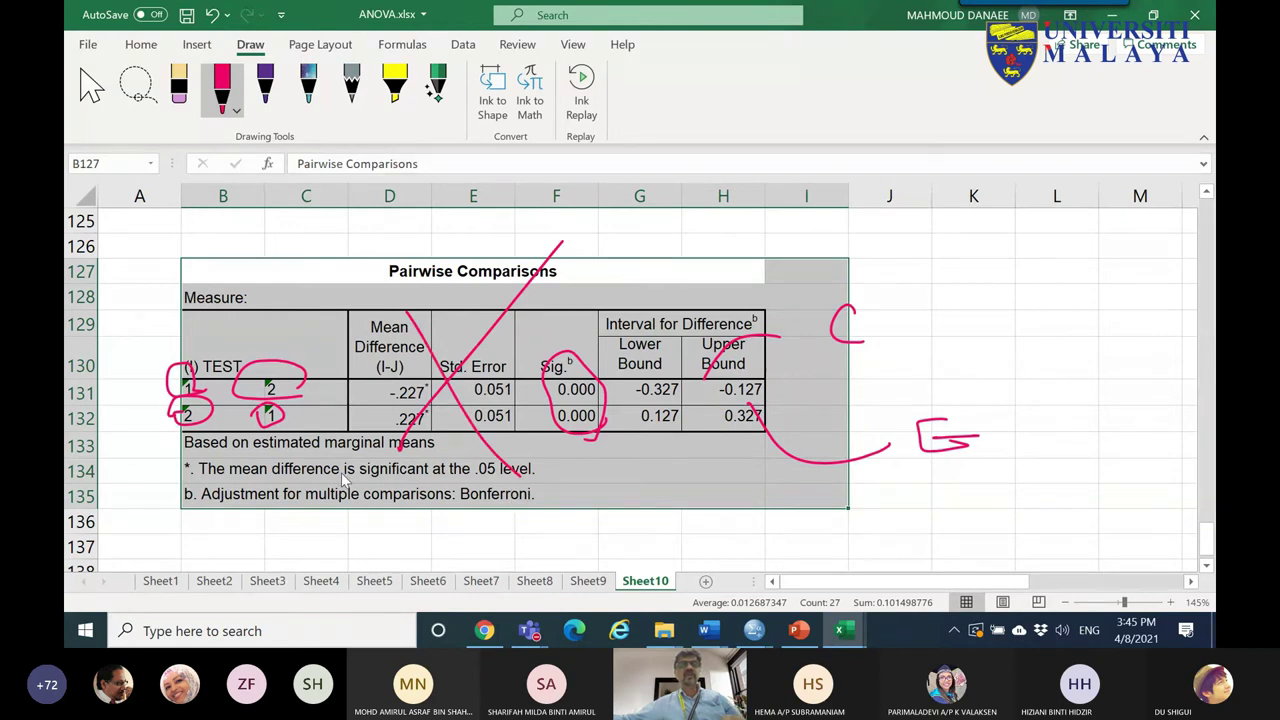
- Circle the two pretest points of the line sketch in pink and underline the labels E and C
drag(1207, 540, 1207, 449)
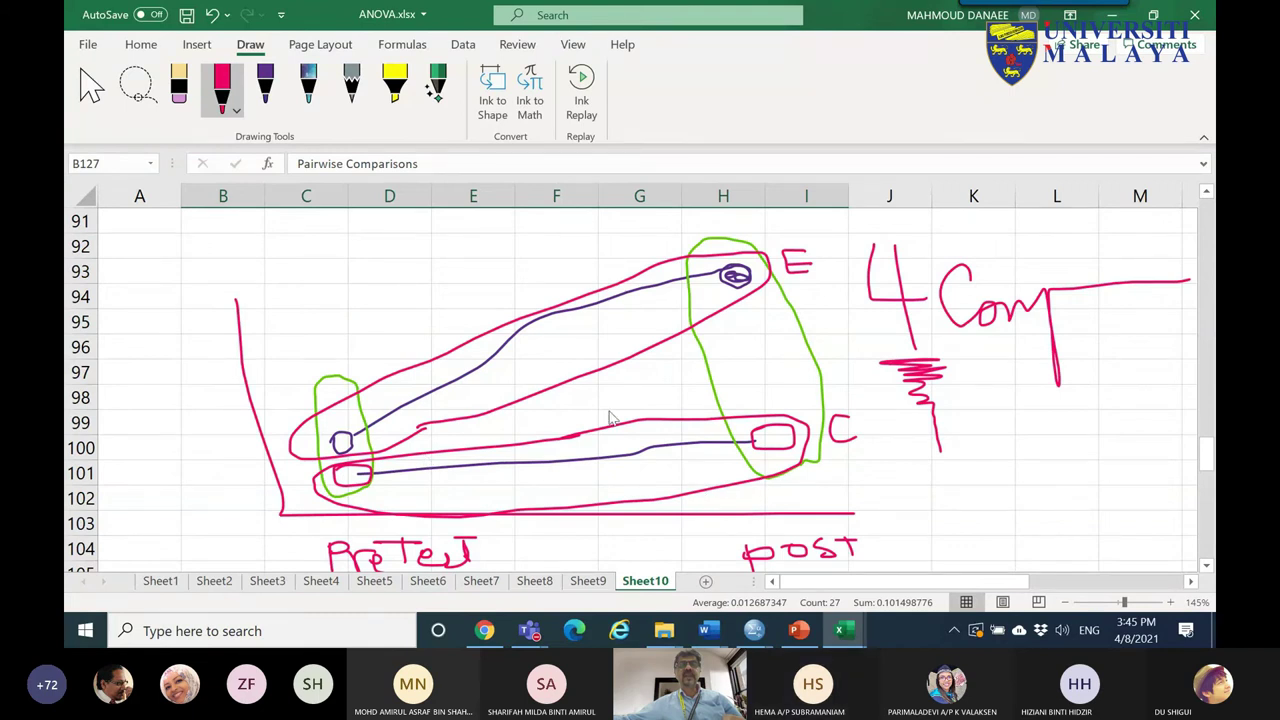
mouse_move(340, 483)
mouse_down()
mouse_move(323, 415)
mouse_move(372, 423)
mouse_move(381, 508)
mouse_move(324, 405)
mouse_up()
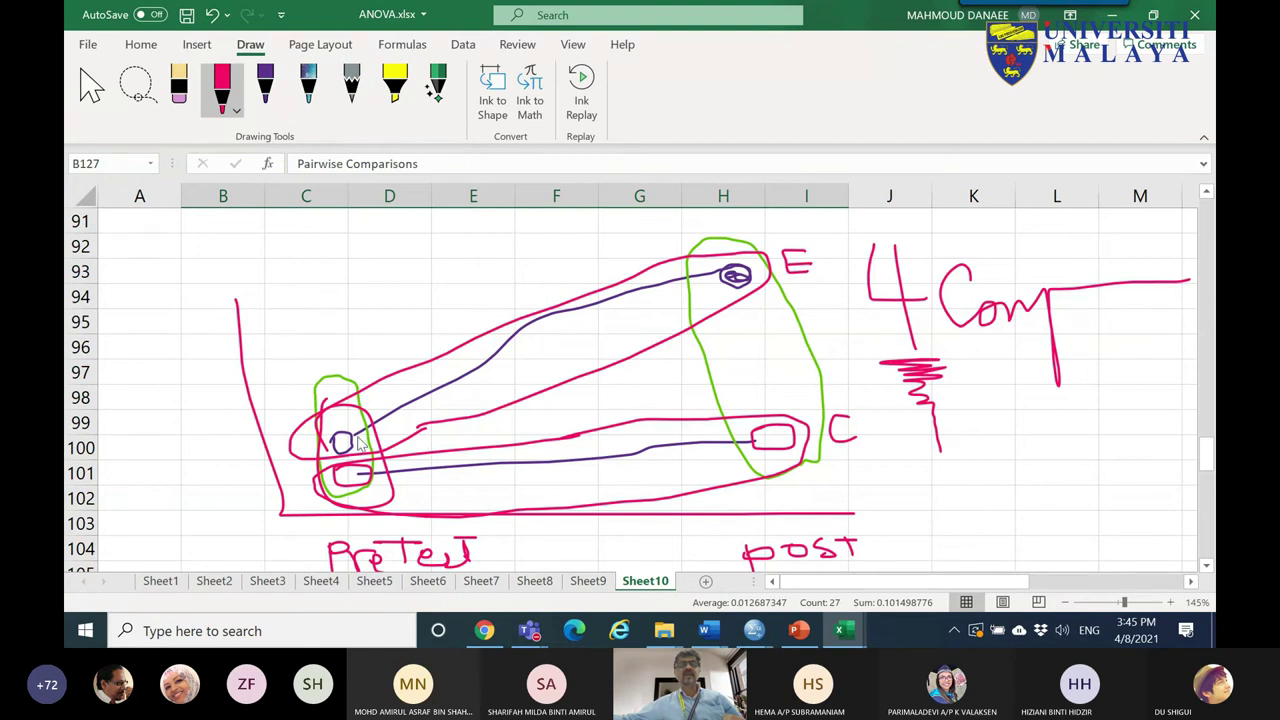
drag(781, 280, 812, 284)
drag(832, 455, 862, 462)
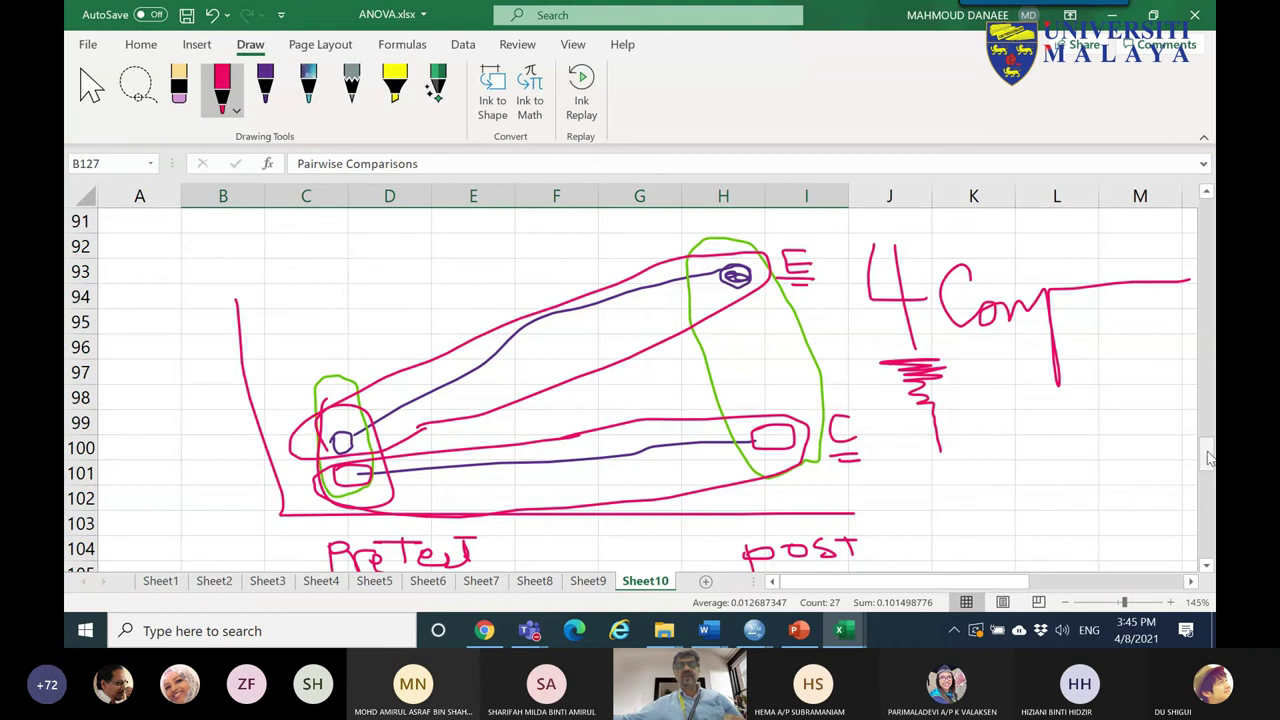
- Review the two crossed-out comparison tables and switch to the data sample 2.sav data editor in SPSS
scroll(632, 390, down, 8)
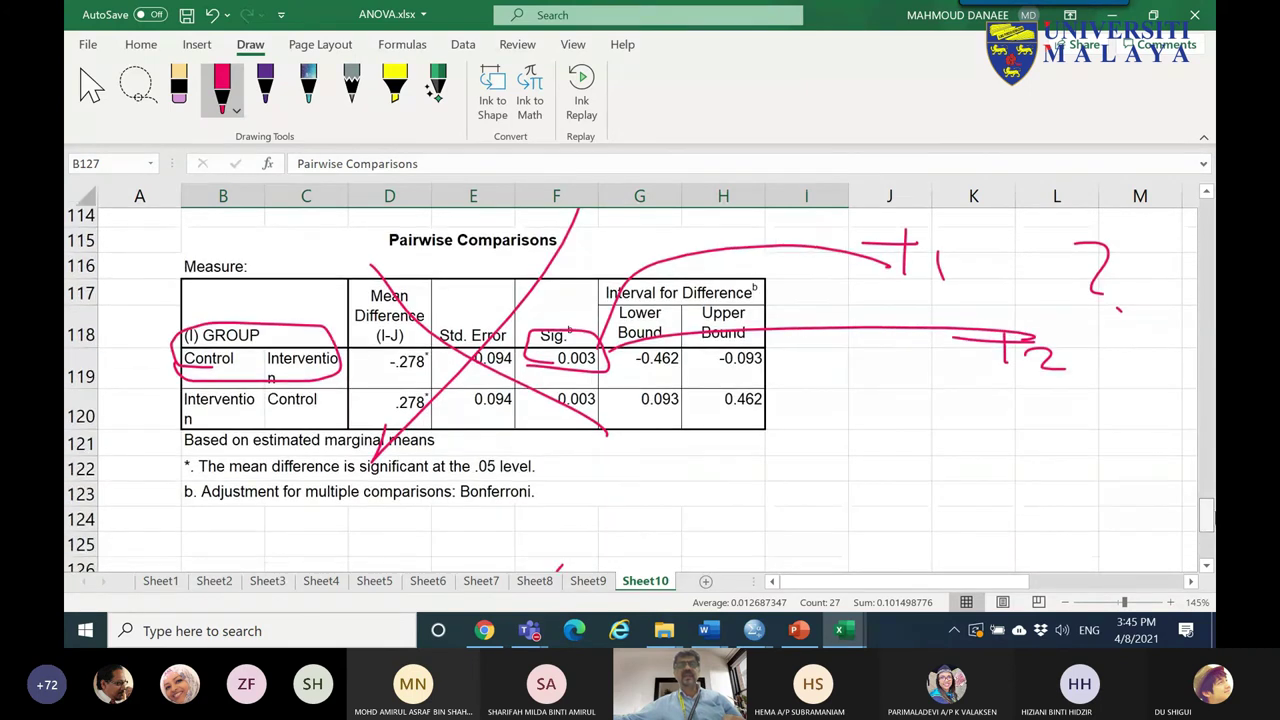
scroll(632, 390, down, 3)
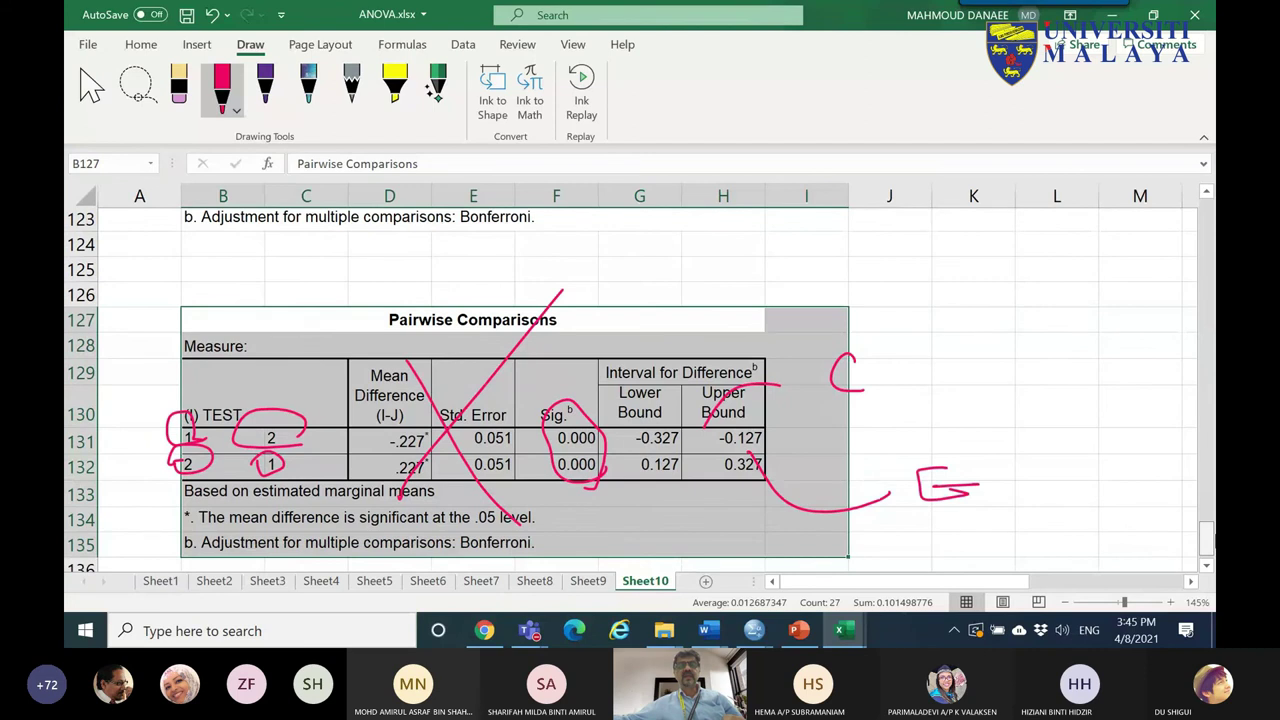
scroll(640, 390, down, 1)
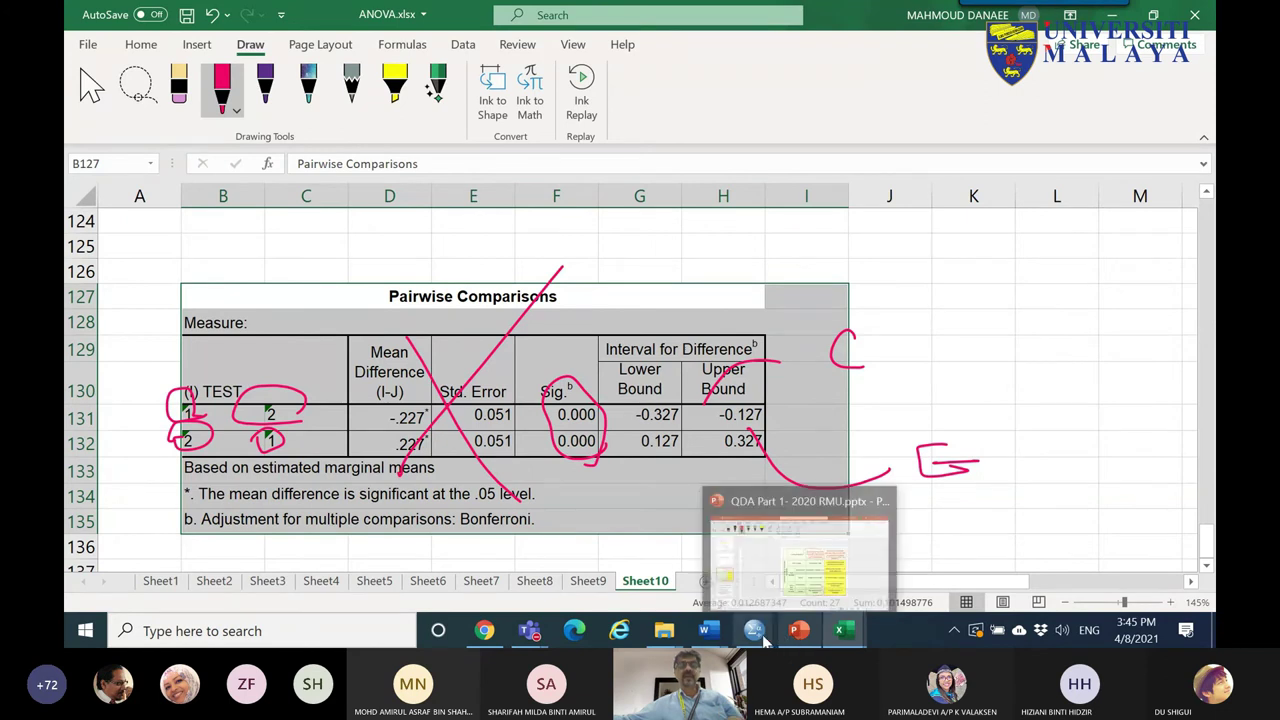
mouse_move(754, 630)
click(575, 556)
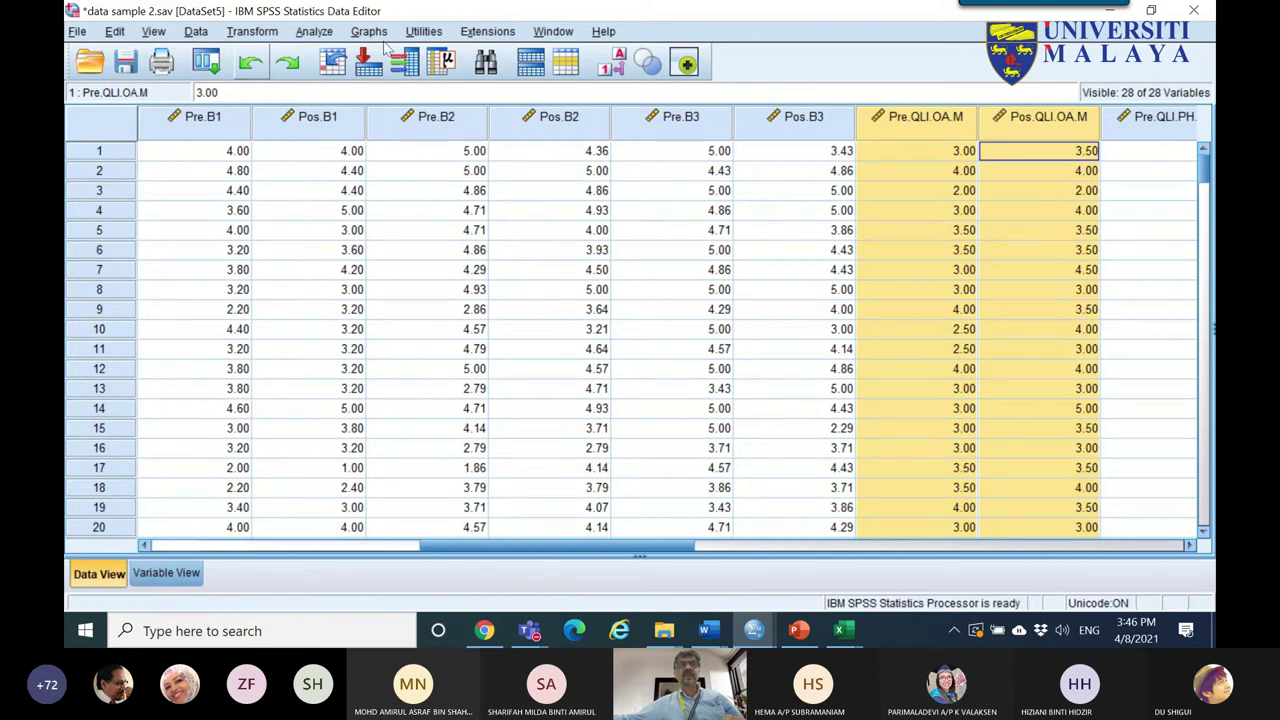
- Generate the command syntax for the already defined repeated measures model with within-subject factor TEST, measure OVERALL and between-subjects factor GROUP
click(314, 31)
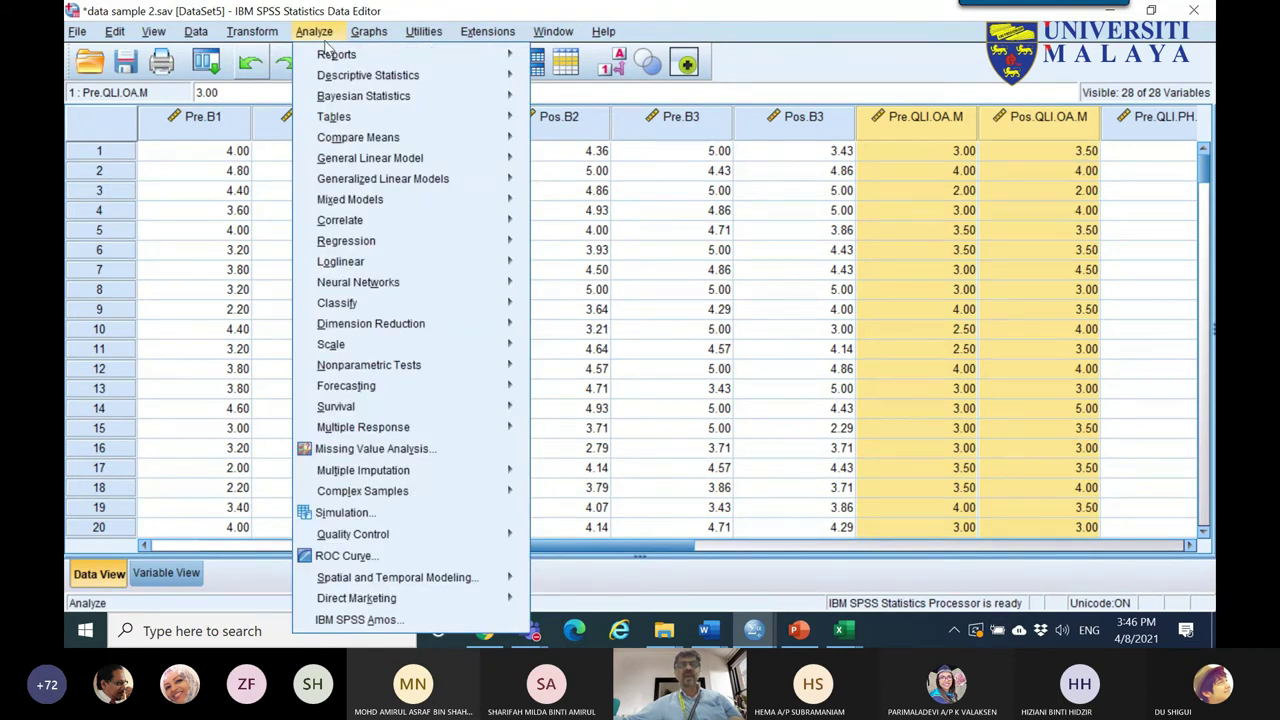
mouse_move(400, 365)
mouse_move(526, 640)
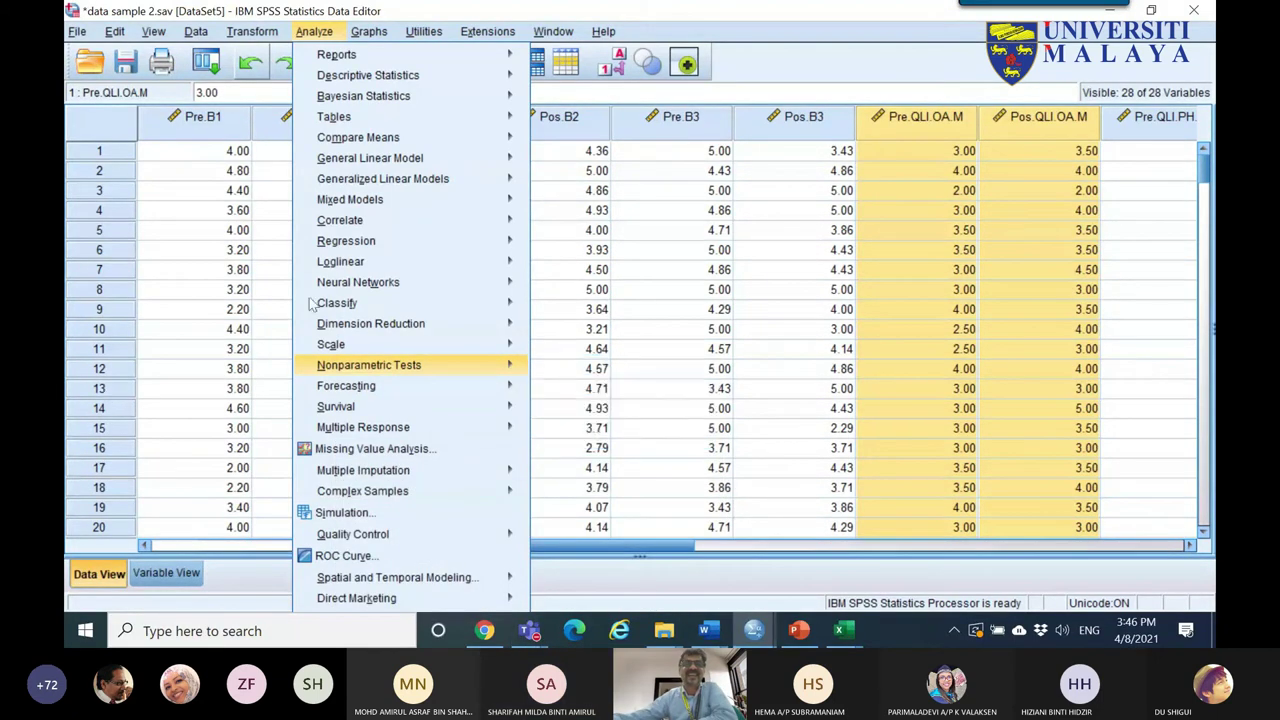
mouse_move(425, 160)
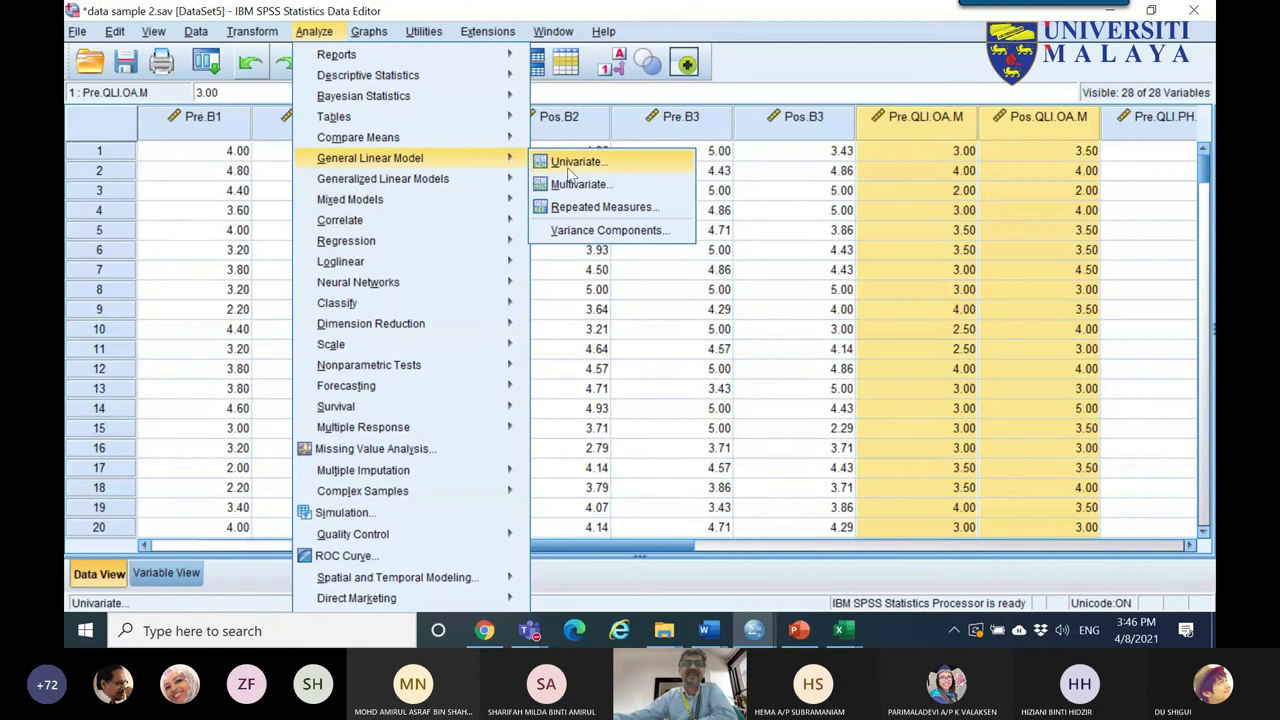
click(626, 207)
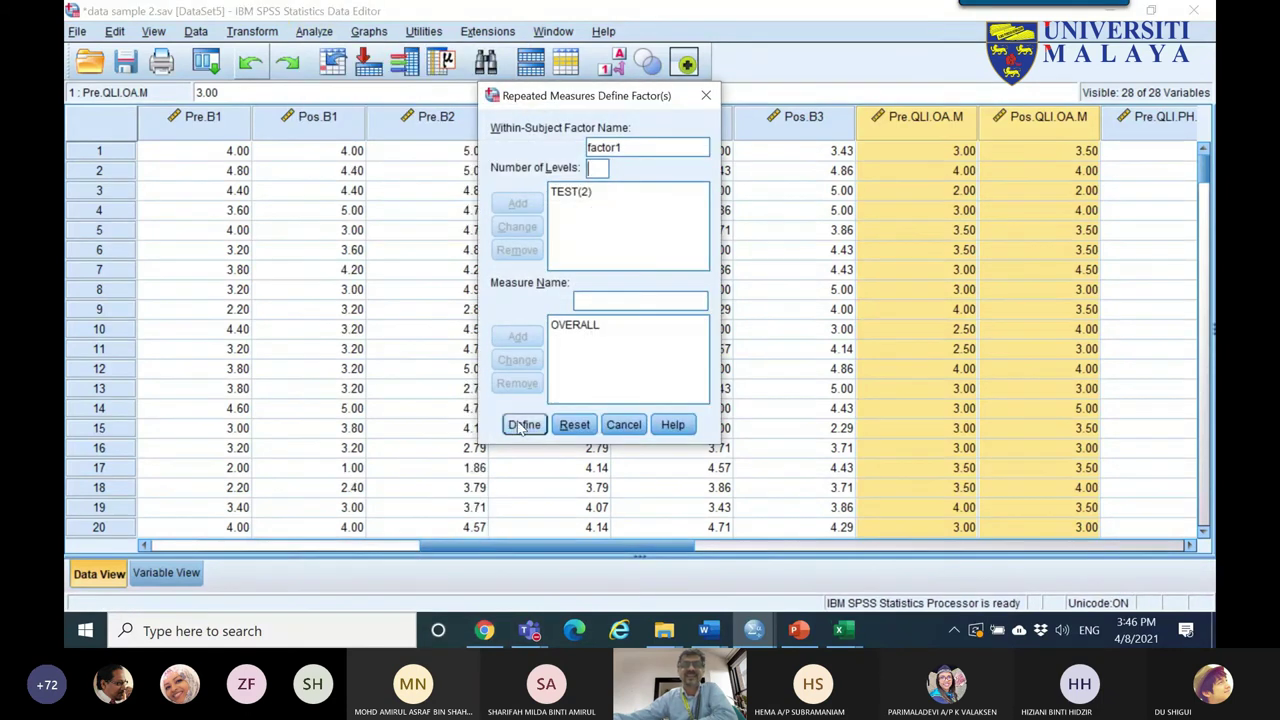
click(524, 425)
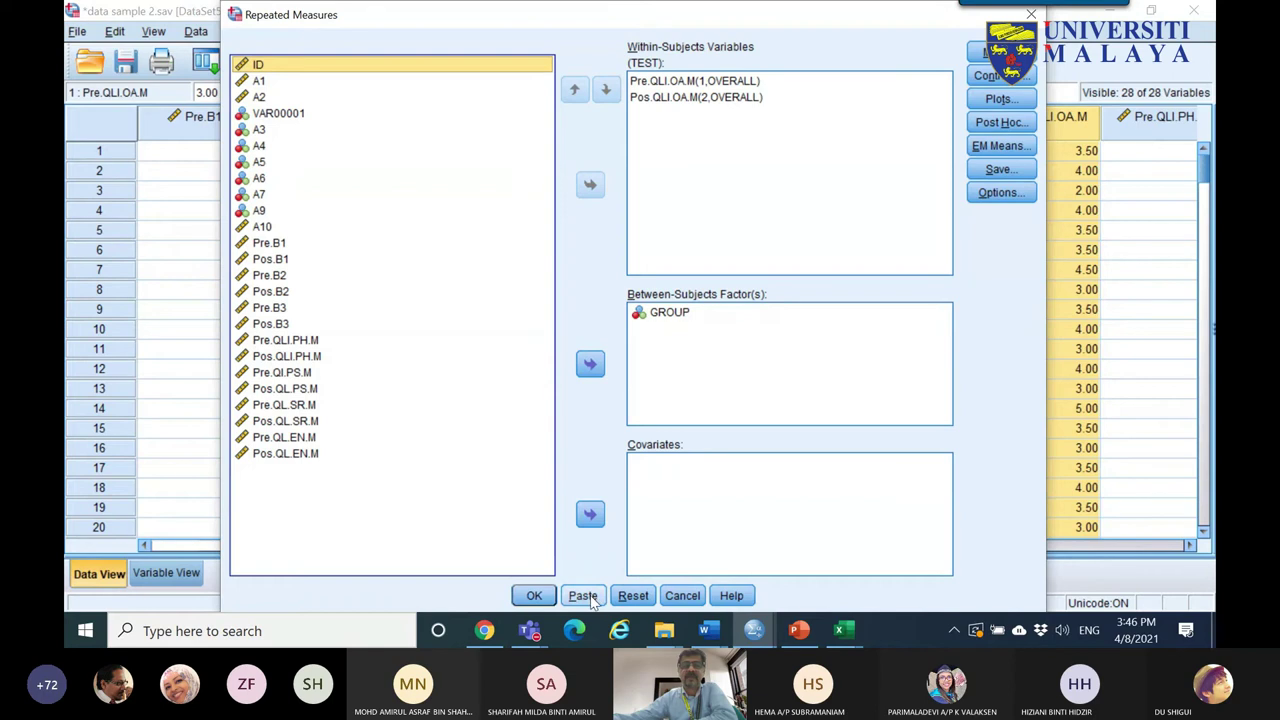
click(583, 596)
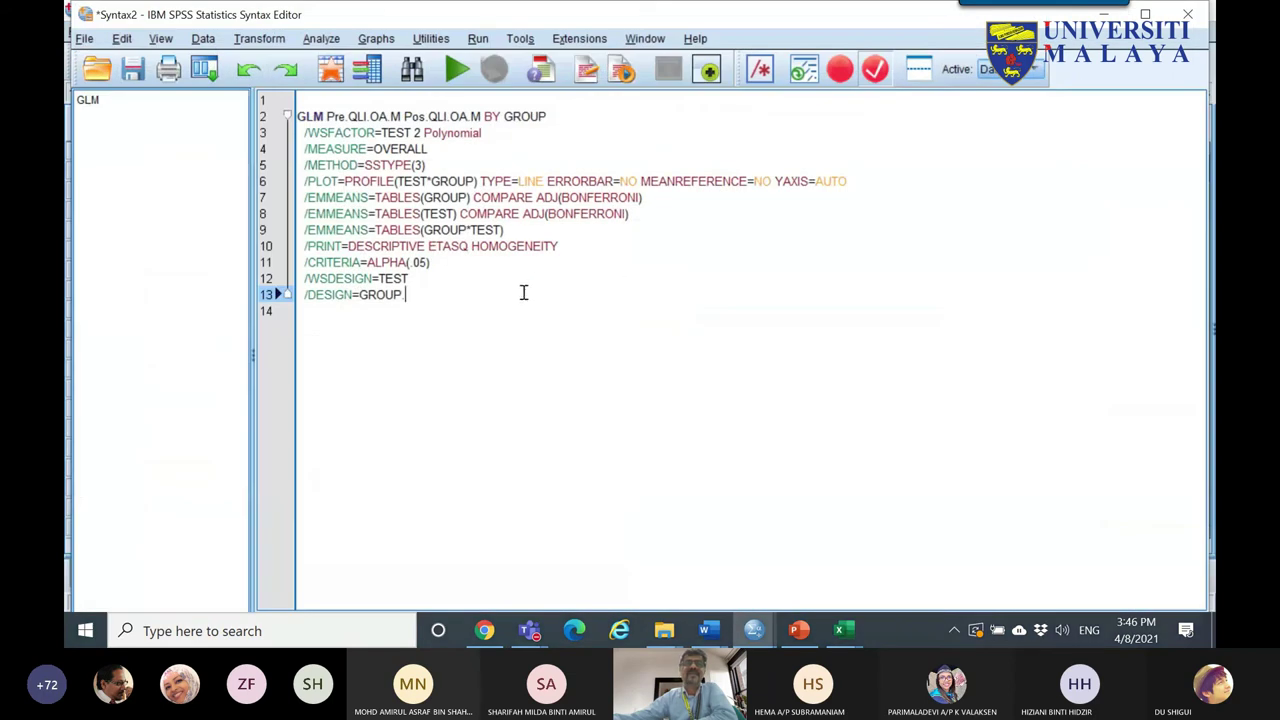
- Select the complete GLM command in the syntax editor, from the GLM line through /DESIGN=GROUP, and copy it
drag(443, 312, 297, 116)
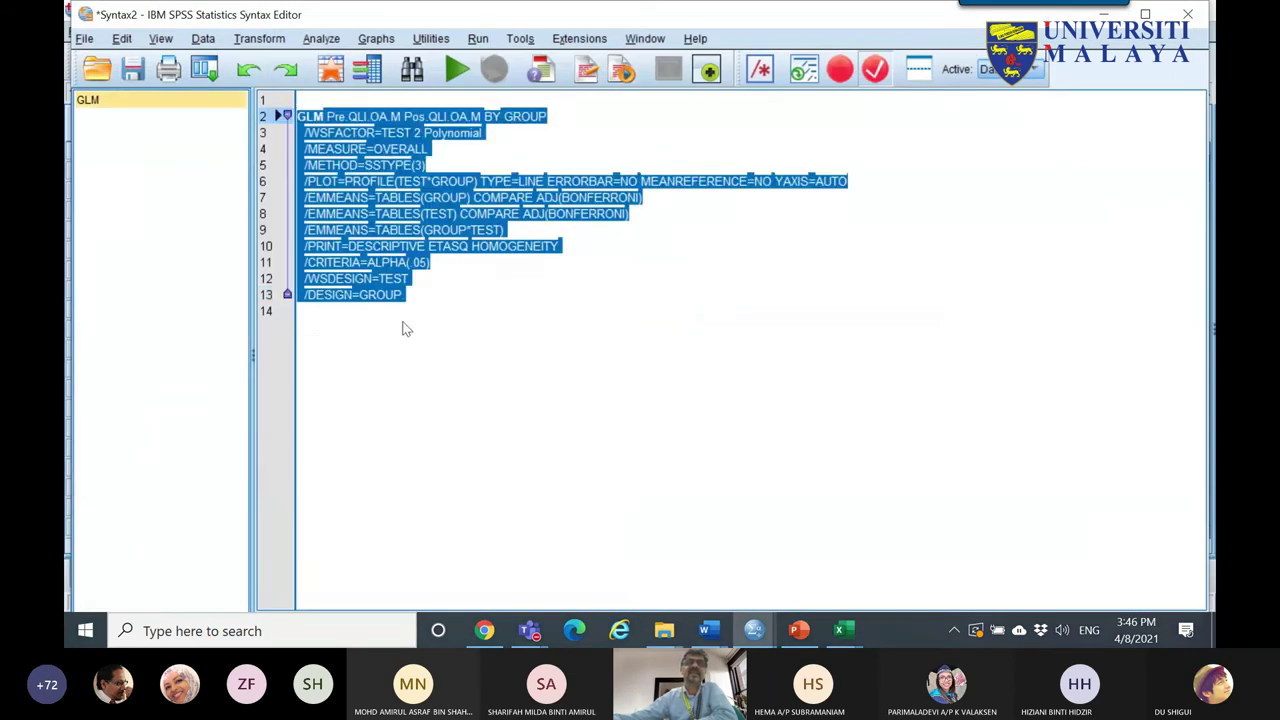
click(490, 348)
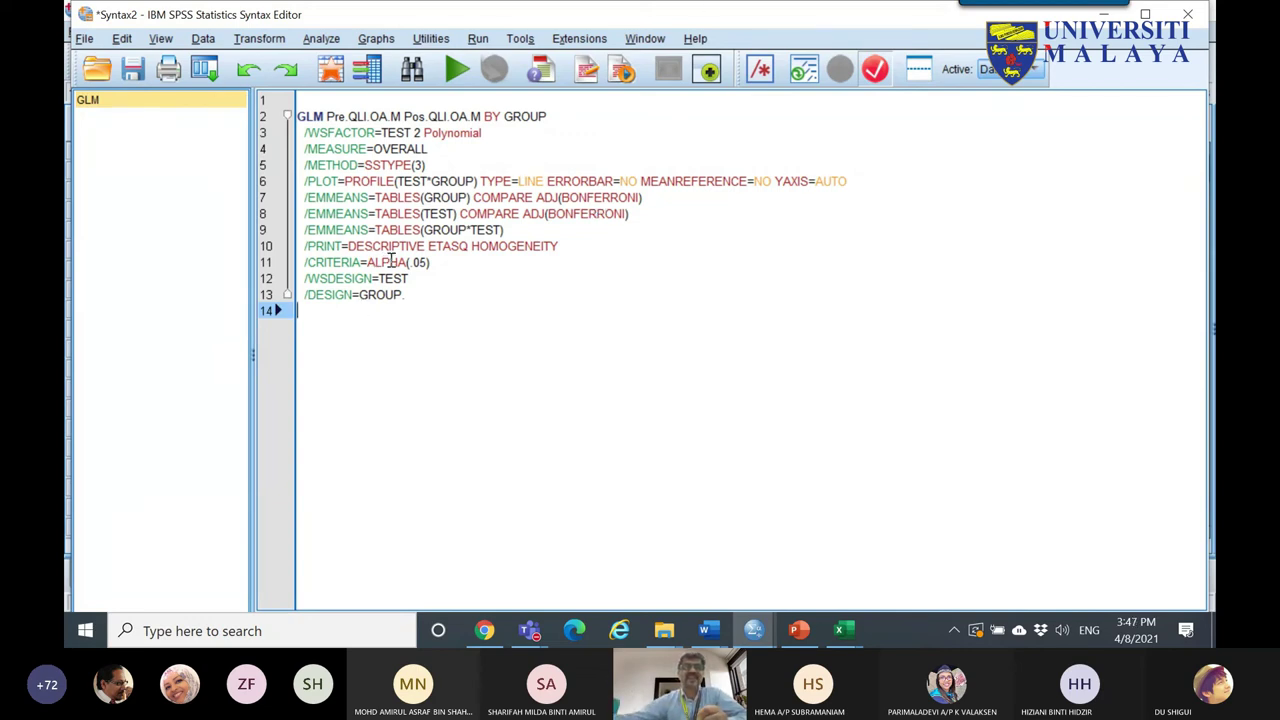
drag(643, 214, 304, 197)
drag(437, 300, 289, 115)
key(ctrl+c)
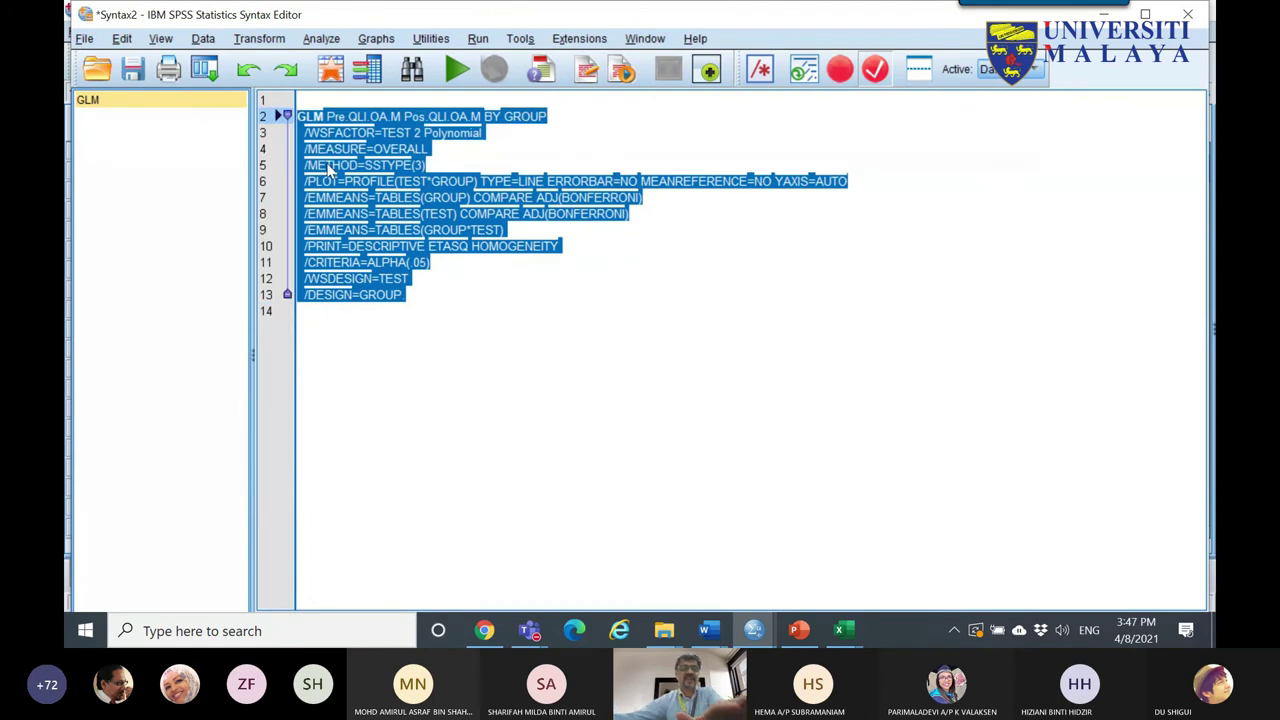
- Switch to Word, paste the GLM syntax into a new blank document and point out the two EMMEANS lines with COMPARE ADJ(BONFERRONI)
mouse_move(707, 630)
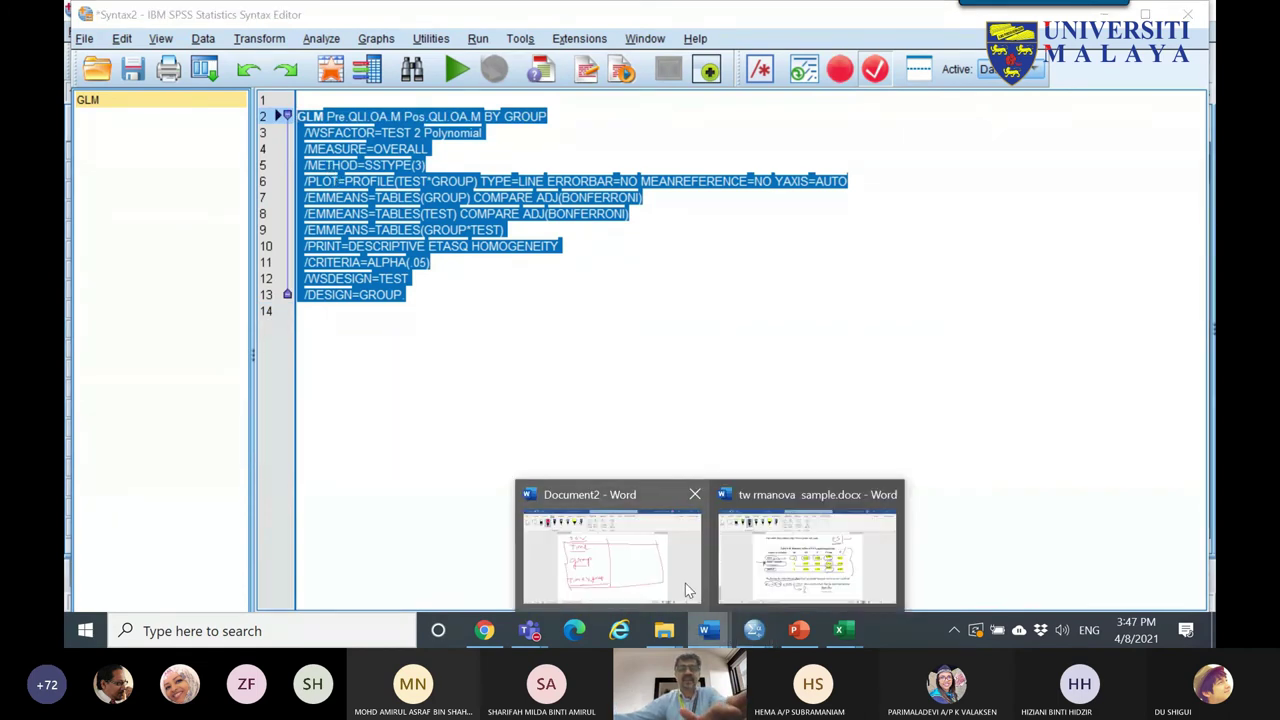
click(690, 590)
key(ctrl+n)
key(ctrl+v)
scroll(634, 534, up, 3)
scroll(606, 453, up, 4)
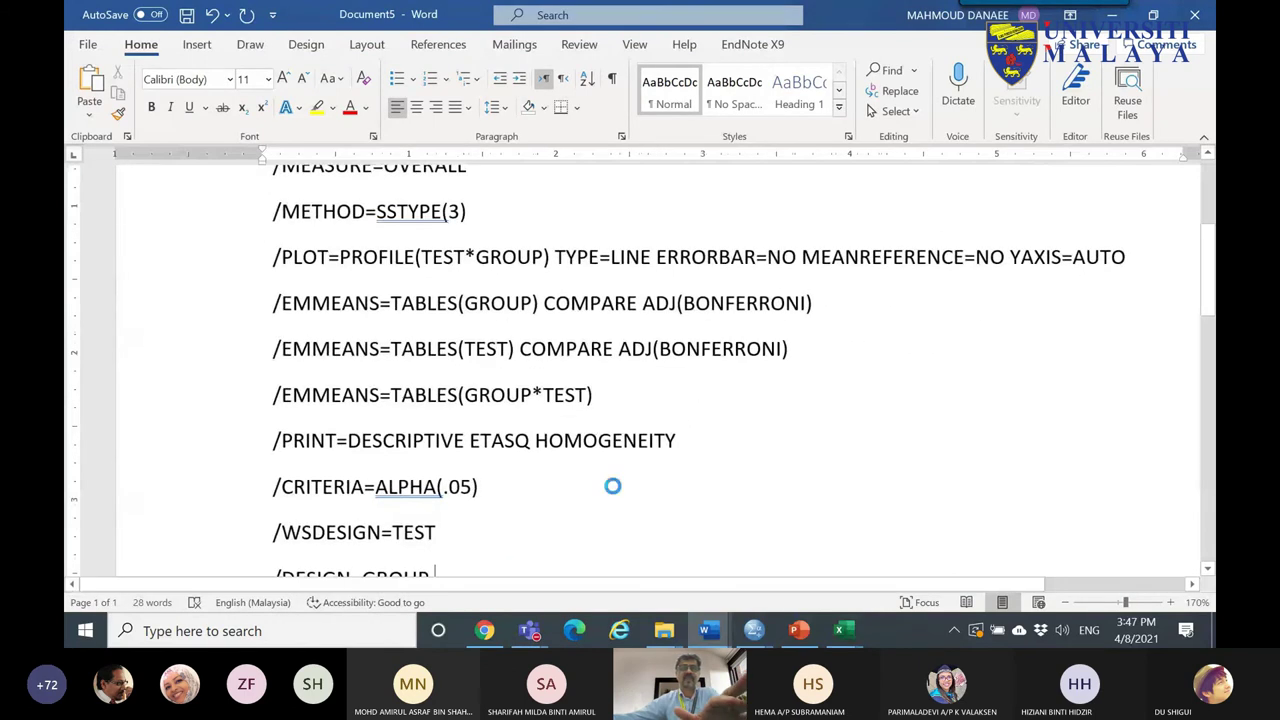
drag(804, 349, 243, 308)
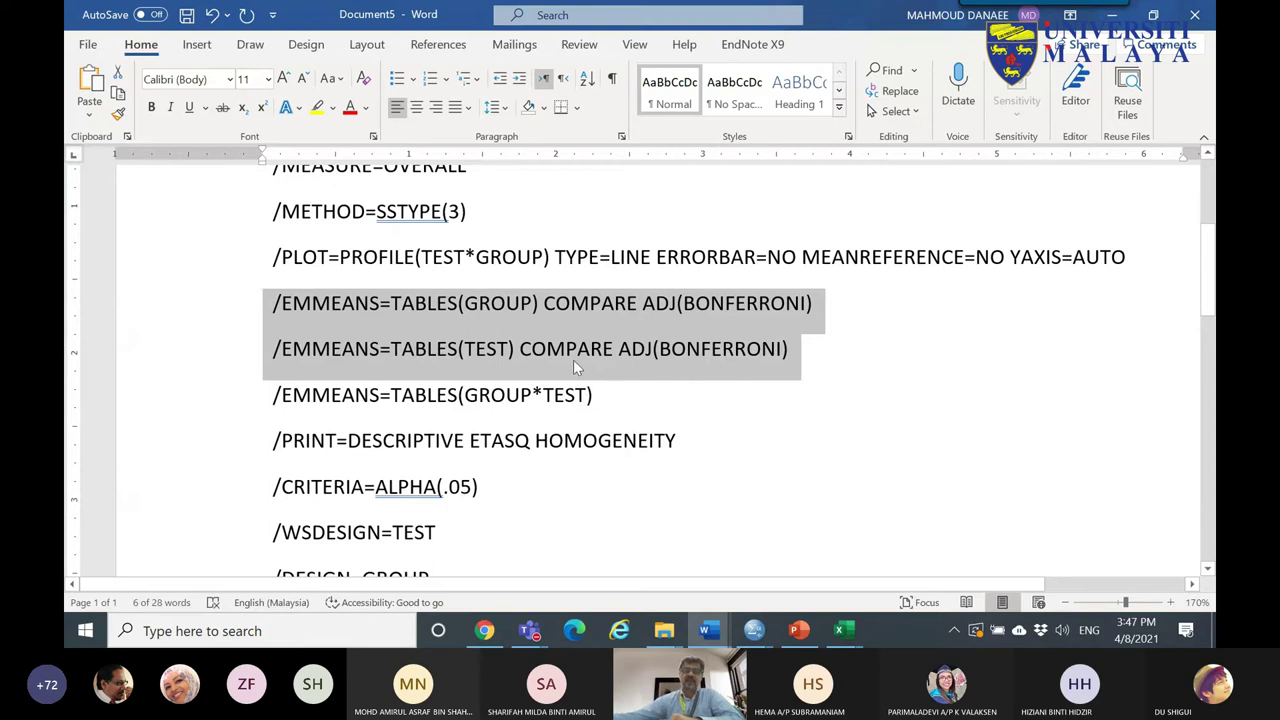
click(560, 306)
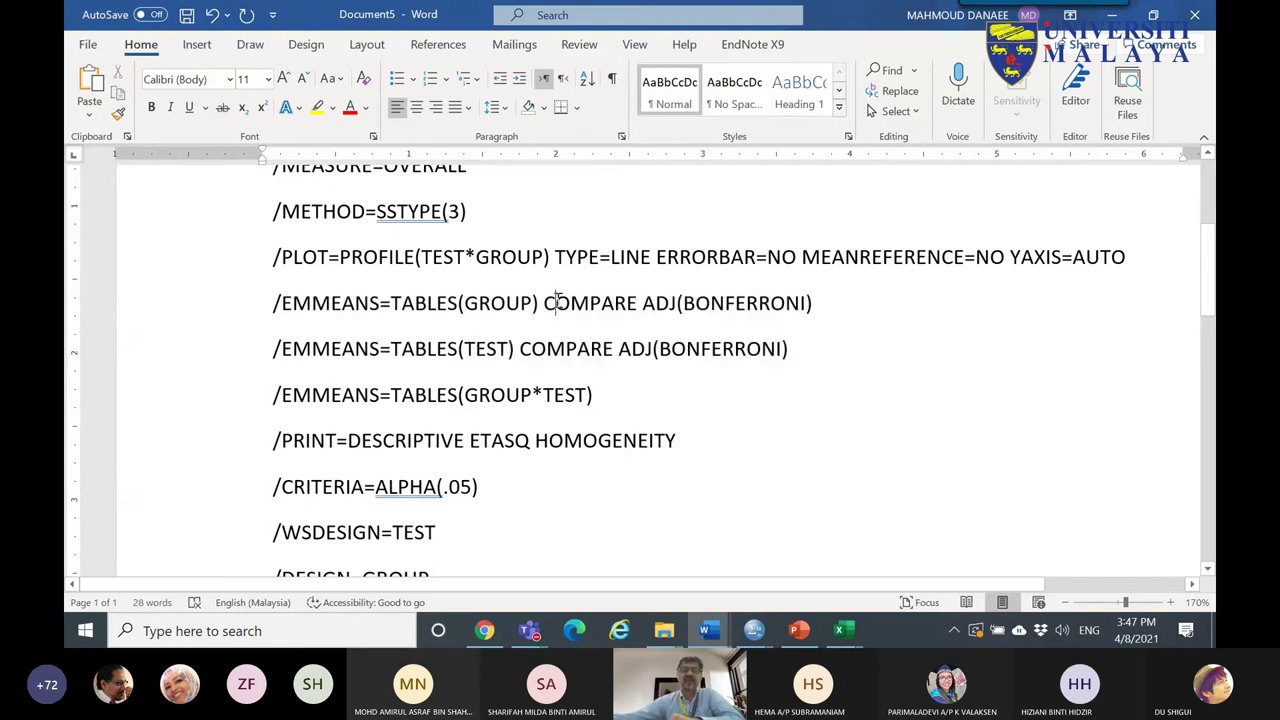
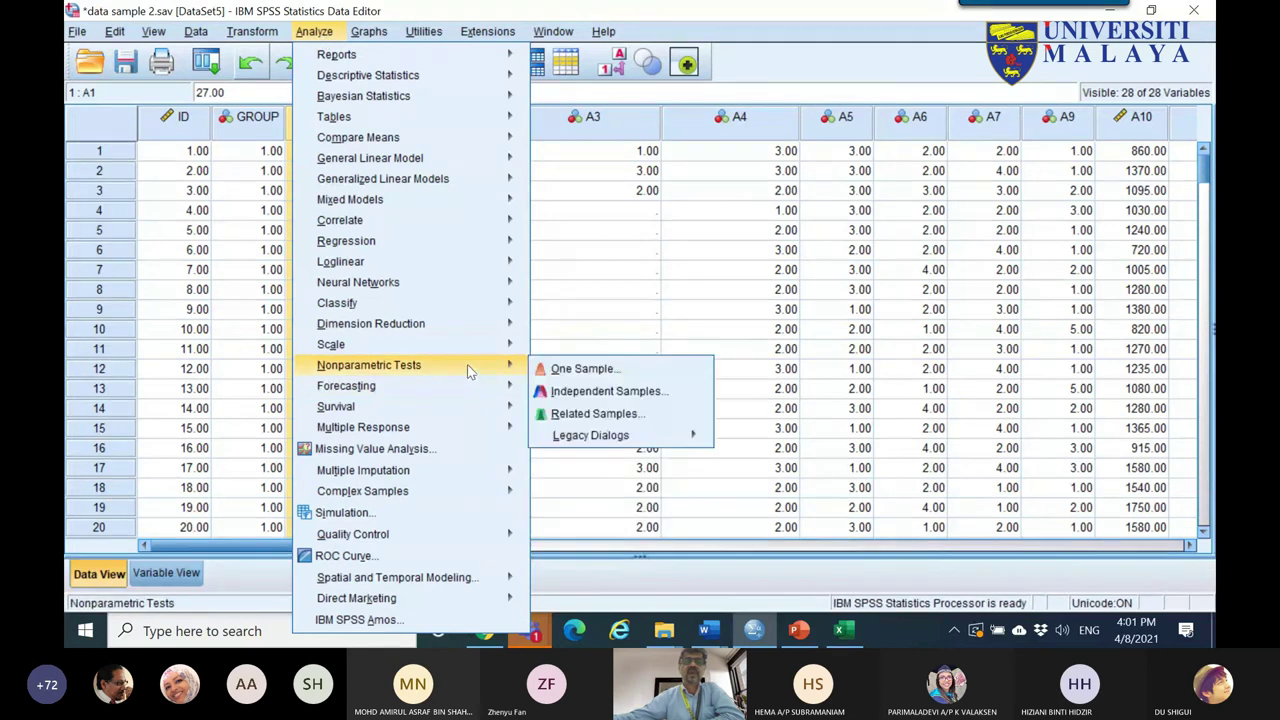
- Start a one-sample nonparametric test in SPSS with custom field assignments and A1 as the only test field
click(617, 370)
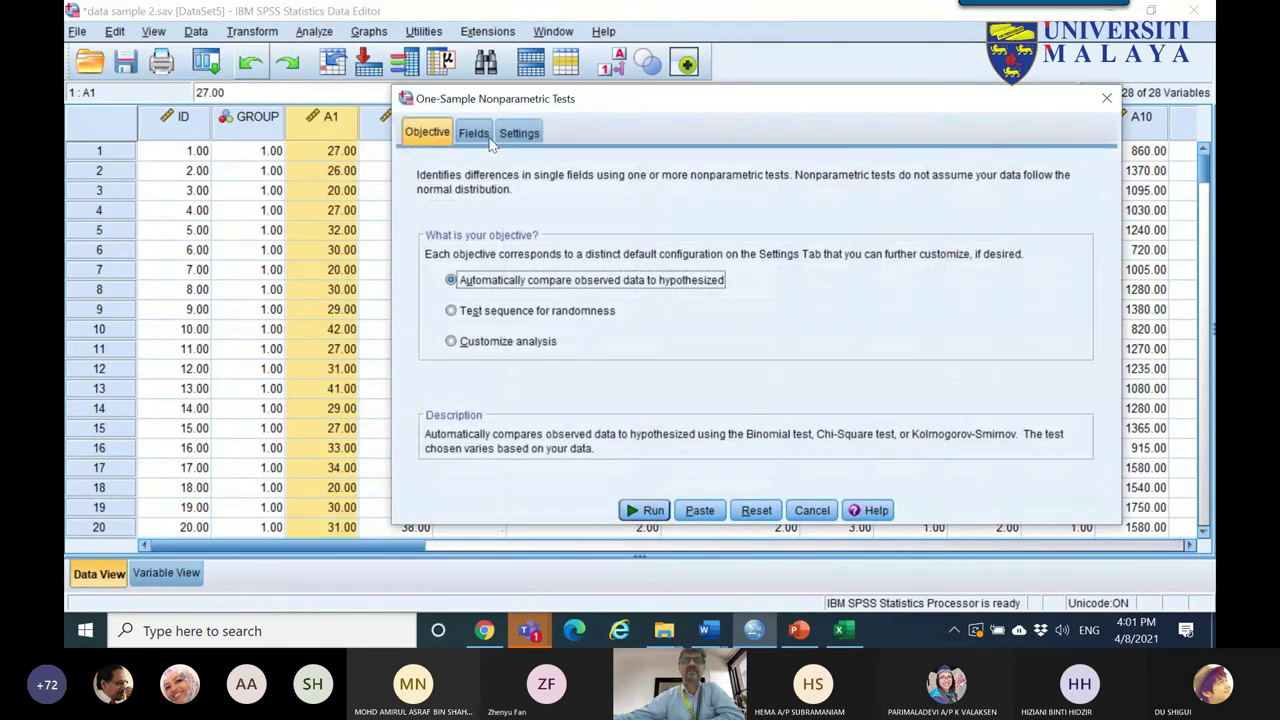
click(474, 133)
click(733, 222)
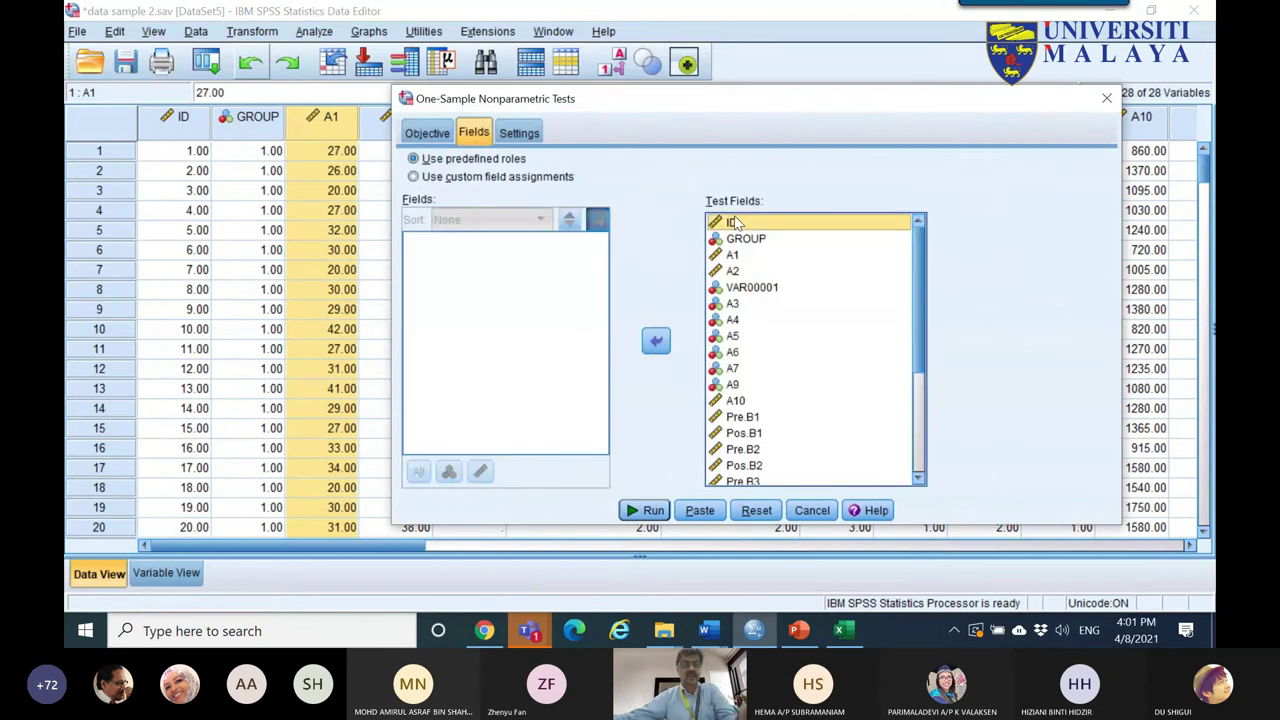
scroll(760, 414, down, 4)
shift+click(766, 478)
click(656, 341)
click(430, 273)
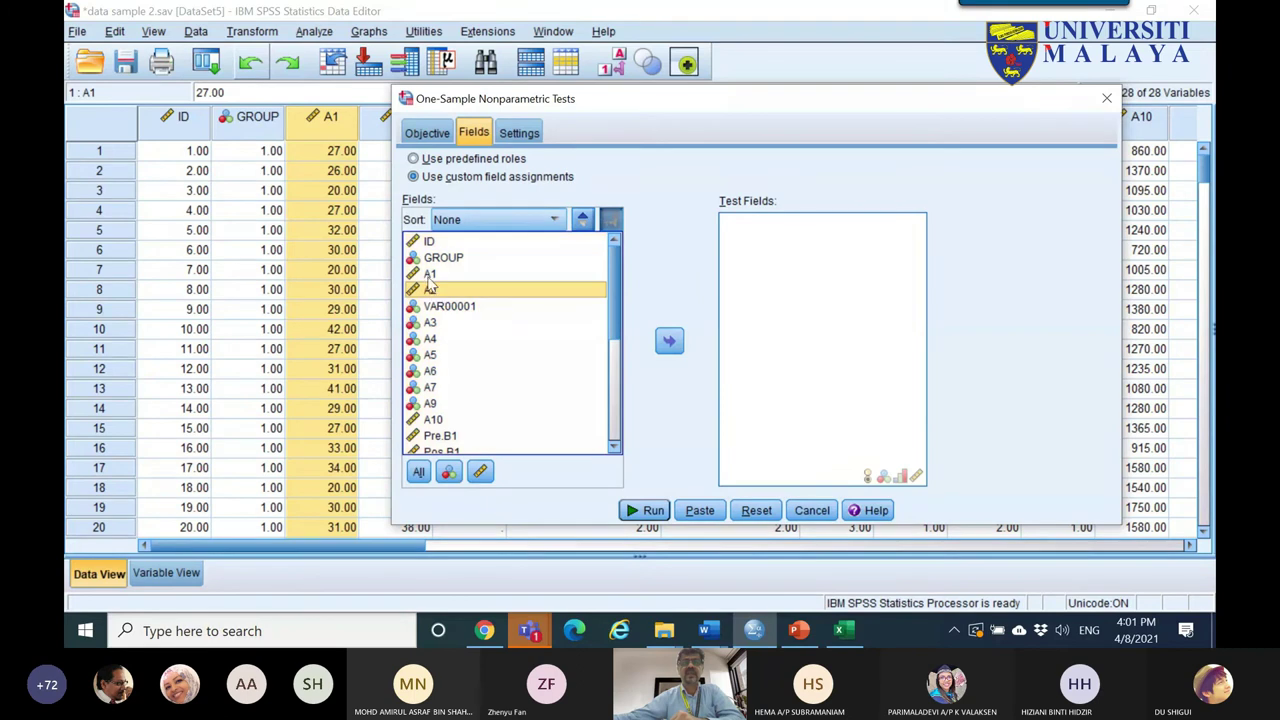
click(669, 341)
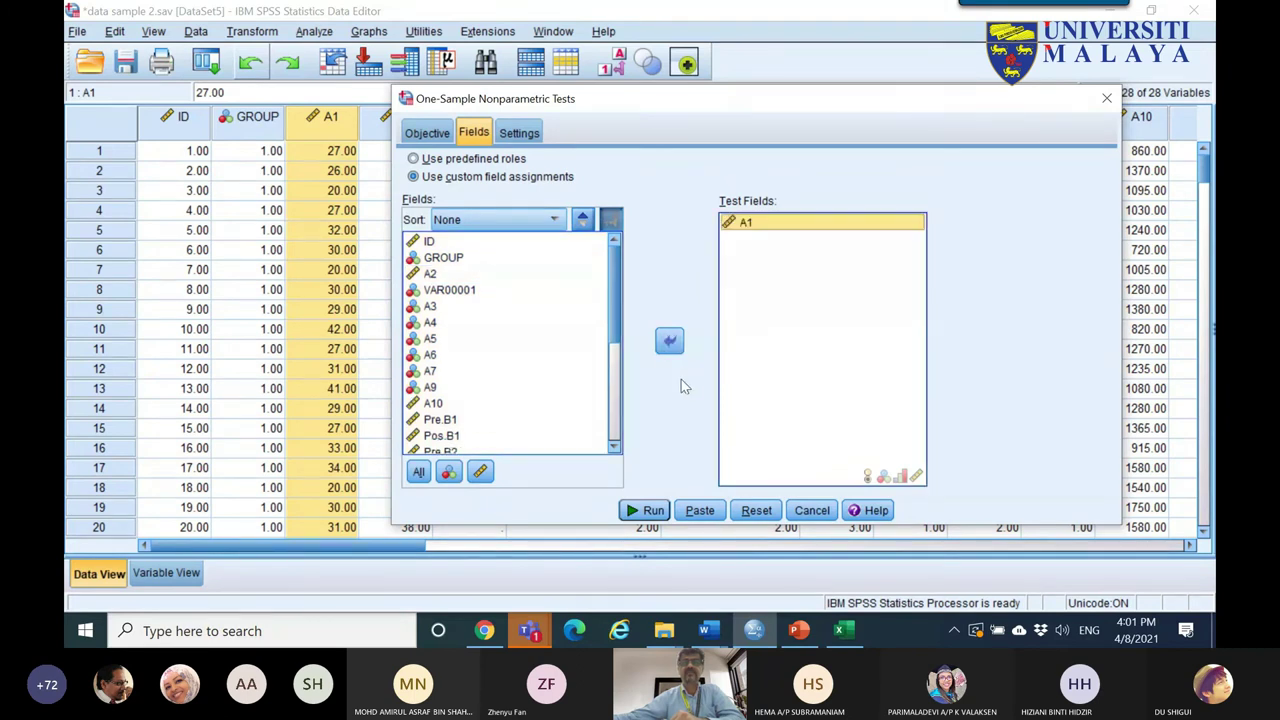
- Customize the tests to a Wilcoxon signed-rank test with a hypothesized median of 25 and run the analysis
click(515, 134)
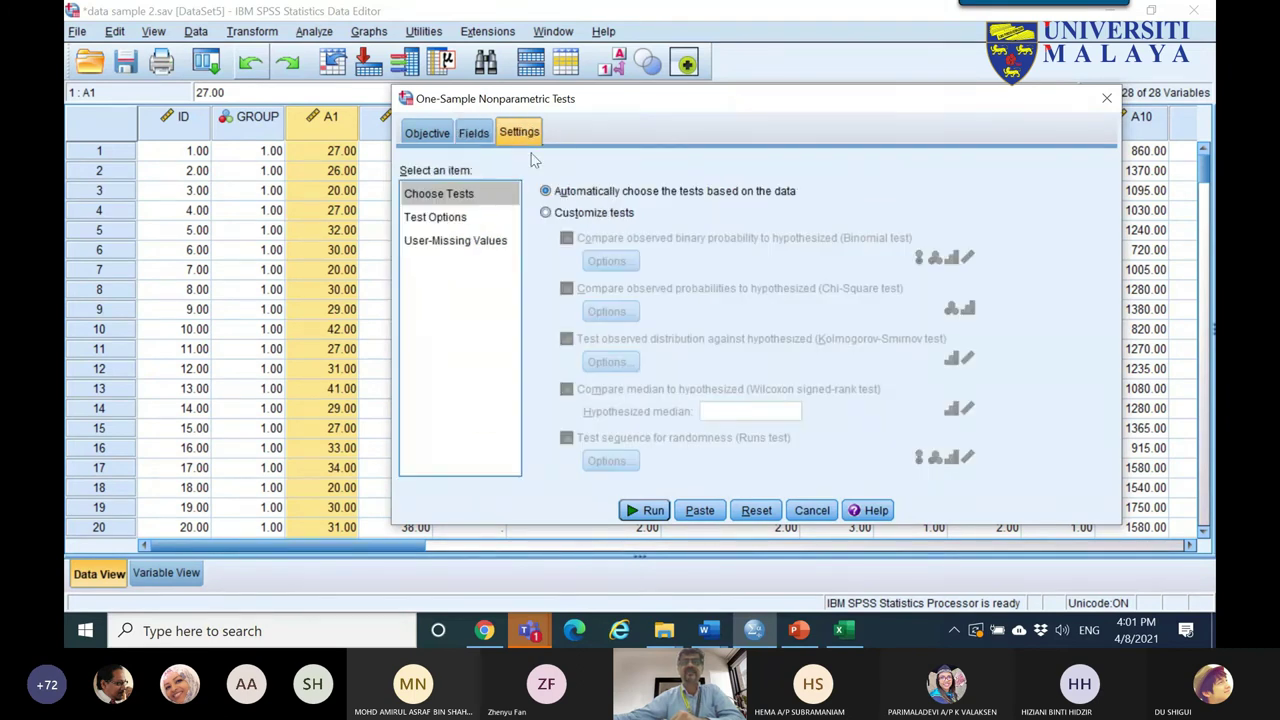
click(574, 215)
click(625, 391)
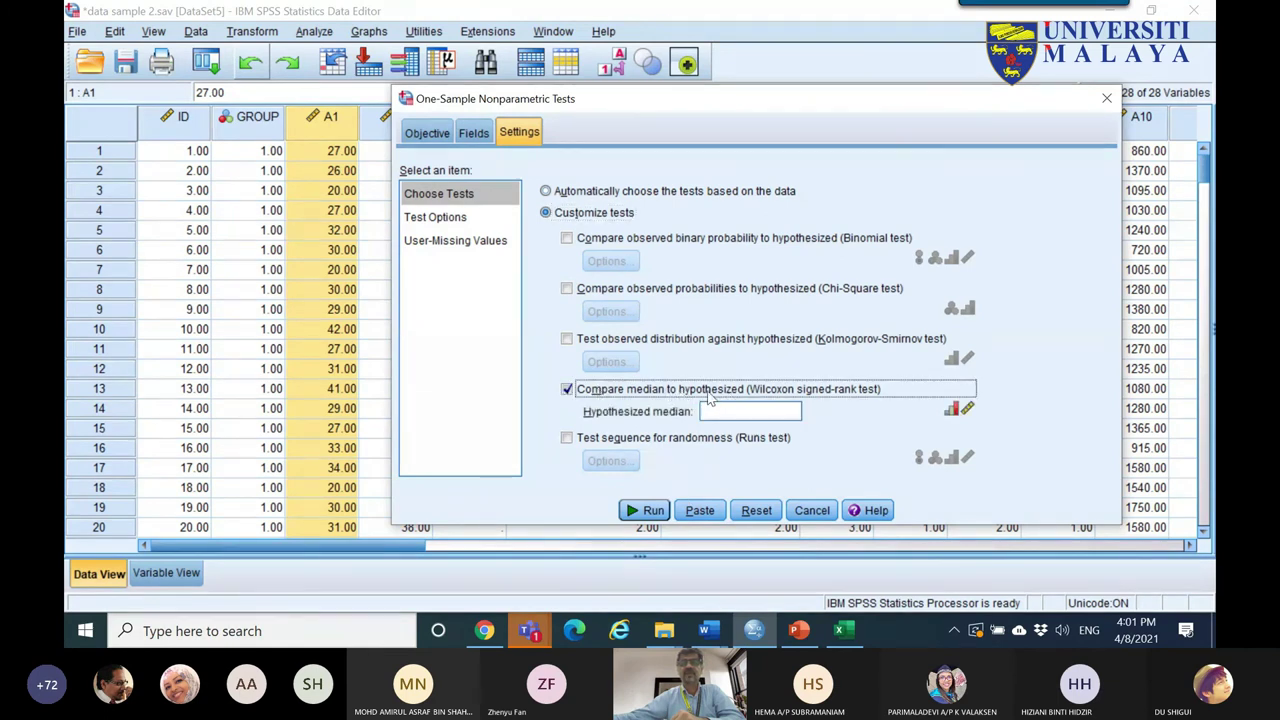
click(768, 410)
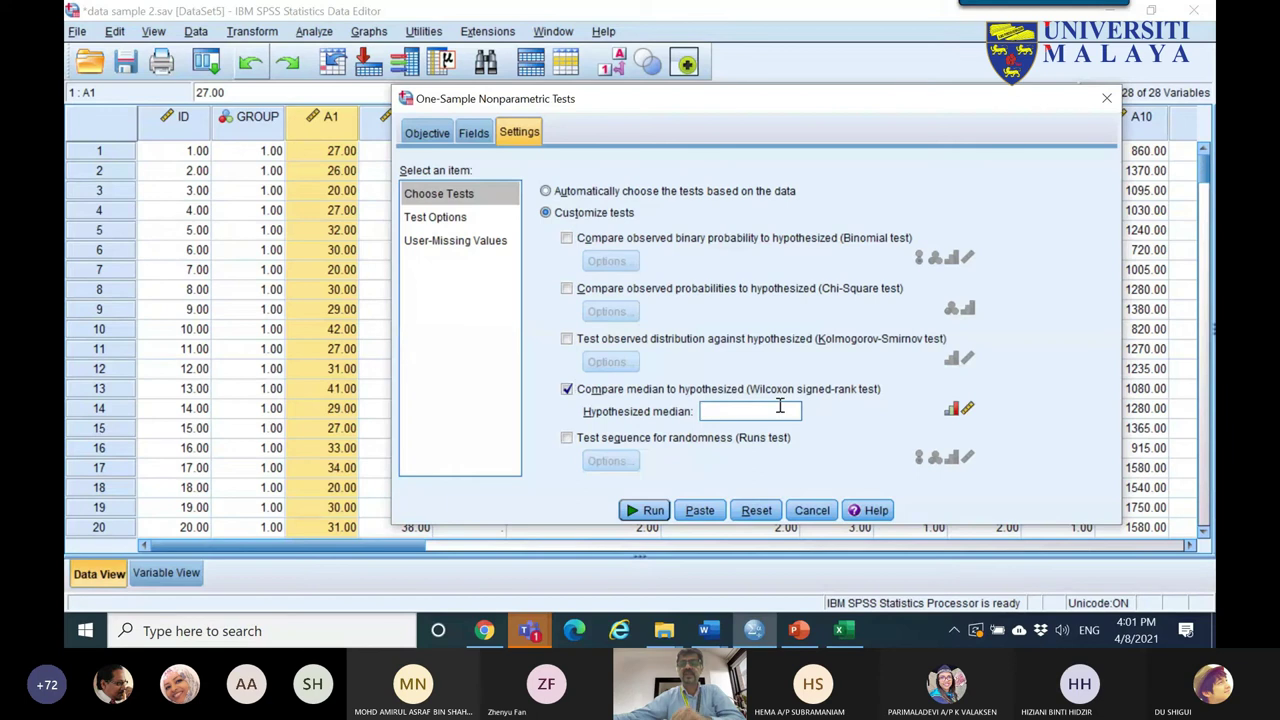
text(25)
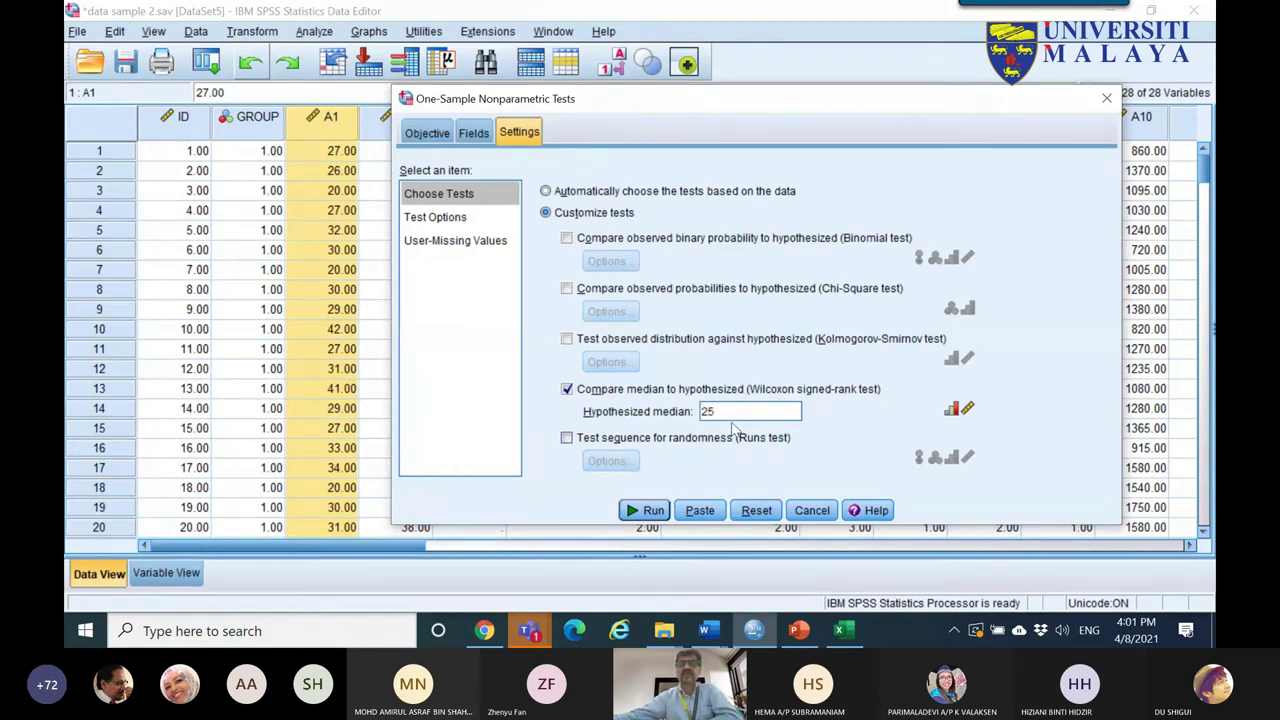
click(648, 511)
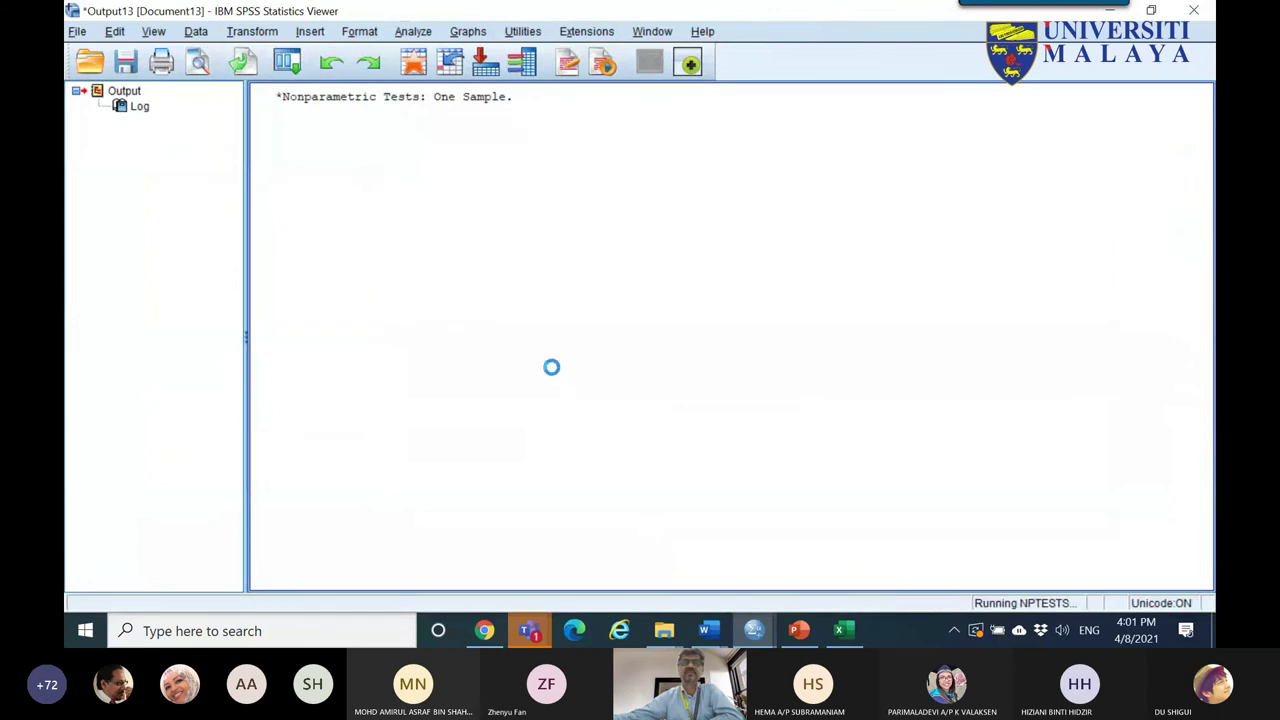
- Examine the A1 histogram with its hypothetical and observed medians and the Wilcoxon test summary table
scroll(630, 325, down, 3)
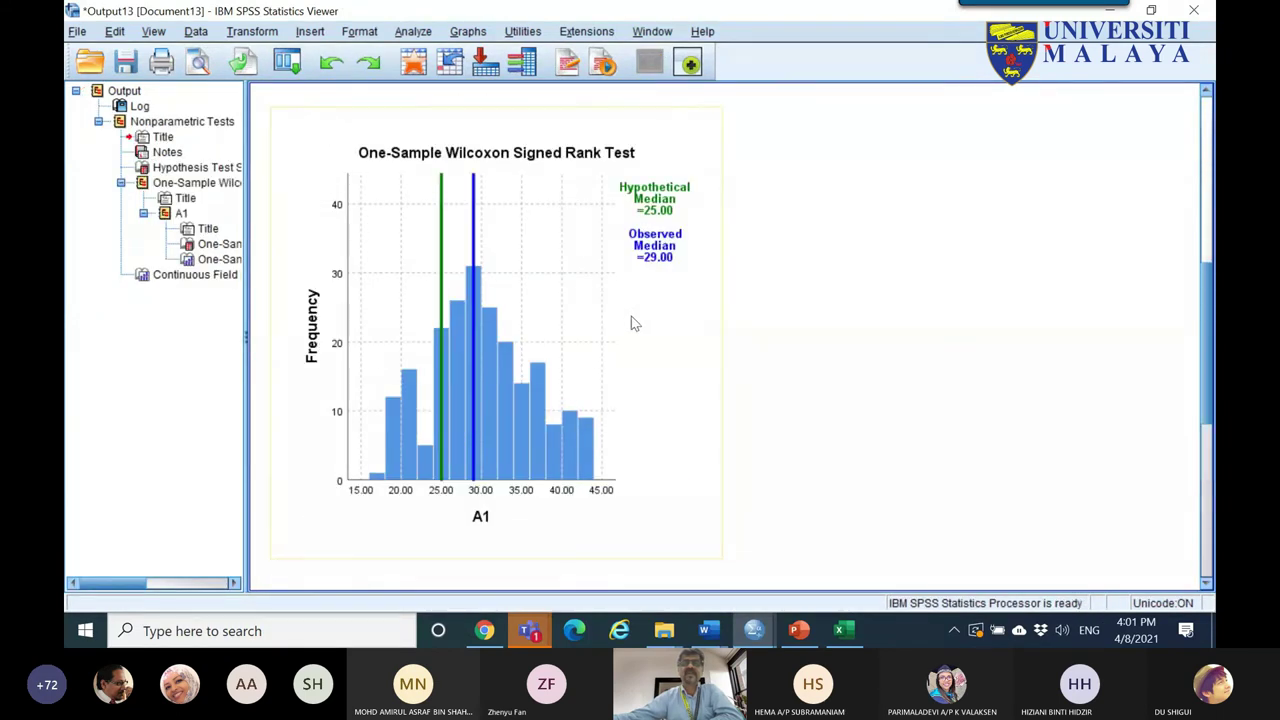
click(658, 270)
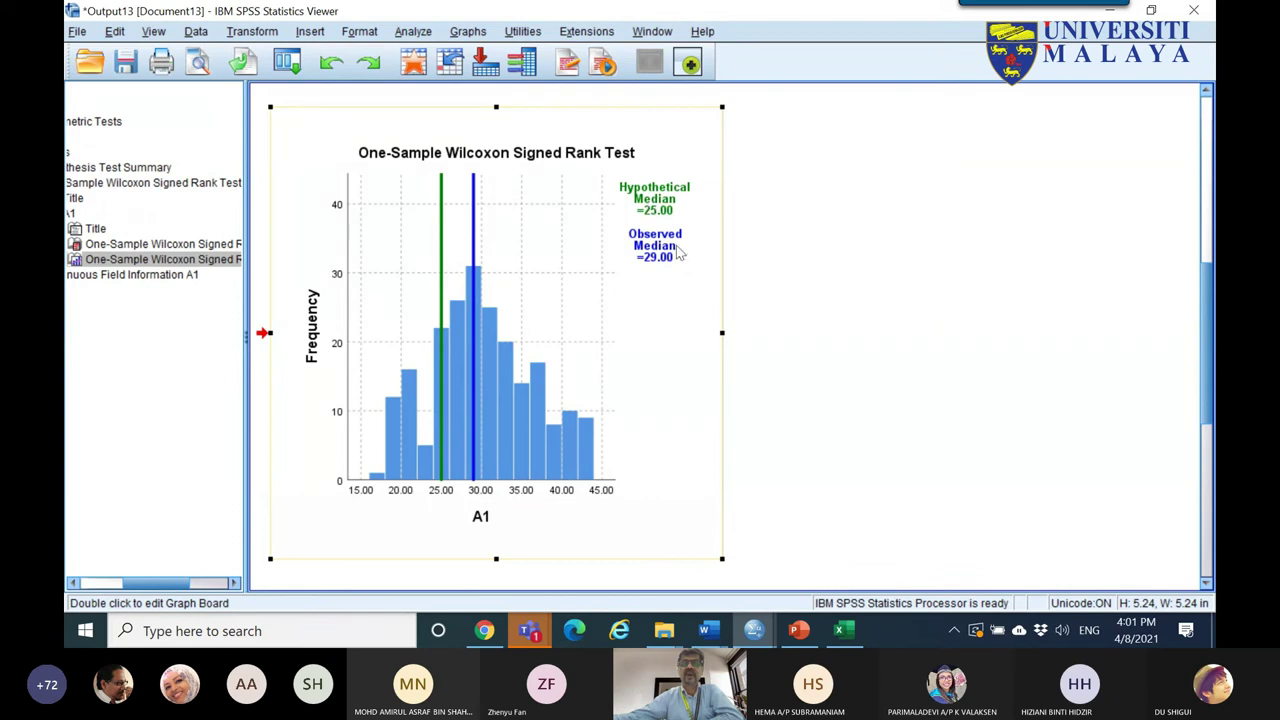
scroll(665, 262, up, 5)
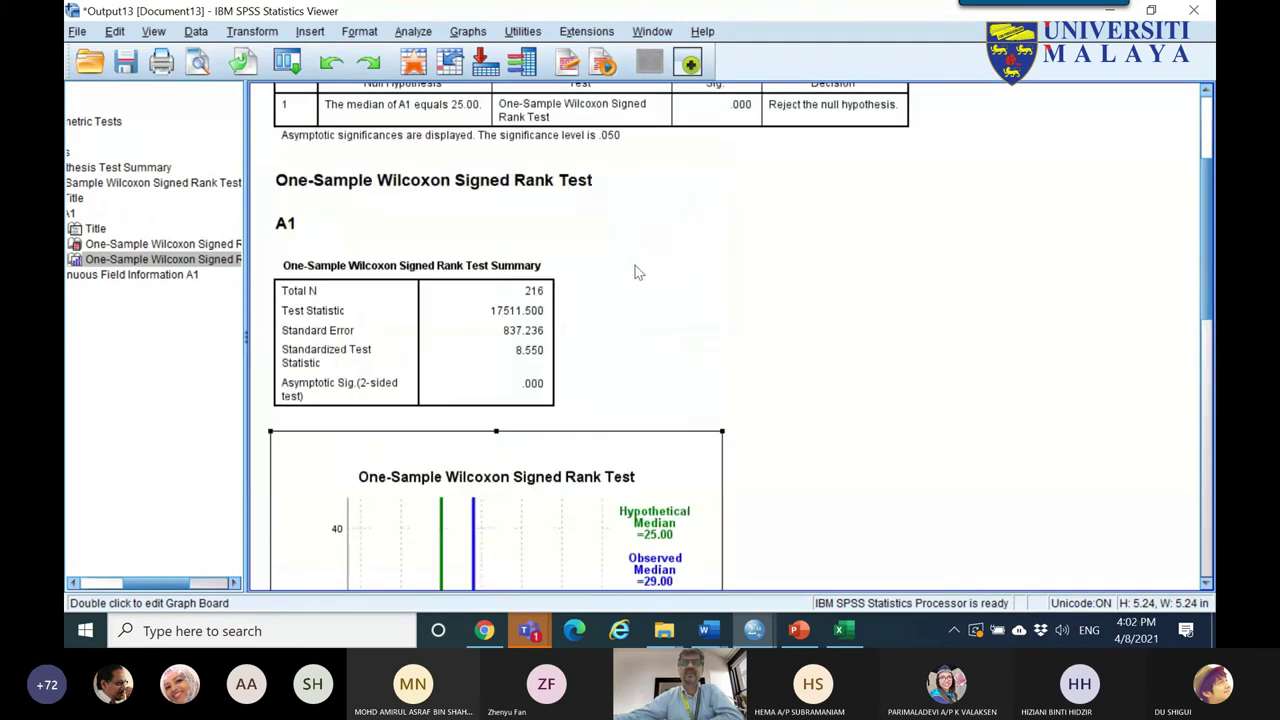
- Try to copy the One-Sample Wilcoxon Signed Rank Test Summary table into Sheet4 of the Excel workbook at cell B2
click(496, 341)
right_click(444, 332)
click(468, 359)
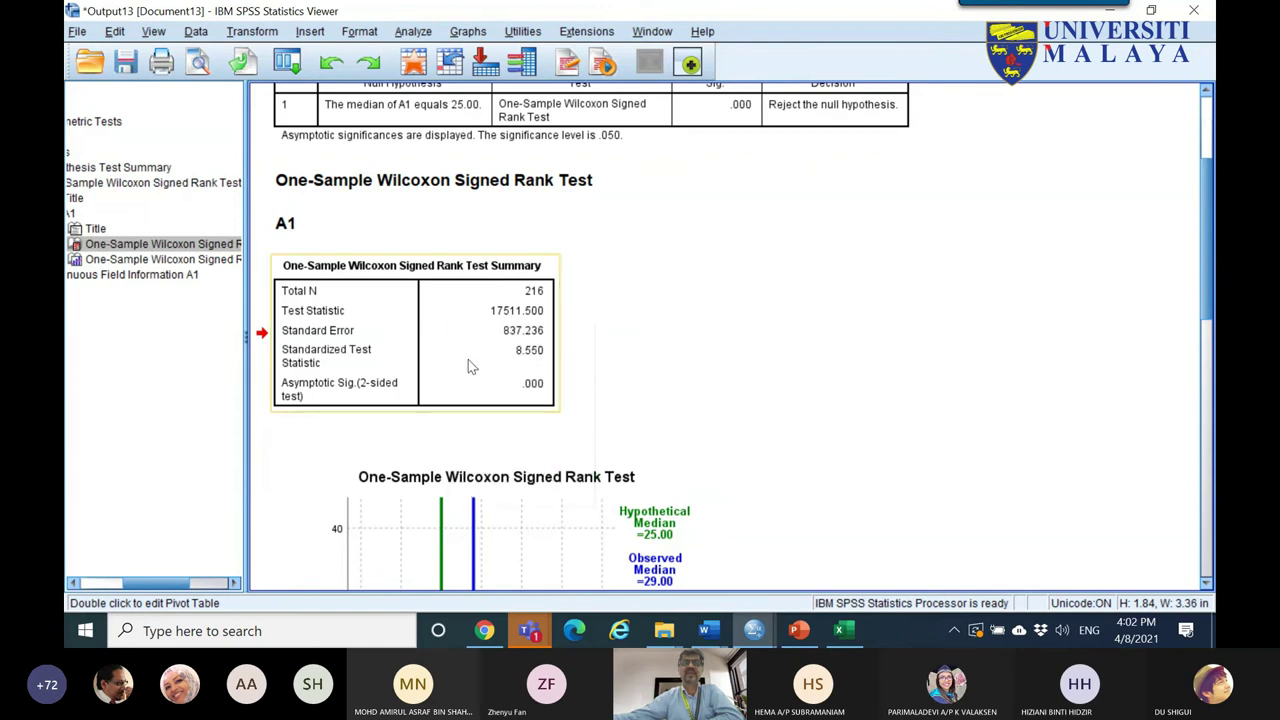
click(843, 630)
right_click(172, 228)
click(191, 186)
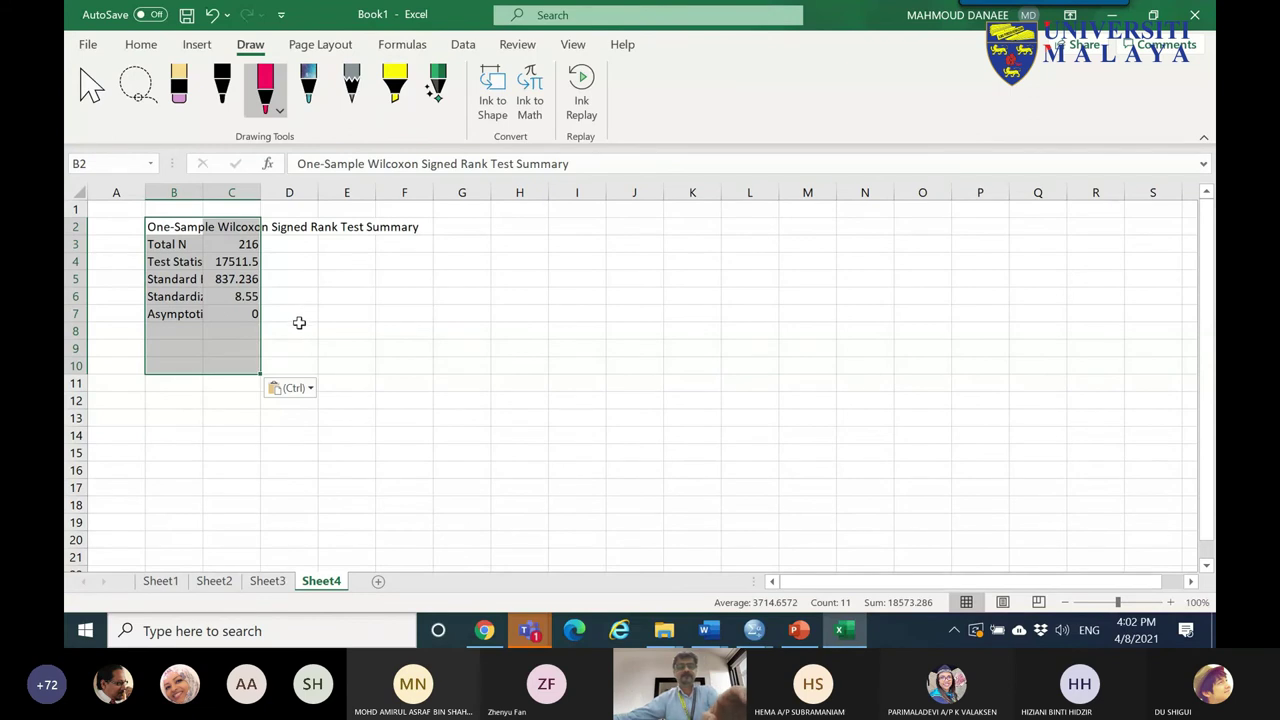
key(ctrl)
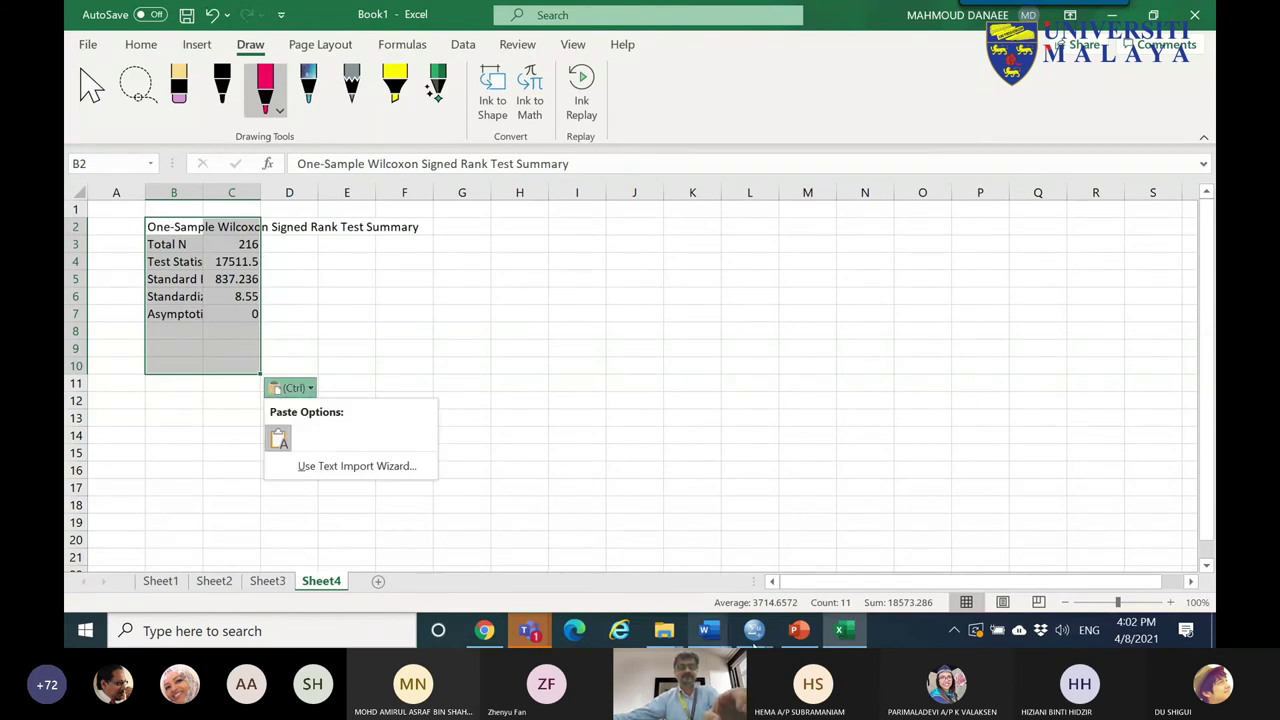
- Copy the Wilcoxon summary table from the SPSS output again and paste it formatted at B2, undoing the plain-text paste
click(757, 632)
click(850, 545)
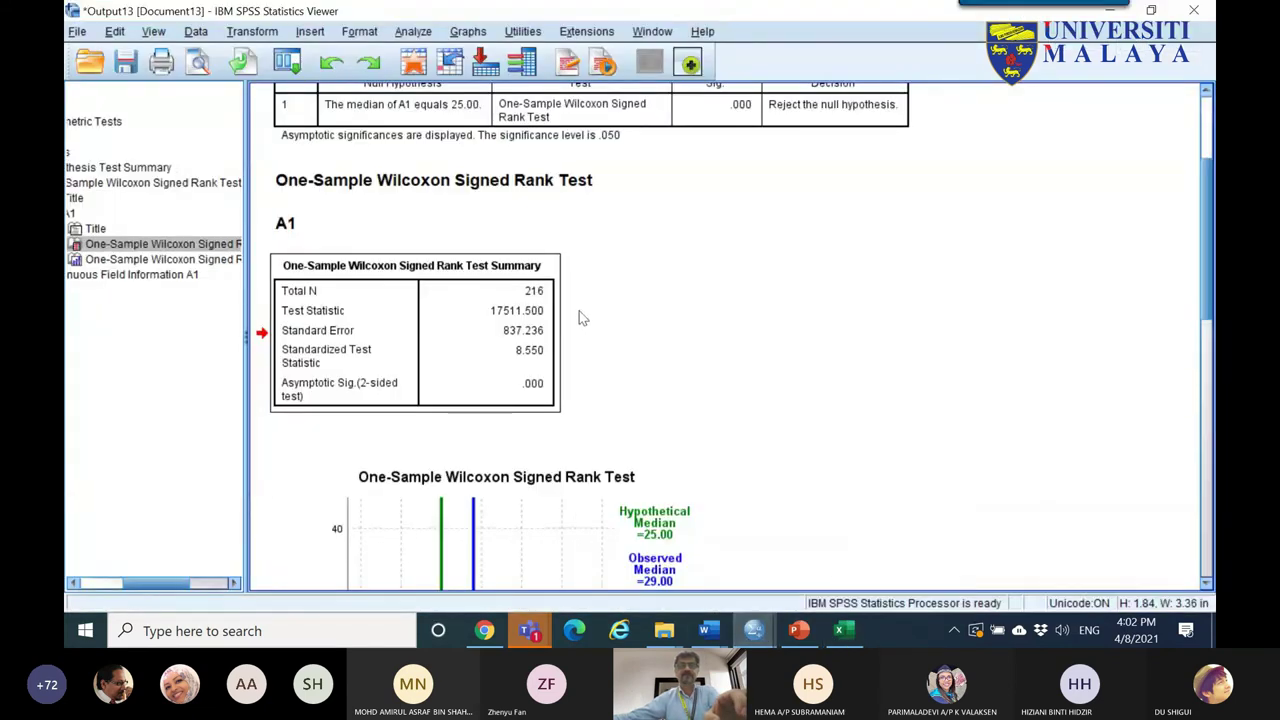
right_click(528, 310)
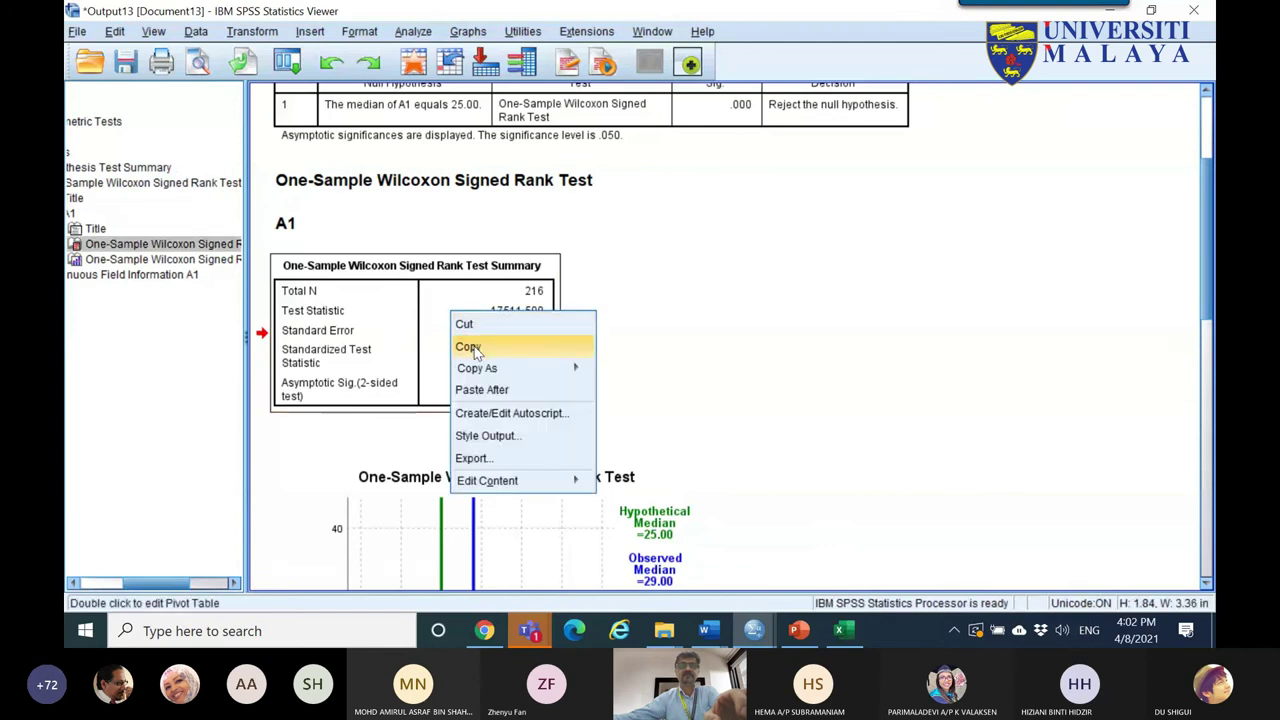
click(548, 346)
click(843, 630)
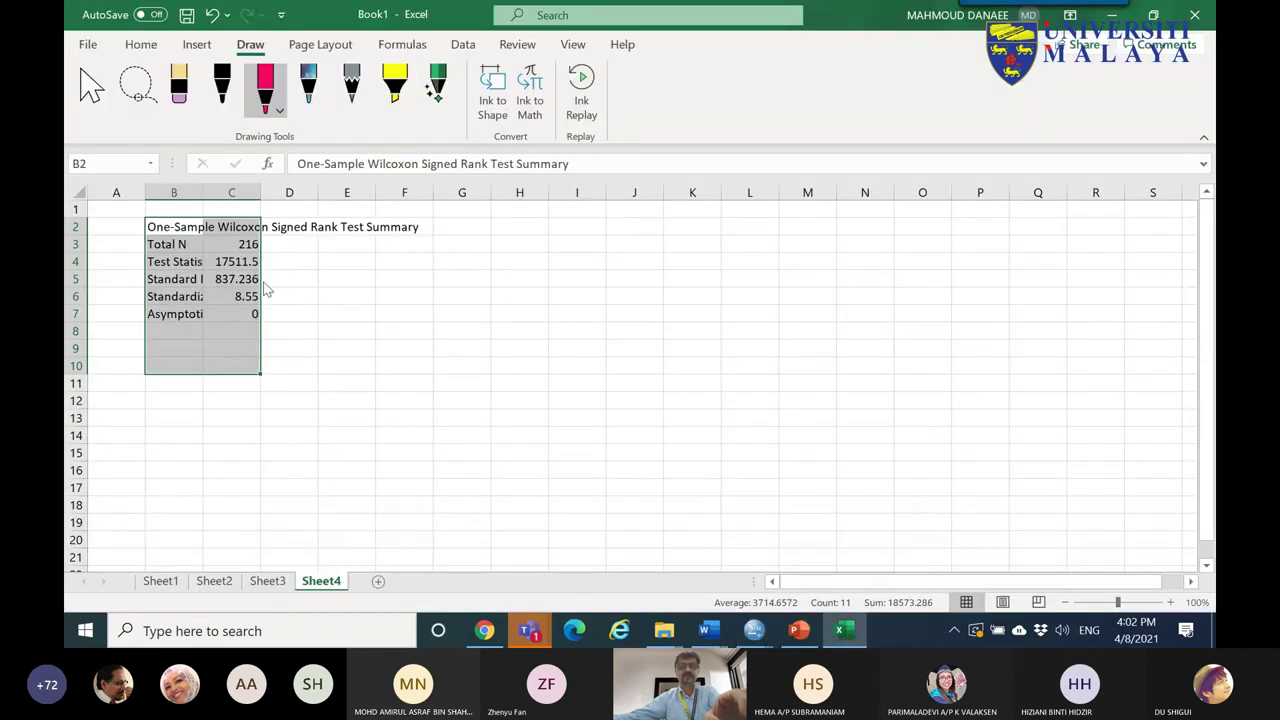
key(ctrl+z)
right_click(197, 227)
click(249, 184)
scroll(451, 326, up, 1)
scroll(451, 326, up, 7)
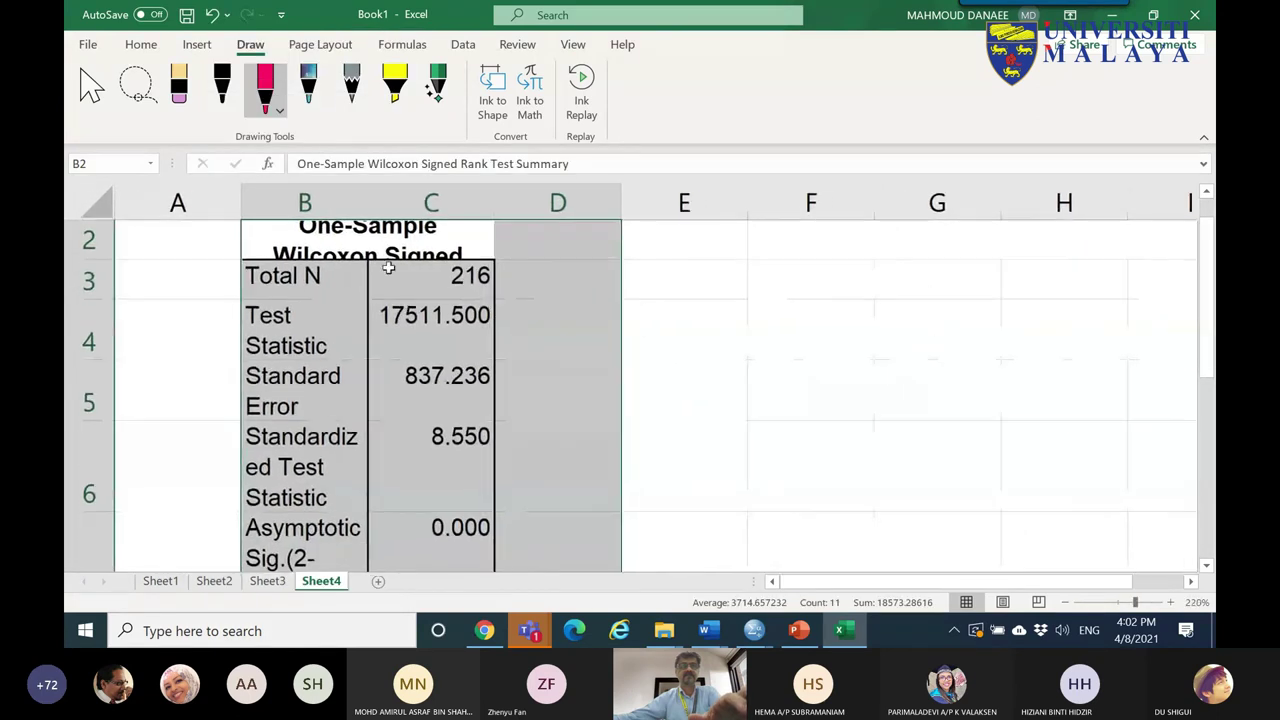
- Widen column B until the table title and row labels fit on single lines
drag(370, 203, 694, 237)
scroll(720, 340, down, 1)
scroll(750, 370, up, 1)
- Enter "Z" in cell A6 beside the Standardized Test Statistic row
drag(811, 423, 448, 441)
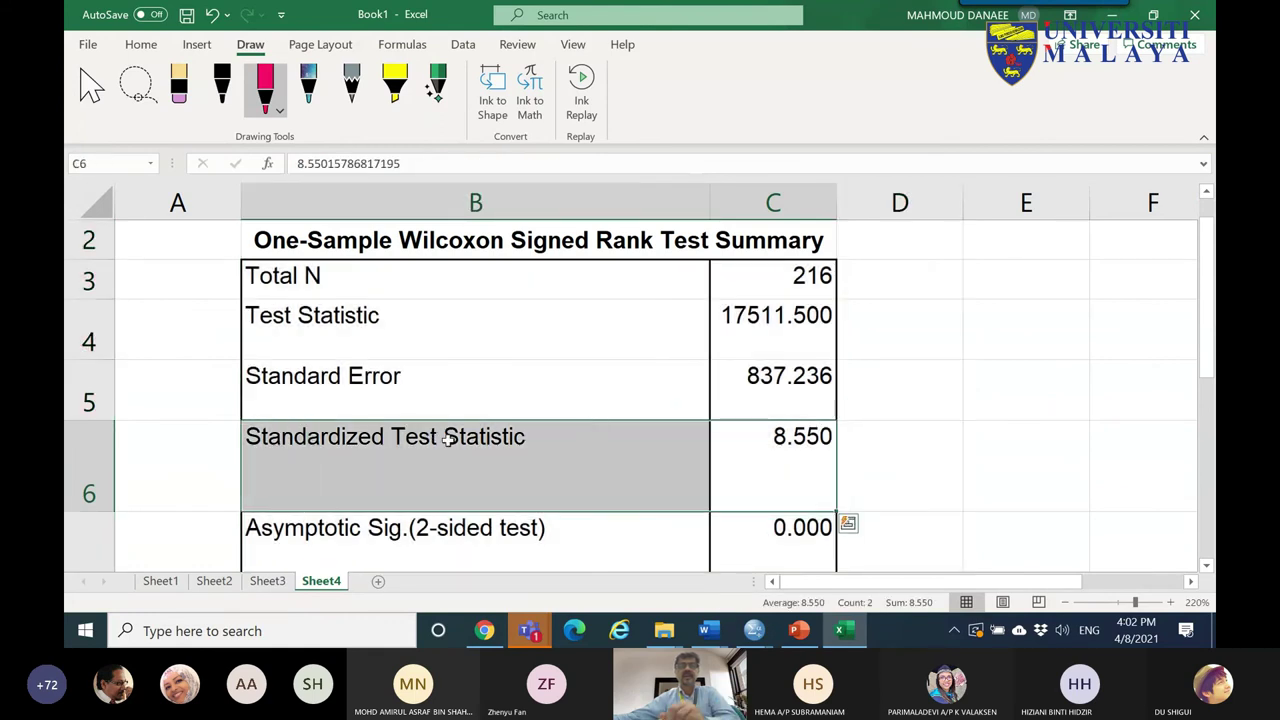
click(226, 452)
text(Z)
click(367, 437)
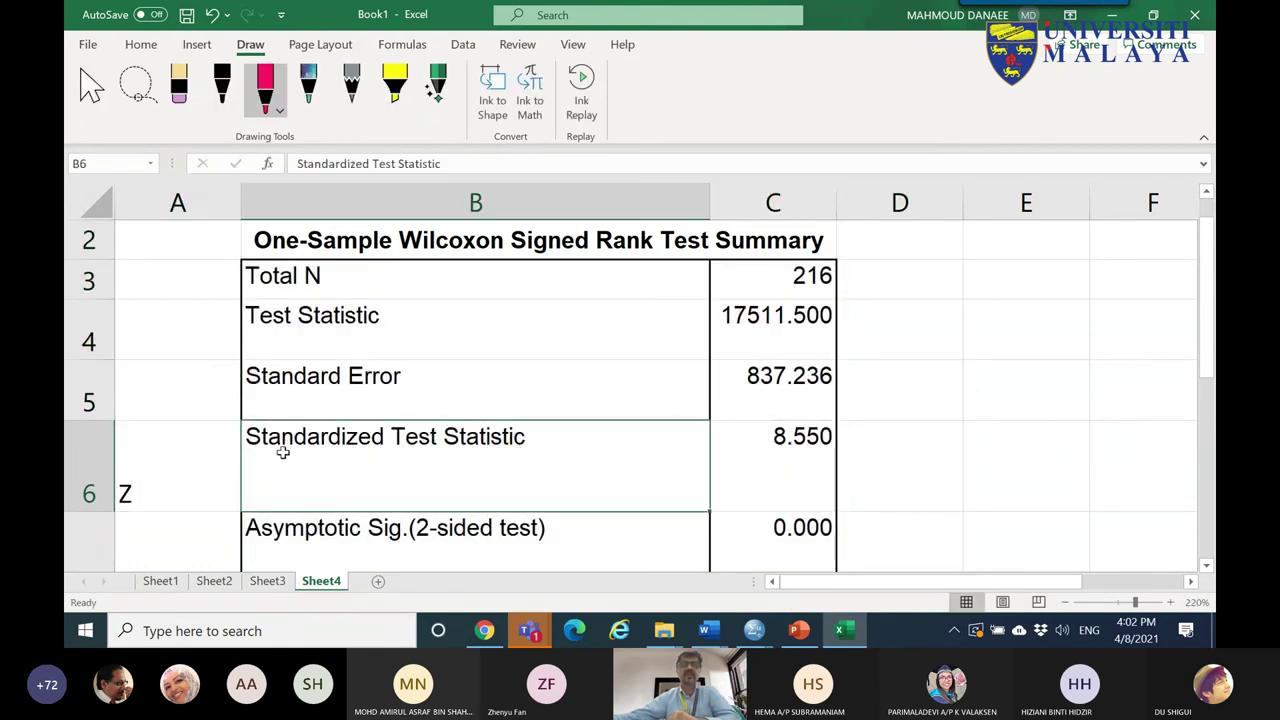
- Highlight the Standardized Test Statistic and Asymptotic Sig. rows with their values in the Wilcoxon summary table
click(767, 437)
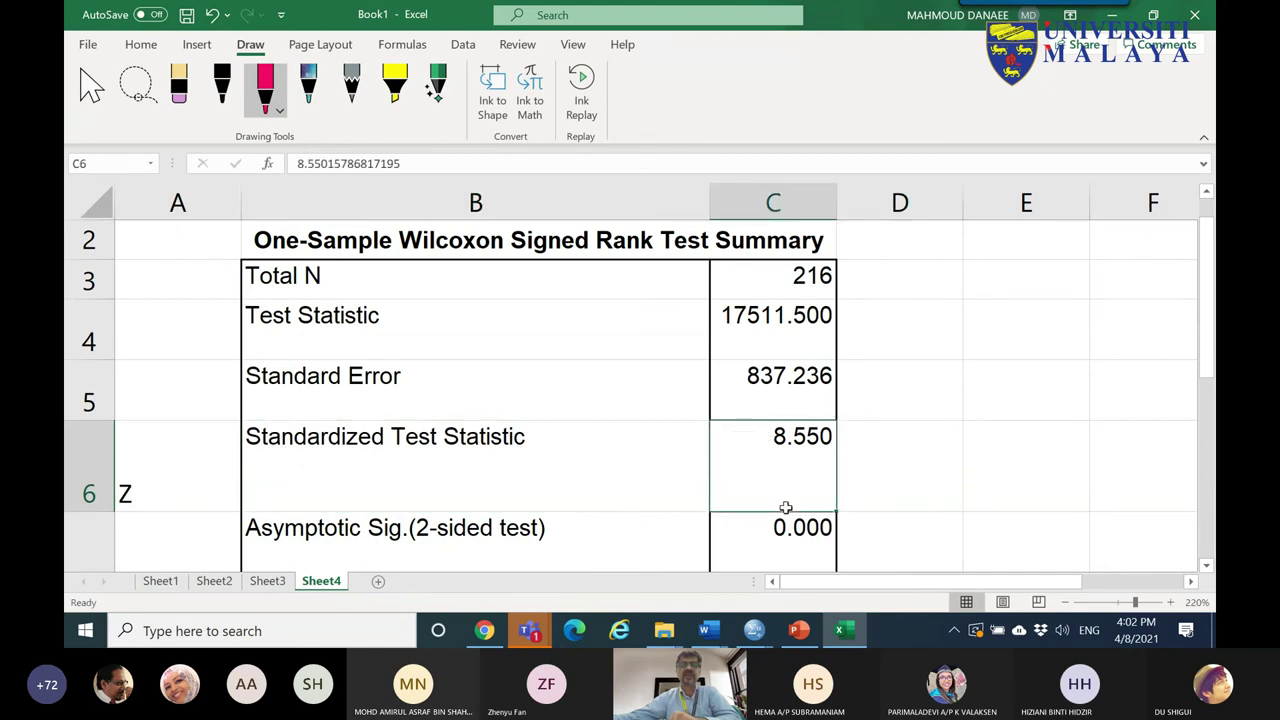
mouse_move(326, 447)
mouse_down()
mouse_move(387, 532)
mouse_move(799, 521)
mouse_up()
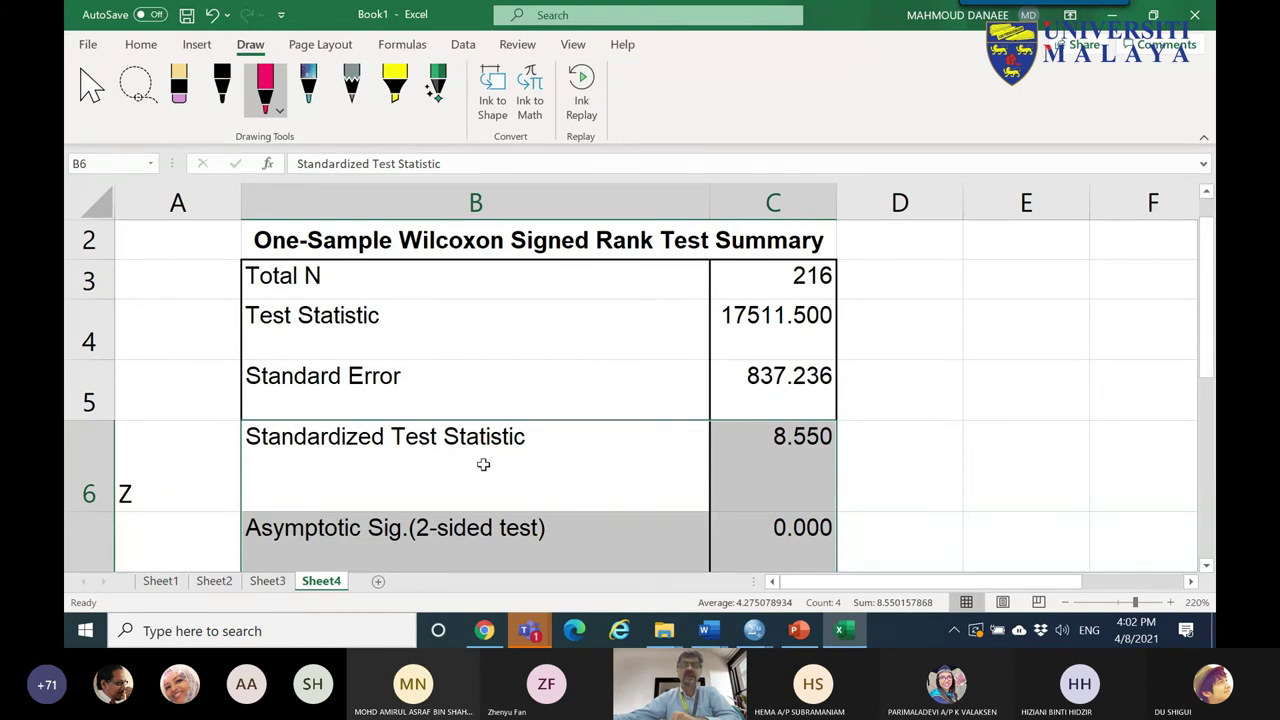
scroll(464, 392, down, 3)
scroll(464, 392, up, 3)
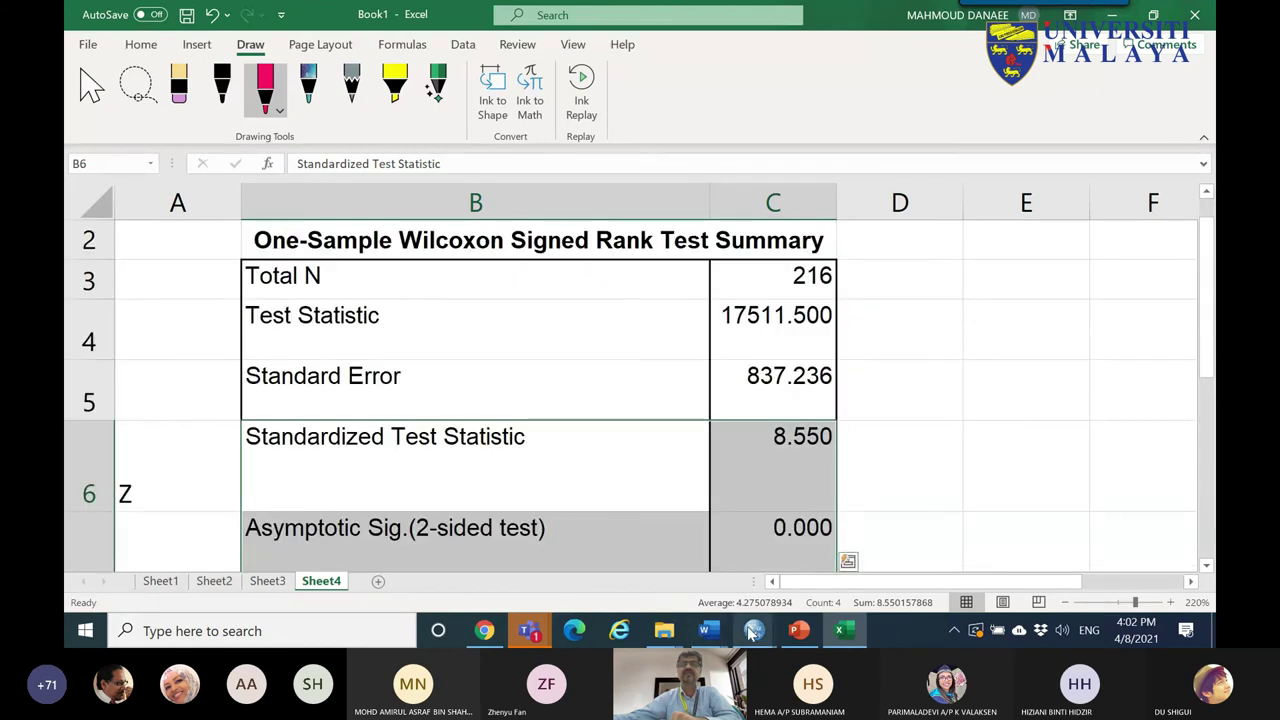
- Switch to the SPSS output and examine the hypothetical and observed medians on the One-Sample Wilcoxon Signed Rank Test histogram
mouse_move(760, 636)
click(850, 545)
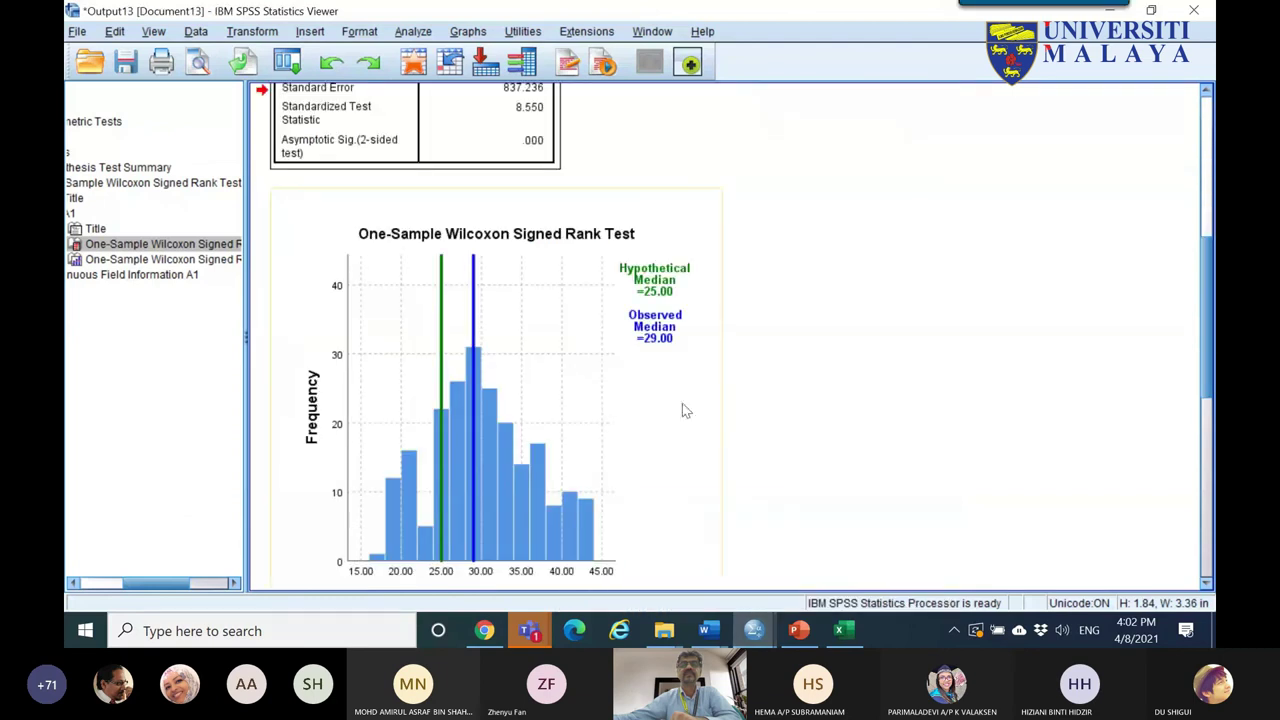
click(606, 345)
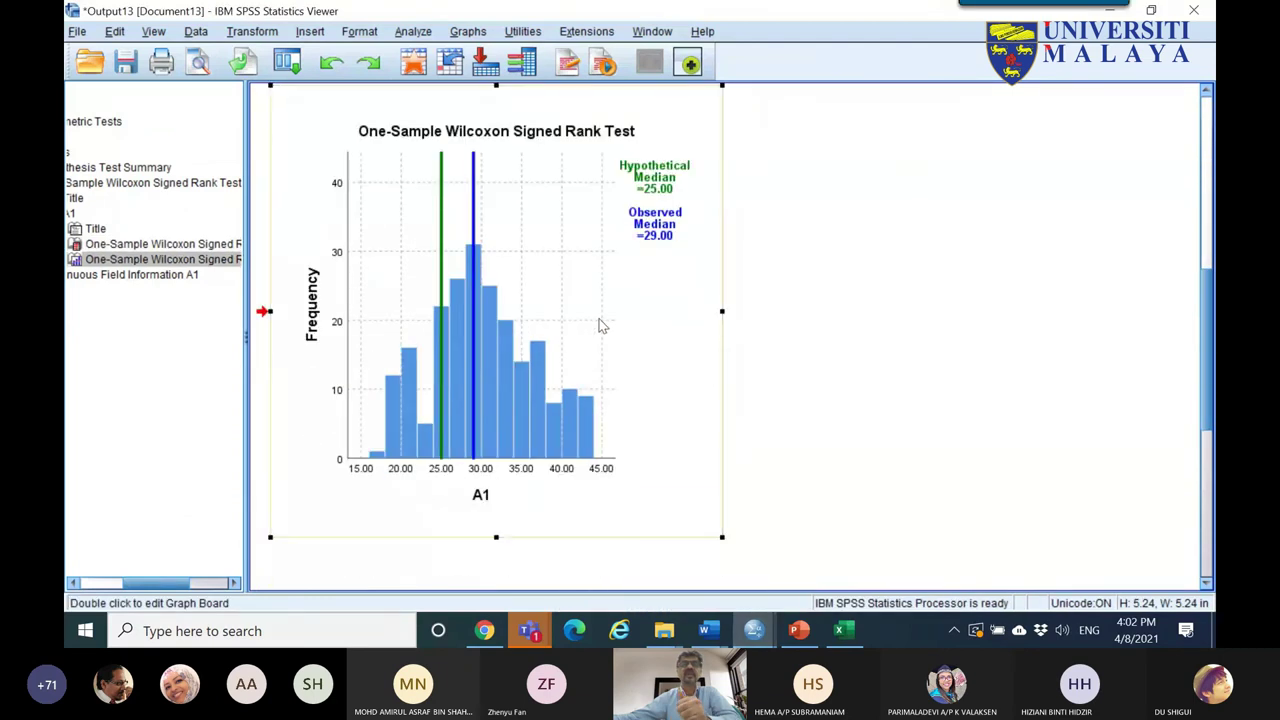
click(667, 364)
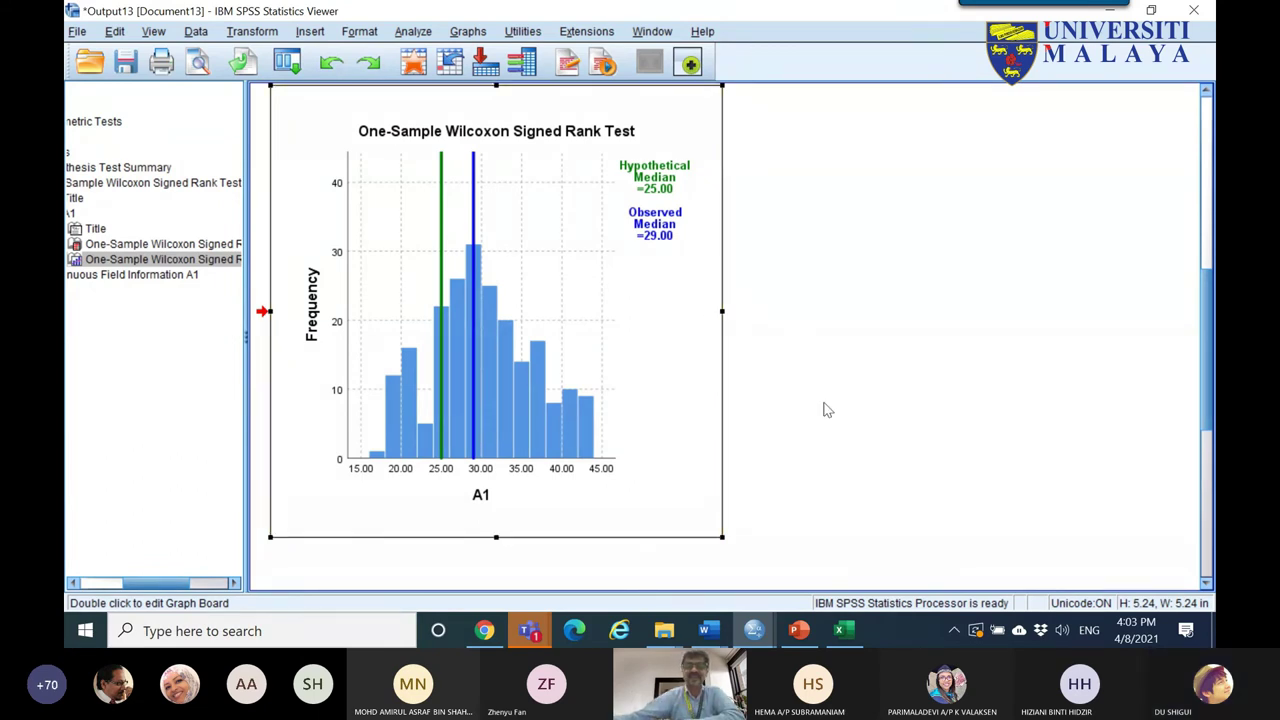
- Switch to the PowerPoint test-selection table and circle "One sample" and the heading for not normally distributed or qualitative variables in ink
click(797, 630)
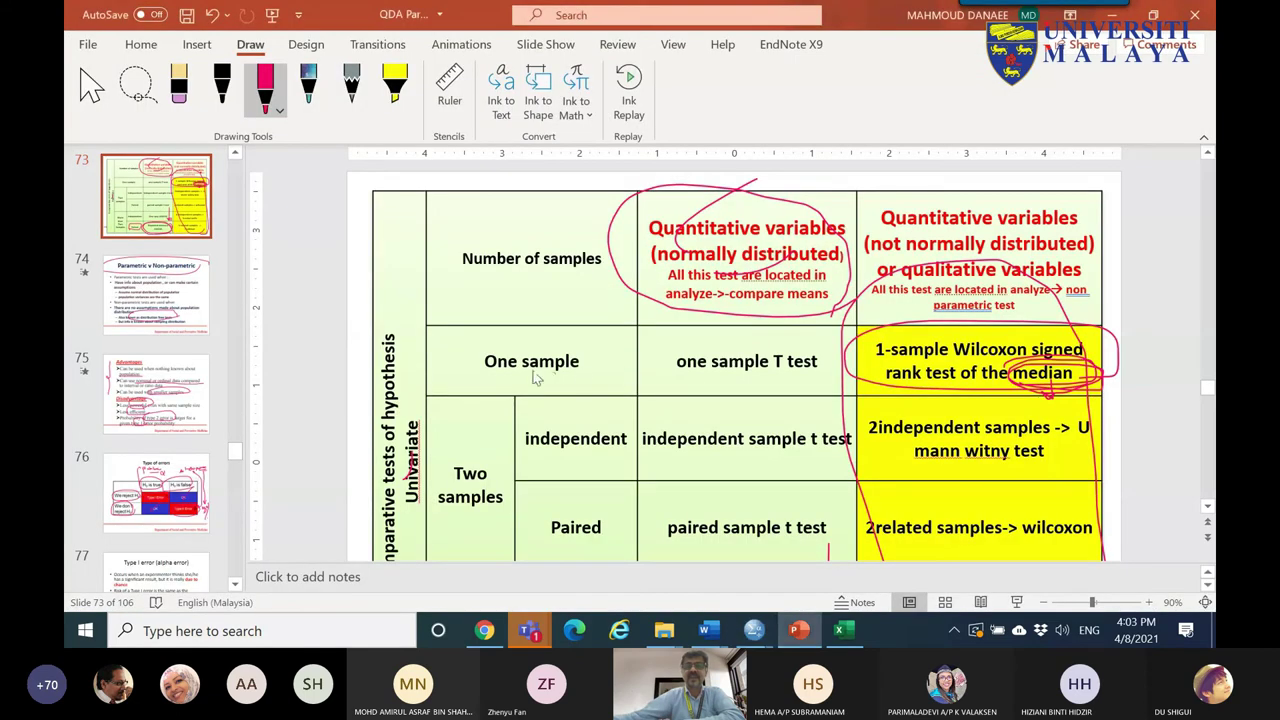
mouse_move(476, 368)
mouse_down()
mouse_move(595, 402)
mouse_move(577, 352)
mouse_move(472, 386)
mouse_up()
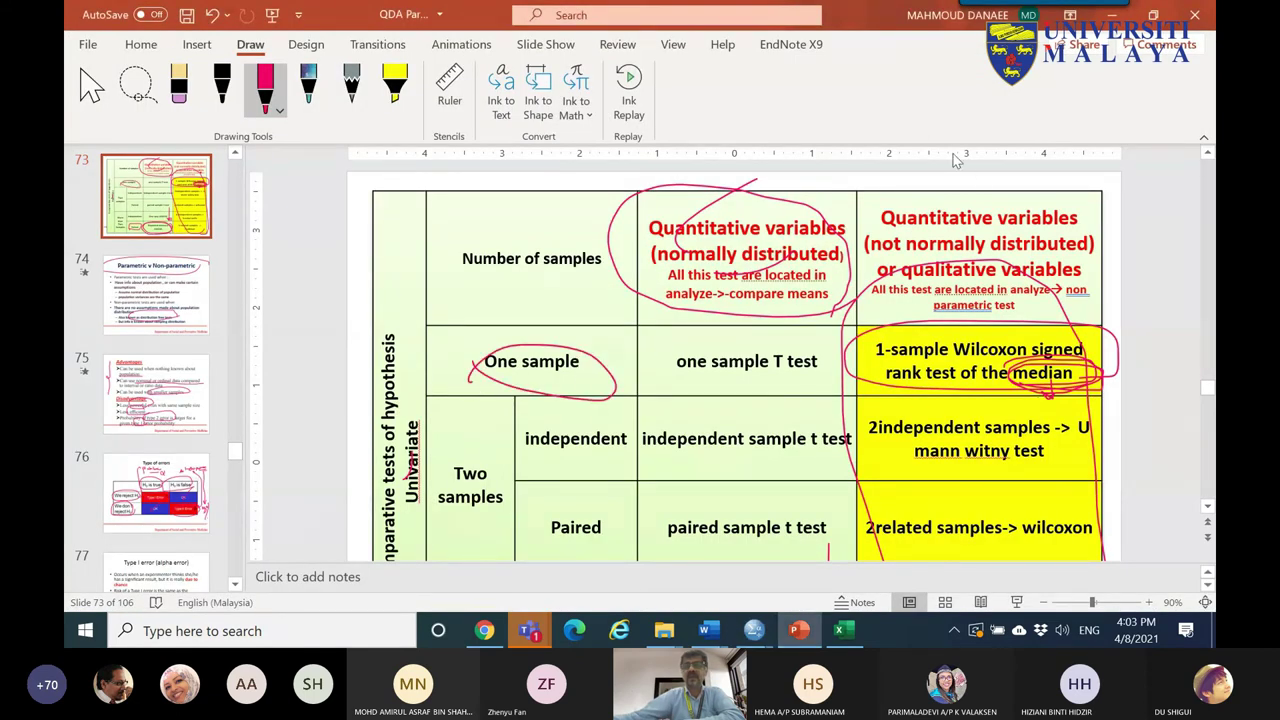
mouse_move(1082, 232)
mouse_down()
mouse_move(1068, 264)
mouse_move(921, 283)
mouse_move(939, 218)
mouse_move(1075, 256)
mouse_up()
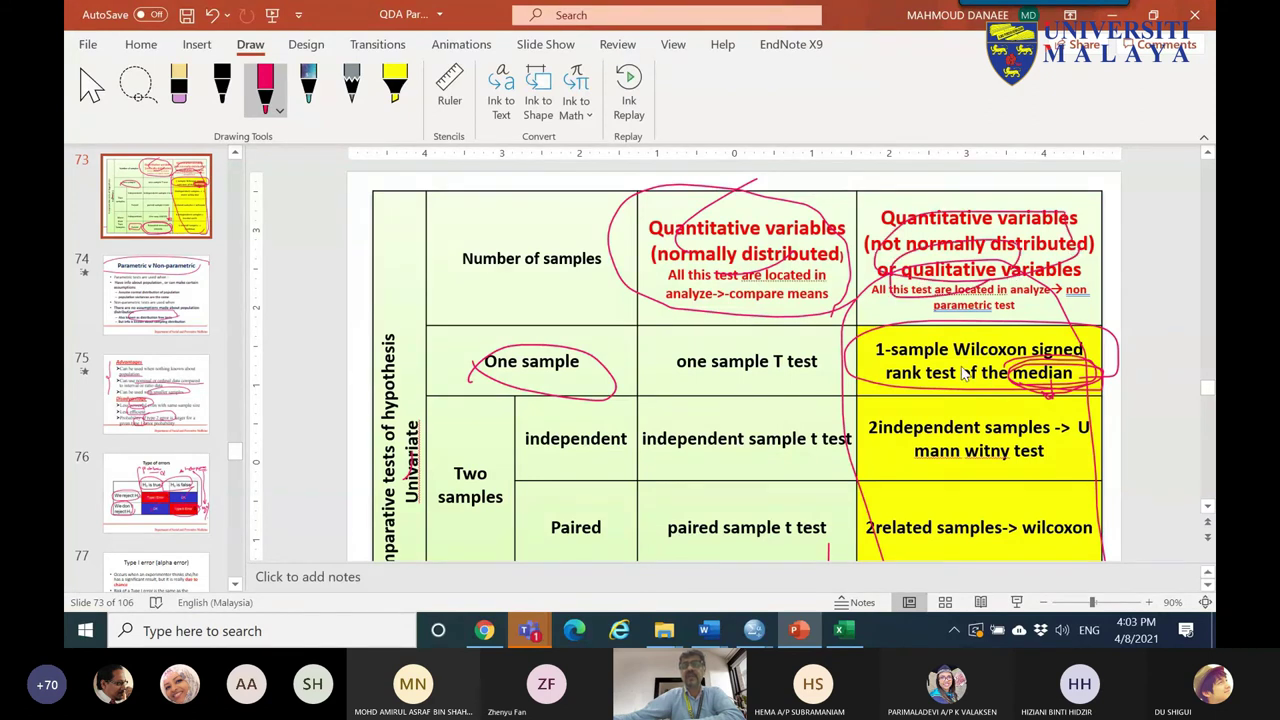
- Return to the SPSS data sheet and examine the categorical columns A4 and A9
mouse_move(754, 630)
click(656, 548)
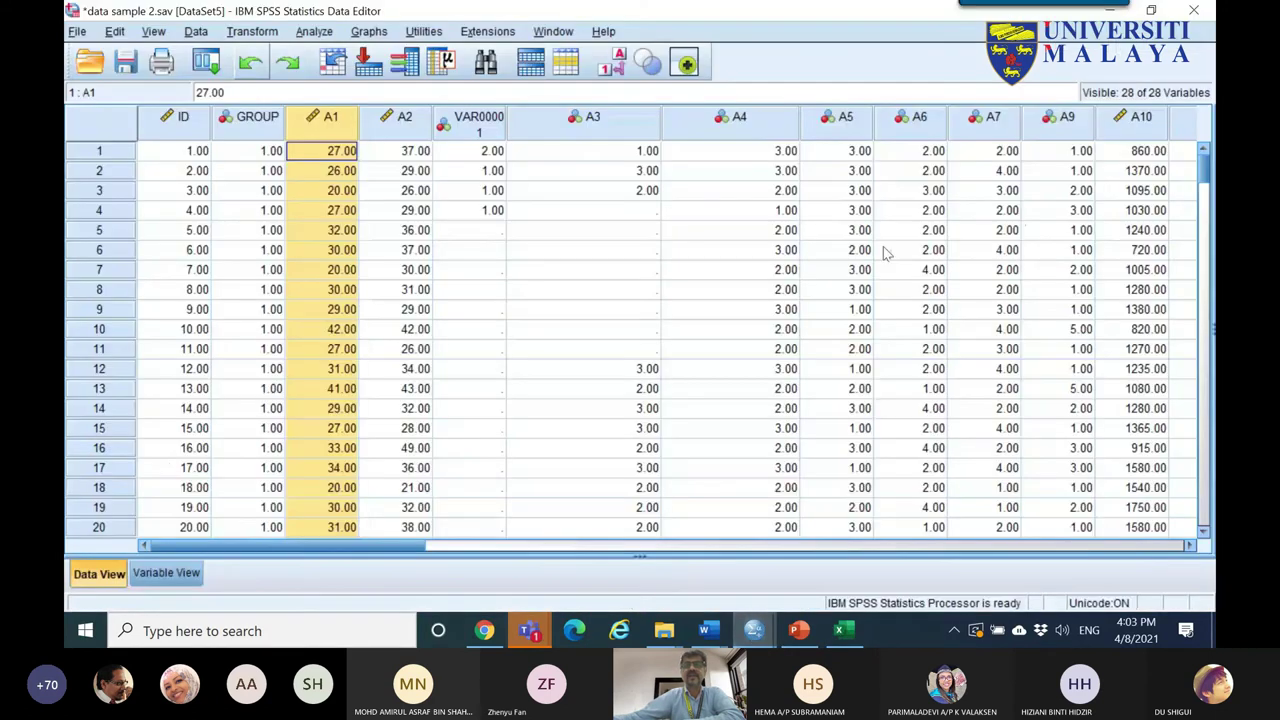
click(771, 122)
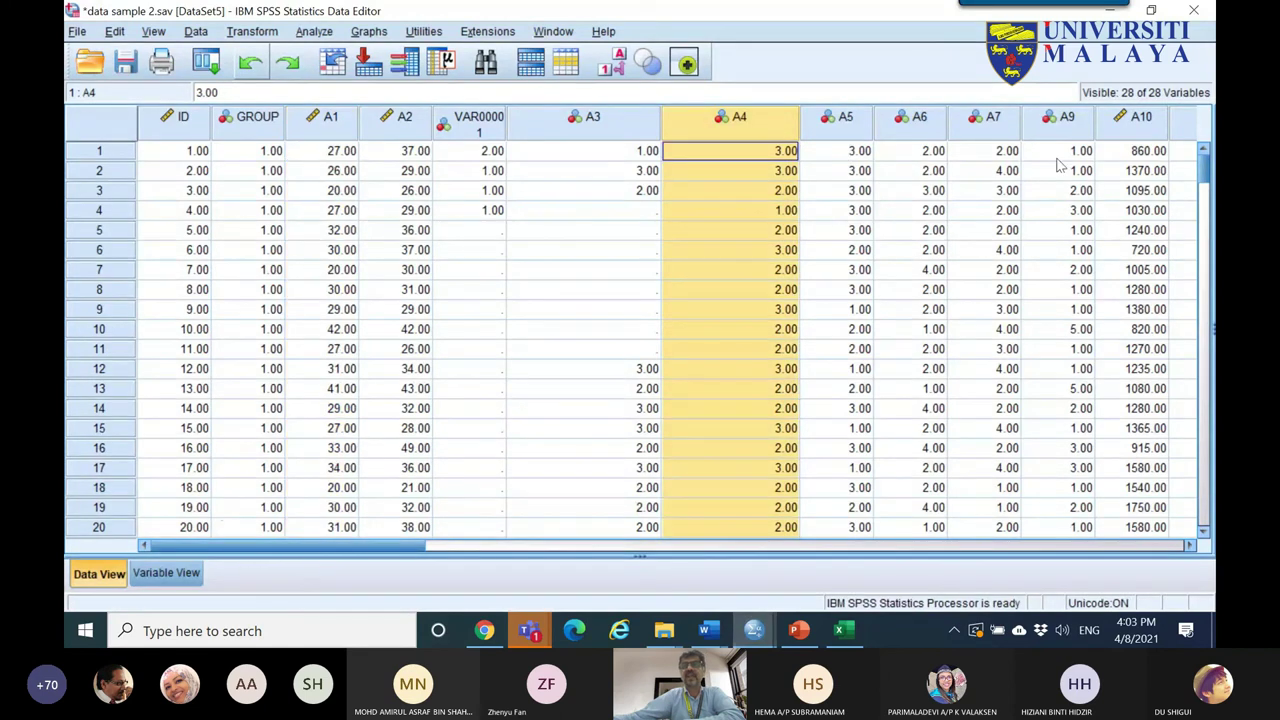
click(1044, 126)
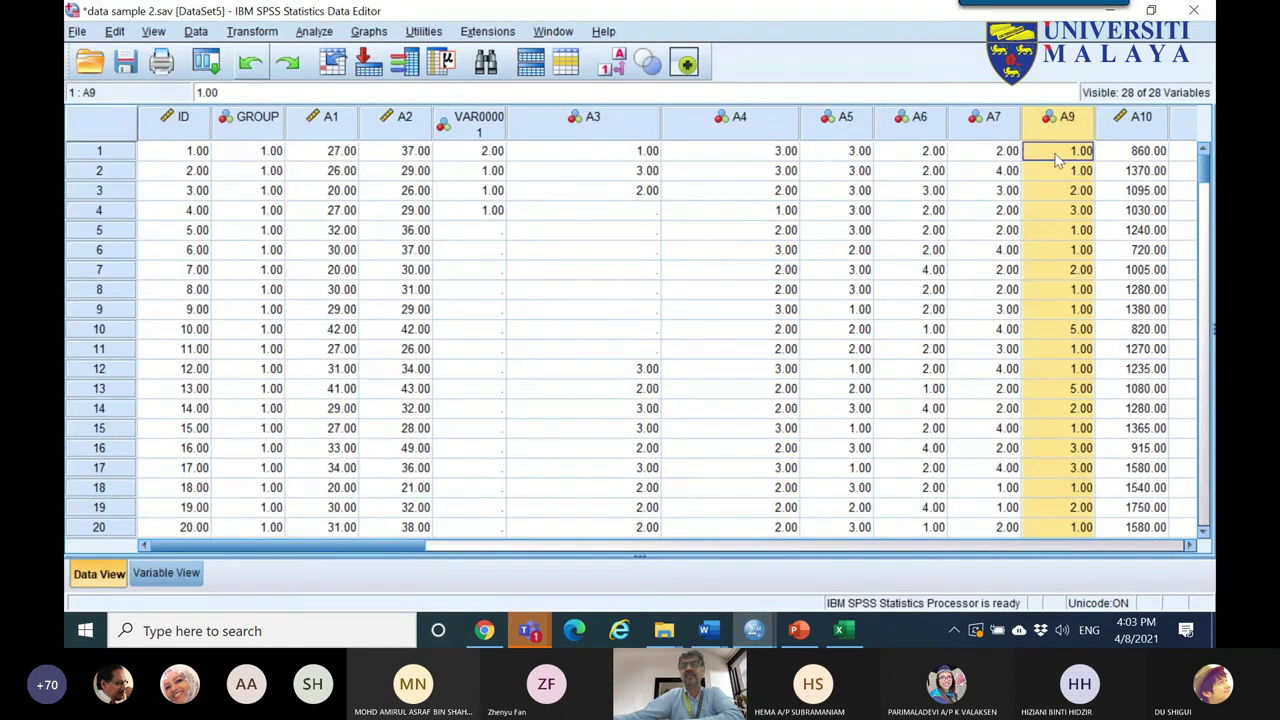
click(1189, 546)
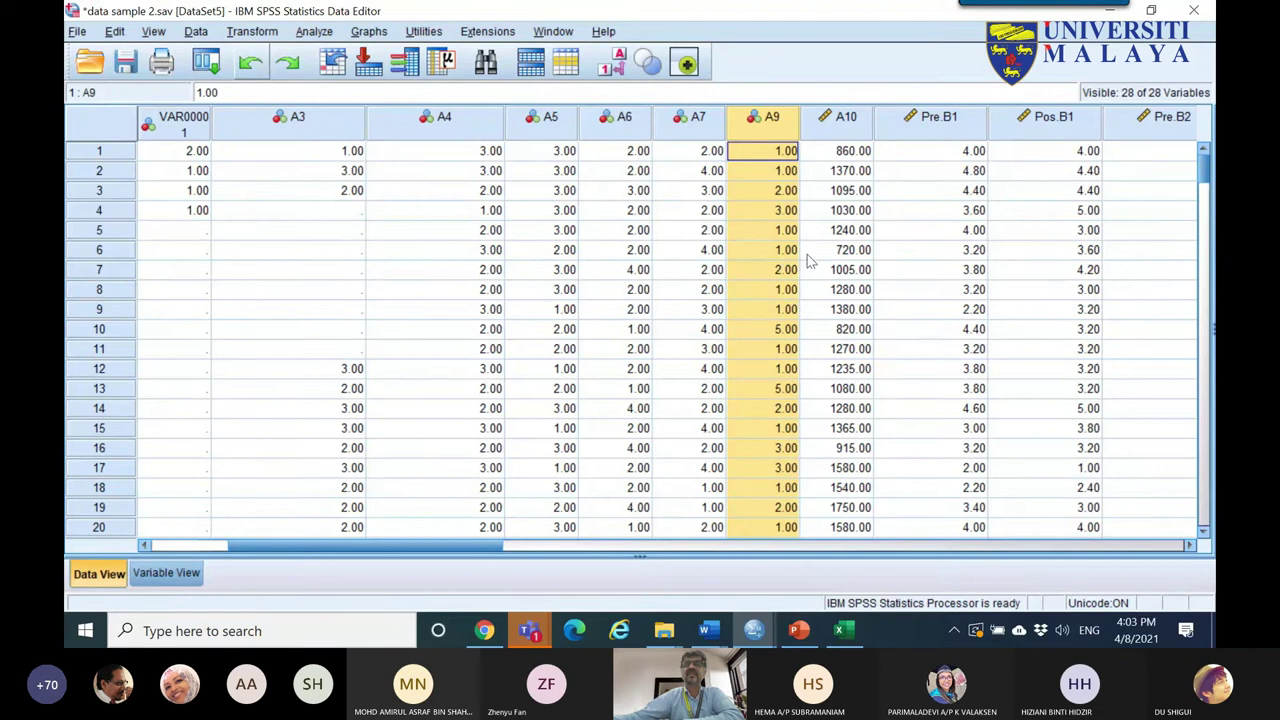
- Open the One-Sample Nonparametric Tests setup and replace A1 with A9 as the test field
click(313, 32)
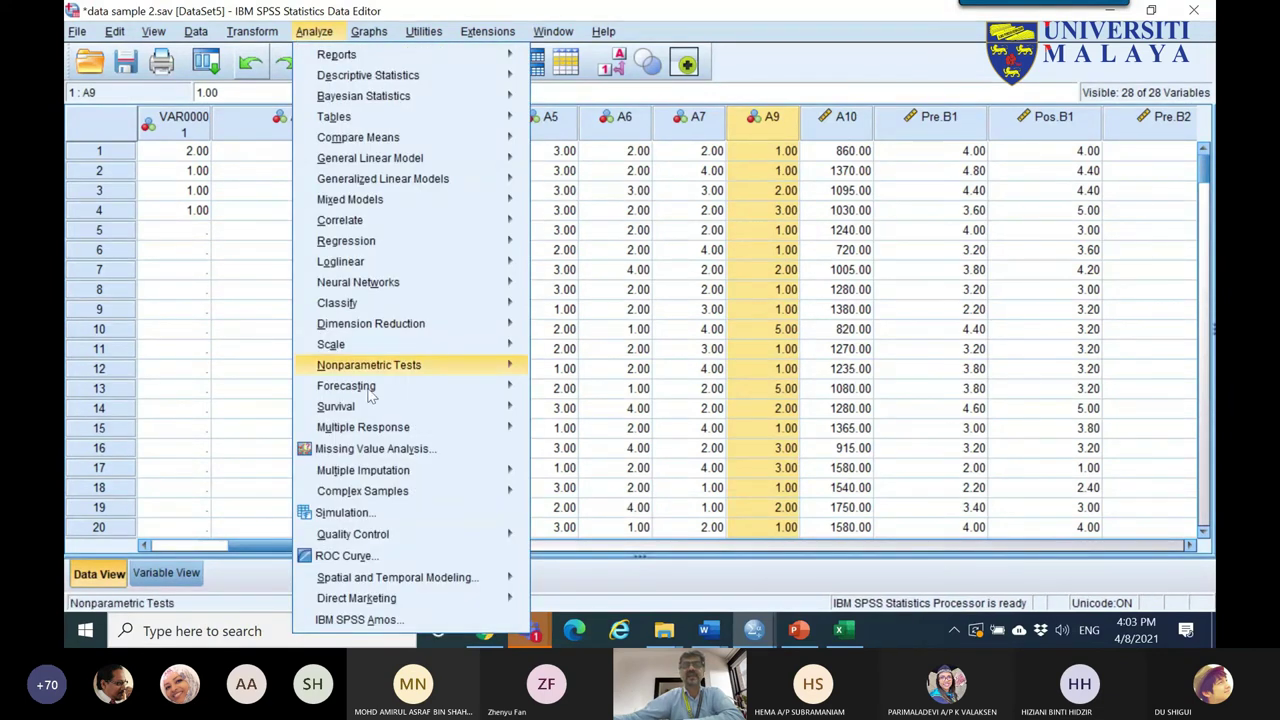
mouse_move(420, 365)
click(572, 370)
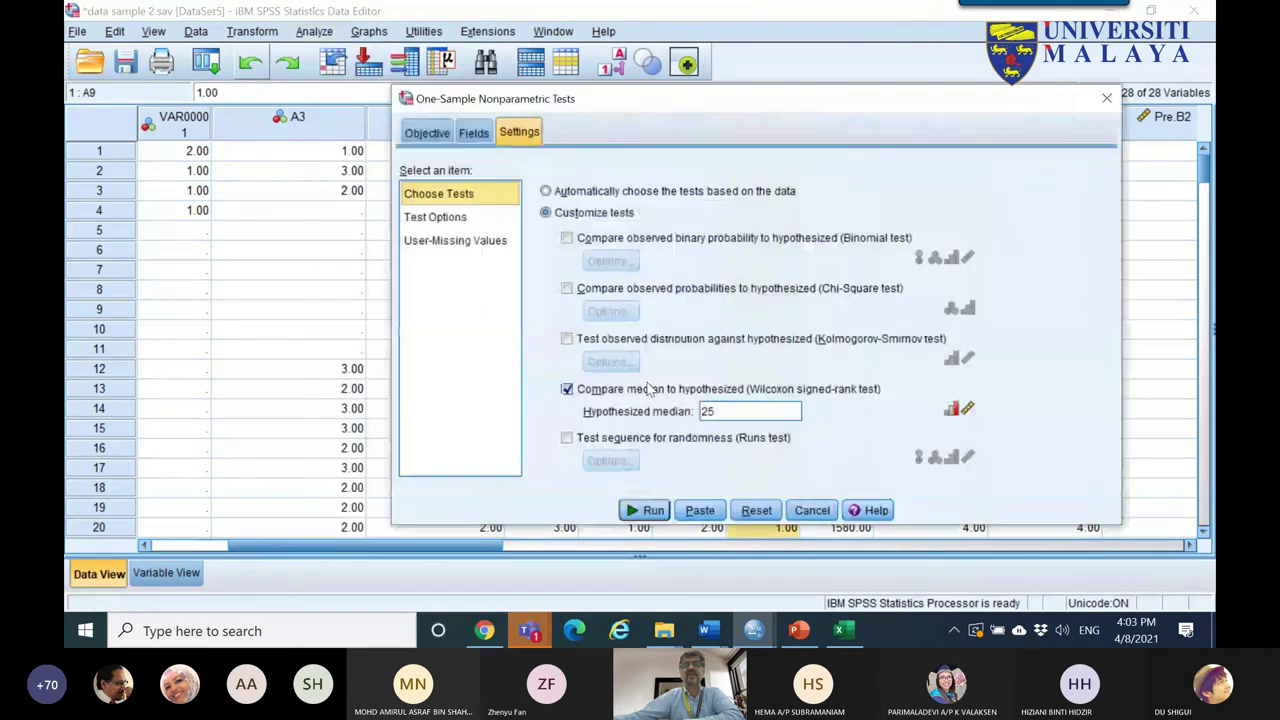
click(427, 133)
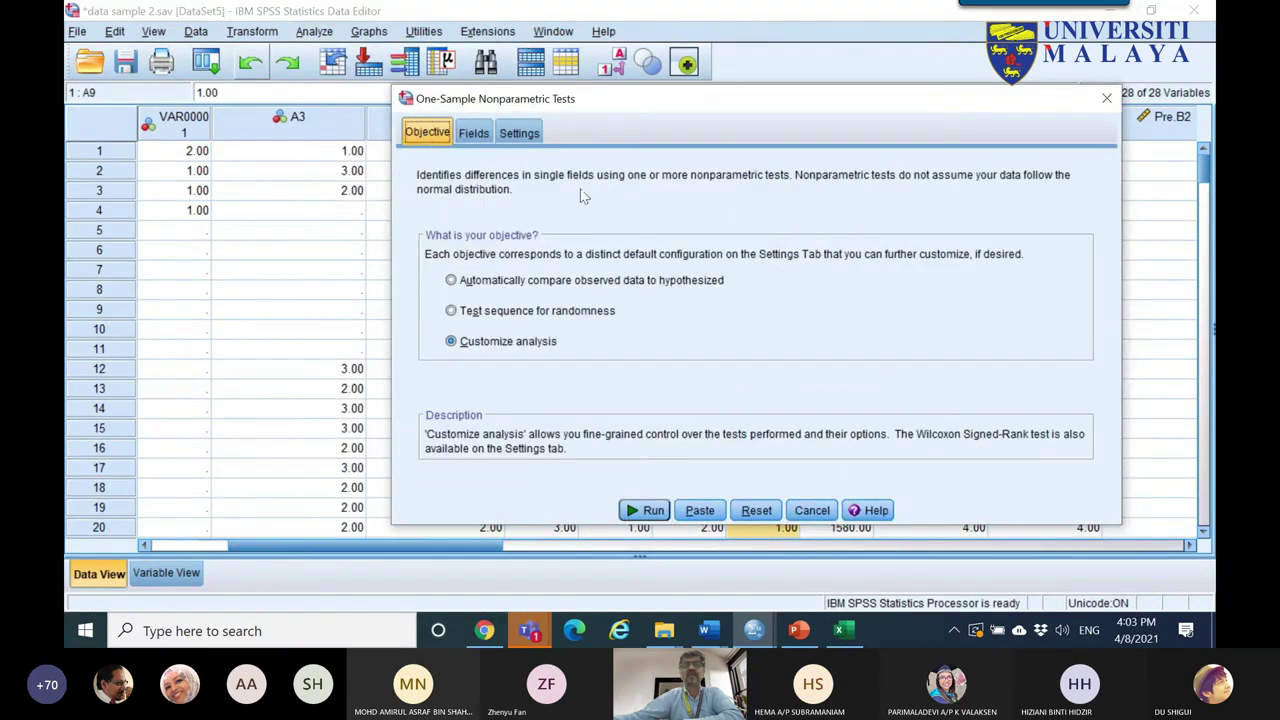
click(473, 133)
click(738, 223)
click(669, 341)
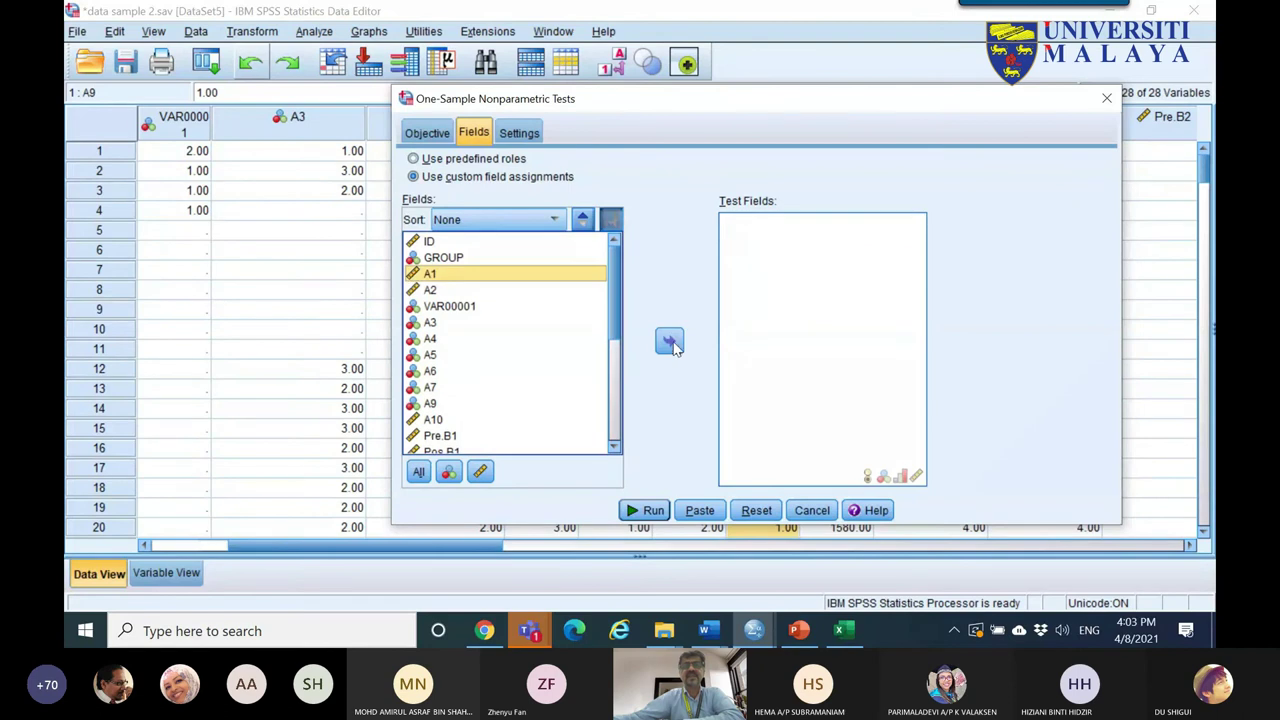
drag(678, 91, 678, 180)
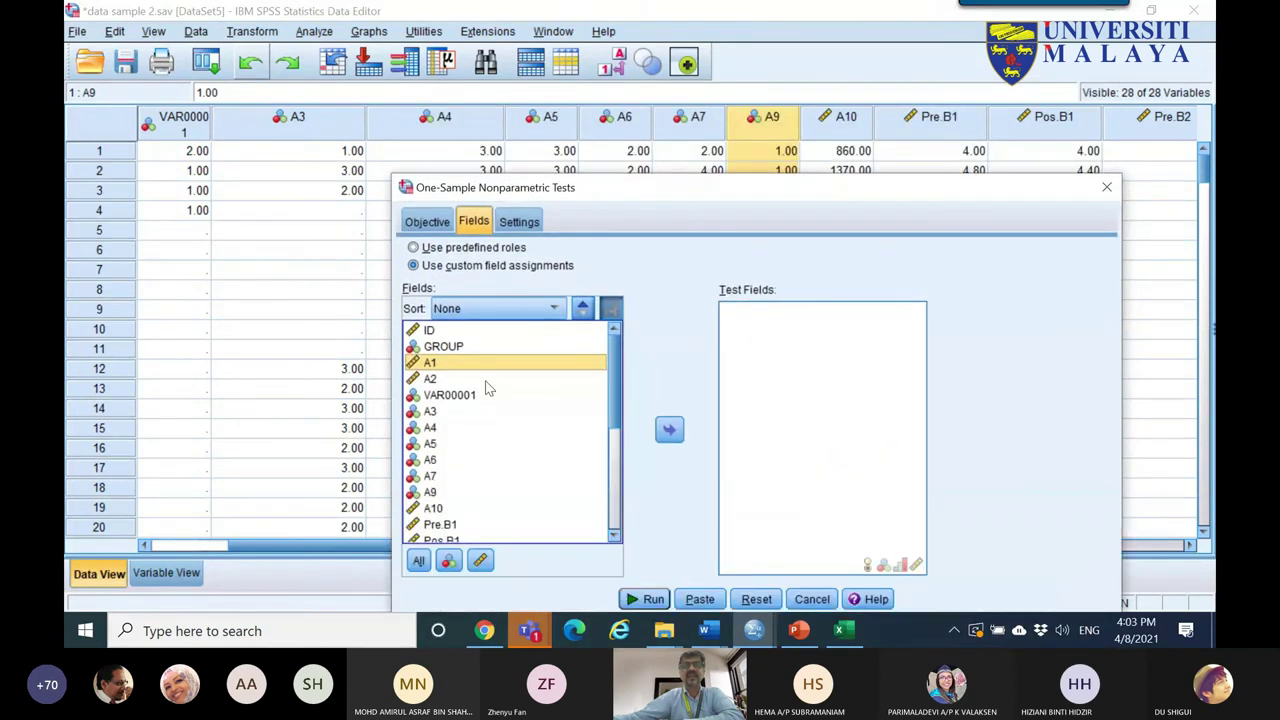
click(436, 494)
click(669, 430)
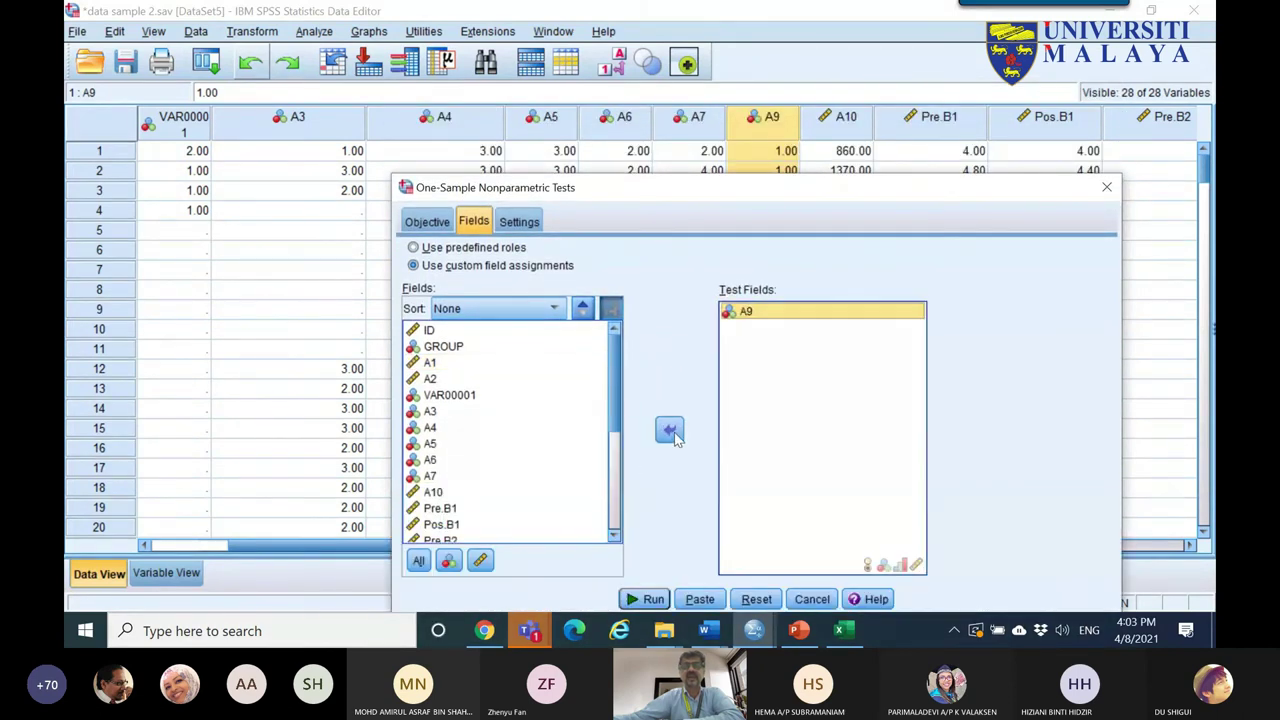
- Try to run the Wilcoxon signed-rank test on A9 with a hypothesized median of 2, then close the setup
click(525, 221)
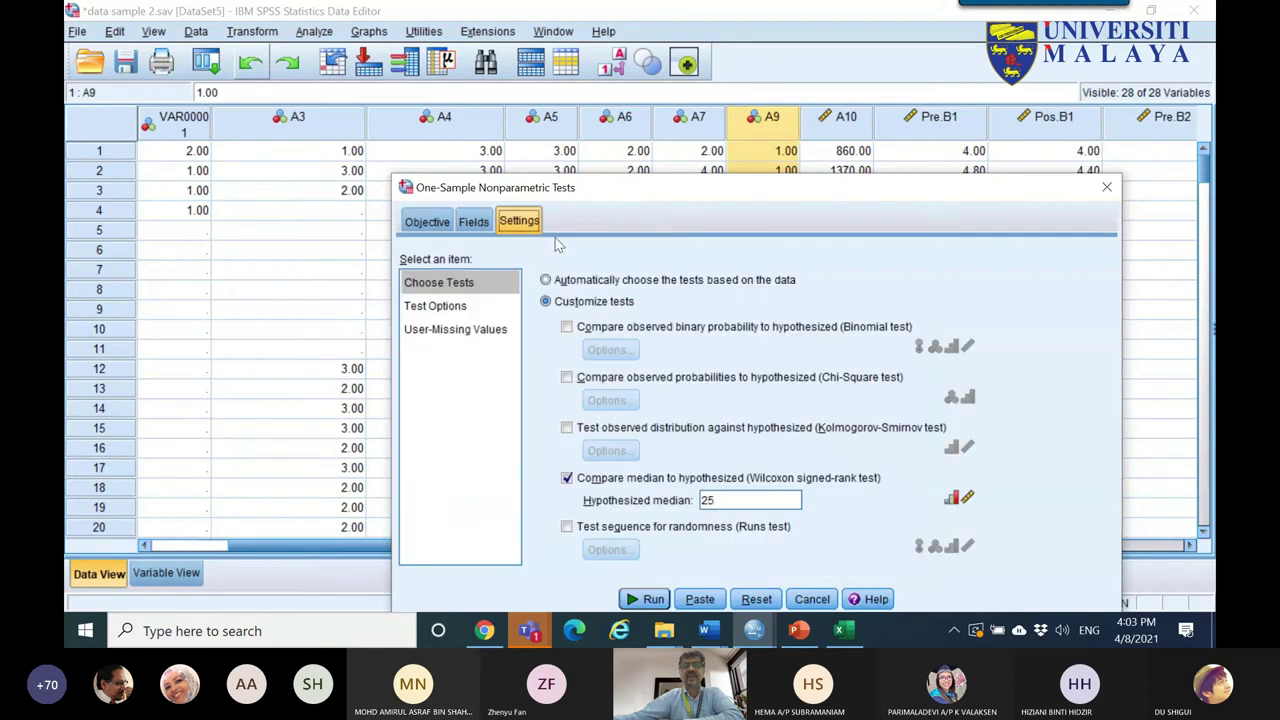
drag(695, 500, 757, 500)
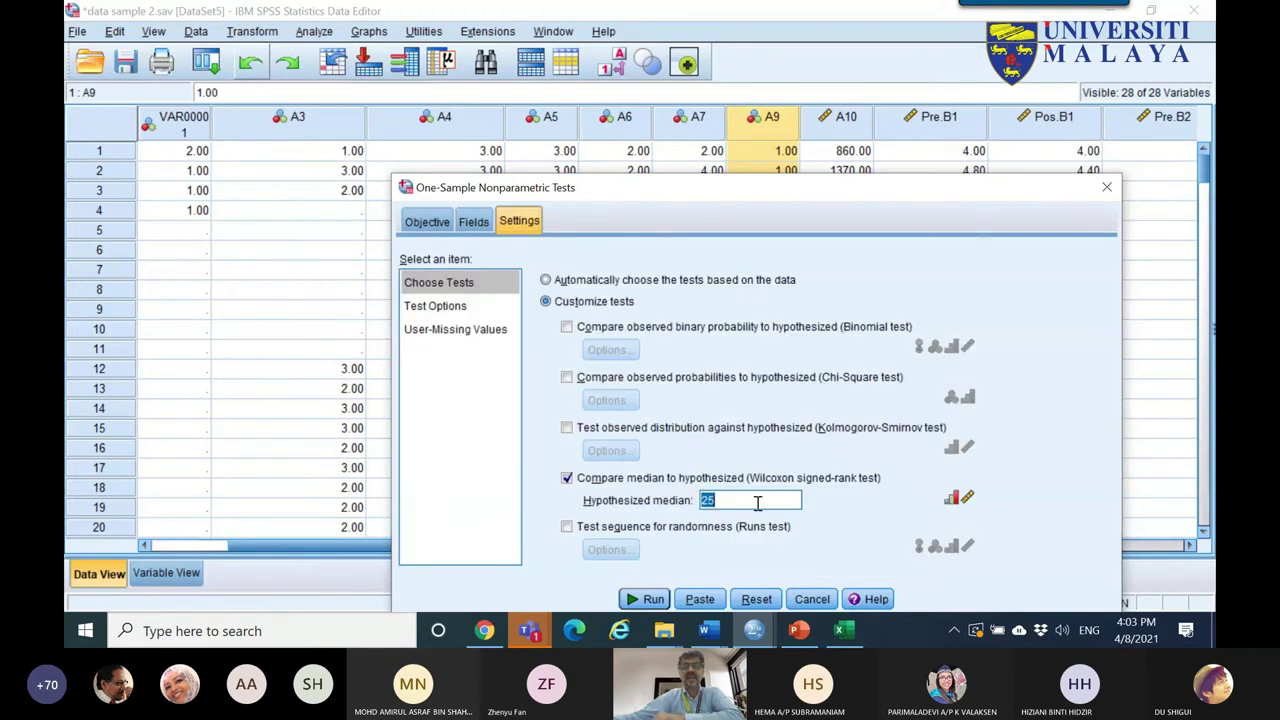
text(2)
click(648, 598)
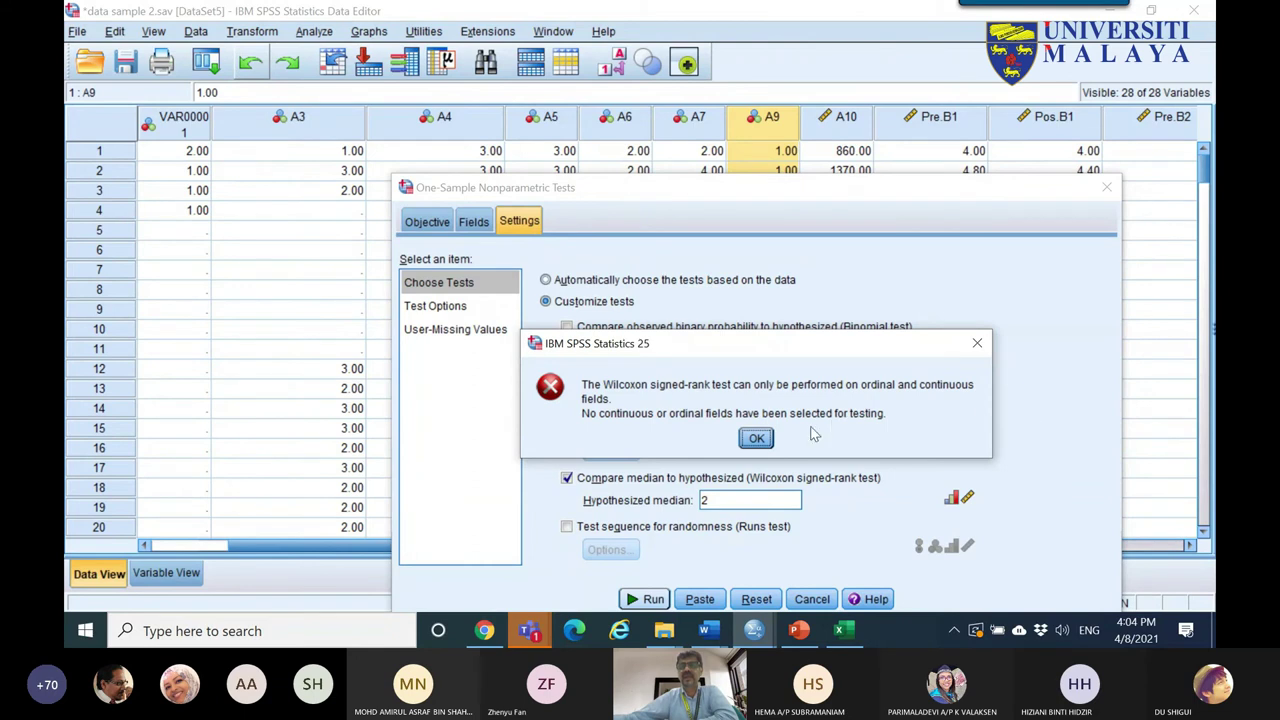
click(756, 438)
click(1105, 187)
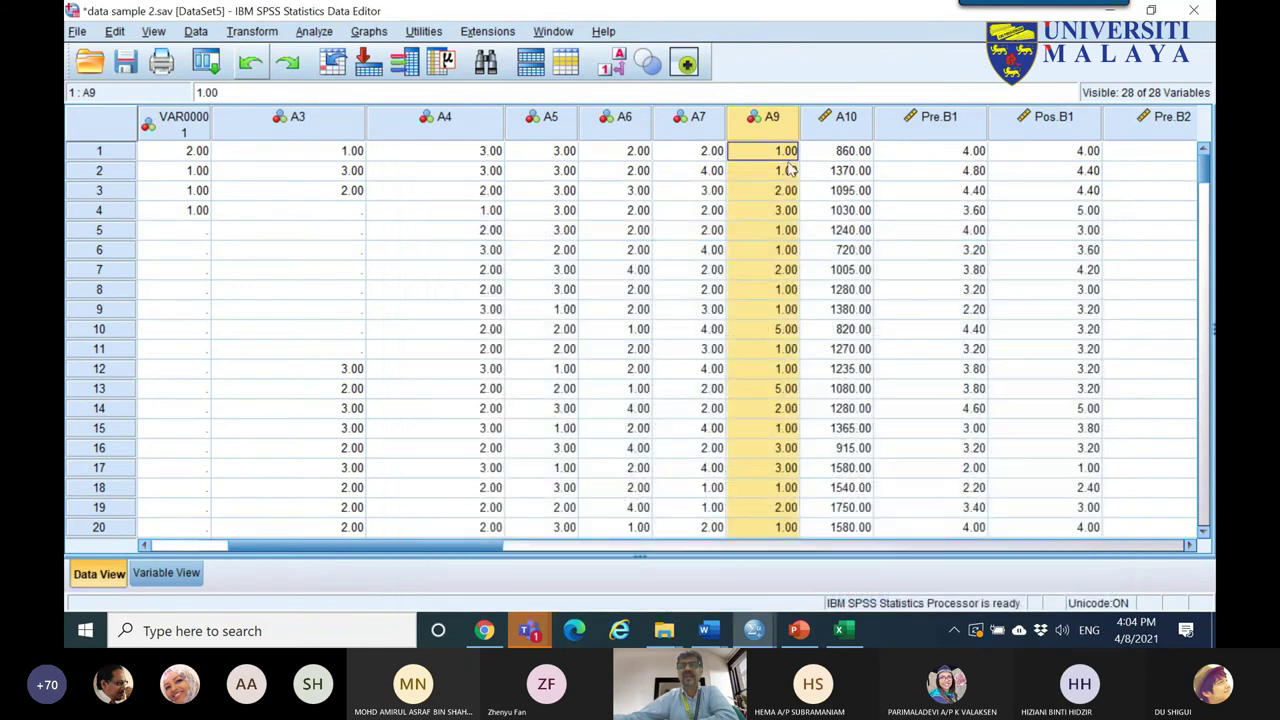
- Open A9's variable definition and set its measurement level to Ordinal
double_click(755, 120)
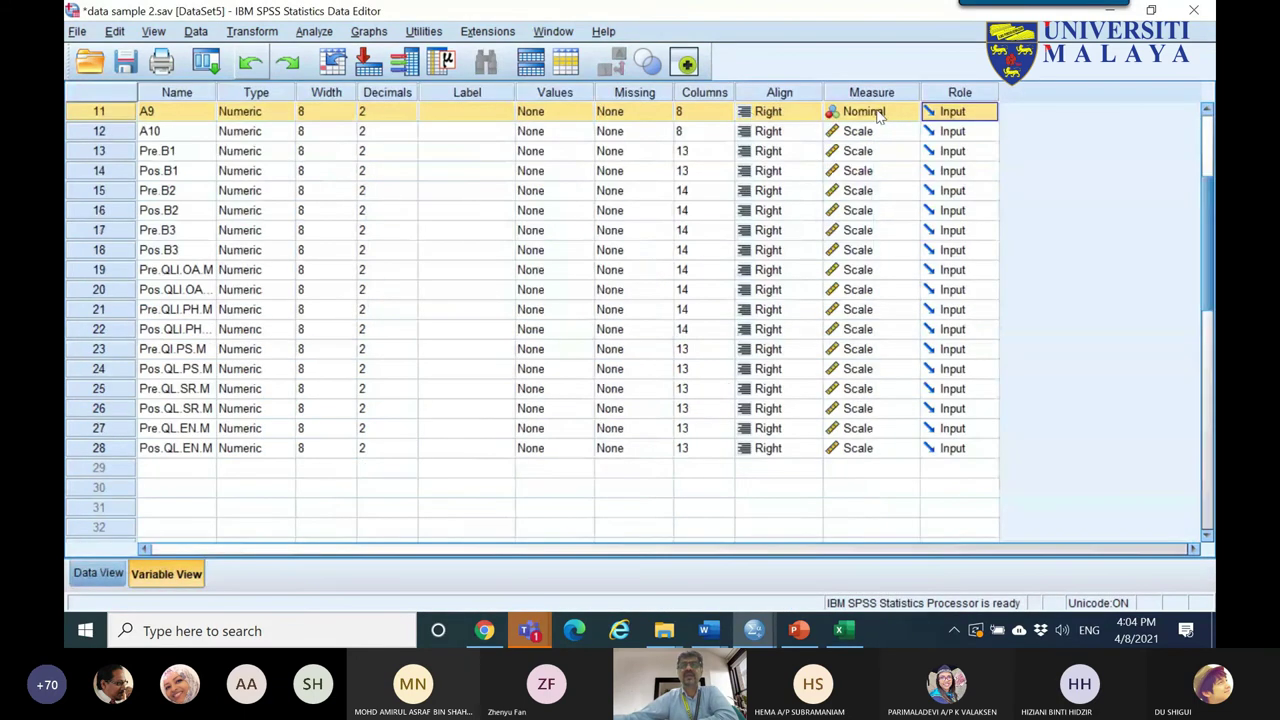
scroll(897, 127, up, 1)
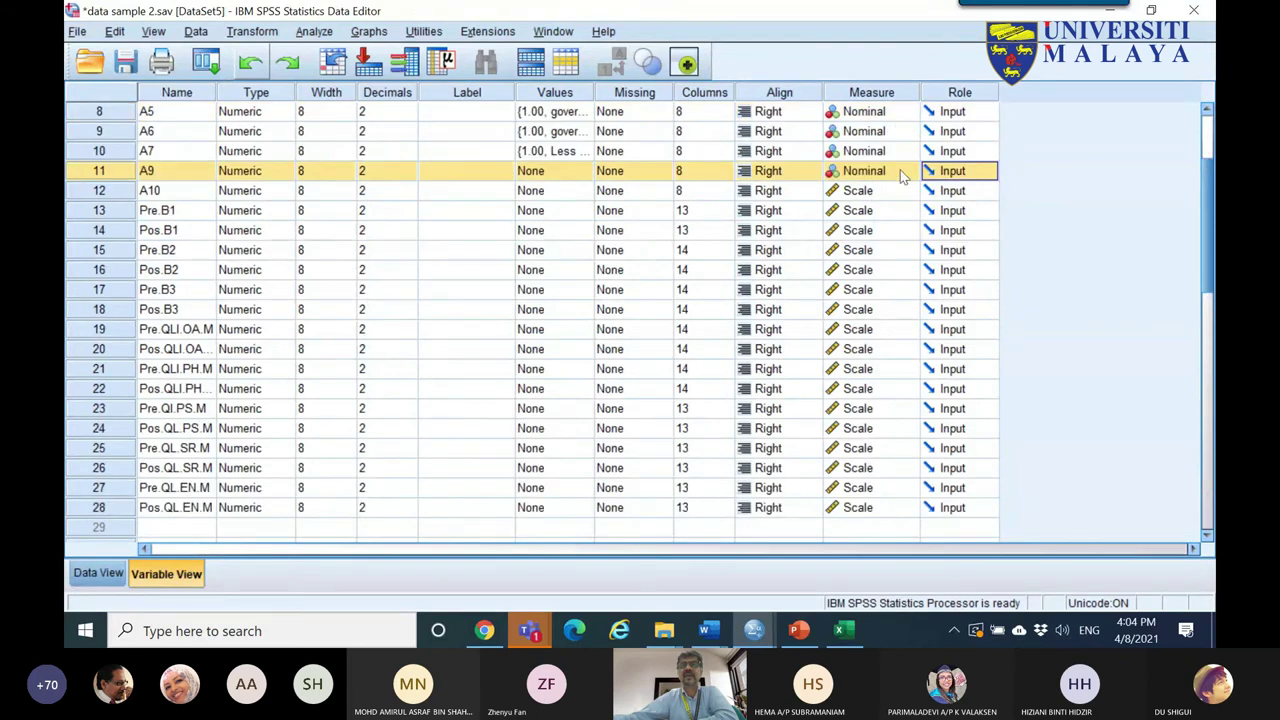
click(880, 173)
click(872, 210)
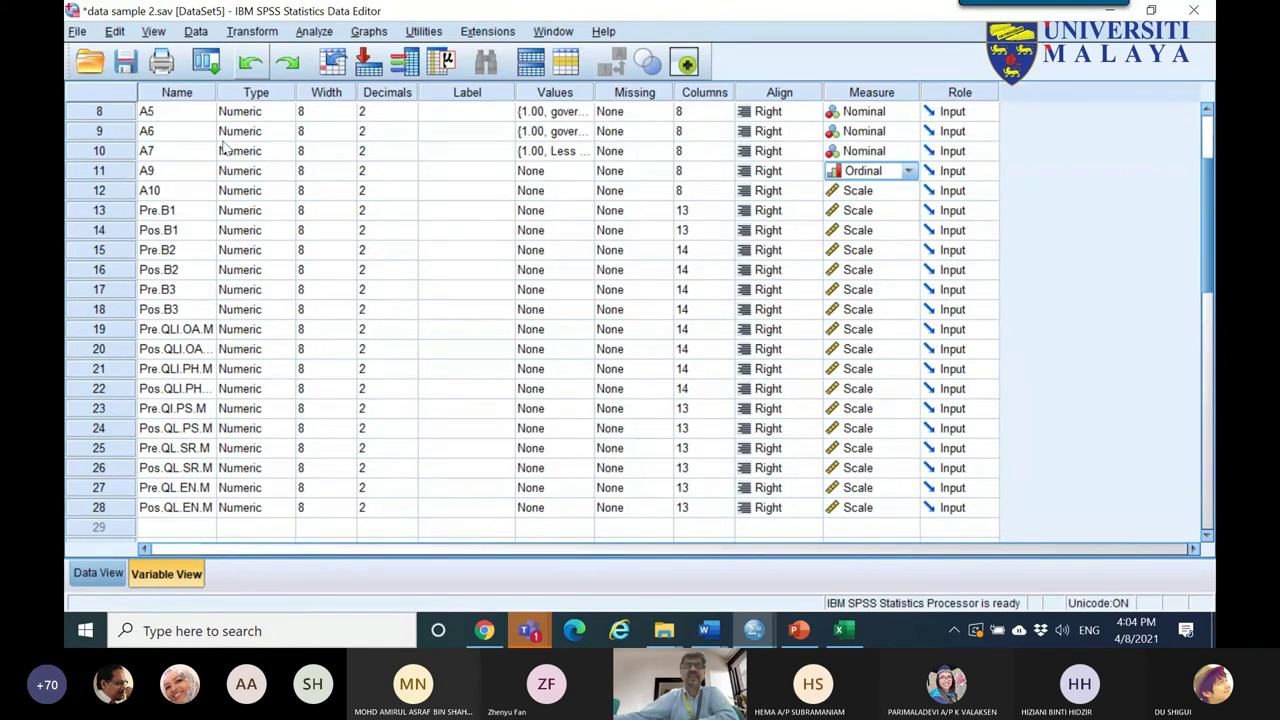
- Review the variables' measurement levels and the Scale, Ordinal and Nominal options for A9 and A10, keeping A10 as Scale
click(850, 174)
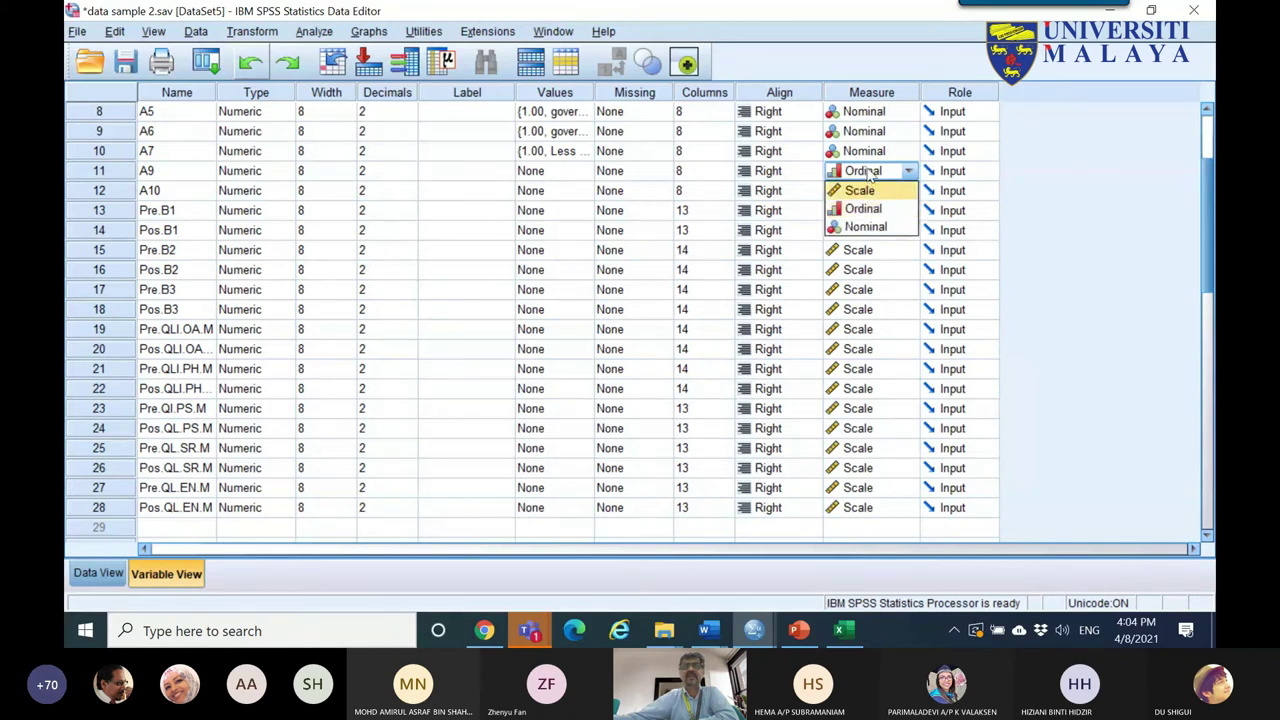
click(866, 173)
click(872, 90)
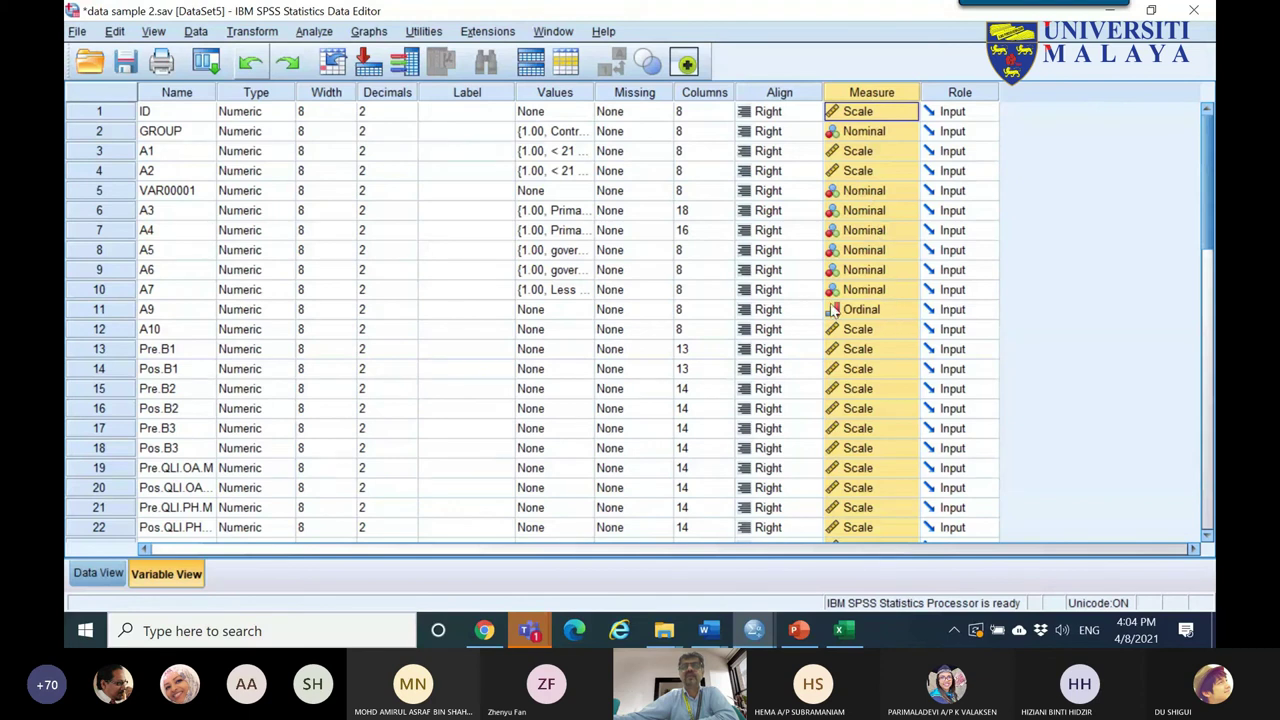
click(890, 318)
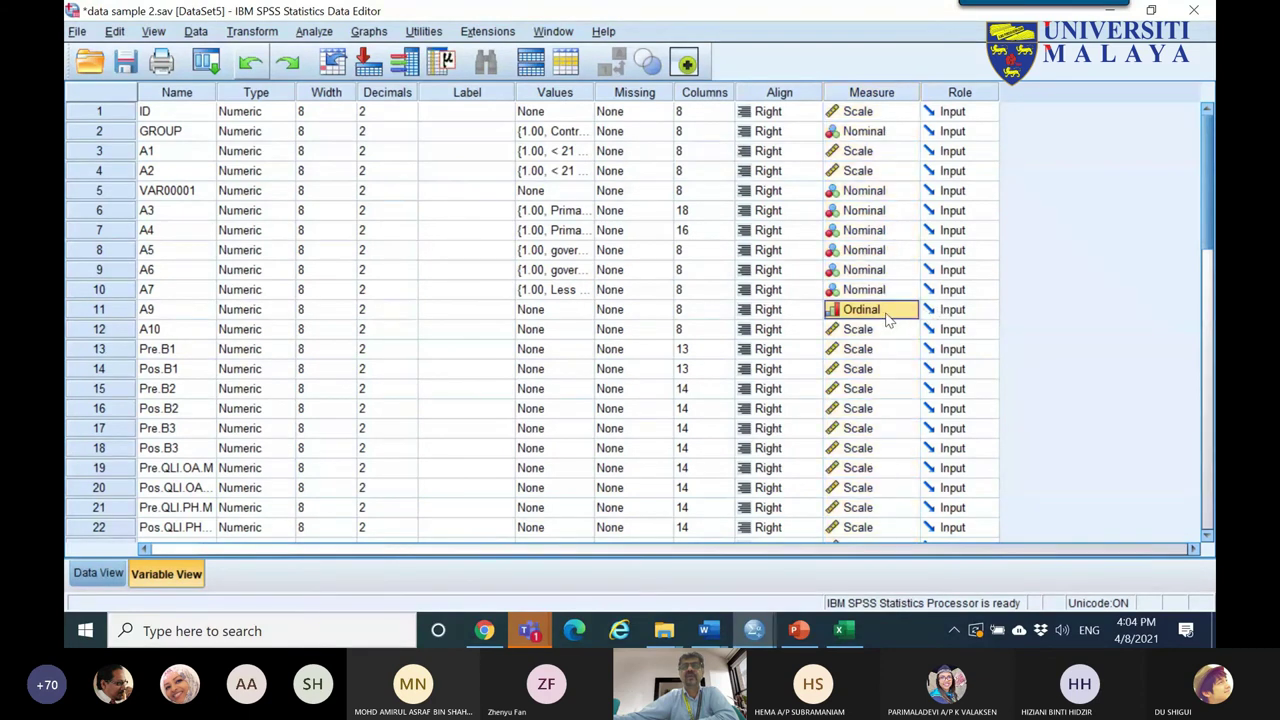
click(880, 94)
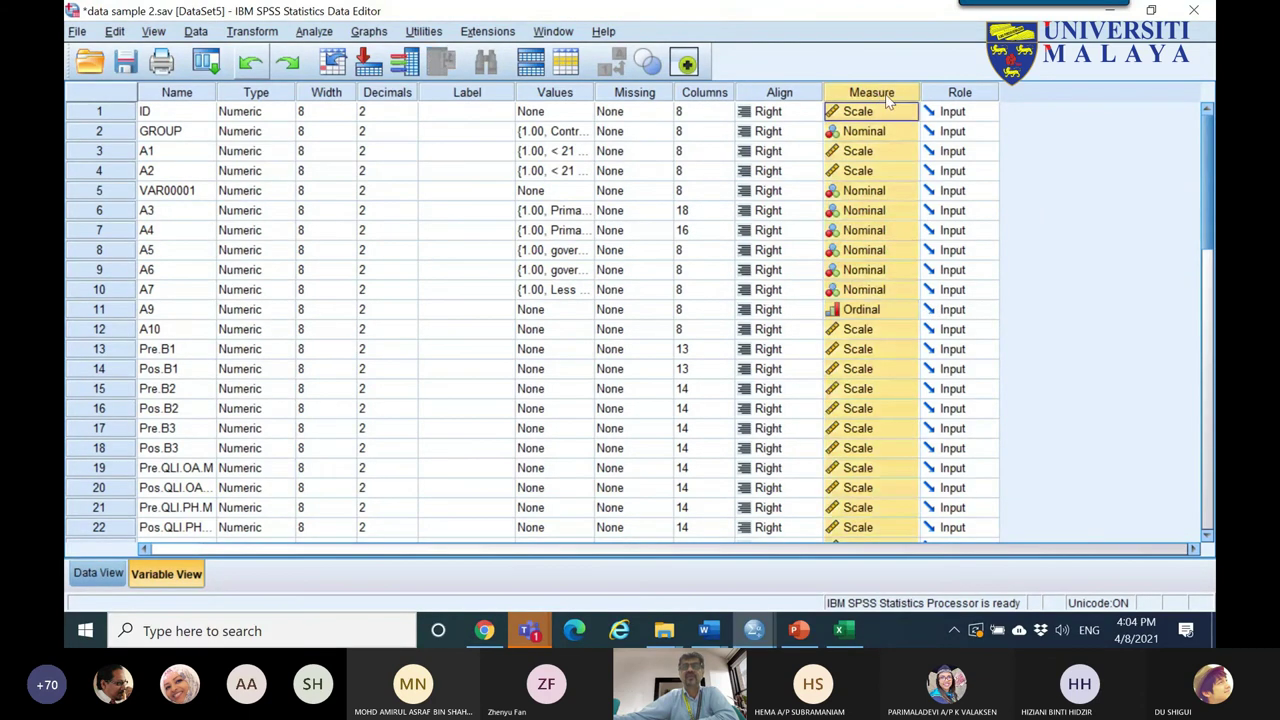
click(908, 333)
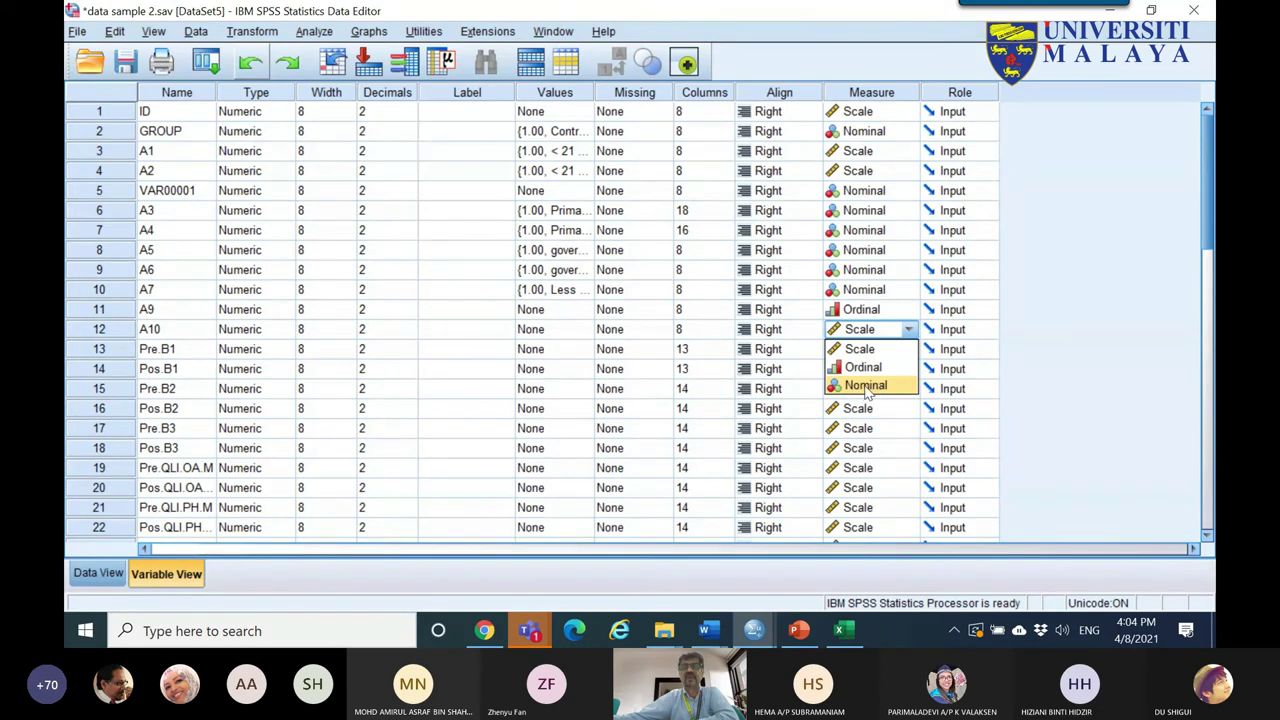
click(868, 347)
- Point out A9 and its Ordinal measurement level, and start choosing an analysis for it
click(166, 310)
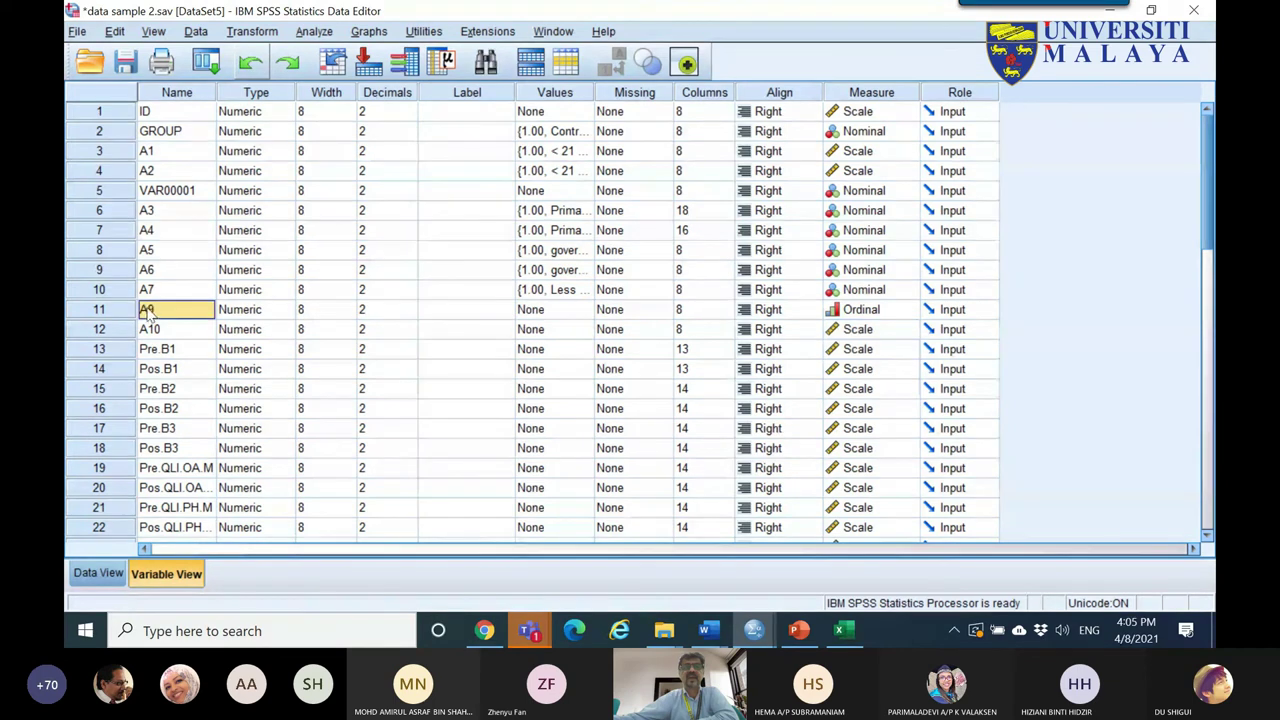
click(843, 315)
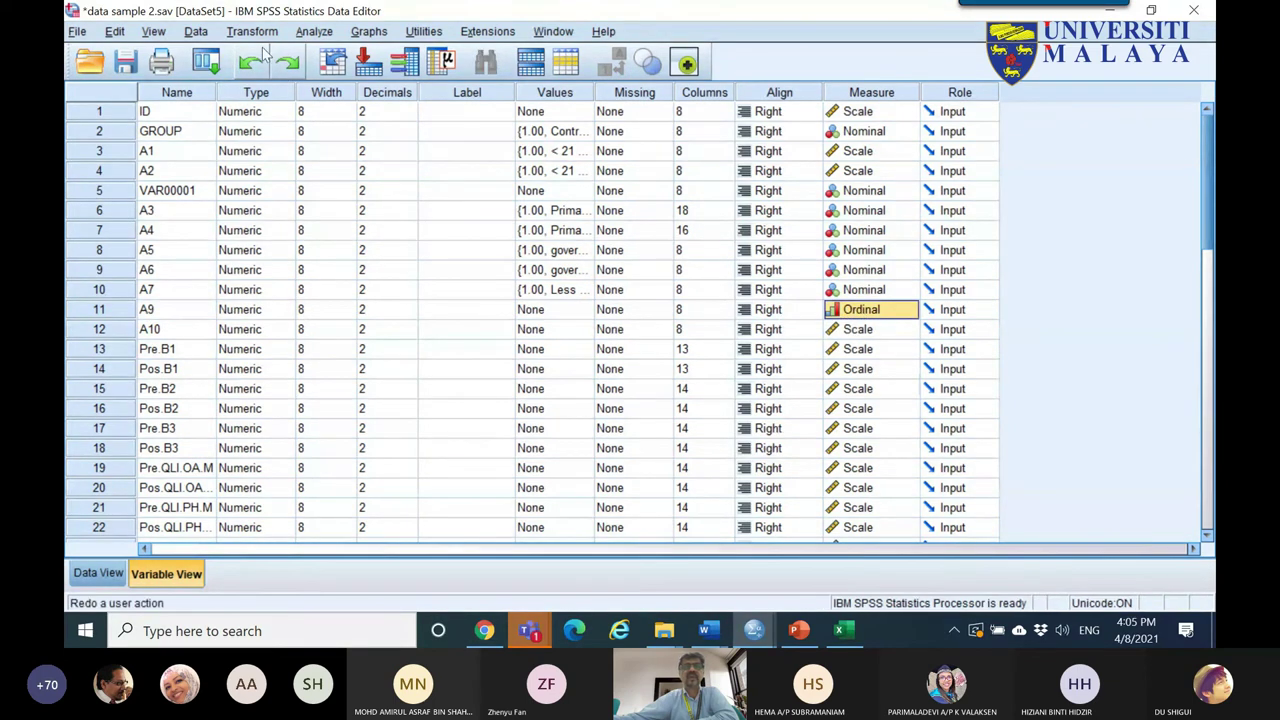
click(314, 31)
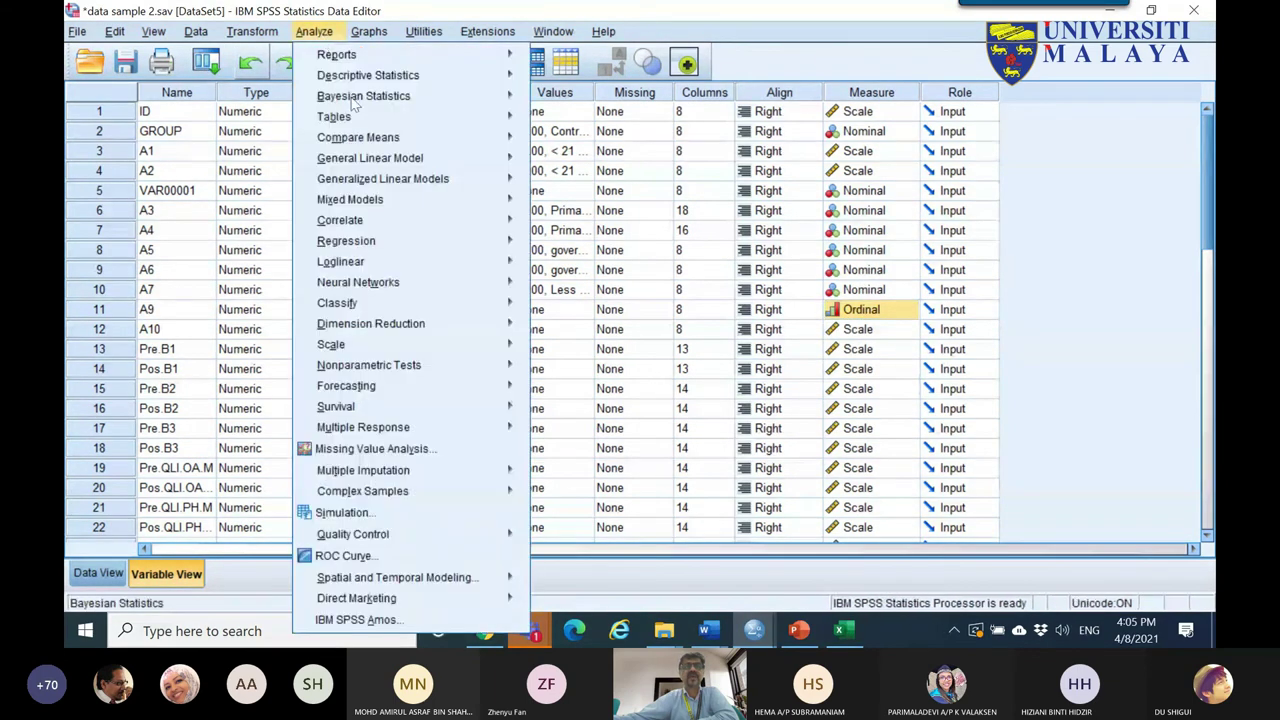
- Run a one-sample Wilcoxon signed-rank nonparametric test on A9 with a hypothesized median of 2
mouse_move(447, 364)
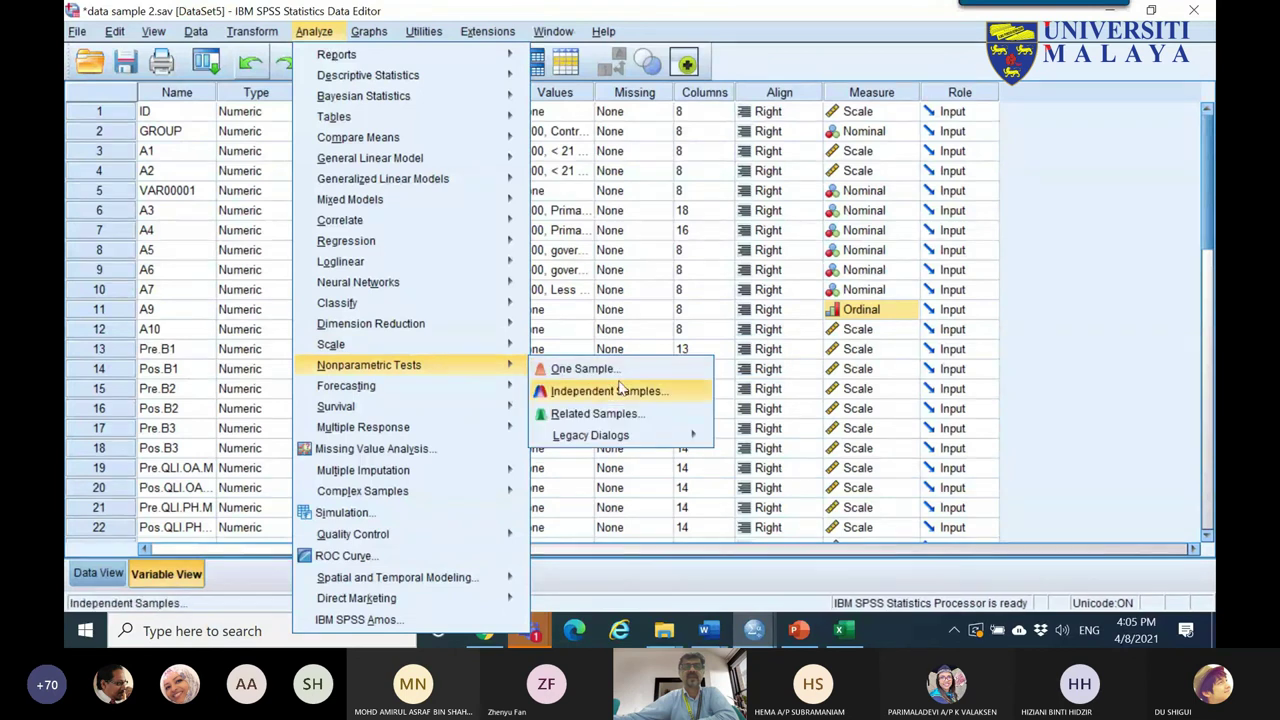
click(618, 372)
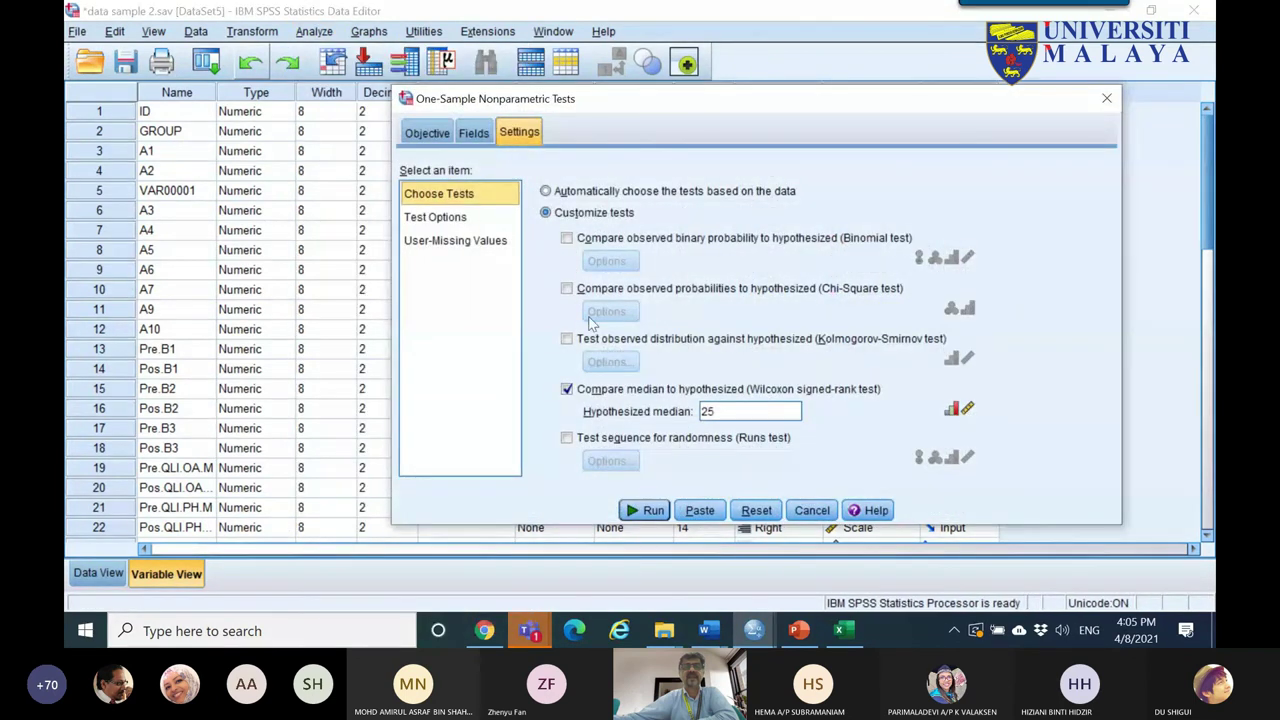
click(474, 133)
click(745, 222)
click(668, 342)
click(445, 403)
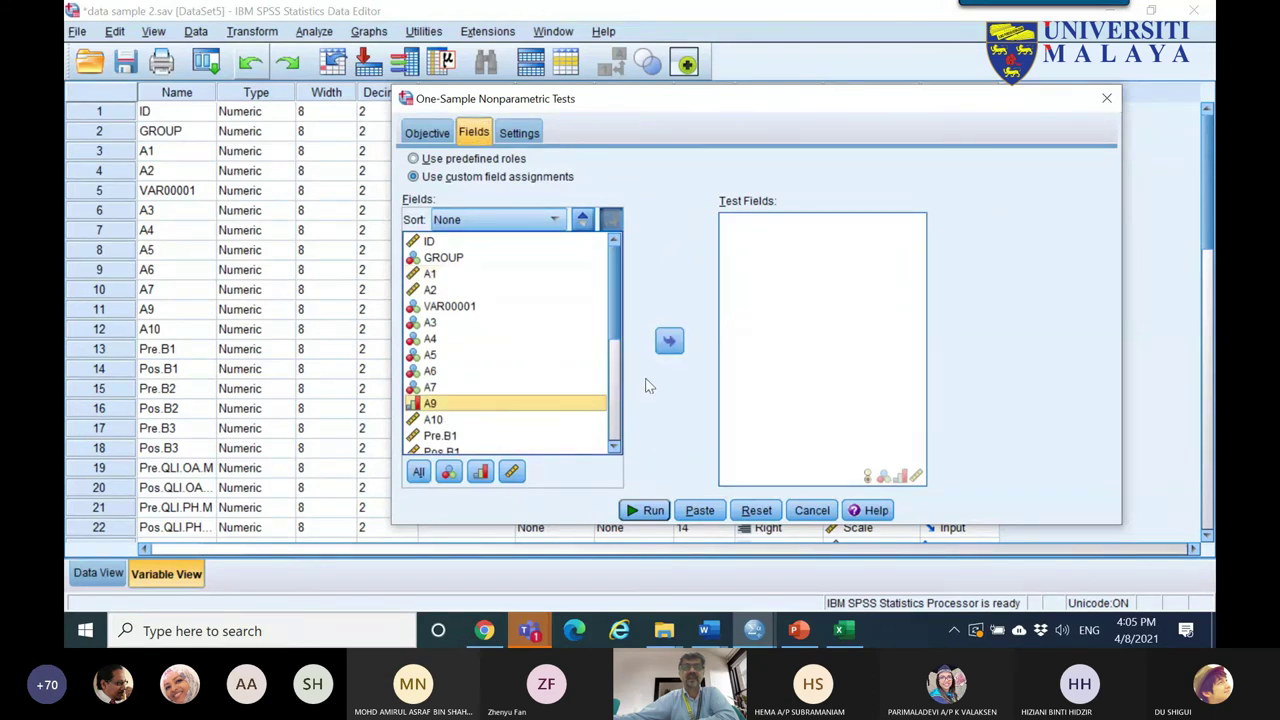
click(669, 341)
click(526, 142)
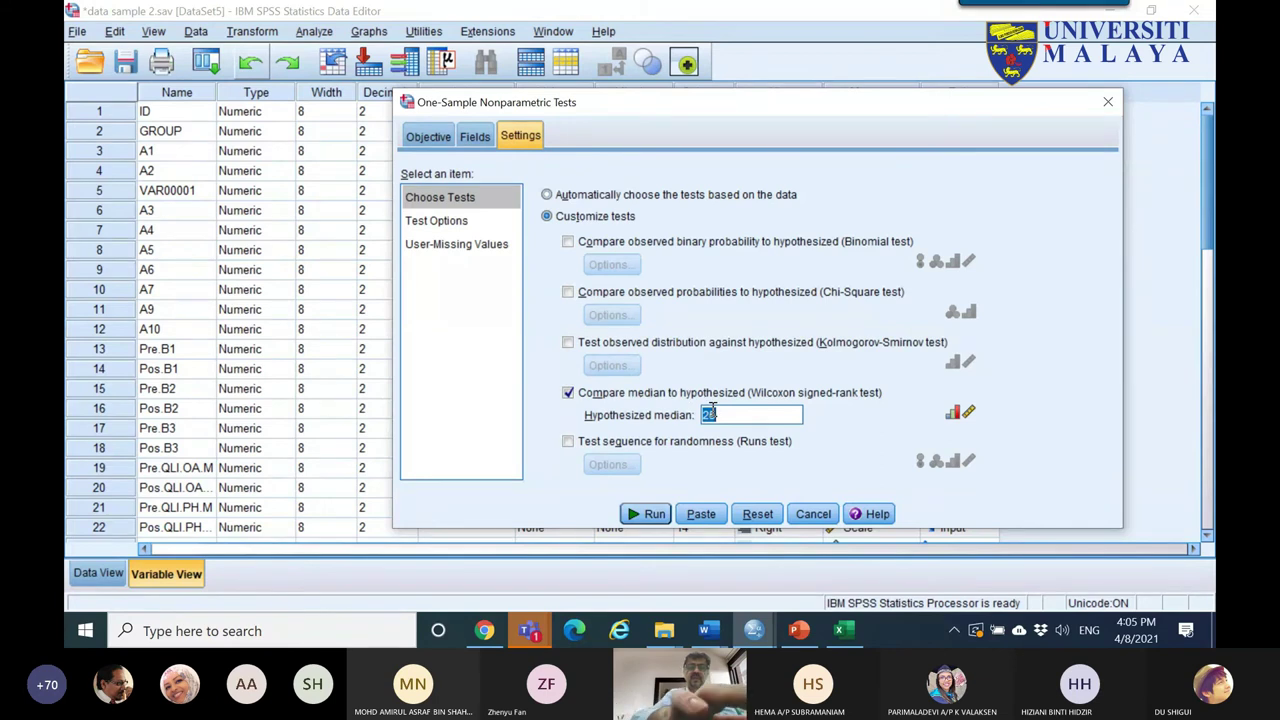
click(648, 514)
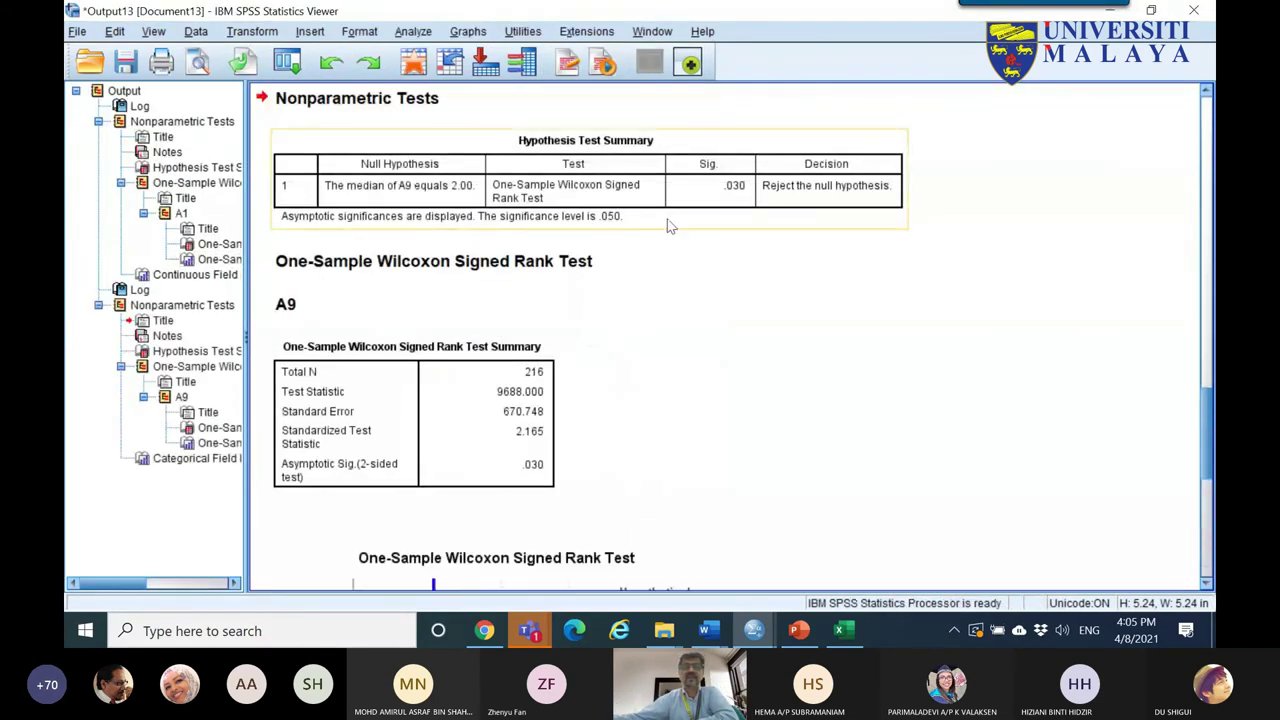
- Examine the A9 Wilcoxon output: hypothesis summary, asymptotic significance, hypothetical and observed medians, and the categorical field chart
scroll(745, 240, down, 5)
scroll(730, 259, down, 5)
scroll(700, 270, up, 3)
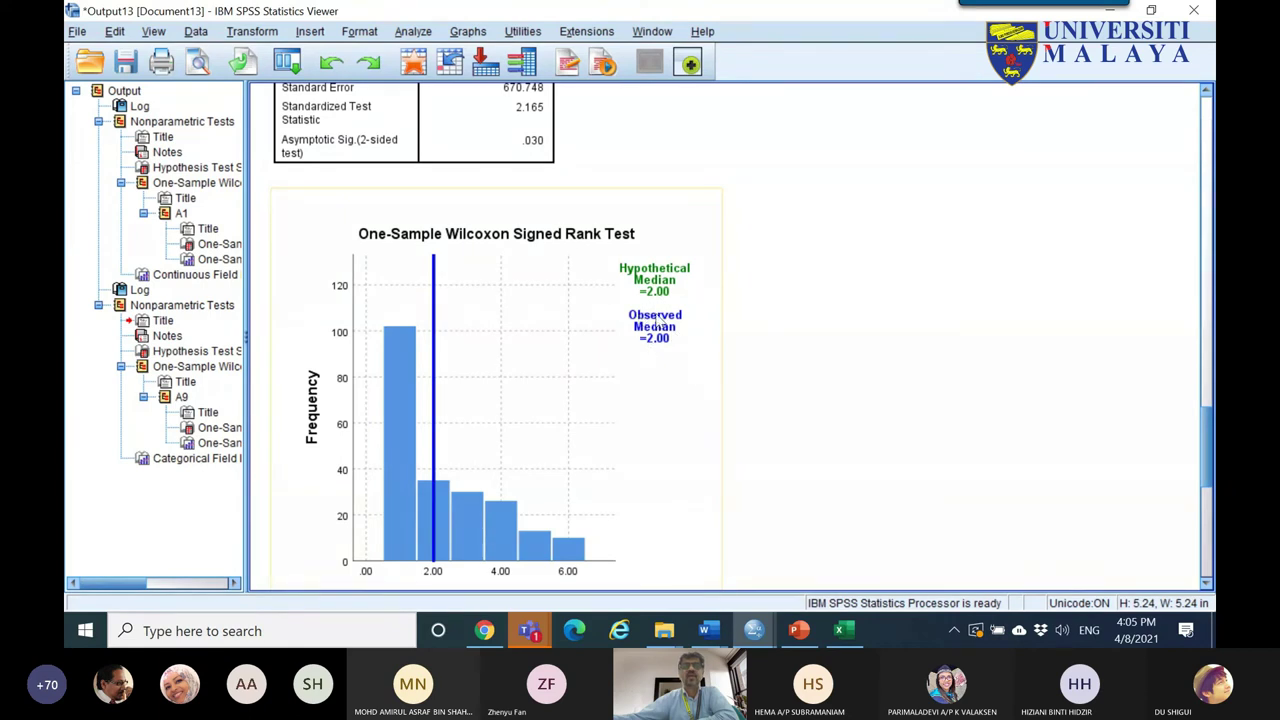
scroll(649, 320, up, 5)
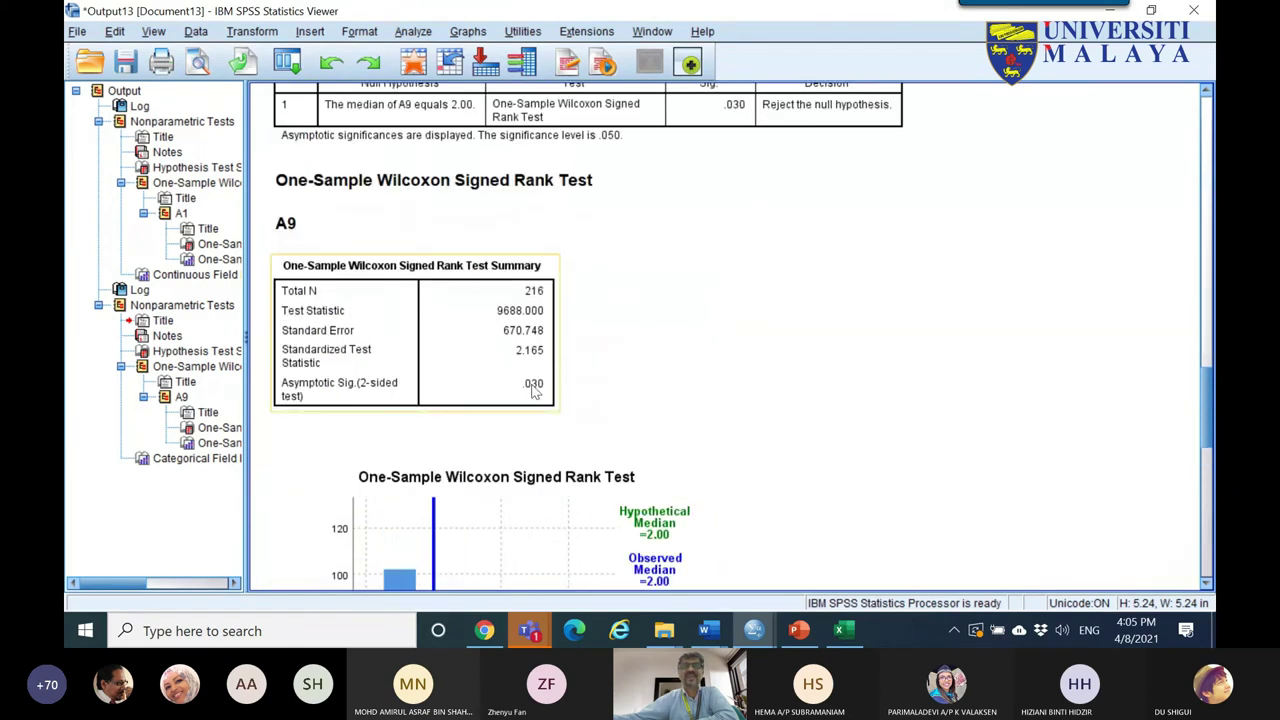
double_click(534, 392)
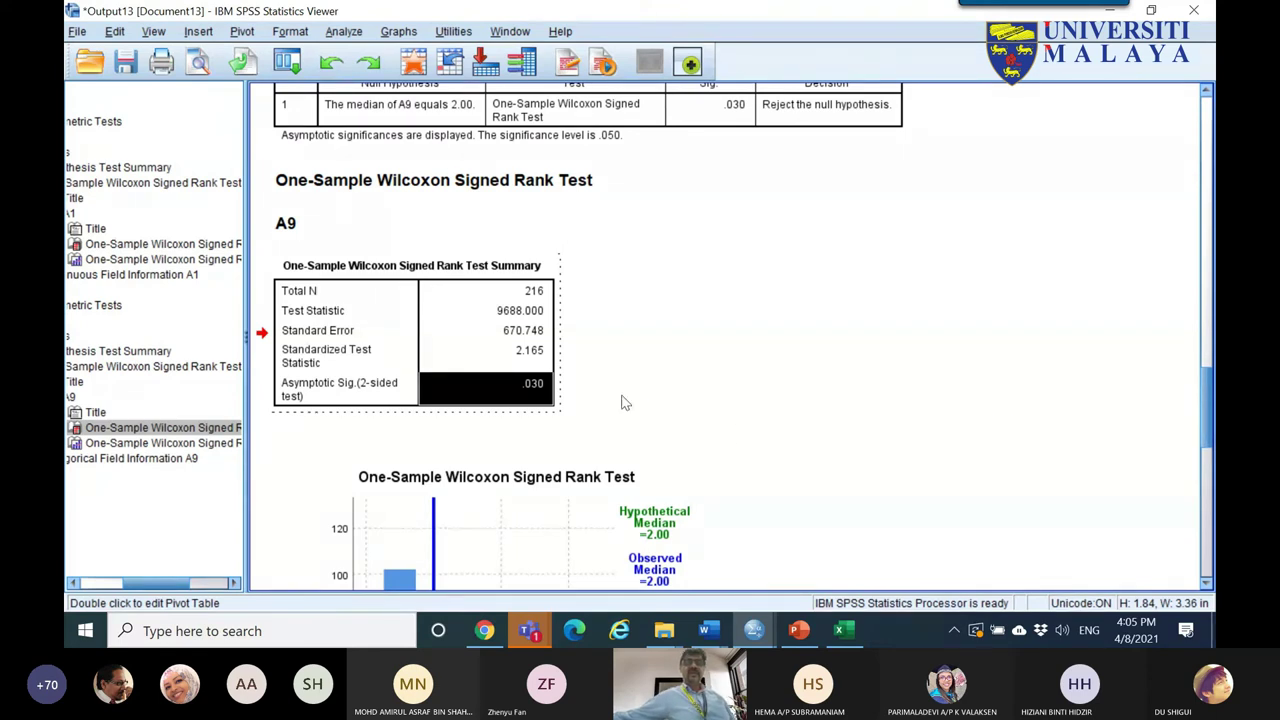
scroll(658, 378, down, 2)
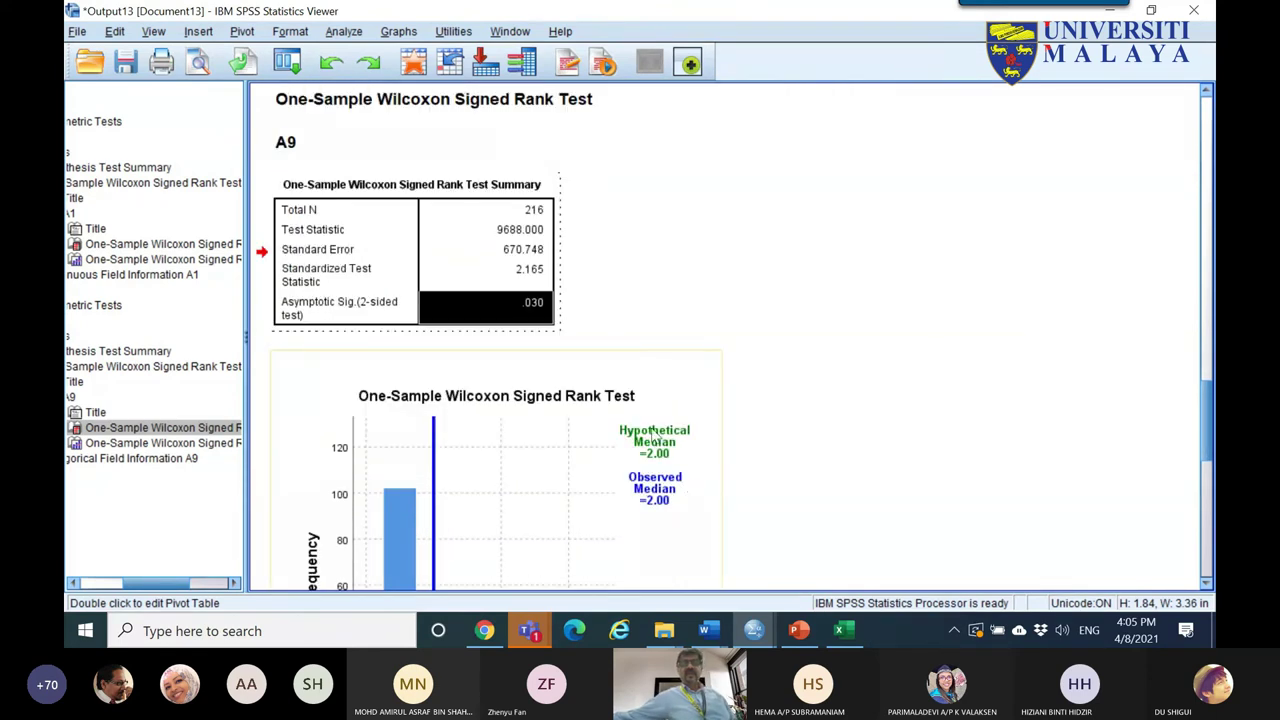
click(655, 432)
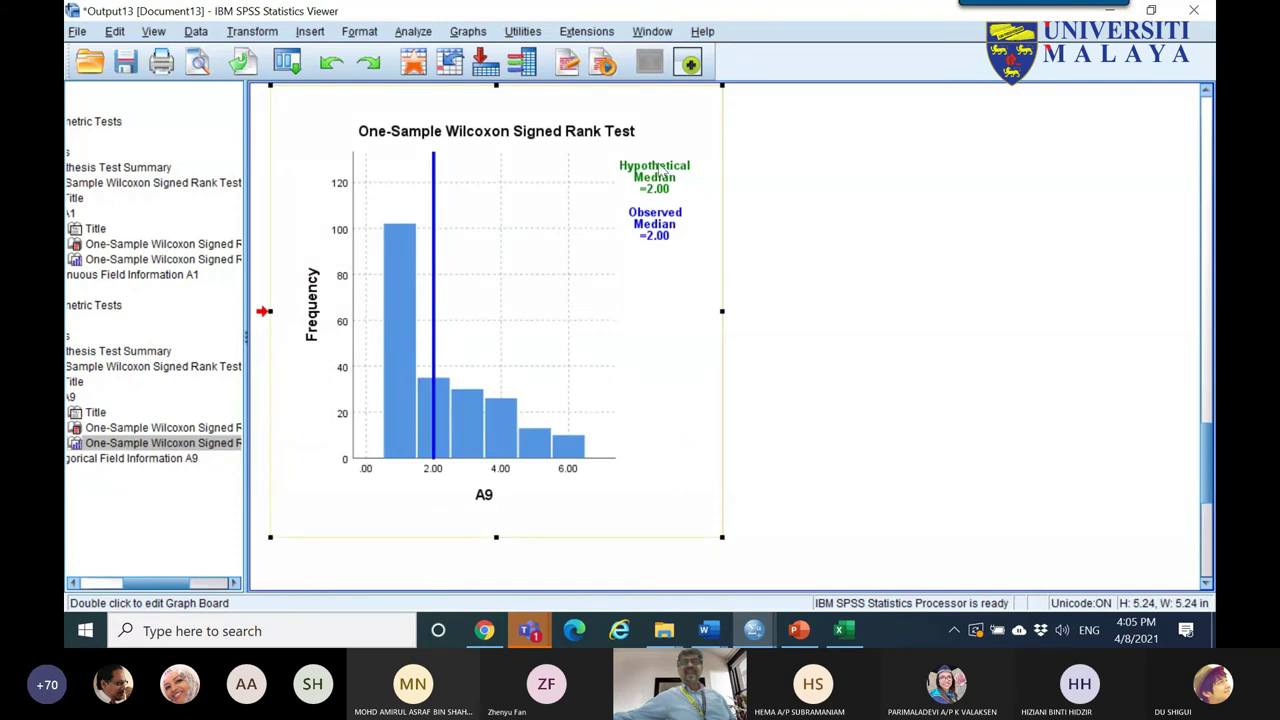
scroll(660, 198, down, 3)
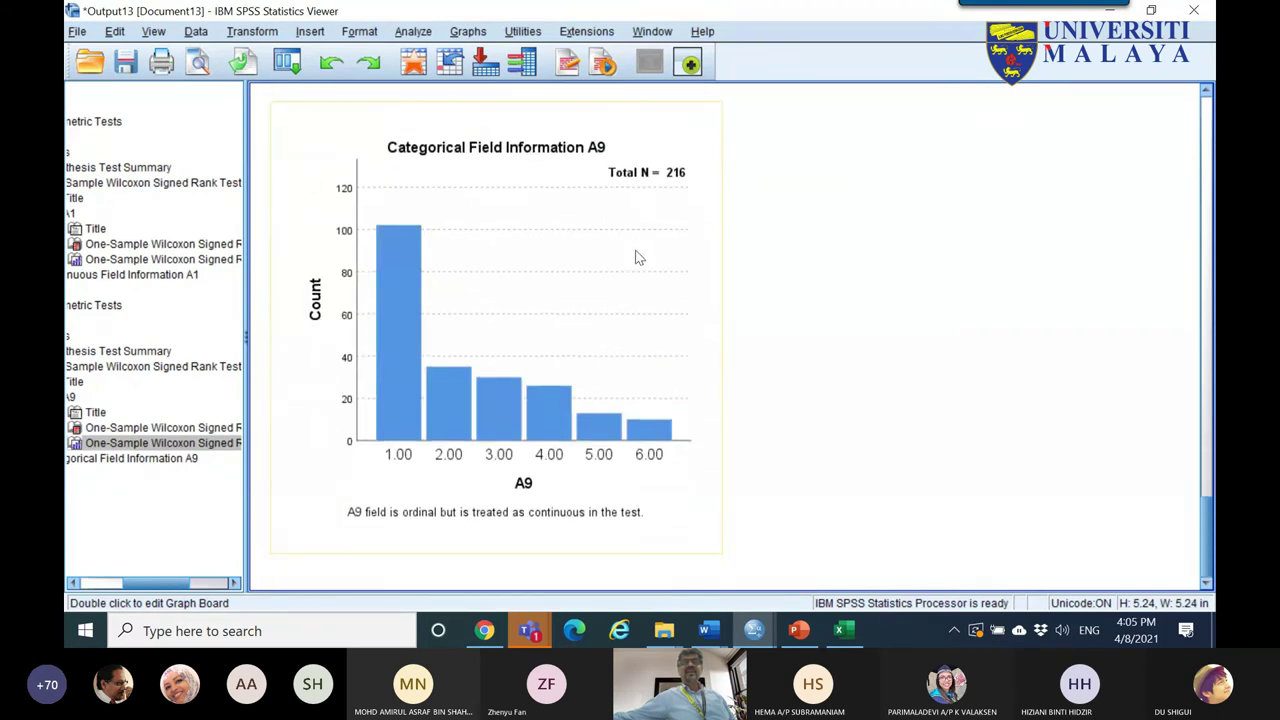
scroll(630, 285, up, 10)
scroll(671, 300, down, 2)
scroll(673, 340, down, 3)
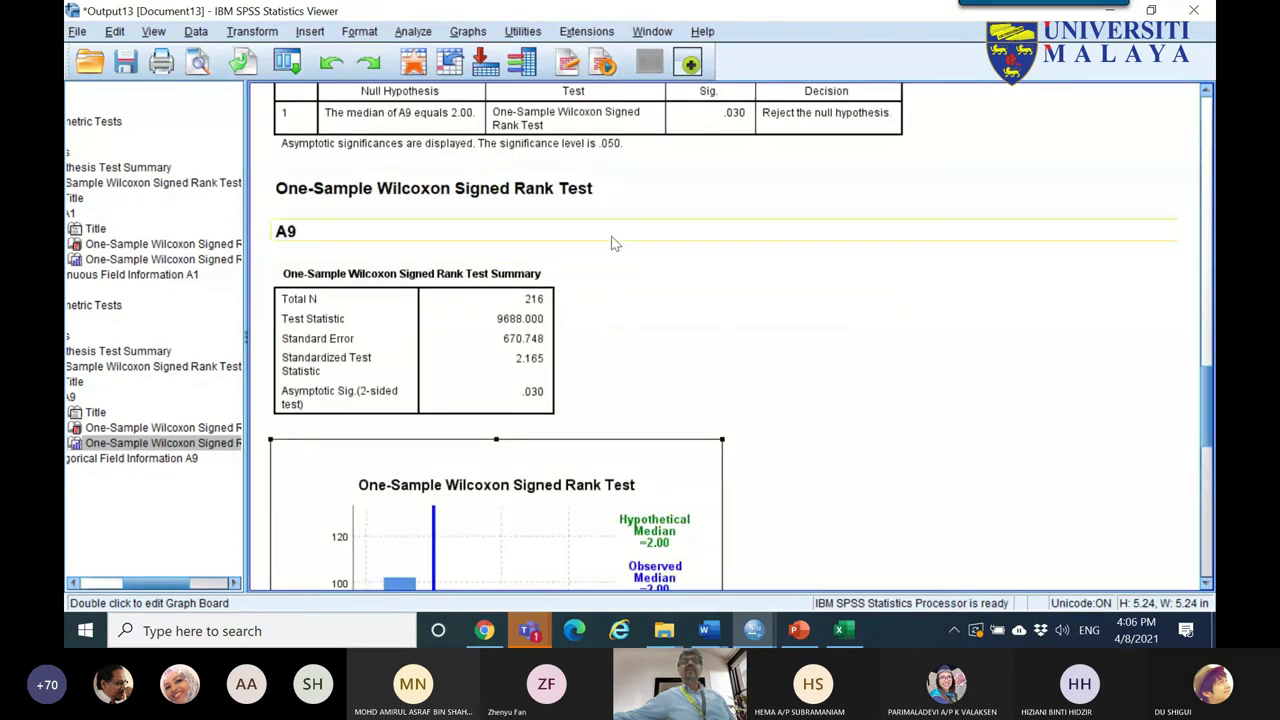
- Return to the data sample 2.sav data and sort the cases by A9 in ascending order
click(754, 630)
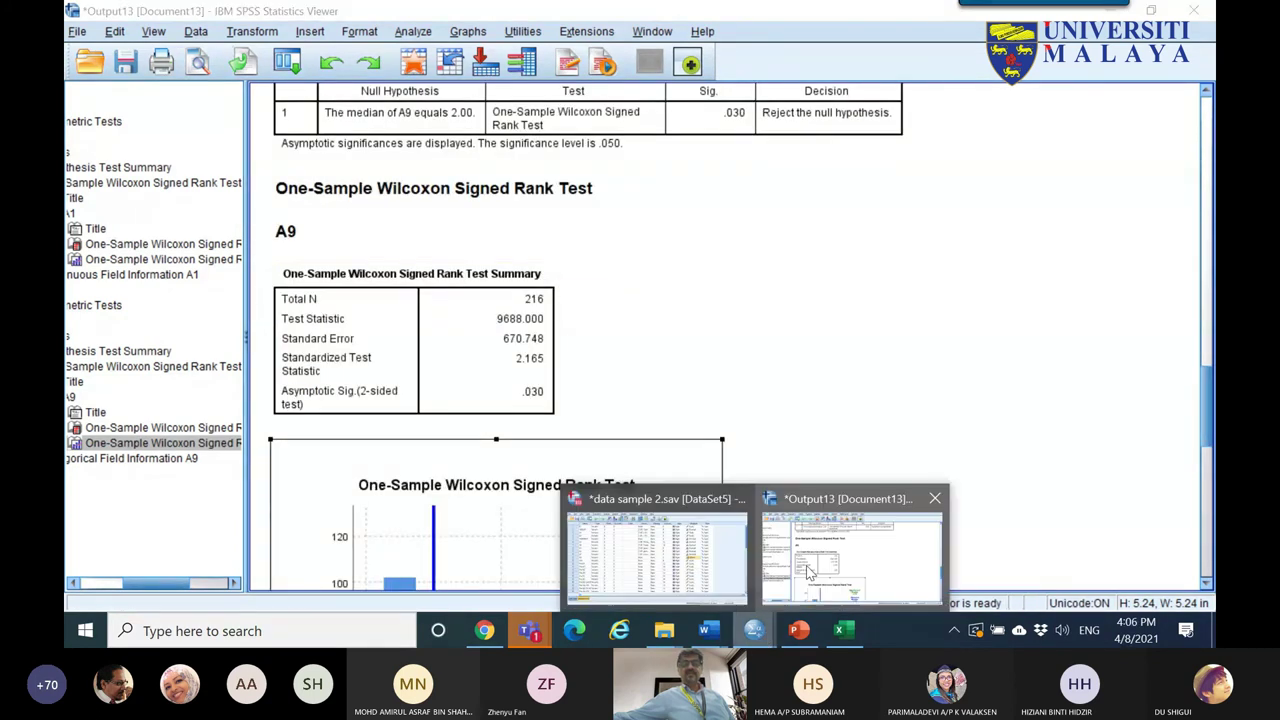
click(705, 558)
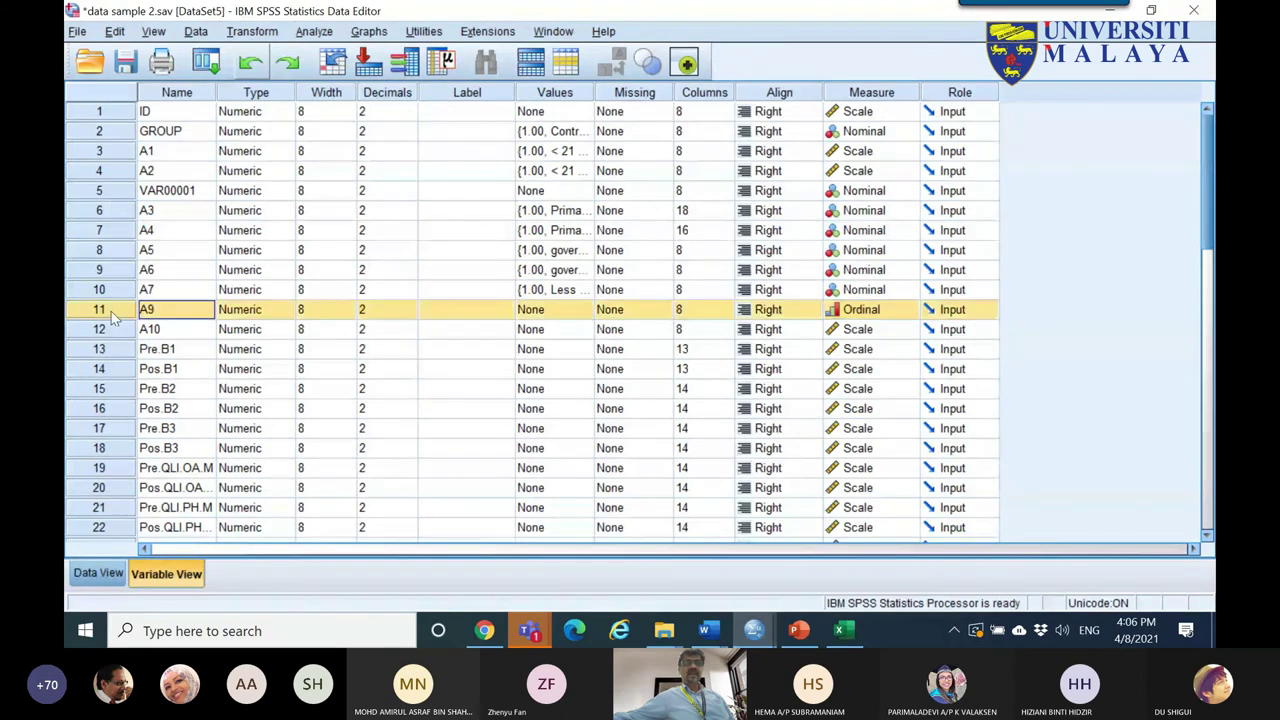
double_click(111, 311)
right_click(184, 129)
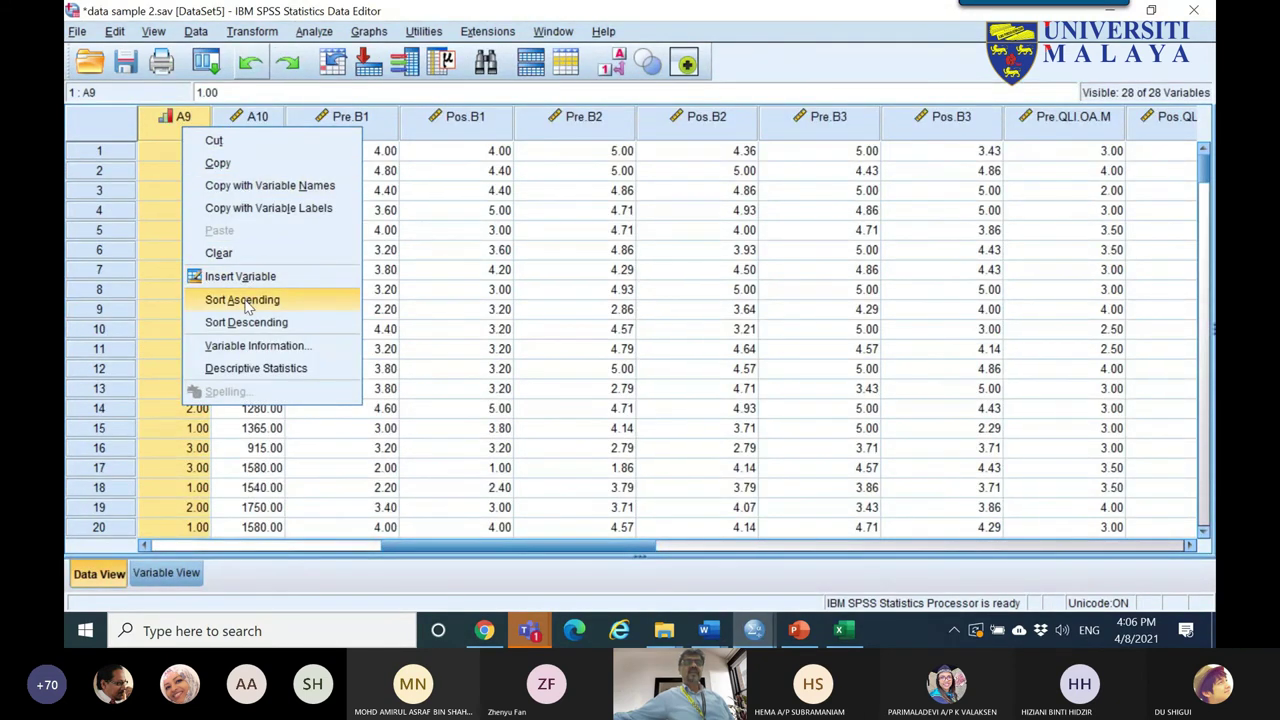
right_click(172, 118)
click(210, 288)
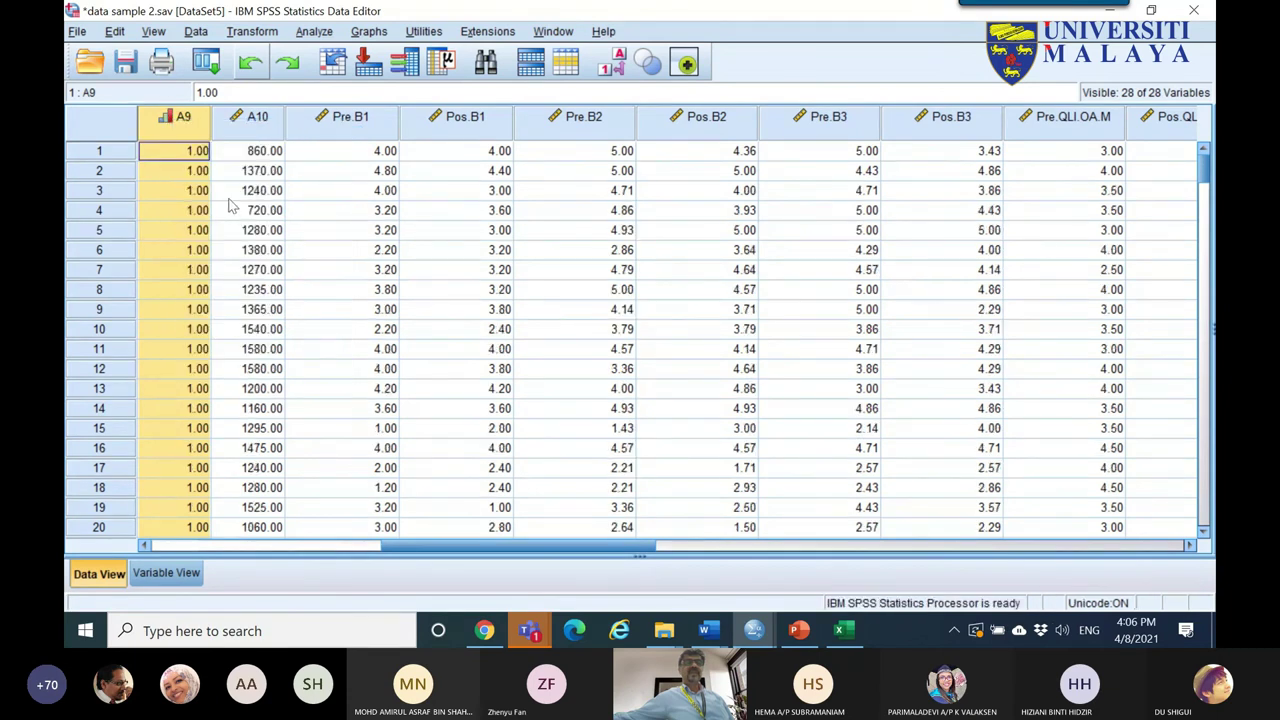
- Insert a new empty variable between A9 and A10
click(254, 128)
right_click(255, 126)
click(290, 264)
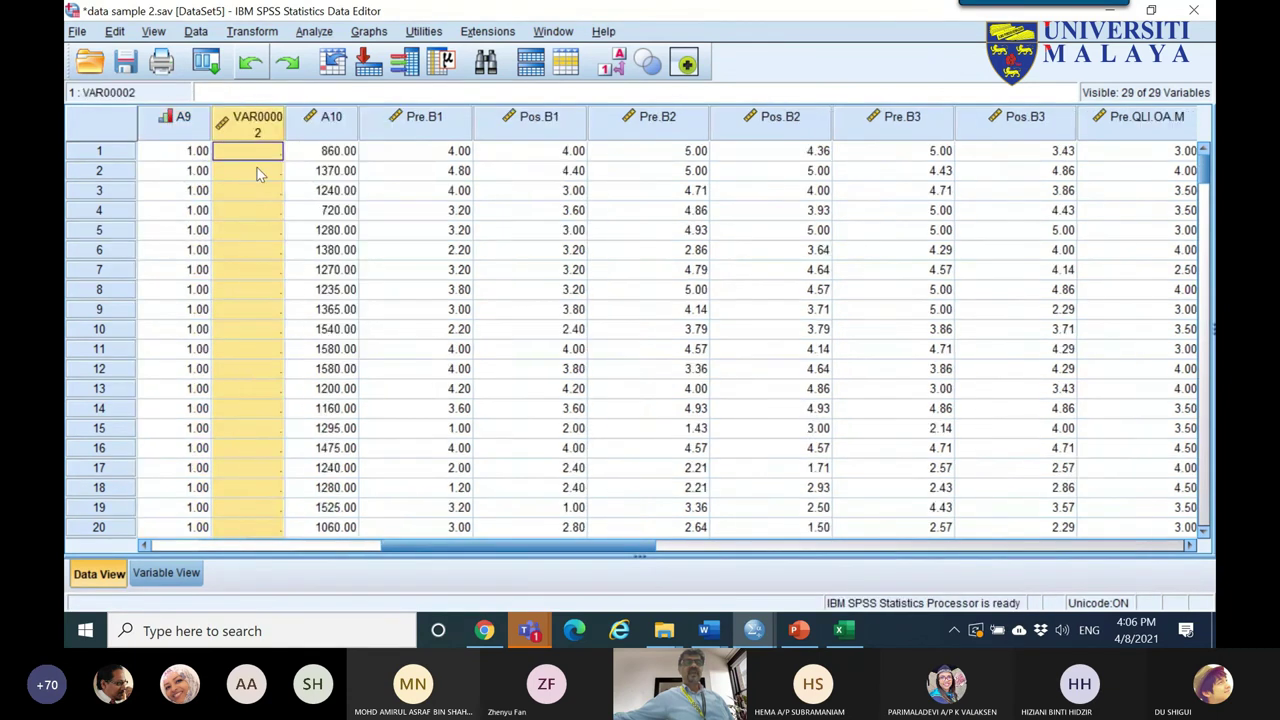
- Examine the sorted A9 values down to the last case, checking where the value 2 ends at case 137
click(208, 151)
scroll(210, 230, down, 3)
scroll(208, 230, down, 20)
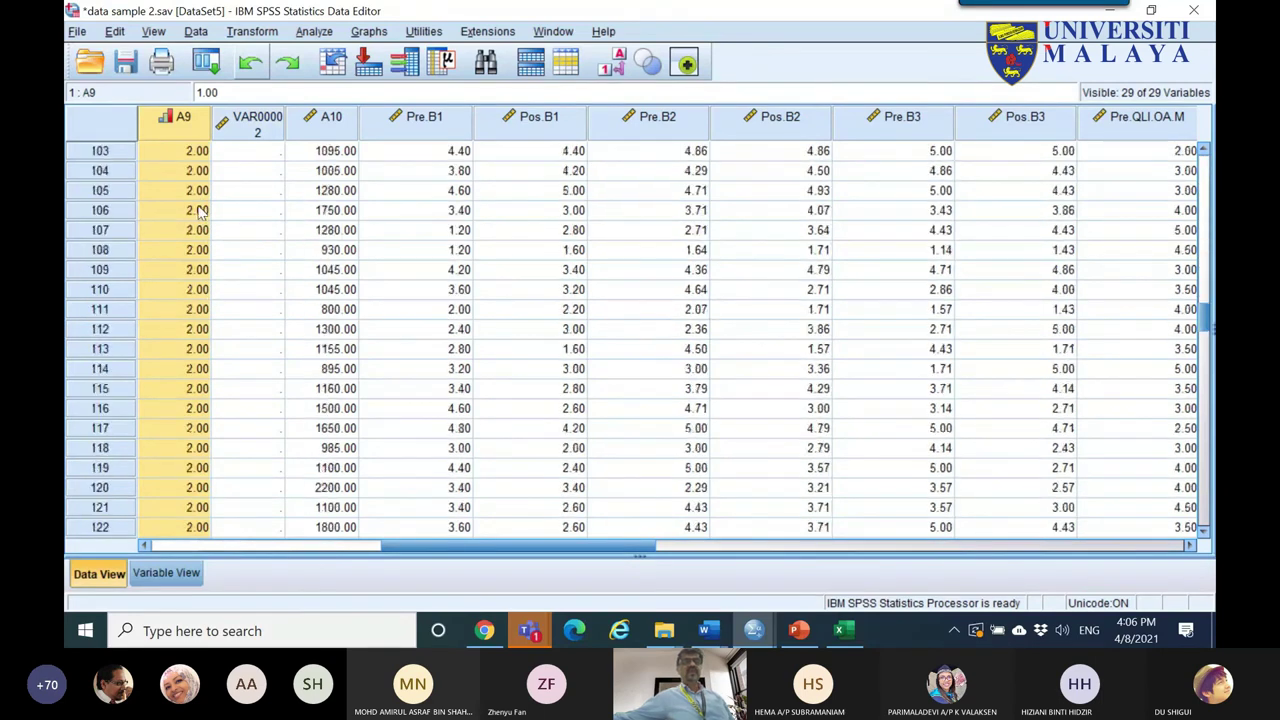
scroll(187, 205, down, 12)
scroll(225, 355, up, 4)
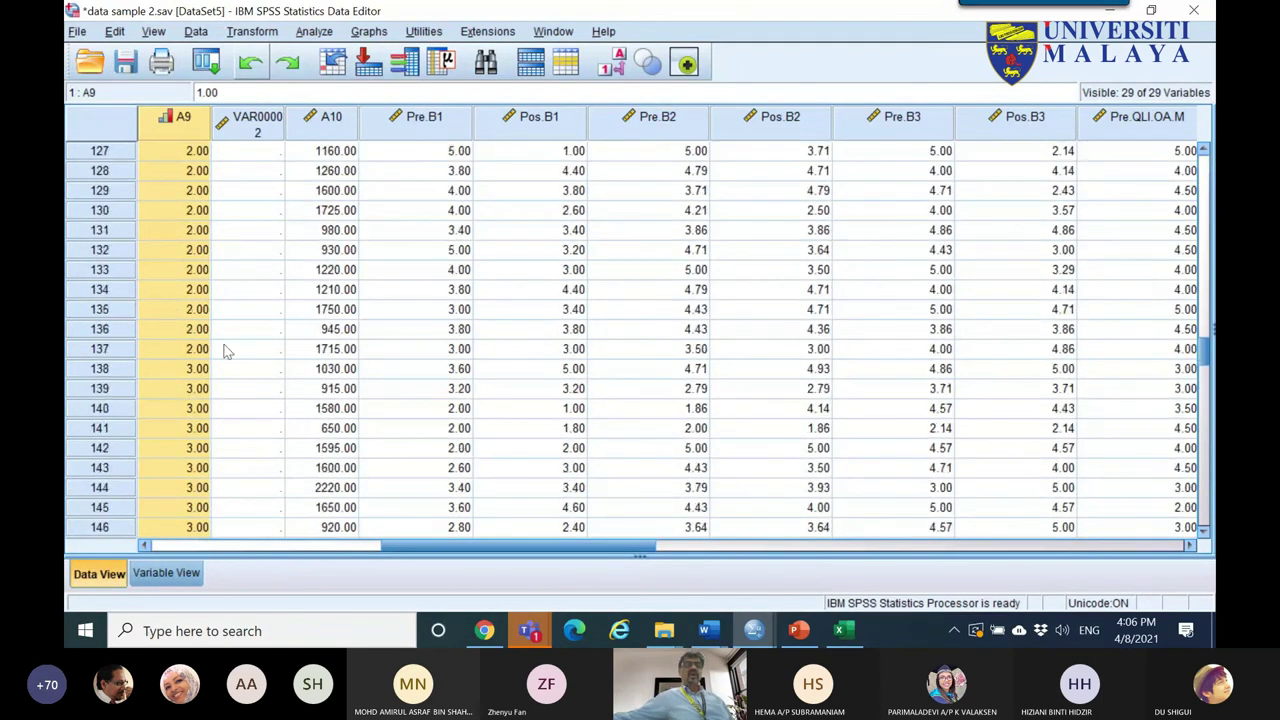
click(267, 355)
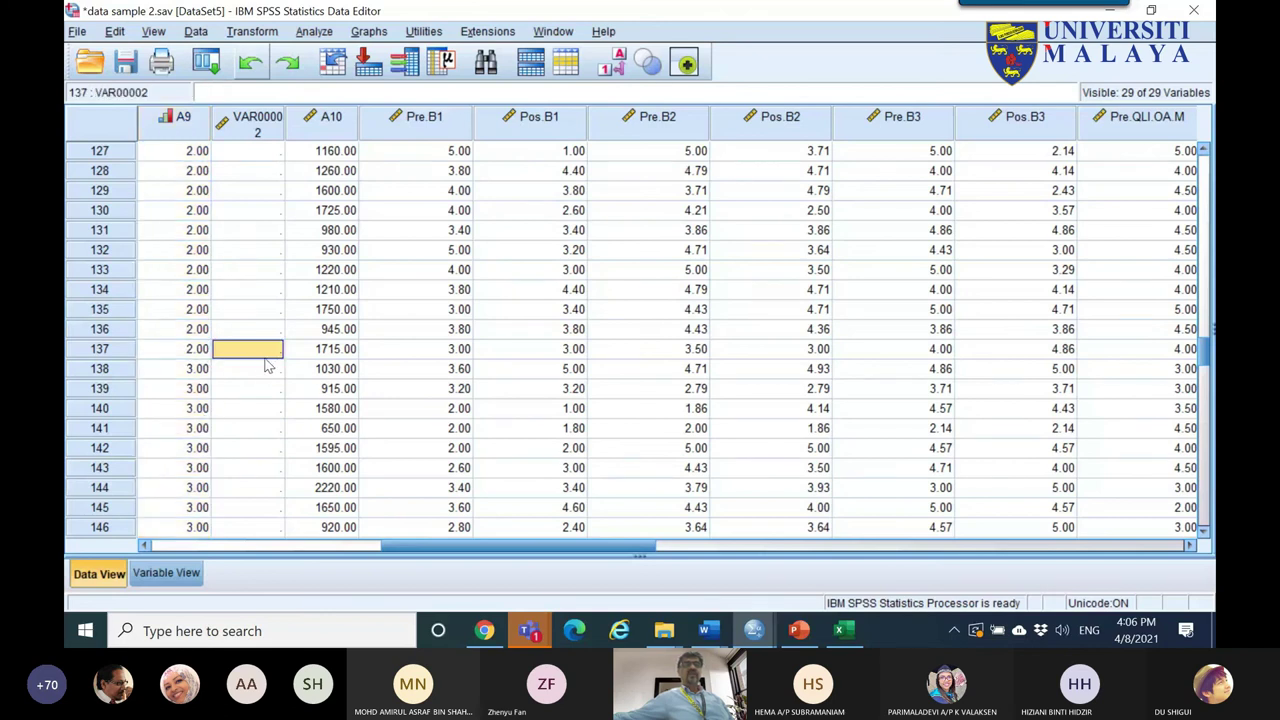
click(113, 350)
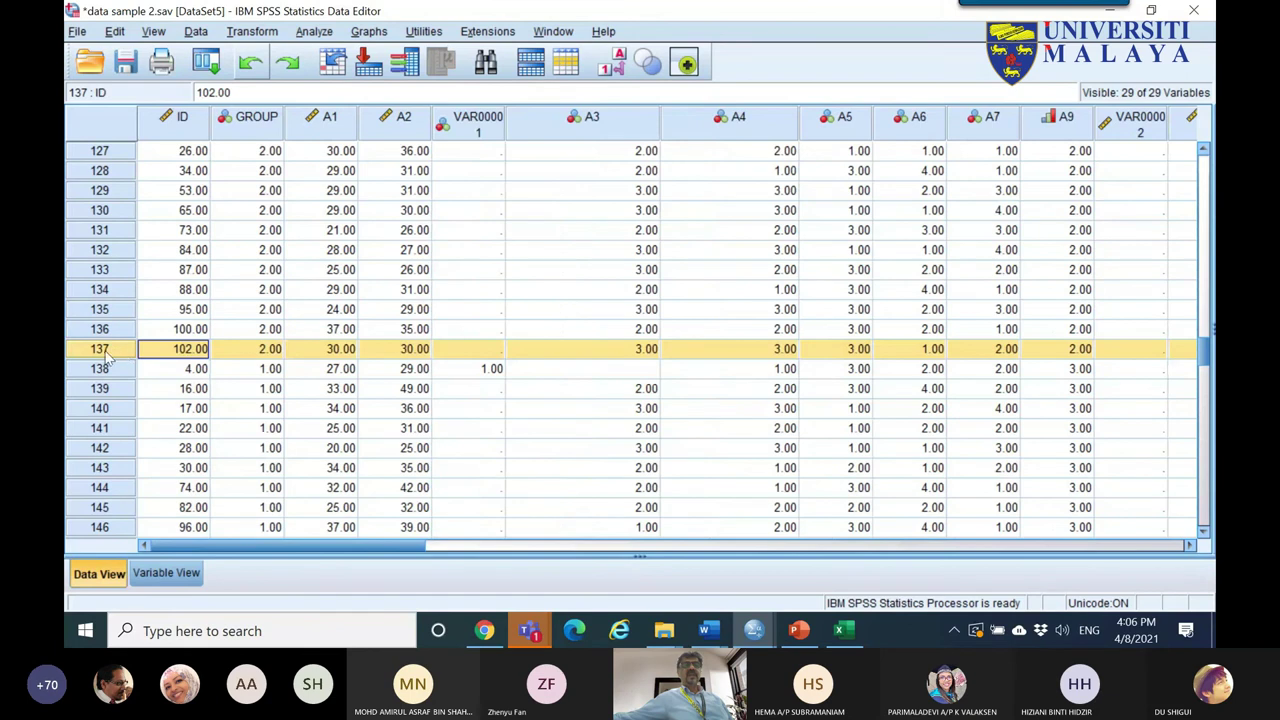
click(1070, 352)
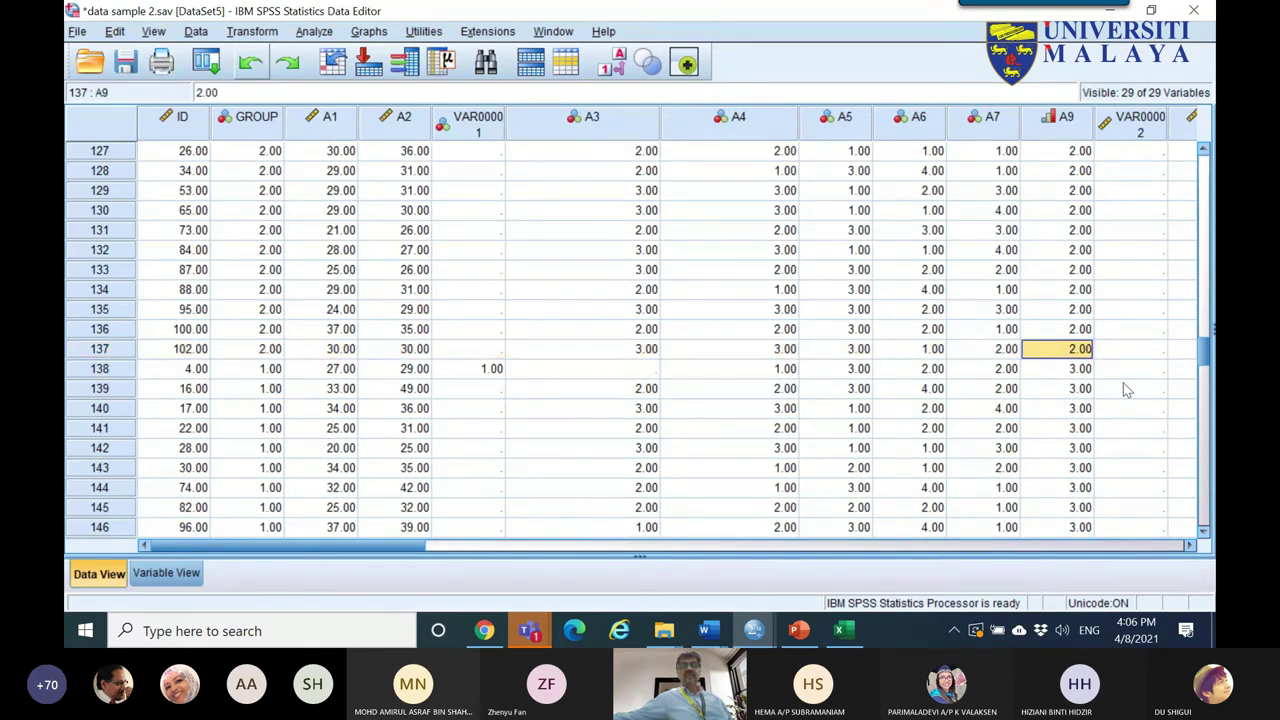
scroll(997, 375, down, 20)
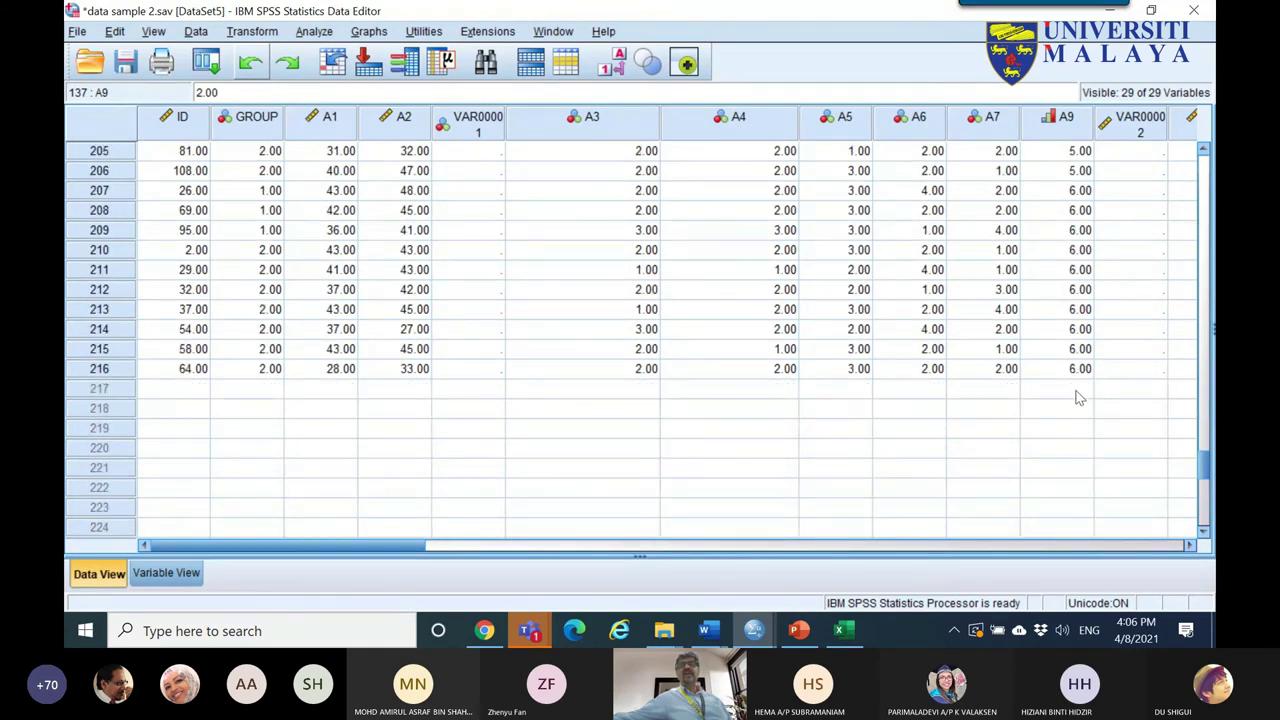
scroll(1094, 390, up, 18)
scroll(1076, 340, up, 11)
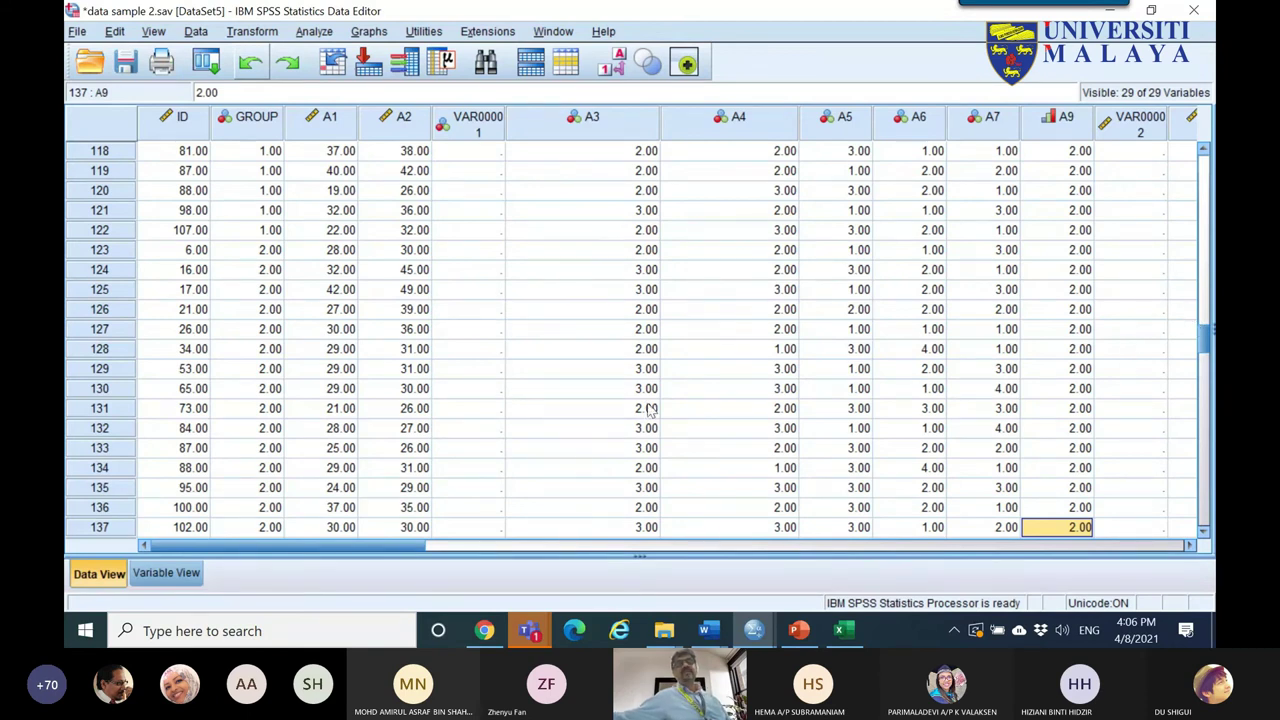
- Review the A9 Wilcoxon test summary and median chart in the output document, and list the recently used dialogs
mouse_move(754, 632)
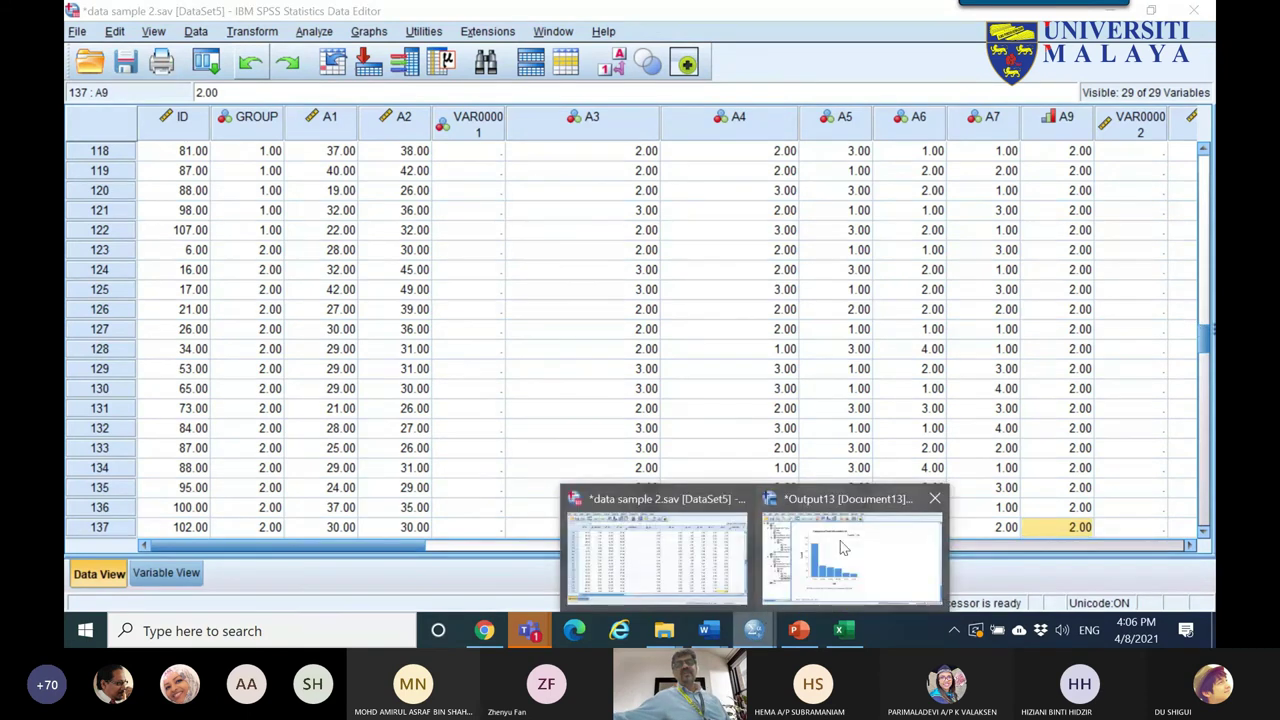
click(845, 548)
scroll(755, 328, up, 10)
scroll(643, 294, down, 2)
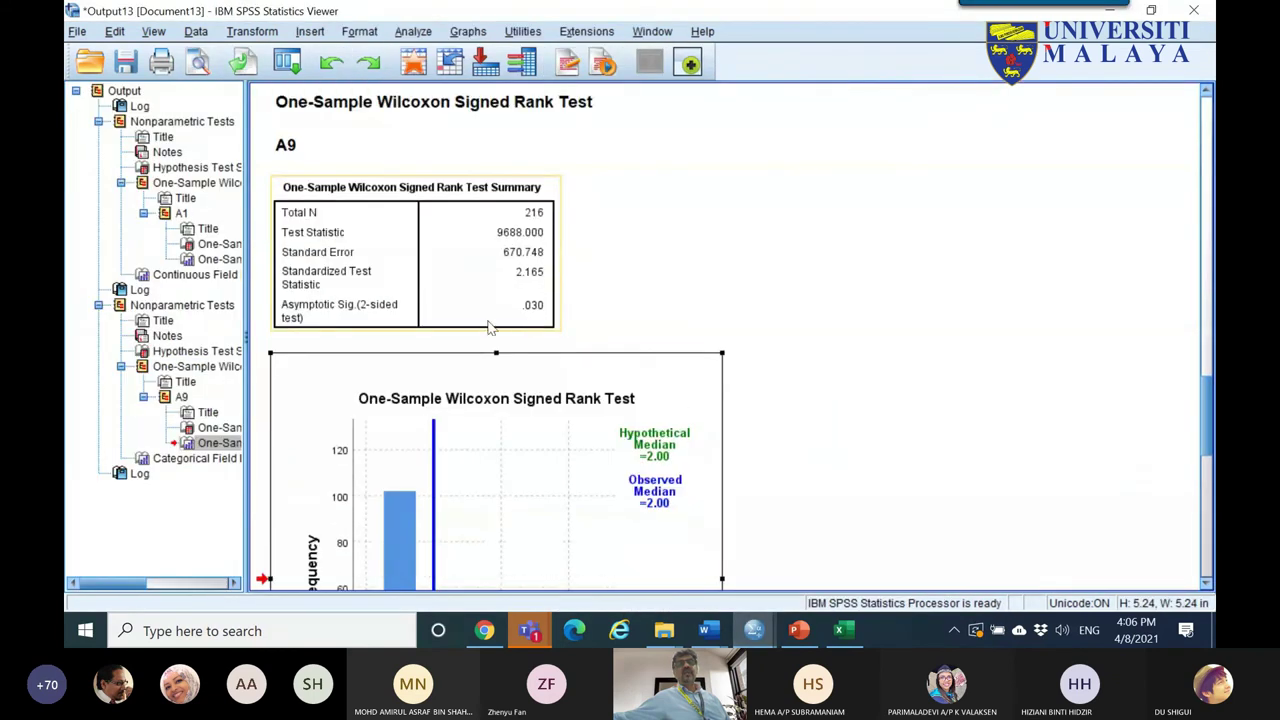
click(589, 418)
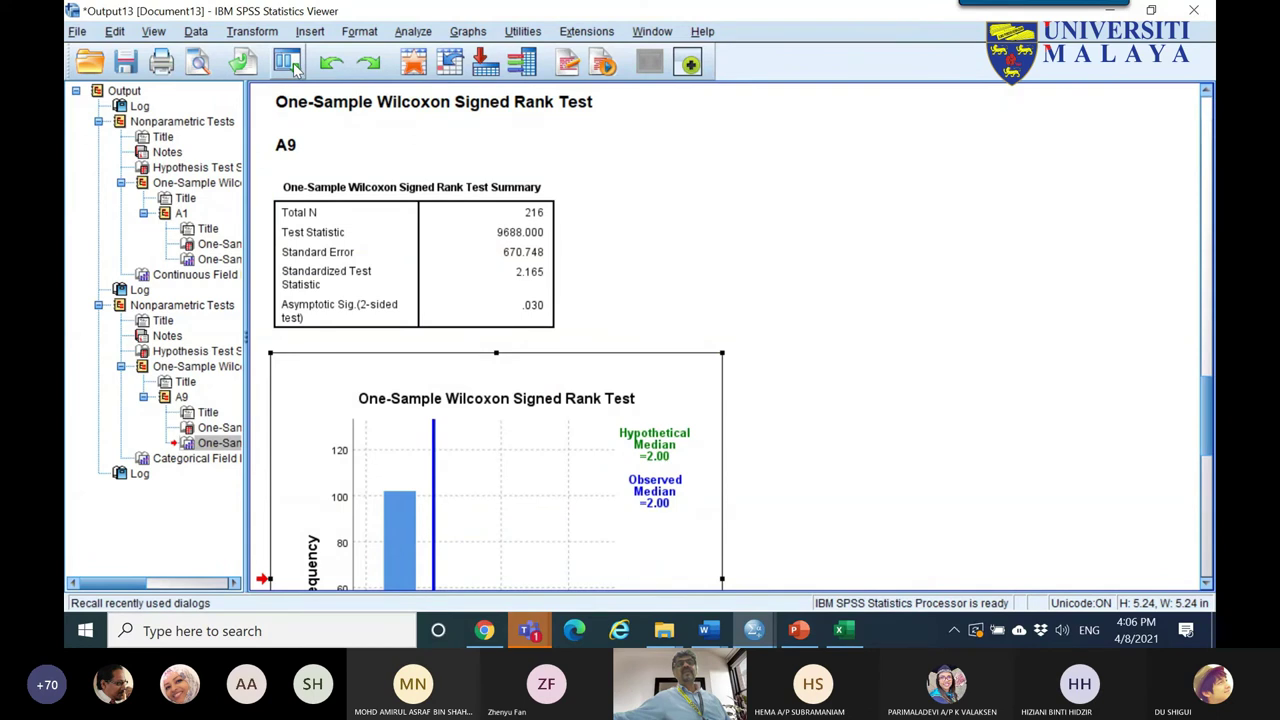
click(288, 64)
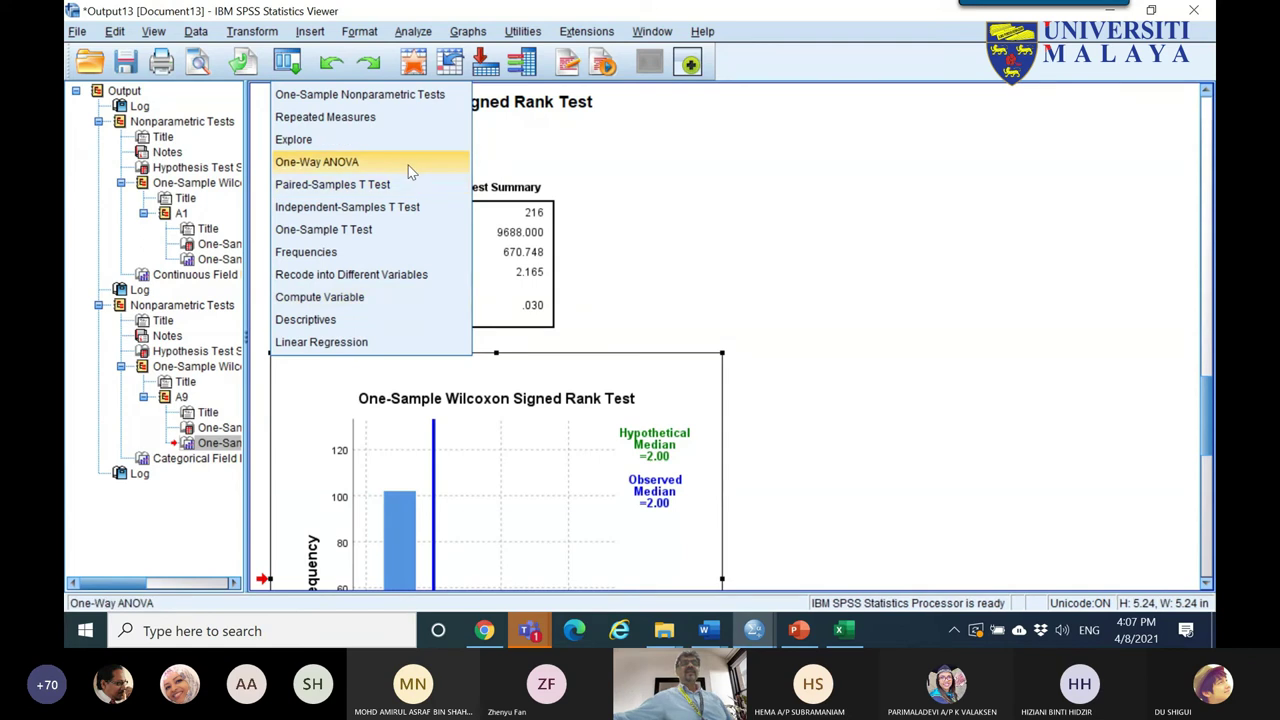
- Go back to the data sheet and look through the cases around the empty VAR00002 column beside A9
click(753, 630)
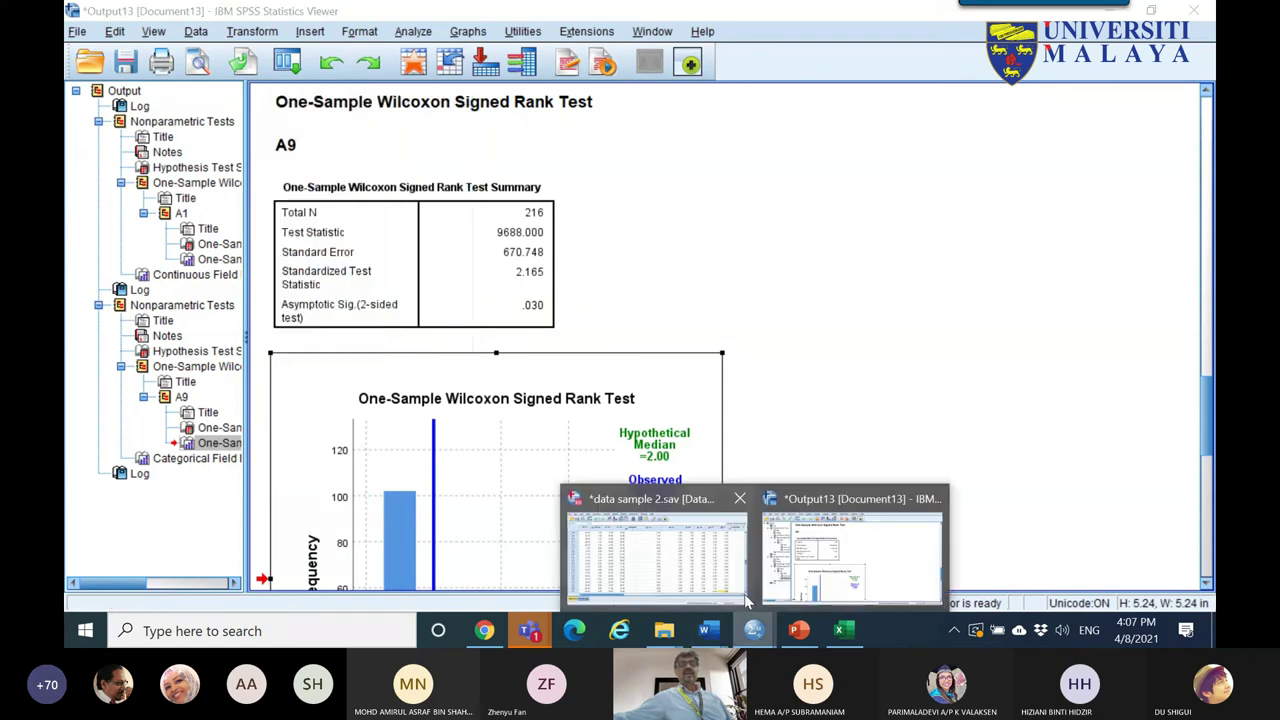
click(694, 568)
click(465, 130)
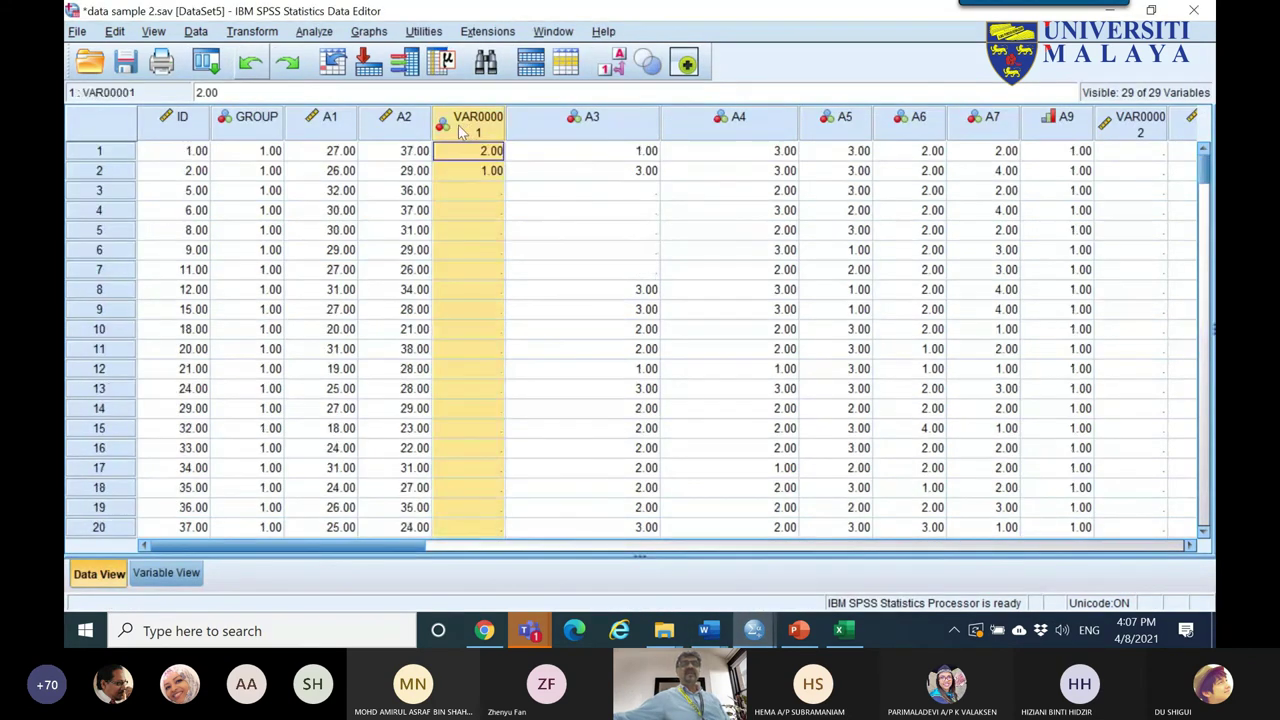
click(1138, 124)
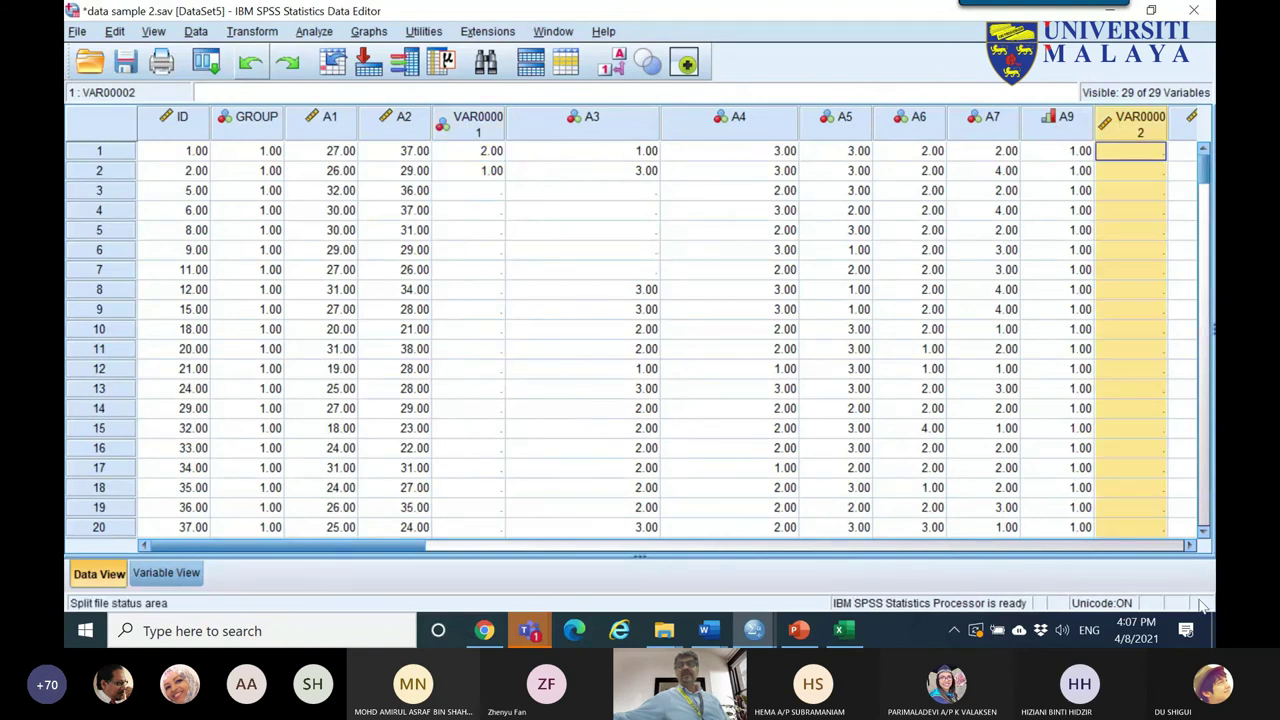
click(1189, 545)
click(617, 152)
scroll(606, 200, down, 20)
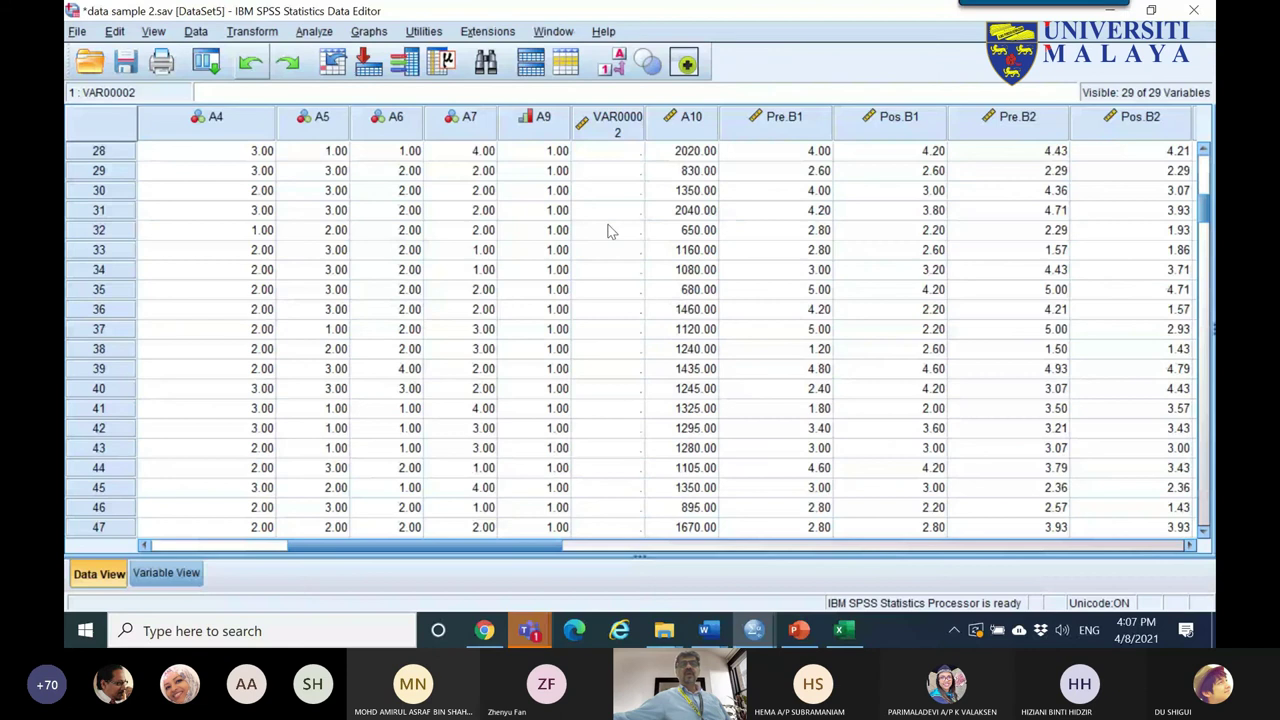
scroll(593, 345, down, 7)
scroll(629, 240, up, 20)
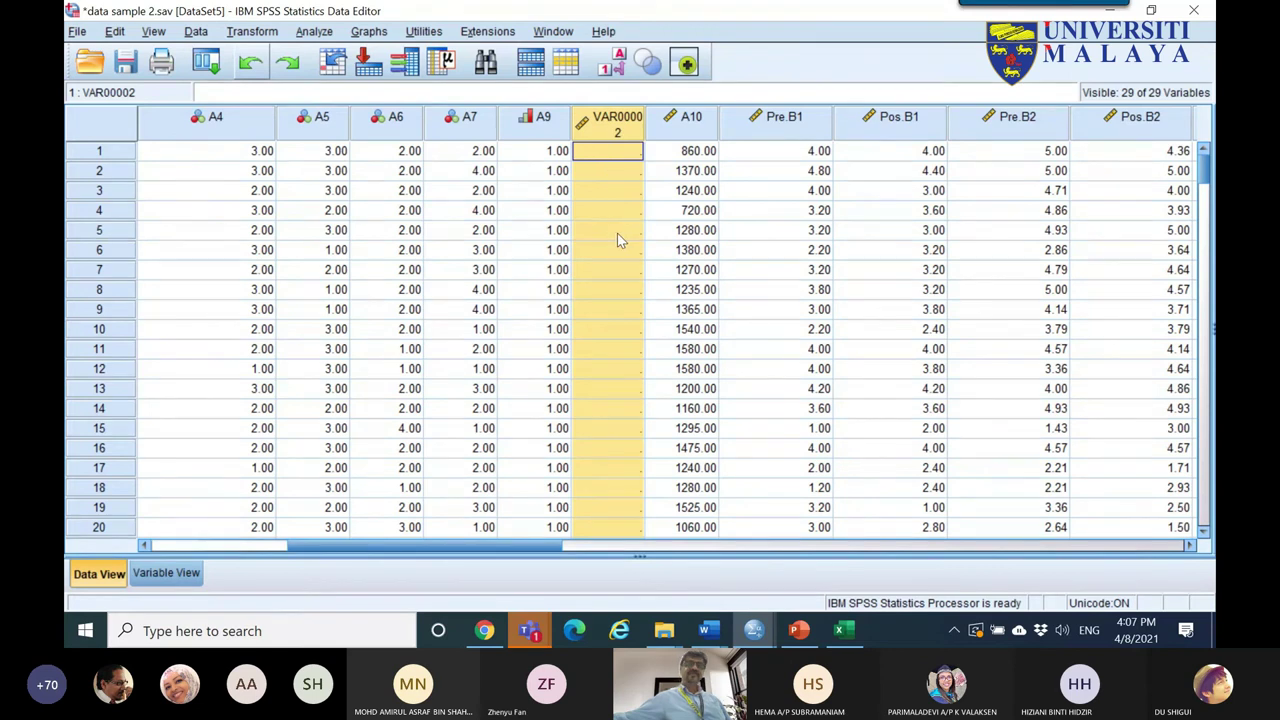
- Switch to the PowerPoint presentation and circle "Two samples" and "independent" in ink in the hypothesis tests table on slide 73
click(800, 632)
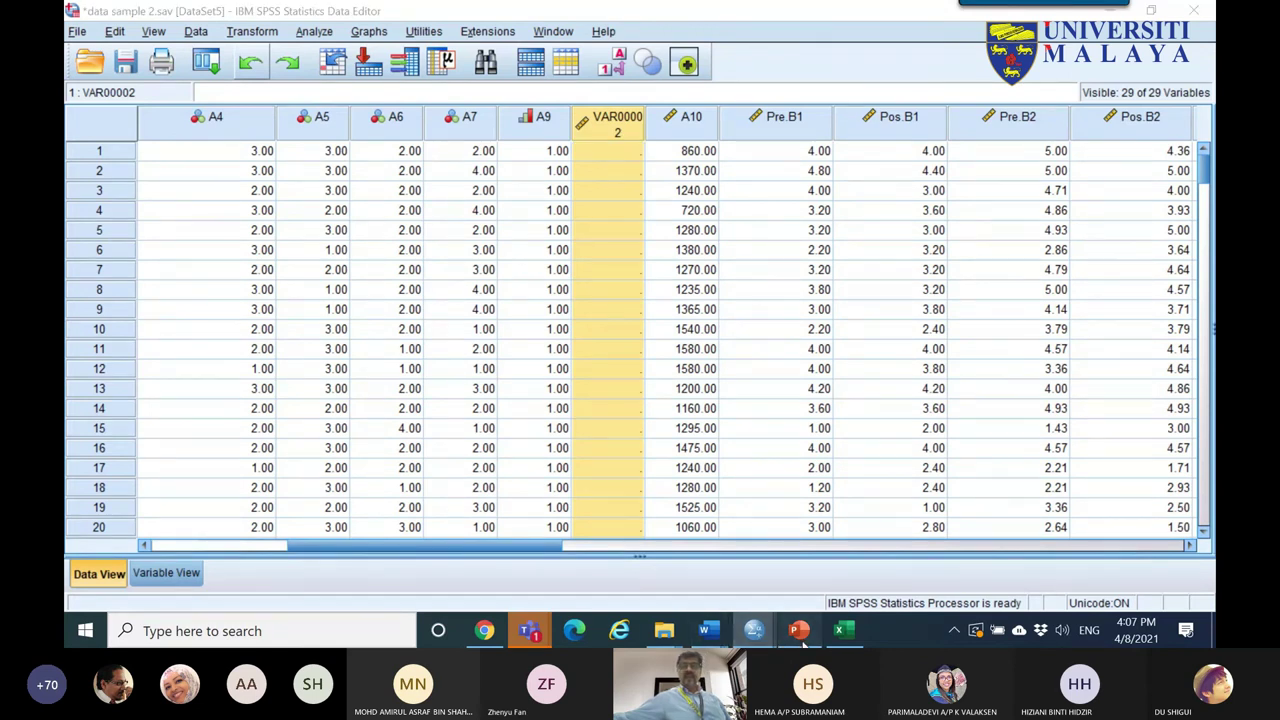
mouse_move(524, 445)
mouse_down()
mouse_move(646, 448)
mouse_move(622, 413)
mouse_move(519, 431)
mouse_move(490, 454)
mouse_move(498, 510)
mouse_up()
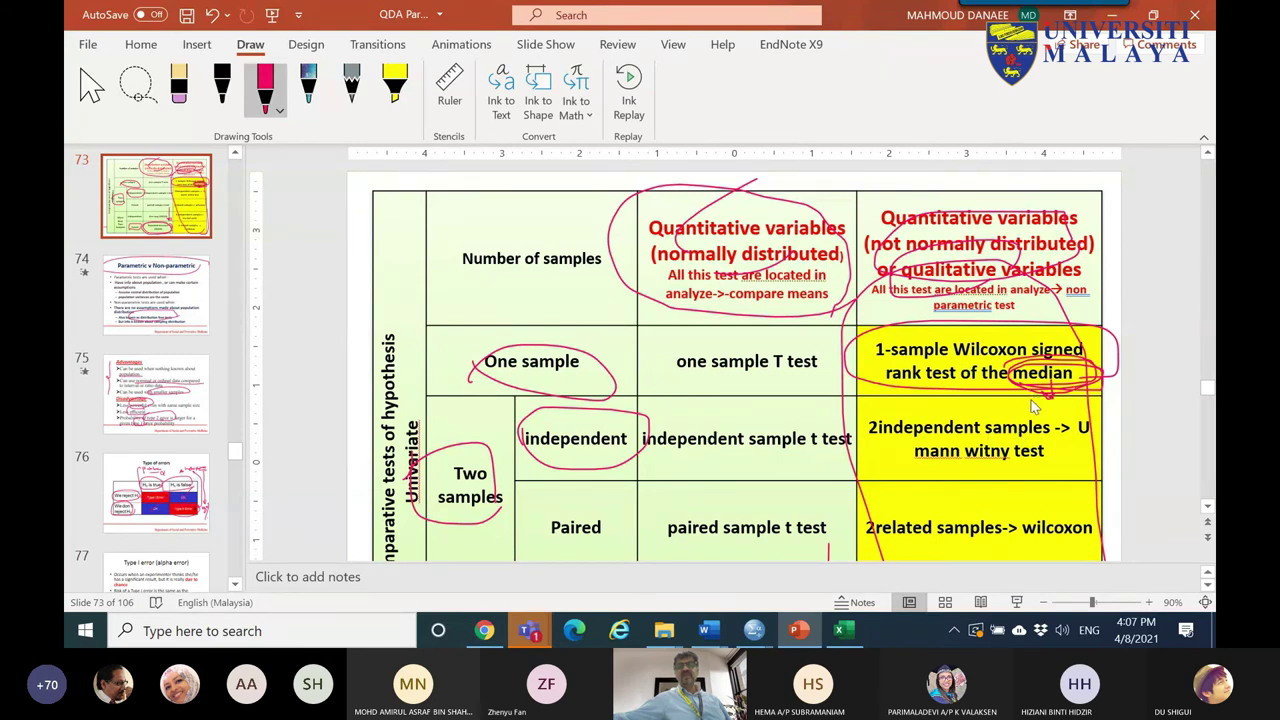
- Circle "independent sample t test" in ink in the slide's hypothesis tests table, and switch back to the SPSS data sheet
mouse_move(651, 457)
mouse_down()
mouse_move(850, 440)
mouse_move(655, 462)
mouse_up()
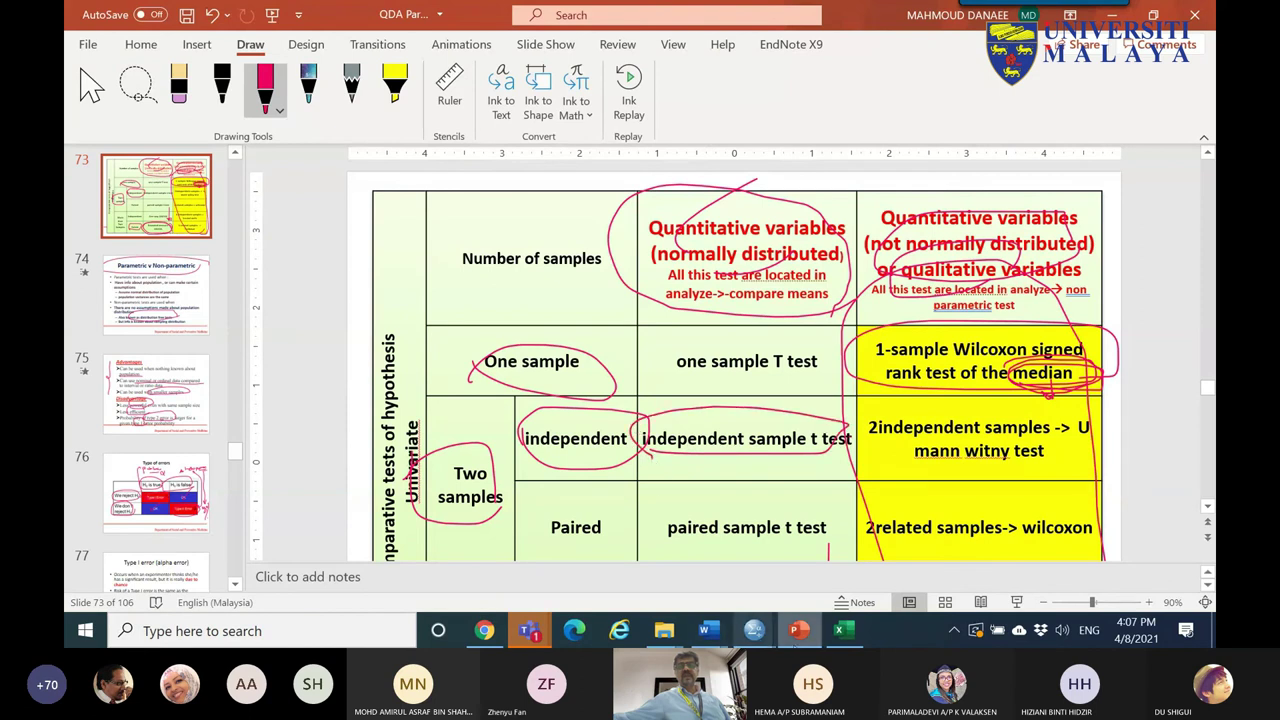
mouse_move(754, 630)
click(684, 574)
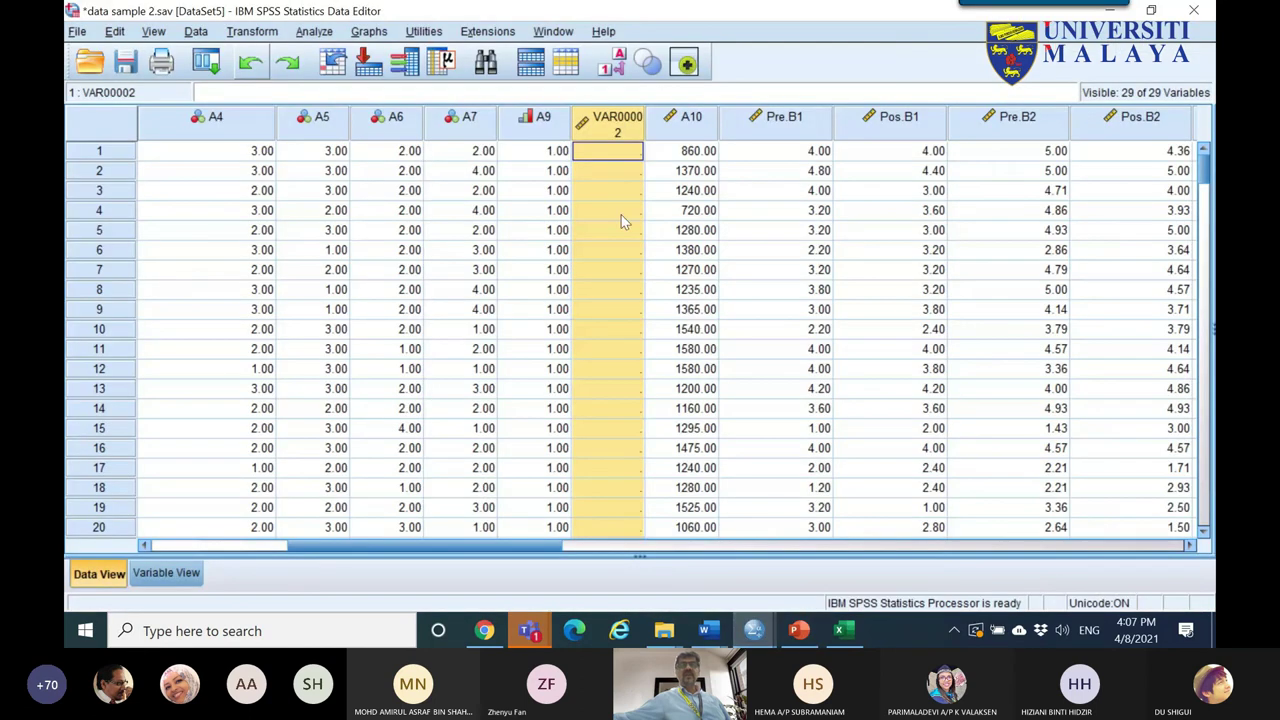
- Move the GROUP column in the data sheet so that it sits between A6 and A7
click(340, 132)
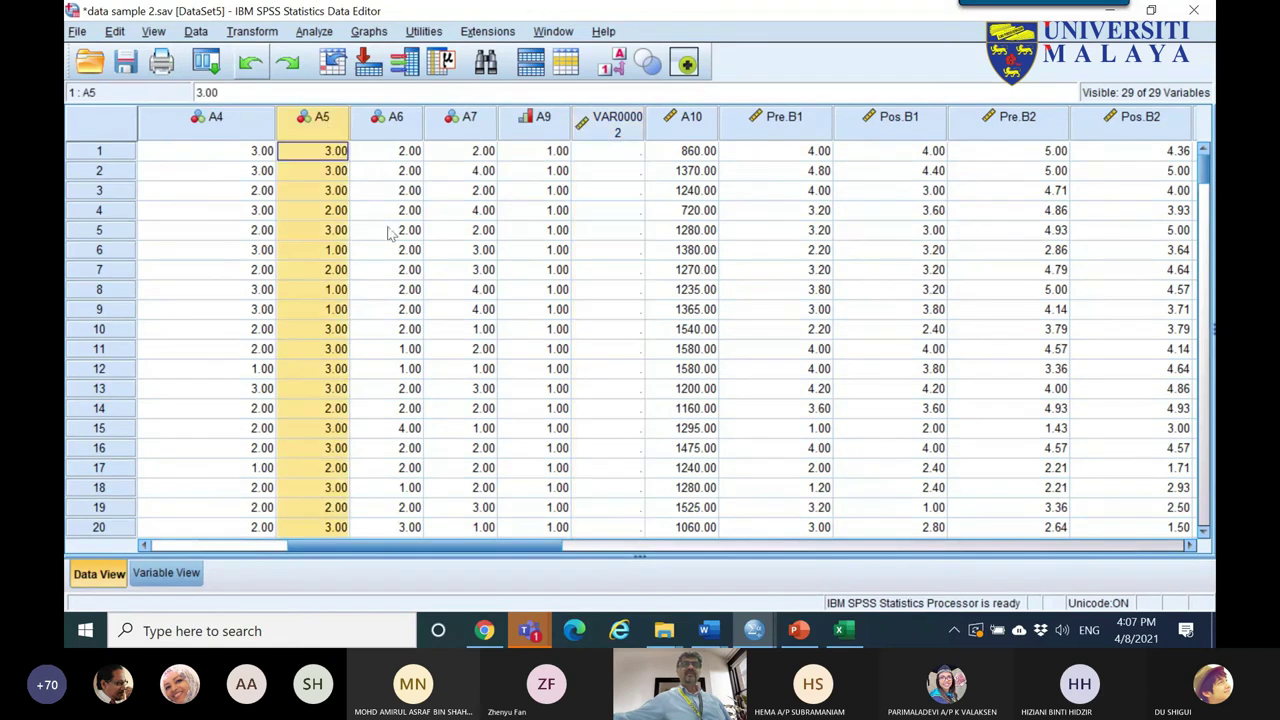
drag(380, 546, 246, 546)
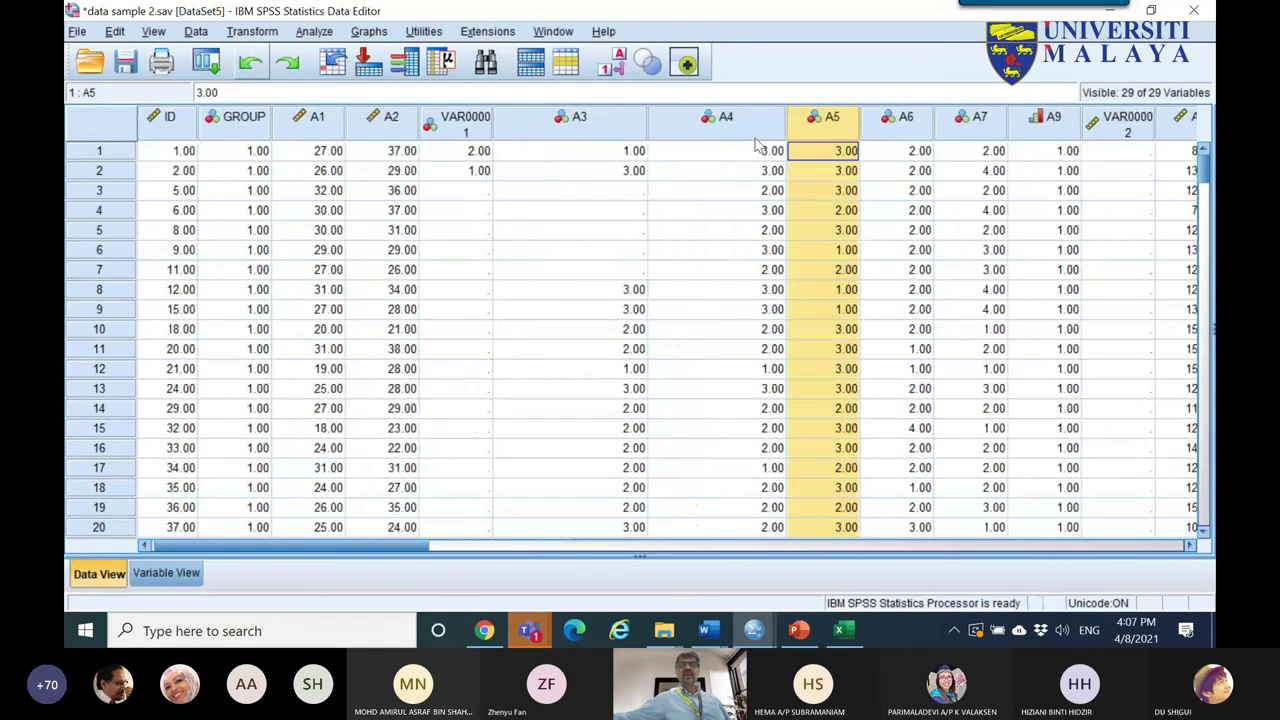
click(212, 120)
drag(861, 176, 962, 138)
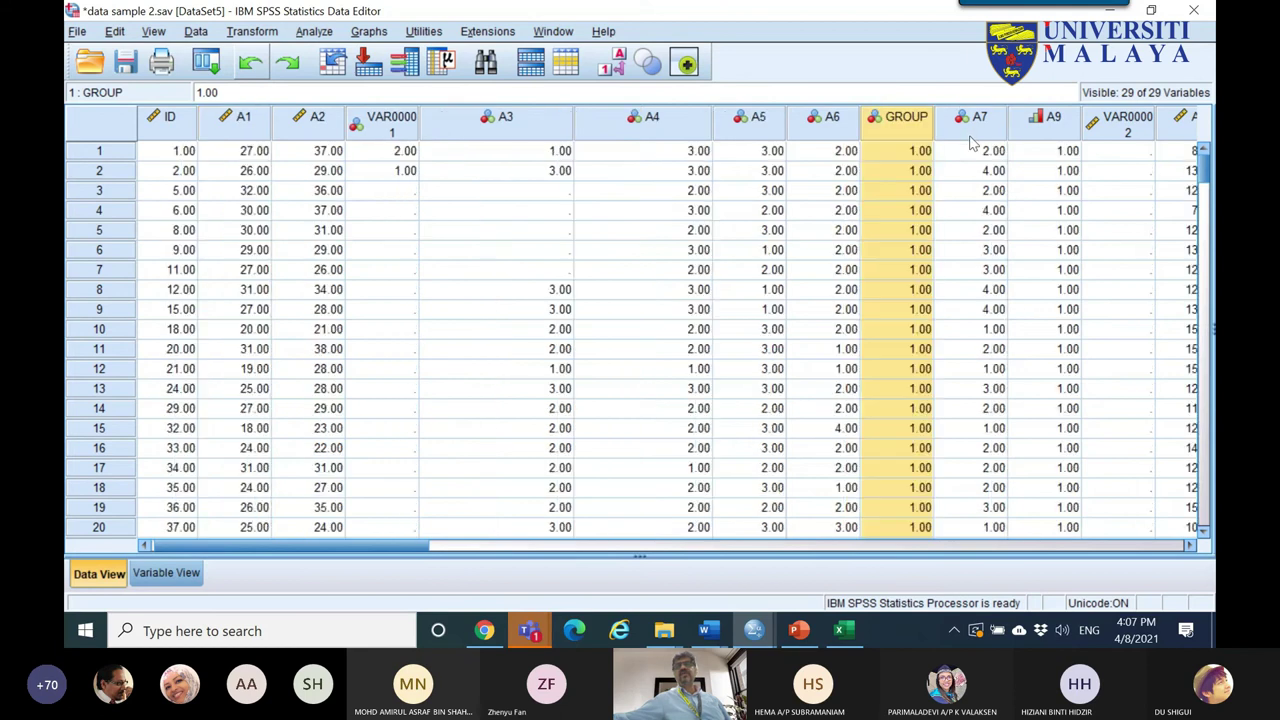
- Change the measurement level of variable A7 to Ordinal and return to the data sheet
click(975, 120)
double_click(980, 119)
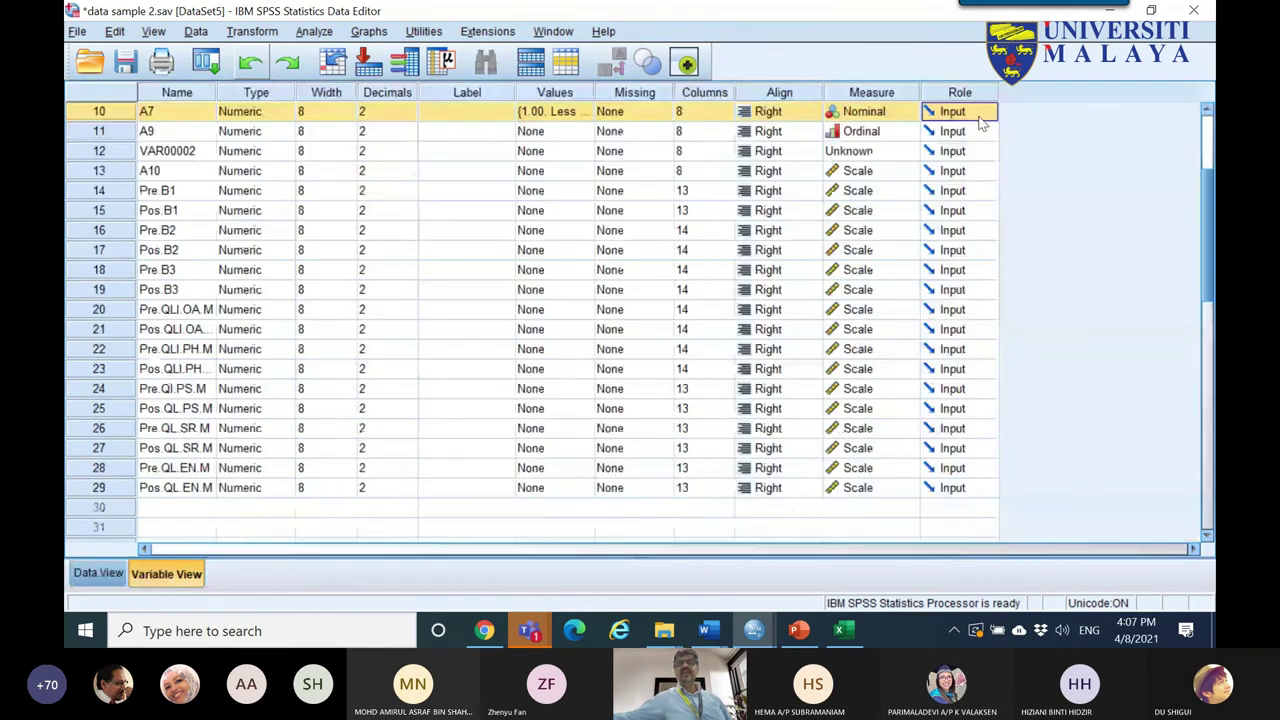
click(907, 111)
click(883, 149)
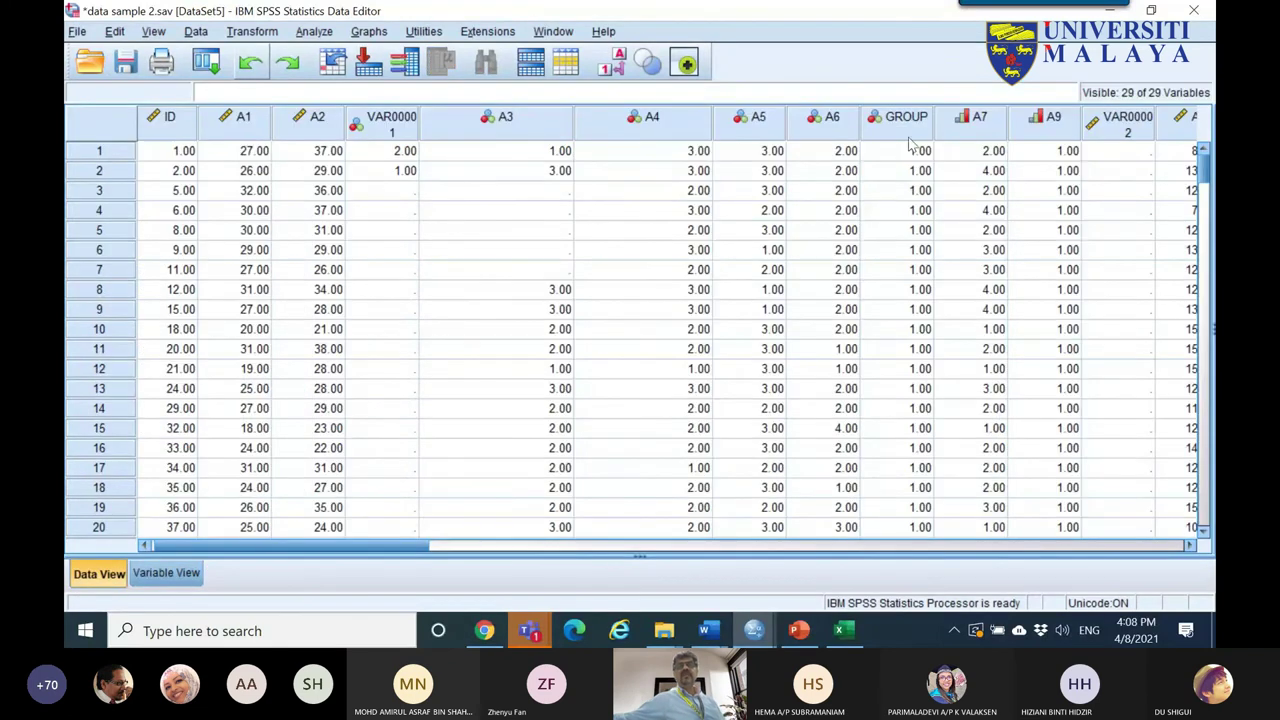
- Look over the GROUP and A7 columns, and show value labels in place of the numeric codes
click(884, 122)
click(960, 130)
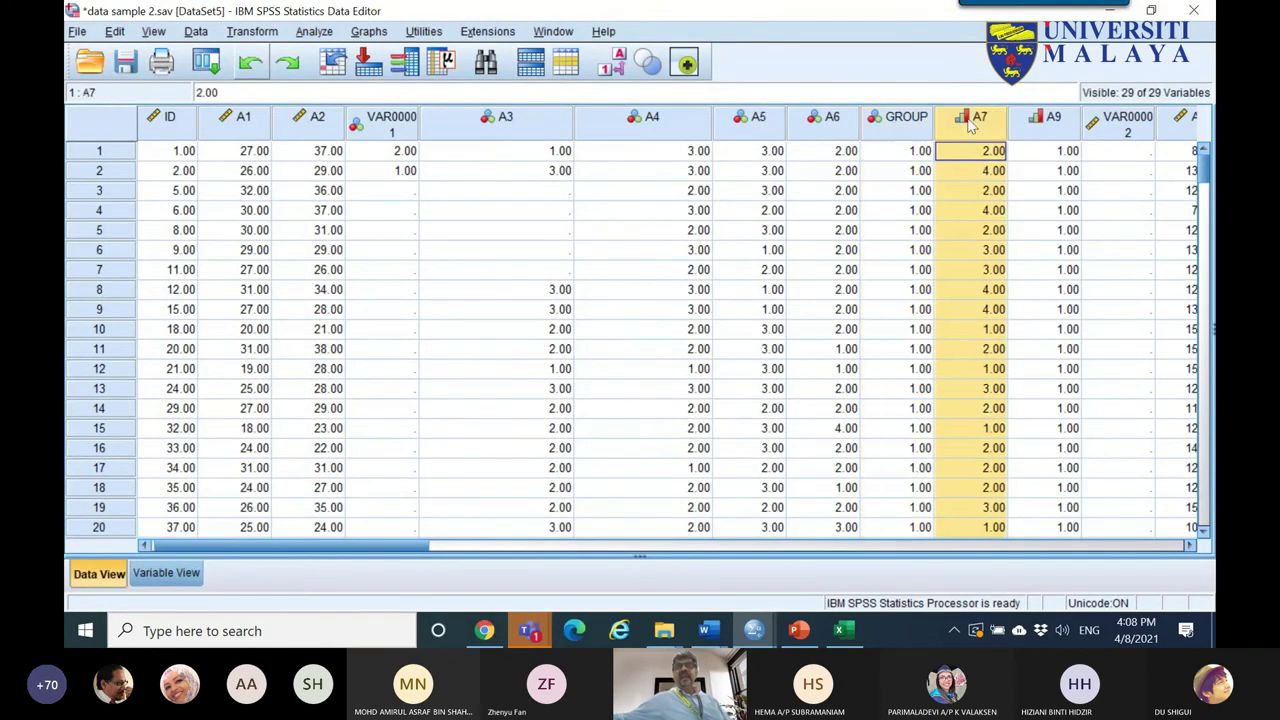
click(912, 128)
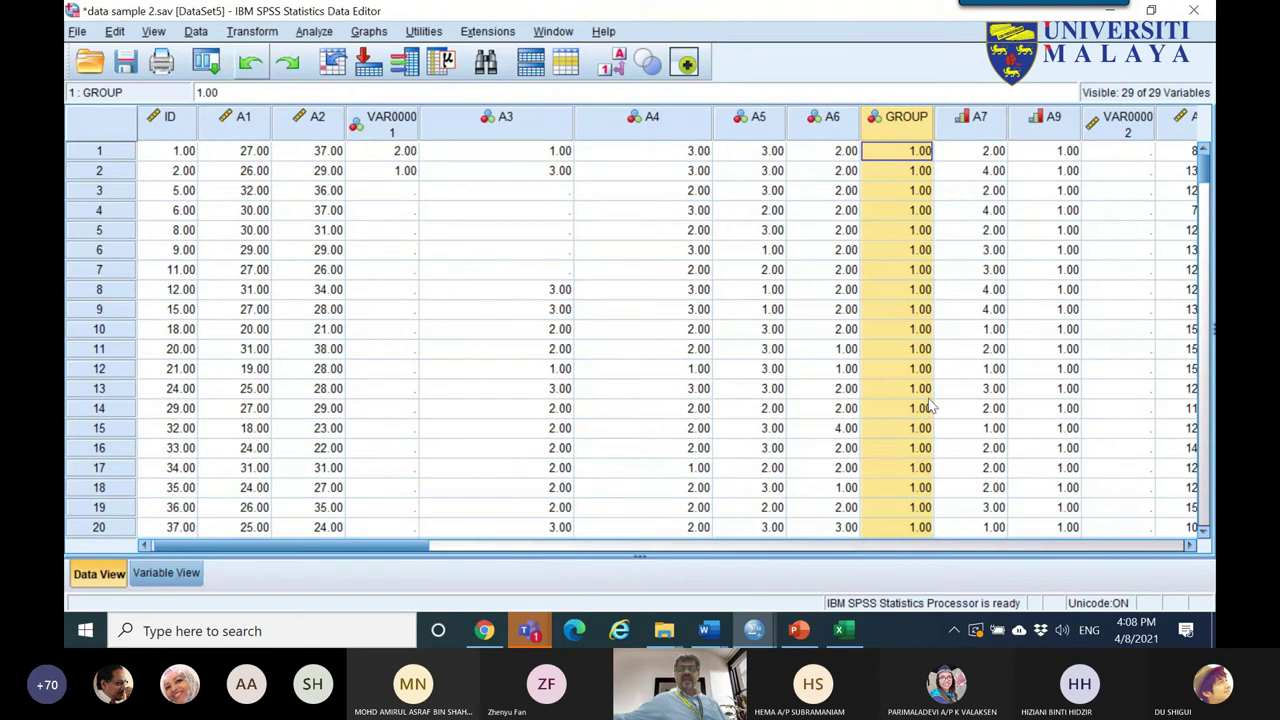
scroll(898, 300, down, 20)
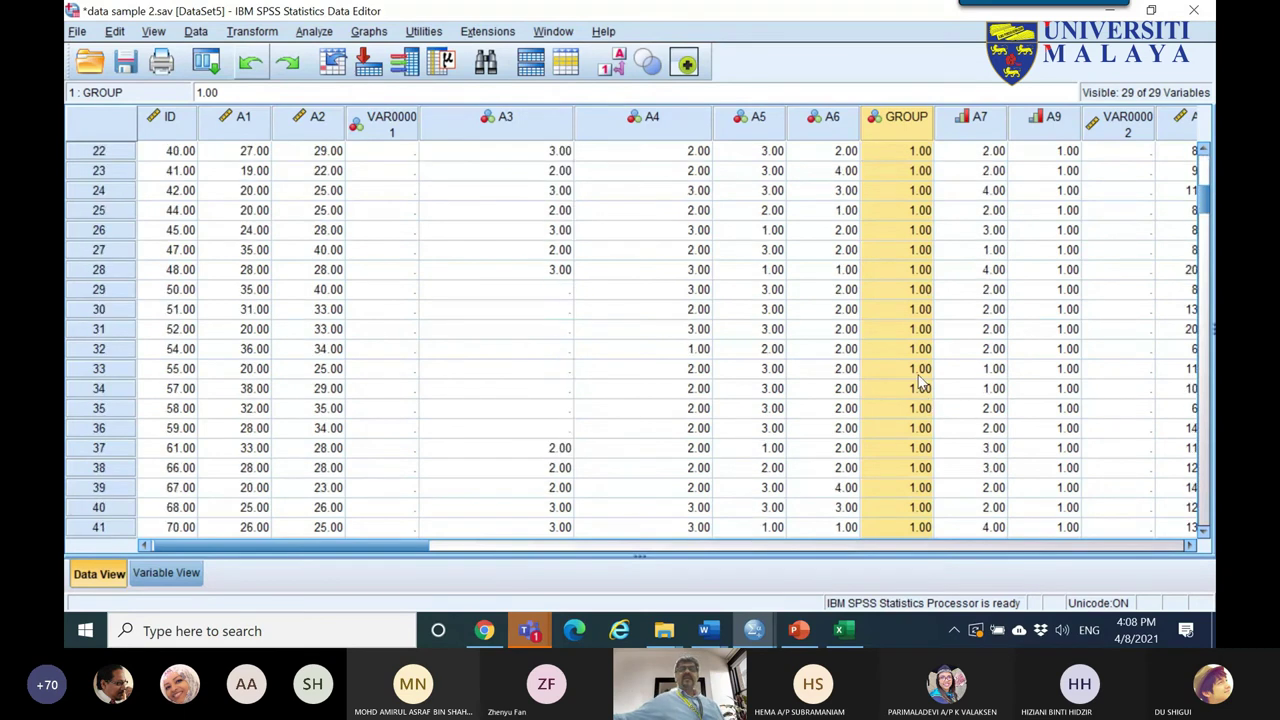
click(611, 63)
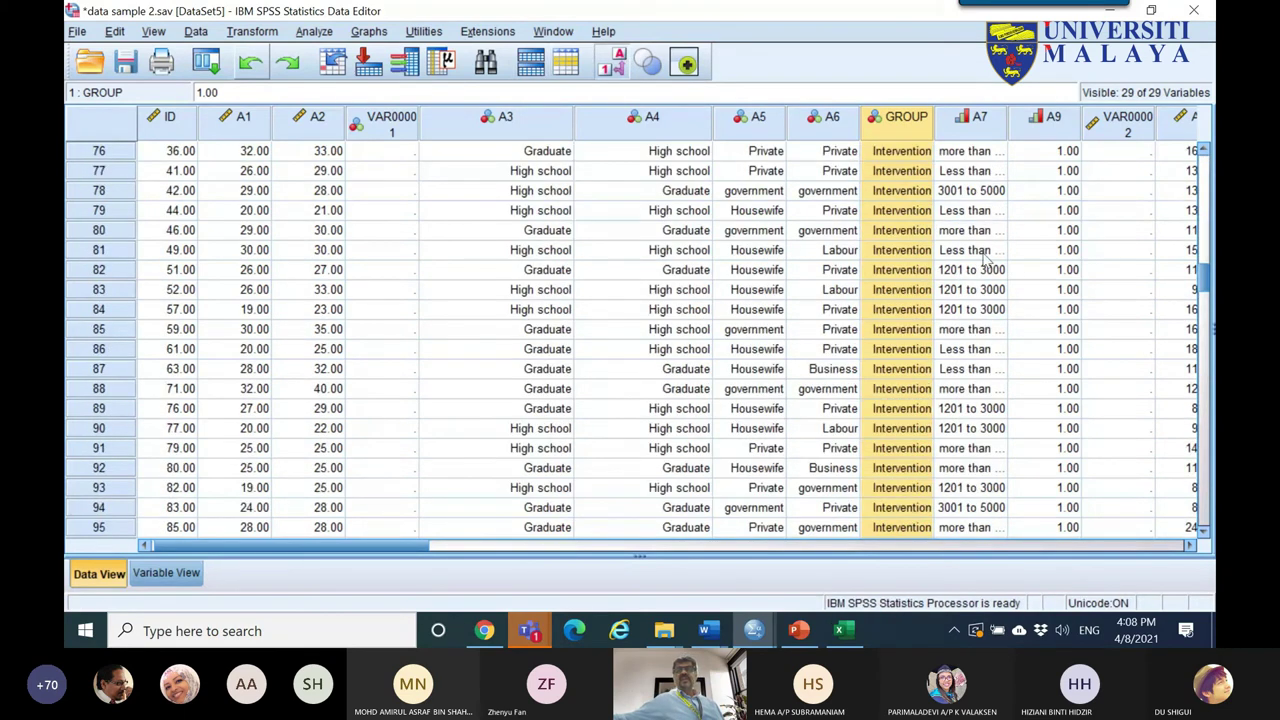
- Widen the A7 column so its income labels fit in full, and select the GROUP column
click(975, 127)
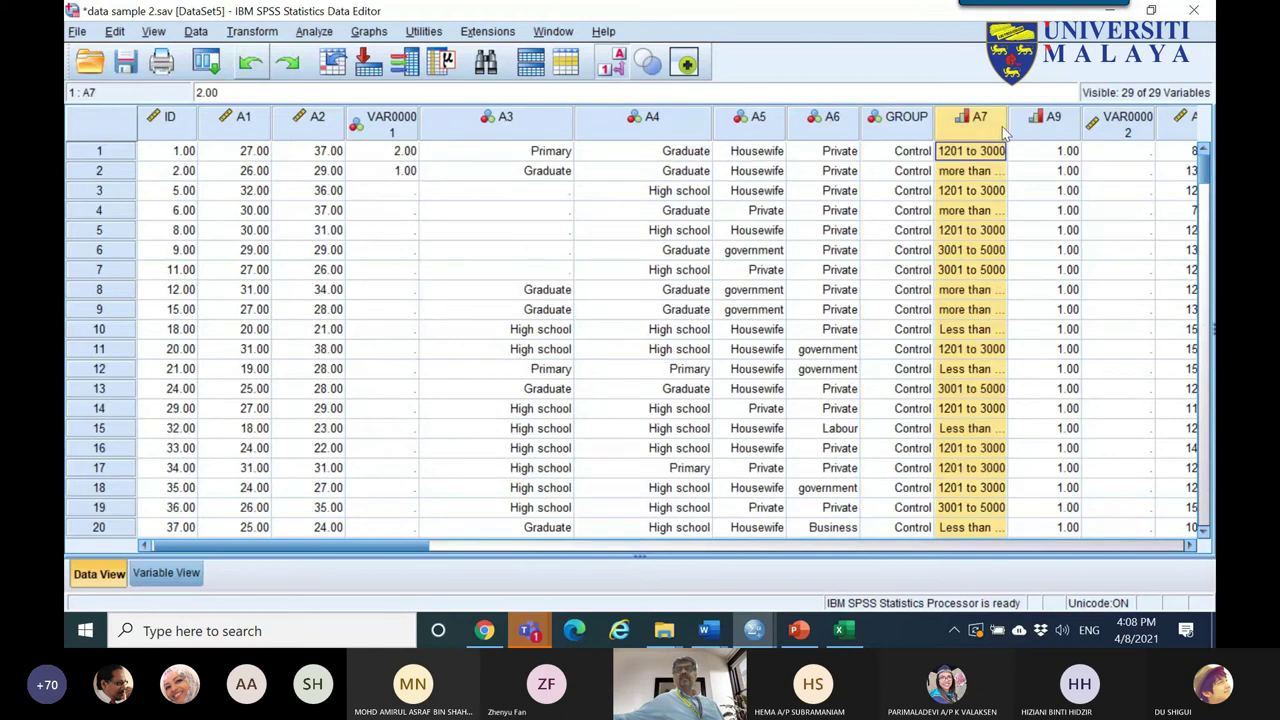
double_click(1007, 127)
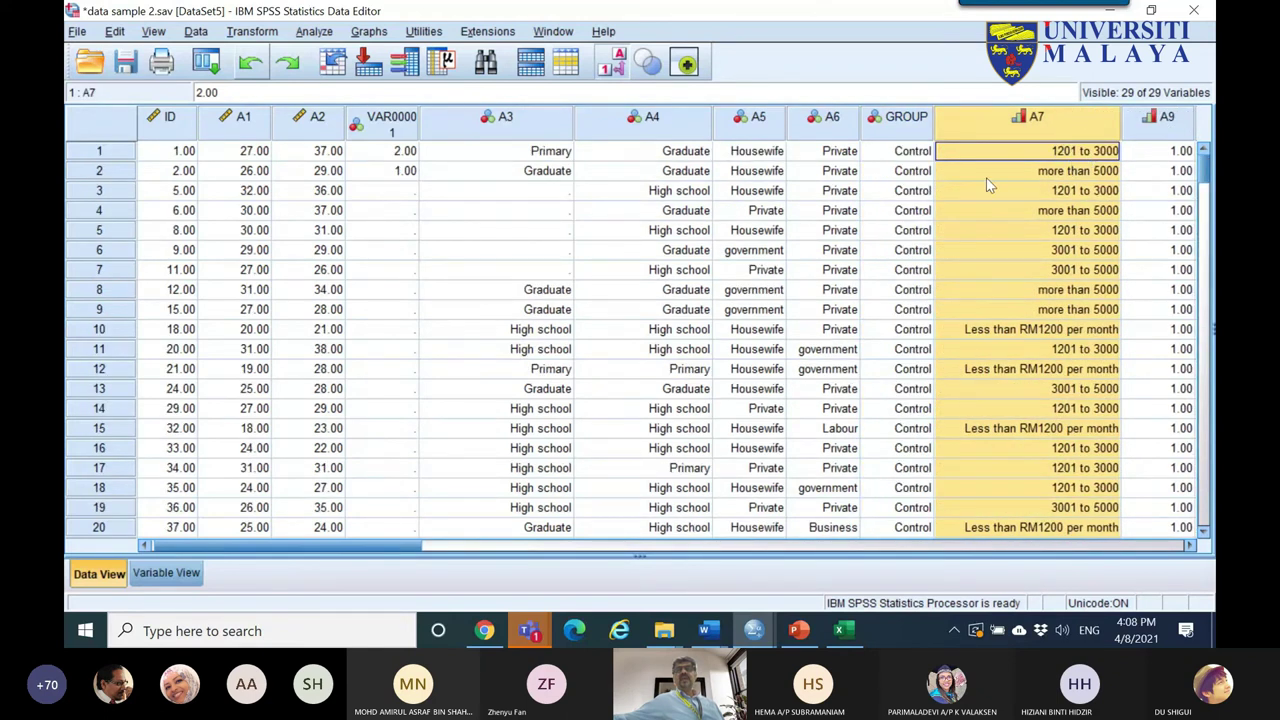
click(883, 125)
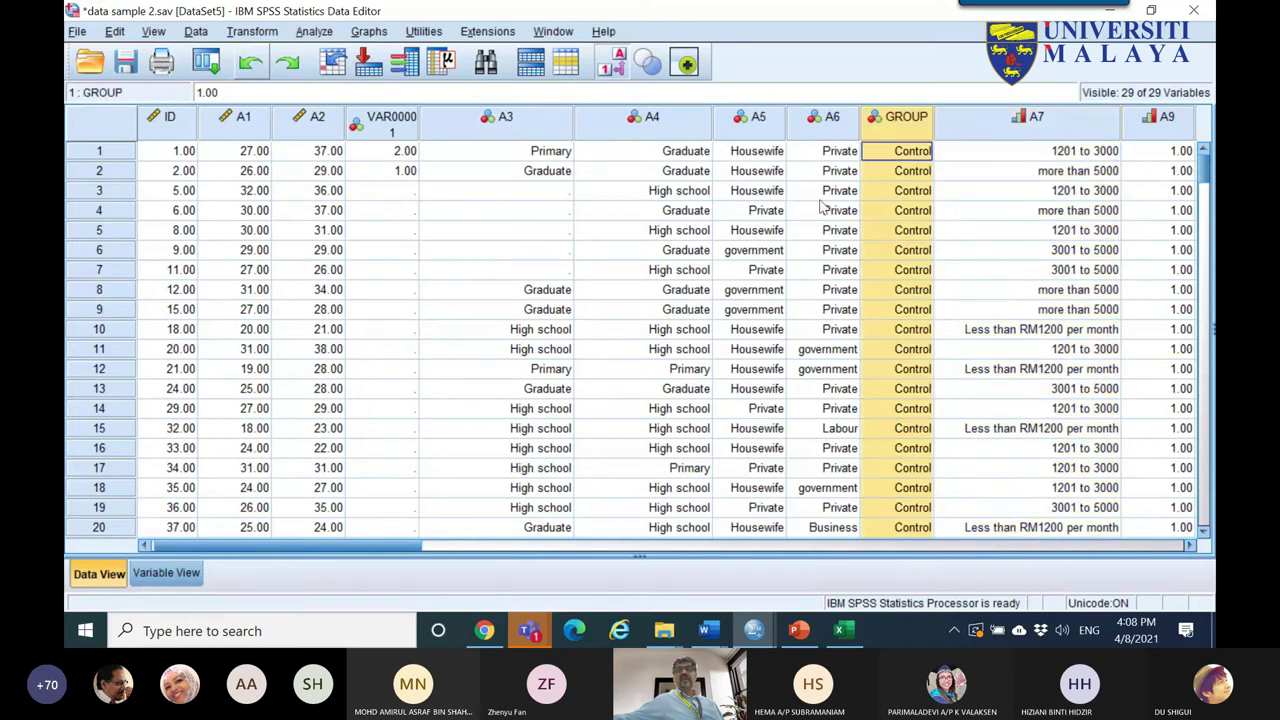
- Switch to the PowerPoint slide, underline "independent" in ink, and circle and underline the "2independent samples -> U mann witny test" entry
click(798, 630)
mouse_move(500, 462)
mouse_down()
mouse_move(543, 448)
mouse_move(532, 433)
mouse_move(528, 465)
mouse_move(632, 456)
mouse_up()
mouse_move(898, 470)
mouse_down()
mouse_move(1115, 472)
mouse_move(886, 452)
mouse_move(1046, 474)
mouse_move(912, 464)
mouse_up()
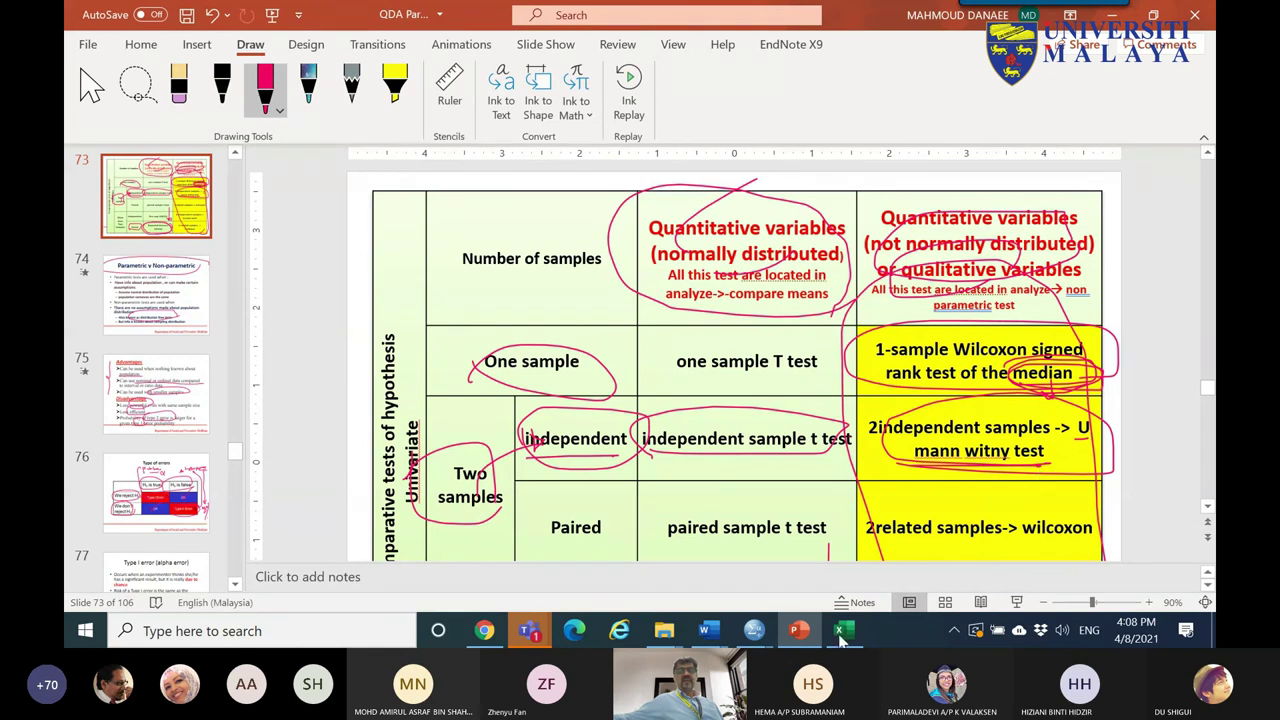
- Return to the SPSS data sheet and open the nonparametric test dialog for two or more independent samples
mouse_move(756, 632)
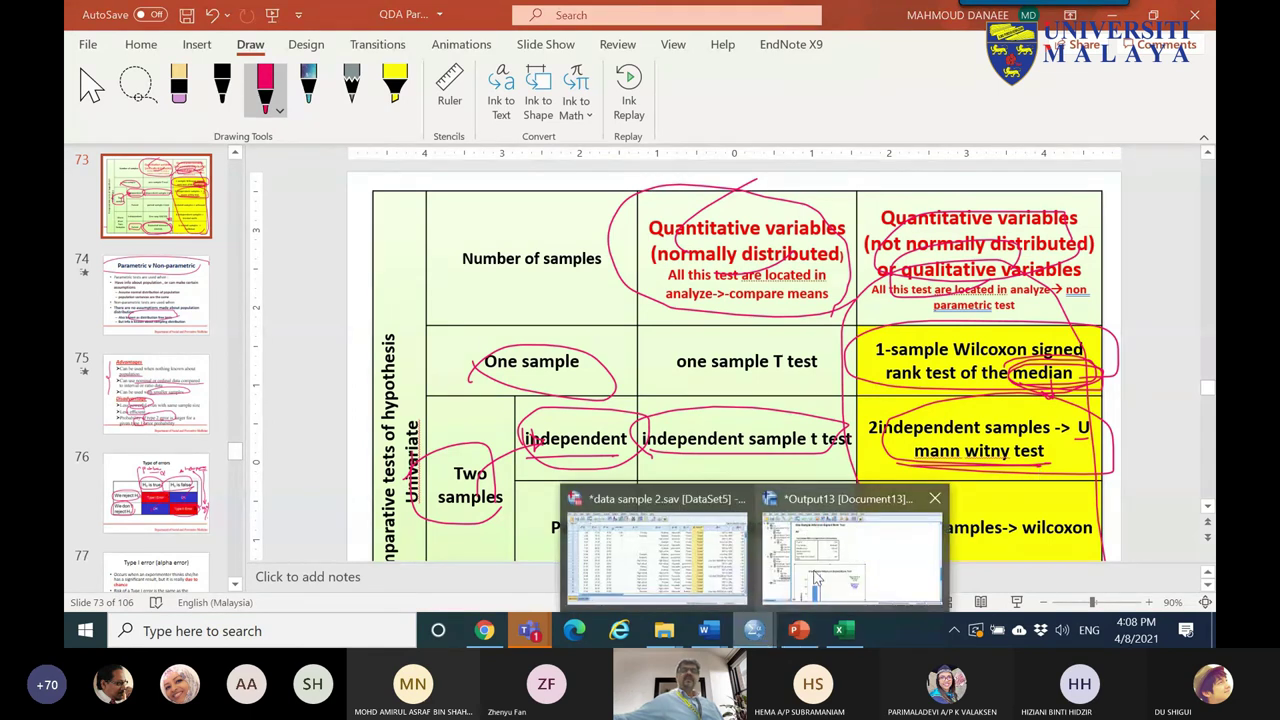
click(706, 558)
click(320, 34)
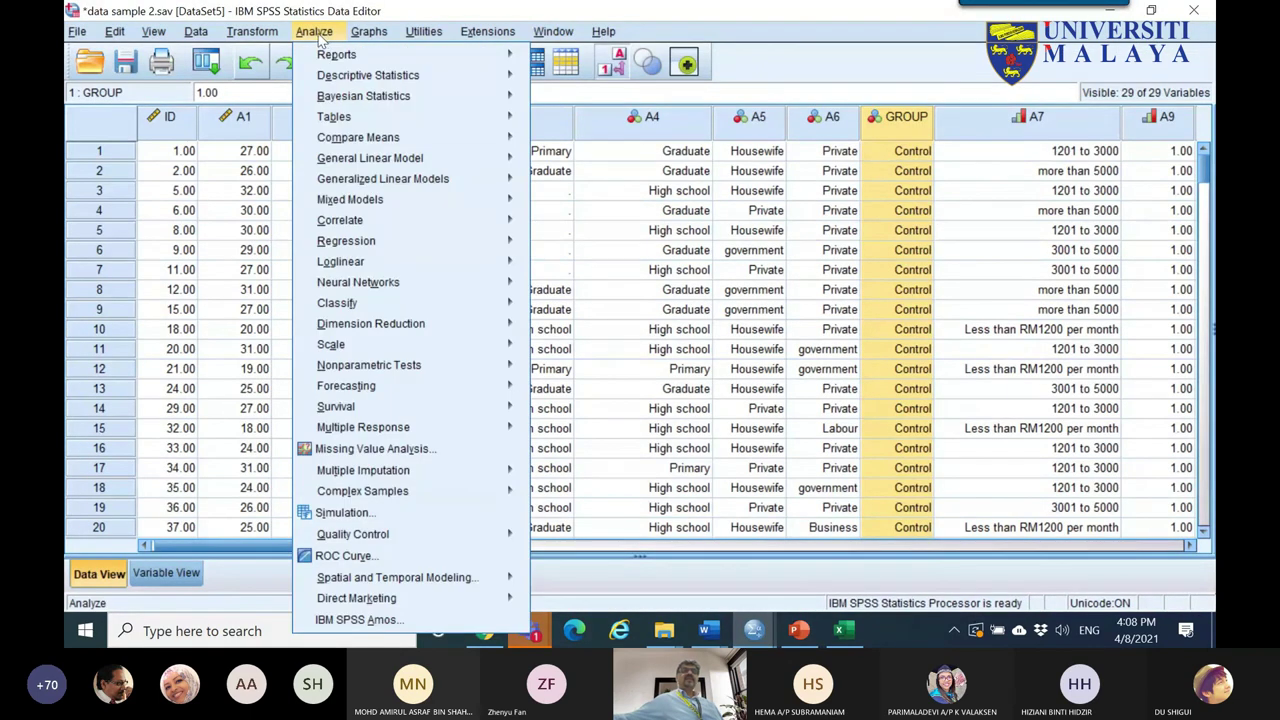
mouse_move(398, 370)
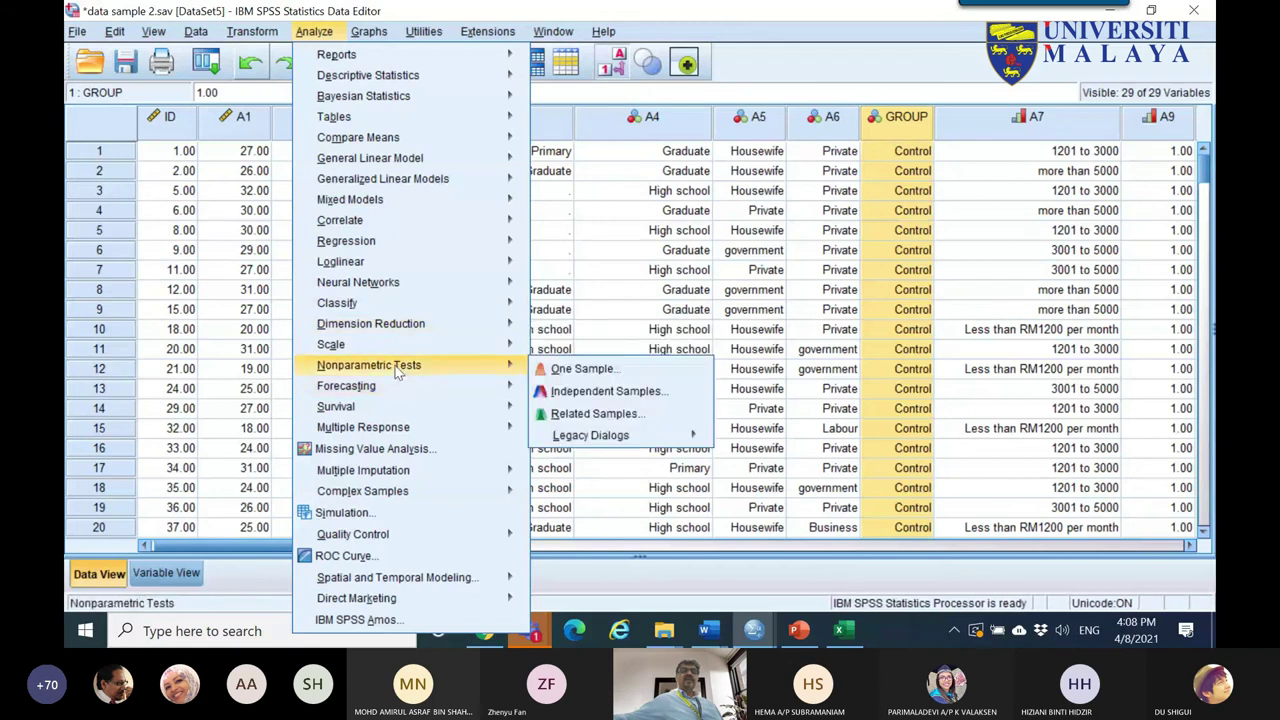
click(588, 393)
click(467, 366)
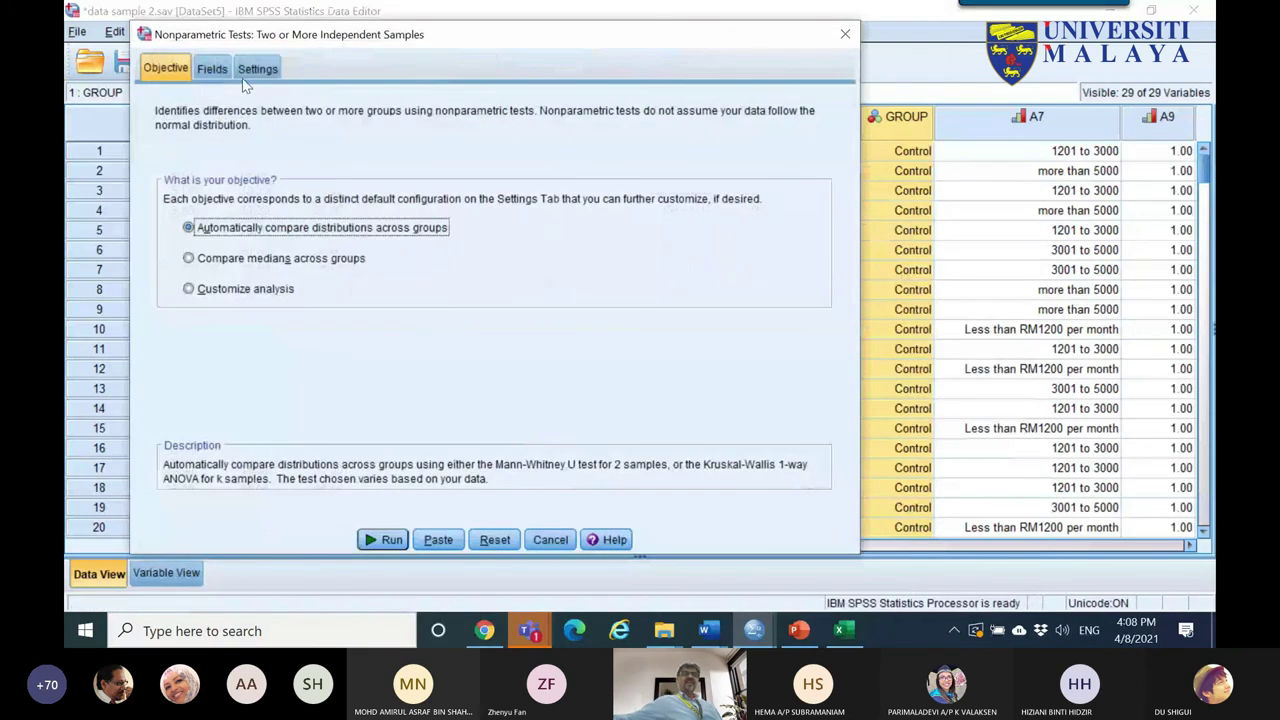
- Assign GROUP as the grouping variable and A7 as the test field for the independent-samples test
click(214, 68)
click(200, 307)
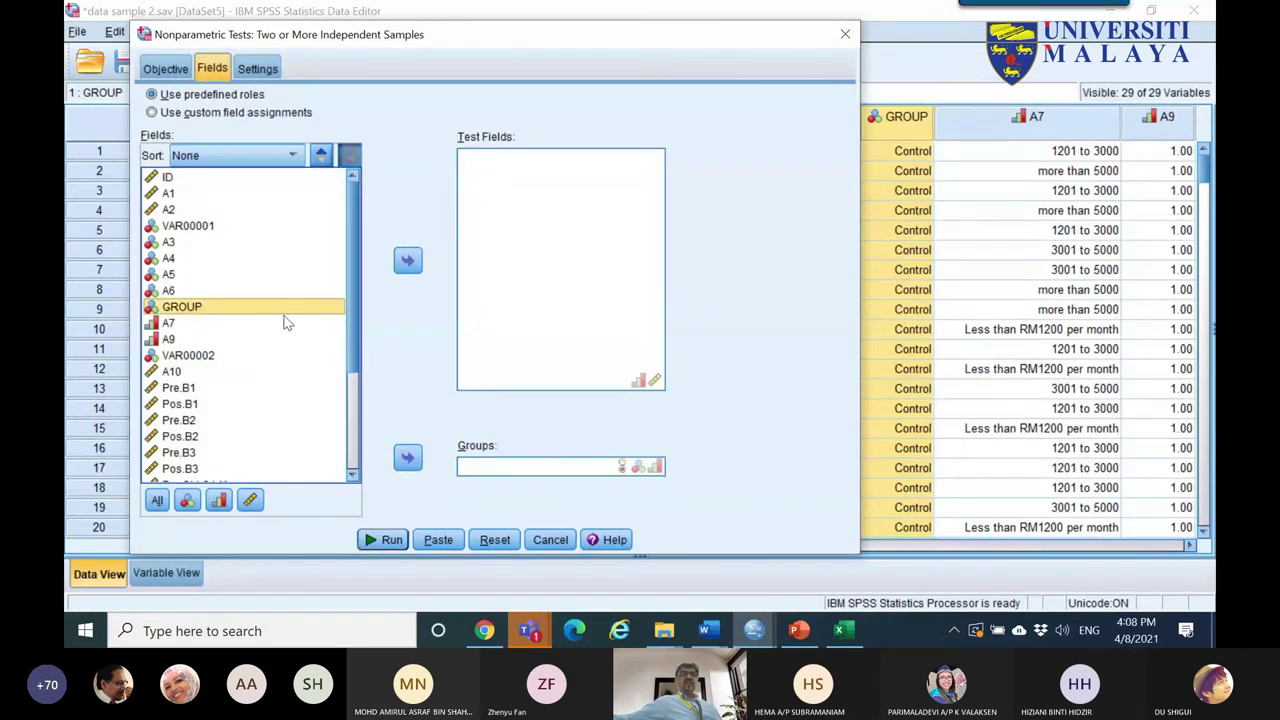
click(407, 459)
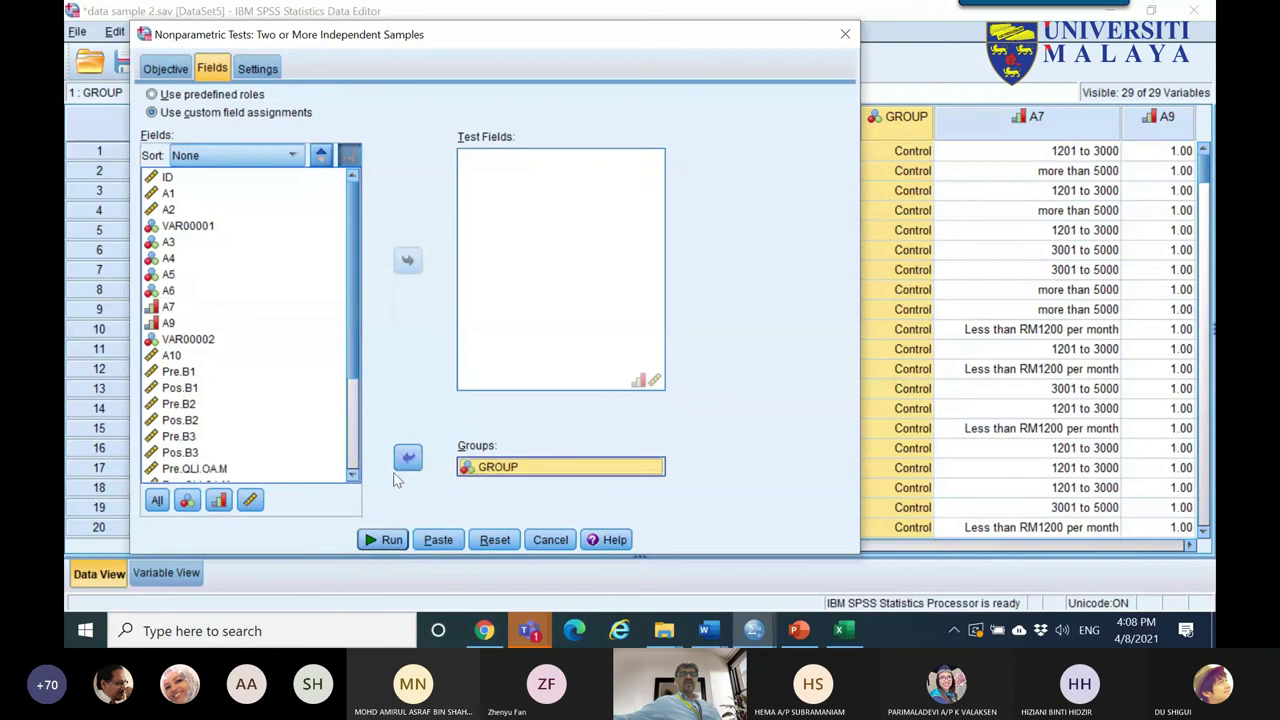
click(170, 307)
click(407, 260)
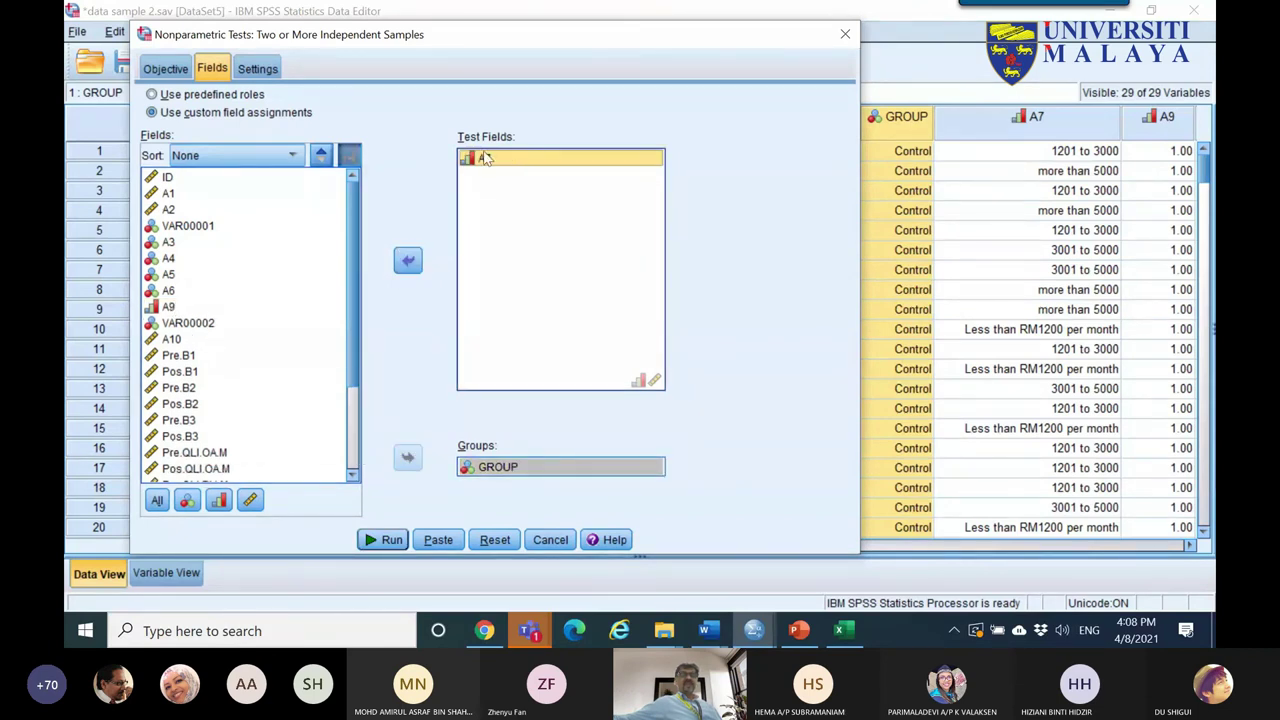
- Customize the tests to use Mann-Whitney U (2 samples) and run the analysis
click(258, 69)
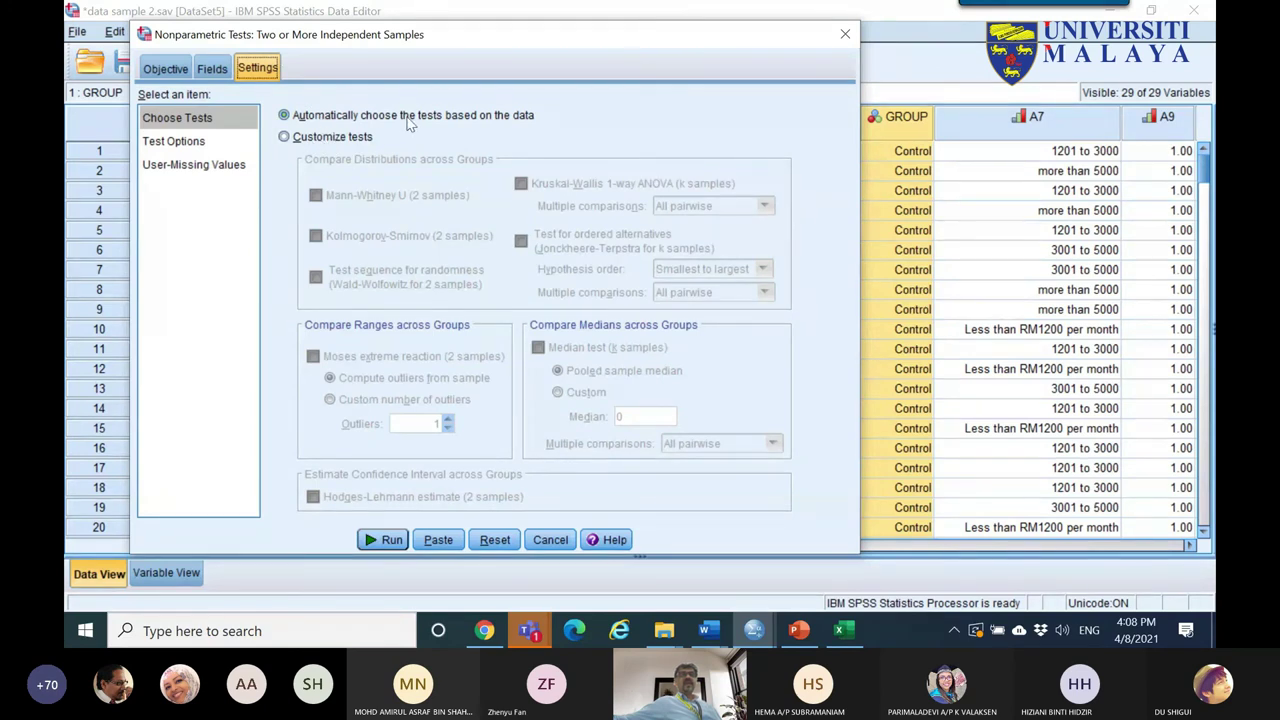
click(366, 137)
click(365, 198)
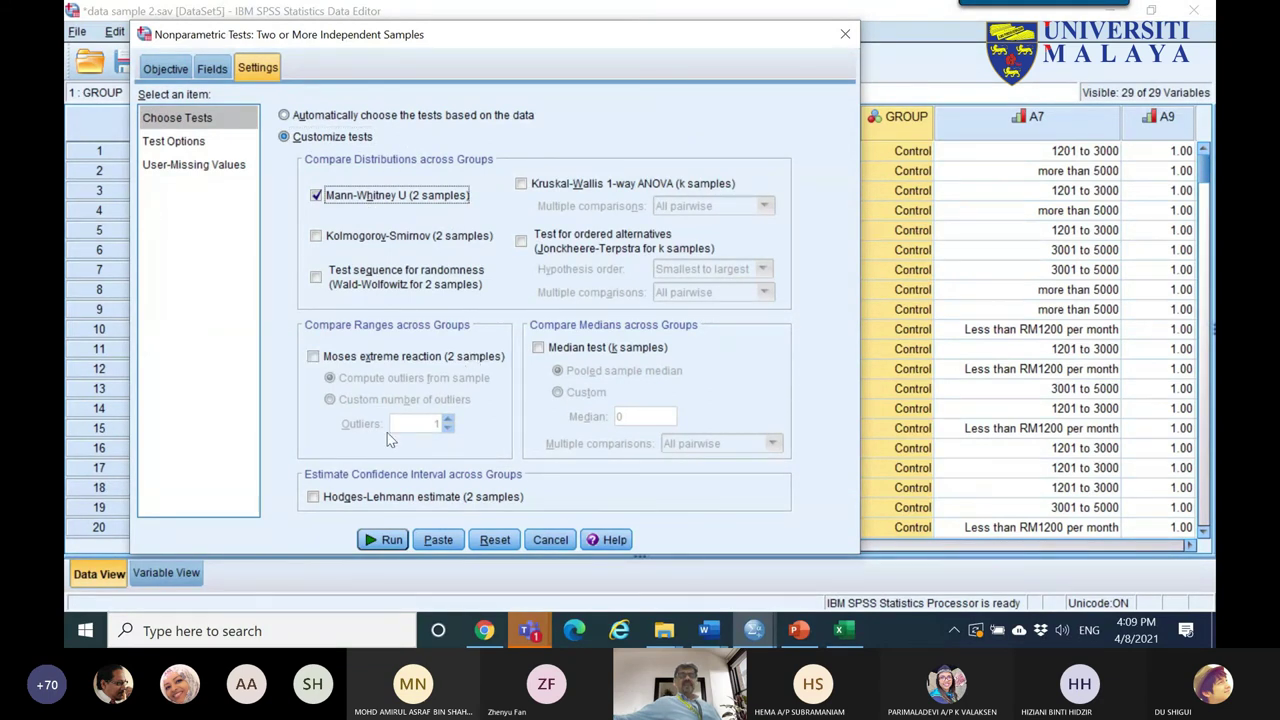
click(390, 541)
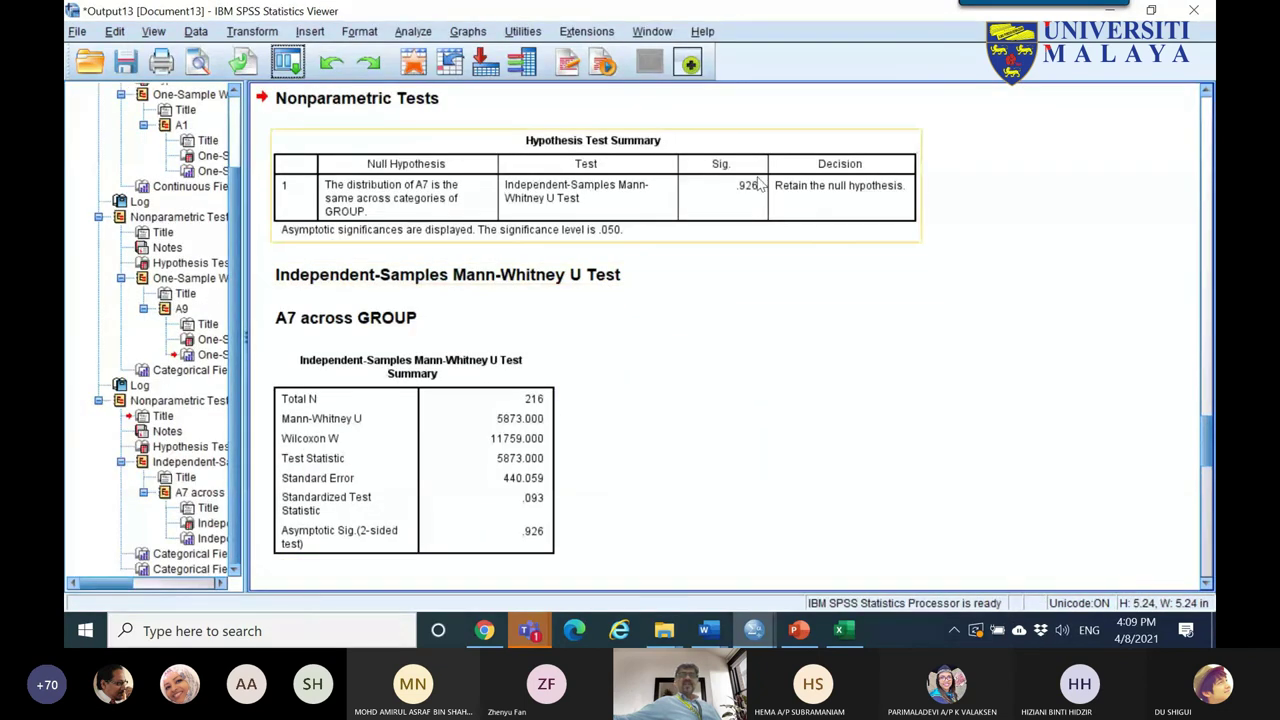
- Examine the Sig. and Decision cells in the Hypothesis Test Summary table for A7 across GROUP
click(750, 190)
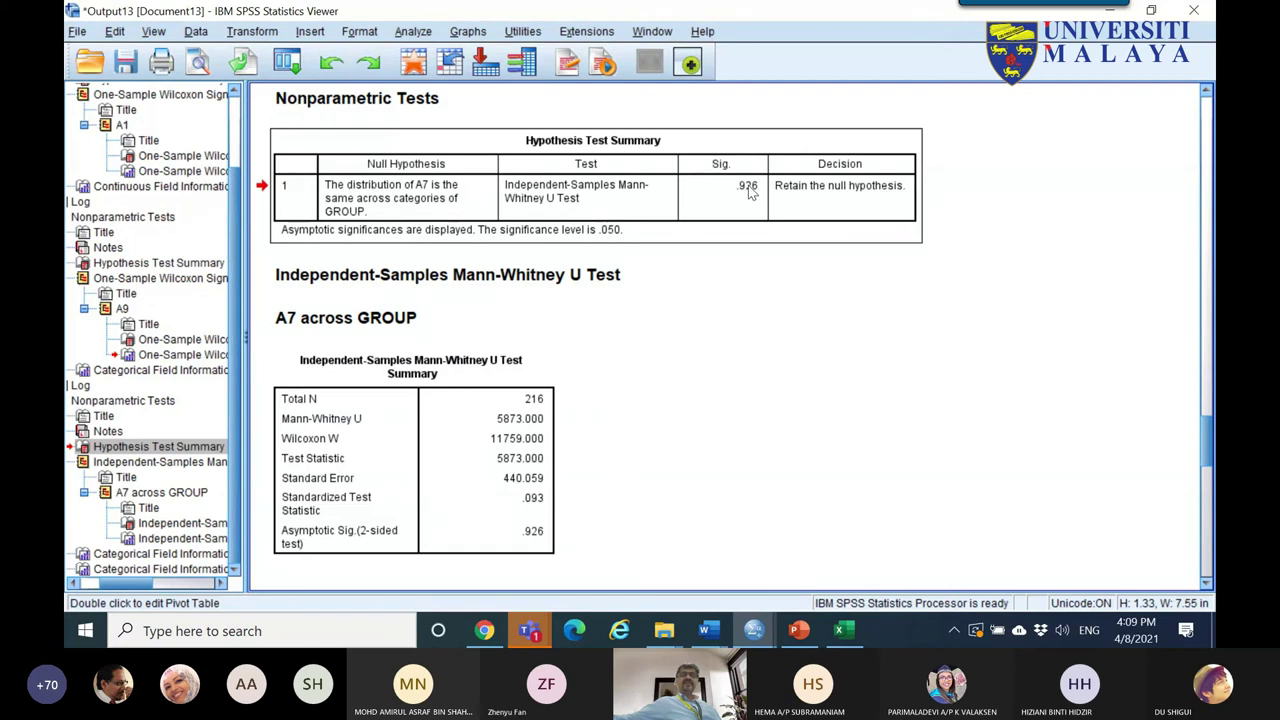
double_click(750, 190)
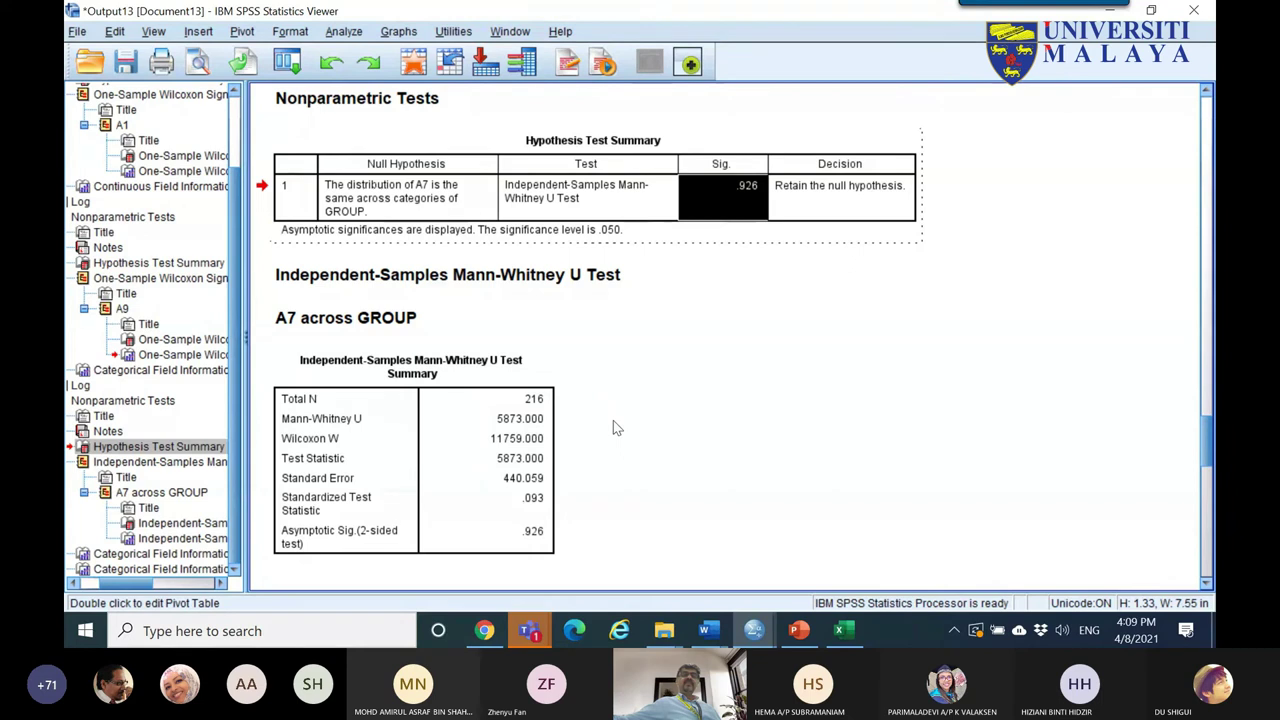
click(838, 207)
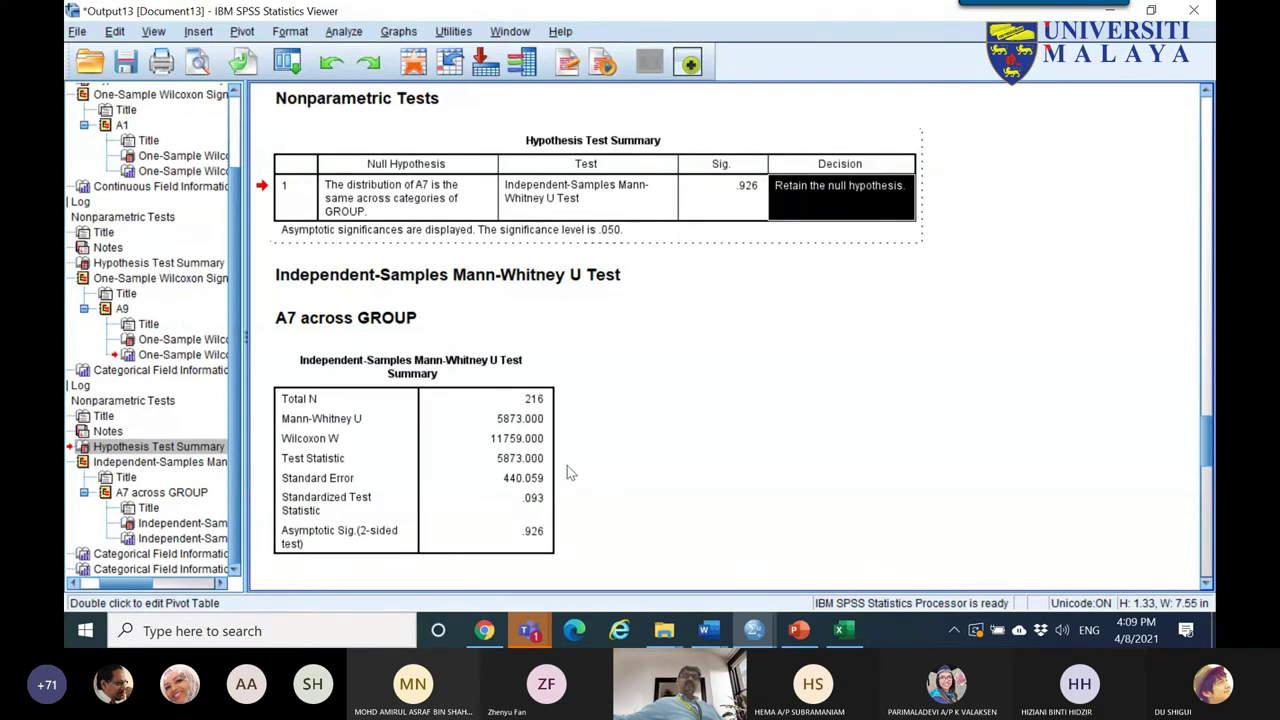
click(731, 203)
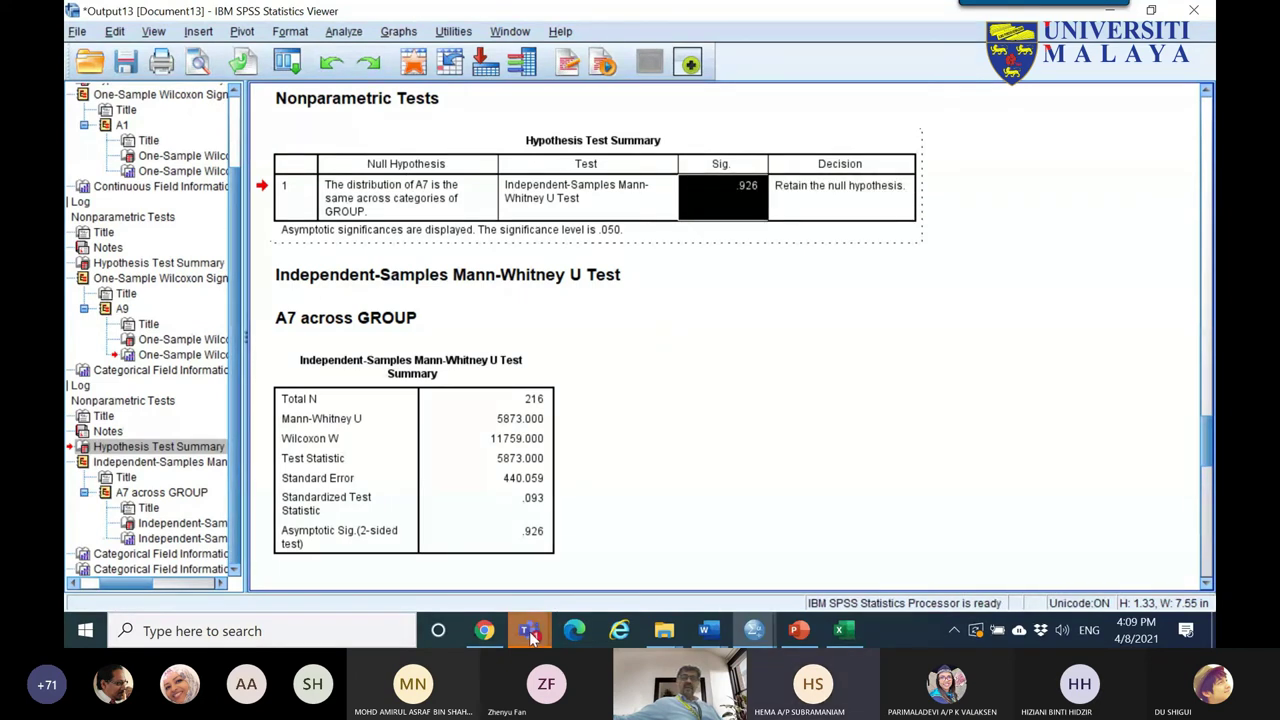
- Check the Teams meeting chat and the Wilcoxon summary in the Excel workbook, and return to the SPSS output document
mouse_move(531, 638)
click(592, 527)
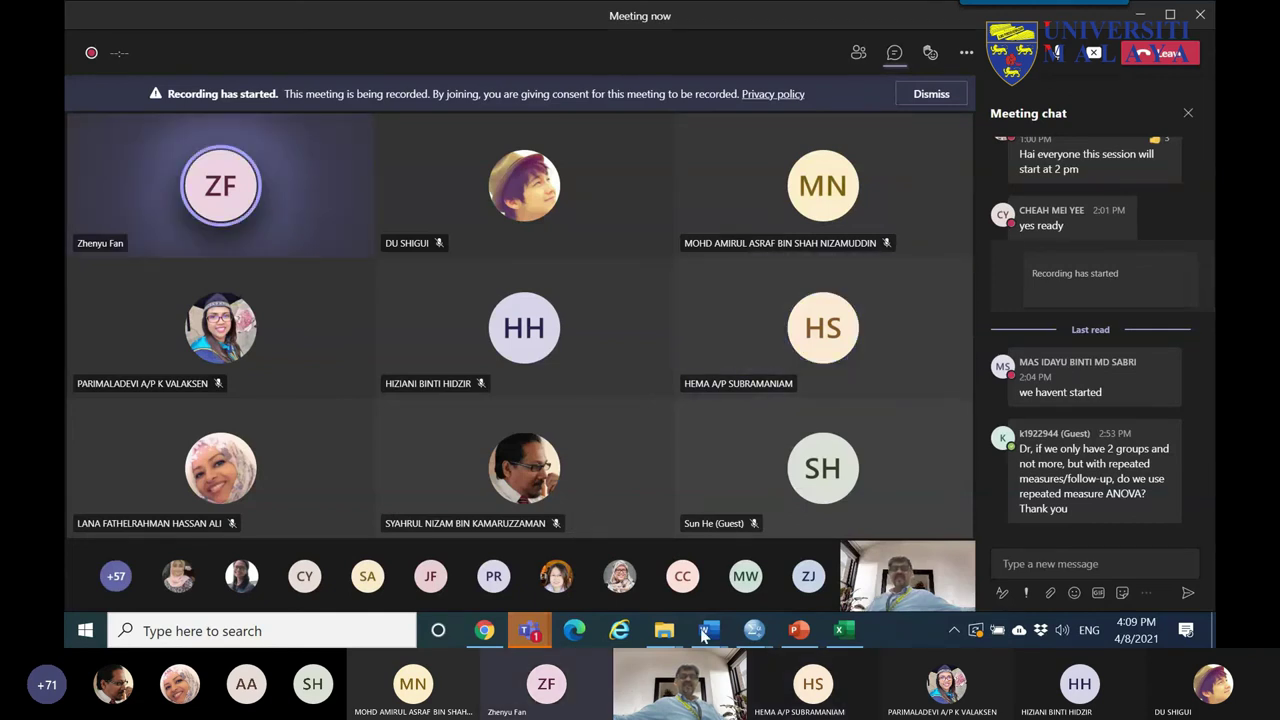
click(843, 630)
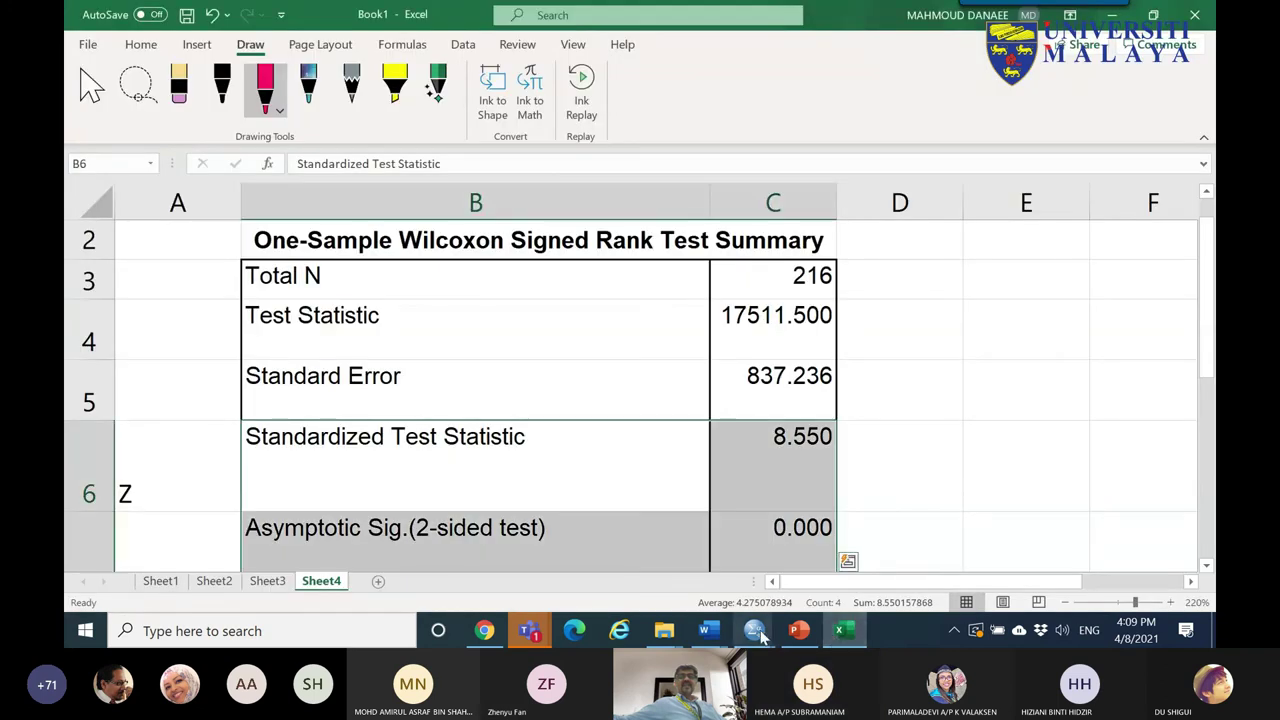
click(847, 544)
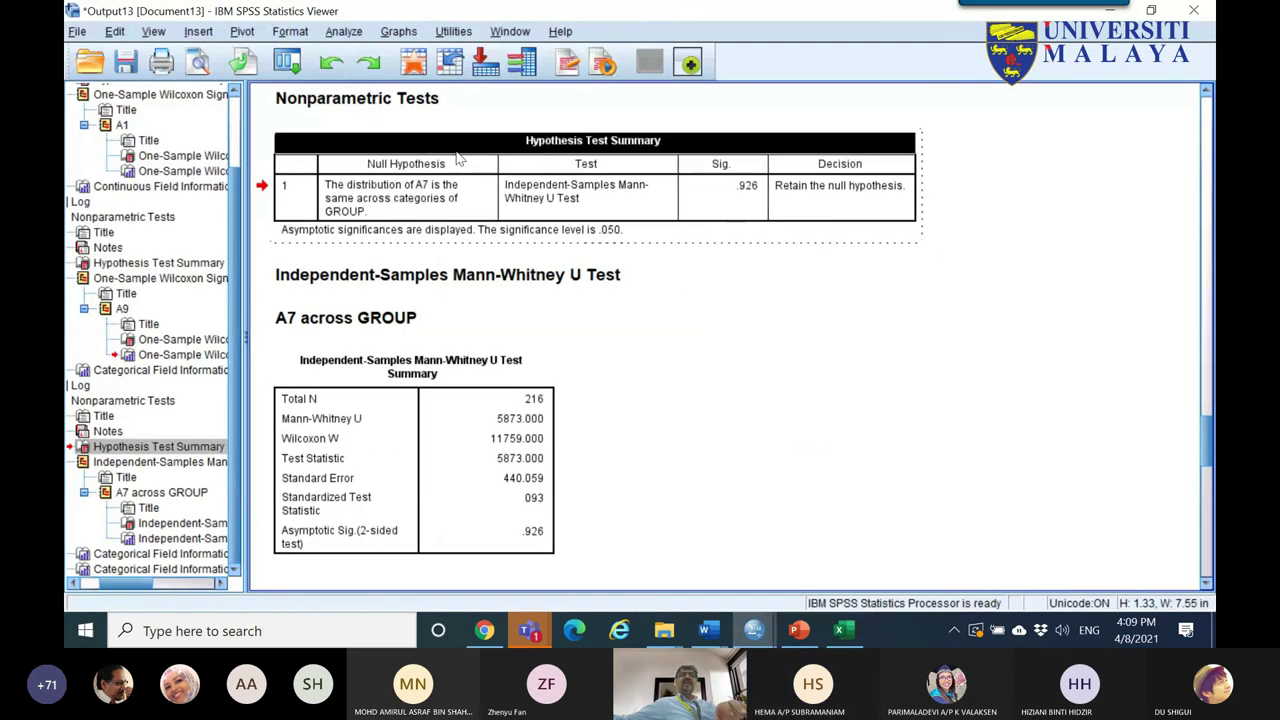
- Select the entire Hypothesis Test Summary table, including its title and footnote, and copy it
right_click(455, 165)
click(312, 168)
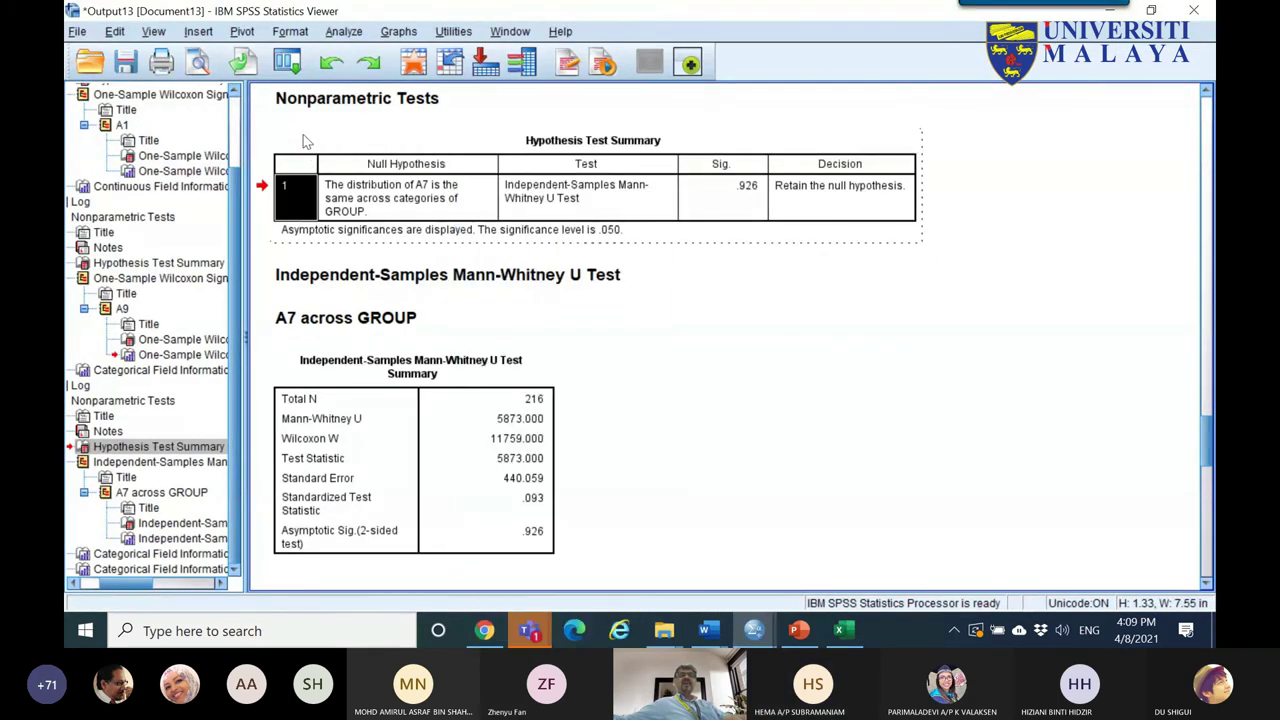
drag(309, 146, 455, 236)
right_click(462, 232)
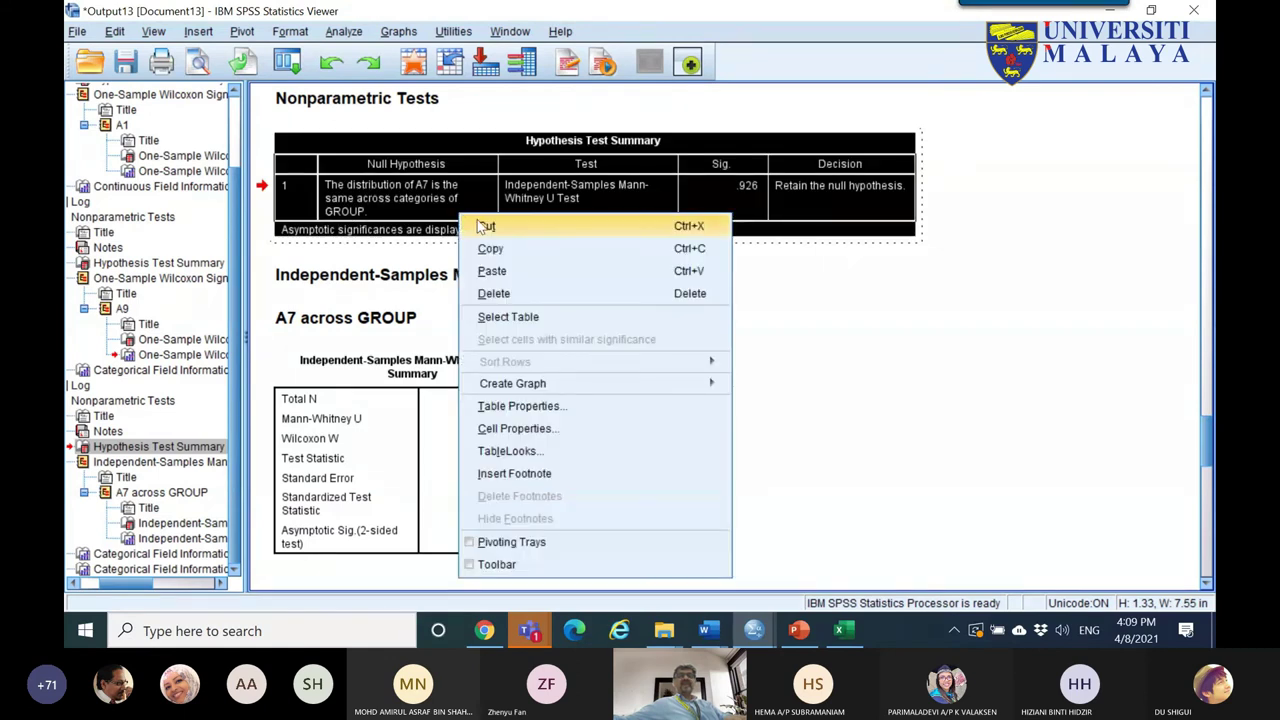
click(500, 251)
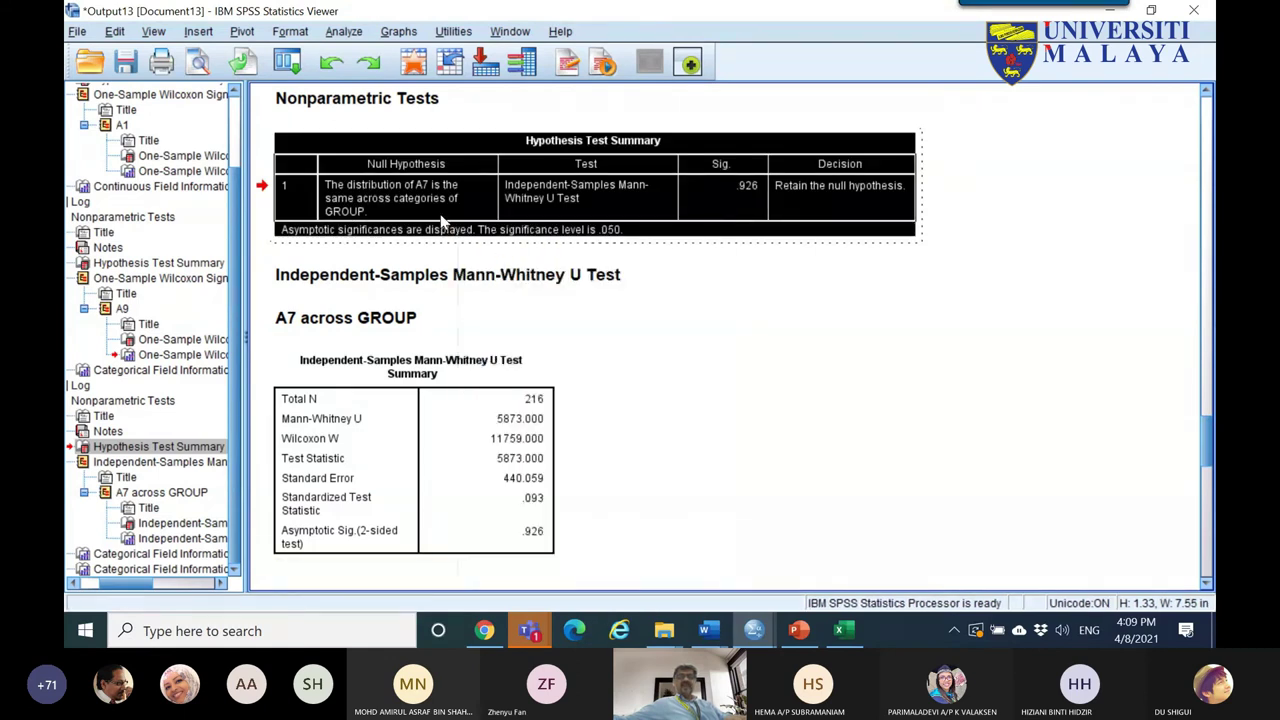
- Copy the selected Hypothesis Test Summary table and paste it at cell B2 of a new sheet in the Excel workbook
right_click(441, 183)
click(472, 218)
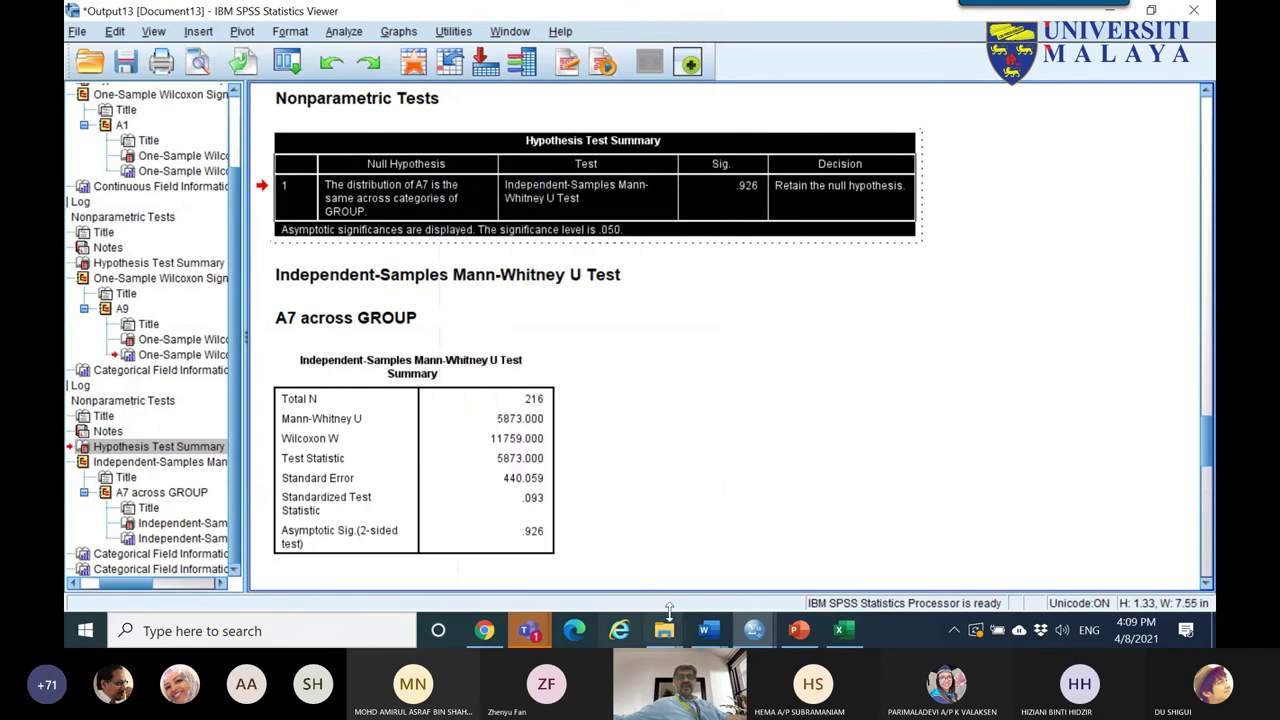
click(843, 630)
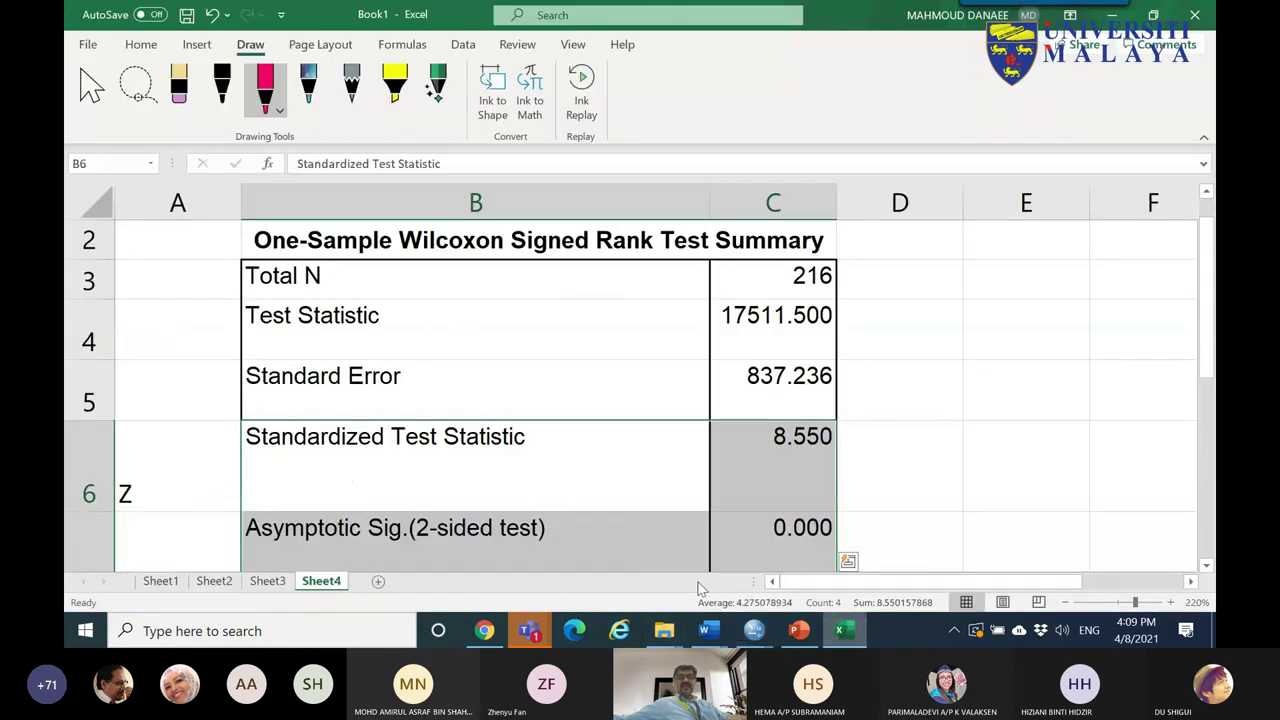
click(380, 582)
click(168, 226)
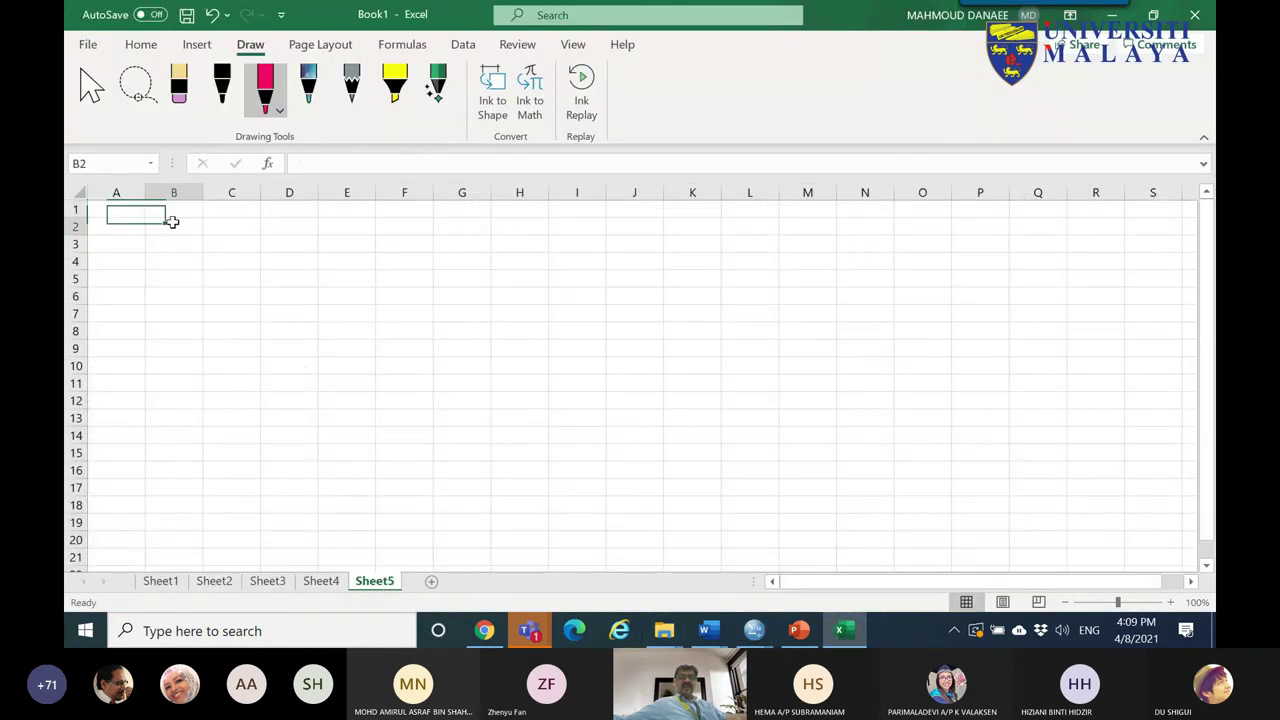
right_click(169, 226)
click(217, 187)
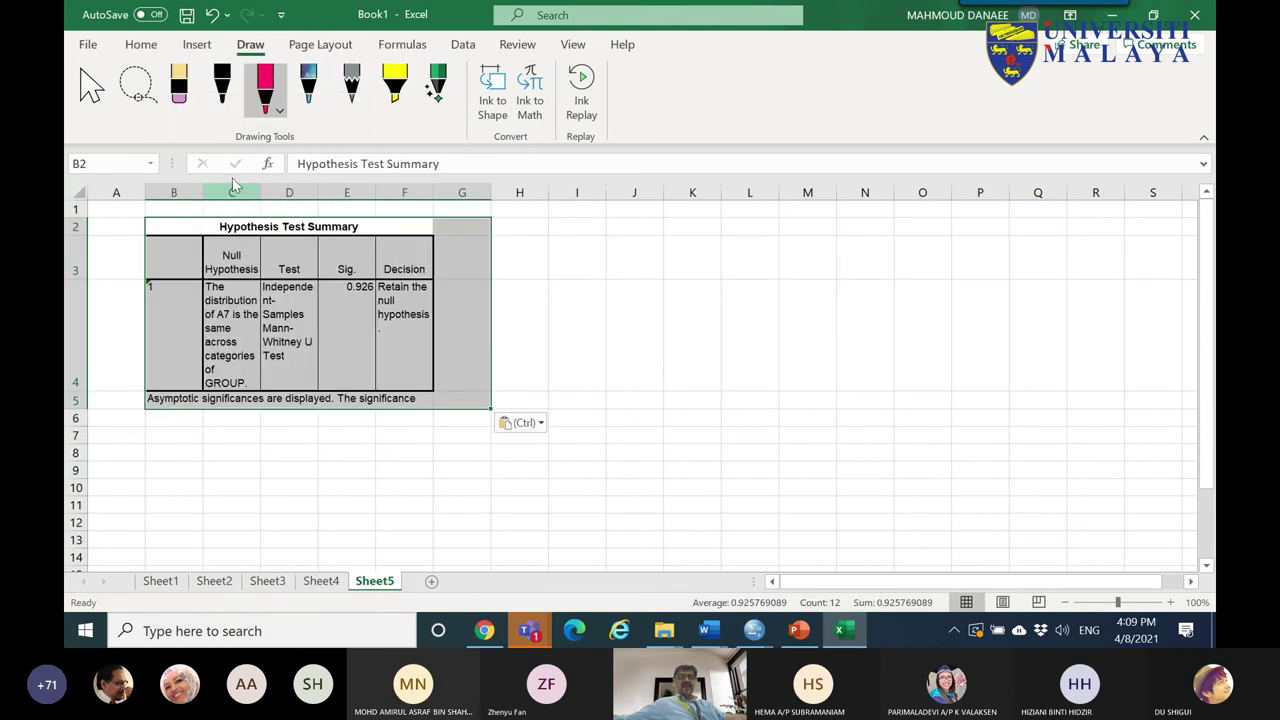
drag(174, 191, 645, 197)
click(575, 344)
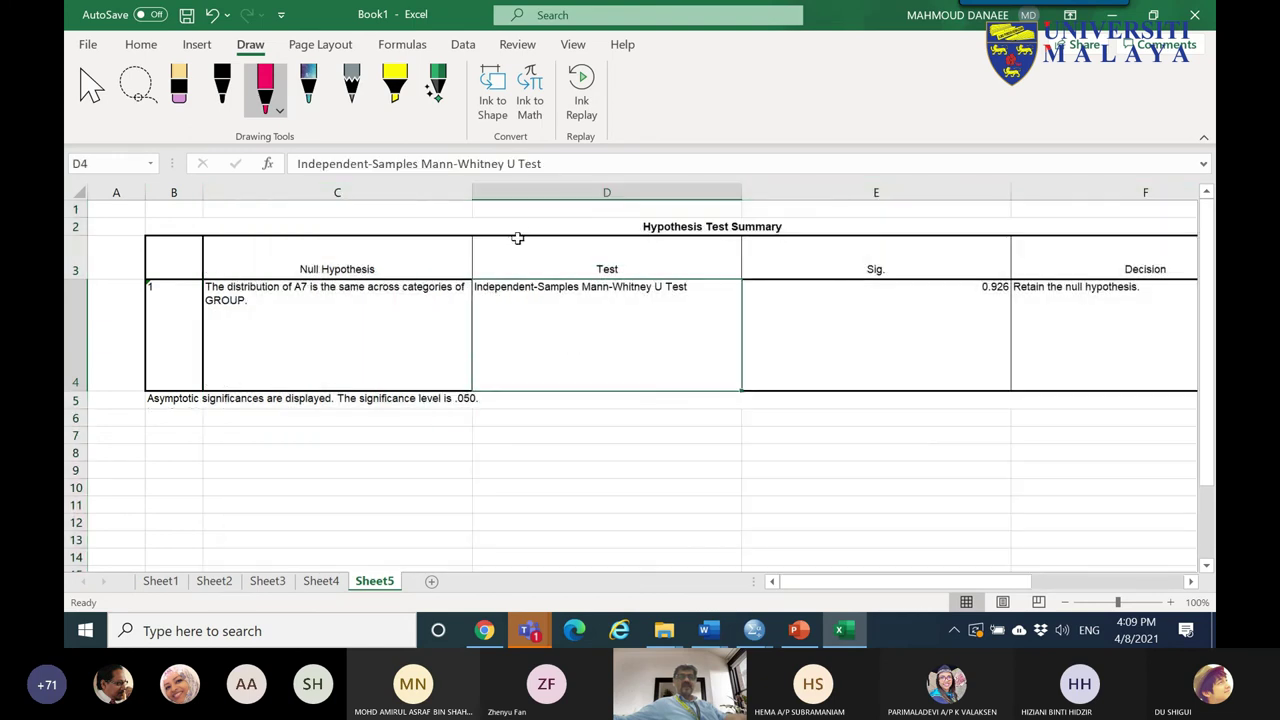
key(ctrl+z)
- Widen columns C and D so the Null Hypothesis and Test texts fit on about two lines
click(400, 255)
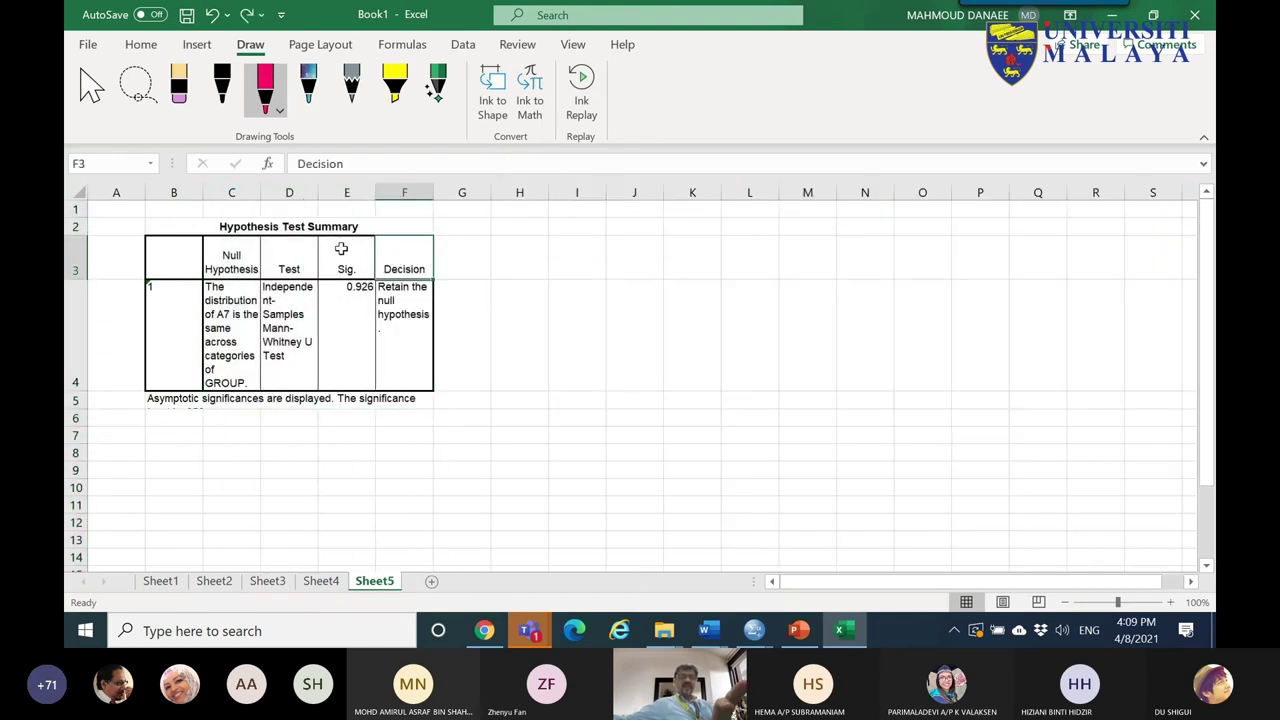
drag(242, 192, 447, 200)
click(450, 347)
click(291, 289)
- Fill the Null Hypothesis header cell C3 and the Sig. value cell E4 with green
click(276, 276)
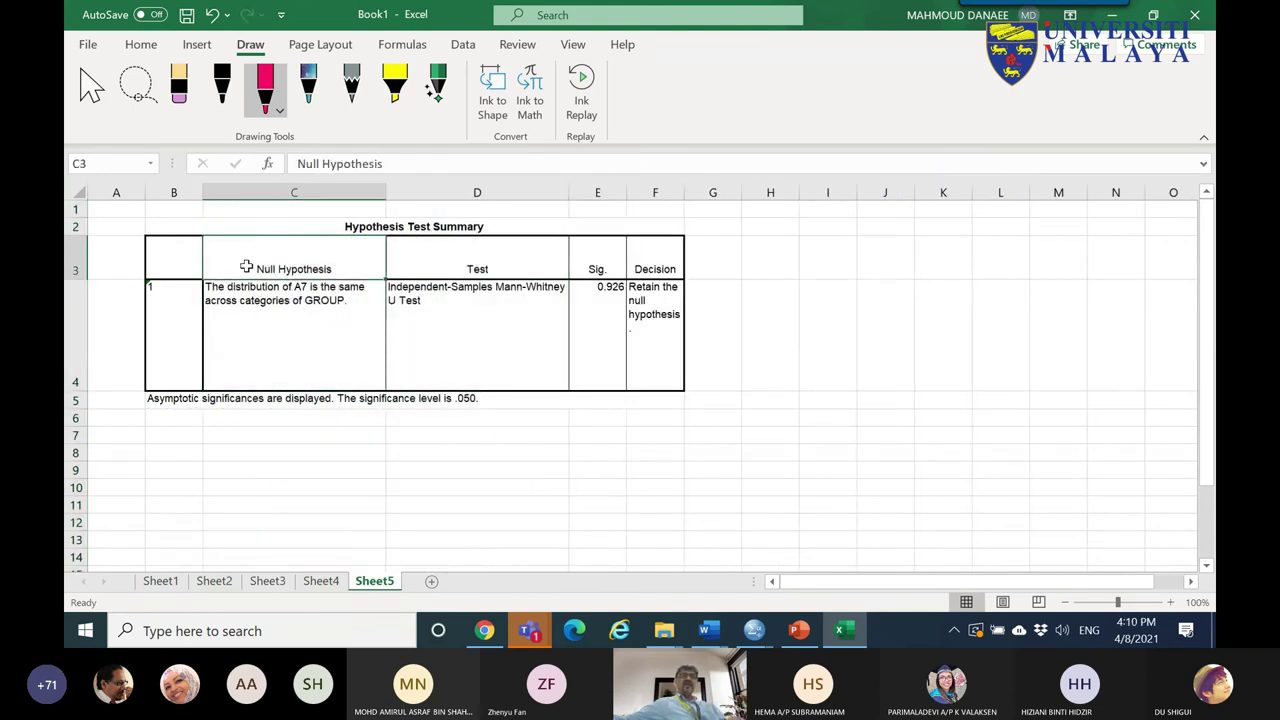
click(88, 44)
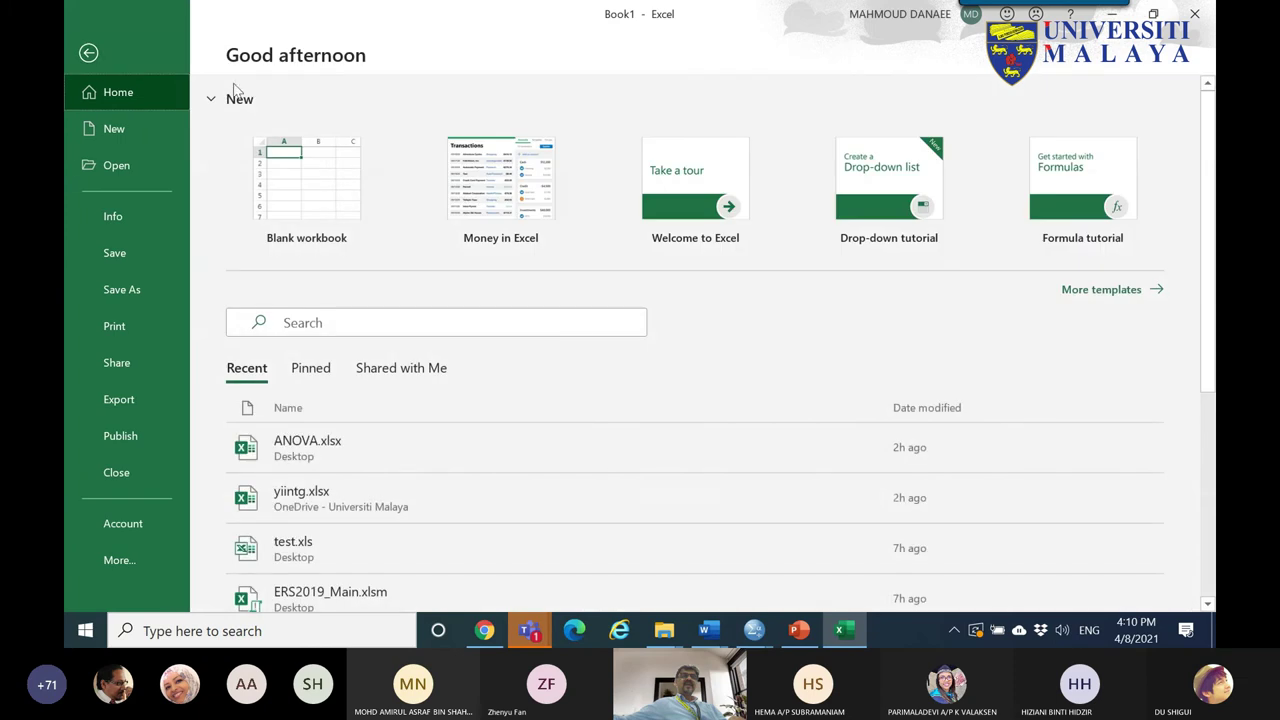
click(95, 60)
click(141, 44)
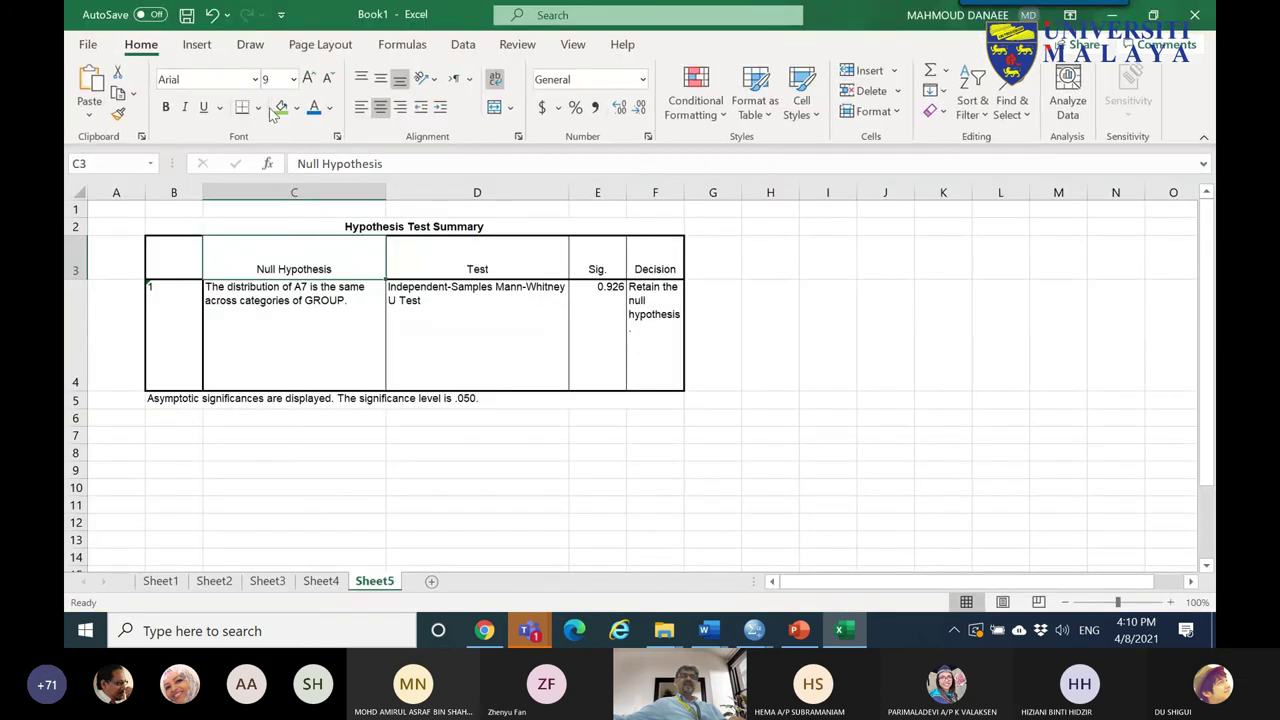
click(283, 109)
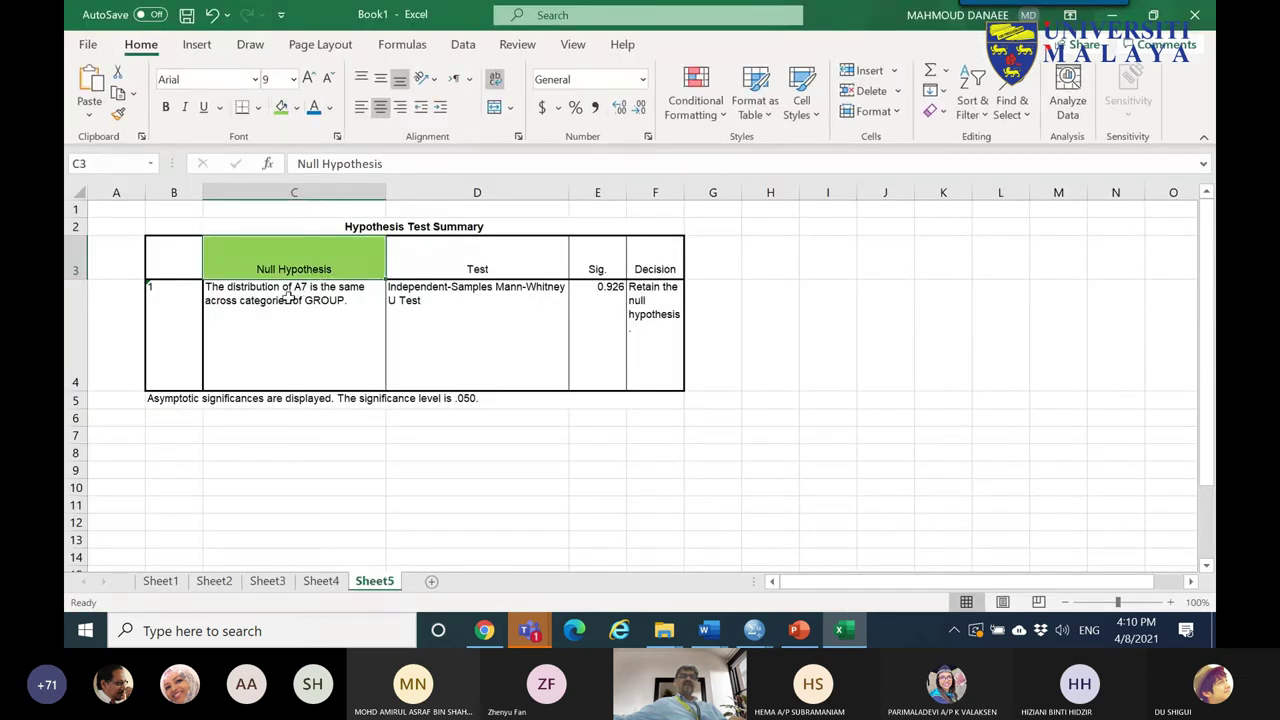
click(298, 327)
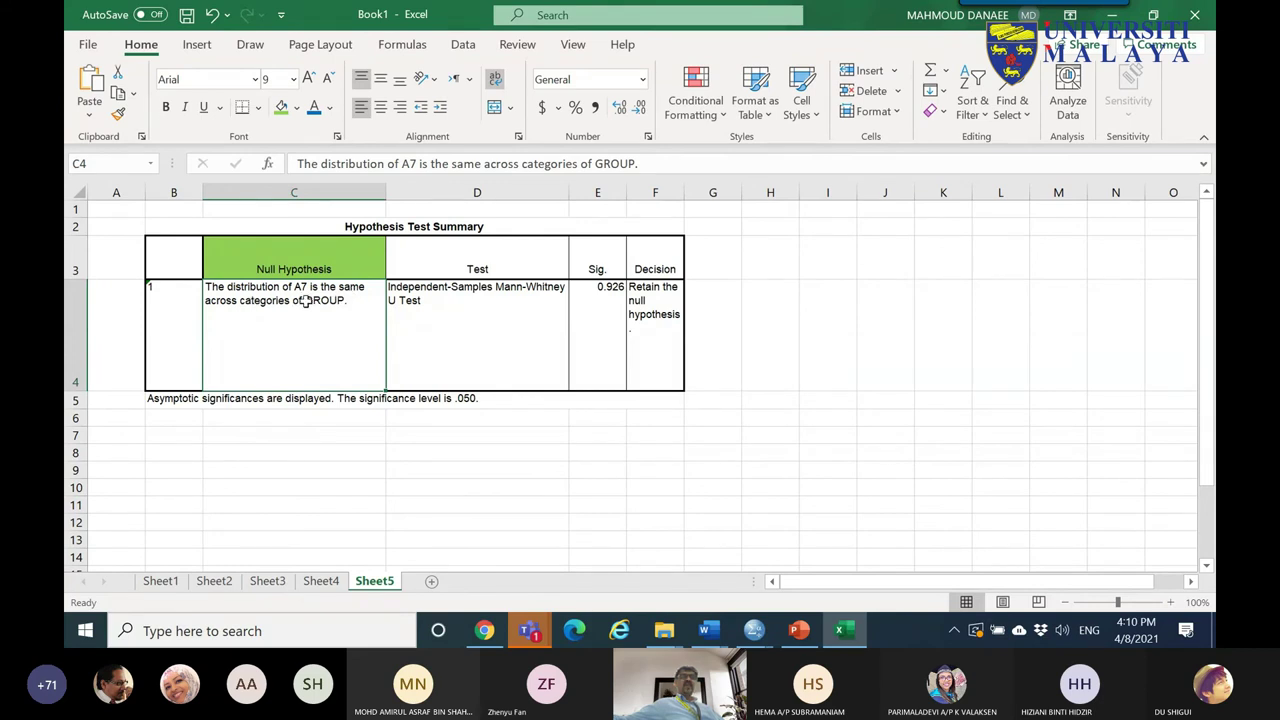
click(583, 300)
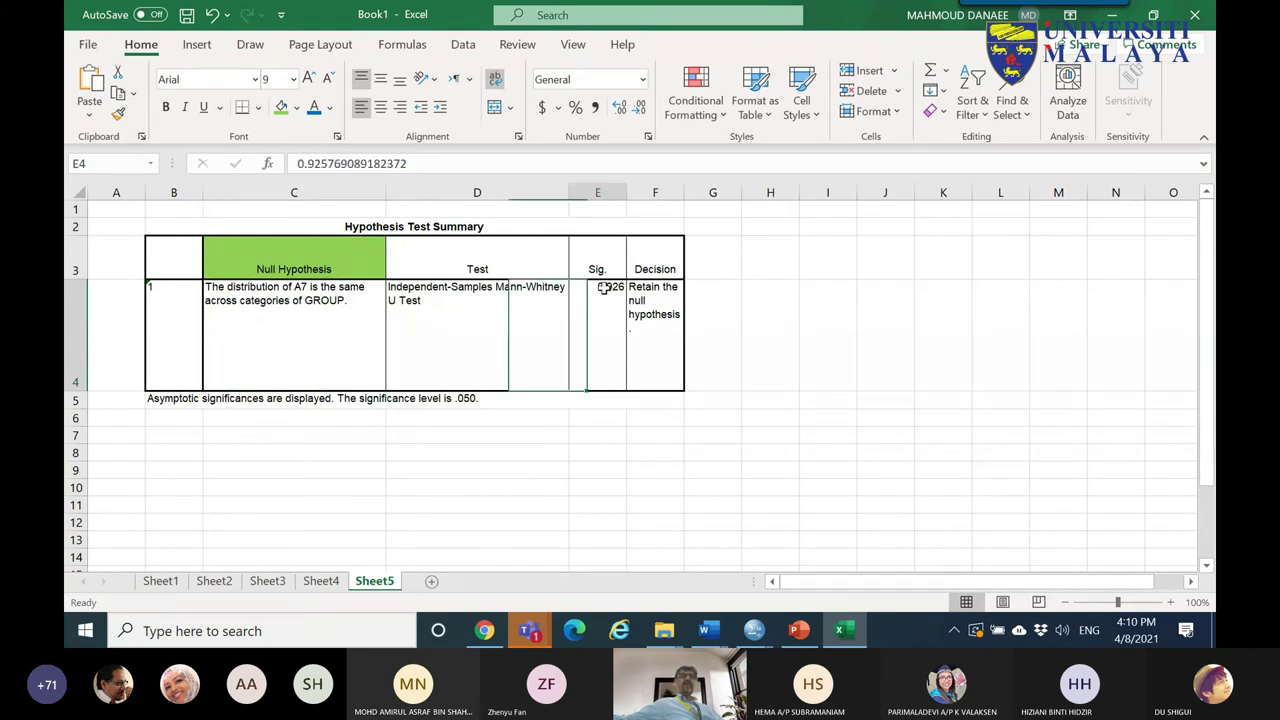
click(282, 107)
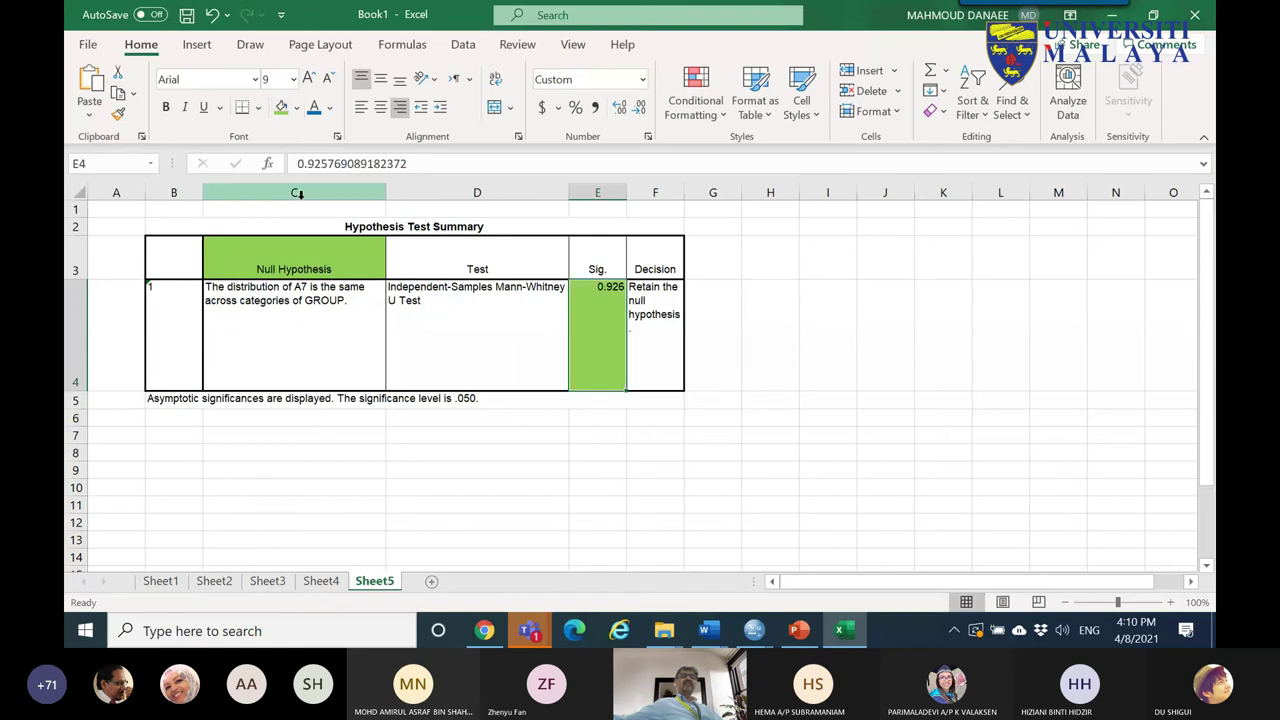
- Compare the Decision cell with the null hypothesis statement in the pasted table
click(664, 295)
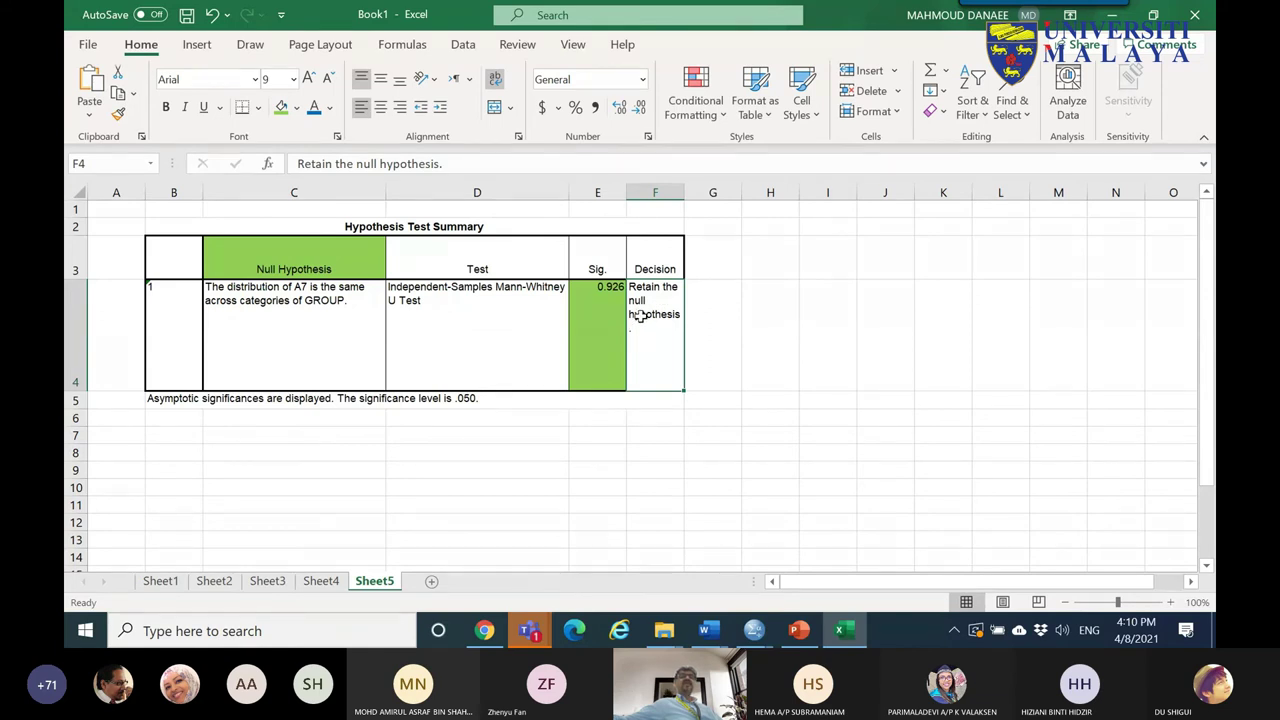
click(250, 288)
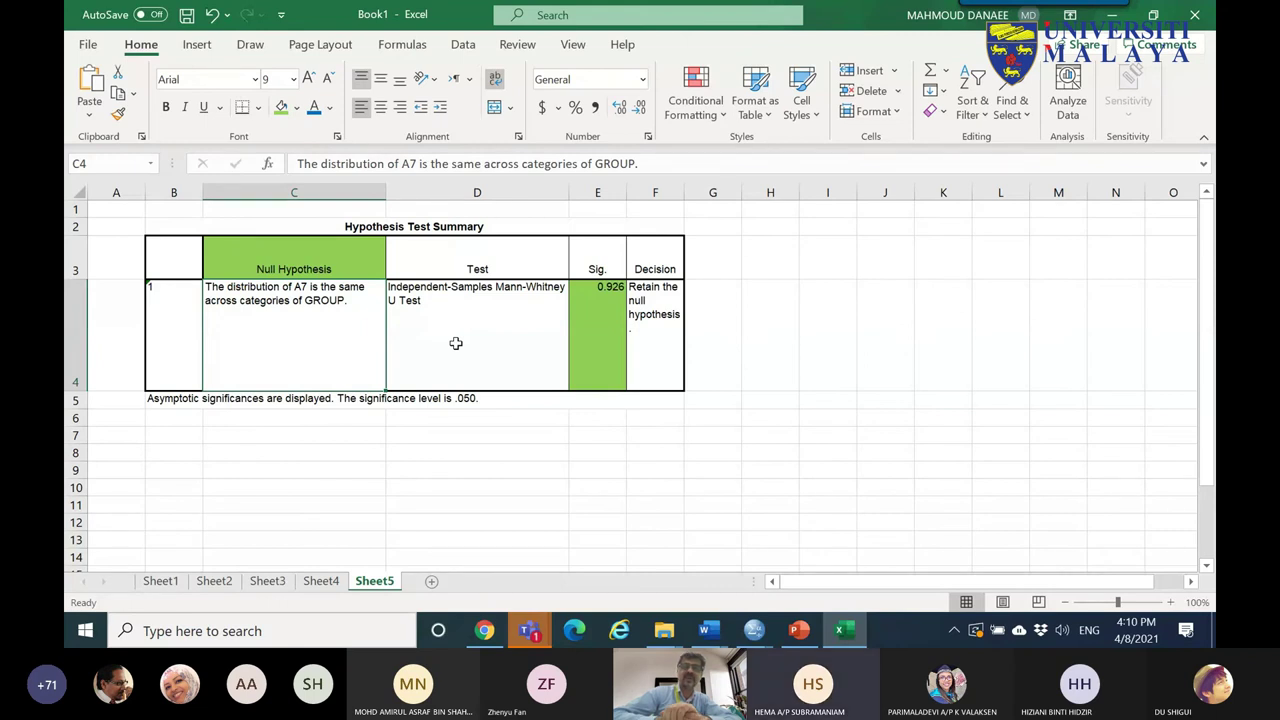
click(651, 320)
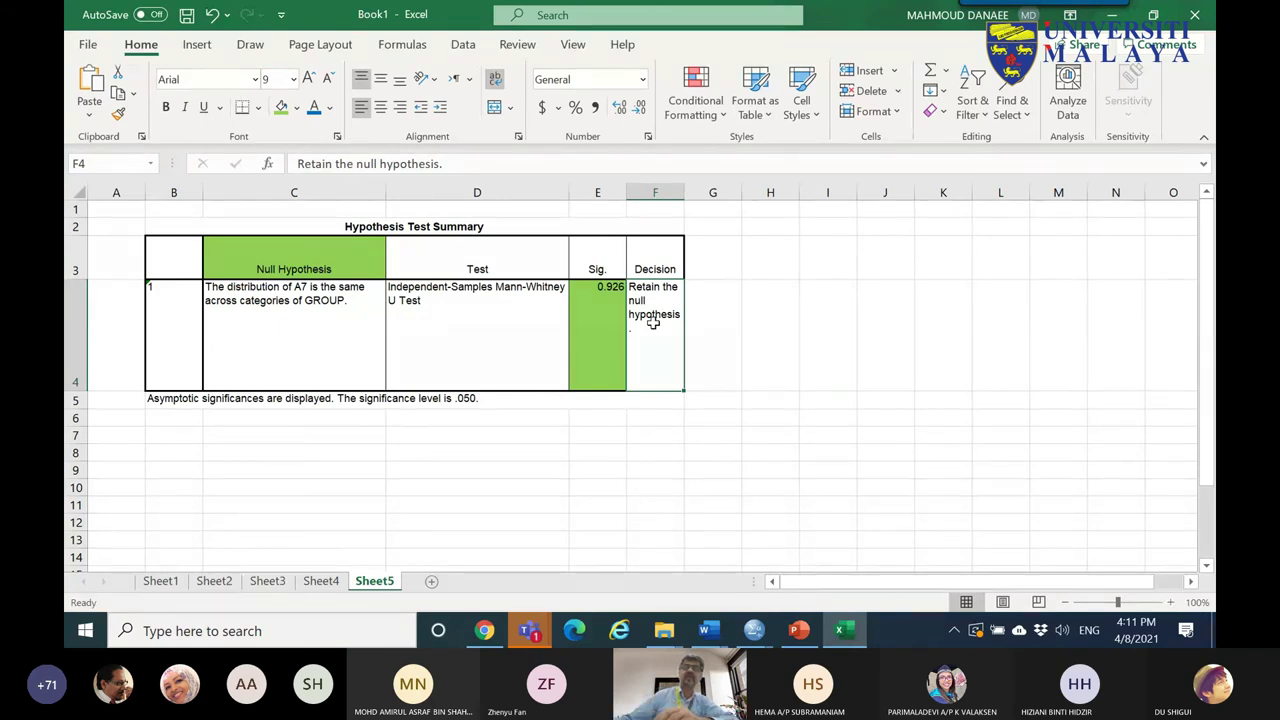
- Switch to the SPSS output document and examine the Mann-Whitney U, Standardized Test Statistic and Asymptotic Sig. rows of the test summary table
click(766, 636)
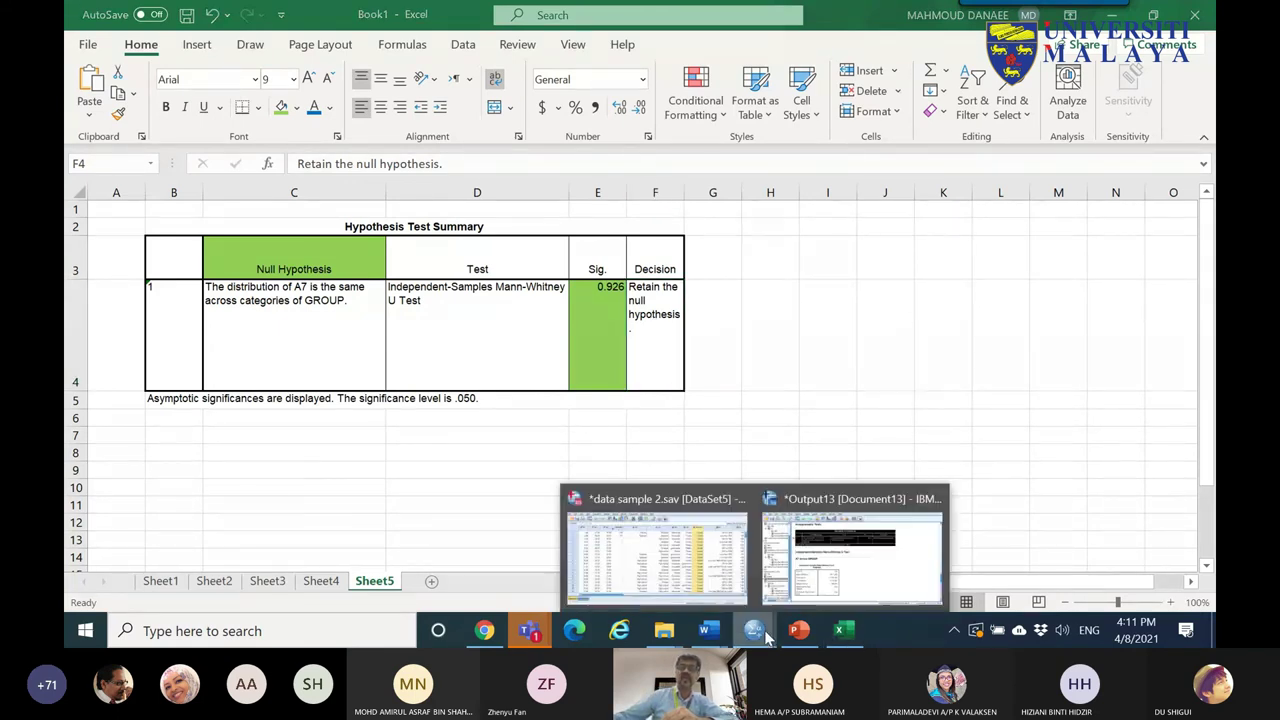
click(846, 568)
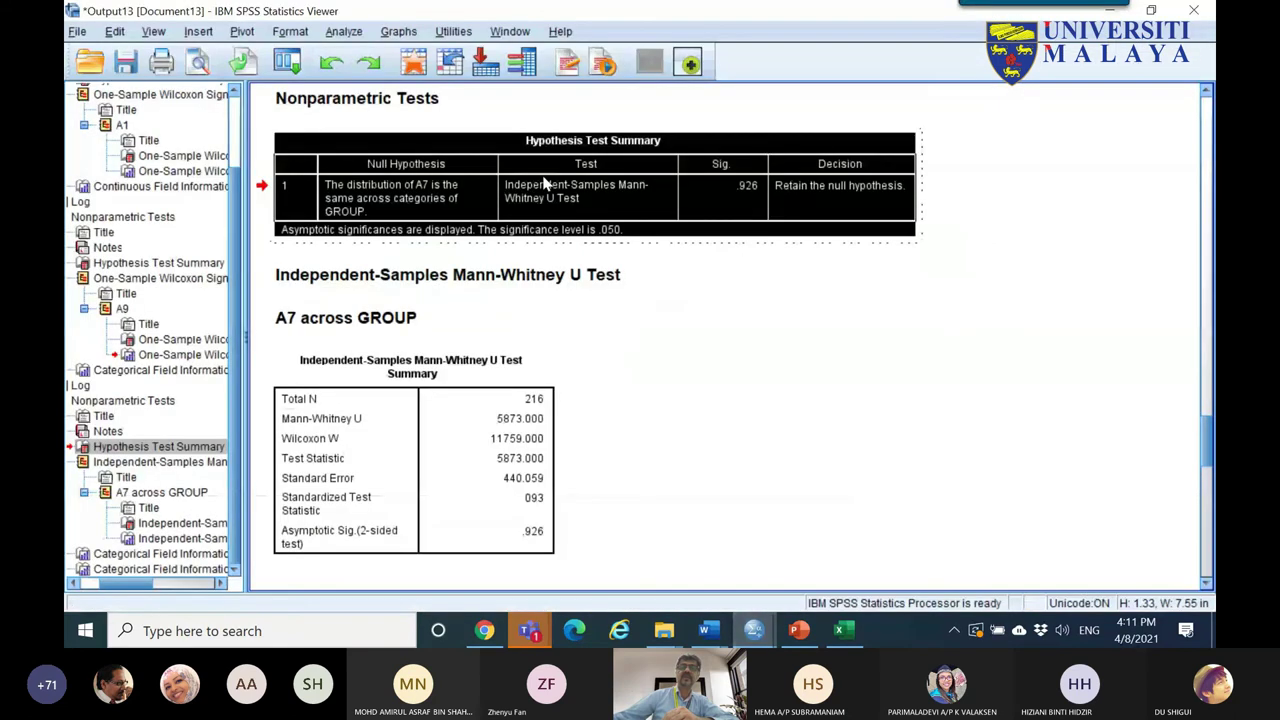
scroll(480, 200, down, 2)
click(446, 375)
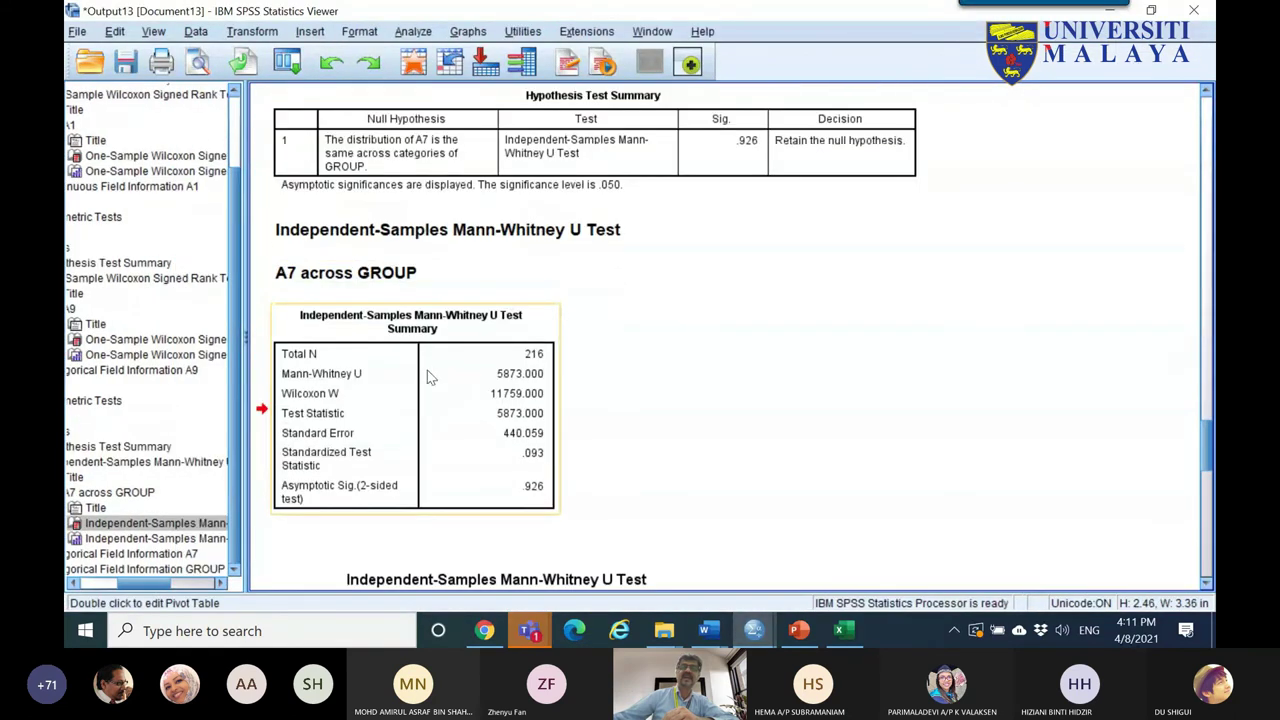
double_click(313, 462)
click(537, 460)
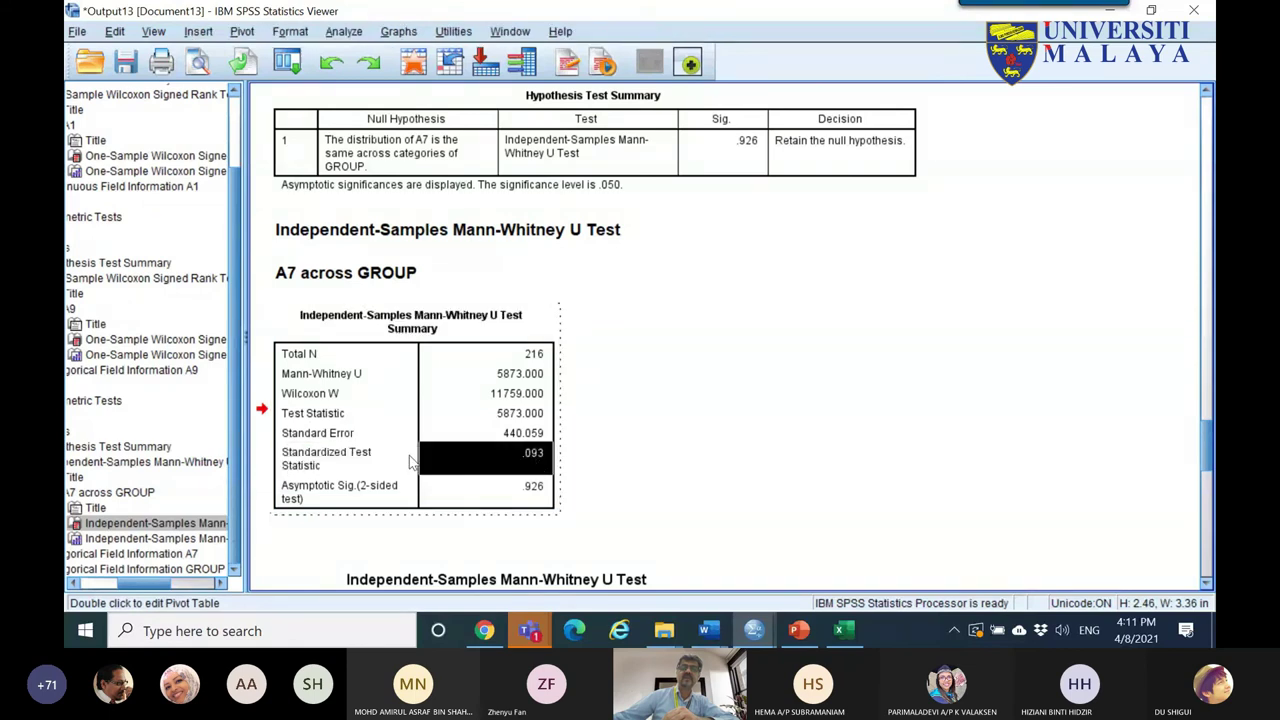
drag(515, 462, 367, 460)
drag(305, 495, 520, 465)
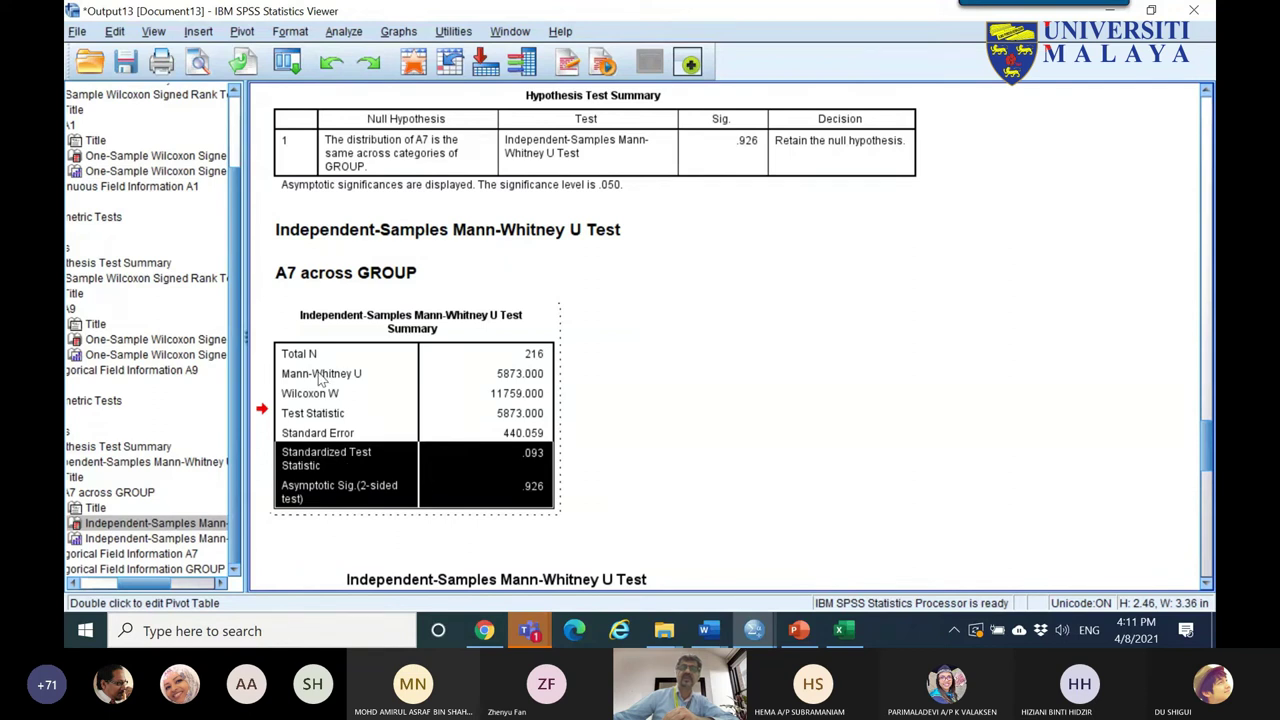
drag(321, 378, 521, 380)
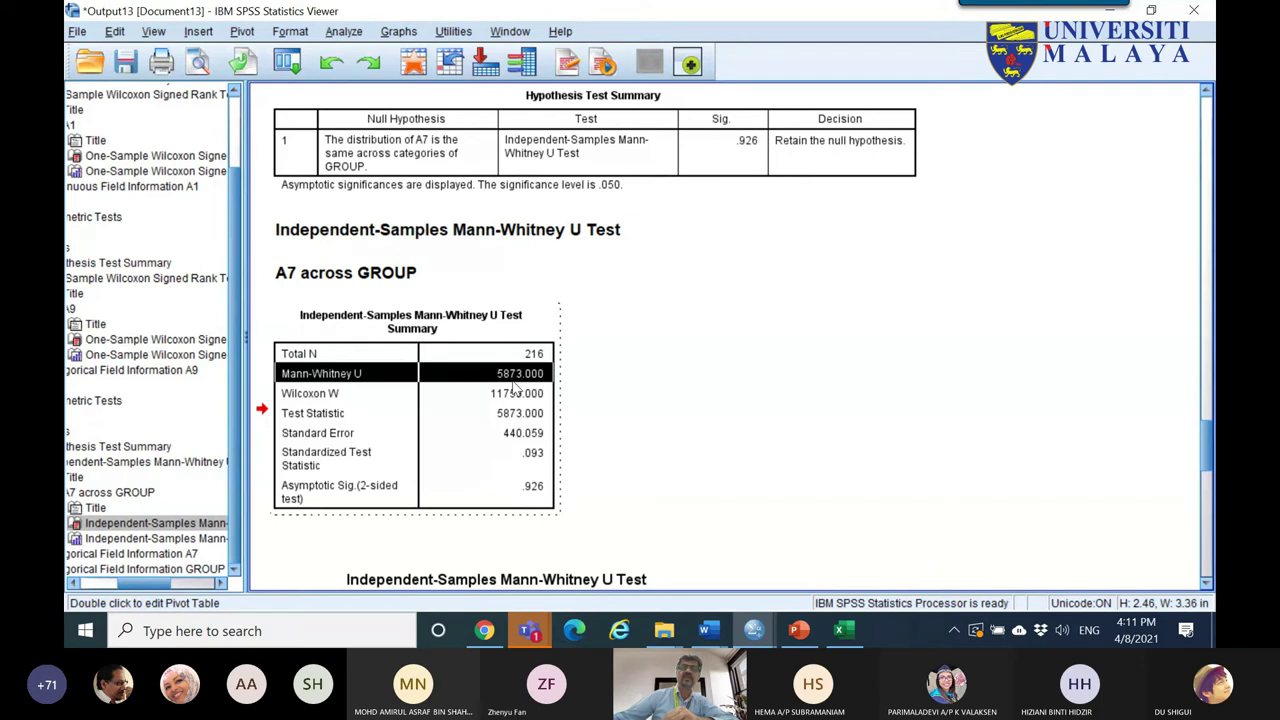
drag(340, 456, 536, 500)
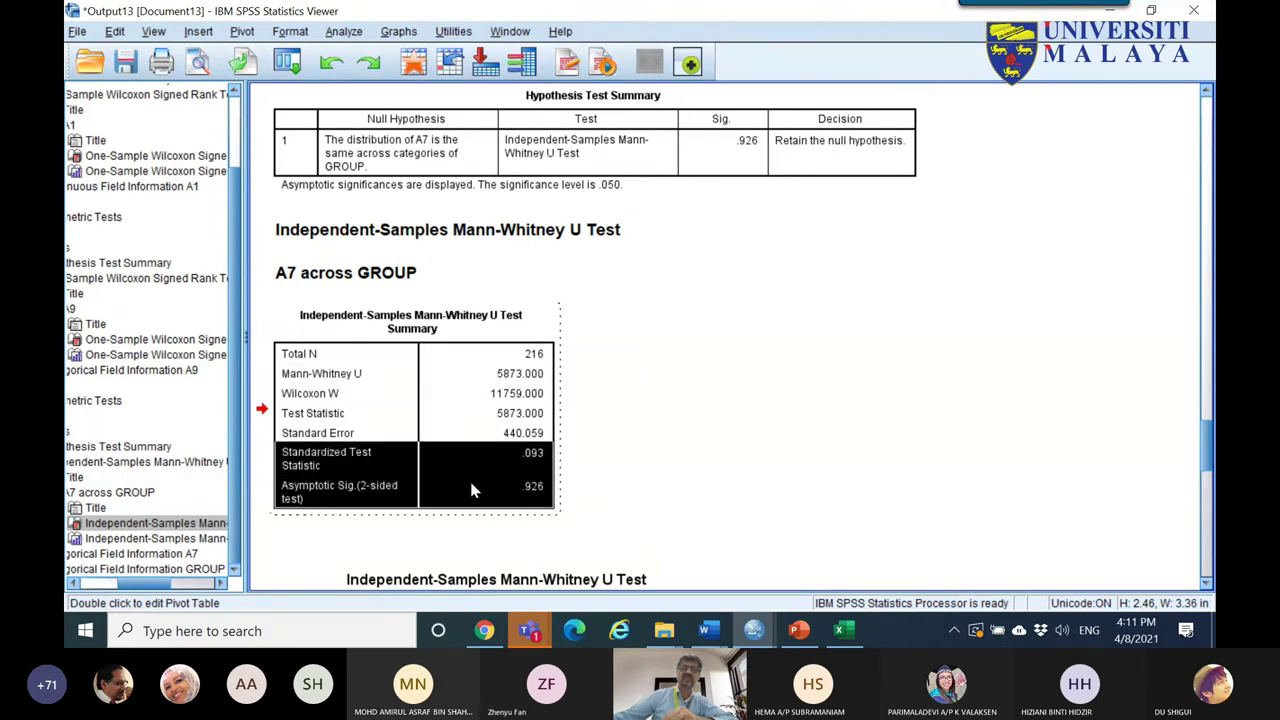
- Enlarge the Mann-Whitney U Test frequency chart comparing the Control and Intervention groups
scroll(454, 476, down, 7)
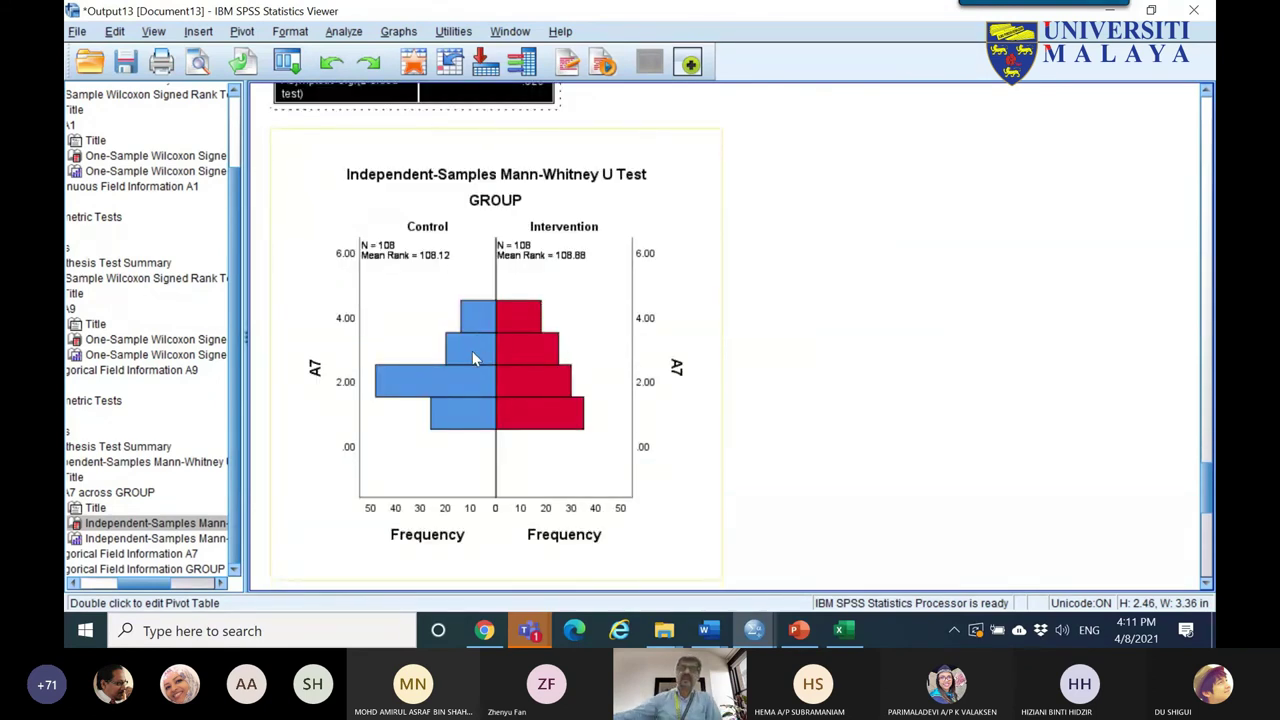
click(437, 262)
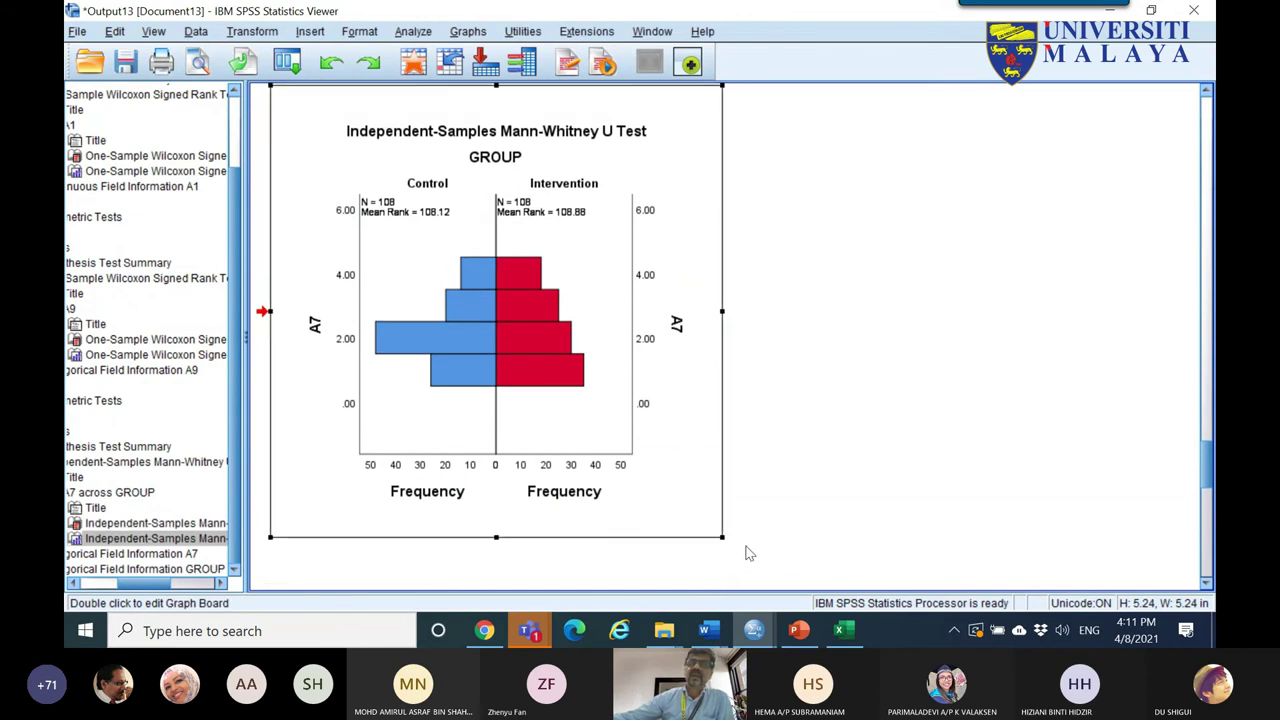
drag(722, 537, 842, 600)
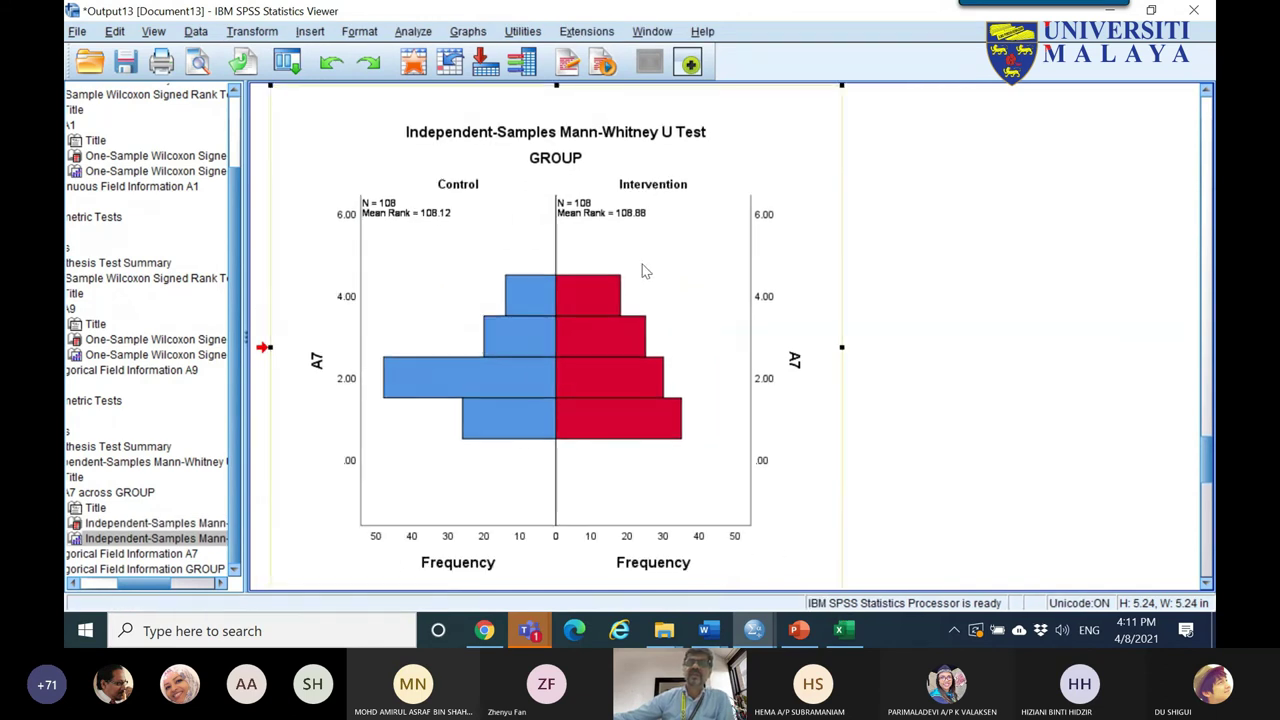
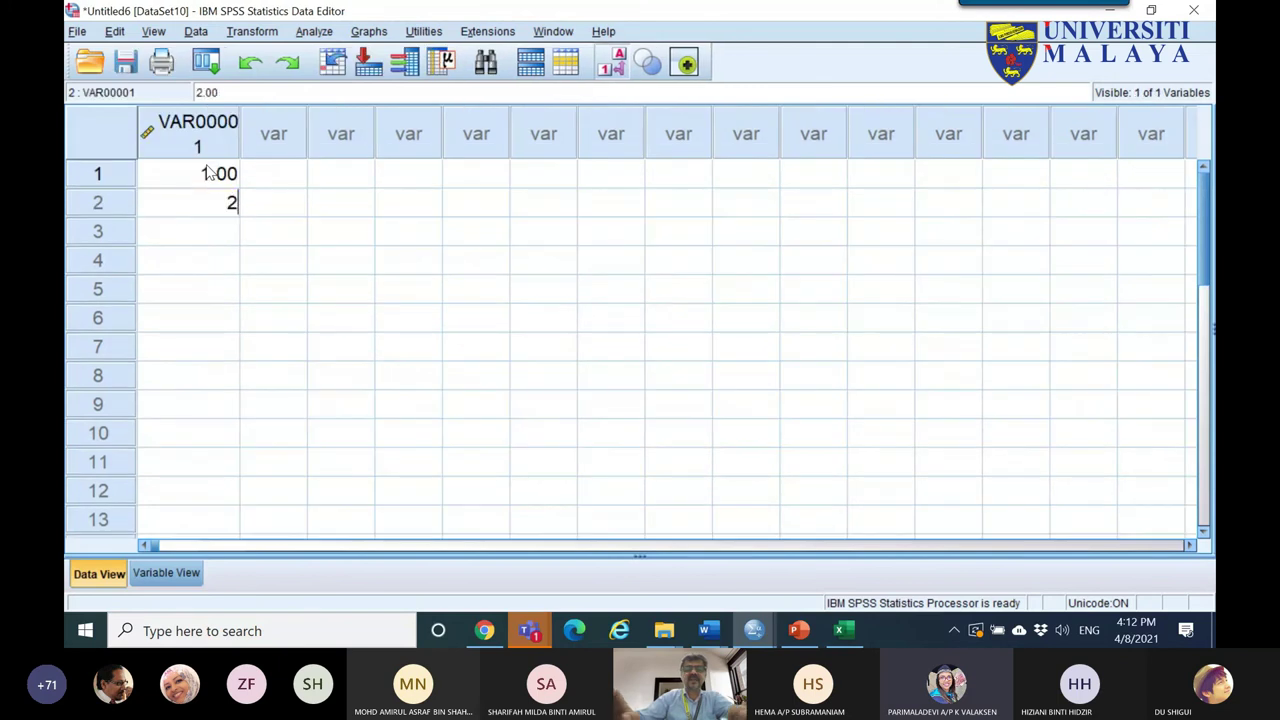
- Complete the first column of the new dataset so that rows 2 to 10 hold the values 2 to 10
text(4 5 5)
key(Return)
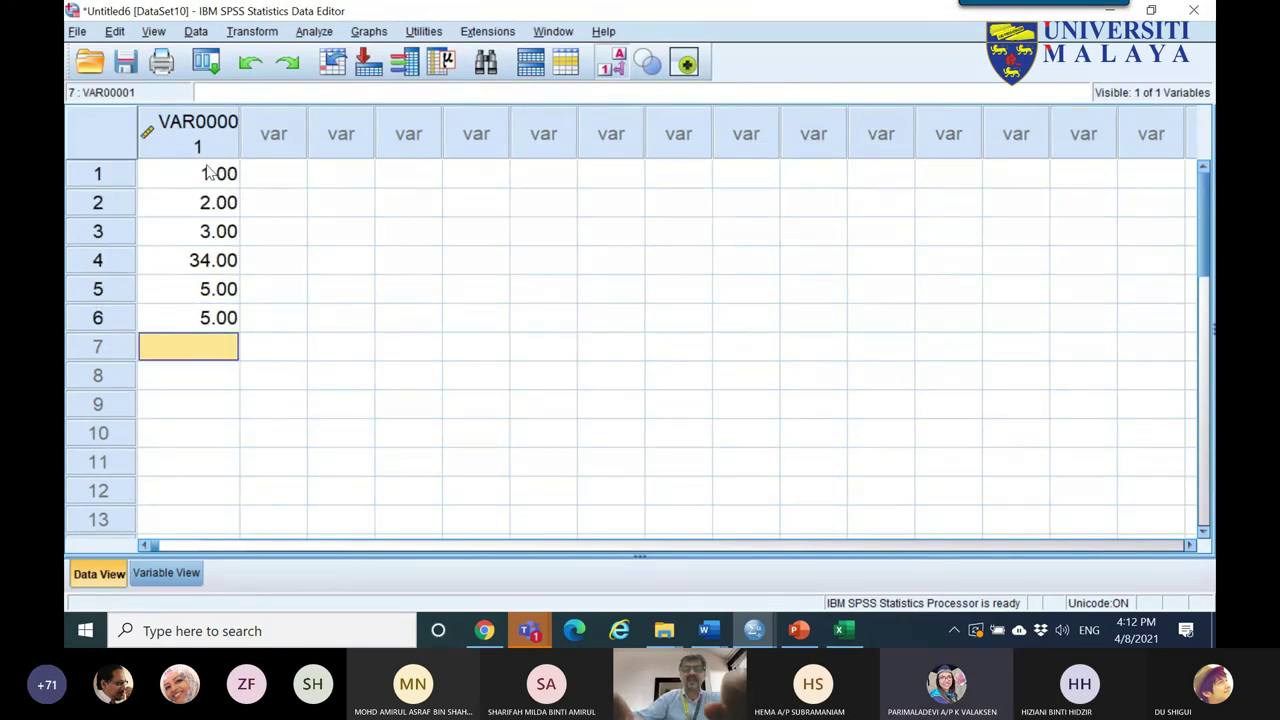
key(Up)
key(Up)
key(Up)
text(4 5 6 7 8 9)
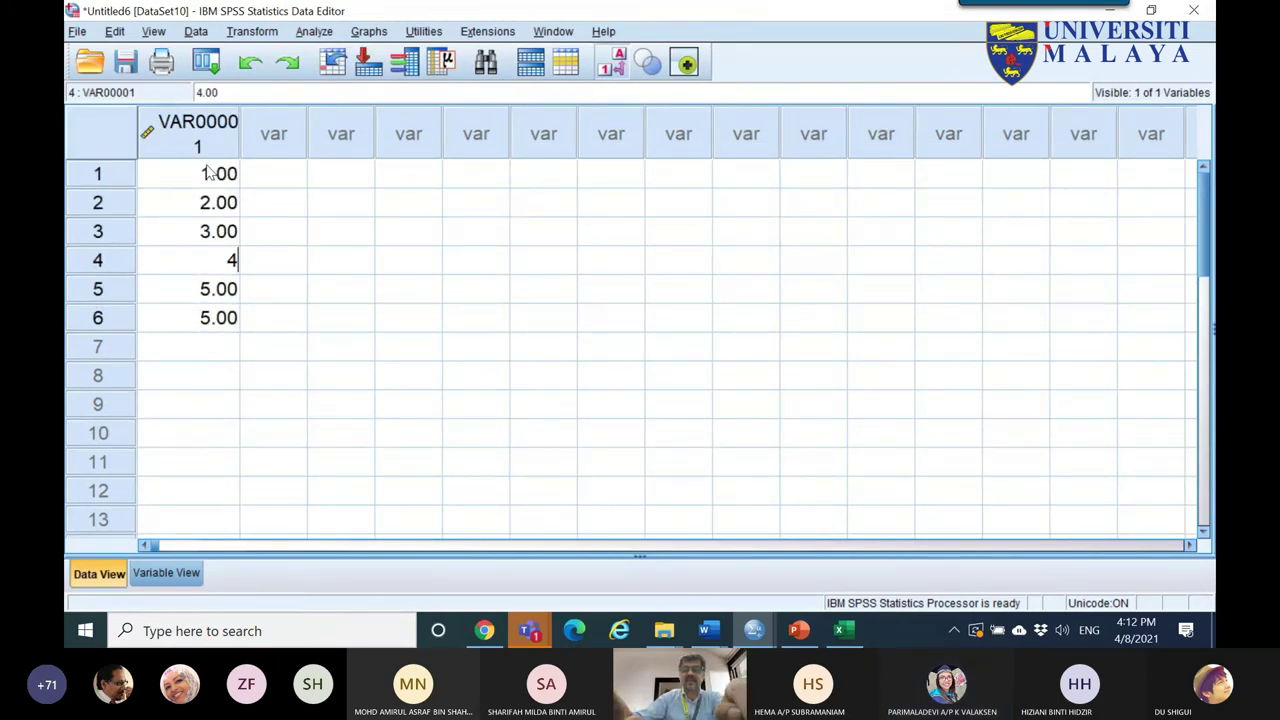
key(Return)
text(10)
key(Return)
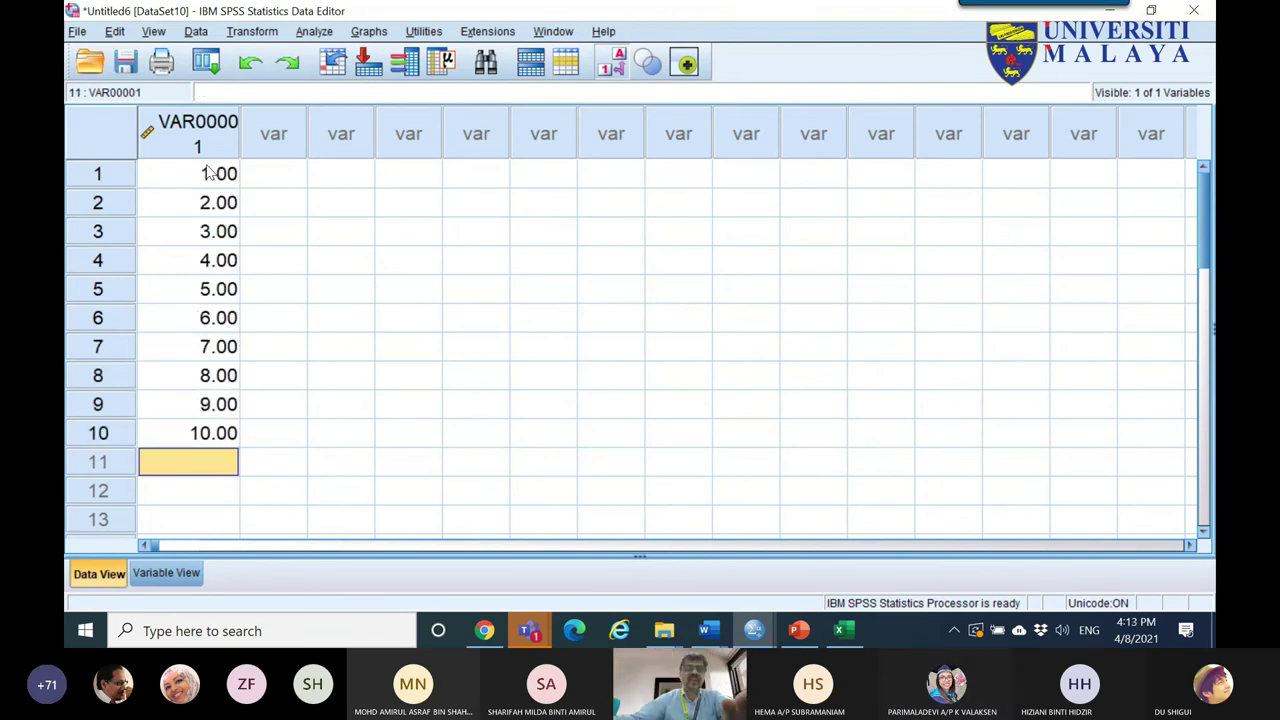
- Enter the values 4, 3, 4, 4, 3, 5, 4, 3, 3, 4 in rows 1 to 10 of the second column
click(289, 177)
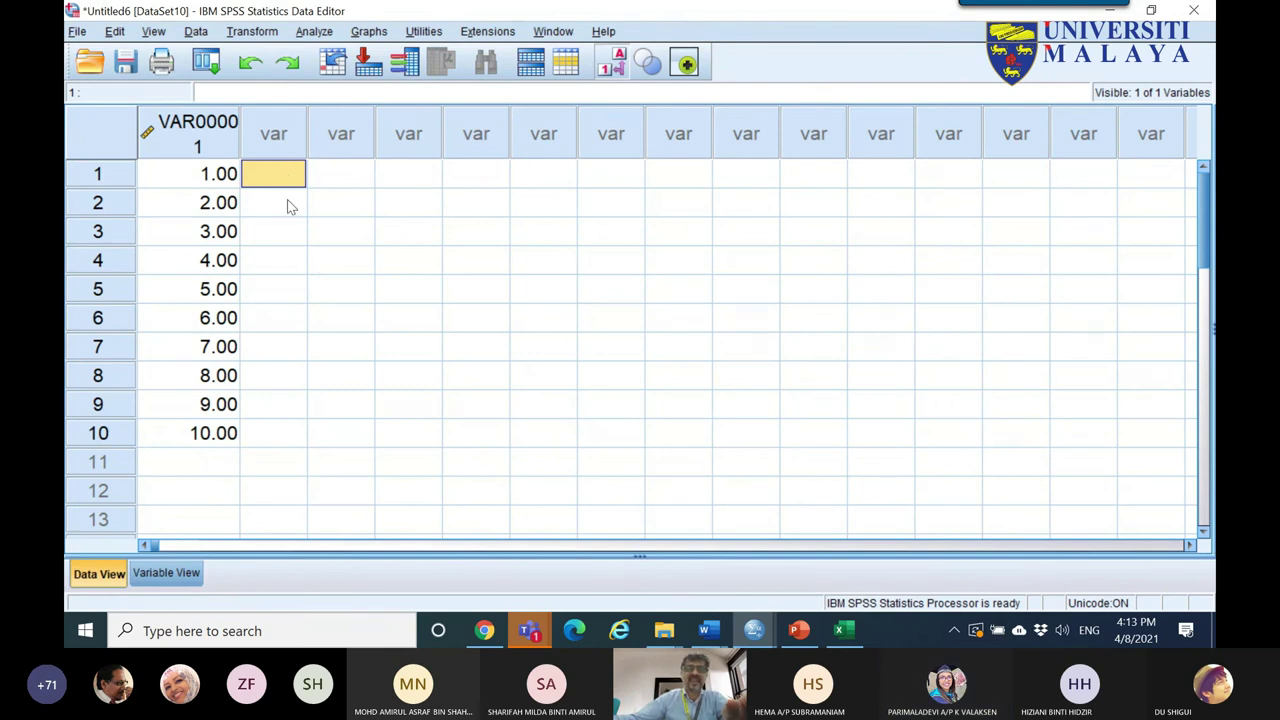
text(4)
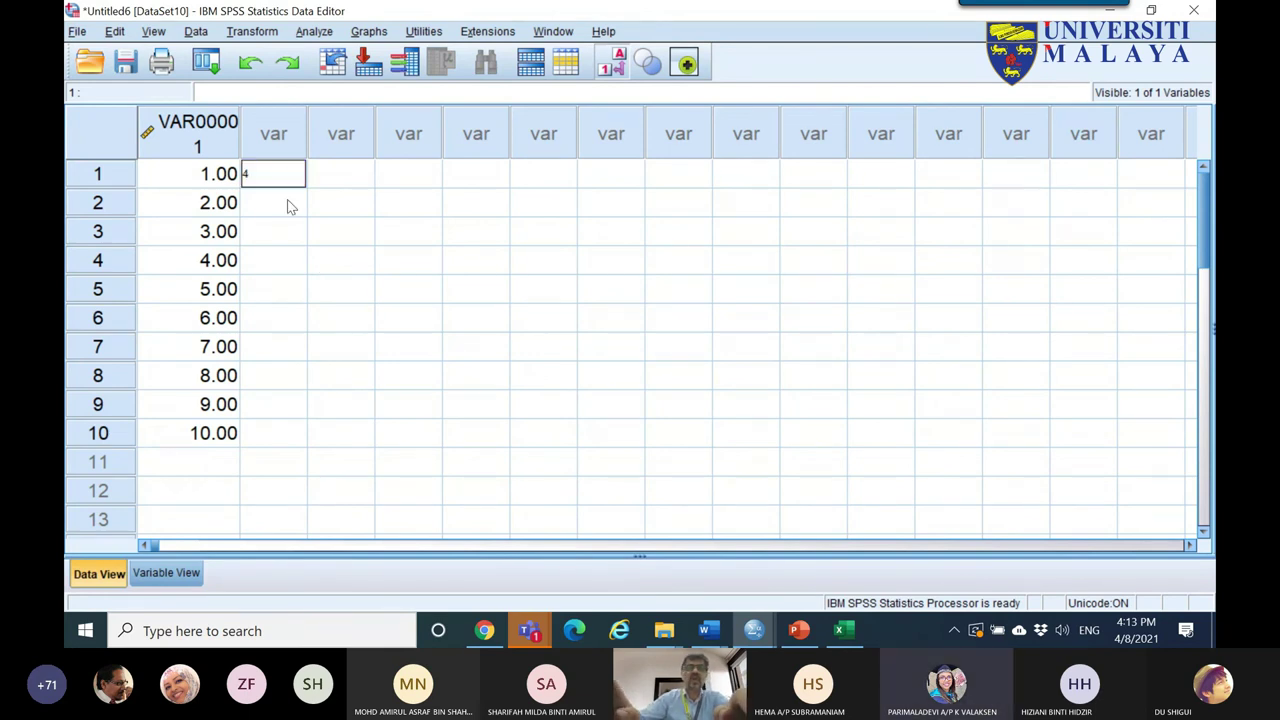
key(Return)
text(3)
key(Return)
text(4)
key(Return)
text(4)
key(Return)
text(3)
key(Return)
text(5)
key(Return)
text(4)
key(Return)
text(3)
key(Return)
text(3)
key(Return)
text(4)
key(Return)
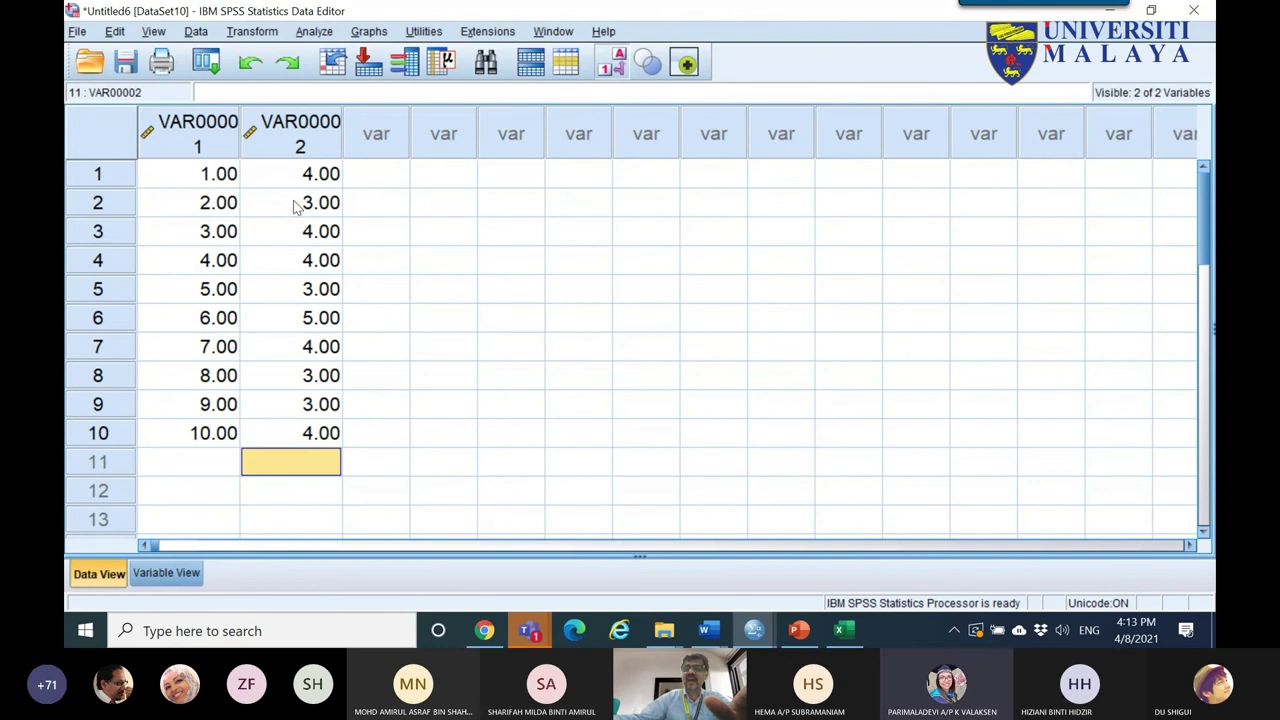
- Widen the VAR00002 column so its name fits on one line
click(386, 186)
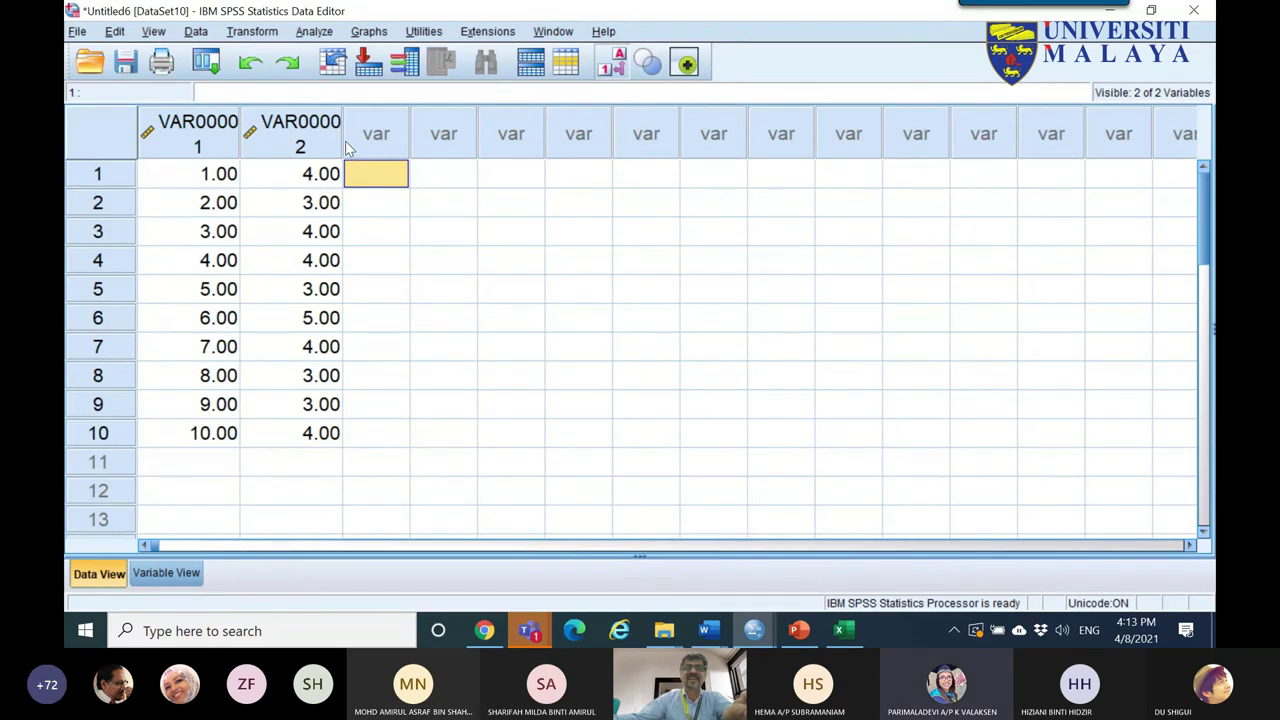
drag(344, 141, 412, 141)
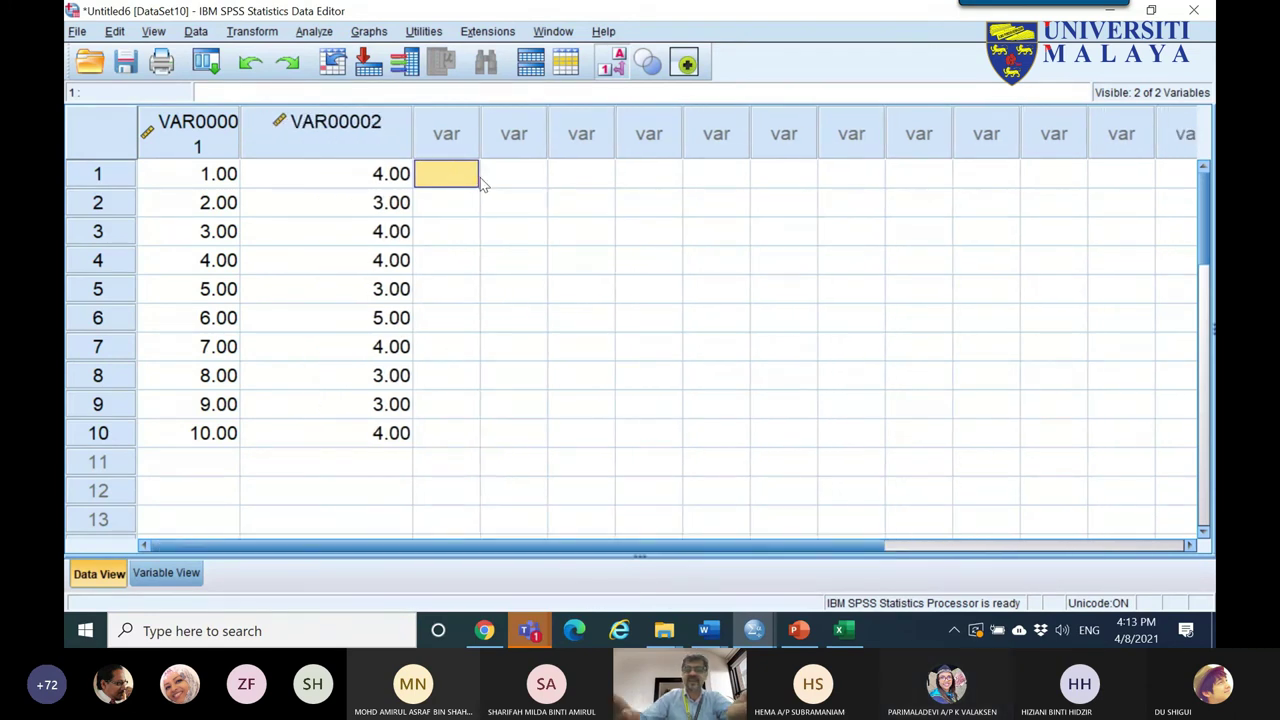
- Enter the values 2, 3, 1, 1, 1, 2, 1, 2, 1, 1 in rows 1 to 10 of the third column and widen it
text(2)
key(Return)
text(3)
key(Return)
text(1)
key(Return)
text(1 1)
key(Return)
text(2 1)
key(Return)
text(2)
key(Return)
text(1)
key(Return)
text(1)
key(Return)
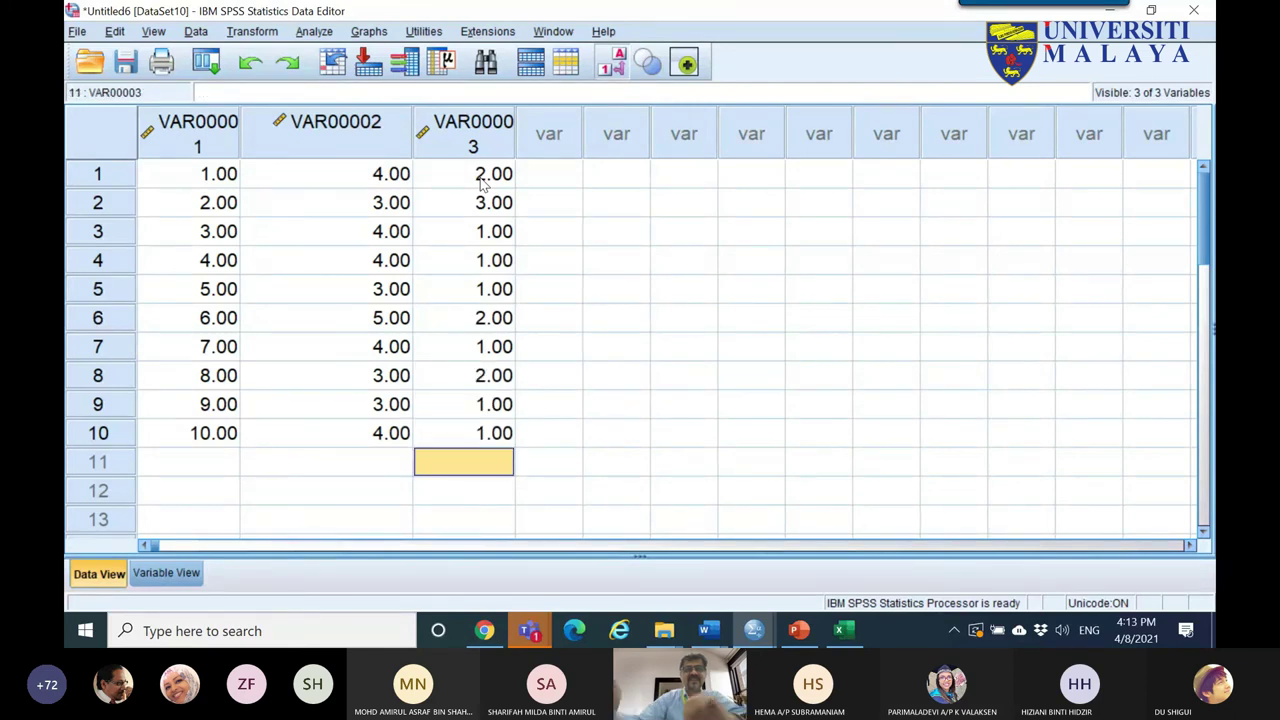
drag(514, 140, 397, 444)
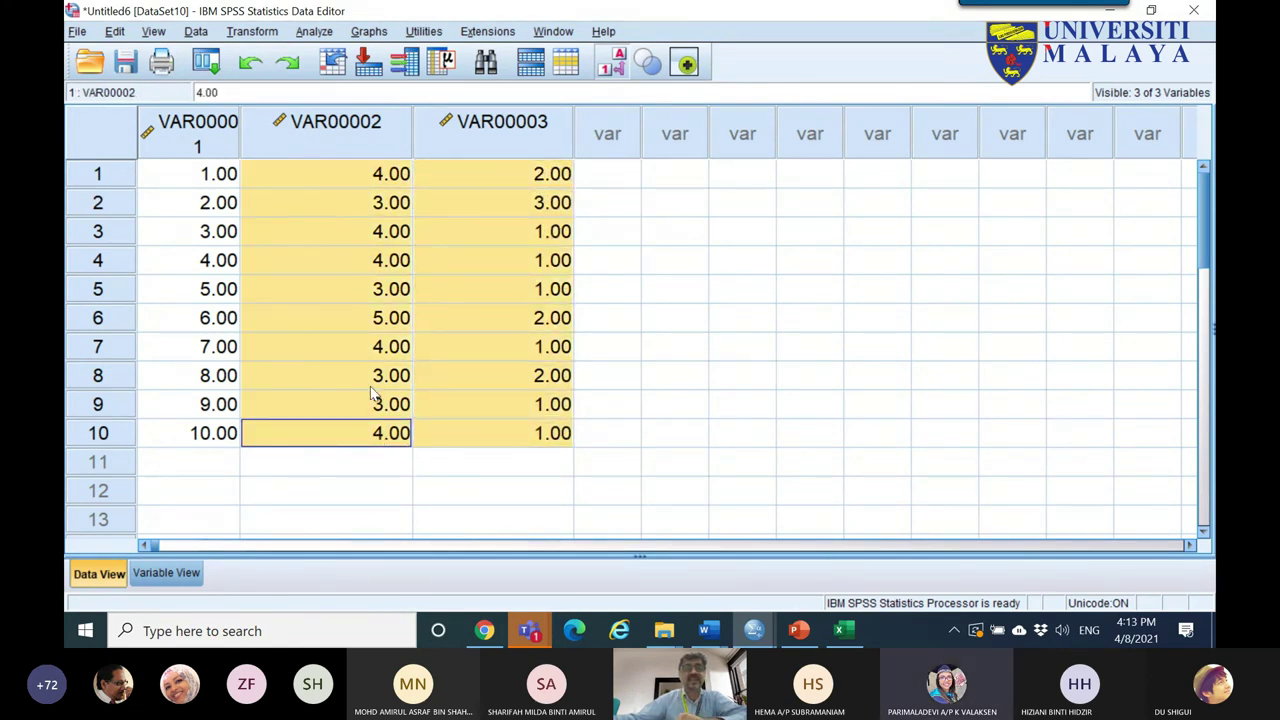
- Rename the second variable PRE and the third variable POST, and return to the data
click(166, 573)
click(214, 152)
text(PRE)
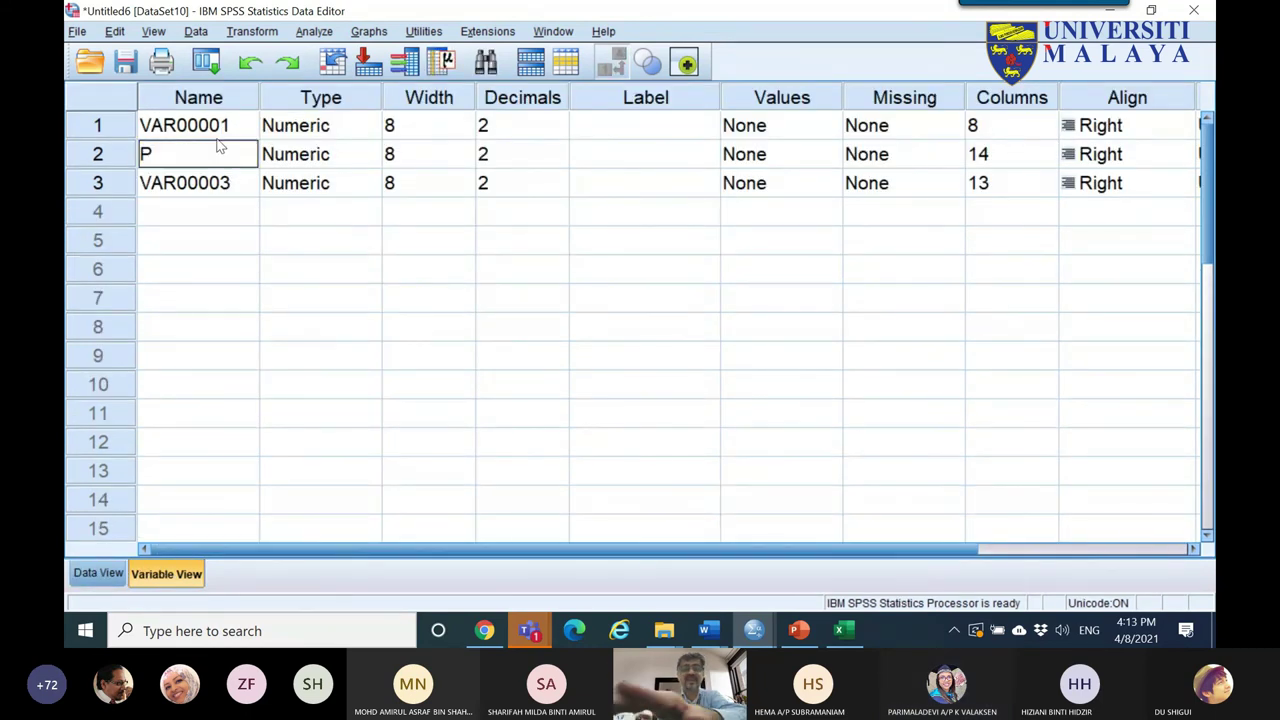
click(209, 206)
click(214, 183)
text(PO)
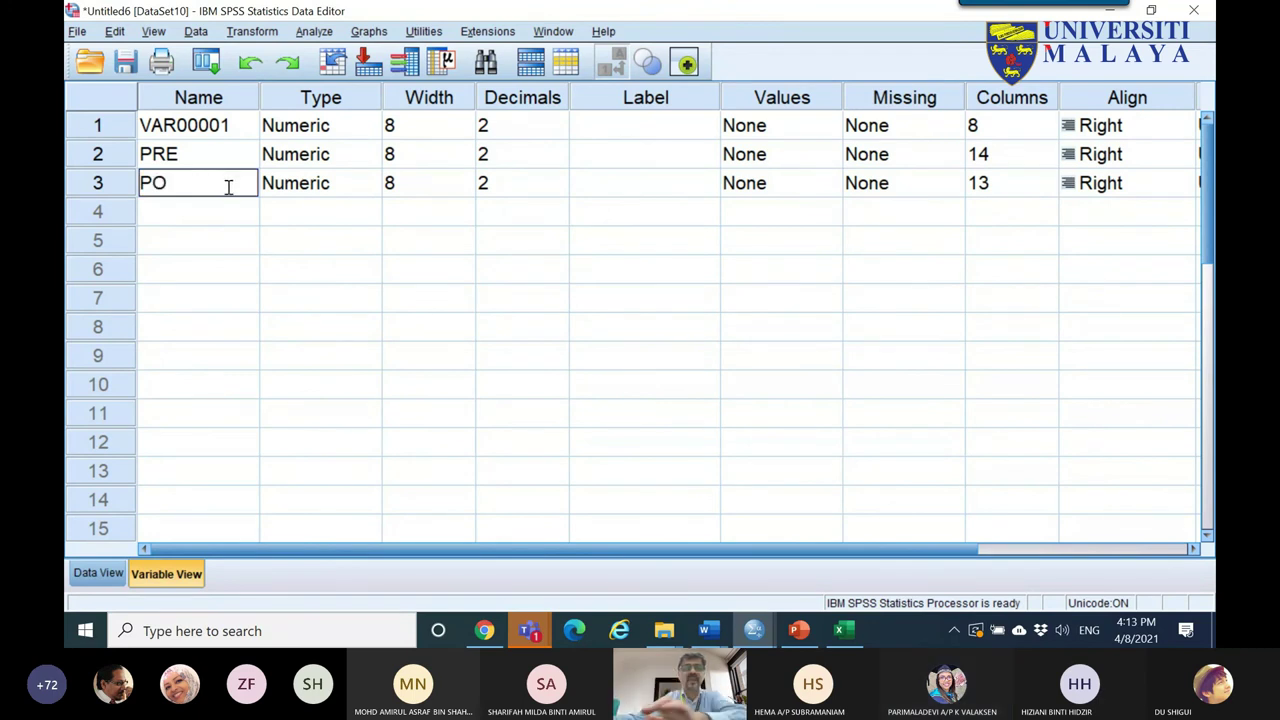
text(ST)
click(198, 240)
click(98, 573)
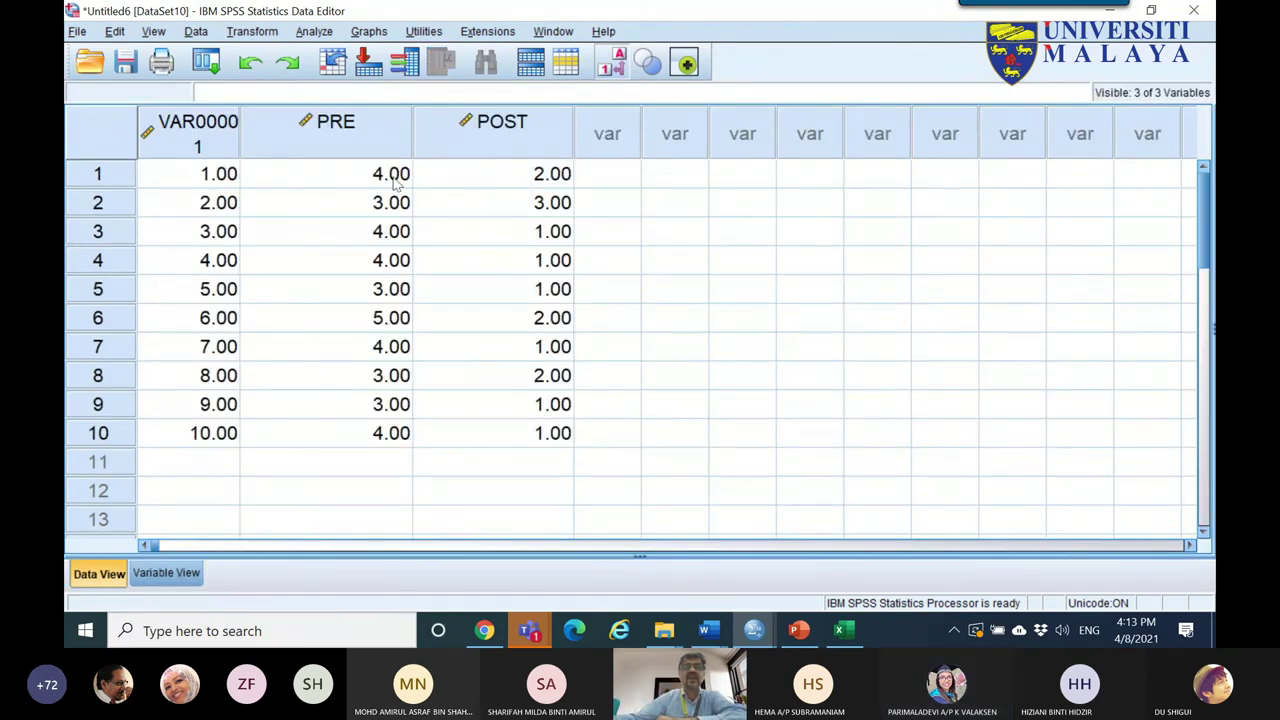
click(389, 328)
click(545, 263)
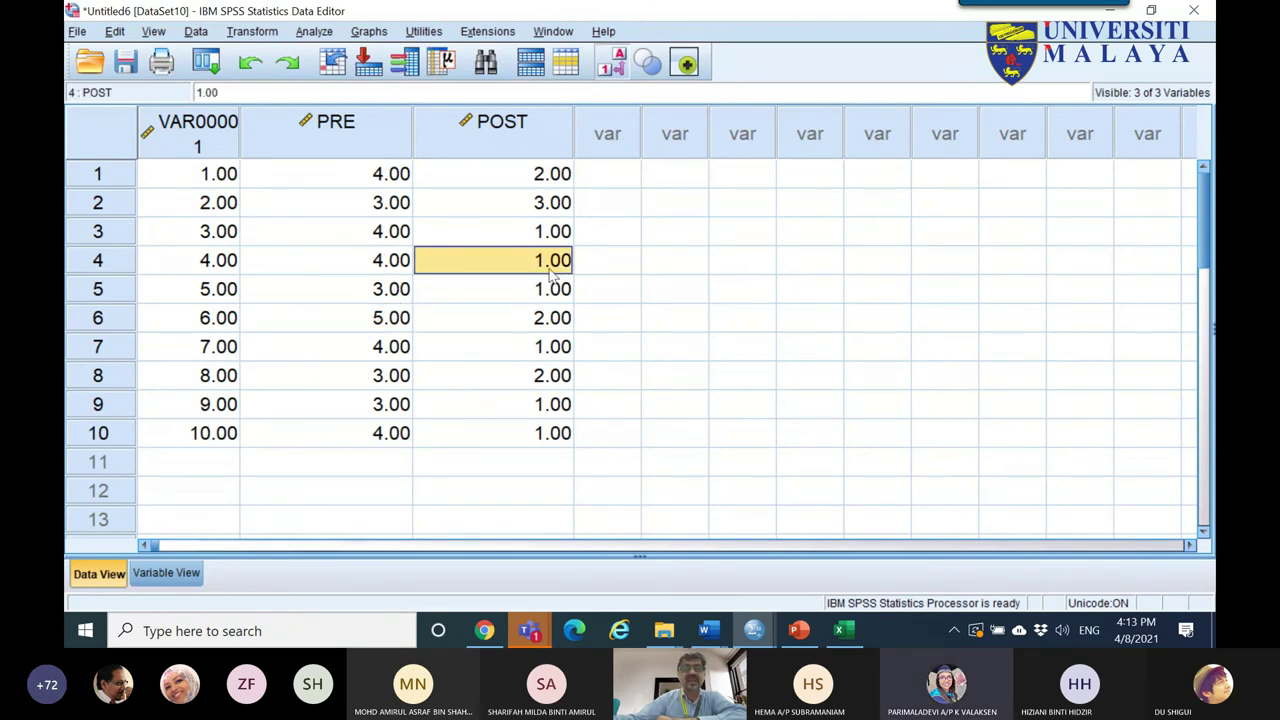
drag(533, 176, 375, 430)
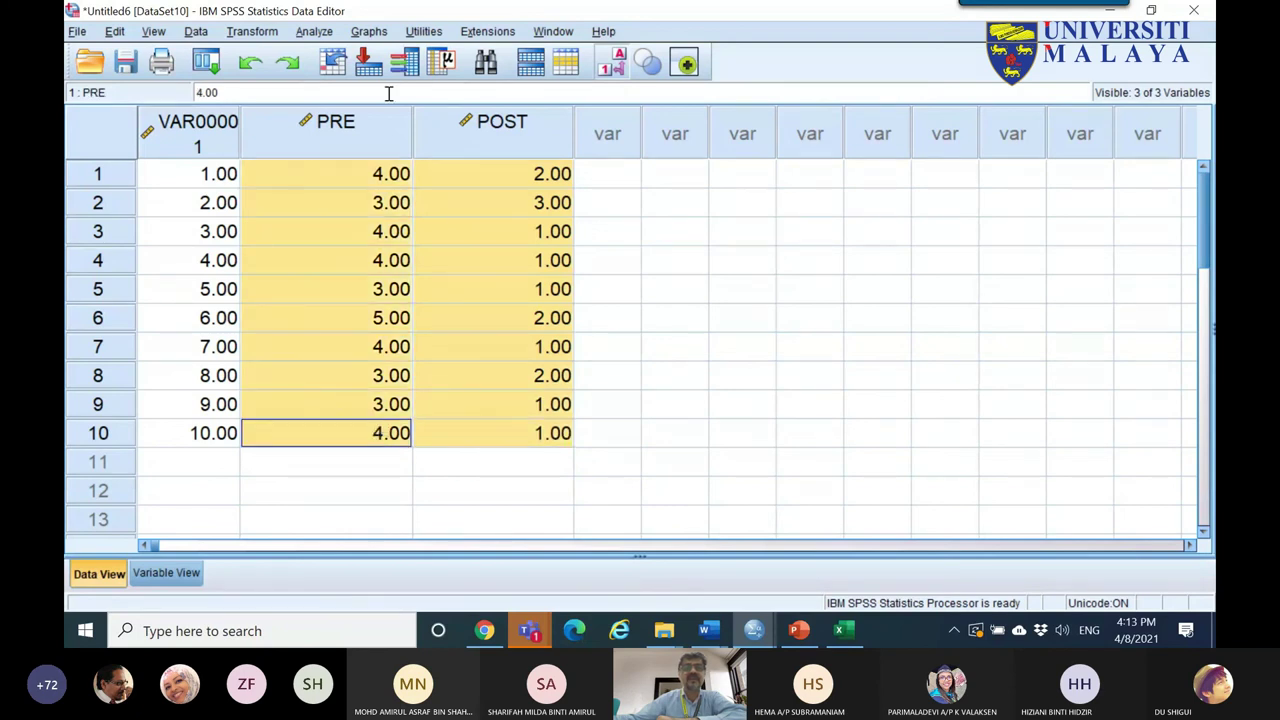
click(314, 31)
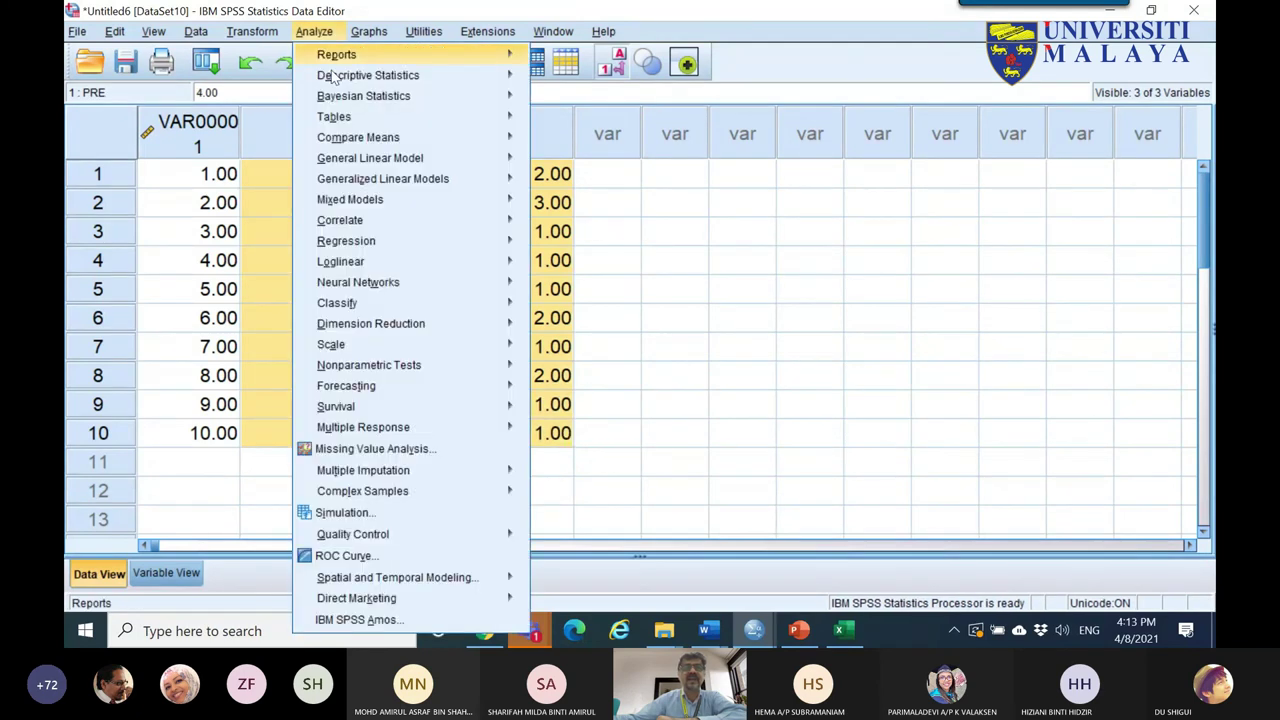
mouse_move(396, 365)
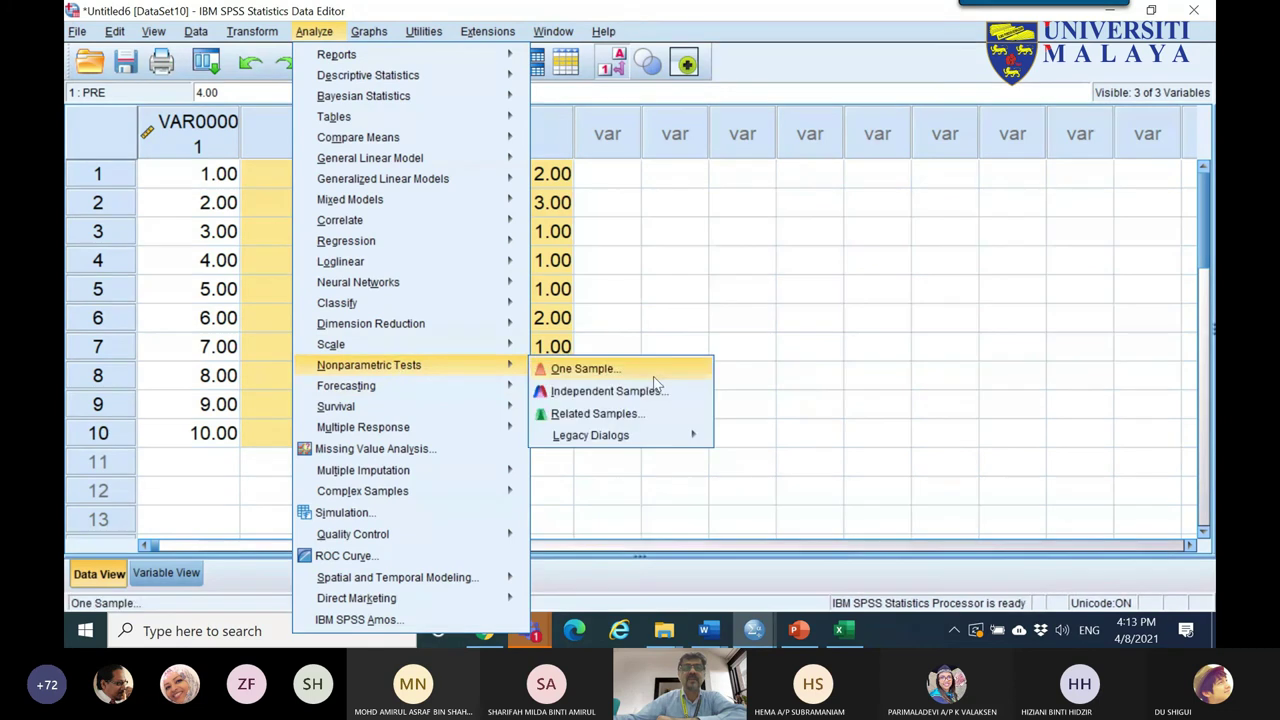
click(604, 421)
click(483, 356)
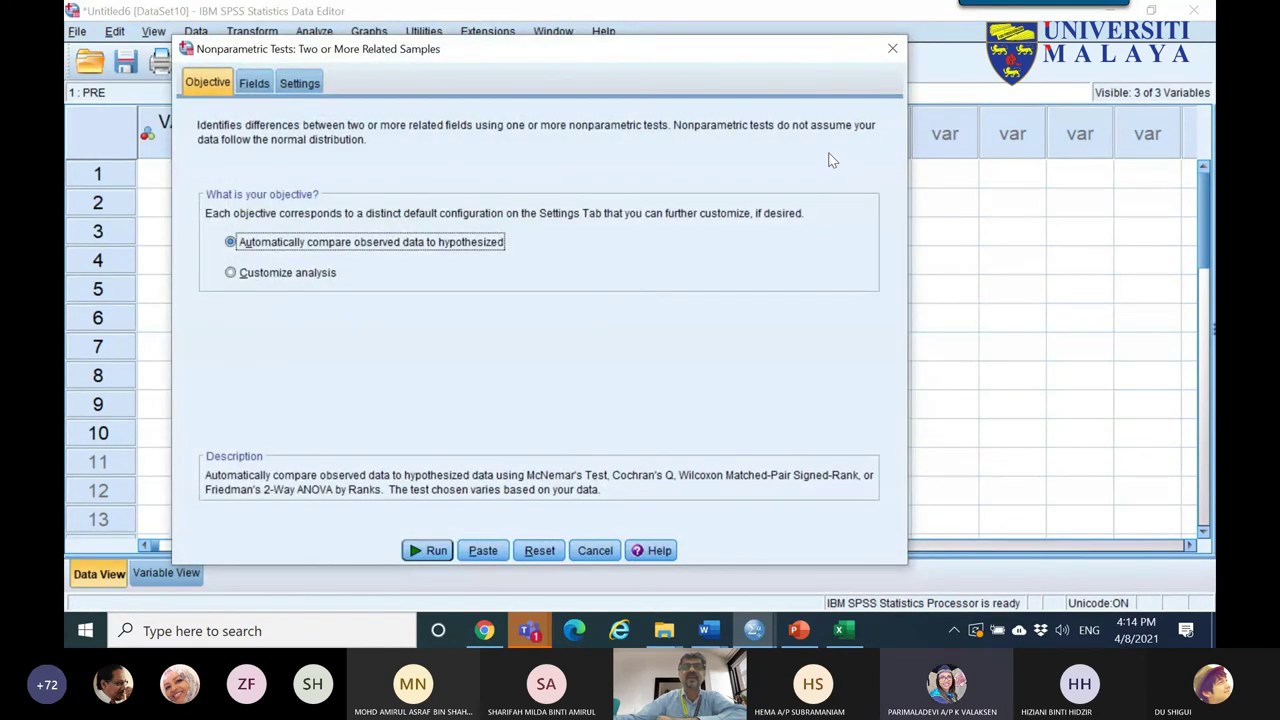
click(892, 48)
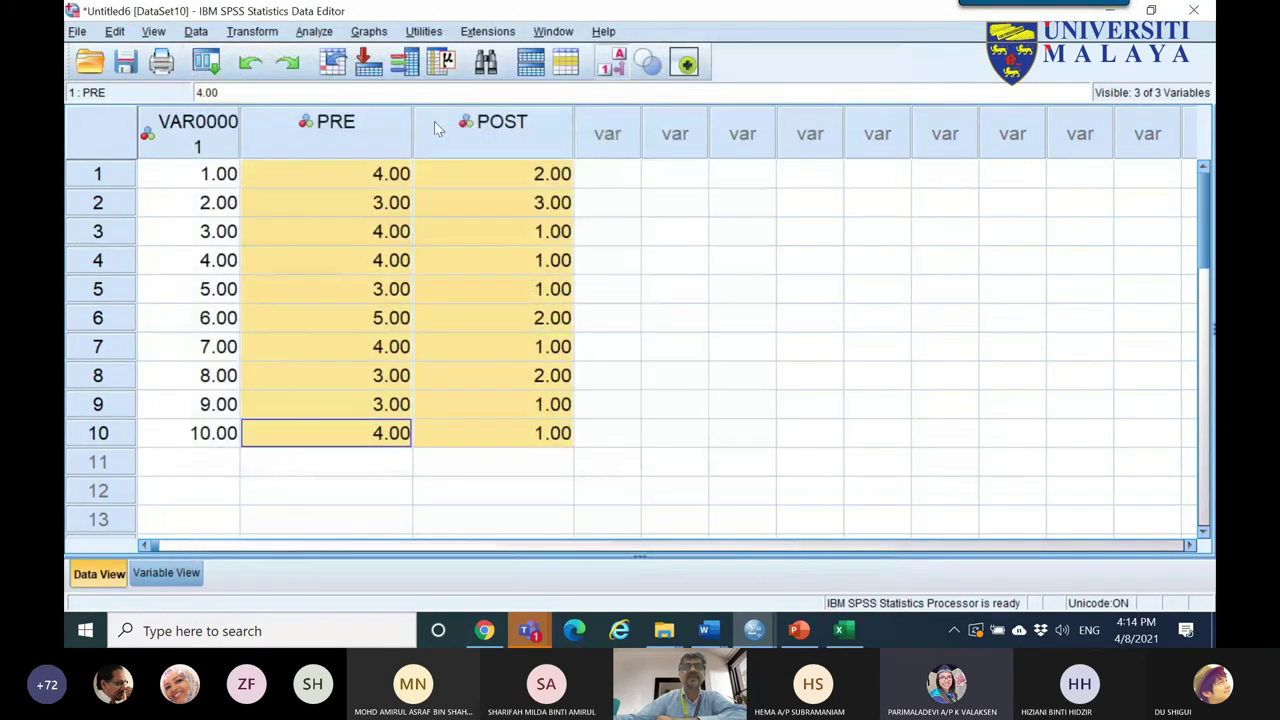
- Set the measurement level of both PRE and POST to Ordinal and return to the data
double_click(382, 124)
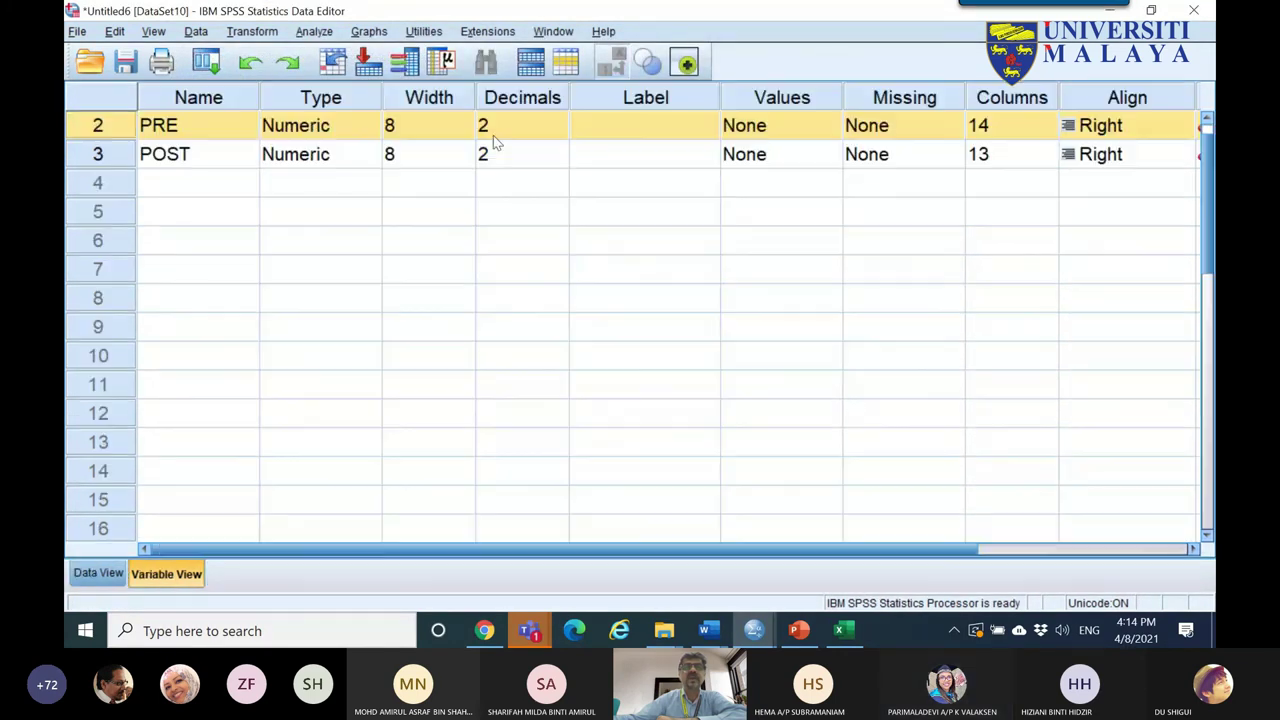
click(1055, 549)
click(1100, 128)
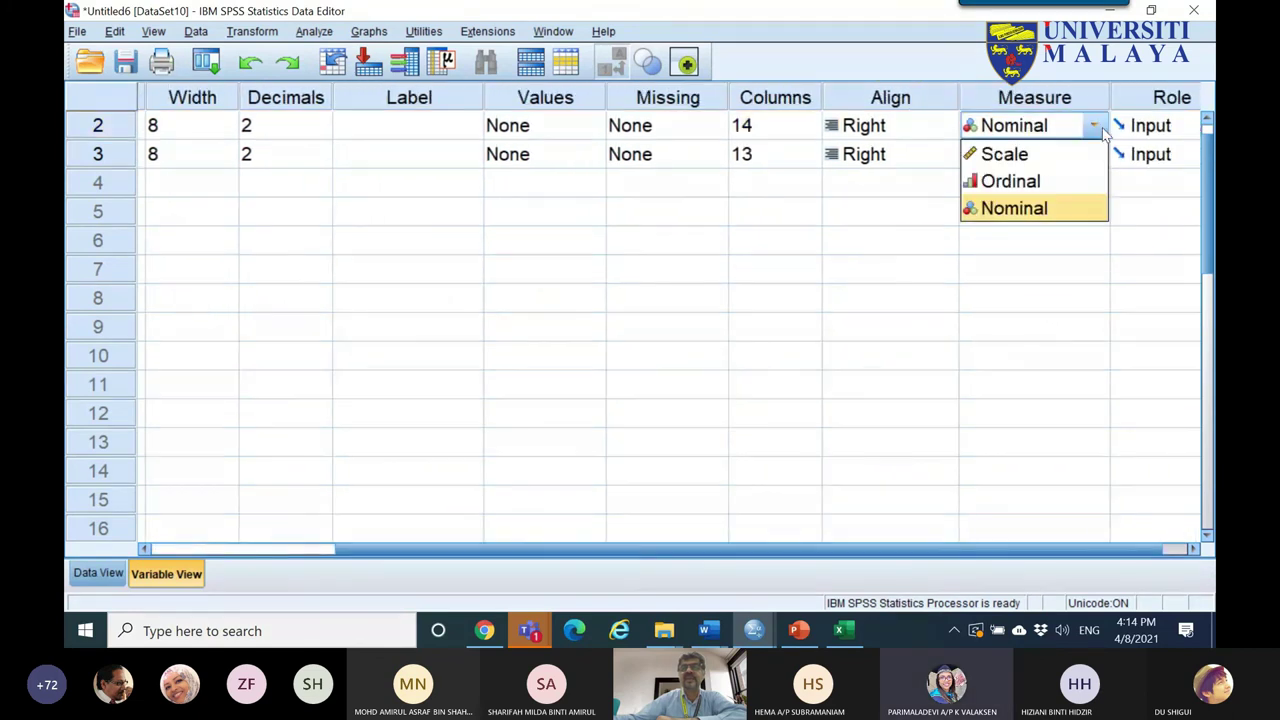
click(1043, 181)
click(1092, 157)
click(1093, 158)
click(1040, 210)
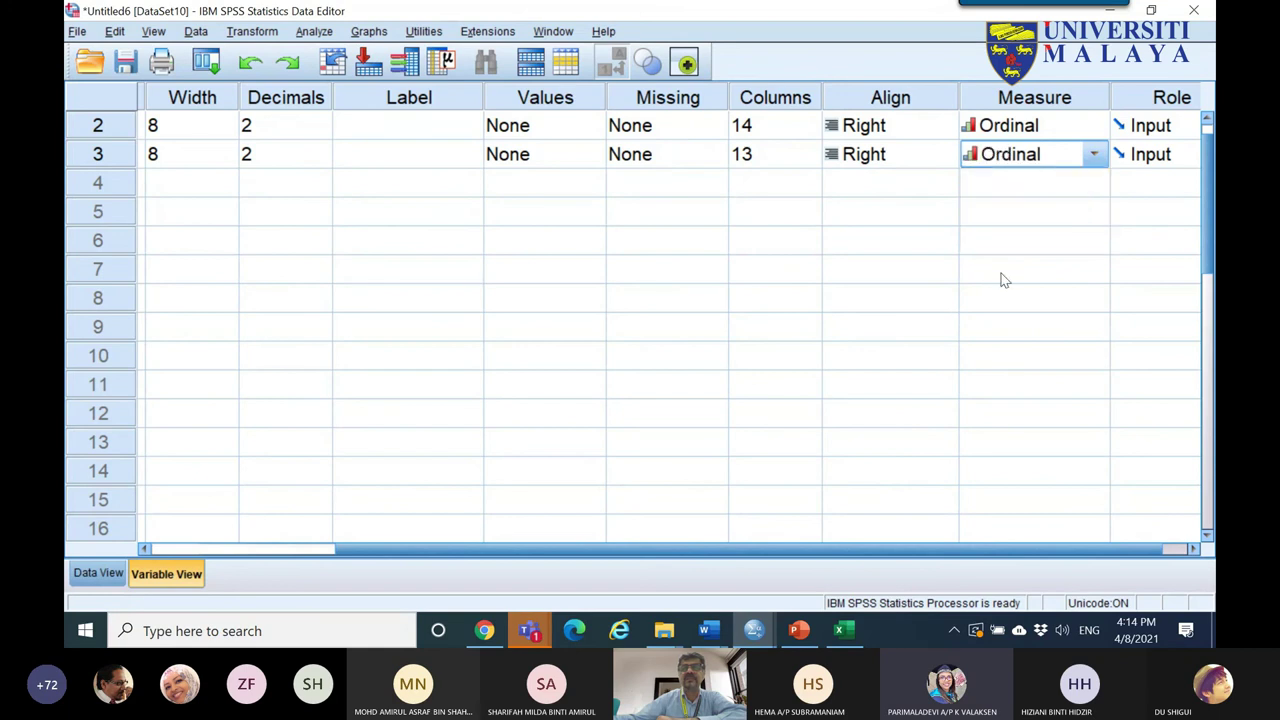
click(97, 574)
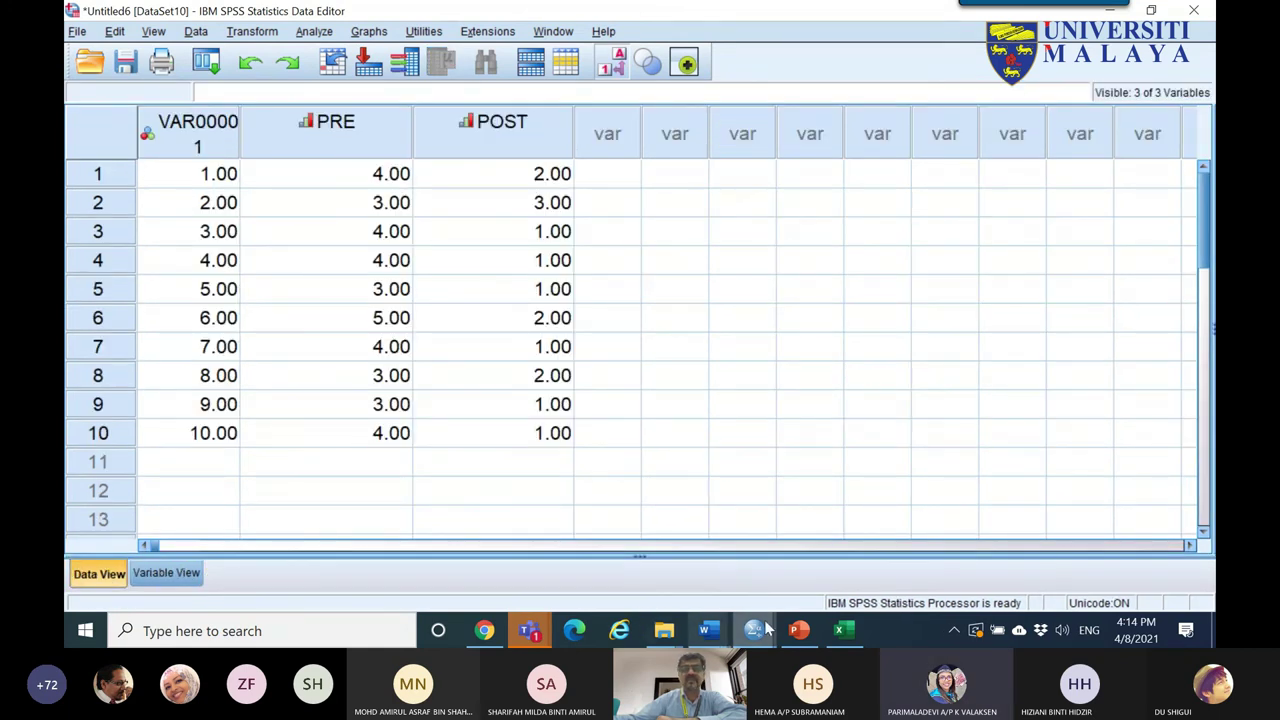
click(843, 630)
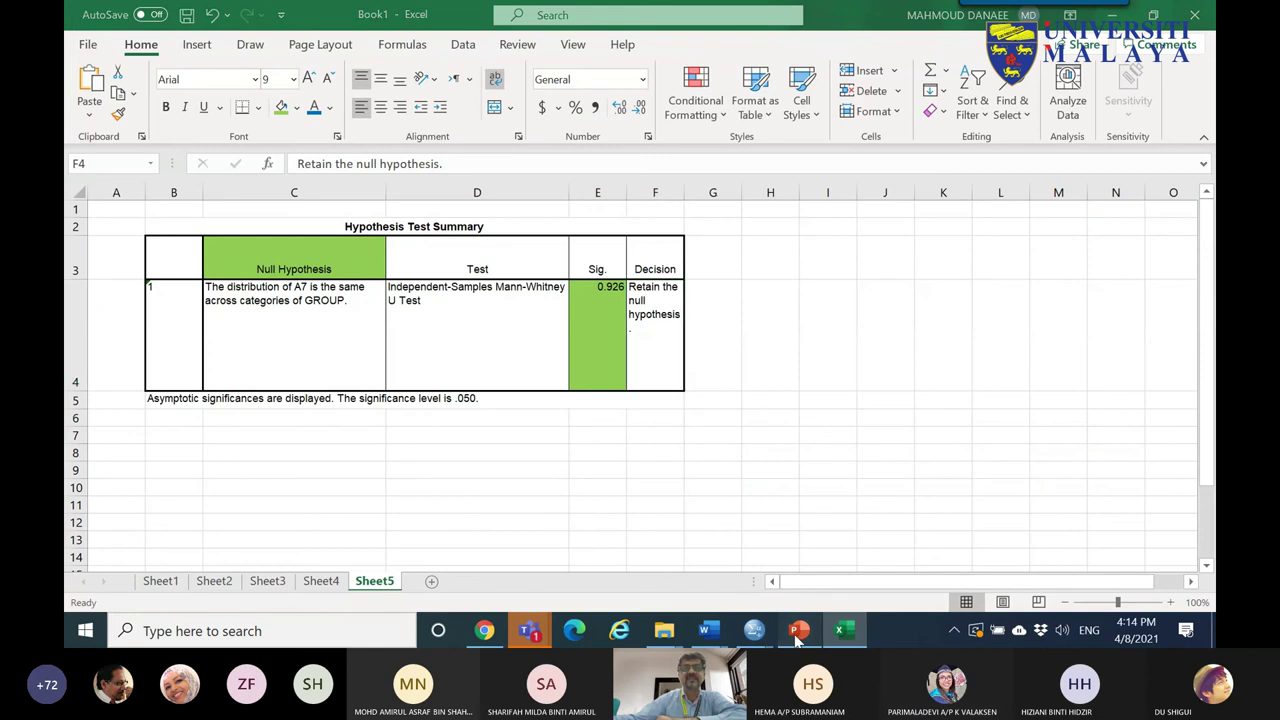
click(797, 630)
mouse_move(754, 630)
click(893, 555)
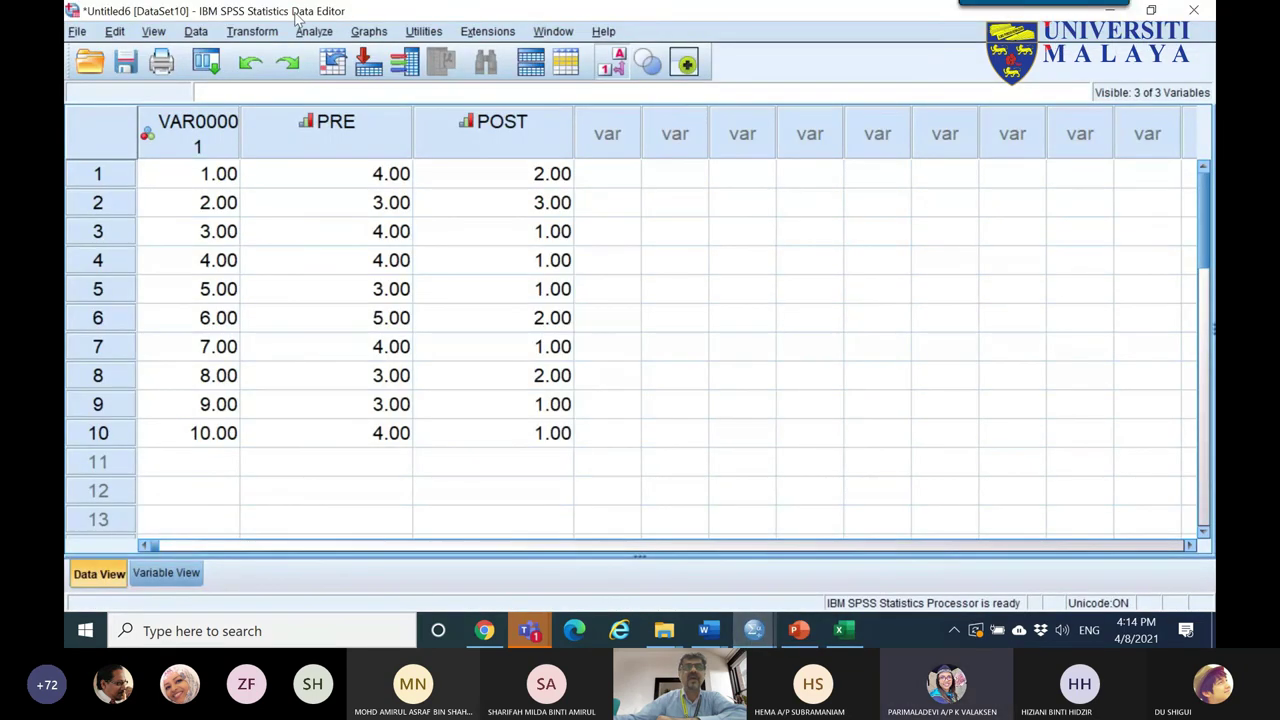
- Run a related-samples nonparametric test with PRE and POST as the test fields, leaving the test choice automatic
click(328, 127)
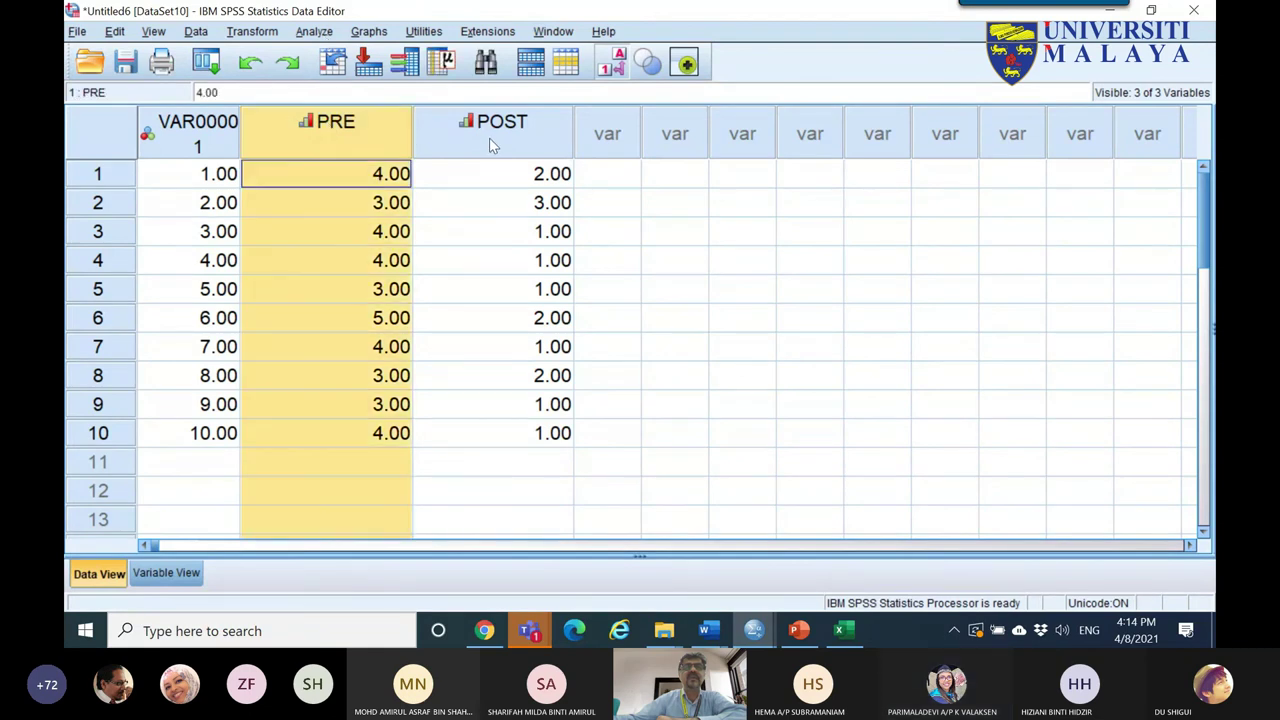
click(494, 145)
click(322, 32)
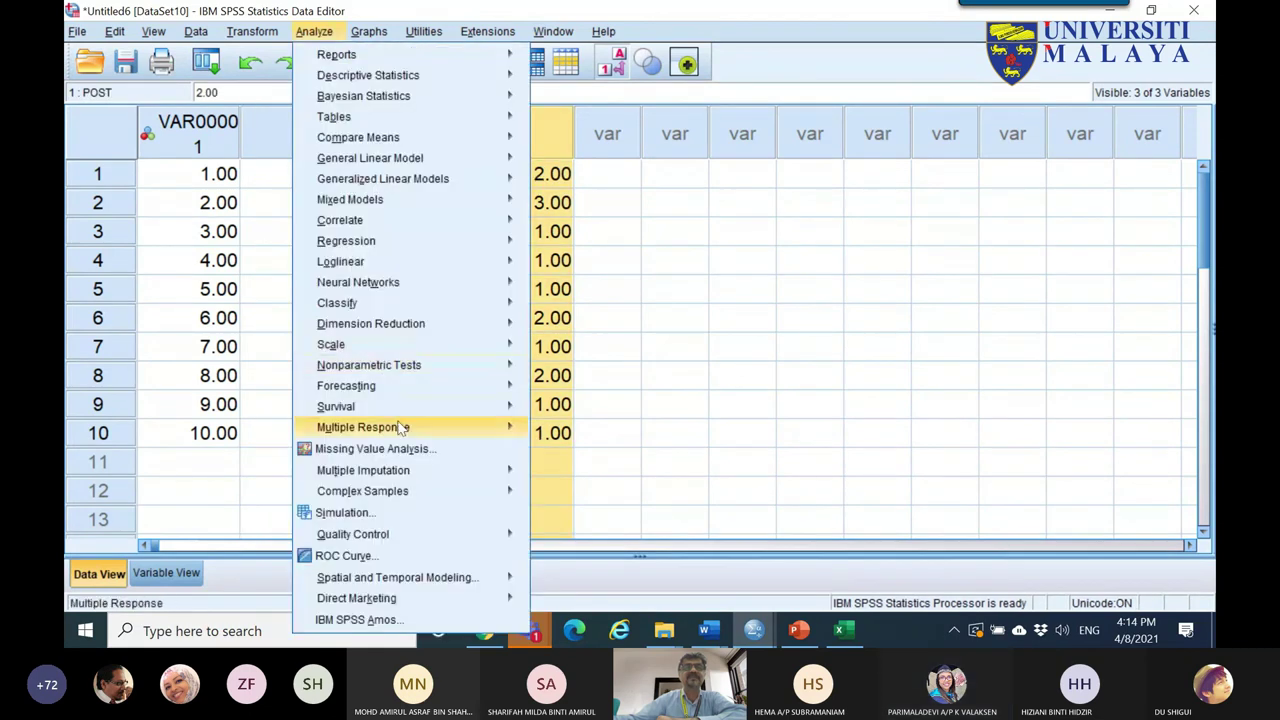
mouse_move(419, 368)
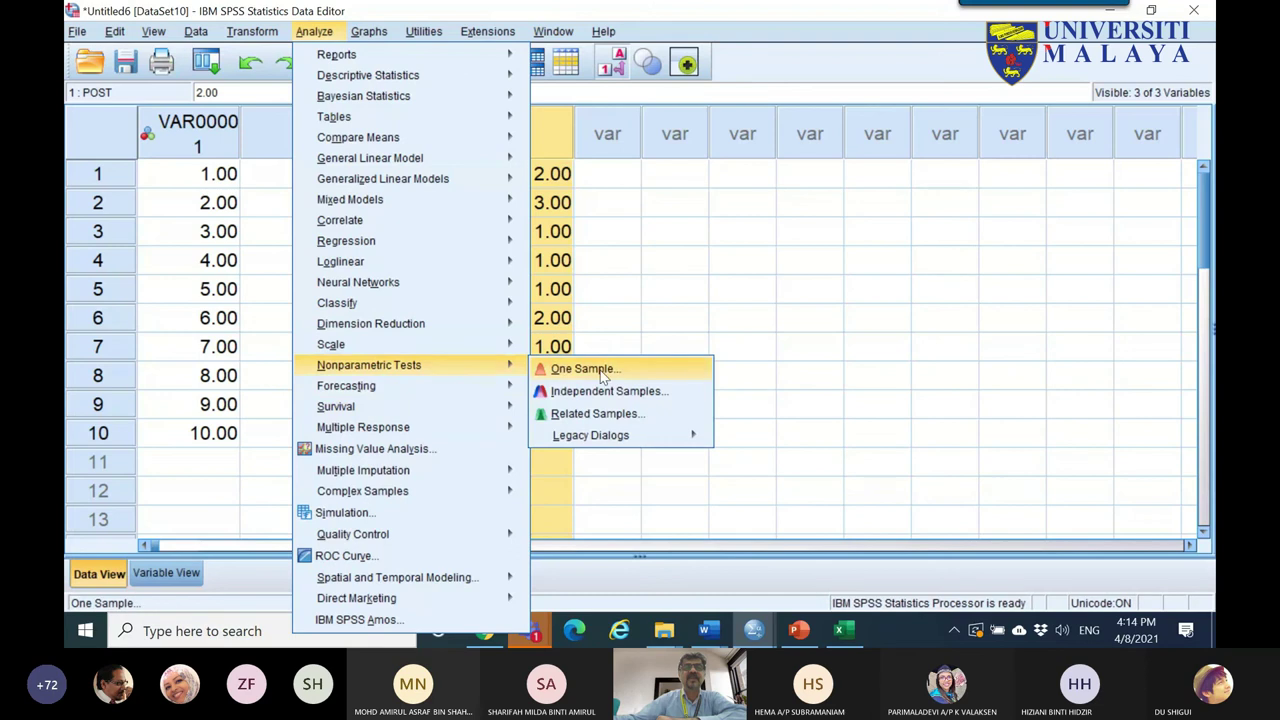
click(600, 413)
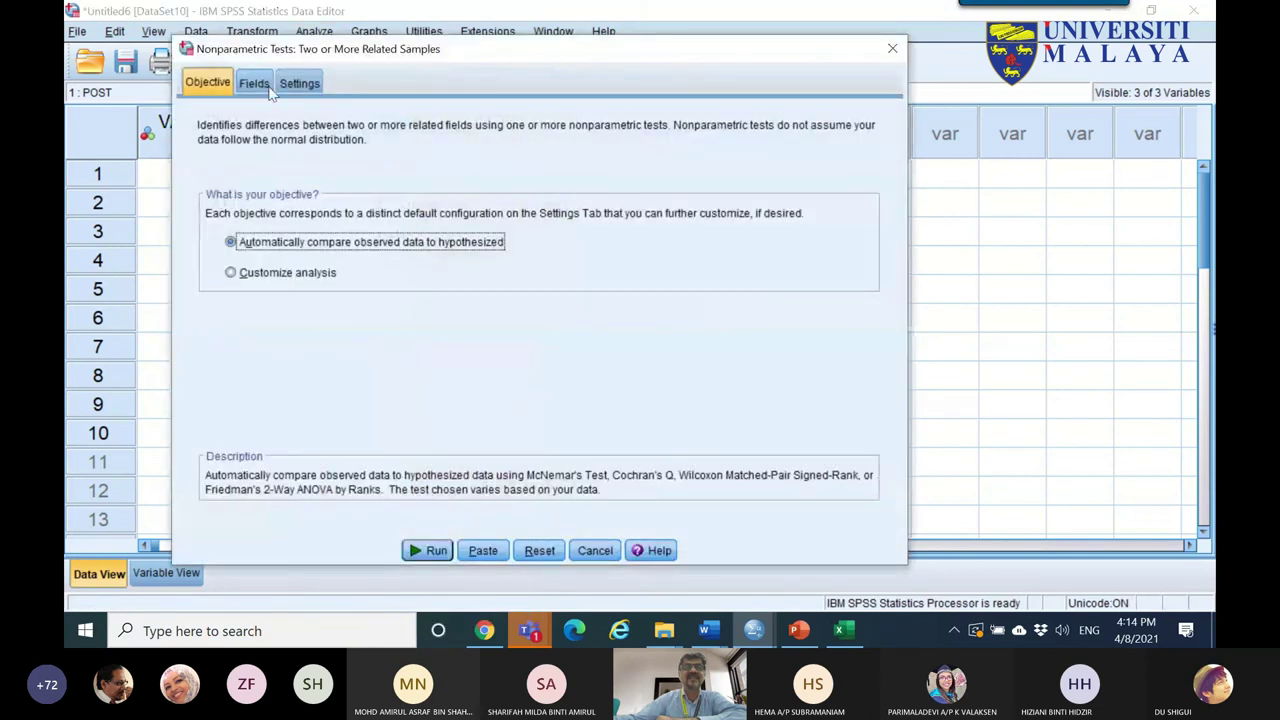
click(256, 84)
click(220, 299)
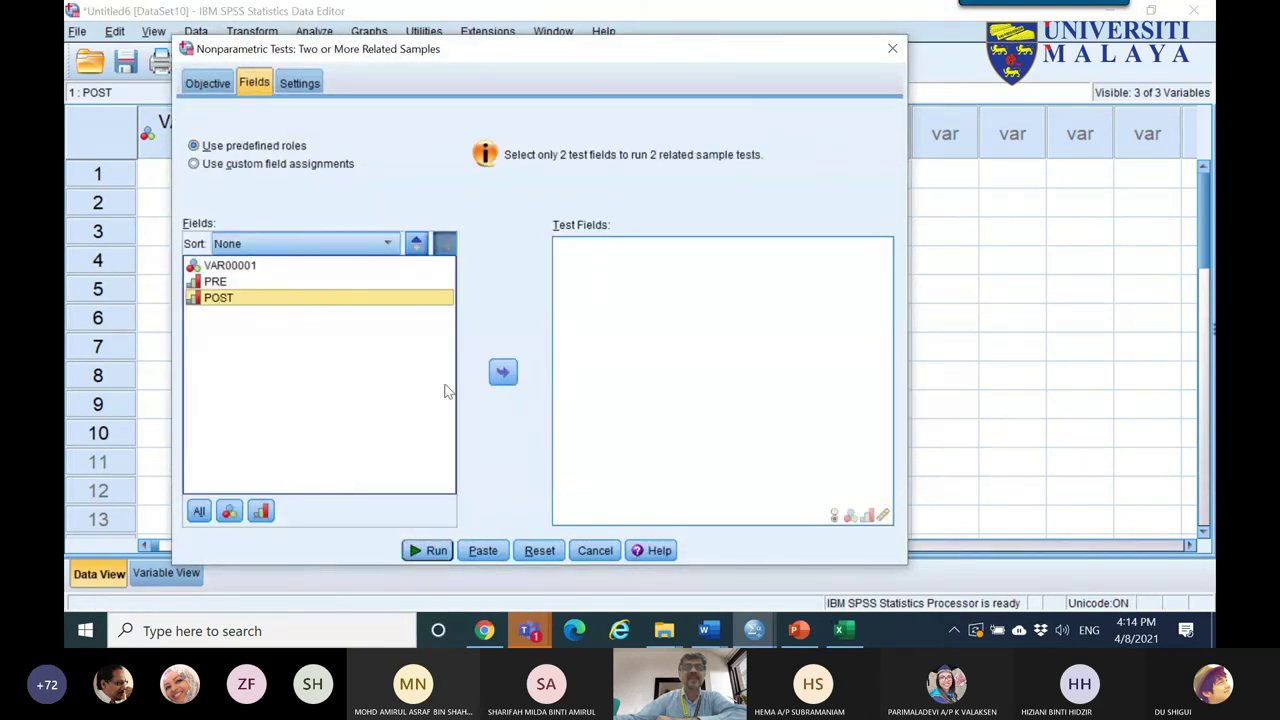
ctrl+click(280, 283)
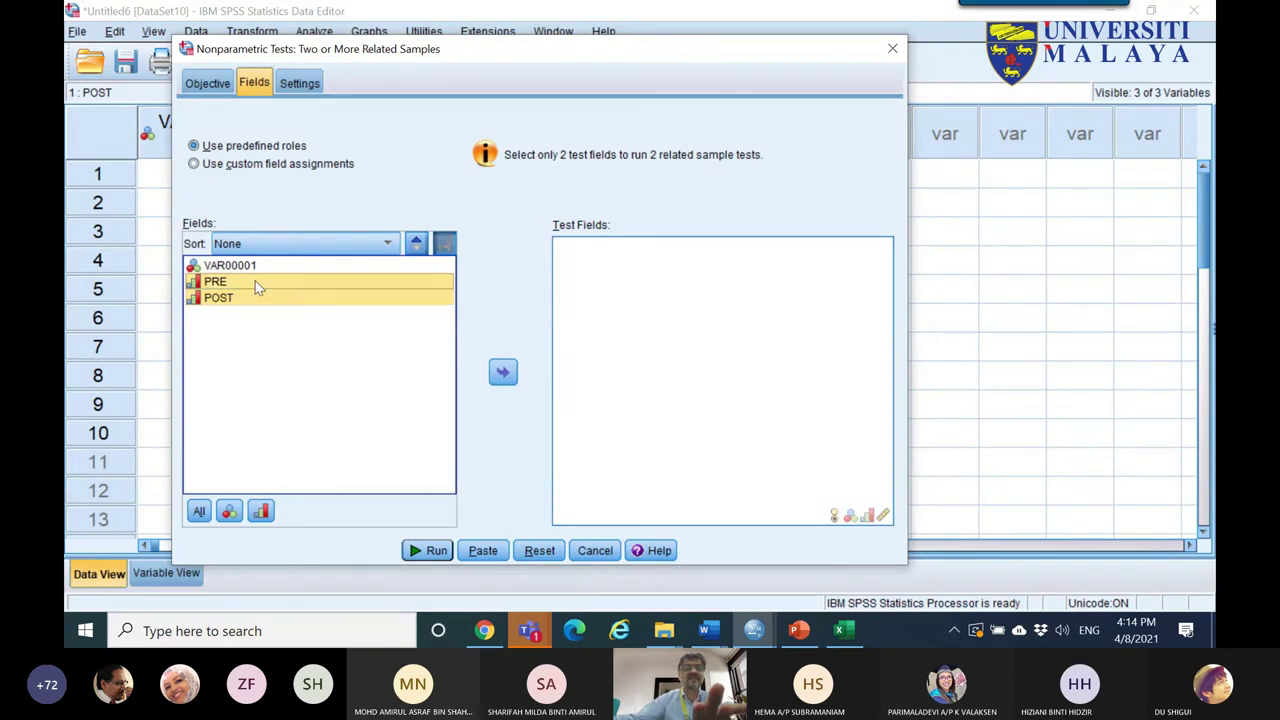
click(503, 373)
click(432, 551)
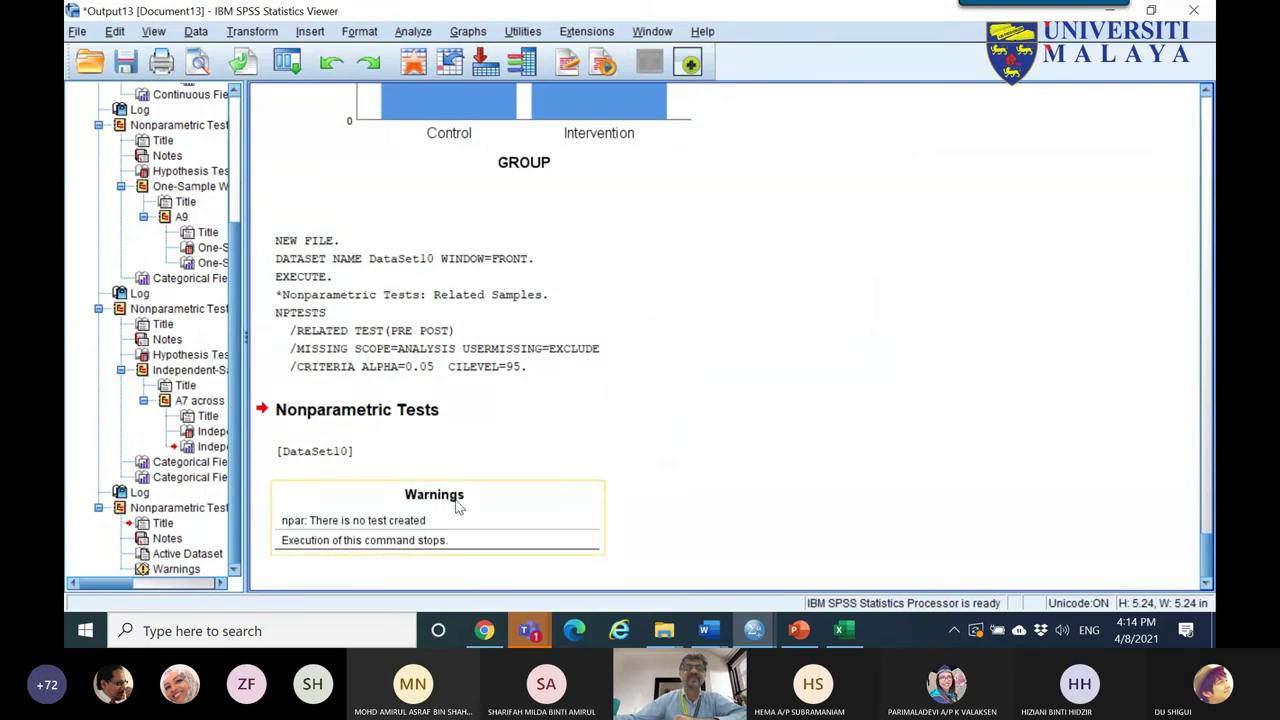
click(453, 541)
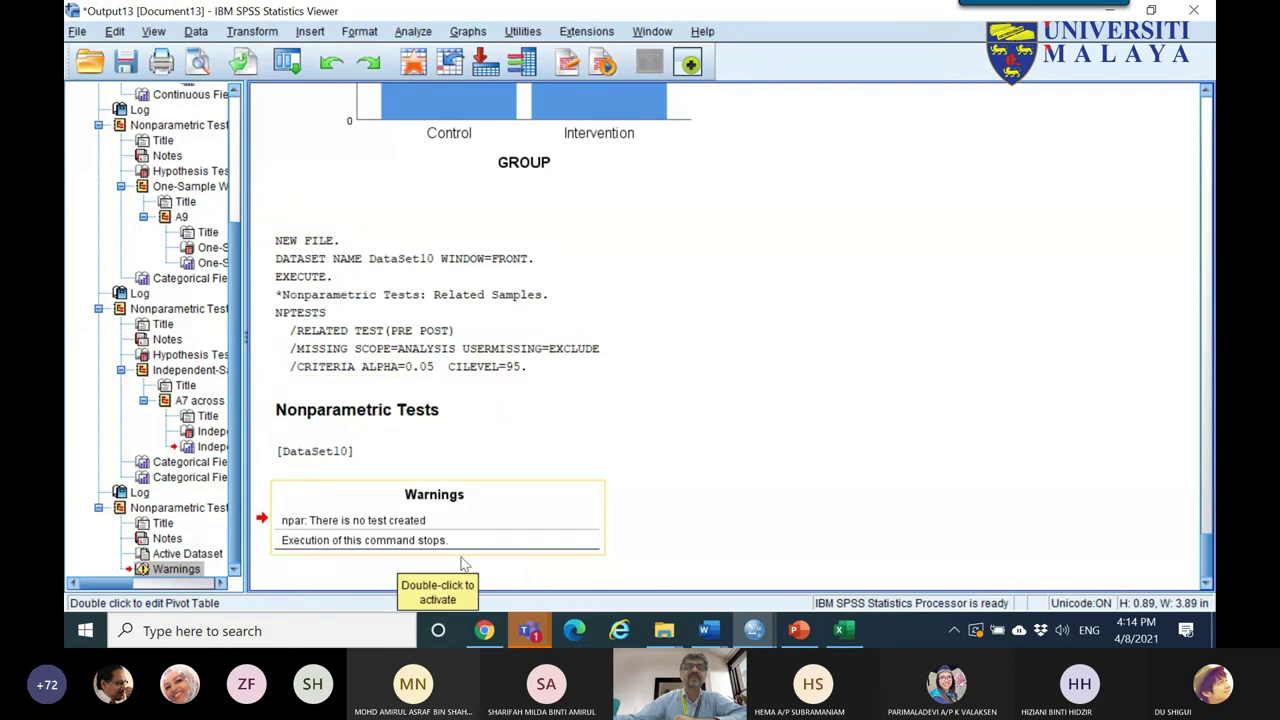
- Rerun the related-samples test on PRE and POST with customized tests, choosing the Wilcoxon matched-pair signed-rank test
click(287, 63)
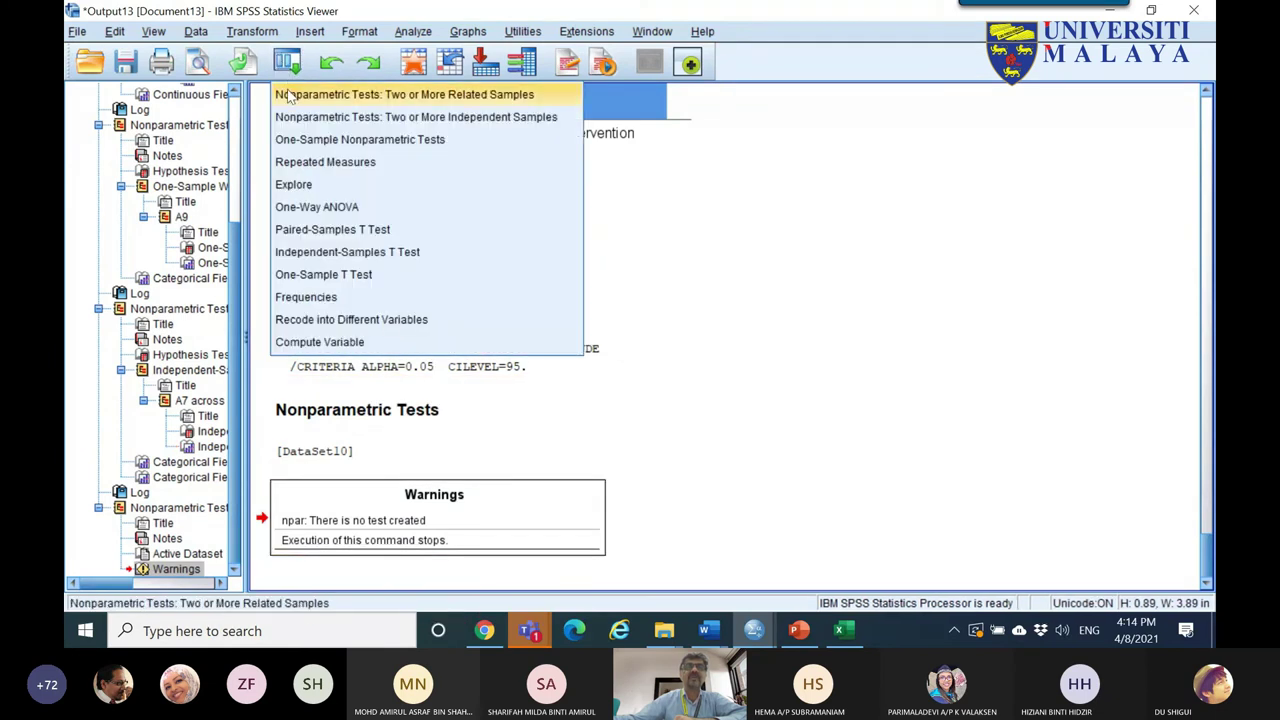
click(310, 95)
click(300, 83)
click(361, 157)
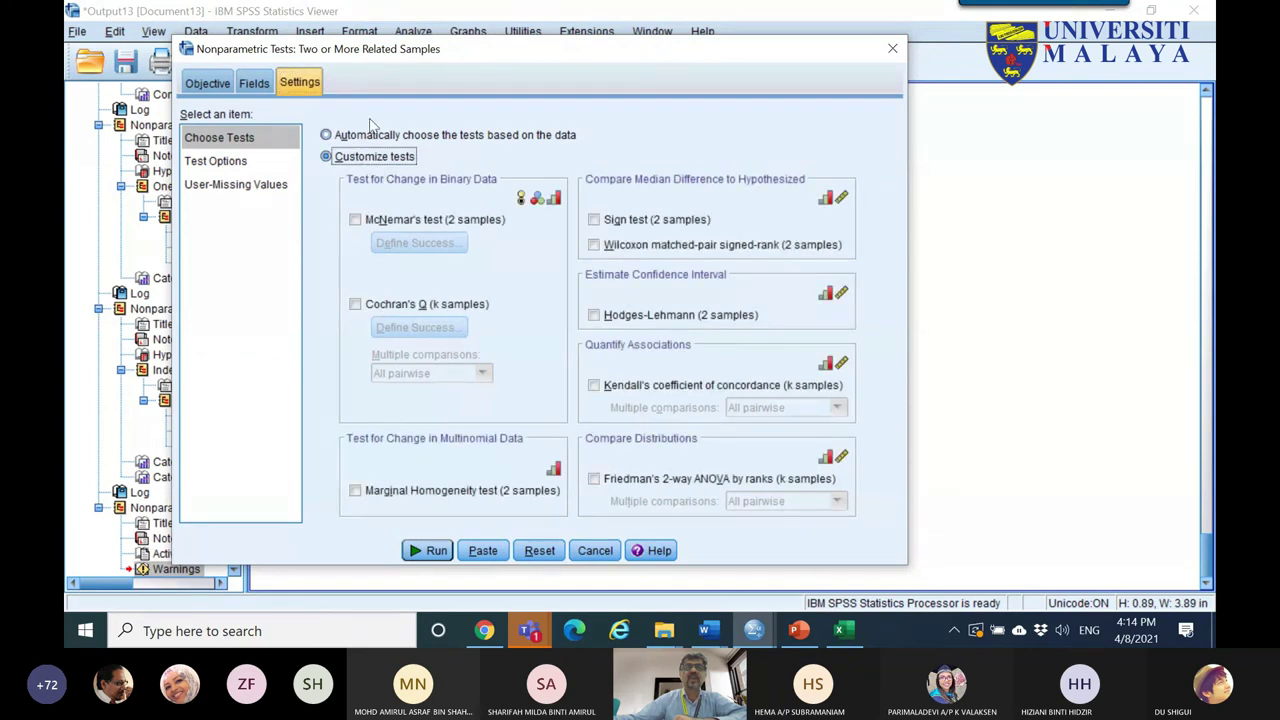
click(650, 245)
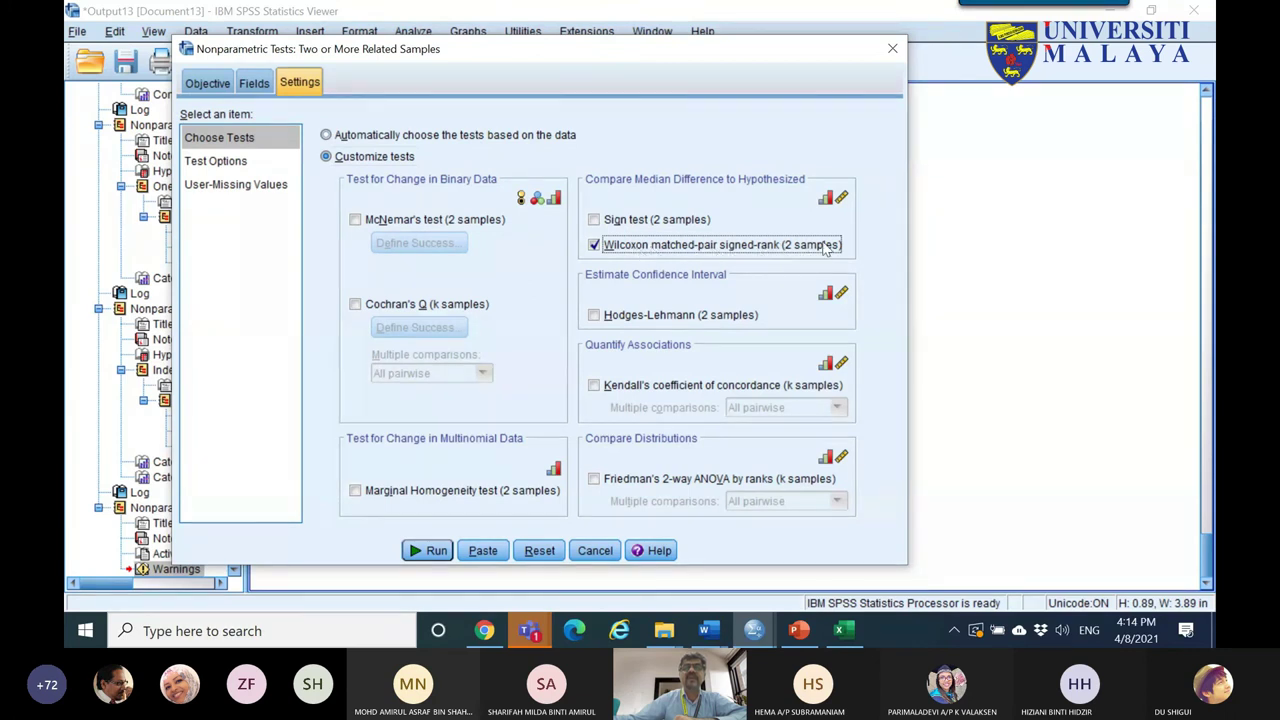
click(427, 550)
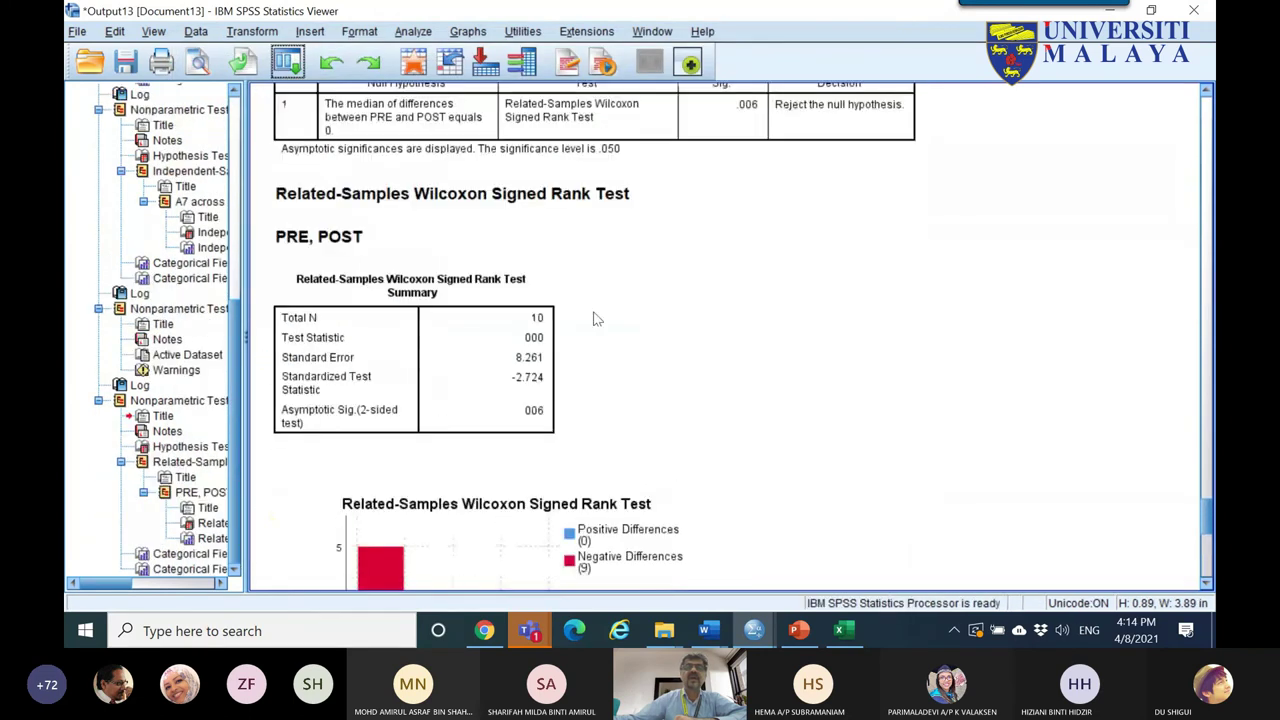
- Examine the significance and decision in the Wilcoxon hypothesis test summary, the POST - PRE differences chart and the field information charts
scroll(594, 317, up, 5)
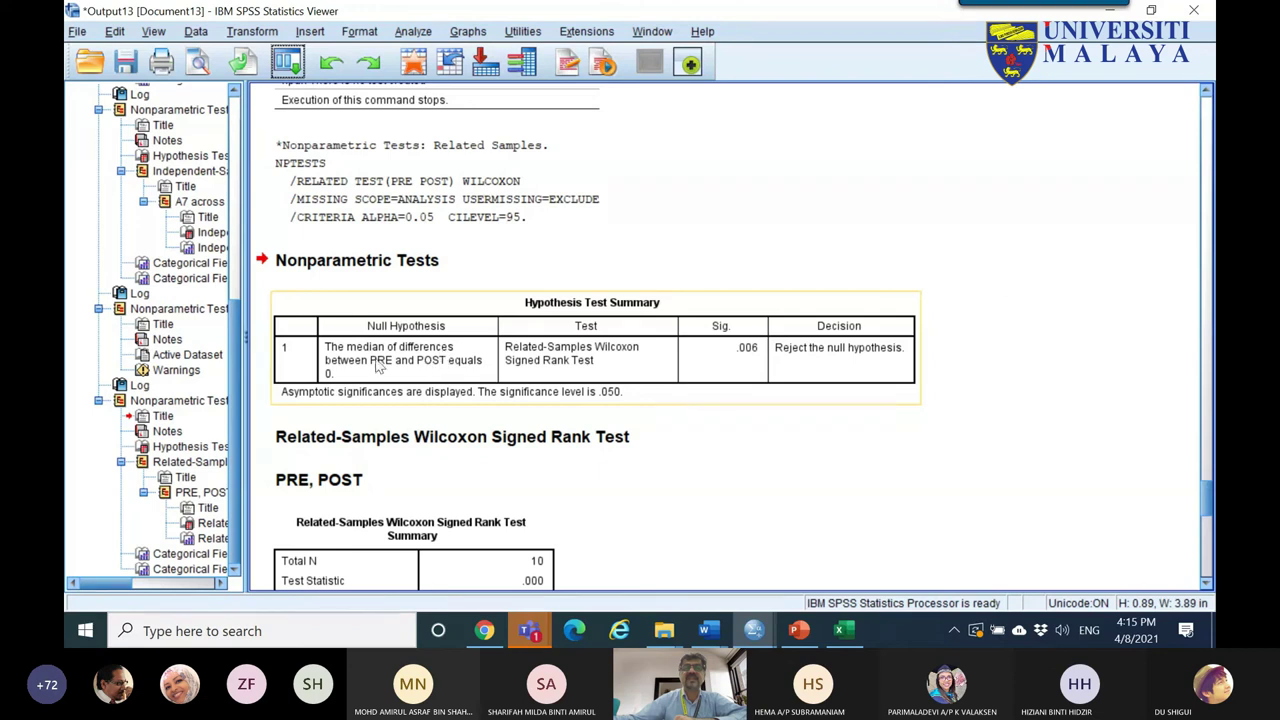
click(696, 364)
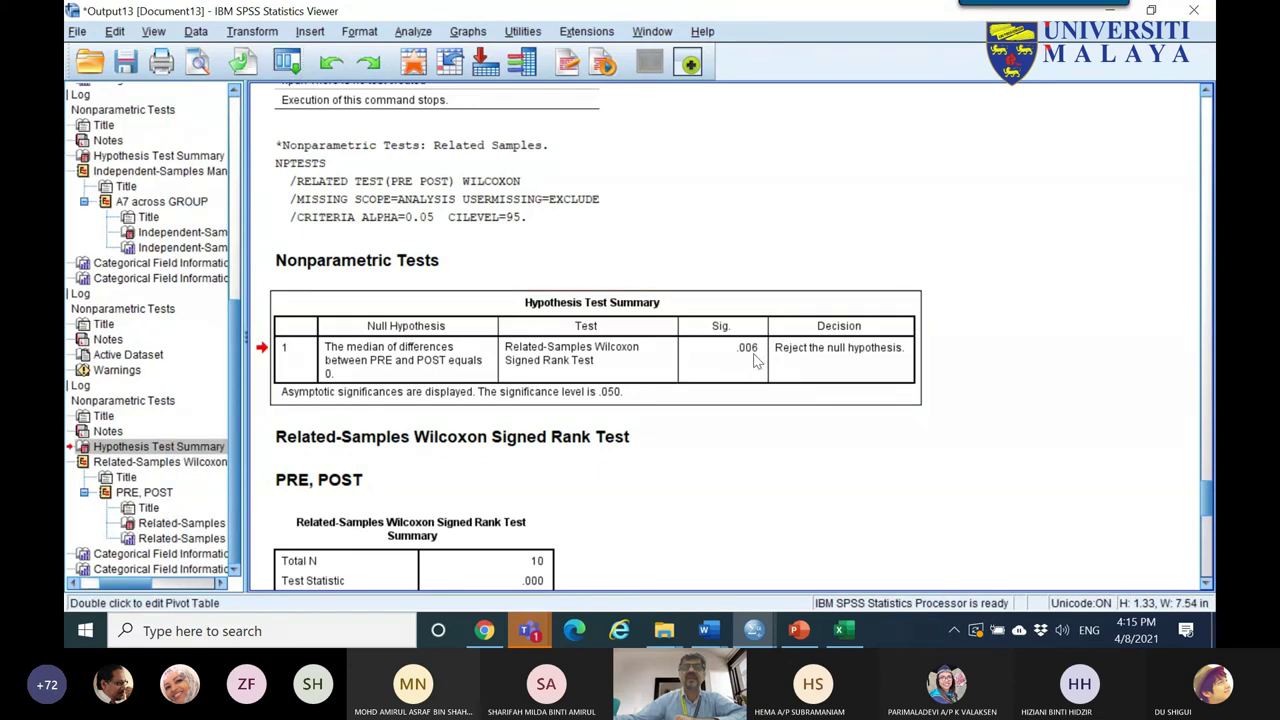
double_click(751, 350)
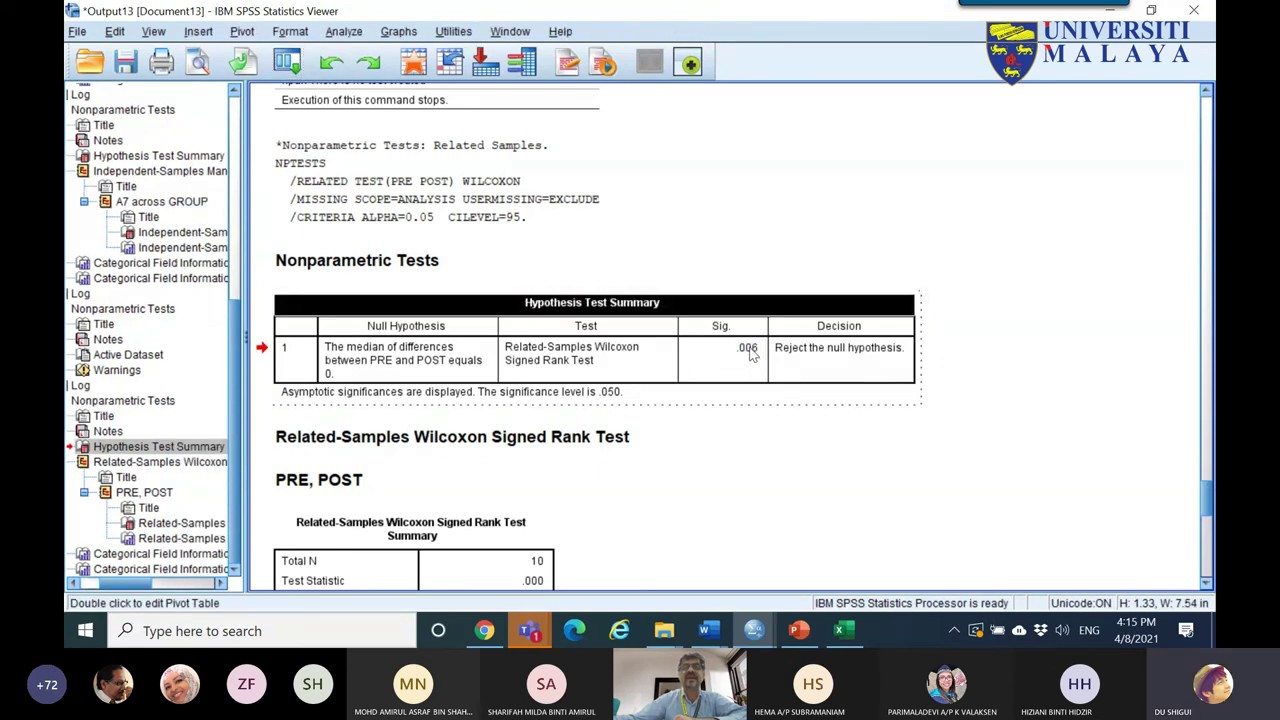
click(748, 364)
scroll(676, 390, down, 10)
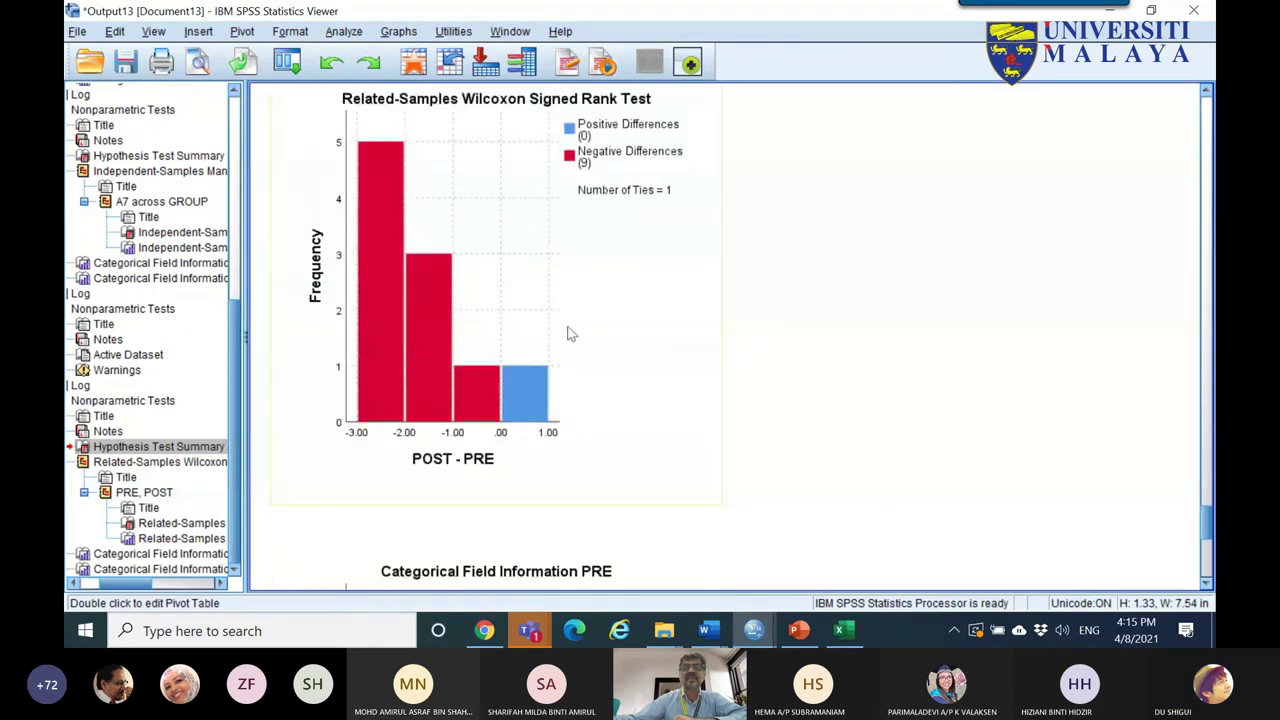
scroll(570, 330, down, 5)
scroll(585, 320, up, 2)
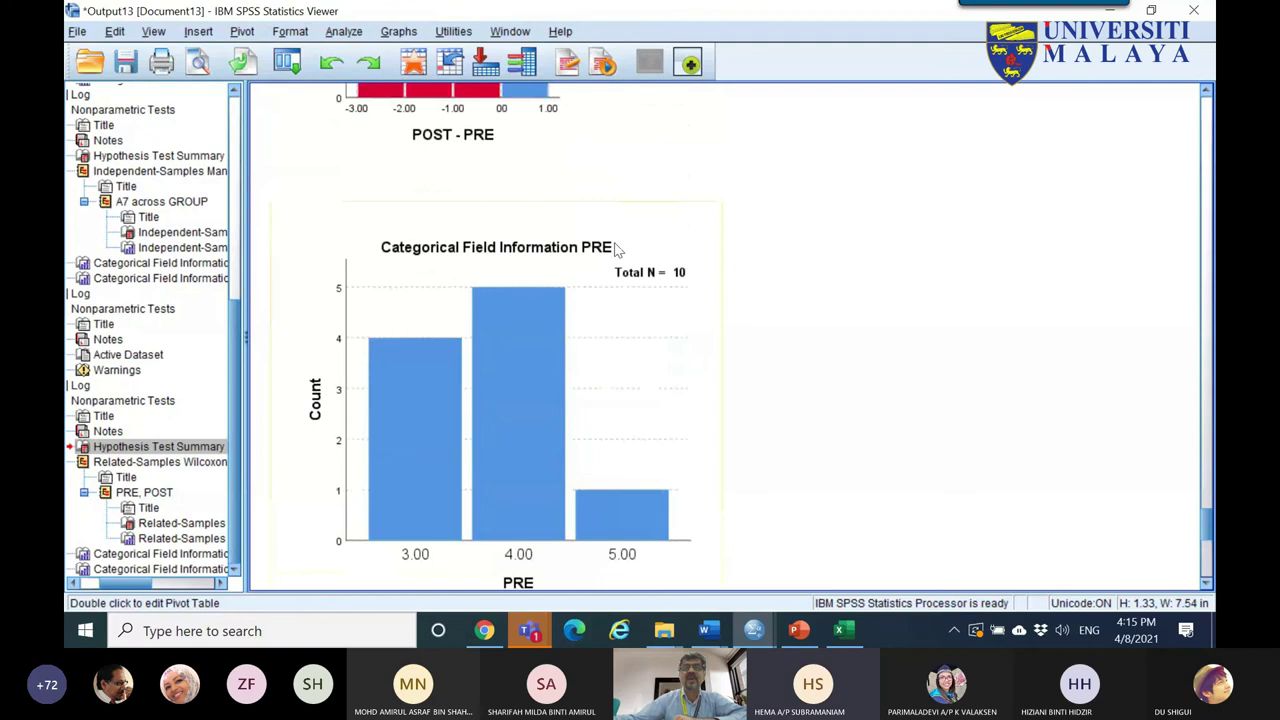
scroll(597, 294, down, 4)
scroll(571, 294, up, 4)
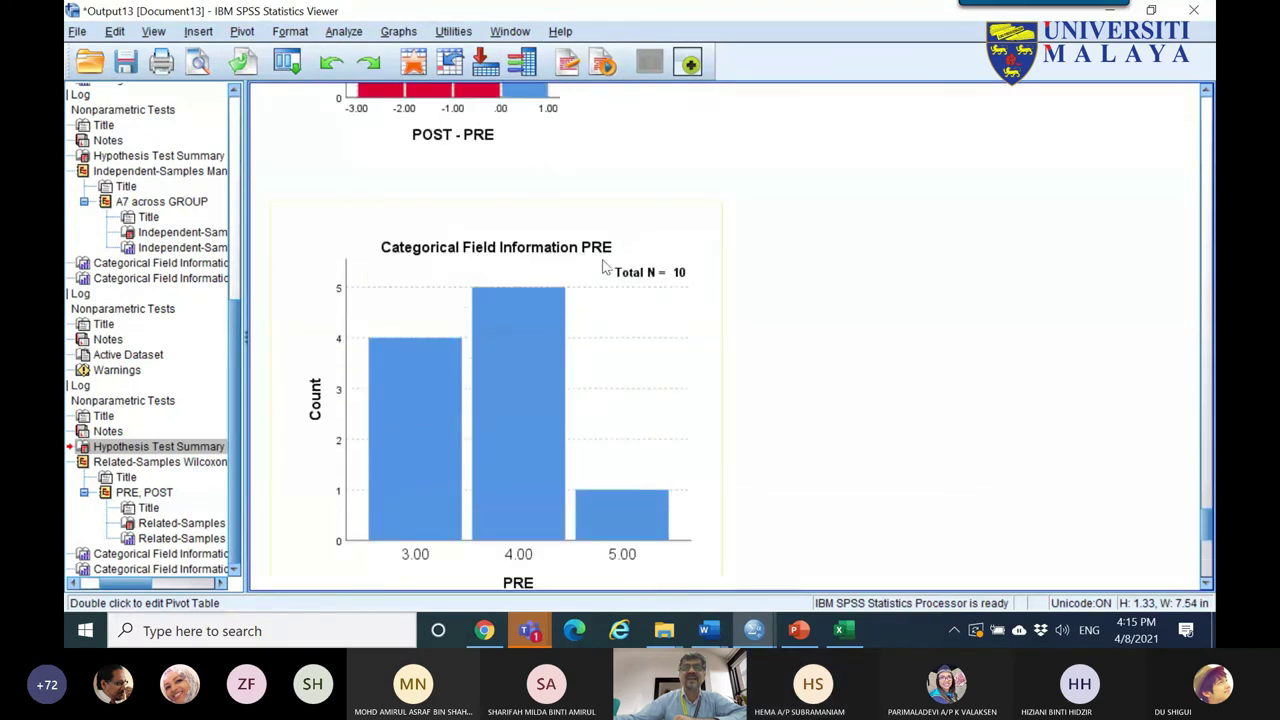
- Widen the Wilcoxon signed-rank POST - PRE differences chart in the output to about 8.77 in
scroll(590, 265, down, 8)
scroll(572, 275, up, 10)
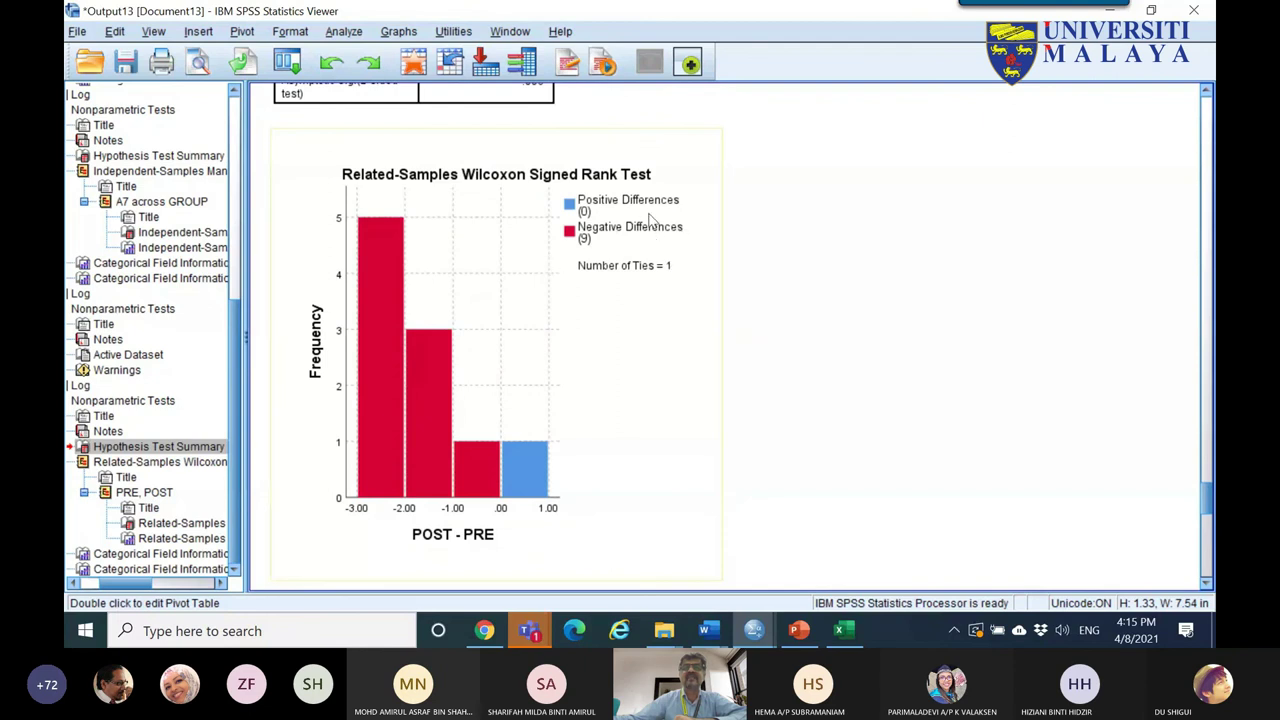
click(661, 258)
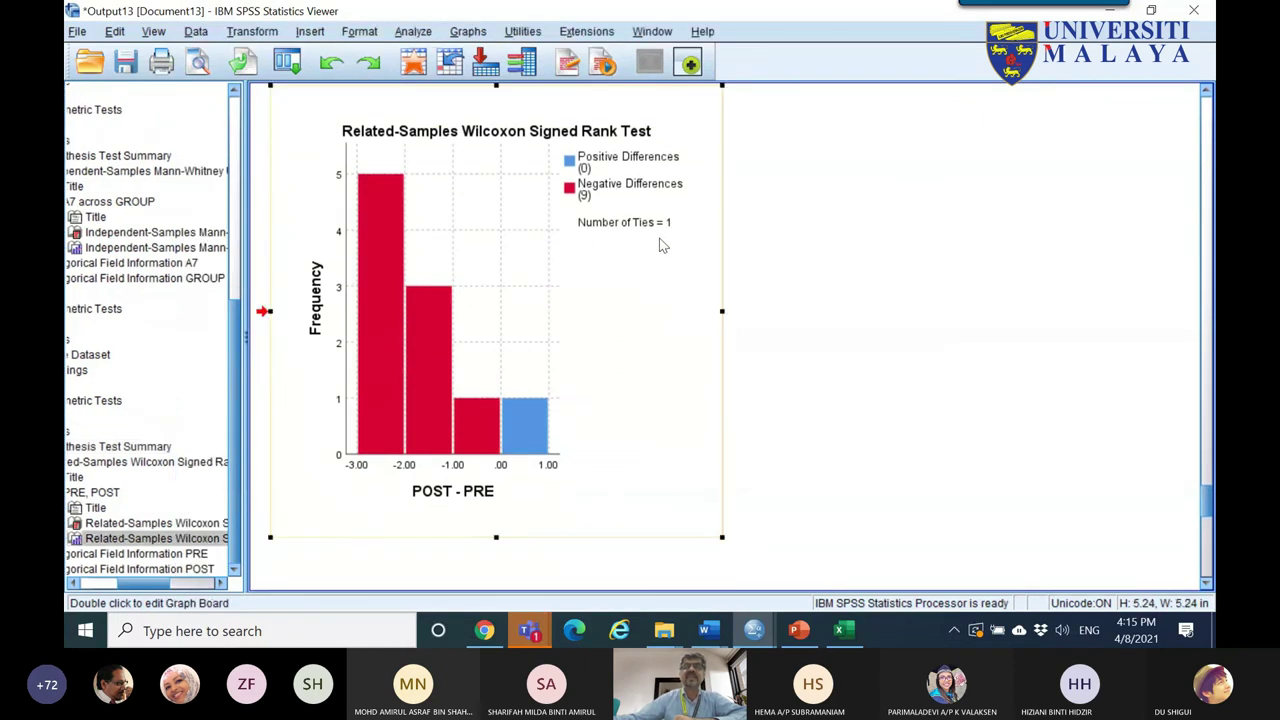
drag(722, 312, 1027, 312)
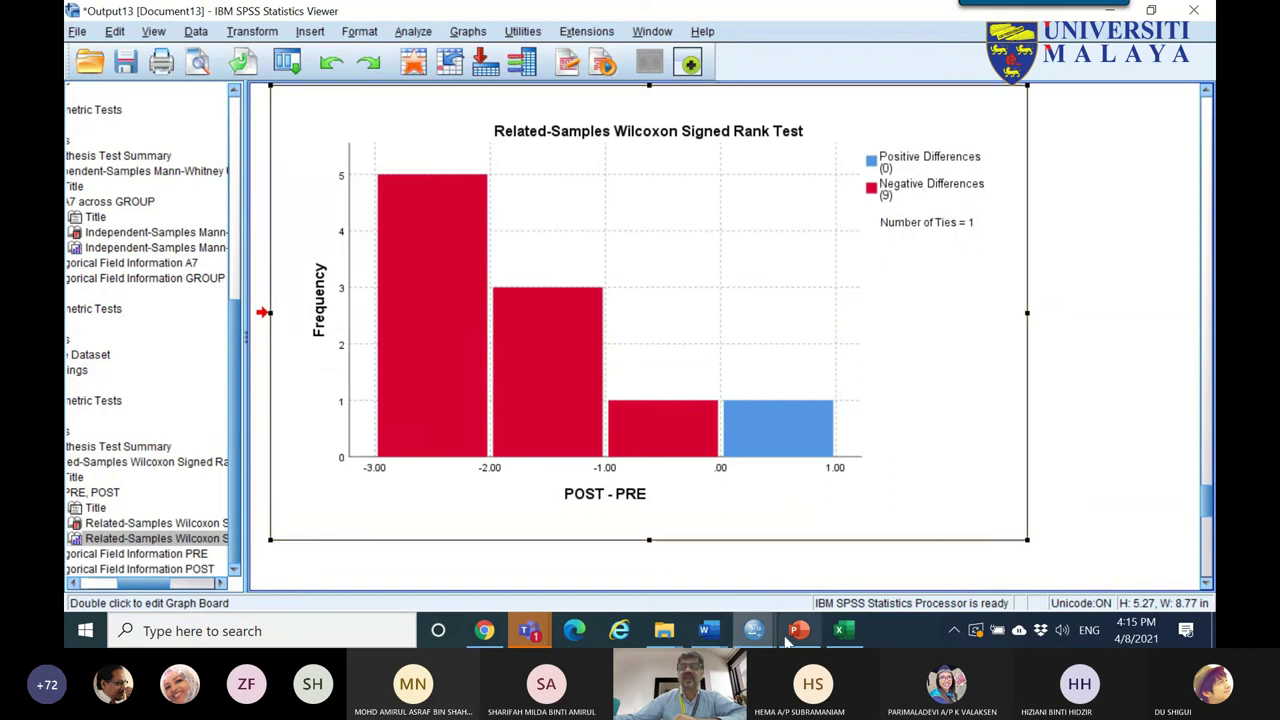
- Compare the PRE and POST values case by case in the dataset to find decreases and the tied pair
mouse_move(760, 635)
click(940, 545)
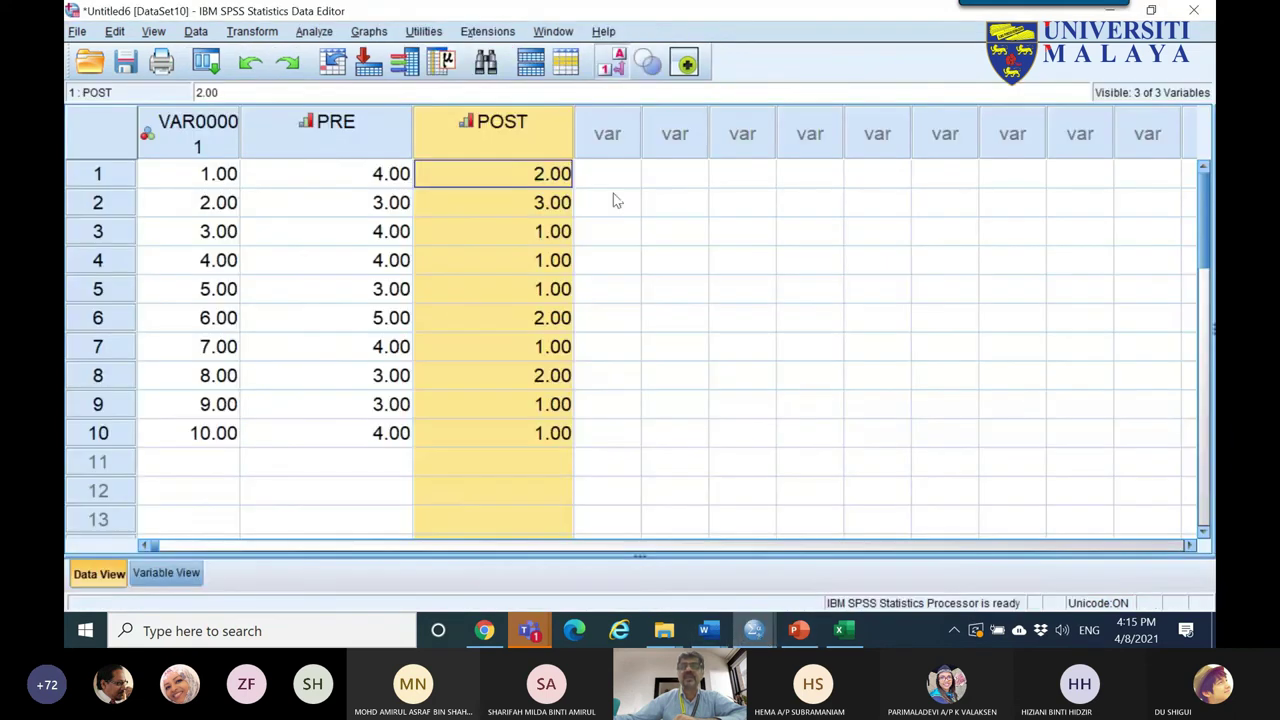
click(418, 182)
click(397, 230)
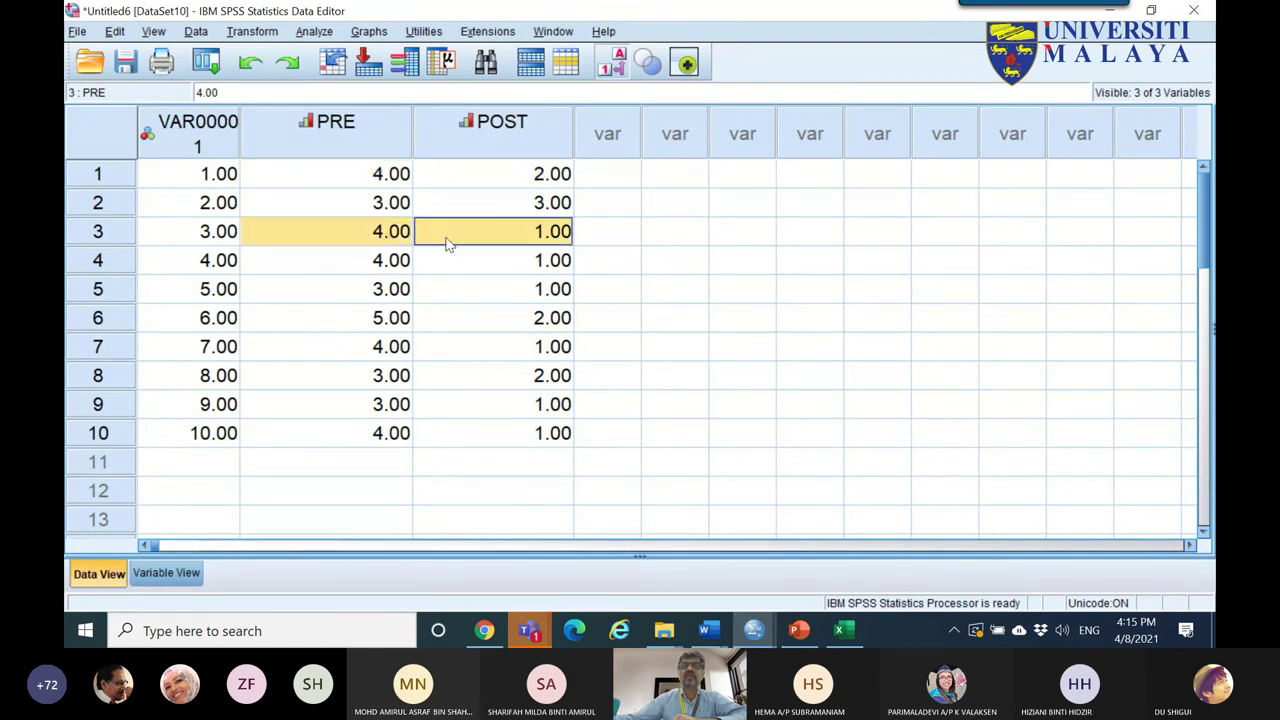
key(Down)
key(Right)
key(Down)
key(Left)
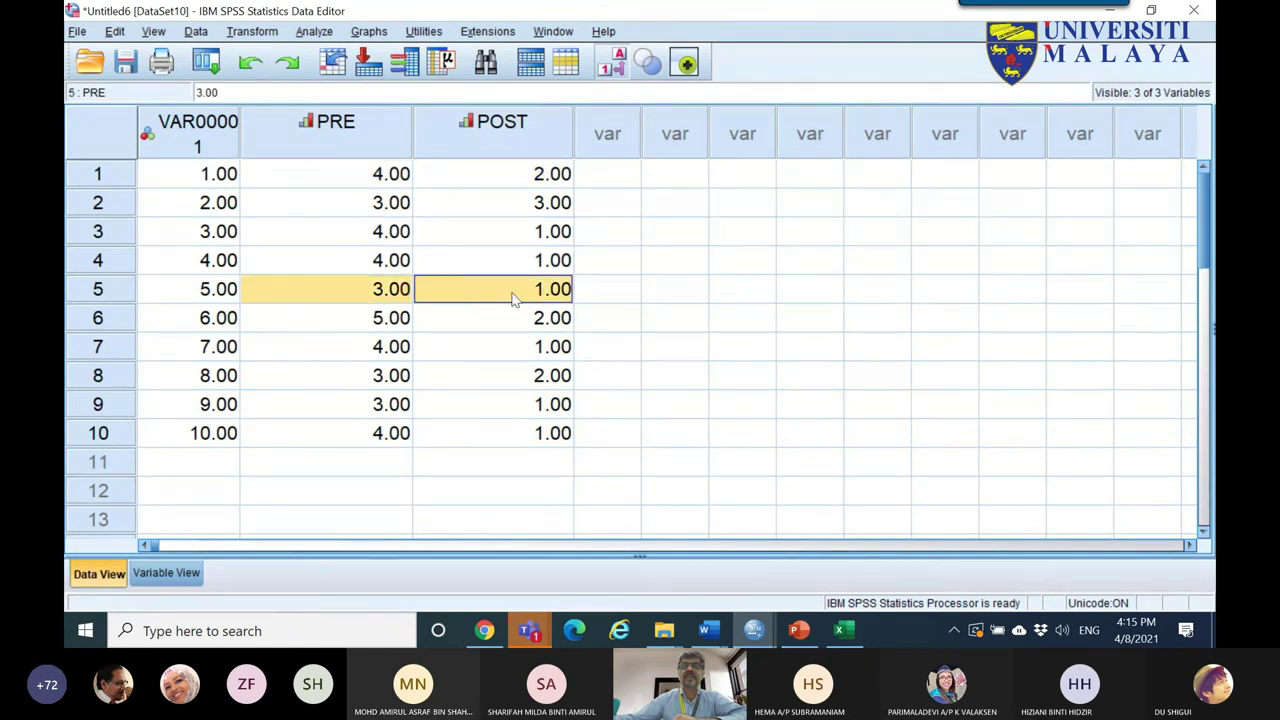
key(Down)
key(Down)
key(Down)
key(Down)
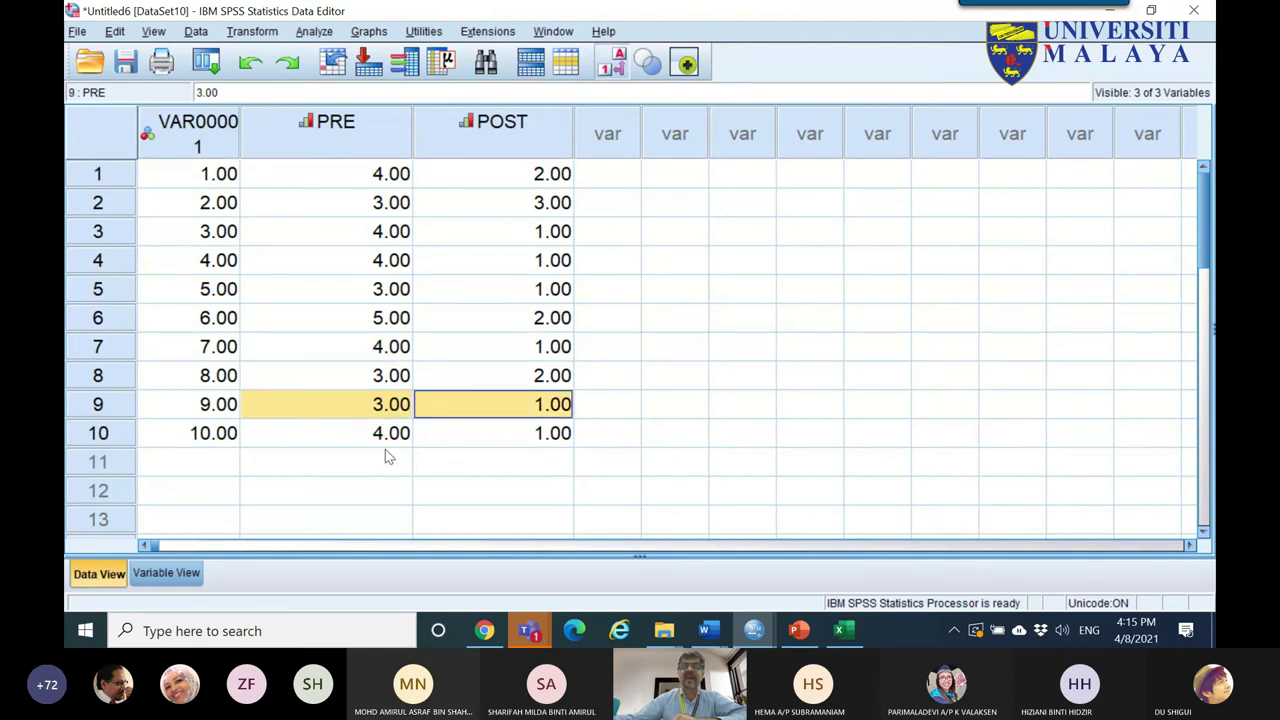
key(Down)
click(516, 213)
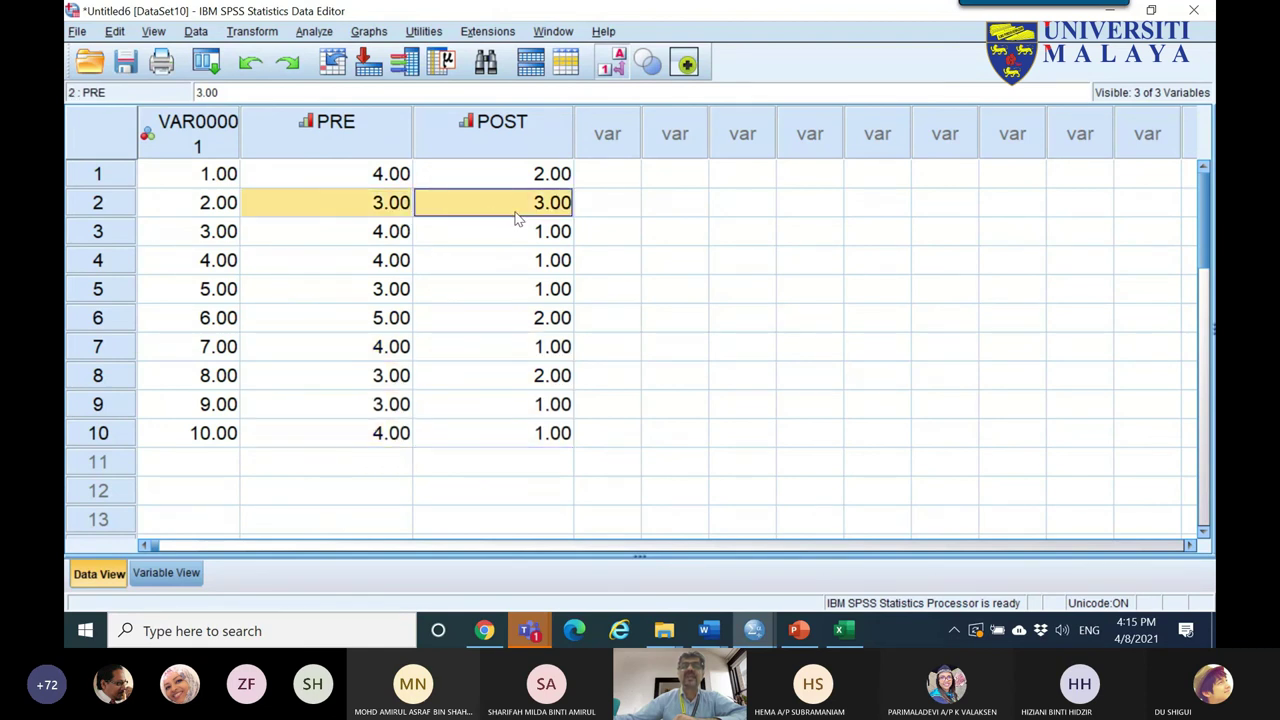
- View the Wilcoxon differences chart enlarged in its editor and examine the positive differences, negative differences and number of ties
click(754, 630)
click(812, 567)
double_click(900, 228)
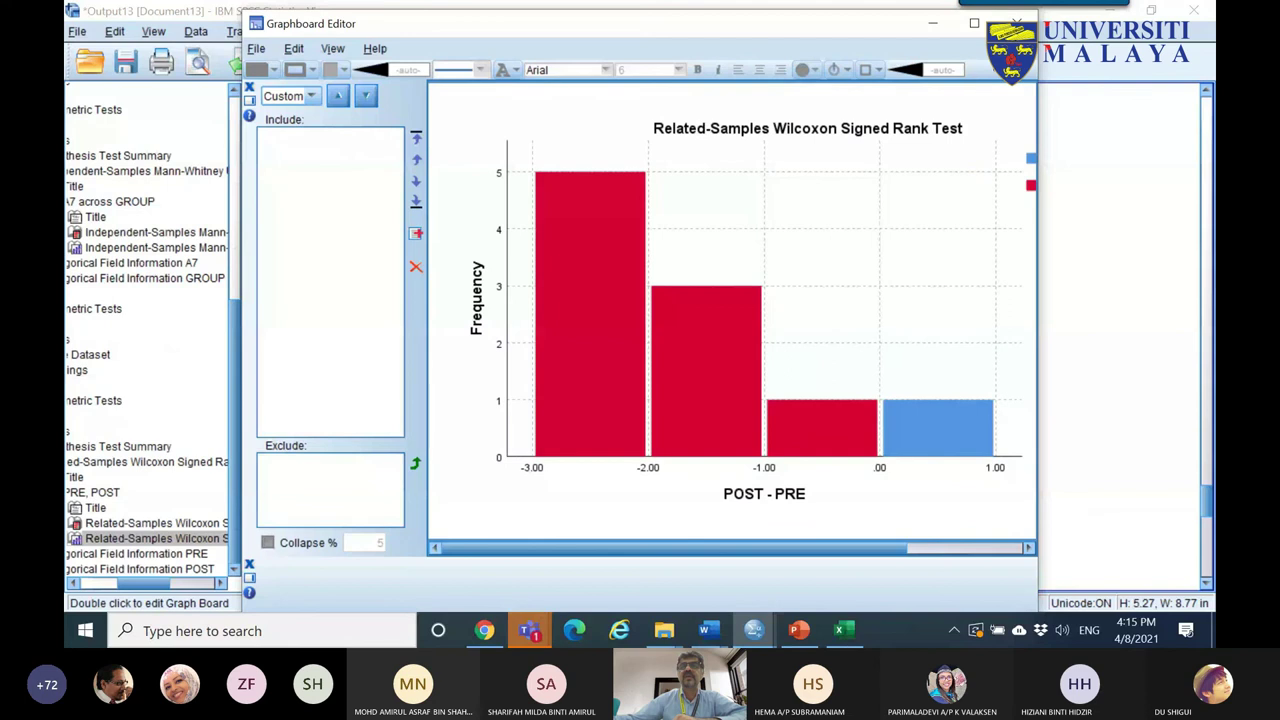
click(974, 23)
click(1022, 212)
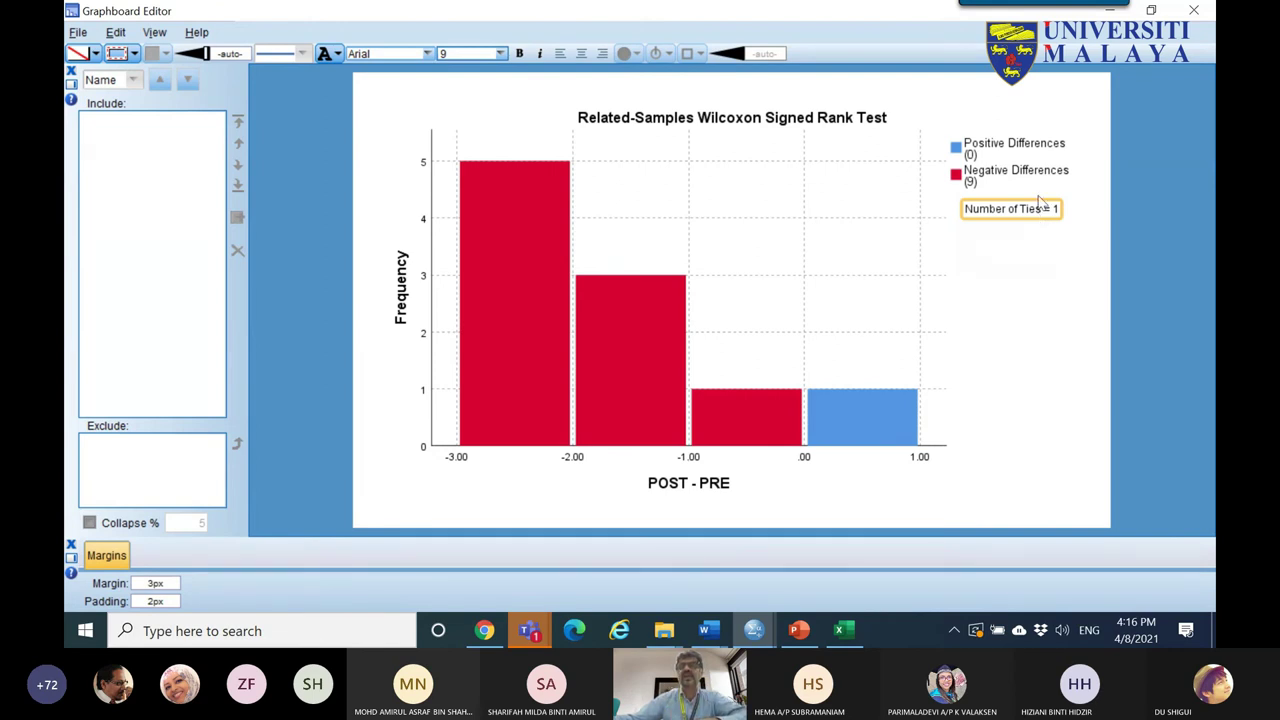
click(988, 149)
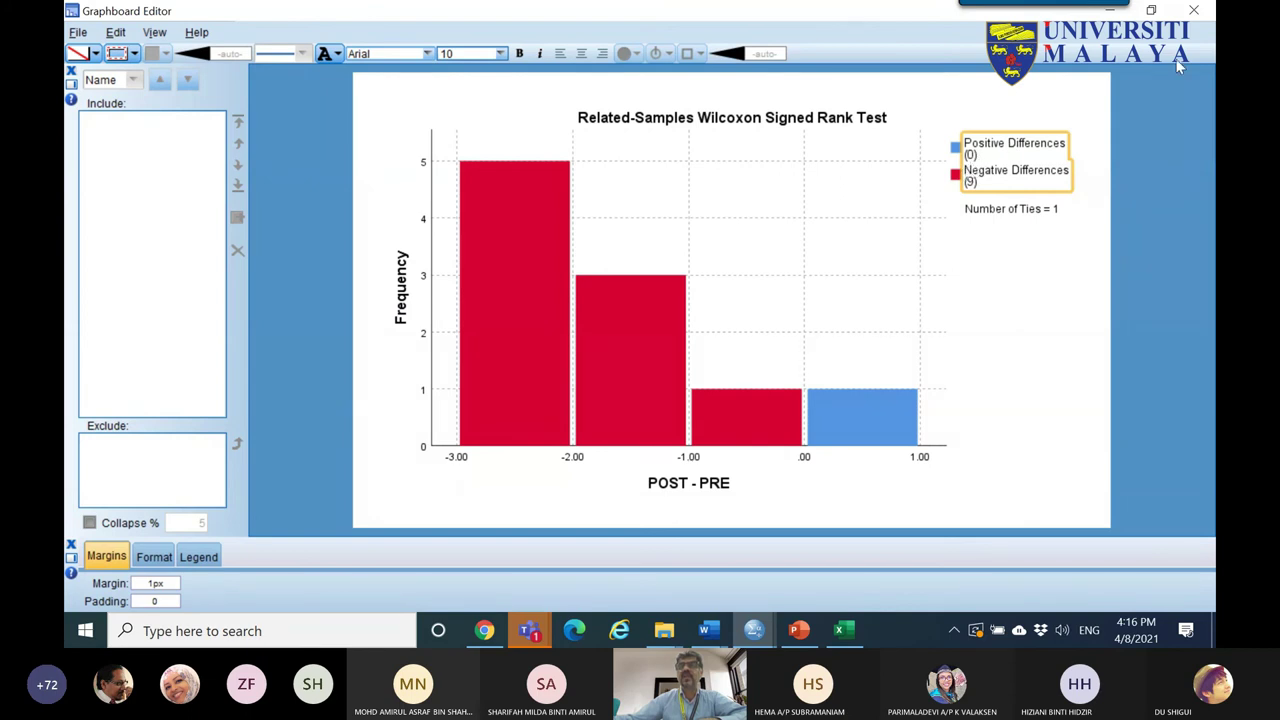
click(1193, 10)
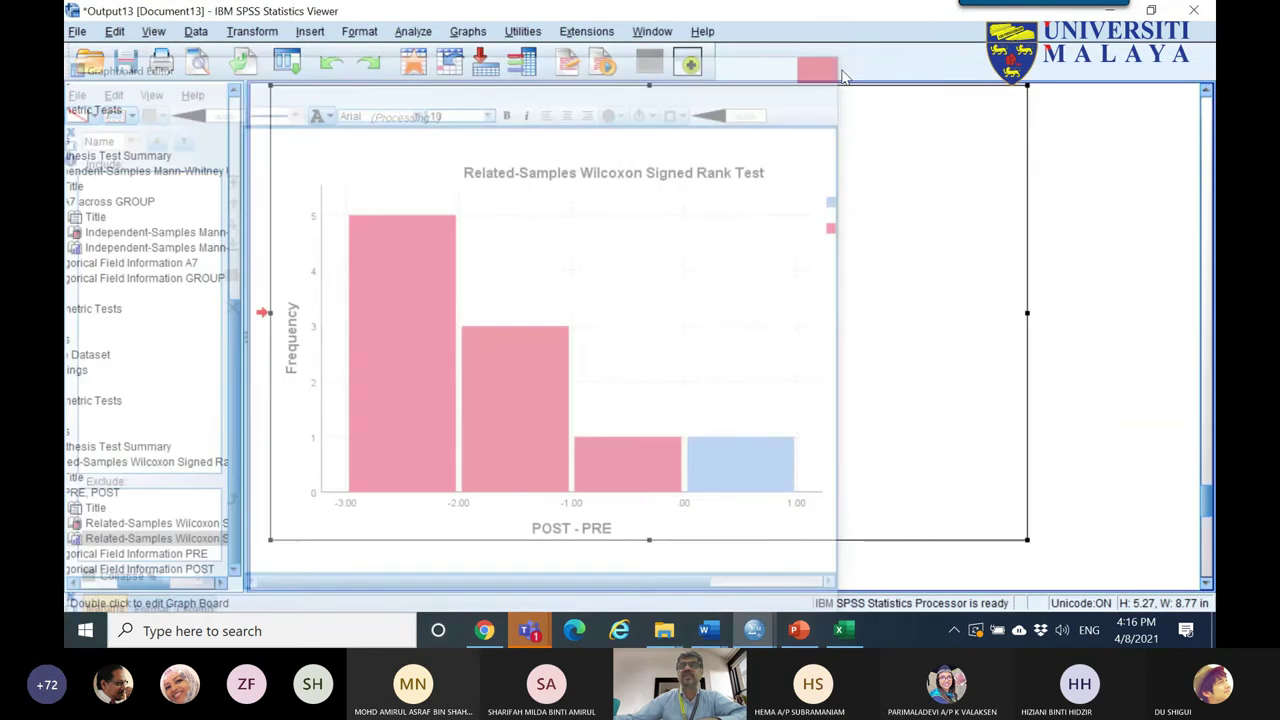
- Discard the output document without saving, and set POST to 4 for case 2 and 5 for case 3
click(650, 337)
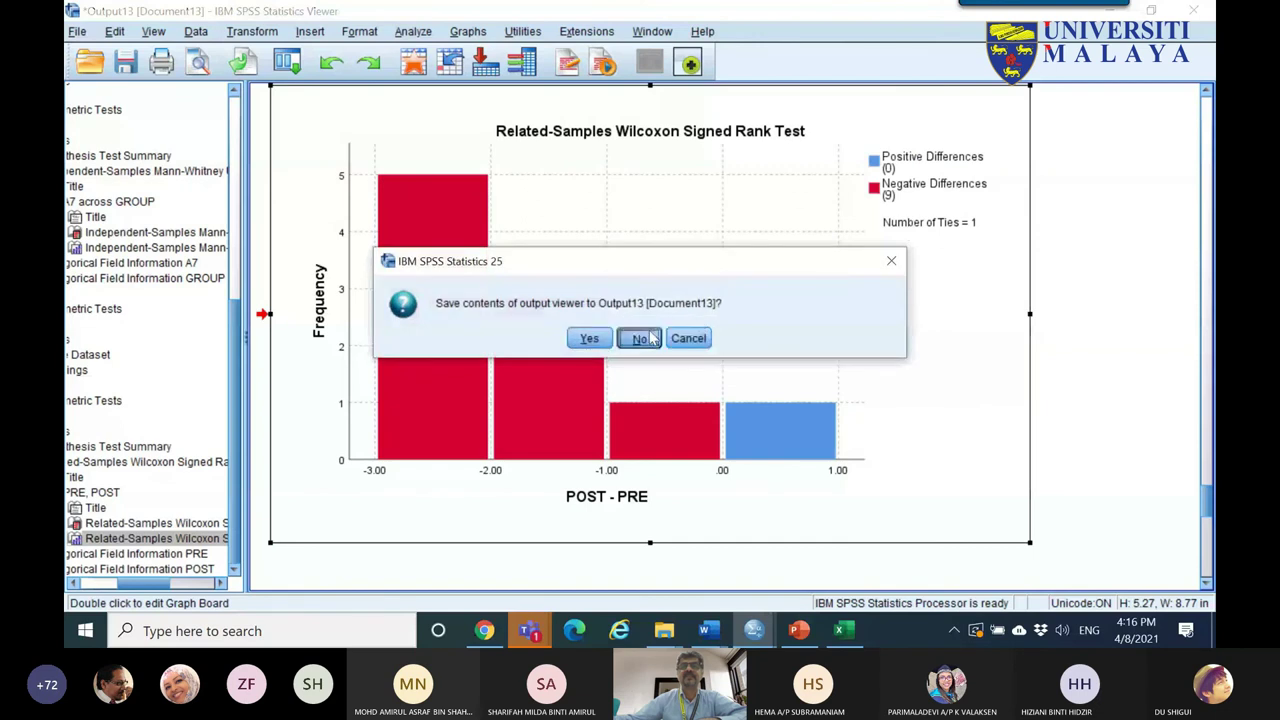
click(389, 213)
click(548, 210)
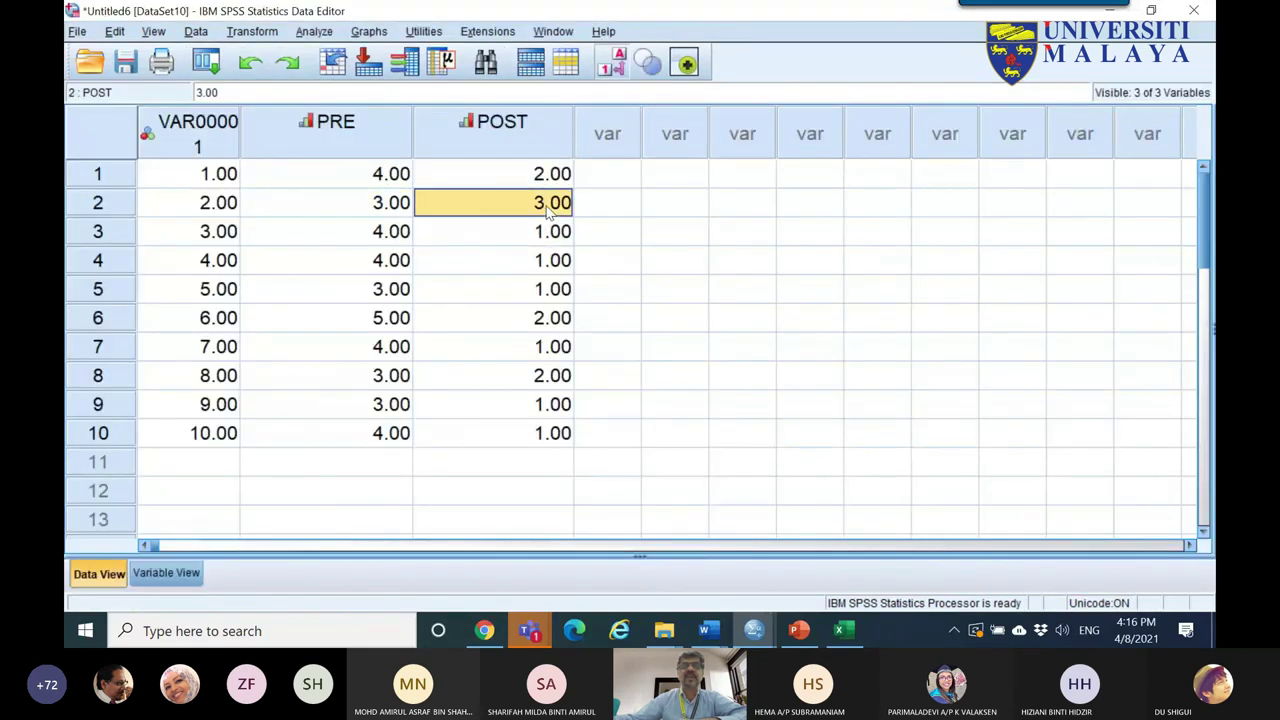
text(4)
key(Return)
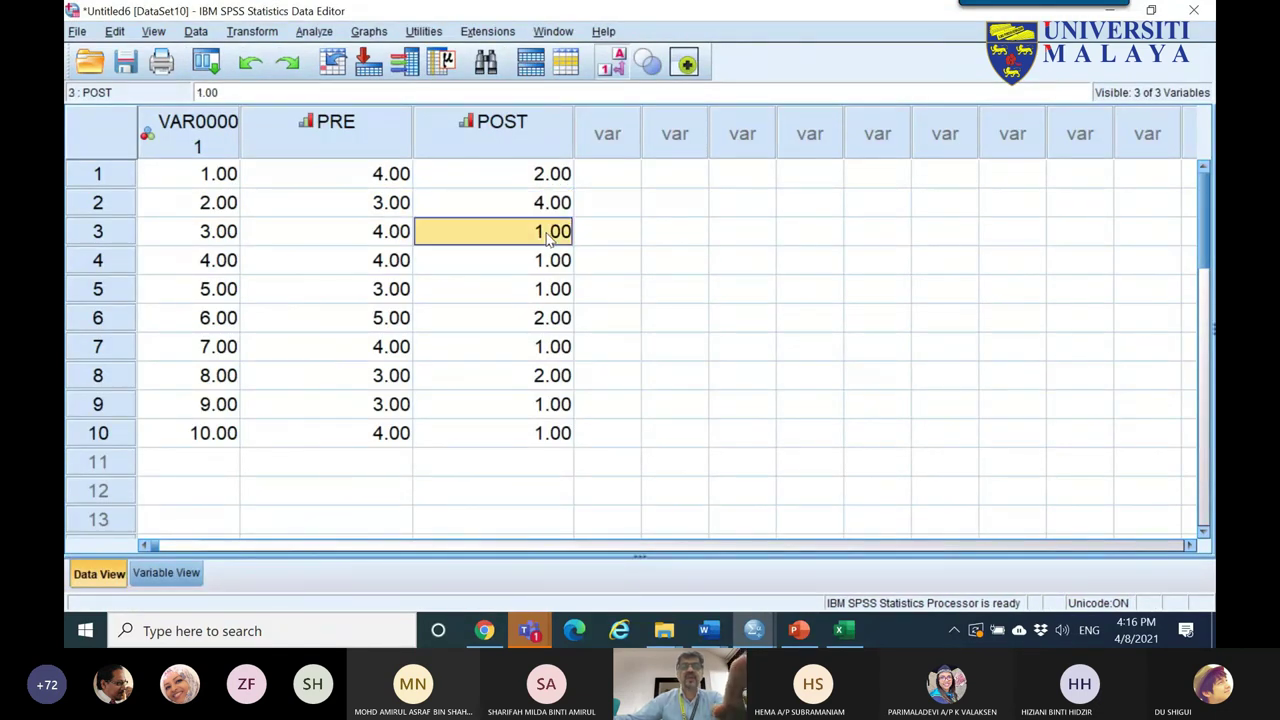
text(5)
key(Return)
- Rerun the related-samples nonparametric test on the edited PRE and POST data with the same settings
click(206, 63)
click(260, 91)
click(432, 550)
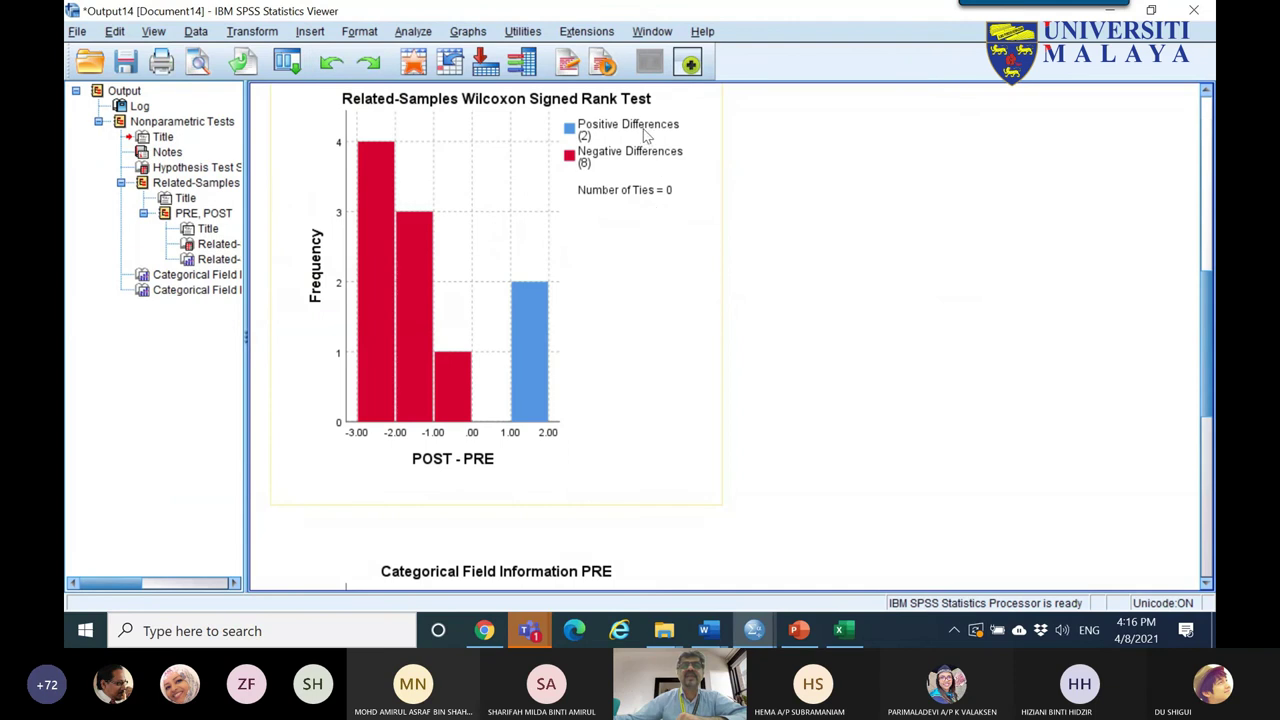
- Examine the difference counts and ties in the new Wilcoxon chart and the standardized test statistic in the summary table
double_click(645, 135)
click(648, 212)
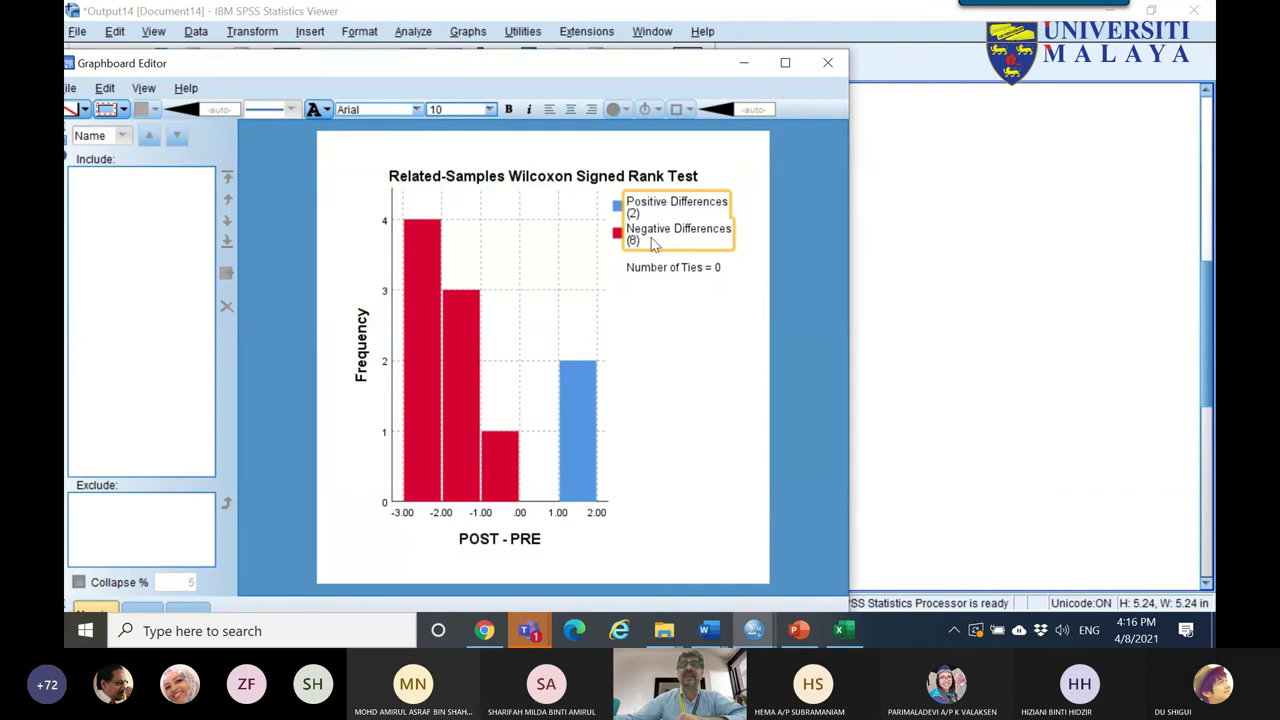
click(687, 279)
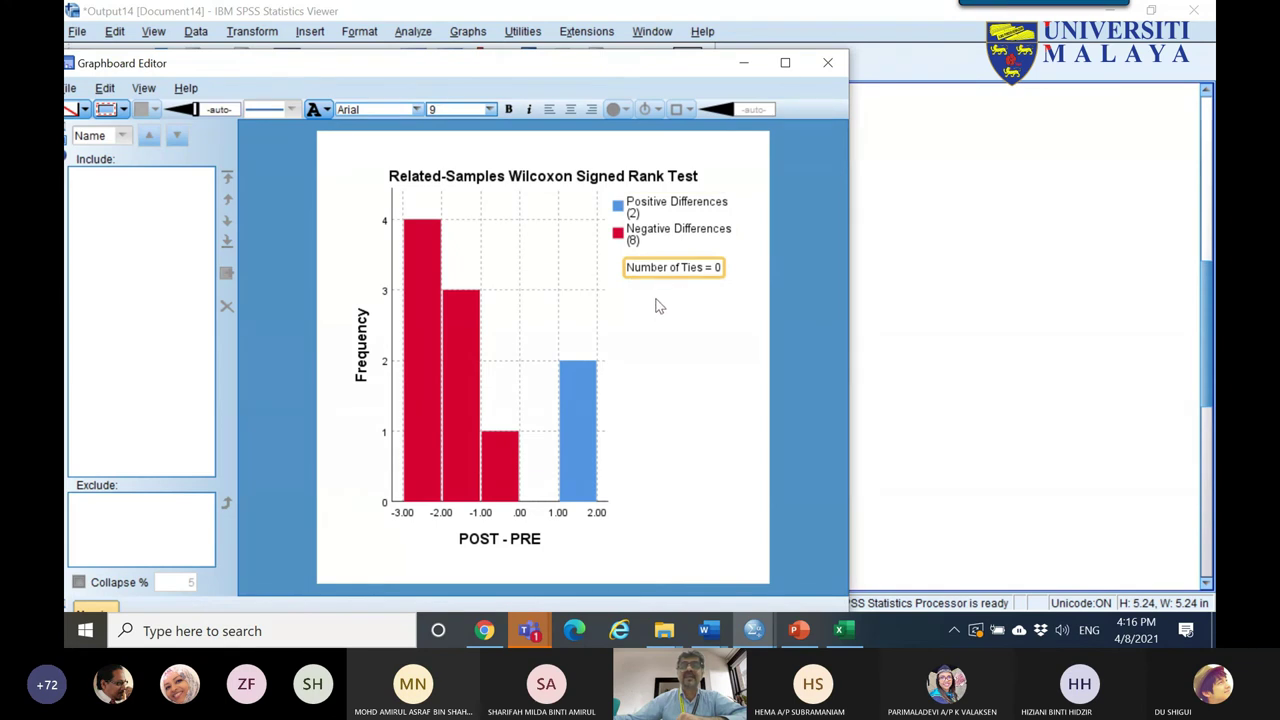
click(829, 64)
scroll(583, 195, up, 5)
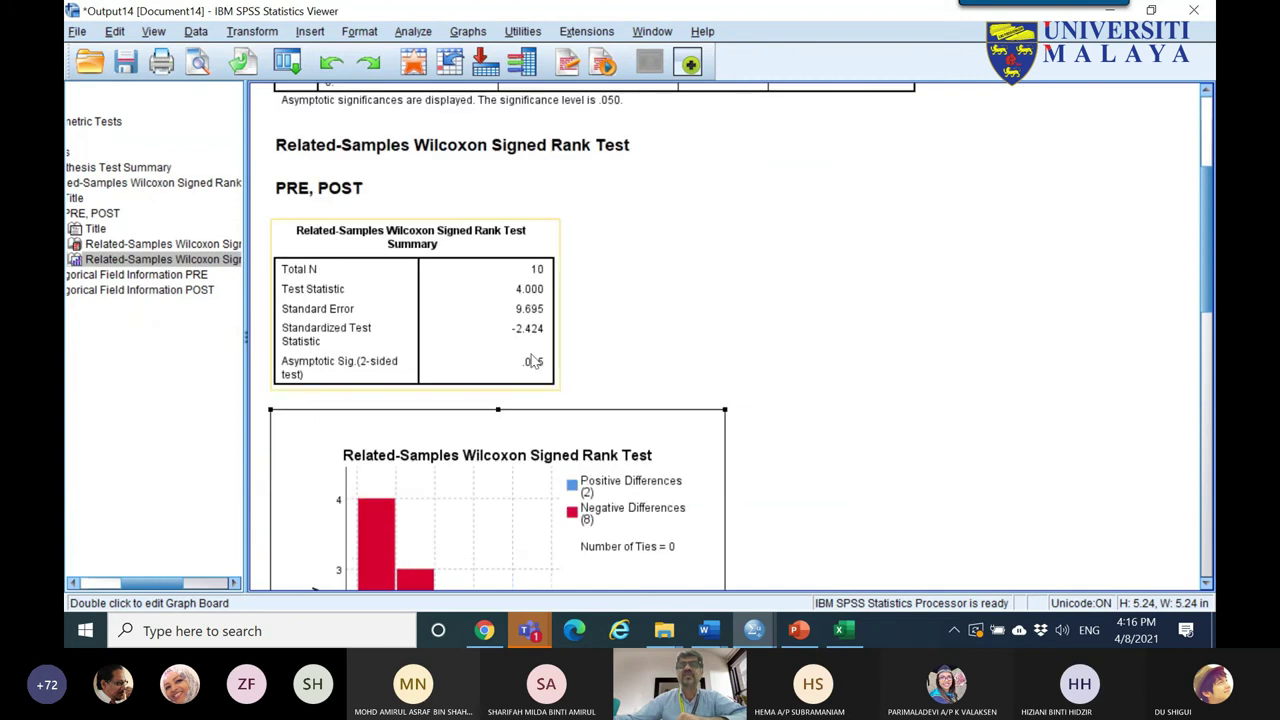
double_click(532, 339)
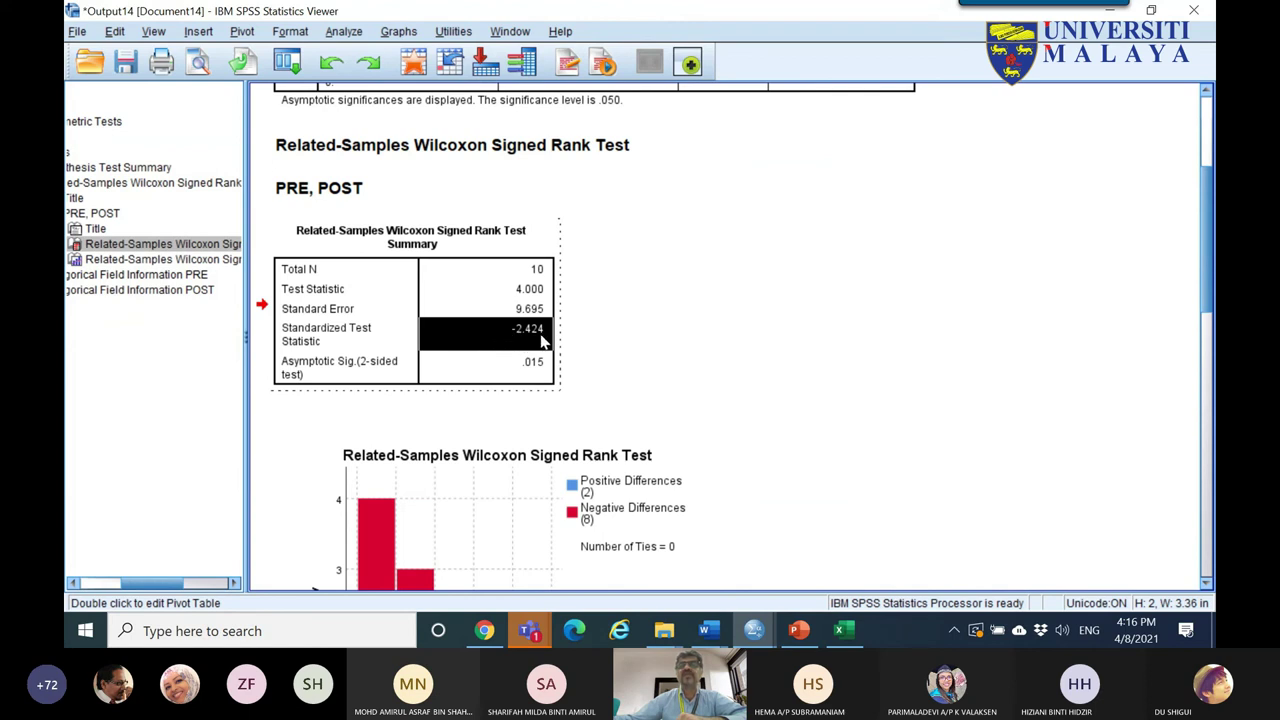
- Return to the PRE/POST dataset and compare the two columns of scores across all ten cases
click(754, 630)
click(757, 556)
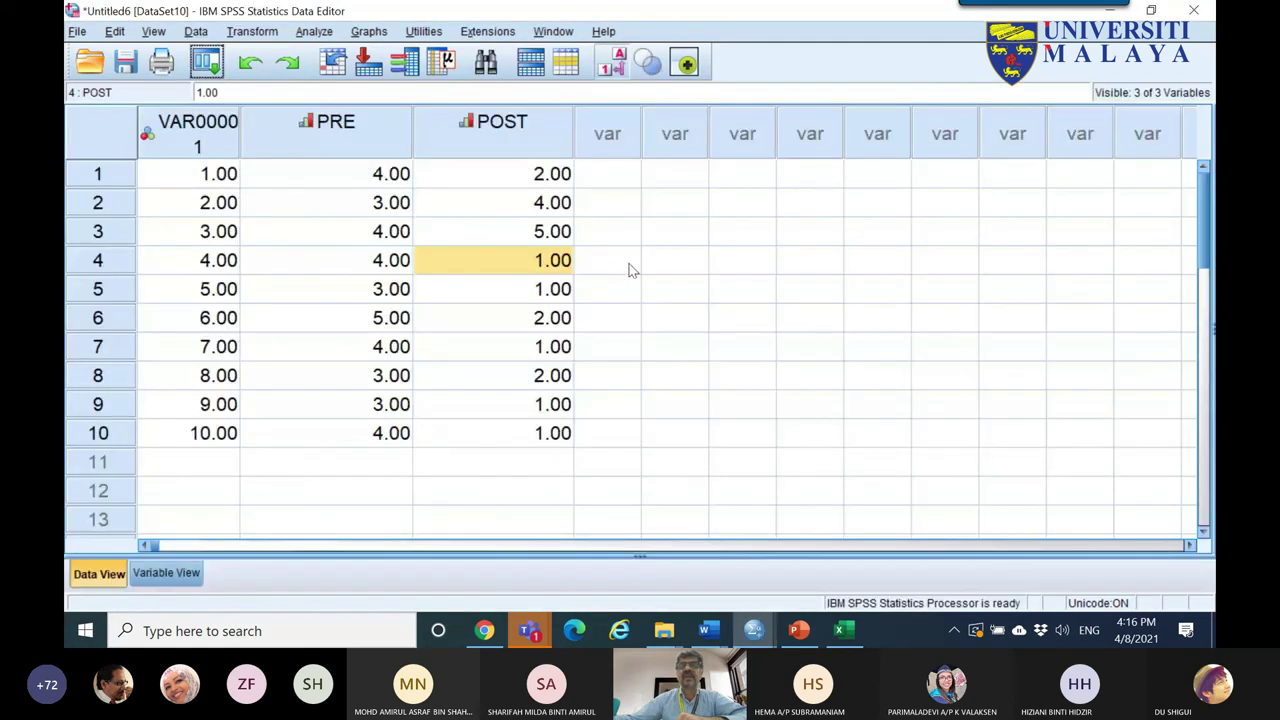
drag(407, 178, 505, 442)
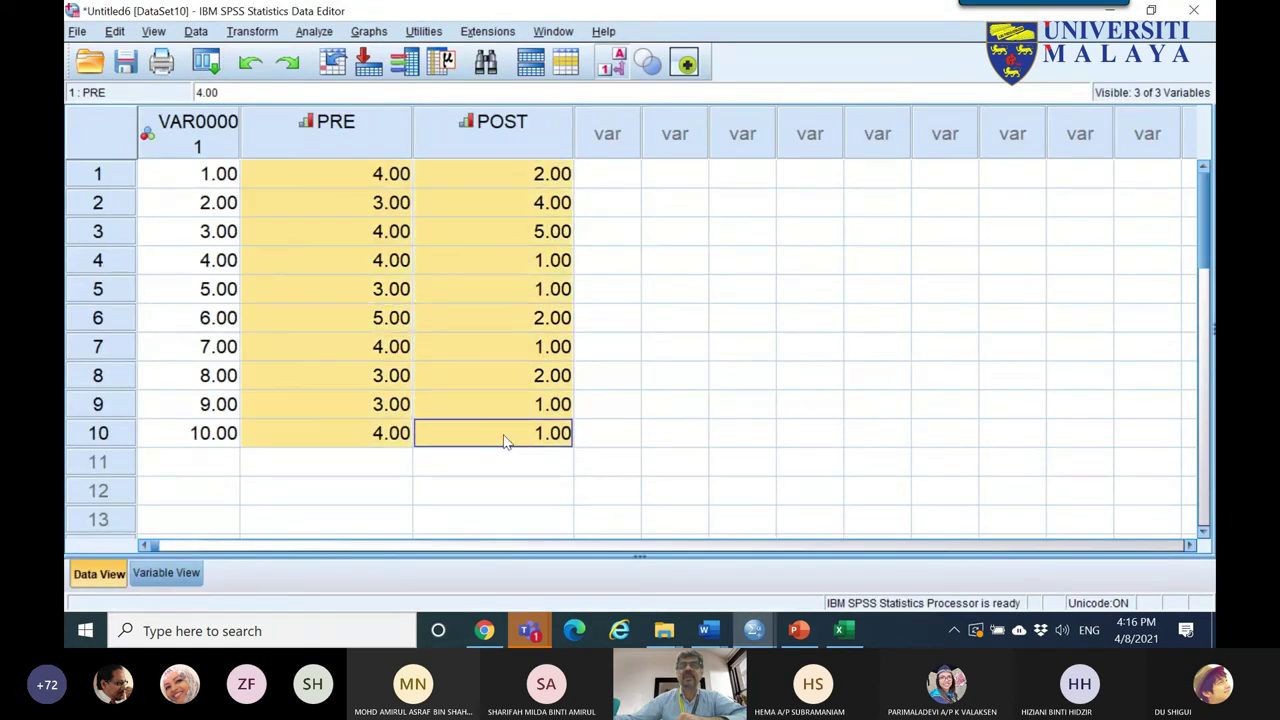
click(383, 183)
drag(383, 183, 392, 437)
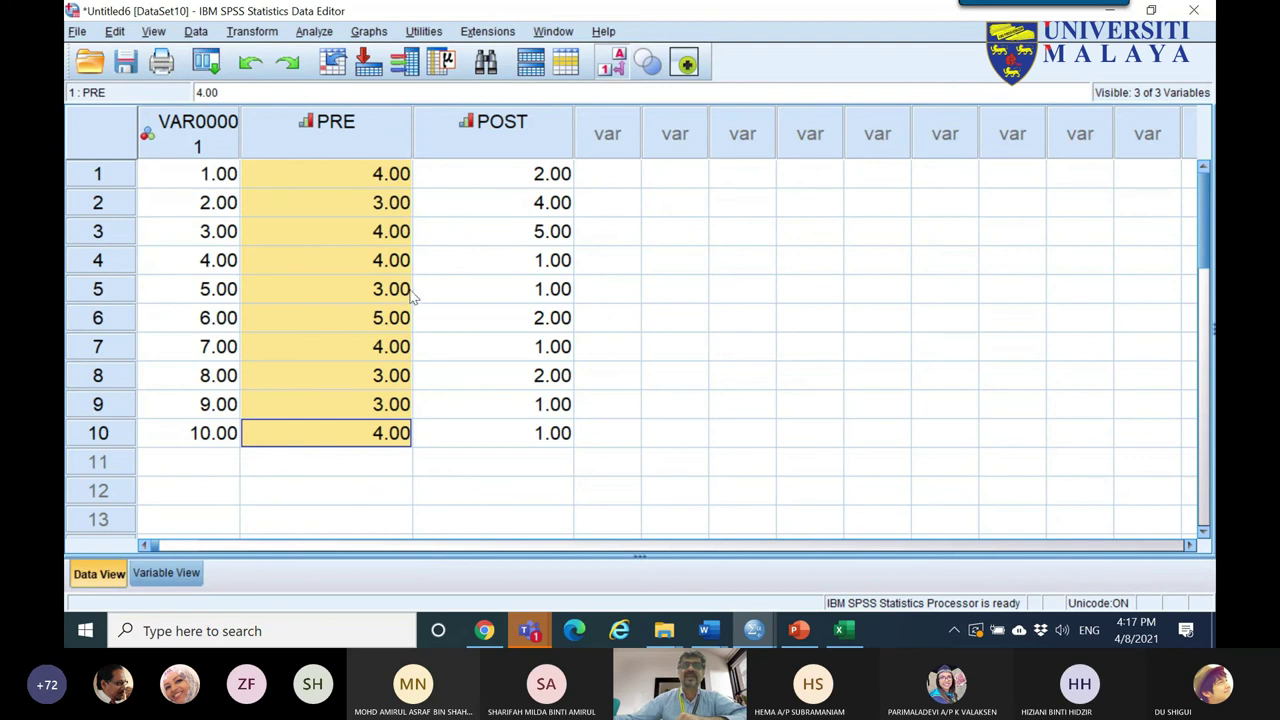
drag(530, 175, 541, 440)
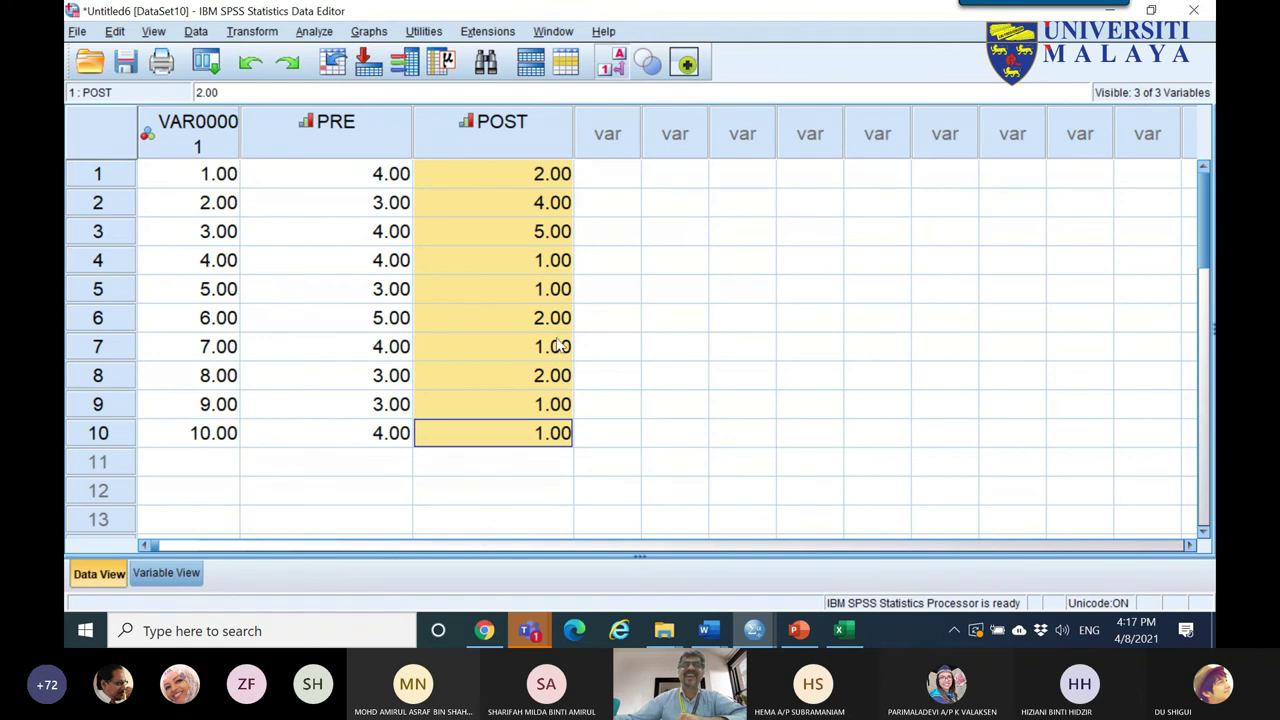
- Switch to the Microsoft Teams meeting and check the meeting chat
mouse_move(525, 634)
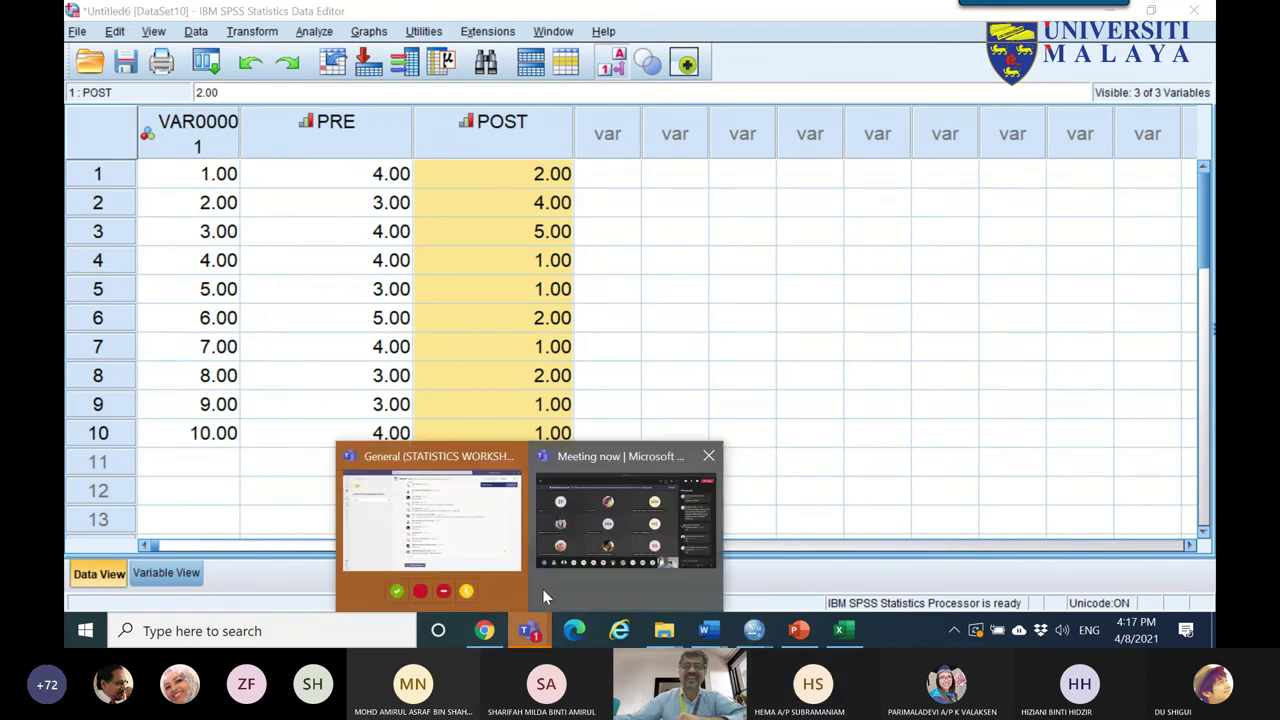
click(617, 545)
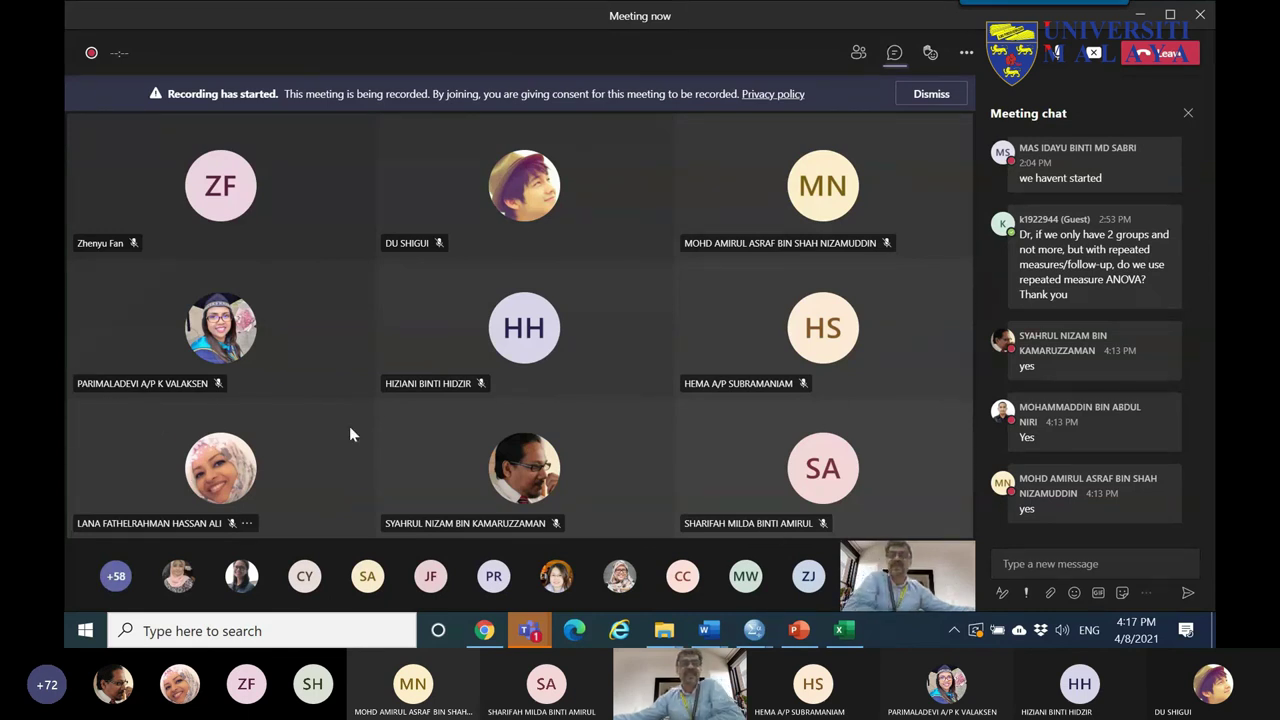
- On PowerPoint slide 73, circle independent, One way ANOVA, More than Two and kruskal walis in red ink, and underline One way ANOVA
click(799, 630)
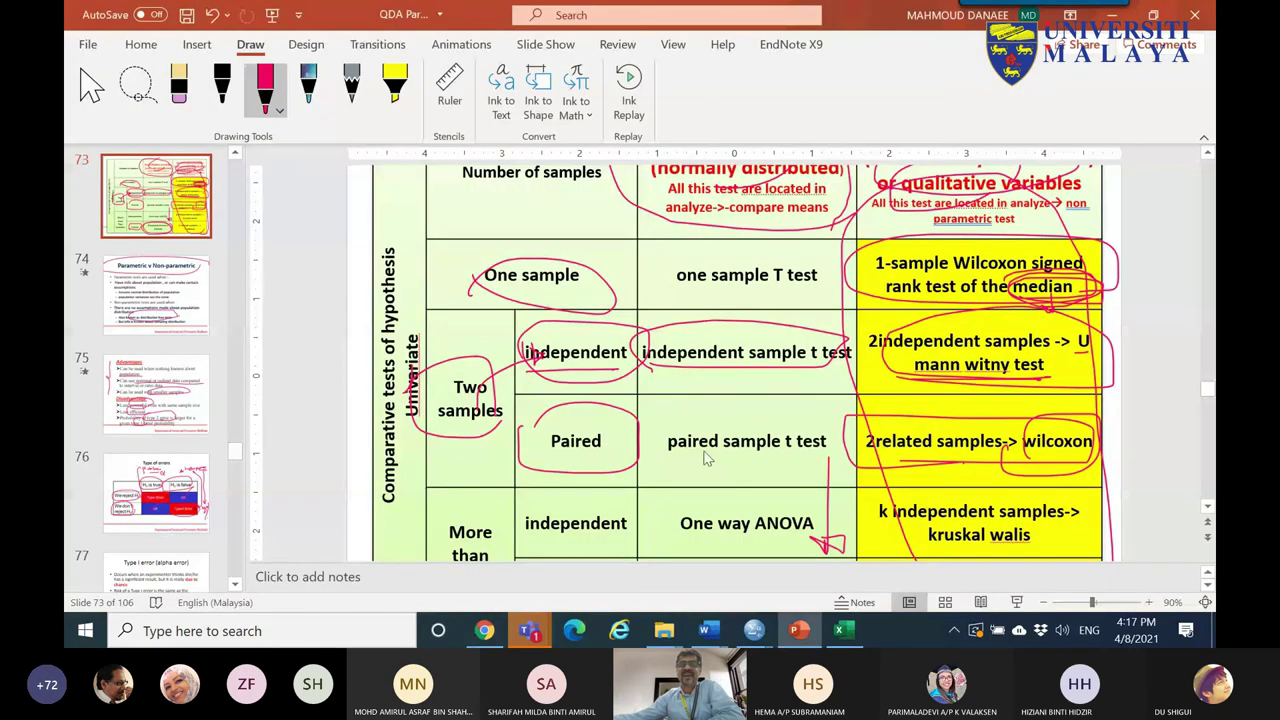
scroll(668, 490, down, 3)
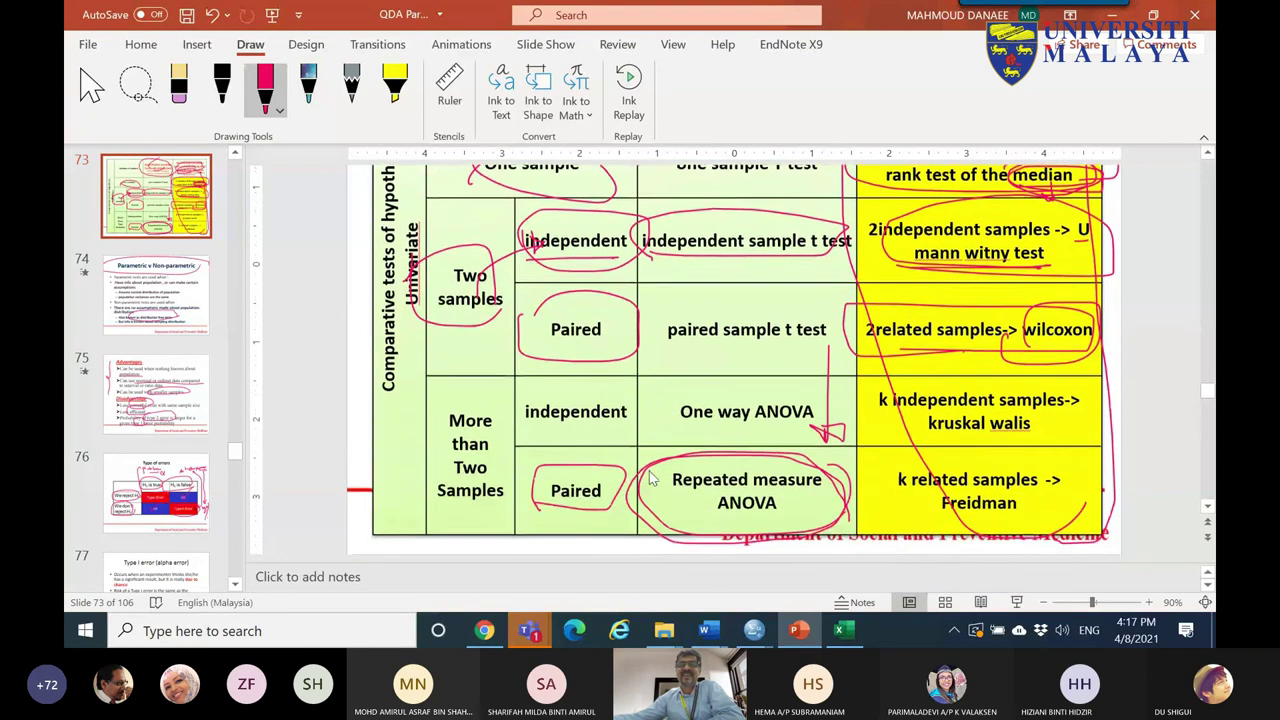
mouse_move(530, 424)
mouse_down()
mouse_move(659, 406)
mouse_move(559, 388)
mouse_move(528, 428)
mouse_up()
mouse_move(705, 422)
mouse_down()
mouse_move(877, 423)
mouse_move(731, 395)
mouse_move(690, 414)
mouse_up()
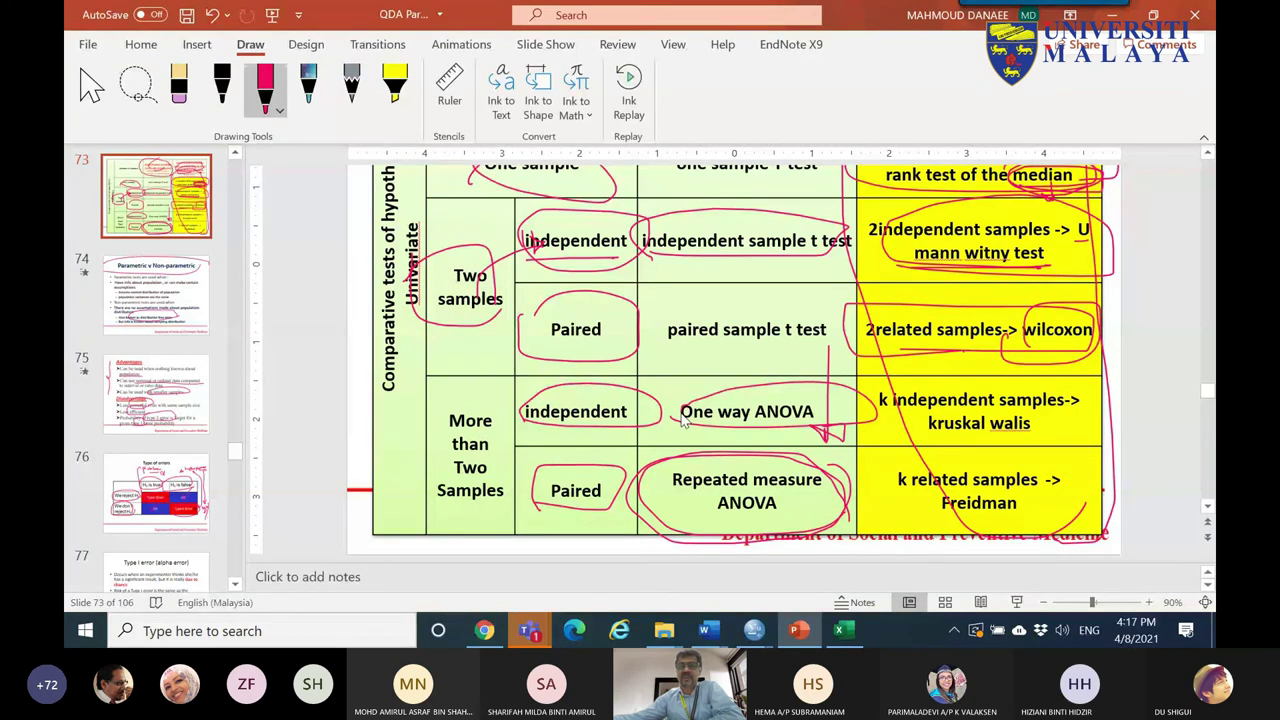
mouse_move(478, 468)
mouse_down()
mouse_move(474, 410)
mouse_move(506, 419)
mouse_move(490, 485)
mouse_up()
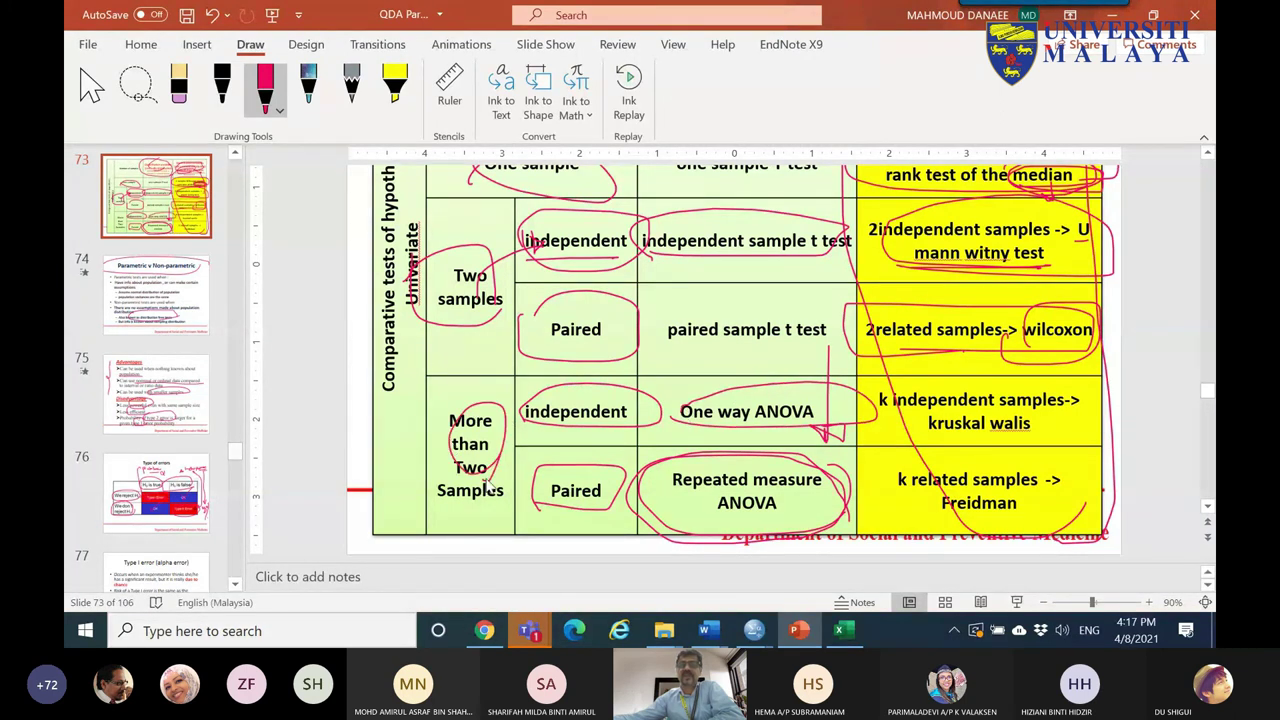
mouse_move(900, 432)
mouse_down()
mouse_move(1004, 444)
mouse_move(1077, 385)
mouse_move(884, 379)
mouse_move(872, 424)
mouse_up()
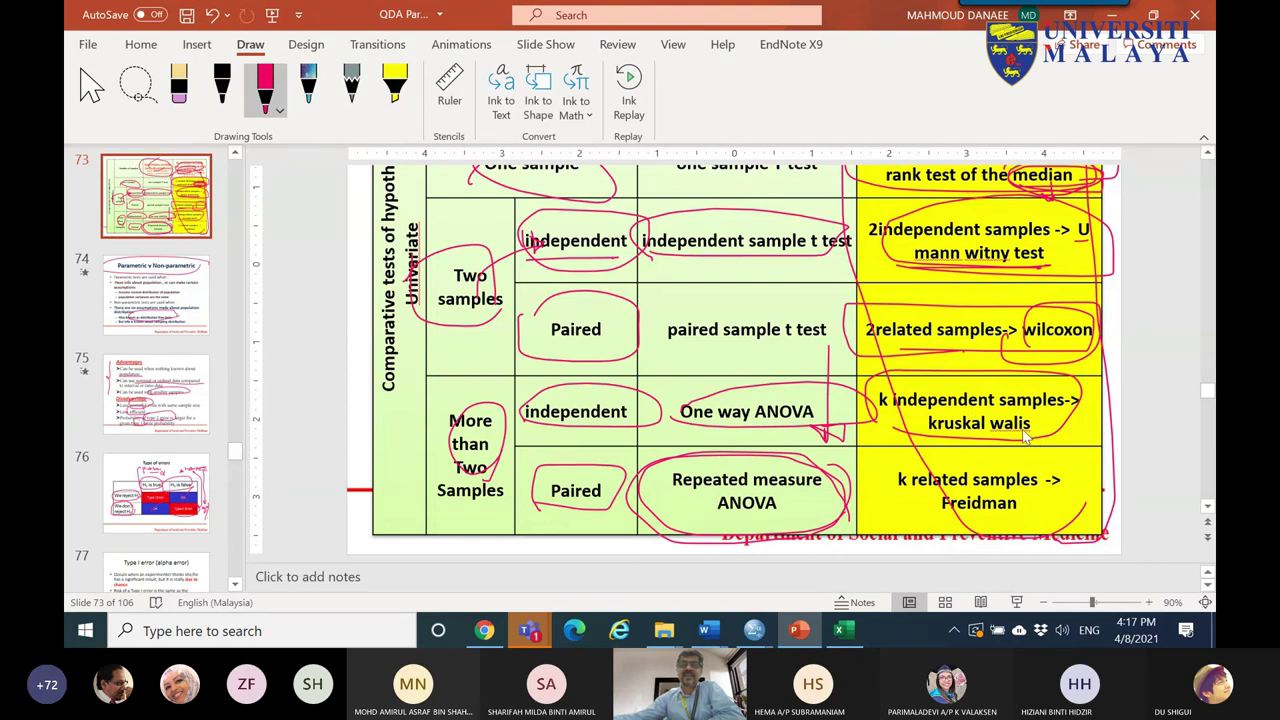
drag(690, 426, 812, 426)
- Switch to the data sample 2.sav dataset in SPSS, run Descriptive Statistics on variable A4 and bring up the output
mouse_move(755, 630)
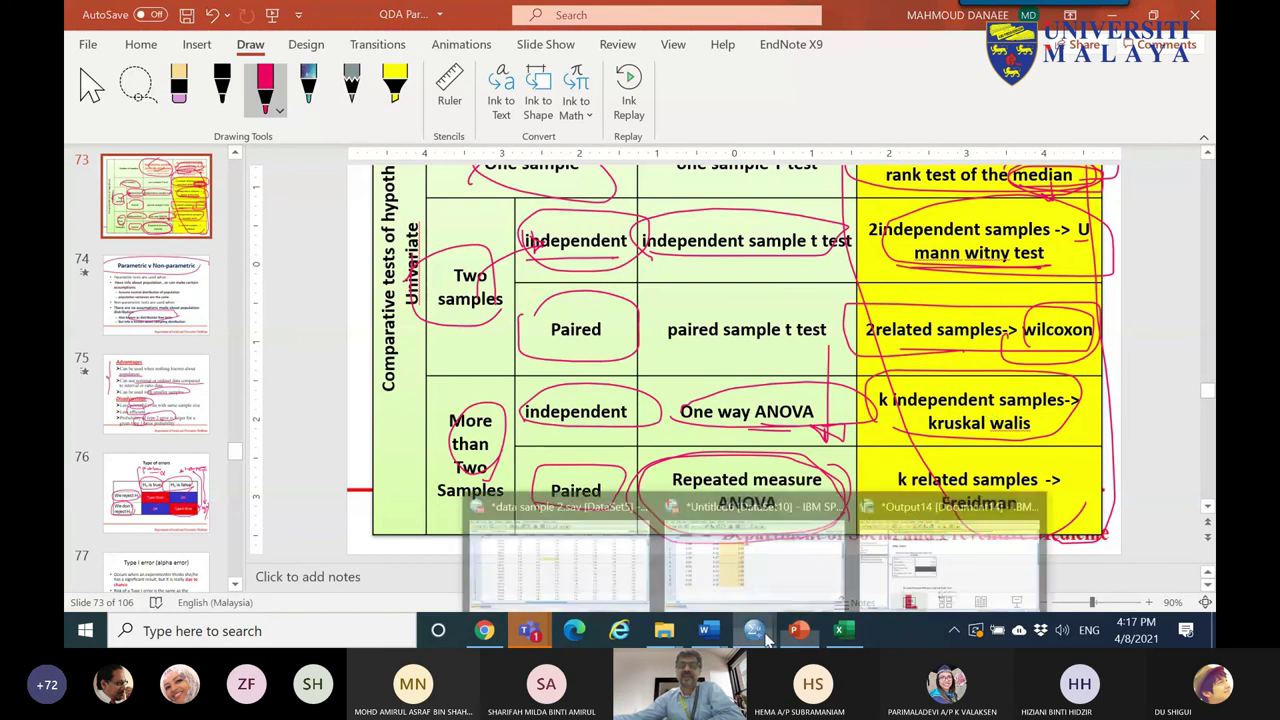
click(557, 540)
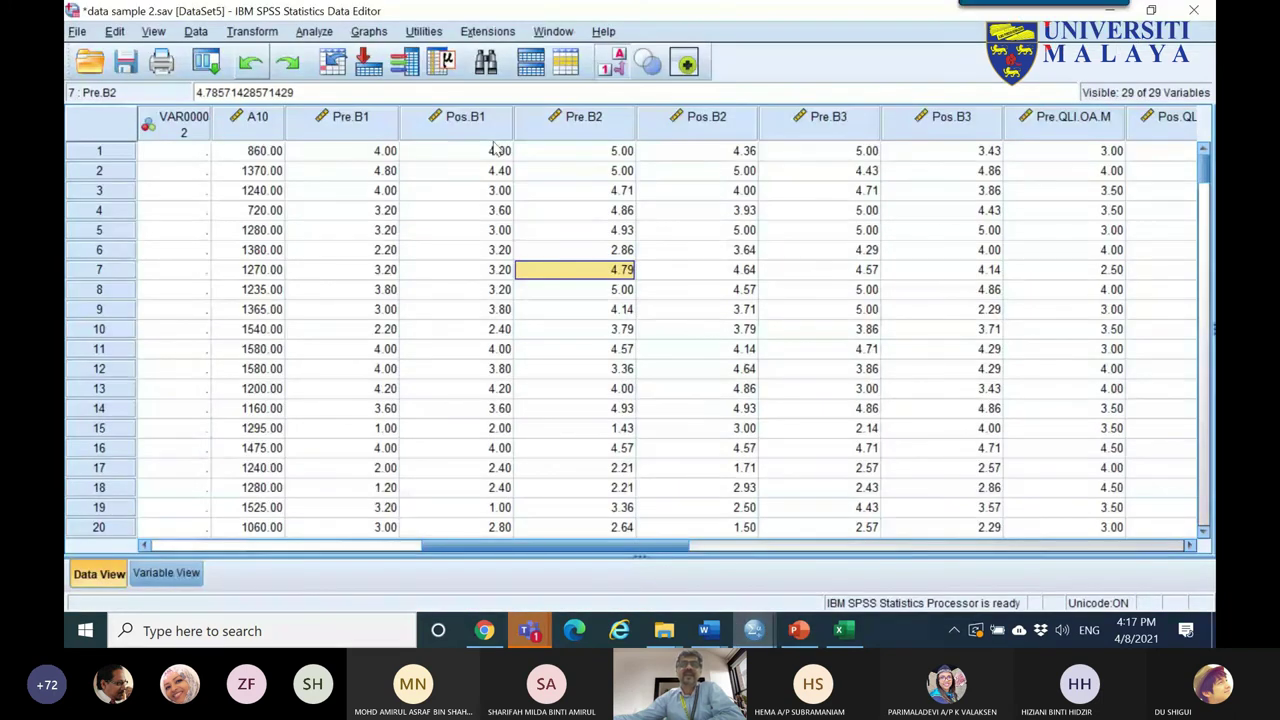
drag(520, 541, 306, 541)
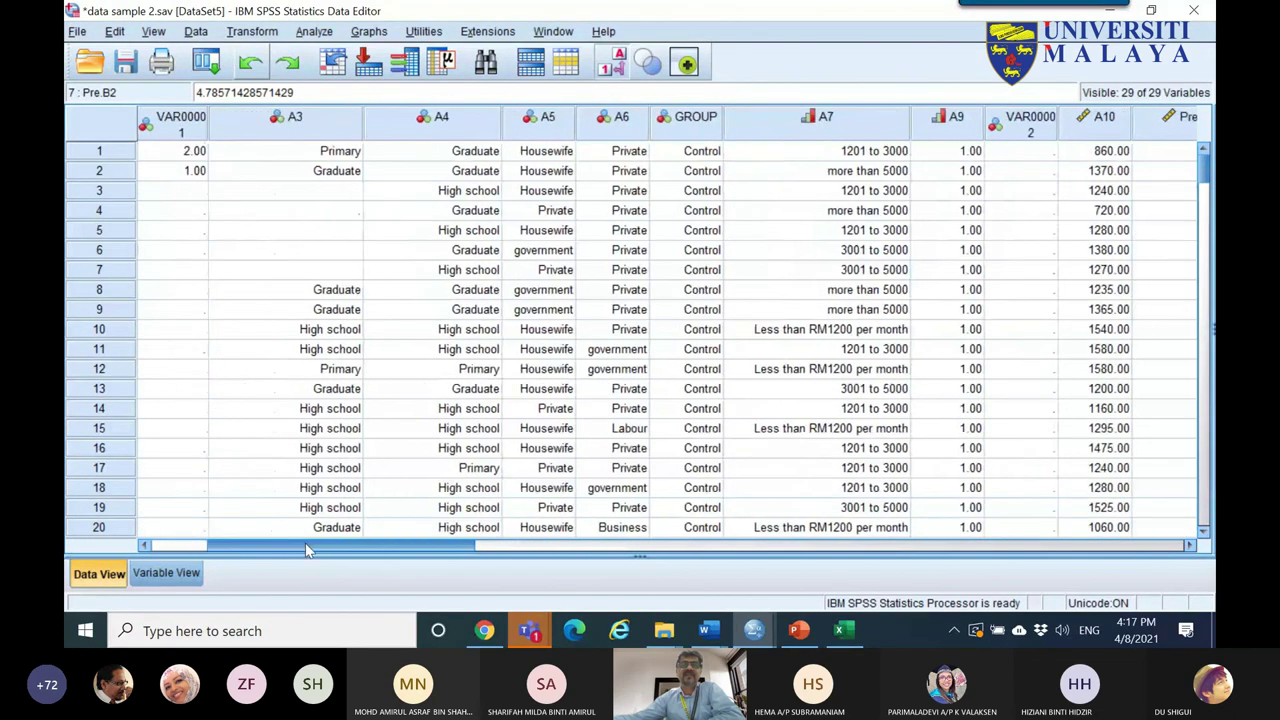
click(478, 127)
right_click(470, 172)
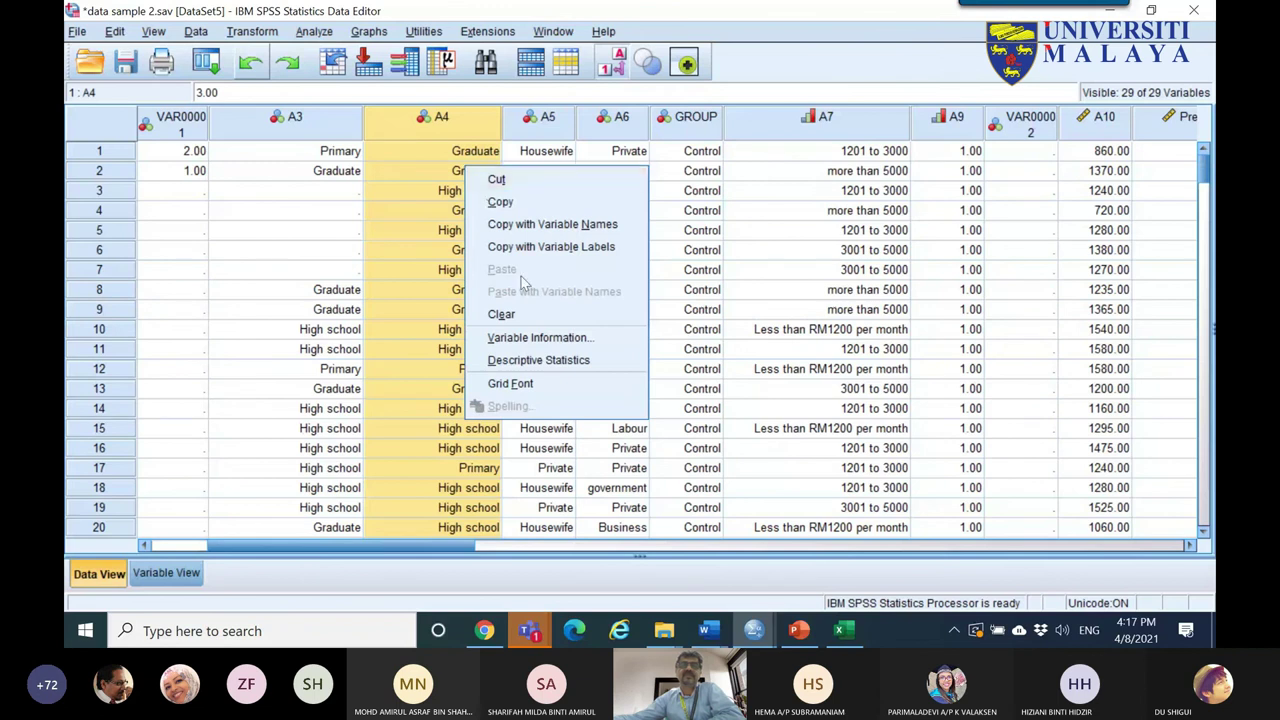
key(Escape)
scroll(640, 340, down, 6)
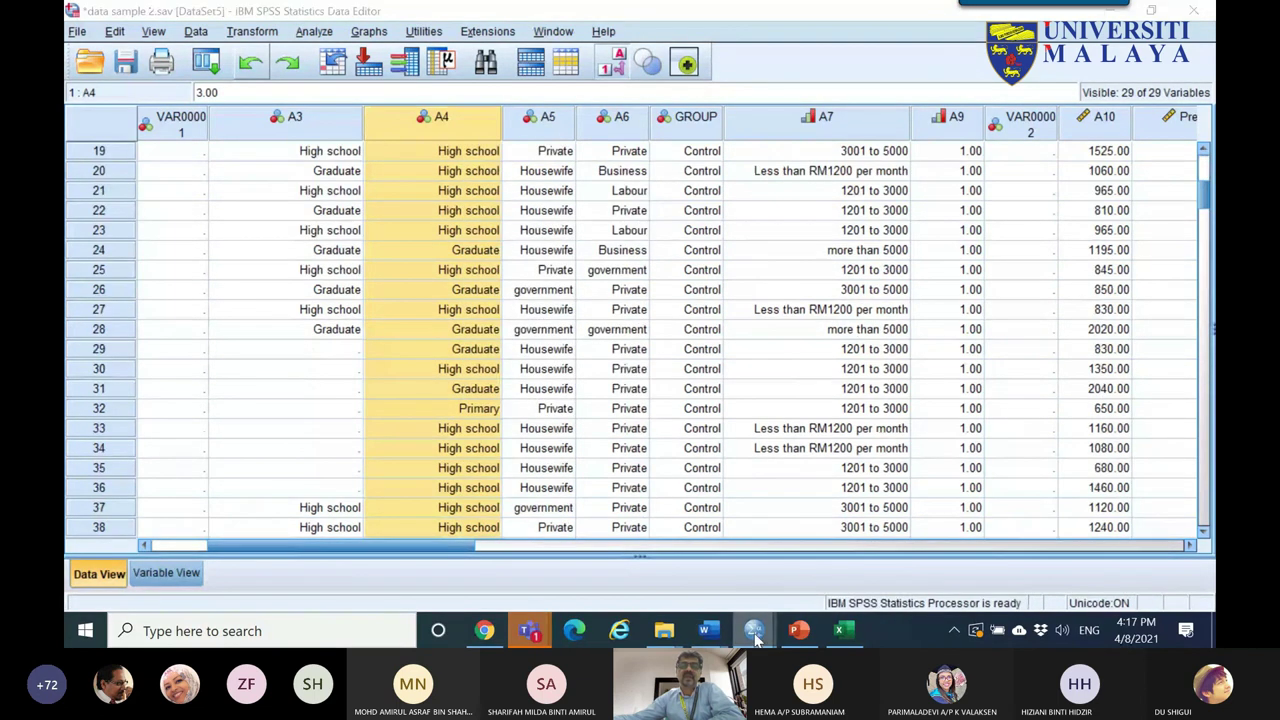
mouse_move(753, 630)
click(951, 540)
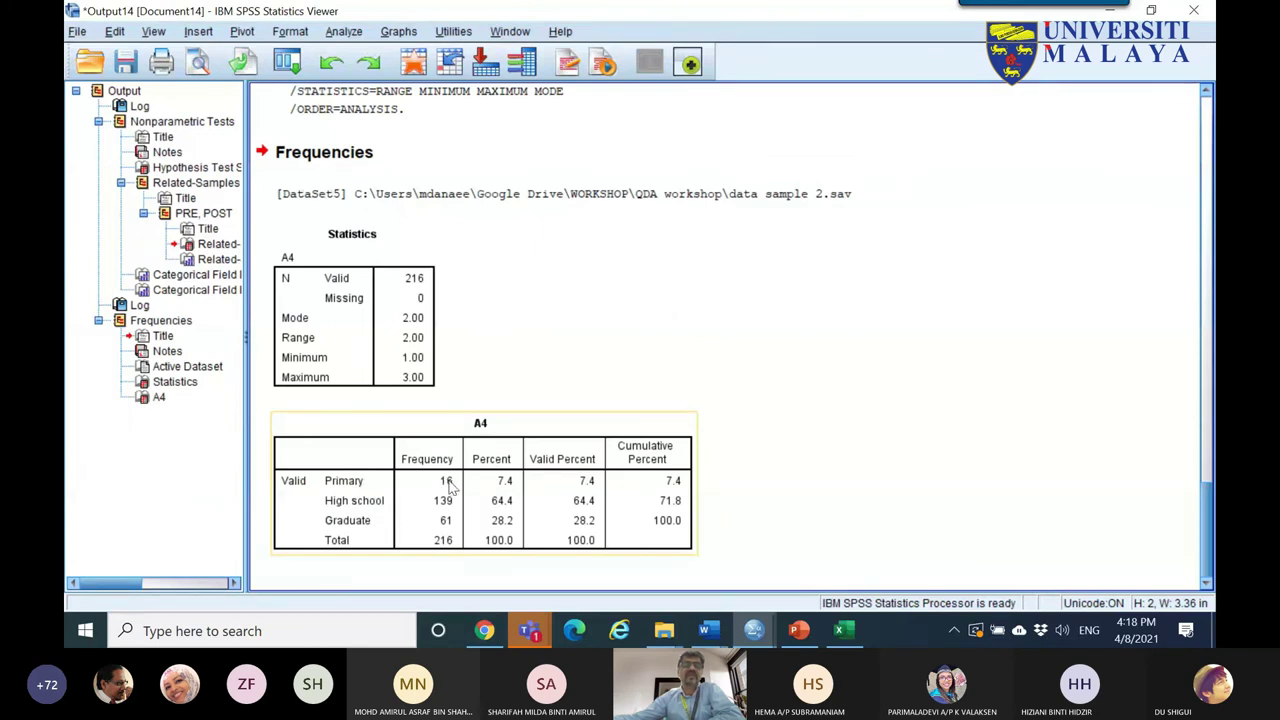
- Compare the Primary, High school and Graduate frequencies in the A4 table, and return to PowerPoint slide 73
click(448, 484)
double_click(448, 484)
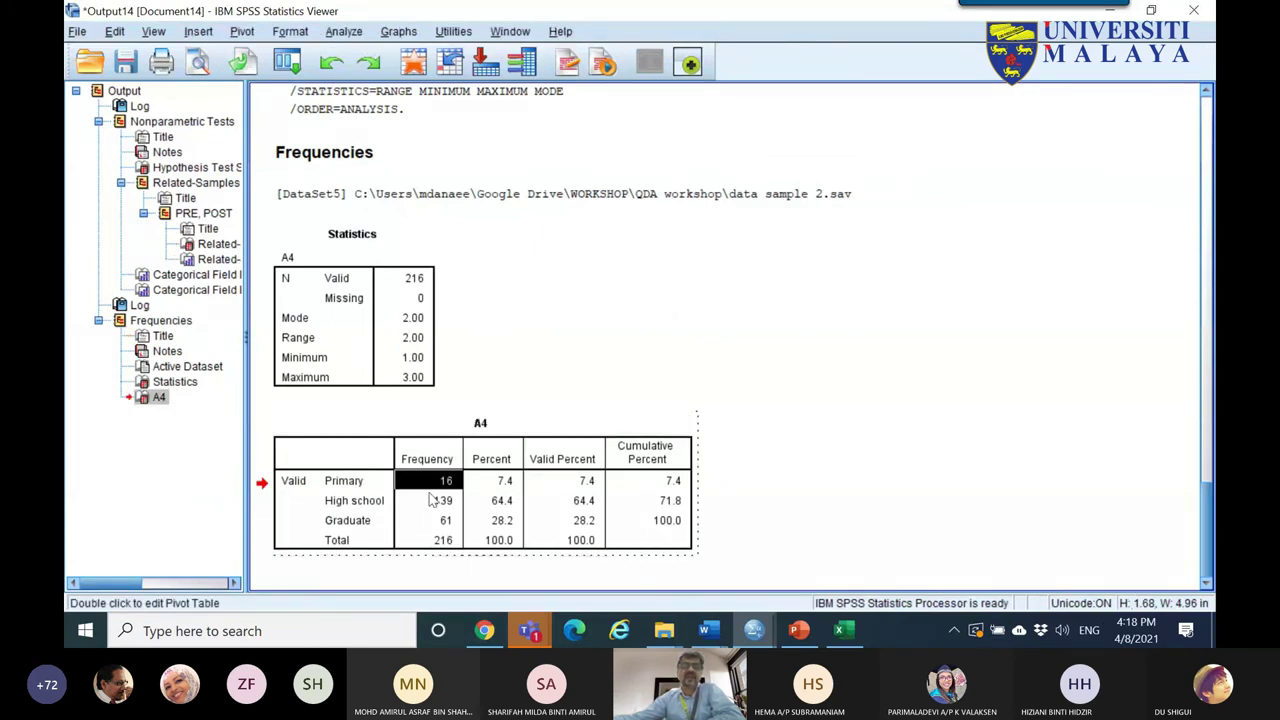
click(443, 505)
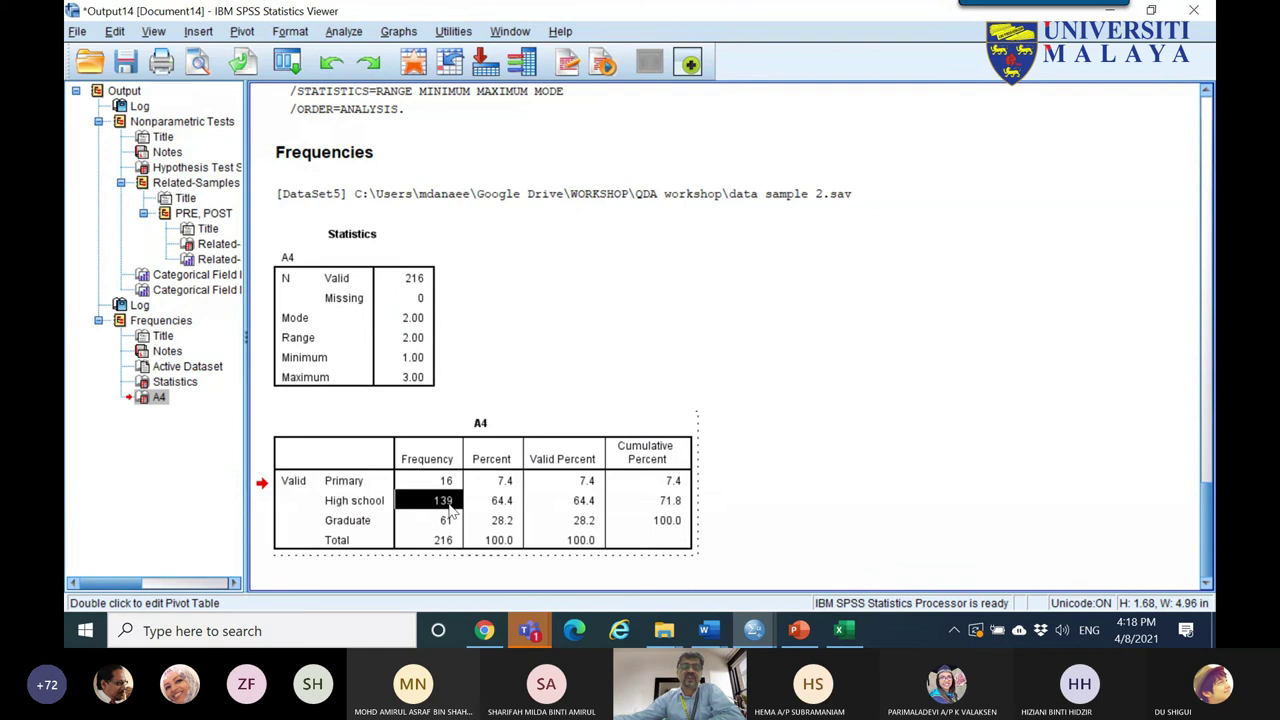
click(350, 506)
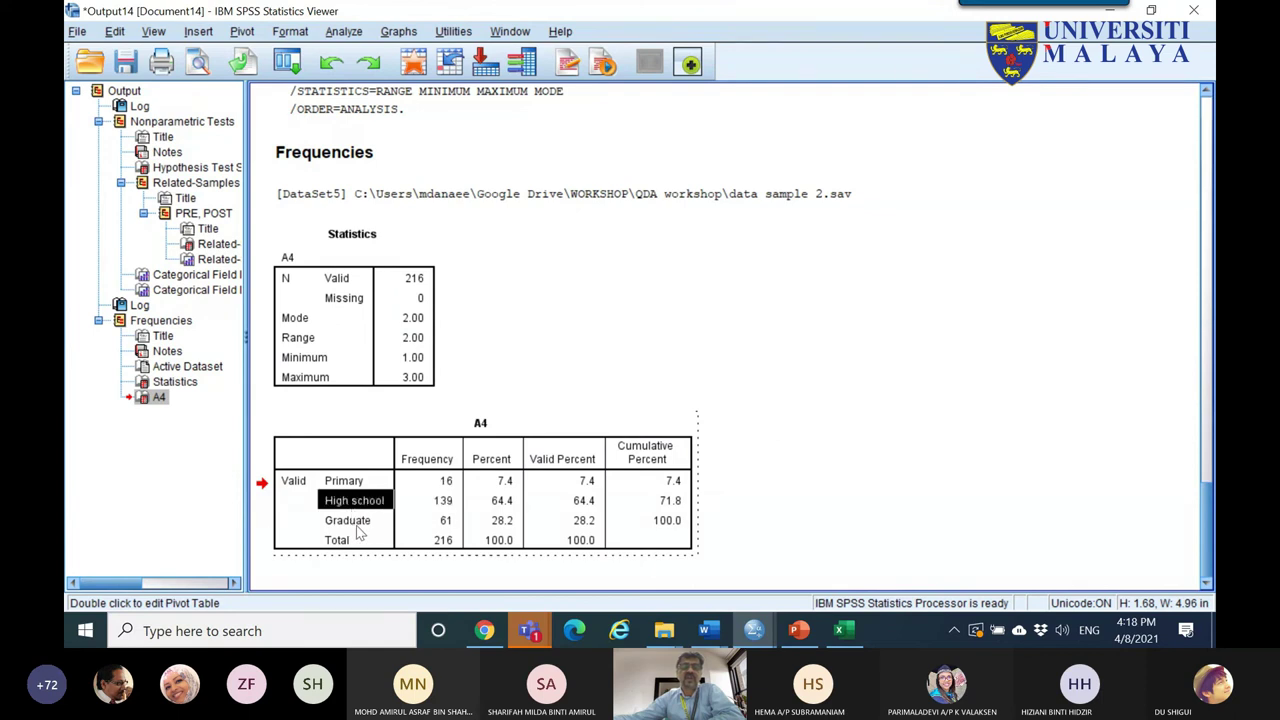
click(447, 524)
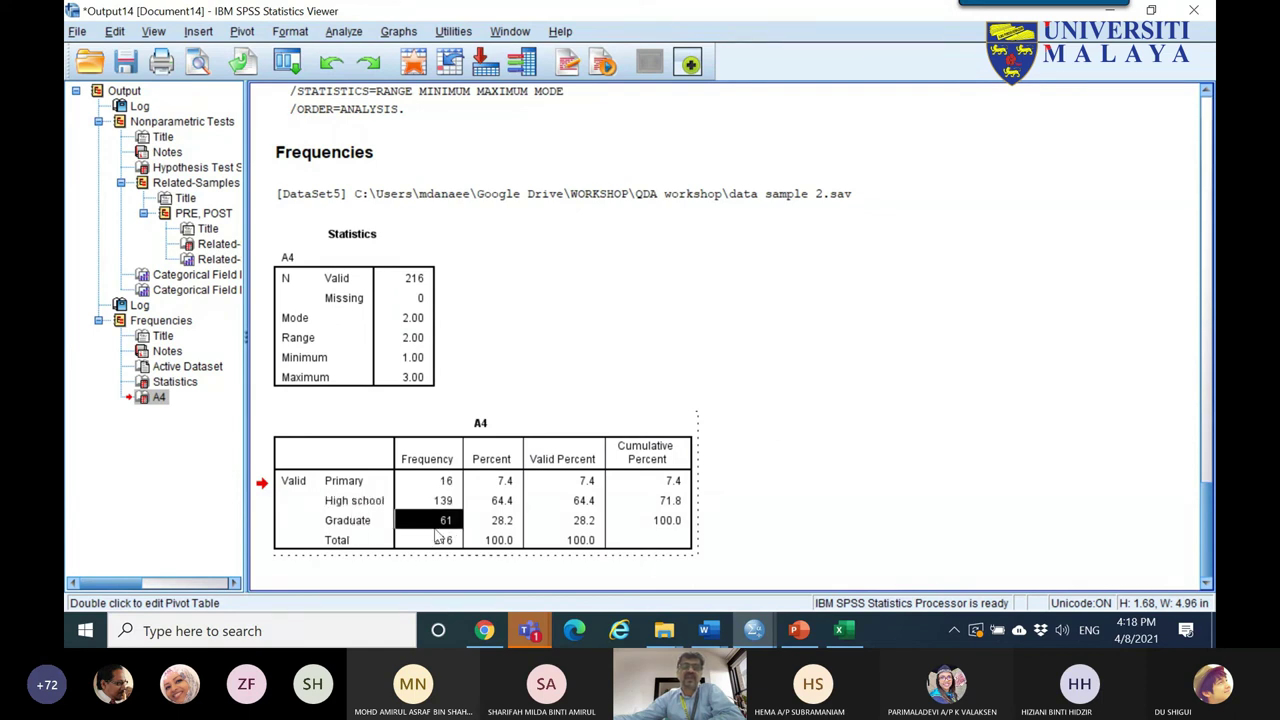
drag(446, 484, 443, 527)
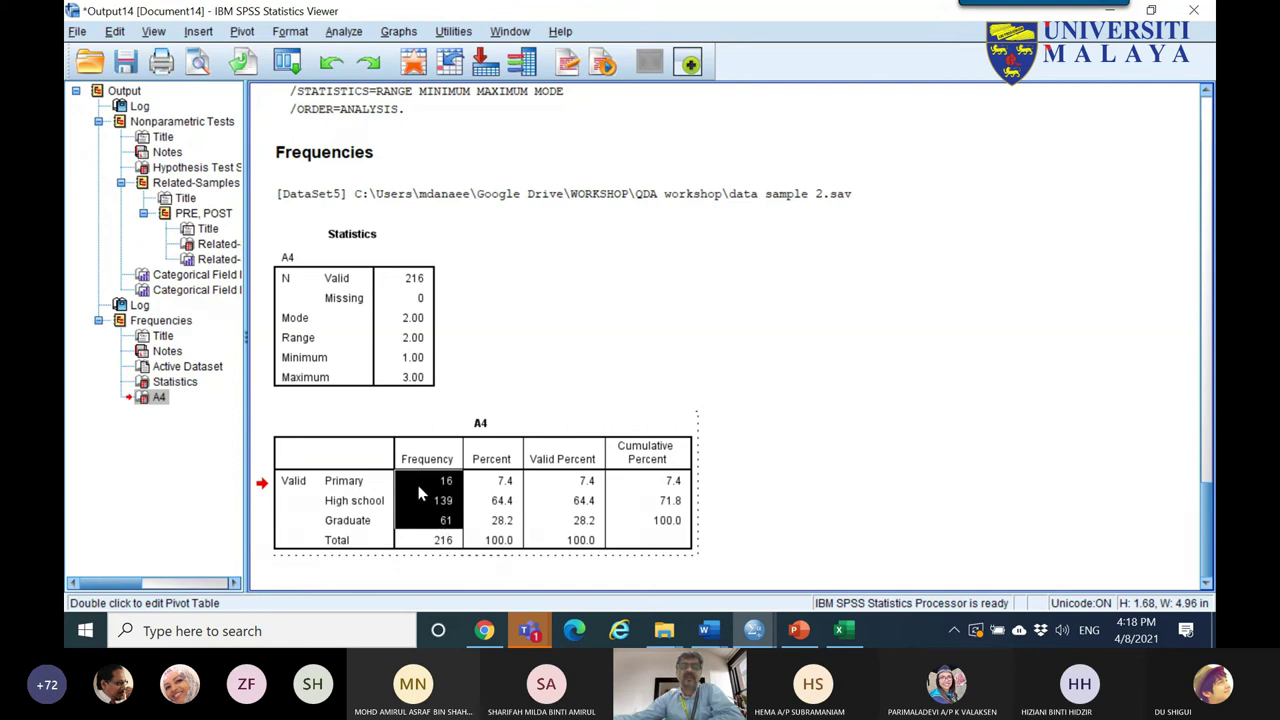
click(352, 484)
click(354, 501)
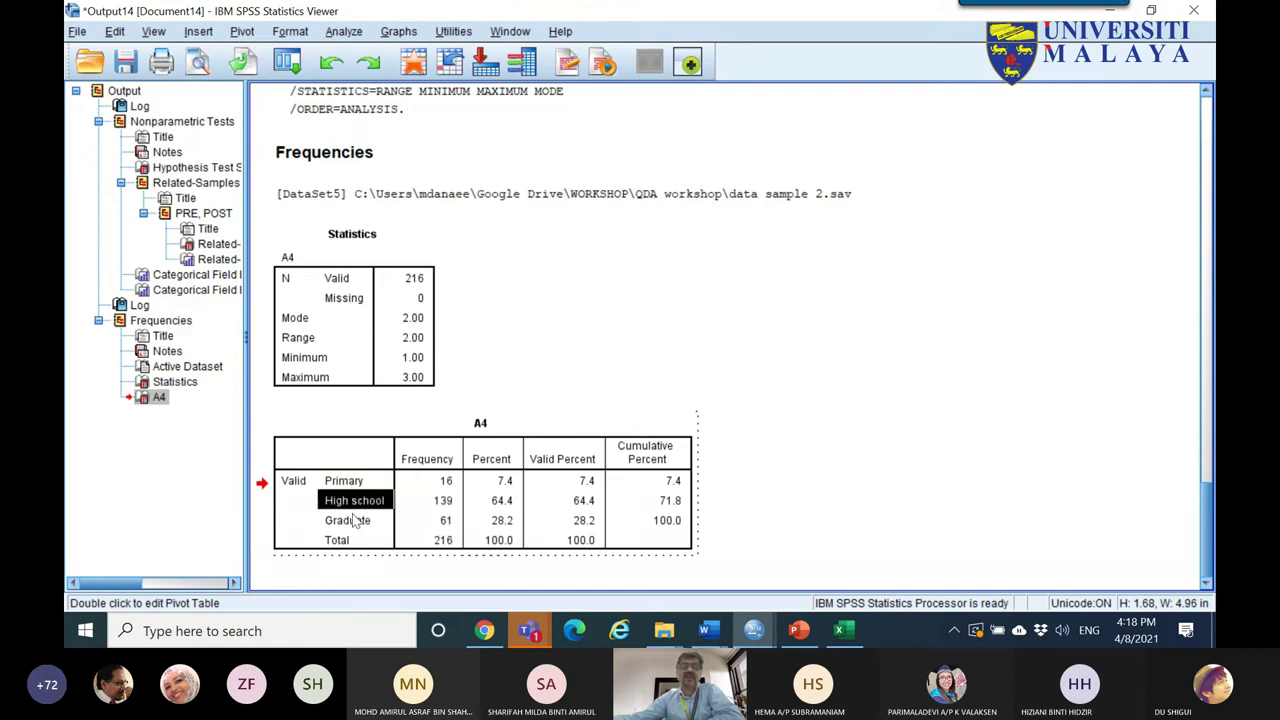
click(353, 520)
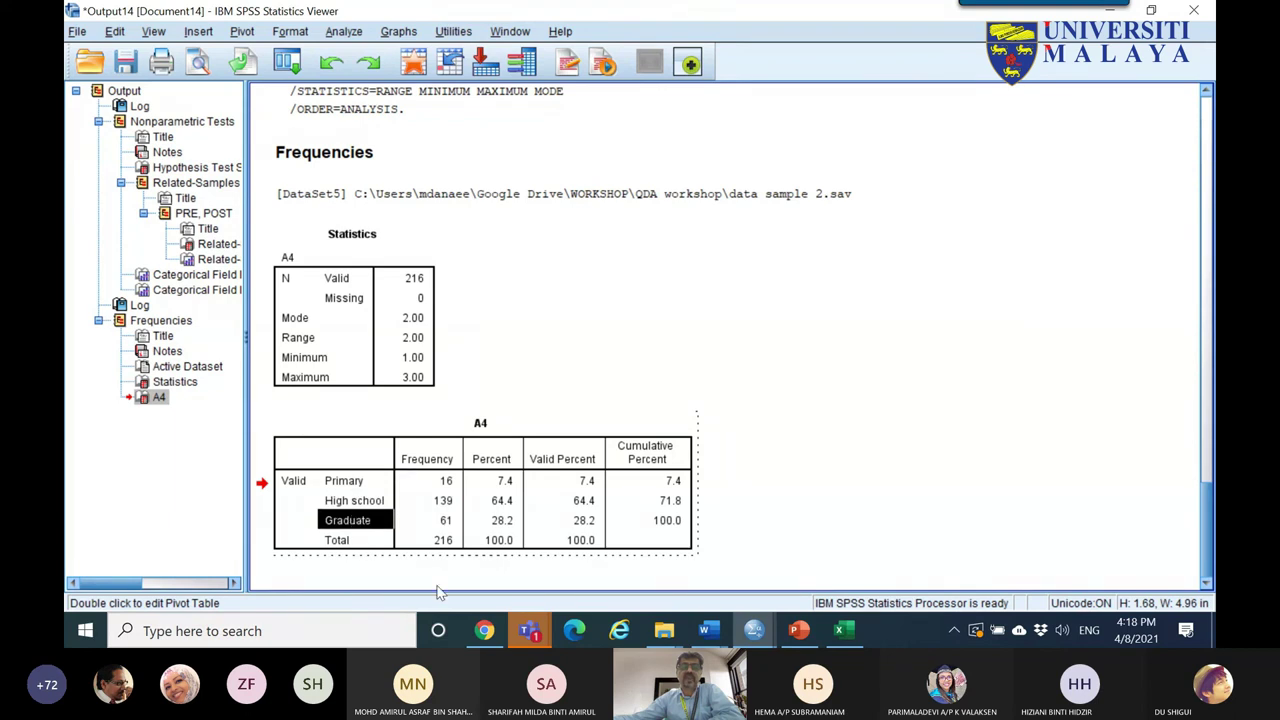
mouse_move(529, 630)
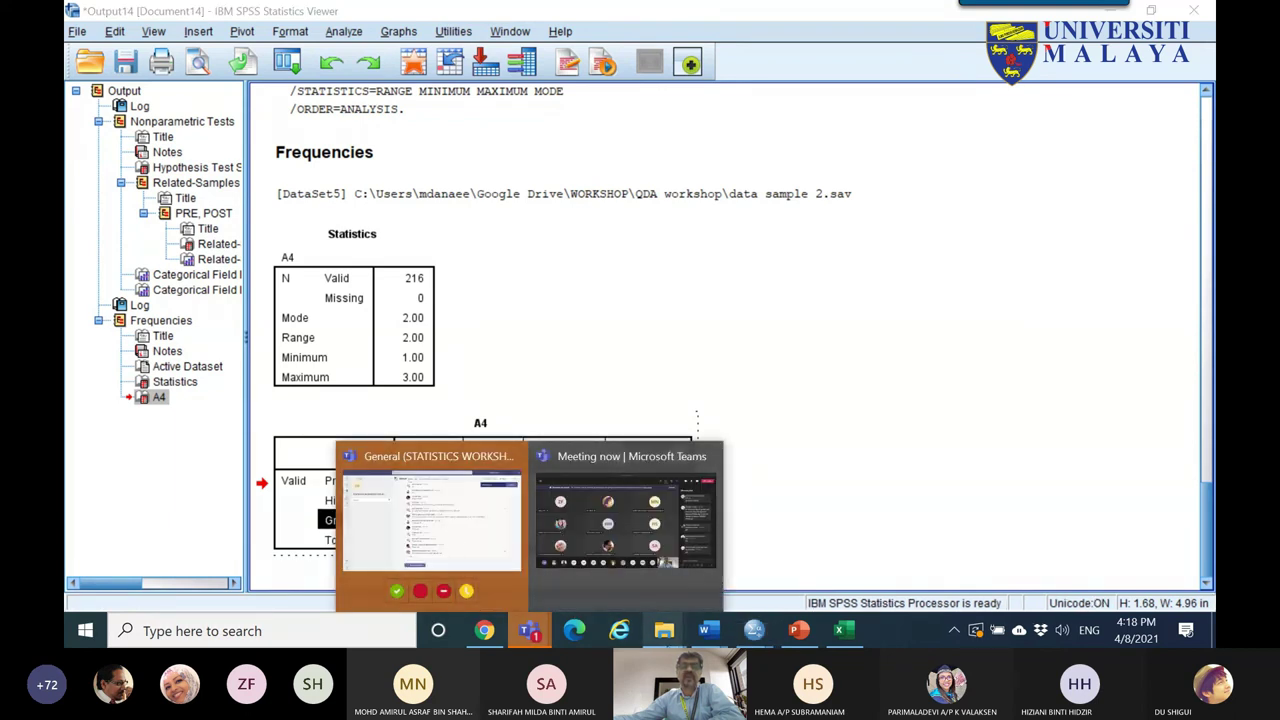
click(798, 630)
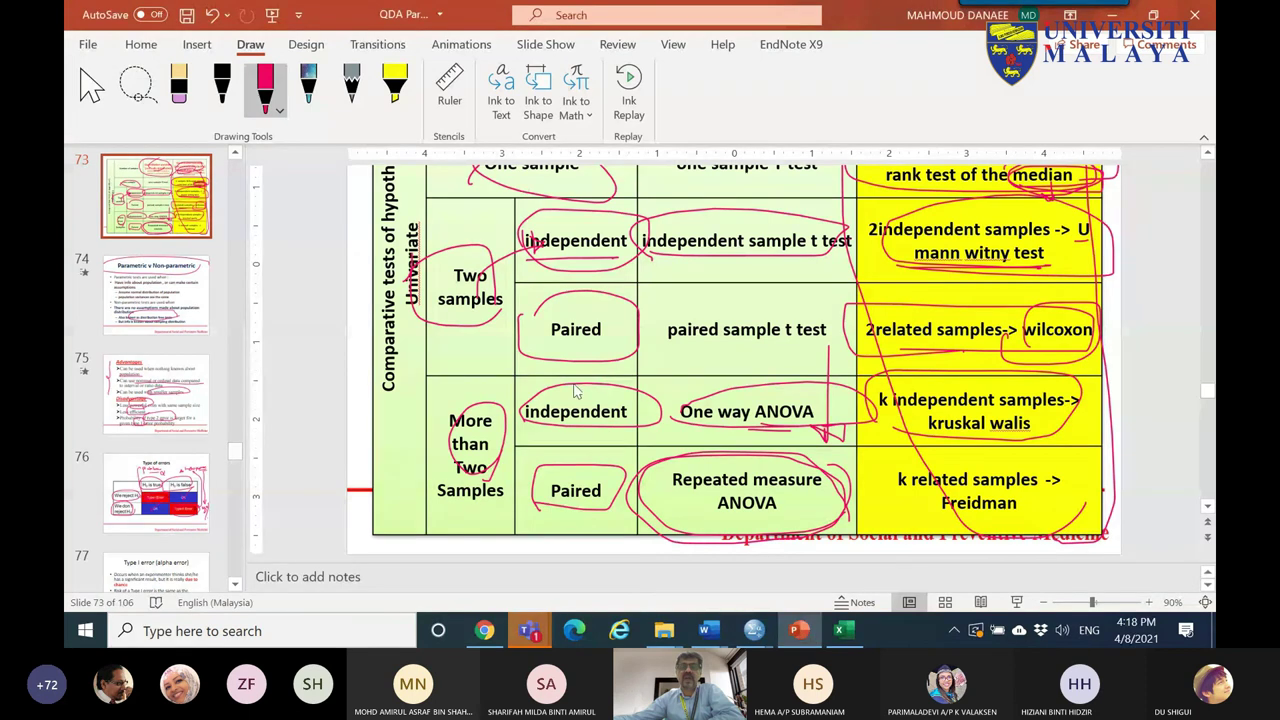
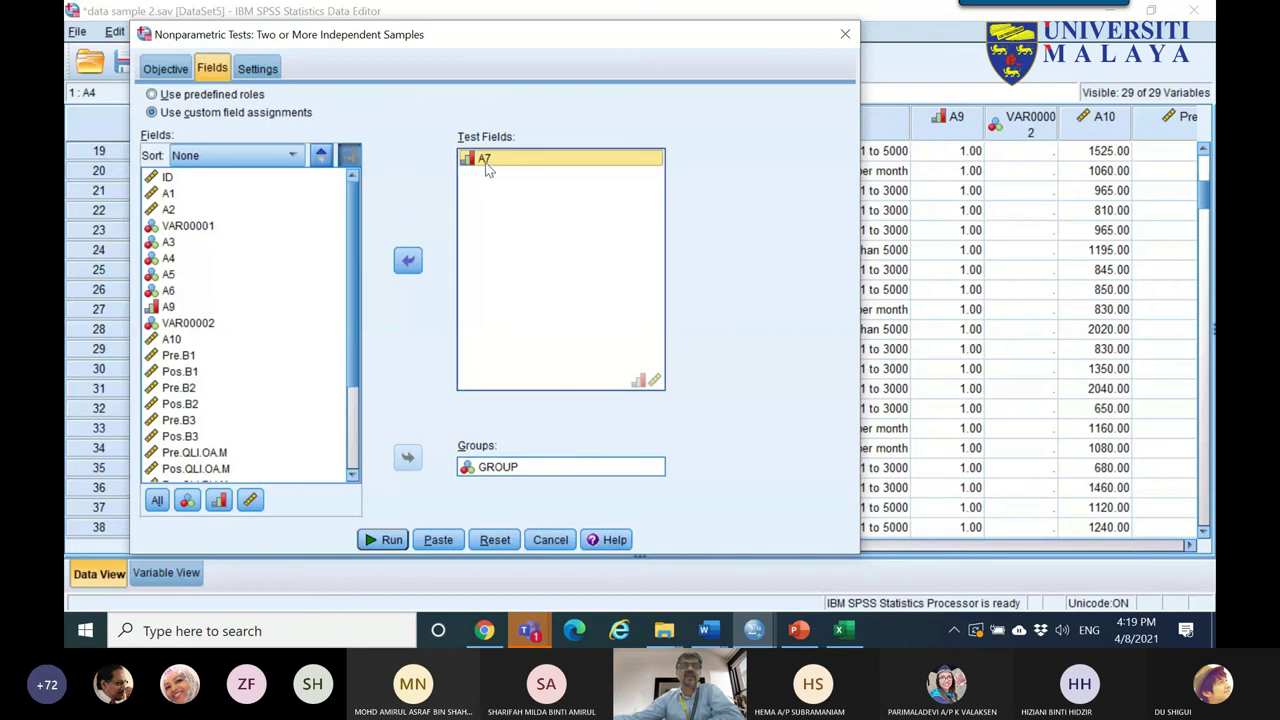
- In the independent-samples nonparametric test, replace GROUP with A4 as the grouping field, keeping A7 as the test field
drag(551, 28, 686, 164)
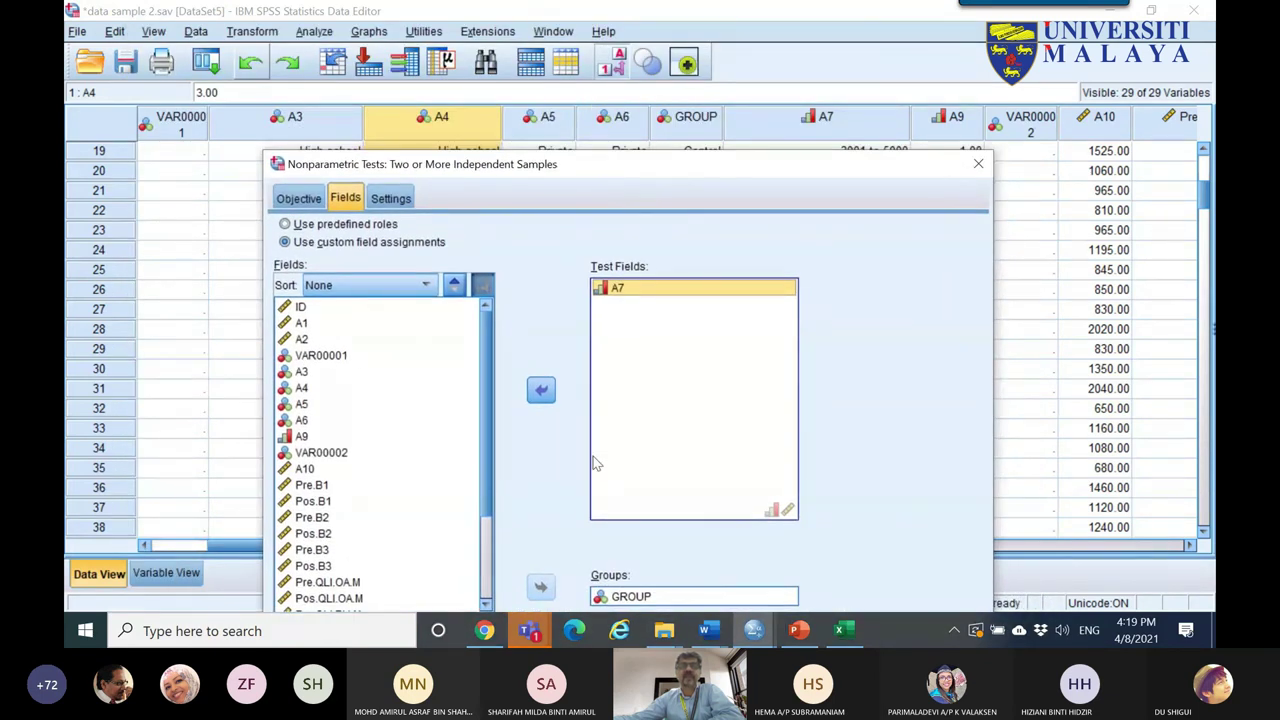
click(614, 596)
click(541, 587)
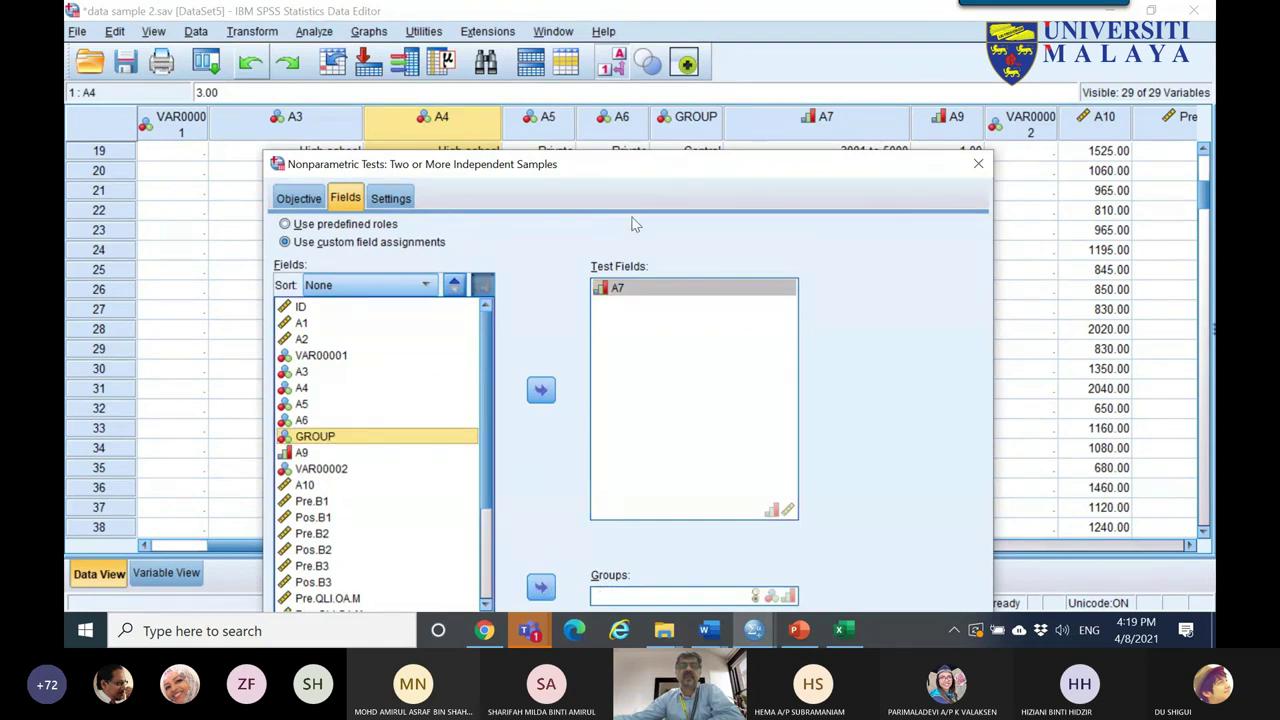
drag(640, 173, 898, 93)
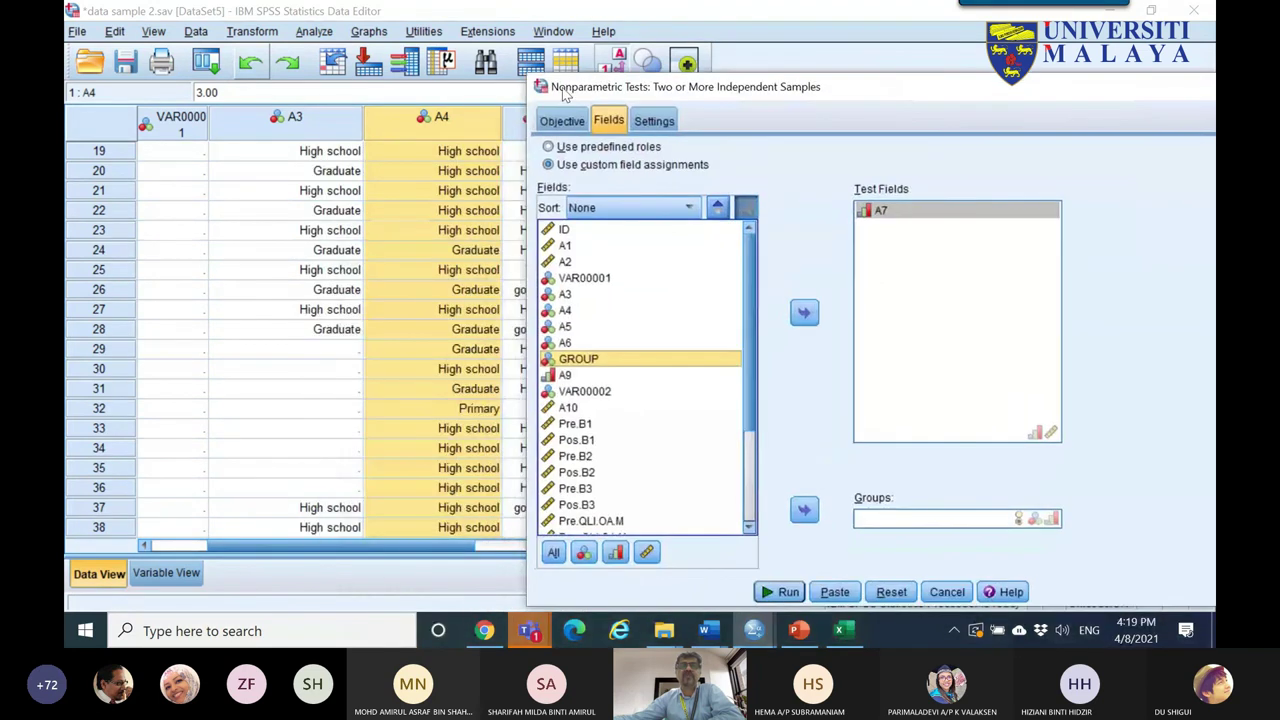
click(566, 310)
click(805, 510)
- Customize the tests to Kruskal-Wallis 1-way ANOVA instead of Mann-Whitney U, with All pairwise multiple comparisons, and run the analysis
click(655, 121)
drag(805, 100, 429, 24)
click(319, 176)
click(530, 164)
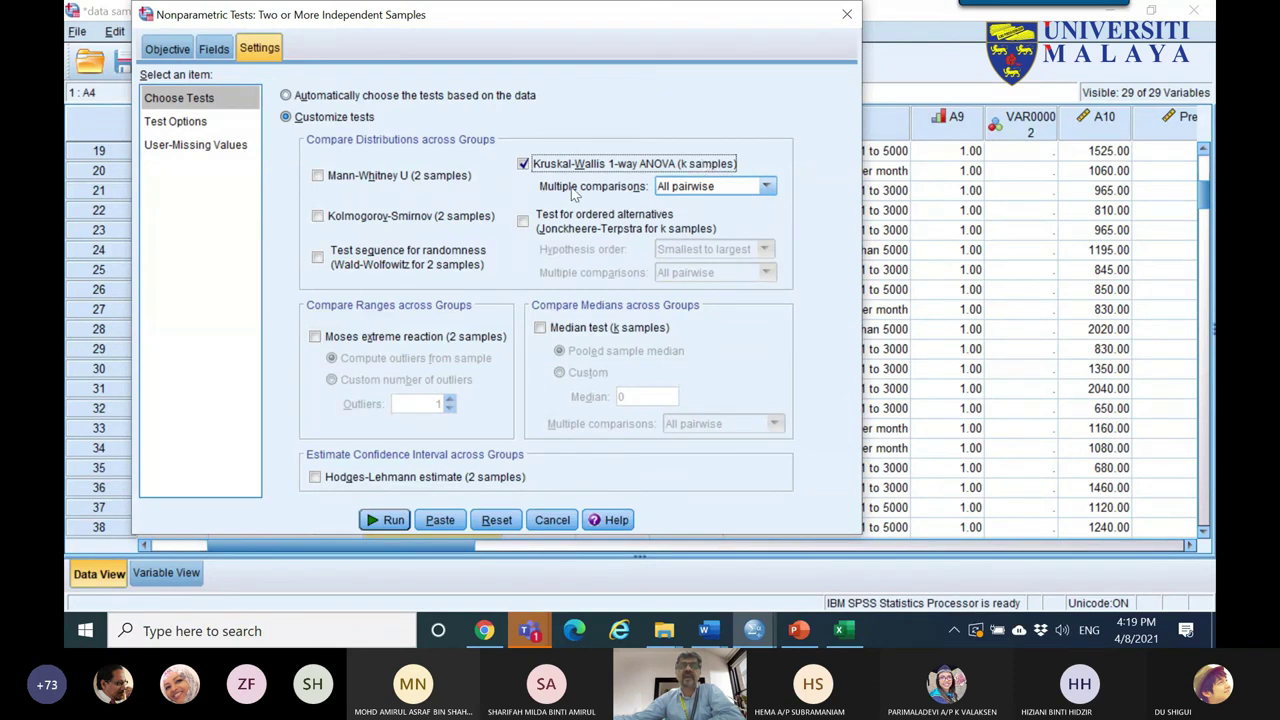
click(680, 188)
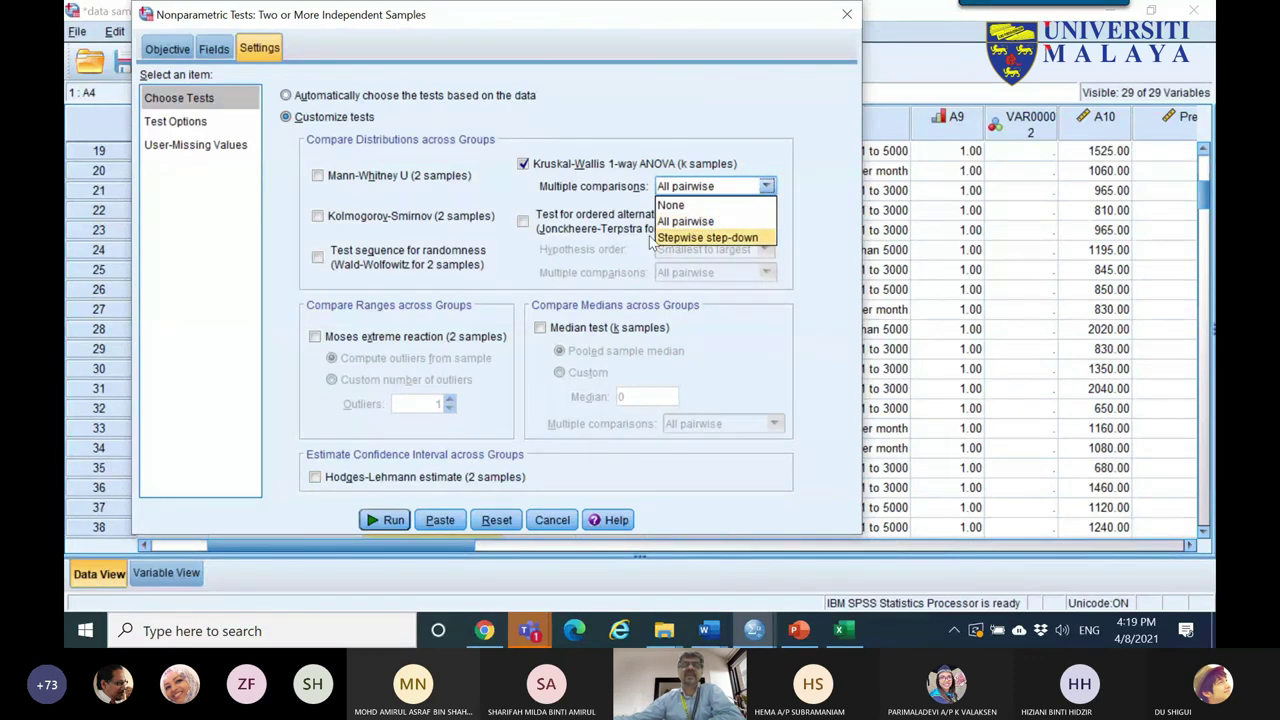
click(694, 222)
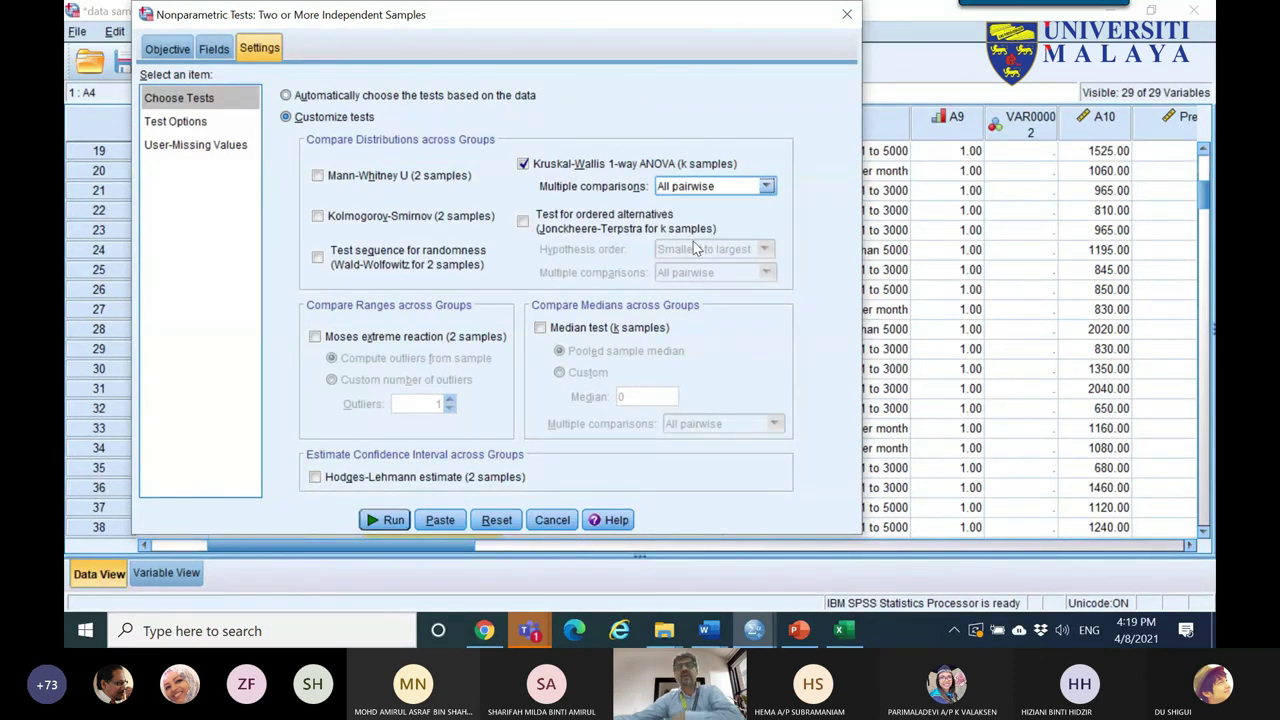
click(377, 527)
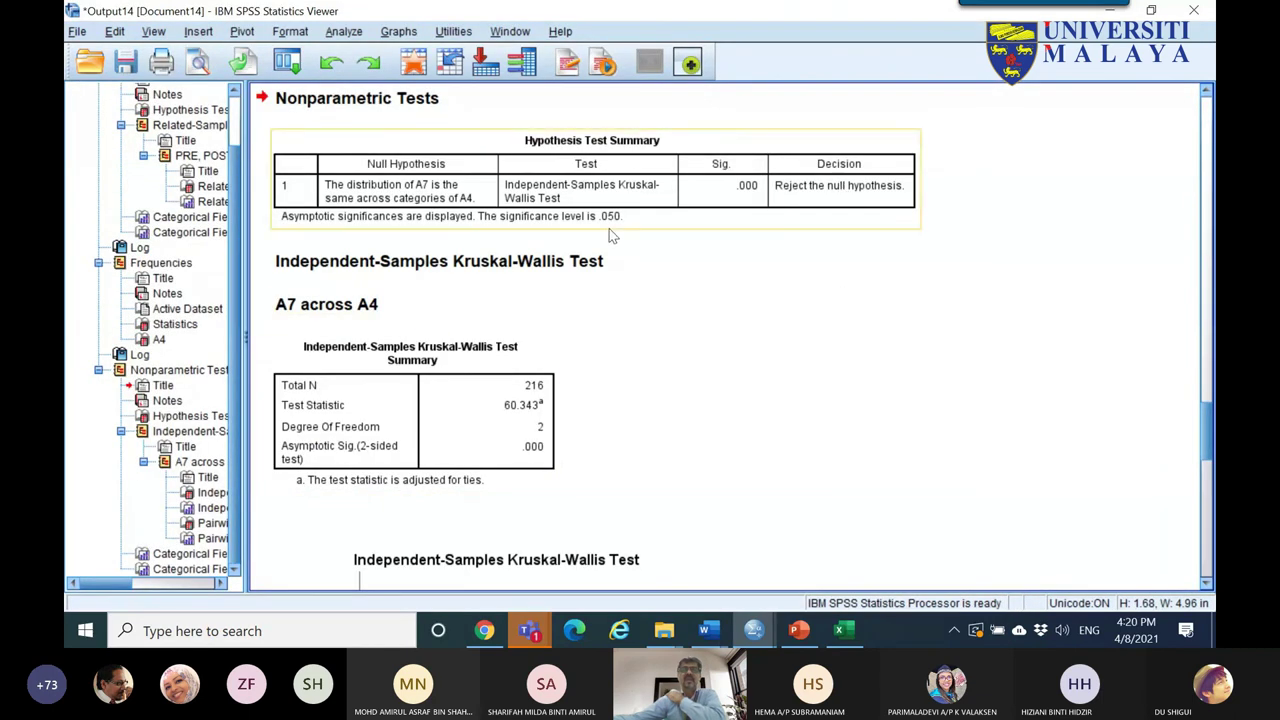
- Examine the null hypothesis, significance and decision in the Kruskal-Wallis Hypothesis Test Summary table
click(416, 470)
double_click(416, 478)
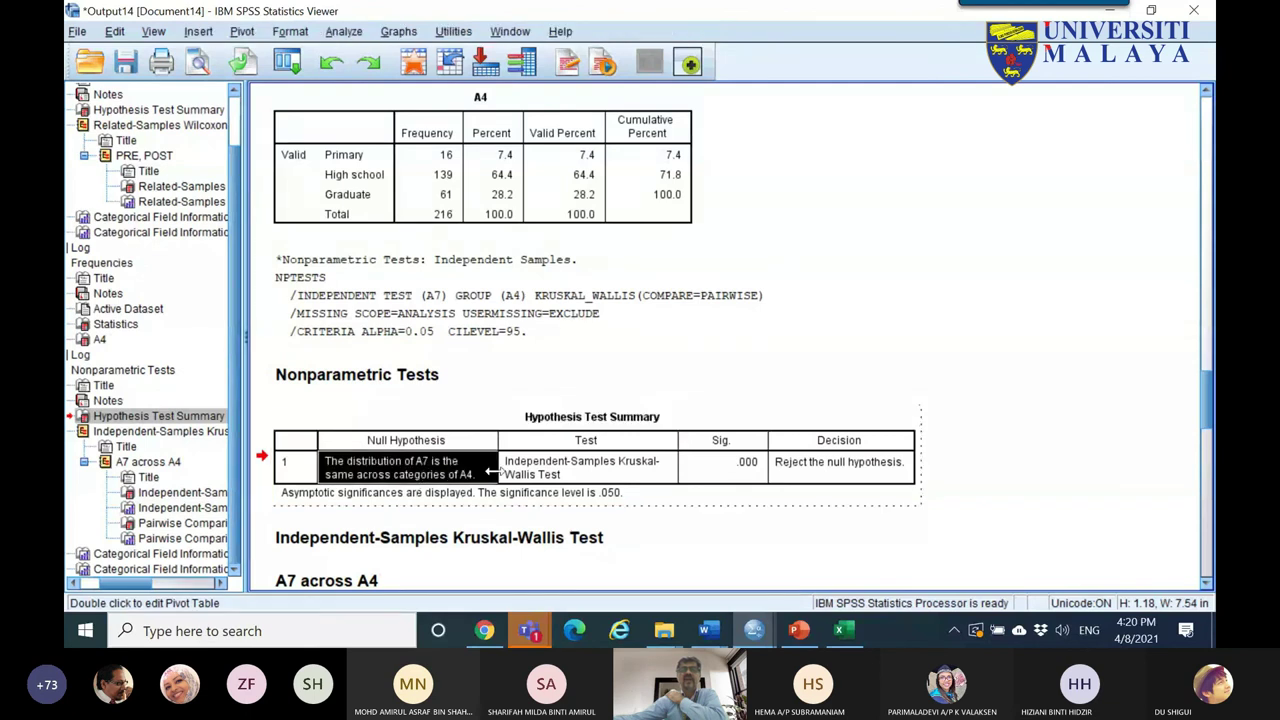
scroll(490, 467, down, 8)
scroll(450, 250, up, 5)
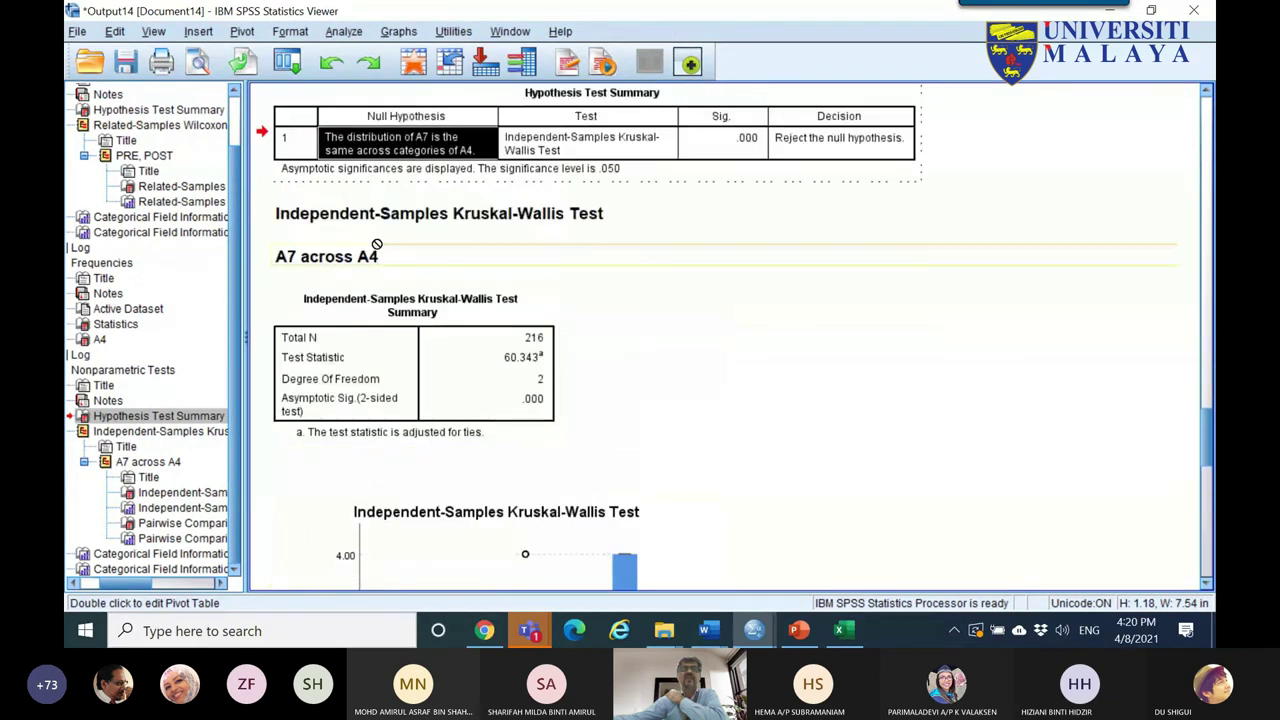
click(758, 311)
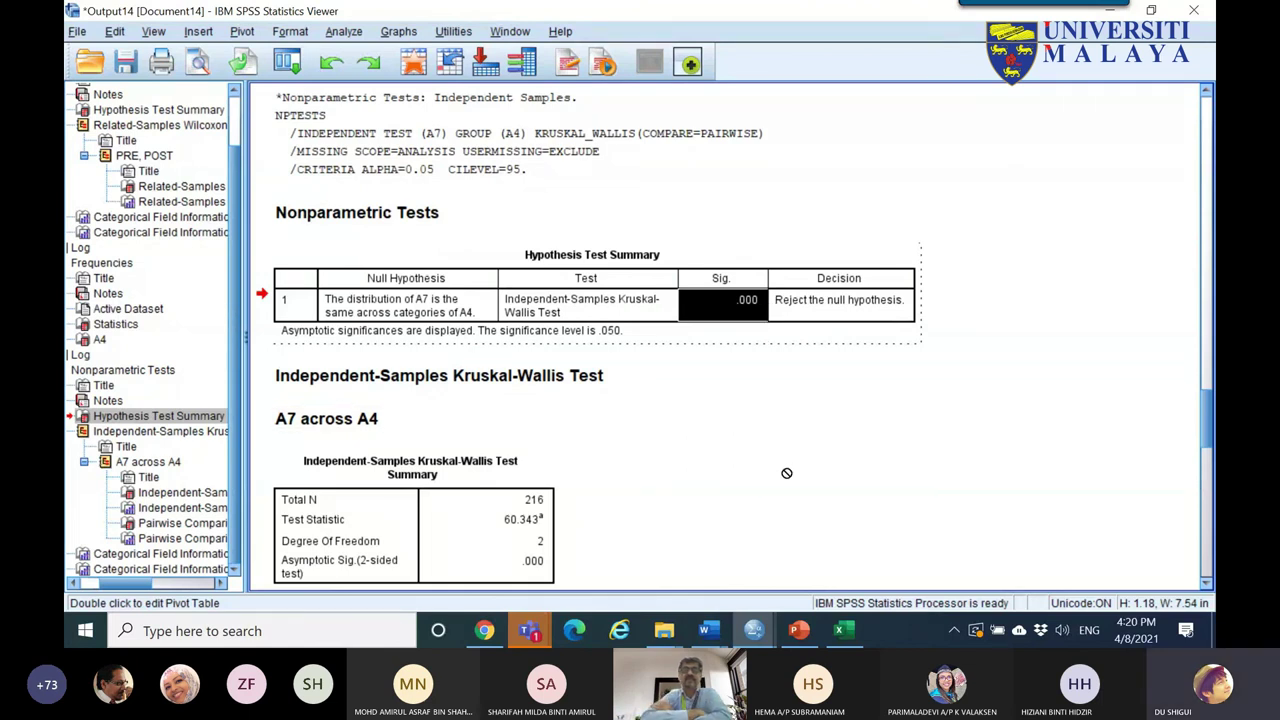
click(853, 317)
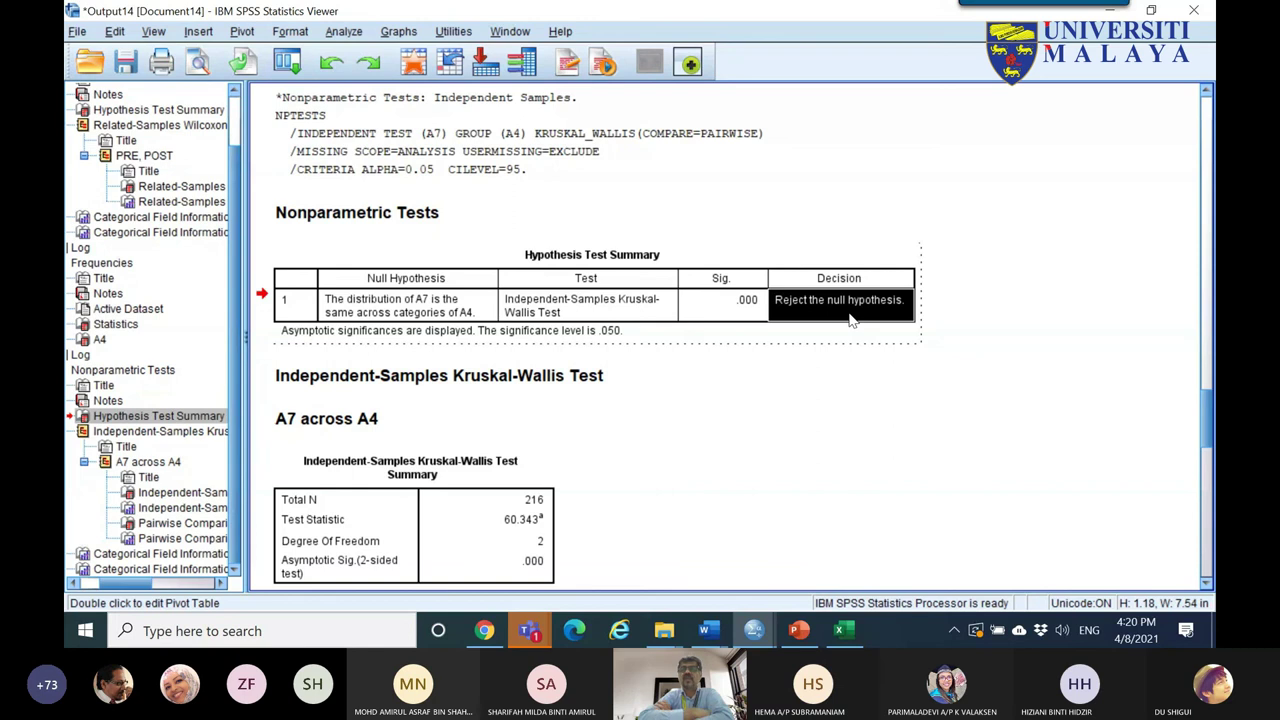
click(378, 318)
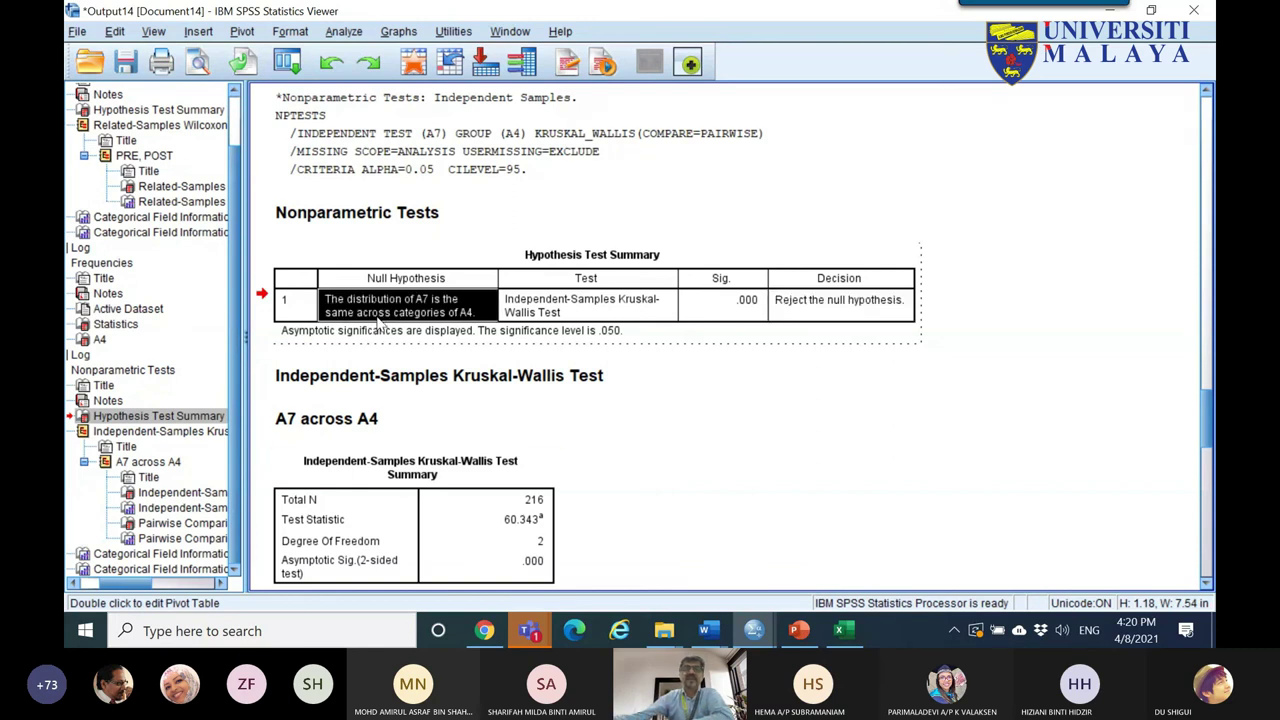
- Copy the Kruskal-Wallis Hypothesis Test Summary table and paste it into Sheet5 of the Excel workbook Book1 at cell B9
click(311, 261)
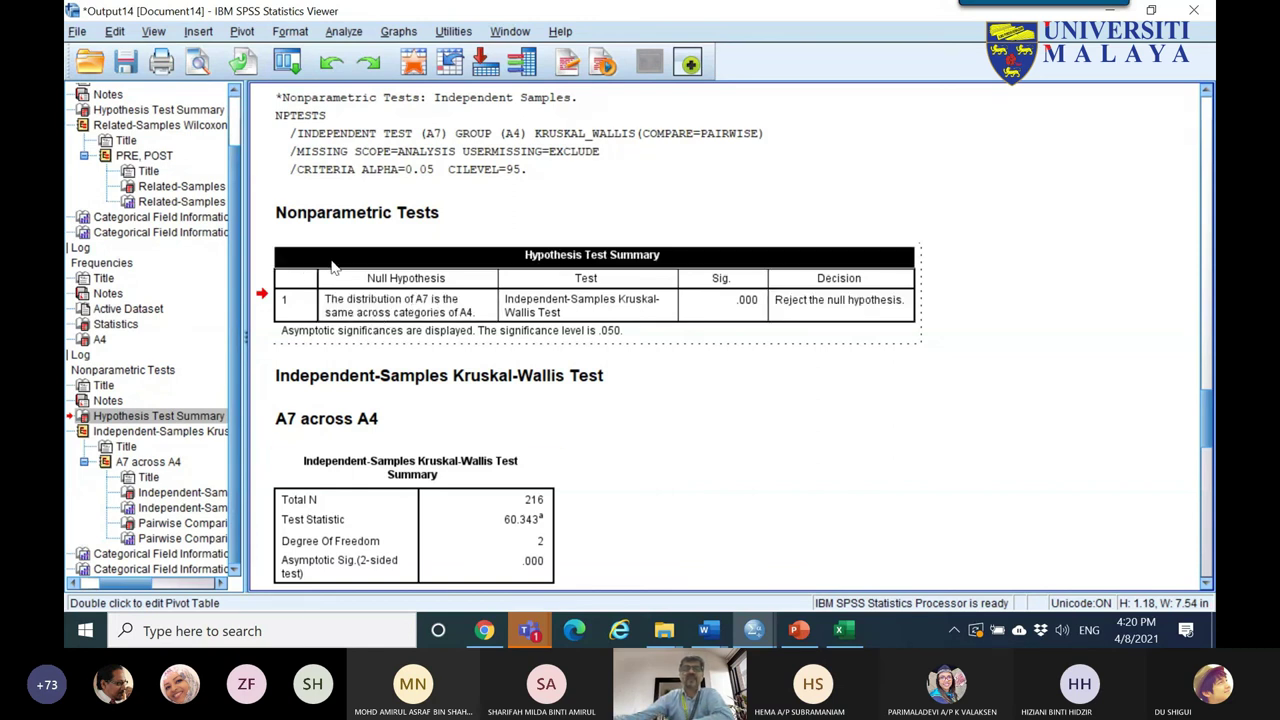
right_click(641, 335)
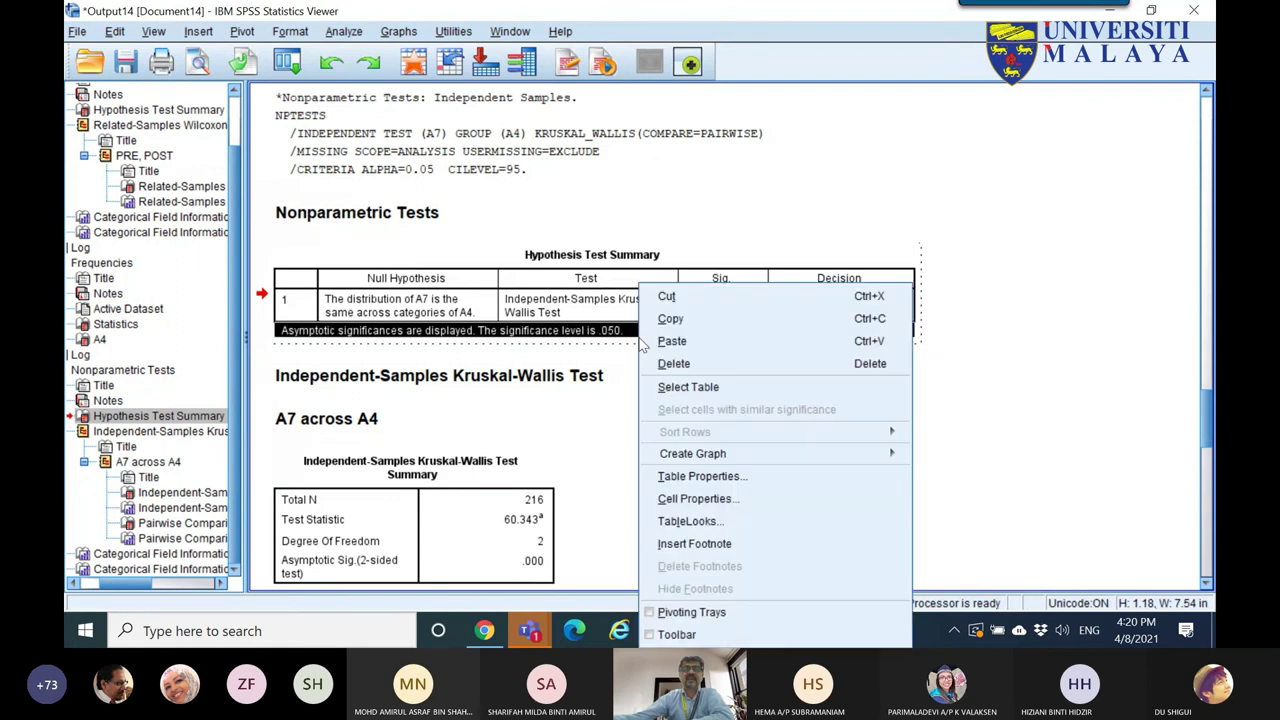
click(431, 238)
right_click(438, 266)
click(480, 298)
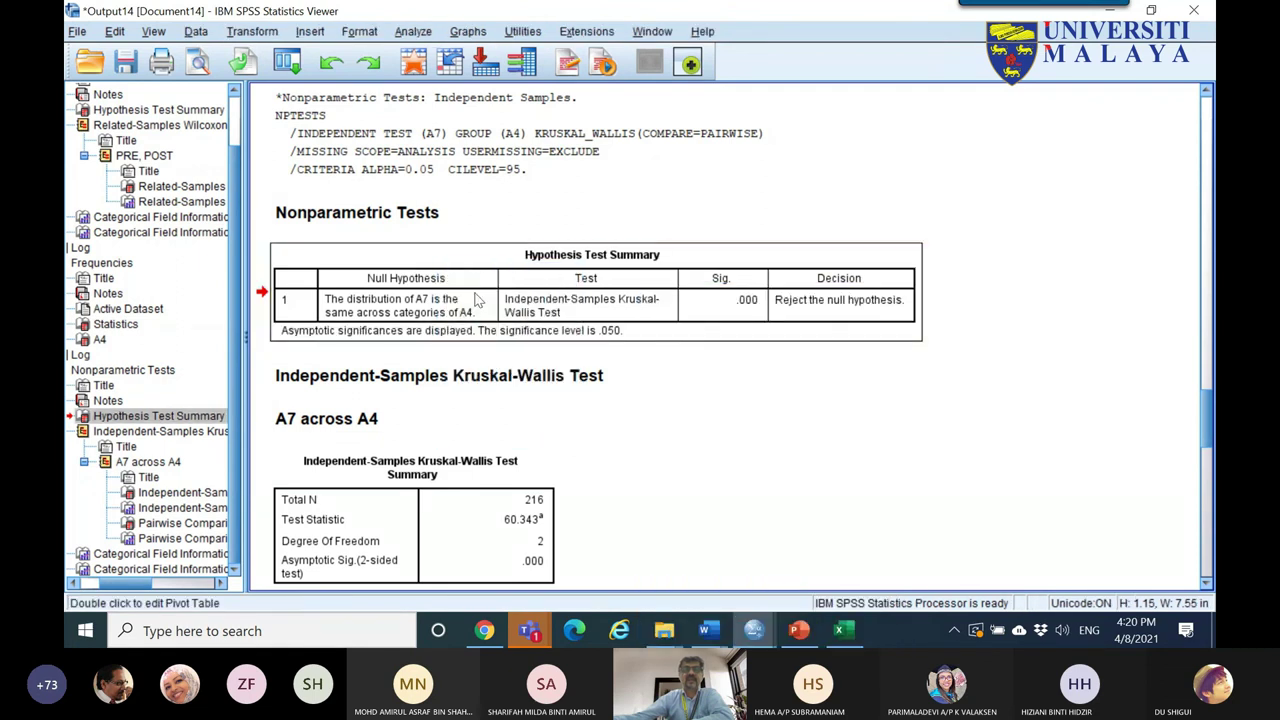
click(842, 630)
right_click(200, 466)
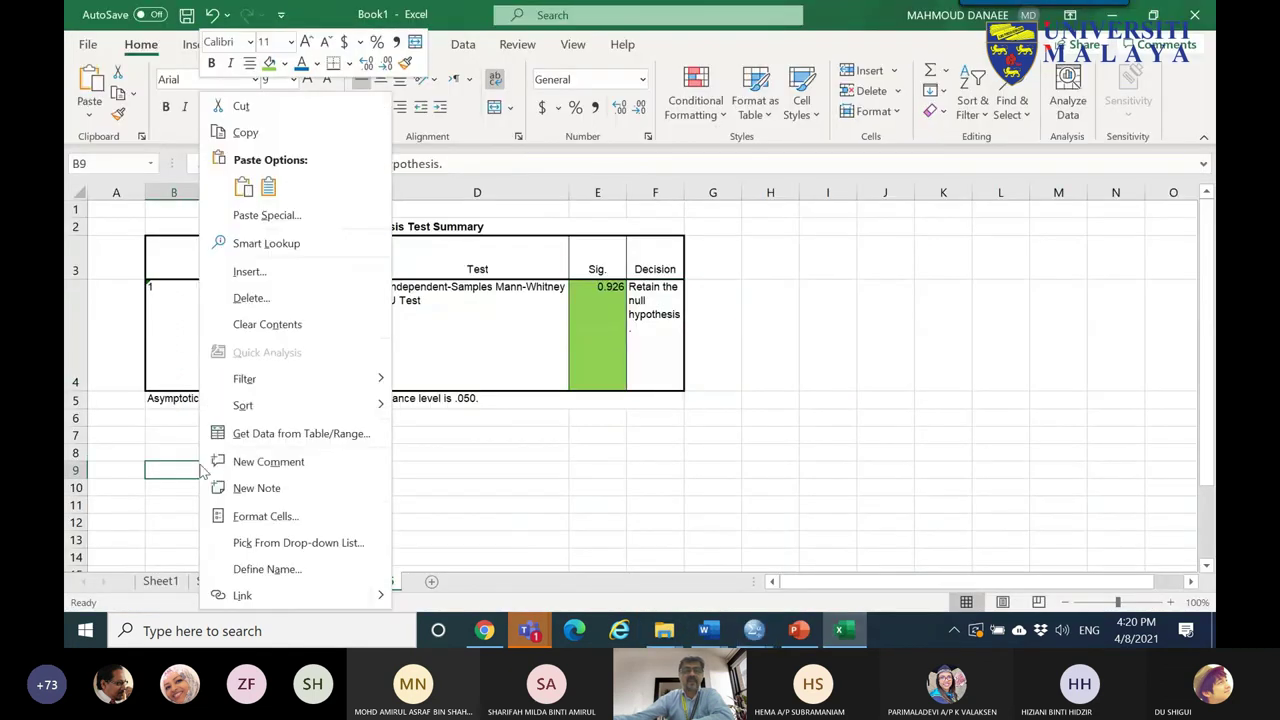
click(243, 187)
- In the null hypothesis cell C11 of the pasted Kruskal-Wallis table, replace A7 with INCOME and A4 with EDUCATION
scroll(557, 503, down, 4)
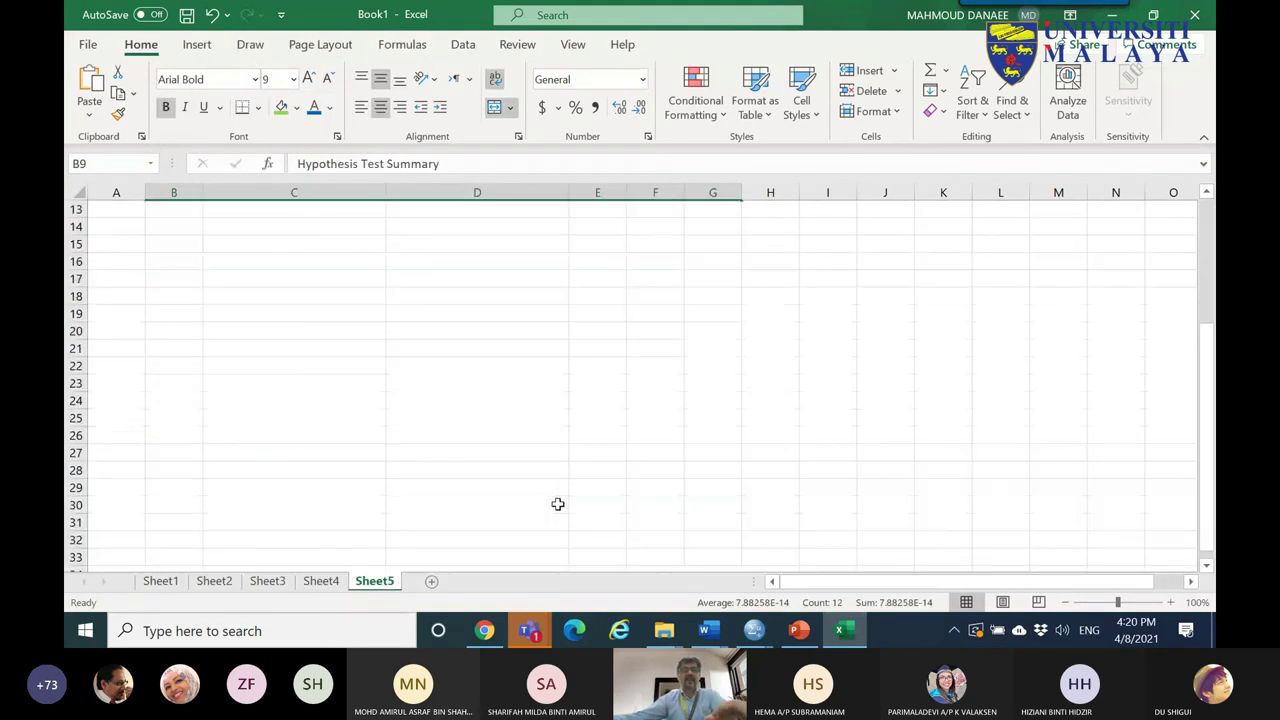
ctrl+scroll(560, 500, up, 5)
ctrl+scroll(565, 484, up, 2)
scroll(555, 480, up, 5)
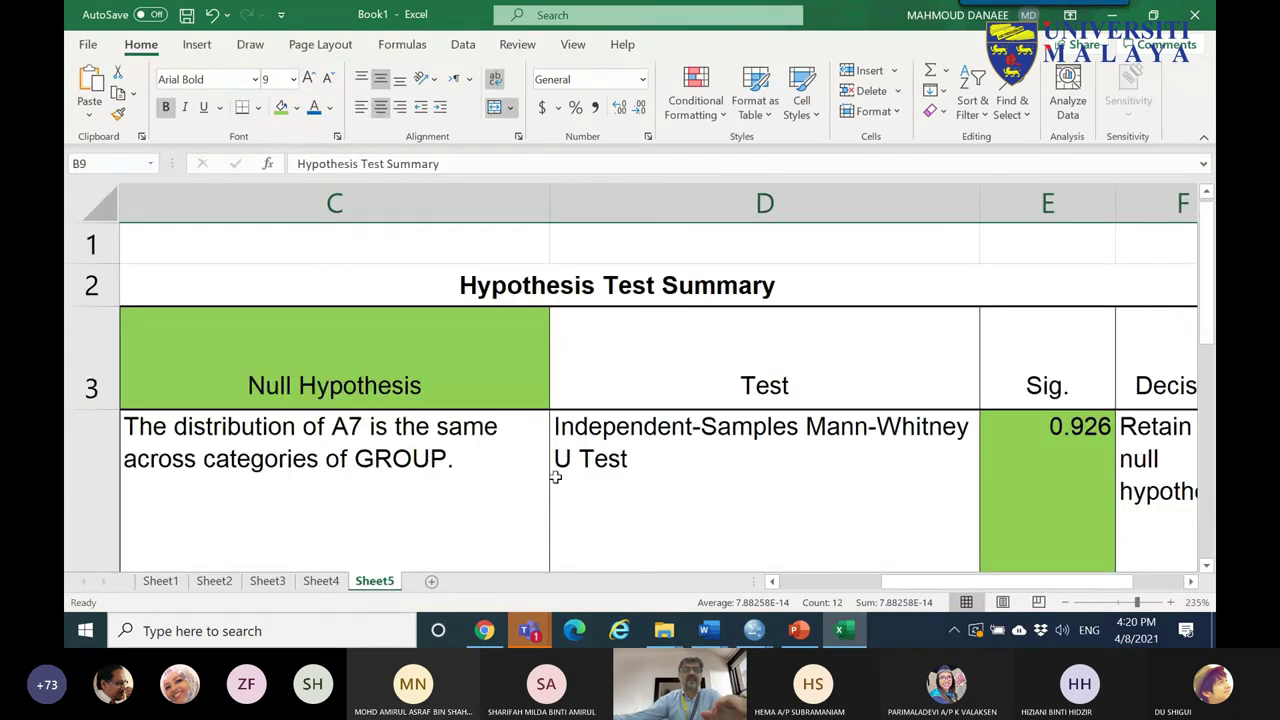
scroll(555, 480, down, 2)
ctrl+scroll(555, 491, down, 1)
click(394, 451)
double_click(436, 420)
drag(445, 415, 417, 414)
text(INCOME  is the same across categories of A4.)
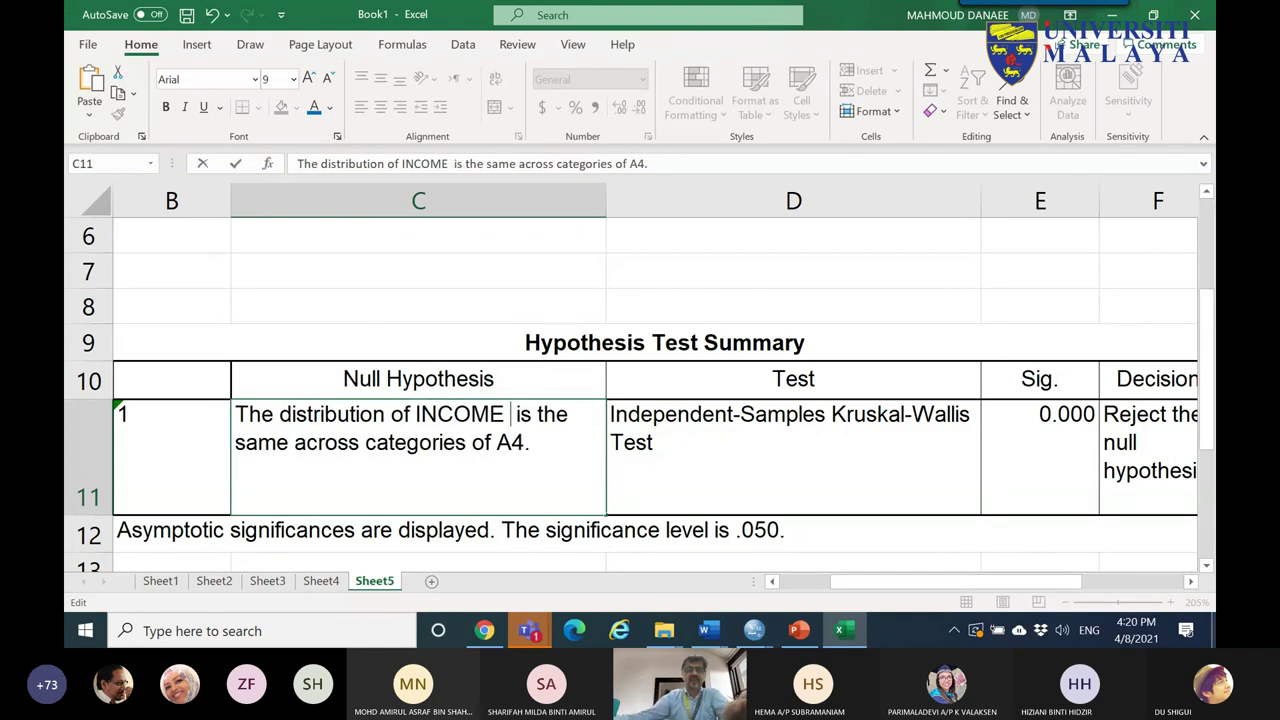
drag(499, 442, 527, 443)
text(EDUCATION)
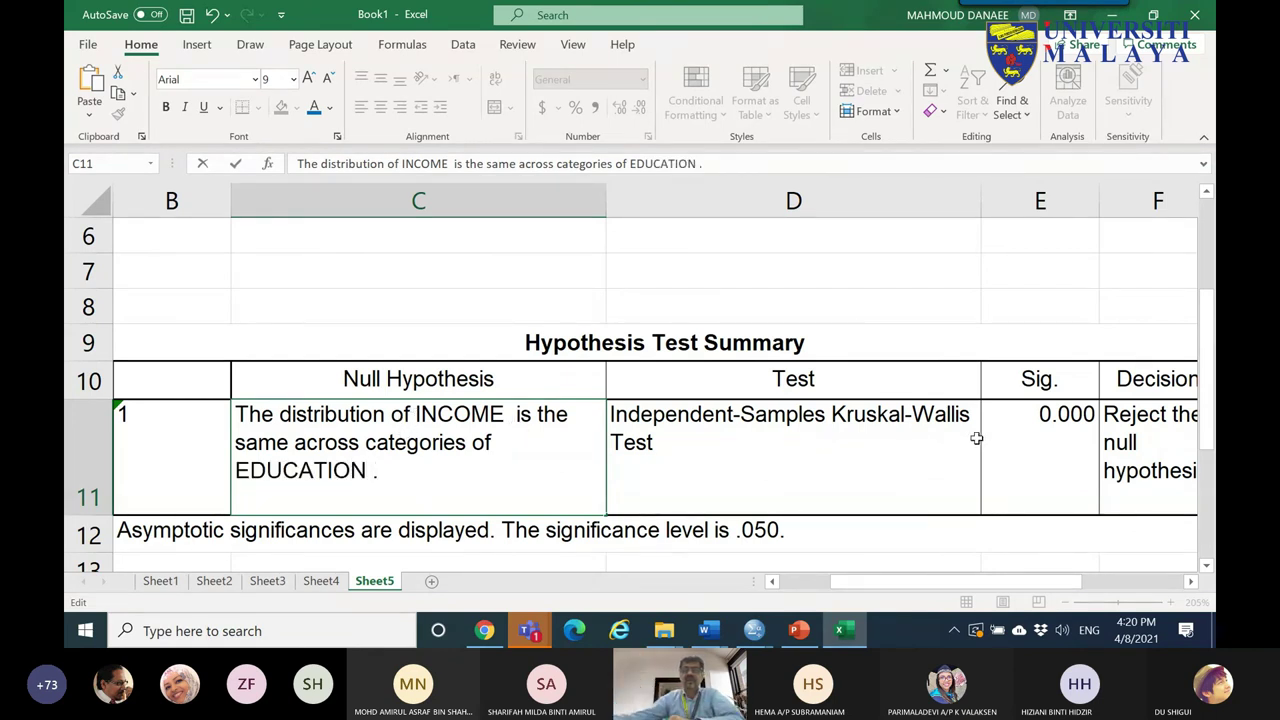
click(1052, 420)
- Examine the decision and null hypothesis in the table, then switch to the SPSS output and inspect the Independent-Samples Kruskal-Wallis Test Summary
drag(975, 581, 1025, 581)
click(1028, 421)
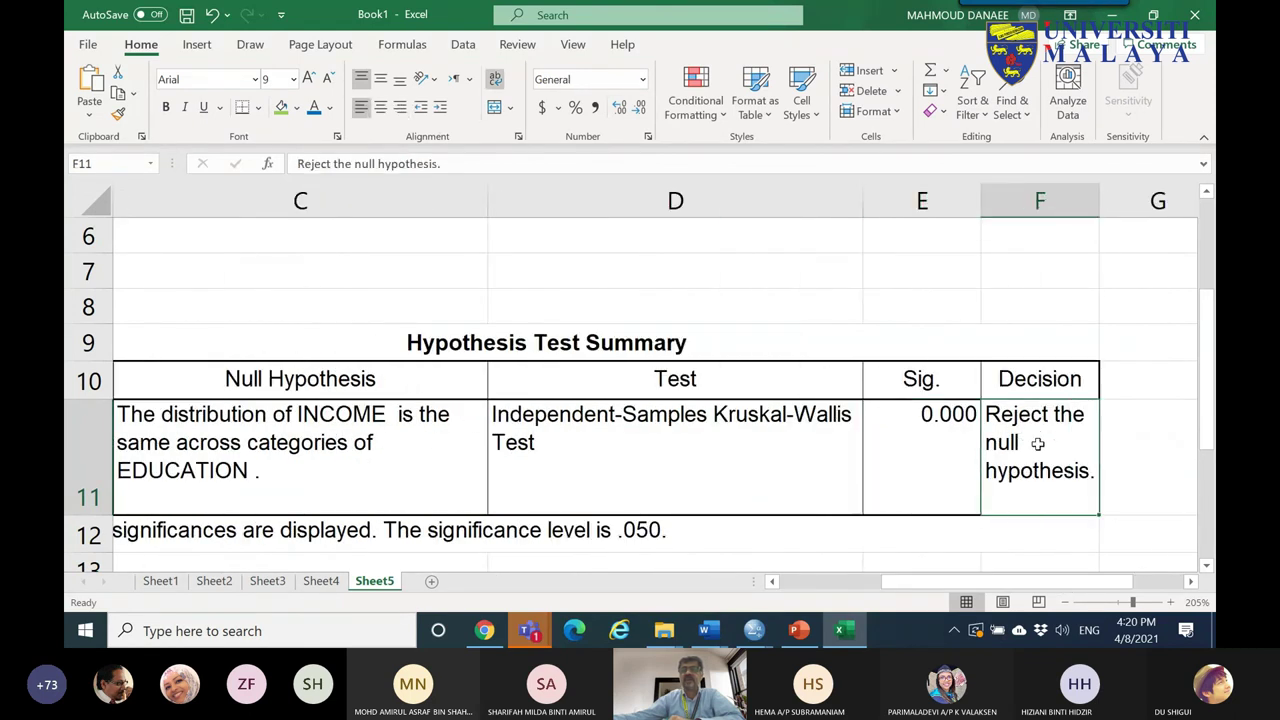
drag(990, 581, 890, 581)
click(510, 441)
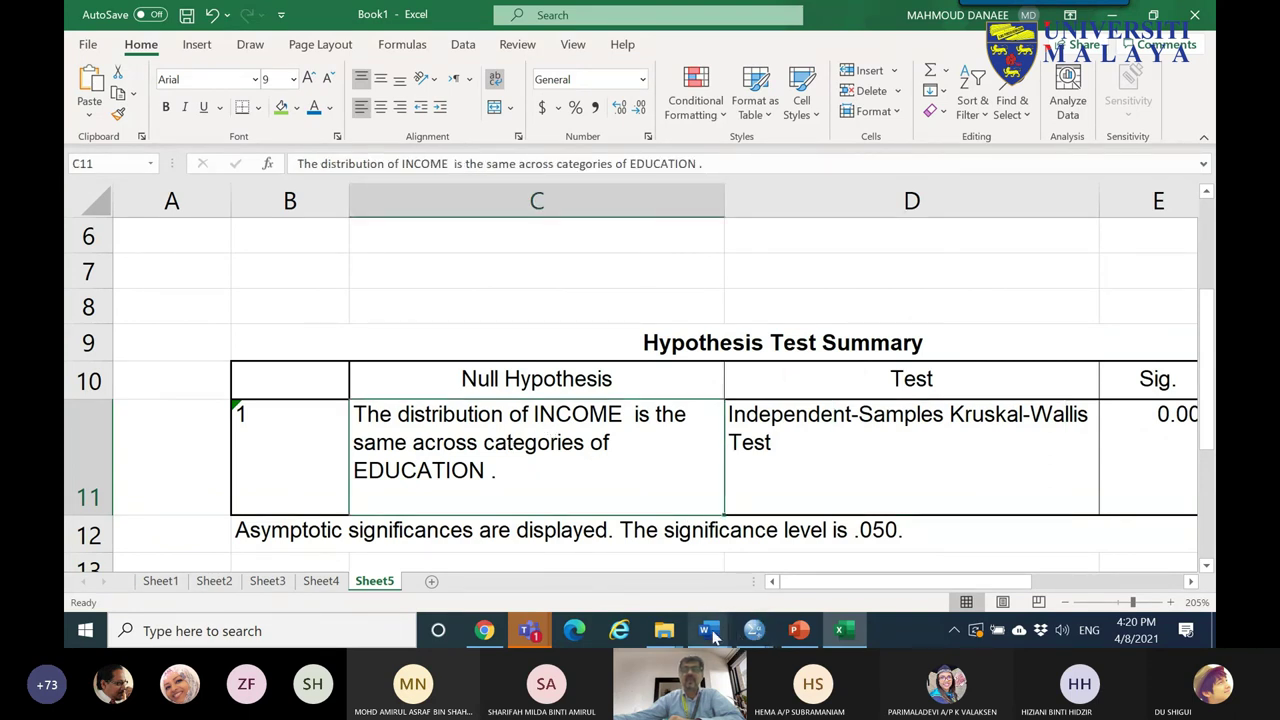
mouse_move(754, 630)
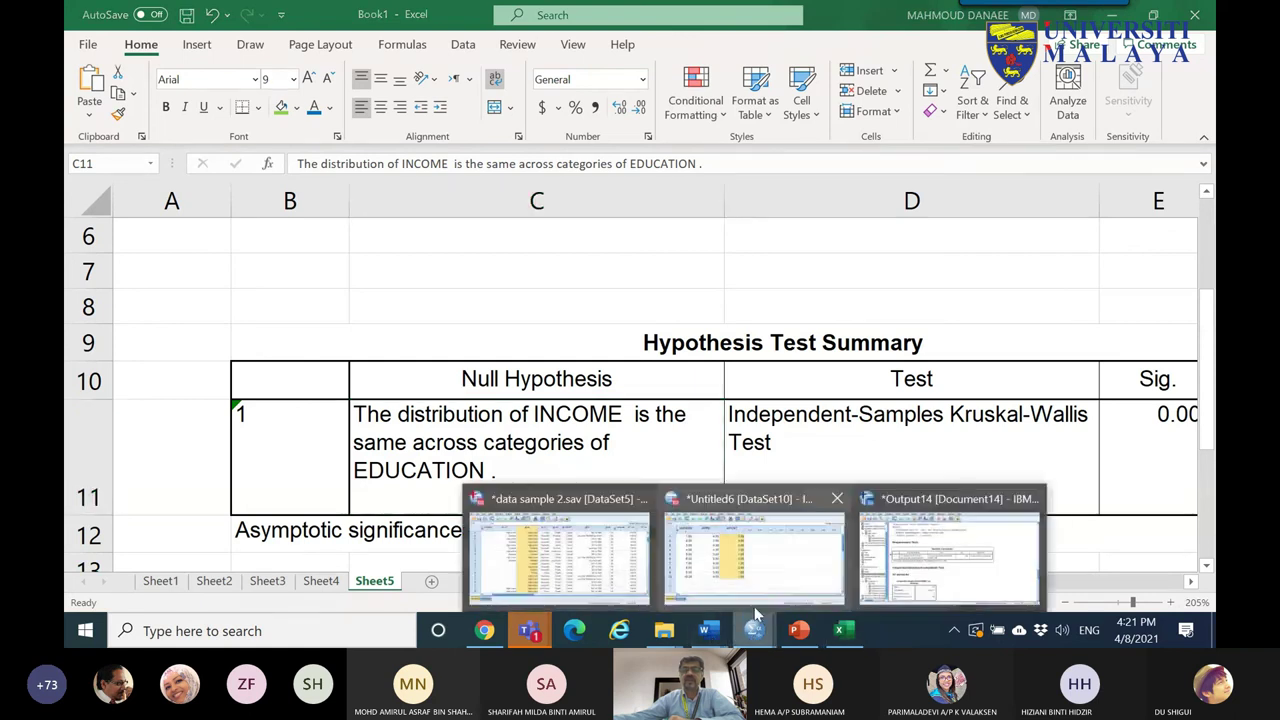
click(900, 540)
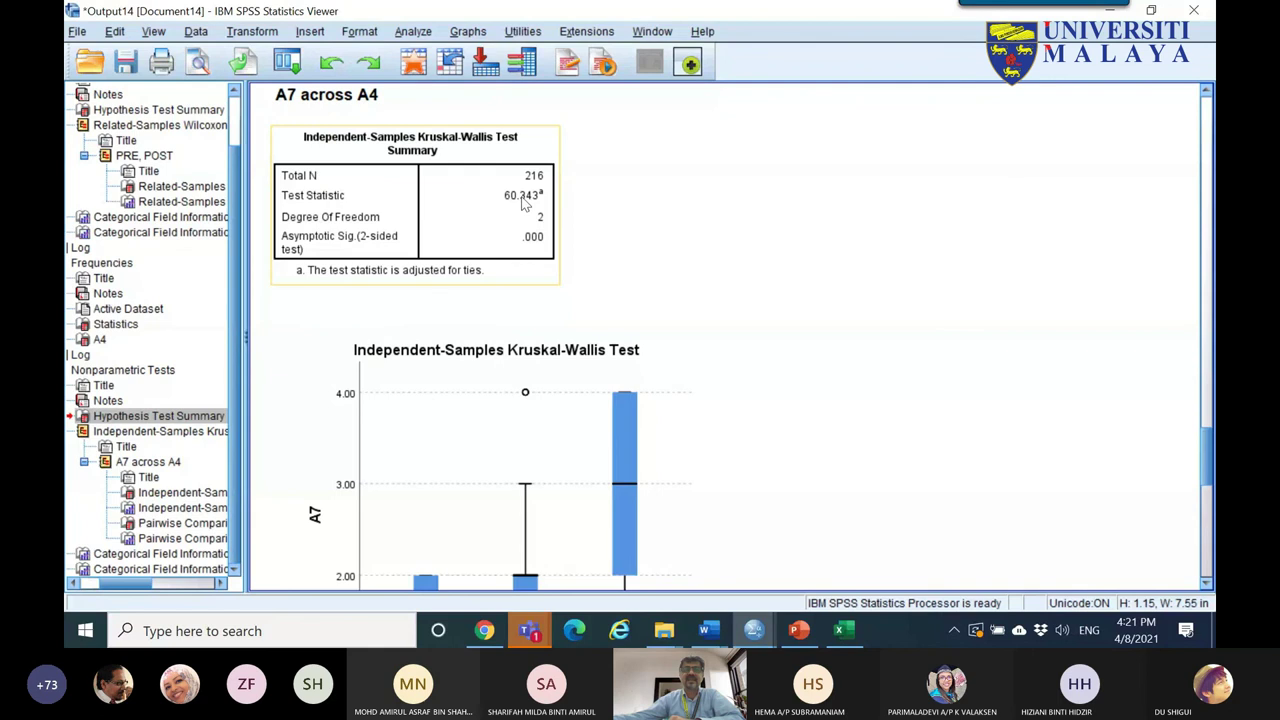
click(512, 198)
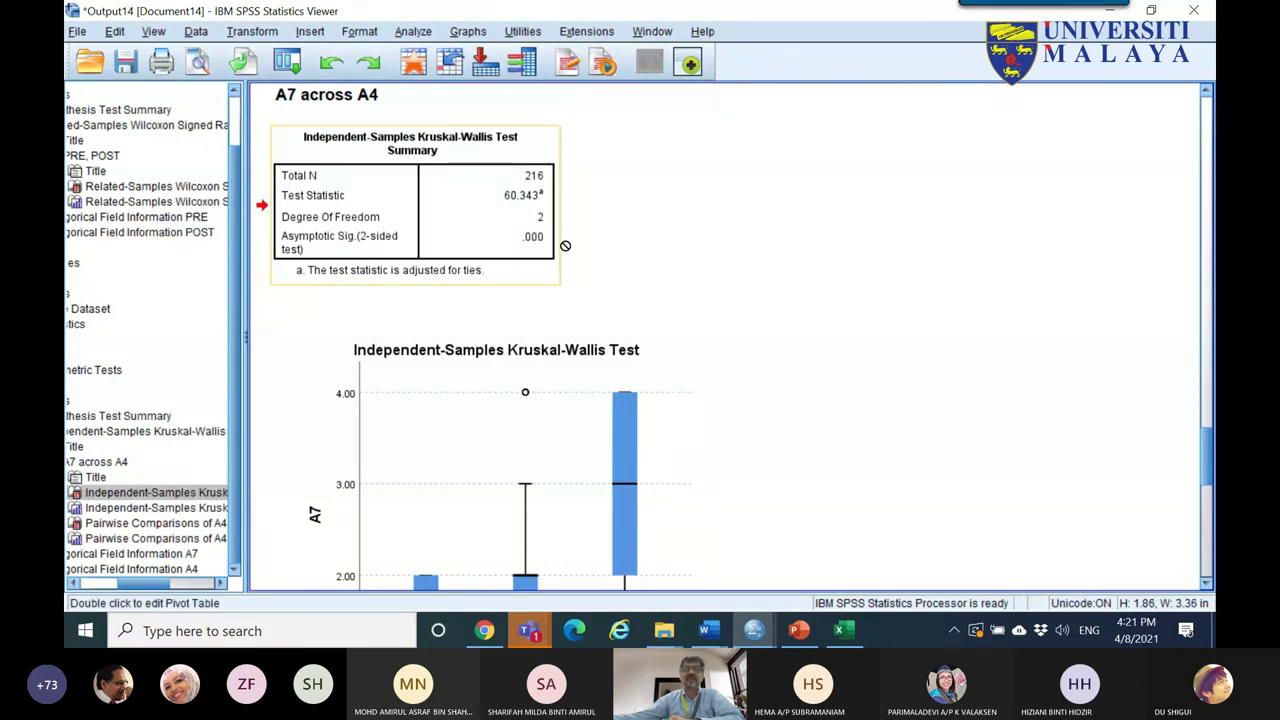
- Copy the Pairwise Comparisons of A4 table from the SPSS output and paste it into Sheet5 of the Excel workbook at cell B29
scroll(566, 249, down, 3)
scroll(720, 240, down, 3)
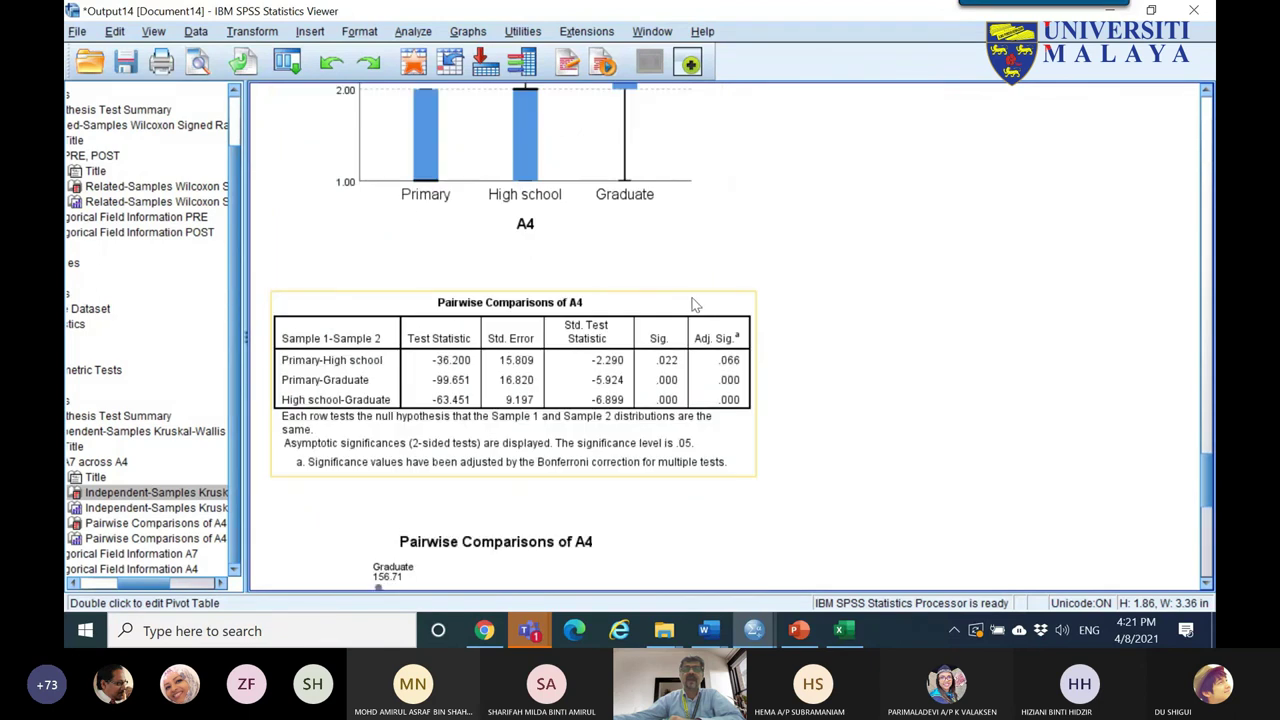
scroll(632, 340, down, 1)
click(330, 240)
right_click(331, 222)
click(361, 258)
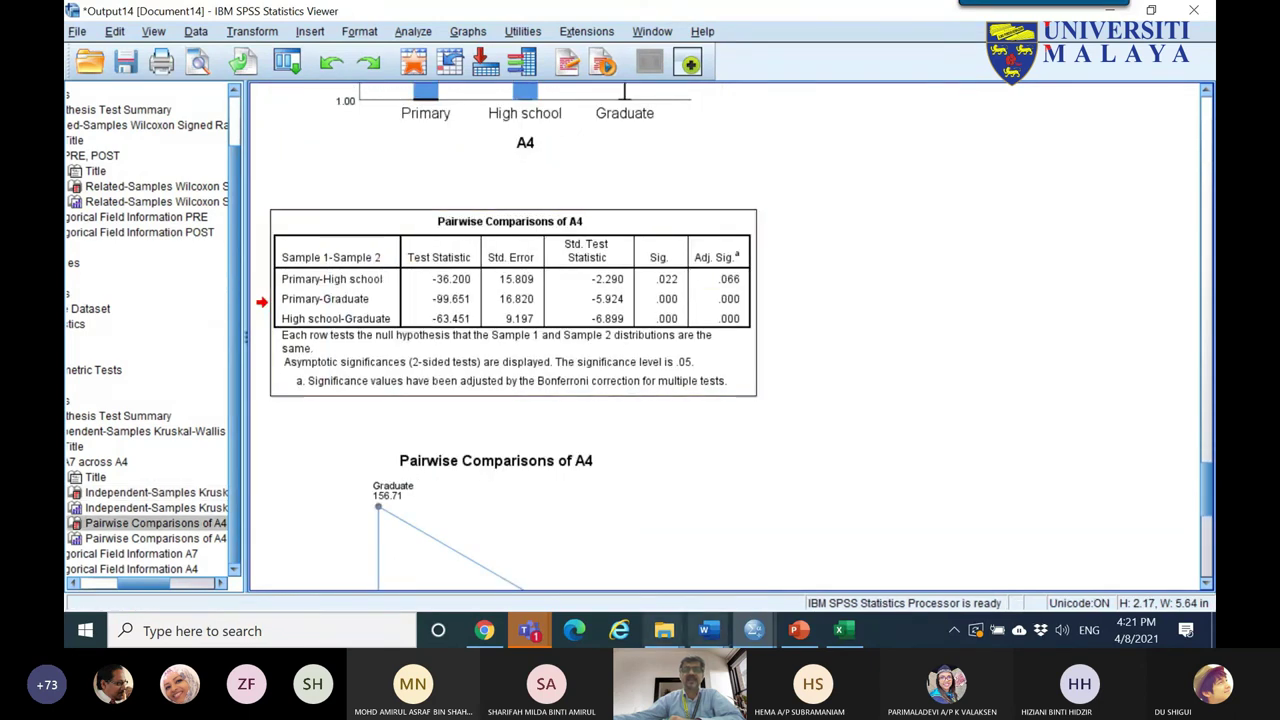
click(843, 630)
scroll(777, 489, down, 7)
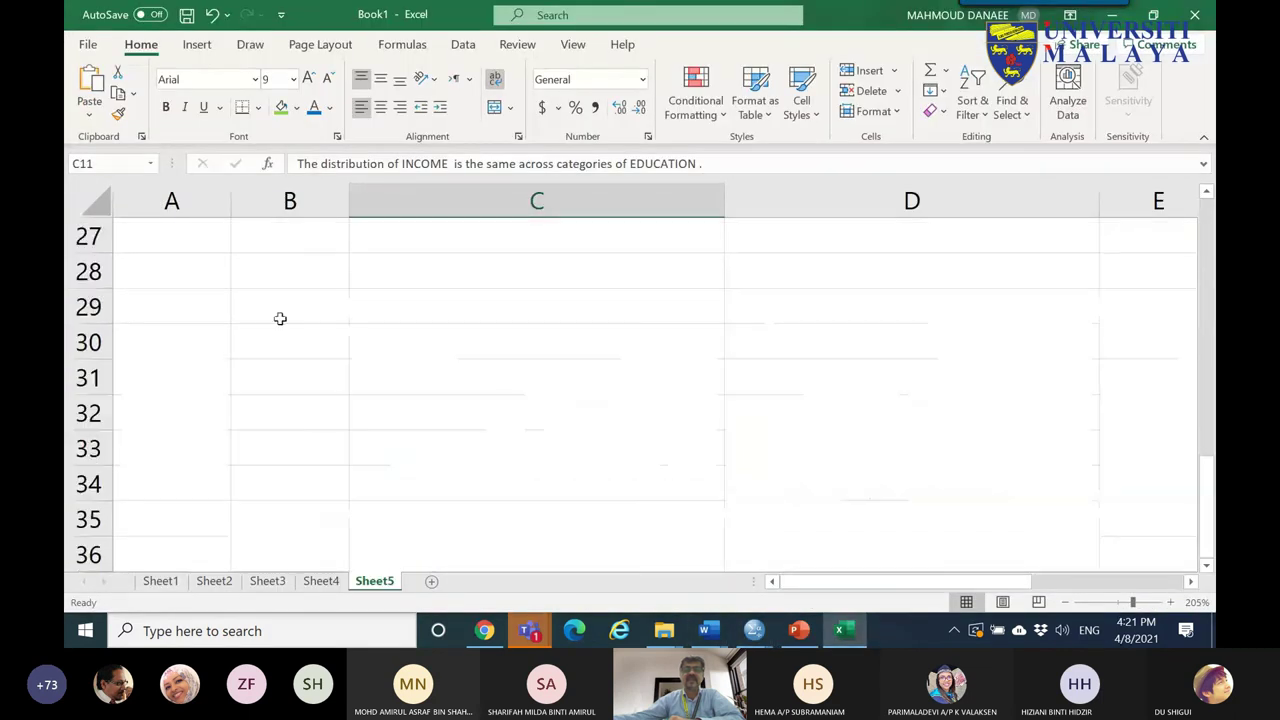
right_click(270, 300)
click(303, 185)
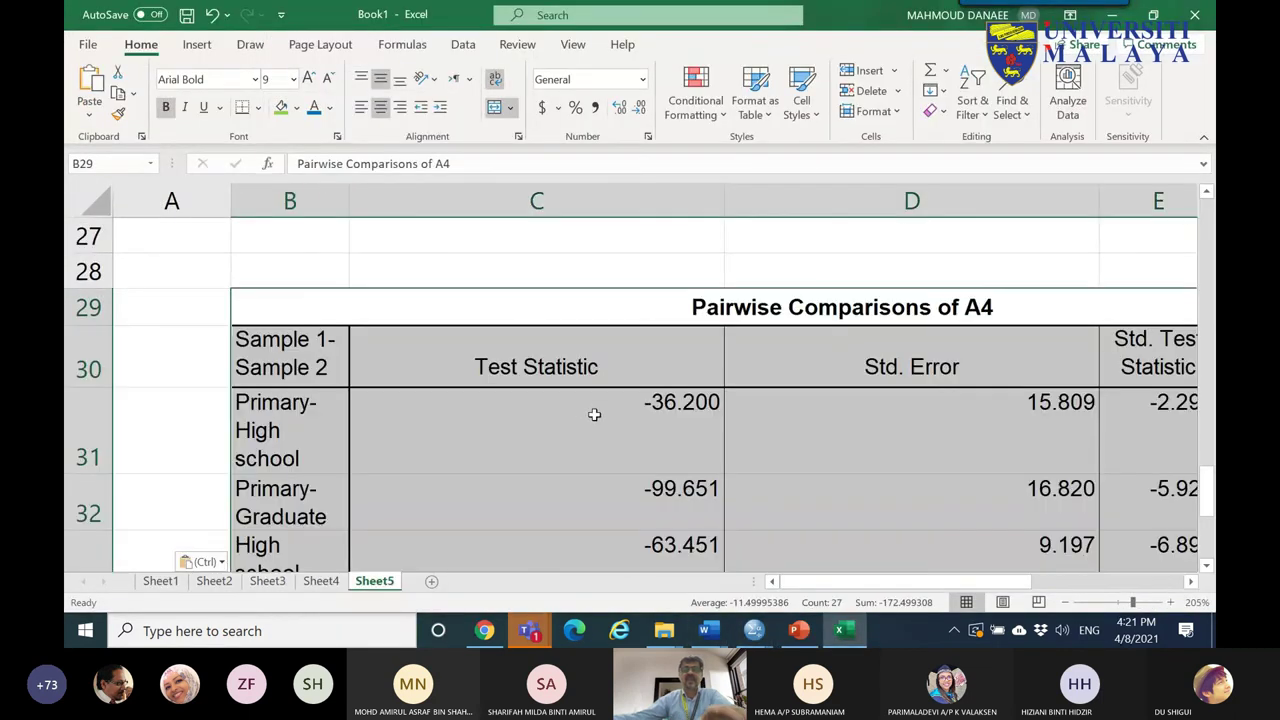
- Choose the pink pen, widen column B to fit the comparison labels on one line, and narrow columns C and D
scroll(594, 420, down, 5)
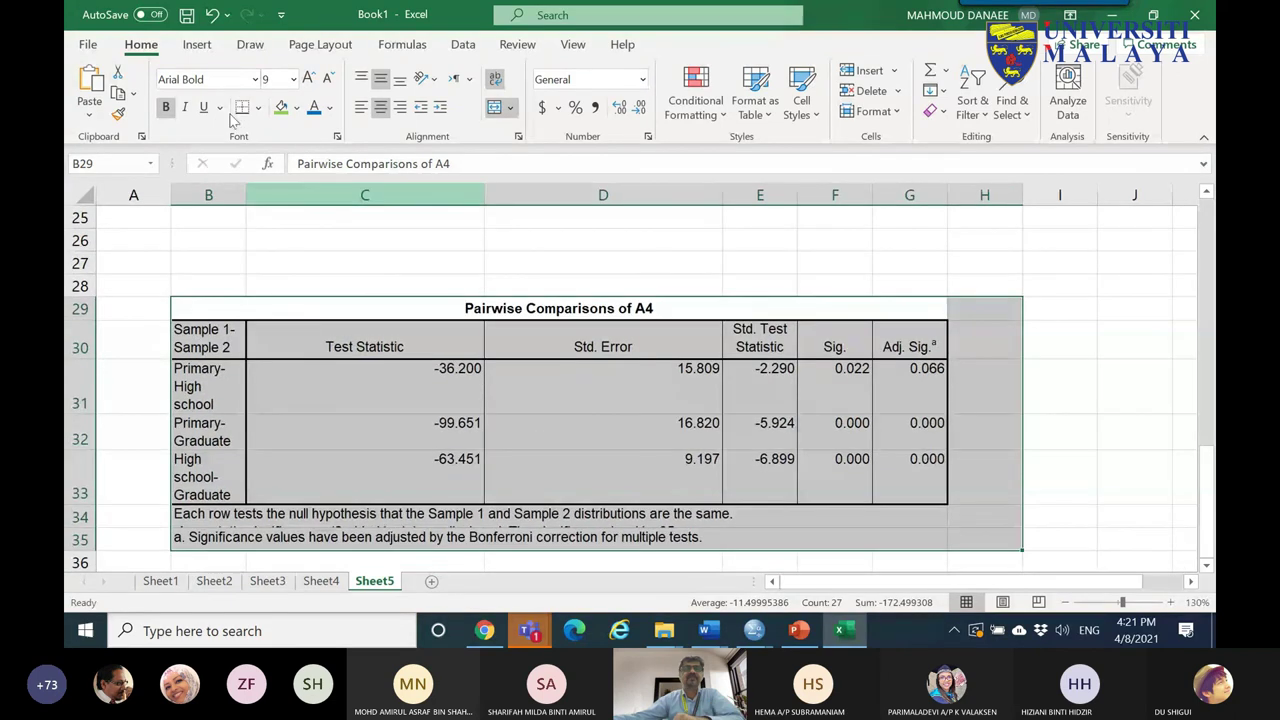
click(250, 44)
click(266, 82)
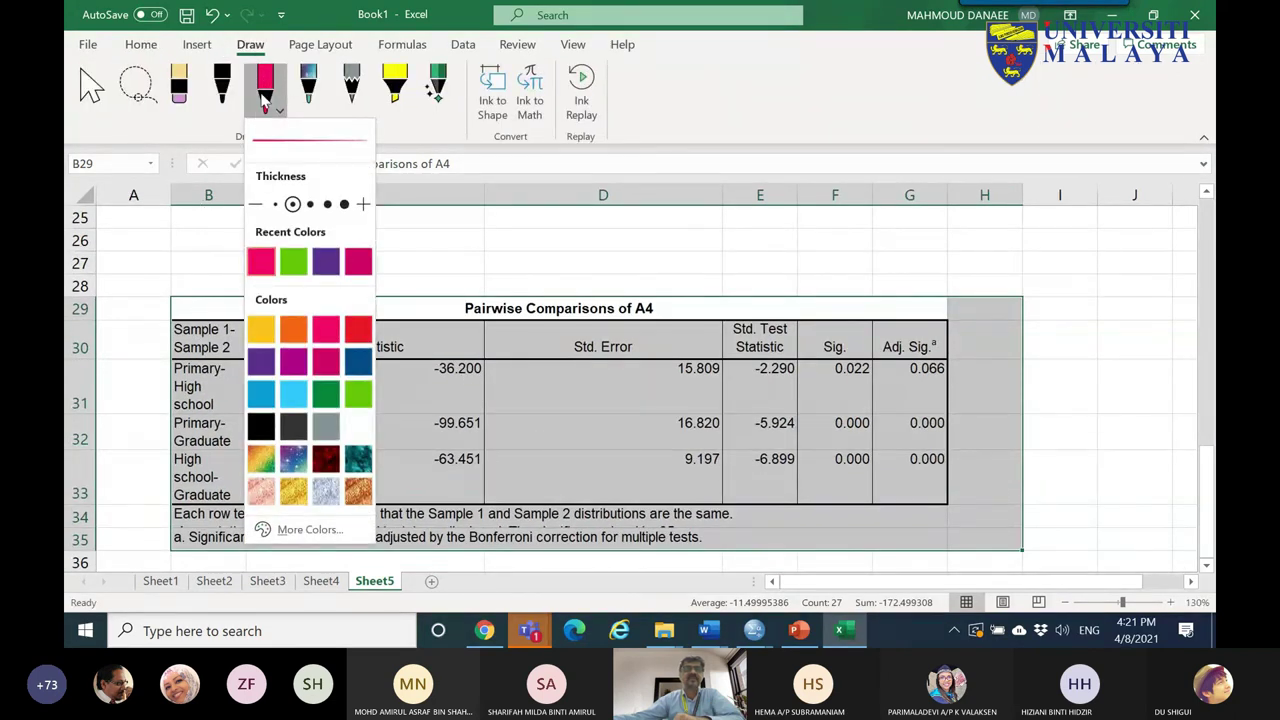
click(265, 100)
drag(244, 189, 431, 208)
click(346, 398)
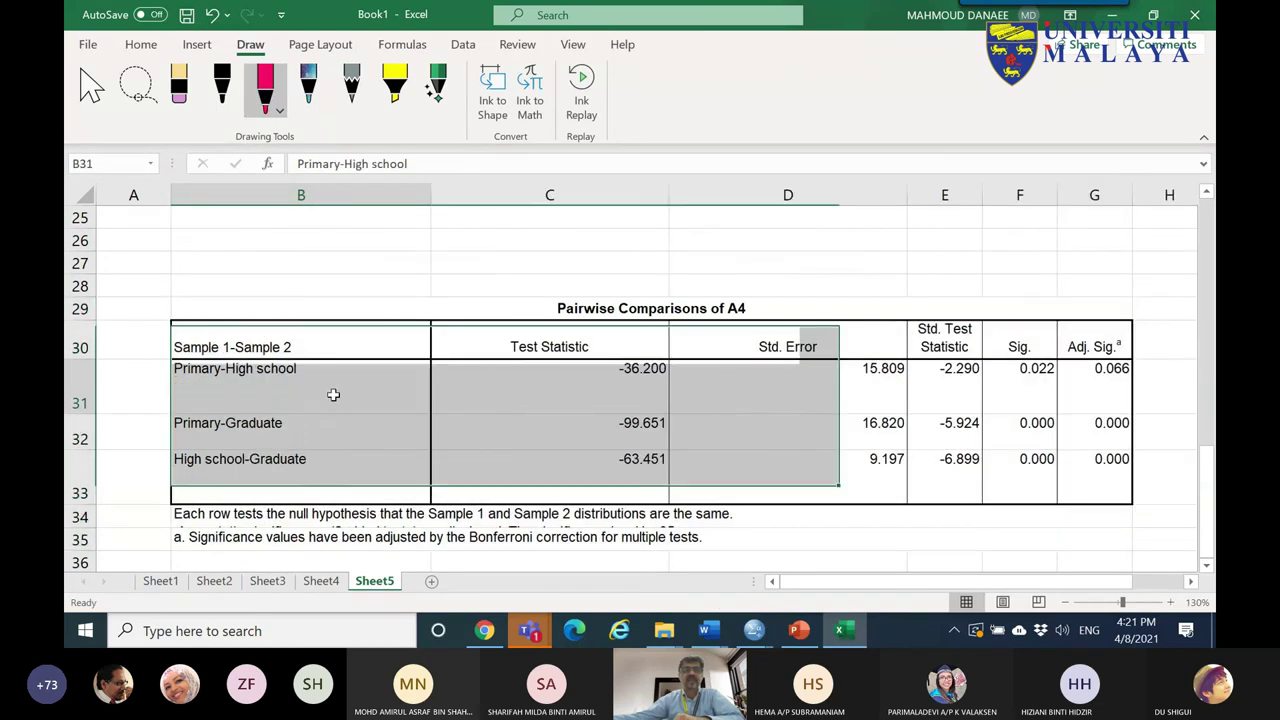
drag(668, 198, 537, 211)
drag(775, 198, 658, 208)
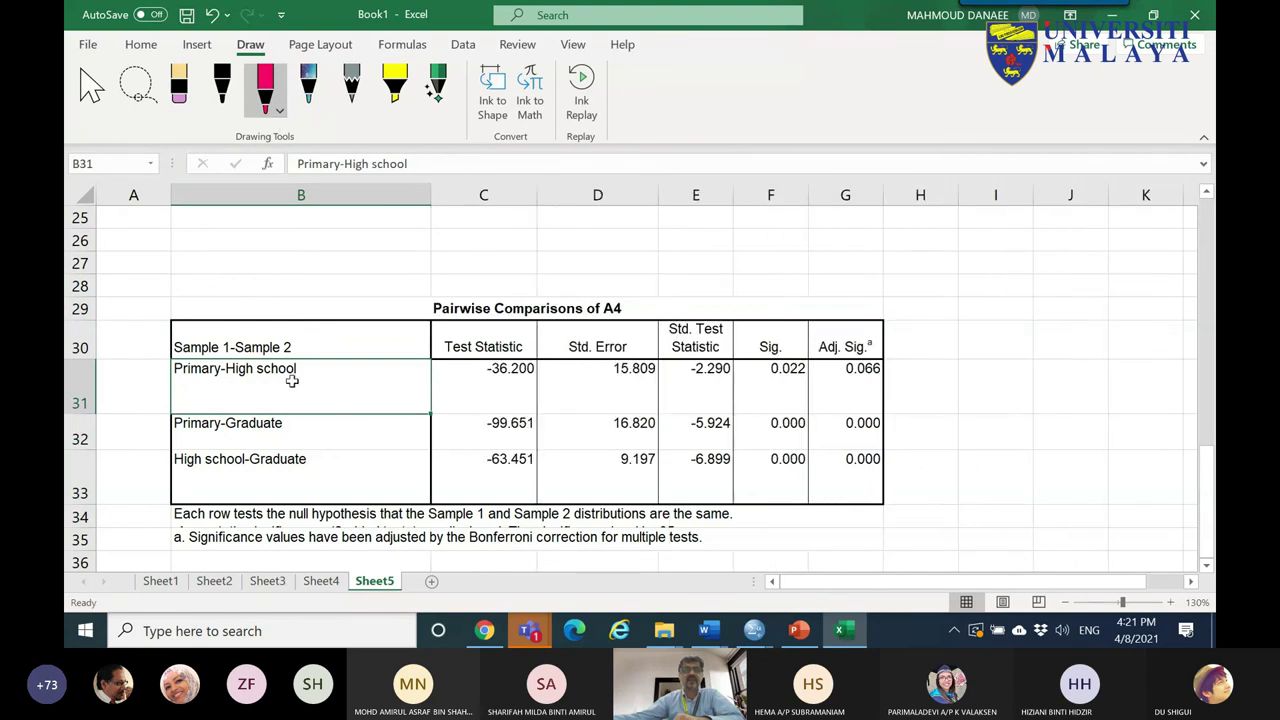
- With the pink pen, circle the Primary-High school label and its adjusted significance, and cross out that adjusted value
click(265, 90)
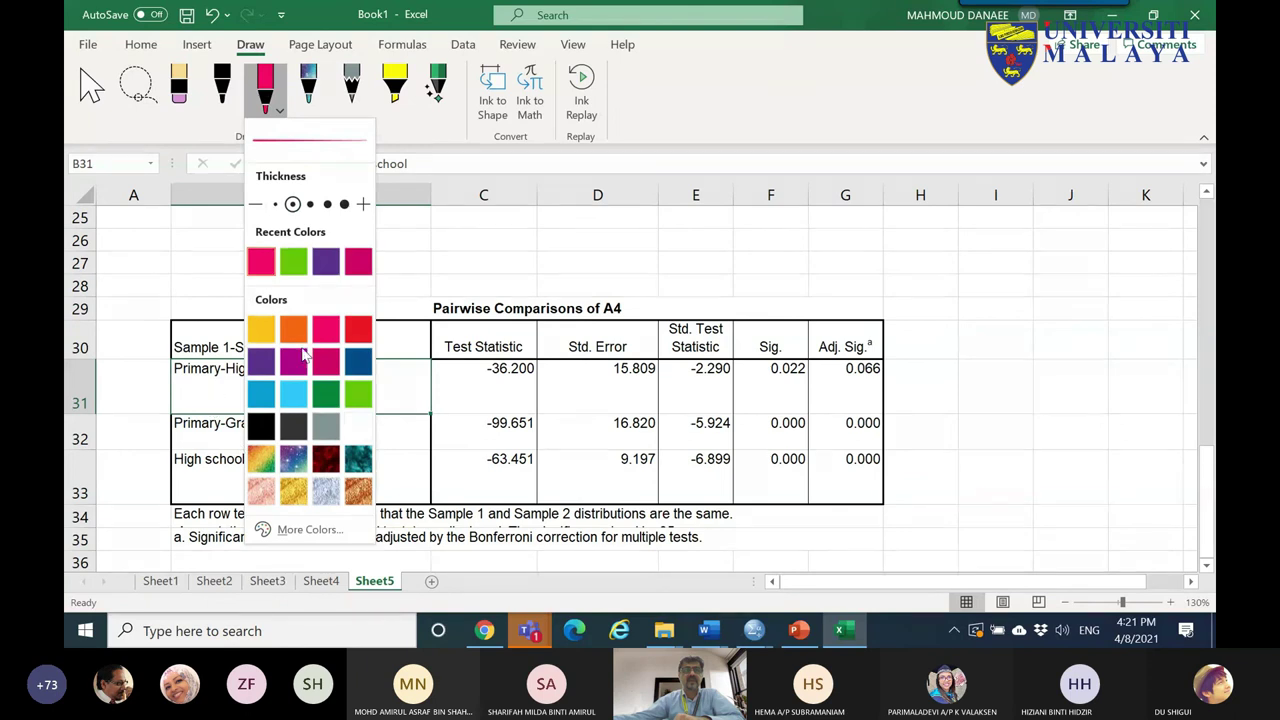
click(204, 399)
mouse_move(322, 393)
mouse_down()
mouse_move(176, 385)
mouse_move(211, 344)
mouse_move(318, 382)
mouse_up()
mouse_move(890, 388)
mouse_down()
mouse_move(840, 387)
mouse_move(834, 350)
mouse_move(899, 352)
mouse_move(873, 384)
mouse_up()
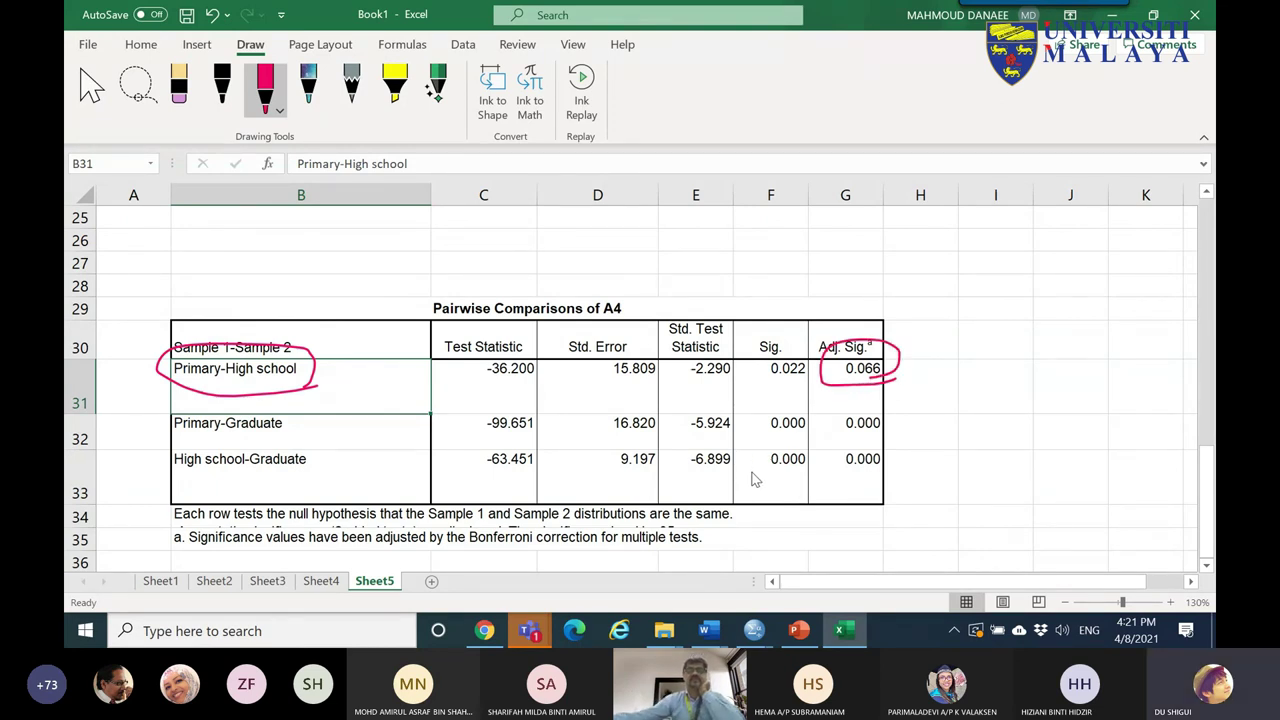
drag(889, 323, 876, 400)
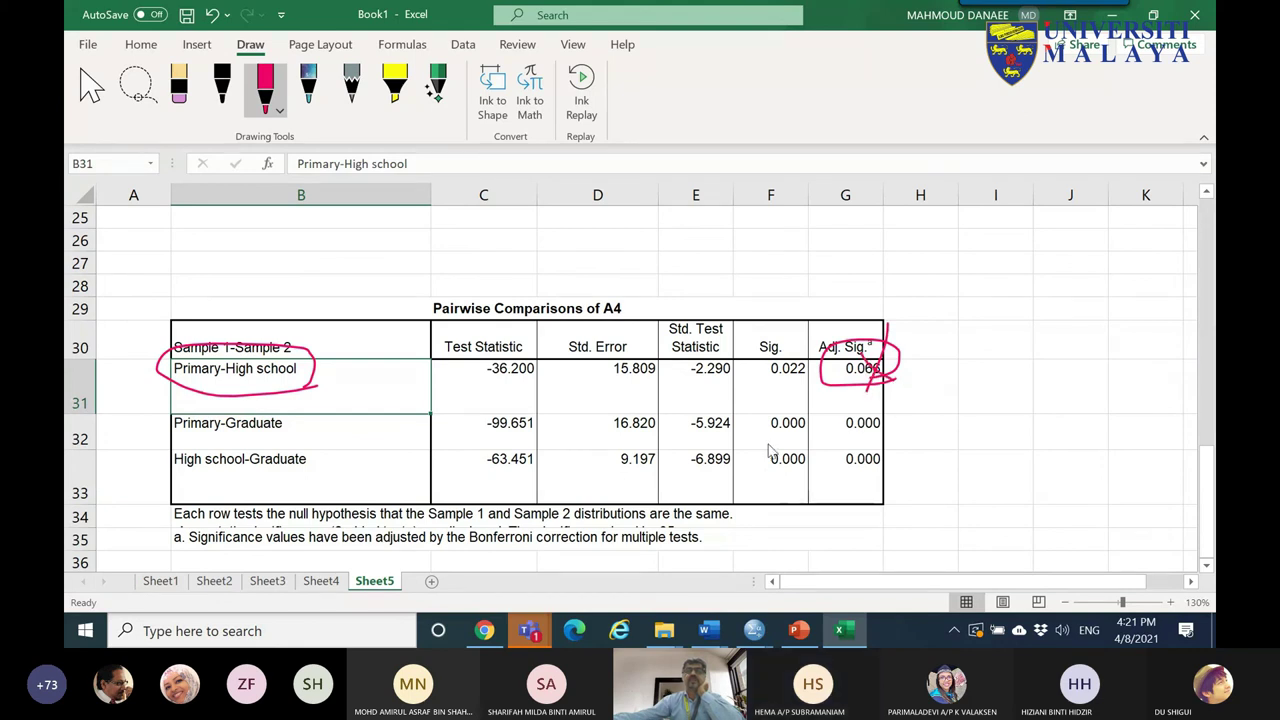
- Underline Primary-Graduate and circle High school-Graduate in pink ink, and circle and tick the adjusted significance of both rows
drag(177, 439, 291, 435)
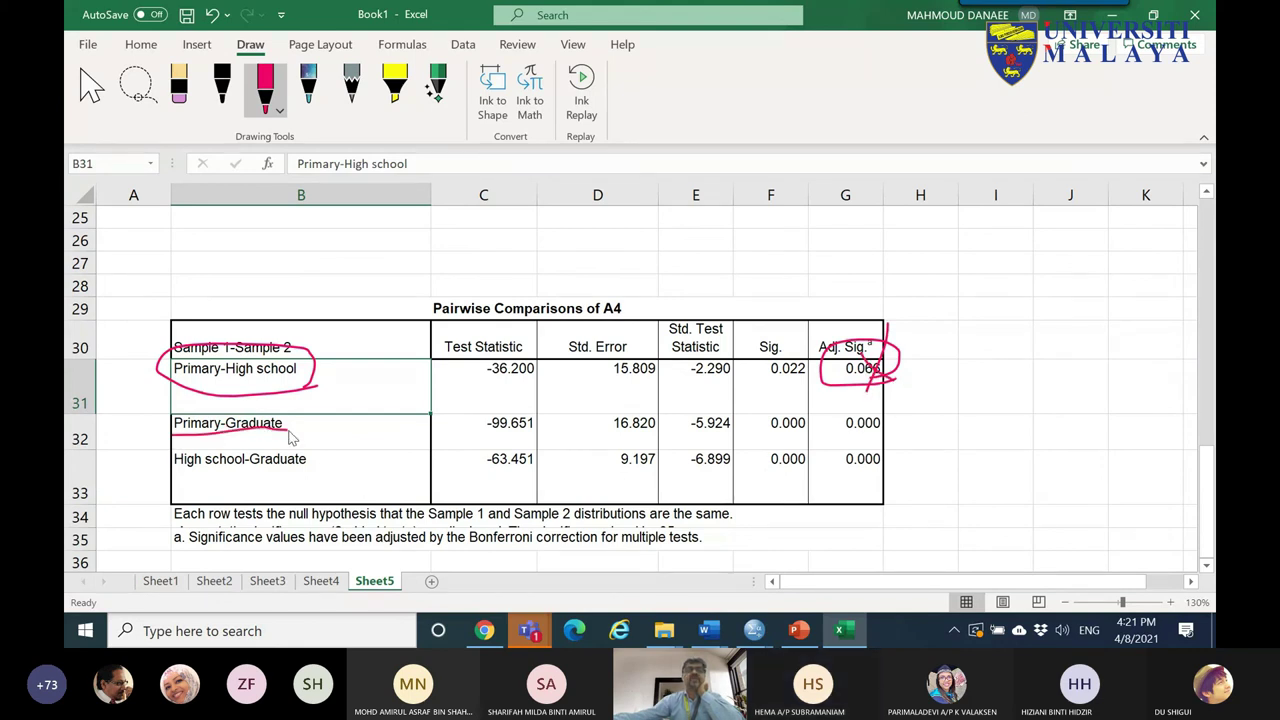
mouse_move(905, 438)
mouse_down()
mouse_move(855, 442)
mouse_move(833, 416)
mouse_move(887, 409)
mouse_move(891, 438)
mouse_move(968, 388)
mouse_up()
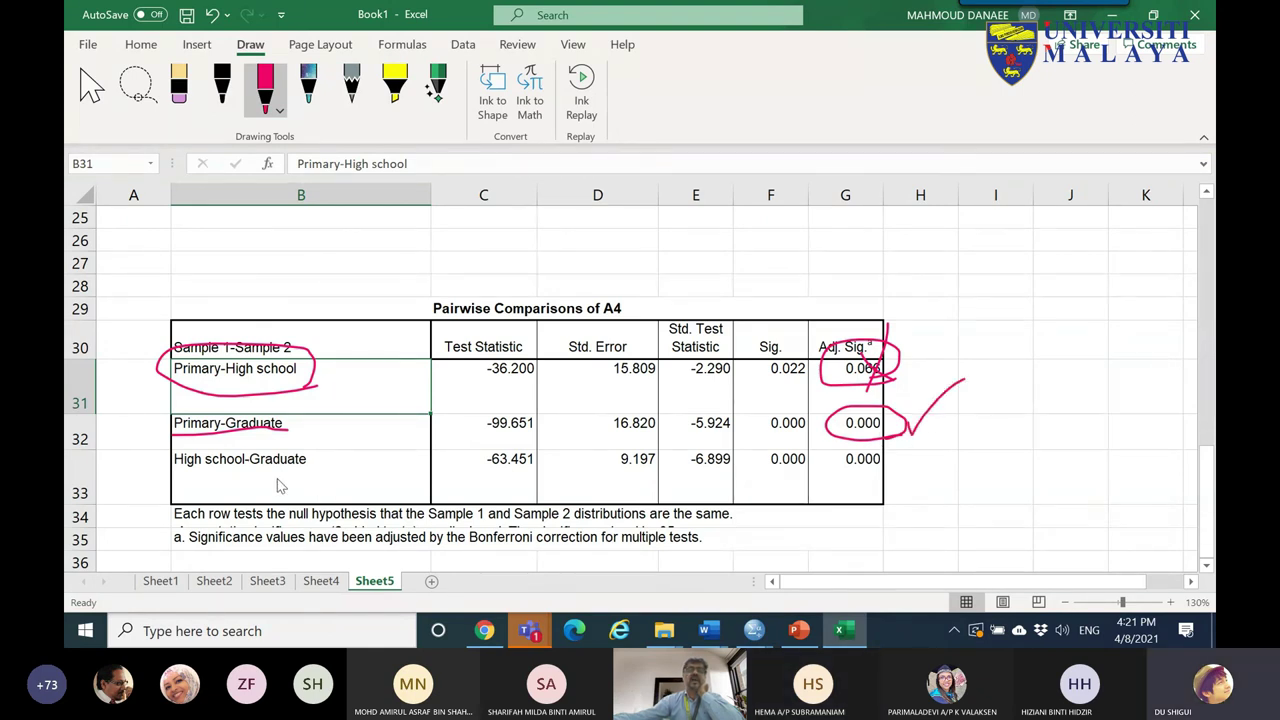
mouse_move(318, 482)
mouse_down()
mouse_move(151, 450)
mouse_move(320, 474)
mouse_up()
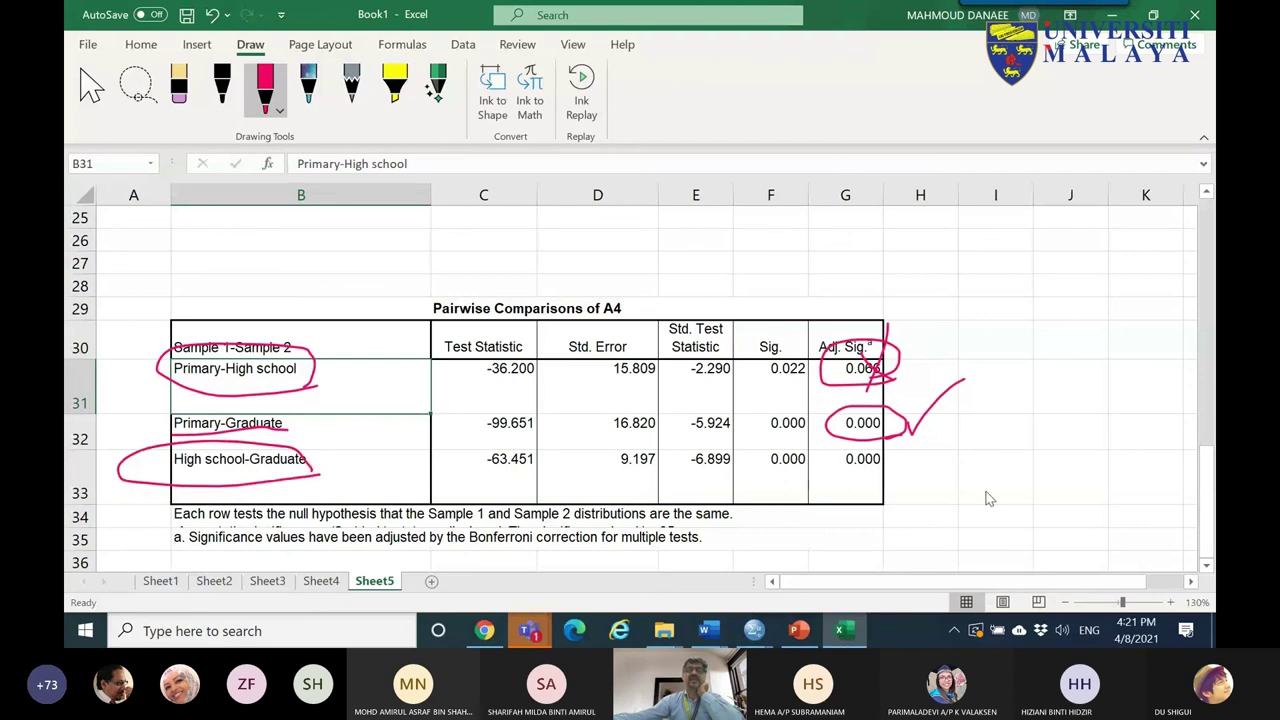
mouse_move(880, 481)
mouse_down()
mouse_move(886, 453)
mouse_move(888, 484)
mouse_move(936, 460)
mouse_up()
- Handwrite an underlined KW and a boxed 22 above the pairwise table, and draw a large X across the table
mouse_move(398, 290)
mouse_down()
mouse_move(464, 268)
mouse_move(506, 316)
mouse_move(476, 338)
mouse_move(421, 313)
mouse_move(440, 255)
mouse_move(552, 246)
mouse_move(558, 265)
mouse_move(616, 246)
mouse_up()
drag(627, 272, 519, 278)
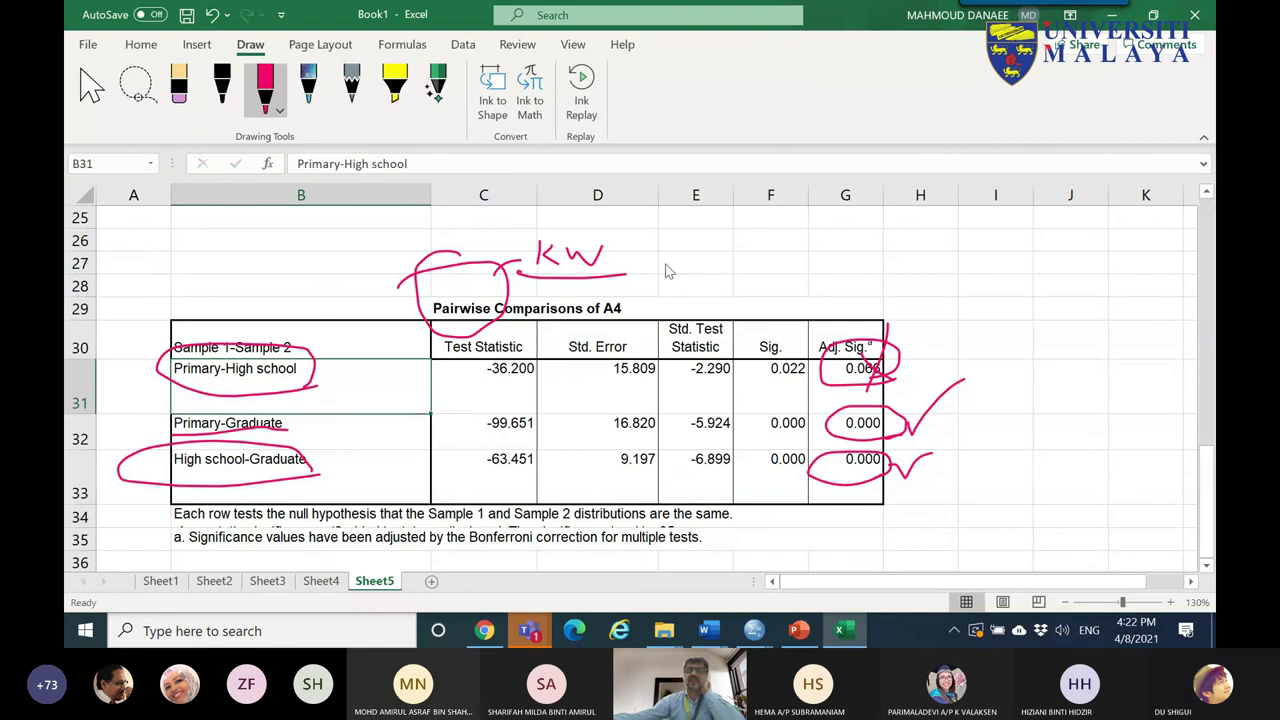
drag(684, 297, 368, 490)
drag(304, 302, 590, 540)
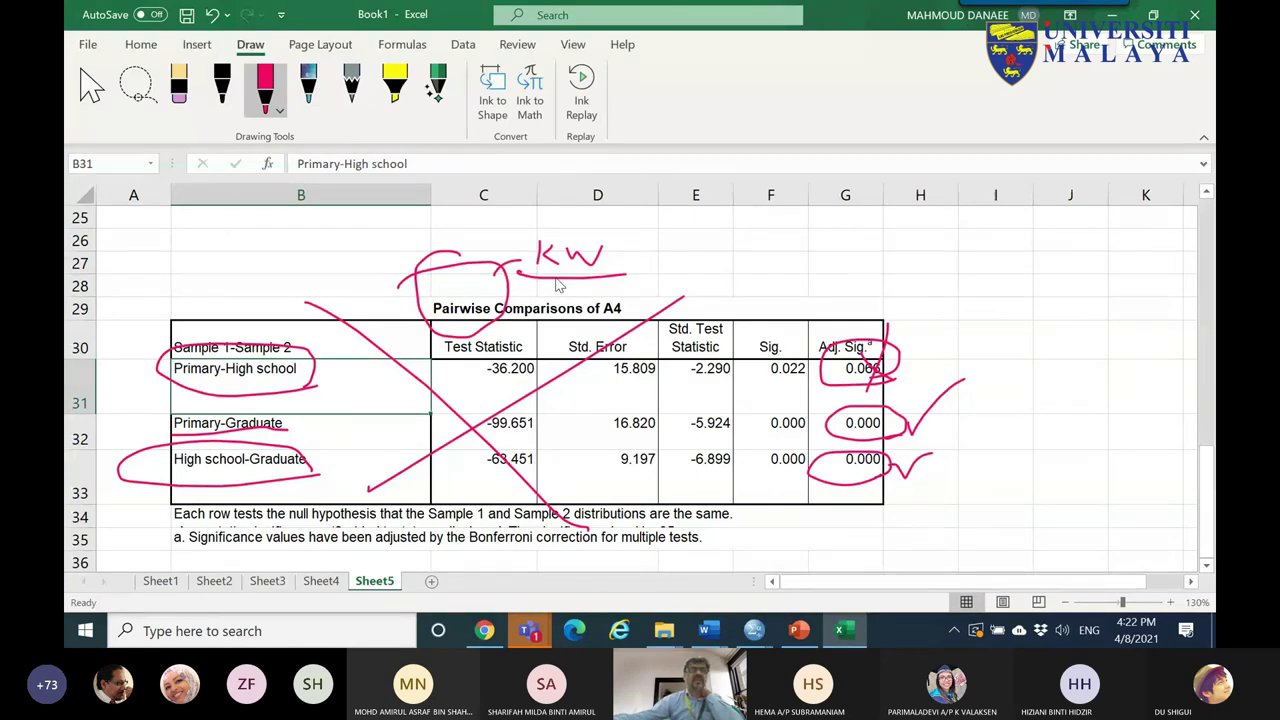
mouse_move(830, 243)
mouse_down()
mouse_move(838, 273)
mouse_move(856, 275)
mouse_move(768, 248)
mouse_move(901, 280)
mouse_up()
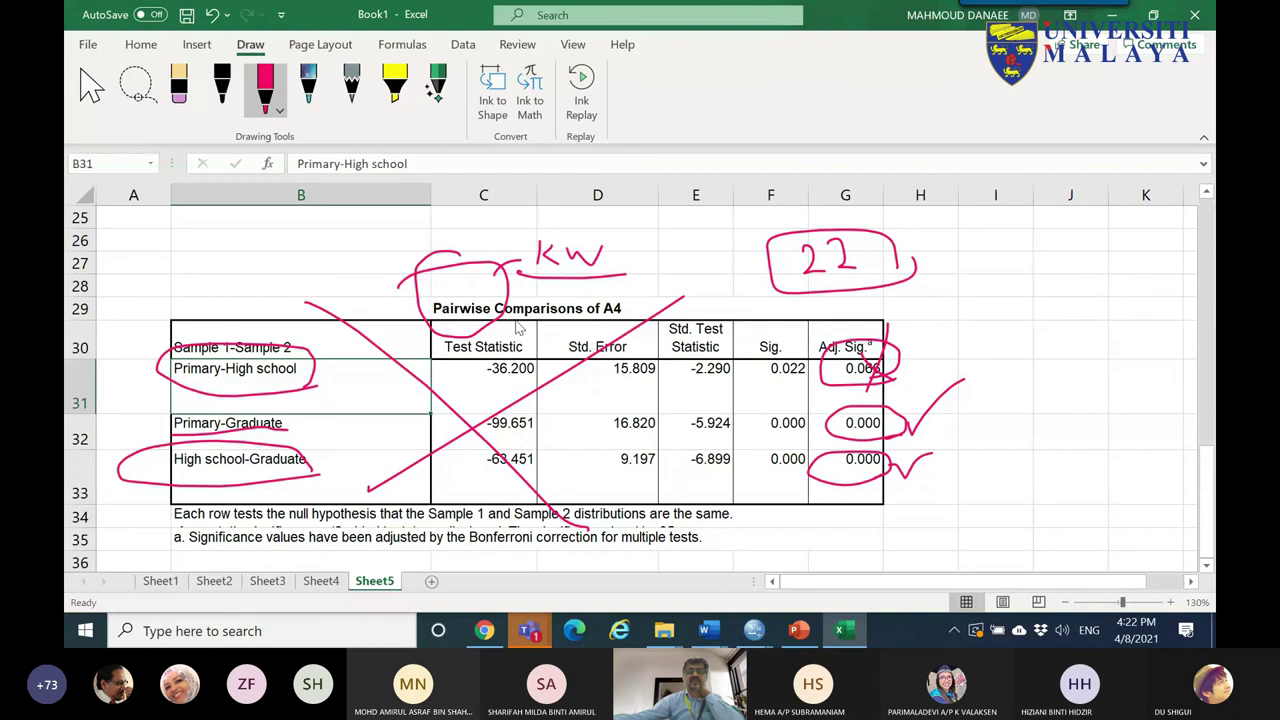
- Switch to the SPSS data sample 2.sav data and set up the legacy K Independent Samples test with A7 as test variable and A4 as grouping variable
mouse_move(754, 630)
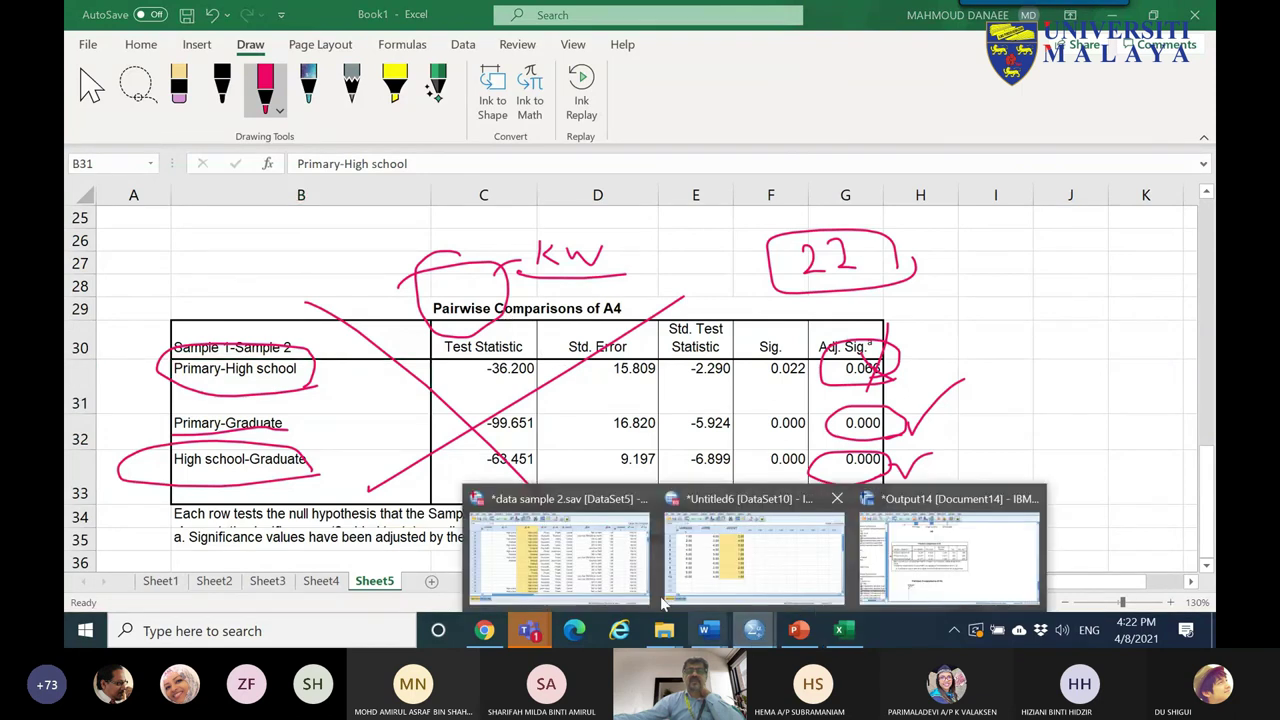
click(560, 565)
click(314, 31)
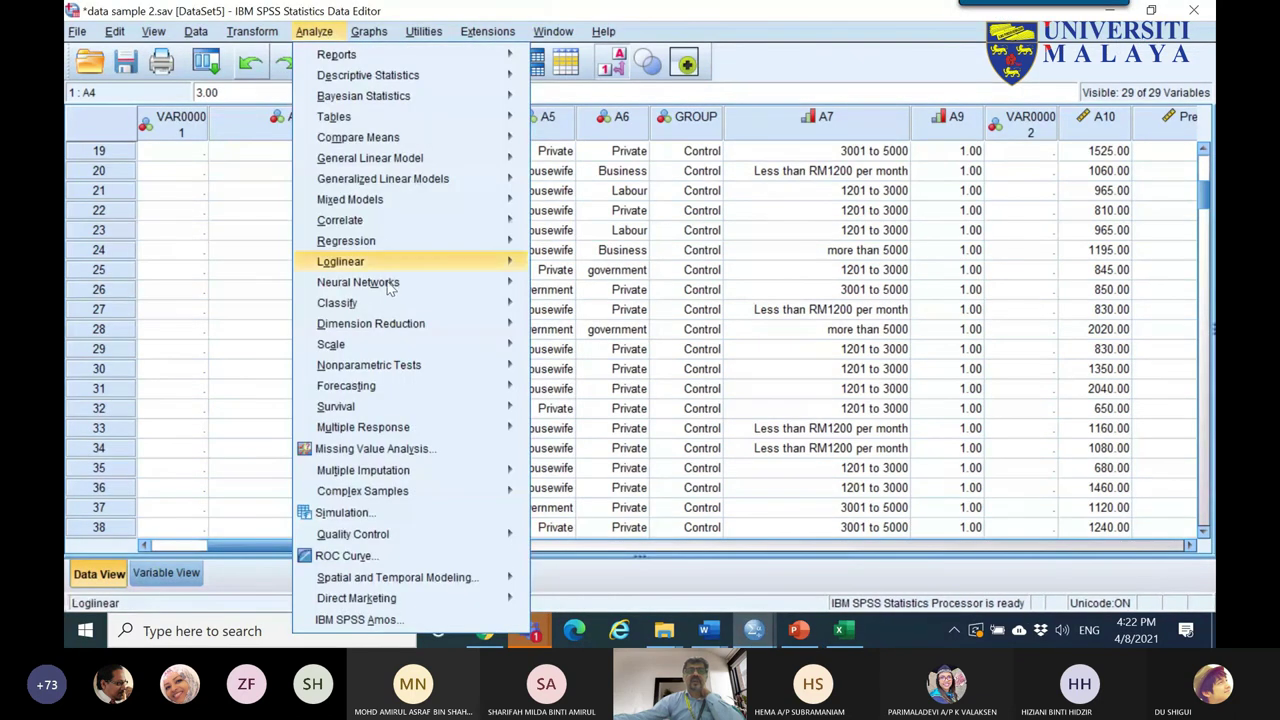
mouse_move(400, 365)
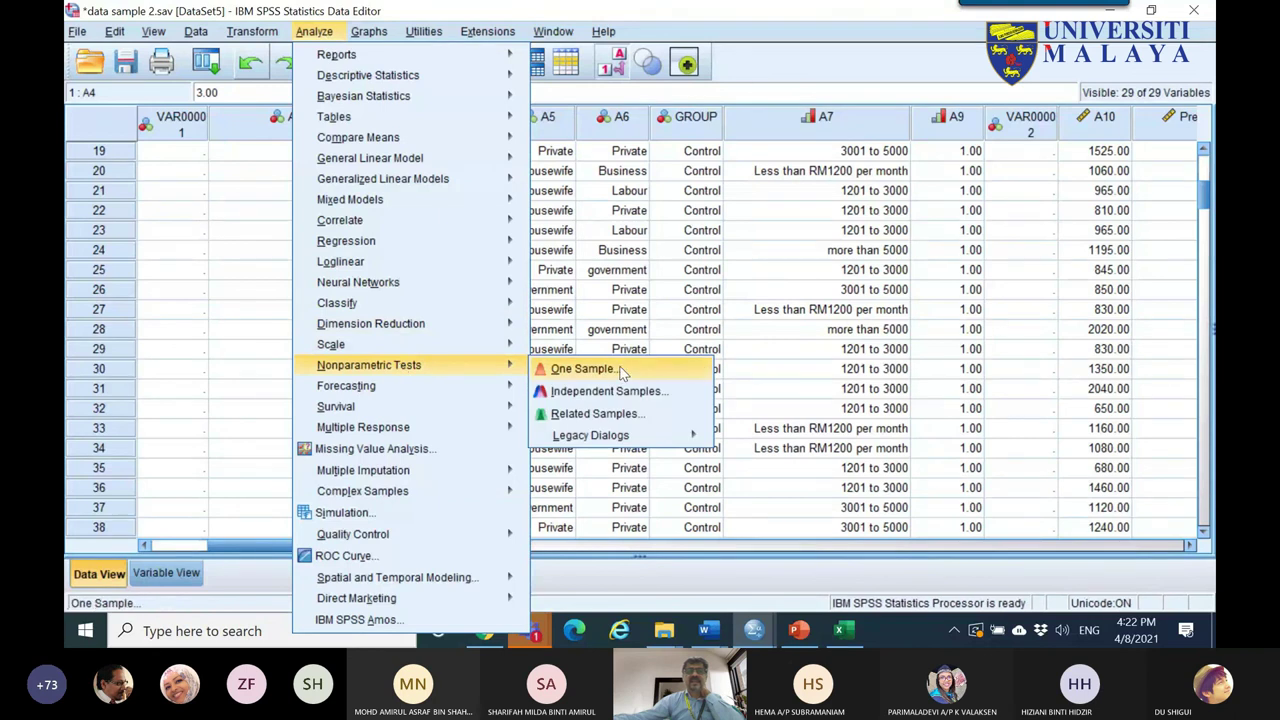
mouse_move(620, 435)
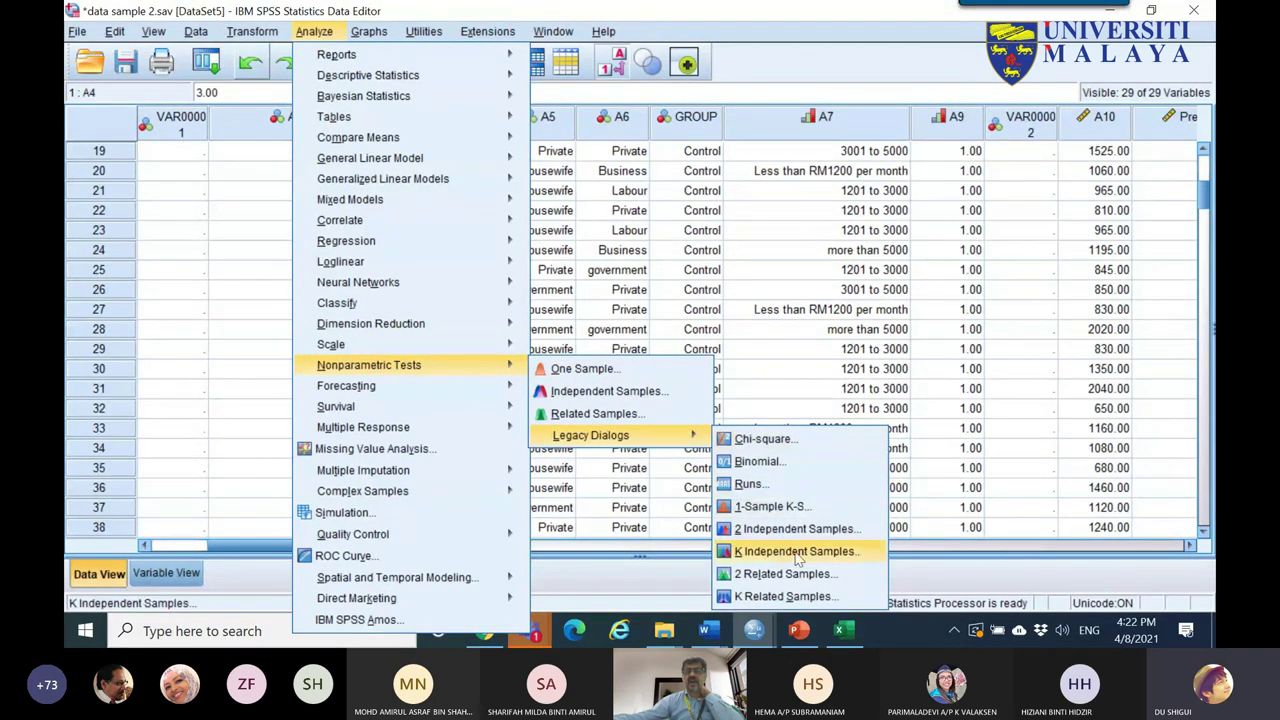
click(813, 557)
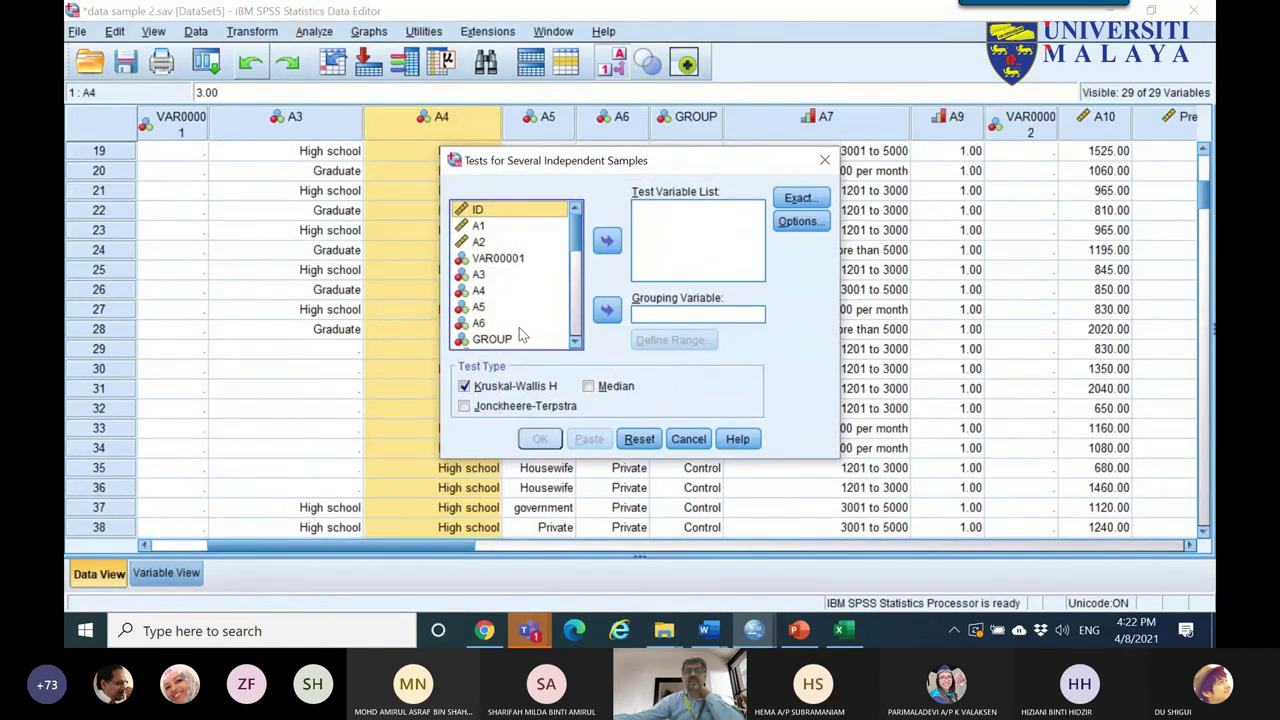
click(480, 307)
click(607, 240)
click(478, 242)
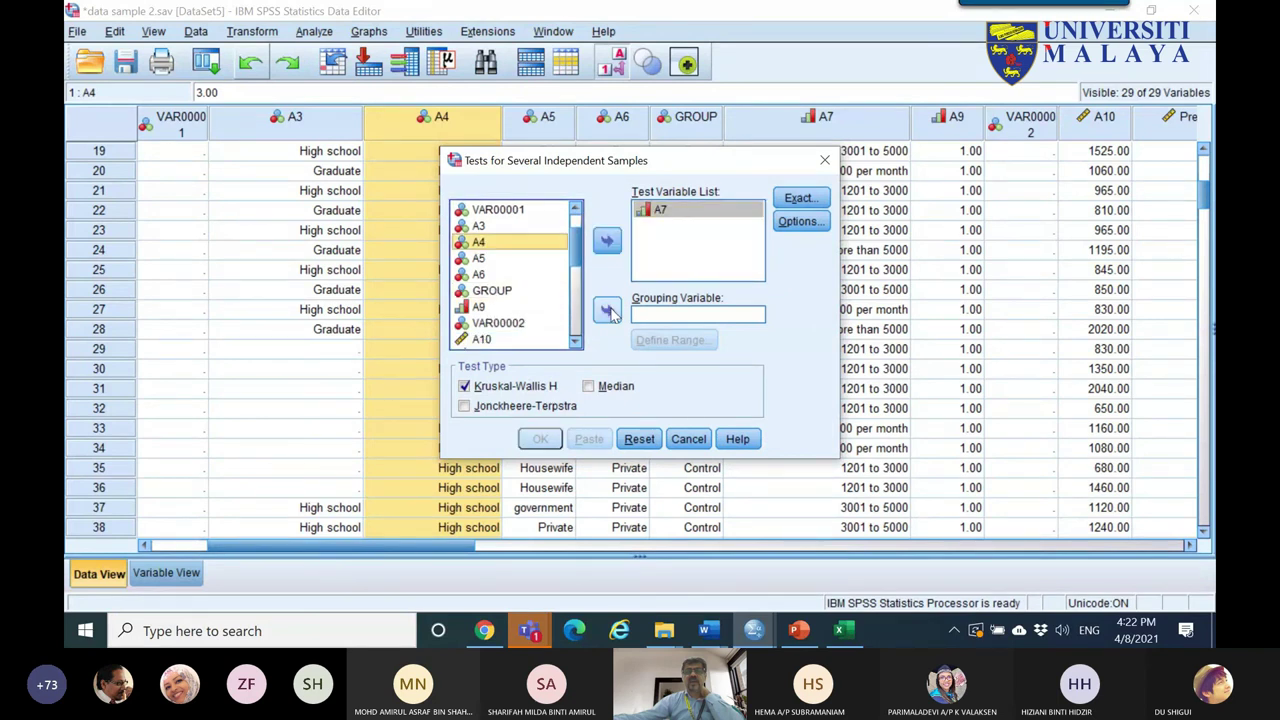
click(607, 311)
- Define the A4 grouping range as minimum 1 and maximum 3, select Kruskal-Wallis H as the test type, and run the test
click(670, 340)
text(1)
click(628, 330)
text(3)
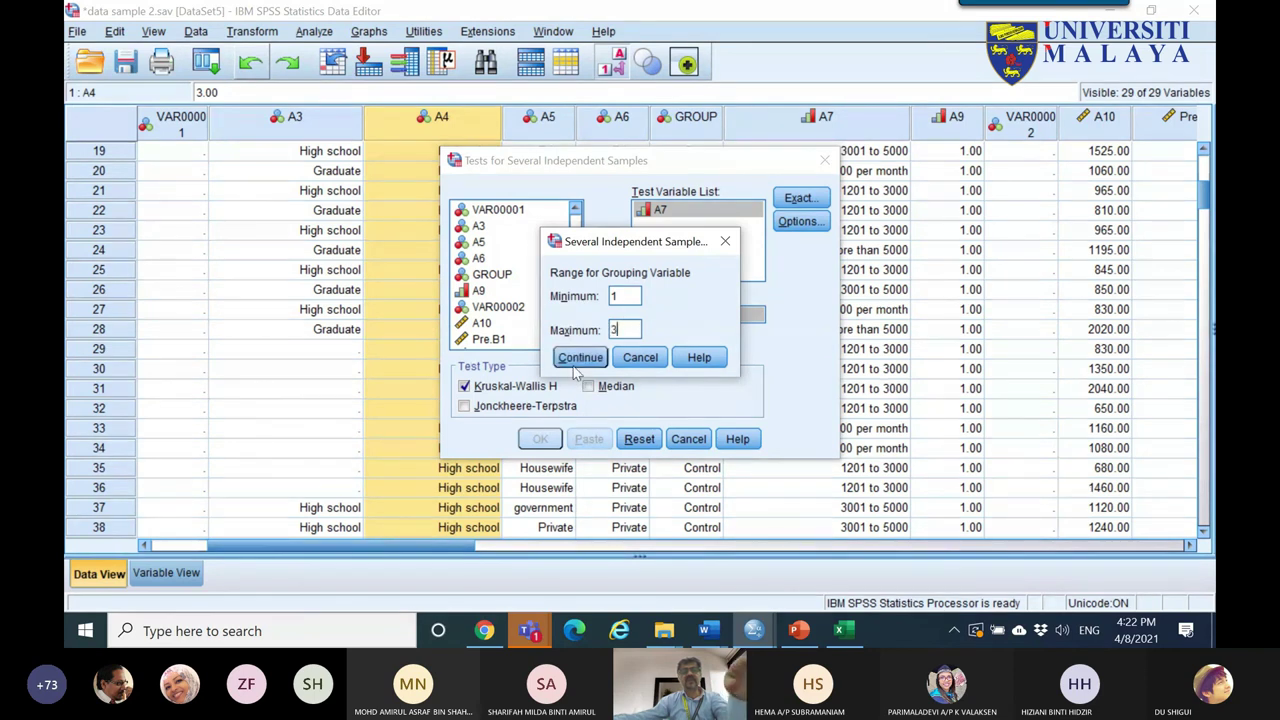
click(580, 358)
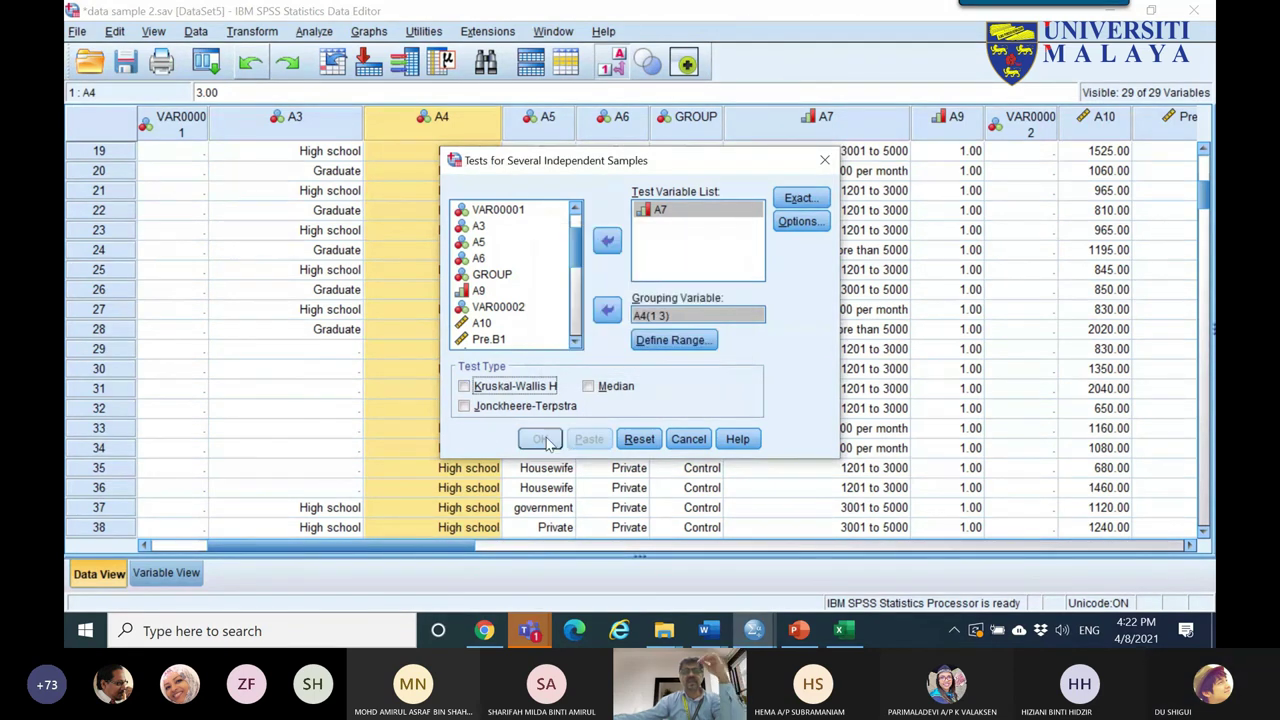
click(464, 386)
click(541, 439)
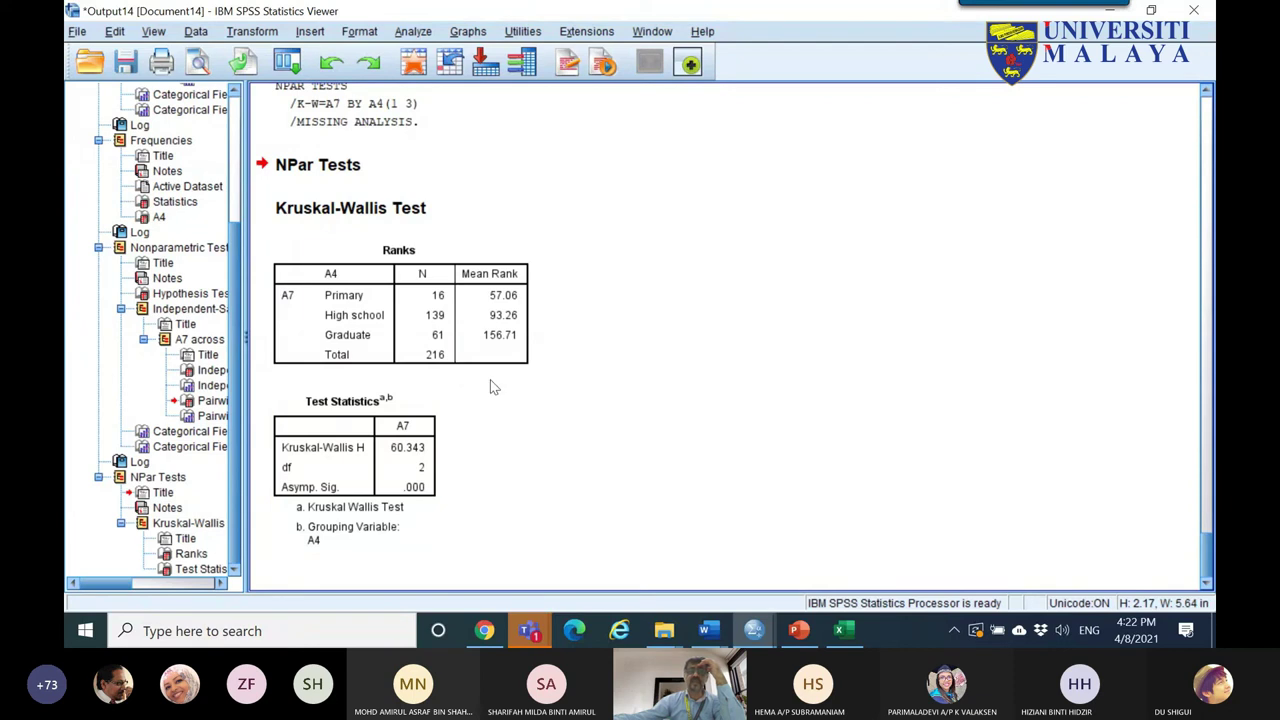
- Rerun the independent-samples nonparametric test with Kruskal-Wallis 1-way ANOVA, setting its multiple comparisons to Stepwise step-down
scroll(490, 379, up, 15)
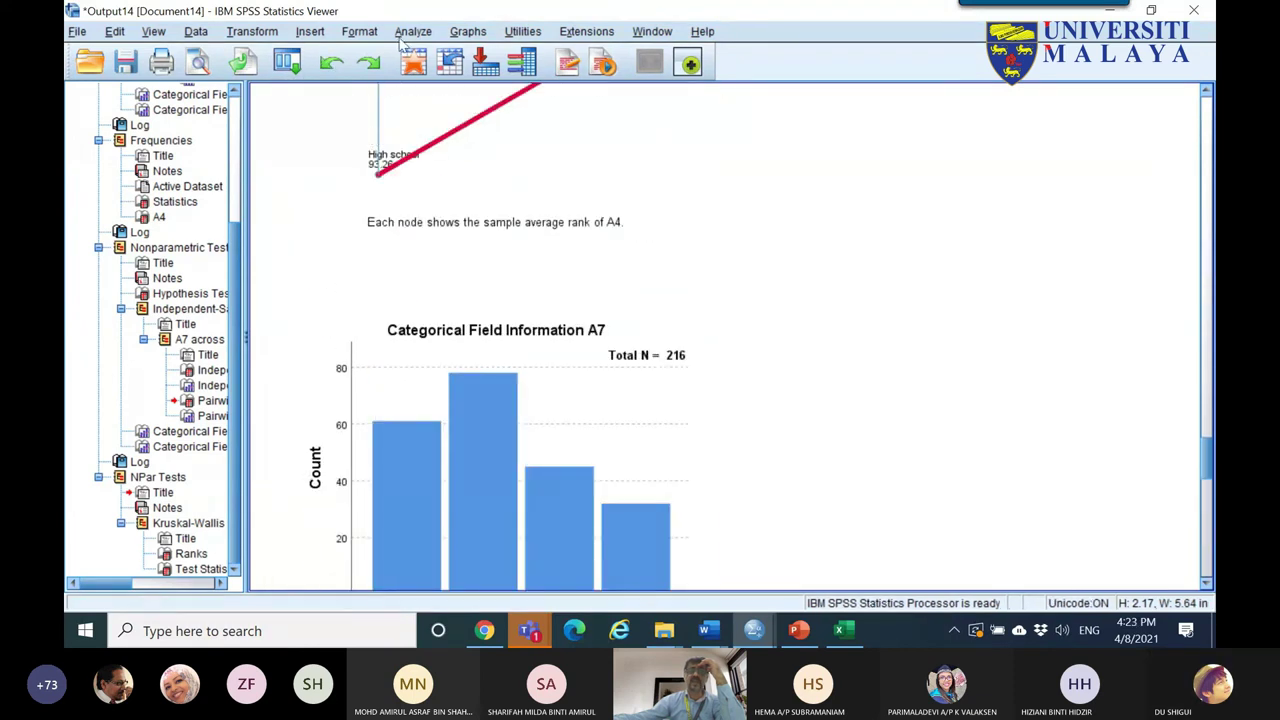
click(418, 32)
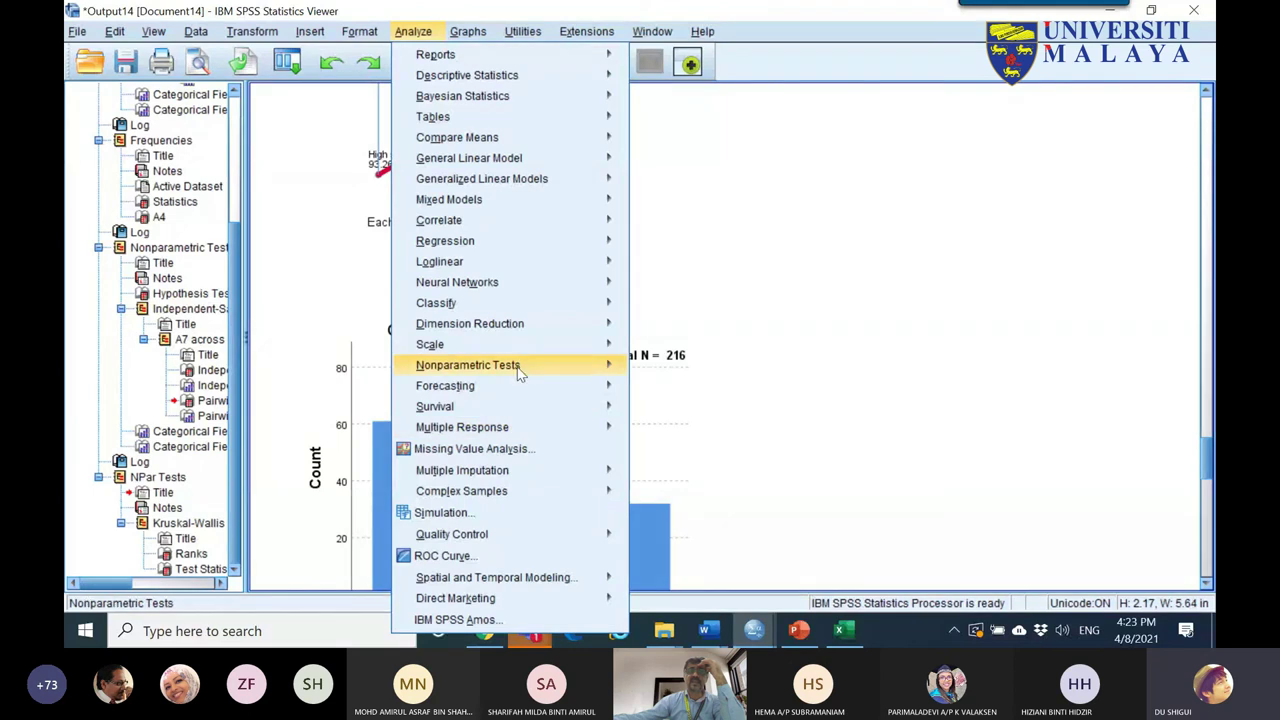
mouse_move(543, 369)
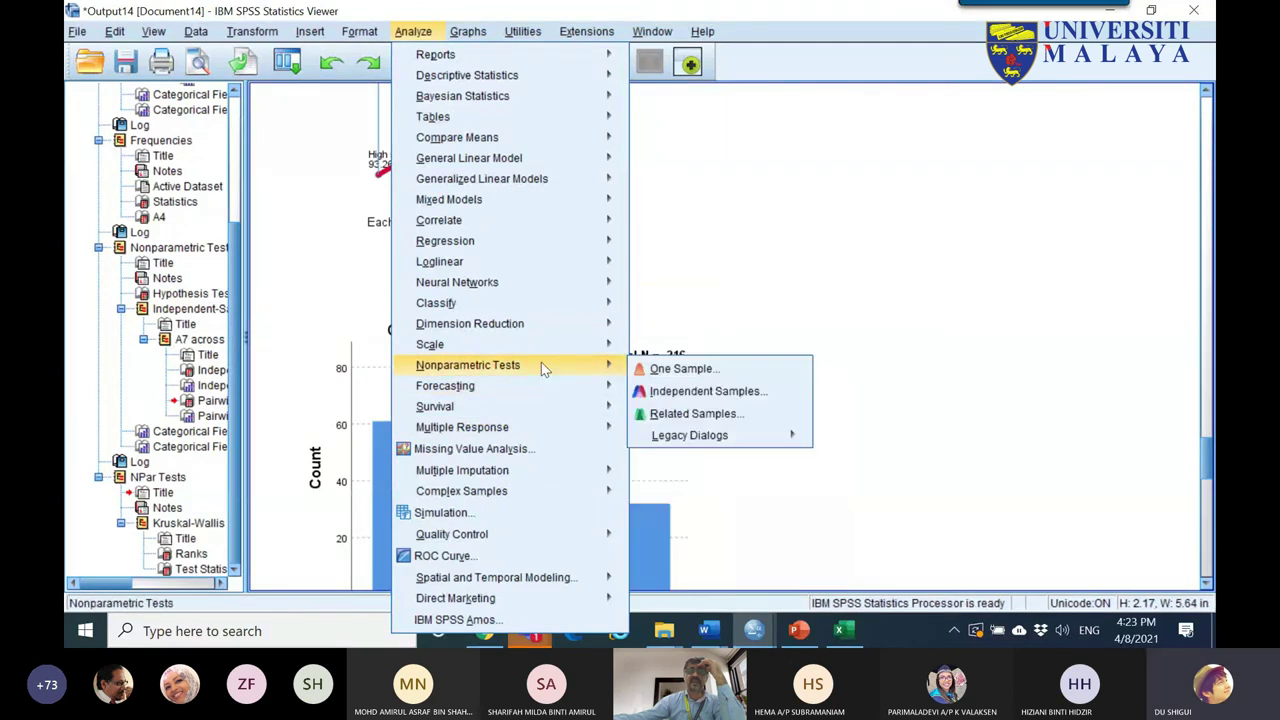
click(742, 398)
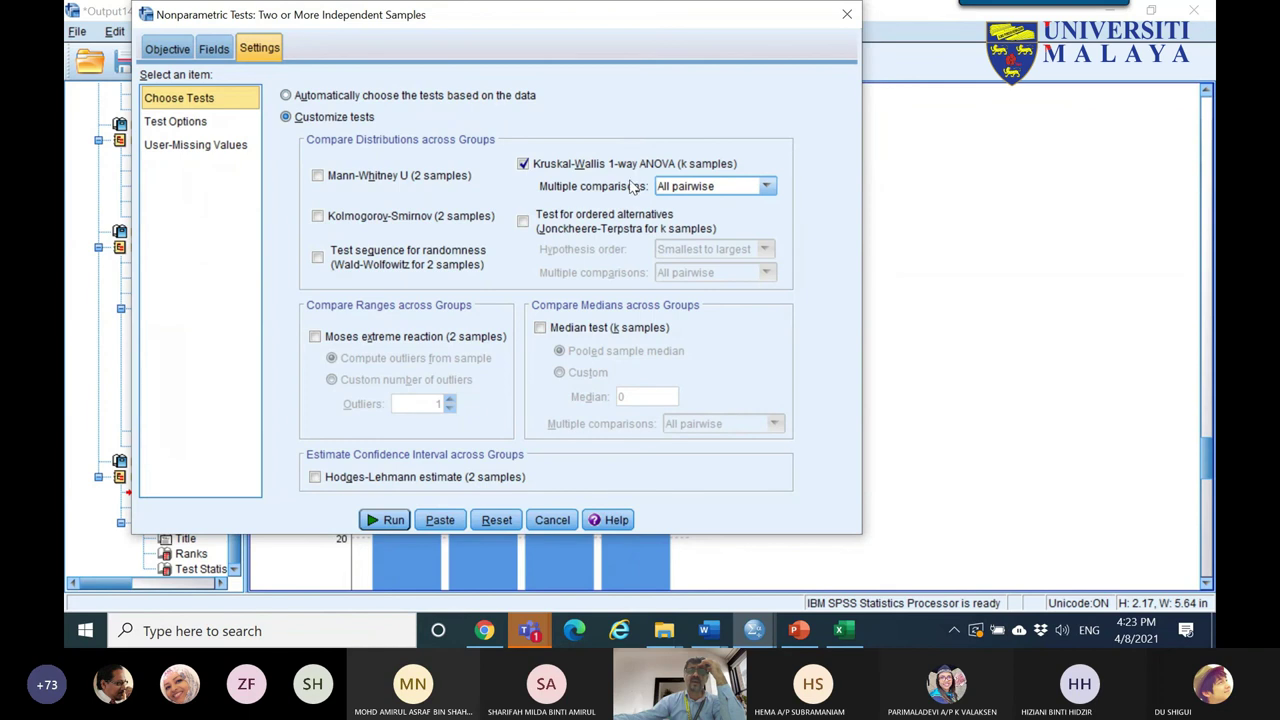
click(702, 190)
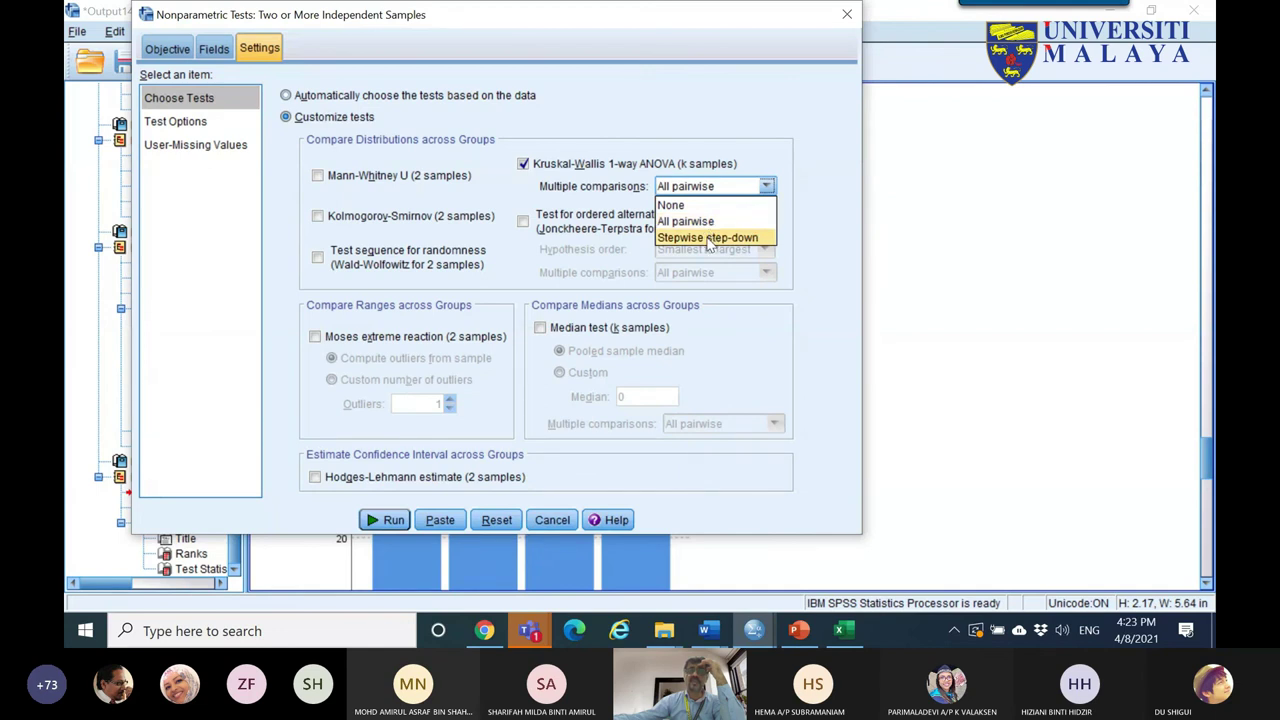
click(708, 238)
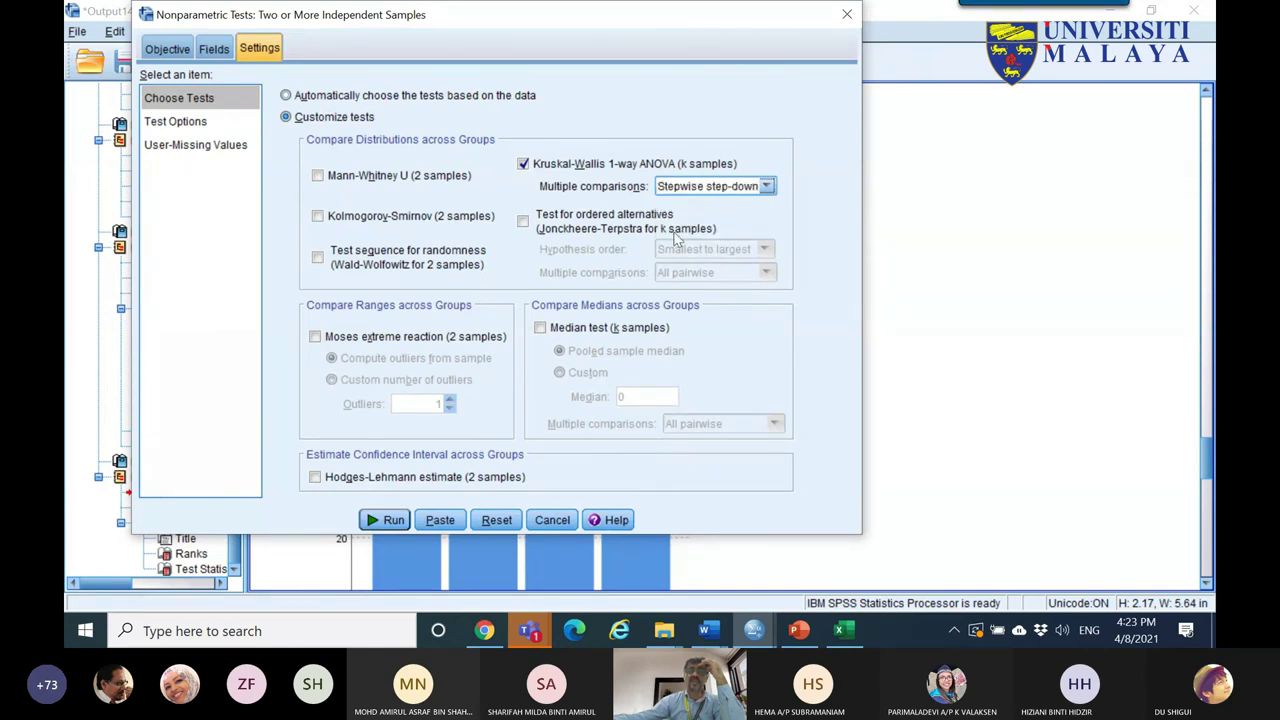
click(393, 521)
- Copy the Homogeneous Subsets based on A4 table from the SPSS output and paste it into Excel's Sheet5 starting at cell B39
scroll(600, 355, down, 5)
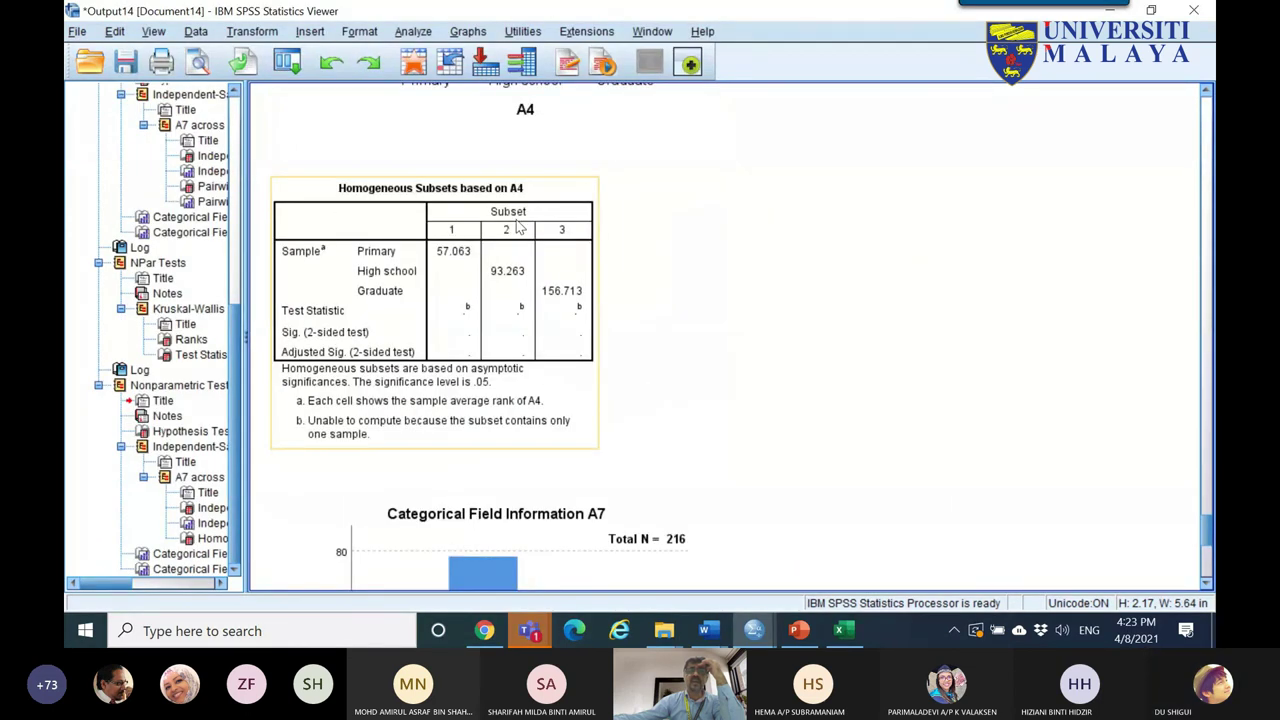
click(302, 192)
right_click(300, 190)
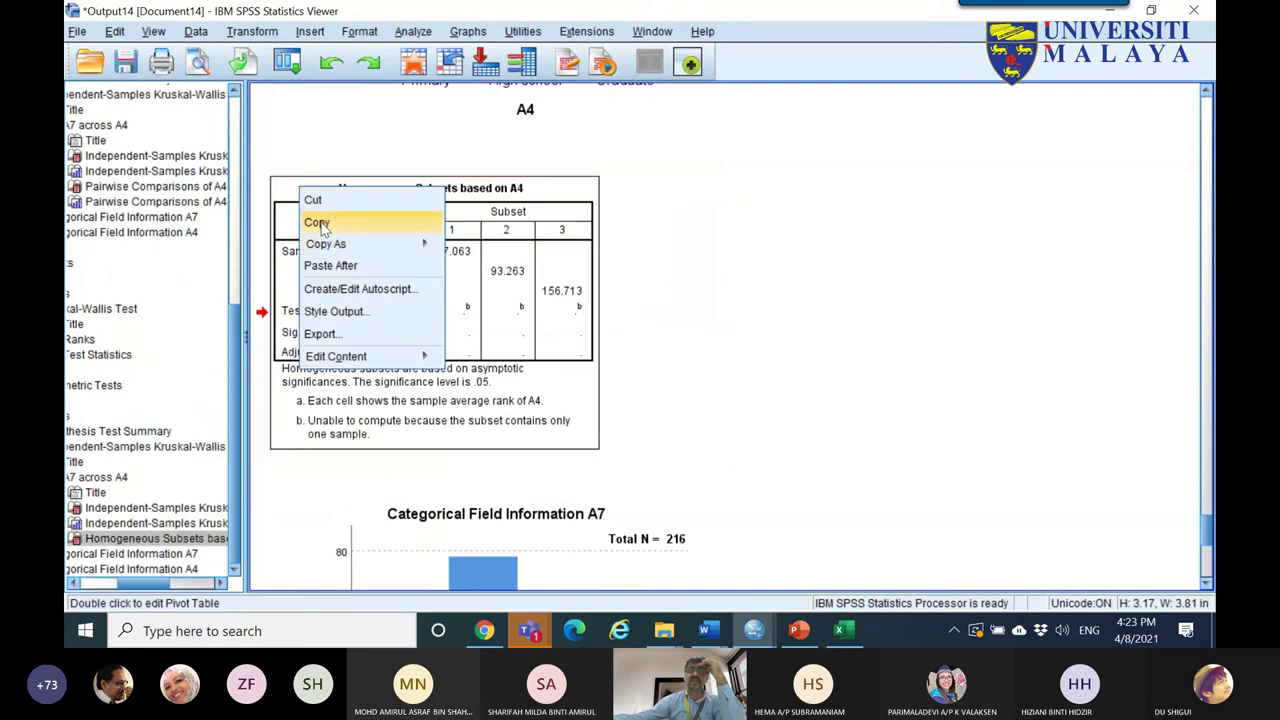
click(317, 222)
click(844, 630)
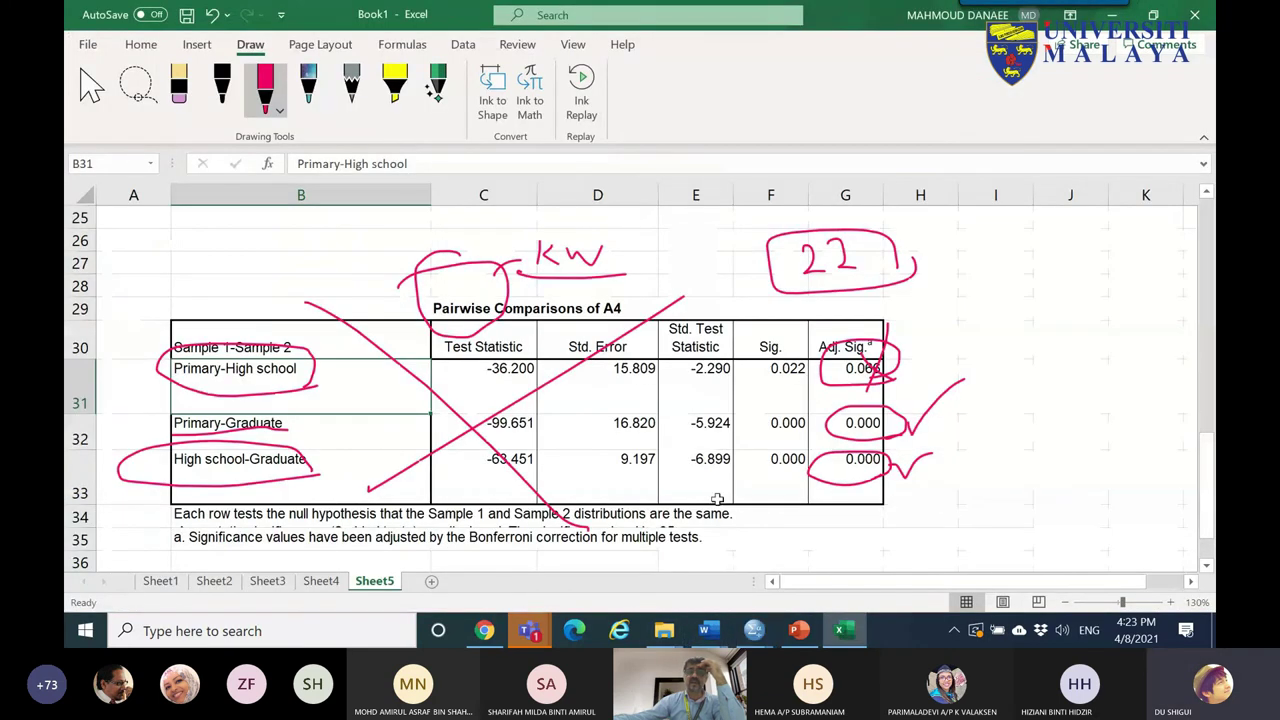
scroll(506, 350, down, 1)
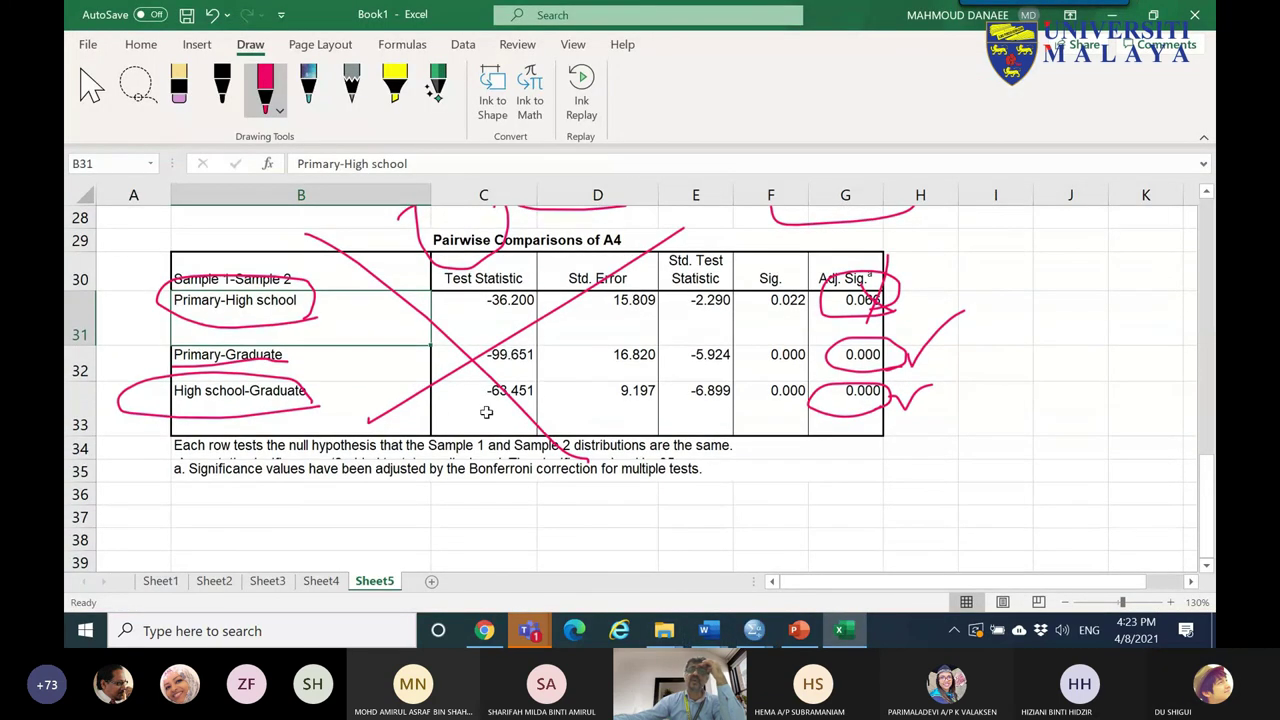
scroll(486, 412, down, 3)
right_click(252, 267)
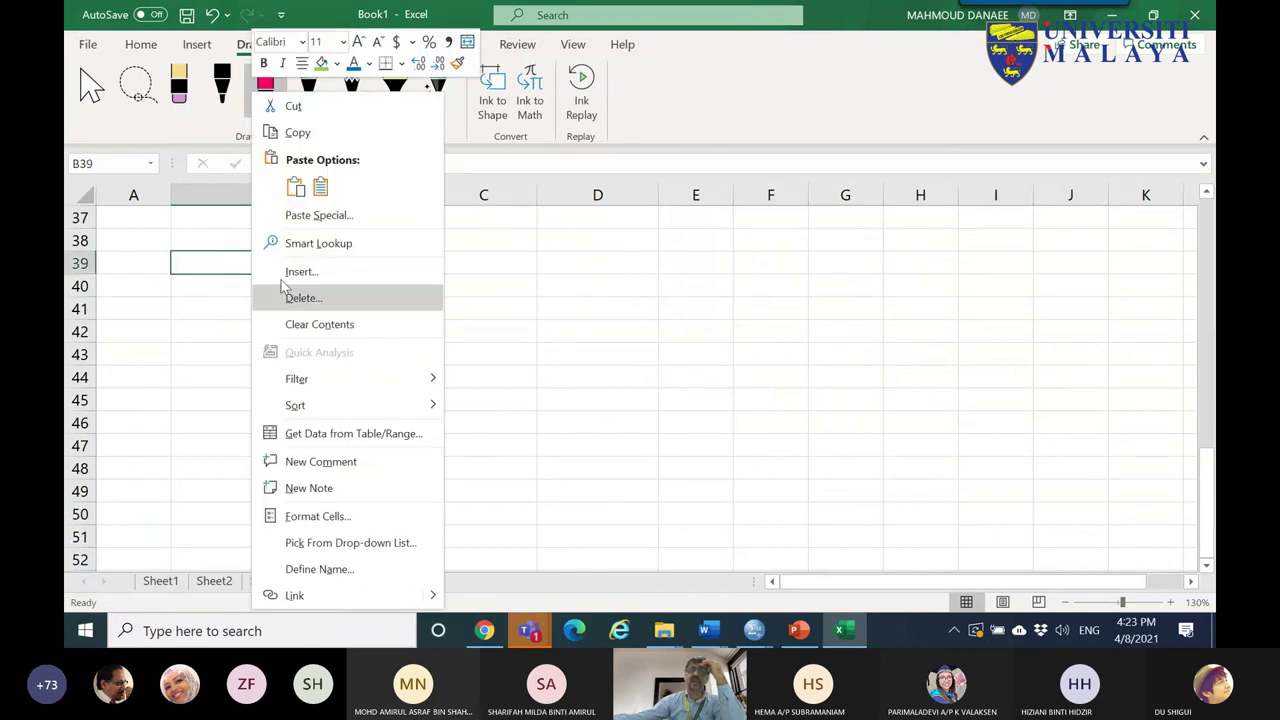
click(289, 188)
- In the pairwise comparisons table, circle the Sig. column and the Adj. Sig. heading in pink ink, with an arrow leading from that heading
click(265, 85)
click(737, 383)
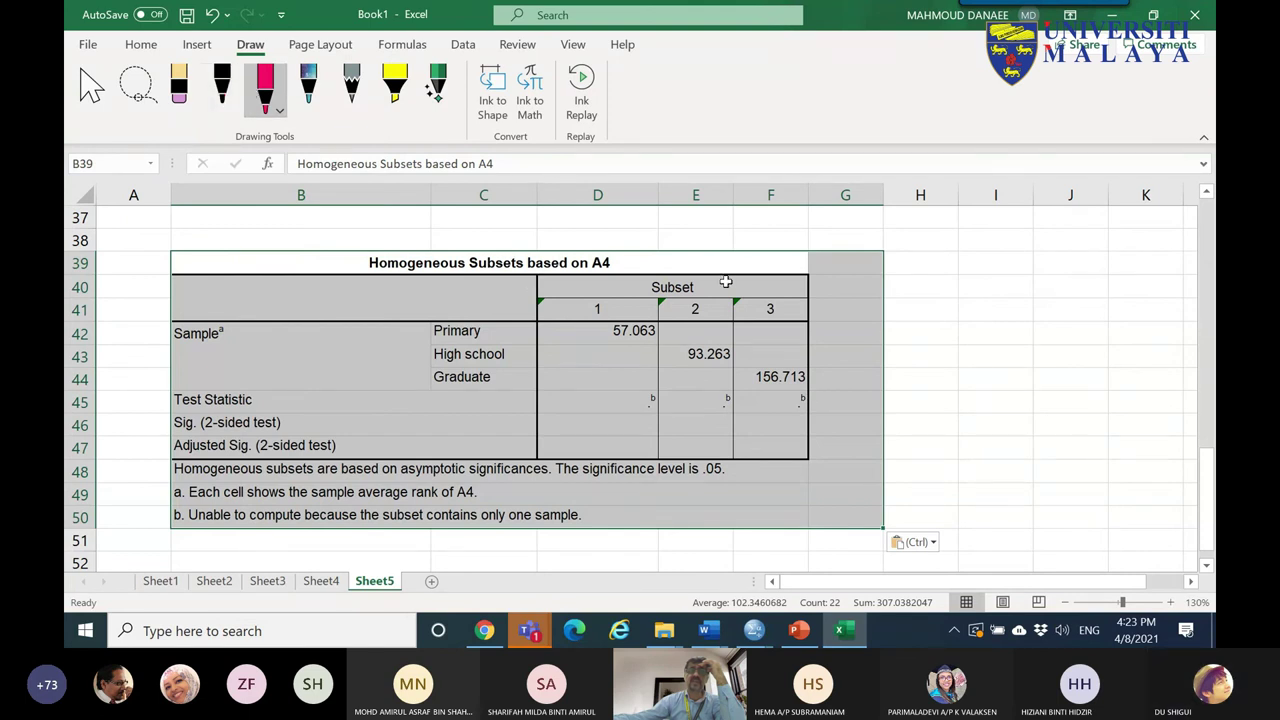
scroll(722, 290, up, 4)
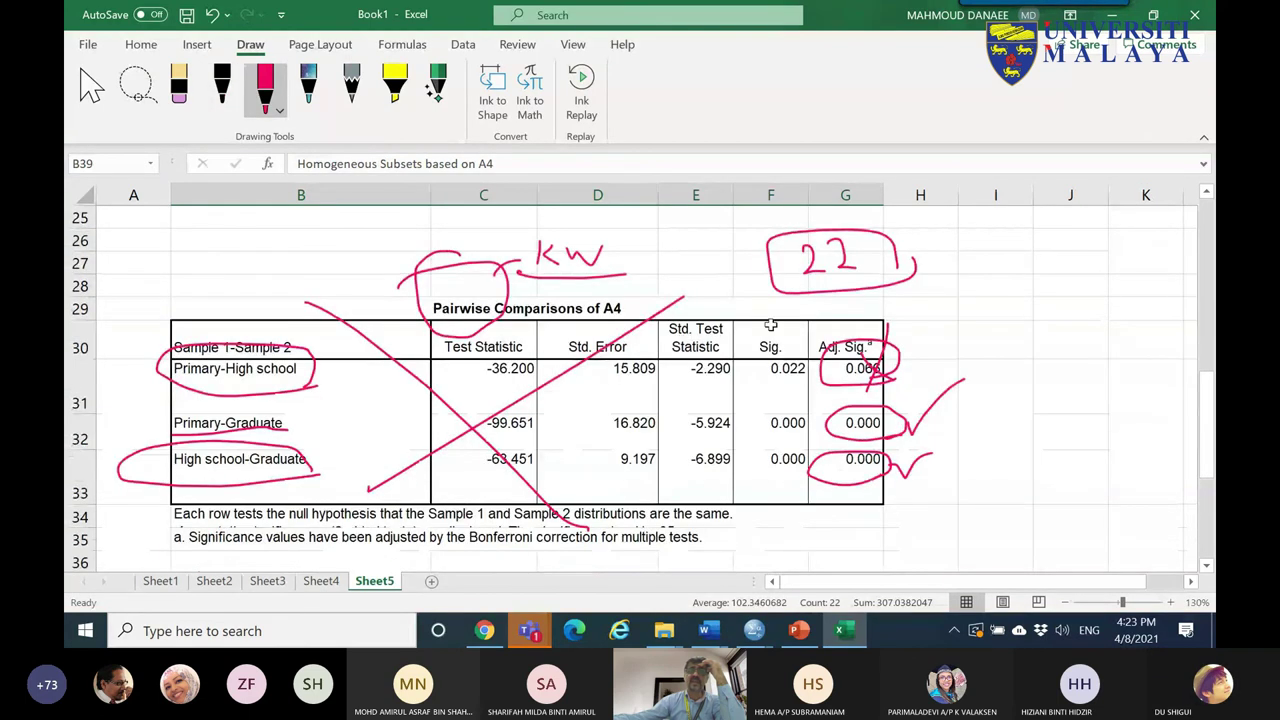
drag(772, 366, 775, 482)
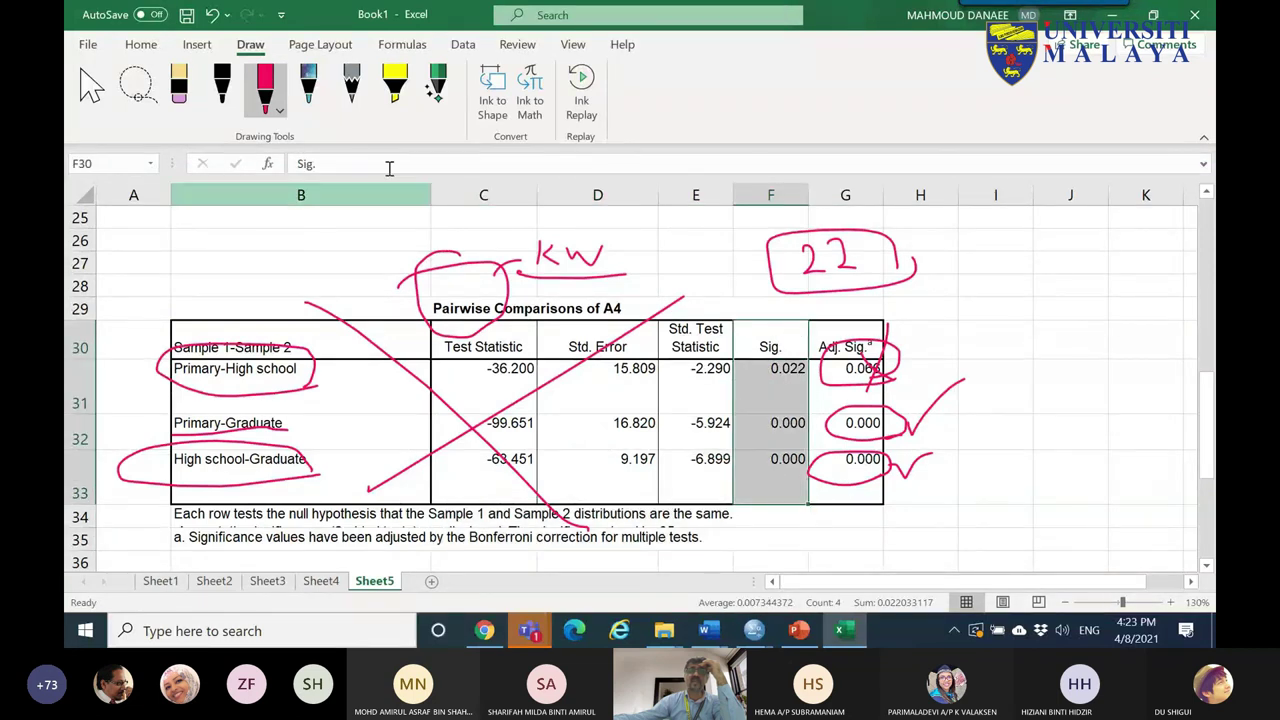
click(262, 108)
click(252, 68)
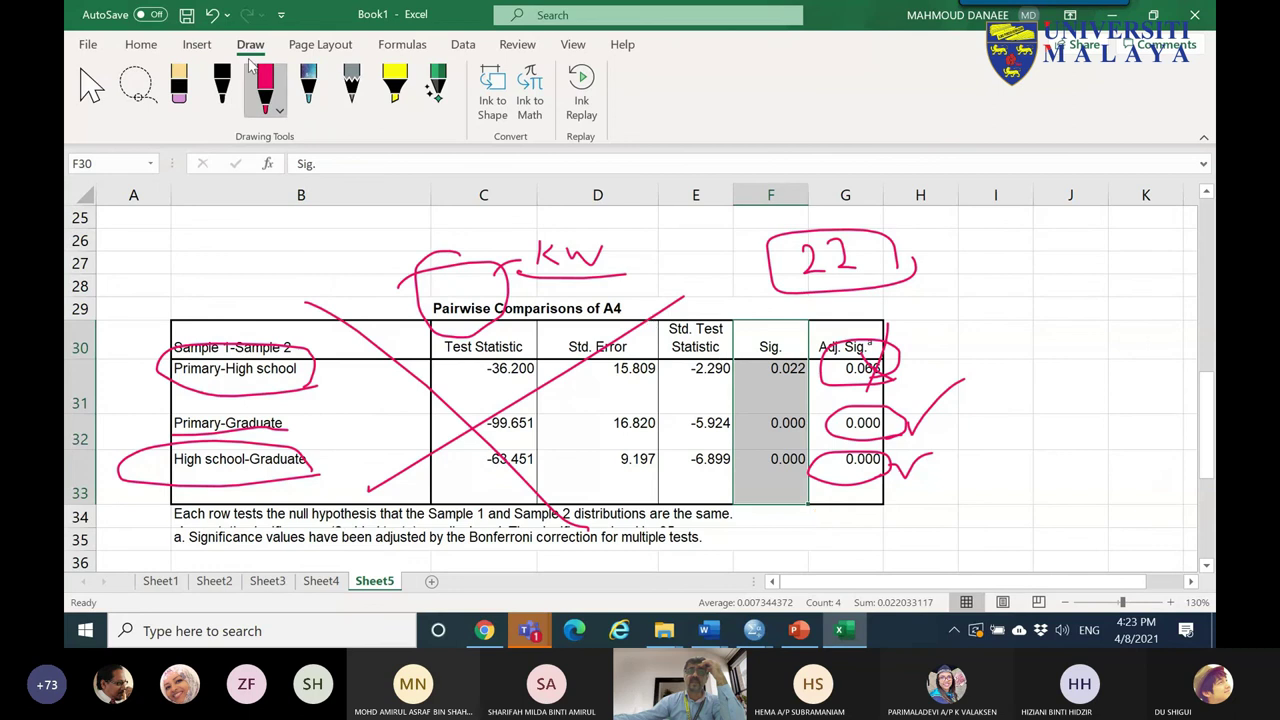
click(262, 110)
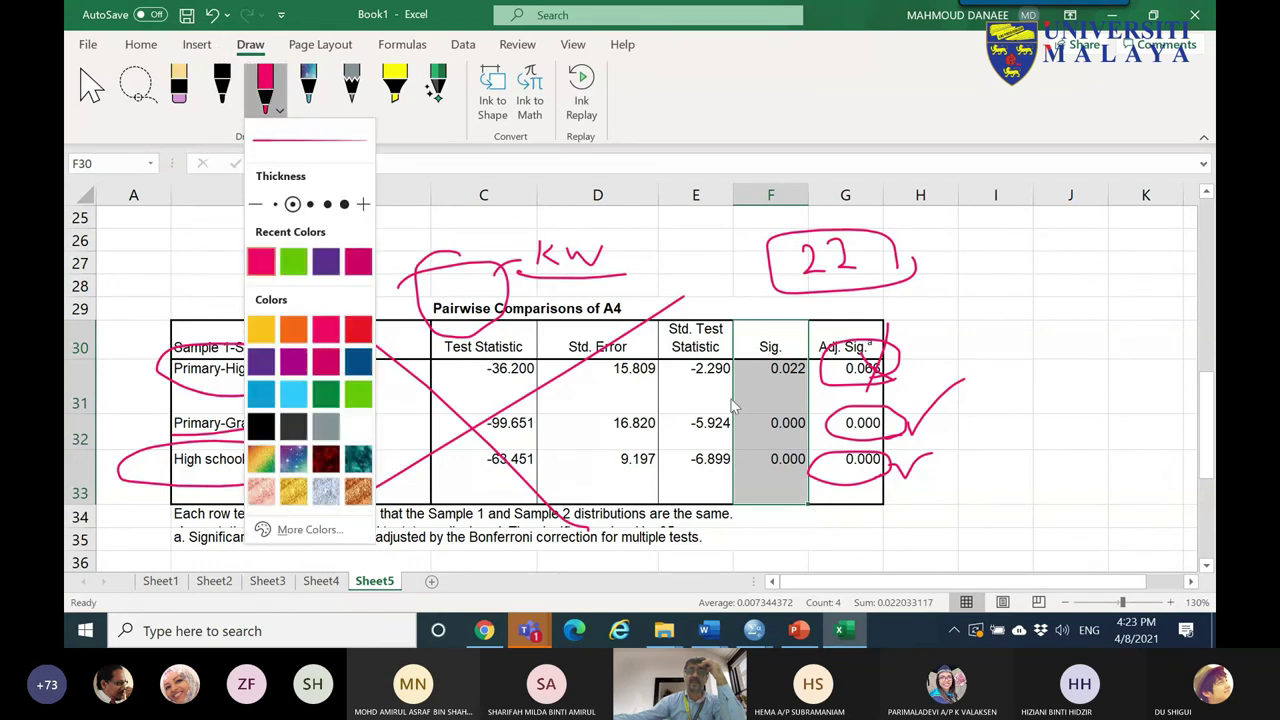
mouse_move(797, 489)
mouse_down()
mouse_move(760, 331)
mouse_move(799, 353)
mouse_move(790, 492)
mouse_up()
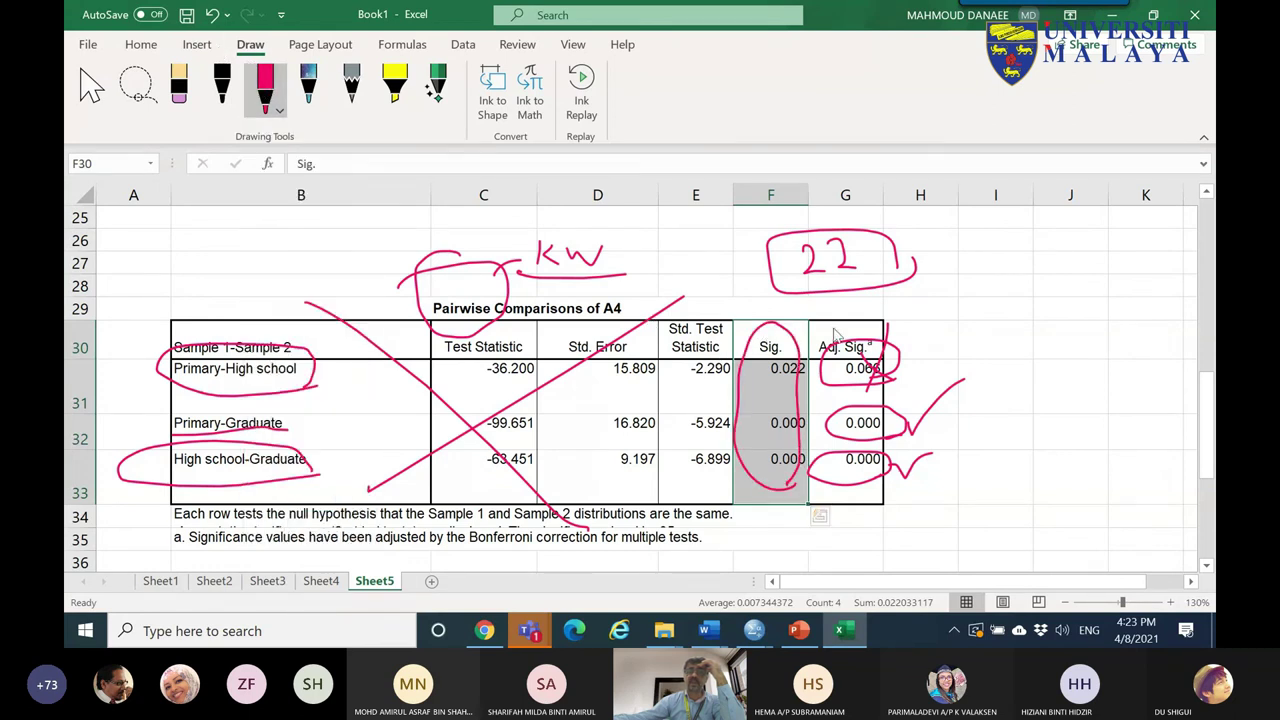
mouse_move(820, 347)
mouse_down()
mouse_move(834, 318)
mouse_move(885, 366)
mouse_move(827, 366)
mouse_move(904, 293)
mouse_move(975, 310)
mouse_up()
- Circle the Homogeneous Subsets title and its three average ranks in pink ink, and mark Primary and High school separately in the pairwise table
drag(1207, 405, 1210, 515)
mouse_move(336, 268)
mouse_down()
mouse_move(652, 310)
mouse_move(651, 255)
mouse_move(358, 292)
mouse_up()
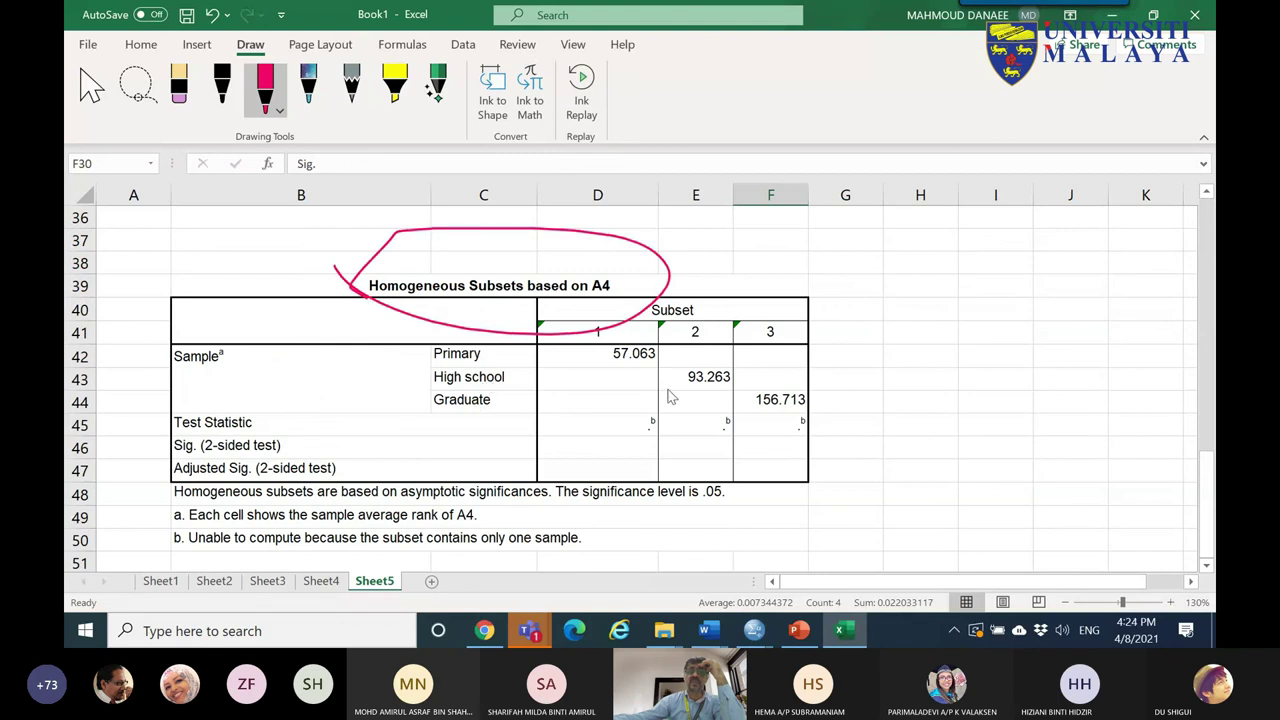
mouse_move(593, 330)
mouse_down()
mouse_move(725, 347)
mouse_move(810, 397)
mouse_move(817, 423)
mouse_move(605, 362)
mouse_up()
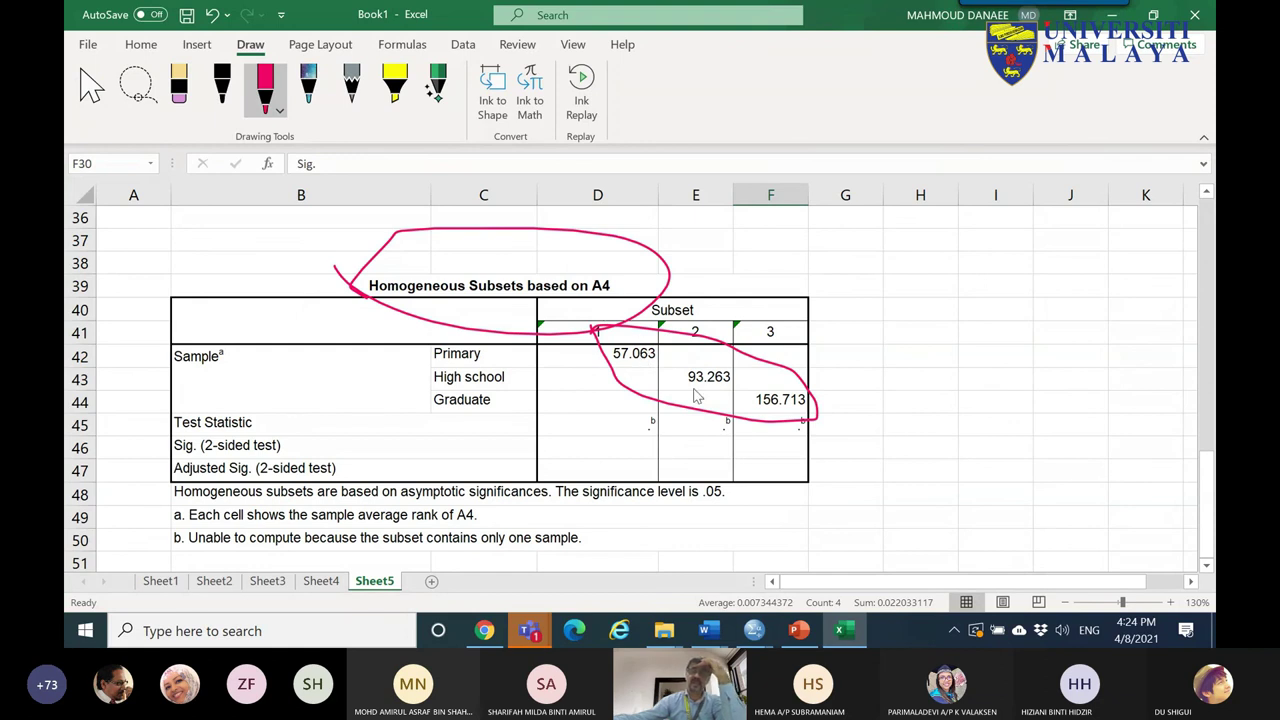
mouse_move(621, 369)
mouse_down()
mouse_move(682, 391)
mouse_move(797, 423)
mouse_up()
drag(1206, 470, 1197, 362)
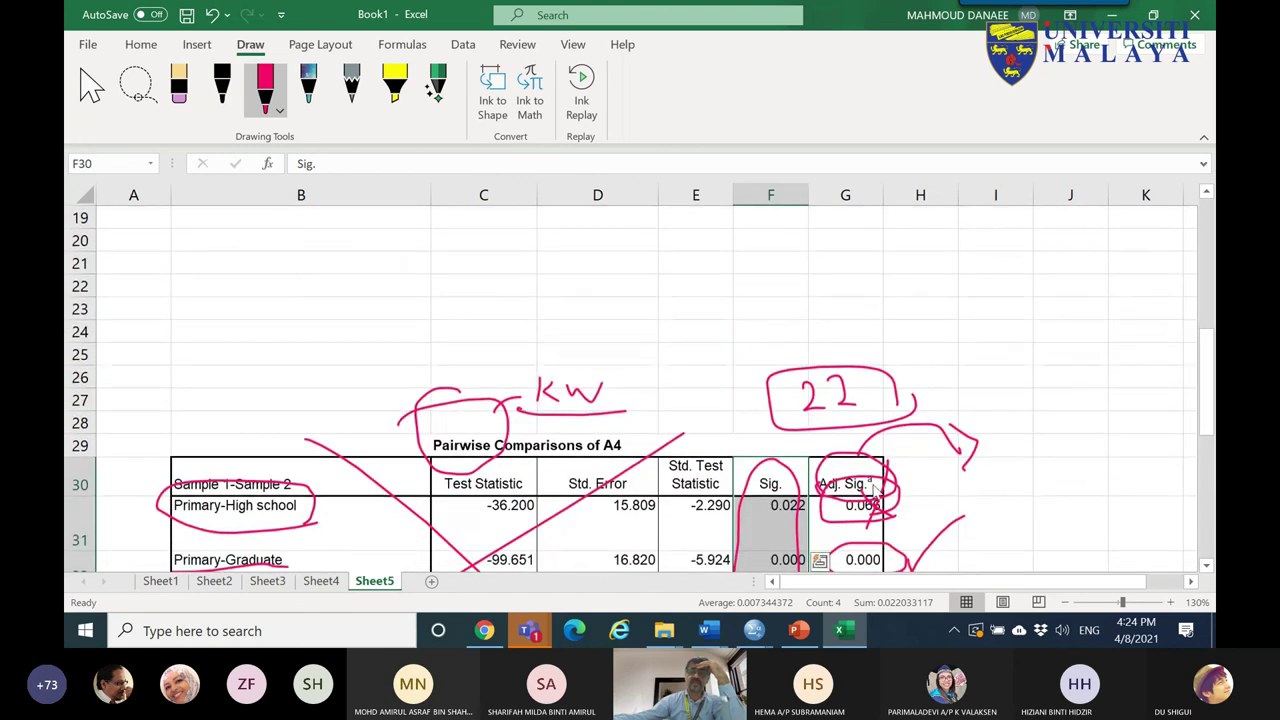
mouse_move(197, 528)
mouse_down()
mouse_move(222, 494)
mouse_move(157, 509)
mouse_move(238, 529)
mouse_move(311, 509)
mouse_move(249, 512)
mouse_move(318, 517)
mouse_up()
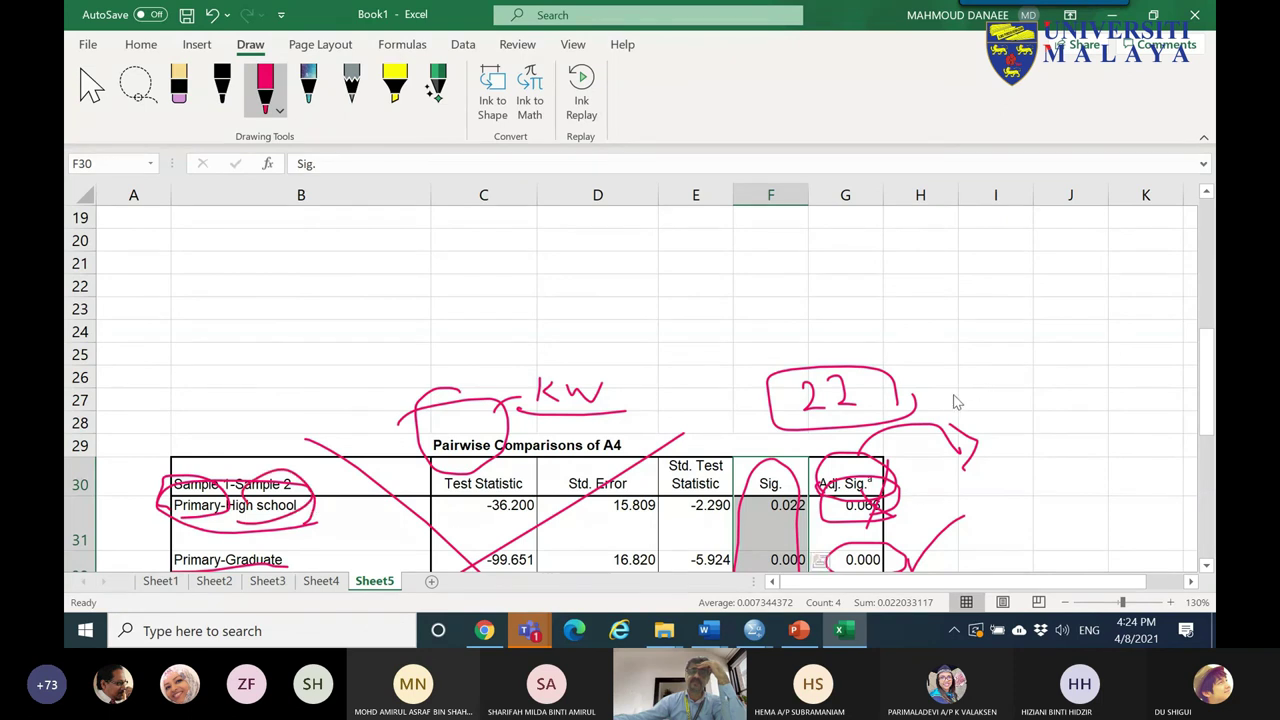
- Switch to slide 73 in PowerPoint and circle More than Two Samples, its Paired row, and k related samples -> Freidman in pink ink
click(799, 632)
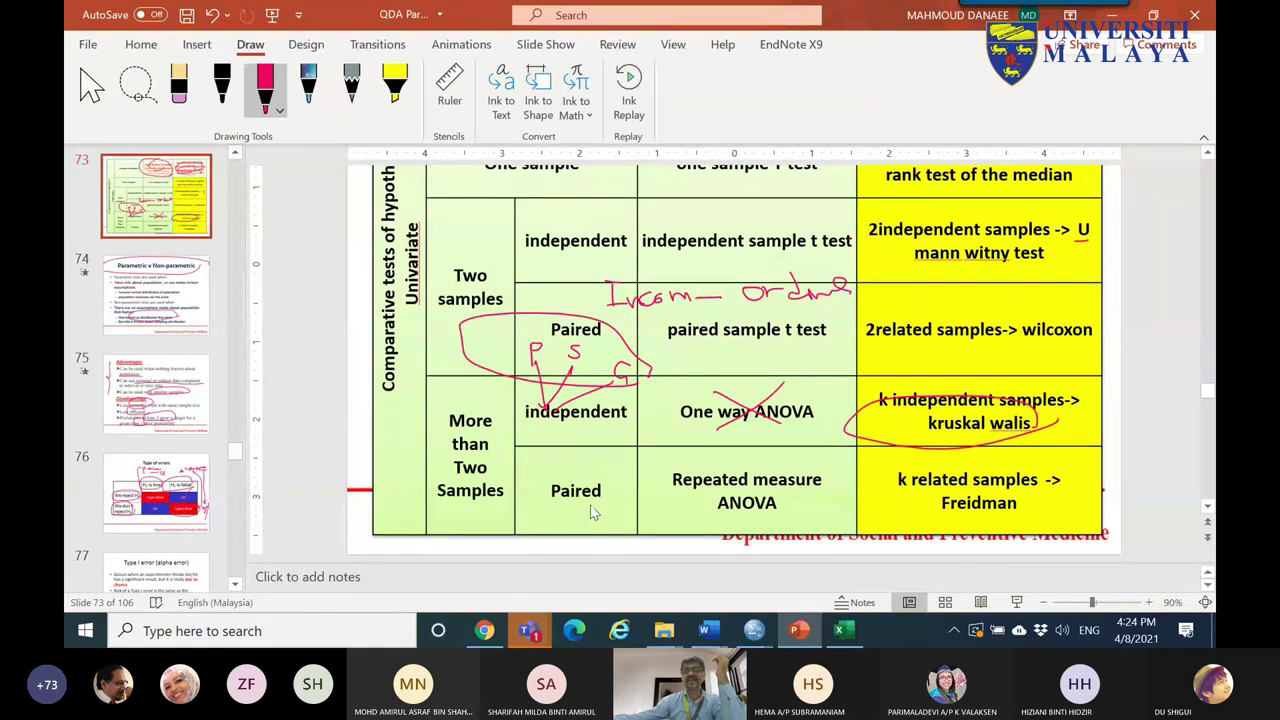
mouse_move(450, 492)
mouse_down()
mouse_move(422, 434)
mouse_move(439, 396)
mouse_move(487, 410)
mouse_move(506, 508)
mouse_move(432, 482)
mouse_up()
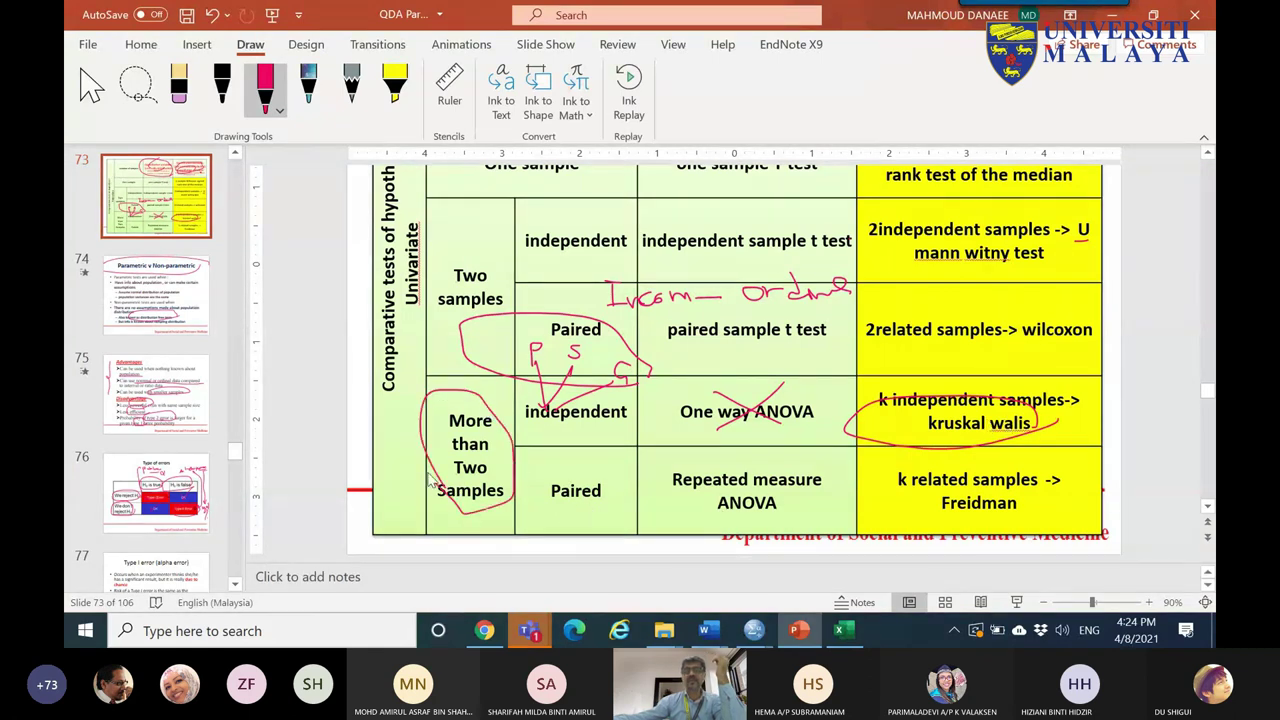
mouse_move(628, 514)
mouse_down()
mouse_move(525, 505)
mouse_move(576, 482)
mouse_move(632, 497)
mouse_move(593, 519)
mouse_up()
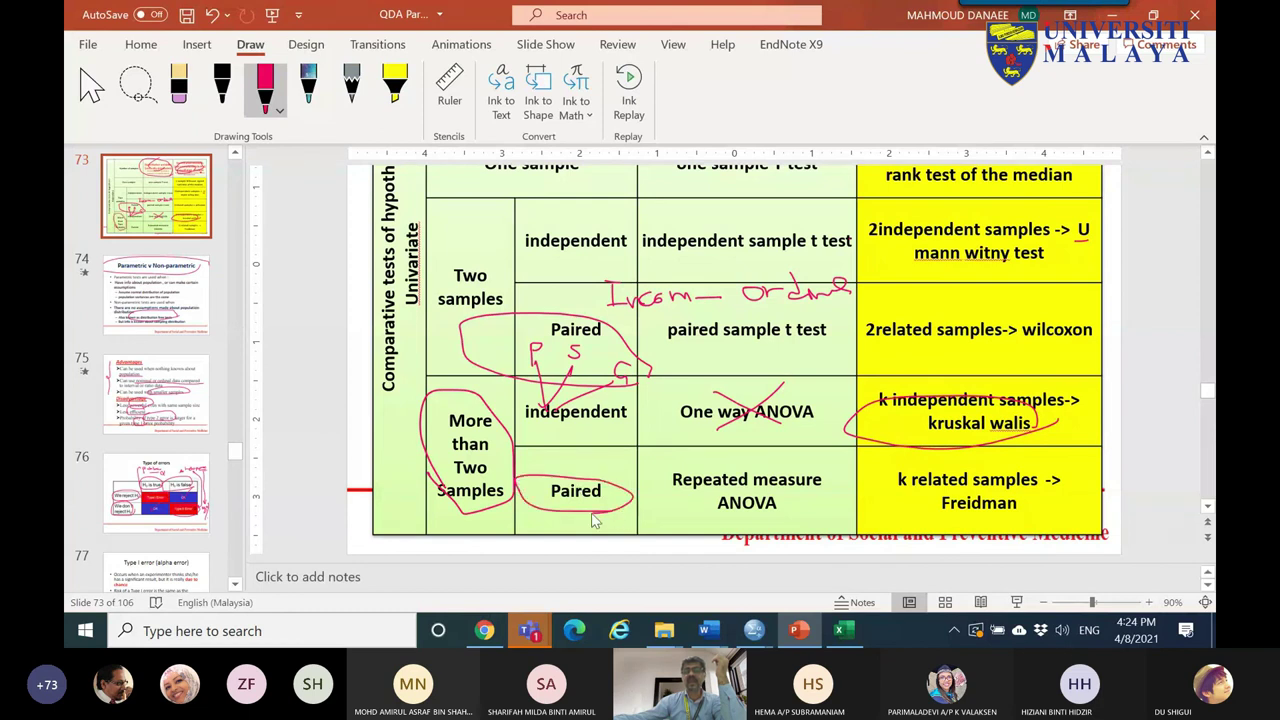
mouse_move(1043, 522)
mouse_down()
mouse_move(846, 481)
mouse_move(996, 464)
mouse_move(1089, 473)
mouse_move(1085, 505)
mouse_move(1048, 523)
mouse_up()
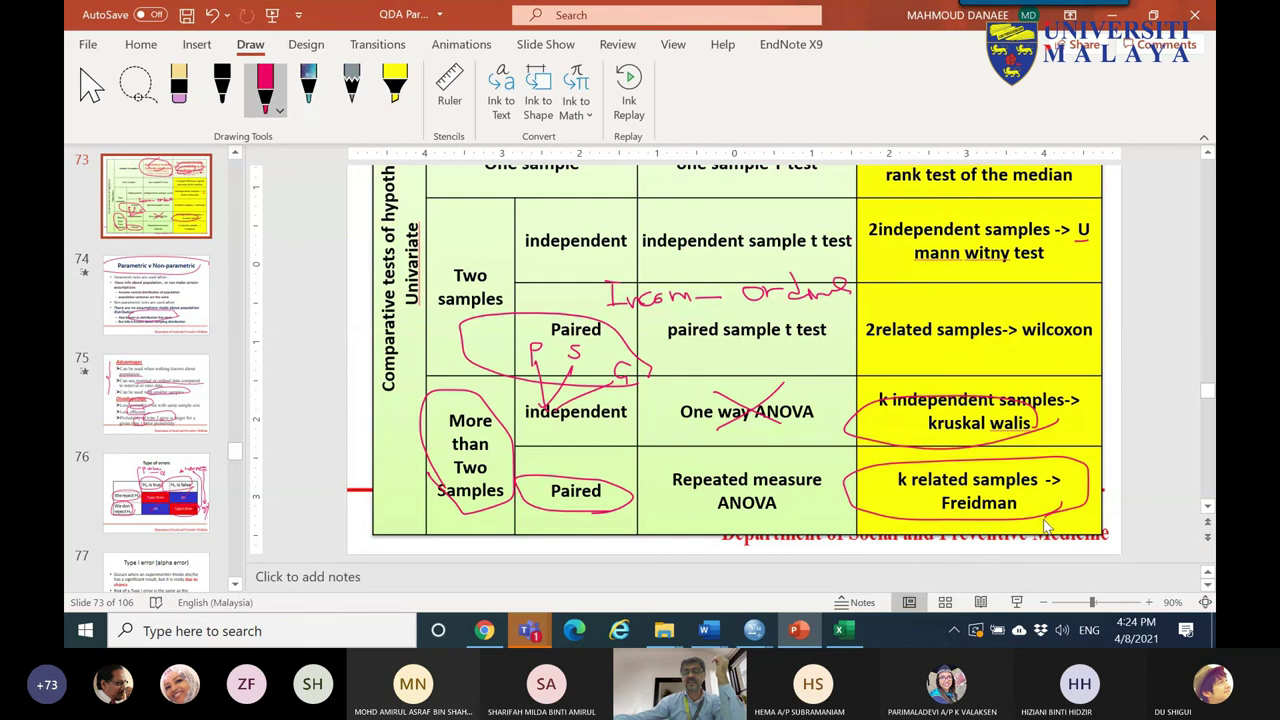
- Switch to the Untitled6 dataset in SPSS and review its PRE and POST columns and the empty column beside them
mouse_move(754, 630)
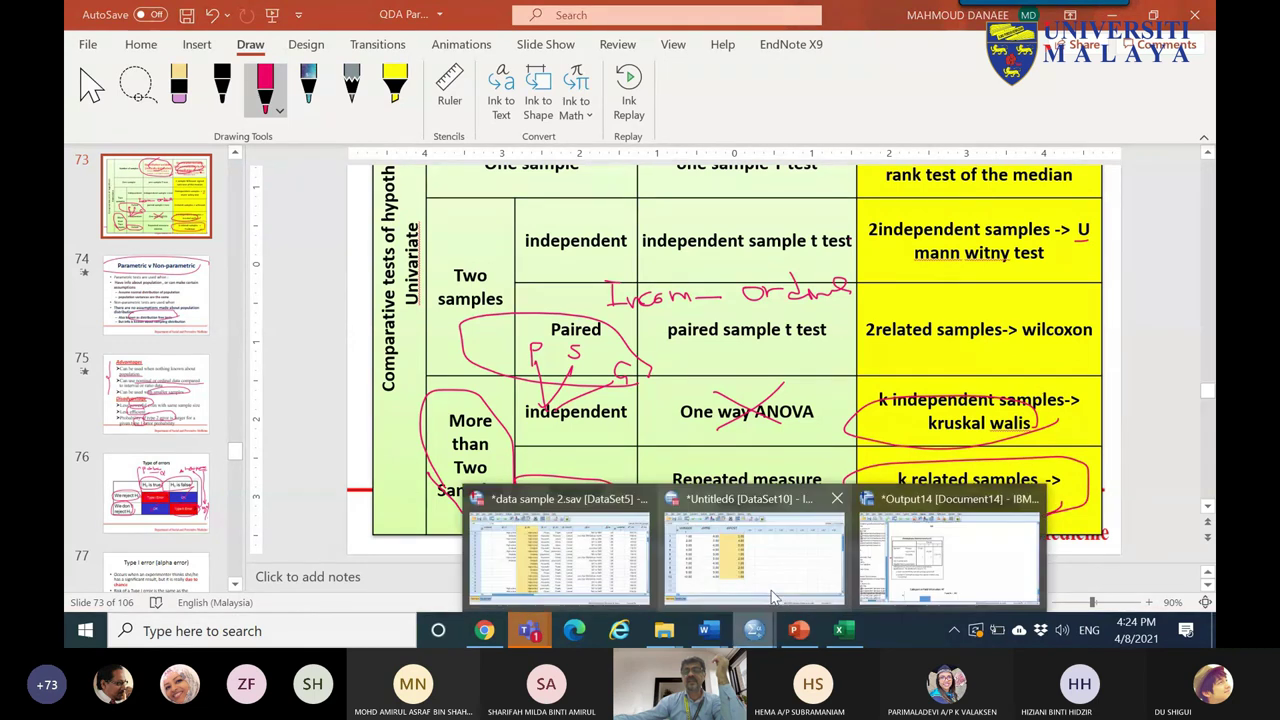
click(952, 558)
click(754, 560)
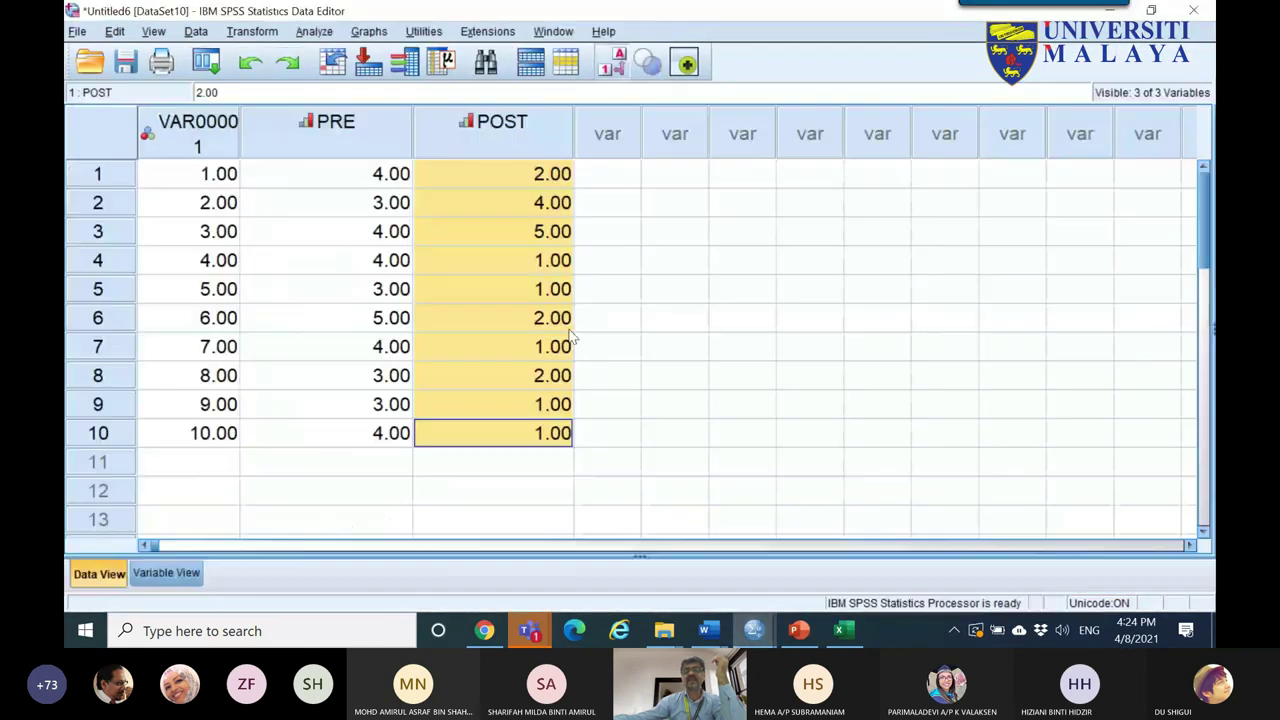
click(312, 148)
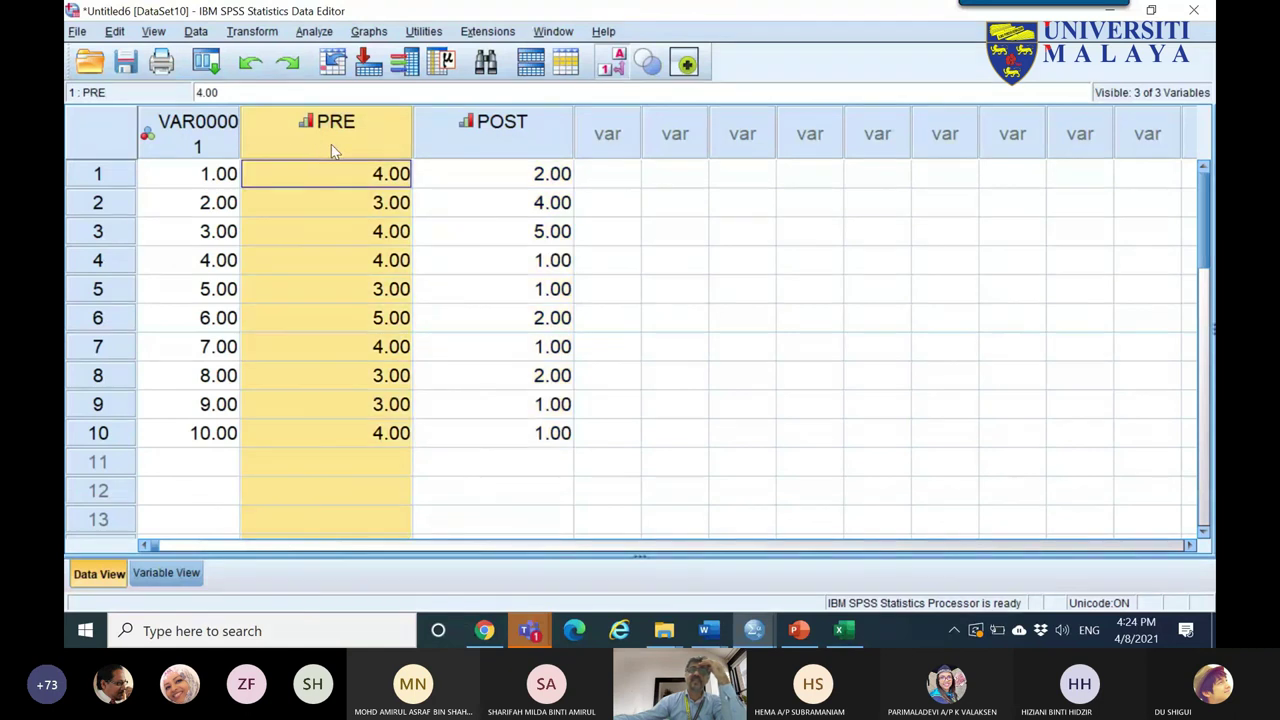
click(490, 140)
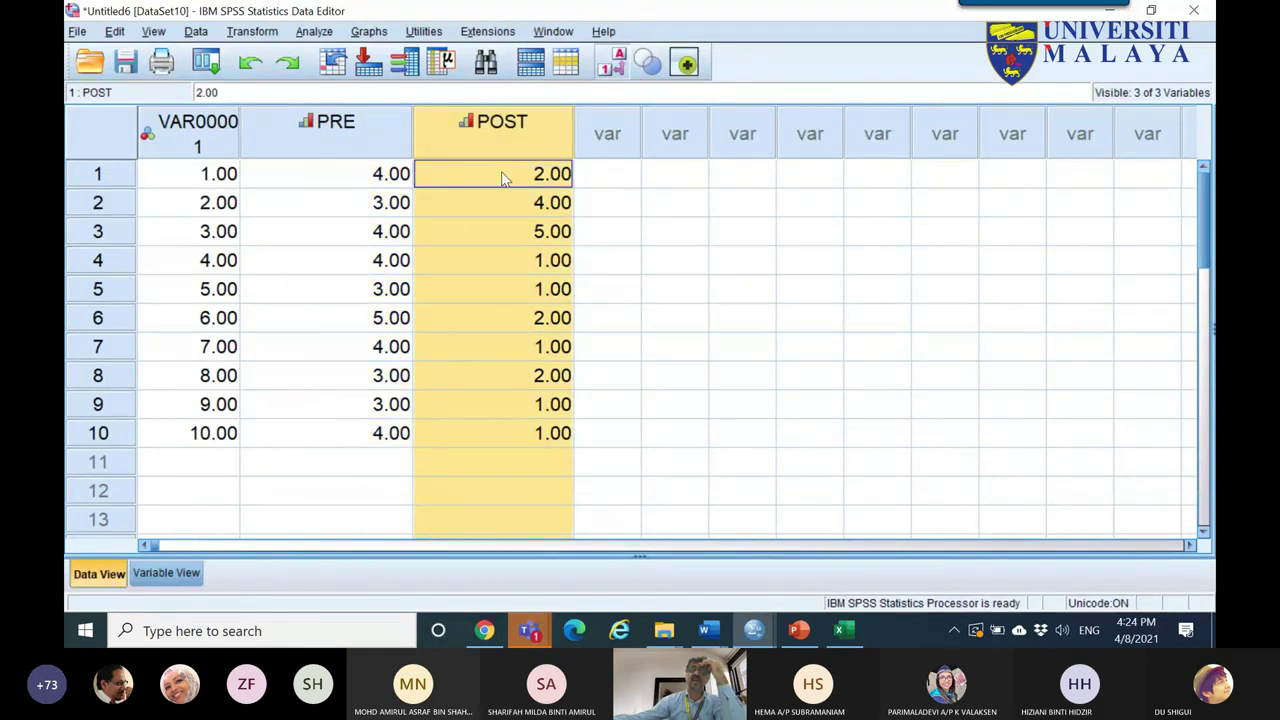
click(610, 176)
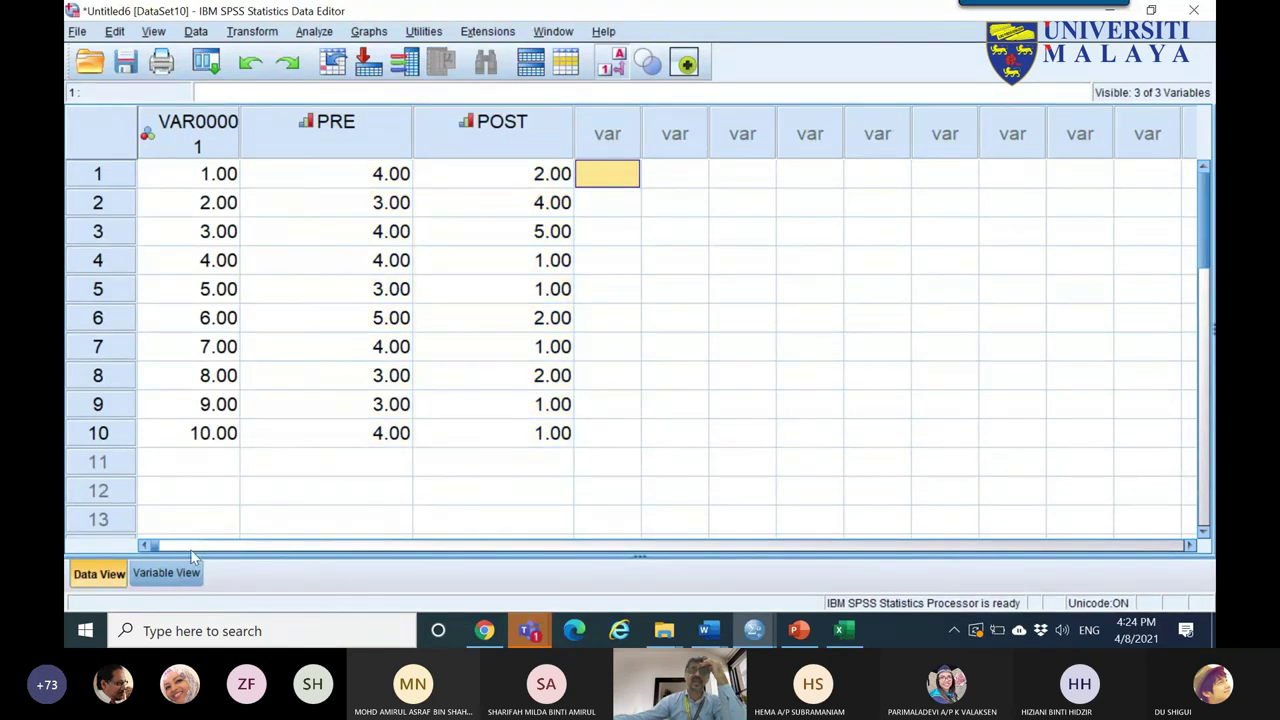
- Rename the POST variable as DAY1, add a new variable named MONTH1 below it, and return to the data values
click(166, 572)
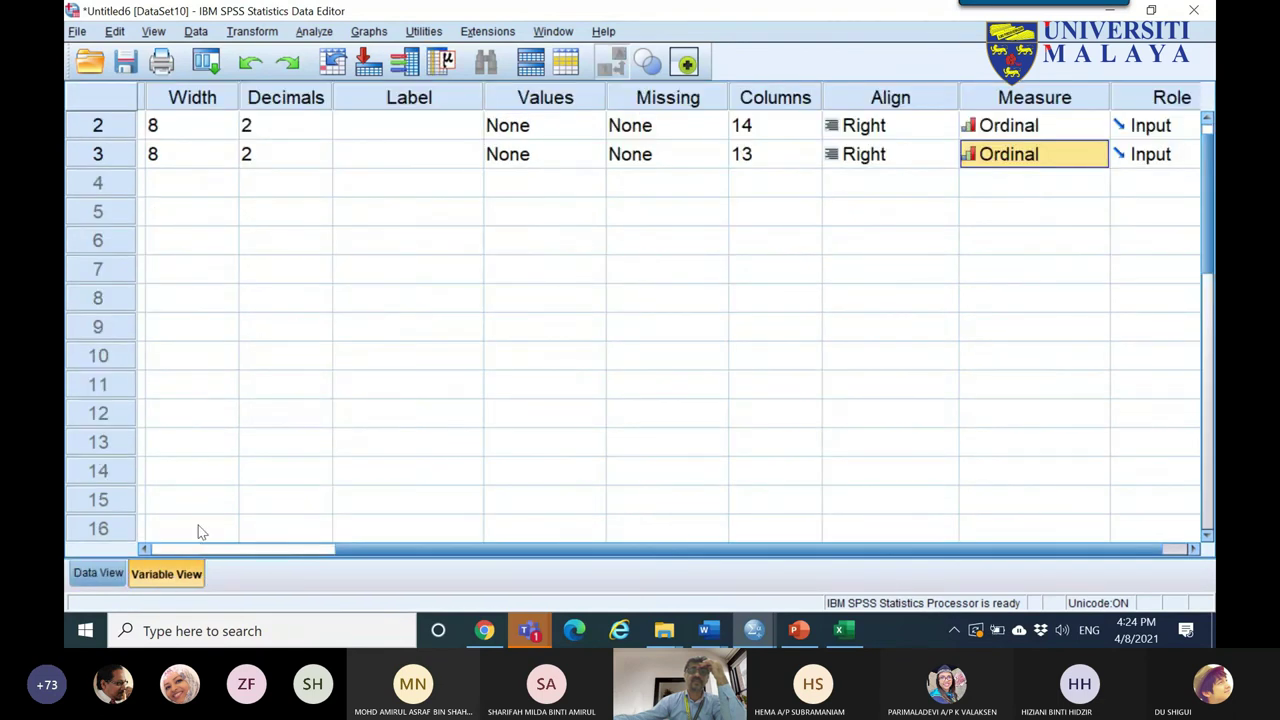
click(175, 549)
click(188, 155)
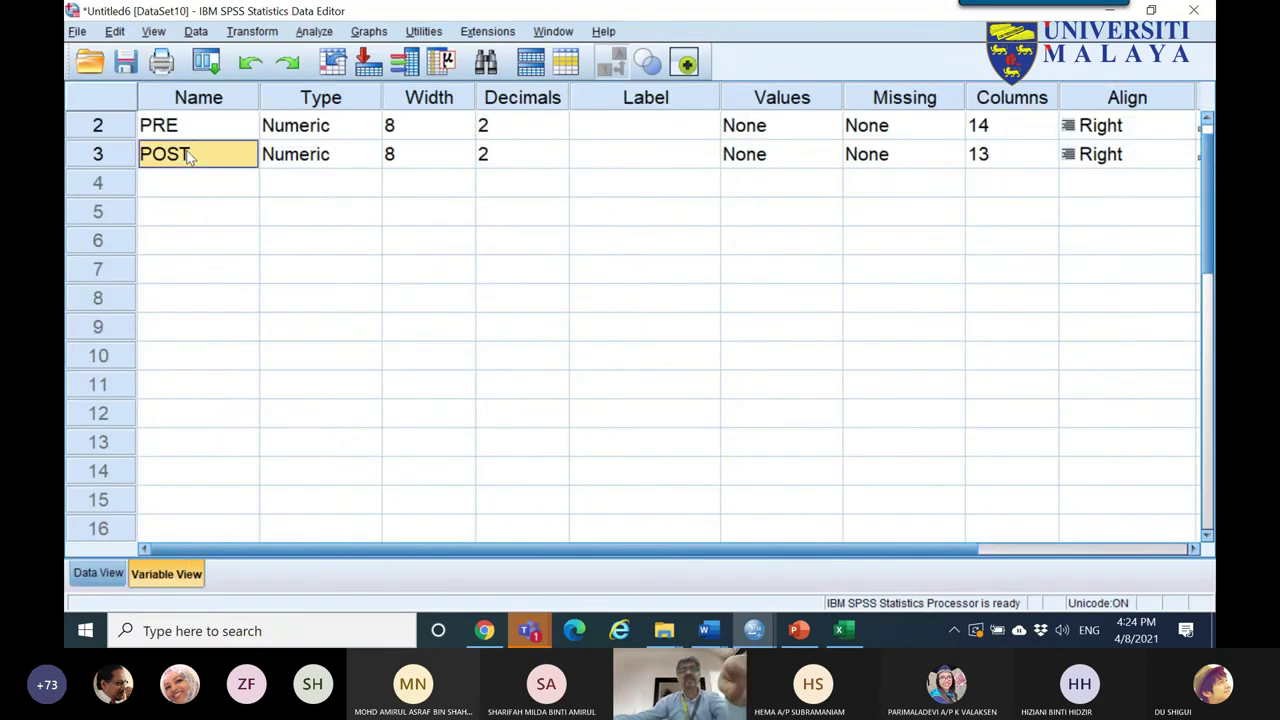
text(DAY1)
click(175, 184)
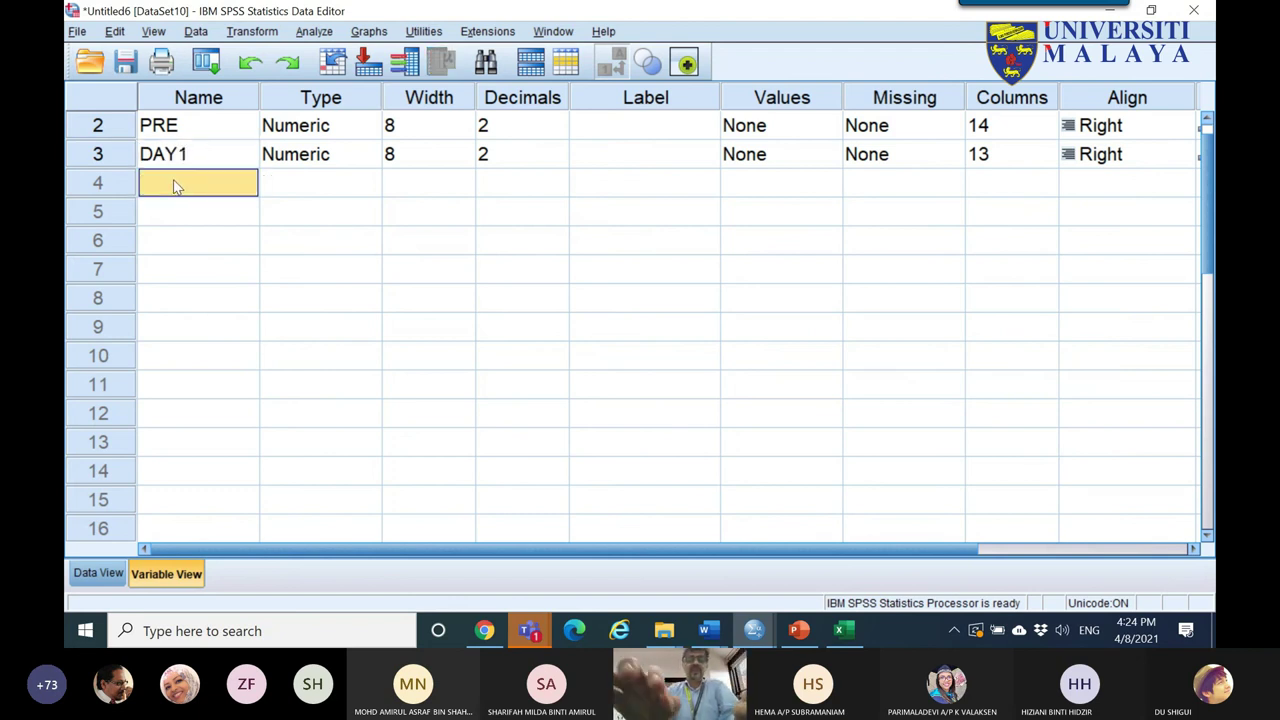
text(MONTH1)
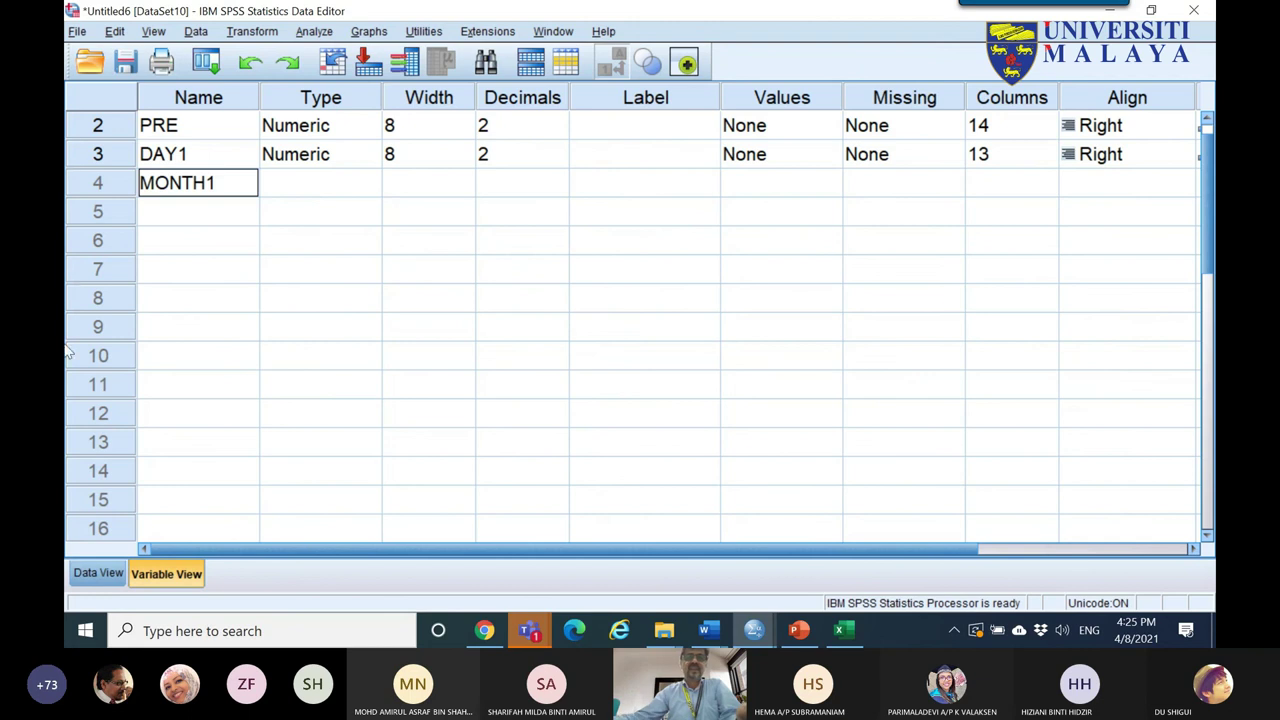
click(98, 573)
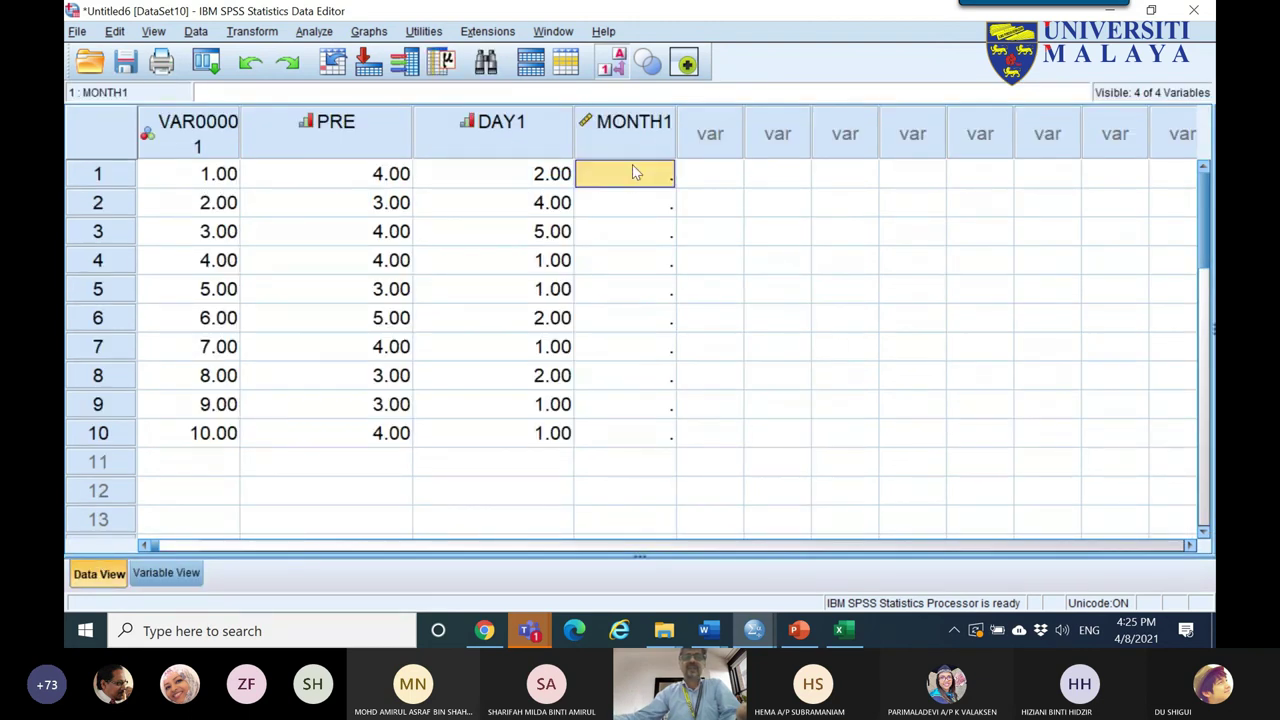
- Enter 5, 3, 5 and 5 as the MONTH1 values for rows 1 to 4
text(5)
key(Return)
text(3)
key(Return)
text(5)
key(Return)
text(55)
key(Return)
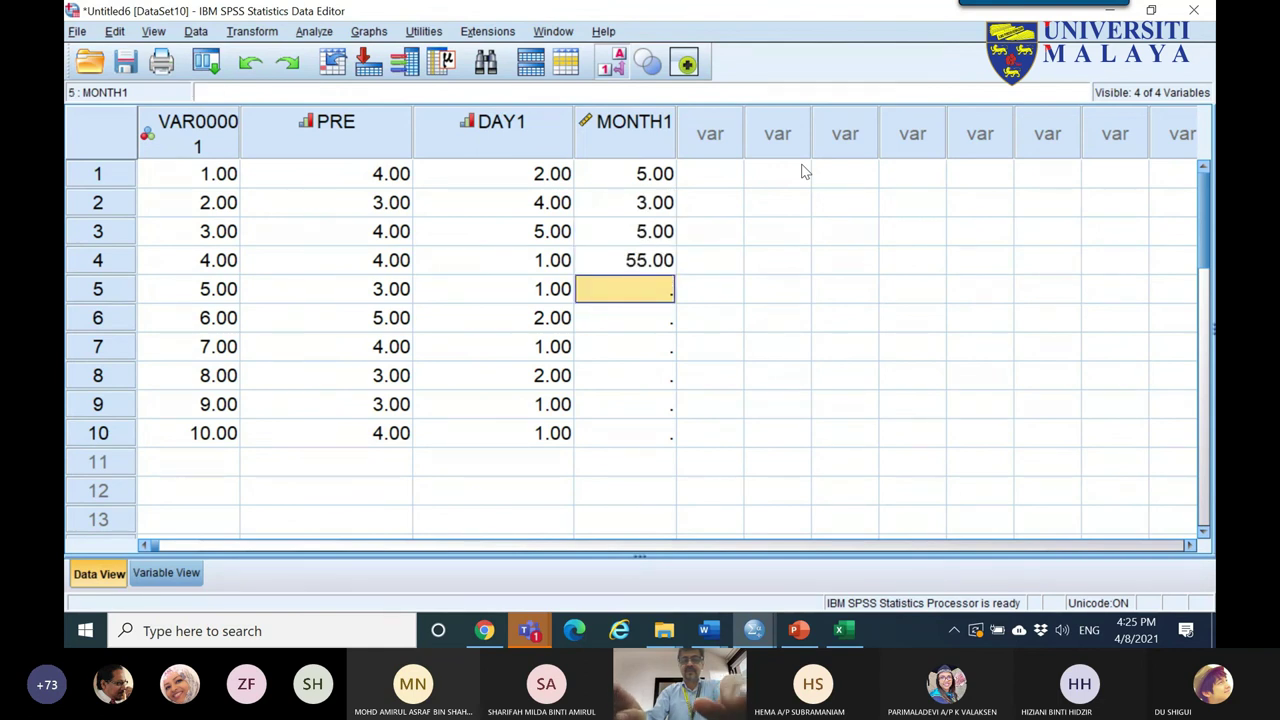
key(Up)
text(5)
key(Return)
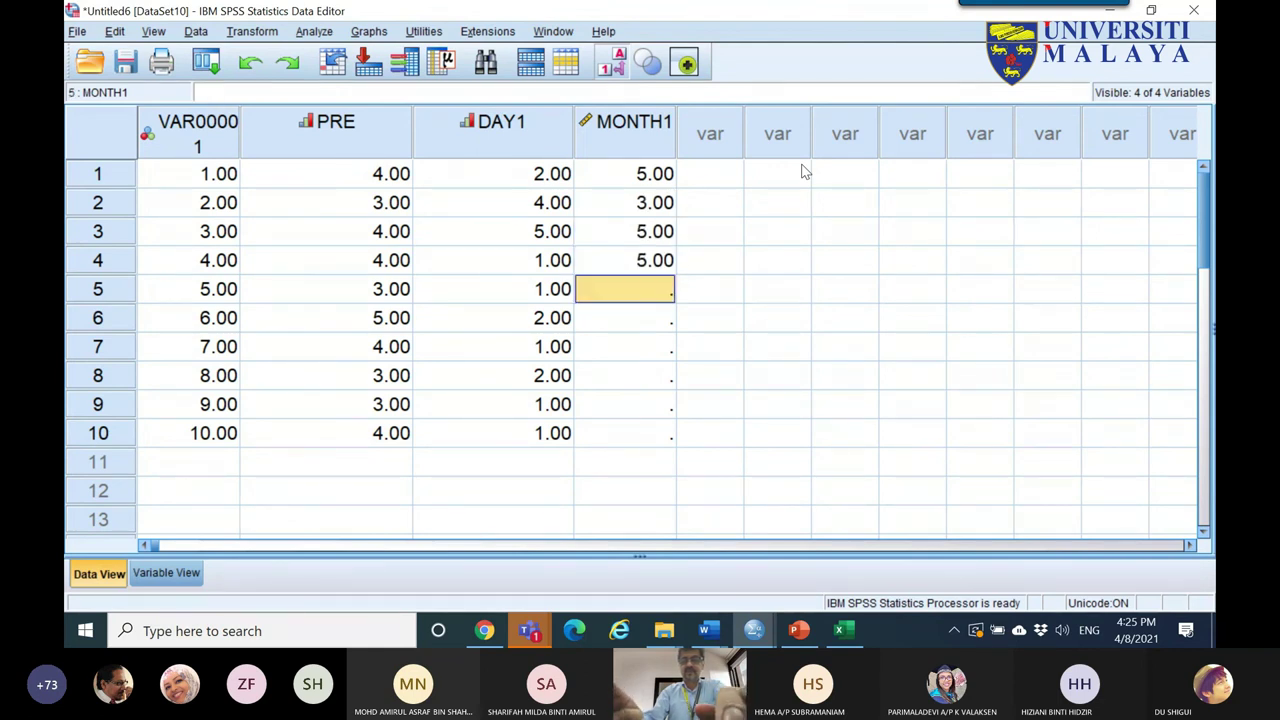
- Fill rows 5 to 10 of MONTH1 with the values 5, 4, 5, 5, 4 and 4
text(5)
key(Return)
text(4)
key(Return)
text(5)
key(Return)
text(5)
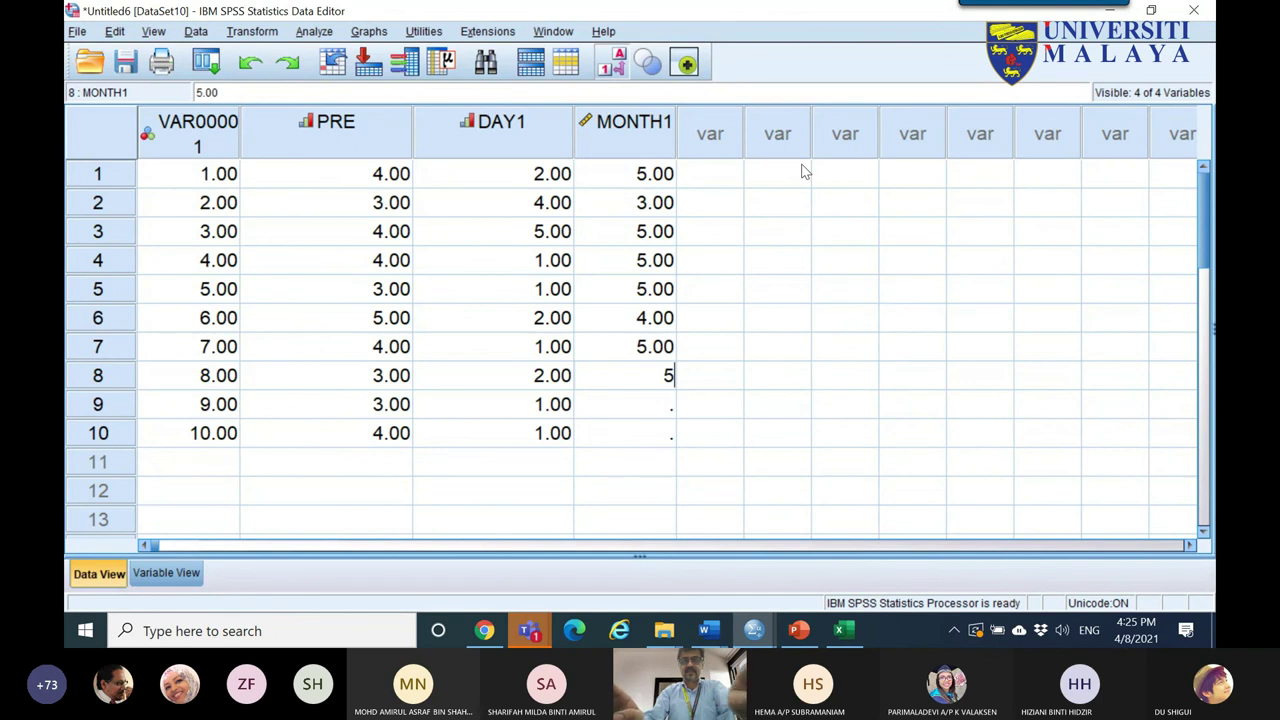
key(Return)
text(4)
key(Return)
text(4)
key(Return)
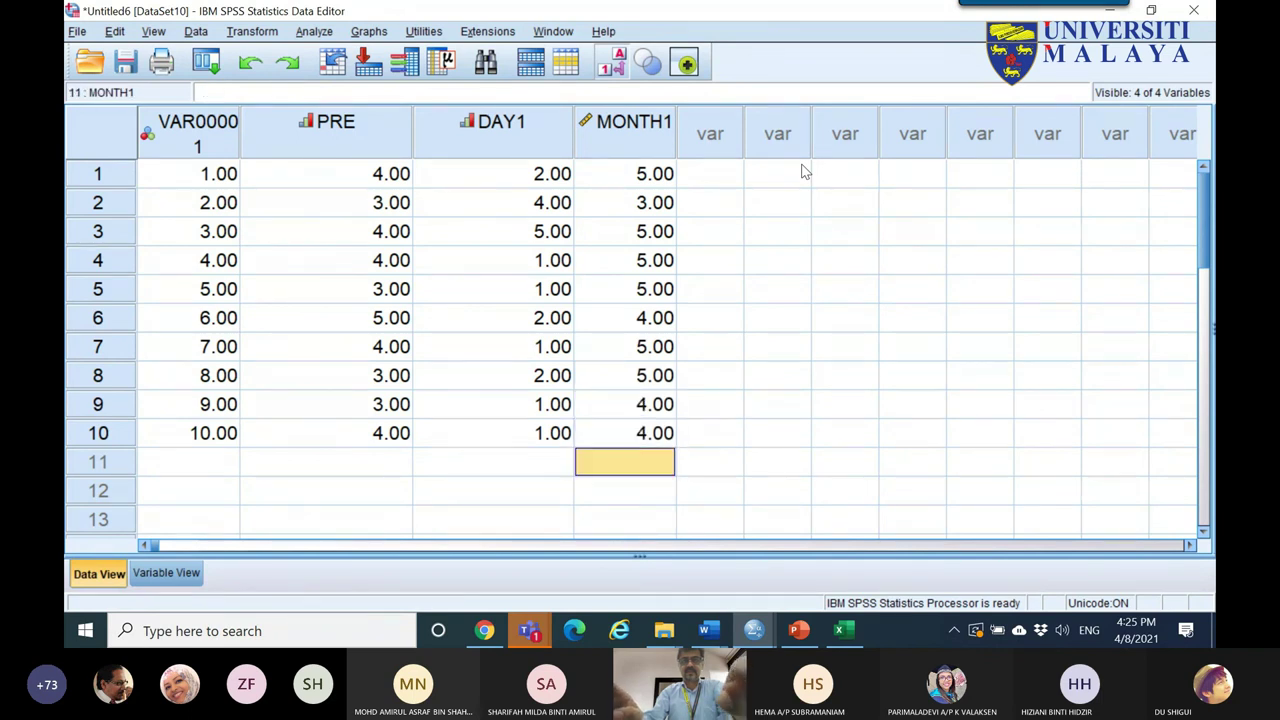
- Widen the MONTH1 column, set the variable's measure to Ordinal, and return to the data values
click(672, 144)
drag(673, 142, 748, 140)
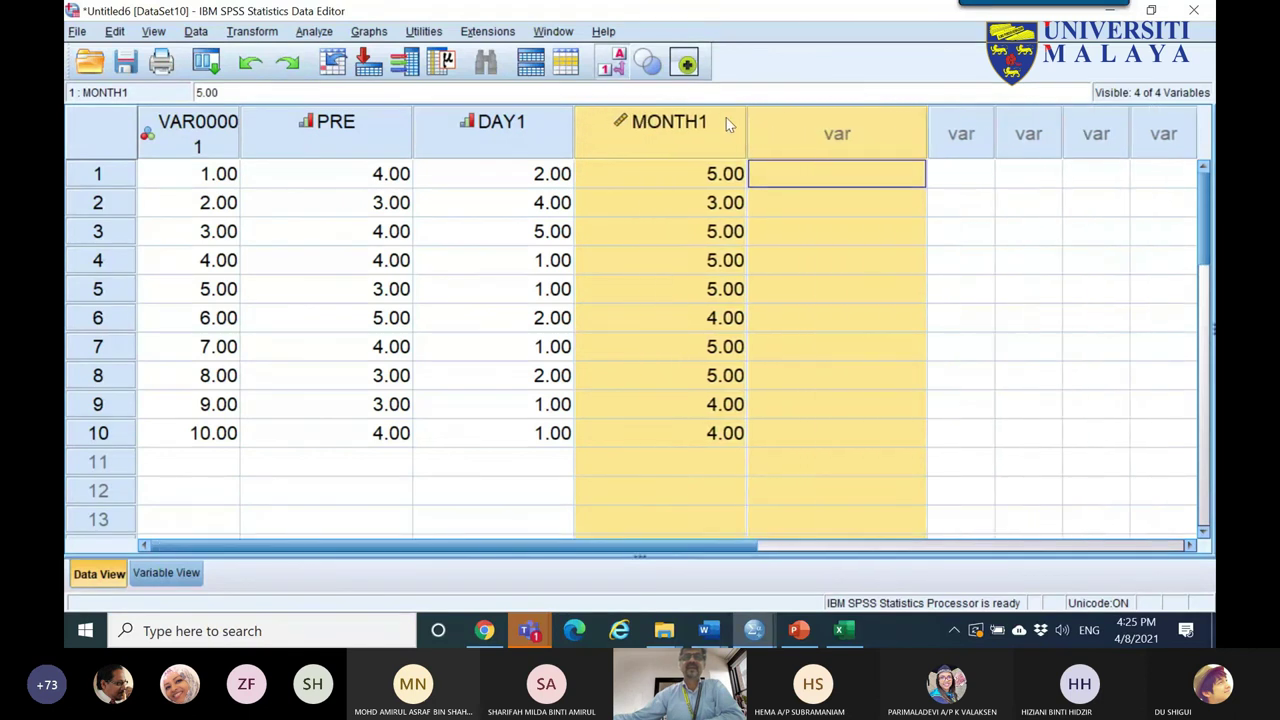
double_click(726, 117)
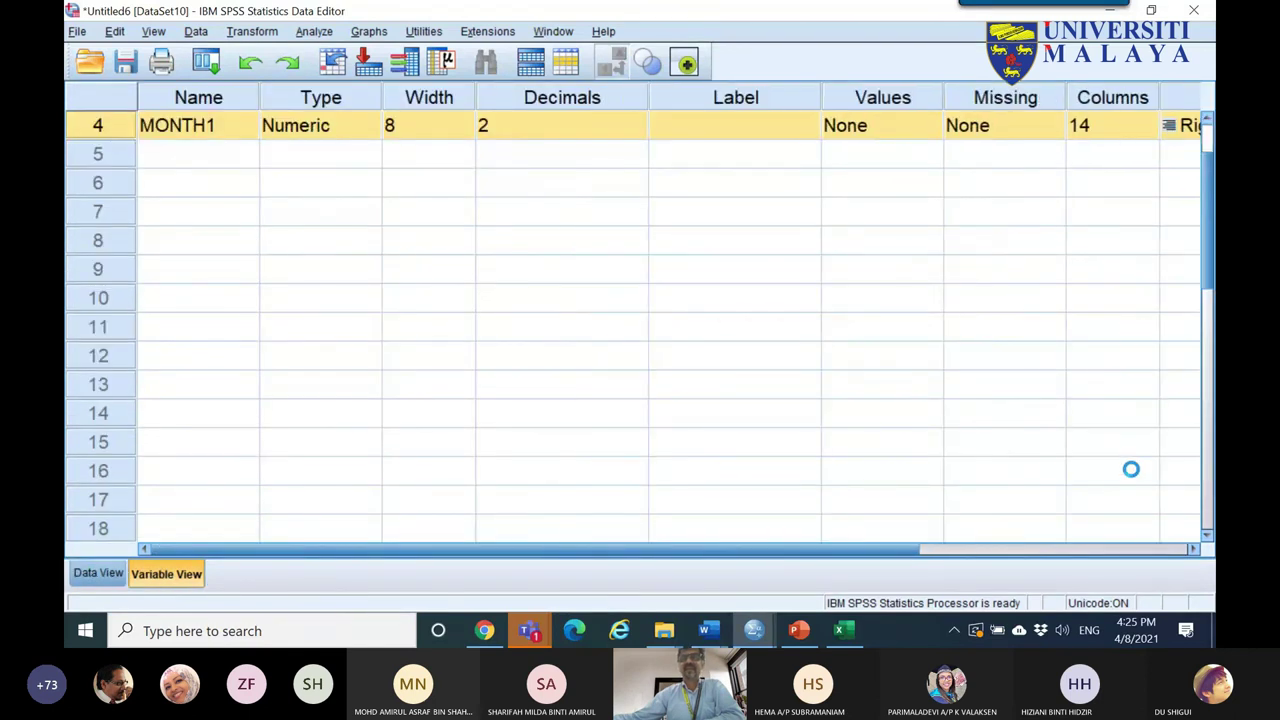
click(1153, 548)
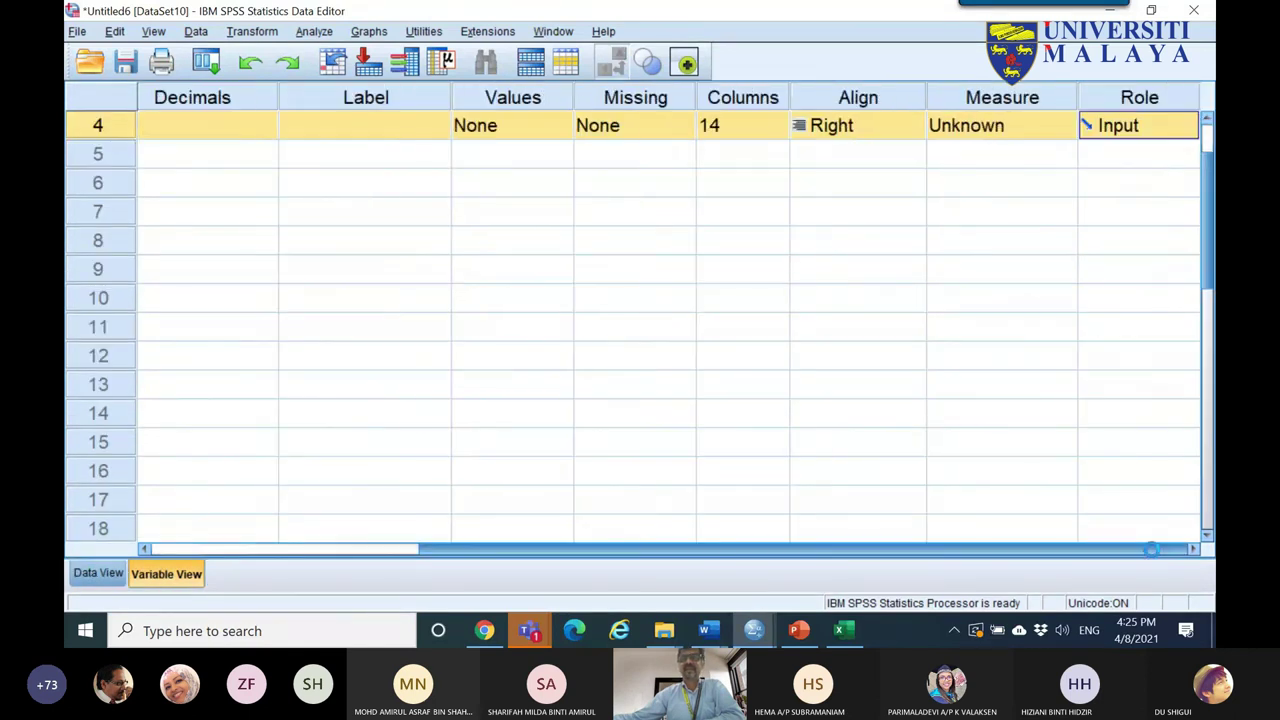
click(1112, 130)
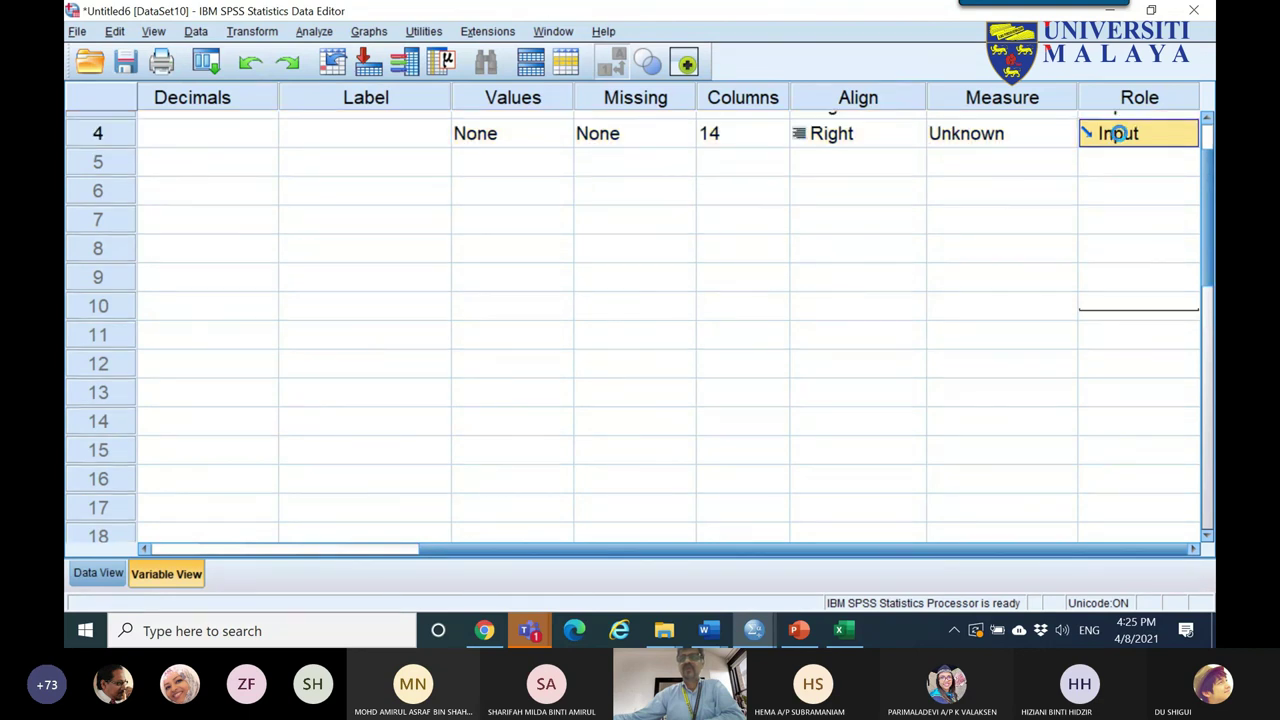
click(1115, 133)
click(1020, 132)
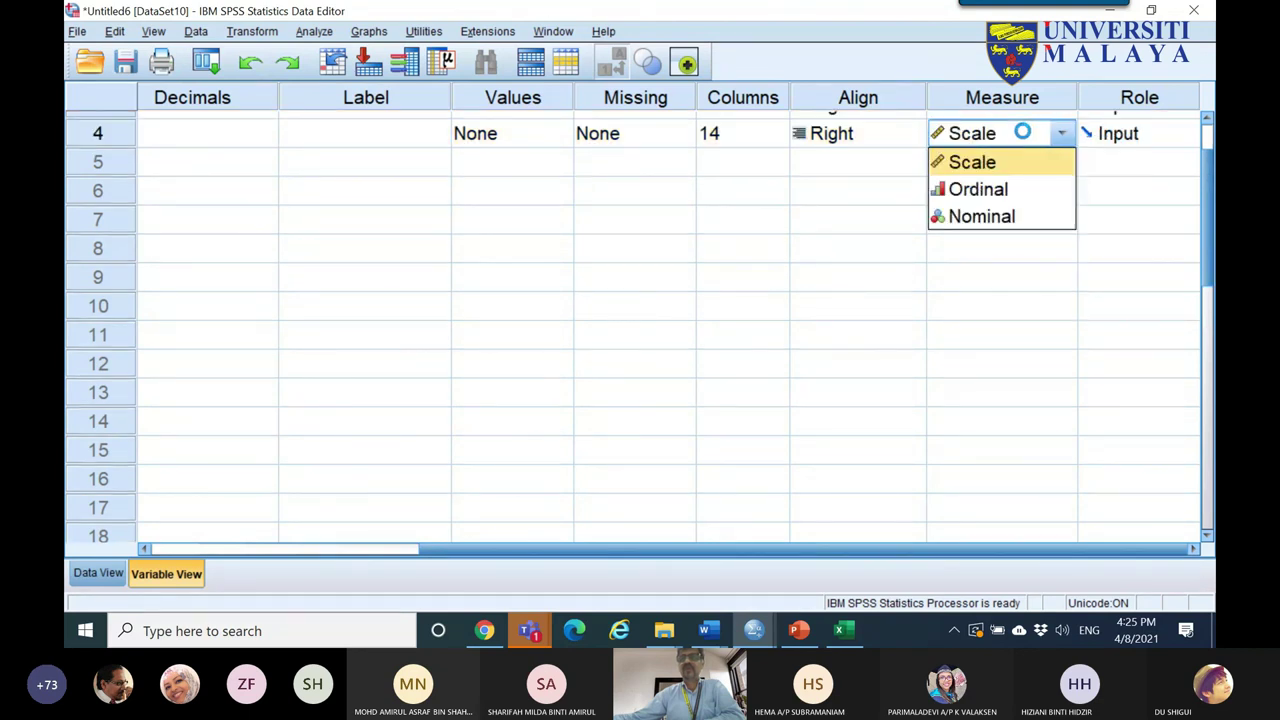
click(1006, 189)
click(98, 573)
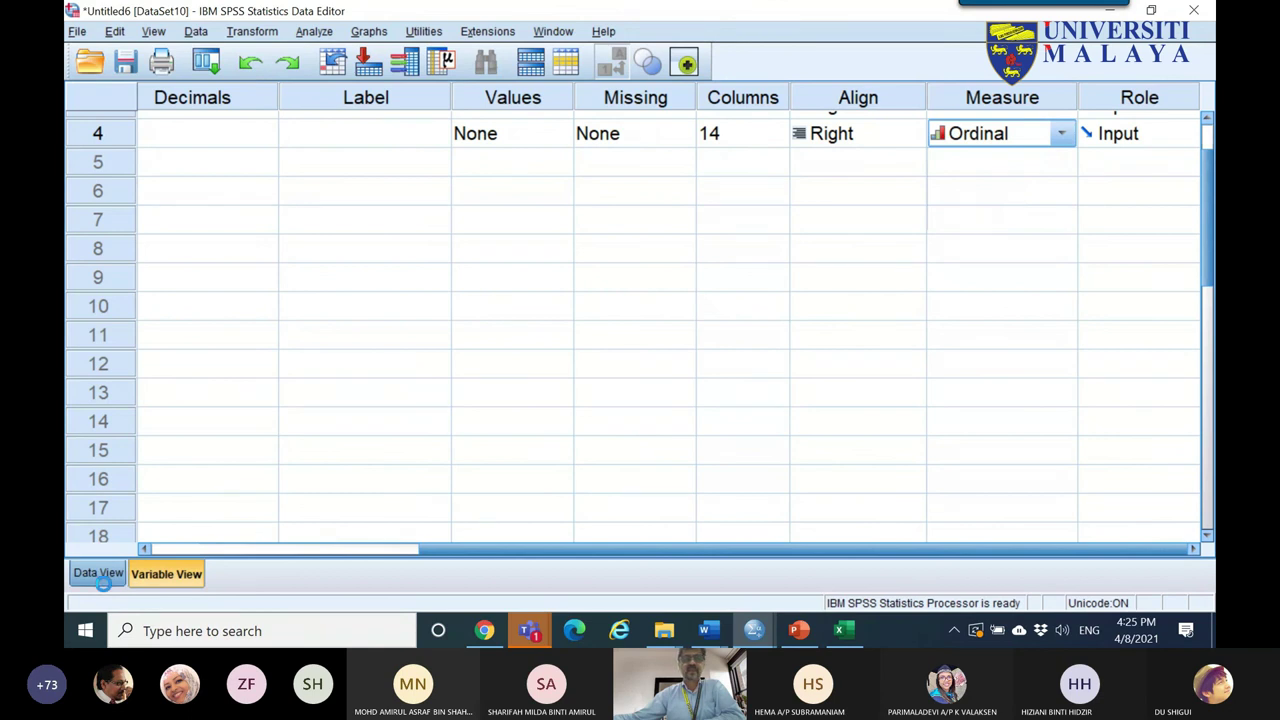
- Select the PRE, DAY1 and MONTH1 columns together in the data
click(362, 130)
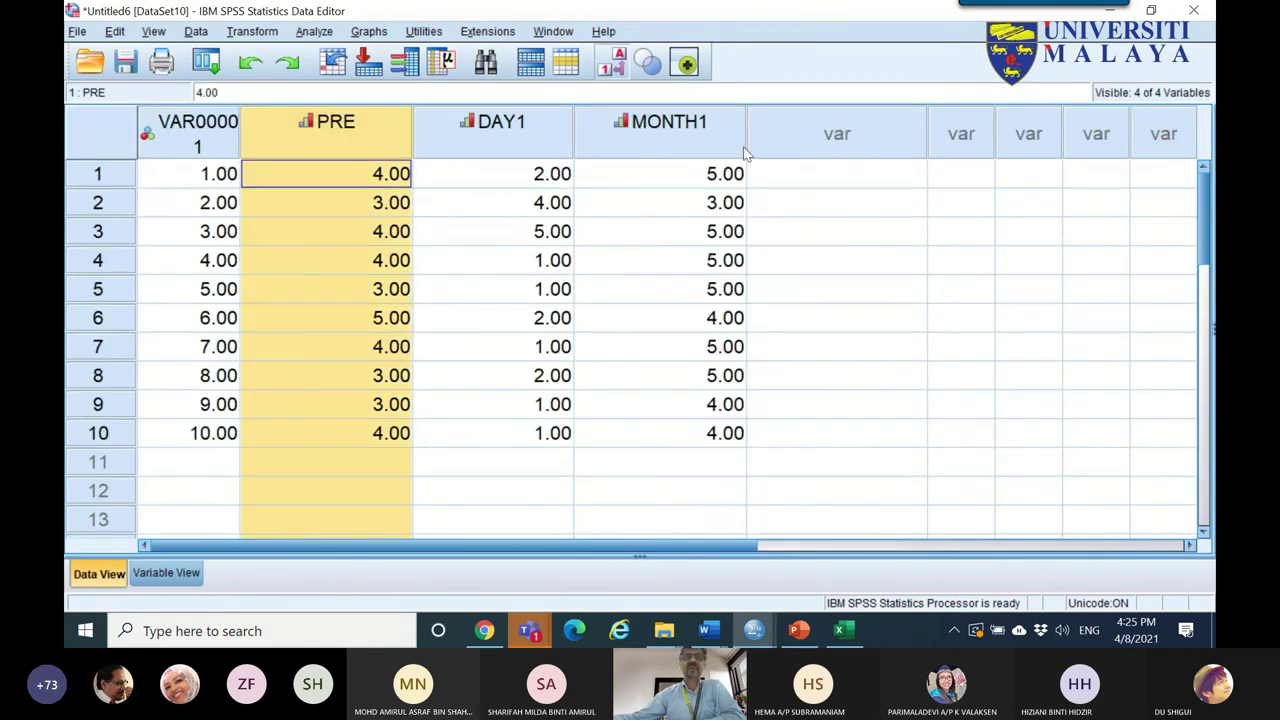
shift+click(698, 128)
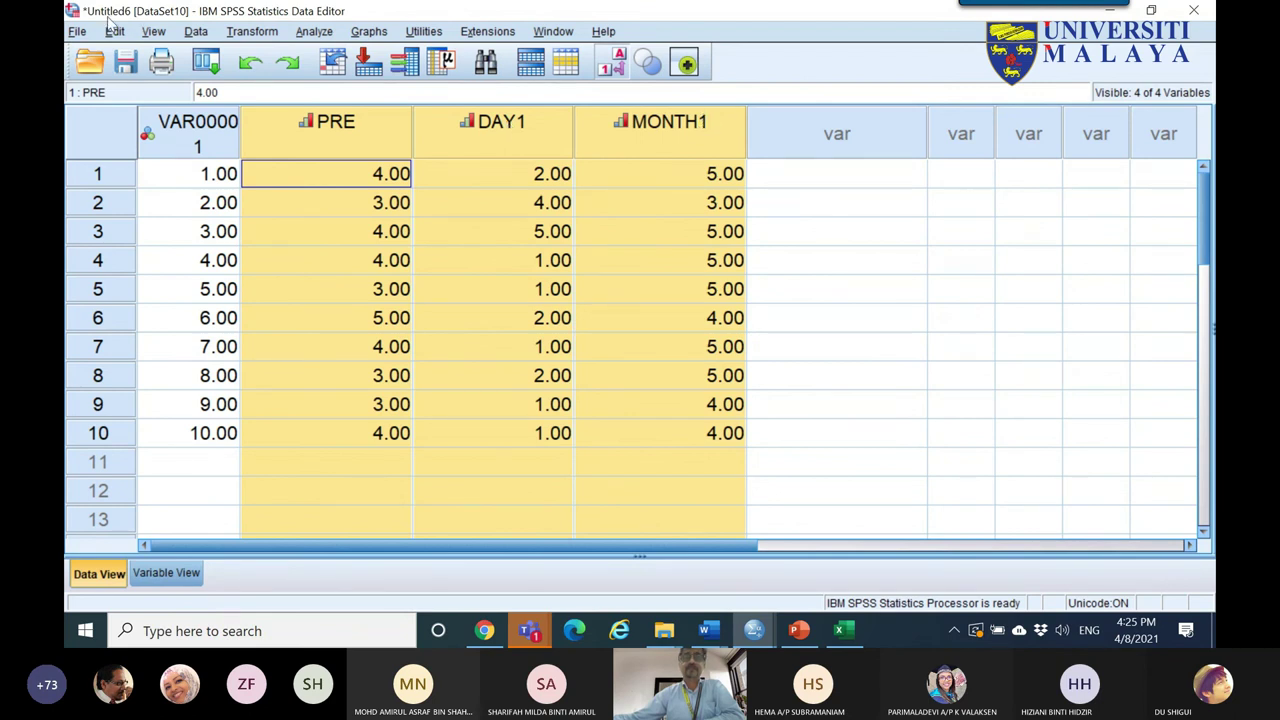
click(313, 32)
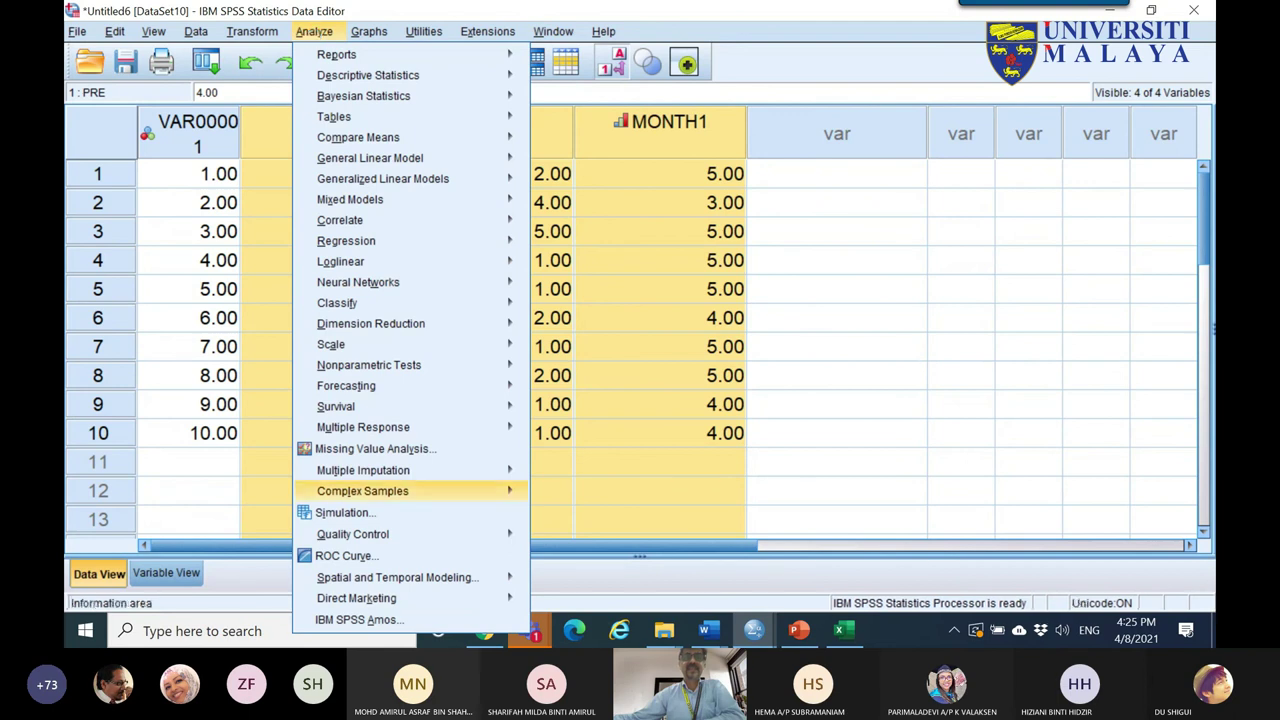
- Switch to slide 73 in PowerPoint, circle the word Freidman in pink ink, and return to SPSS
key(alt+Tab)
mouse_move(1037, 511)
mouse_down()
mouse_move(925, 522)
mouse_move(1056, 502)
mouse_move(1014, 530)
mouse_up()
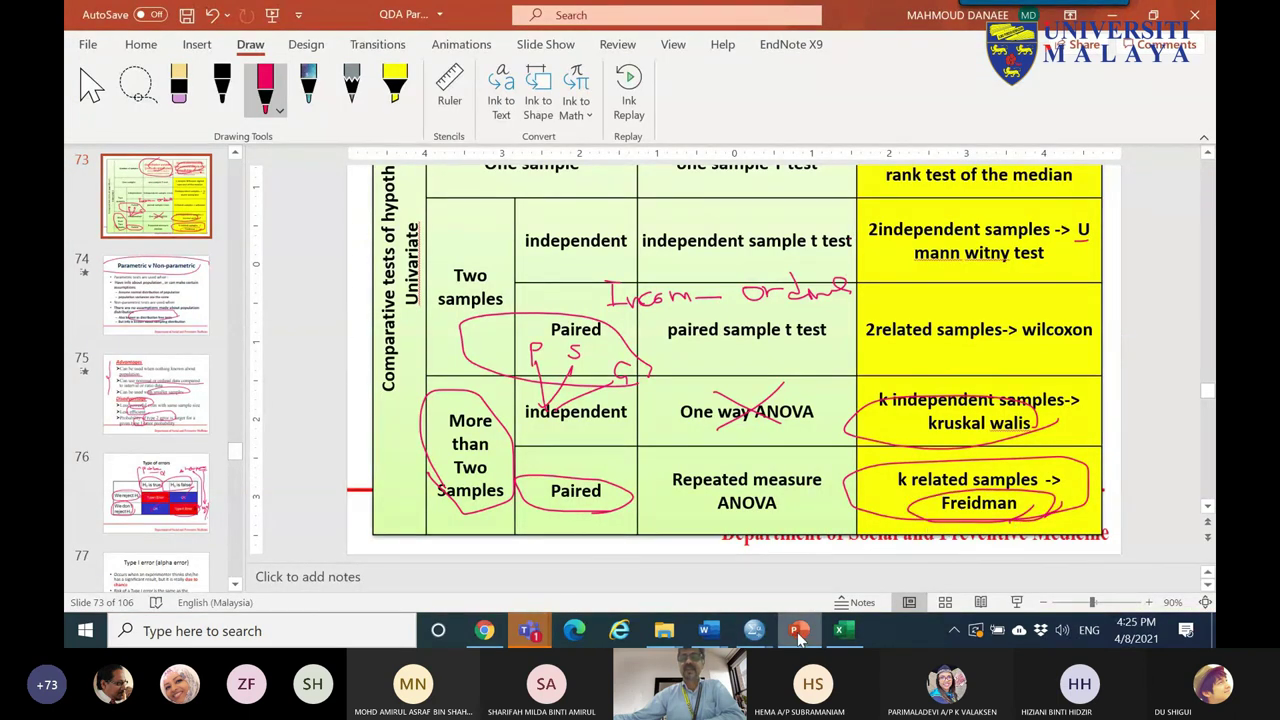
key(alt+Tab)
- Open the nonparametric Related Samples test and assign PRE, DAY1 and MONTH1 as its test fields
click(312, 31)
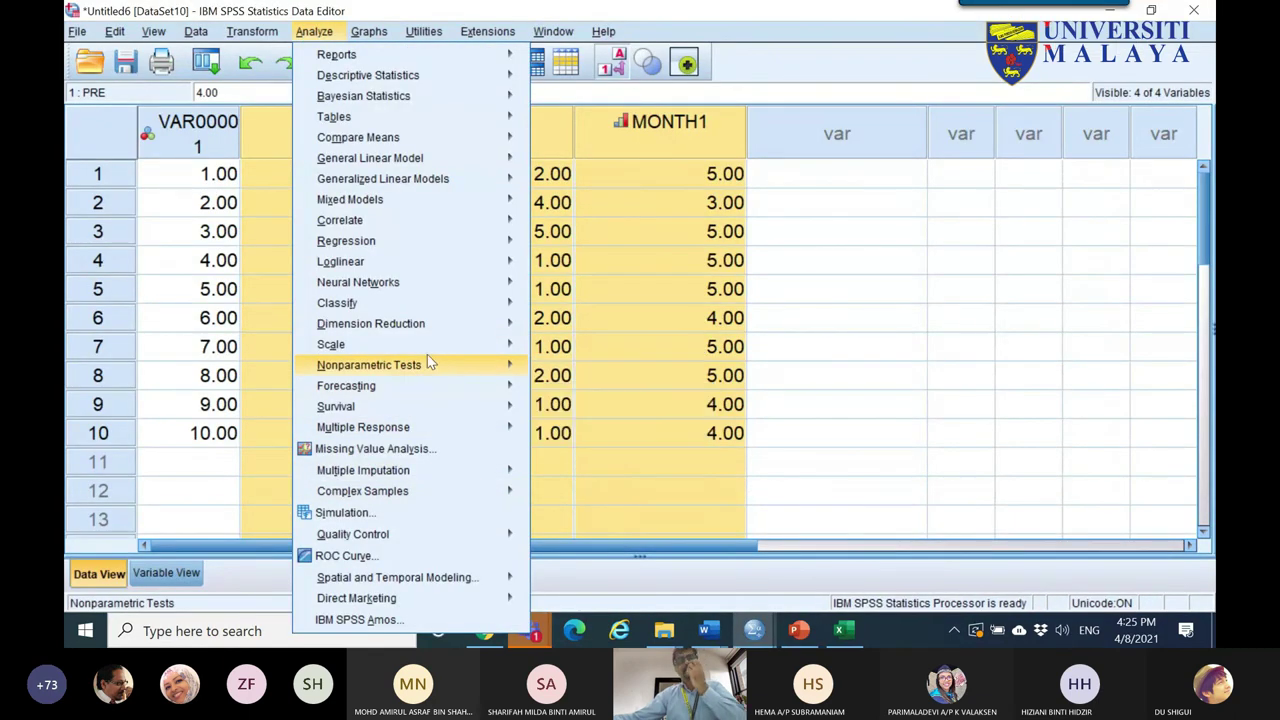
mouse_move(426, 368)
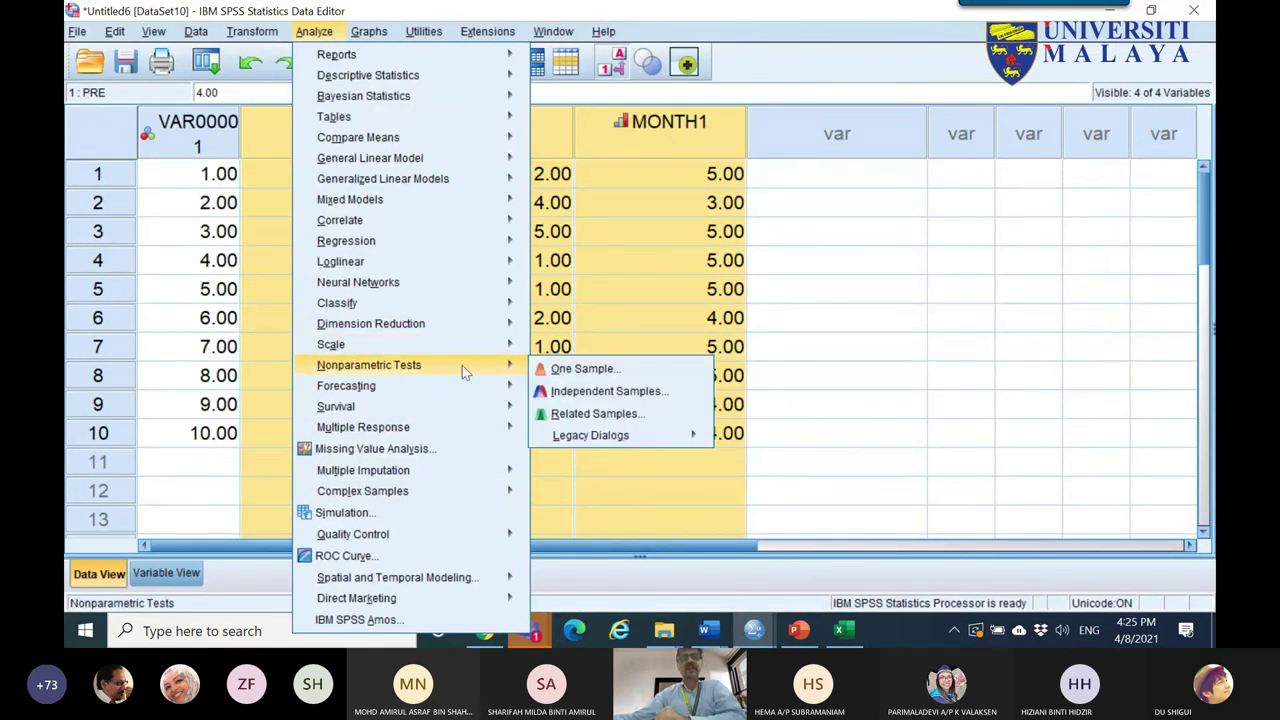
click(604, 419)
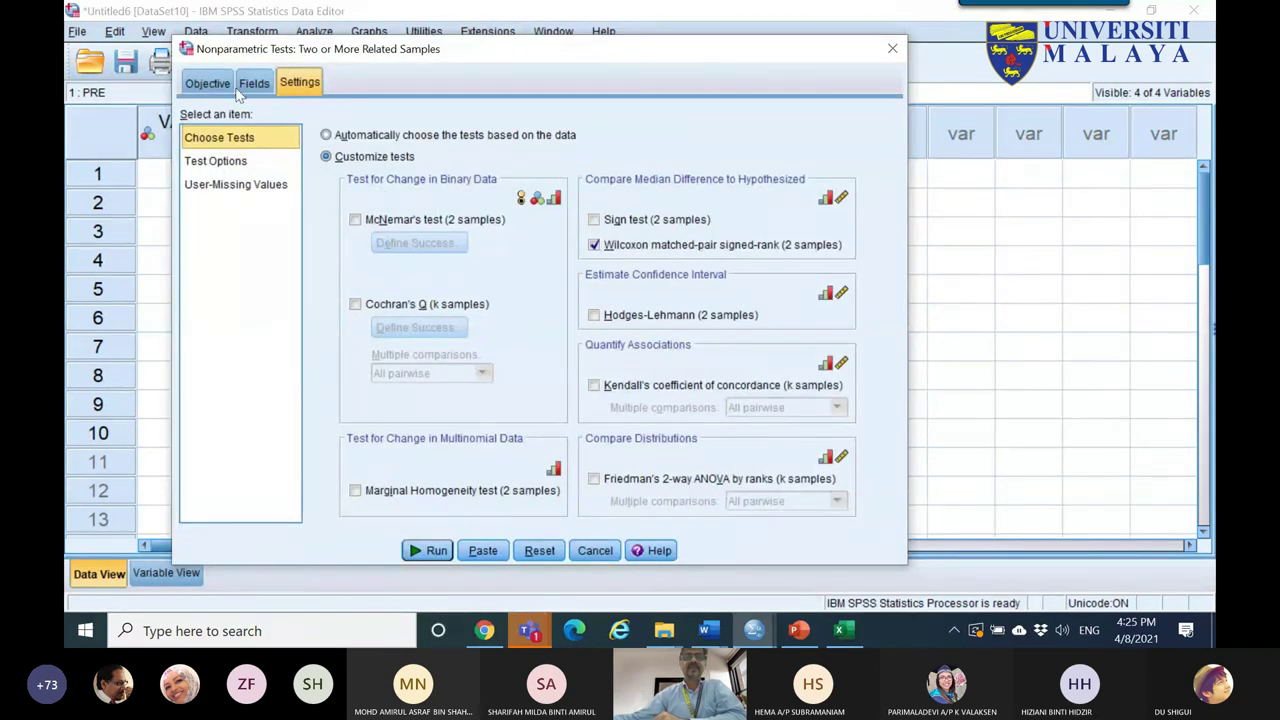
click(222, 85)
click(252, 85)
mouse_move(574, 264)
mouse_down()
mouse_move(512, 398)
mouse_move(220, 320)
mouse_up()
click(220, 282)
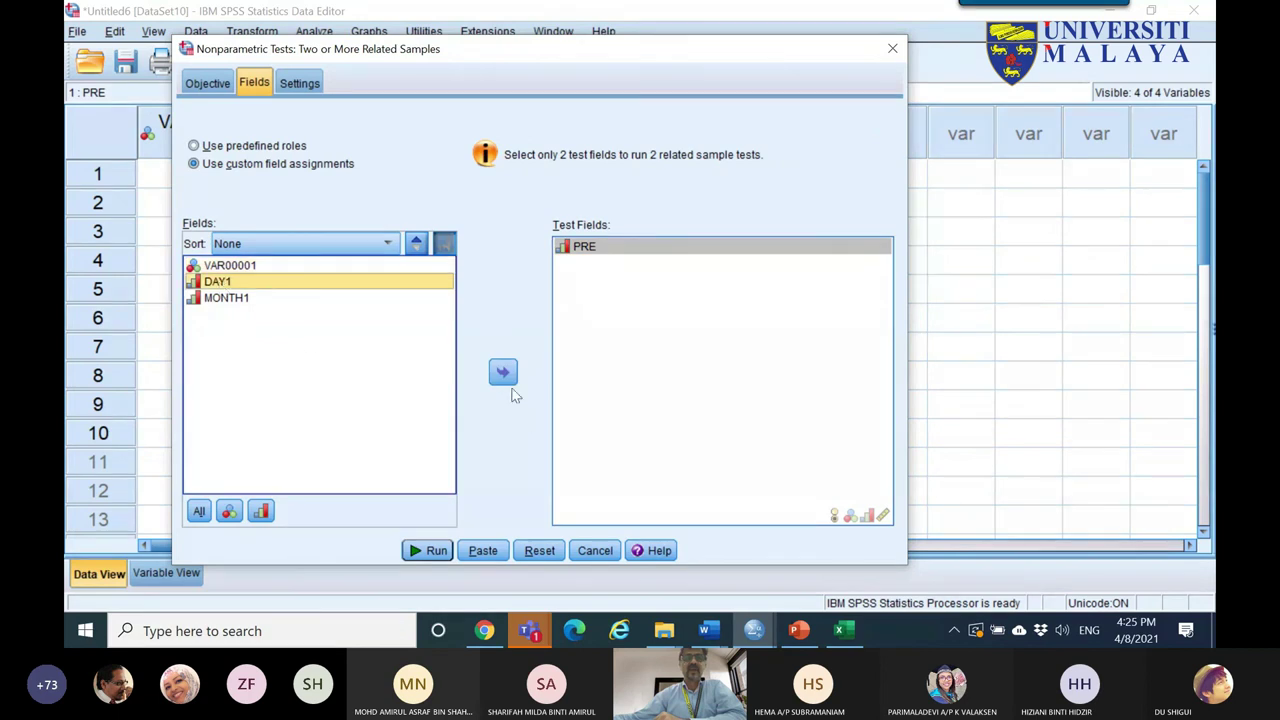
click(502, 375)
click(226, 283)
click(502, 374)
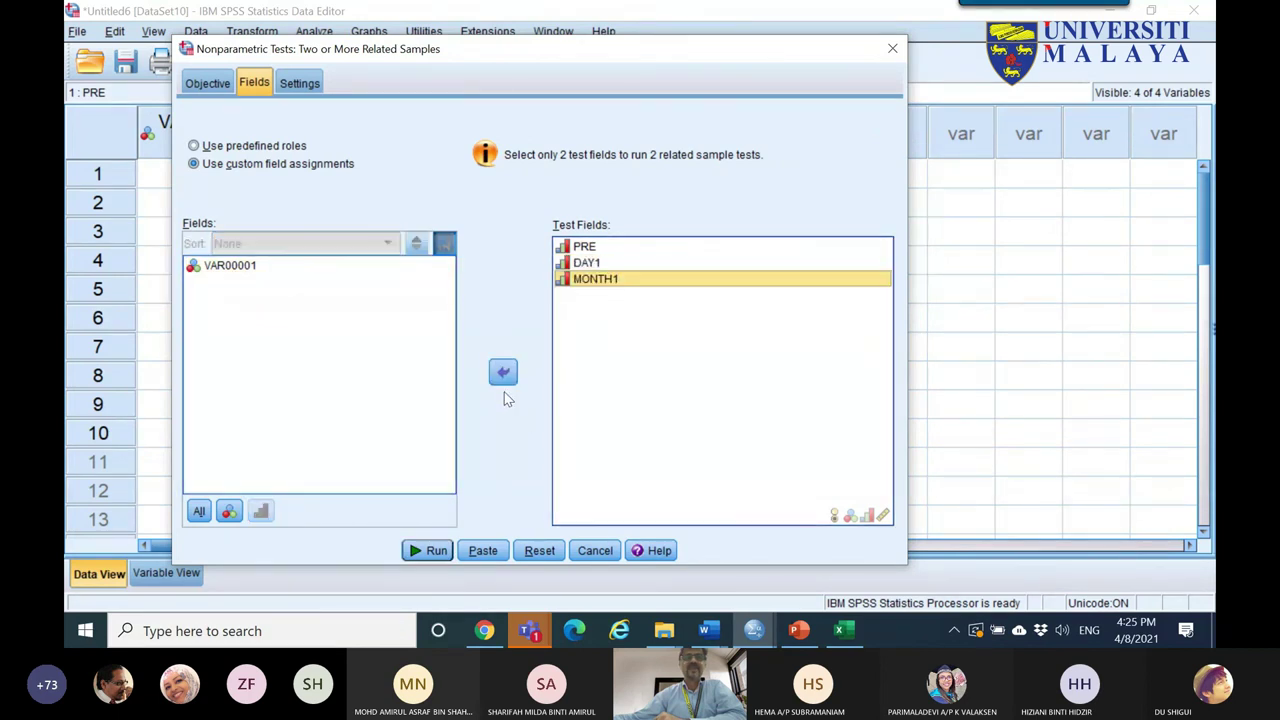
- Replace the Wilcoxon test with Friedman's 2-way ANOVA by ranks, using All pairwise comparisons, and run the analysis
click(303, 86)
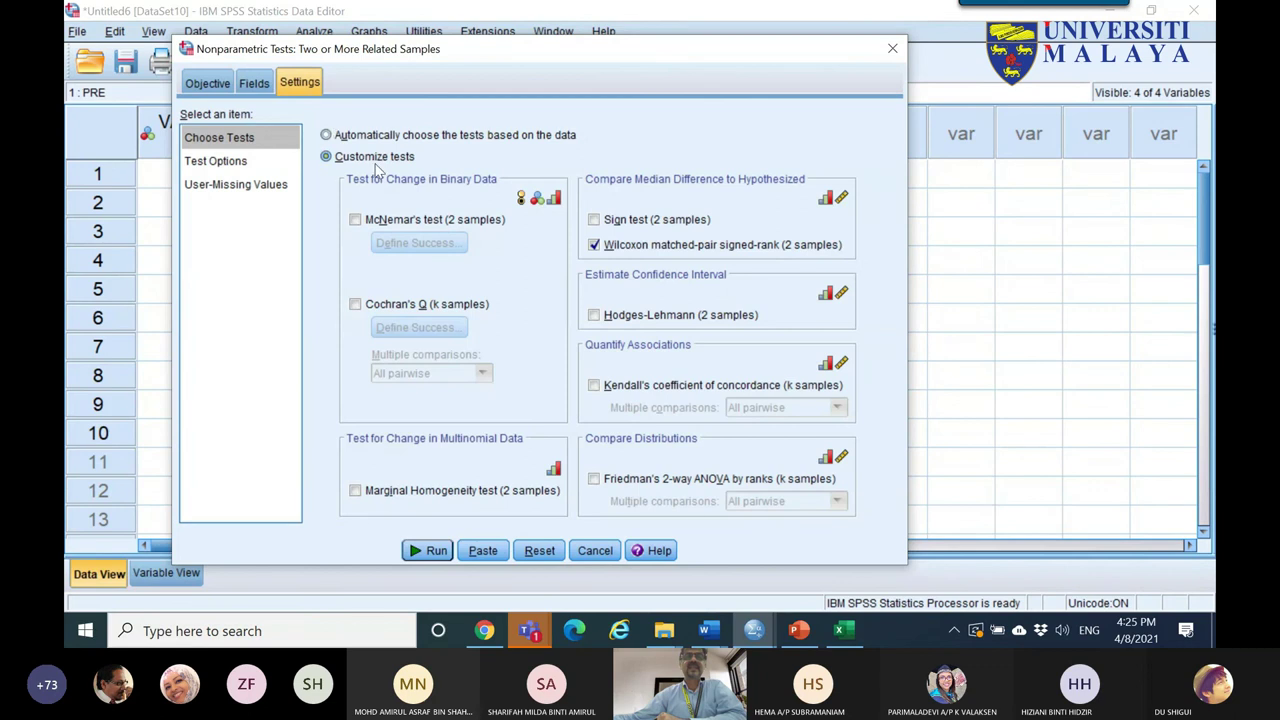
click(616, 250)
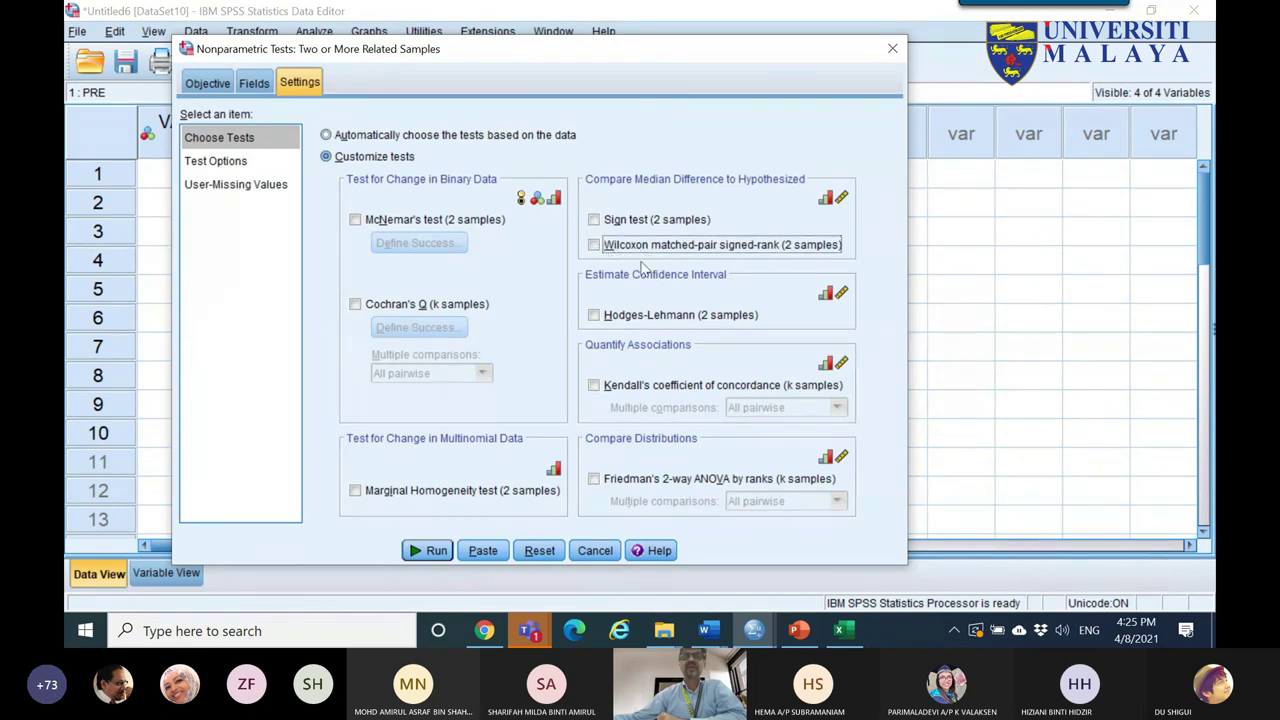
click(617, 485)
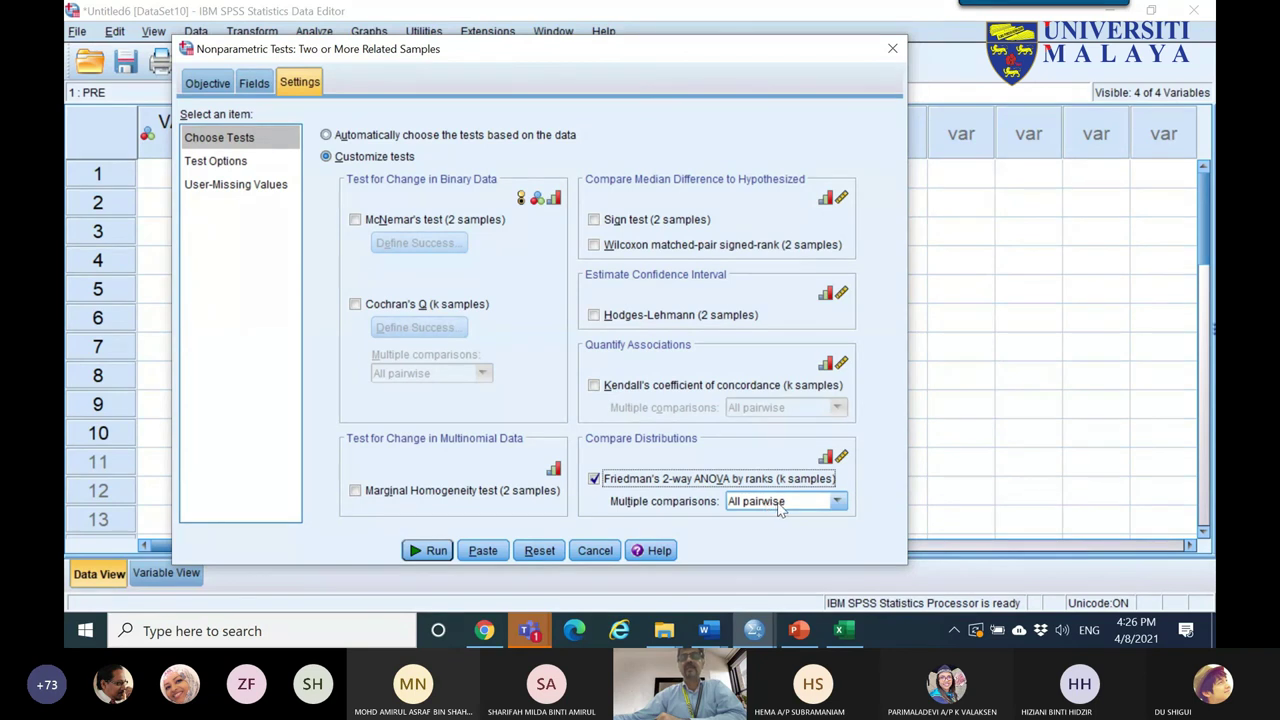
click(428, 550)
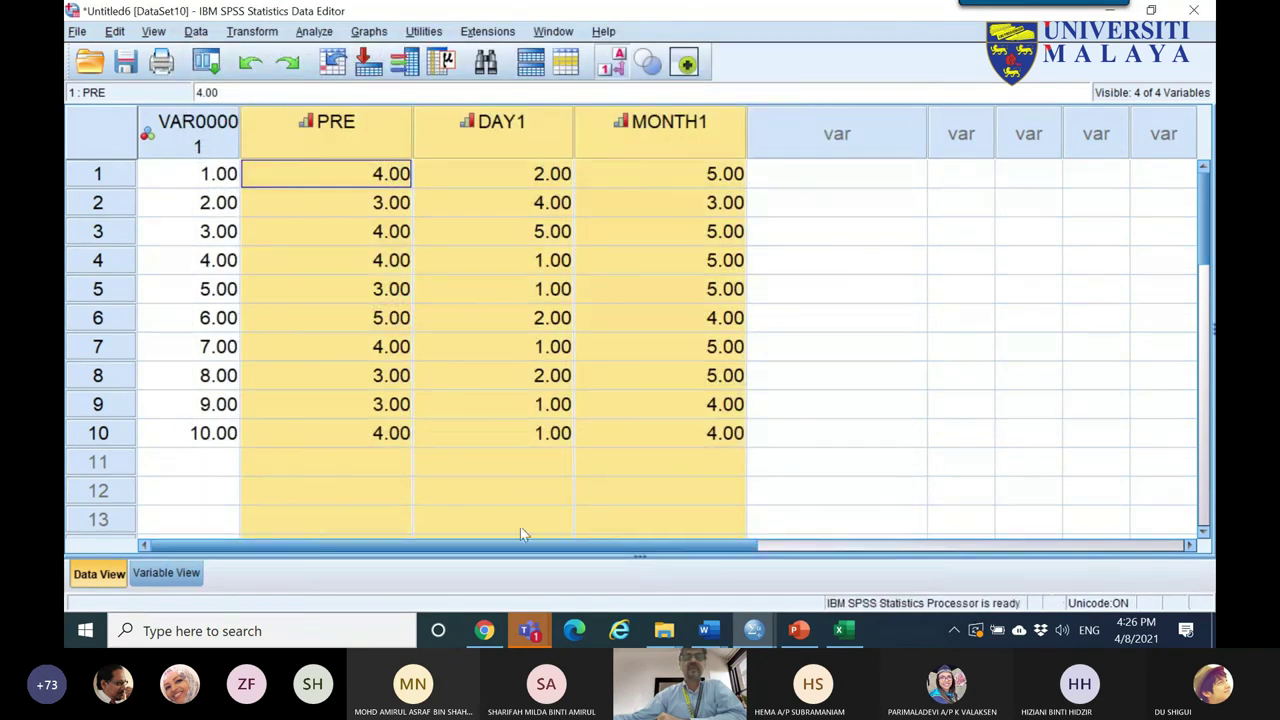
- Switch to the Output14 viewer and examine the Friedman hypothesis test summary, test statistics and mean rank charts
click(754, 630)
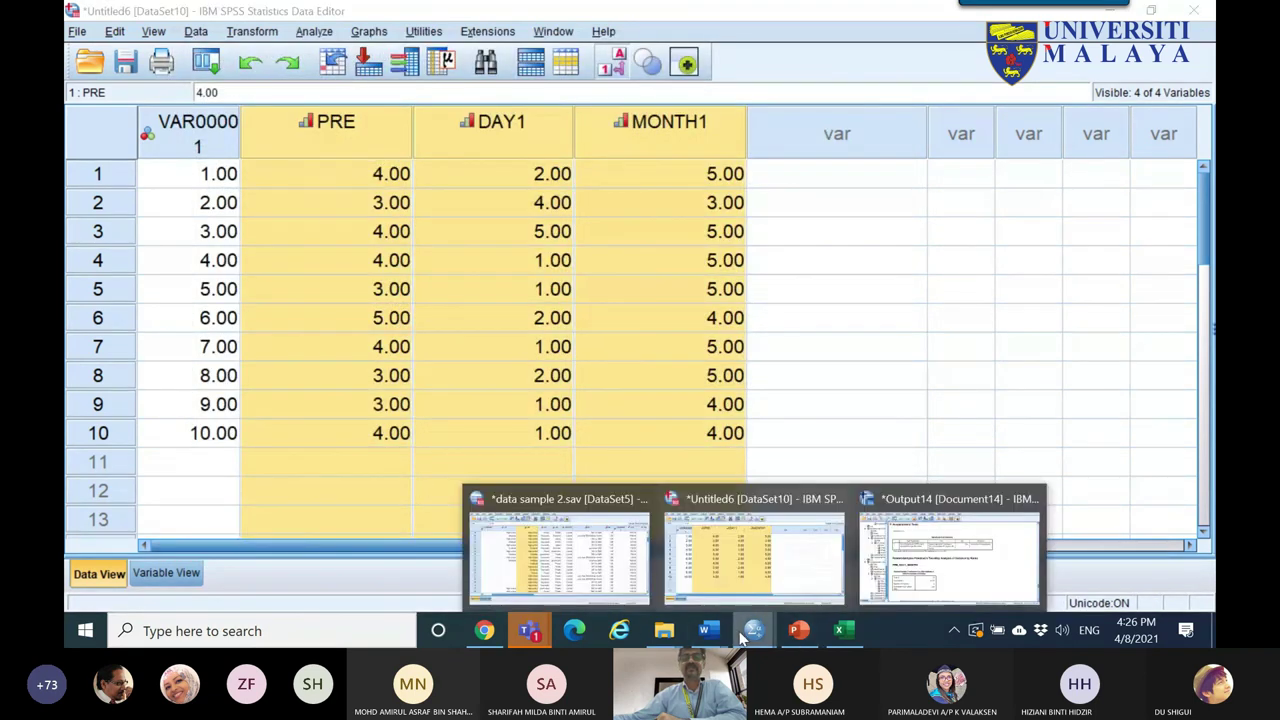
click(925, 578)
scroll(803, 383, down, 3)
scroll(803, 383, up, 4)
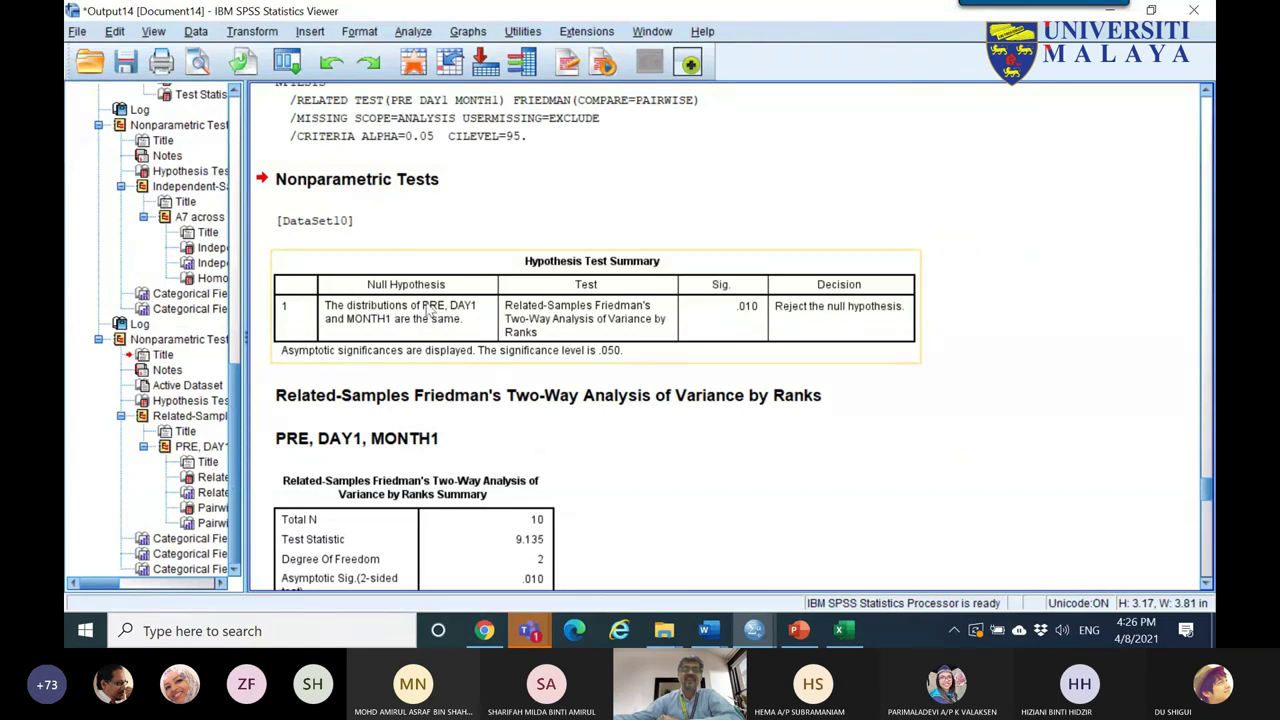
scroll(617, 311, down, 5)
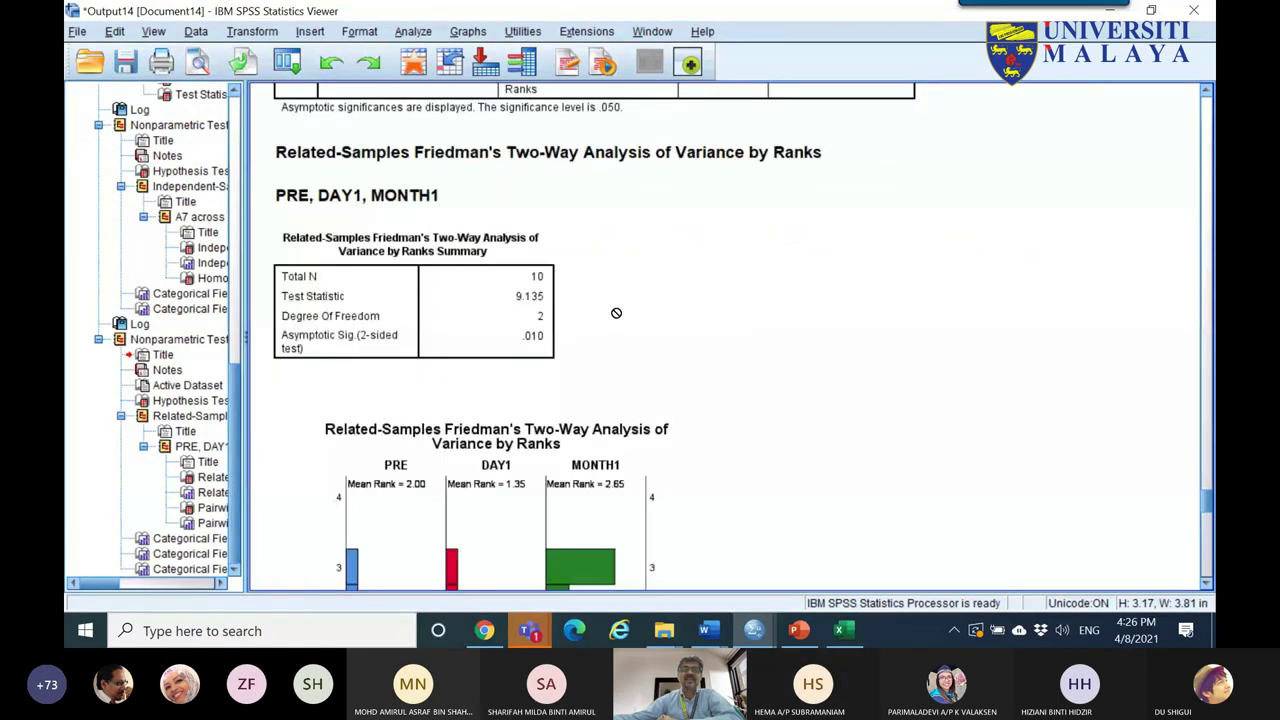
scroll(575, 345, down, 1)
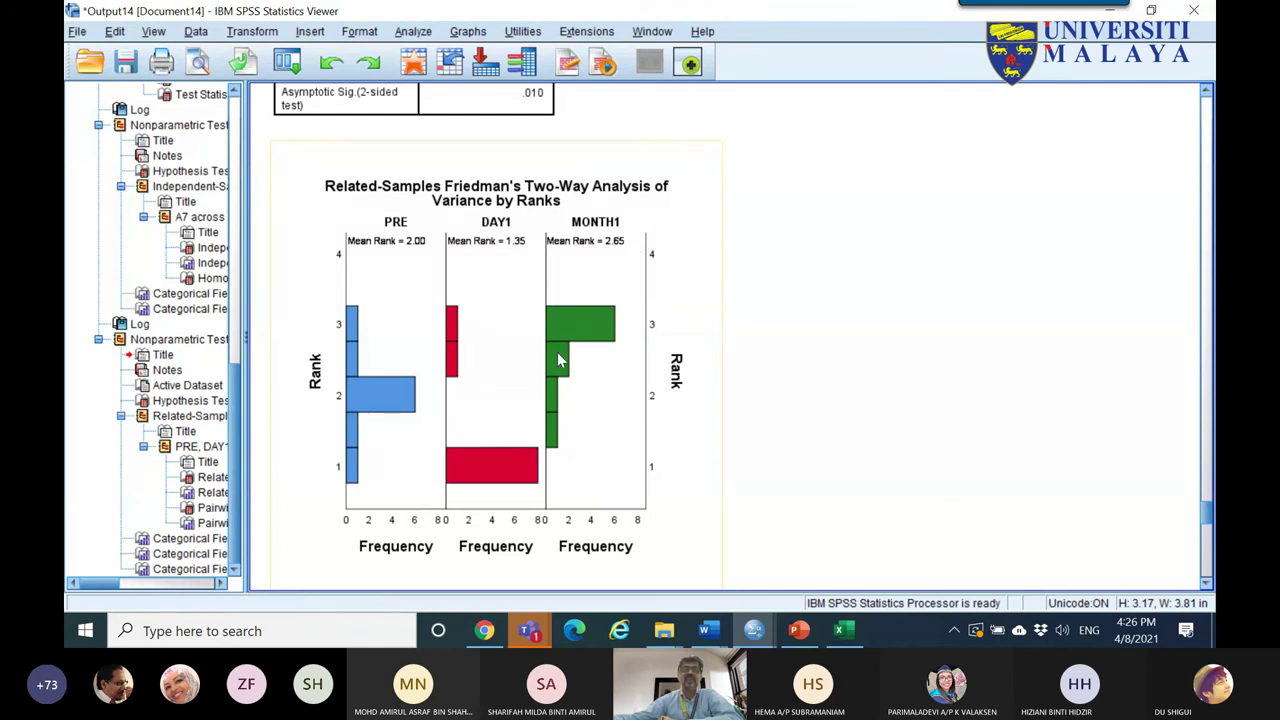
scroll(600, 410, down, 2)
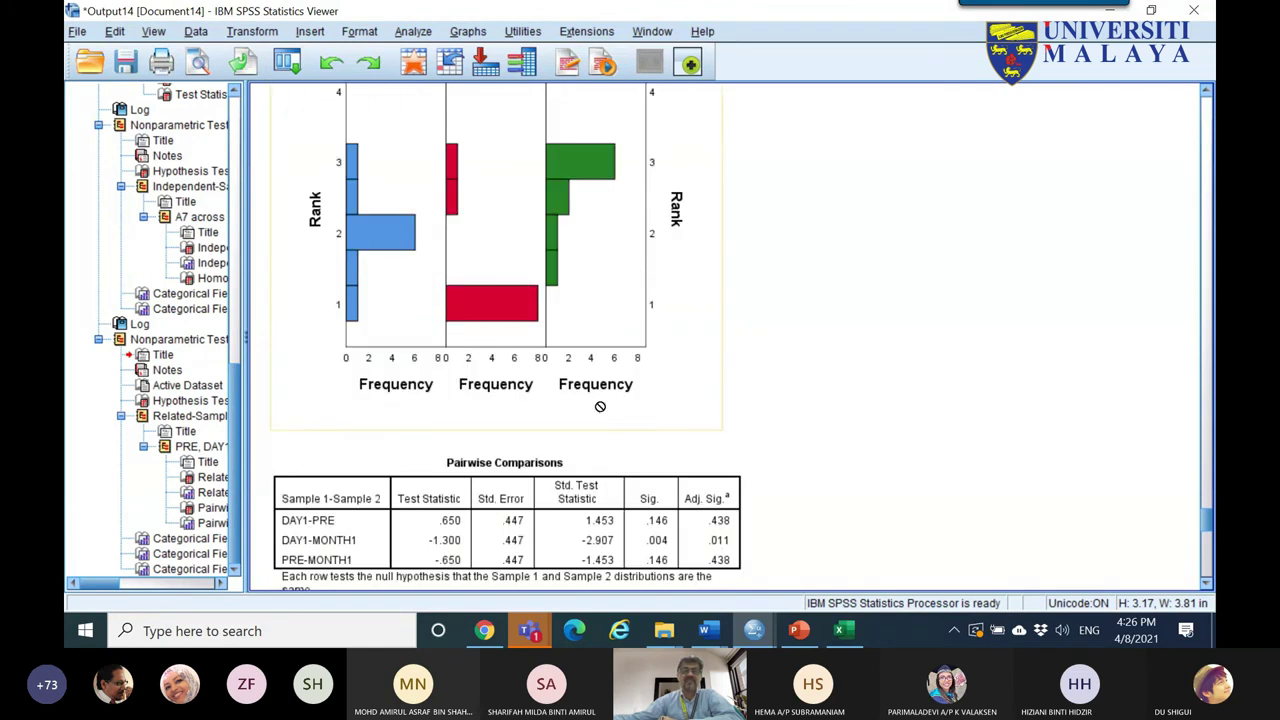
- Copy the Friedman Pairwise Comparisons table and paste it at cell B53 of Sheet5 in Excel
scroll(505, 410, down, 3)
right_click(420, 284)
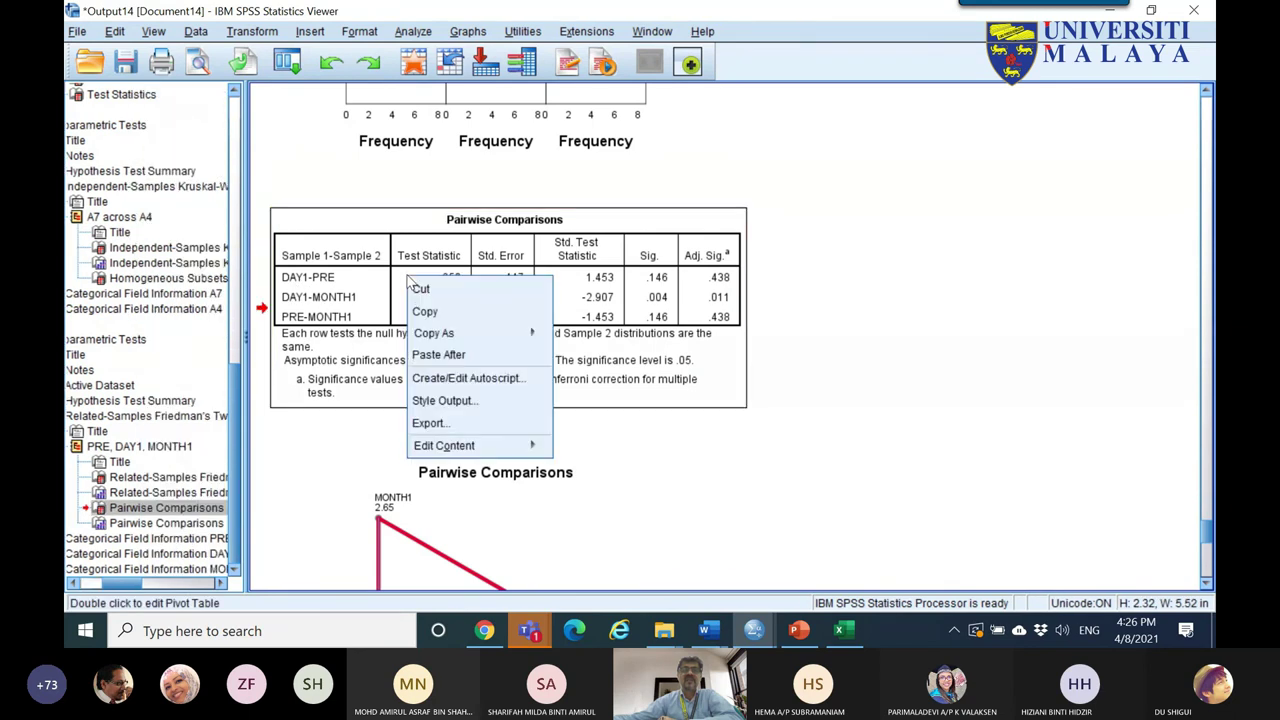
click(432, 313)
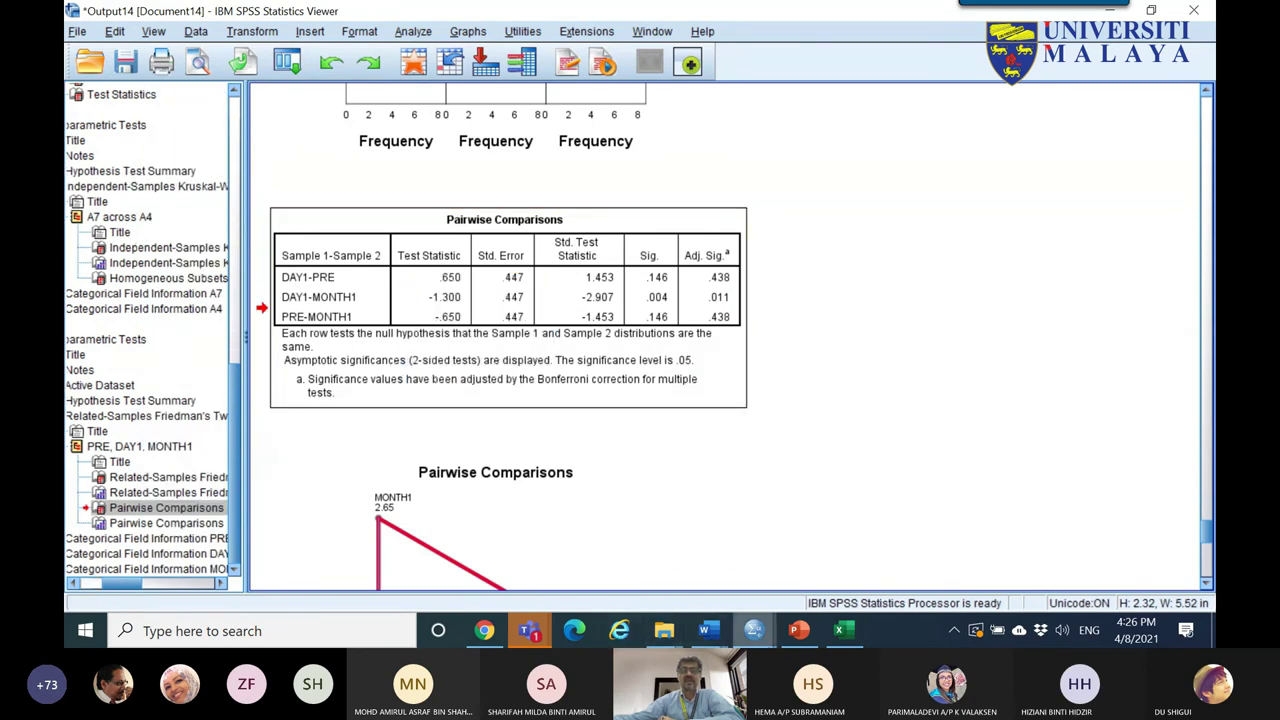
click(843, 630)
drag(1210, 508, 1211, 568)
scroll(1211, 568, down, 5)
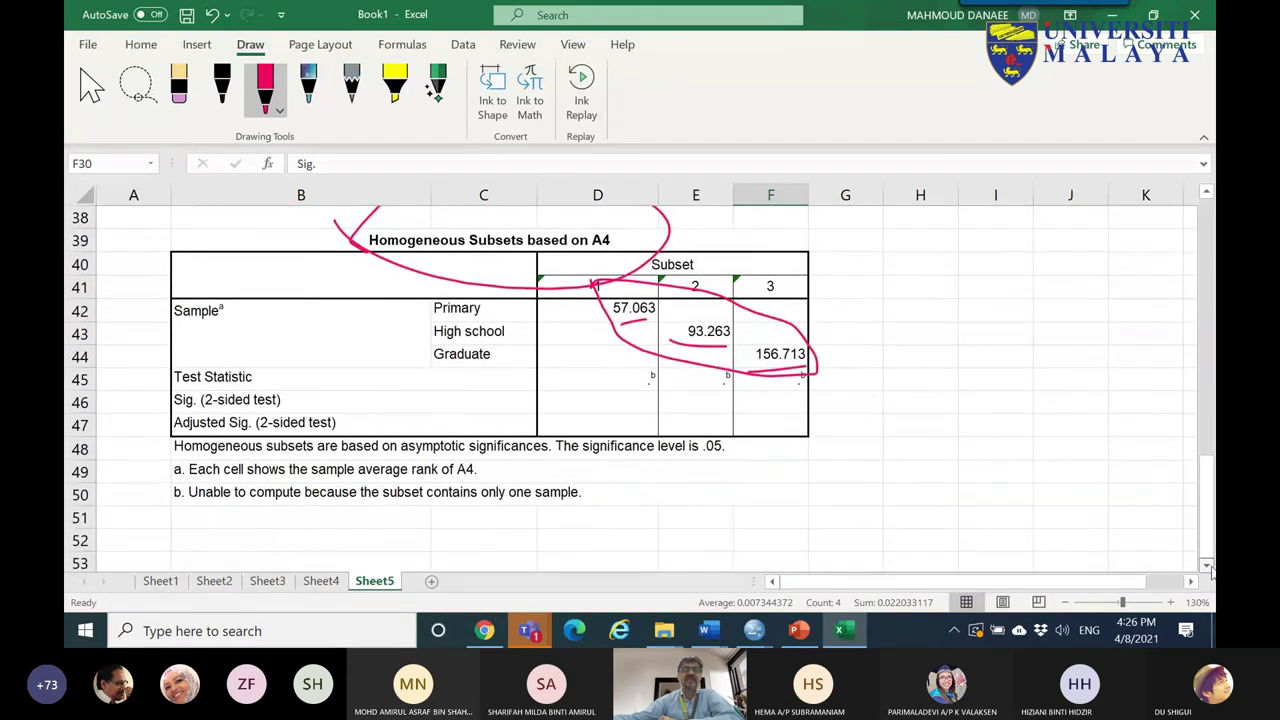
right_click(187, 288)
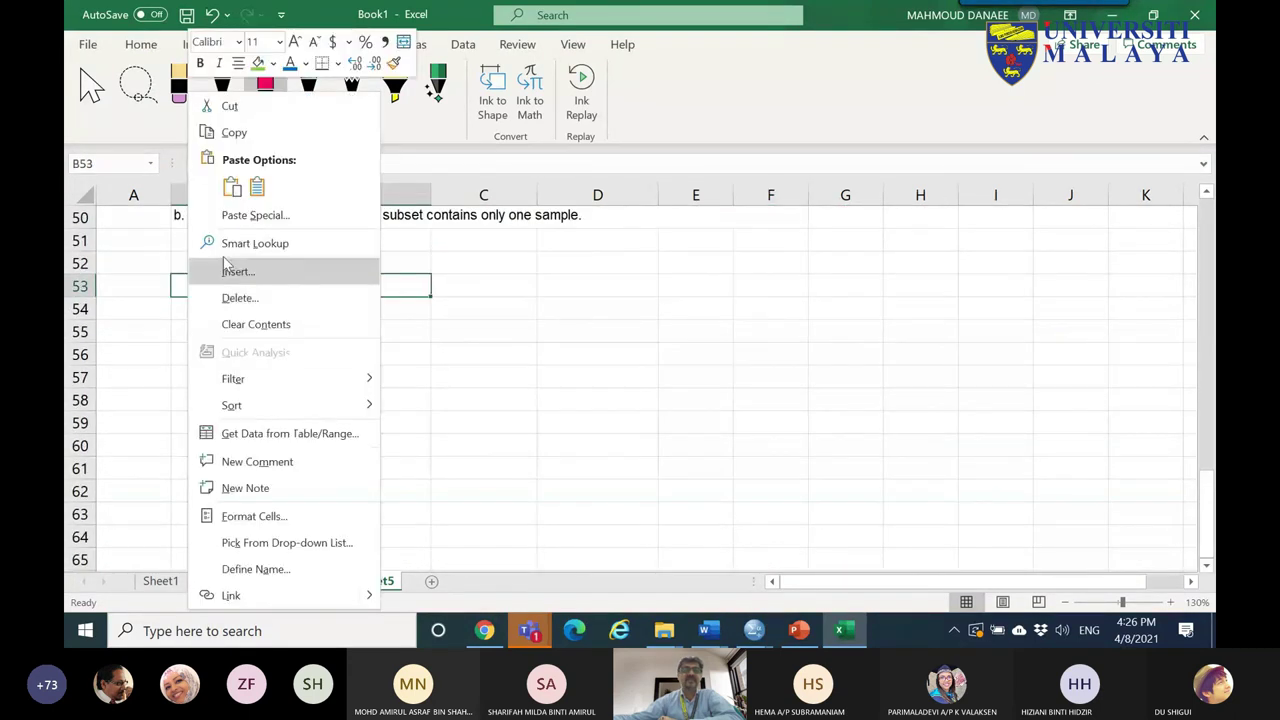
click(229, 188)
- Use the pink pen to circle the Sig. value of the DAY1-PRE row in the pasted table
click(263, 100)
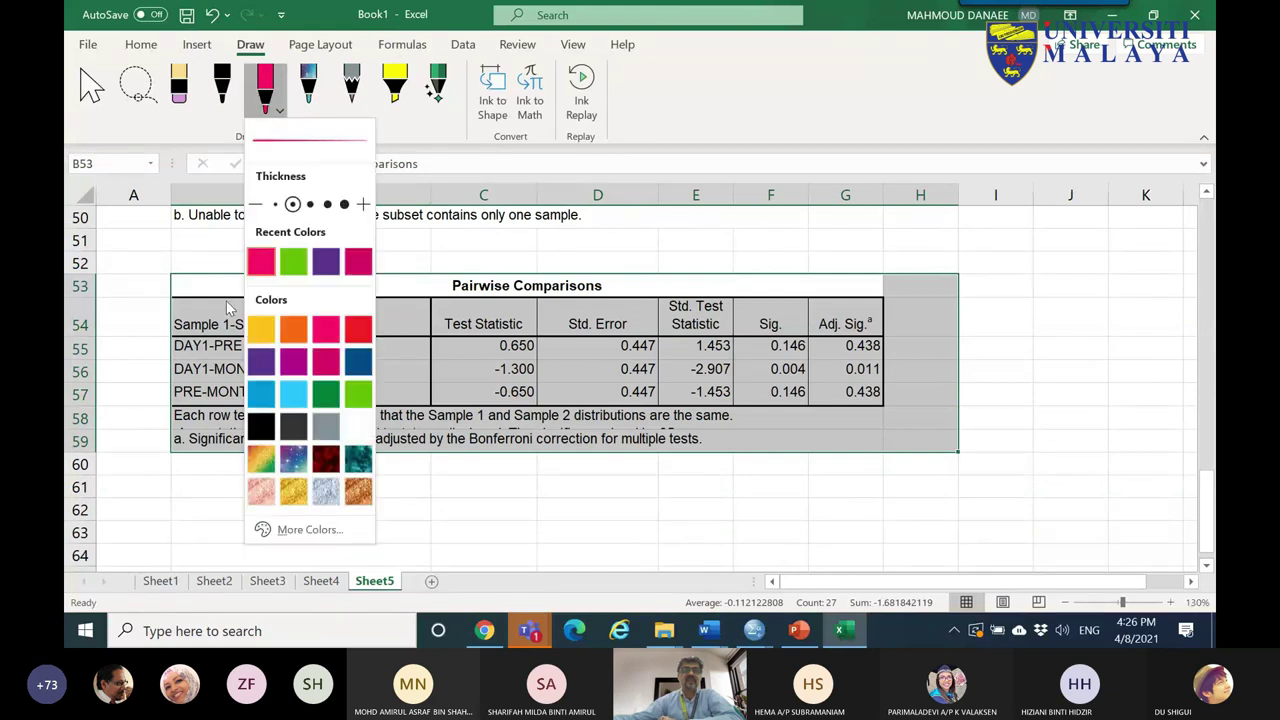
click(207, 358)
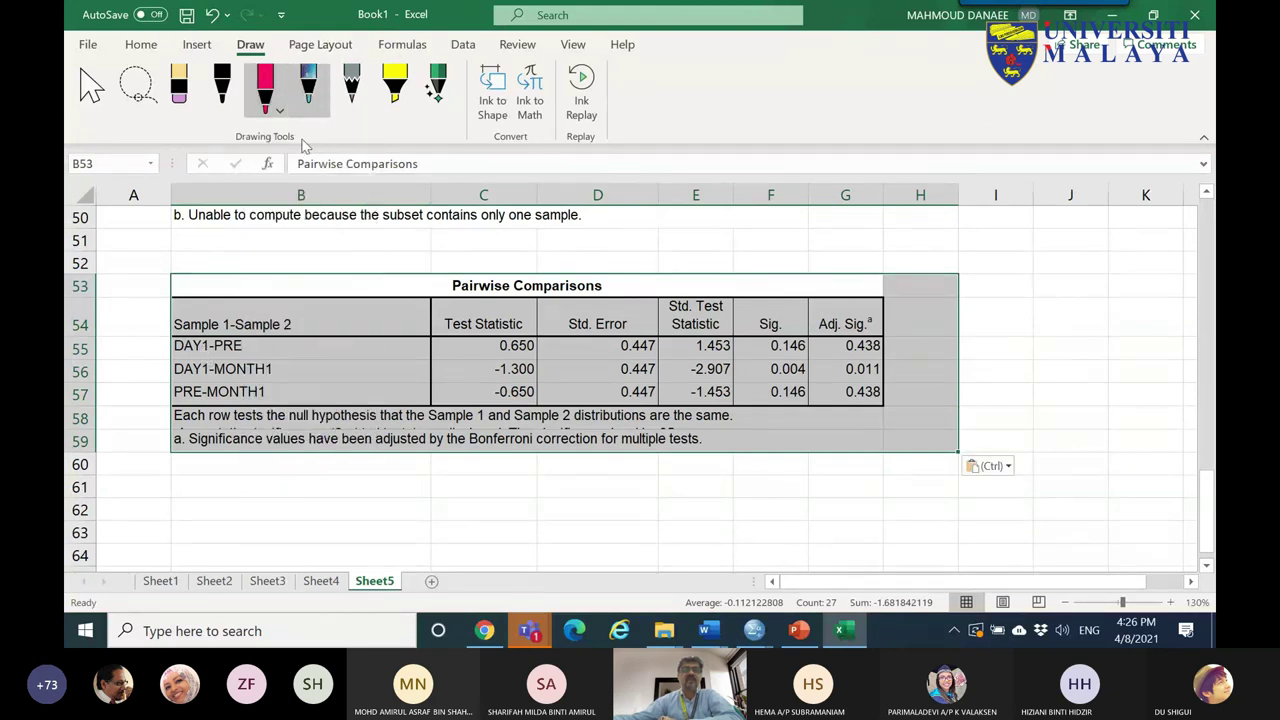
click(265, 92)
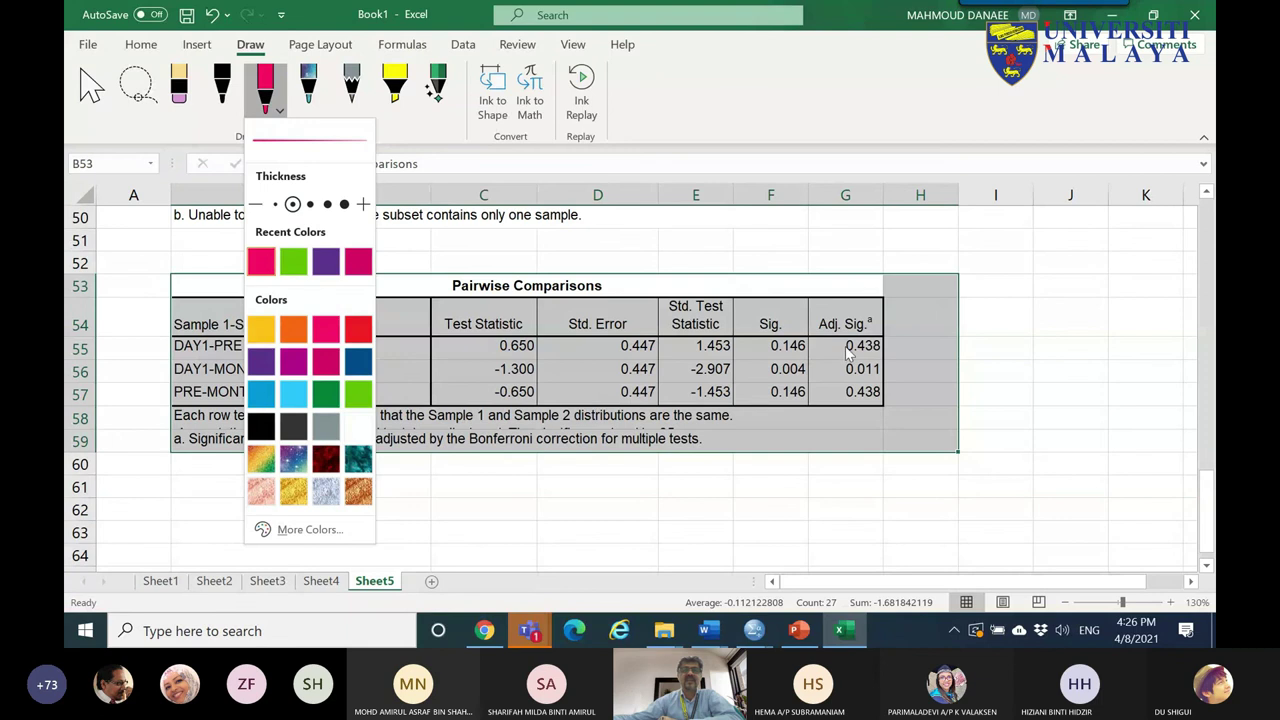
click(815, 362)
mouse_move(814, 358)
mouse_down()
mouse_move(757, 339)
mouse_move(815, 343)
mouse_up()
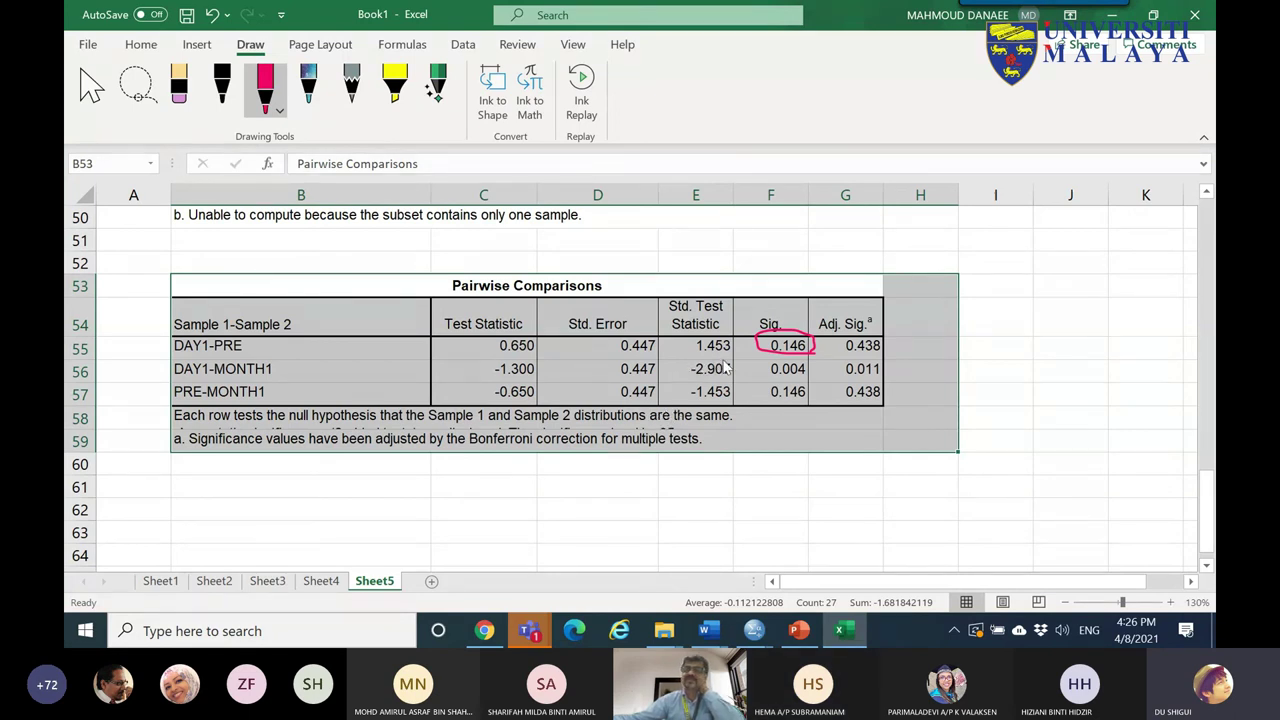
- Circle DAY1-MONTH1 and its Sig., strike out its Adj. Sig. and add a tick, and mark the PRE-MONTH1 names and significances with an arrow
mouse_move(292, 368)
mouse_down()
mouse_move(180, 356)
mouse_move(173, 381)
mouse_move(290, 368)
mouse_up()
mouse_move(816, 378)
mouse_down()
mouse_move(768, 384)
mouse_move(792, 362)
mouse_move(812, 378)
mouse_move(884, 370)
mouse_move(936, 330)
mouse_up()
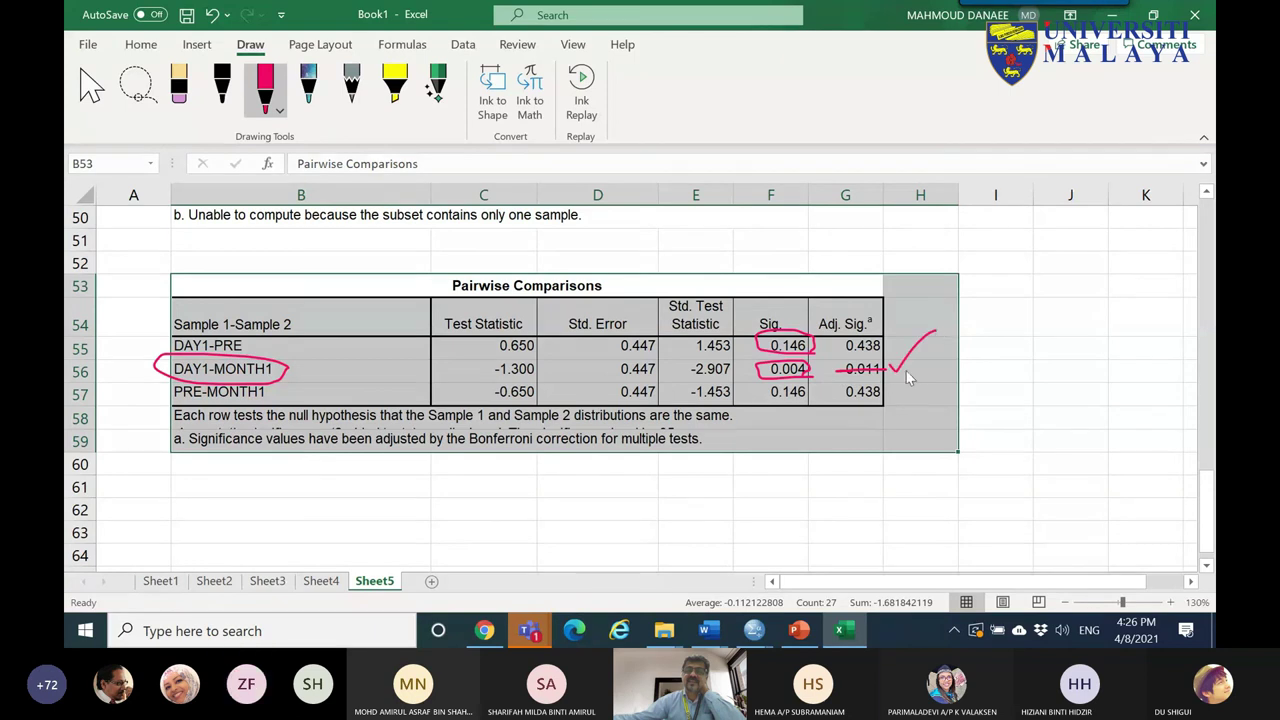
mouse_move(214, 393)
mouse_down()
mouse_move(246, 402)
mouse_move(230, 382)
mouse_up()
mouse_move(908, 403)
mouse_down()
mouse_move(823, 411)
mouse_move(753, 402)
mouse_move(900, 386)
mouse_up()
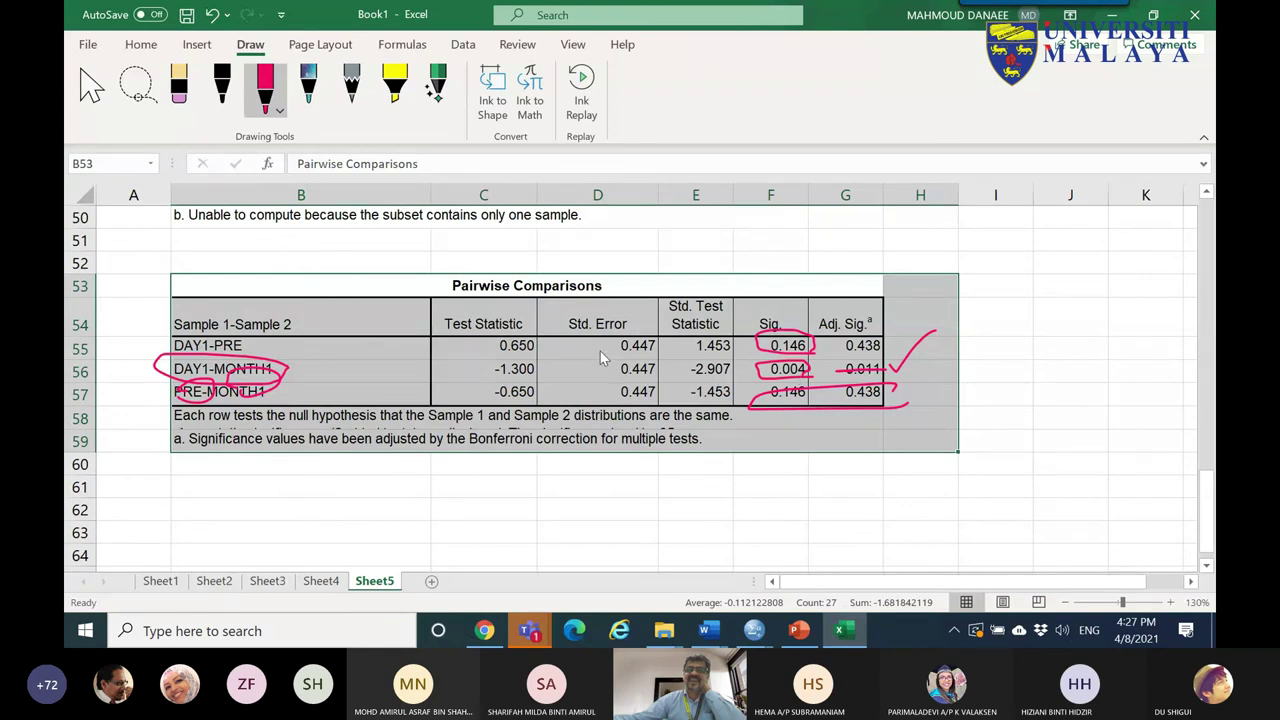
drag(886, 408, 918, 432)
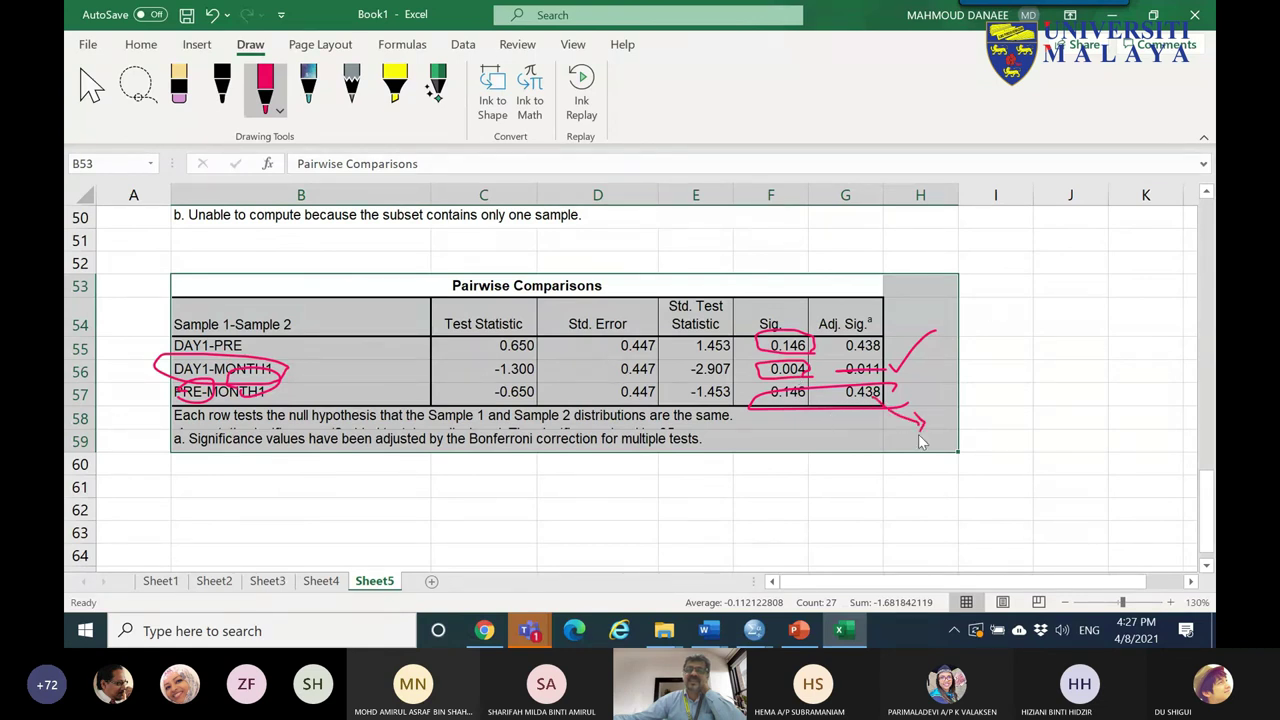
- Switch back to slide 73 in PowerPoint to review the table of comparative tests
click(798, 630)
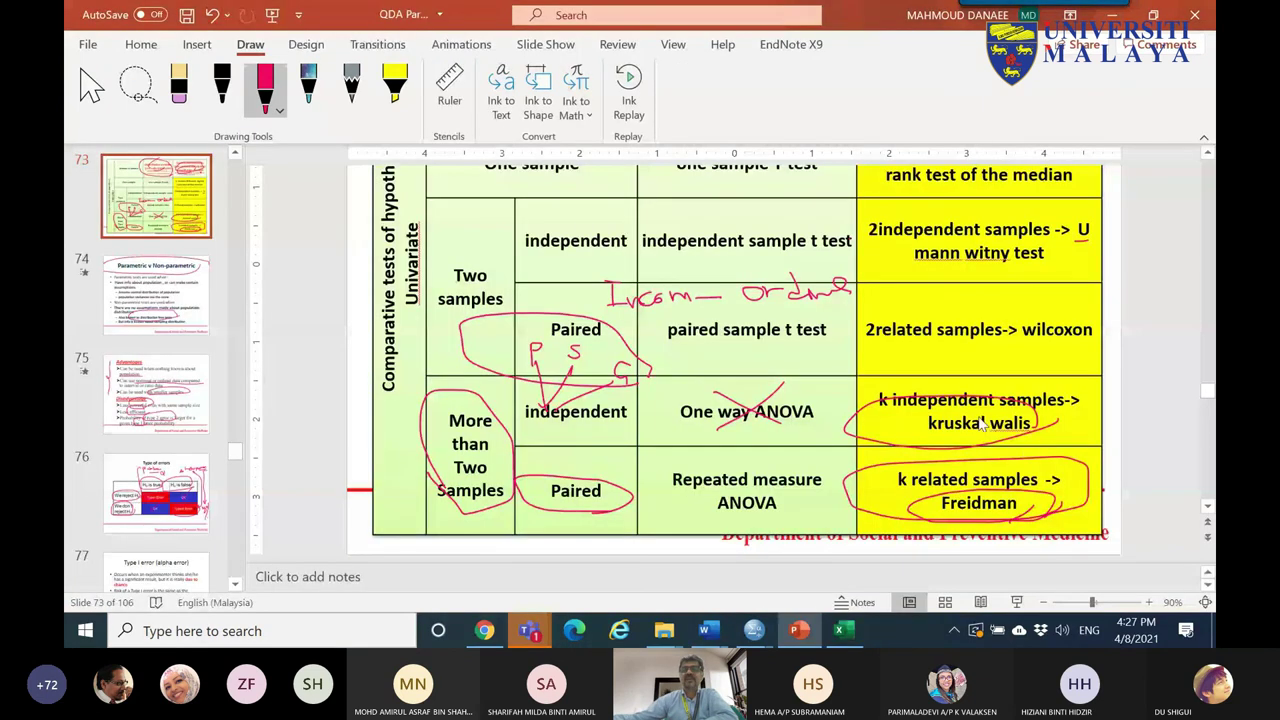